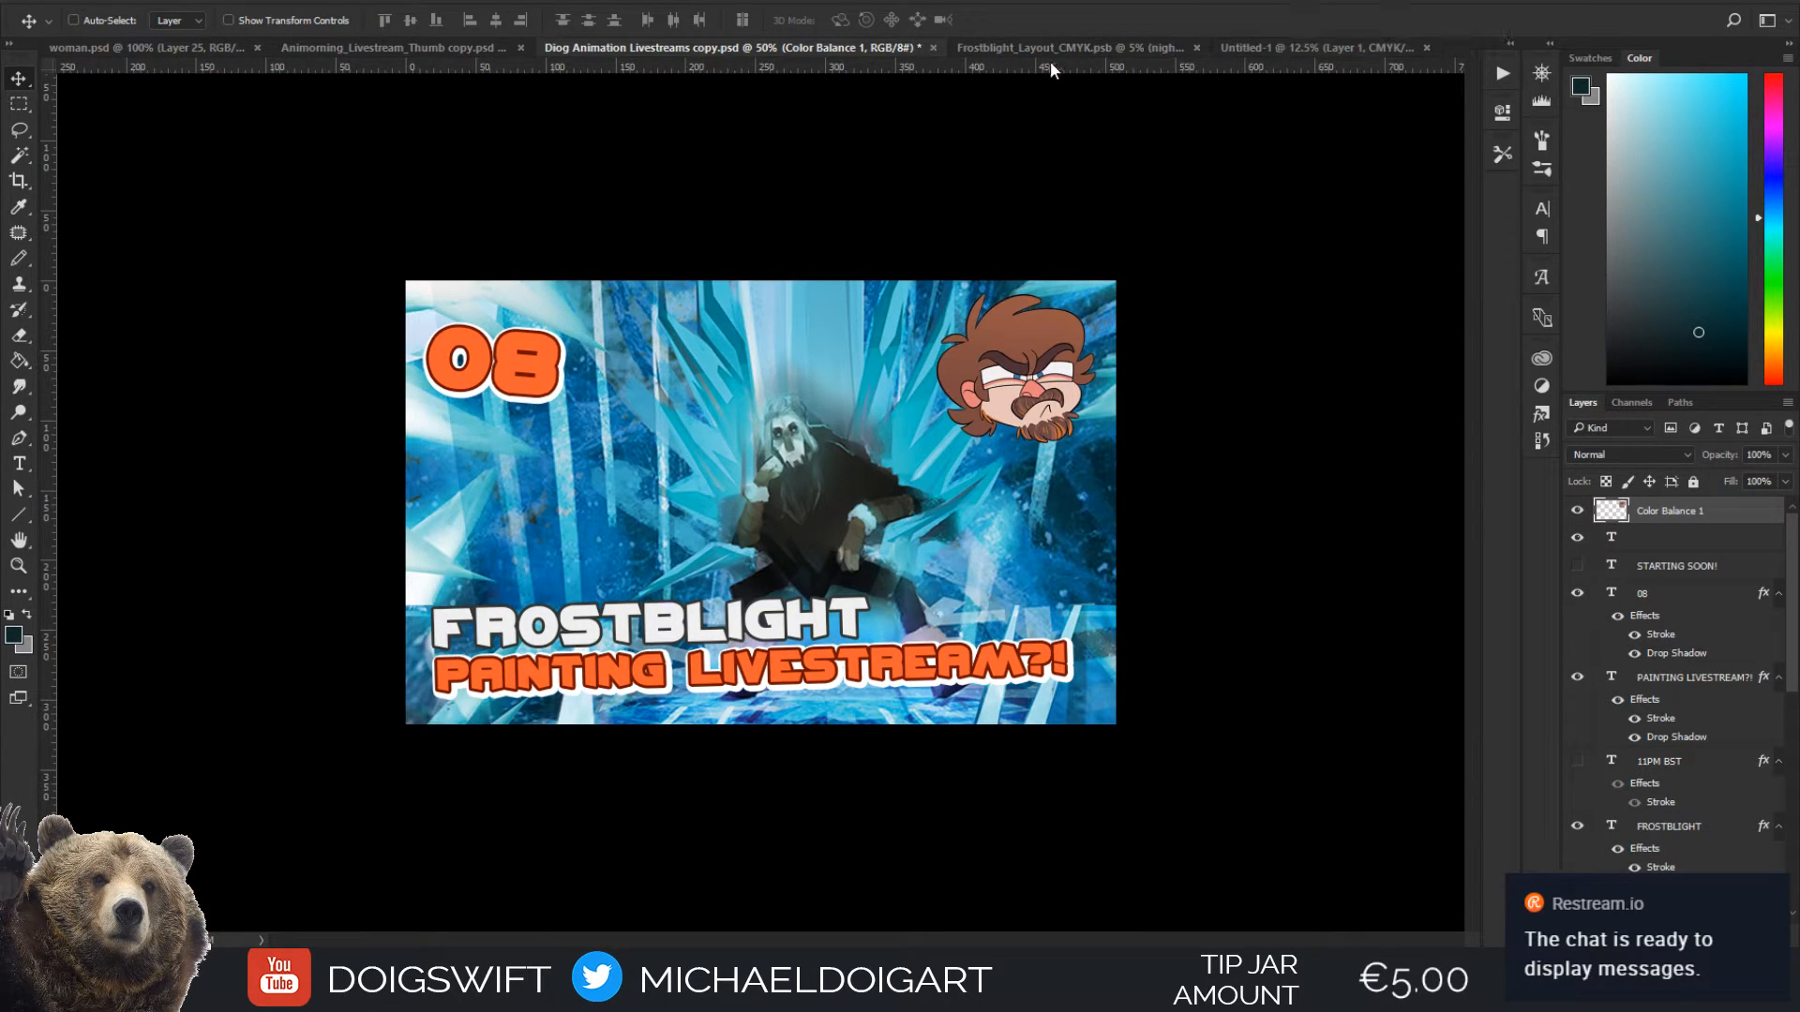
Switch to the Untitled-1 painting document and clear its rectangular selection
{"action": "left_click", "coordinate": [1425, 47]}
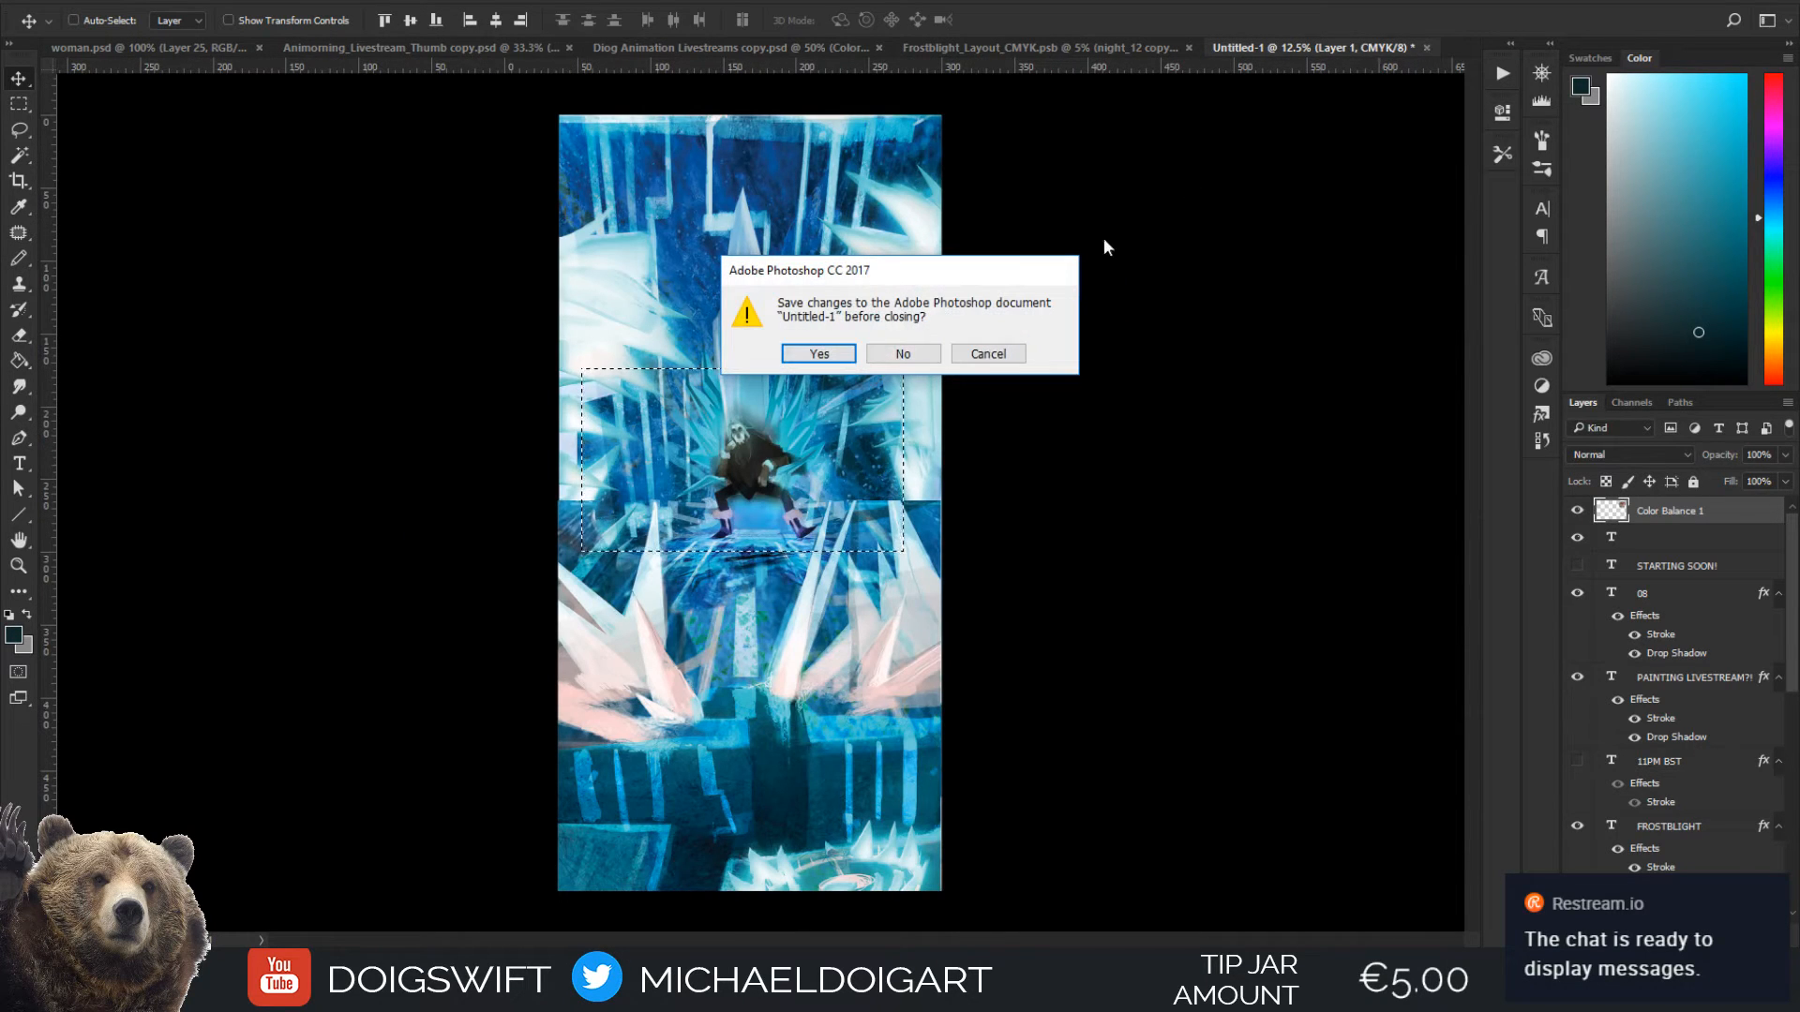
{"action": "left_click", "coordinate": [955, 358]}
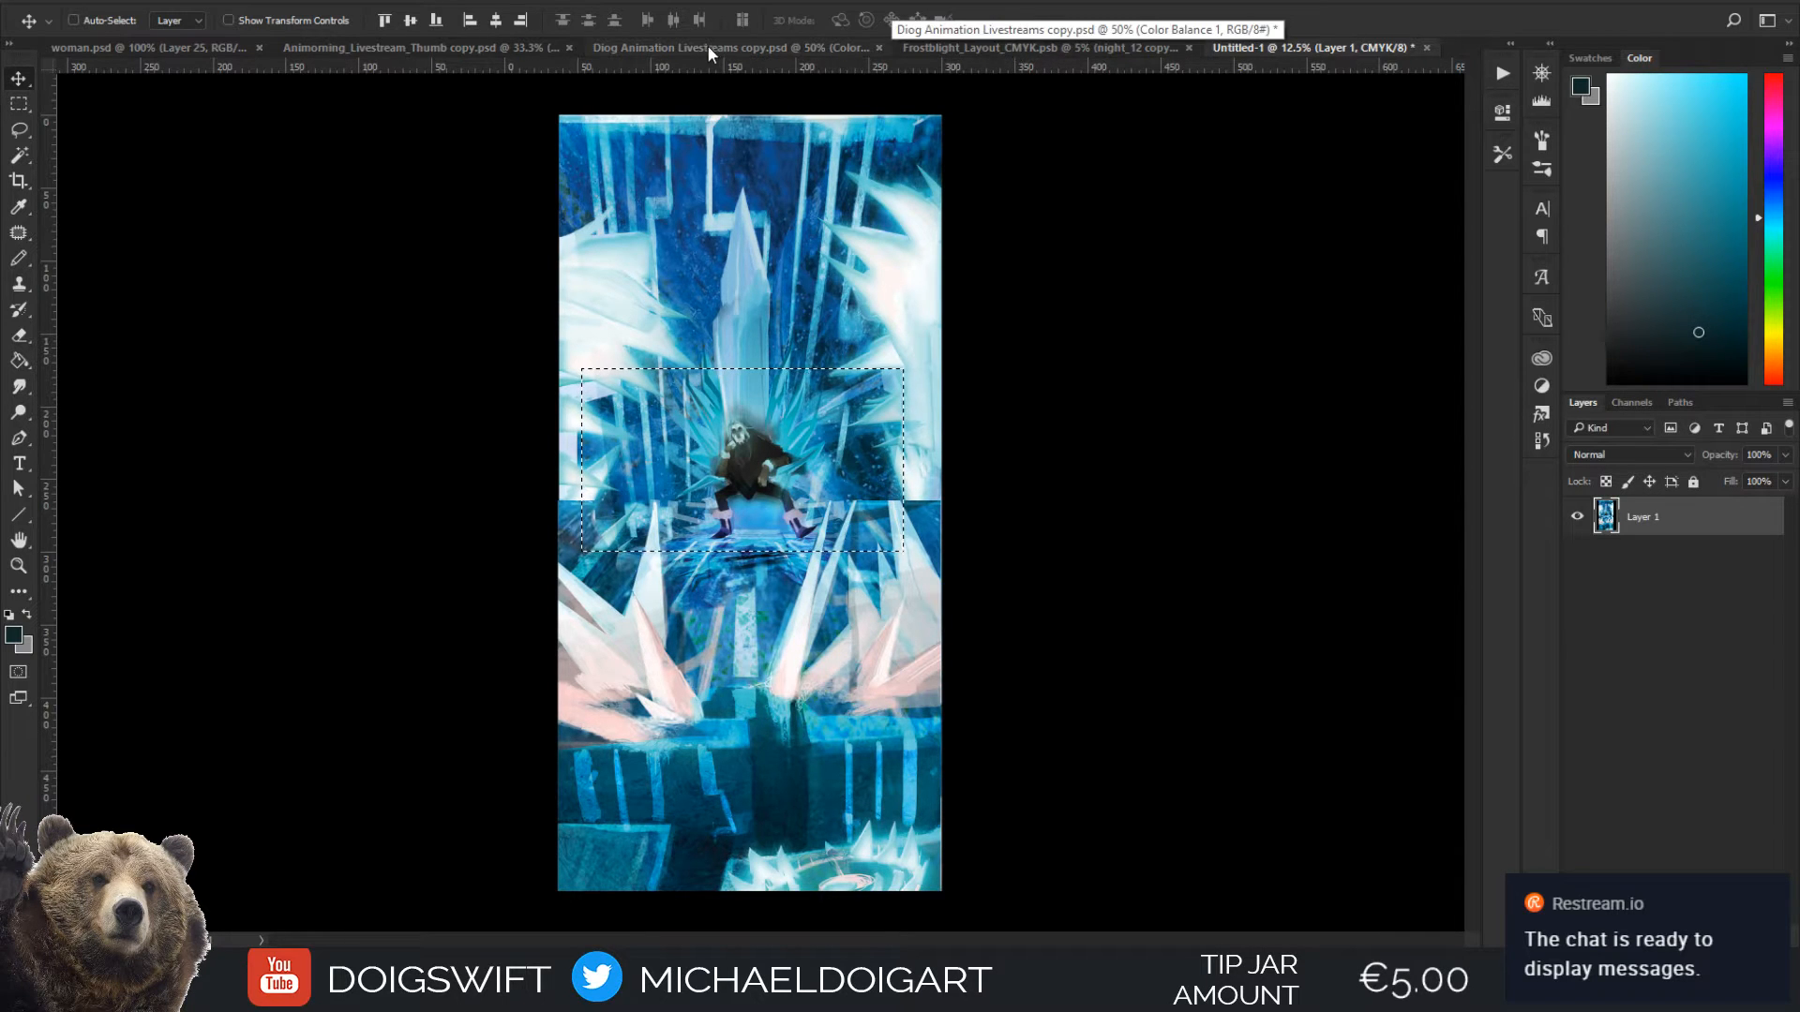
{"action": "left_click", "coordinate": [980, 47]}
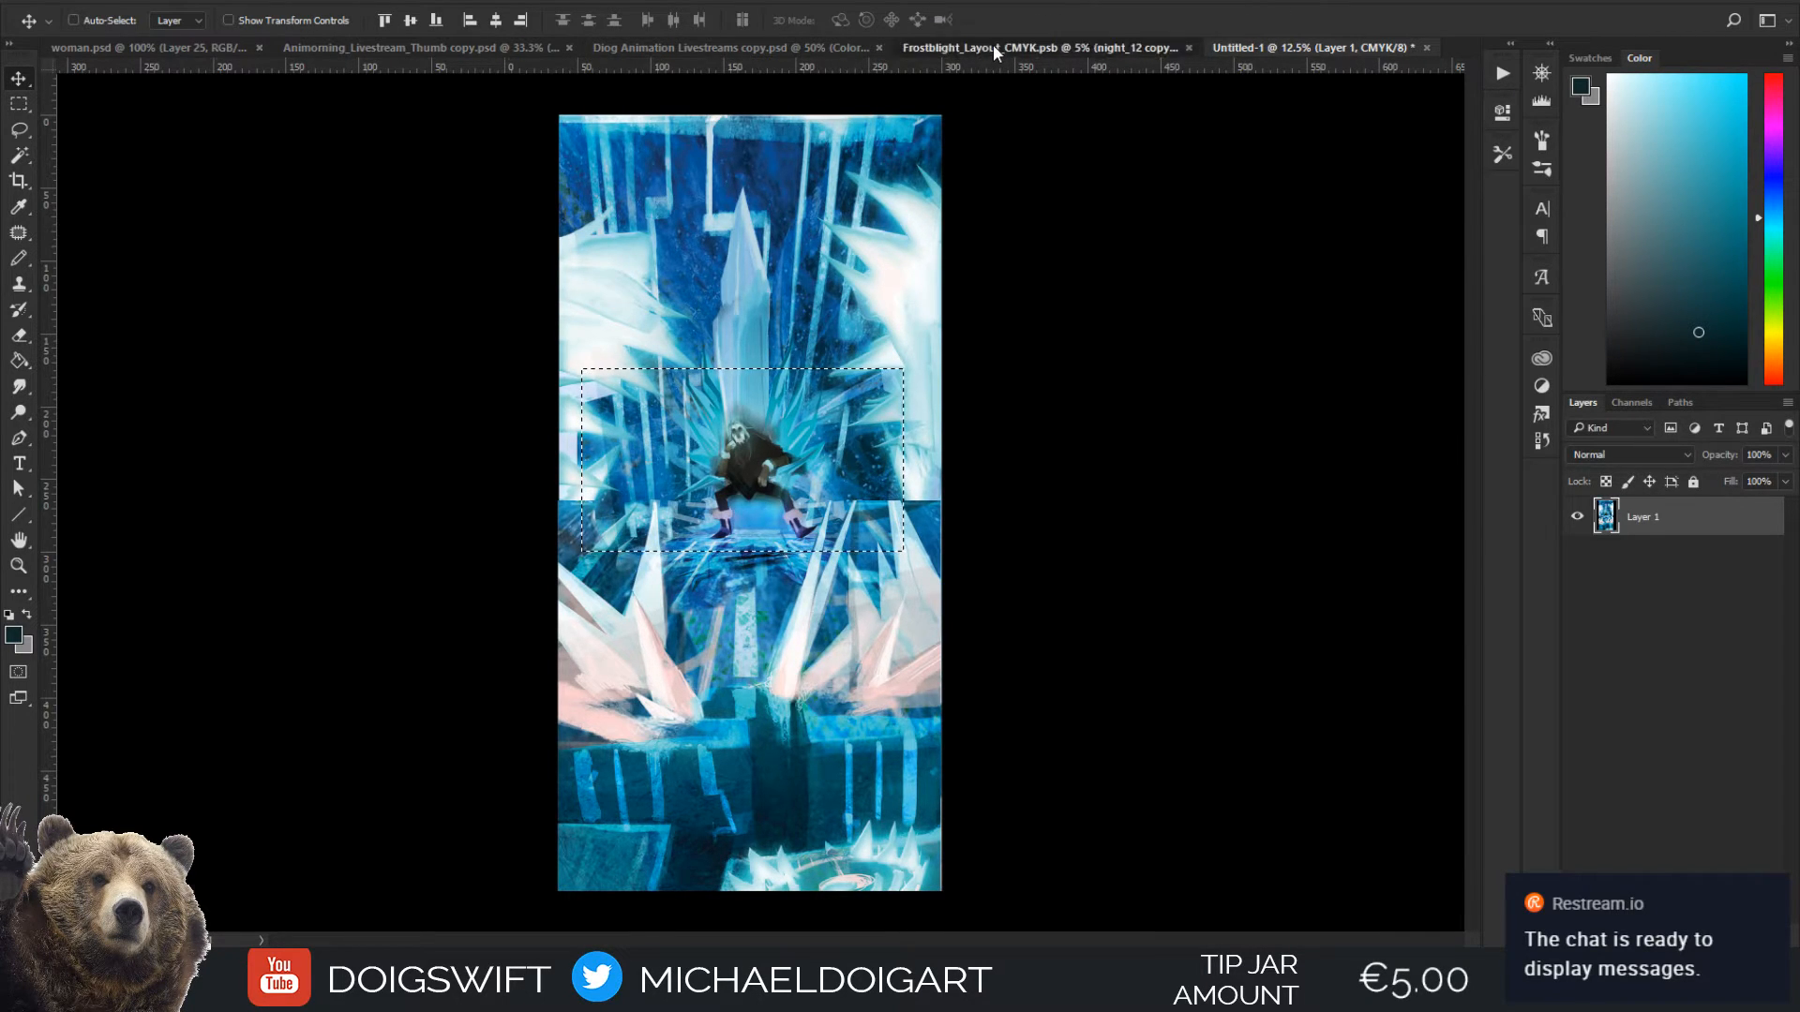
{"action": "left_click", "coordinate": [705, 49]}
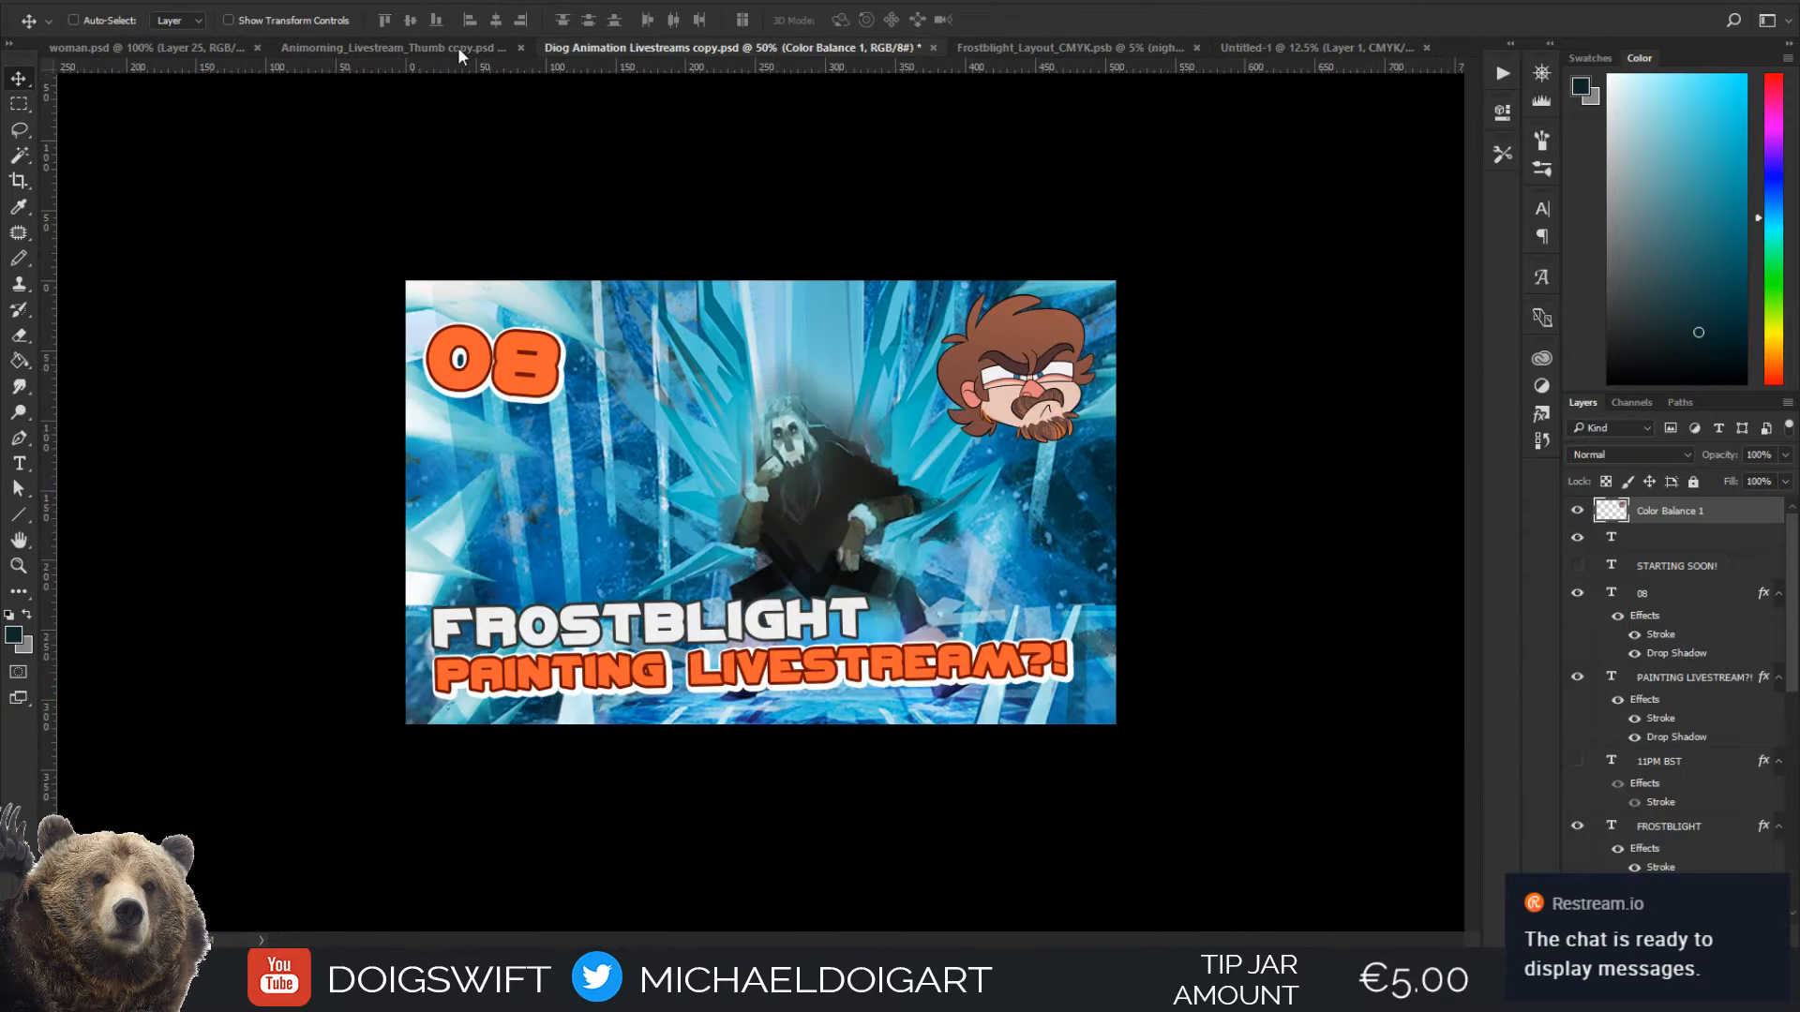
{"action": "left_click", "coordinate": [1276, 47]}
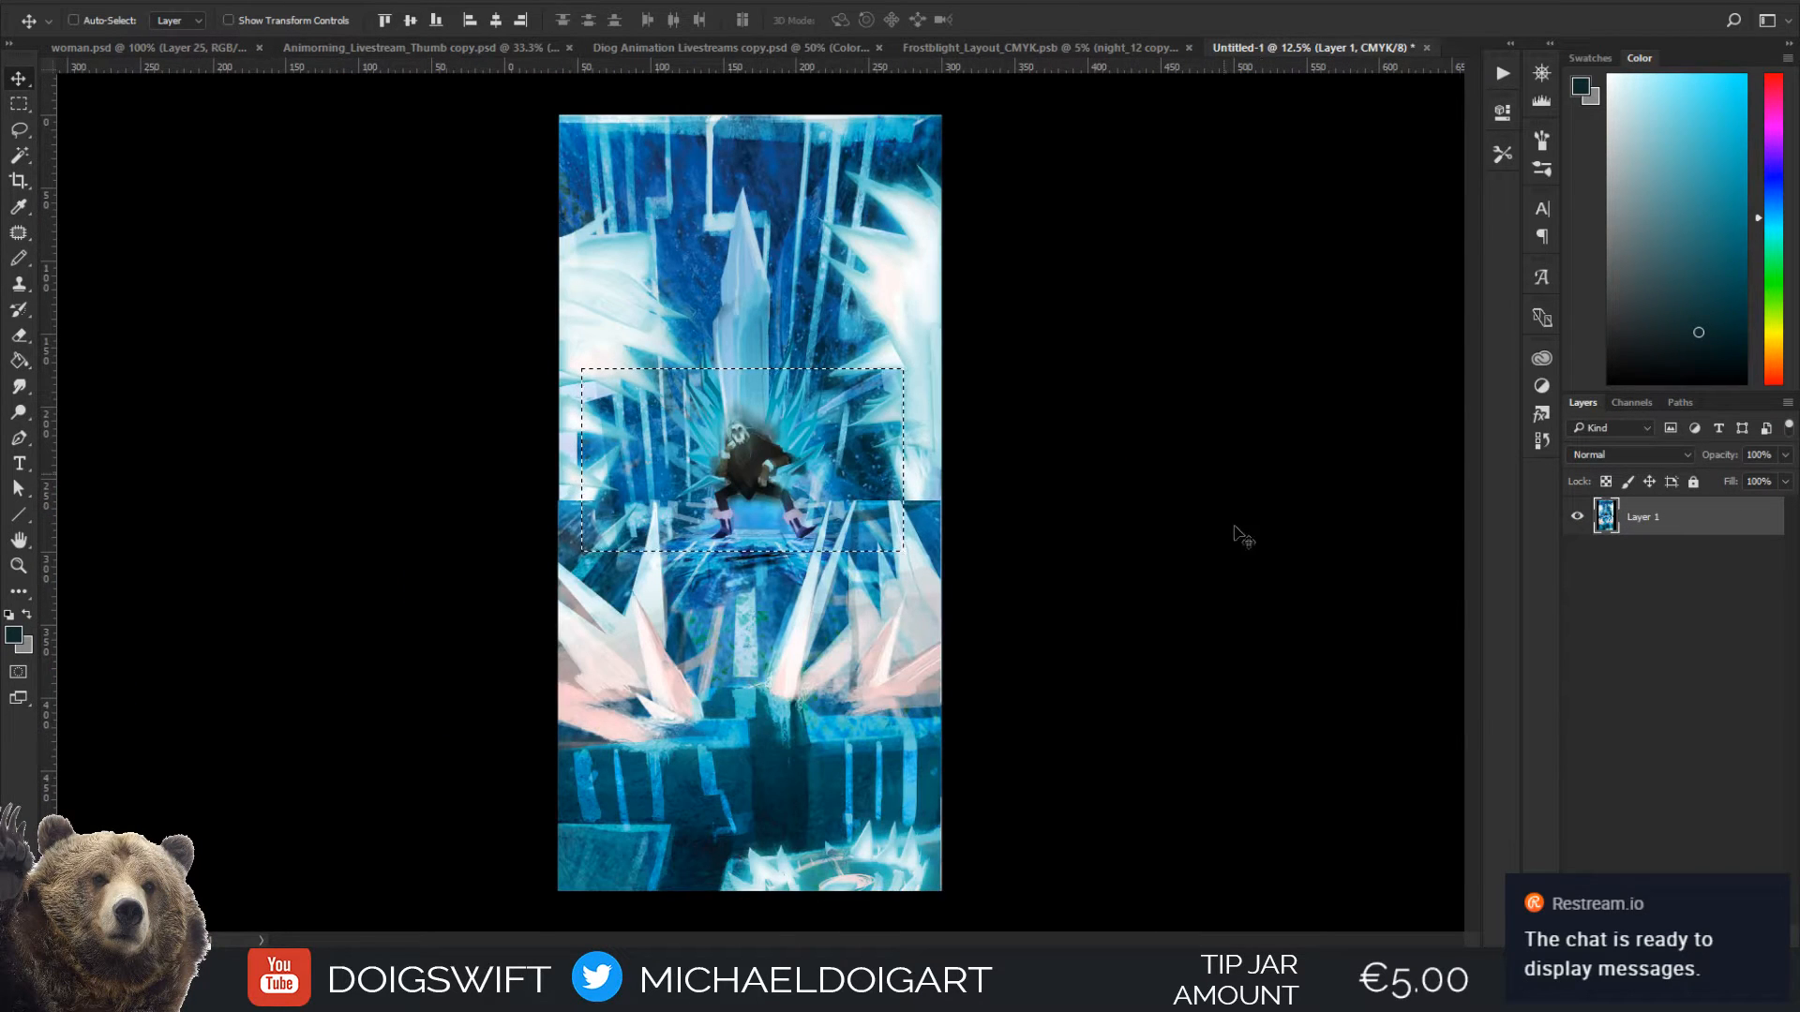
{"action": "key", "text": "ctrl+d"}
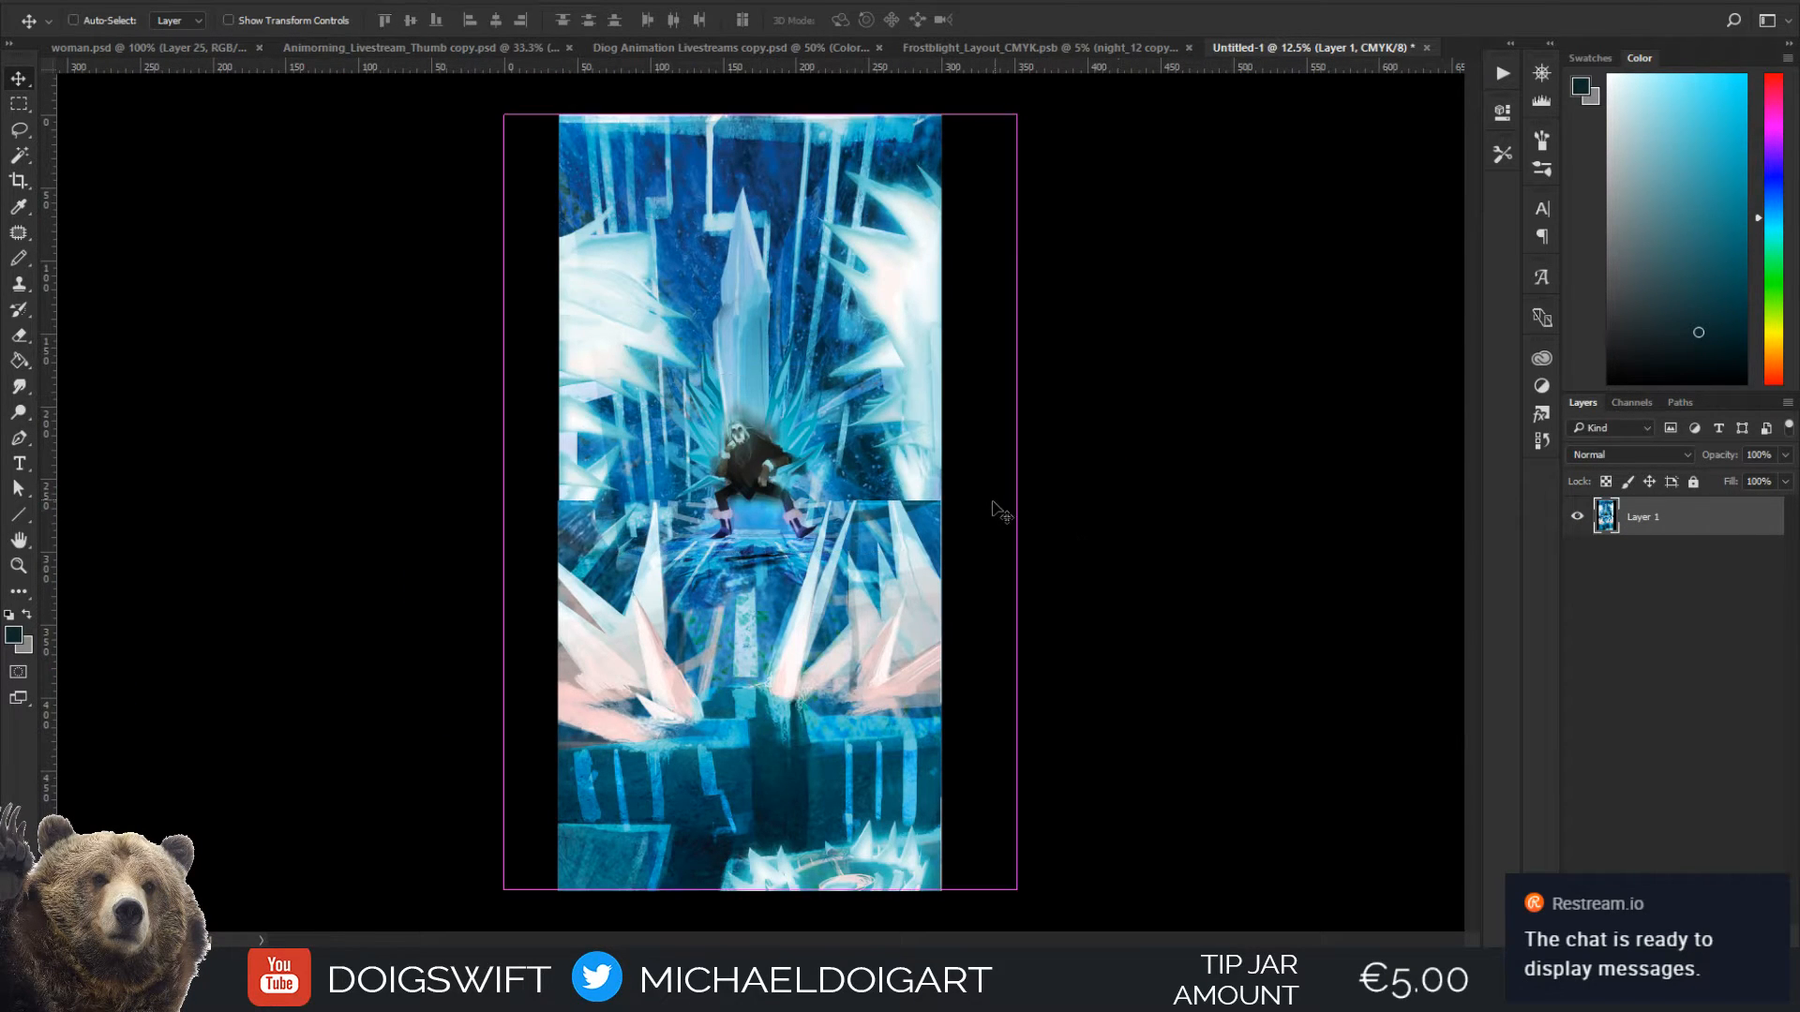
Select the empty margins beside the painting and fill both with a light blue sampled from the artwork
{"action": "key", "text": "w"}
{"action": "left_click", "coordinate": [535, 546]}
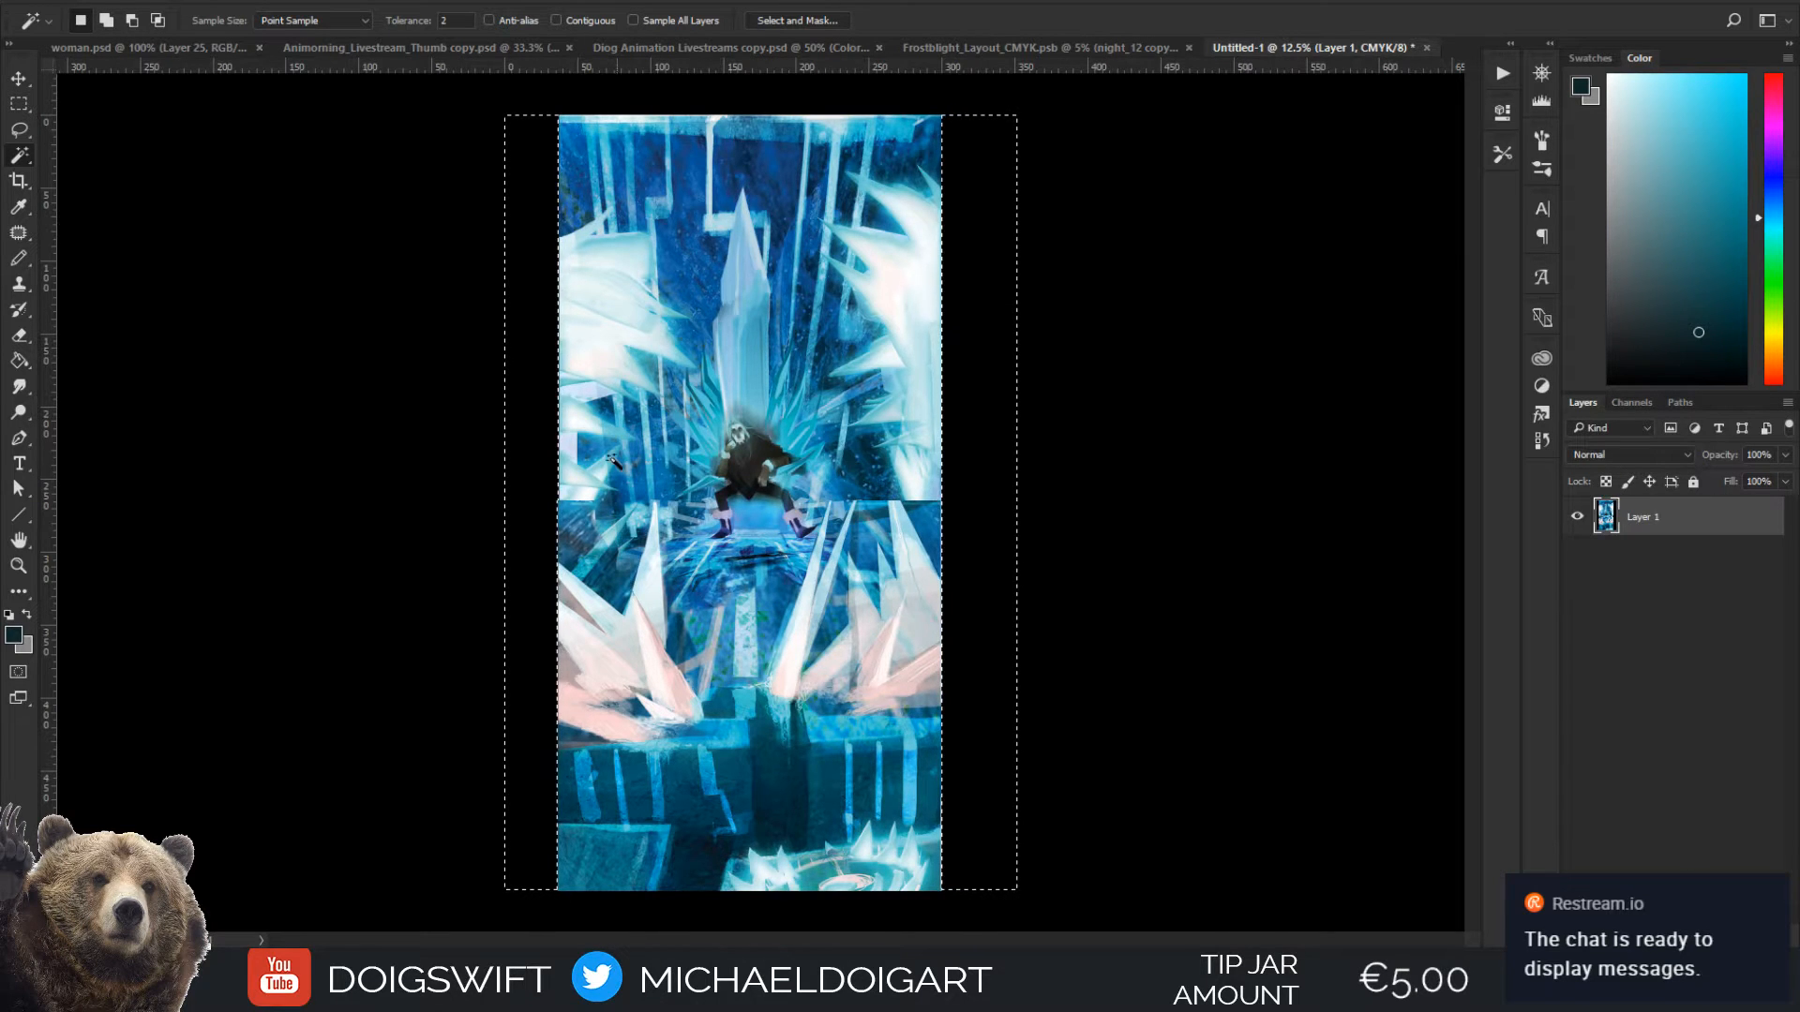
{"action": "key", "text": "i"}
{"action": "left_click_drag", "start_coordinate": [648, 446], "coordinate": [690, 413]}
{"action": "key", "text": "g"}
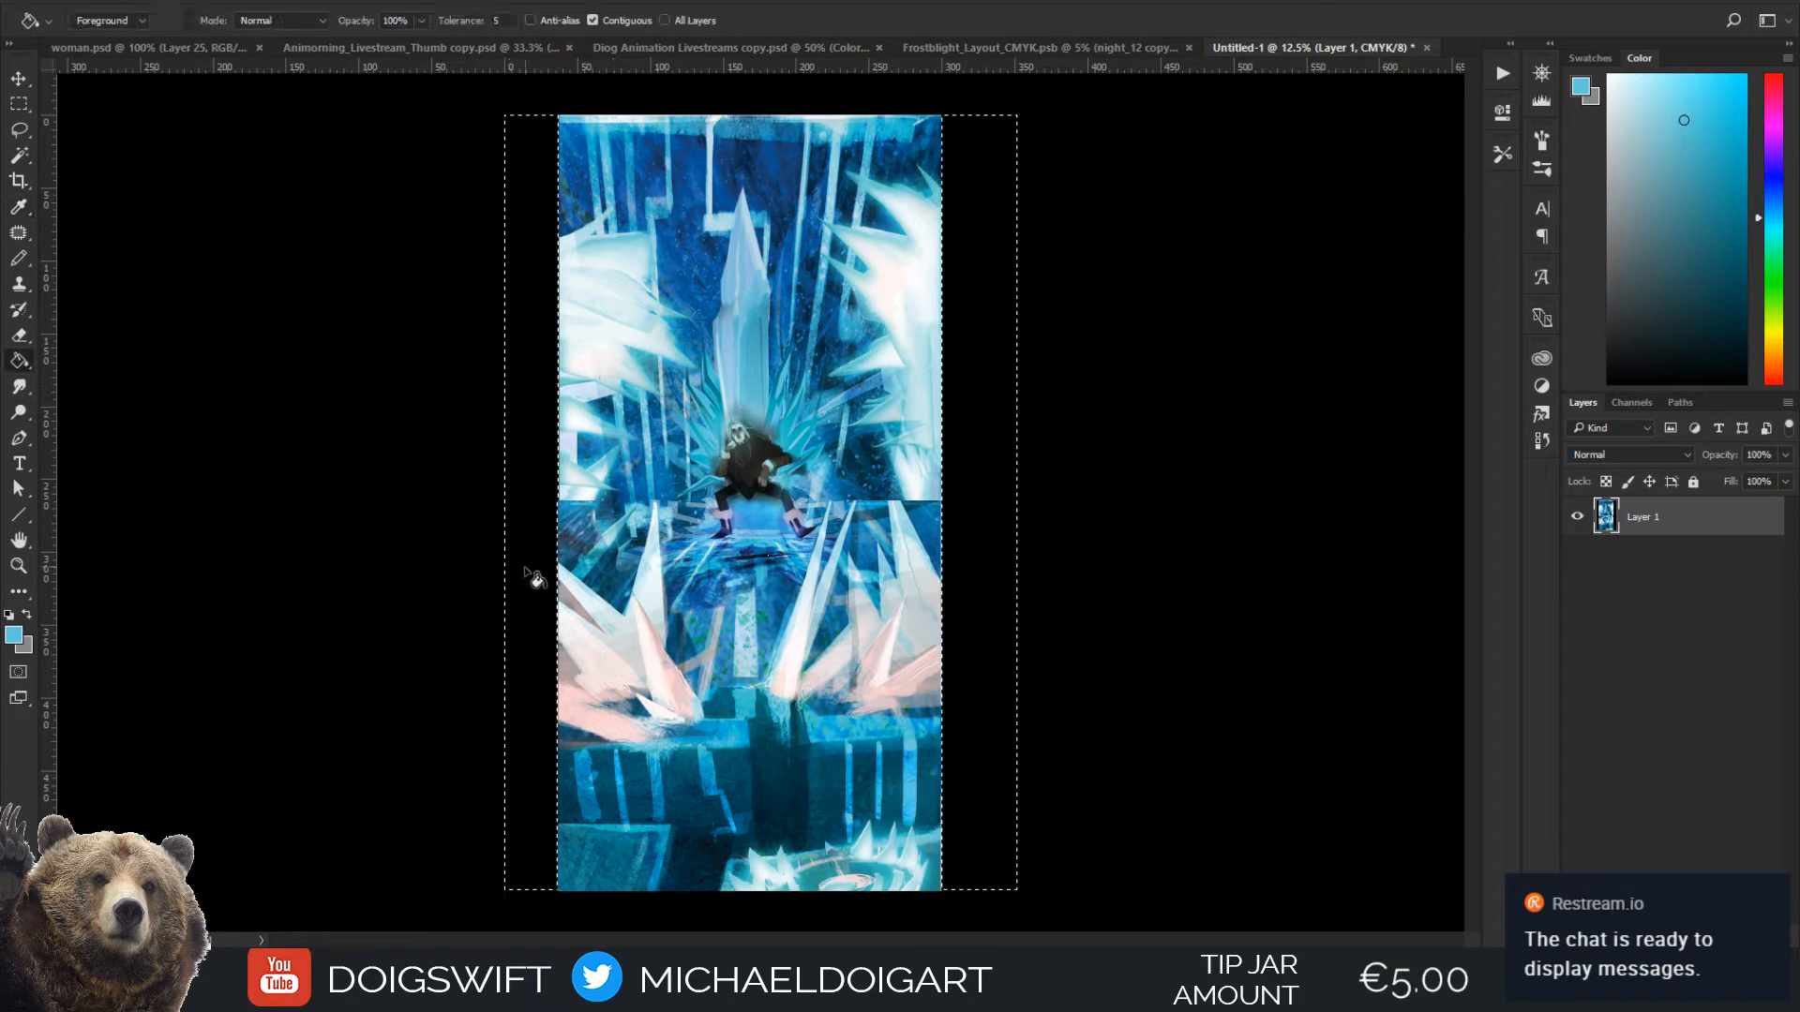
{"action": "left_click", "coordinate": [540, 568]}
{"action": "left_click", "coordinate": [985, 541]}
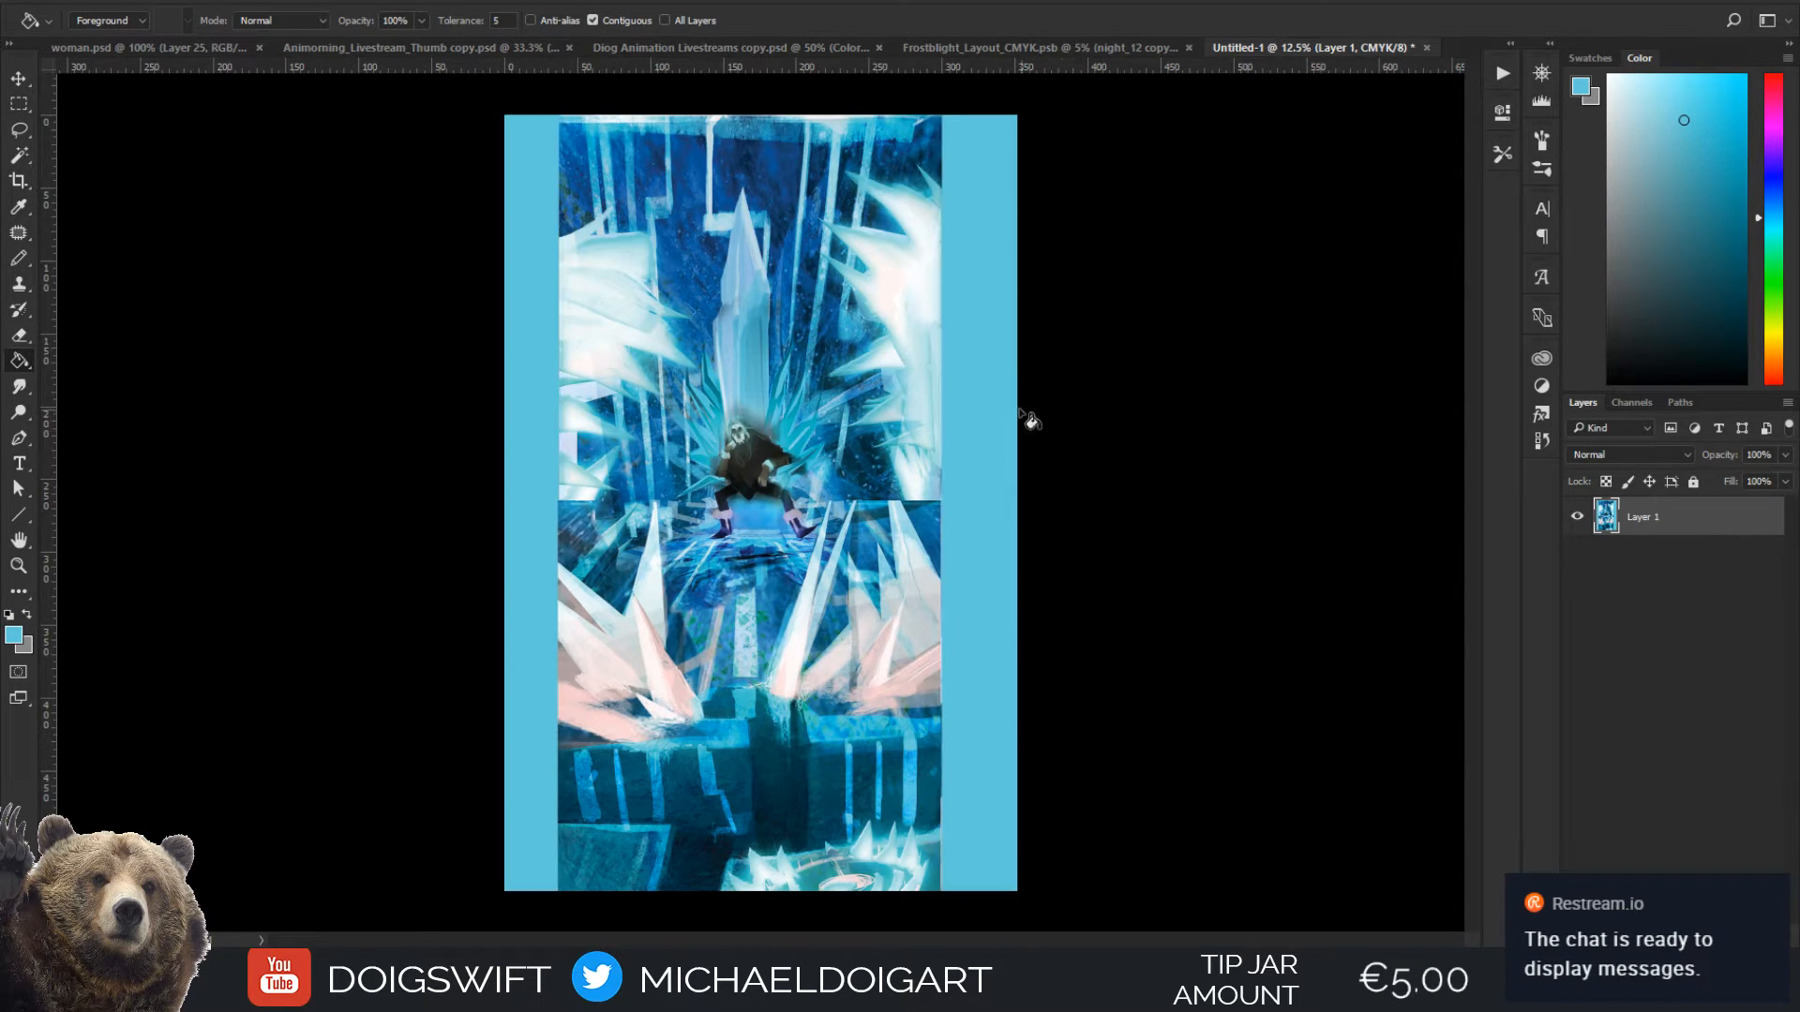
Clear the selection, shift the painting layer slightly to the right and fill the exposed strip with the light blue
{"action": "key", "text": "ctrl+d"}
{"action": "key", "text": "v"}
{"action": "left_click_drag", "start_coordinate": [862, 511], "coordinate": [858, 528]}
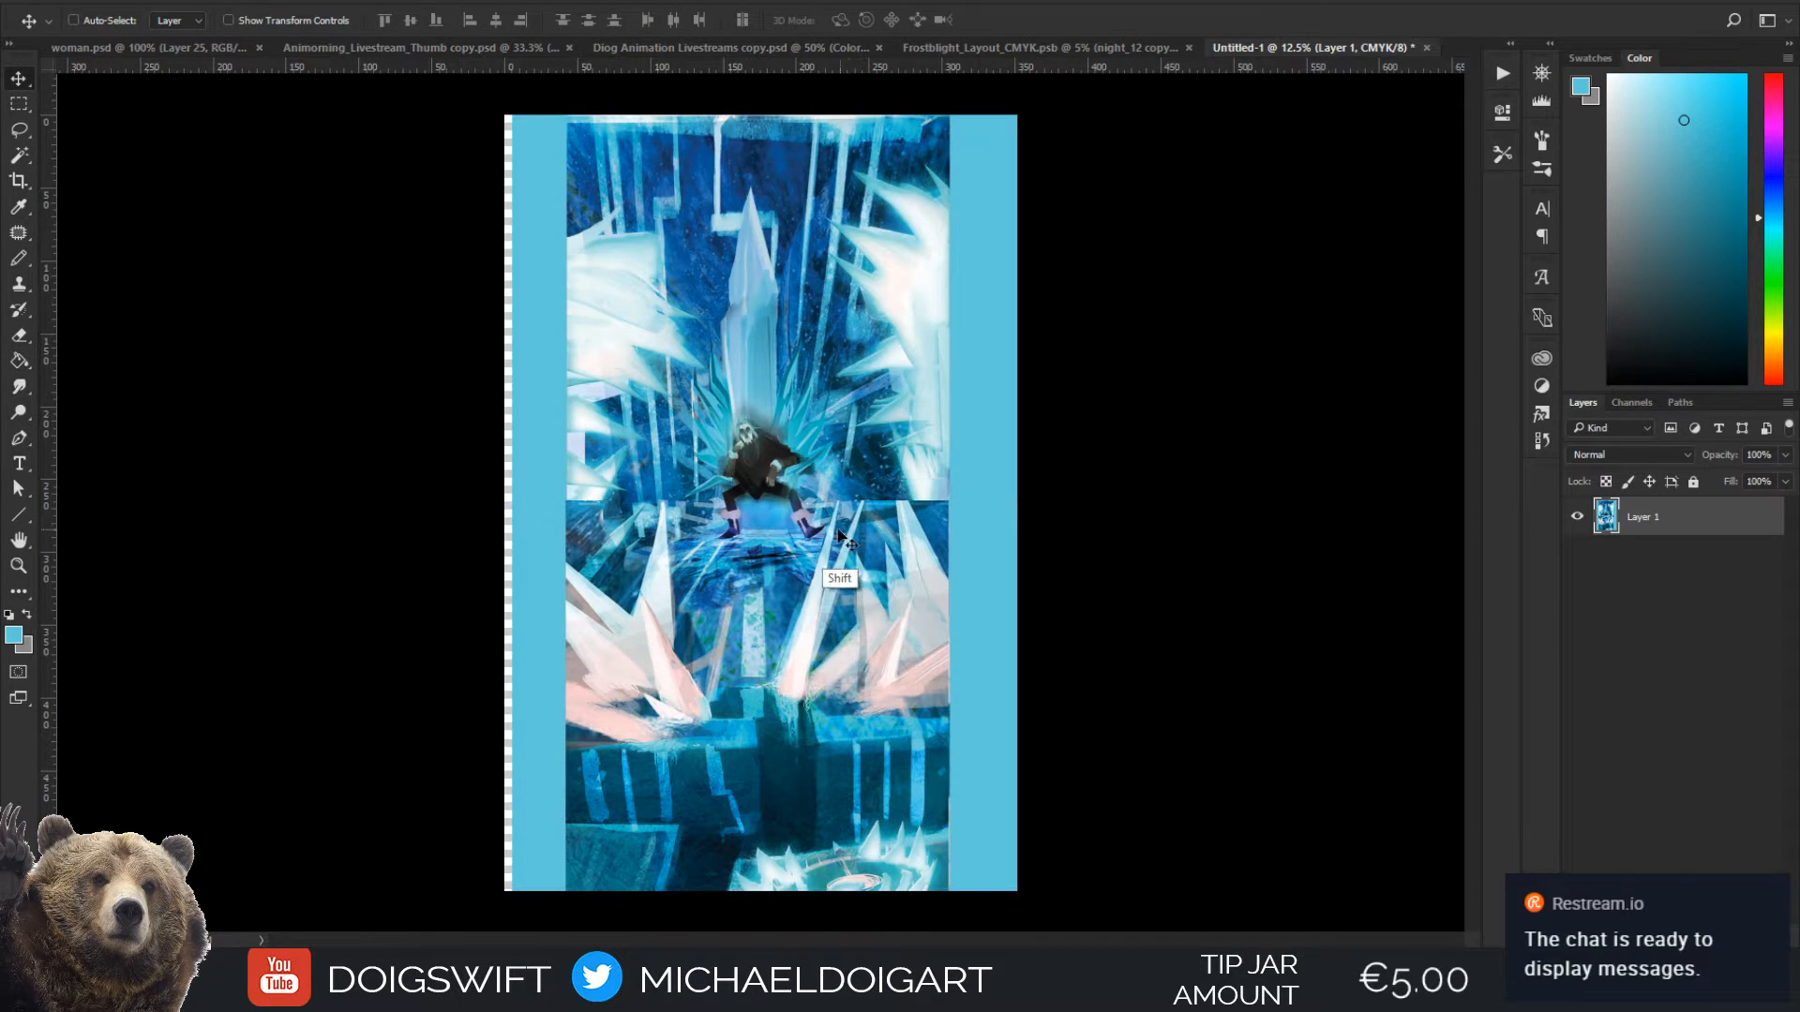
{"action": "key", "text": "g"}
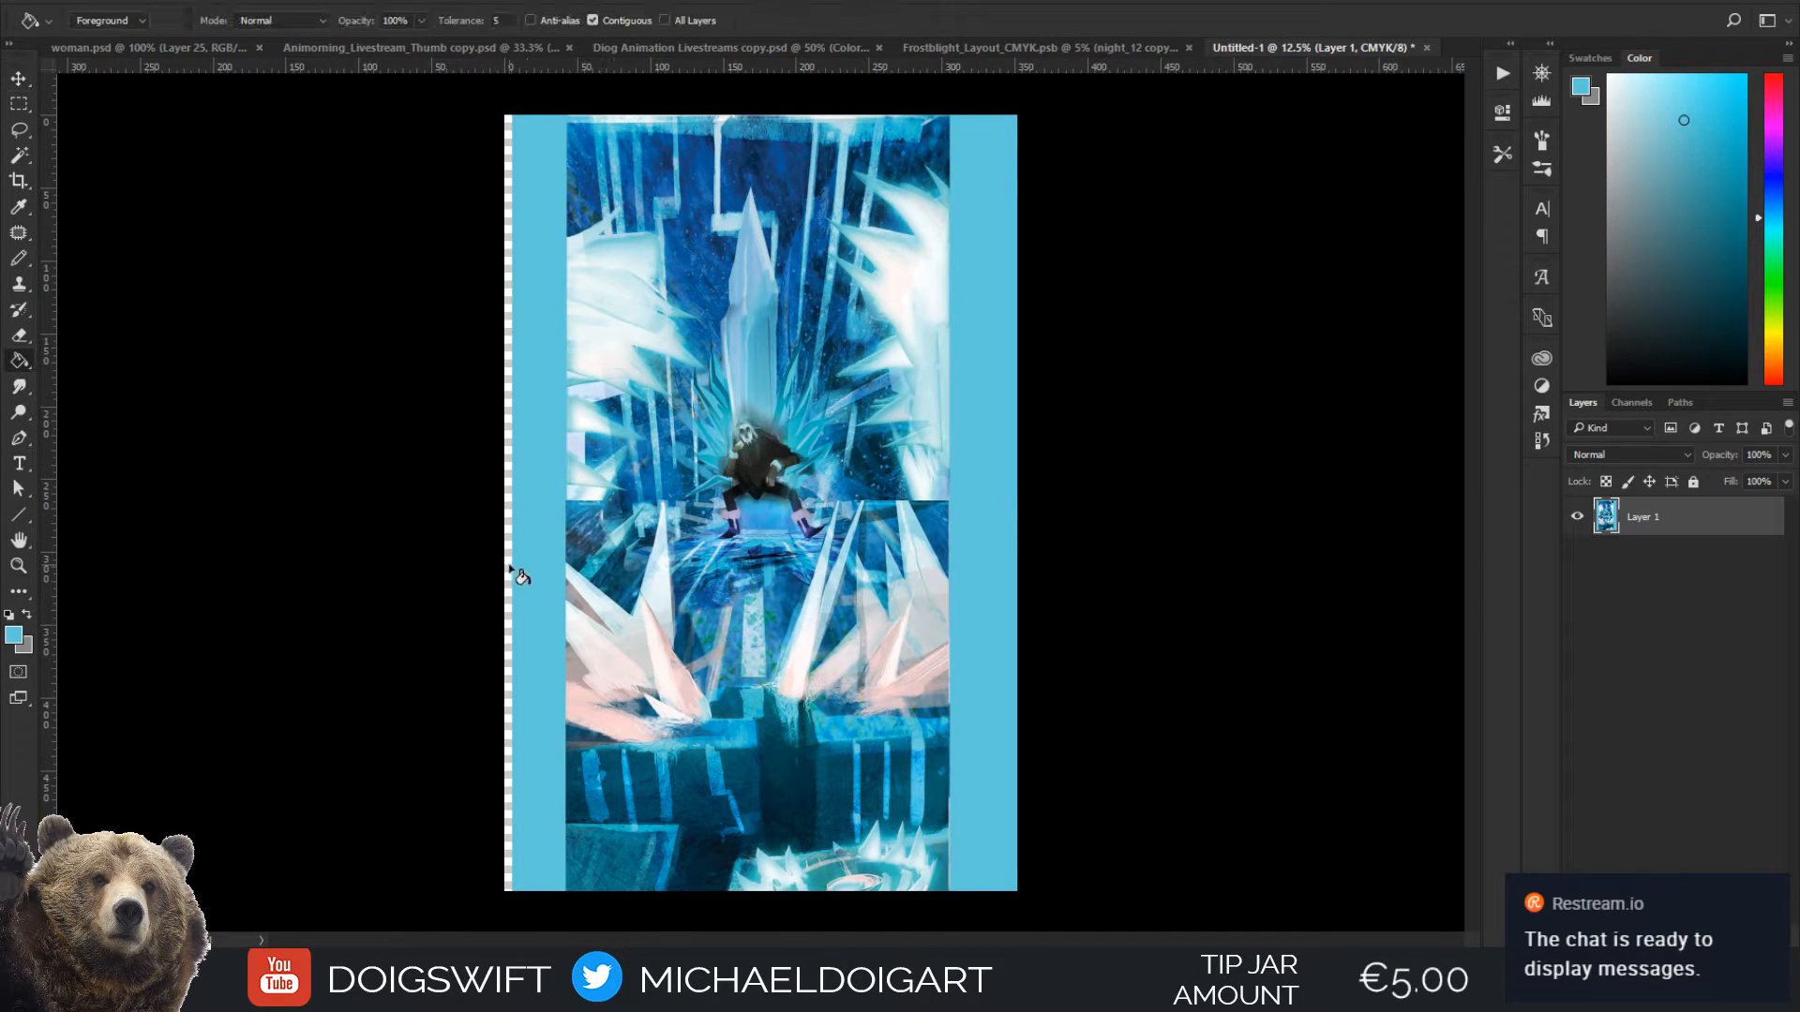
{"action": "left_click", "coordinate": [509, 572]}
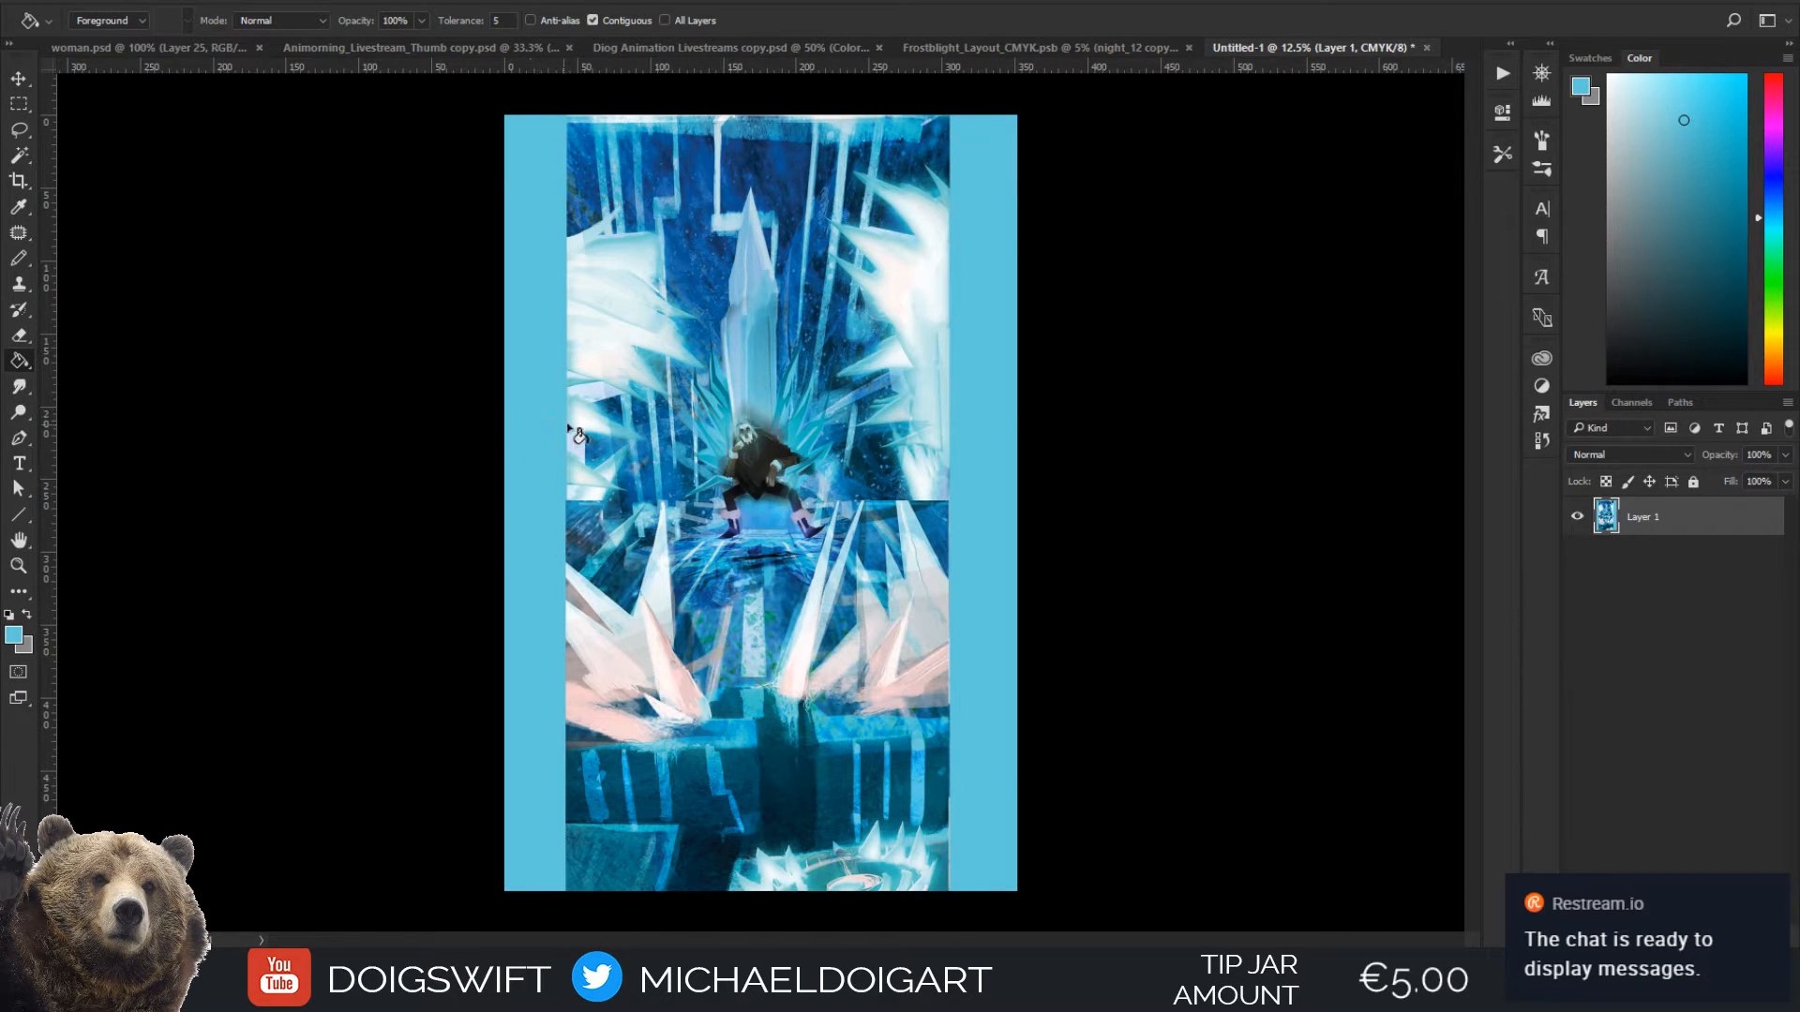
Sample a dark blue from the lower part of the painting and fill both side margins with it
{"action": "left_click", "coordinate": [626, 804], "text": "alt"}
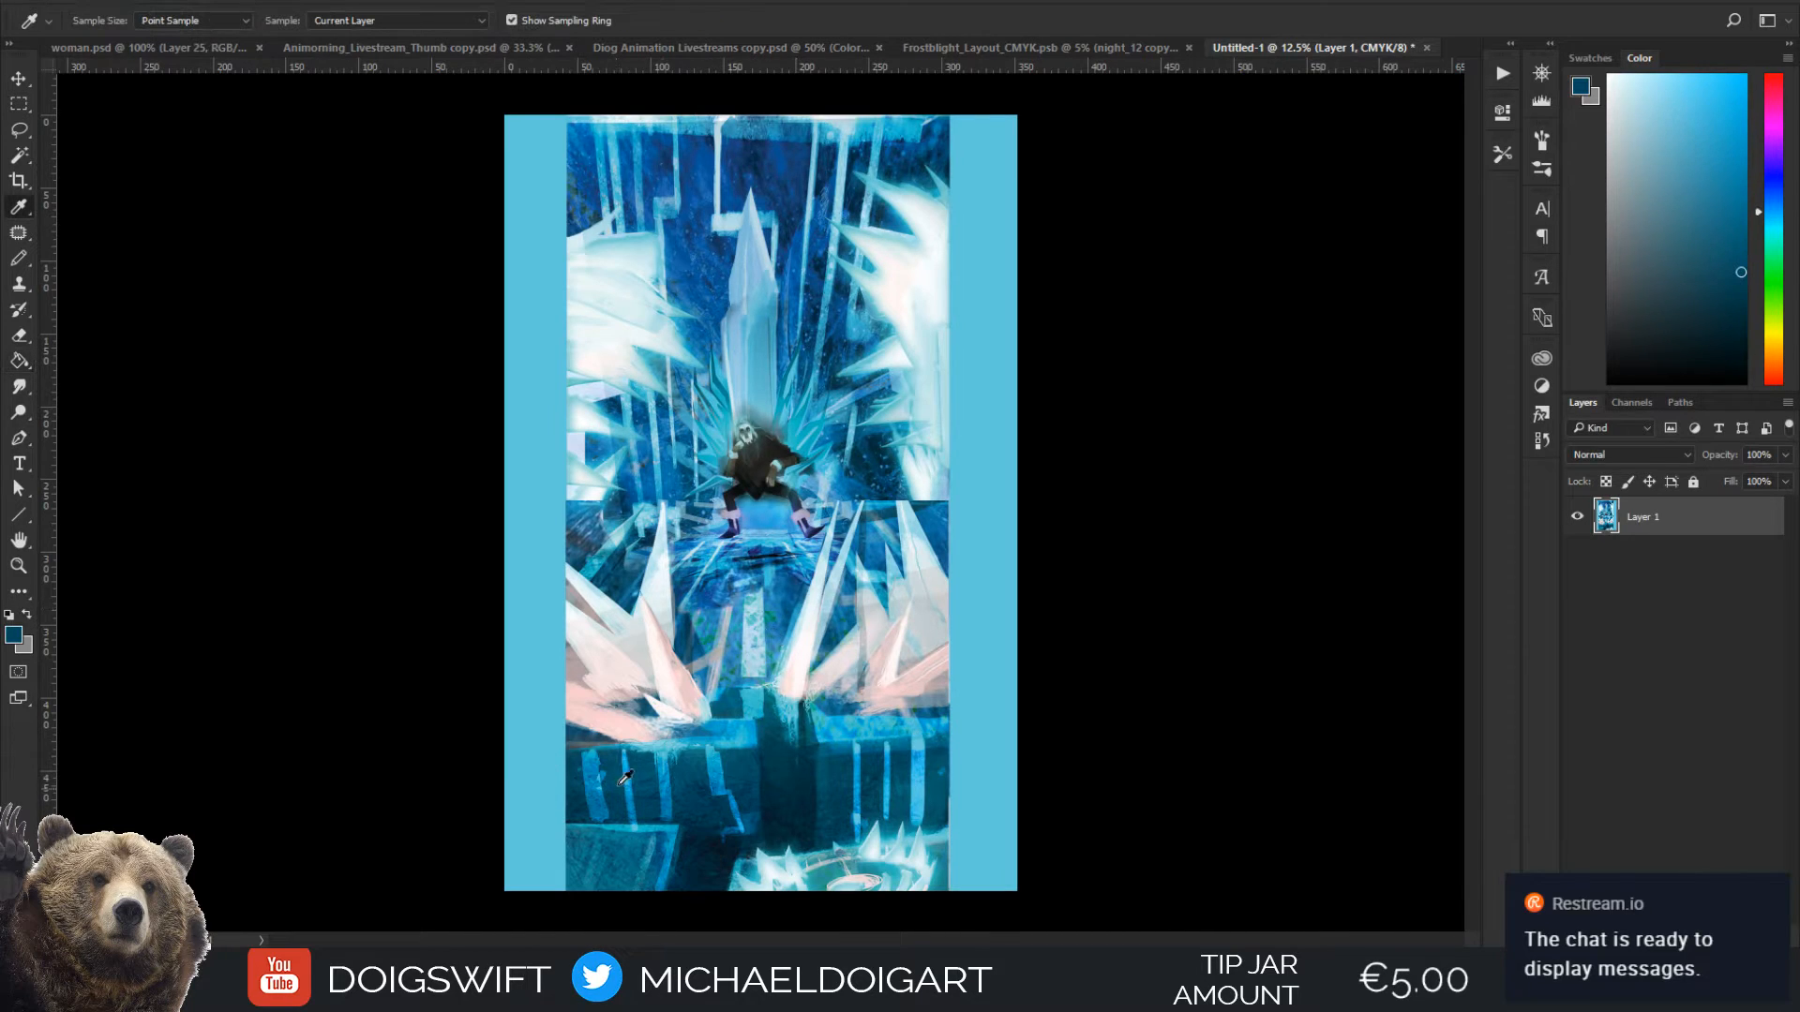
{"action": "left_click", "coordinate": [553, 758]}
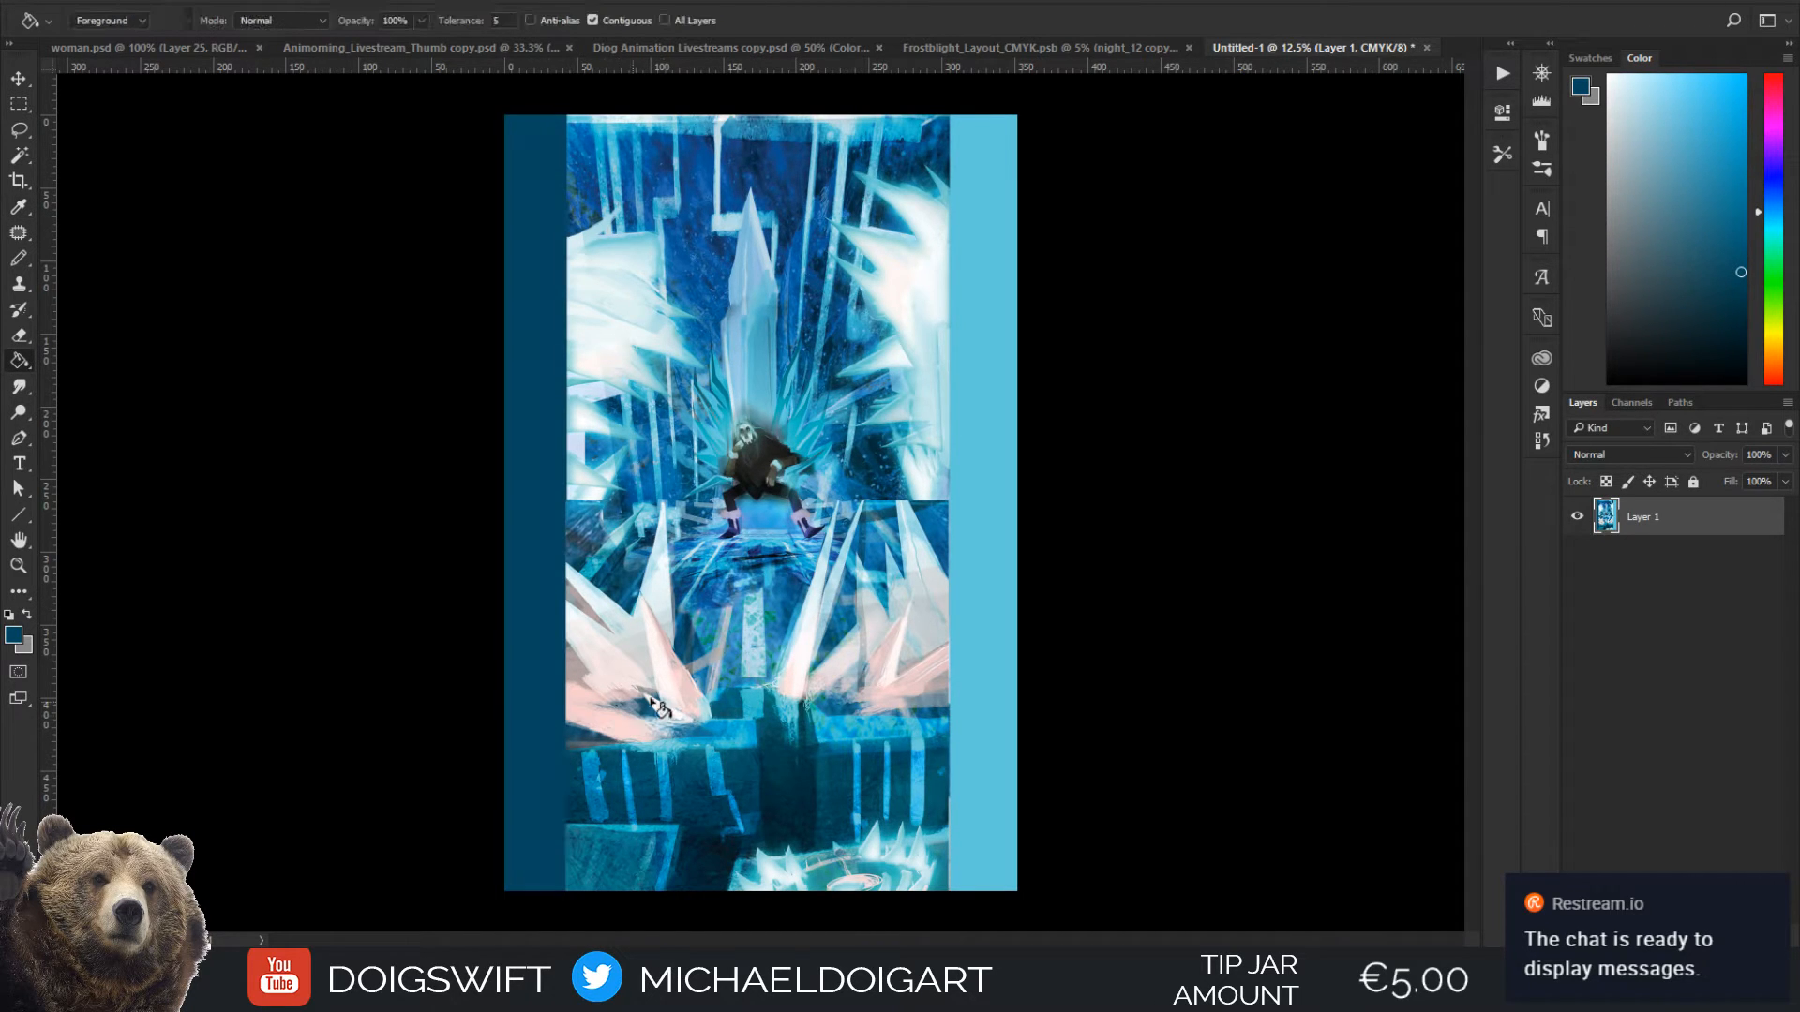
{"action": "left_click", "coordinate": [977, 639]}
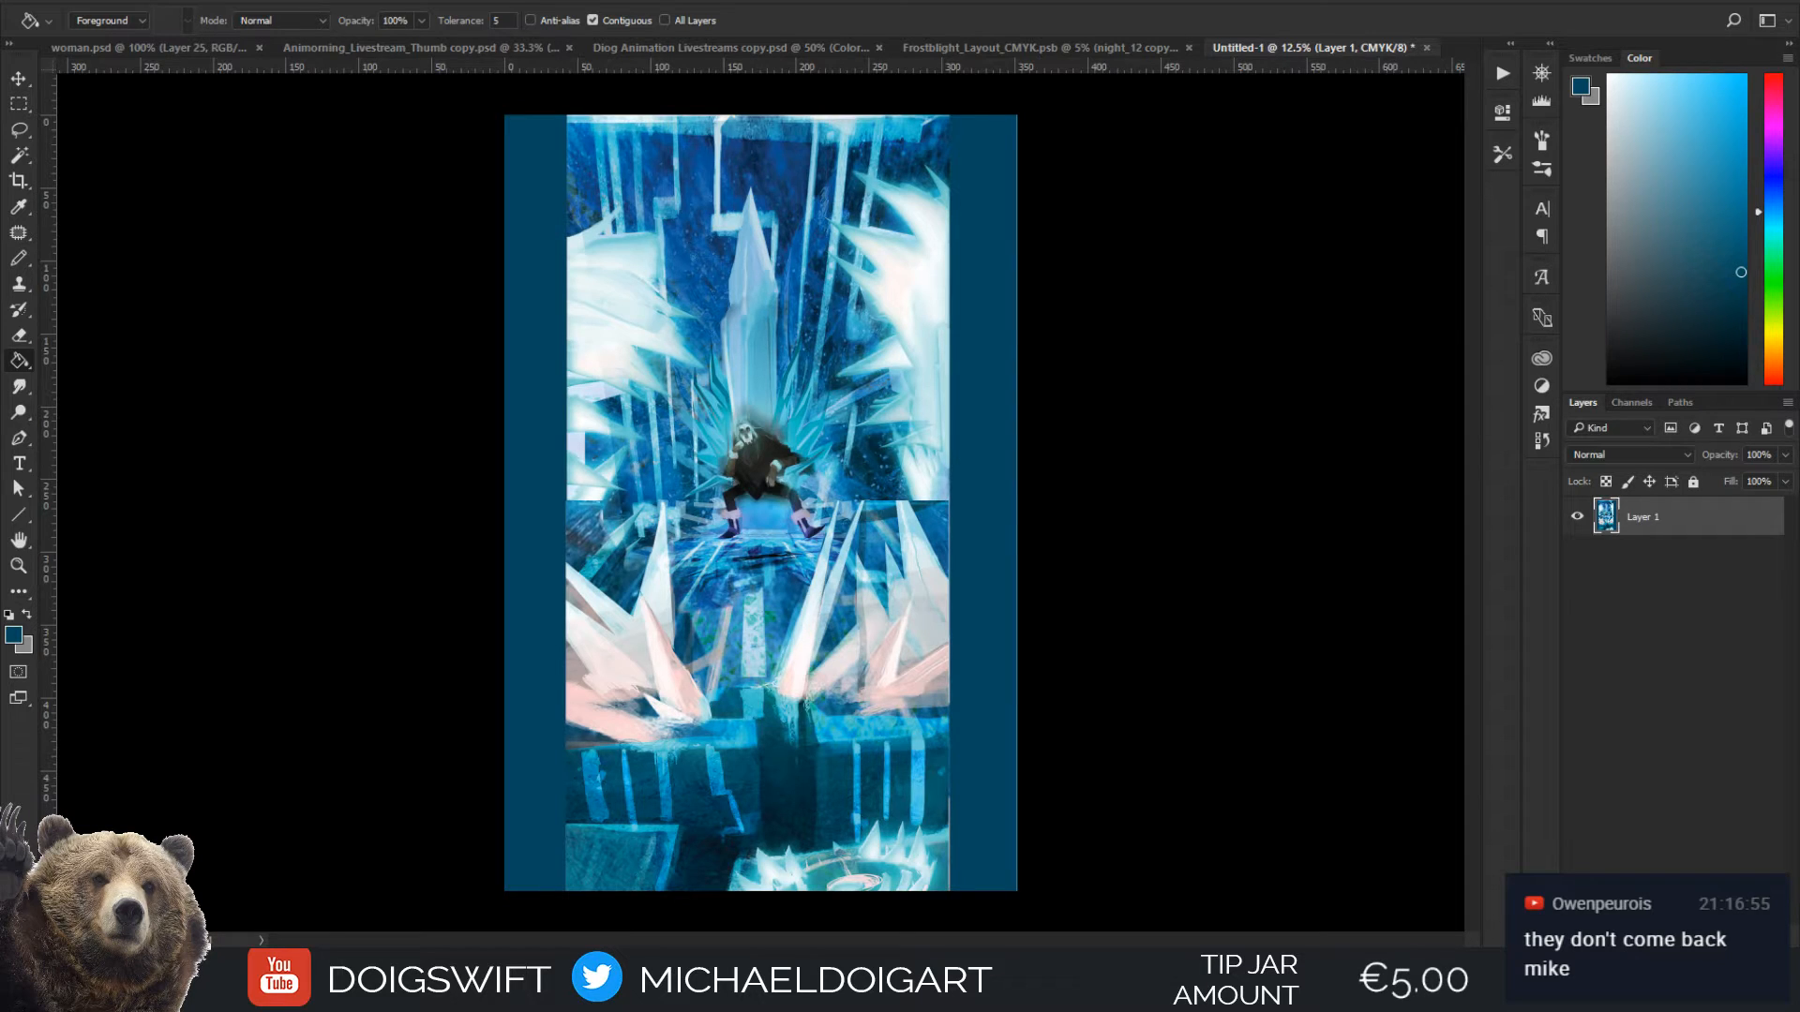
{"action": "left_click_drag", "start_coordinate": [0, 54], "coordinate": [32, 70]}
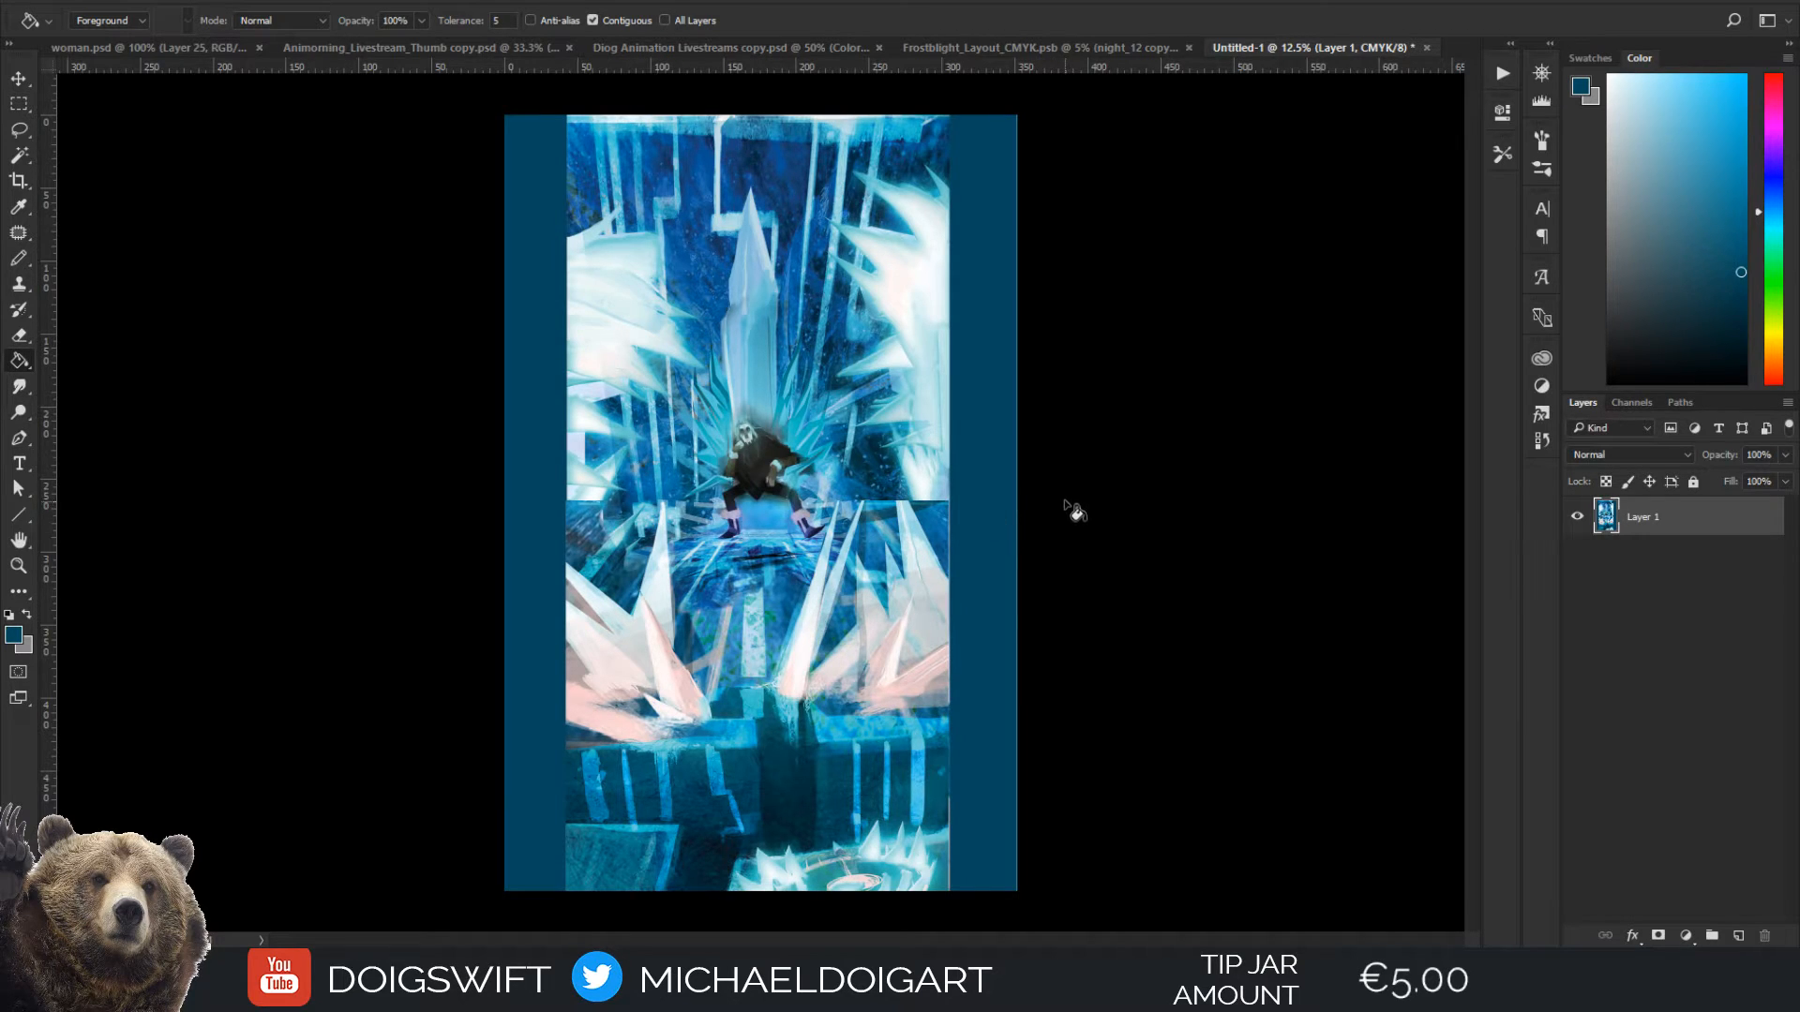
Lasso a selection around the whole seated figure, including the hair, cloak, arms, legs and boots
{"action": "key", "text": "ctrl+plus"}
{"action": "key", "text": "ctrl+plus"}
{"action": "key", "text": "ctrl+plus"}
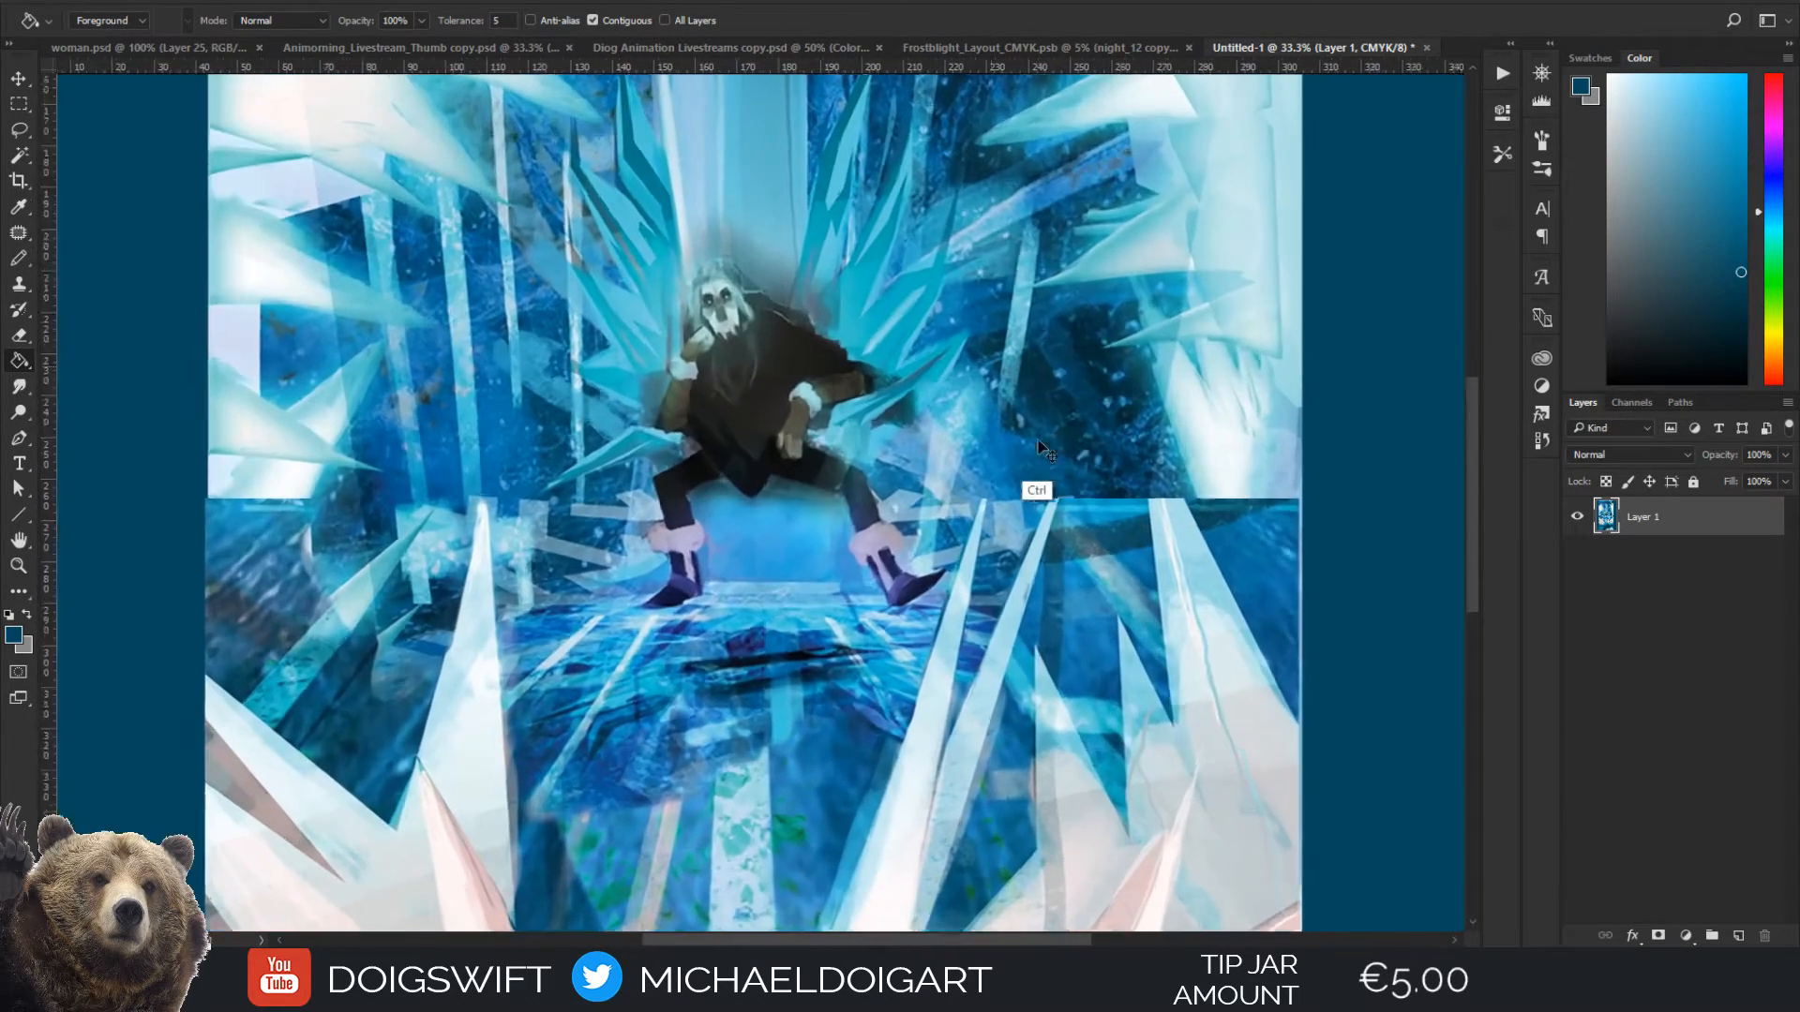
{"action": "key", "text": "ctrl+plus"}
{"action": "key", "text": "ctrl+plus"}
{"action": "left_click_drag", "start_coordinate": [957, 232], "coordinate": [1030, 373]}
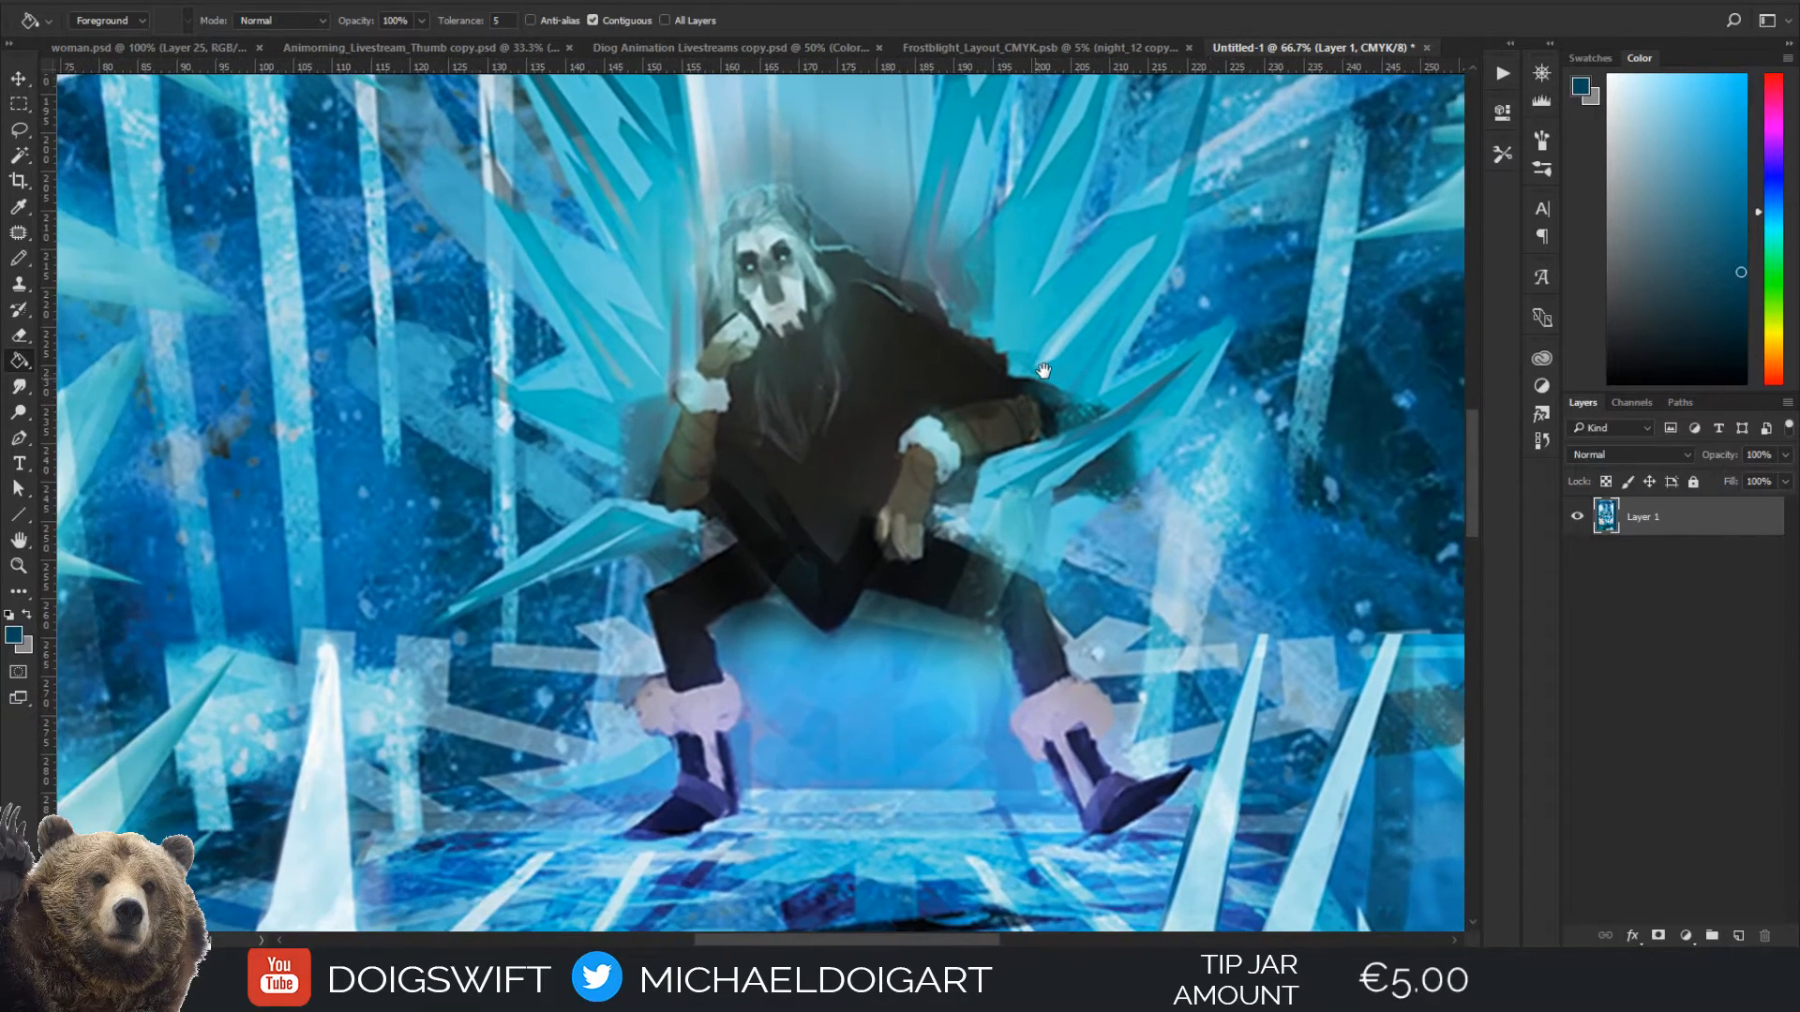
{"action": "key", "text": "l"}
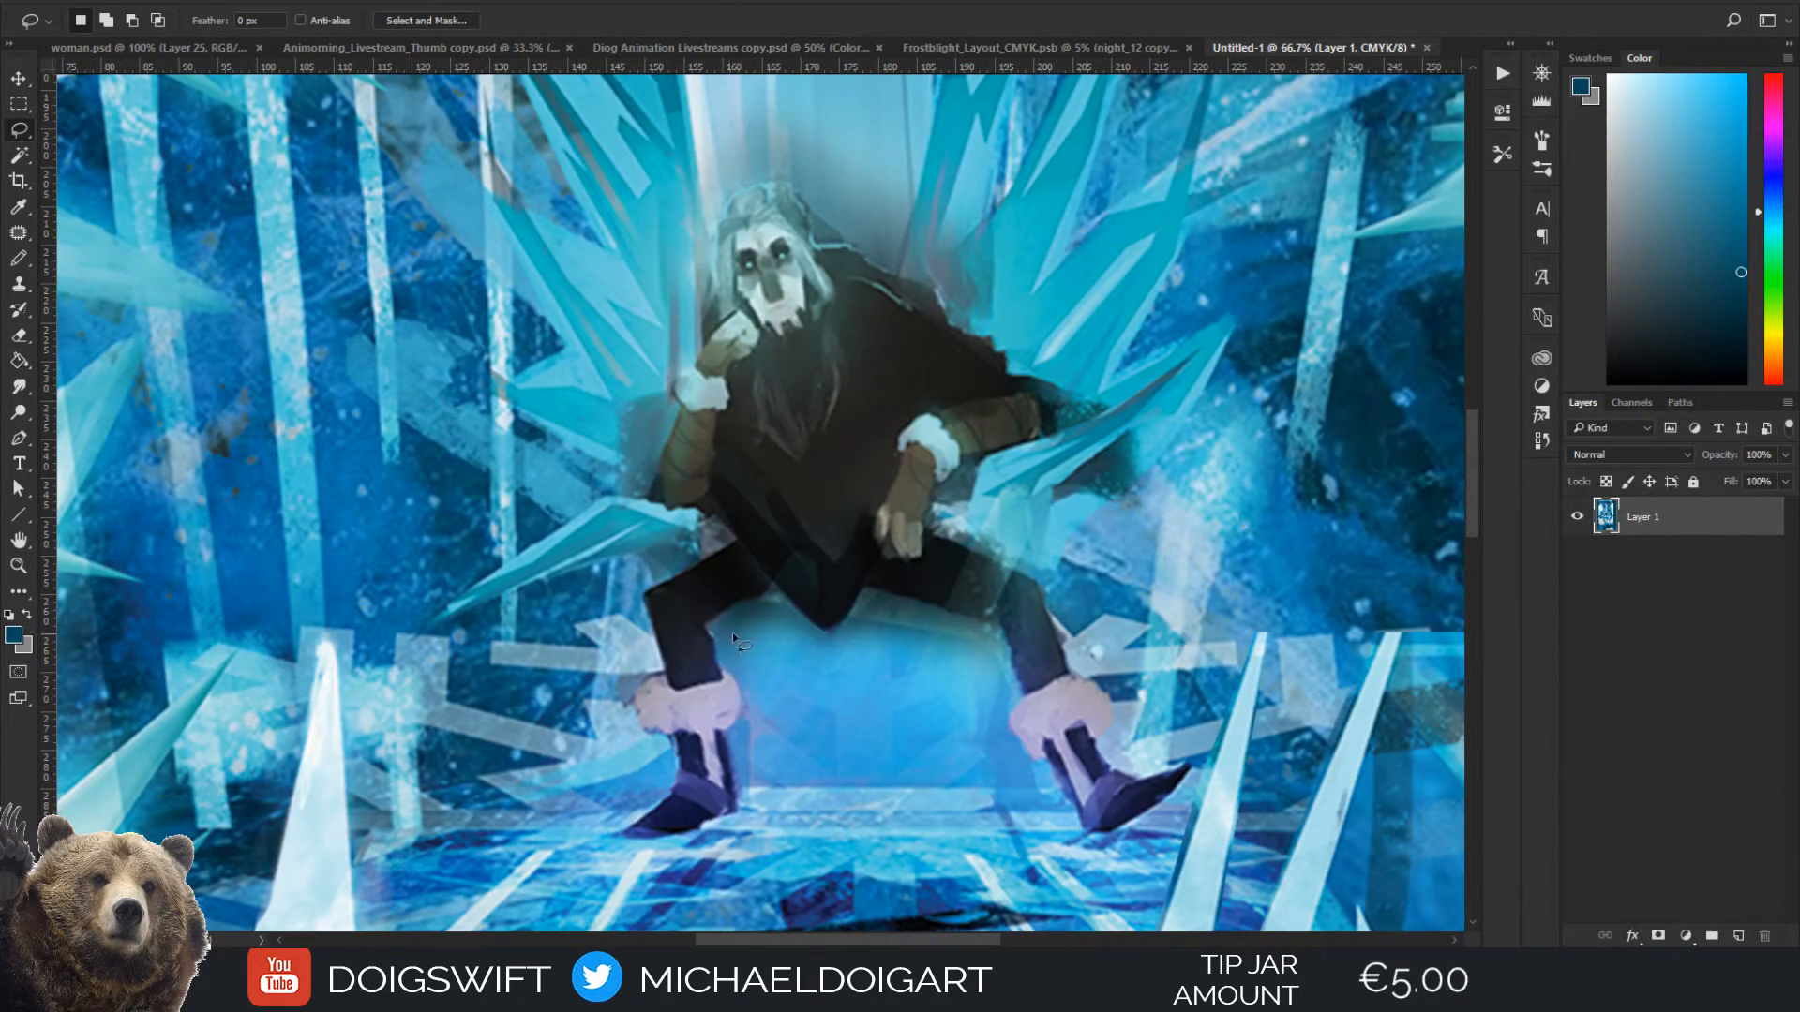
{"action": "mouse_move", "coordinate": [734, 536]}
{"action": "left_mouse_down"}
{"action": "mouse_move", "coordinate": [656, 582]}
{"action": "mouse_move", "coordinate": [645, 617]}
{"action": "mouse_move", "coordinate": [660, 667]}
{"action": "mouse_move", "coordinate": [638, 717]}
{"action": "mouse_move", "coordinate": [669, 764]}
{"action": "mouse_move", "coordinate": [662, 805]}
{"action": "mouse_move", "coordinate": [628, 825]}
{"action": "mouse_move", "coordinate": [643, 839]}
{"action": "mouse_move", "coordinate": [735, 821]}
{"action": "mouse_move", "coordinate": [740, 698]}
{"action": "mouse_move", "coordinate": [709, 630]}
{"action": "mouse_move", "coordinate": [778, 600]}
{"action": "mouse_move", "coordinate": [832, 639]}
{"action": "mouse_move", "coordinate": [861, 594]}
{"action": "mouse_move", "coordinate": [991, 626]}
{"action": "mouse_move", "coordinate": [1030, 677]}
{"action": "mouse_move", "coordinate": [1010, 717]}
{"action": "mouse_move", "coordinate": [1024, 748]}
{"action": "mouse_move", "coordinate": [1085, 826]}
{"action": "mouse_move", "coordinate": [1141, 817]}
{"action": "mouse_move", "coordinate": [1192, 769]}
{"action": "mouse_move", "coordinate": [1125, 778]}
{"action": "mouse_move", "coordinate": [1105, 703]}
{"action": "mouse_move", "coordinate": [1057, 656]}
{"action": "mouse_move", "coordinate": [1048, 595]}
{"action": "mouse_move", "coordinate": [951, 557]}
{"action": "mouse_move", "coordinate": [975, 560]}
{"action": "mouse_move", "coordinate": [926, 521]}
{"action": "mouse_move", "coordinate": [951, 469]}
{"action": "mouse_move", "coordinate": [1048, 429]}
{"action": "mouse_move", "coordinate": [1041, 392]}
{"action": "mouse_move", "coordinate": [768, 162]}
{"action": "mouse_move", "coordinate": [776, 188]}
{"action": "mouse_move", "coordinate": [717, 223]}
{"action": "mouse_move", "coordinate": [680, 376]}
{"action": "mouse_move", "coordinate": [620, 433]}
{"action": "mouse_move", "coordinate": [618, 478]}
{"action": "mouse_move", "coordinate": [695, 521]}
{"action": "mouse_move", "coordinate": [701, 576]}
{"action": "mouse_move", "coordinate": [713, 539]}
{"action": "left_mouse_up"}
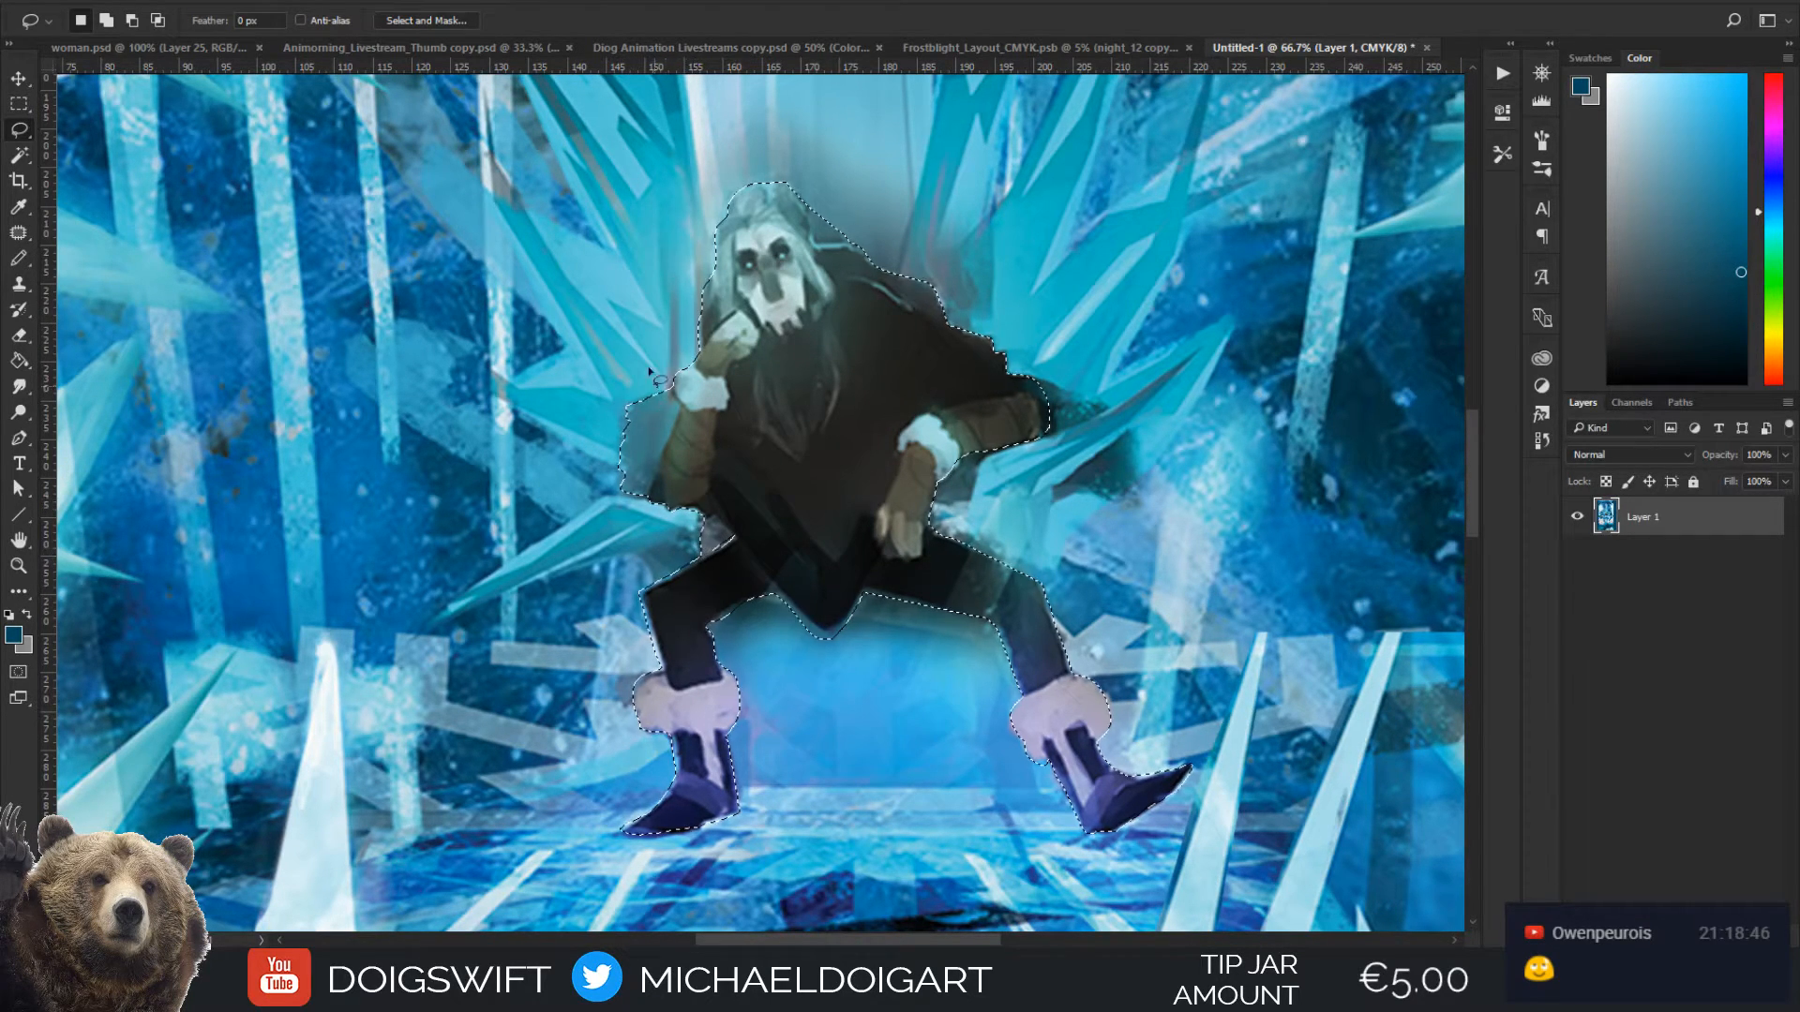
Copy the selected figure onto its own layer above Layer 1 and check it by toggling the layer's visibility
{"action": "scroll", "coordinate": [780, 510], "scroll_direction": "down", "scroll_amount": 1}
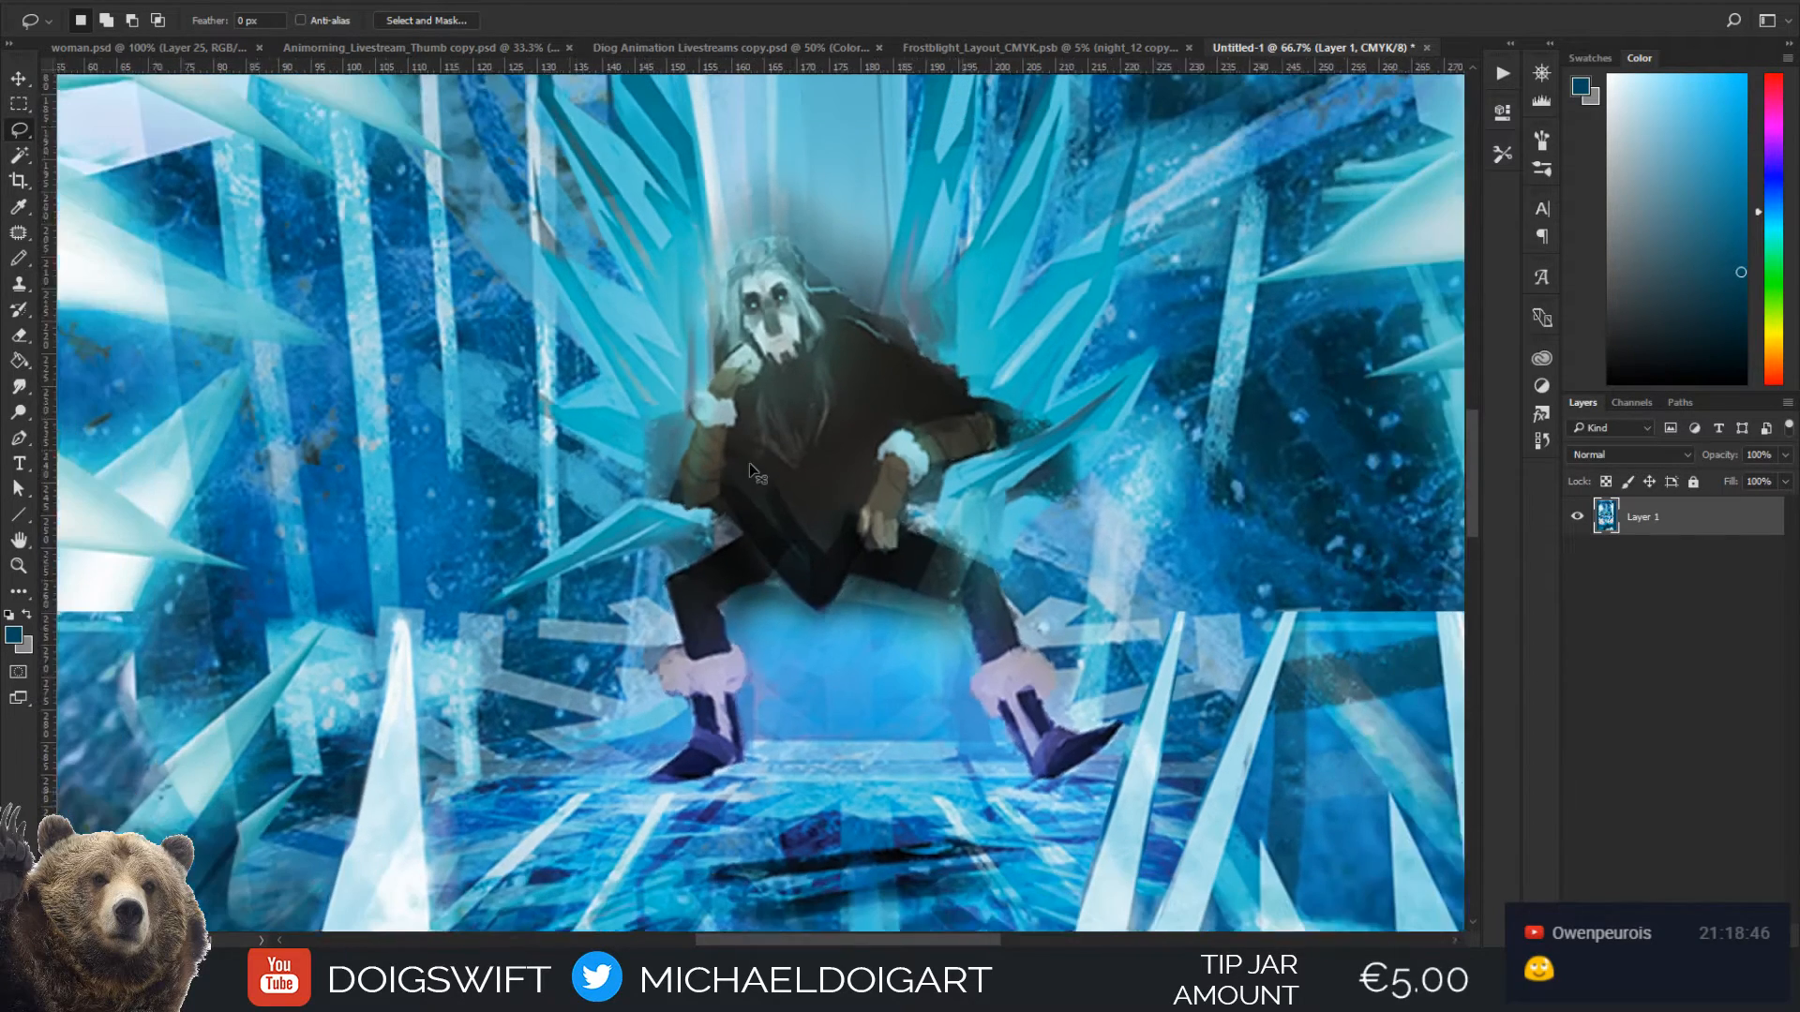
{"action": "left_click_drag", "start_coordinate": [942, 511], "coordinate": [906, 528]}
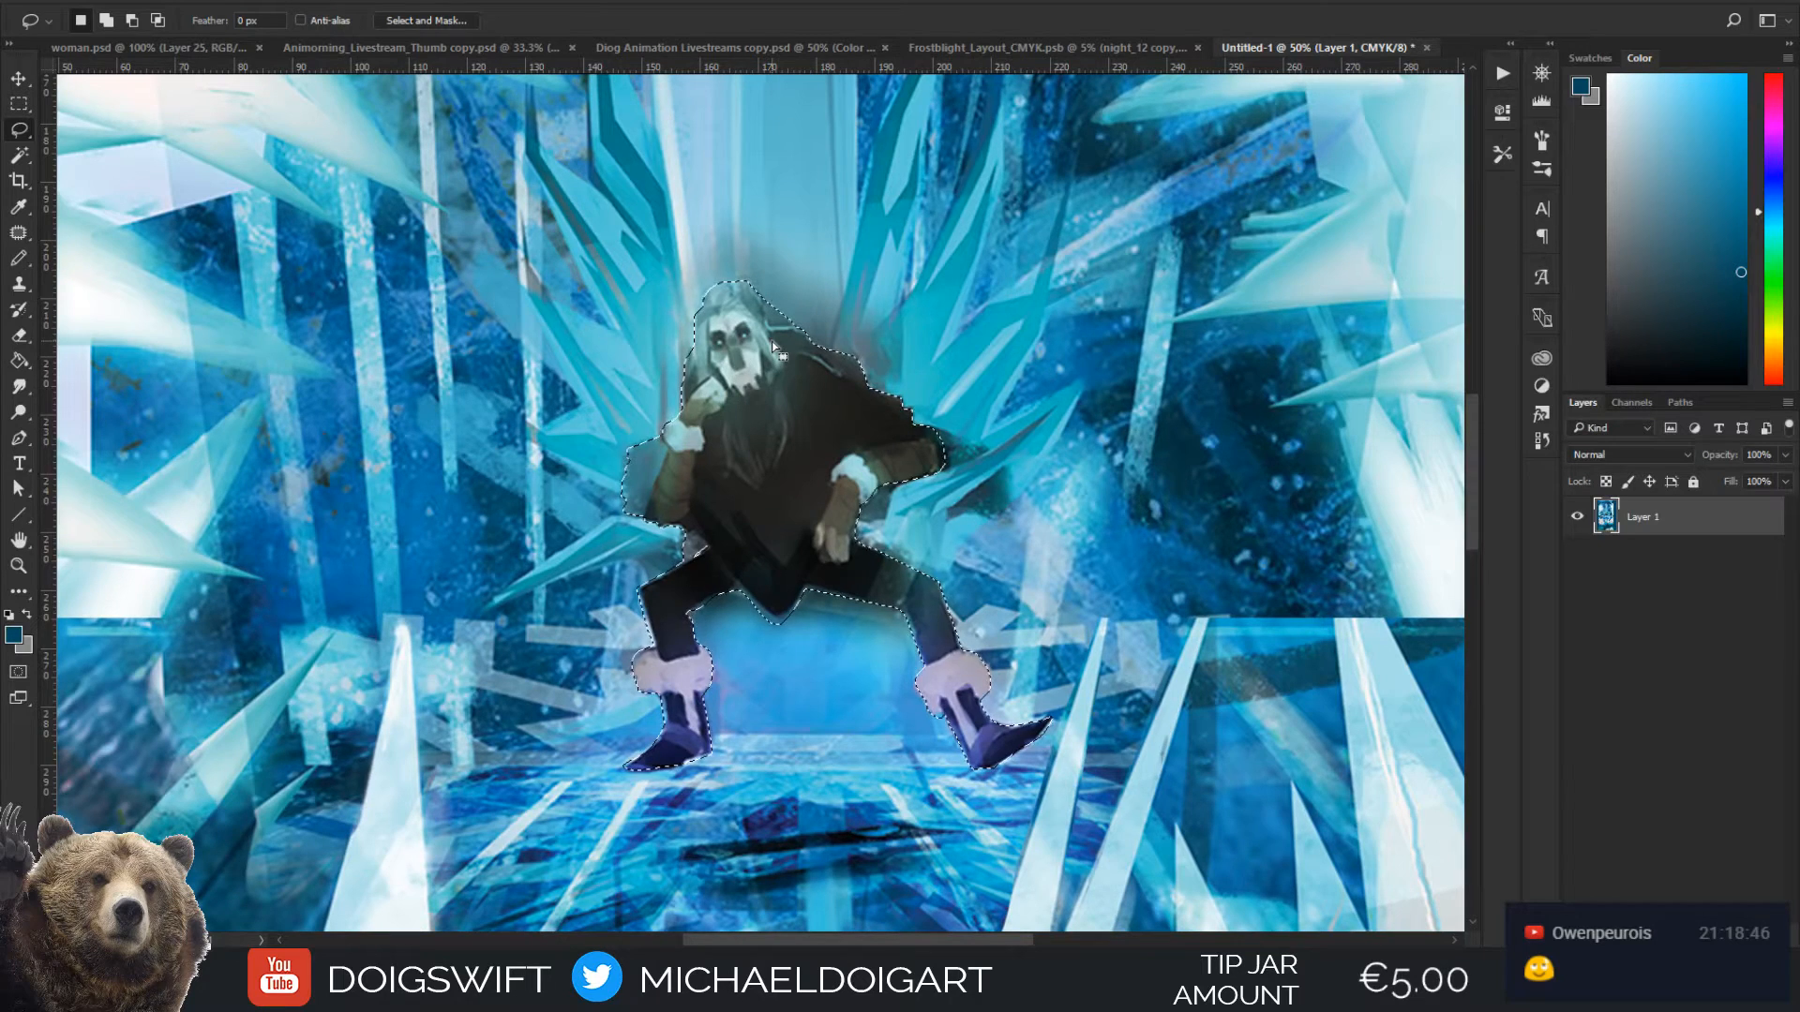
{"action": "key", "text": "ctrl+j"}
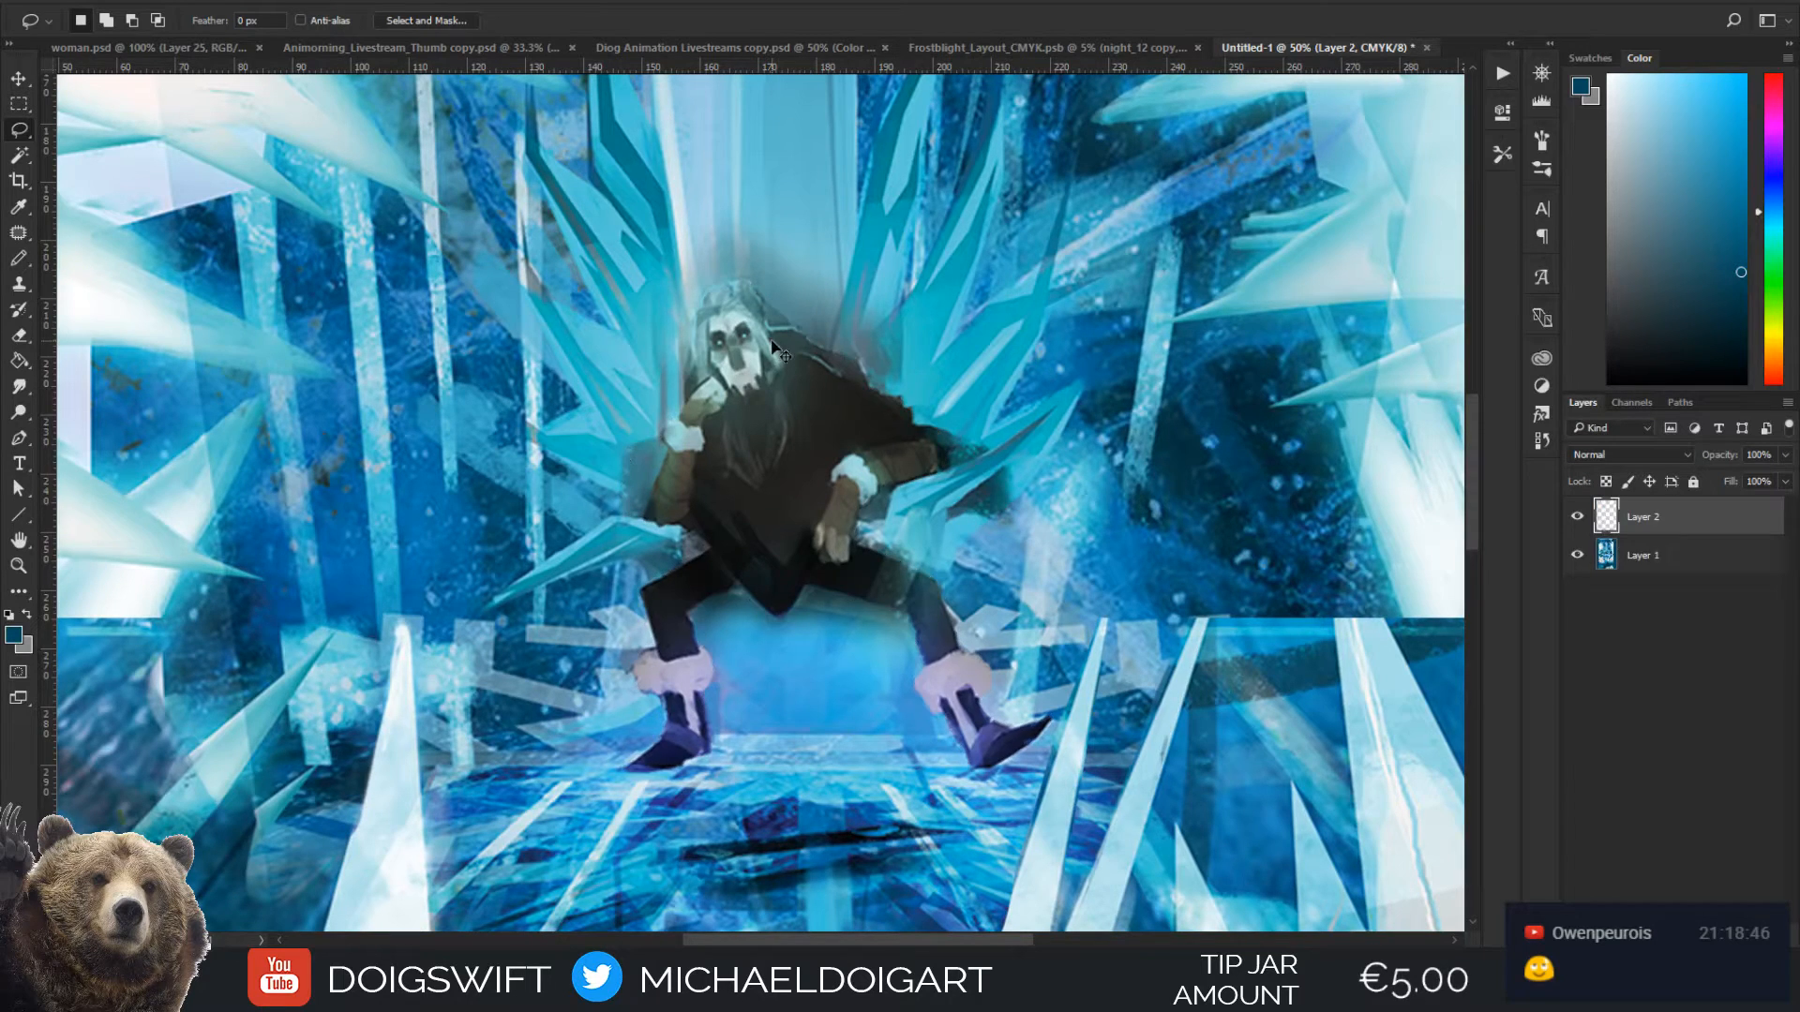
{"action": "left_click", "coordinate": [1577, 517]}
{"action": "left_click", "coordinate": [1577, 517]}
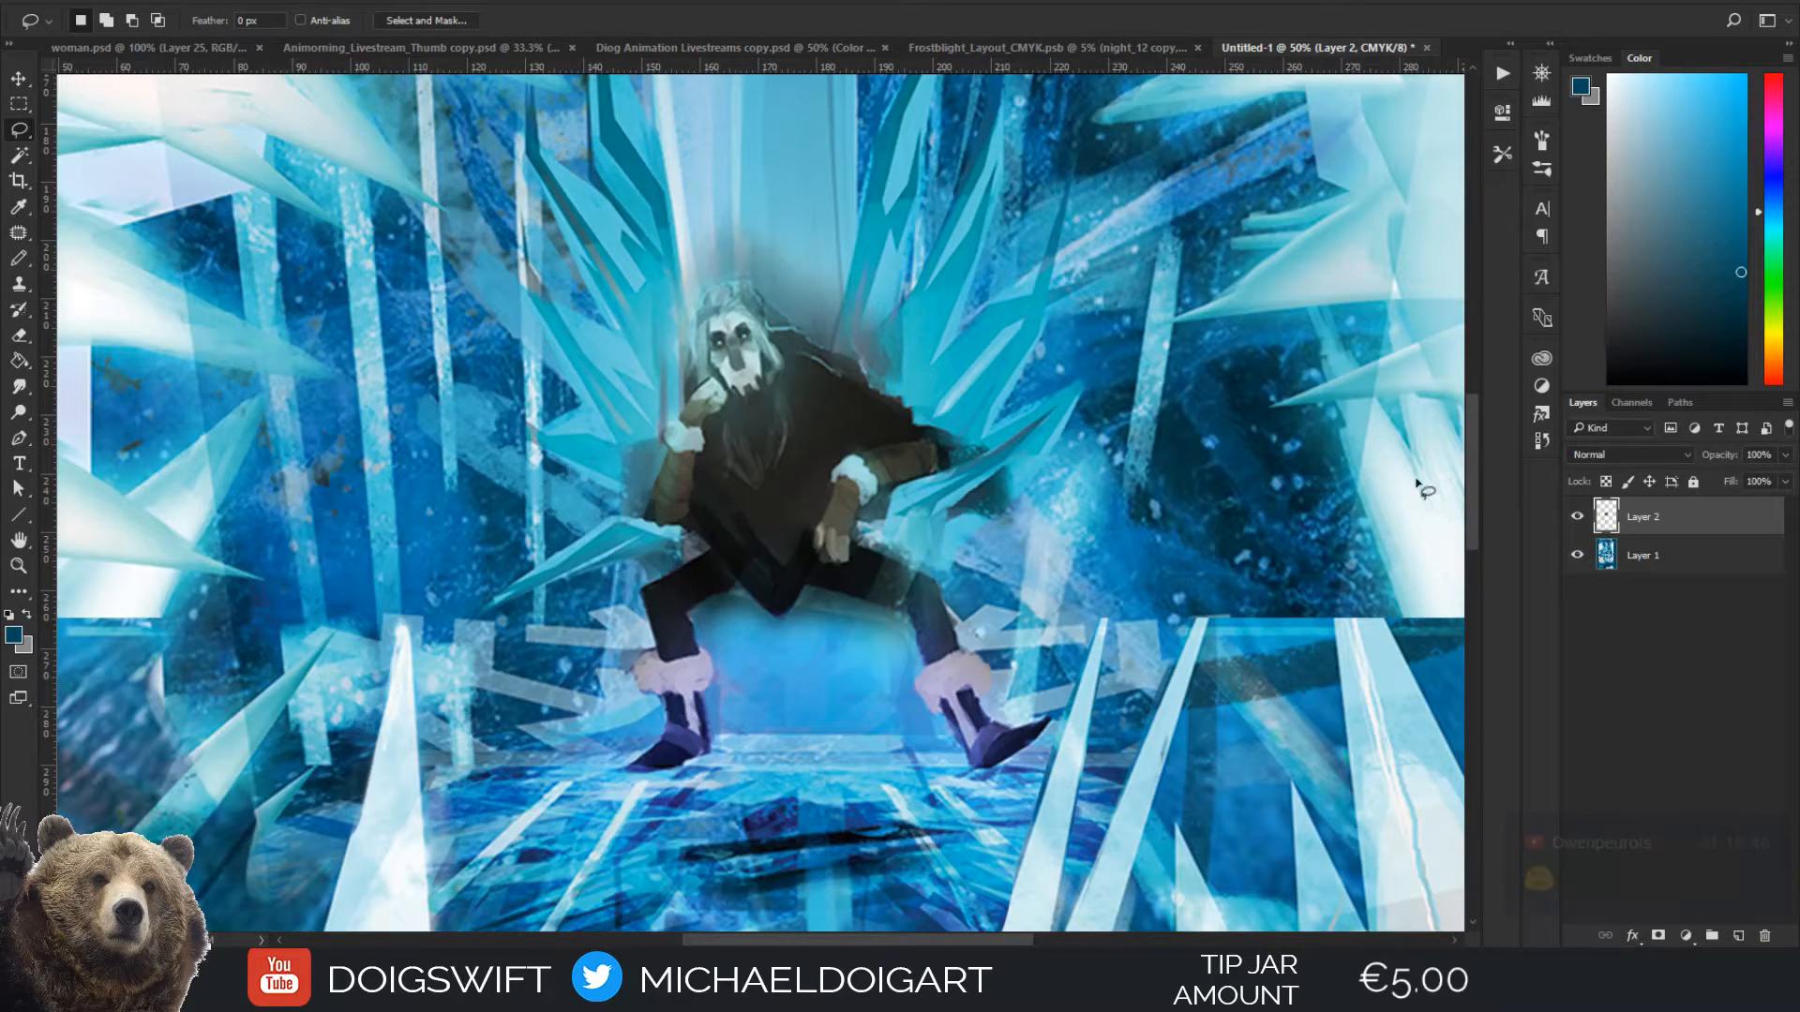
Examine the seated figure and the ice throne's crystals within the whole composition
{"action": "key", "text": "v"}
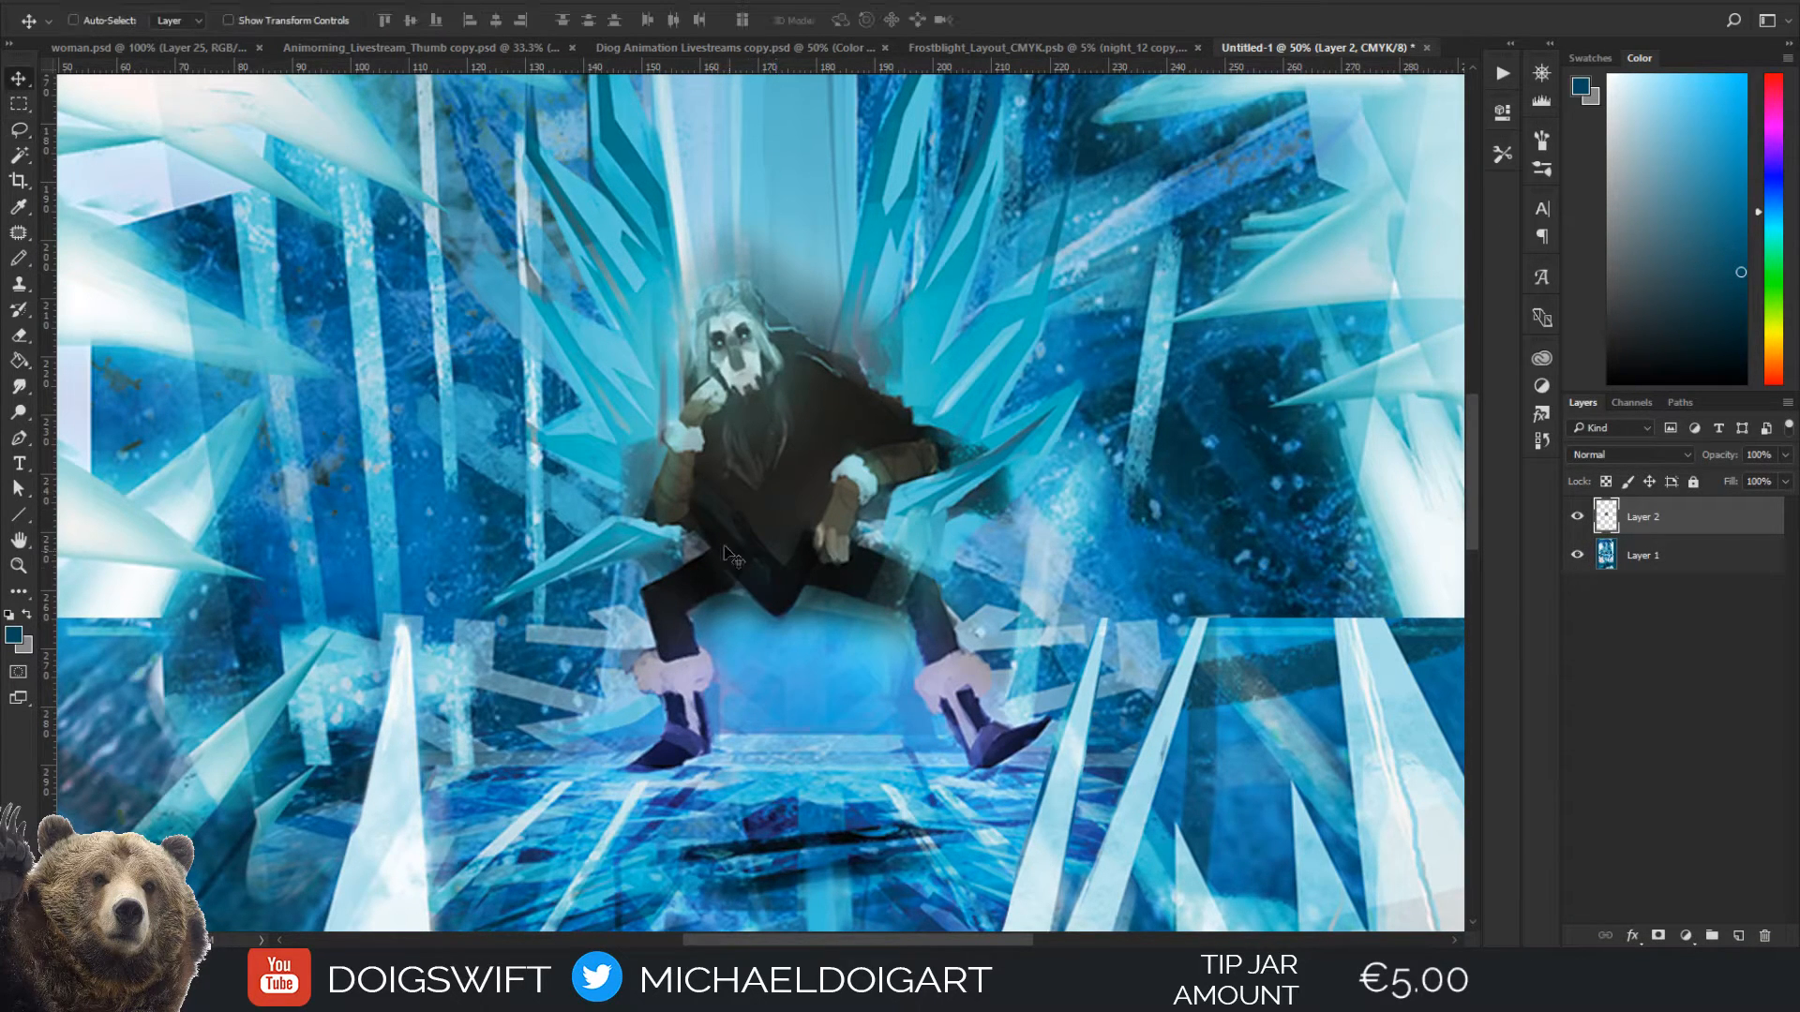
{"action": "mouse_move", "coordinate": [737, 530]}
{"action": "left_mouse_down"}
{"action": "mouse_move", "coordinate": [1088, 488]}
{"action": "mouse_move", "coordinate": [1121, 450]}
{"action": "mouse_move", "coordinate": [1059, 492]}
{"action": "mouse_move", "coordinate": [865, 518]}
{"action": "mouse_move", "coordinate": [904, 515]}
{"action": "mouse_move", "coordinate": [774, 498]}
{"action": "left_mouse_up"}
{"action": "key", "text": "ctrl+minus"}
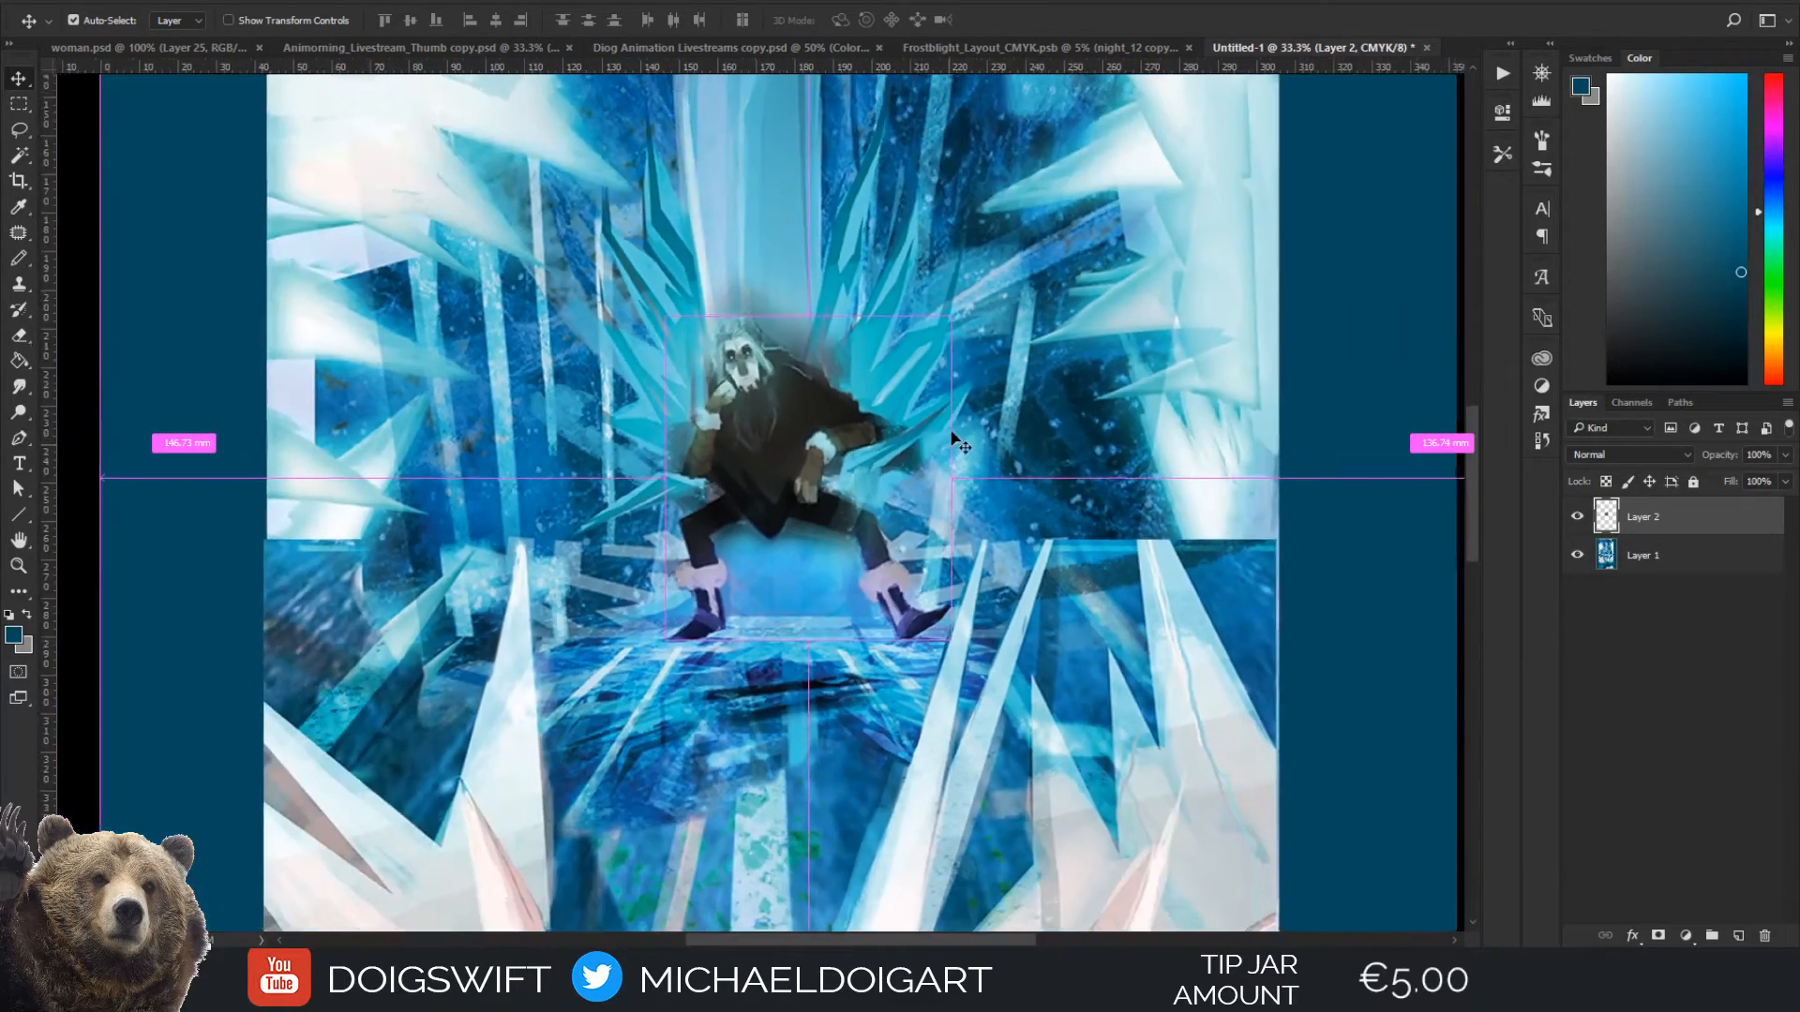
{"action": "key", "text": "ctrl+minus"}
{"action": "key", "text": "space"}
{"action": "left_click_drag", "start_coordinate": [958, 436], "coordinate": [923, 622]}
{"action": "left_click_drag", "start_coordinate": [863, 567], "coordinate": [899, 508]}
{"action": "left_click_drag", "start_coordinate": [794, 594], "coordinate": [812, 504]}
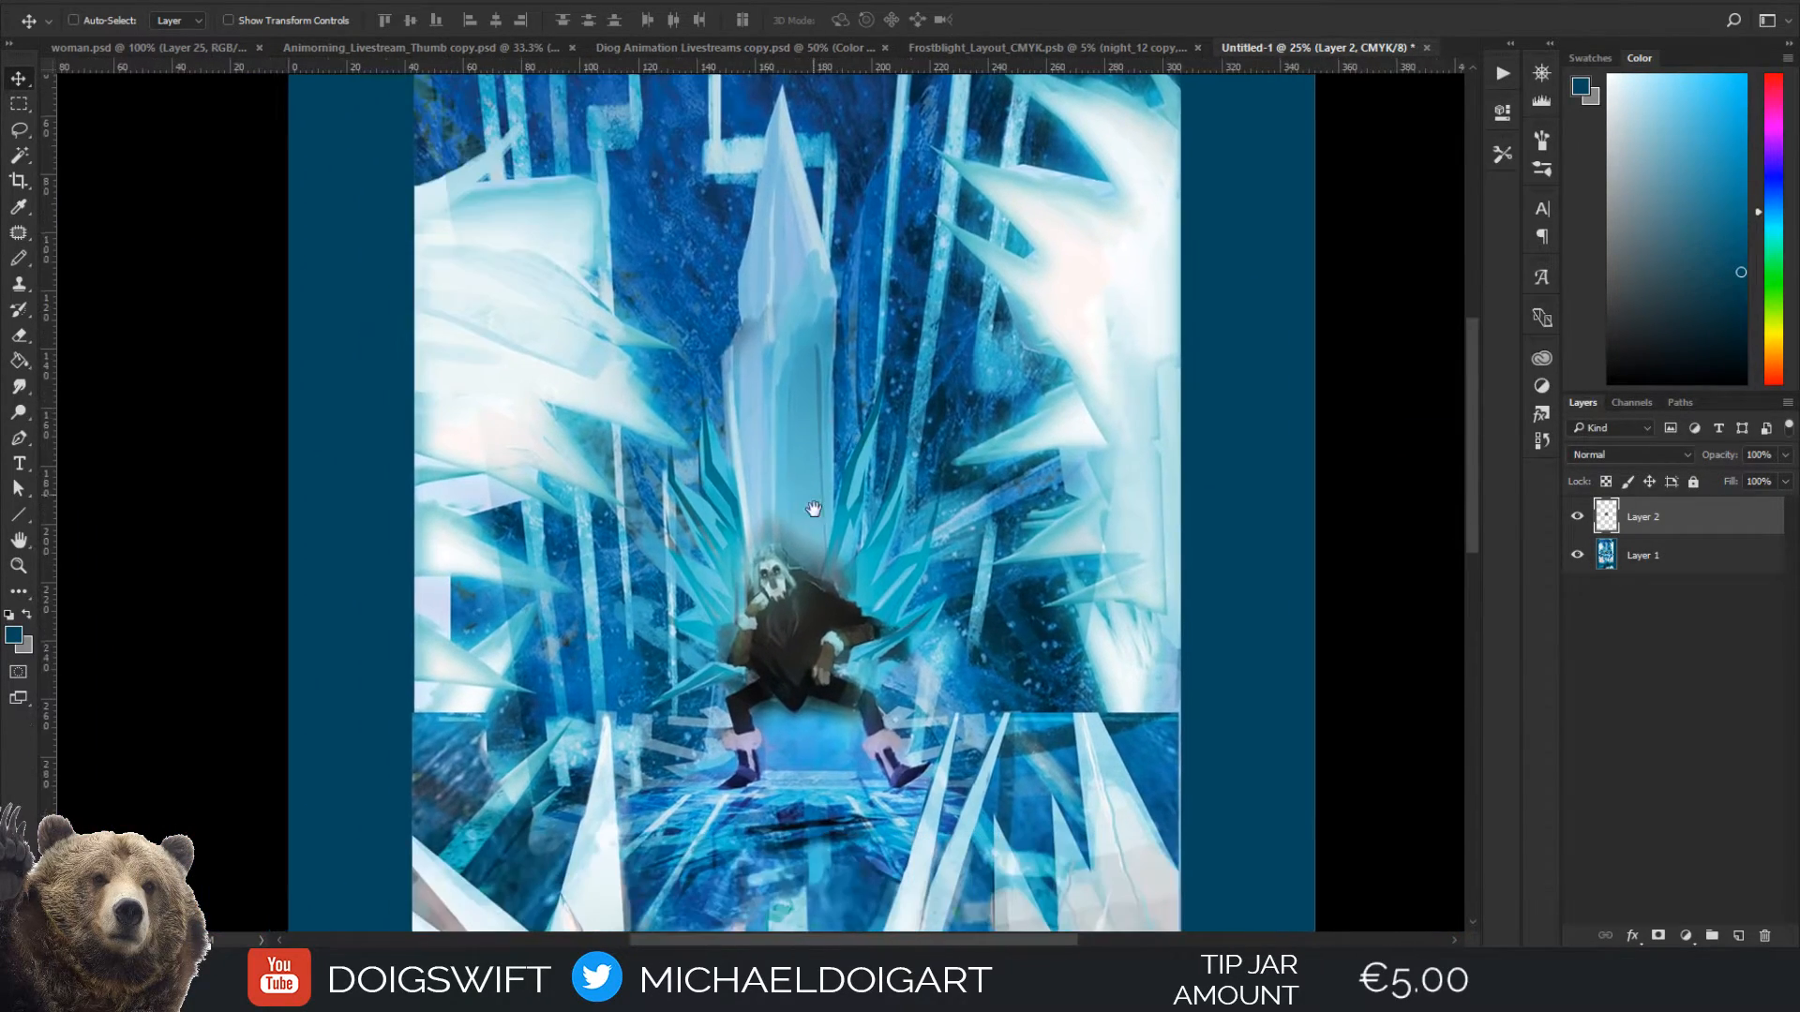
{"action": "key", "text": "ctrl+plus"}
{"action": "key", "text": "ctrl+plus"}
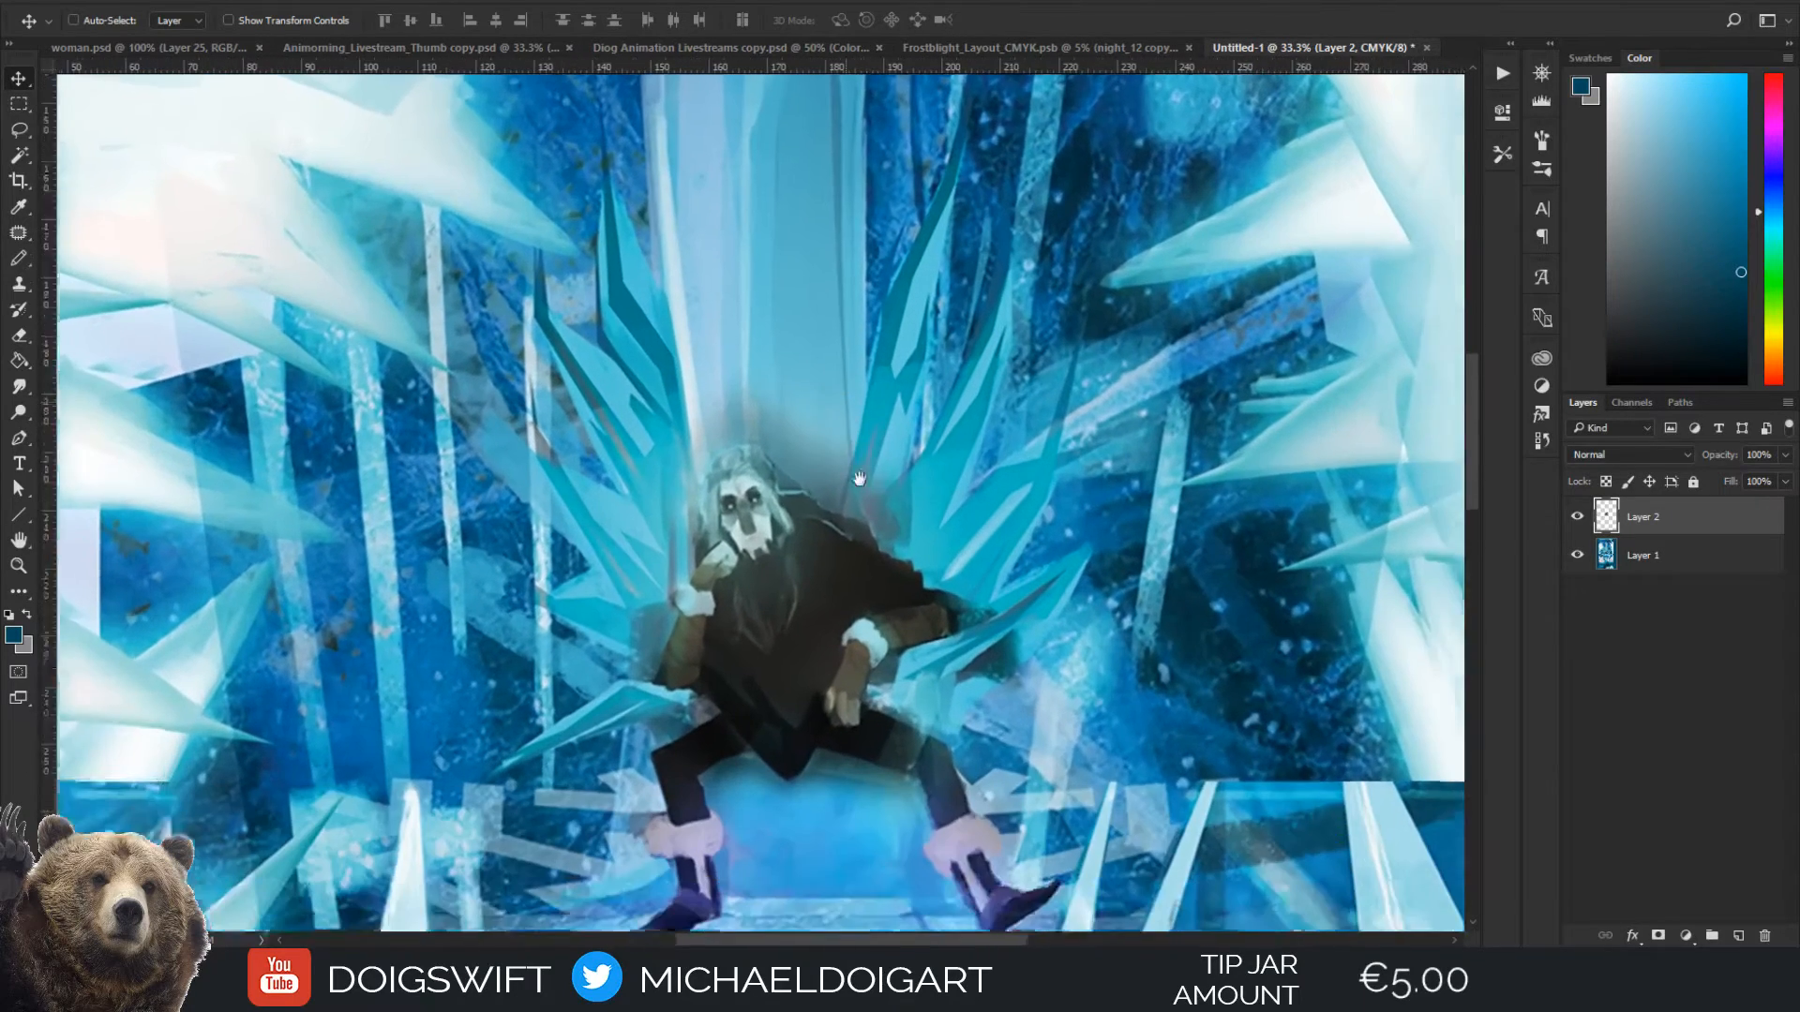
{"action": "left_click_drag", "start_coordinate": [879, 567], "coordinate": [860, 371]}
Start a lasso outline around the ice throne, tracing the base and the crystal spikes on the figure's left side of the painting
{"action": "key", "text": "l"}
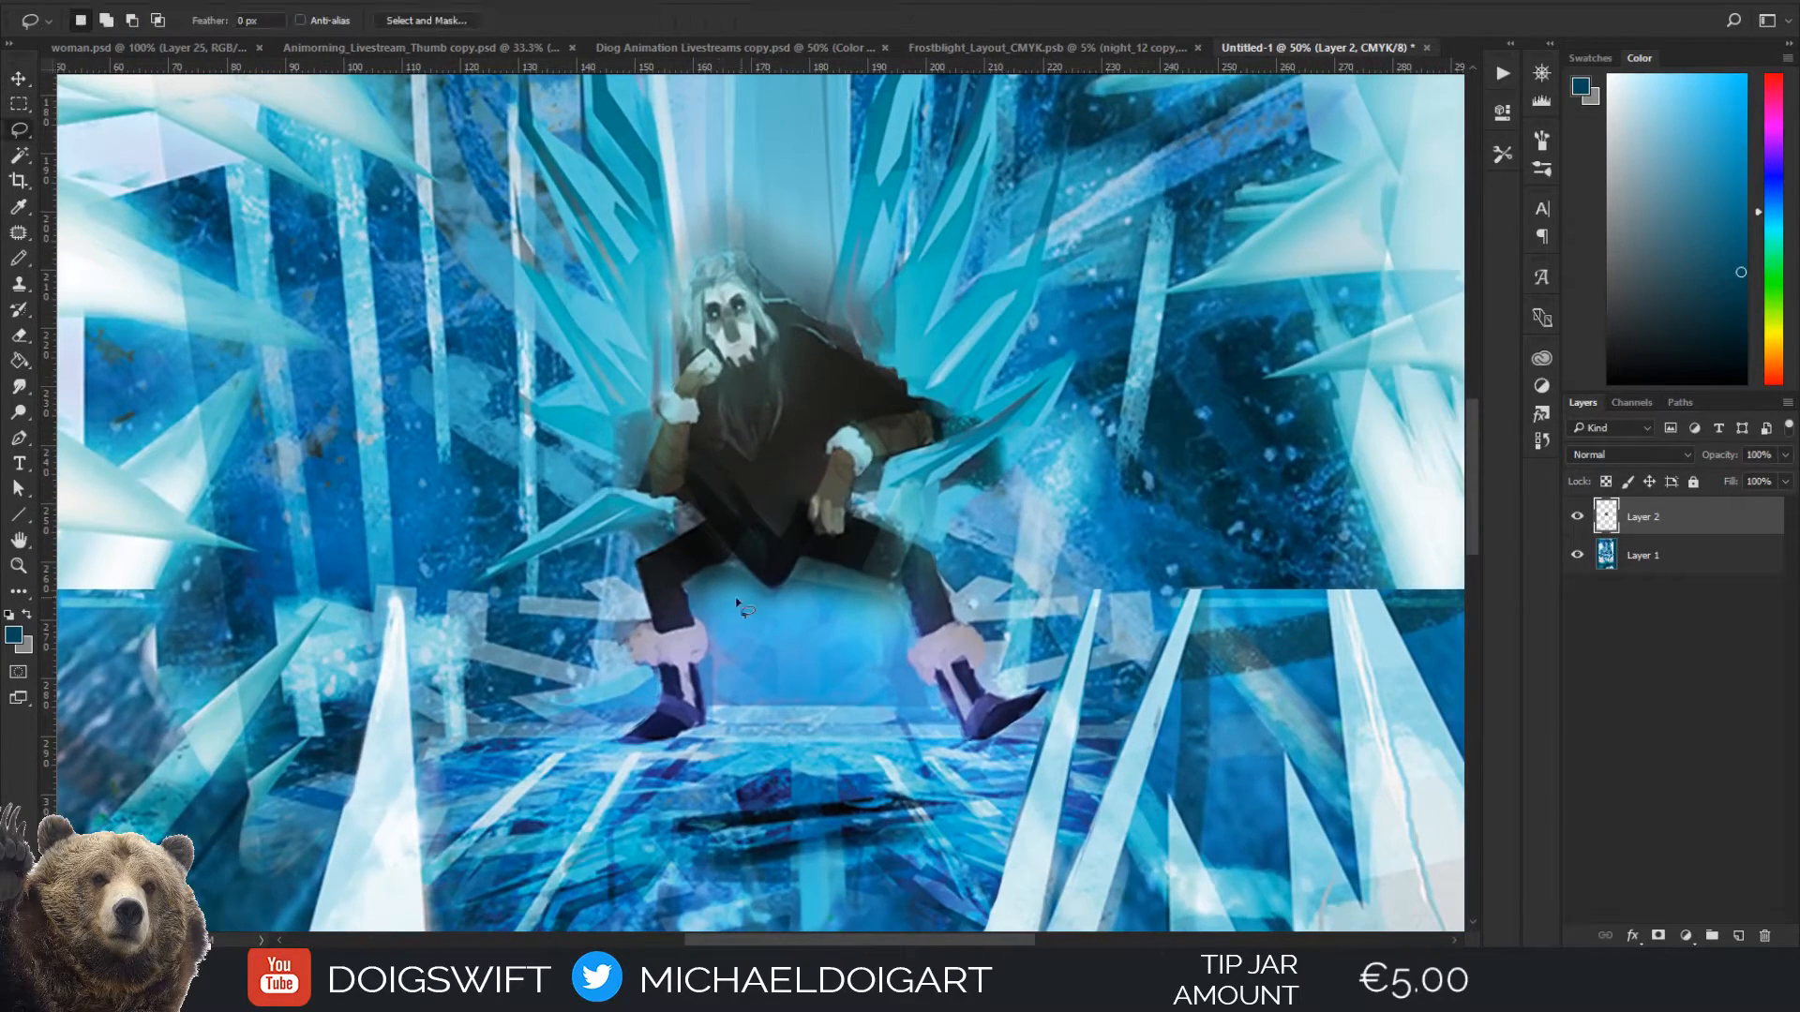
{"action": "left_click", "coordinate": [546, 723], "text": "alt"}
{"action": "left_click", "coordinate": [511, 698], "text": "alt"}
{"action": "mouse_move", "coordinate": [589, 681]}
{"action": "left_mouse_down"}
{"action": "mouse_move", "coordinate": [603, 610]}
{"action": "mouse_move", "coordinate": [578, 582]}
{"action": "mouse_move", "coordinate": [620, 567]}
{"action": "mouse_move", "coordinate": [610, 537]}
{"action": "left_mouse_up"}
{"action": "left_click", "coordinate": [480, 588], "text": "alt"}
{"action": "left_click", "coordinate": [513, 403], "text": "alt"}
{"action": "left_click", "coordinate": [571, 374], "text": "alt"}
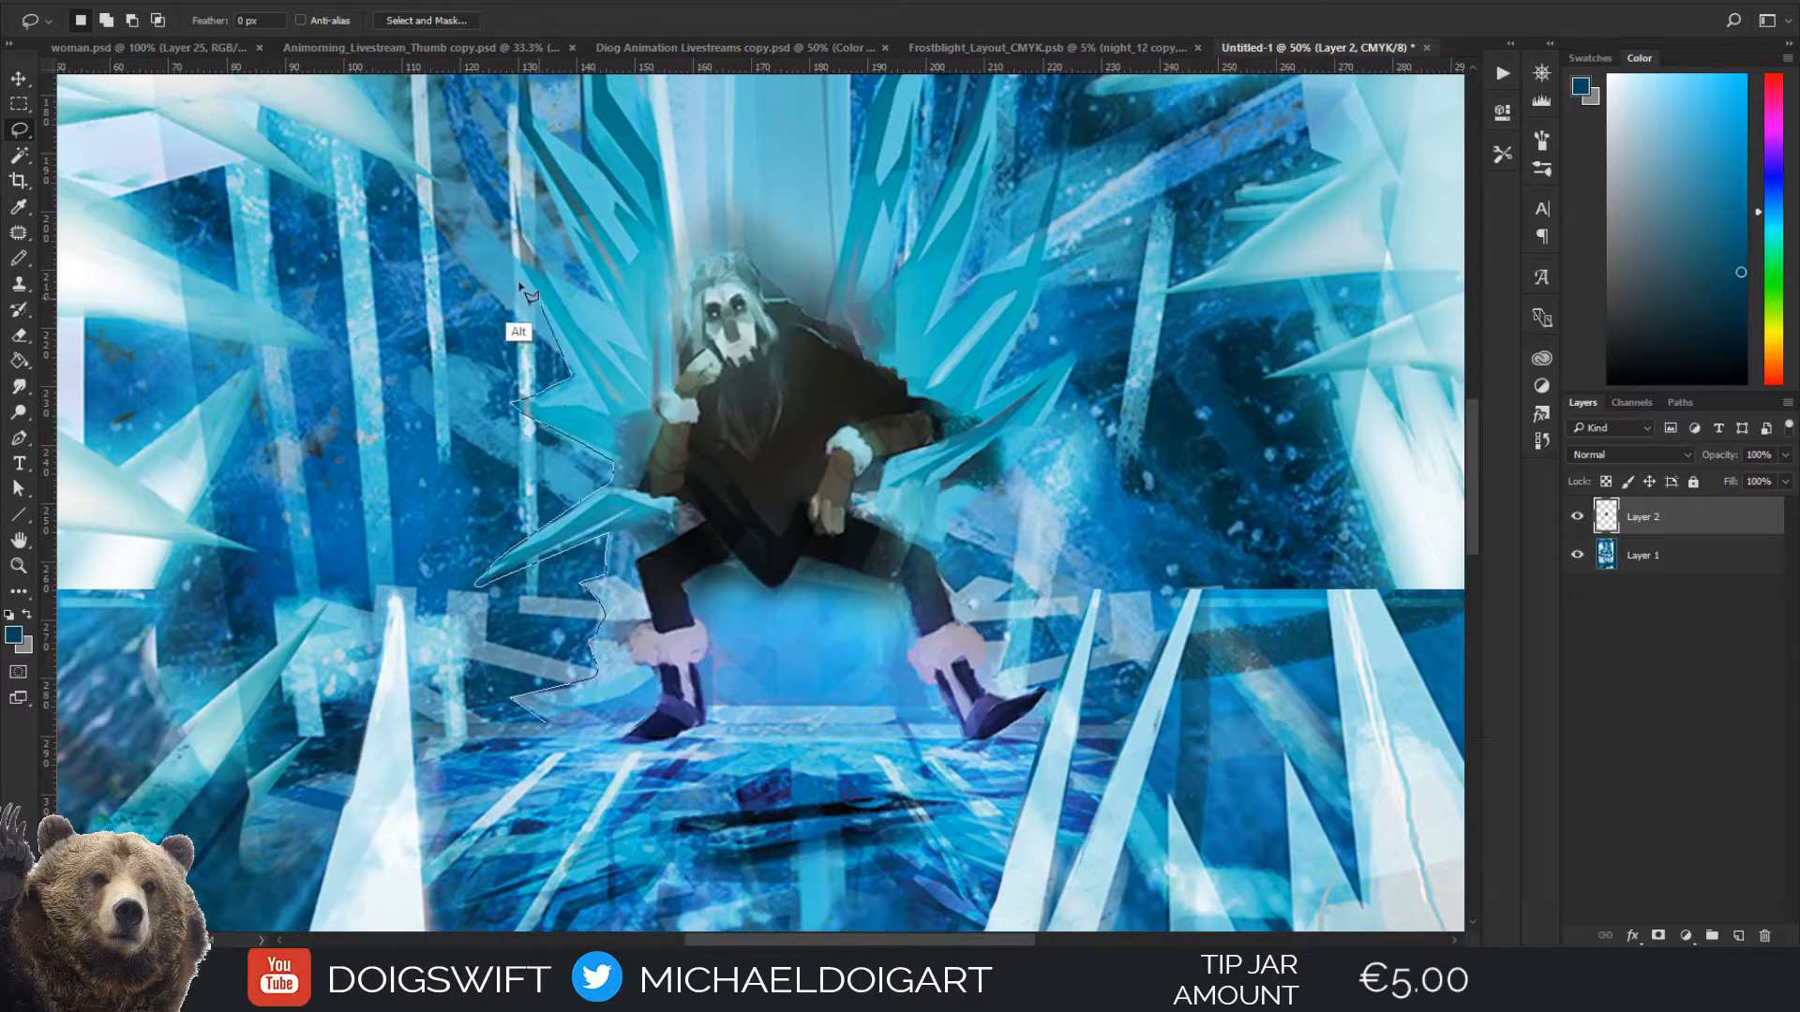
{"action": "left_click", "coordinate": [556, 343], "text": "alt"}
{"action": "left_click", "coordinate": [602, 305], "text": "alt"}
{"action": "left_click", "coordinate": [564, 231], "text": "alt"}
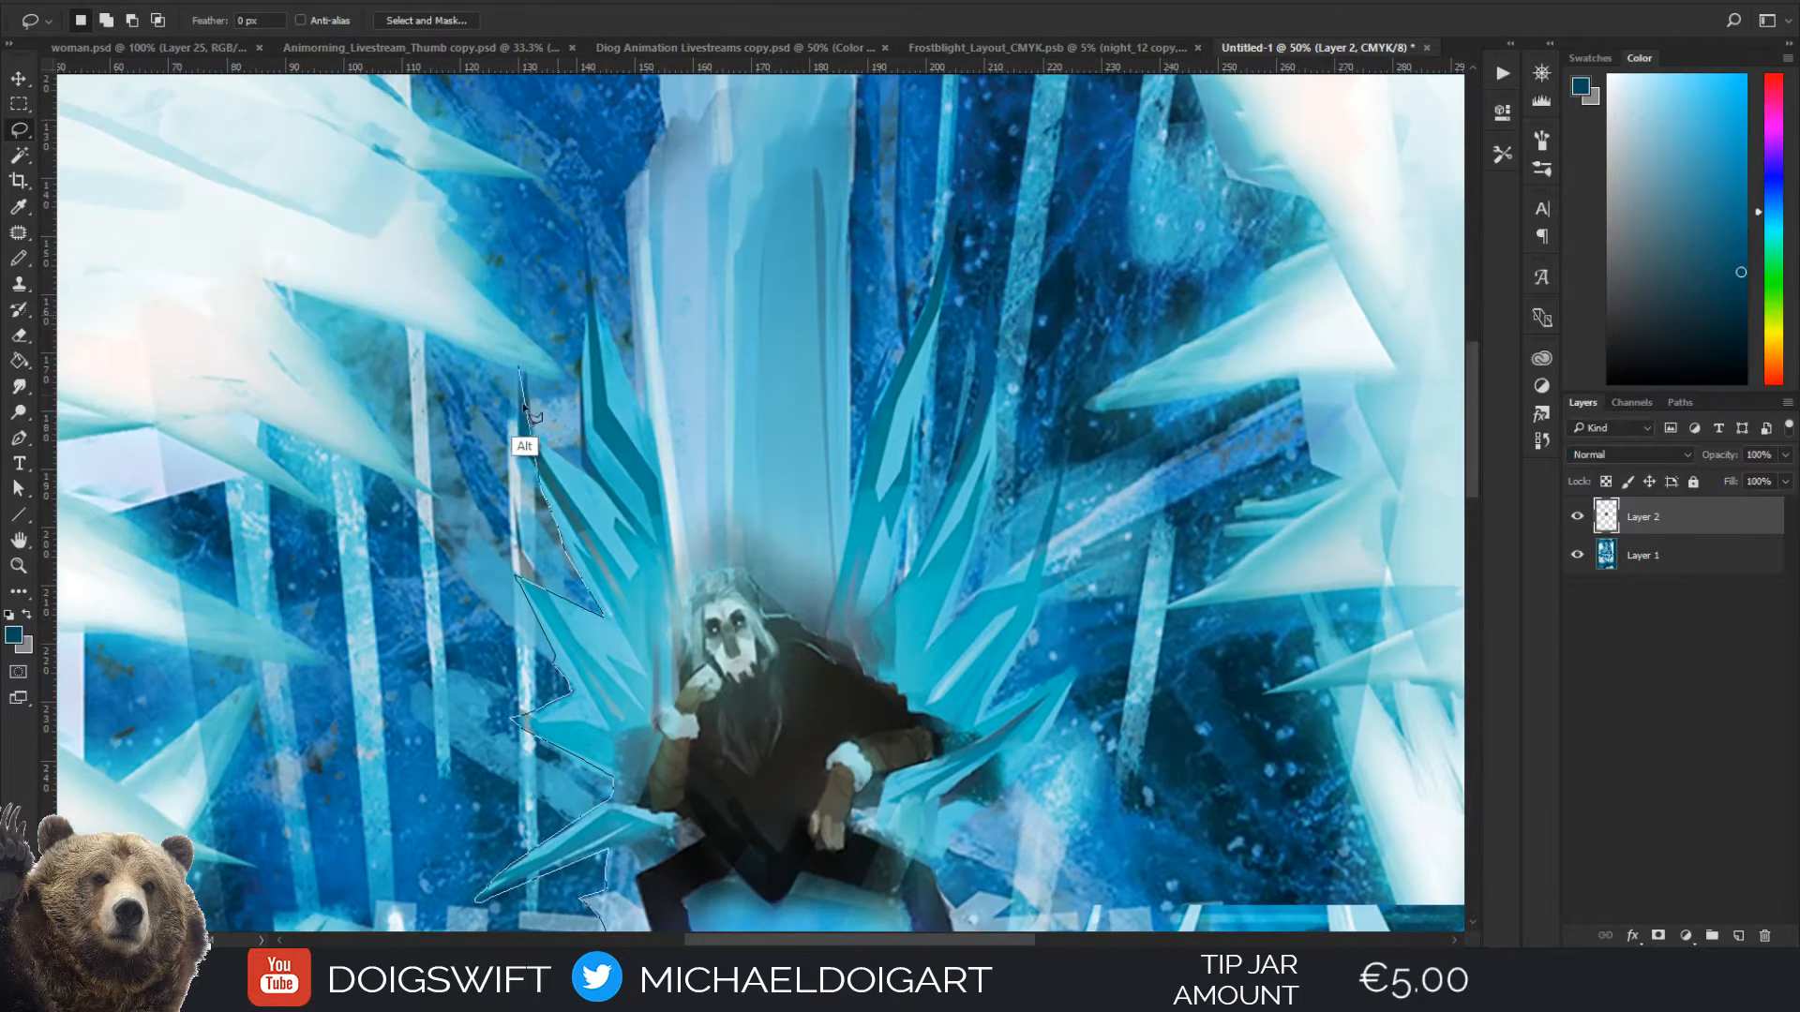
{"action": "mouse_move", "coordinate": [525, 474]}
{"action": "left_mouse_down"}
{"action": "mouse_move", "coordinate": [519, 369]}
{"action": "mouse_move", "coordinate": [538, 434]}
{"action": "mouse_move", "coordinate": [582, 472]}
{"action": "mouse_move", "coordinate": [578, 403]}
{"action": "left_mouse_up"}
{"action": "mouse_move", "coordinate": [583, 315]}
{"action": "left_mouse_down"}
{"action": "mouse_move", "coordinate": [586, 242]}
{"action": "mouse_move", "coordinate": [610, 337]}
{"action": "left_mouse_up"}
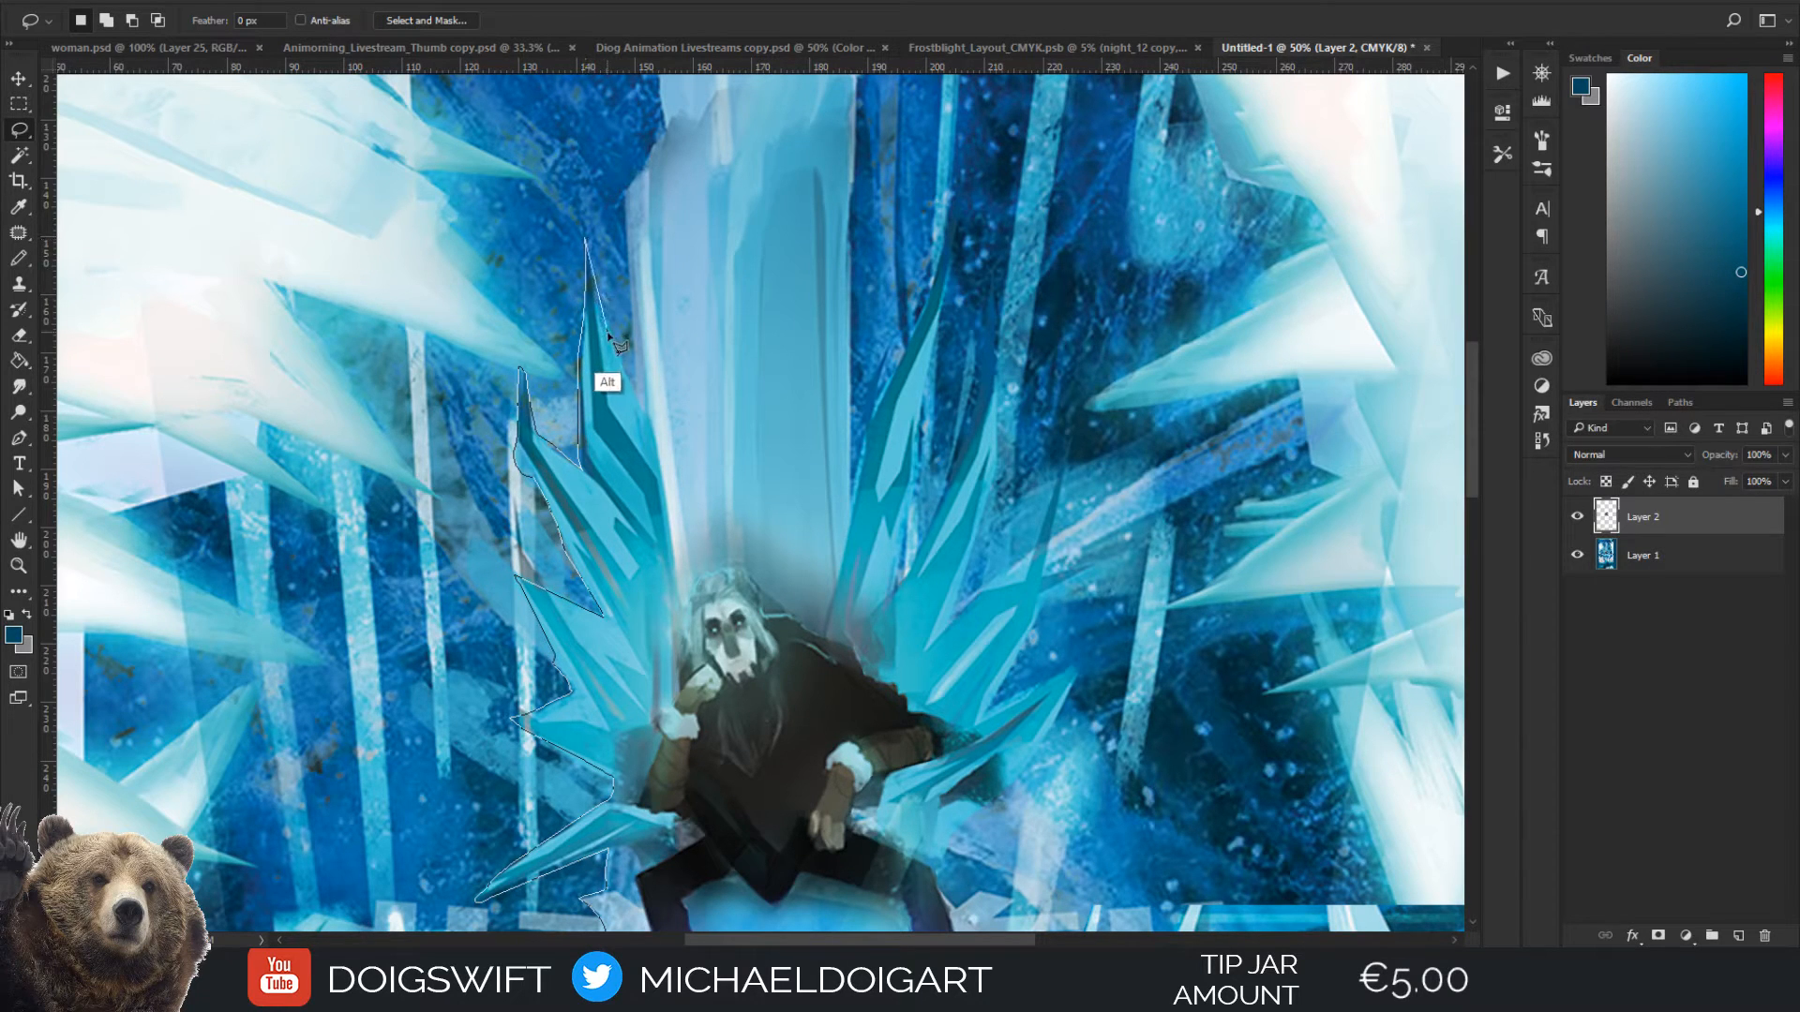
Continue the lasso outline up and around the tall central ice spire behind the figure
{"action": "mouse_move", "coordinate": [638, 397]}
{"action": "left_mouse_down"}
{"action": "mouse_move", "coordinate": [615, 213]}
{"action": "mouse_move", "coordinate": [598, 415]}
{"action": "mouse_move", "coordinate": [613, 438]}
{"action": "mouse_move", "coordinate": [660, 353]}
{"action": "mouse_move", "coordinate": [668, 59]}
{"action": "mouse_move", "coordinate": [697, 253]}
{"action": "mouse_move", "coordinate": [674, 326]}
{"action": "mouse_move", "coordinate": [710, 20]}
{"action": "mouse_move", "coordinate": [739, 89]}
{"action": "mouse_move", "coordinate": [675, 239]}
{"action": "mouse_move", "coordinate": [688, 275]}
{"action": "mouse_move", "coordinate": [691, 177]}
{"action": "mouse_move", "coordinate": [679, 237]}
{"action": "mouse_move", "coordinate": [735, 78]}
{"action": "mouse_move", "coordinate": [698, 242]}
{"action": "left_mouse_up"}
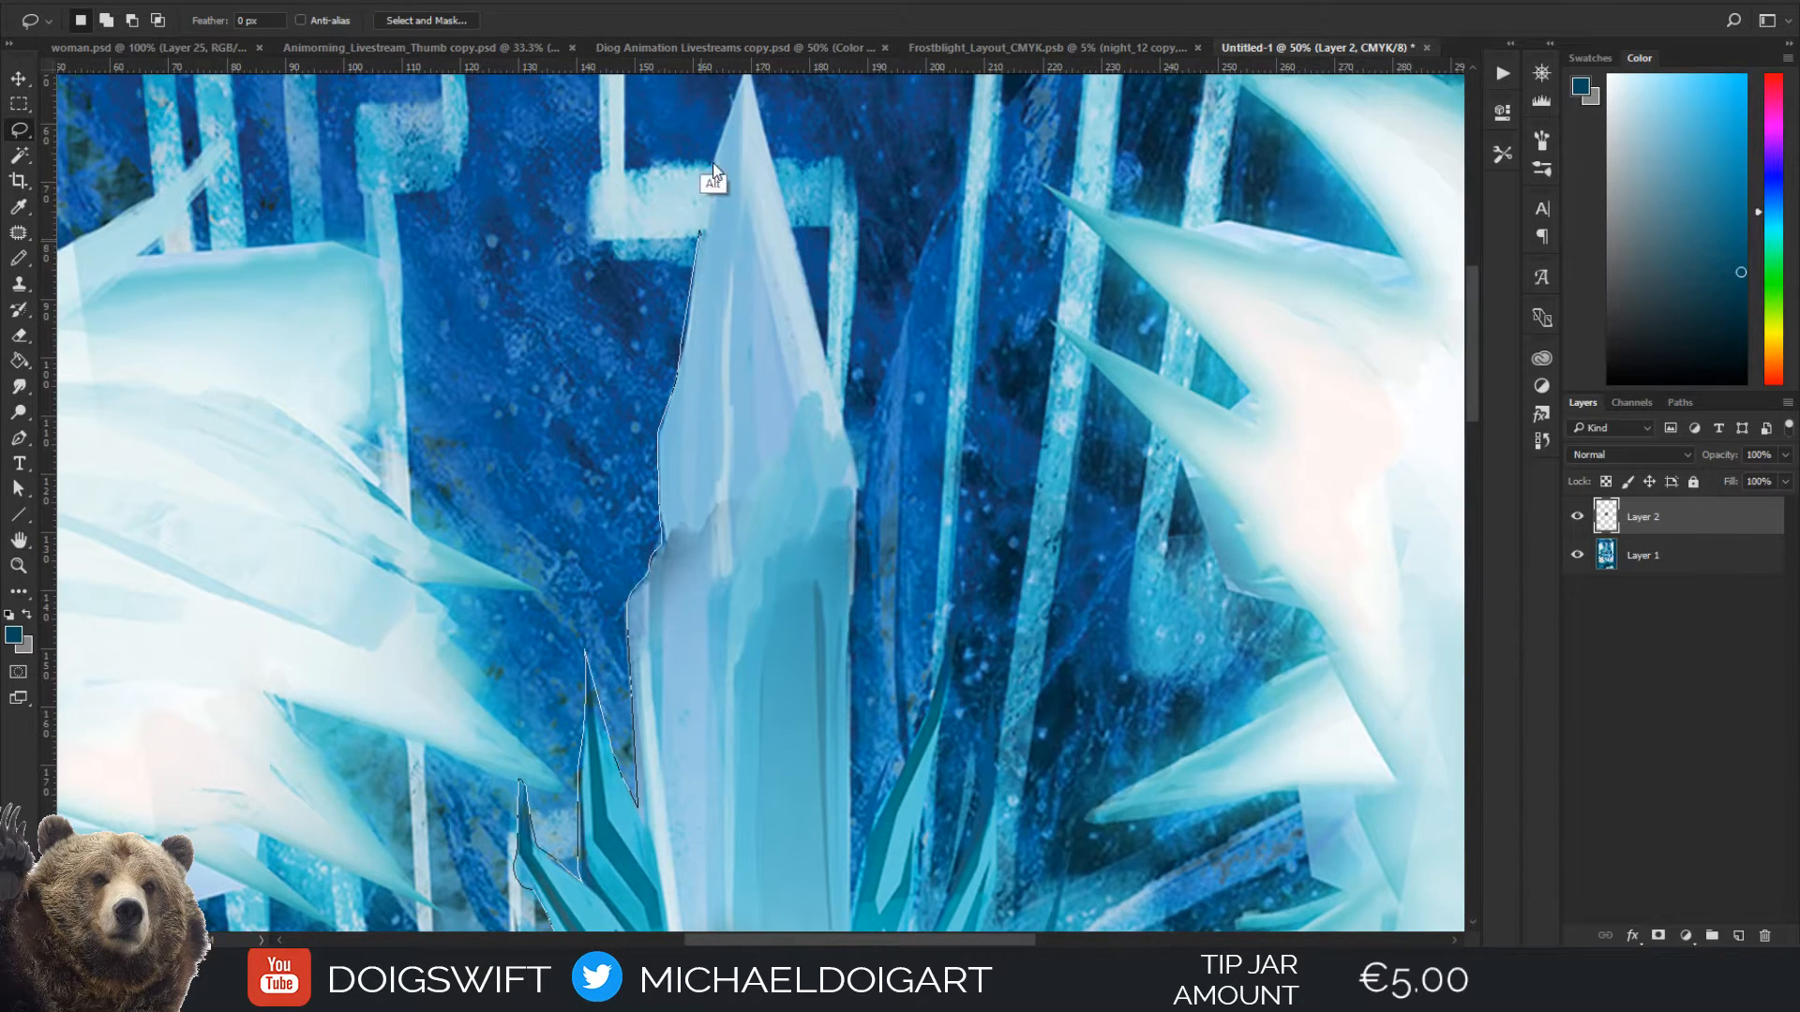
{"action": "mouse_move", "coordinate": [713, 164]}
{"action": "left_mouse_down"}
{"action": "mouse_move", "coordinate": [735, 34]}
{"action": "mouse_move", "coordinate": [721, 192]}
{"action": "mouse_move", "coordinate": [747, 89]}
{"action": "left_mouse_up"}
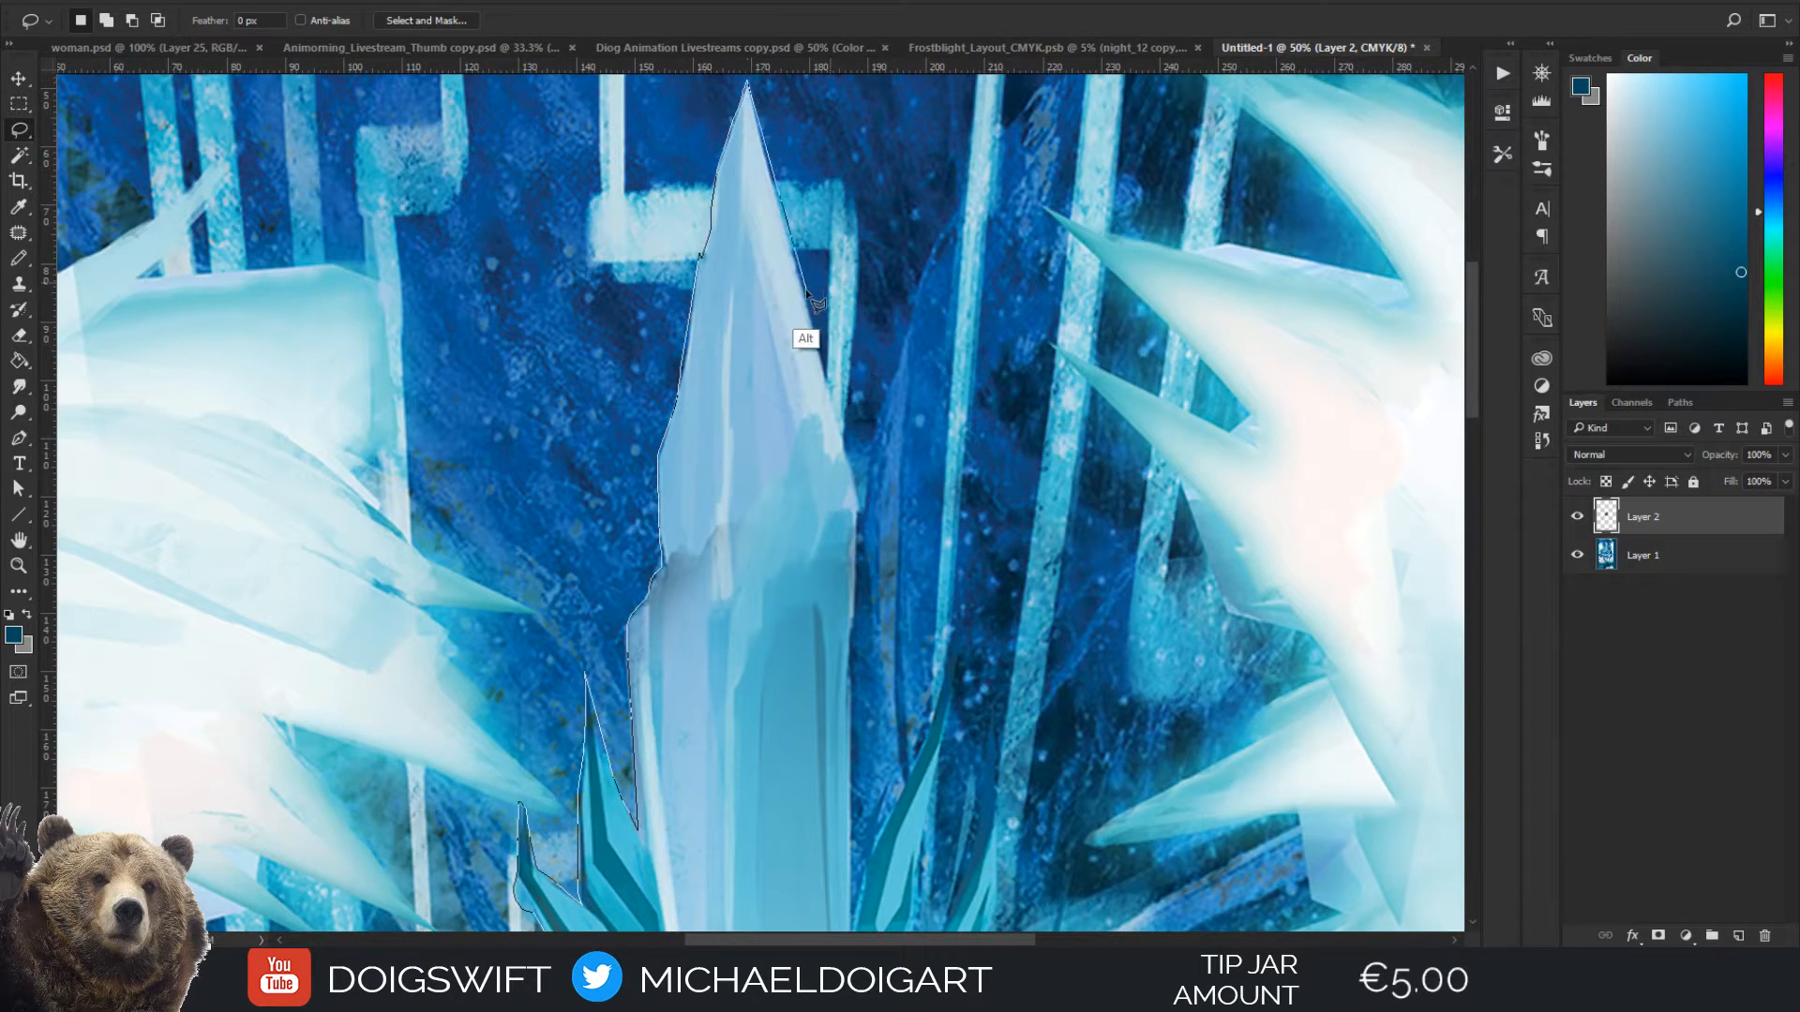
{"action": "mouse_move", "coordinate": [806, 304]}
{"action": "left_mouse_down"}
{"action": "mouse_move", "coordinate": [862, 510]}
{"action": "mouse_move", "coordinate": [853, 768]}
{"action": "left_mouse_up"}
{"action": "scroll", "coordinate": [853, 778], "scroll_direction": "down", "scroll_amount": 3}
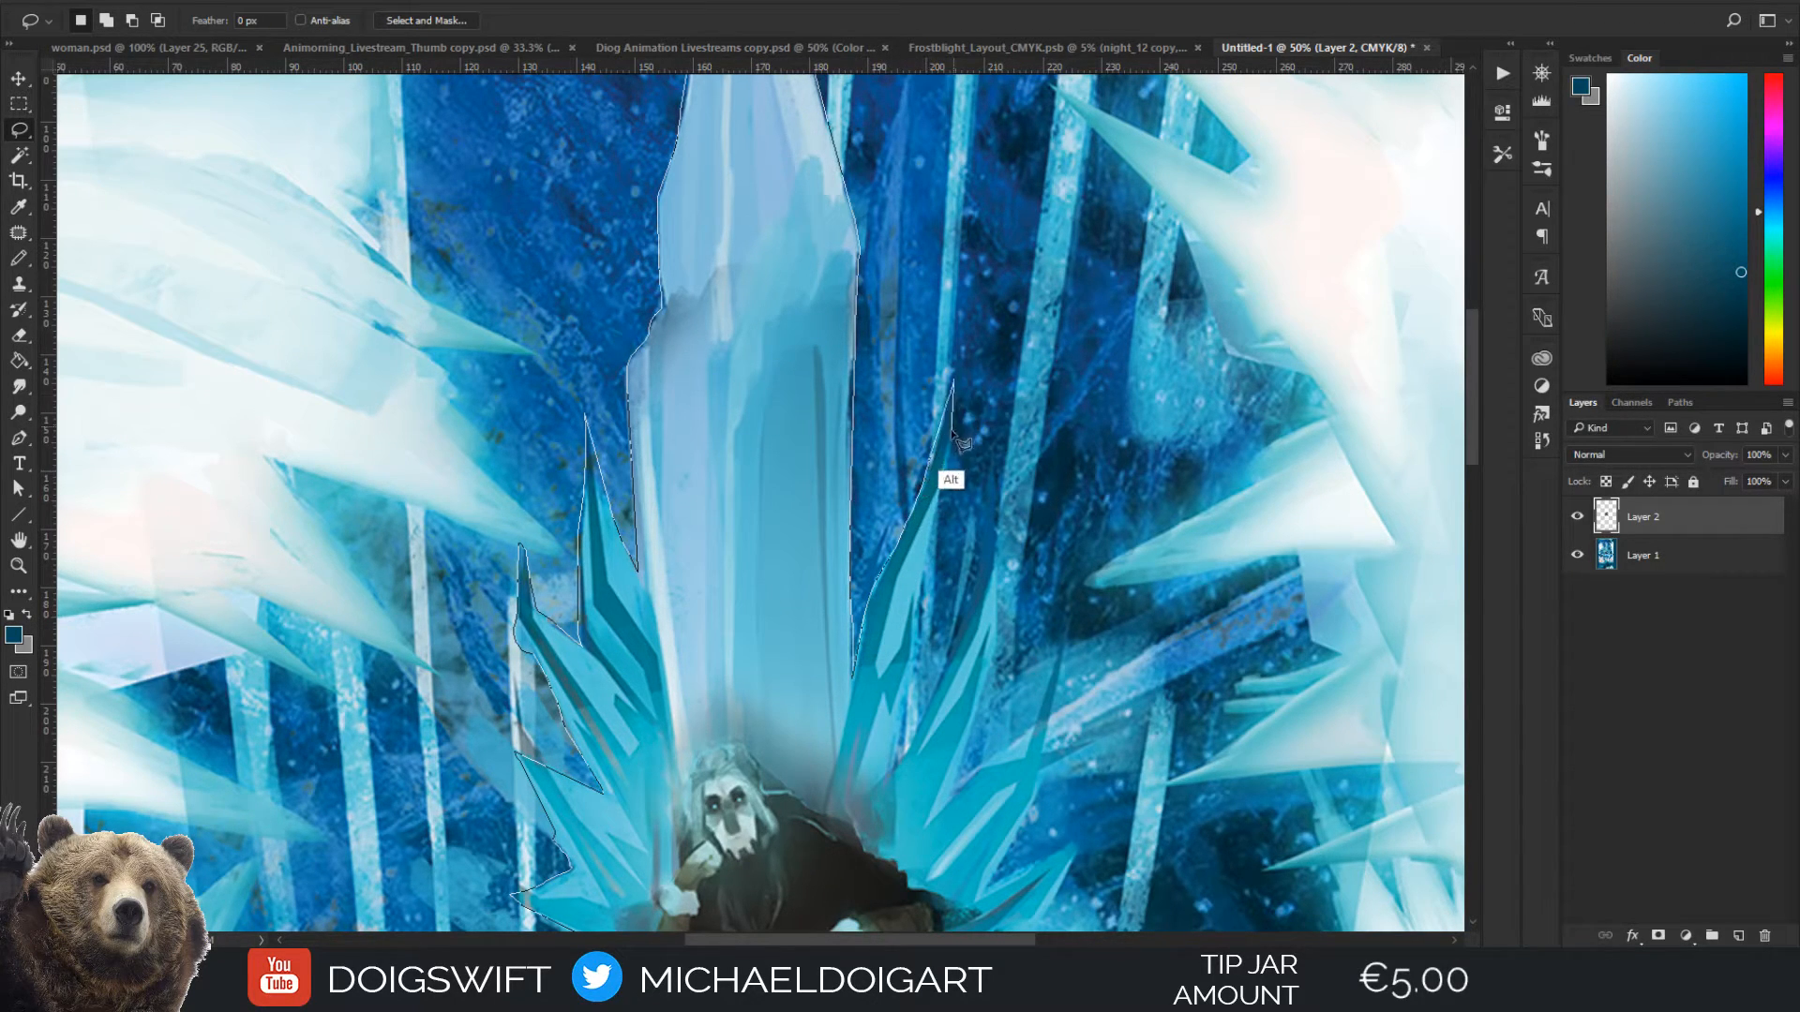
Trace the throne's right-hand crystal spikes, the leg and the boots, and close the lasso selection along the base
{"action": "mouse_move", "coordinate": [952, 431]}
{"action": "left_mouse_down"}
{"action": "mouse_move", "coordinate": [891, 772]}
{"action": "mouse_move", "coordinate": [970, 635]}
{"action": "left_mouse_up"}
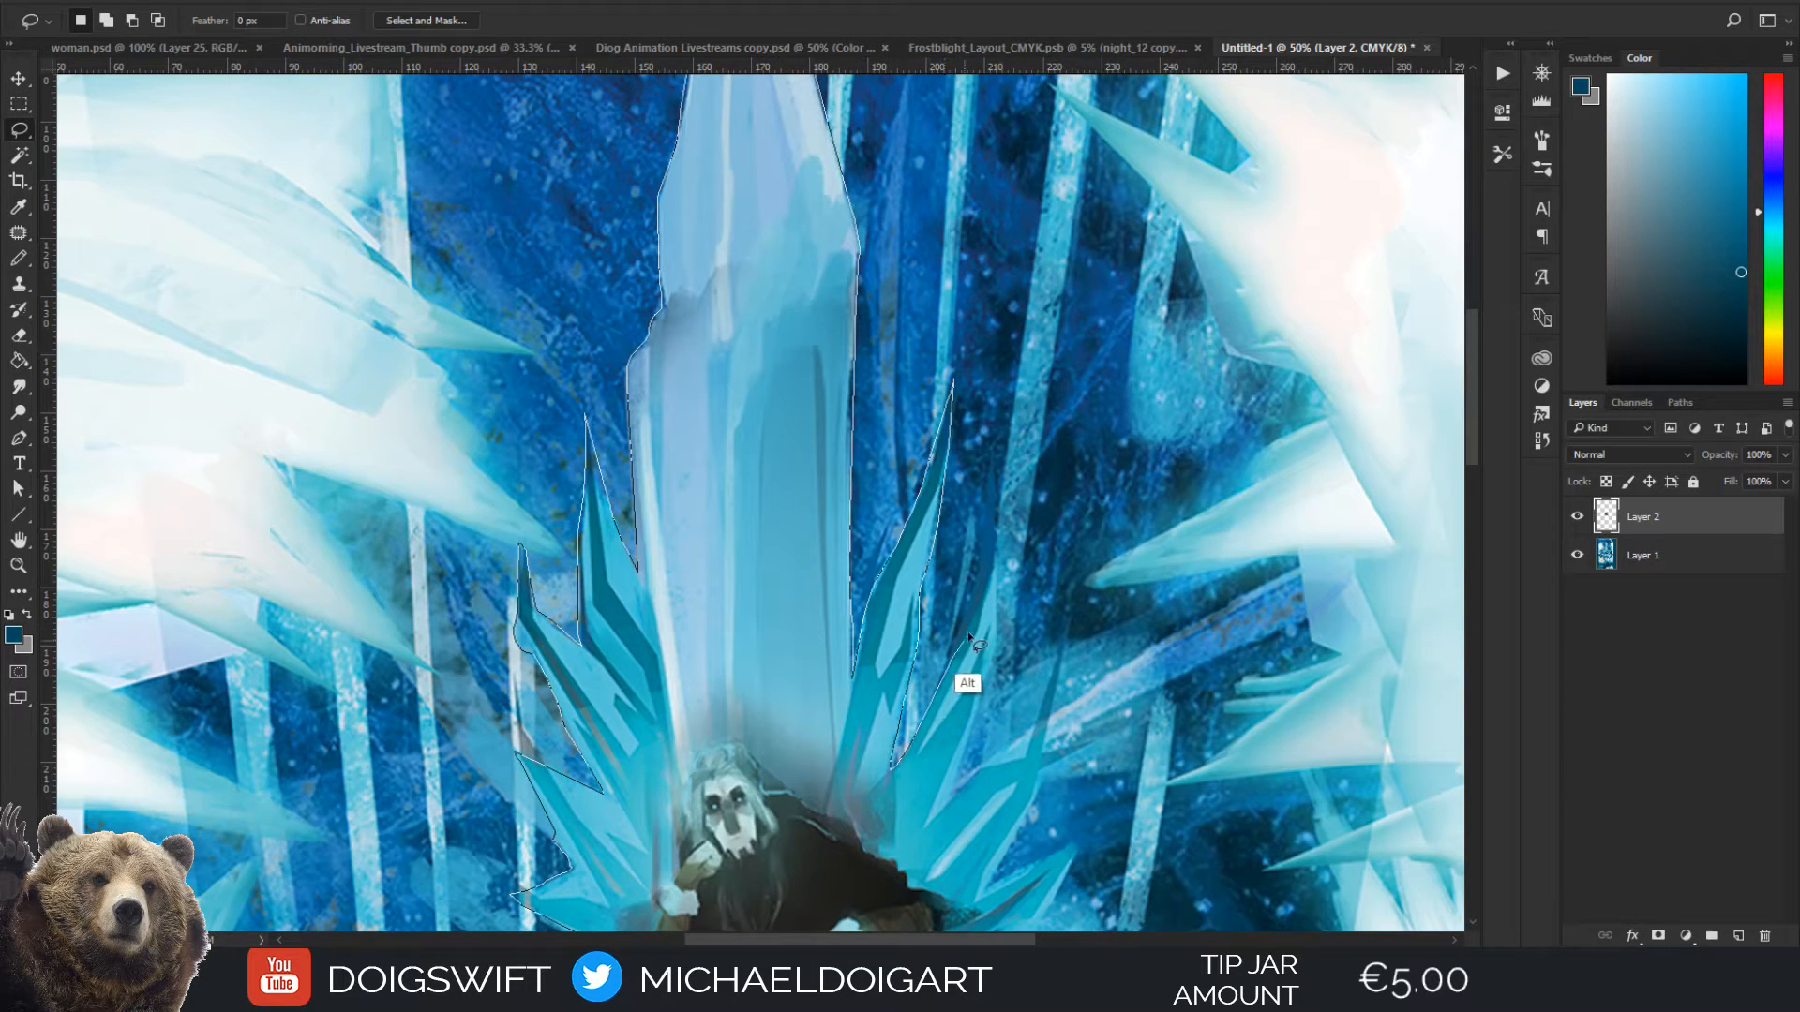
{"action": "mouse_move", "coordinate": [993, 543]}
{"action": "left_mouse_down"}
{"action": "mouse_move", "coordinate": [993, 502]}
{"action": "mouse_move", "coordinate": [986, 935]}
{"action": "mouse_move", "coordinate": [980, 461]}
{"action": "left_mouse_up"}
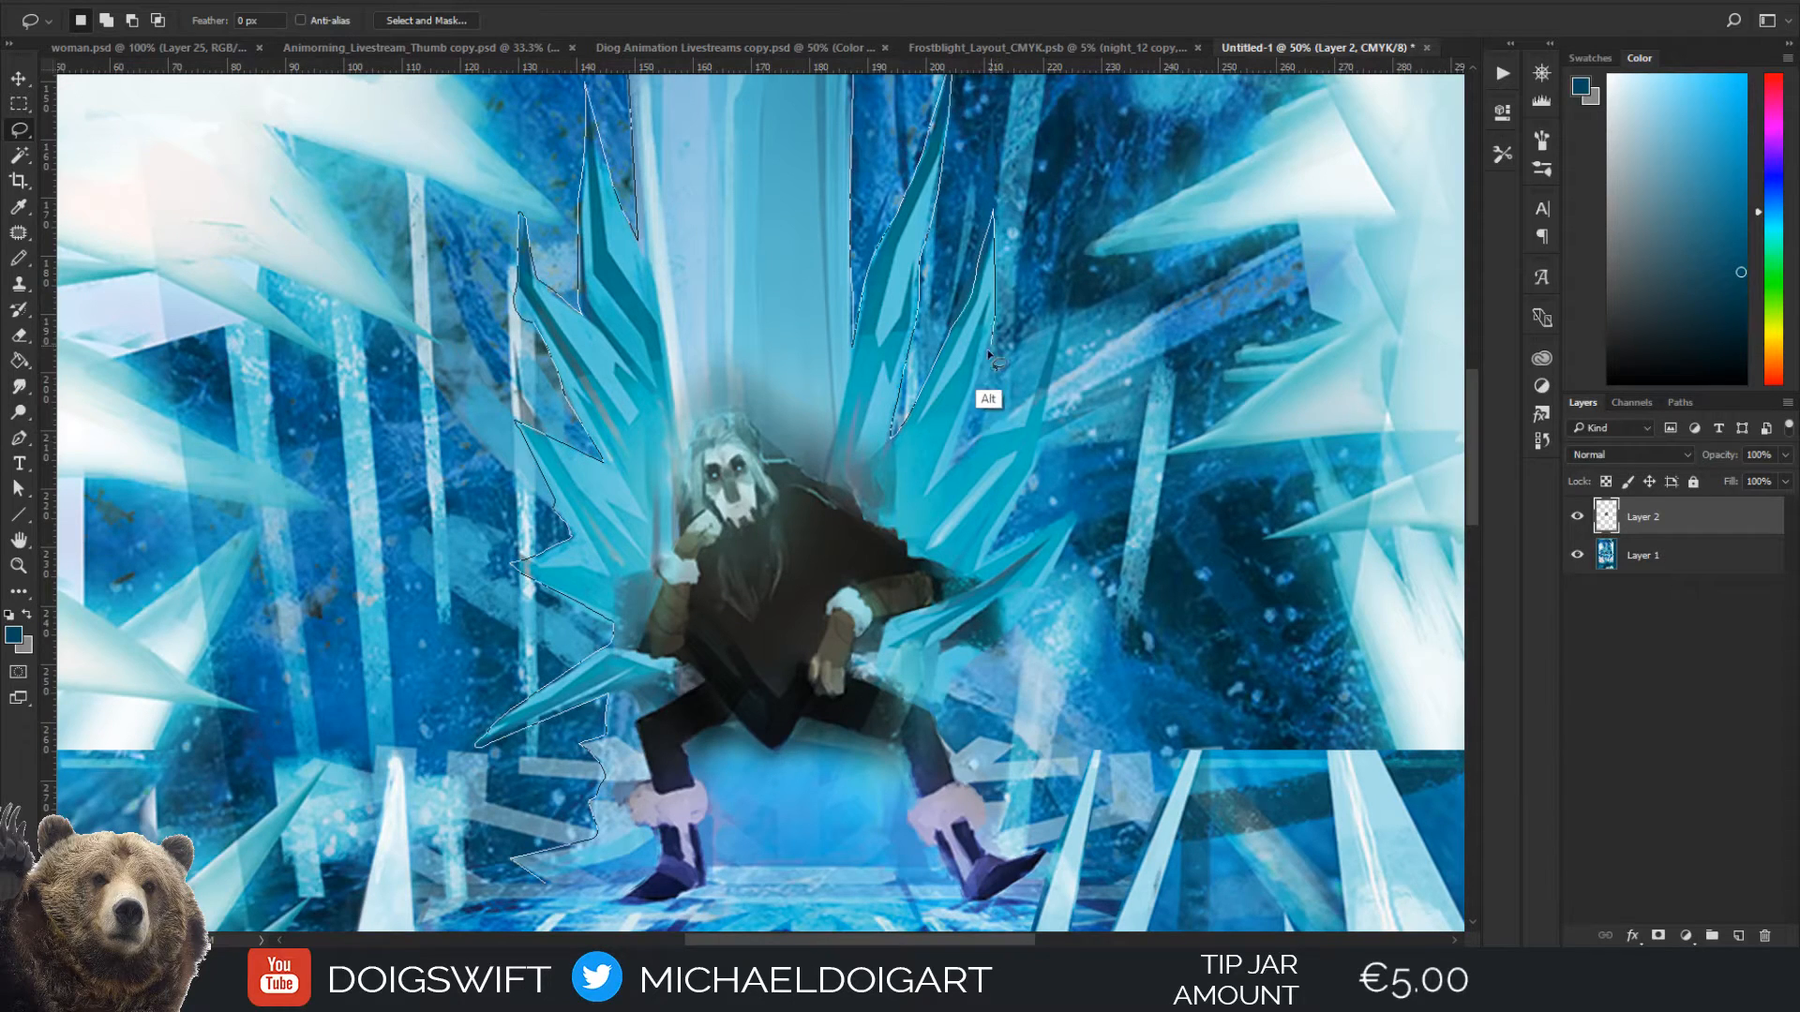
{"action": "mouse_move", "coordinate": [989, 354]}
{"action": "left_mouse_down"}
{"action": "mouse_move", "coordinate": [949, 466]}
{"action": "mouse_move", "coordinate": [1025, 425]}
{"action": "mouse_move", "coordinate": [1059, 301]}
{"action": "mouse_move", "coordinate": [1048, 419]}
{"action": "mouse_move", "coordinate": [1099, 419]}
{"action": "mouse_move", "coordinate": [1047, 441]}
{"action": "mouse_move", "coordinate": [990, 548]}
{"action": "mouse_move", "coordinate": [1081, 507]}
{"action": "mouse_move", "coordinate": [1058, 574]}
{"action": "left_mouse_up"}
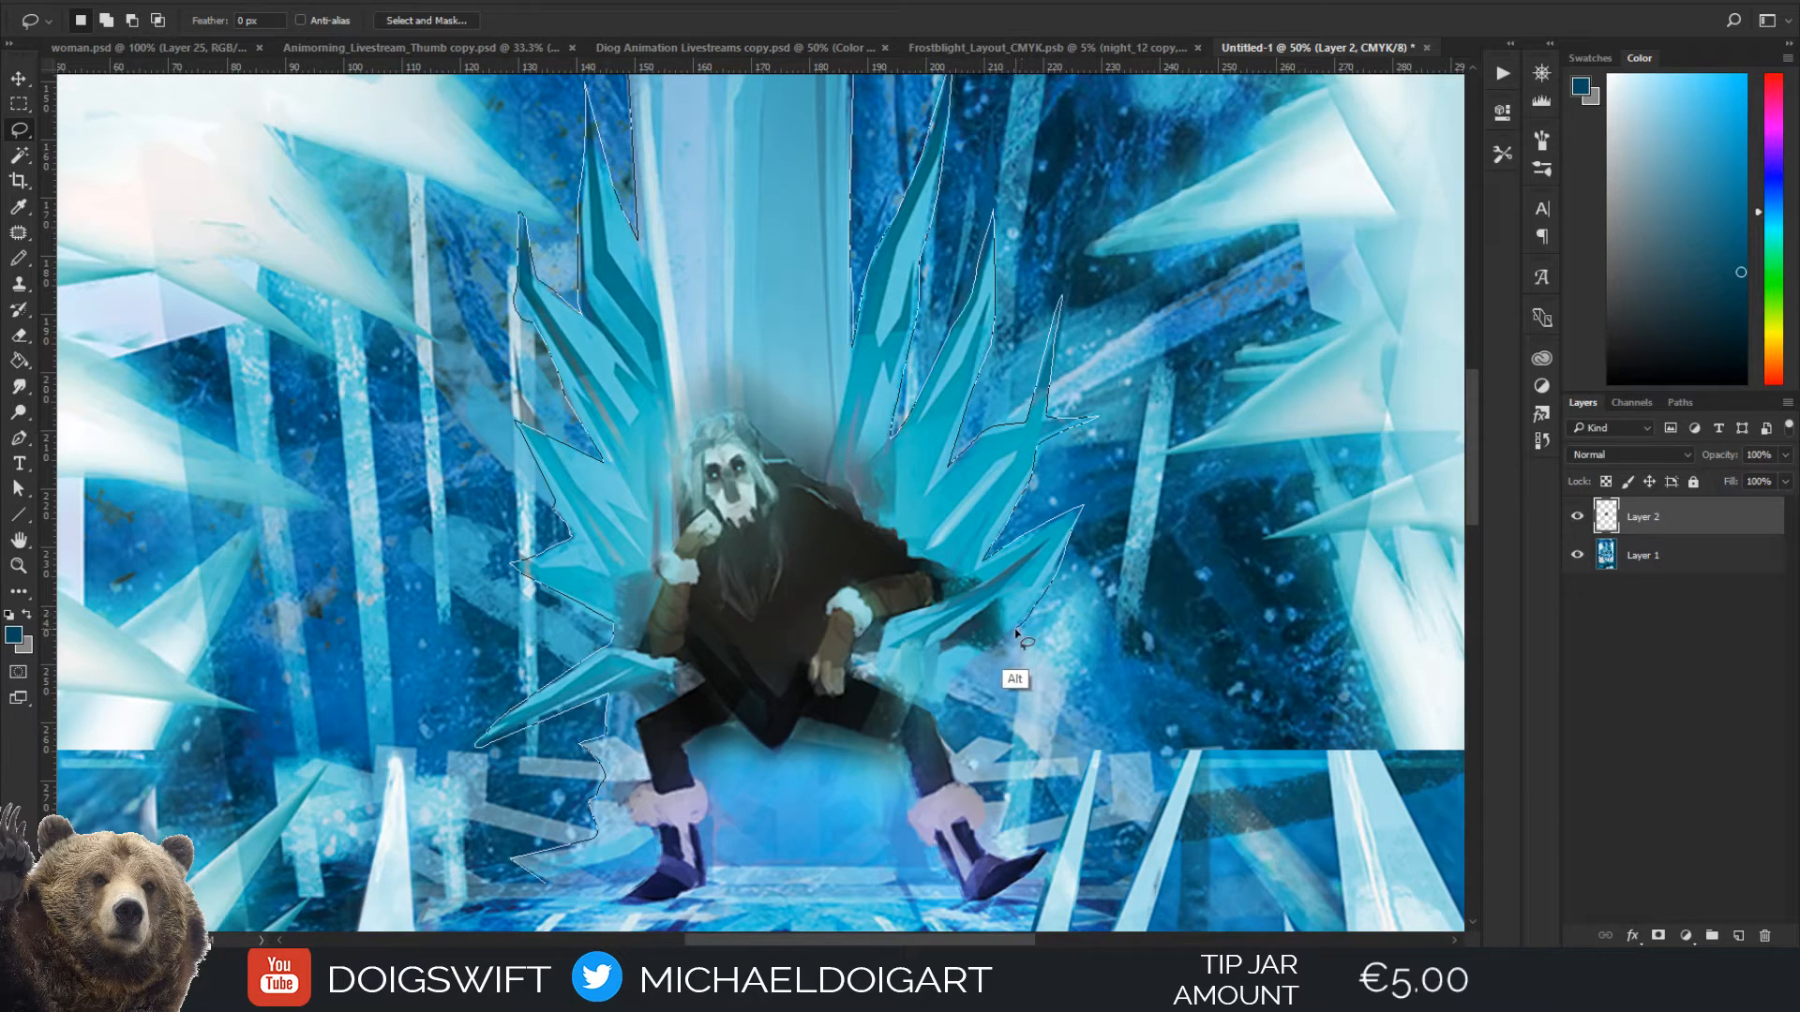
{"action": "scroll", "coordinate": [994, 797], "scroll_direction": "down", "scroll_amount": 3}
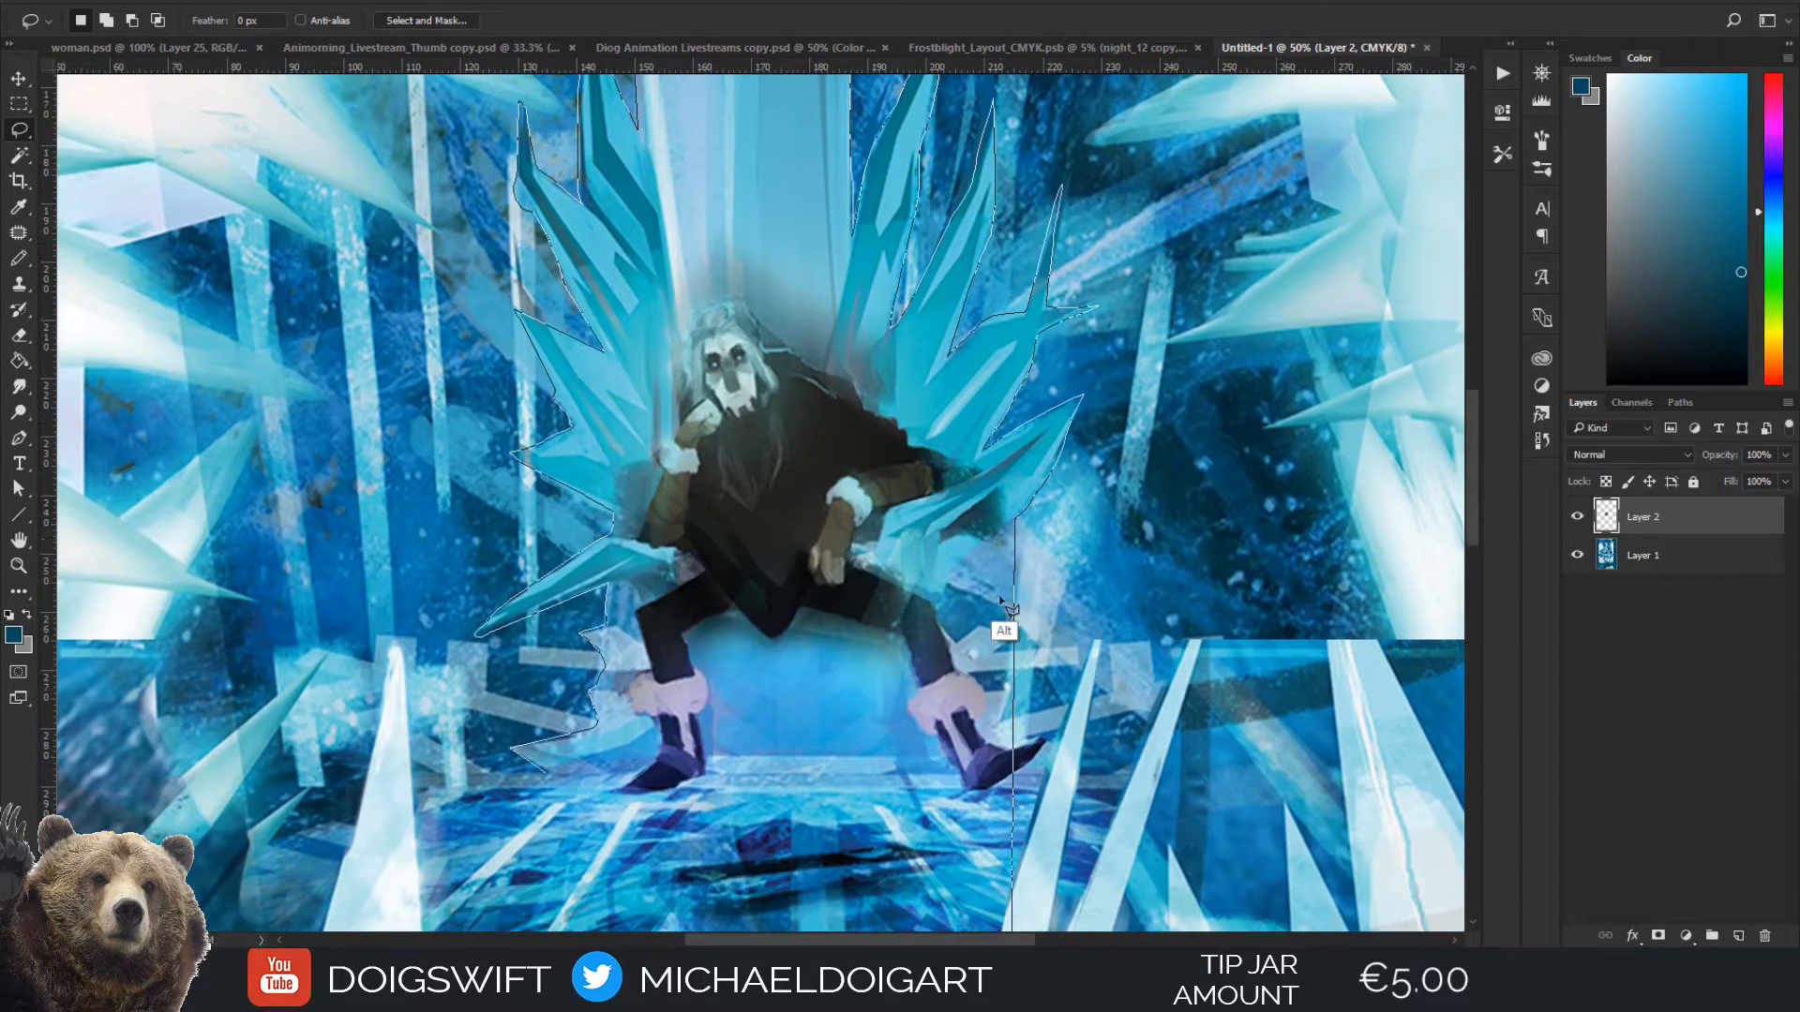
{"action": "mouse_move", "coordinate": [1012, 519]}
{"action": "left_mouse_down"}
{"action": "mouse_move", "coordinate": [938, 613]}
{"action": "mouse_move", "coordinate": [1028, 778]}
{"action": "left_mouse_up"}
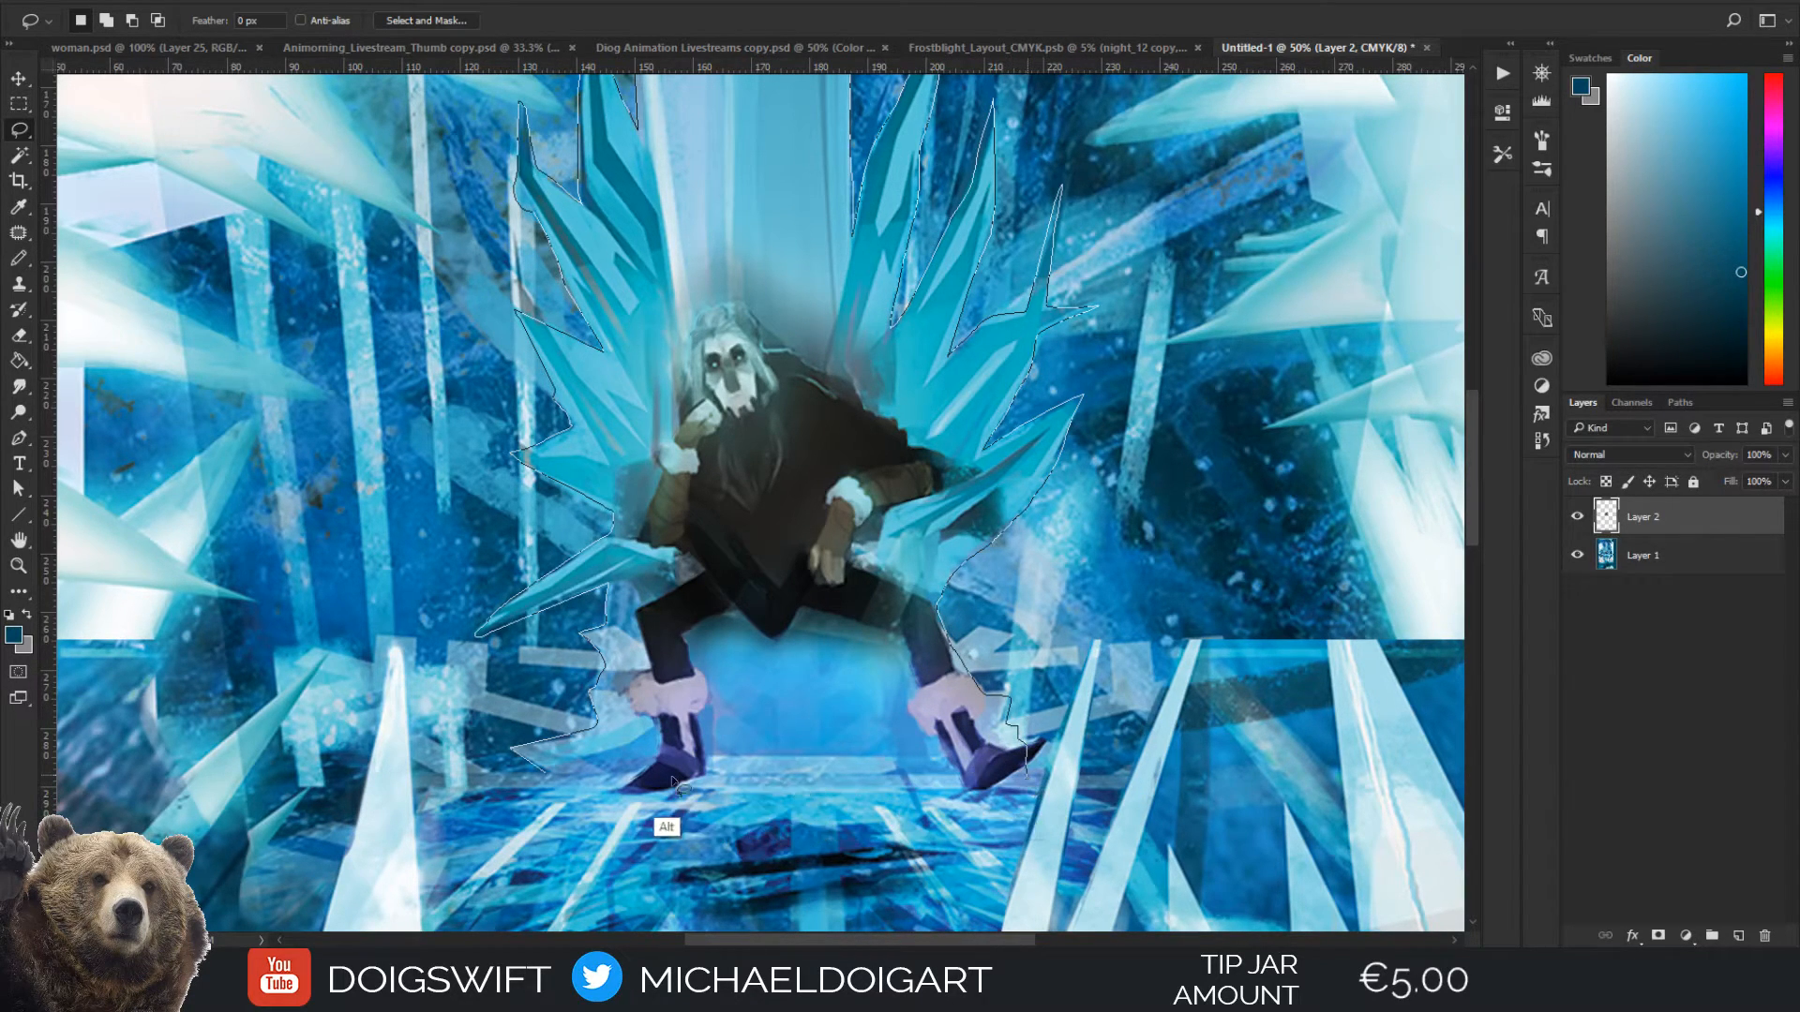
{"action": "left_click_drag", "start_coordinate": [620, 786], "coordinate": [557, 765]}
Examine the outline of the throne selection within the whole composition
{"action": "key", "text": "ctrl+minus"}
{"action": "key", "text": "ctrl+minus"}
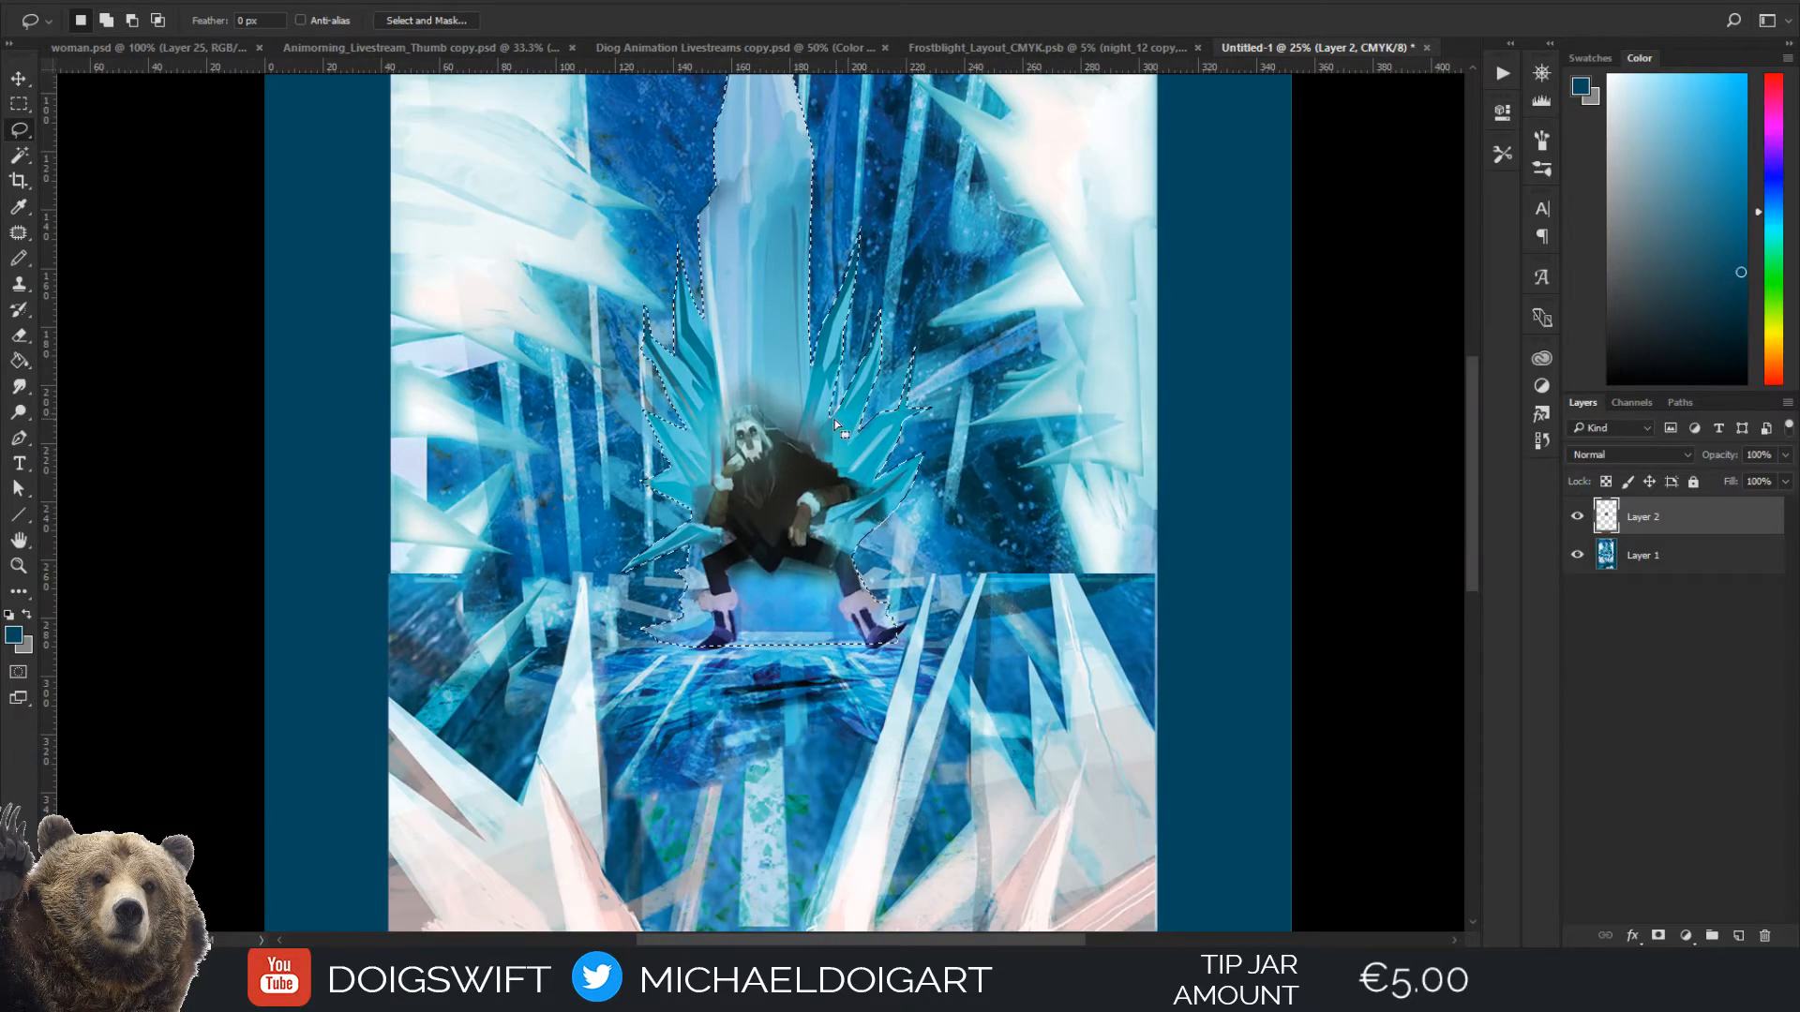
{"action": "key", "text": "ctrl+d"}
{"action": "key", "text": "ctrl+plus"}
{"action": "key", "text": "ctrl+minus"}
{"action": "key", "text": "ctrl+minus"}
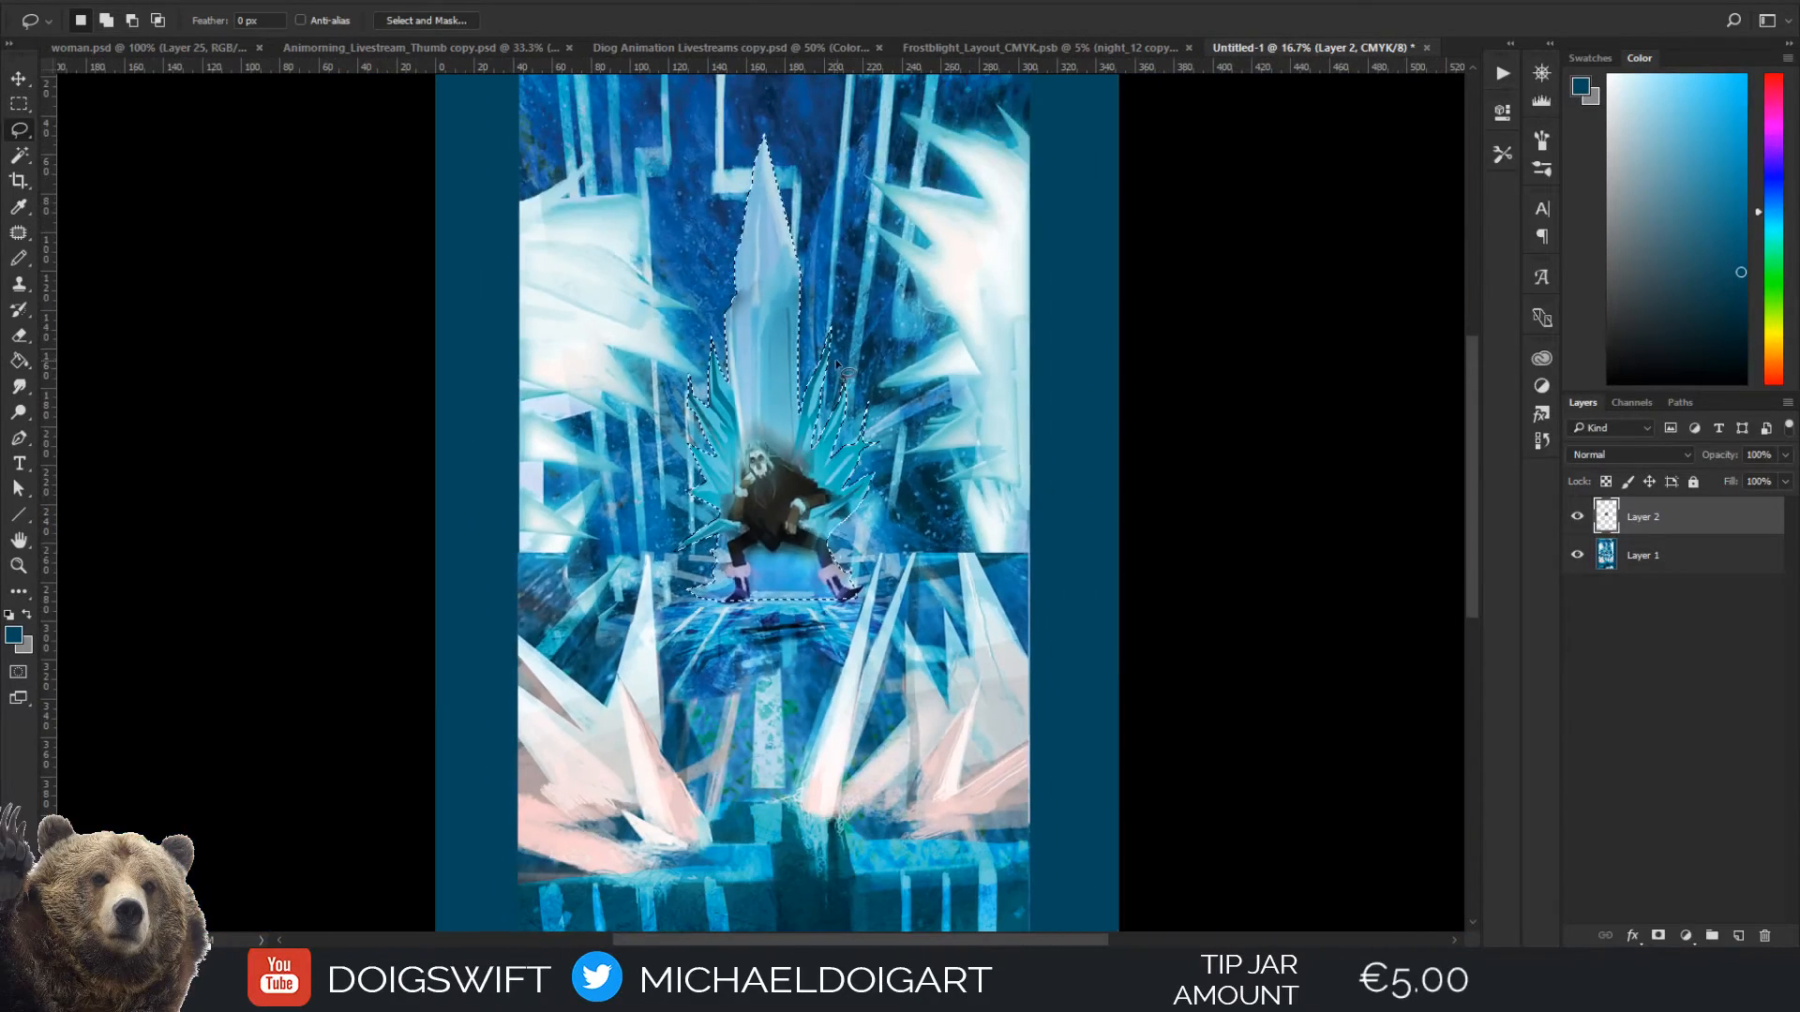
{"action": "key", "text": "ctrl+shift+d"}
{"action": "key", "text": "ctrl+d"}
{"action": "key", "text": "ctrl+plus"}
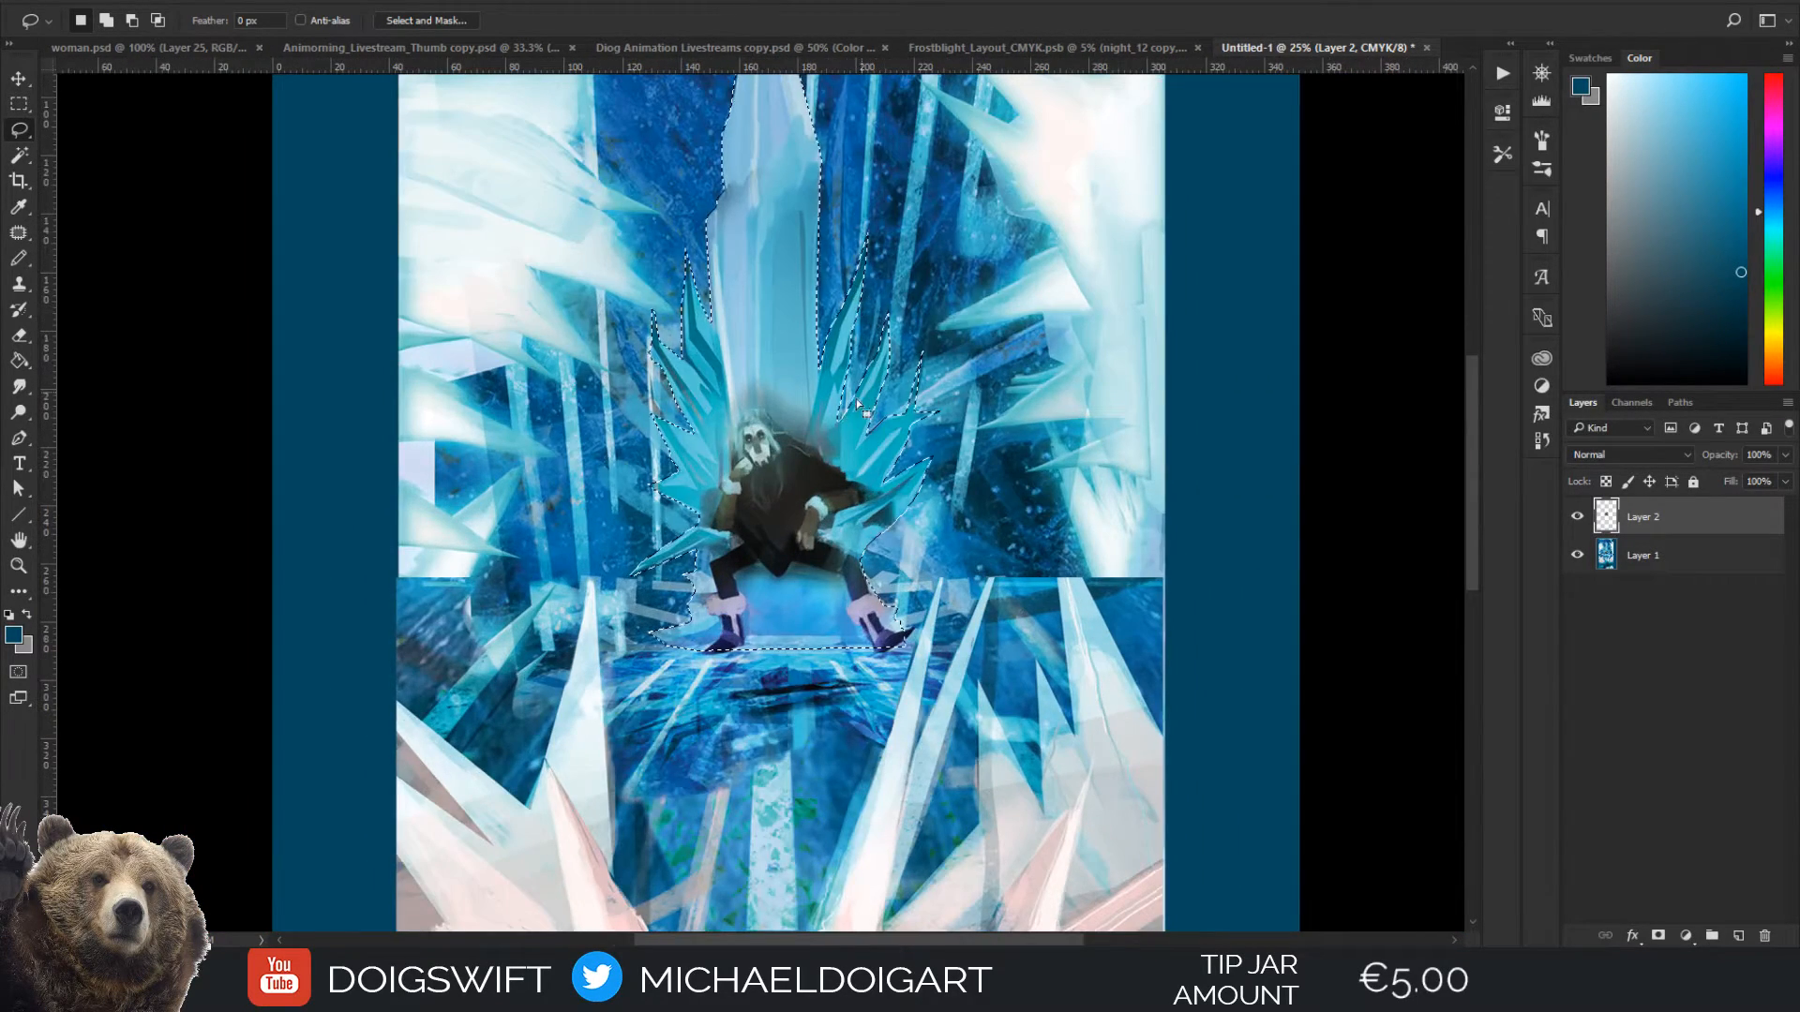
{"action": "left_click_drag", "start_coordinate": [835, 424], "coordinate": [841, 467]}
{"action": "key", "text": "ctrl+shift+d"}
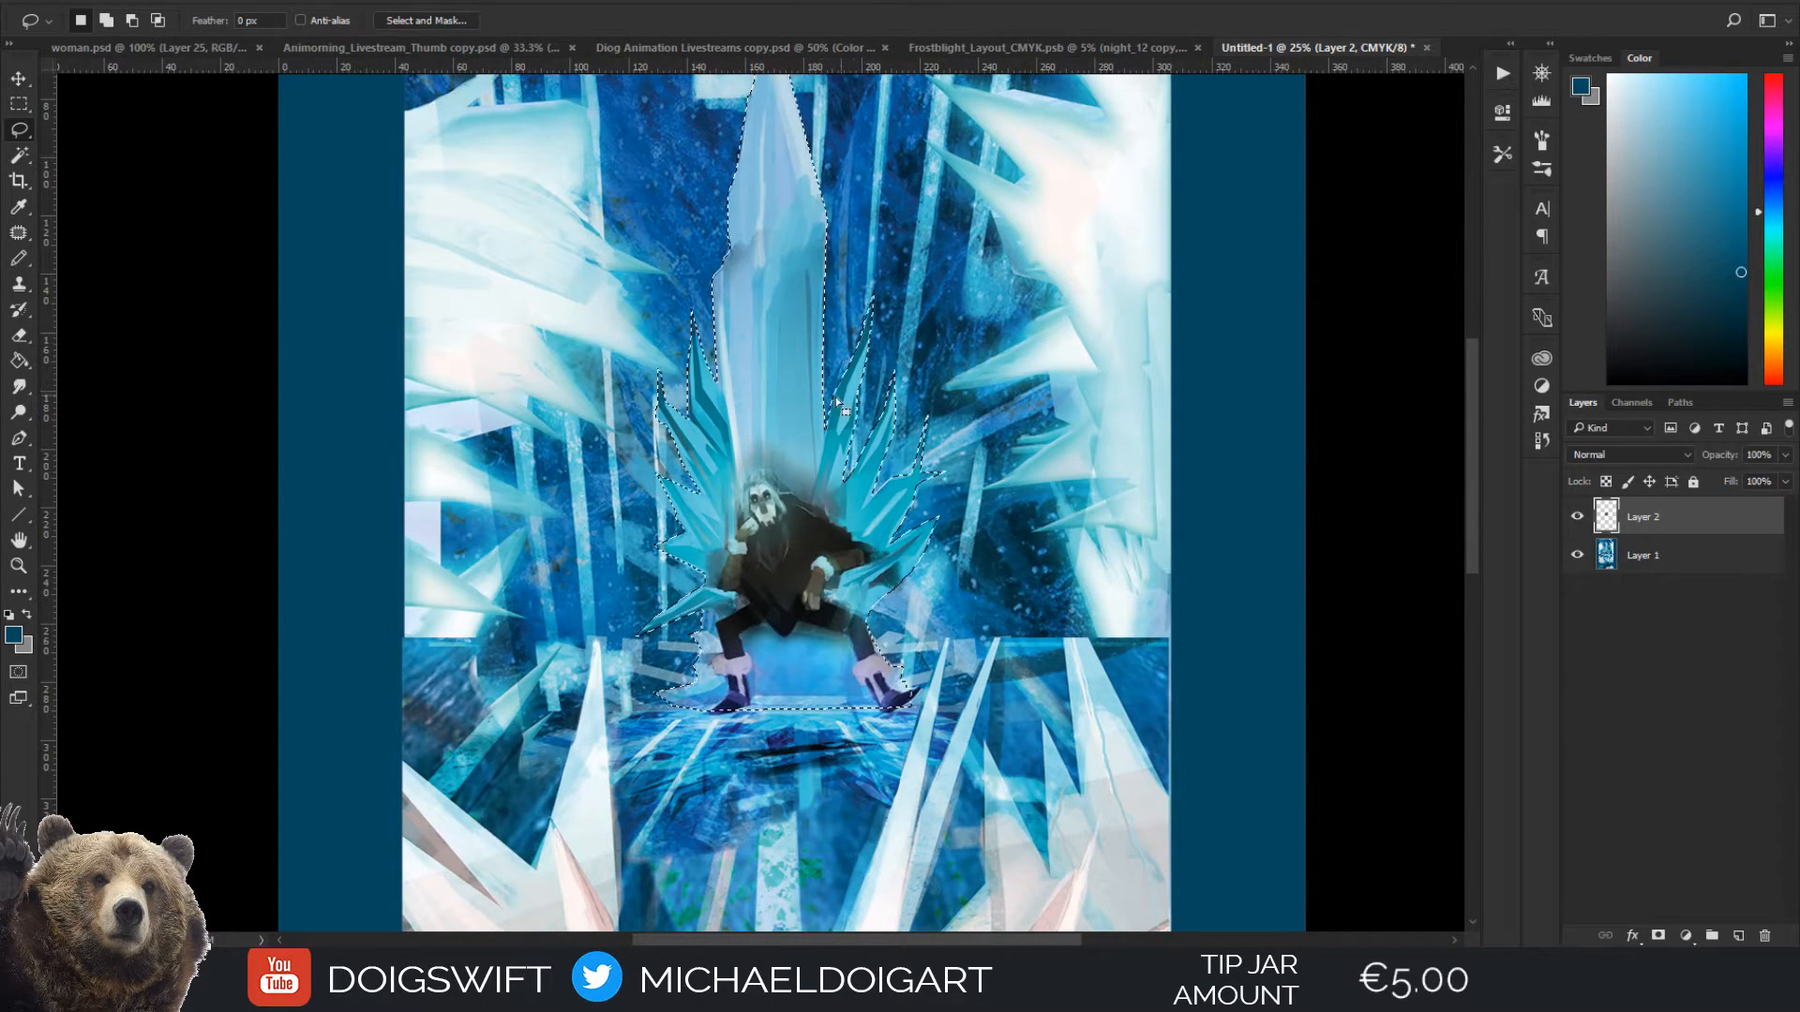
{"action": "key", "text": "ctrl+d"}
{"action": "left_click_drag", "start_coordinate": [871, 449], "coordinate": [840, 485]}
{"action": "key", "text": "ctrl+shift+d"}
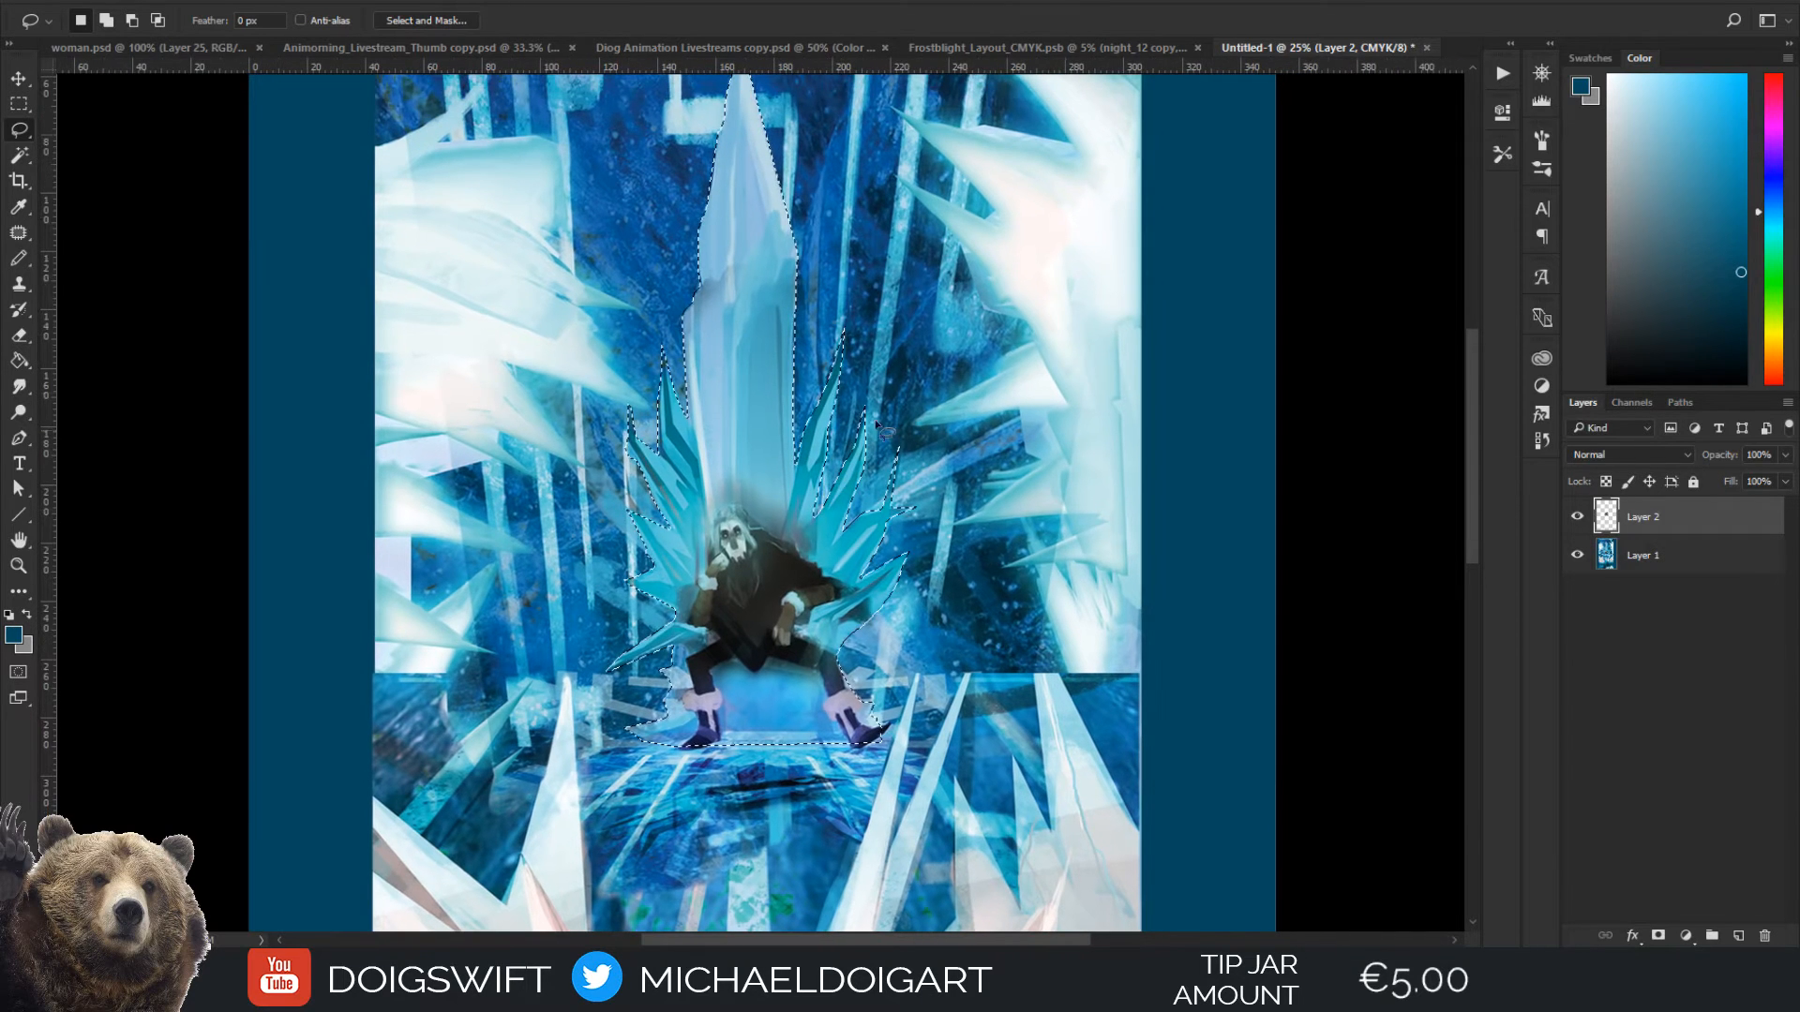
Hide Layer 2, copy the selected throne from Layer 1 onto its own layer, and check it by toggling Layer 1's visibility
{"action": "left_click", "coordinate": [1577, 517]}
{"action": "left_click", "coordinate": [1635, 549]}
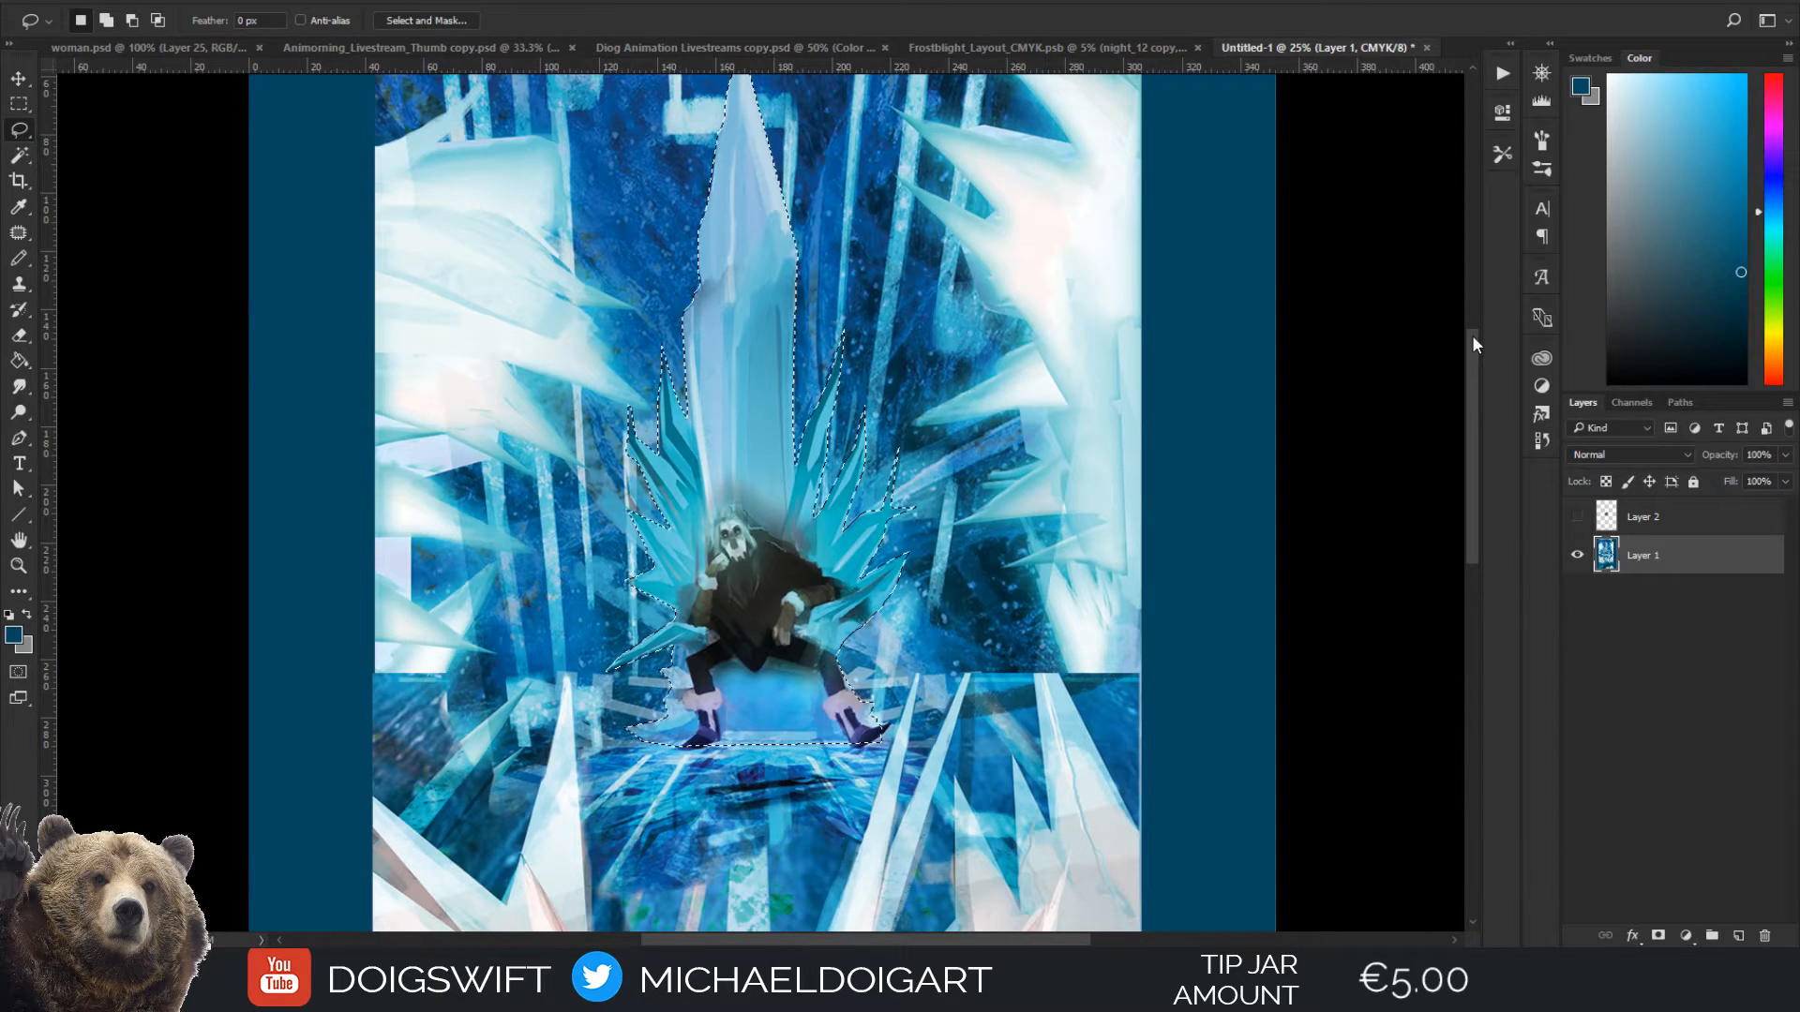
{"action": "key", "text": "ctrl+j"}
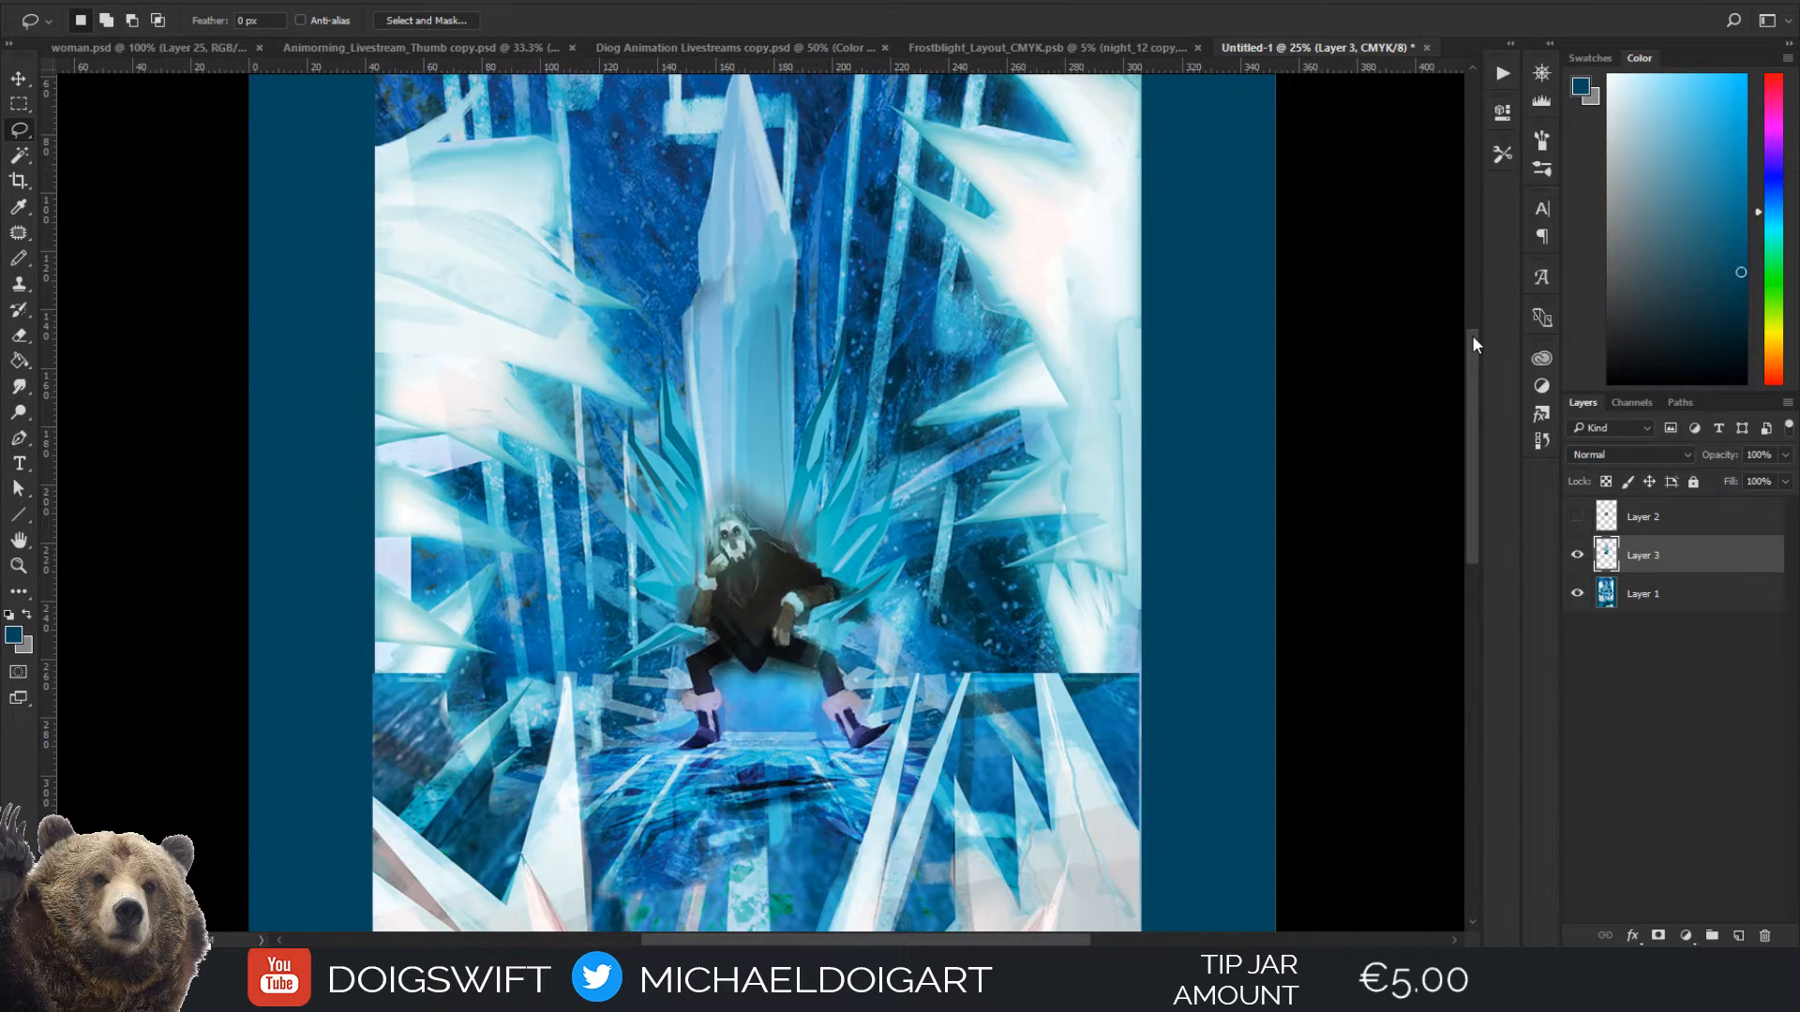
{"action": "left_click", "coordinate": [1576, 595]}
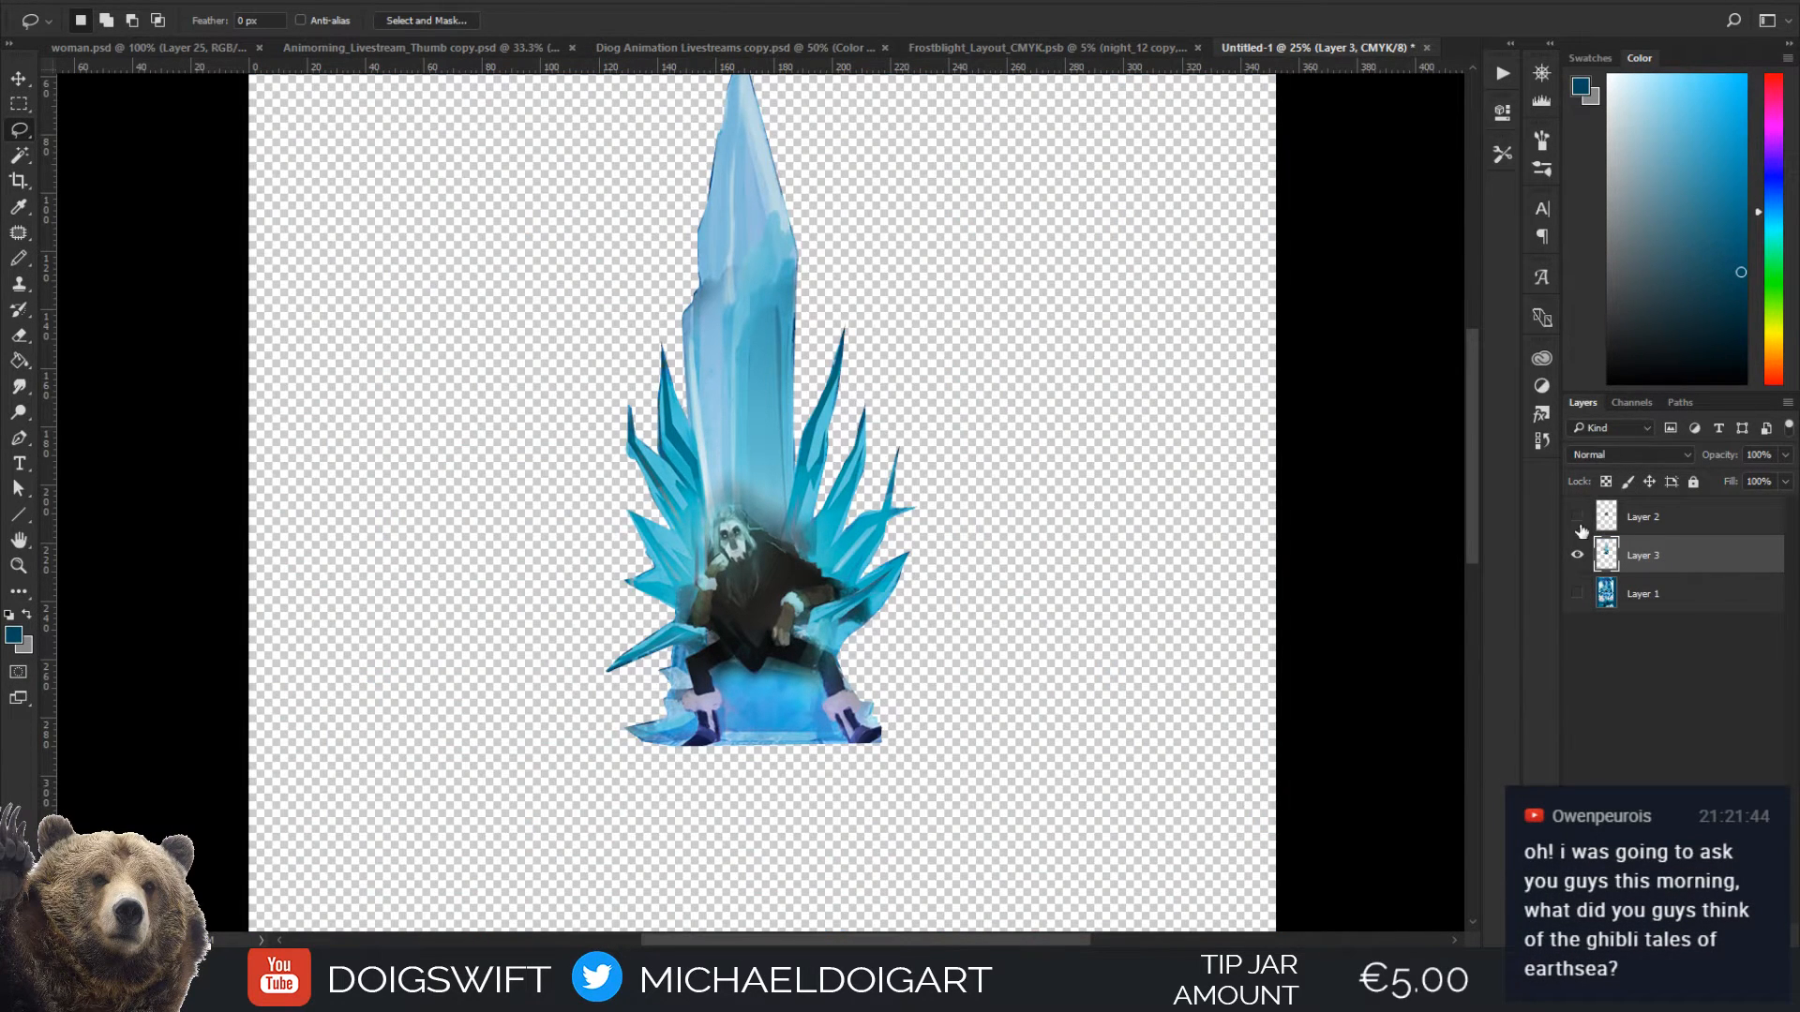
{"action": "left_click", "coordinate": [1577, 595]}
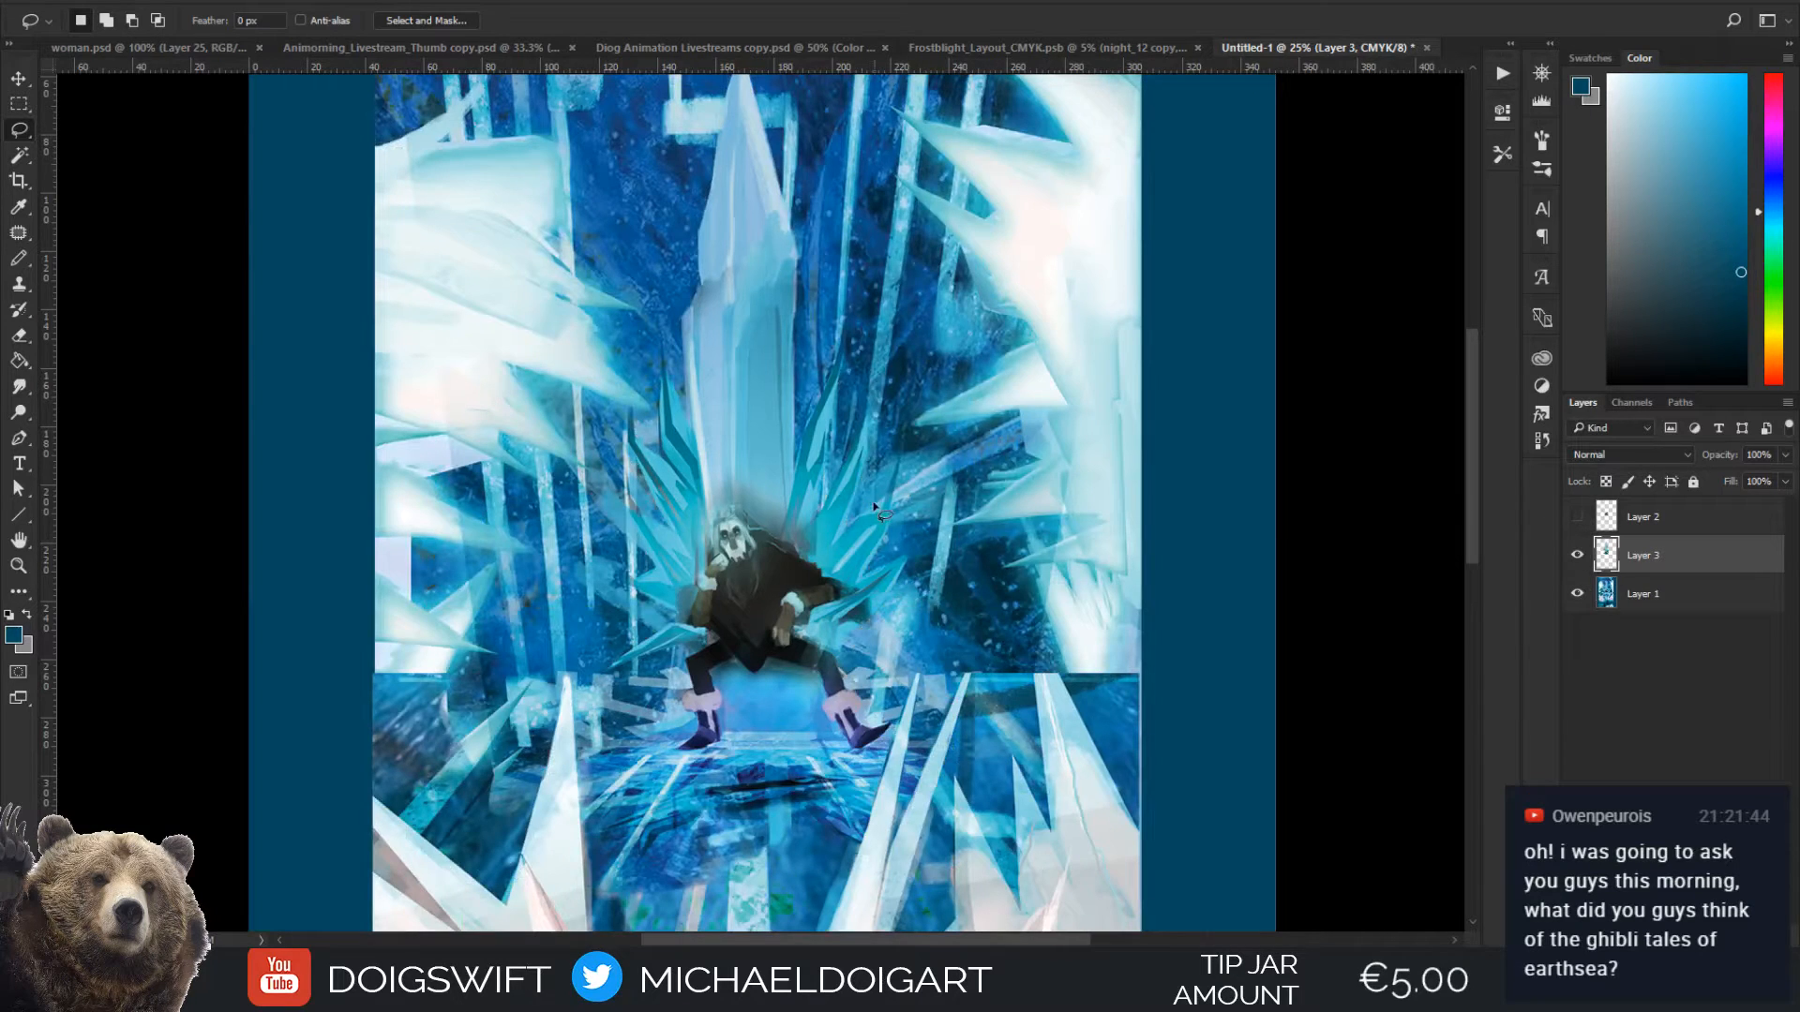
Lasso a selection around the pale foreground ice crystals on the right side of the painting, below the throne
{"action": "key", "text": "ctrl+minus"}
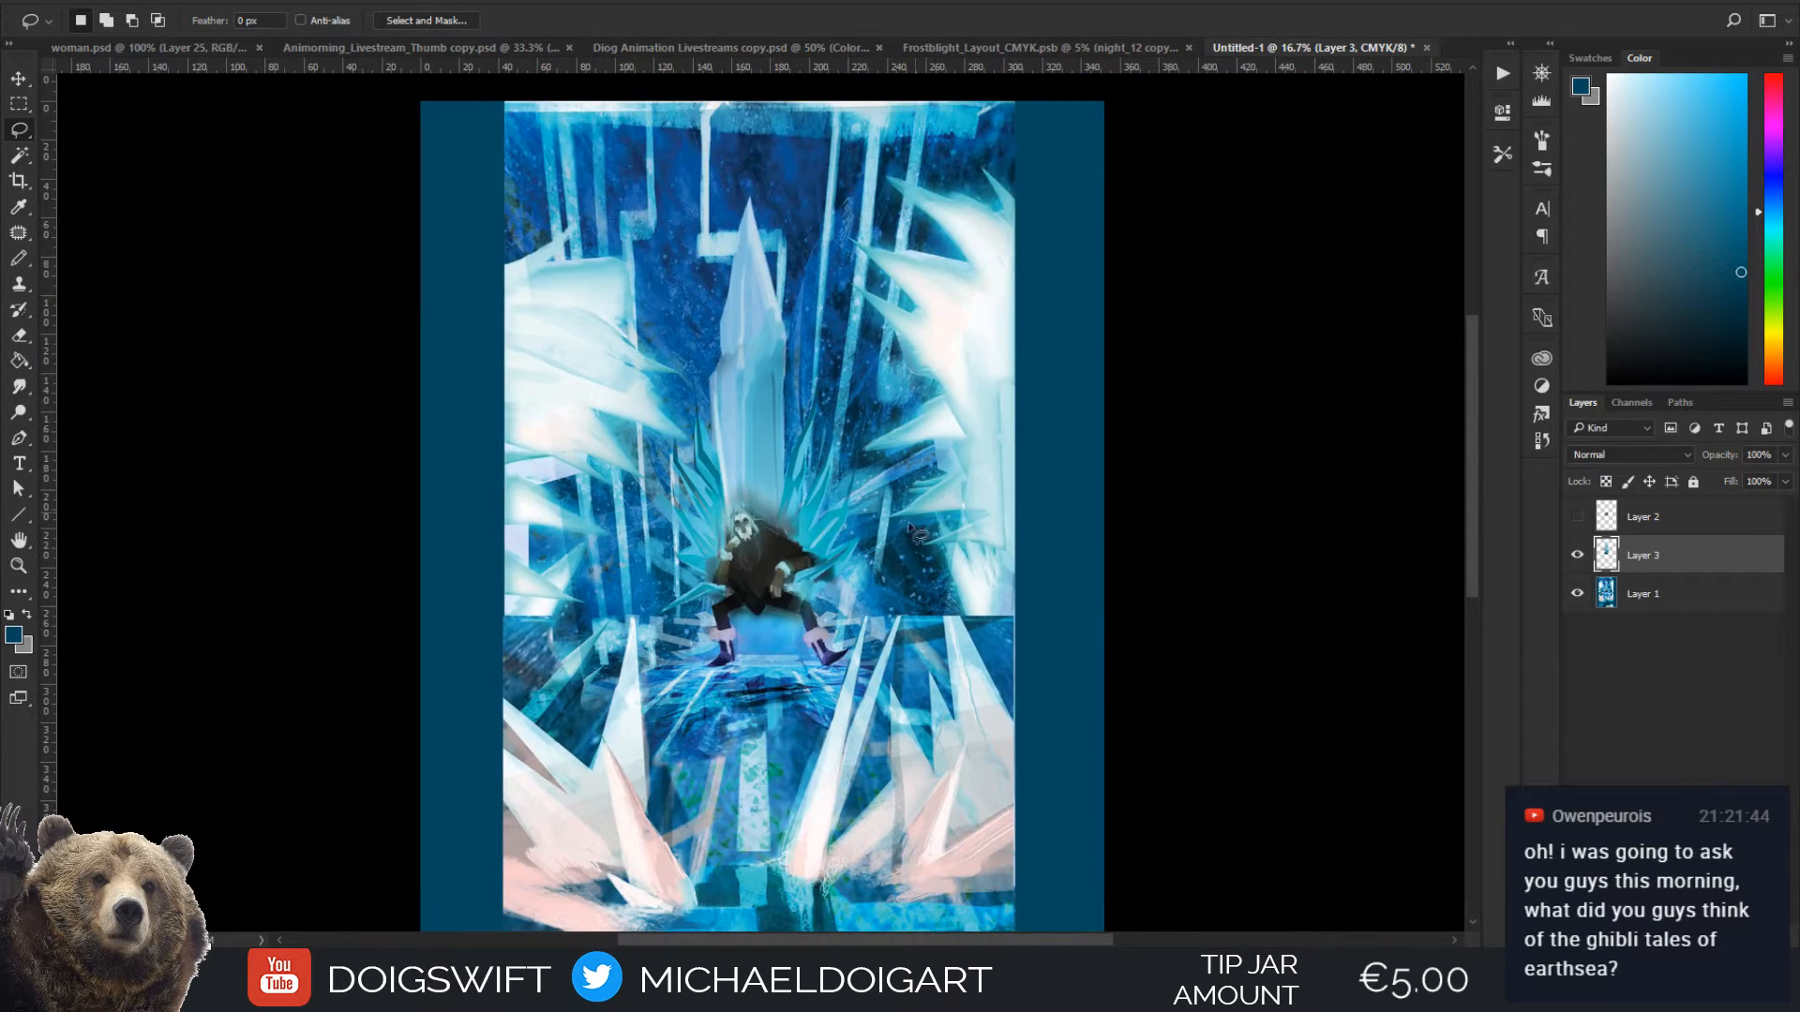
{"action": "scroll", "coordinate": [911, 531], "scroll_direction": "down", "scroll_amount": 5}
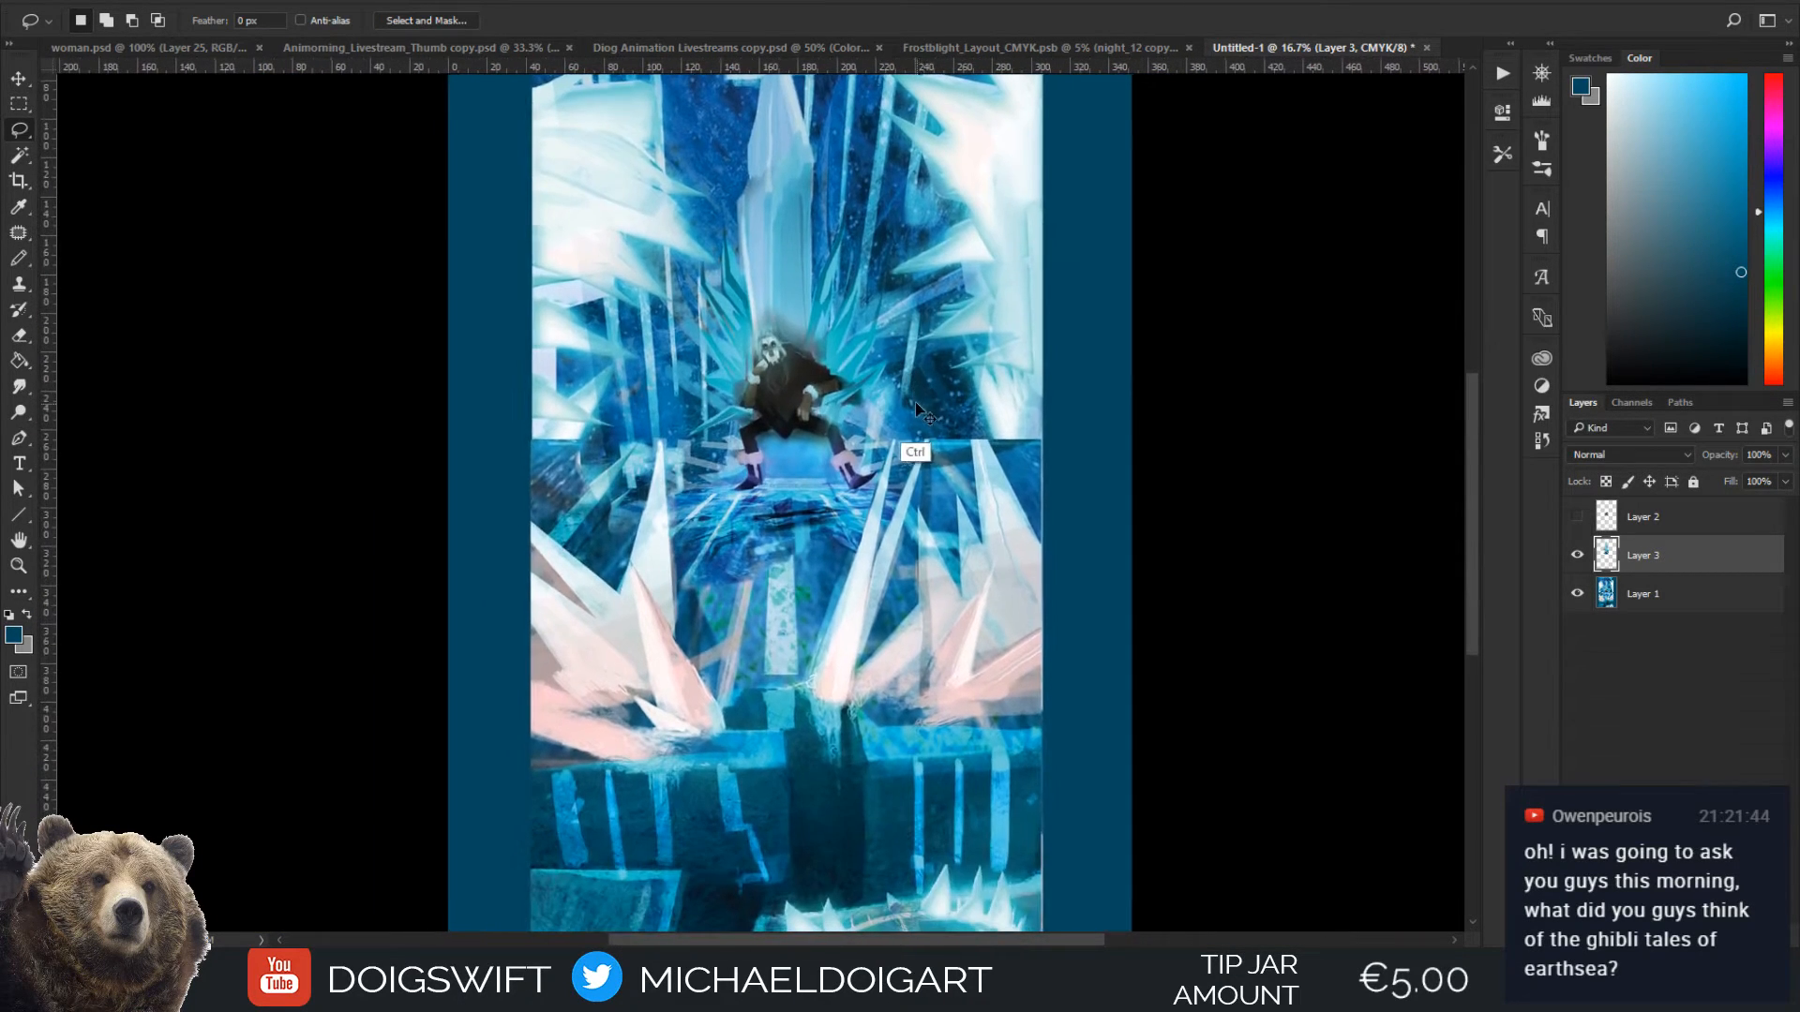
{"action": "key", "text": "ctrl+plus"}
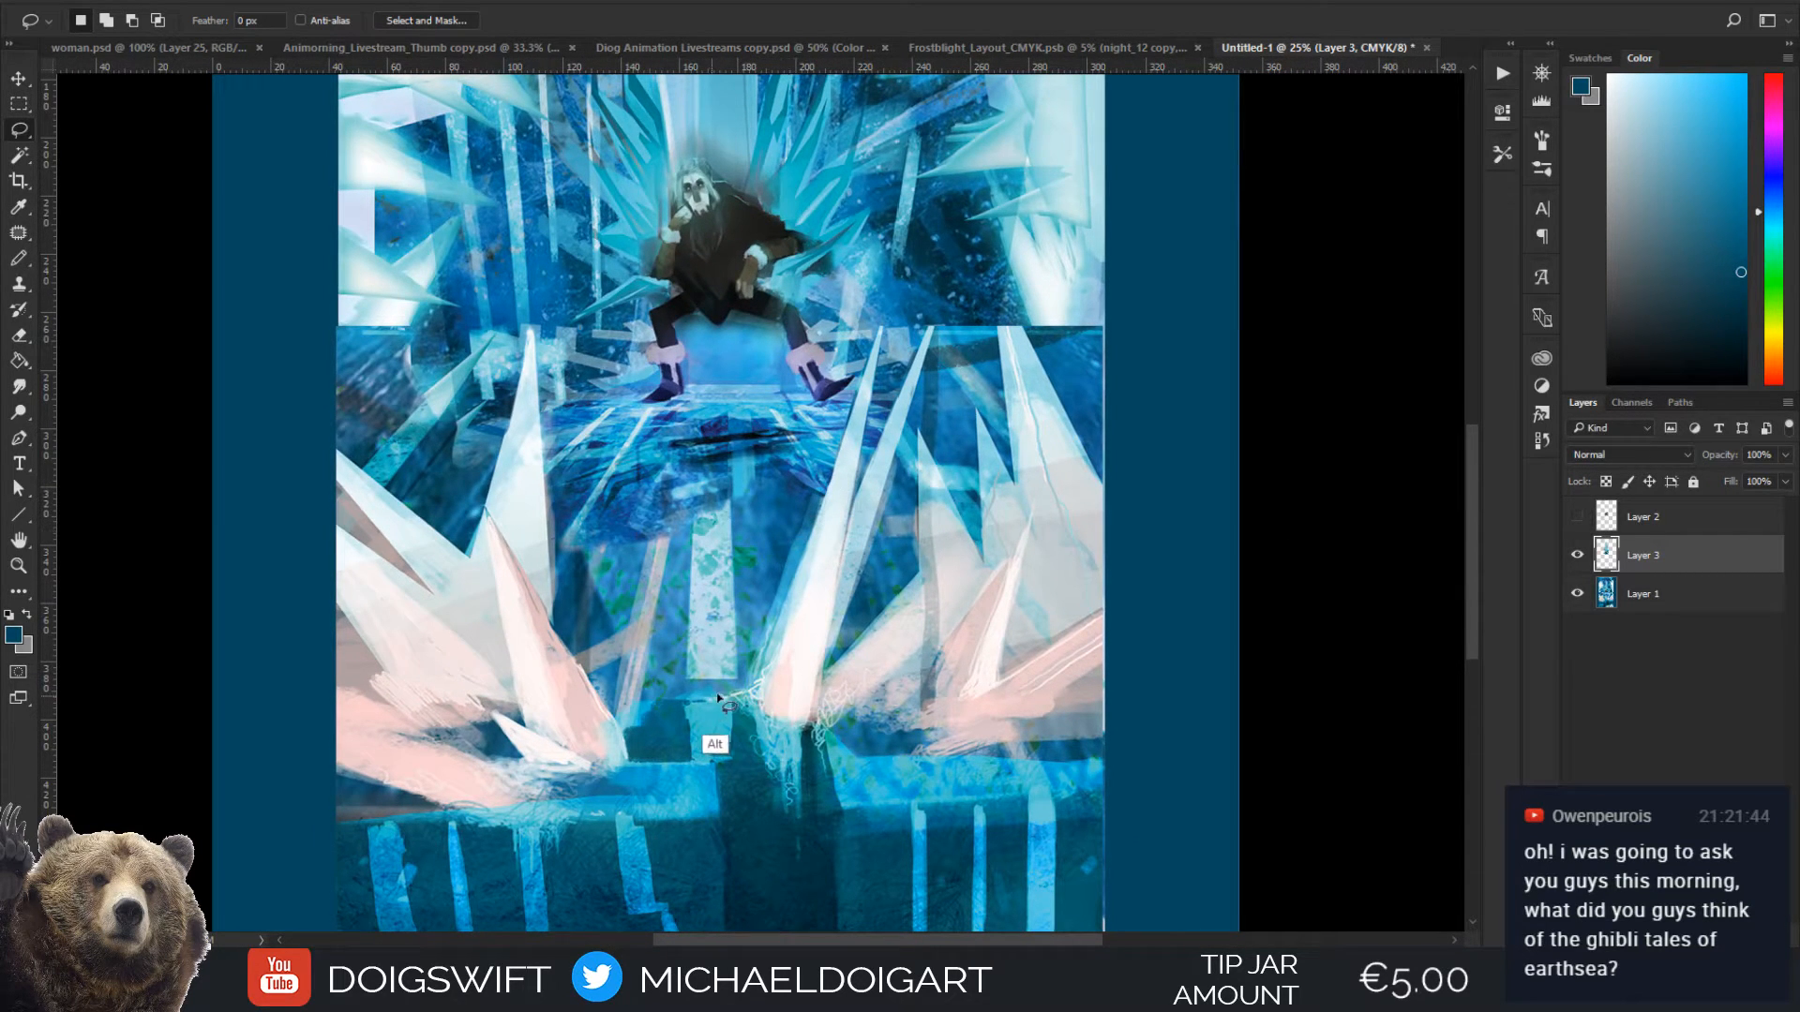
{"action": "mouse_move", "coordinate": [717, 699]}
{"action": "left_mouse_down"}
{"action": "mouse_move", "coordinate": [764, 684]}
{"action": "mouse_move", "coordinate": [880, 337]}
{"action": "mouse_move", "coordinate": [848, 511]}
{"action": "mouse_move", "coordinate": [927, 329]}
{"action": "mouse_move", "coordinate": [827, 663]}
{"action": "mouse_move", "coordinate": [844, 671]}
{"action": "mouse_move", "coordinate": [917, 574]}
{"action": "left_mouse_up"}
{"action": "left_click_drag", "start_coordinate": [917, 460], "coordinate": [984, 557]}
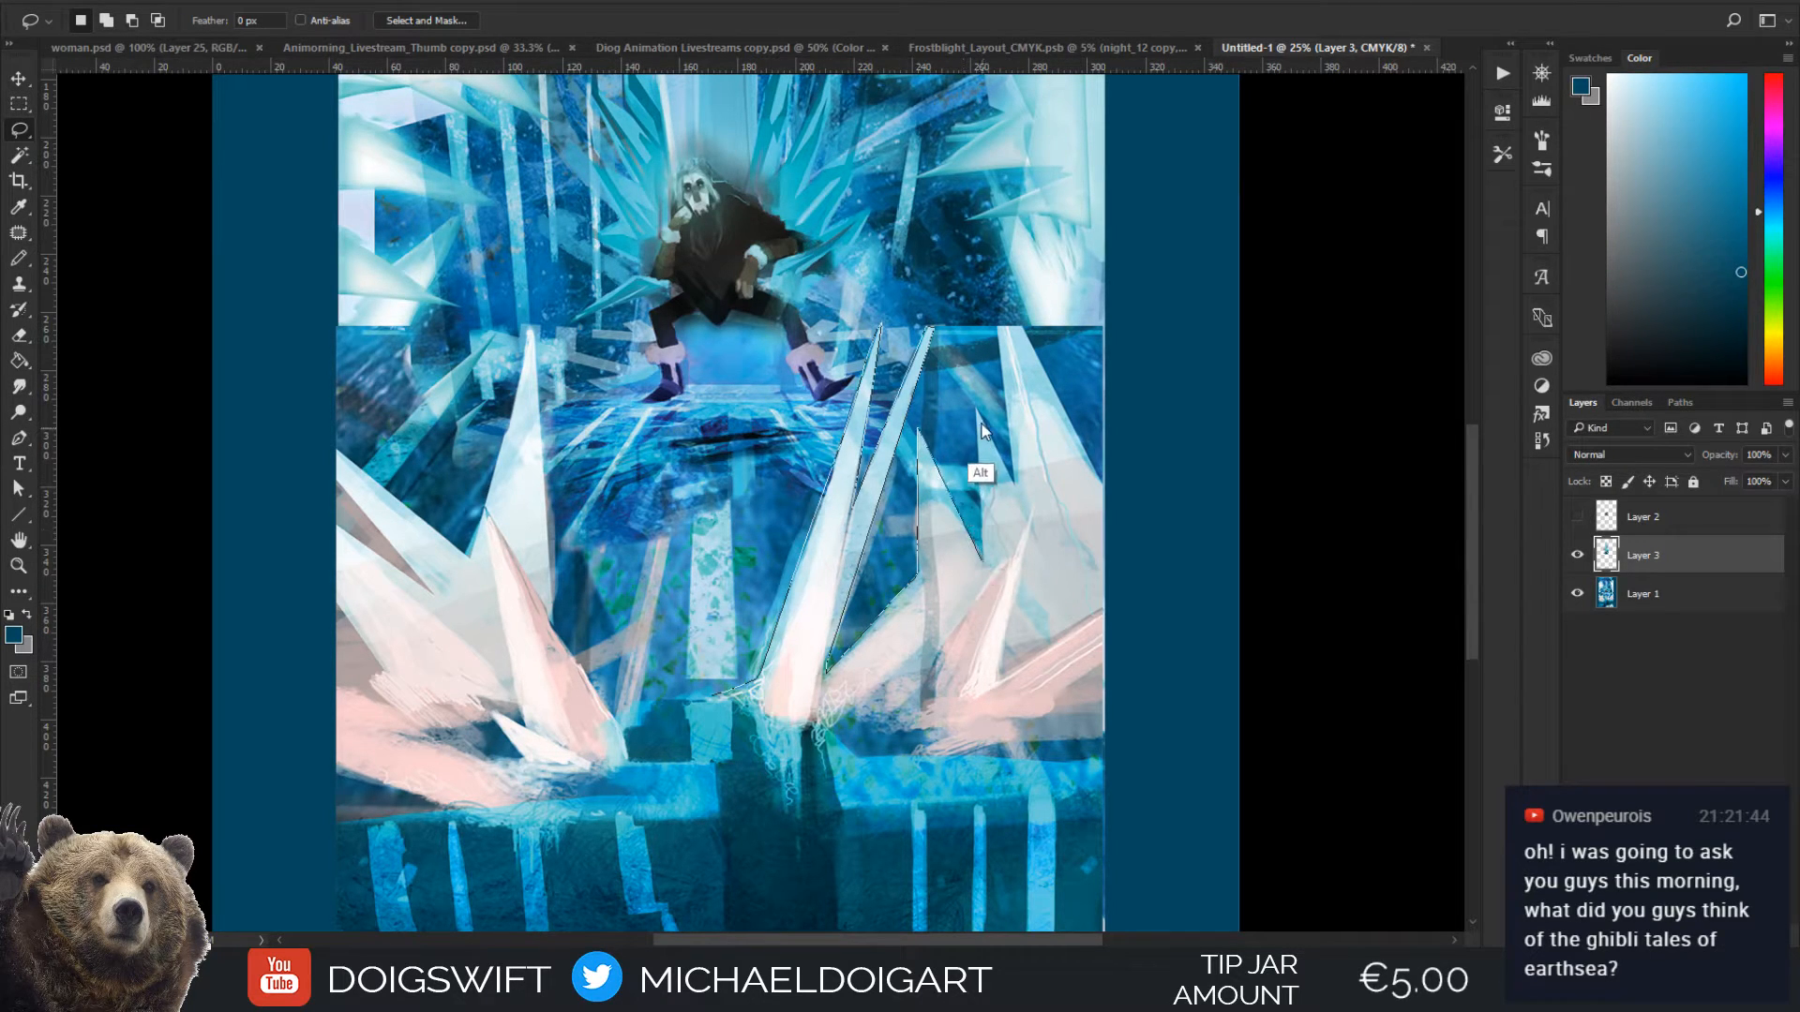
{"action": "mouse_move", "coordinate": [976, 412]}
{"action": "left_mouse_down"}
{"action": "mouse_move", "coordinate": [1014, 487]}
{"action": "mouse_move", "coordinate": [996, 326]}
{"action": "mouse_move", "coordinate": [1032, 326]}
{"action": "mouse_move", "coordinate": [1033, 388]}
{"action": "mouse_move", "coordinate": [1083, 407]}
{"action": "mouse_move", "coordinate": [1115, 510]}
{"action": "mouse_move", "coordinate": [1097, 608]}
{"action": "mouse_move", "coordinate": [1109, 733]}
{"action": "mouse_move", "coordinate": [1035, 729]}
{"action": "mouse_move", "coordinate": [937, 759]}
{"action": "mouse_move", "coordinate": [939, 741]}
{"action": "mouse_move", "coordinate": [864, 716]}
{"action": "mouse_move", "coordinate": [818, 732]}
{"action": "mouse_move", "coordinate": [717, 699]}
{"action": "left_mouse_up"}
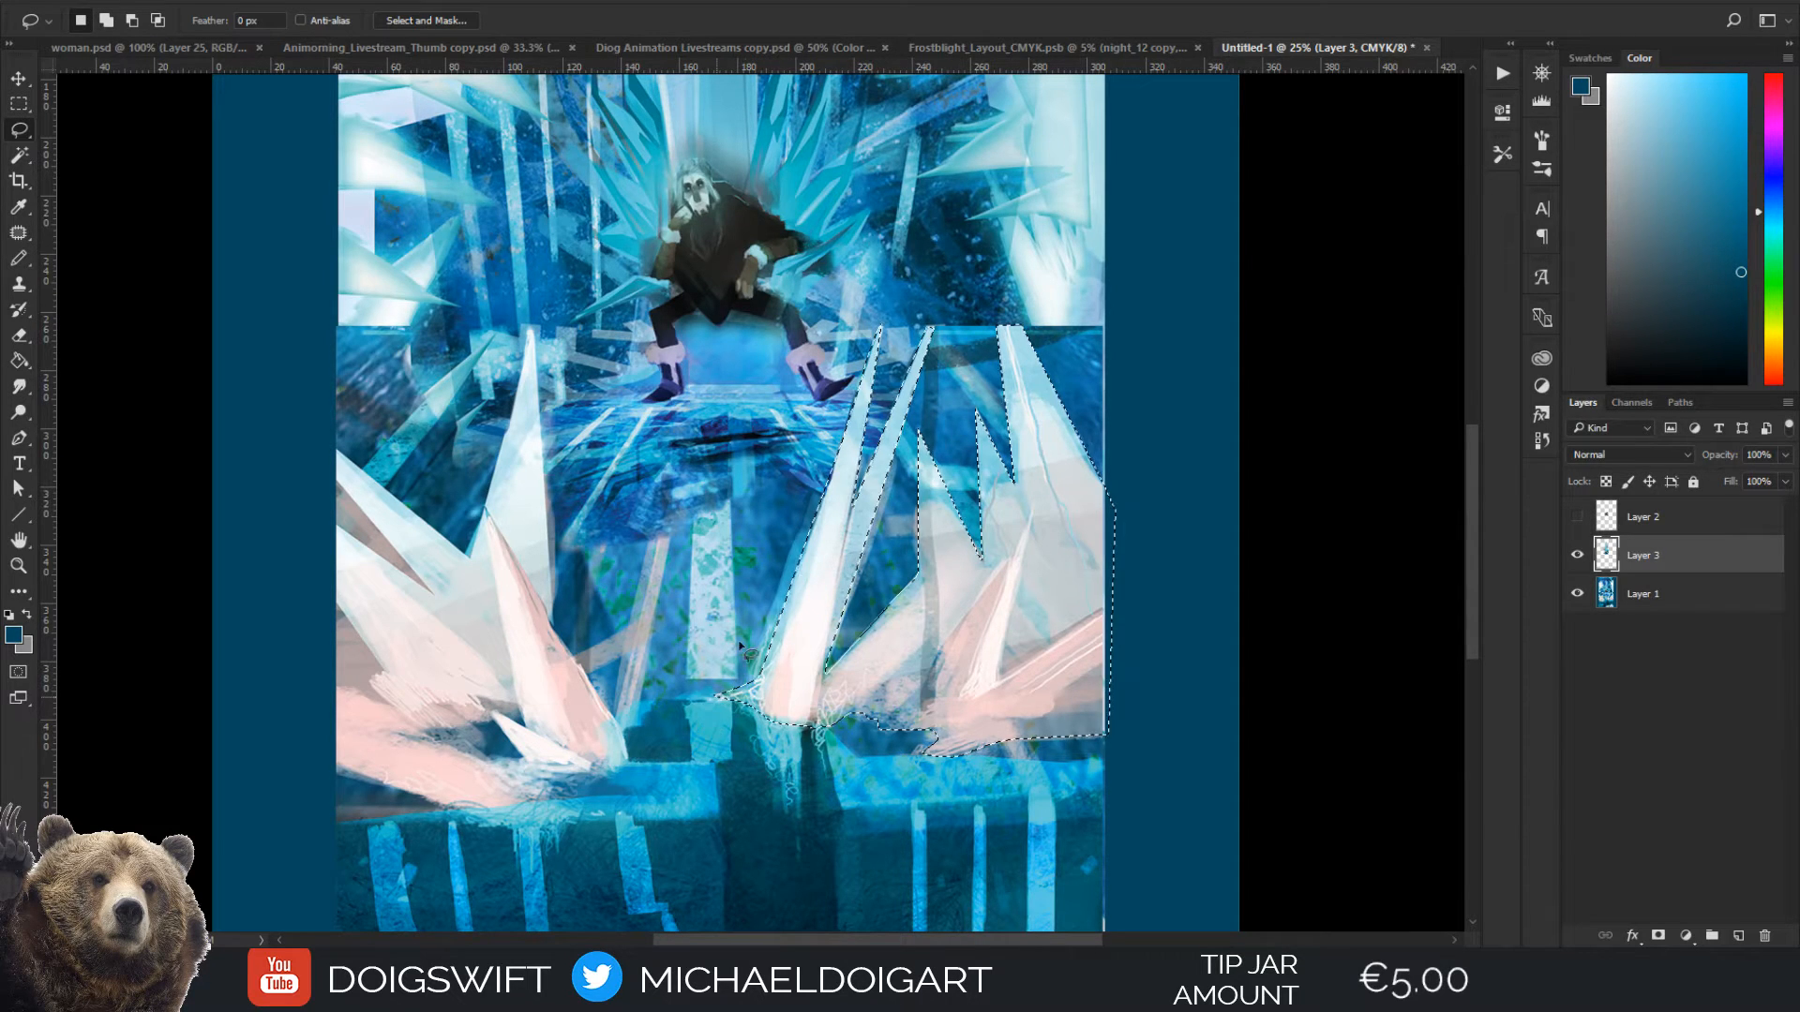
Add the pale pink and white foreground crystals on the left side of the painting to the existing selection
{"action": "left_click_drag", "start_coordinate": [815, 546], "coordinate": [903, 502]}
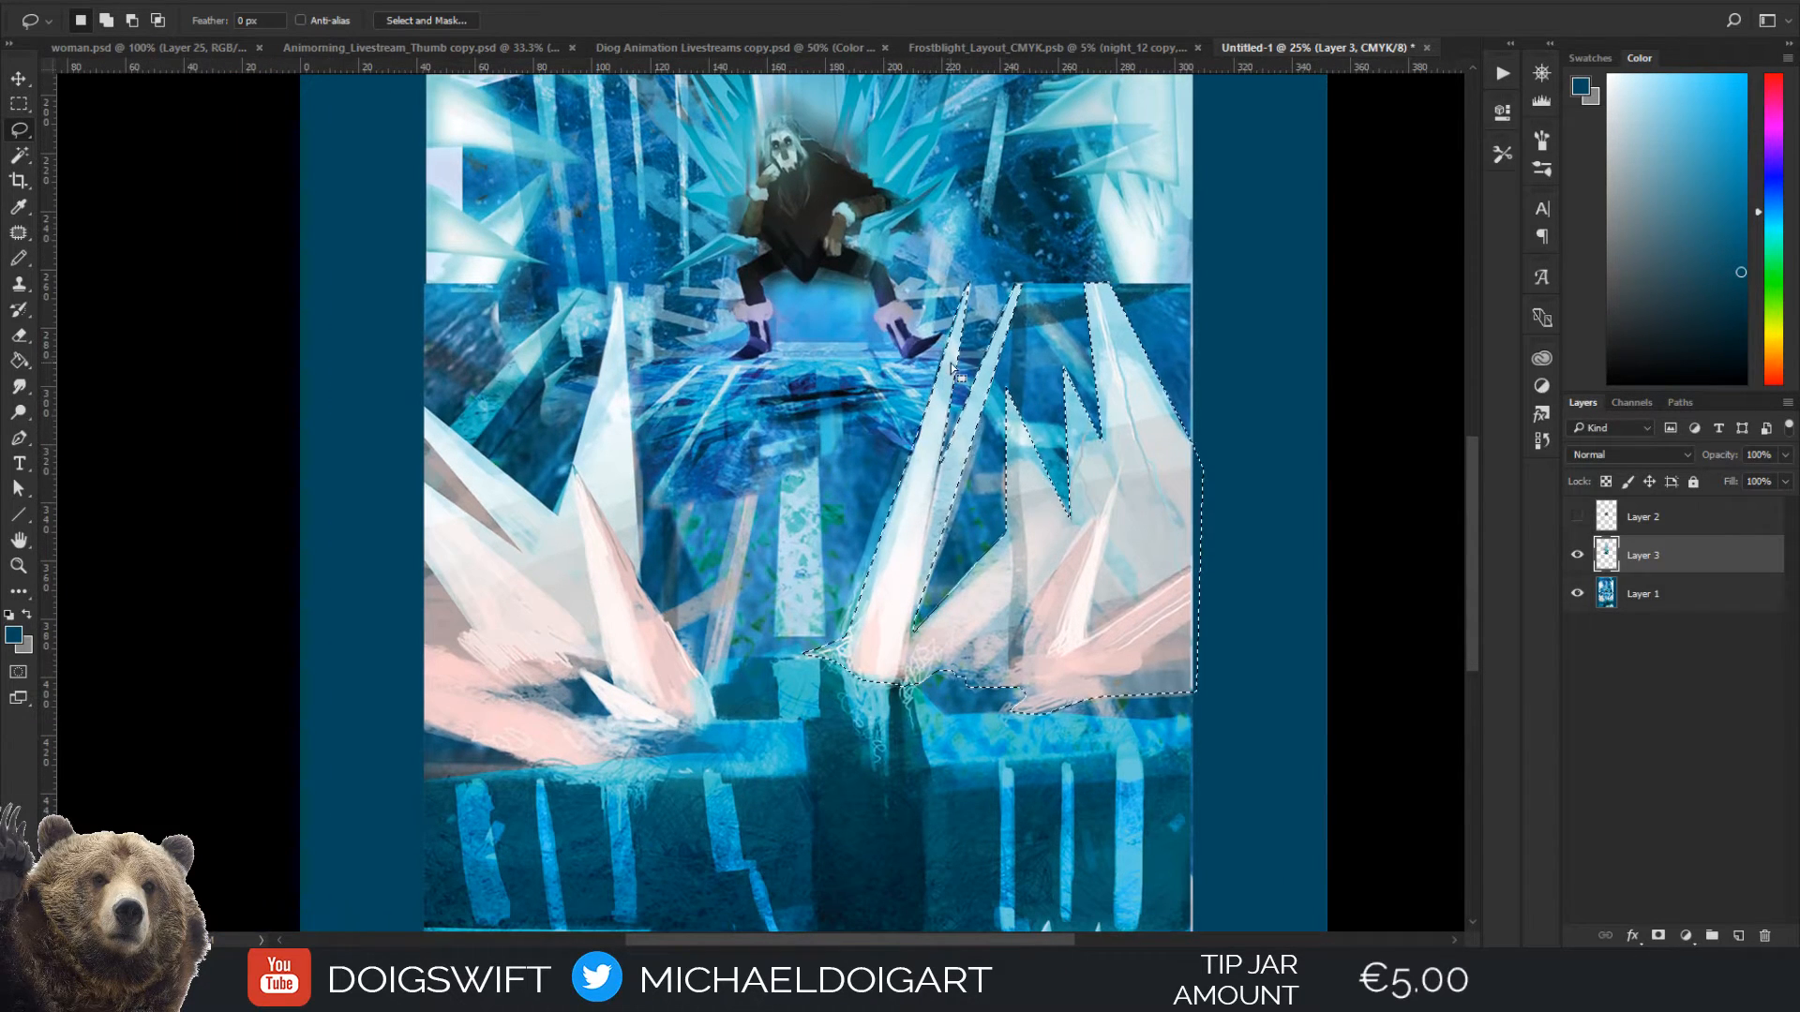
{"action": "mouse_move", "coordinate": [424, 404]}
{"action": "left_mouse_down"}
{"action": "mouse_move", "coordinate": [557, 522]}
{"action": "mouse_move", "coordinate": [619, 287]}
{"action": "mouse_move", "coordinate": [622, 314]}
{"action": "mouse_move", "coordinate": [661, 281]}
{"action": "mouse_move", "coordinate": [627, 372]}
{"action": "mouse_move", "coordinate": [620, 314]}
{"action": "mouse_move", "coordinate": [630, 427]}
{"action": "left_mouse_up"}
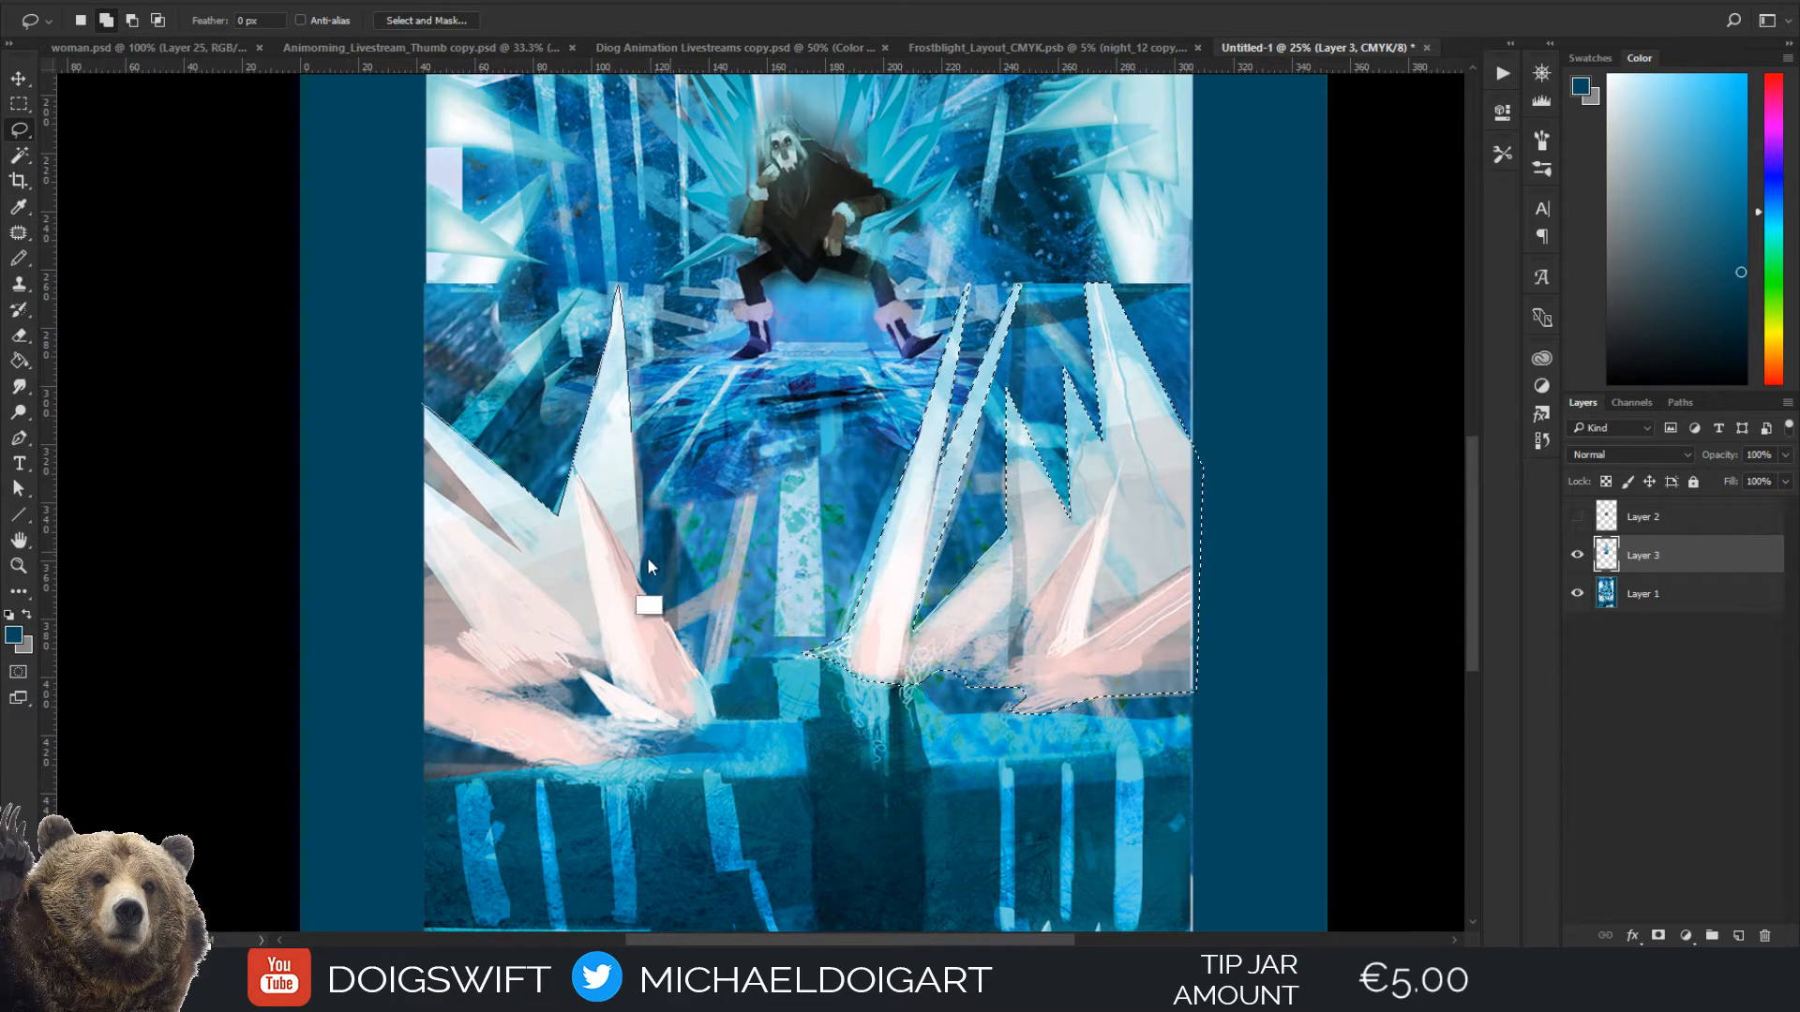
{"action": "left_click", "coordinate": [642, 584], "text": "alt"}
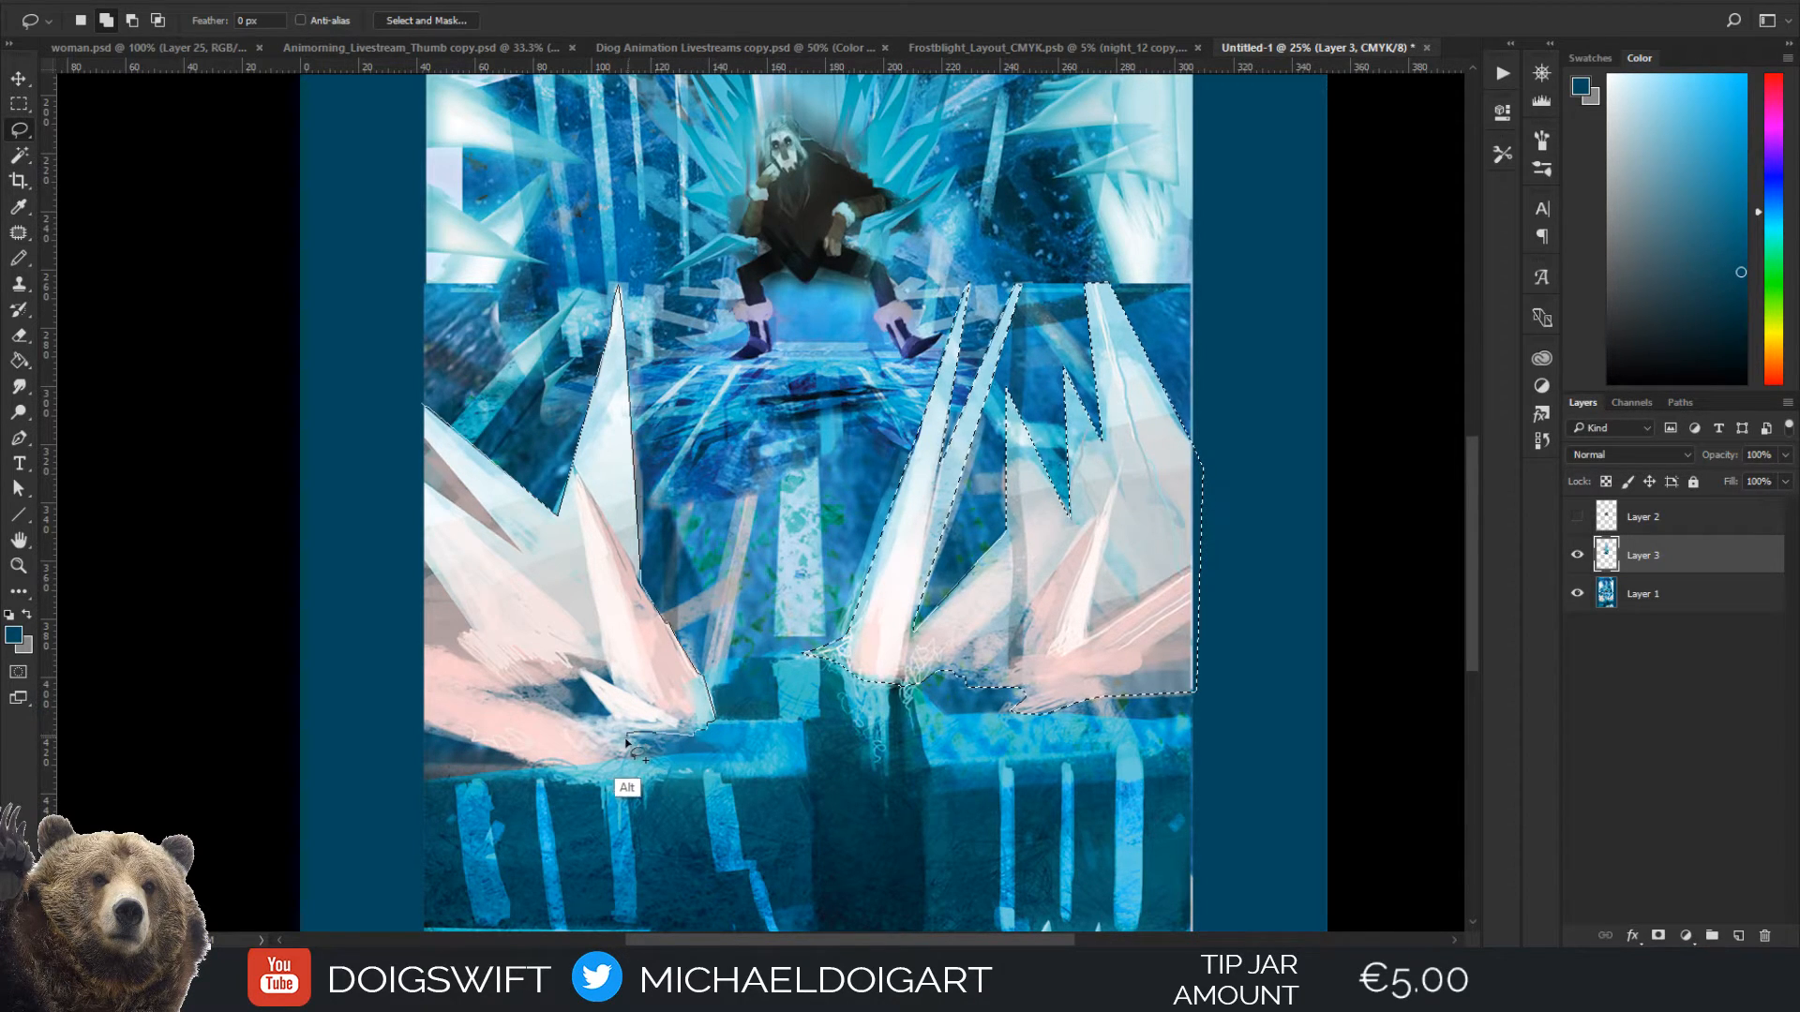
{"action": "mouse_move", "coordinate": [640, 750]}
{"action": "left_mouse_down"}
{"action": "mouse_move", "coordinate": [666, 774]}
{"action": "mouse_move", "coordinate": [645, 807]}
{"action": "mouse_move", "coordinate": [589, 810]}
{"action": "mouse_move", "coordinate": [645, 809]}
{"action": "mouse_move", "coordinate": [427, 738]}
{"action": "left_mouse_up"}
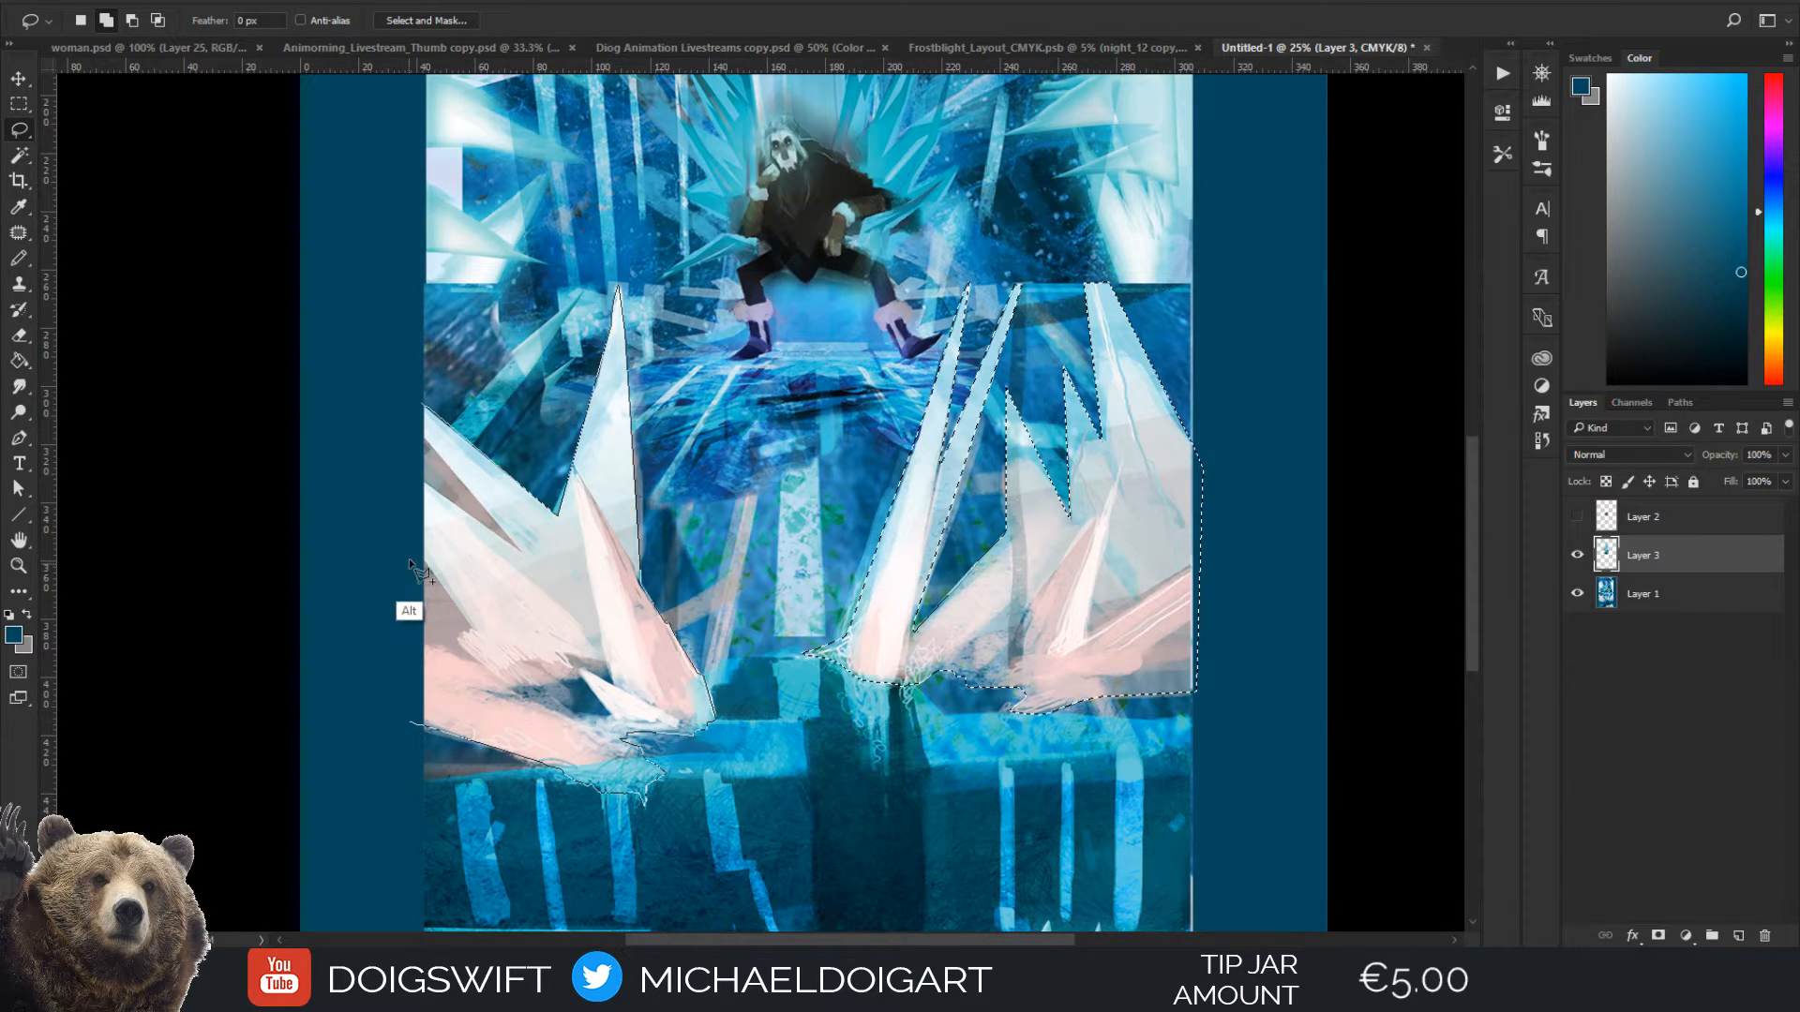
{"action": "left_click", "coordinate": [422, 414]}
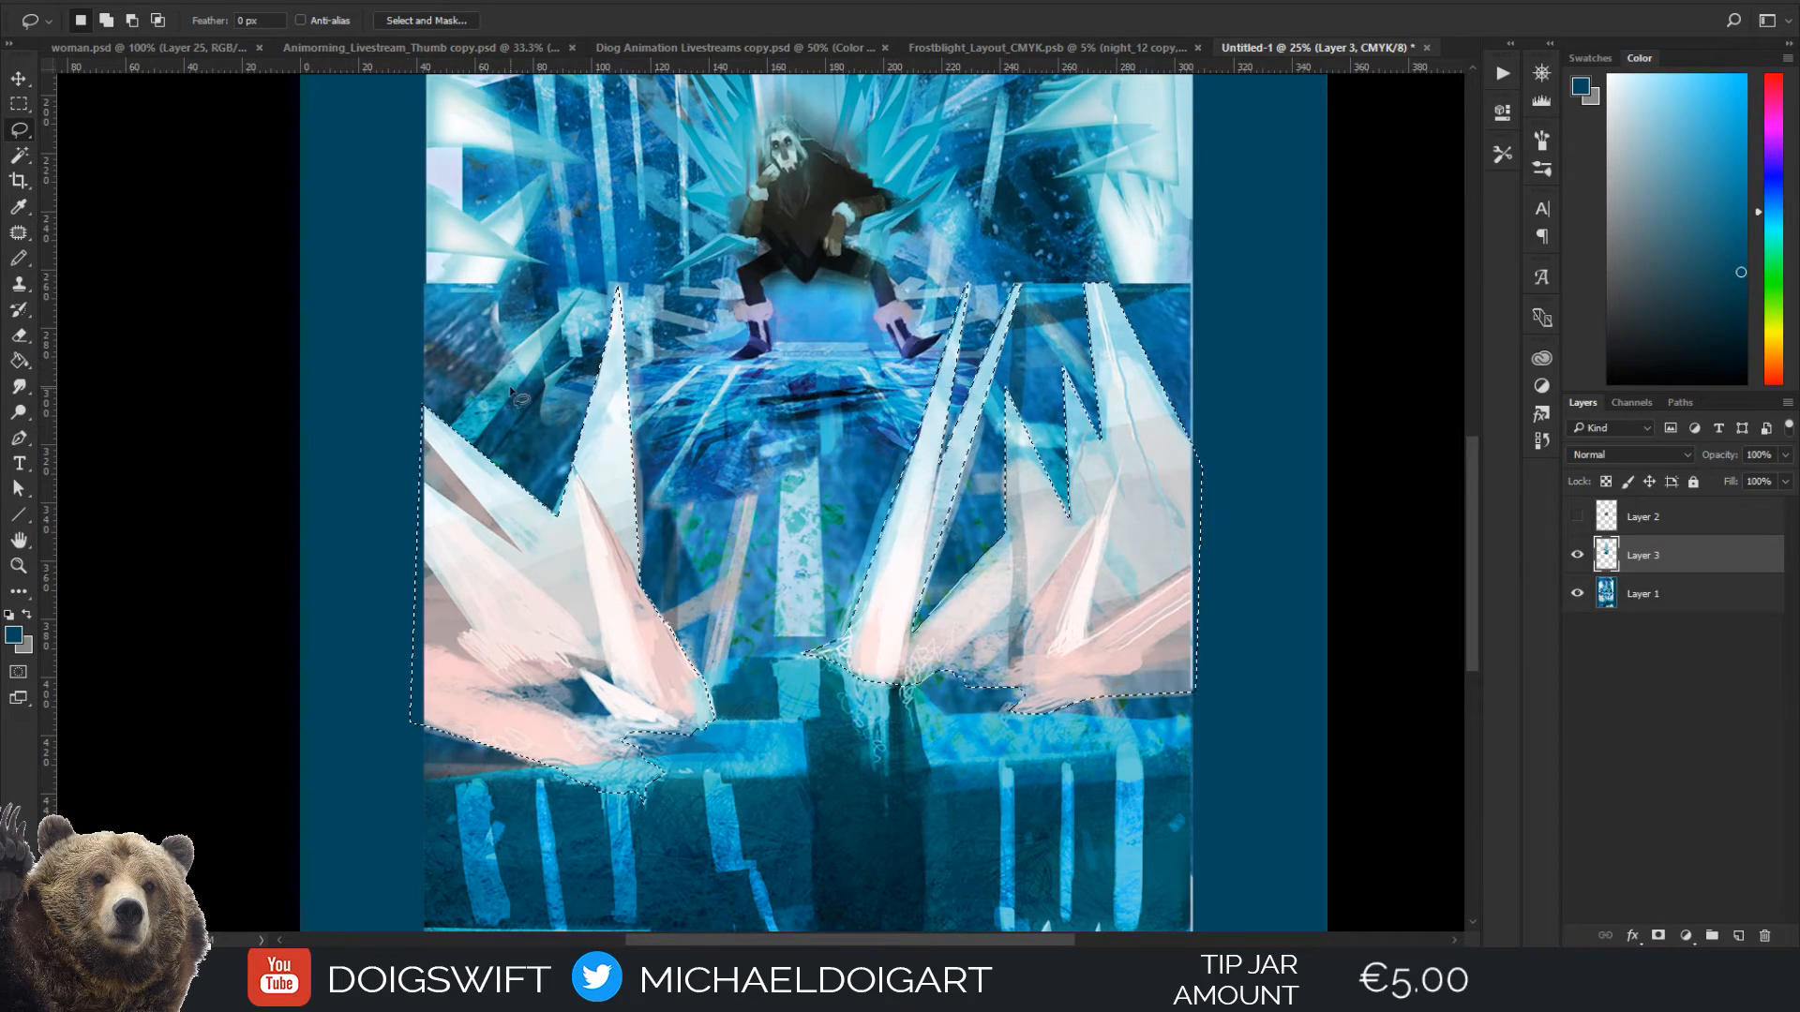
{"action": "key", "text": "ctrl+minus"}
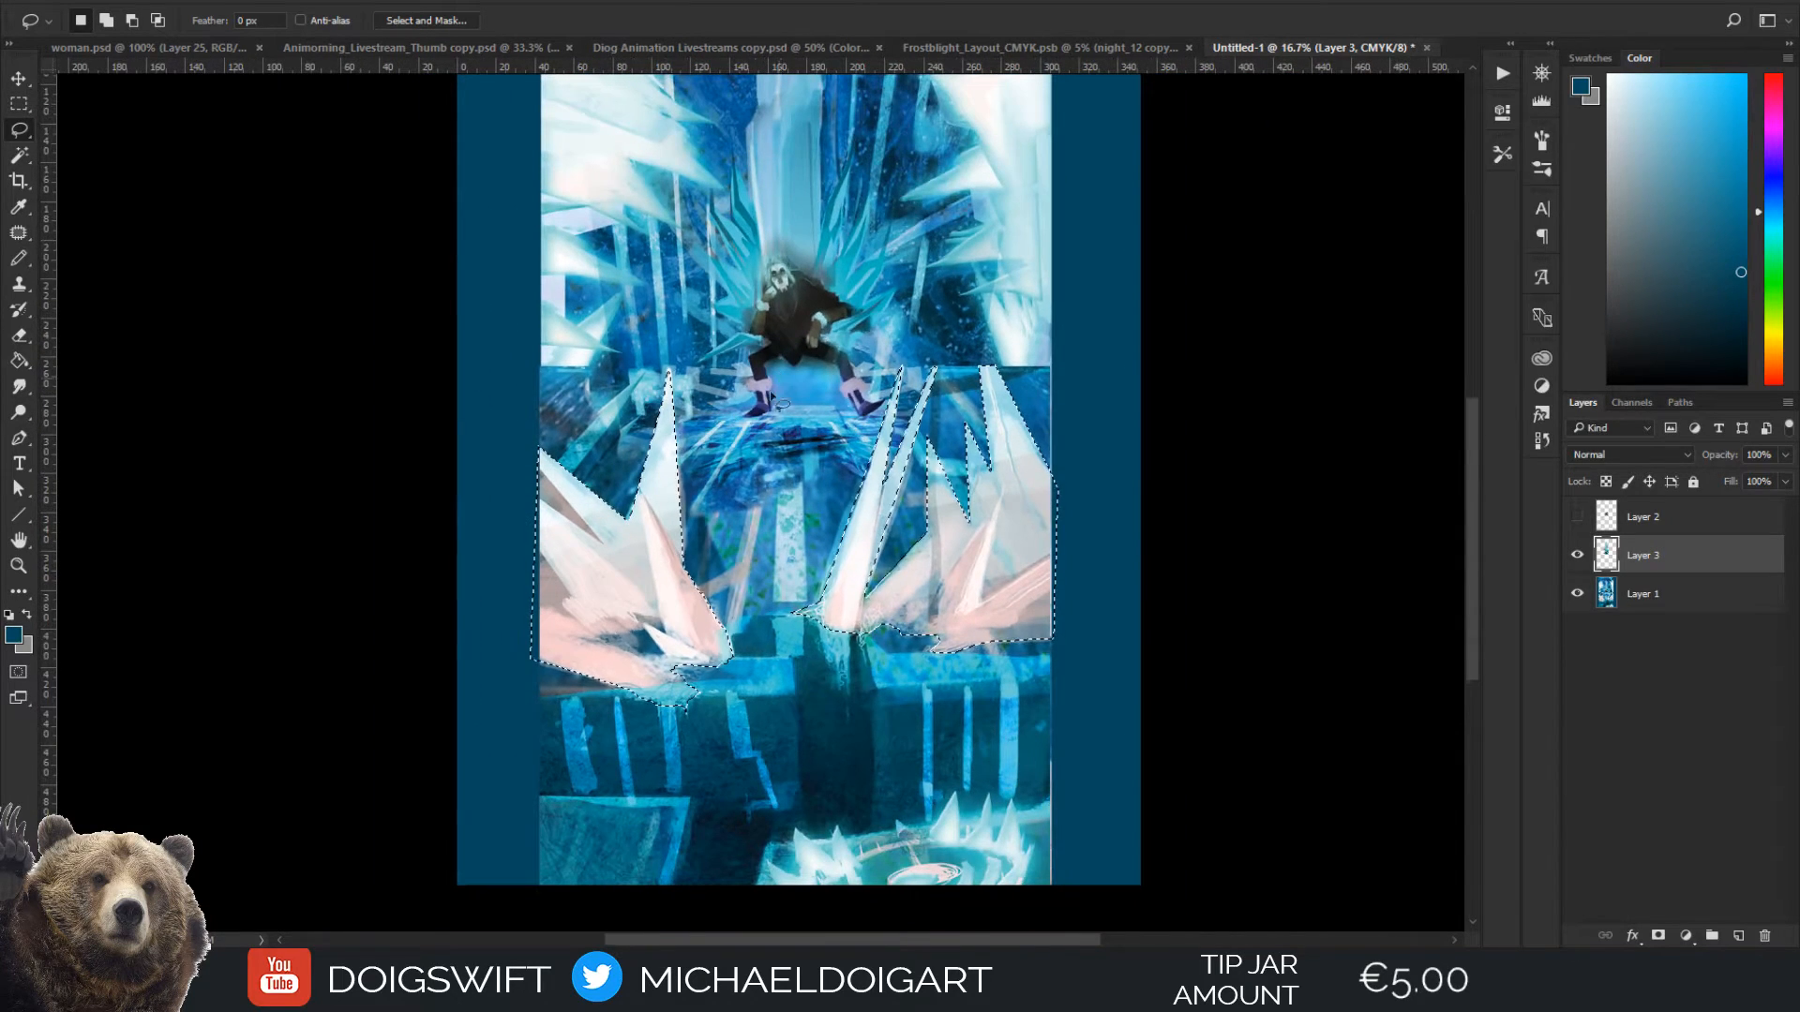
{"action": "left_click_drag", "start_coordinate": [702, 466], "coordinate": [630, 553]}
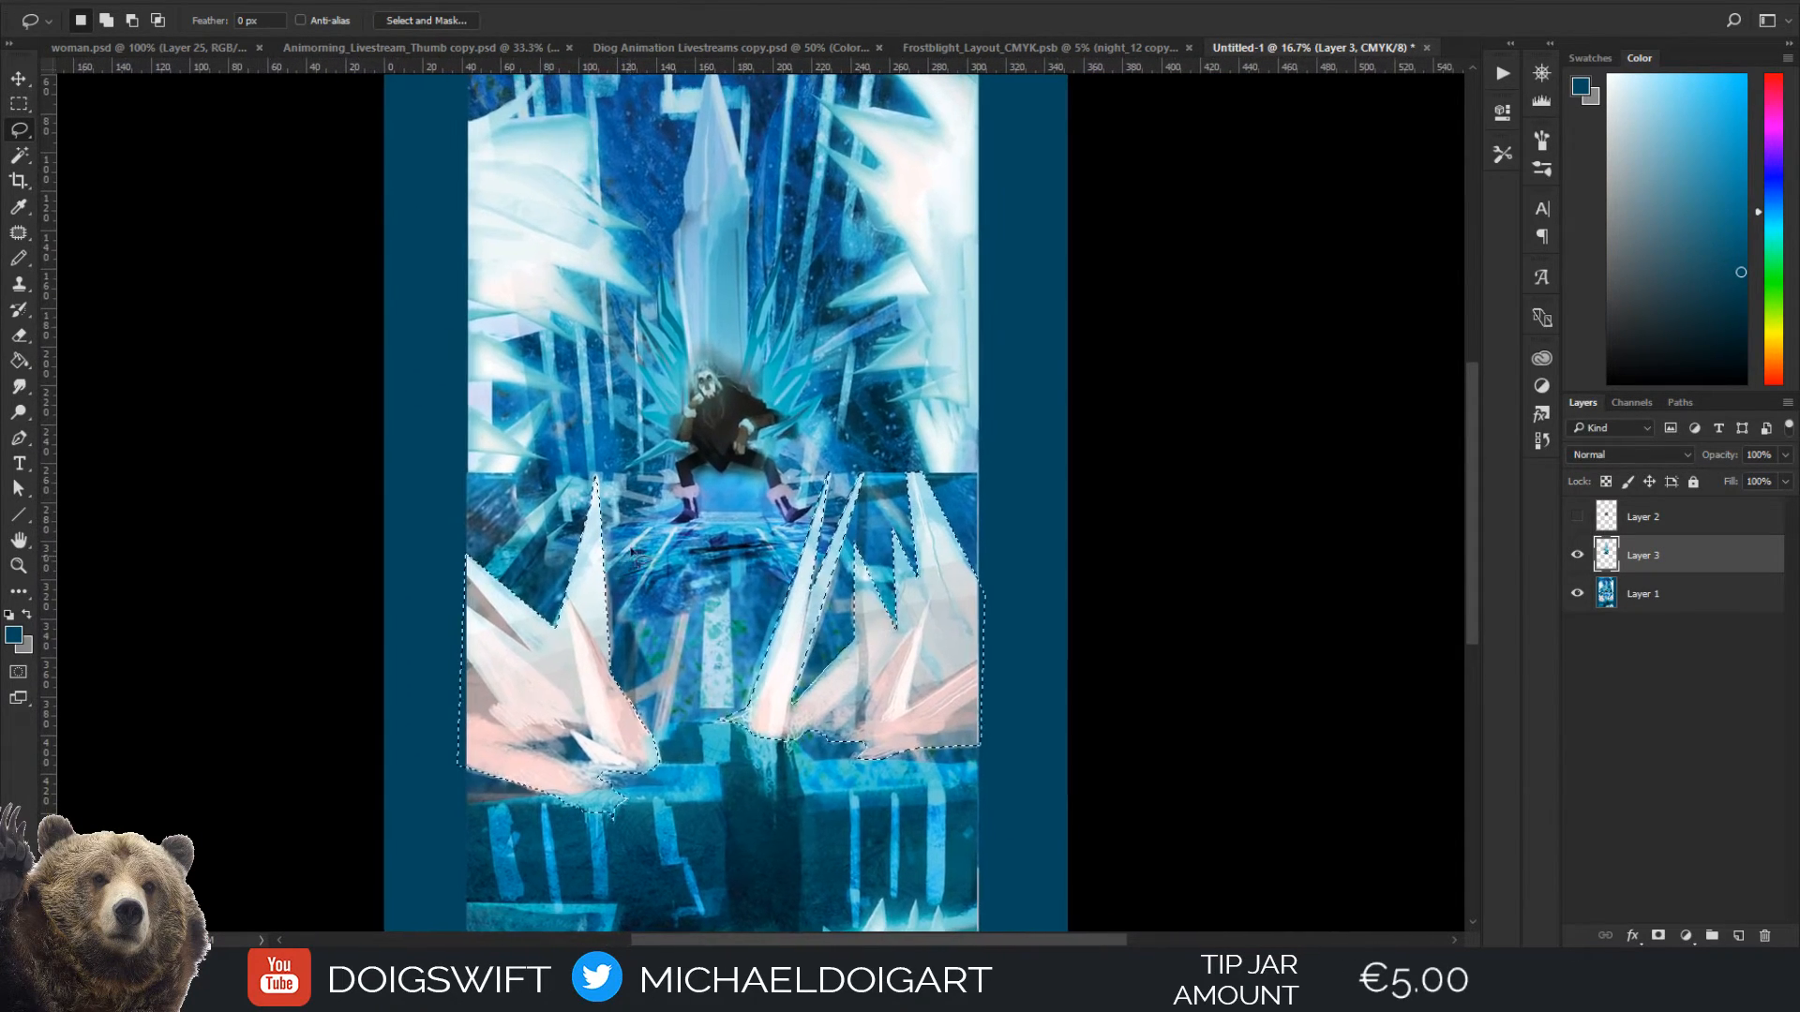
{"action": "left_click_drag", "start_coordinate": [731, 487], "coordinate": [673, 434]}
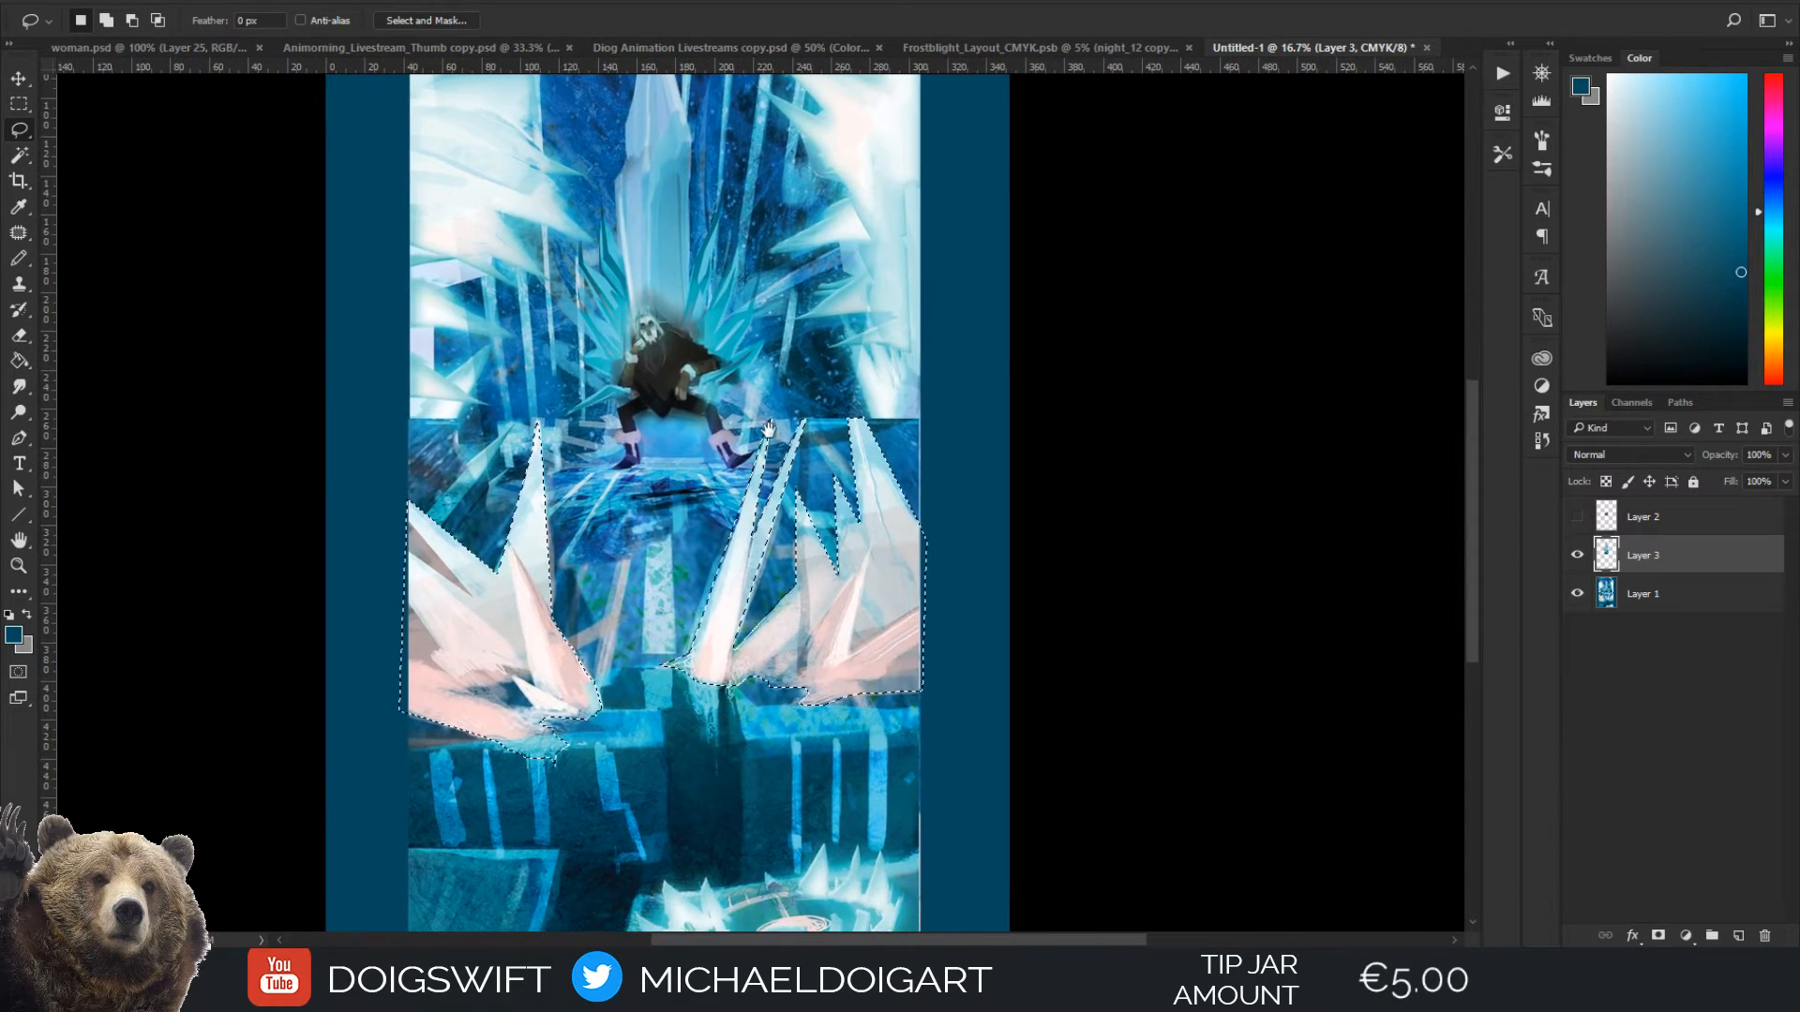
Examine the outline of the foreground crystal selection against the whole composition
{"action": "left_click_drag", "start_coordinate": [713, 549], "coordinate": [663, 620]}
{"action": "left_click_drag", "start_coordinate": [649, 638], "coordinate": [684, 577]}
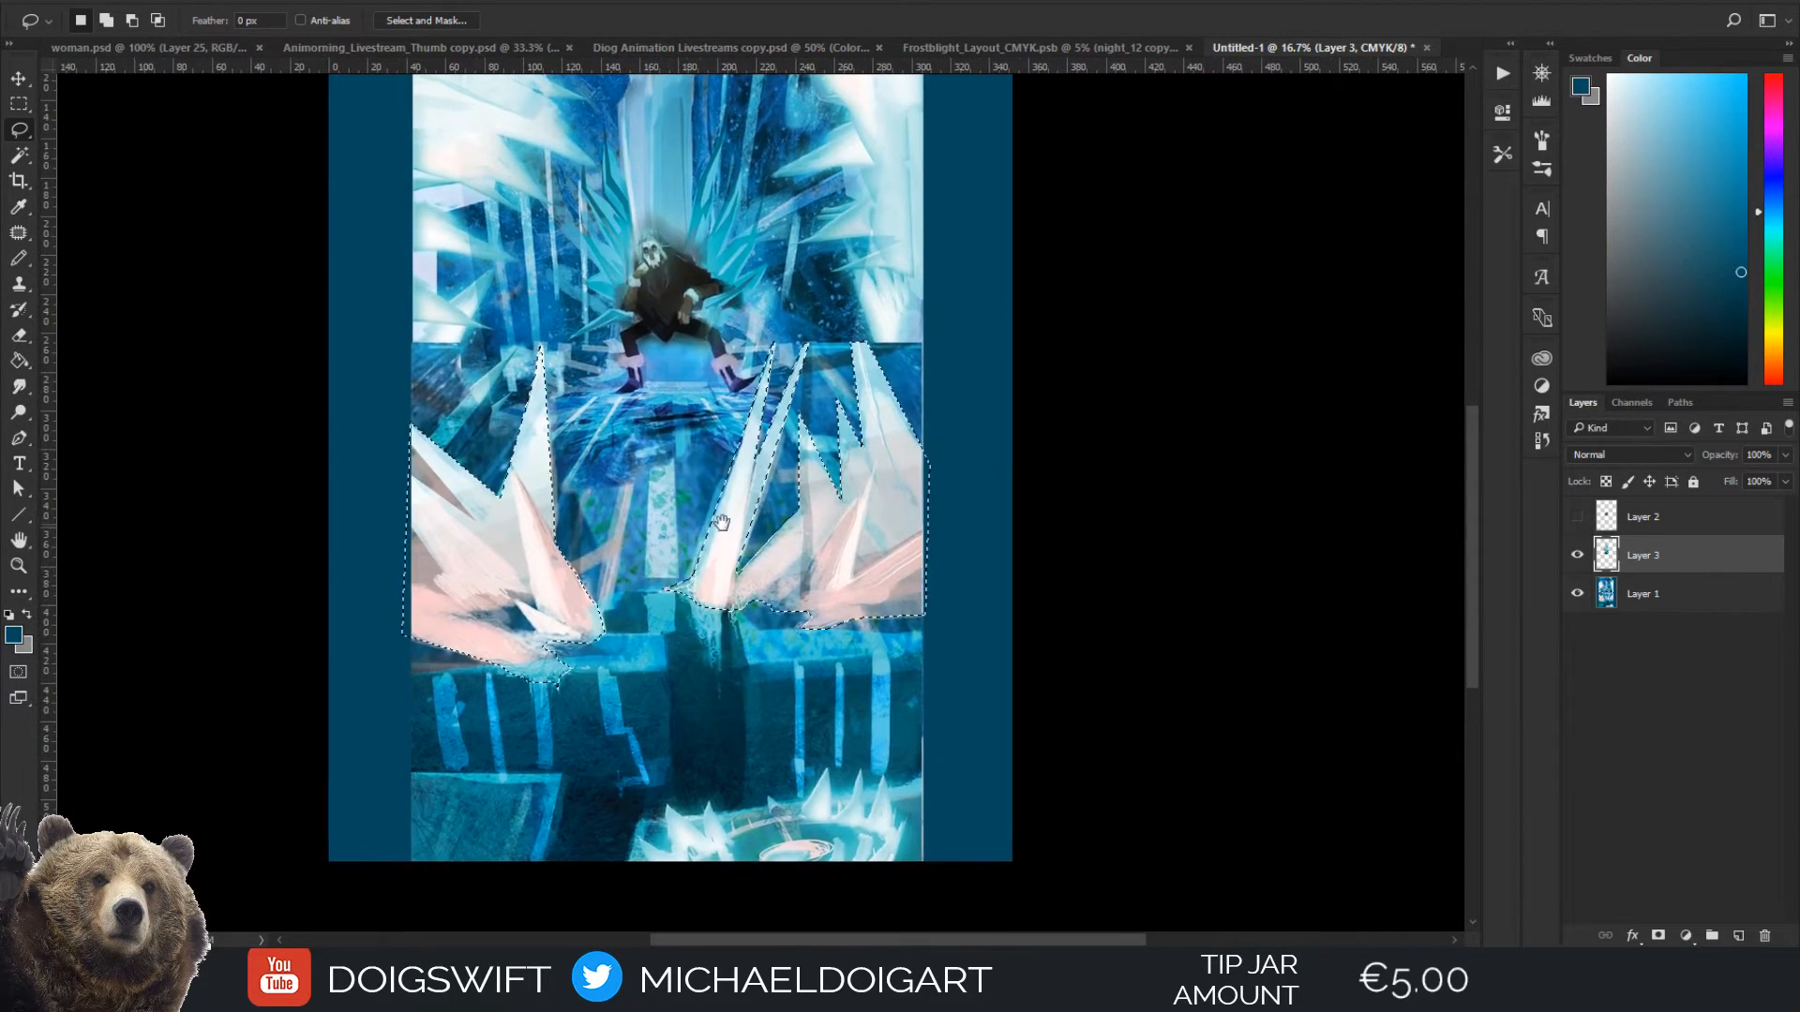
{"action": "left_click_drag", "start_coordinate": [760, 506], "coordinate": [911, 583]}
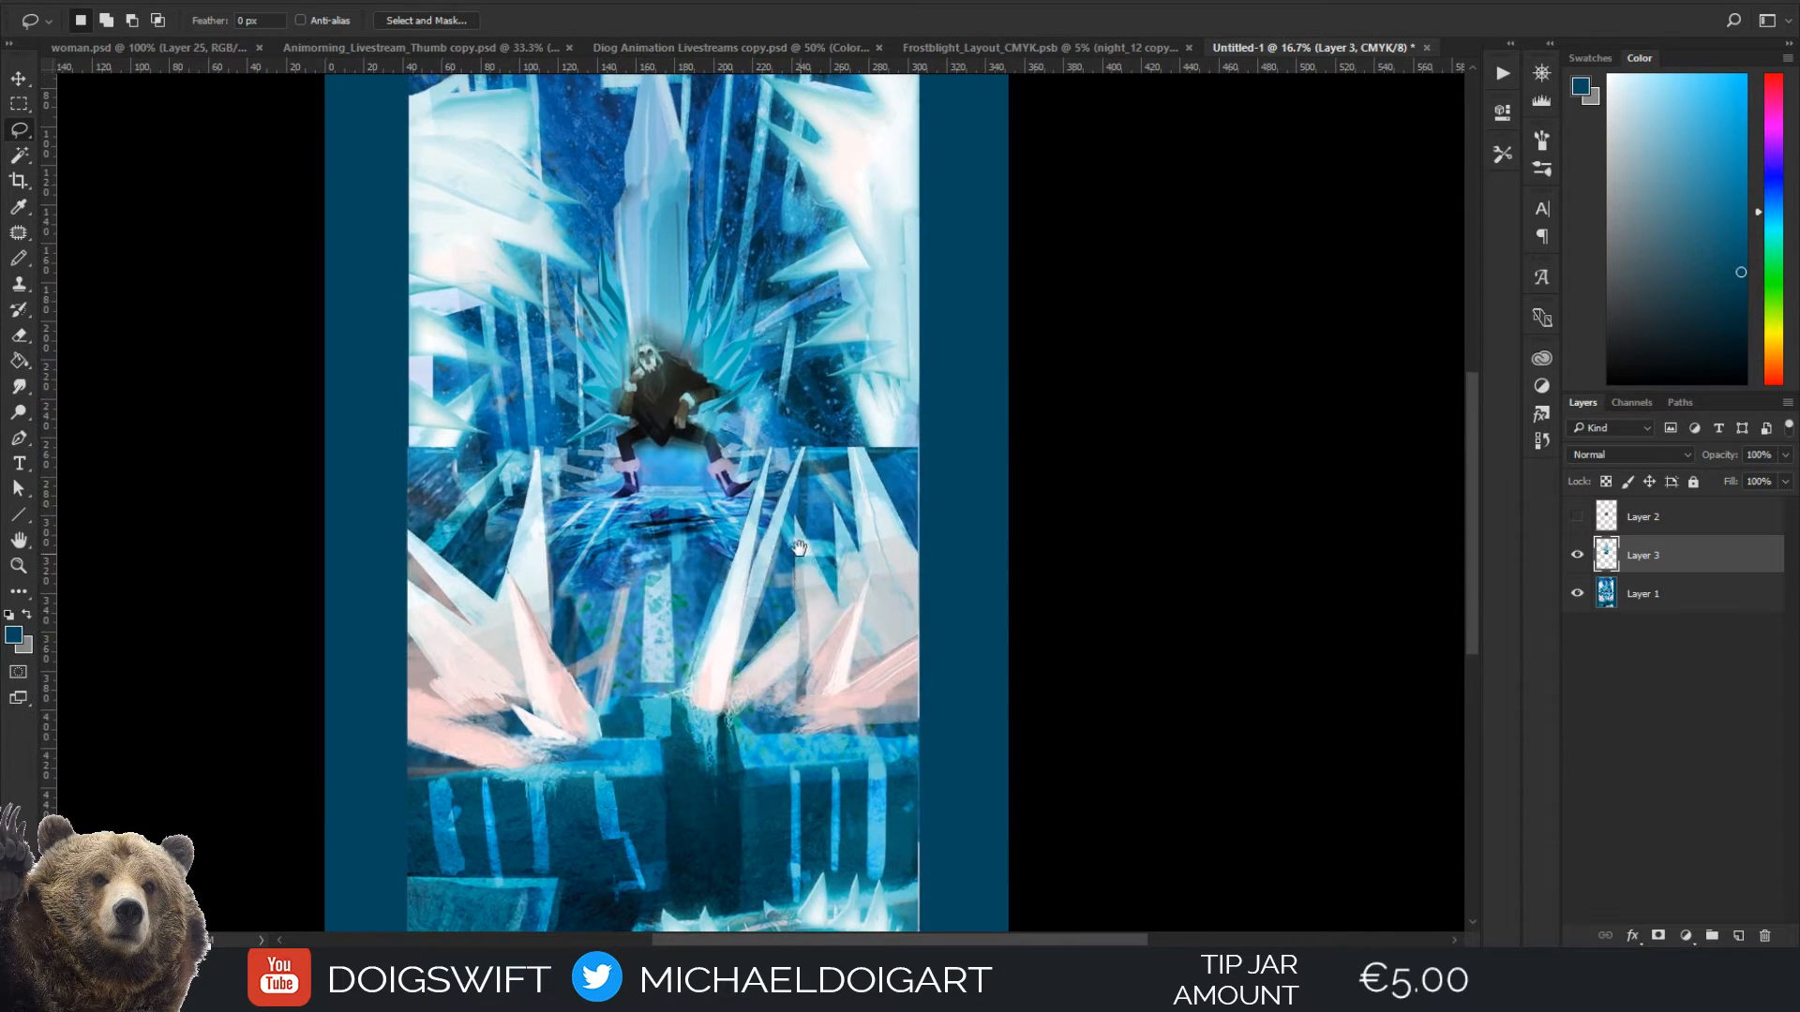
{"action": "left_click_drag", "start_coordinate": [846, 422], "coordinate": [760, 488]}
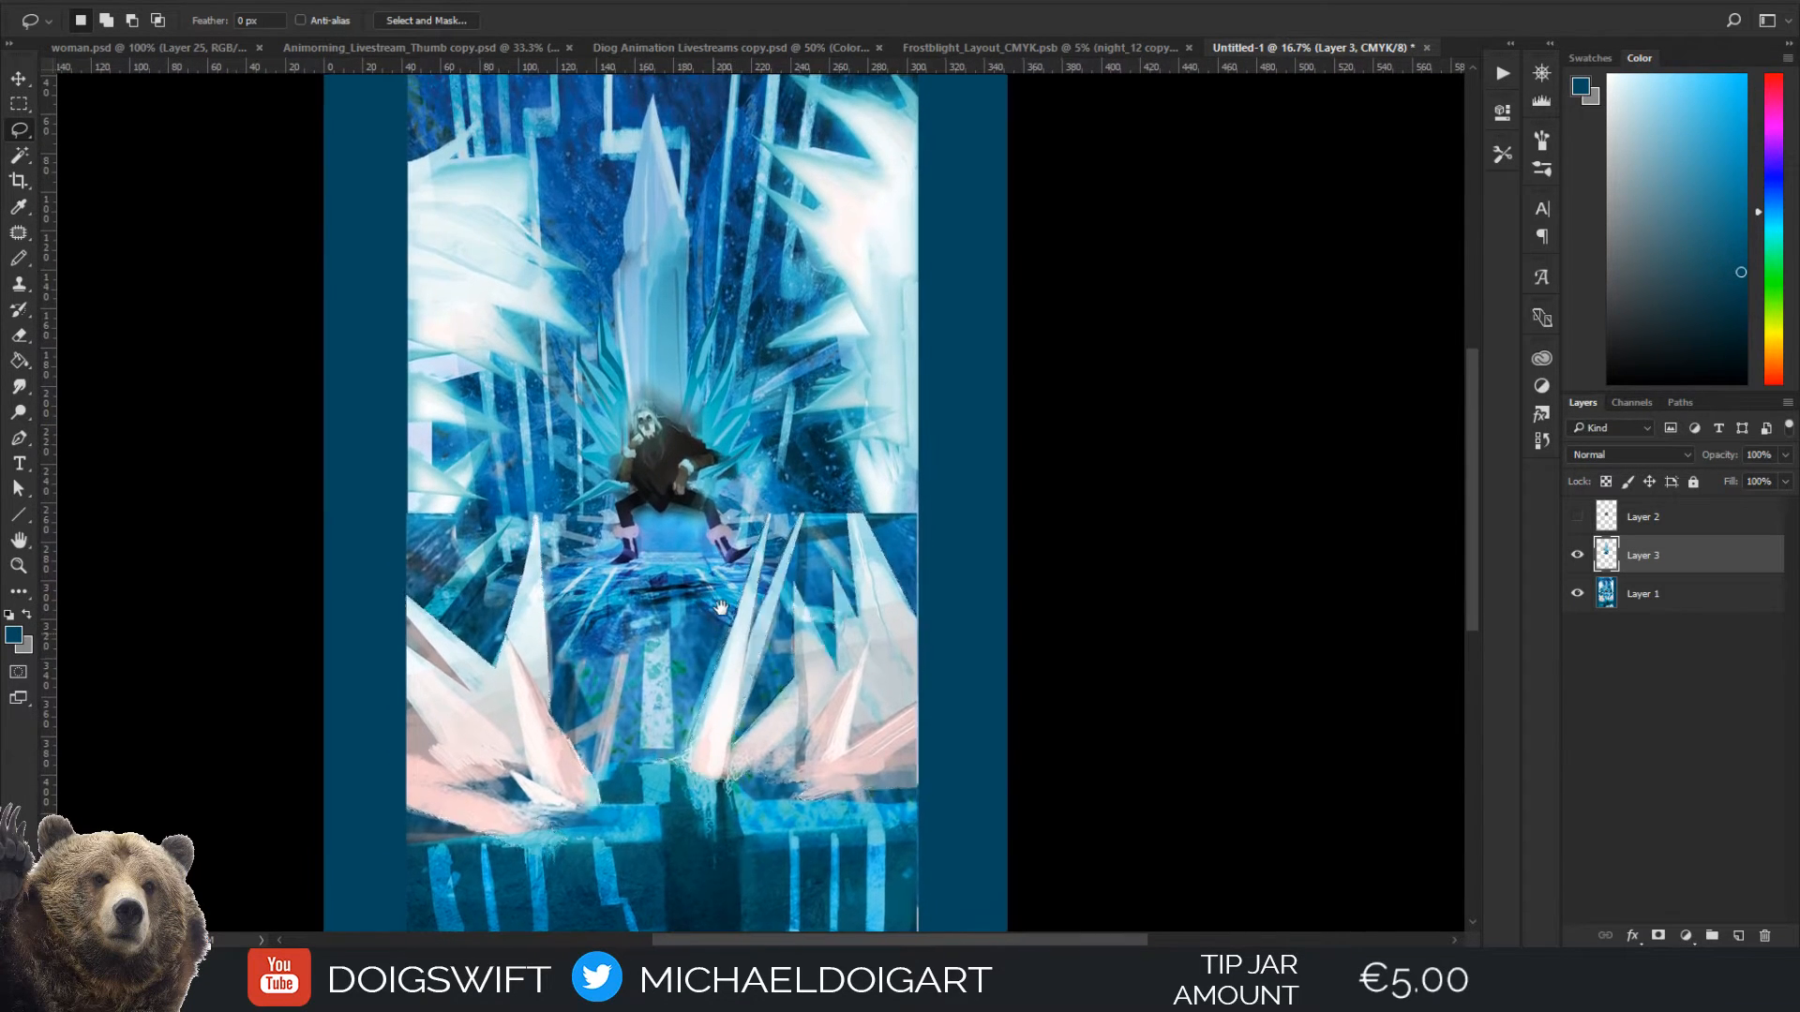
{"action": "mouse_move", "coordinate": [671, 672]}
{"action": "left_mouse_down"}
{"action": "mouse_move", "coordinate": [823, 507]}
{"action": "mouse_move", "coordinate": [818, 546]}
{"action": "left_mouse_up"}
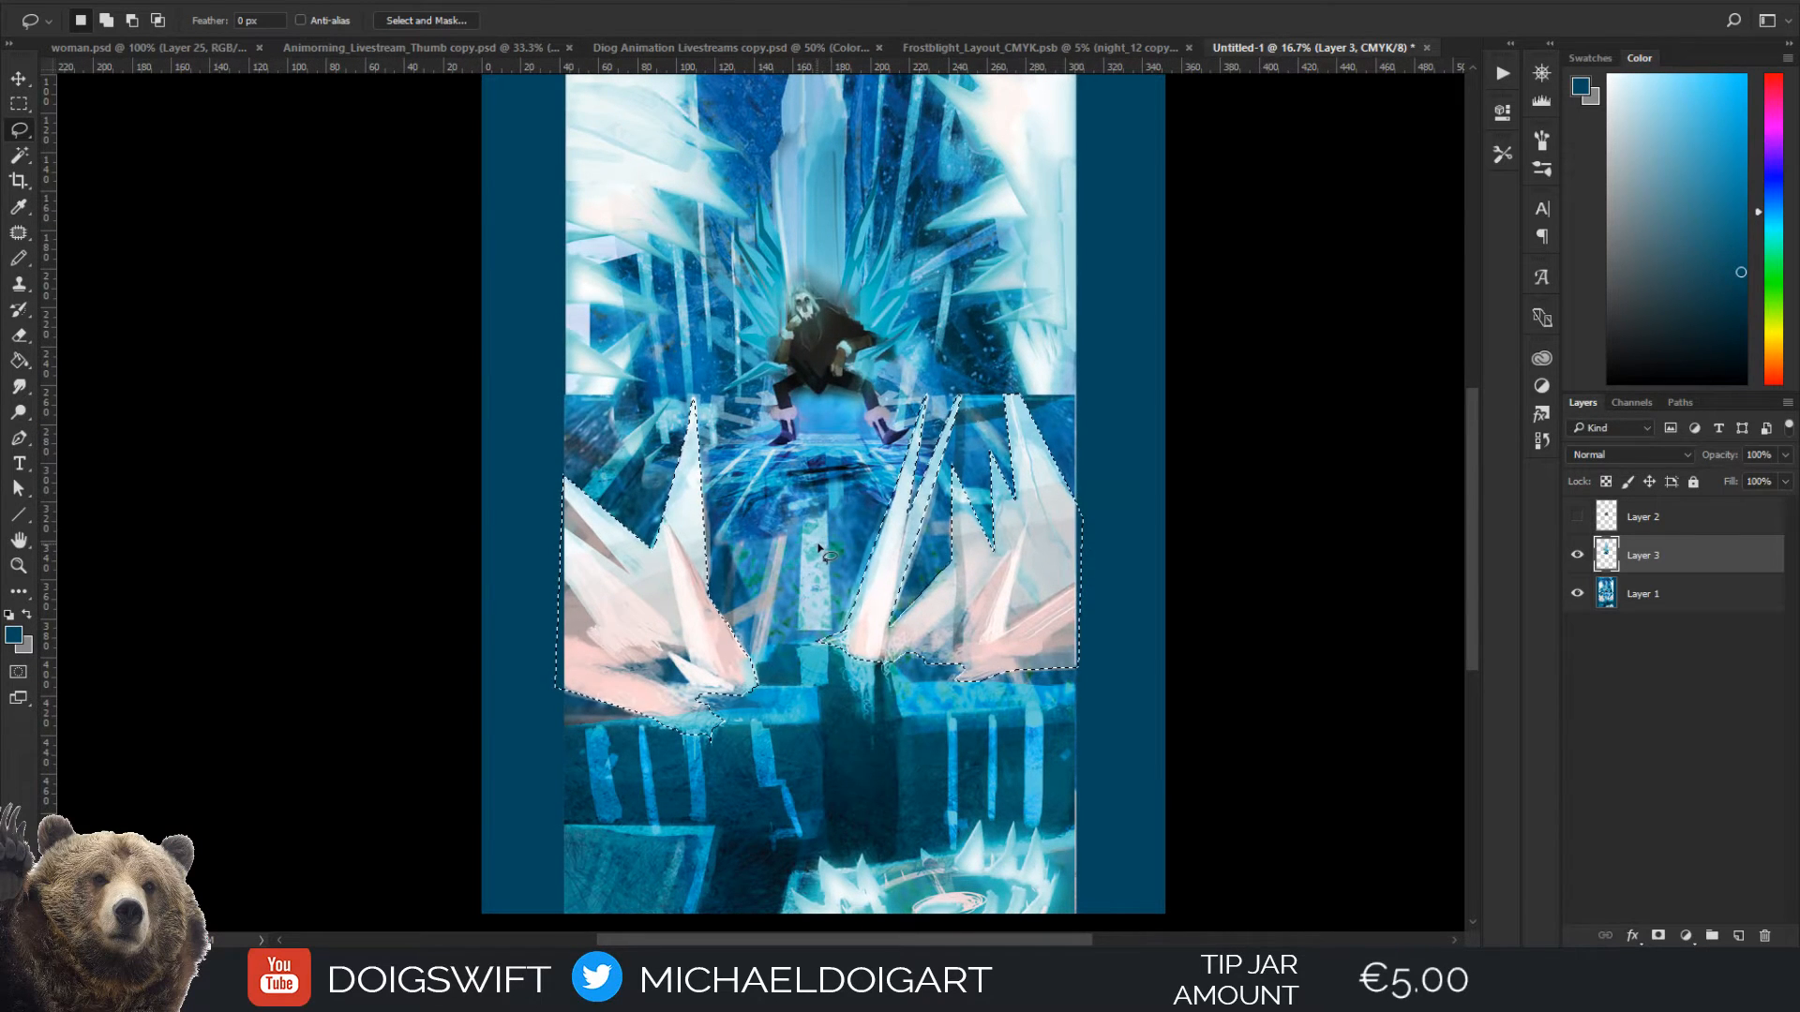
{"action": "mouse_move", "coordinate": [819, 551]}
{"action": "left_mouse_down"}
{"action": "mouse_move", "coordinate": [736, 616]}
{"action": "mouse_move", "coordinate": [717, 542]}
{"action": "left_mouse_up"}
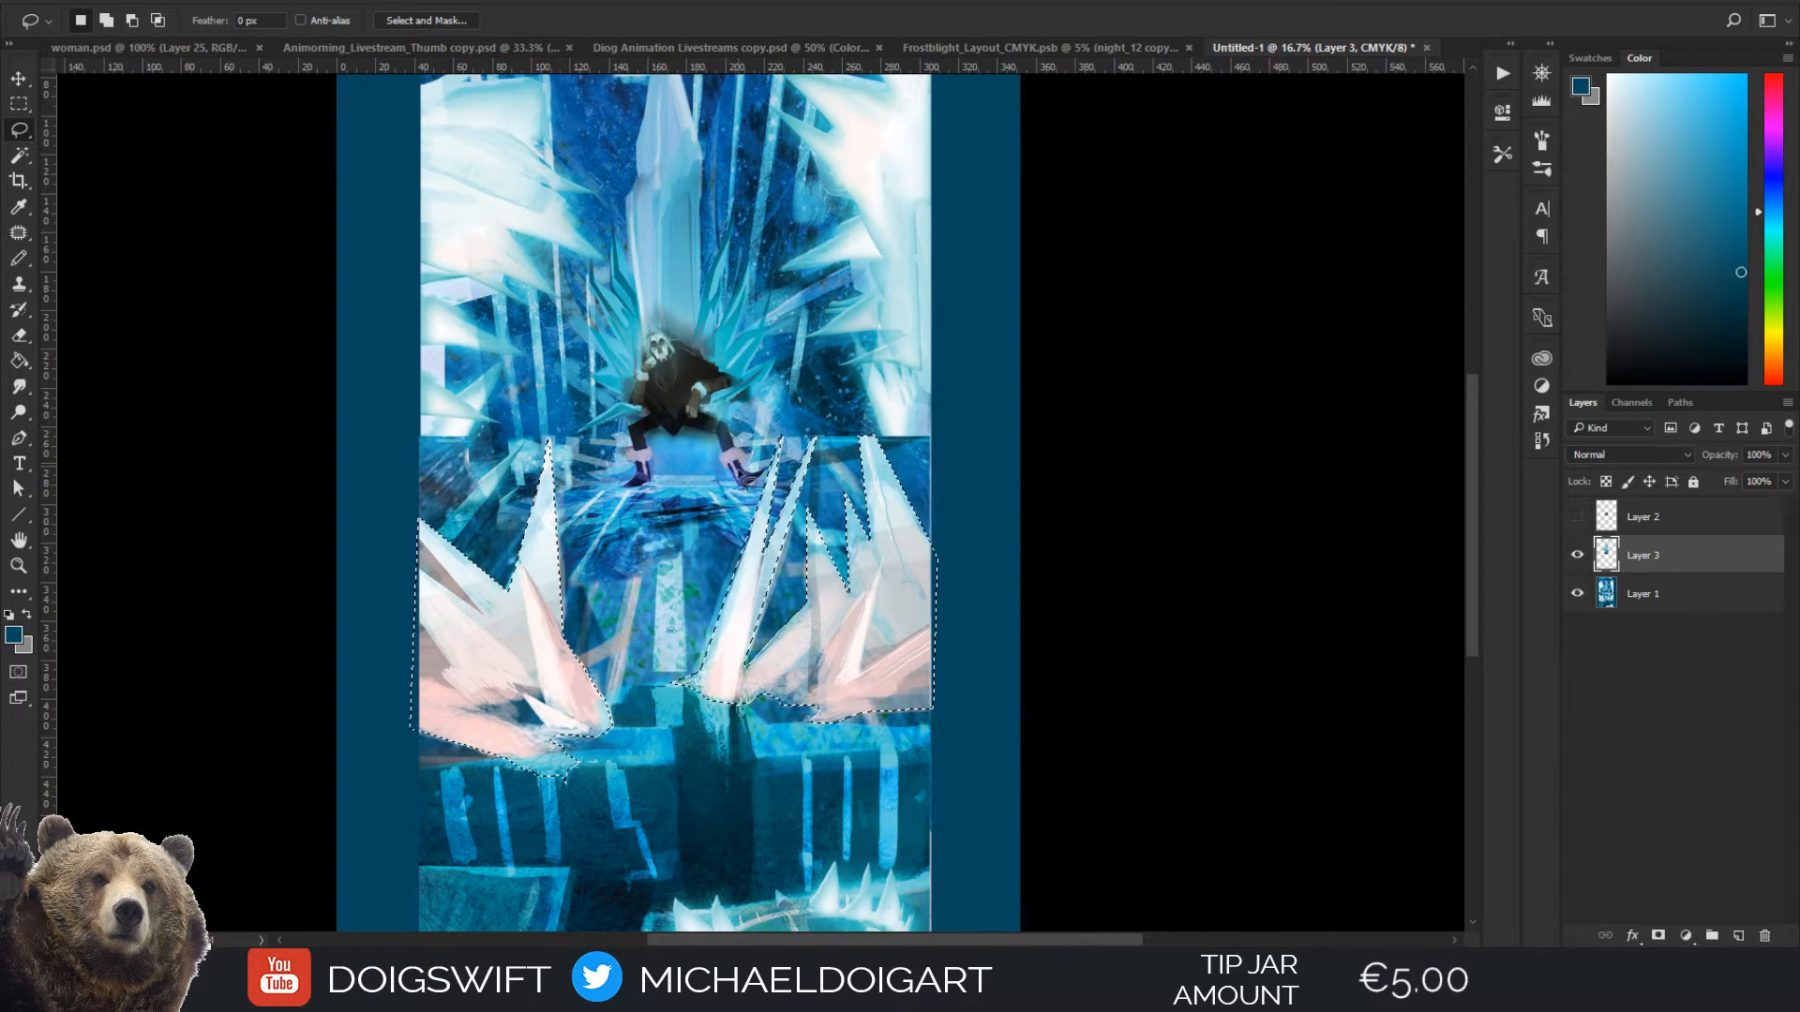
{"action": "key", "text": "ctrl+d"}
{"action": "left_click_drag", "start_coordinate": [810, 375], "coordinate": [692, 495]}
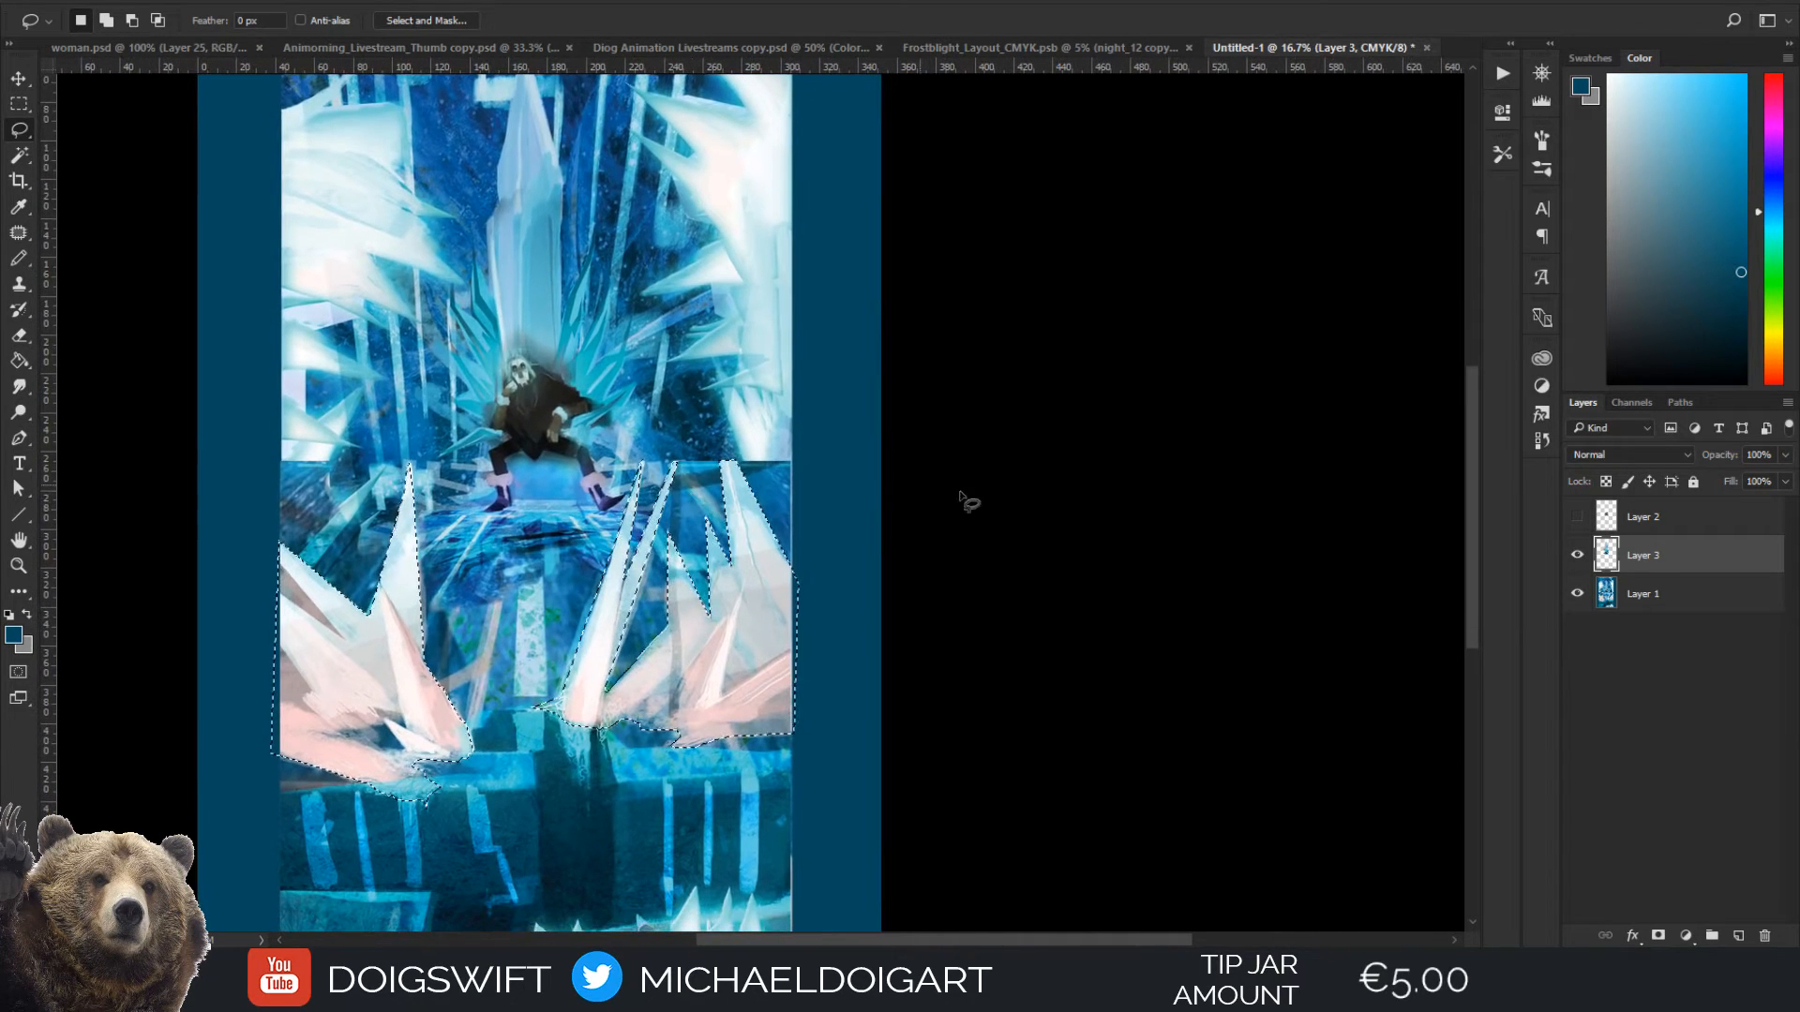
{"action": "key", "text": "ctrl+shift+d"}
Copy the selected foreground crystals from Layer 1 onto their own layer and check it by toggling the new layer's visibility
{"action": "left_click", "coordinate": [1640, 593]}
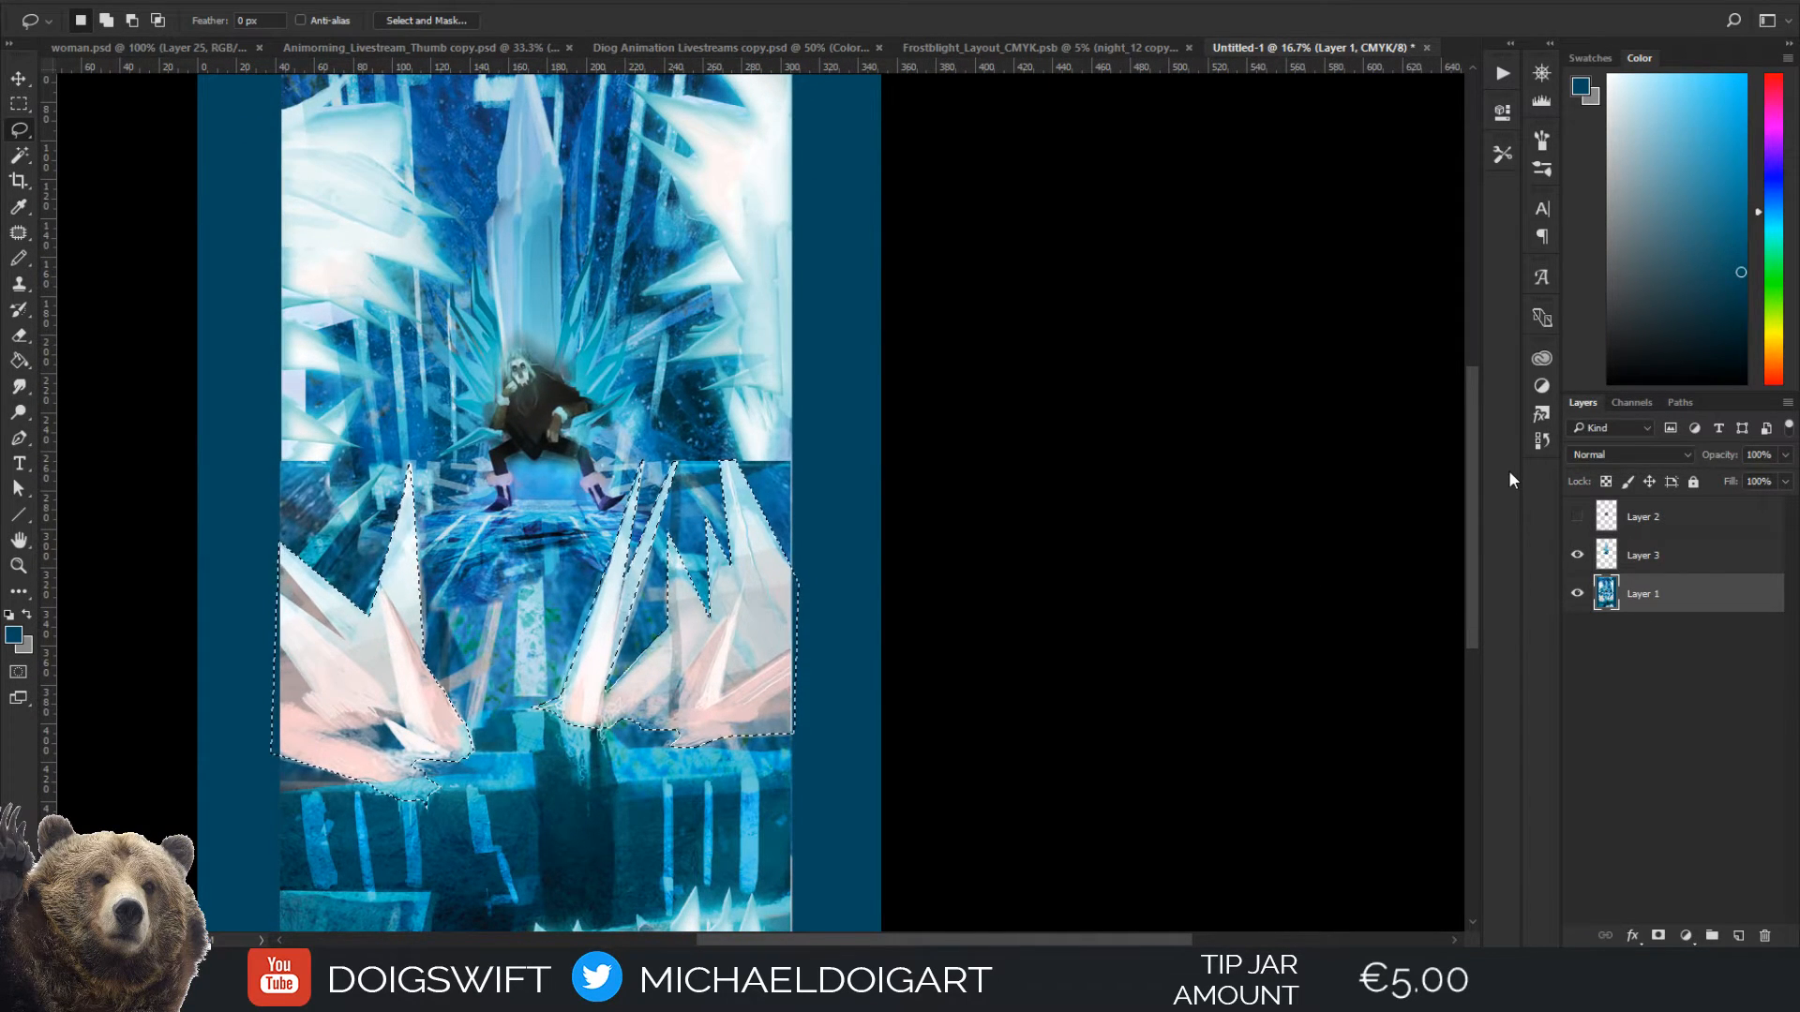
{"action": "key", "text": "ctrl+j"}
{"action": "left_click", "coordinate": [1578, 593]}
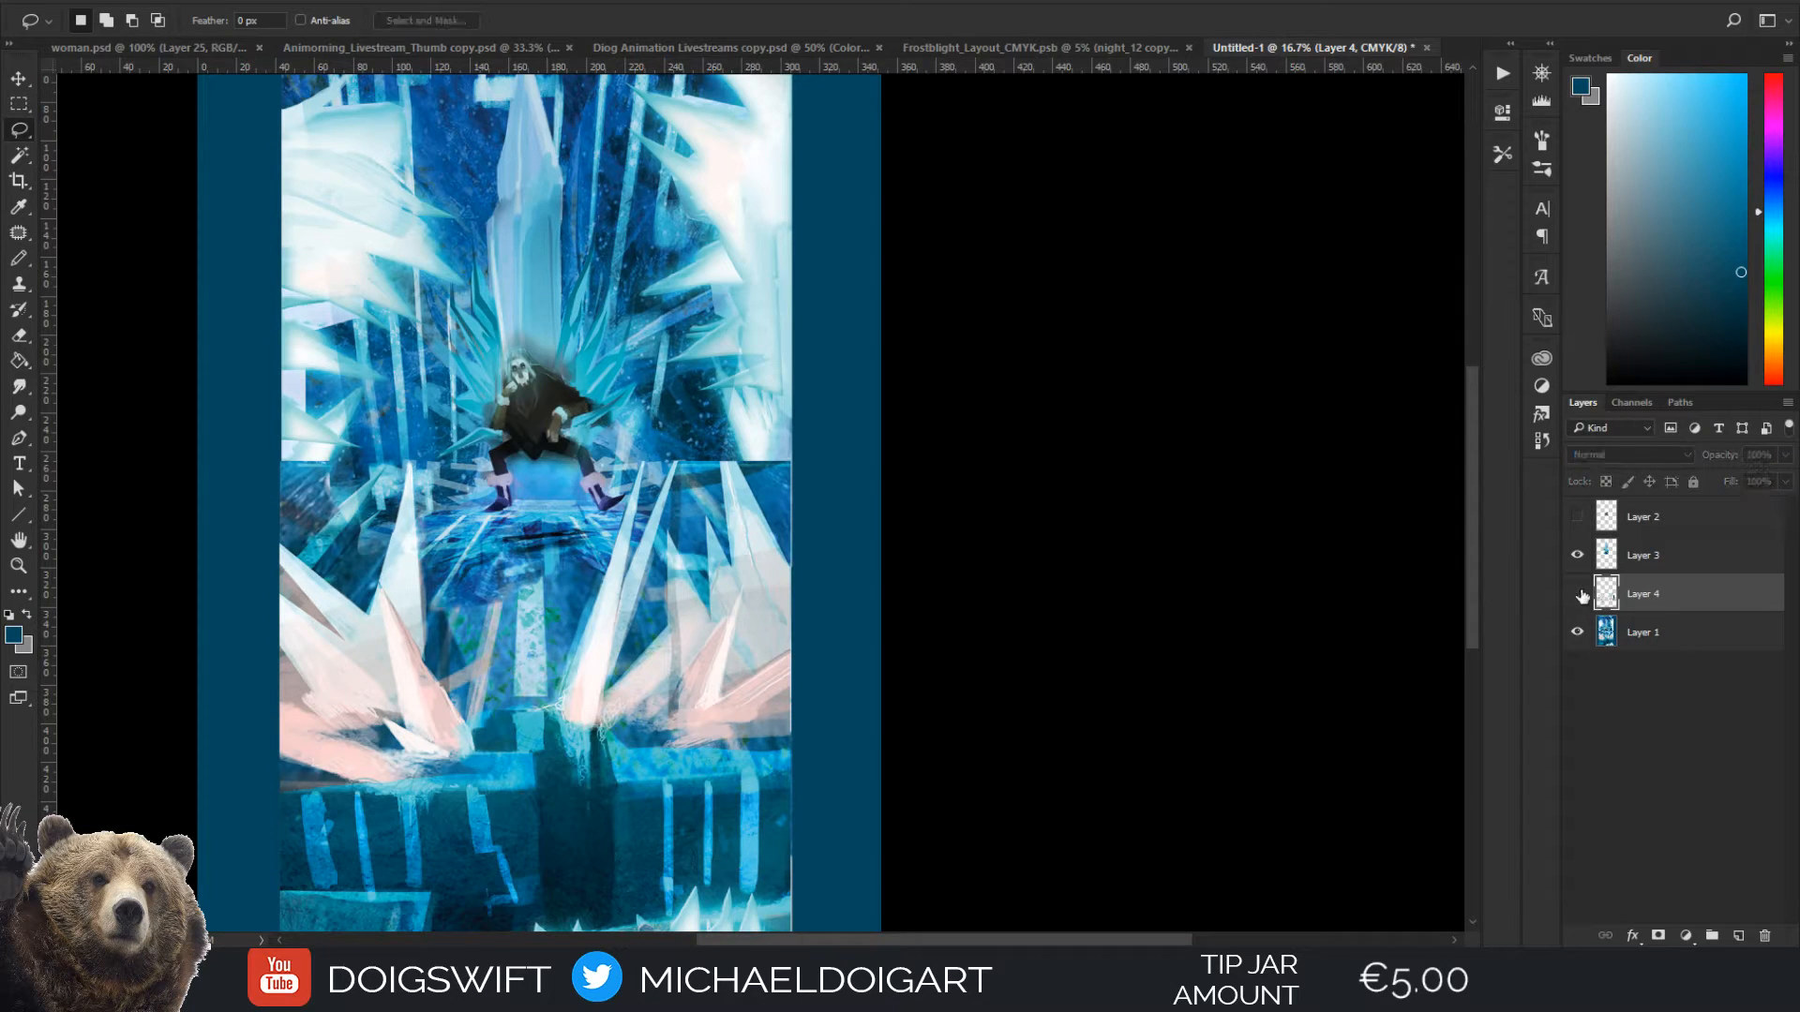
{"action": "left_click", "coordinate": [1578, 594]}
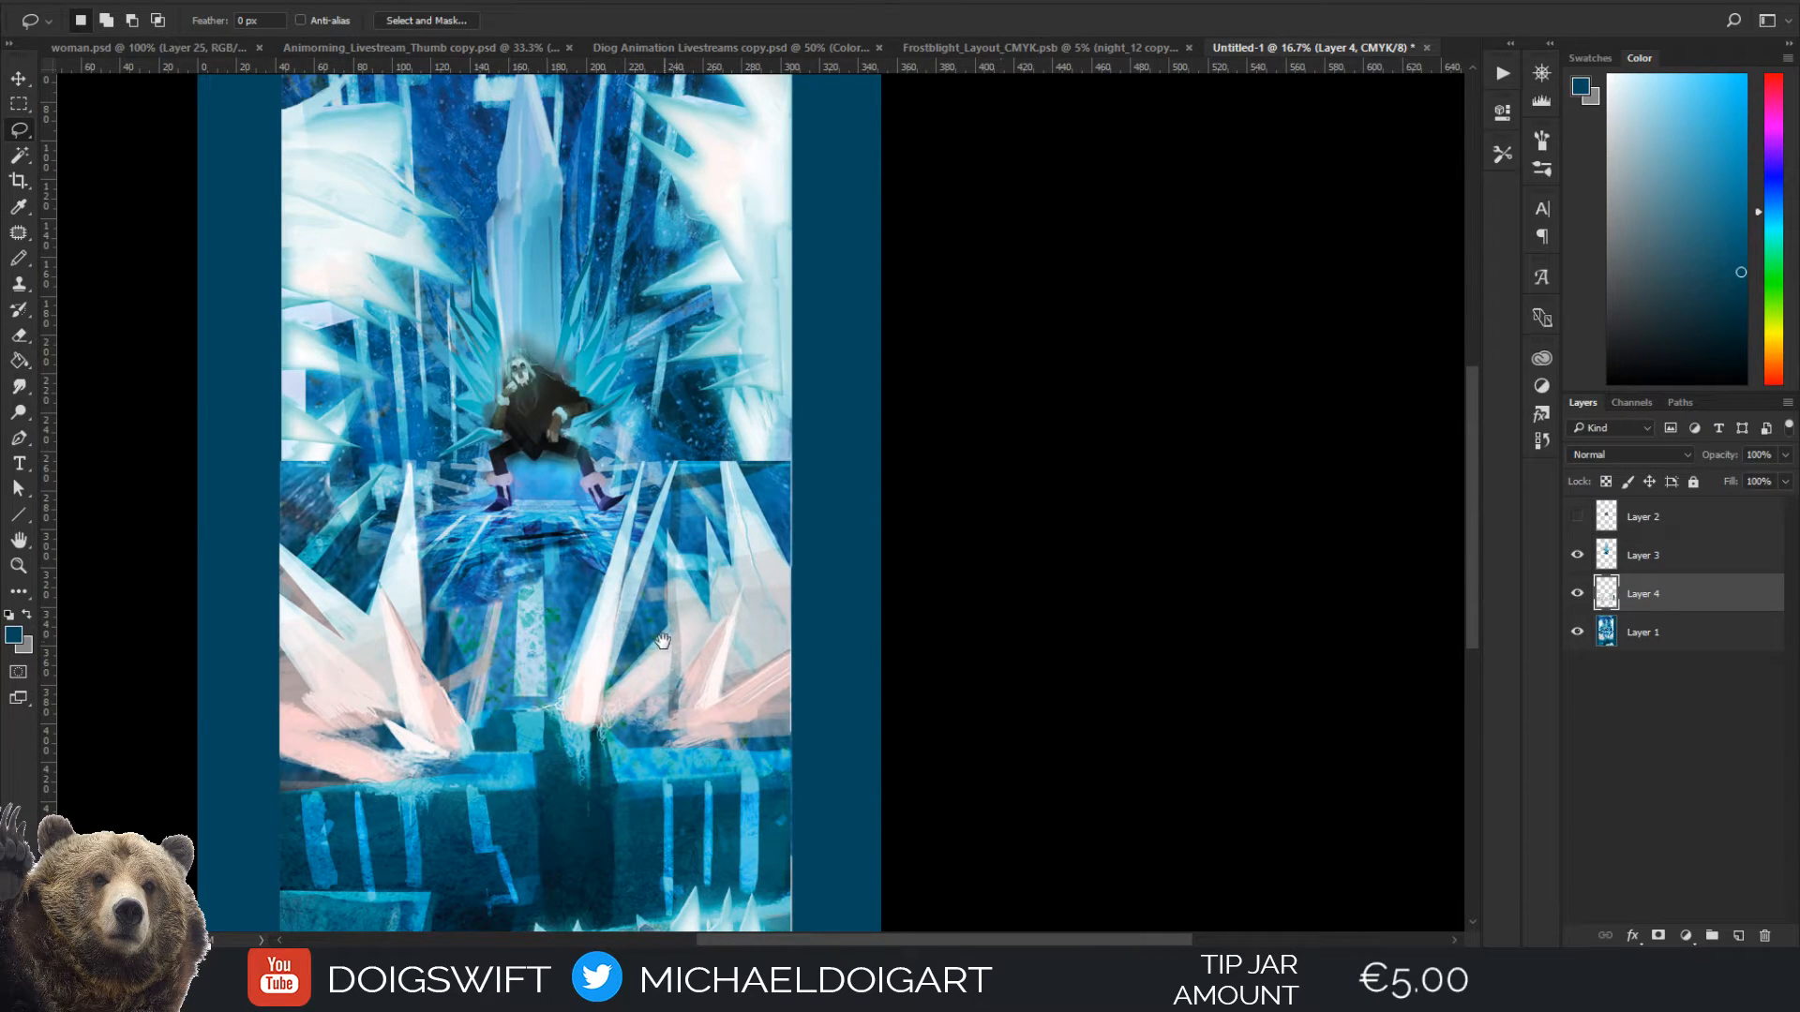
Lasso the spiked ice pool in the painting's lower right corner, following the crystal tips and the canvas edges
{"action": "left_click_drag", "start_coordinate": [662, 641], "coordinate": [744, 396]}
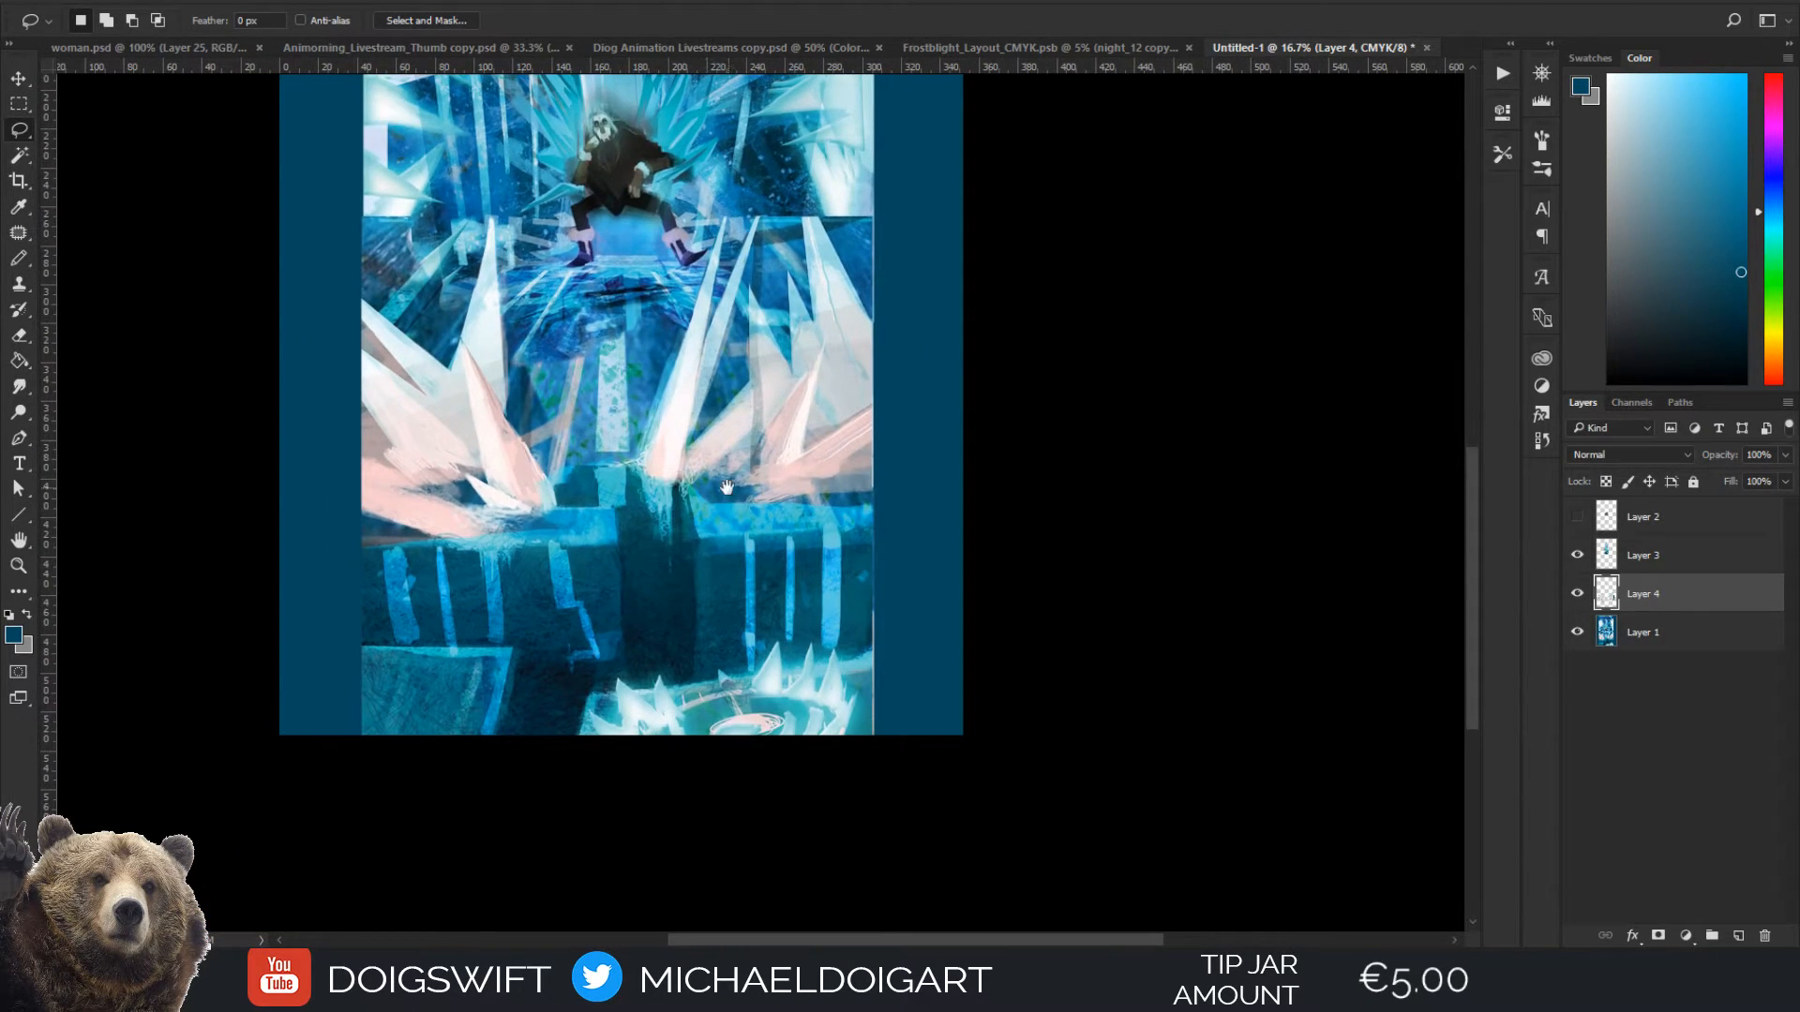
{"action": "left_click_drag", "start_coordinate": [727, 487], "coordinate": [735, 656]}
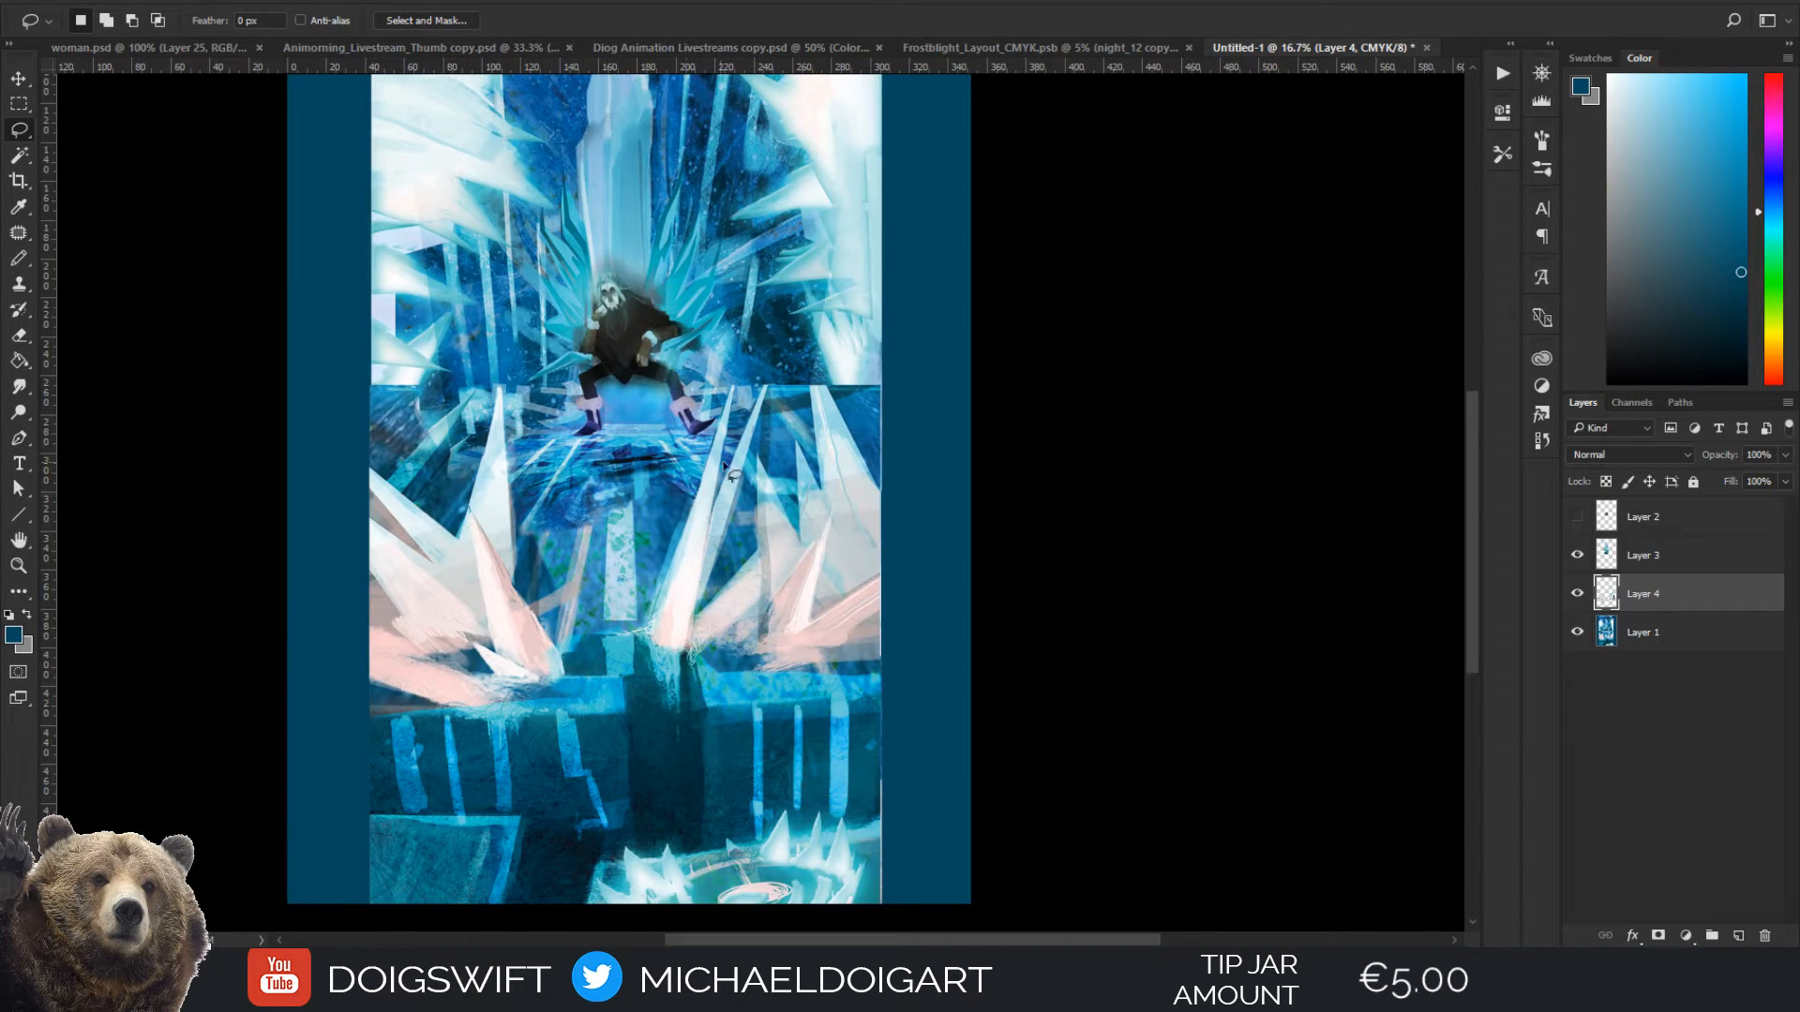
{"action": "left_click_drag", "start_coordinate": [711, 678], "coordinate": [708, 537]}
{"action": "key", "text": "ctrl+plus"}
{"action": "key", "text": "ctrl+plus"}
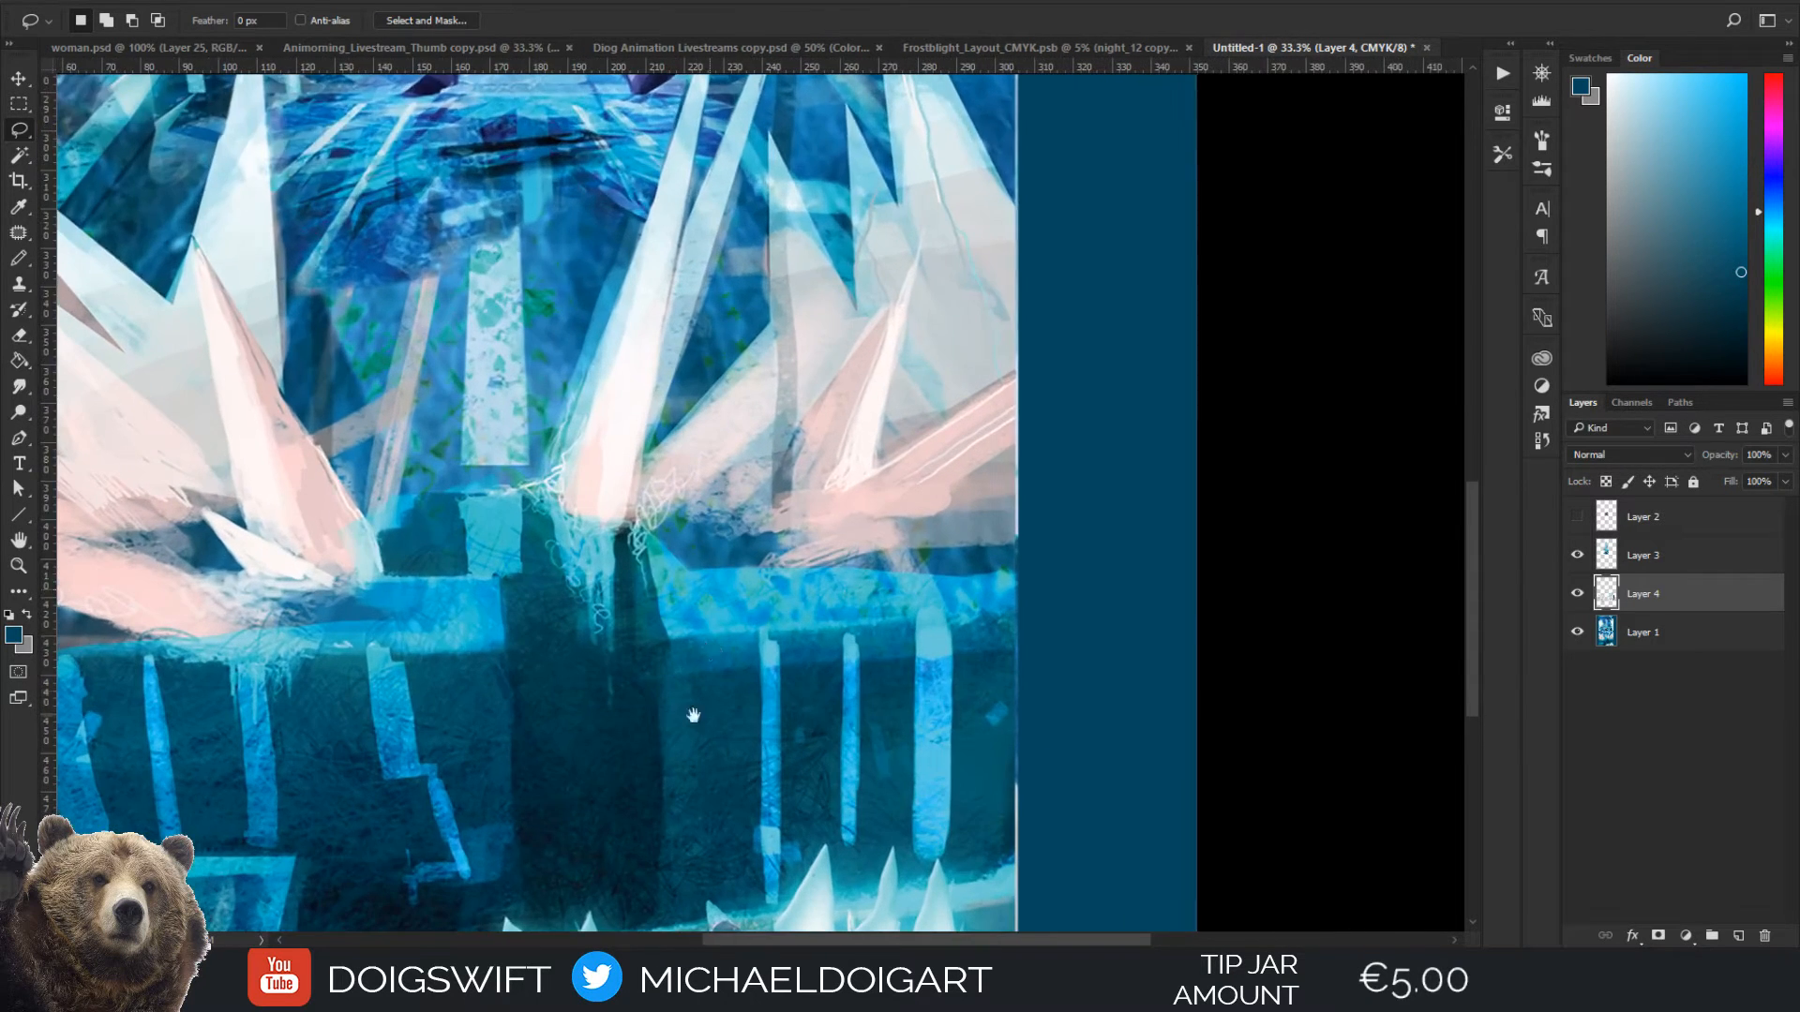
{"action": "left_click_drag", "start_coordinate": [687, 849], "coordinate": [710, 561]}
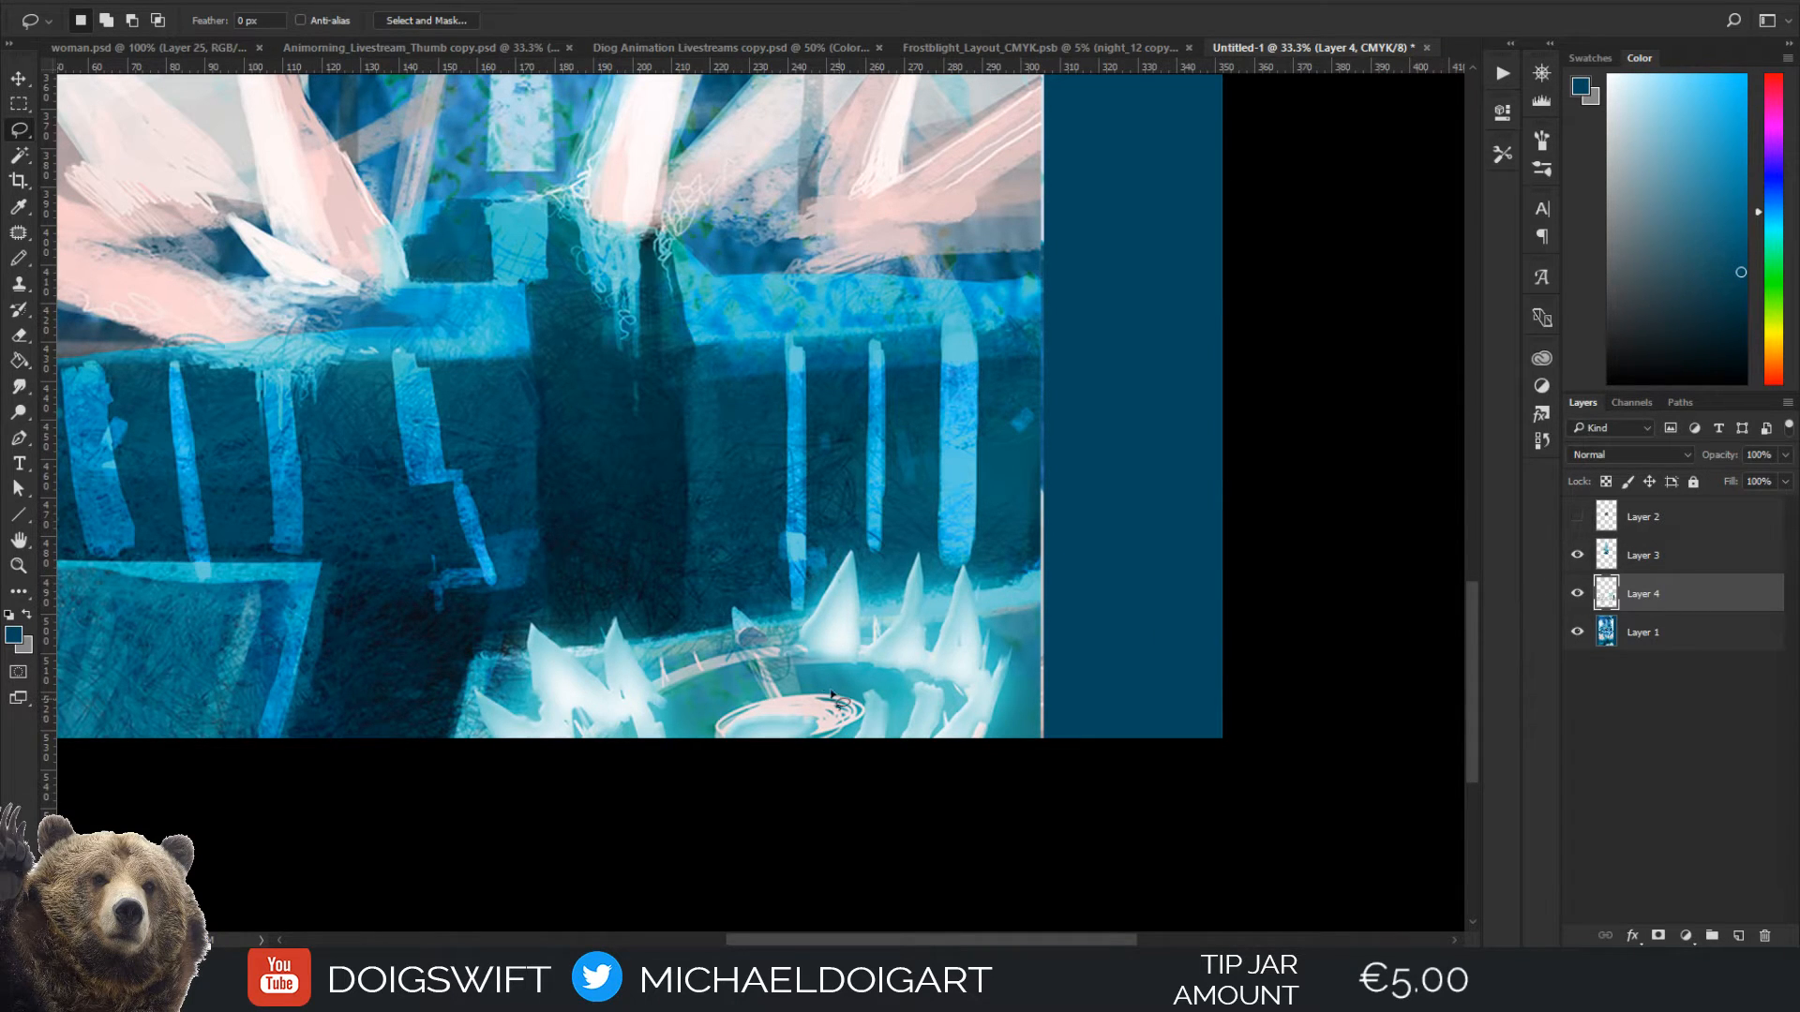
{"action": "left_click", "coordinate": [455, 740]}
{"action": "mouse_move", "coordinate": [484, 657]}
{"action": "left_mouse_down"}
{"action": "mouse_move", "coordinate": [527, 655]}
{"action": "mouse_move", "coordinate": [533, 623]}
{"action": "mouse_move", "coordinate": [563, 649]}
{"action": "mouse_move", "coordinate": [602, 648]}
{"action": "mouse_move", "coordinate": [615, 618]}
{"action": "mouse_move", "coordinate": [630, 645]}
{"action": "mouse_move", "coordinate": [706, 613]}
{"action": "mouse_move", "coordinate": [685, 634]}
{"action": "mouse_move", "coordinate": [743, 612]}
{"action": "left_mouse_up"}
{"action": "mouse_move", "coordinate": [729, 605]}
{"action": "left_mouse_down"}
{"action": "mouse_move", "coordinate": [739, 546]}
{"action": "mouse_move", "coordinate": [751, 578]}
{"action": "mouse_move", "coordinate": [851, 488]}
{"action": "mouse_move", "coordinate": [776, 530]}
{"action": "mouse_move", "coordinate": [774, 459]}
{"action": "mouse_move", "coordinate": [796, 464]}
{"action": "mouse_move", "coordinate": [767, 511]}
{"action": "mouse_move", "coordinate": [808, 415]}
{"action": "mouse_move", "coordinate": [767, 475]}
{"action": "mouse_move", "coordinate": [791, 568]}
{"action": "mouse_move", "coordinate": [748, 609]}
{"action": "mouse_move", "coordinate": [814, 607]}
{"action": "left_mouse_up"}
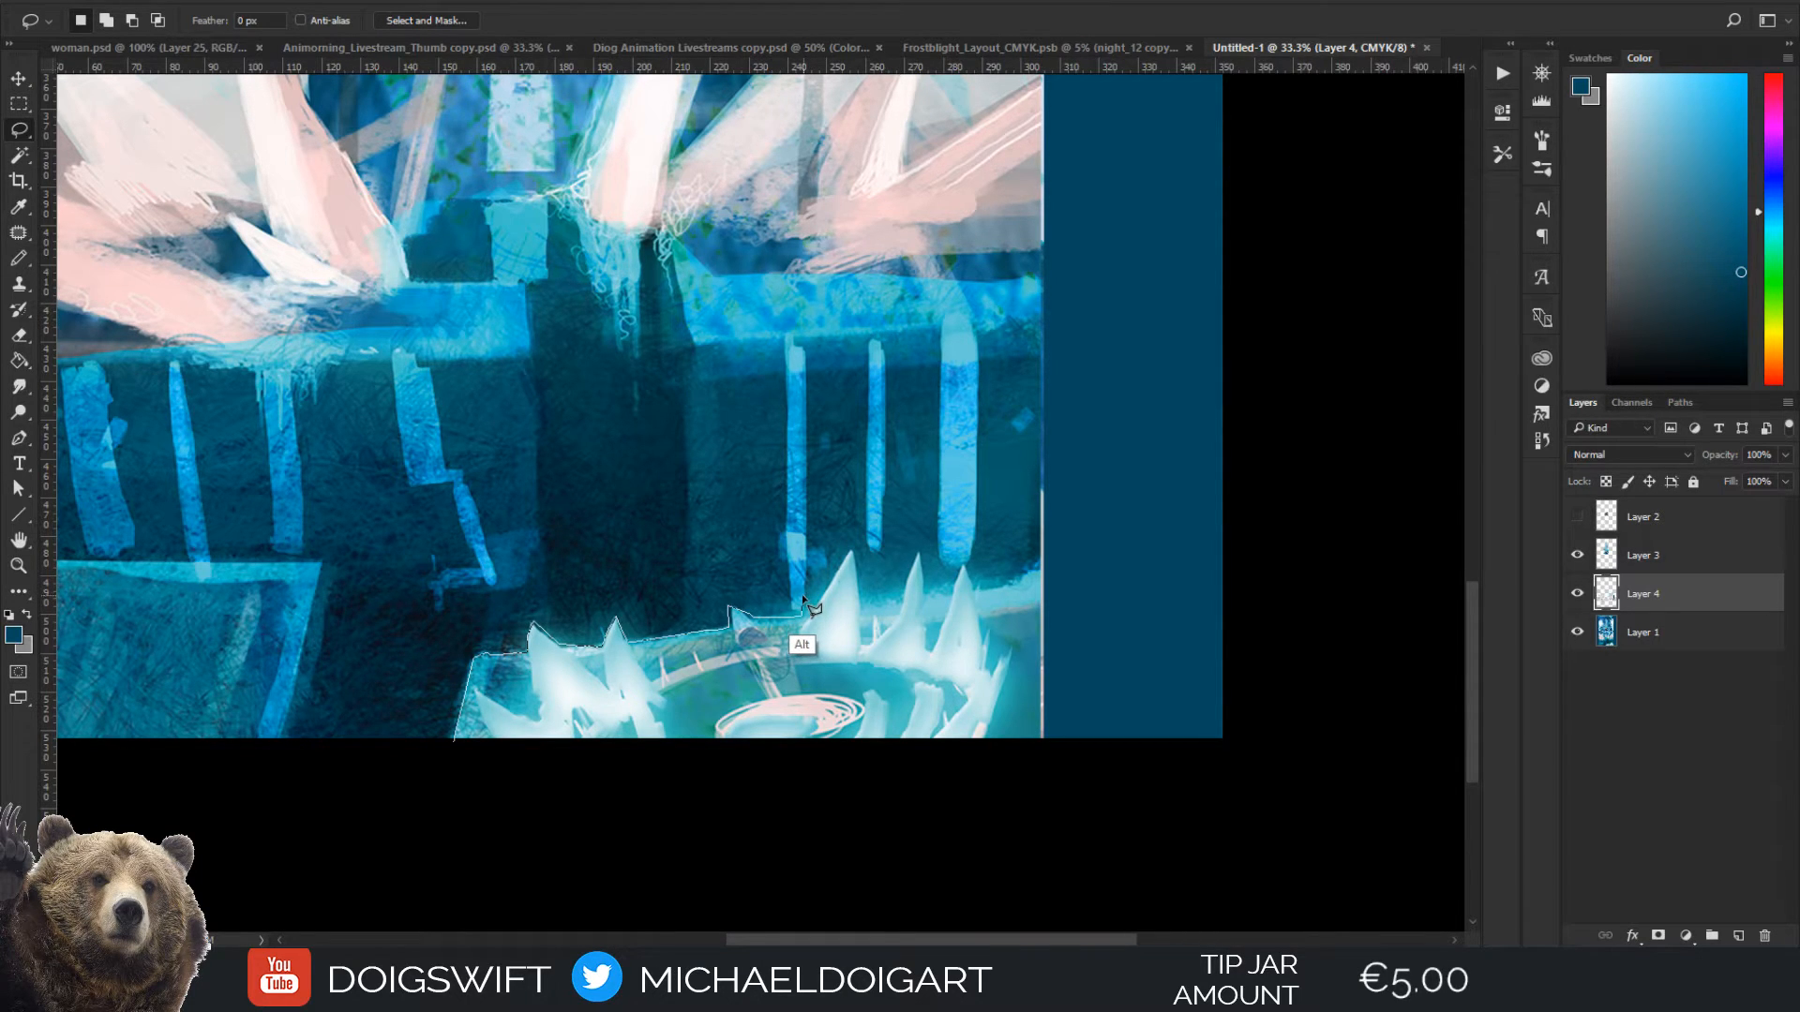
{"action": "mouse_move", "coordinate": [813, 609]}
{"action": "left_mouse_down"}
{"action": "mouse_move", "coordinate": [814, 625]}
{"action": "mouse_move", "coordinate": [849, 553]}
{"action": "left_mouse_up"}
{"action": "mouse_move", "coordinate": [851, 552]}
{"action": "left_mouse_down"}
{"action": "mouse_move", "coordinate": [863, 644]}
{"action": "mouse_move", "coordinate": [874, 616]}
{"action": "mouse_move", "coordinate": [898, 623]}
{"action": "mouse_move", "coordinate": [918, 551]}
{"action": "mouse_move", "coordinate": [923, 599]}
{"action": "mouse_move", "coordinate": [953, 595]}
{"action": "mouse_move", "coordinate": [963, 564]}
{"action": "mouse_move", "coordinate": [975, 590]}
{"action": "mouse_move", "coordinate": [1004, 569]}
{"action": "left_mouse_up"}
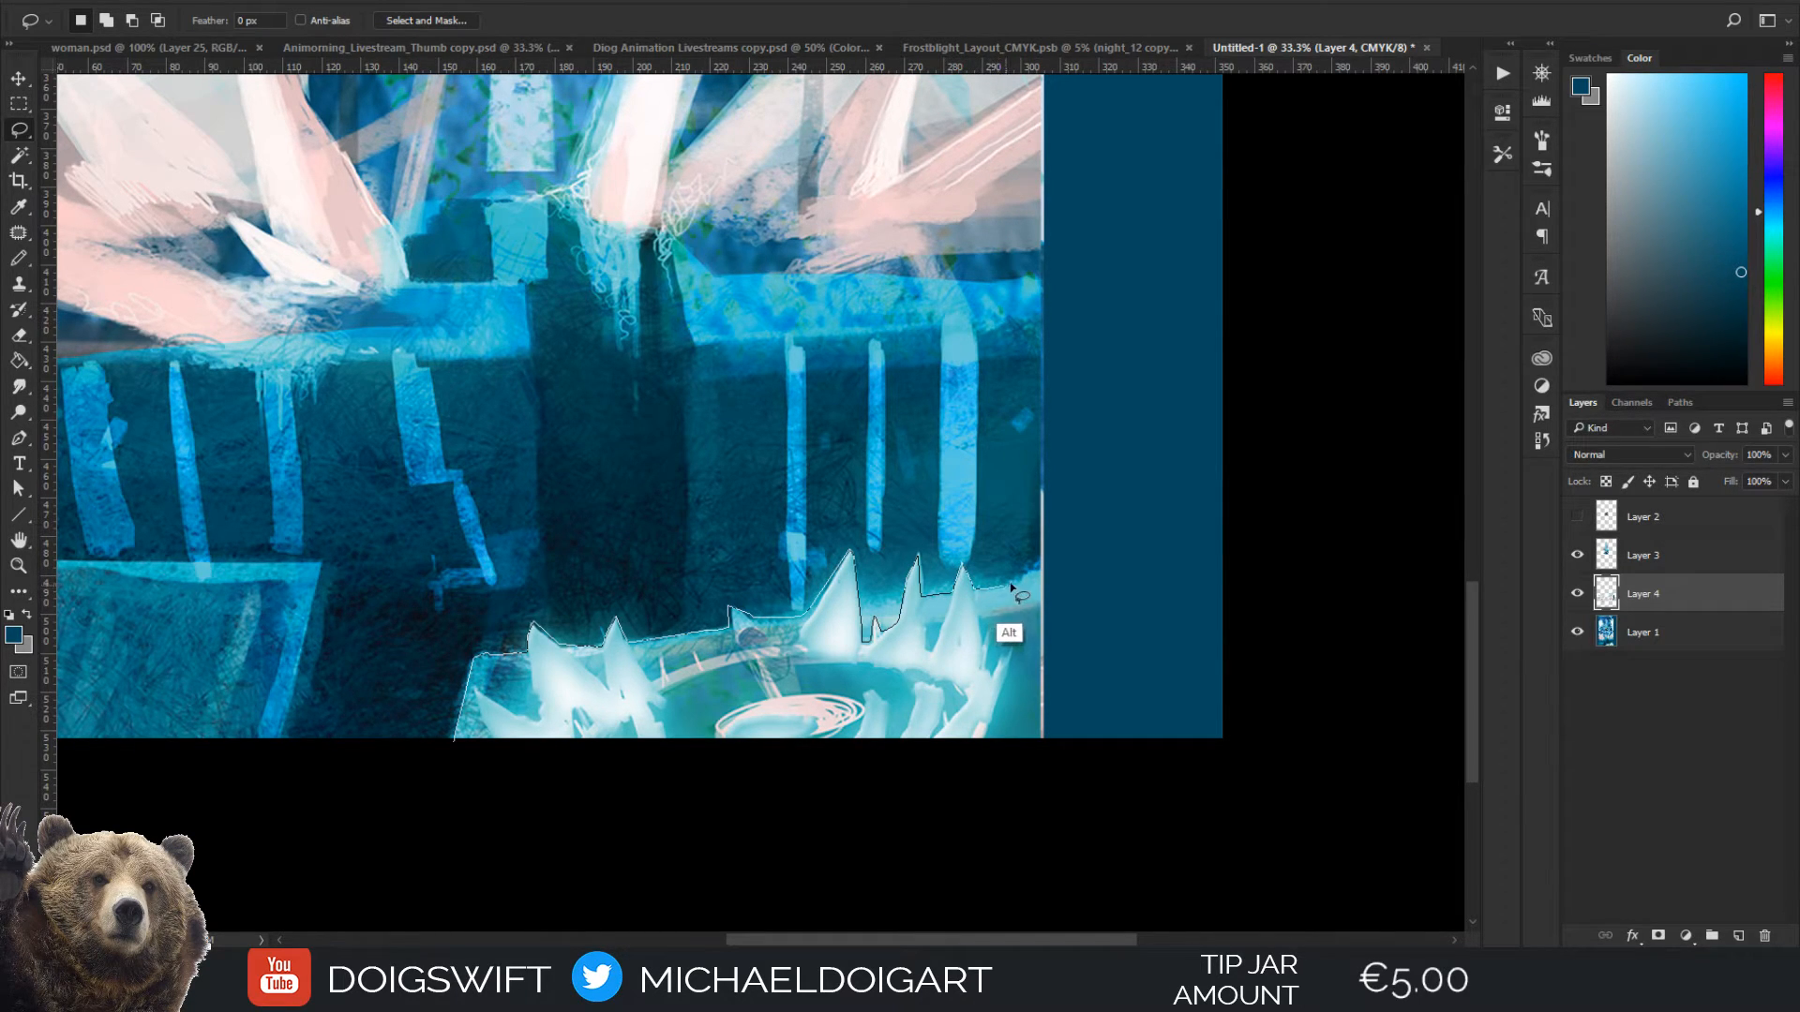
{"action": "left_click_drag", "start_coordinate": [1011, 585], "coordinate": [1042, 572]}
{"action": "left_click", "coordinate": [1042, 746], "text": "alt"}
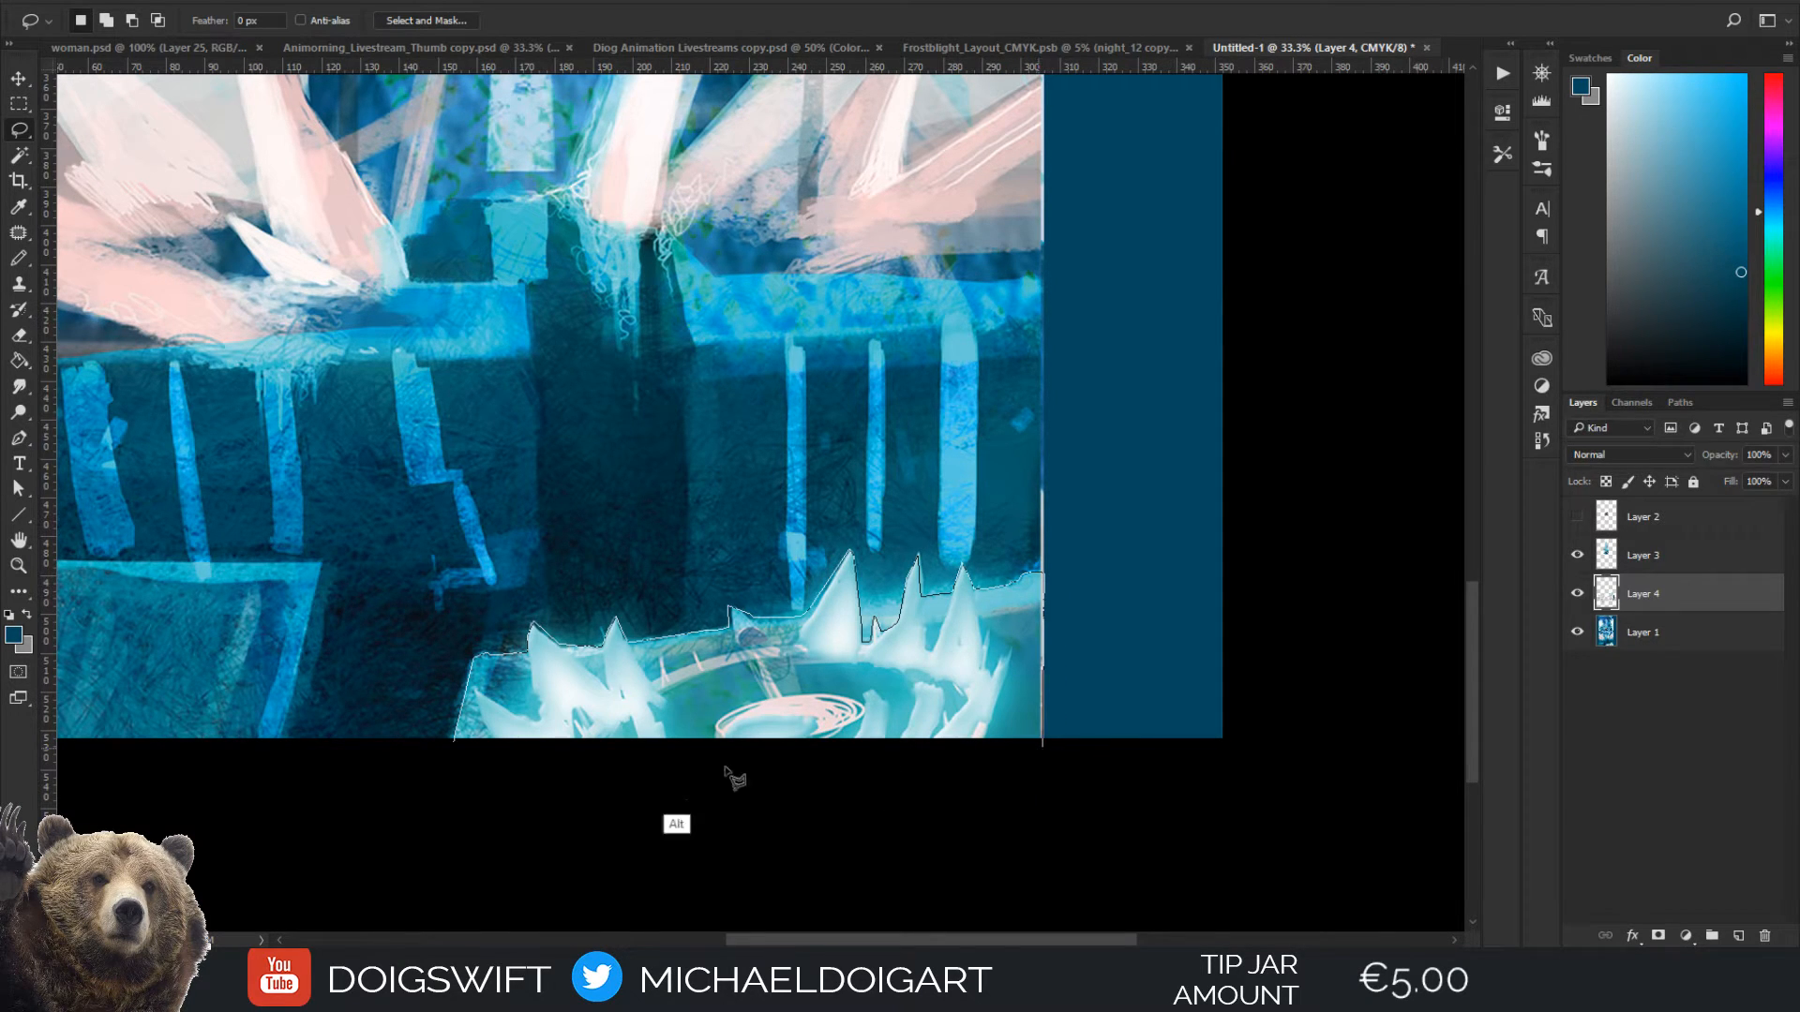
{"action": "left_click", "coordinate": [457, 746], "text": "alt"}
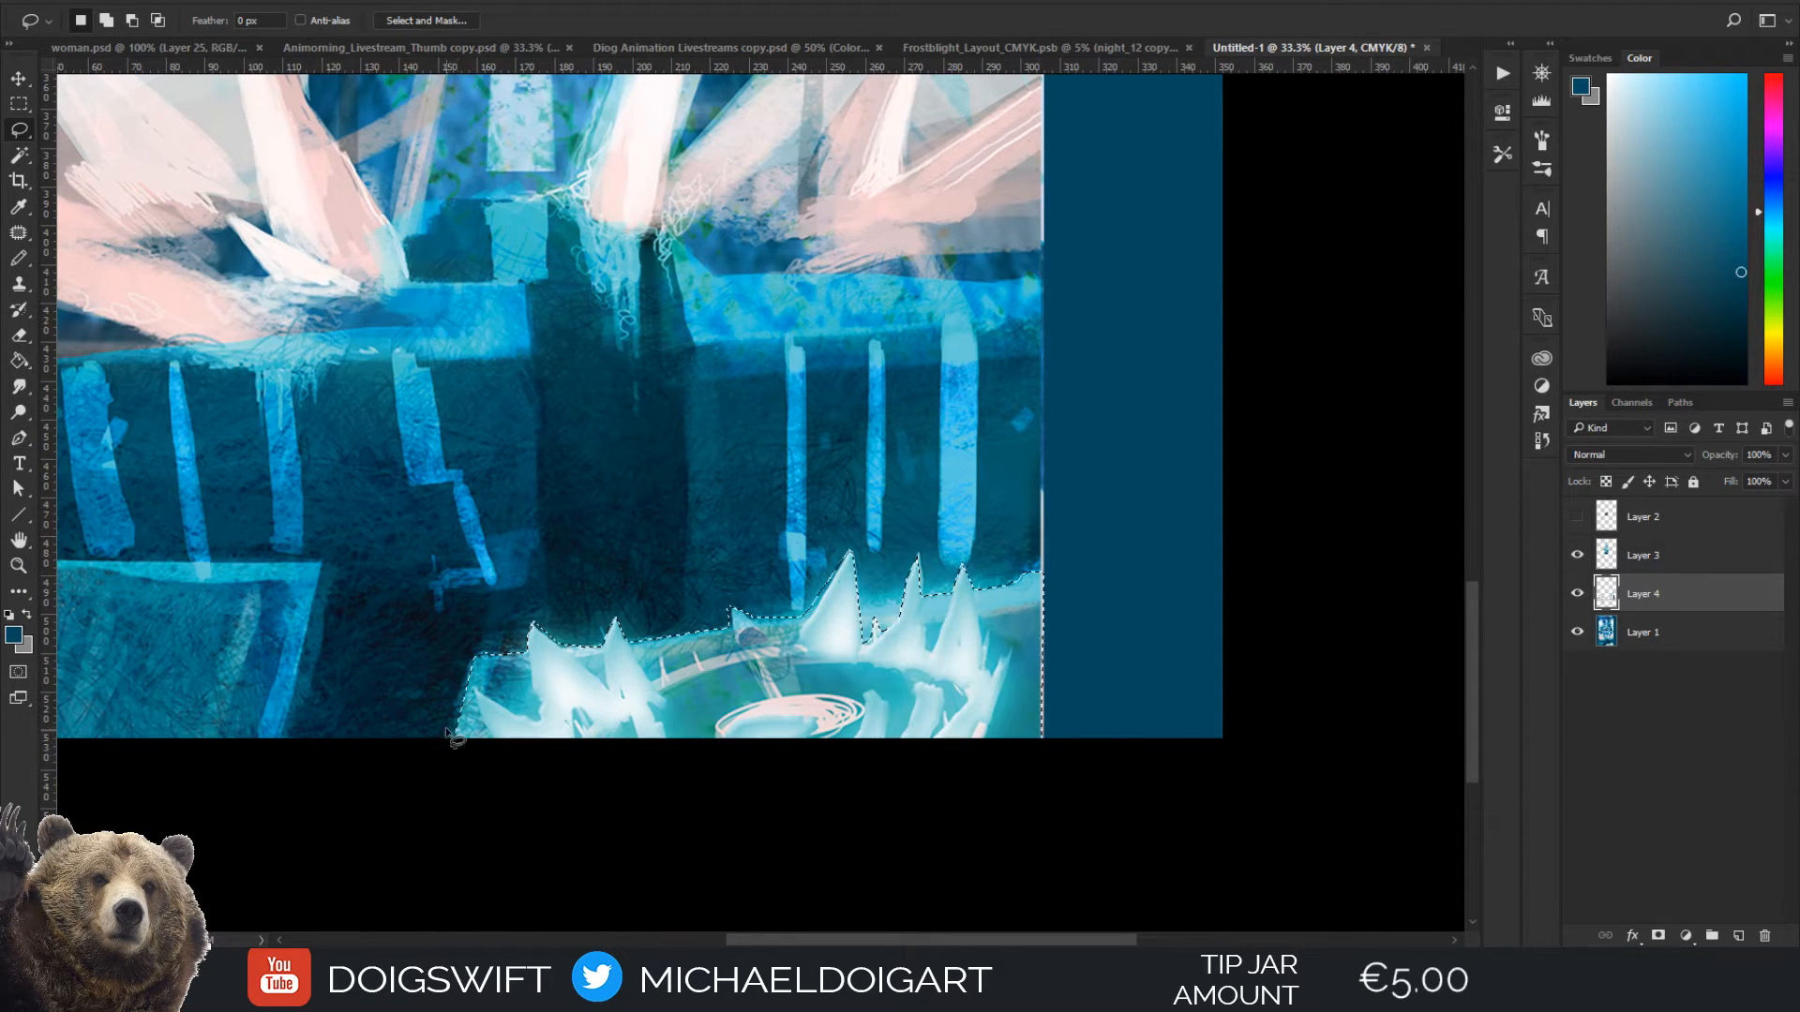
Add the small missed area between the tall spikes on the ice pool's rim to the selection
{"action": "left_click_drag", "start_coordinate": [663, 546], "coordinate": [715, 542]}
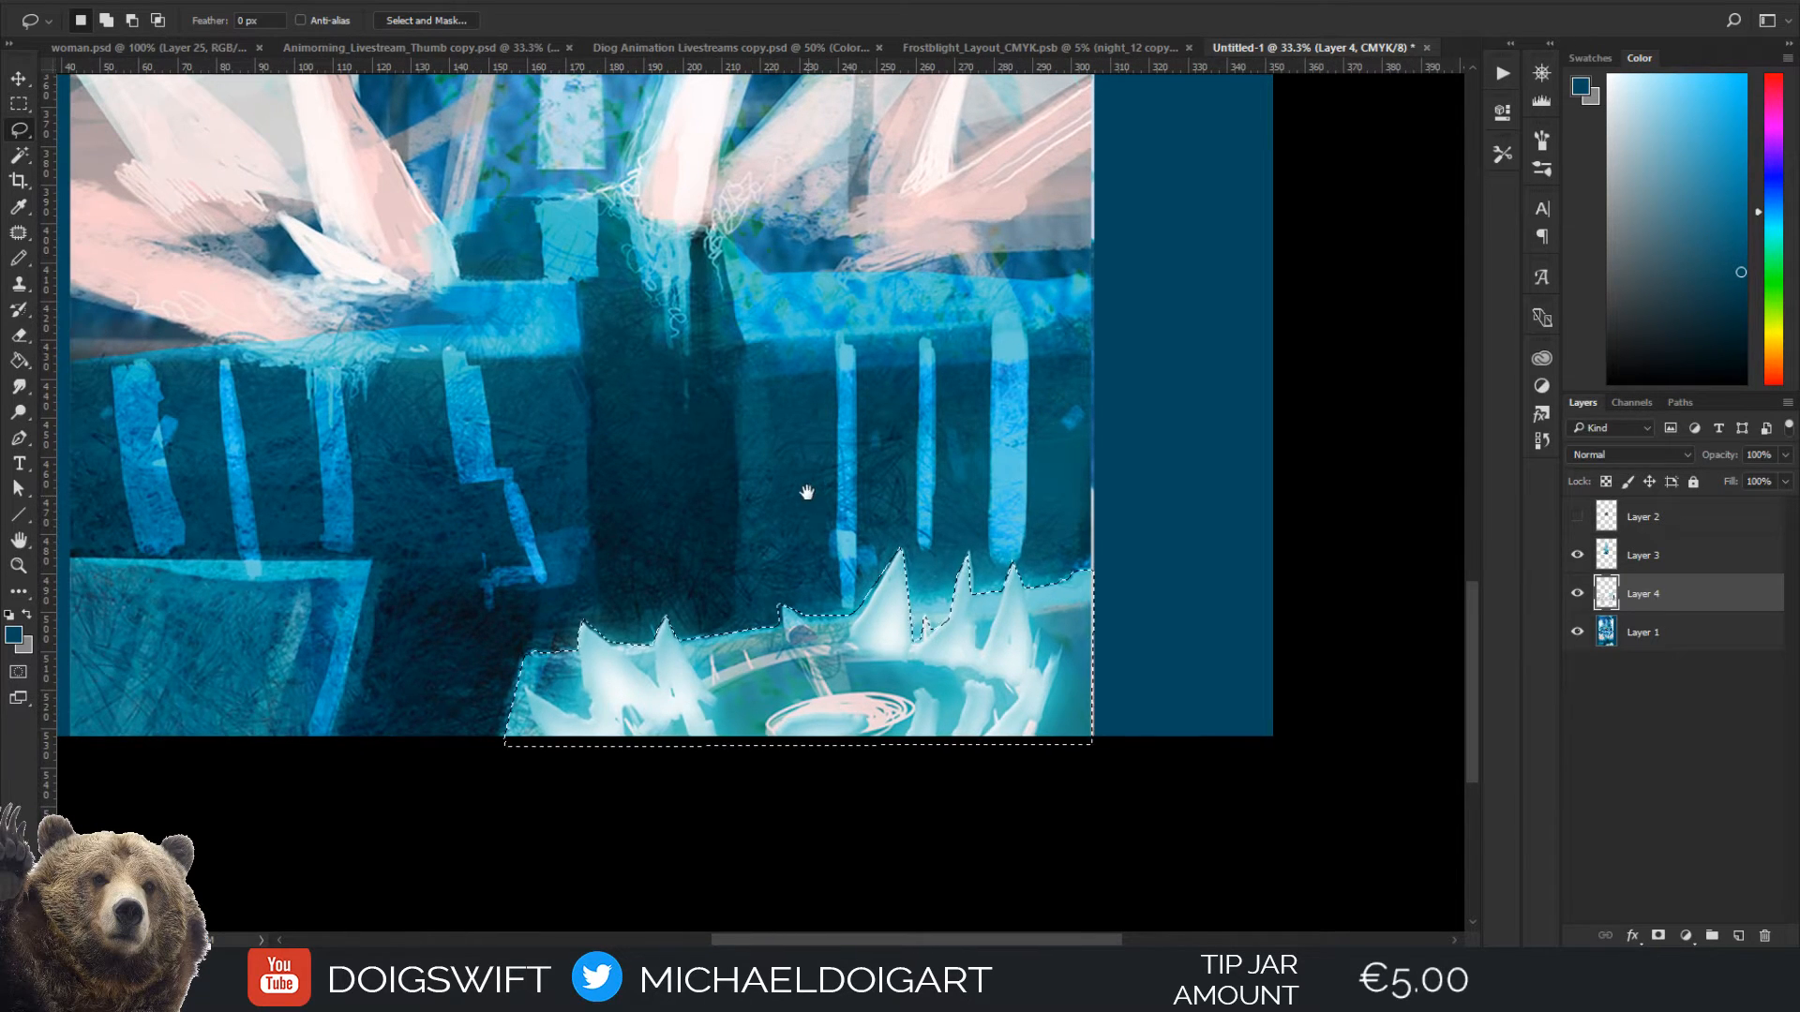
{"action": "left_click_drag", "start_coordinate": [803, 494], "coordinate": [771, 512]}
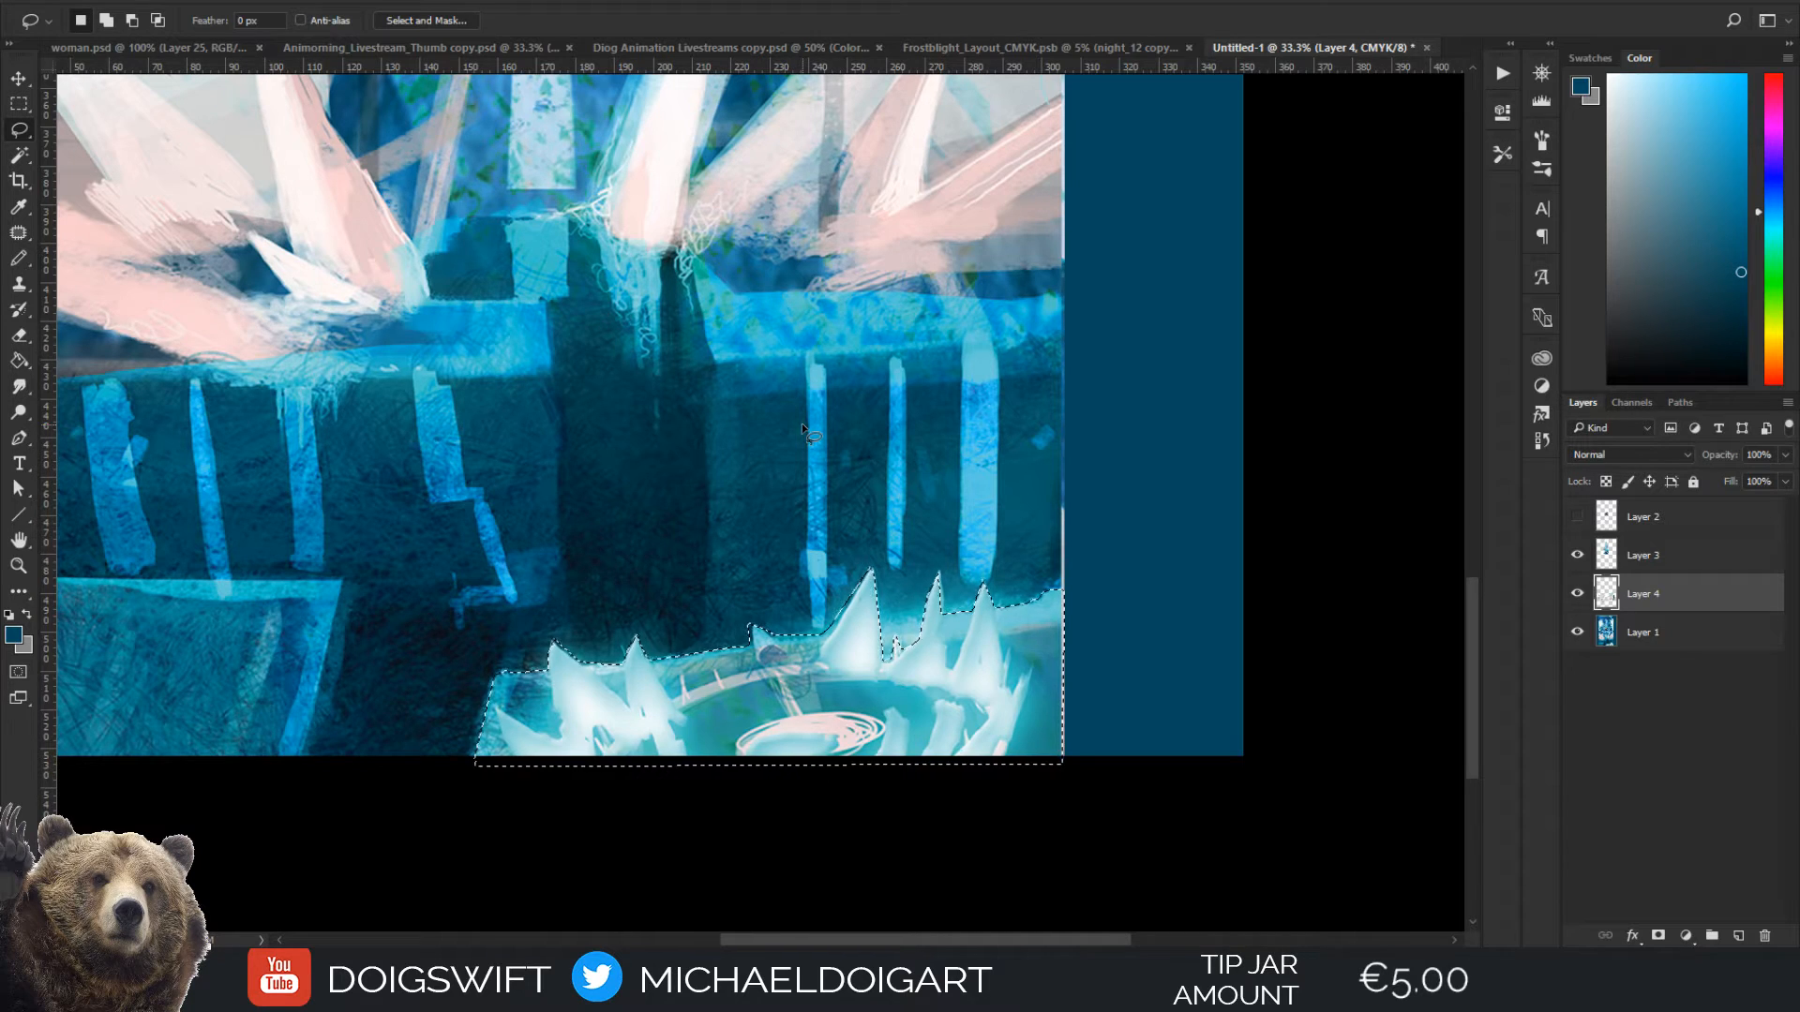
{"action": "key", "text": "ctrl+d"}
{"action": "key", "text": "ctrl+z"}
{"action": "mouse_move", "coordinate": [814, 616]}
{"action": "left_mouse_down"}
{"action": "mouse_move", "coordinate": [916, 575]}
{"action": "mouse_move", "coordinate": [940, 647]}
{"action": "left_mouse_up"}
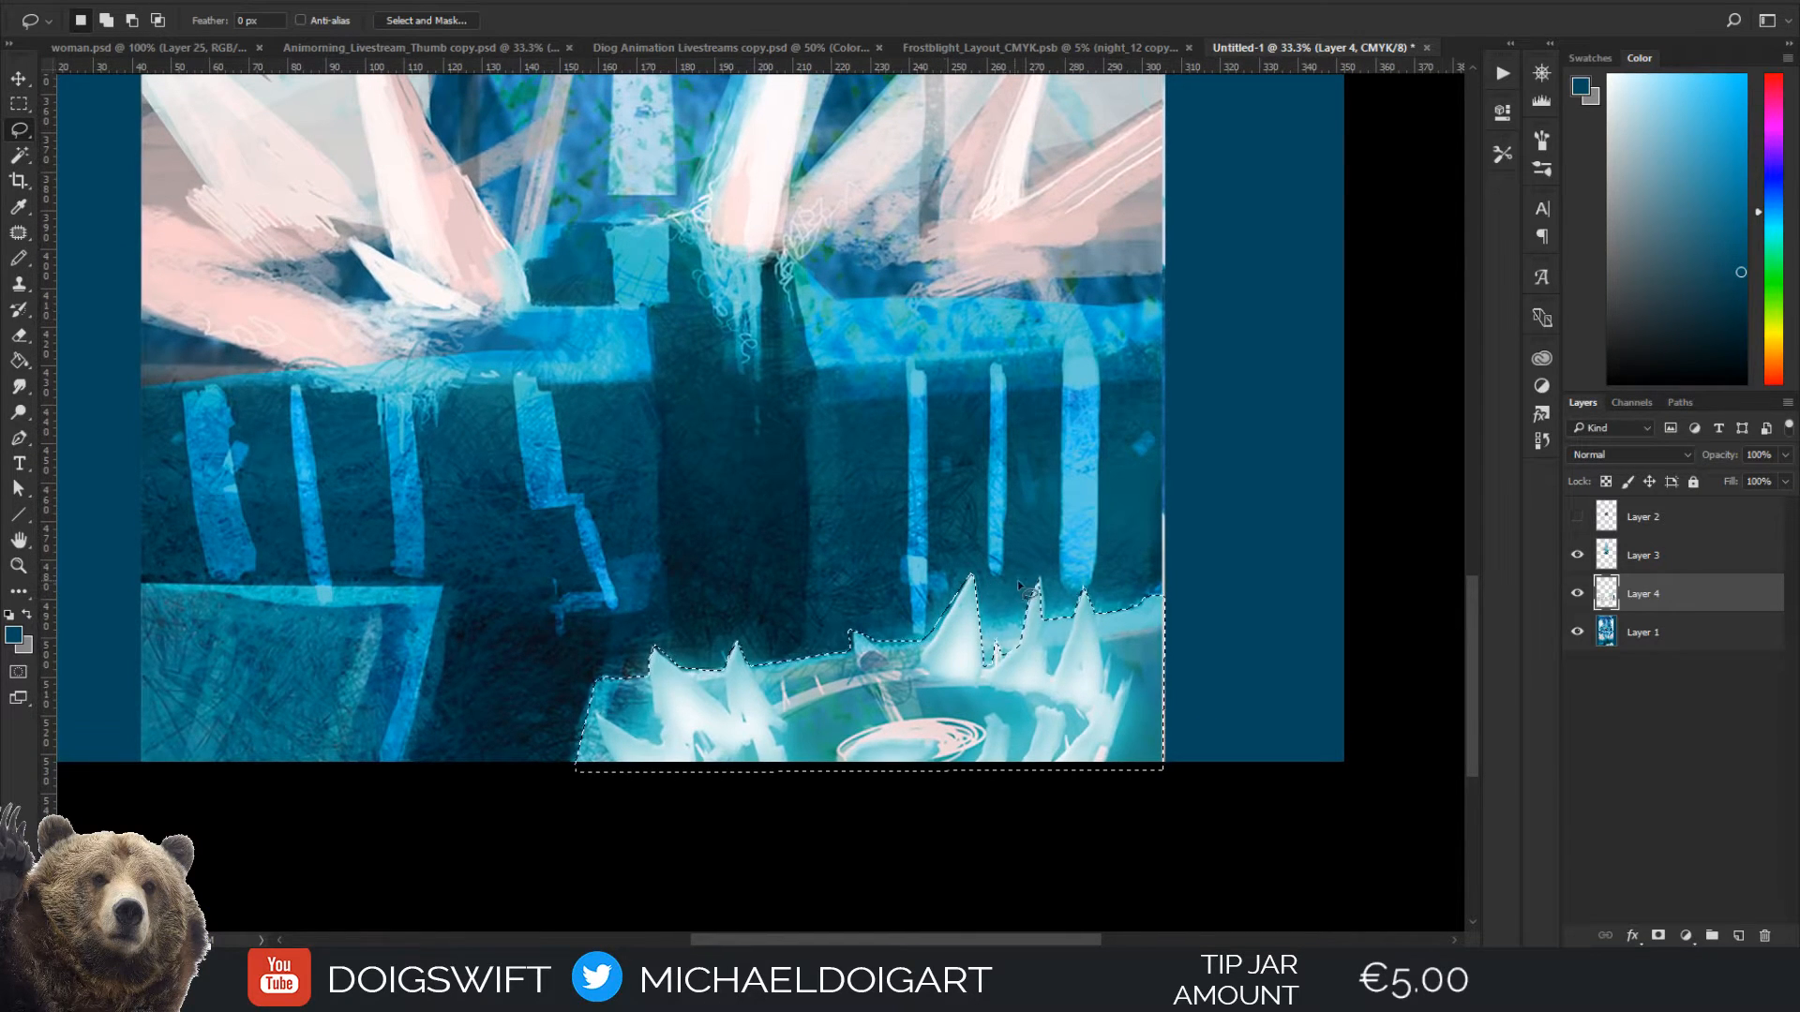
{"action": "key", "text": "shift"}
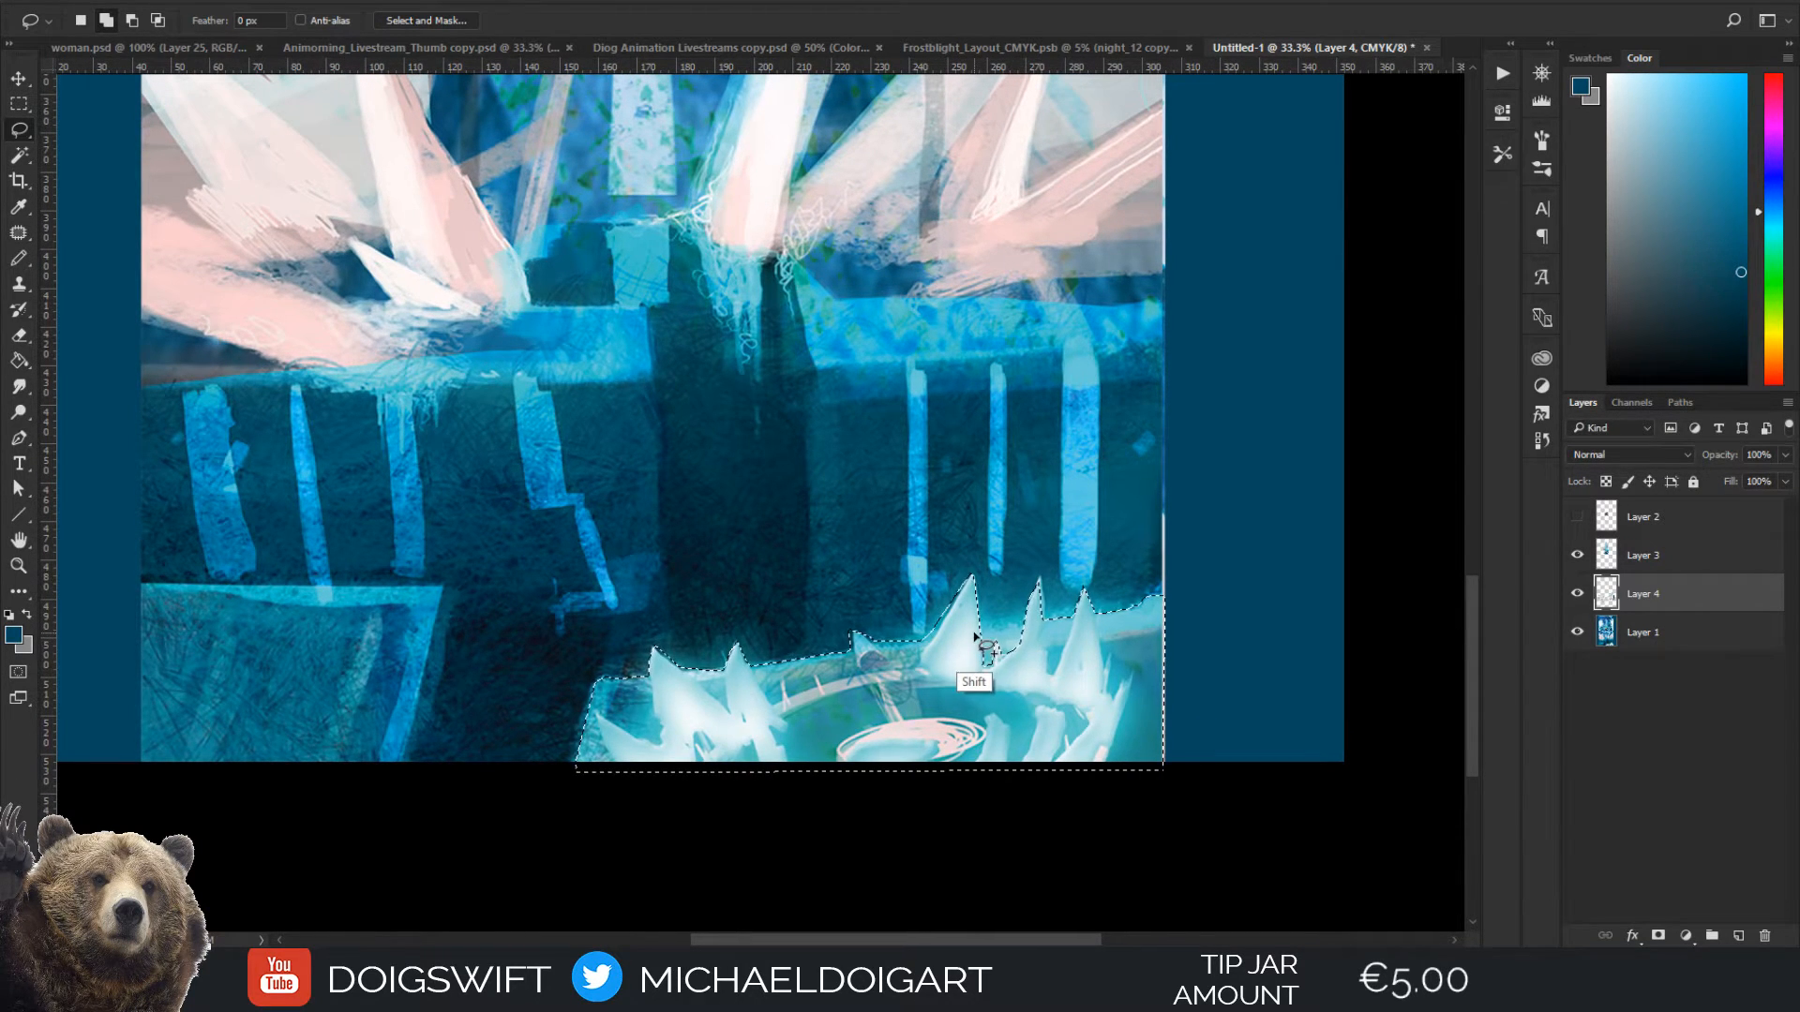
{"action": "mouse_move", "coordinate": [990, 636]}
{"action": "left_mouse_down"}
{"action": "mouse_move", "coordinate": [1022, 630]}
{"action": "mouse_move", "coordinate": [1027, 661]}
{"action": "mouse_move", "coordinate": [984, 680]}
{"action": "mouse_move", "coordinate": [977, 639]}
{"action": "left_mouse_up"}
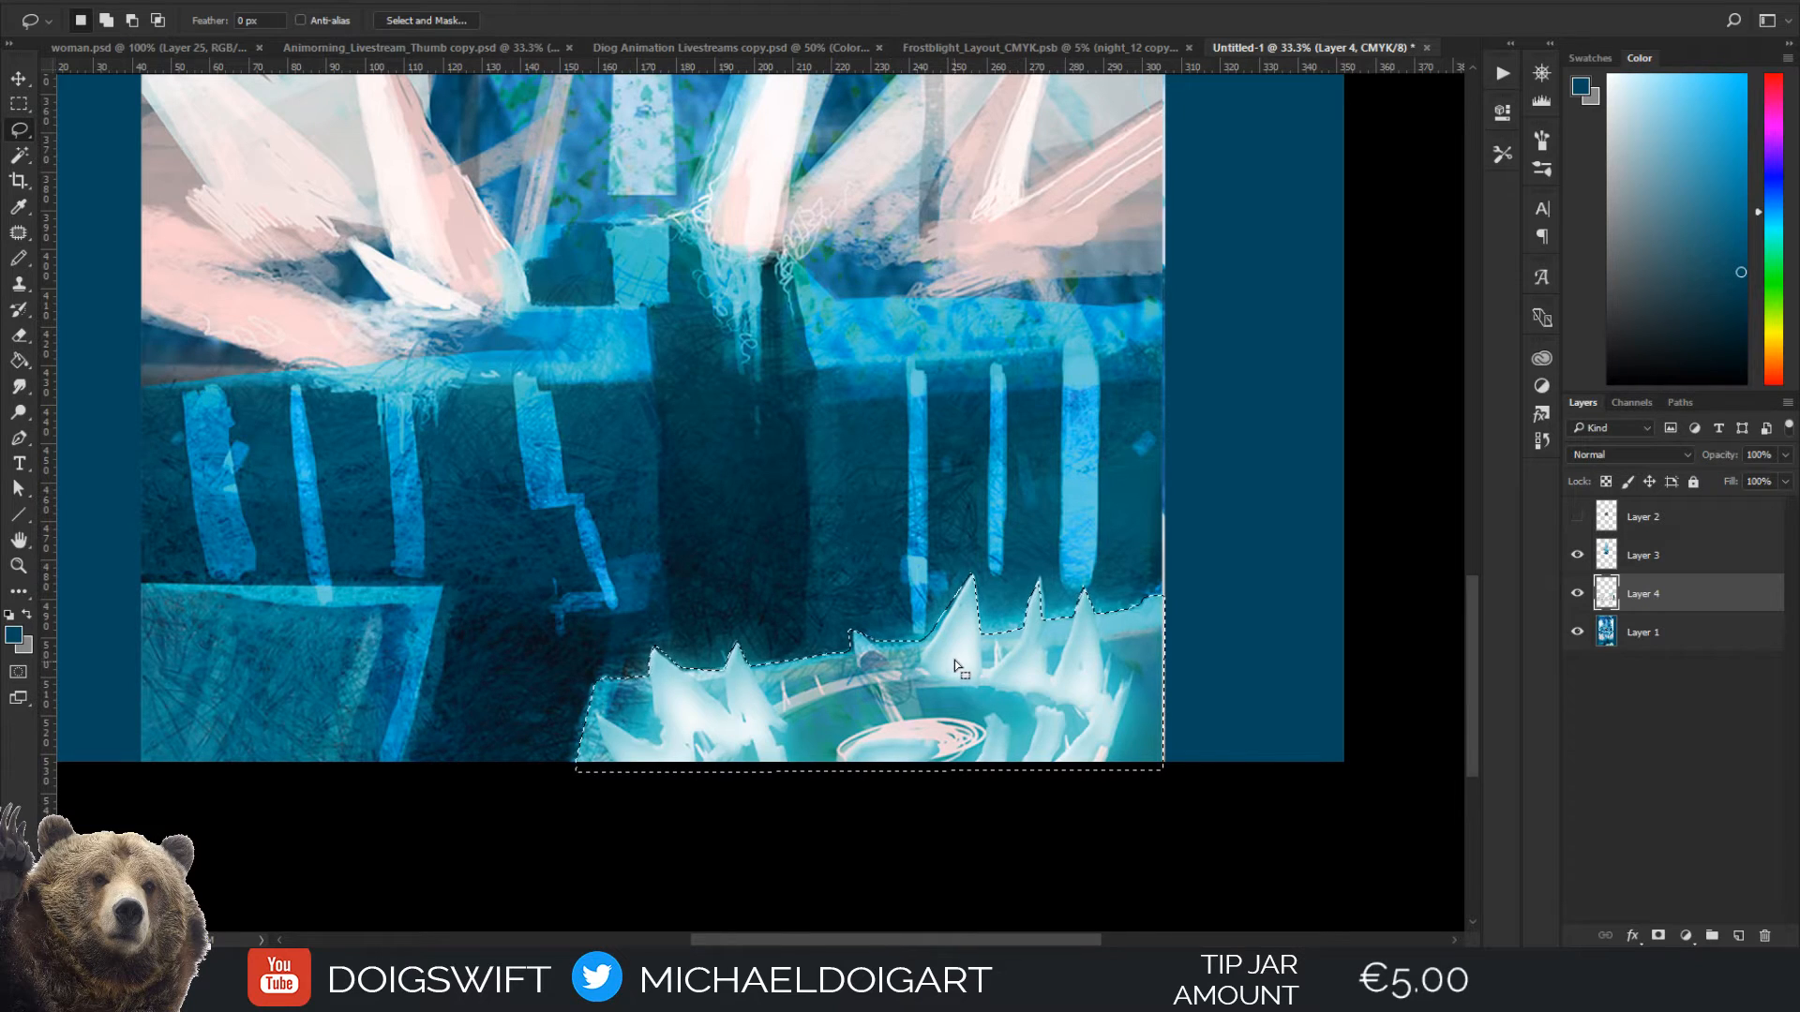
Copy the selected ice pool from Layer 1 onto its own layer
{"action": "left_click_drag", "start_coordinate": [1028, 604], "coordinate": [994, 536]}
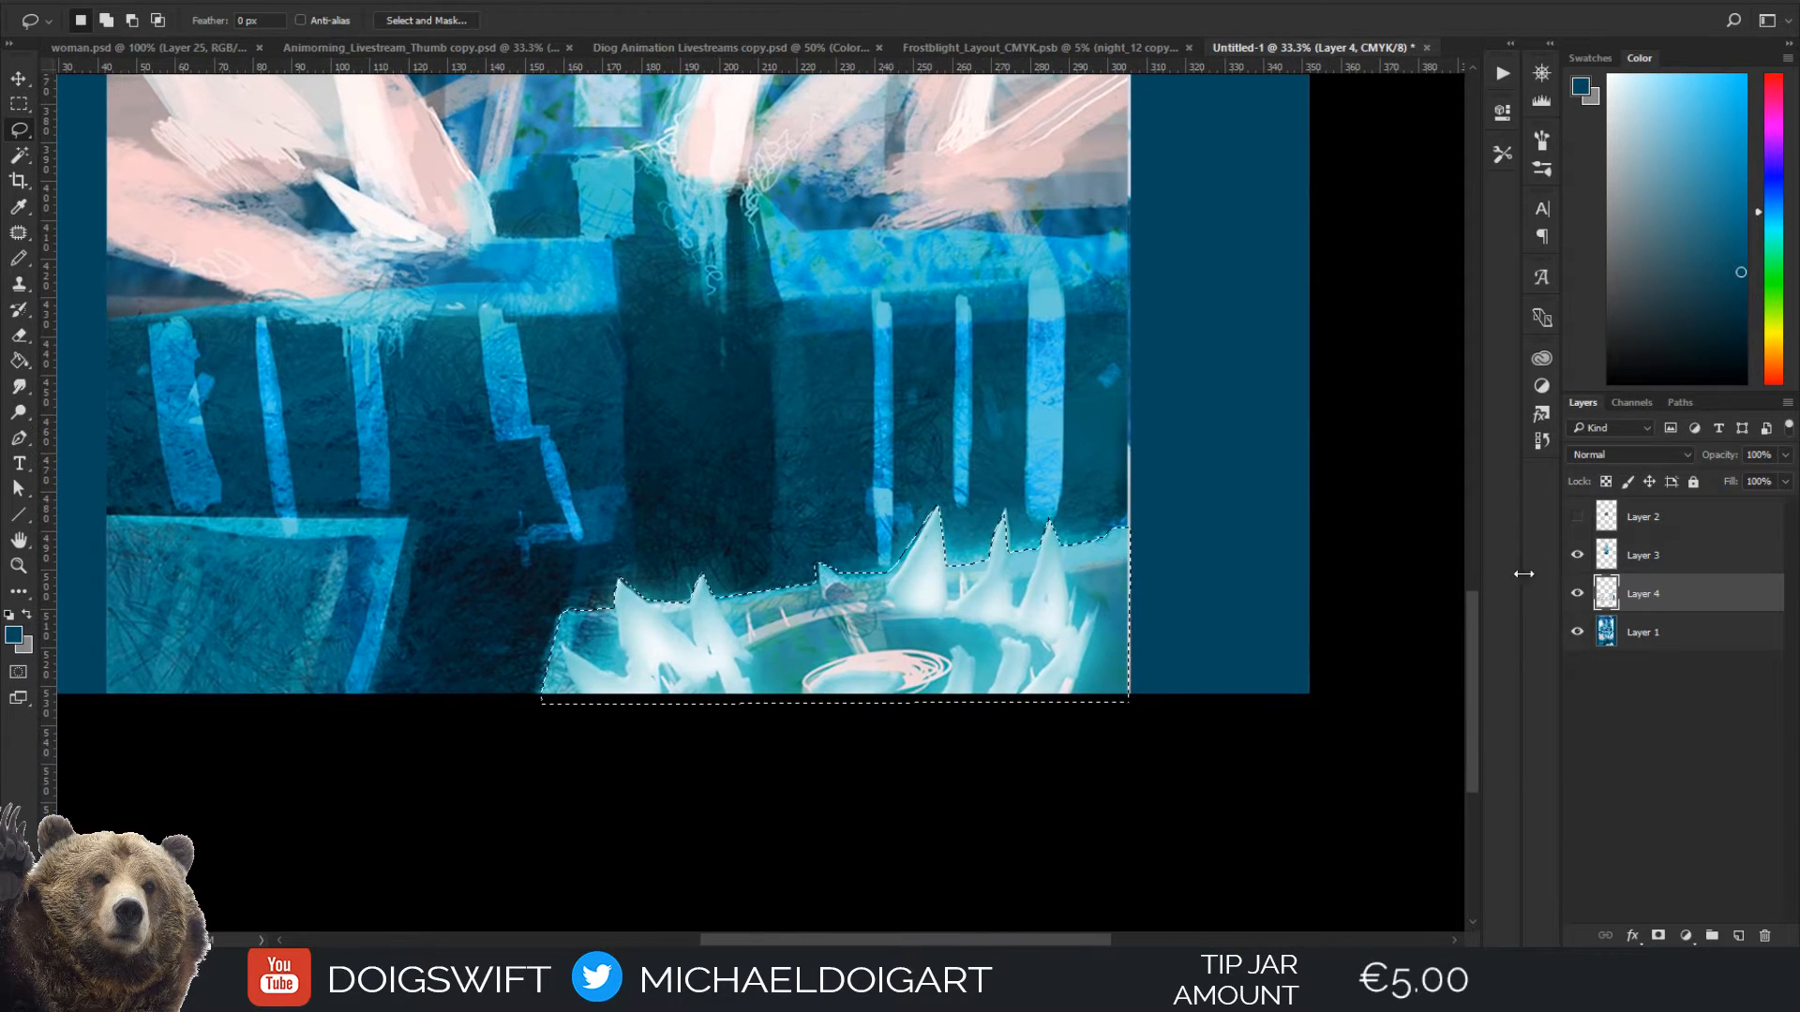
{"action": "left_click", "coordinate": [1602, 616]}
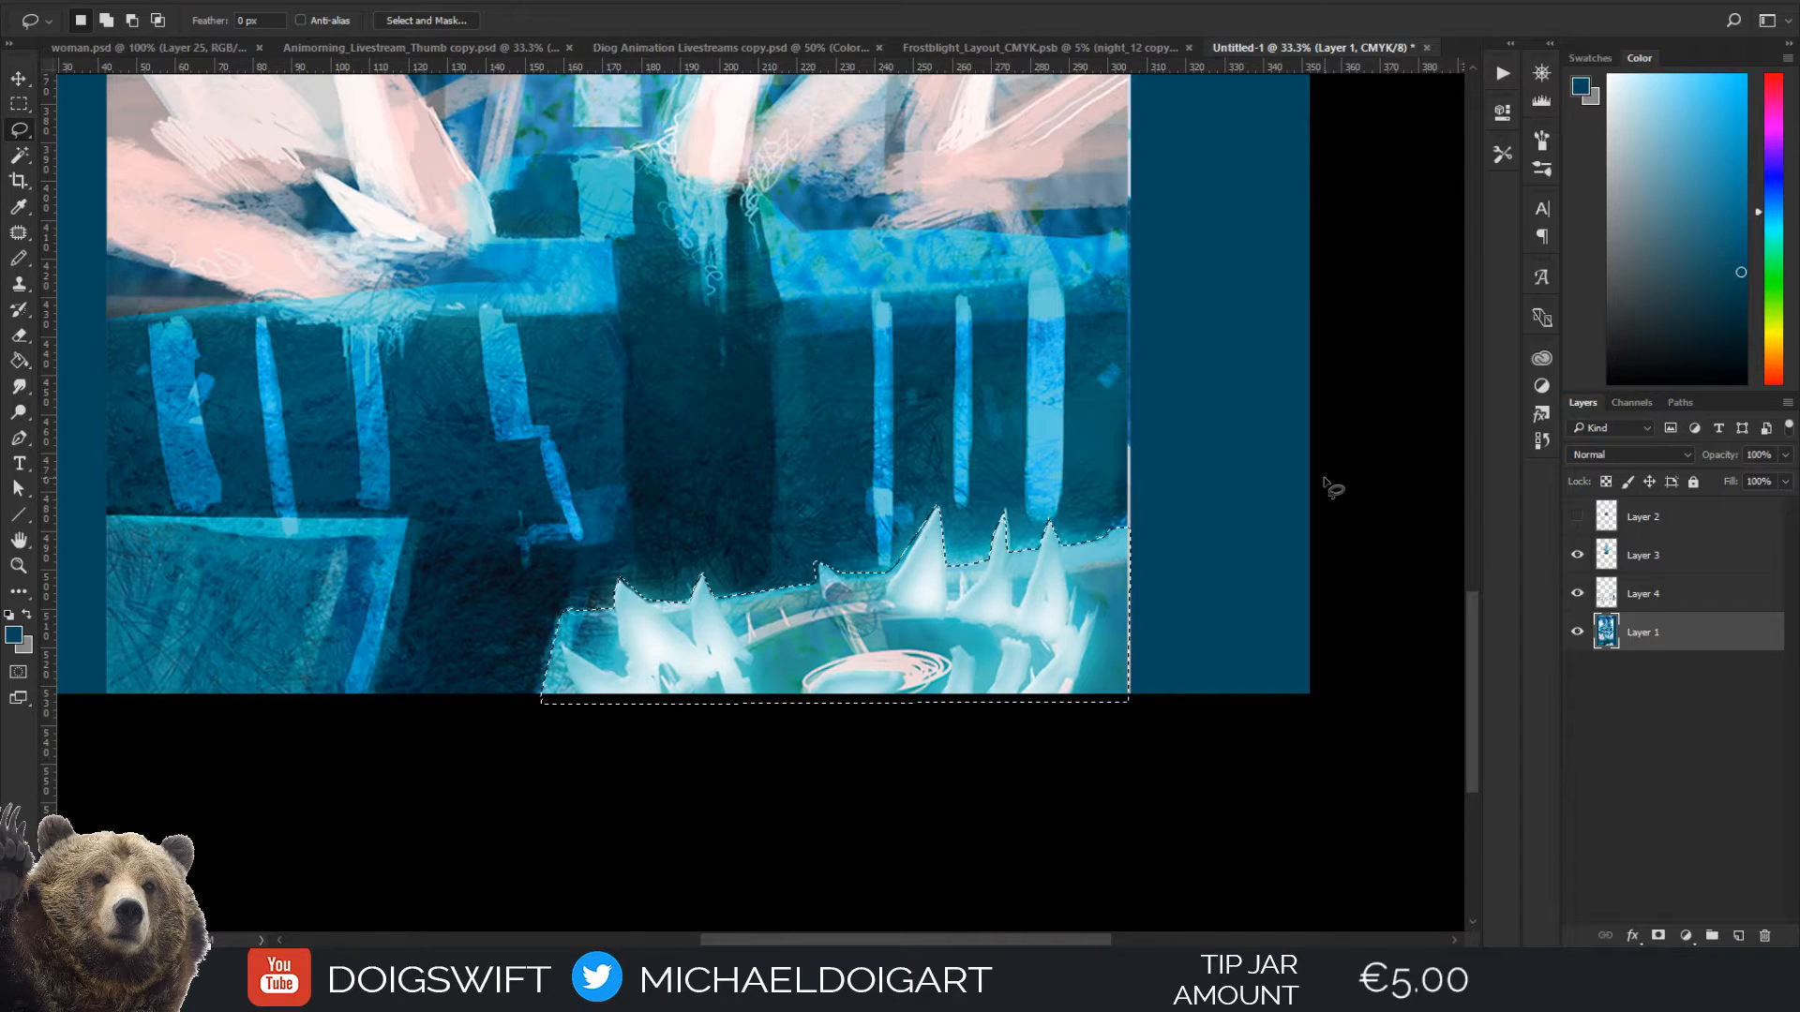
{"action": "key", "text": "ctrl+j"}
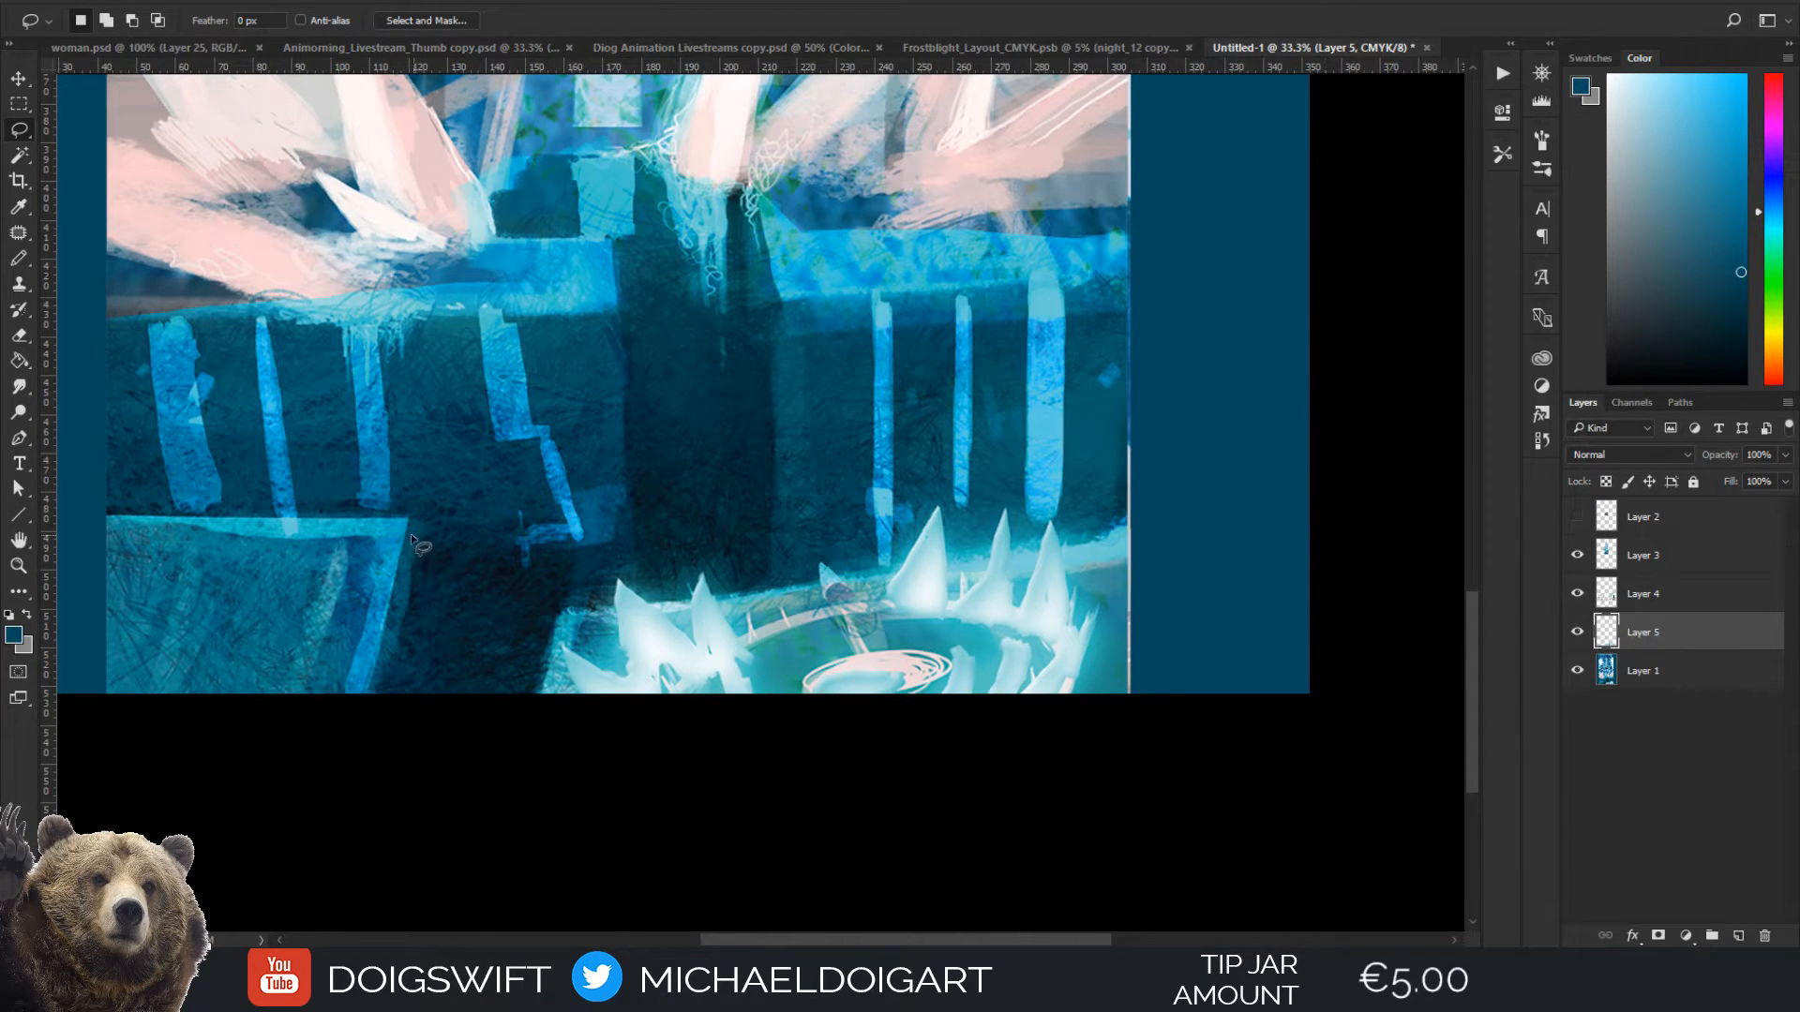
Lasso a straight-edged selection around the teal ice block in the painting's lower left corner
{"action": "key", "text": "alt"}
{"action": "left_click", "coordinate": [369, 692], "text": "alt"}
{"action": "left_click", "coordinate": [409, 516], "text": "alt"}
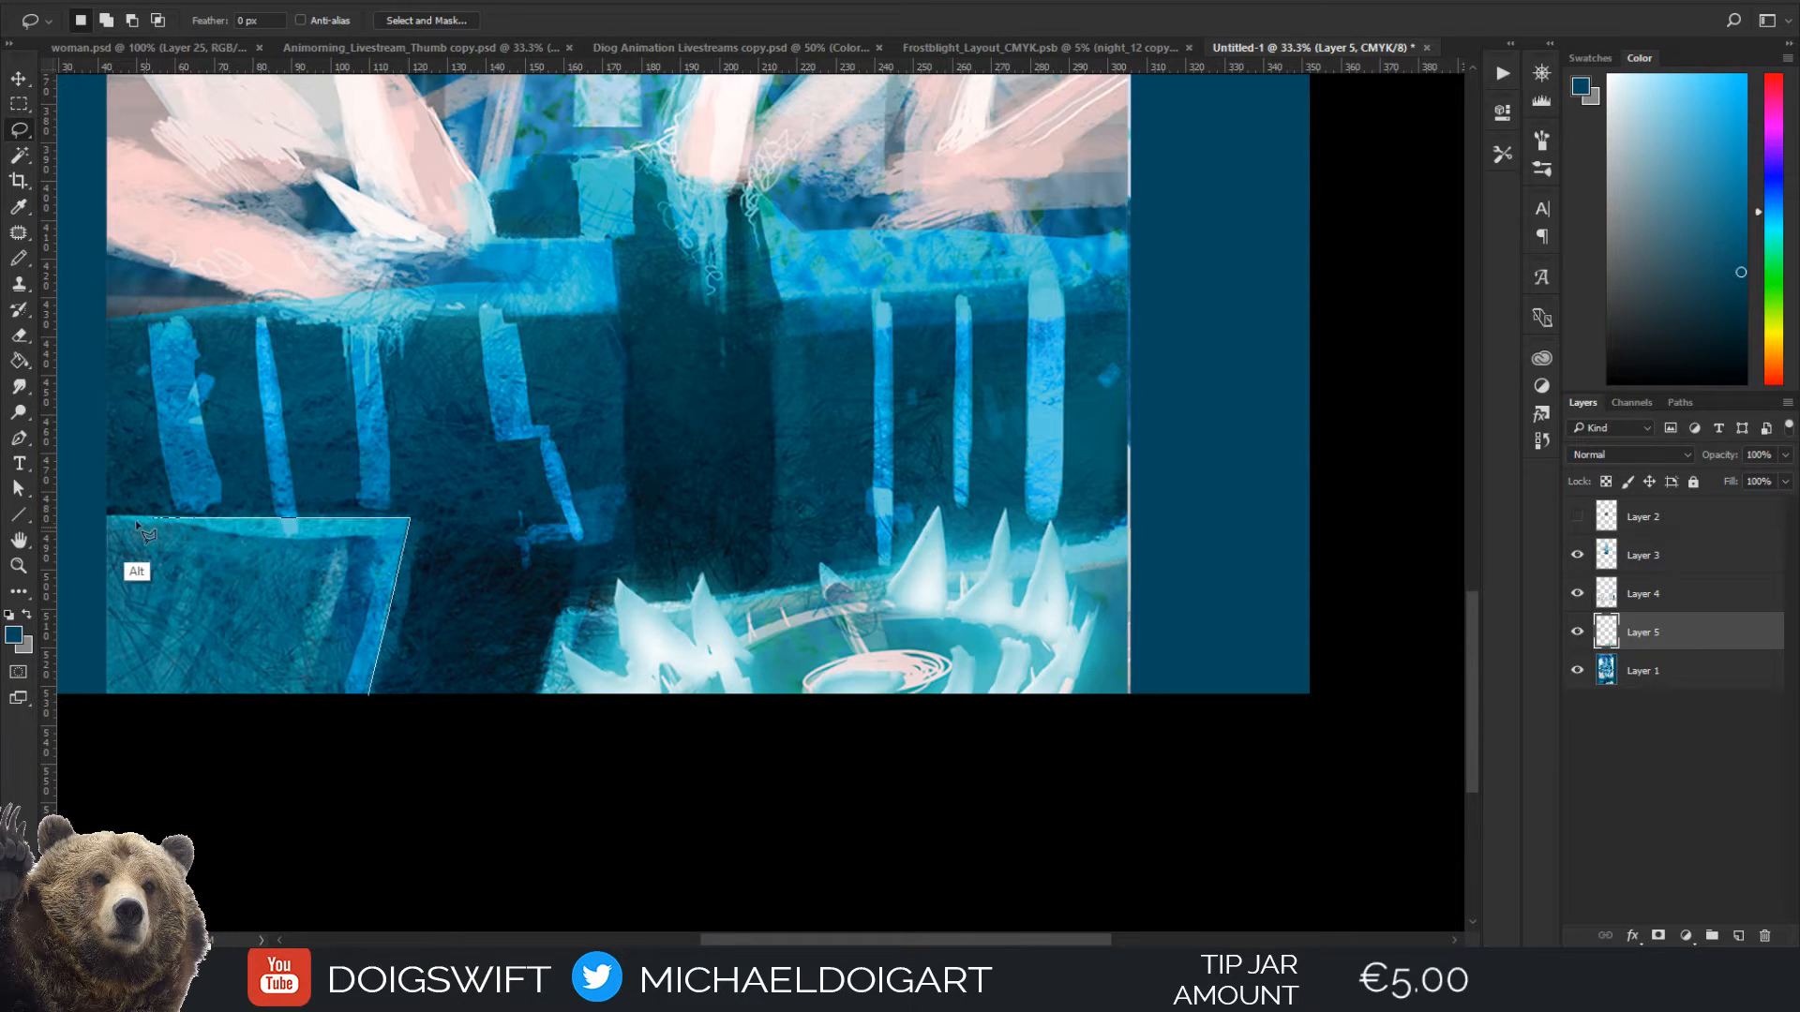
{"action": "left_click", "coordinate": [106, 516], "text": "alt"}
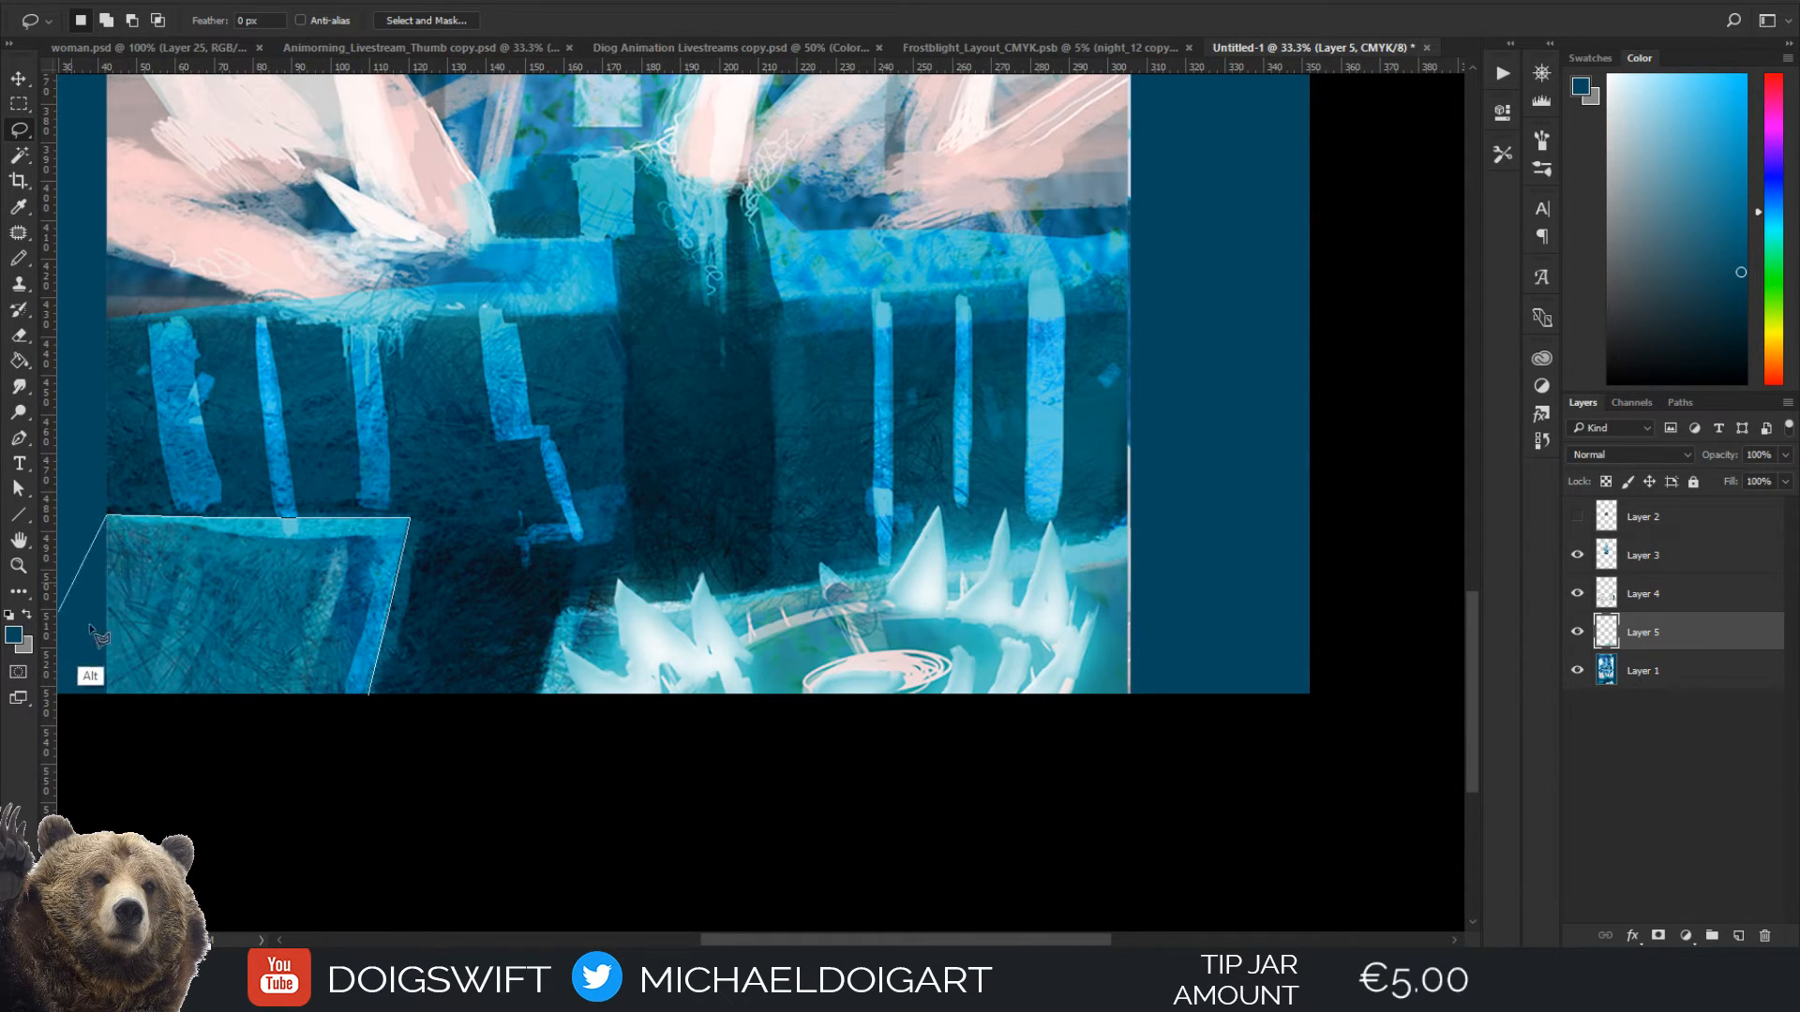
{"action": "left_click", "coordinate": [106, 699], "text": "alt"}
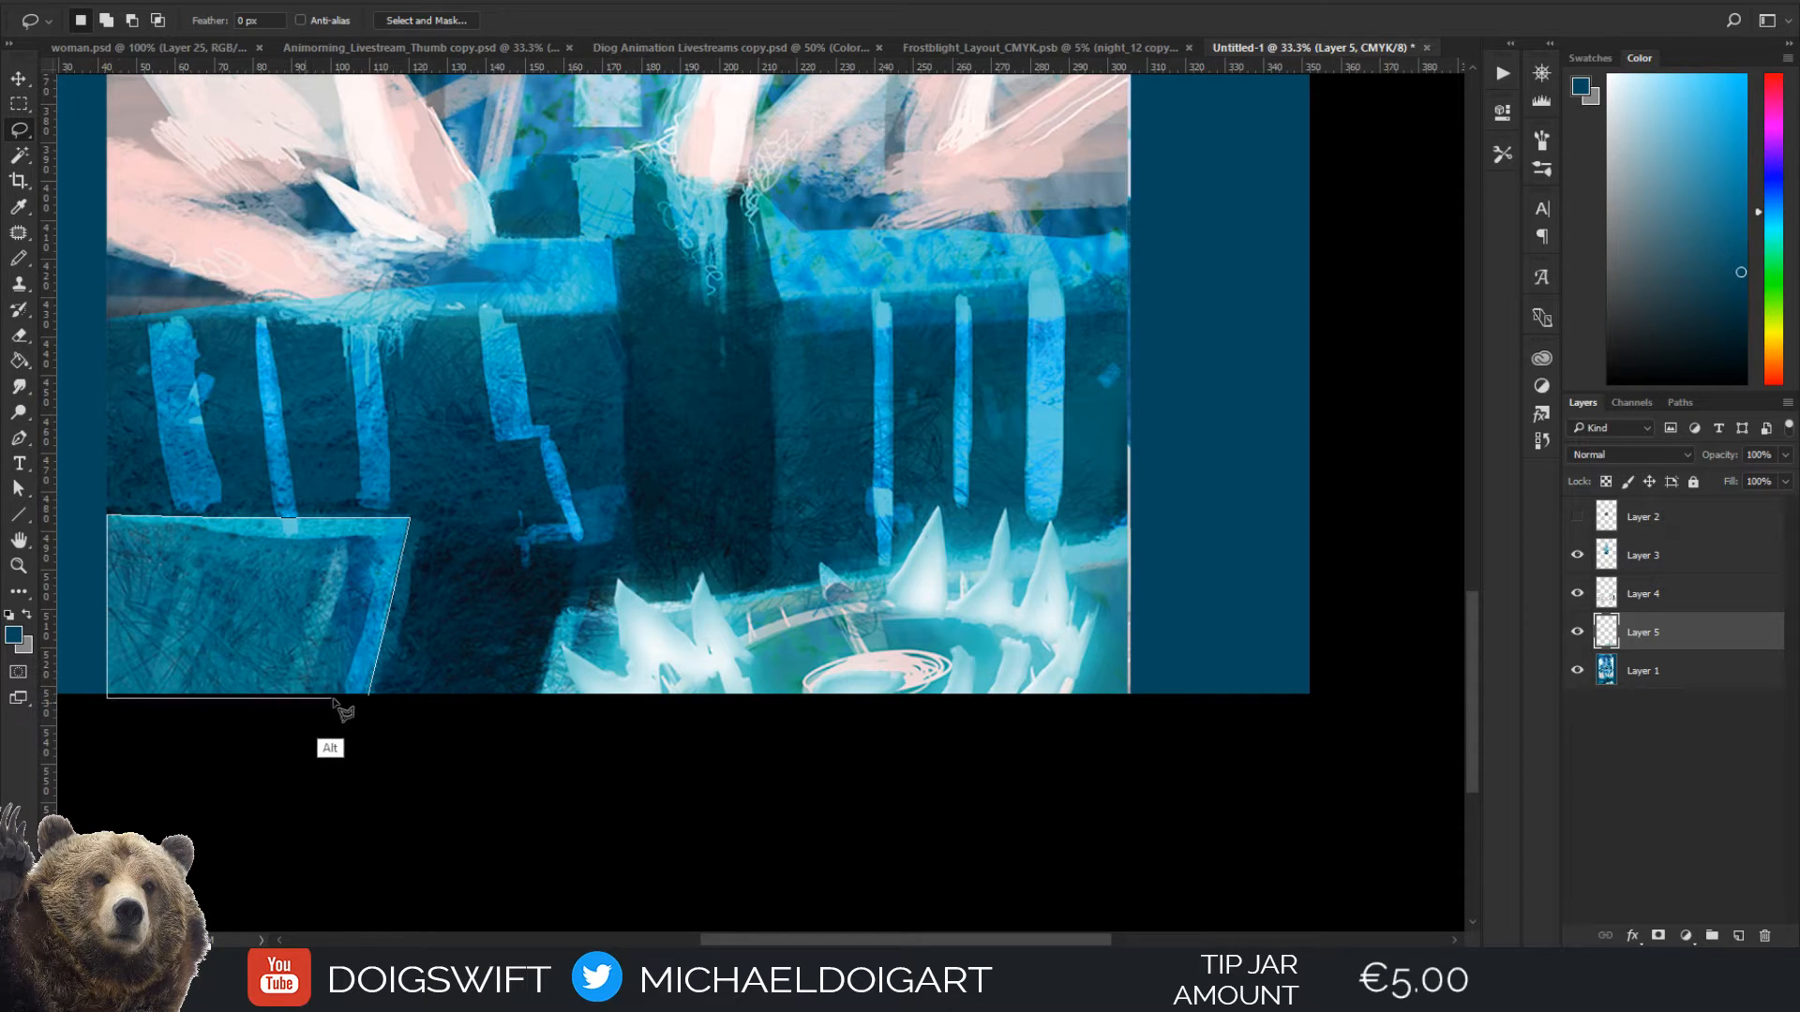
{"action": "left_click", "coordinate": [369, 698]}
Copy the selected lower-left ice block from Layer 1 onto its own layer
{"action": "left_click_drag", "start_coordinate": [498, 453], "coordinate": [526, 509]}
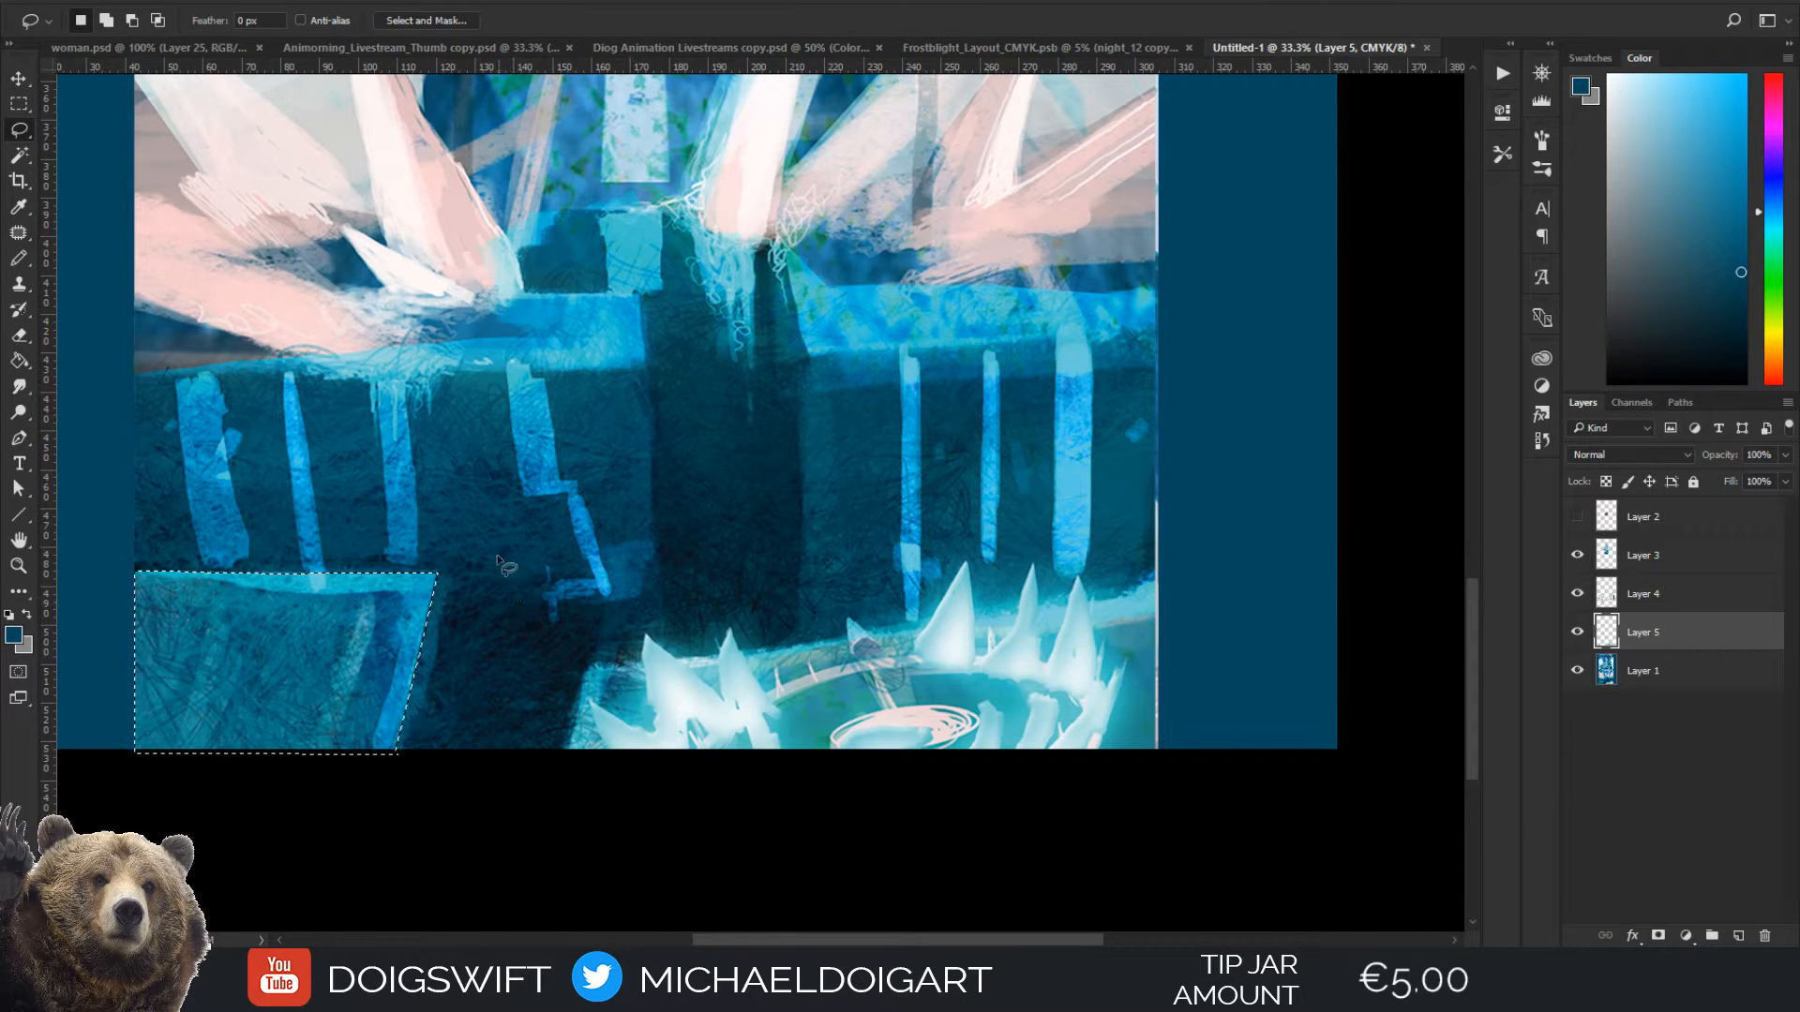
{"action": "key", "text": "ctrl+j"}
{"action": "key", "text": "ctrl+d"}
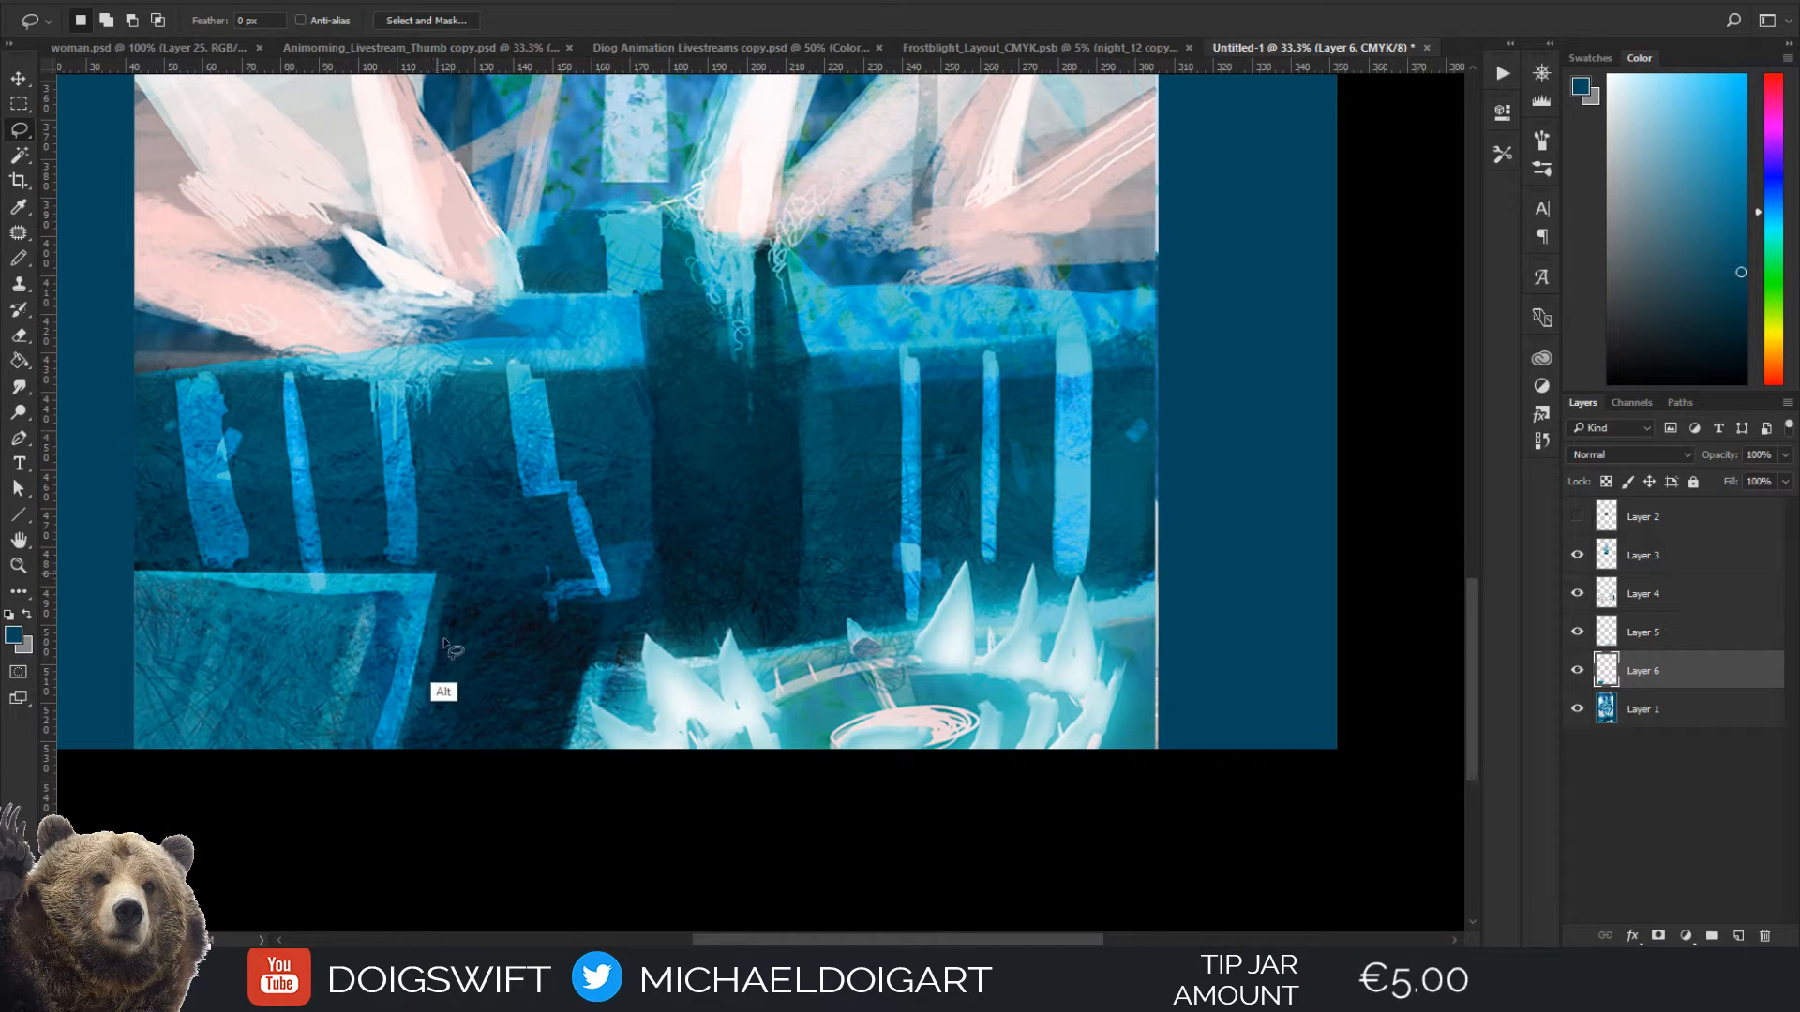
Lasso a narrow triangle beside the block's slanted right edge and check the block copy by toggling Layer 6's visibility
{"action": "left_click", "coordinate": [460, 761], "text": "alt"}
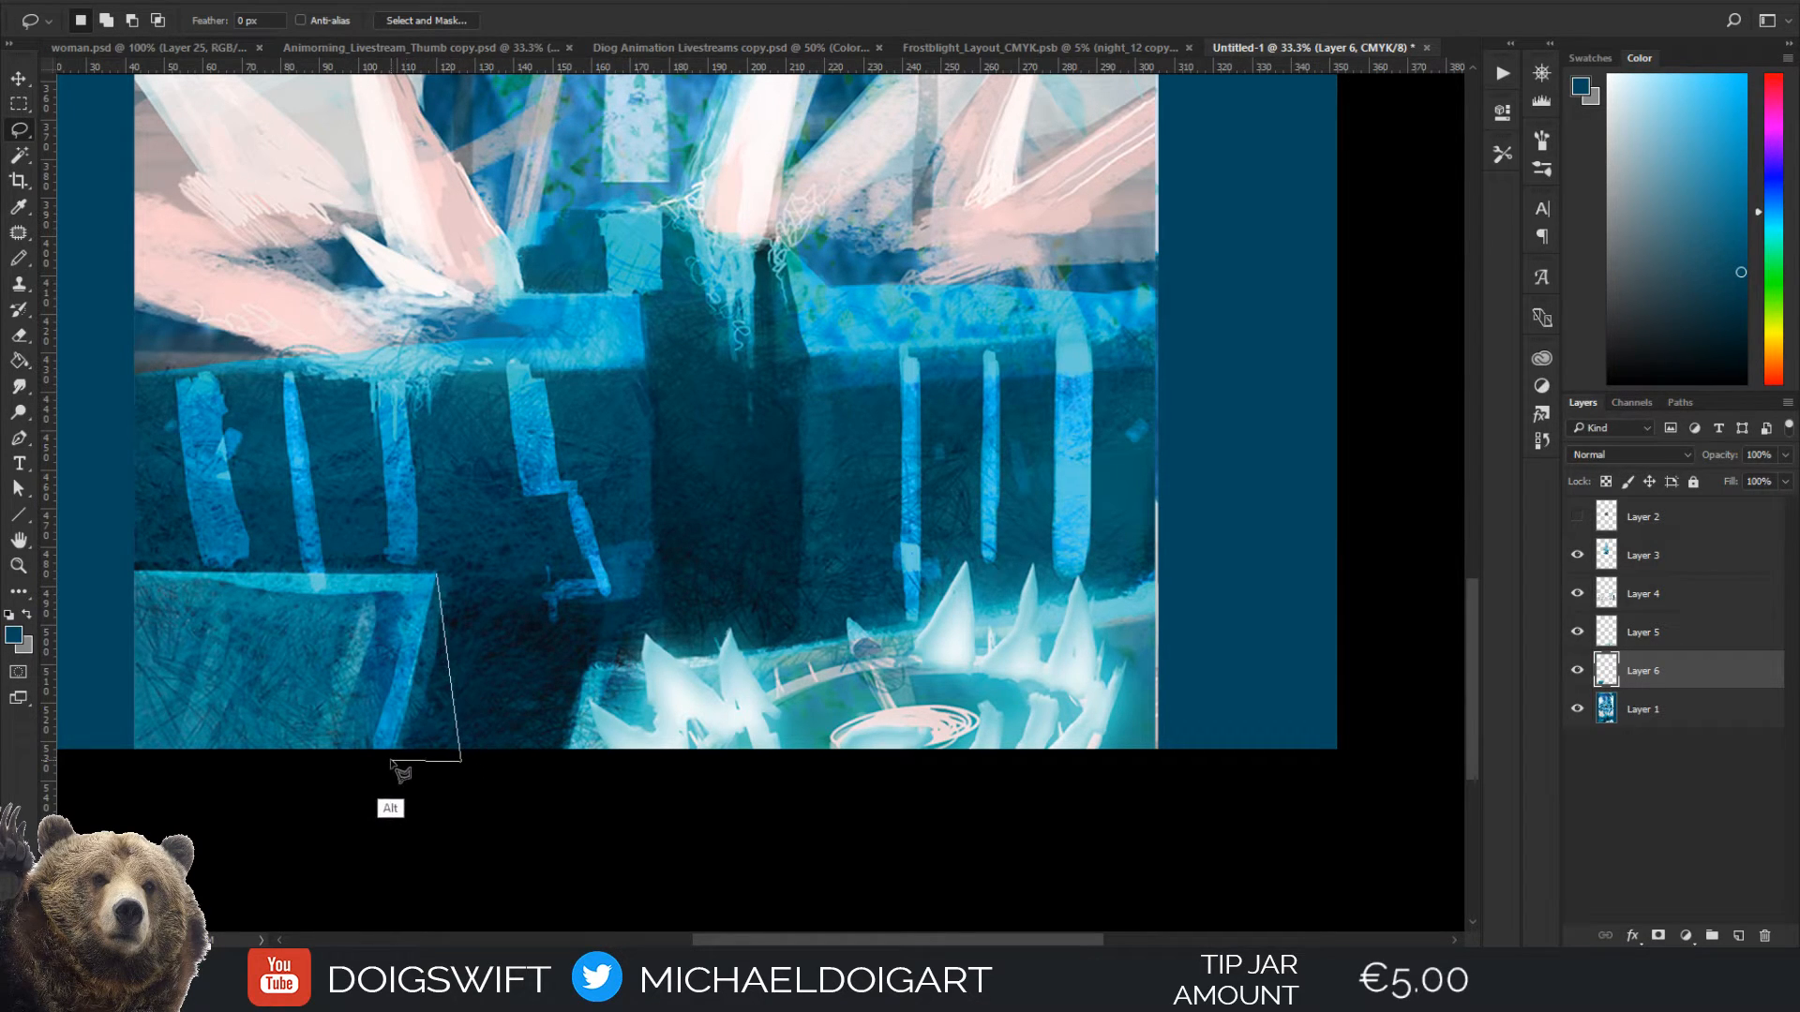
{"action": "left_click", "coordinate": [391, 760], "text": "alt"}
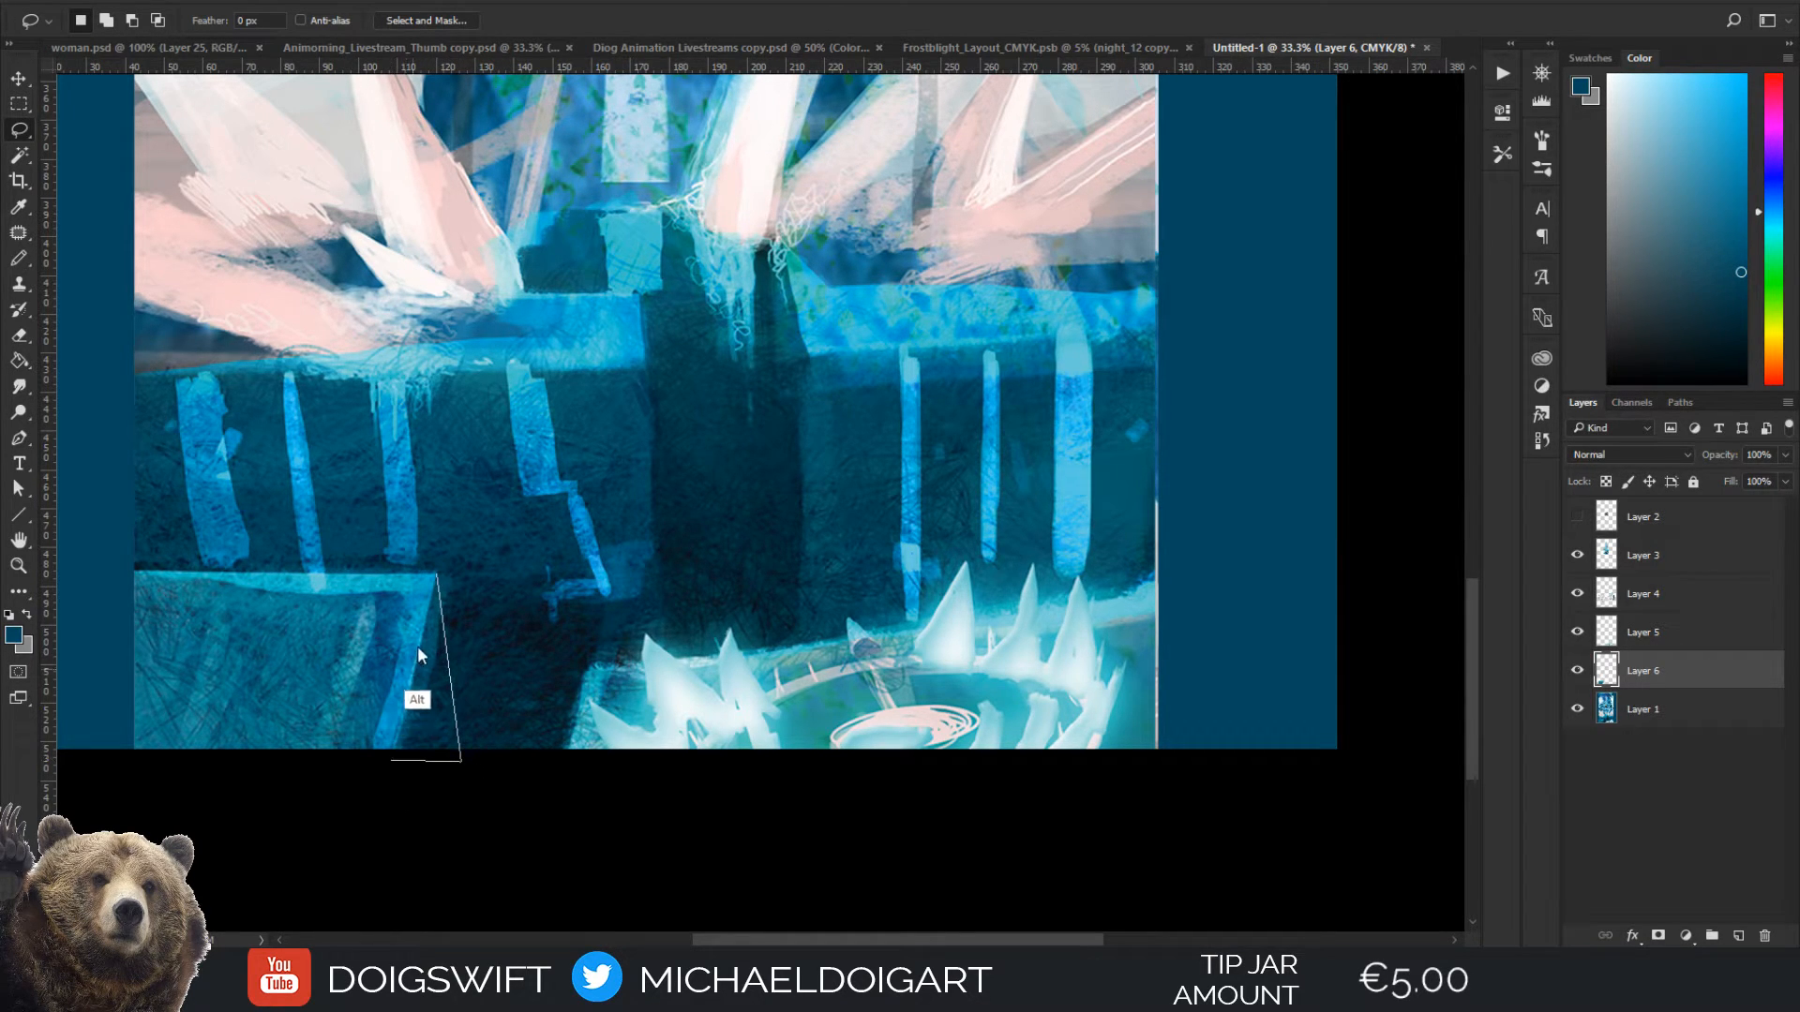
{"action": "left_click", "coordinate": [436, 577], "text": "alt"}
{"action": "key", "text": "i"}
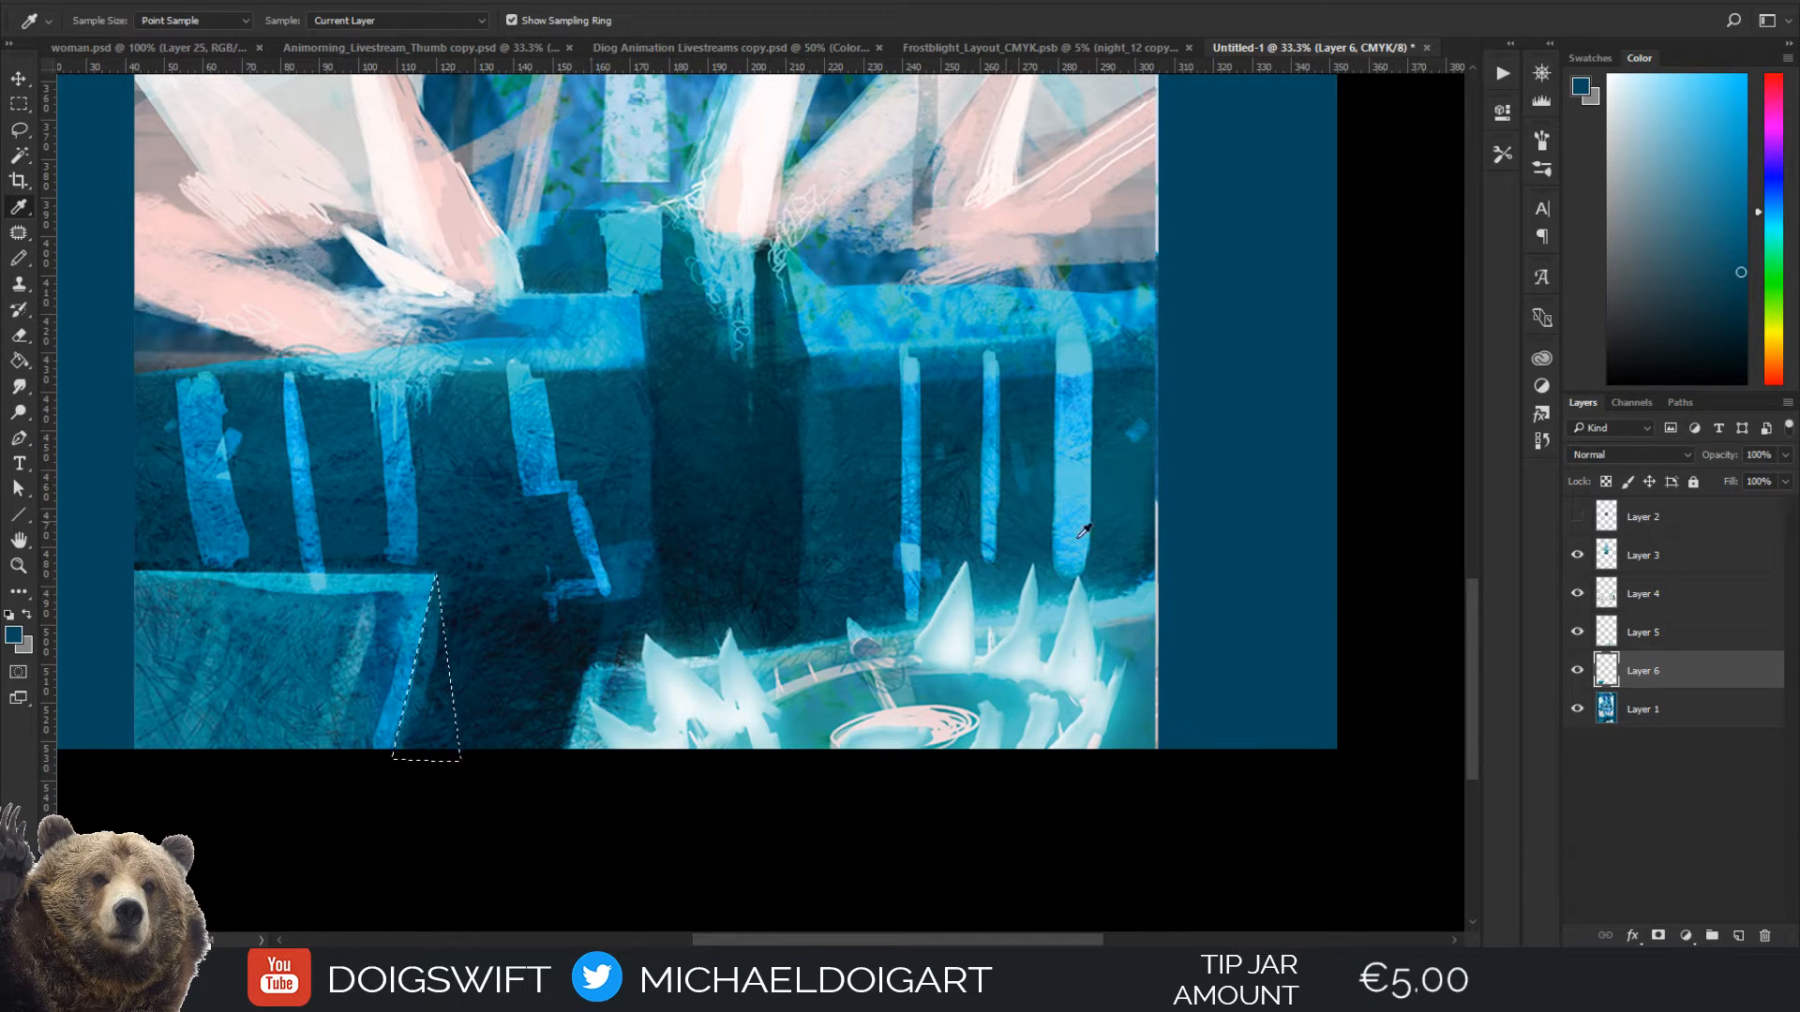
{"action": "left_click", "coordinate": [1578, 672]}
{"action": "left_click", "coordinate": [1579, 676]}
{"action": "left_click", "coordinate": [1580, 678]}
{"action": "left_click", "coordinate": [1579, 673]}
Switch to the Brush tool and load the Tyrion Lannister brush preset
{"action": "key", "text": "b"}
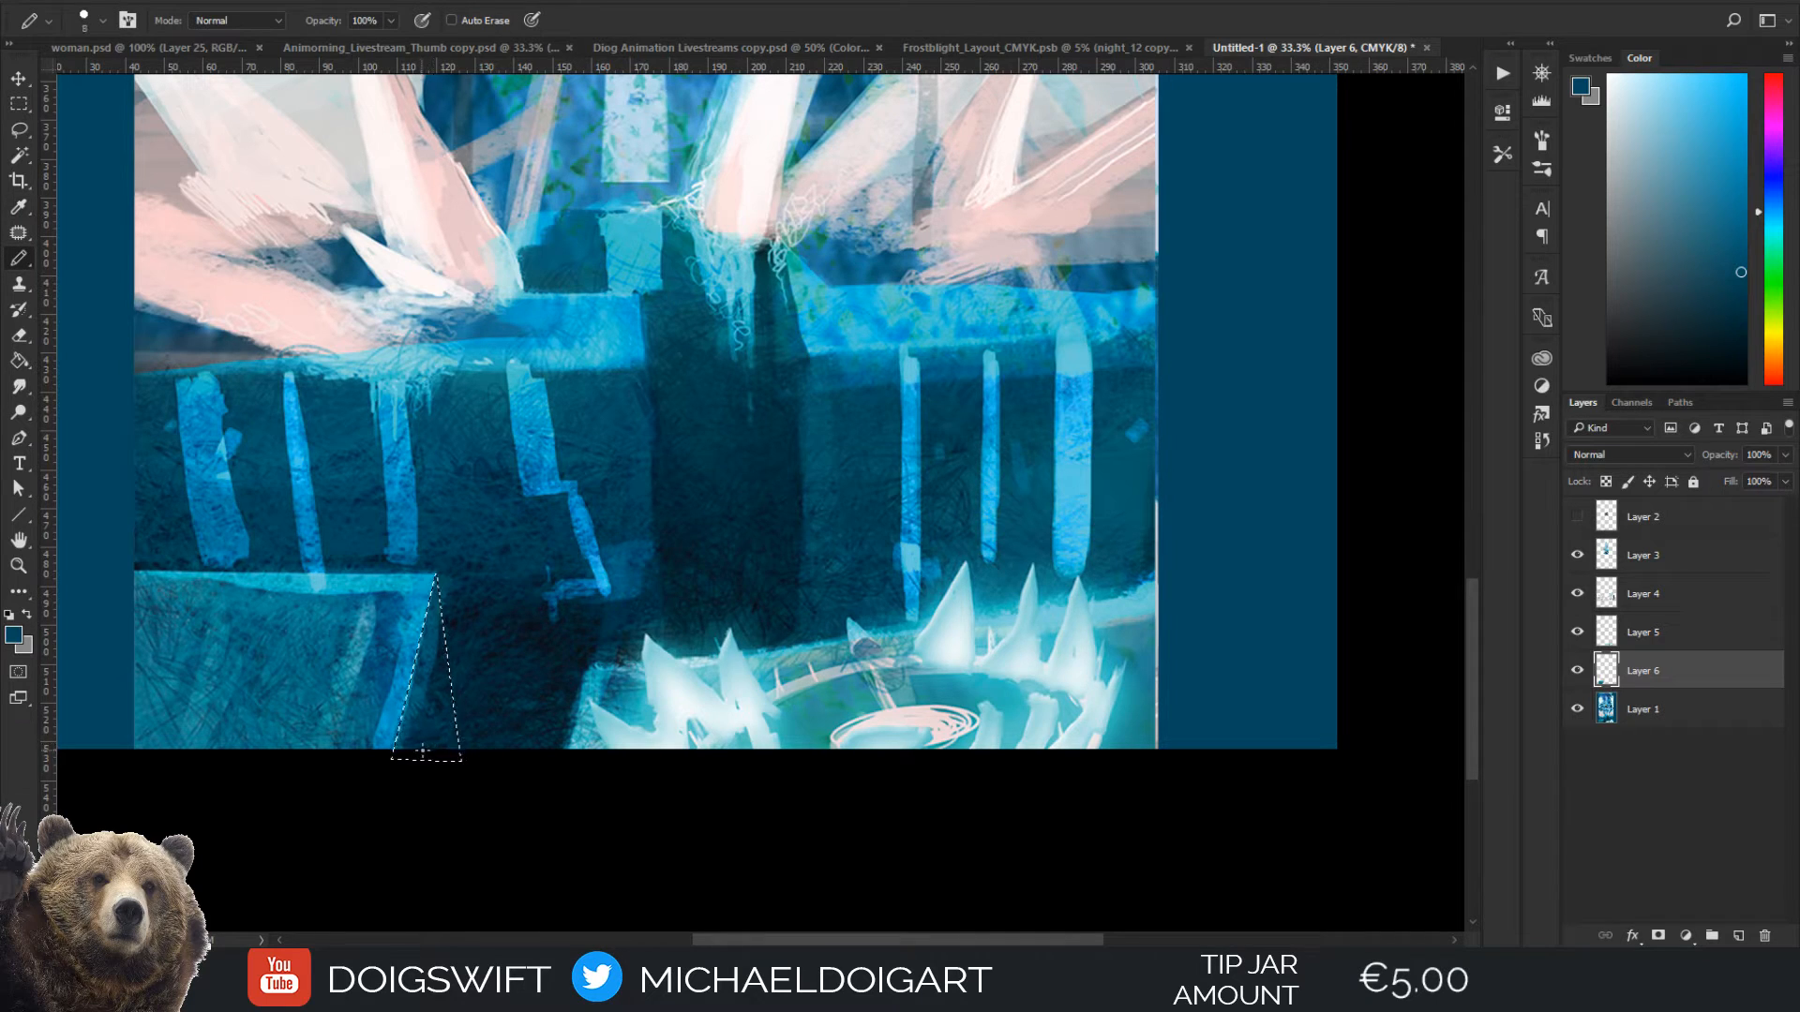
{"action": "key", "text": "bracketright"}
{"action": "key", "text": "bracketright"}
{"action": "key", "text": "bracketright"}
{"action": "key", "text": "bracketright"}
{"action": "key", "text": "bracketright"}
{"action": "key", "text": "bracketright"}
{"action": "key", "text": "bracketright"}
{"action": "key", "text": "bracketright"}
{"action": "key", "text": "bracketright"}
{"action": "key", "text": "bracketright"}
{"action": "key", "text": "bracketright"}
{"action": "key", "text": "bracketright"}
{"action": "key", "text": "bracketright"}
{"action": "right_click", "coordinate": [19, 260]}
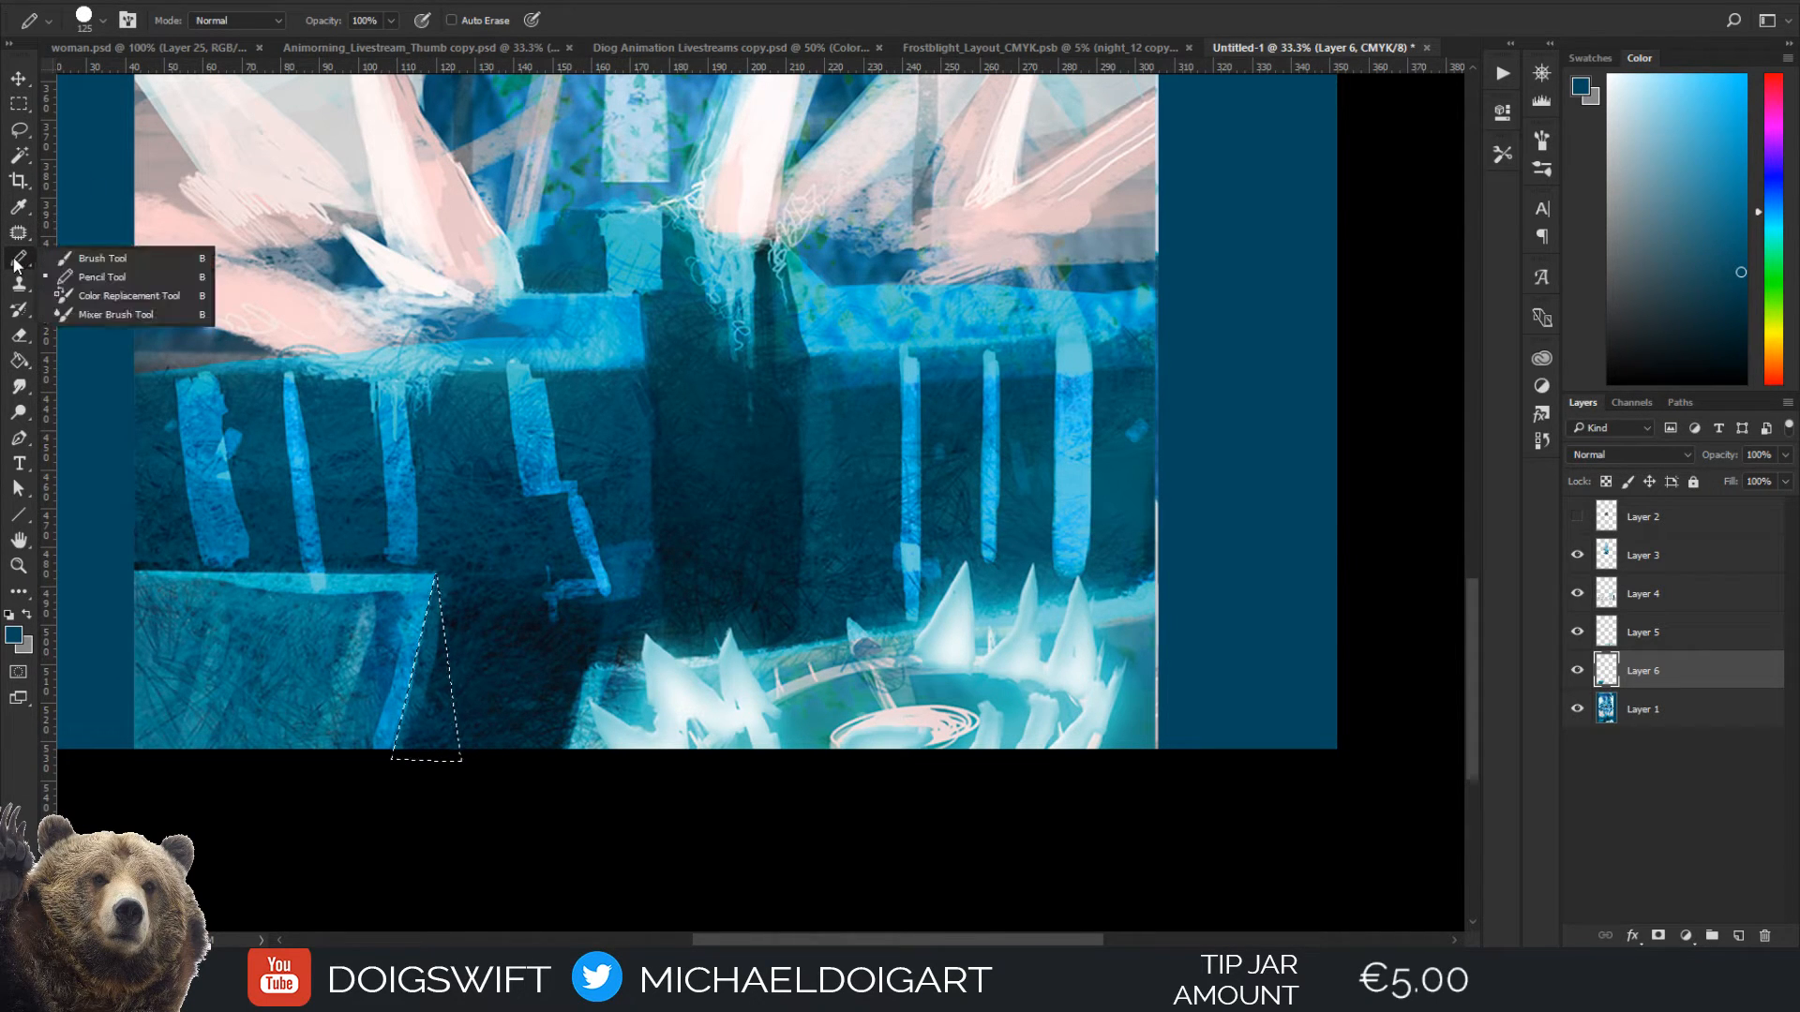
{"action": "left_click", "coordinate": [109, 261]}
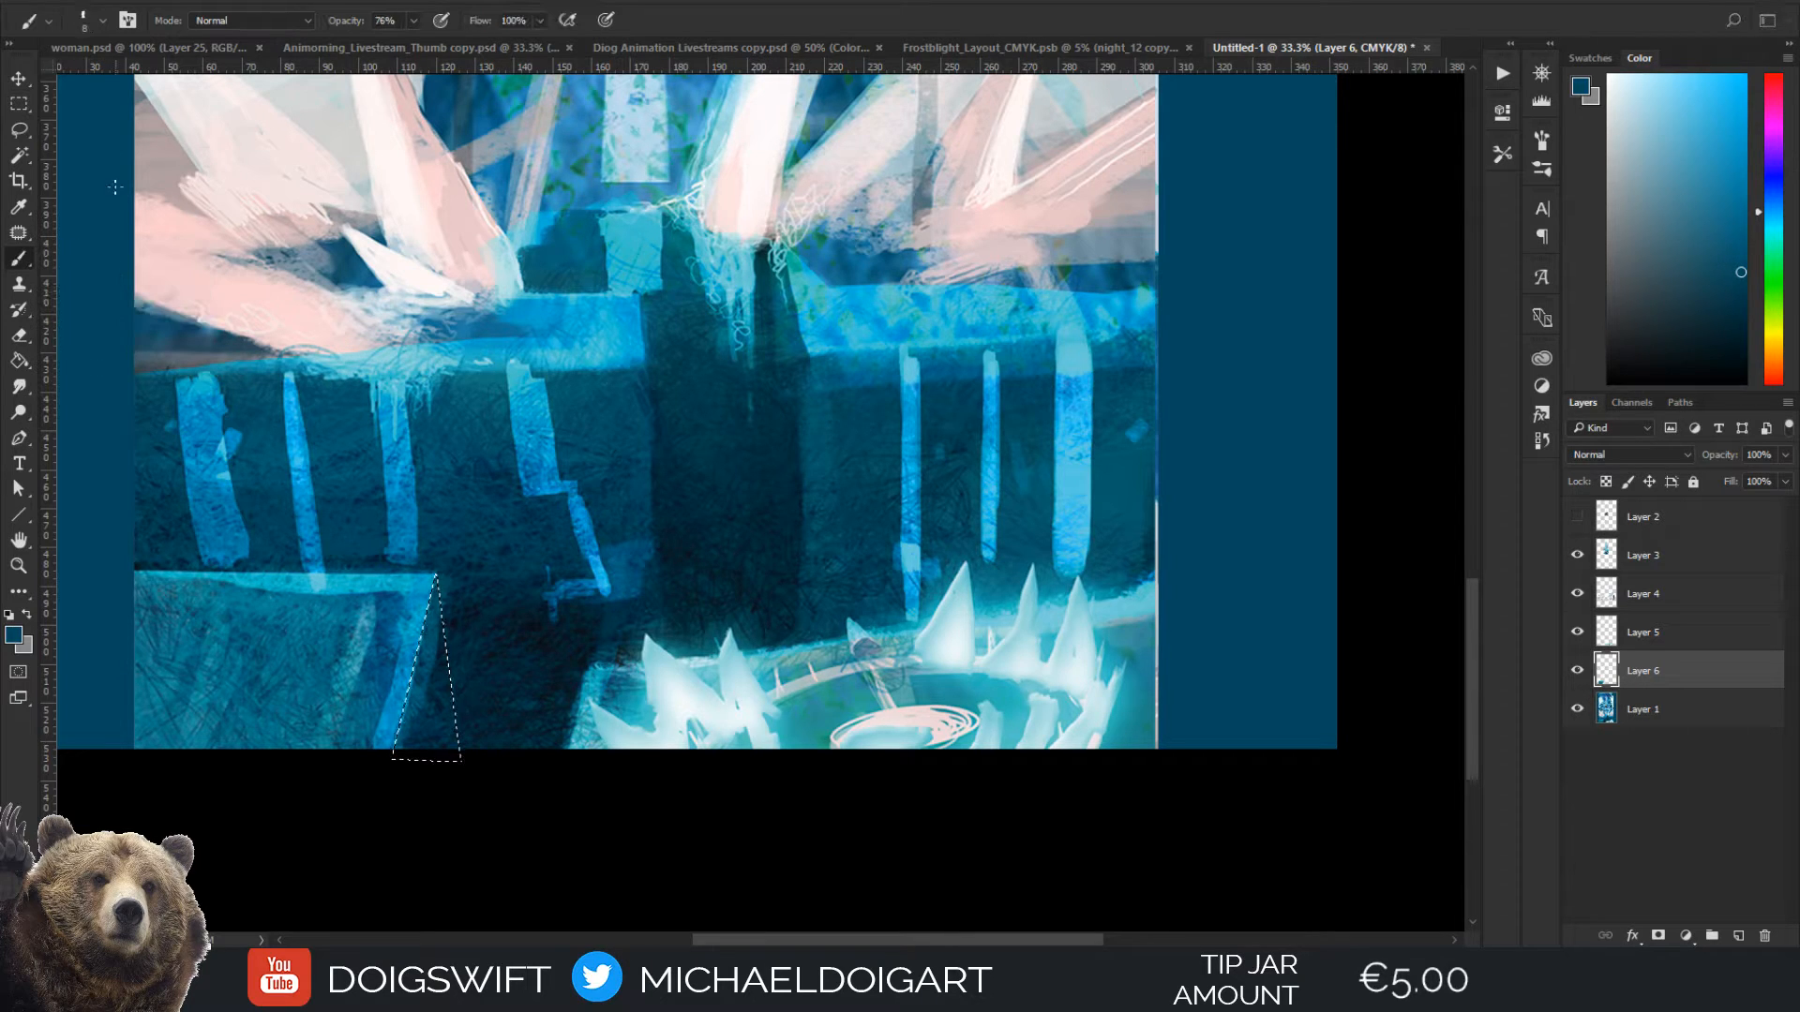
{"action": "left_click", "coordinate": [102, 18]}
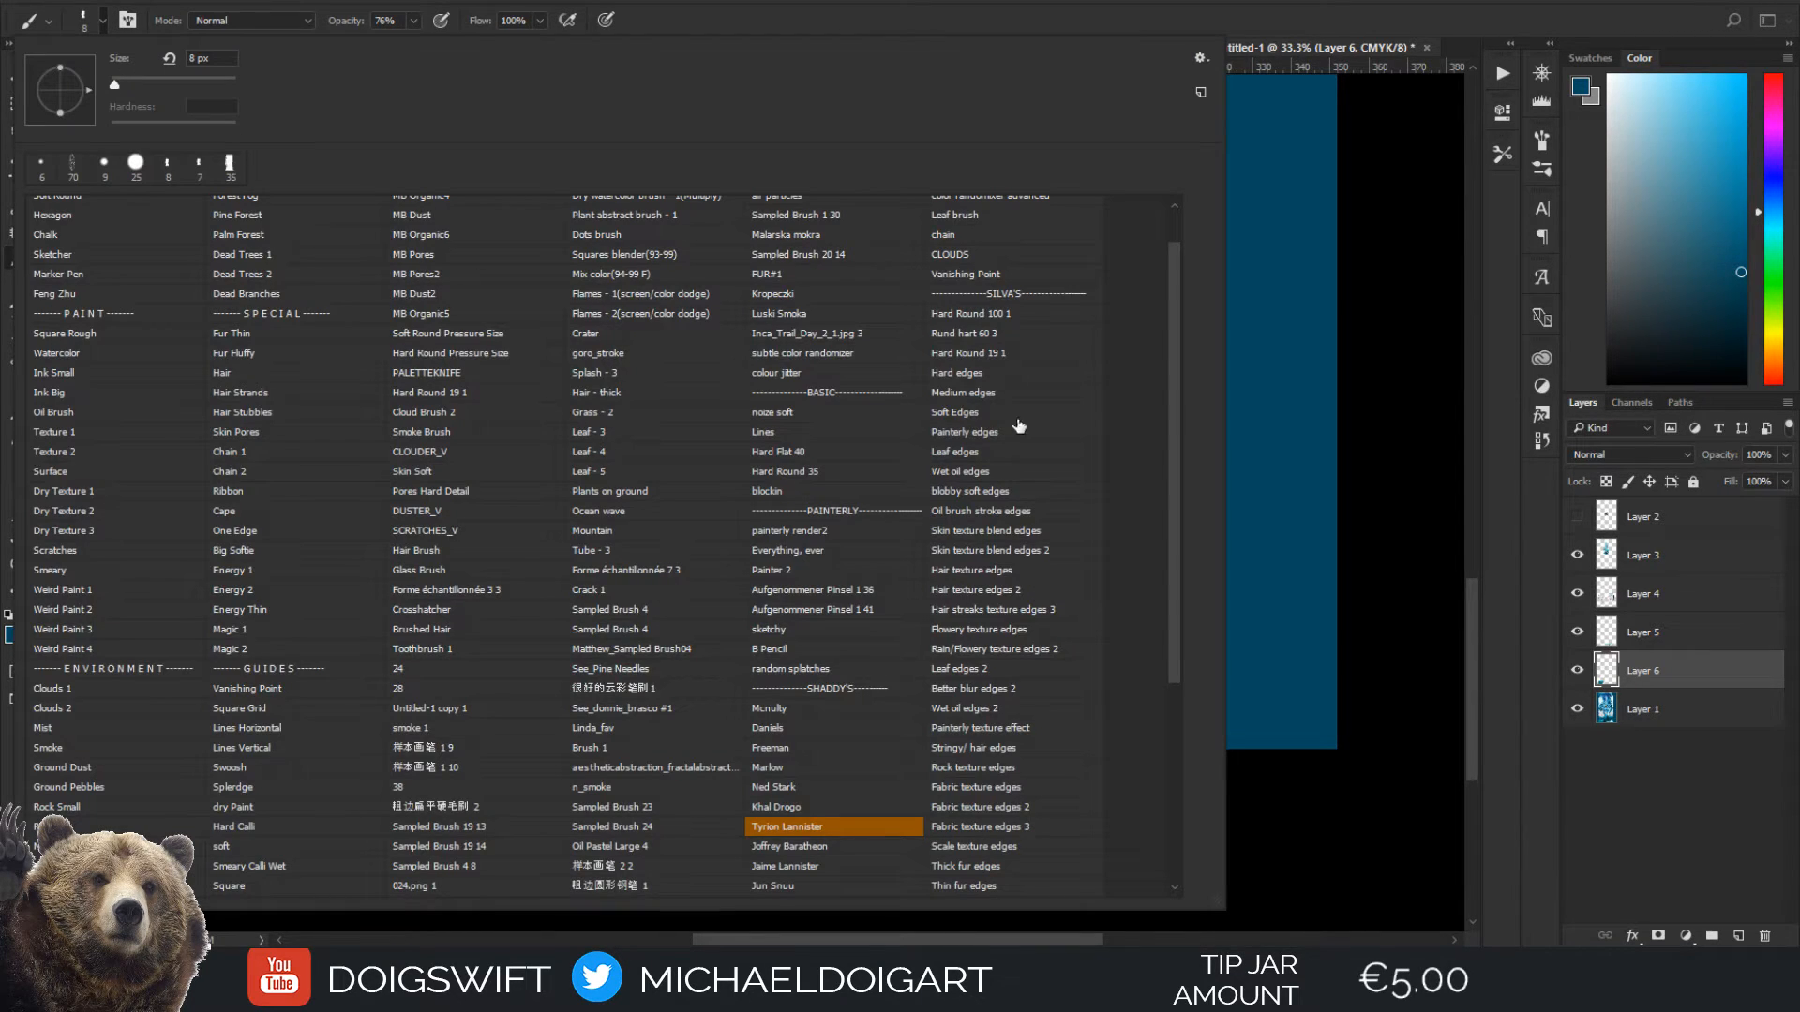
{"action": "left_click", "coordinate": [806, 831]}
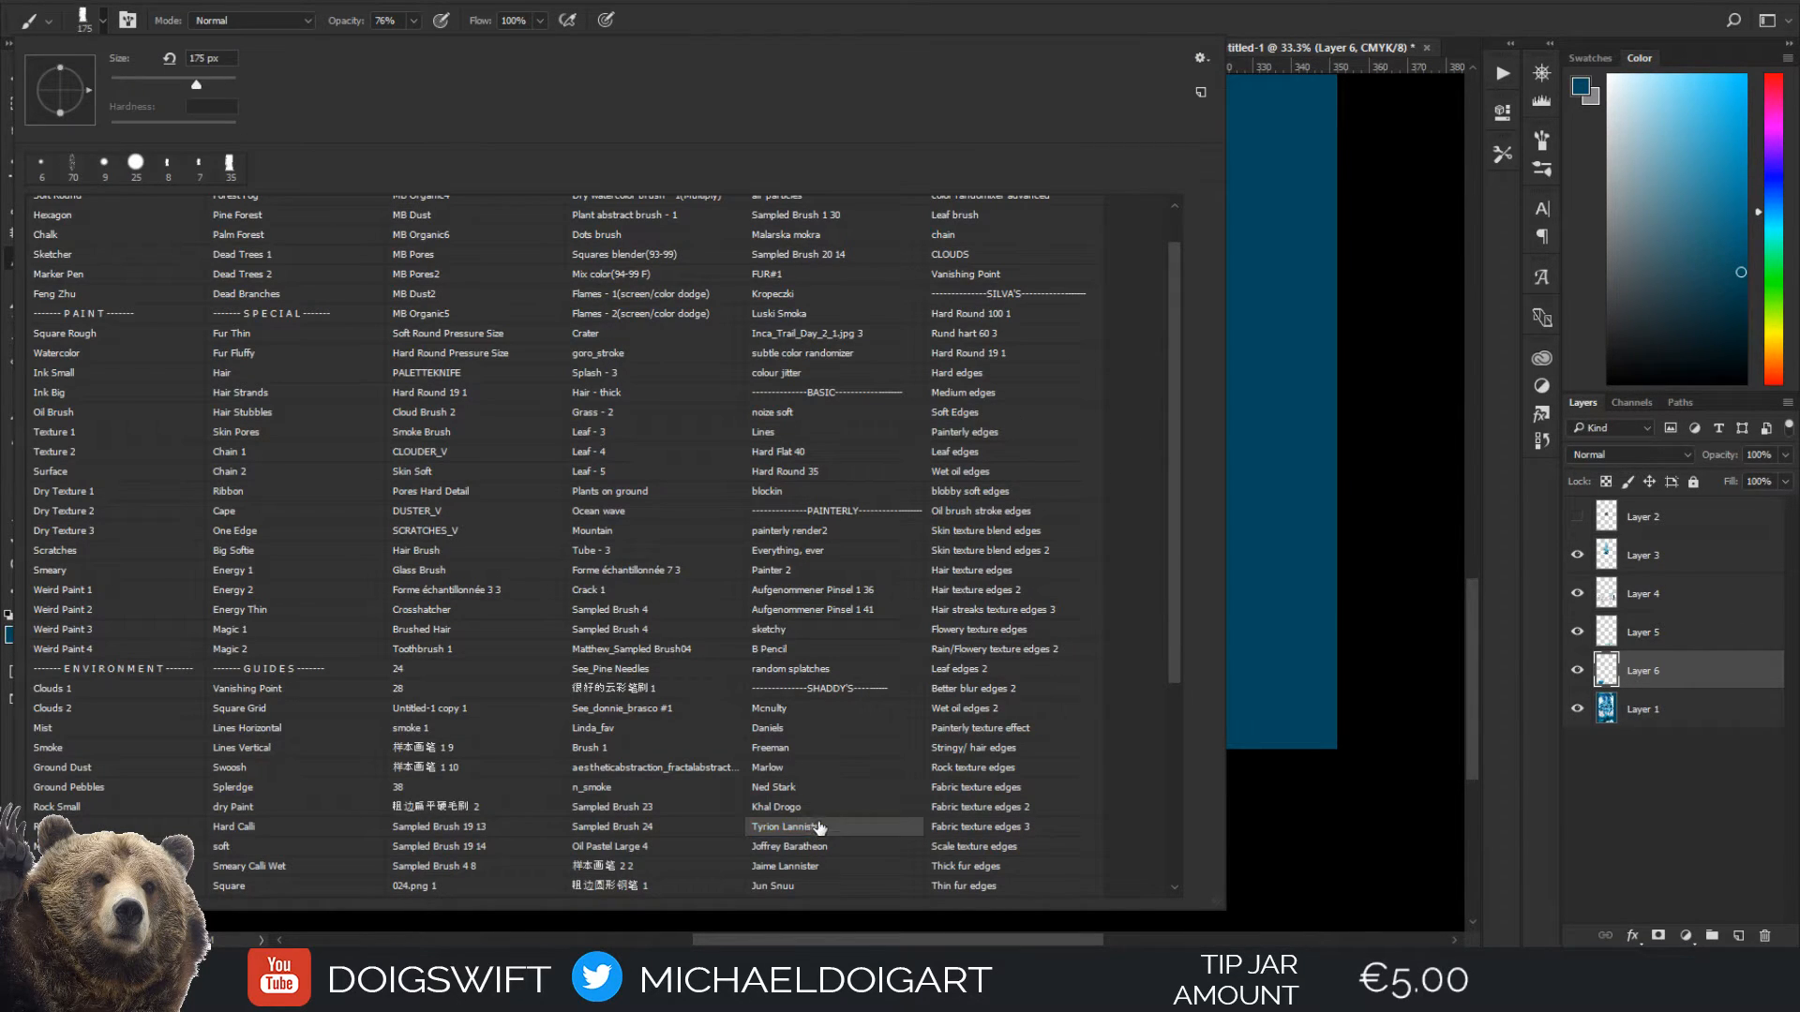
{"action": "left_click", "coordinate": [869, 846]}
{"action": "left_click", "coordinate": [849, 832]}
{"action": "left_click", "coordinate": [1292, 795]}
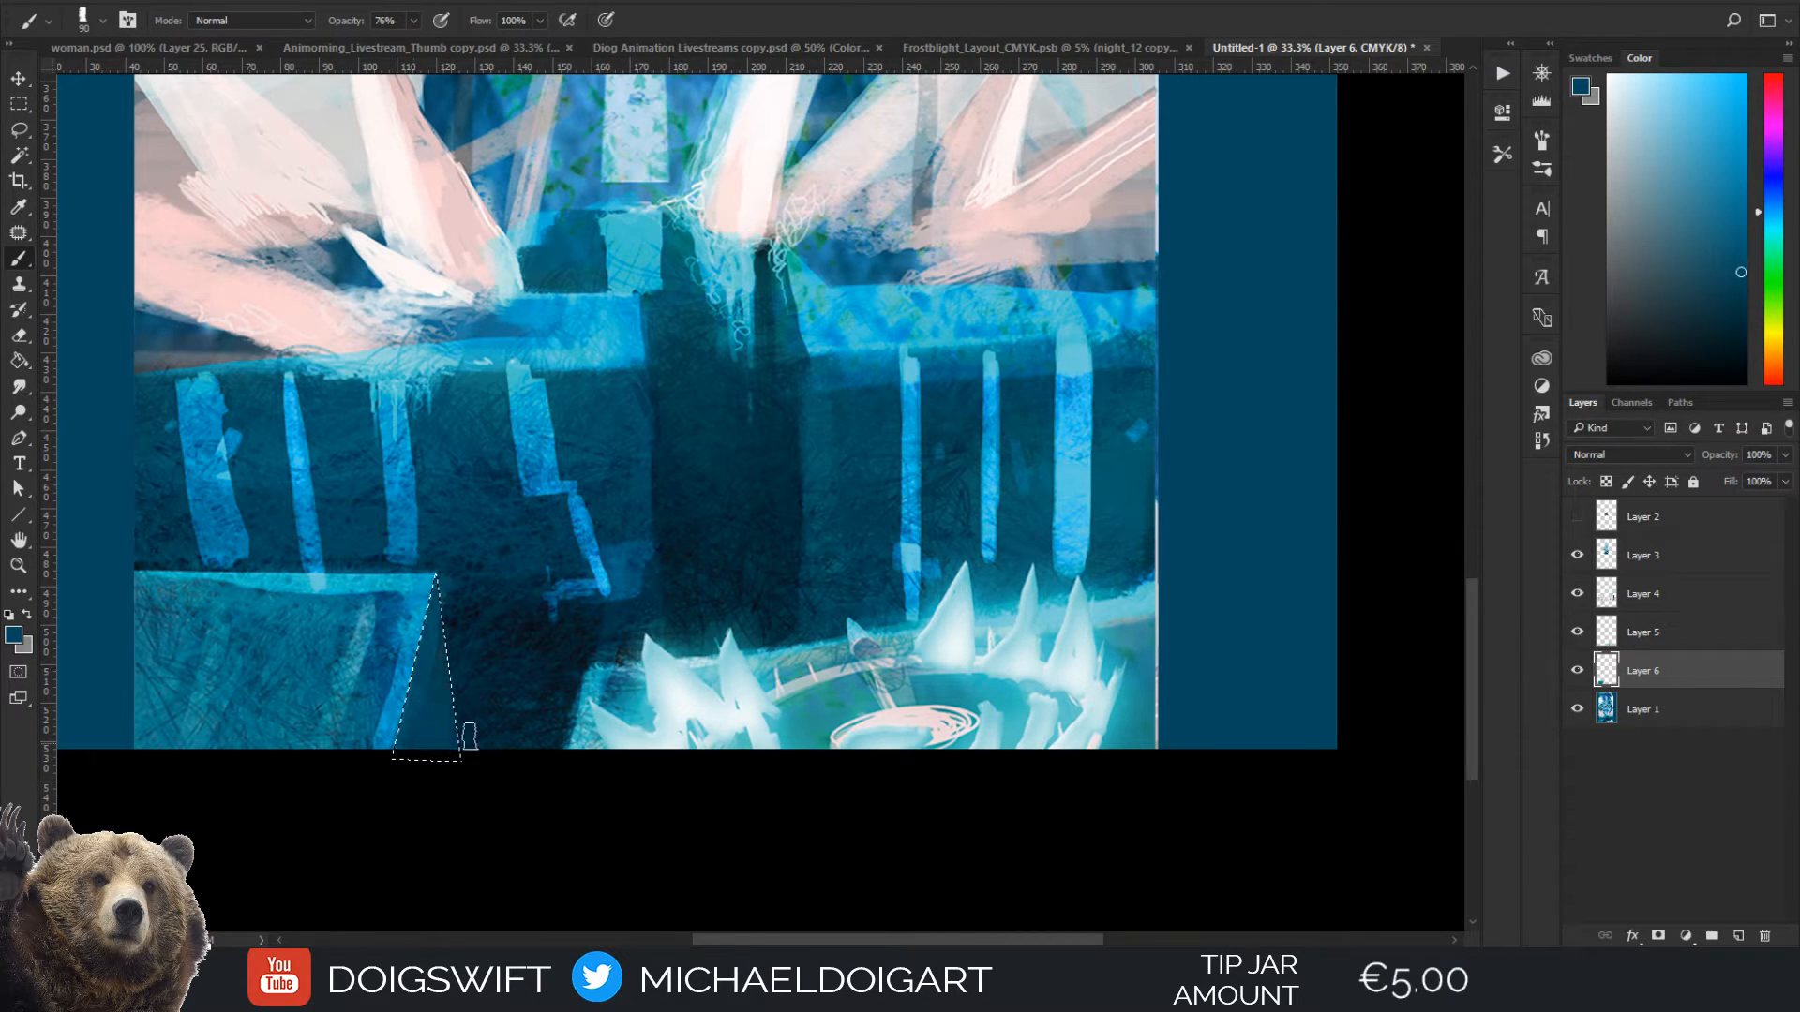
Paint the selected triangle beside the ice block on Layer 6, using dark blue and a brighter blue
{"action": "left_click_drag", "start_coordinate": [470, 736], "coordinate": [434, 647]}
{"action": "left_click", "coordinate": [1579, 672]}
{"action": "left_click", "coordinate": [1578, 672]}
{"action": "left_click", "coordinate": [1731, 140]}
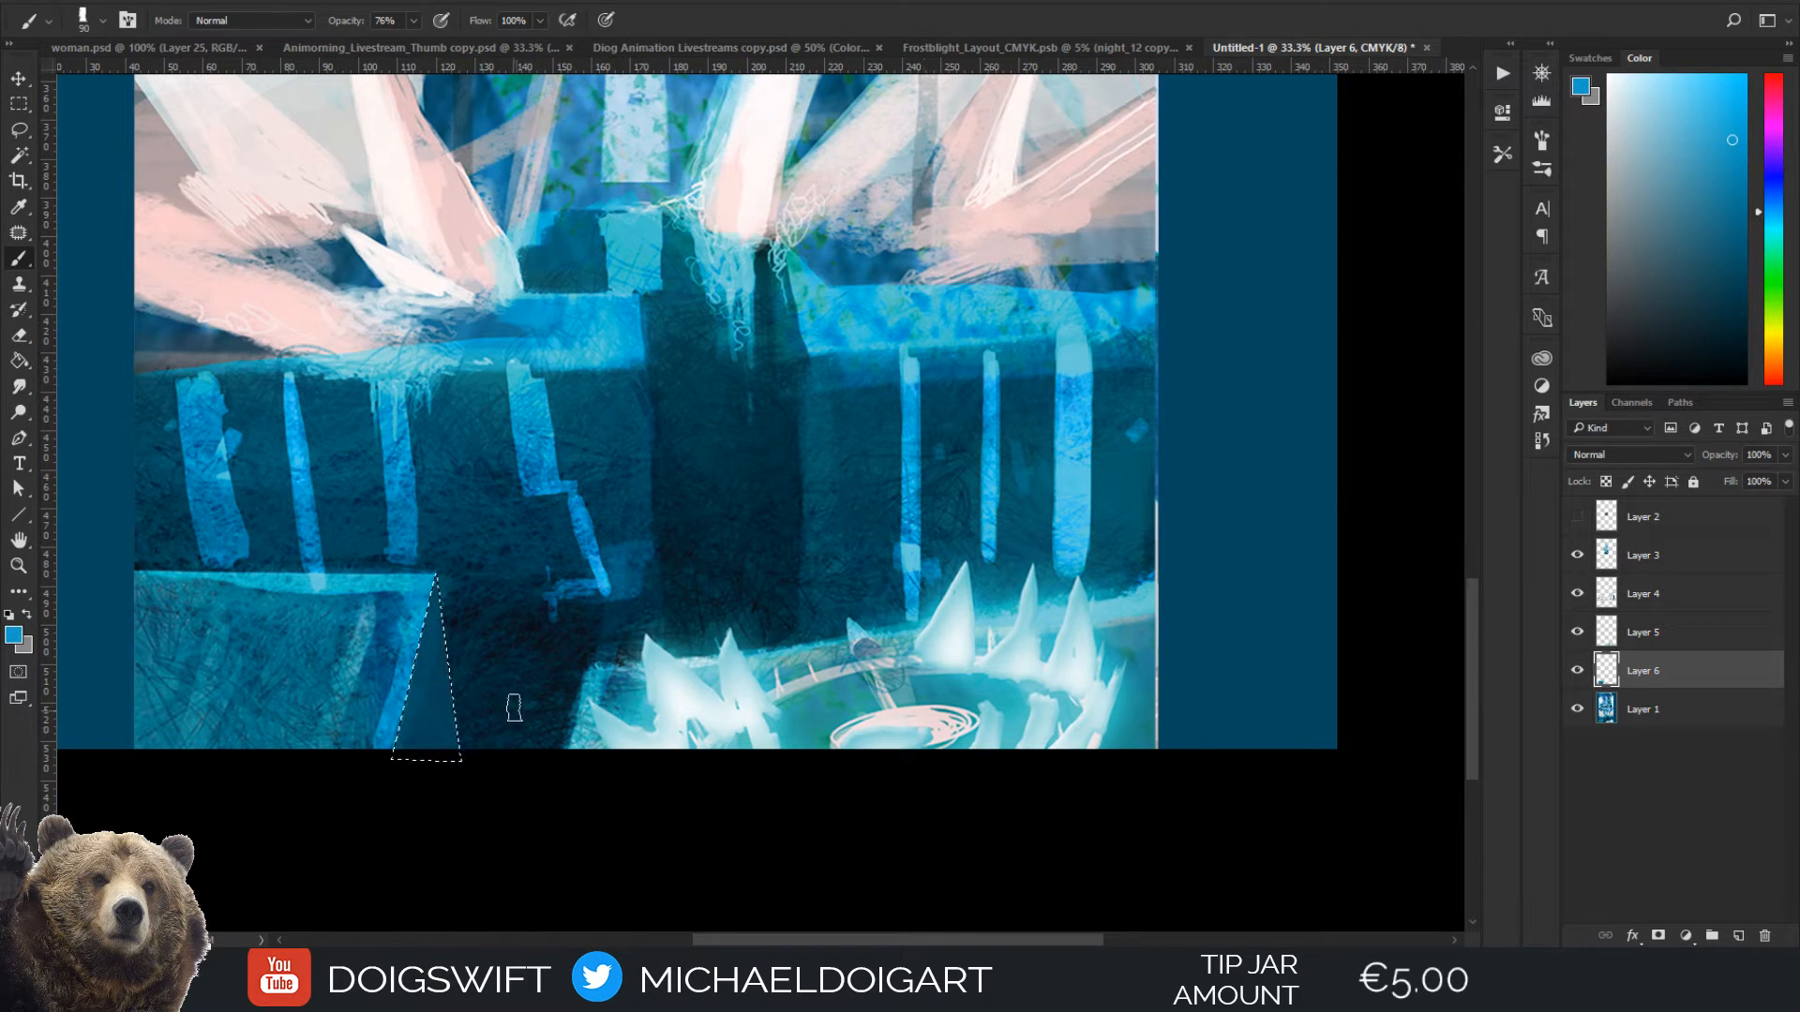
{"action": "mouse_move", "coordinate": [442, 583]}
{"action": "left_mouse_down"}
{"action": "mouse_move", "coordinate": [475, 815]}
{"action": "mouse_move", "coordinate": [446, 609]}
{"action": "mouse_move", "coordinate": [463, 812]}
{"action": "mouse_move", "coordinate": [445, 692]}
{"action": "mouse_move", "coordinate": [435, 769]}
{"action": "left_mouse_up"}
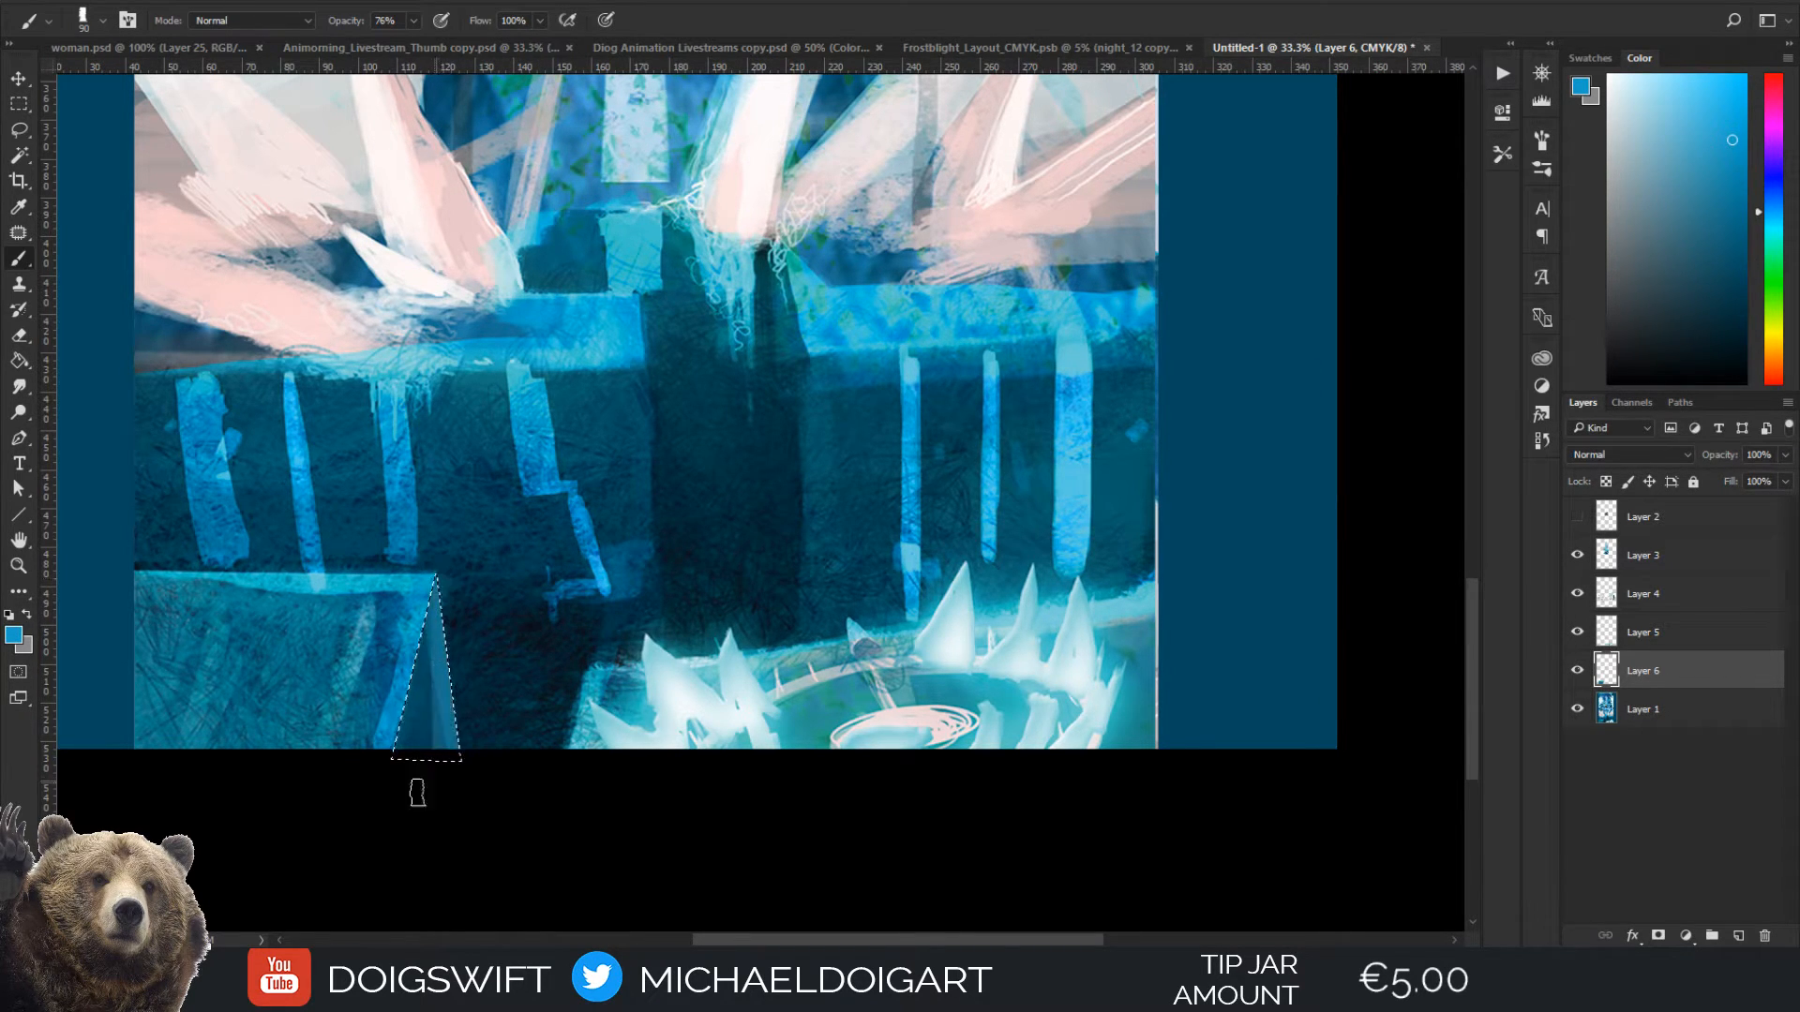
{"action": "left_click", "coordinate": [414, 746], "text": "alt"}
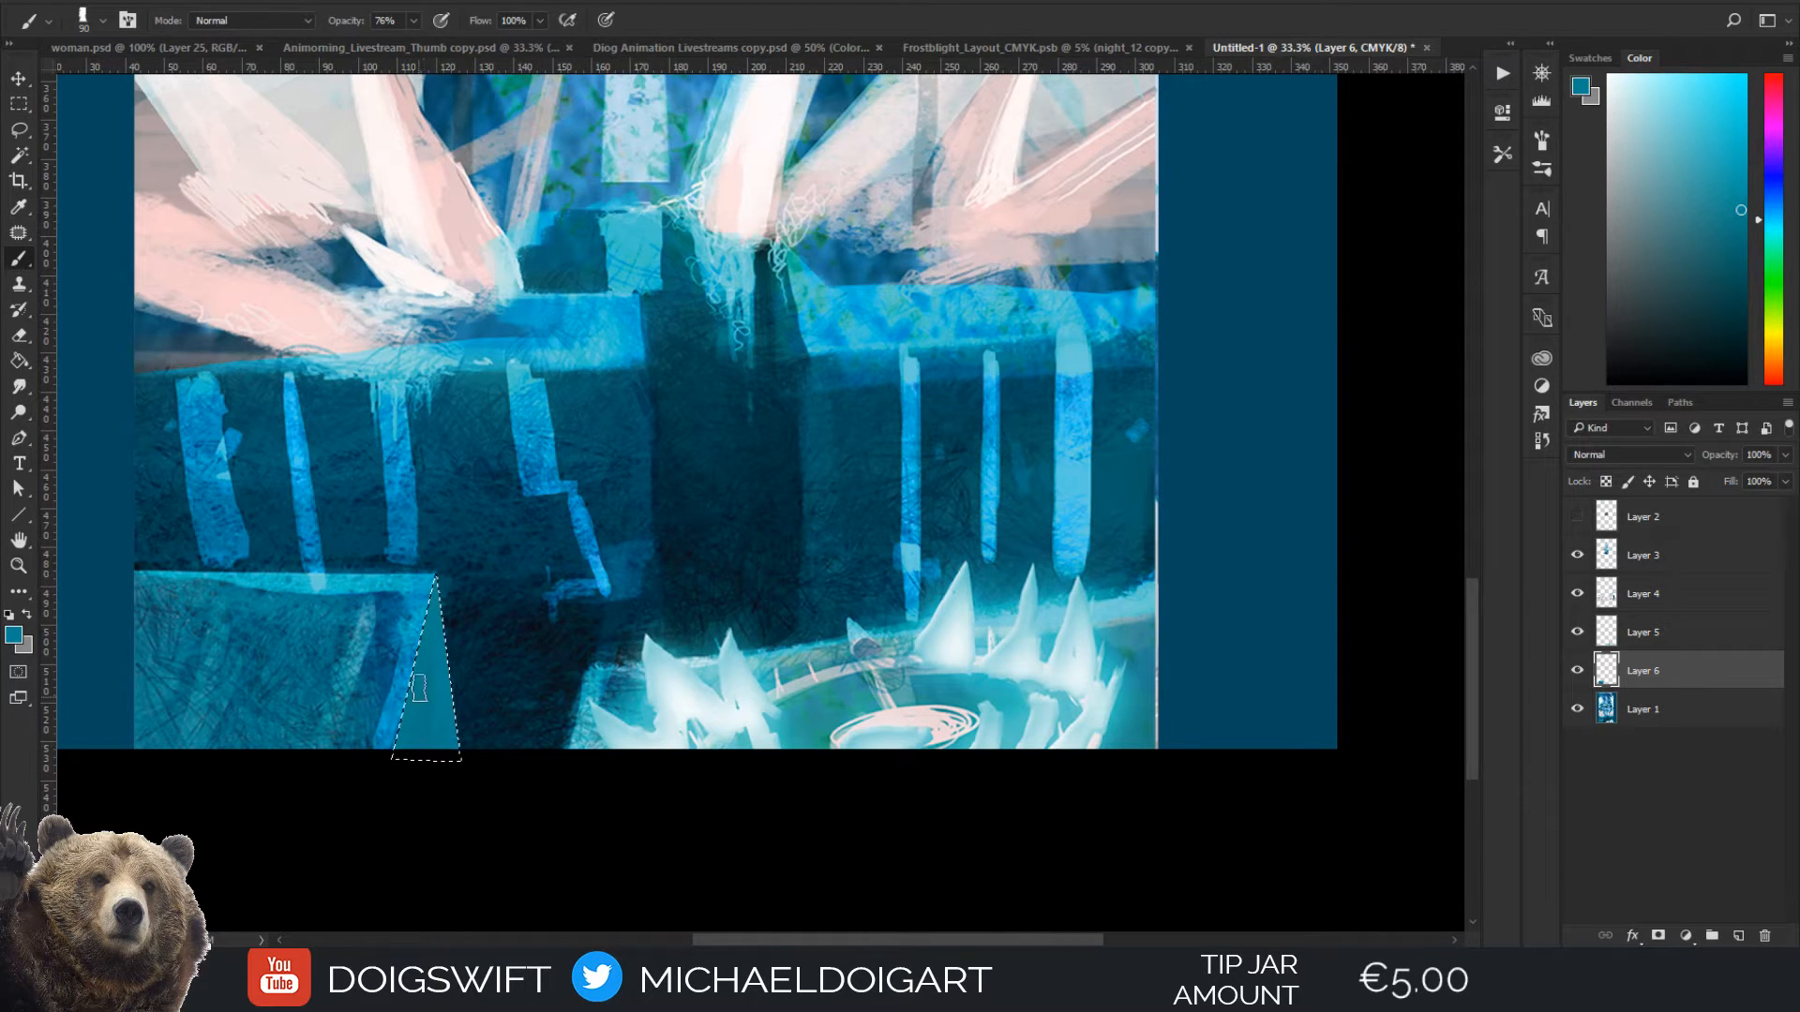
Set the Eyedropper to sample All Layers, pick the dark shadow beside the block and shade the triangle with it
{"action": "key", "text": "i"}
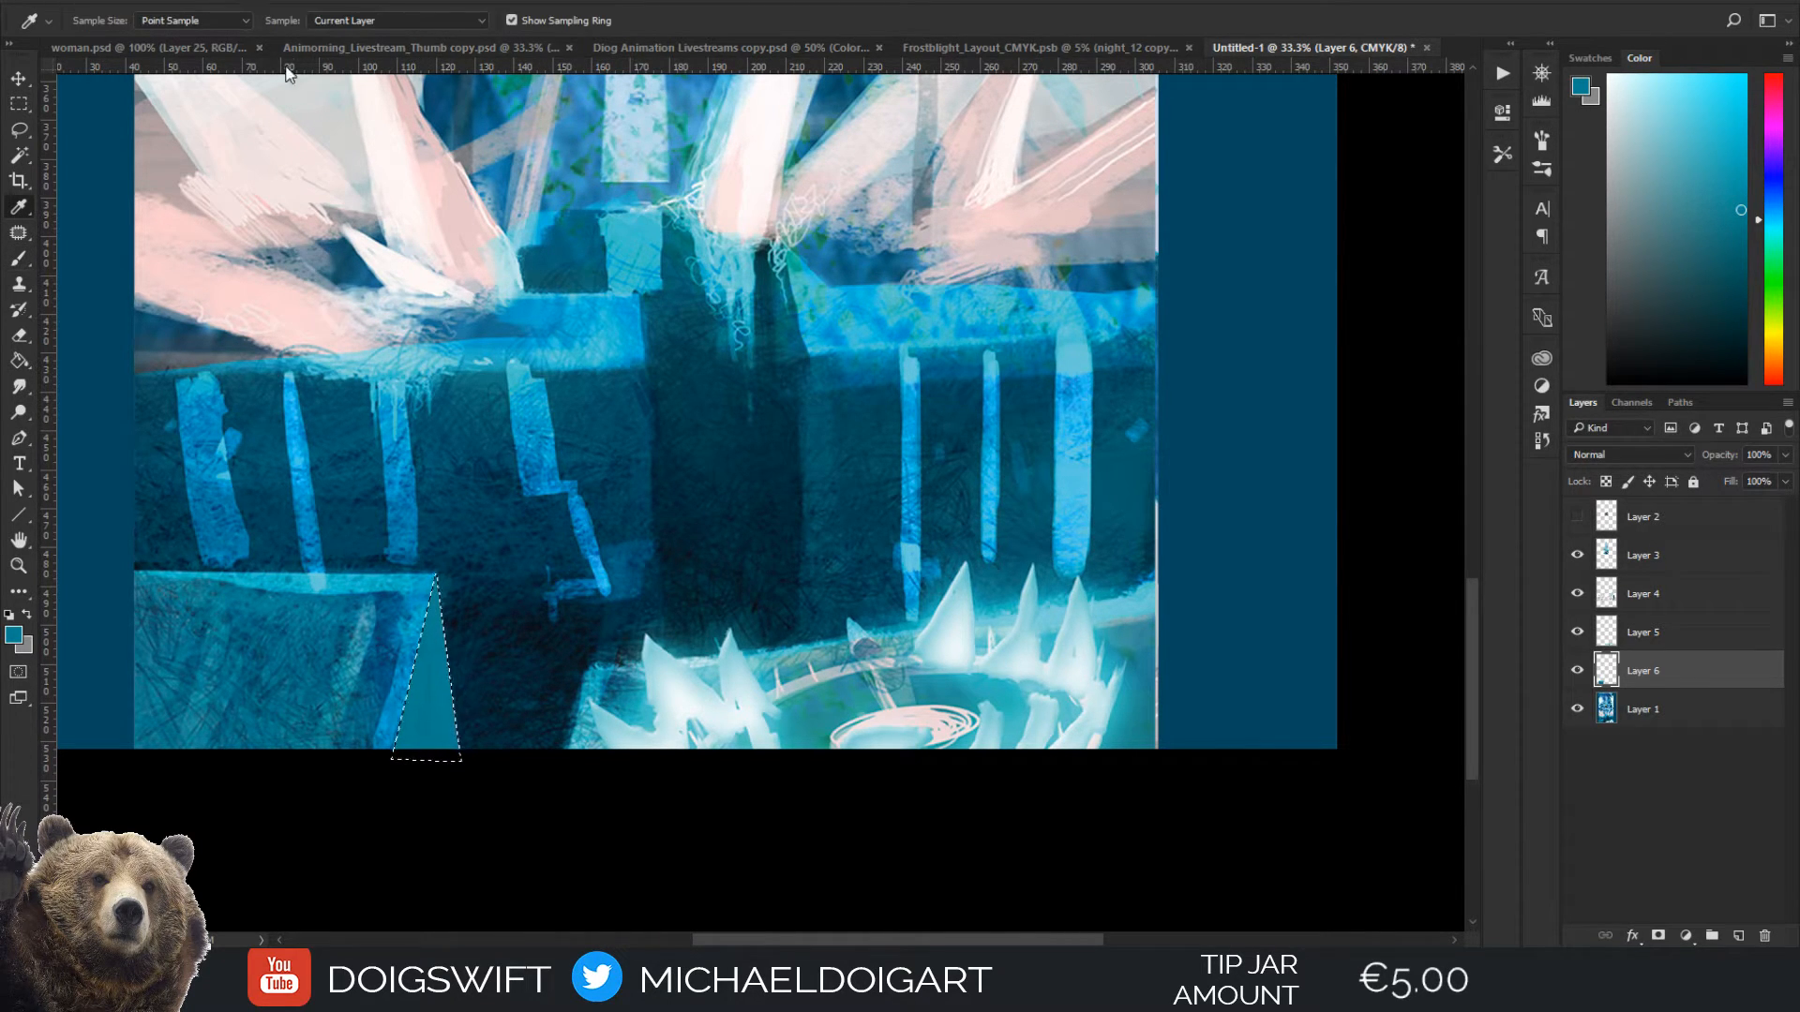
{"action": "left_click", "coordinate": [341, 21]}
{"action": "left_click", "coordinate": [349, 63]}
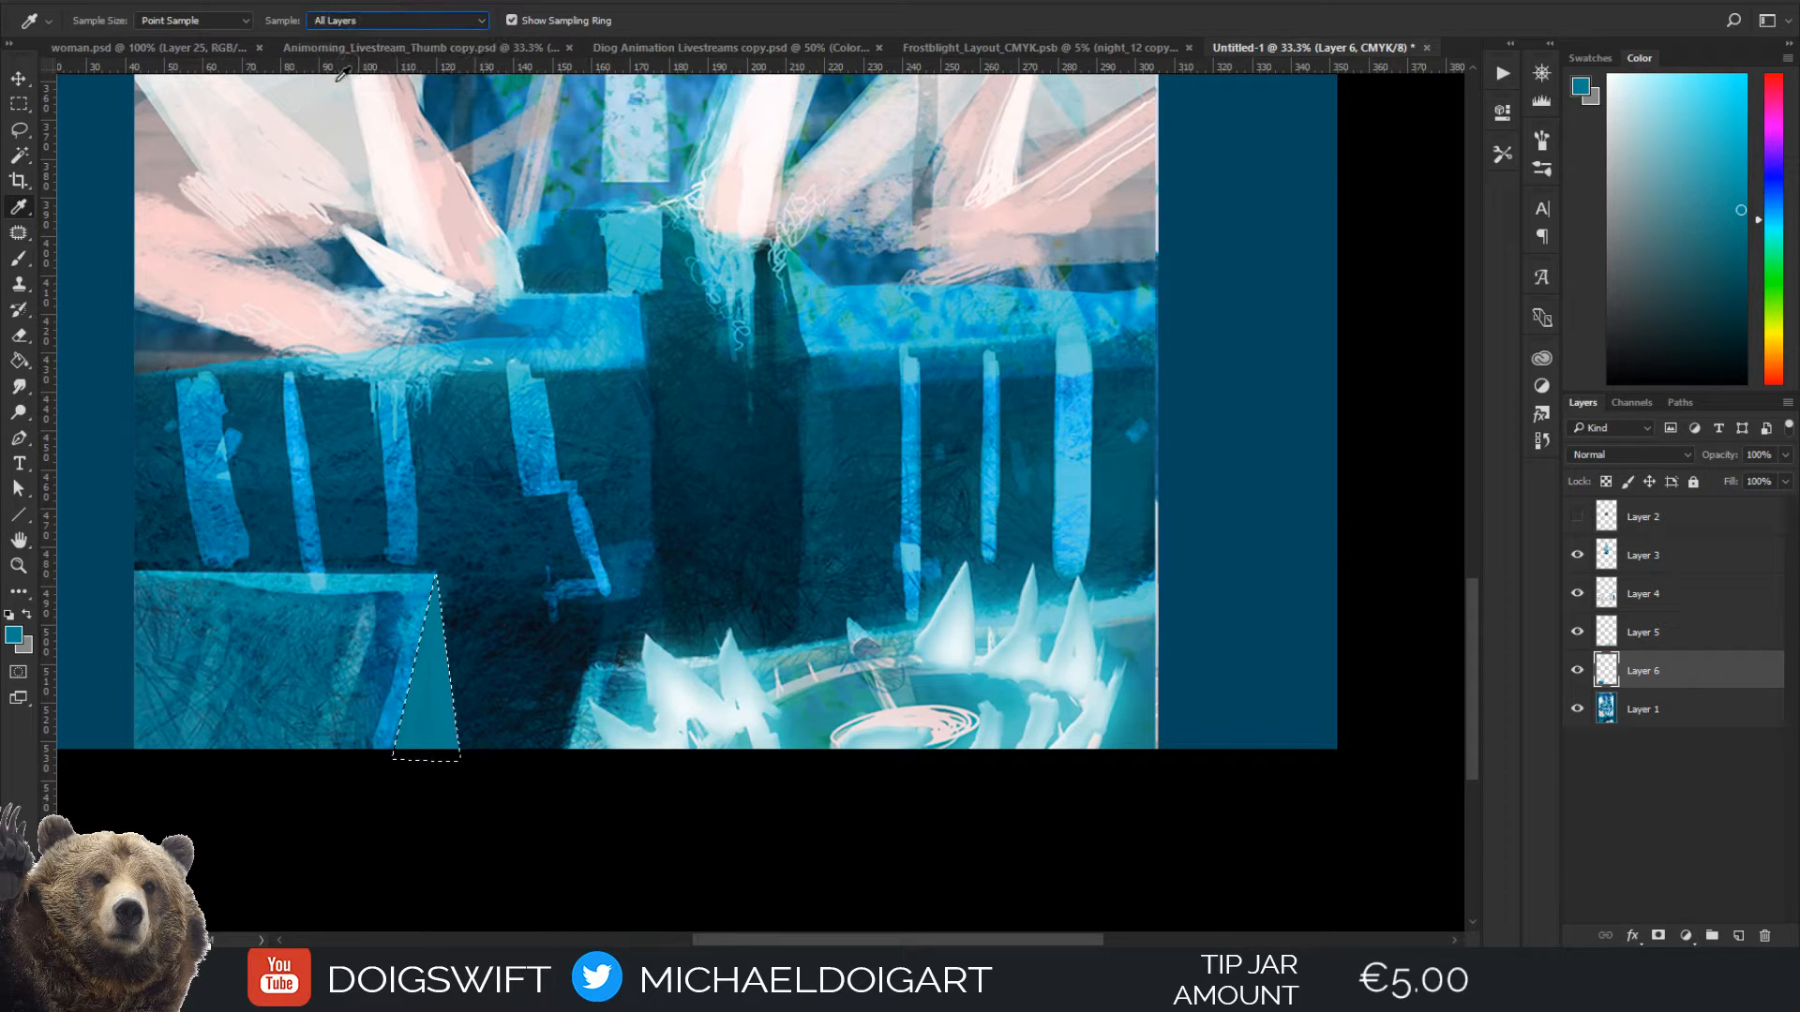
{"action": "left_click", "coordinate": [486, 708]}
{"action": "key", "text": "b"}
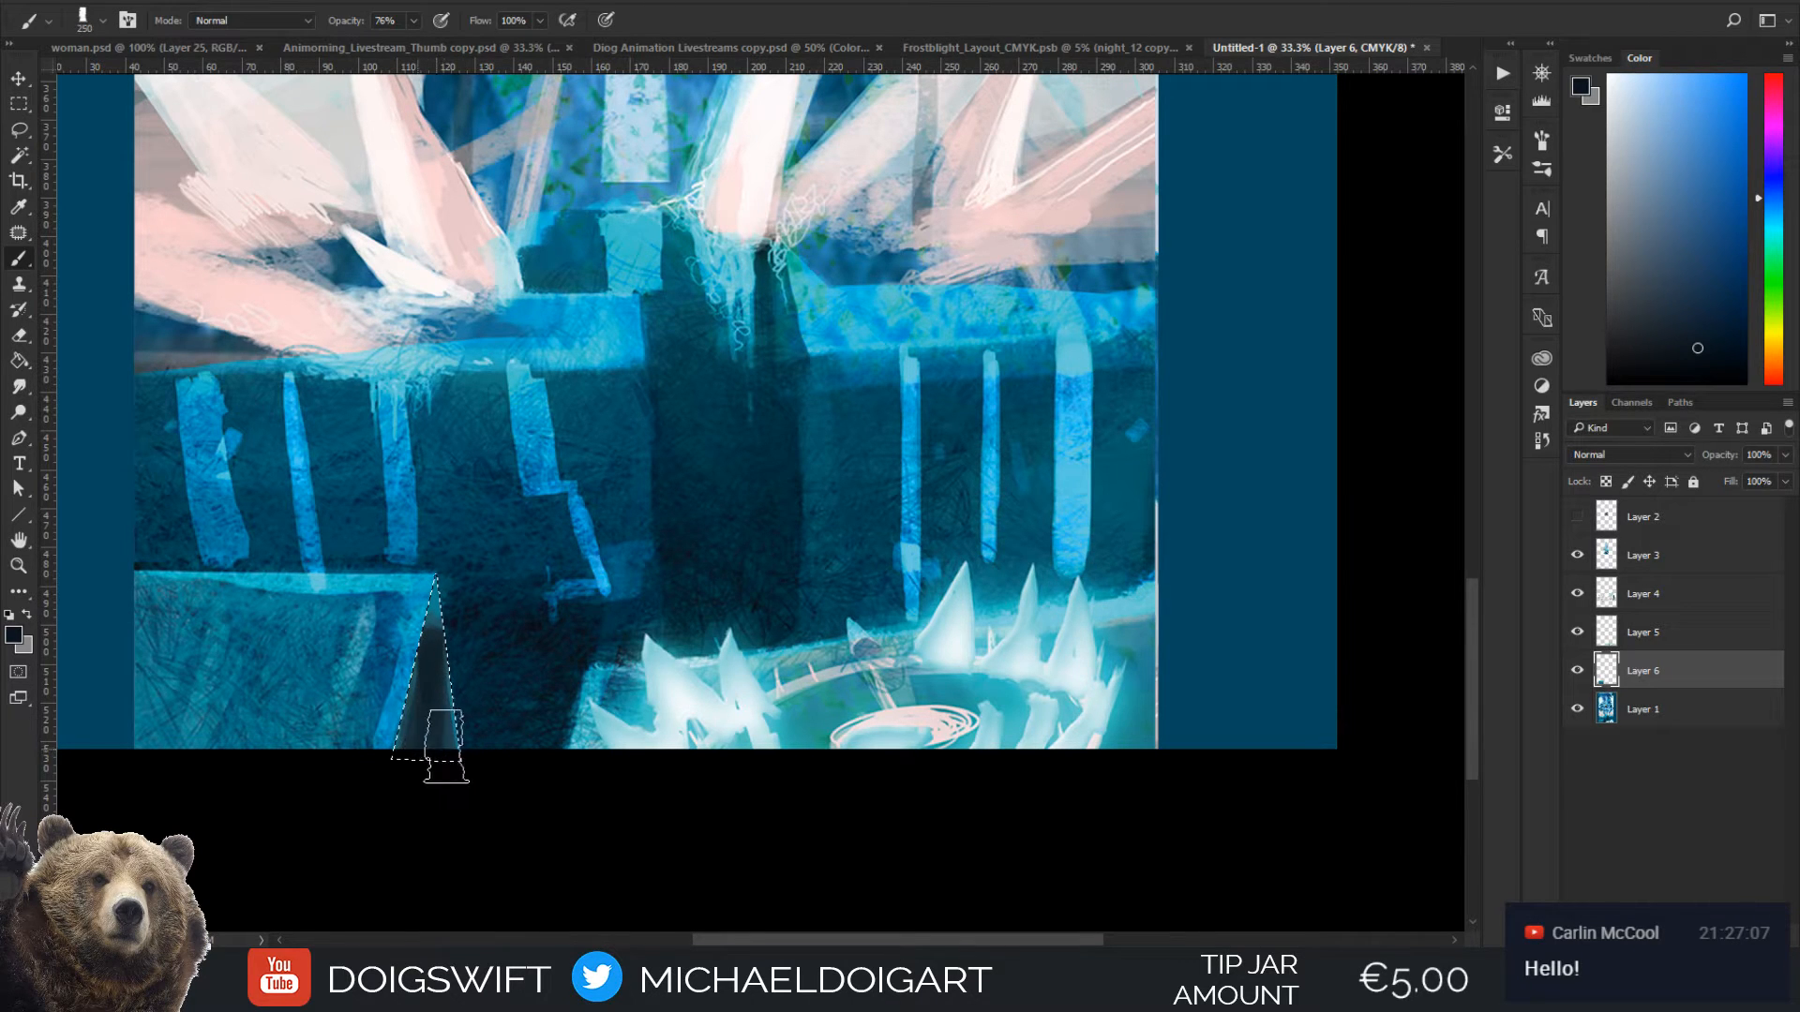
Sample the bright blue of the block's slanted edge and brush it over the triangle at 175 px
{"action": "left_click", "coordinate": [415, 670], "text": "alt"}
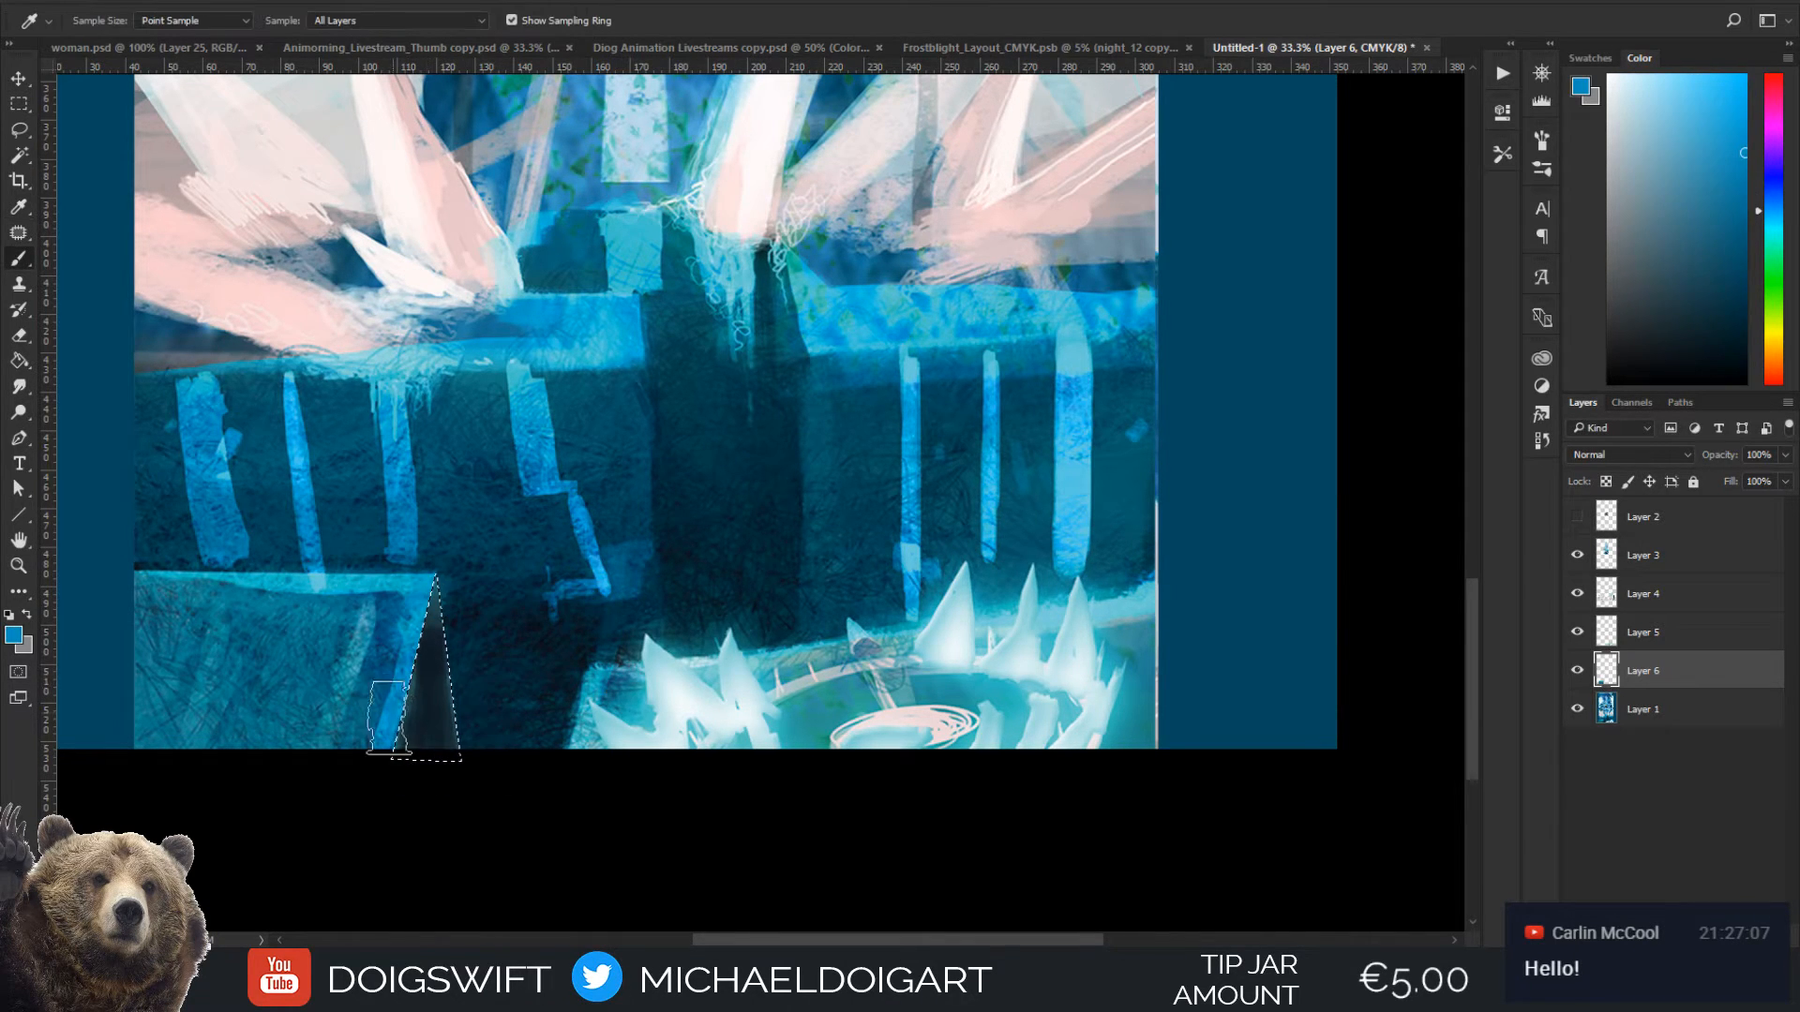
{"action": "key", "text": "bracketleft"}
{"action": "key", "text": "bracketleft"}
{"action": "left_click_drag", "start_coordinate": [427, 572], "coordinate": [462, 815]}
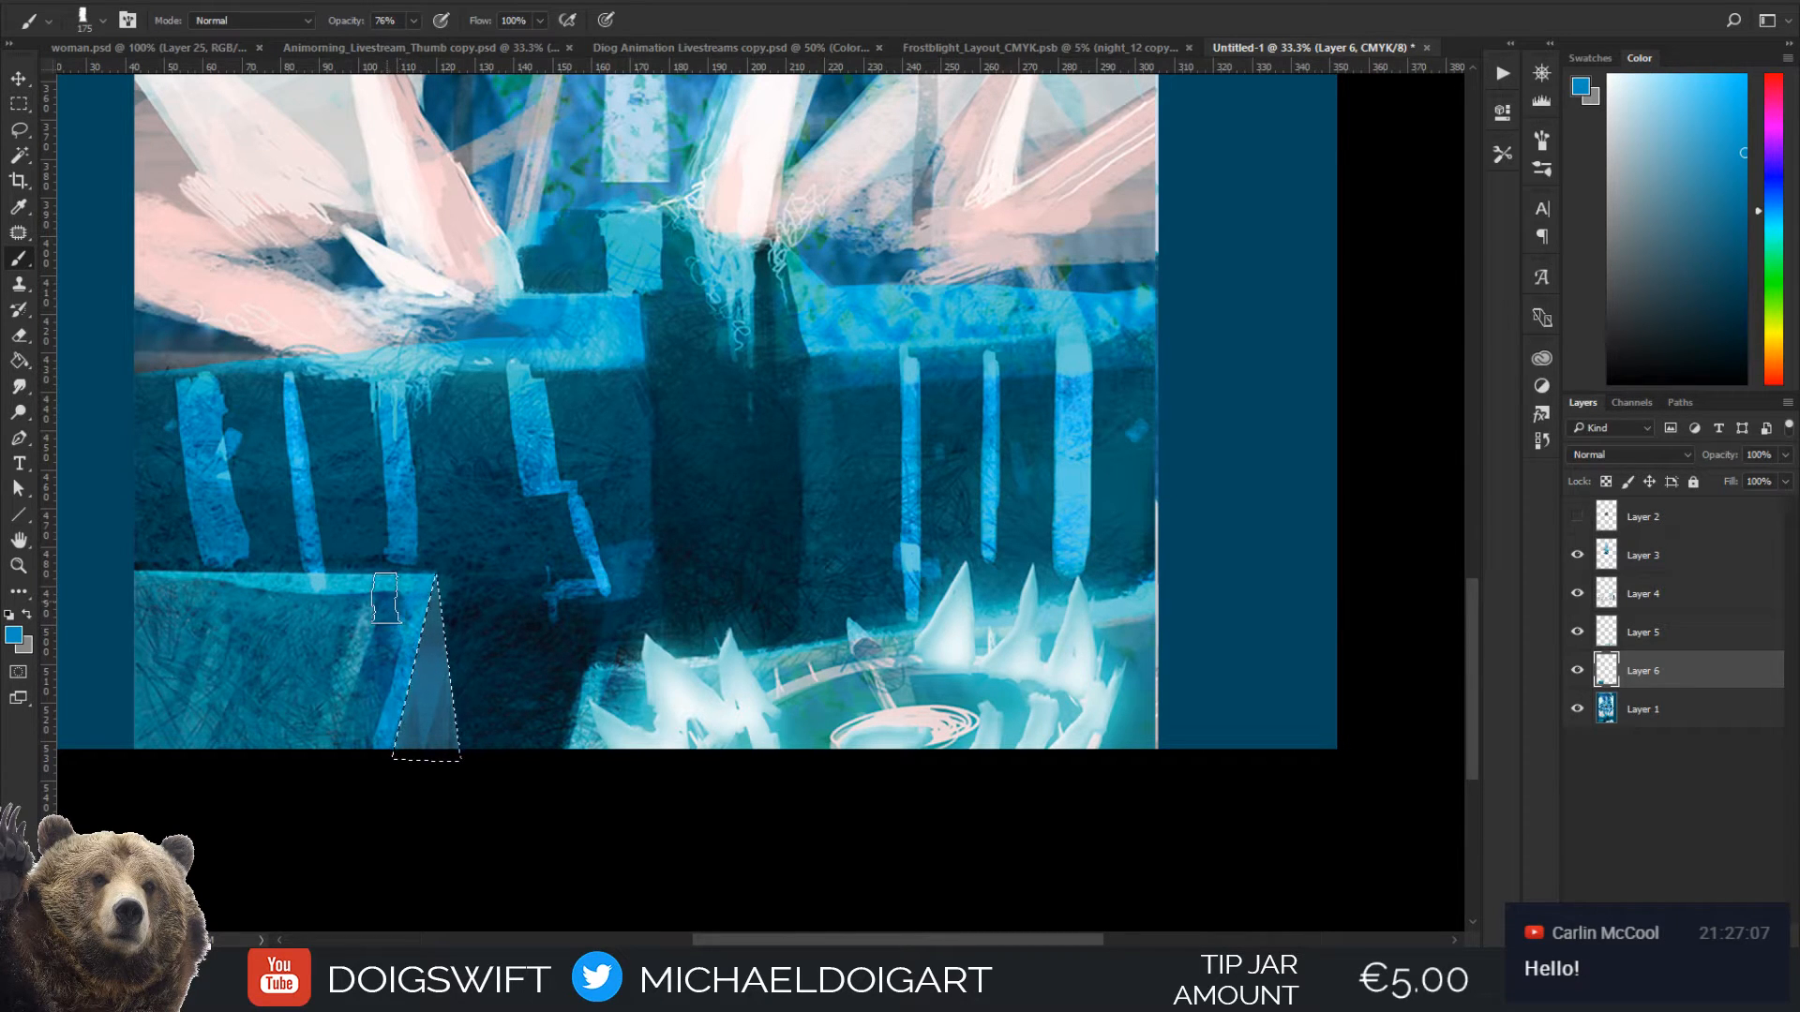
{"action": "key", "text": "bracketleft"}
{"action": "key", "text": "bracketleft"}
{"action": "key", "text": "bracketleft"}
Darken the triangle's core with a smaller brush and line its edges with sampled teal and blue
{"action": "left_click", "coordinate": [562, 671], "text": "alt"}
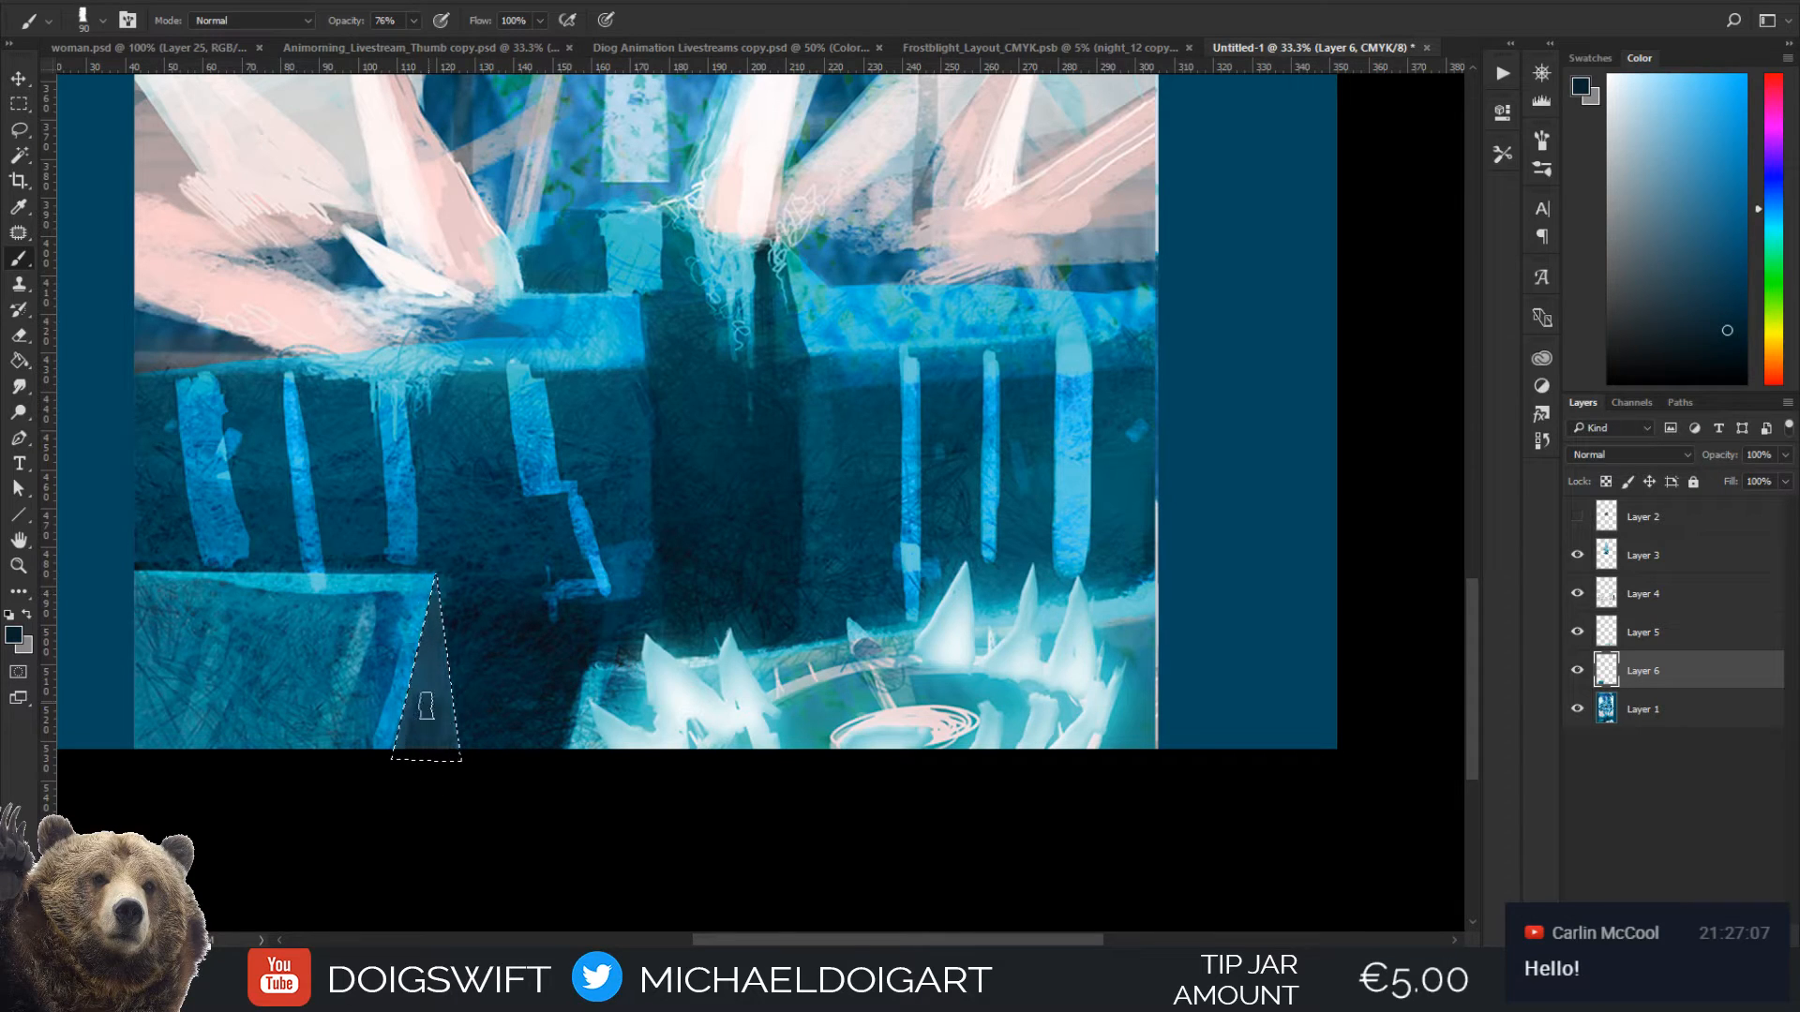
{"action": "key", "text": "bracketleft"}
{"action": "key", "text": "bracketleft"}
{"action": "left_click", "coordinate": [600, 695], "text": "alt"}
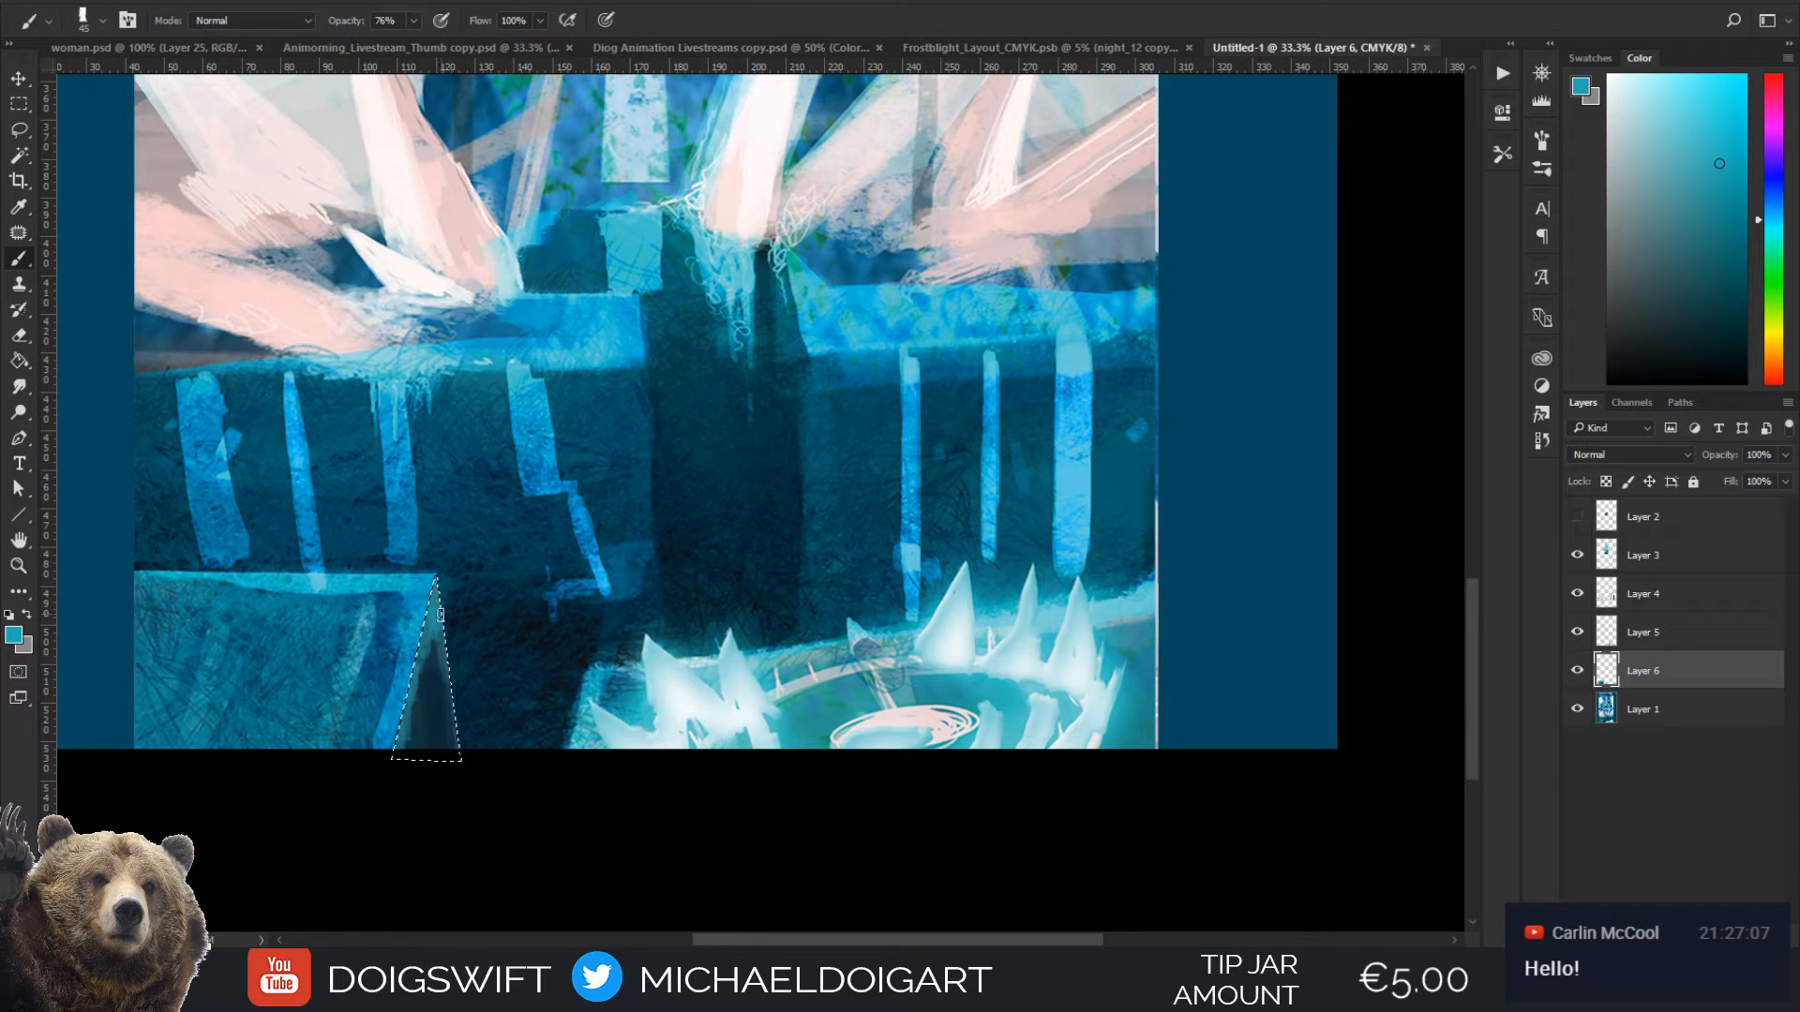
{"action": "left_click", "coordinate": [399, 740], "text": "alt"}
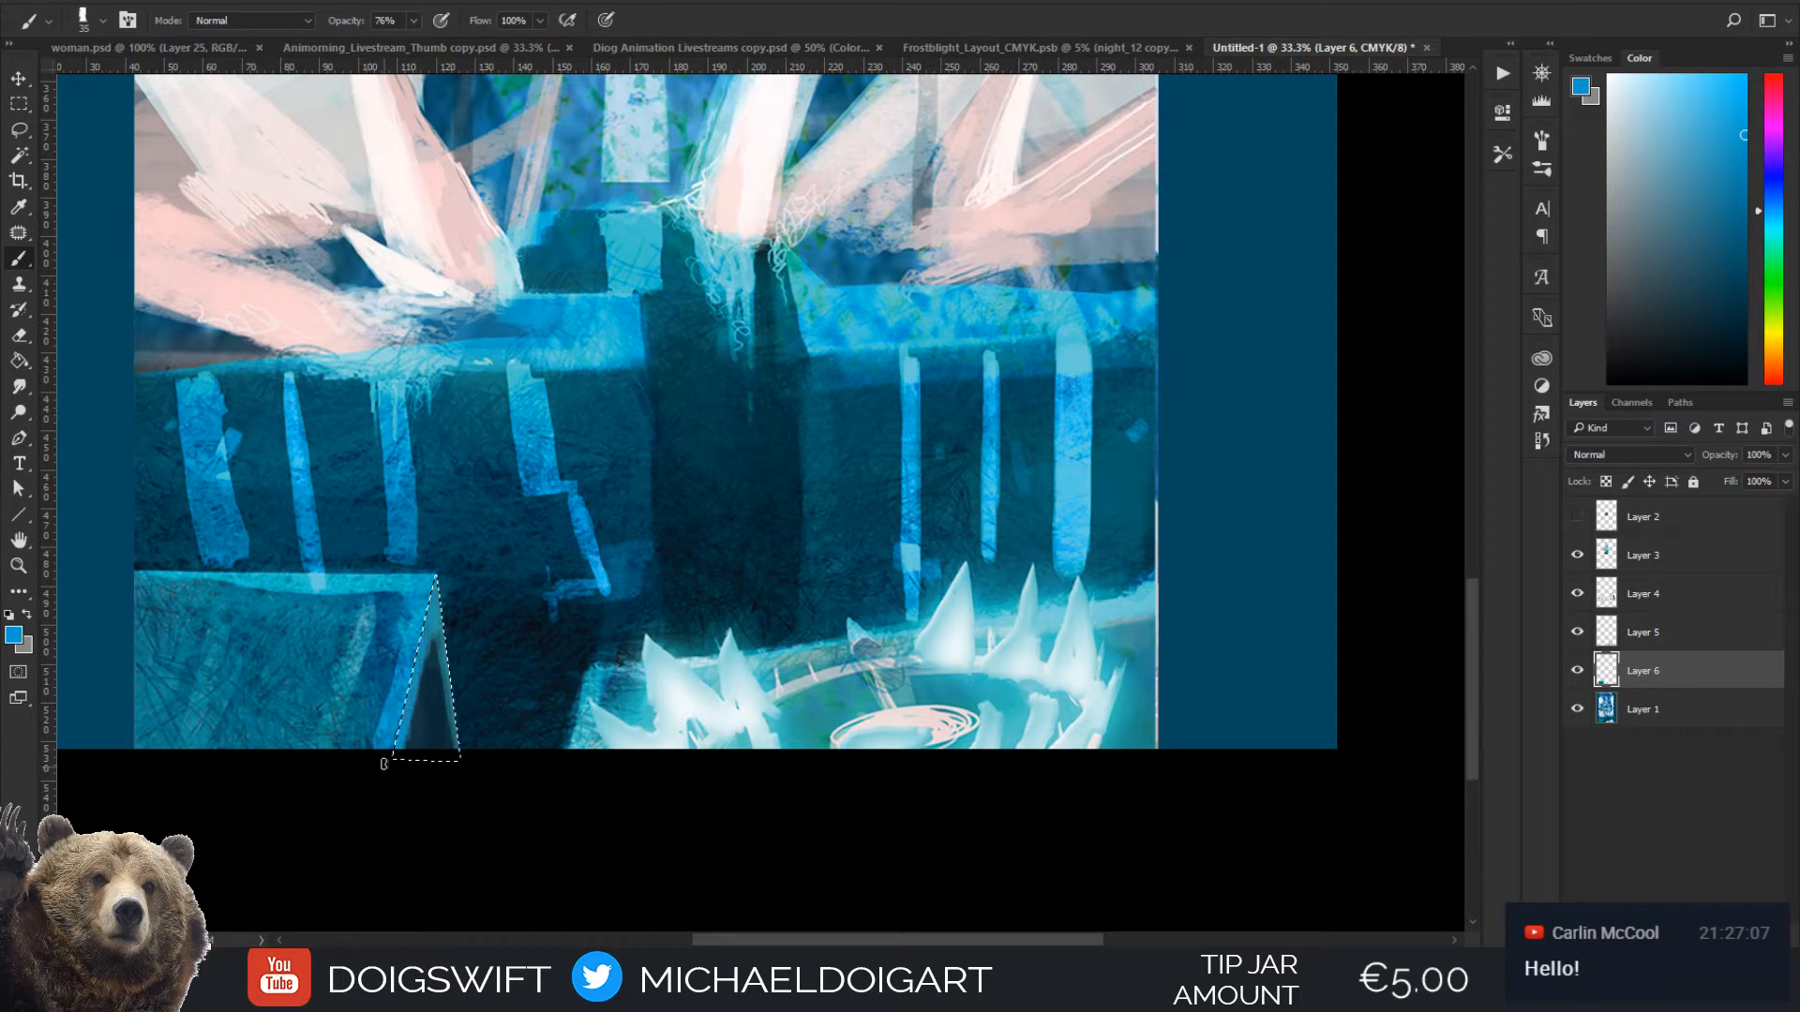
Deselect the triangle and refine the block's new side face with sampled dark blue and teal strokes
{"action": "key", "text": "ctrl+d"}
{"action": "left_click_drag", "start_coordinate": [505, 591], "coordinate": [551, 601]}
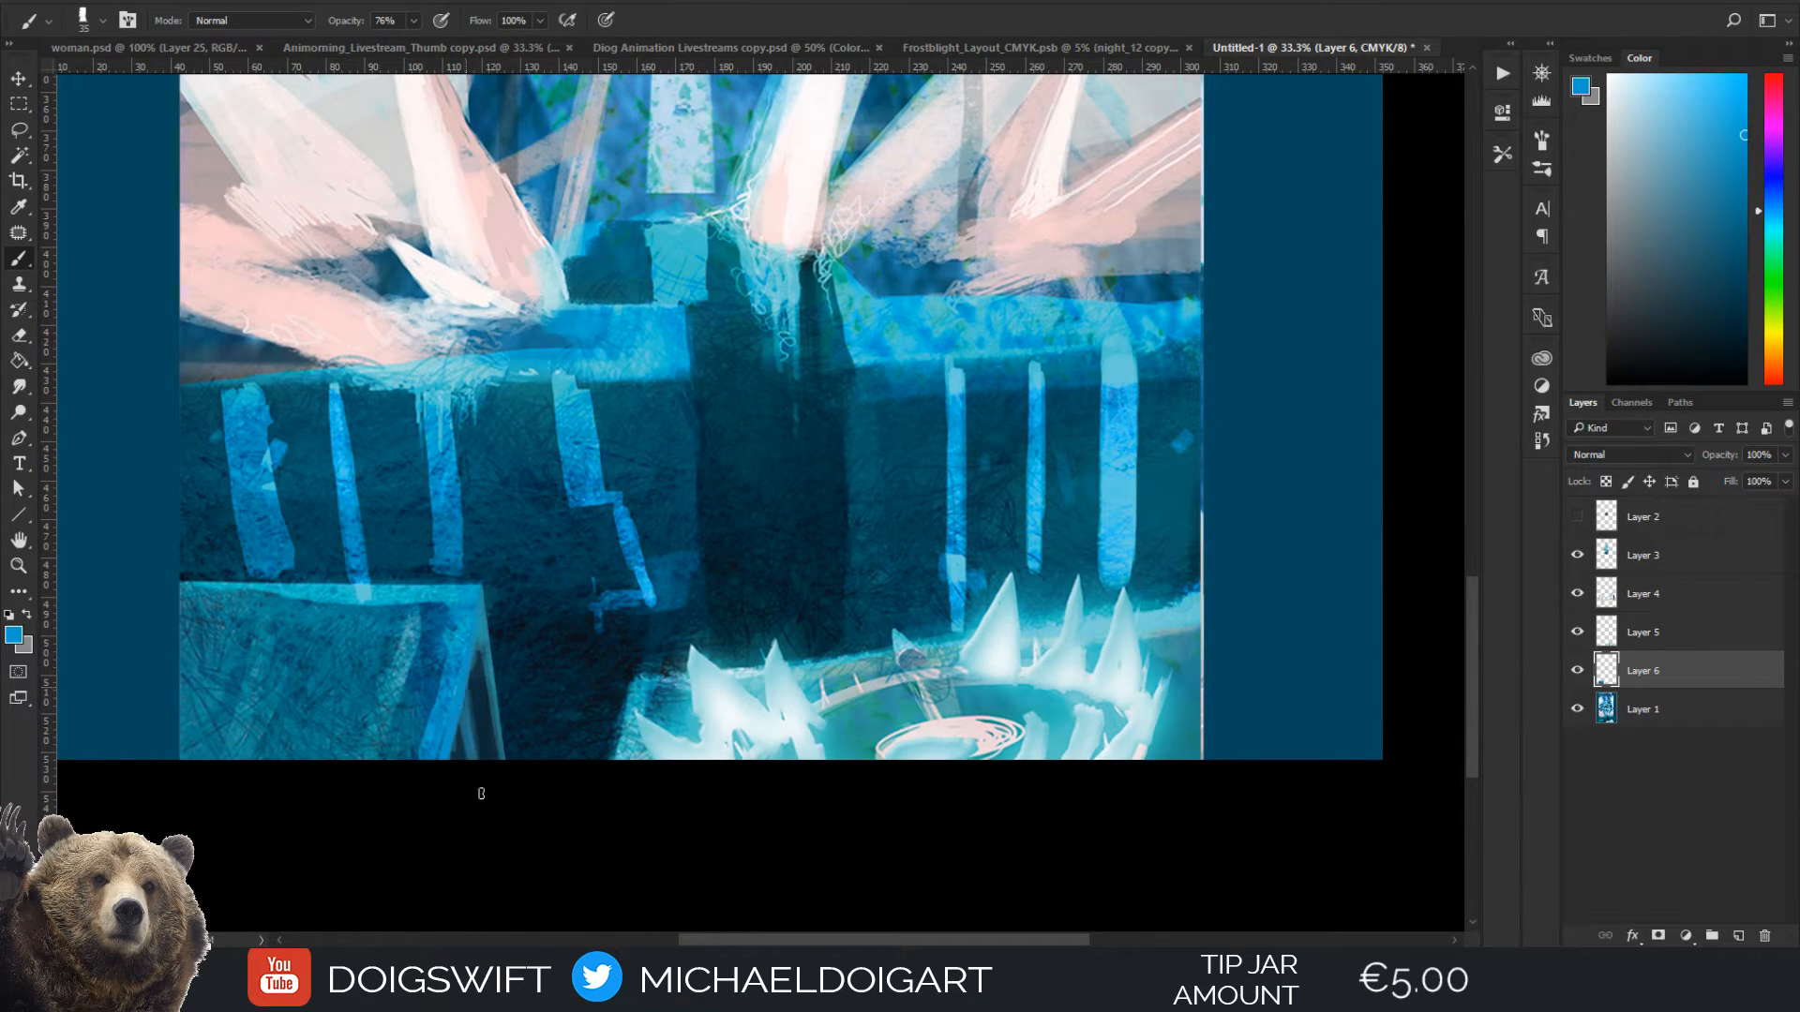
{"action": "left_click", "coordinate": [469, 718], "text": "alt"}
{"action": "left_click", "coordinate": [484, 755], "text": "alt"}
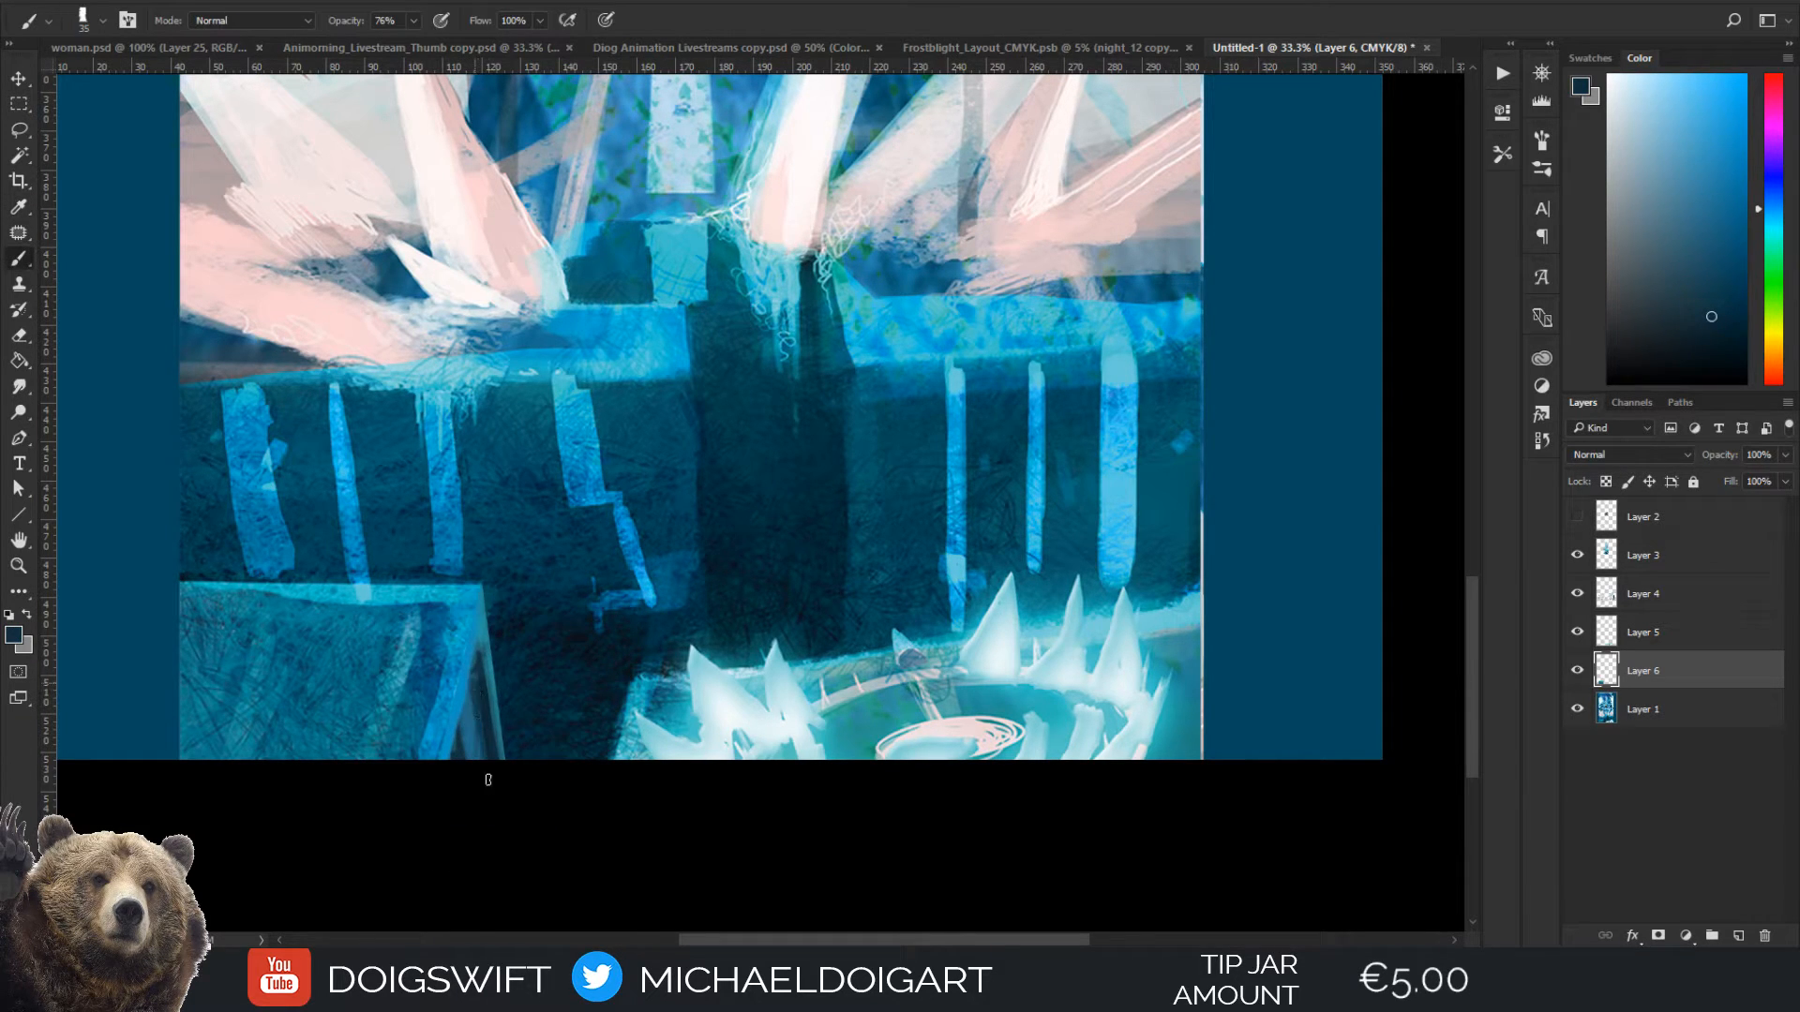
{"action": "scroll", "coordinate": [478, 660], "scroll_direction": "up", "scroll_amount": 1}
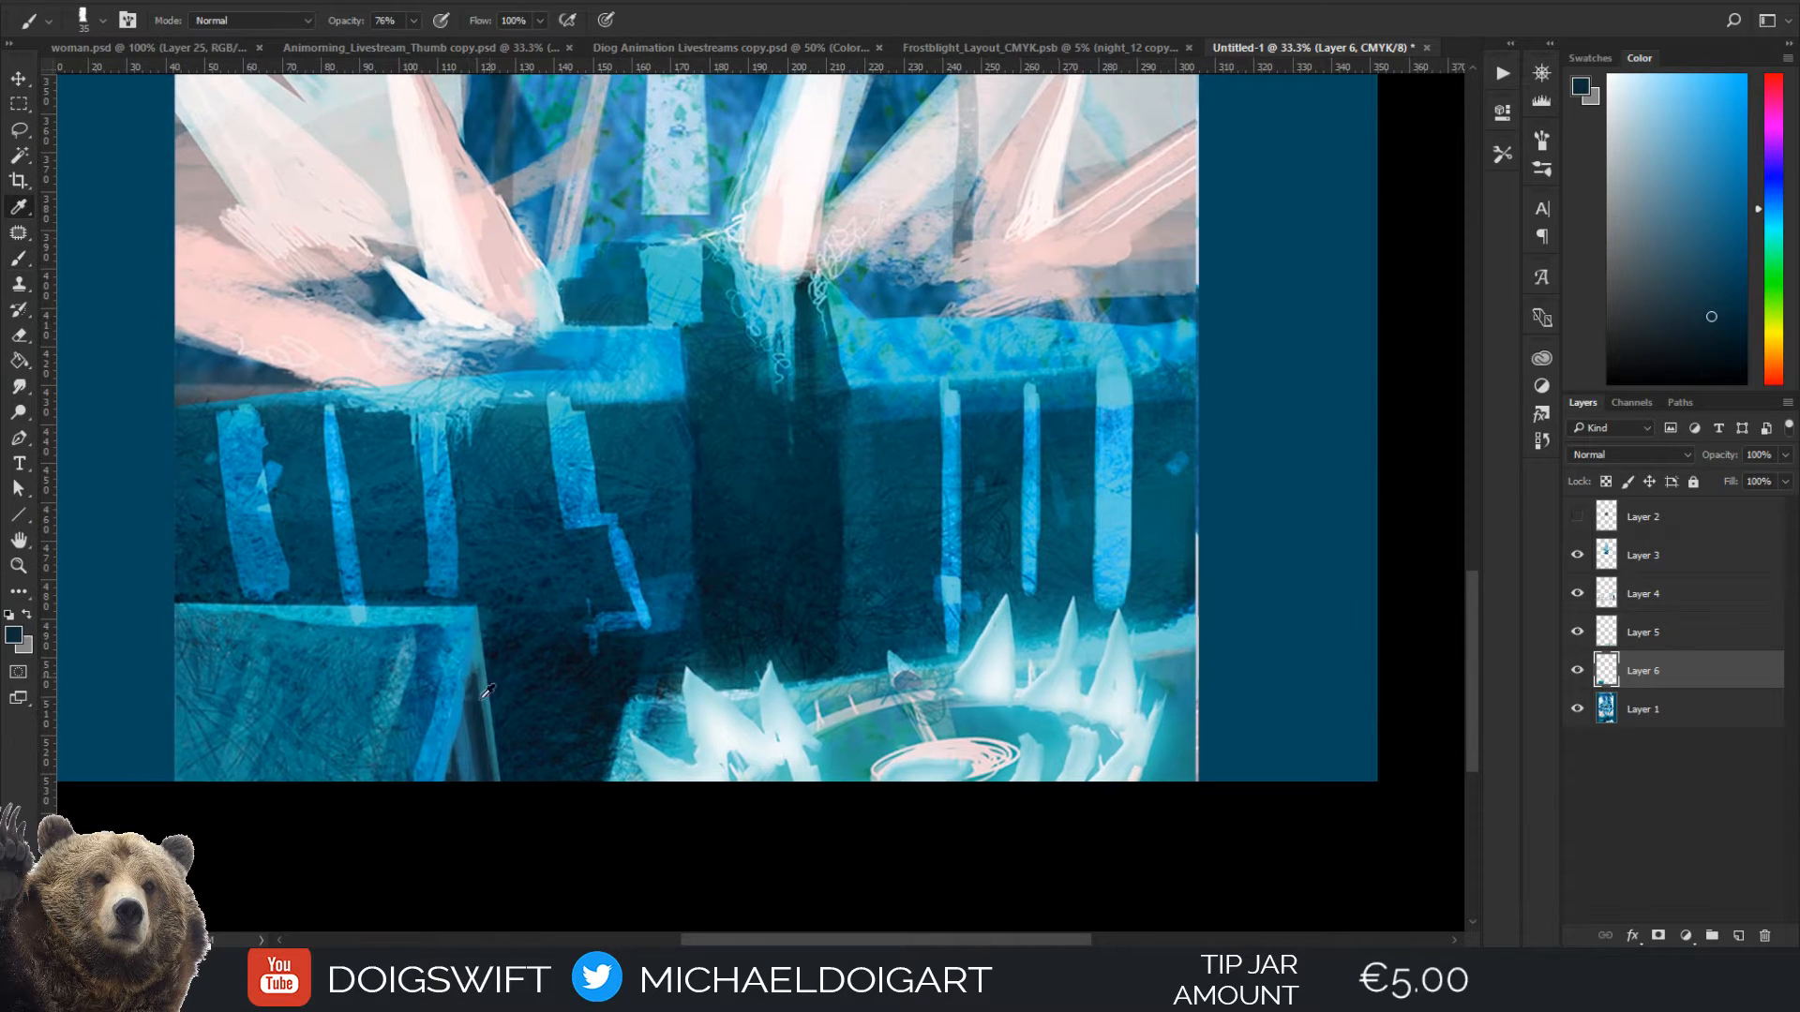
{"action": "left_click", "coordinate": [484, 647], "text": "alt"}
{"action": "left_click_drag", "start_coordinate": [483, 696], "coordinate": [495, 780]}
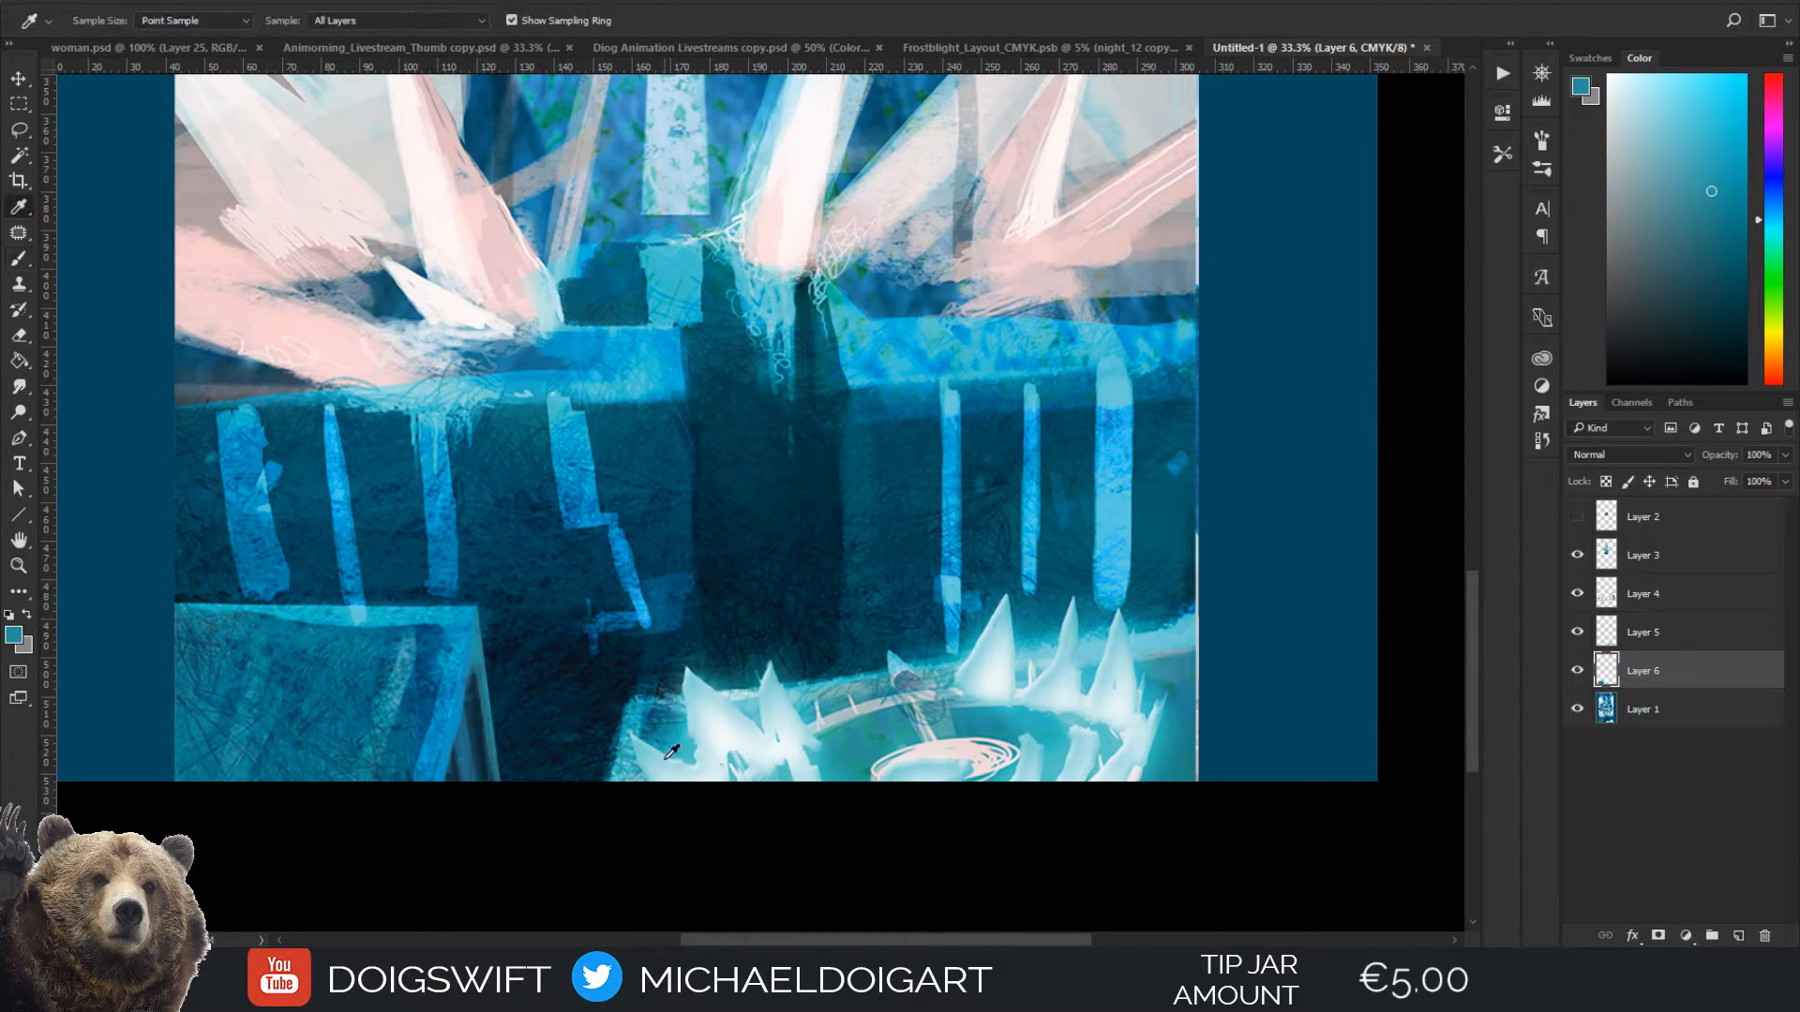
Sample pale cyan from the ice pool and highlight the block's upper edge and corner with fine strokes
{"action": "left_click", "coordinate": [662, 758], "text": "alt"}
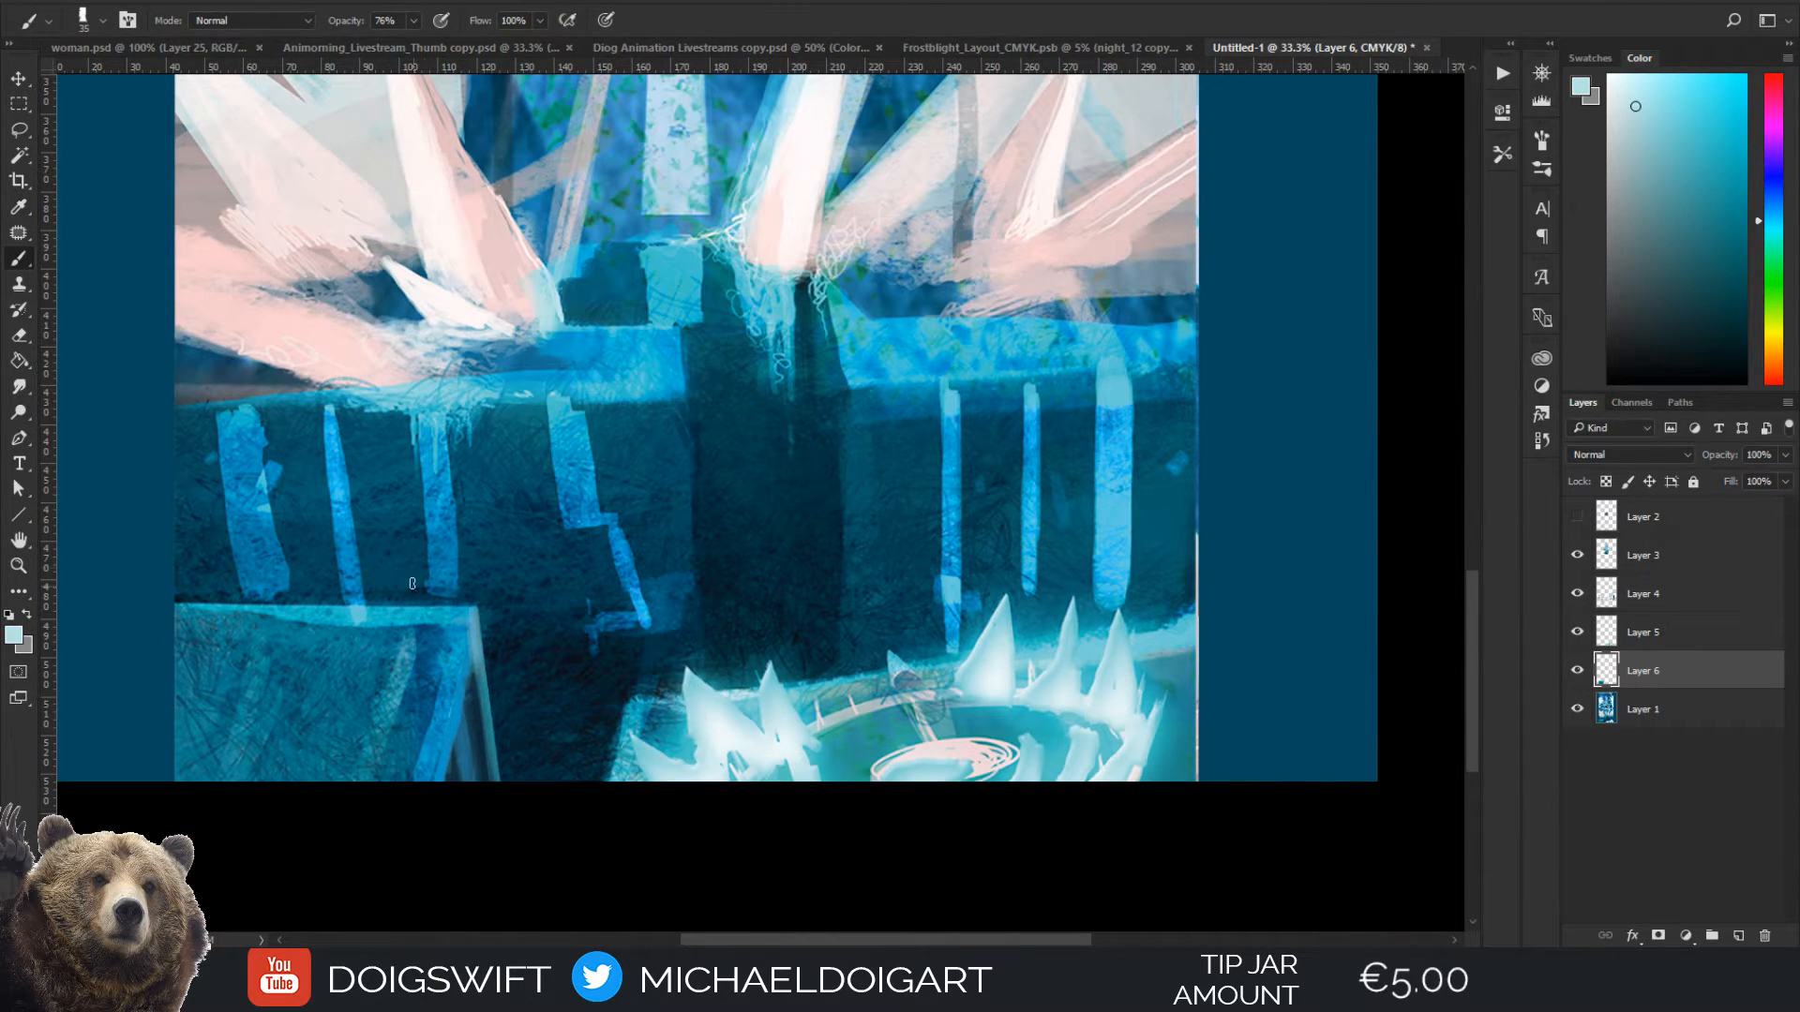
{"action": "left_click_drag", "start_coordinate": [431, 610], "coordinate": [443, 616]}
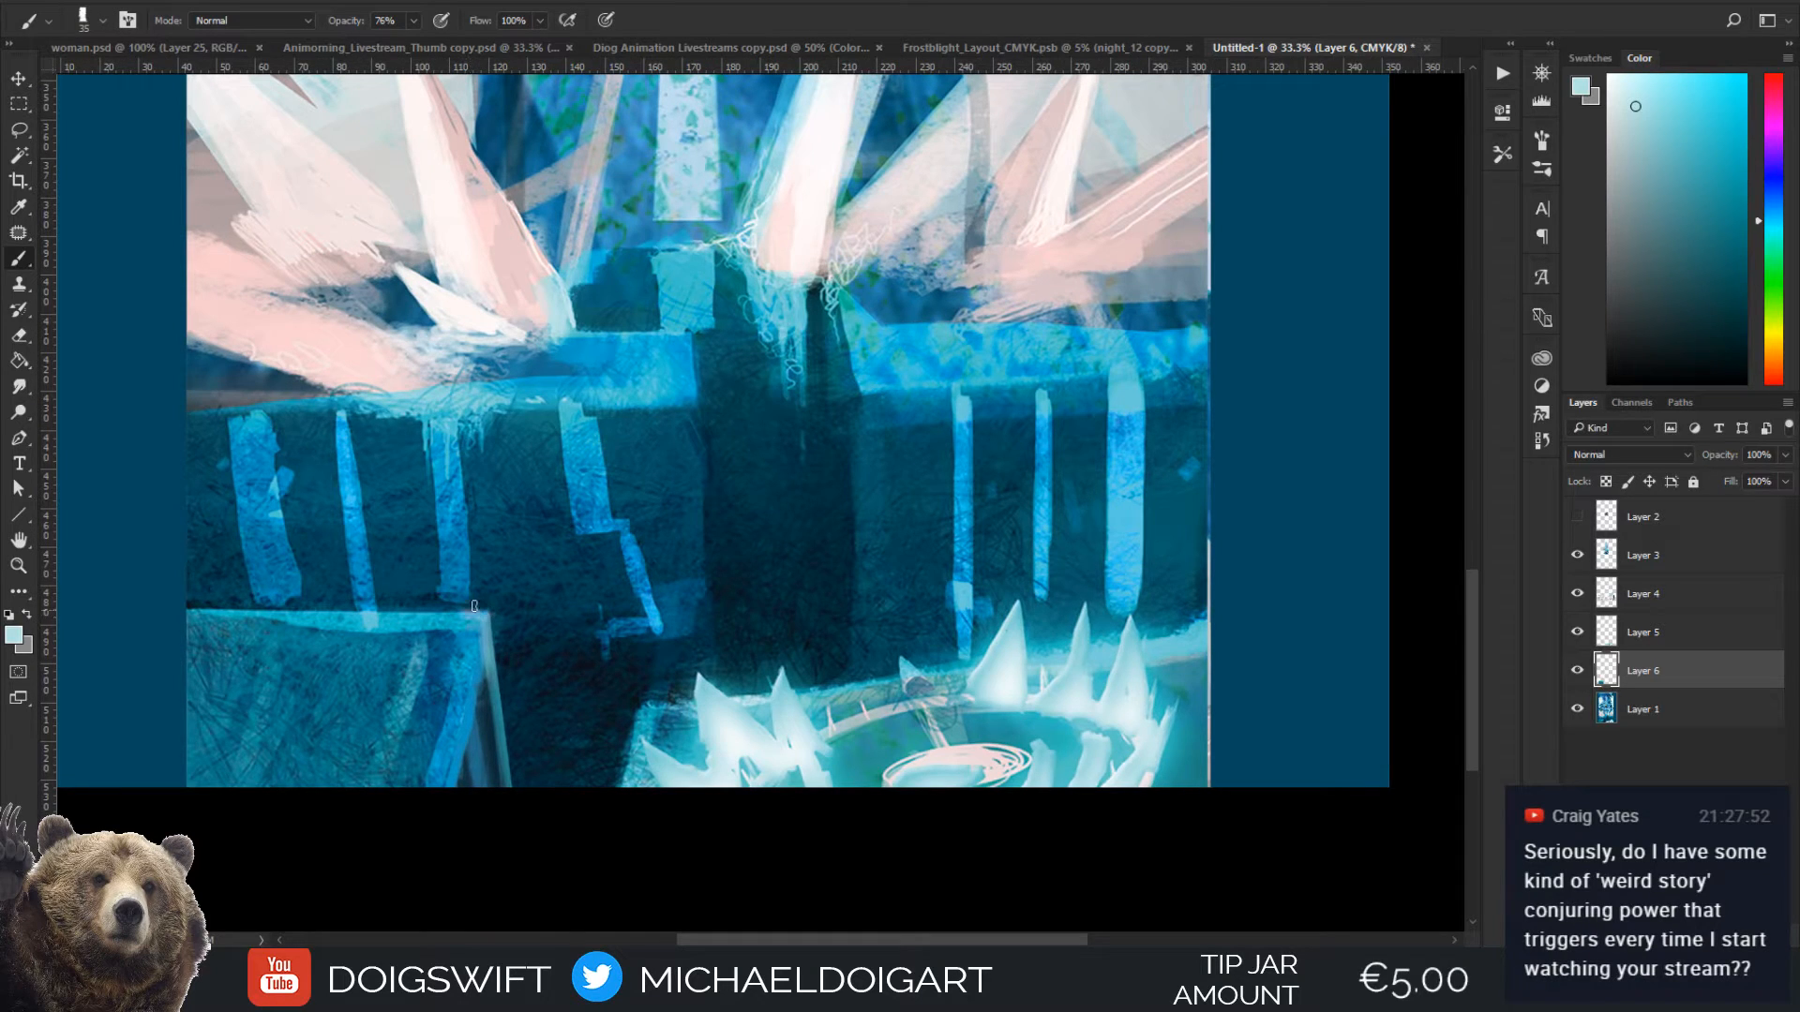
{"action": "key", "text": "bracketleft"}
{"action": "mouse_move", "coordinate": [485, 615]}
{"action": "left_mouse_down"}
{"action": "mouse_move", "coordinate": [439, 615]}
{"action": "mouse_move", "coordinate": [496, 619]}
{"action": "mouse_move", "coordinate": [493, 717]}
{"action": "mouse_move", "coordinate": [494, 621]}
{"action": "left_mouse_up"}
Erase the excess paint along the outer corner and edge of the block's side face with a larger eraser
{"action": "key", "text": "e"}
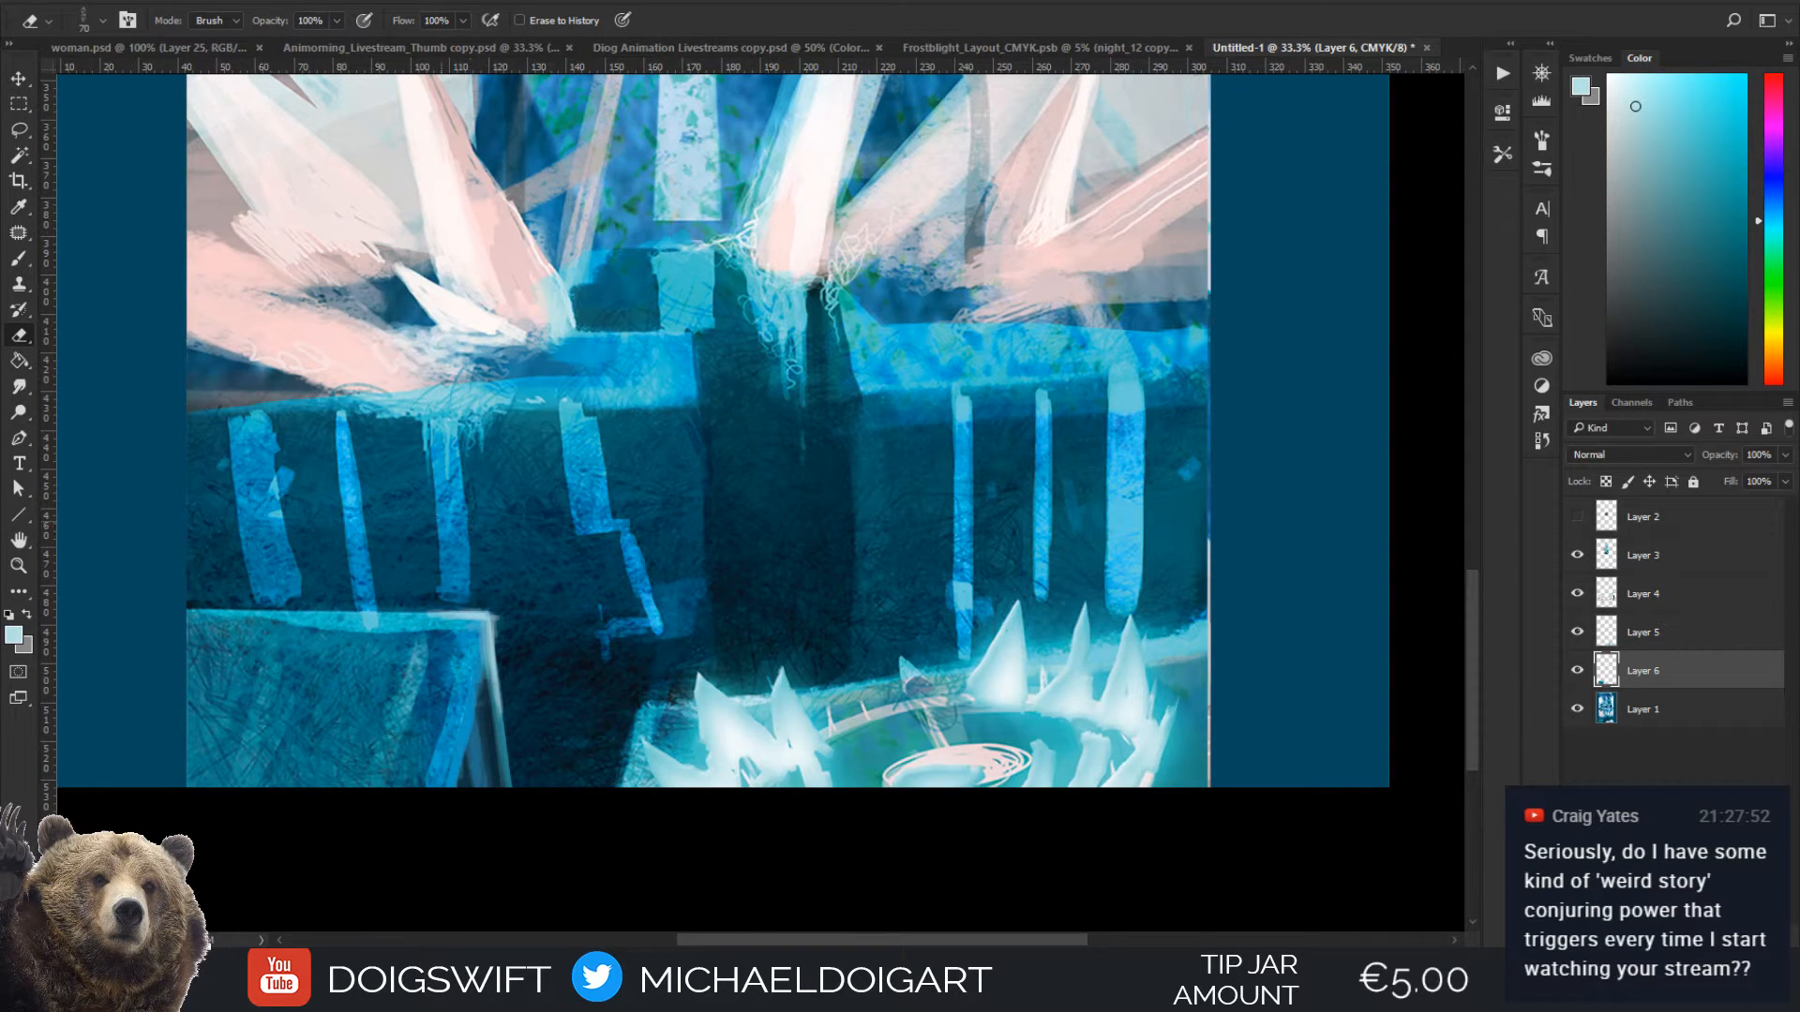
{"action": "key", "text": "bracketright"}
{"action": "key", "text": "bracketright"}
{"action": "key", "text": "bracketright"}
{"action": "key", "text": "bracketright"}
{"action": "left_click_drag", "start_coordinate": [498, 607], "coordinate": [512, 714]}
Brush sampled bright blue down the outer edge of the block's side face
{"action": "key", "text": "b"}
{"action": "left_click", "coordinate": [467, 715], "text": "alt"}
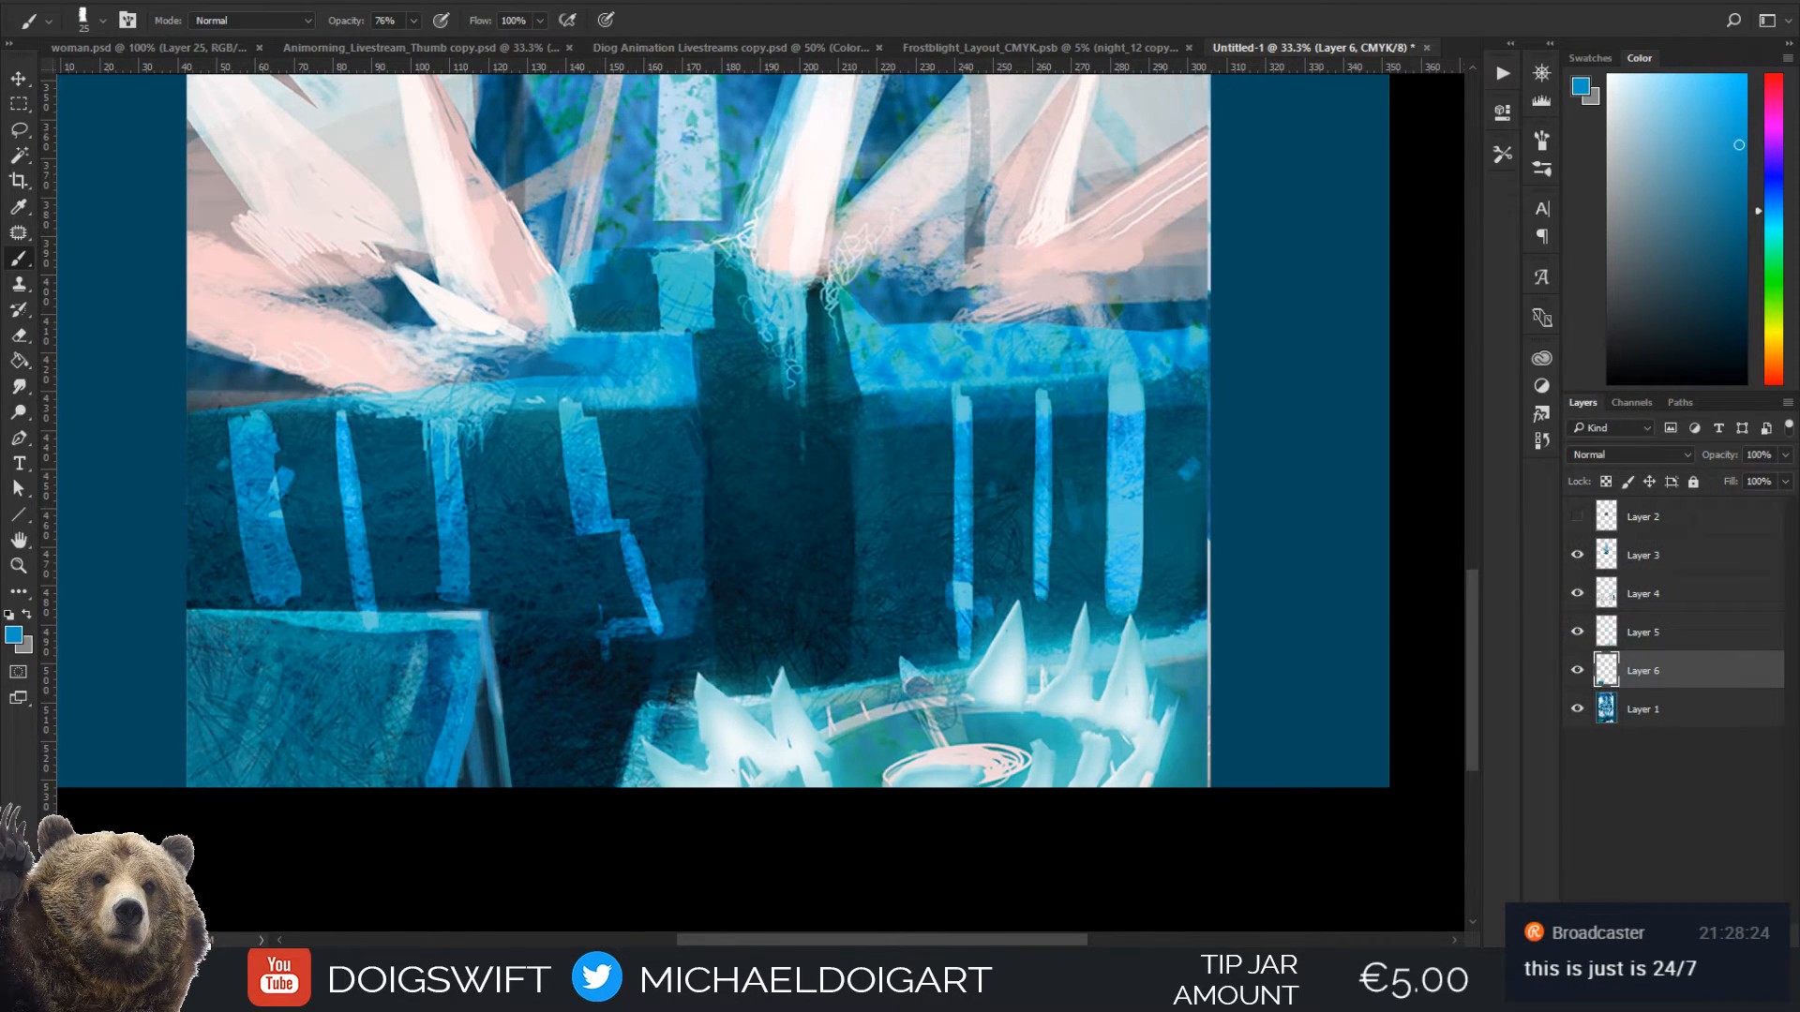
{"action": "left_click", "coordinate": [468, 714], "text": "alt"}
{"action": "left_click", "coordinate": [488, 689], "text": "alt"}
{"action": "left_click_drag", "start_coordinate": [488, 689], "coordinate": [509, 807]}
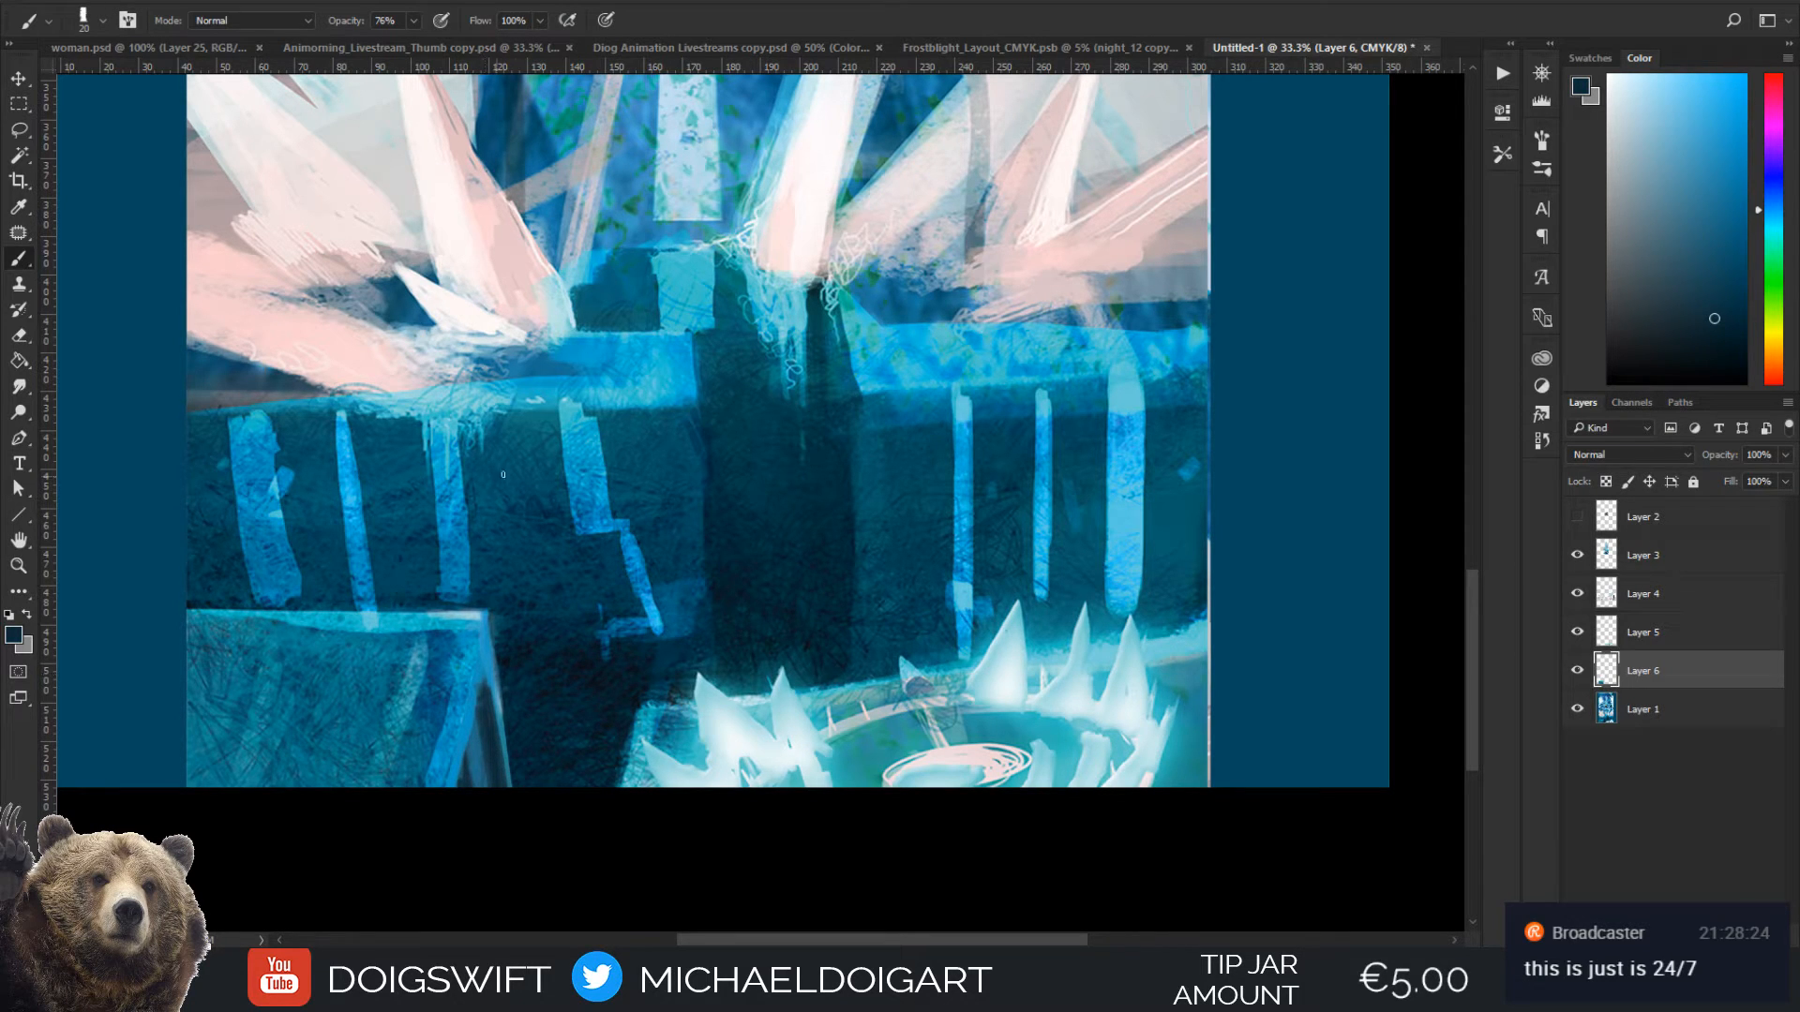
Touch up the block's upper corner and side face with sampled teal and blue tones
{"action": "left_click_drag", "start_coordinate": [492, 621], "coordinate": [538, 602]}
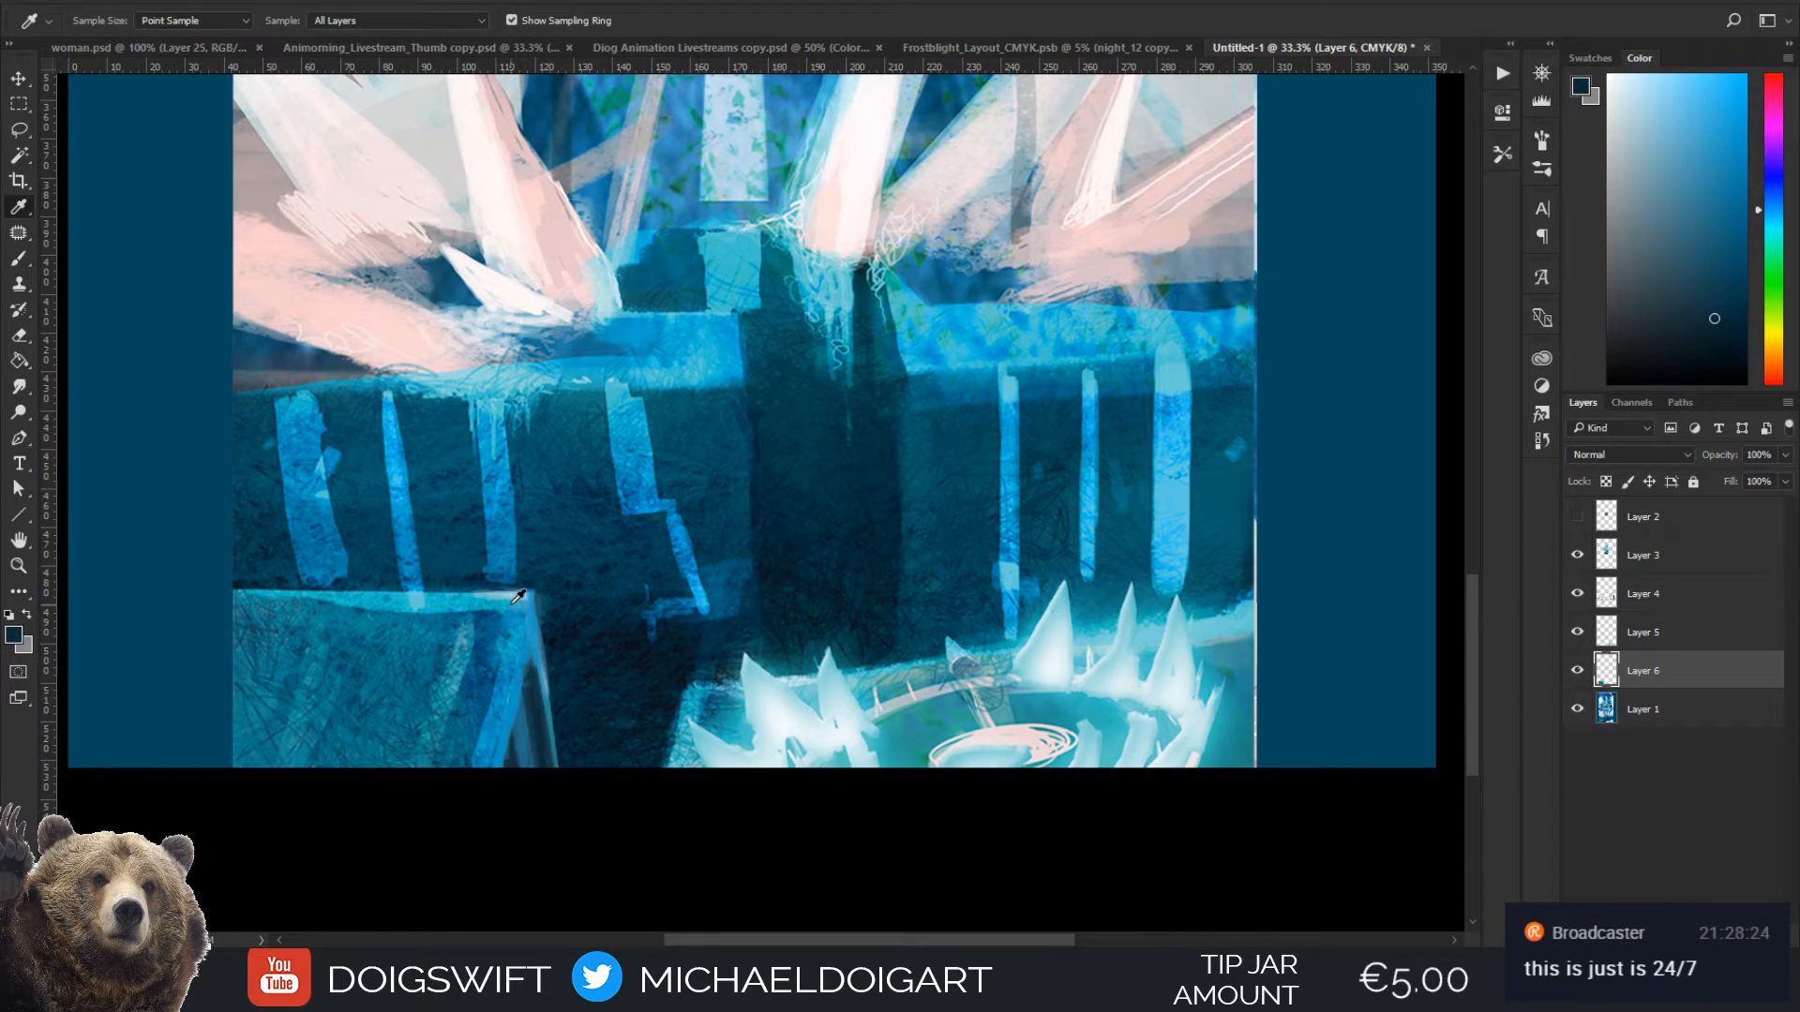
{"action": "left_click", "coordinate": [512, 603], "text": "alt"}
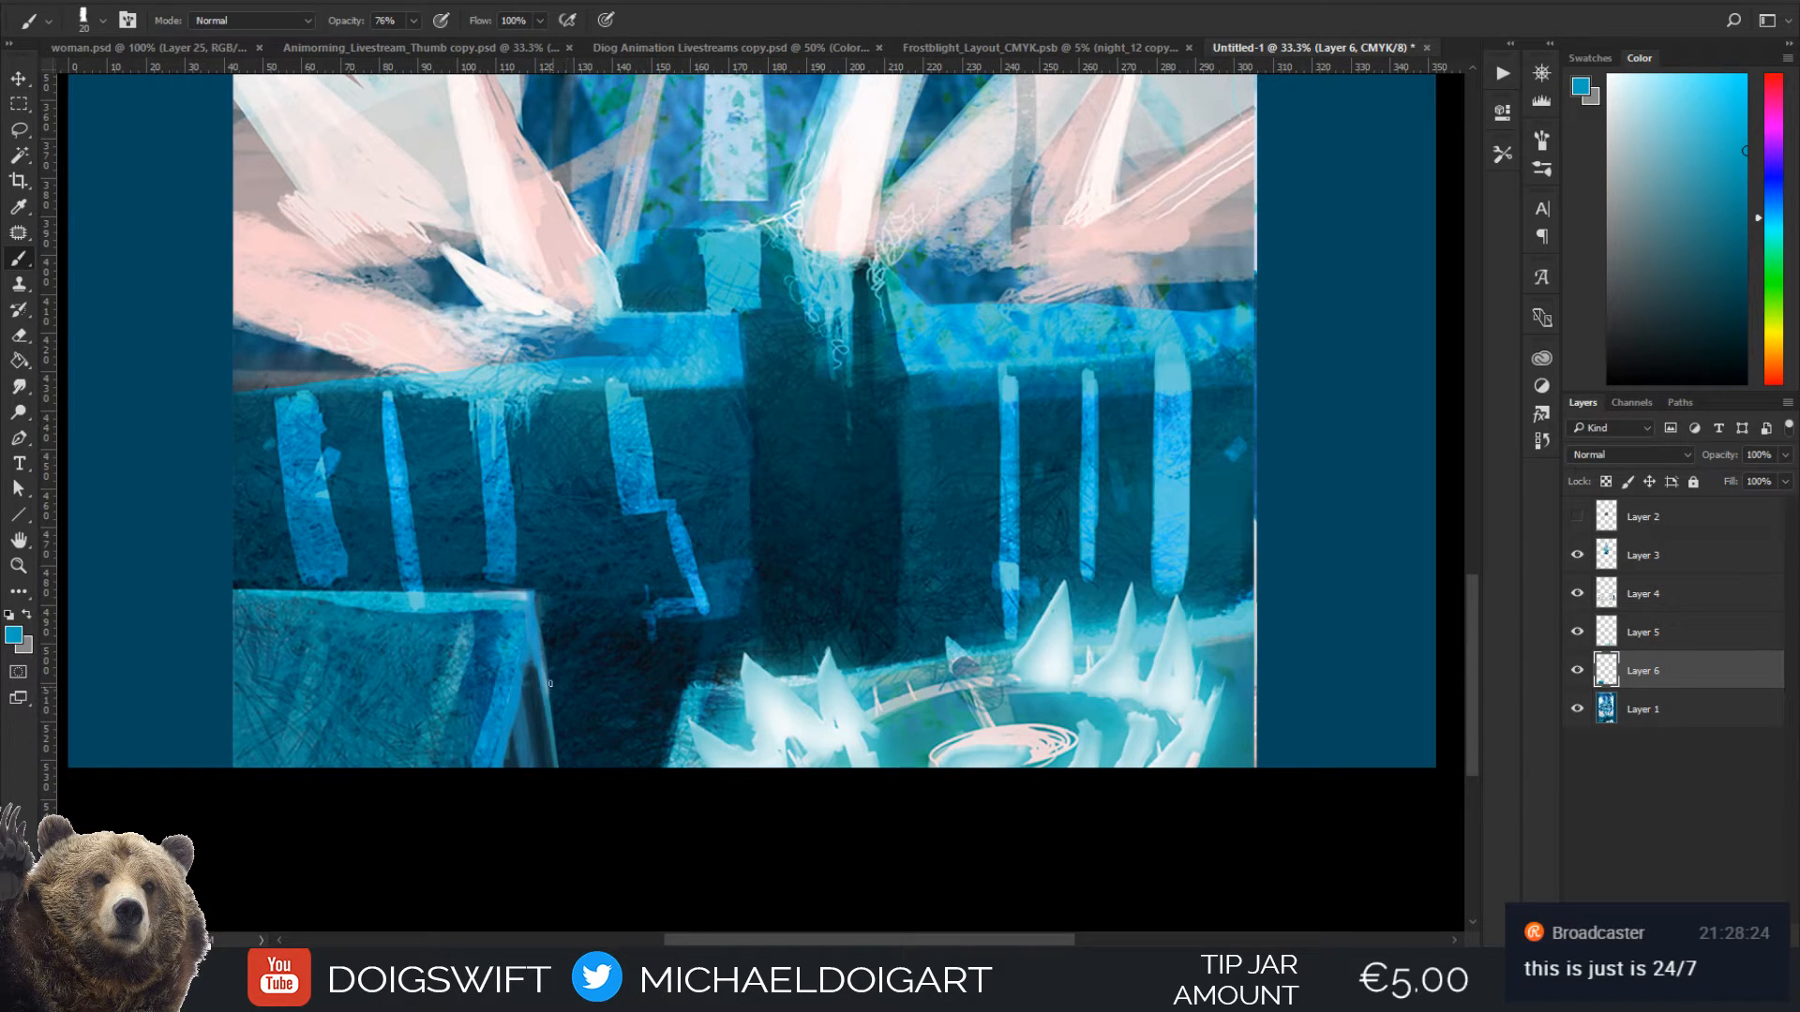
{"action": "left_click", "coordinate": [486, 626], "text": "alt"}
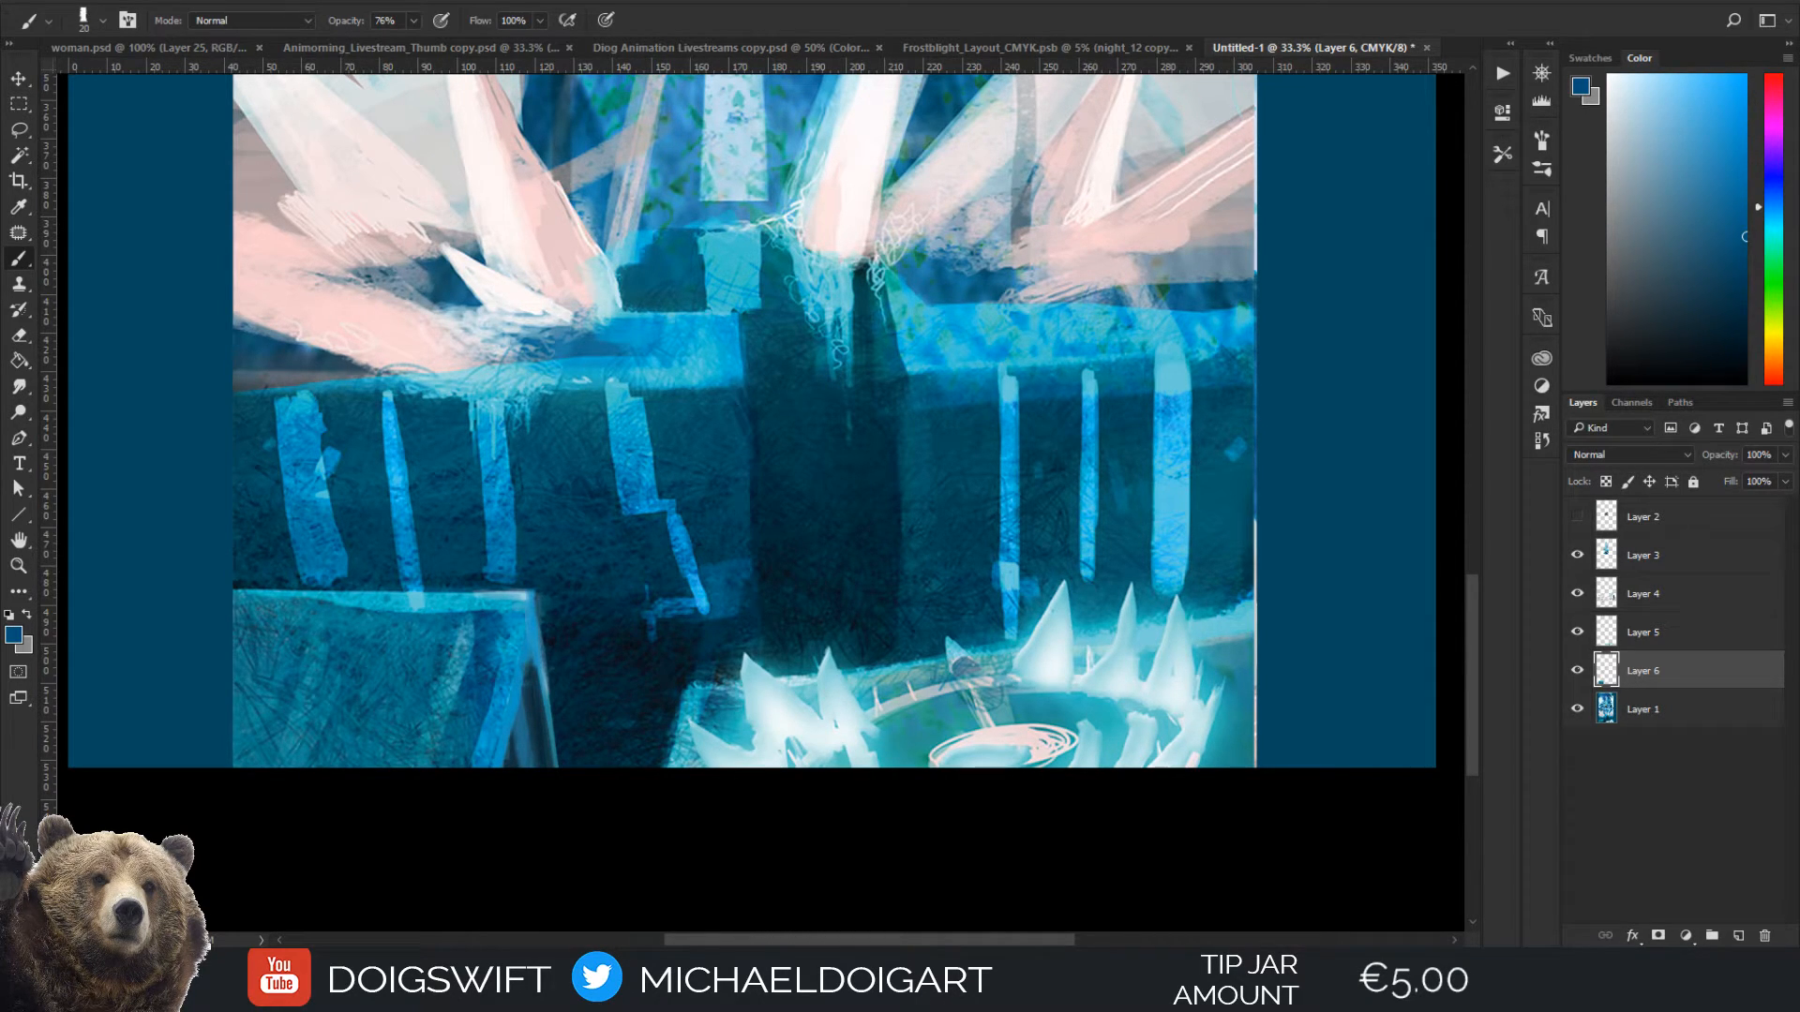
{"action": "left_click_drag", "start_coordinate": [491, 591], "coordinate": [524, 657]}
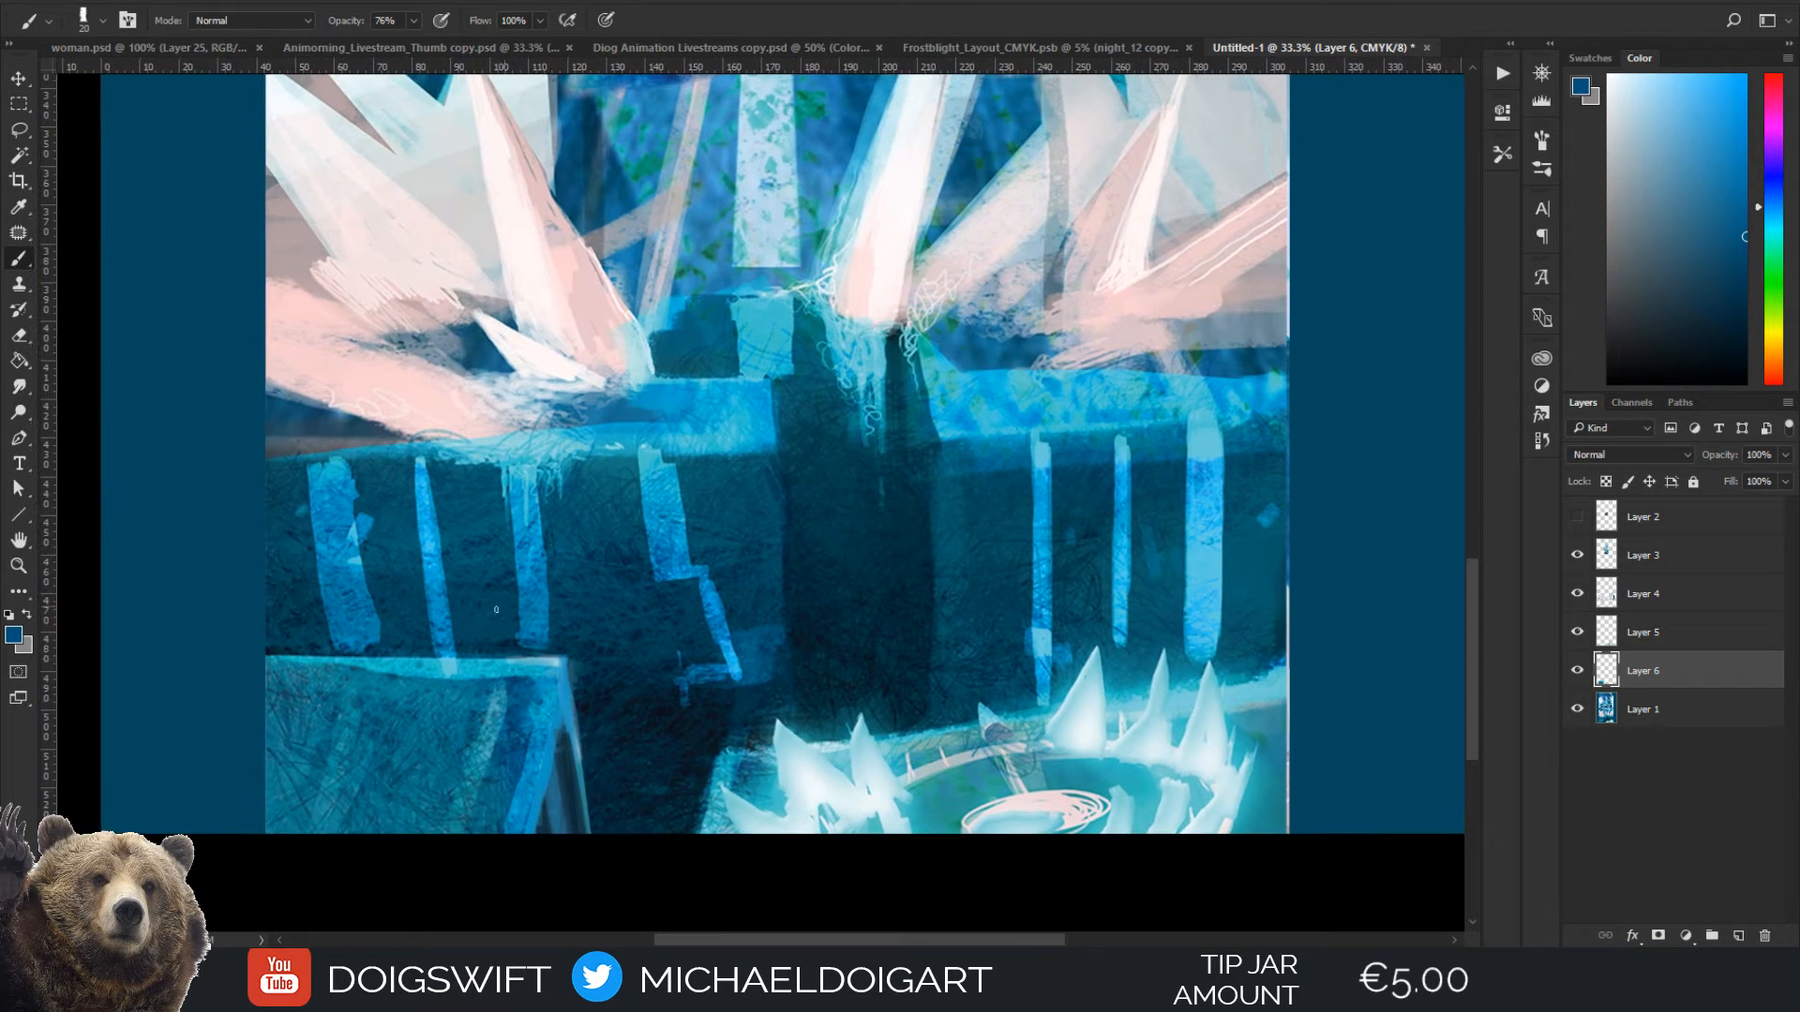
{"action": "left_click", "coordinate": [397, 664], "text": "alt"}
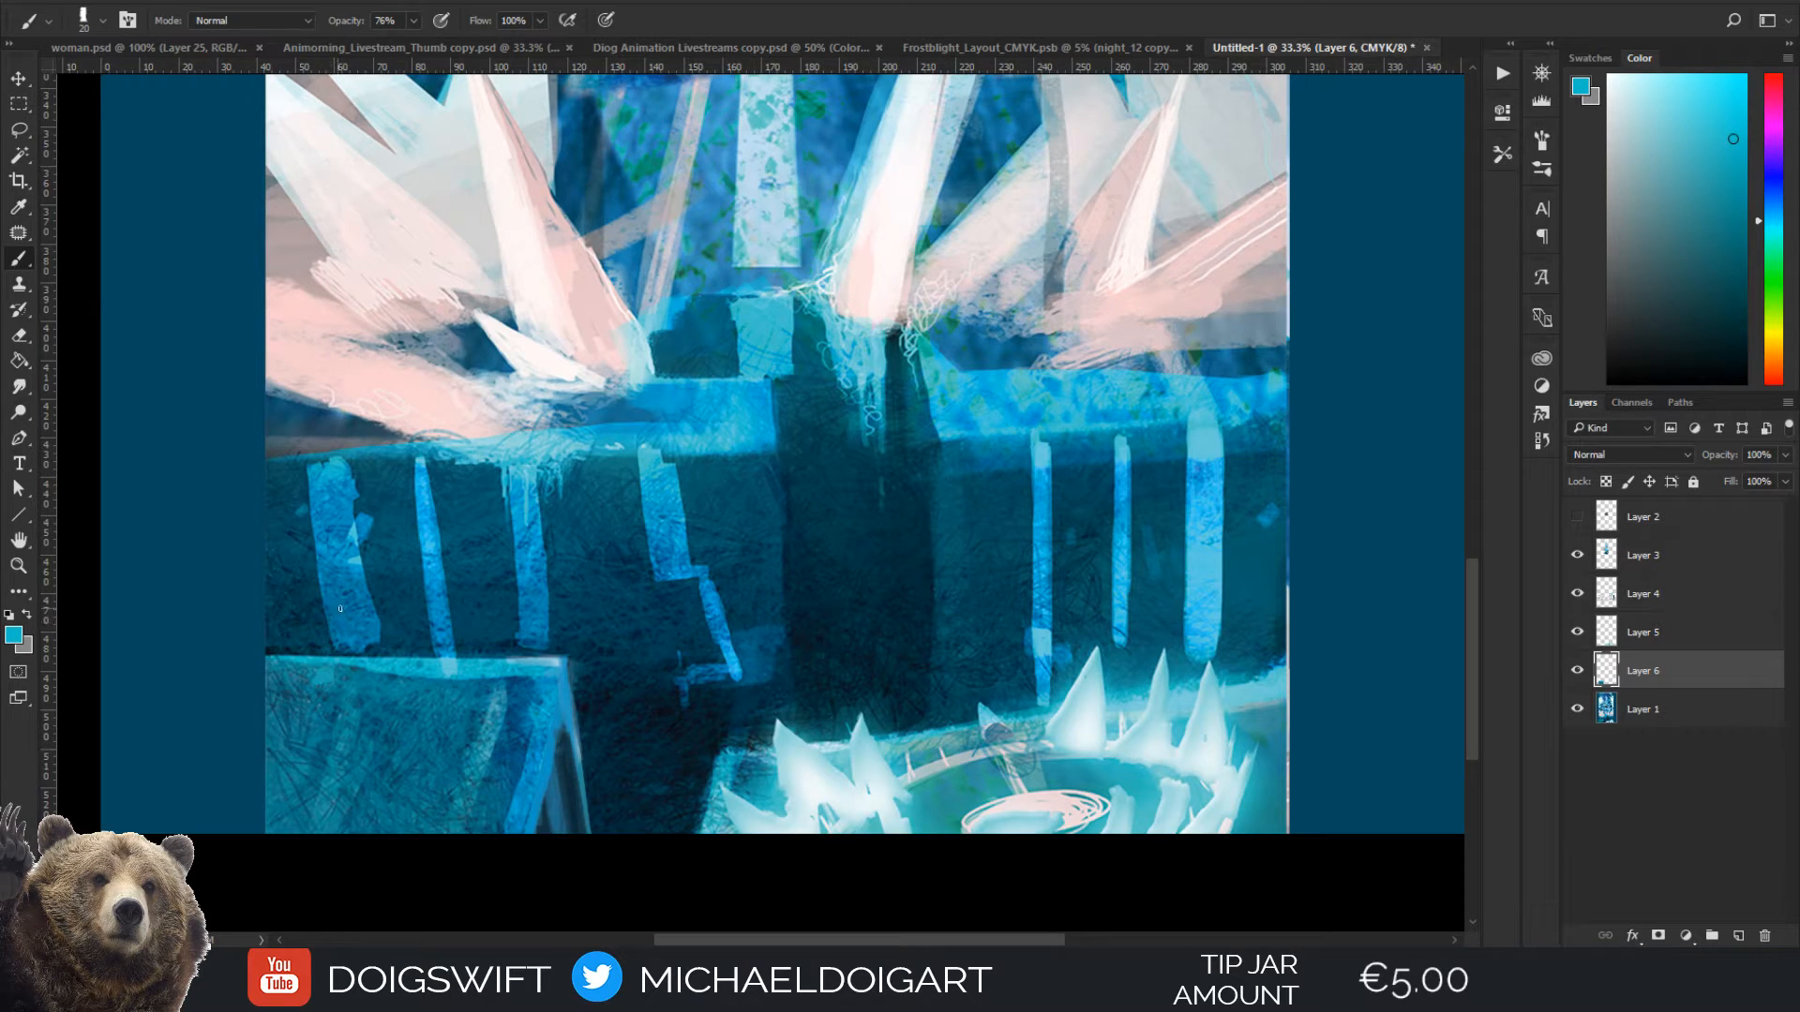
Retouch the far end of the block's upper edge with small strokes in sampled dark and teal blues
{"action": "left_click", "coordinate": [567, 767], "text": "alt"}
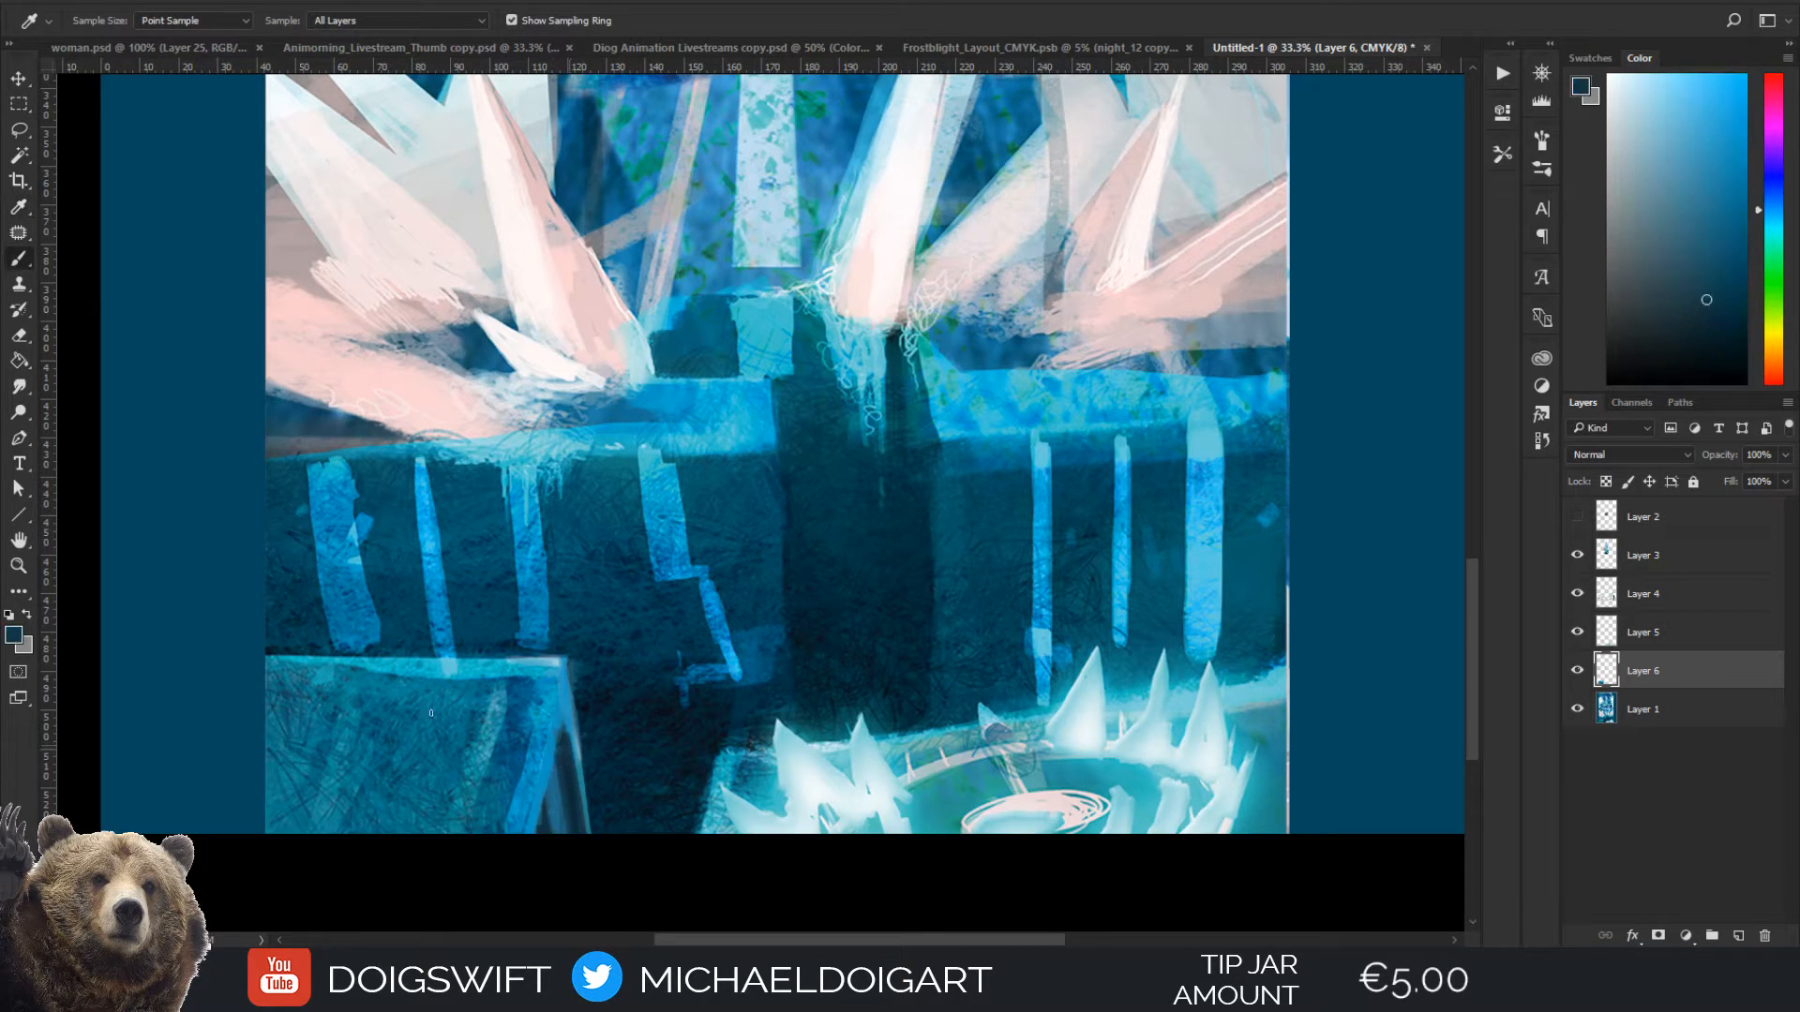
{"action": "key", "text": "bracketright"}
{"action": "mouse_move", "coordinate": [338, 689]}
{"action": "left_mouse_down"}
{"action": "mouse_move", "coordinate": [443, 700]}
{"action": "mouse_move", "coordinate": [419, 685]}
{"action": "mouse_move", "coordinate": [438, 636]}
{"action": "mouse_move", "coordinate": [419, 673]}
{"action": "mouse_move", "coordinate": [343, 669]}
{"action": "left_mouse_up"}
{"action": "left_click", "coordinate": [362, 668], "text": "alt"}
Check the repainted block against the whole painting by hiding Layer 6
{"action": "key", "text": "ctrl+minus"}
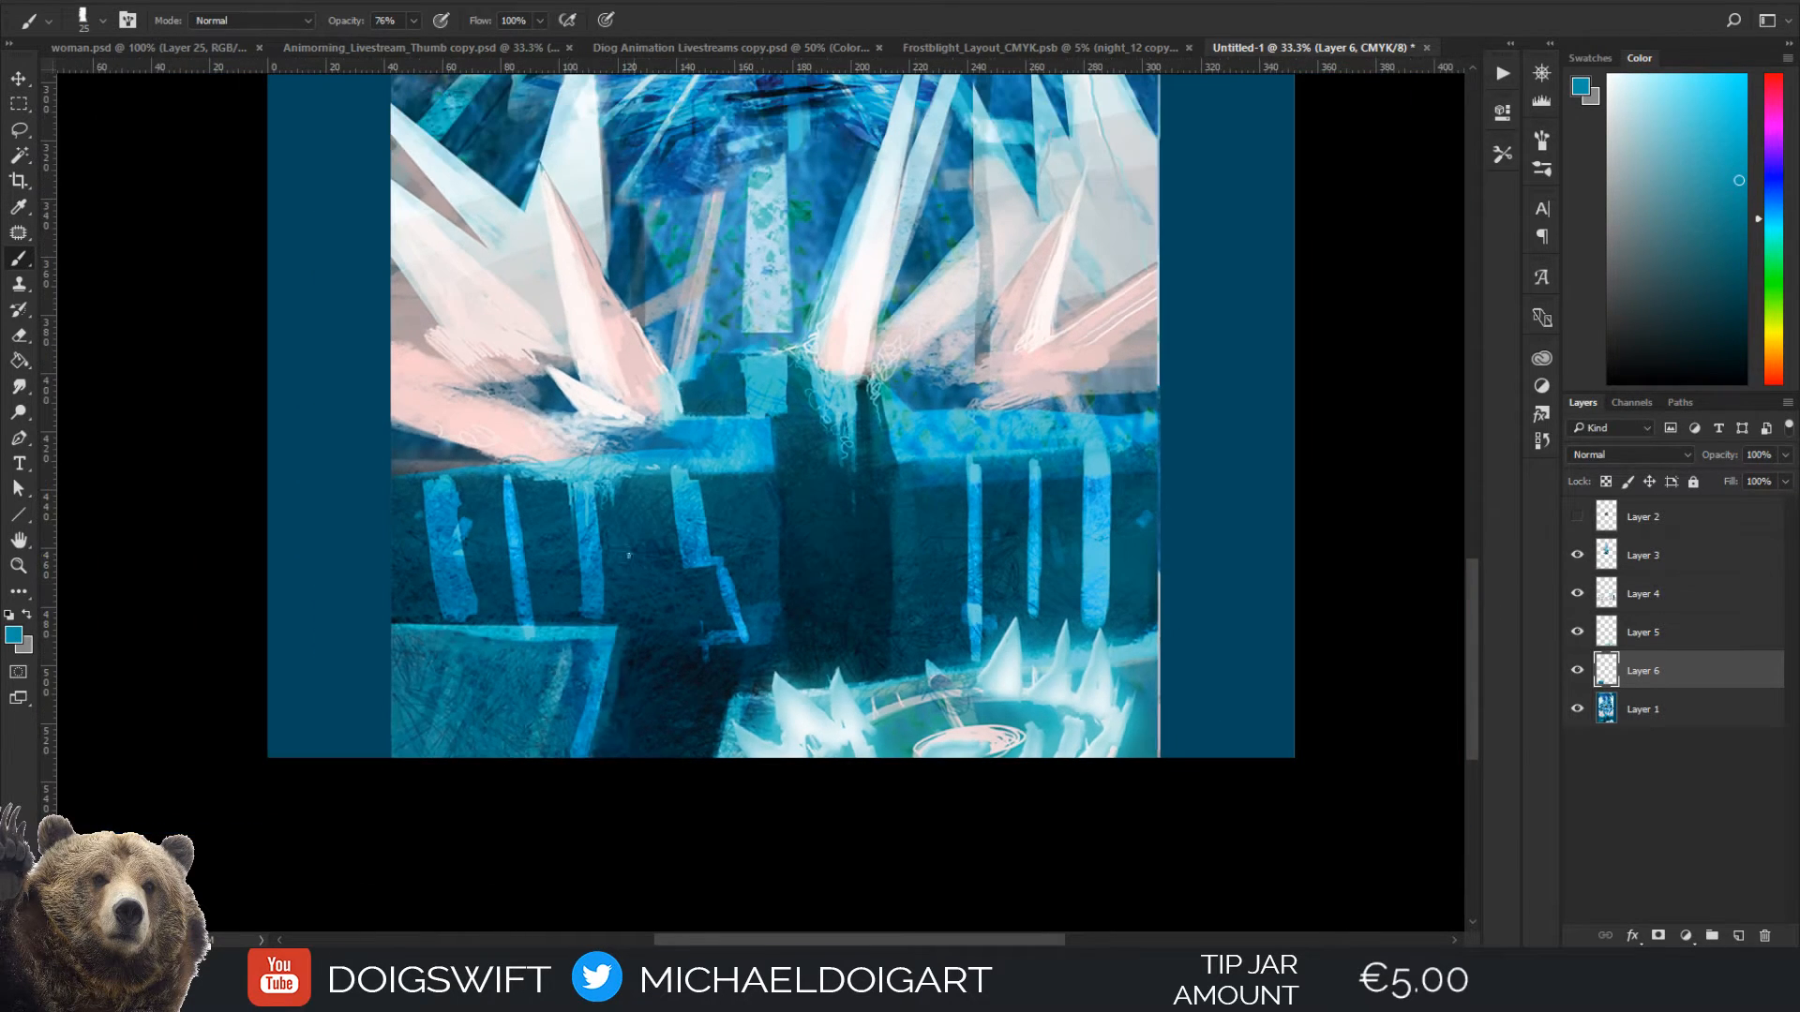
{"action": "key", "text": "ctrl+minus"}
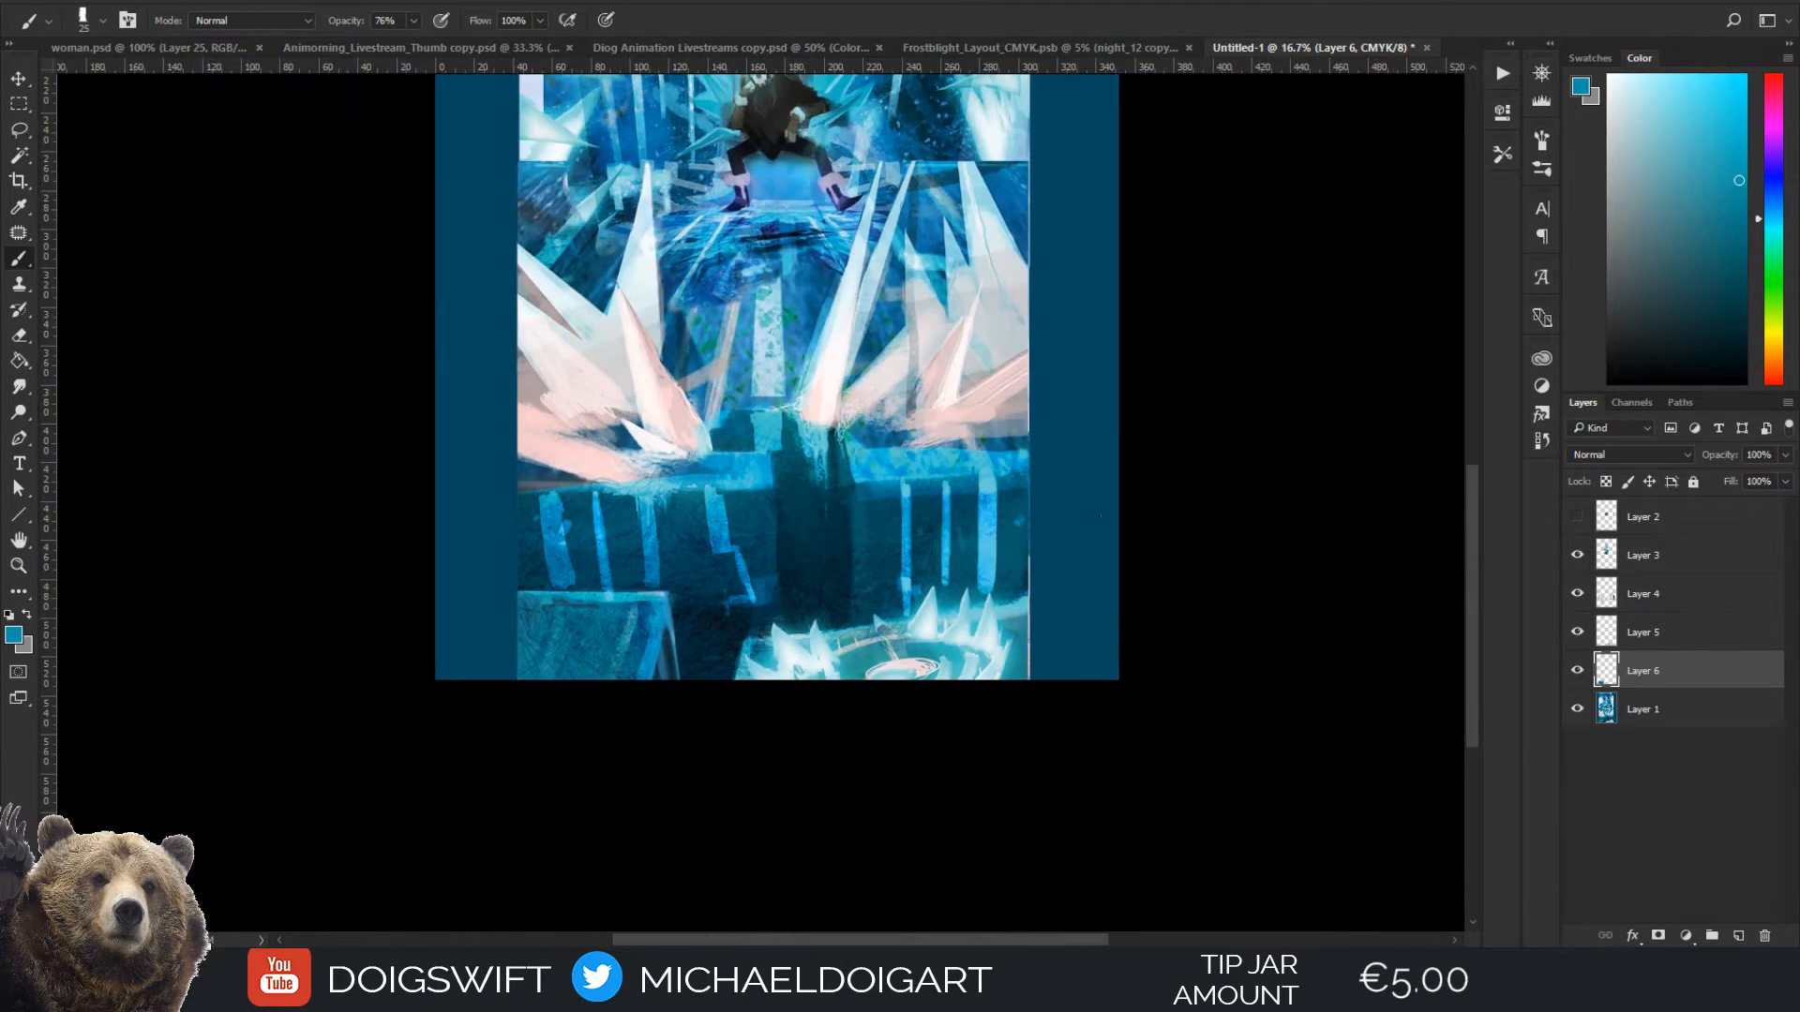
{"action": "mouse_move", "coordinate": [1037, 390]}
{"action": "left_mouse_down"}
{"action": "mouse_move", "coordinate": [992, 511]}
{"action": "mouse_move", "coordinate": [952, 515]}
{"action": "mouse_move", "coordinate": [932, 480]}
{"action": "left_mouse_up"}
{"action": "left_click", "coordinate": [1578, 670]}
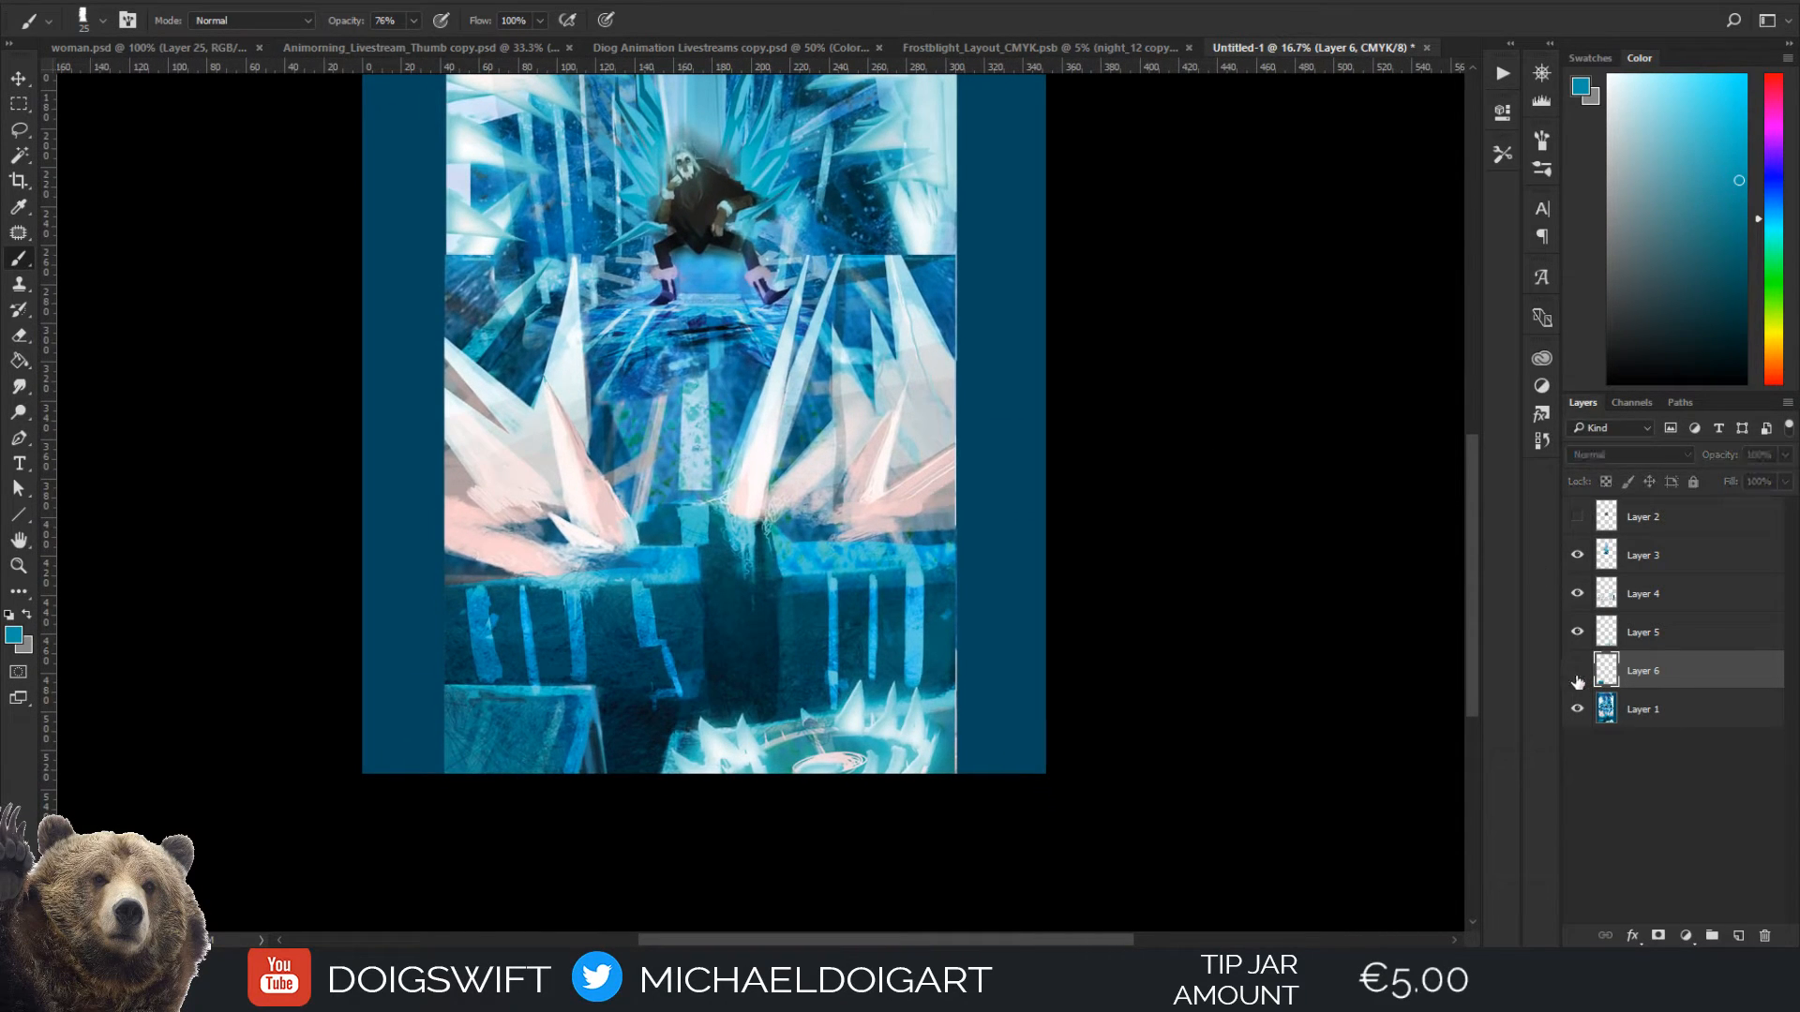
Compare the throne painting with Layer 6 hidden and shown, leaving the layer visible
{"action": "left_click", "coordinate": [1577, 670]}
{"action": "left_click", "coordinate": [1577, 670]}
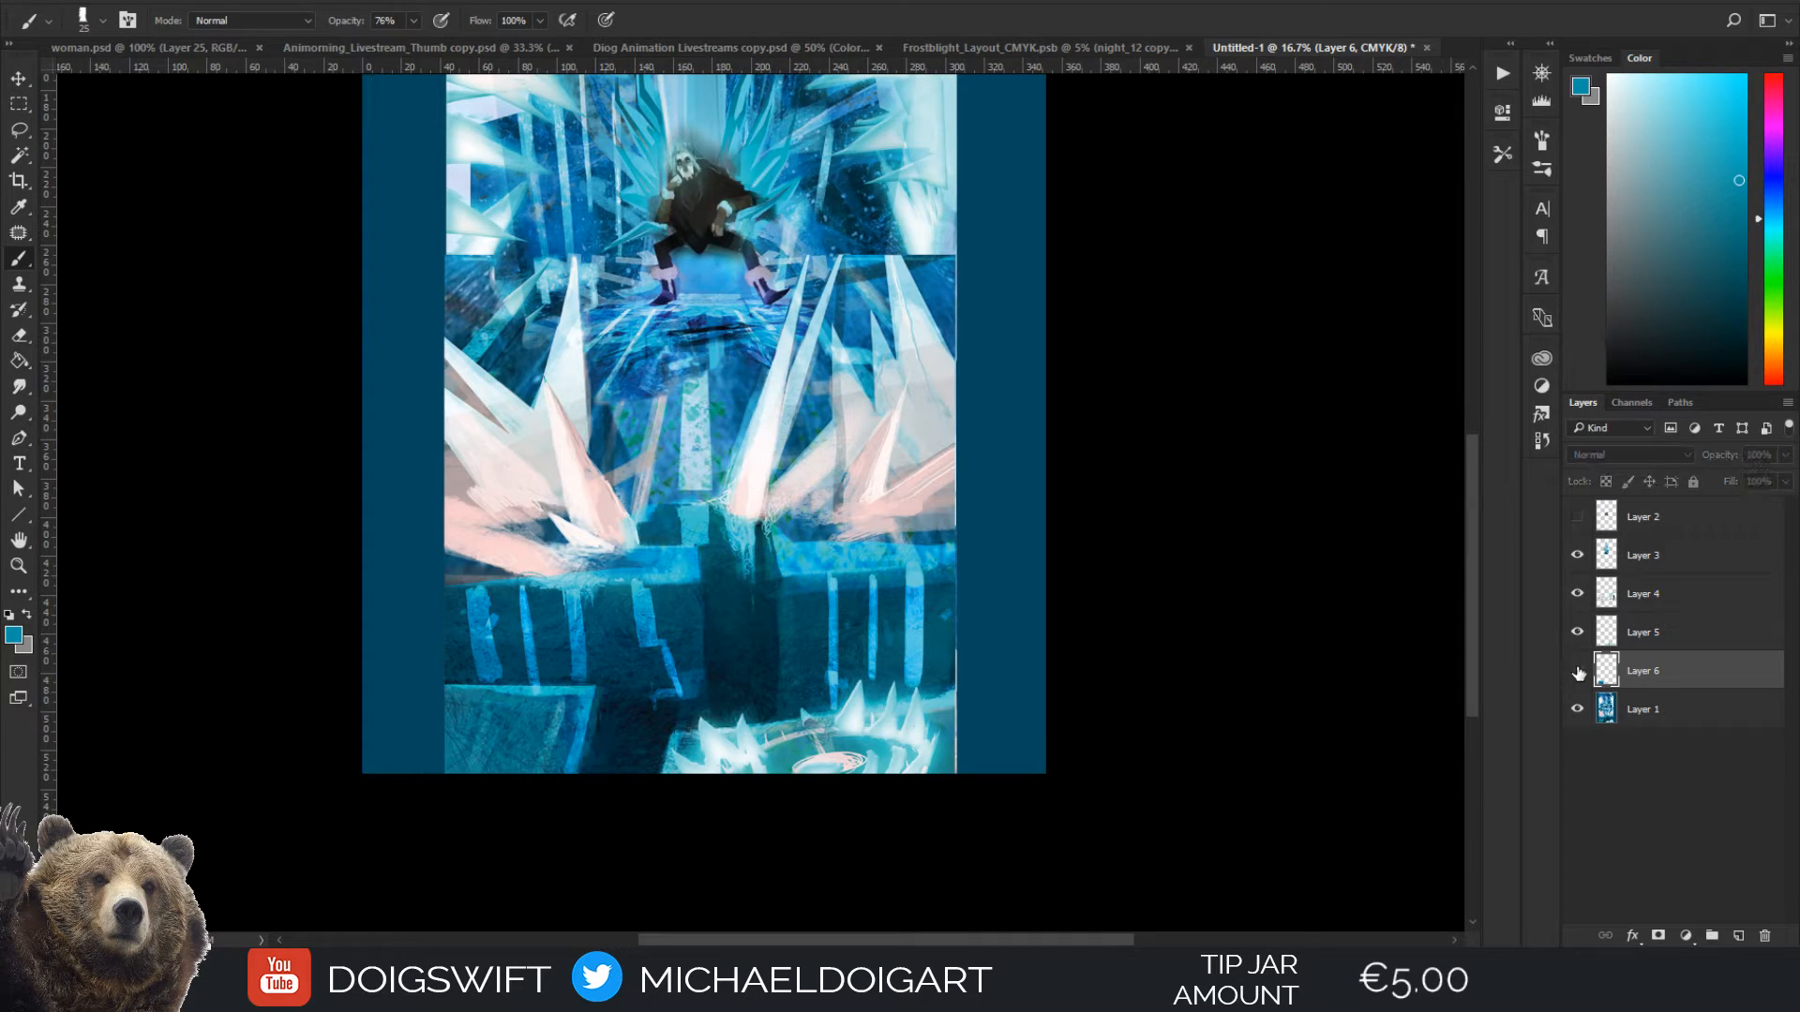
{"action": "left_click", "coordinate": [1648, 714]}
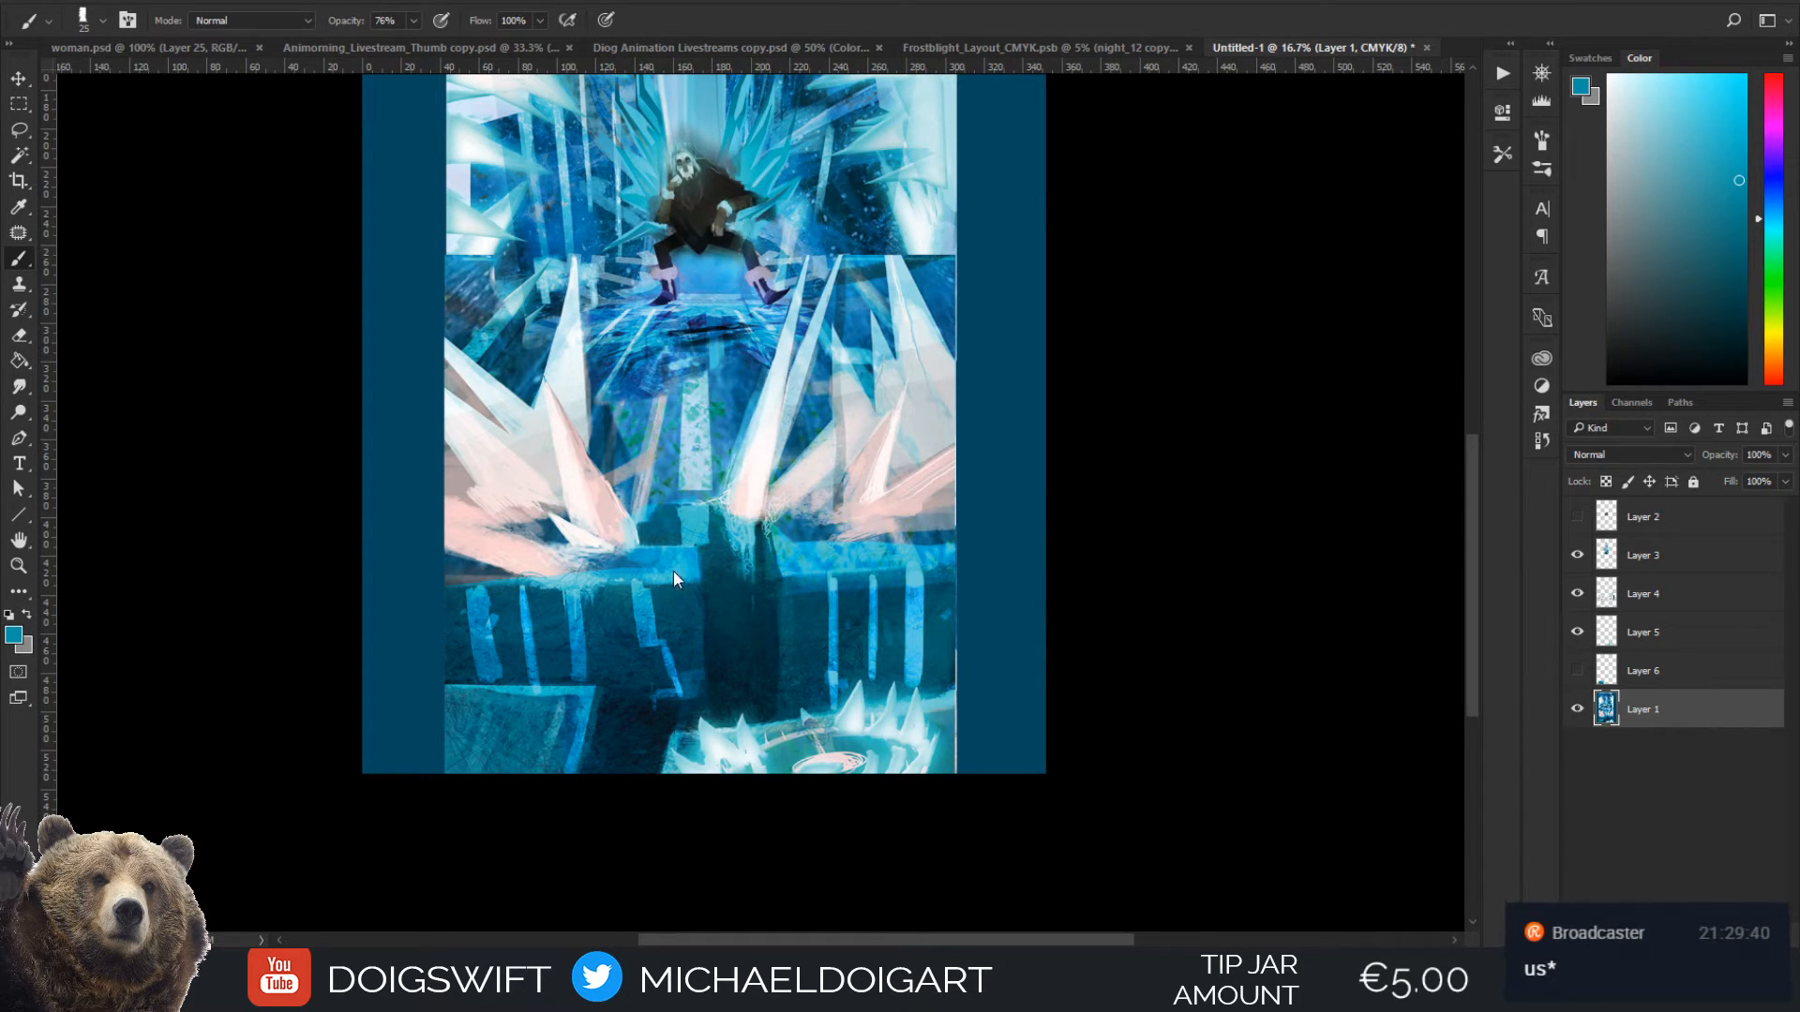
{"action": "left_click_drag", "start_coordinate": [651, 546], "coordinate": [654, 565]}
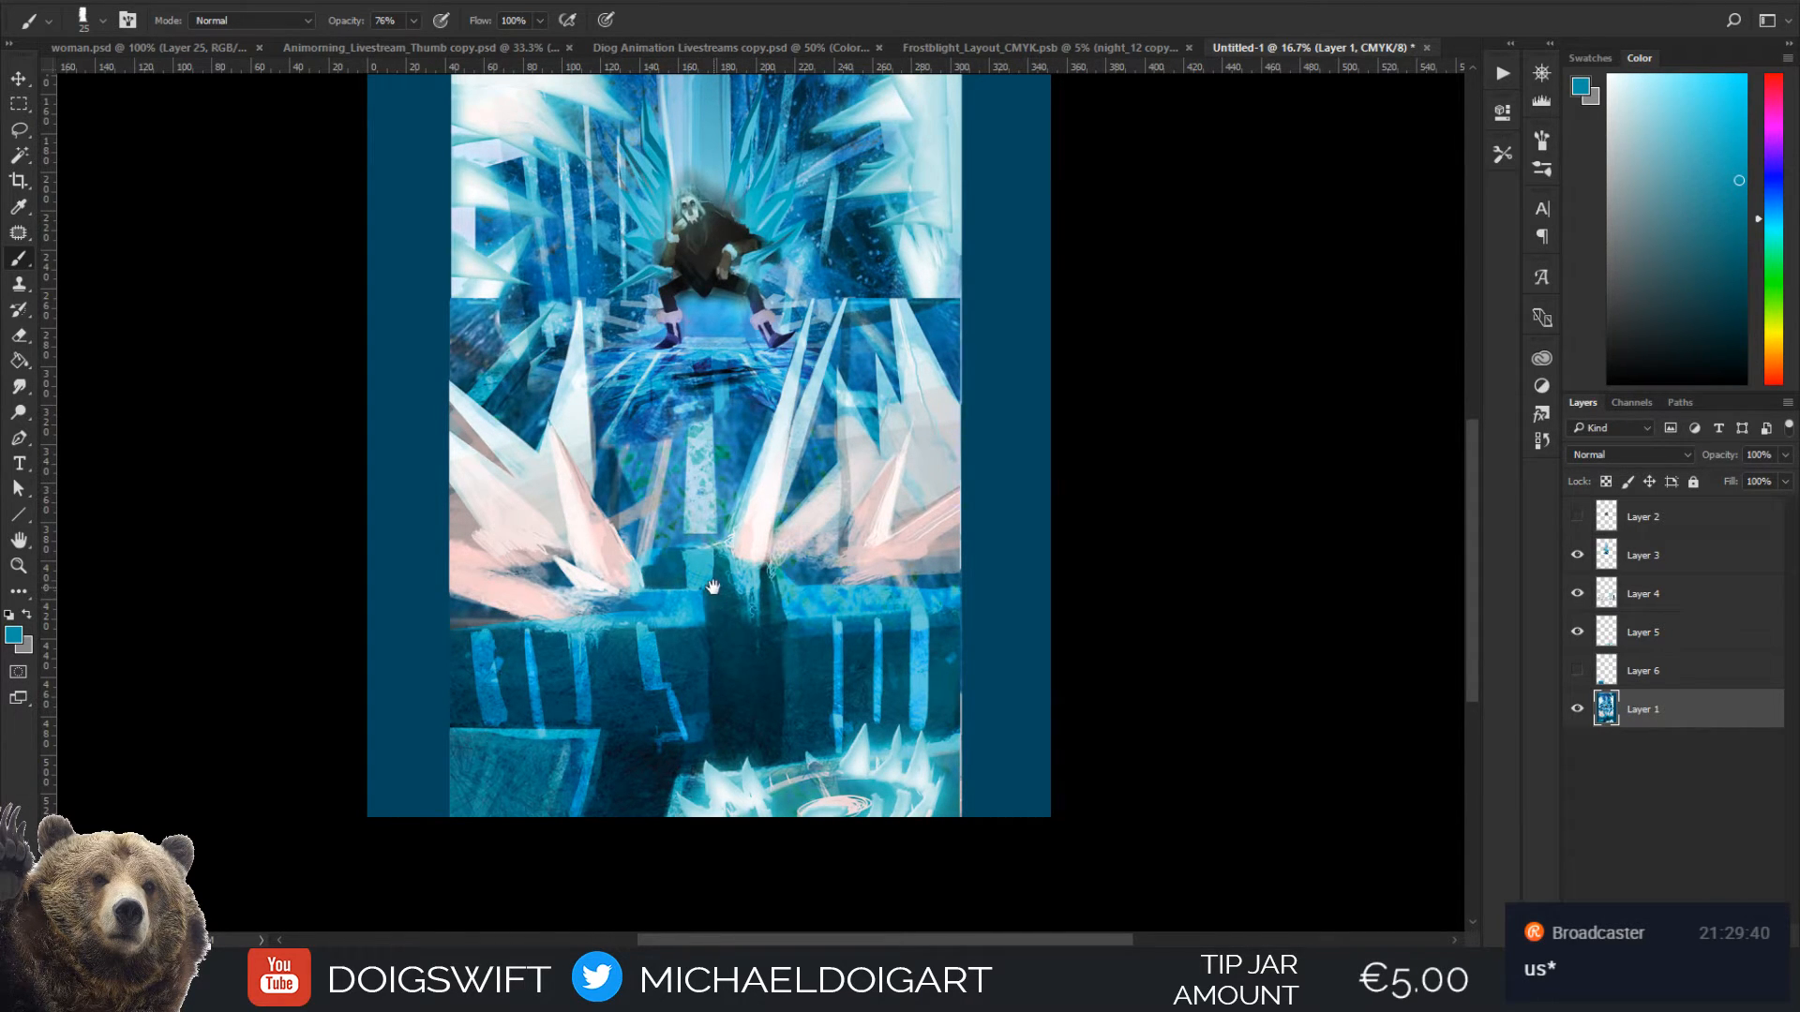
{"action": "left_click_drag", "start_coordinate": [714, 587], "coordinate": [695, 724]}
{"action": "key", "text": "ctrl+plus"}
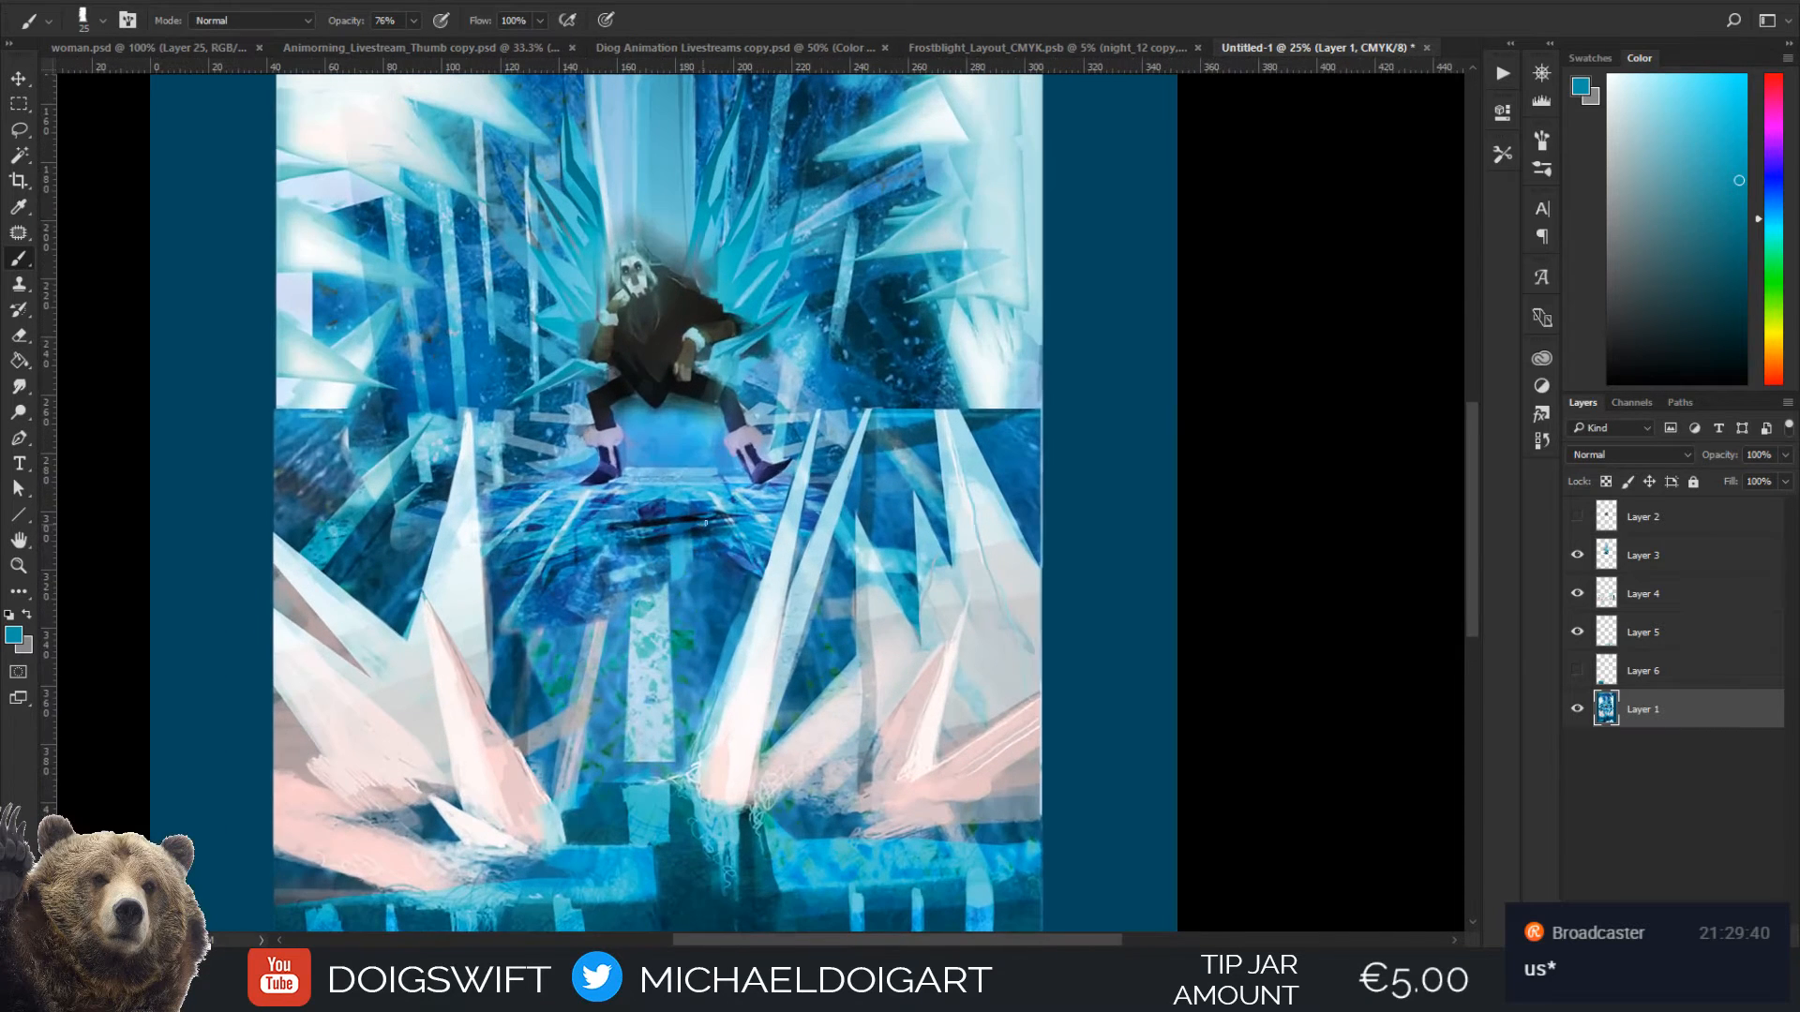
{"action": "left_click_drag", "start_coordinate": [780, 630], "coordinate": [776, 535]}
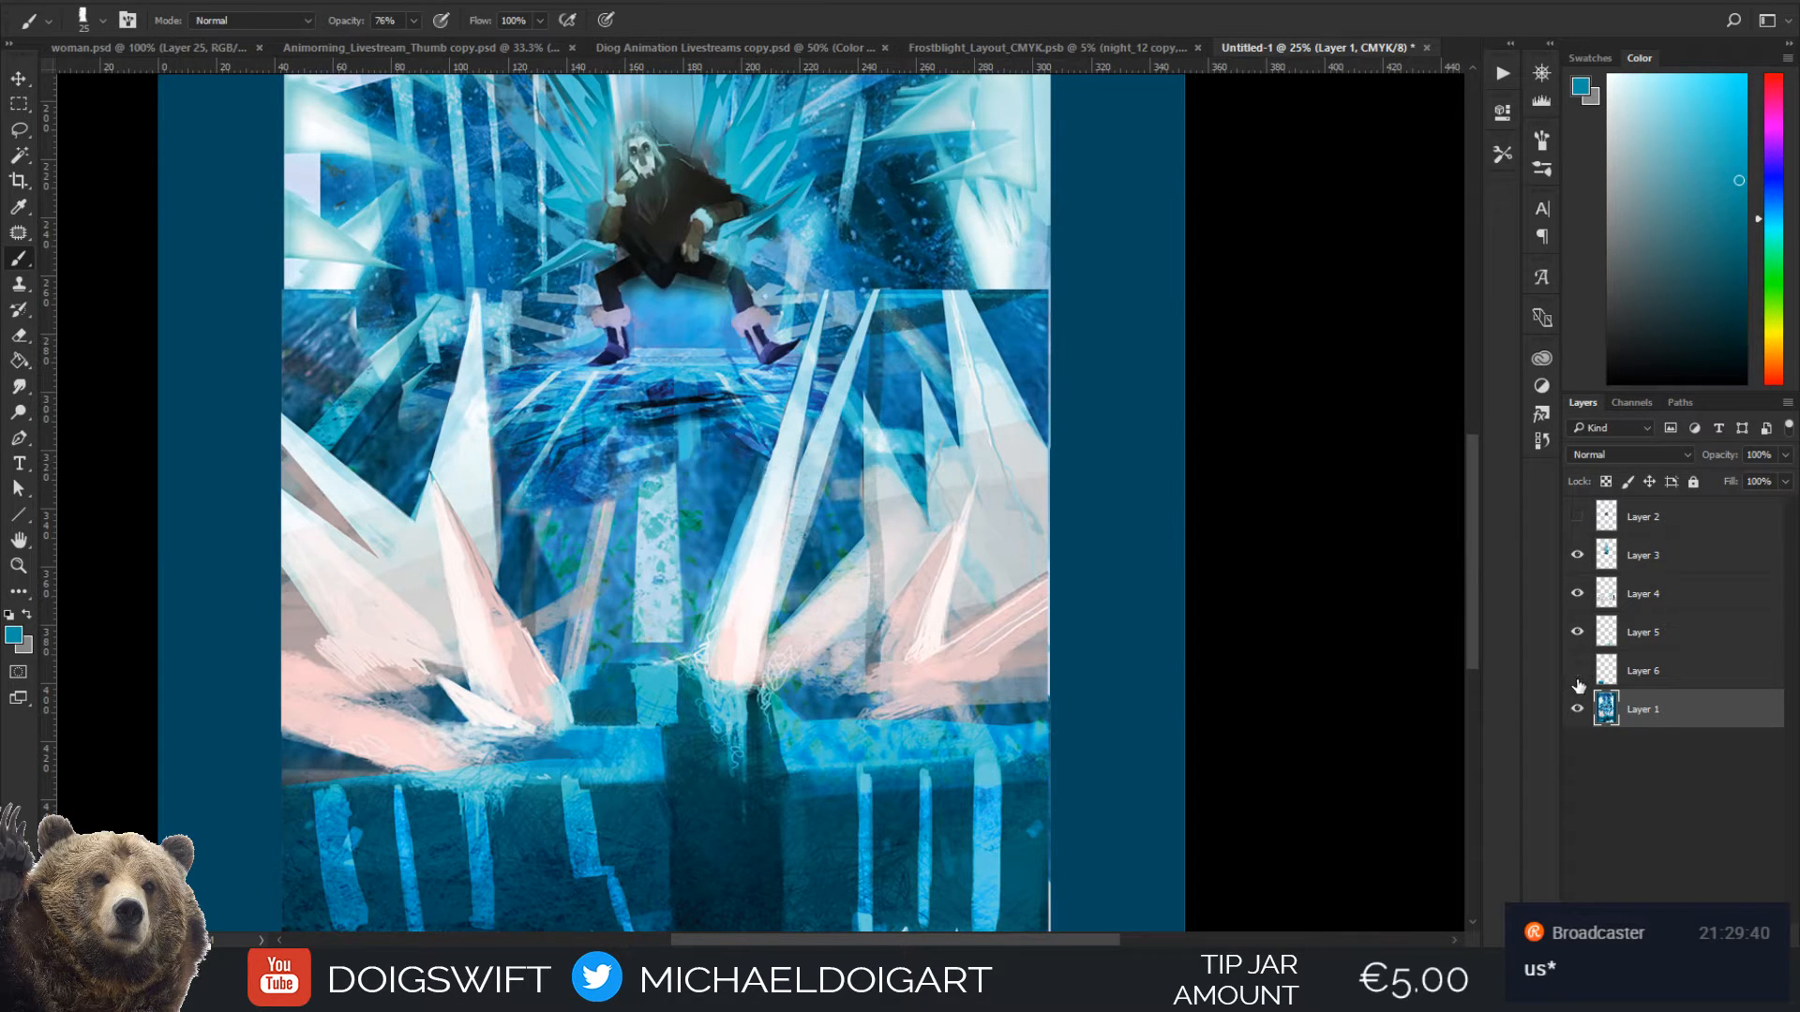
{"action": "scroll", "coordinate": [982, 683], "scroll_direction": "up", "scroll_amount": 10}
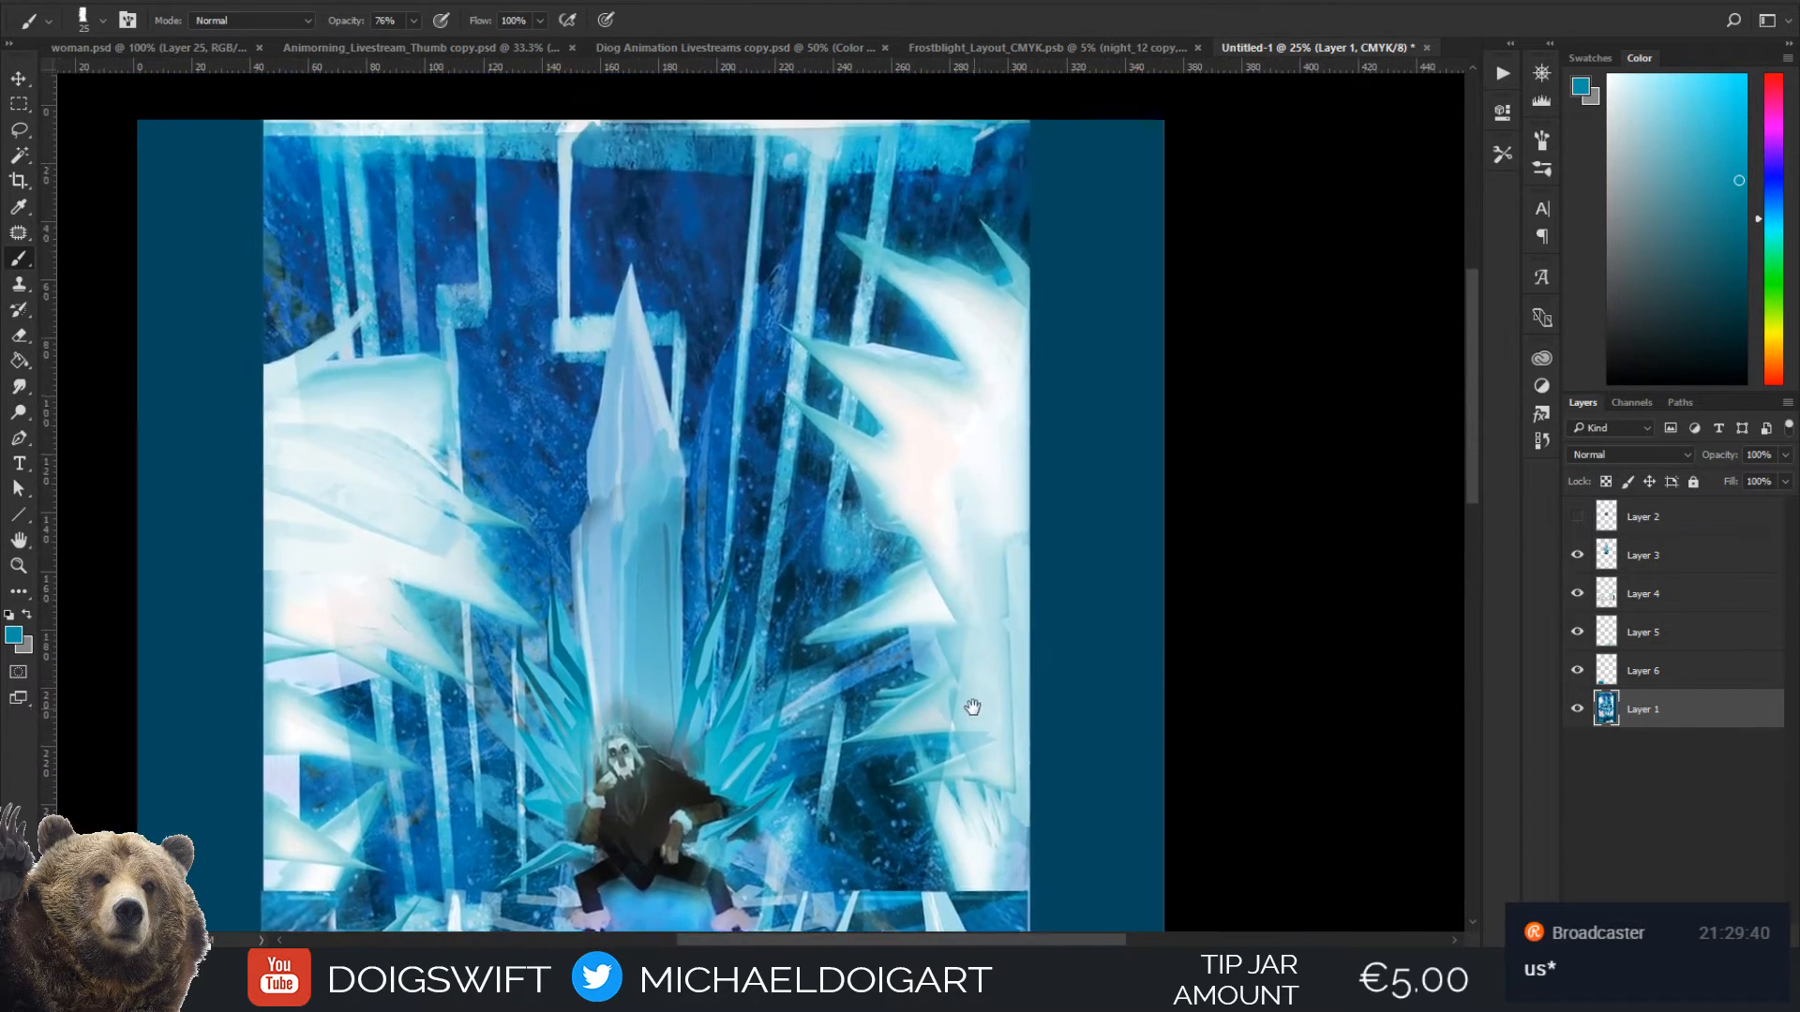
{"action": "left_click_drag", "start_coordinate": [972, 706], "coordinate": [1059, 528]}
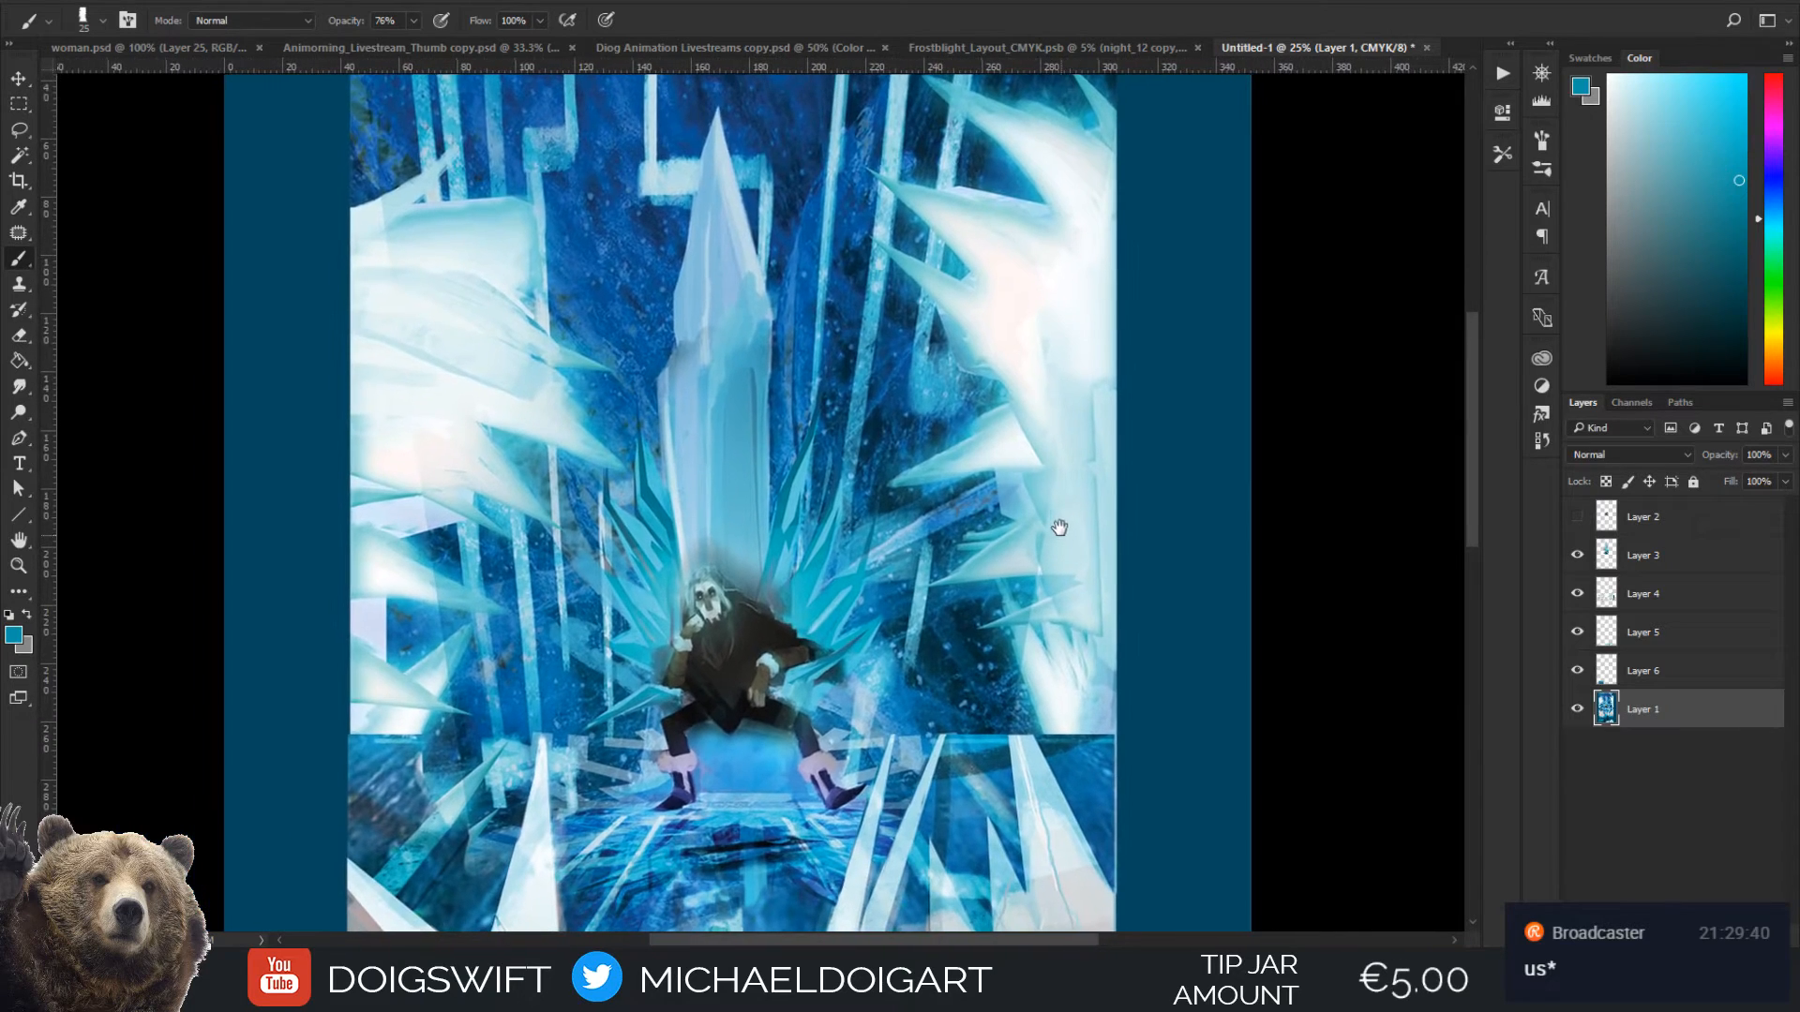
Start a Lasso selection on Layer 1 around the lower spikes of the painting's left-hand white ice cluster
{"action": "left_click", "coordinate": [1650, 557]}
{"action": "left_click", "coordinate": [1650, 713]}
{"action": "key", "text": "l"}
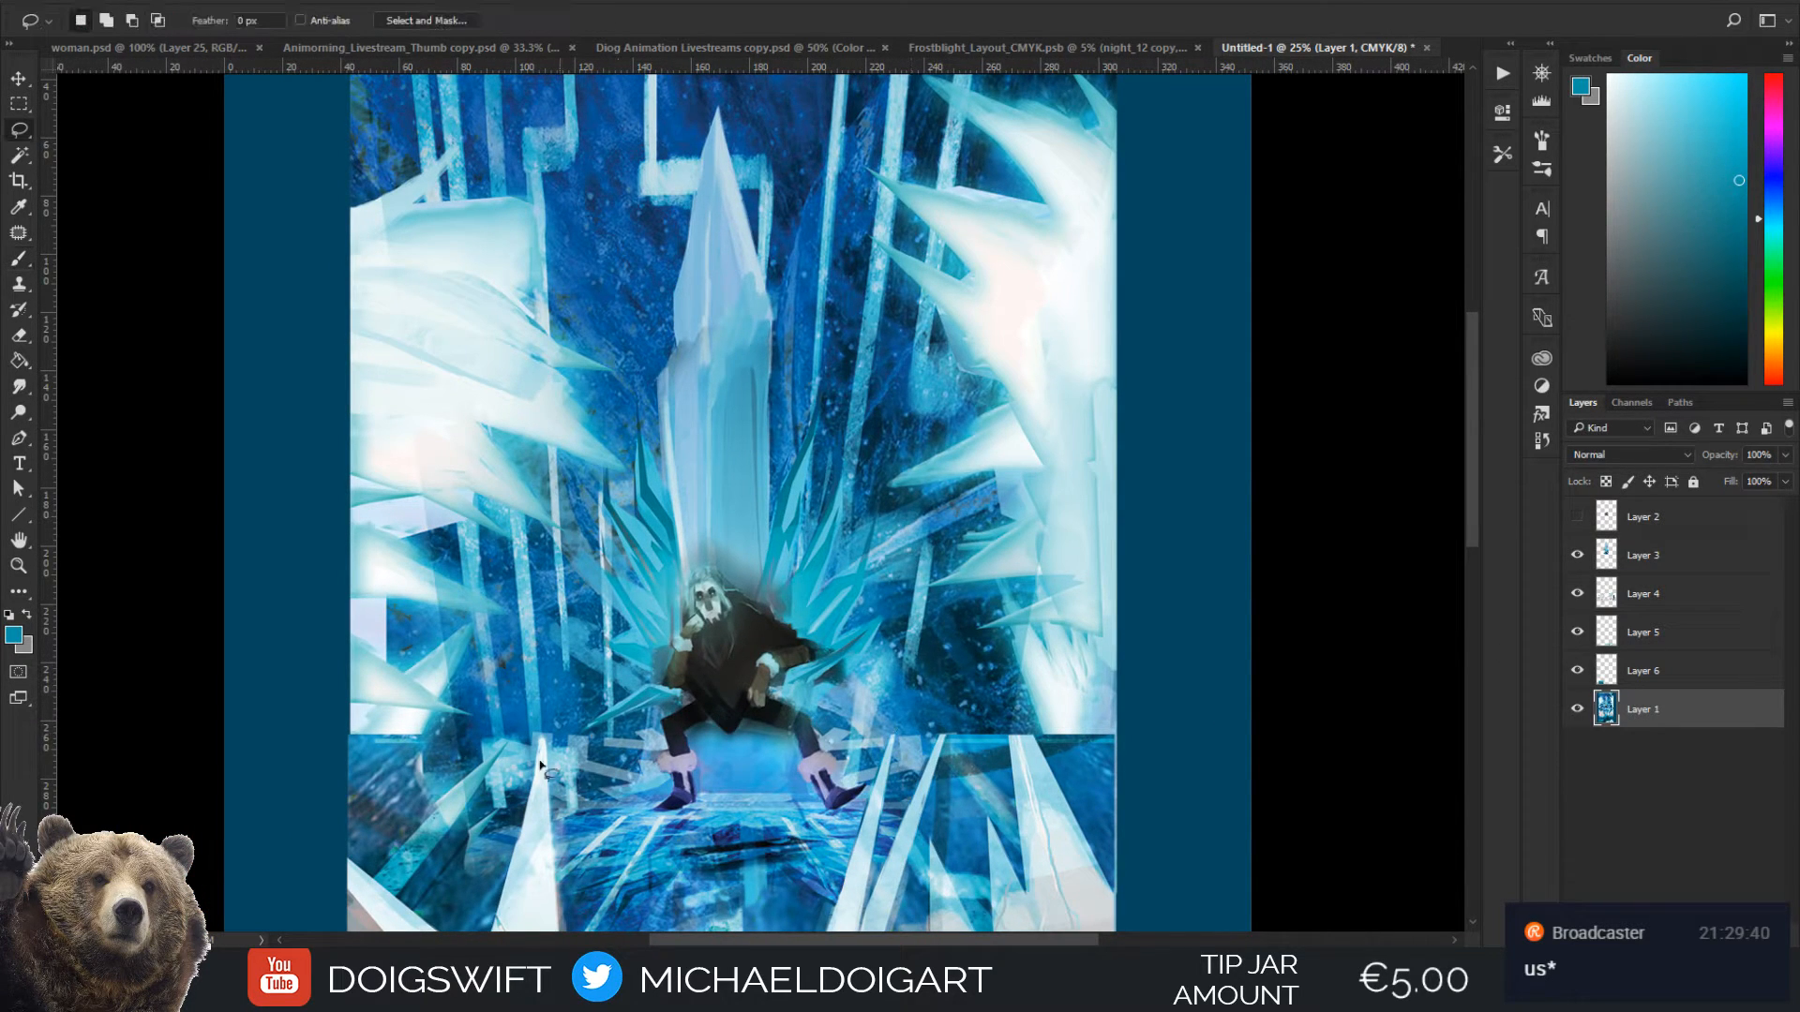
{"action": "left_click", "coordinate": [347, 790], "text": "alt"}
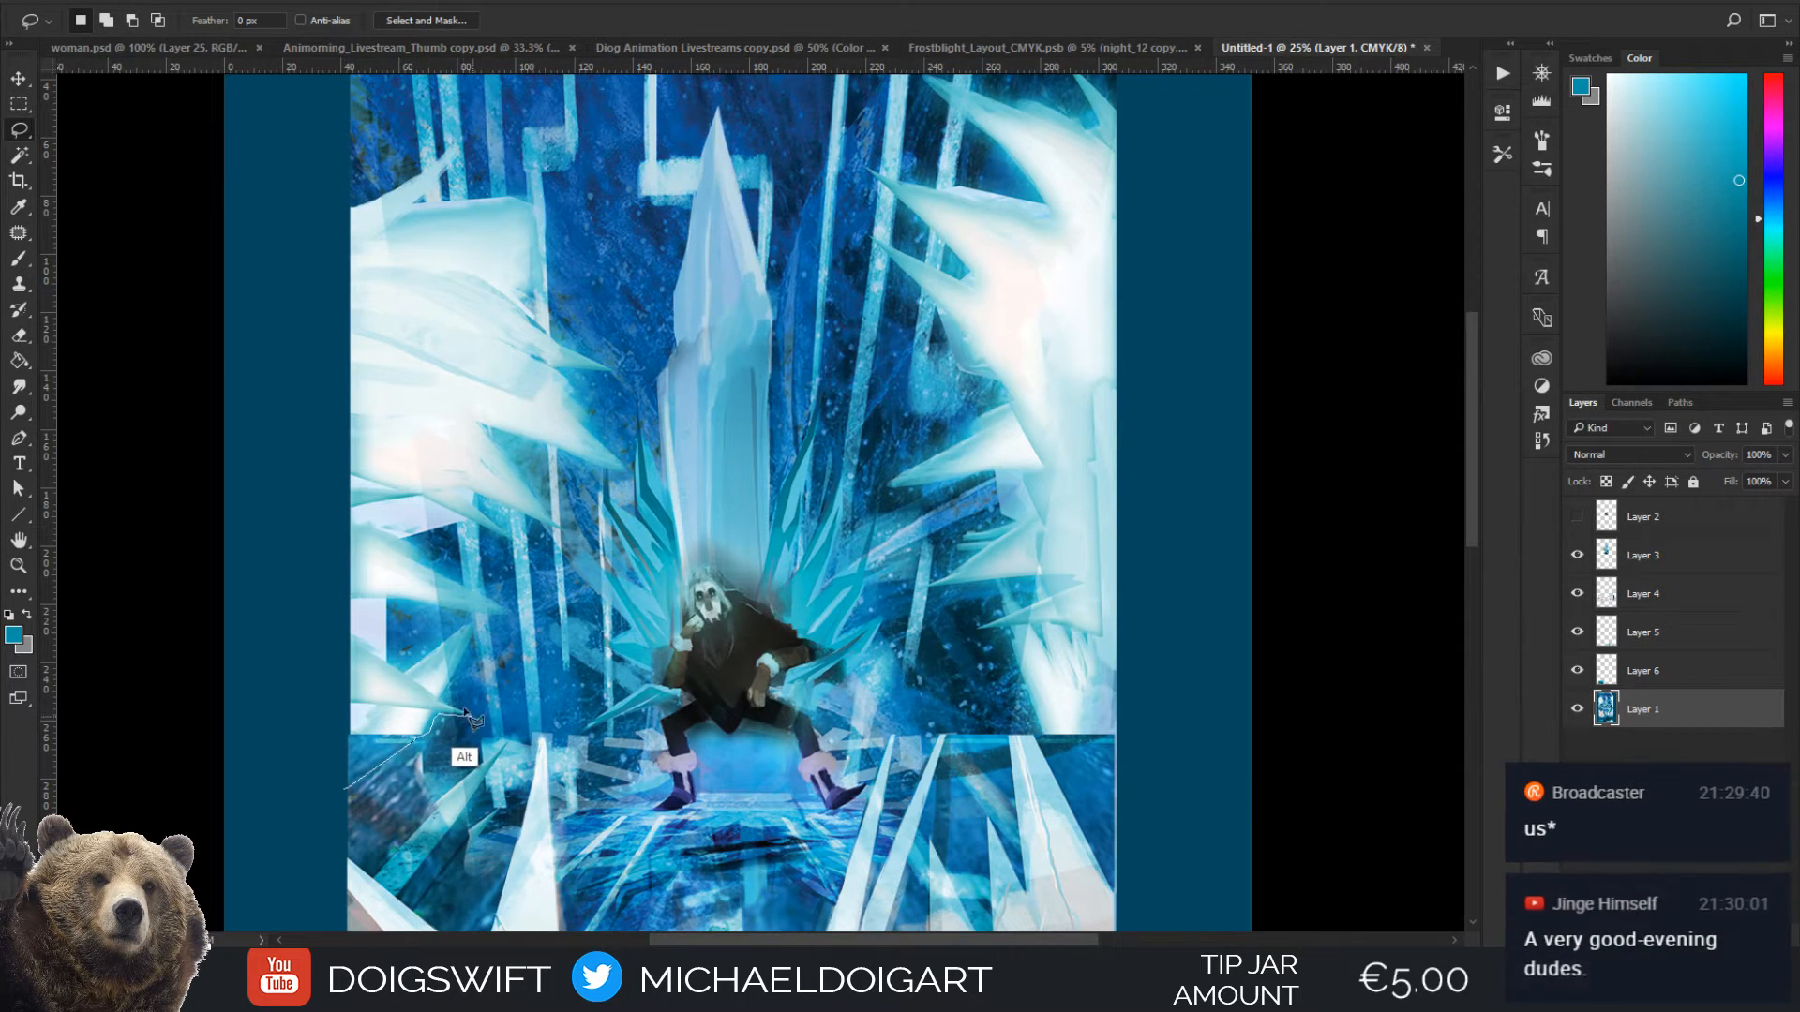
{"action": "mouse_move", "coordinate": [442, 700]}
{"action": "left_mouse_down"}
{"action": "mouse_move", "coordinate": [475, 617]}
{"action": "mouse_move", "coordinate": [409, 673]}
{"action": "left_mouse_up"}
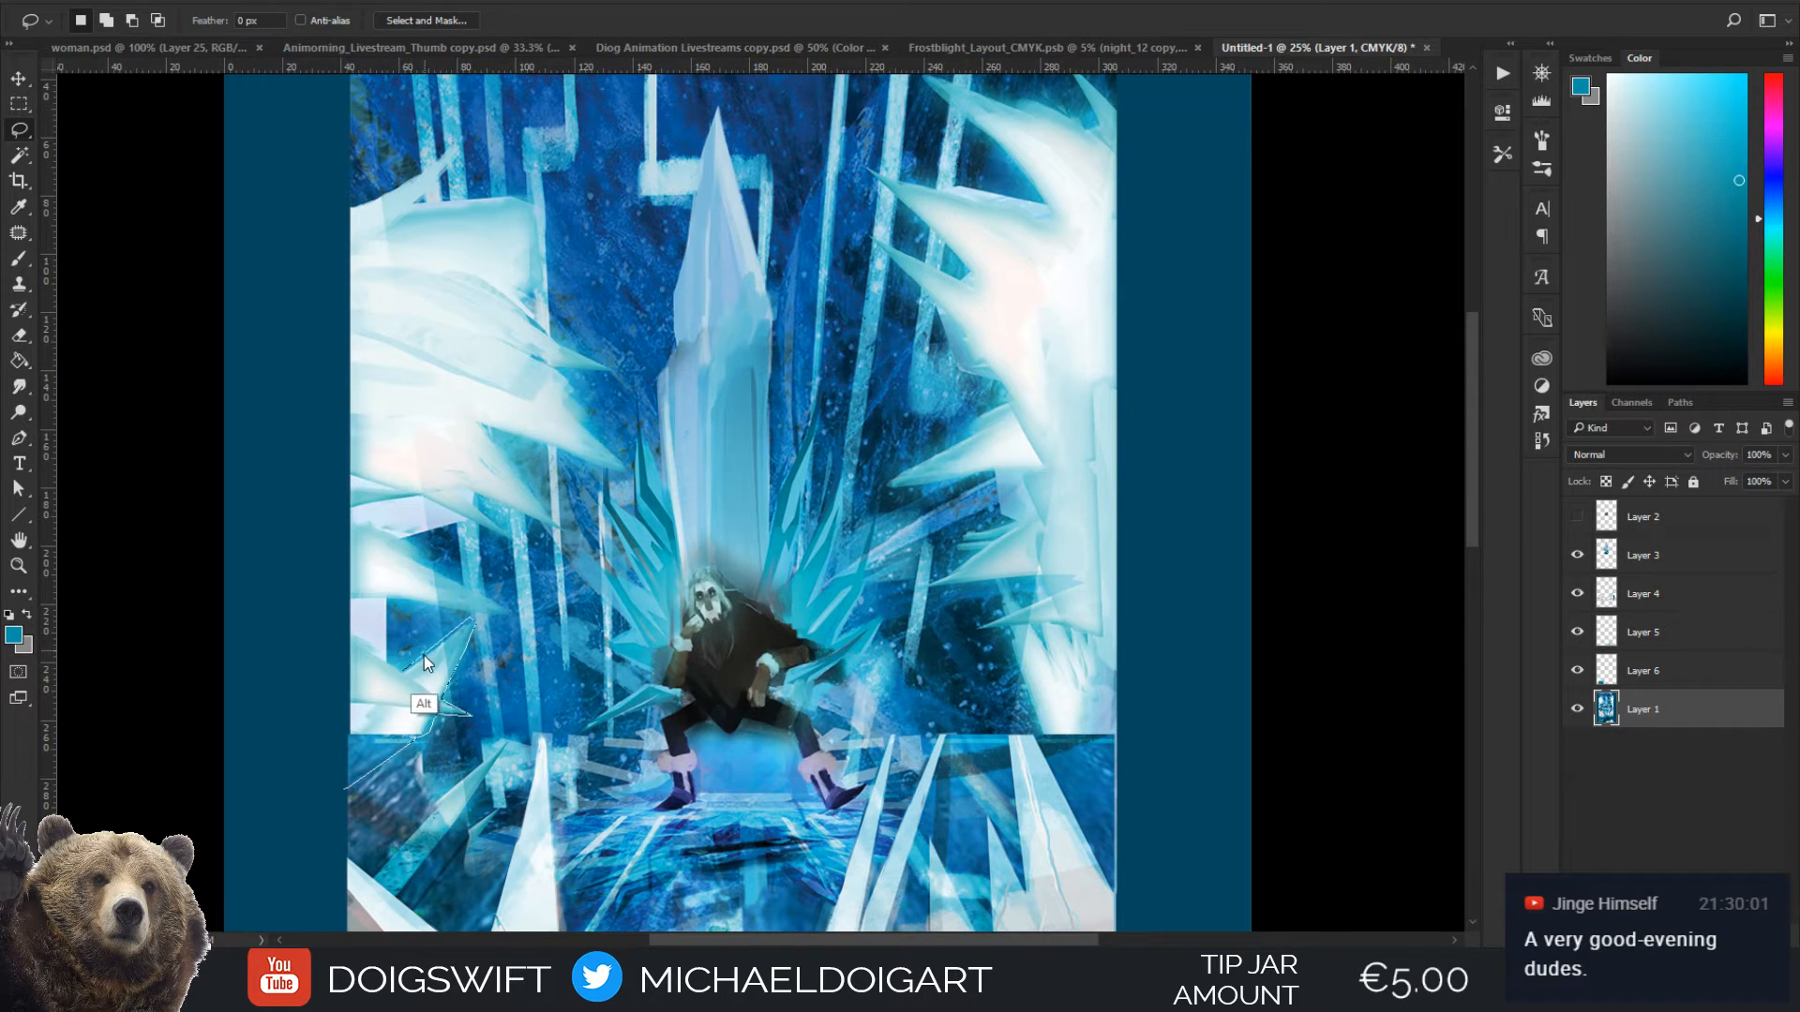
{"action": "left_click", "coordinate": [388, 600], "text": "alt"}
{"action": "left_click", "coordinate": [511, 615], "text": "alt"}
{"action": "left_click", "coordinate": [465, 522], "text": "alt"}
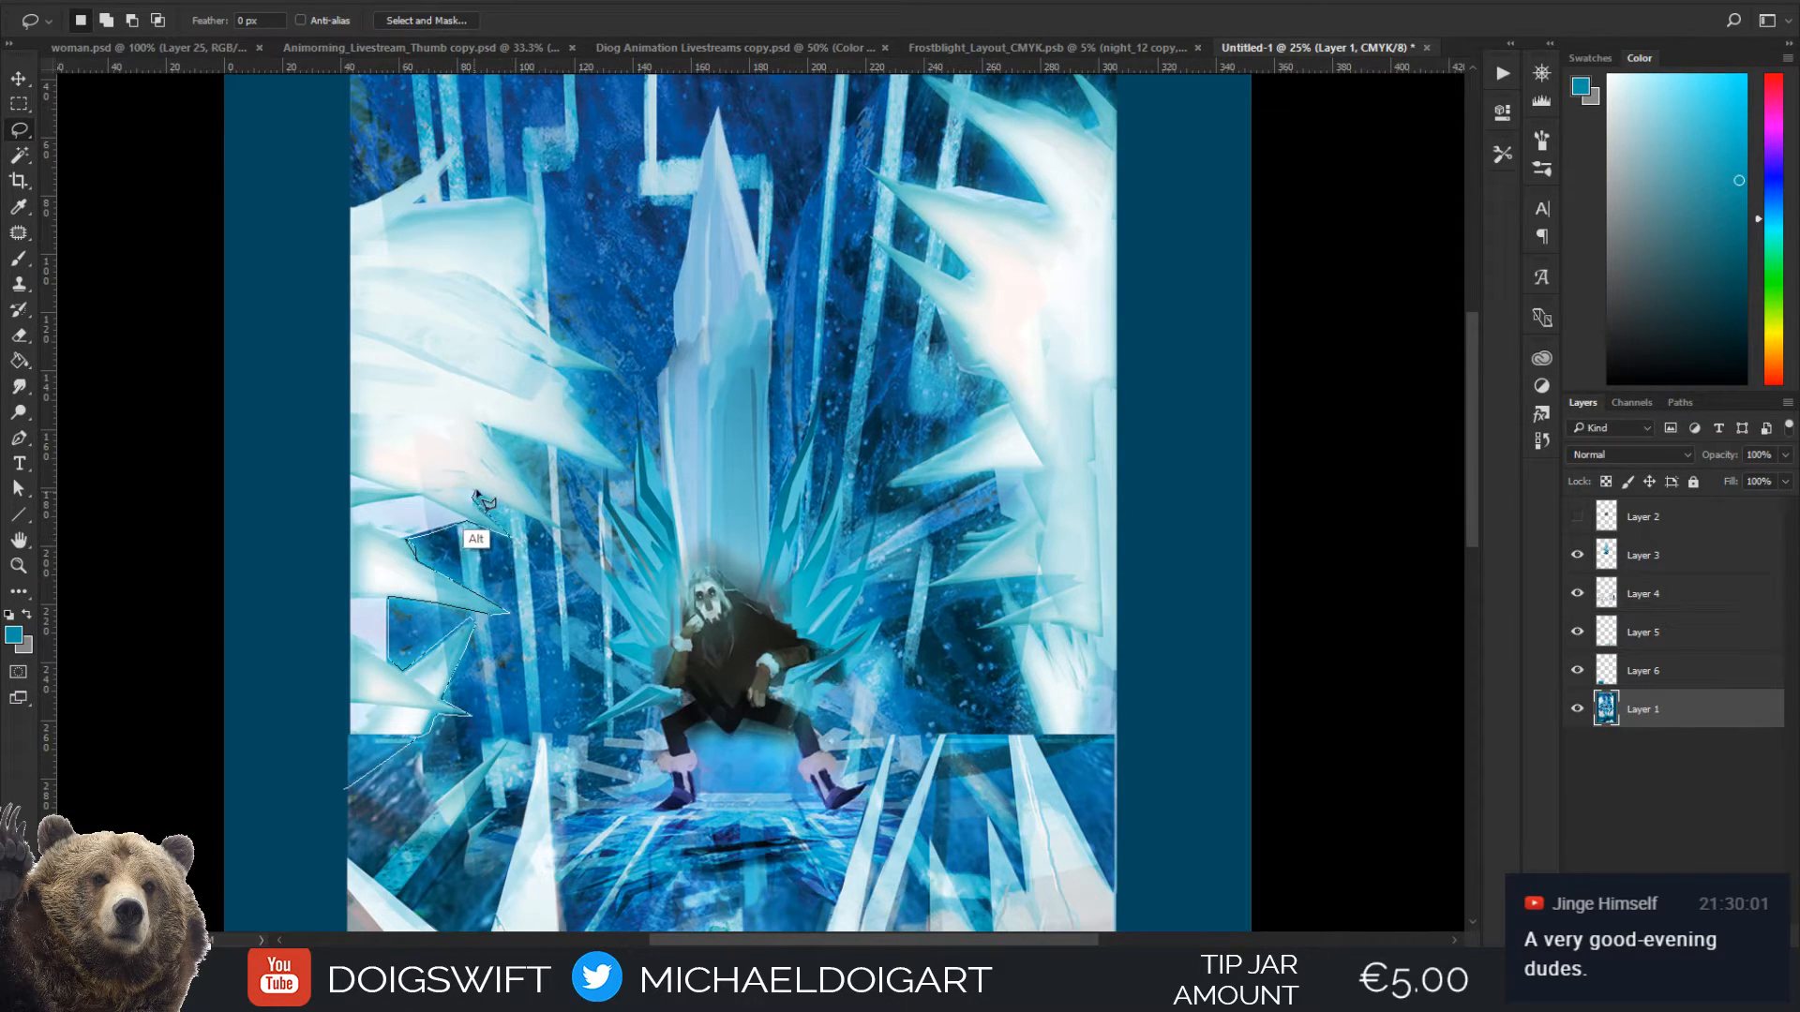
Complete the selection around the left cluster's upper spikes and outer edge, and copy it to a new layer
{"action": "left_click", "coordinate": [561, 528], "text": "alt"}
{"action": "left_click", "coordinate": [479, 422], "text": "alt"}
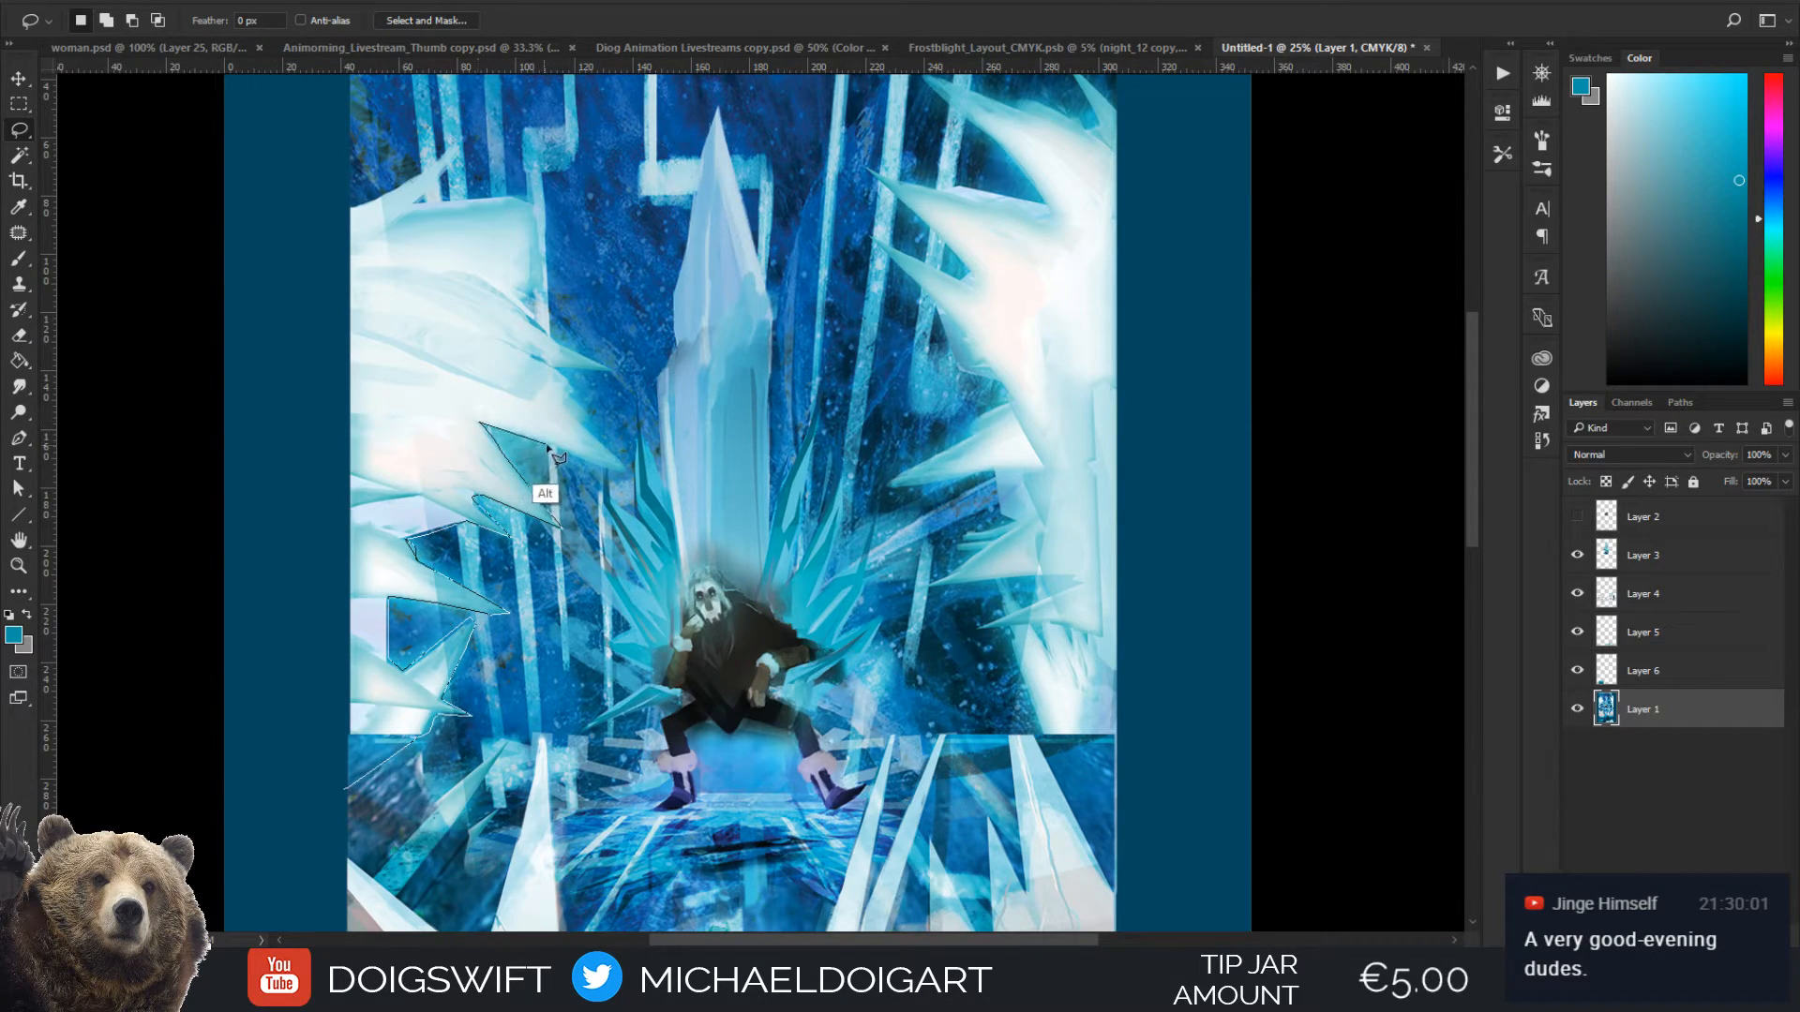
{"action": "left_click", "coordinate": [627, 472], "text": "alt"}
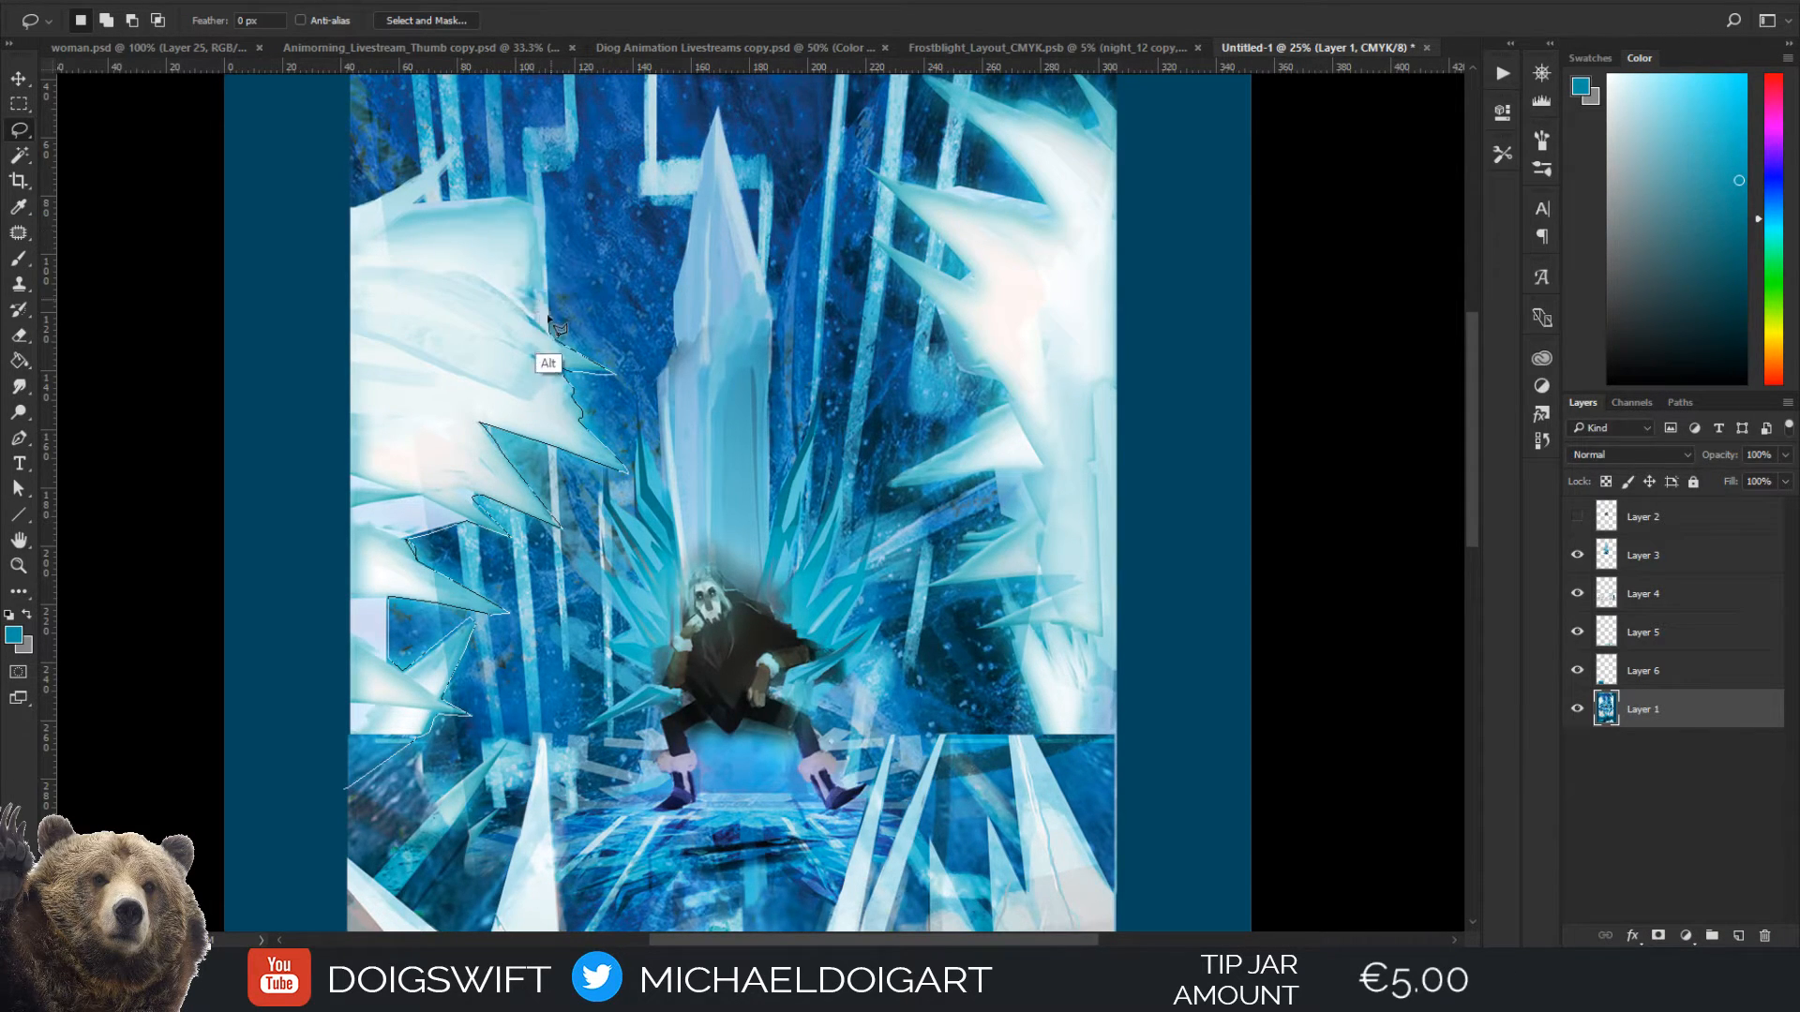
{"action": "mouse_move", "coordinate": [549, 322]}
{"action": "left_mouse_down"}
{"action": "mouse_move", "coordinate": [535, 202]}
{"action": "mouse_move", "coordinate": [422, 202]}
{"action": "mouse_move", "coordinate": [460, 146]}
{"action": "mouse_move", "coordinate": [396, 194]}
{"action": "mouse_move", "coordinate": [324, 211]}
{"action": "mouse_move", "coordinate": [306, 412]}
{"action": "mouse_move", "coordinate": [237, 447]}
{"action": "mouse_move", "coordinate": [340, 526]}
{"action": "mouse_move", "coordinate": [315, 724]}
{"action": "mouse_move", "coordinate": [351, 717]}
{"action": "left_mouse_up"}
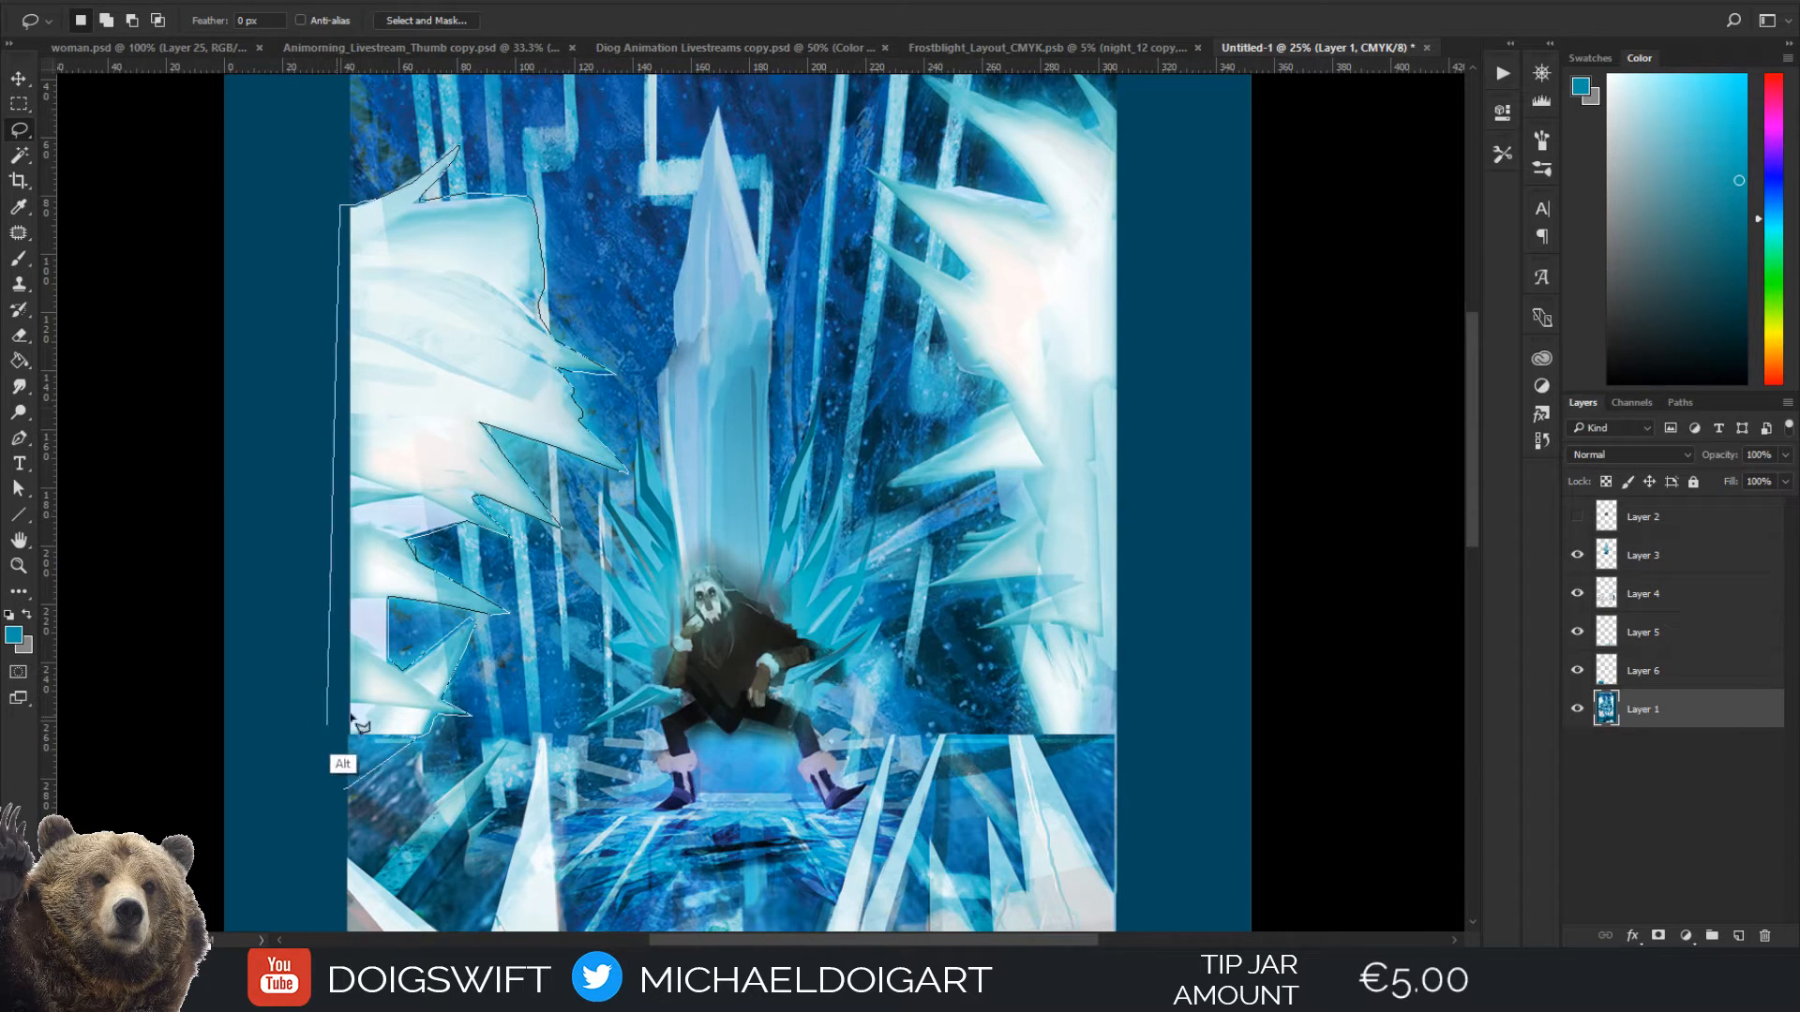
{"action": "left_click", "coordinate": [346, 791]}
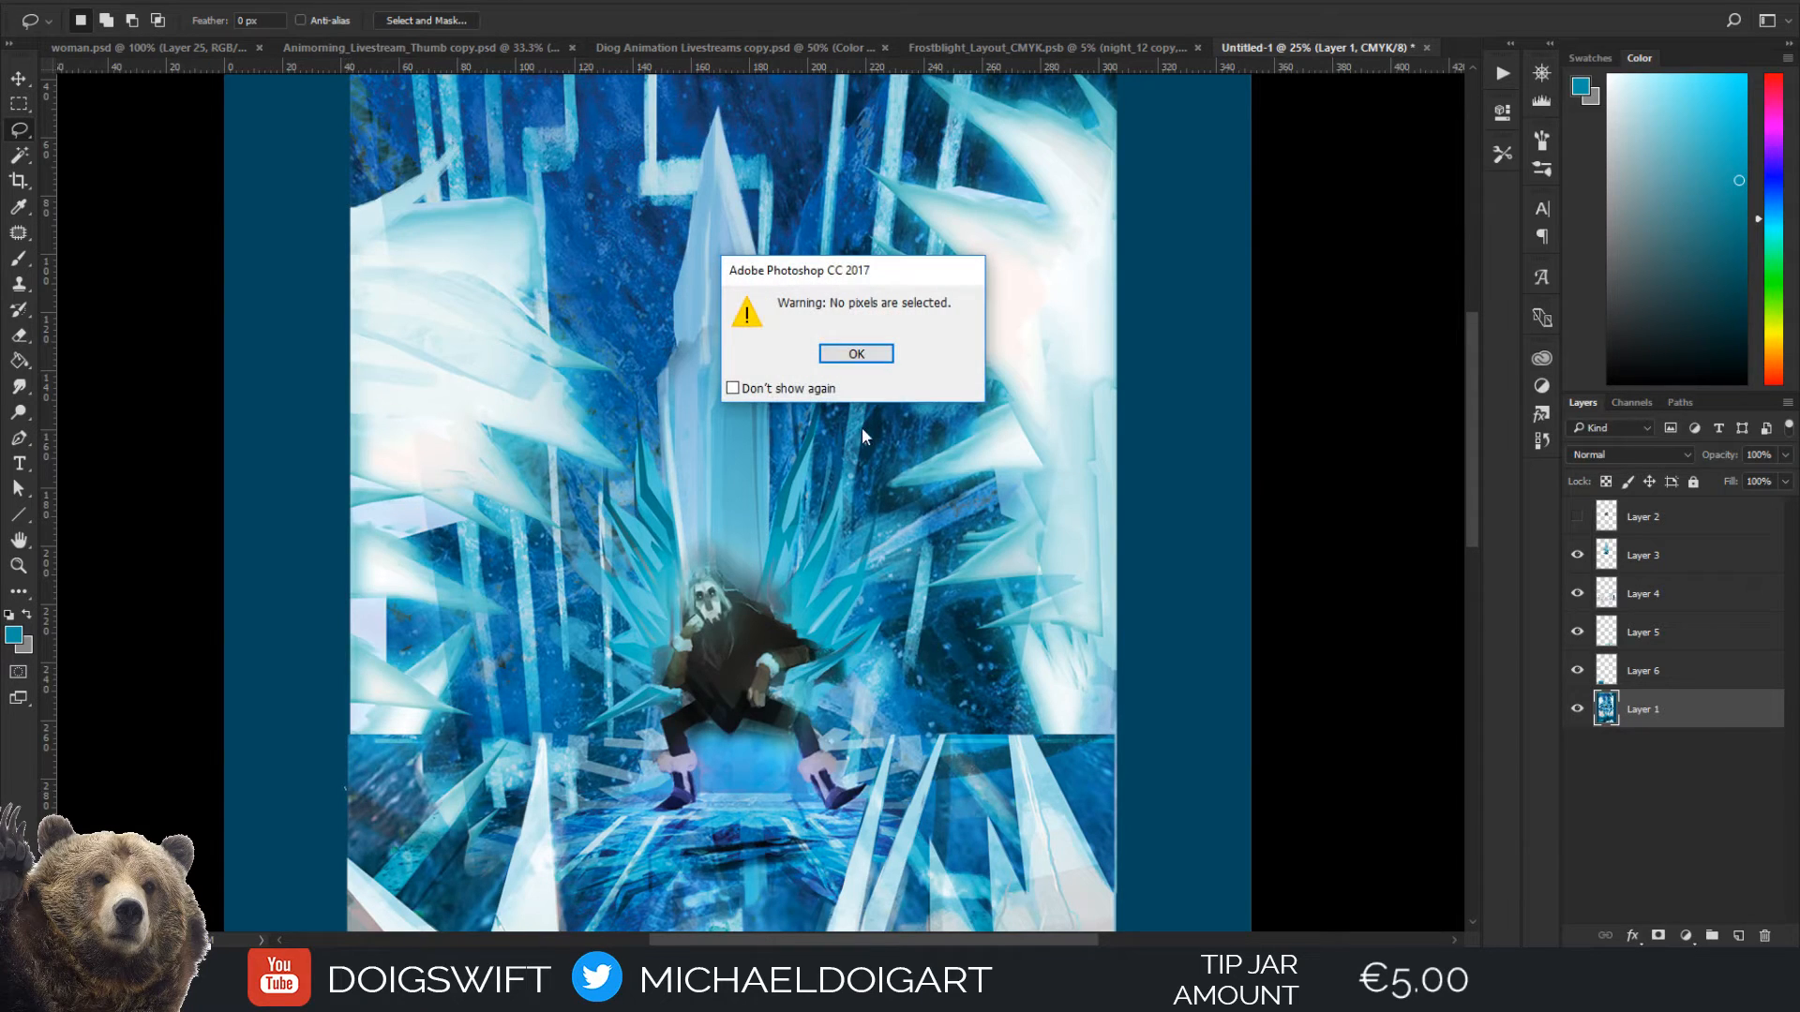
{"action": "left_click", "coordinate": [855, 355]}
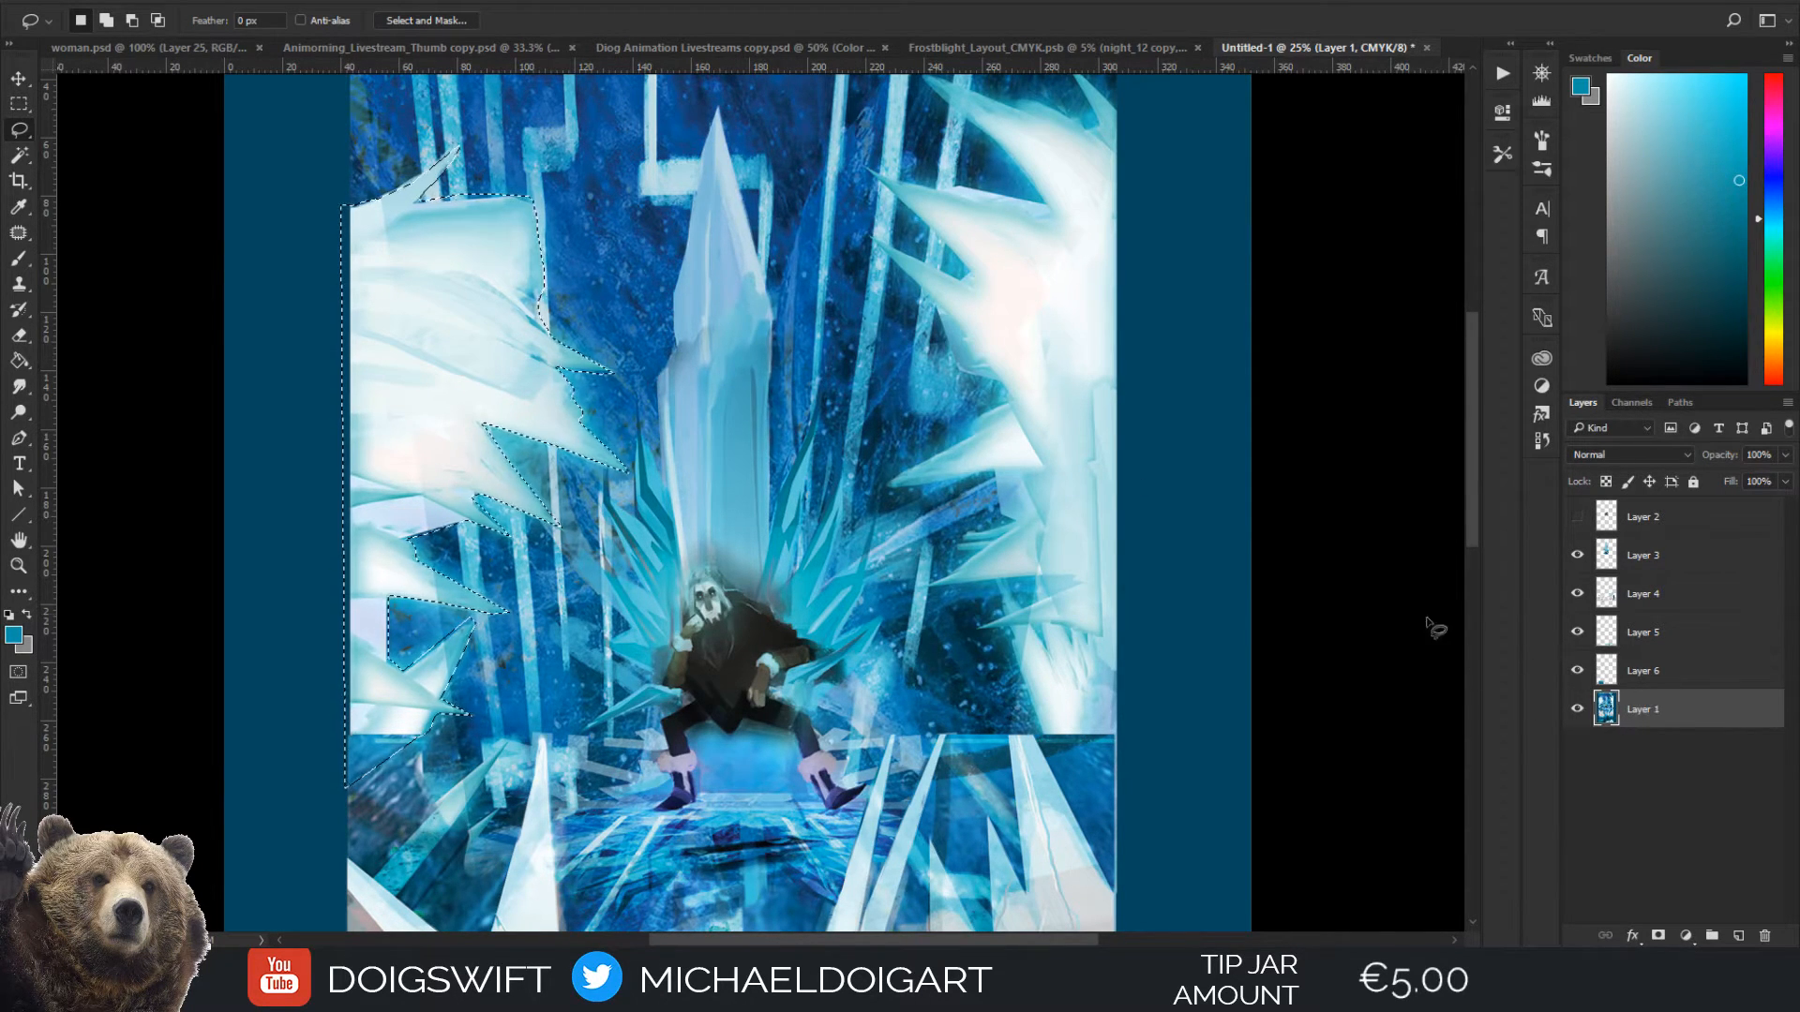
{"action": "key", "text": "ctrl+j"}
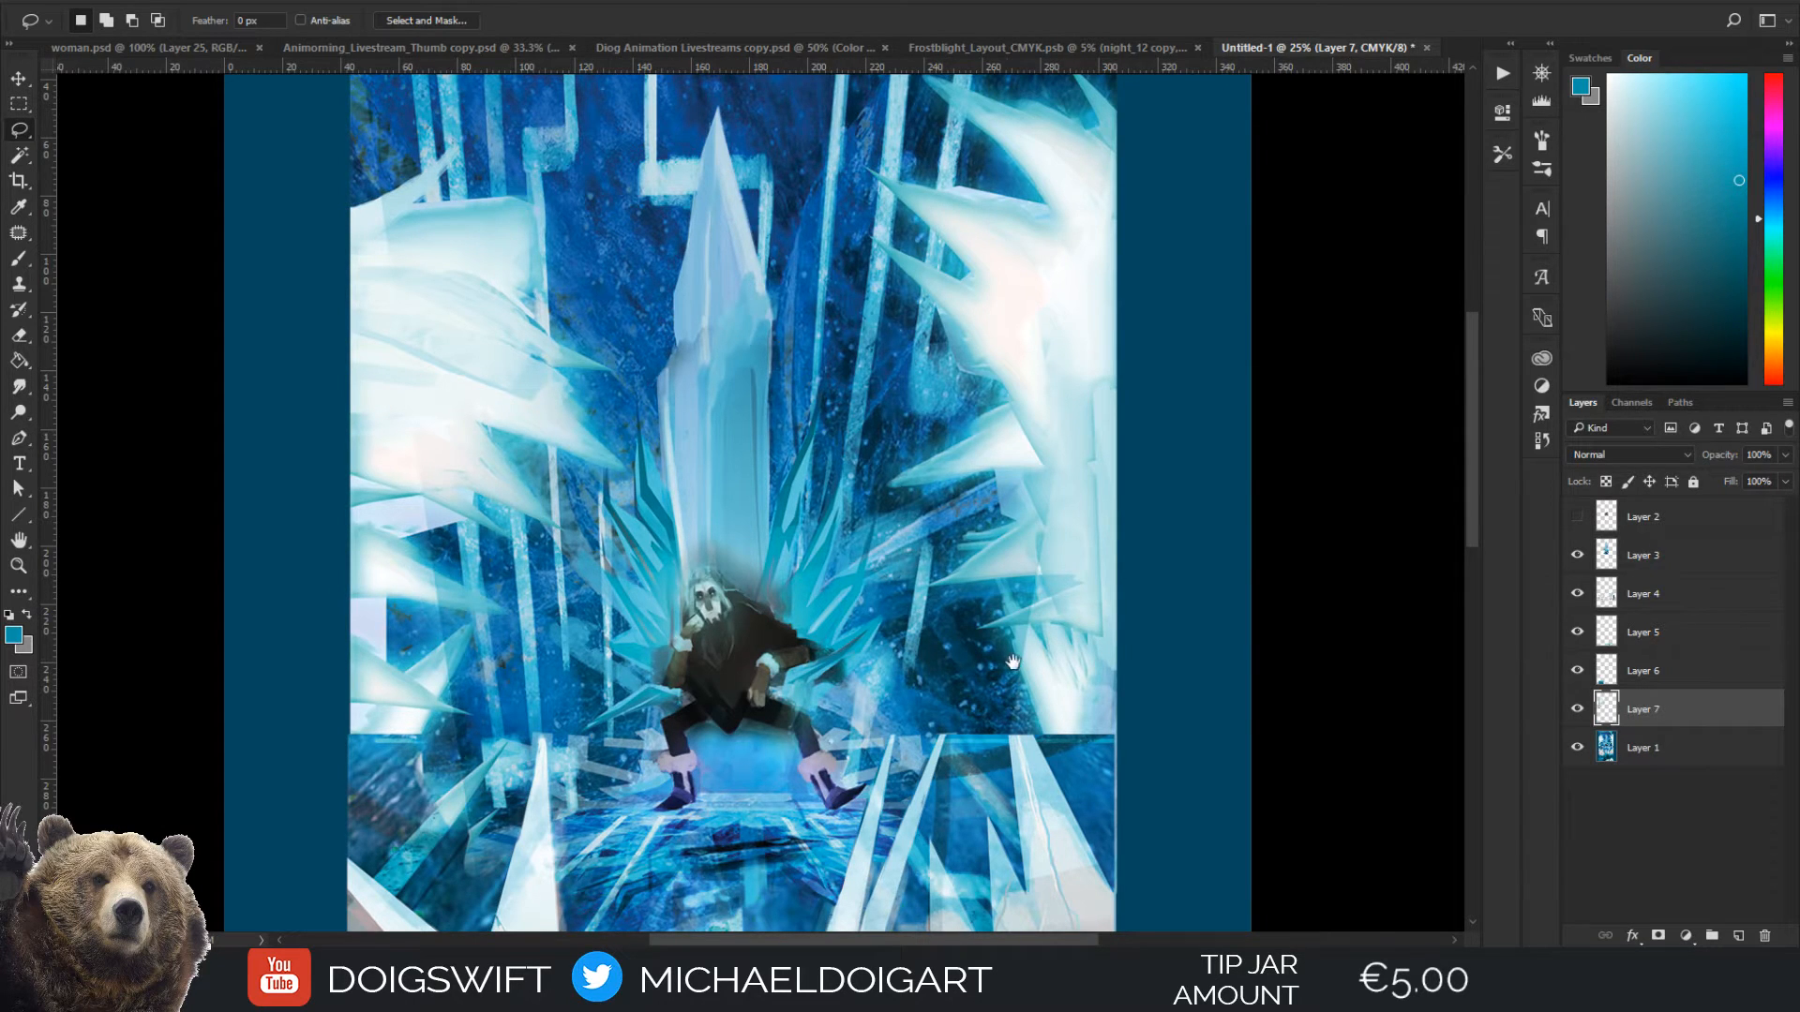
Start a Lasso outline around the upper spikes of the right-hand white ice cluster, working down from its topmost tip
{"action": "left_click_drag", "start_coordinate": [1012, 663], "coordinate": [832, 604]}
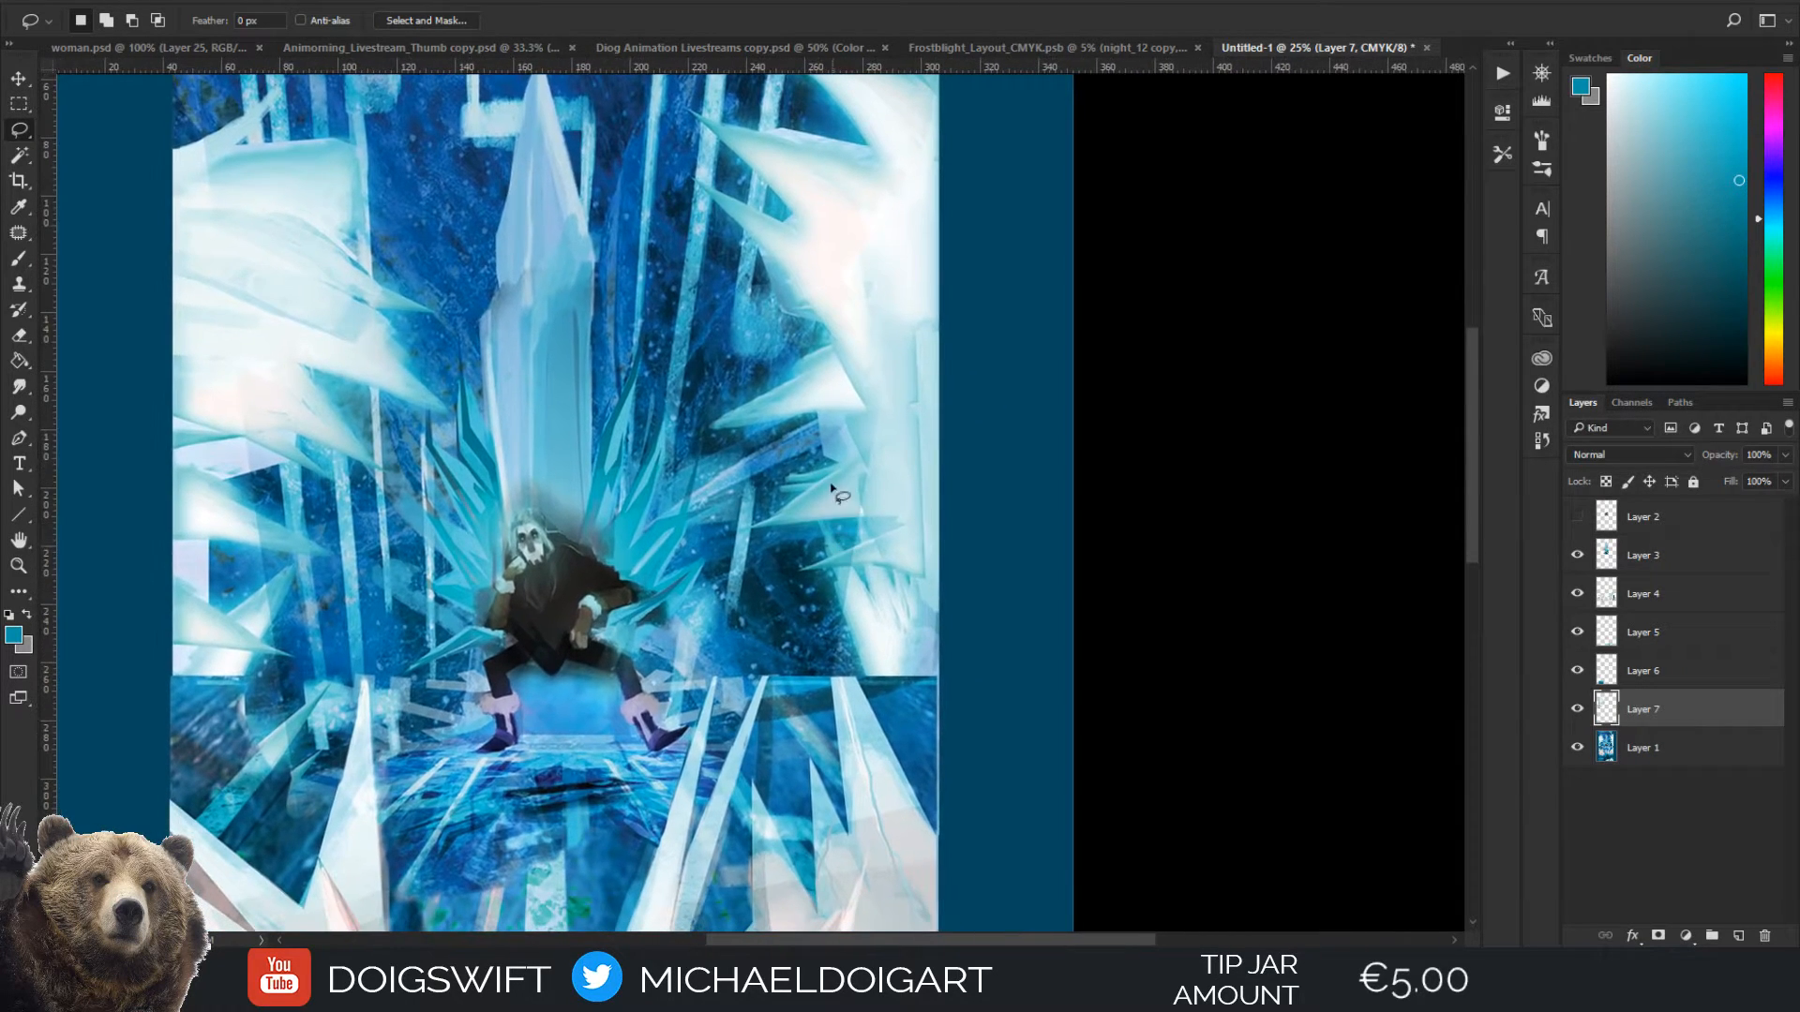
{"action": "mouse_move", "coordinate": [864, 350]}
{"action": "left_mouse_down"}
{"action": "mouse_move", "coordinate": [775, 470]}
{"action": "mouse_move", "coordinate": [763, 534]}
{"action": "left_mouse_up"}
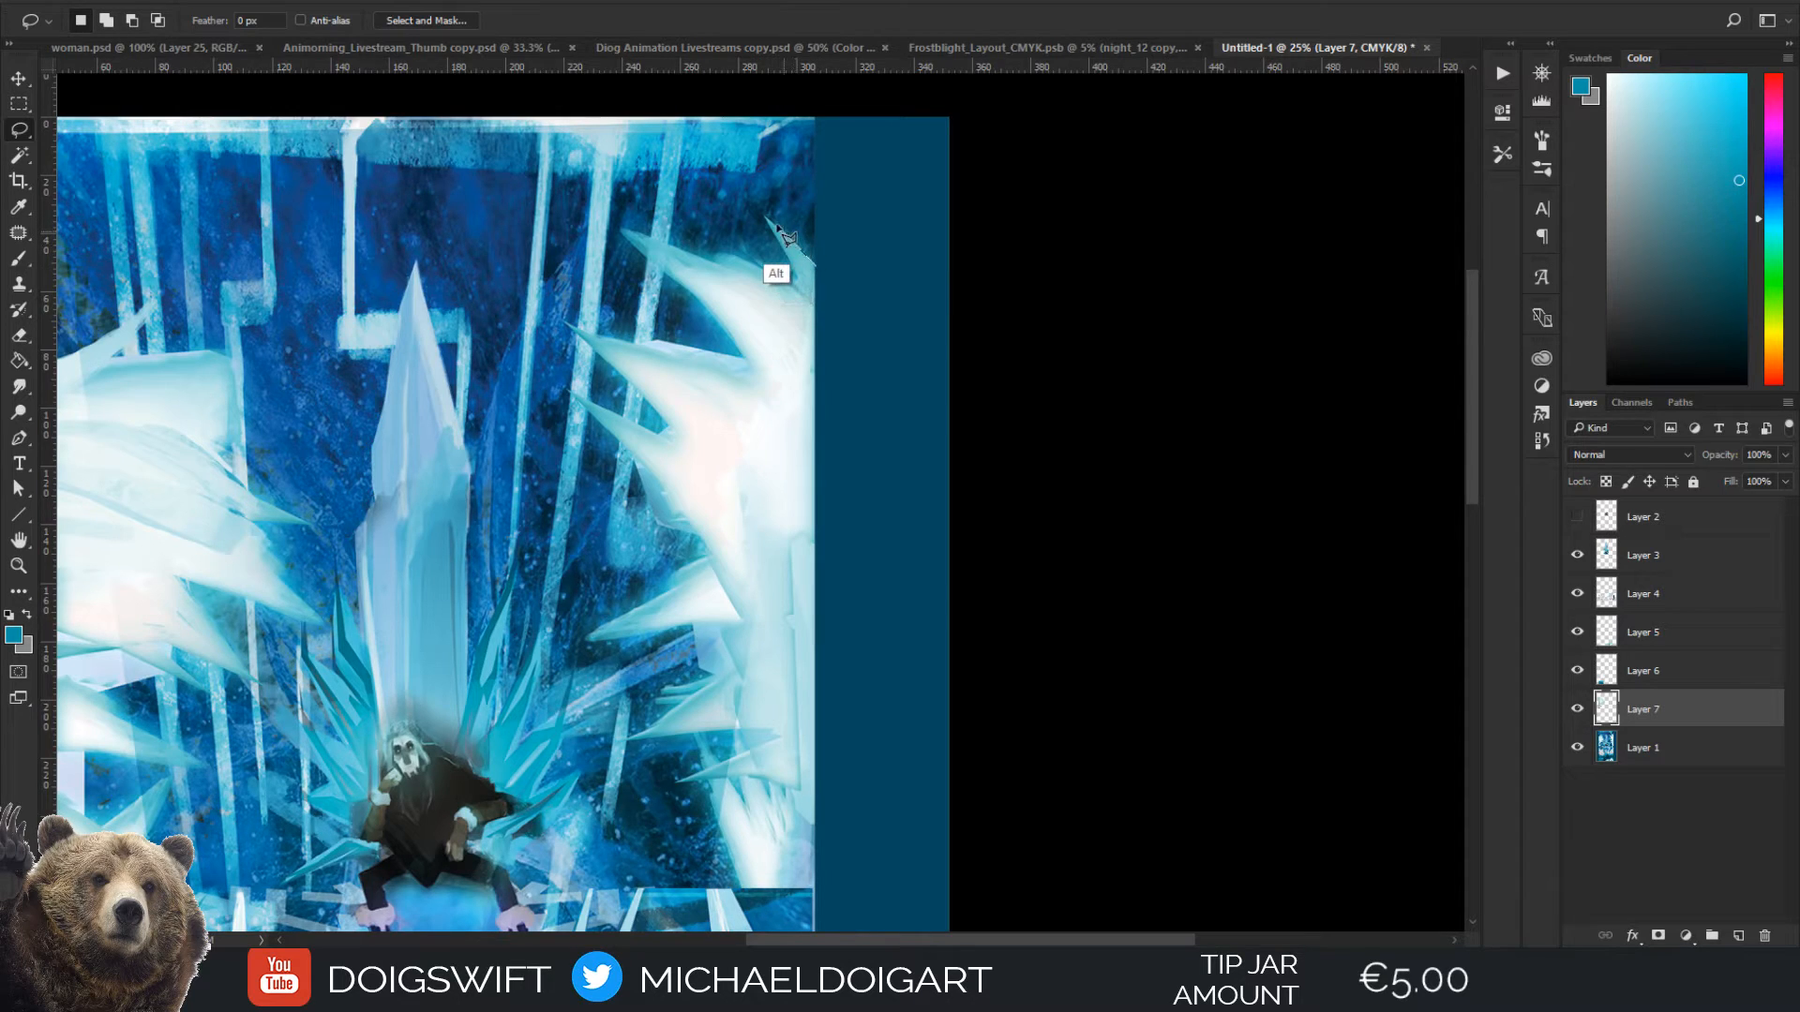
{"action": "mouse_move", "coordinate": [765, 217]}
{"action": "left_mouse_down"}
{"action": "mouse_move", "coordinate": [797, 281]}
{"action": "mouse_move", "coordinate": [743, 247]}
{"action": "mouse_move", "coordinate": [754, 265]}
{"action": "mouse_move", "coordinate": [622, 233]}
{"action": "mouse_move", "coordinate": [739, 349]}
{"action": "left_mouse_up"}
{"action": "left_click", "coordinate": [643, 342]}
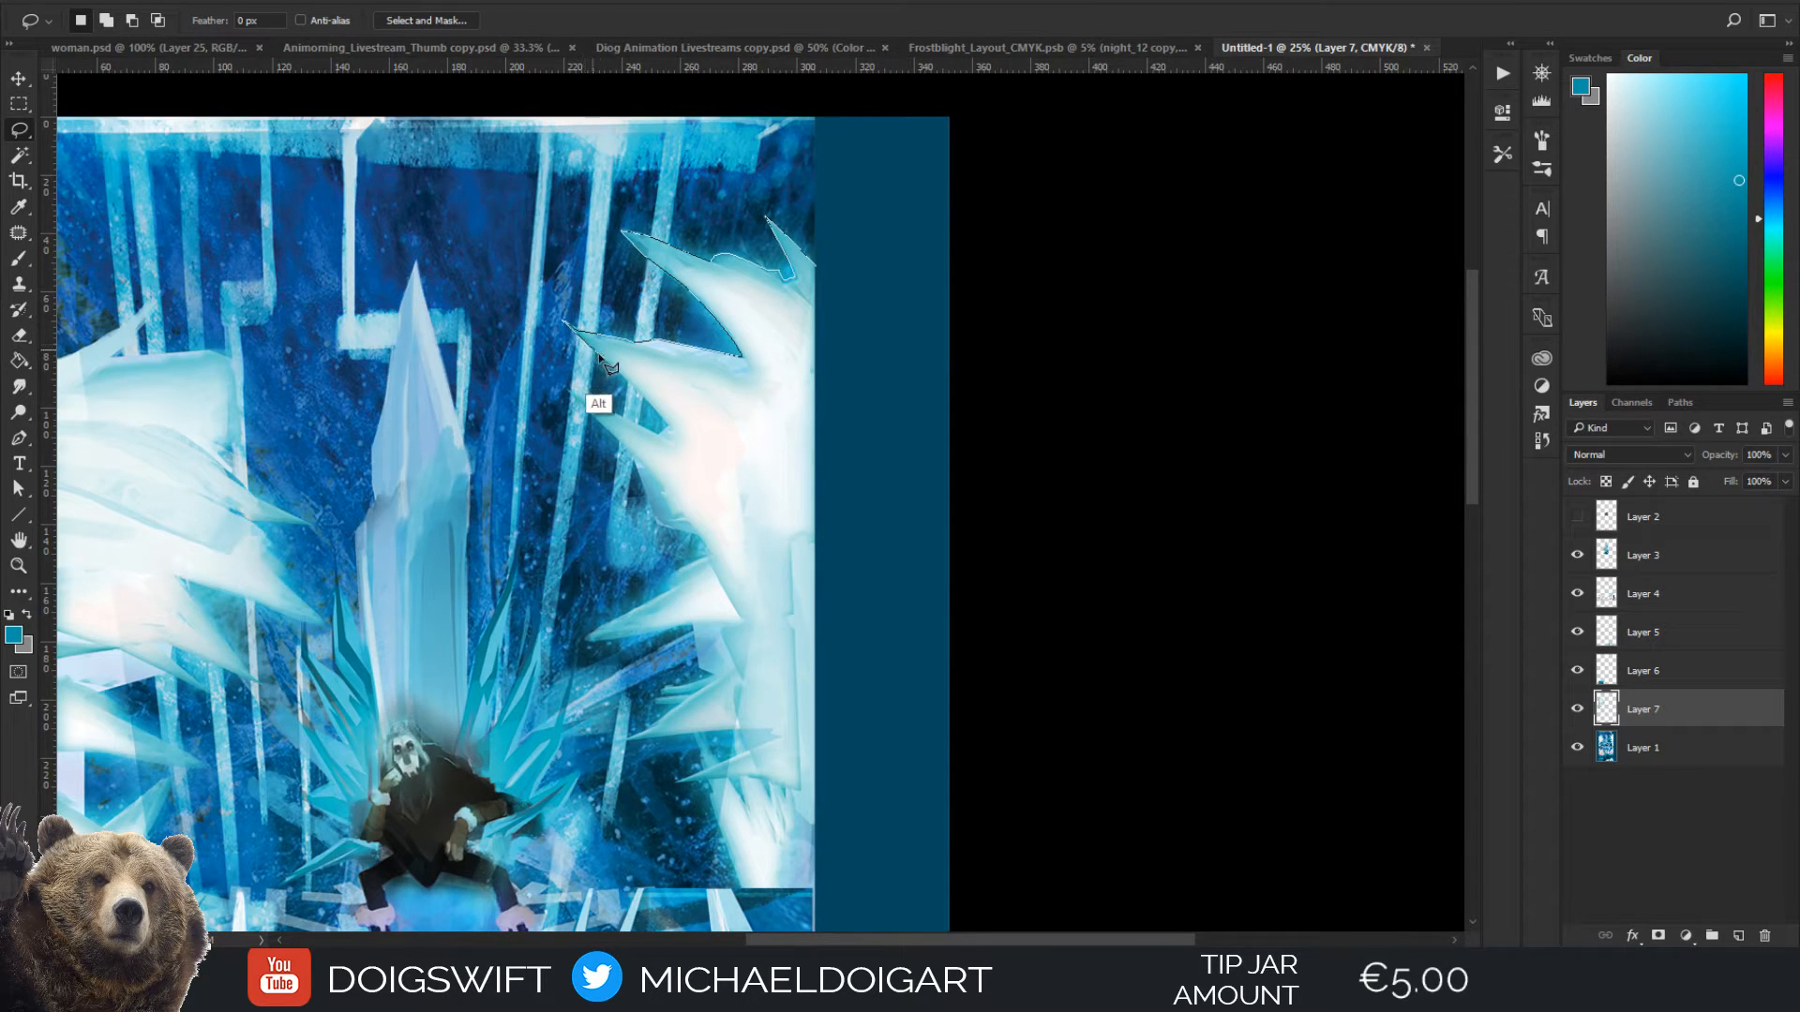
{"action": "left_click", "coordinate": [670, 430]}
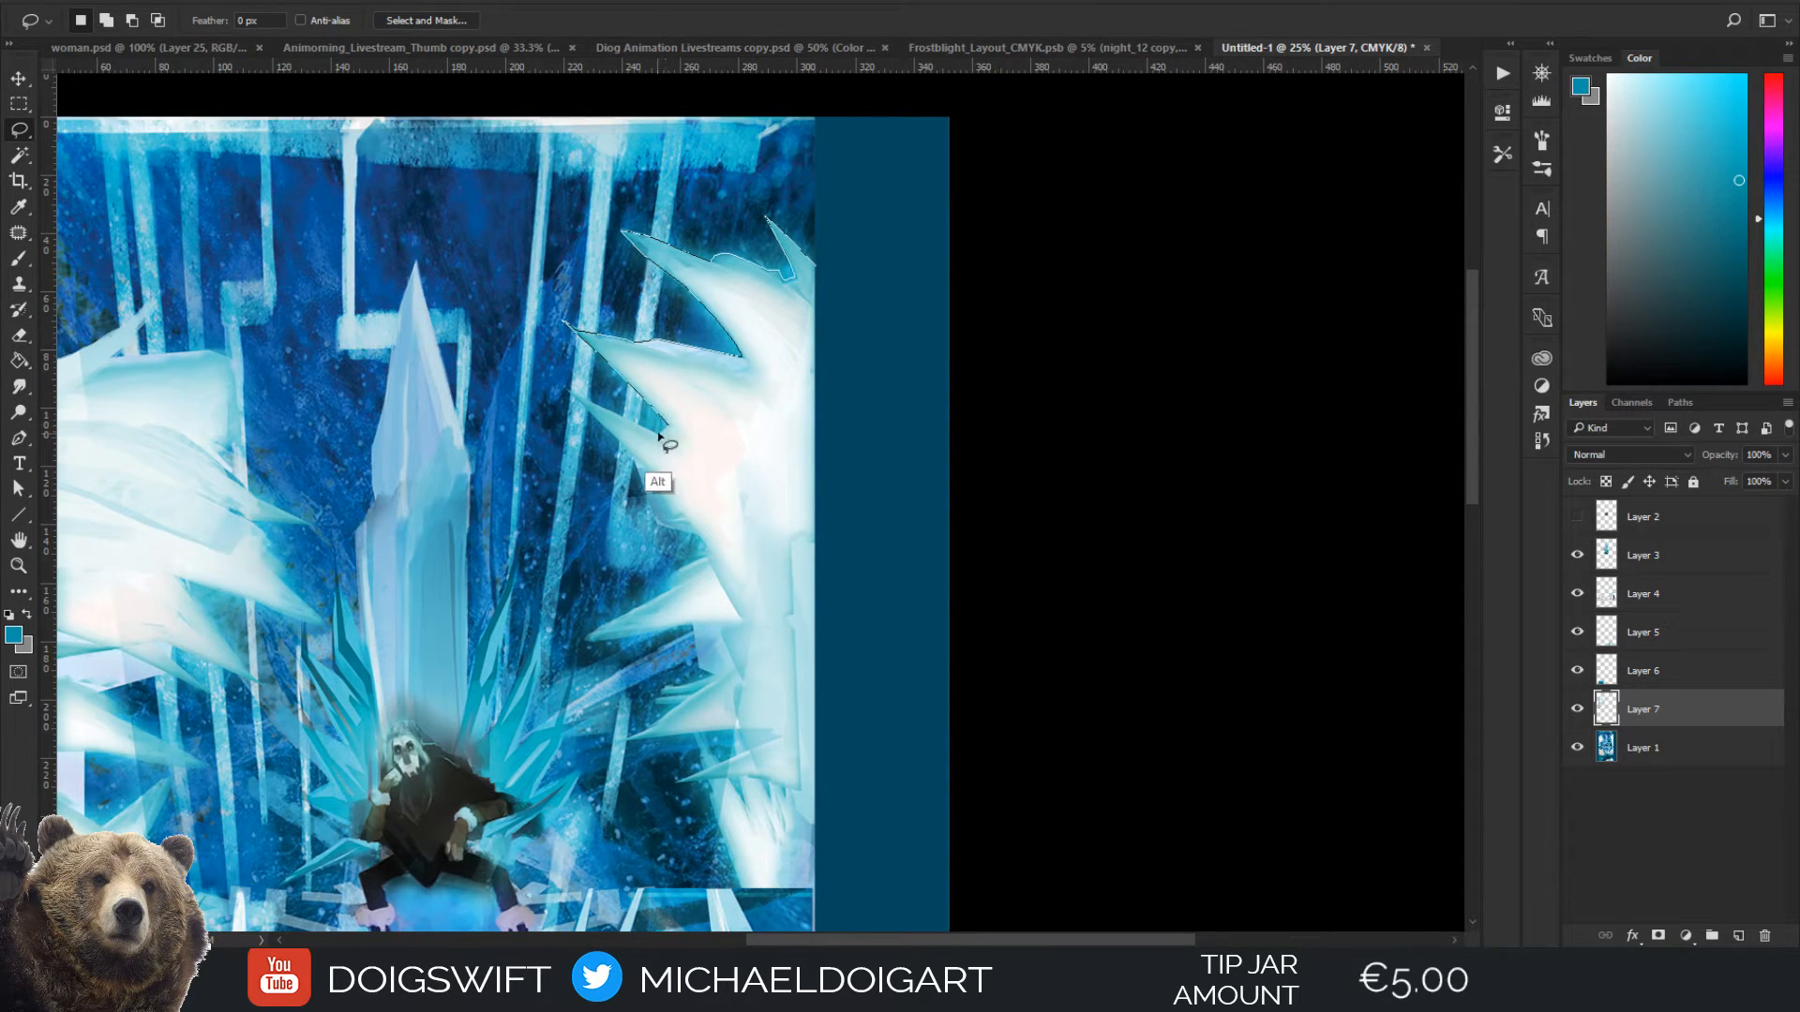
{"action": "left_click", "coordinate": [609, 435]}
{"action": "left_click", "coordinate": [632, 462]}
{"action": "left_click", "coordinate": [649, 503]}
{"action": "left_click", "coordinate": [697, 535], "text": "alt"}
{"action": "left_click", "coordinate": [708, 556], "text": "alt"}
{"action": "left_click", "coordinate": [681, 568], "text": "alt"}
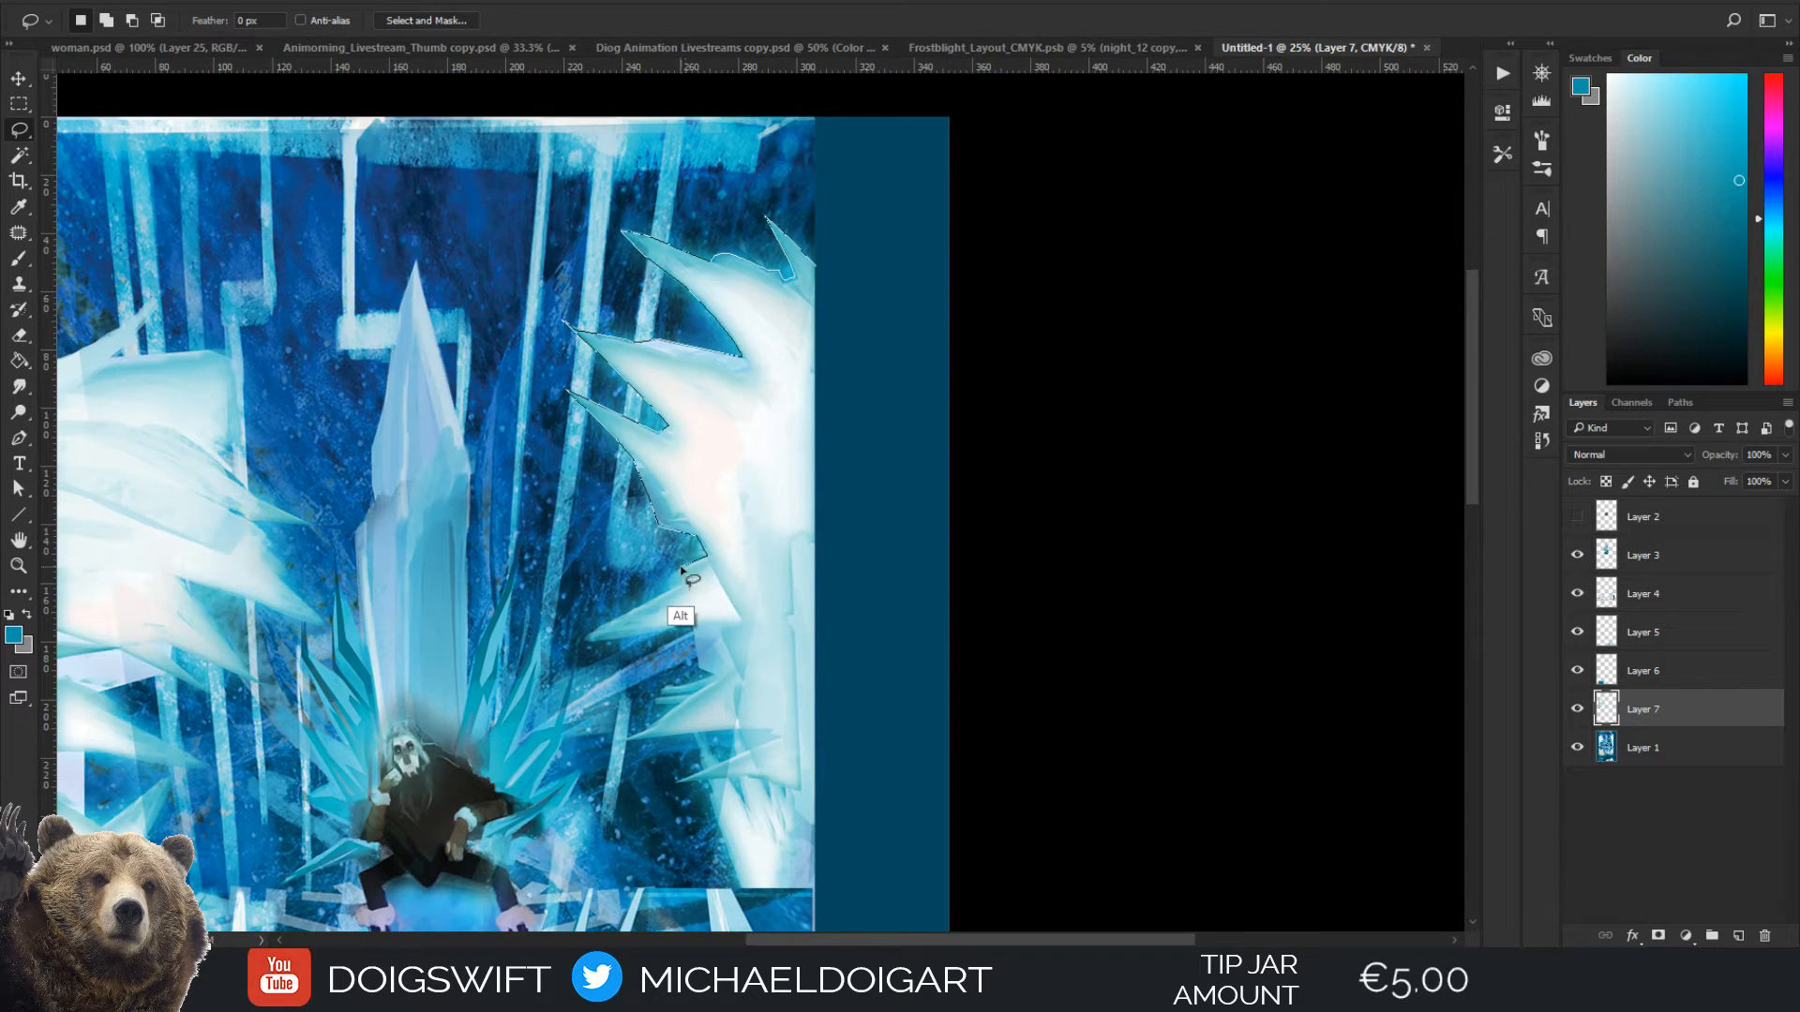
{"action": "left_click", "coordinate": [587, 642], "text": "alt"}
Continue the outline around the right cluster's lower spikes and close it along the painting's outer edge
{"action": "left_click", "coordinate": [694, 629], "text": "alt"}
{"action": "left_click", "coordinate": [711, 677], "text": "alt"}
{"action": "left_click", "coordinate": [627, 743], "text": "alt"}
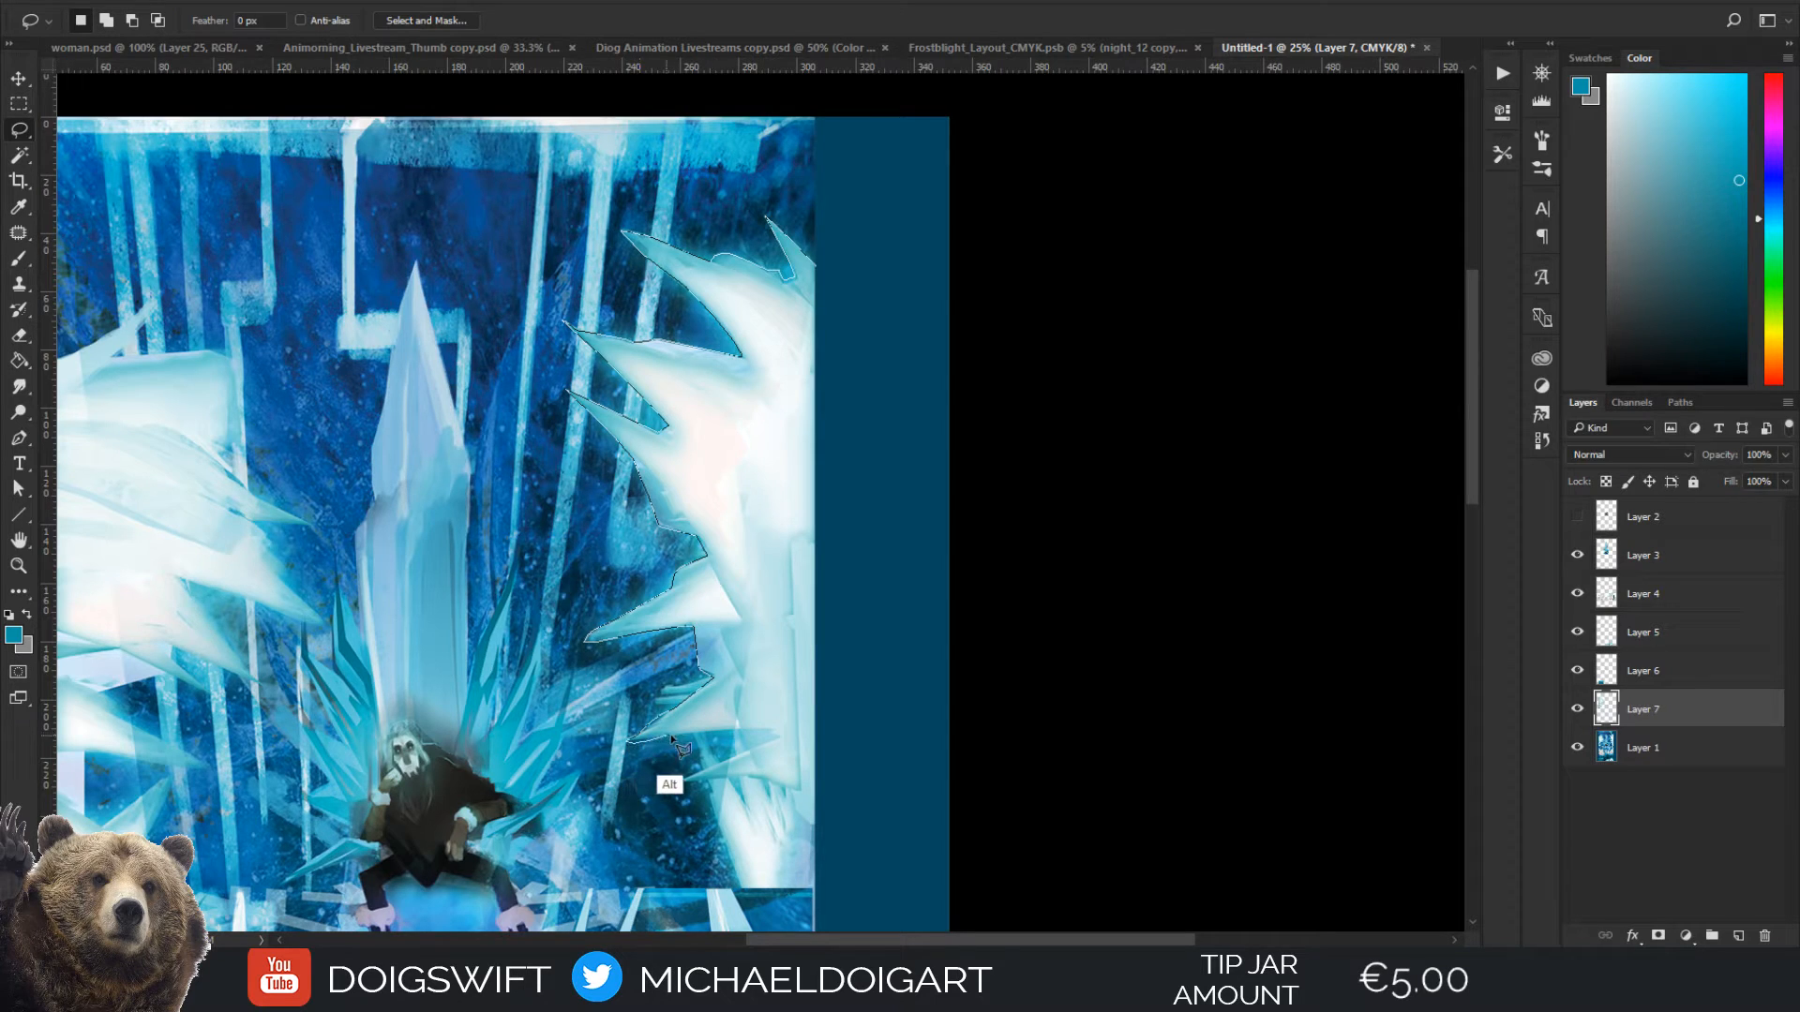
{"action": "left_click", "coordinate": [732, 729], "text": "alt"}
{"action": "left_click", "coordinate": [714, 799]}
{"action": "scroll", "coordinate": [750, 898], "scroll_direction": "down", "scroll_amount": 3}
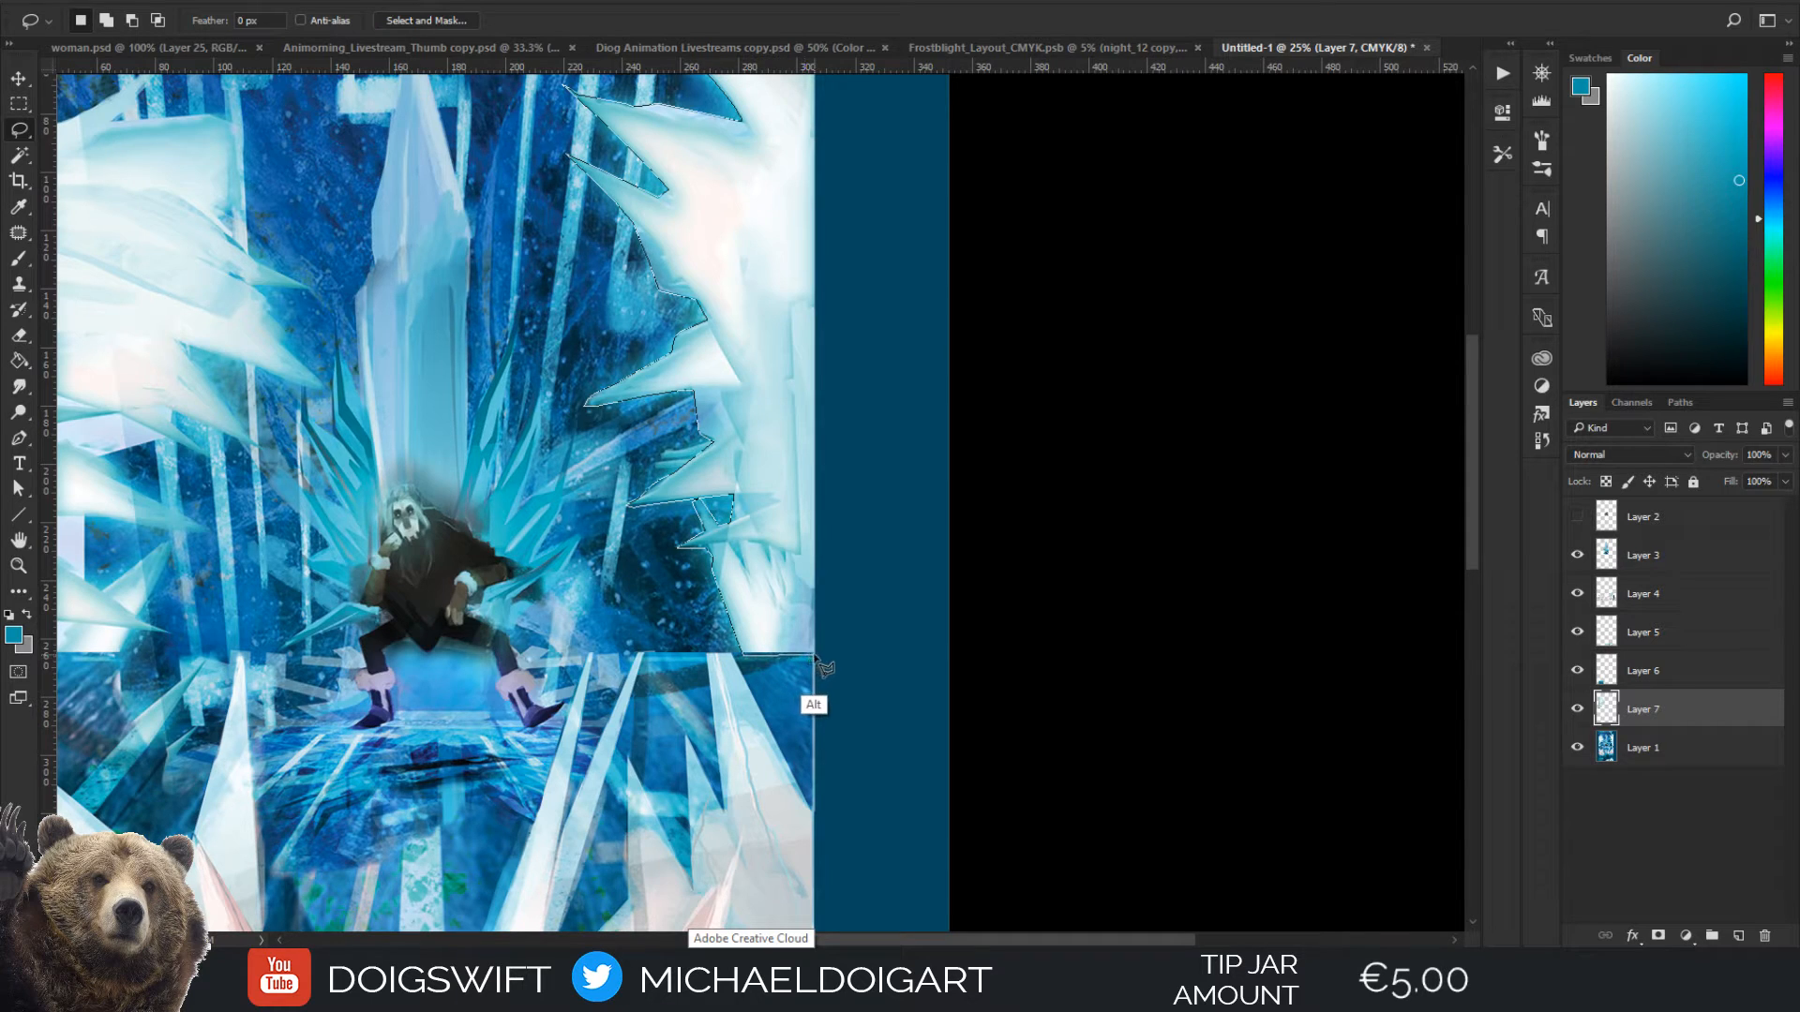
{"action": "scroll", "coordinate": [812, 101], "scroll_direction": "up", "scroll_amount": 3}
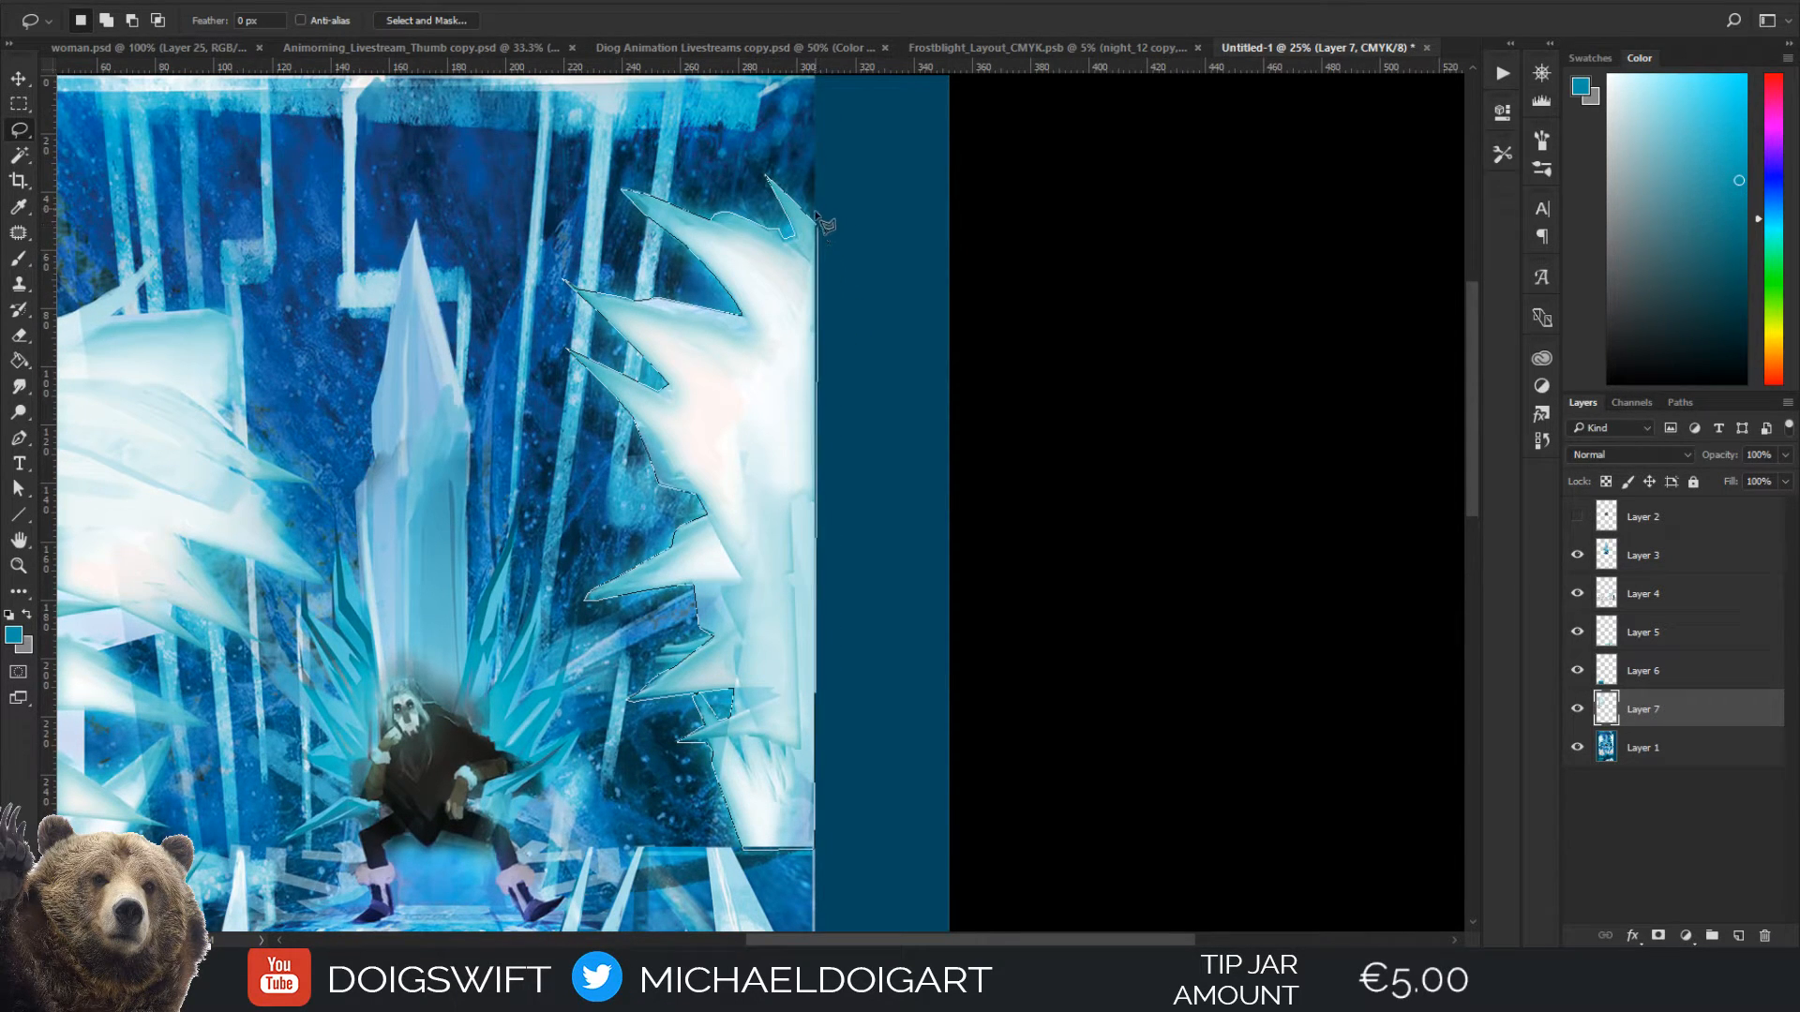
{"action": "left_click", "coordinate": [817, 228], "text": "alt"}
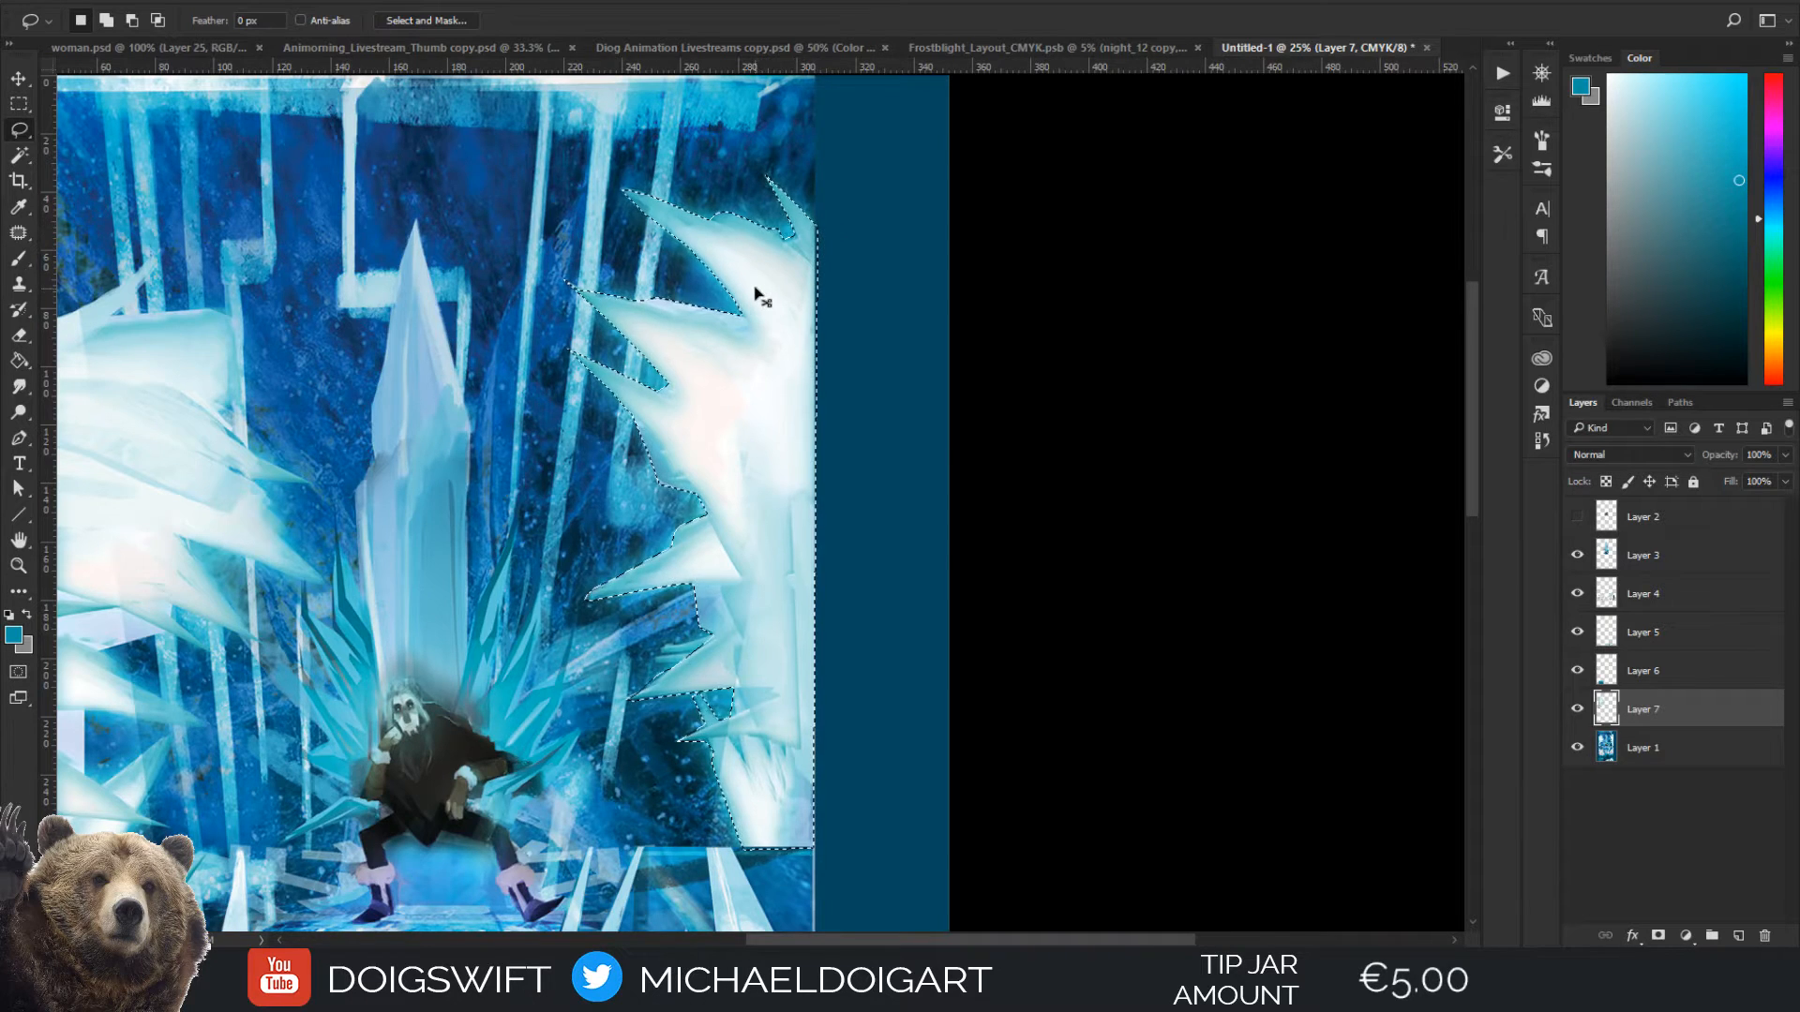
Copy the selected right-hand ice cluster from Layer 1 to a new layer and check it by toggling its visibility
{"action": "key", "text": "ctrl+minus"}
{"action": "left_click_drag", "start_coordinate": [691, 523], "coordinate": [722, 433]}
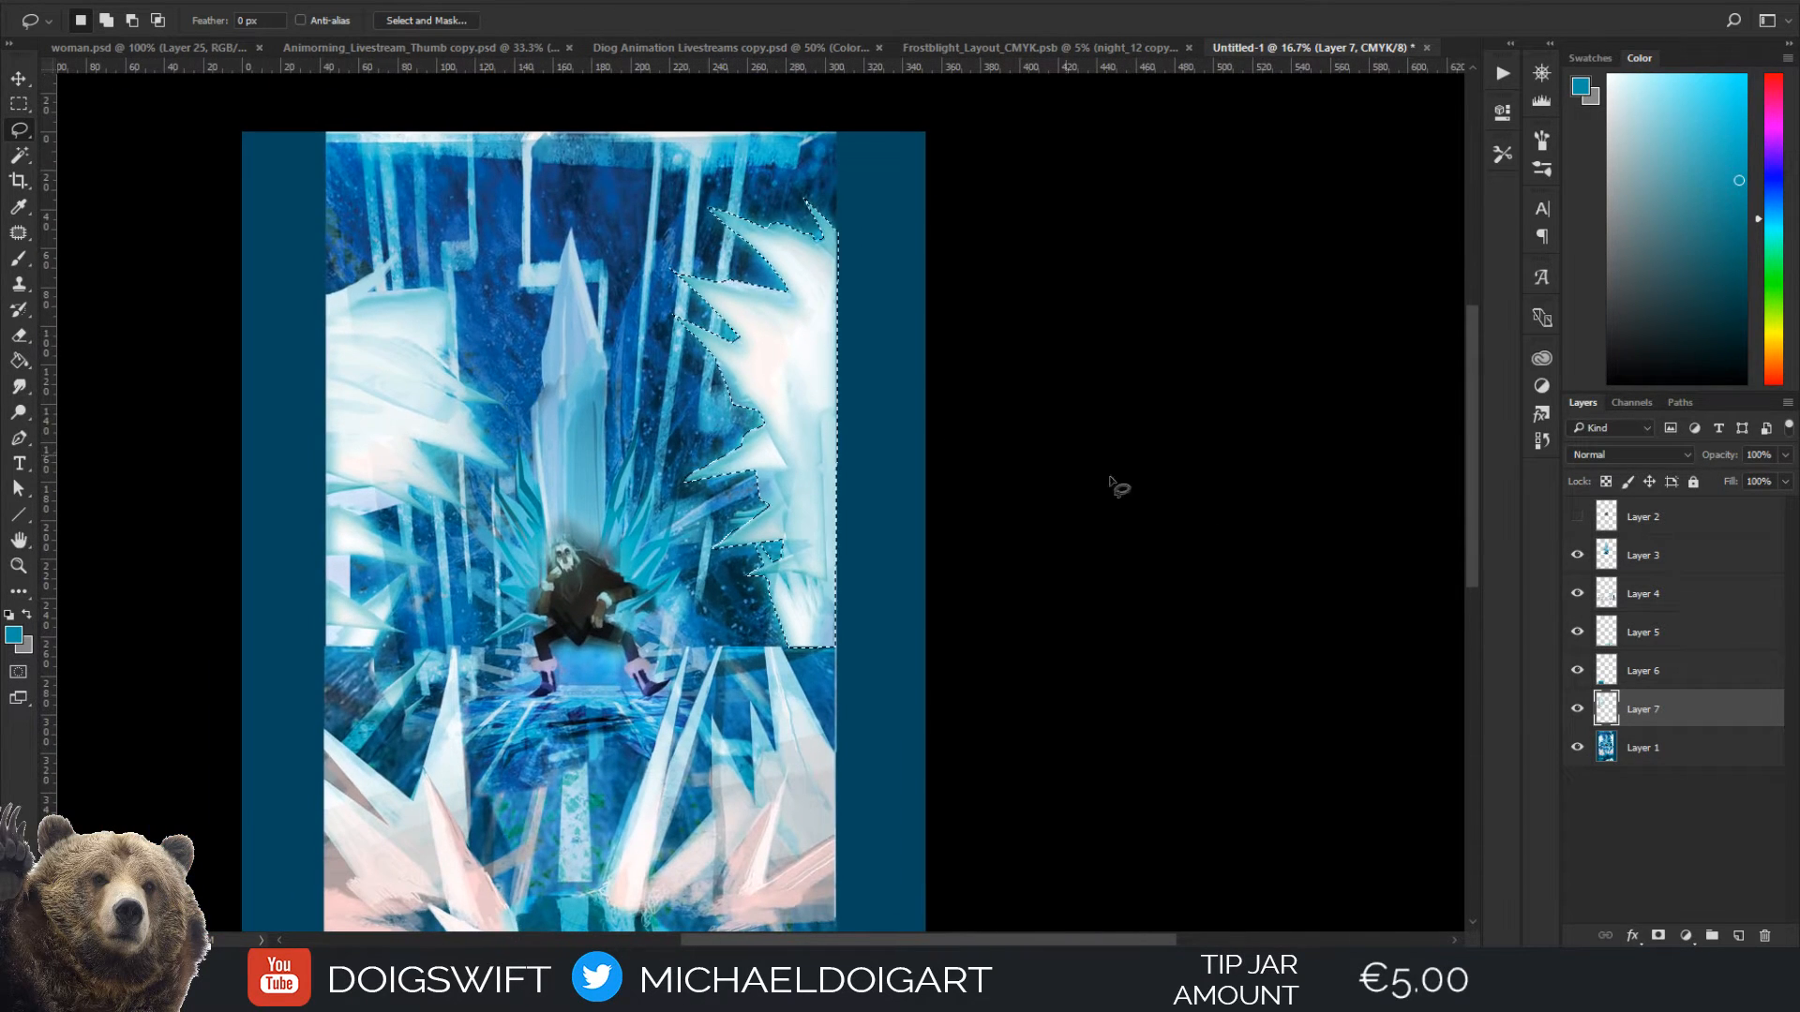
{"action": "left_click", "coordinate": [1661, 755]}
{"action": "key", "text": "ctrl+j"}
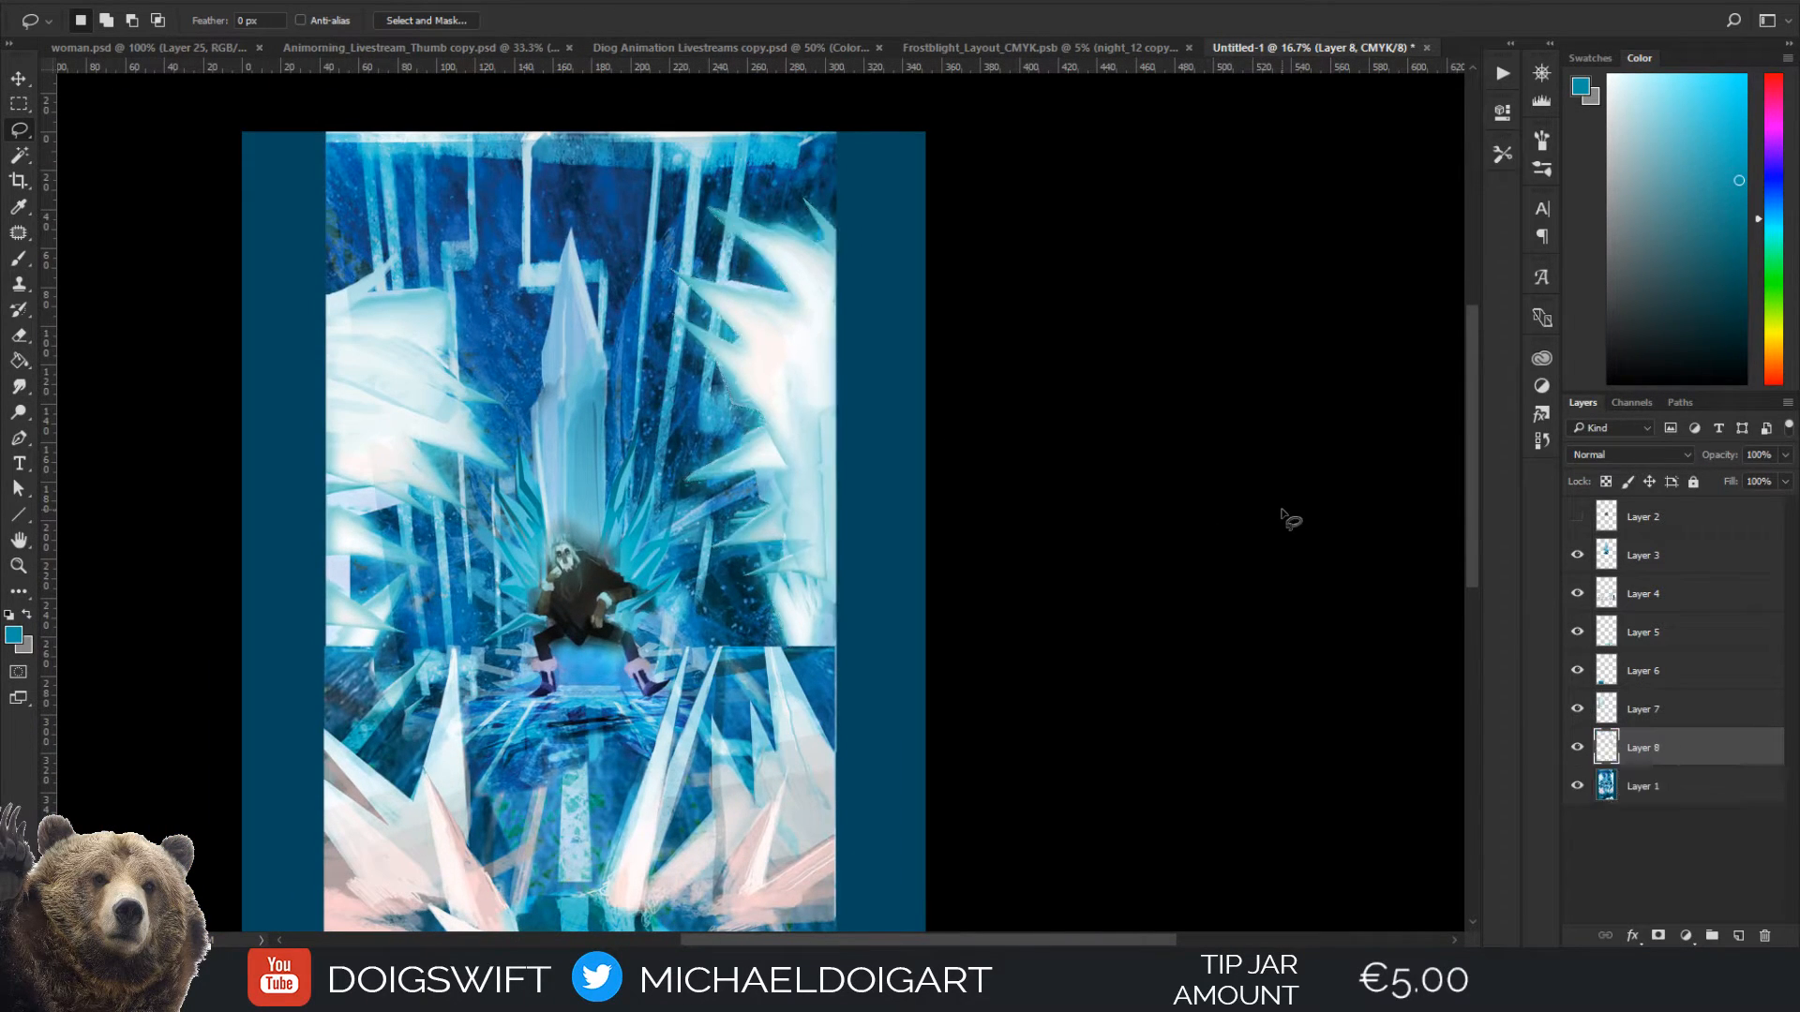
{"action": "left_click", "coordinate": [1578, 748]}
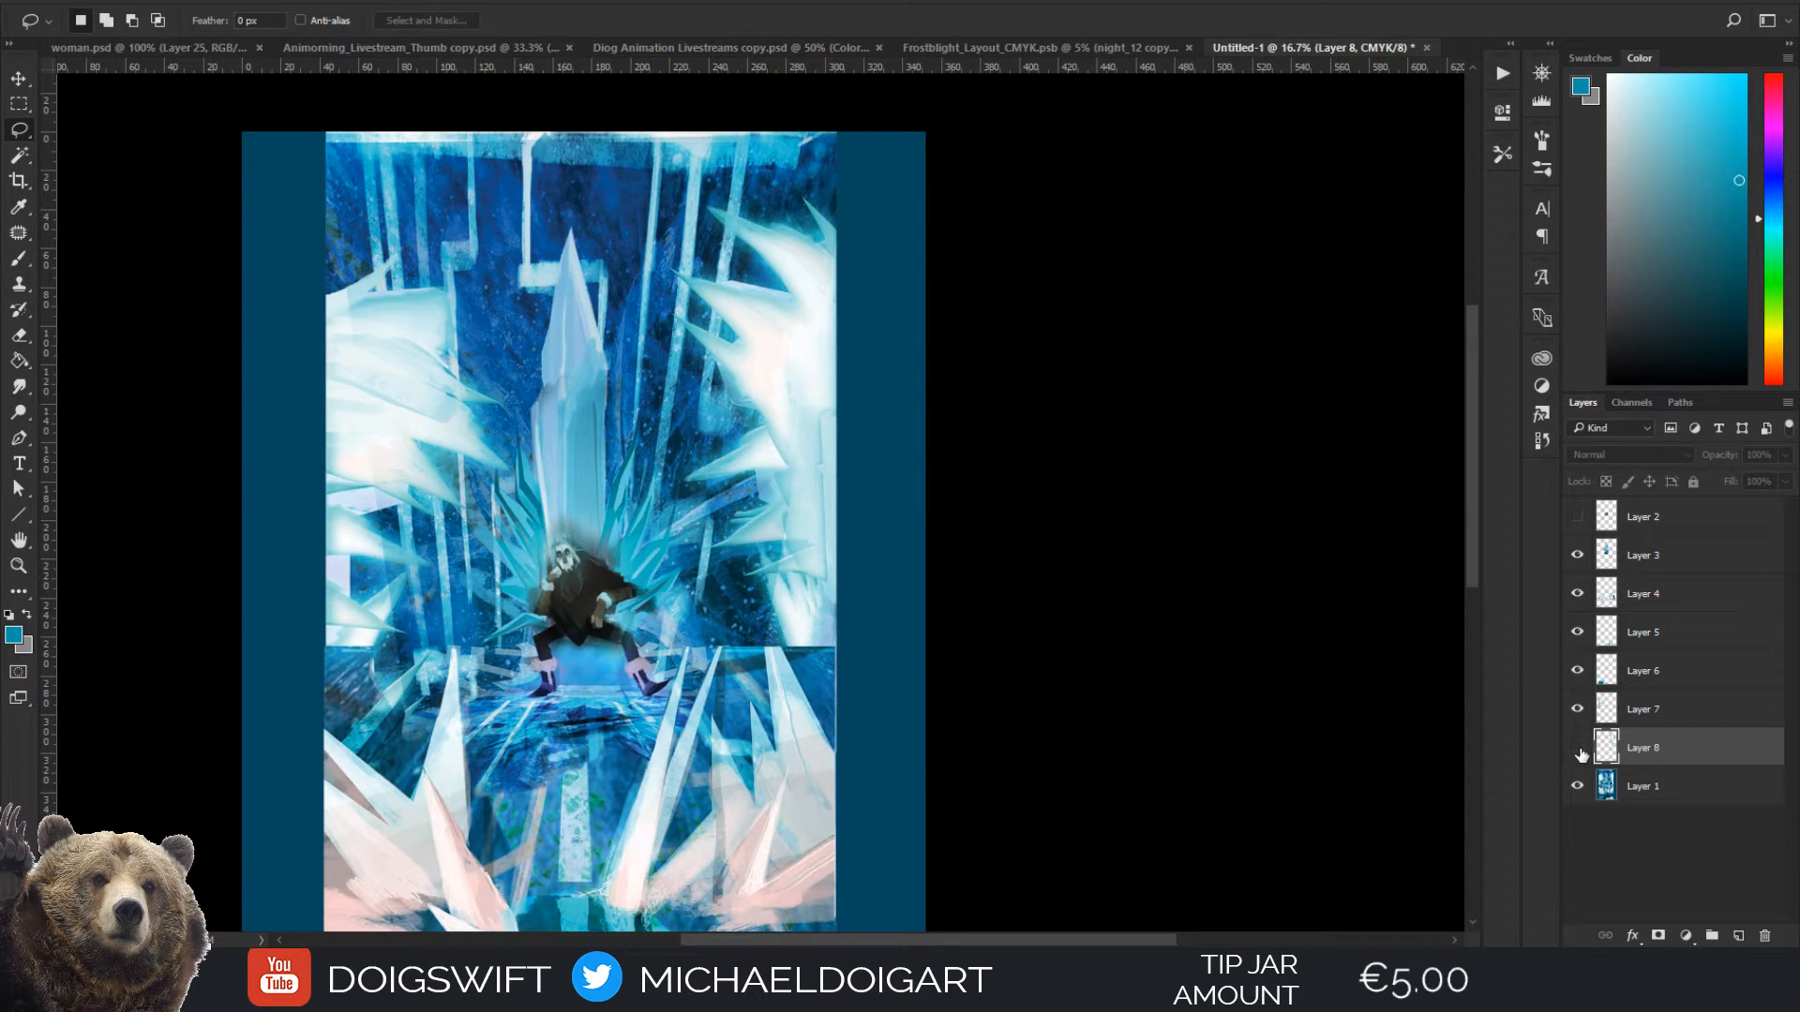
{"action": "left_click", "coordinate": [1578, 749]}
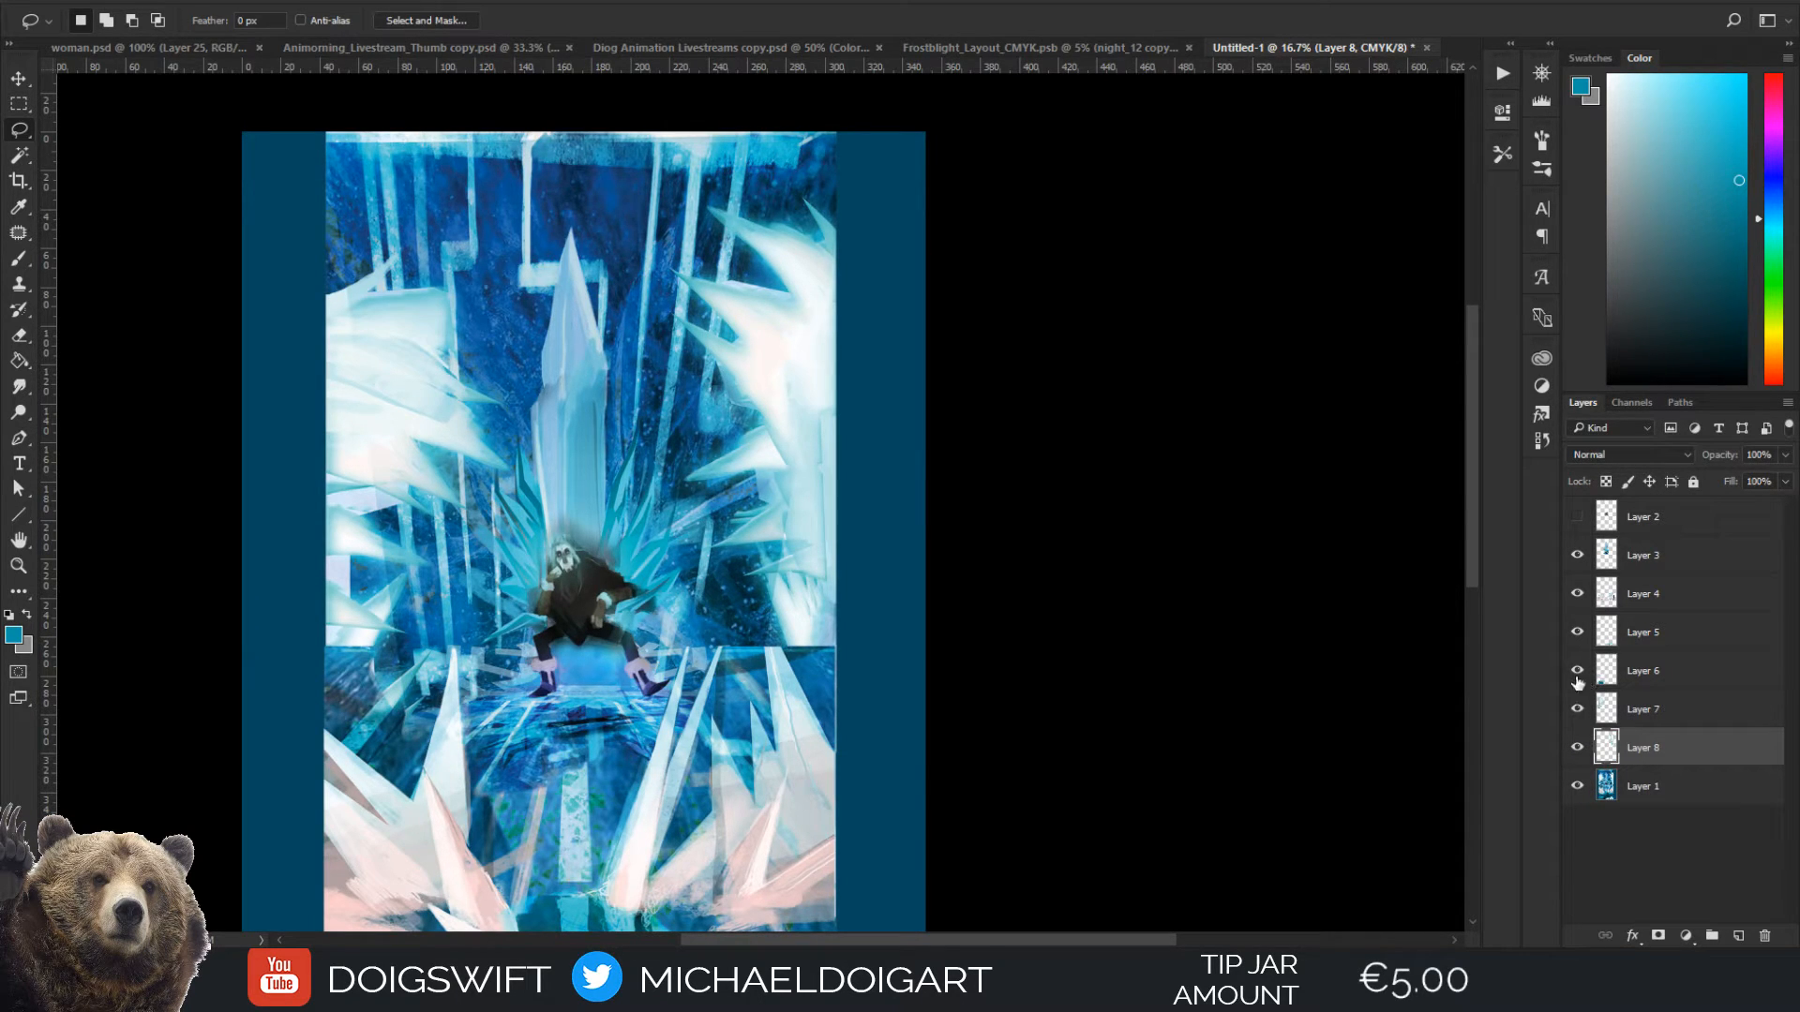
Add a blank layer directly above Layer 1 and switch to the Move tool
{"action": "left_click", "coordinate": [1652, 795]}
{"action": "left_click", "coordinate": [1739, 936]}
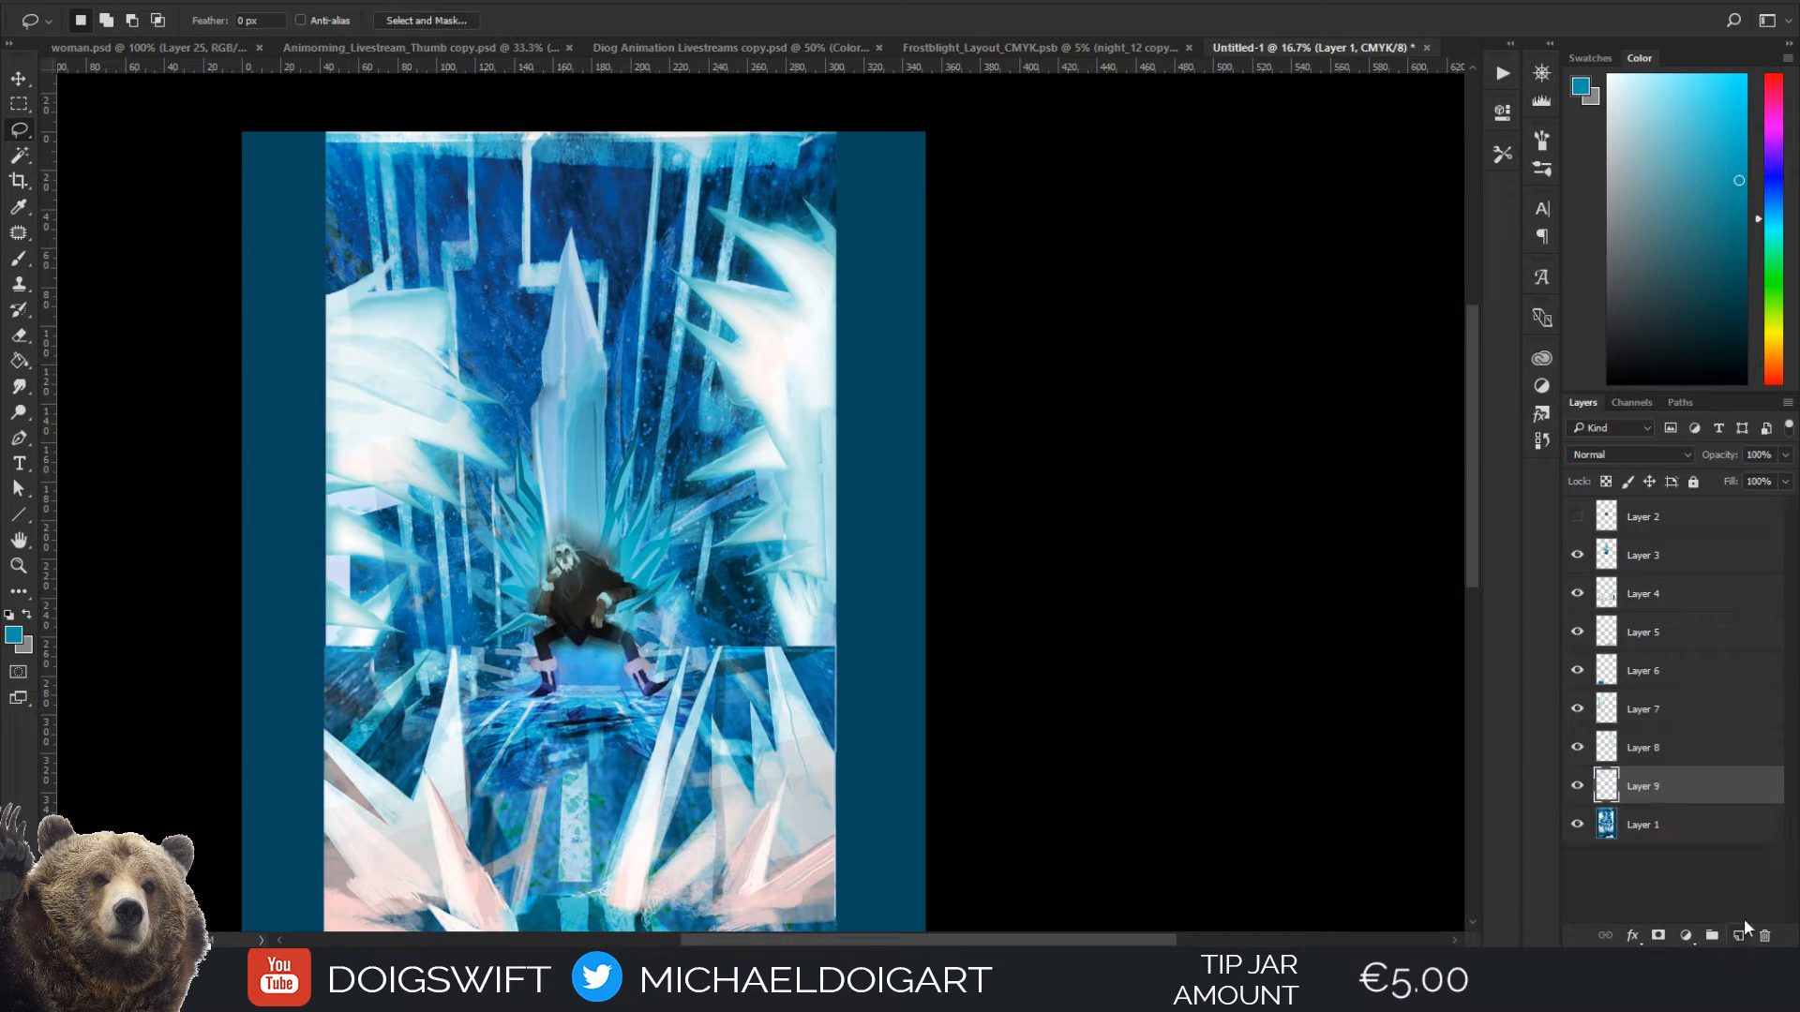
{"action": "left_click_drag", "start_coordinate": [676, 586], "coordinate": [817, 387]}
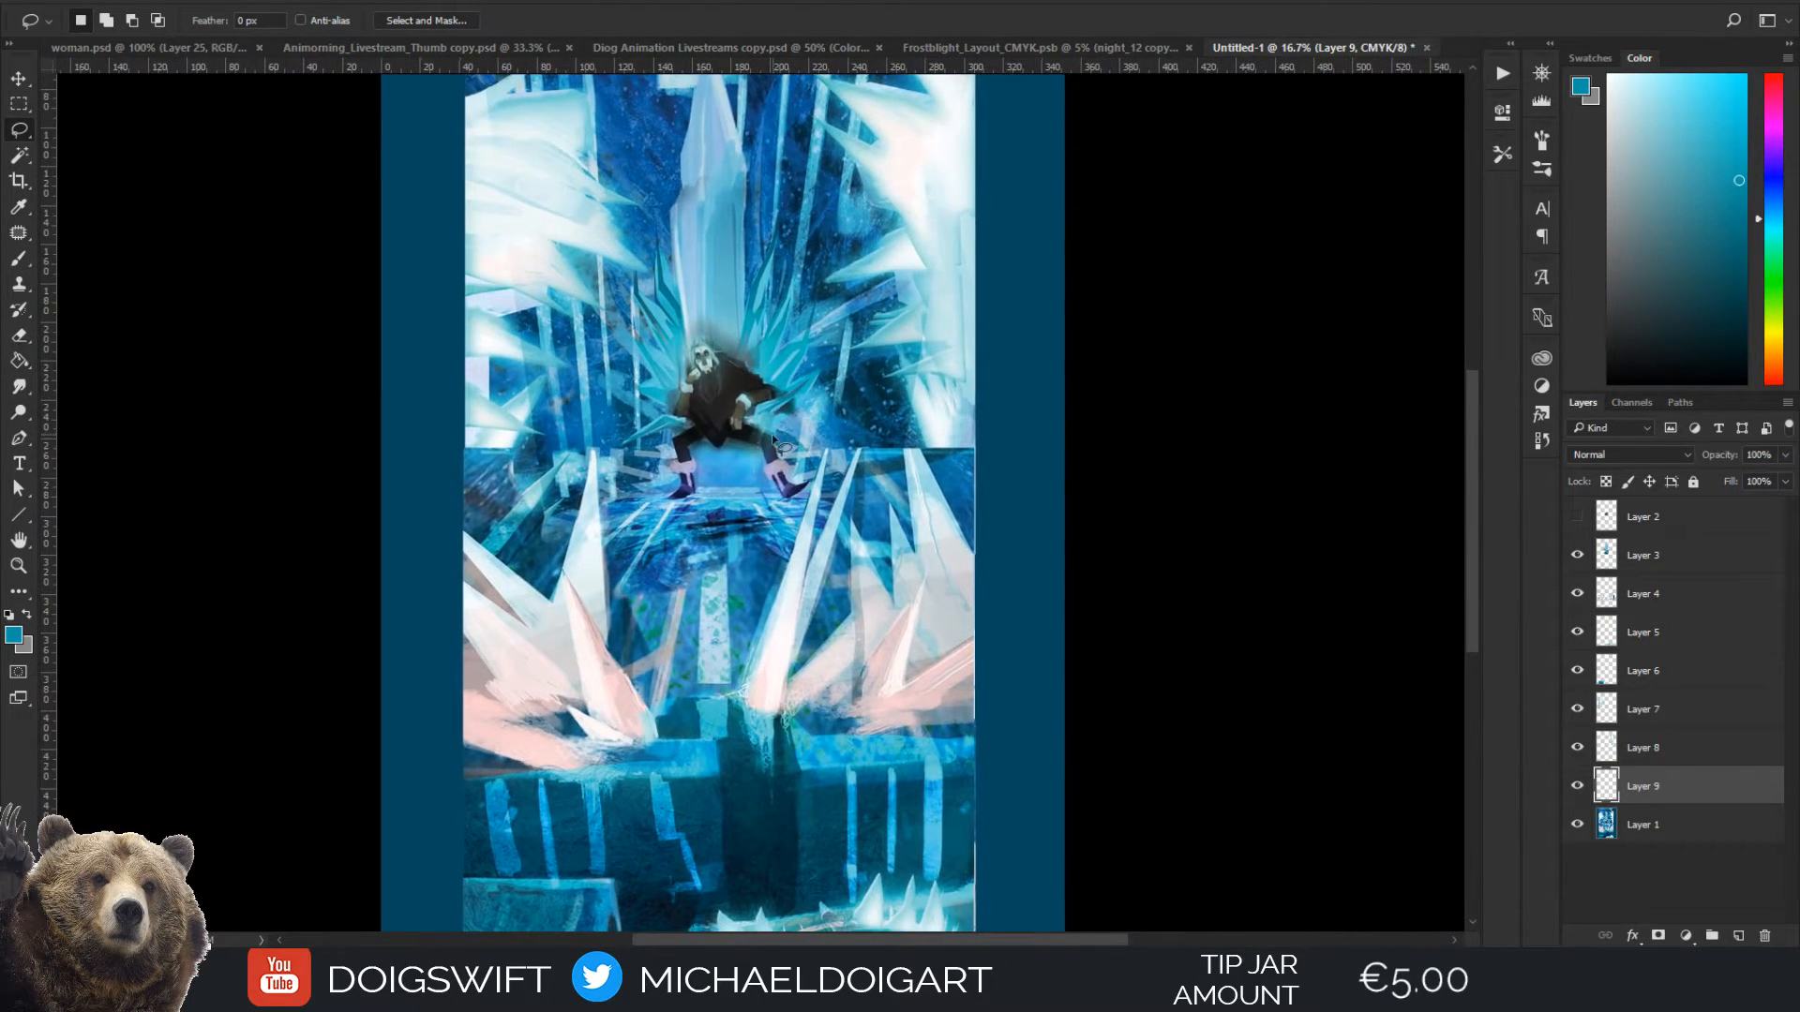
{"action": "left_click_drag", "start_coordinate": [758, 486], "coordinate": [764, 490]}
{"action": "key", "text": "ctrl+minus"}
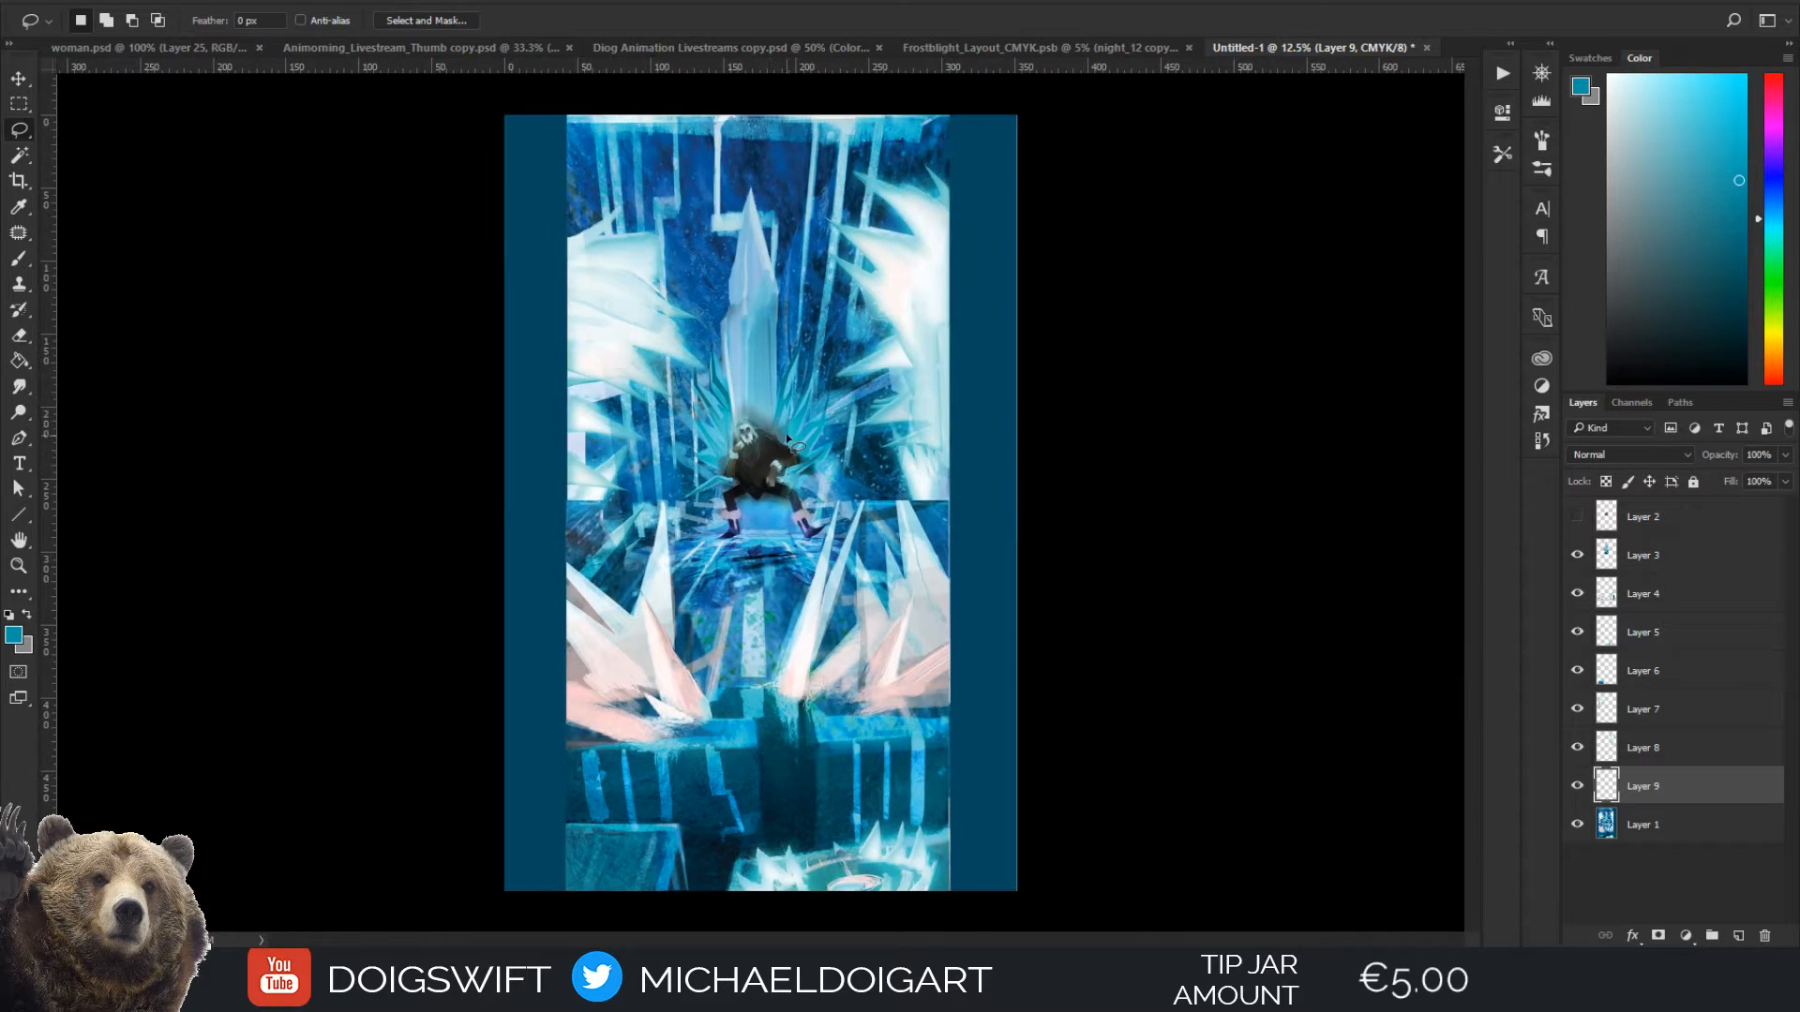
{"action": "key", "text": "ctrl+plus"}
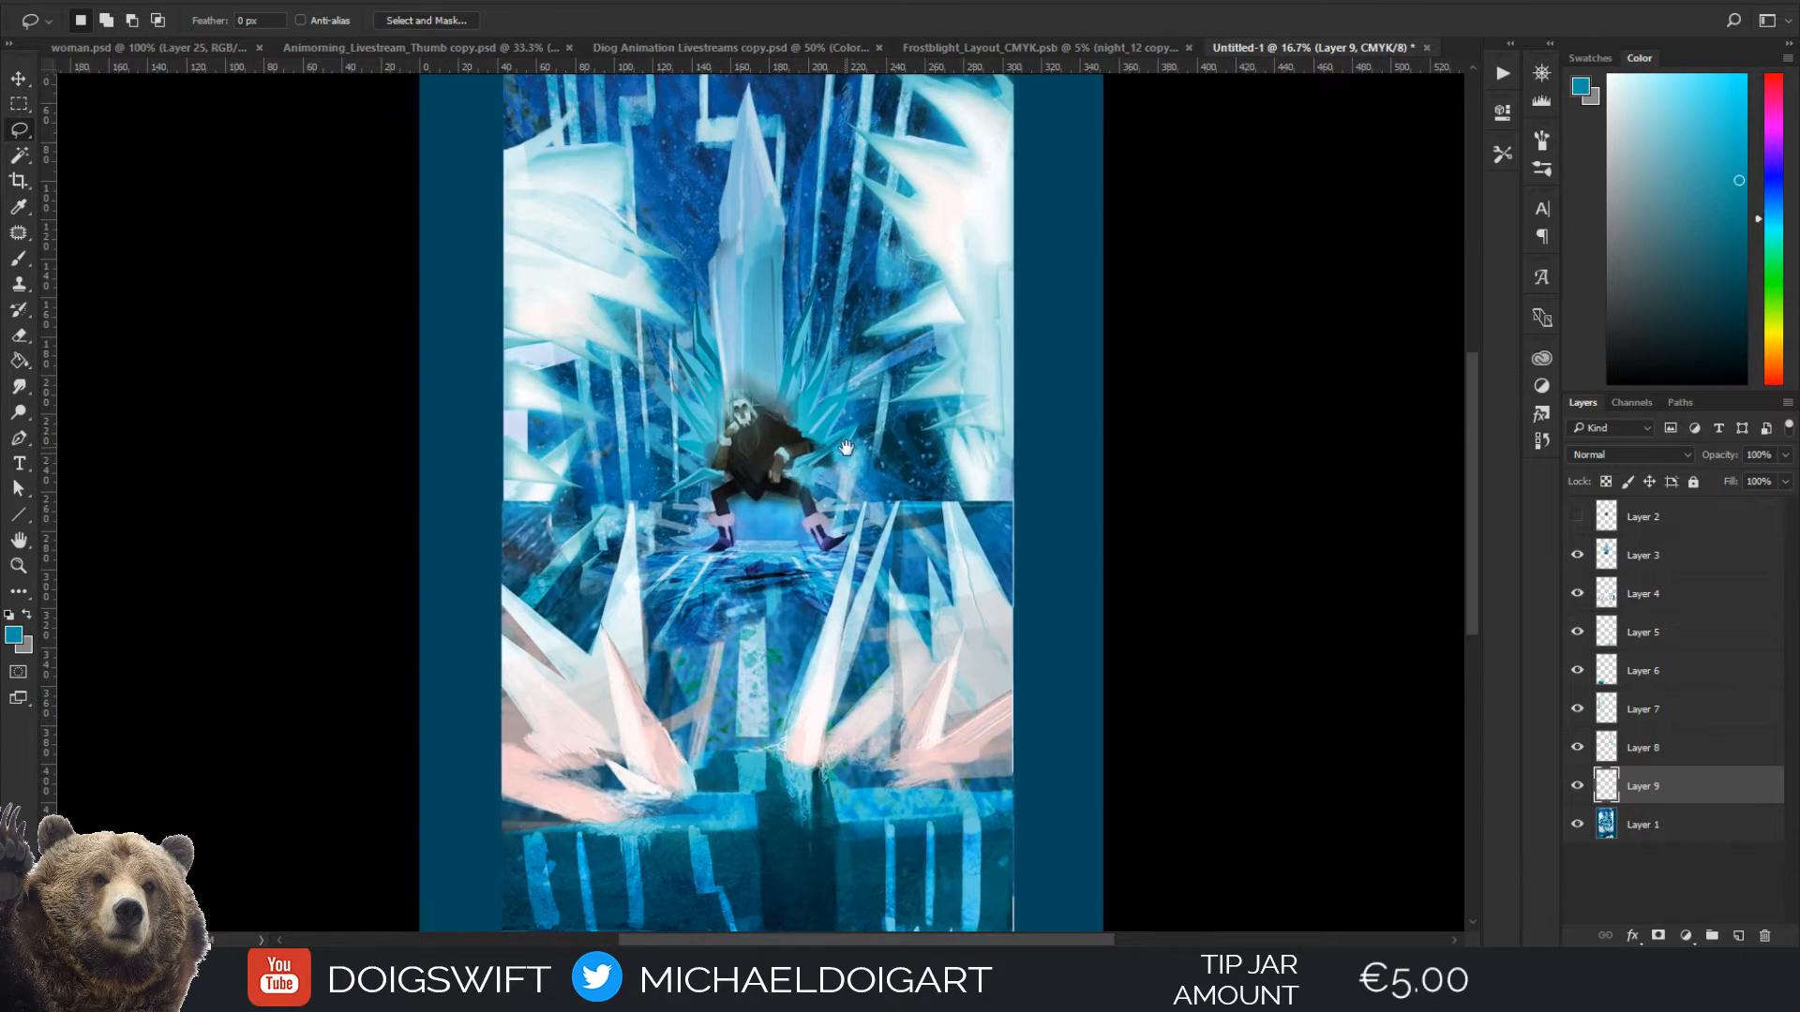
{"action": "left_click_drag", "start_coordinate": [846, 450], "coordinate": [814, 561]}
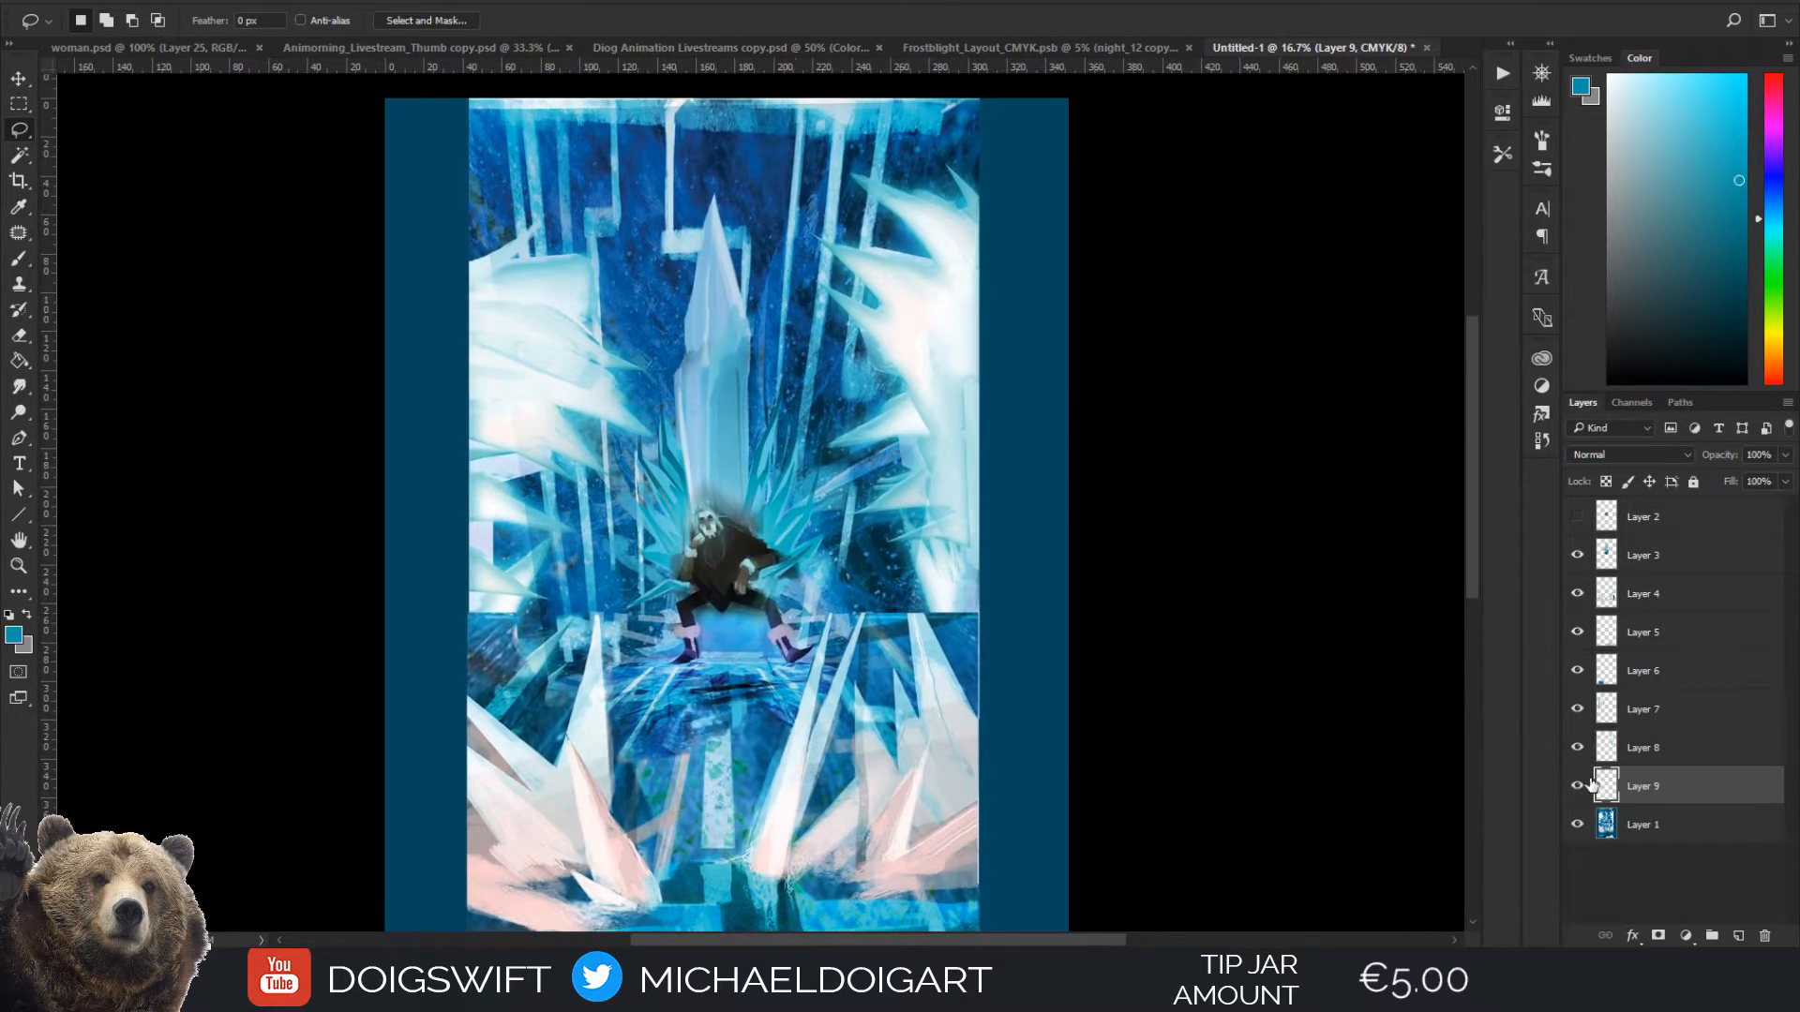
{"action": "mouse_move", "coordinate": [1052, 466]}
{"action": "left_mouse_down"}
{"action": "mouse_move", "coordinate": [1053, 510]}
{"action": "mouse_move", "coordinate": [1106, 513]}
{"action": "left_mouse_up"}
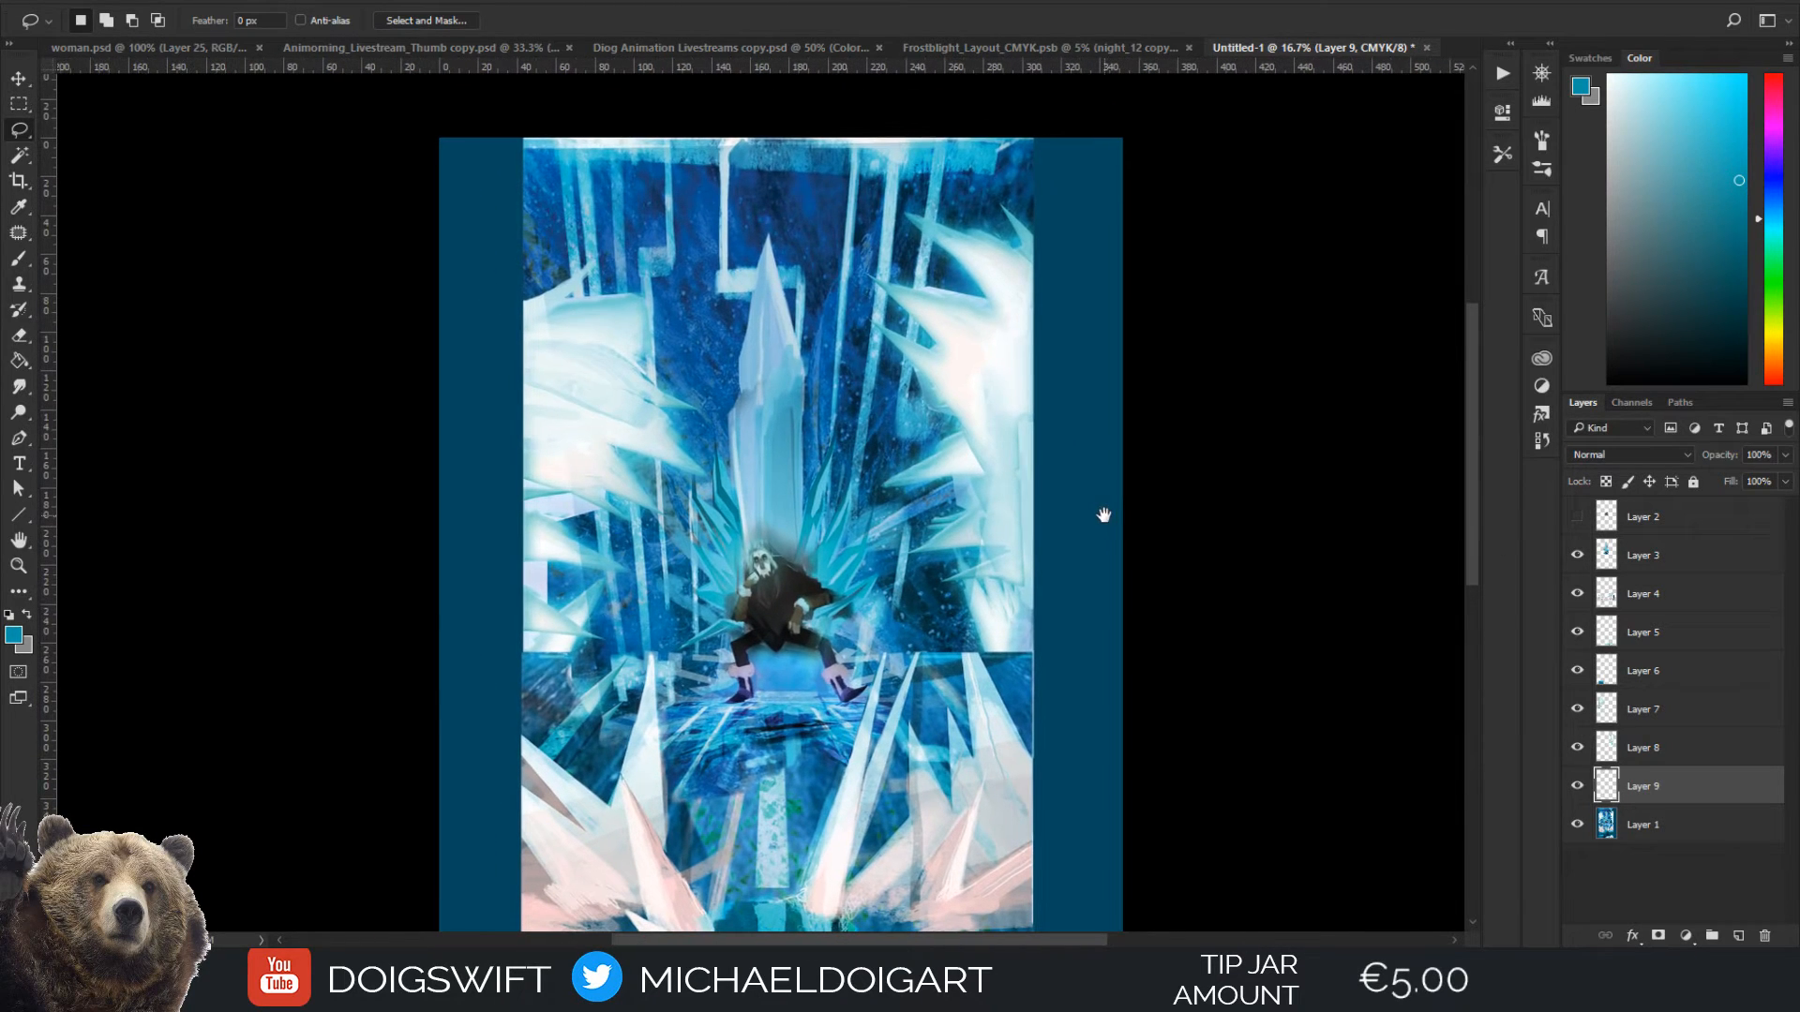
{"action": "key", "text": "v"}
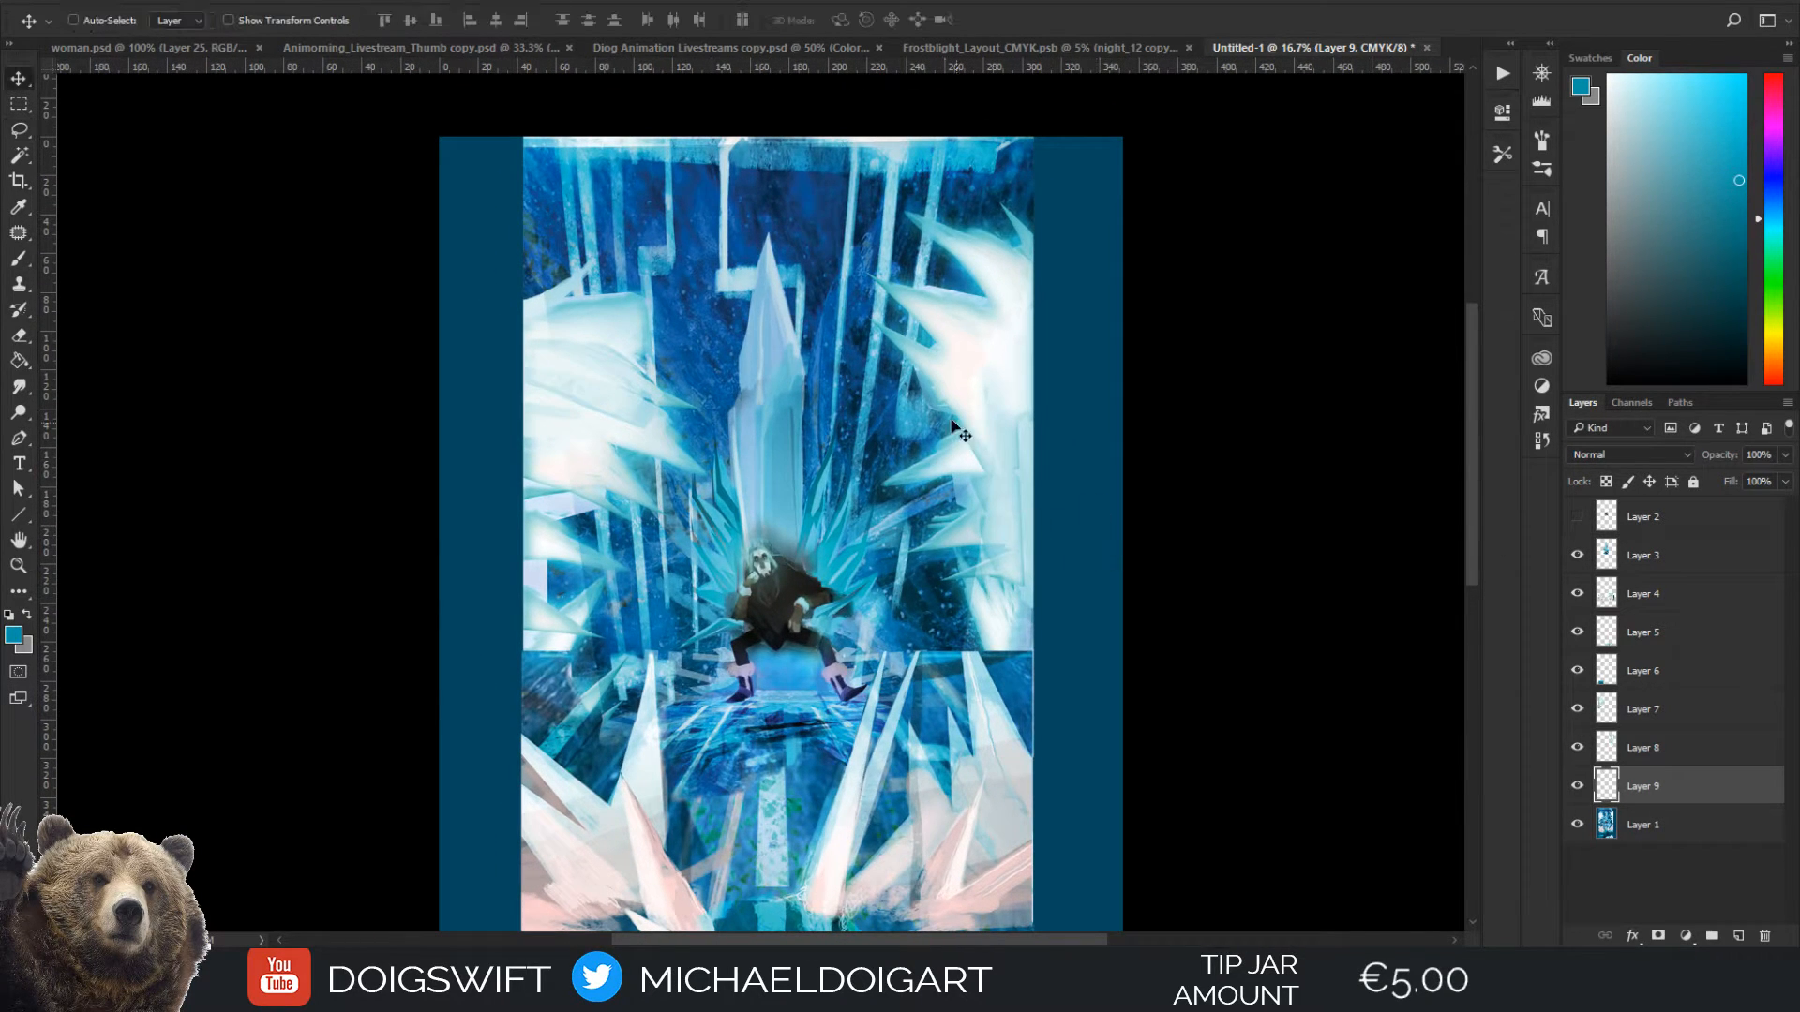
Move the copied right-hand white ice cluster outward into the right margin, the left-hand one into the left margin, and raise both
{"action": "left_click_drag", "start_coordinate": [1027, 366], "coordinate": [1052, 429]}
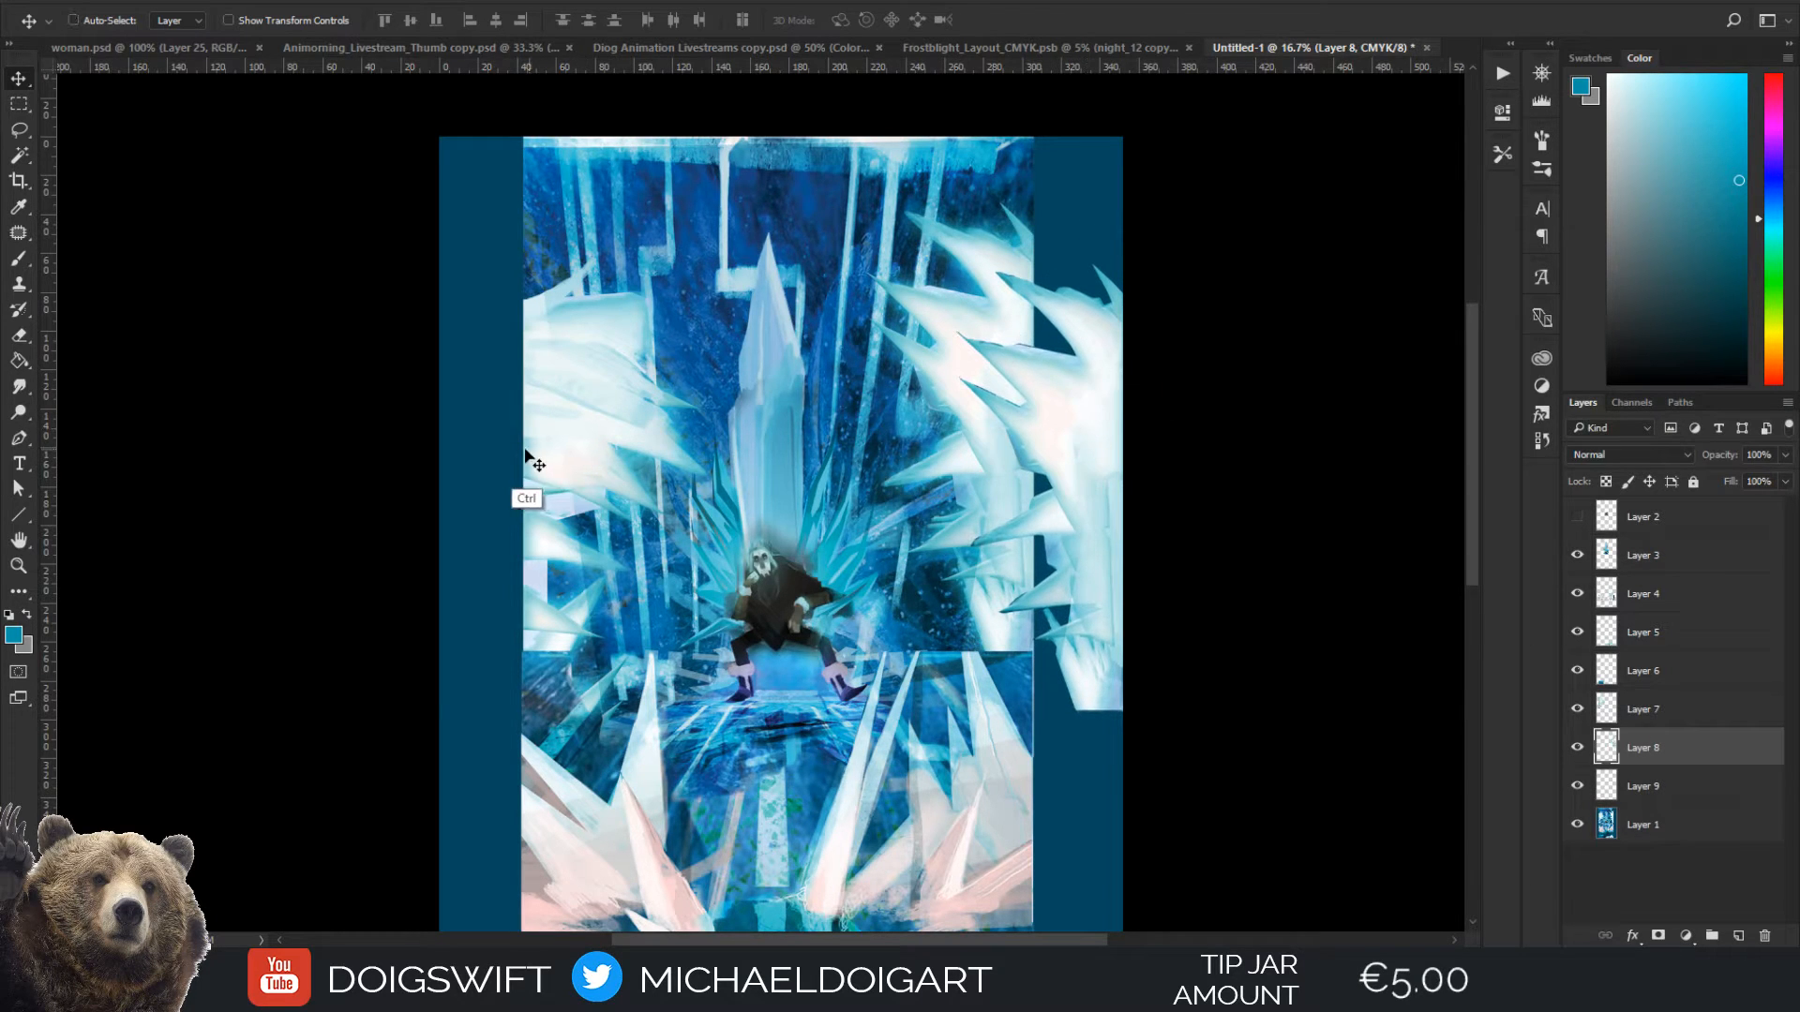
{"action": "left_click_drag", "start_coordinate": [525, 461], "coordinate": [487, 459]}
{"action": "left_click_drag", "start_coordinate": [1095, 411], "coordinate": [1113, 282]}
{"action": "left_click_drag", "start_coordinate": [846, 380], "coordinate": [858, 427]}
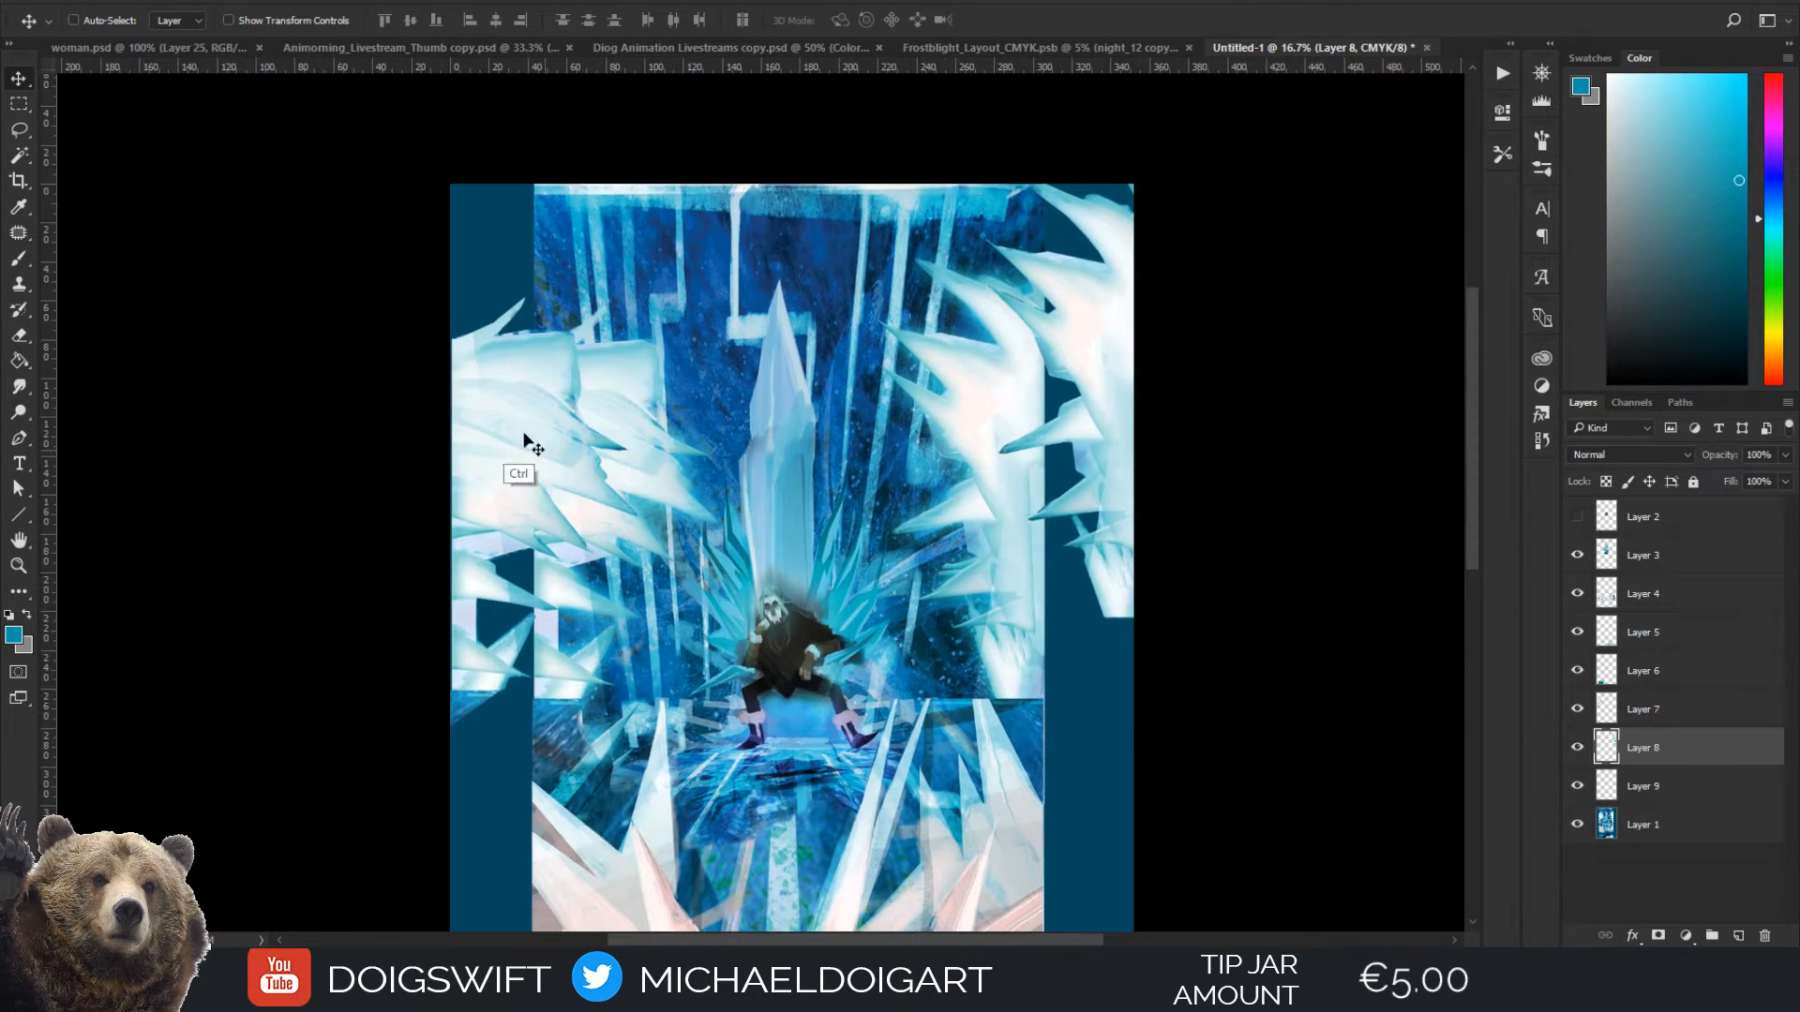
{"action": "left_click_drag", "start_coordinate": [506, 424], "coordinate": [513, 291]}
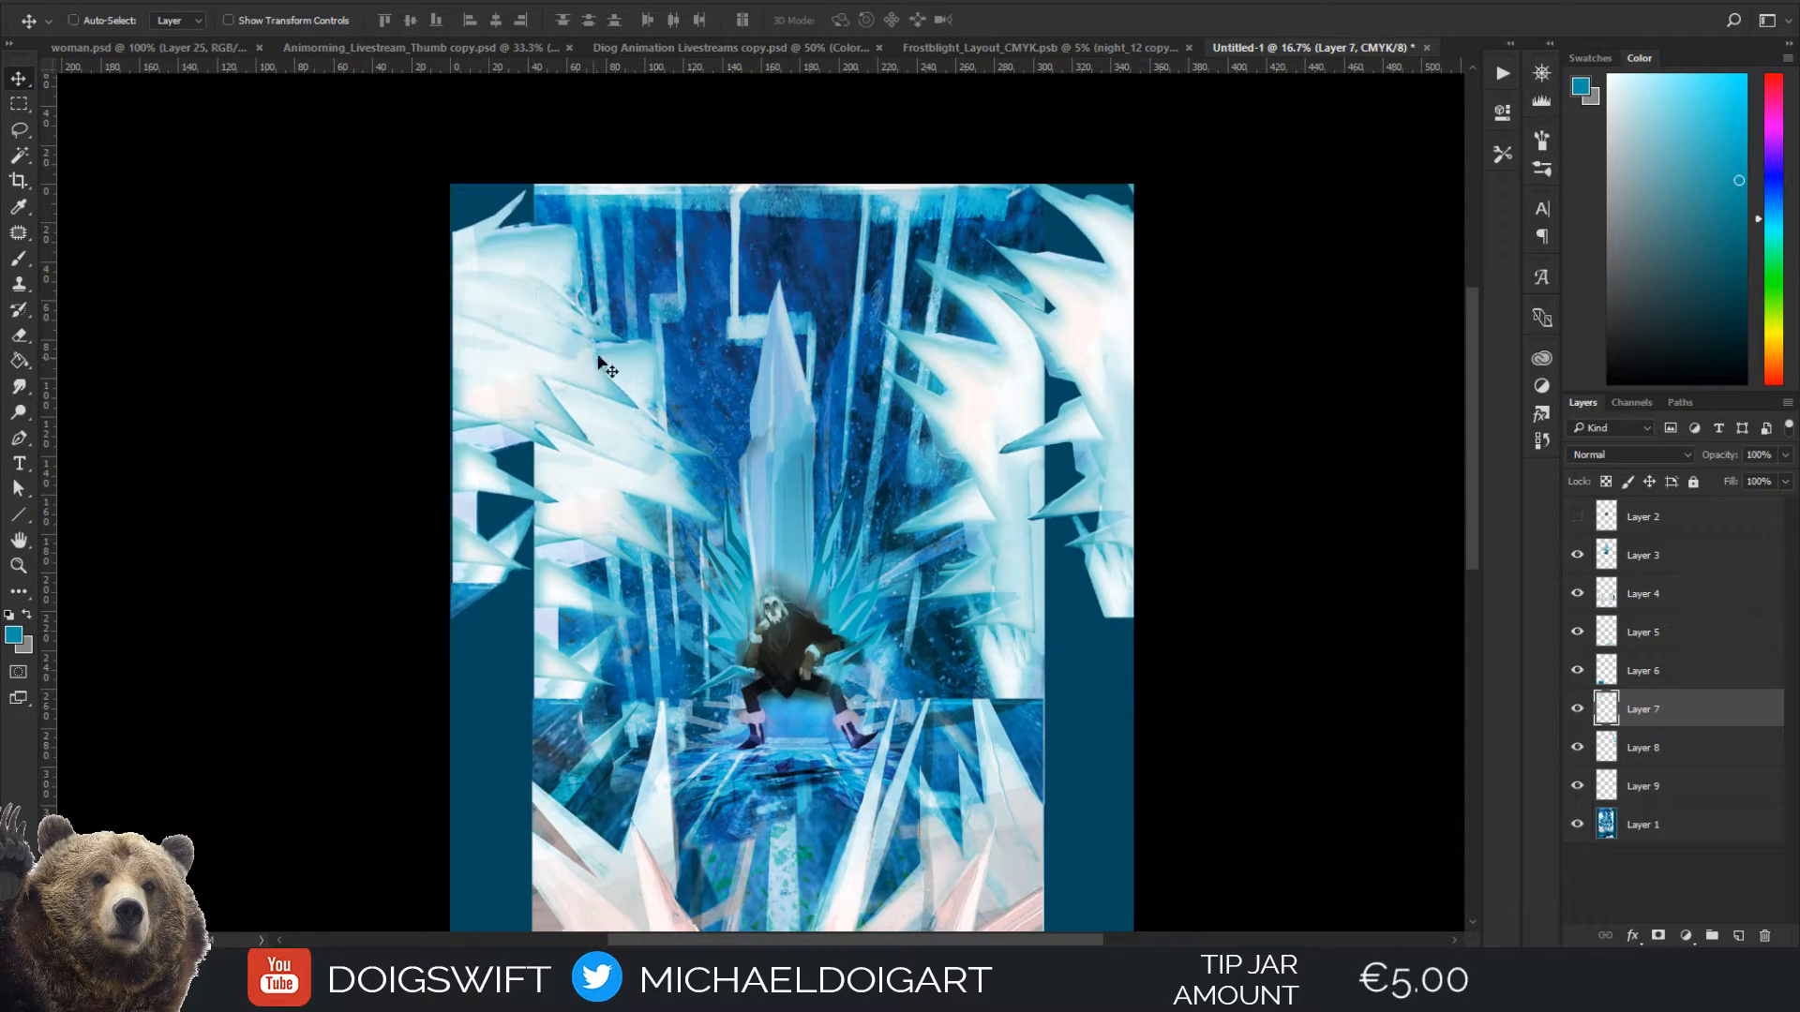
Rotate the copied left-hand ice cluster on Layer 7 by about 12.5° and reposition it slightly inward
{"action": "key", "text": "ctrl+t"}
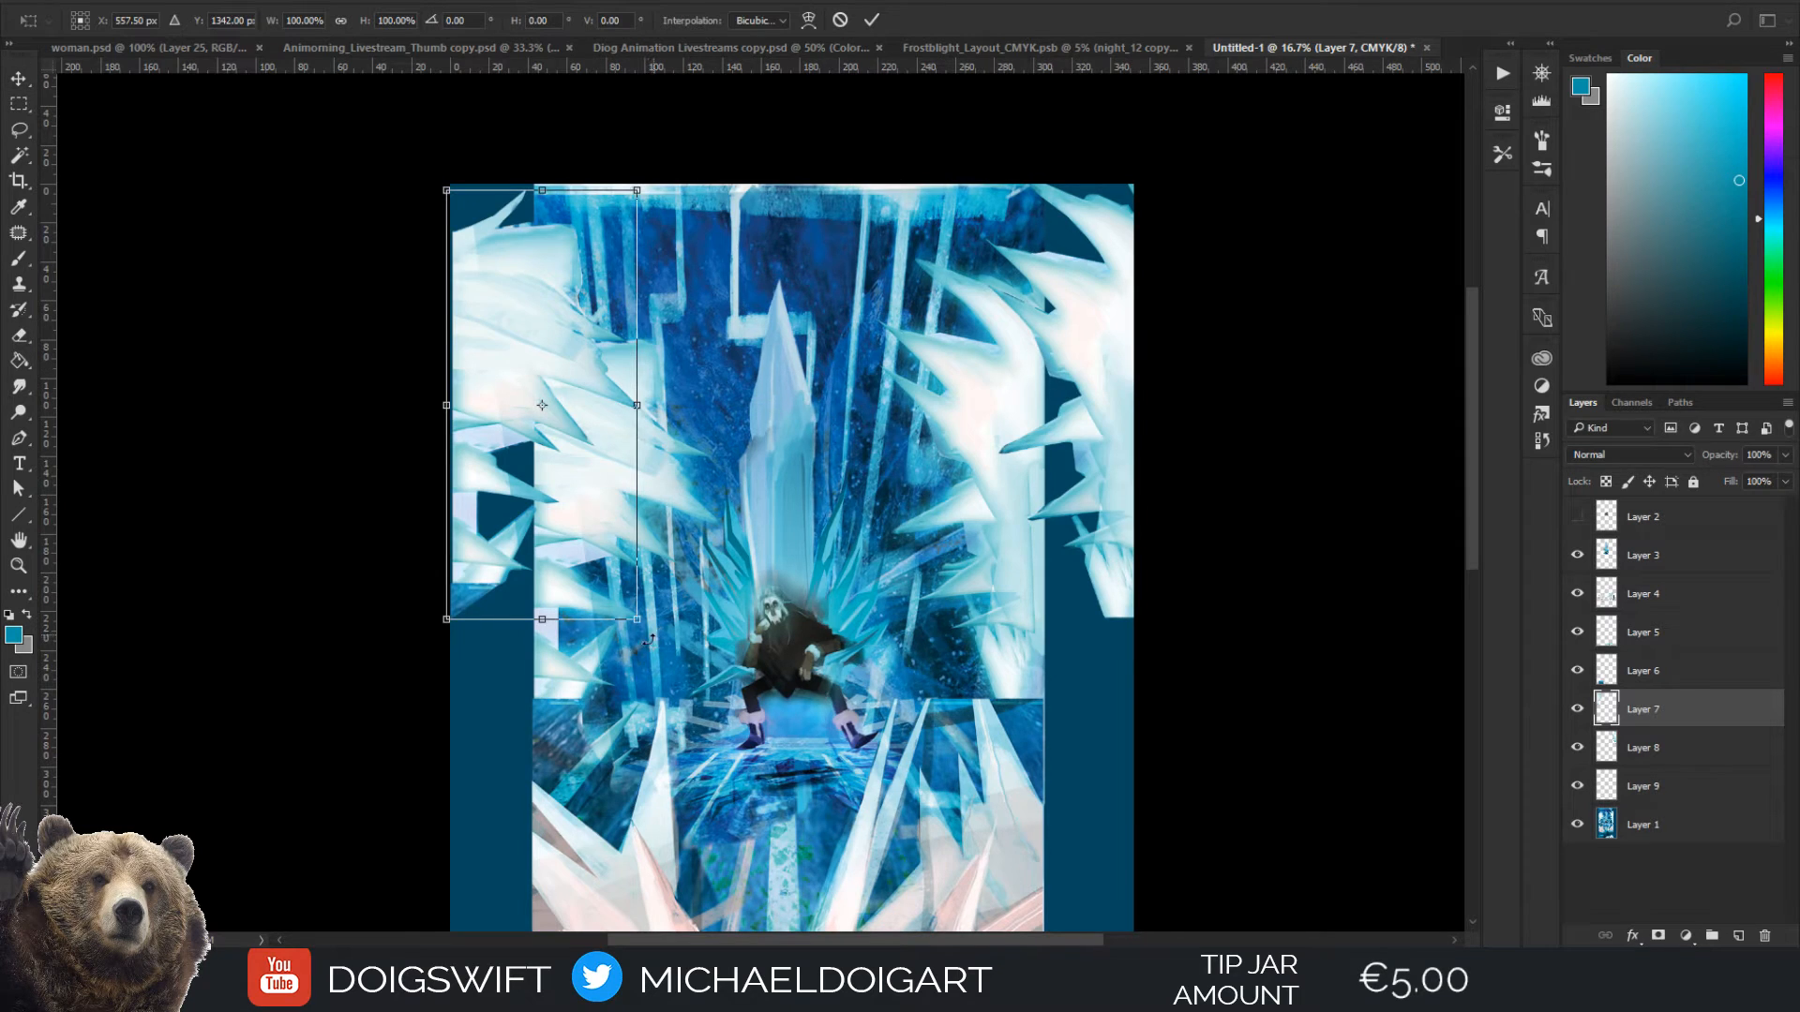
{"action": "left_click_drag", "start_coordinate": [648, 639], "coordinate": [598, 658]}
{"action": "mouse_move", "coordinate": [518, 384]}
{"action": "left_mouse_down"}
{"action": "mouse_move", "coordinate": [504, 405]}
{"action": "mouse_move", "coordinate": [521, 403]}
{"action": "left_mouse_up"}
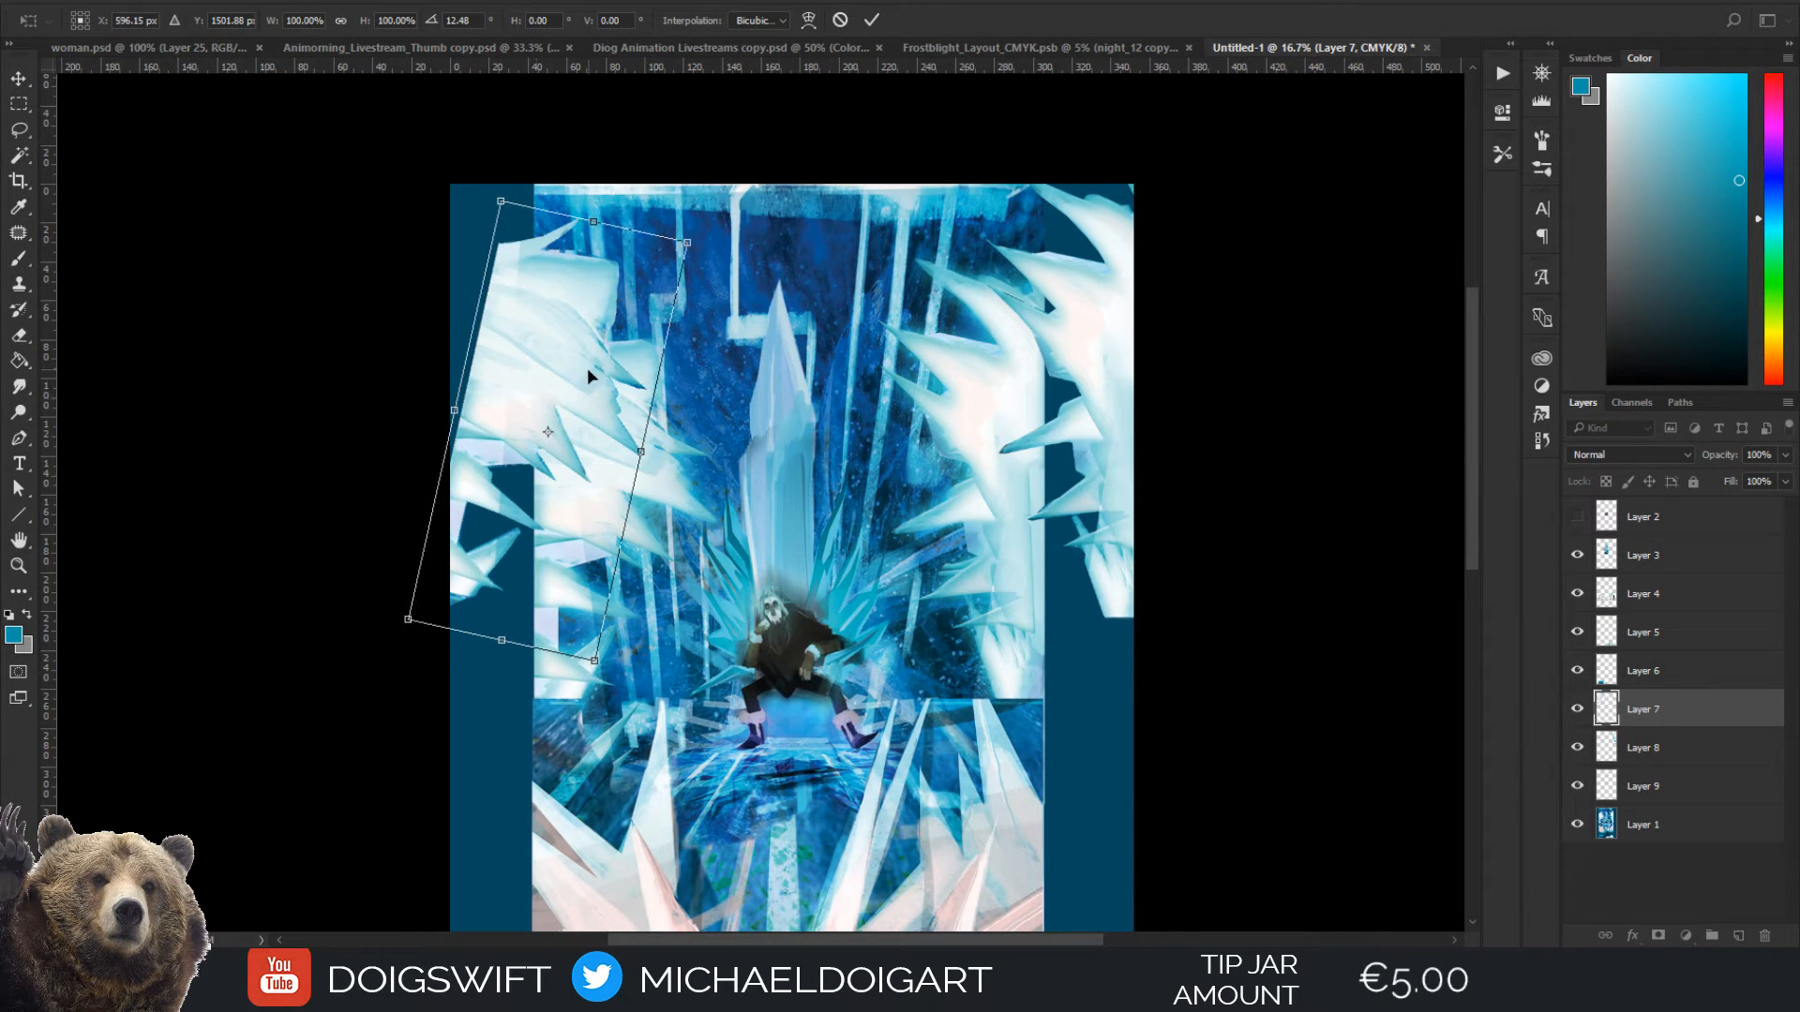
{"action": "key", "text": "Return"}
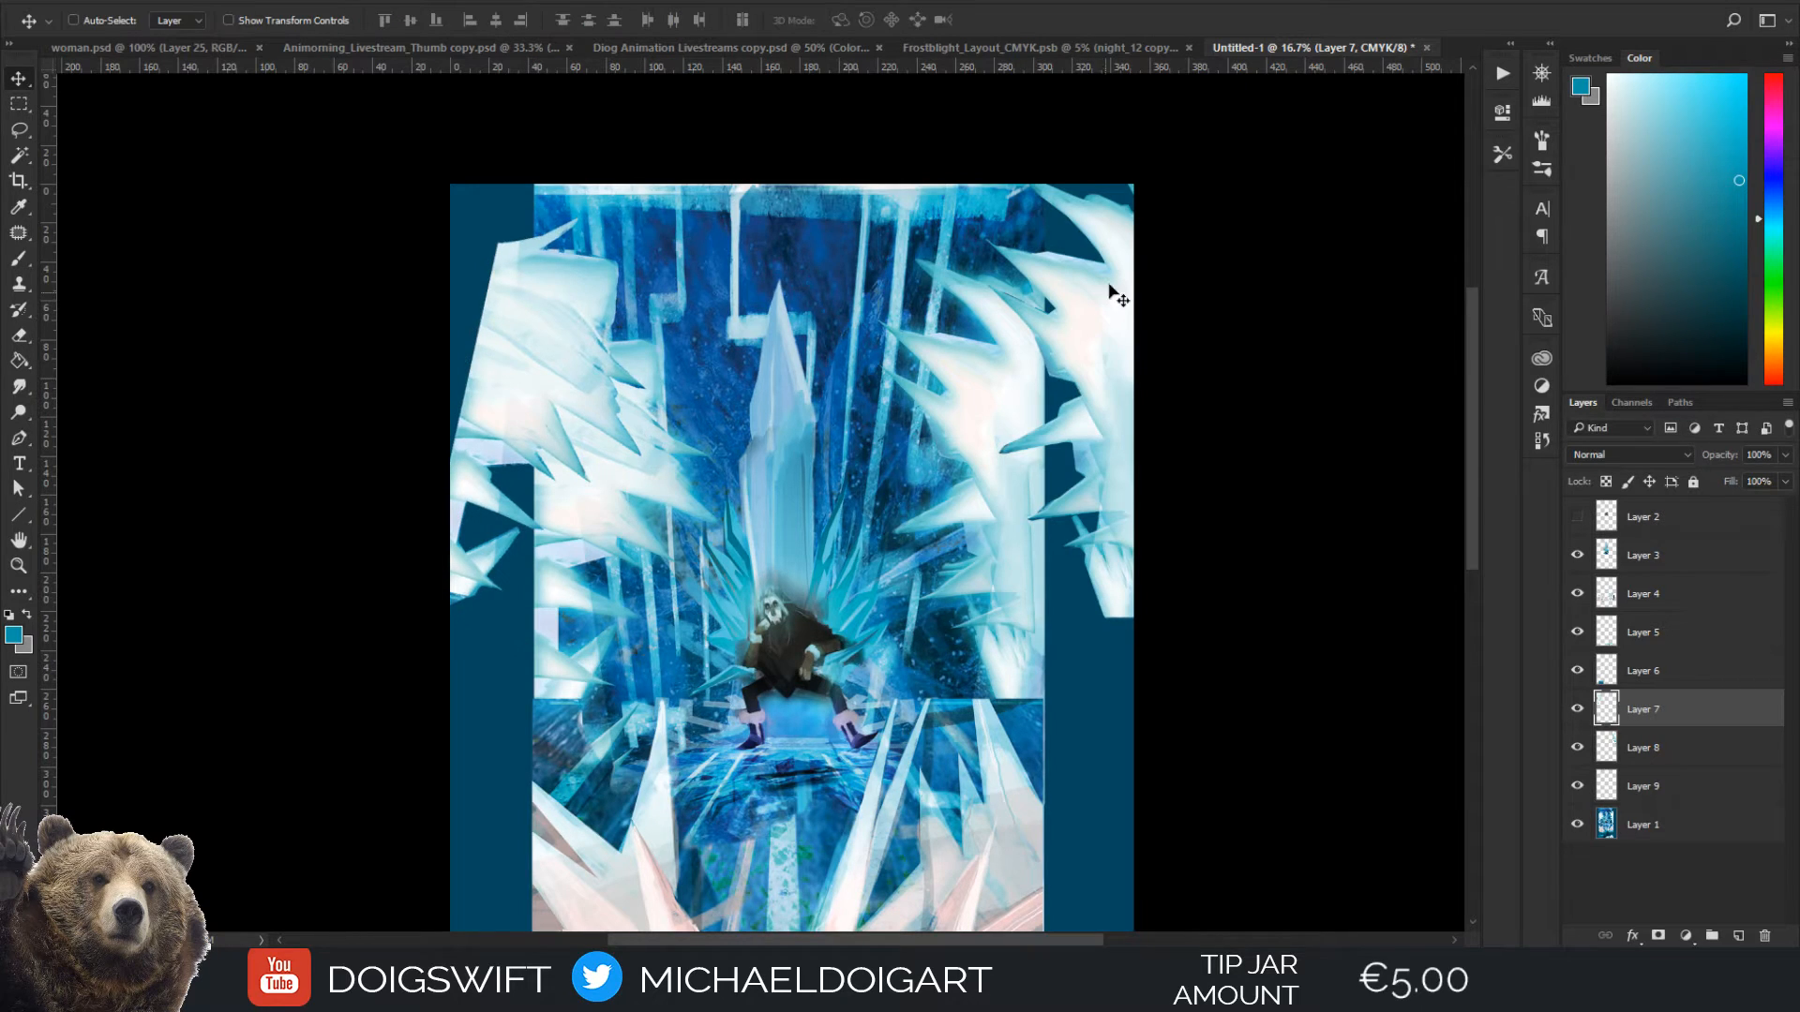
Shift the copied right-hand ice cluster on Layer 8 inward, rotate it by about -8.4° and lower it slightly
{"action": "left_click_drag", "start_coordinate": [1112, 377], "coordinate": [1072, 396]}
{"action": "key", "text": "ctrl+t"}
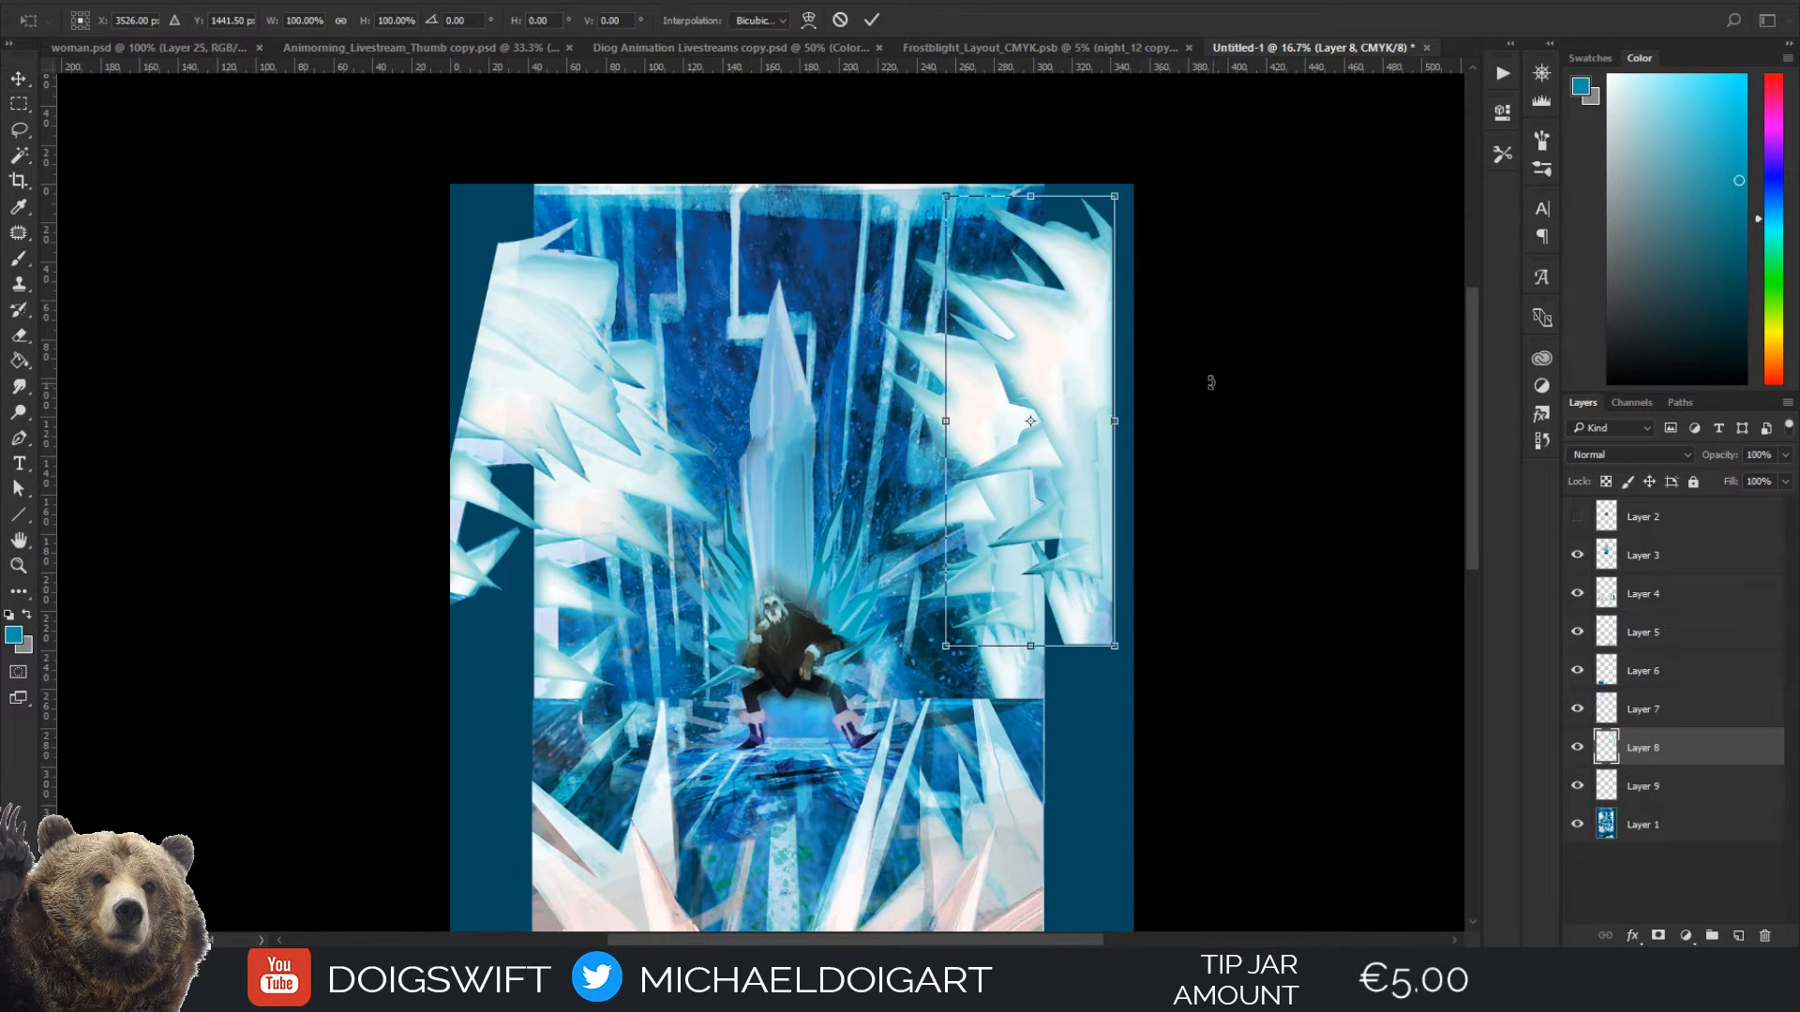
{"action": "left_click_drag", "start_coordinate": [1201, 368], "coordinate": [1177, 341]}
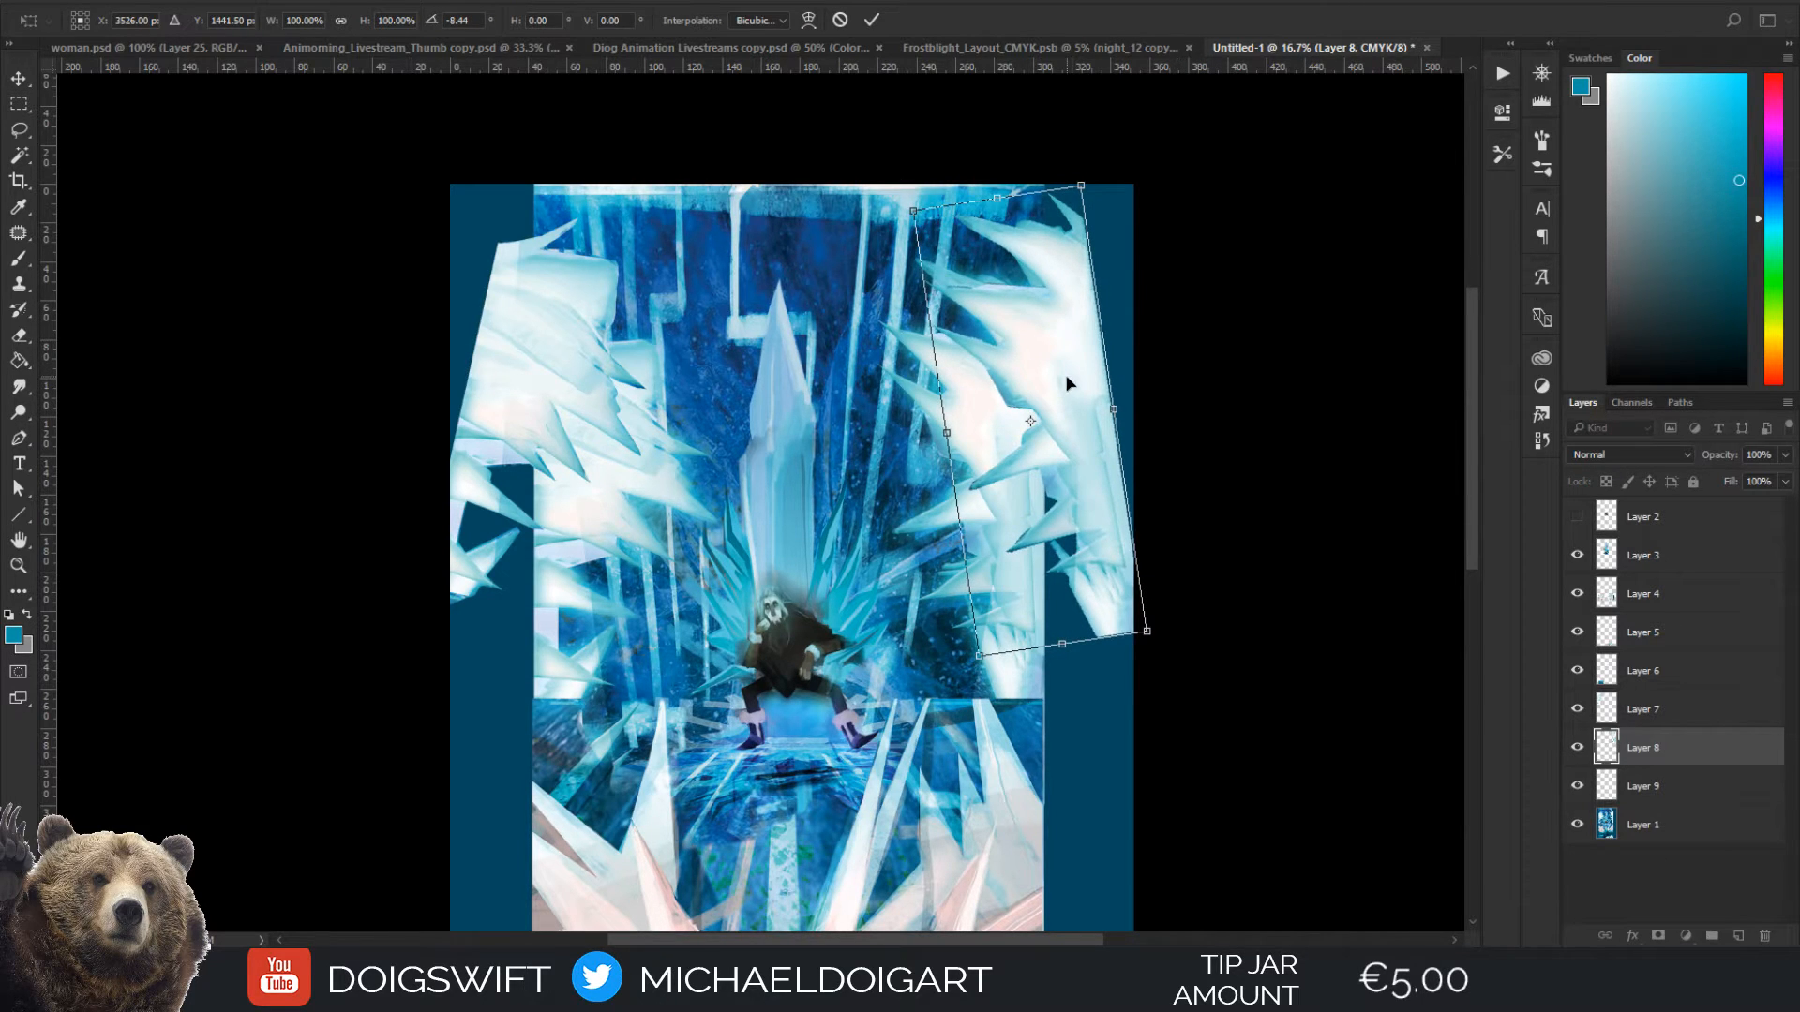
{"action": "left_click_drag", "start_coordinate": [1066, 378], "coordinate": [1045, 394]}
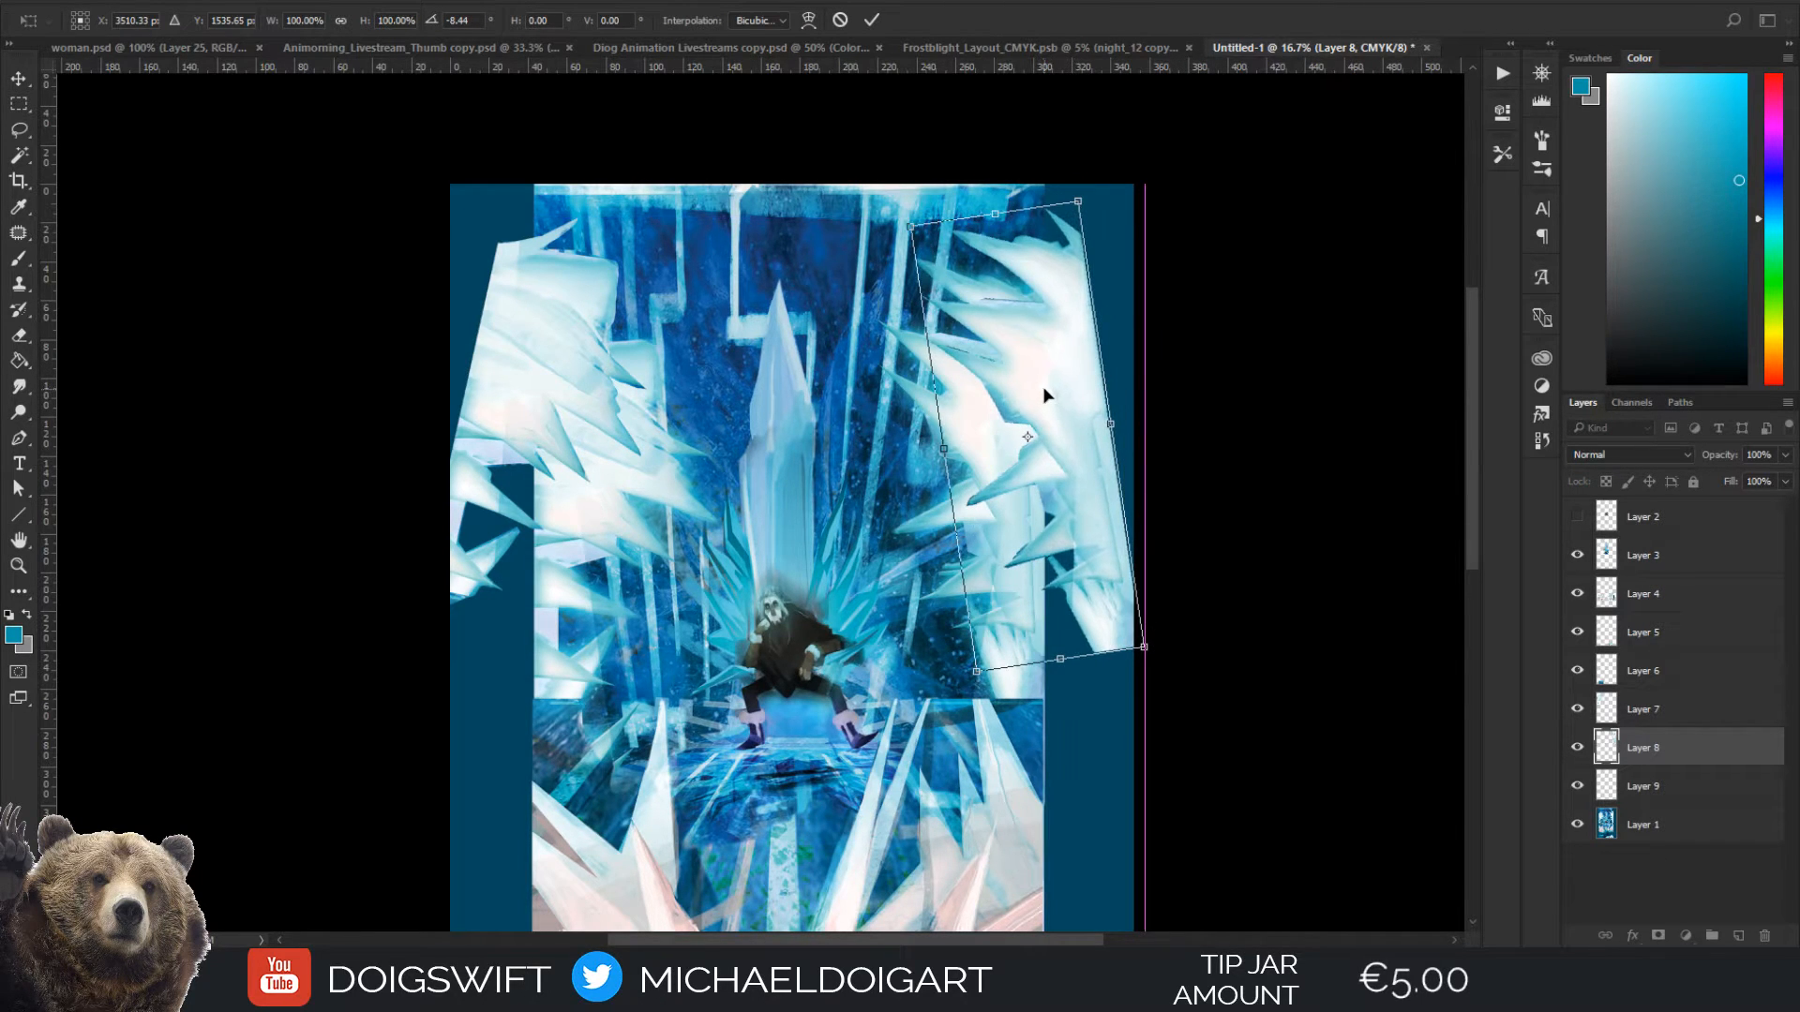
{"action": "key", "text": "Return"}
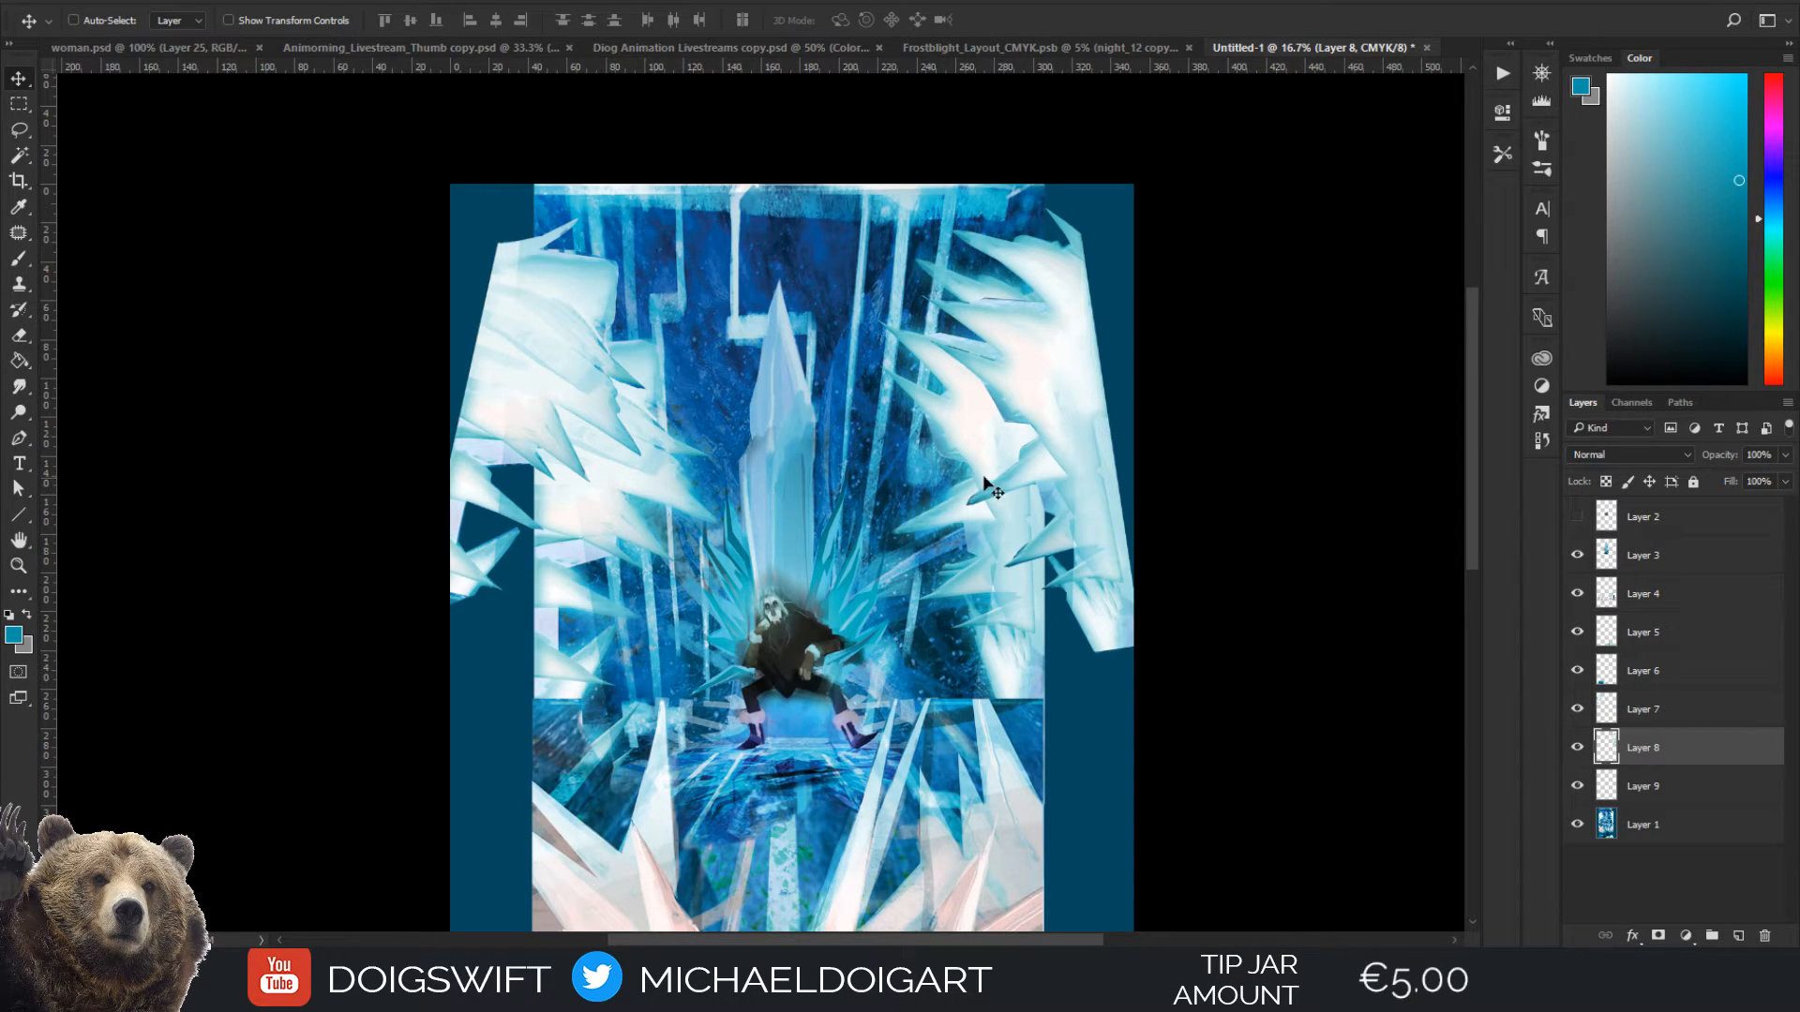
Try moving the lower pink-white ice spikes on Layer 4 outward, and undo the move
{"action": "left_click_drag", "start_coordinate": [1101, 357], "coordinate": [1105, 105]}
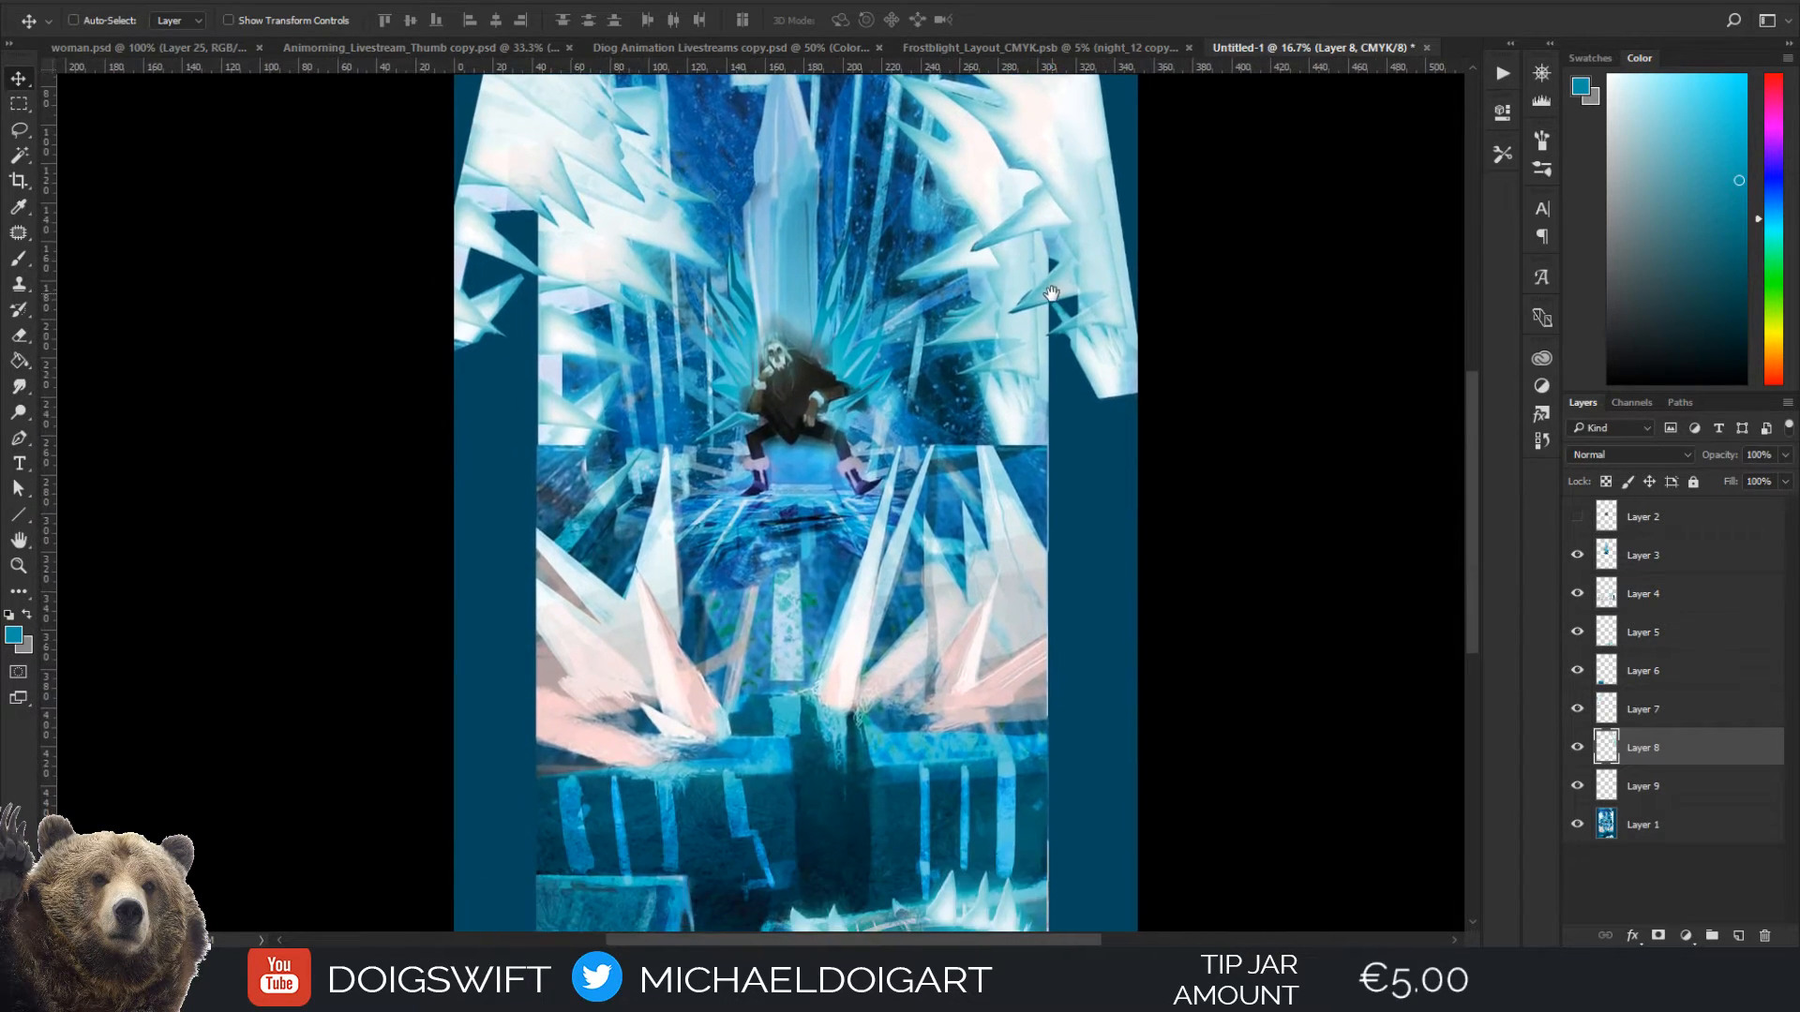
{"action": "left_click_drag", "start_coordinate": [656, 641], "coordinate": [572, 639]}
{"action": "key", "text": "ctrl+z"}
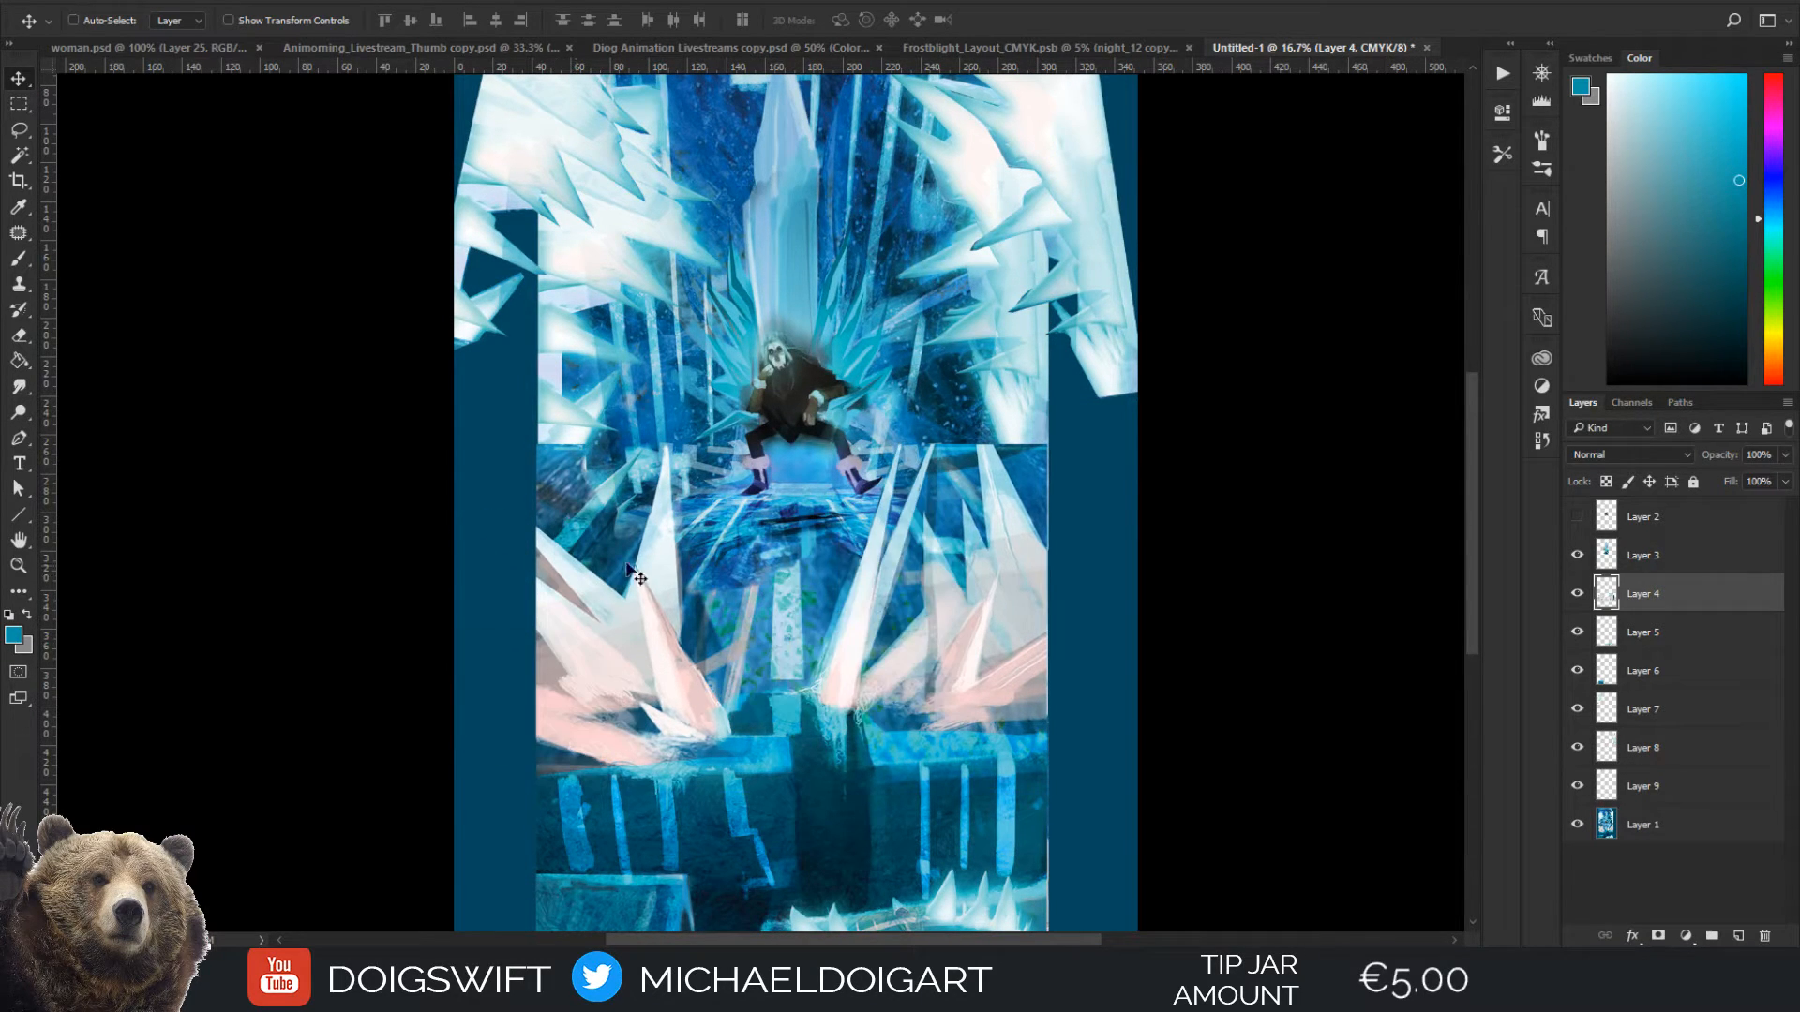
Add a blank layer directly above Layer 1, choose a dark blue as foreground colour and switch to the Gradient tool
{"action": "left_click_drag", "start_coordinate": [808, 469], "coordinate": [770, 757]}
{"action": "left_click_drag", "start_coordinate": [780, 567], "coordinate": [778, 272]}
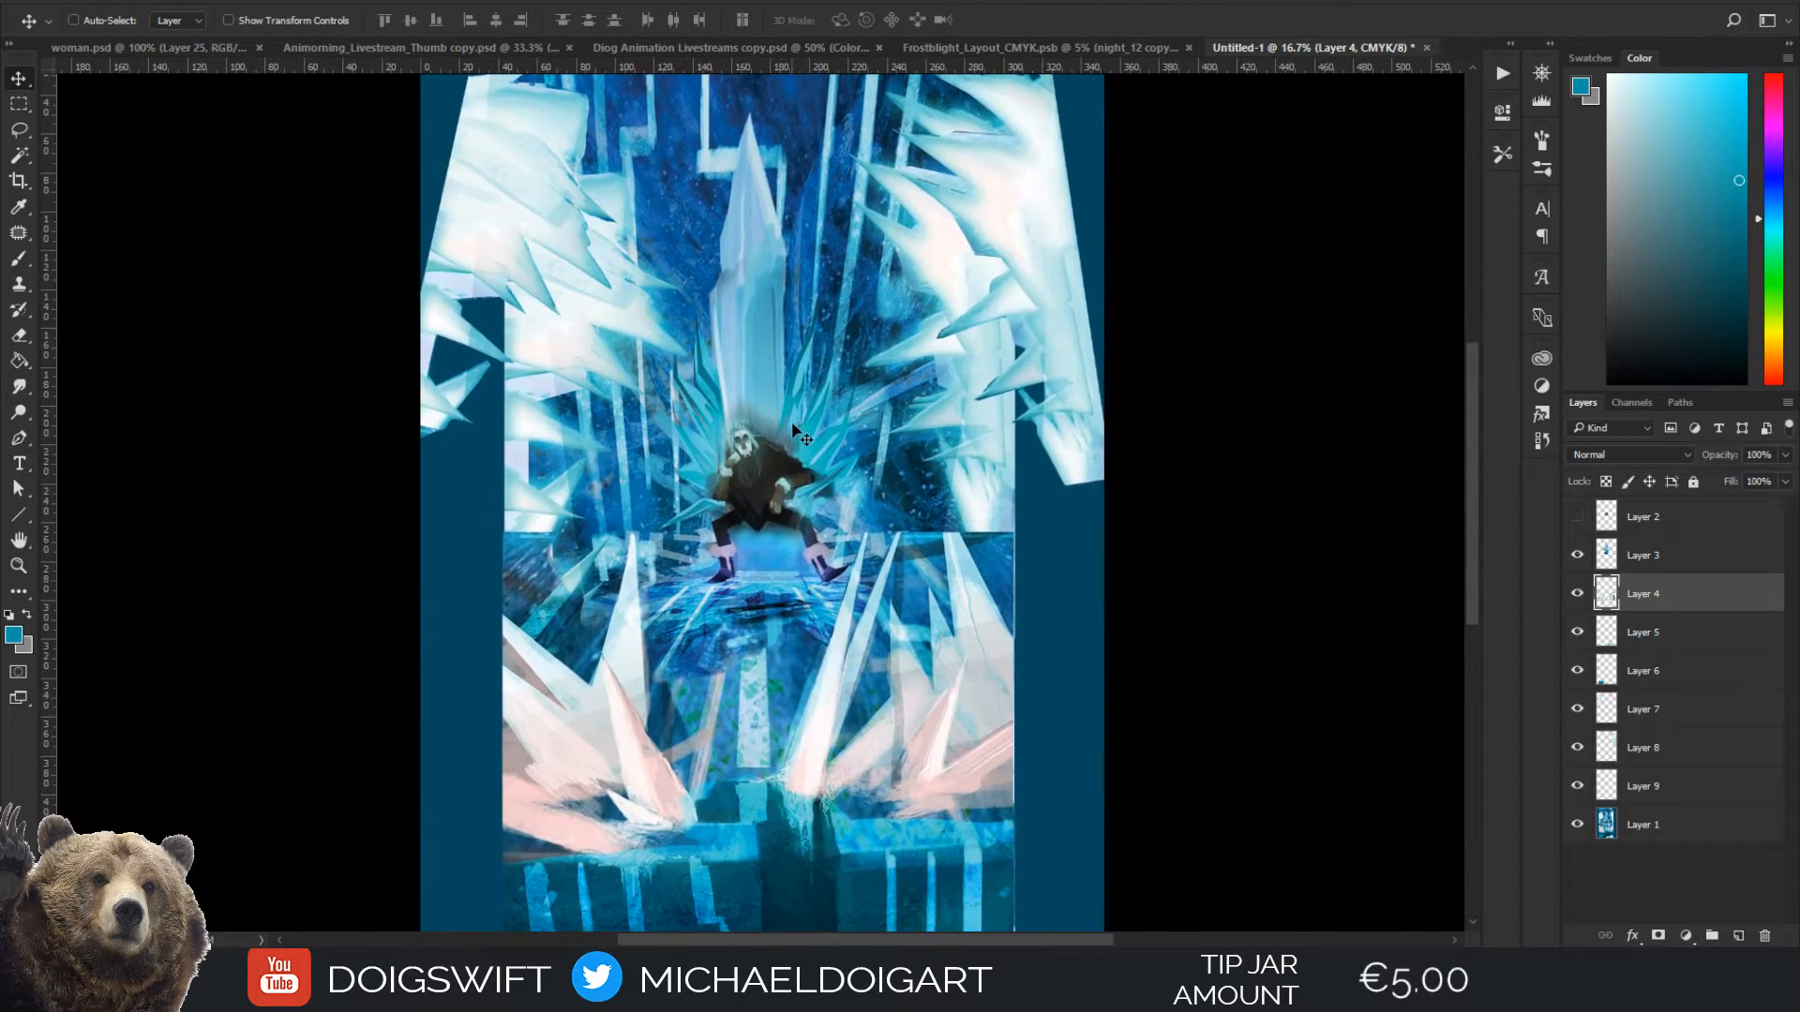
{"action": "key", "text": "ctrl+minus"}
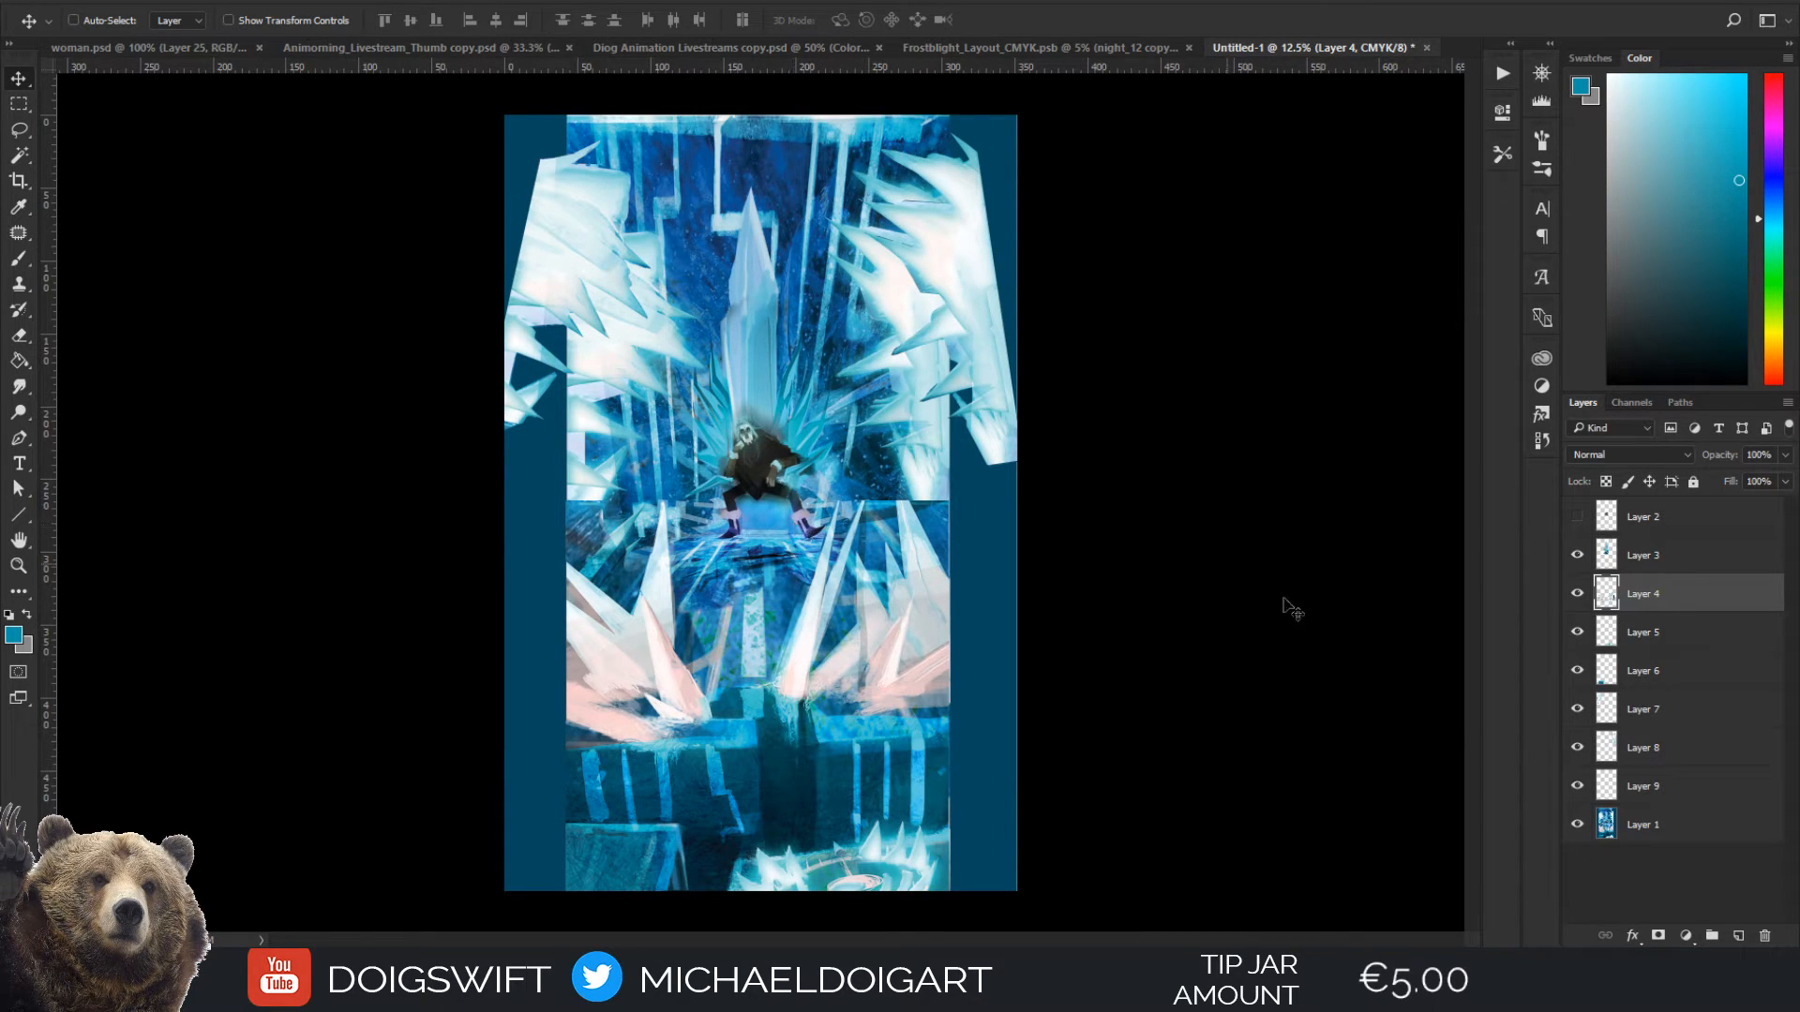
{"action": "left_click", "coordinate": [1666, 829]}
{"action": "left_click", "coordinate": [1739, 935]}
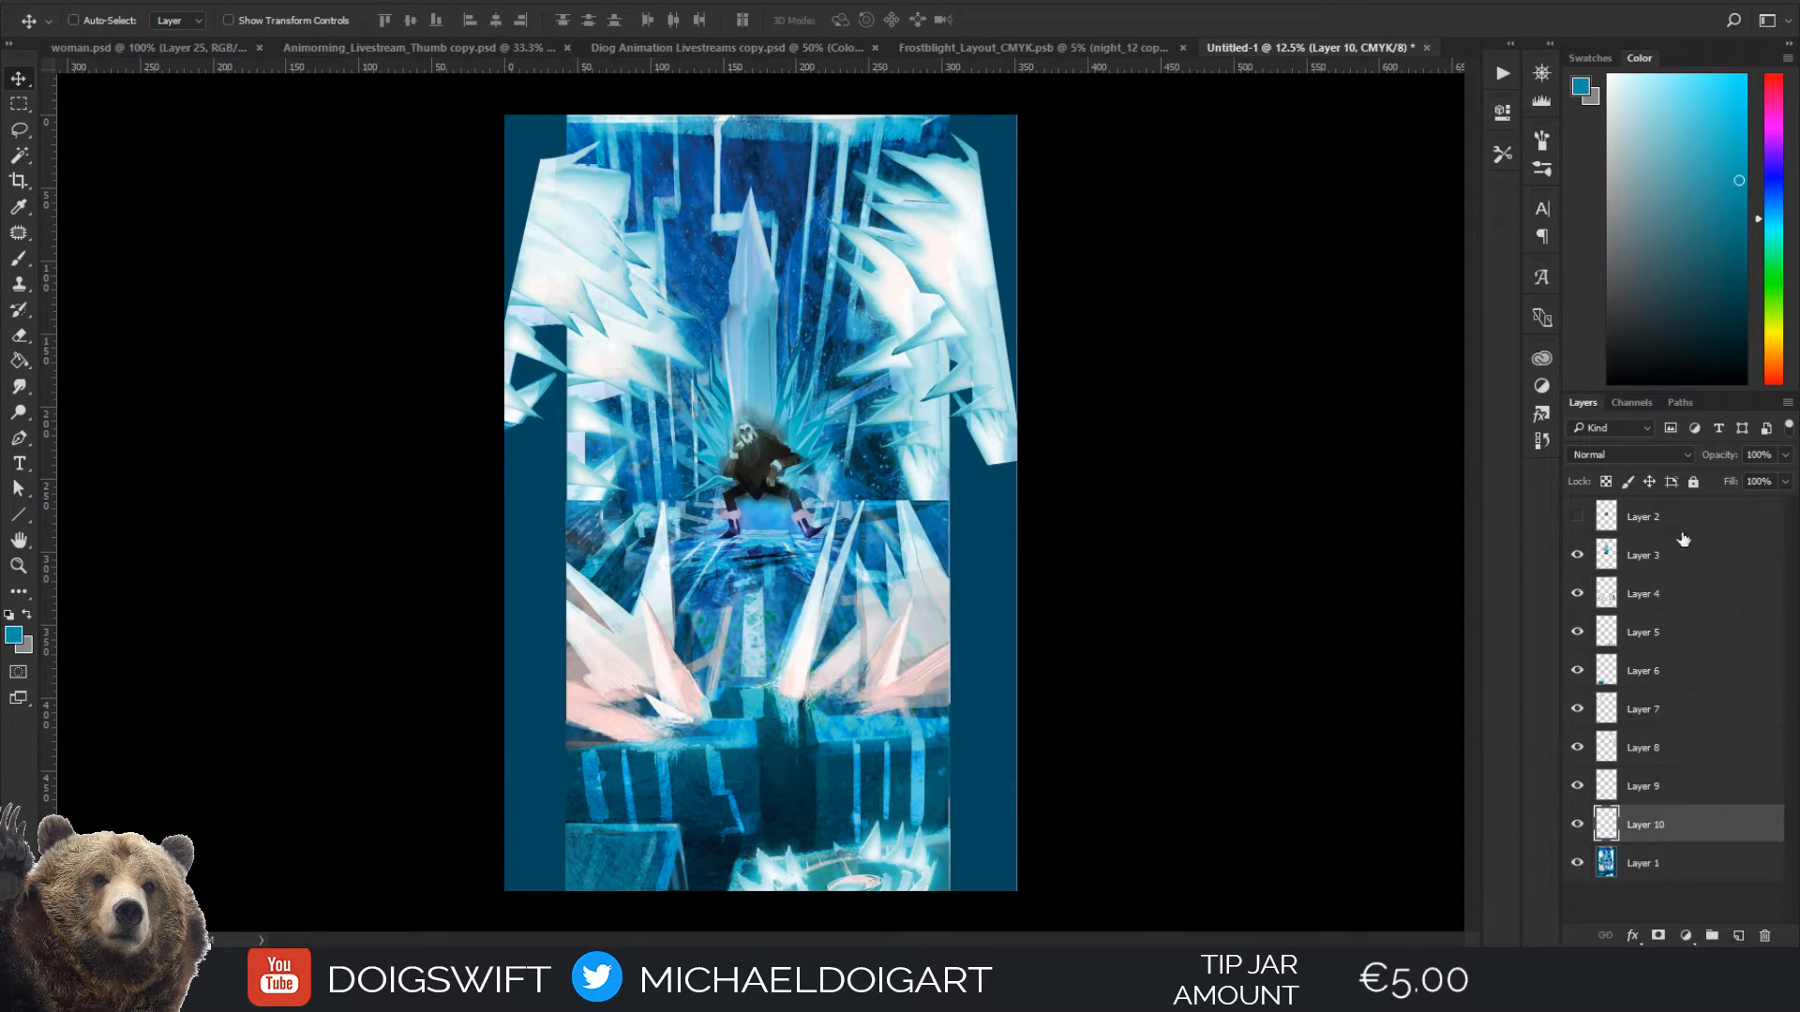
{"action": "left_click", "coordinate": [1725, 370]}
{"action": "left_click_drag", "start_coordinate": [1777, 238], "coordinate": [1777, 205]}
{"action": "left_click", "coordinate": [1712, 270]}
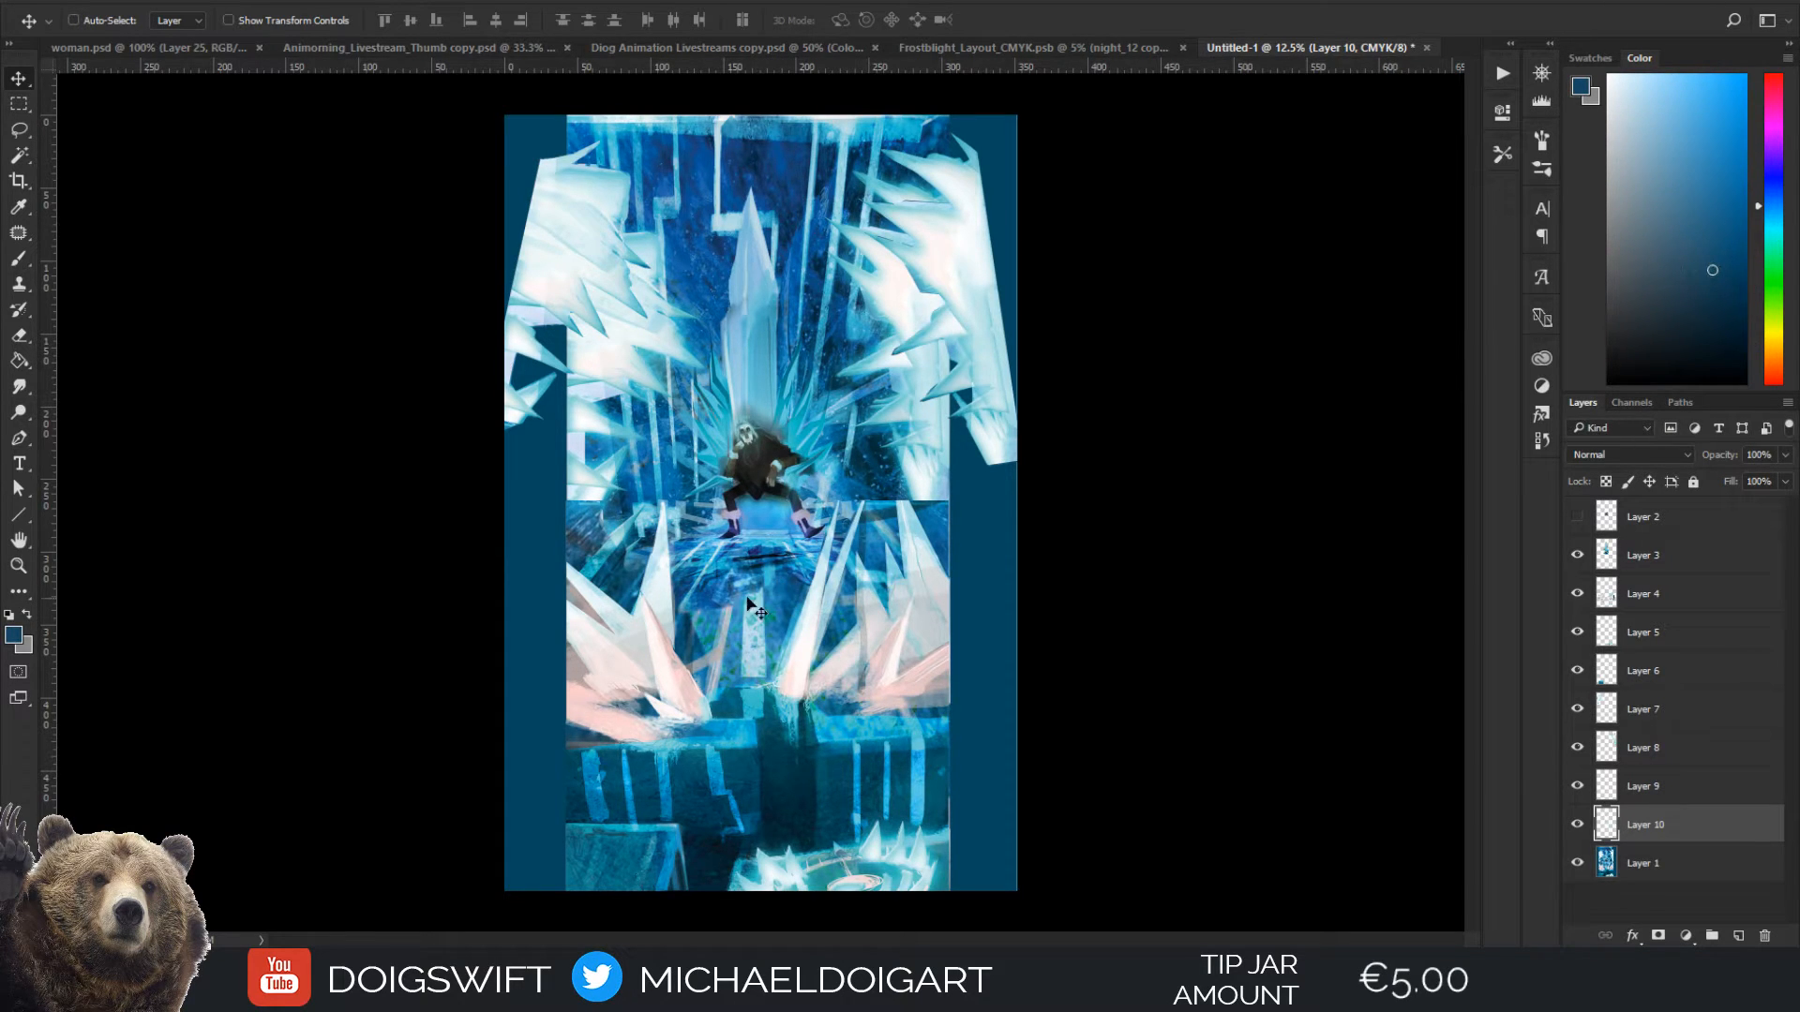
{"action": "key", "text": "g"}
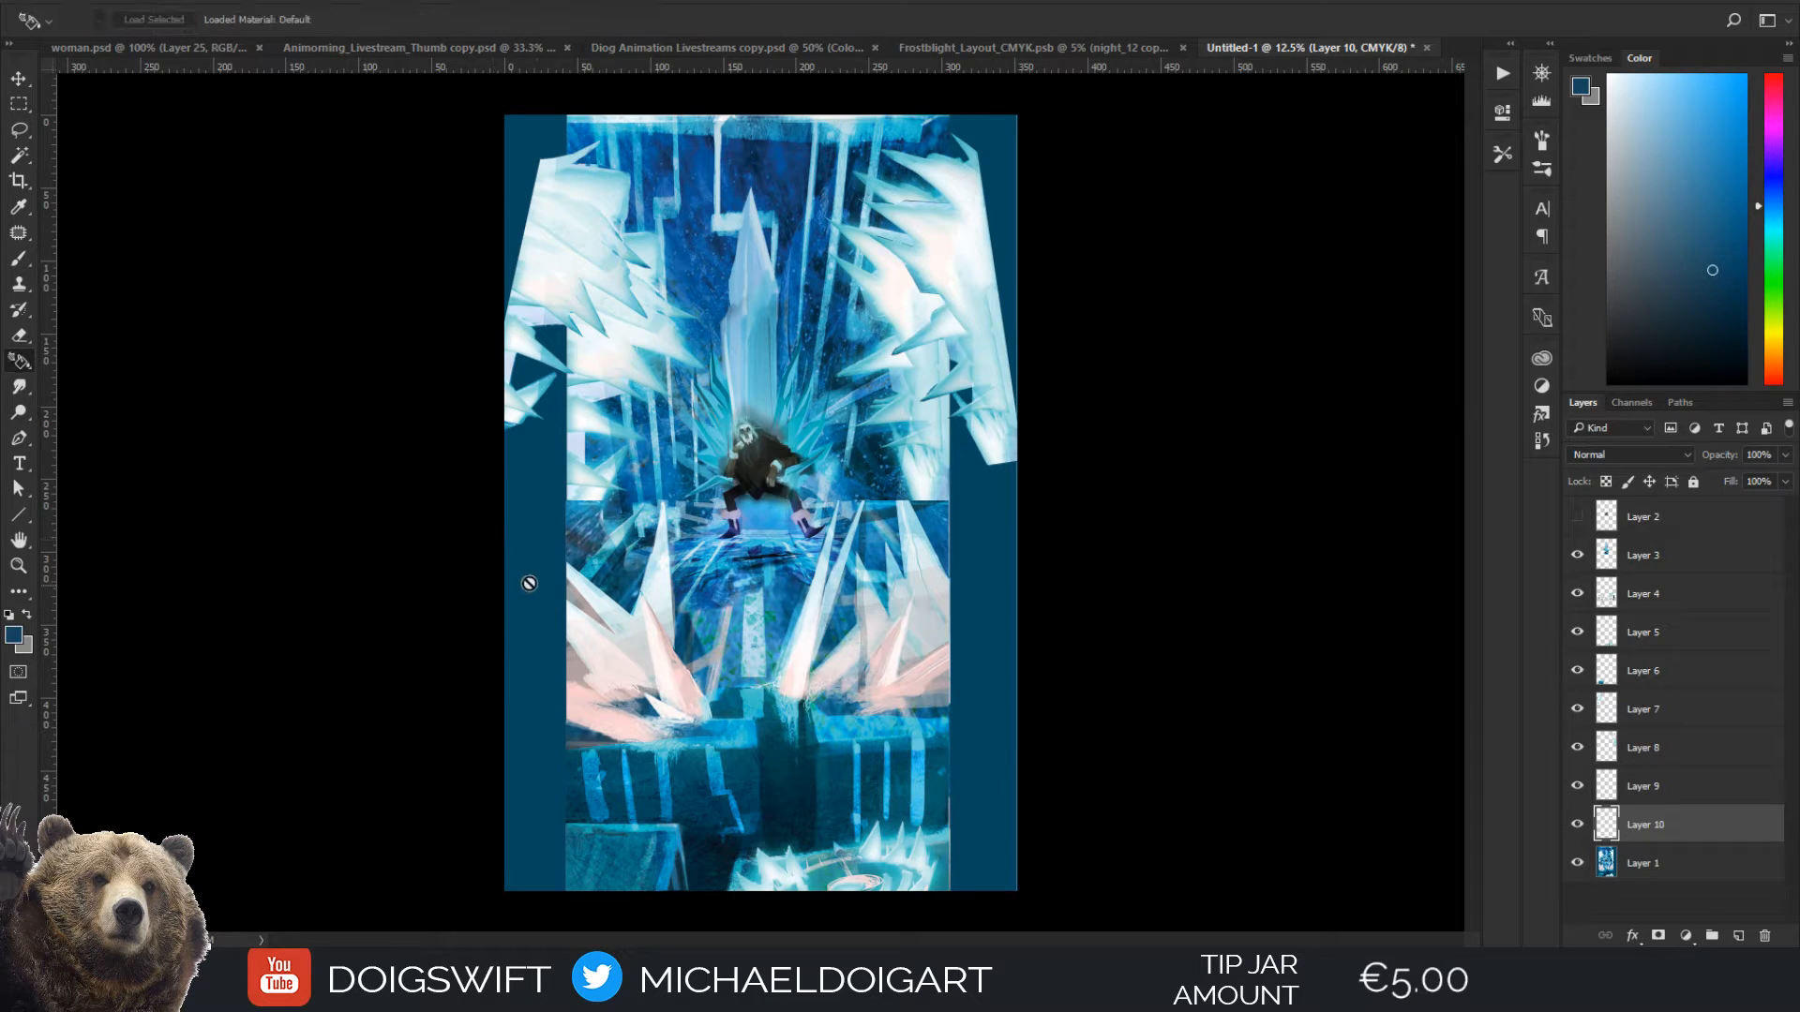
{"action": "key", "text": "shift+g"}
Try a dark blue gradient inward from the painting's left edge, undo it and choose a near-black blue instead
{"action": "left_click_drag", "start_coordinate": [494, 550], "coordinate": [660, 600]}
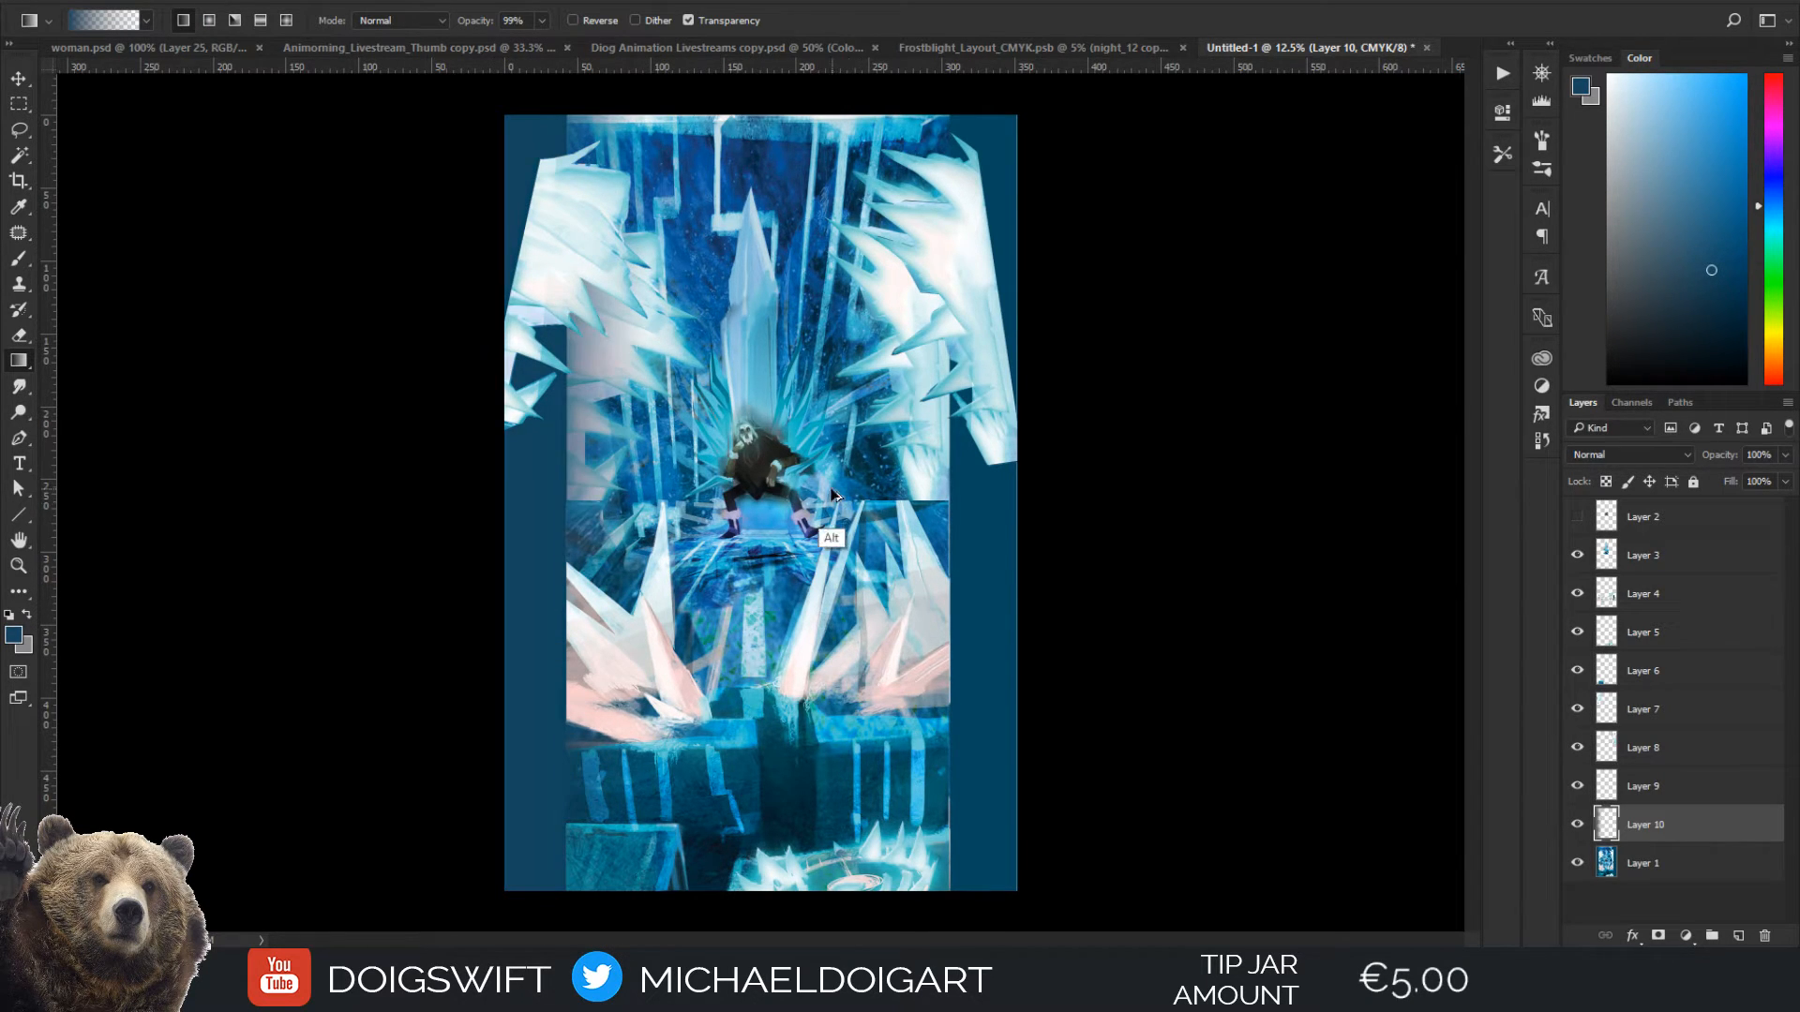
{"action": "key", "text": "ctrl+z"}
{"action": "left_click", "coordinate": [1723, 343]}
{"action": "left_click", "coordinate": [1722, 350]}
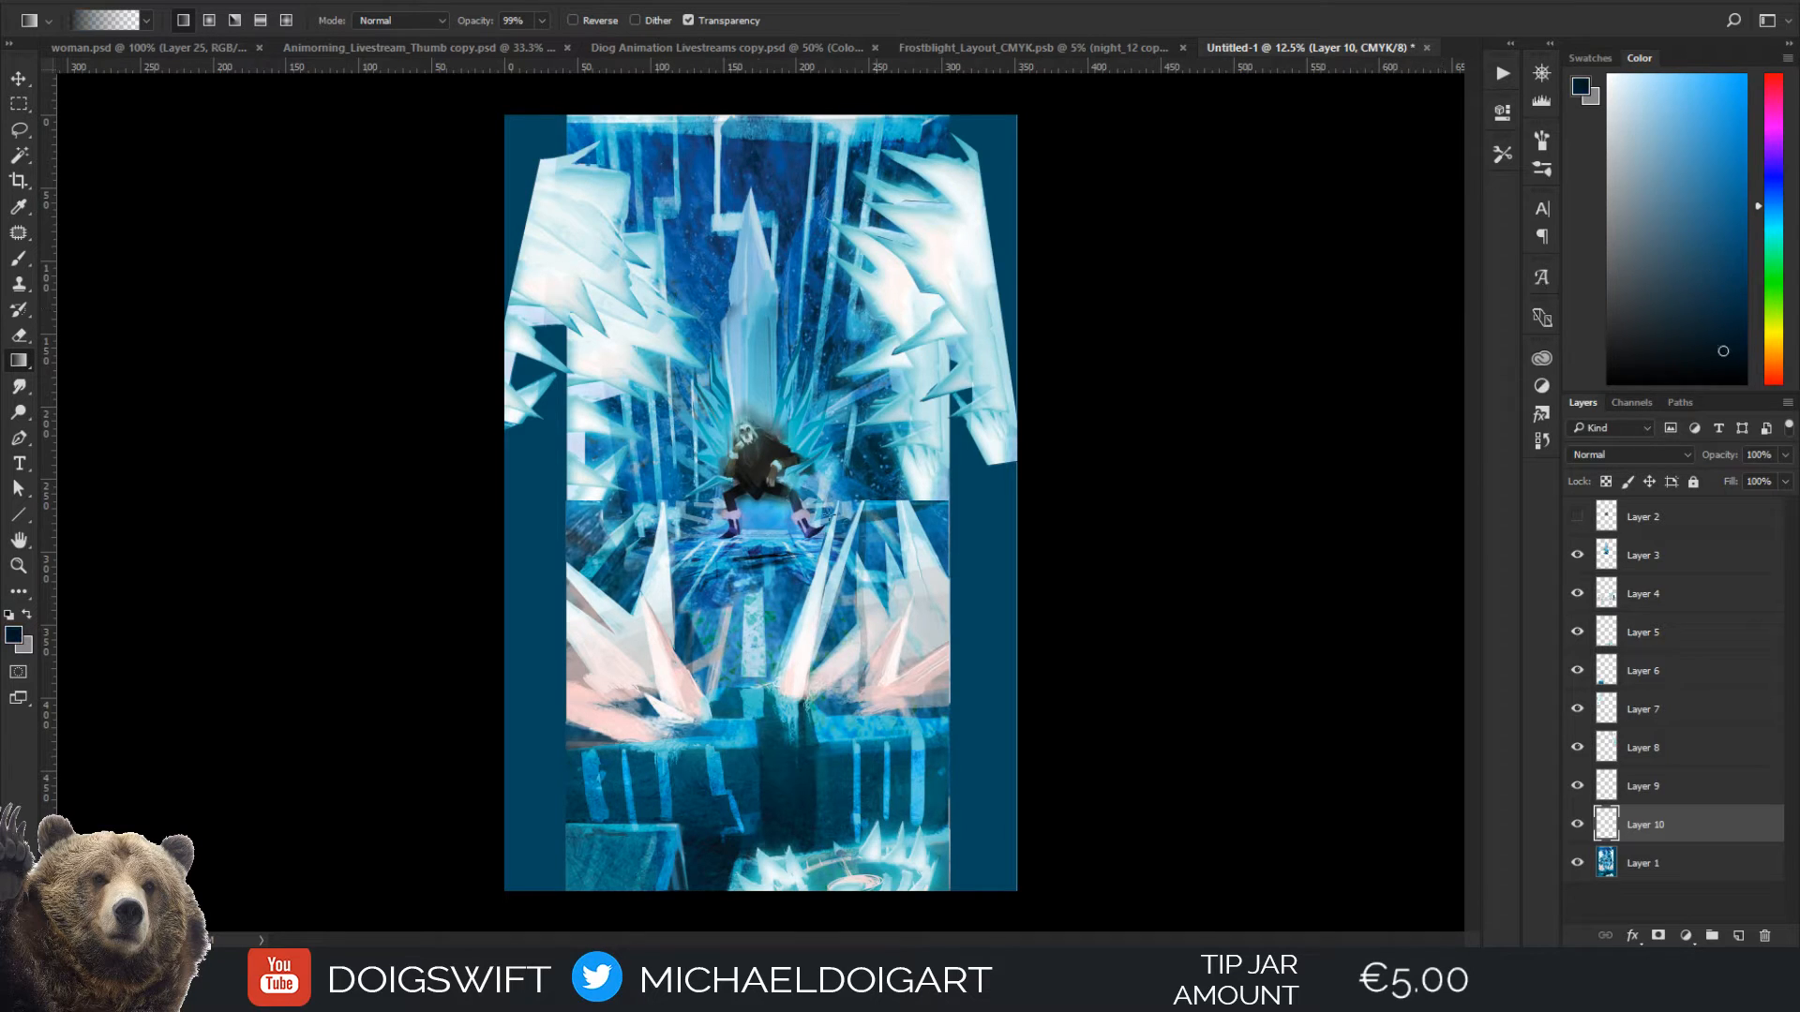
Darken both sides of the background on Layer 10 with repeated near-black gradients from the outer edges toward the throne
{"action": "left_click_drag", "start_coordinate": [490, 587], "coordinate": [625, 590]}
{"action": "left_click_drag", "start_coordinate": [500, 556], "coordinate": [686, 556]}
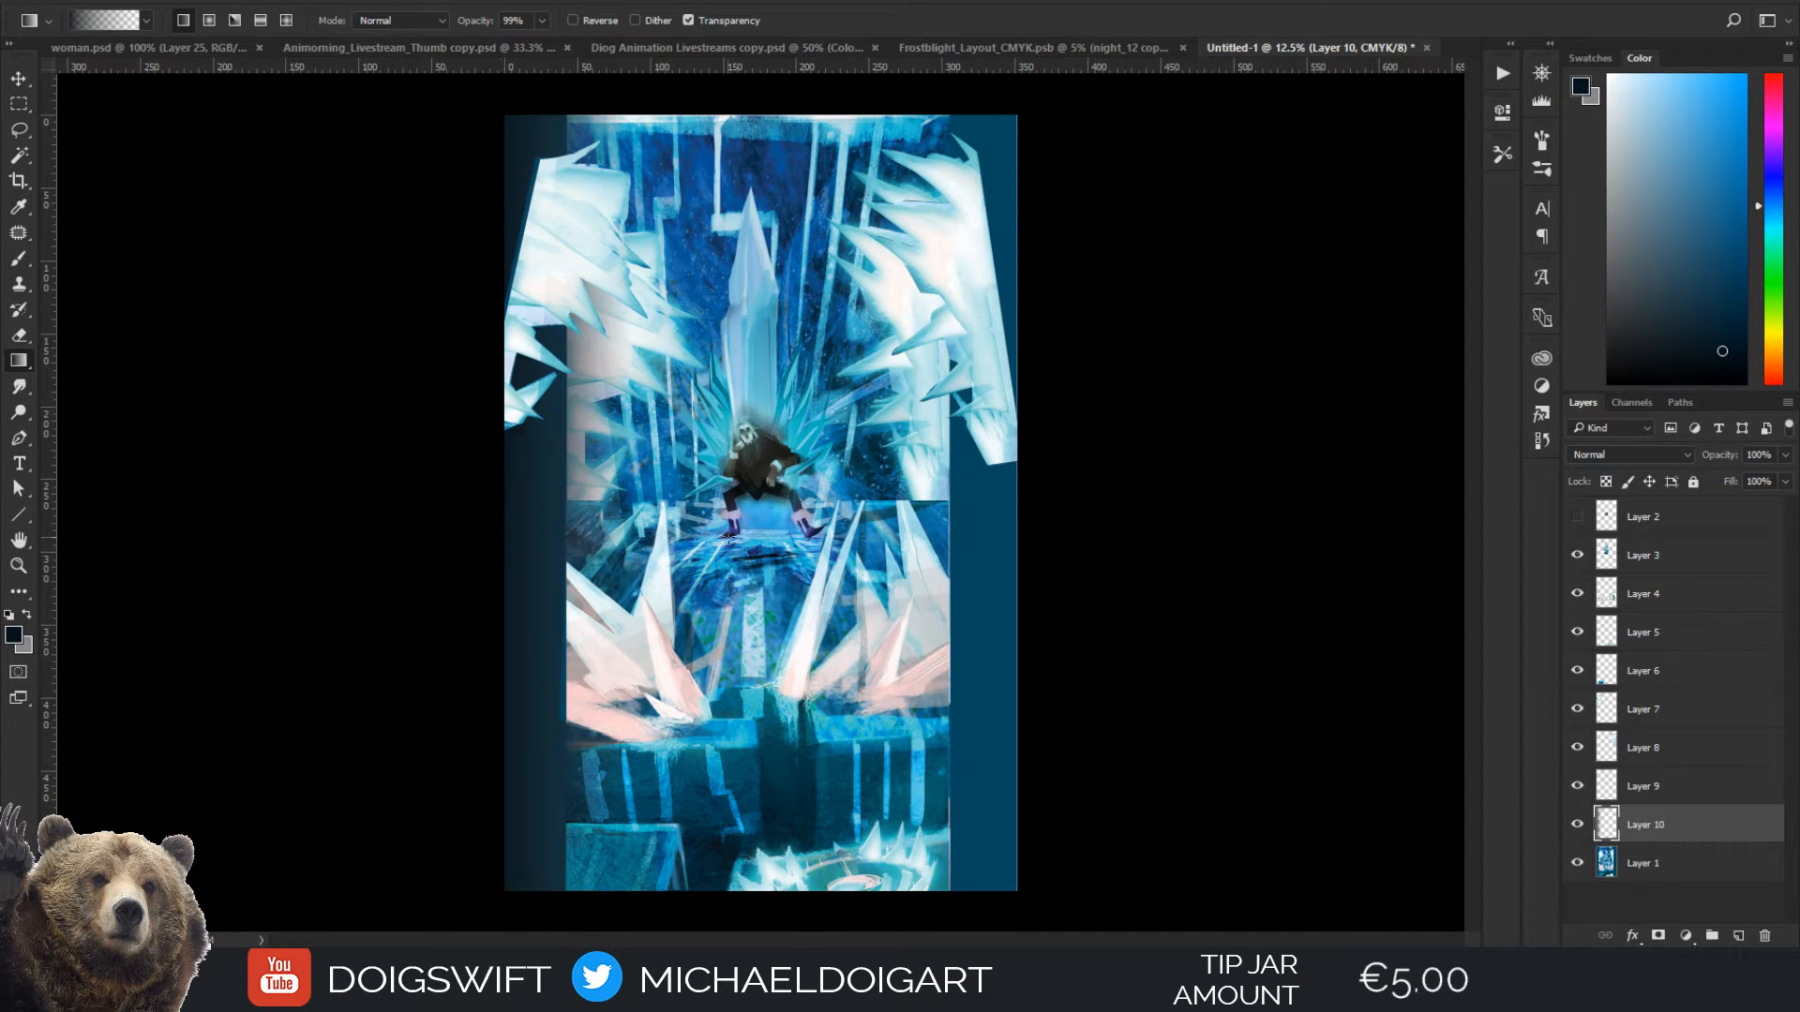
{"action": "left_click_drag", "start_coordinate": [485, 588], "coordinate": [618, 574]}
{"action": "left_click_drag", "start_coordinate": [486, 551], "coordinate": [690, 551]}
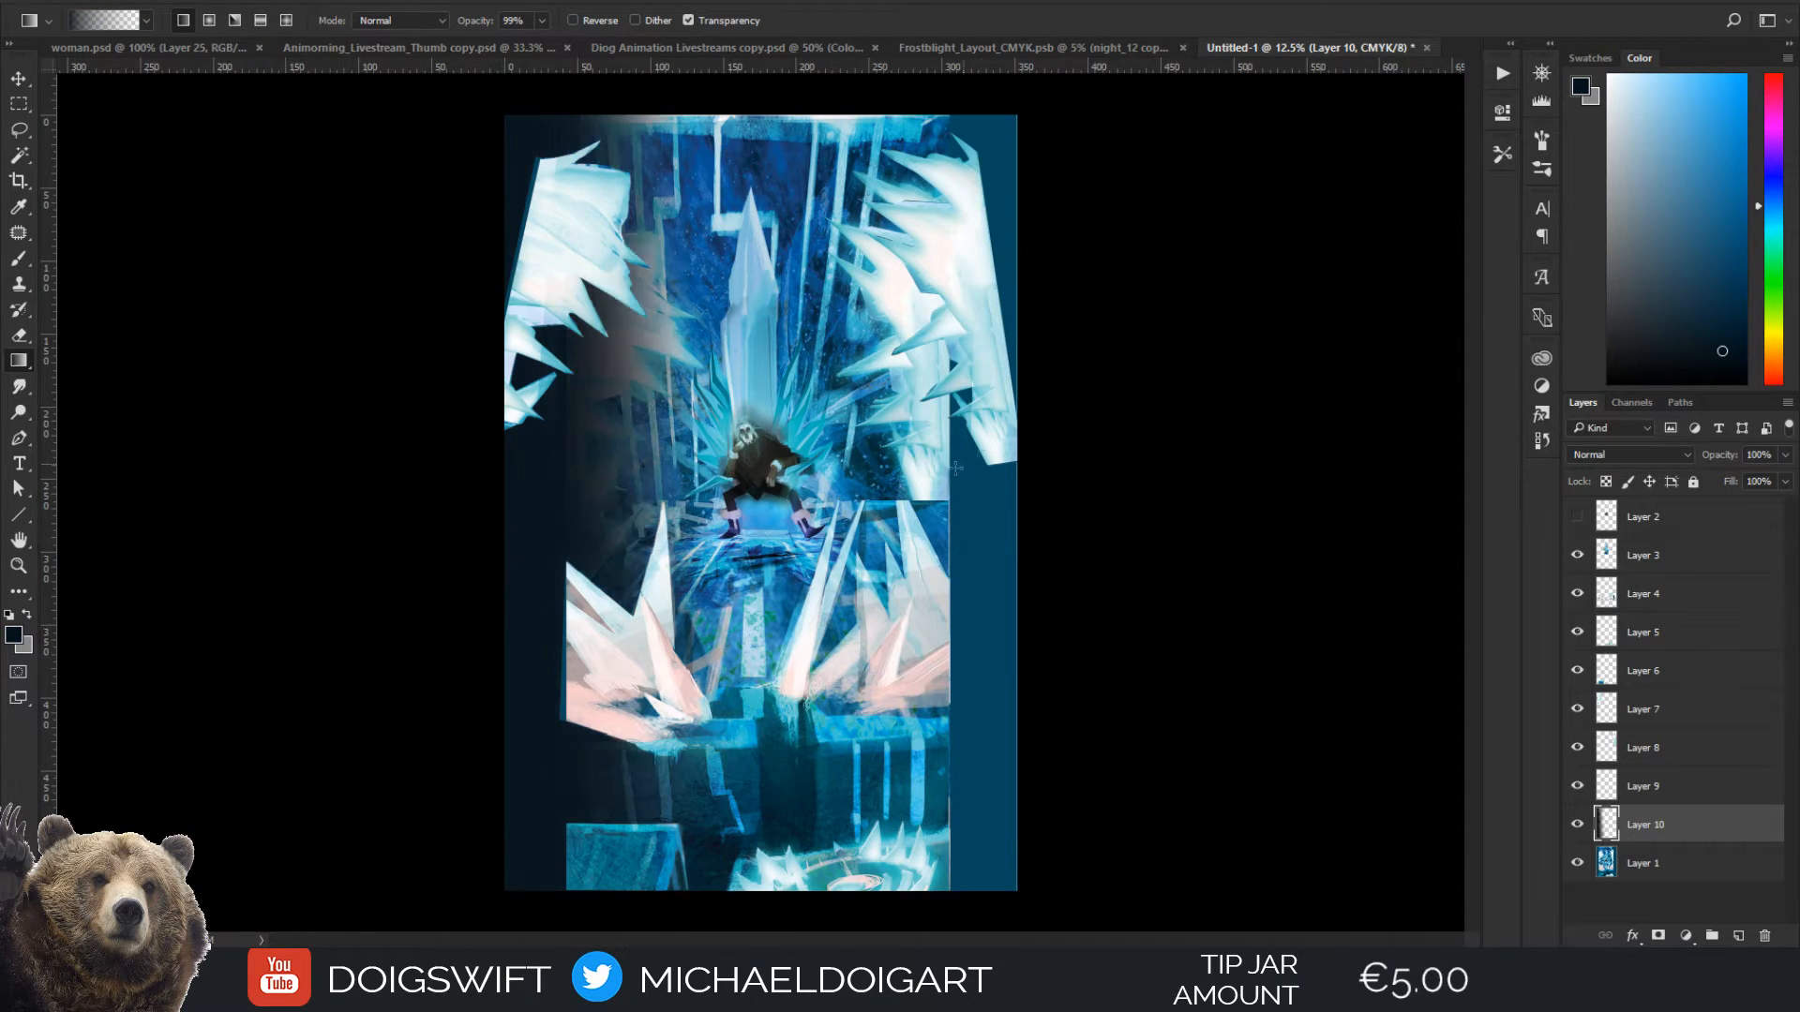
{"action": "left_click_drag", "start_coordinate": [1047, 494], "coordinate": [830, 496]}
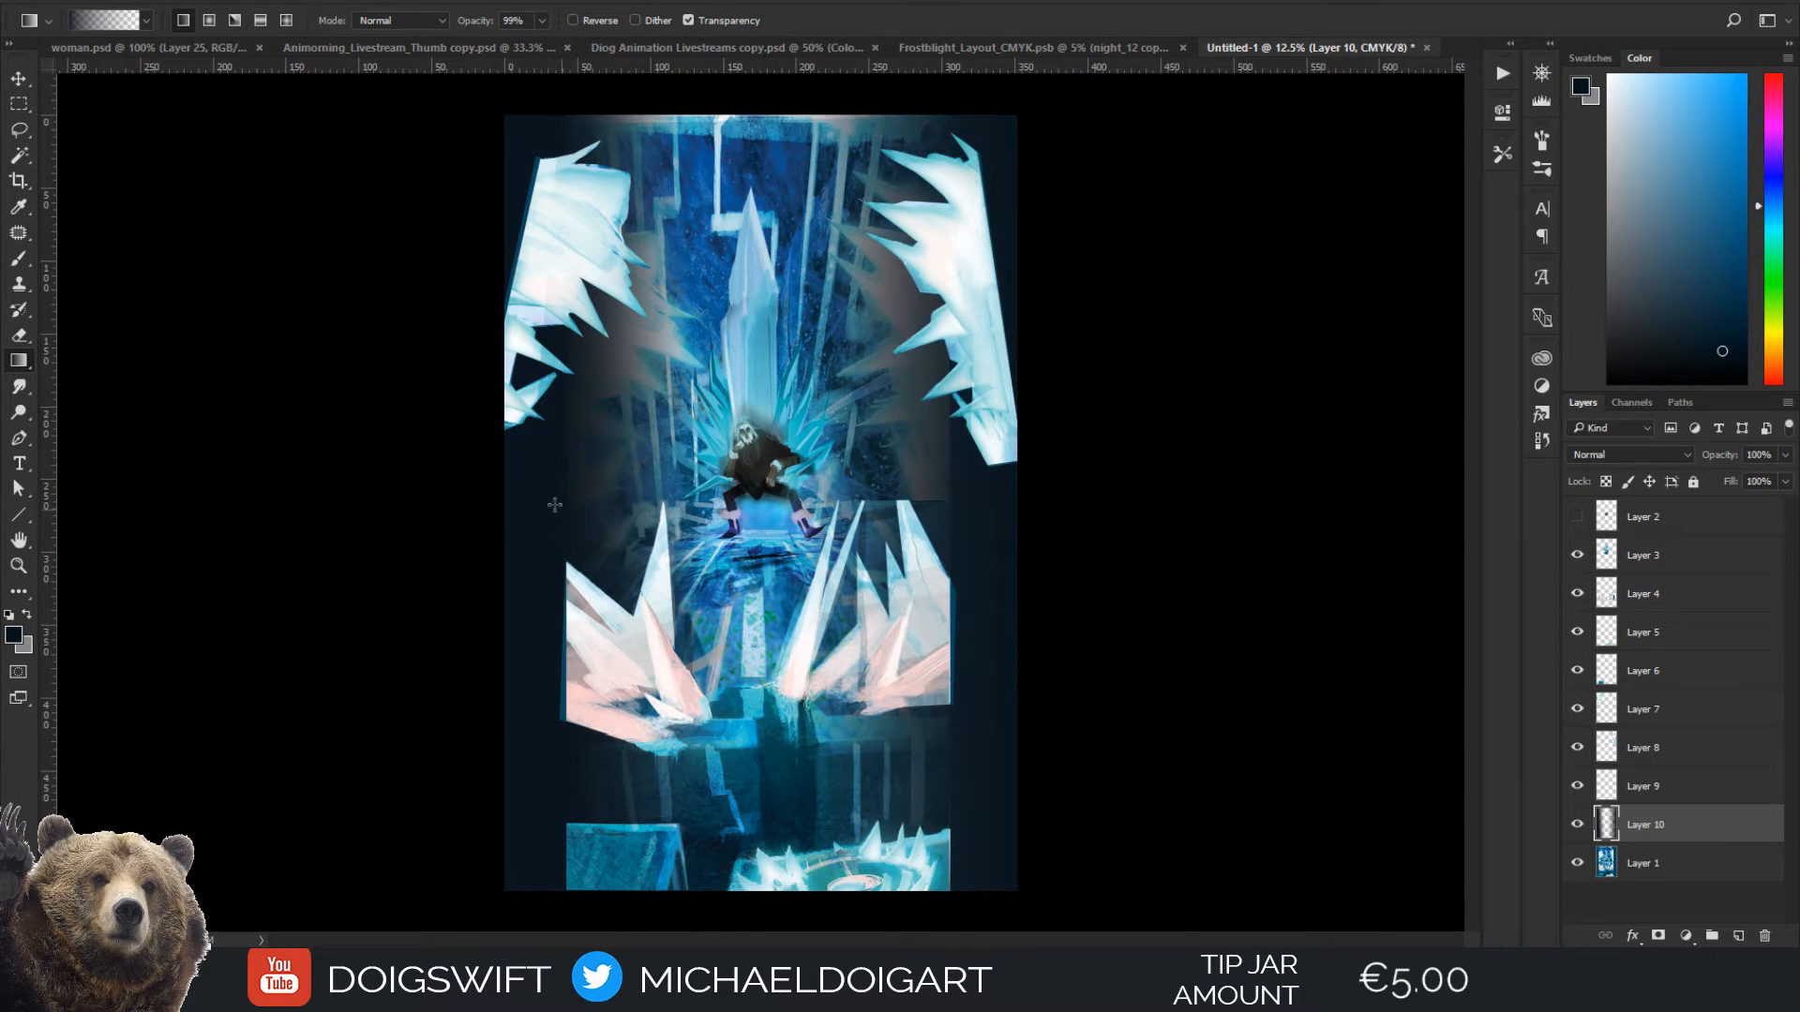
{"action": "left_click_drag", "start_coordinate": [500, 494], "coordinate": [790, 481]}
{"action": "left_click_drag", "start_coordinate": [1054, 488], "coordinate": [821, 494]}
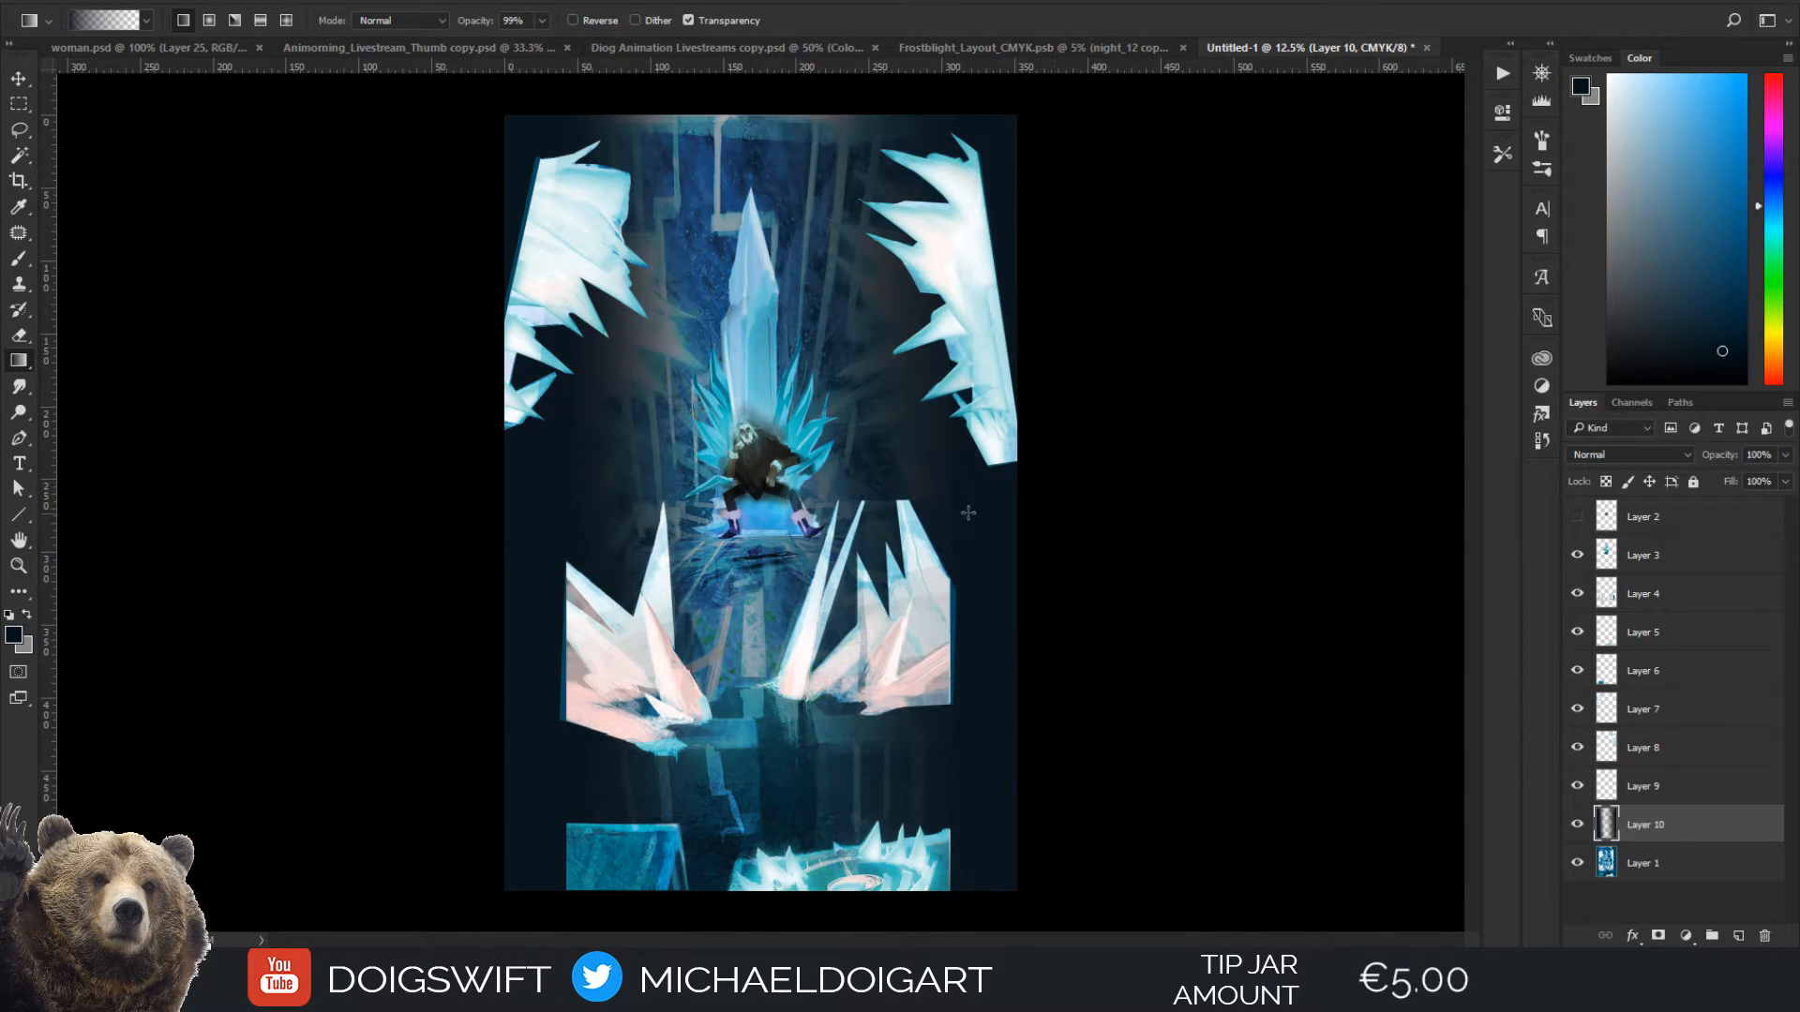
{"action": "left_click_drag", "start_coordinate": [522, 509], "coordinate": [754, 504]}
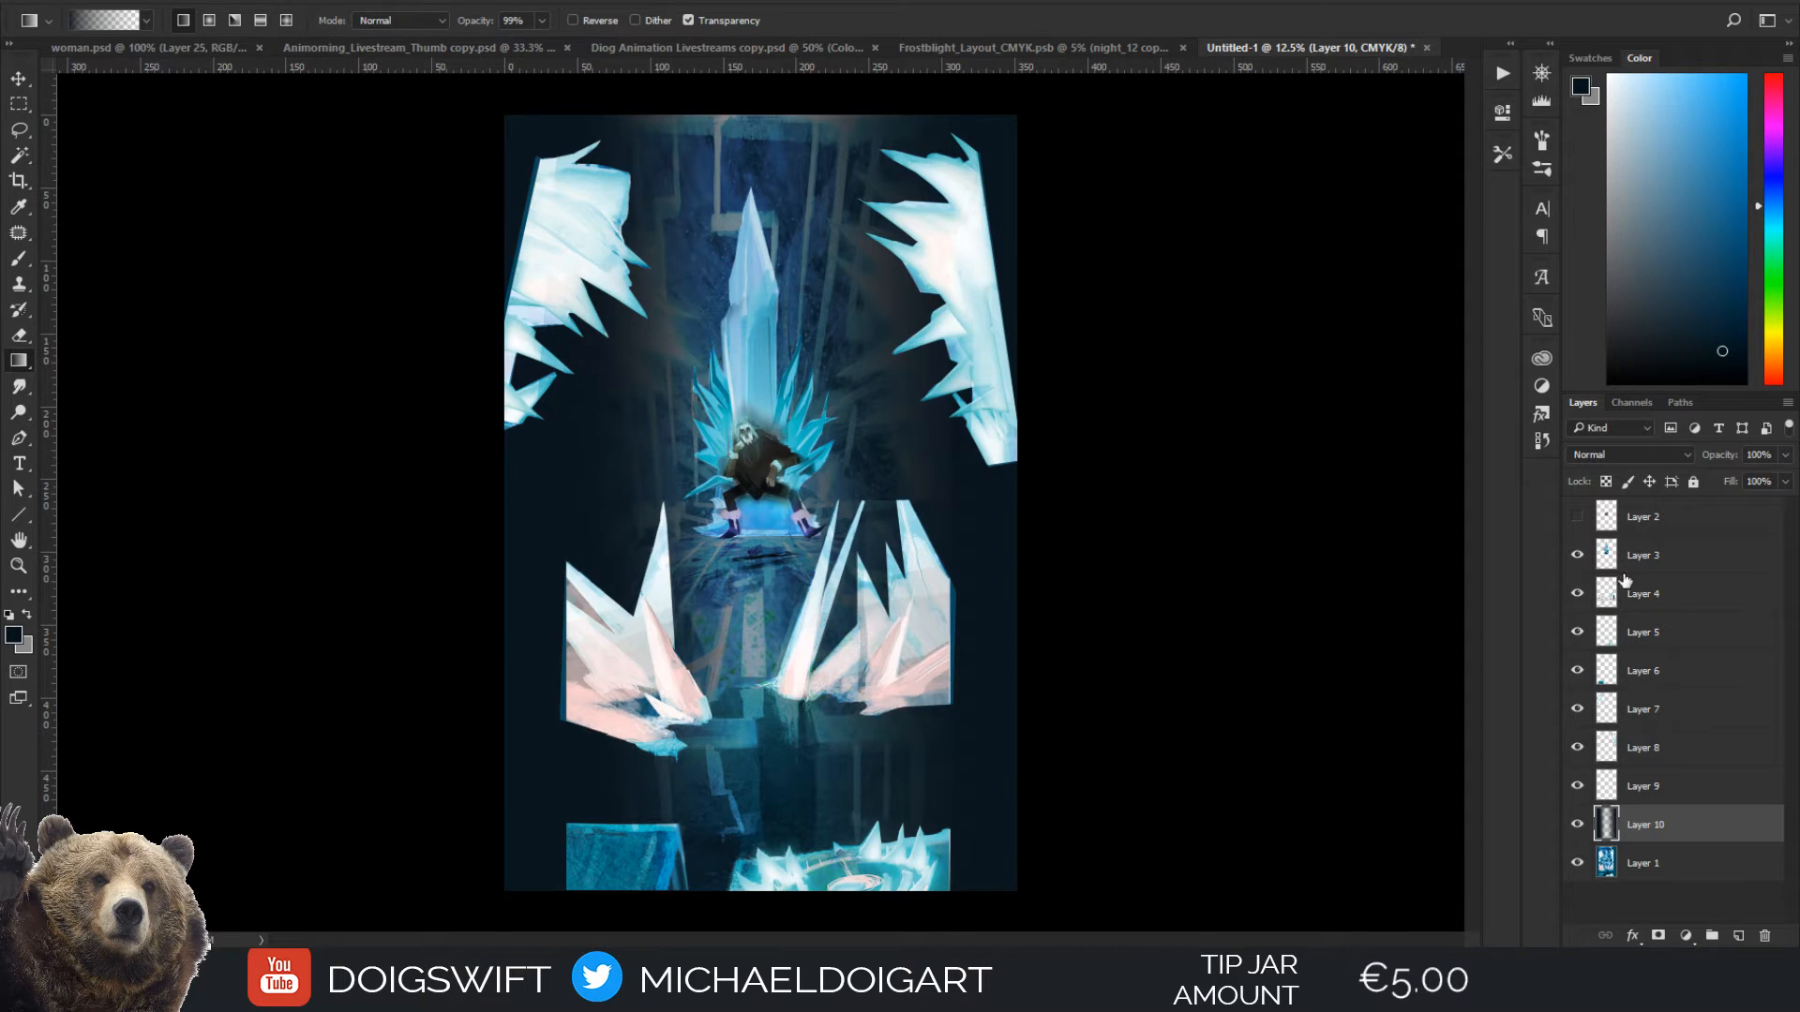
Set the gradient layer's blending mode to Multiply and compare the painting with and without the change
{"action": "left_click", "coordinate": [1627, 454]}
{"action": "left_click", "coordinate": [1611, 525]}
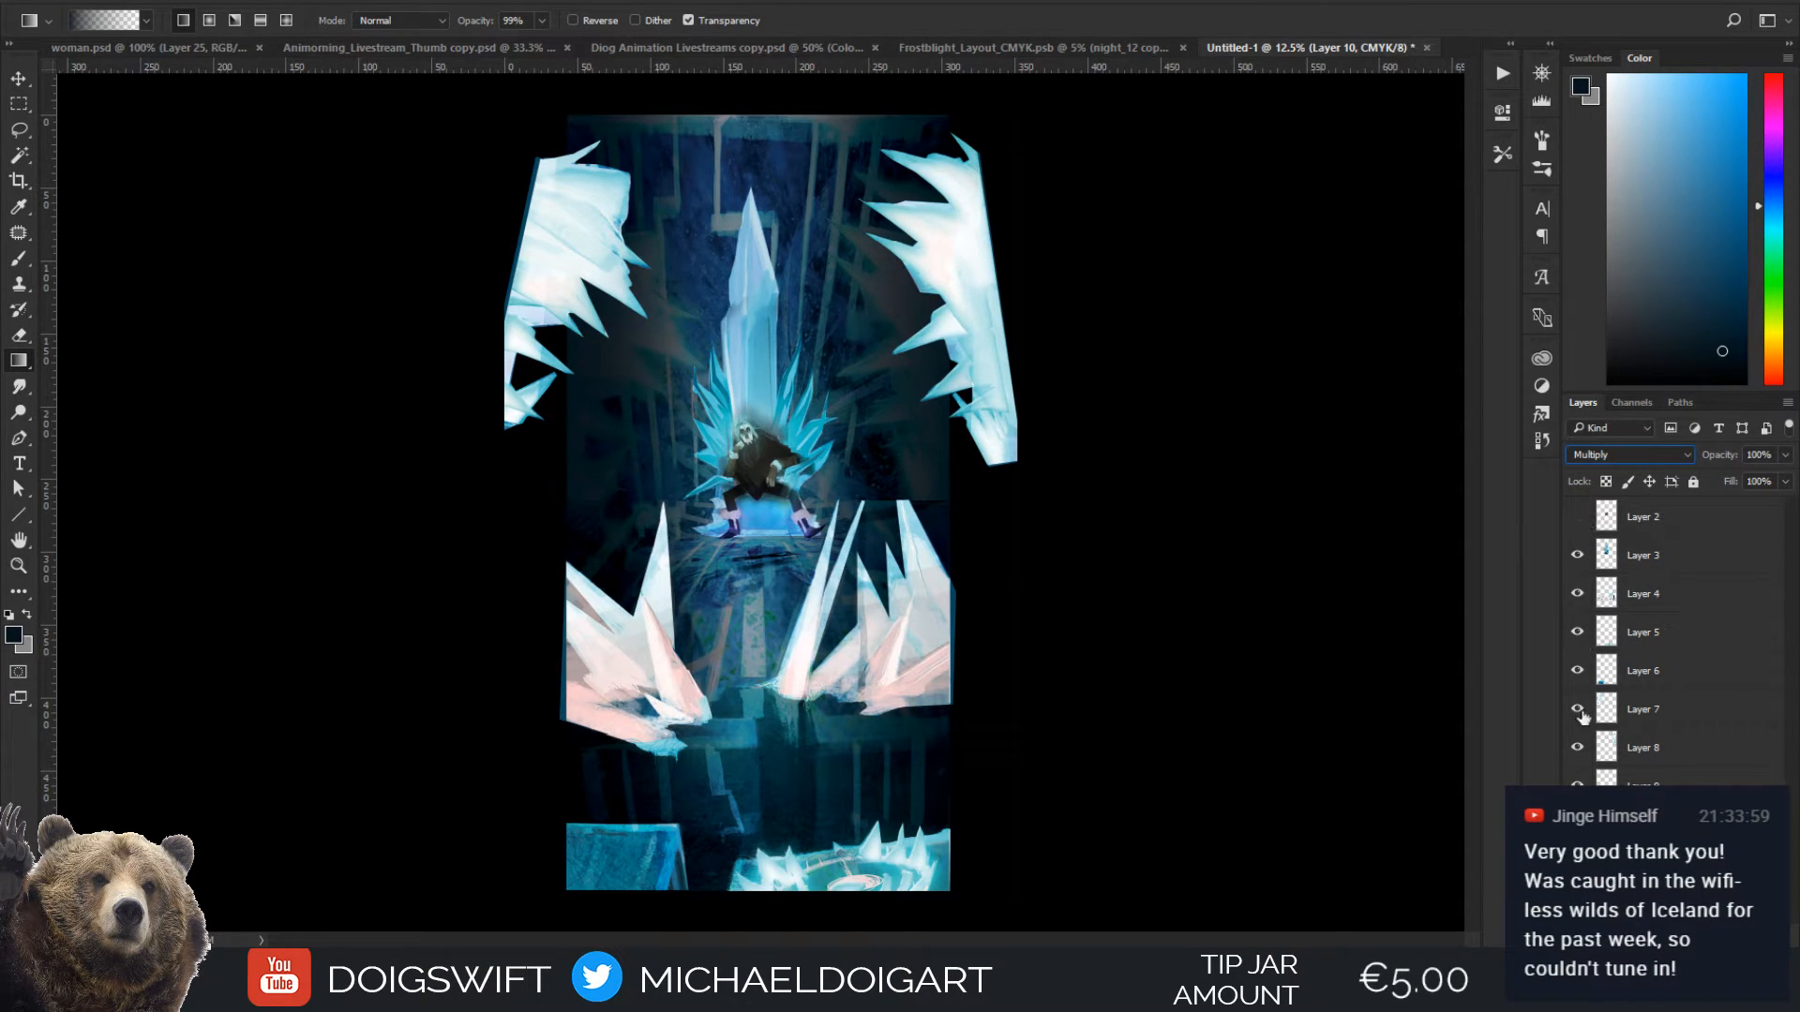
{"action": "key", "text": "ctrl+z"}
{"action": "key", "text": "ctrl+z"}
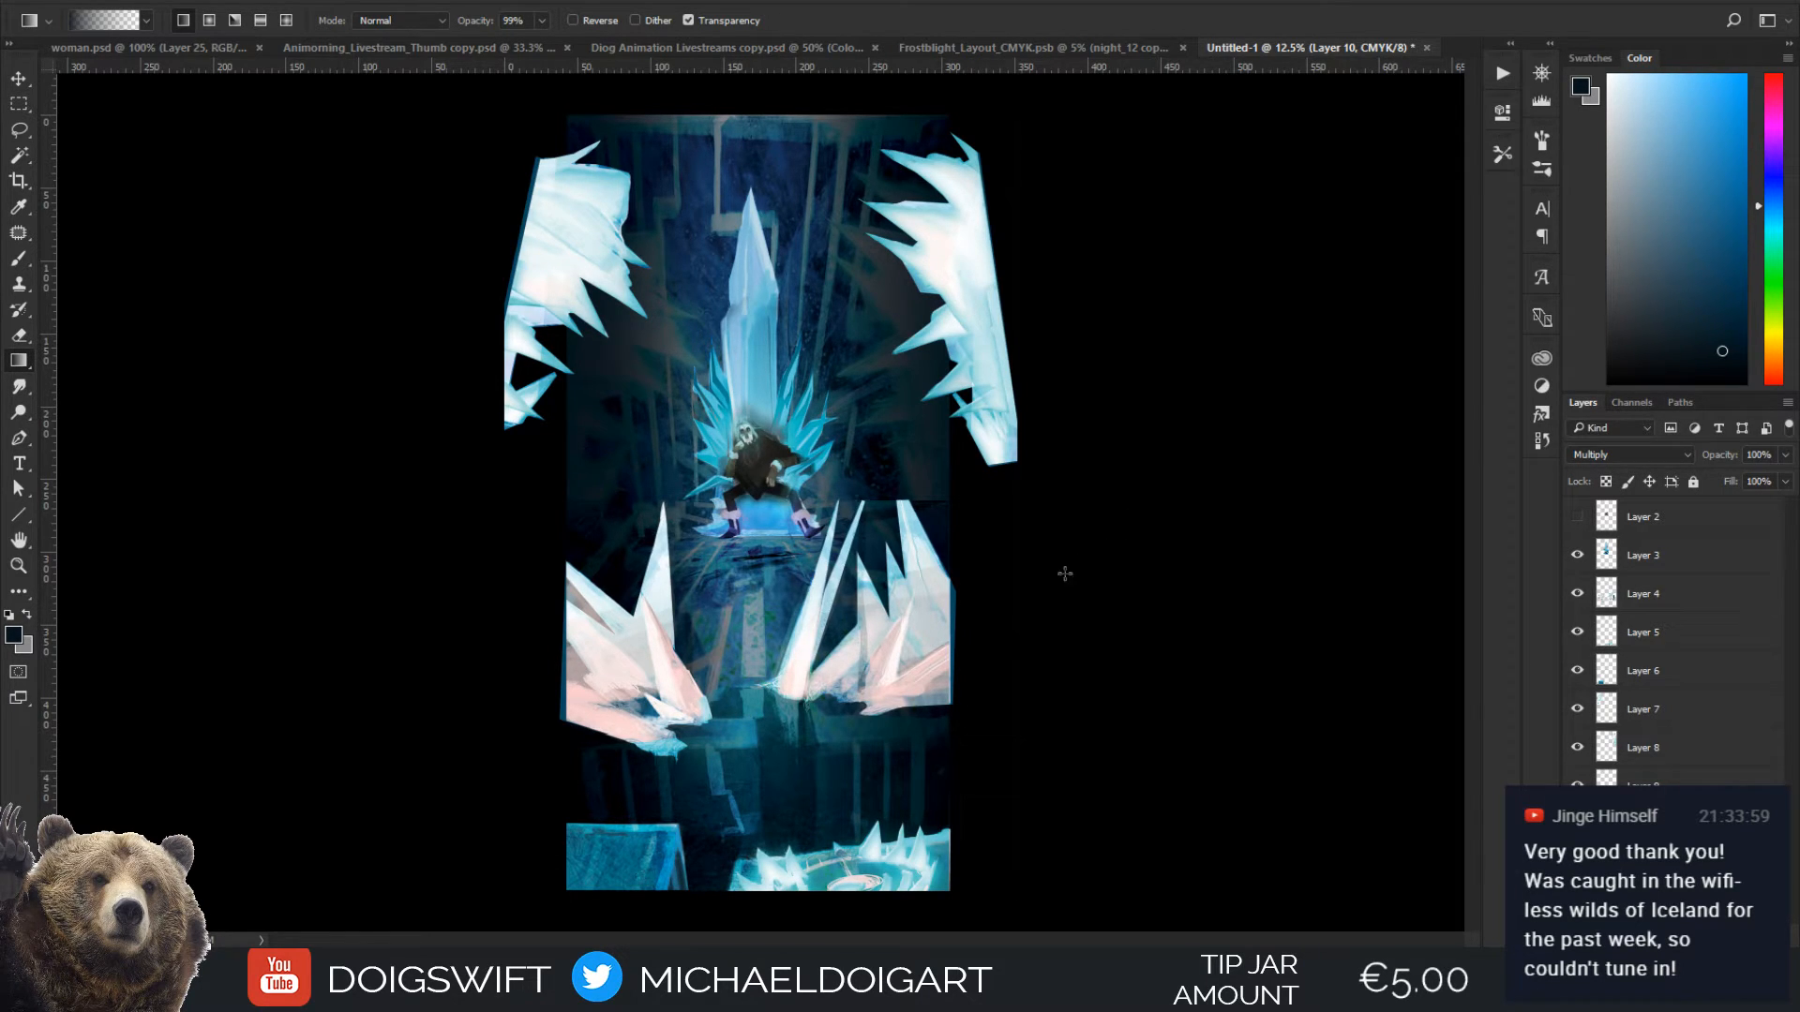
{"action": "key", "text": "ctrl+plus"}
{"action": "key", "text": "ctrl+minus"}
{"action": "key", "text": "ctrl+z"}
{"action": "key", "text": "ctrl+z"}
Adjust the gradient layer's Hue/Saturation to hue -44, saturation +33 and lightness +83, and check it by toggling the layer's visibility
{"action": "key", "text": "ctrl+u"}
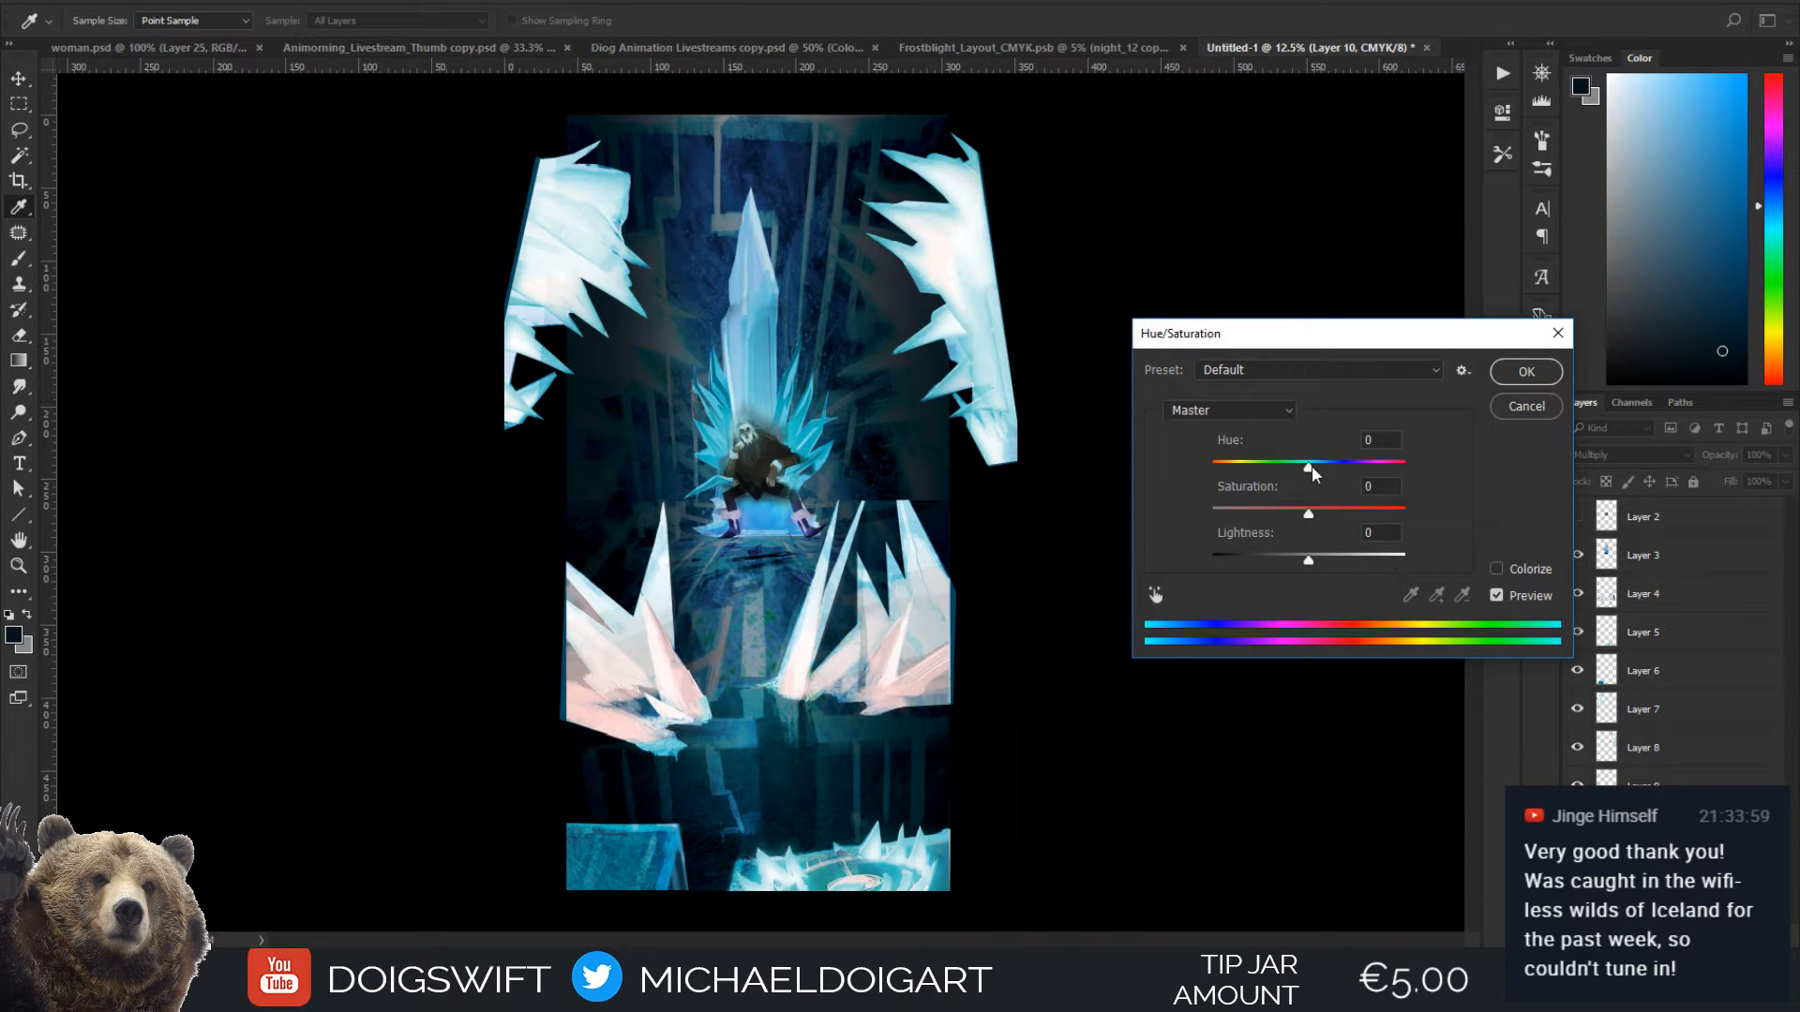
{"action": "left_click_drag", "start_coordinate": [1312, 473], "coordinate": [1370, 569]}
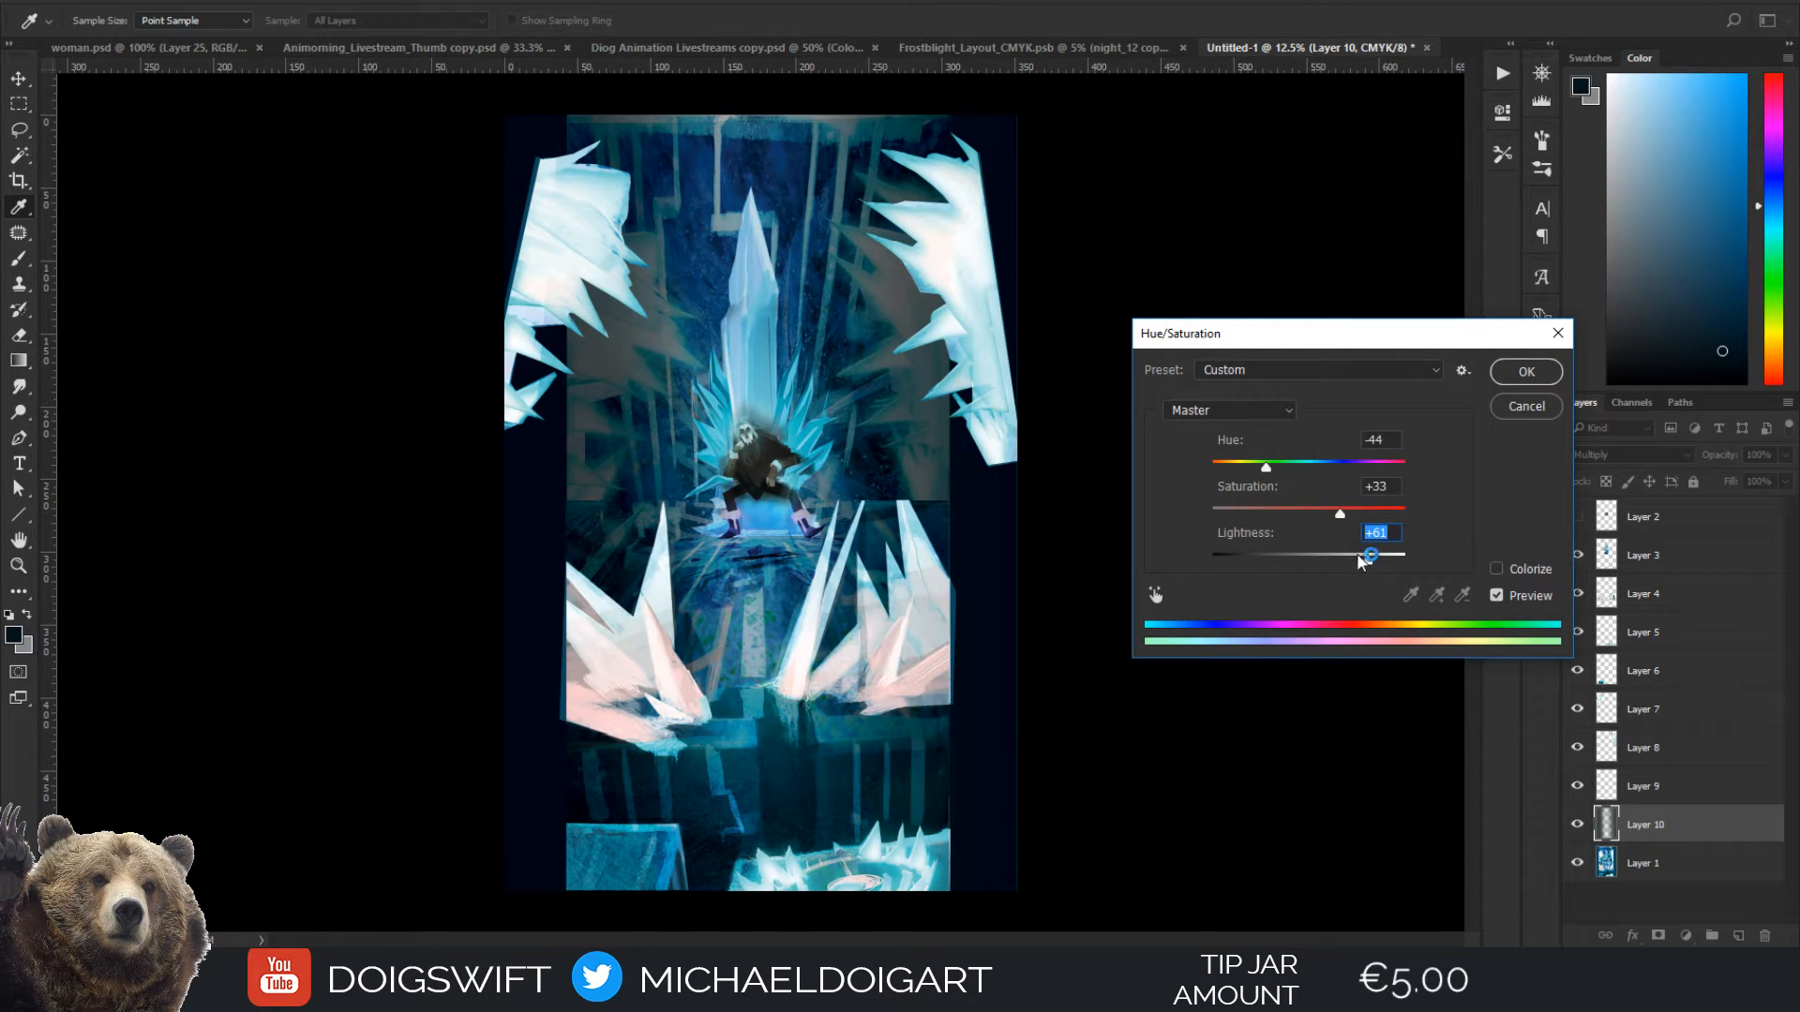
{"action": "left_click_drag", "start_coordinate": [1360, 560], "coordinate": [1393, 573]}
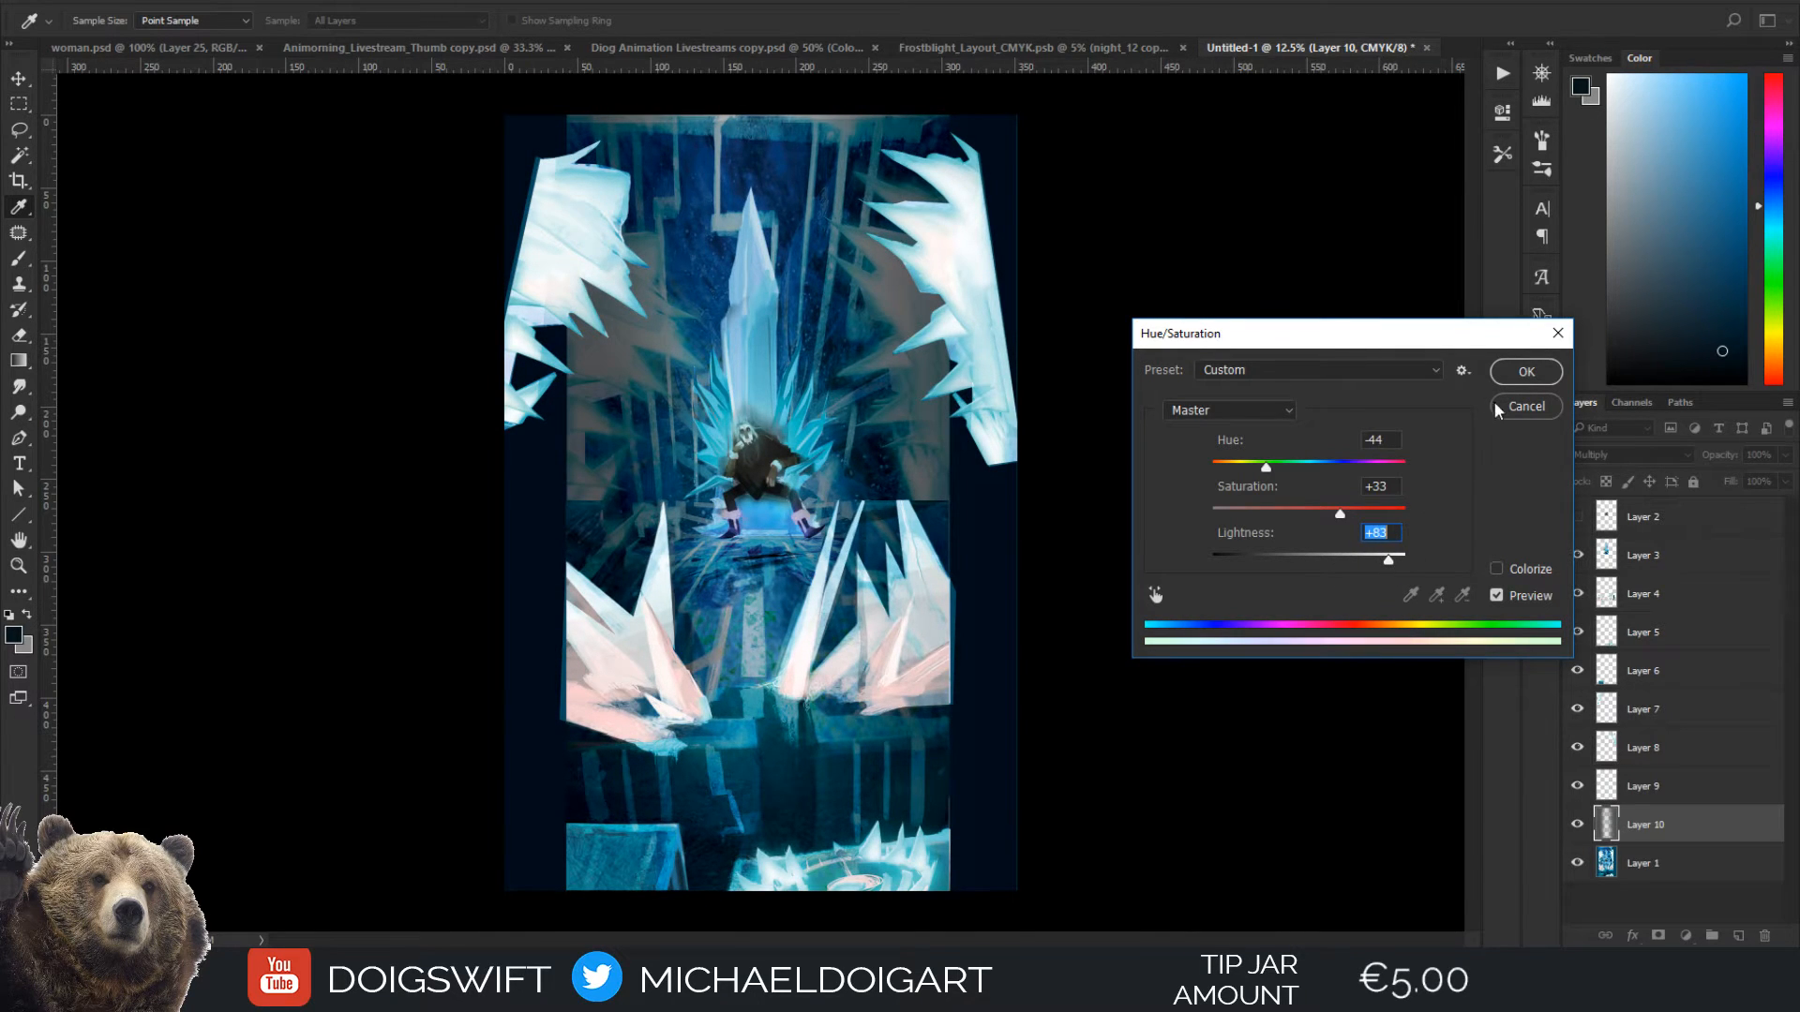
{"action": "left_click", "coordinate": [1513, 379]}
{"action": "key", "text": "g"}
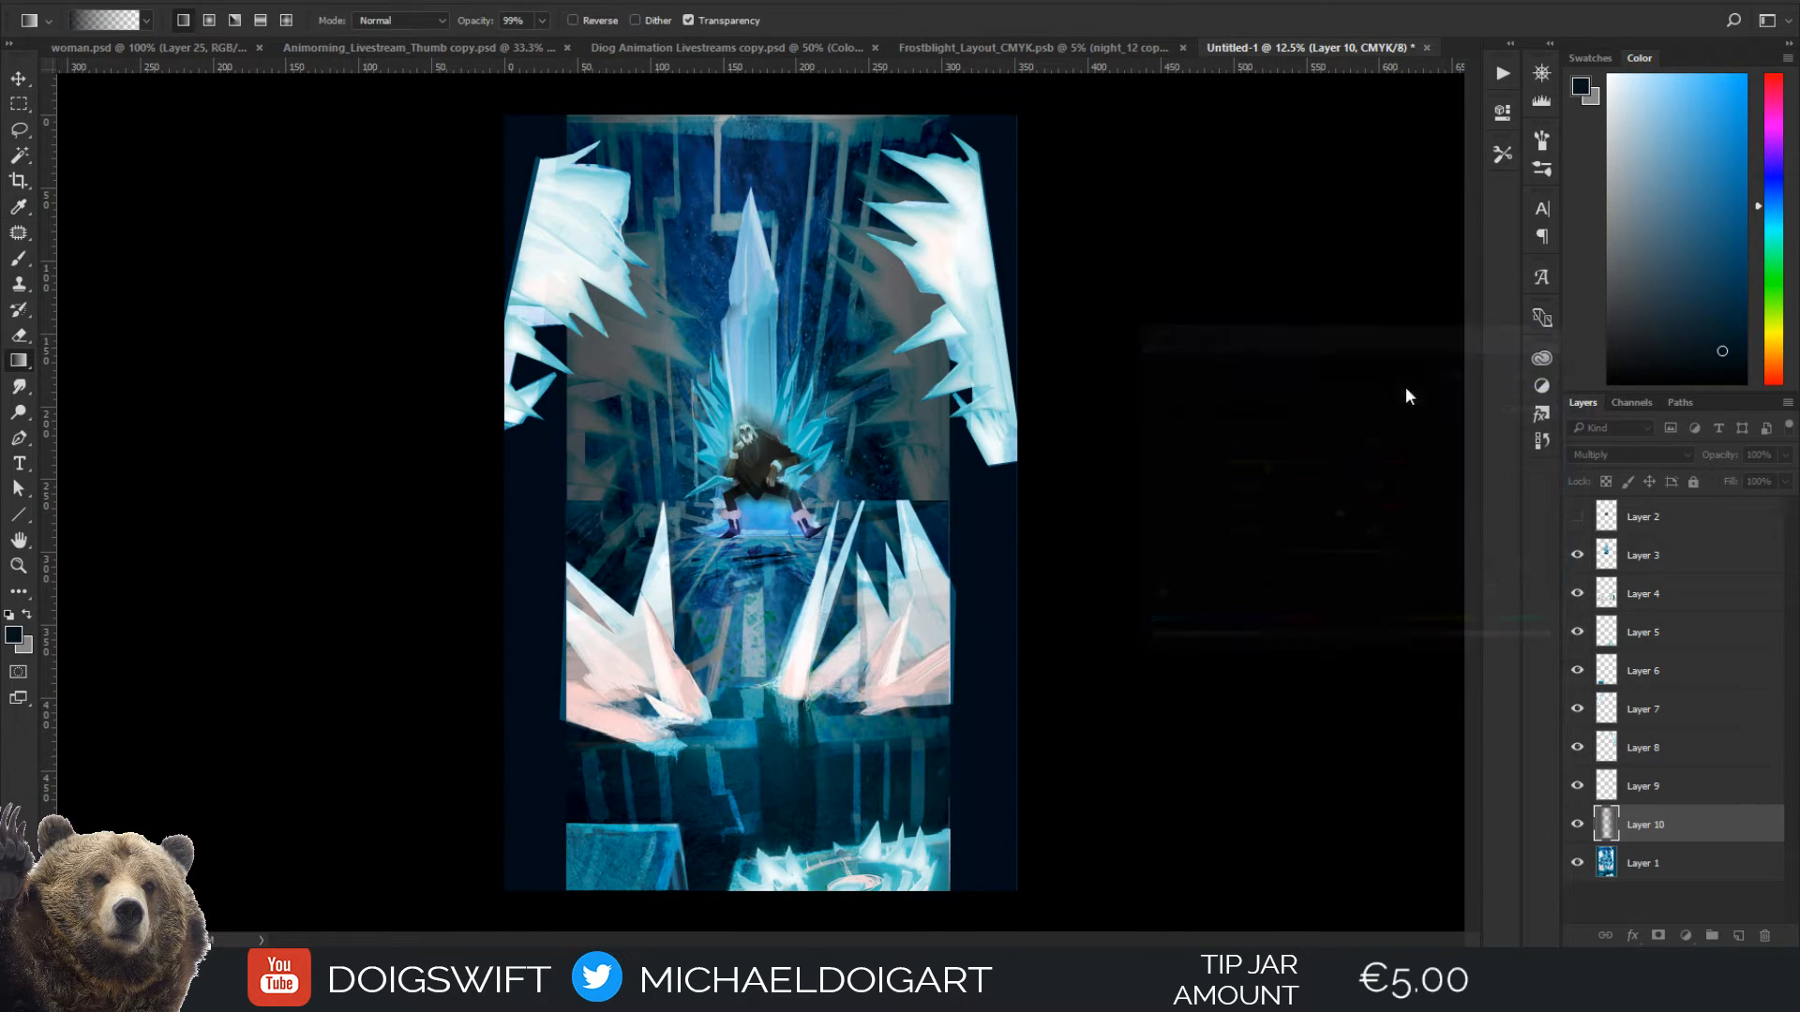
{"action": "left_click", "coordinate": [1577, 825]}
{"action": "left_click", "coordinate": [1577, 825]}
Duplicate the lower ice spikes on Layer 4 by copying them within the painting
{"action": "key", "text": "v"}
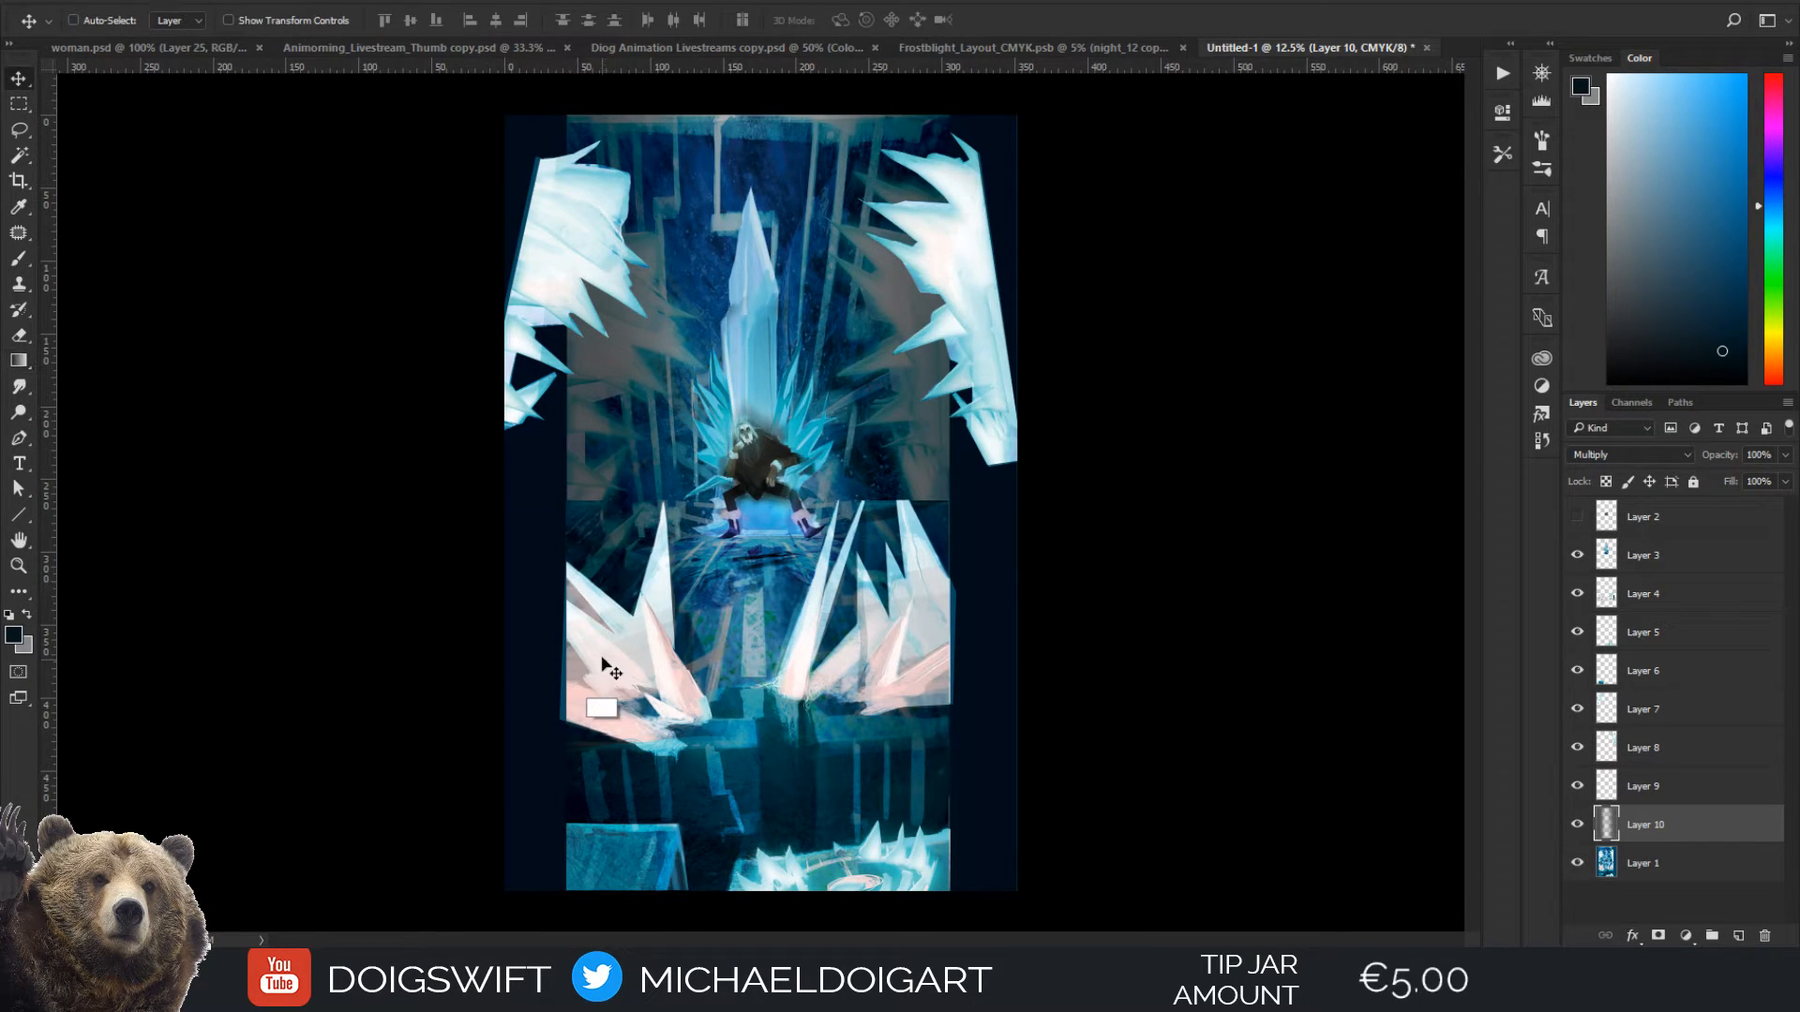
{"action": "left_click", "coordinate": [604, 660], "text": "ctrl"}
{"action": "left_click_drag", "start_coordinate": [631, 662], "coordinate": [667, 610], "text": "alt"}
Mirror the duplicated ice spikes horizontally, rotate them about 20° and place them so they fill the lower left margin
{"action": "key", "text": "ctrl+t"}
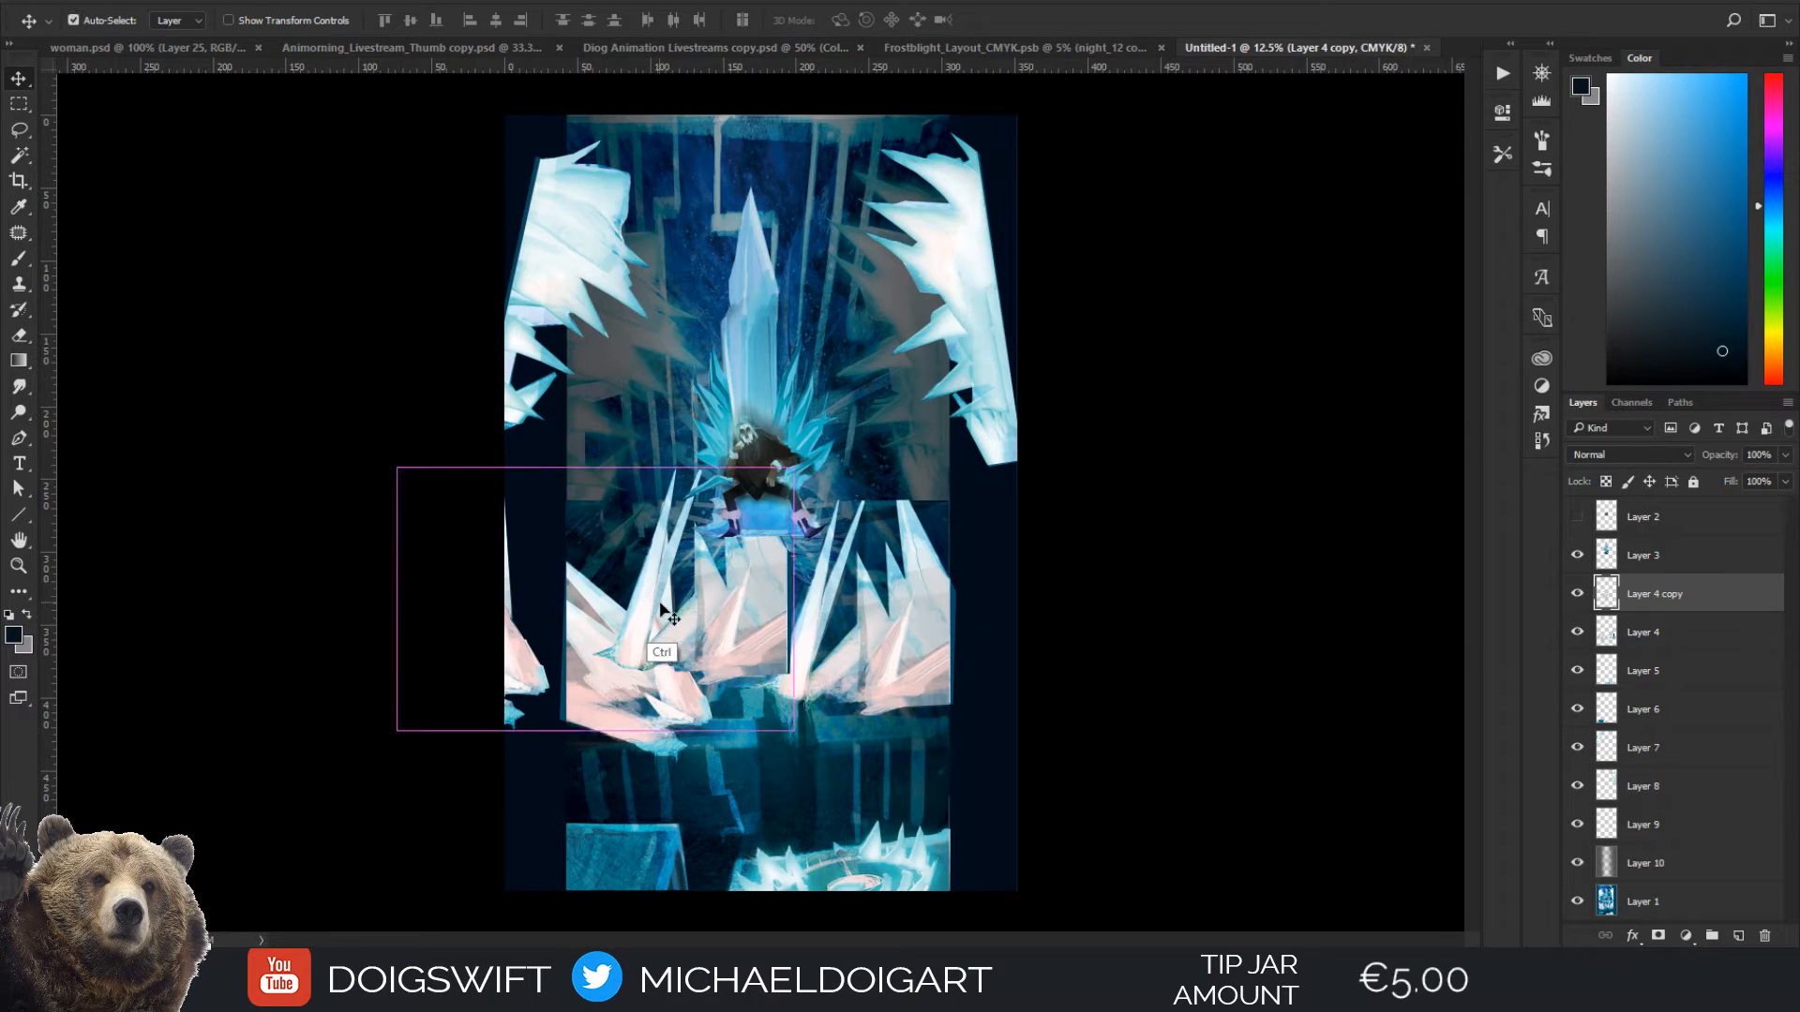
{"action": "left_click_drag", "start_coordinate": [634, 595], "coordinate": [525, 634]}
{"action": "left_click_drag", "start_coordinate": [726, 618], "coordinate": [787, 667]}
{"action": "left_click_drag", "start_coordinate": [900, 730], "coordinate": [784, 711]}
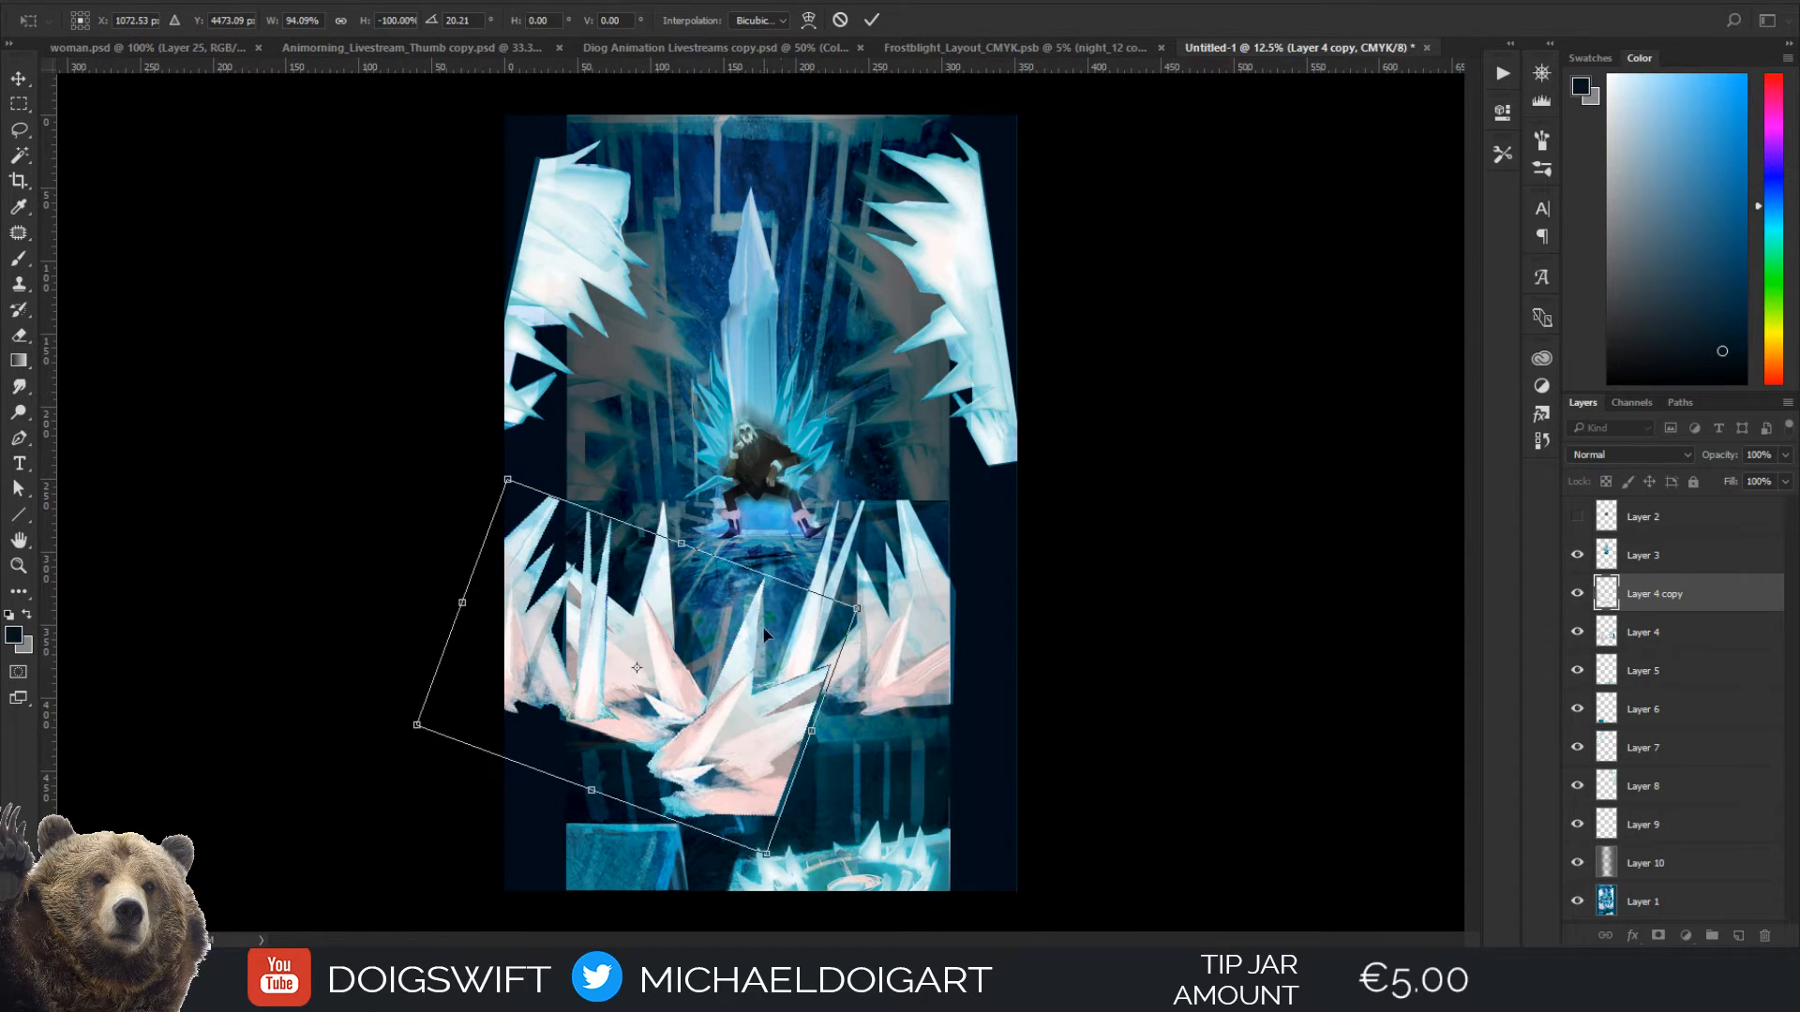
{"action": "key", "text": "Return"}
Lasso the right-hand cluster of the duplicated spikes and move it into the painting's lower right margin
{"action": "key", "text": "l"}
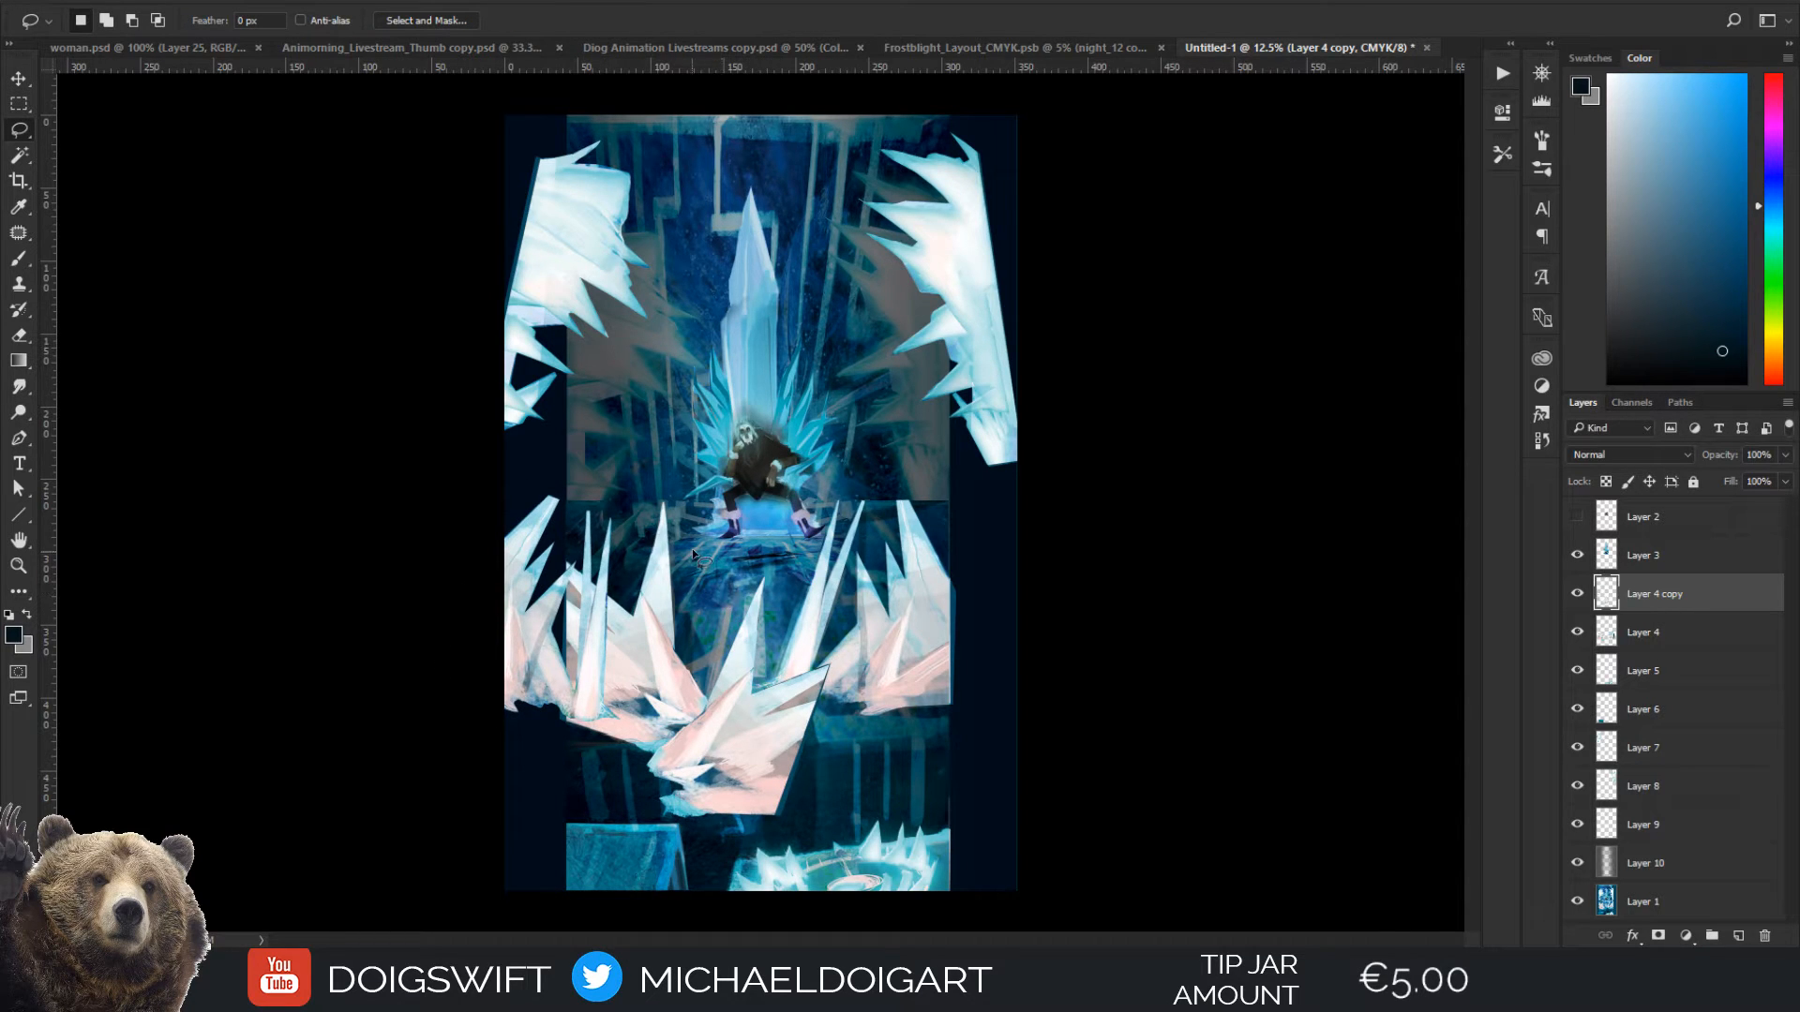
{"action": "mouse_move", "coordinate": [626, 610]}
{"action": "left_mouse_down"}
{"action": "mouse_move", "coordinate": [623, 788]}
{"action": "mouse_move", "coordinate": [765, 869]}
{"action": "mouse_move", "coordinate": [896, 766]}
{"action": "mouse_move", "coordinate": [867, 591]}
{"action": "mouse_move", "coordinate": [698, 539]}
{"action": "left_mouse_up"}
{"action": "key", "text": "v"}
{"action": "mouse_move", "coordinate": [749, 671]}
{"action": "left_mouse_down"}
{"action": "mouse_move", "coordinate": [865, 673]}
{"action": "mouse_move", "coordinate": [938, 596]}
{"action": "mouse_move", "coordinate": [1013, 601]}
{"action": "mouse_move", "coordinate": [967, 653]}
{"action": "left_mouse_up"}
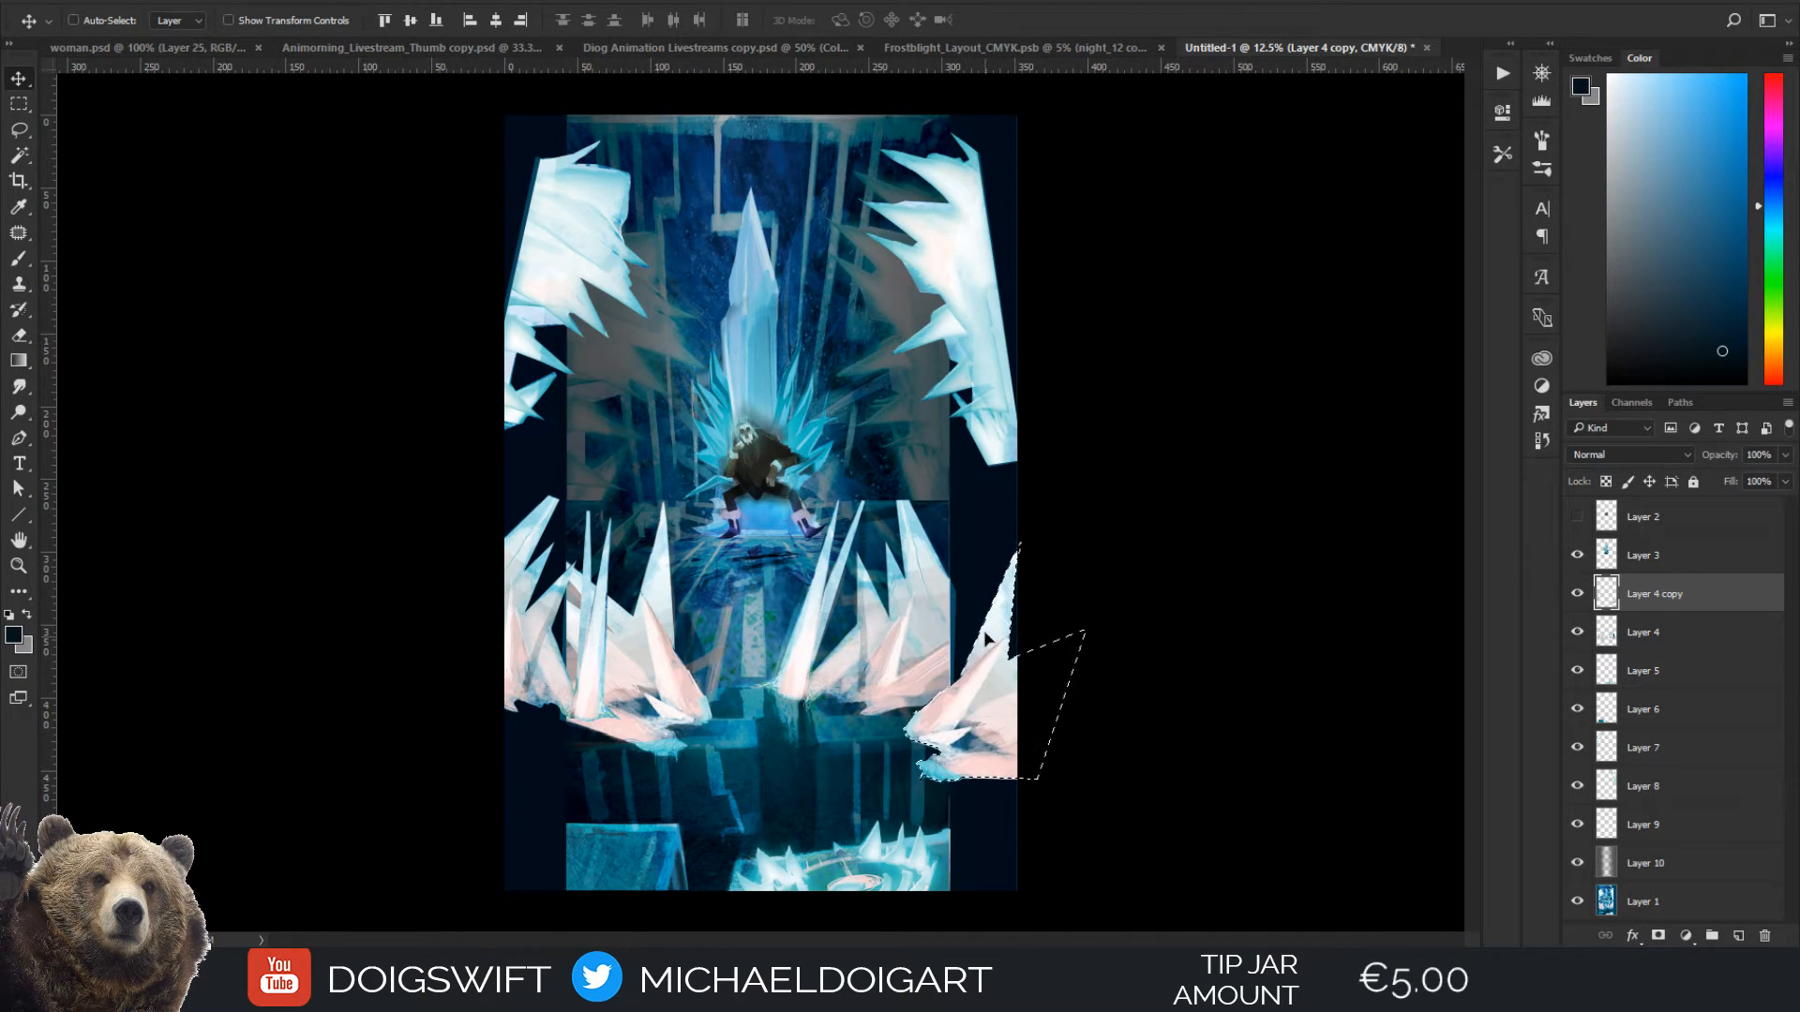
Rotate the selected spike cluster about 34° into the painting's lower right margin, deselect it, and leave Layer 4 copy at 100% opacity
{"action": "key", "text": "ctrl+t"}
{"action": "left_click_drag", "start_coordinate": [1137, 723], "coordinate": [1072, 793]}
{"action": "left_click_drag", "start_coordinate": [1032, 678], "coordinate": [1068, 703]}
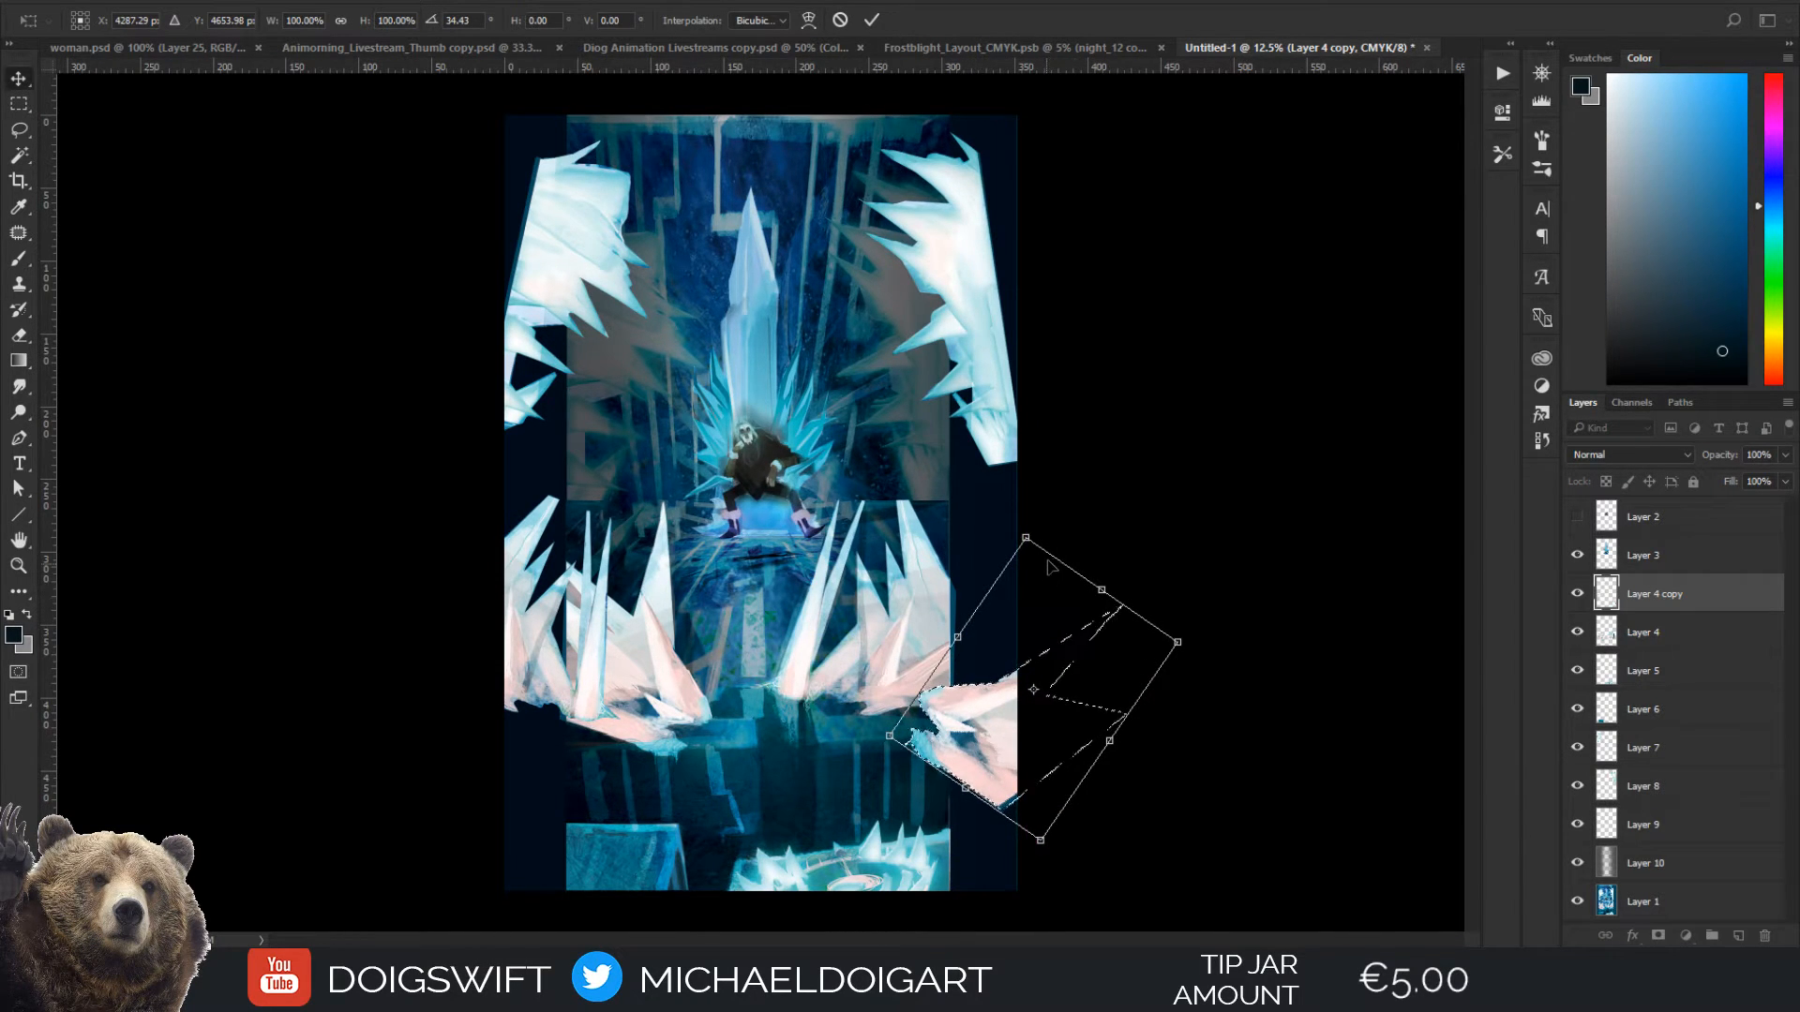
{"action": "key", "text": "Return"}
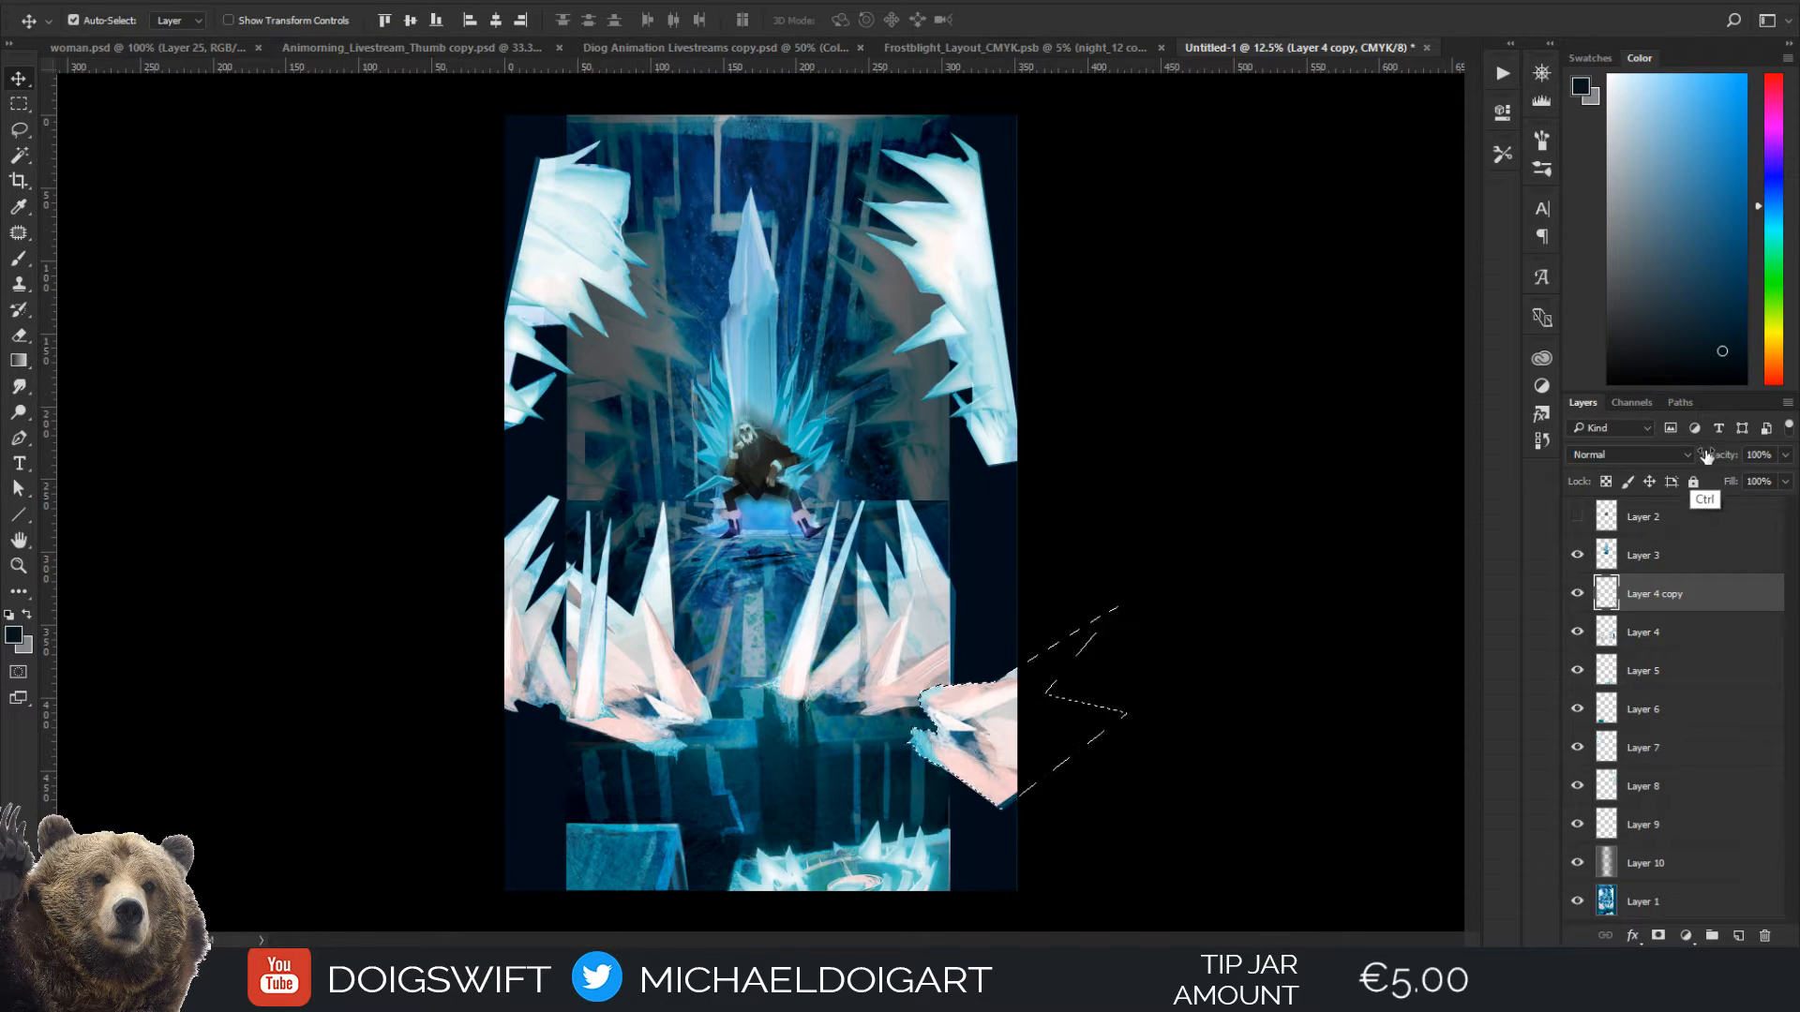
{"action": "key", "text": "ctrl+d"}
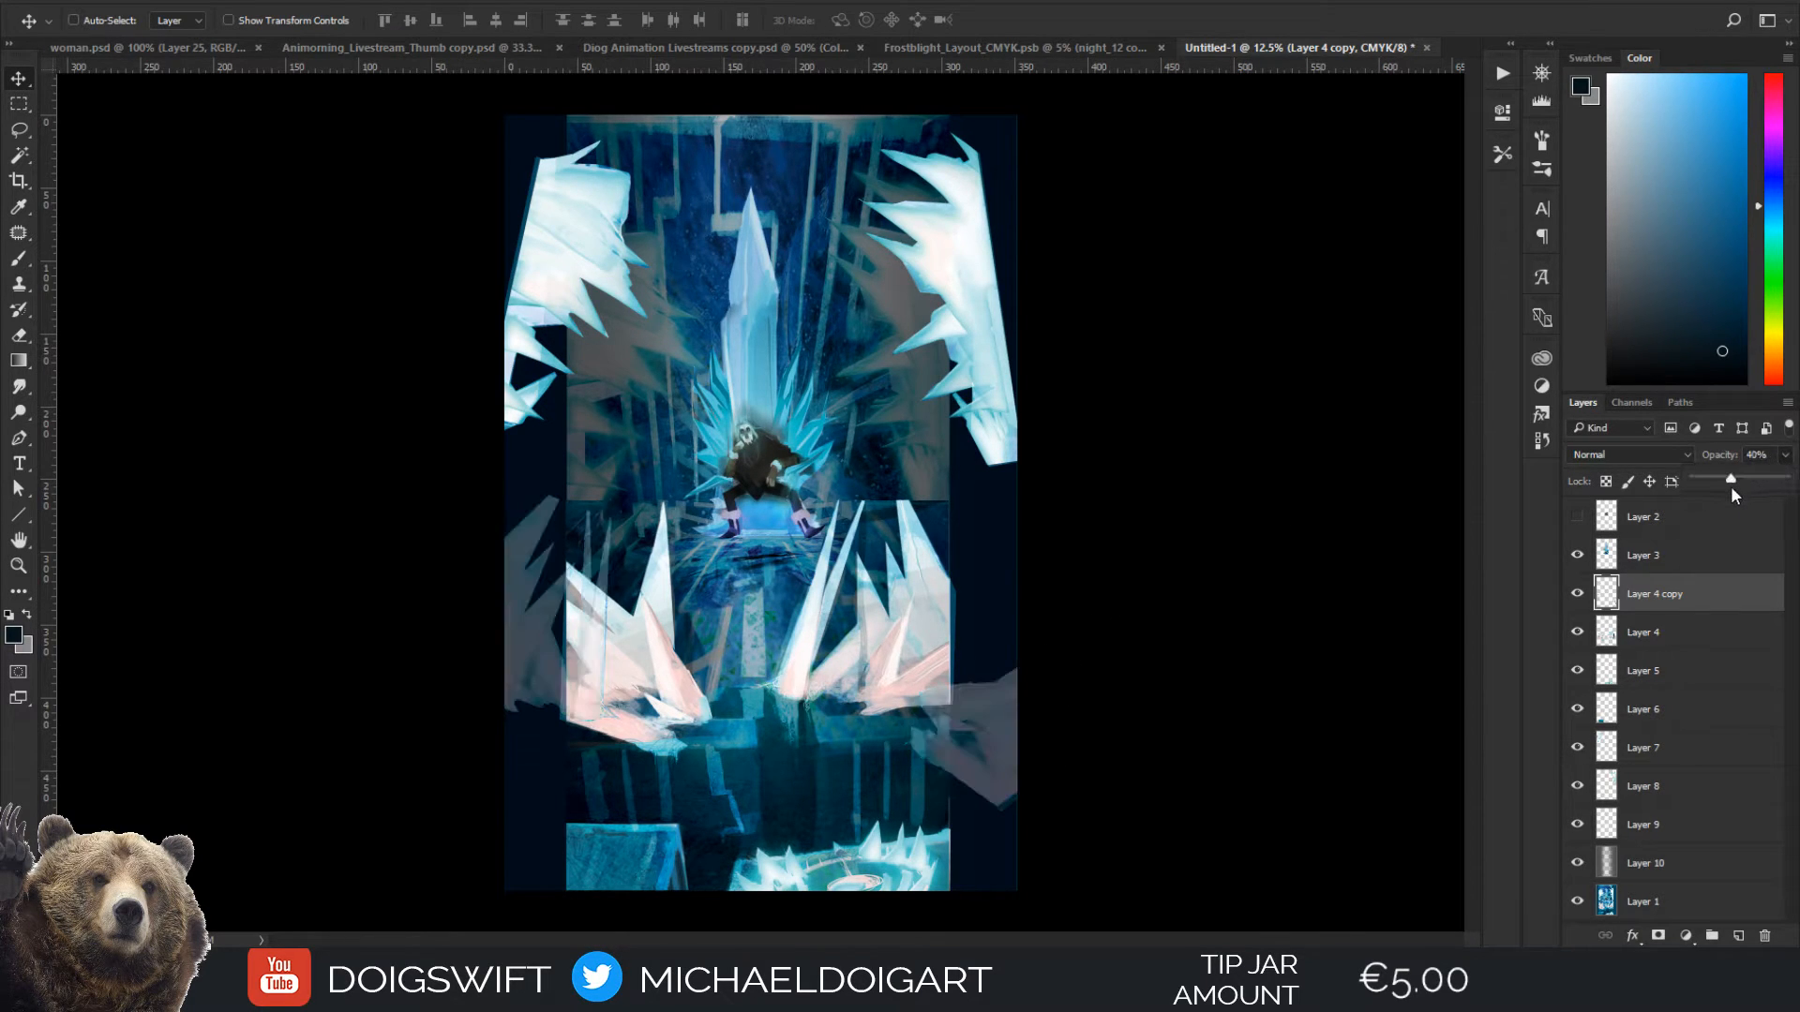
{"action": "left_click_drag", "start_coordinate": [1731, 486], "coordinate": [1791, 487]}
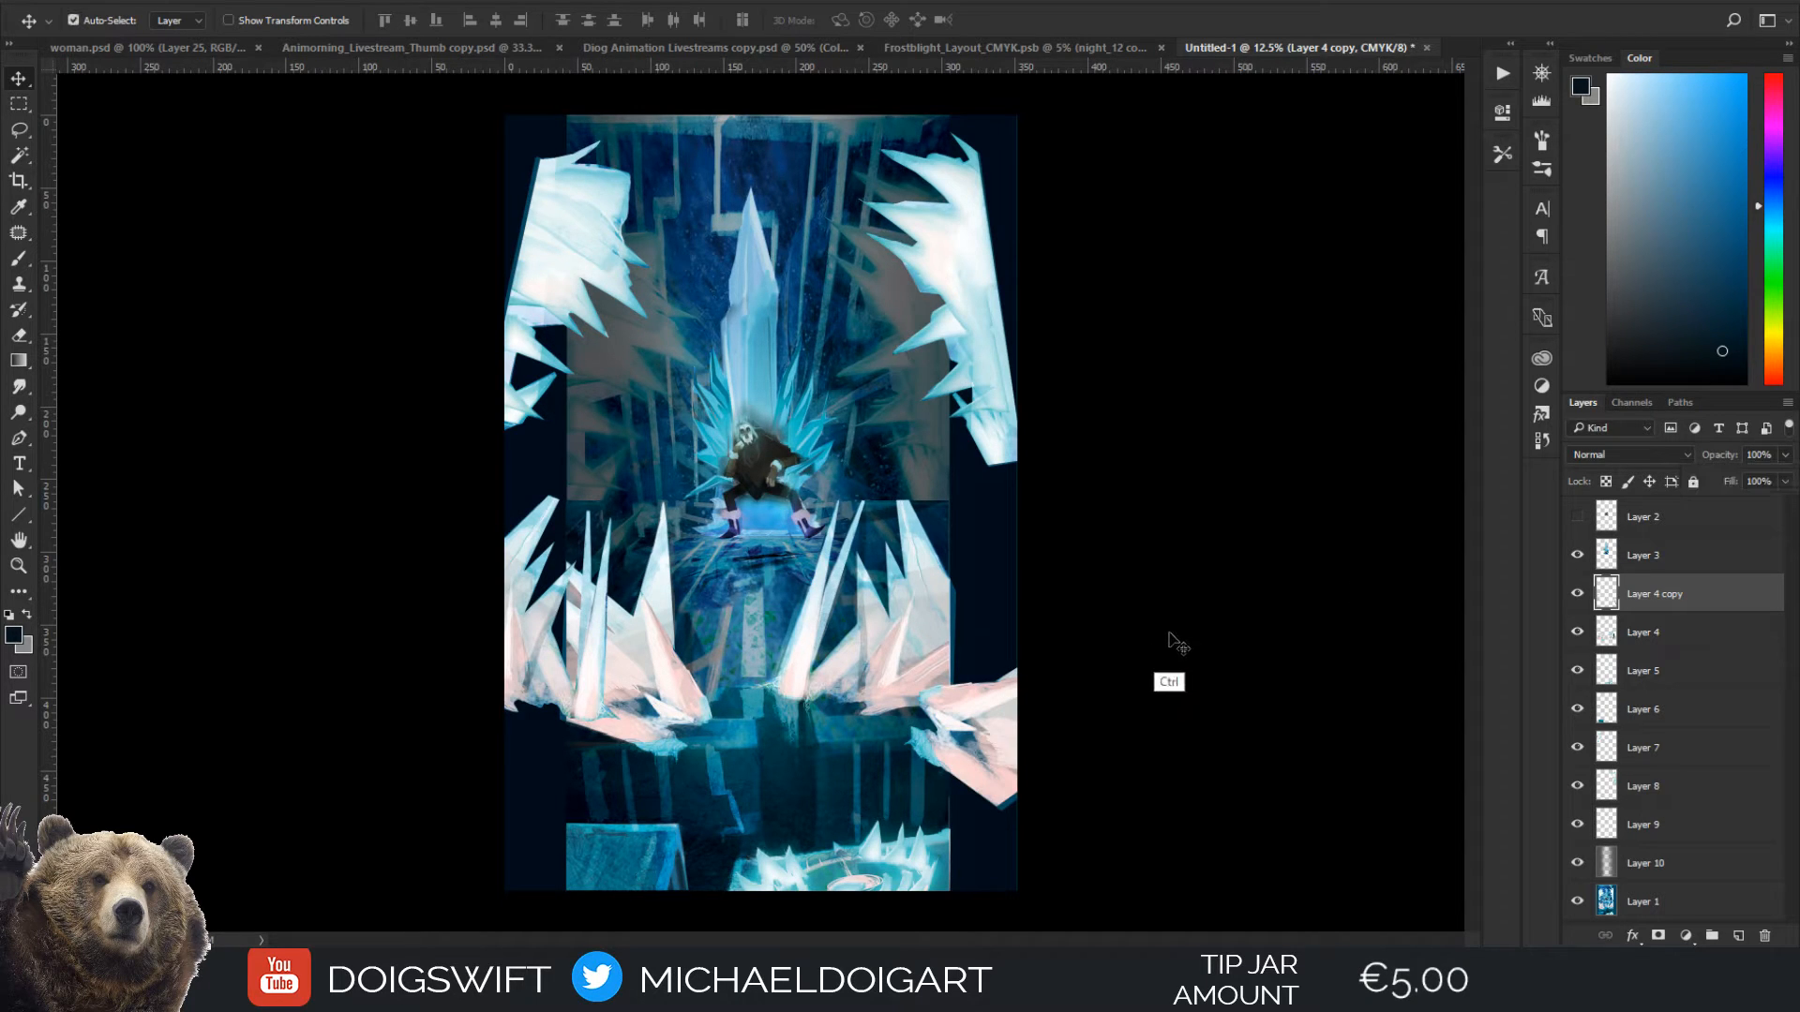
Adjust the copied spikes on Layer 4 copy with Hue/Saturation to hue +35, saturation +7 and lightness +23
{"action": "key", "text": "ctrl+u"}
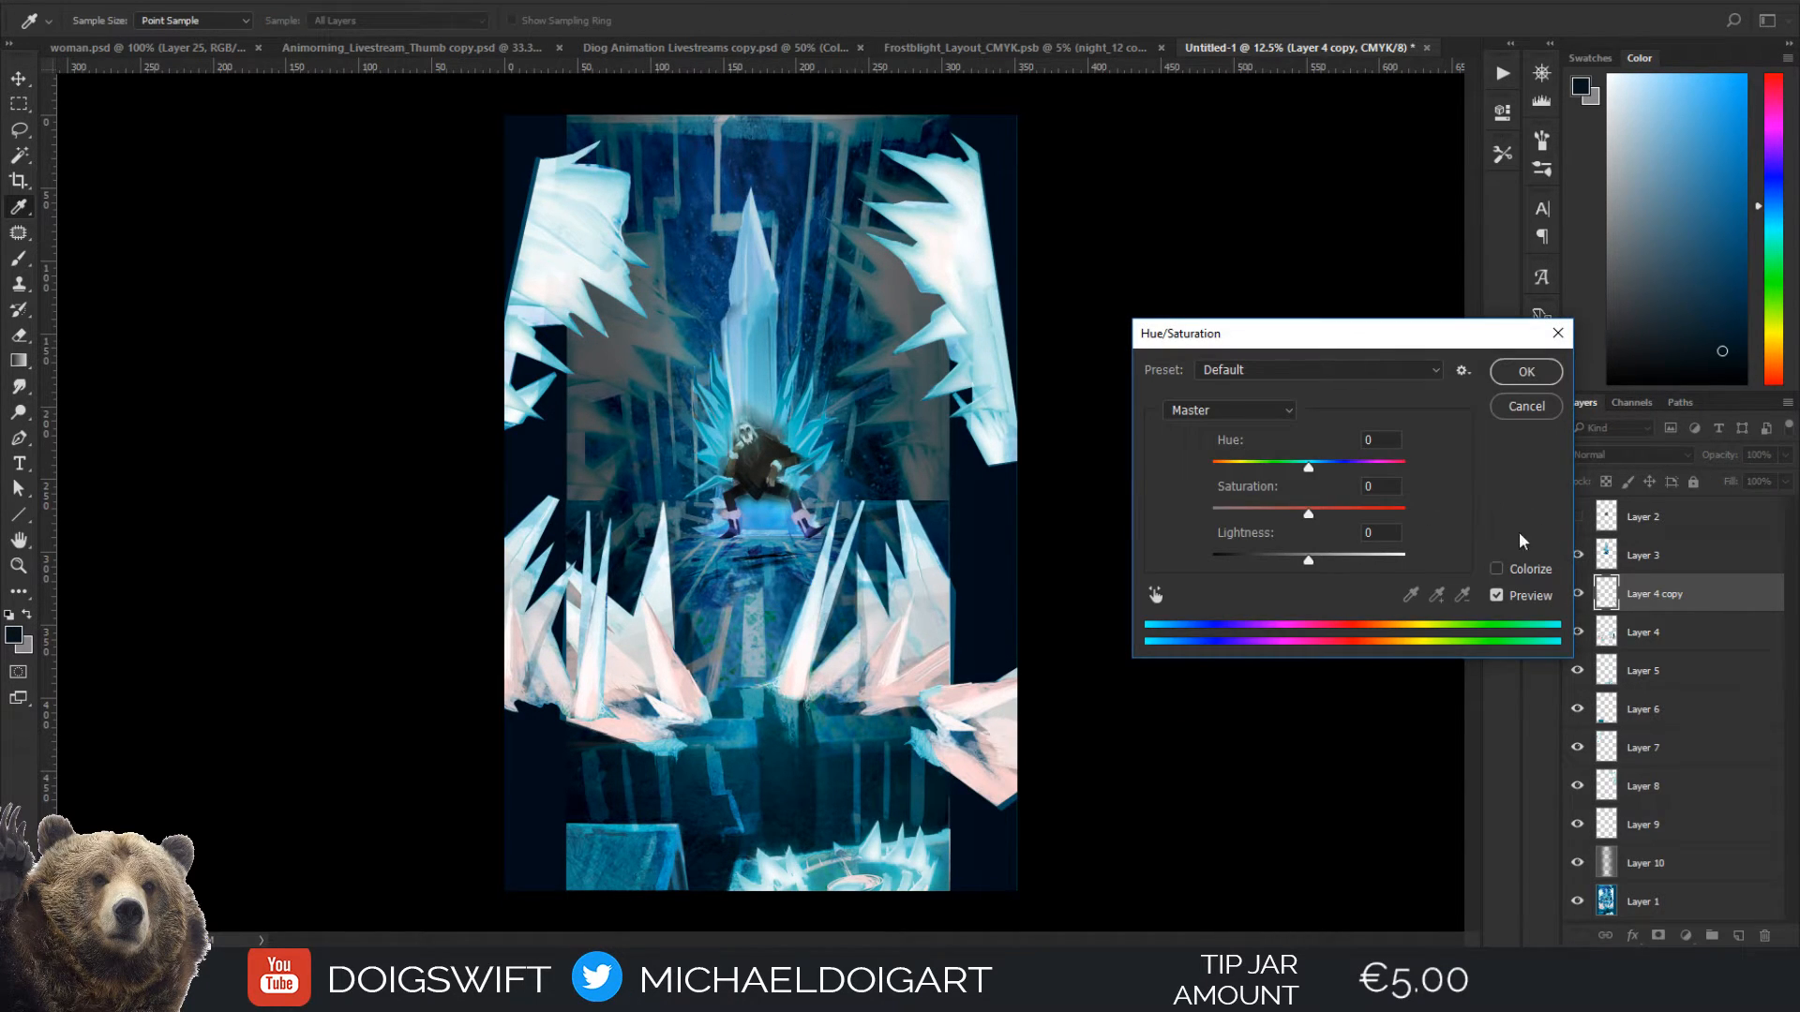
{"action": "mouse_move", "coordinate": [1309, 559]}
{"action": "left_mouse_down"}
{"action": "mouse_move", "coordinate": [1275, 559]}
{"action": "mouse_move", "coordinate": [1292, 559]}
{"action": "left_mouse_up"}
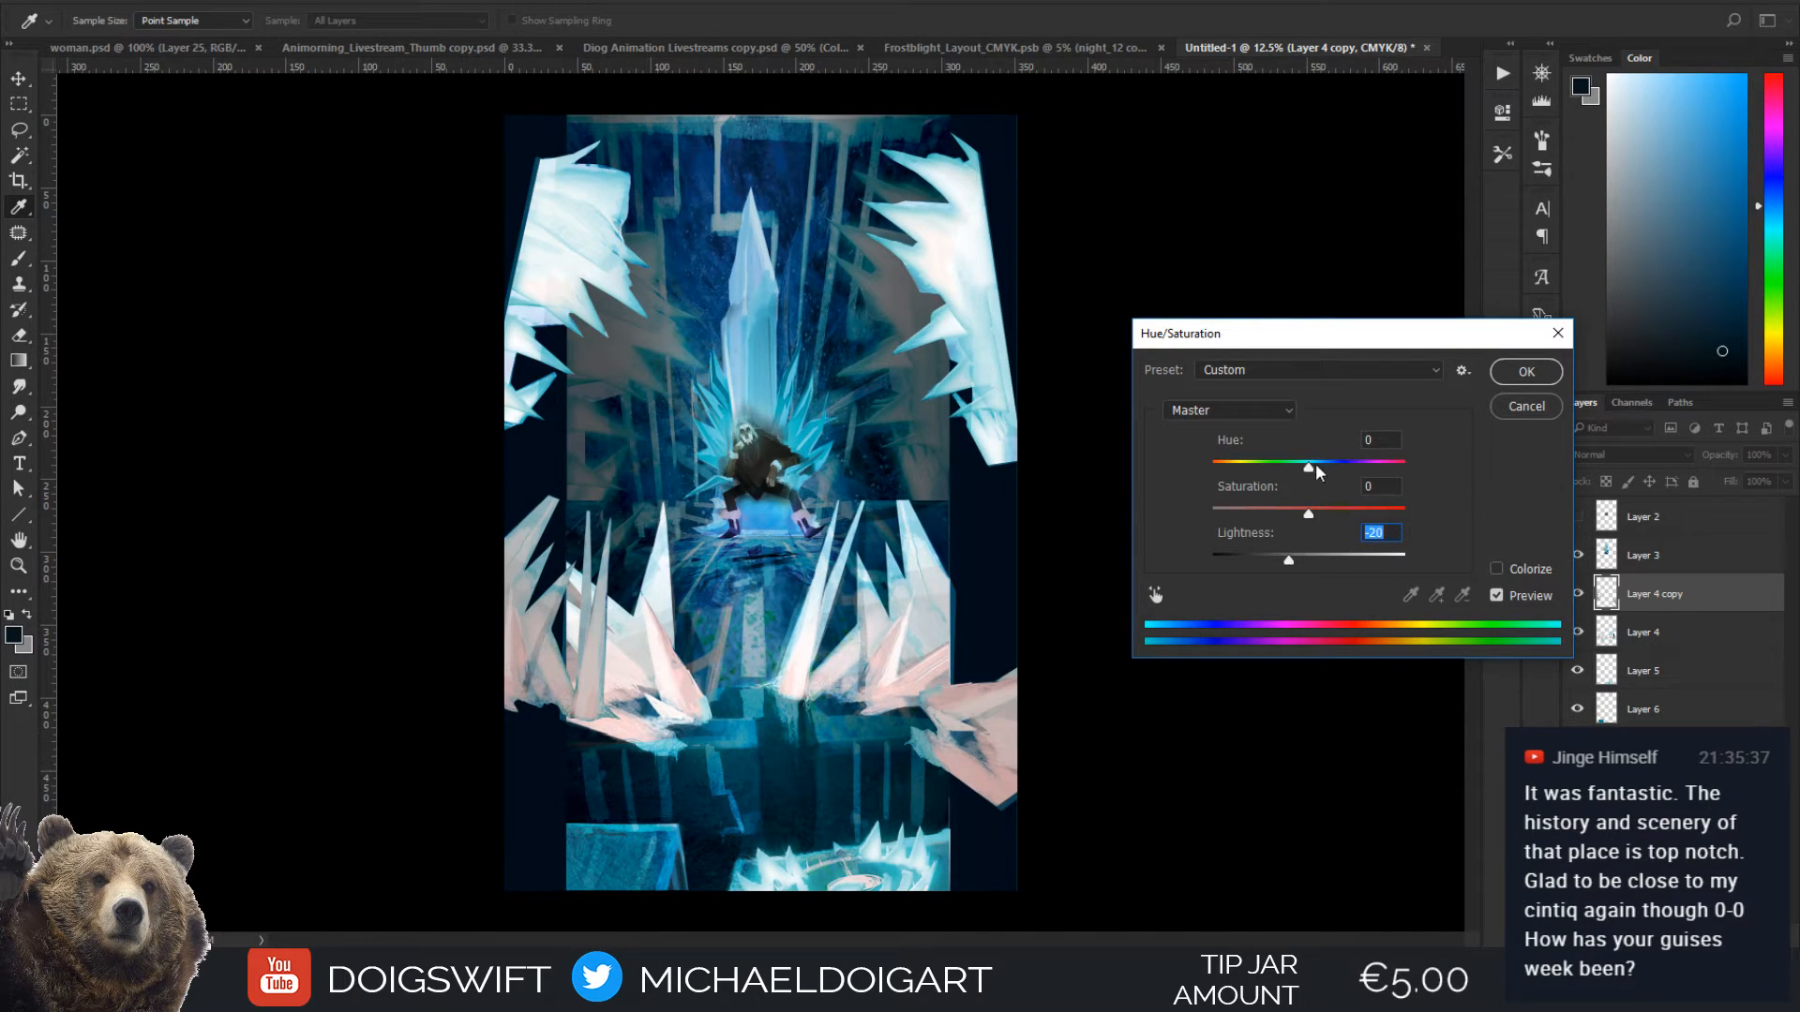
{"action": "left_click_drag", "start_coordinate": [1316, 471], "coordinate": [1383, 471]}
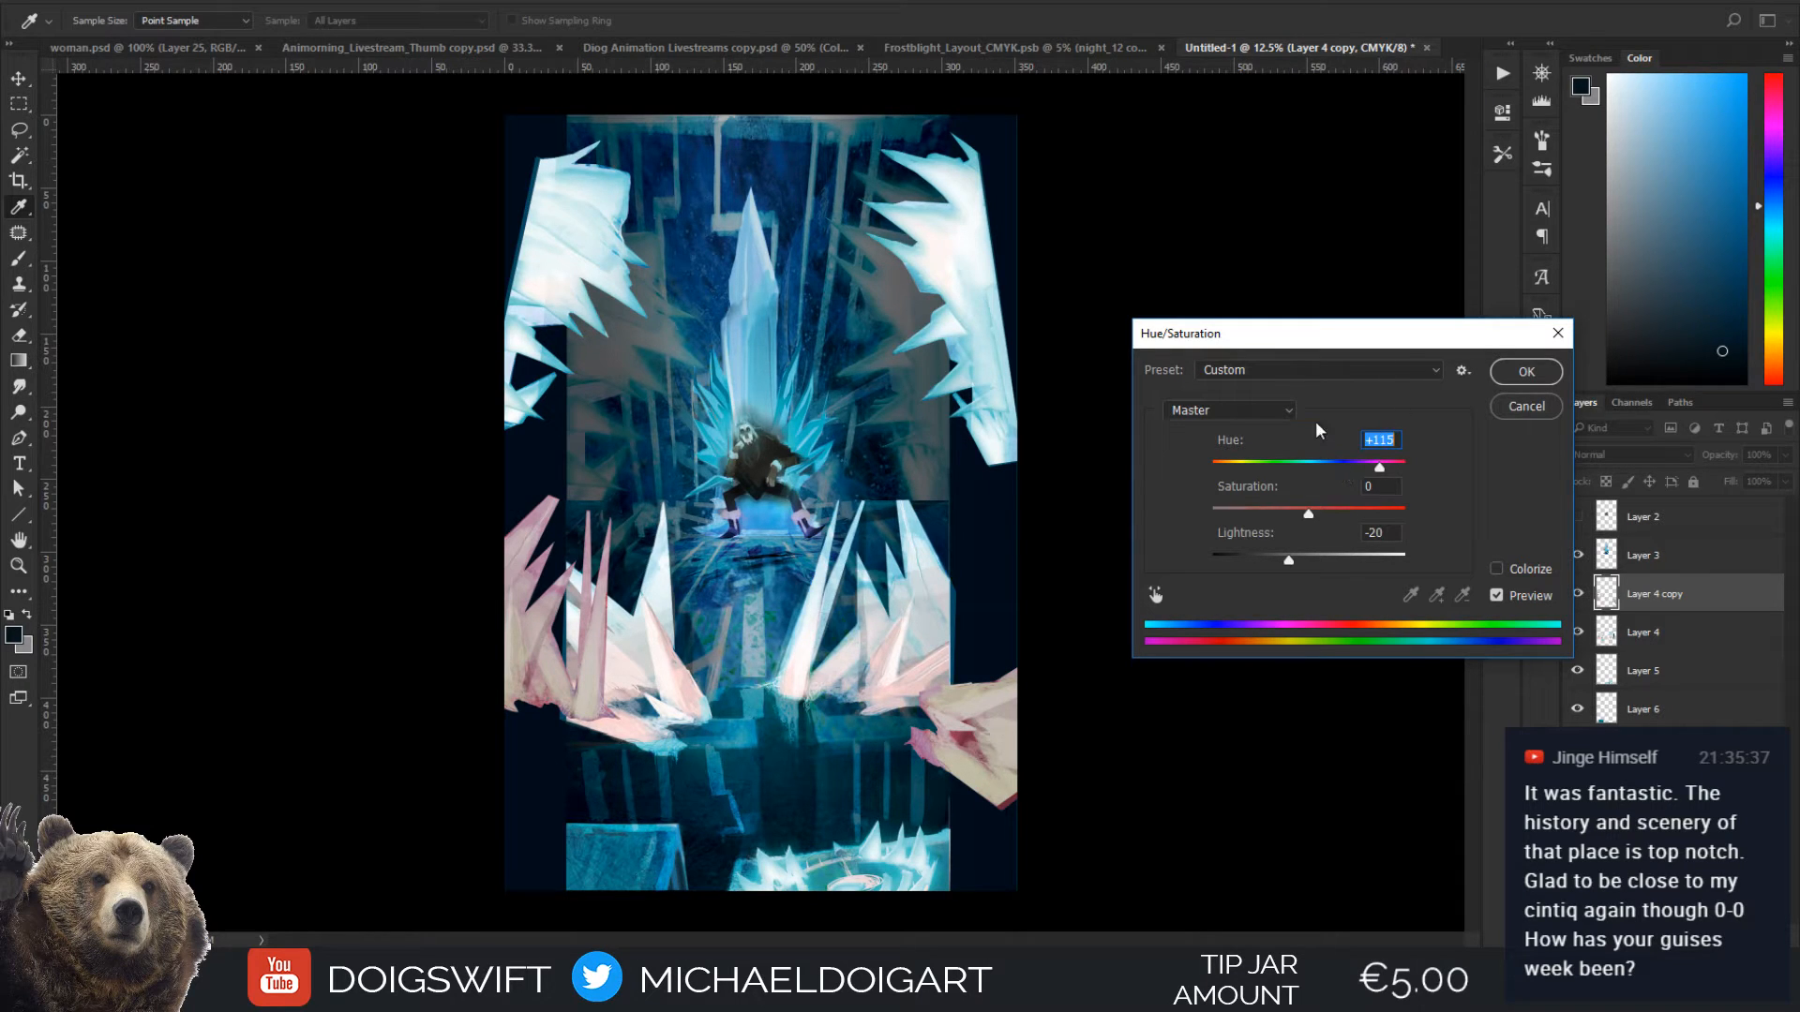
{"action": "left_click_drag", "start_coordinate": [1310, 516], "coordinate": [1324, 516]}
{"action": "left_click_drag", "start_coordinate": [1333, 516], "coordinate": [1343, 472]}
{"action": "left_click_drag", "start_coordinate": [1283, 569], "coordinate": [1336, 576]}
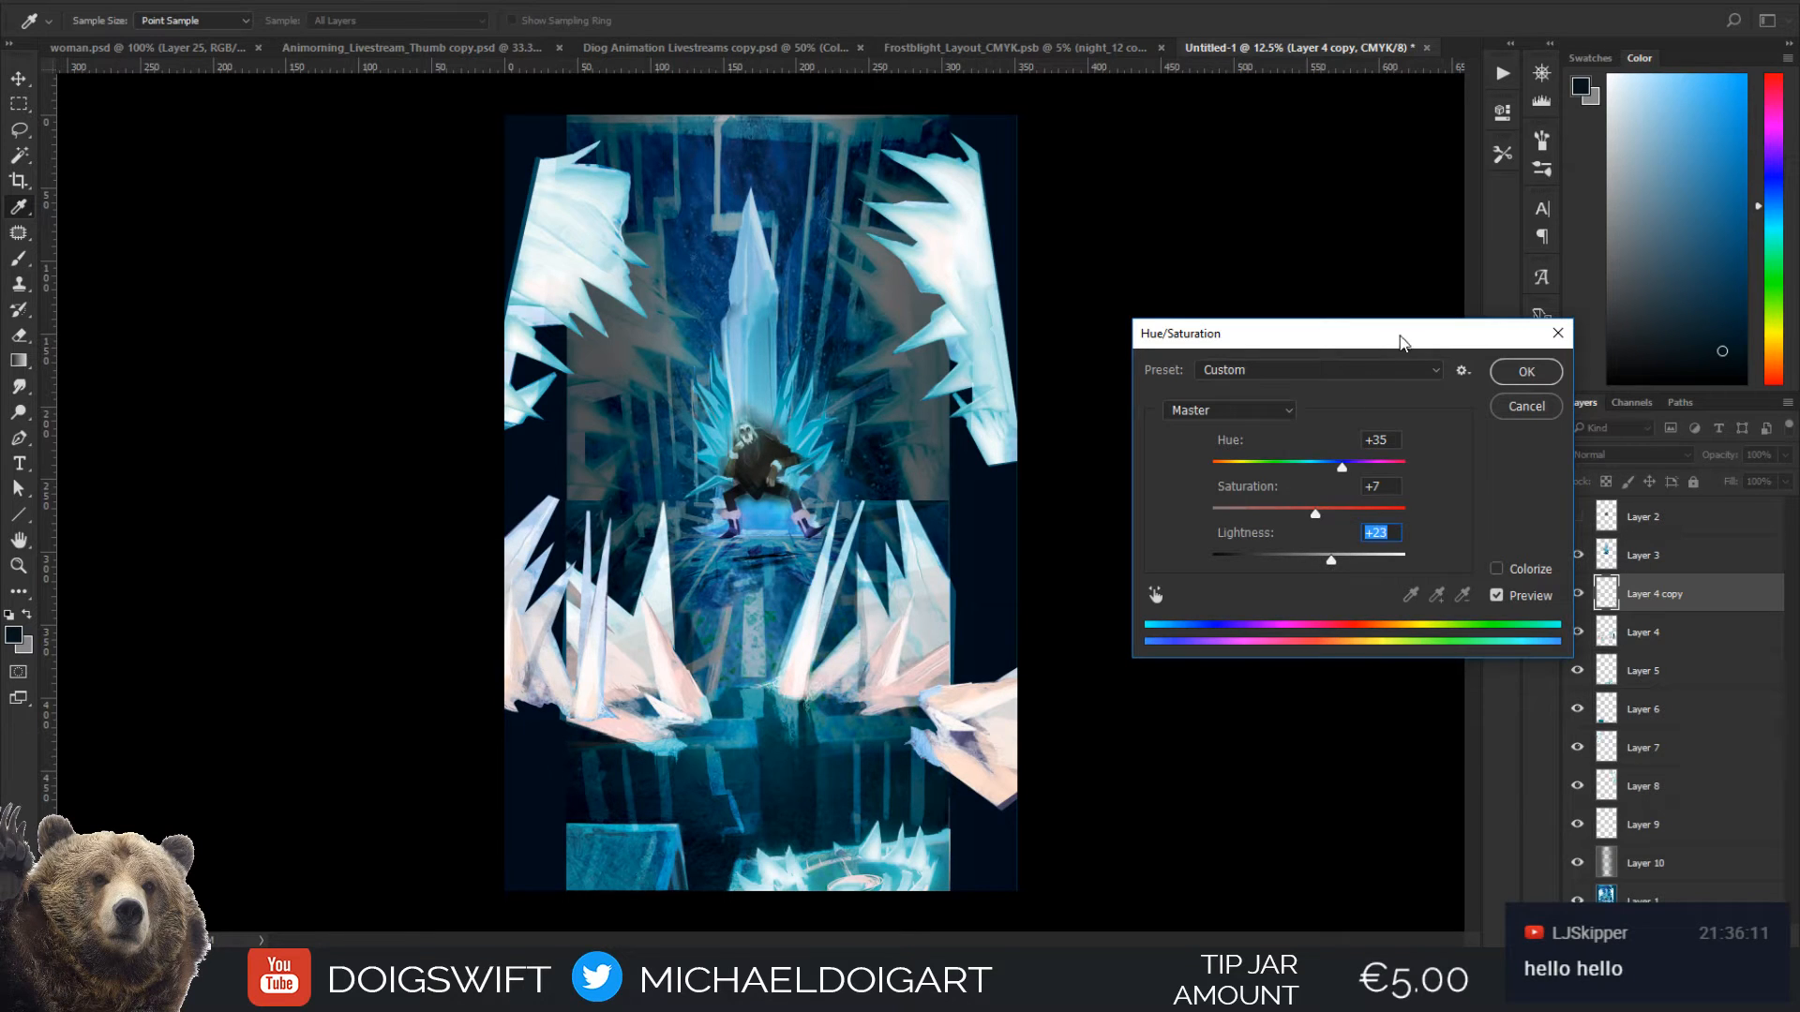
{"action": "left_click", "coordinate": [1523, 372]}
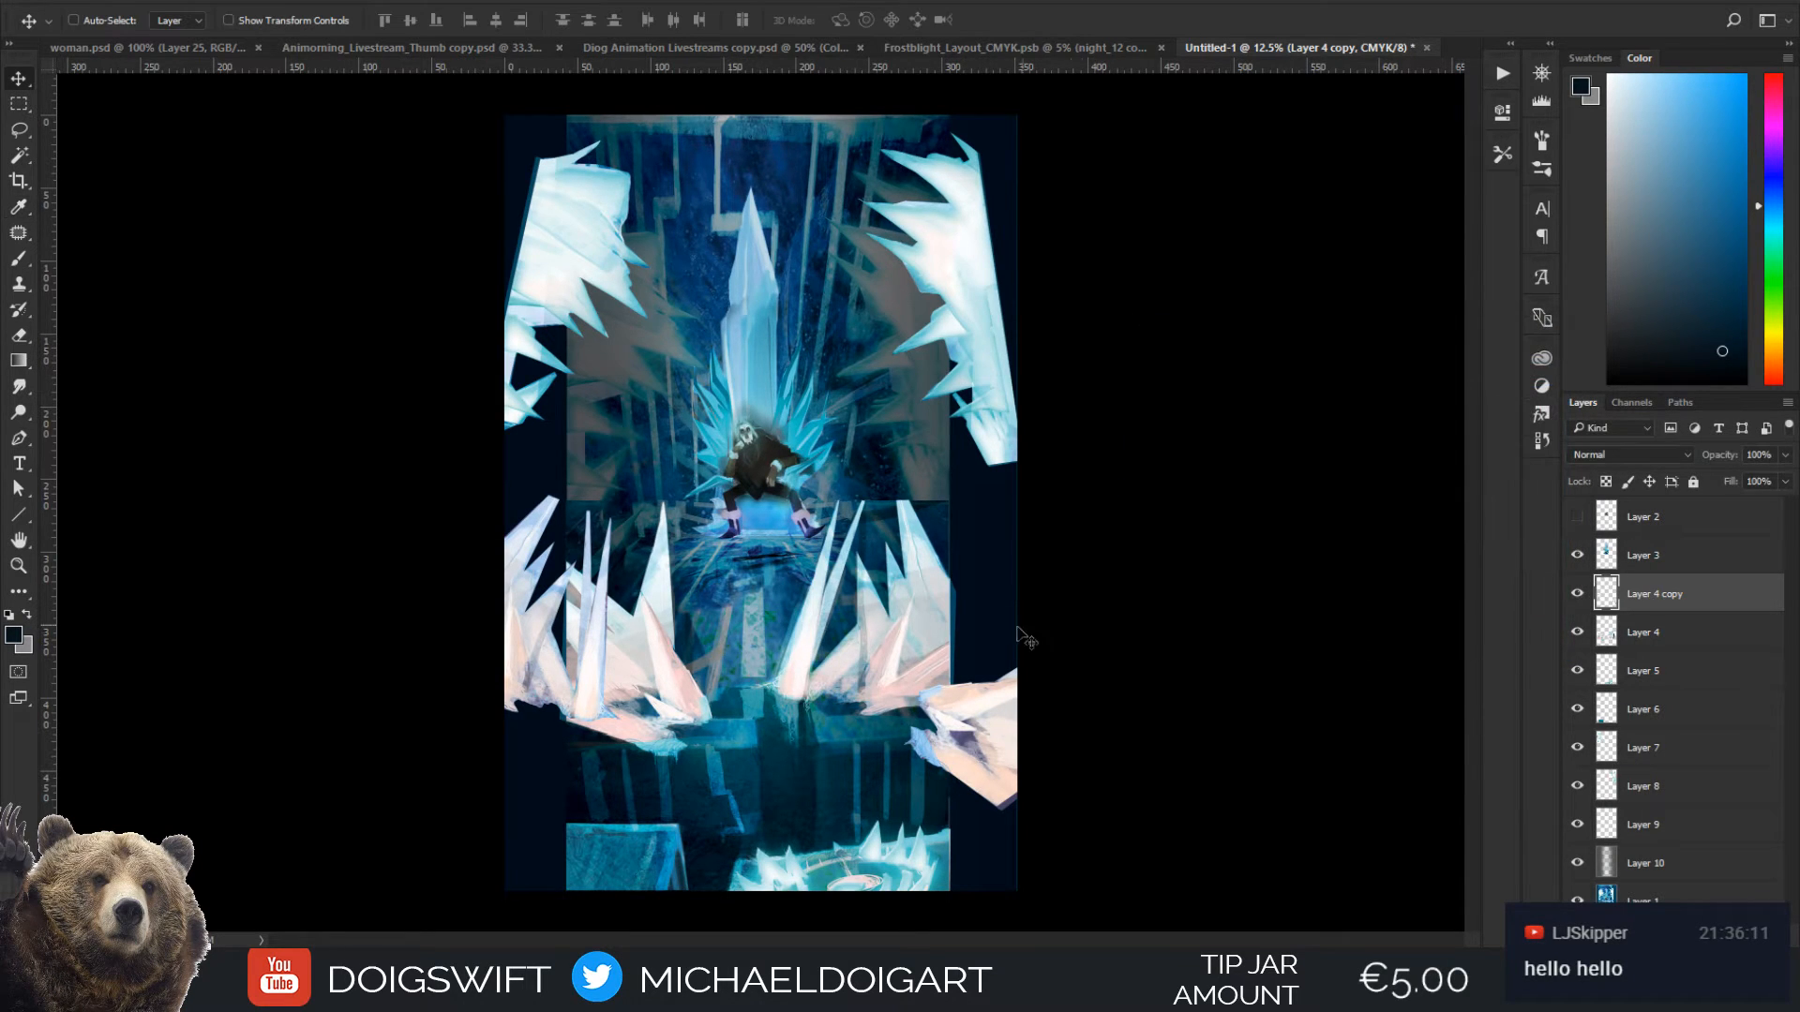
Try enlarging the throne and seated figure on Layer 3 to about 128% width and 133% height, and undo the change
{"action": "key", "text": "ctrl+plus"}
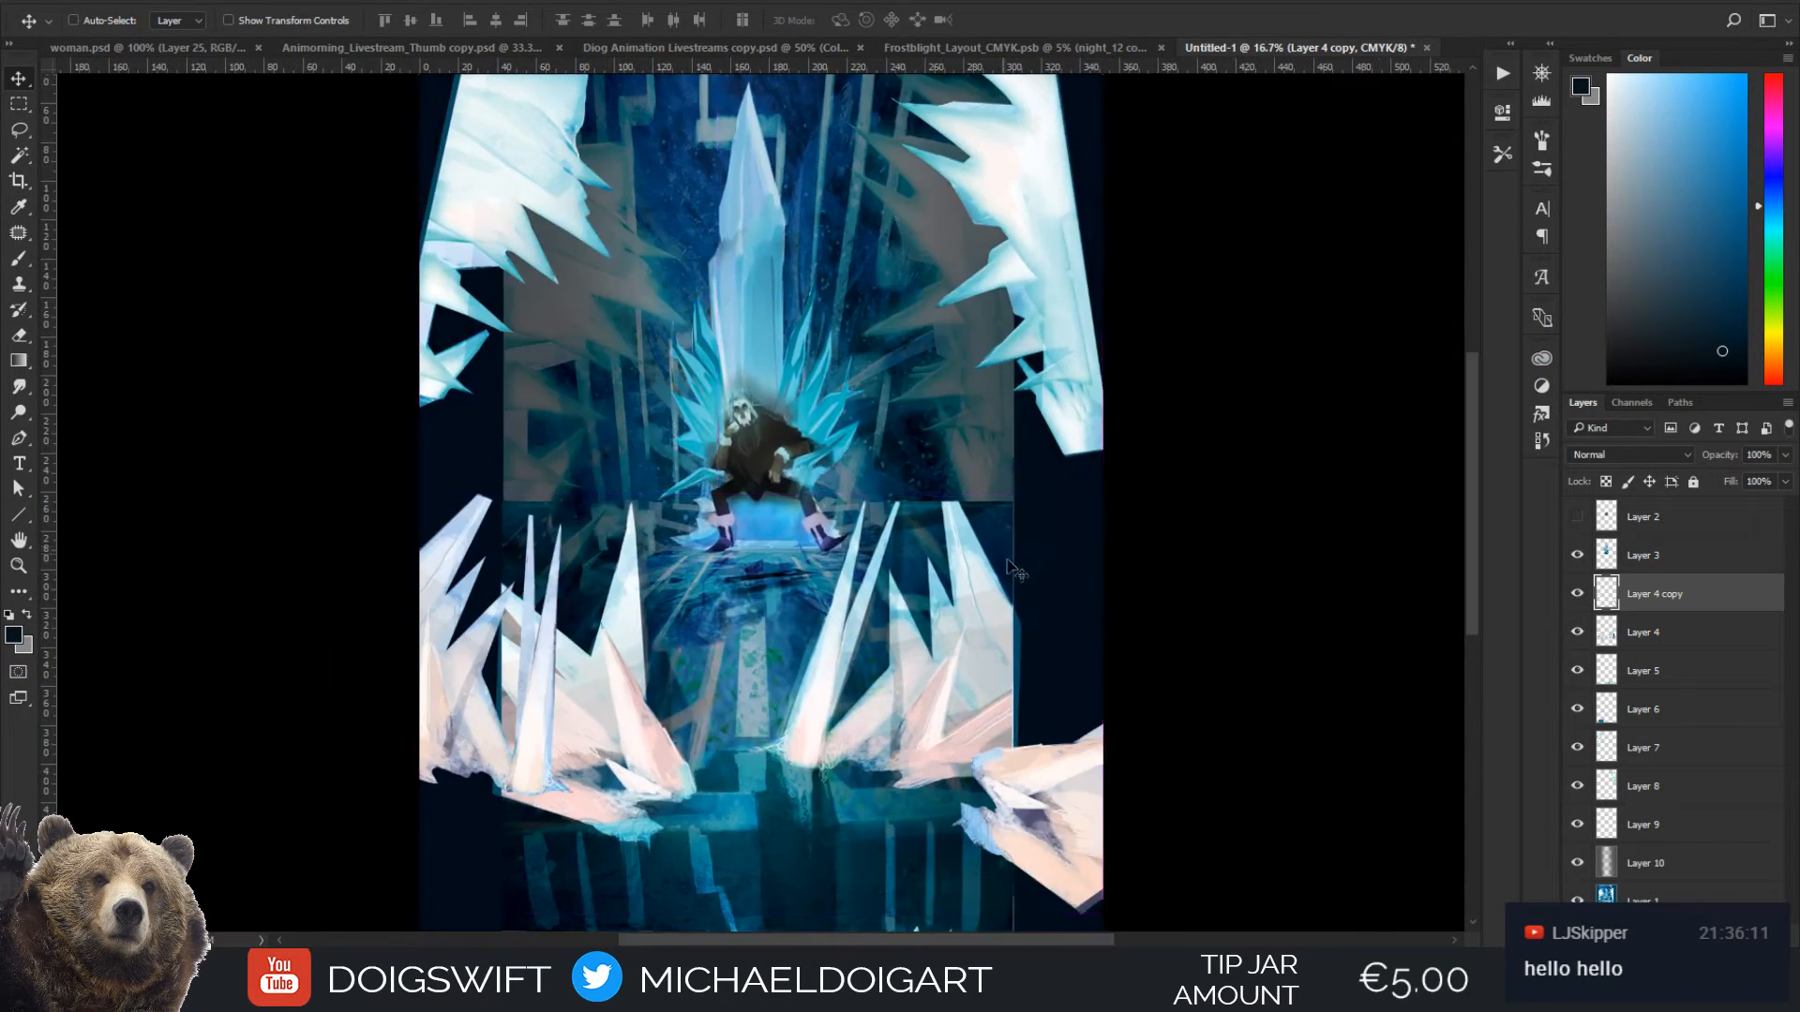
{"action": "left_click_drag", "start_coordinate": [1046, 593], "coordinate": [1035, 554]}
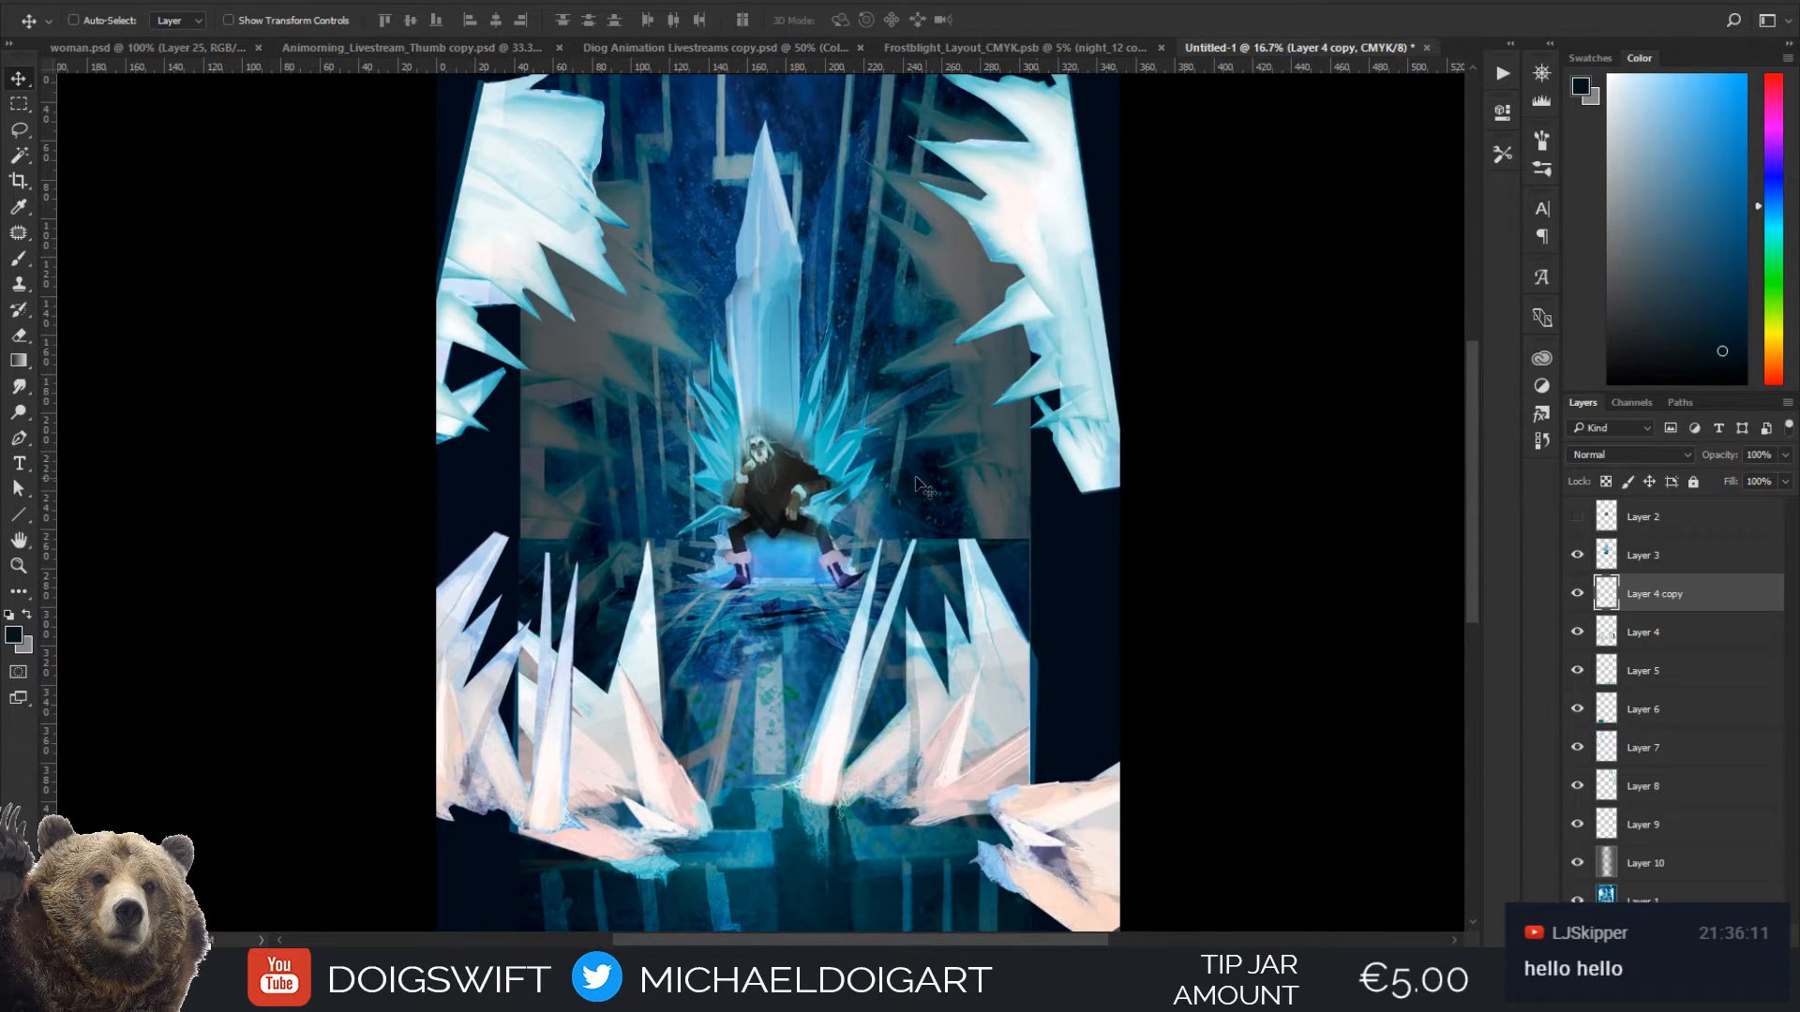
{"action": "left_click", "coordinate": [775, 444], "text": "ctrl"}
{"action": "mouse_move", "coordinate": [778, 482]}
{"action": "left_mouse_down"}
{"action": "mouse_move", "coordinate": [773, 421]}
{"action": "mouse_move", "coordinate": [779, 483]}
{"action": "left_mouse_up"}
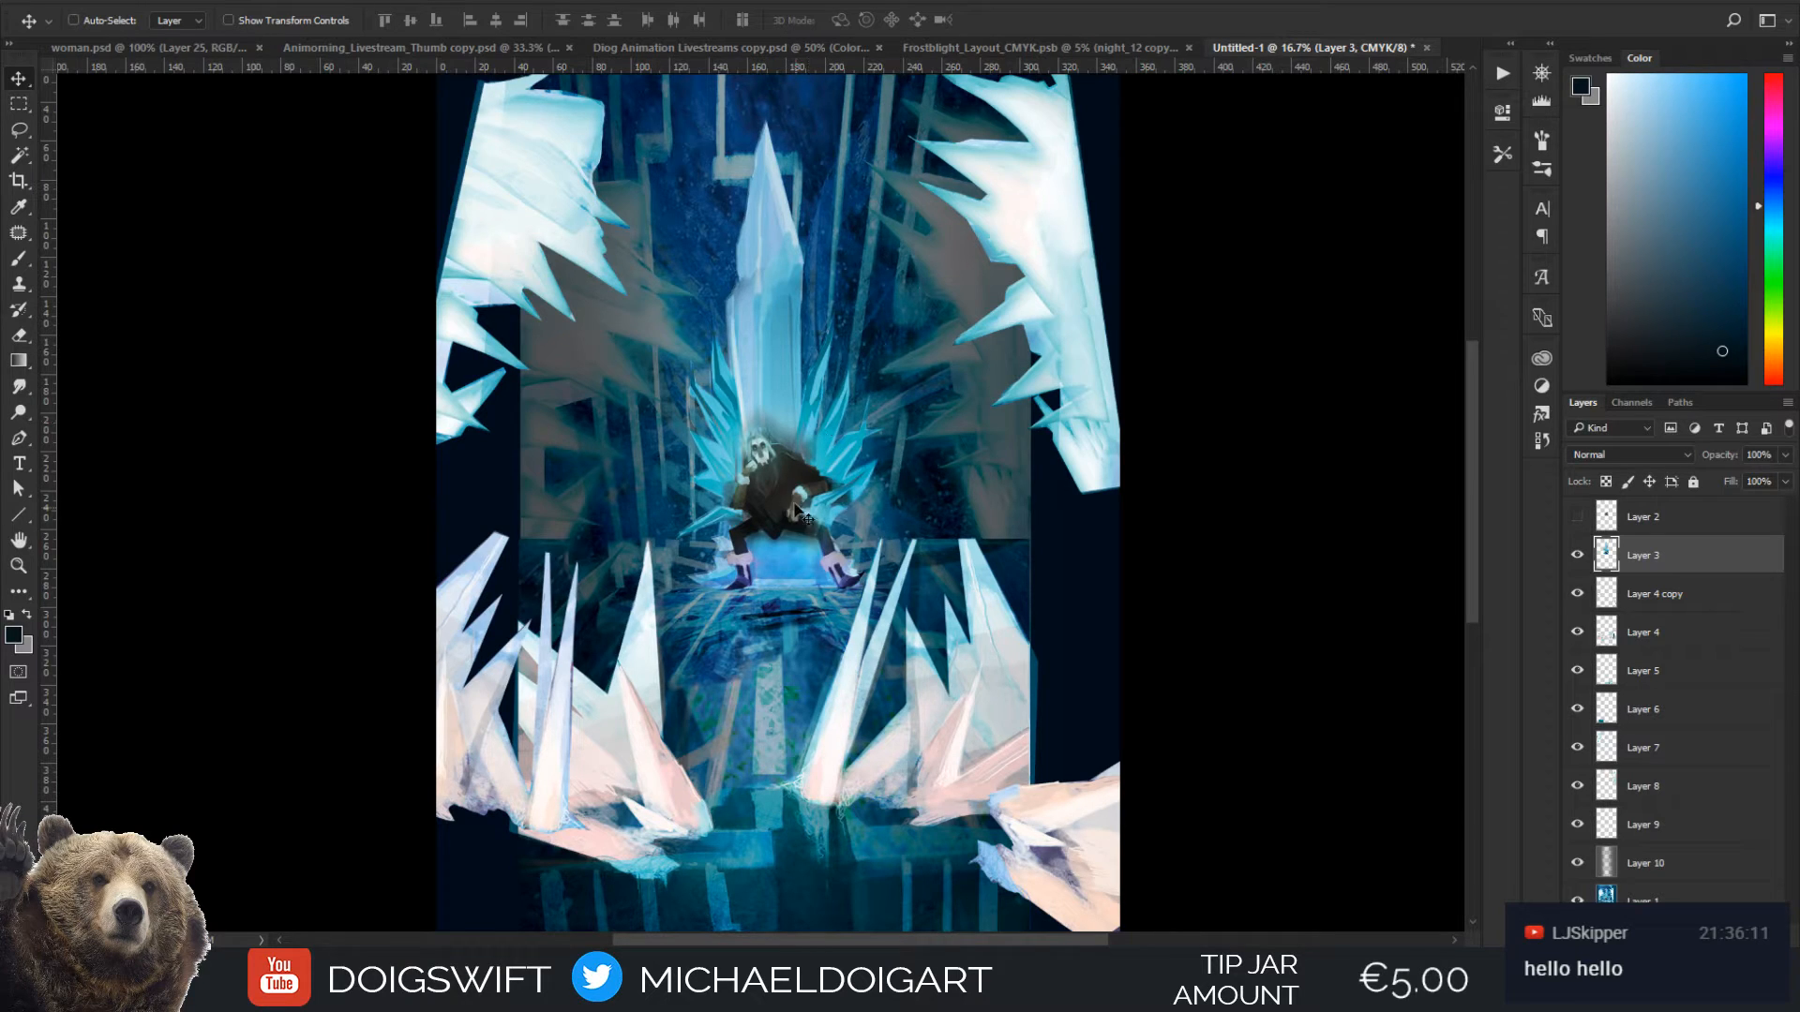
{"action": "key", "text": "ctrl"}
{"action": "mouse_move", "coordinate": [782, 501]}
{"action": "left_mouse_down"}
{"action": "mouse_move", "coordinate": [774, 464]}
{"action": "mouse_move", "coordinate": [782, 486]}
{"action": "left_mouse_up"}
{"action": "key", "text": "ctrl+t"}
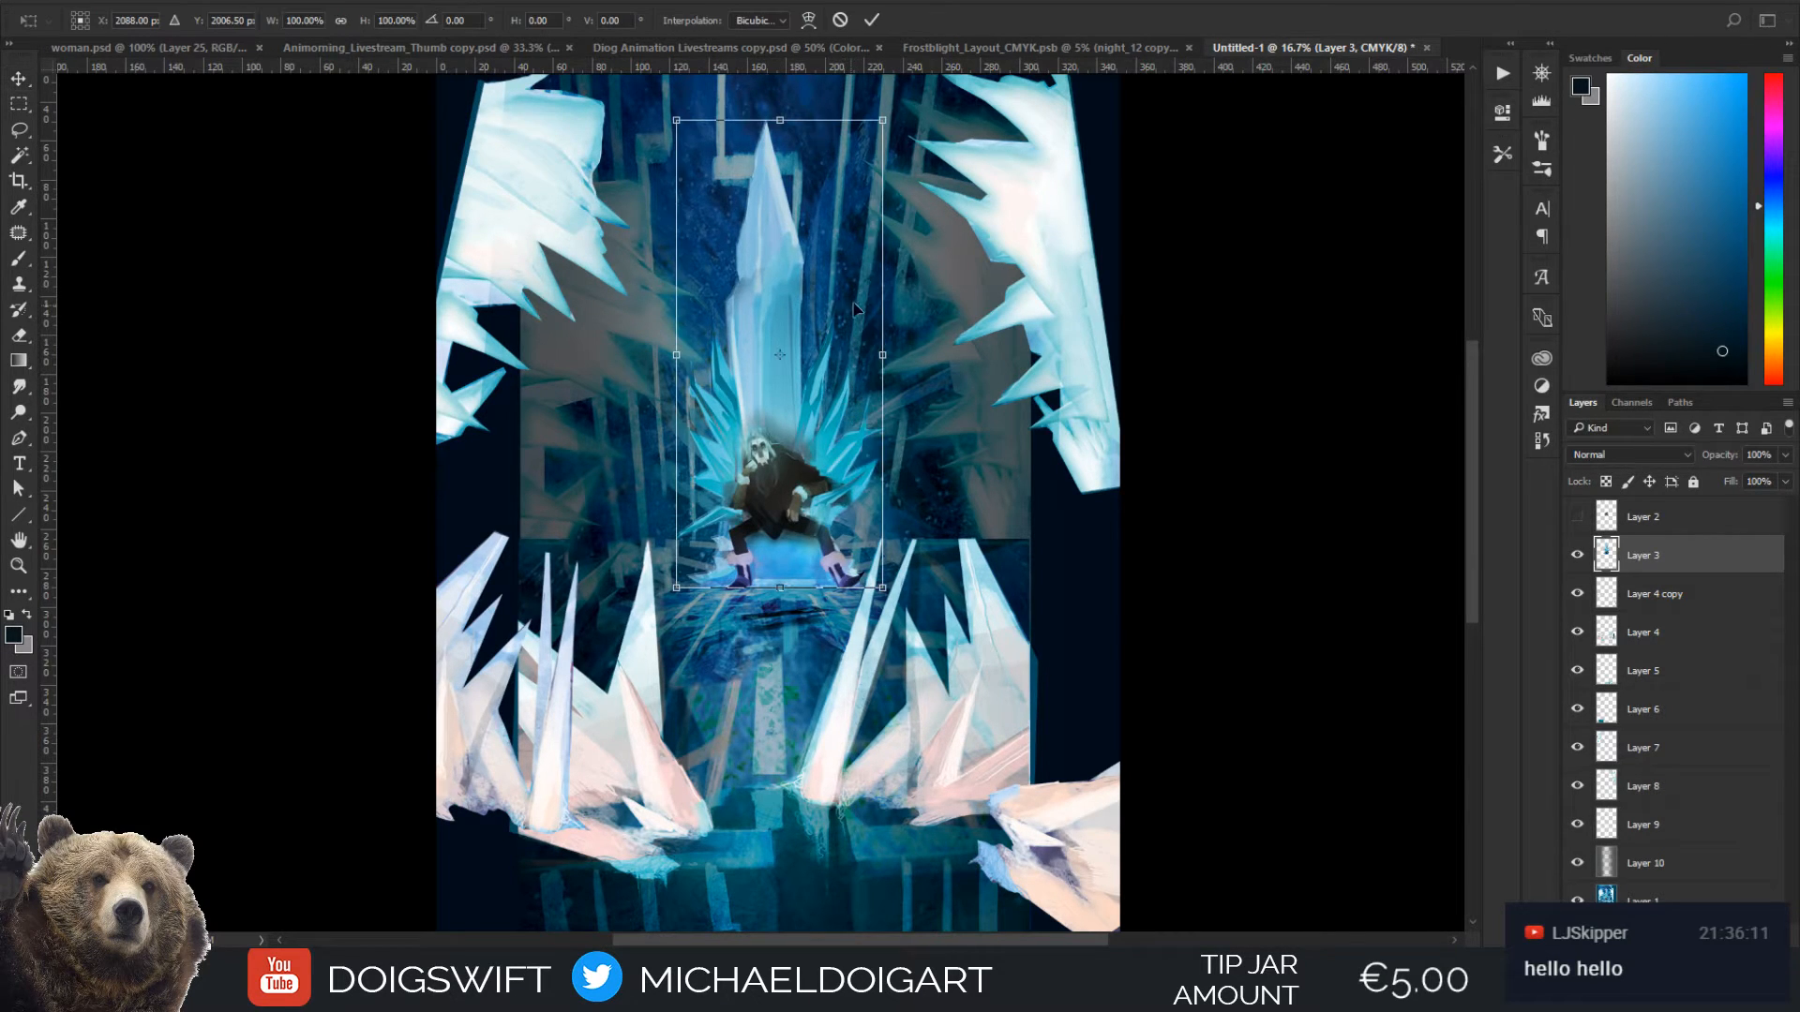
{"action": "scroll", "coordinate": [709, 298], "scroll_direction": "up", "scroll_amount": 3}
{"action": "left_click_drag", "start_coordinate": [685, 263], "coordinate": [667, 202]}
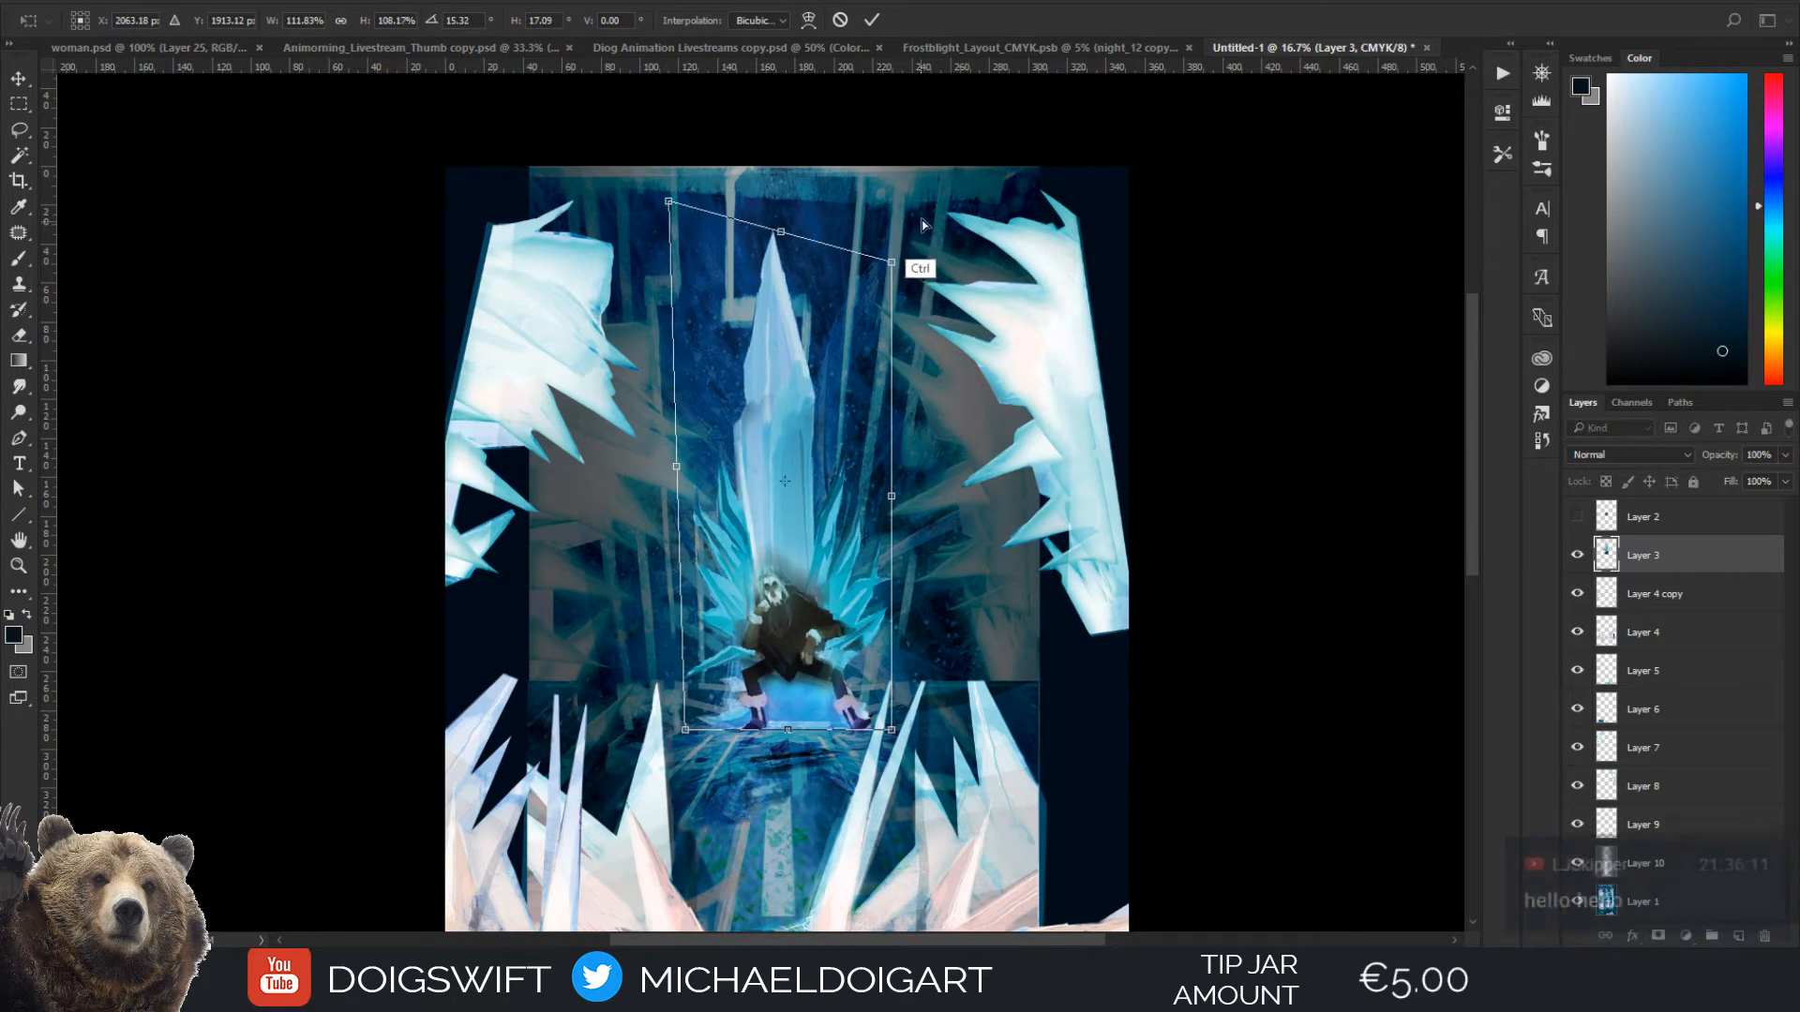
{"action": "left_click_drag", "start_coordinate": [892, 263], "coordinate": [928, 198]}
{"action": "left_click_drag", "start_coordinate": [796, 196], "coordinate": [798, 112]}
{"action": "left_click_drag", "start_coordinate": [827, 449], "coordinate": [826, 473]}
{"action": "left_click_drag", "start_coordinate": [855, 460], "coordinate": [847, 312]}
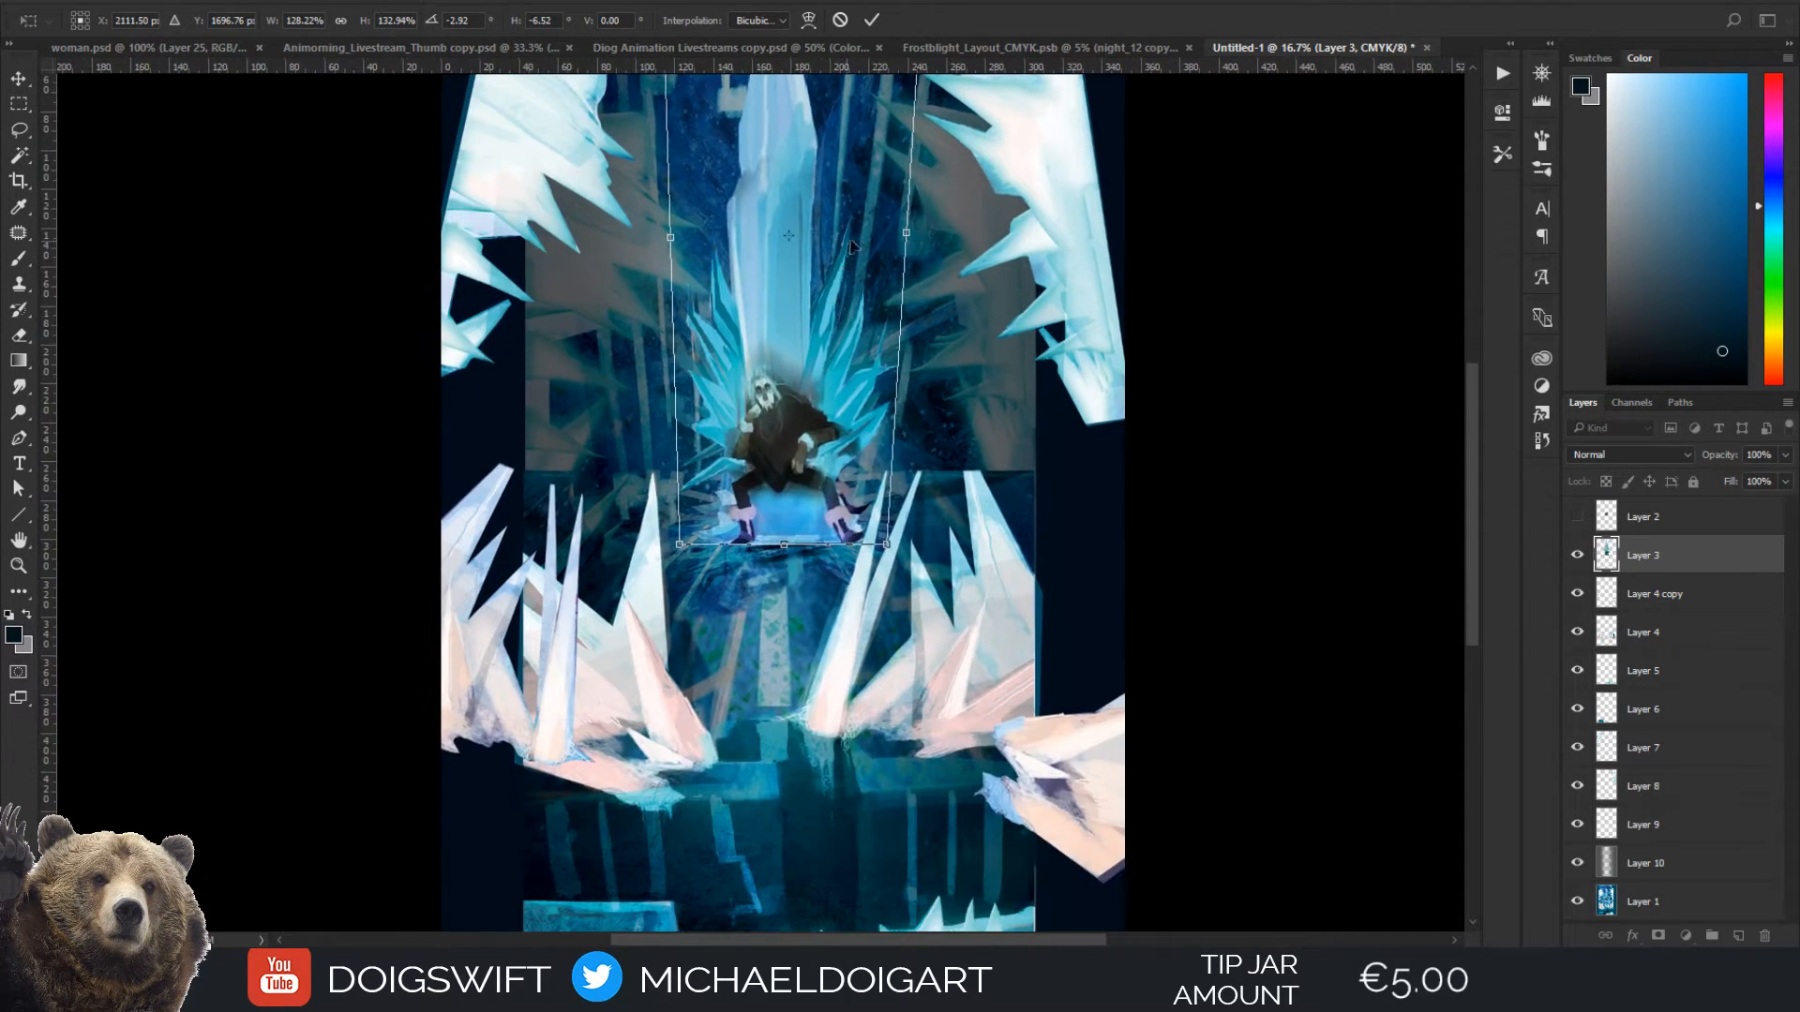
{"action": "left_click_drag", "start_coordinate": [817, 422], "coordinate": [812, 424]}
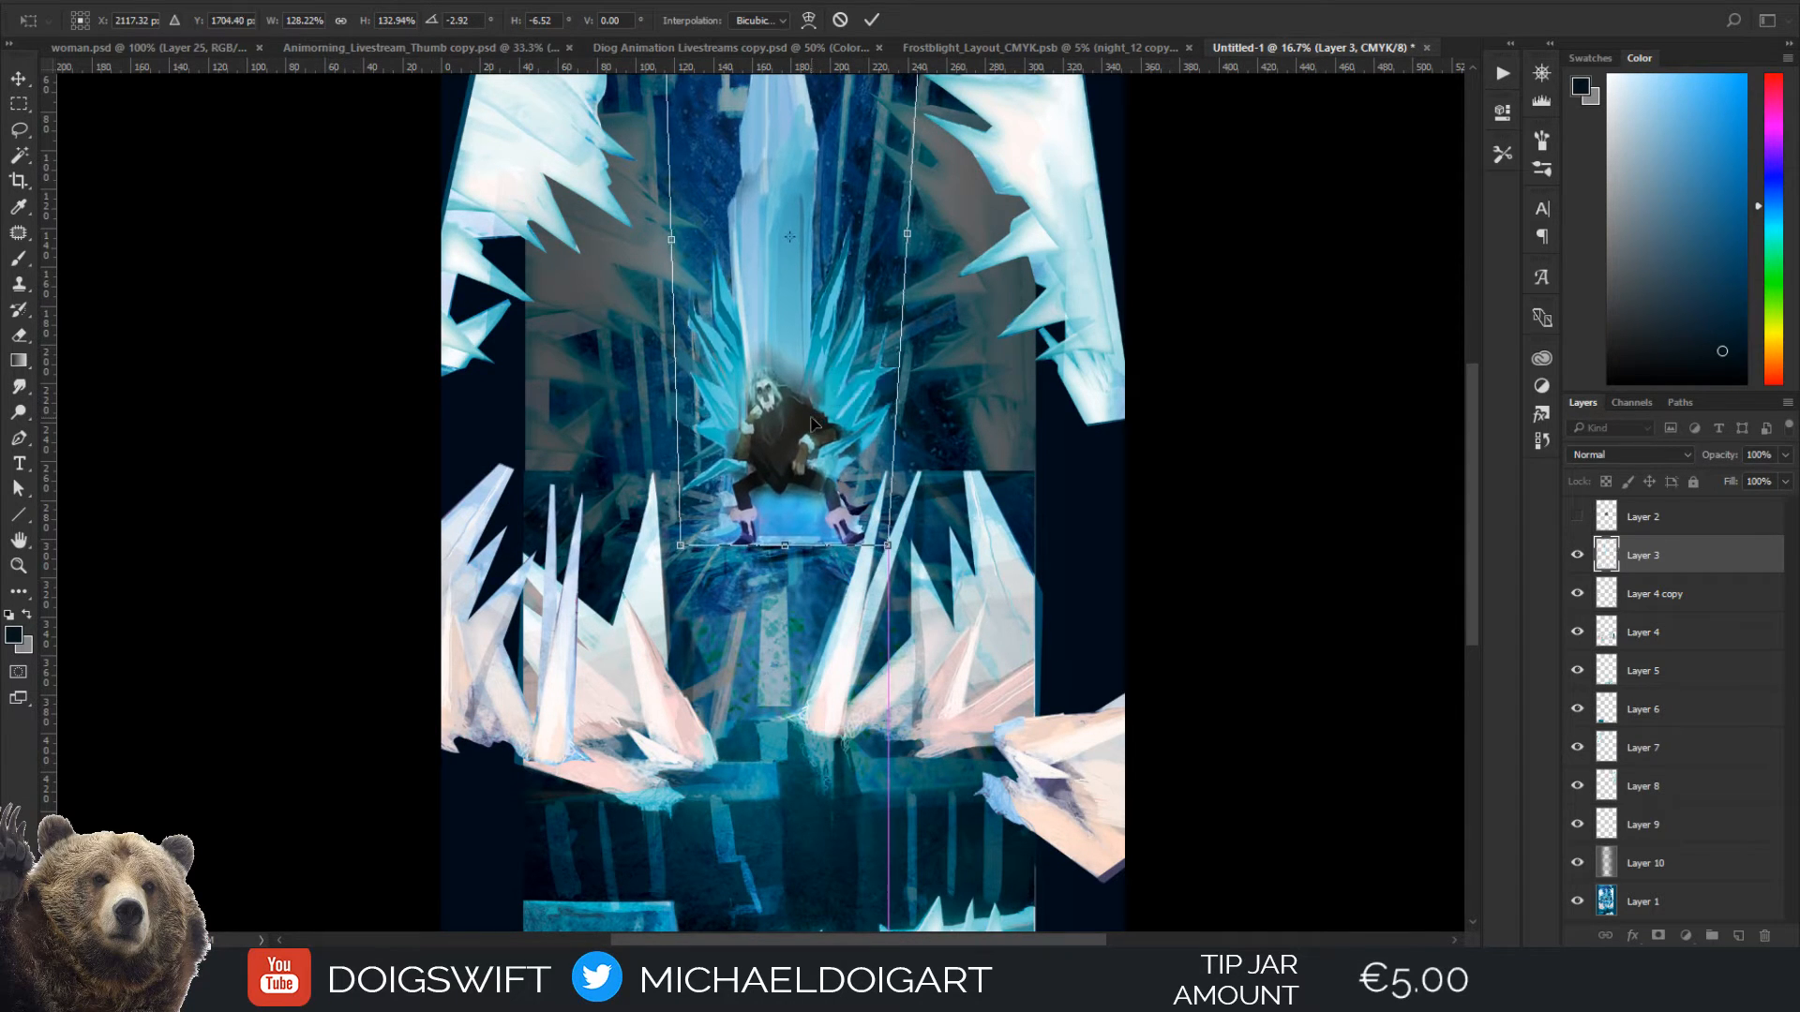
{"action": "key", "text": "Return"}
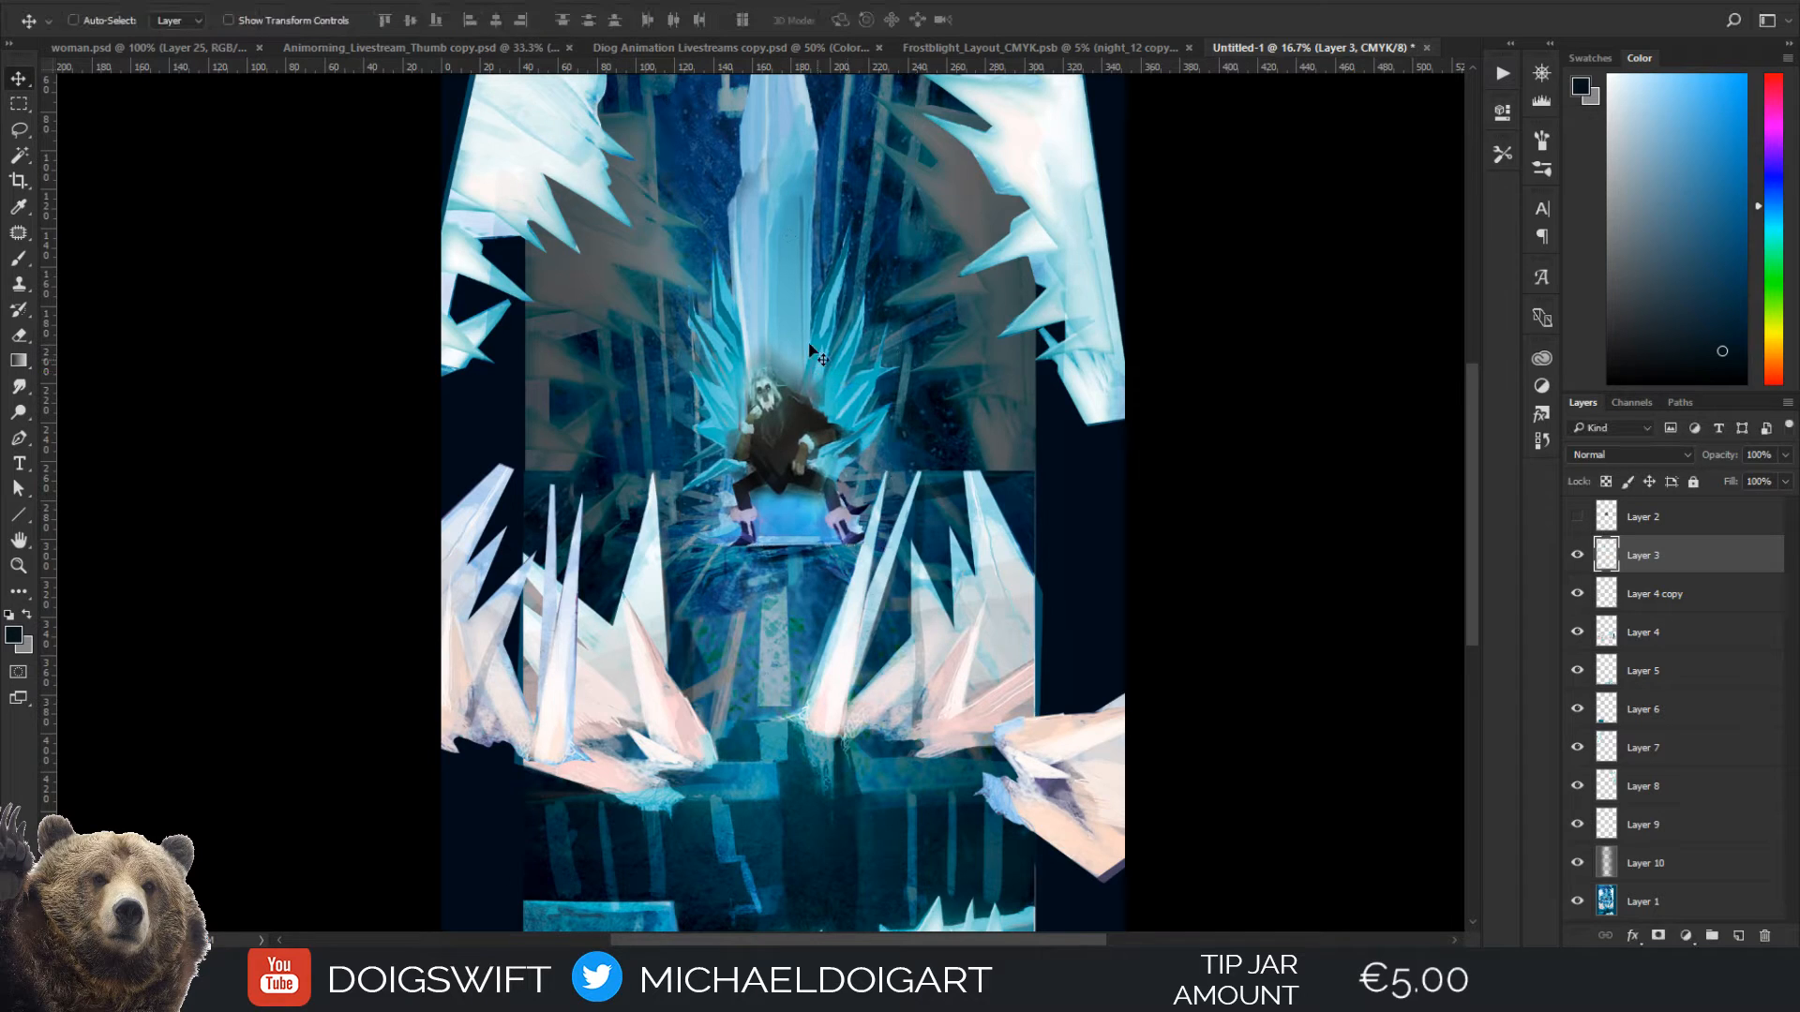
{"action": "key", "text": "ctrl+minus"}
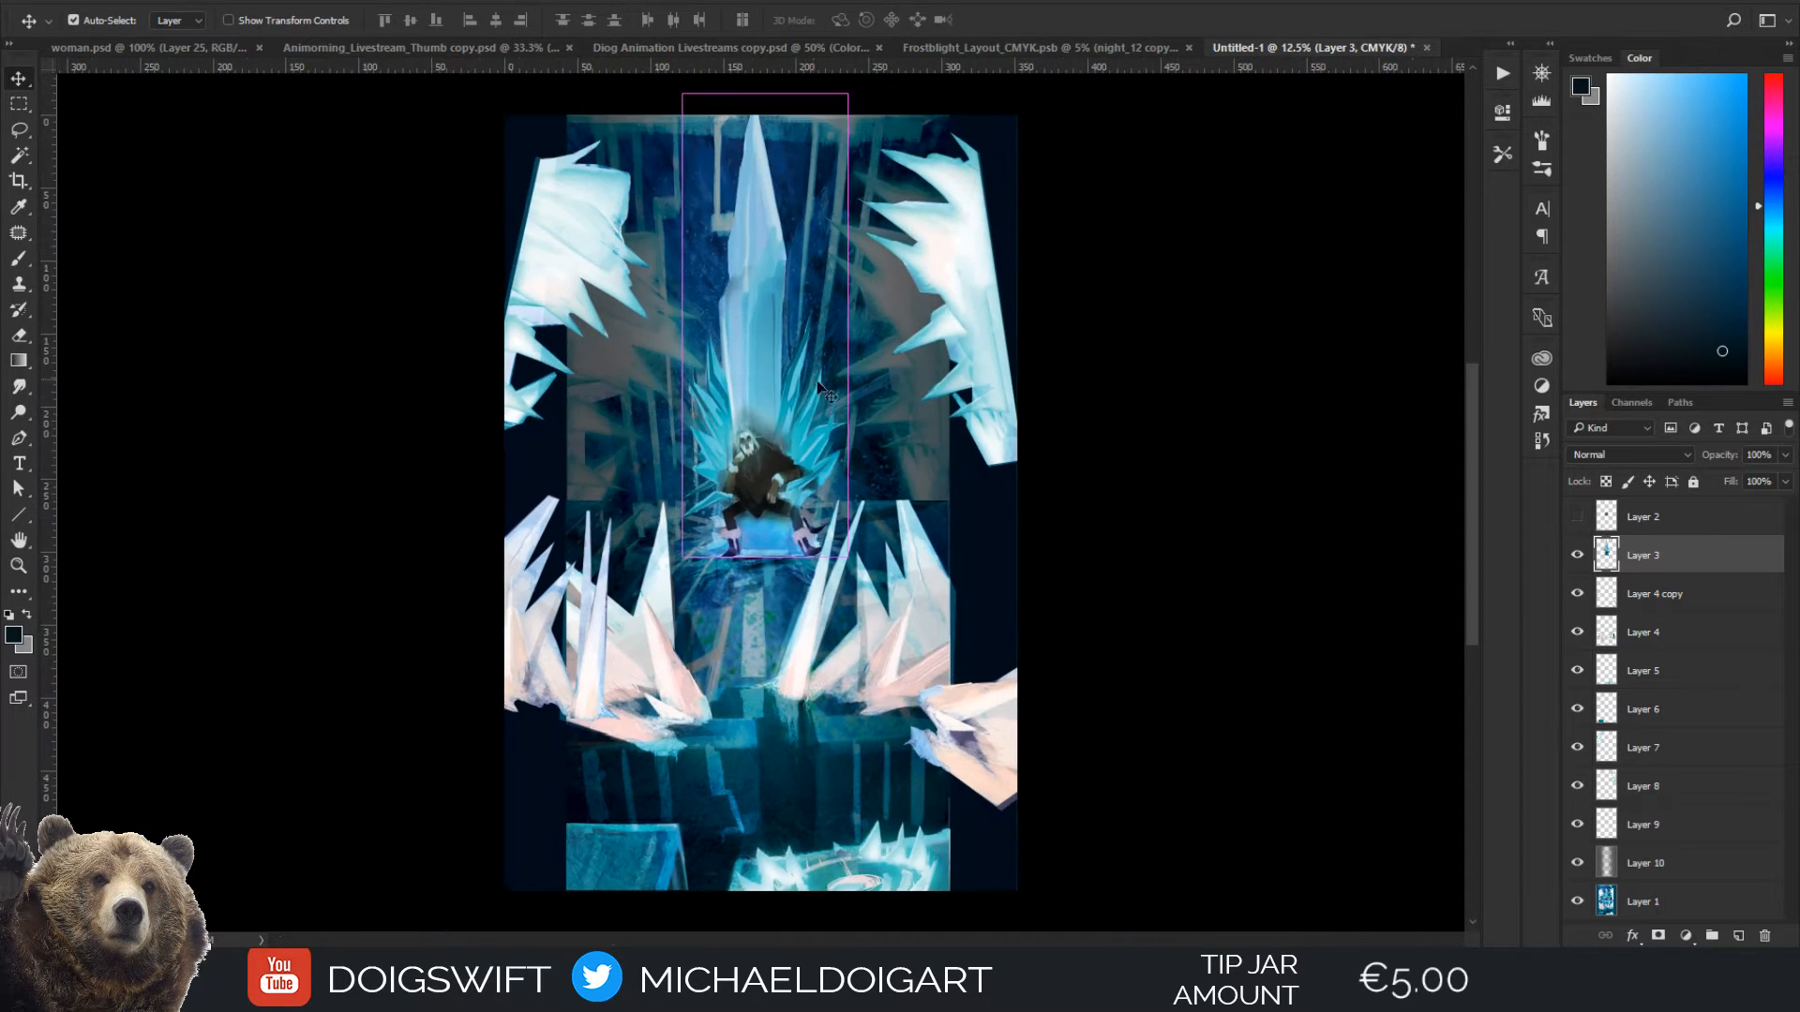
{"action": "key", "text": "ctrl+alt+z"}
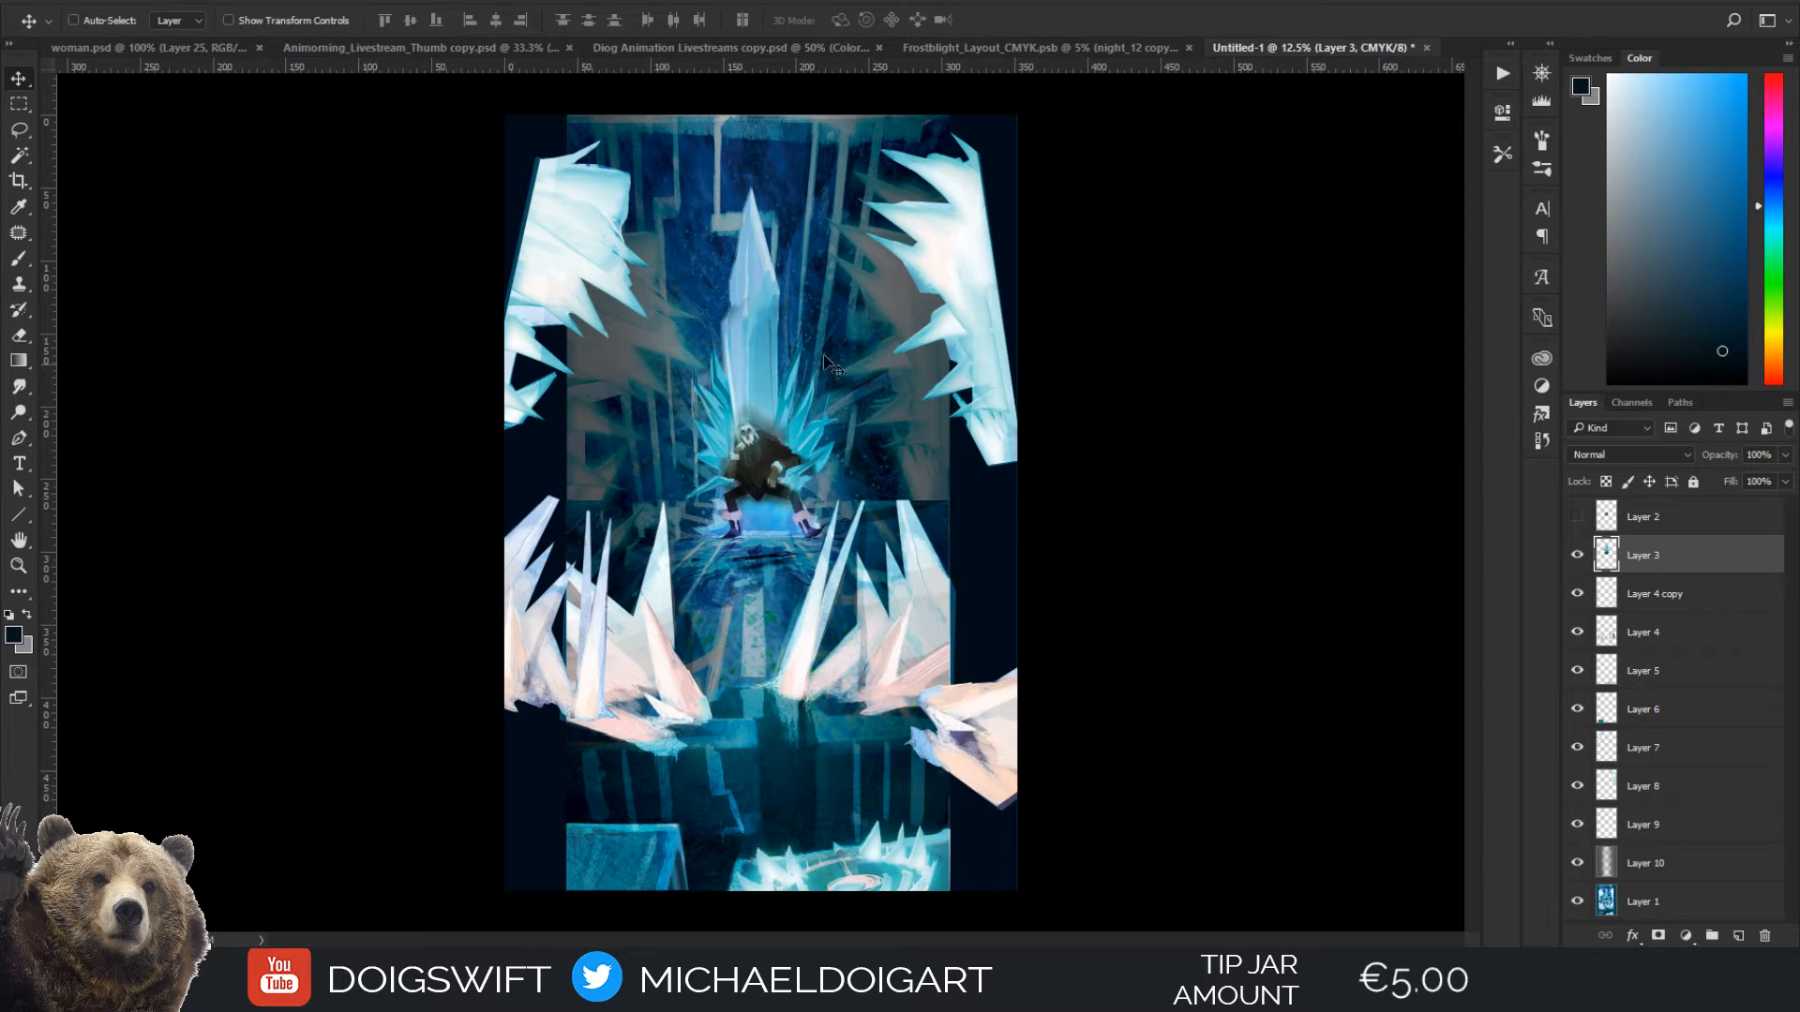
Select the copied spikes on Layer 4 copy and nudge them slightly downward
{"action": "left_click", "coordinate": [919, 614], "text": "ctrl"}
{"action": "left_click_drag", "start_coordinate": [994, 783], "coordinate": [995, 737]}
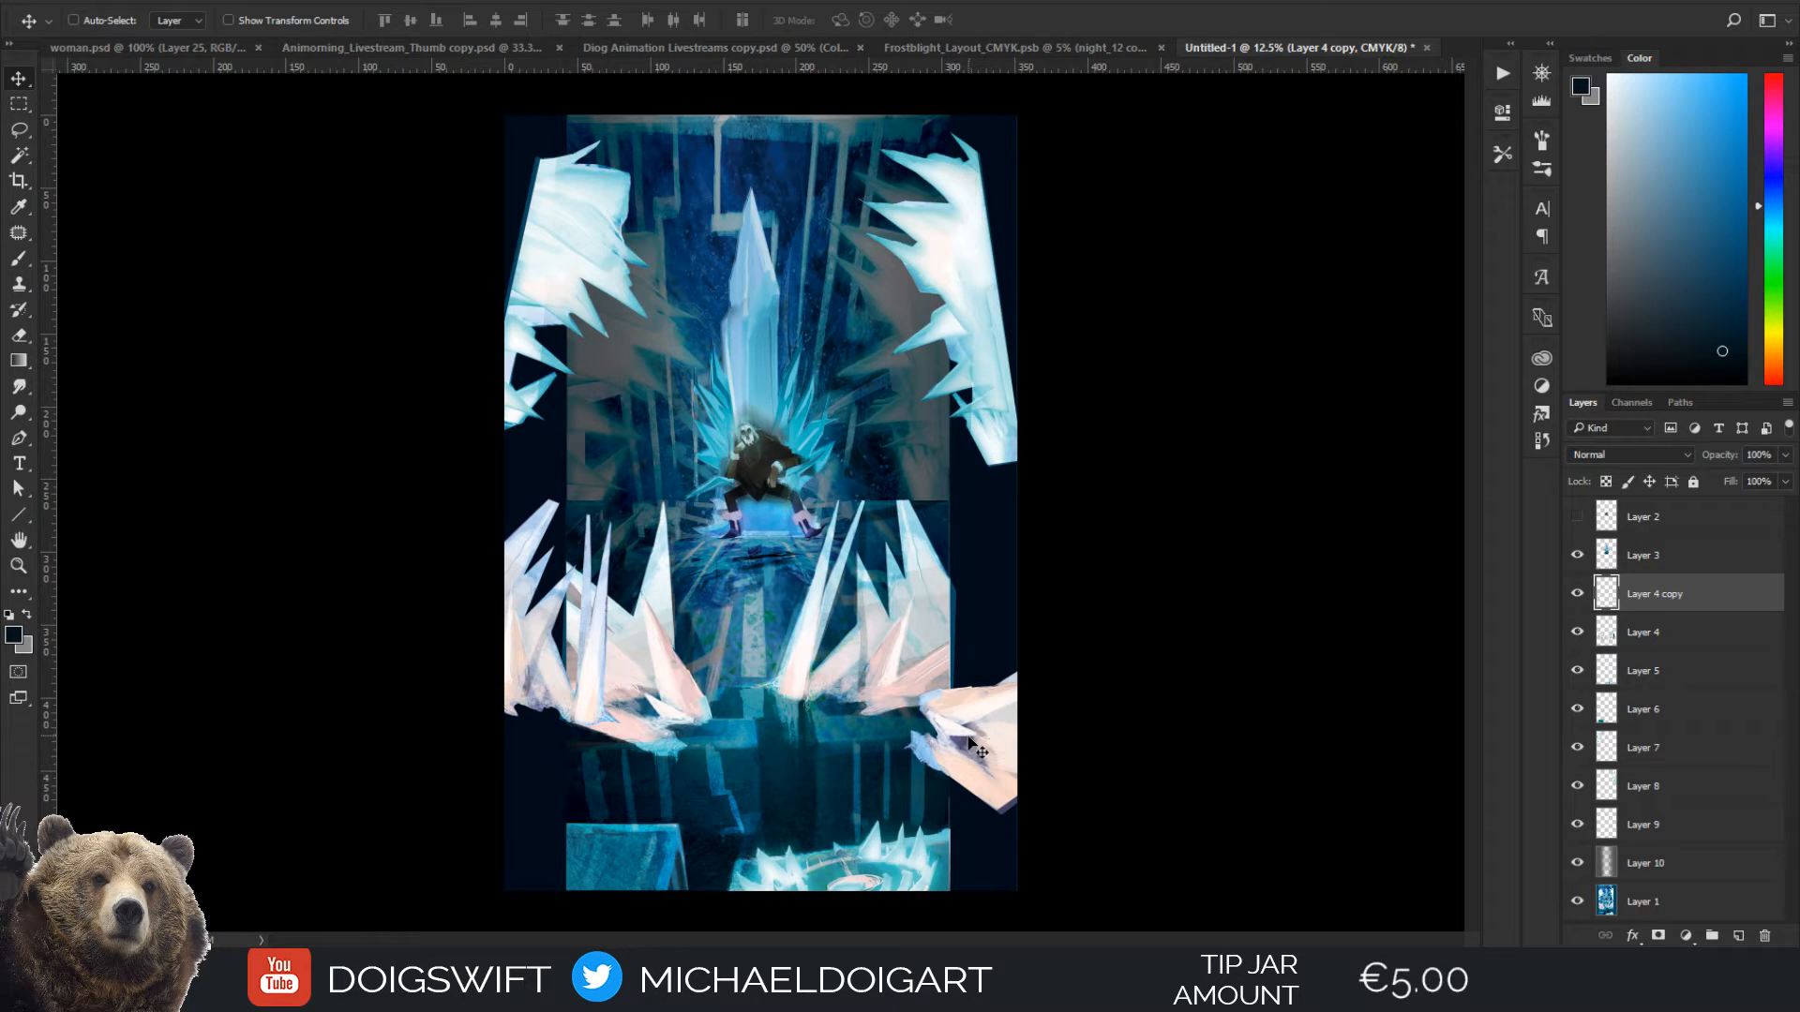
Move the upper right ice cluster on Layer 8 outward, scale it to about 109% and rotate it about 2.5° along the painting's edge
{"action": "mouse_move", "coordinate": [966, 286]}
{"action": "left_mouse_down"}
{"action": "mouse_move", "coordinate": [978, 403]}
{"action": "mouse_move", "coordinate": [1007, 262]}
{"action": "mouse_move", "coordinate": [1001, 281]}
{"action": "left_mouse_up"}
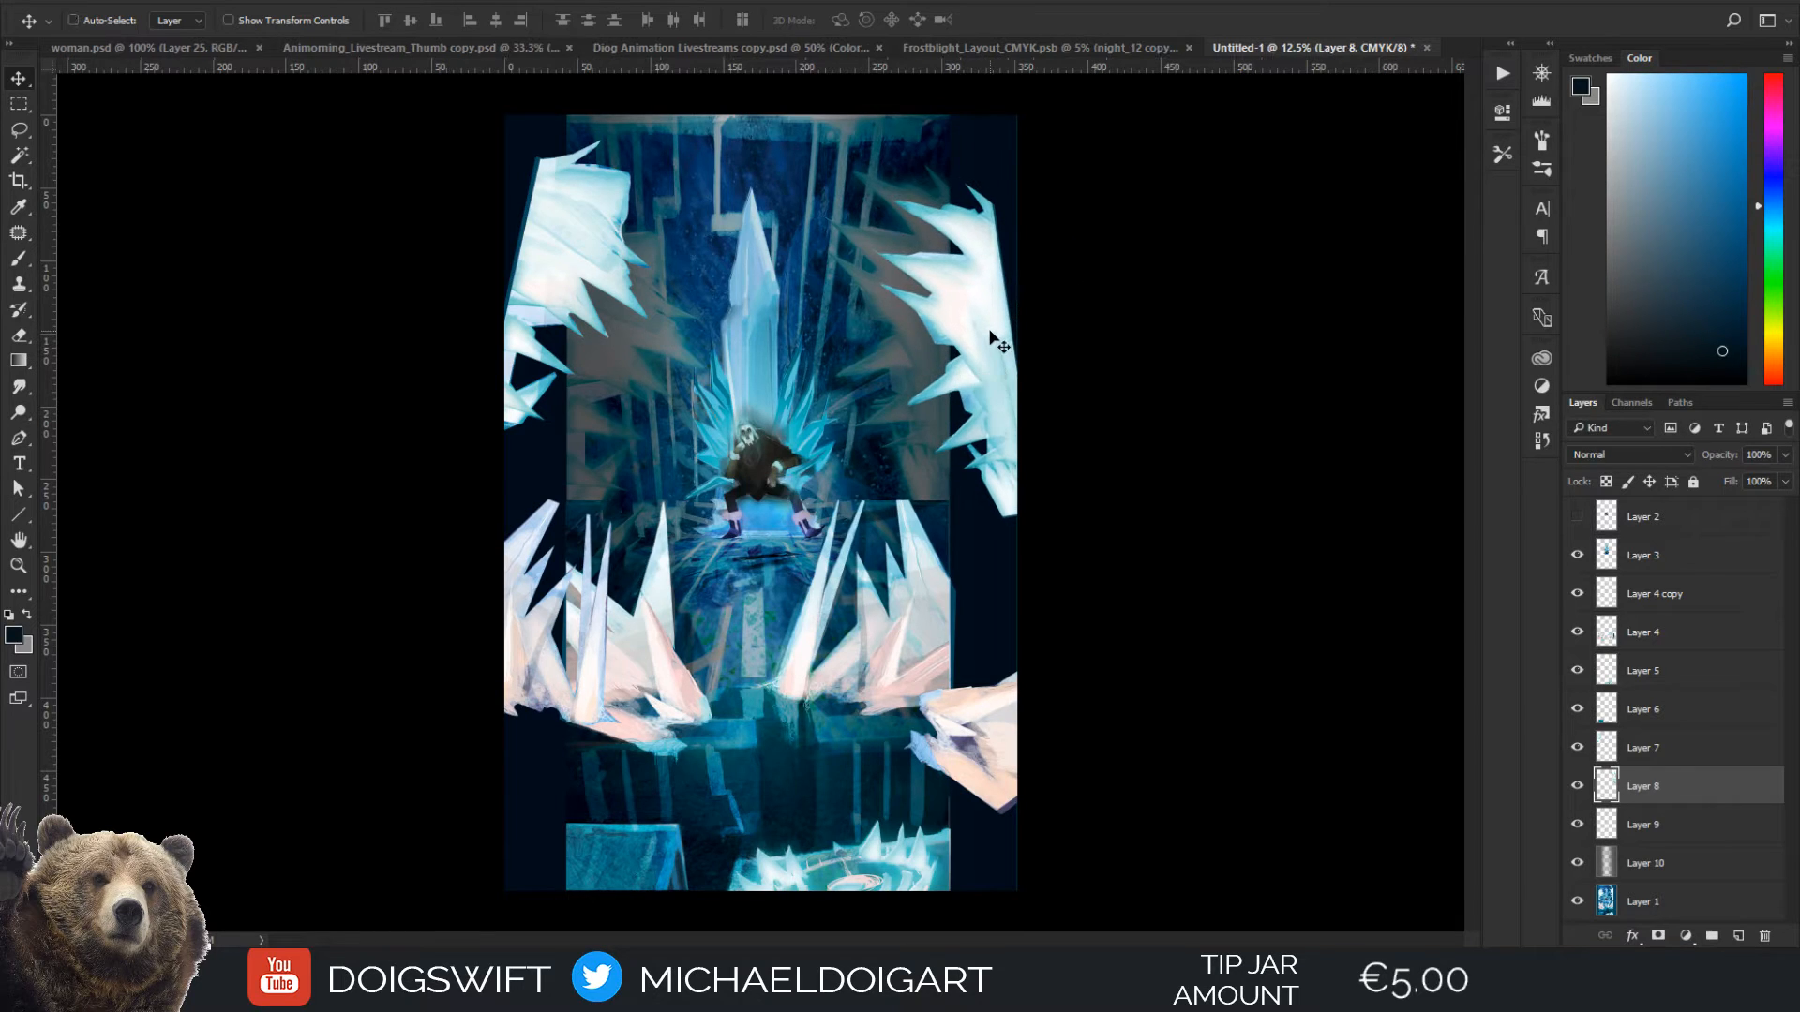
{"action": "key", "text": "ctrl+t"}
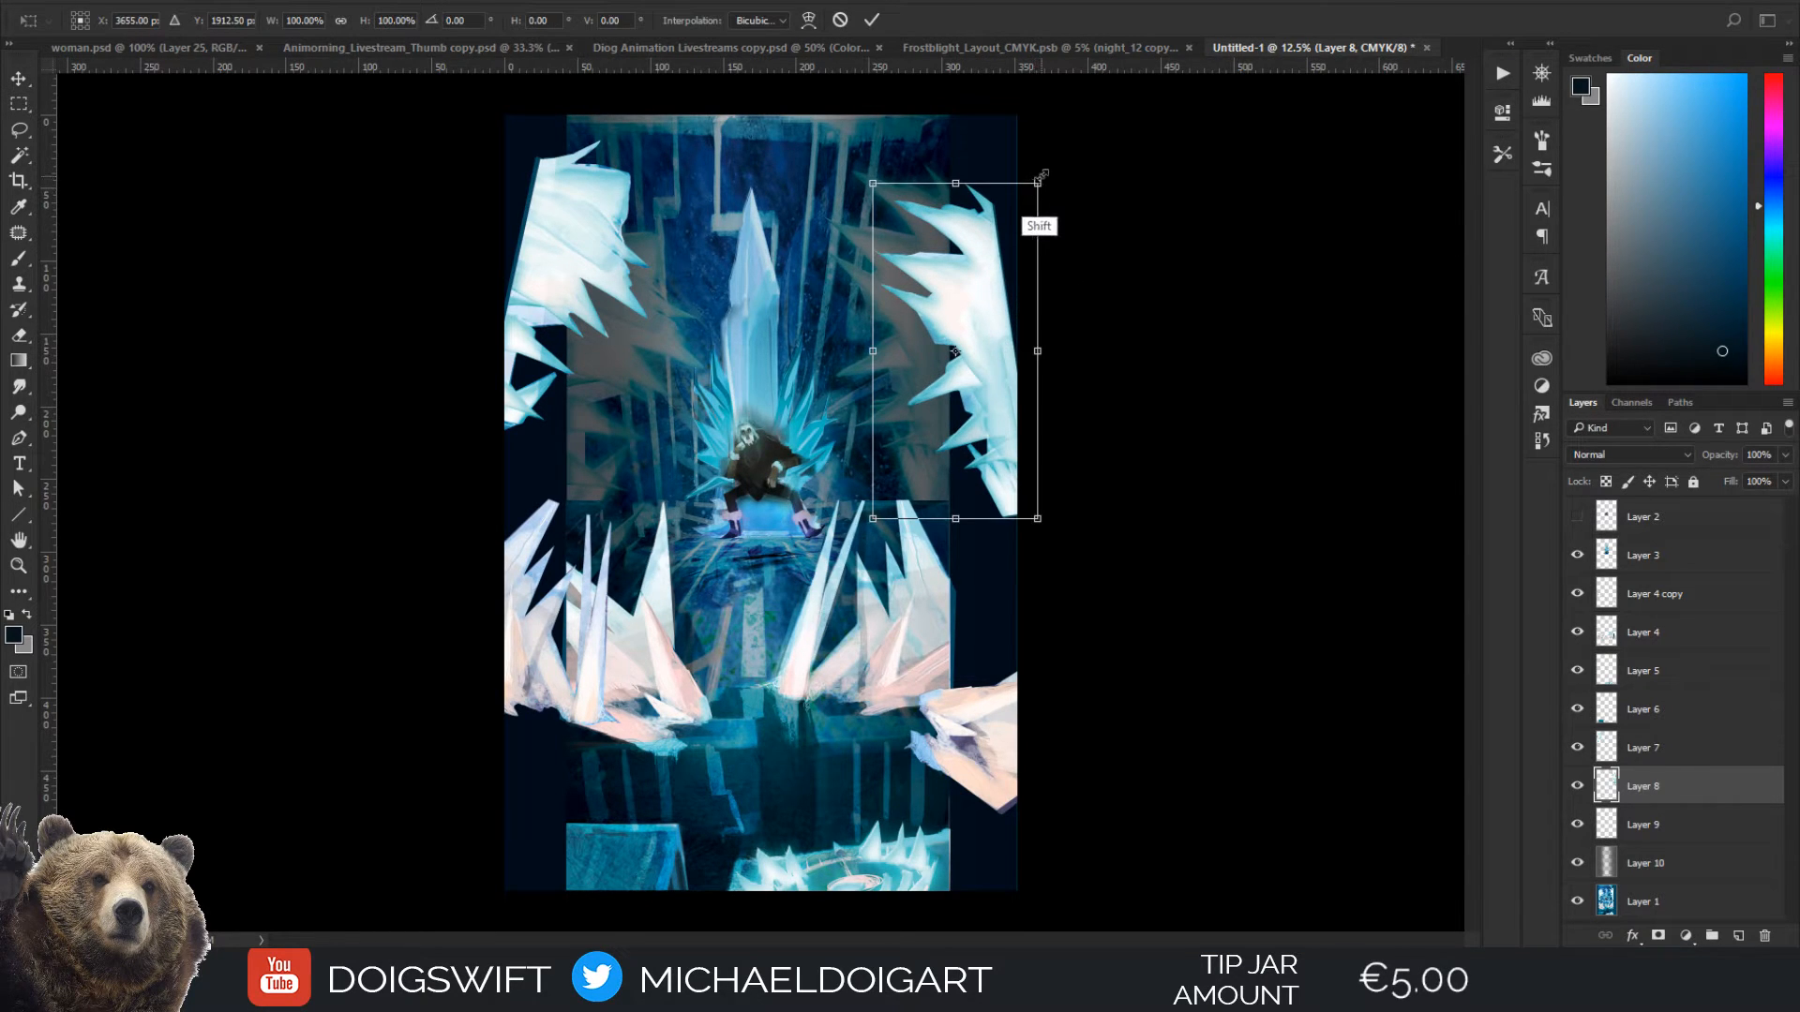
{"action": "left_click_drag", "start_coordinate": [1040, 175], "coordinate": [1054, 151]}
{"action": "left_click_drag", "start_coordinate": [991, 298], "coordinate": [982, 311]}
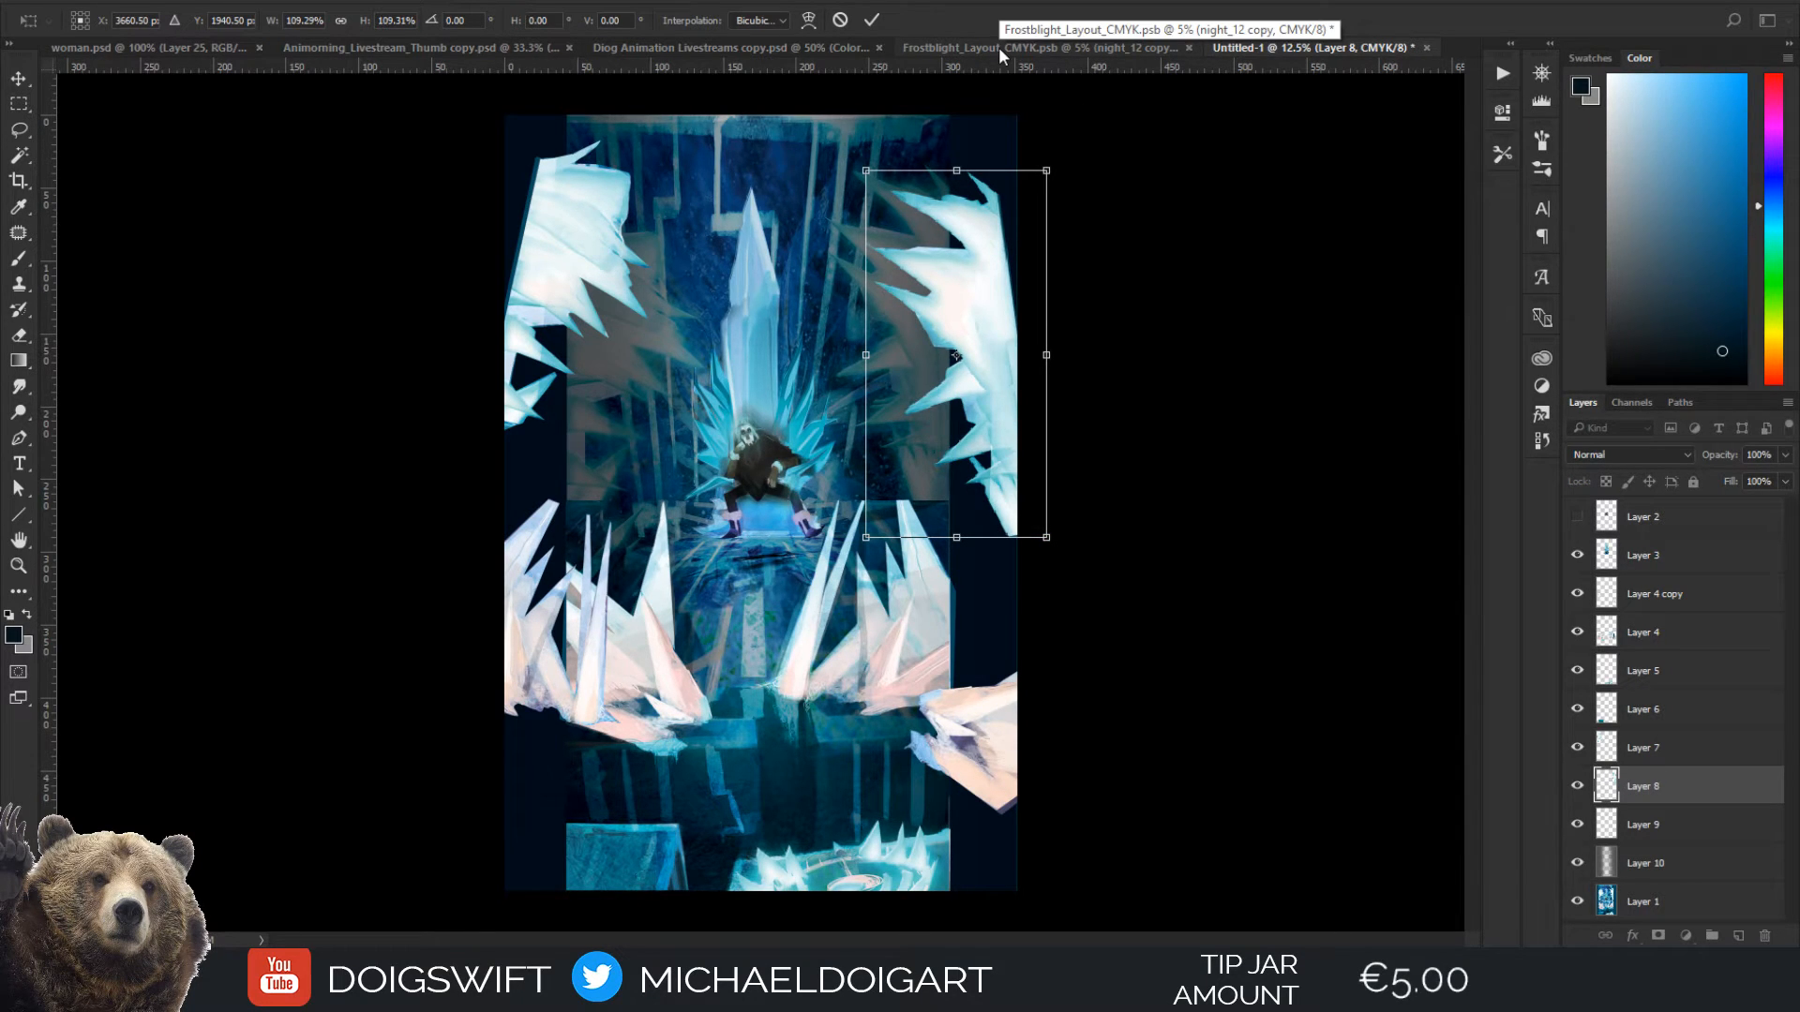
{"action": "left_click_drag", "start_coordinate": [1088, 381], "coordinate": [988, 289]}
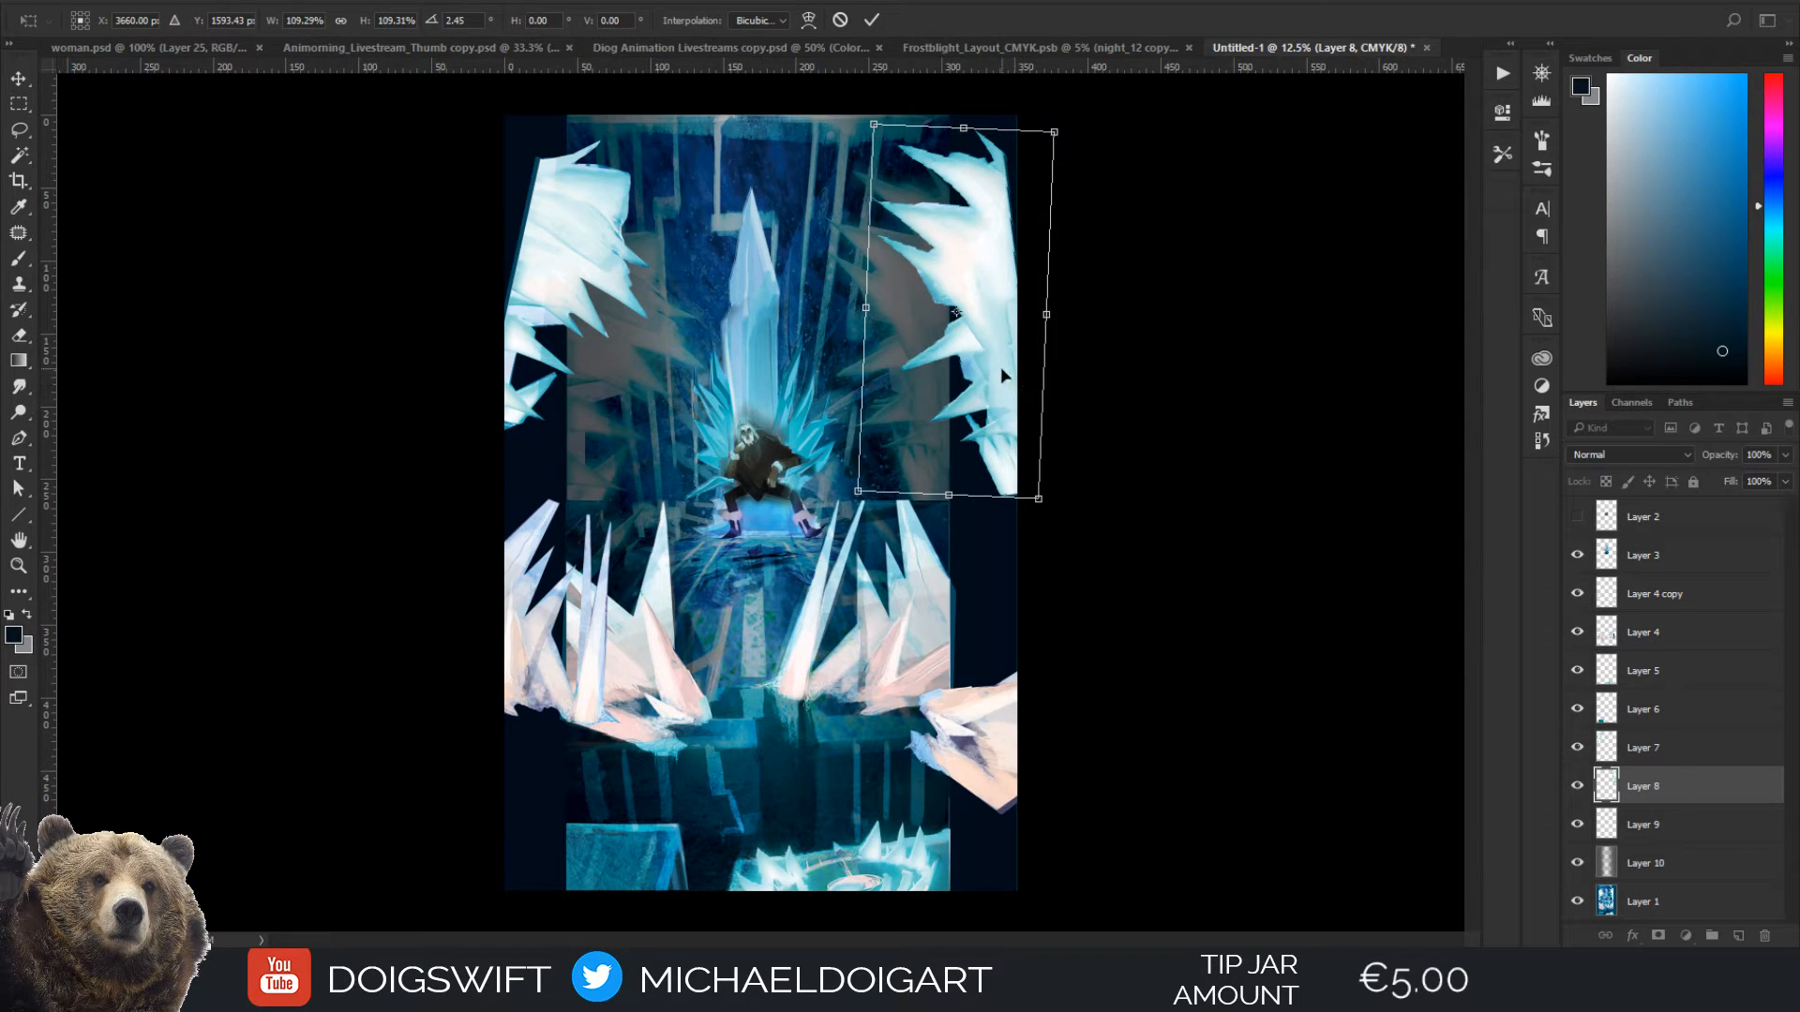
Apply the transform of the upper right ice cluster and examine the seated figure's pose on the throne
{"action": "key", "text": "Return"}
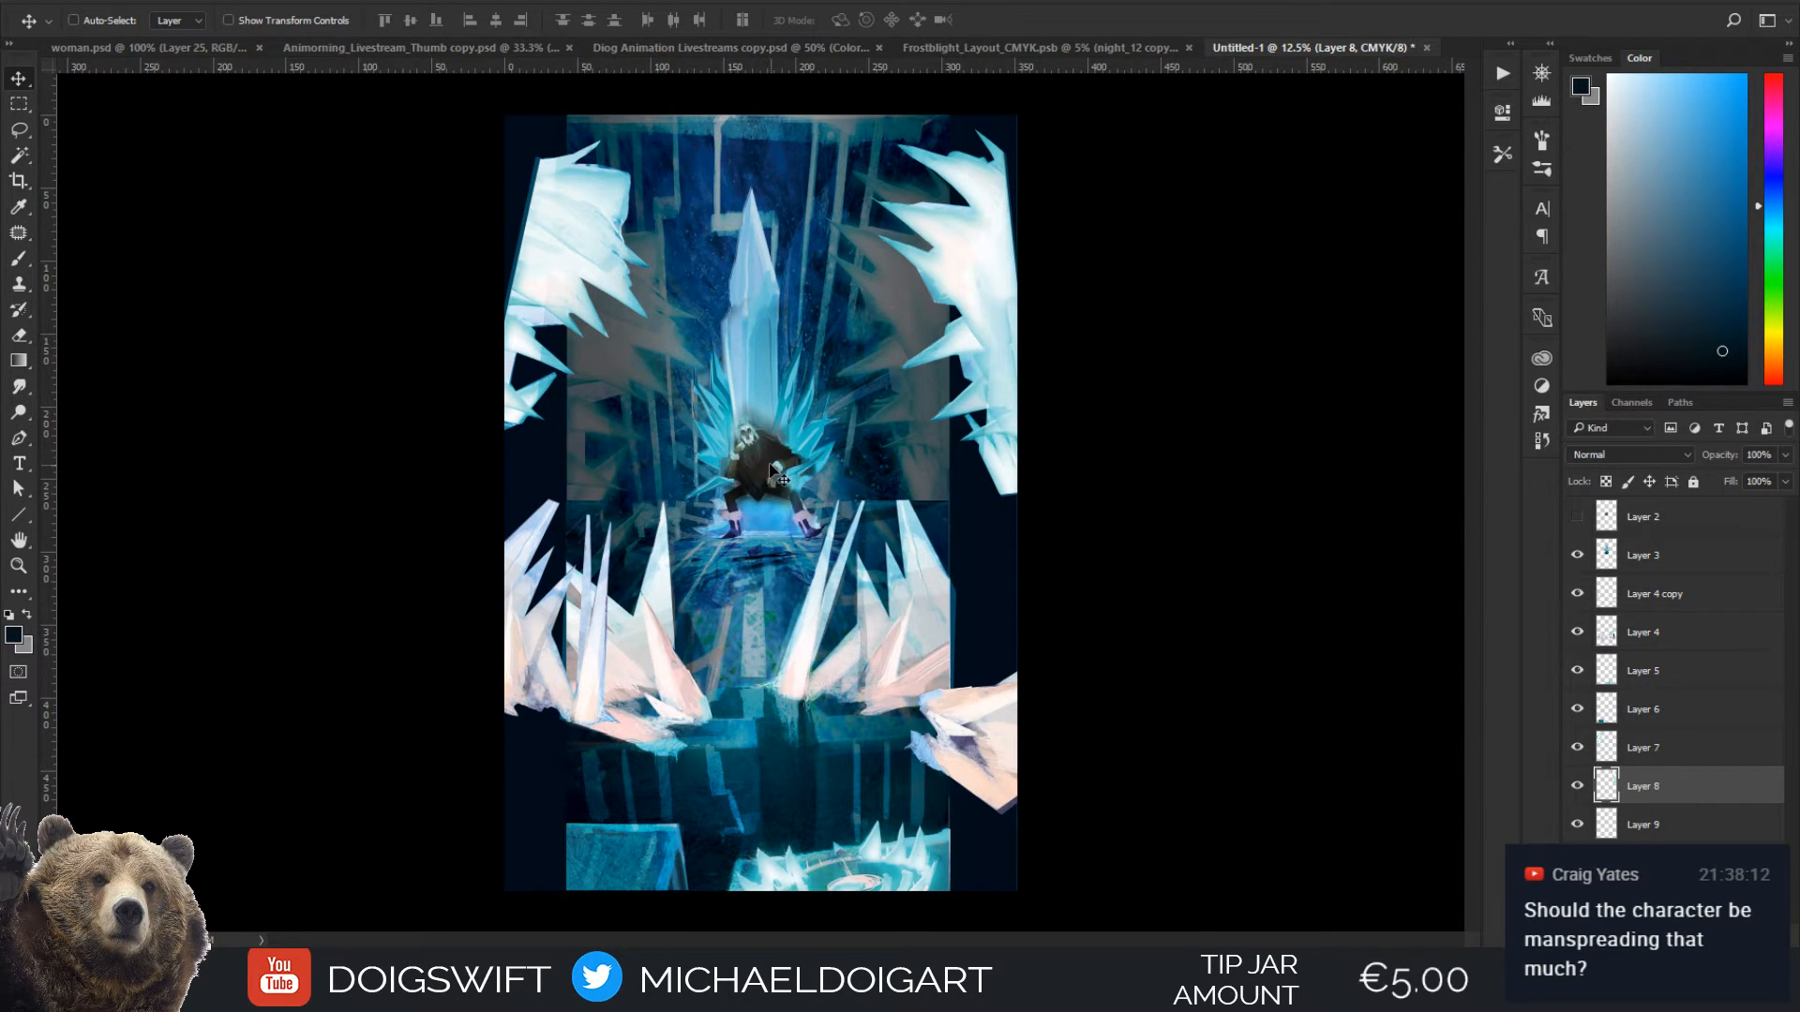
{"action": "key", "text": "ctrl+plus"}
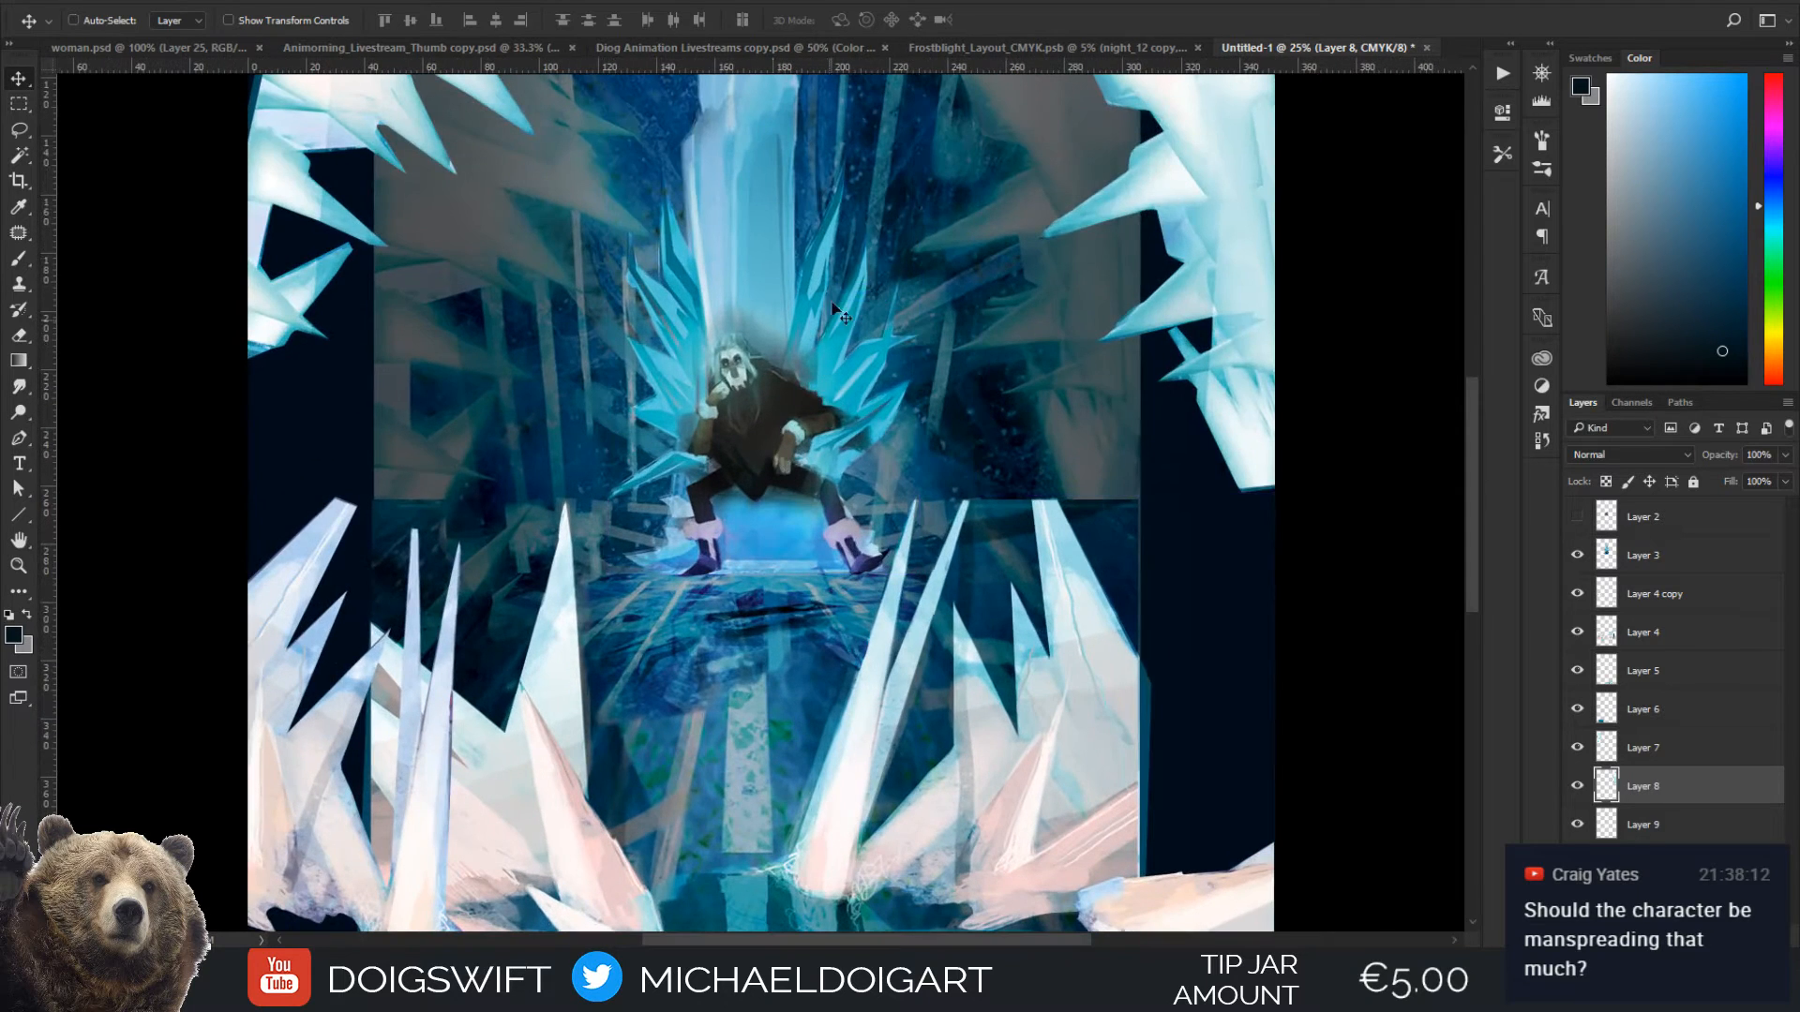
{"action": "left_click_drag", "start_coordinate": [826, 410], "coordinate": [803, 478]}
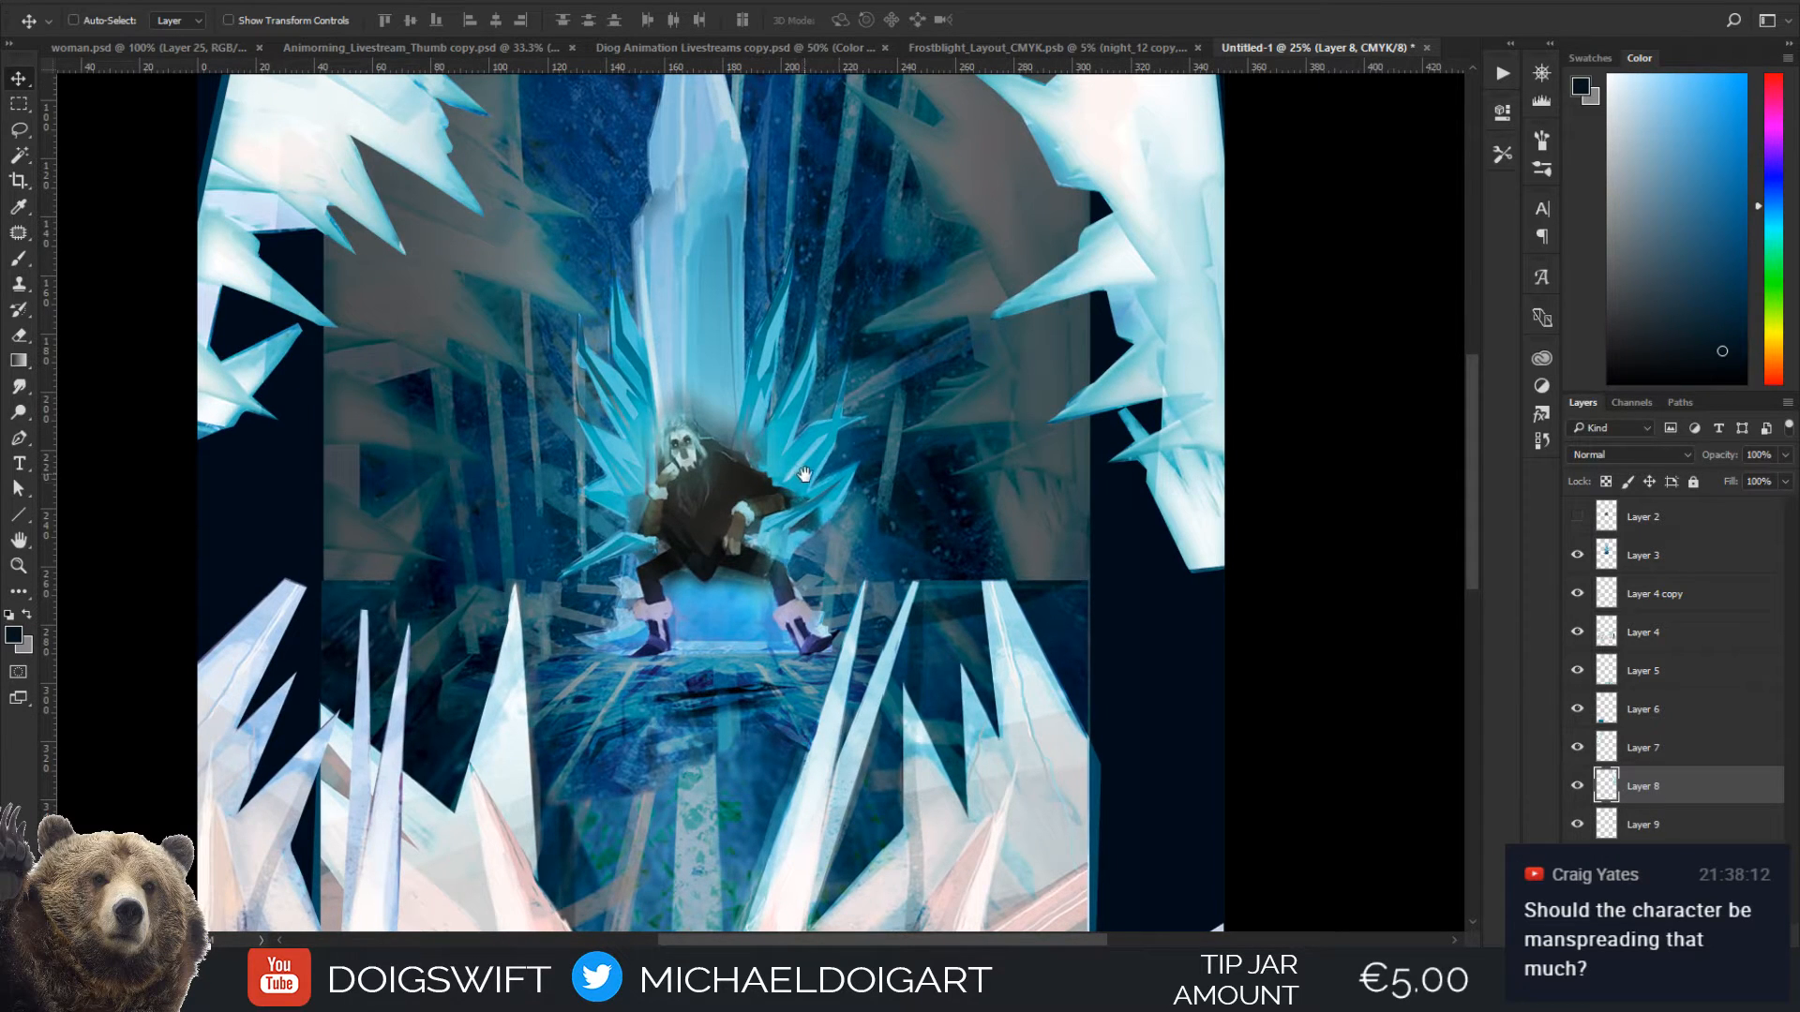
{"action": "left_click_drag", "start_coordinate": [843, 521], "coordinate": [829, 503]}
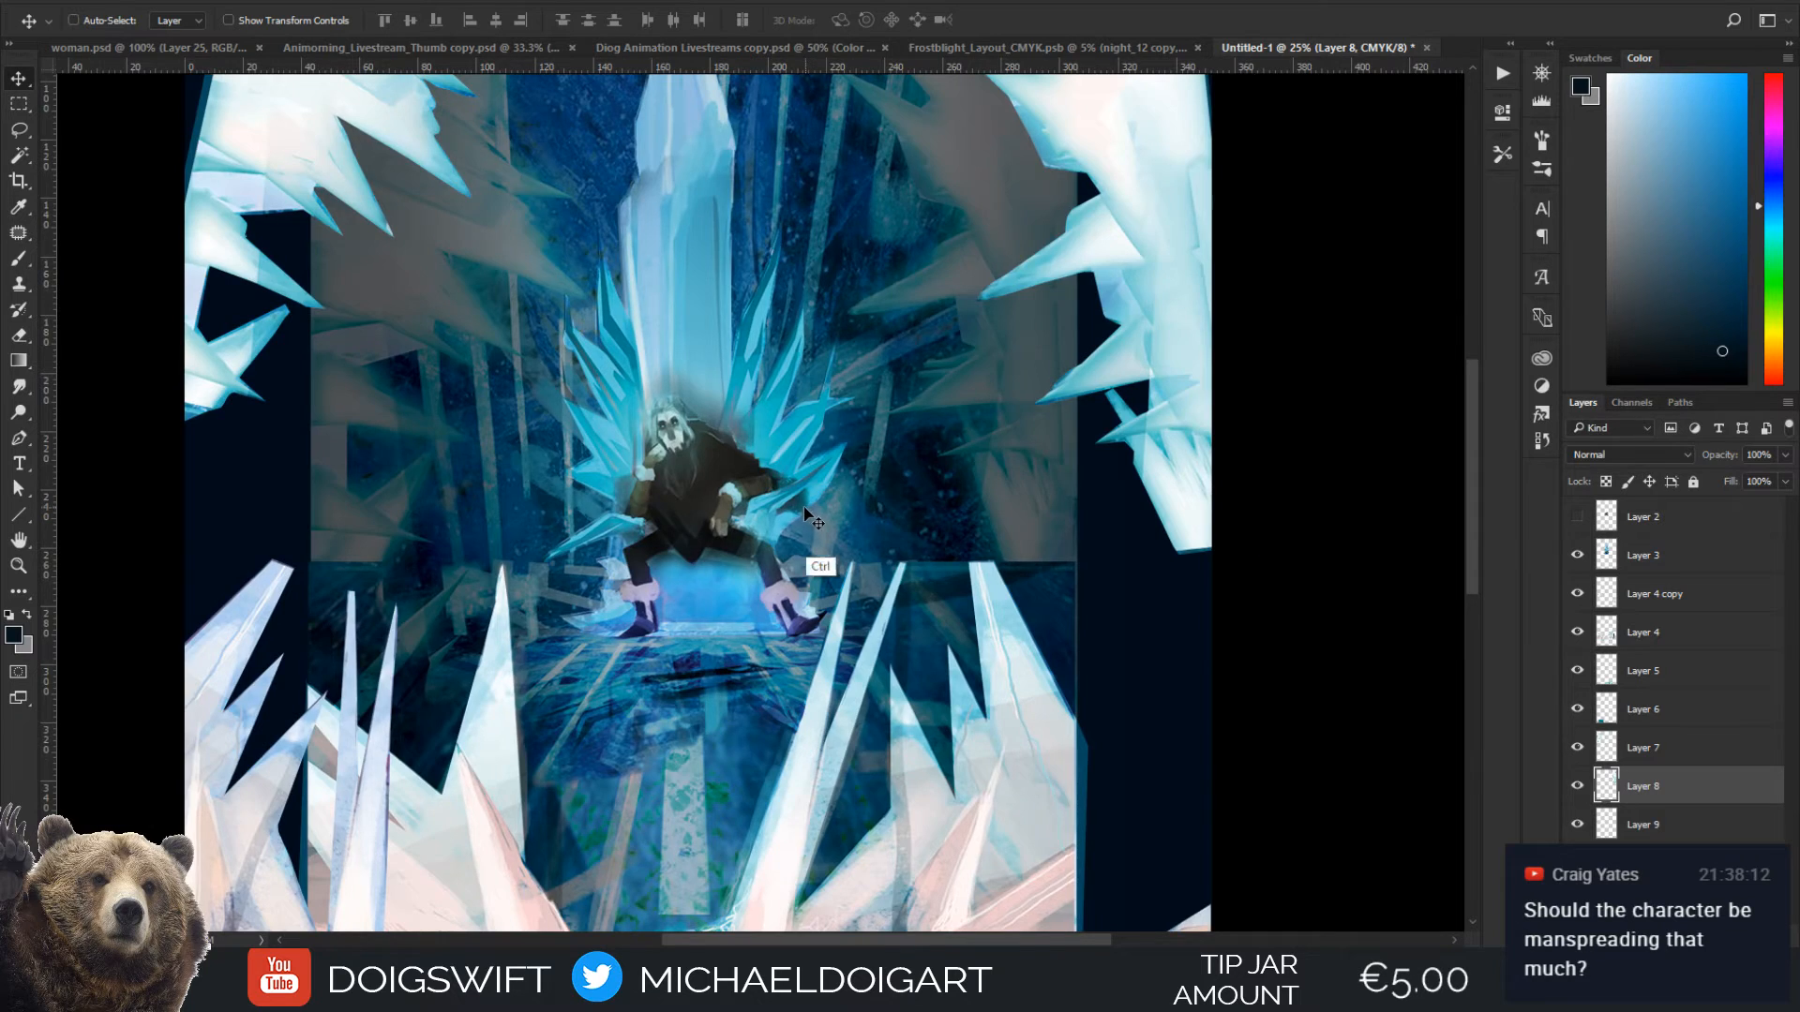
{"action": "key", "text": "ctrl+plus"}
{"action": "key", "text": "ctrl+minus"}
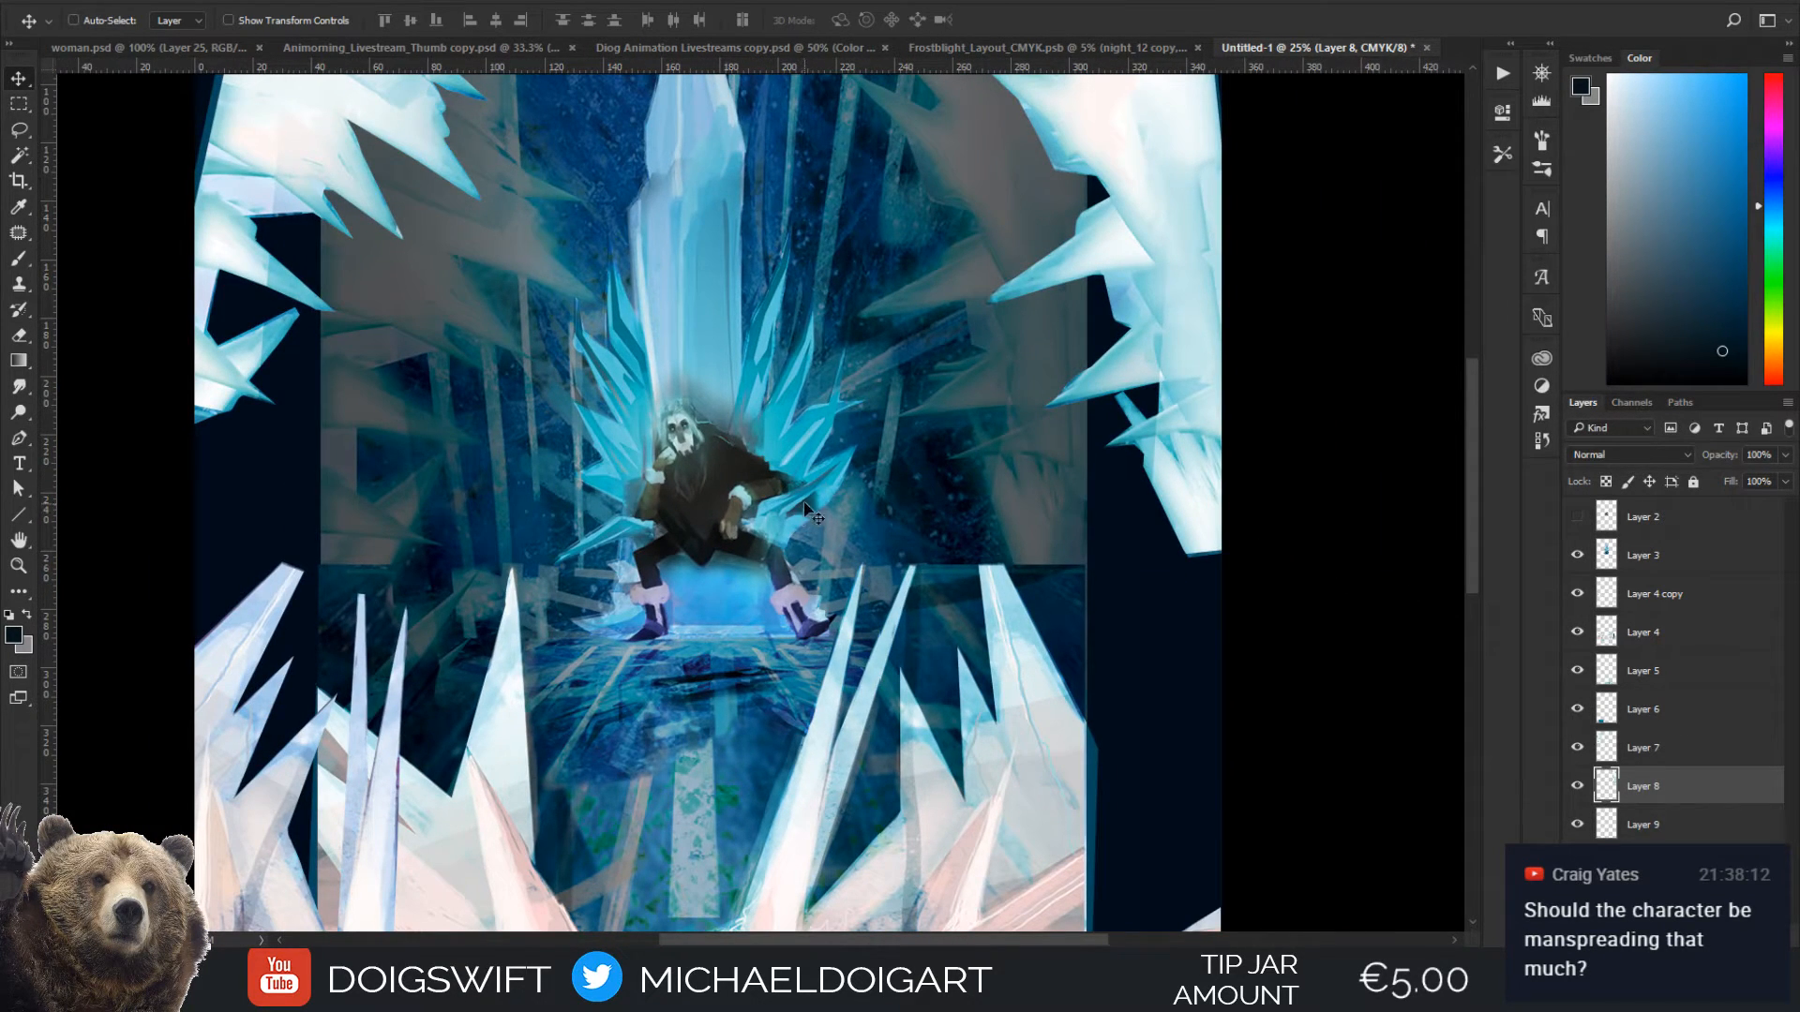
{"action": "left_click_drag", "start_coordinate": [772, 417], "coordinate": [761, 464]}
{"action": "key", "text": "ctrl+minus"}
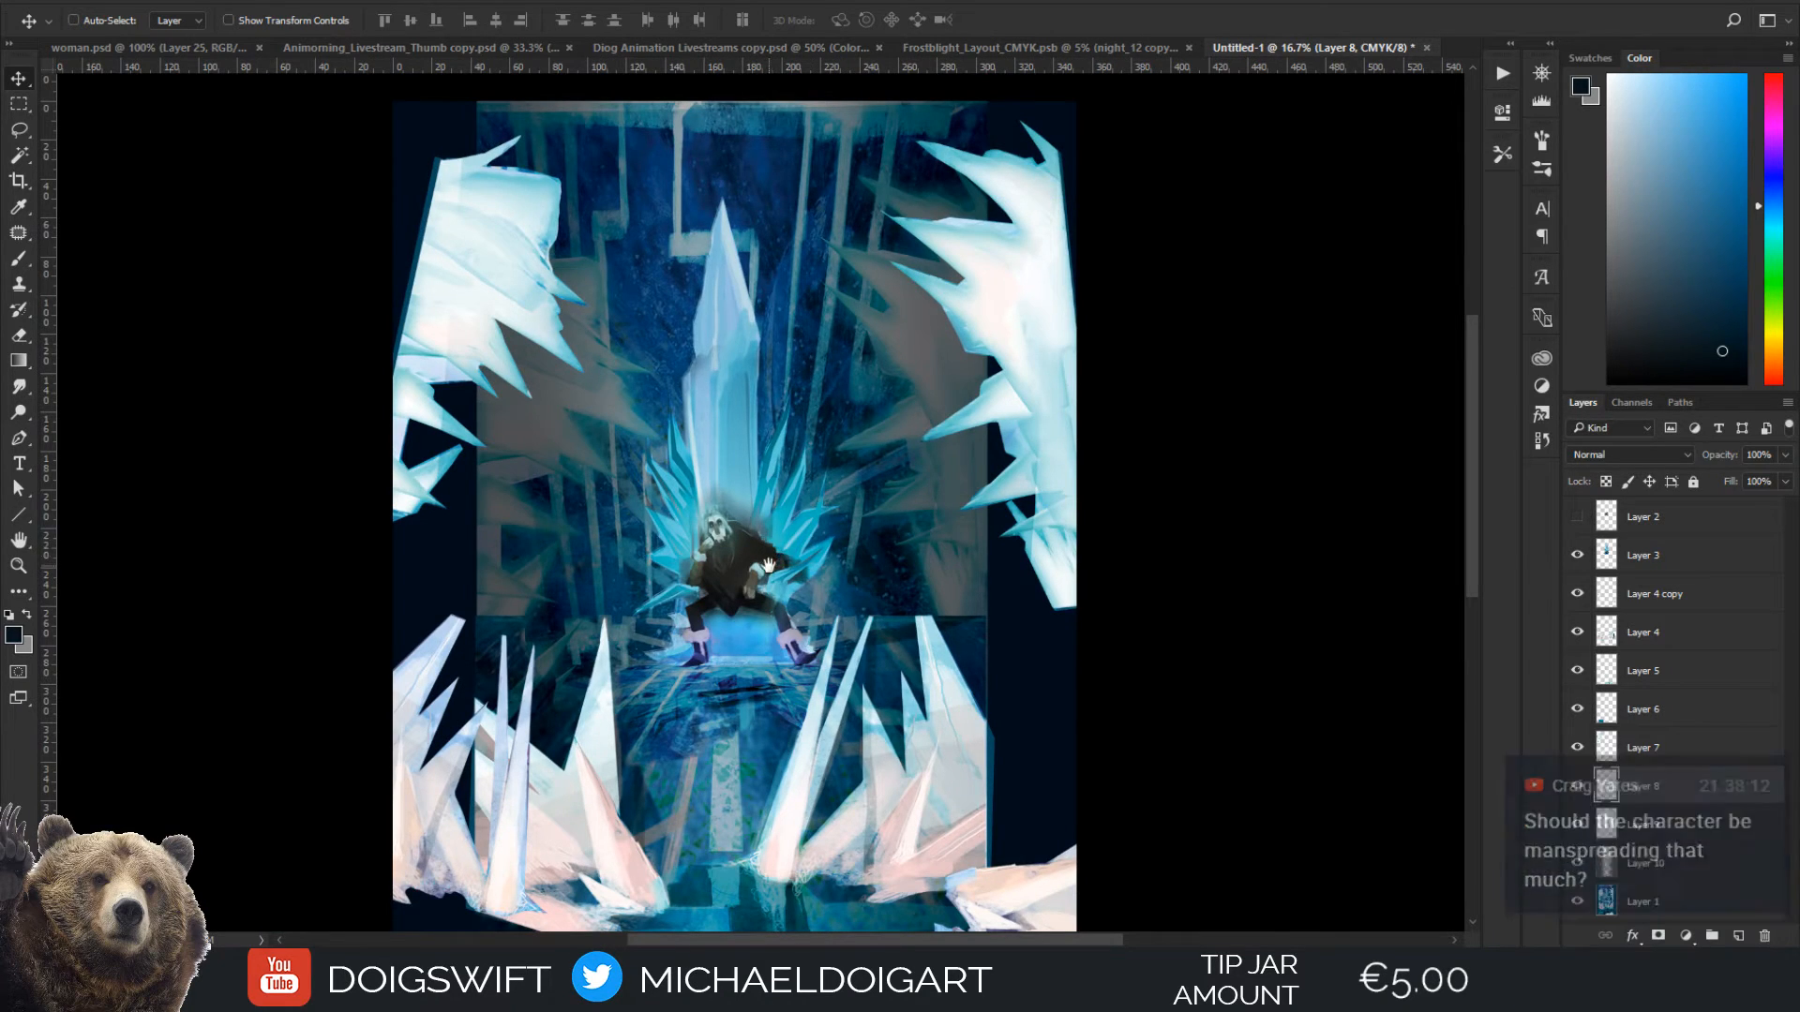
Extend the teal ice block on Layer 6 to the canvas's left edge with a copied section, closing the seam between them
{"action": "left_click_drag", "start_coordinate": [747, 620], "coordinate": [798, 264]}
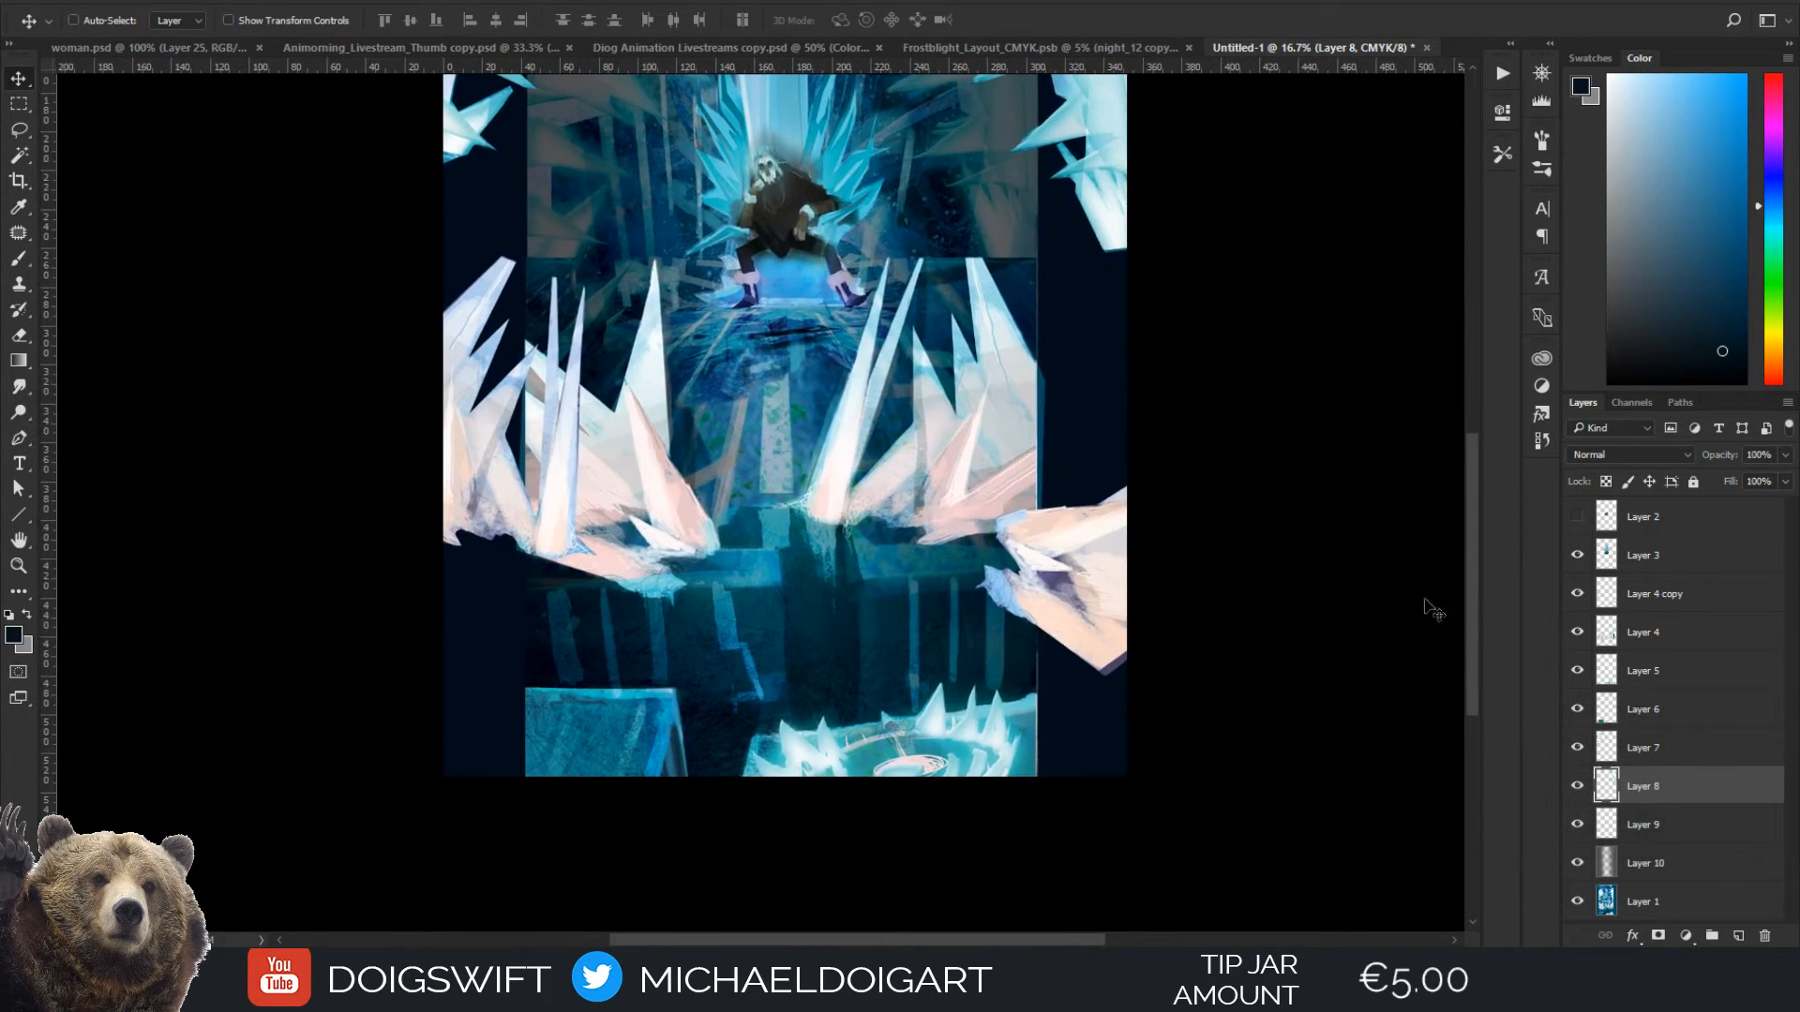
{"action": "left_click", "coordinate": [595, 740], "text": "ctrl"}
{"action": "key", "text": "m"}
{"action": "left_click_drag", "start_coordinate": [487, 672], "coordinate": [480, 744]}
{"action": "key", "text": "v"}
{"action": "key", "text": "ctrl+d"}
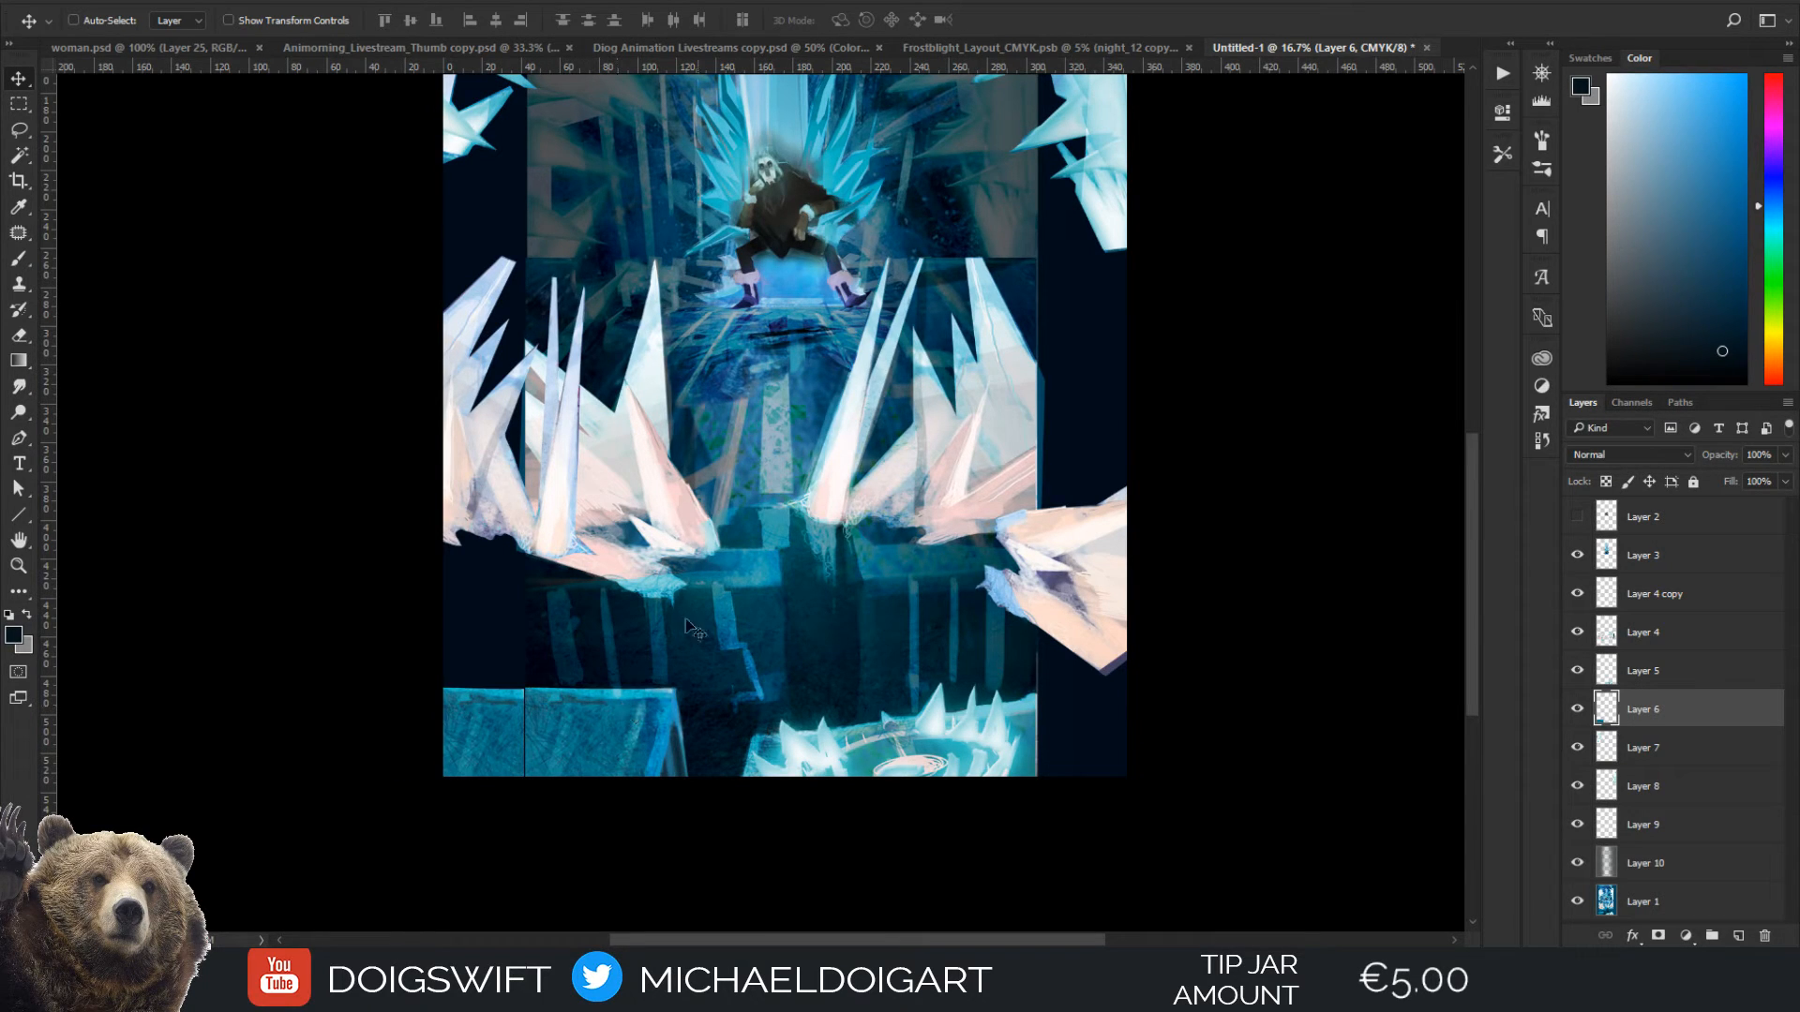
{"action": "key", "text": "ctrl+z"}
{"action": "left_click_drag", "start_coordinate": [507, 738], "coordinate": [528, 737]}
{"action": "key", "text": "ctrl+d"}
{"action": "left_click_drag", "start_coordinate": [595, 666], "coordinate": [587, 675]}
Erase the straight upper edge of the extended ice block on Layer 6 into a slanted outline
{"action": "key", "text": "i"}
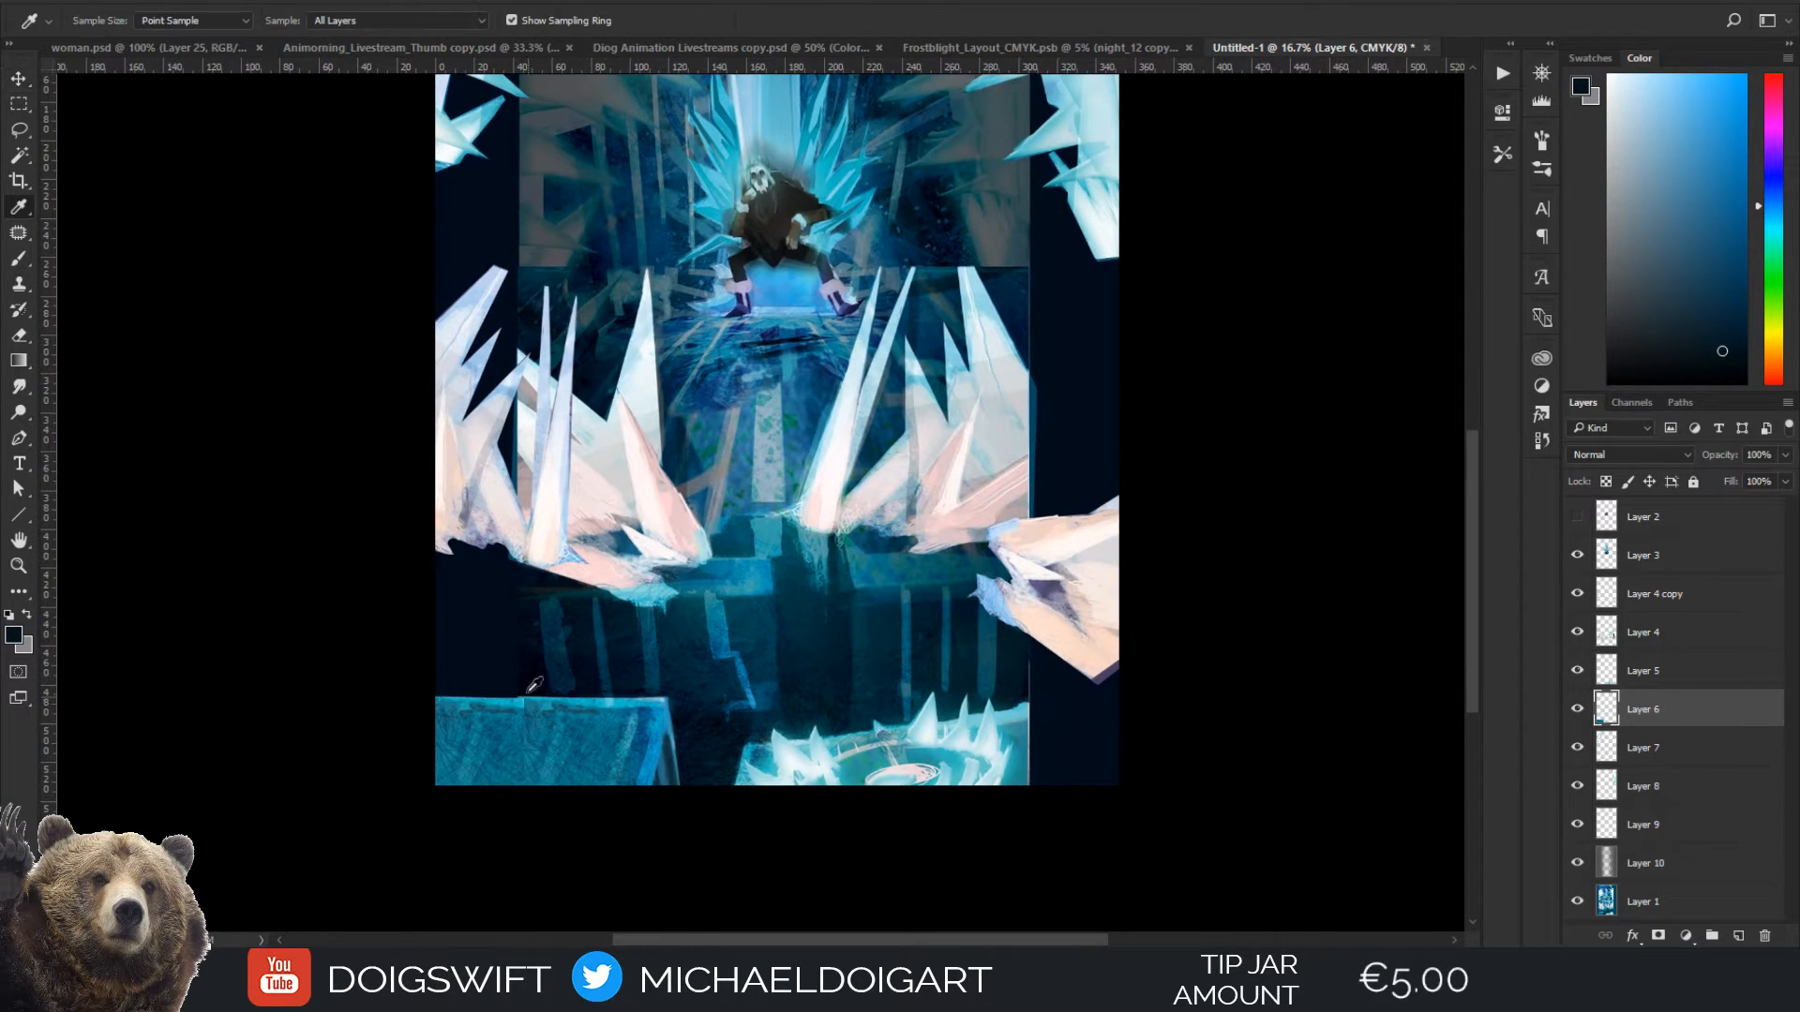
{"action": "left_click", "coordinate": [543, 679]}
{"action": "key", "text": "b"}
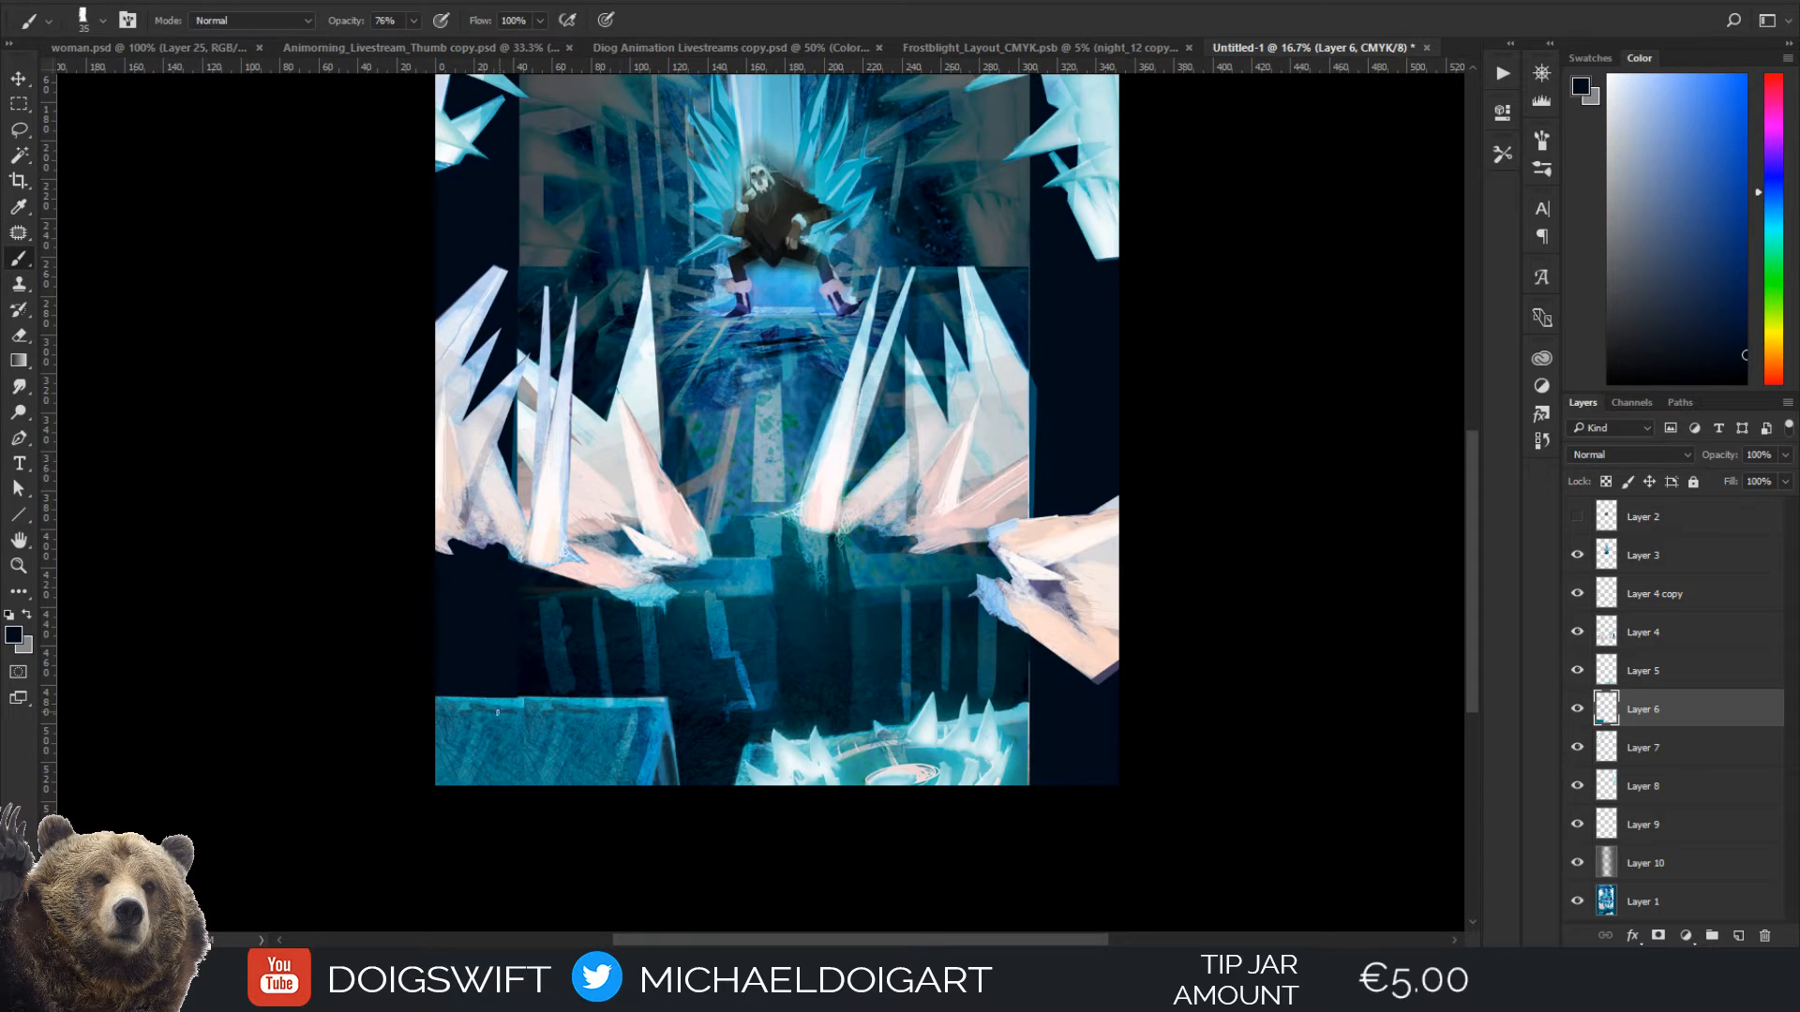
{"action": "key", "text": "e"}
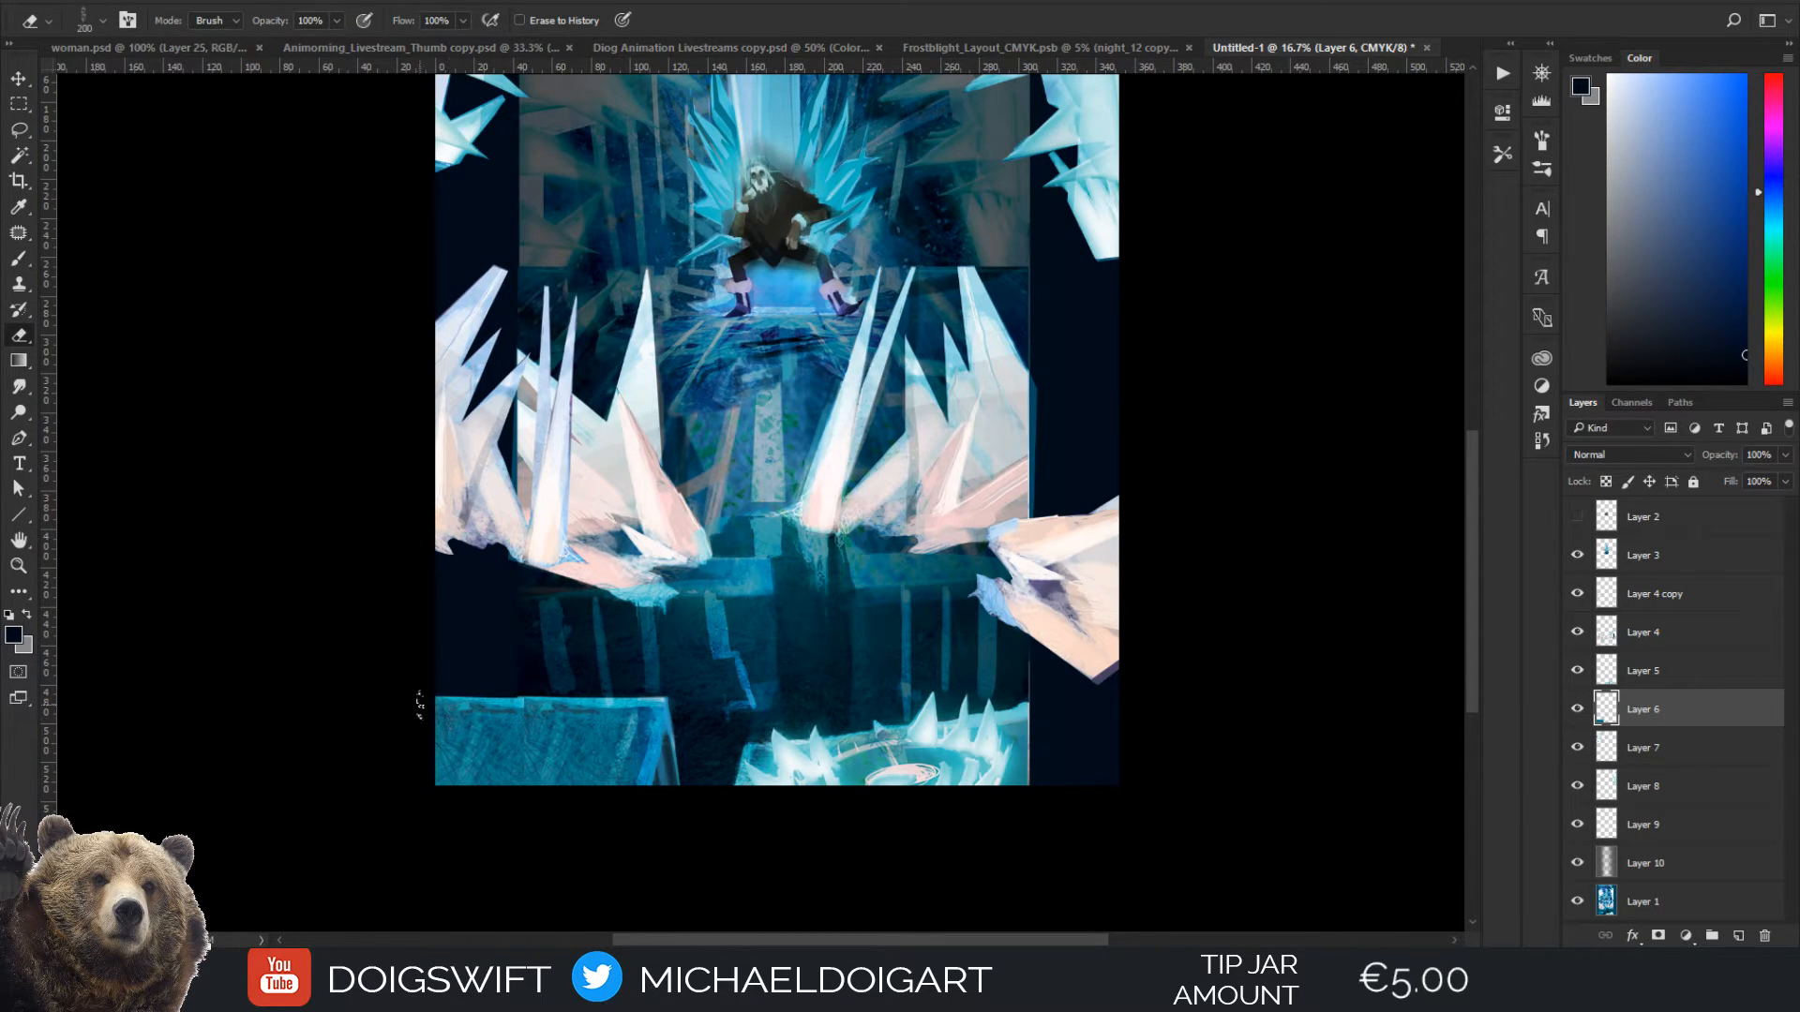
{"action": "left_click_drag", "start_coordinate": [419, 703], "coordinate": [532, 677]}
Paint over the extended ice block's upper edge on Layer 6 with teal and cyan tones sampled from the painting
{"action": "key", "text": "b"}
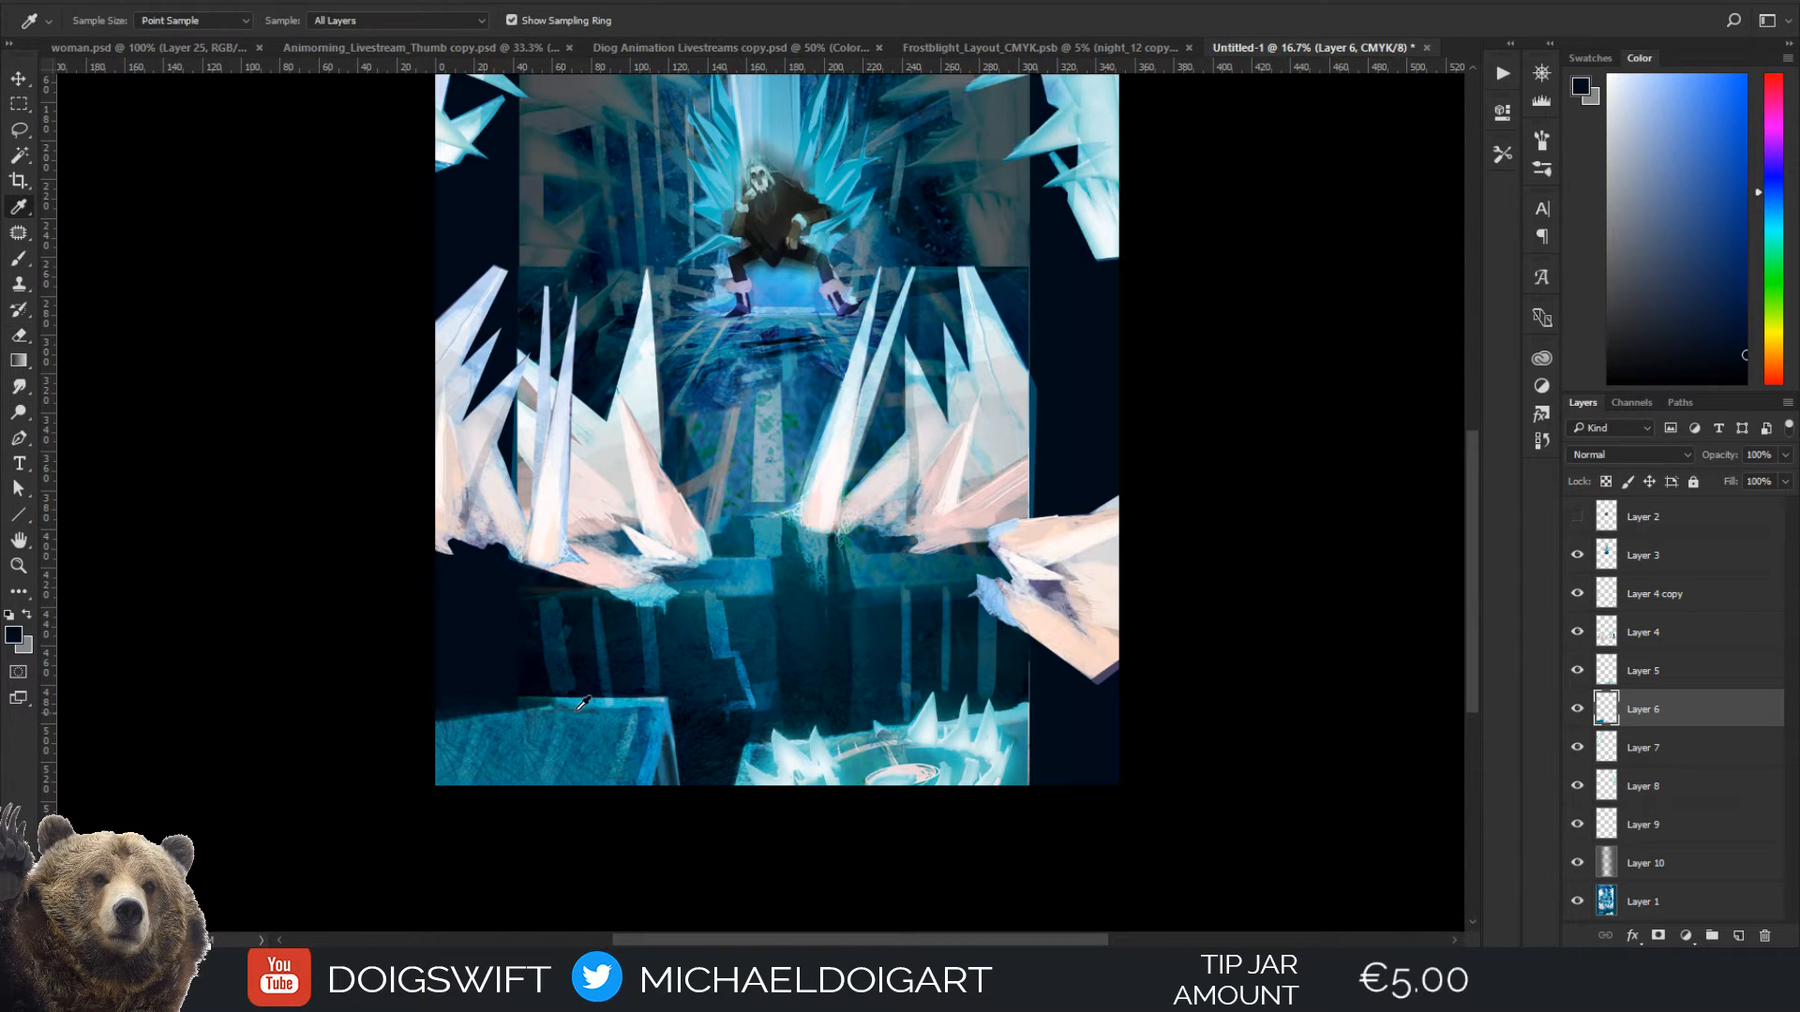
{"action": "left_click", "coordinate": [540, 706], "text": "alt"}
{"action": "mouse_move", "coordinate": [511, 704]}
{"action": "left_mouse_down"}
{"action": "mouse_move", "coordinate": [459, 699]}
{"action": "mouse_move", "coordinate": [512, 710]}
{"action": "mouse_move", "coordinate": [450, 716]}
{"action": "mouse_move", "coordinate": [506, 718]}
{"action": "left_mouse_up"}
{"action": "left_click", "coordinate": [474, 718], "text": "alt"}
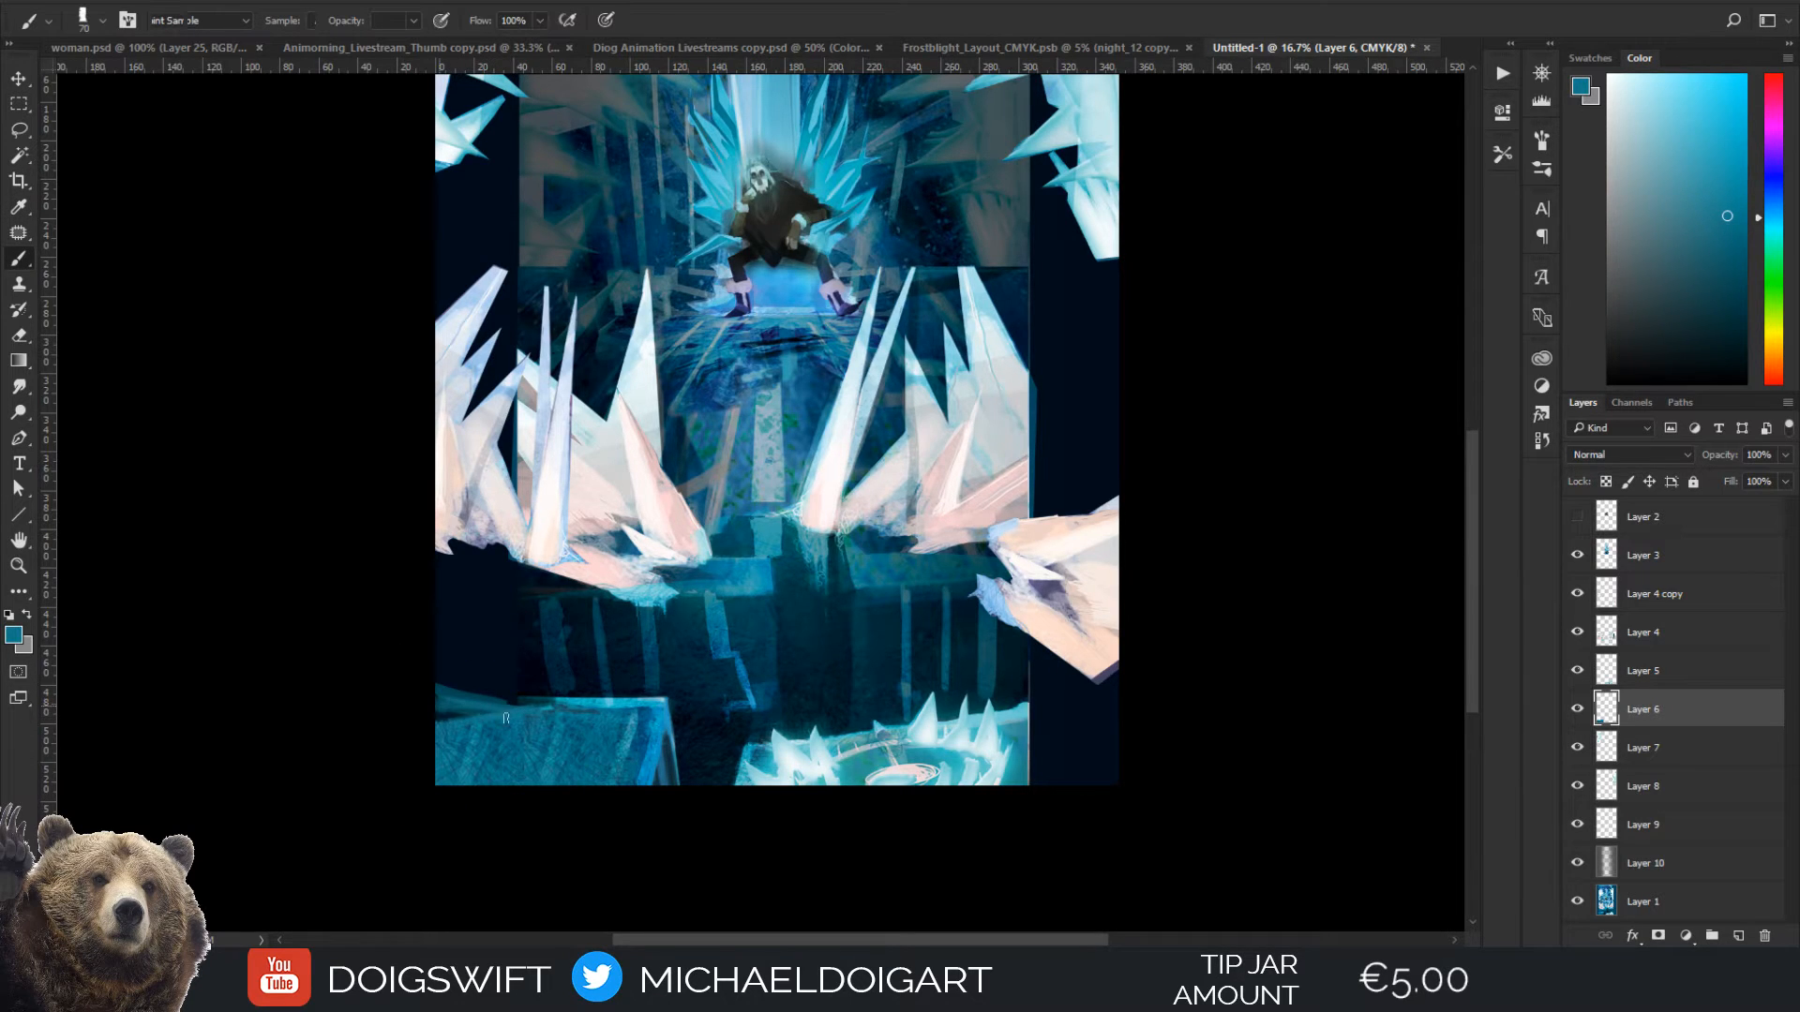
{"action": "left_click", "coordinate": [630, 686], "text": "alt"}
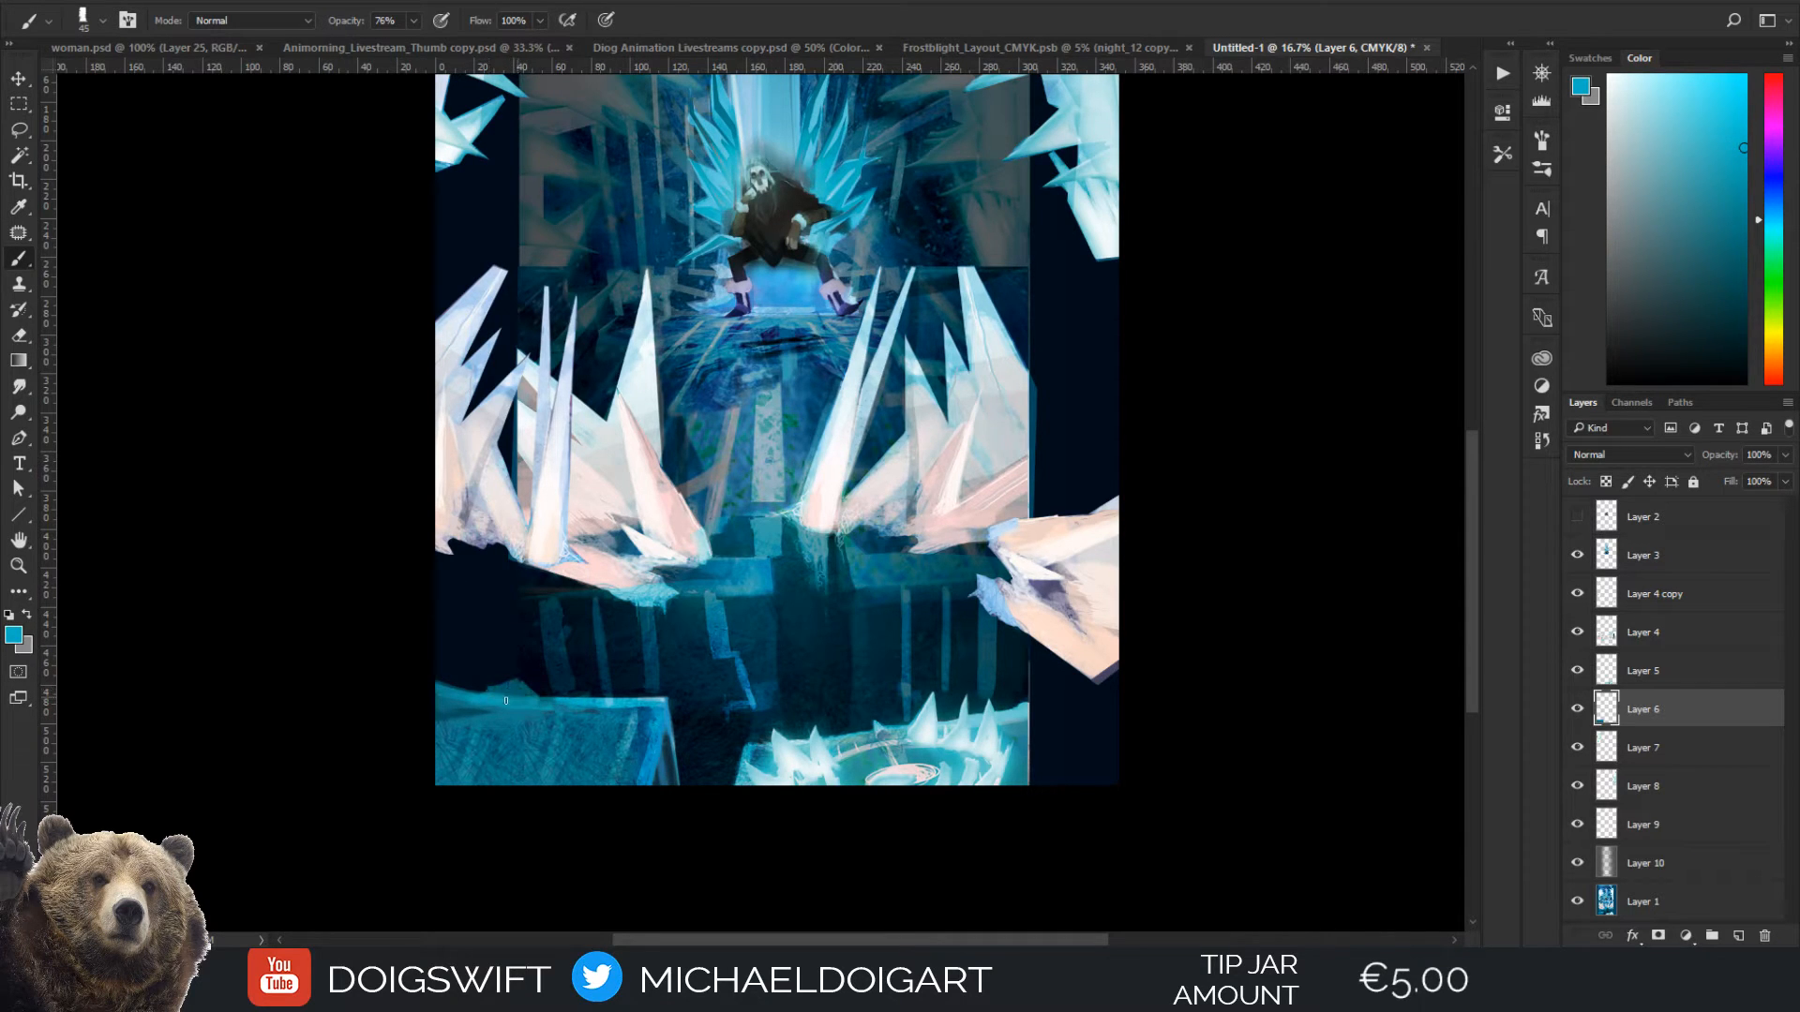
{"action": "left_click", "coordinate": [525, 709], "text": "alt"}
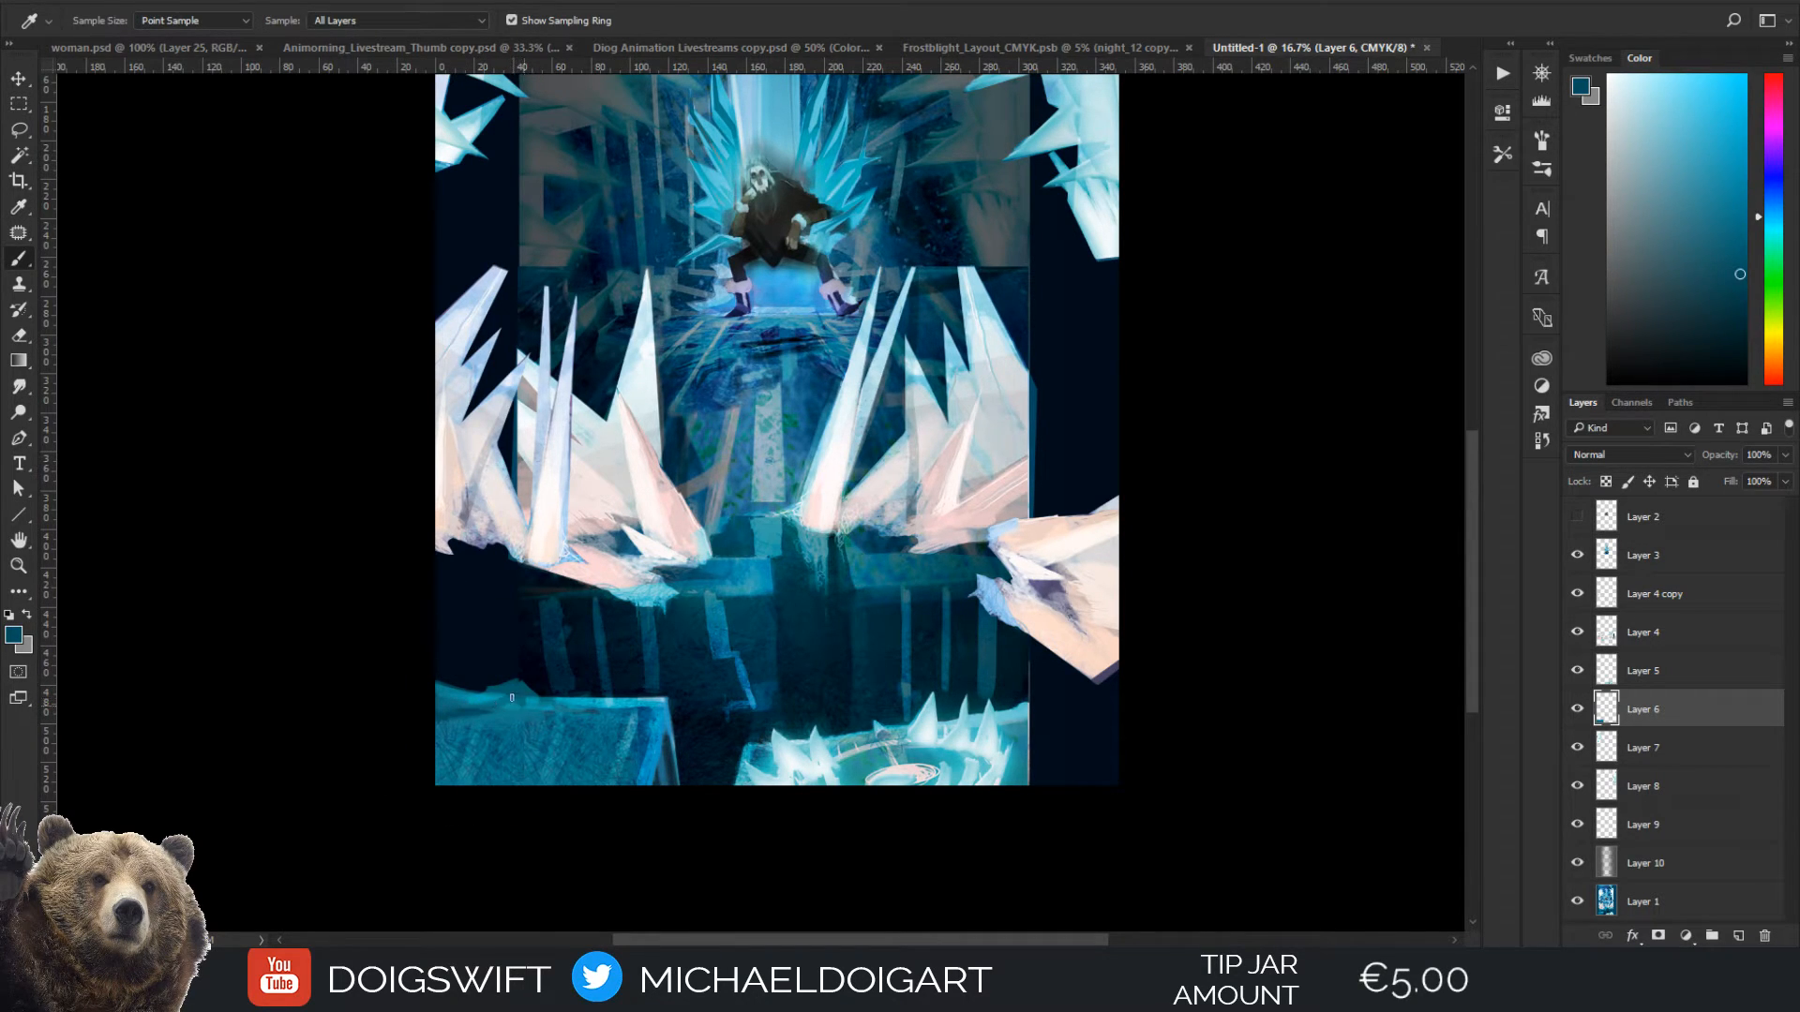
Brush pale highlights along the ice block's top edge using peach and white sampled from the spikes, and resample teal from the block
{"action": "left_click", "coordinate": [1044, 623], "text": "alt"}
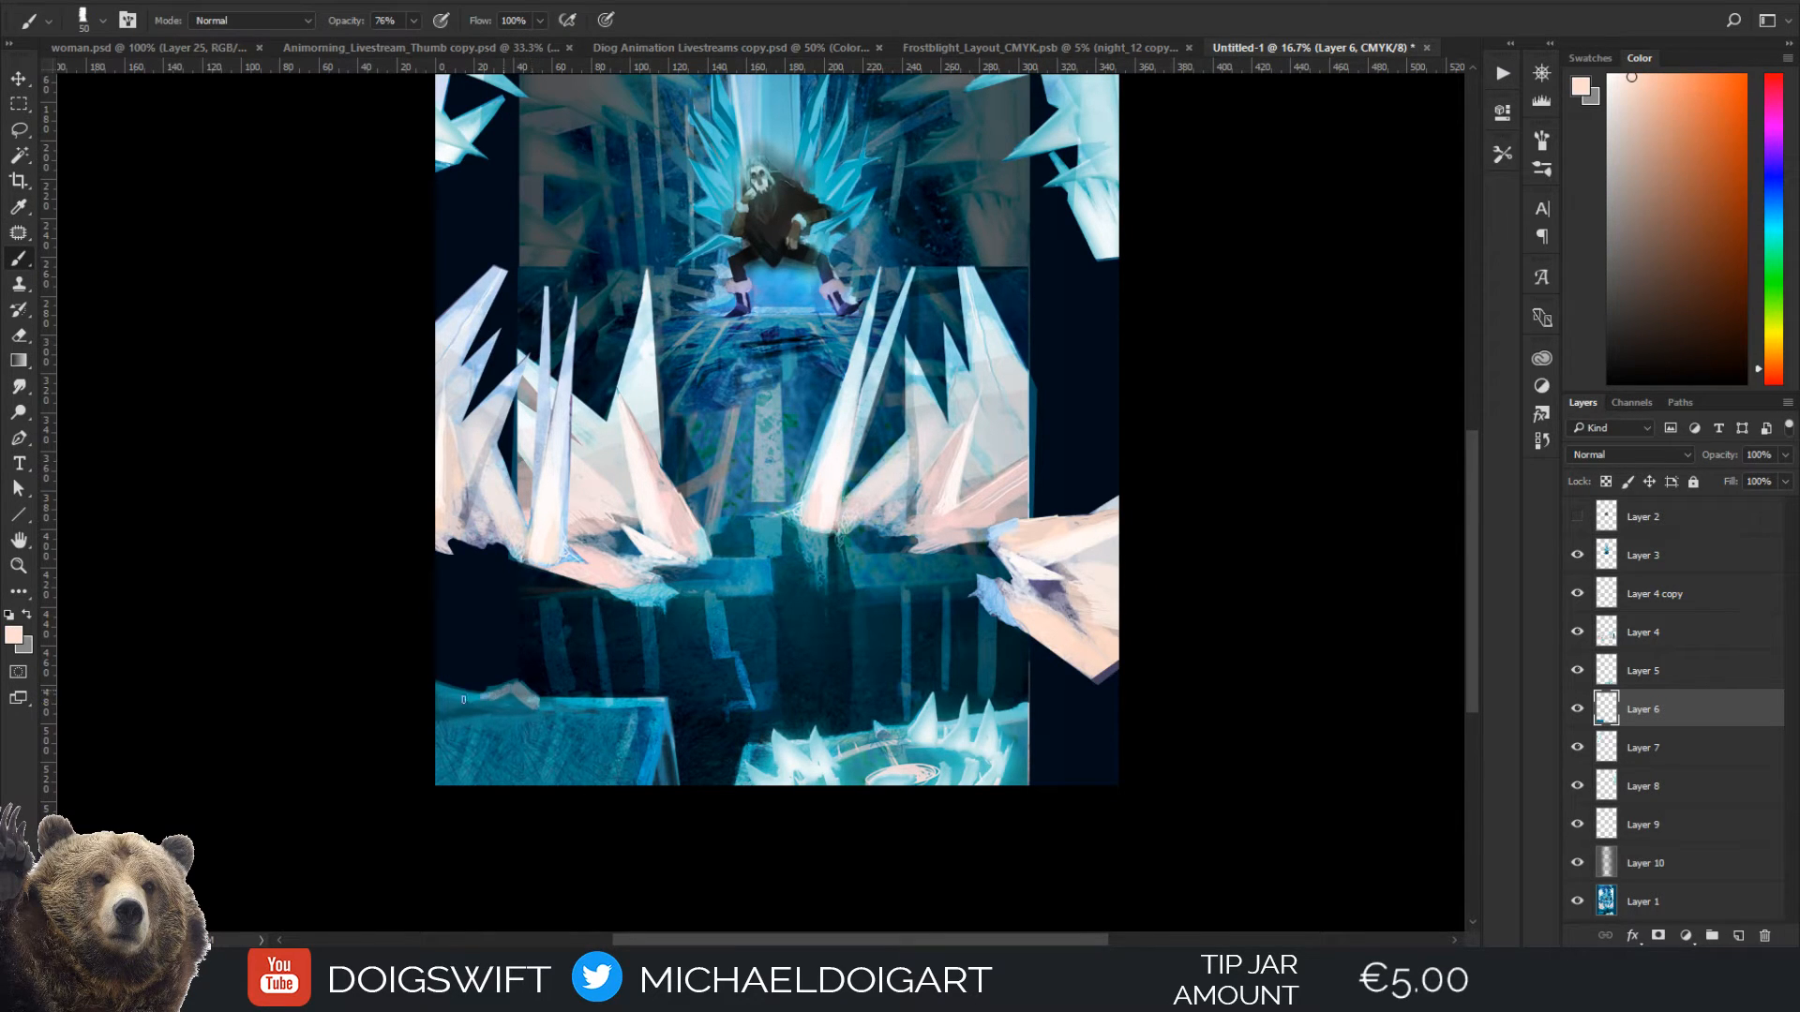
{"action": "left_click_drag", "start_coordinate": [463, 699], "coordinate": [449, 698]}
{"action": "left_click", "coordinate": [512, 697], "text": "alt"}
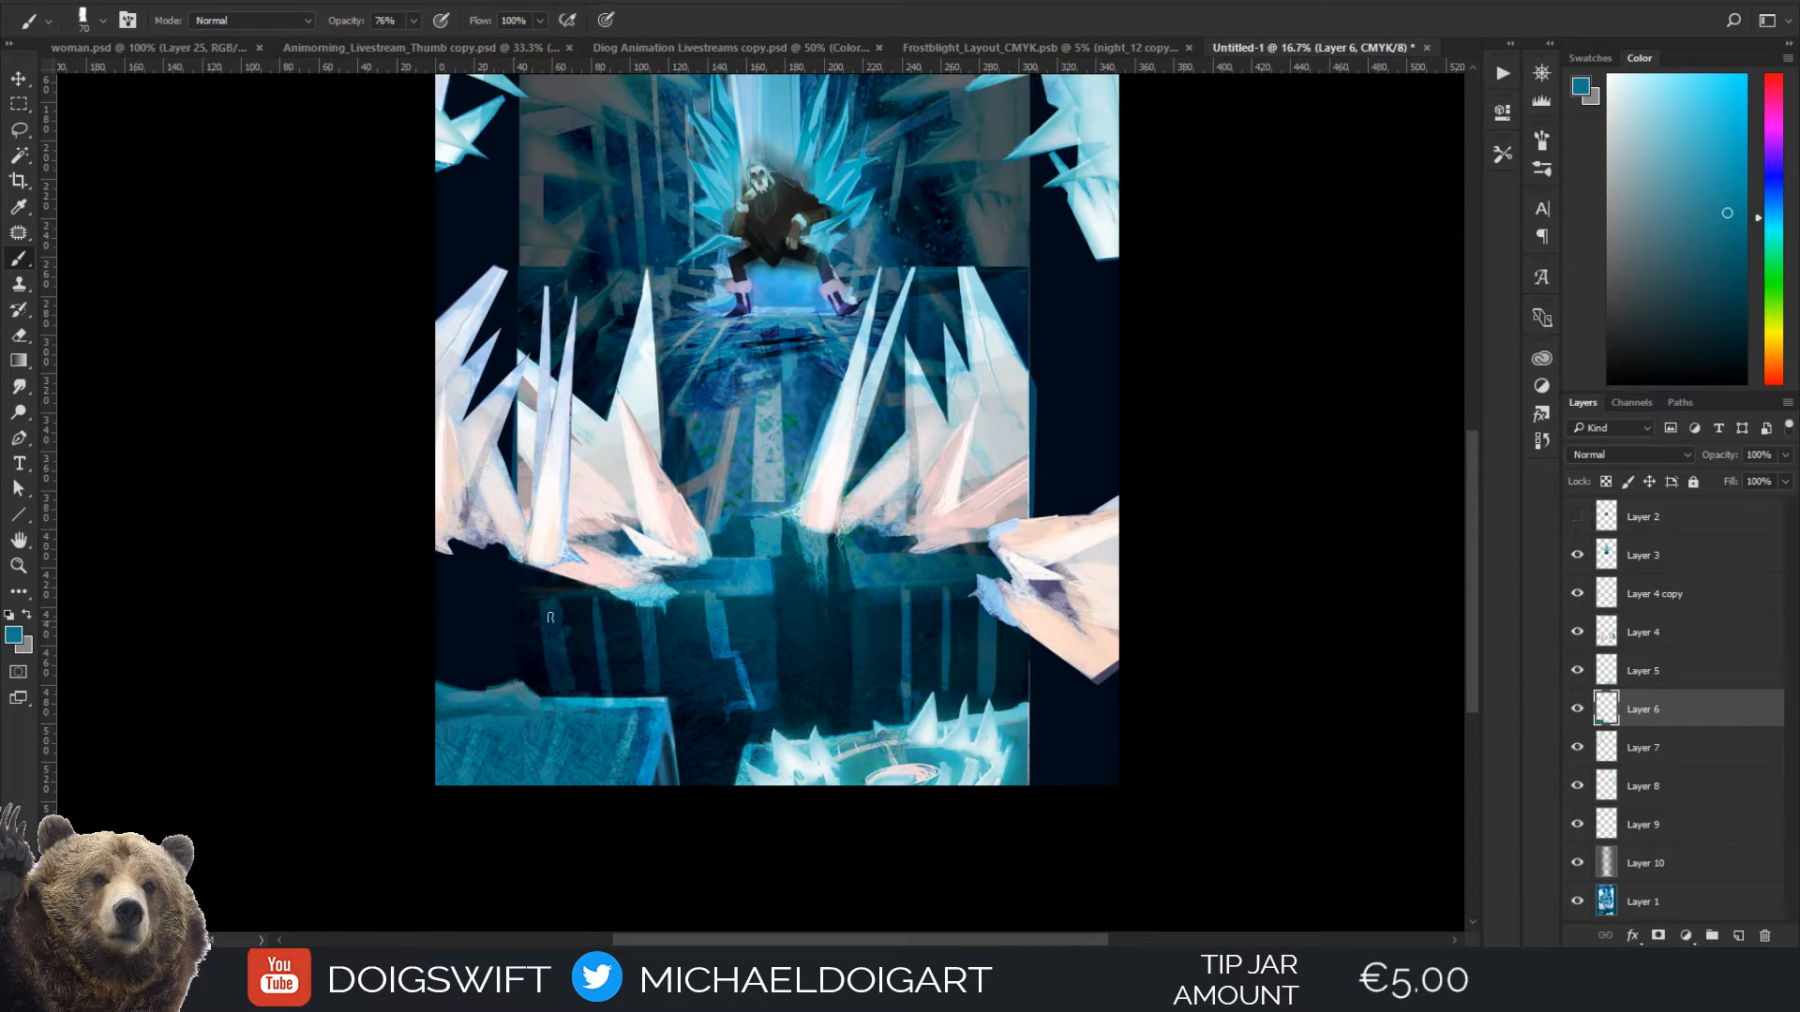
{"action": "left_click", "coordinate": [658, 525], "text": "alt"}
{"action": "key", "text": "bracketleft"}
{"action": "left_click_drag", "start_coordinate": [523, 689], "coordinate": [566, 698]}
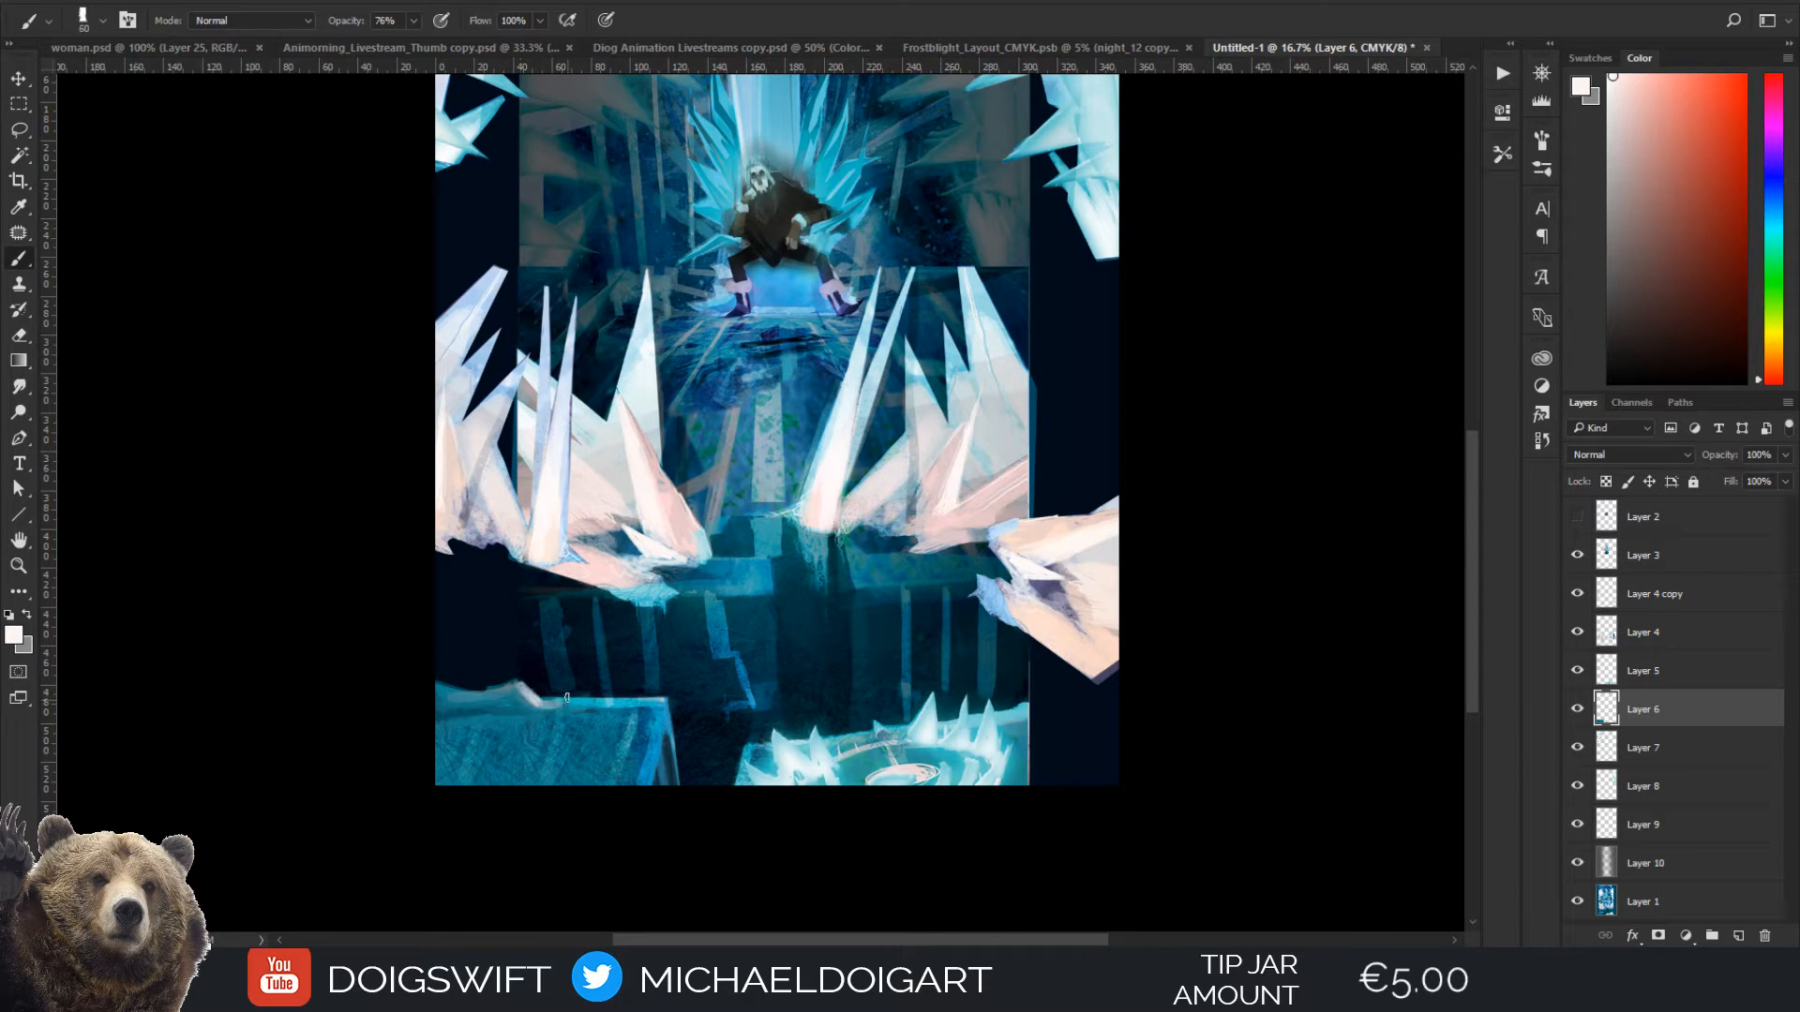
{"action": "left_click", "coordinate": [542, 705], "text": "alt"}
{"action": "key", "text": "bracketright"}
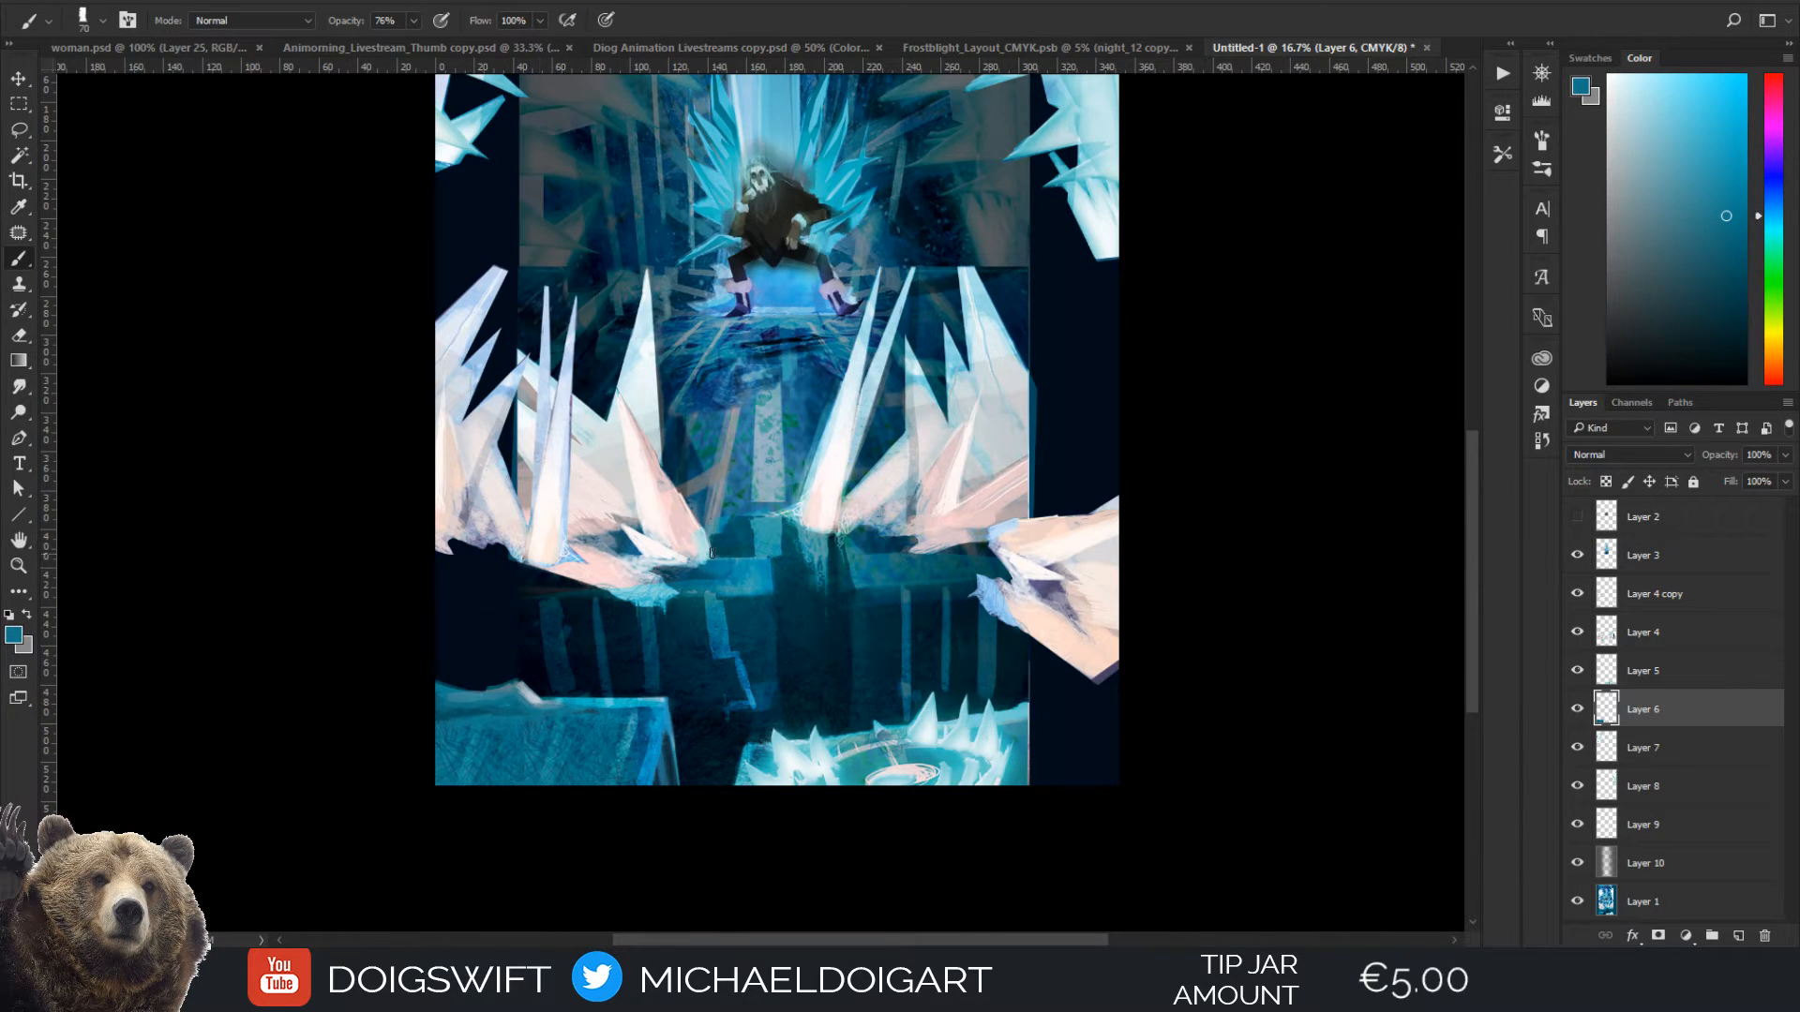
Examine the whole painting at thumbnail size to judge the overall composition
{"action": "left_click_drag", "start_coordinate": [712, 553], "coordinate": [715, 581]}
{"action": "key", "text": "ctrl+minus"}
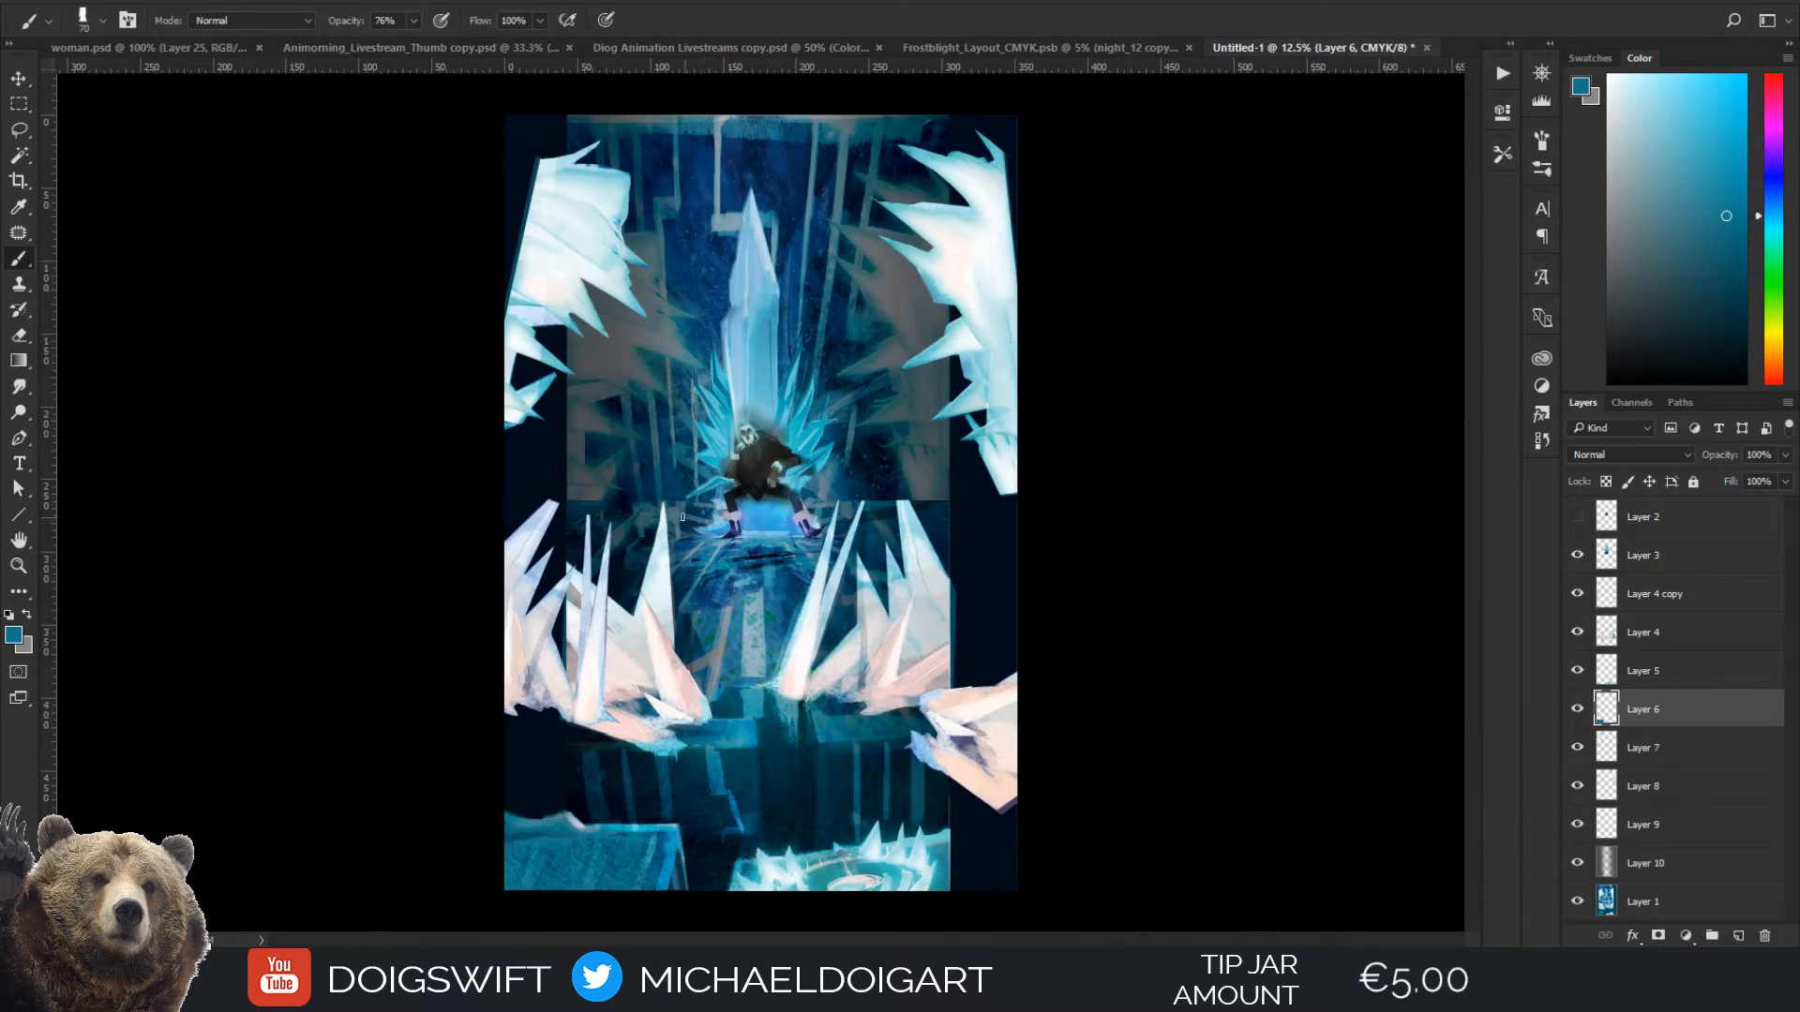
{"action": "key", "text": "ctrl+minus"}
{"action": "key", "text": "ctrl+minus"}
{"action": "key", "text": "ctrl+minus"}
{"action": "key", "text": "ctrl+minus"}
{"action": "key", "text": "ctrl+minus"}
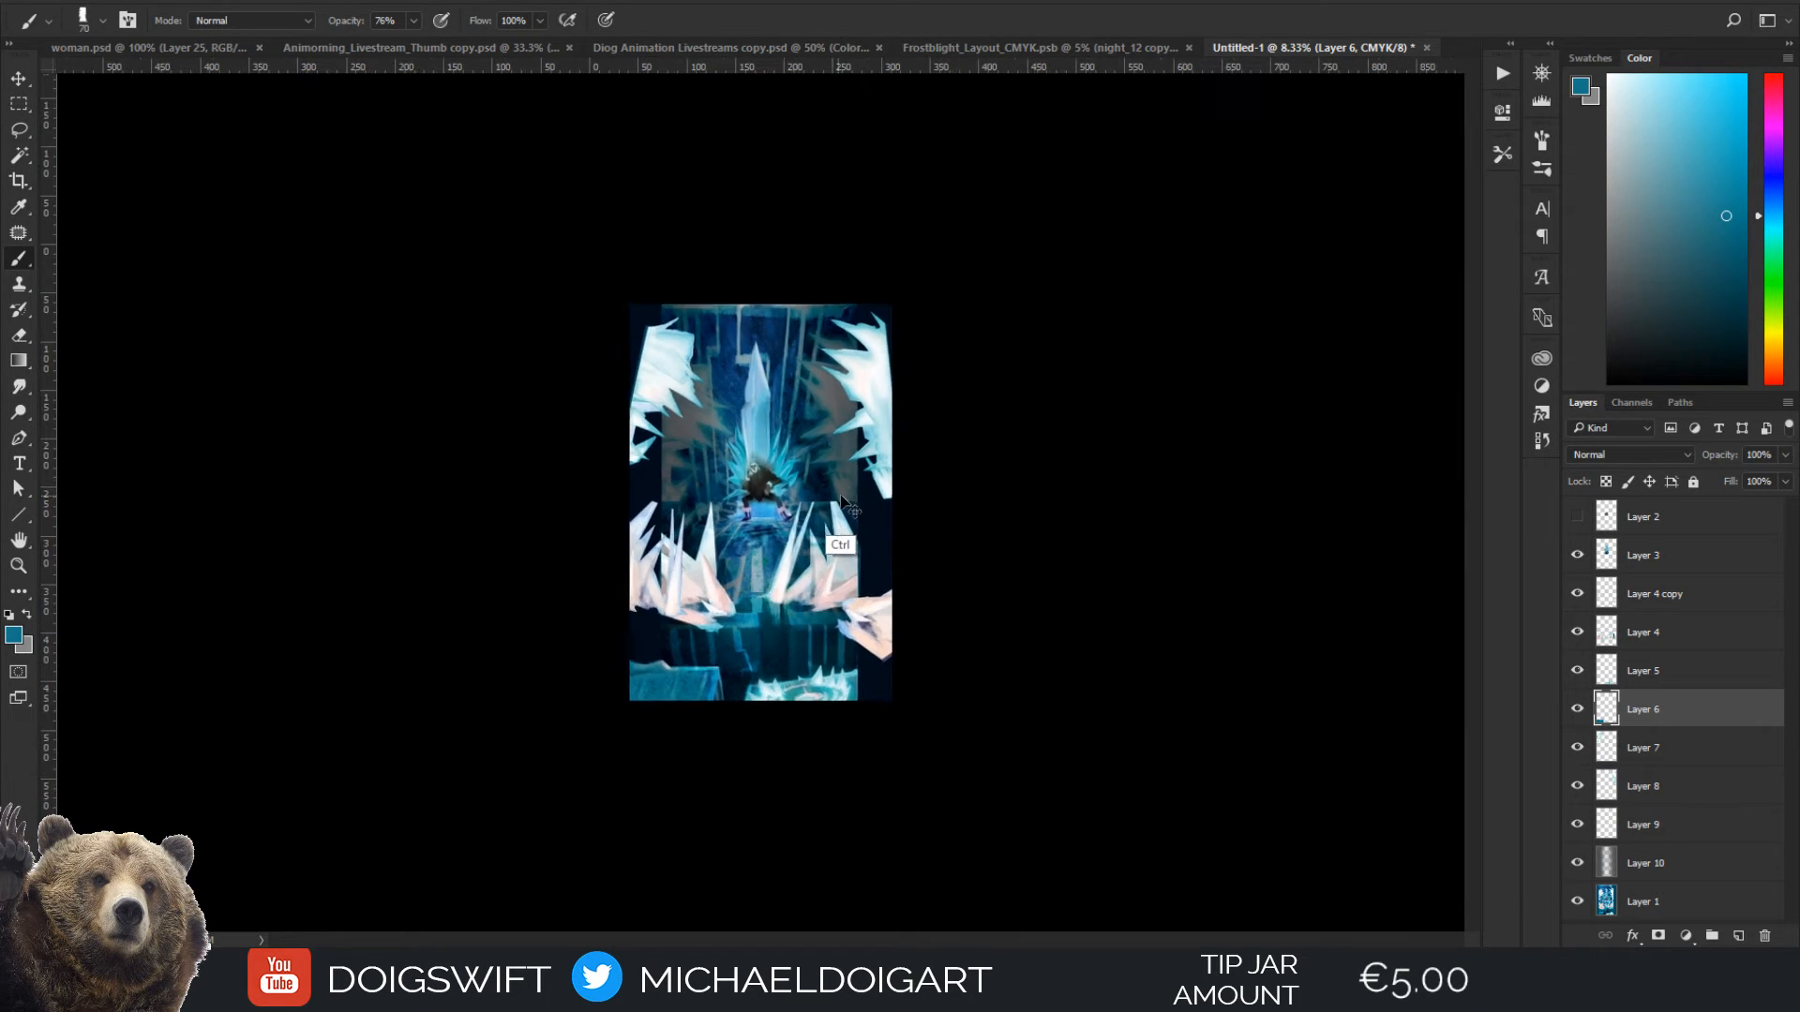
{"action": "key", "text": "ctrl+minus"}
{"action": "key", "text": "ctrl+minus"}
{"action": "key", "text": "ctrl+minus"}
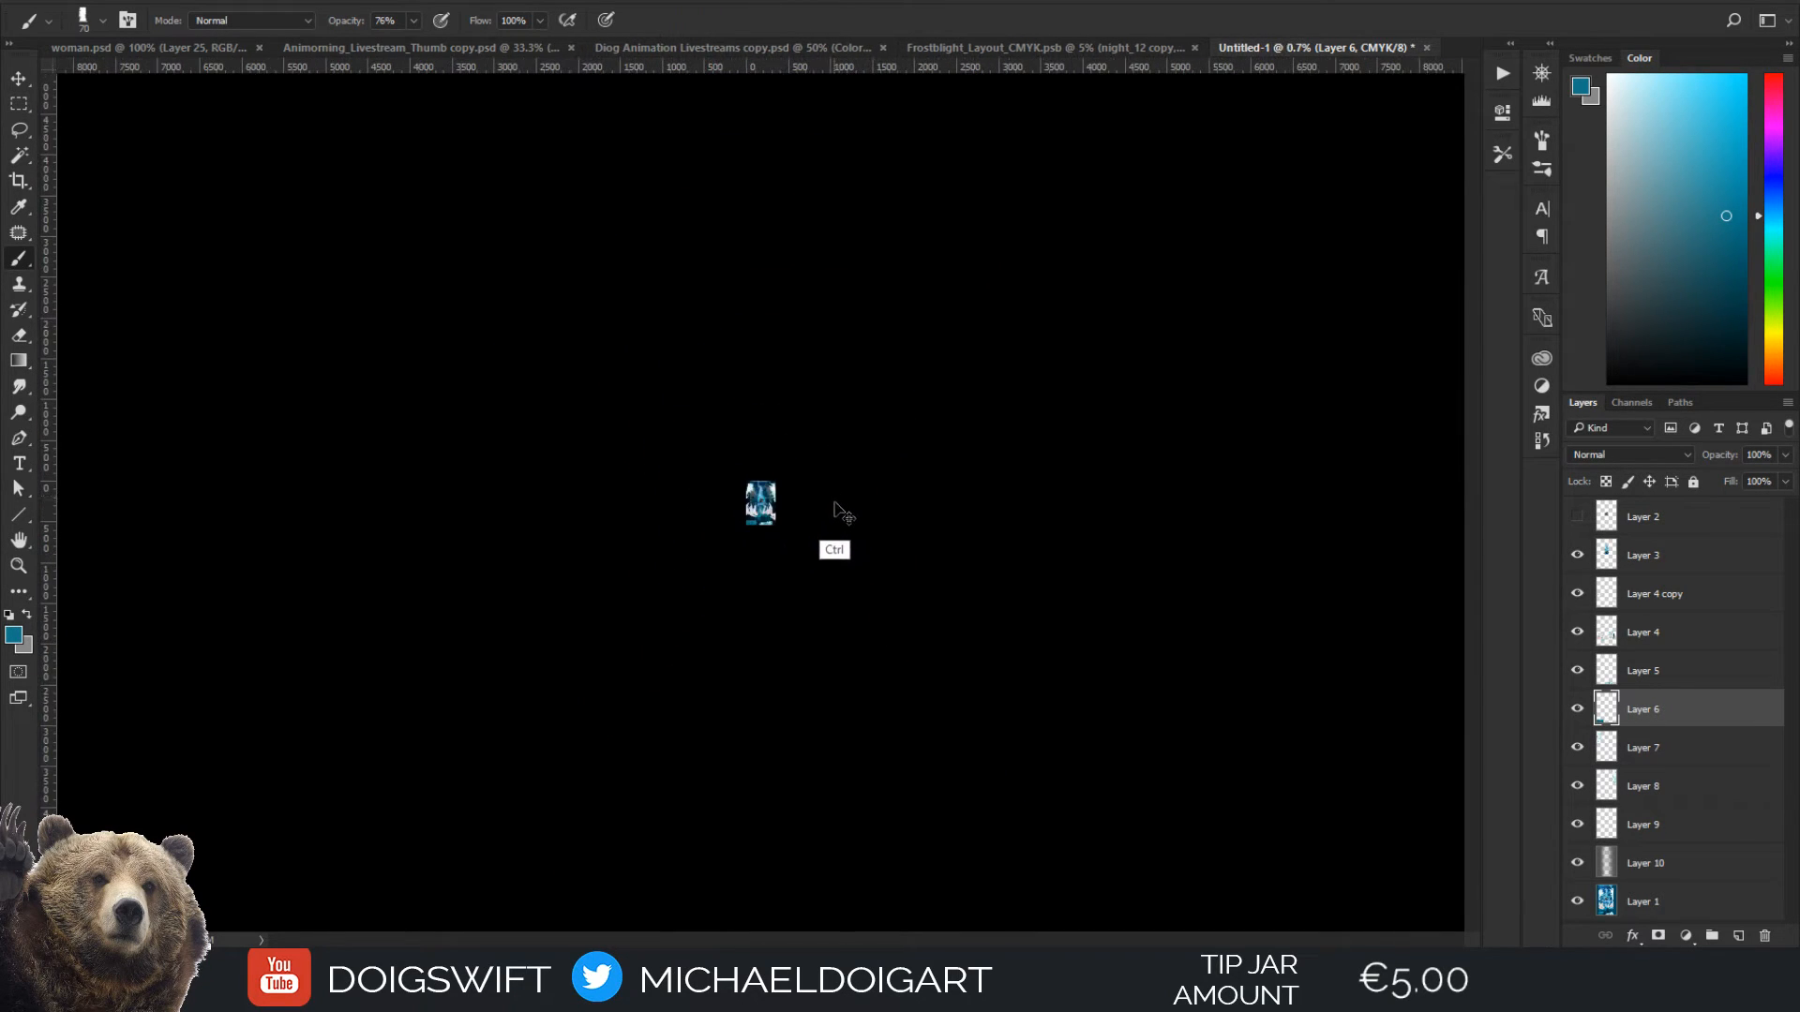
{"action": "scroll", "coordinate": [828, 536], "scroll_direction": "up", "scroll_amount": 4}
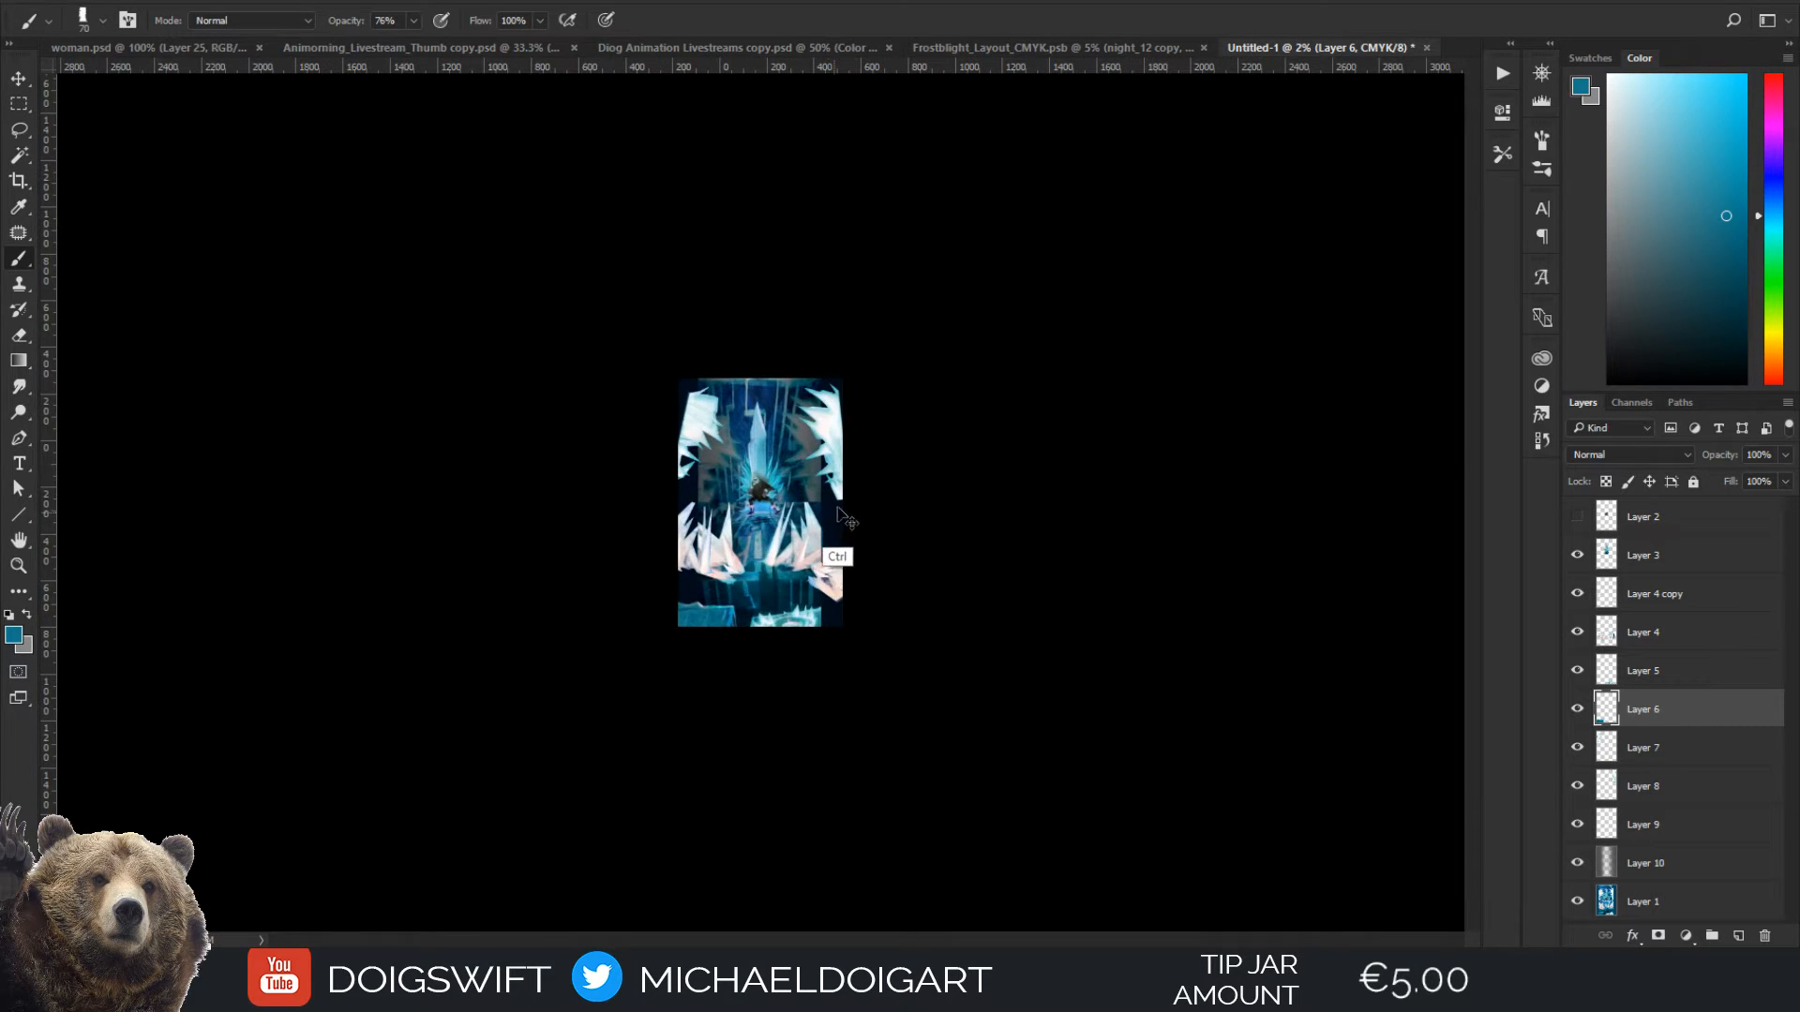
{"action": "scroll", "coordinate": [877, 427], "scroll_direction": "up", "scroll_amount": 2}
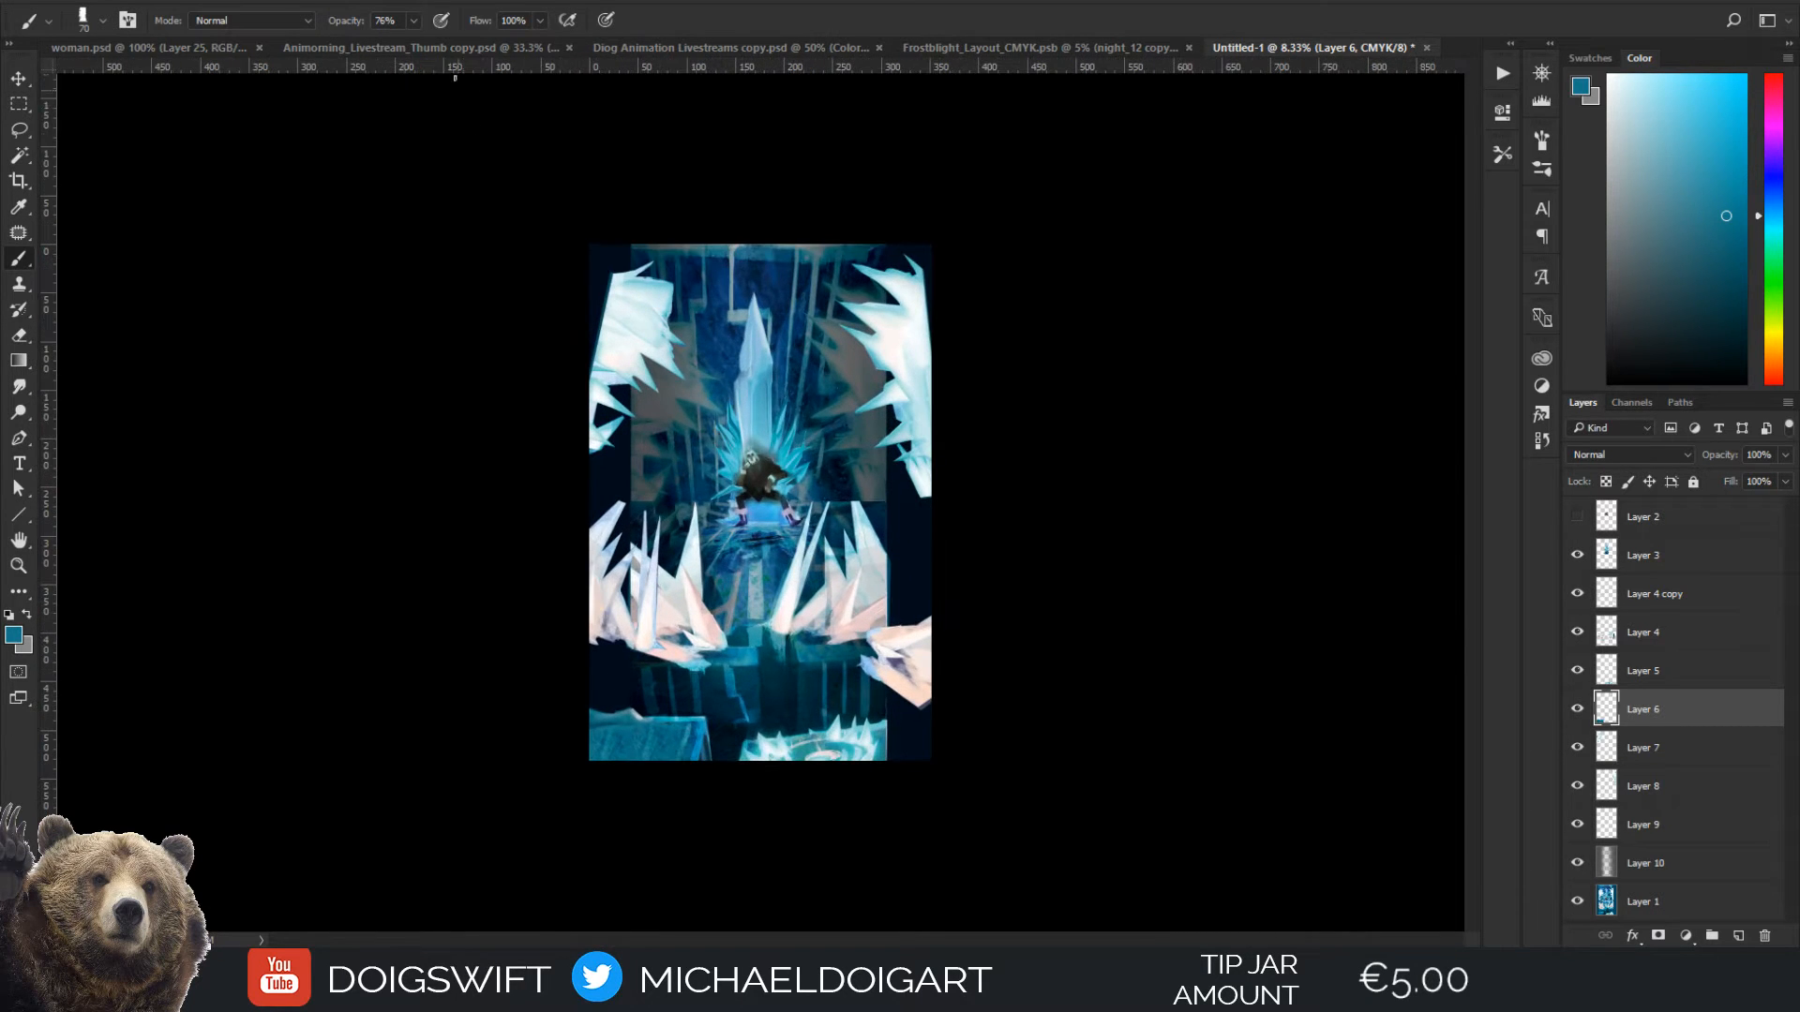
Open a second window for Untitled-1, detach it as a floating window and show it at 8.33% zoom
{"action": "left_click", "coordinate": [441, 2]}
{"action": "mouse_move", "coordinate": [460, 17]}
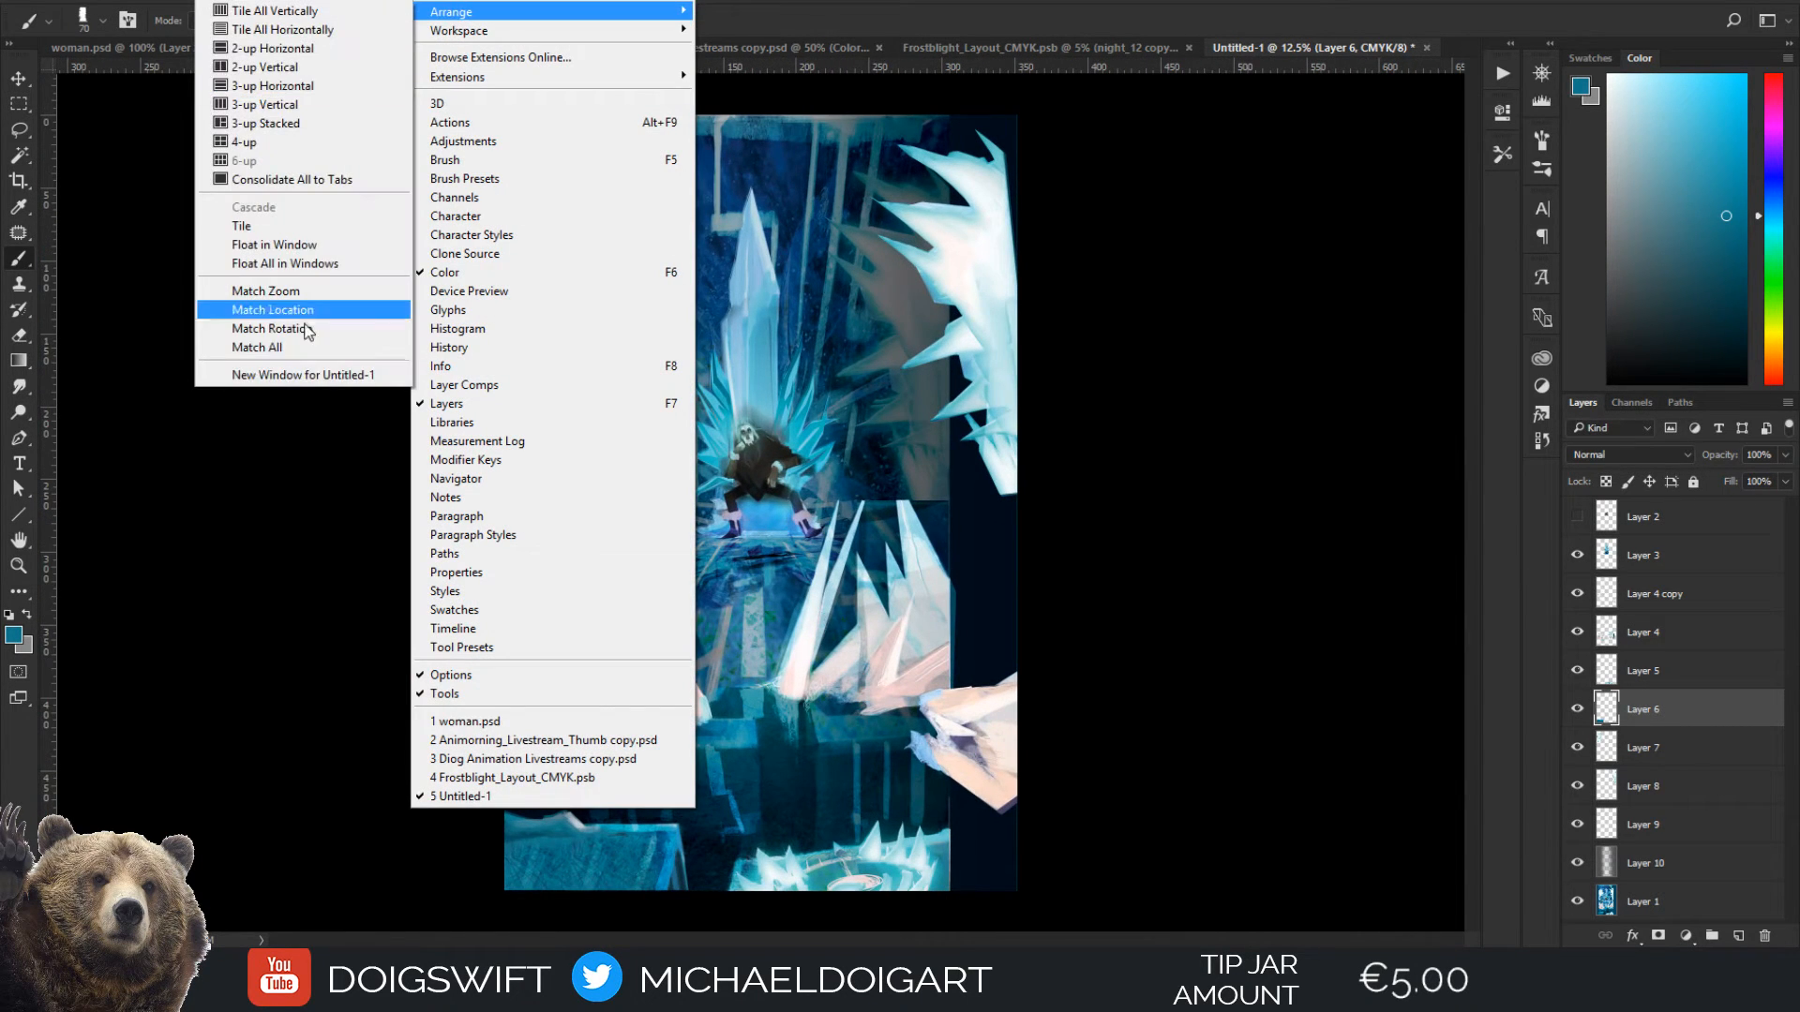
{"action": "left_click", "coordinate": [313, 375]}
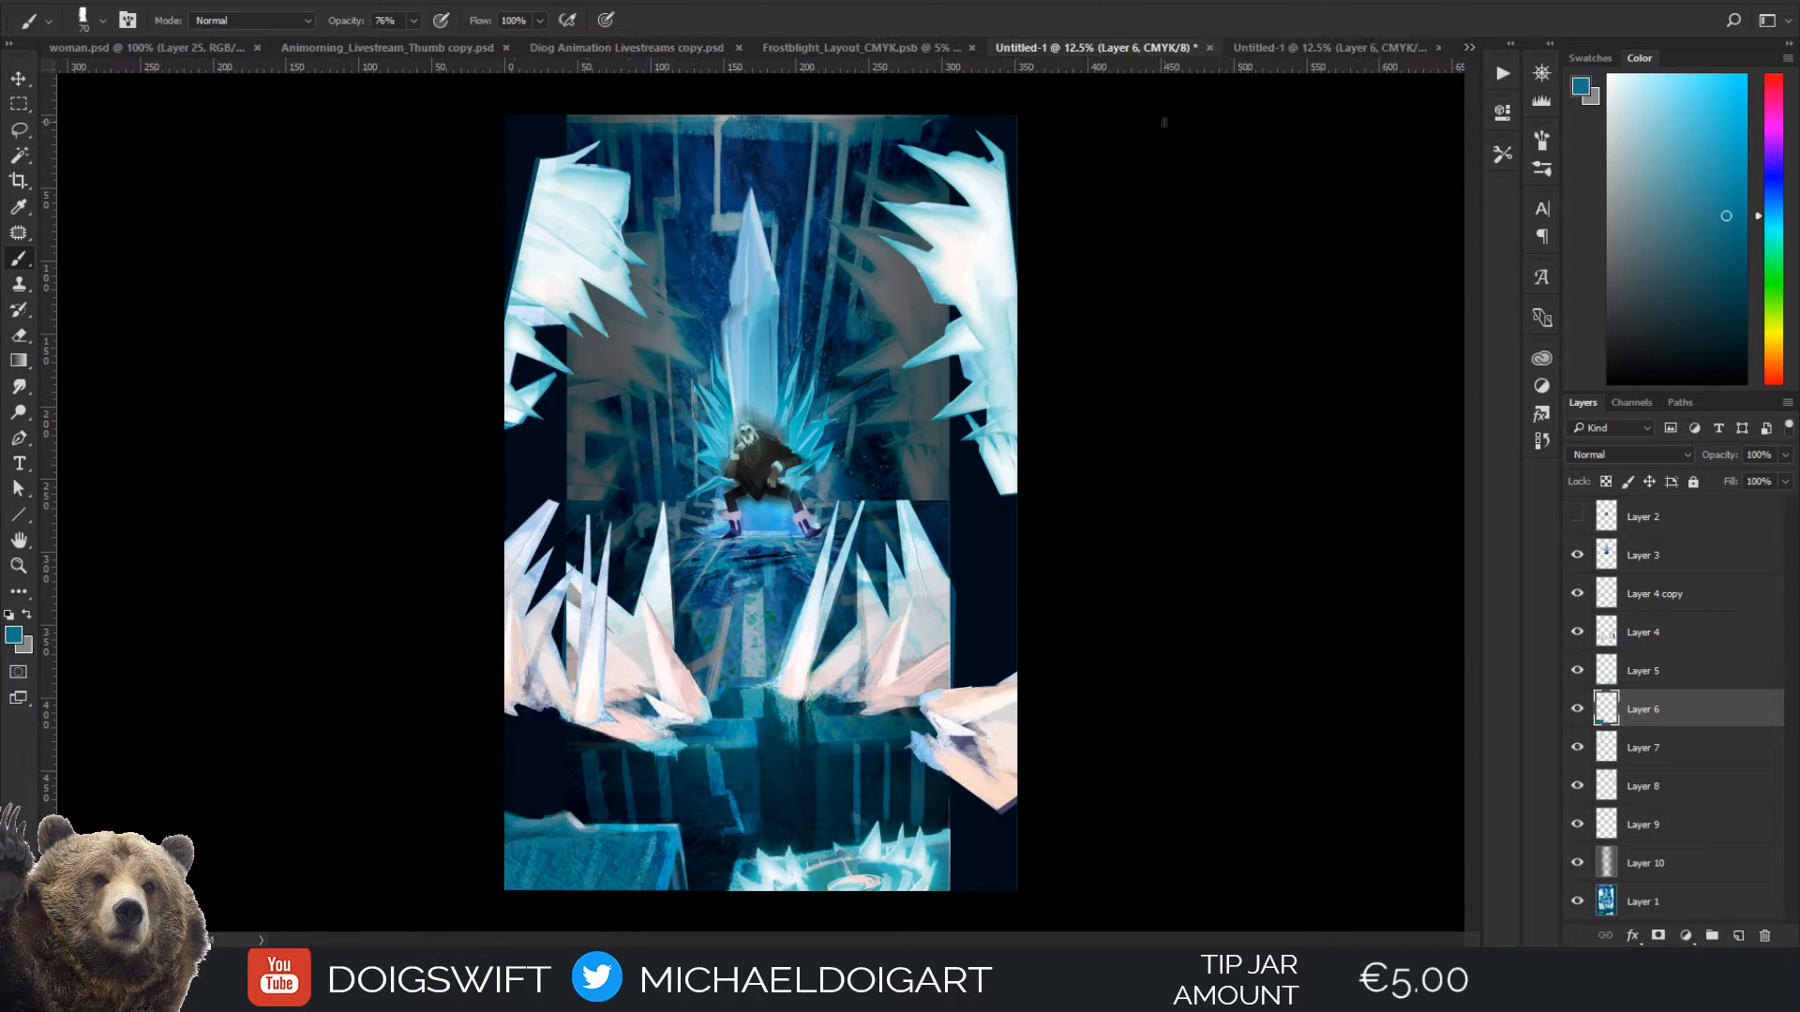
{"action": "left_click_drag", "start_coordinate": [1246, 51], "coordinate": [1252, 161]}
{"action": "key", "text": "ctrl+minus"}
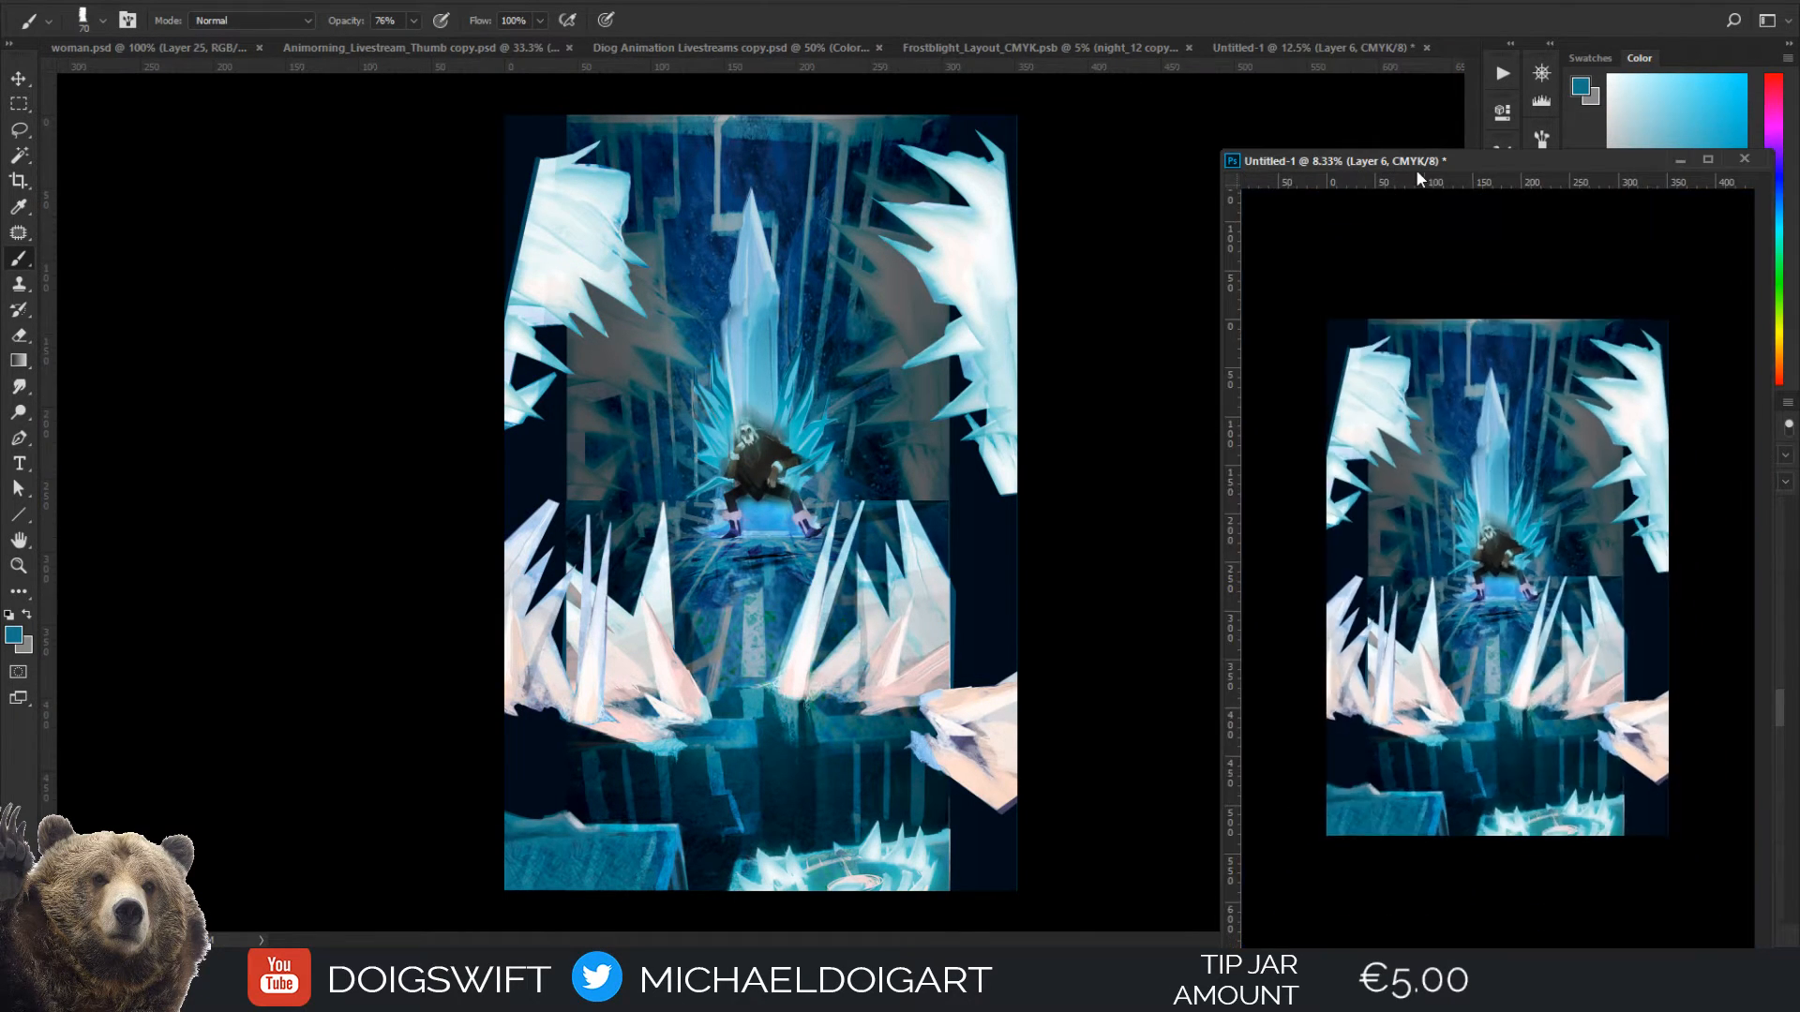
Shrink the floating preview window to fit the painting, place it beside the main canvas and return to the main document
{"action": "key", "text": "f"}
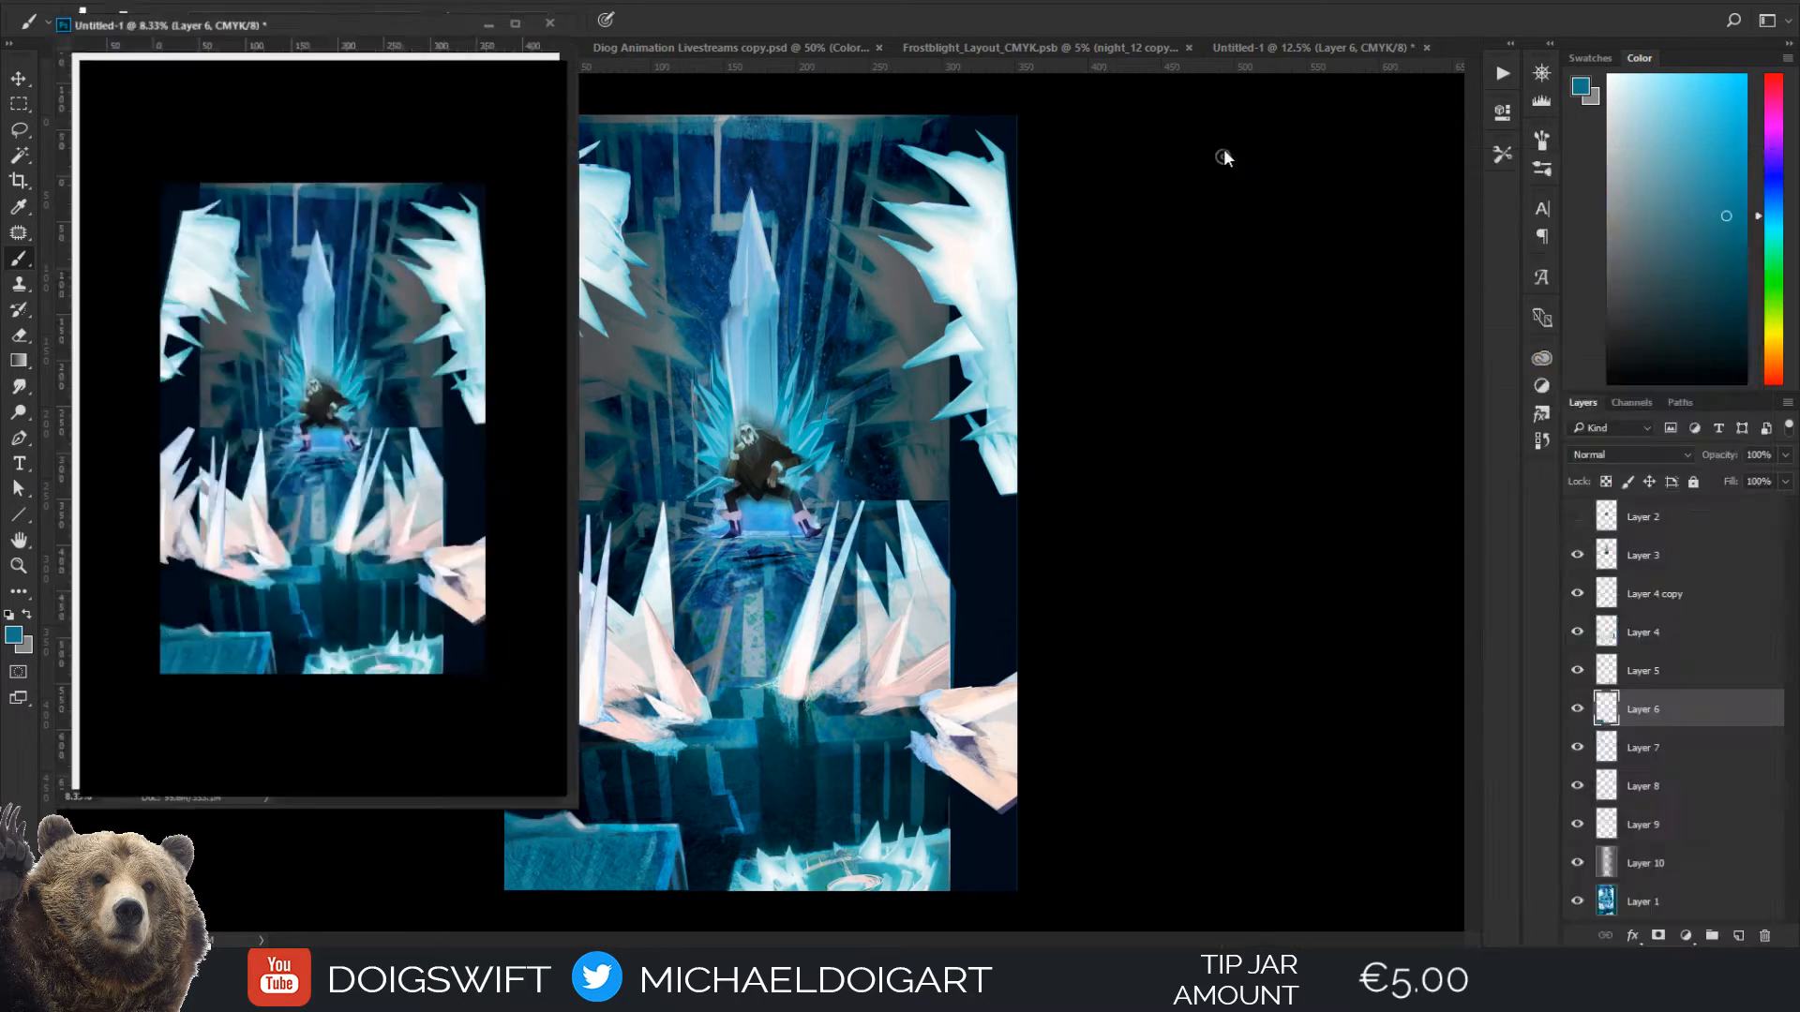
{"action": "key", "text": "f"}
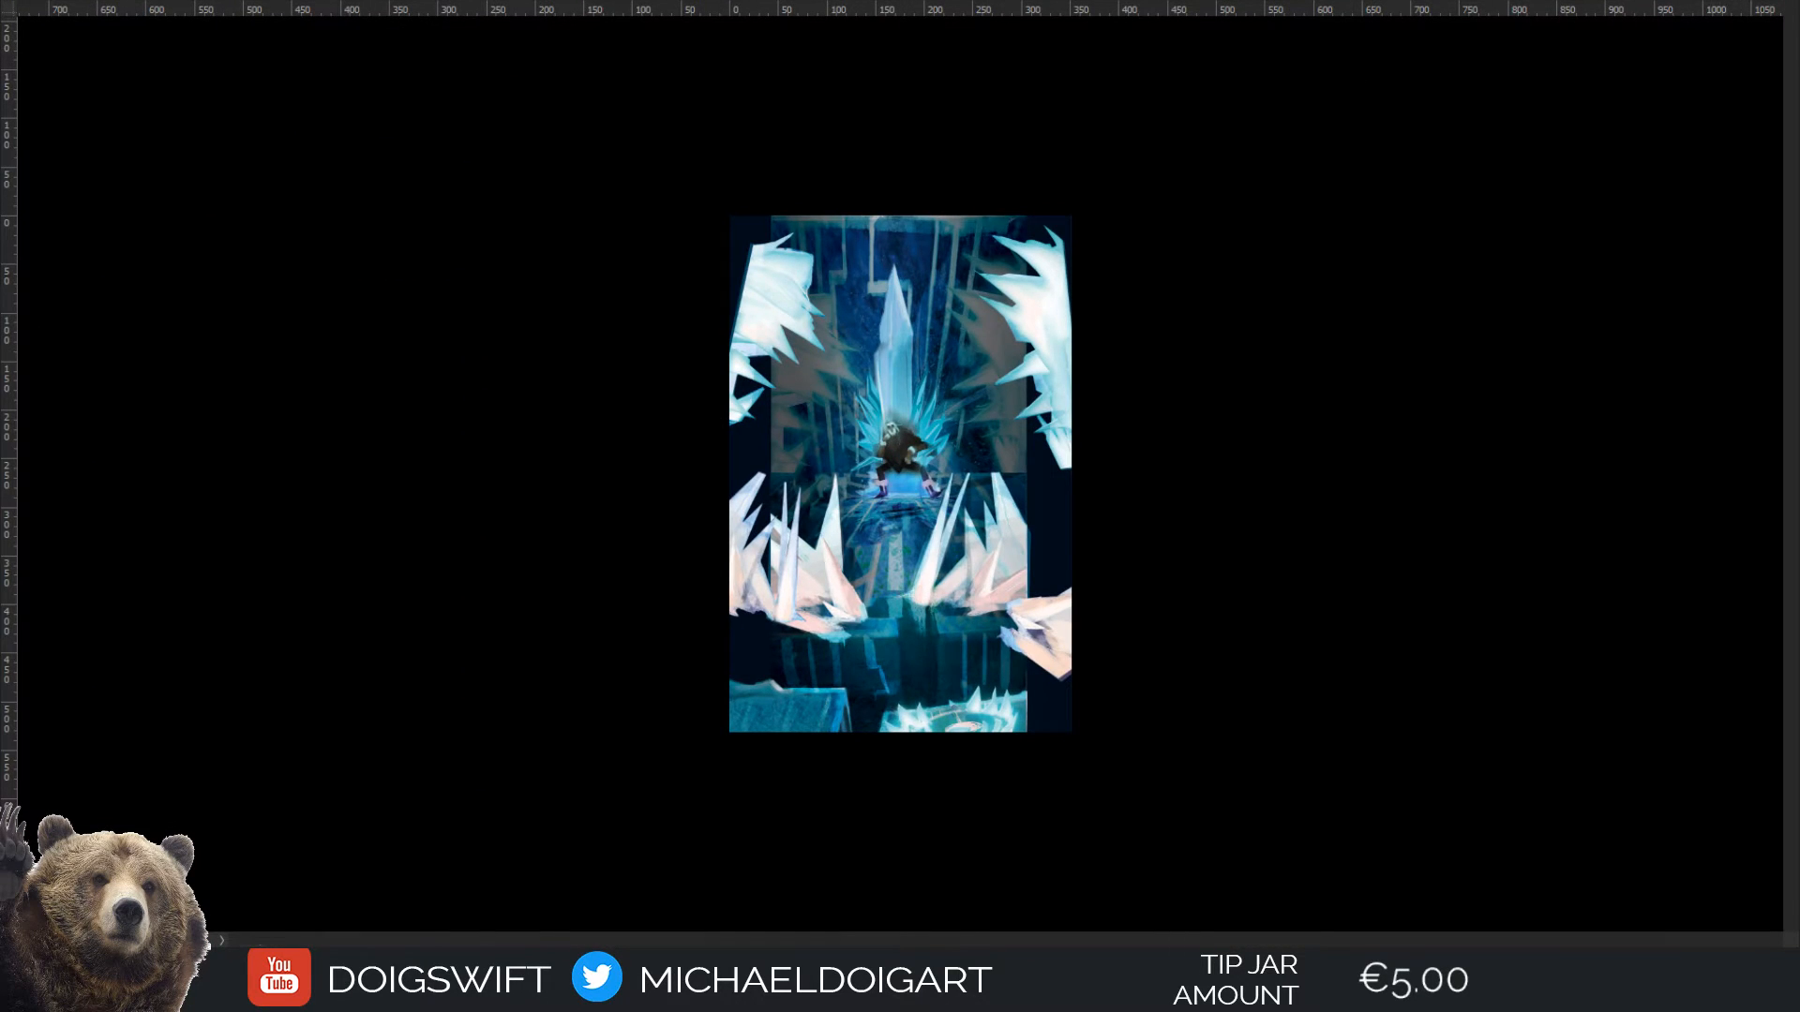
{"action": "key", "text": "f"}
{"action": "left_click_drag", "start_coordinate": [1245, 170], "coordinate": [1209, 328]}
{"action": "left_click_drag", "start_coordinate": [1322, 335], "coordinate": [1203, 303]}
{"action": "left_click", "coordinate": [445, 459]}
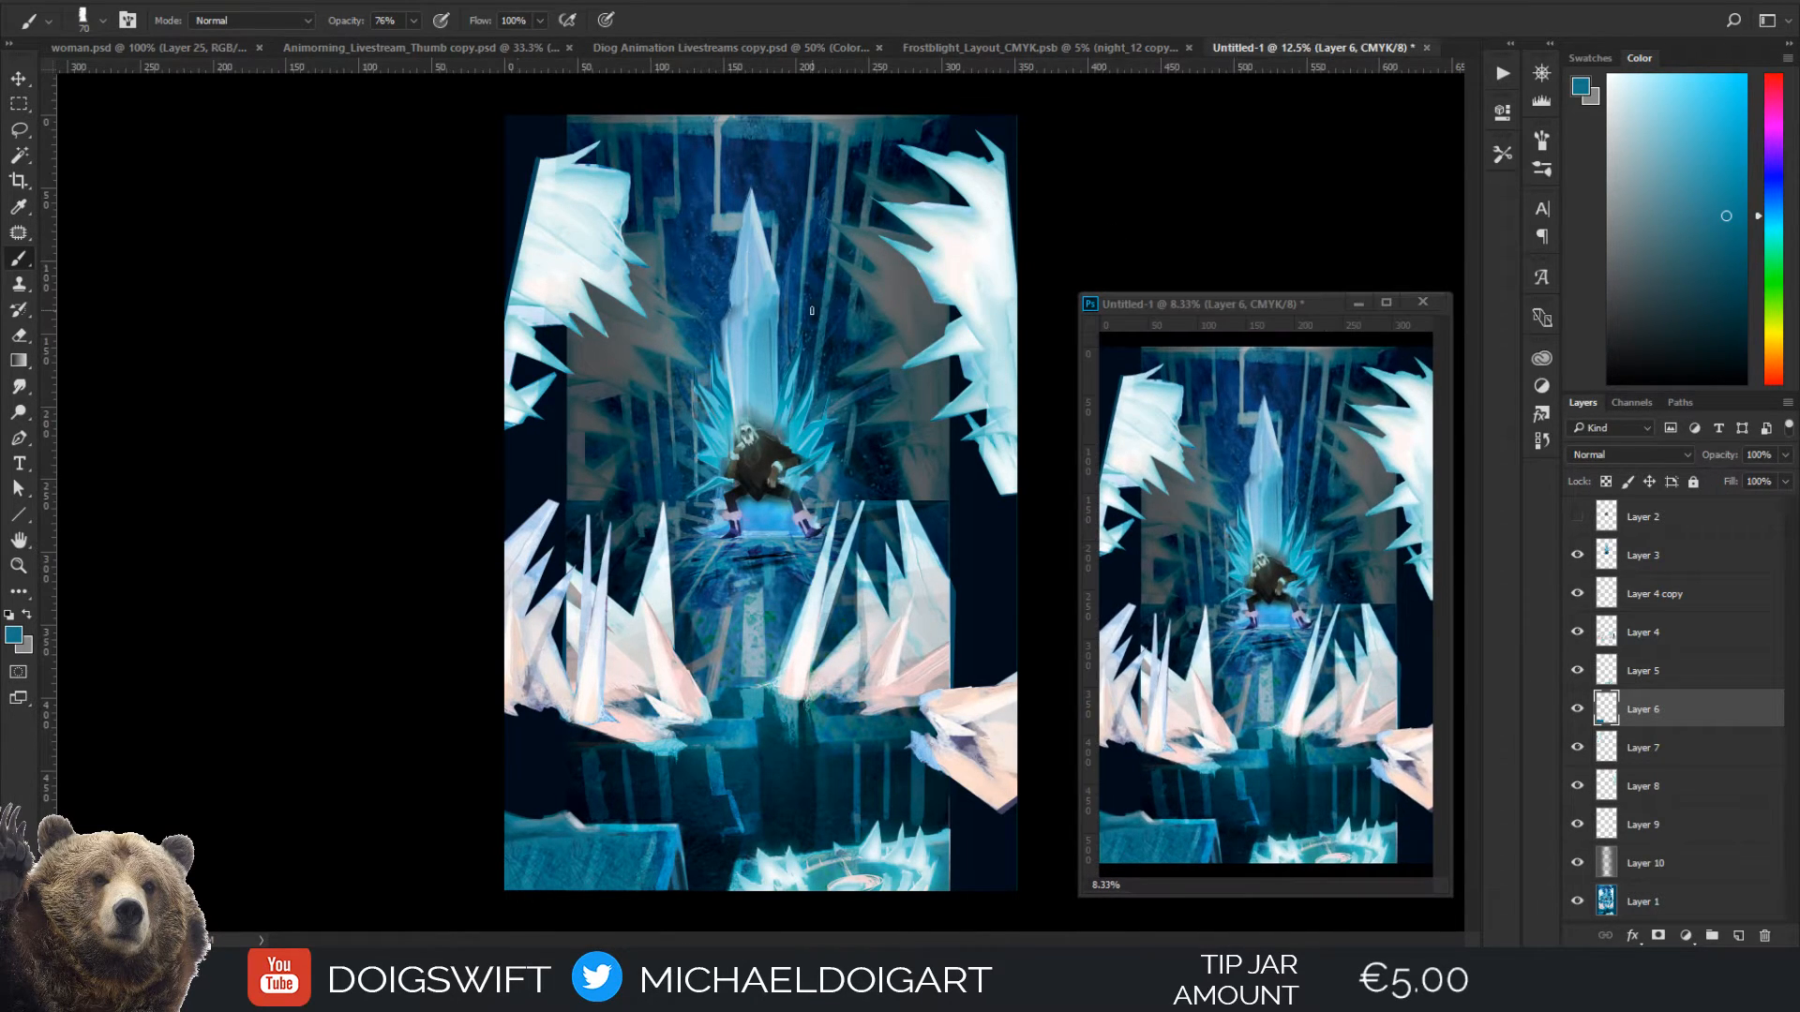
Toggle Layer 10's visibility off and on to check its effect on the background
{"action": "key", "text": "ctrl+plus"}
{"action": "left_click_drag", "start_coordinate": [737, 410], "coordinate": [602, 440]}
{"action": "left_click_drag", "start_coordinate": [733, 418], "coordinate": [718, 581]}
{"action": "left_click_drag", "start_coordinate": [712, 504], "coordinate": [707, 352]}
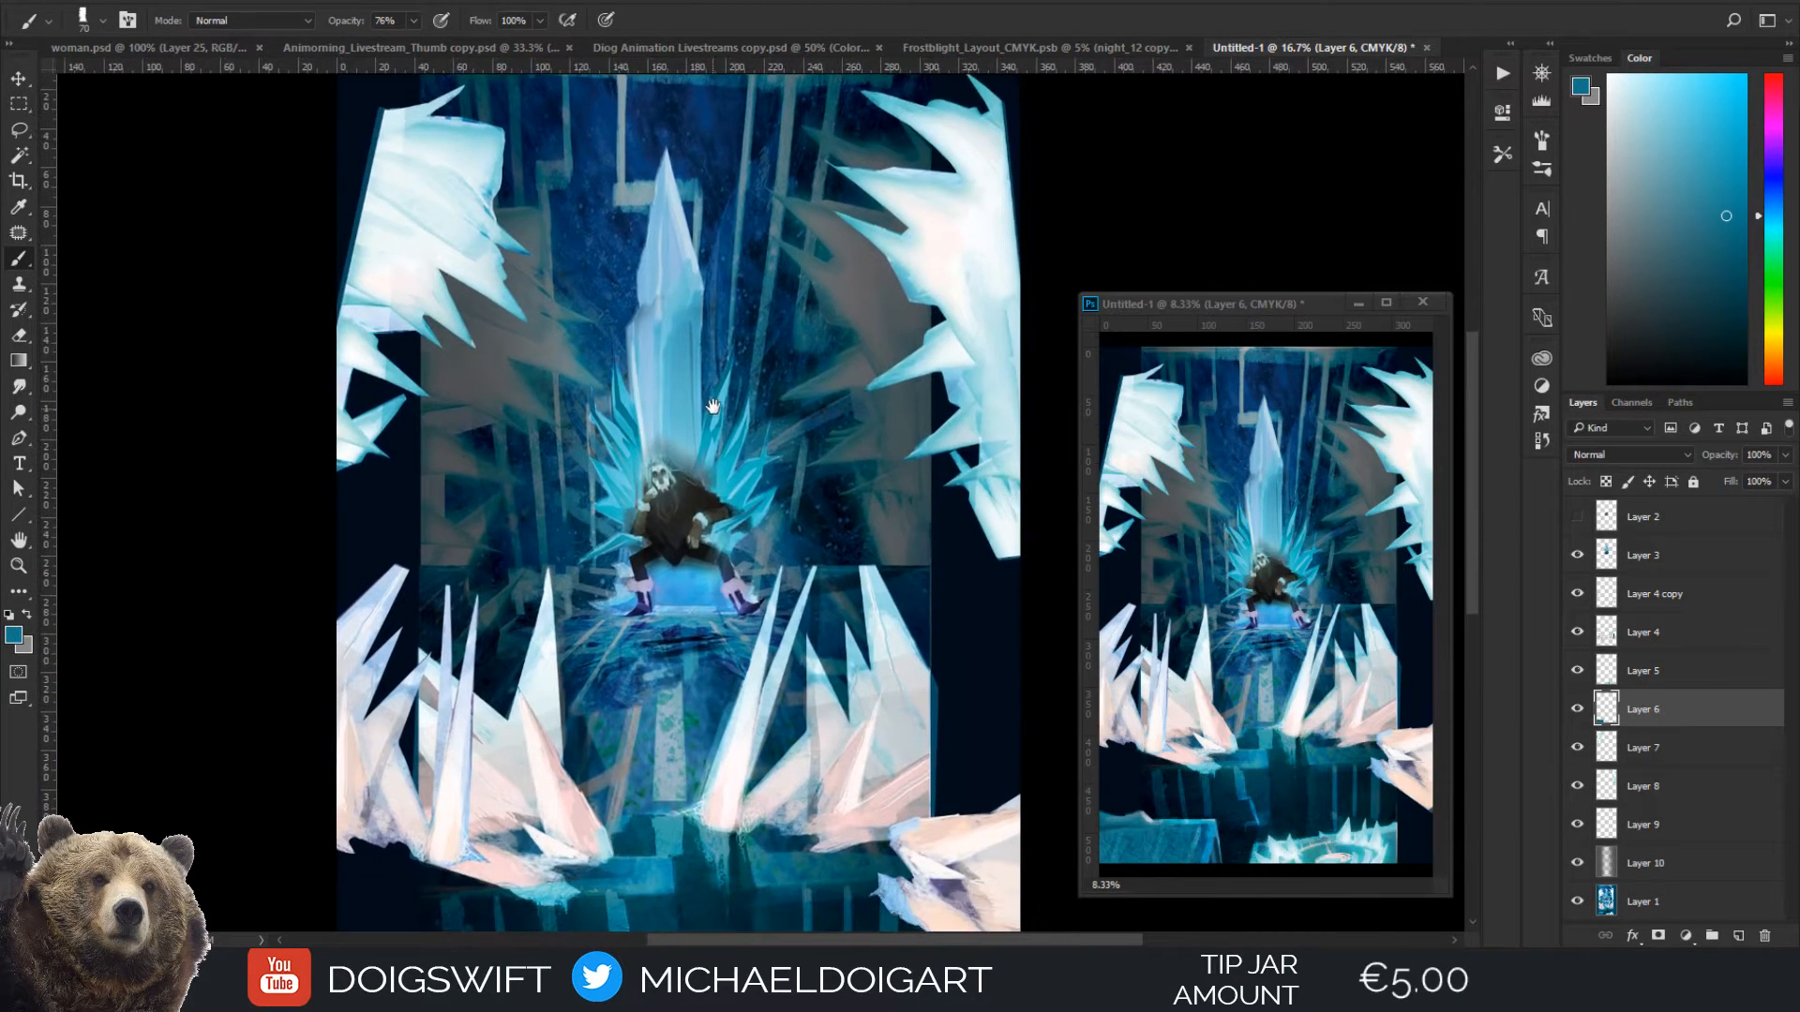
{"action": "left_click", "coordinate": [1577, 864]}
{"action": "left_click", "coordinate": [1577, 865]}
{"action": "key", "text": "ctrl+u"}
{"action": "left_click_drag", "start_coordinate": [1309, 514], "coordinate": [1385, 525]}
{"action": "left_click_drag", "start_coordinate": [1310, 467], "coordinate": [1376, 471]}
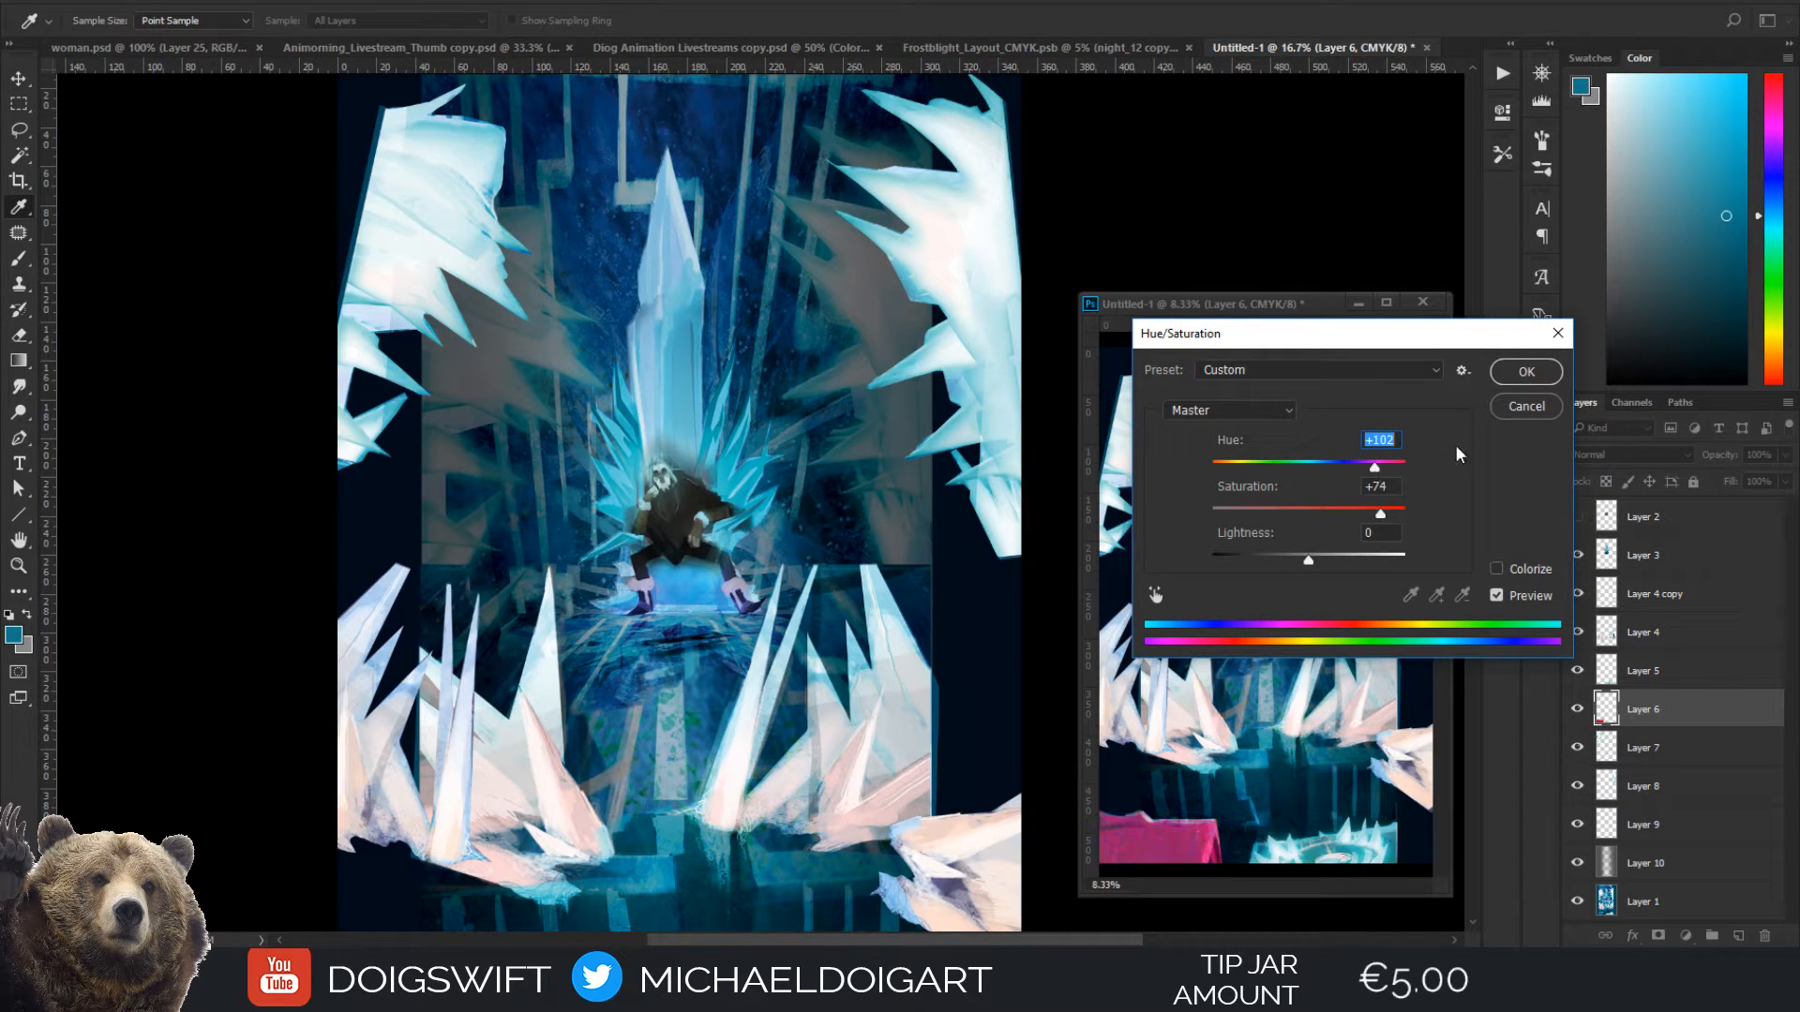
{"action": "left_click", "coordinate": [1526, 411]}
Try colorizing Layer 10 through Hue/Saturation with hue 103, saturation 25 and lightness +27, and undo the adjustment
{"action": "left_click", "coordinate": [1673, 863]}
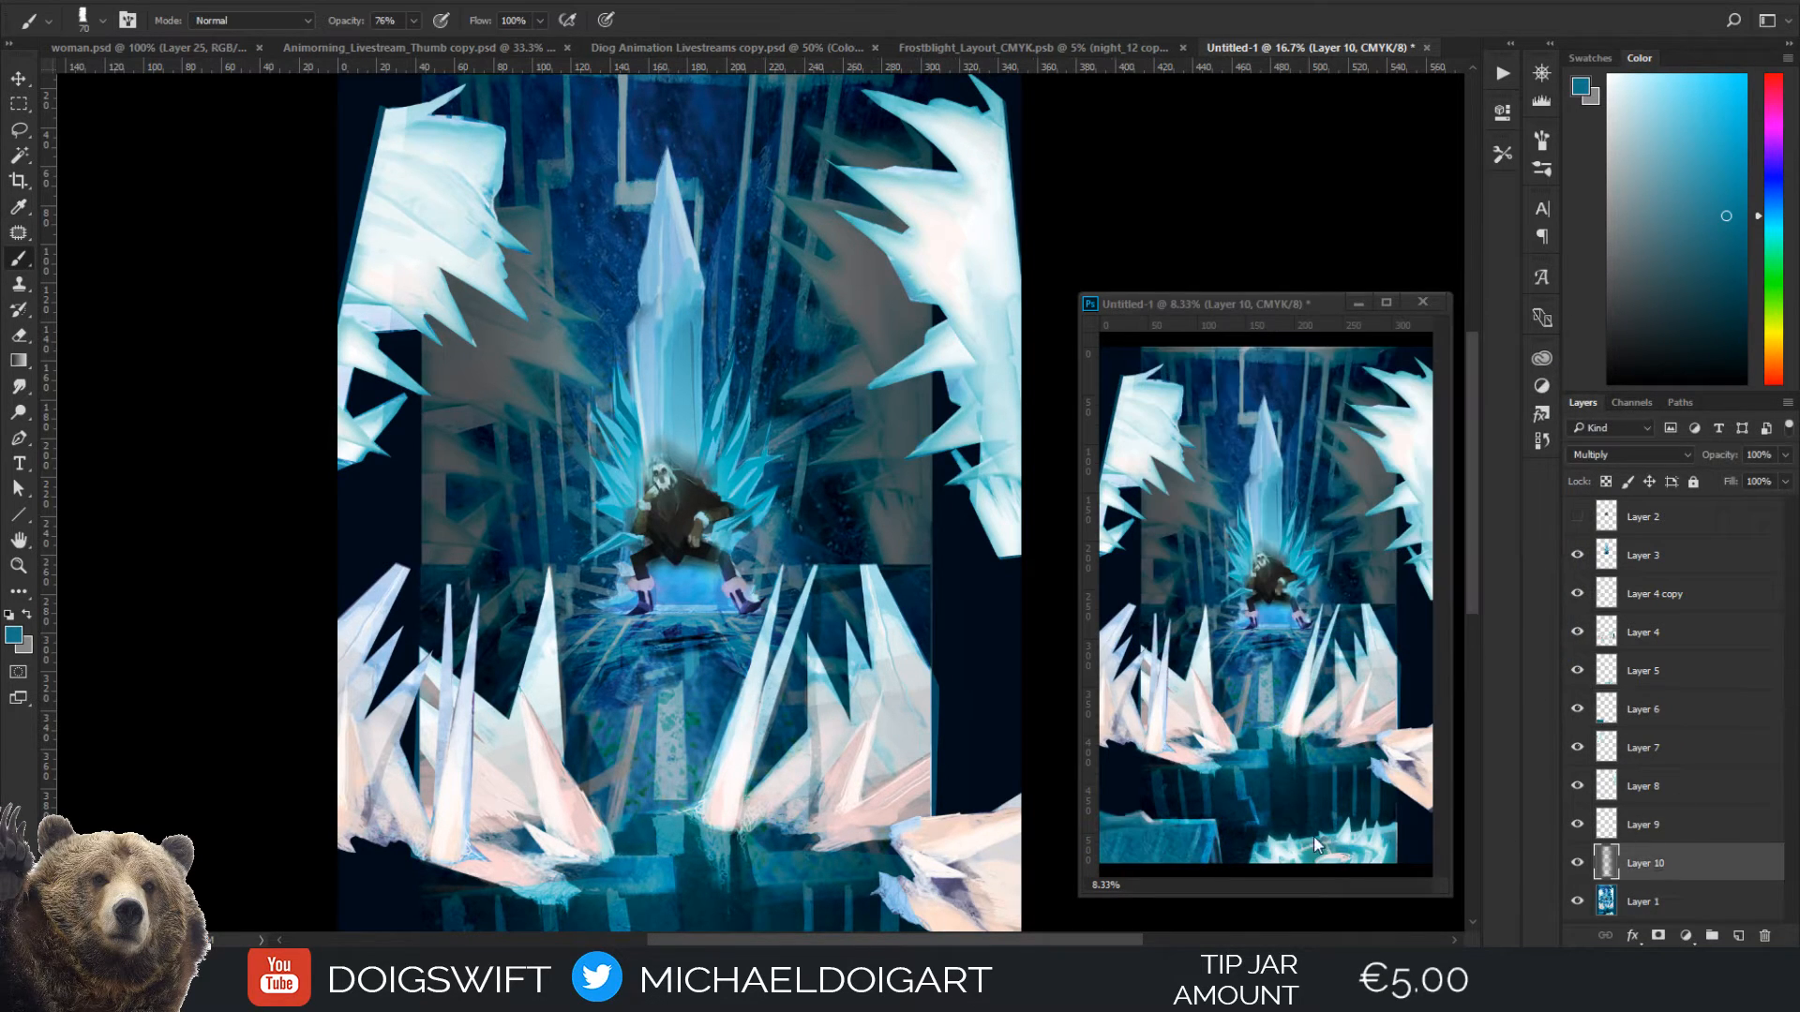
{"action": "key", "text": "ctrl+u"}
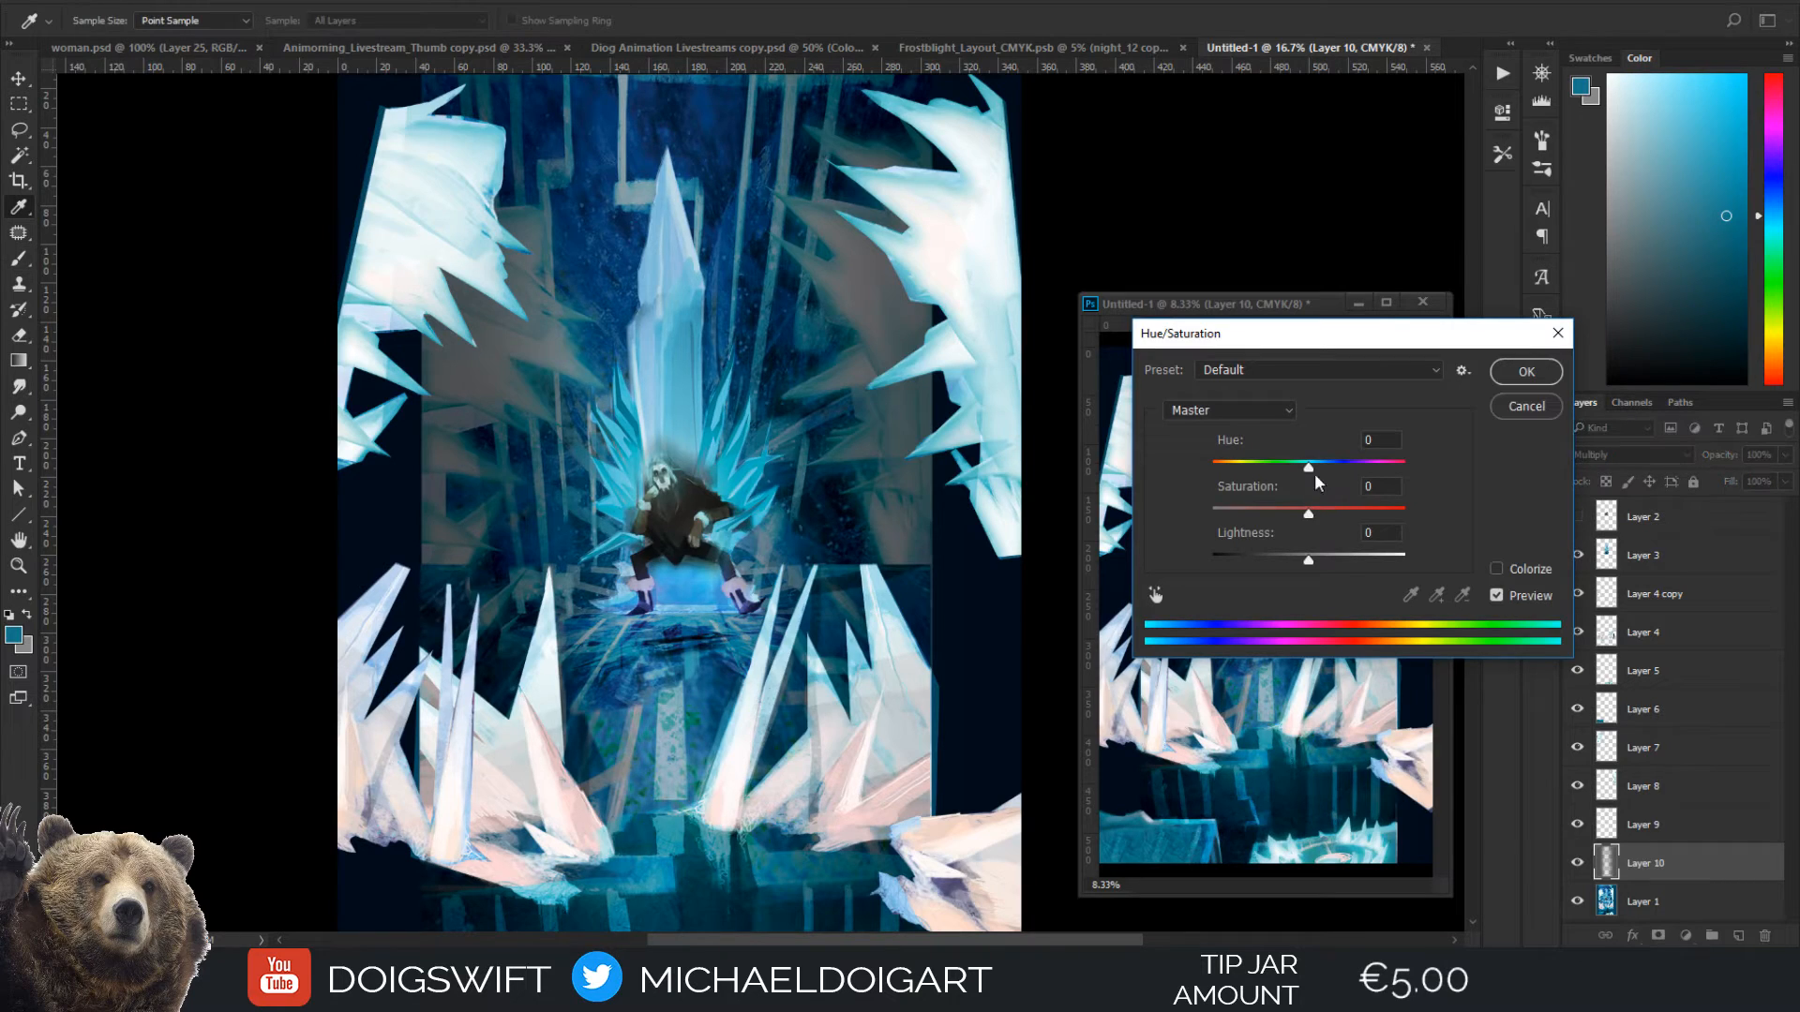
{"action": "left_click_drag", "start_coordinate": [1308, 466], "coordinate": [1370, 515]}
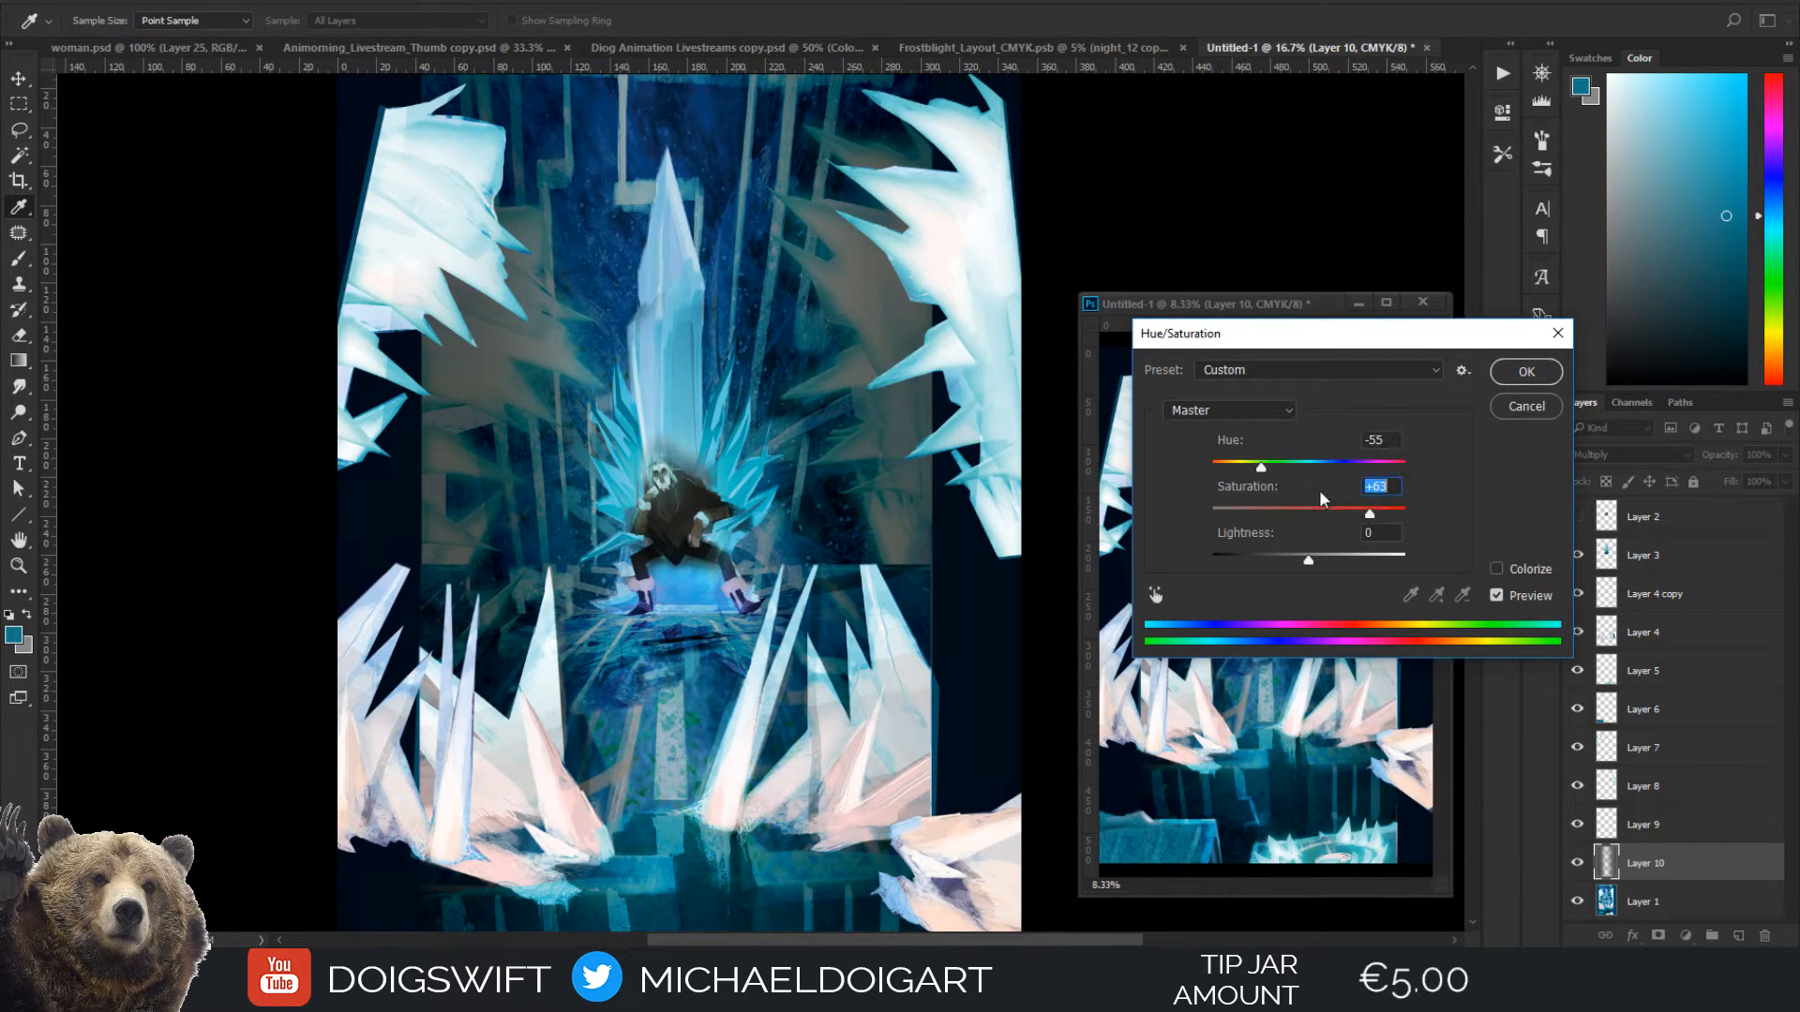
{"action": "left_click", "coordinate": [1497, 568]}
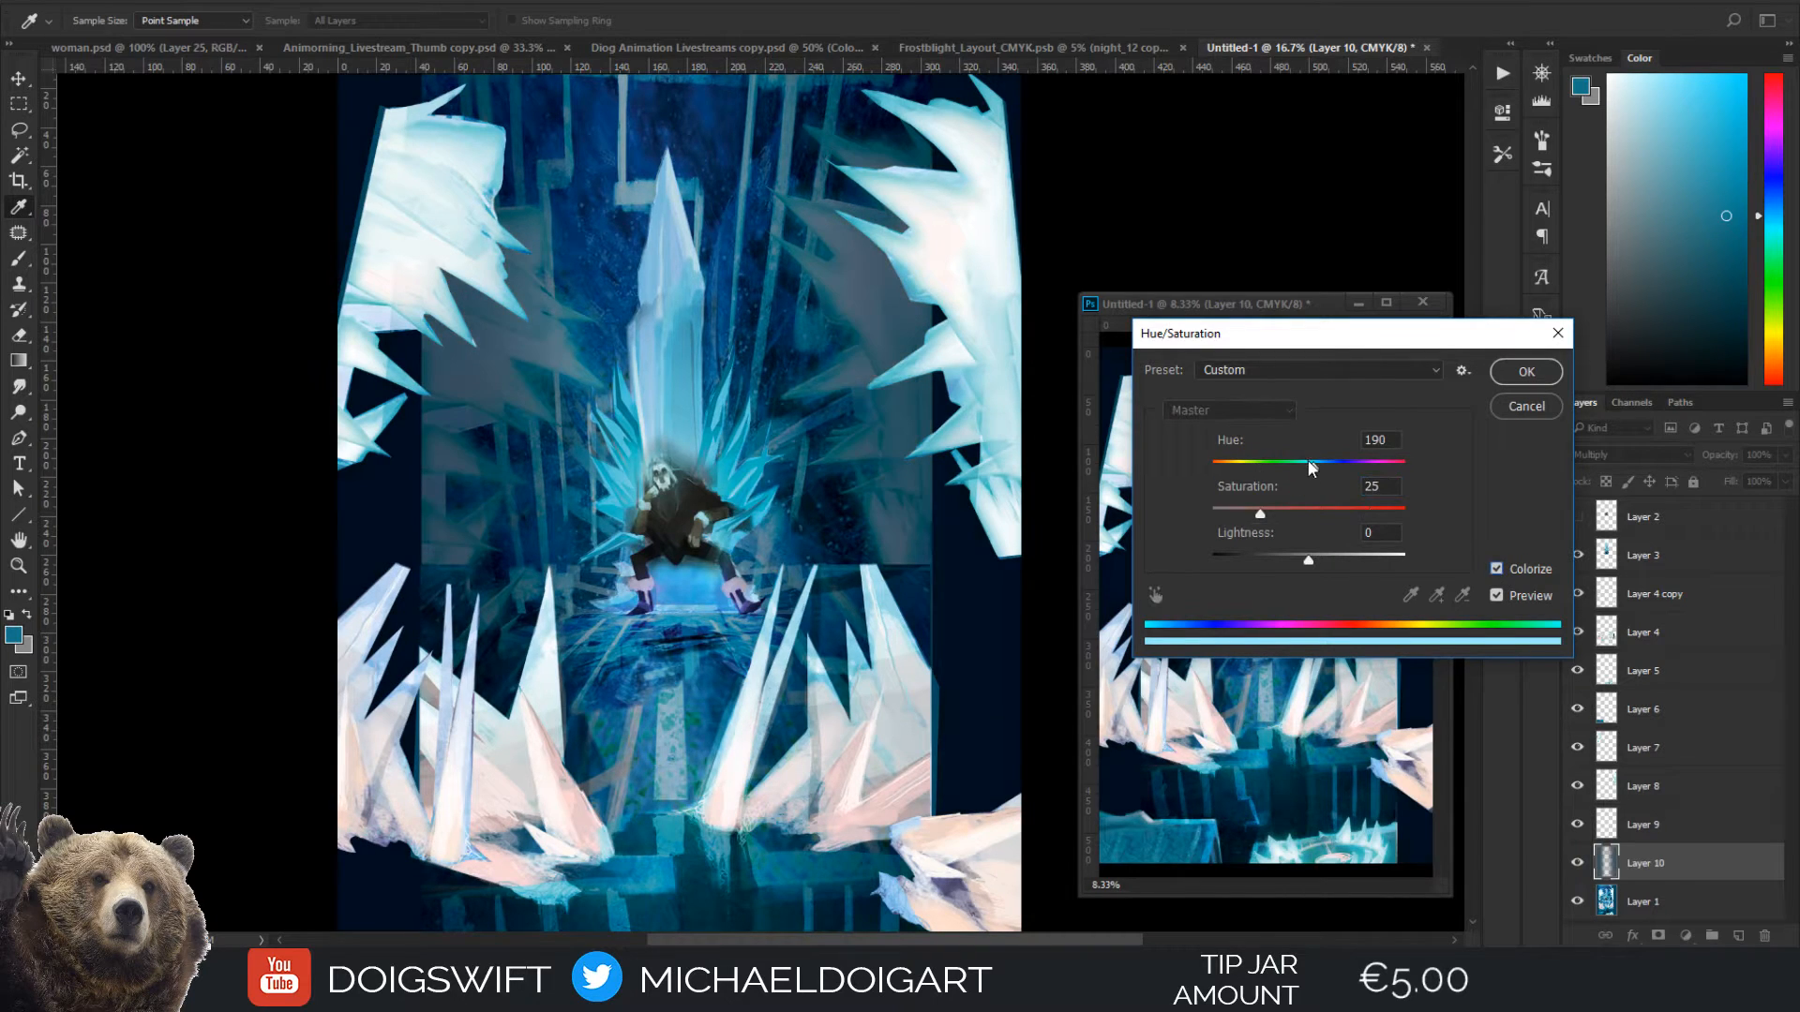
{"action": "left_click_drag", "start_coordinate": [1320, 473], "coordinate": [1273, 478]}
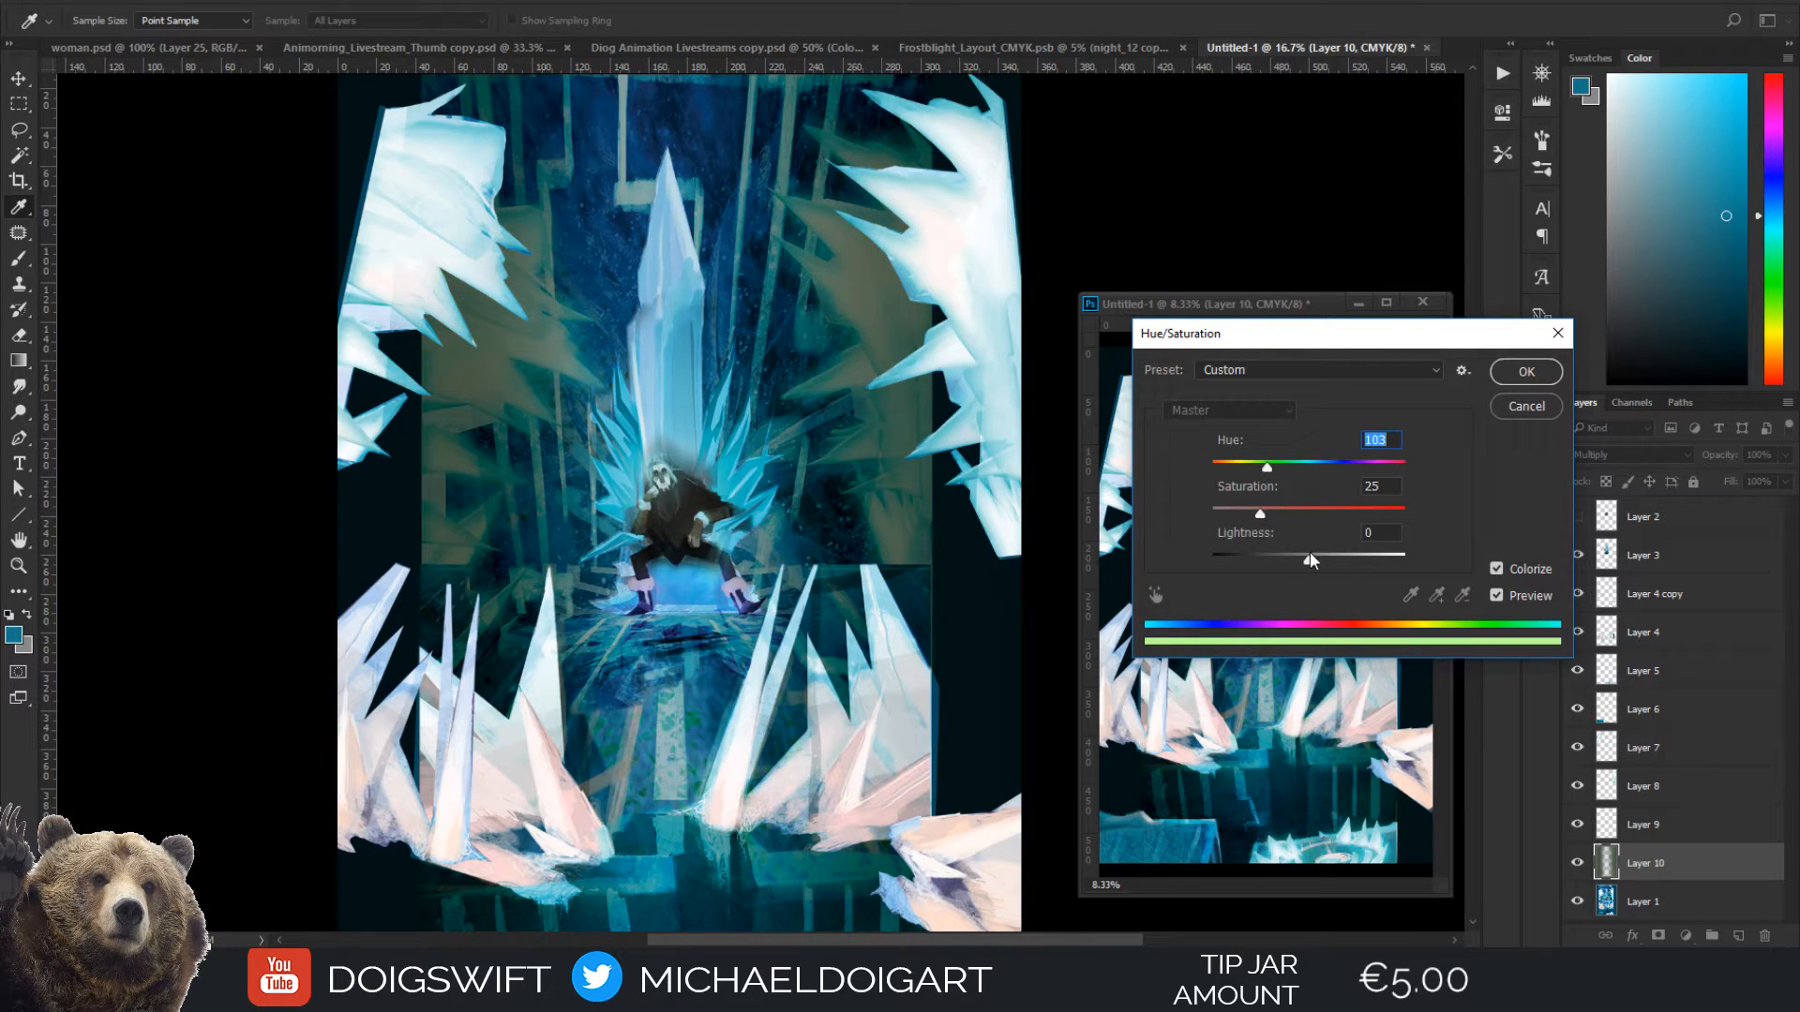
{"action": "mouse_move", "coordinate": [1309, 554]}
{"action": "left_mouse_down"}
{"action": "mouse_move", "coordinate": [1361, 556]}
{"action": "mouse_move", "coordinate": [1333, 558]}
{"action": "left_mouse_up"}
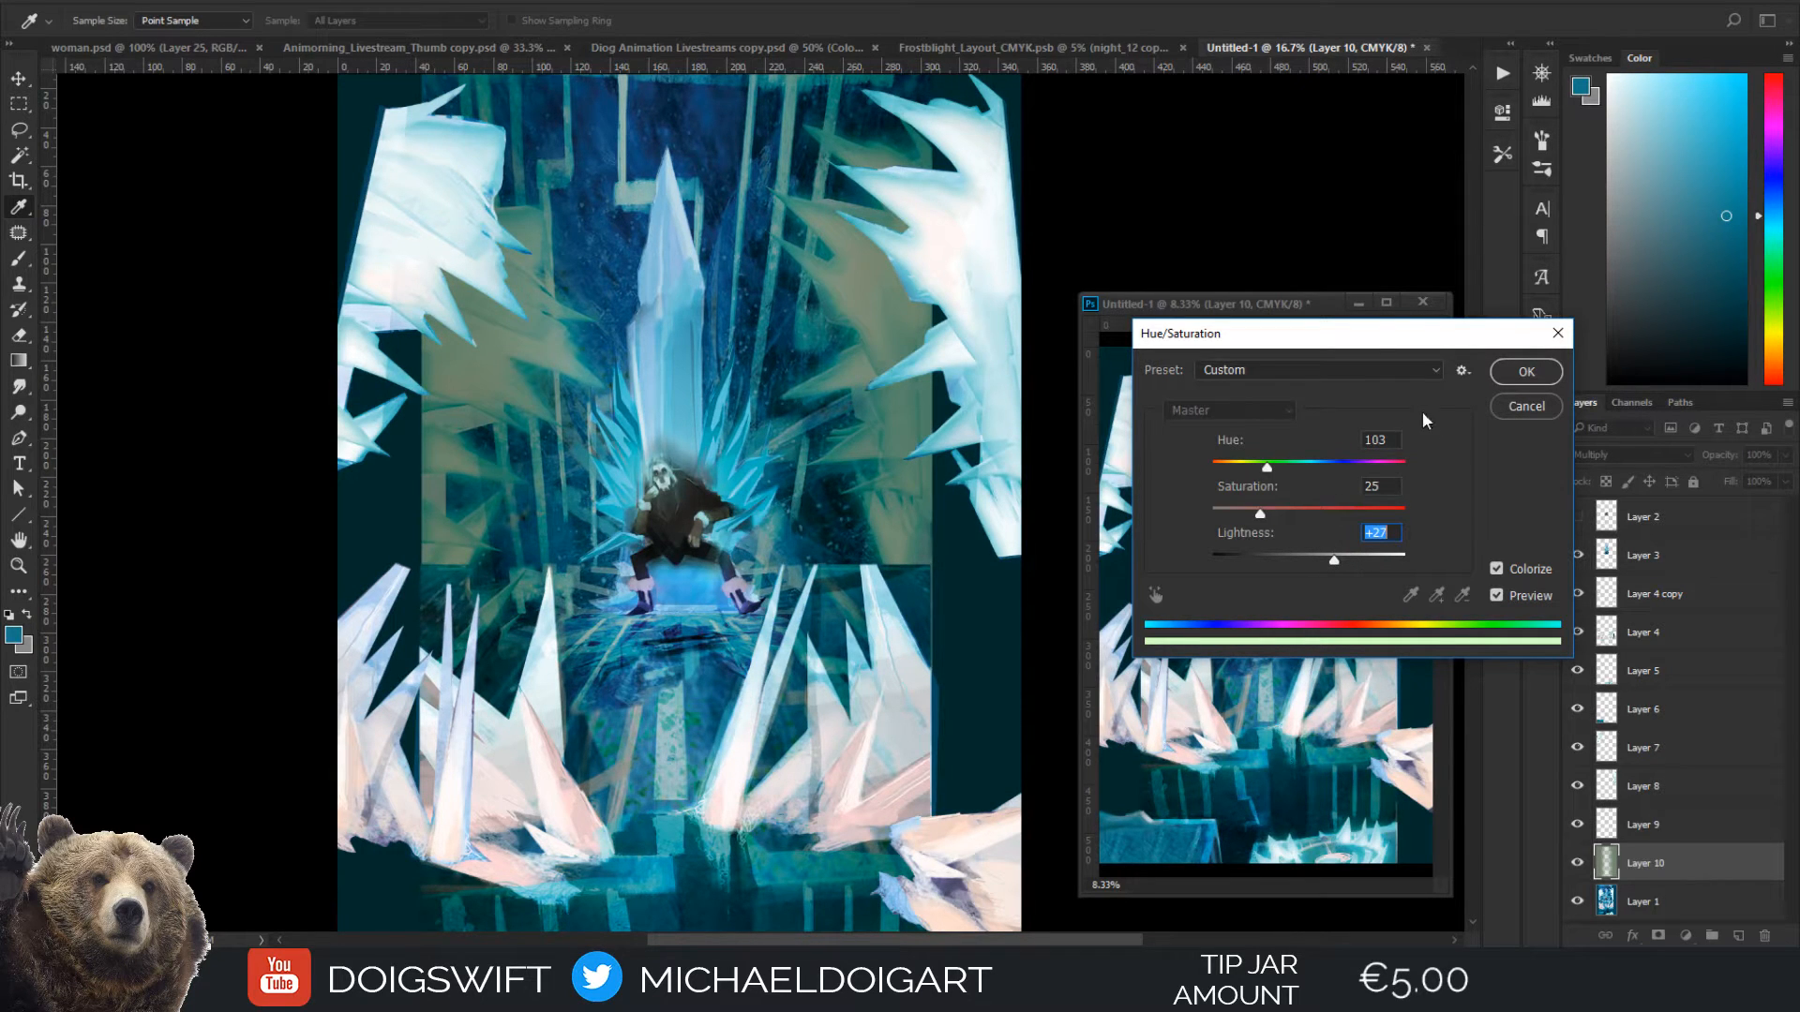
{"action": "left_click", "coordinate": [1520, 375]}
{"action": "key", "text": "b"}
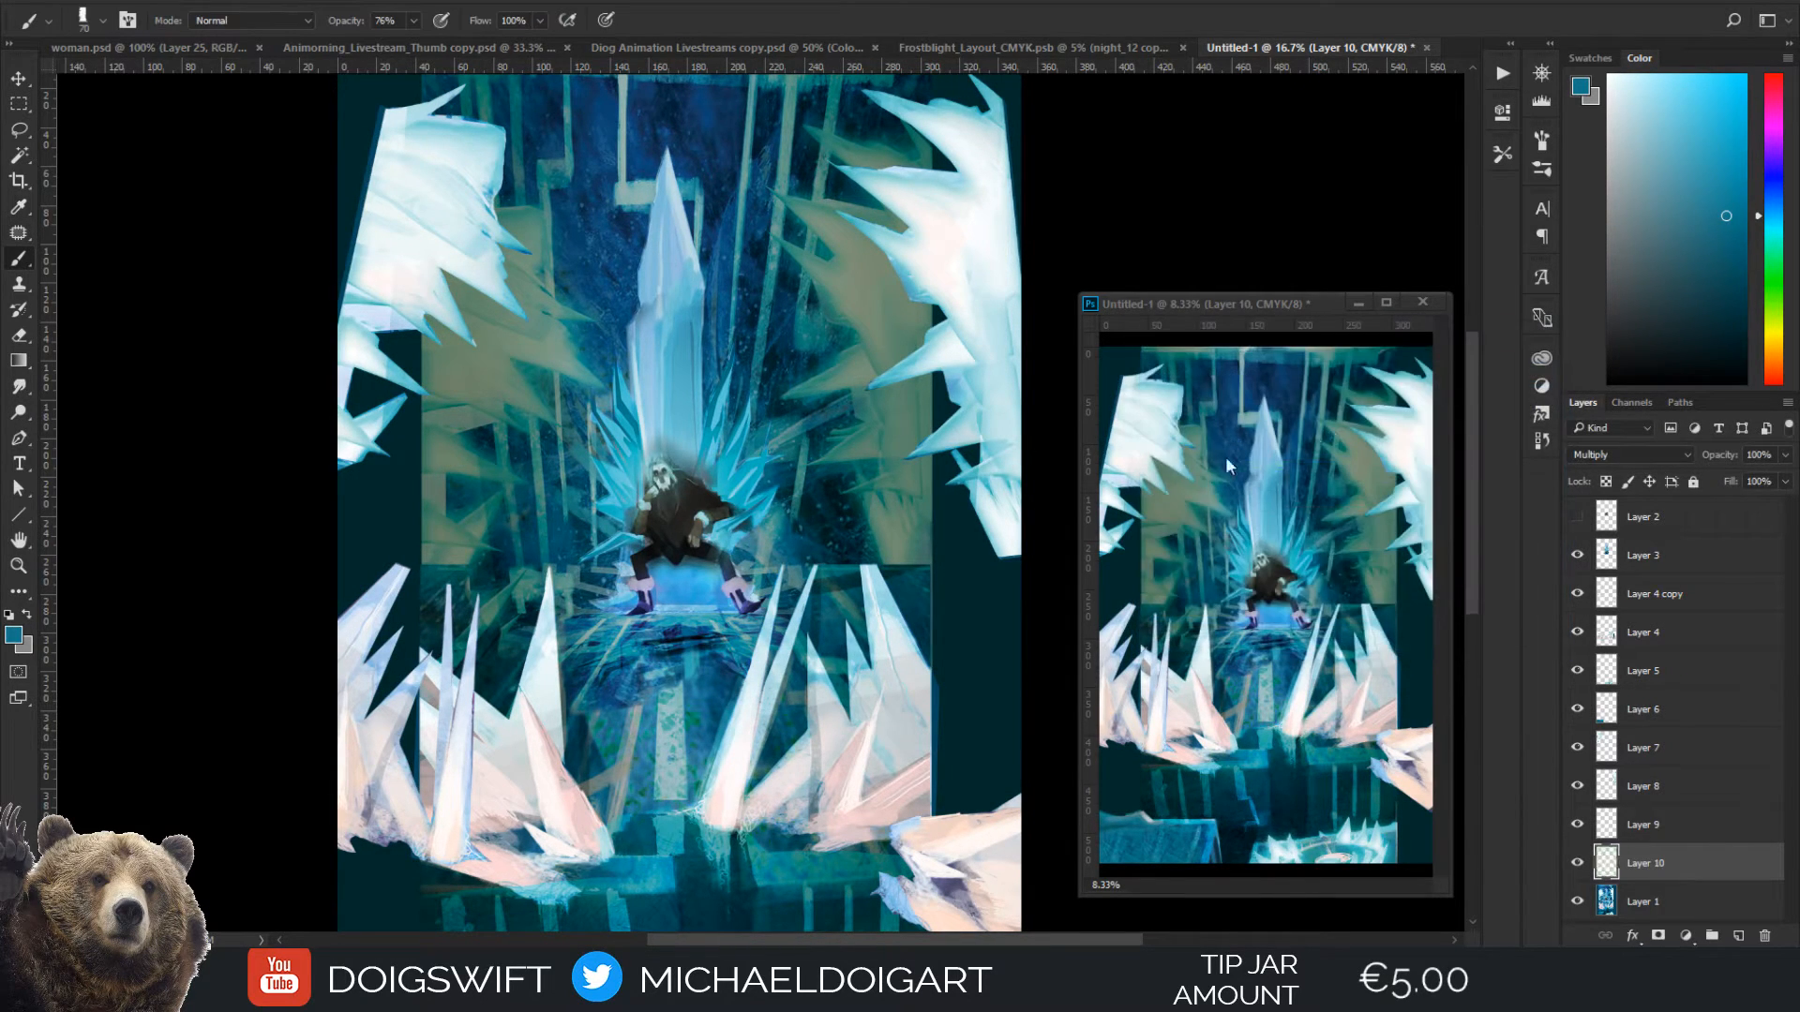
{"action": "key", "text": "ctrl+minus"}
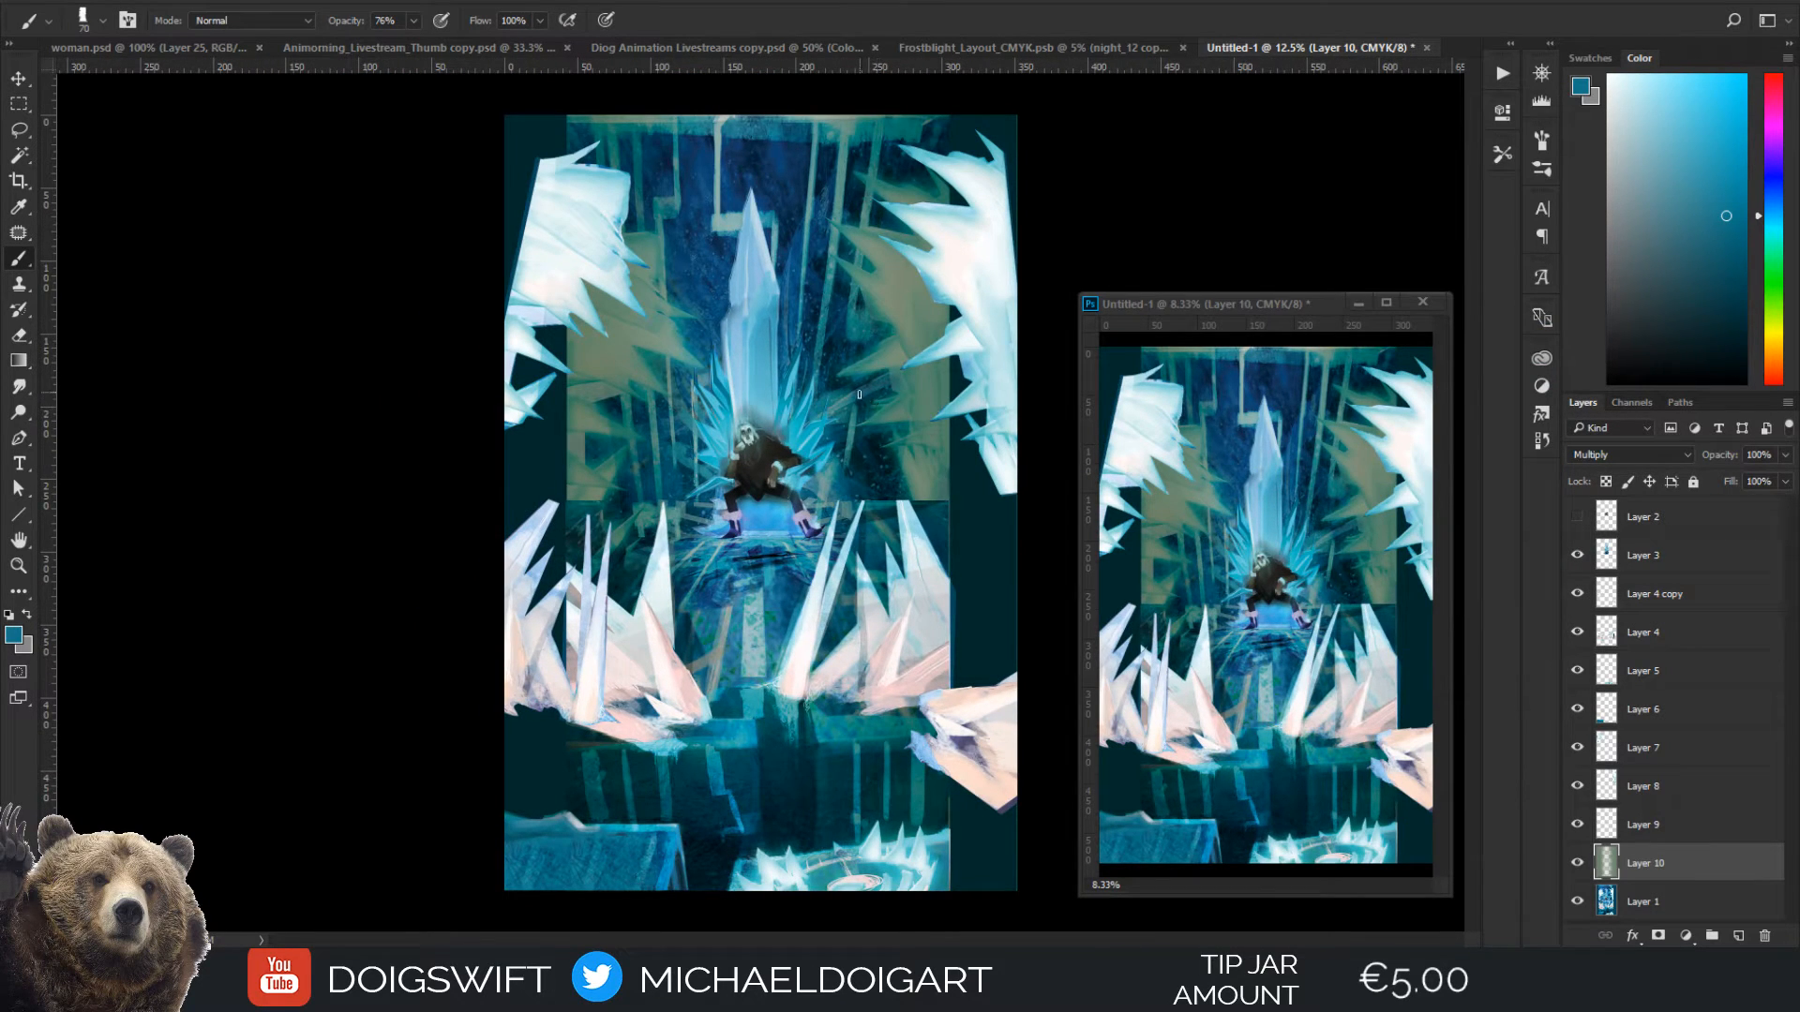
{"action": "key", "text": "ctrl+z"}
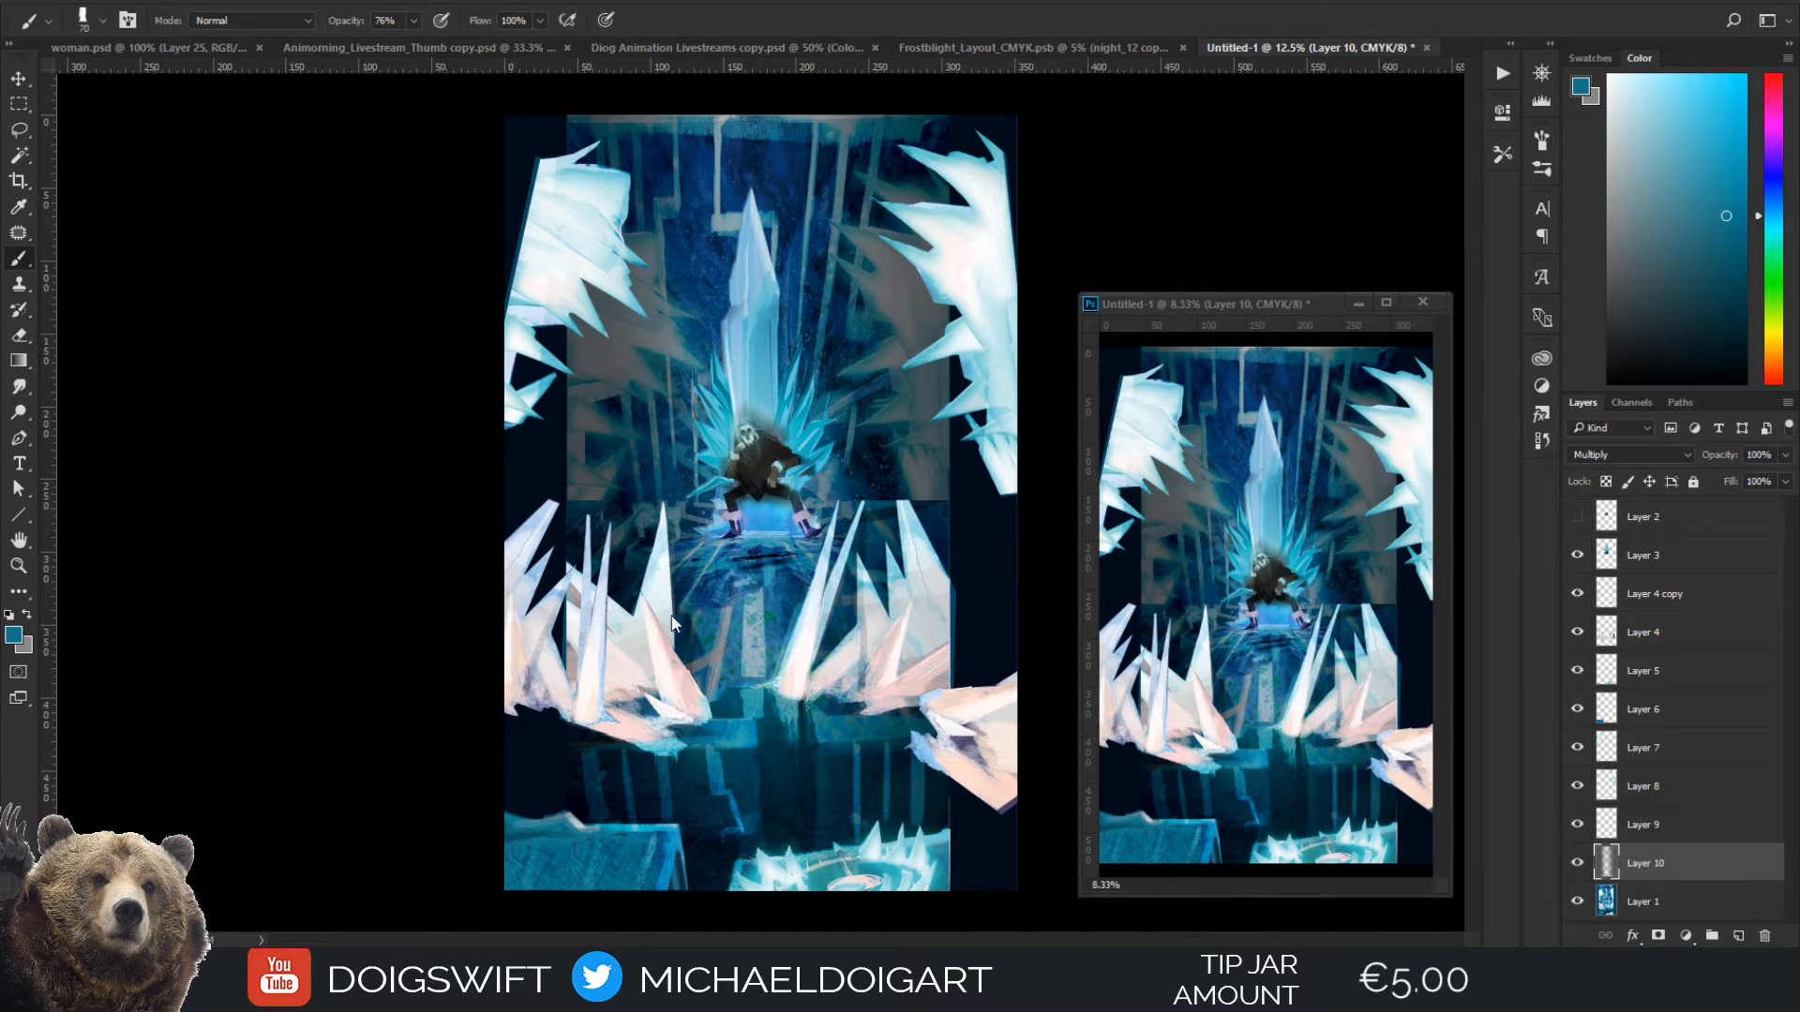
{"action": "key", "text": "ctrl+plus"}
{"action": "key", "text": "ctrl+plus"}
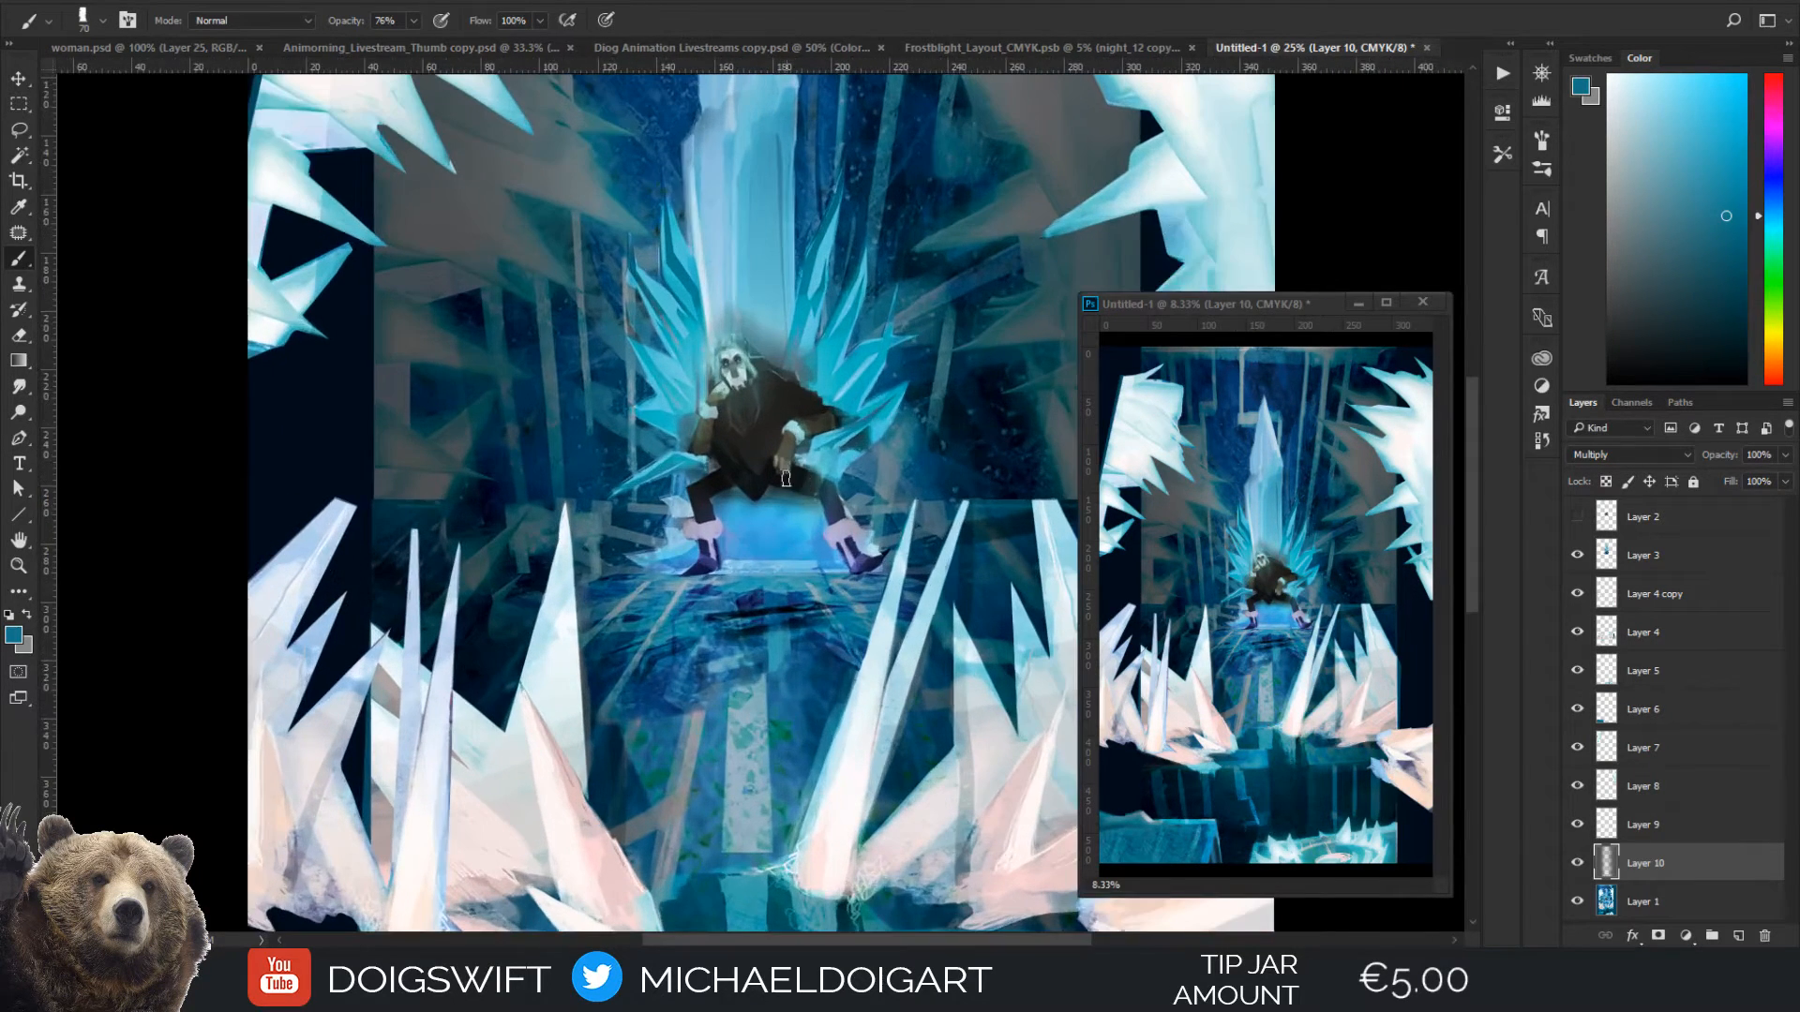
{"action": "mouse_move", "coordinate": [818, 464]}
{"action": "left_mouse_down"}
{"action": "mouse_move", "coordinate": [663, 682]}
{"action": "mouse_move", "coordinate": [679, 665]}
{"action": "left_mouse_up"}
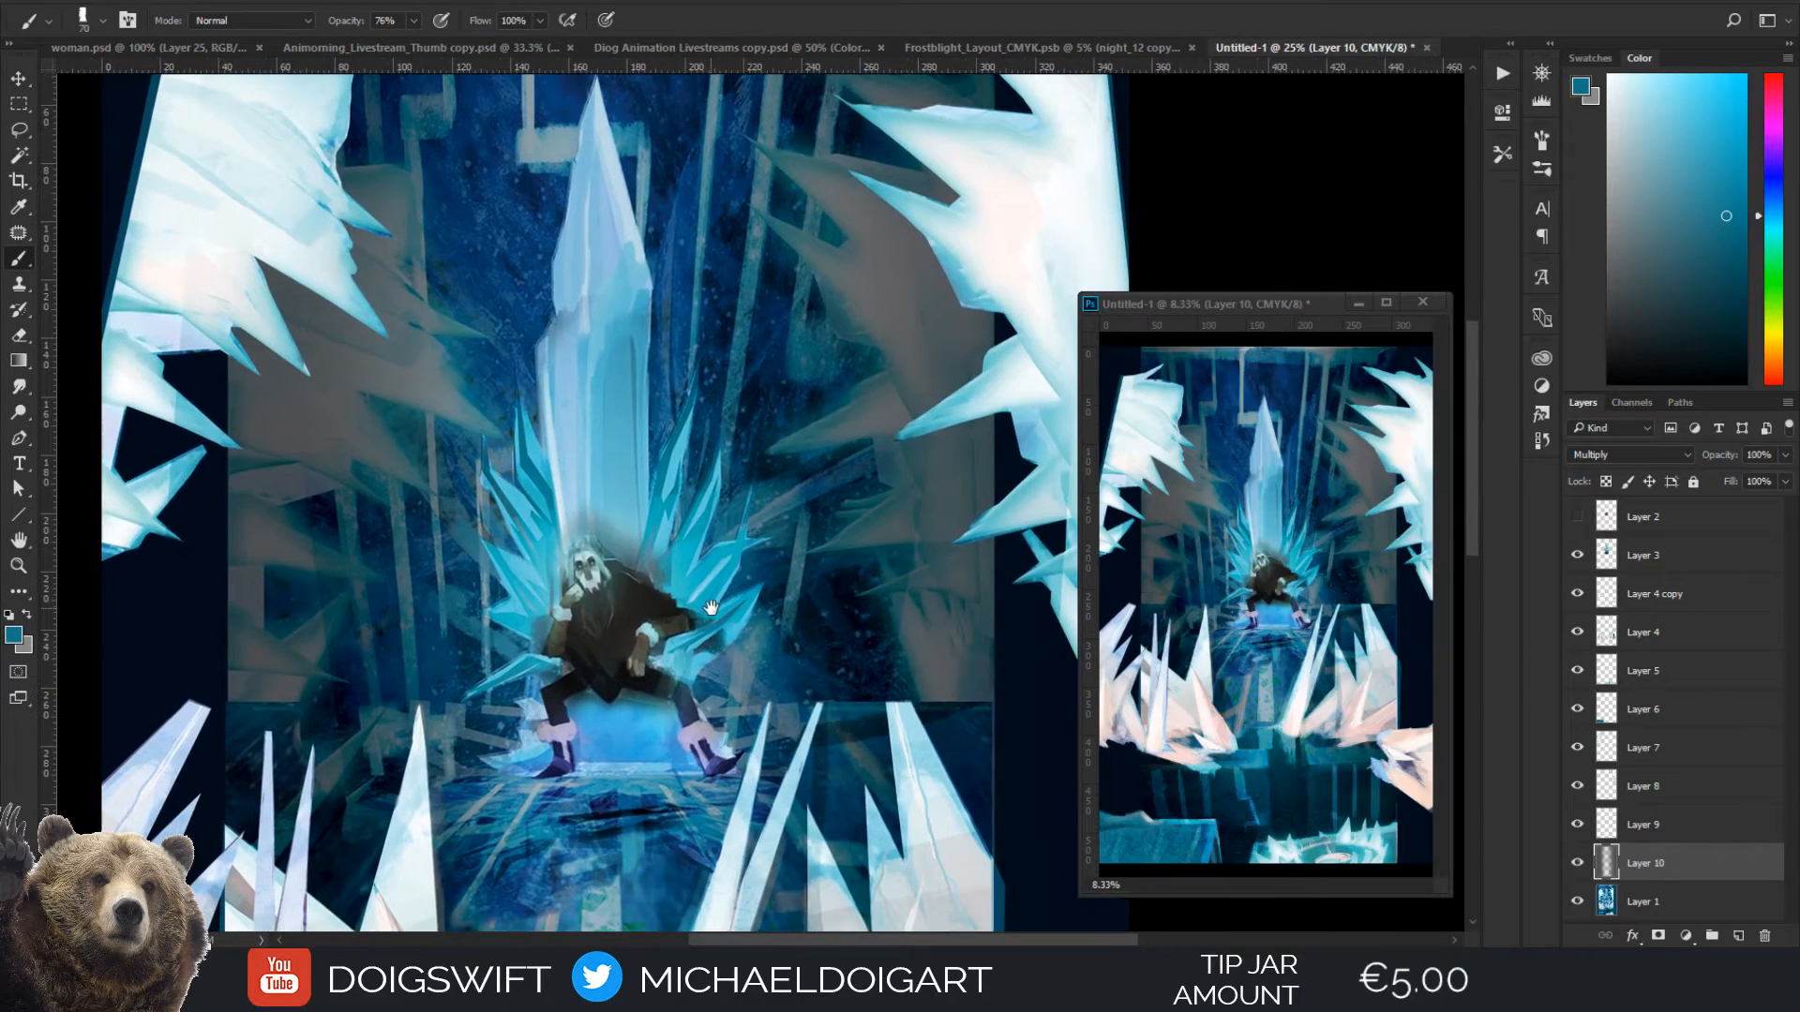
{"action": "key", "text": "ctrl+minus"}
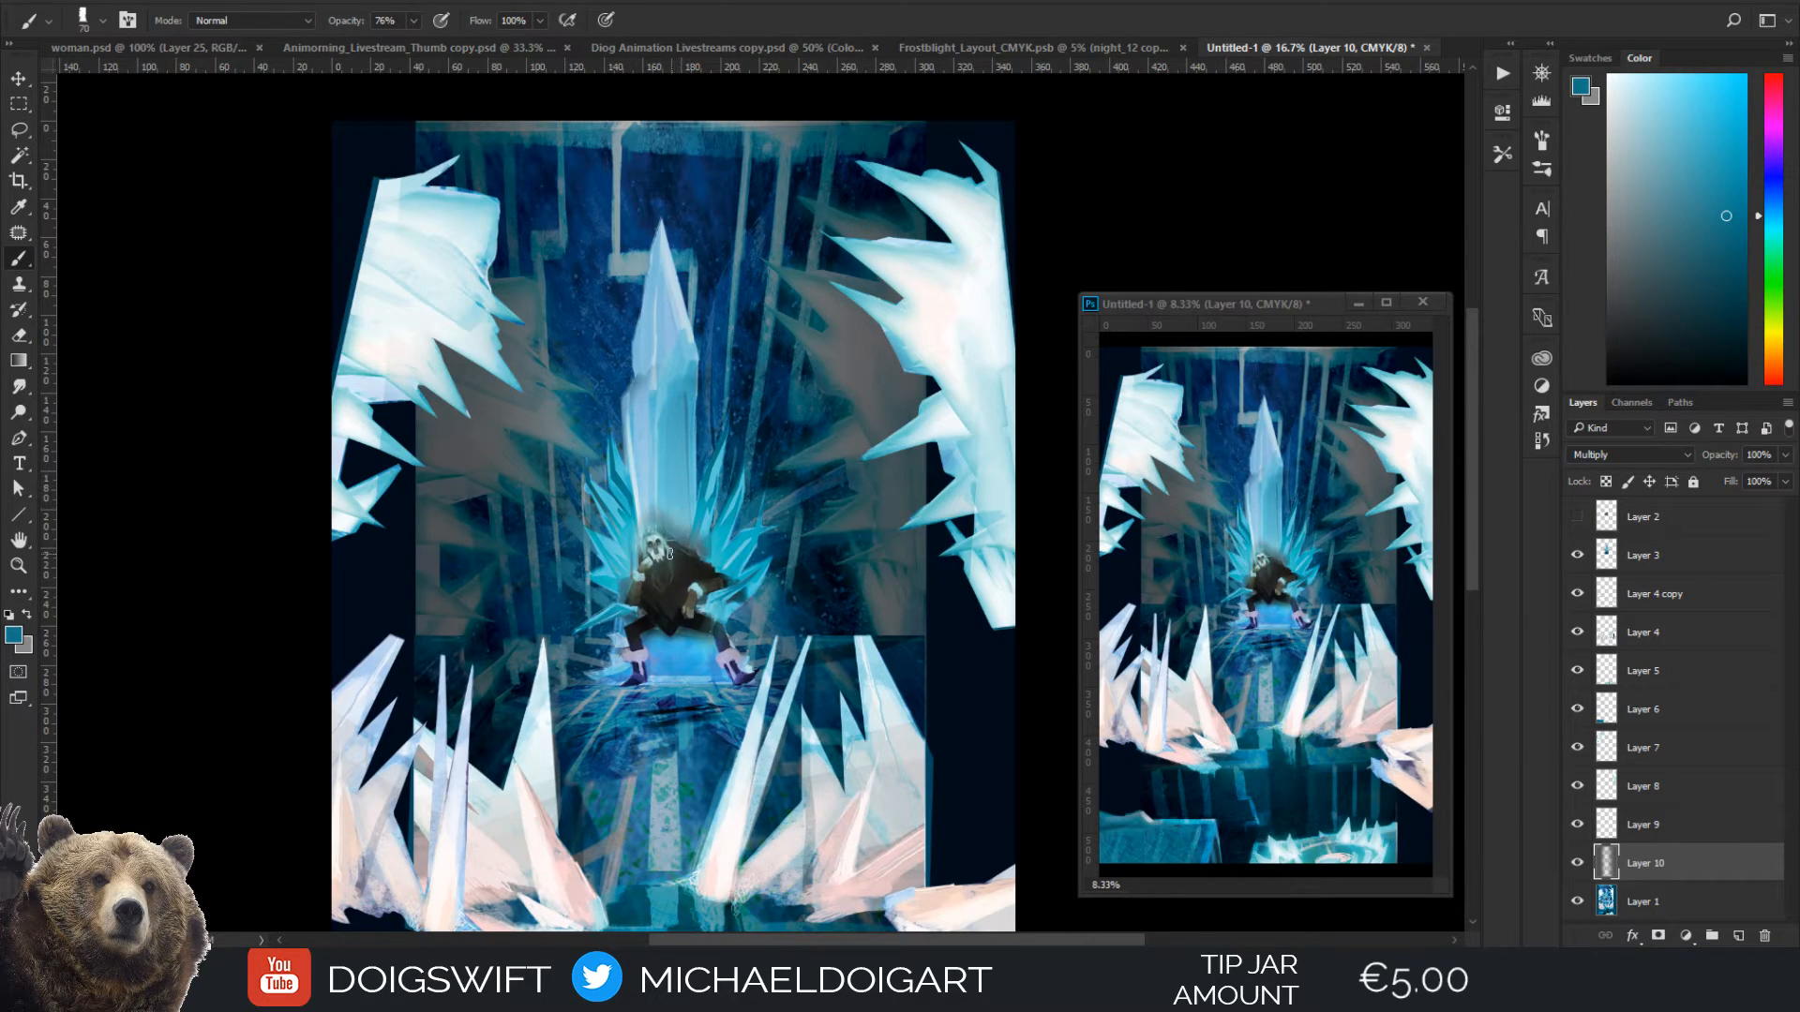
{"action": "key", "text": "ctrl+minus"}
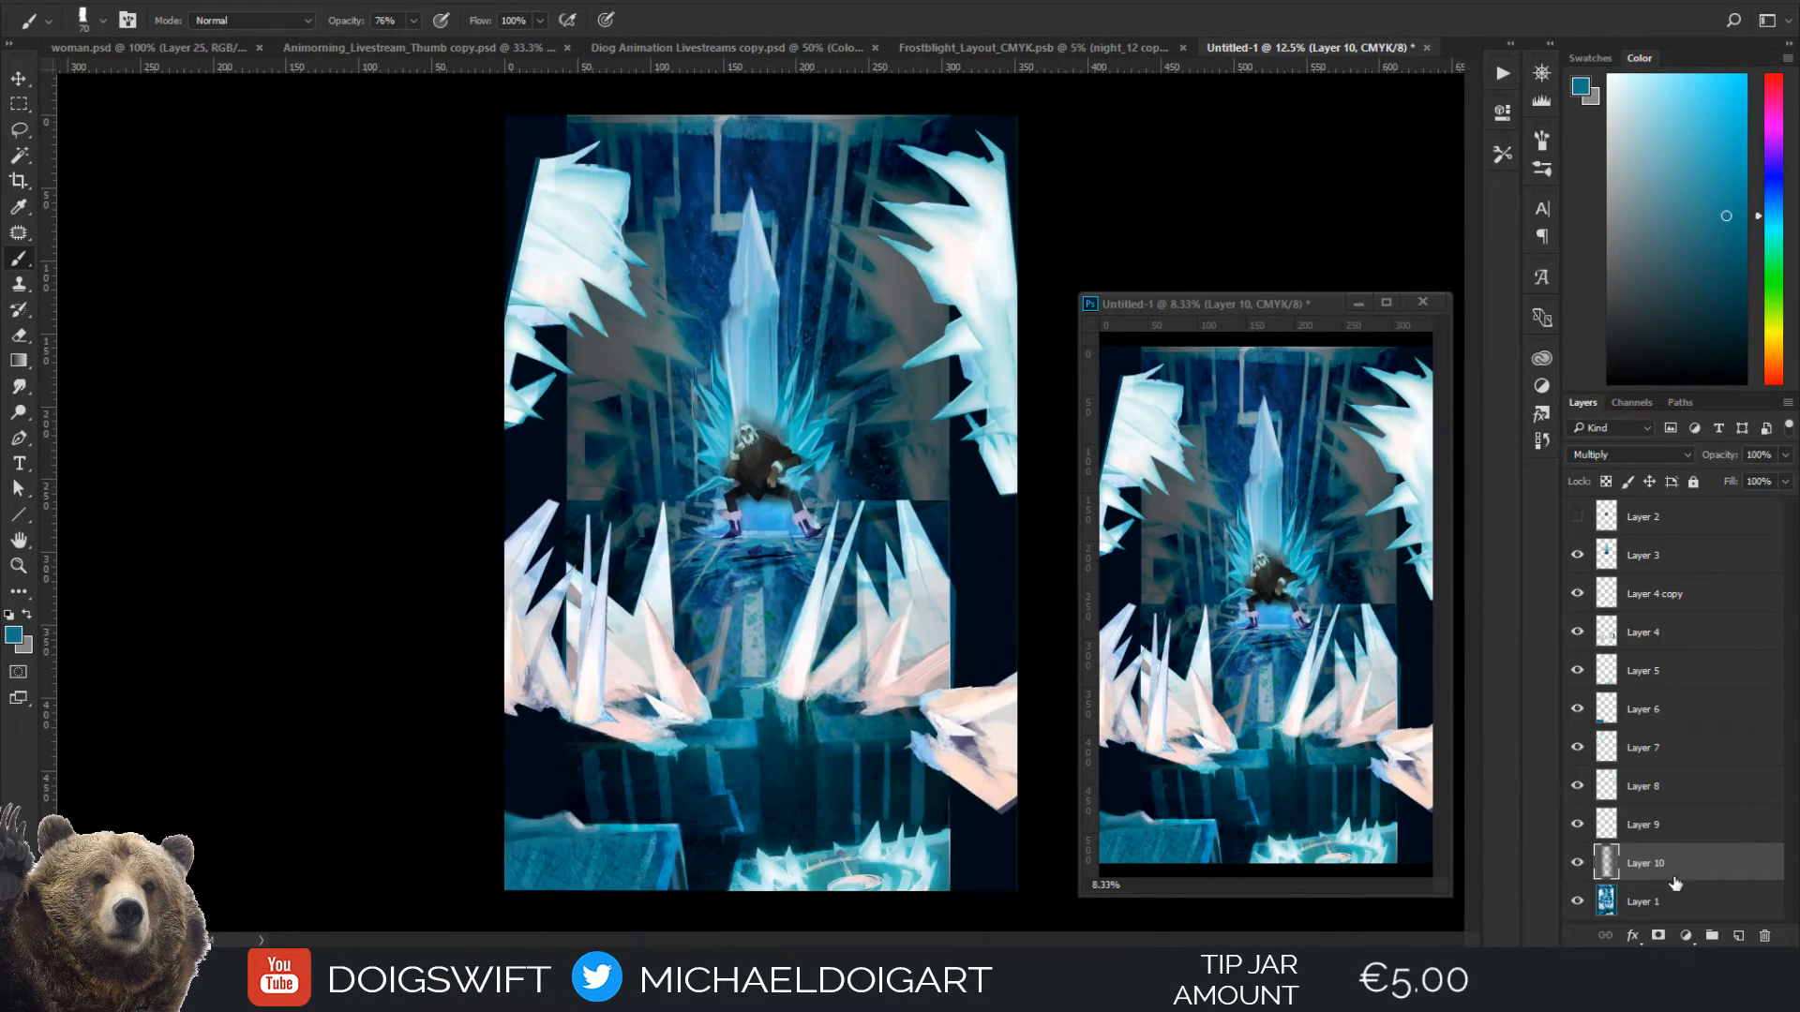
Duplicate Layer 1 and gather the layers from Layer 9 up to Layer 2 into one group
{"action": "left_click", "coordinate": [1666, 902]}
{"action": "key", "text": "ctrl+j"}
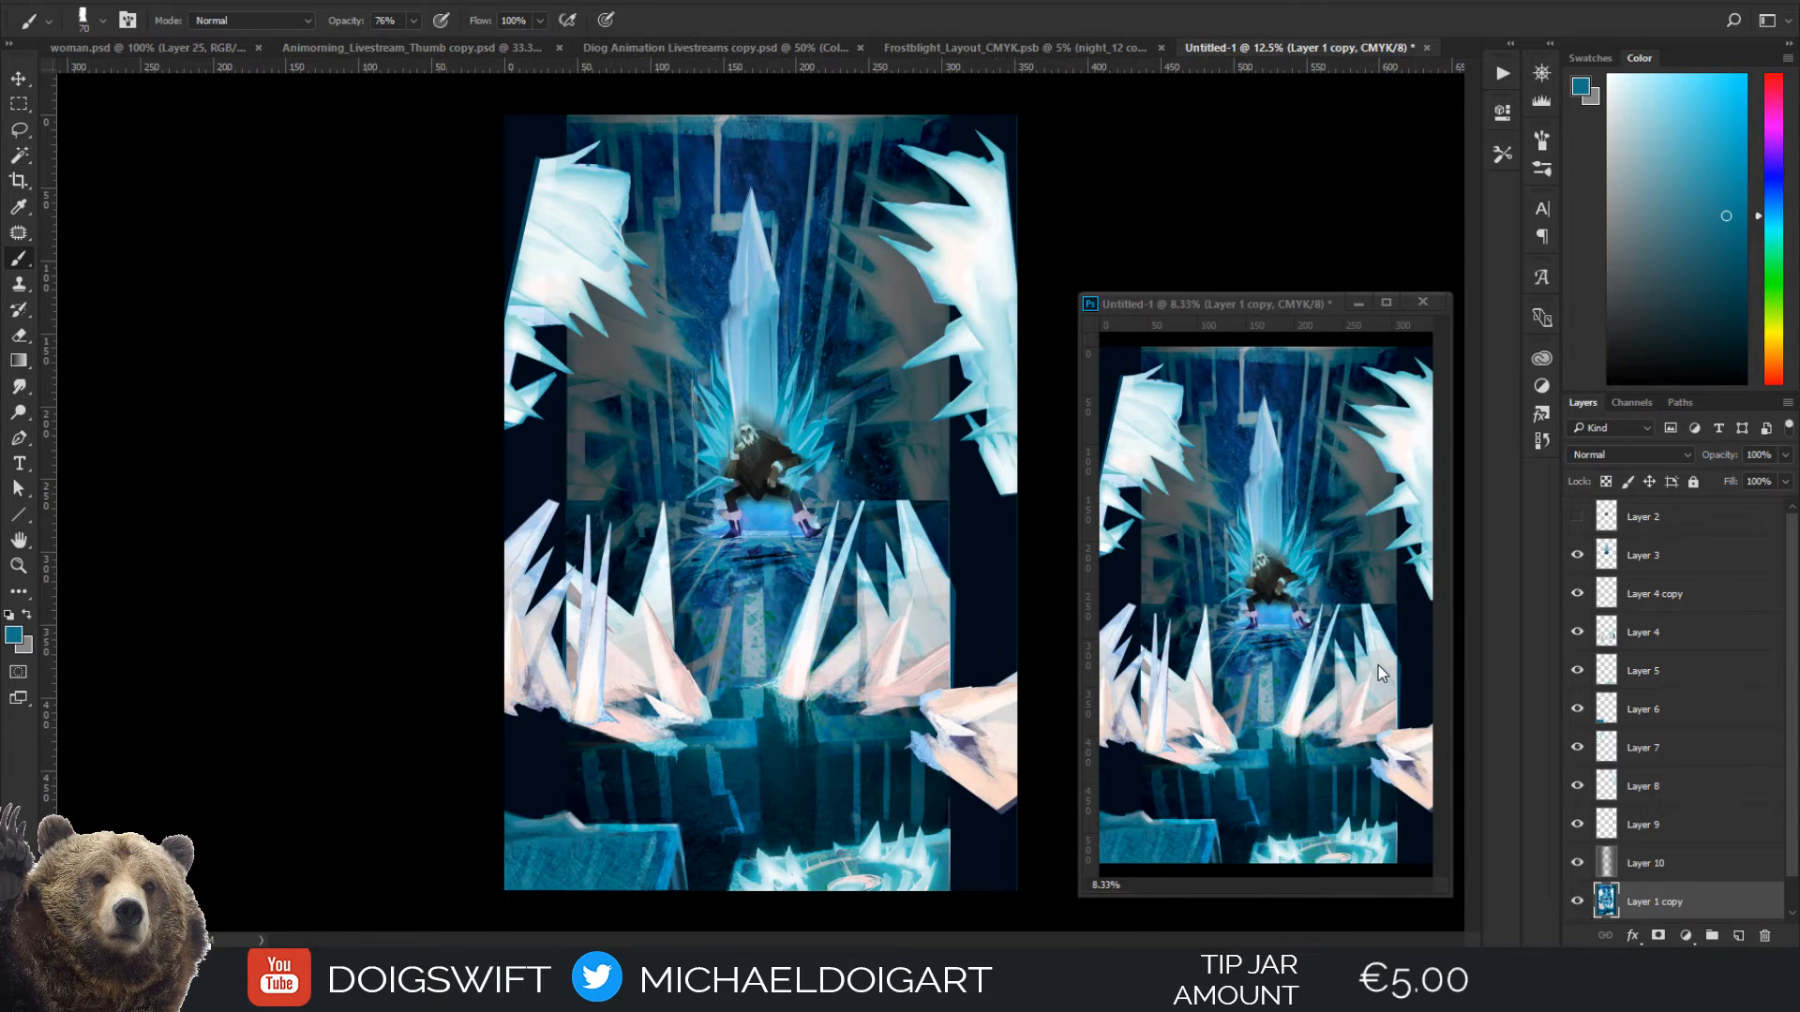
{"action": "left_click", "coordinate": [1695, 832]}
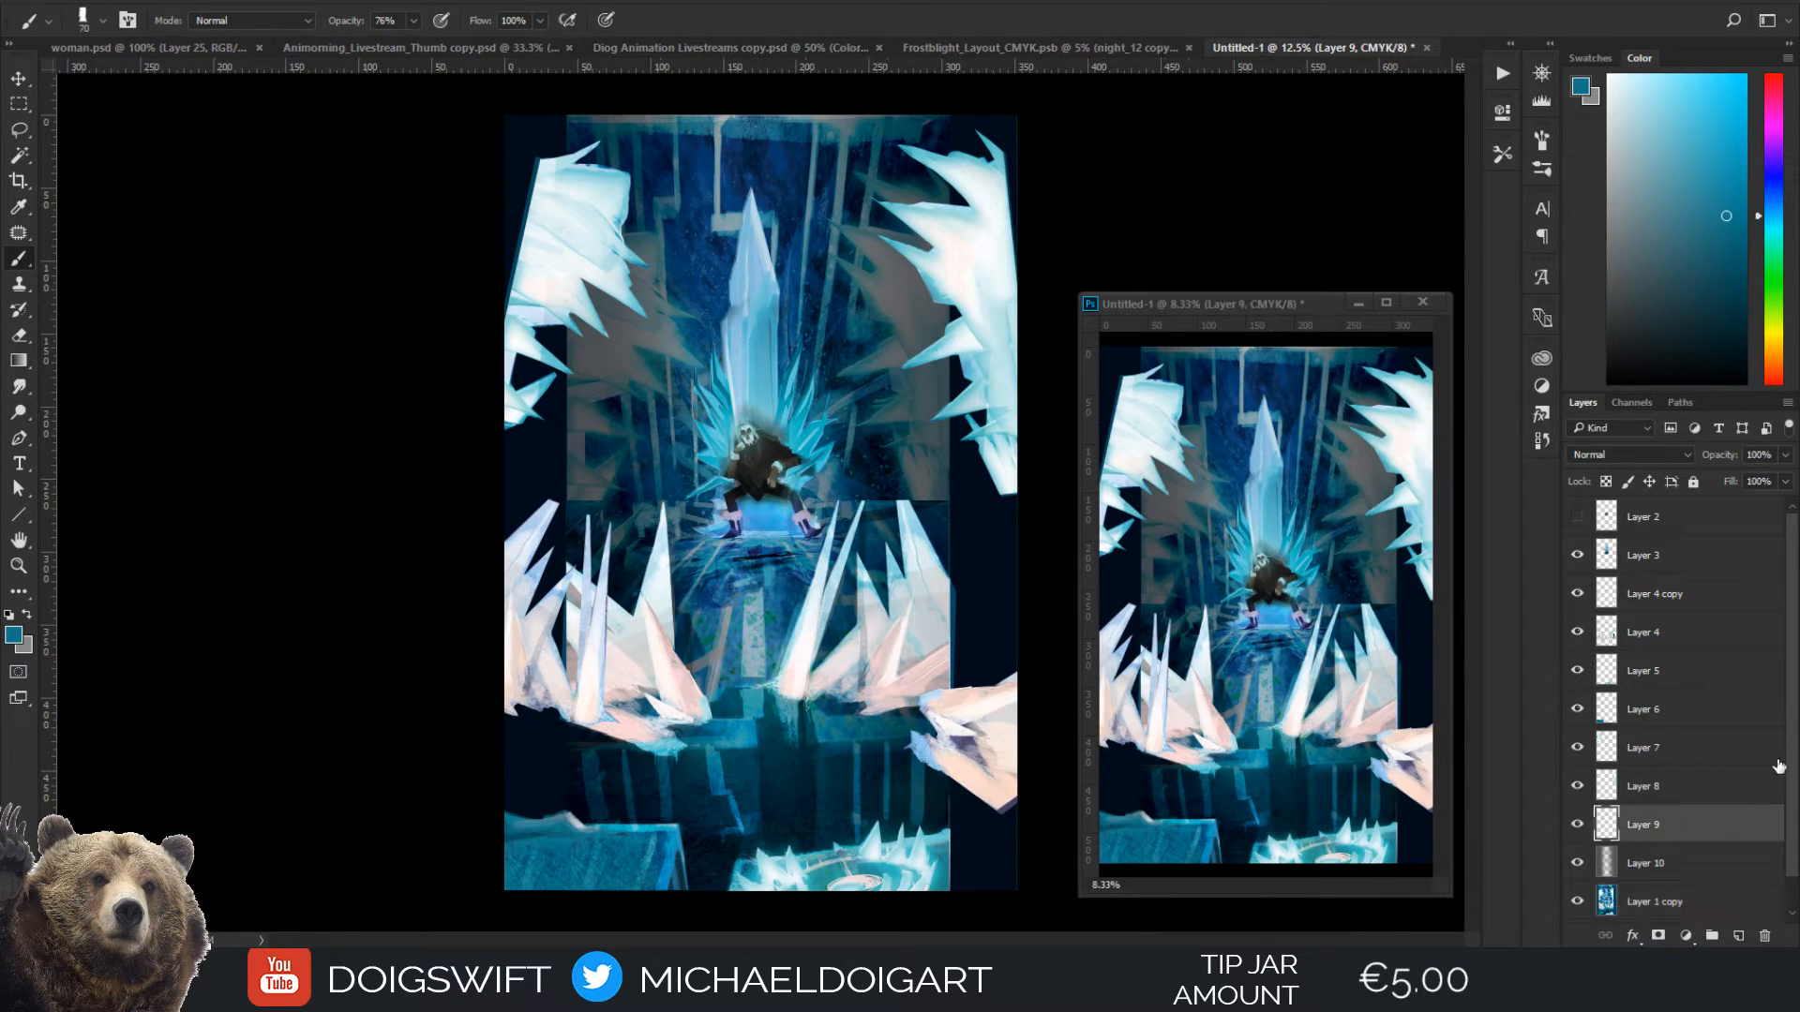
{"action": "left_click", "coordinate": [1677, 522], "text": "shift"}
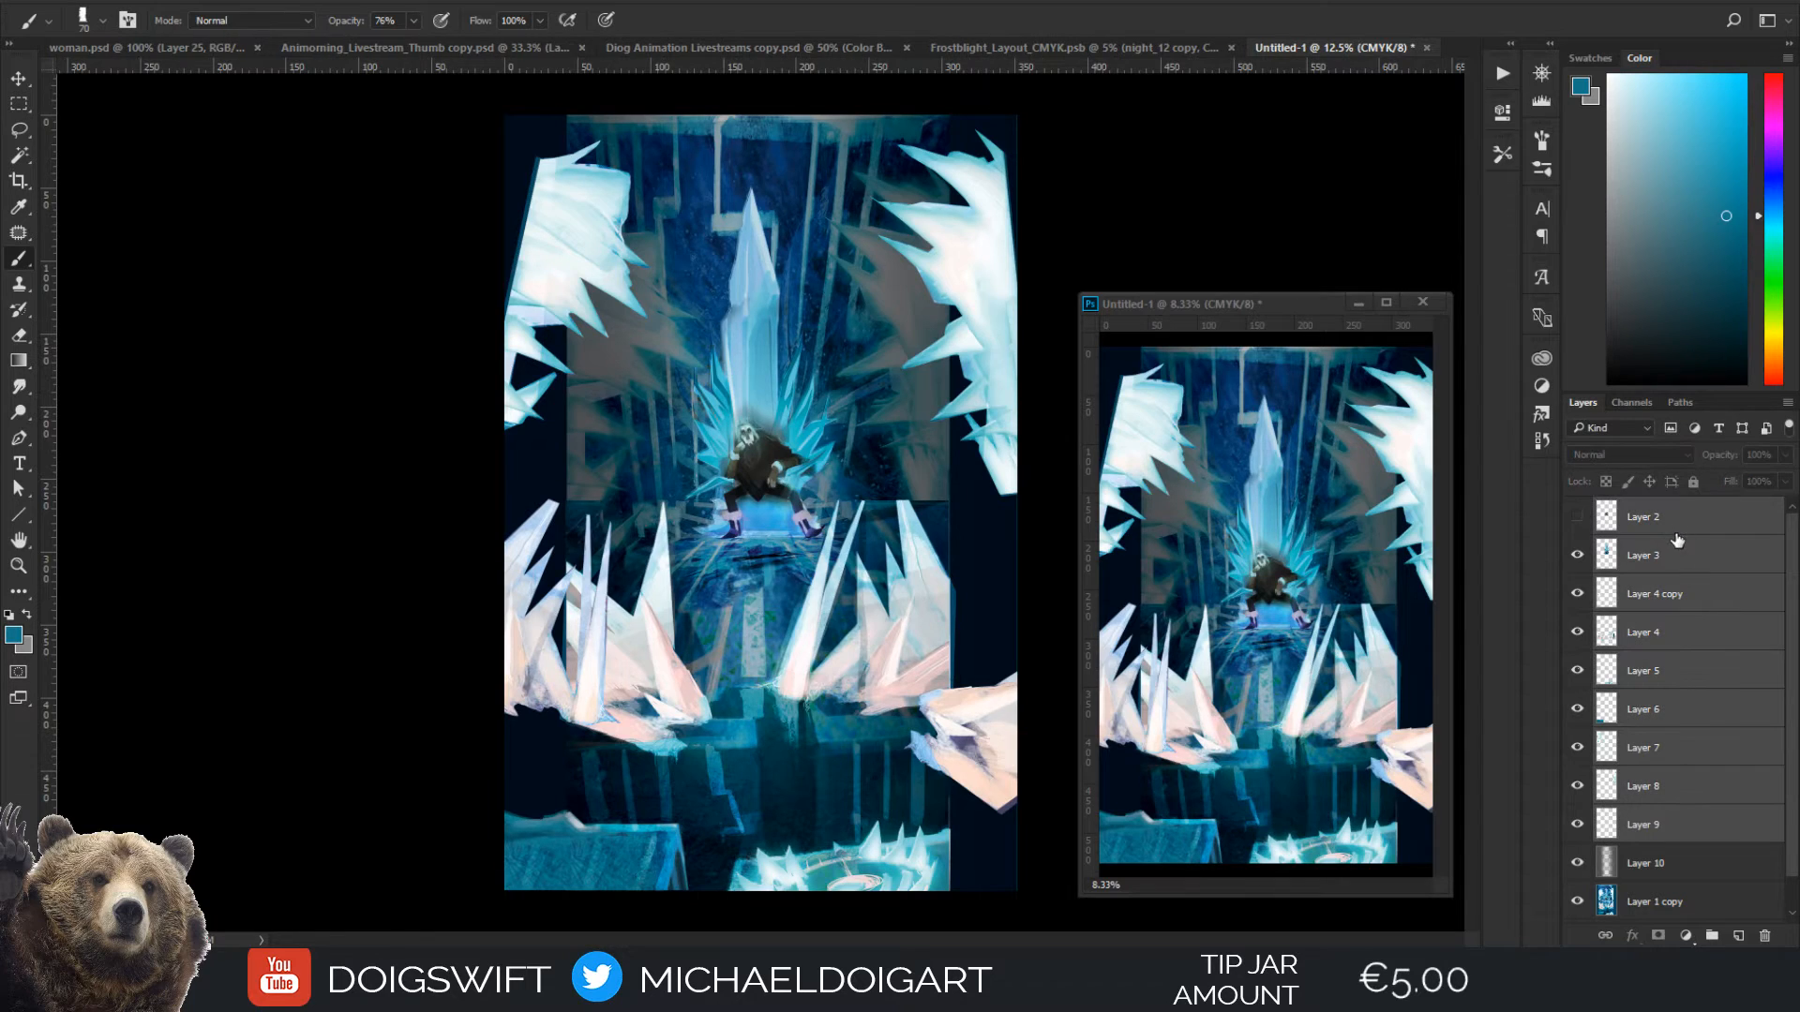
{"action": "key", "text": "ctrl+g"}
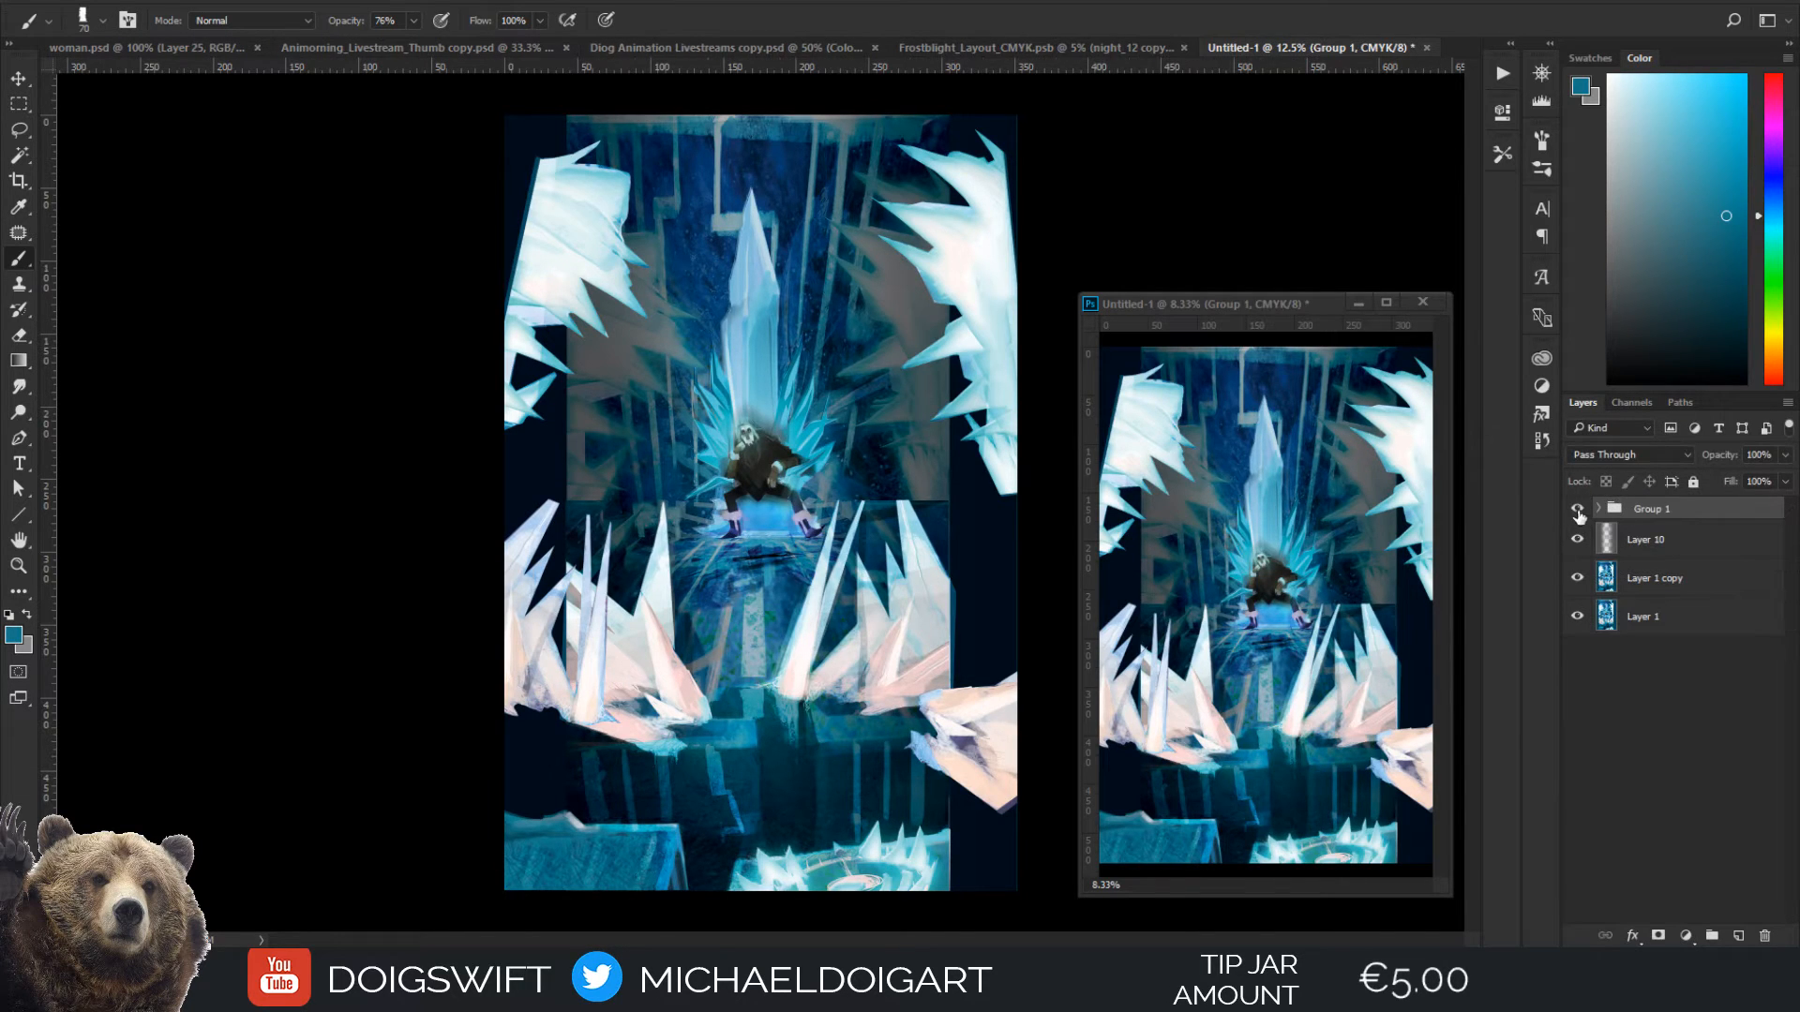
Hide the new group, Layer 10 and the original Layer 1, keeping Layer 1 copy active and visible
{"action": "left_click", "coordinate": [1578, 510]}
{"action": "left_click", "coordinate": [1578, 540]}
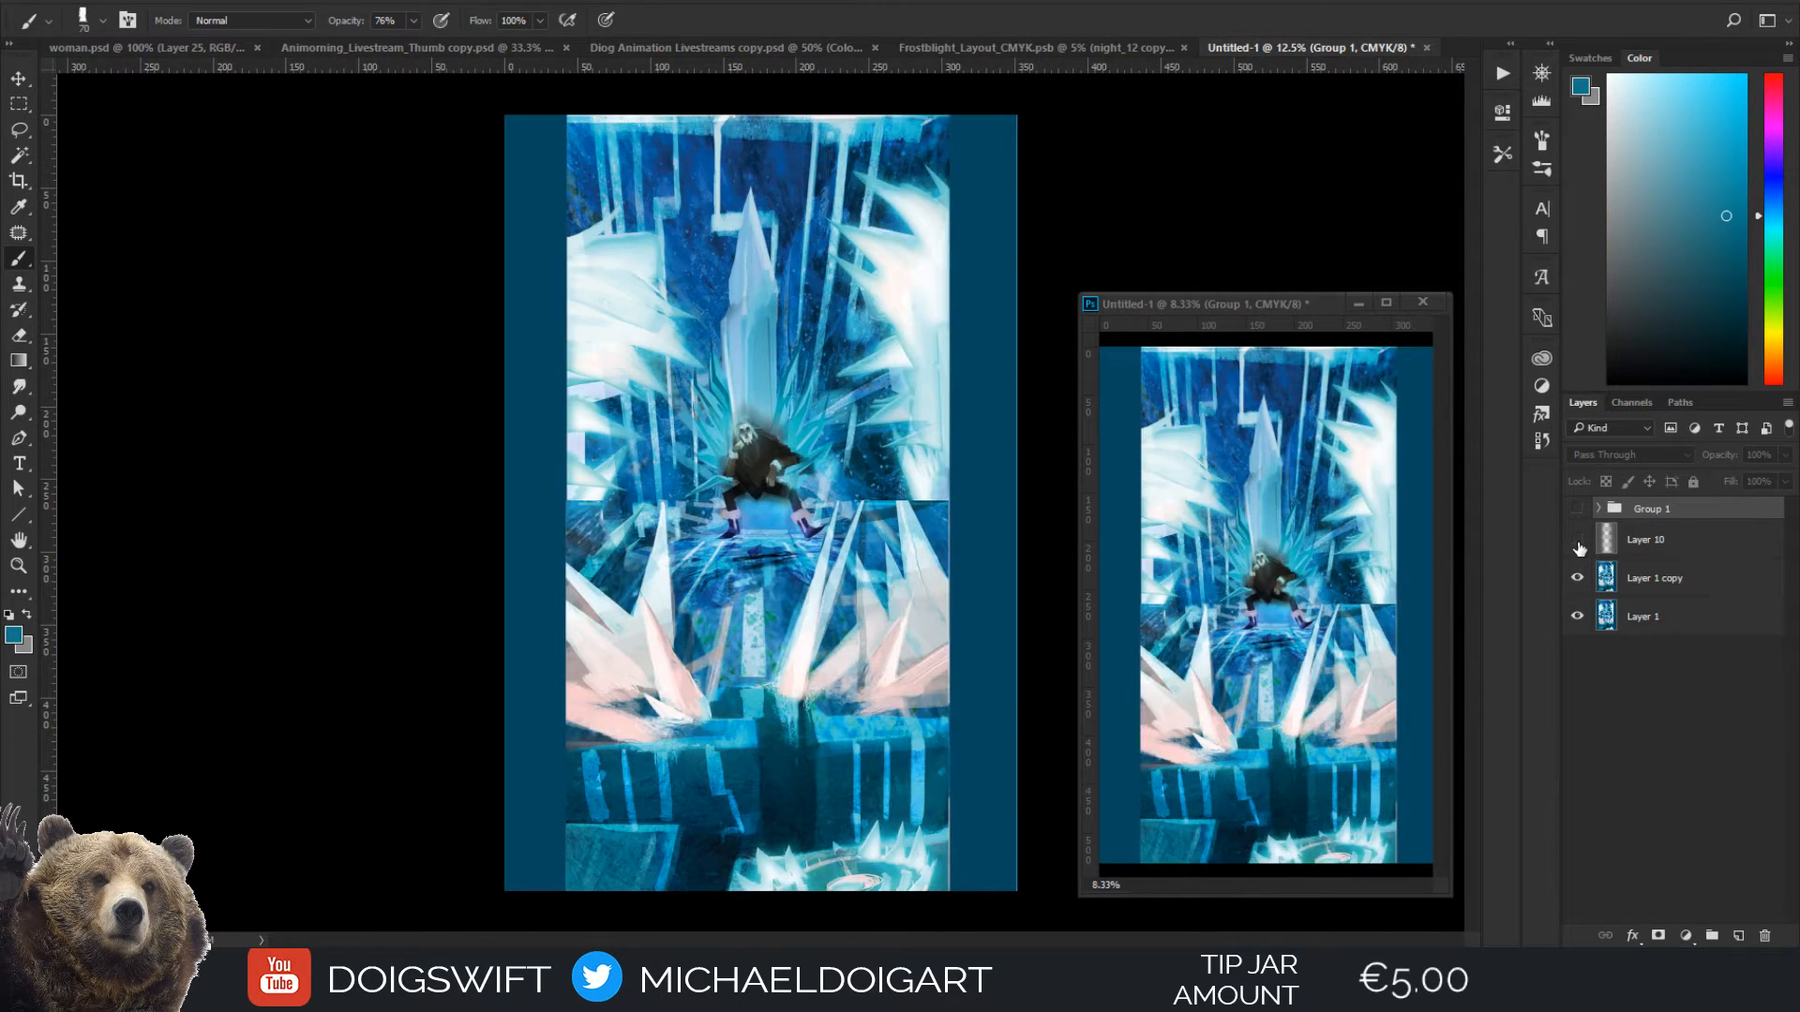
{"action": "left_click", "coordinate": [1646, 590]}
{"action": "left_click", "coordinate": [1577, 615]}
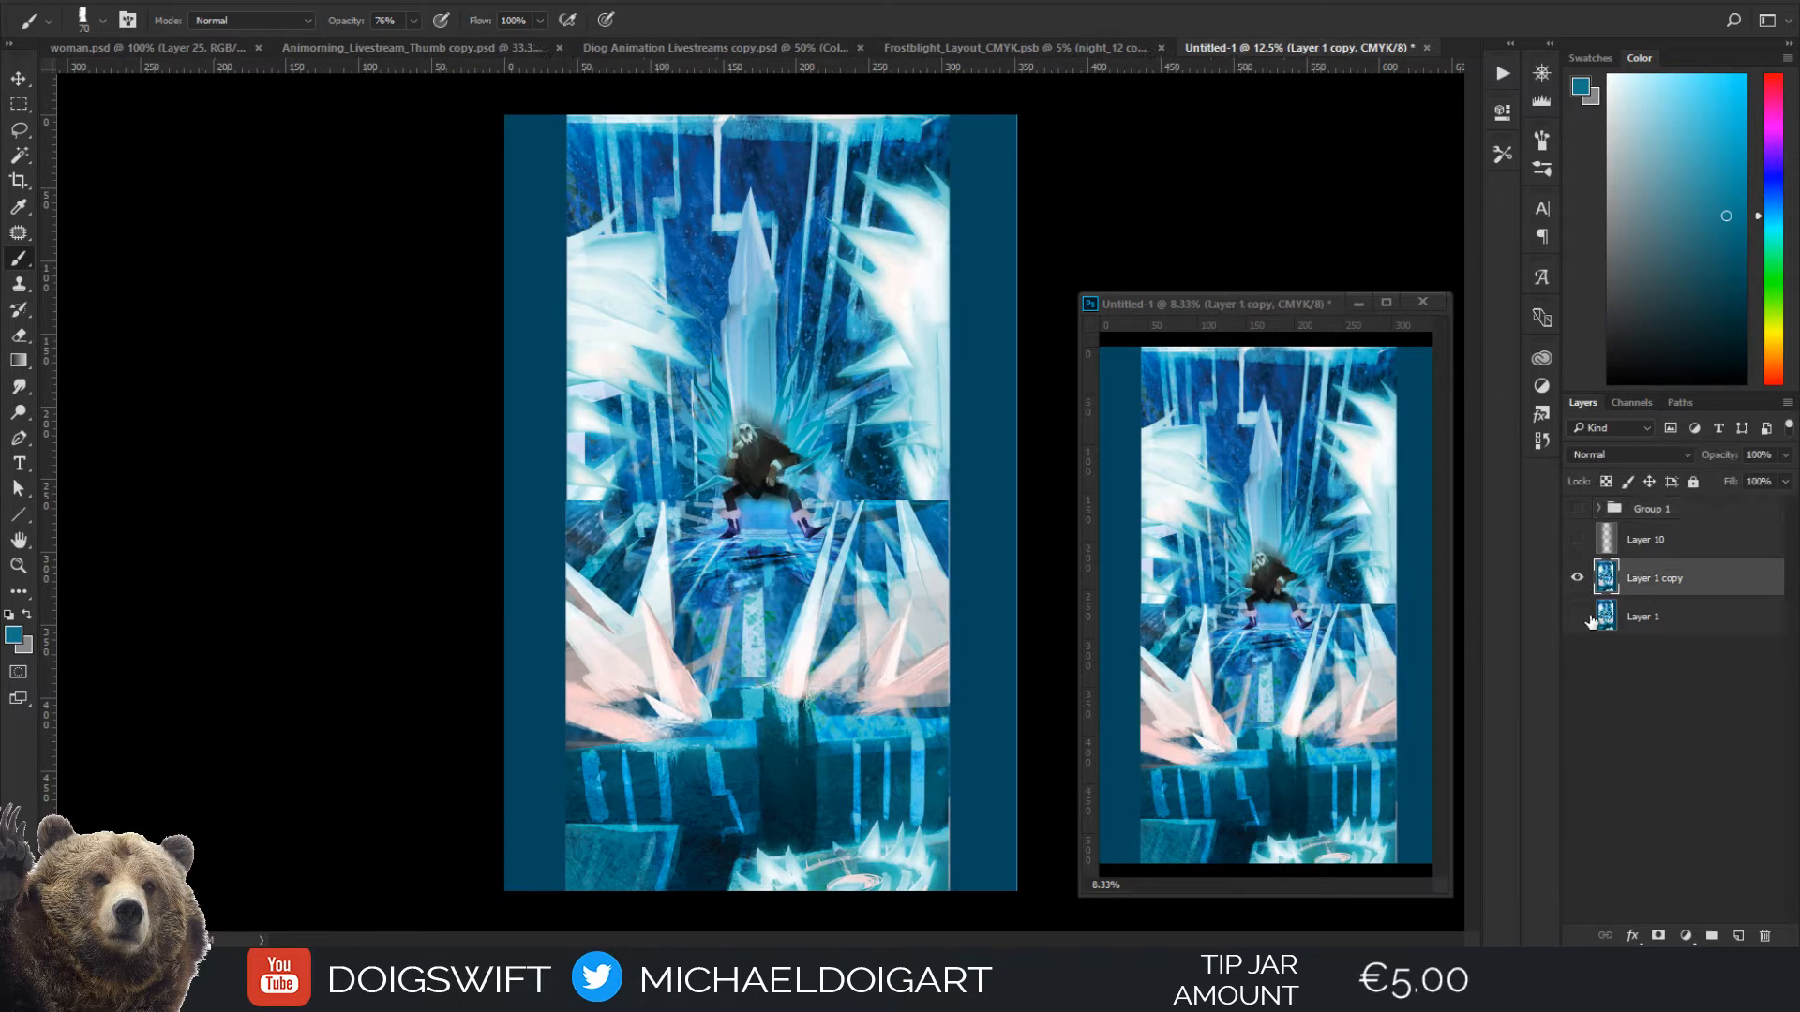
Lasso a straight-edged selection around the floor and lower ice crystals, from the figure's feet to the platform's front edge
{"action": "key", "text": "l"}
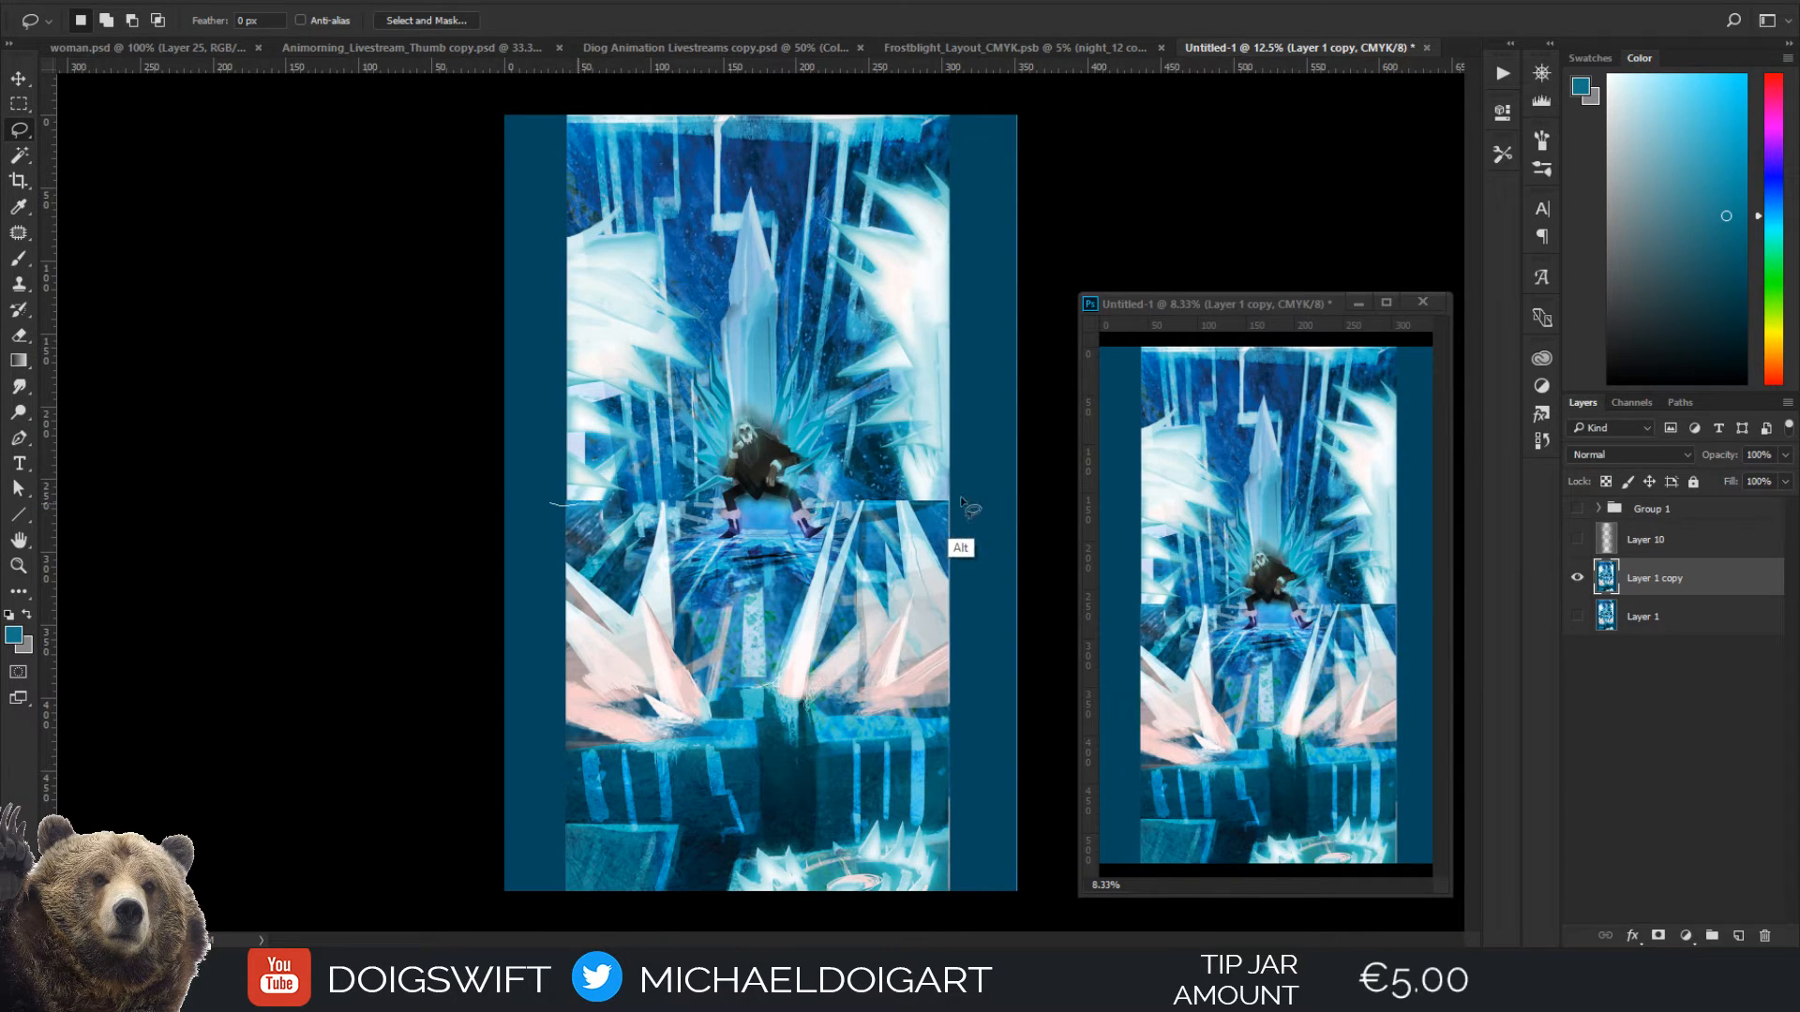
{"action": "left_click", "coordinate": [956, 732]}
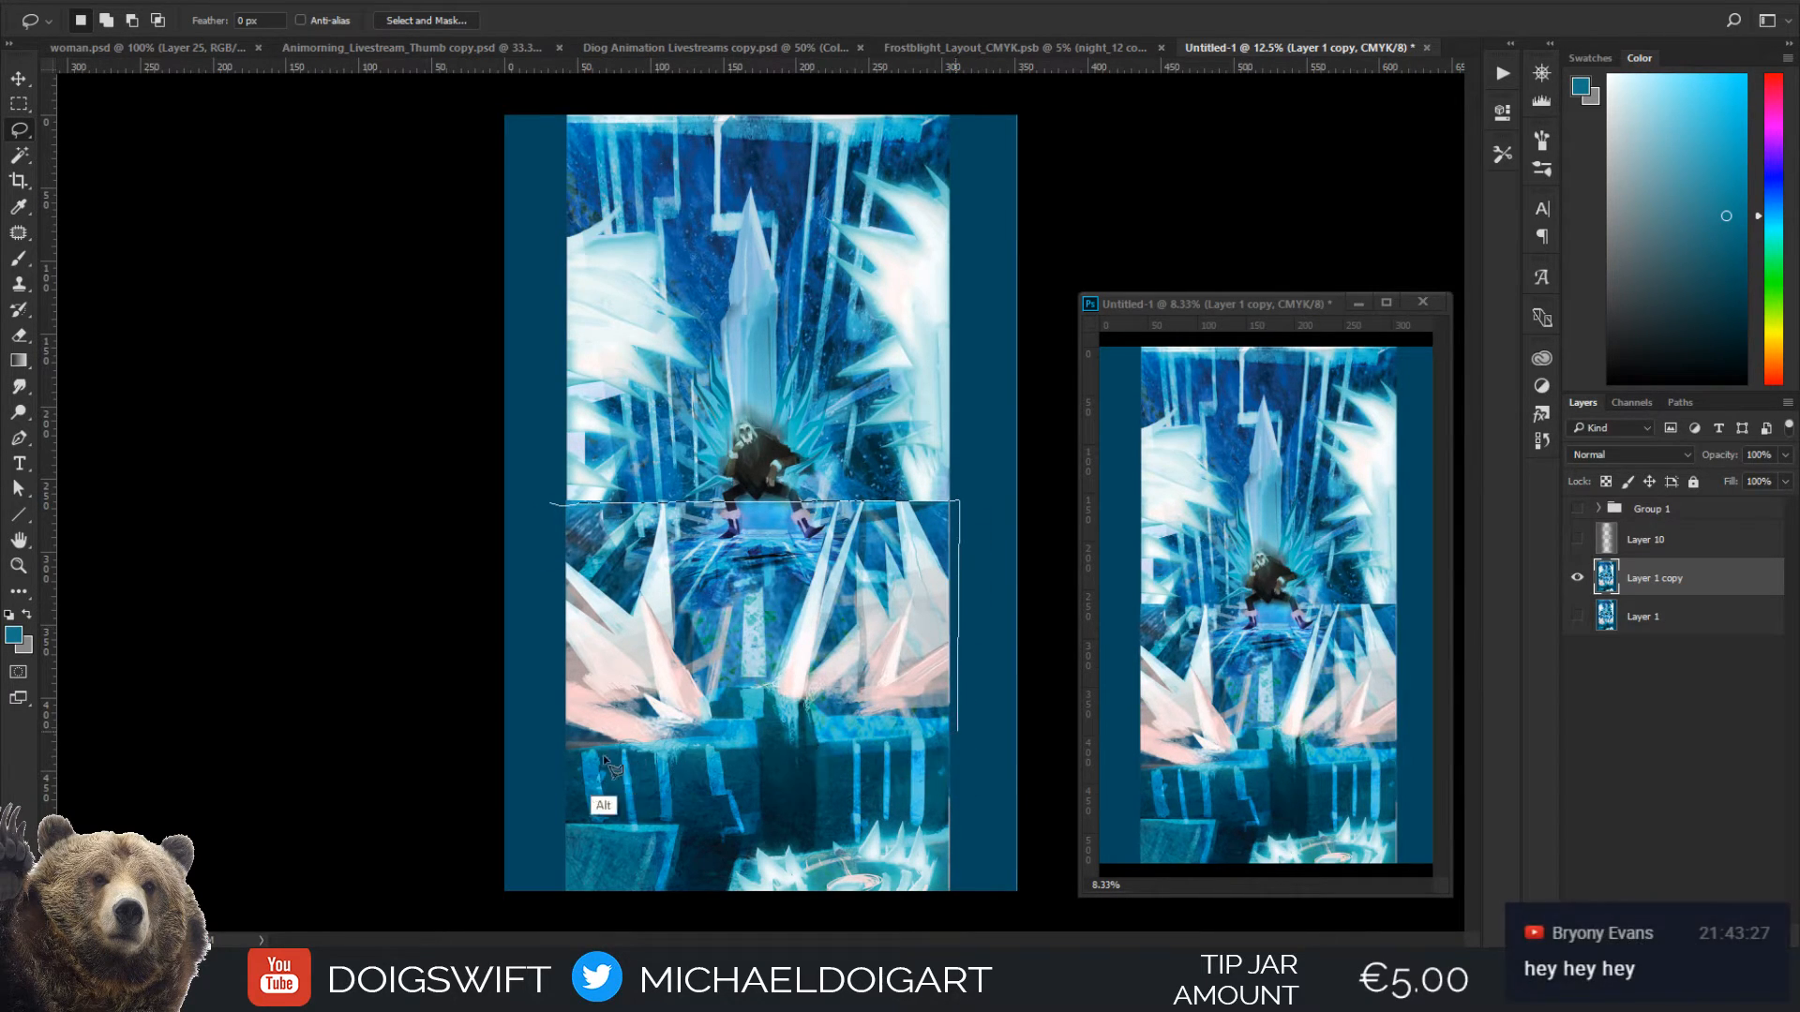
{"action": "left_click", "coordinate": [554, 507]}
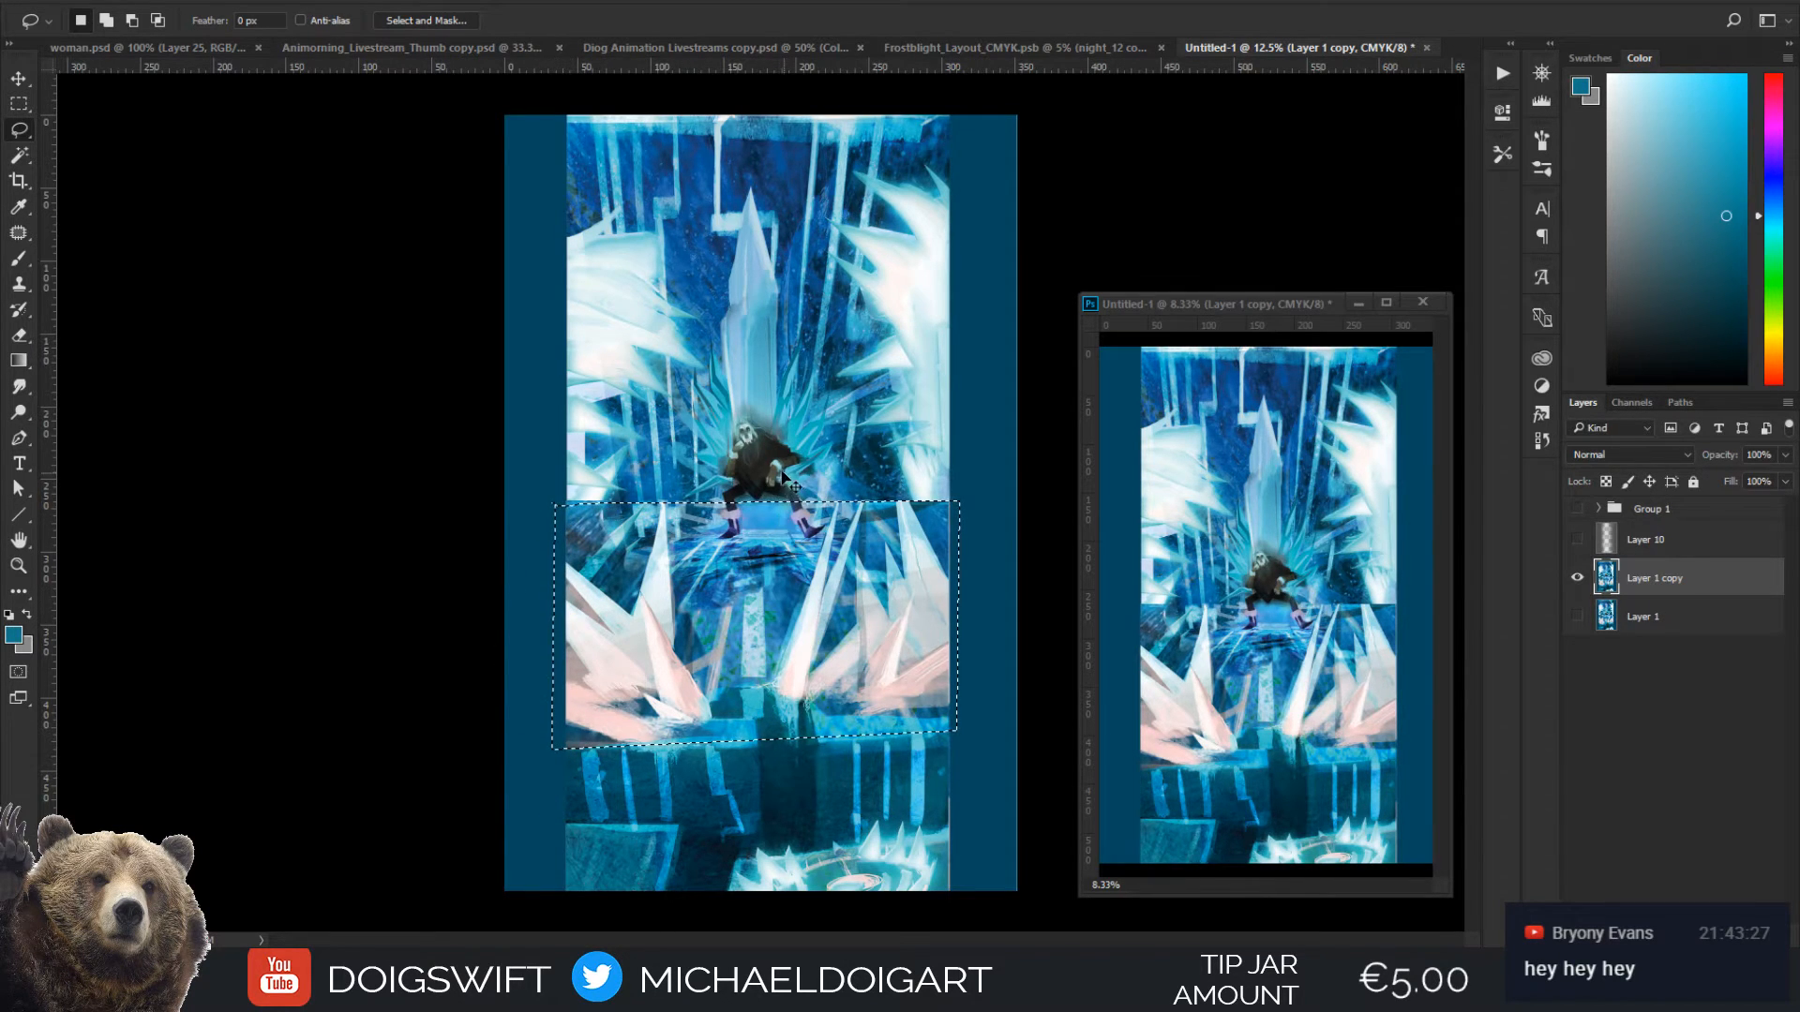
Try to skew the selected floor section with Free Transform and stretch its lower corner out past the canvas edge
{"action": "key", "text": "ctrl+t"}
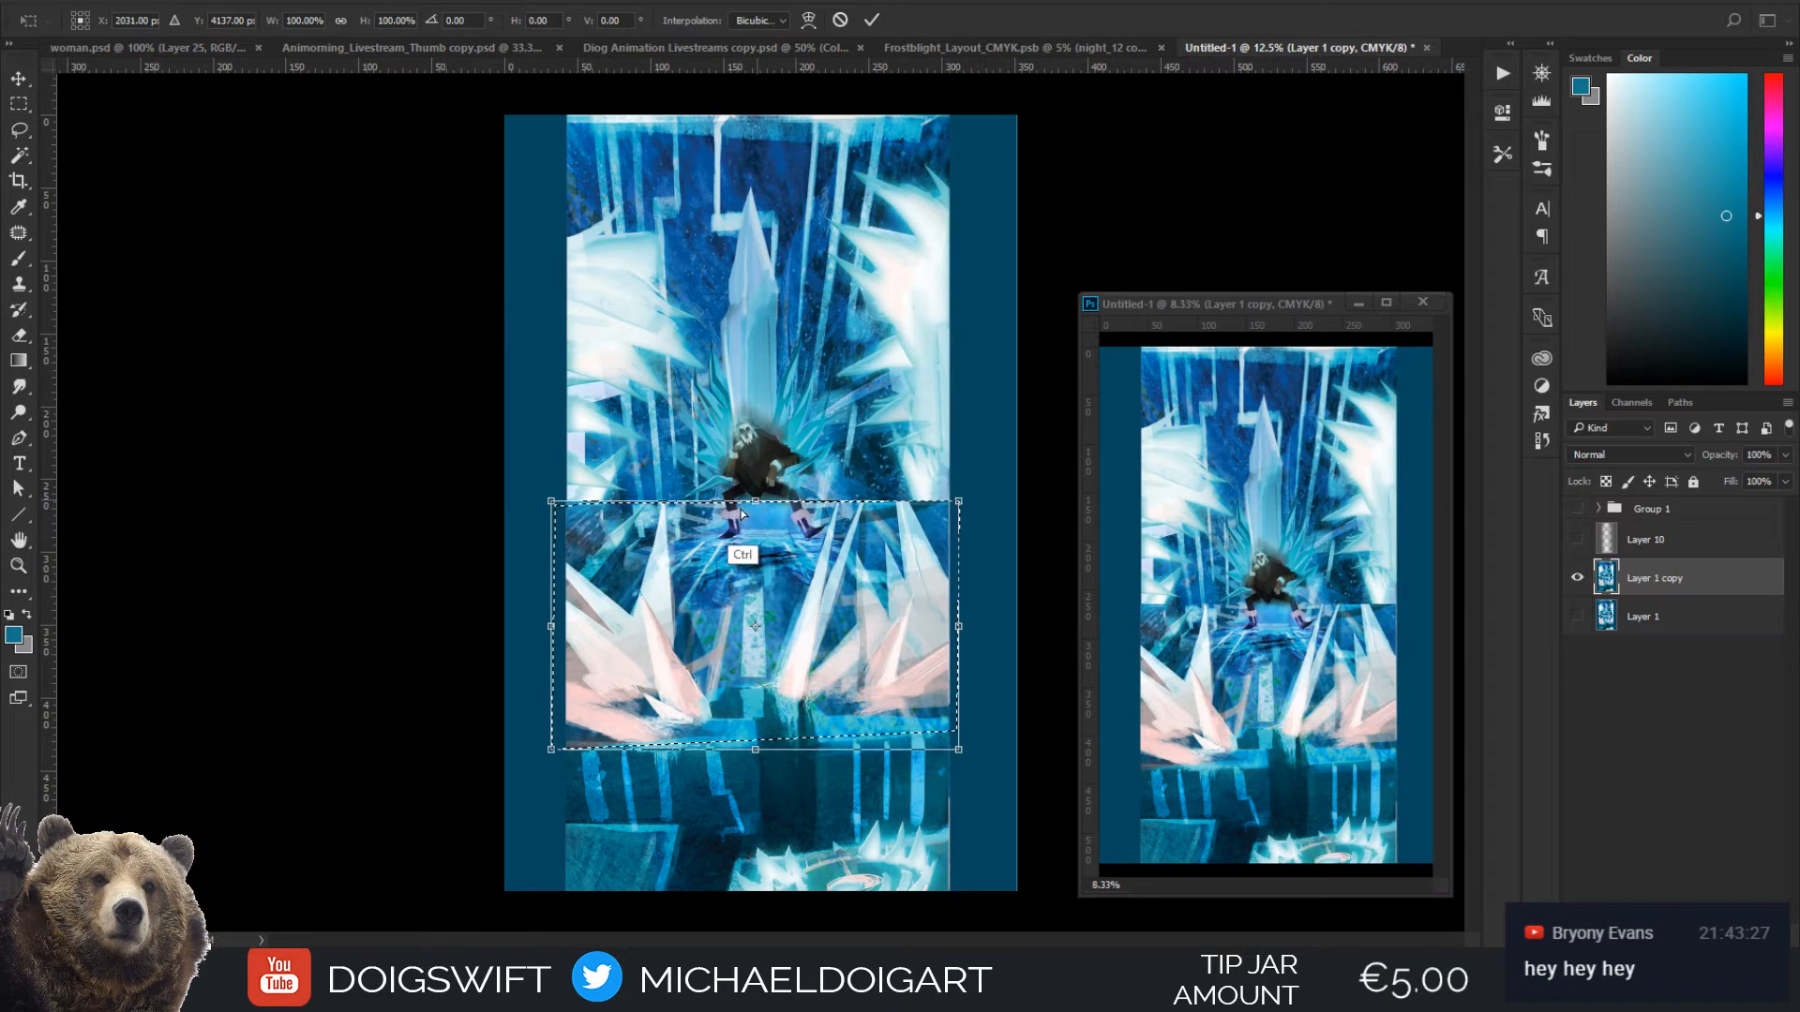
{"action": "left_click_drag", "start_coordinate": [753, 502], "coordinate": [605, 479]}
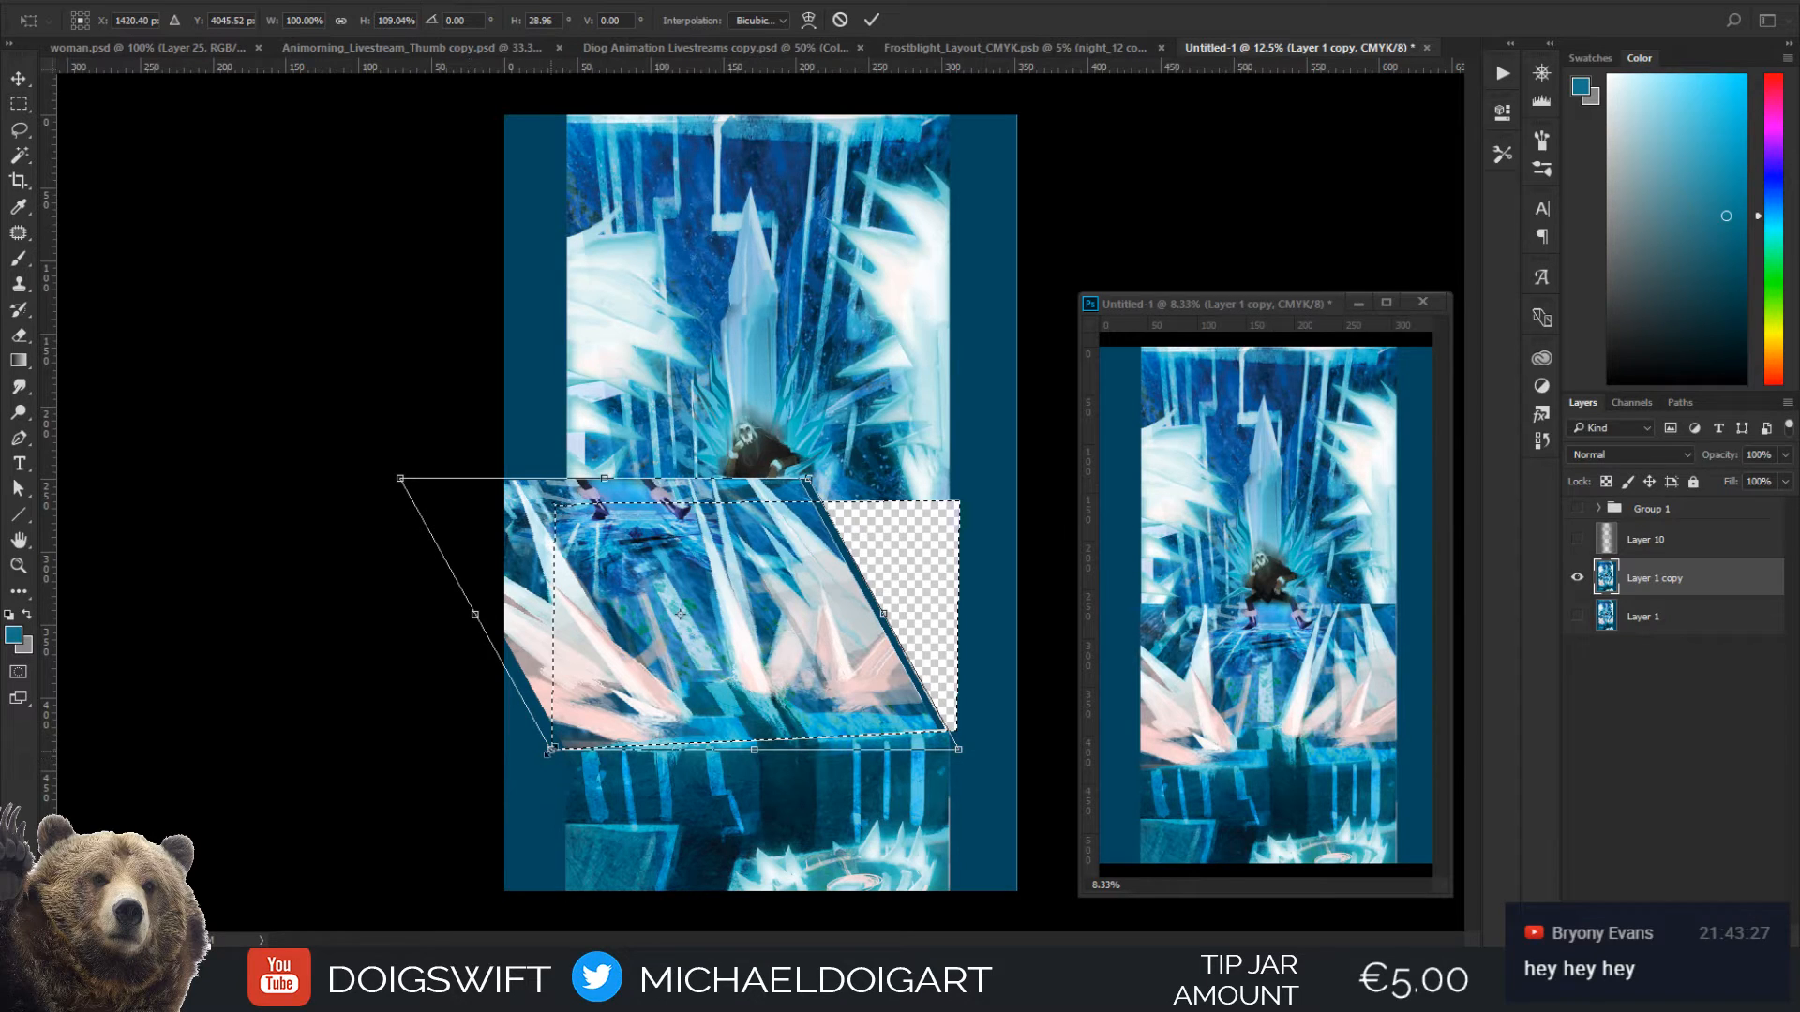
{"action": "left_click_drag", "start_coordinate": [549, 750], "coordinate": [429, 772]}
{"action": "left_click_drag", "start_coordinate": [670, 635], "coordinate": [797, 620]}
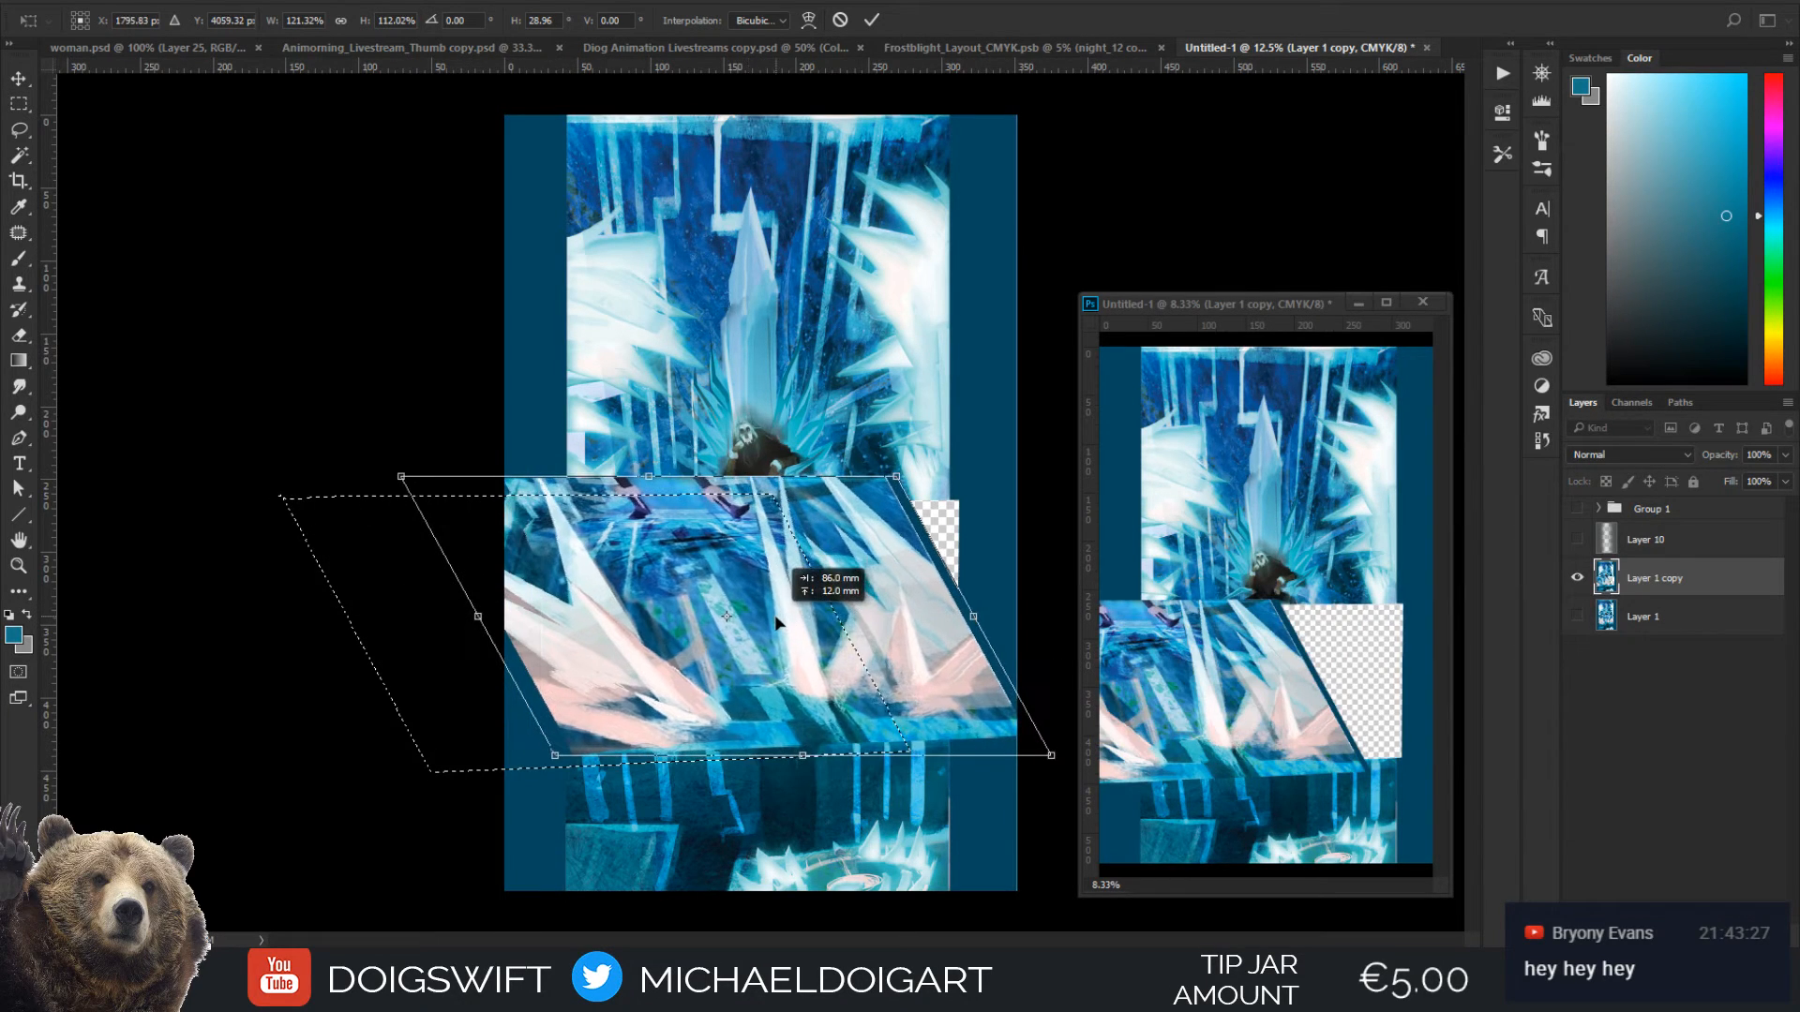
{"action": "left_click_drag", "start_coordinate": [556, 766], "coordinate": [330, 789]}
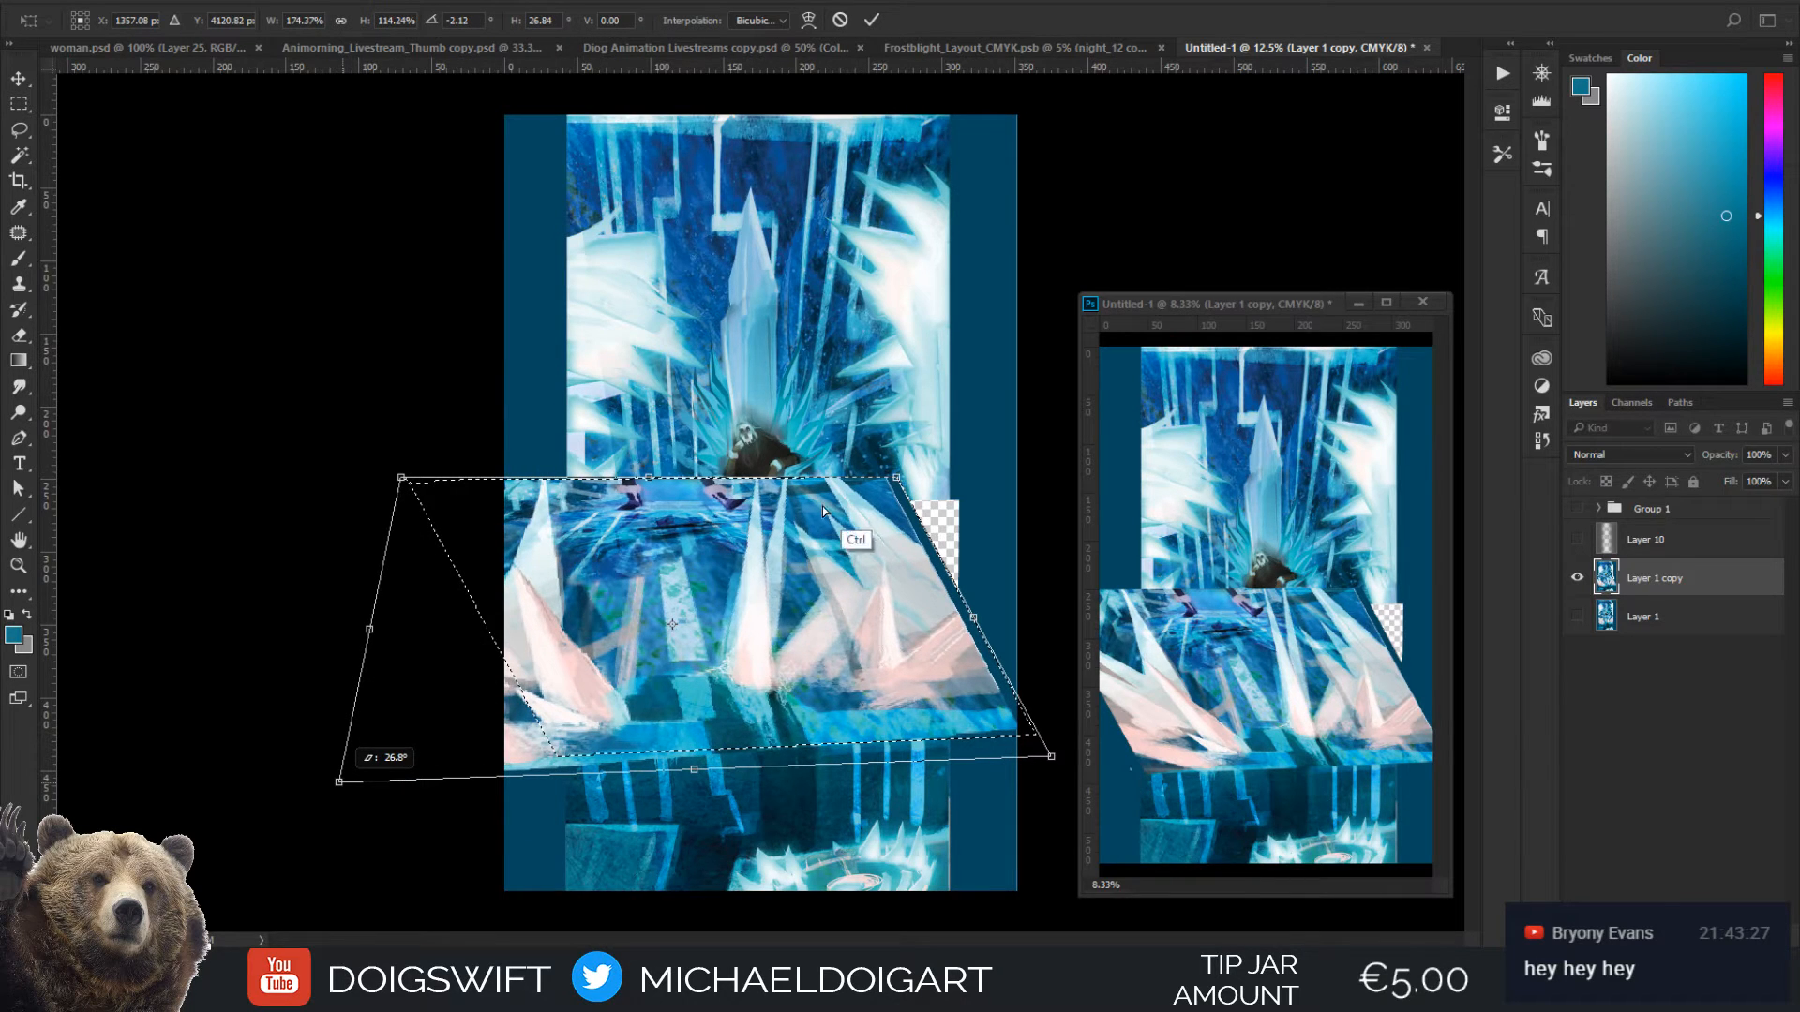
Try to distort the floor section into a perspective trapezoid by pulling its upper corners inward and repositioning it below the throne
{"action": "left_click_drag", "start_coordinate": [892, 484], "coordinate": [846, 500]}
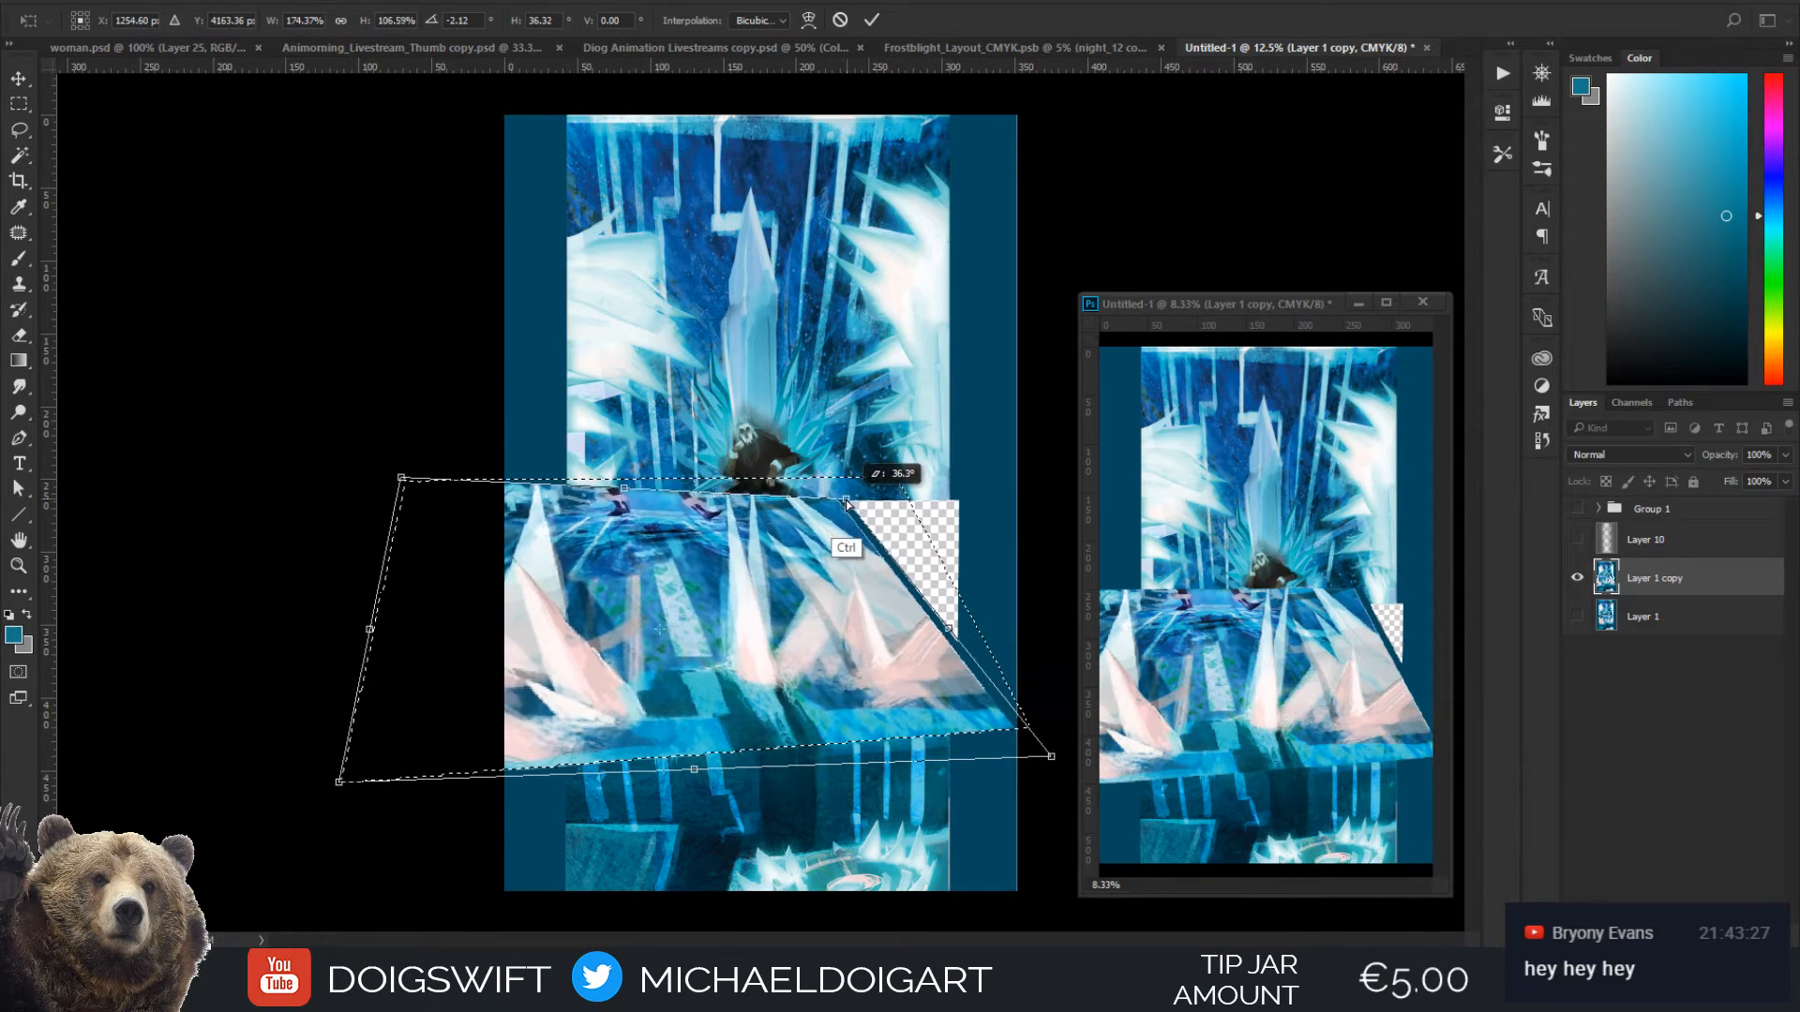
{"action": "left_click_drag", "start_coordinate": [401, 480], "coordinate": [403, 513]}
{"action": "left_click_drag", "start_coordinate": [844, 501], "coordinate": [784, 514]}
{"action": "left_click_drag", "start_coordinate": [784, 626], "coordinate": [861, 614]}
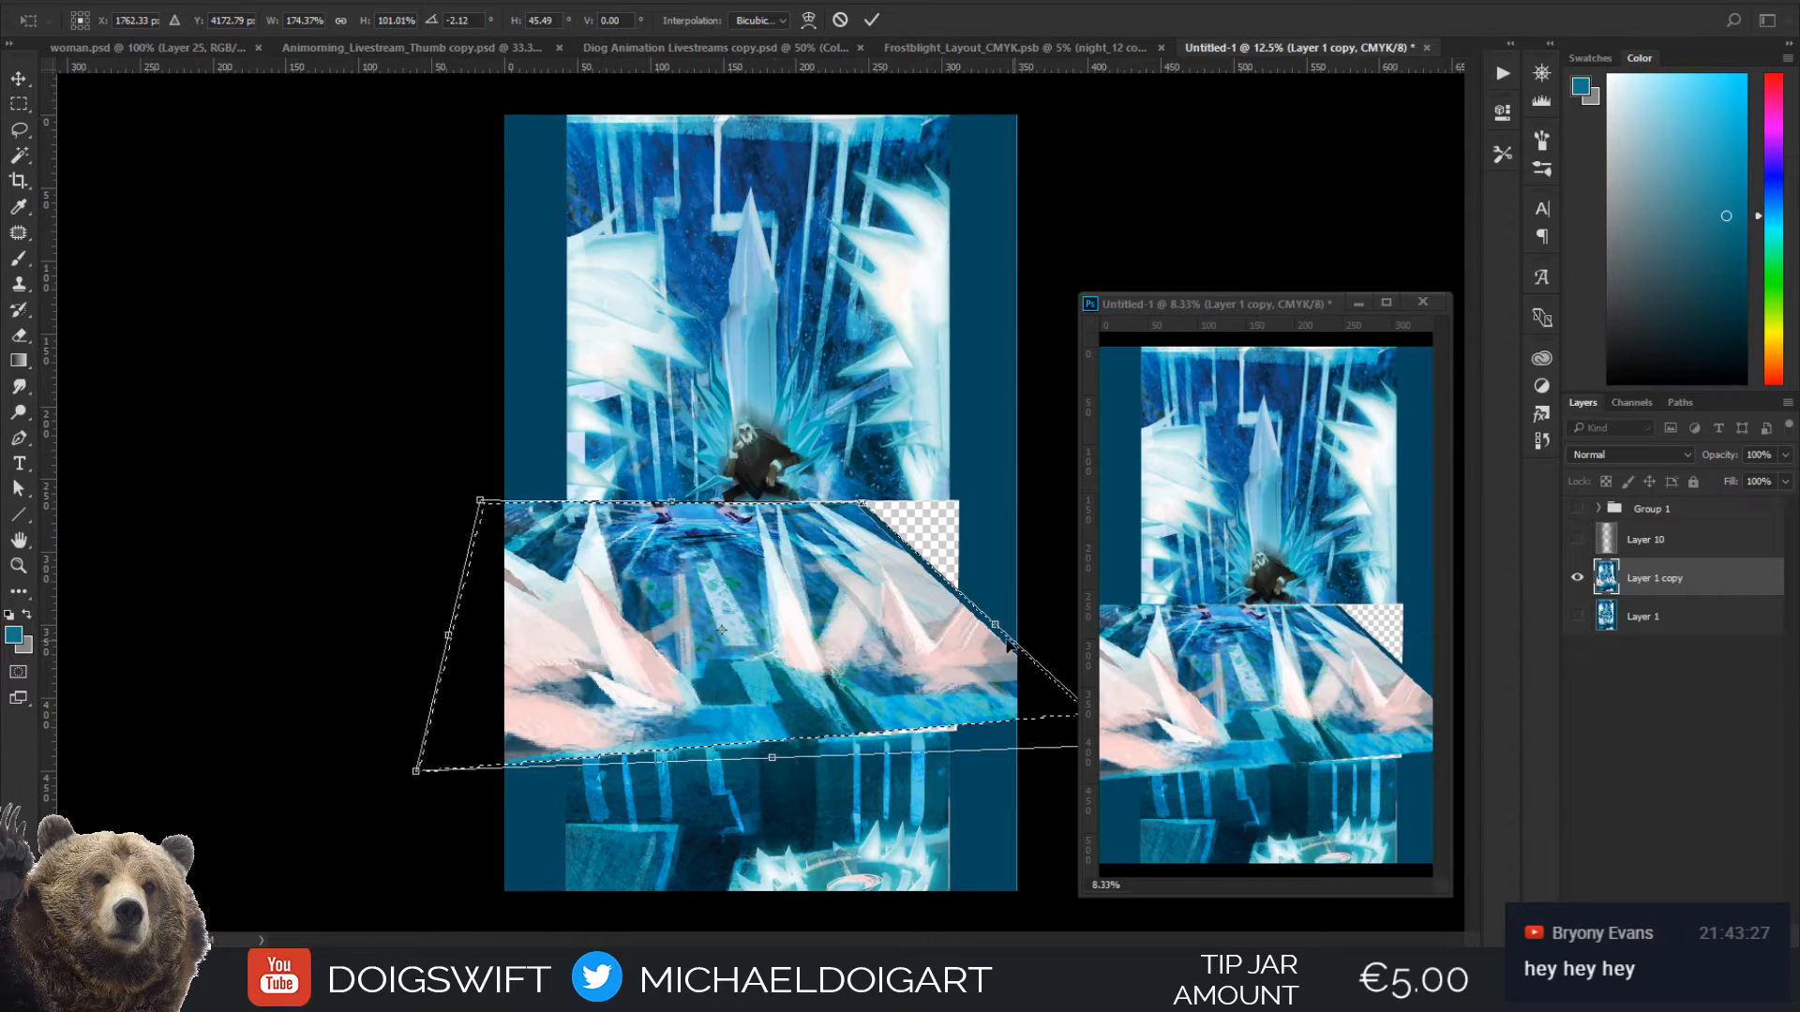
{"action": "left_click_drag", "start_coordinate": [999, 621], "coordinate": [902, 625]}
{"action": "left_click_drag", "start_coordinate": [743, 630], "coordinate": [813, 622]}
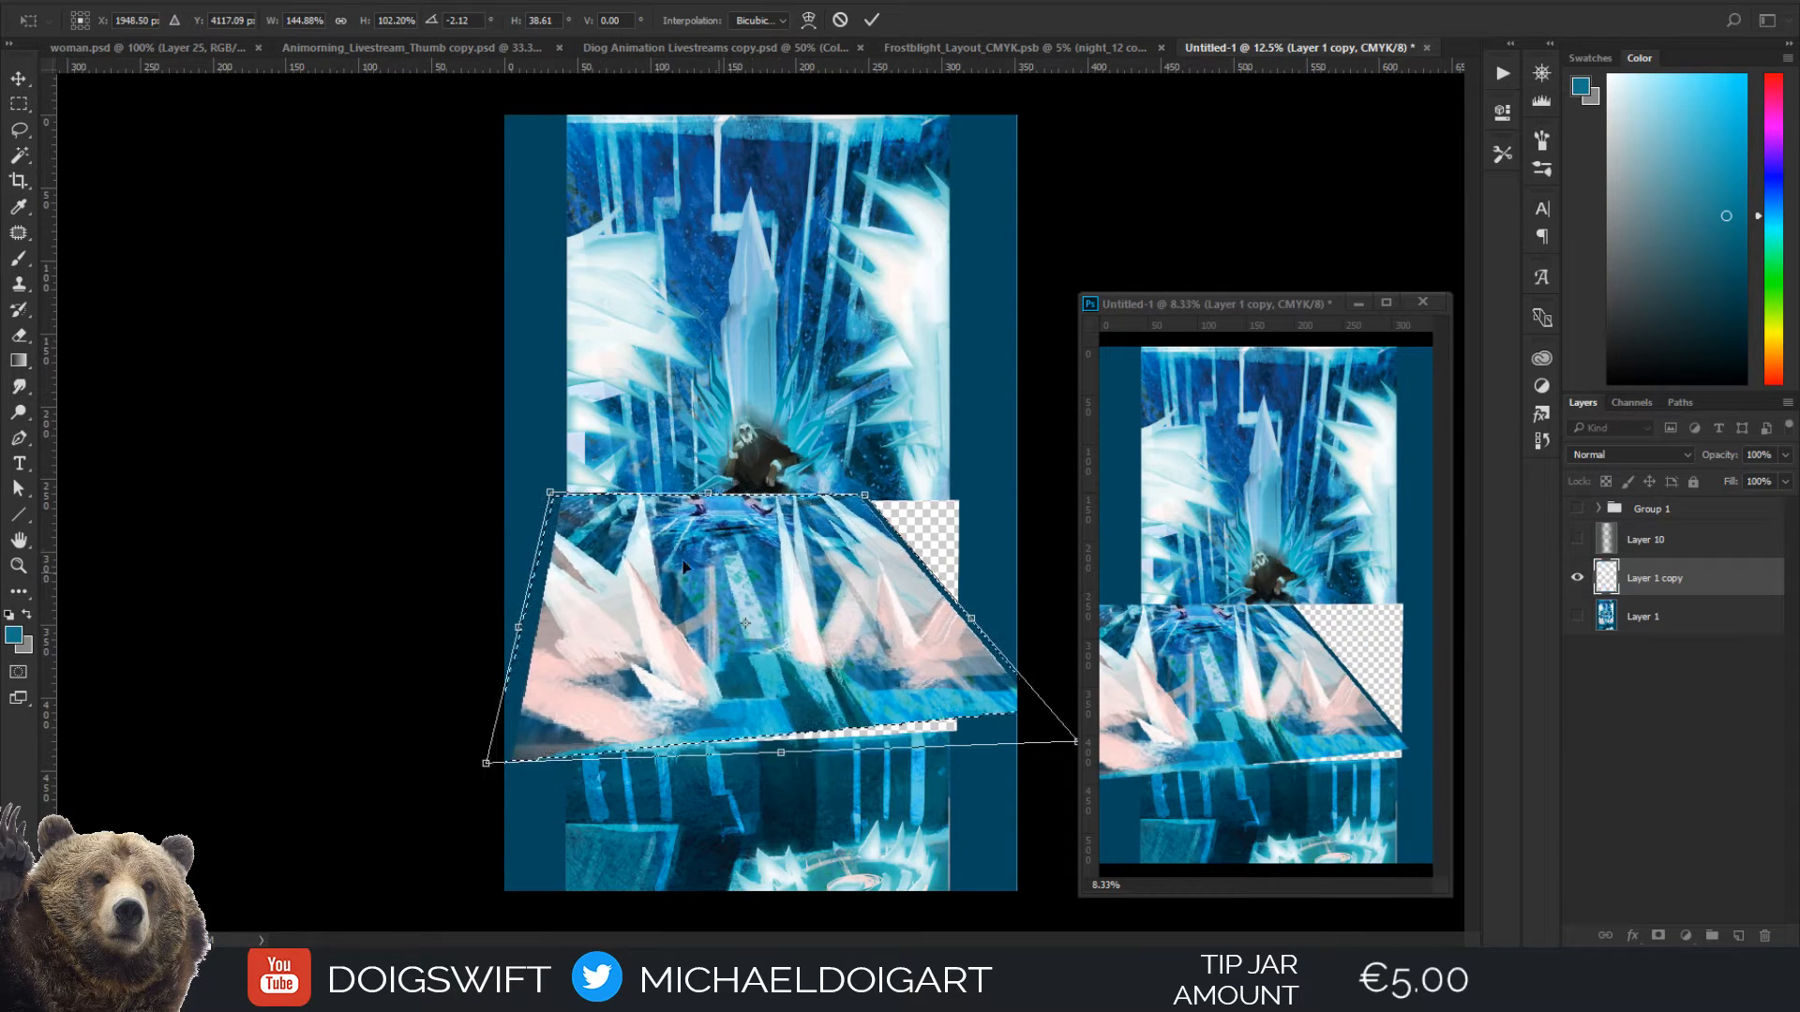
{"action": "left_click_drag", "start_coordinate": [708, 496], "coordinate": [704, 528]}
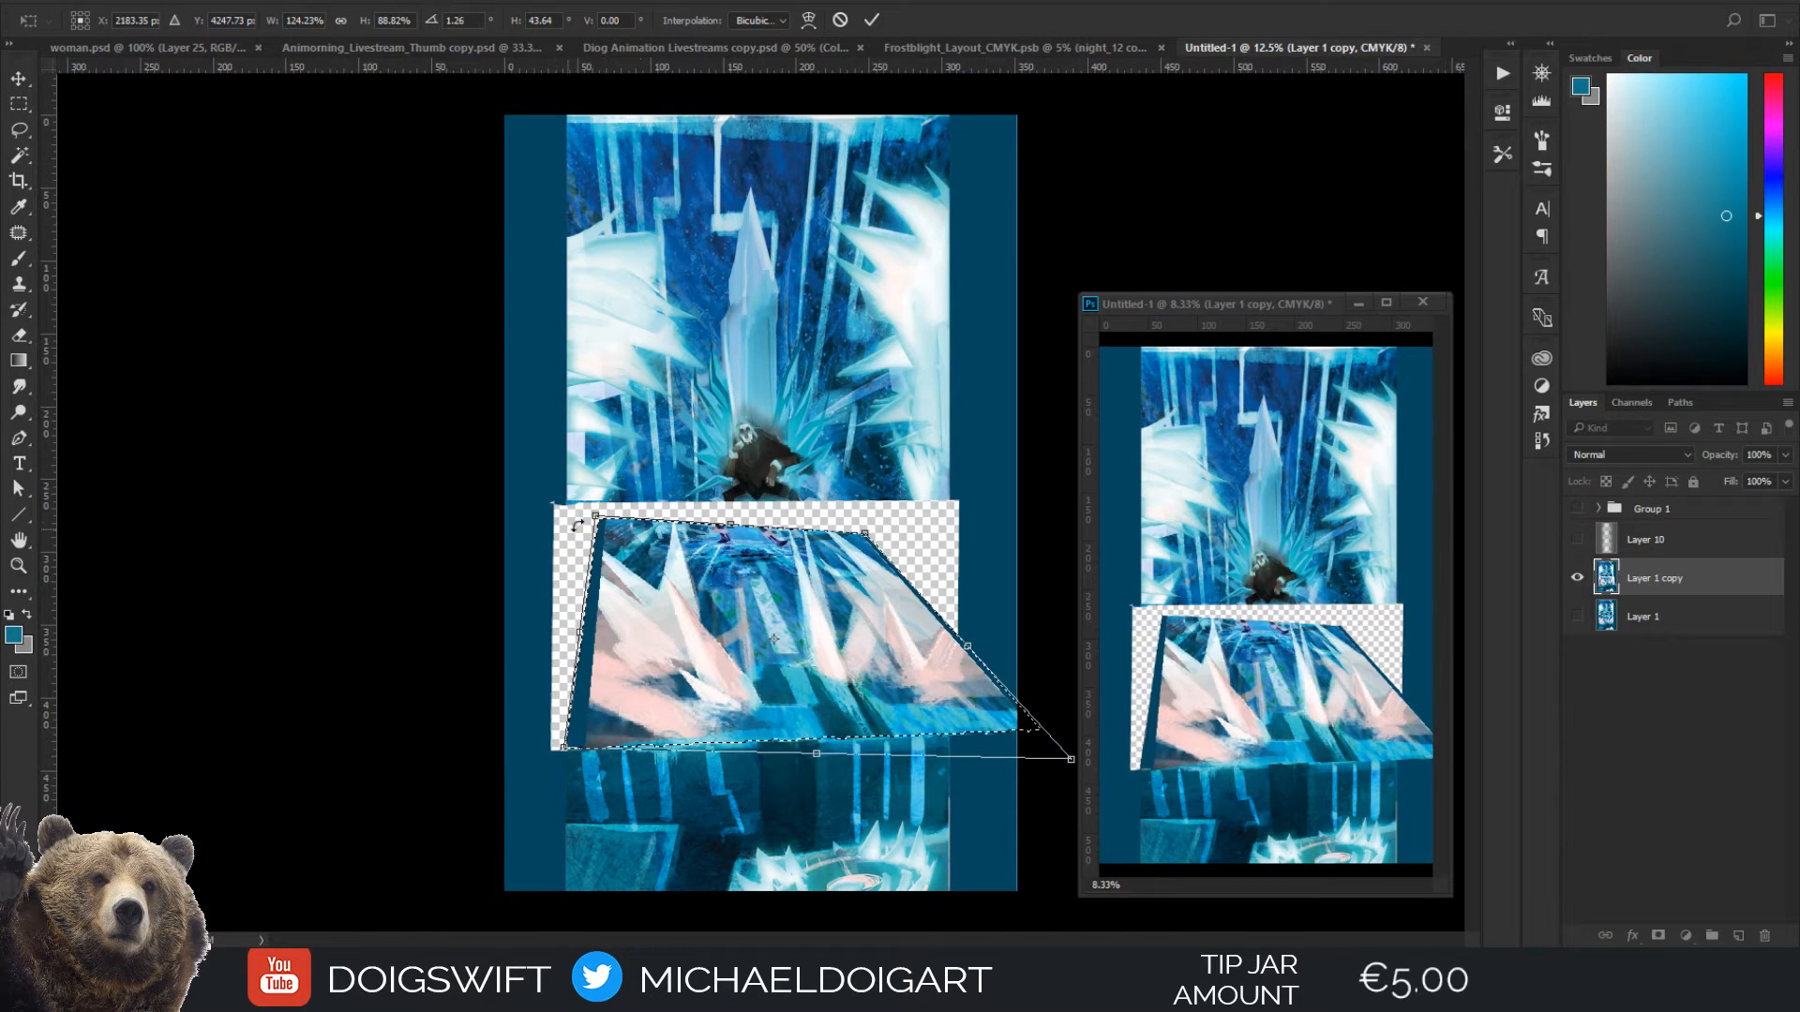
{"action": "left_click_drag", "start_coordinate": [568, 744], "coordinate": [523, 763]}
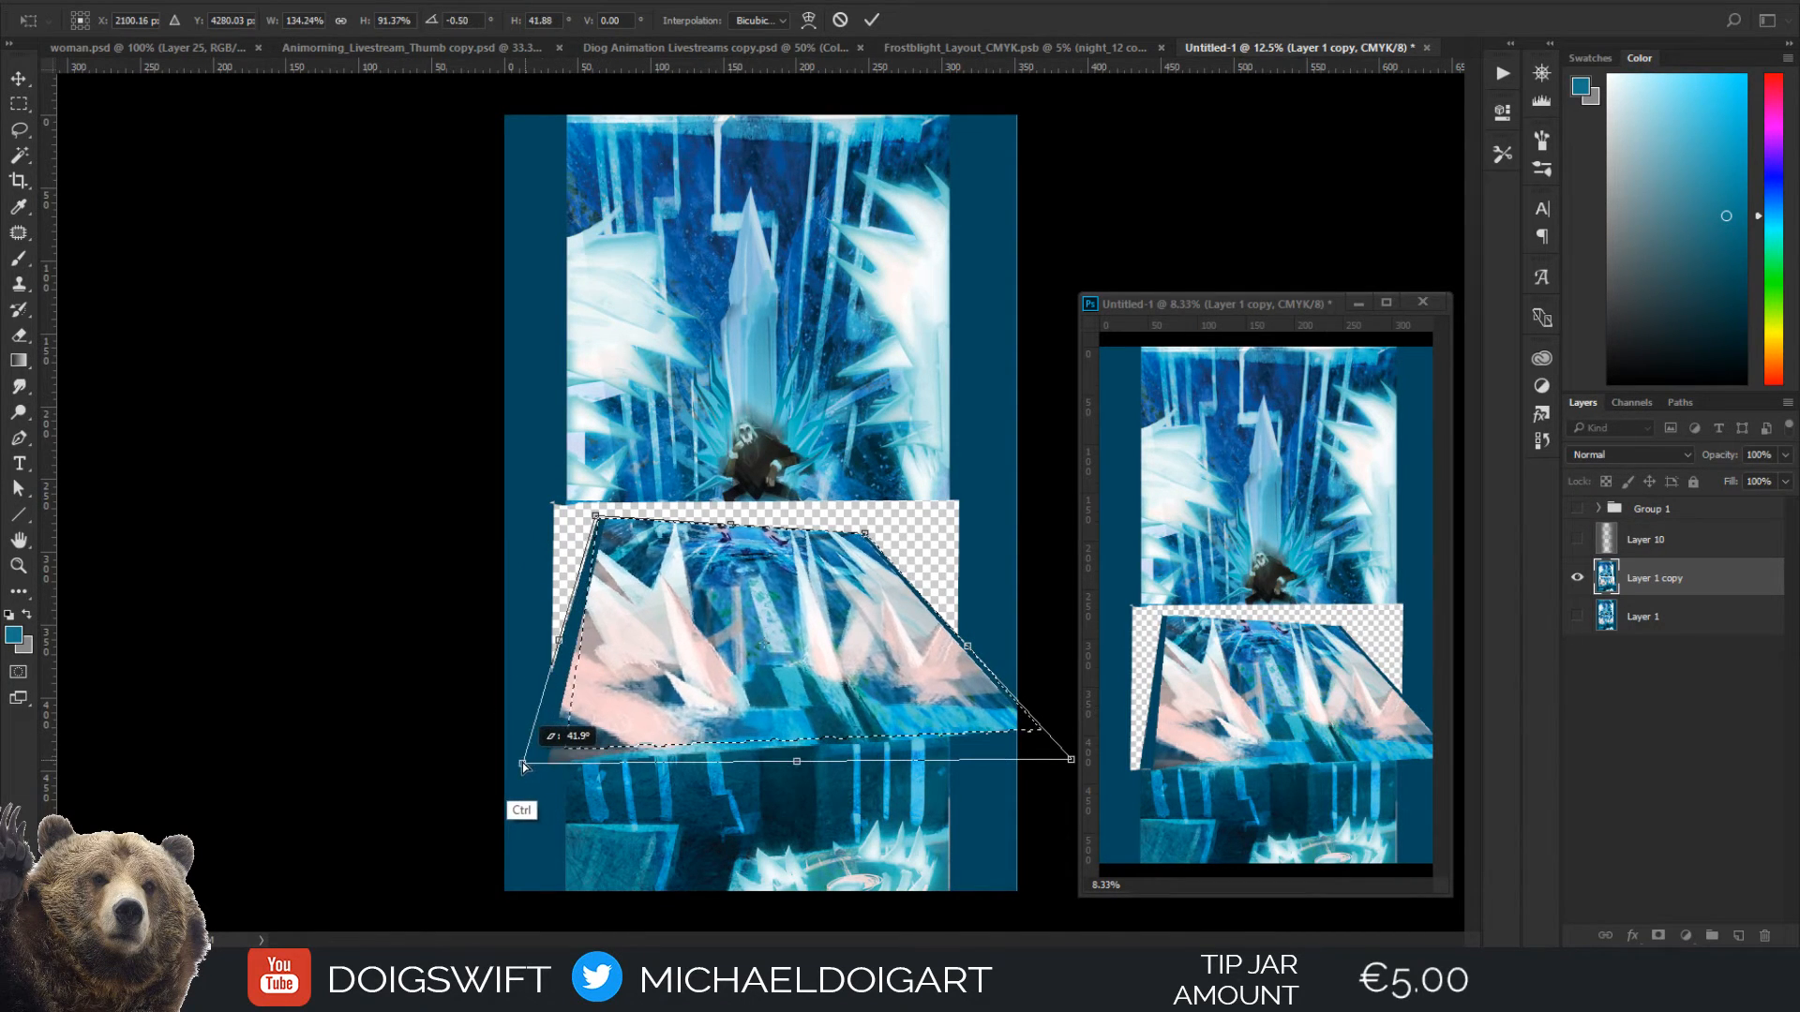
Close Frostblight_Layout_CMYK.psb without saving its changes and return to Untitled-1
{"action": "left_click", "coordinate": [1062, 46]}
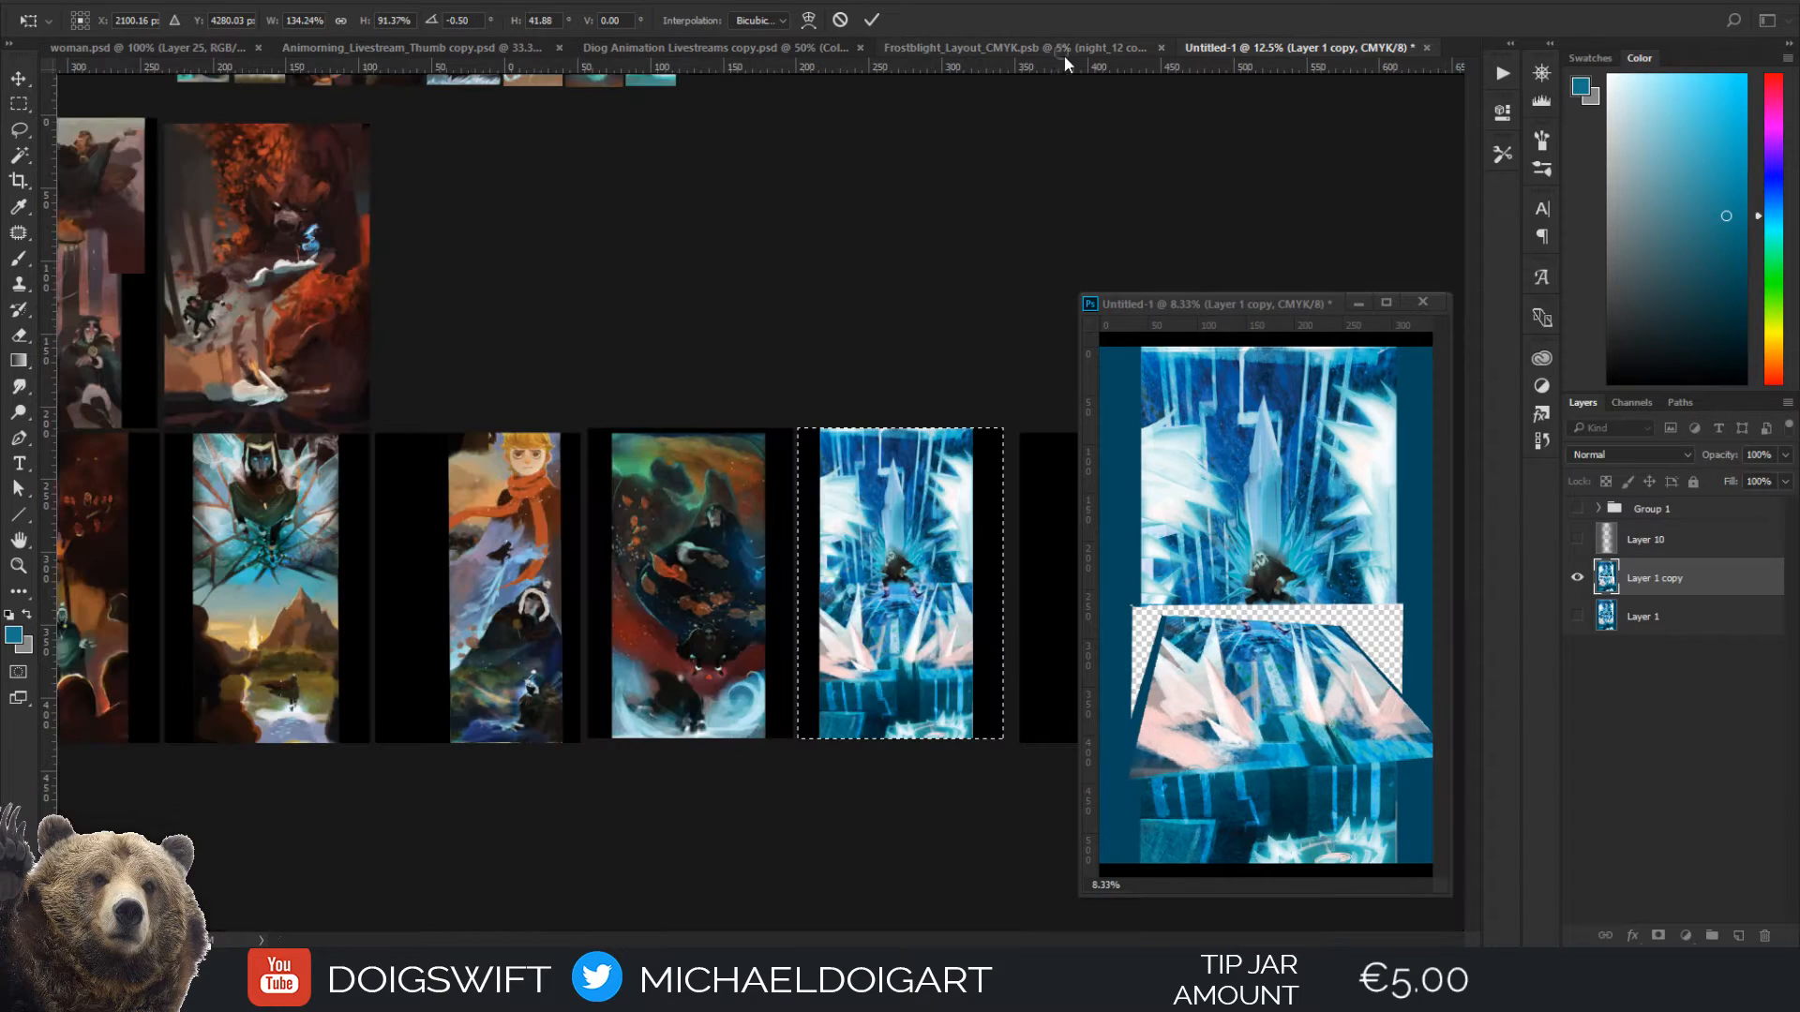
{"action": "left_click", "coordinate": [1169, 48]}
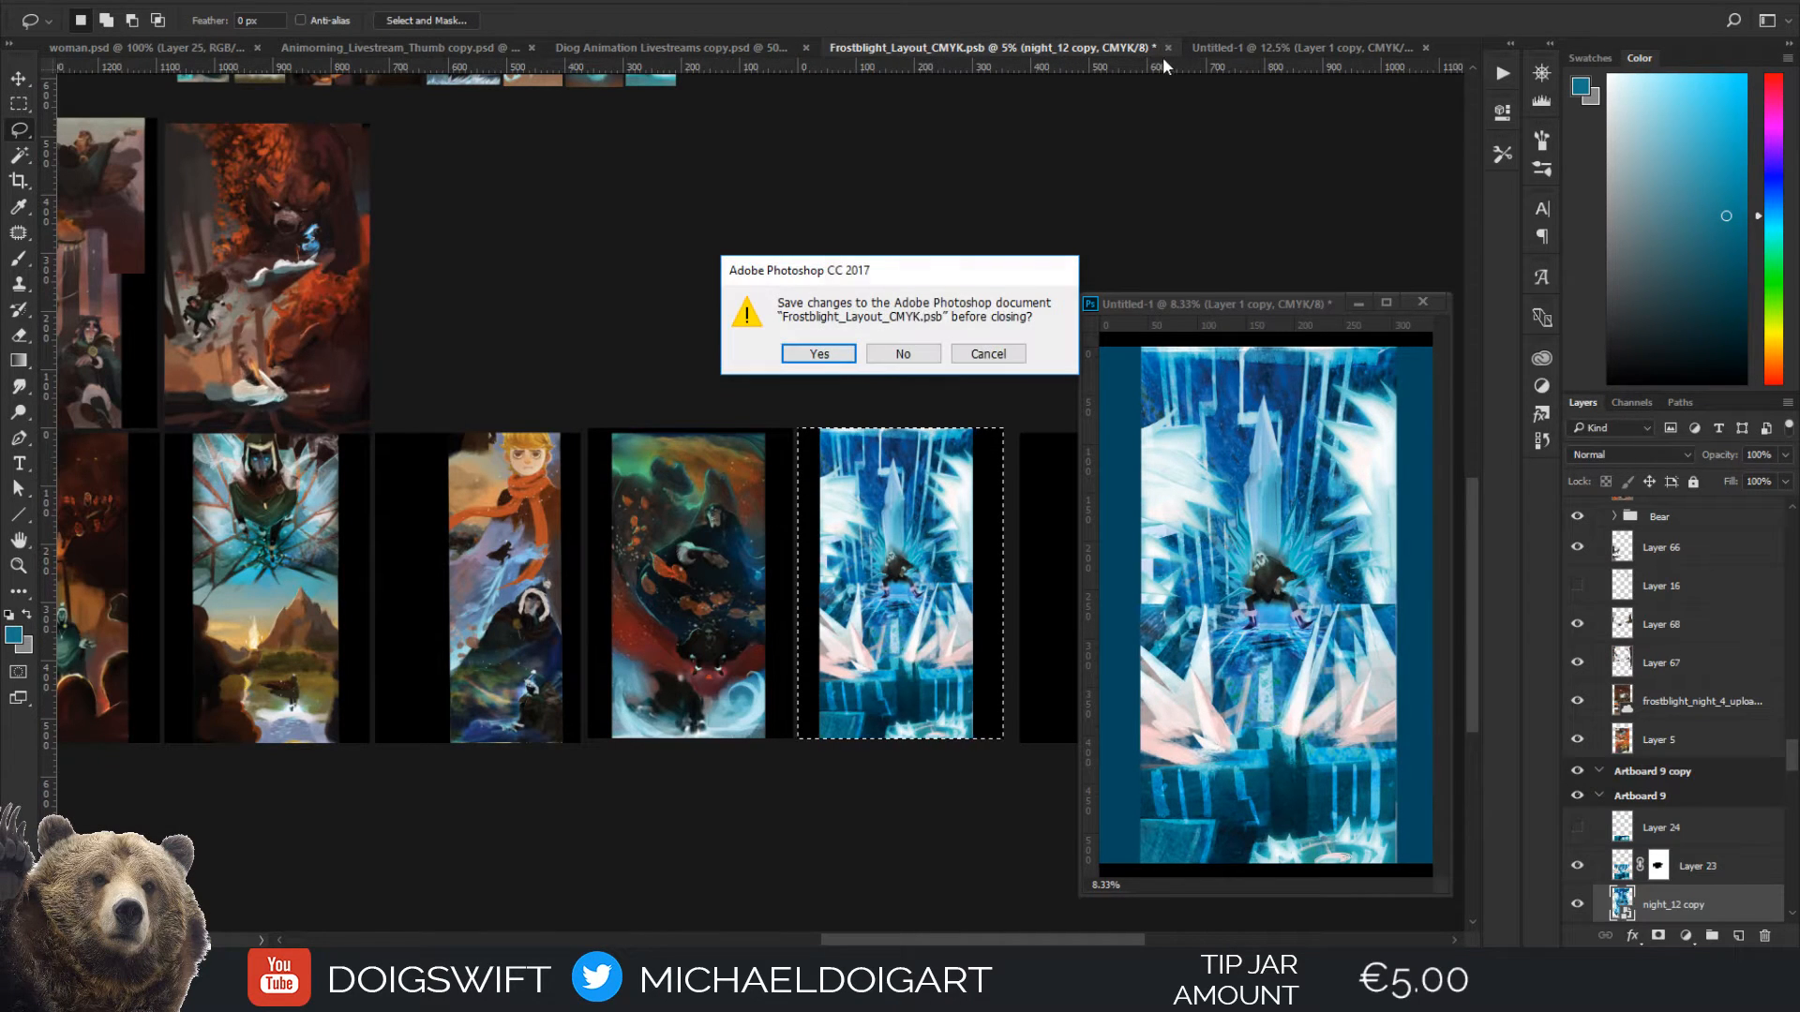
{"action": "left_click", "coordinate": [896, 351]}
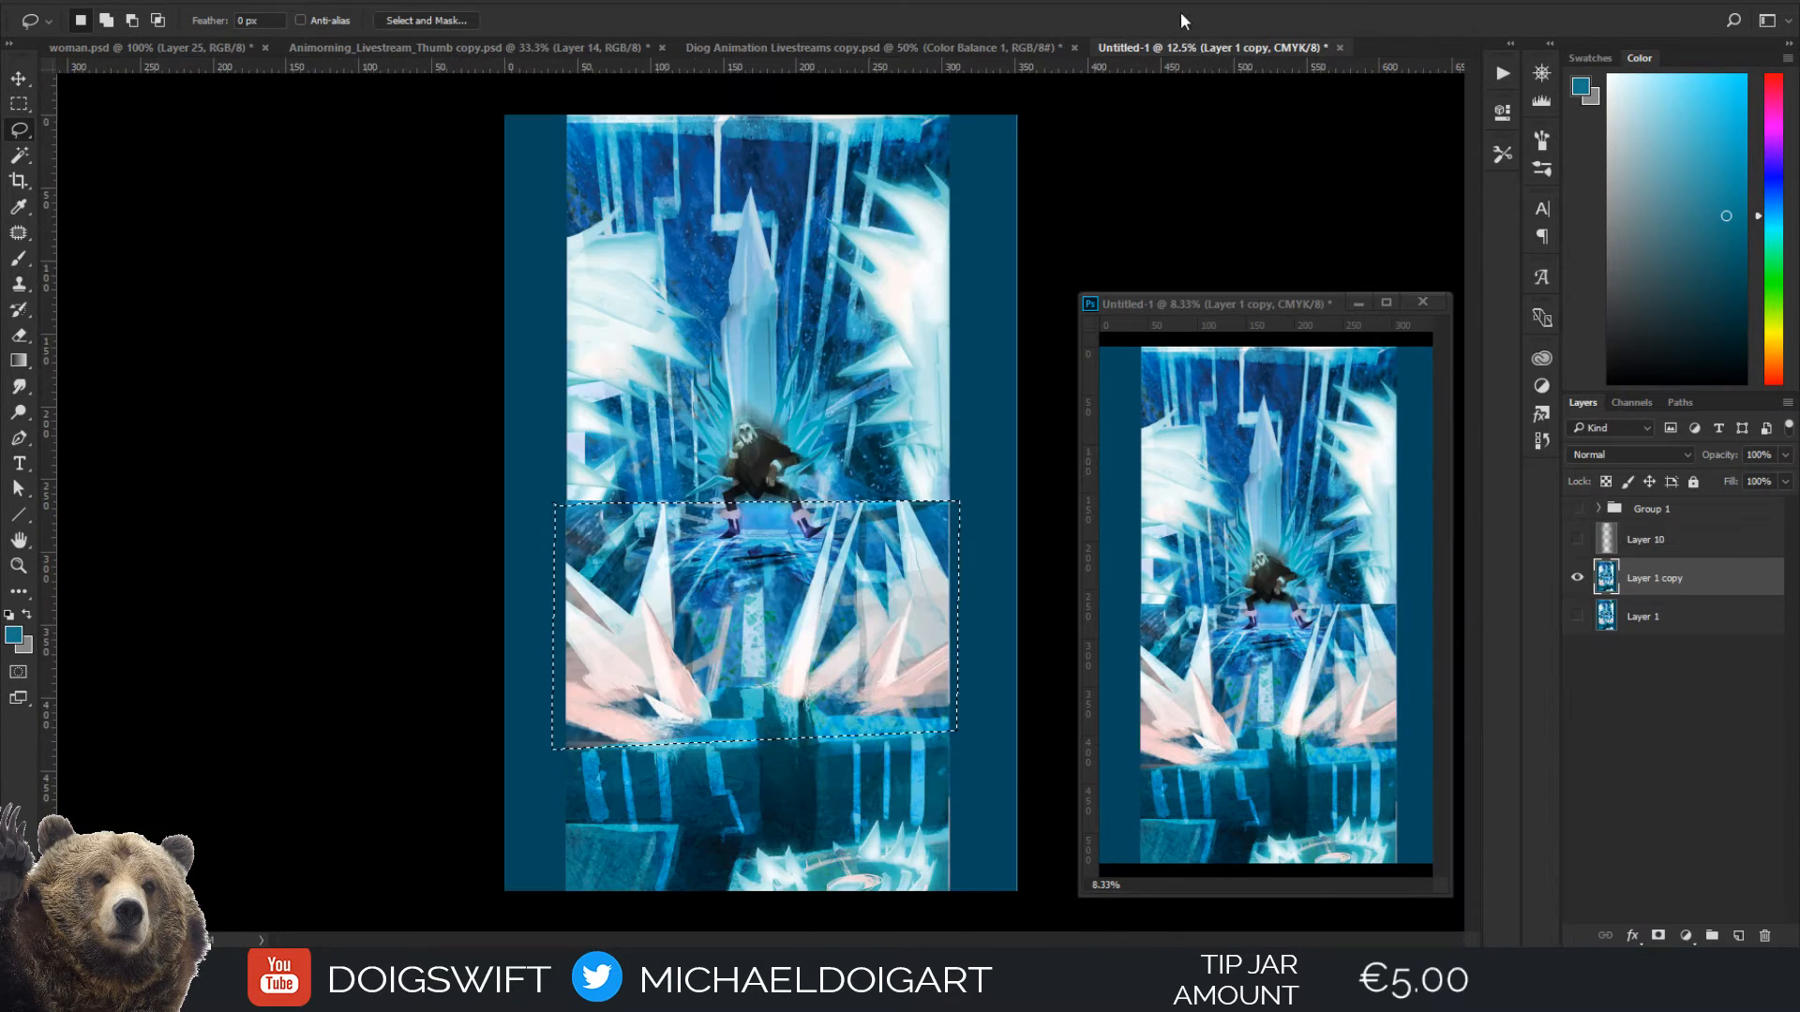
Taper the selected floor section with Free Transform by pulling both of its upper corners inward into a trapezoid
{"action": "key", "text": "ctrl+d"}
{"action": "key", "text": "ctrl+shift+d"}
{"action": "key", "text": "ctrl+t"}
{"action": "left_click_drag", "start_coordinate": [958, 502], "coordinate": [767, 537]}
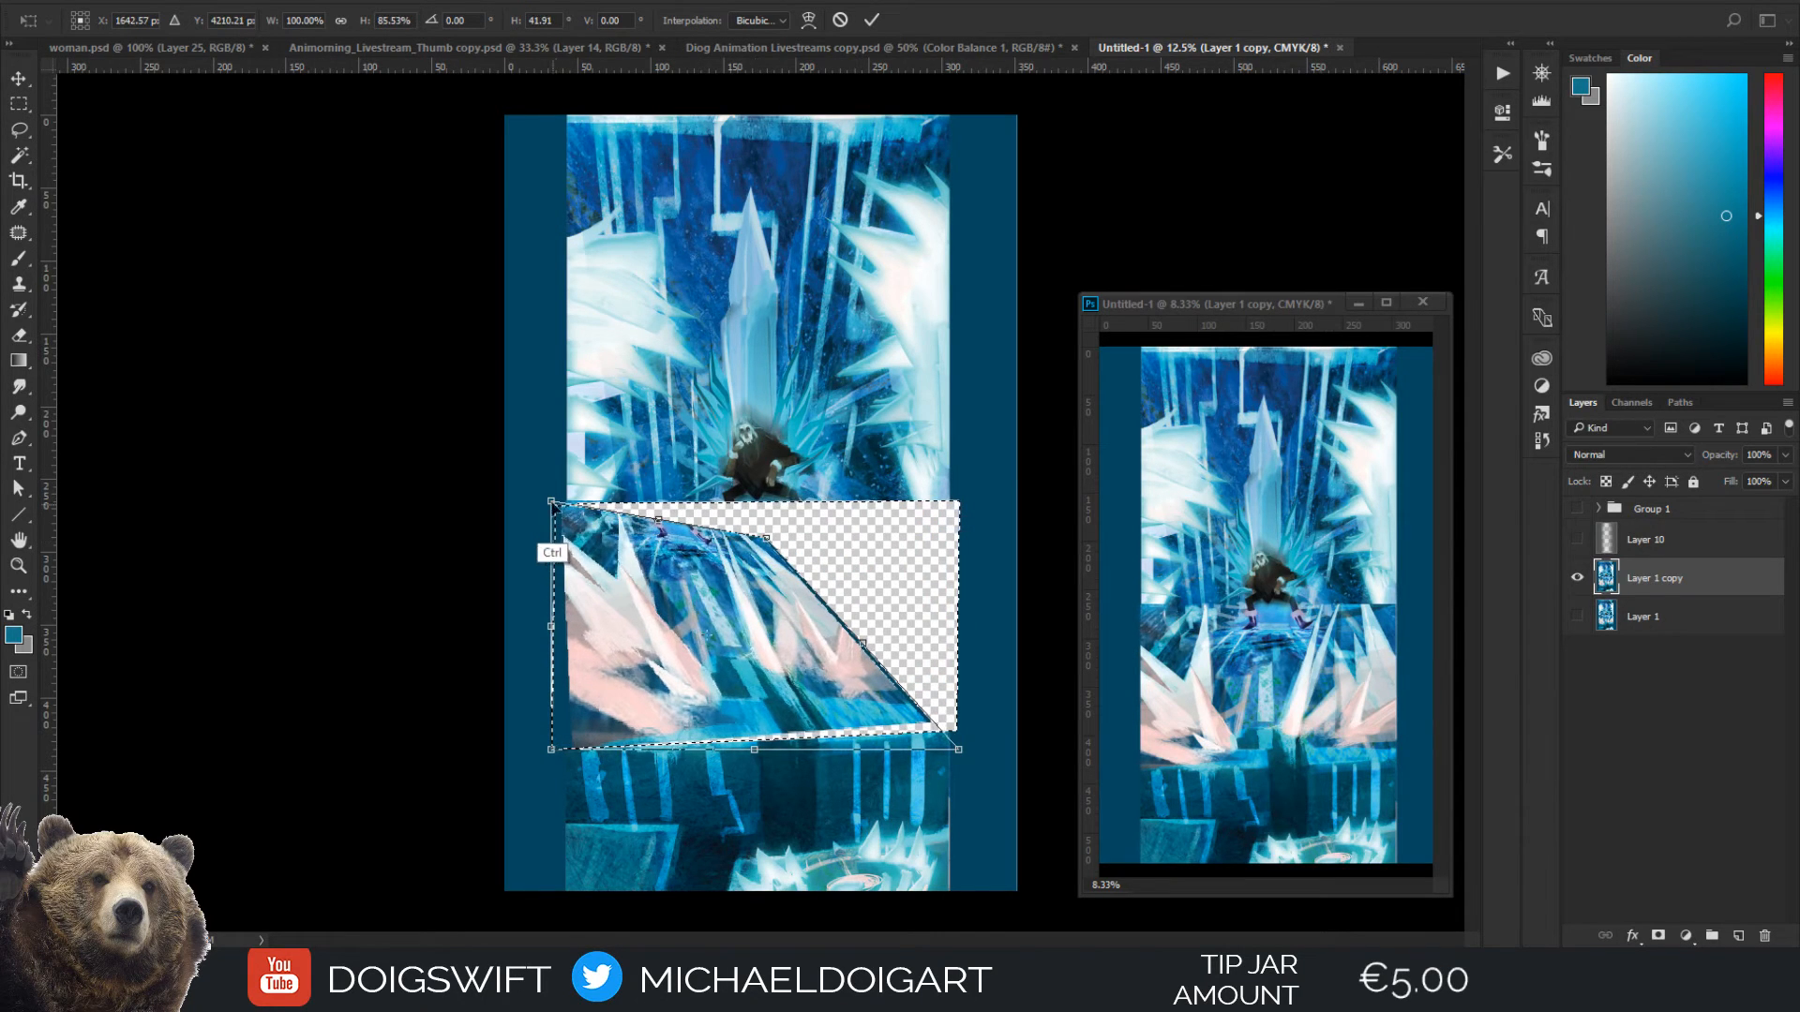
{"action": "left_click_drag", "start_coordinate": [551, 504], "coordinate": [599, 547]}
{"action": "left_click_drag", "start_coordinate": [554, 745], "coordinate": [568, 743]}
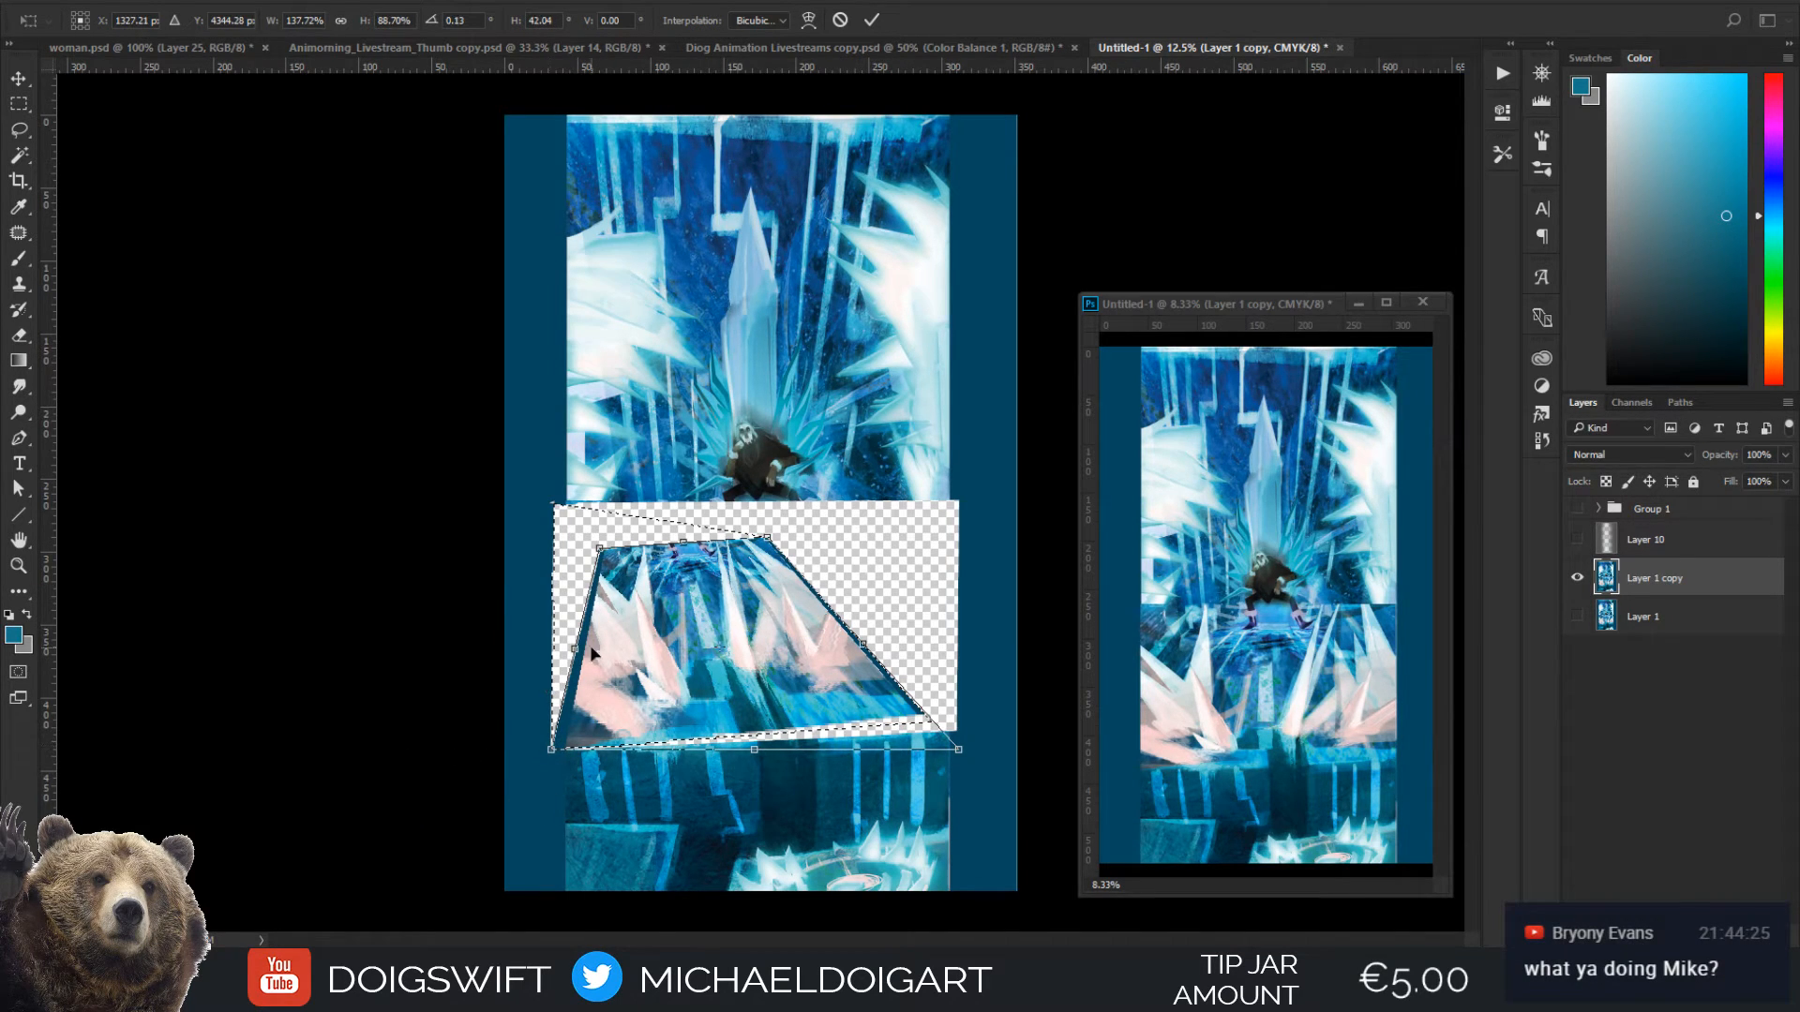
Shift the floor section left, stretch its lower right corner past the canvas edge, and level and raise its far edge to the figure's feet
{"action": "left_click_drag", "start_coordinate": [590, 652], "coordinate": [445, 689]}
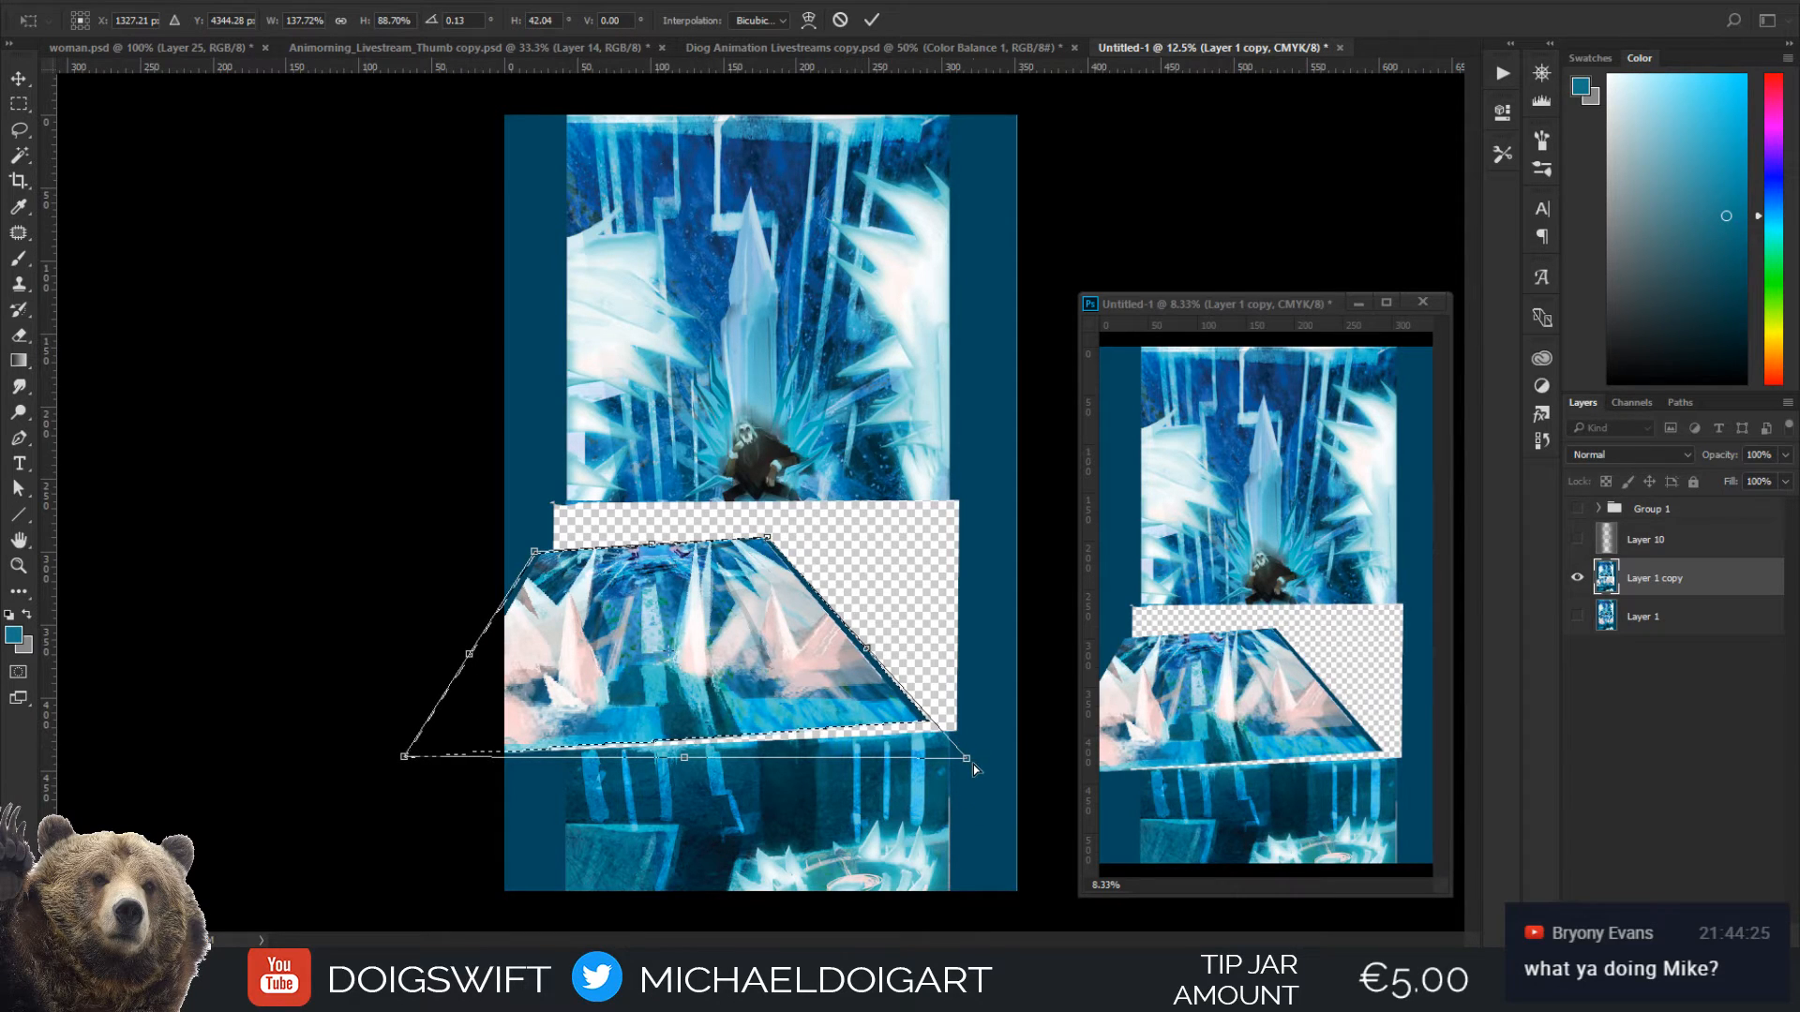
{"action": "left_click_drag", "start_coordinate": [969, 762], "coordinate": [1155, 748]}
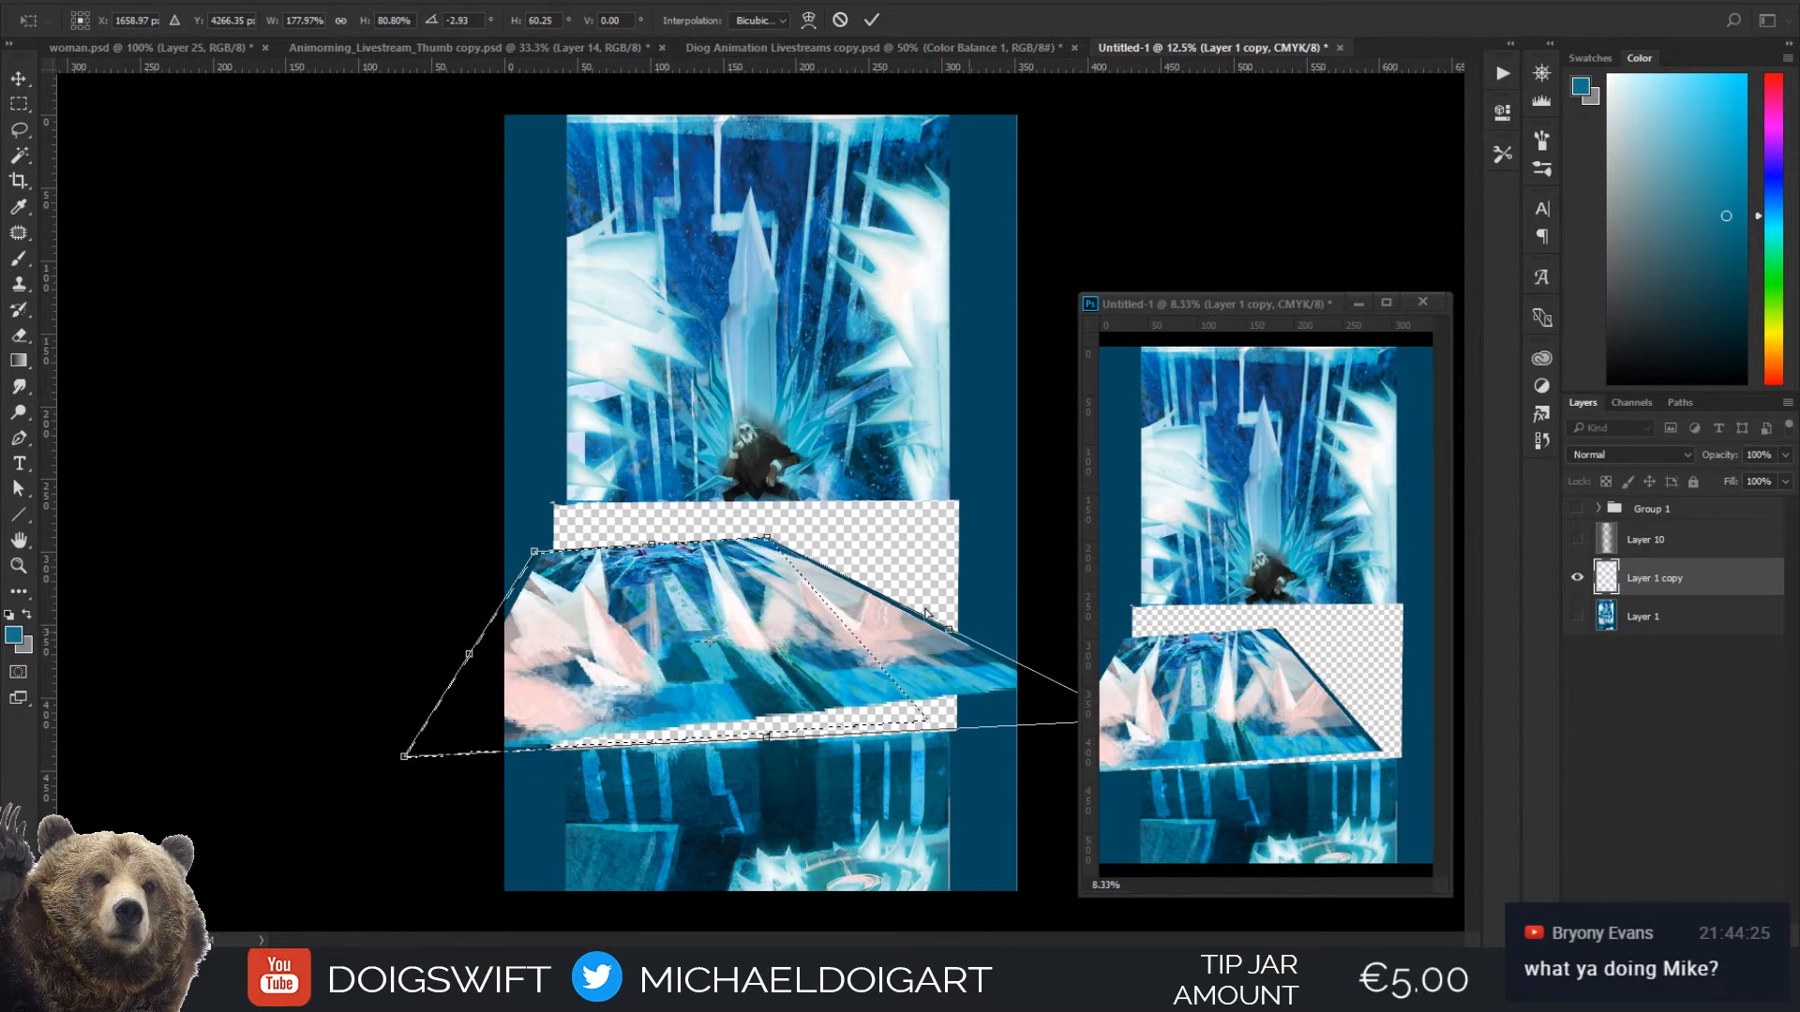
{"action": "left_click_drag", "start_coordinate": [766, 537], "coordinate": [768, 552]}
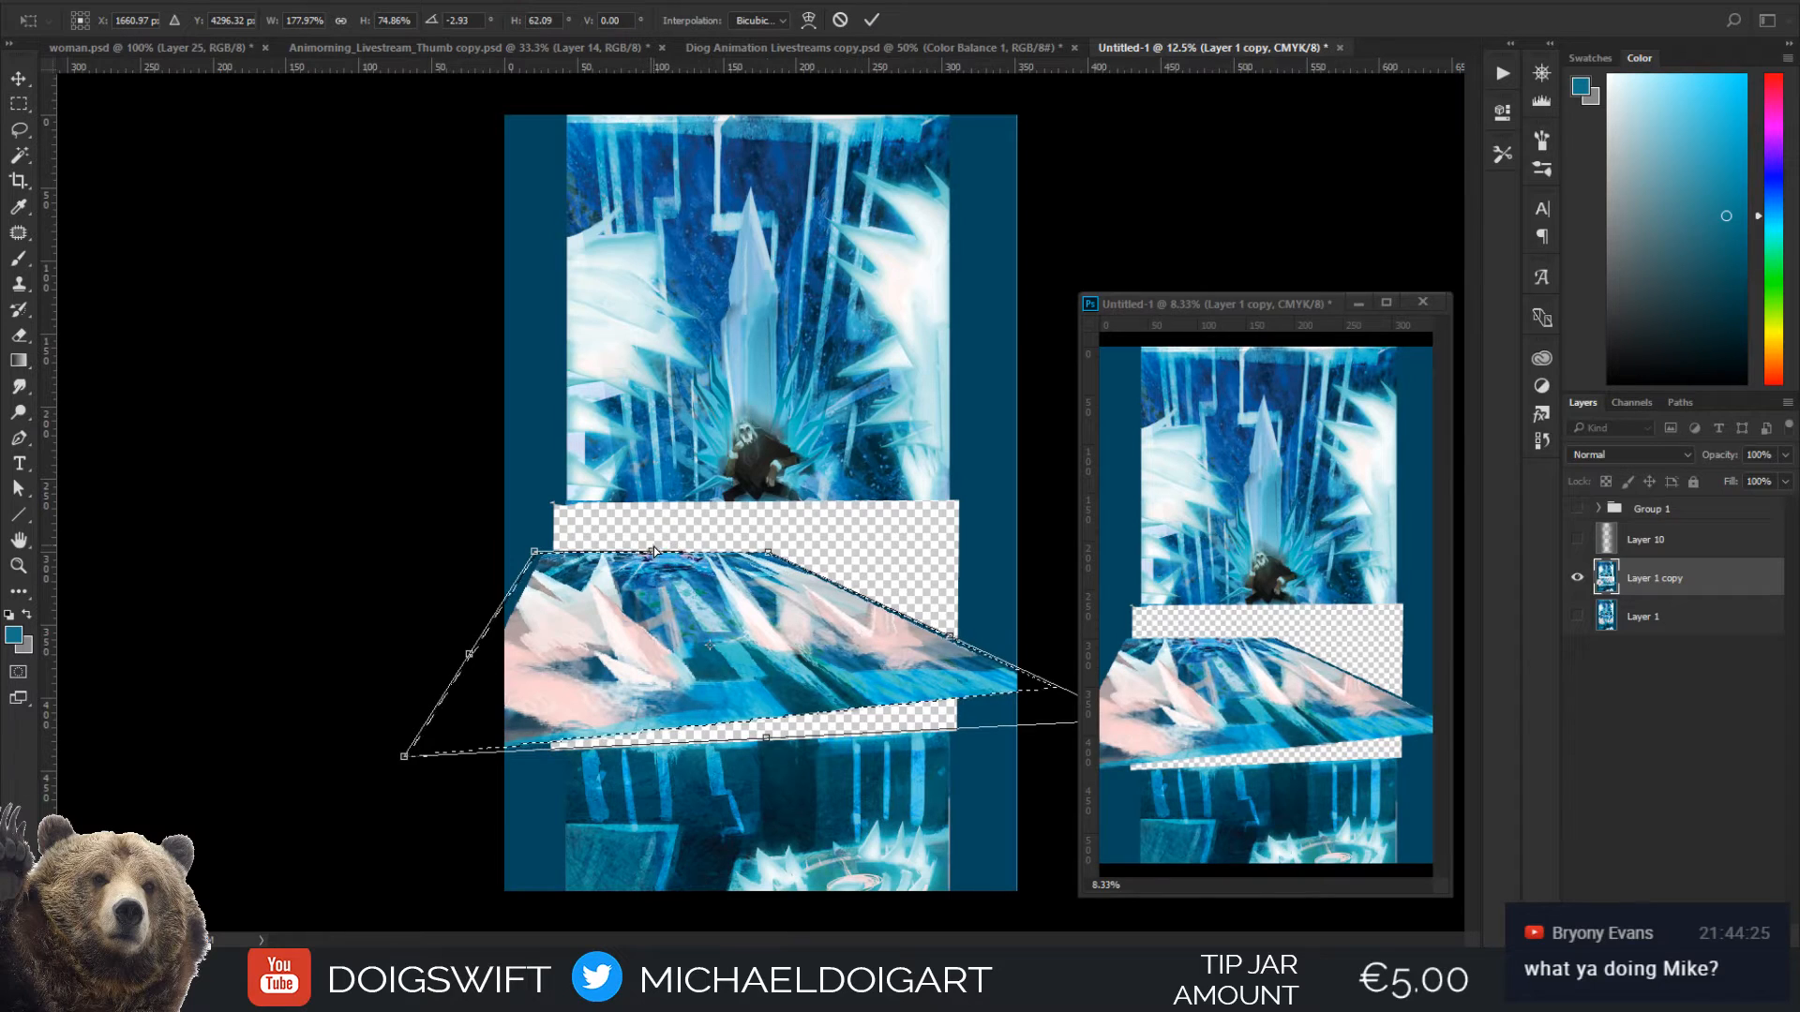
{"action": "left_click_drag", "start_coordinate": [652, 551], "coordinate": [647, 525]}
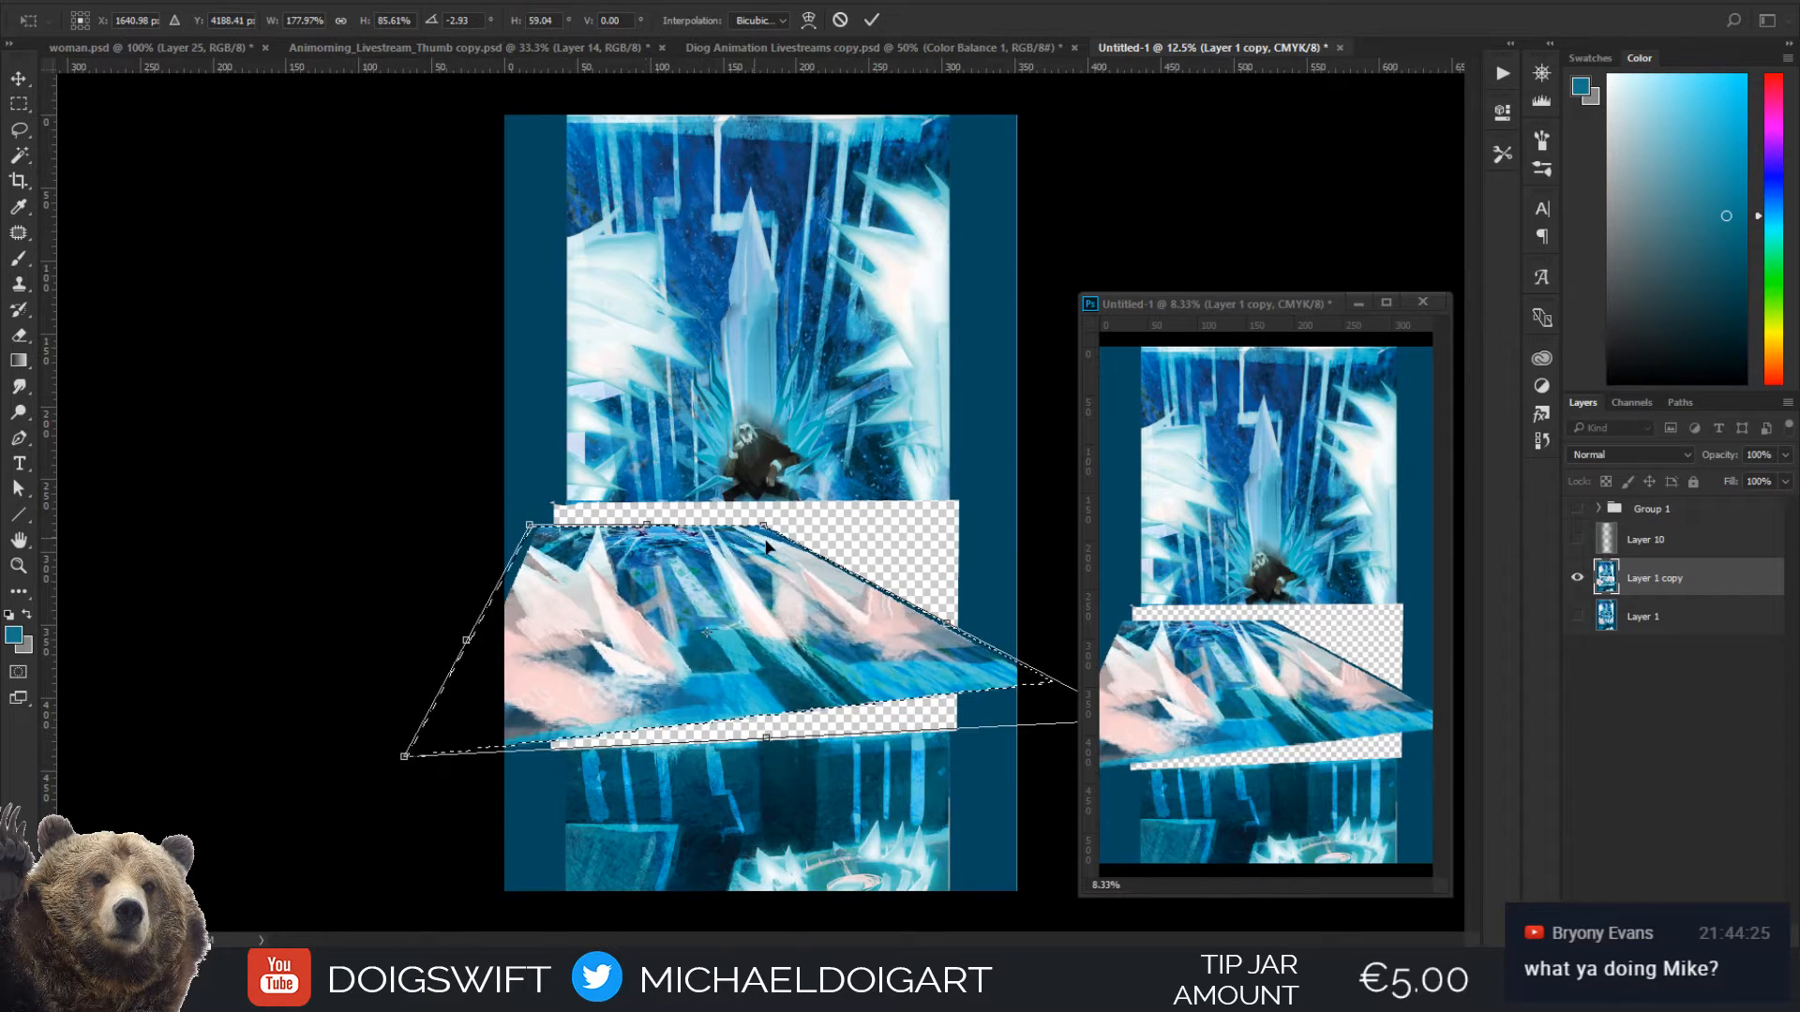
{"action": "left_click_drag", "start_coordinate": [778, 761], "coordinate": [809, 820]}
{"action": "left_click_drag", "start_coordinate": [797, 719], "coordinate": [813, 697]}
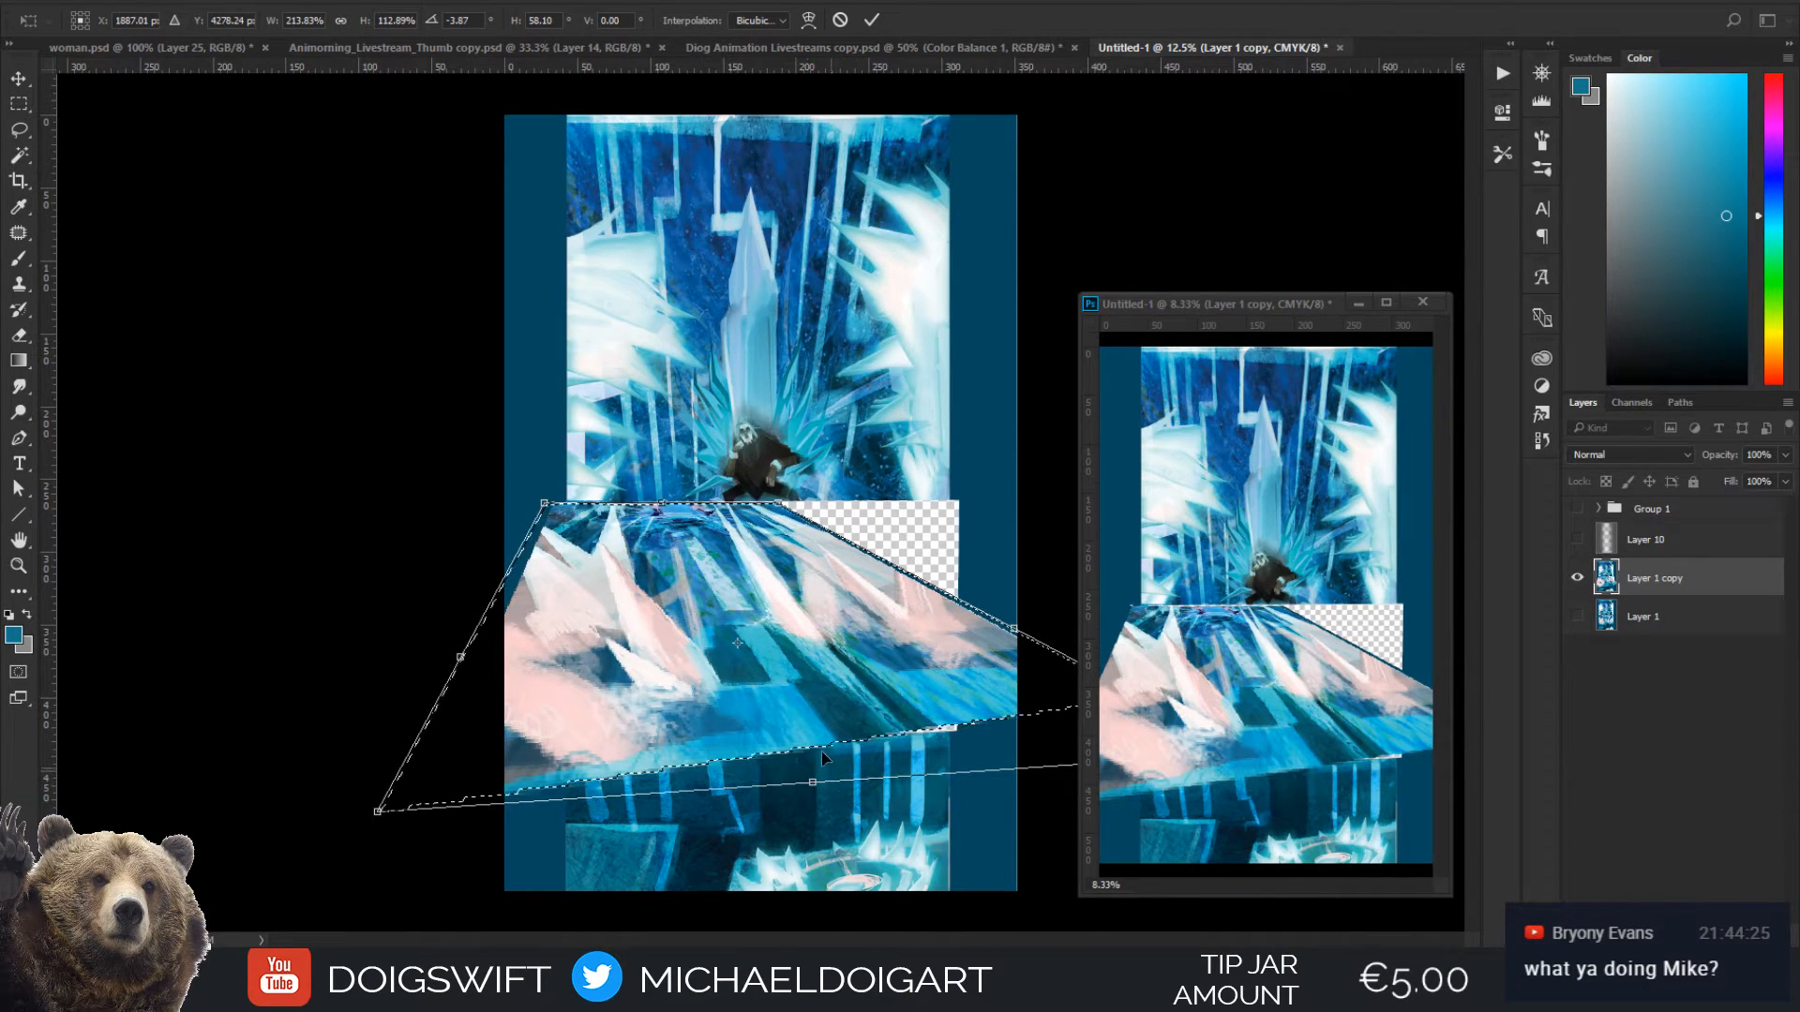
Fine-tune the floor's far edge below the throne, scale the section down from its lower left corner, and apply the distortion
{"action": "left_click_drag", "start_coordinate": [572, 528], "coordinate": [796, 504]}
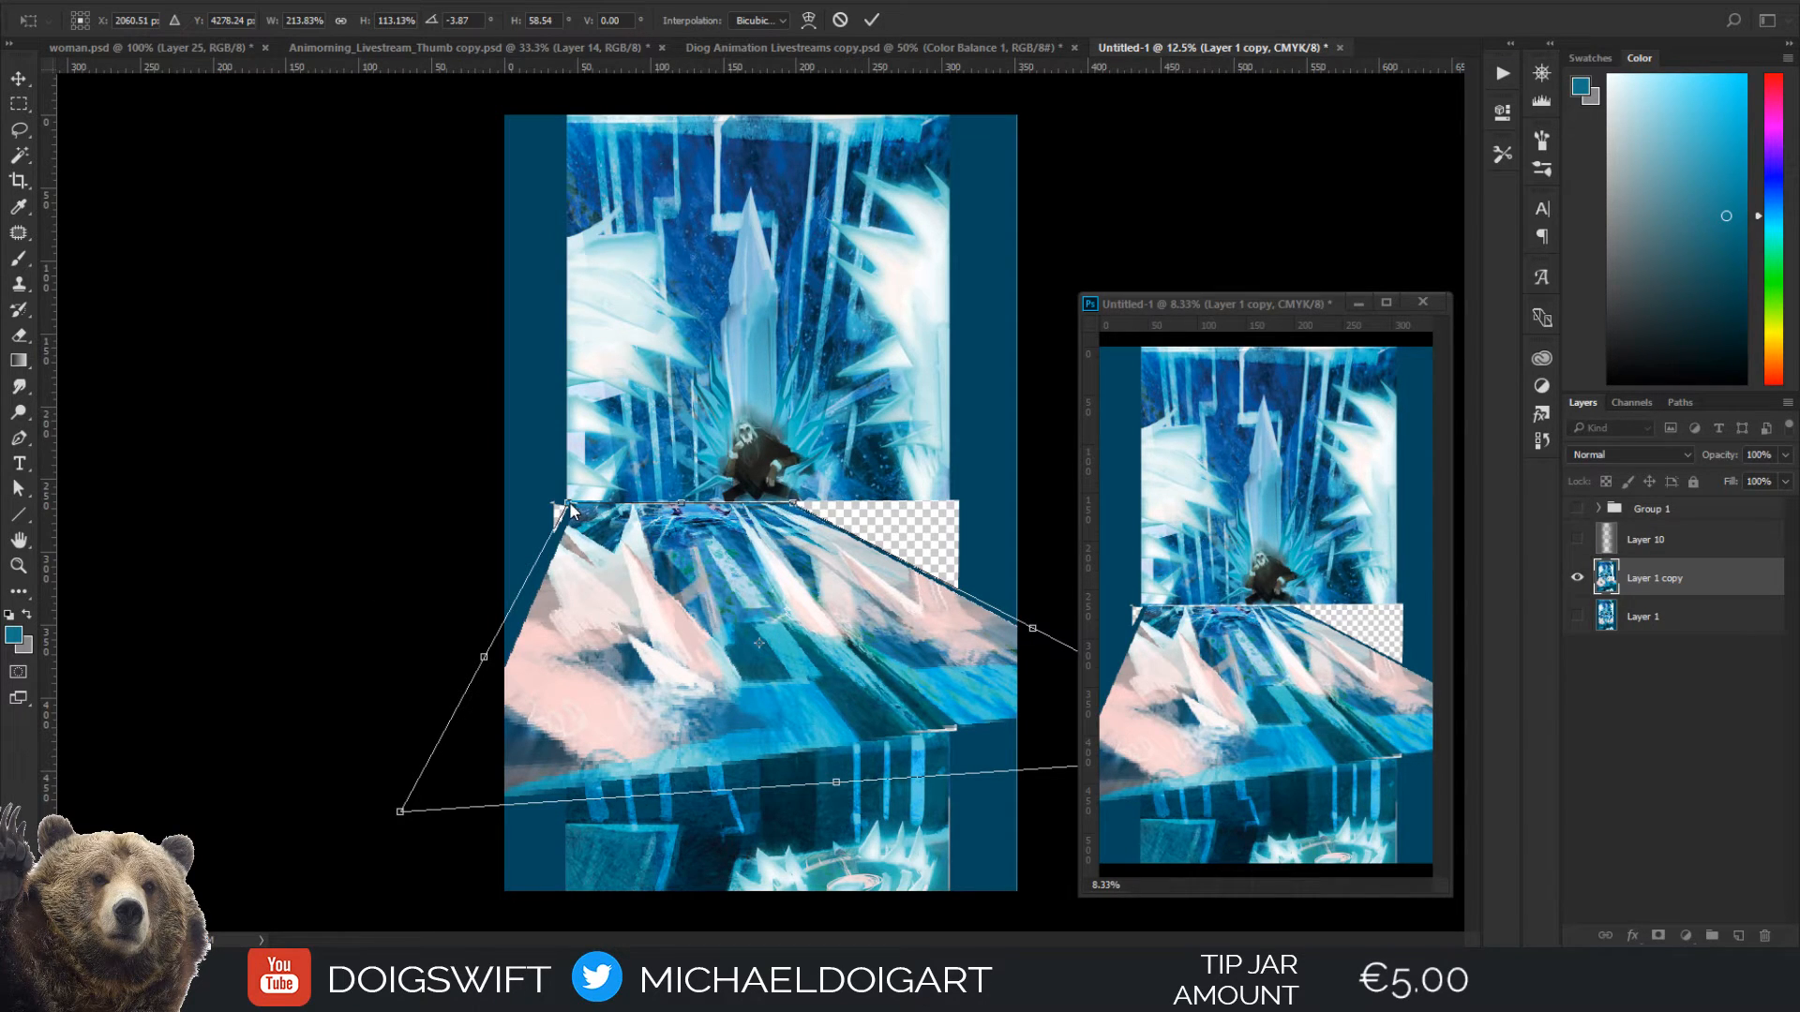
{"action": "left_click_drag", "start_coordinate": [571, 507], "coordinate": [567, 508]}
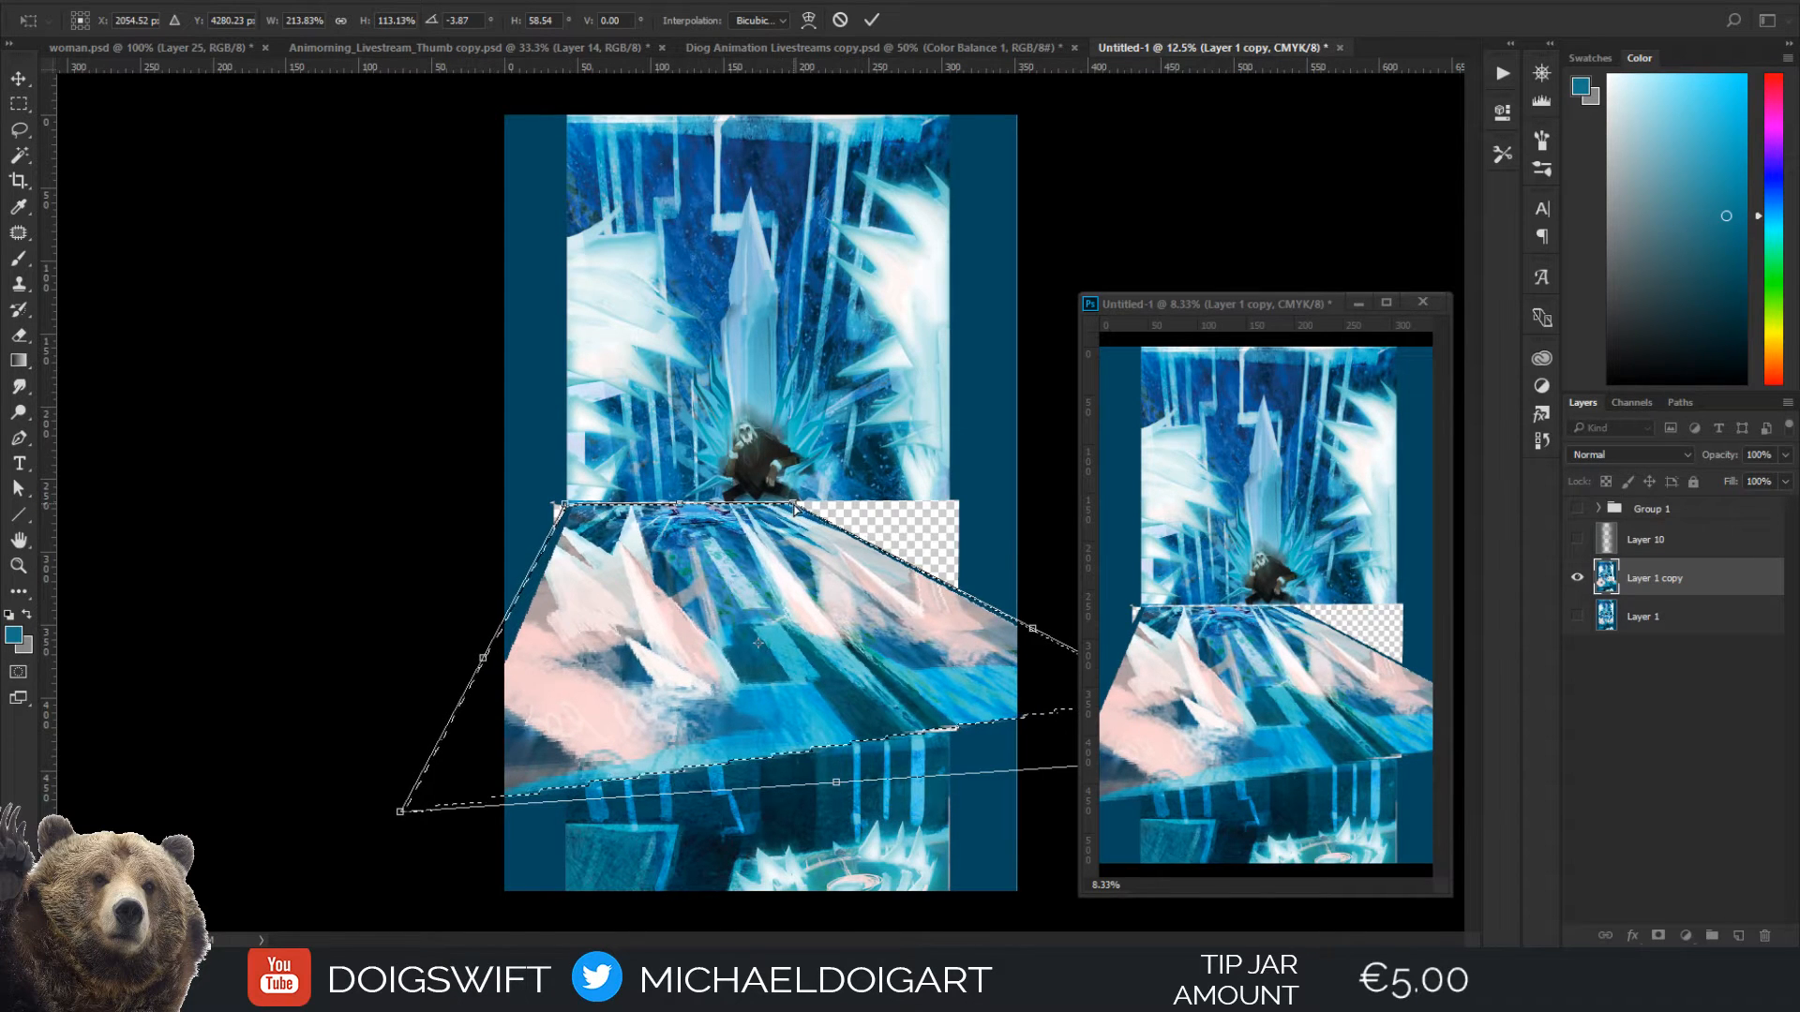
{"action": "left_click_drag", "start_coordinate": [784, 503], "coordinate": [791, 504]}
{"action": "left_click_drag", "start_coordinate": [934, 643], "coordinate": [921, 642]}
{"action": "left_click_drag", "start_coordinate": [388, 818], "coordinate": [456, 756]}
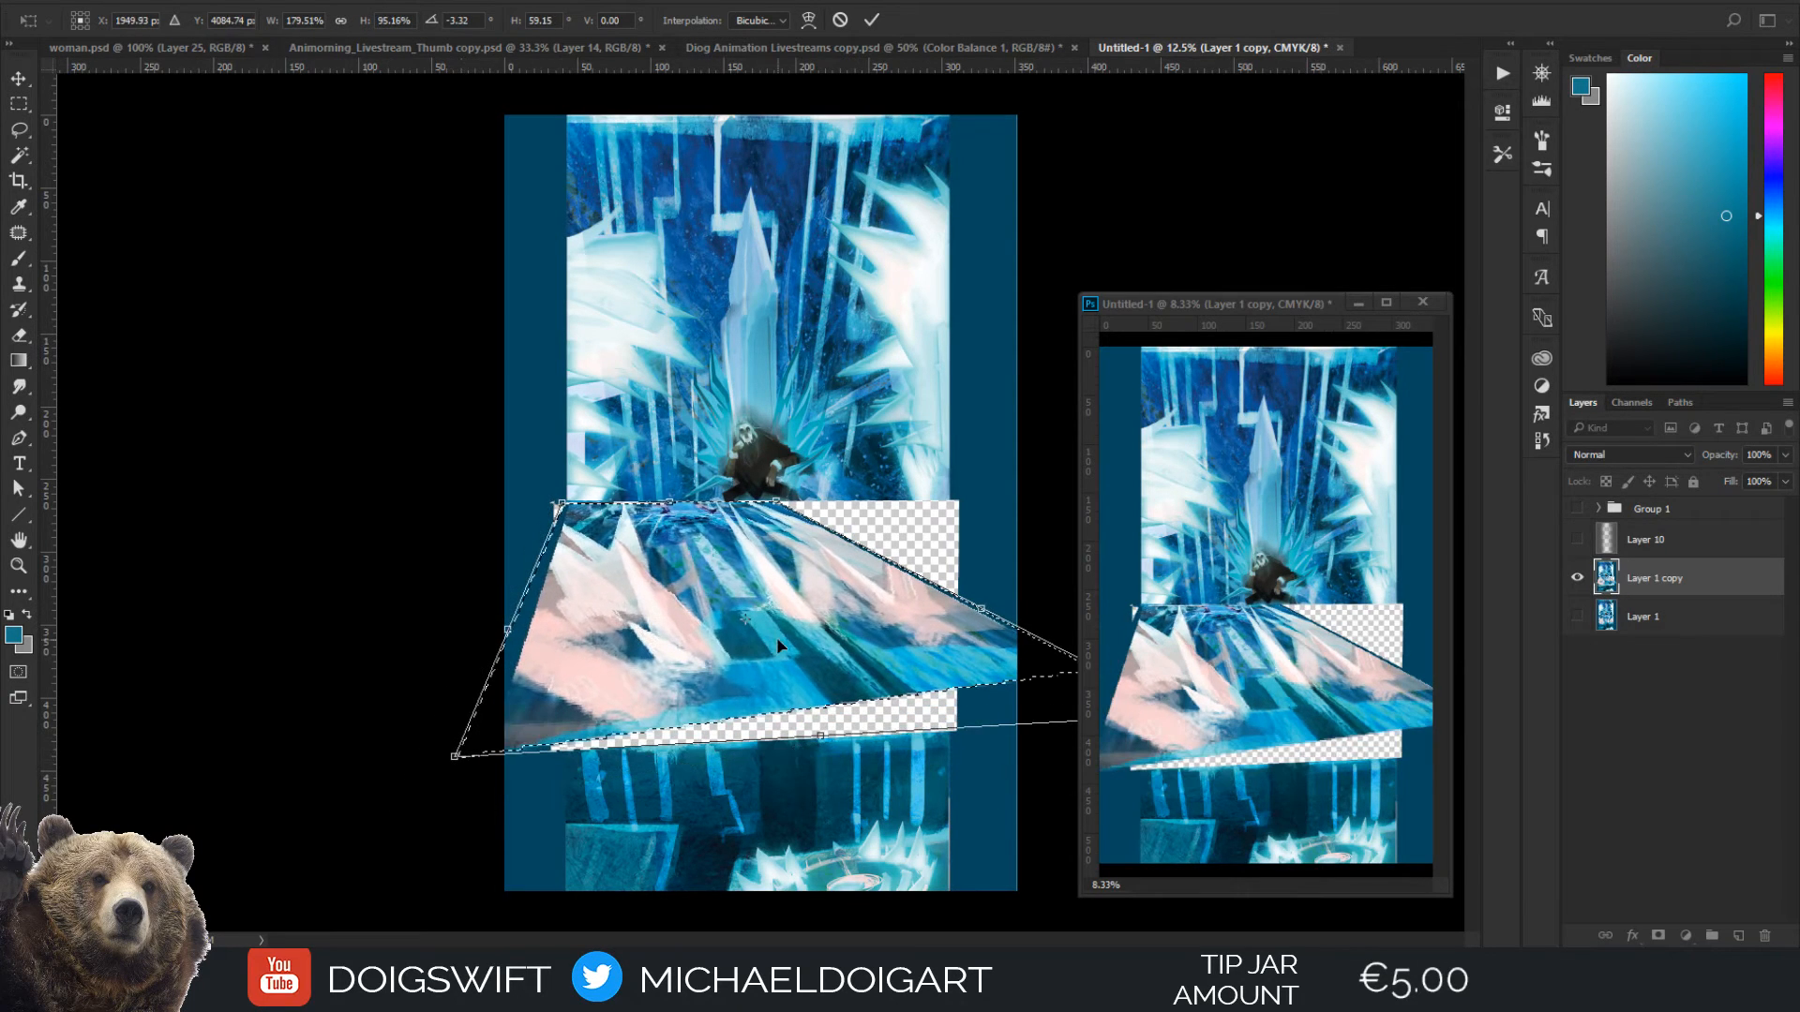
{"action": "left_click_drag", "start_coordinate": [779, 645], "coordinate": [782, 651]}
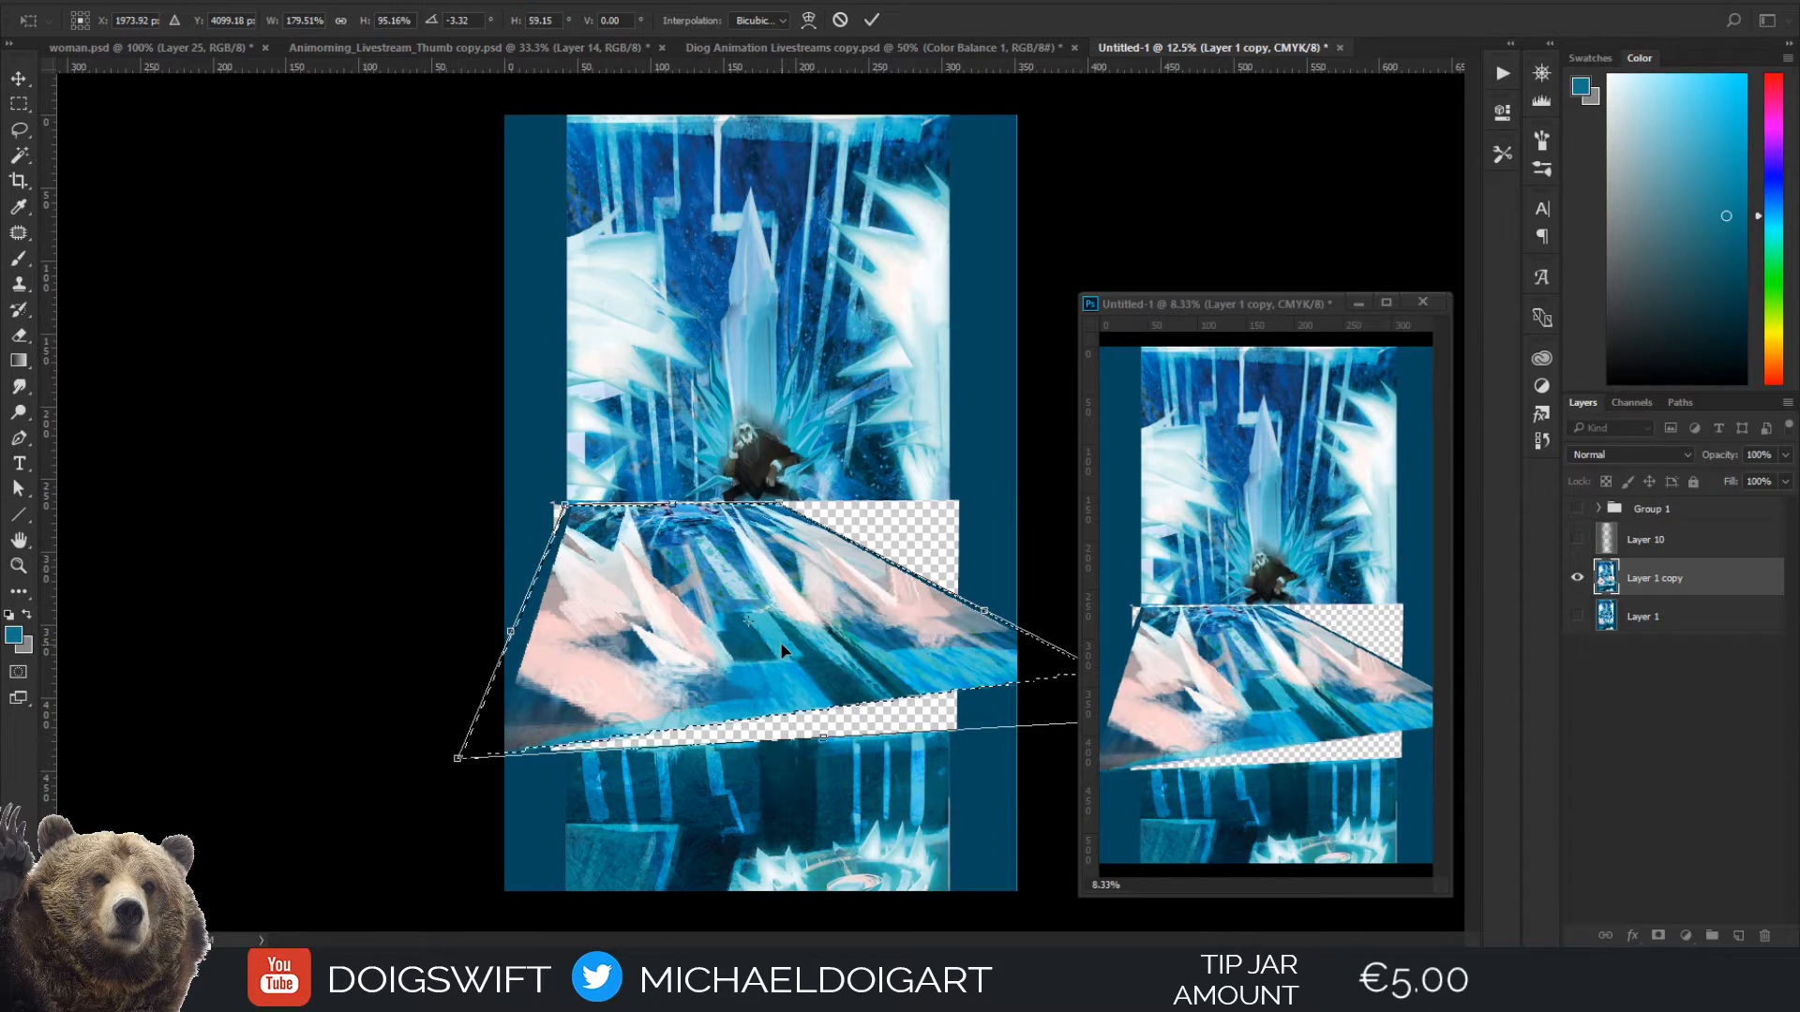
{"action": "key", "text": "Return"}
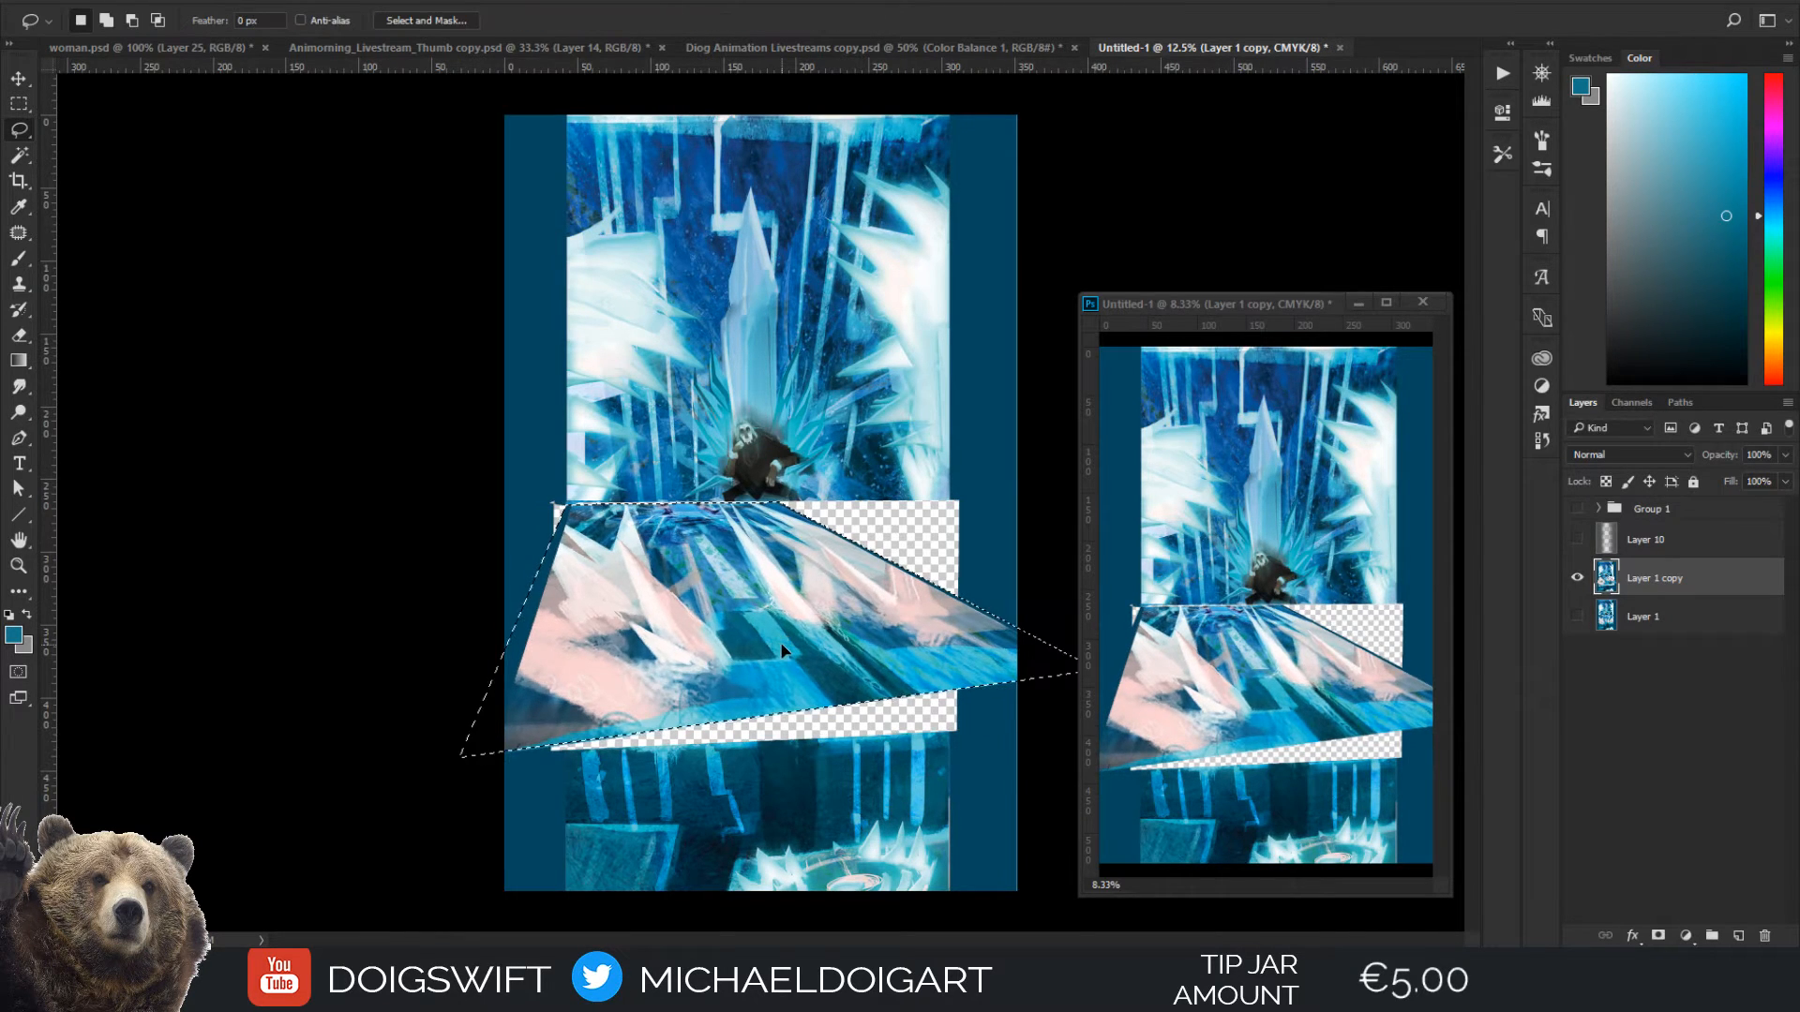
Lasso the platform's front wall and widen and skew it to meet the floor's slanted front edge
{"action": "key", "text": "ctrl+d"}
{"action": "mouse_move", "coordinate": [562, 752]}
{"action": "left_mouse_down"}
{"action": "mouse_move", "coordinate": [797, 738]}
{"action": "mouse_move", "coordinate": [929, 695]}
{"action": "mouse_move", "coordinate": [958, 732]}
{"action": "left_mouse_up"}
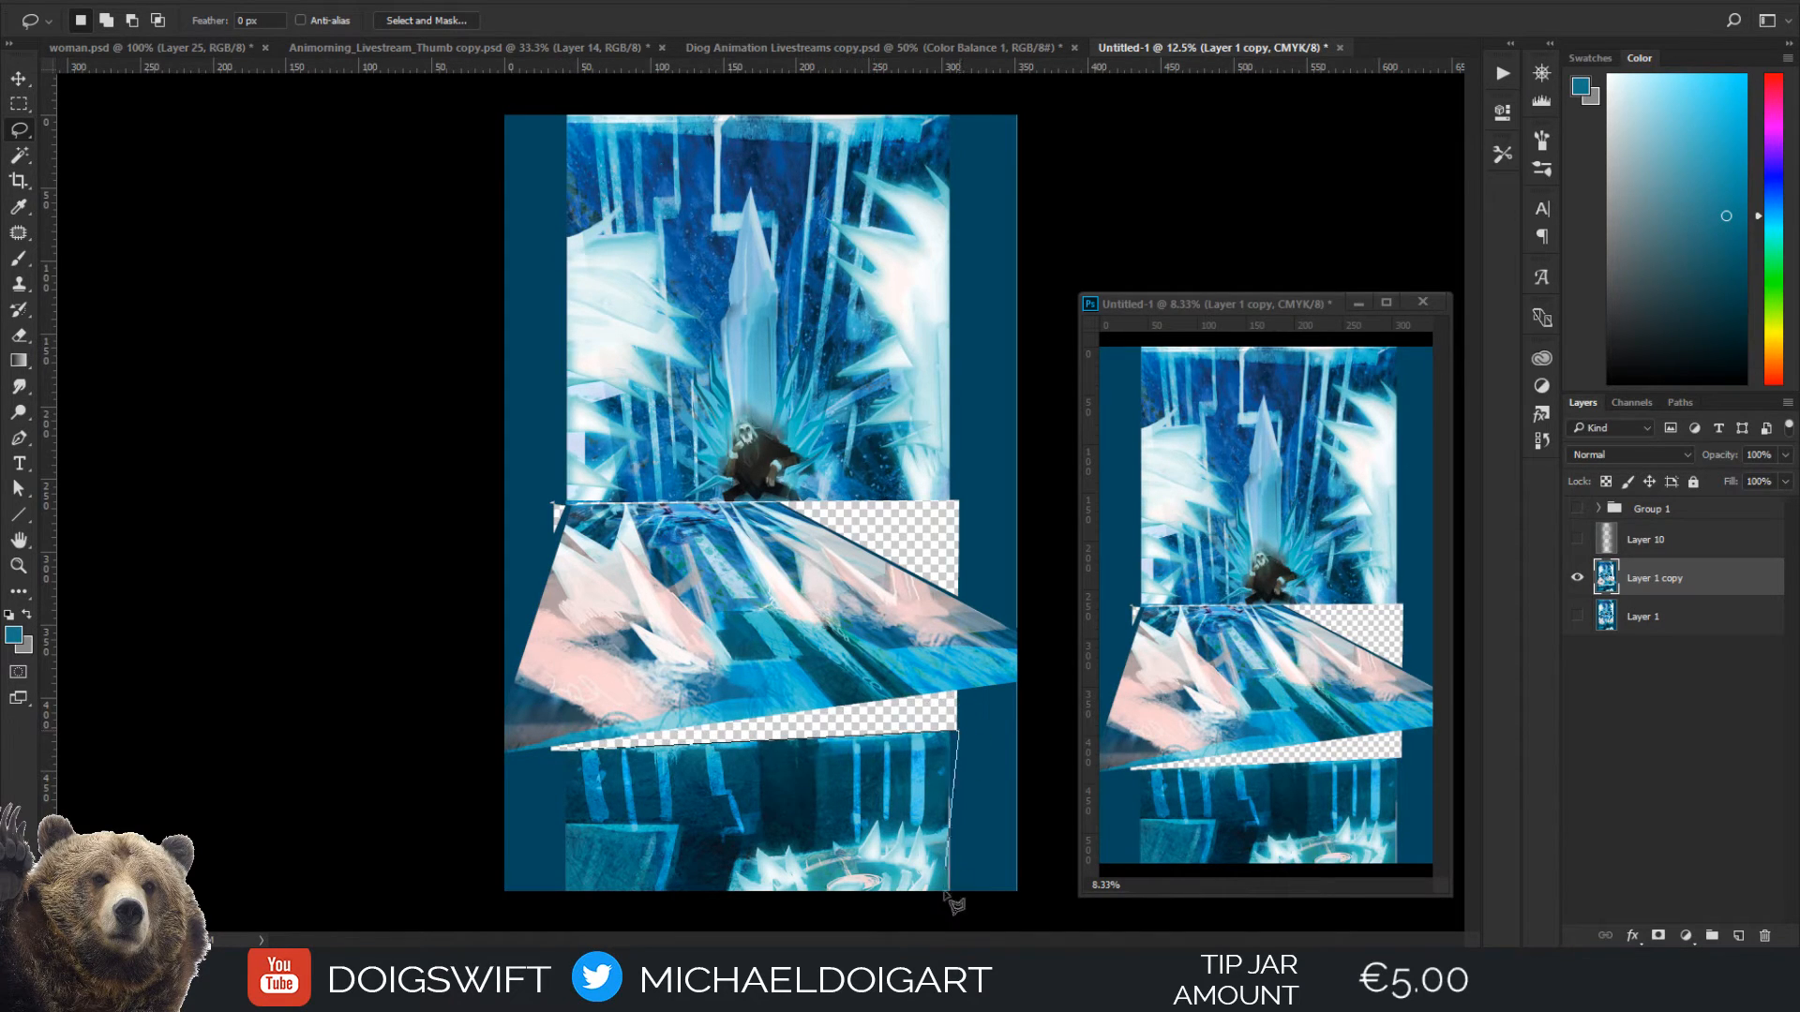
{"action": "mouse_move", "coordinate": [946, 897]}
{"action": "left_mouse_down"}
{"action": "mouse_move", "coordinate": [964, 923]}
{"action": "mouse_move", "coordinate": [548, 911]}
{"action": "mouse_move", "coordinate": [578, 754]}
{"action": "left_mouse_up"}
{"action": "key", "text": "ctrl+t"}
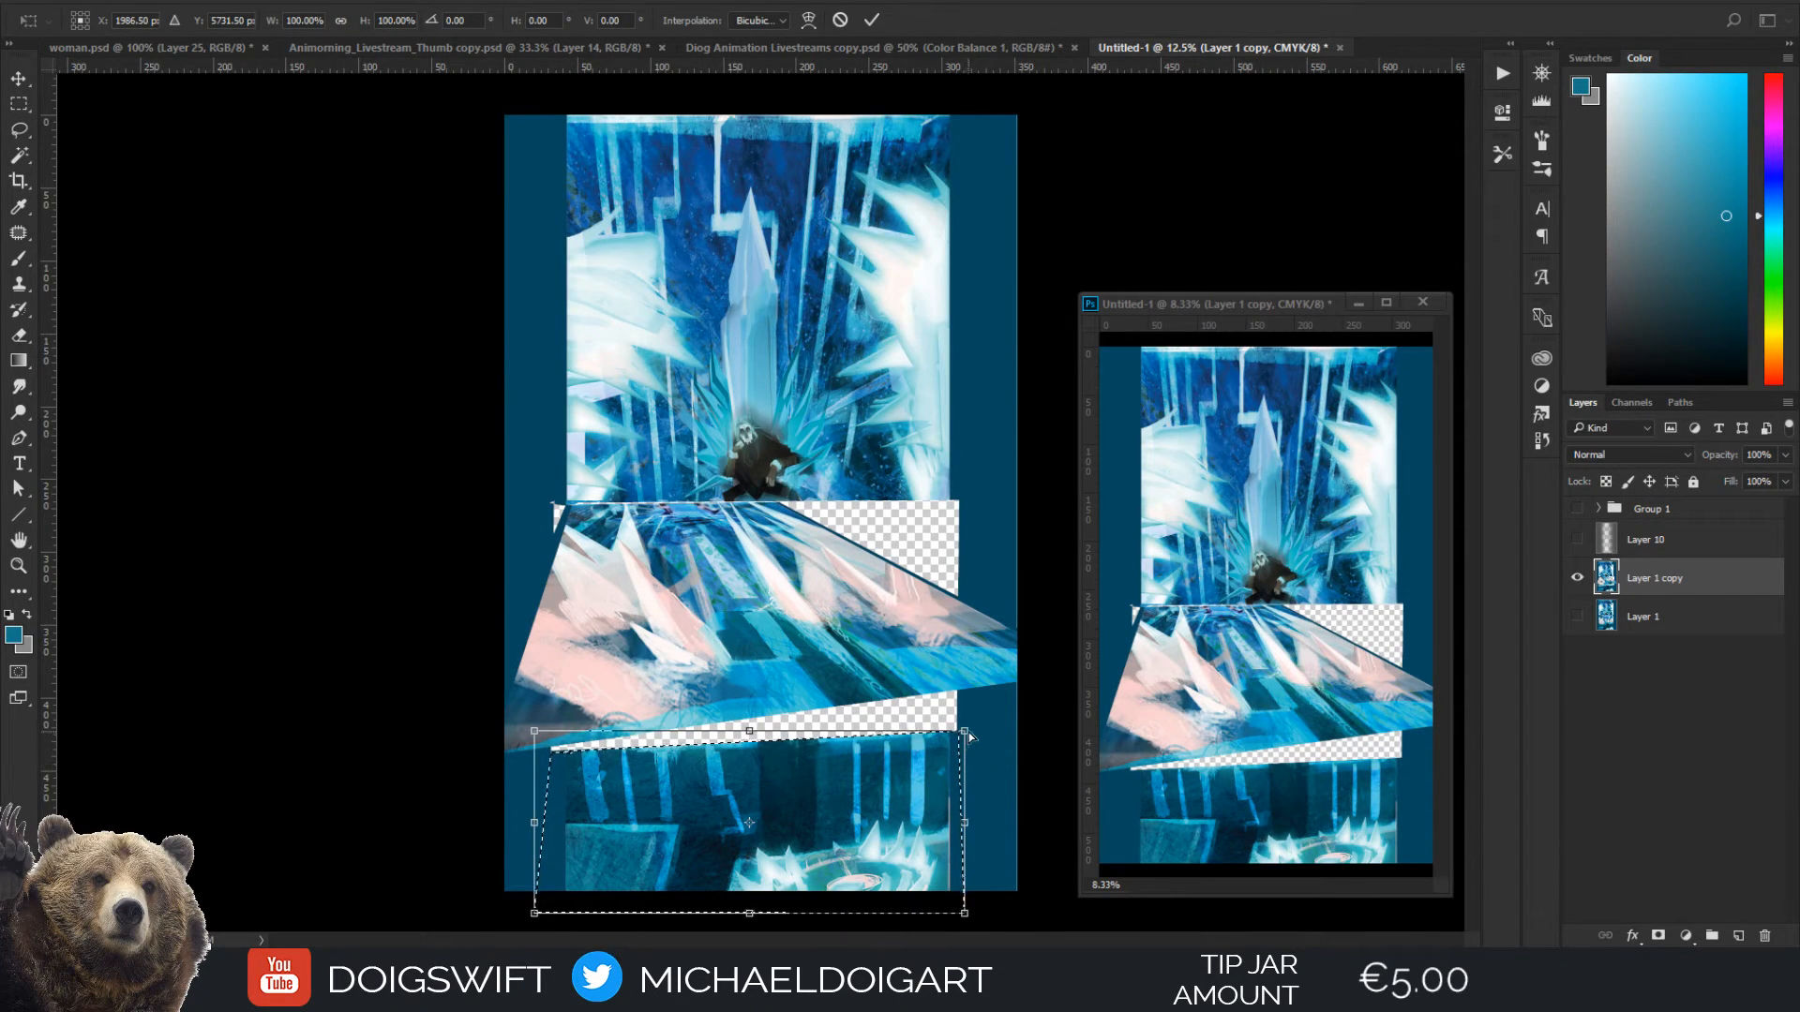
{"action": "left_click_drag", "start_coordinate": [969, 831], "coordinate": [1069, 773]}
{"action": "left_click_drag", "start_coordinate": [534, 806], "coordinate": [469, 823]}
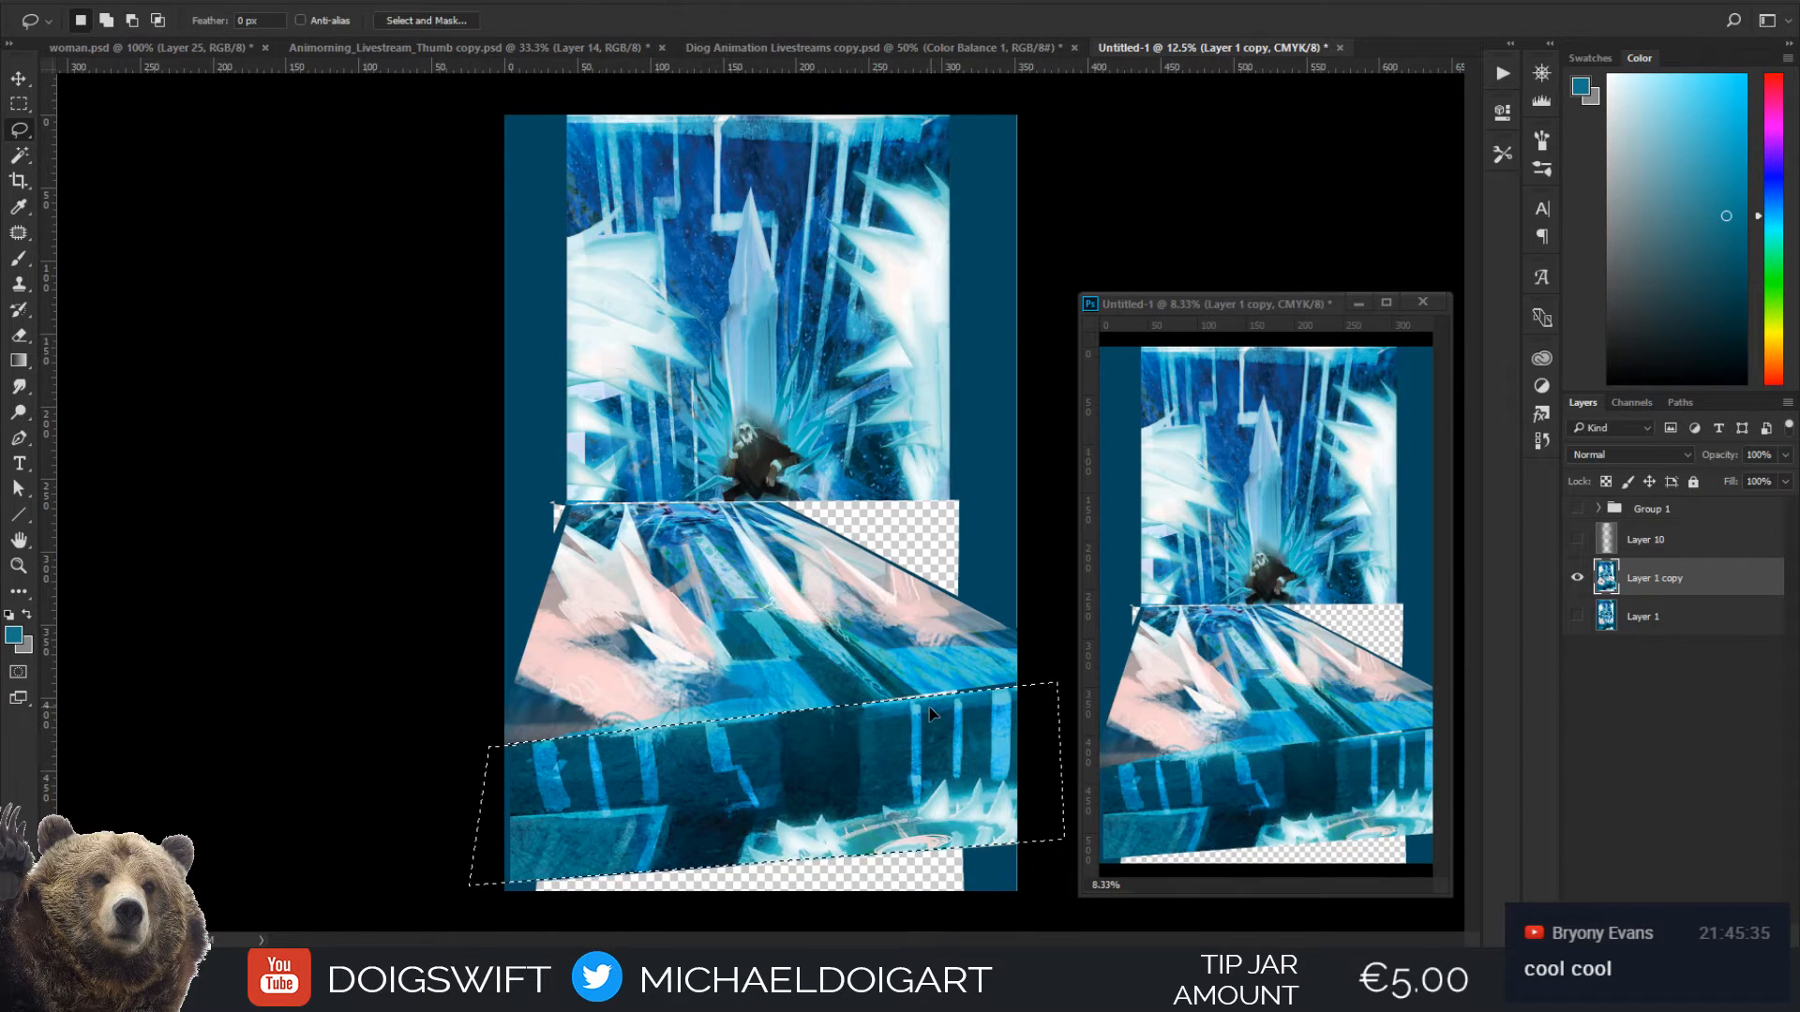
{"action": "key", "text": "Return"}
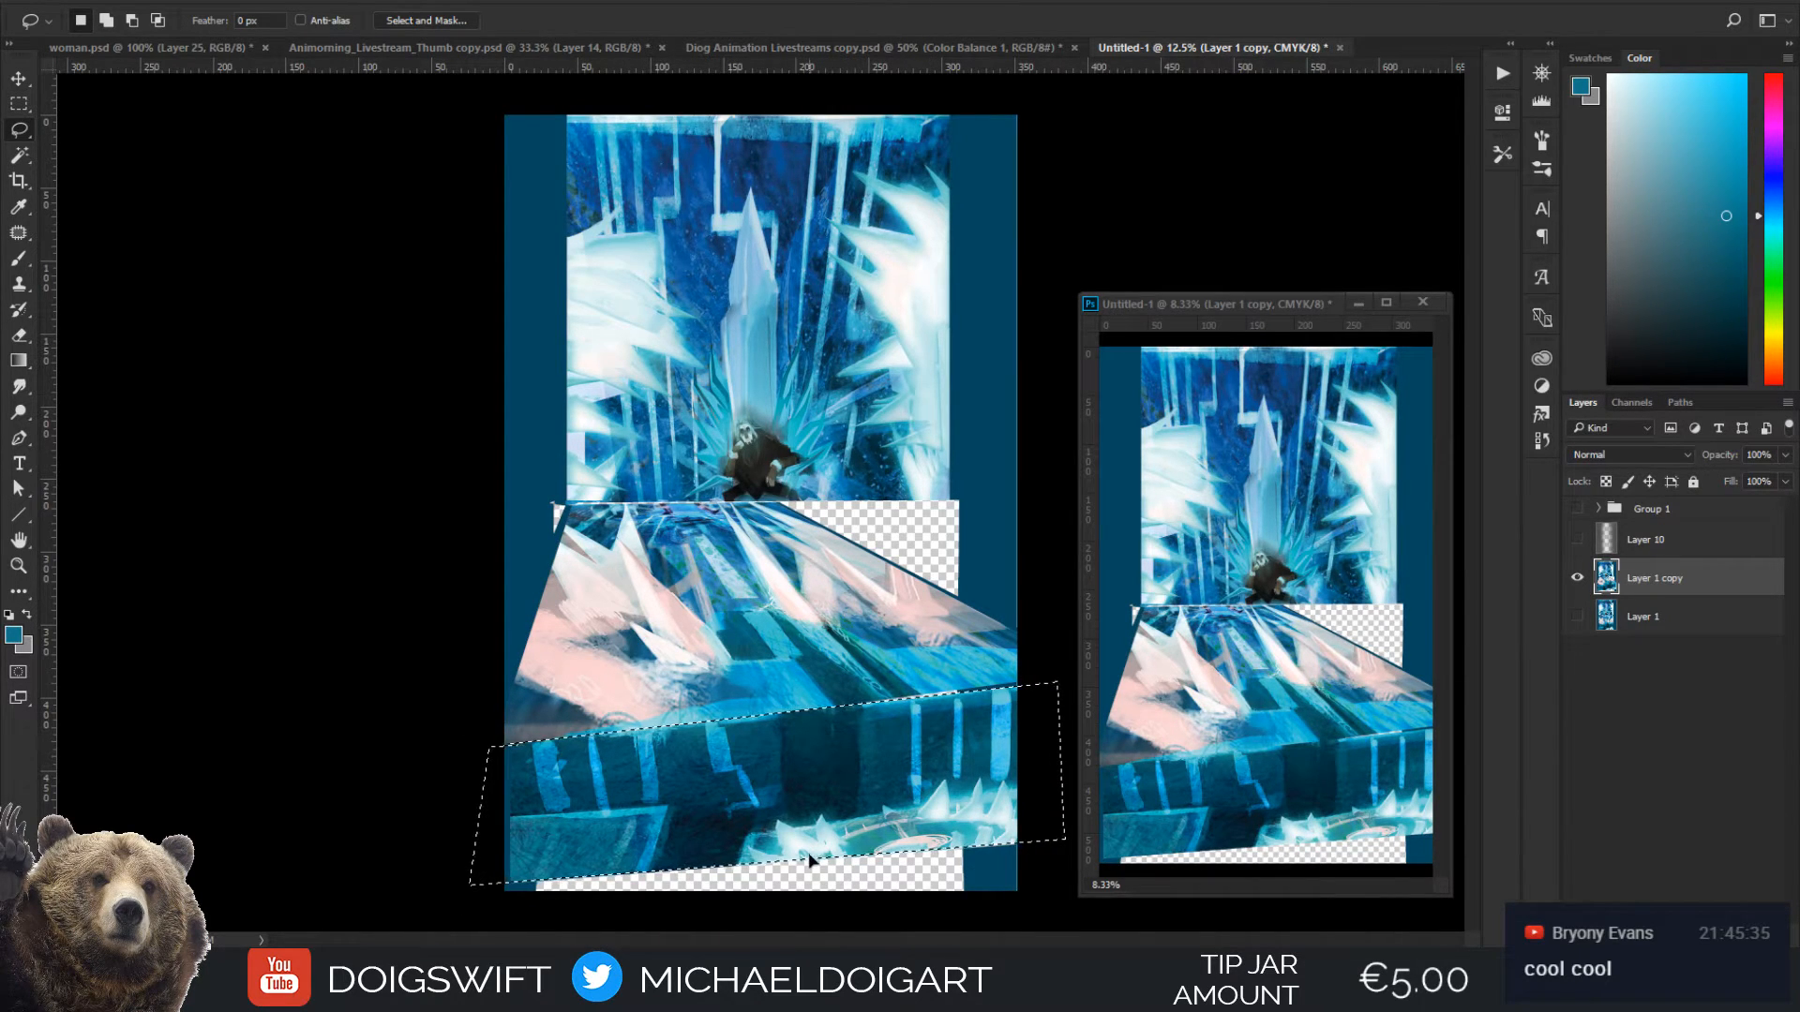
Stretch the platform's front wall vertically to about 130% so it fills the canvas down to its lower edge
{"action": "key", "text": "ctrl+t"}
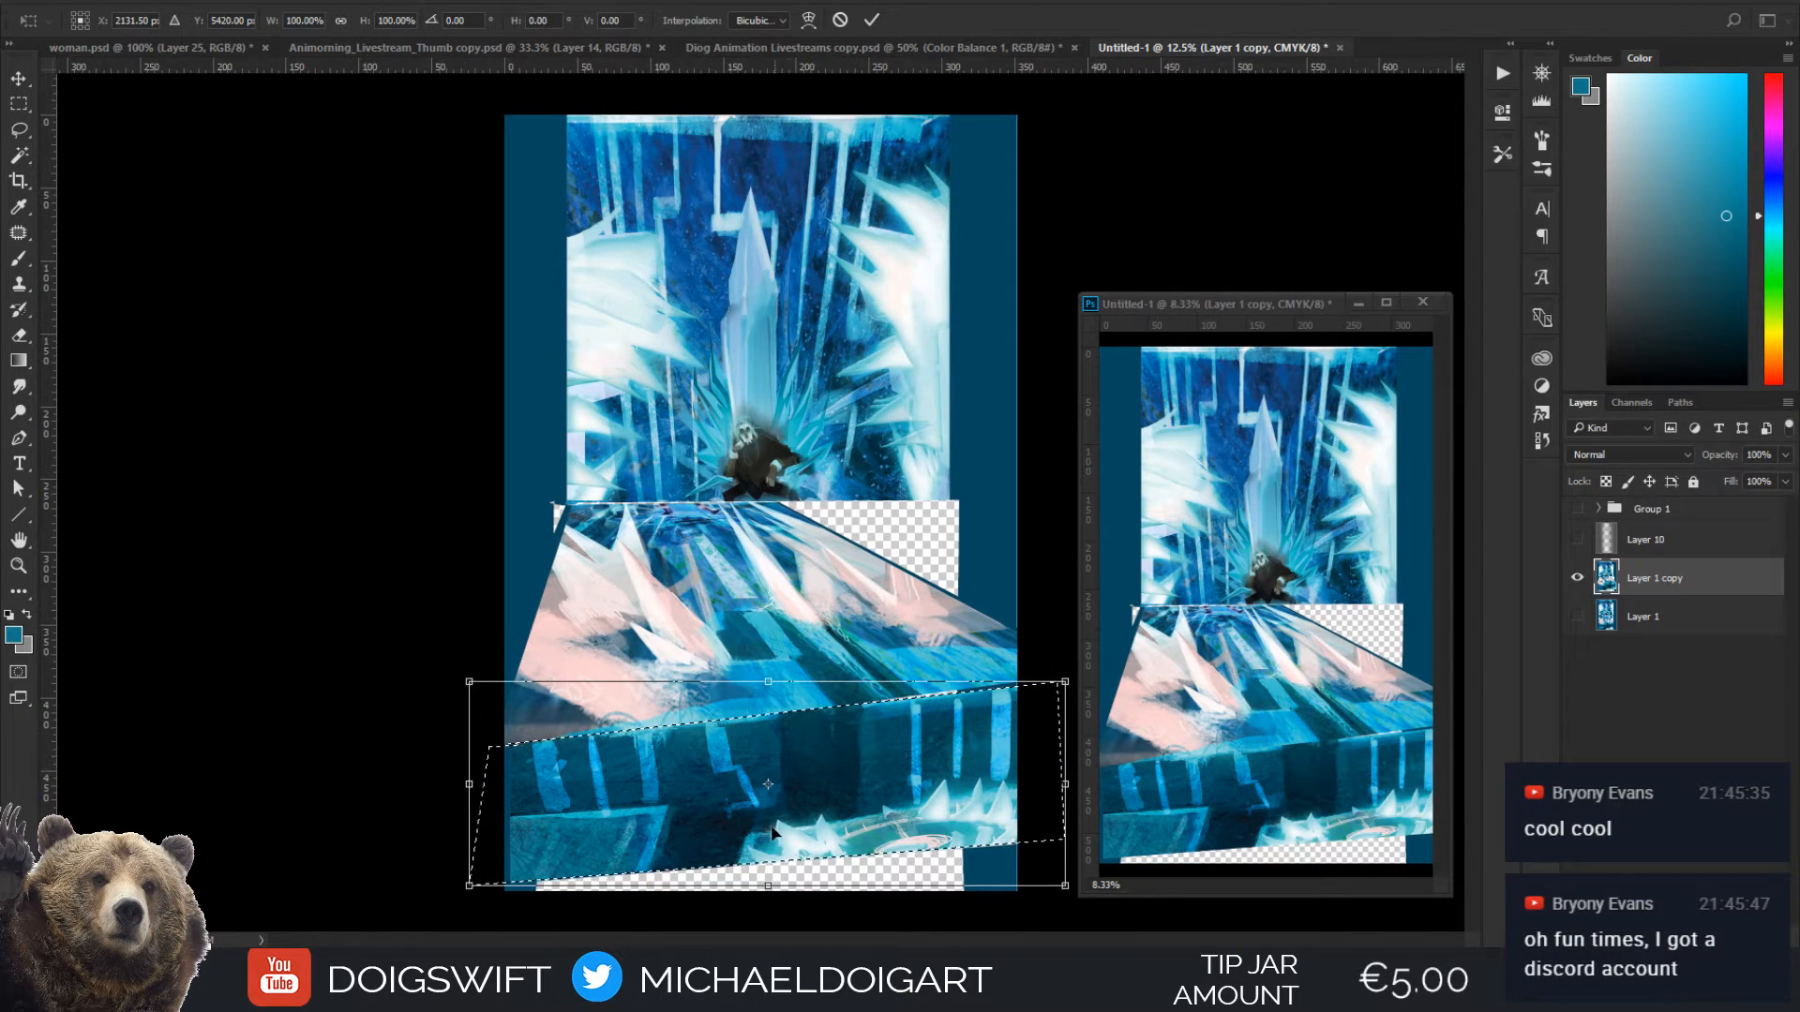
{"action": "left_click_drag", "start_coordinate": [767, 886], "coordinate": [763, 937]}
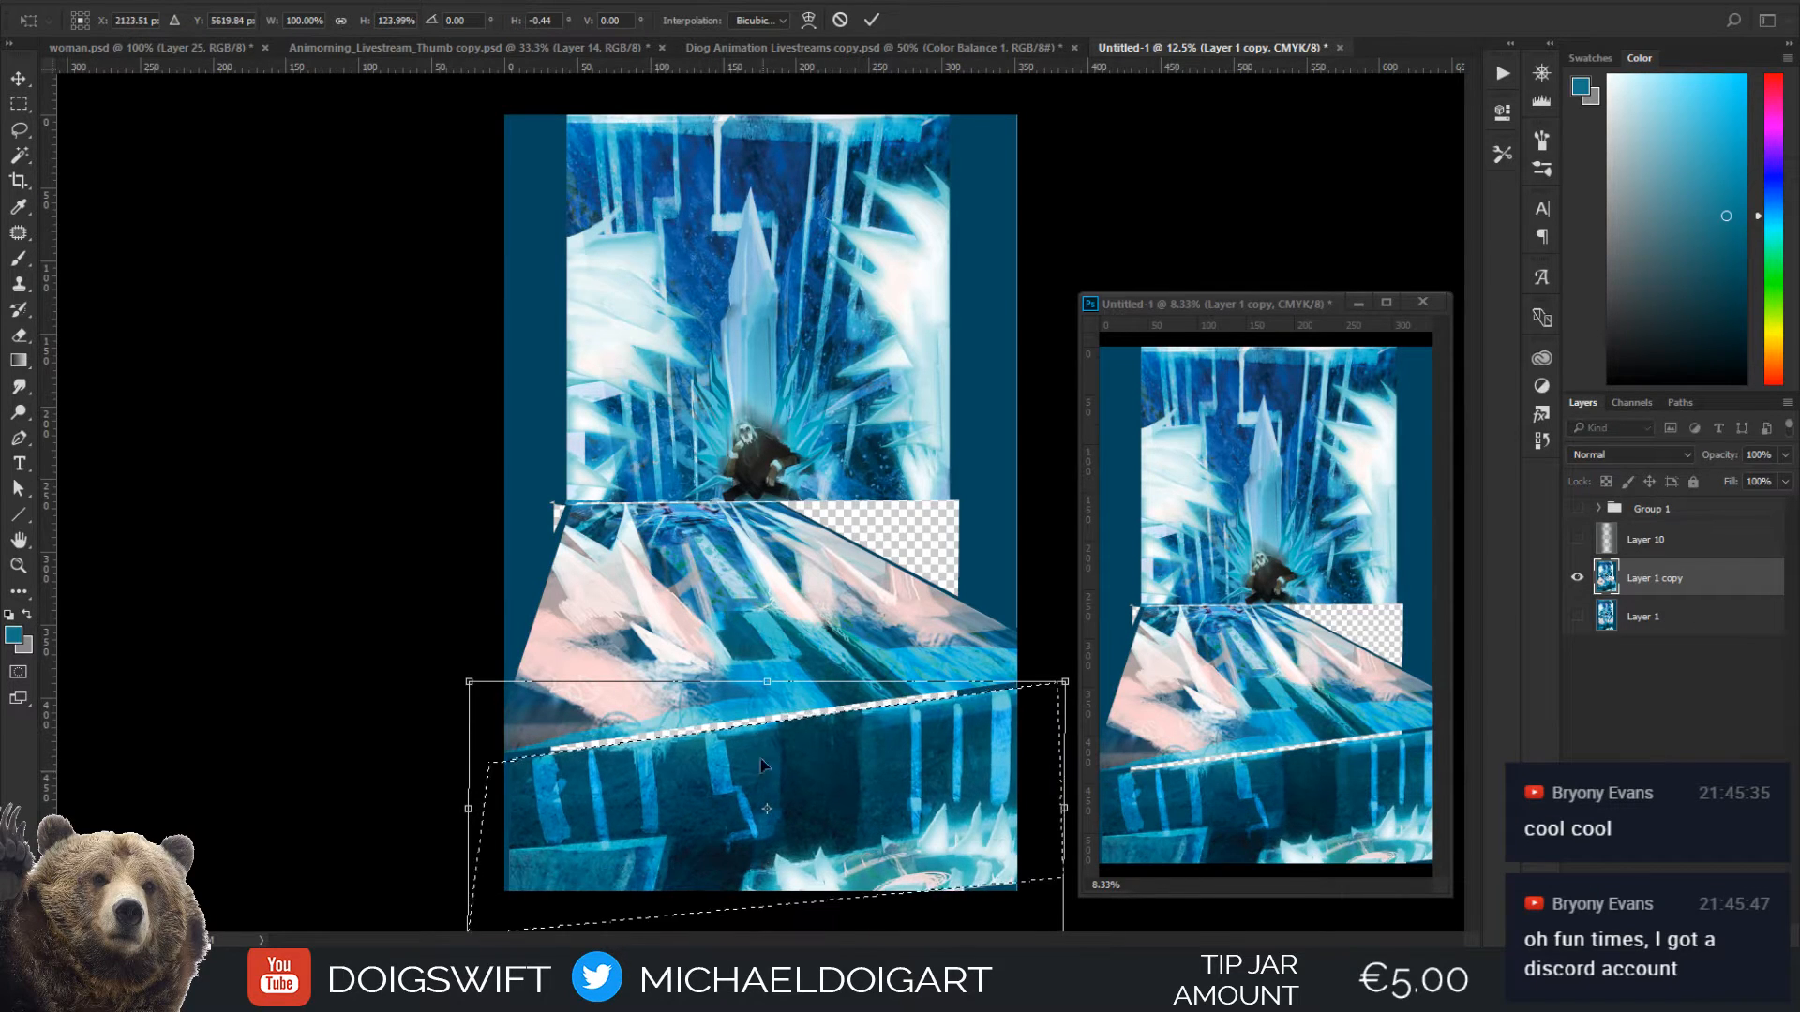
{"action": "left_click_drag", "start_coordinate": [771, 677], "coordinate": [770, 671]}
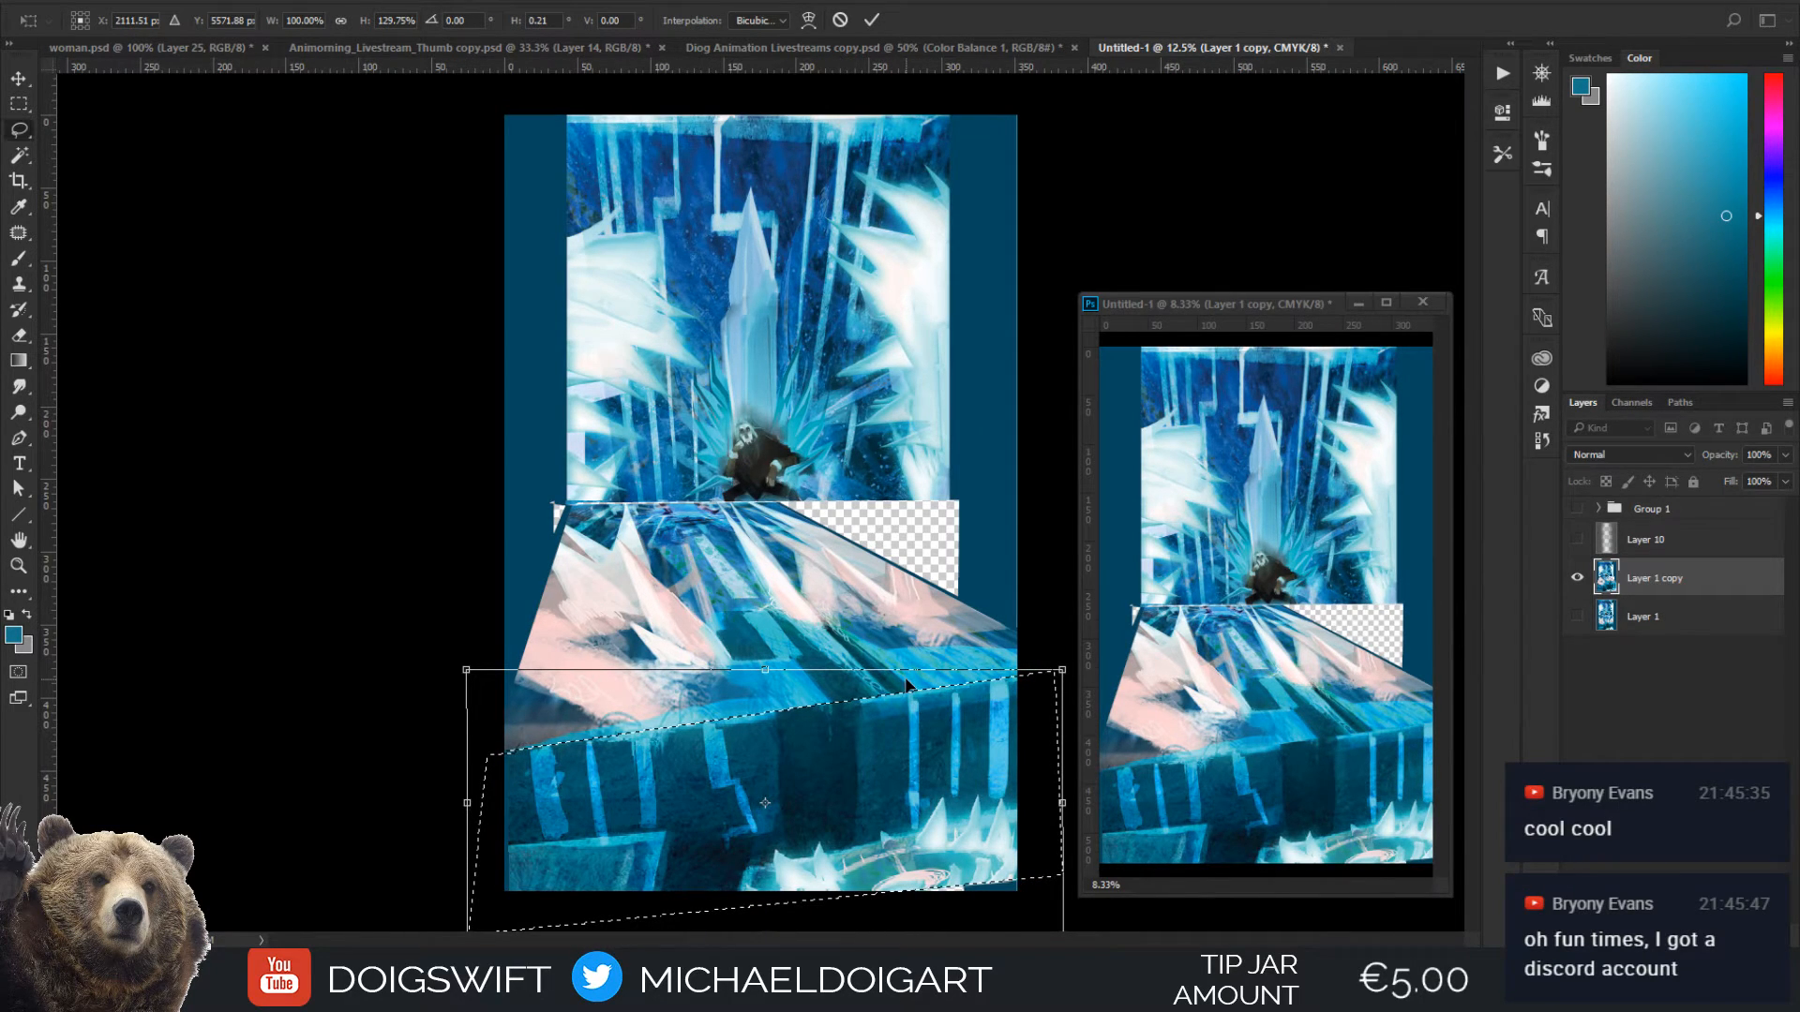
{"action": "key", "text": "Return"}
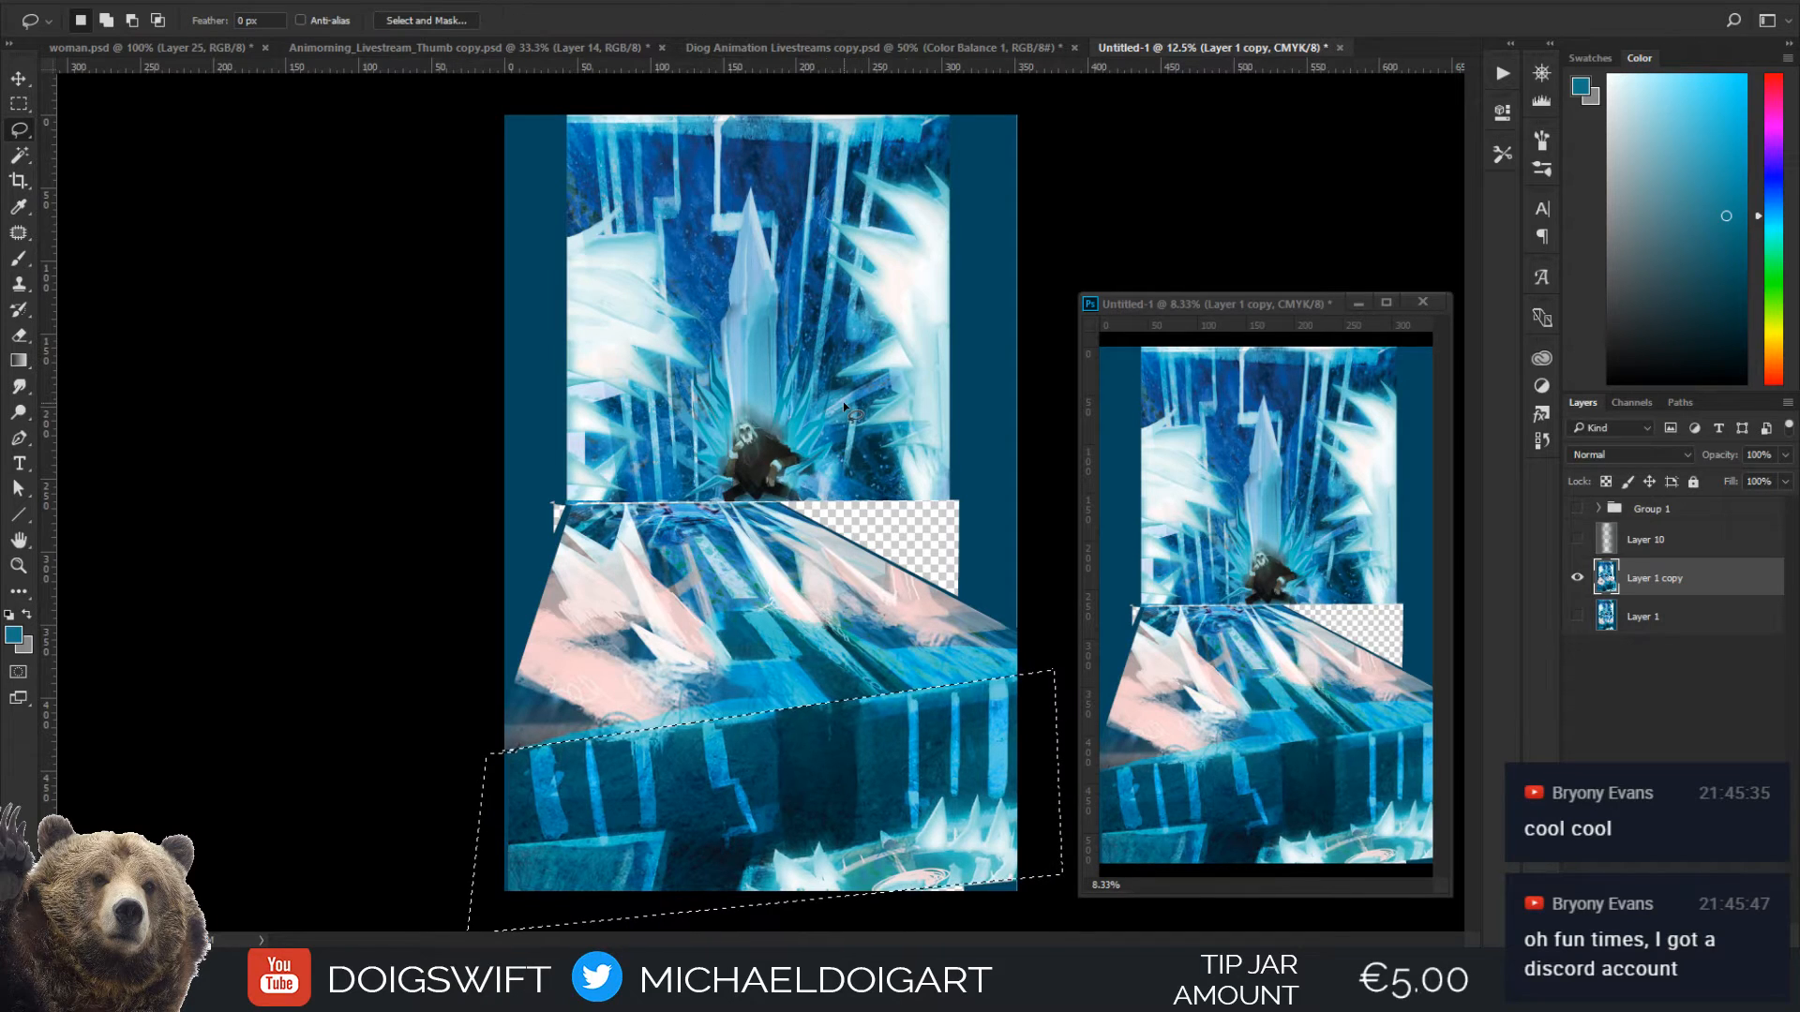
Select the upper throne section with a rectangular marquee and move it left past the canvas edge
{"action": "key", "text": "m"}
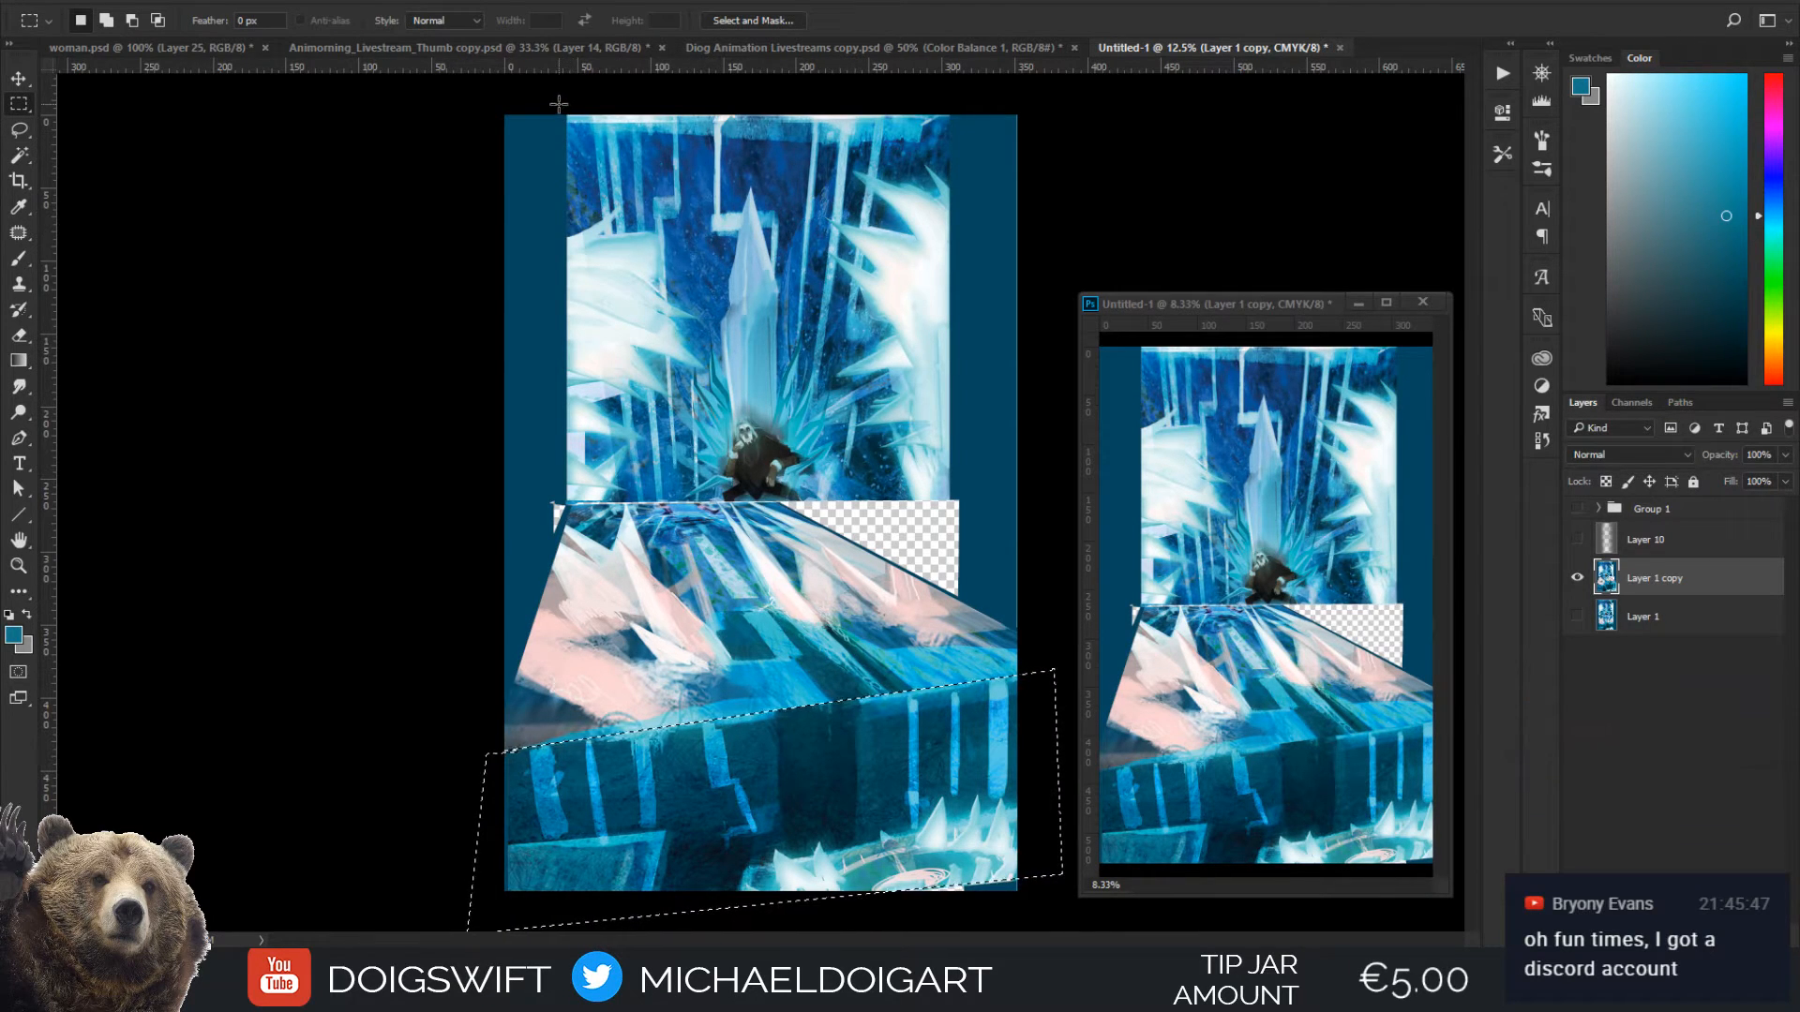
{"action": "mouse_move", "coordinate": [560, 115]}
{"action": "left_mouse_down"}
{"action": "mouse_move", "coordinate": [994, 506]}
{"action": "mouse_move", "coordinate": [959, 502]}
{"action": "left_mouse_up"}
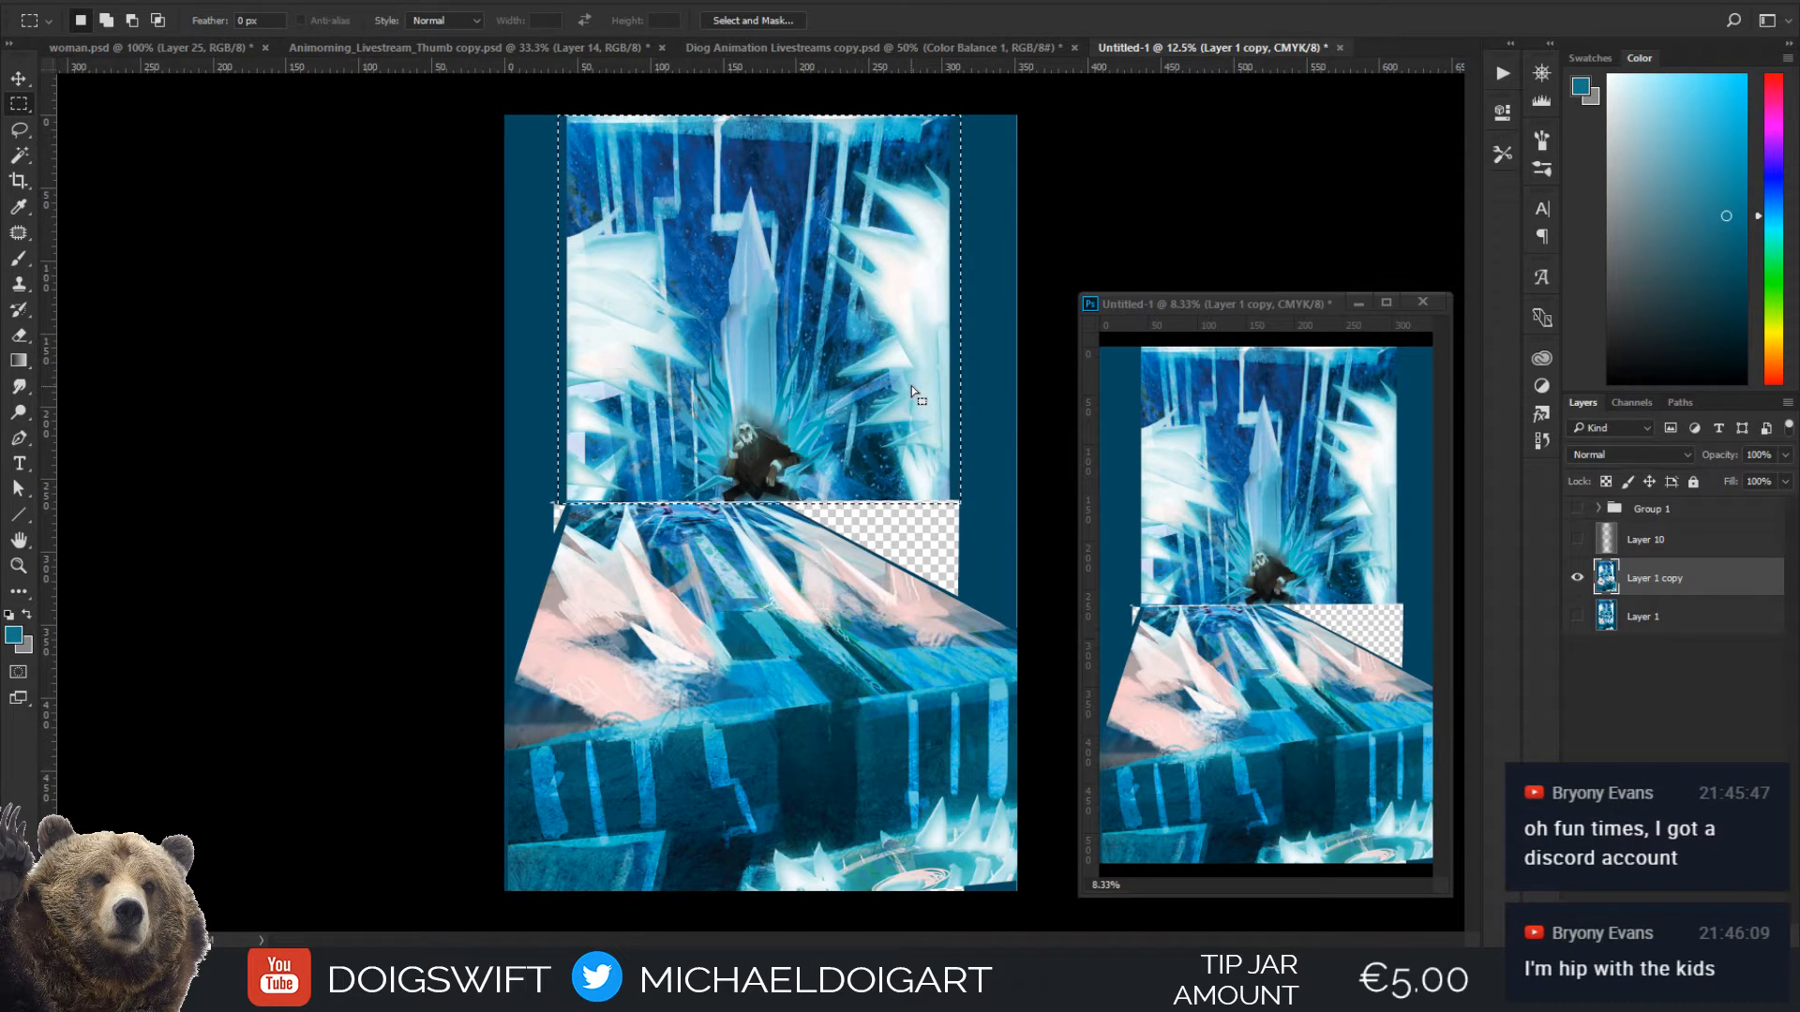
{"action": "left_click_drag", "start_coordinate": [805, 379], "coordinate": [709, 384]}
{"action": "key", "text": "ctrl+z"}
{"action": "key", "text": "v"}
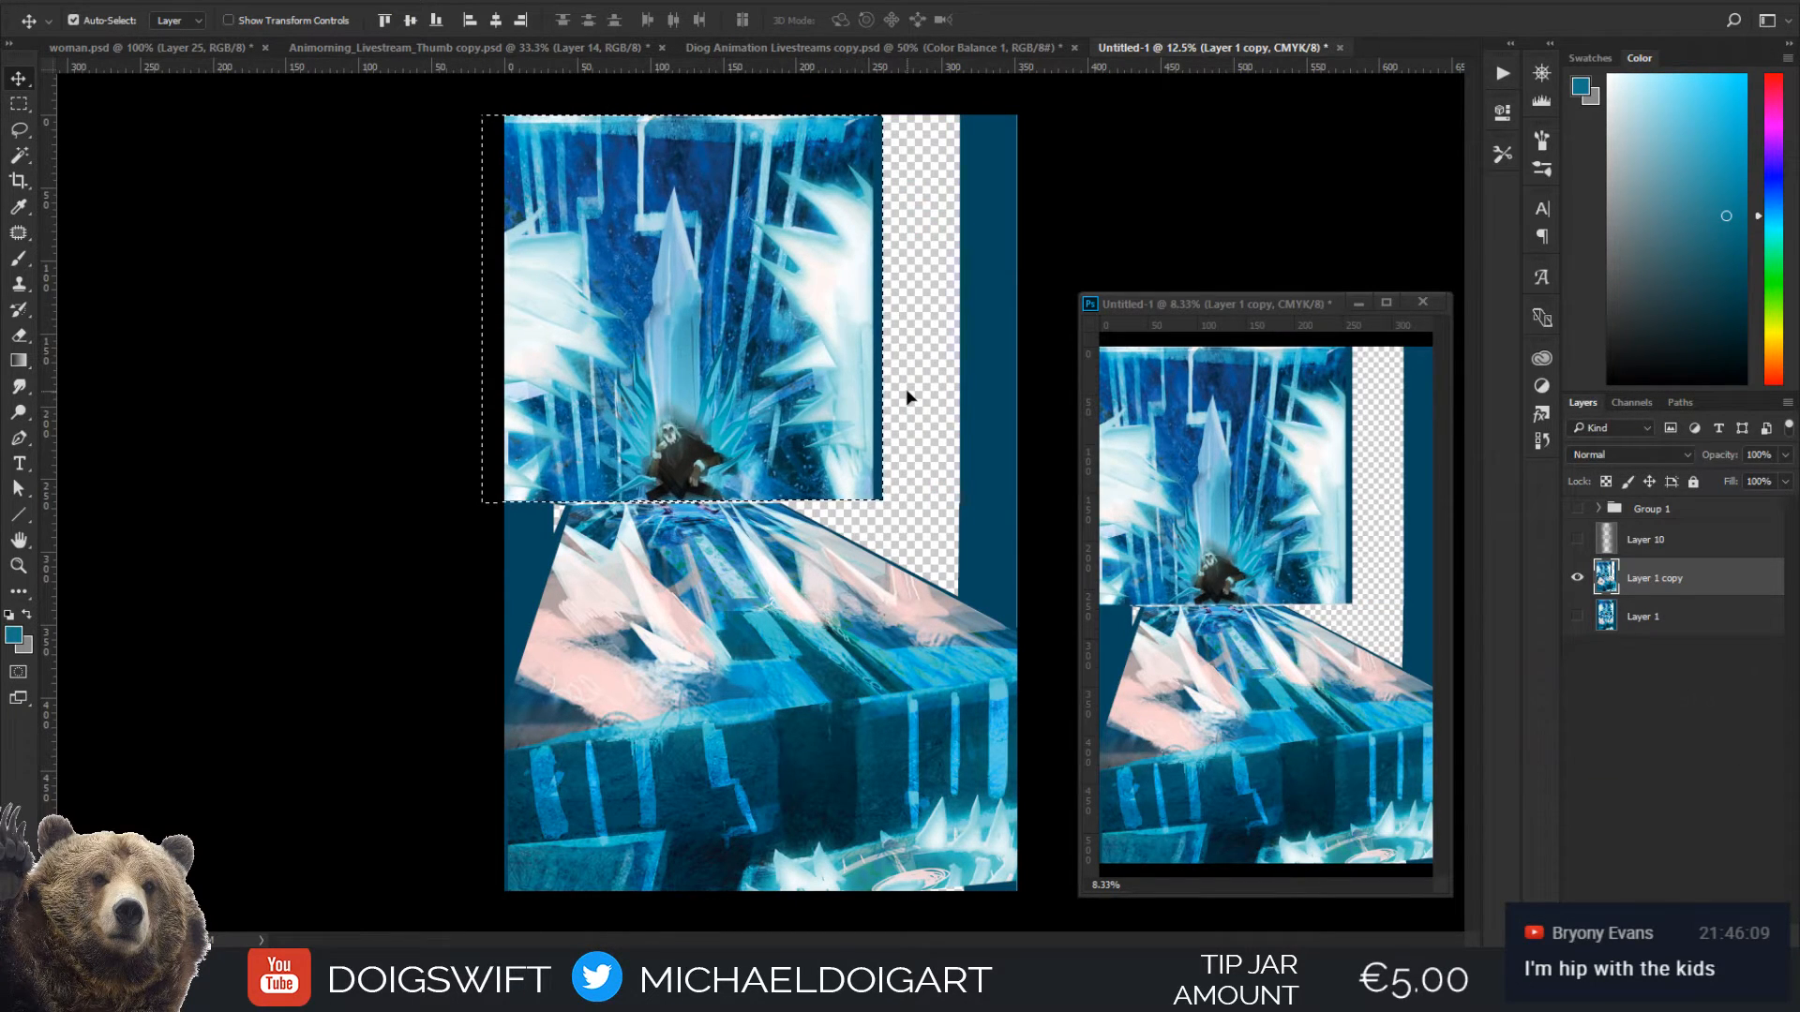
Distort the throne section so its right side recedes in perspective, stretch it taller past the canvas, and lower it onto the floor
{"action": "key", "text": "ctrl+t"}
{"action": "left_click_drag", "start_coordinate": [885, 503], "coordinate": [878, 486]}
{"action": "left_click_drag", "start_coordinate": [882, 117], "coordinate": [879, 183]}
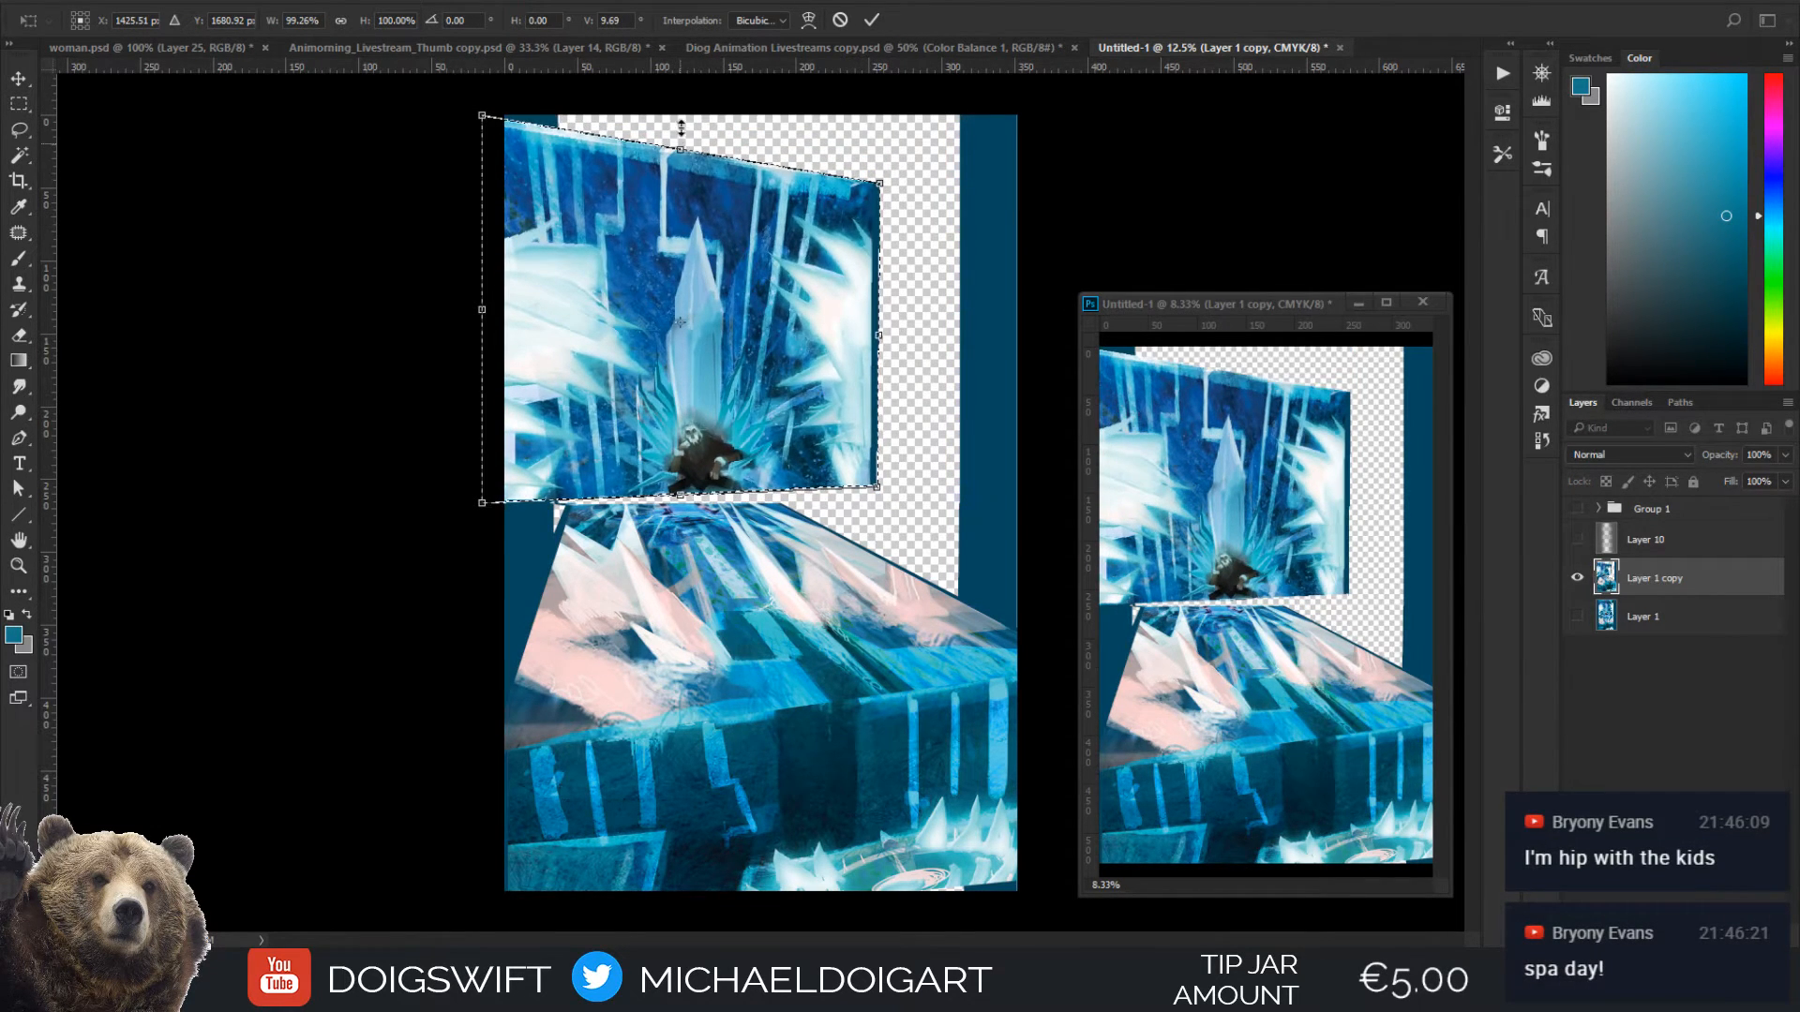
{"action": "left_click_drag", "start_coordinate": [680, 126], "coordinate": [679, 34]}
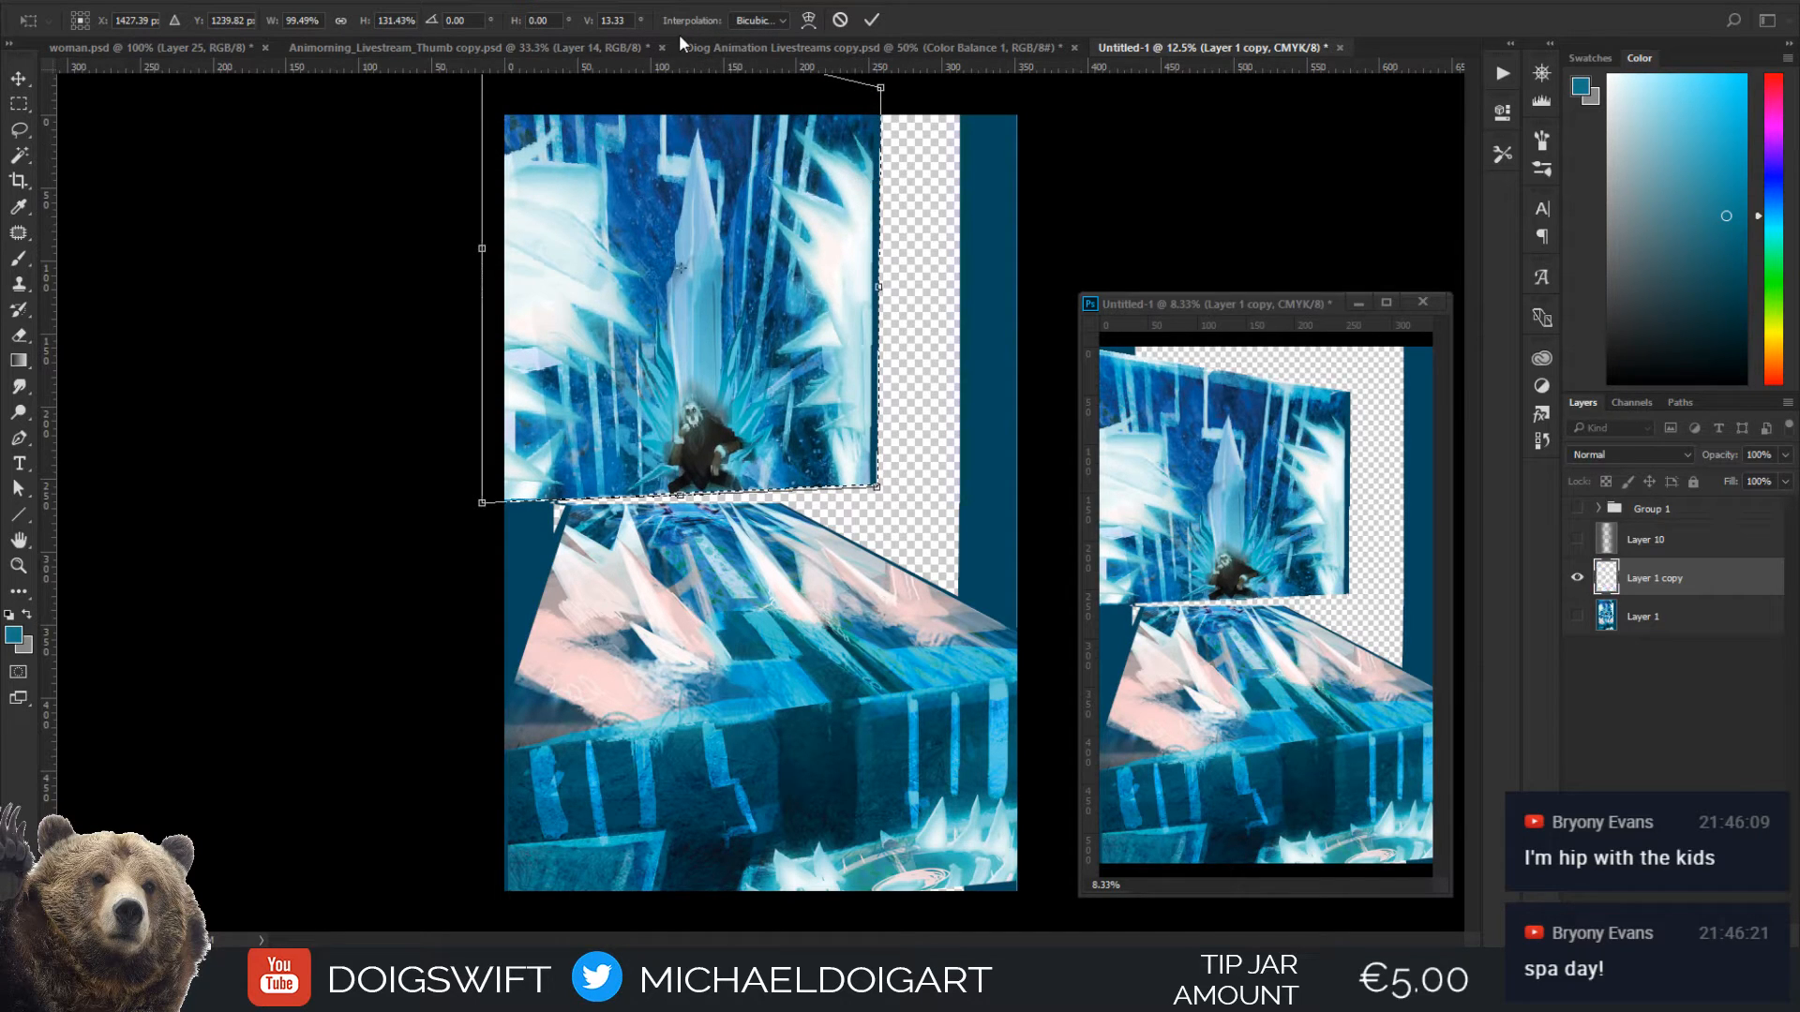
{"action": "left_click_drag", "start_coordinate": [788, 407], "coordinate": [770, 420]}
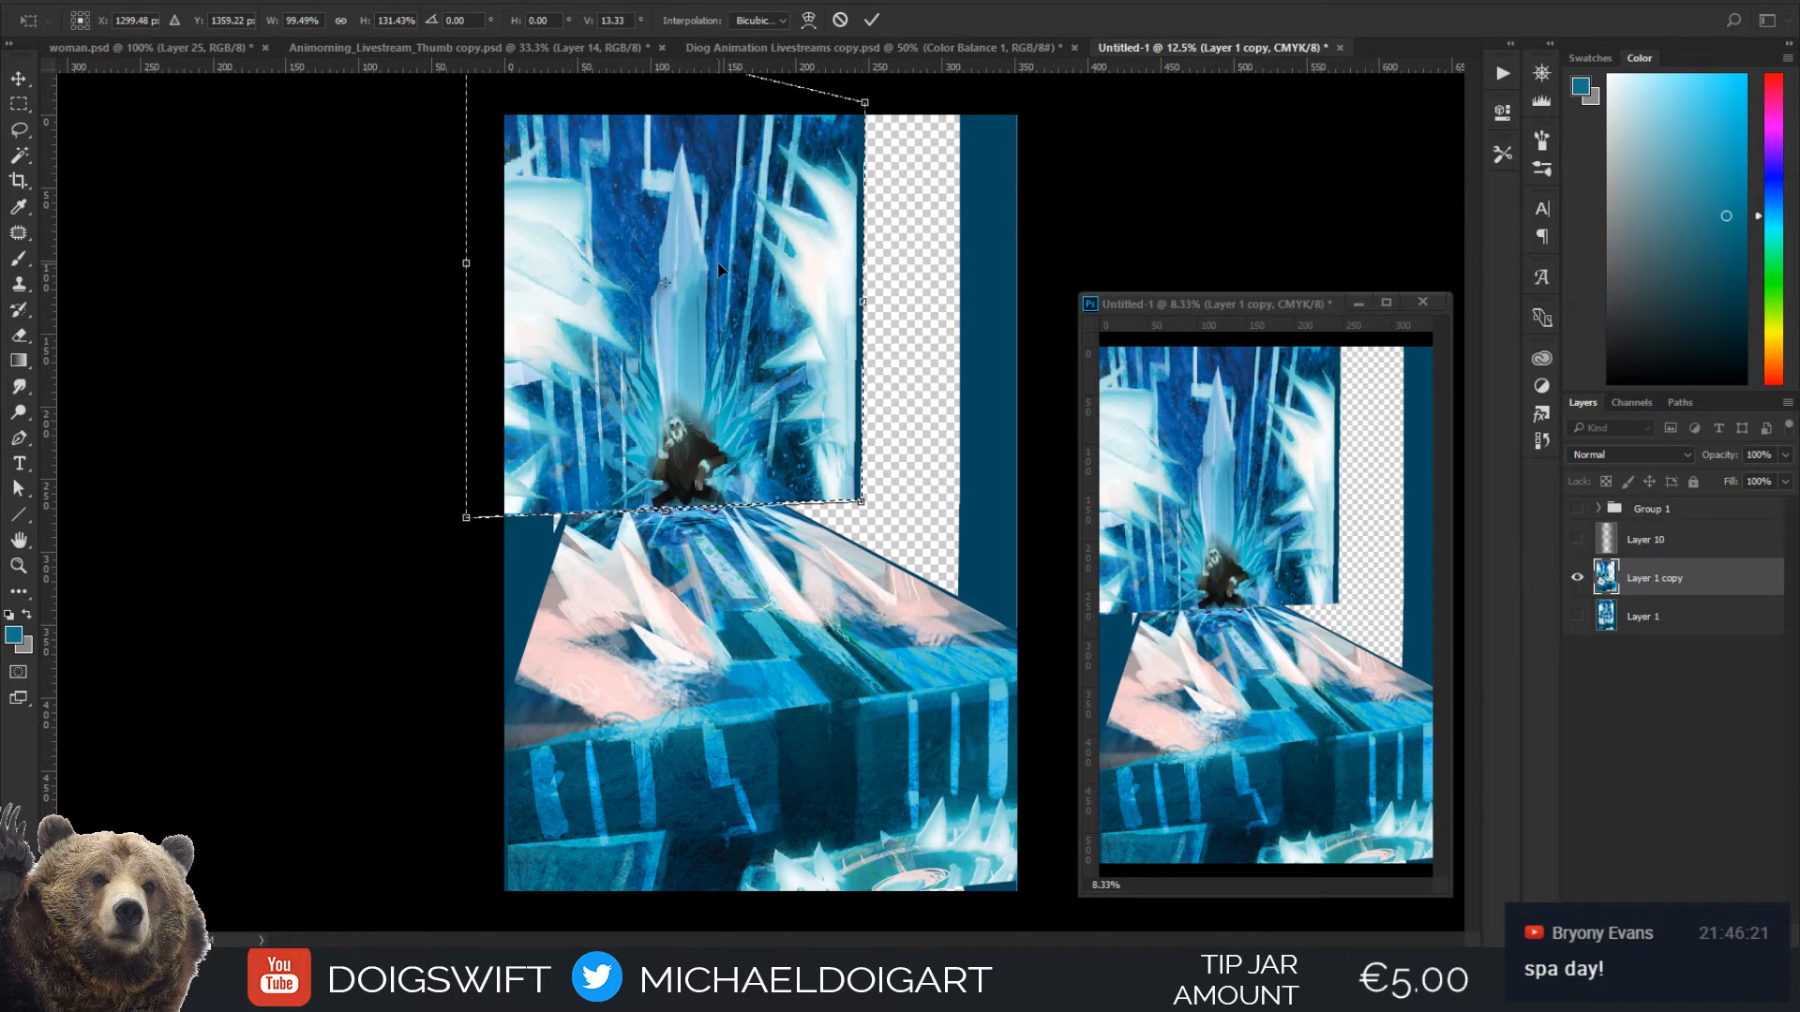
Reduce the throne section's height to about 125% and reposition it above the floor's far edge
{"action": "key", "text": "ctrl+minus"}
{"action": "mouse_move", "coordinate": [695, 204]}
{"action": "left_mouse_down"}
{"action": "mouse_move", "coordinate": [703, 166]}
{"action": "mouse_move", "coordinate": [694, 215]}
{"action": "left_mouse_up"}
{"action": "left_click_drag", "start_coordinate": [754, 434], "coordinate": [750, 427]}
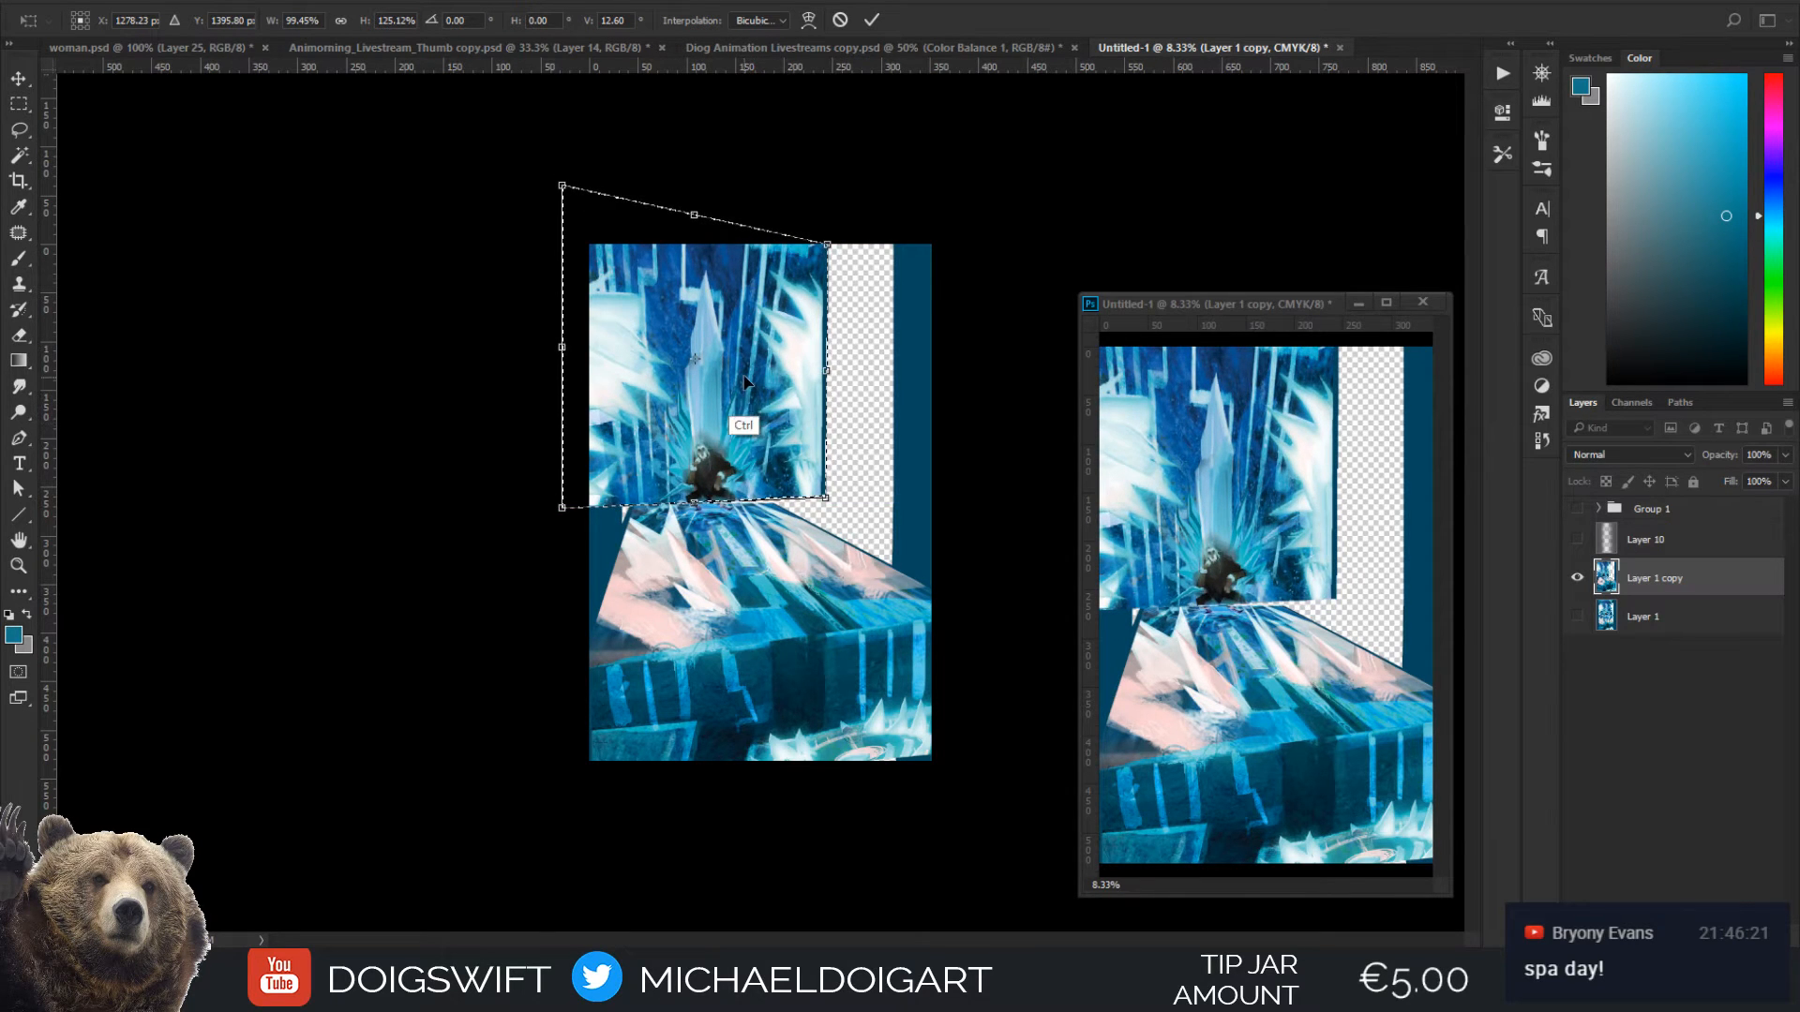
{"action": "key", "text": "ctrl+plus"}
{"action": "left_click_drag", "start_coordinate": [719, 376], "coordinate": [739, 372]}
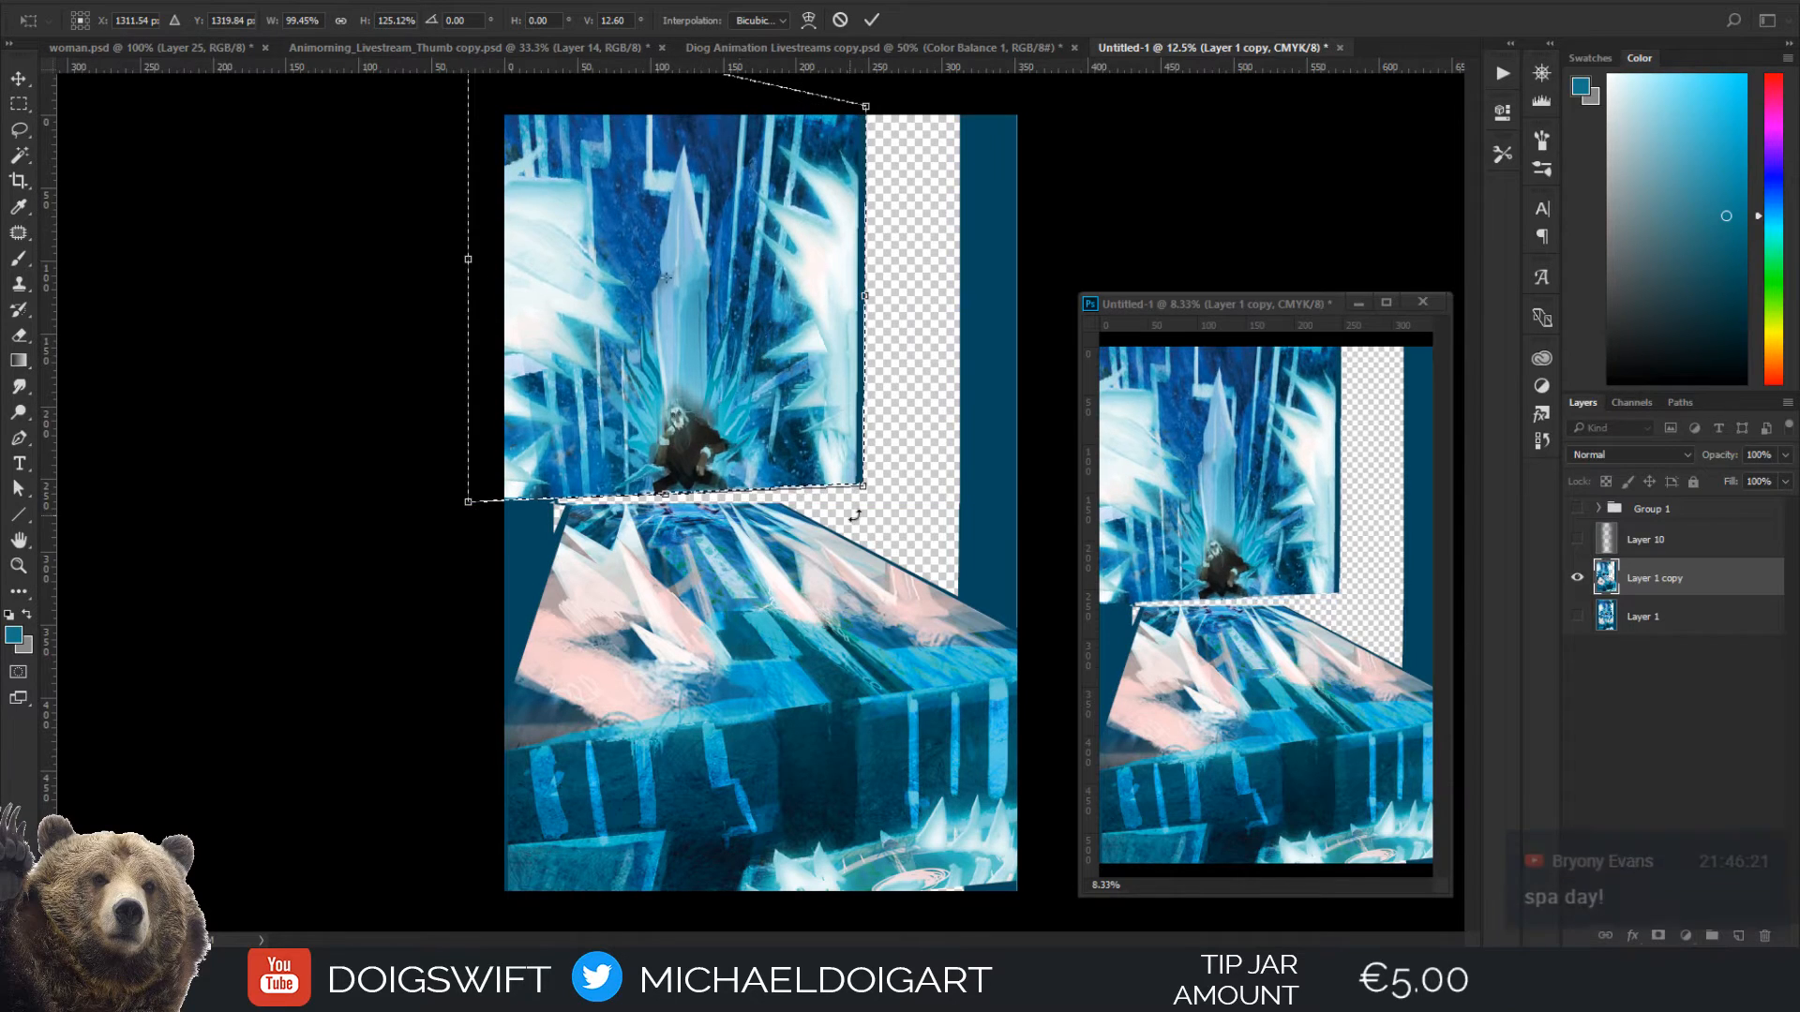
Enlarge the throne section to about 111% width and 131% height, nudge it upward, and apply the transform
{"action": "left_click_drag", "start_coordinate": [863, 484], "coordinate": [820, 457]}
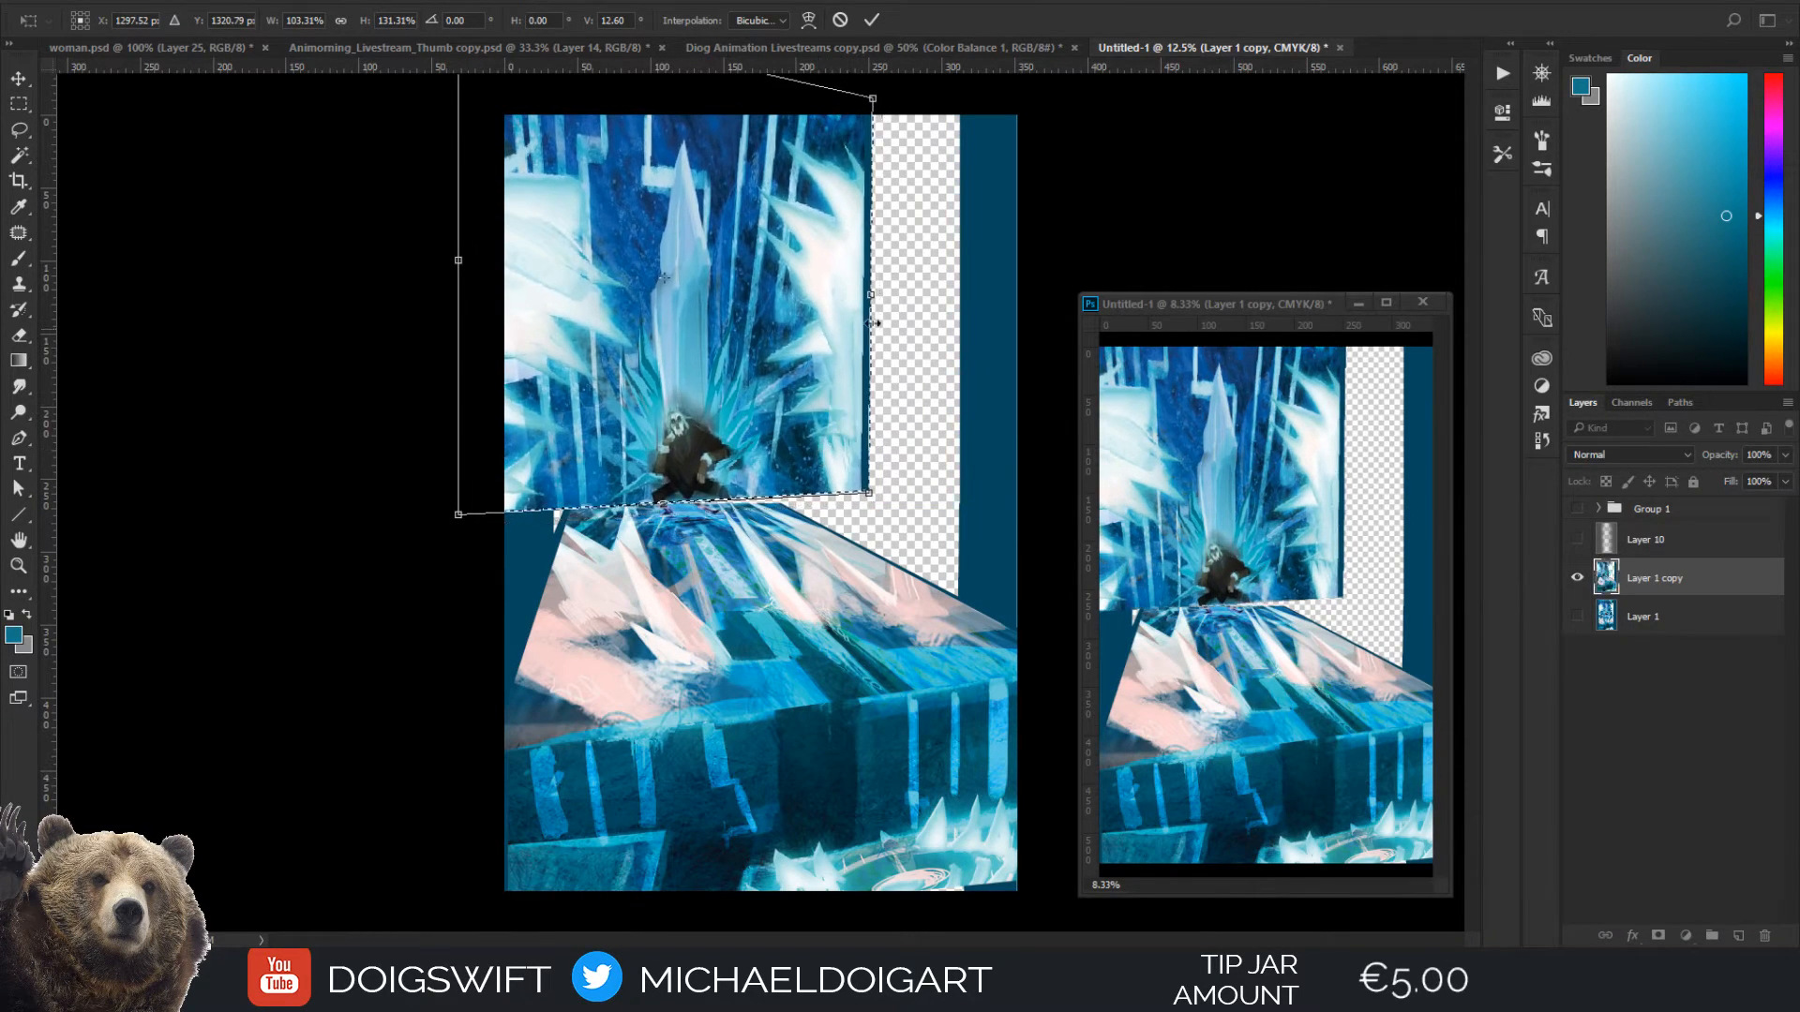
{"action": "mouse_move", "coordinate": [456, 257]}
{"action": "left_mouse_down"}
{"action": "mouse_move", "coordinate": [509, 265]}
{"action": "mouse_move", "coordinate": [441, 259]}
{"action": "left_mouse_up"}
{"action": "left_click_drag", "start_coordinate": [778, 414], "coordinate": [776, 401]}
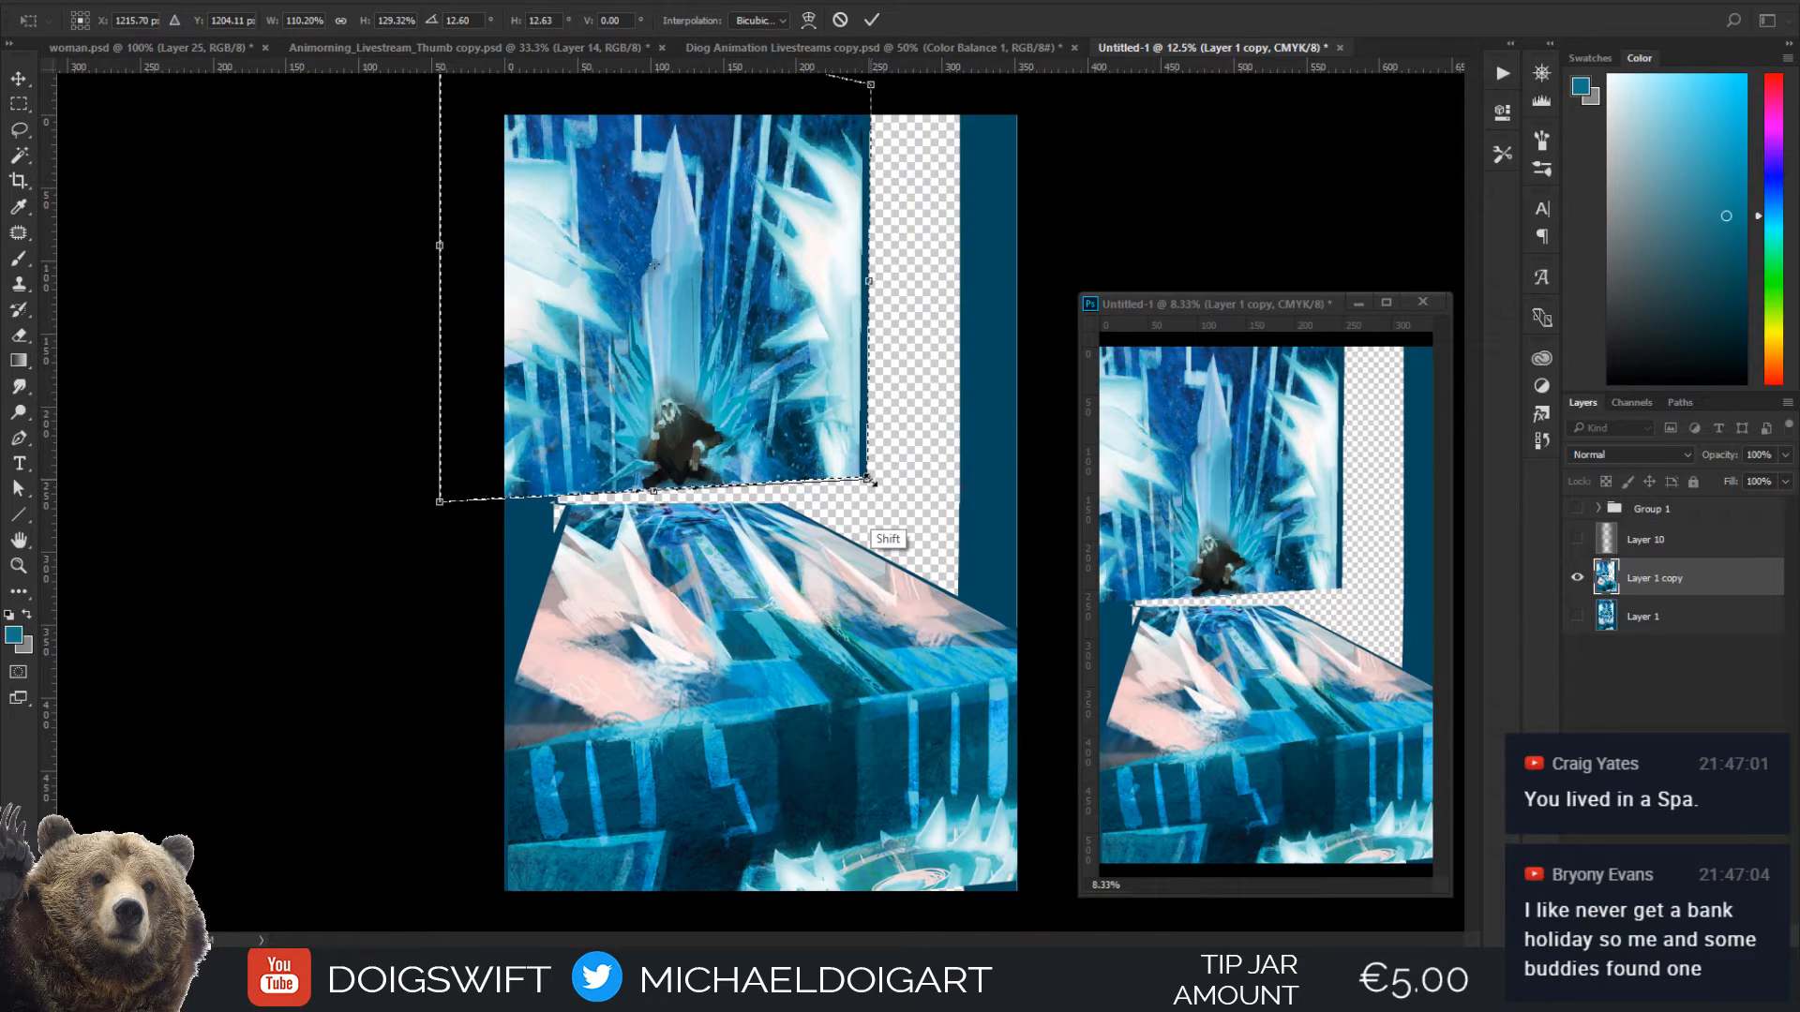
{"action": "left_click_drag", "start_coordinate": [866, 479], "coordinate": [874, 482]}
{"action": "left_click_drag", "start_coordinate": [805, 410], "coordinate": [805, 406]}
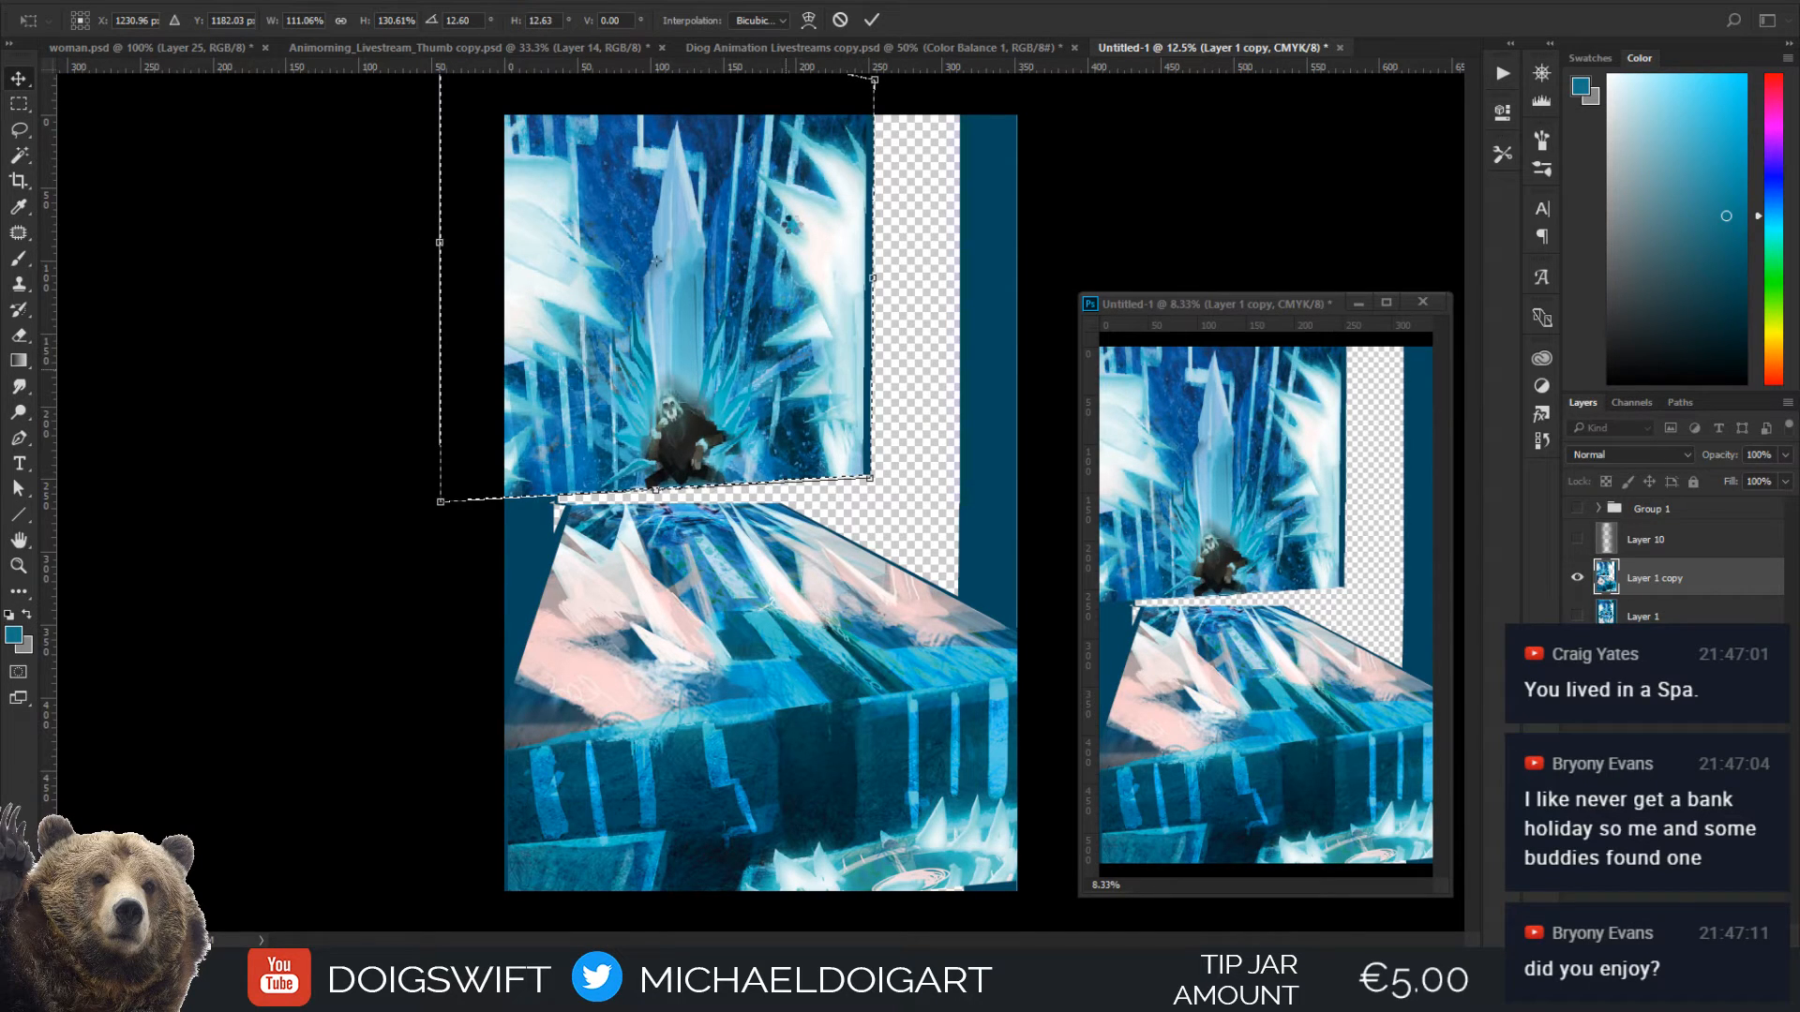
{"action": "key", "text": "Return"}
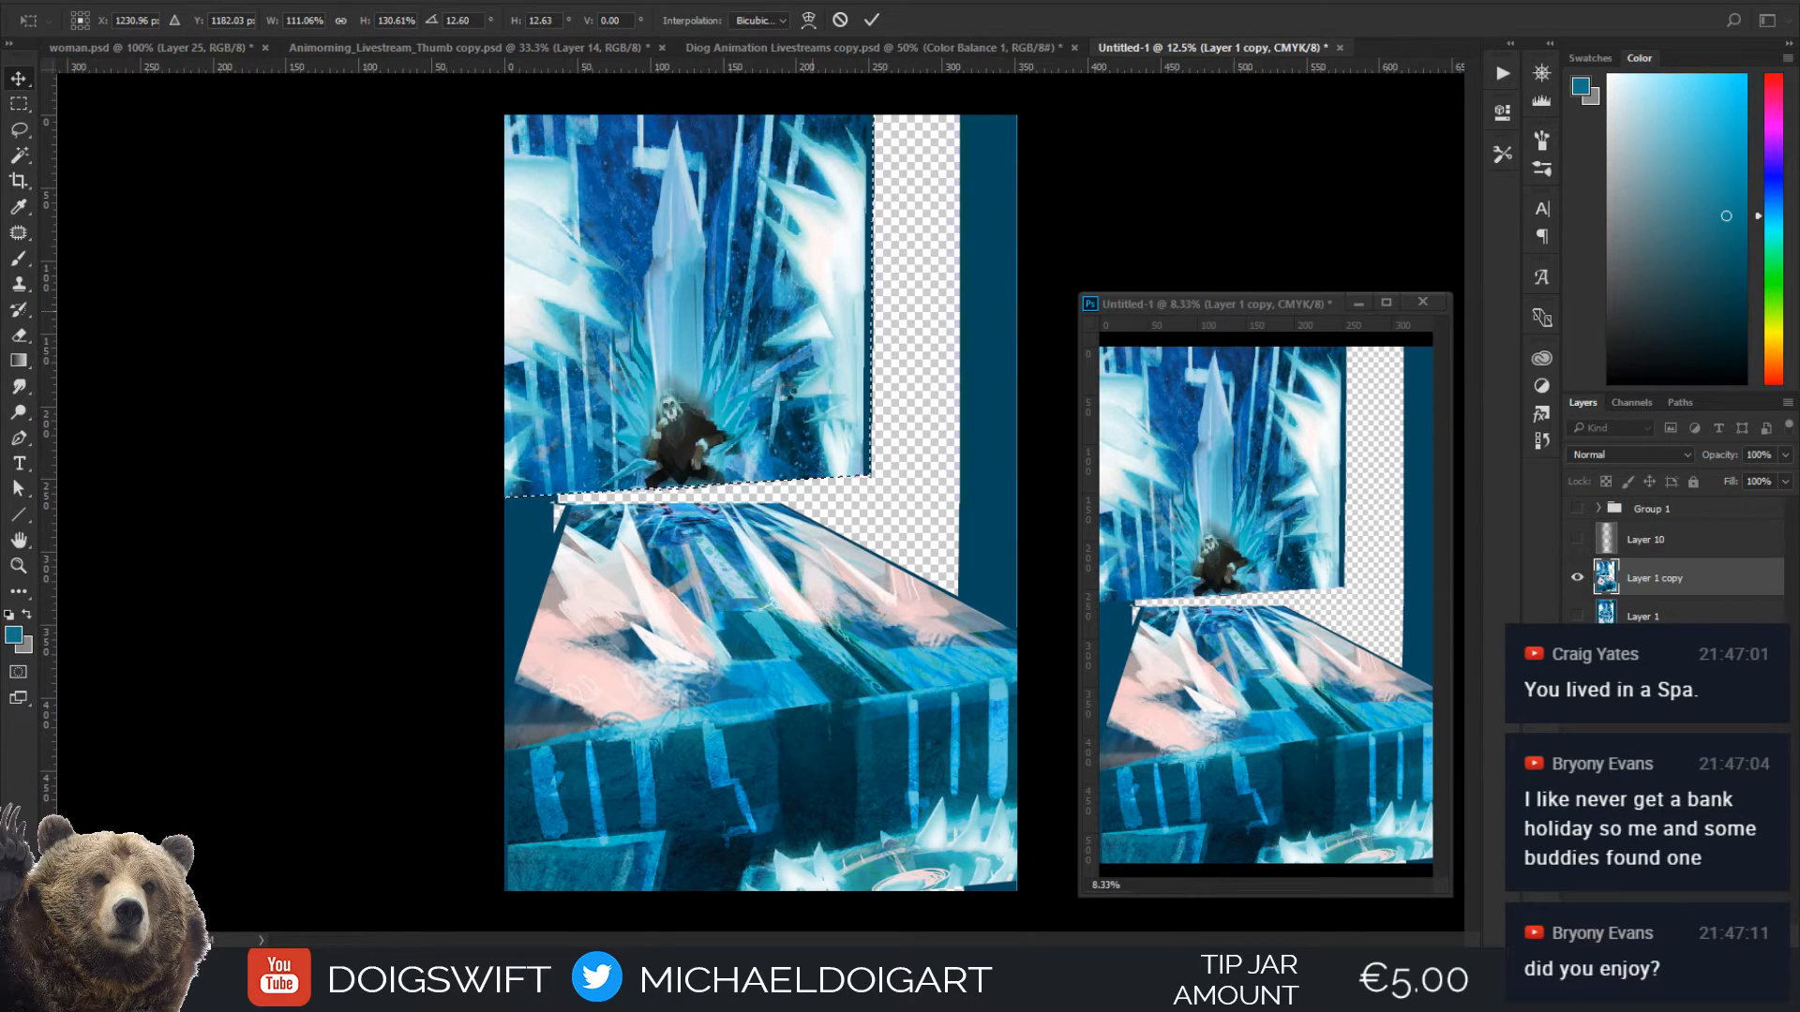
Flip the Layer 1 copy artwork horizontally and undo the trial shift of the layer up and to the left
{"action": "key", "text": "ctrl+shift+h"}
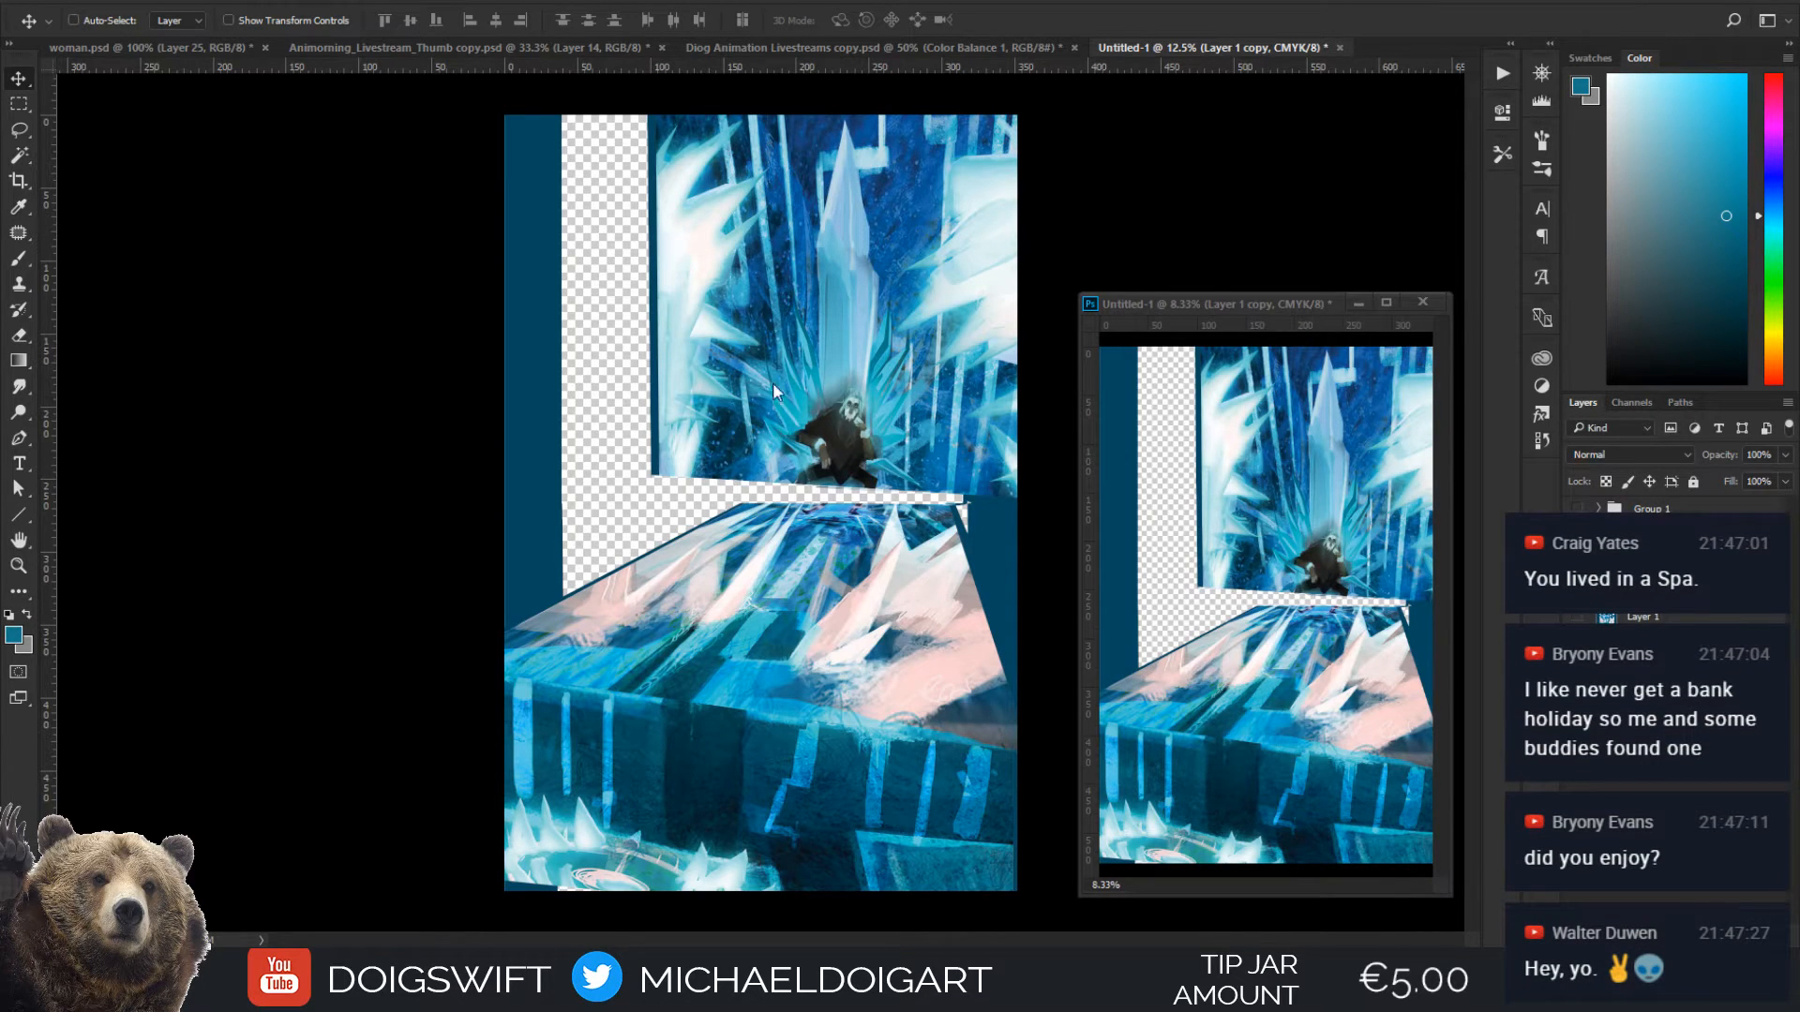
{"action": "left_click_drag", "start_coordinate": [801, 521], "coordinate": [779, 494]}
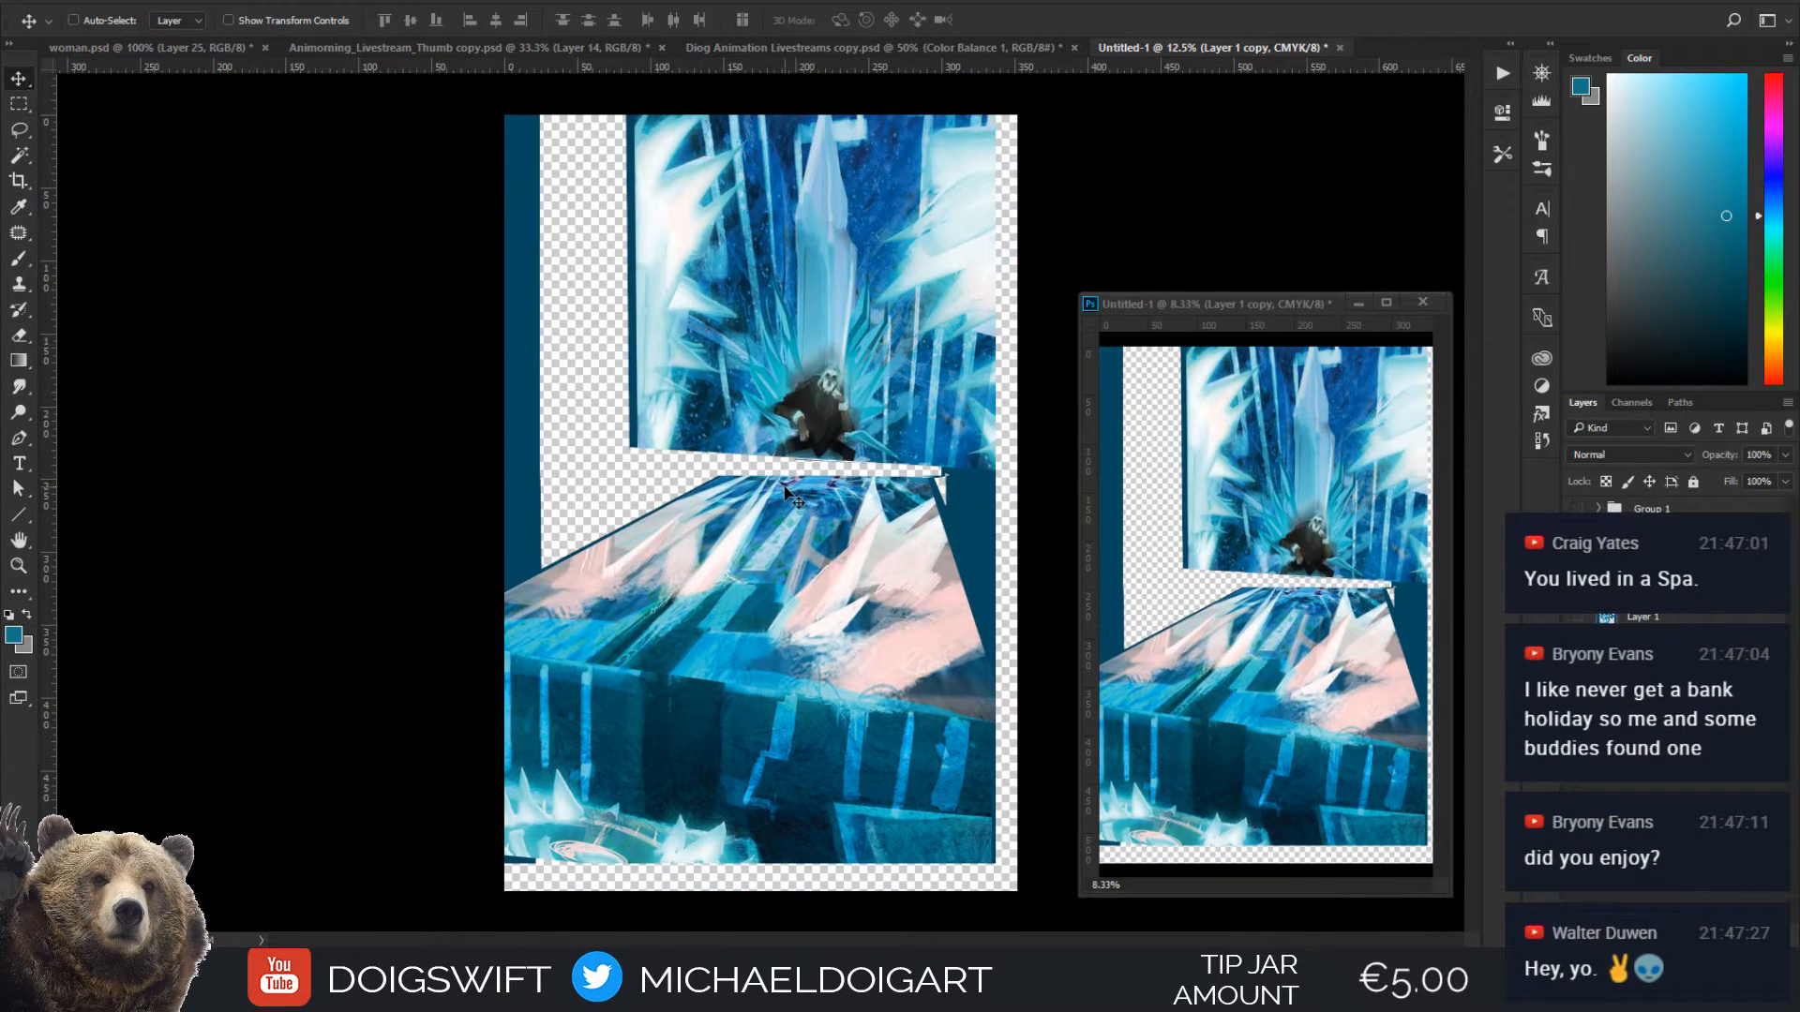
{"action": "key", "text": "ctrl+z"}
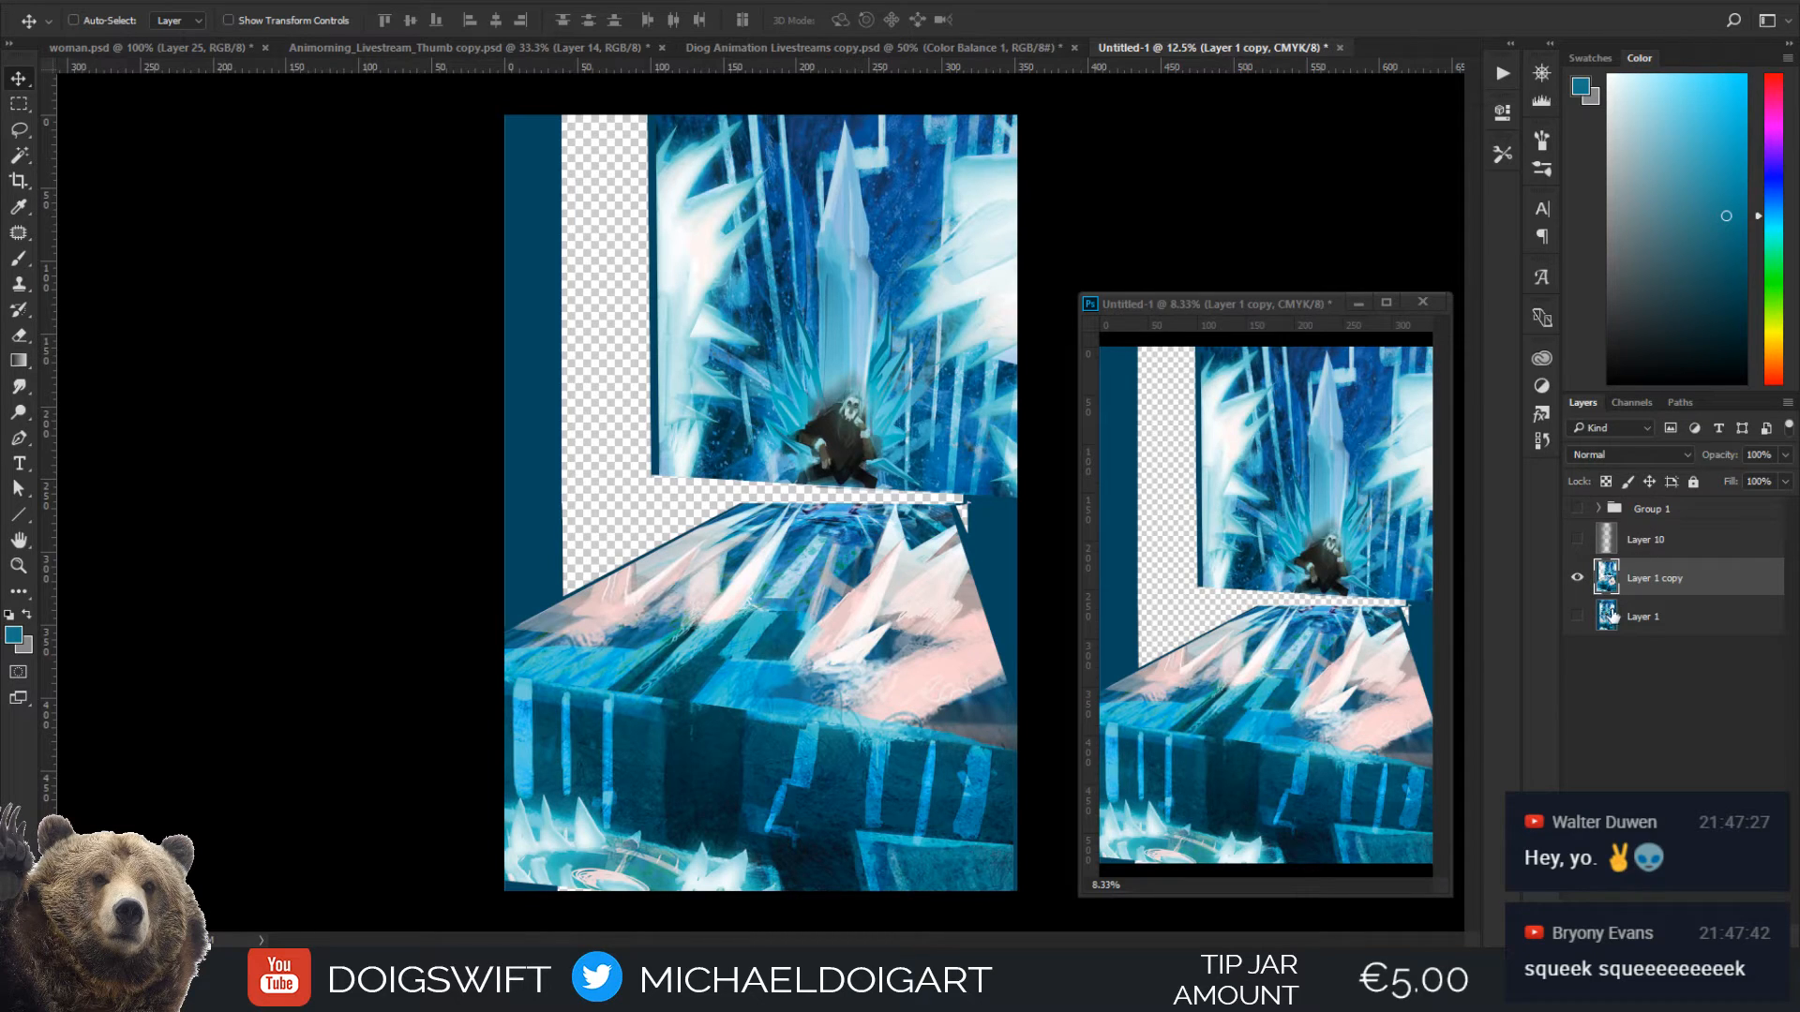
Place Layer 1 above Layer 1 copy and toggle its visibility to compare the original composition with the angled version, leaving Layer 1 hidden
{"action": "left_click_drag", "start_coordinate": [1656, 621], "coordinate": [1657, 574]}
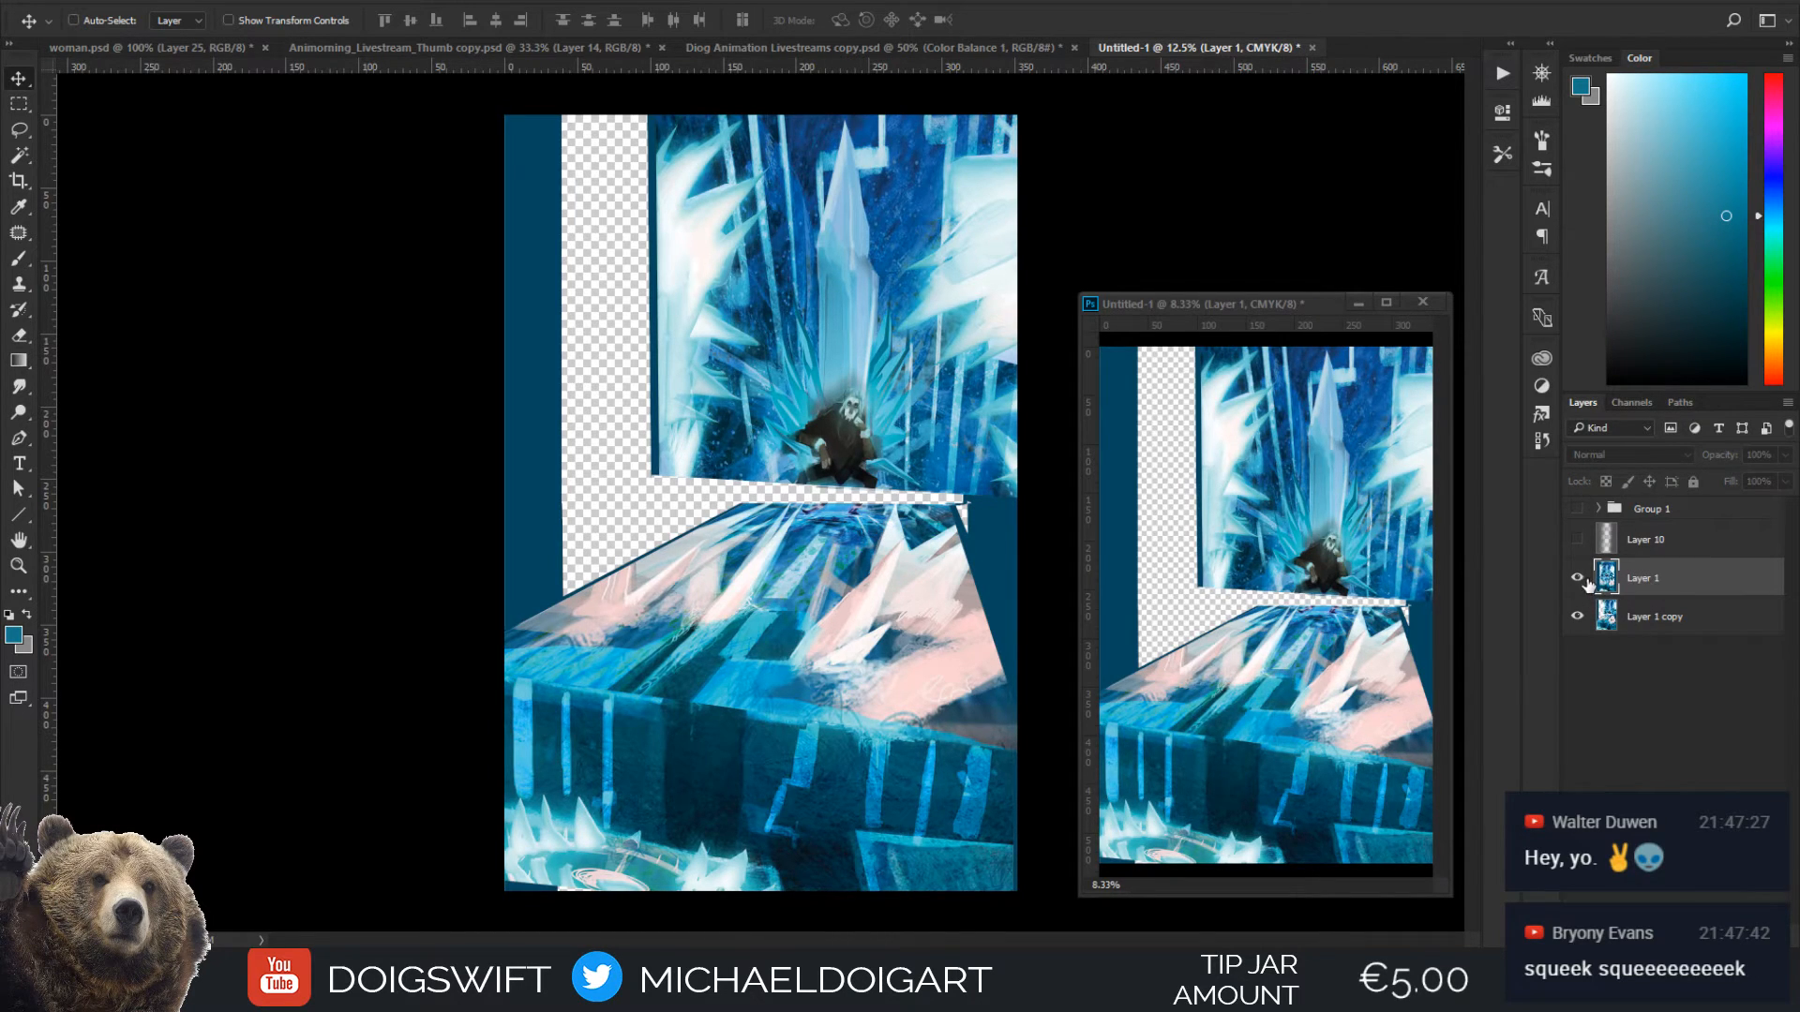
{"action": "left_click", "coordinate": [1578, 579]}
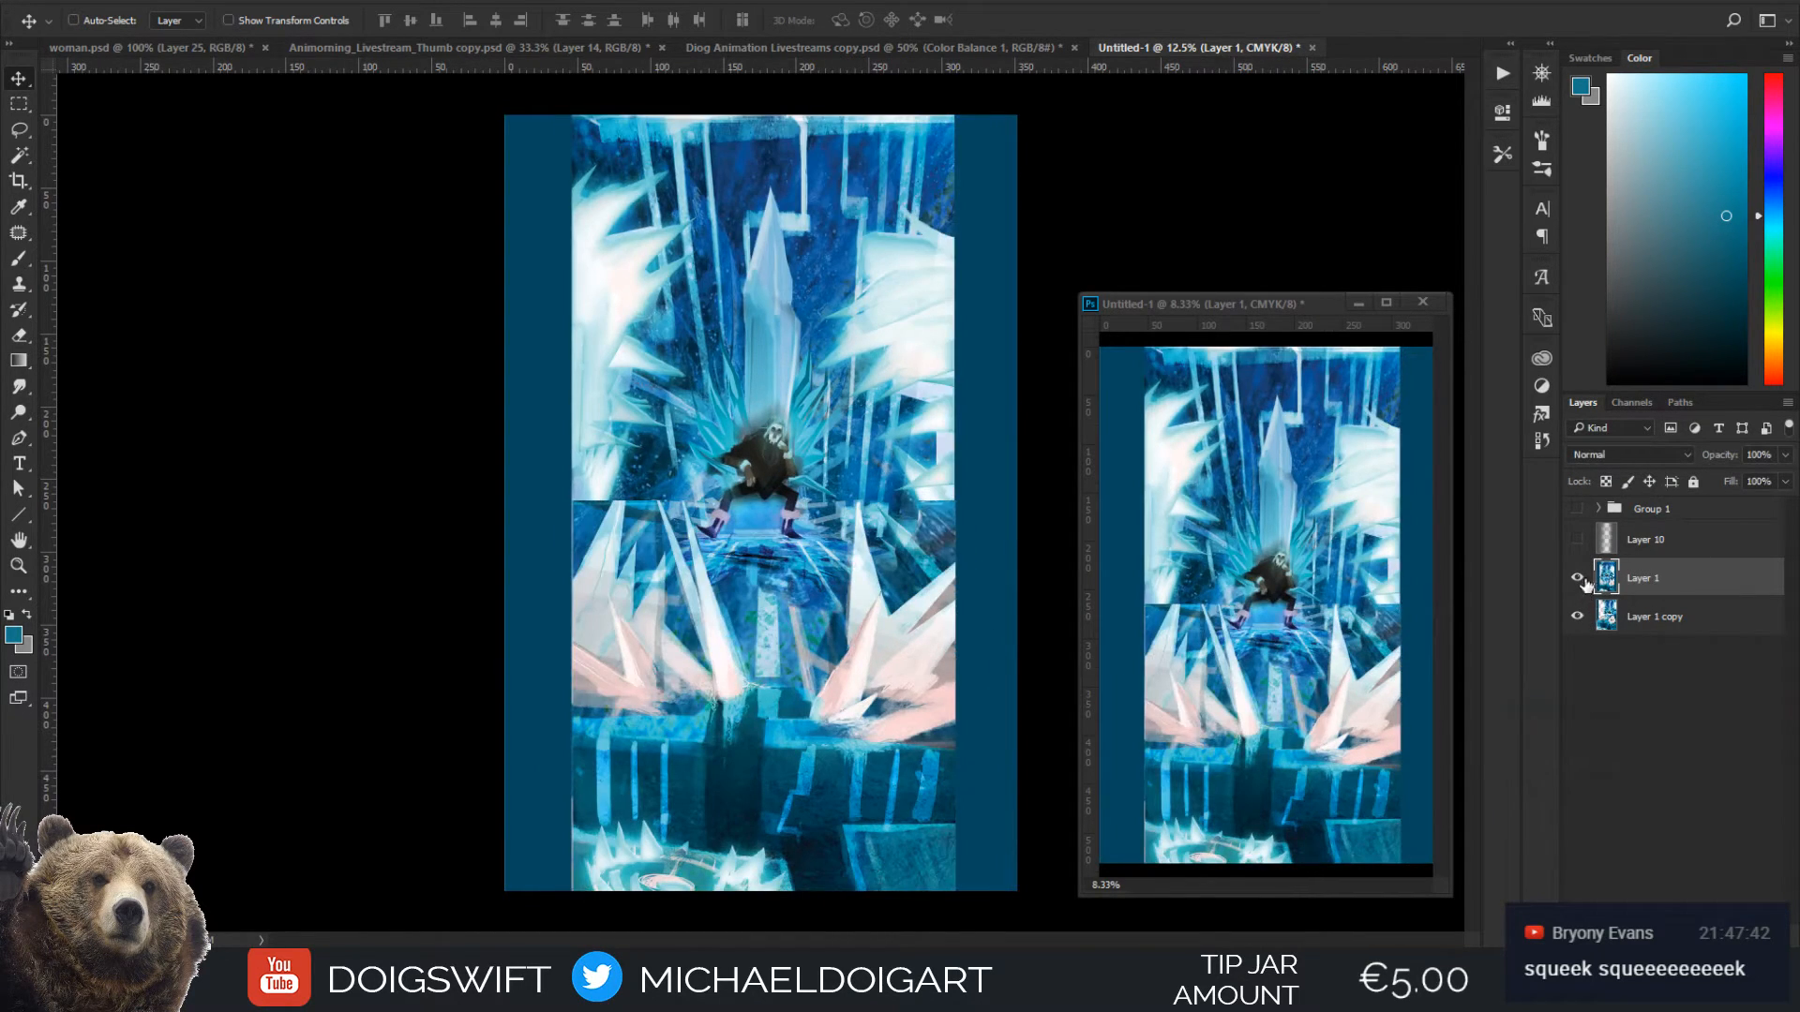
{"action": "left_click", "coordinate": [1579, 583]}
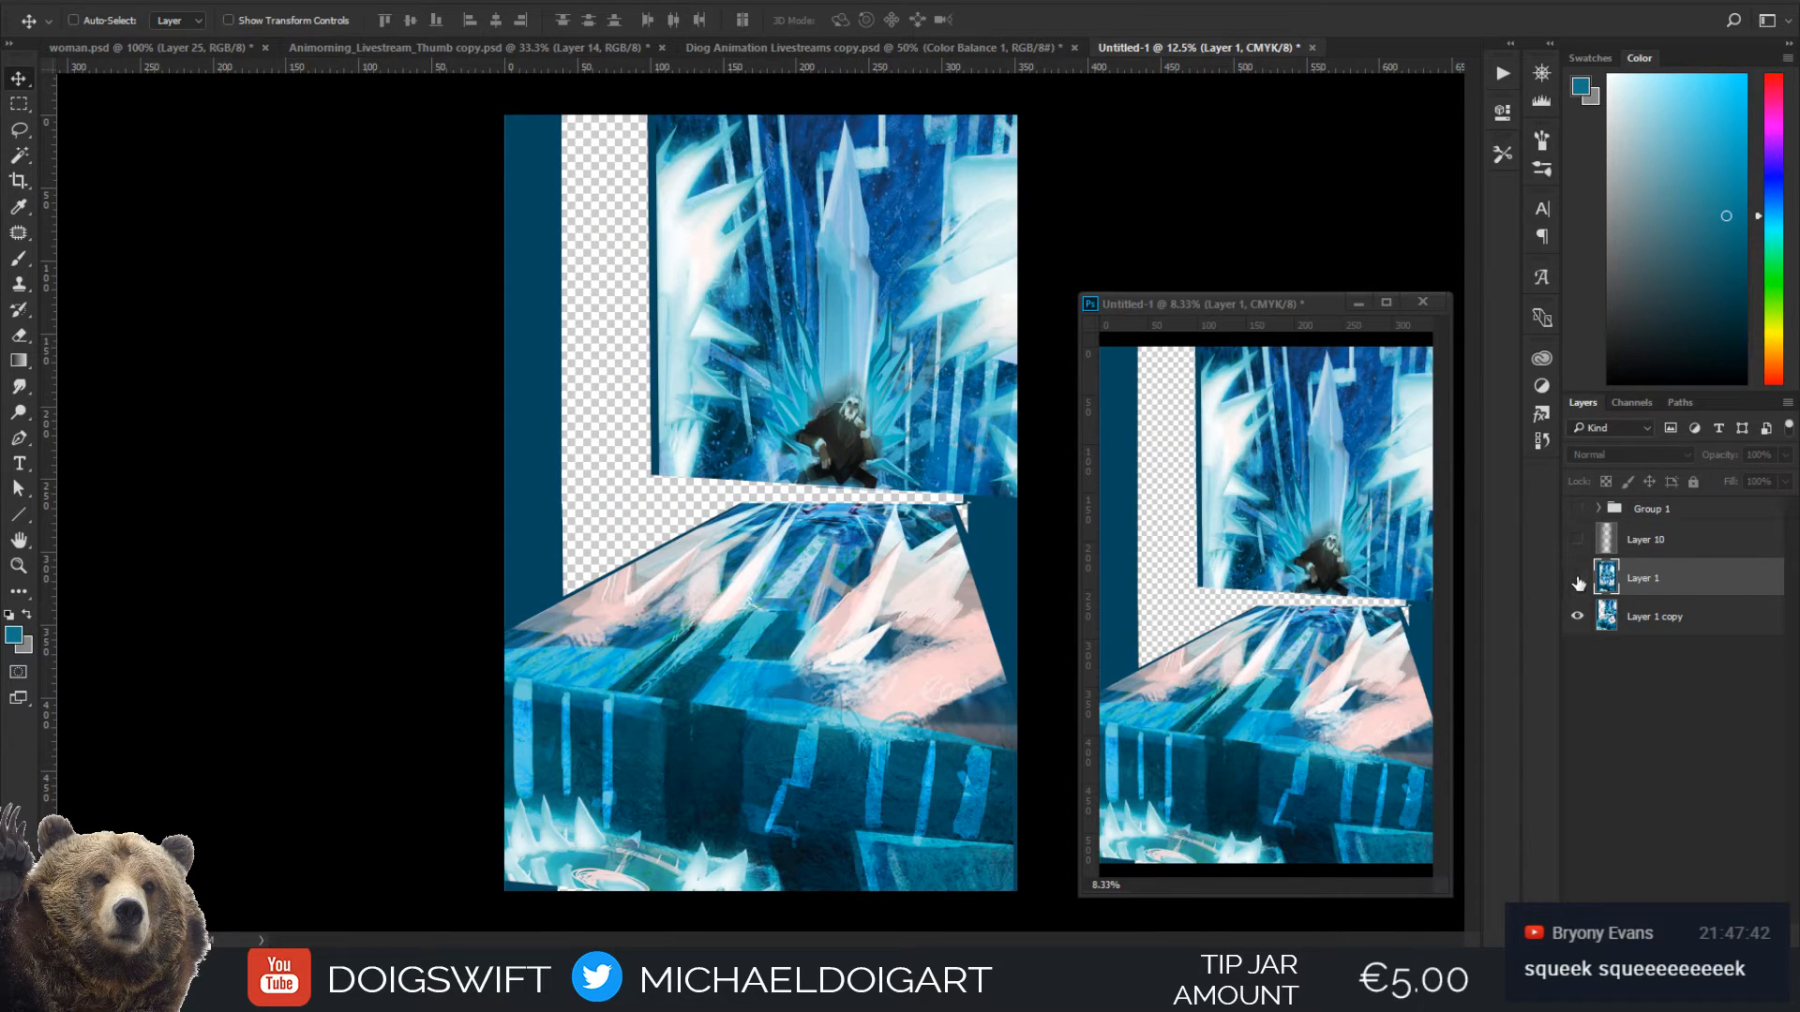
{"action": "left_click", "coordinate": [1578, 581]}
{"action": "left_click", "coordinate": [1577, 583]}
{"action": "left_click", "coordinate": [1577, 581]}
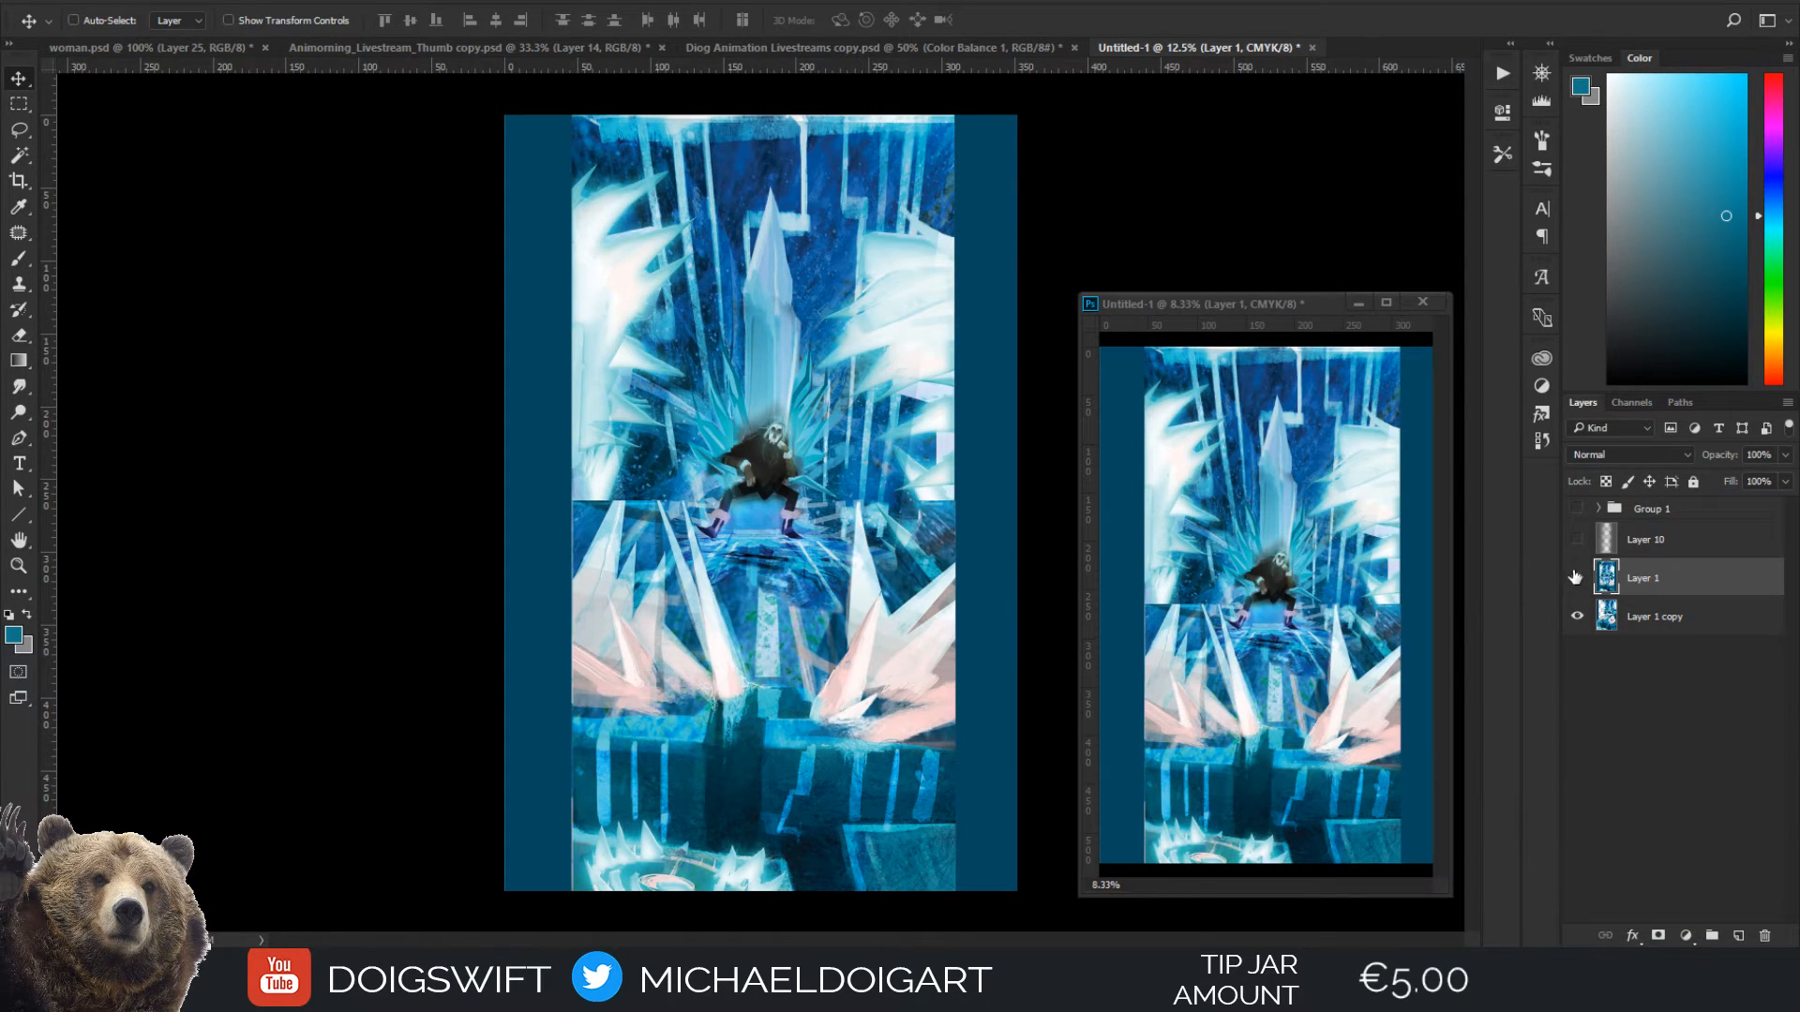
{"action": "left_click", "coordinate": [1577, 581]}
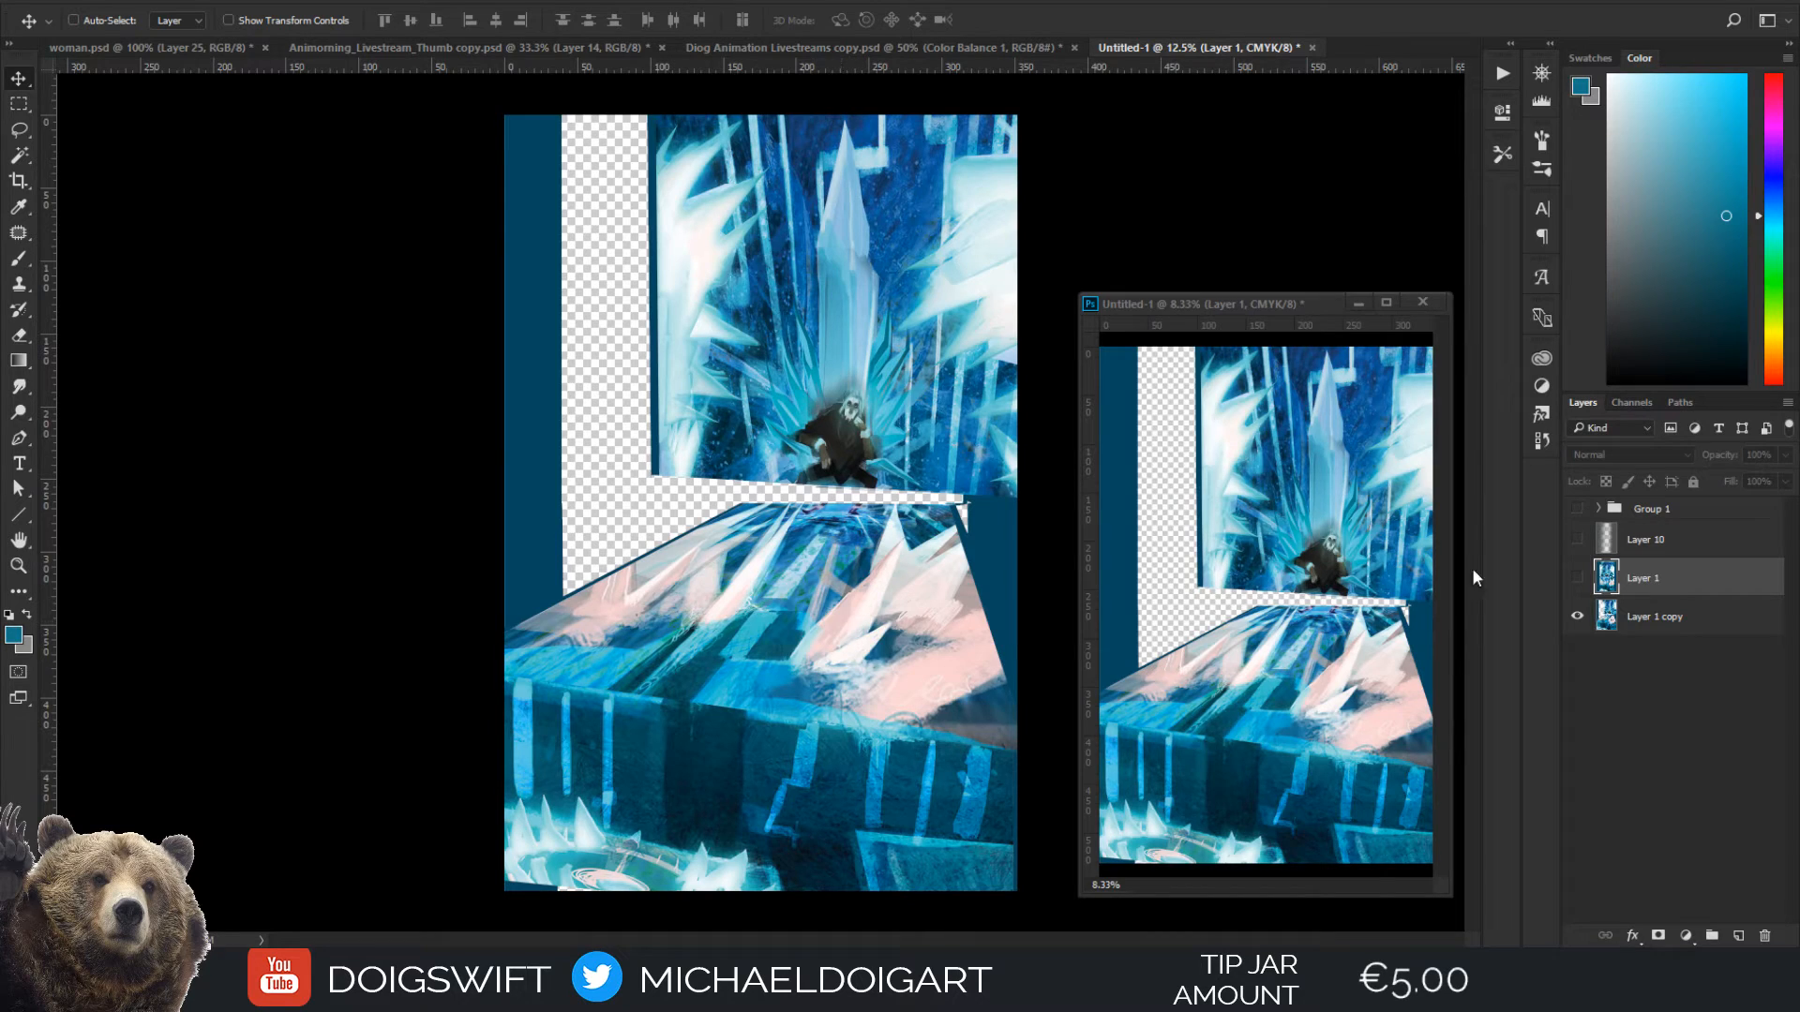
{"action": "left_click", "coordinate": [1577, 578]}
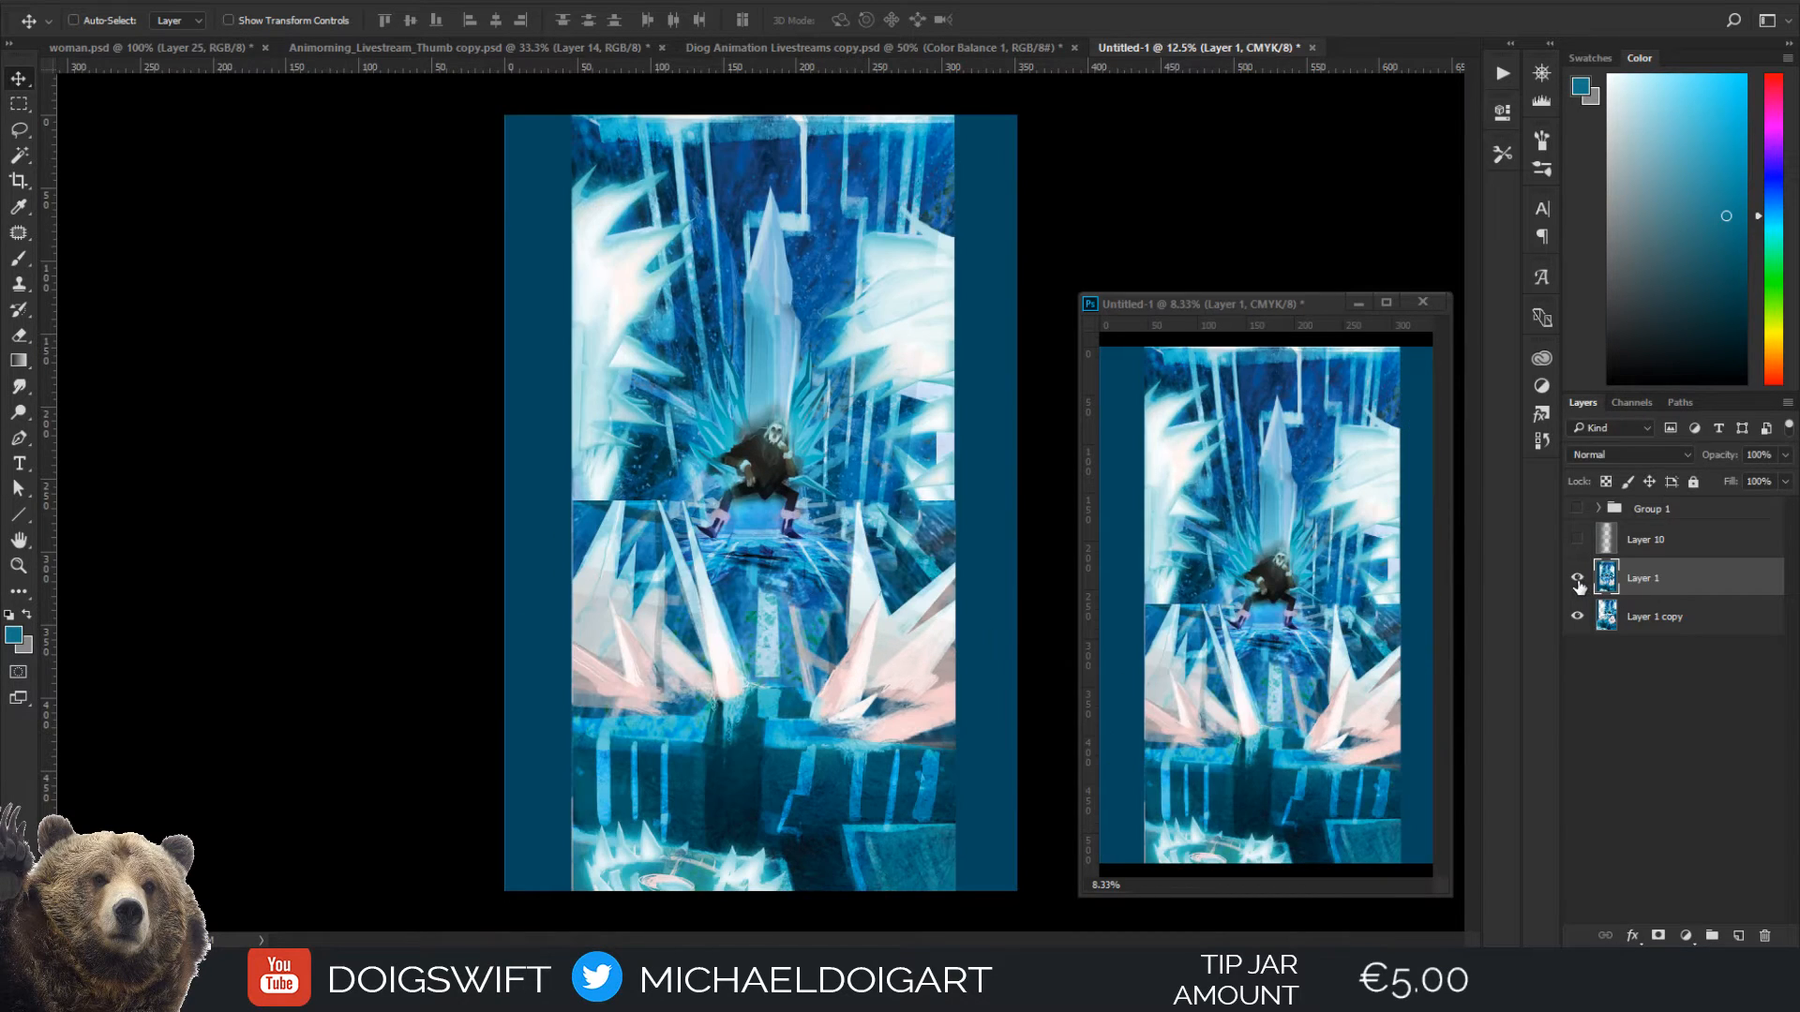
{"action": "left_click", "coordinate": [1577, 582]}
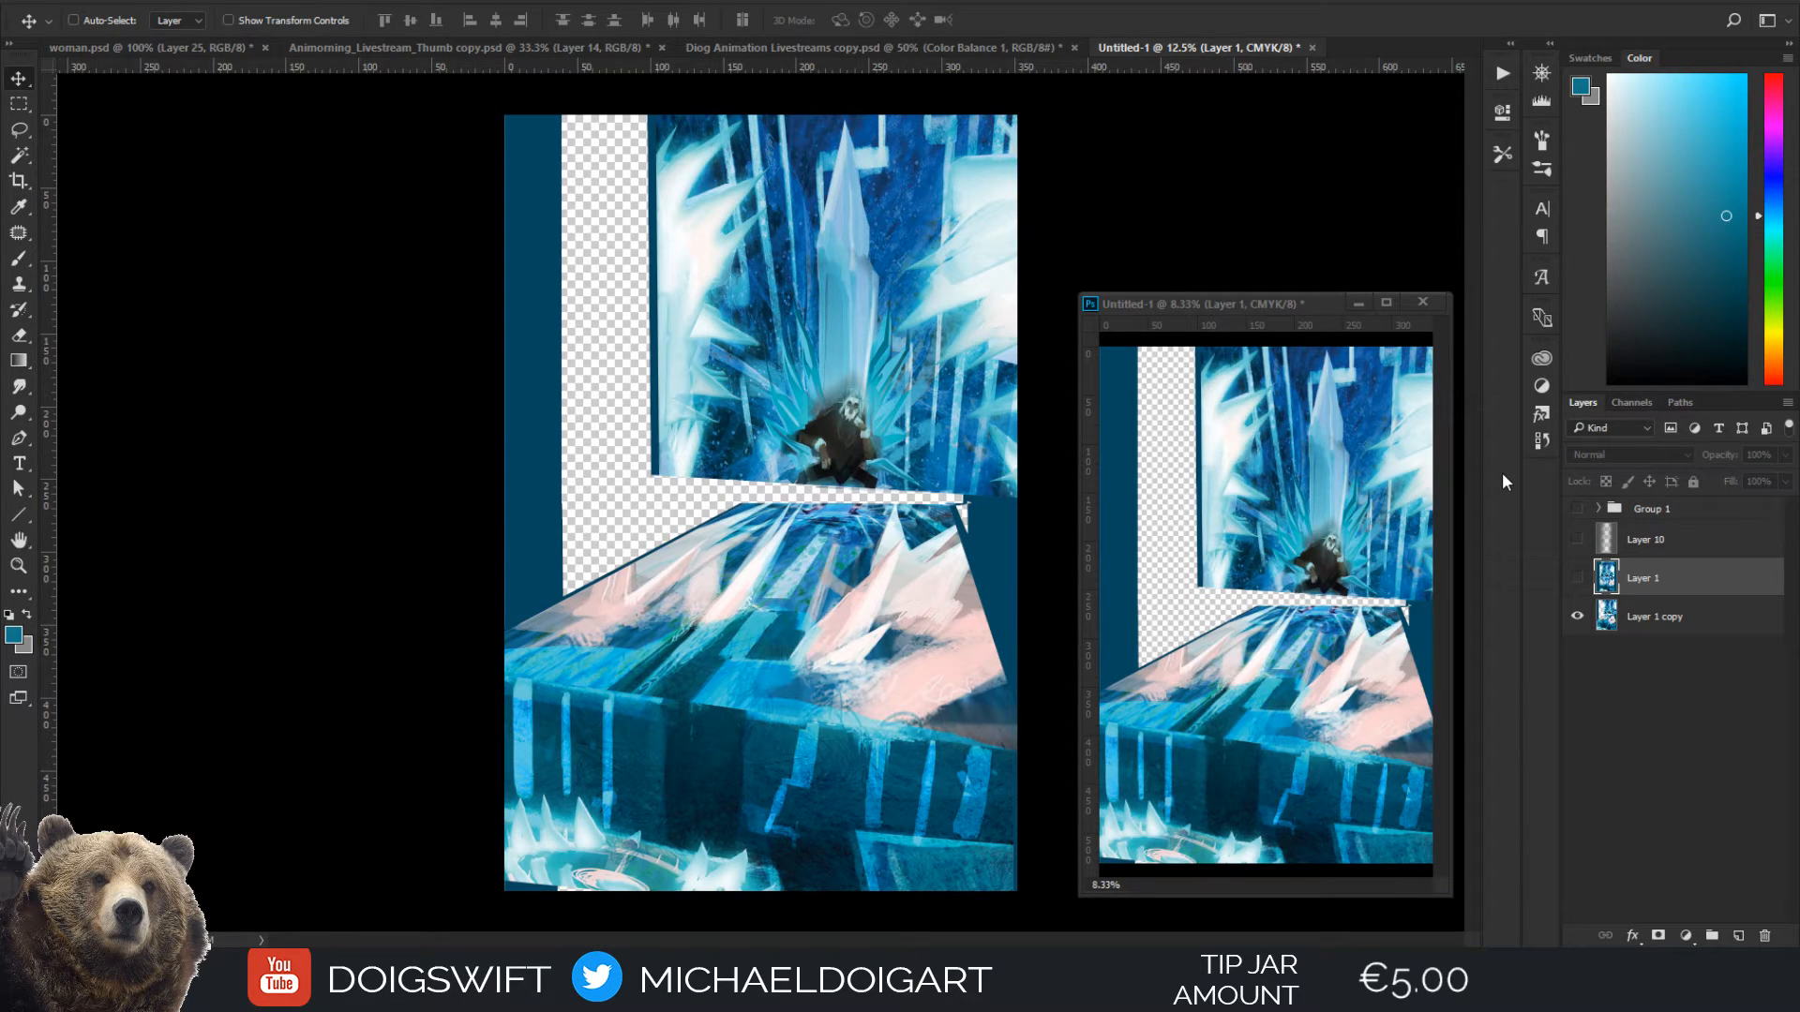
{"action": "left_click", "coordinate": [1577, 579]}
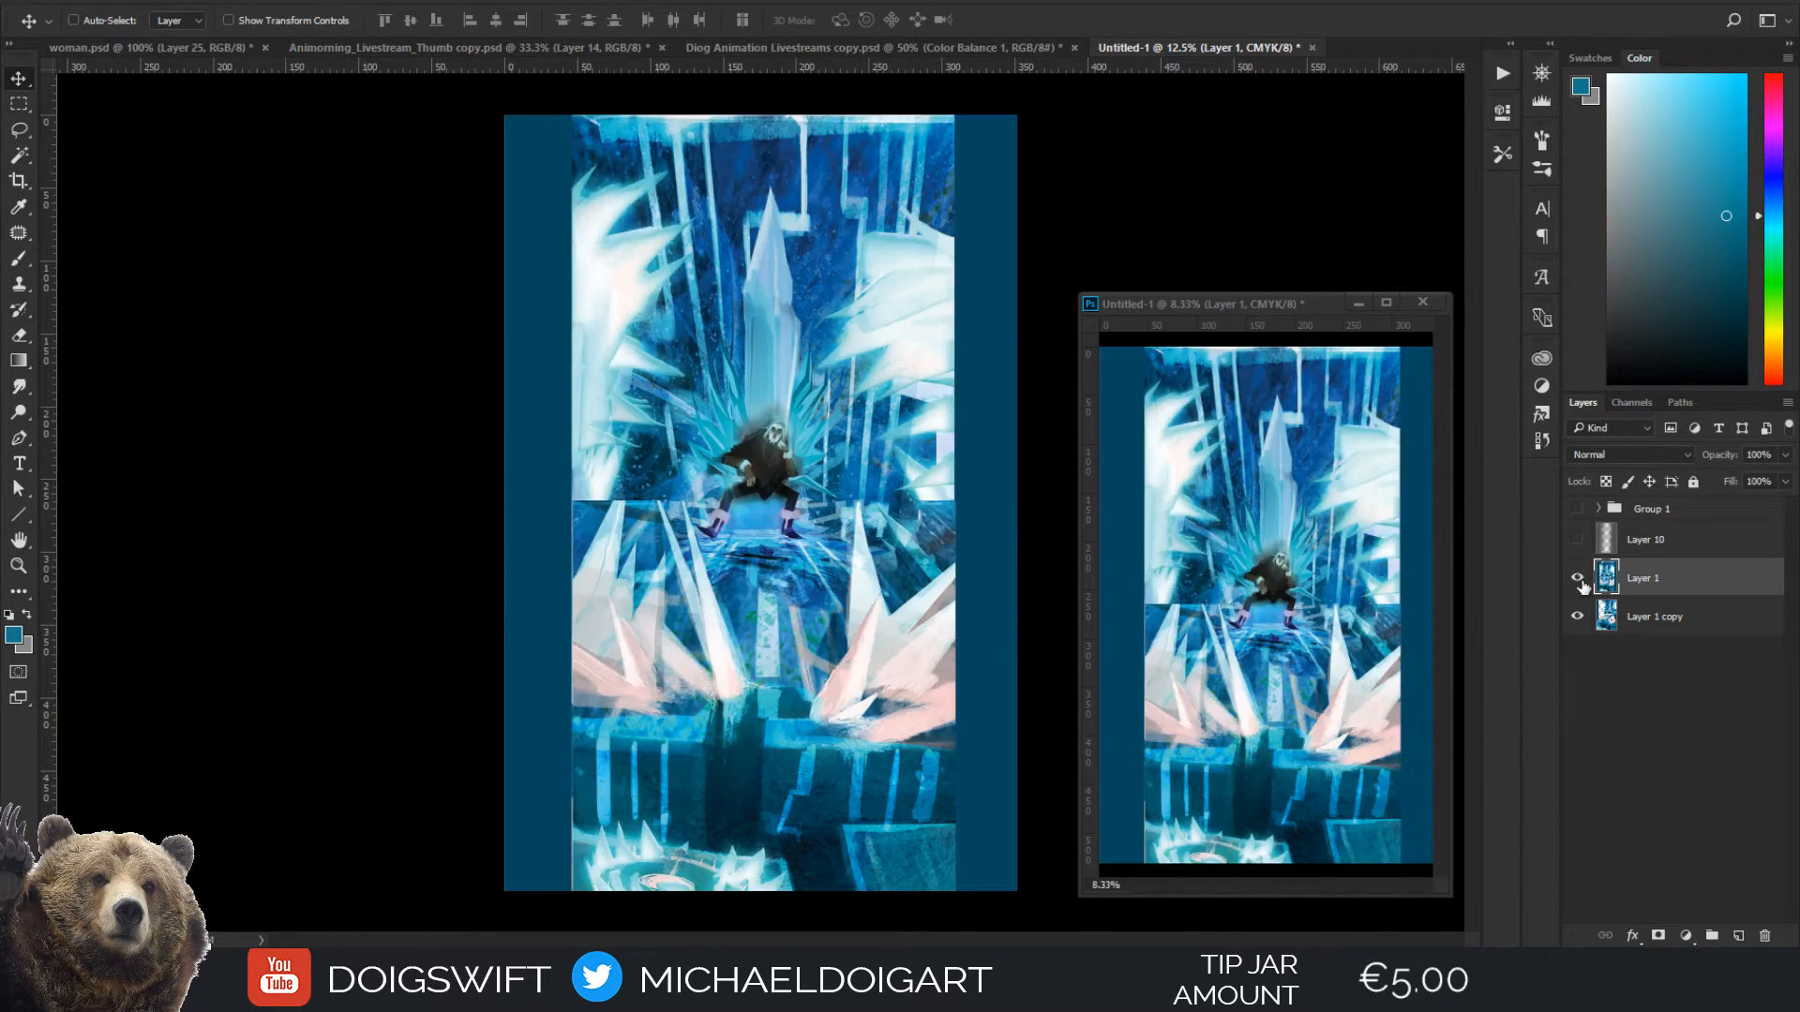
{"action": "left_click", "coordinate": [1579, 586]}
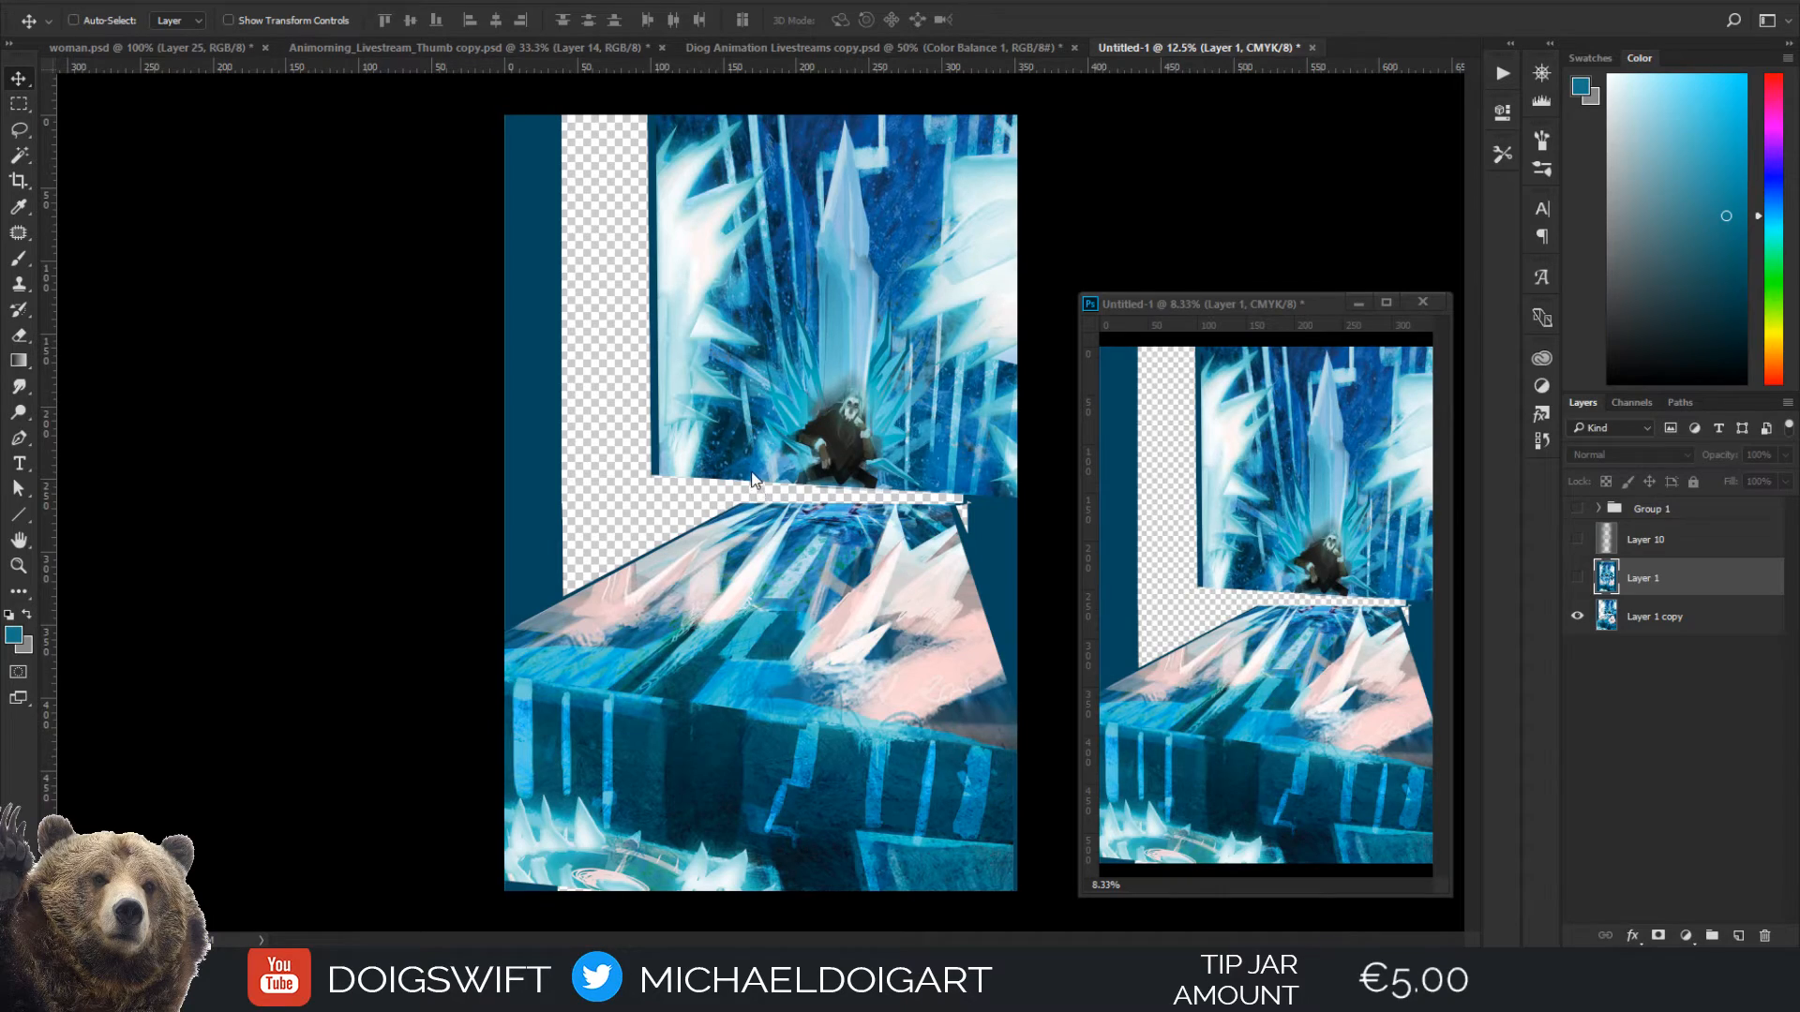
Examine the seated figure and the junction between throne backdrop and floor up close, including in a mirrored view
{"action": "key", "text": "ctrl+plus"}
{"action": "key", "text": "ctrl+plus"}
{"action": "key", "text": "ctrl+plus"}
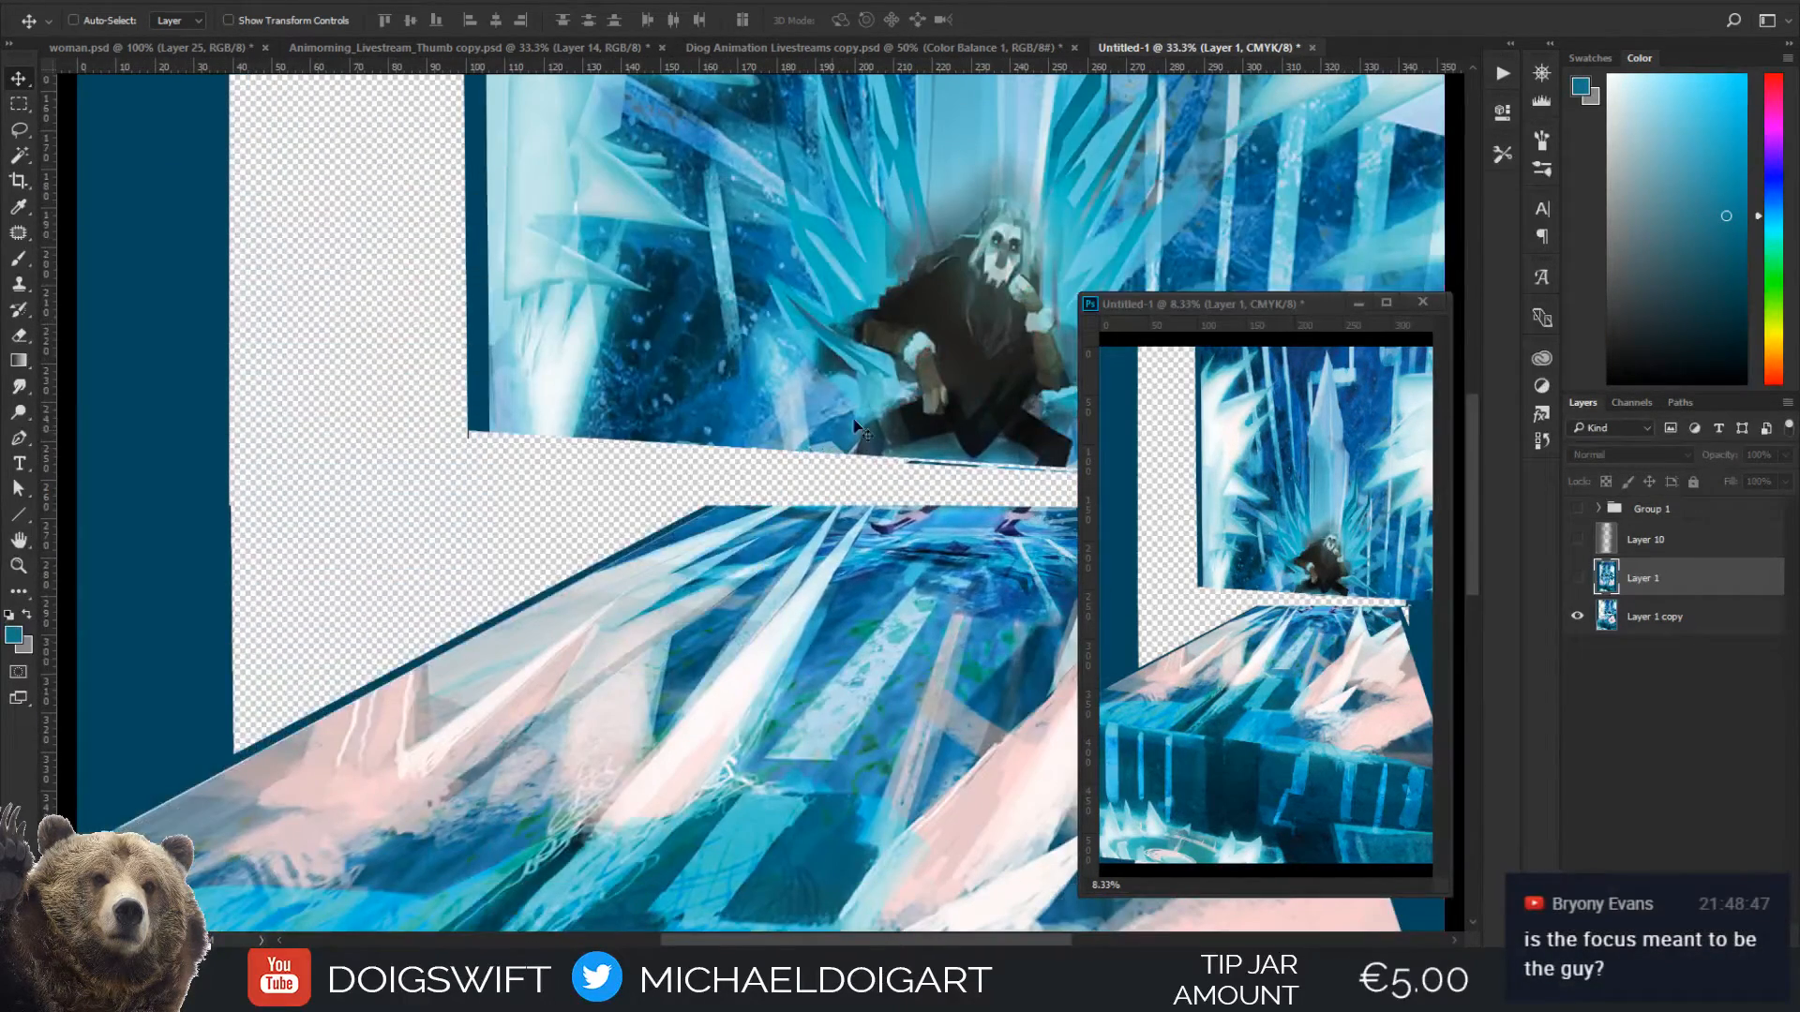
{"action": "left_click_drag", "start_coordinate": [892, 384], "coordinate": [642, 409]}
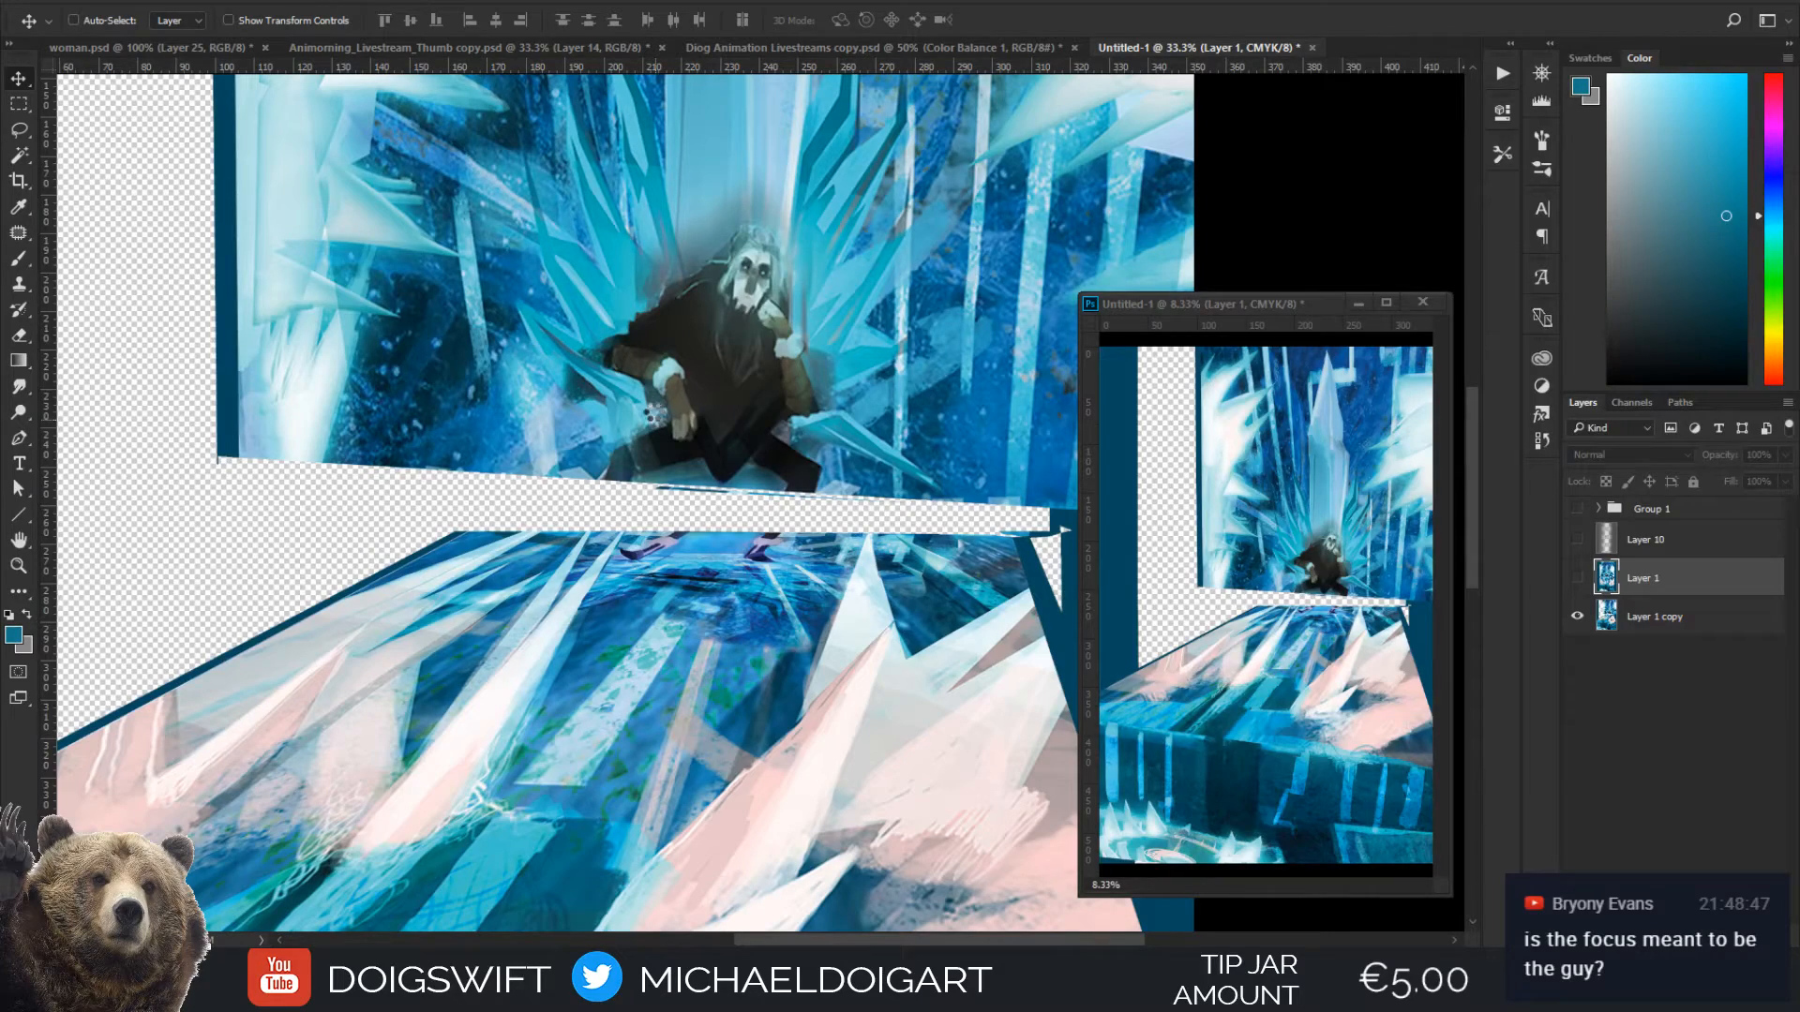
{"action": "key", "text": "ctrl+minus"}
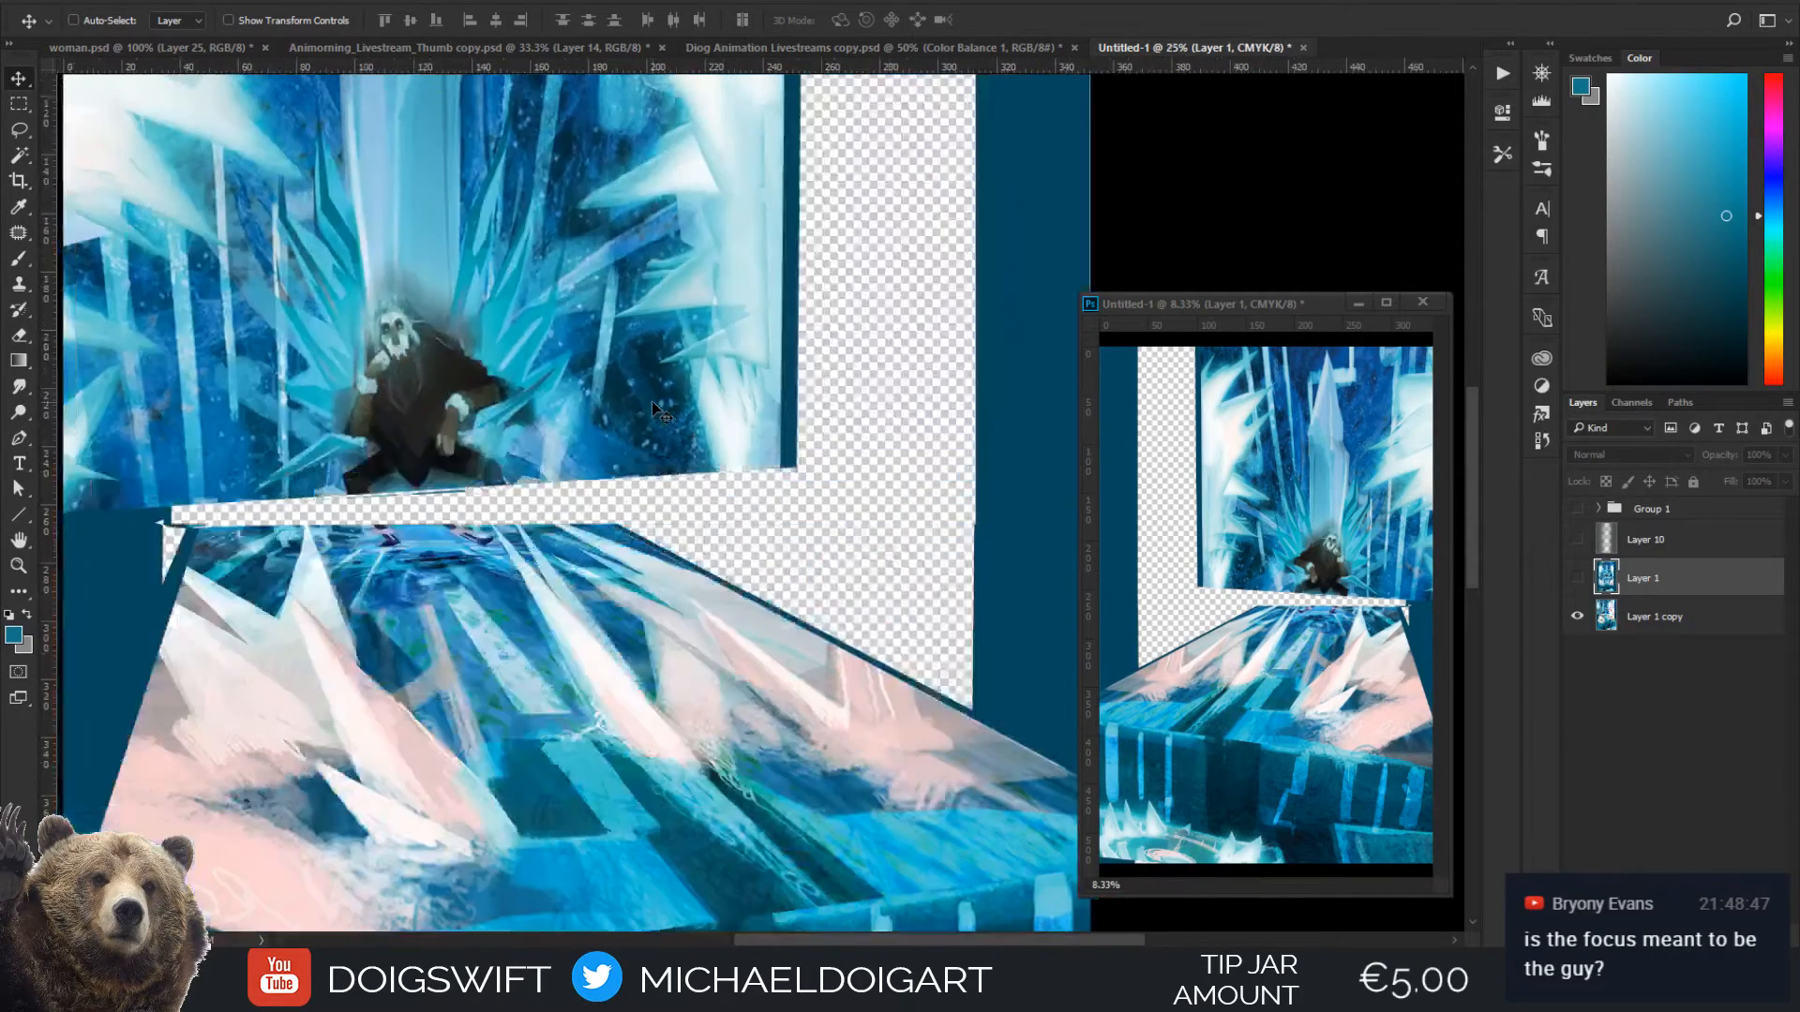
{"action": "key", "text": "ctrl+minus"}
{"action": "key", "text": "ctrl+minus"}
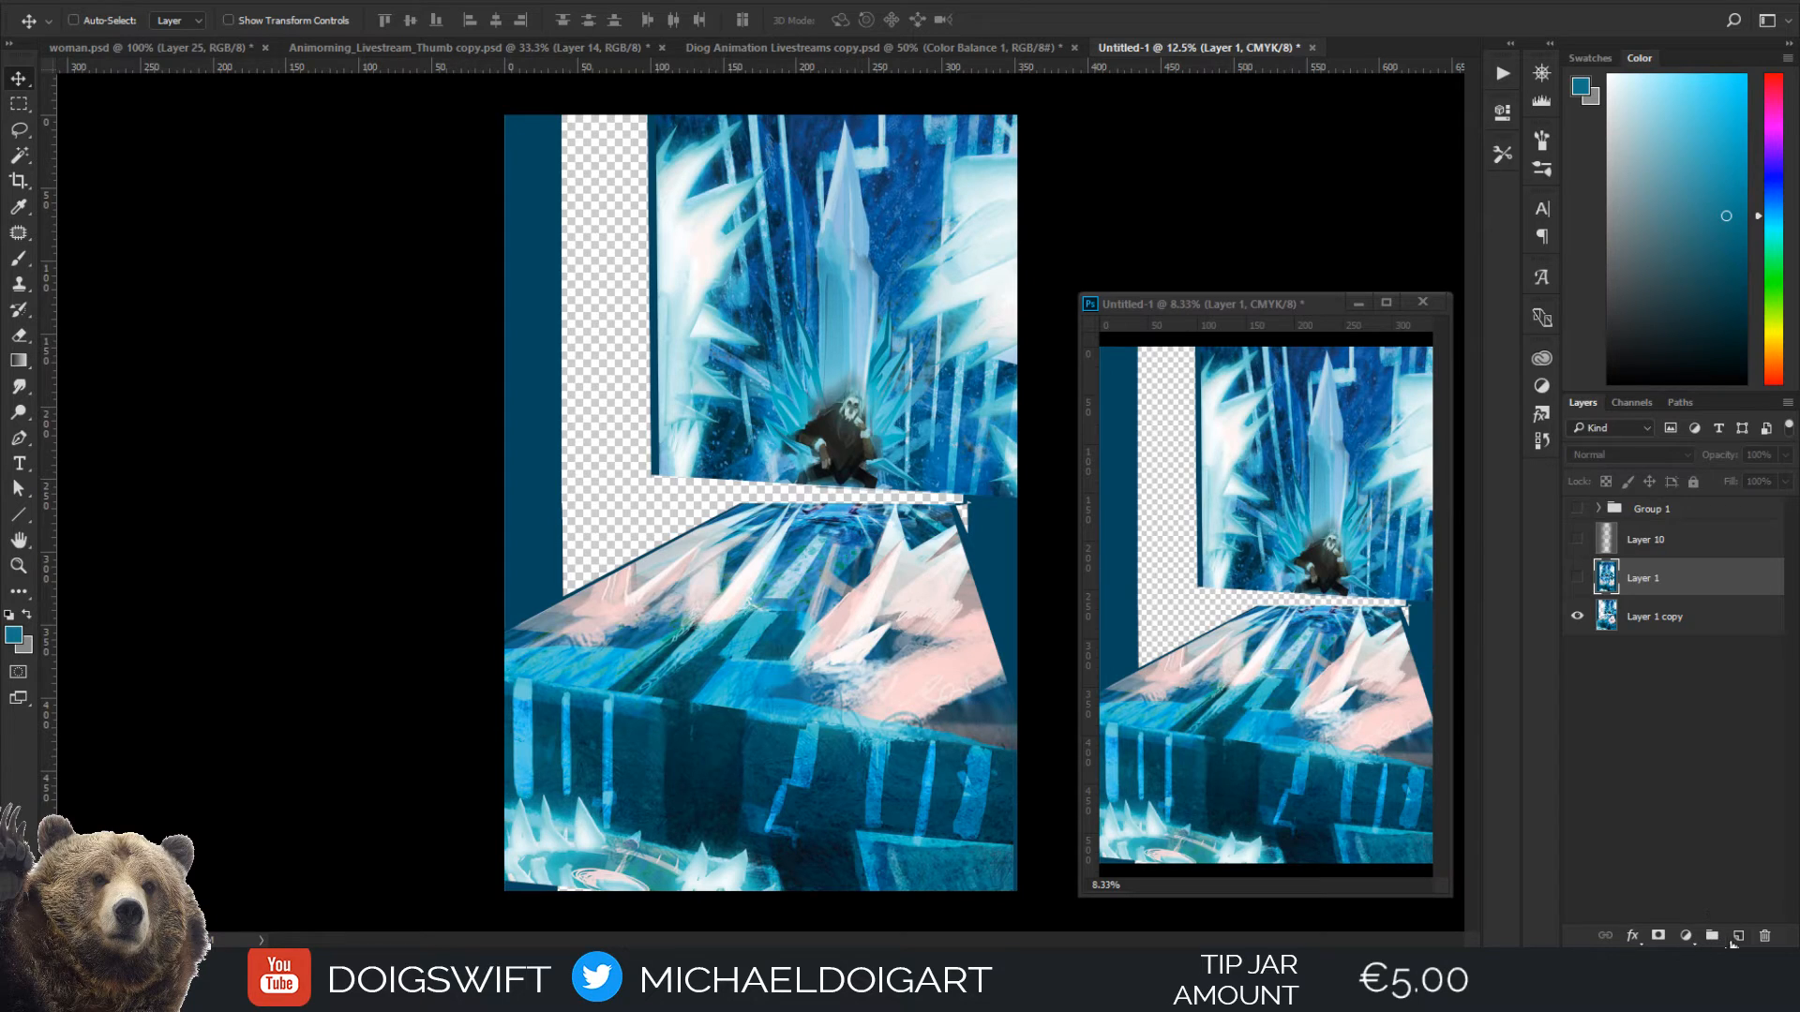
On a new layer, lasso the wall area left of the throne down to the floor's edge and fill it with dark teal
{"action": "left_click", "coordinate": [1737, 935]}
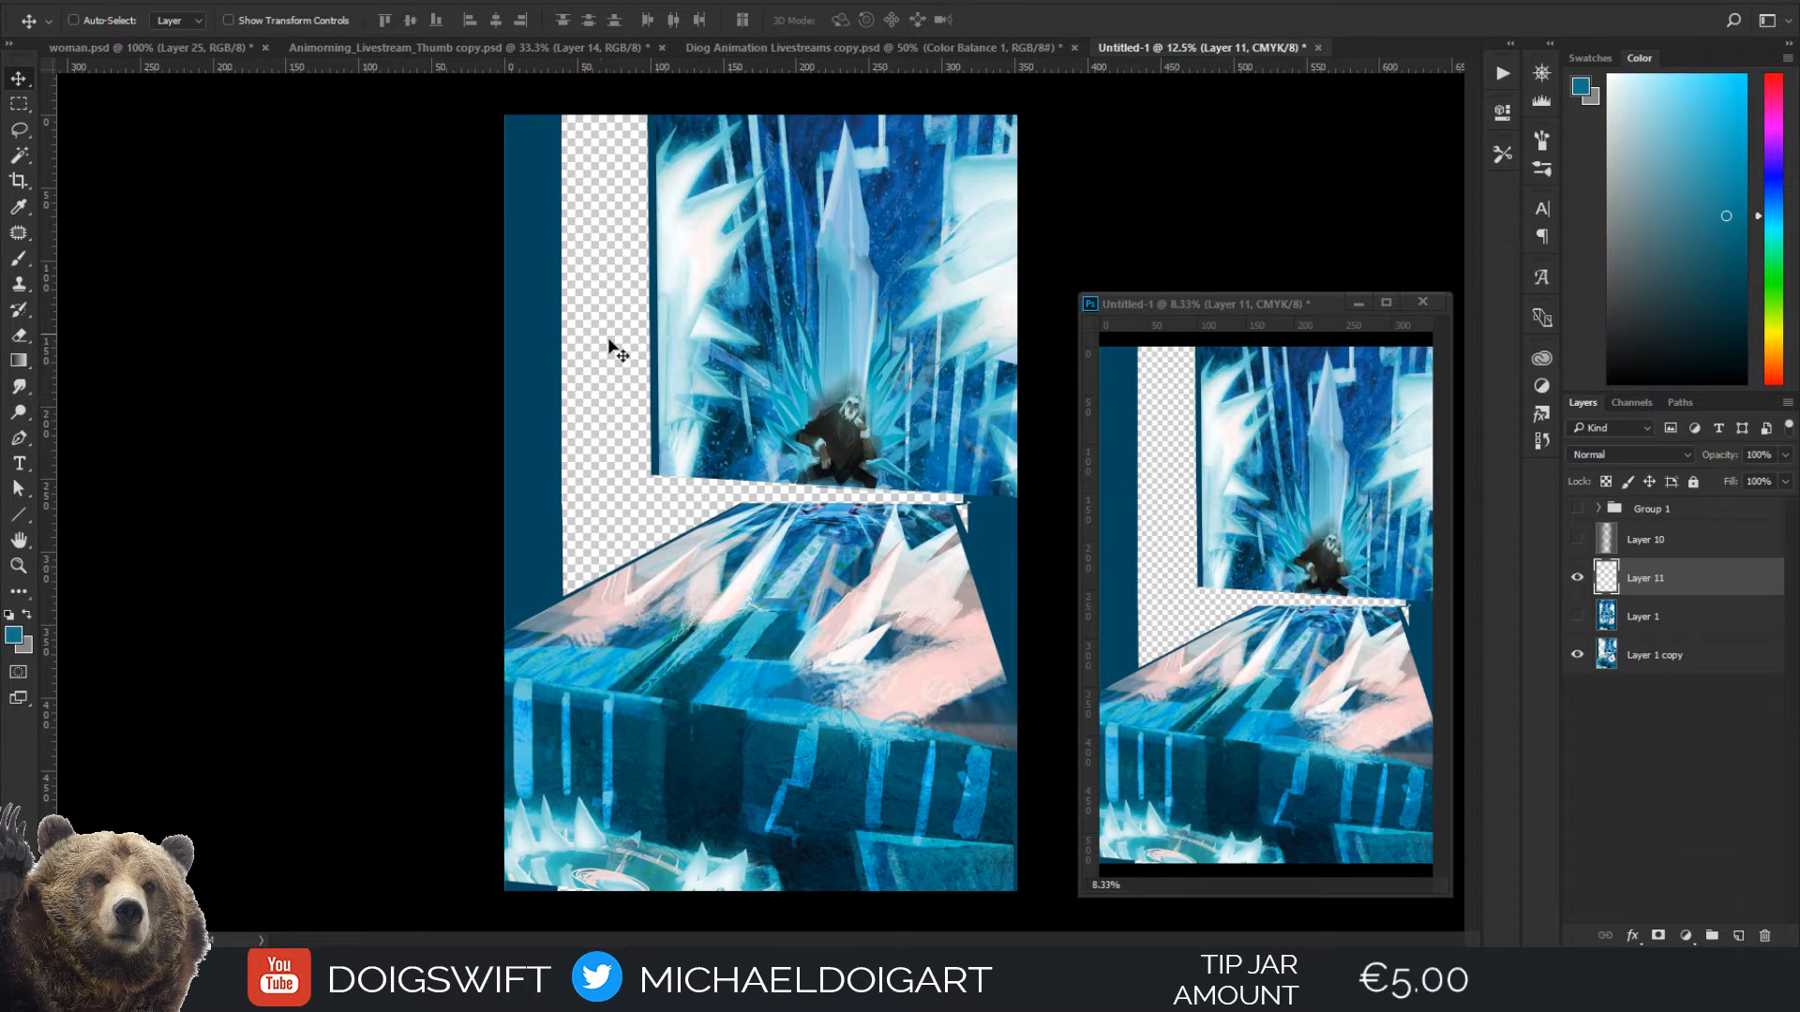
{"action": "key", "text": "l"}
{"action": "left_click", "coordinate": [741, 504], "text": "alt"}
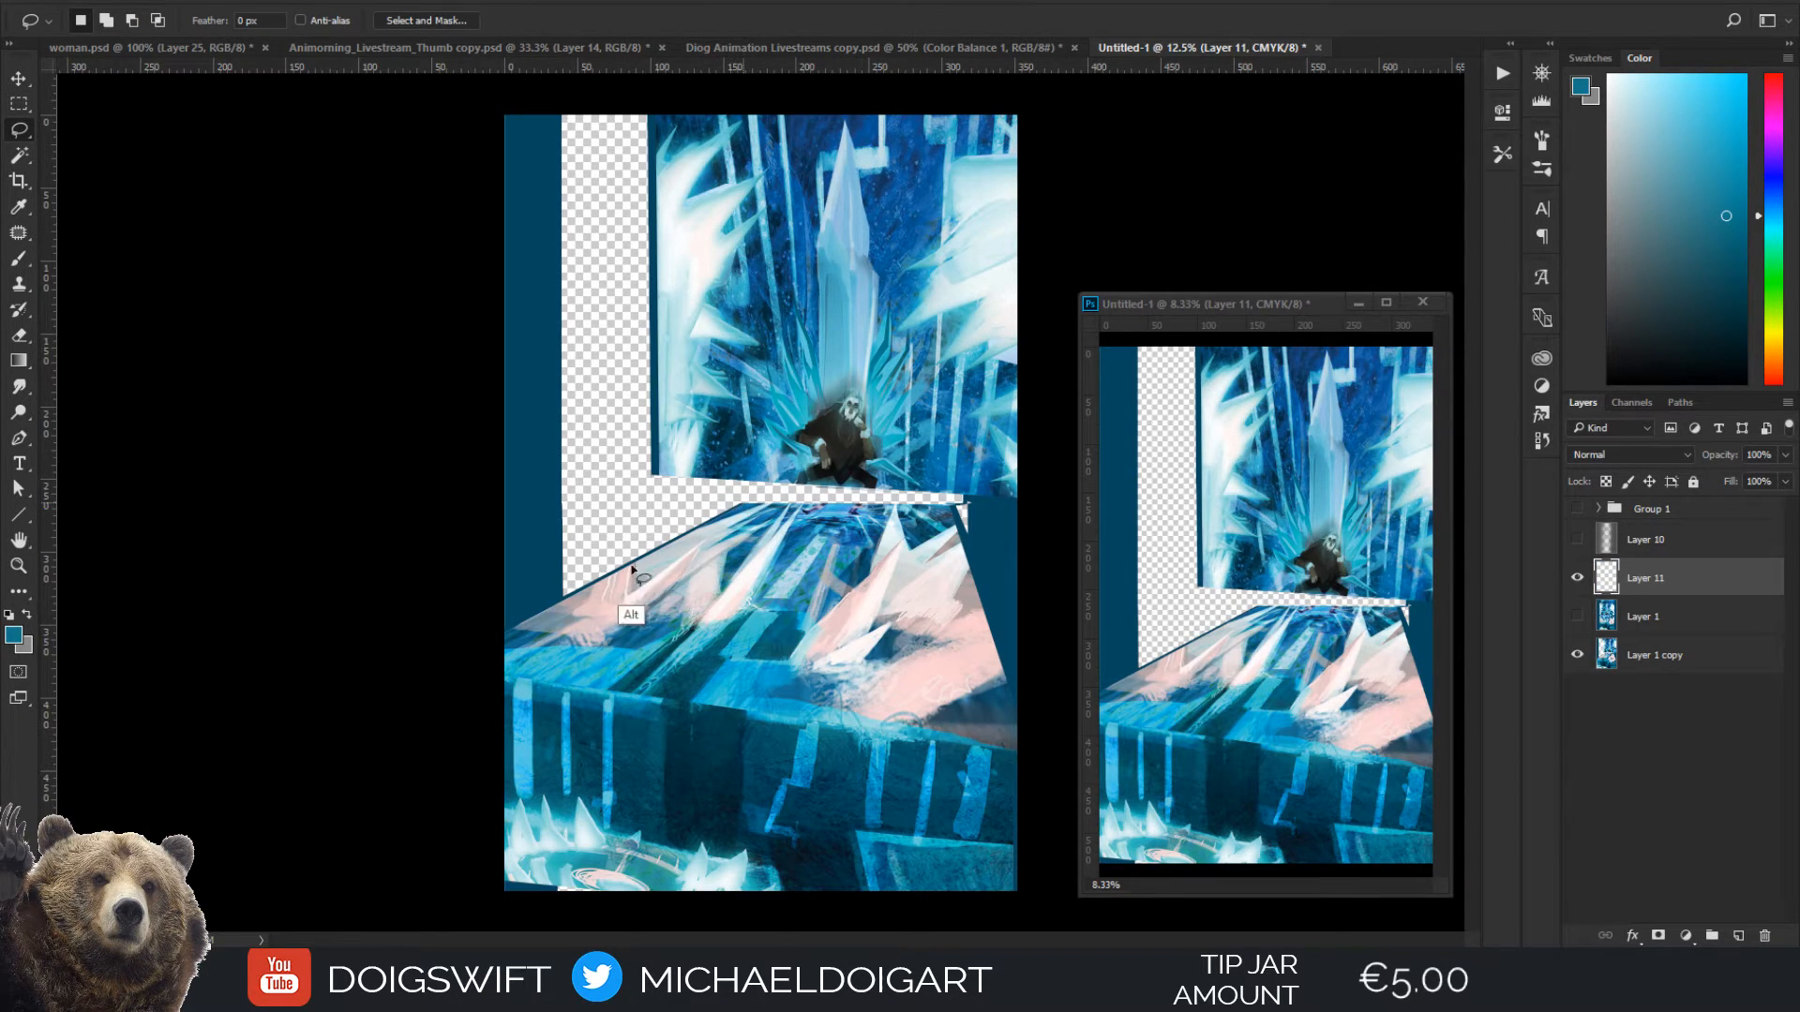
{"action": "mouse_move", "coordinate": [492, 639]}
{"action": "left_mouse_down"}
{"action": "mouse_move", "coordinate": [481, 105]}
{"action": "mouse_move", "coordinate": [496, 91]}
{"action": "mouse_move", "coordinate": [608, 121]}
{"action": "mouse_move", "coordinate": [684, 111]}
{"action": "left_mouse_up"}
{"action": "left_click", "coordinate": [713, 109]}
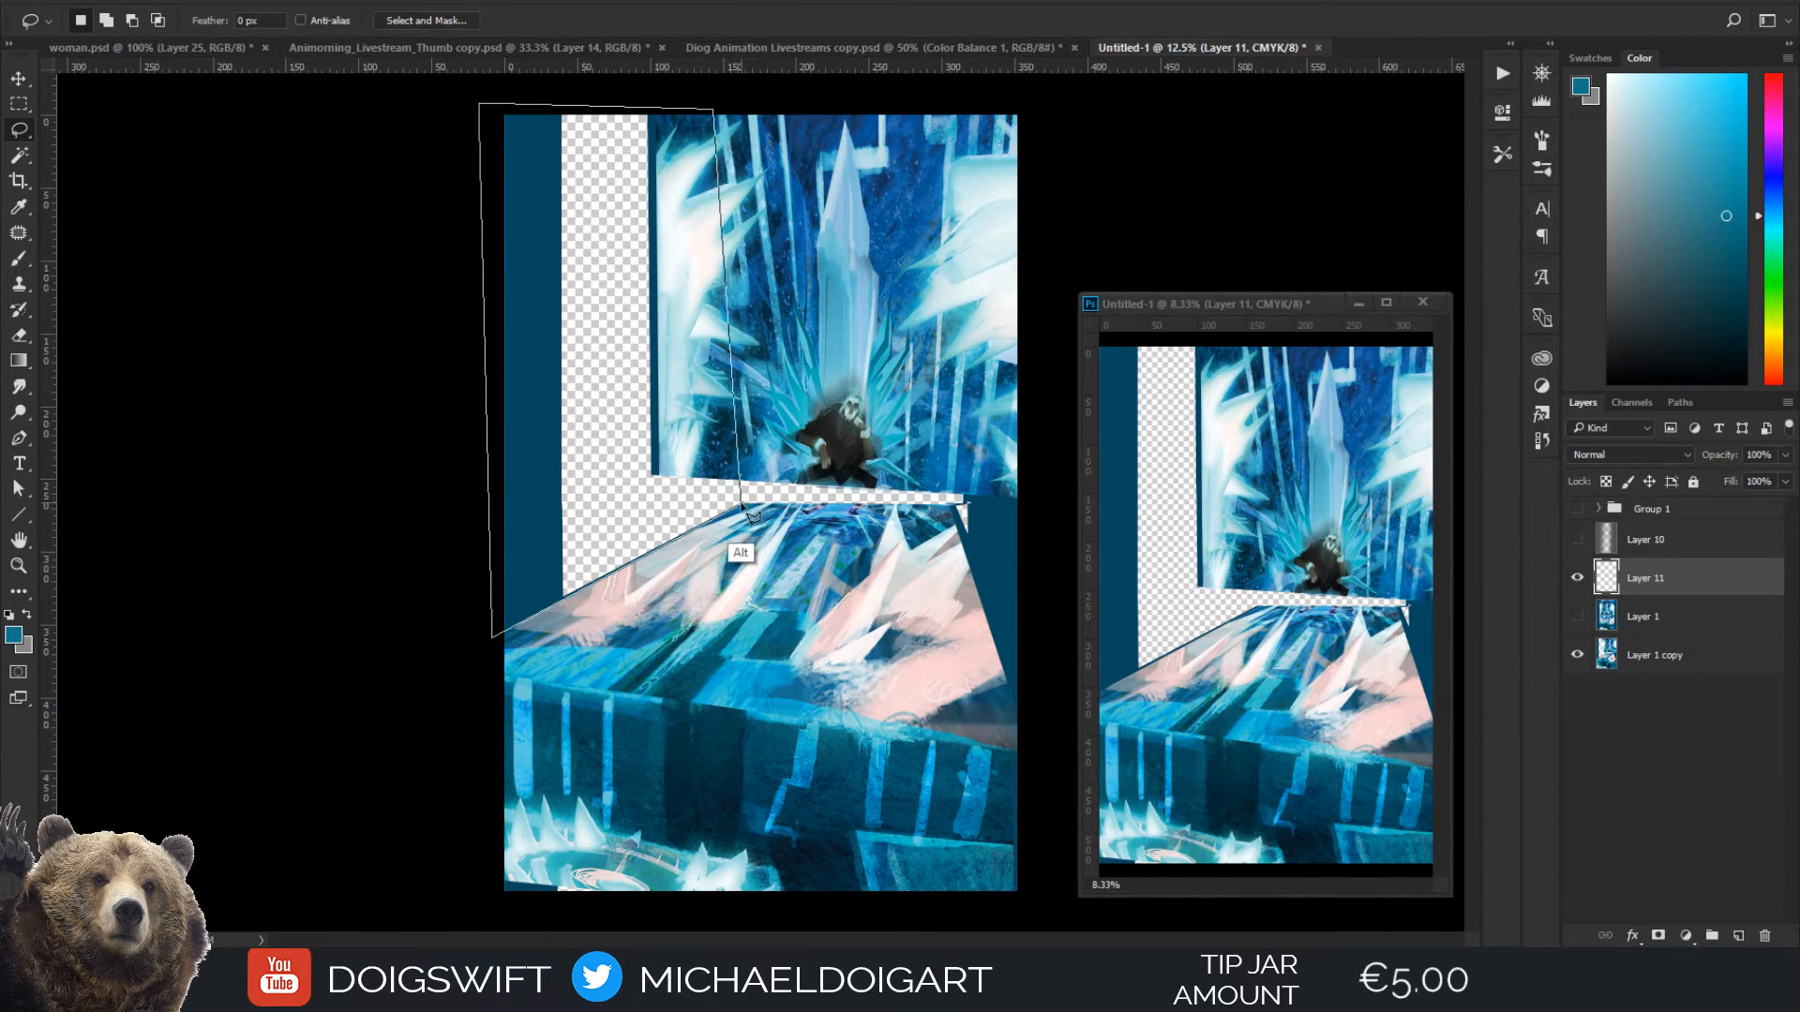
{"action": "double_click", "coordinate": [740, 504]}
{"action": "left_click", "coordinate": [1706, 316]}
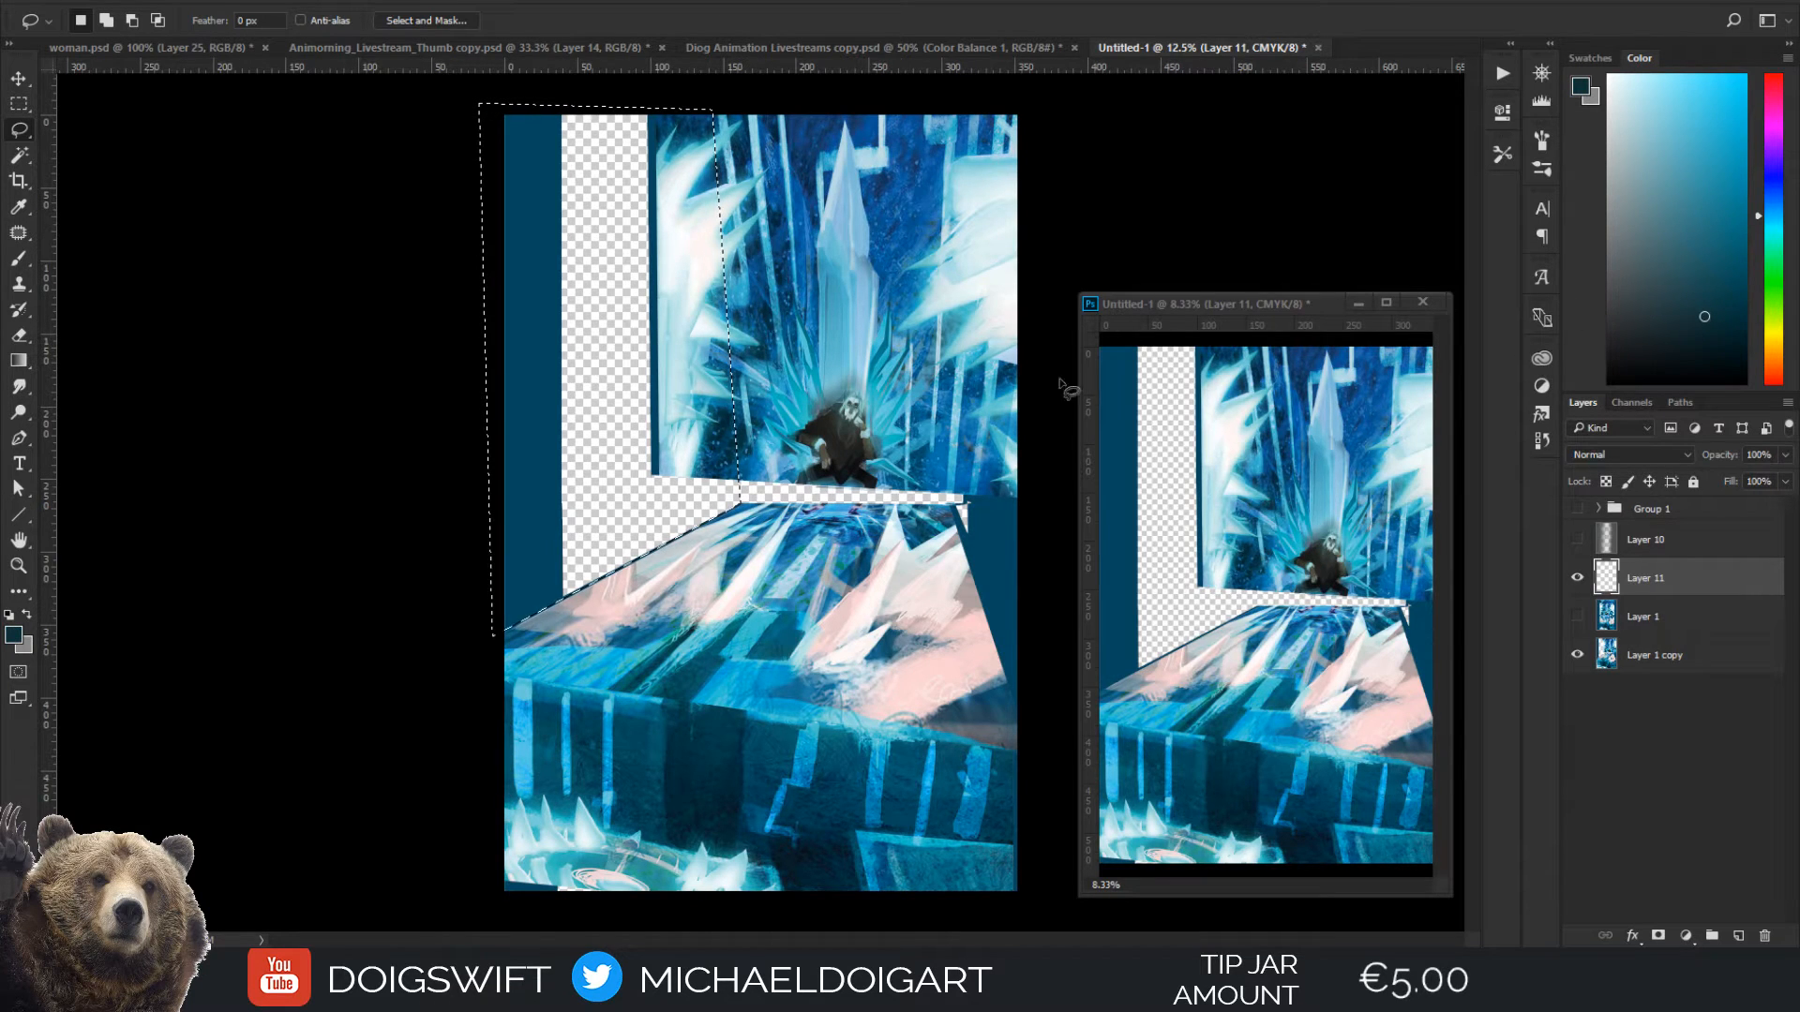
{"action": "key", "text": "x"}
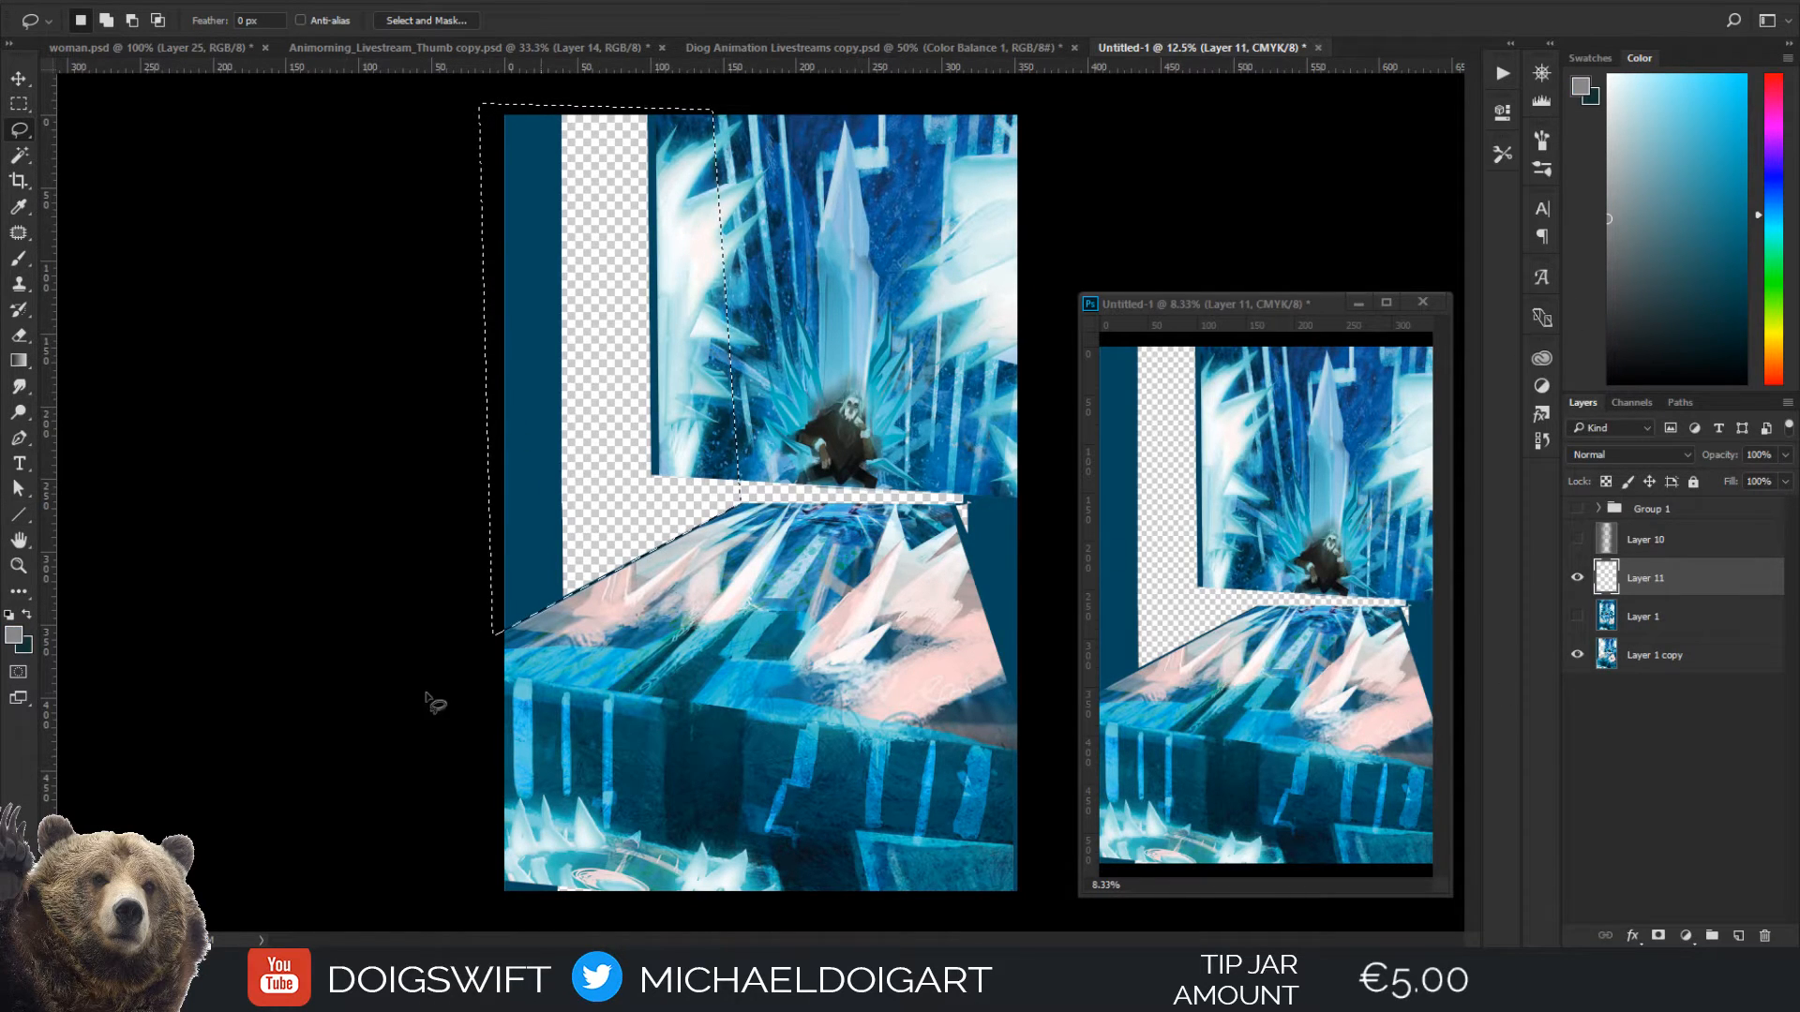
{"action": "key", "text": "ctrl+BackSpace"}
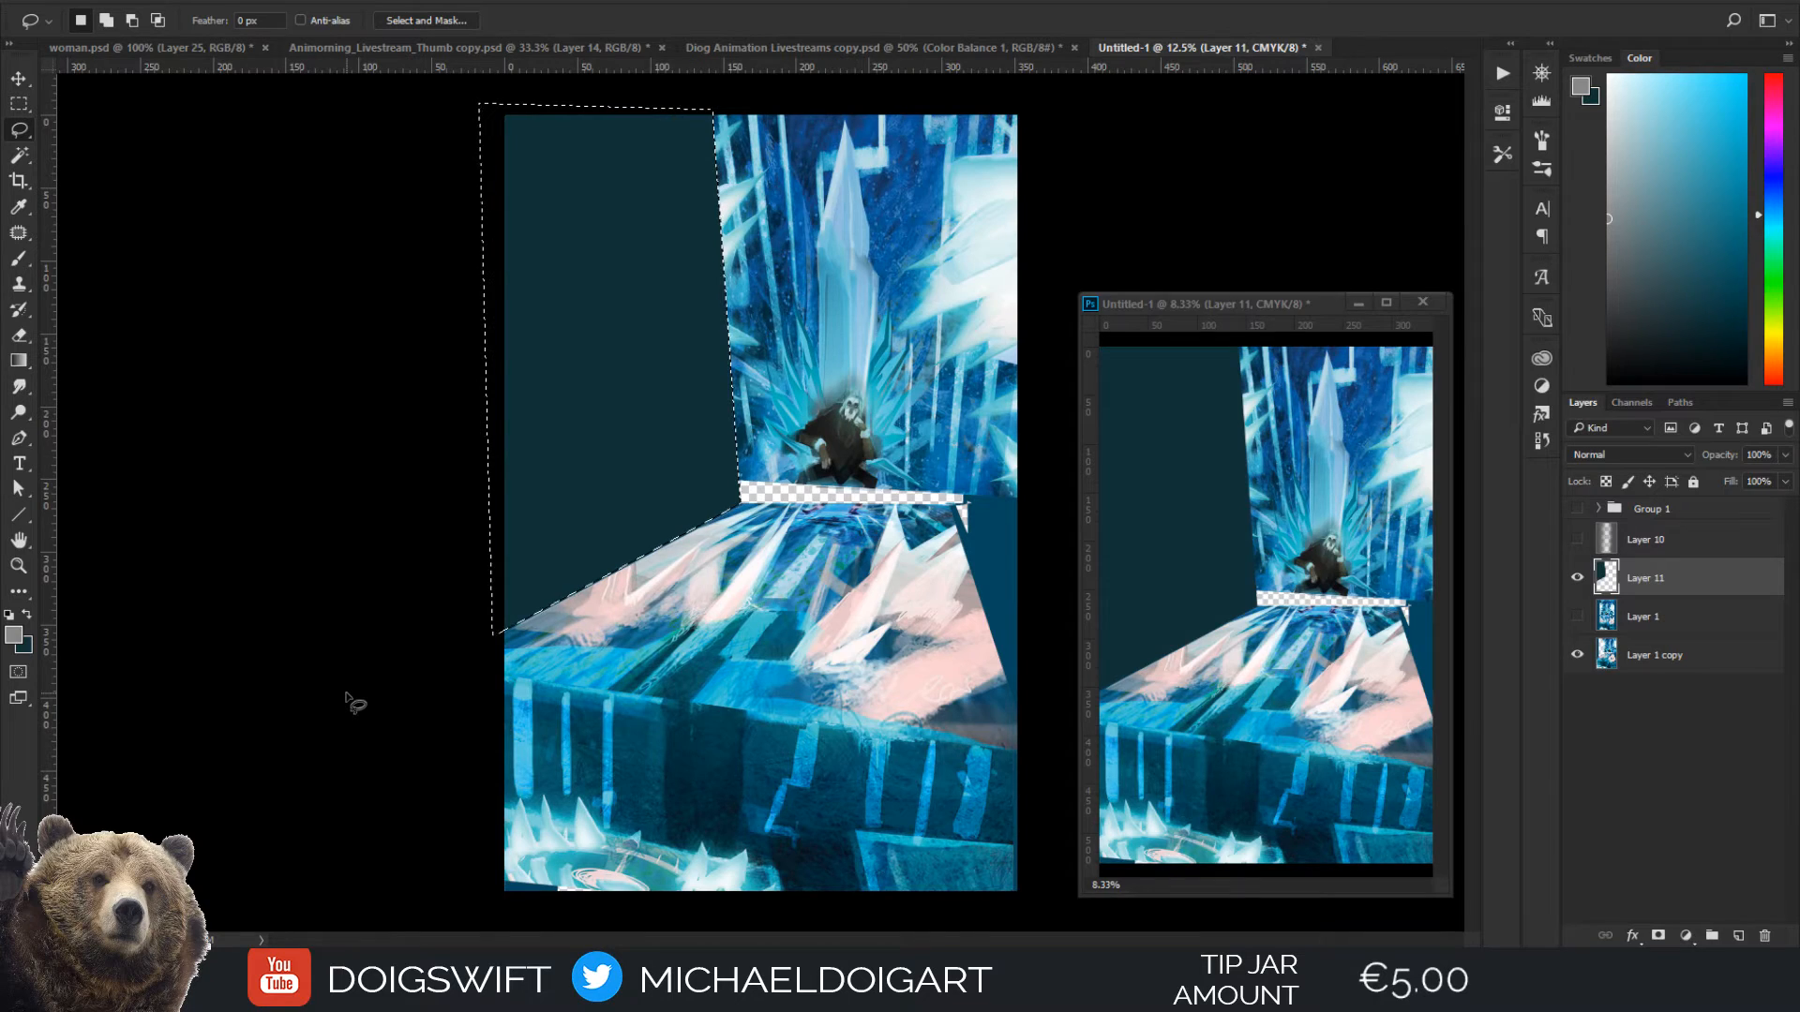
{"action": "key", "text": "ctrl+d"}
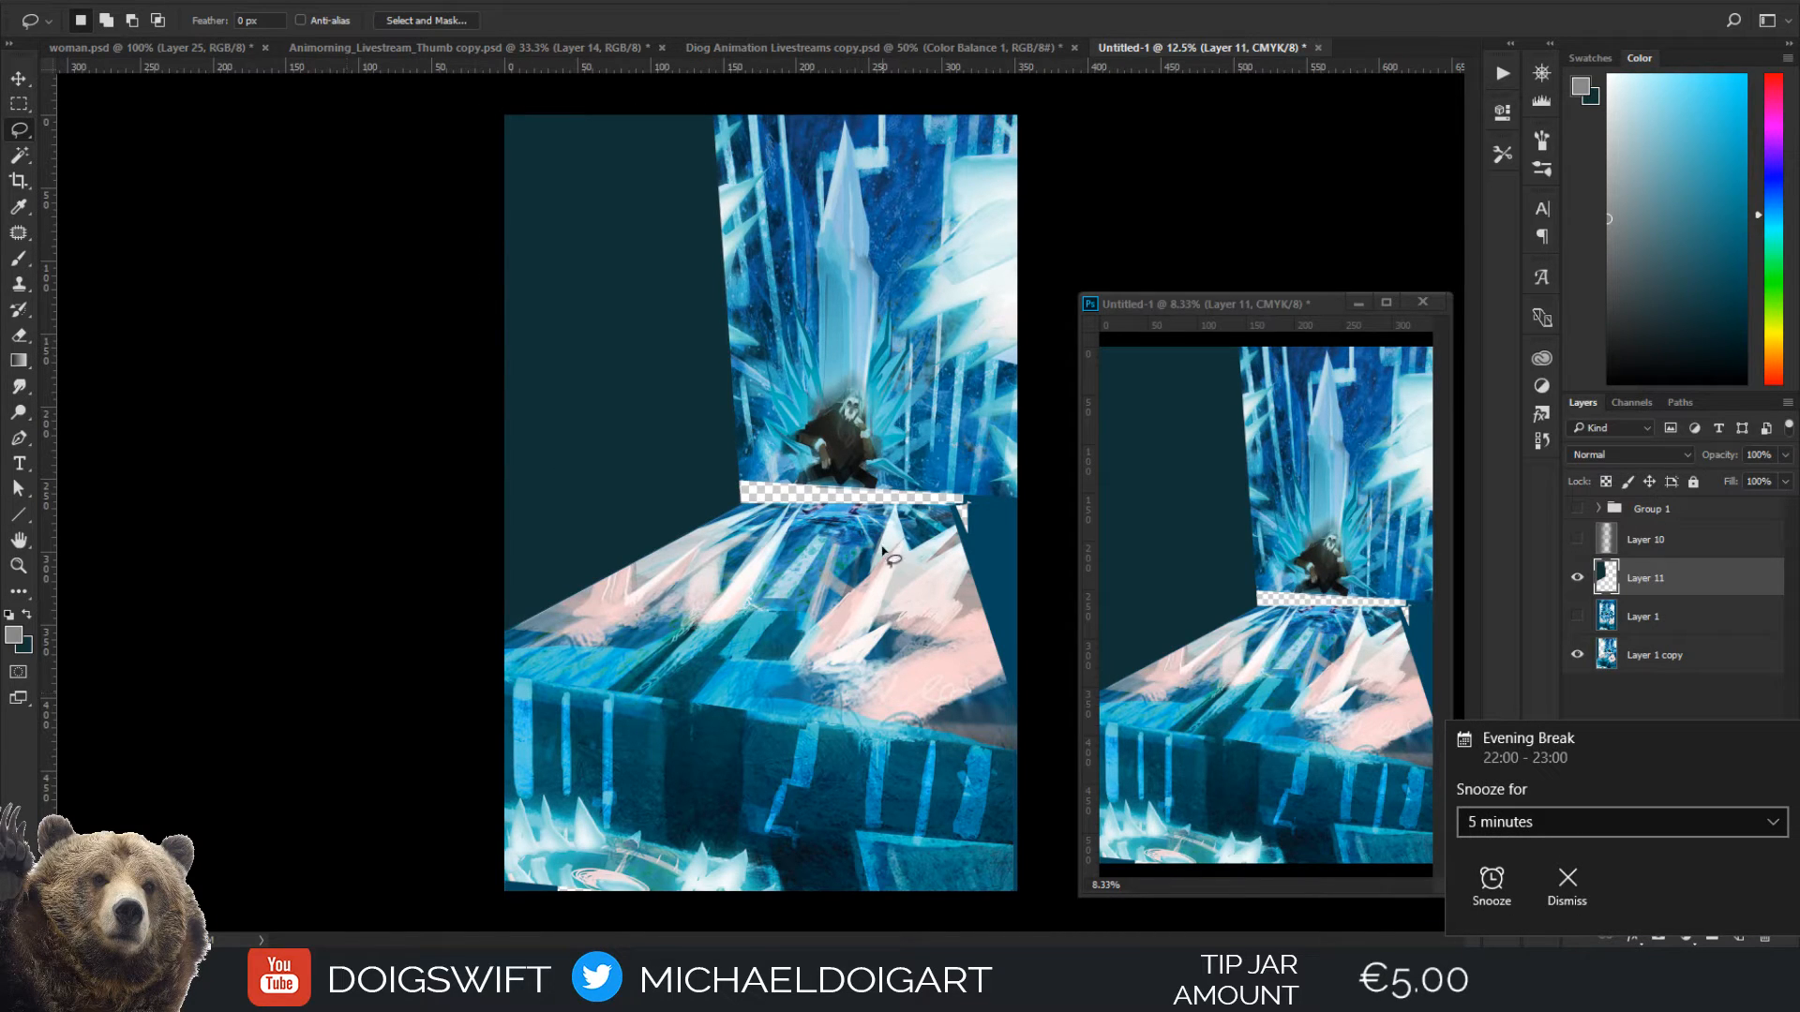
Lasso the narrow wall area right of the throne and floor, sample bright blue as foreground, and fill the selection with the dark teal background colour
{"action": "left_click", "coordinate": [954, 507], "text": "alt"}
{"action": "left_click", "coordinate": [1006, 103], "text": "alt"}
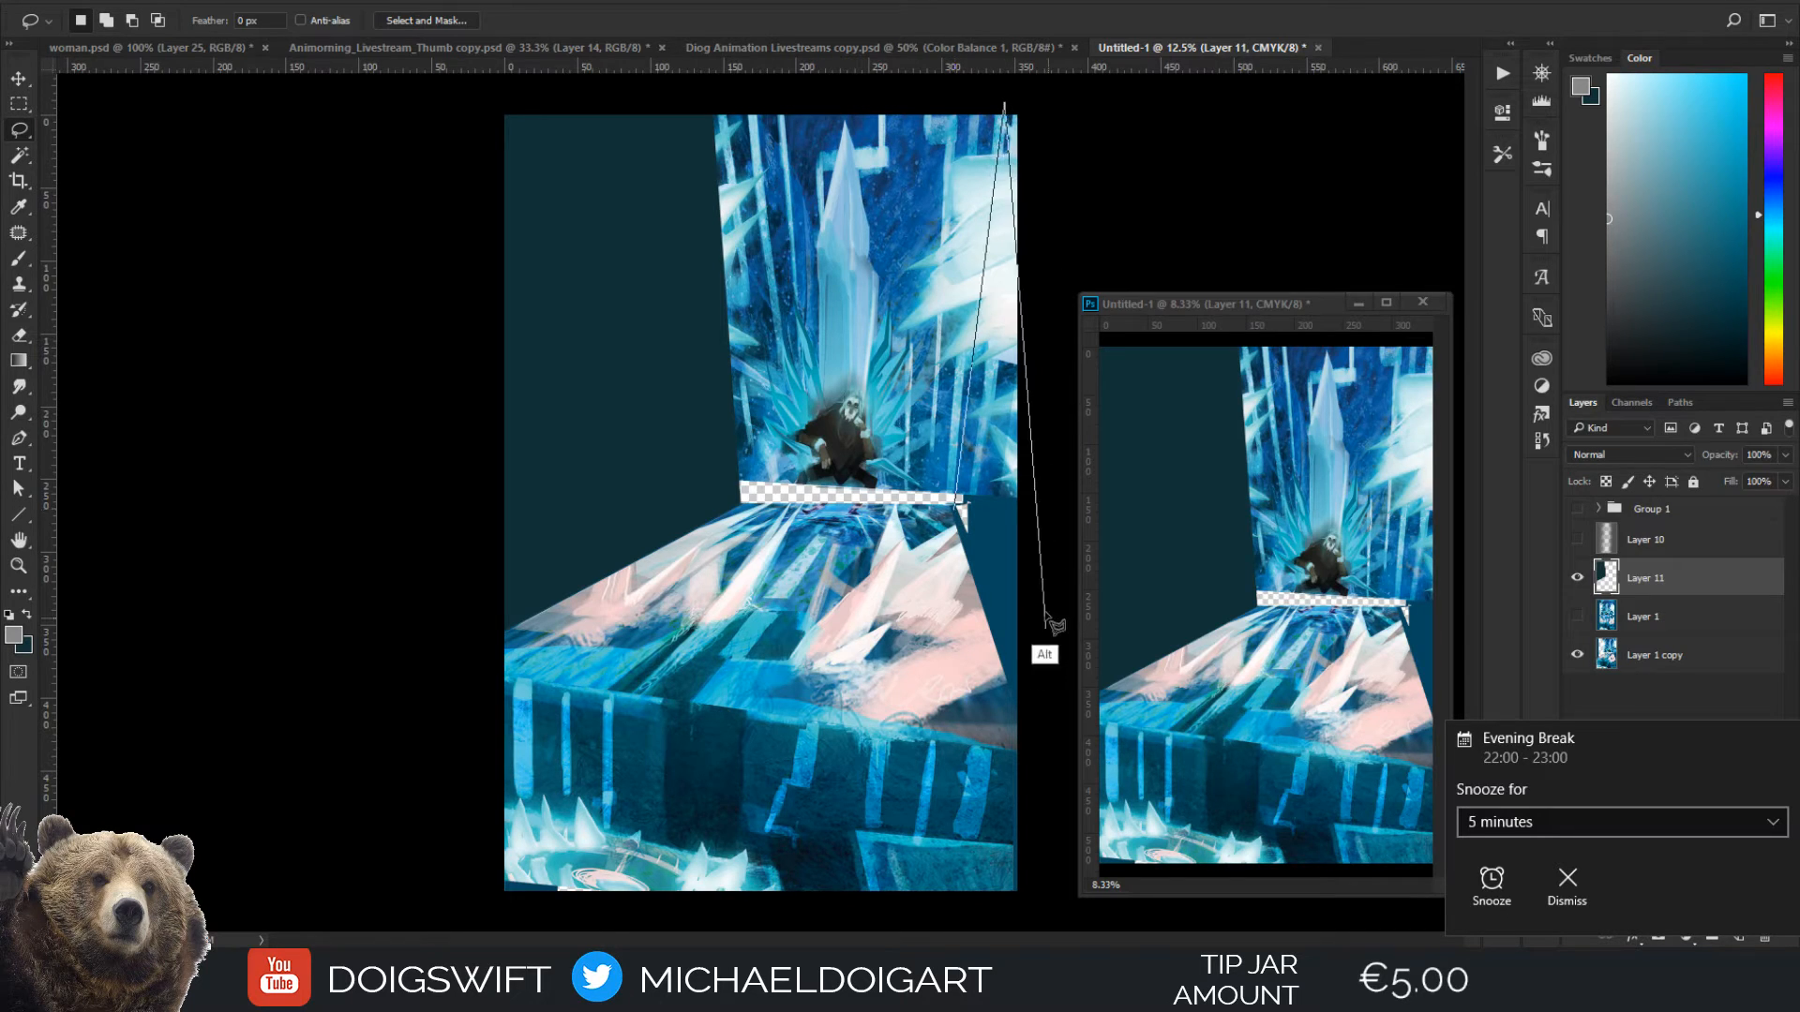
{"action": "left_click", "coordinate": [1029, 98], "text": "alt"}
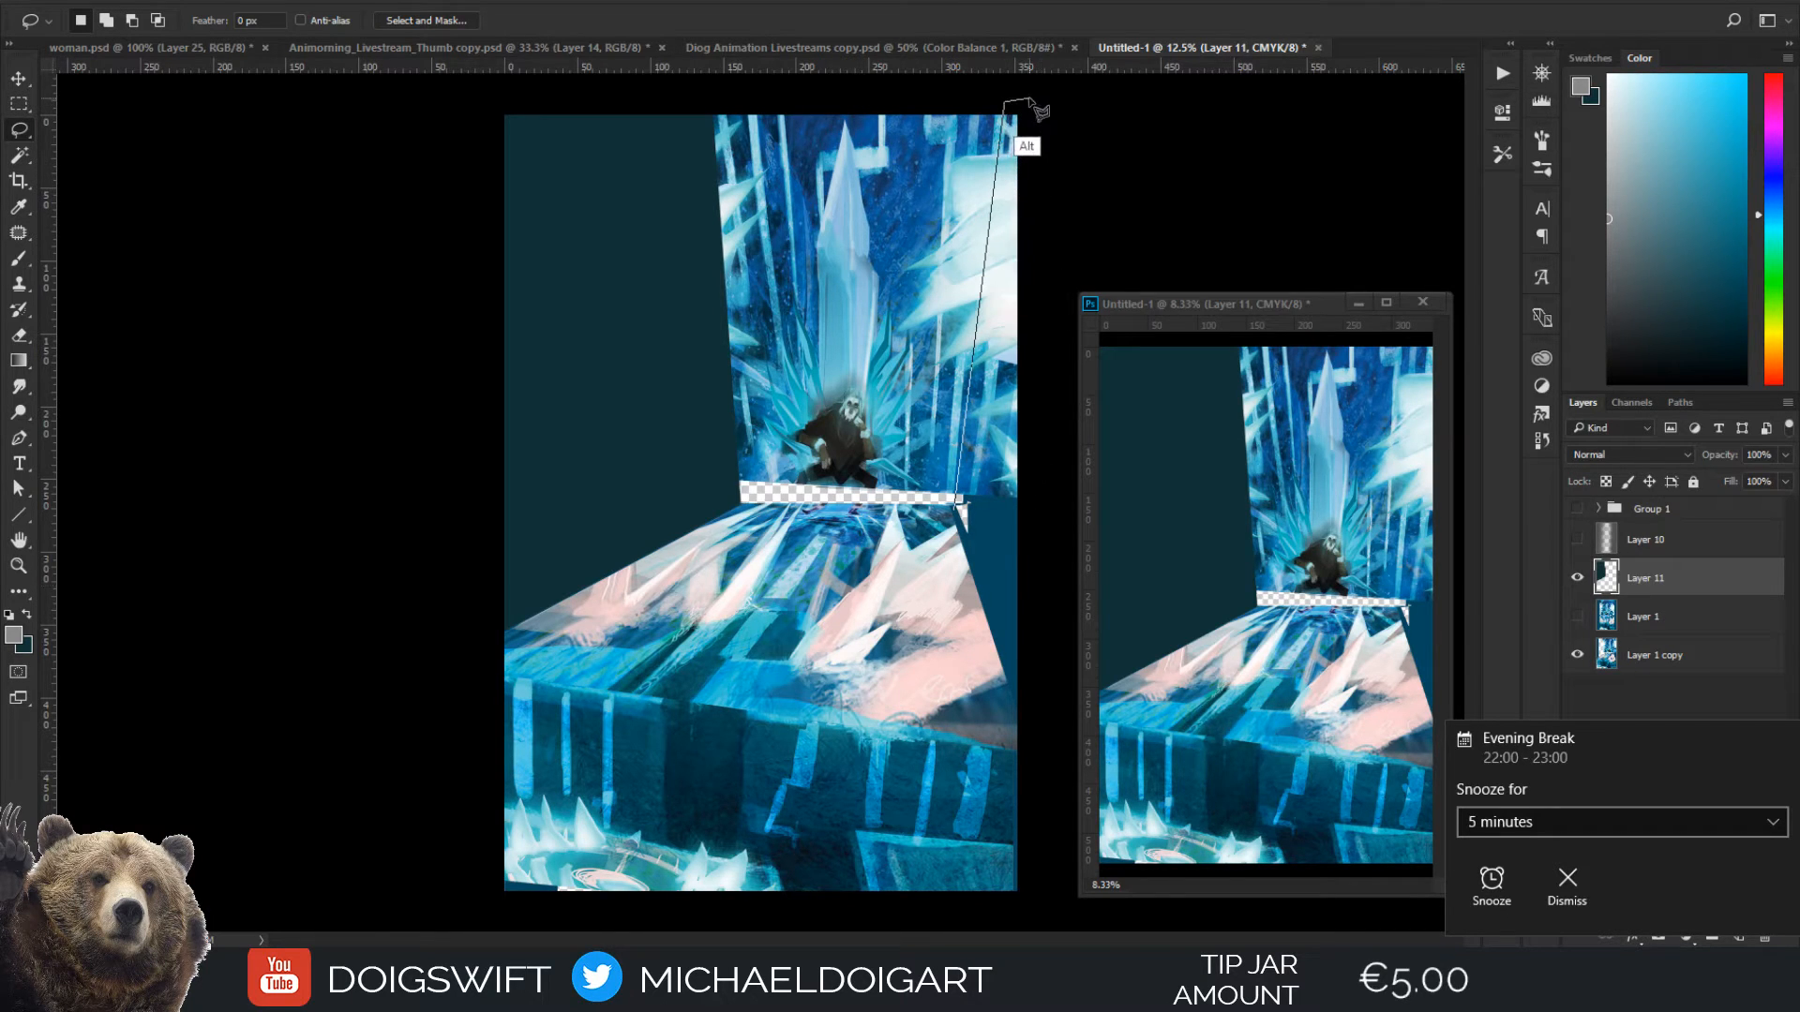
{"action": "left_click", "coordinate": [1029, 738], "text": "alt"}
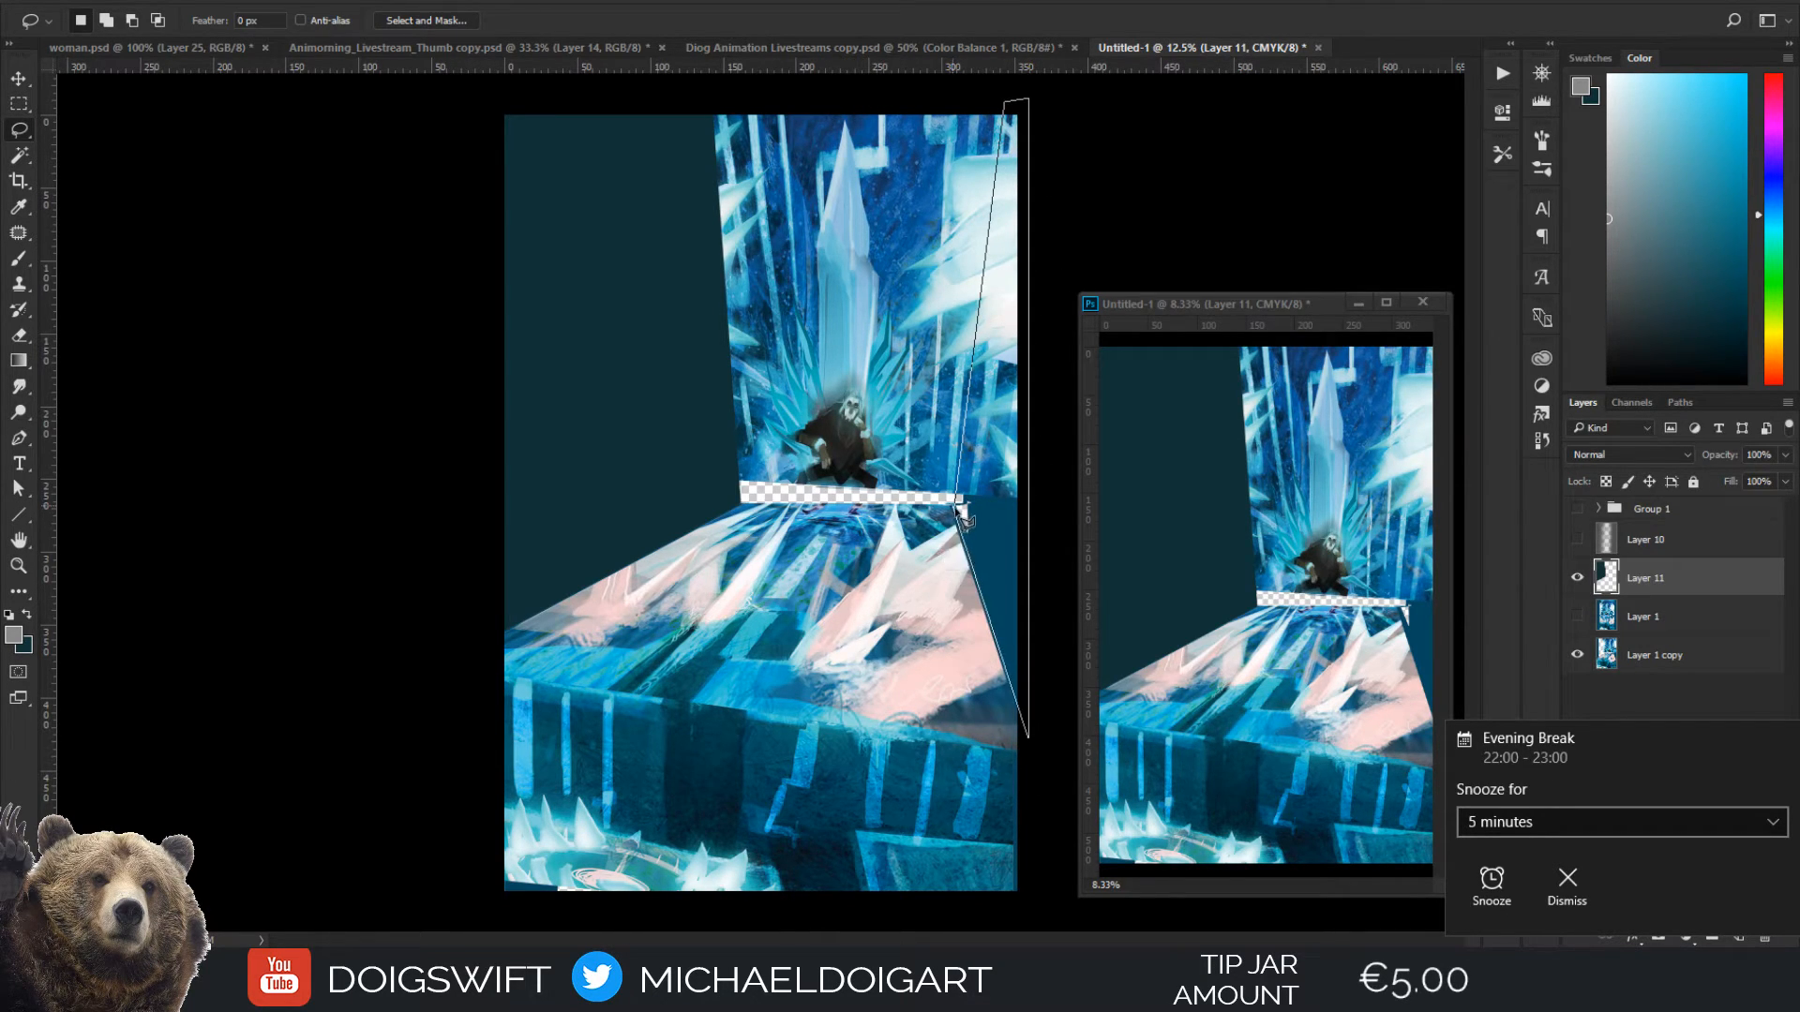
{"action": "key", "text": "i"}
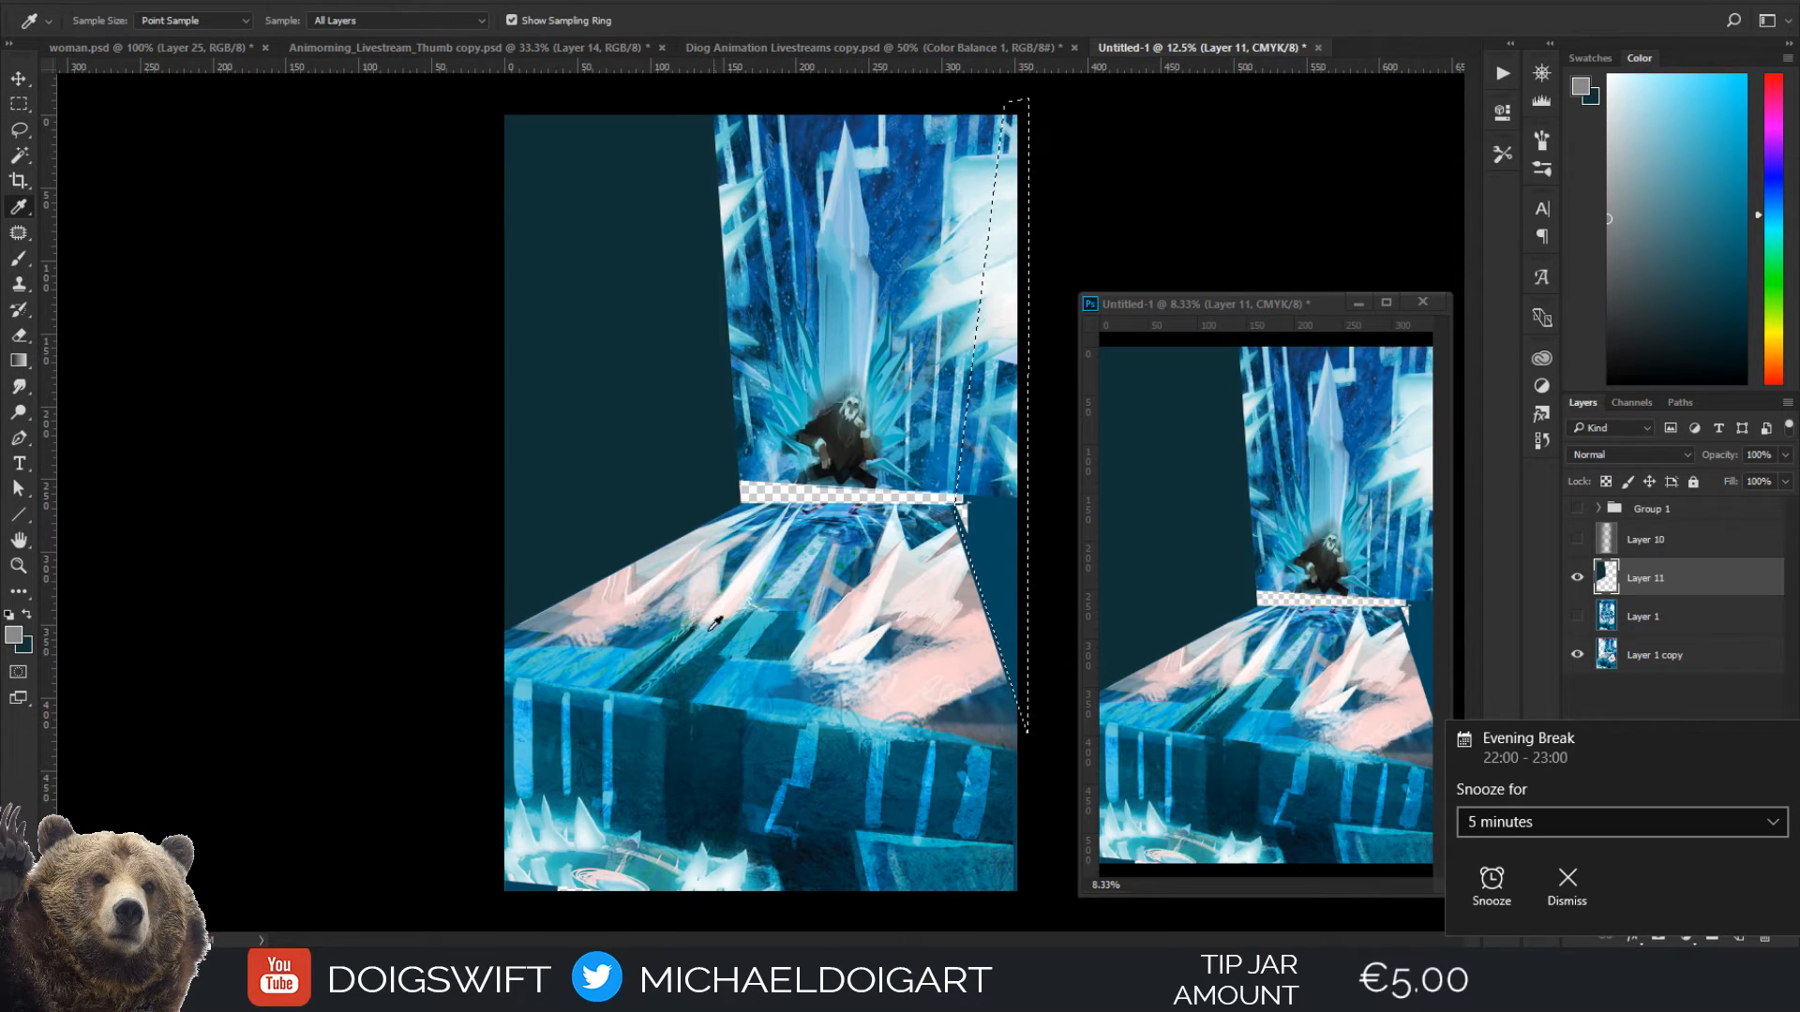
{"action": "left_click", "coordinate": [605, 661]}
{"action": "key", "text": "g"}
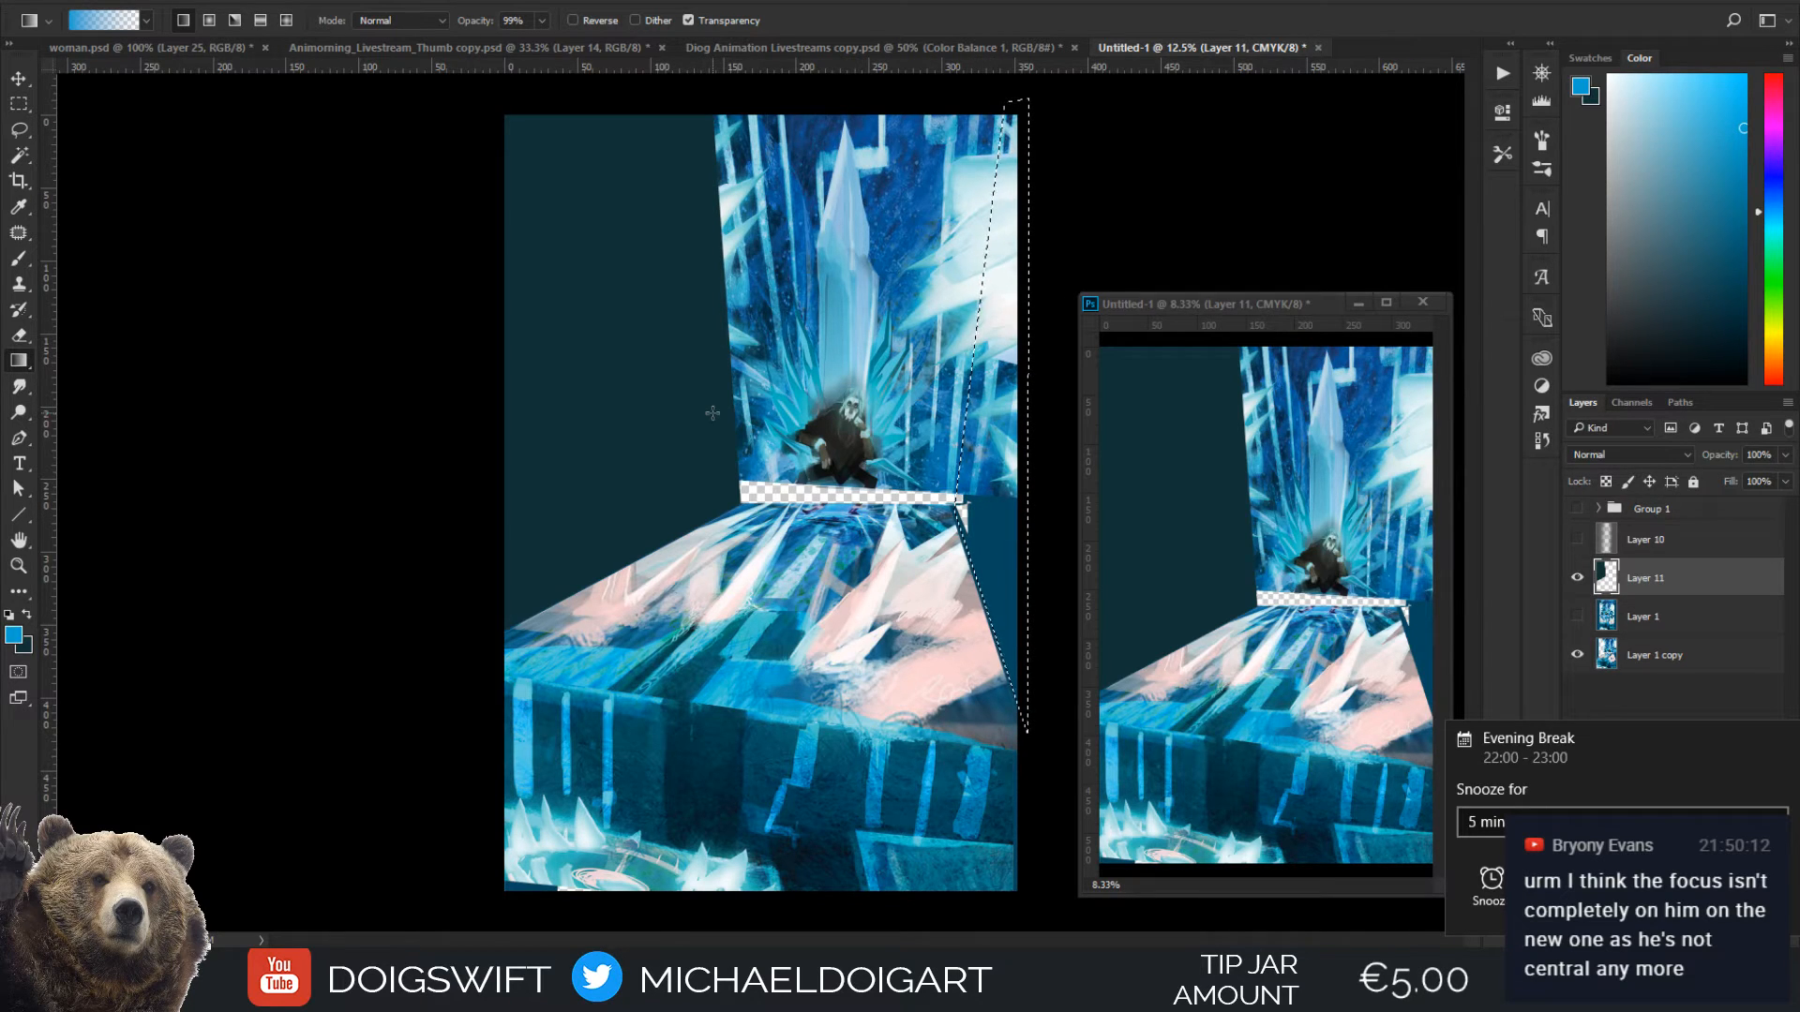
{"action": "key", "text": "Delete"}
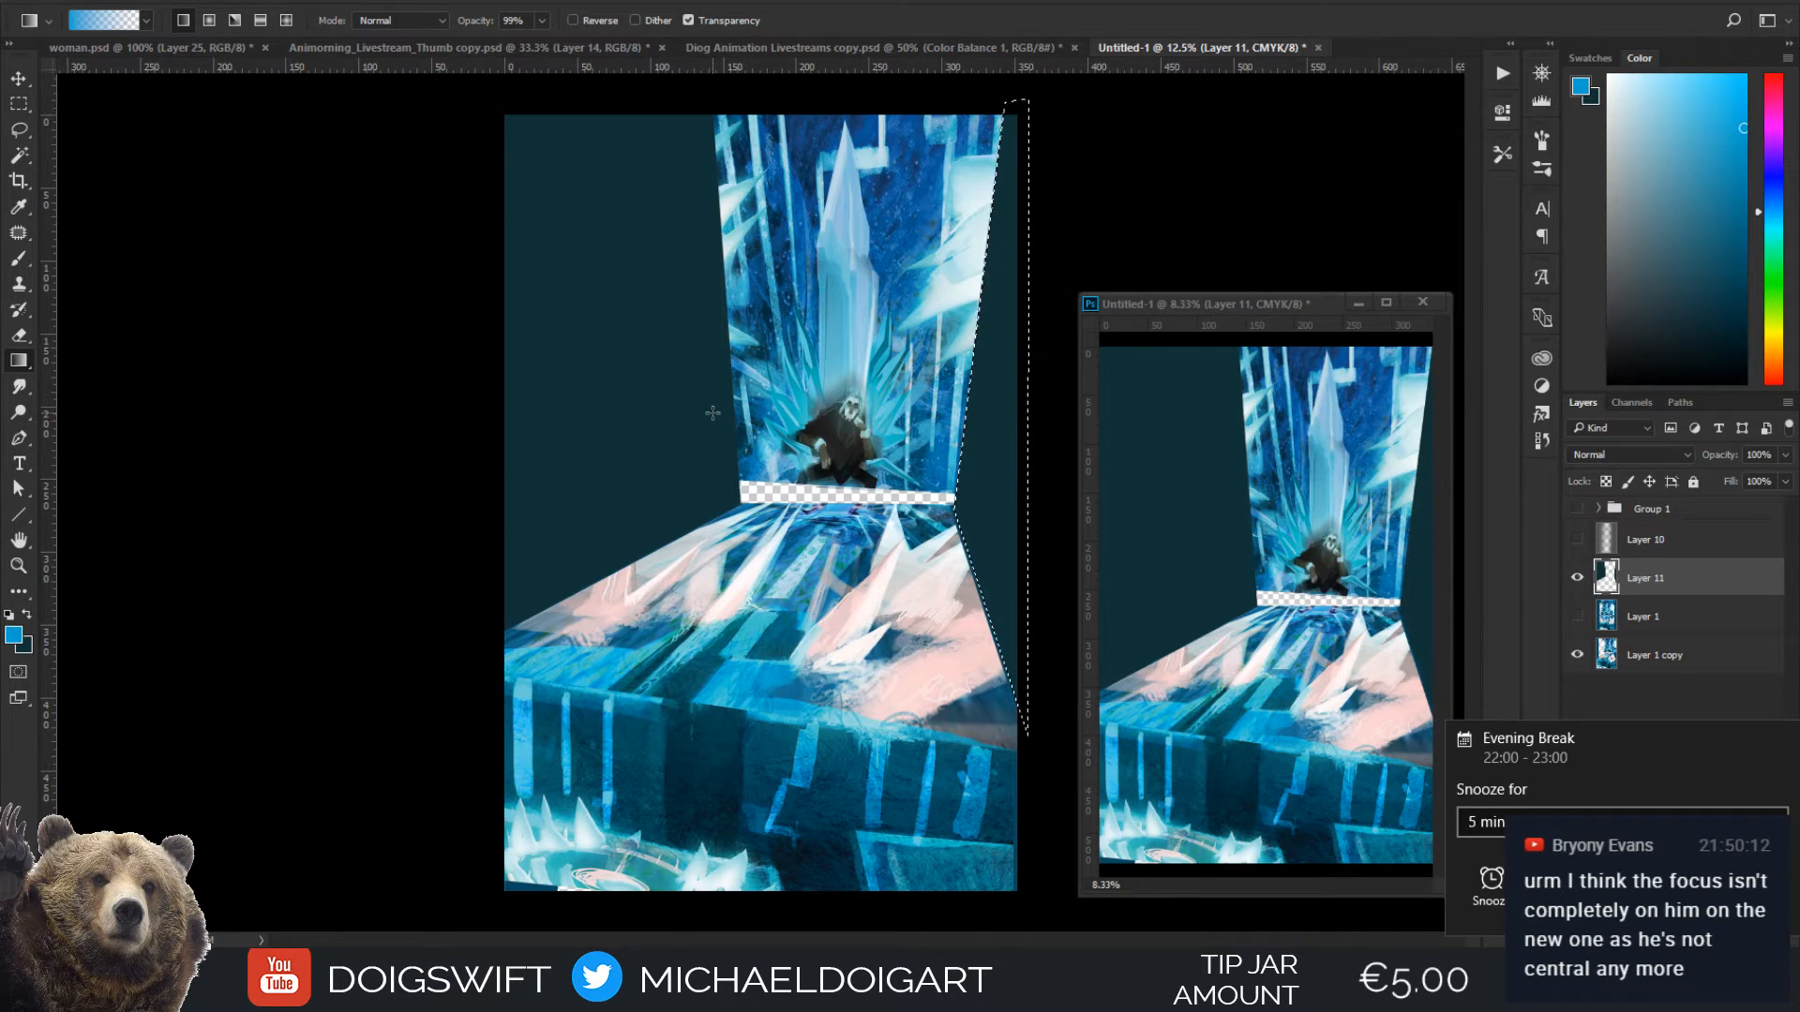
{"action": "key", "text": "ctrl+d"}
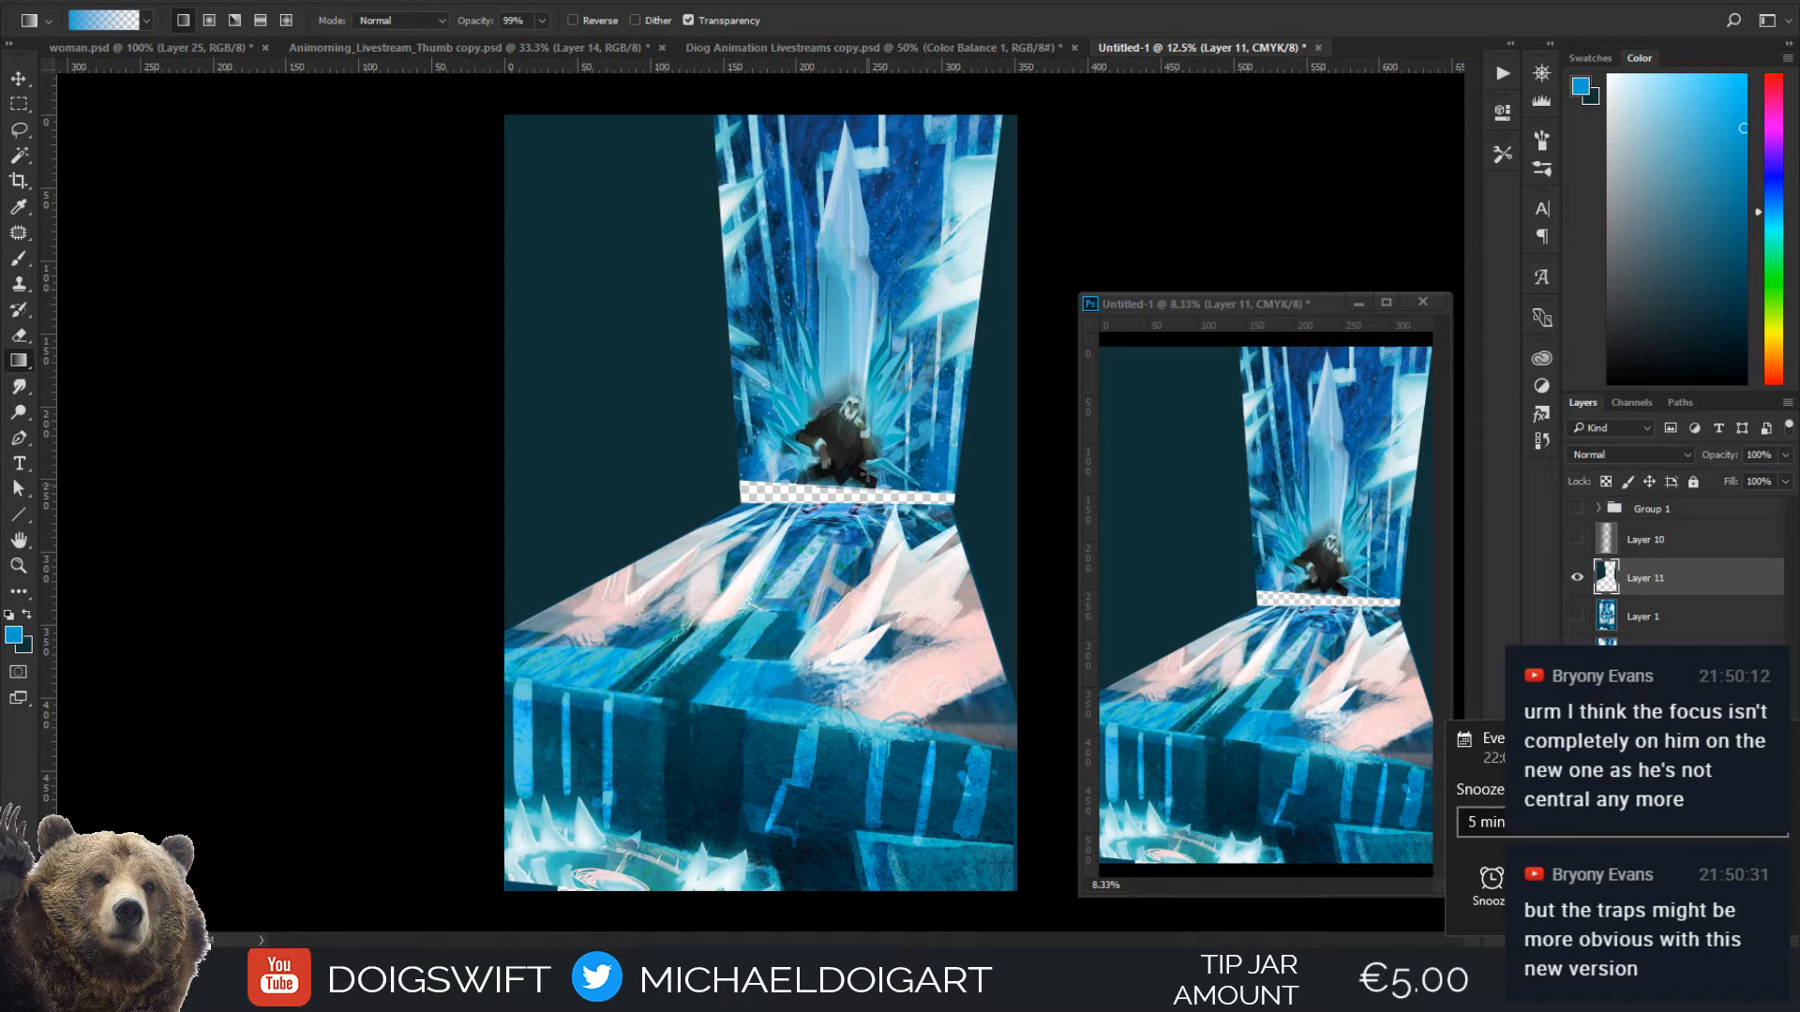
Place two vertical and two horizontal guides dividing the canvas roughly into thirds, shifting the first vertical guide slightly left
{"action": "key", "text": "ctrl+plus"}
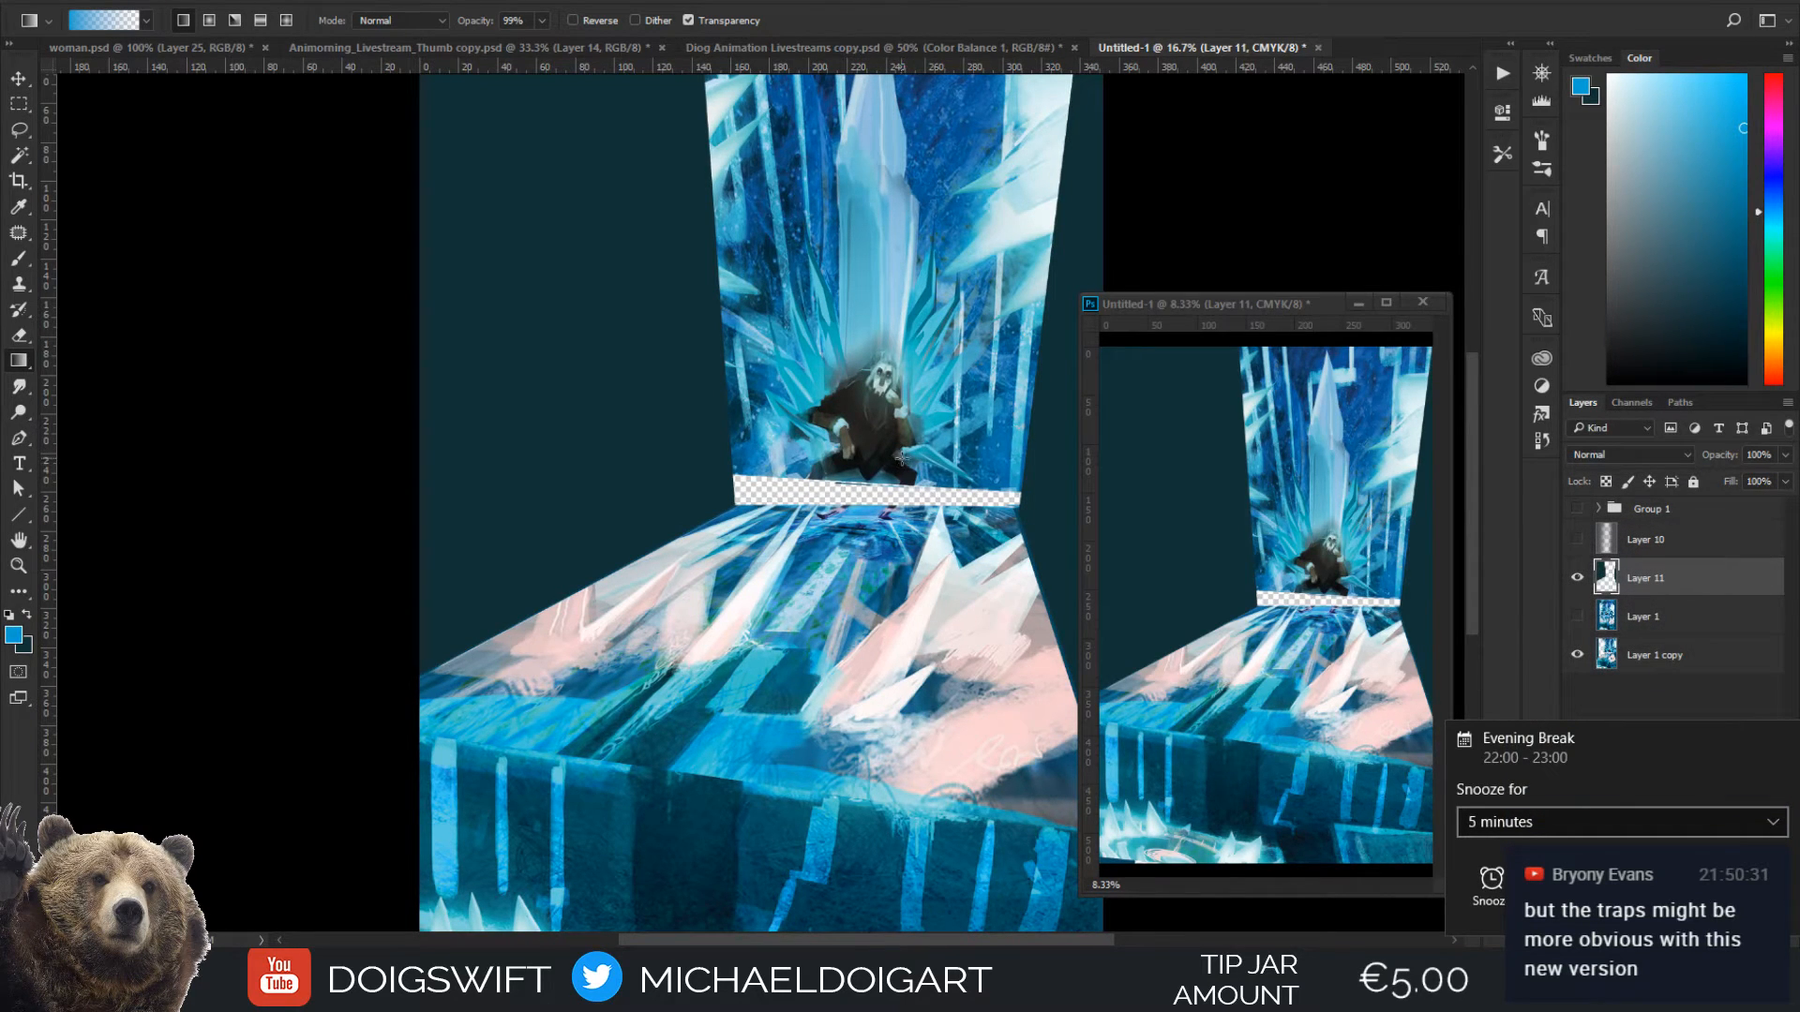
{"action": "key", "text": "ctrl+minus"}
{"action": "key", "text": "ctrl+minus"}
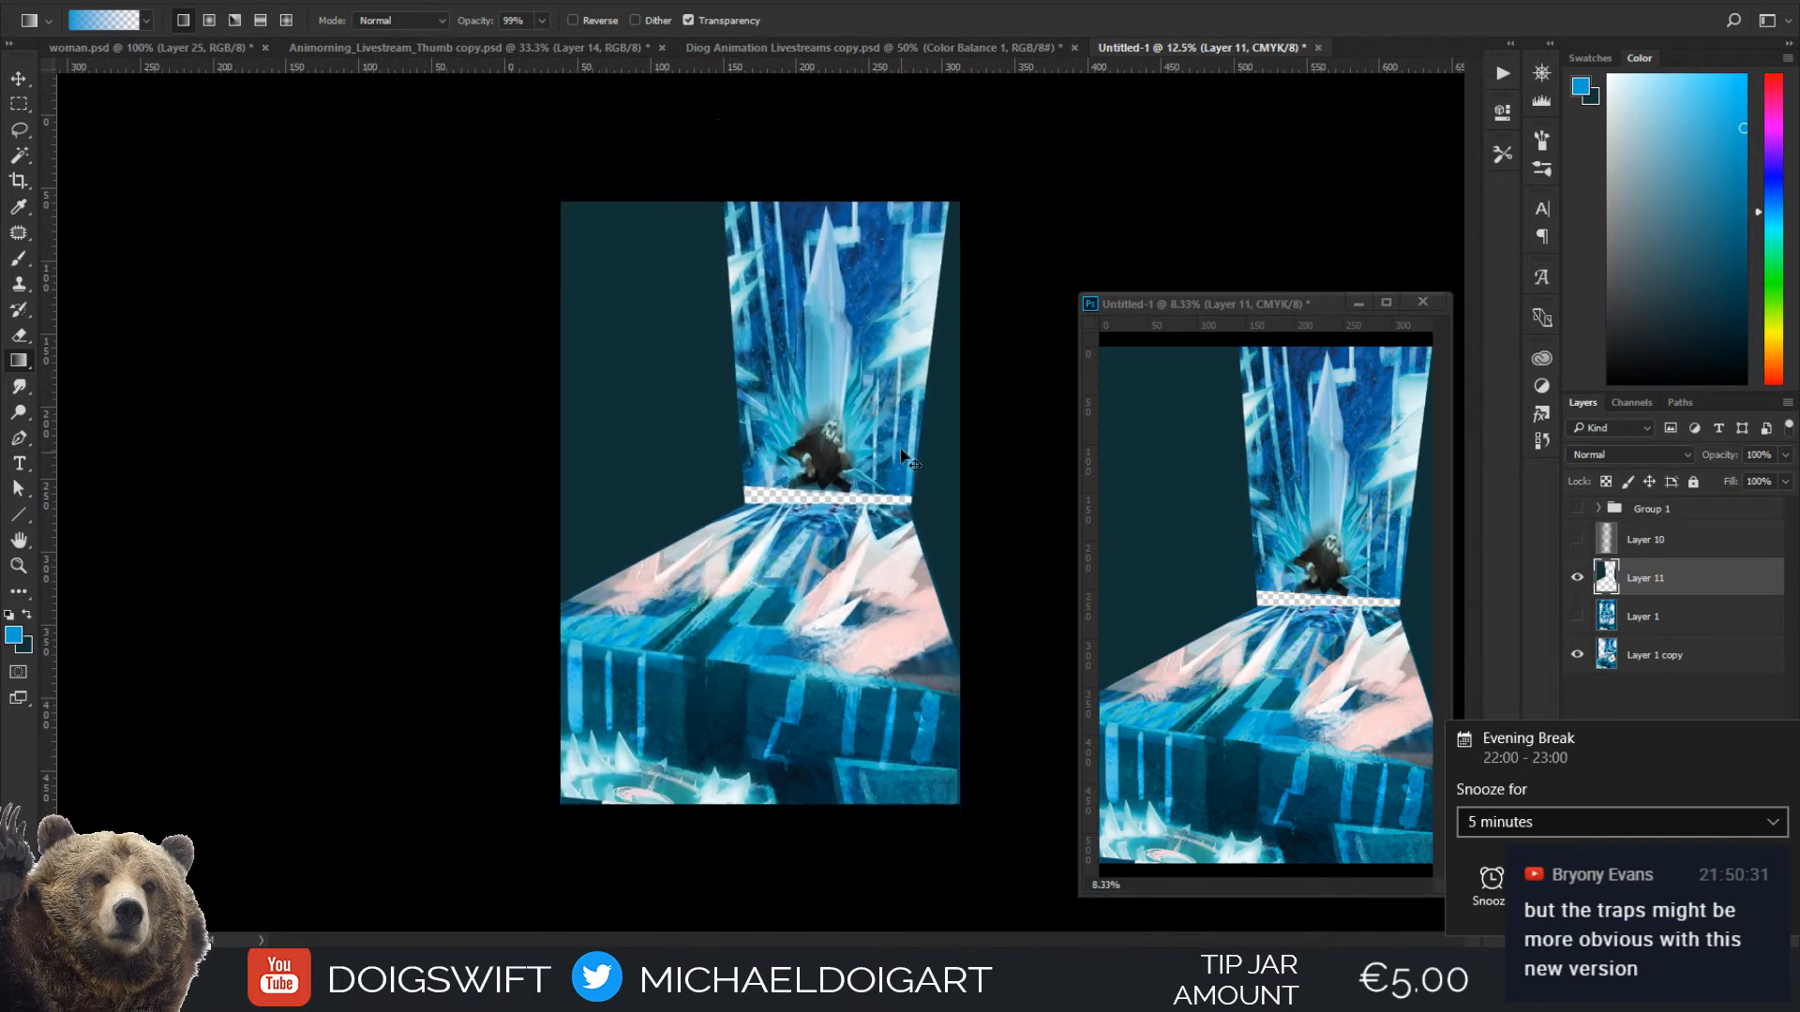
{"action": "left_click_drag", "start_coordinate": [51, 460], "coordinate": [704, 484]}
{"action": "left_click_drag", "start_coordinate": [51, 553], "coordinate": [826, 516]}
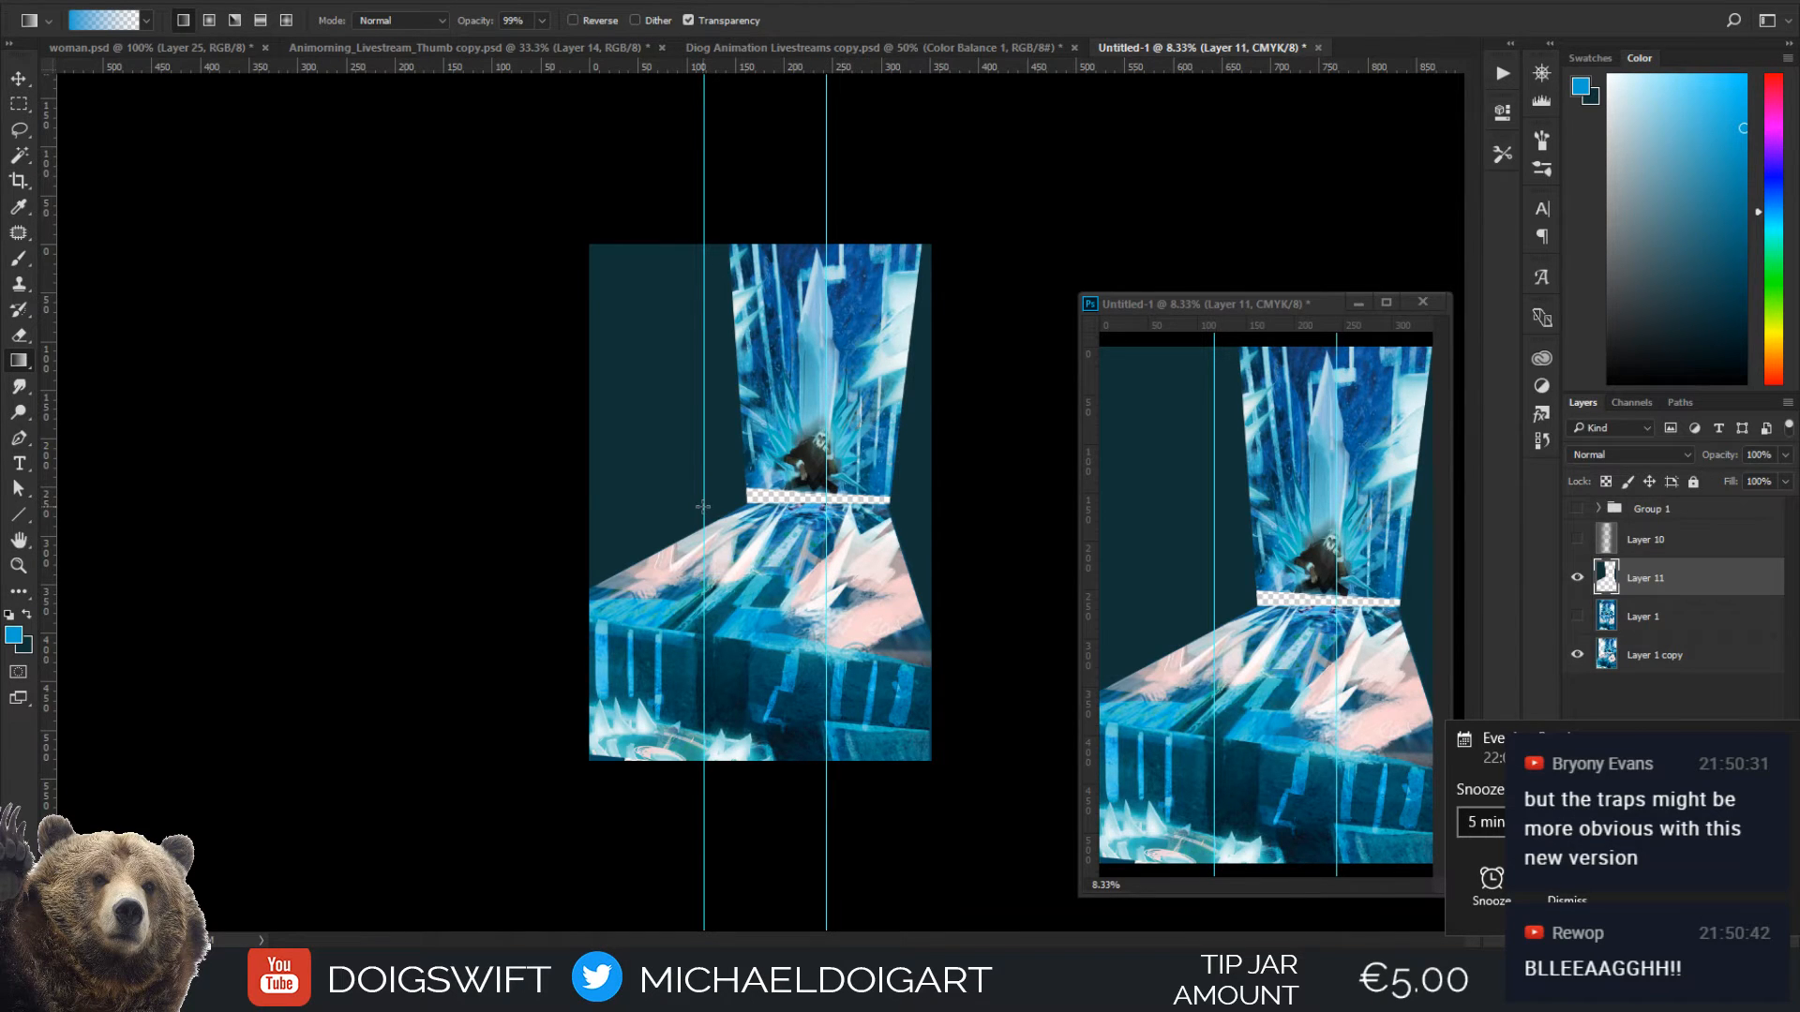
{"action": "key", "text": "v"}
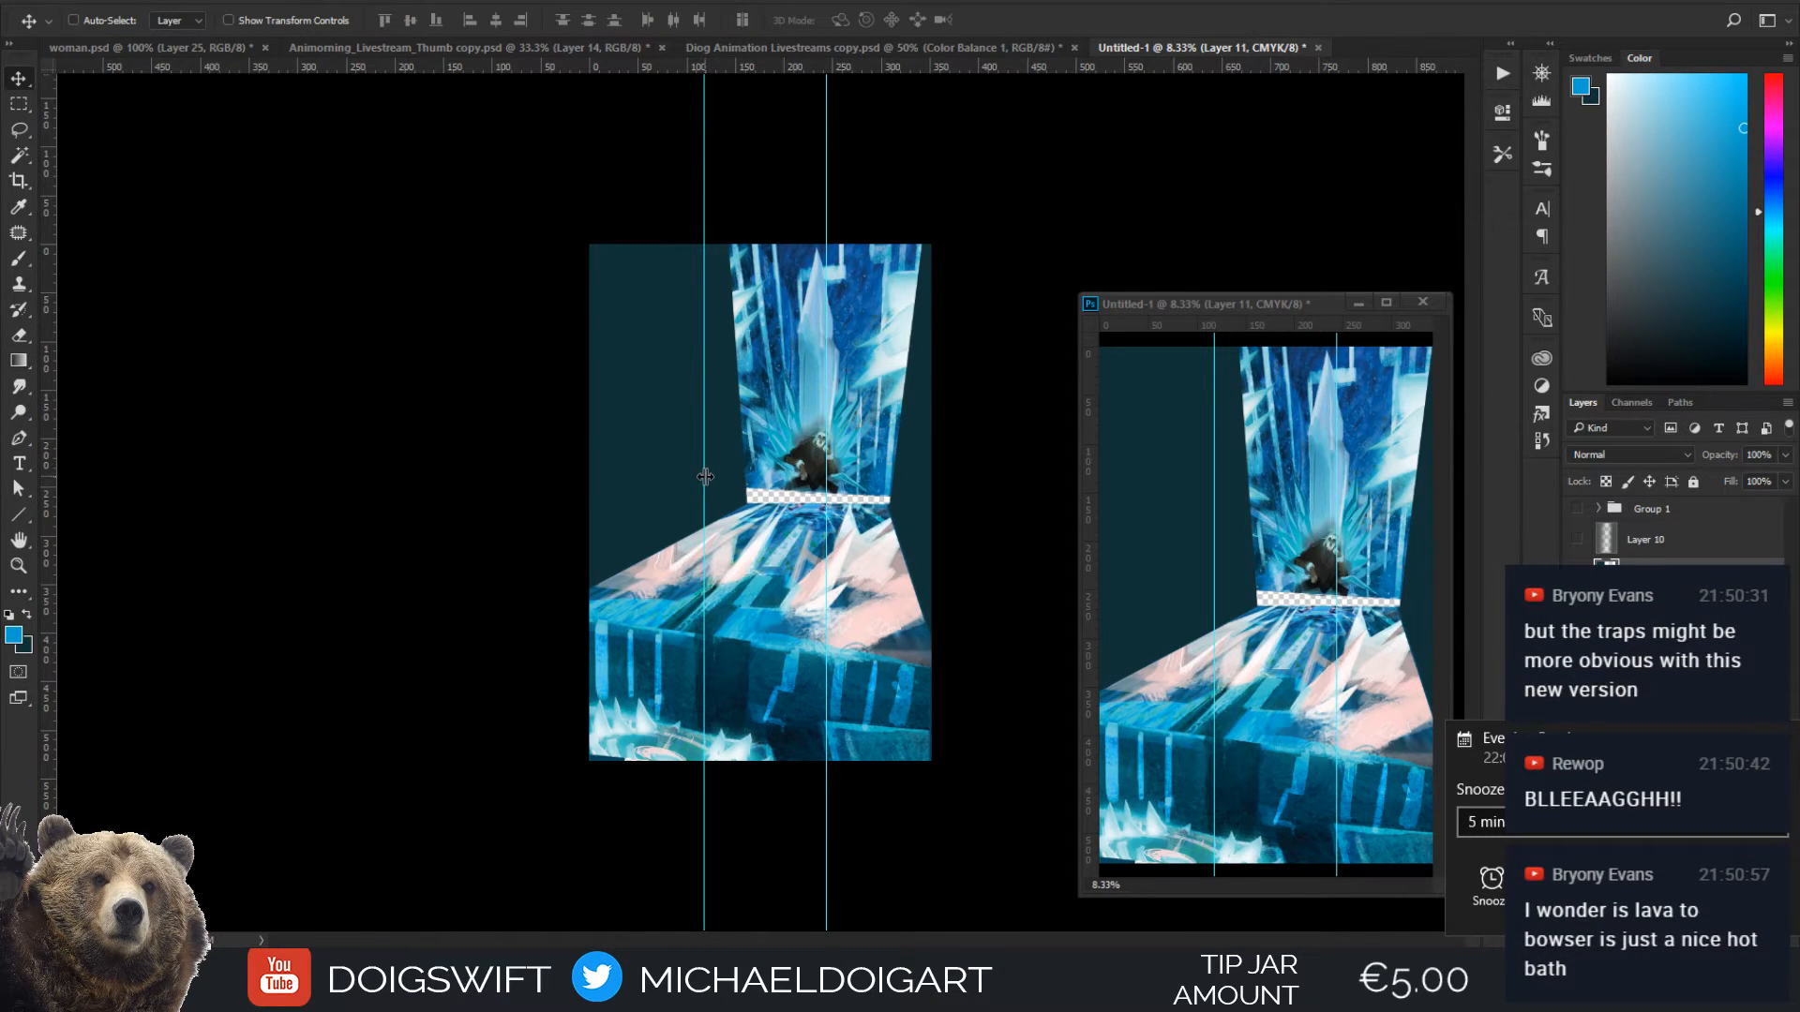
{"action": "left_click_drag", "start_coordinate": [705, 477], "coordinate": [691, 467]}
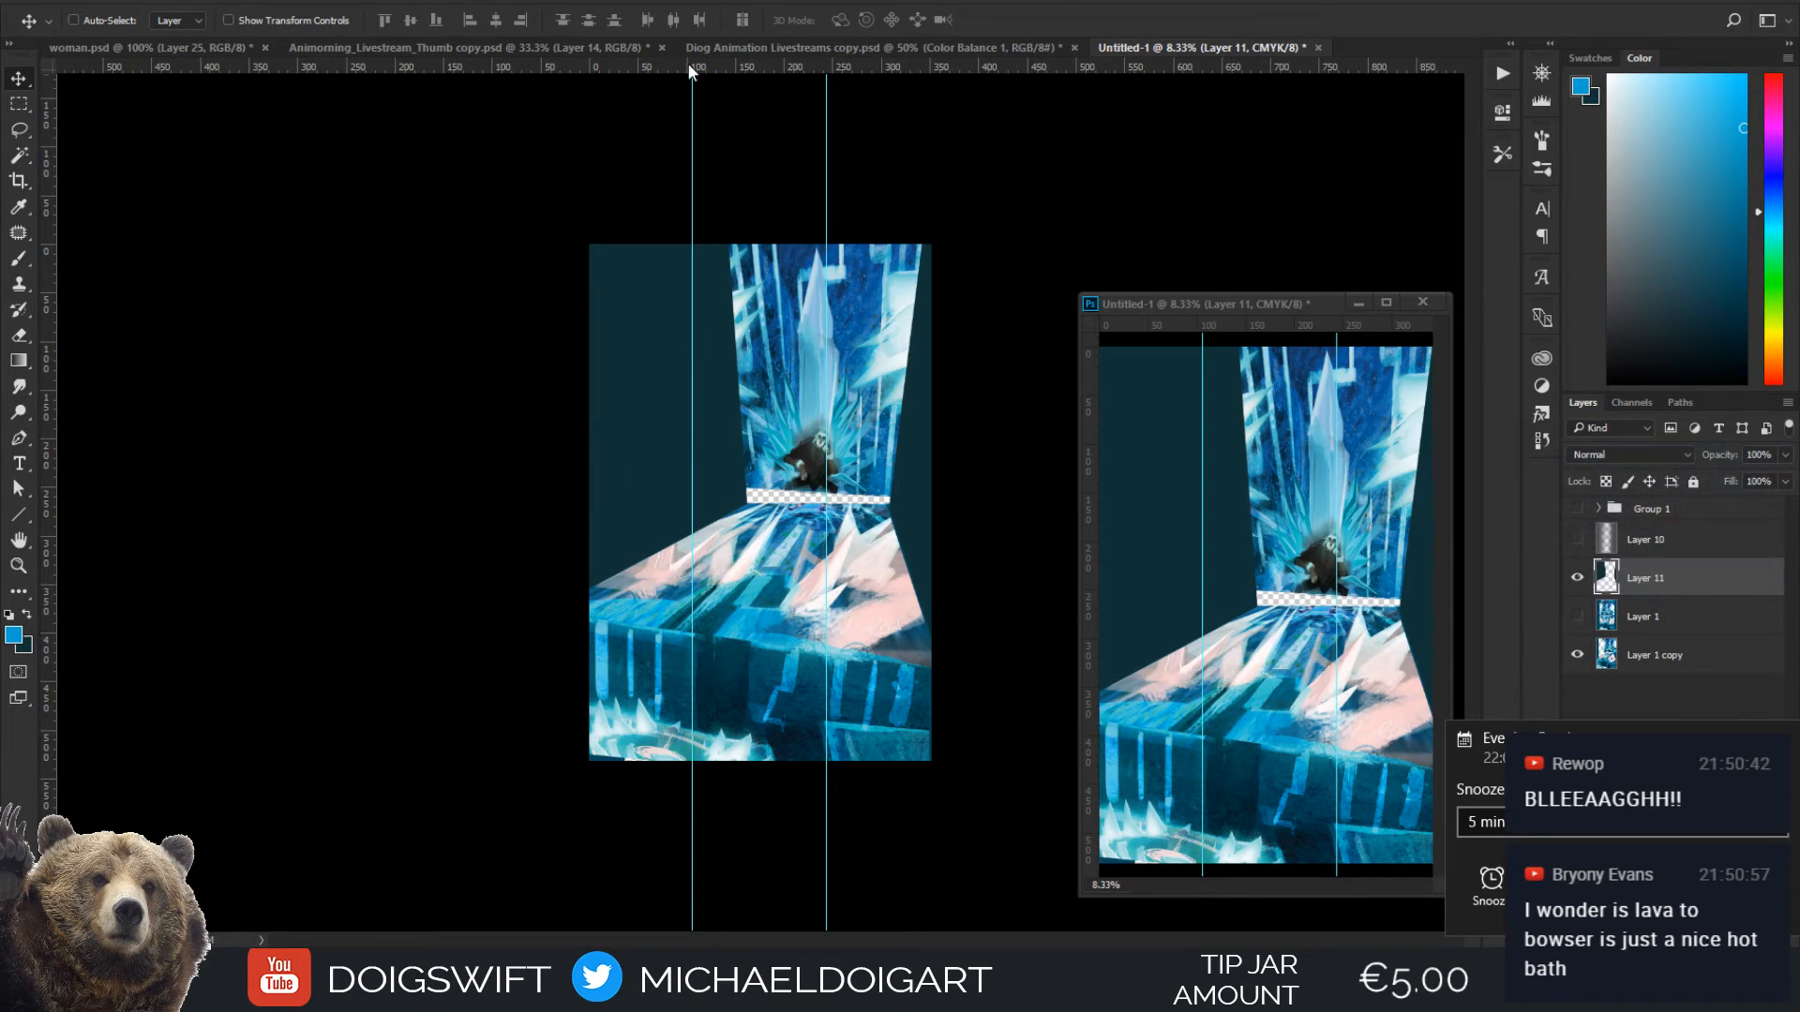
{"action": "left_click_drag", "start_coordinate": [690, 72], "coordinate": [736, 418]}
{"action": "left_click_drag", "start_coordinate": [720, 67], "coordinate": [775, 602]}
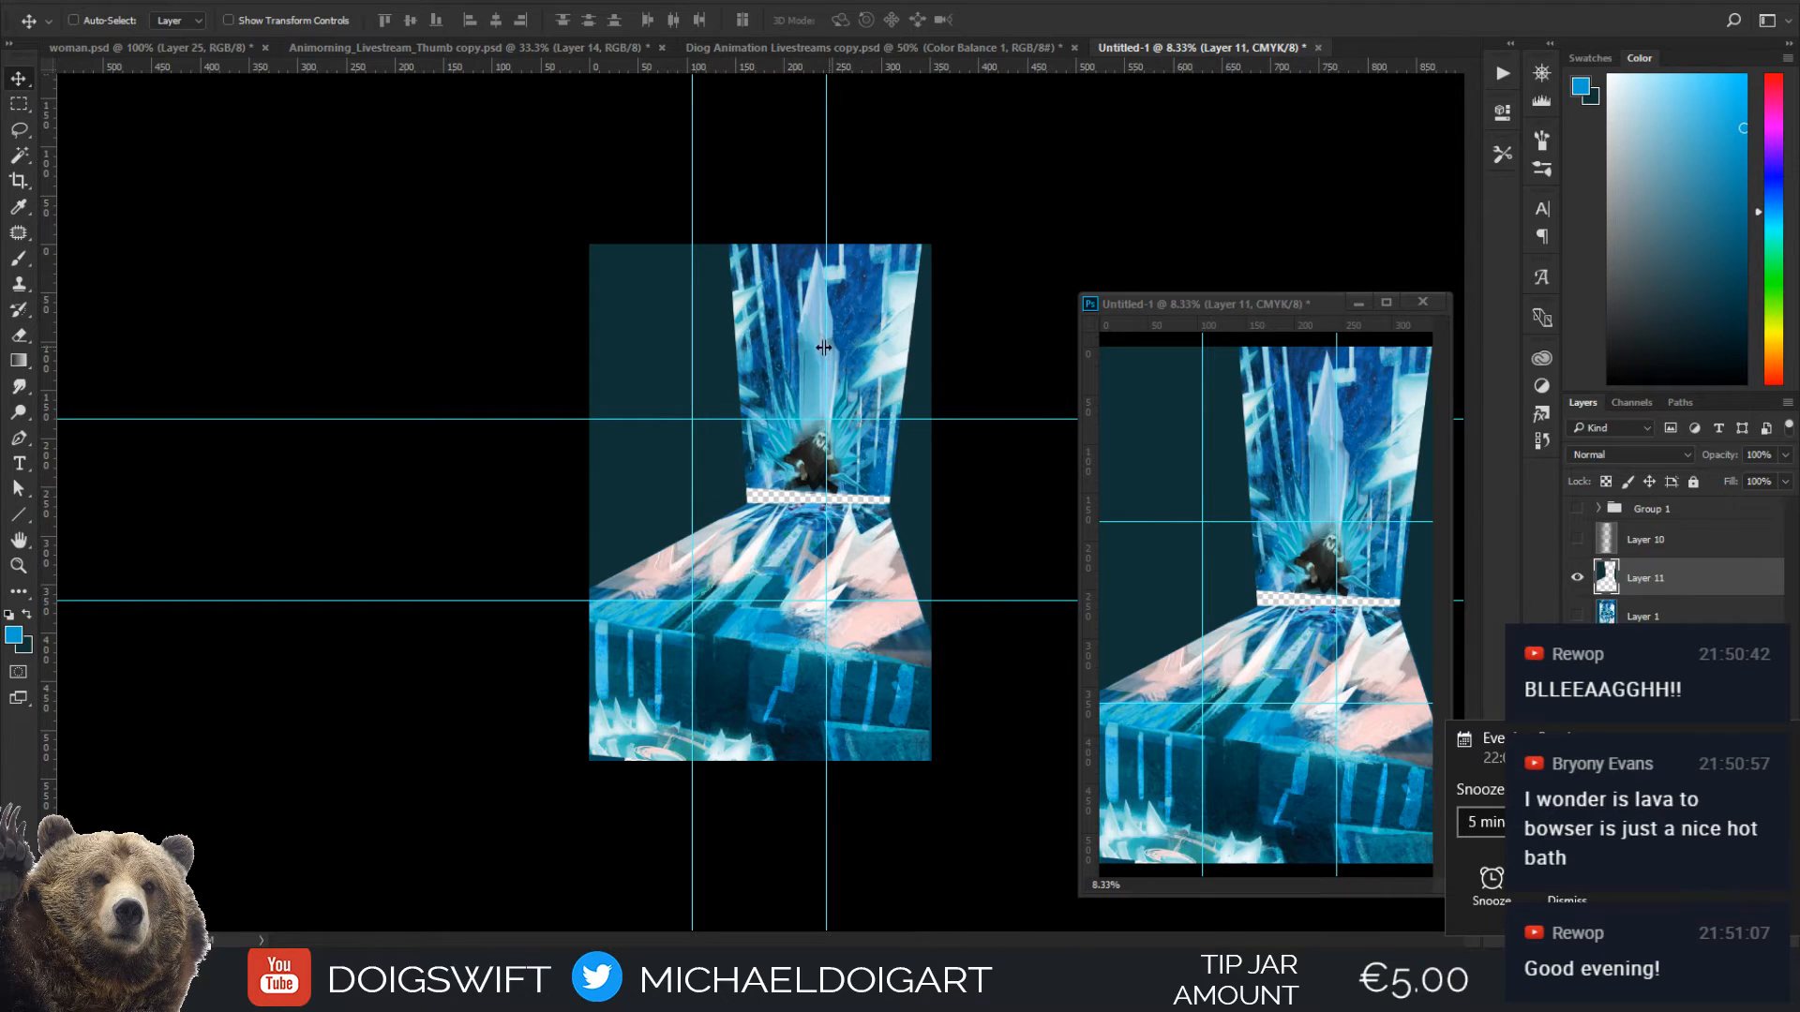
{"action": "key", "text": "ctrl+plus"}
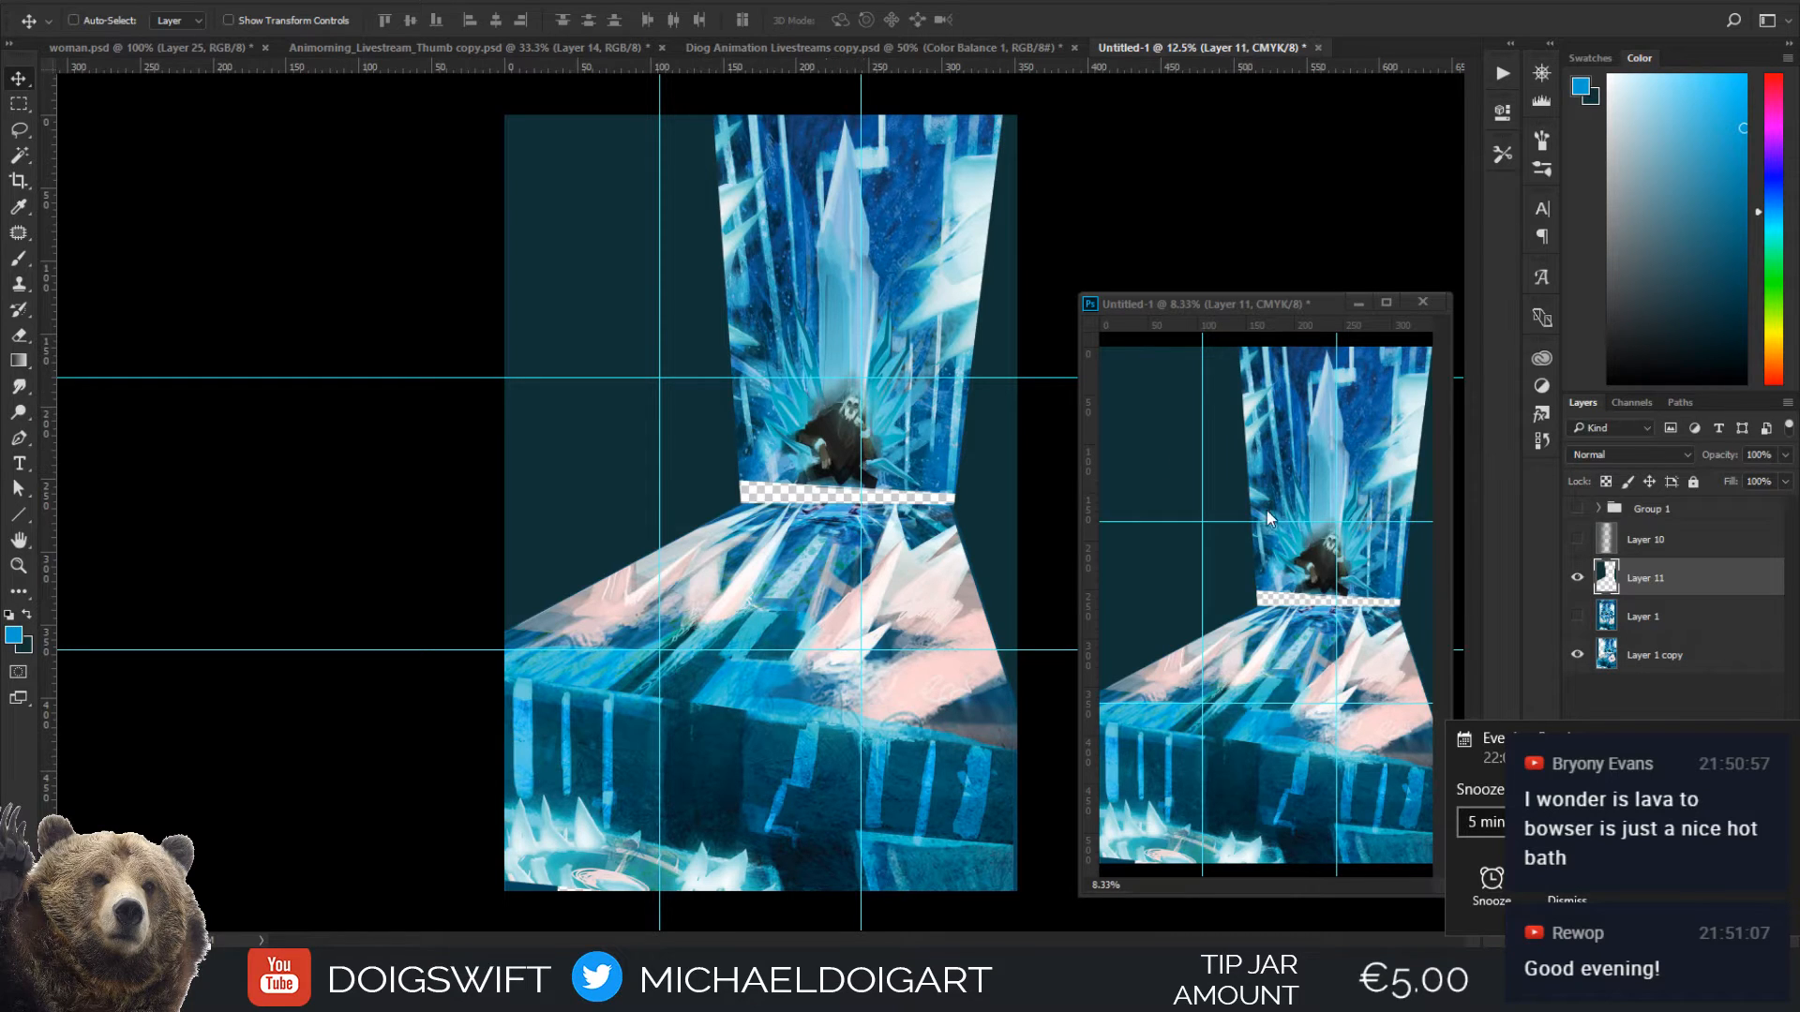
Move the Layer 1 copy painting so the seated figure meets the upper-right thirds intersection, and shift the first vertical guide slightly right
{"action": "left_click", "coordinate": [1641, 657]}
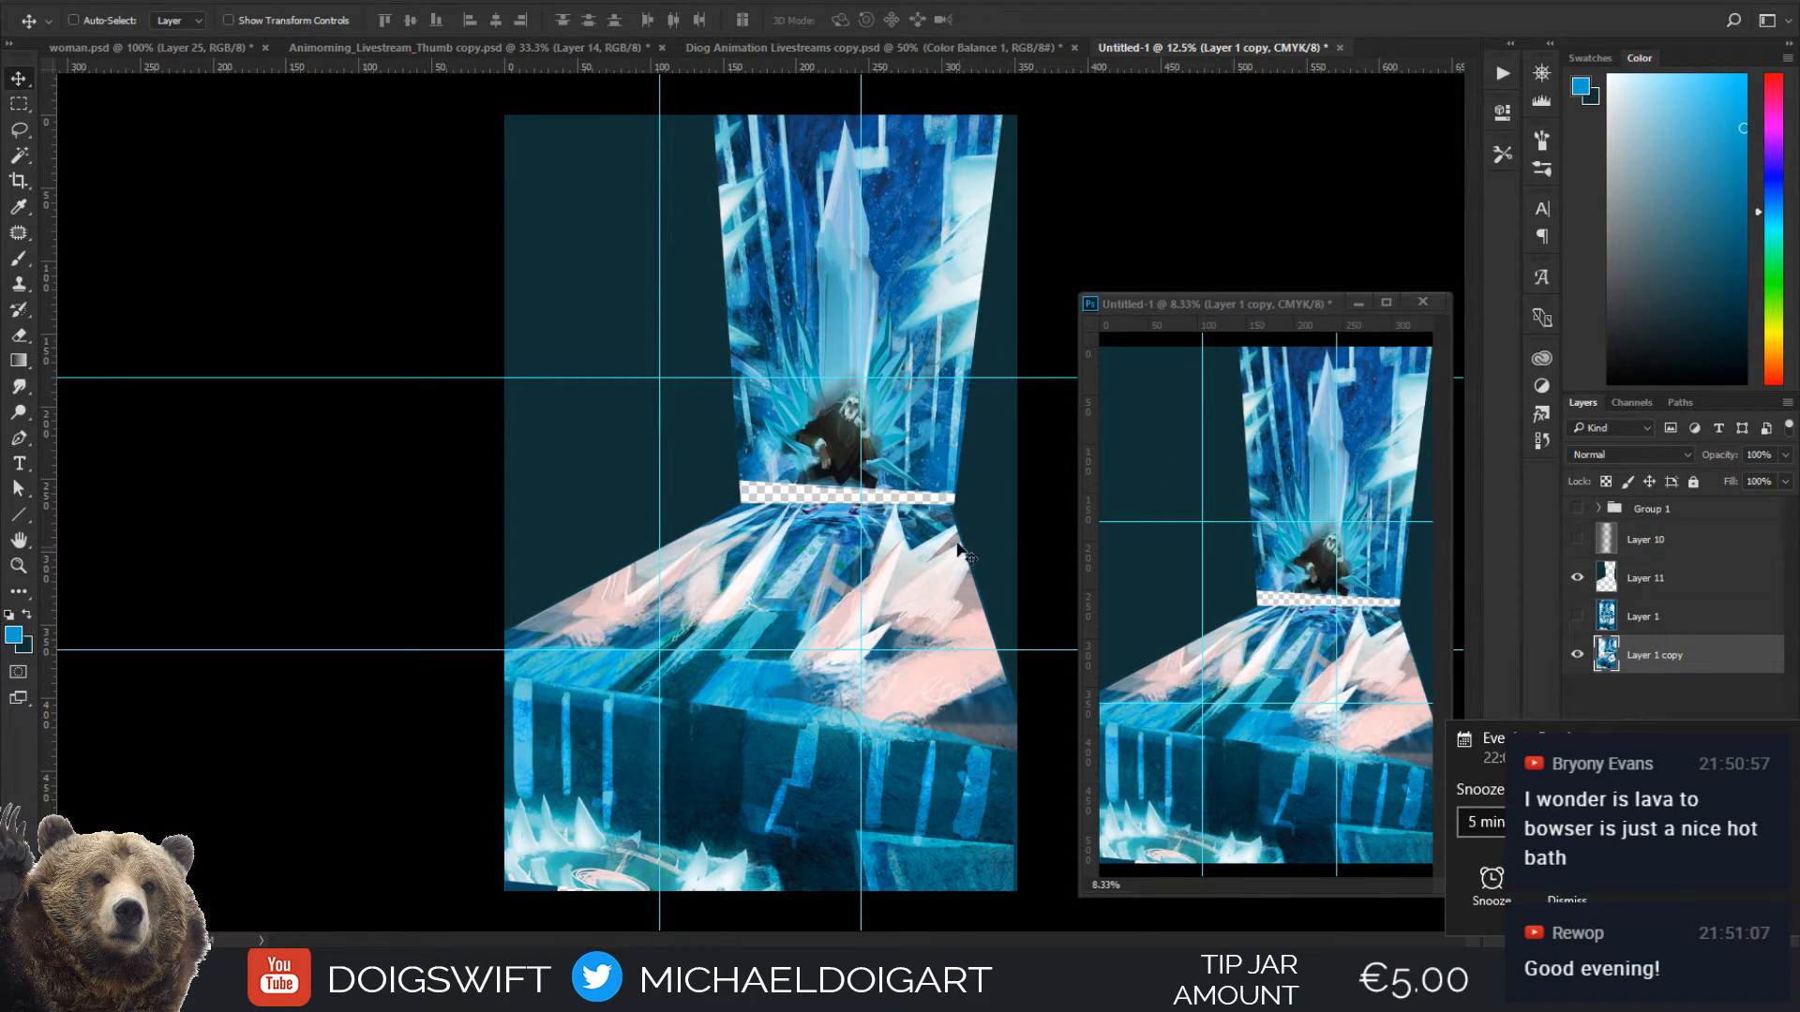
{"action": "left_click_drag", "start_coordinate": [915, 476], "coordinate": [914, 540]}
{"action": "key", "text": "ctrl+alt+z"}
{"action": "key", "text": "ctrl+alt+z"}
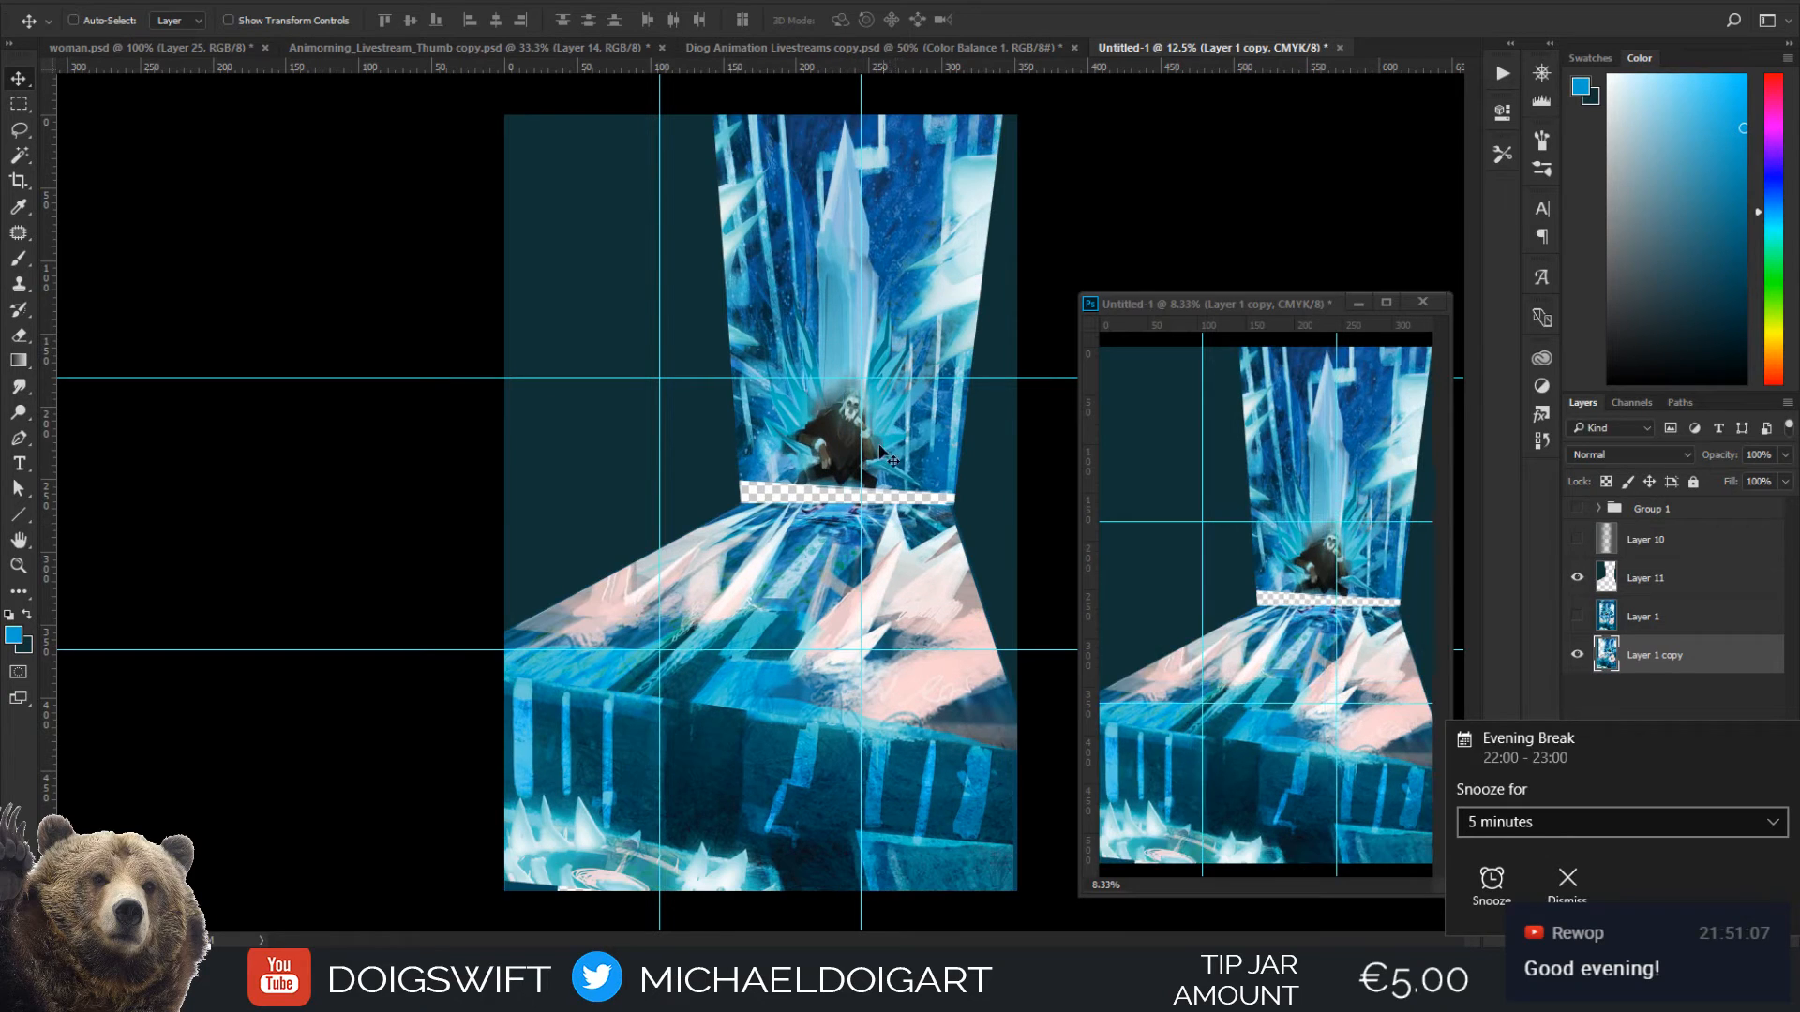
{"action": "mouse_move", "coordinate": [886, 459]}
{"action": "left_mouse_down"}
{"action": "mouse_move", "coordinate": [916, 495]}
{"action": "mouse_move", "coordinate": [907, 460]}
{"action": "left_mouse_up"}
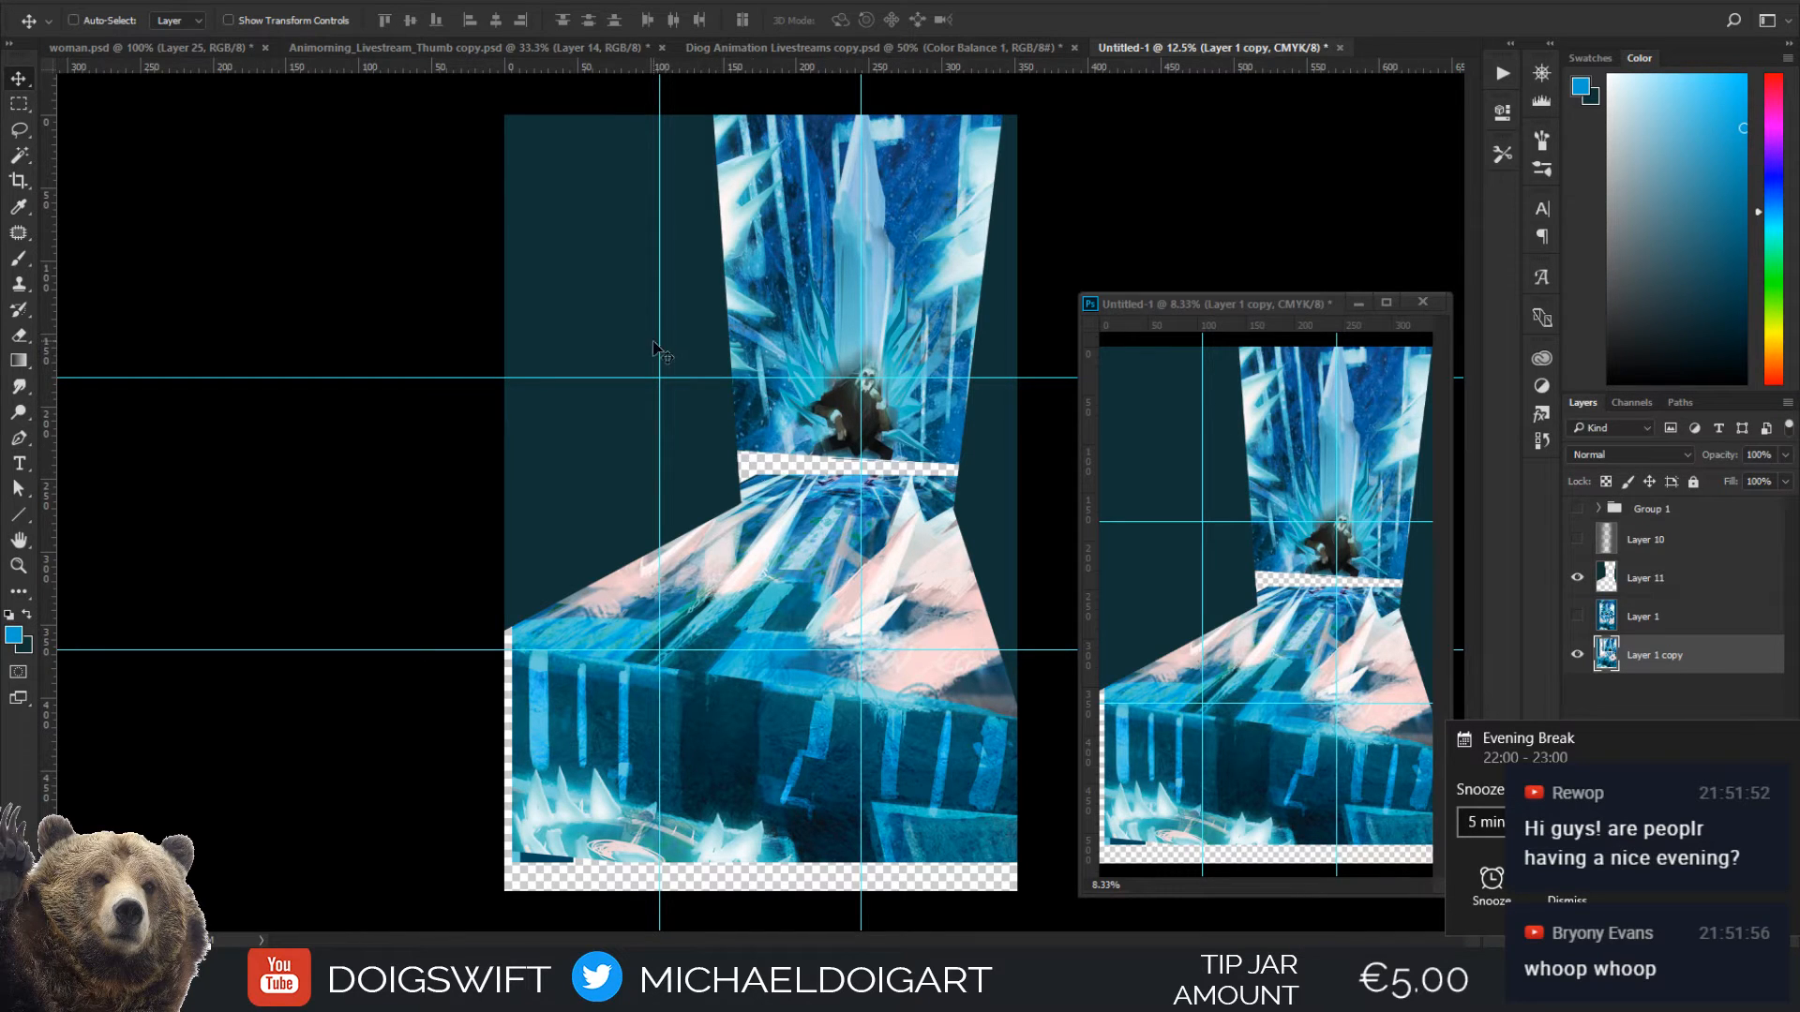
{"action": "left_click_drag", "start_coordinate": [662, 349], "coordinate": [676, 341]}
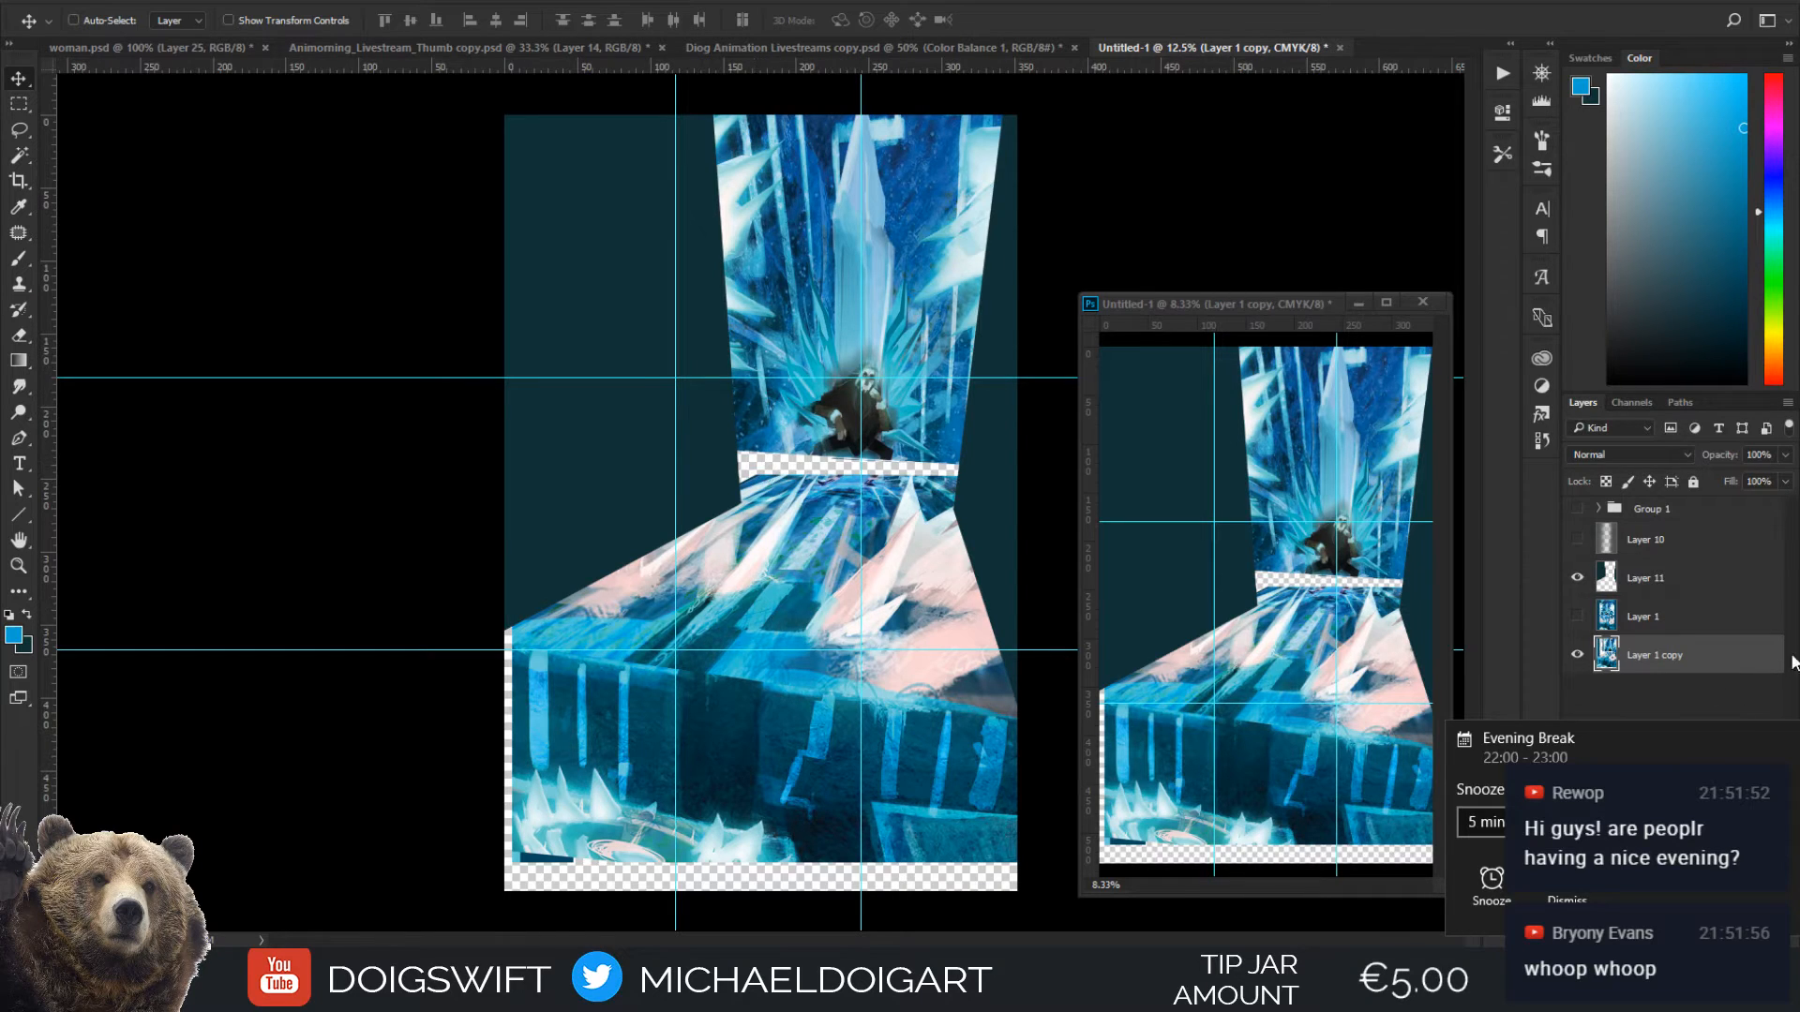
{"action": "left_click", "coordinate": [1783, 740]}
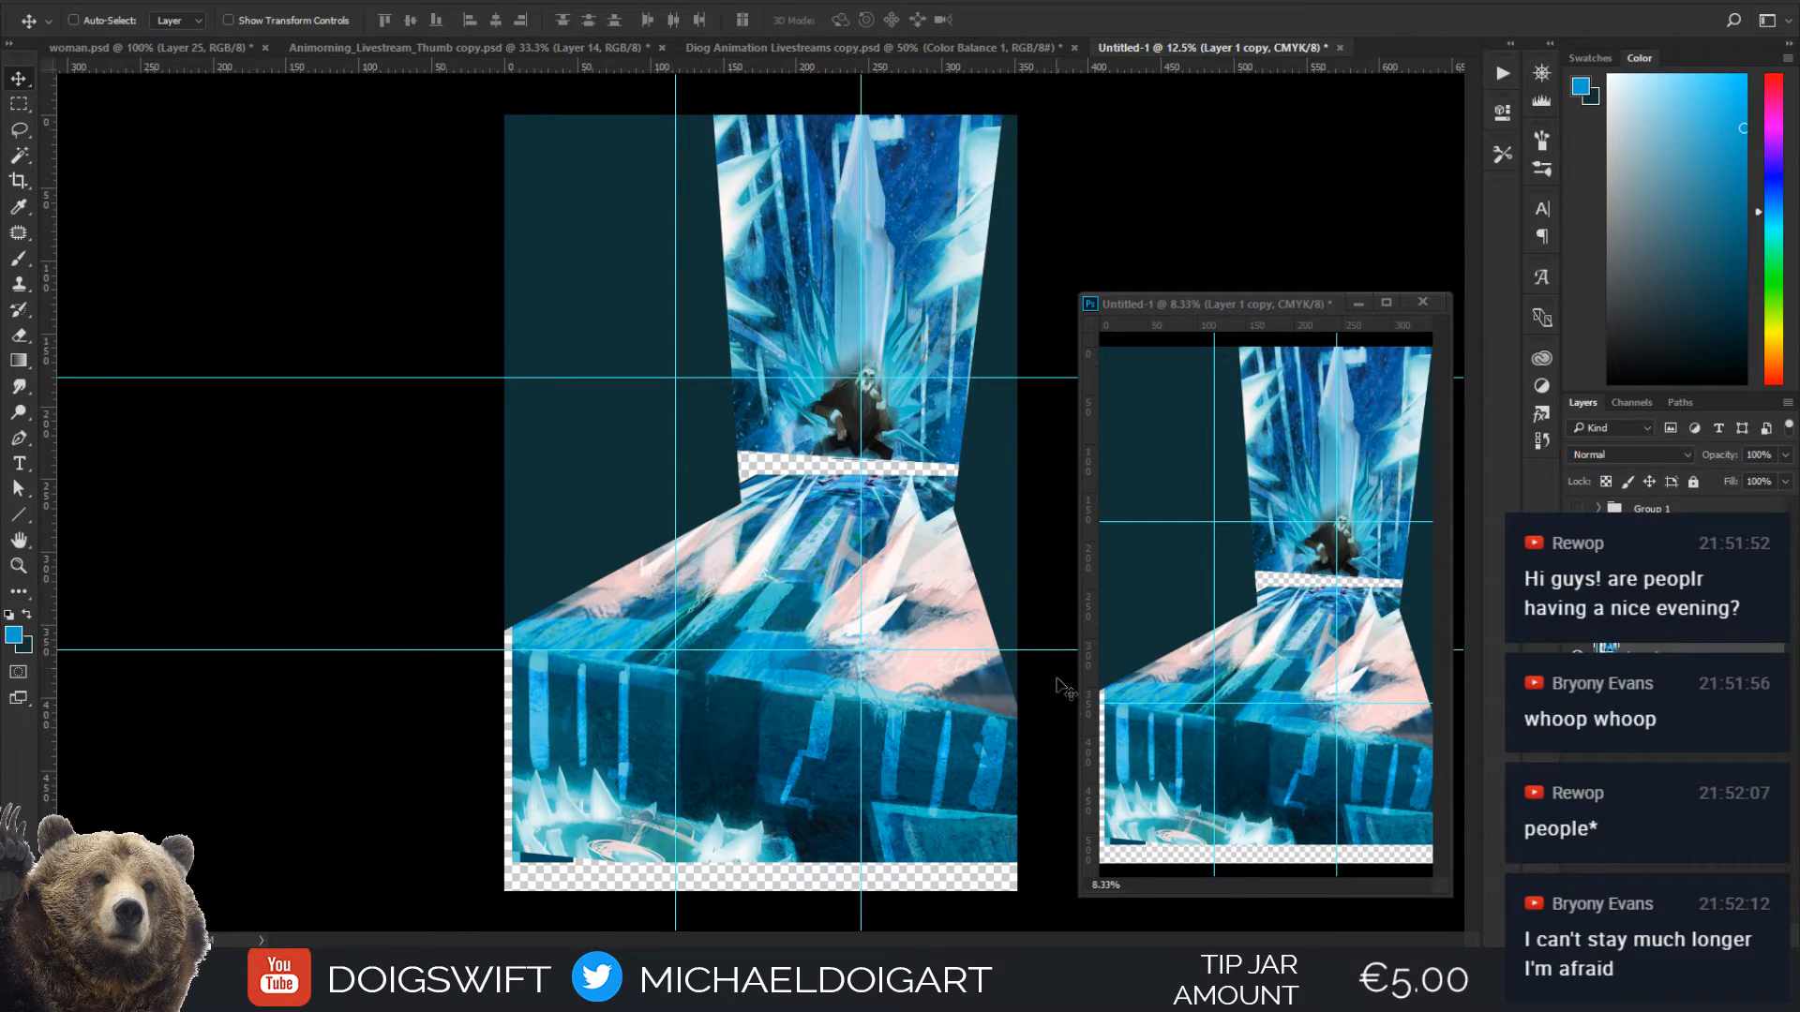
On a new layer above Group 1, paint a short grey stroke on the floor at the lower-left thirds intersection
{"action": "key", "text": "b"}
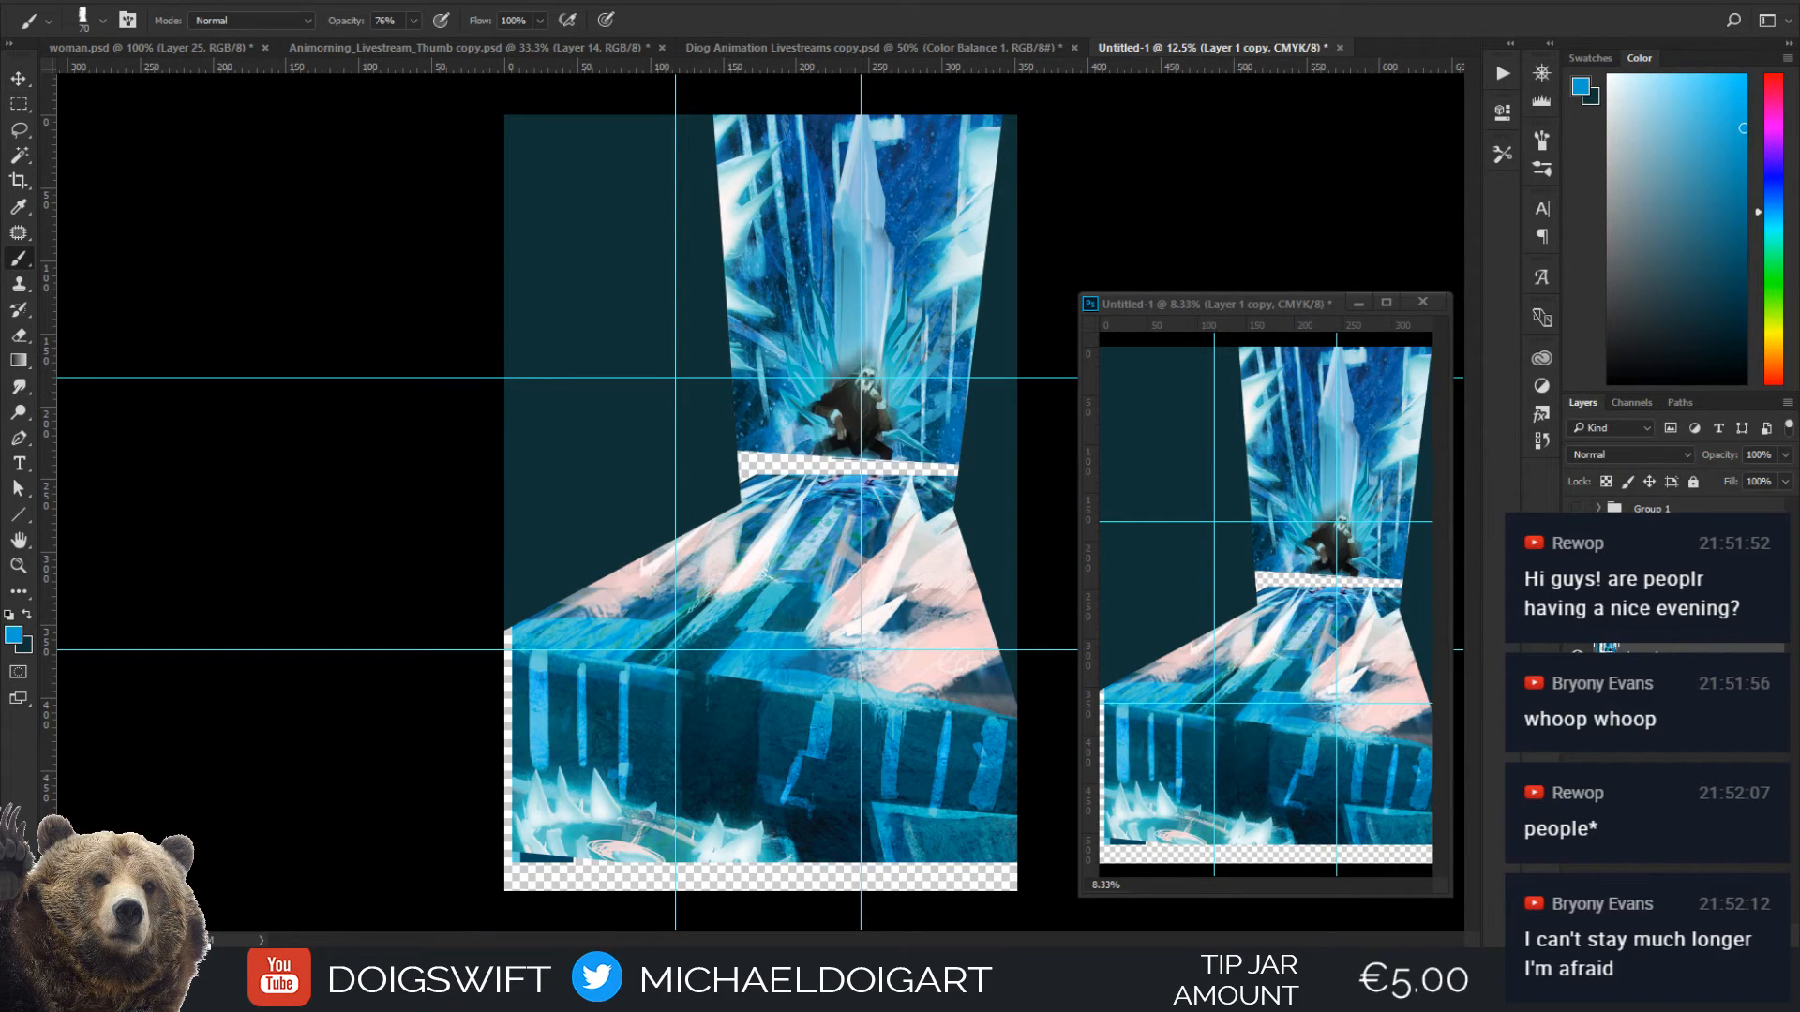
{"action": "left_click", "coordinate": [1680, 510]}
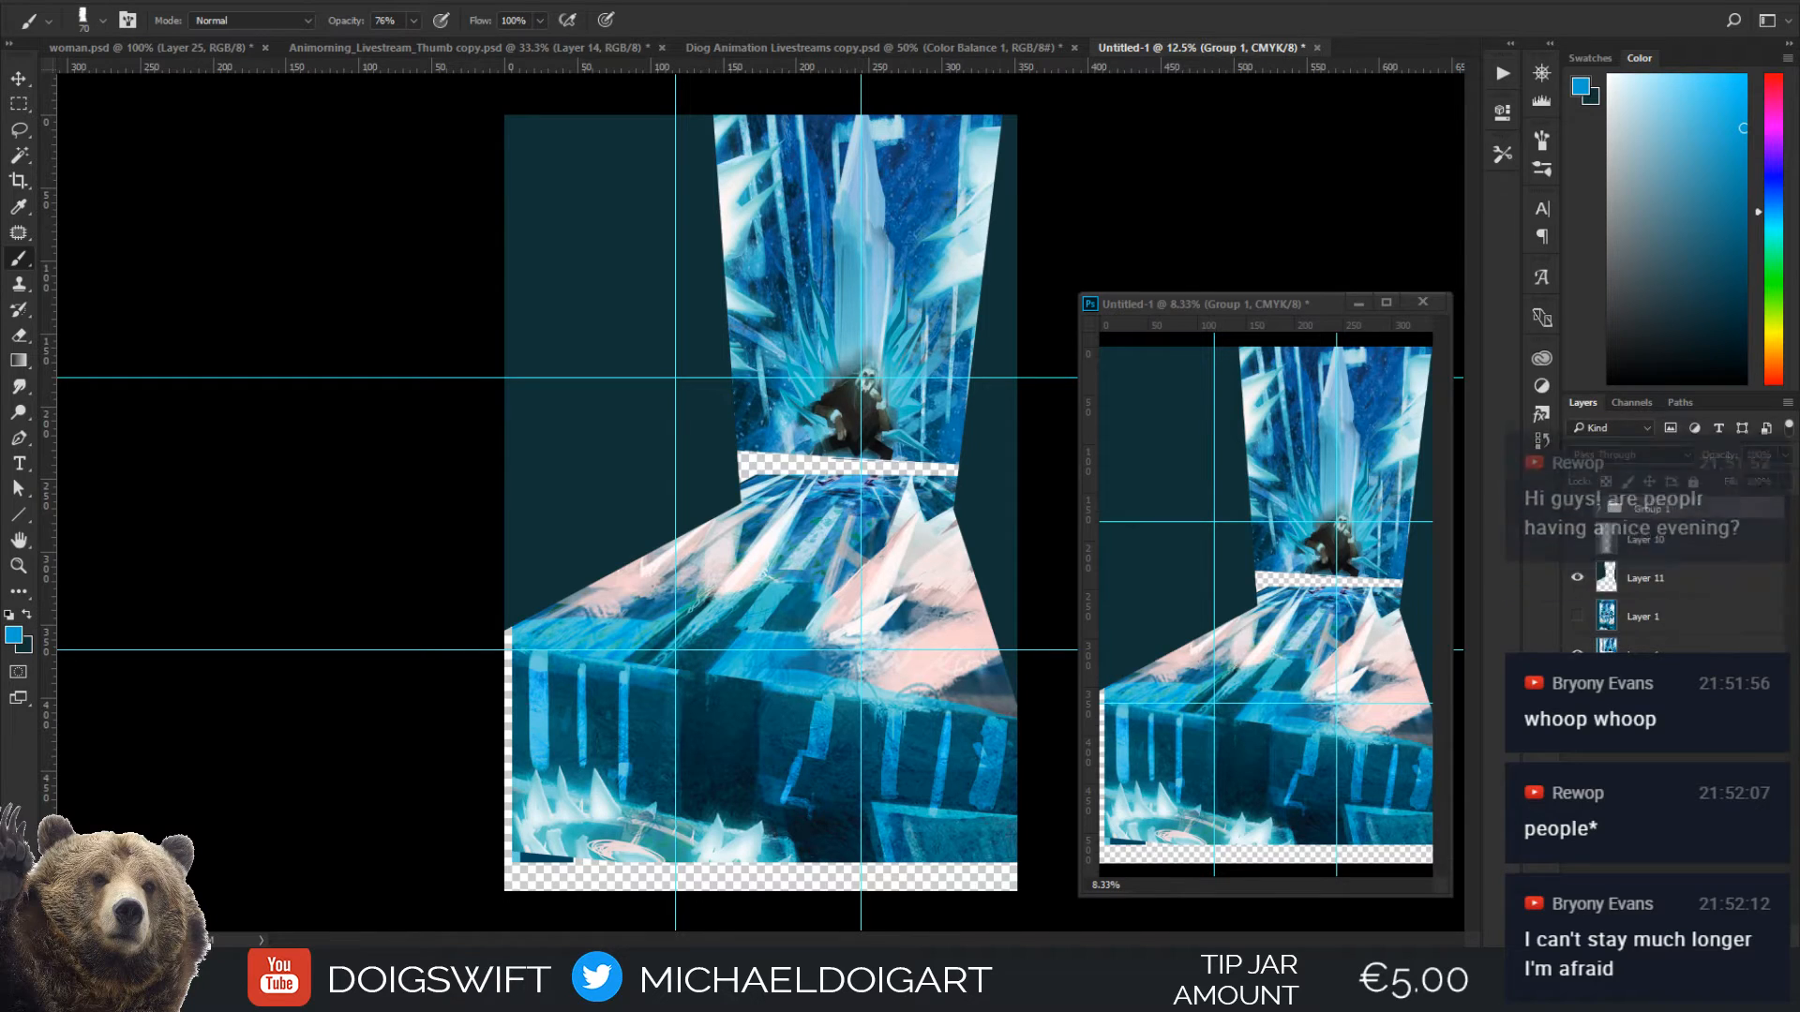
{"action": "left_click", "coordinate": [1738, 936]}
{"action": "left_click", "coordinate": [1618, 210]}
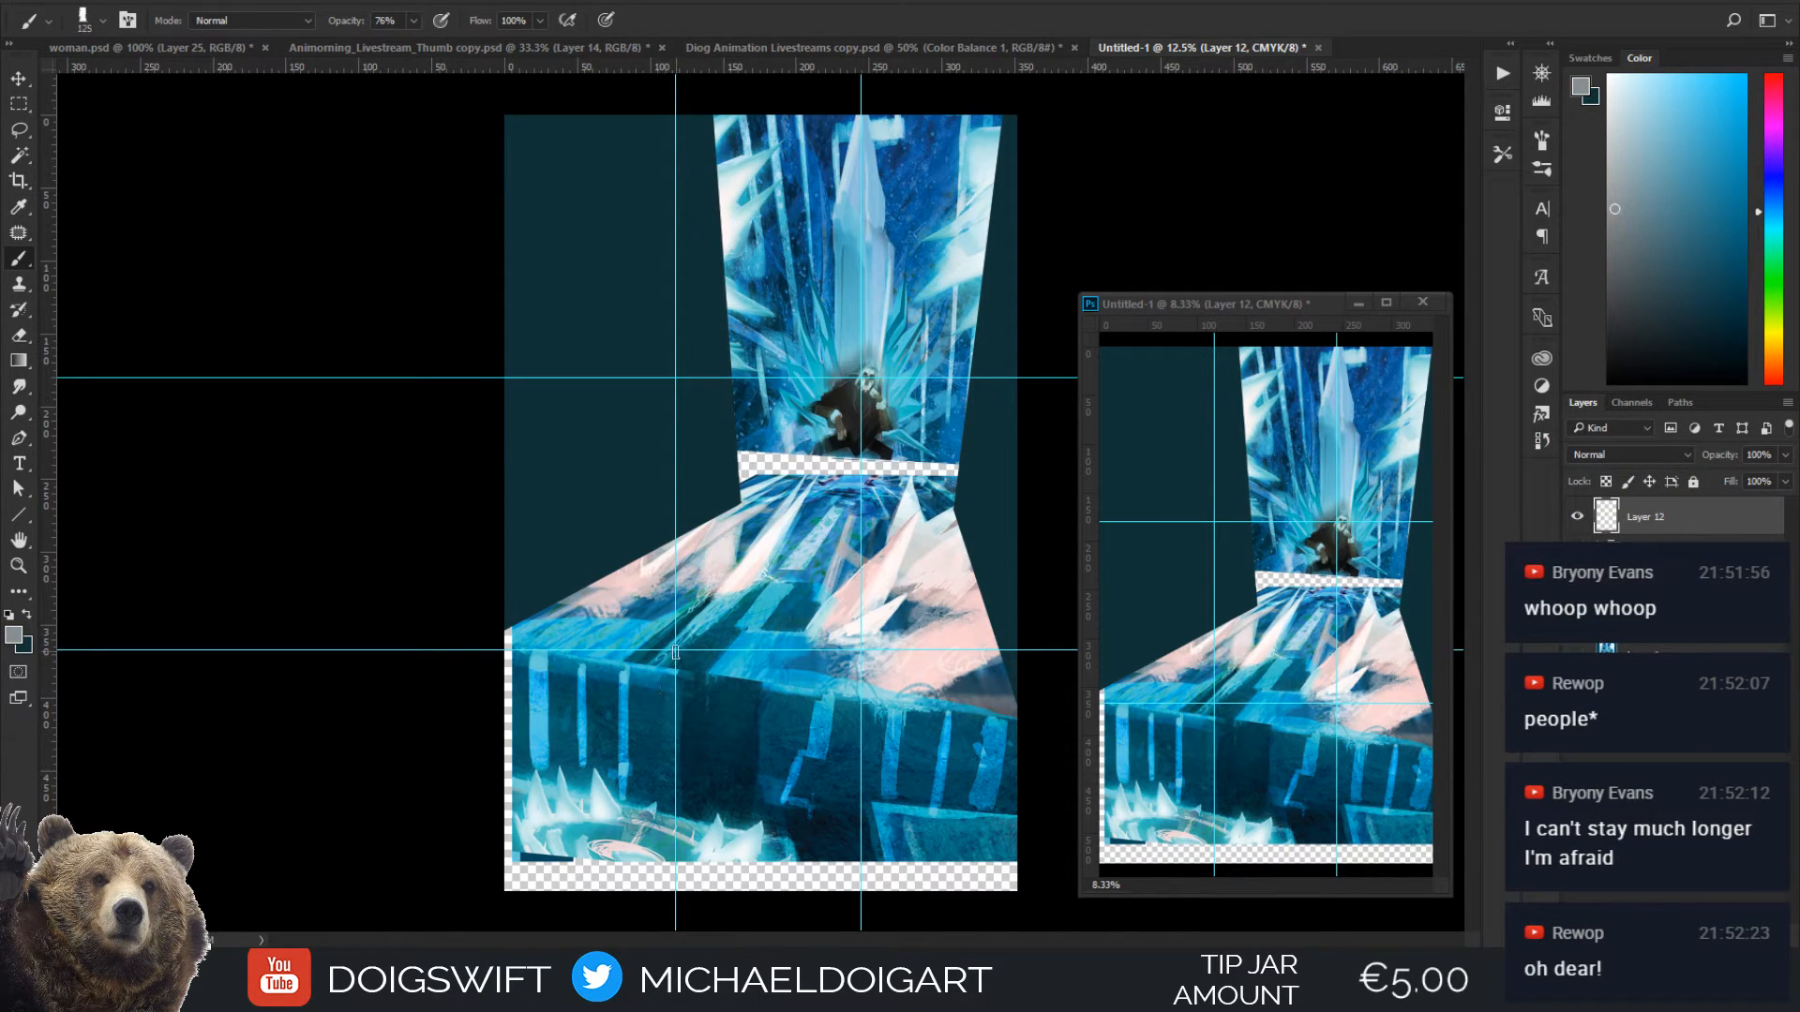
{"action": "mouse_move", "coordinate": [675, 651]}
{"action": "left_mouse_down"}
{"action": "mouse_move", "coordinate": [713, 644]}
{"action": "mouse_move", "coordinate": [605, 645]}
{"action": "left_mouse_up"}
Sample pale pinks from the floor's ice crystals and paint a small pink patch over the grey stroke
{"action": "key", "text": "i"}
{"action": "left_click", "coordinate": [852, 587]}
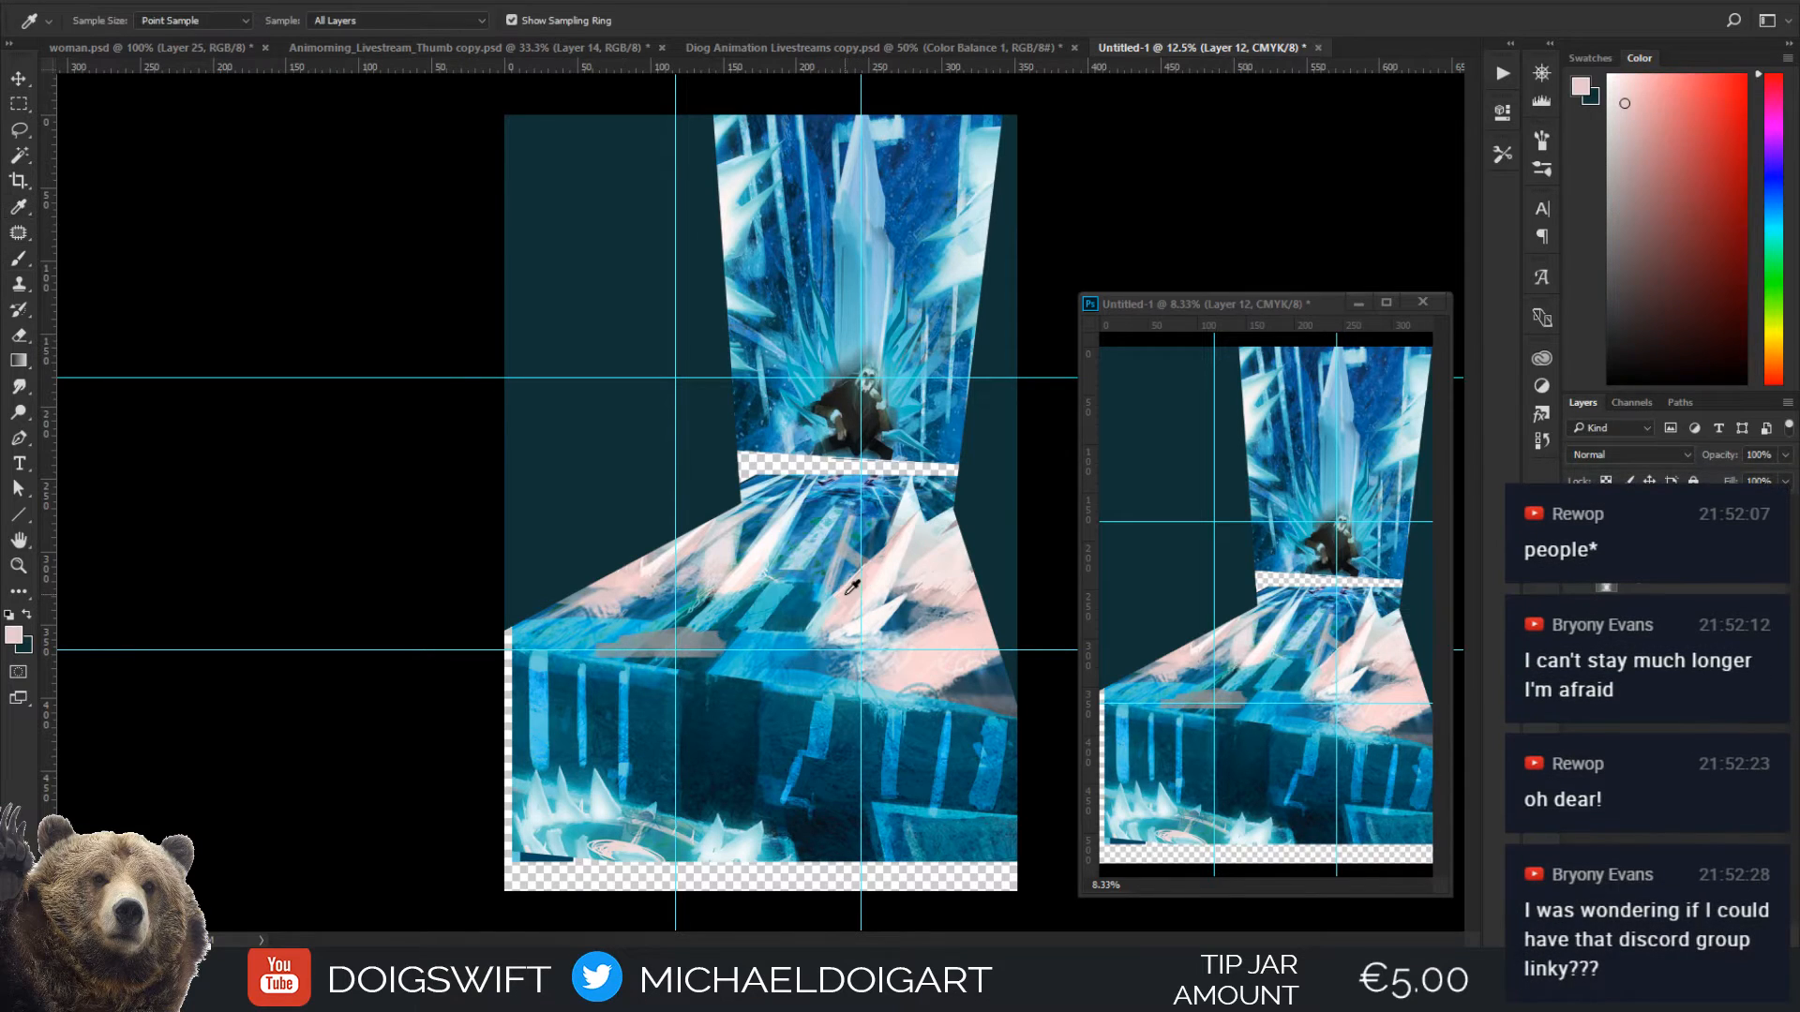
{"action": "key", "text": "b"}
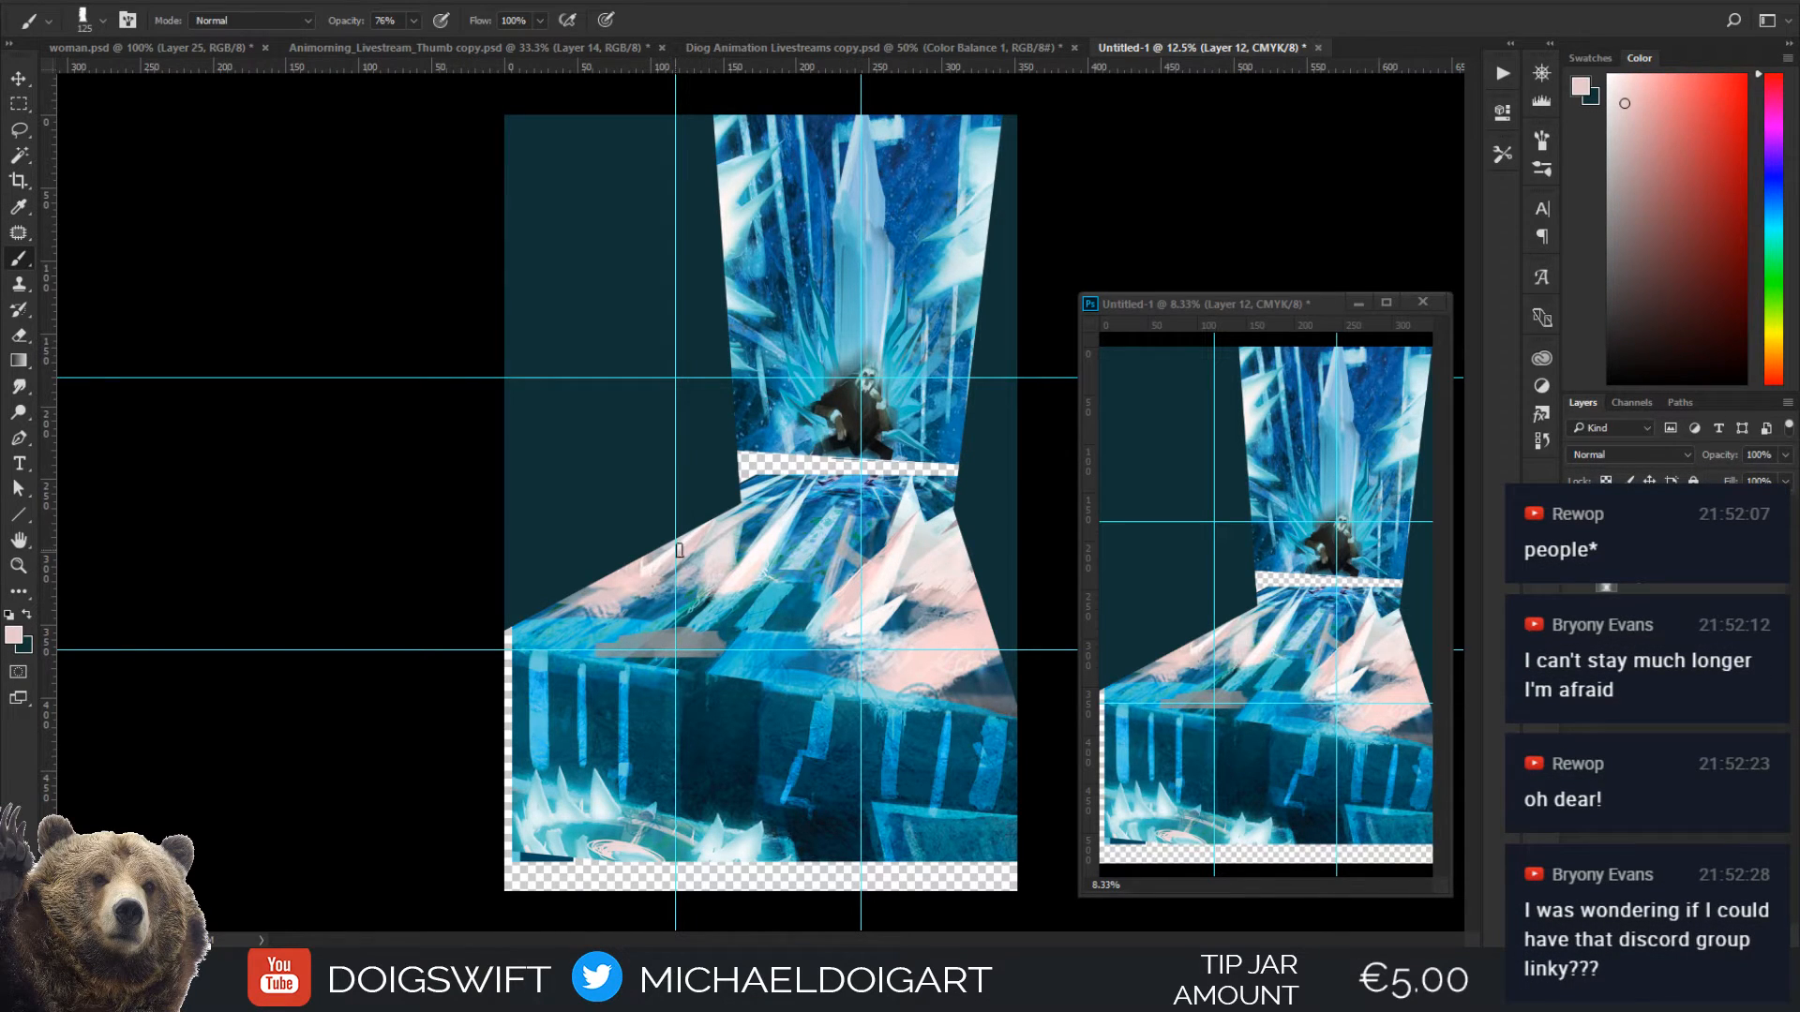
{"action": "mouse_move", "coordinate": [653, 647]}
{"action": "left_mouse_down"}
{"action": "mouse_move", "coordinate": [729, 661]}
{"action": "mouse_move", "coordinate": [706, 632]}
{"action": "left_mouse_up"}
{"action": "key", "text": "i"}
{"action": "left_click", "coordinate": [912, 657]}
{"action": "key", "text": "b"}
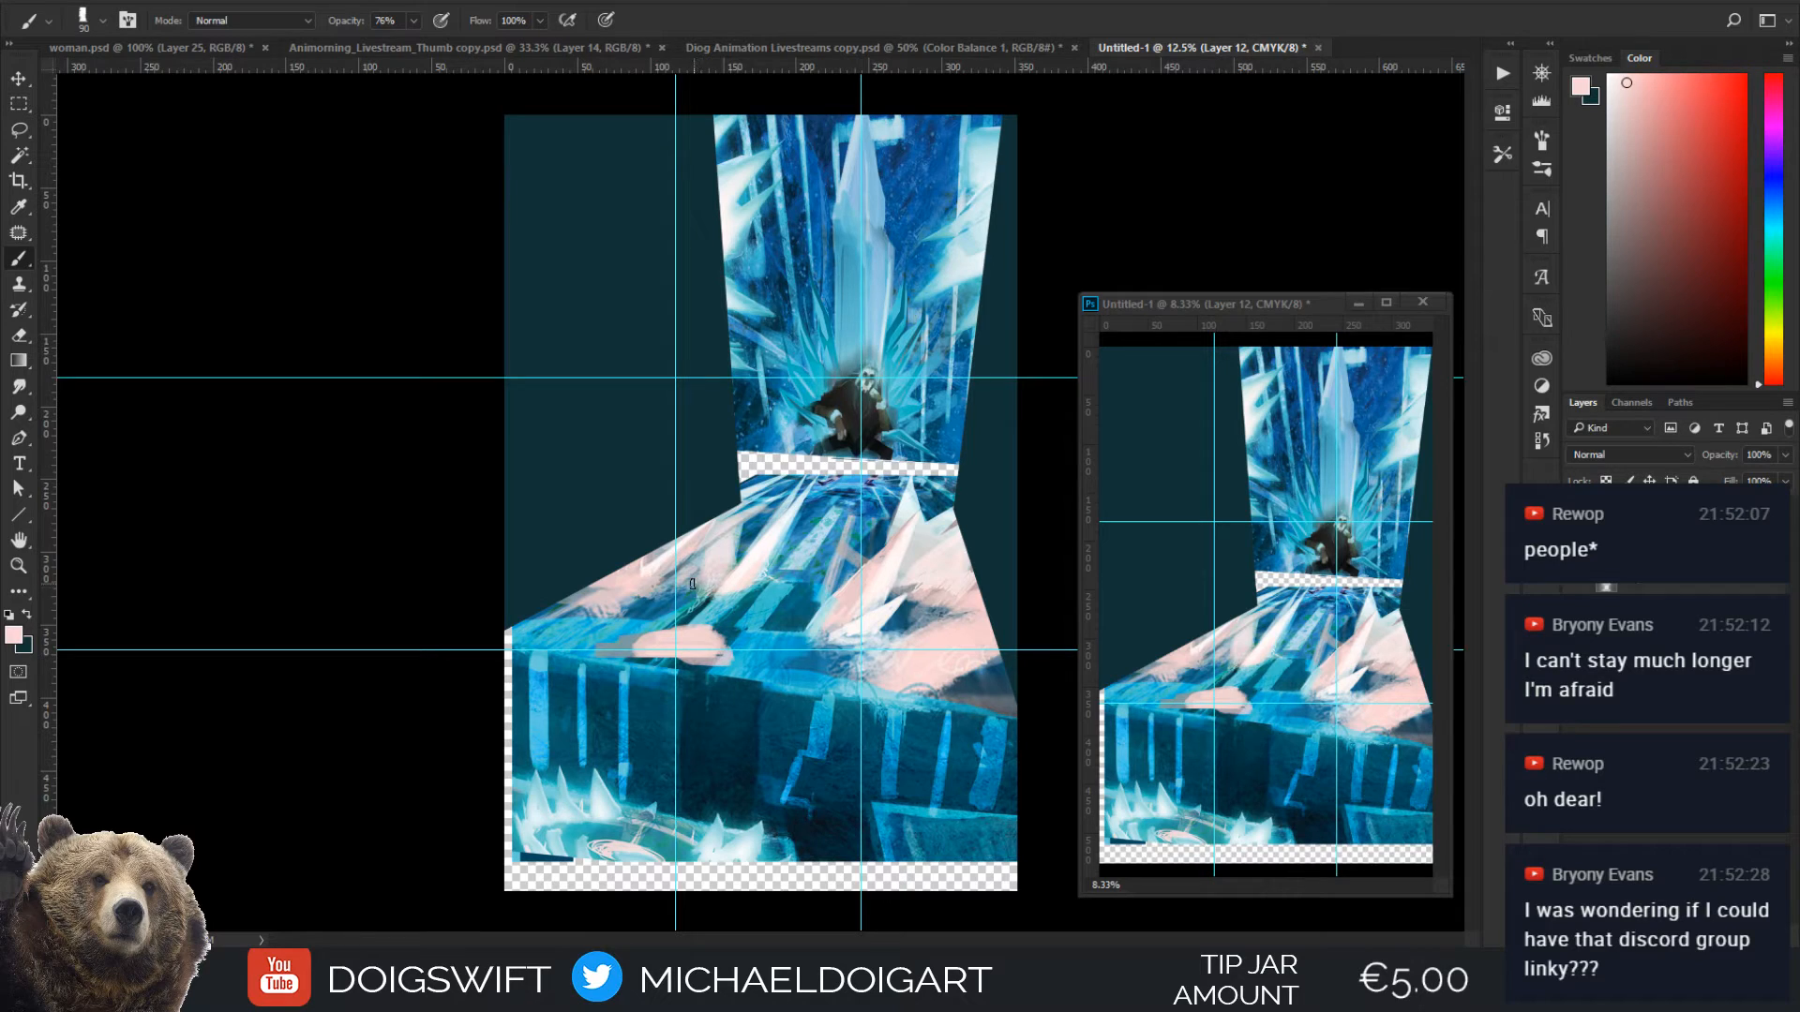
Hide the guides and compare the composition with and without the painted patch on Layer 12
{"action": "key", "text": "ctrl+semicolon"}
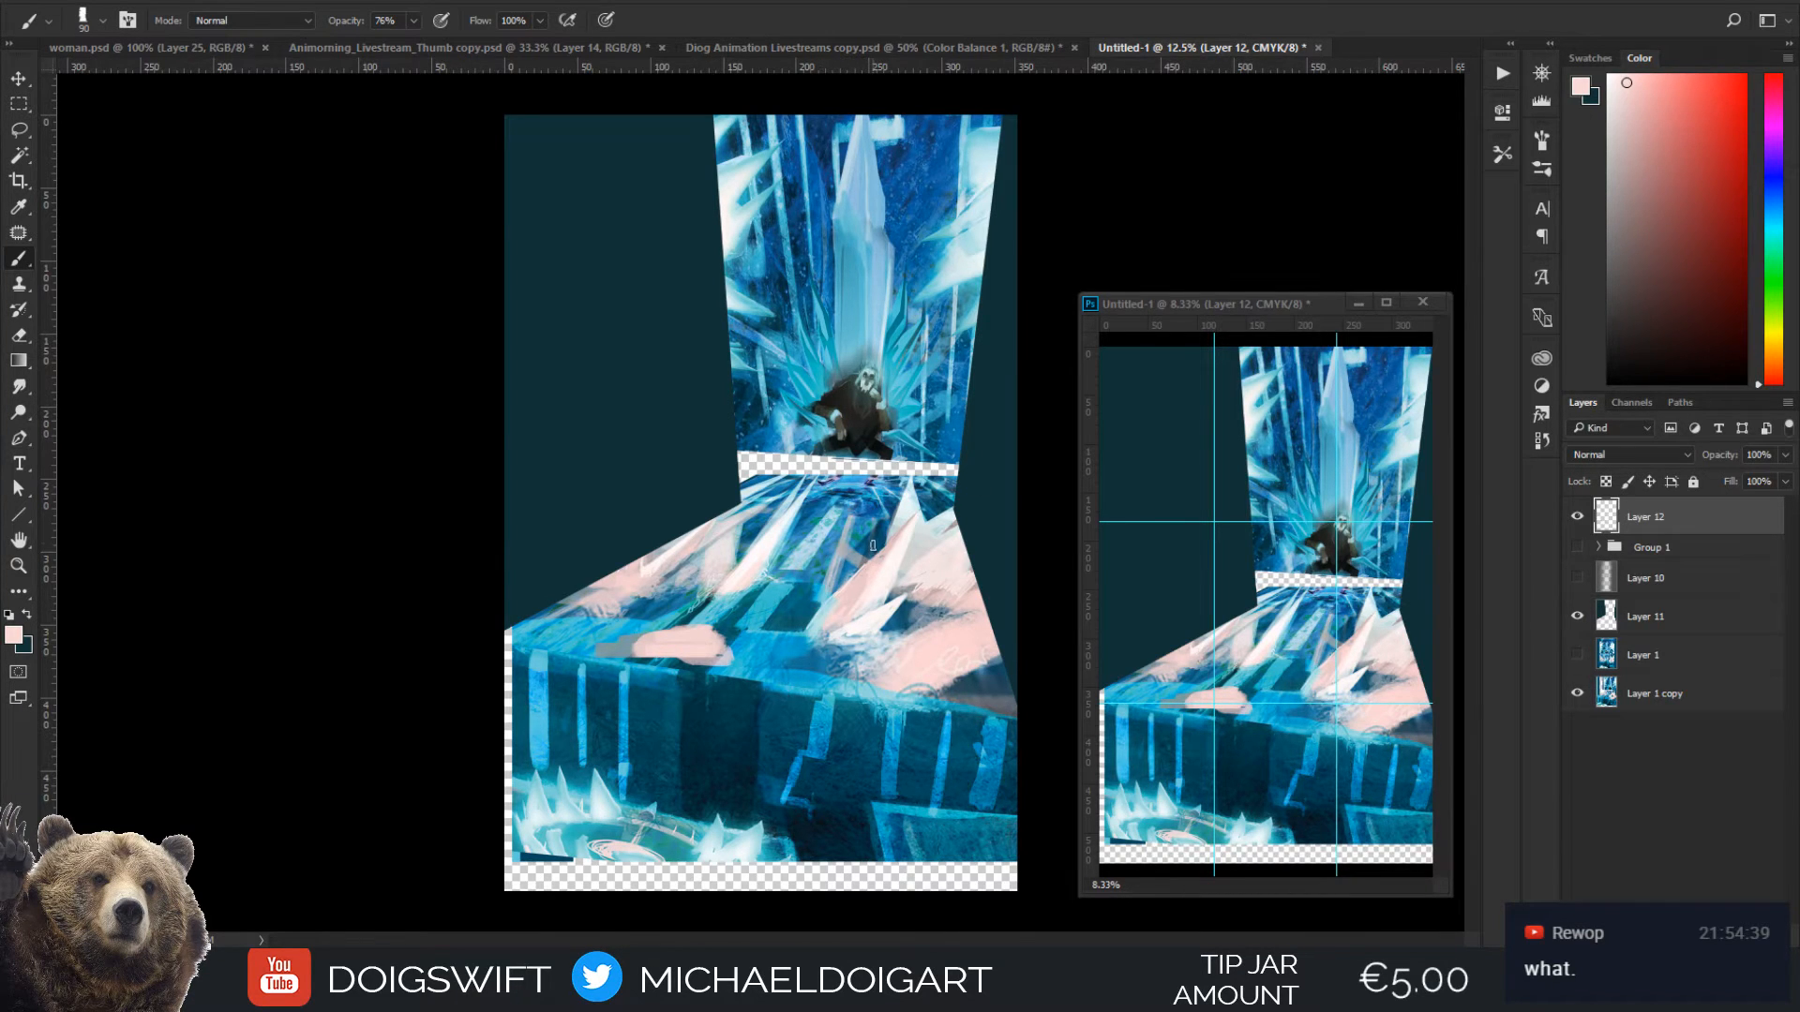
{"action": "key", "text": "ctrl+plus"}
{"action": "key", "text": "ctrl+minus"}
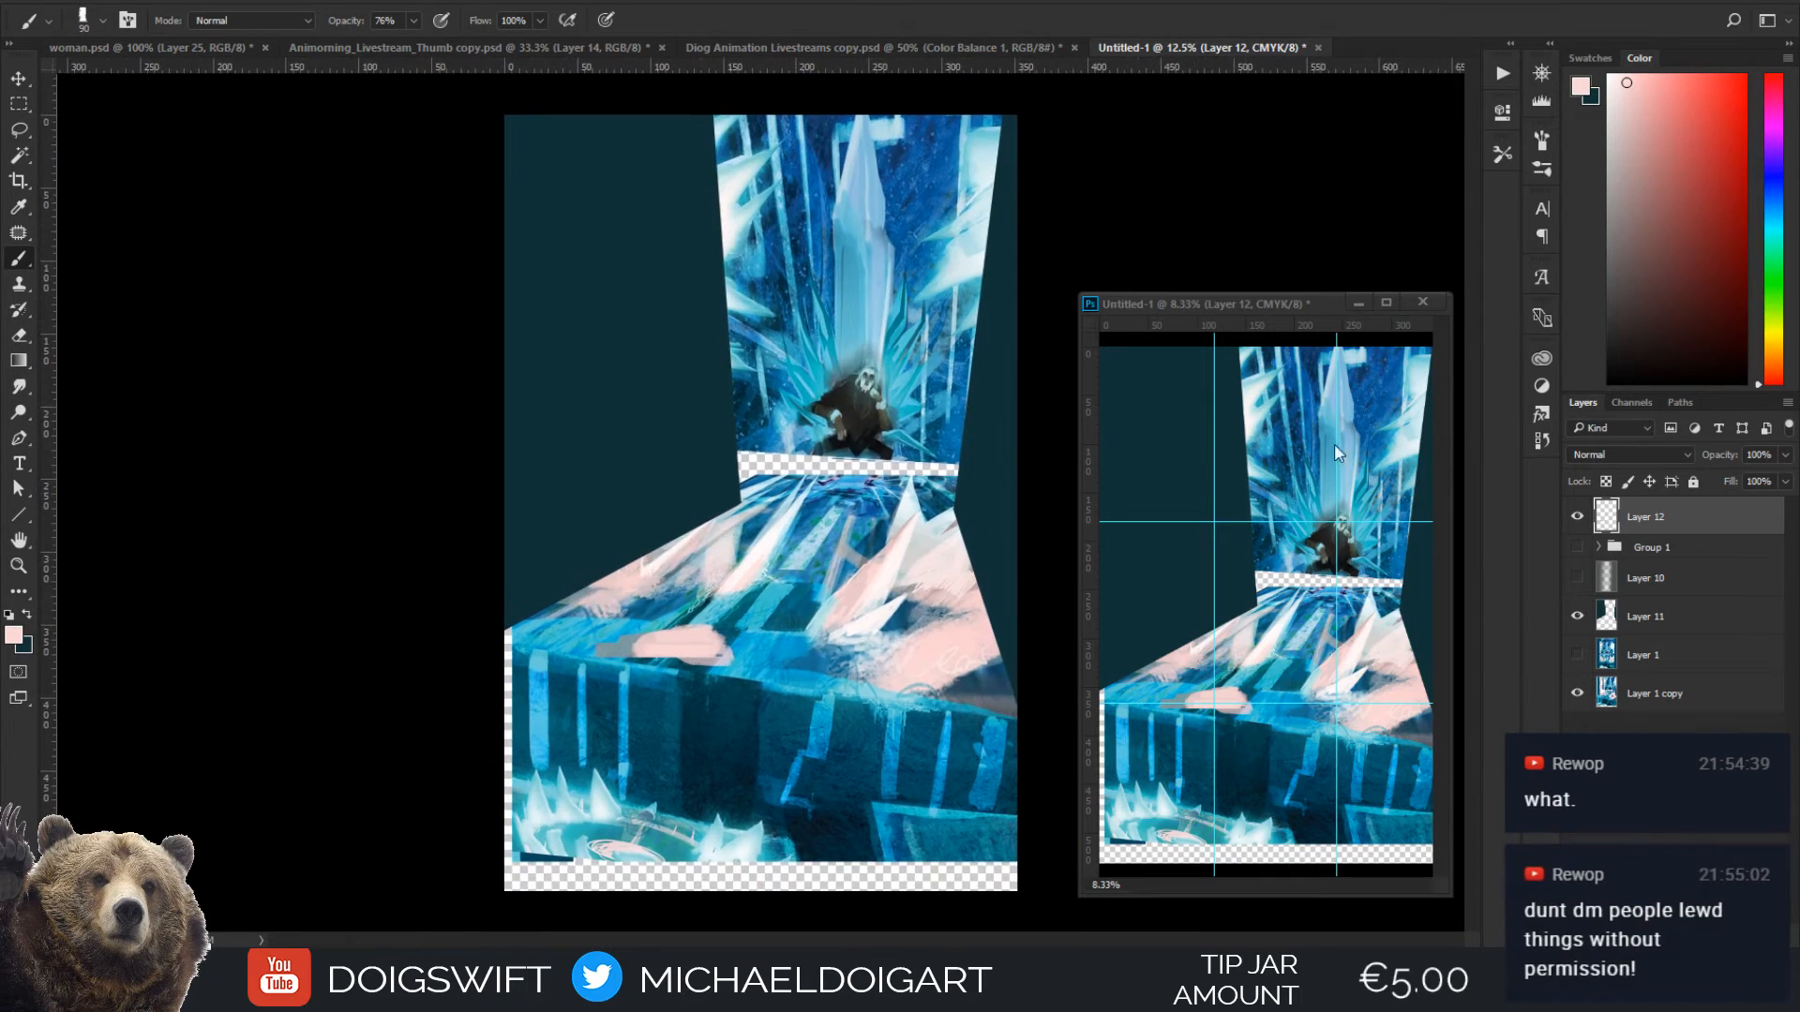
{"action": "key", "text": "ctrl+minus"}
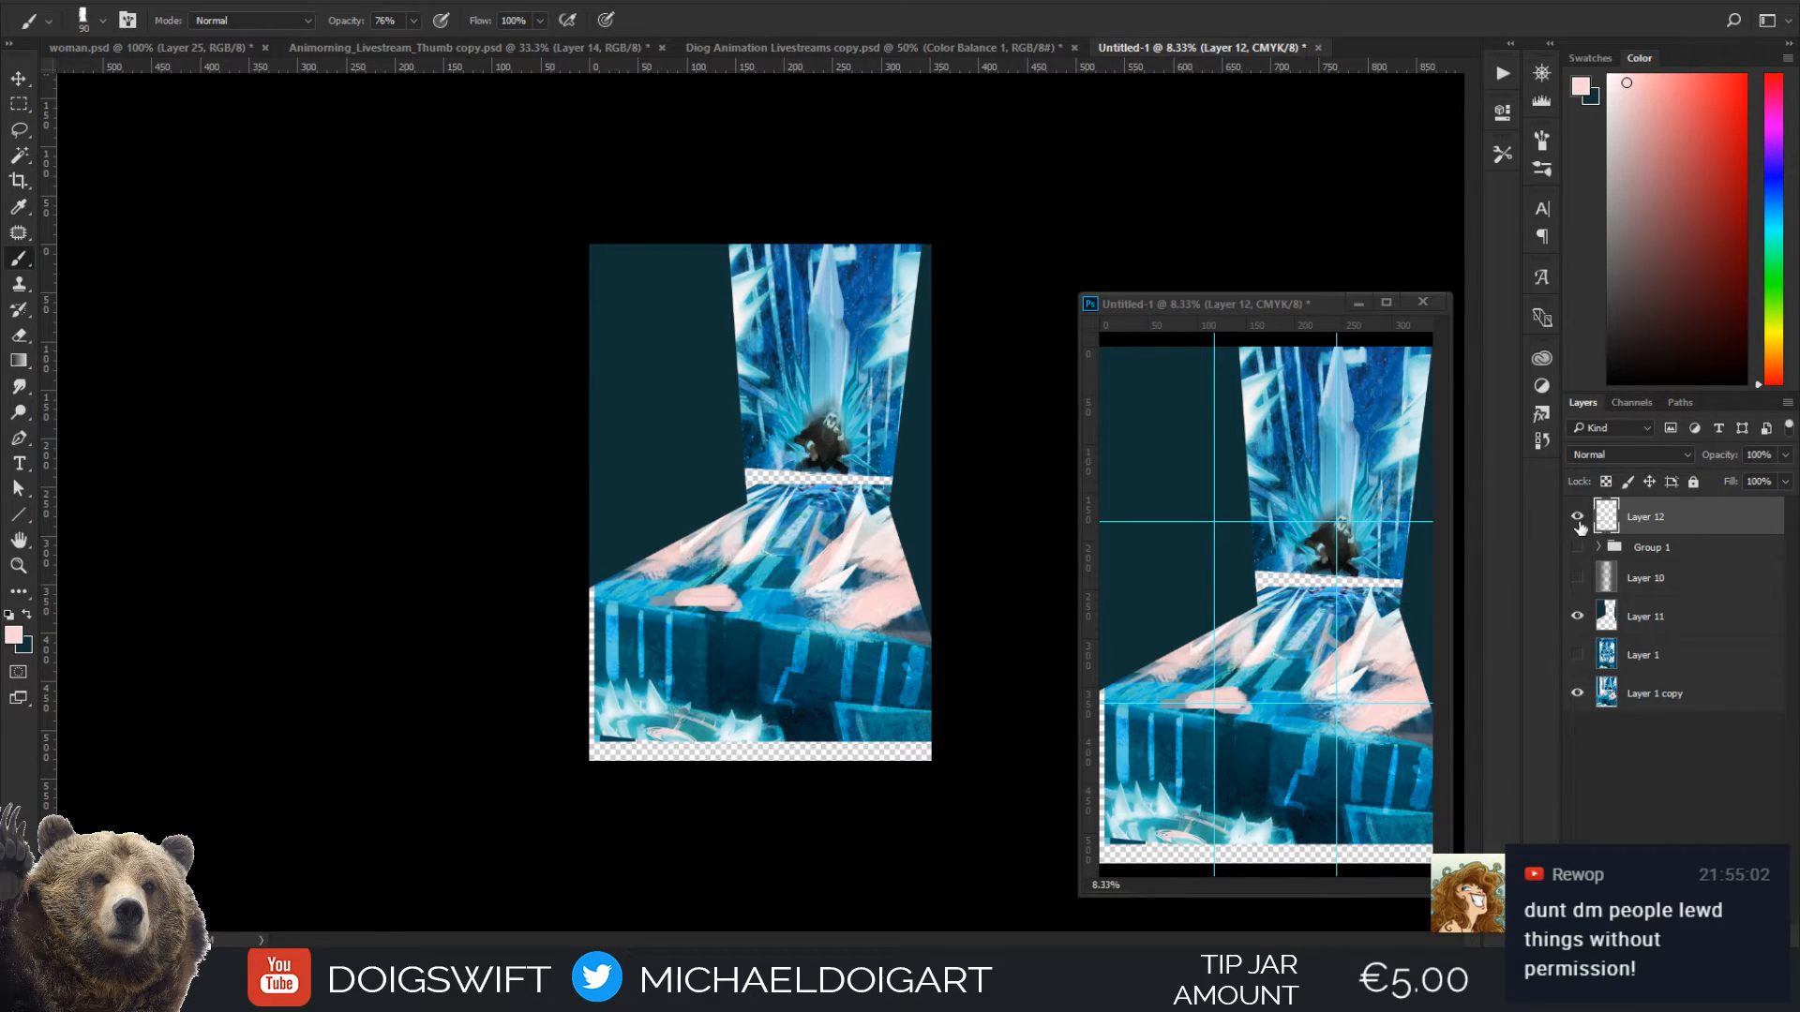
{"action": "left_click", "coordinate": [1578, 516]}
{"action": "left_click", "coordinate": [1579, 517]}
{"action": "key", "text": "ctrl+plus"}
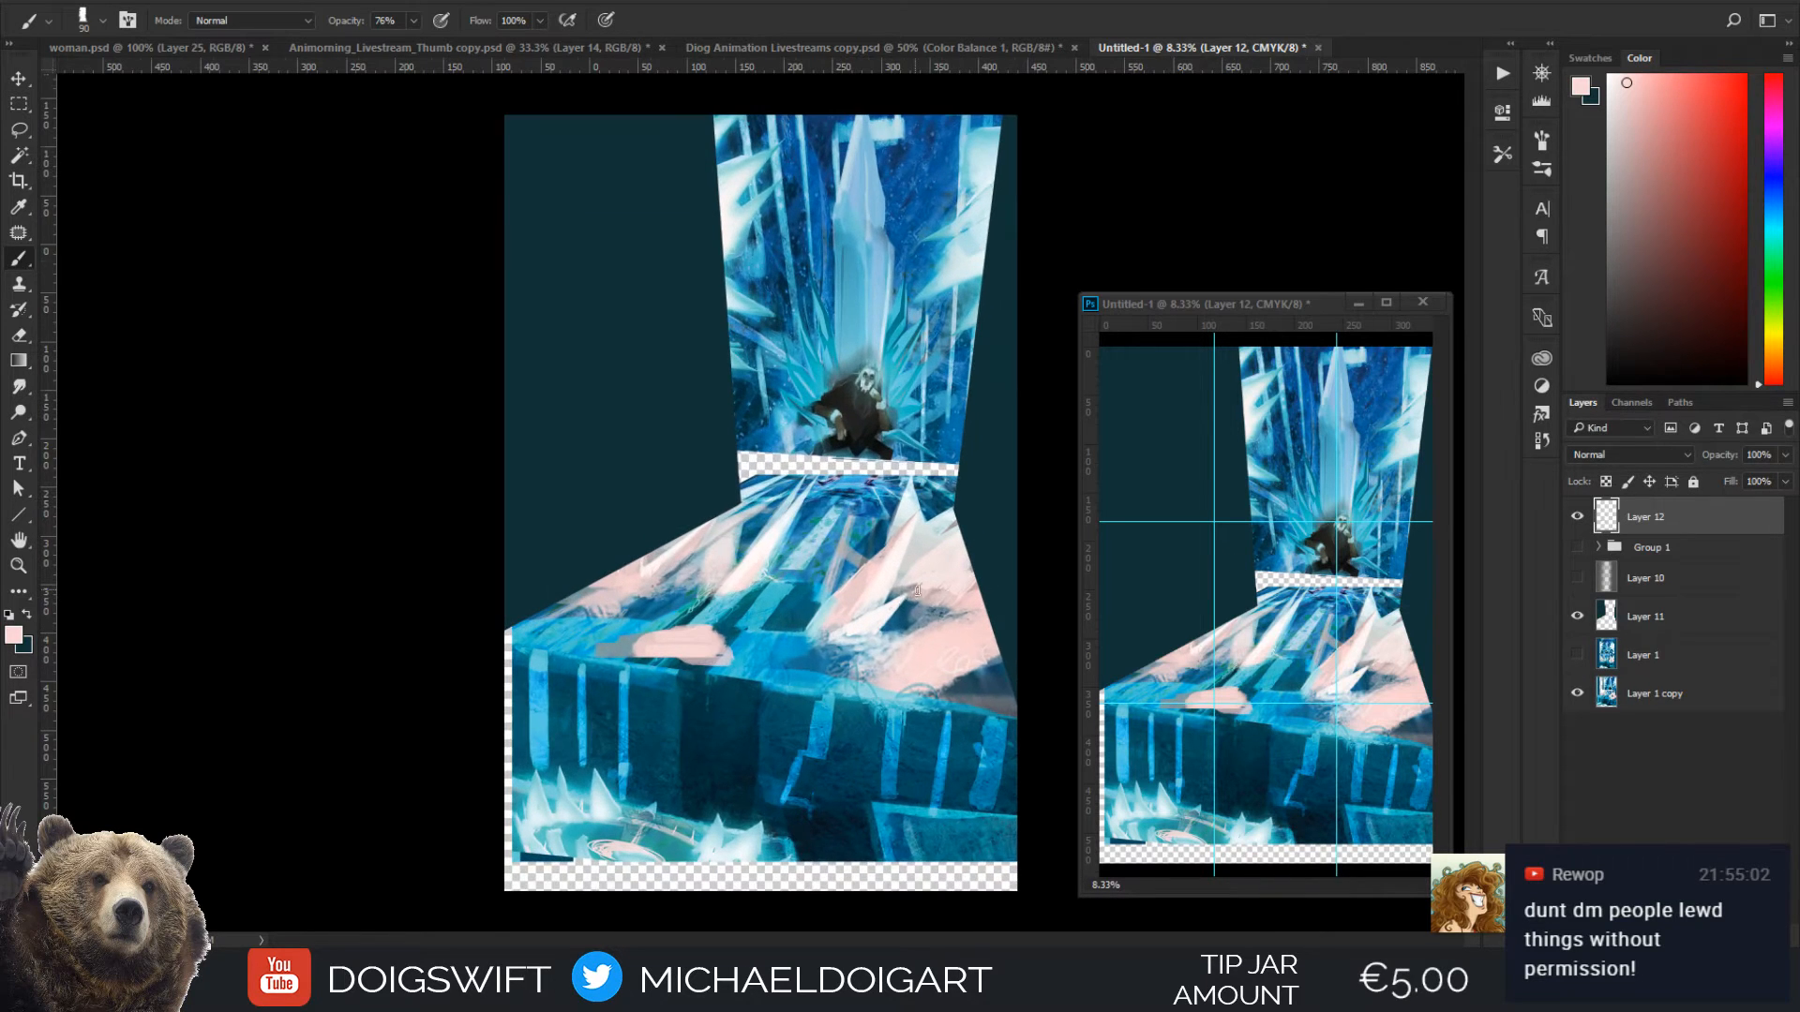
Paint a dark teal centre into the pink patch, and brush a muted purple-grey over it at size 200
{"action": "key", "text": "i"}
{"action": "left_click", "coordinate": [710, 689]}
{"action": "key", "text": "b"}
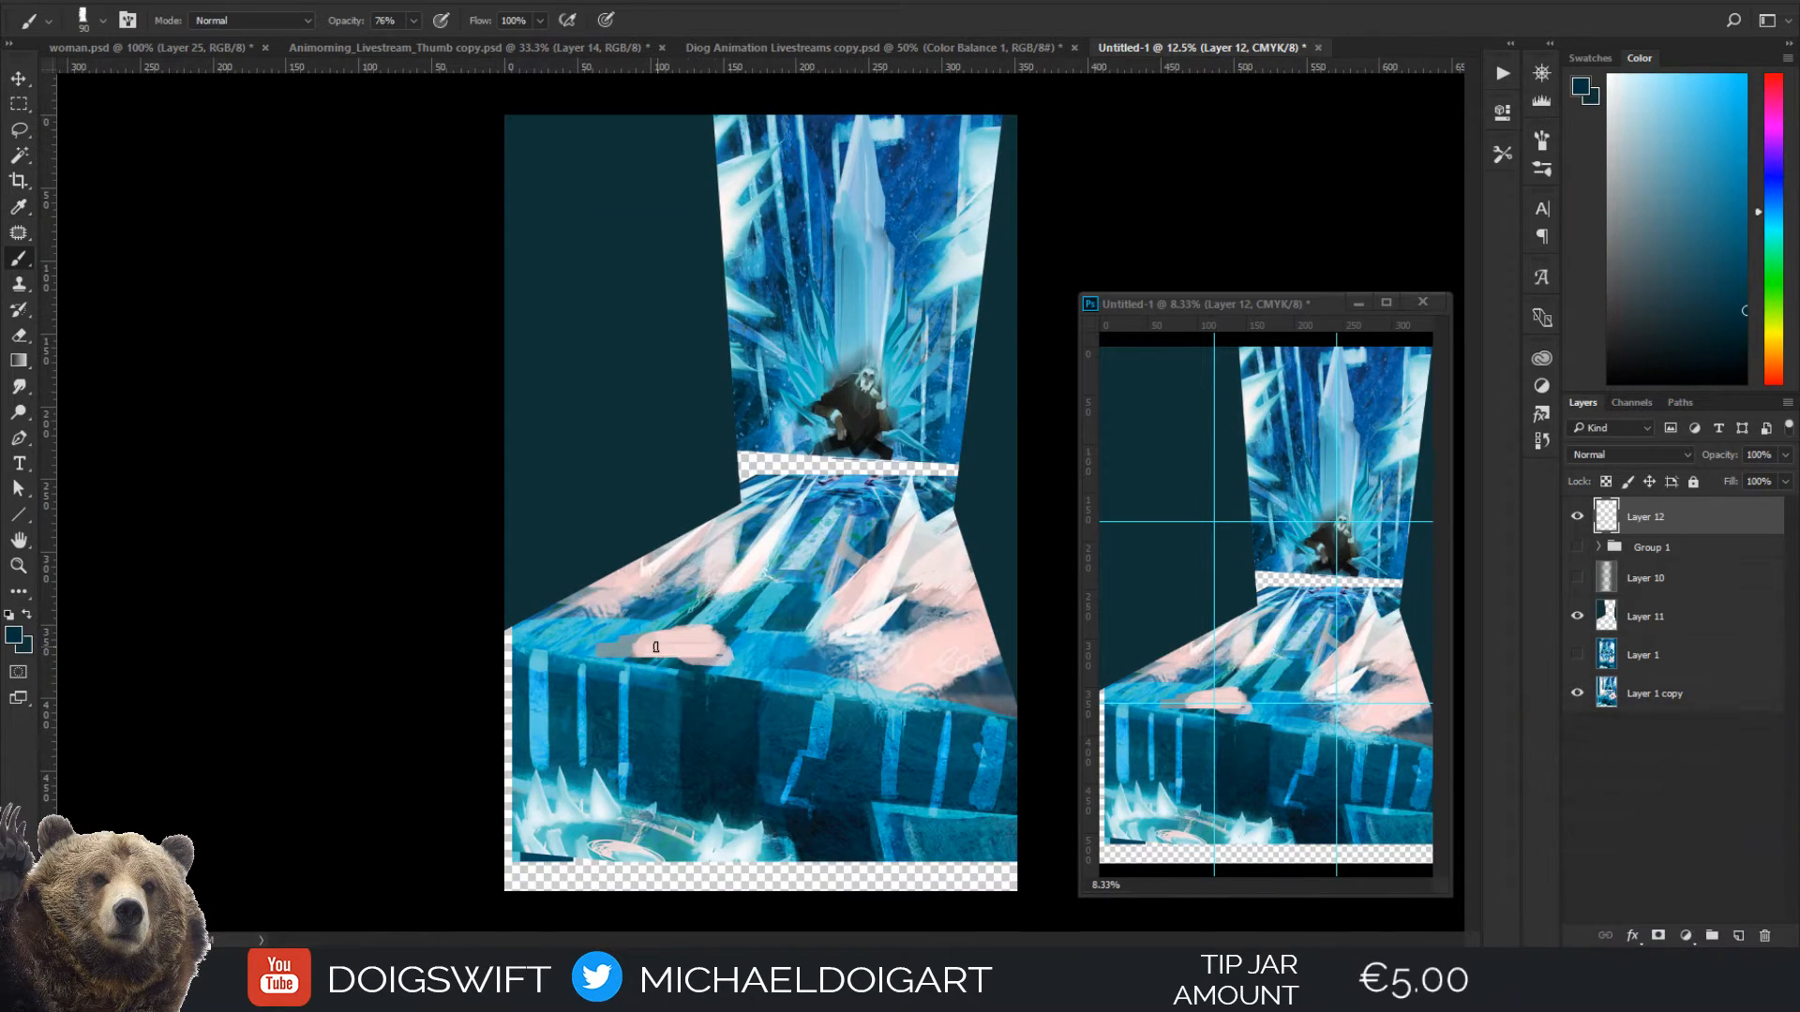
{"action": "left_click_drag", "start_coordinate": [656, 646], "coordinate": [696, 645]}
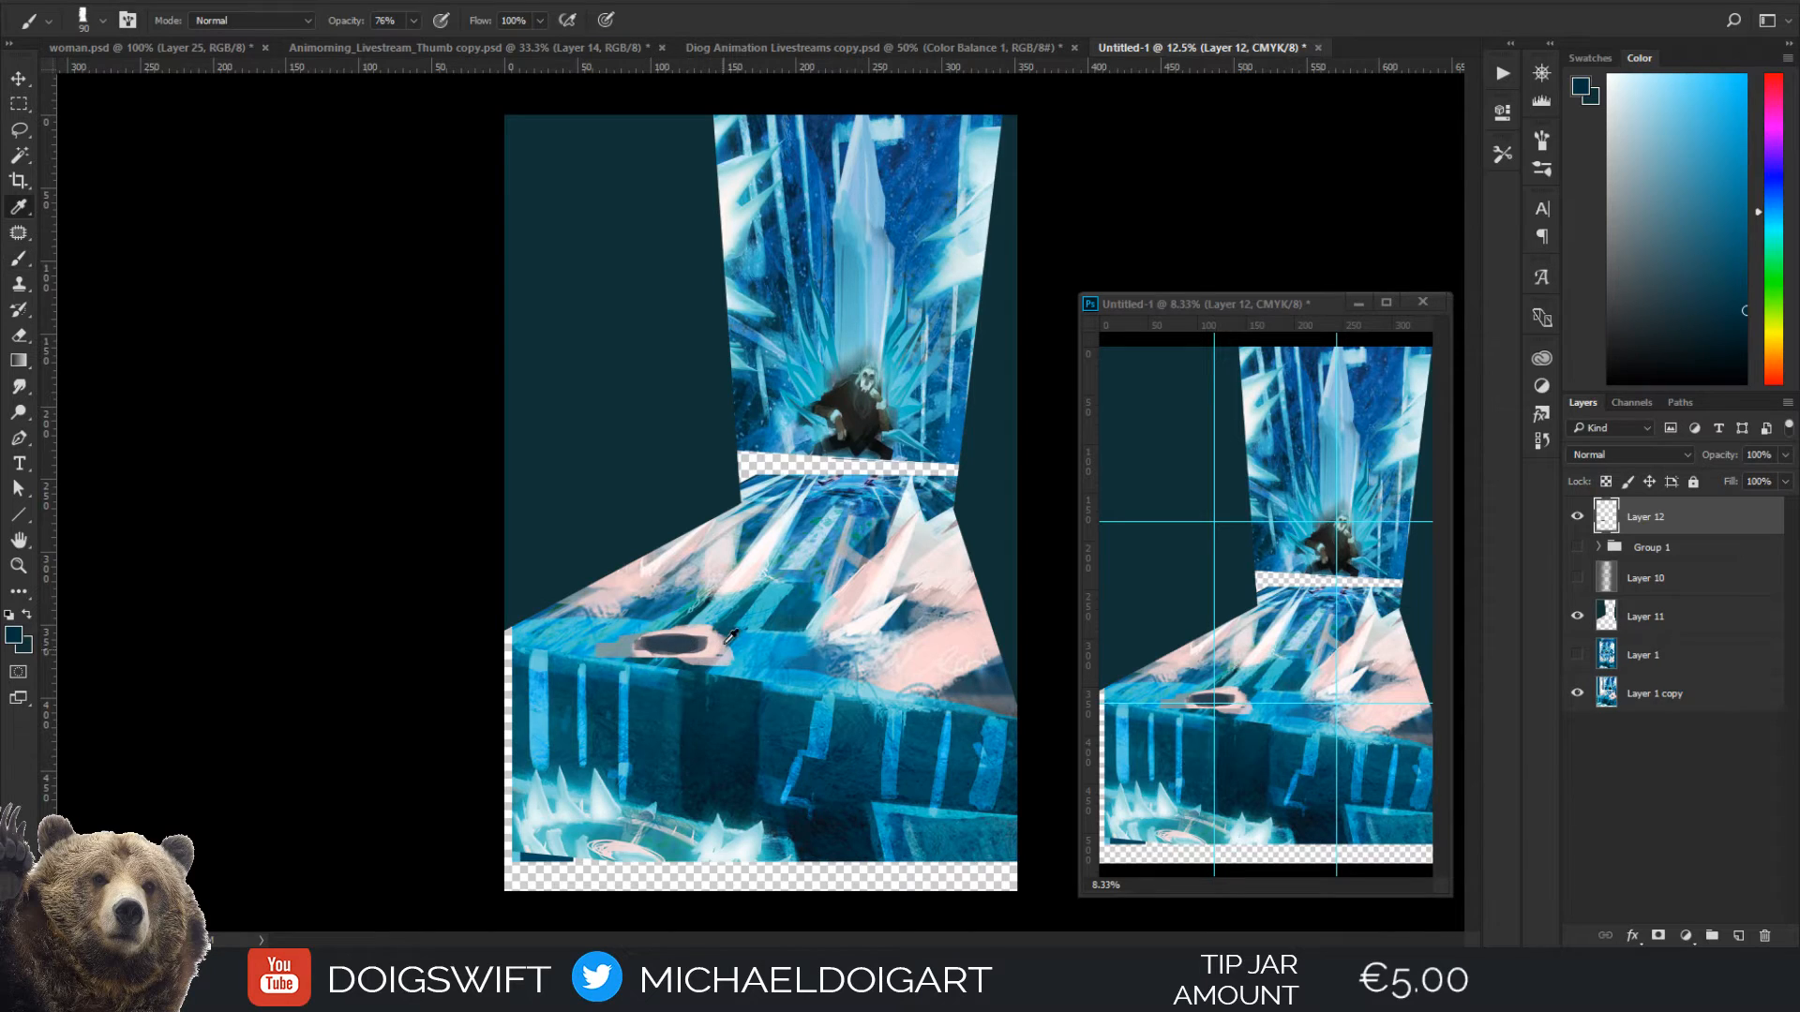
{"action": "left_click", "coordinate": [679, 640], "text": "alt"}
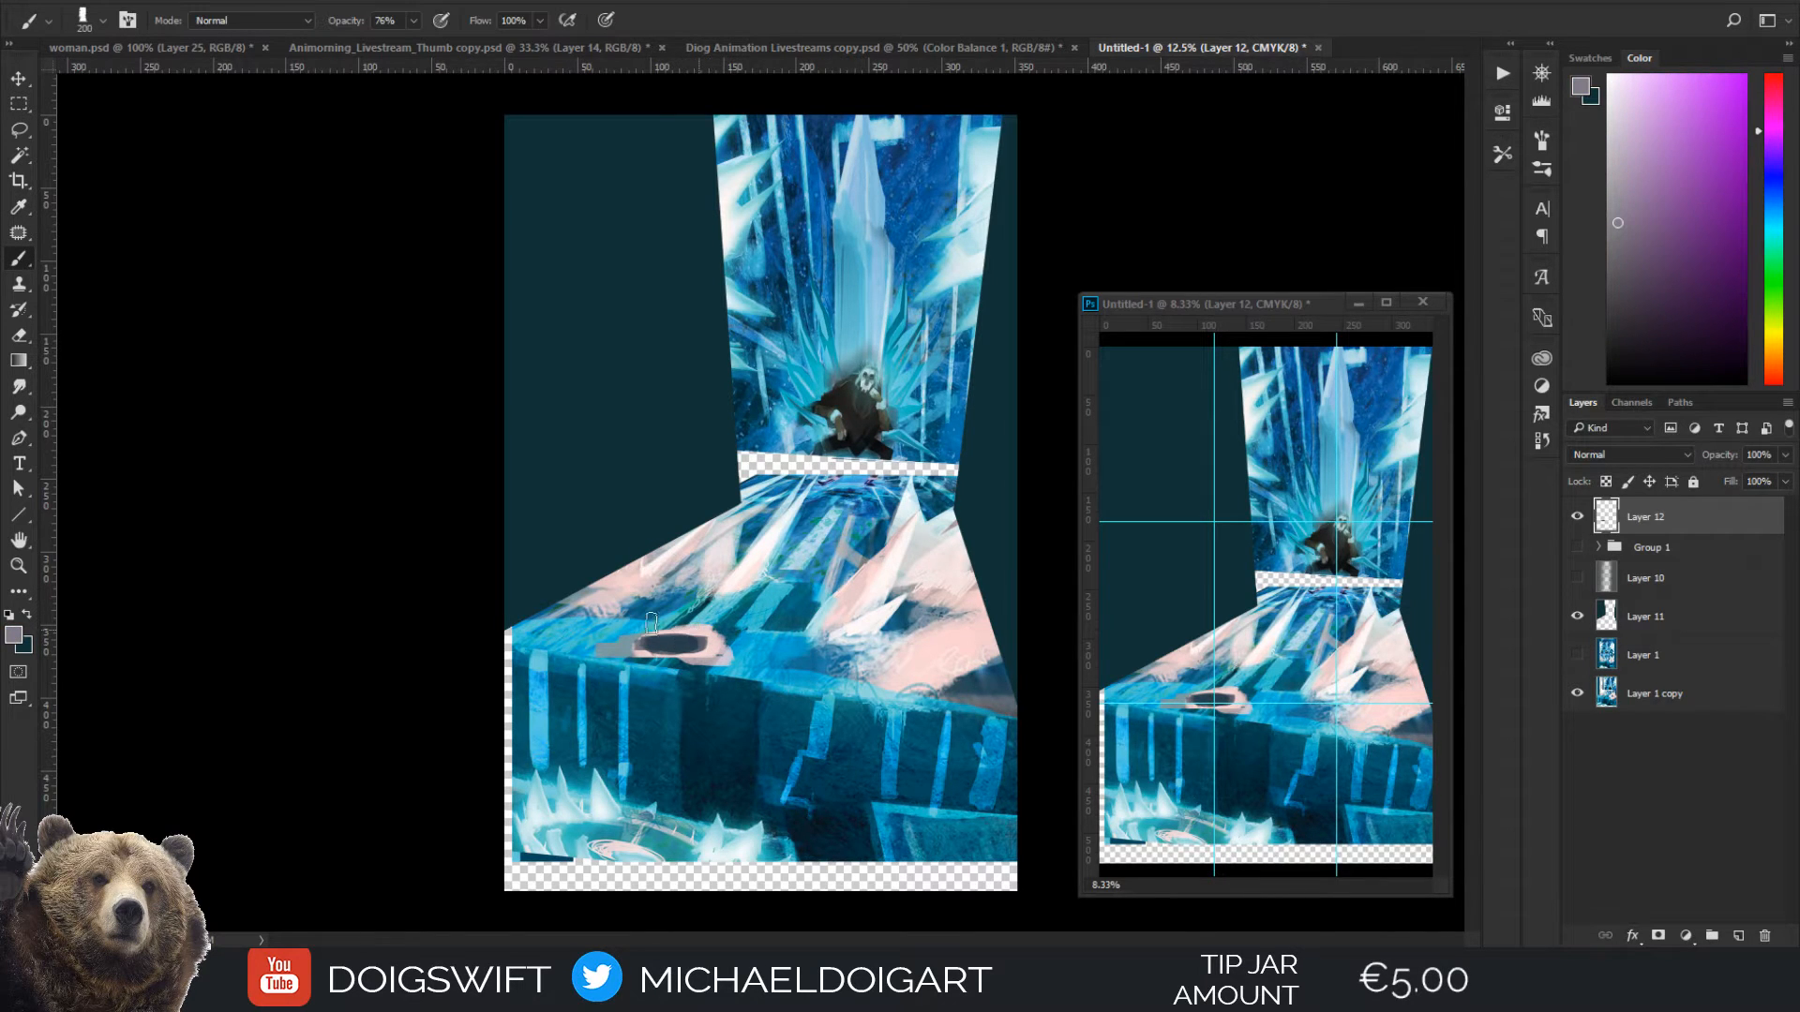
{"action": "mouse_move", "coordinate": [679, 641]}
{"action": "left_mouse_down"}
{"action": "mouse_move", "coordinate": [632, 657]}
{"action": "mouse_move", "coordinate": [667, 626]}
{"action": "mouse_move", "coordinate": [693, 643]}
{"action": "mouse_move", "coordinate": [767, 562]}
{"action": "mouse_move", "coordinate": [702, 640]}
{"action": "mouse_move", "coordinate": [622, 650]}
{"action": "mouse_move", "coordinate": [679, 614]}
{"action": "mouse_move", "coordinate": [712, 641]}
{"action": "mouse_move", "coordinate": [621, 611]}
{"action": "mouse_move", "coordinate": [647, 637]}
{"action": "left_mouse_up"}
Sample a very pale pink and brush it over the patch at size 175, checking its placement against the thirds guides
{"action": "left_click", "coordinate": [757, 565], "text": "alt"}
{"action": "key", "text": "["}
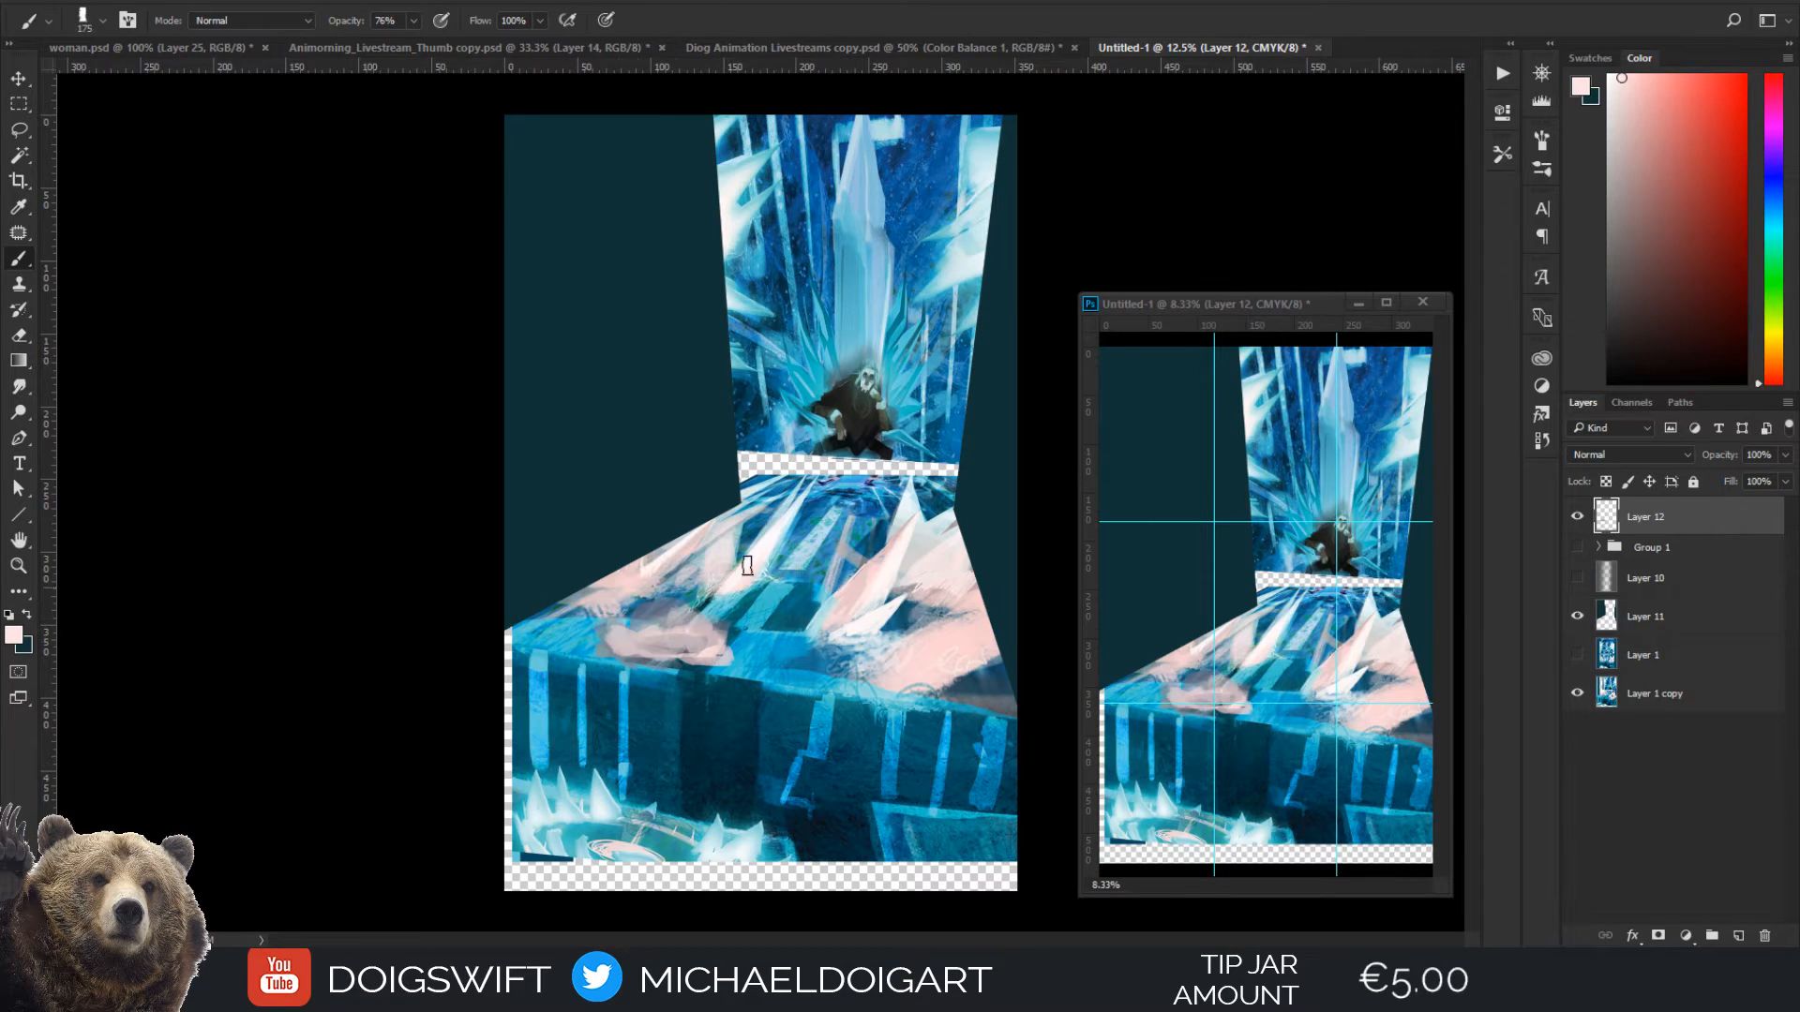
{"action": "key", "text": "ctrl+semicolon"}
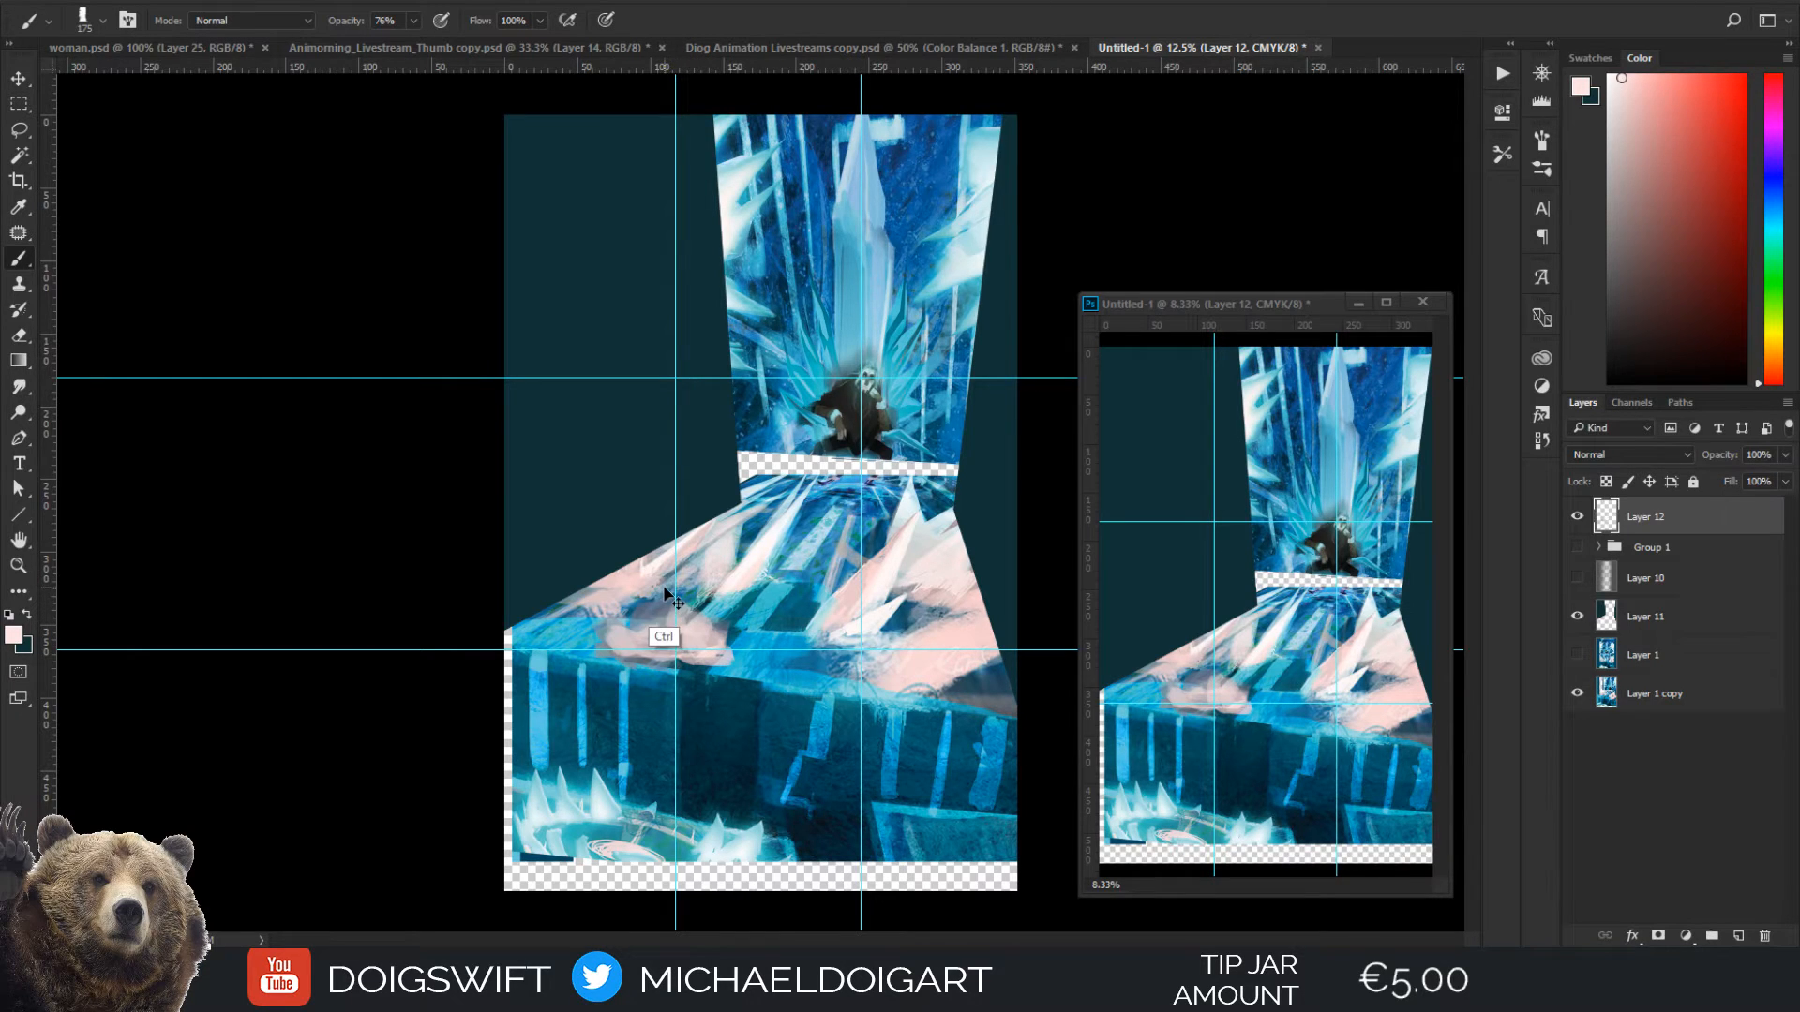
{"action": "key", "text": "ctrl+semicolon"}
{"action": "mouse_move", "coordinate": [673, 620]}
{"action": "left_mouse_down"}
{"action": "mouse_move", "coordinate": [645, 637]}
{"action": "mouse_move", "coordinate": [682, 616]}
{"action": "mouse_move", "coordinate": [687, 639]}
{"action": "left_mouse_up"}
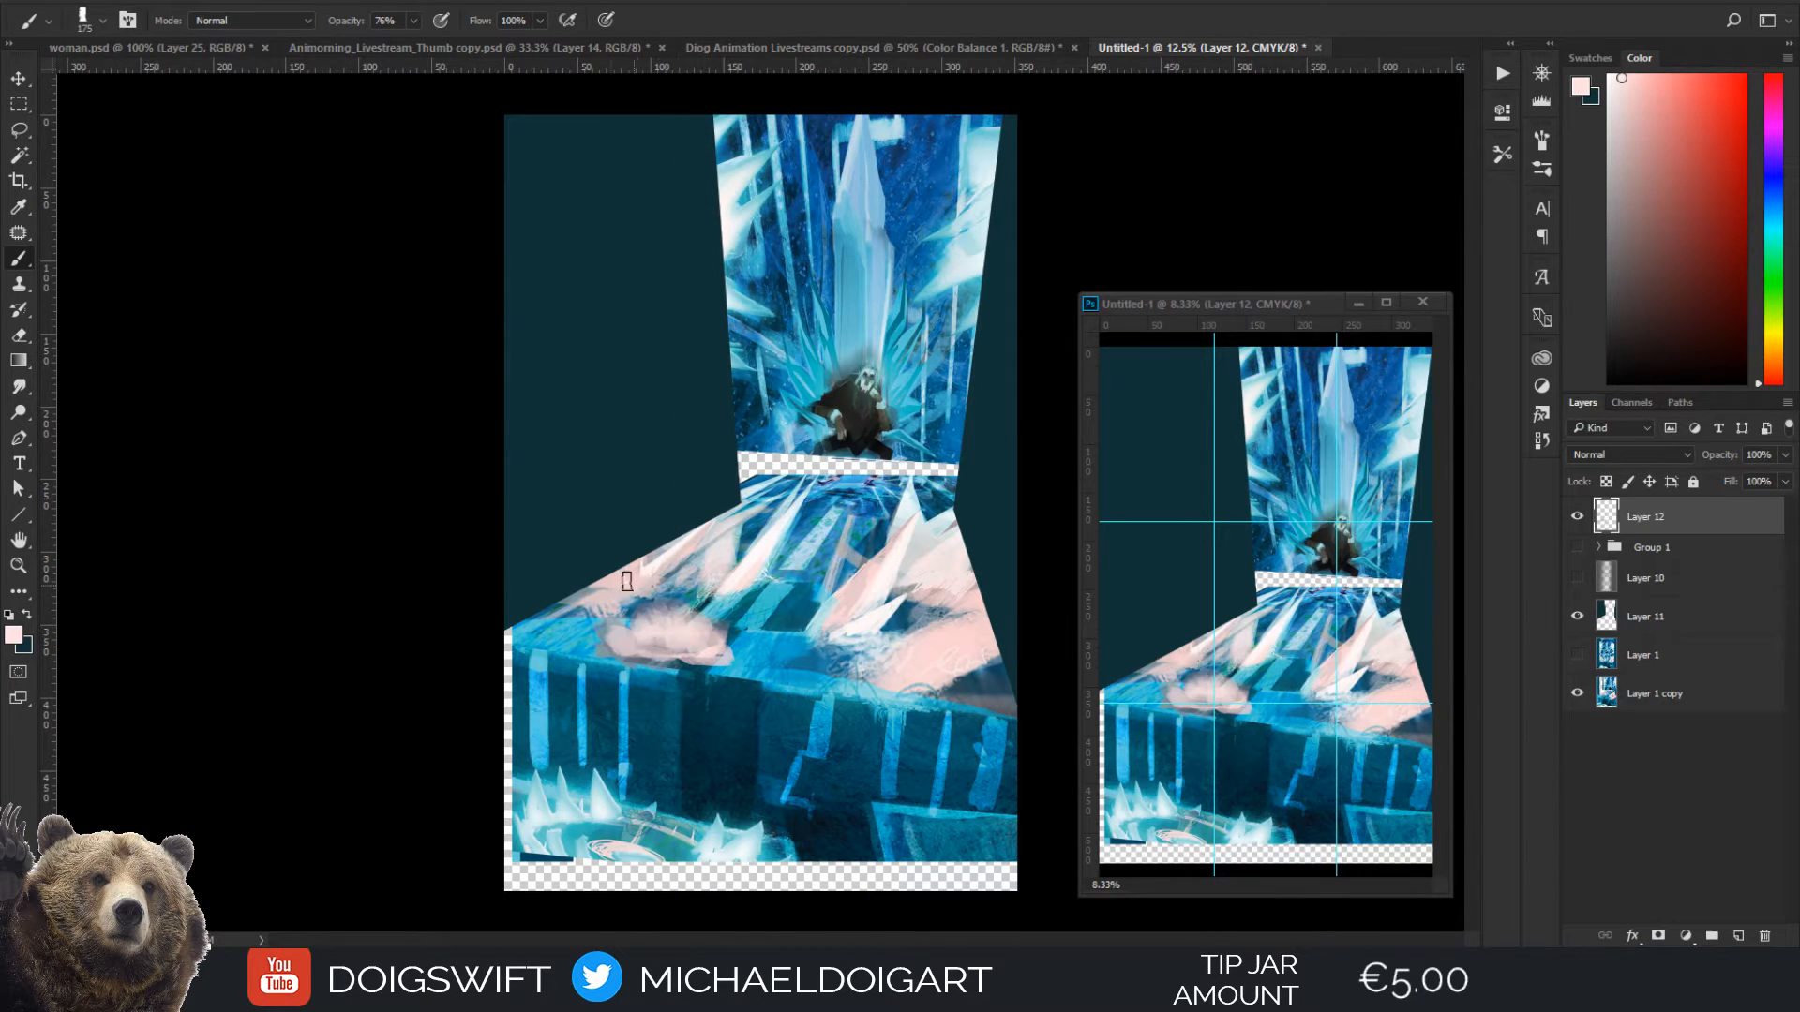
Erase most of the pink patch along the floor's front edge with an enlarged eraser
{"action": "key", "text": "e"}
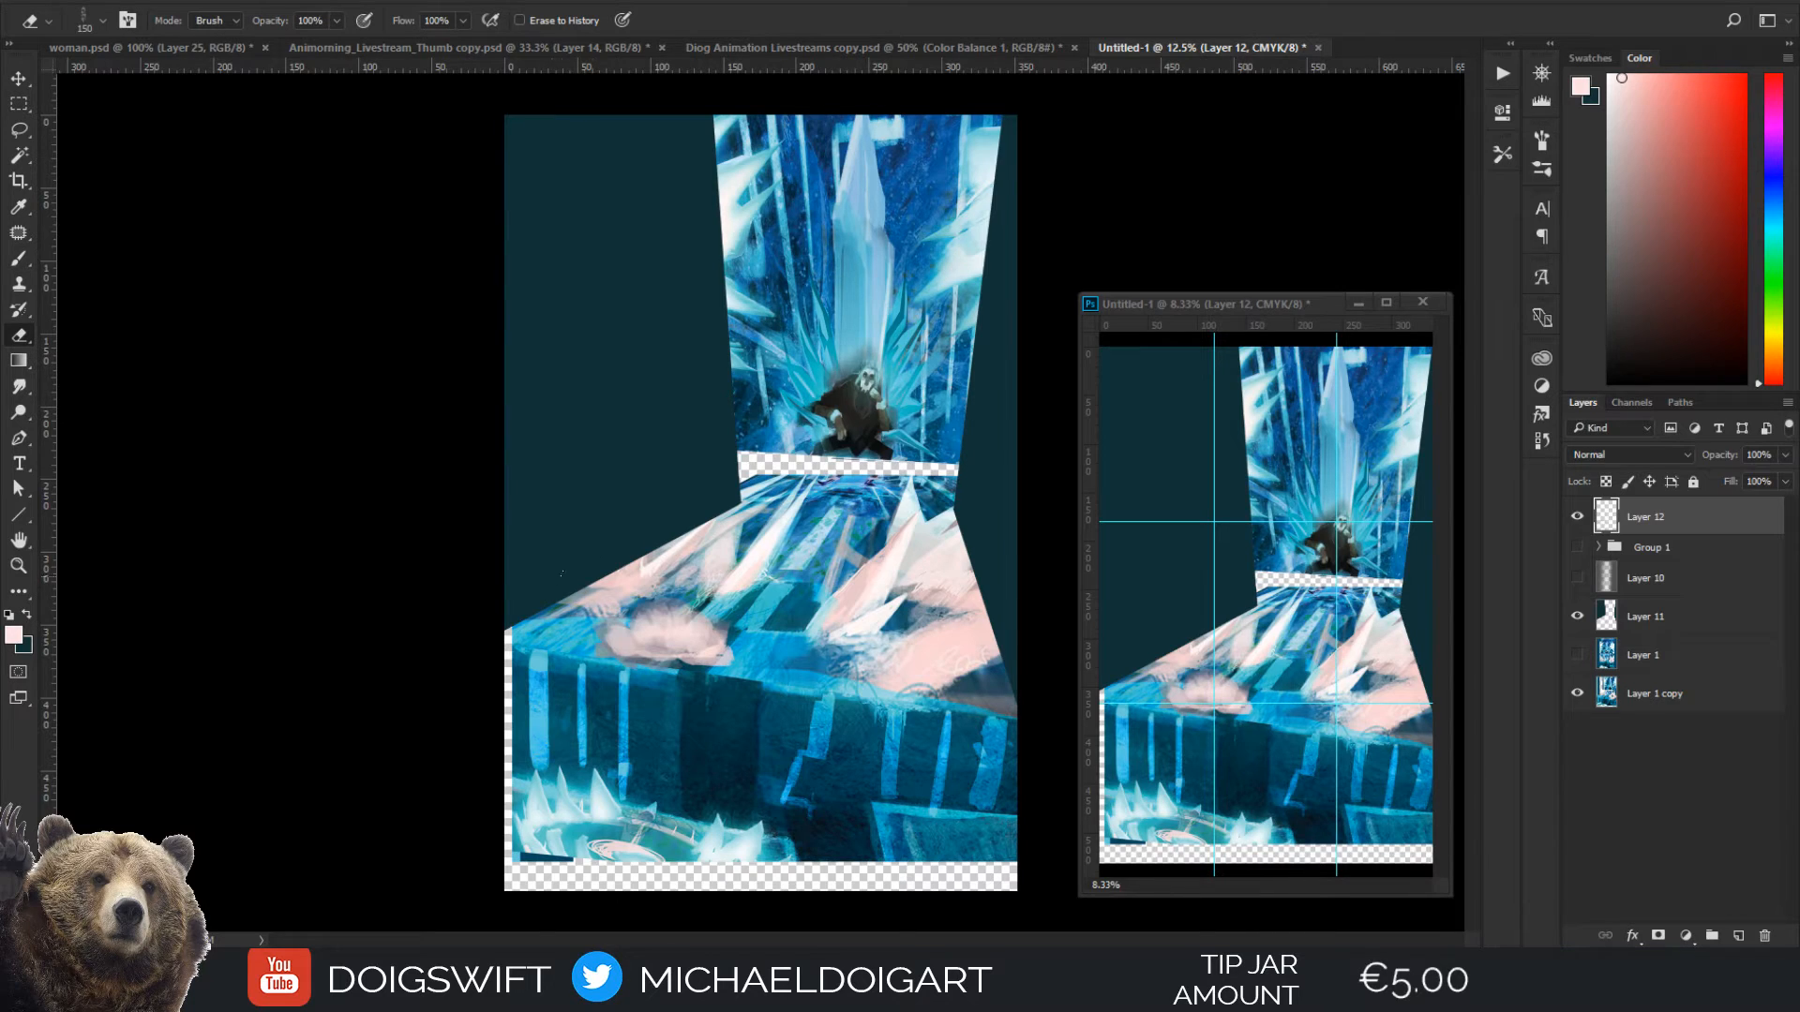
{"action": "key", "text": "bracketright"}
{"action": "key", "text": "bracketright"}
{"action": "key", "text": "bracketright"}
{"action": "mouse_move", "coordinate": [607, 647]}
{"action": "left_mouse_down"}
{"action": "mouse_move", "coordinate": [628, 657]}
{"action": "mouse_move", "coordinate": [661, 620]}
{"action": "mouse_move", "coordinate": [747, 641]}
{"action": "mouse_move", "coordinate": [656, 662]}
{"action": "mouse_move", "coordinate": [736, 661]}
{"action": "left_mouse_up"}
{"action": "key", "text": "bracketleft"}
{"action": "key", "text": "bracketleft"}
{"action": "key", "text": "bracketleft"}
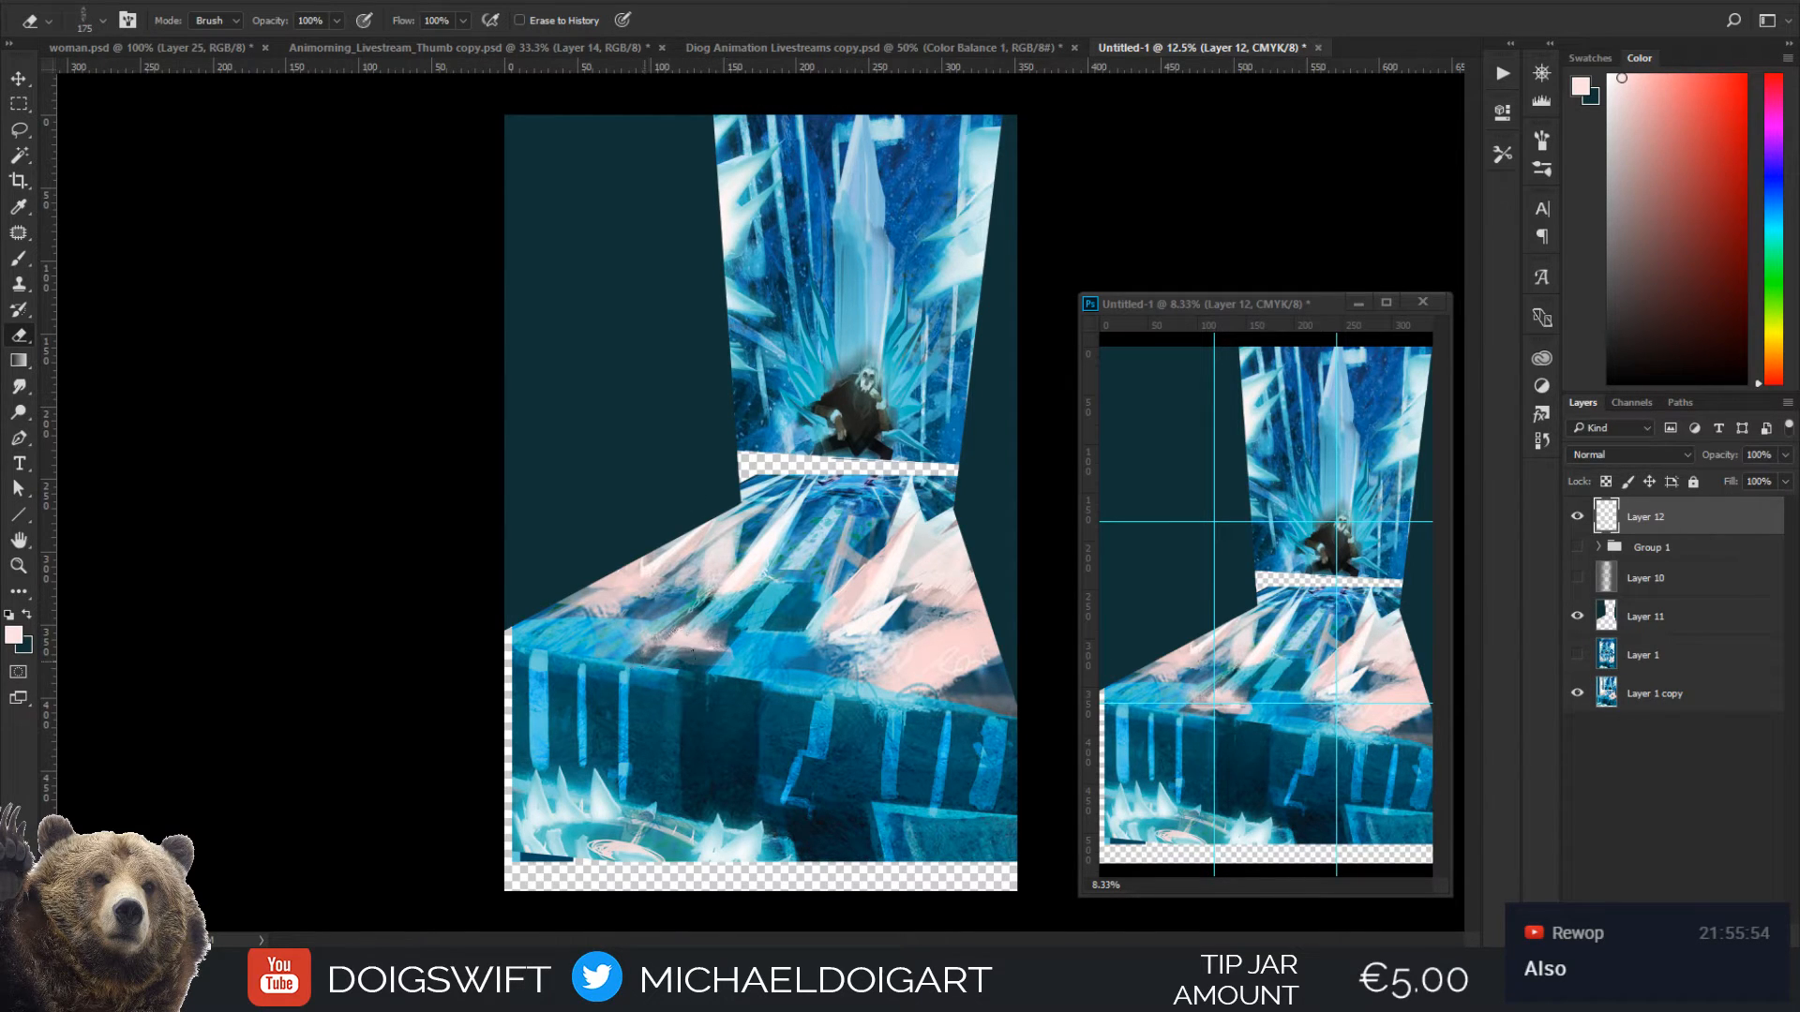
Sample pale pink from the floor crystals and repaint a thinner, softer patch near the floor's front edge, reducing the brush to 100
{"action": "key", "text": "i"}
{"action": "left_click", "coordinate": [903, 653]}
{"action": "key", "text": "b"}
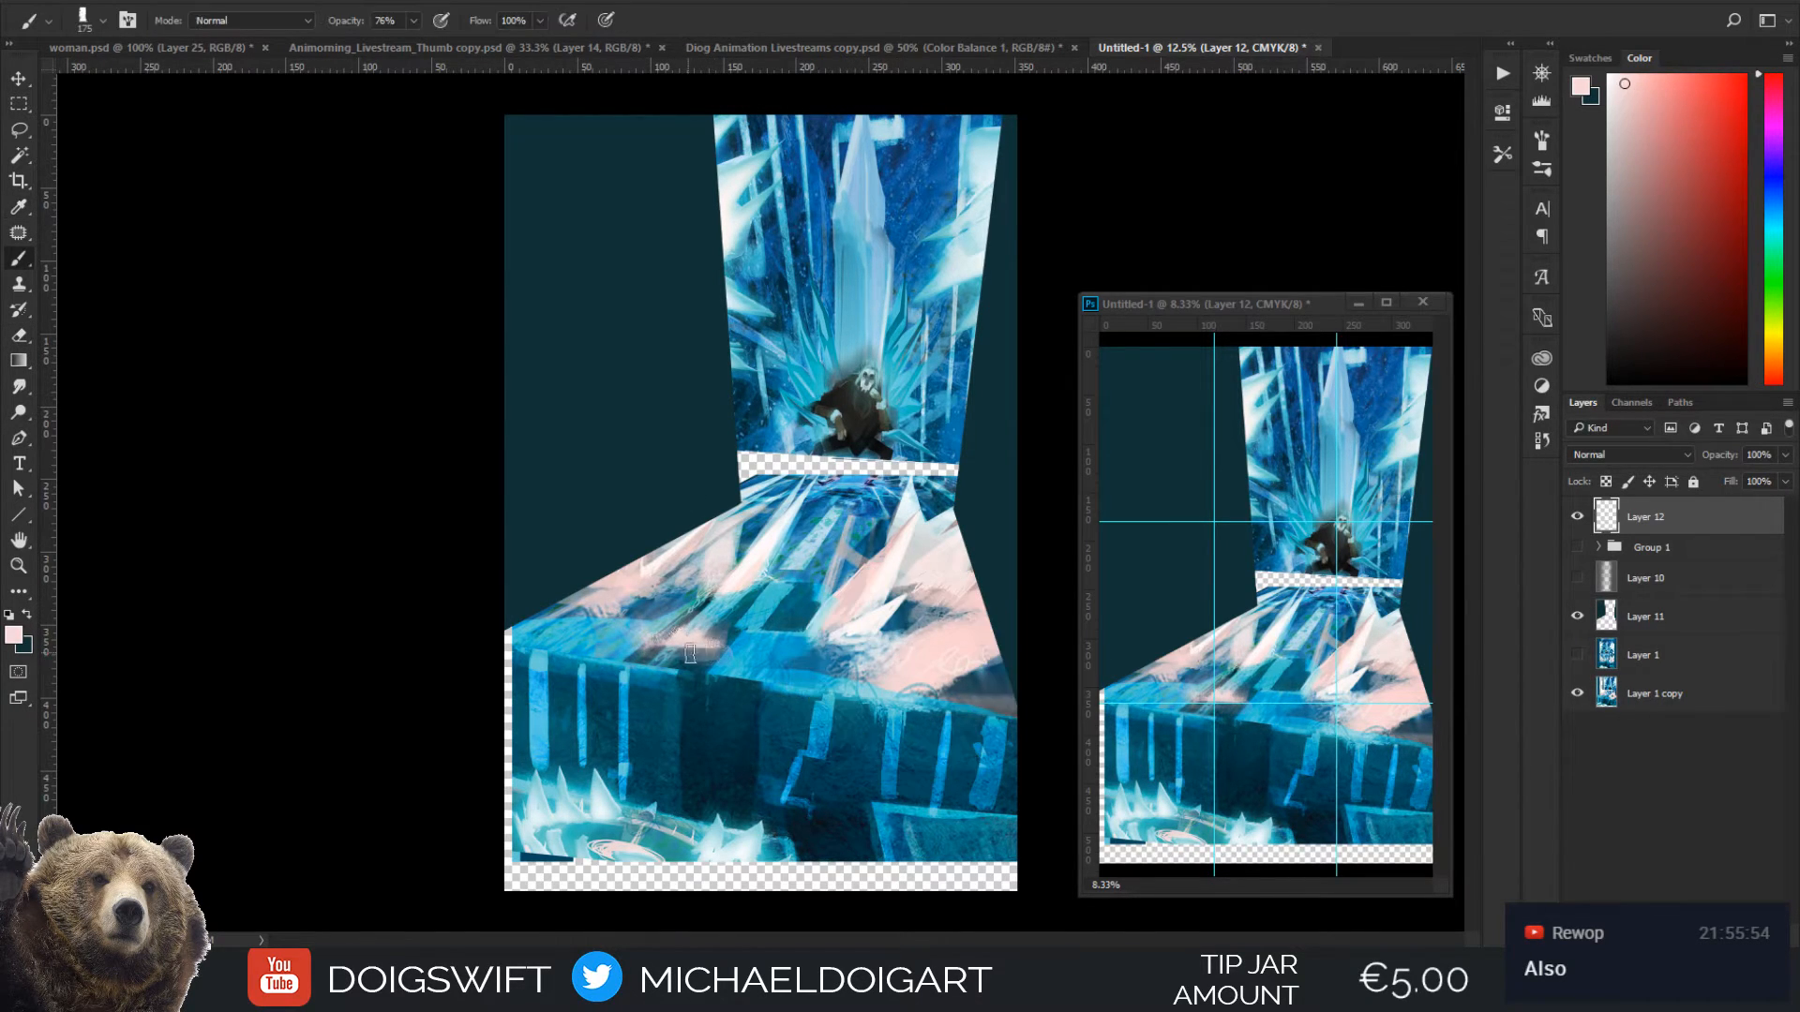
{"action": "mouse_move", "coordinate": [689, 649]}
{"action": "left_mouse_down"}
{"action": "mouse_move", "coordinate": [641, 647]}
{"action": "mouse_move", "coordinate": [726, 649]}
{"action": "mouse_move", "coordinate": [659, 582]}
{"action": "mouse_move", "coordinate": [670, 627]}
{"action": "mouse_move", "coordinate": [645, 635]}
{"action": "mouse_move", "coordinate": [714, 637]}
{"action": "left_mouse_up"}
{"action": "key", "text": "bracketleft"}
{"action": "key", "text": "bracketleft"}
{"action": "key", "text": "bracketleft"}
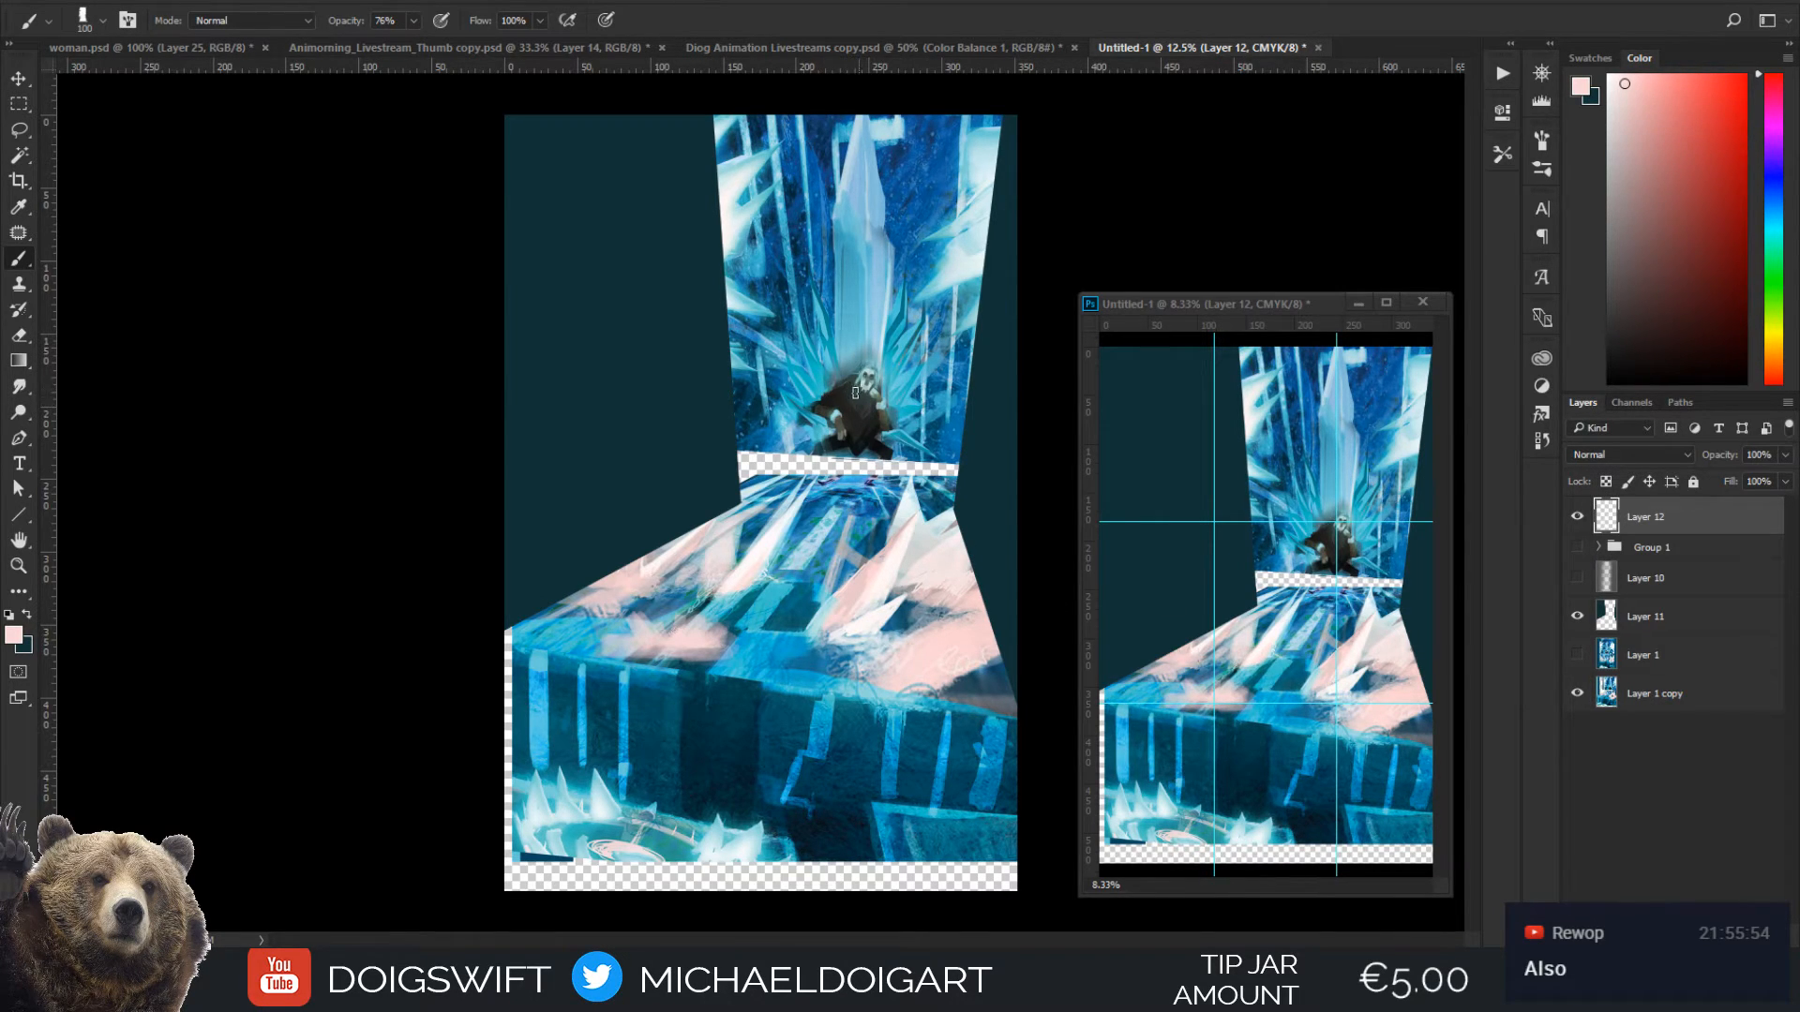
Expand and show Group 1, toggling Layer 3 to identify the original seated figure and ice throne
{"action": "key", "text": "ctrl+plus"}
{"action": "key", "text": "ctrl+plus"}
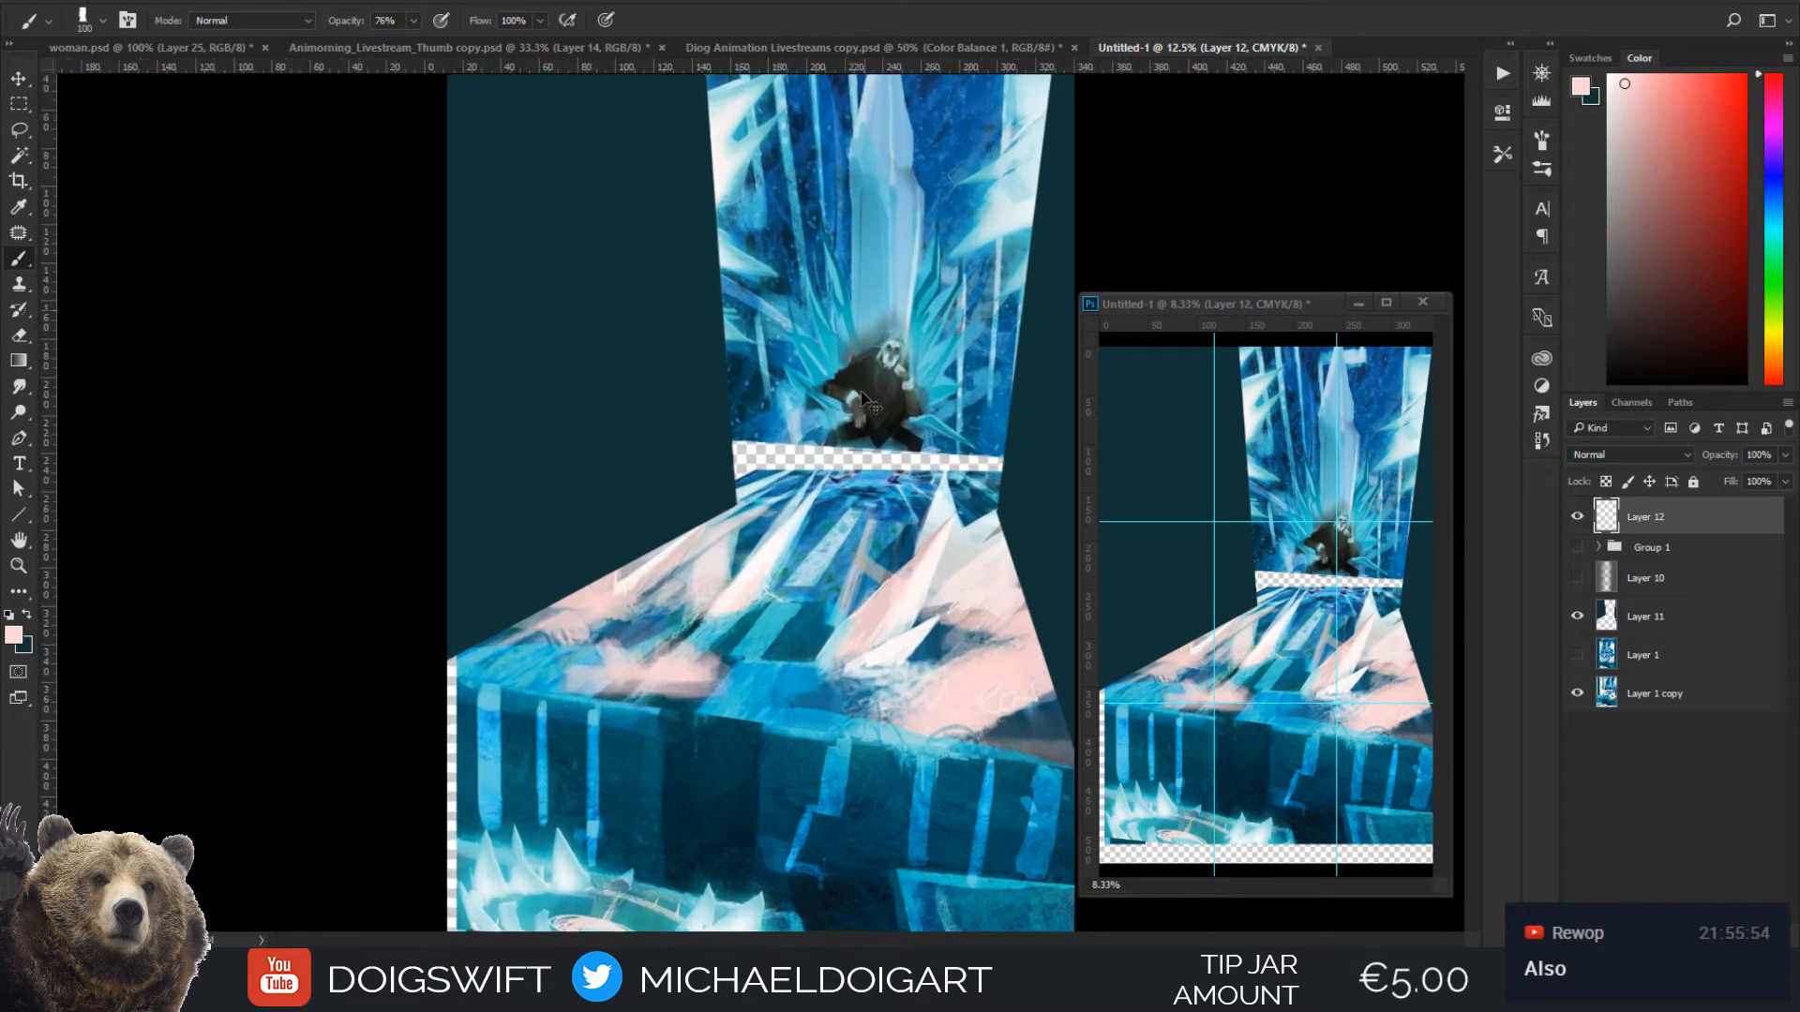
{"action": "left_click_drag", "start_coordinate": [925, 394], "coordinate": [706, 579]}
{"action": "left_click_drag", "start_coordinate": [806, 437], "coordinate": [797, 390]}
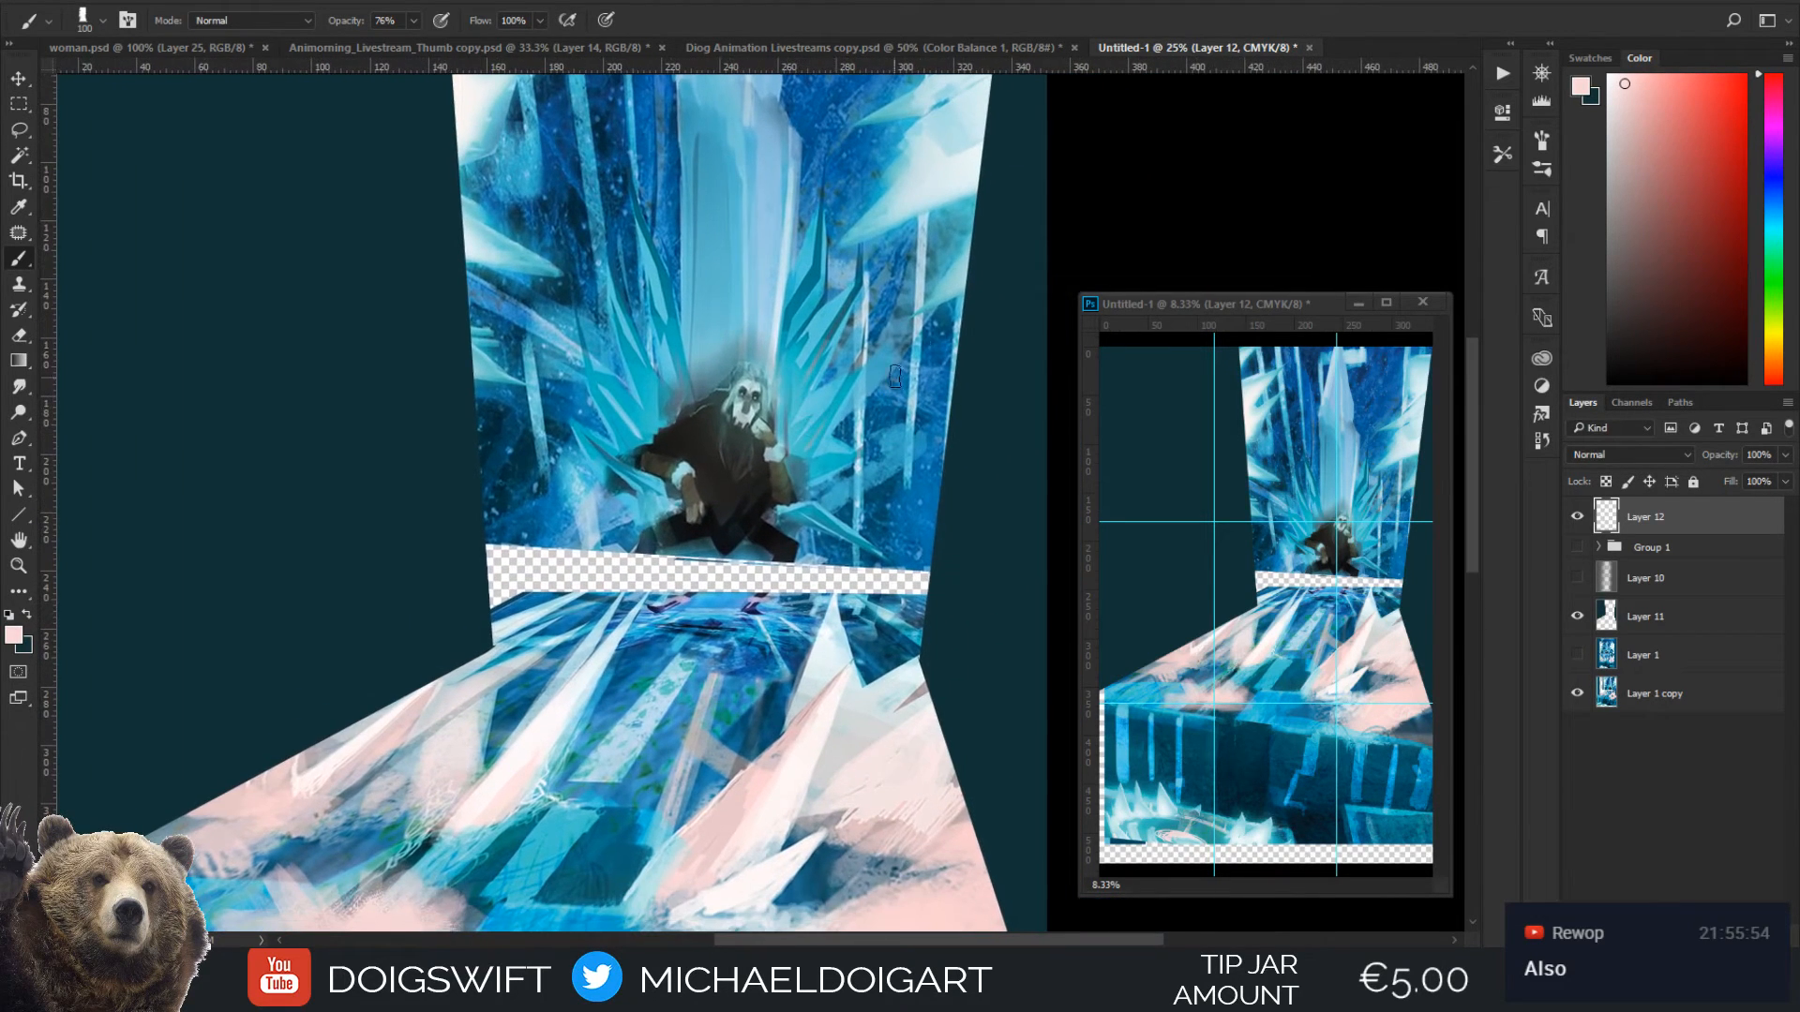
{"action": "left_click", "coordinate": [1600, 547]}
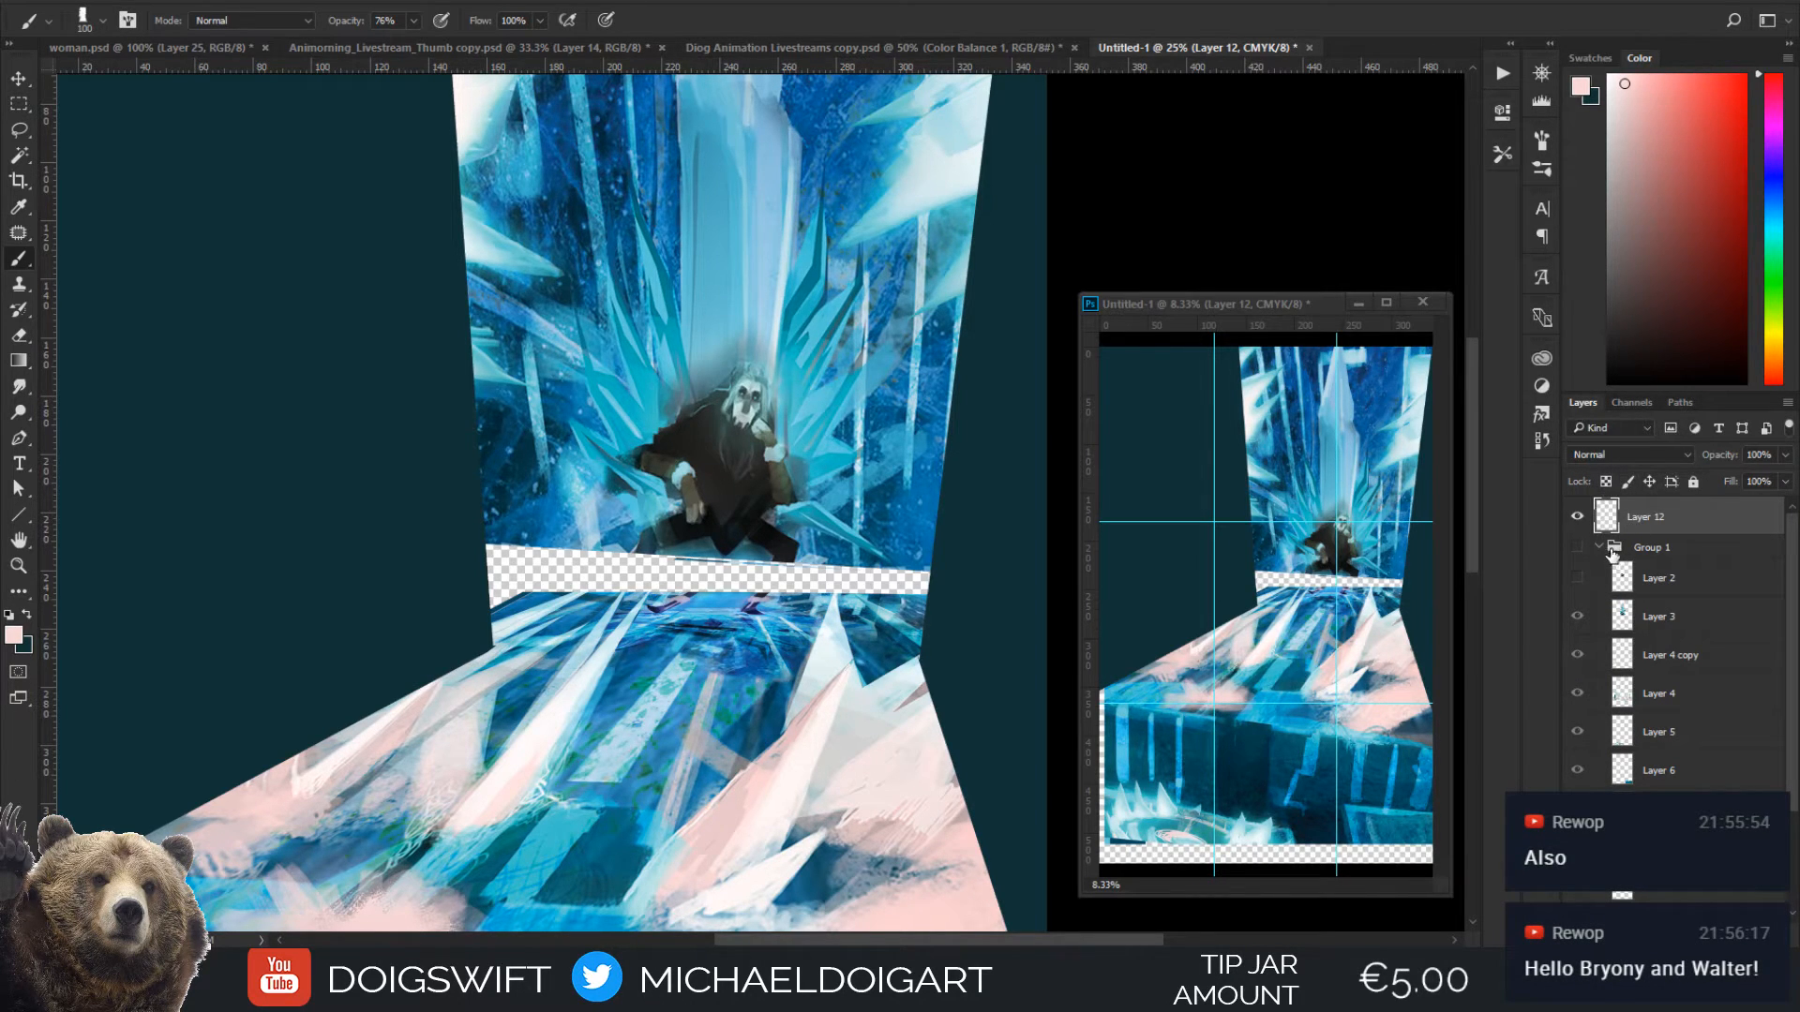
{"action": "left_click", "coordinate": [1578, 619]}
{"action": "left_click", "coordinate": [1578, 618]}
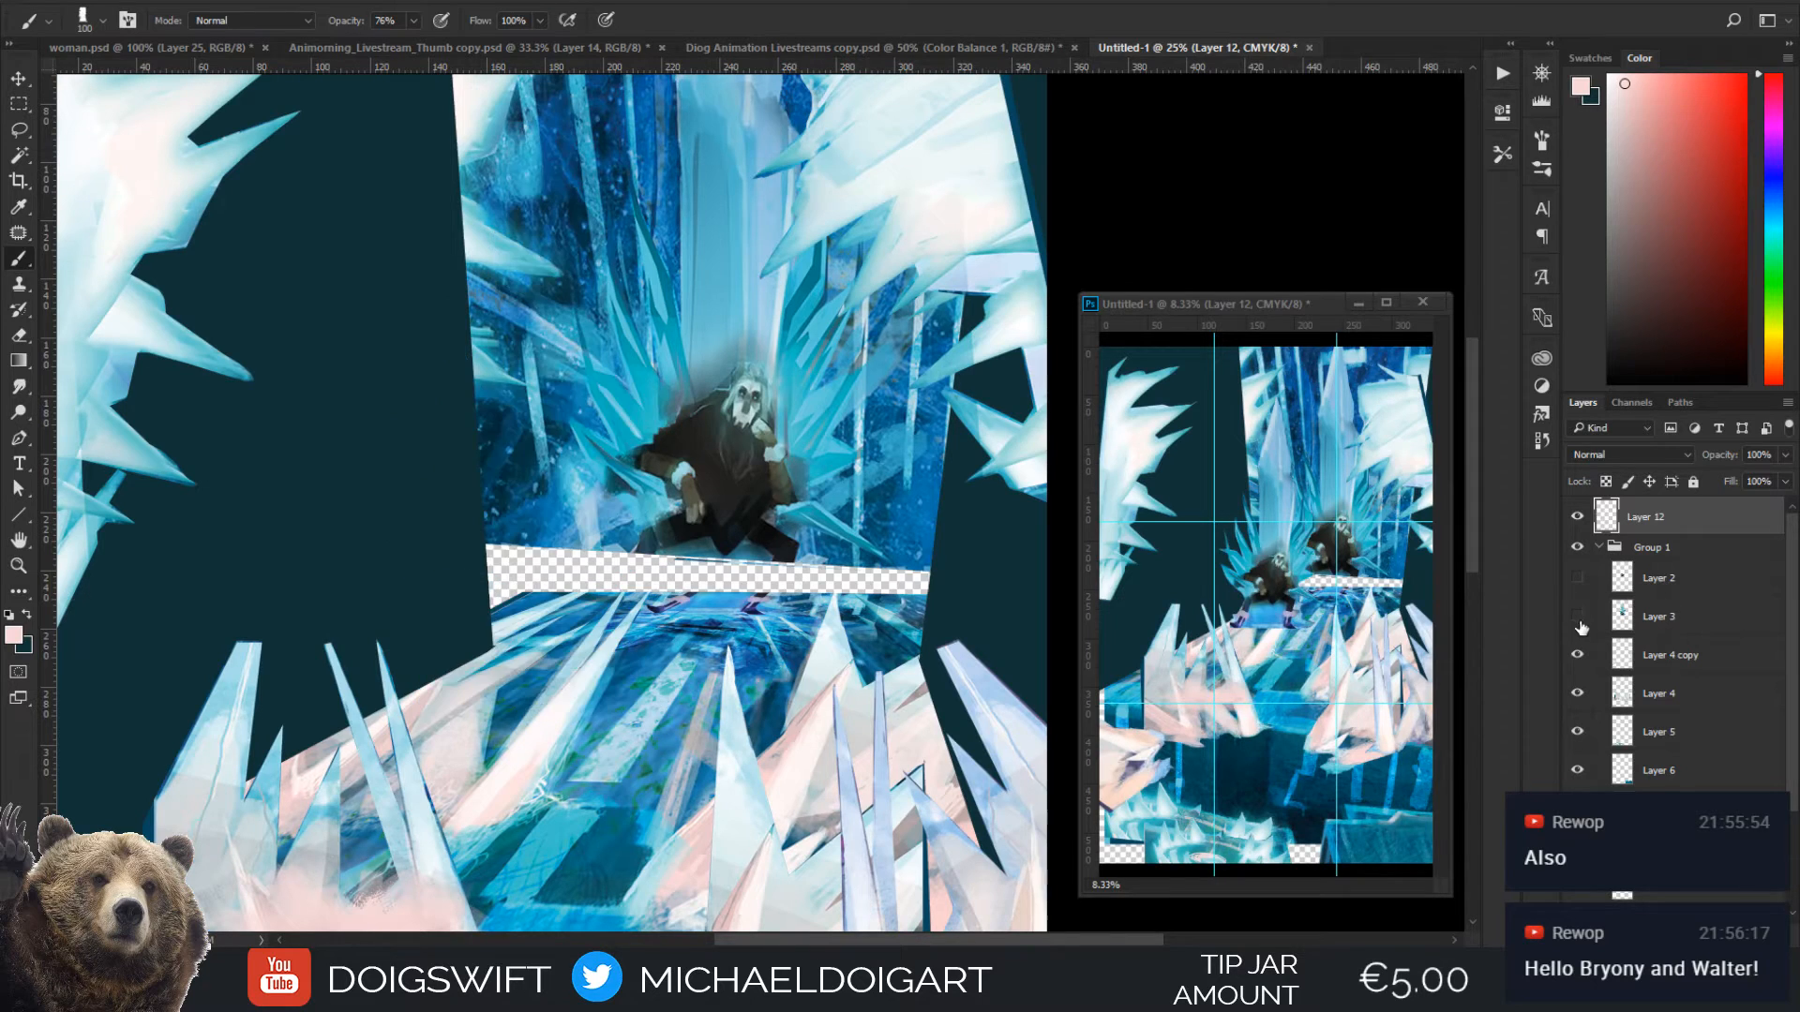
{"action": "left_click", "coordinate": [1579, 619]}
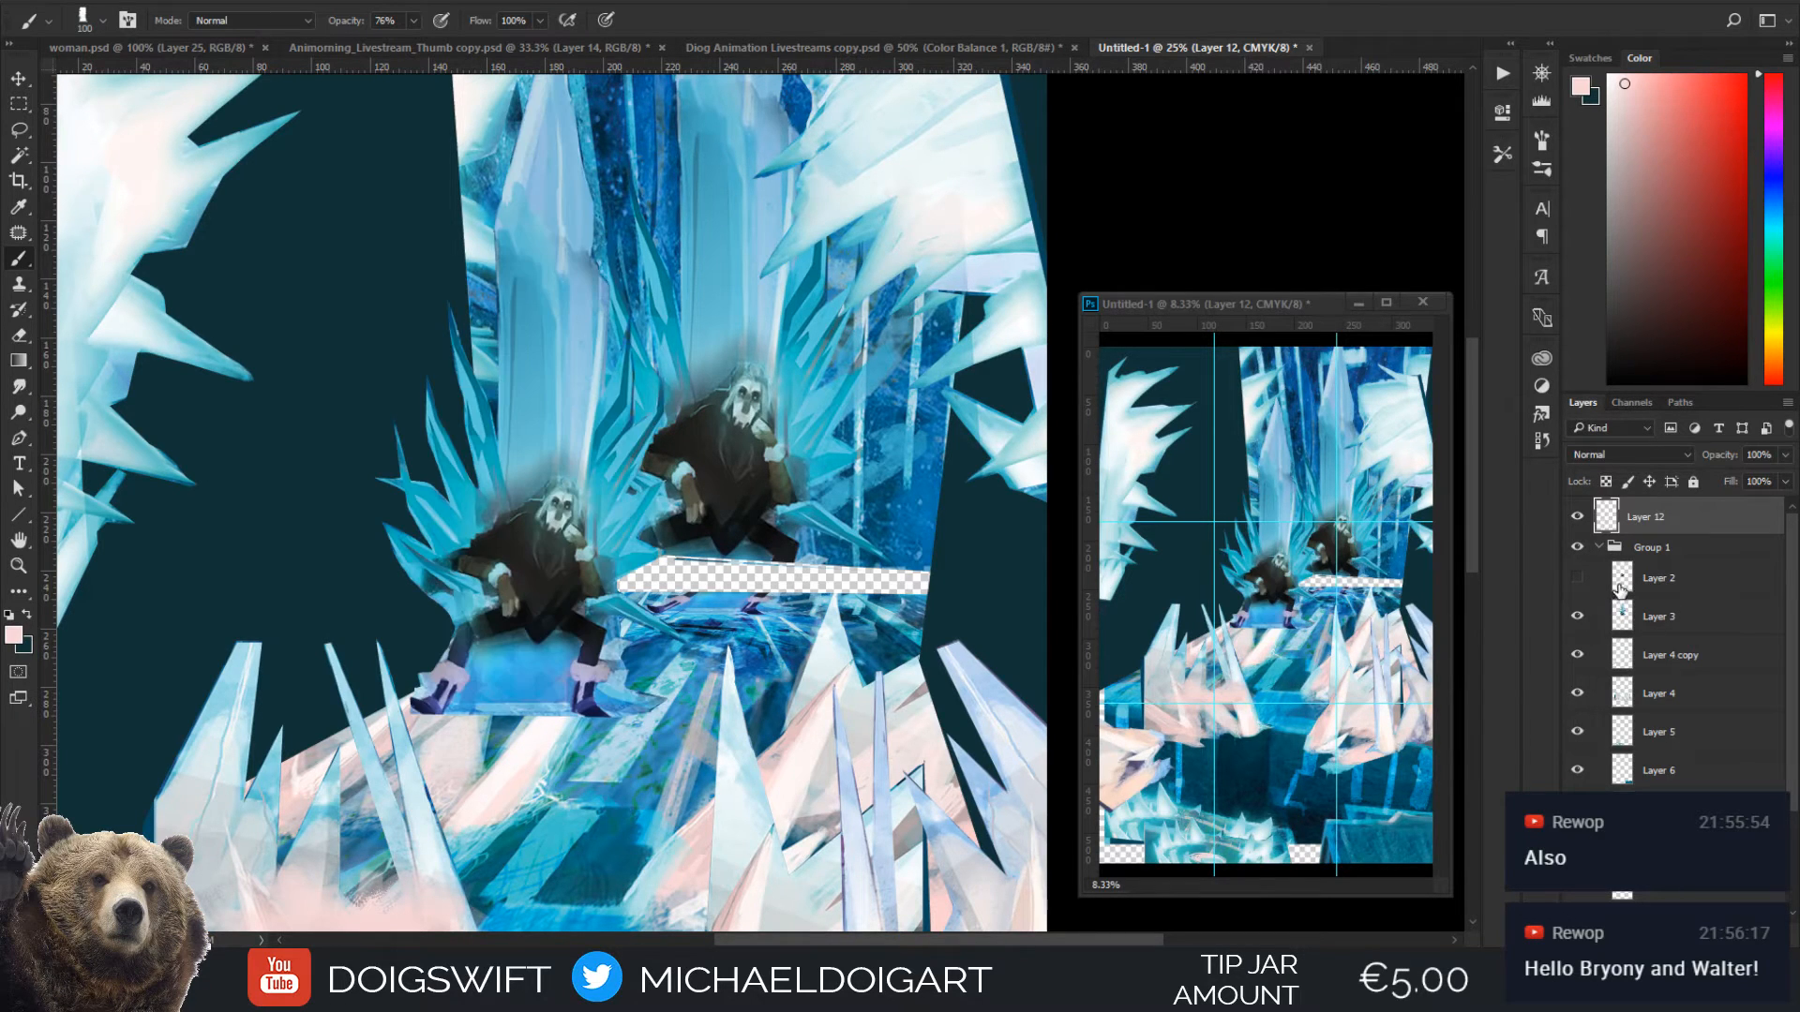
{"action": "key", "text": "ctrl+minus"}
{"action": "key", "text": "ctrl+minus"}
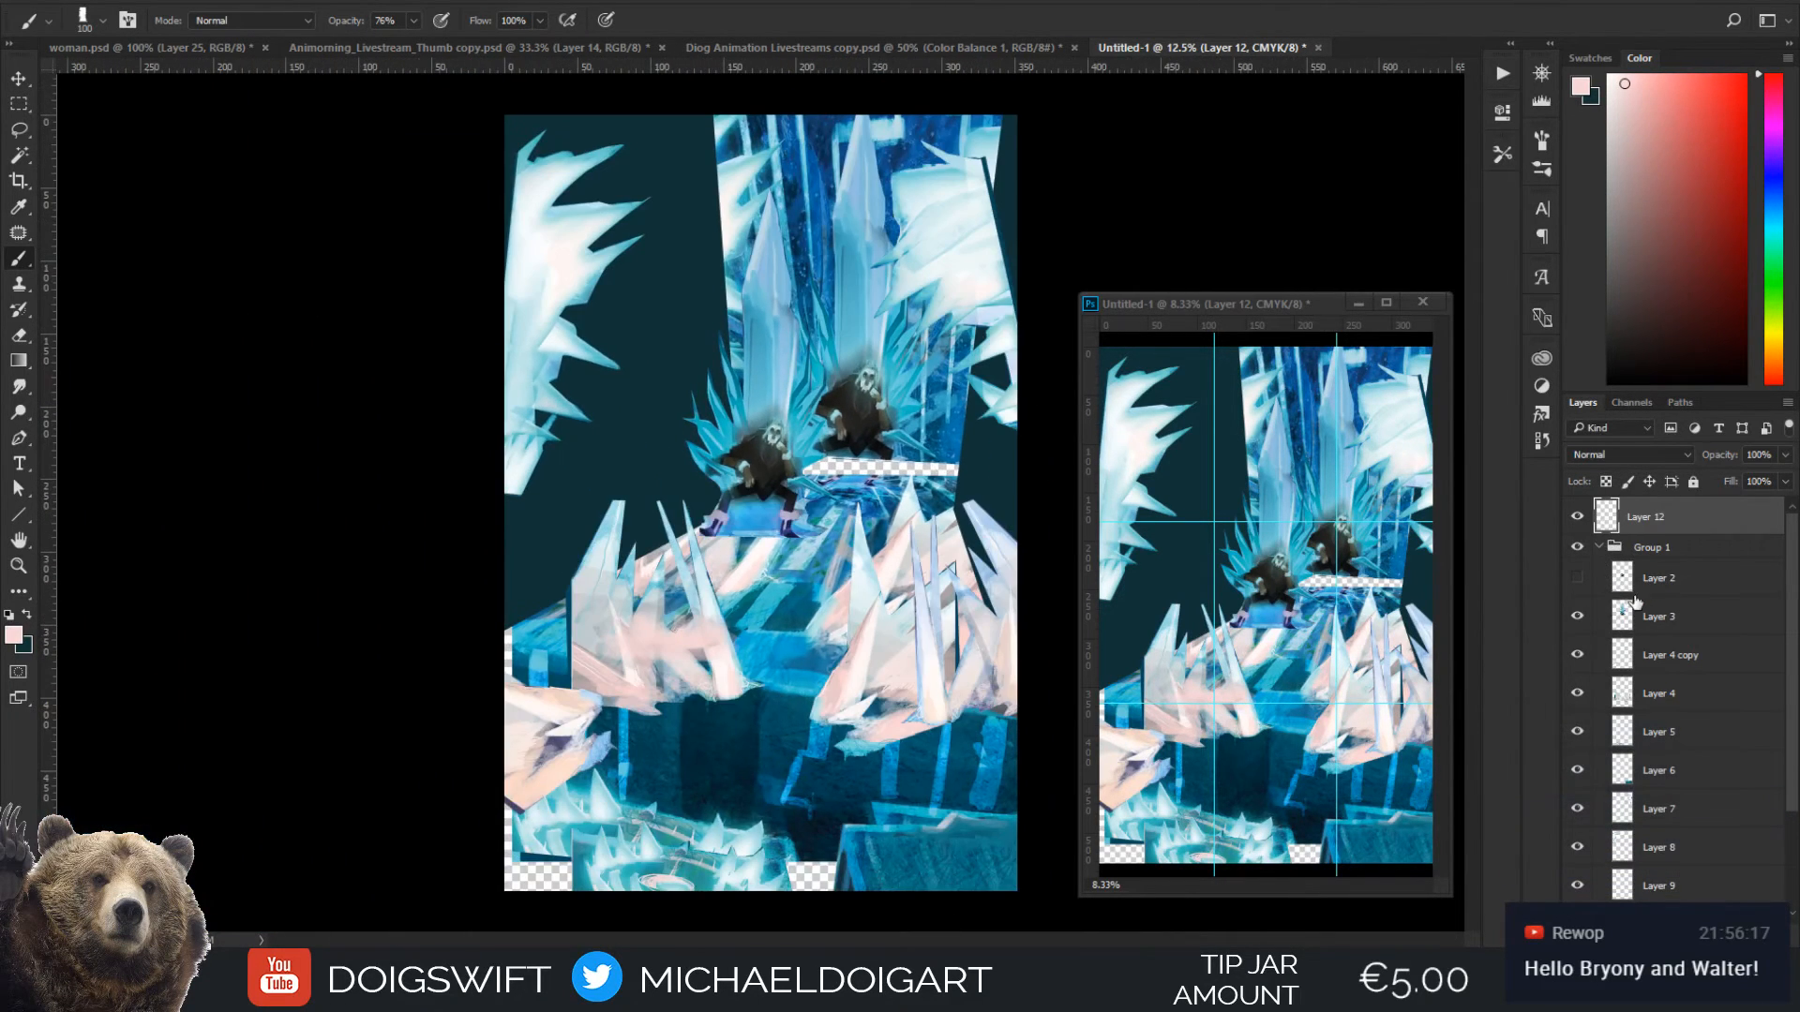
Make Layer 2 visible, select it together with Layer 3, and bring both out of Group 1 to the top of the layer stack
{"action": "left_click", "coordinate": [1581, 578]}
{"action": "left_click", "coordinate": [1579, 578]}
{"action": "left_click", "coordinate": [1579, 578]}
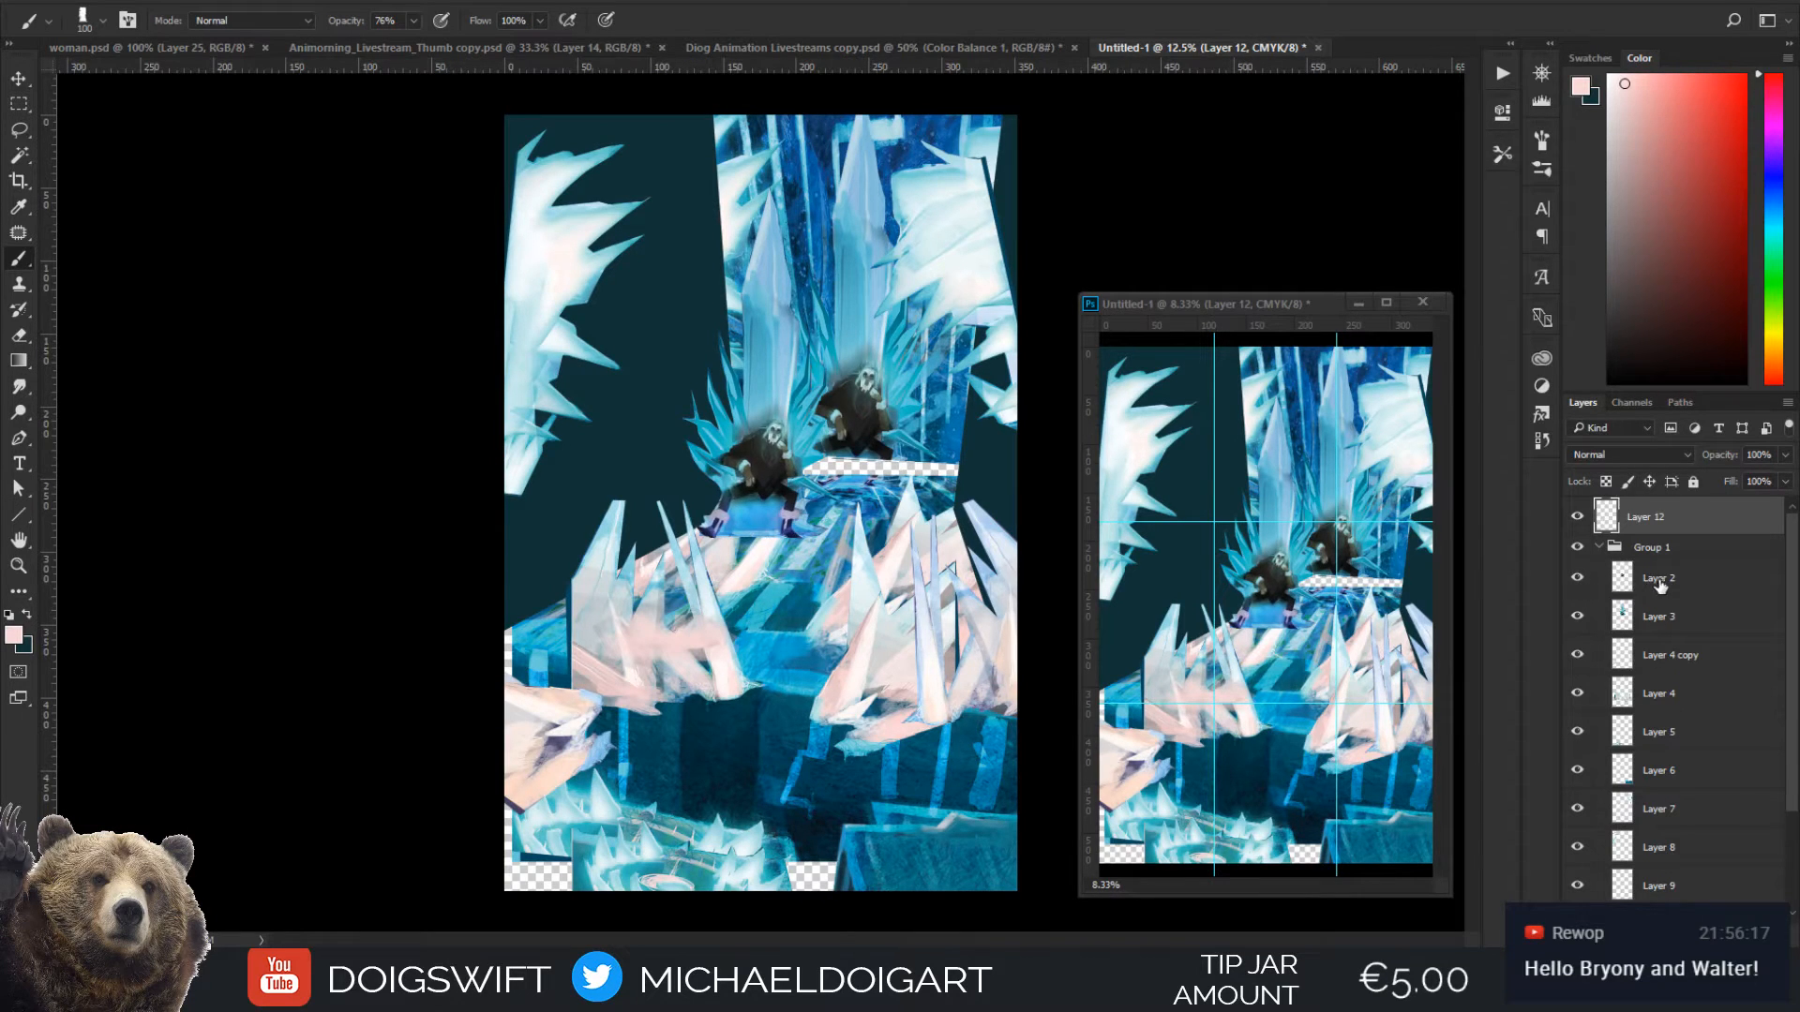
{"action": "left_click", "coordinate": [1578, 581]}
{"action": "left_click", "coordinate": [1680, 589]}
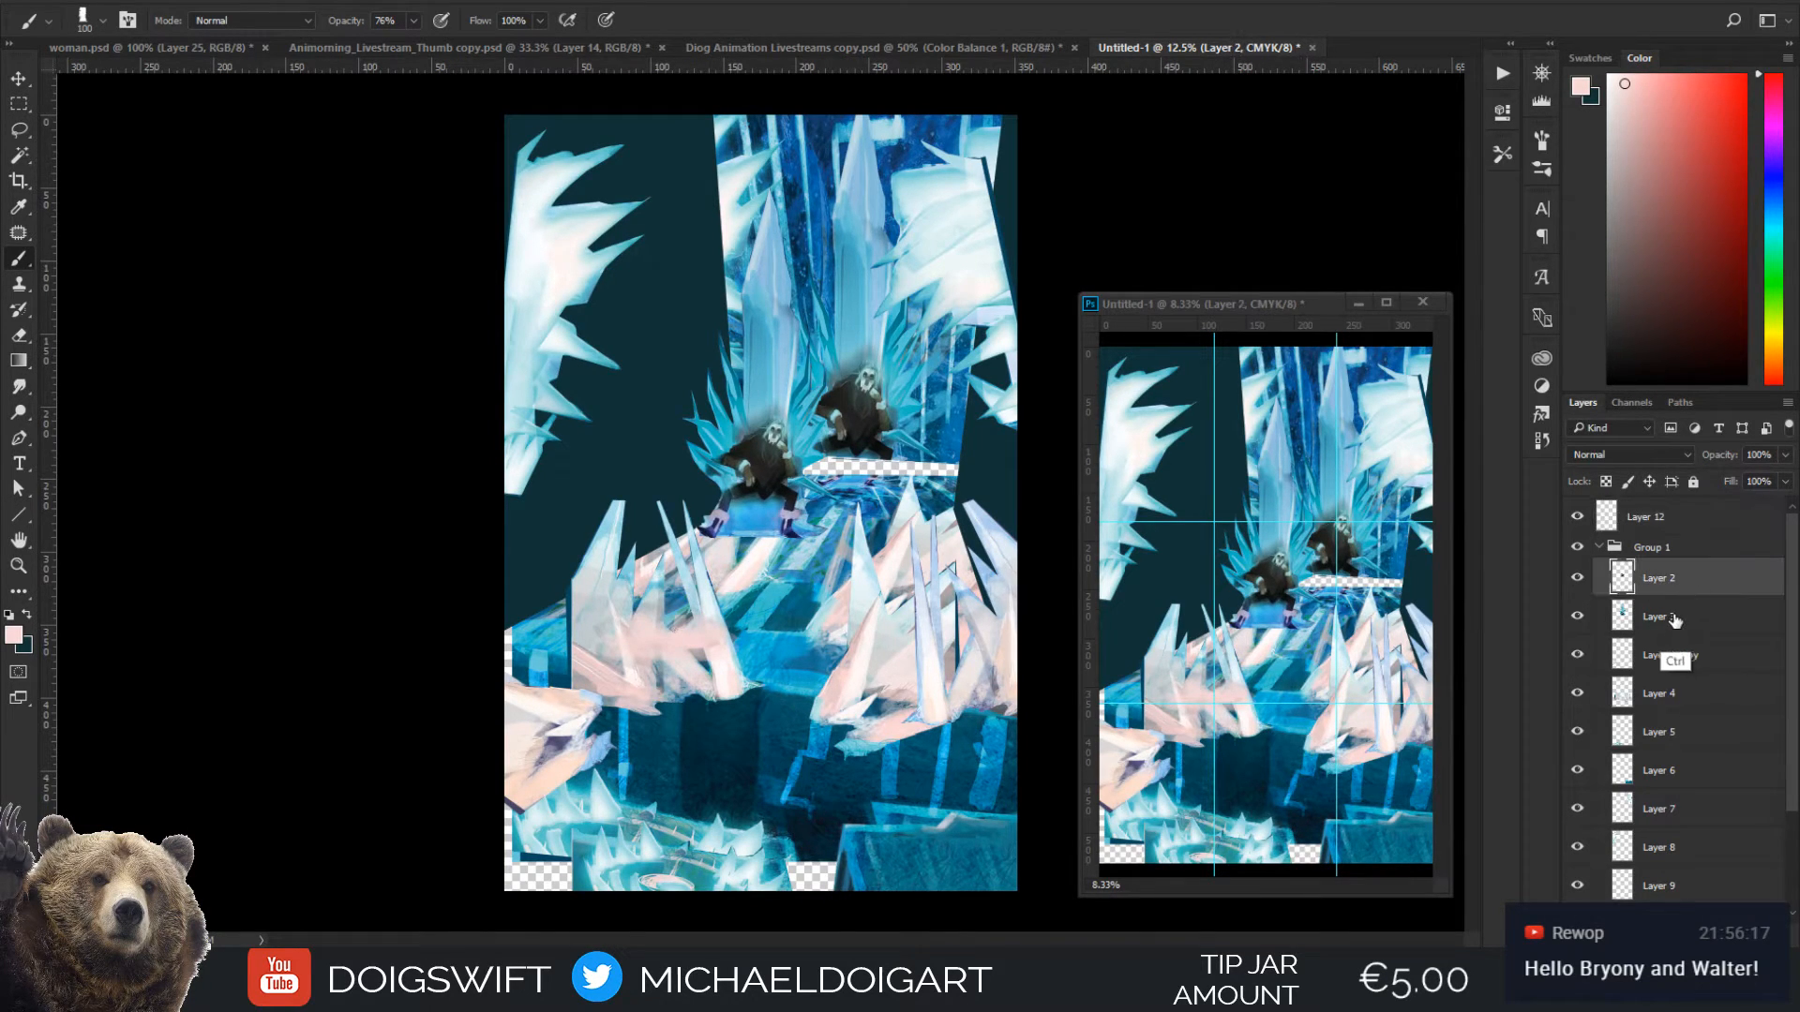
{"action": "left_click", "coordinate": [1674, 620], "text": "shift"}
{"action": "key", "text": "ctrl+shift+bracketright"}
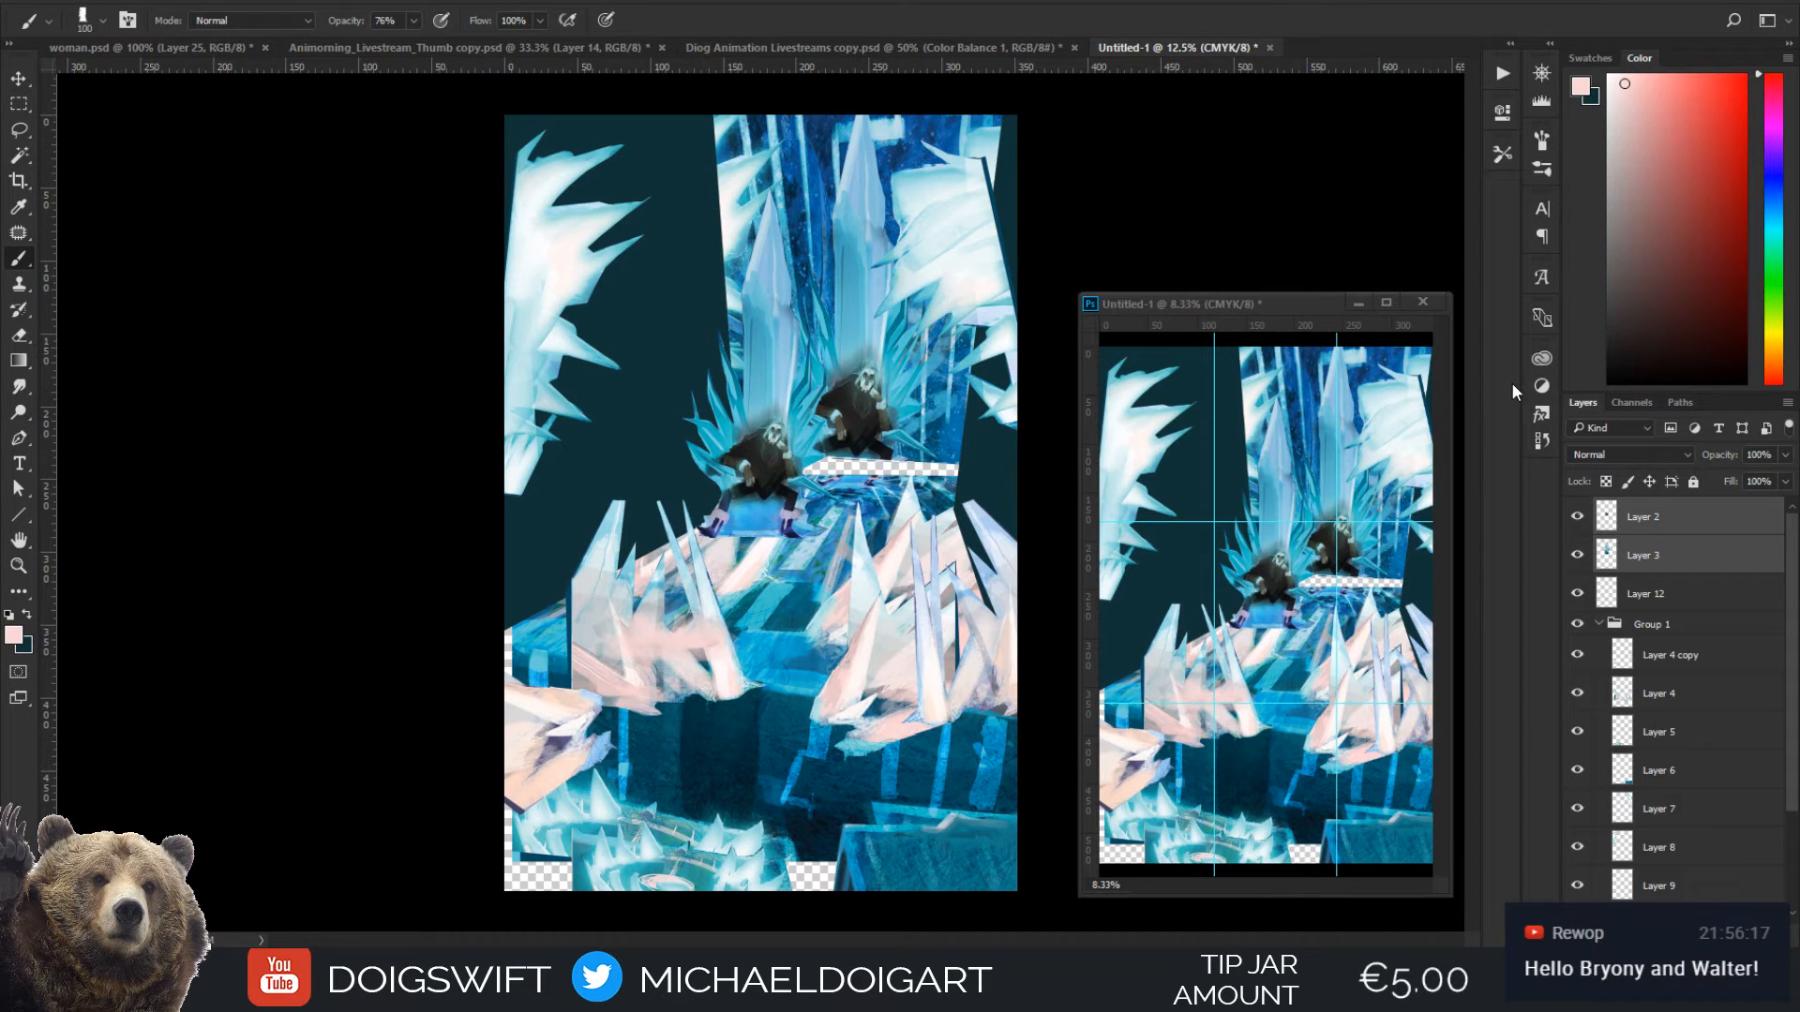
Collapse and hide Group 1, and move the full figure and throne from Layers 2 and 3 over the painting's seated figure
{"action": "left_click", "coordinate": [1598, 624]}
{"action": "left_click", "coordinate": [1577, 625]}
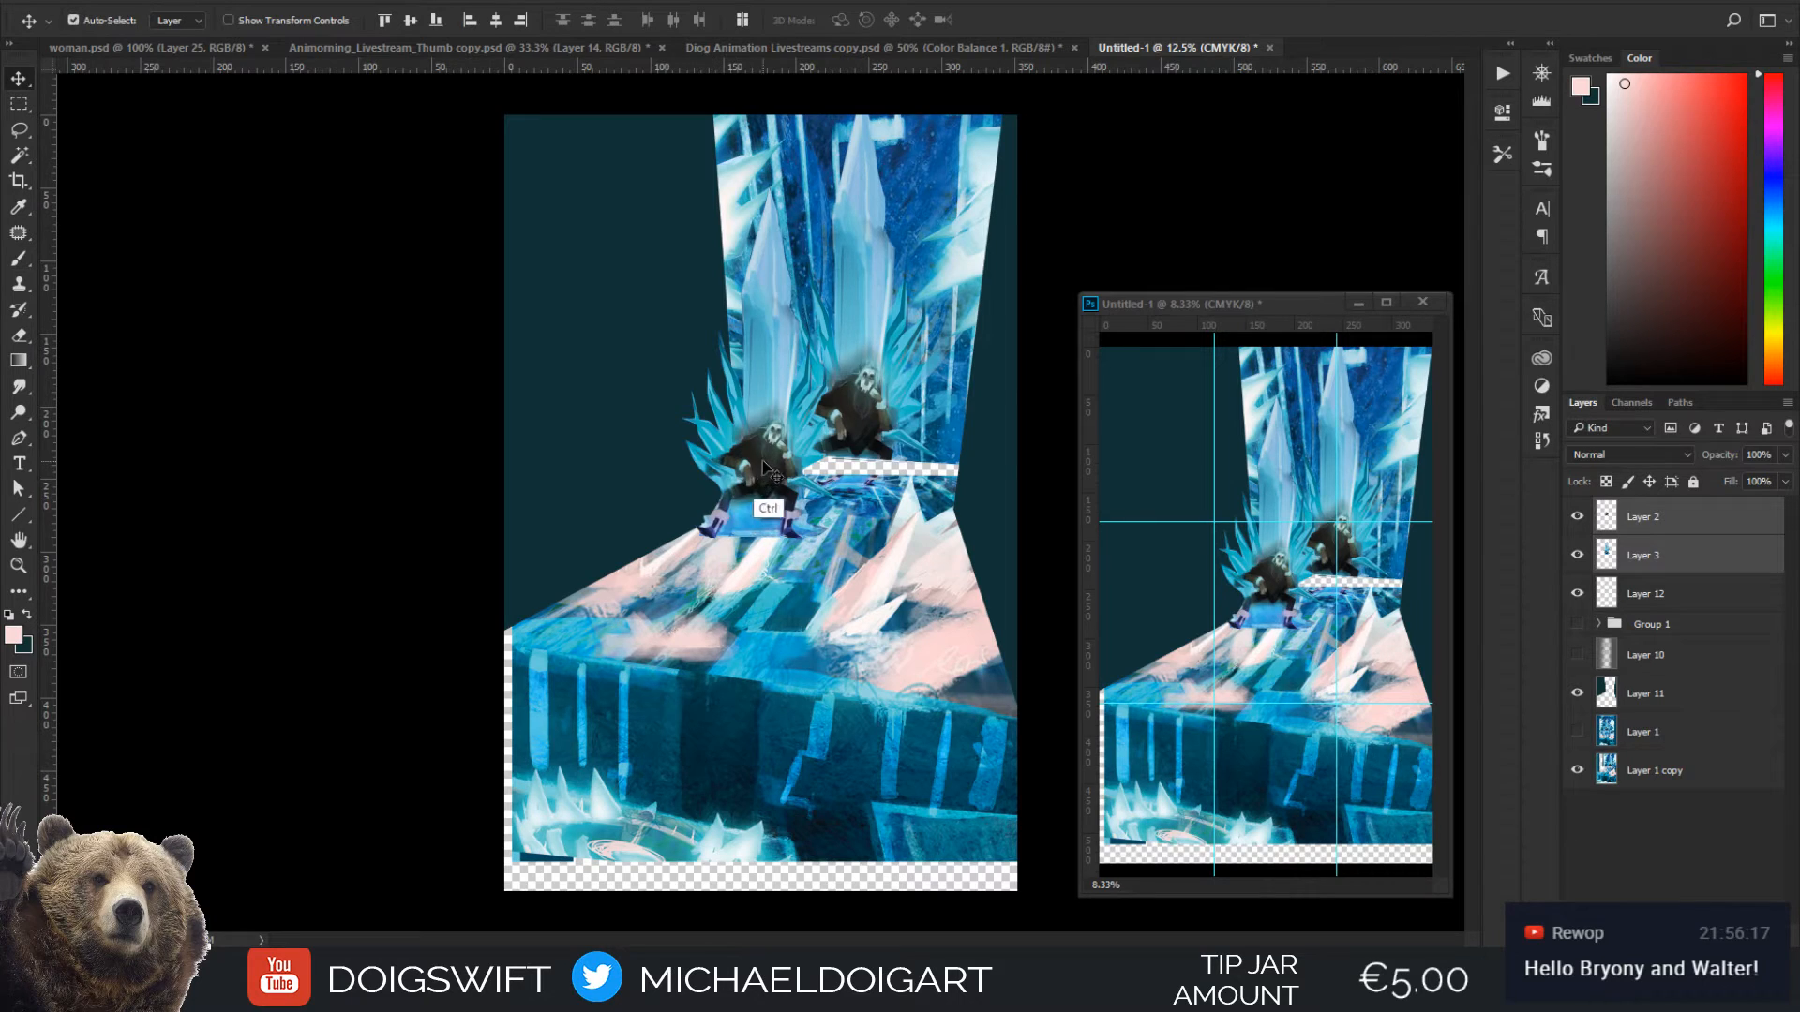
{"action": "mouse_move", "coordinate": [773, 465]}
{"action": "left_mouse_down"}
{"action": "mouse_move", "coordinate": [852, 432]}
{"action": "mouse_move", "coordinate": [797, 412]}
{"action": "mouse_move", "coordinate": [854, 389]}
{"action": "left_mouse_up"}
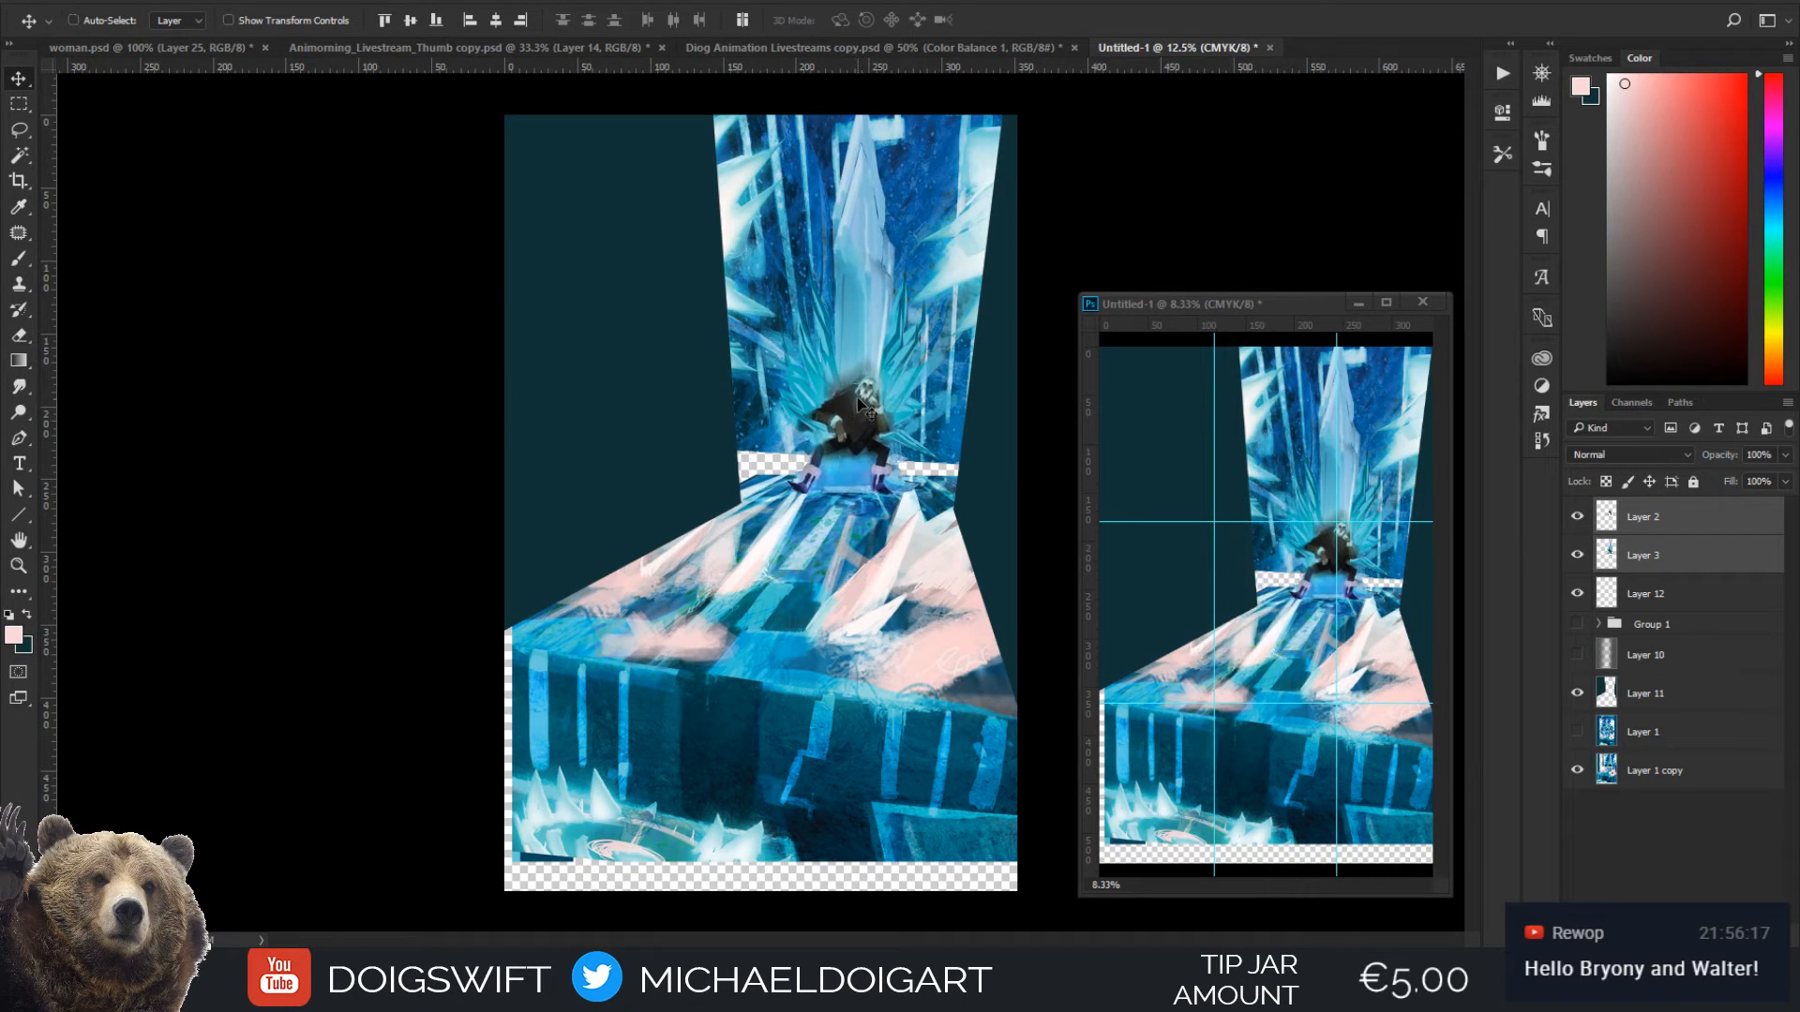
Enlarge the figure and throne on Layers 2 and 3 to about 129% width and 116% height, centred over the painted seat
{"action": "key", "text": "ctrl+t"}
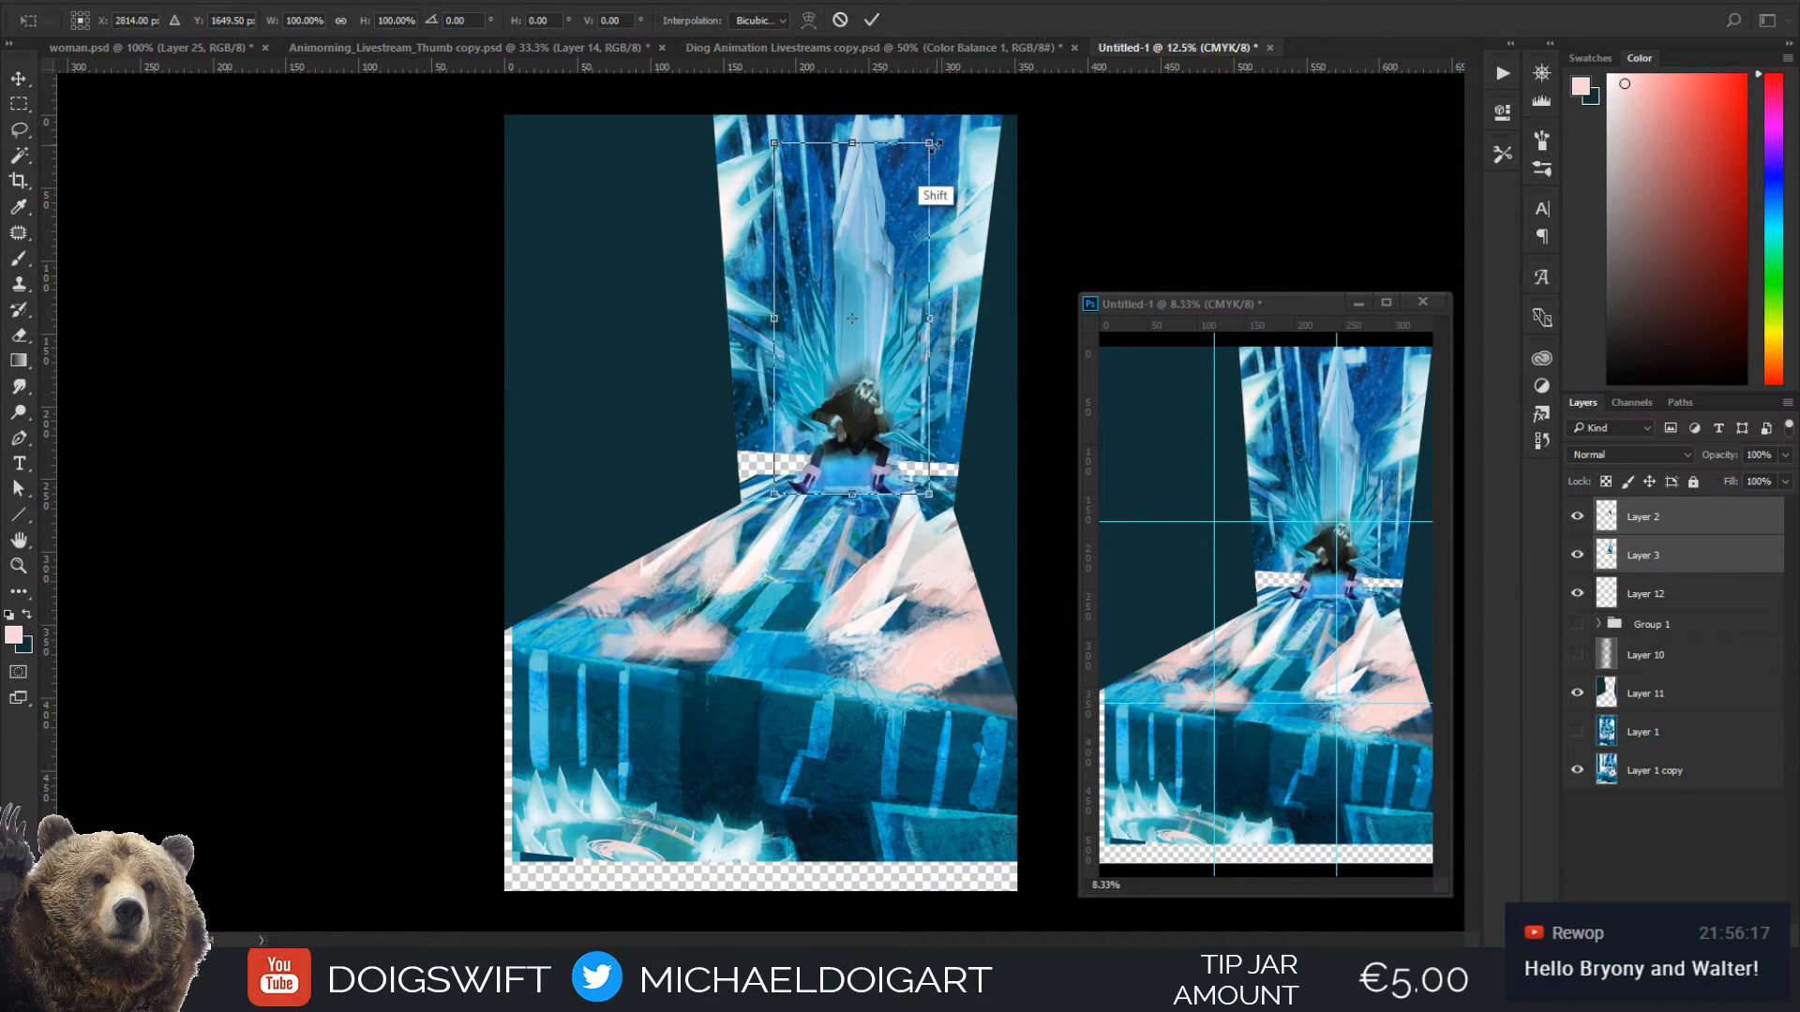
{"action": "left_click_drag", "start_coordinate": [950, 120], "coordinate": [1025, 87]}
{"action": "left_click_drag", "start_coordinate": [884, 408], "coordinate": [851, 438]}
{"action": "left_click_drag", "start_coordinate": [1000, 319], "coordinate": [942, 328]}
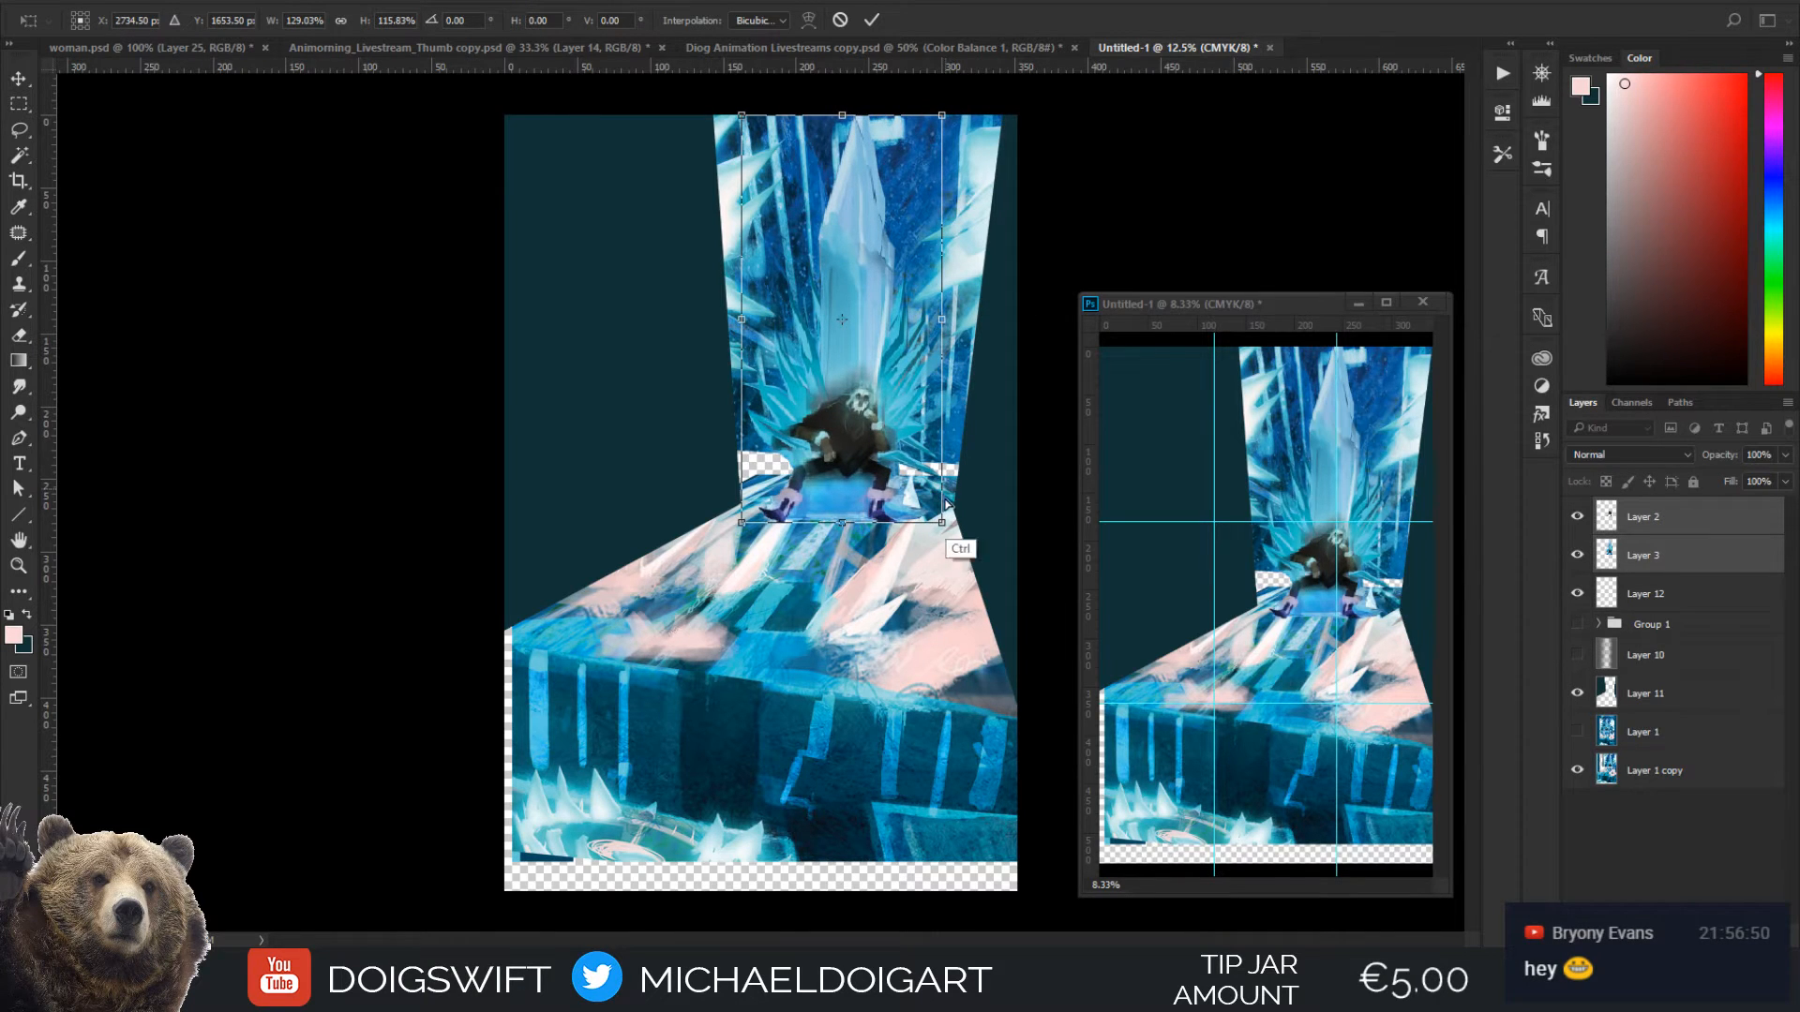
Skew the figure and throne to follow the floor's perspective, adjust them to about 122% width and 128% height, reposition them and apply the transform
{"action": "left_click_drag", "start_coordinate": [943, 531], "coordinate": [932, 557]}
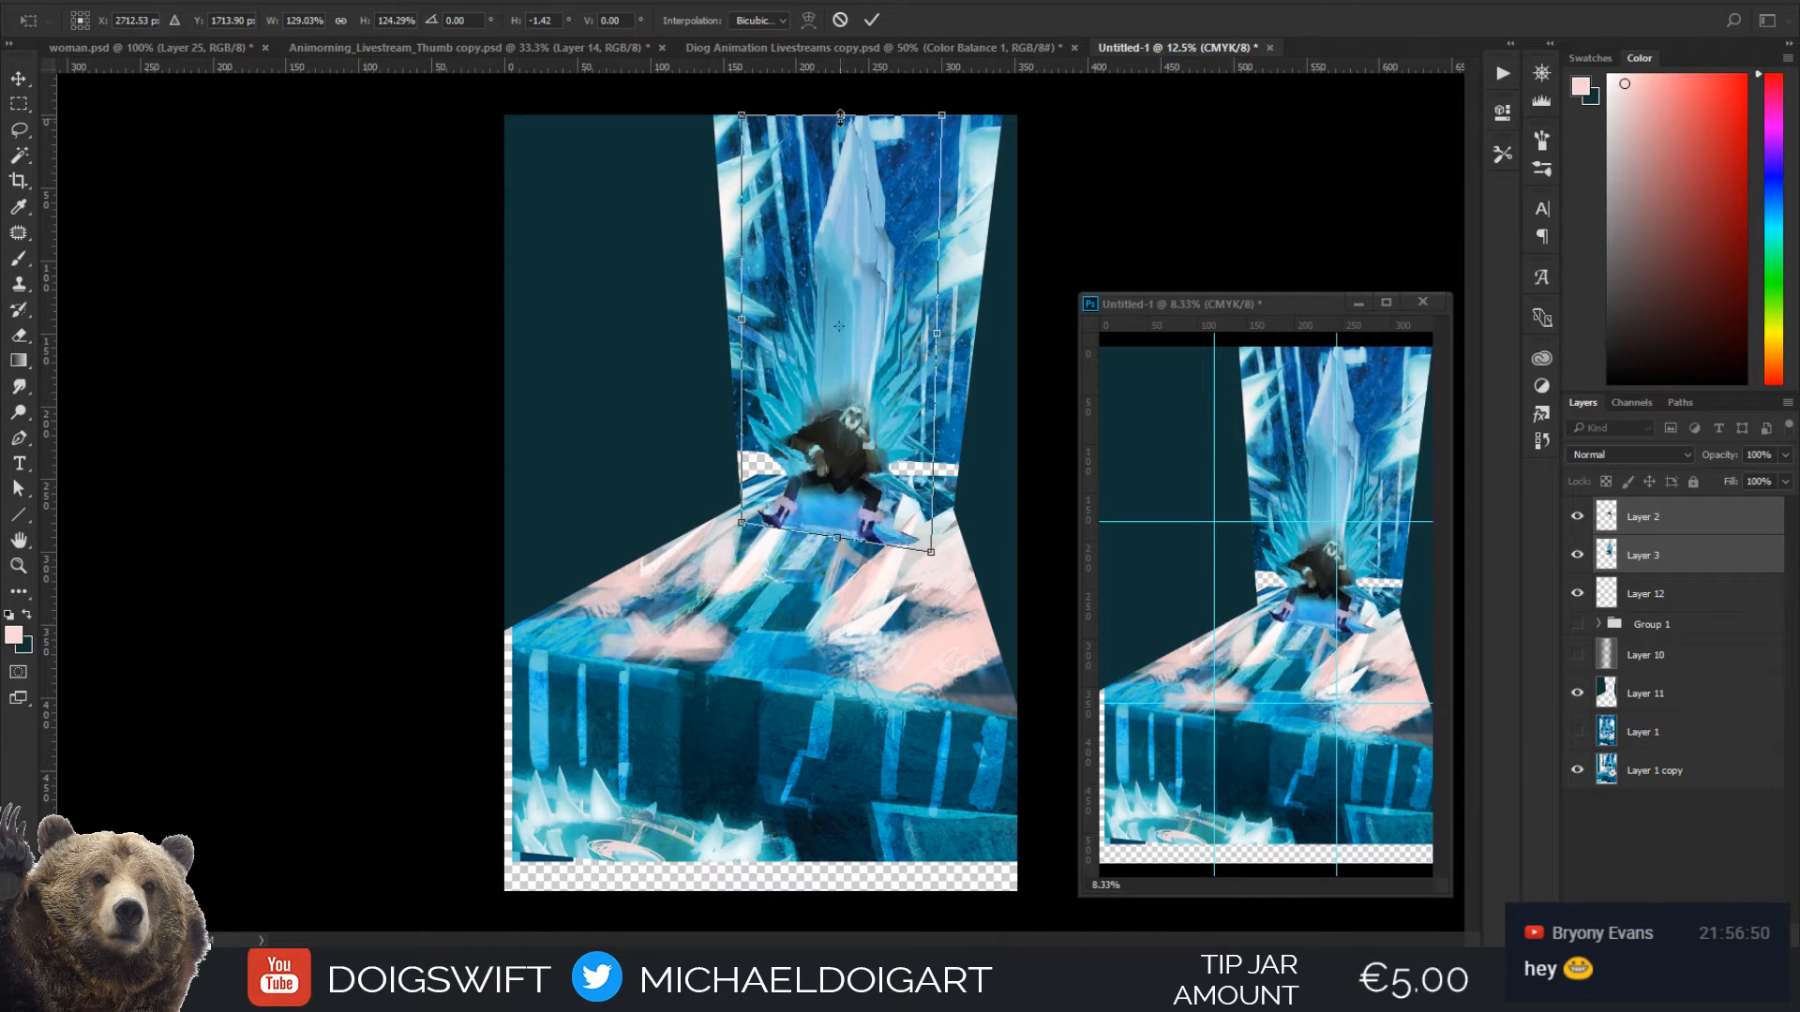
{"action": "left_click_drag", "start_coordinate": [840, 121], "coordinate": [846, 106]}
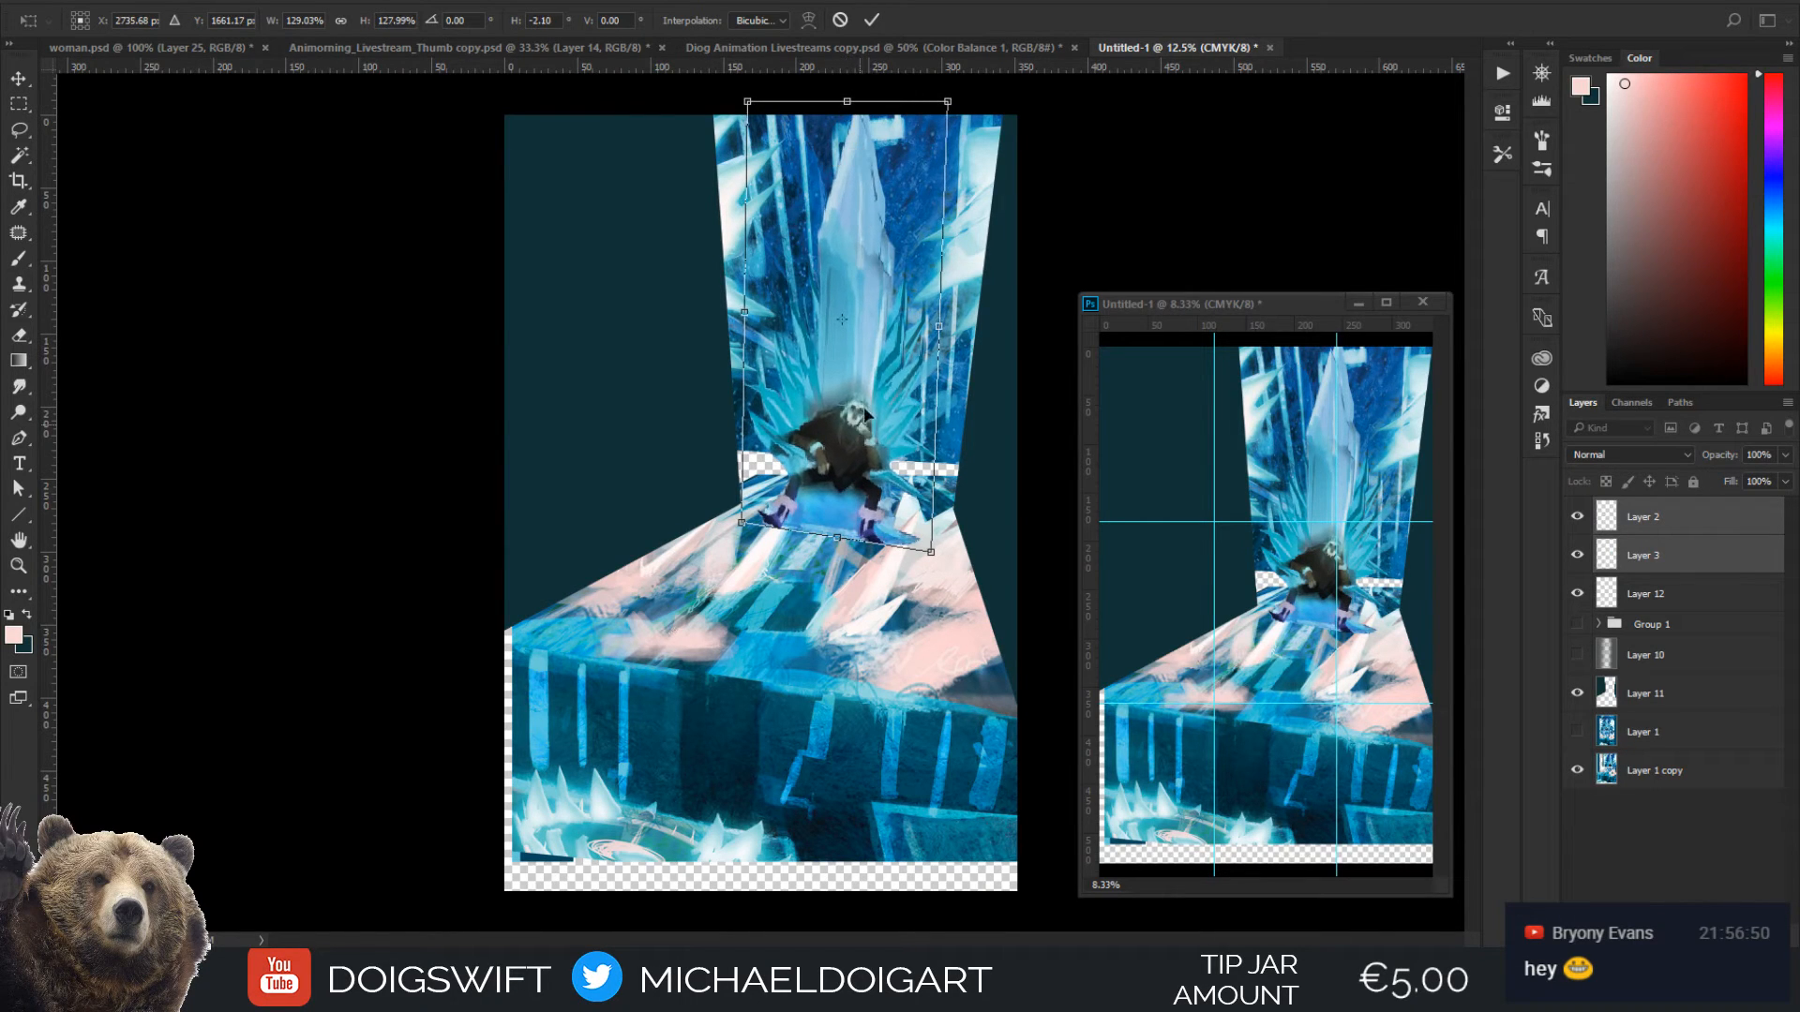
{"action": "left_click_drag", "start_coordinate": [866, 428], "coordinate": [866, 414]}
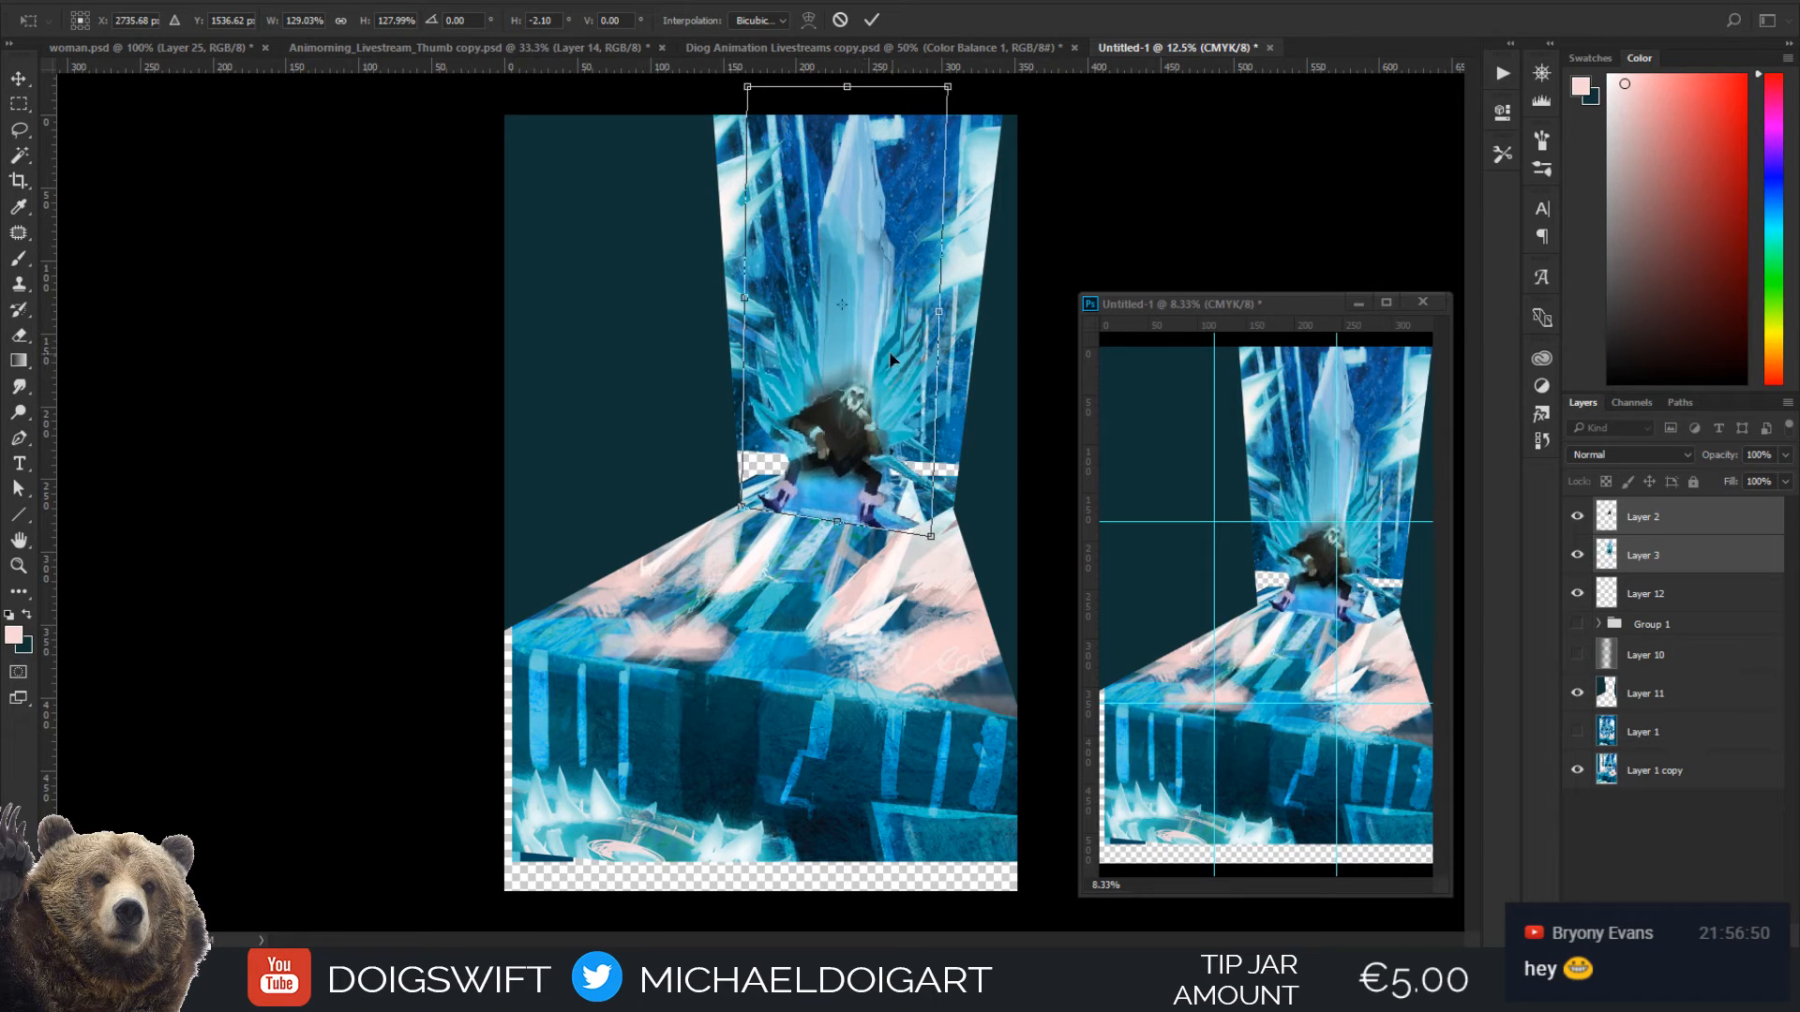
{"action": "left_click_drag", "start_coordinate": [745, 298], "coordinate": [754, 307]}
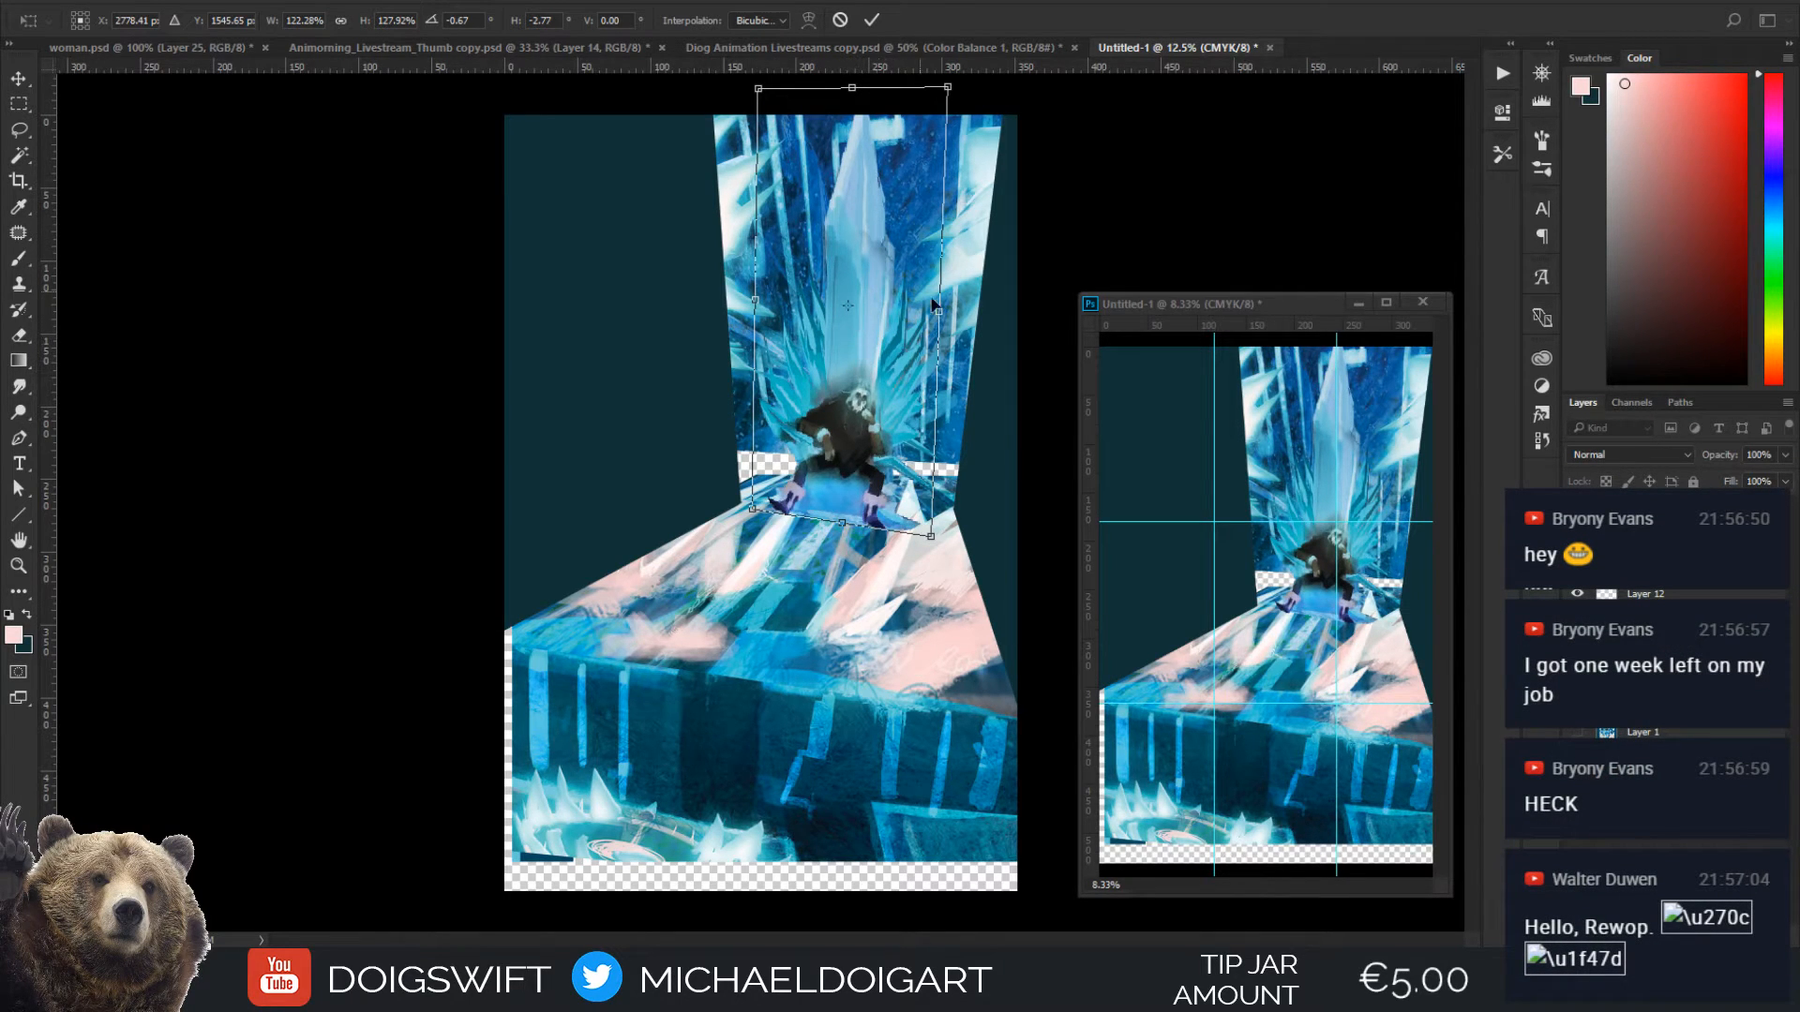
{"action": "left_click_drag", "start_coordinate": [862, 436], "coordinate": [866, 429]}
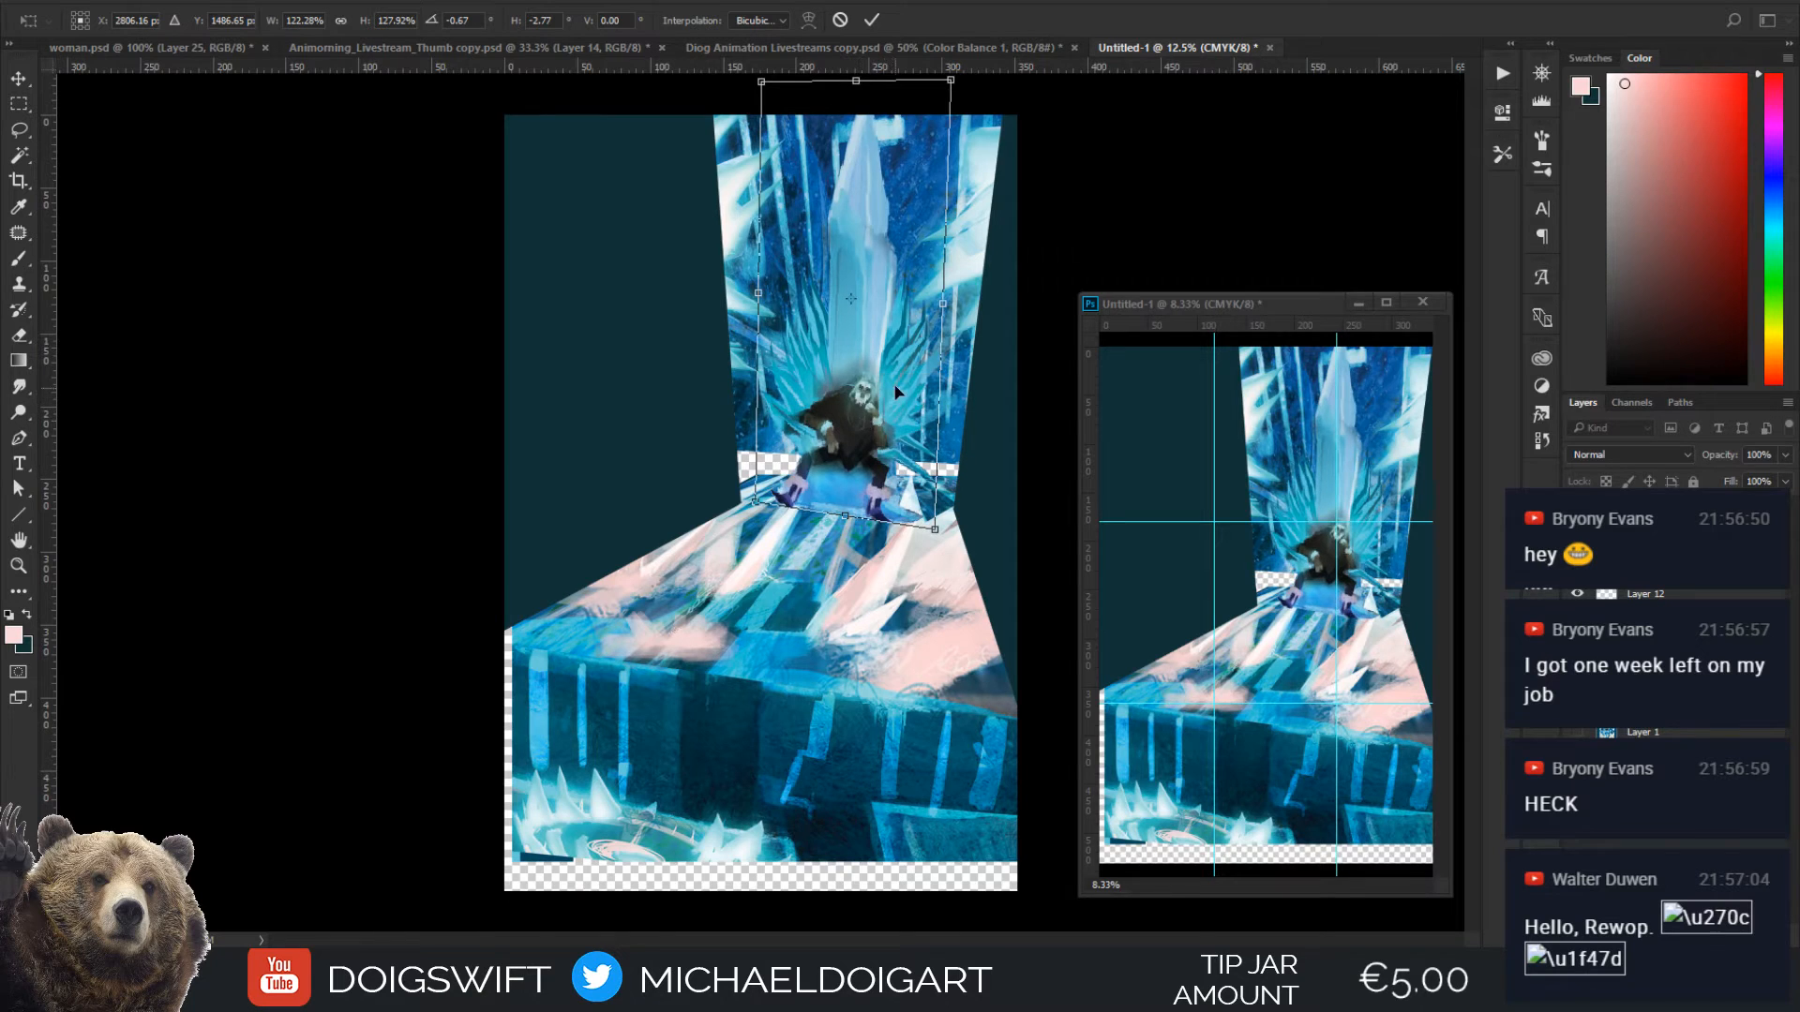
{"action": "key", "text": "Return"}
Inspect the transformed figure and throne up close, and flip the whole canvas horizontally
{"action": "key", "text": "ctrl+plus"}
{"action": "key", "text": "ctrl+plus"}
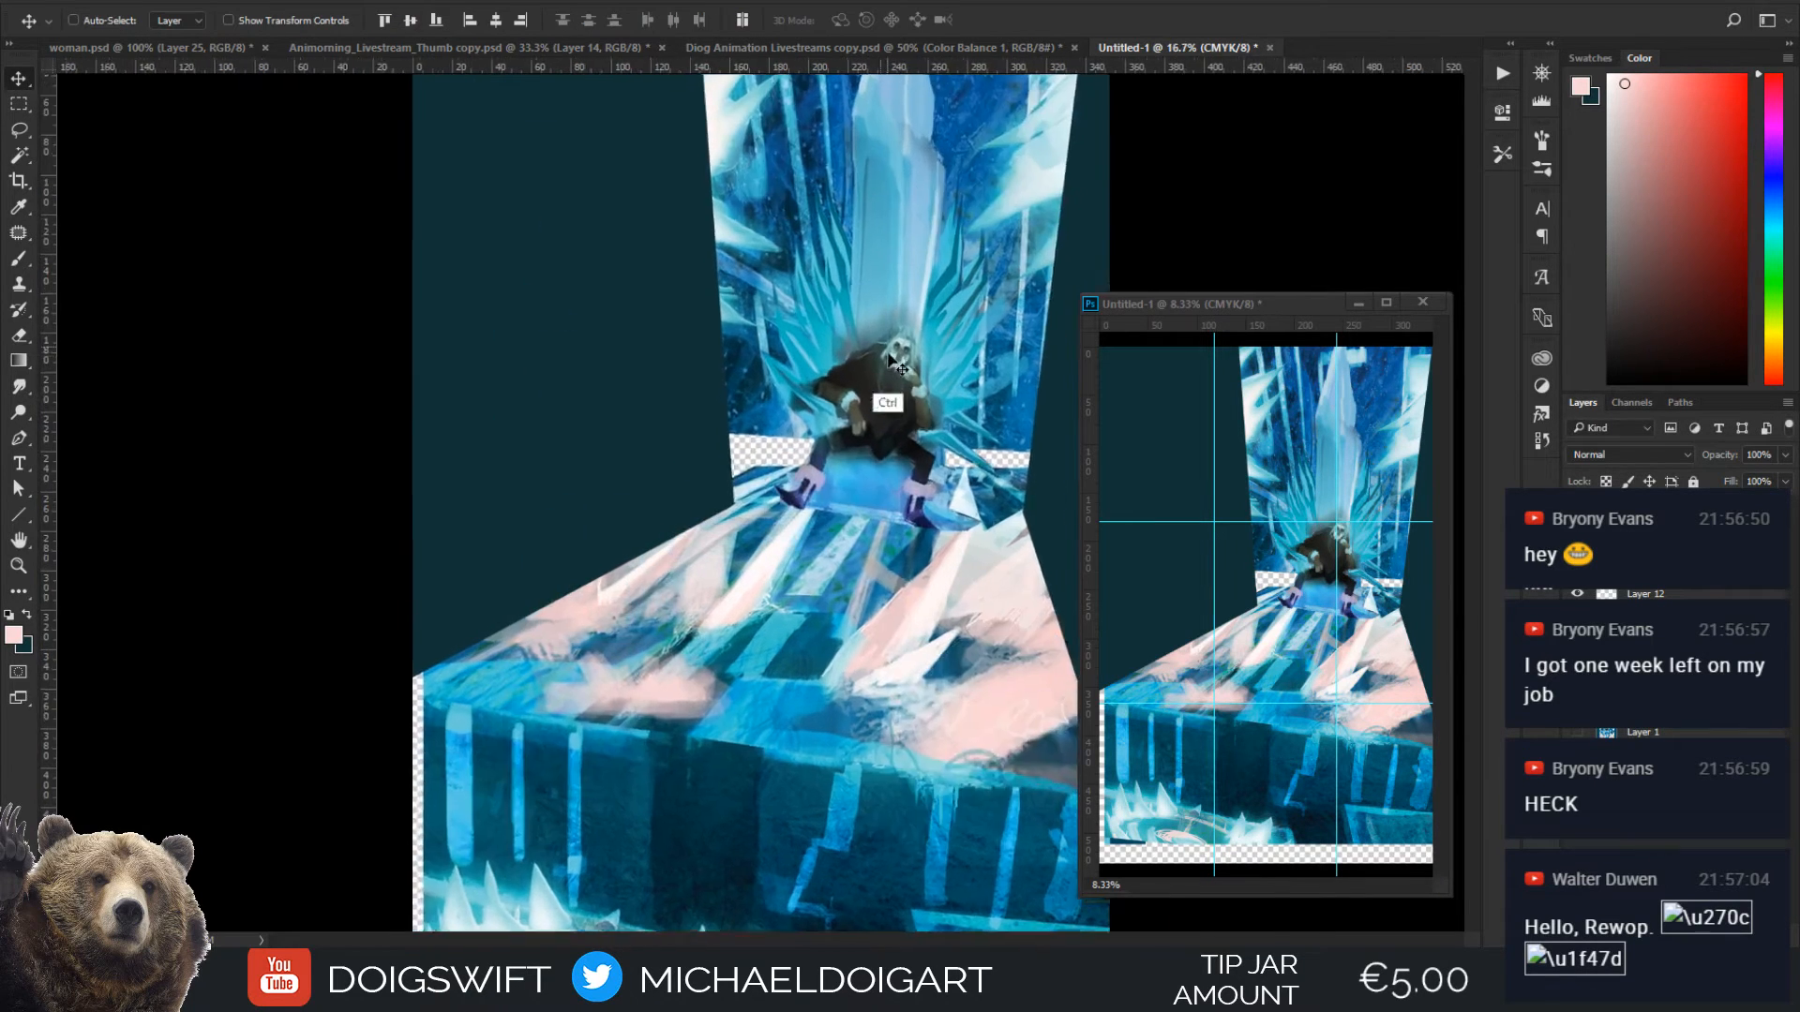
{"action": "scroll", "coordinate": [895, 375], "scroll_direction": "right", "scroll_amount": 5}
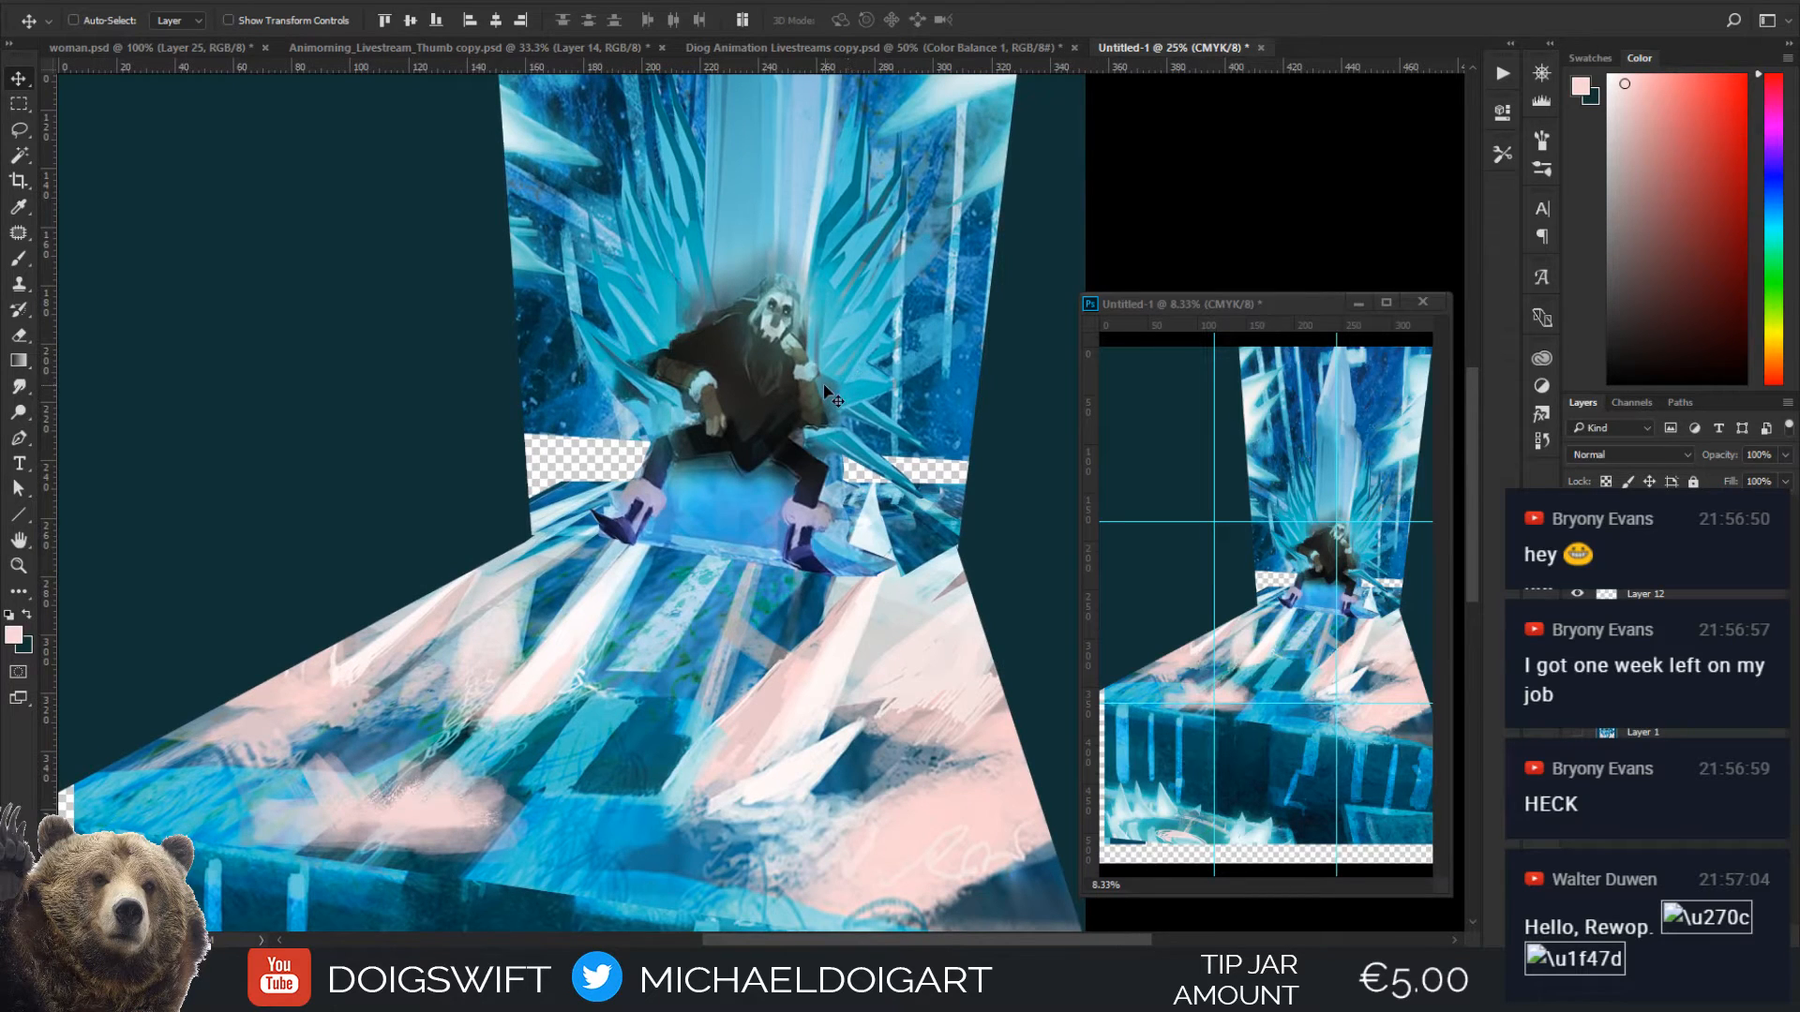
{"action": "key", "text": "ctrl+minus"}
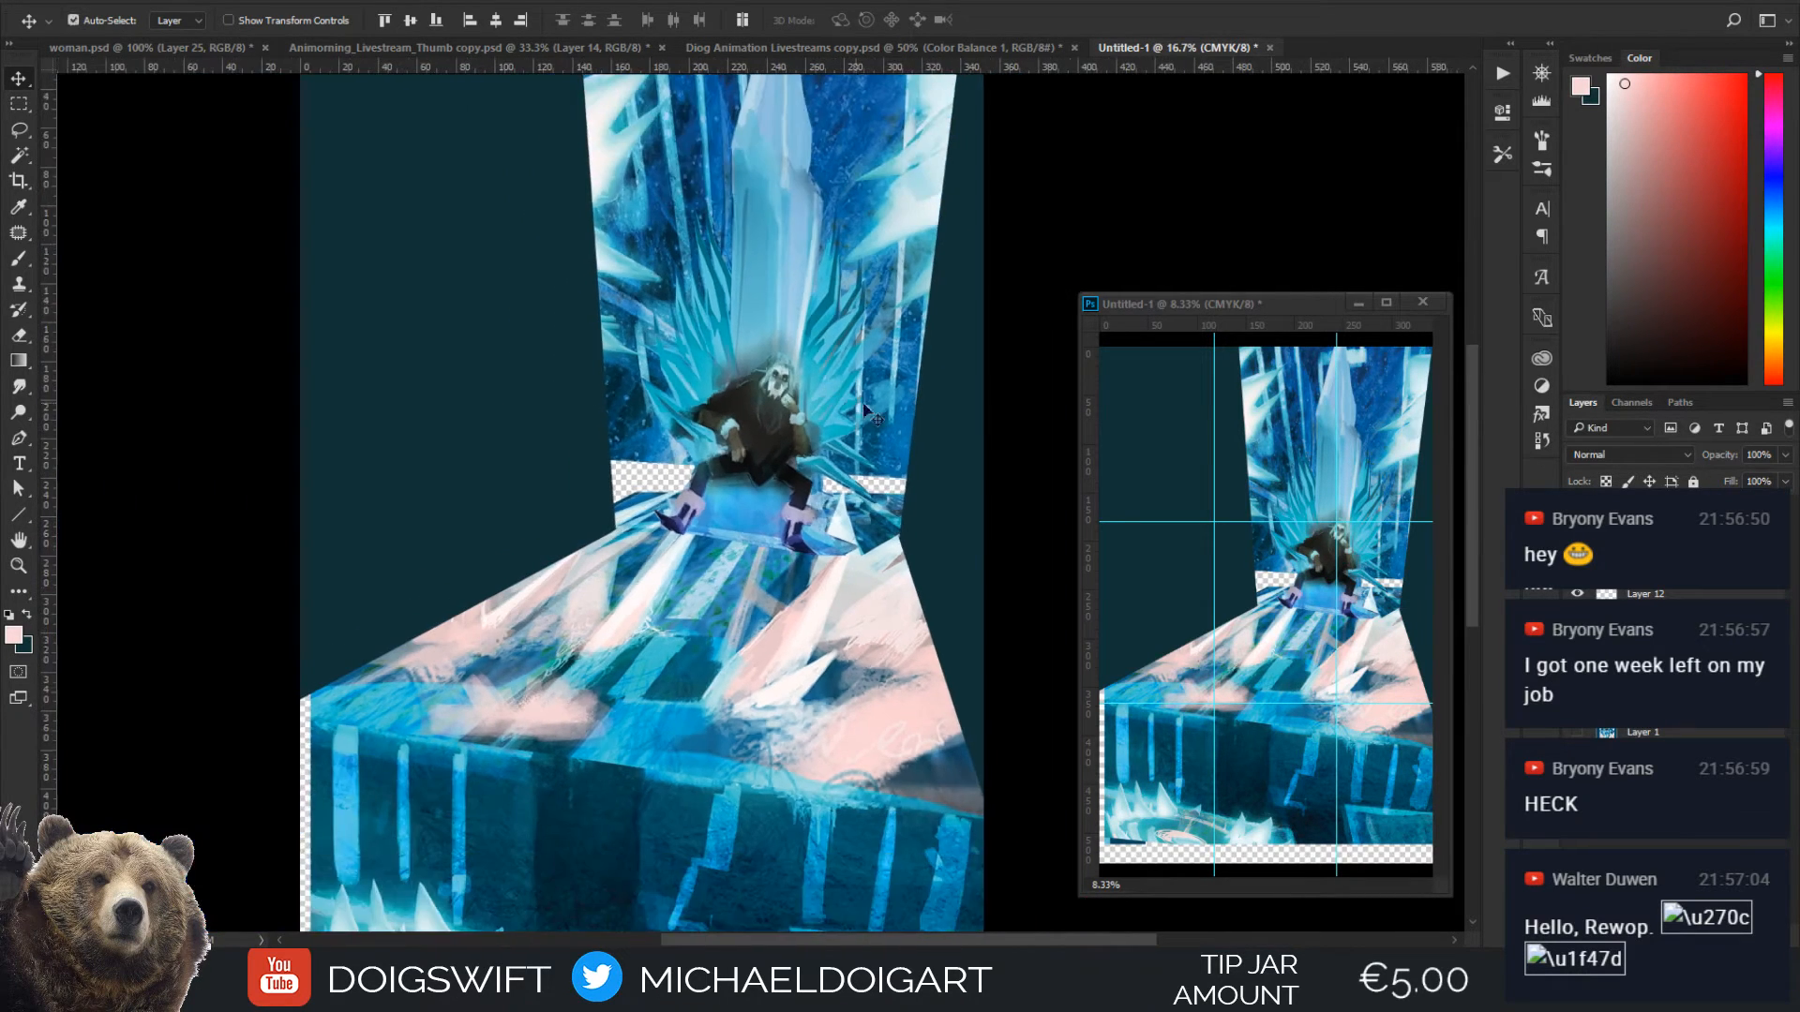
{"action": "key", "text": "ctrl+minus"}
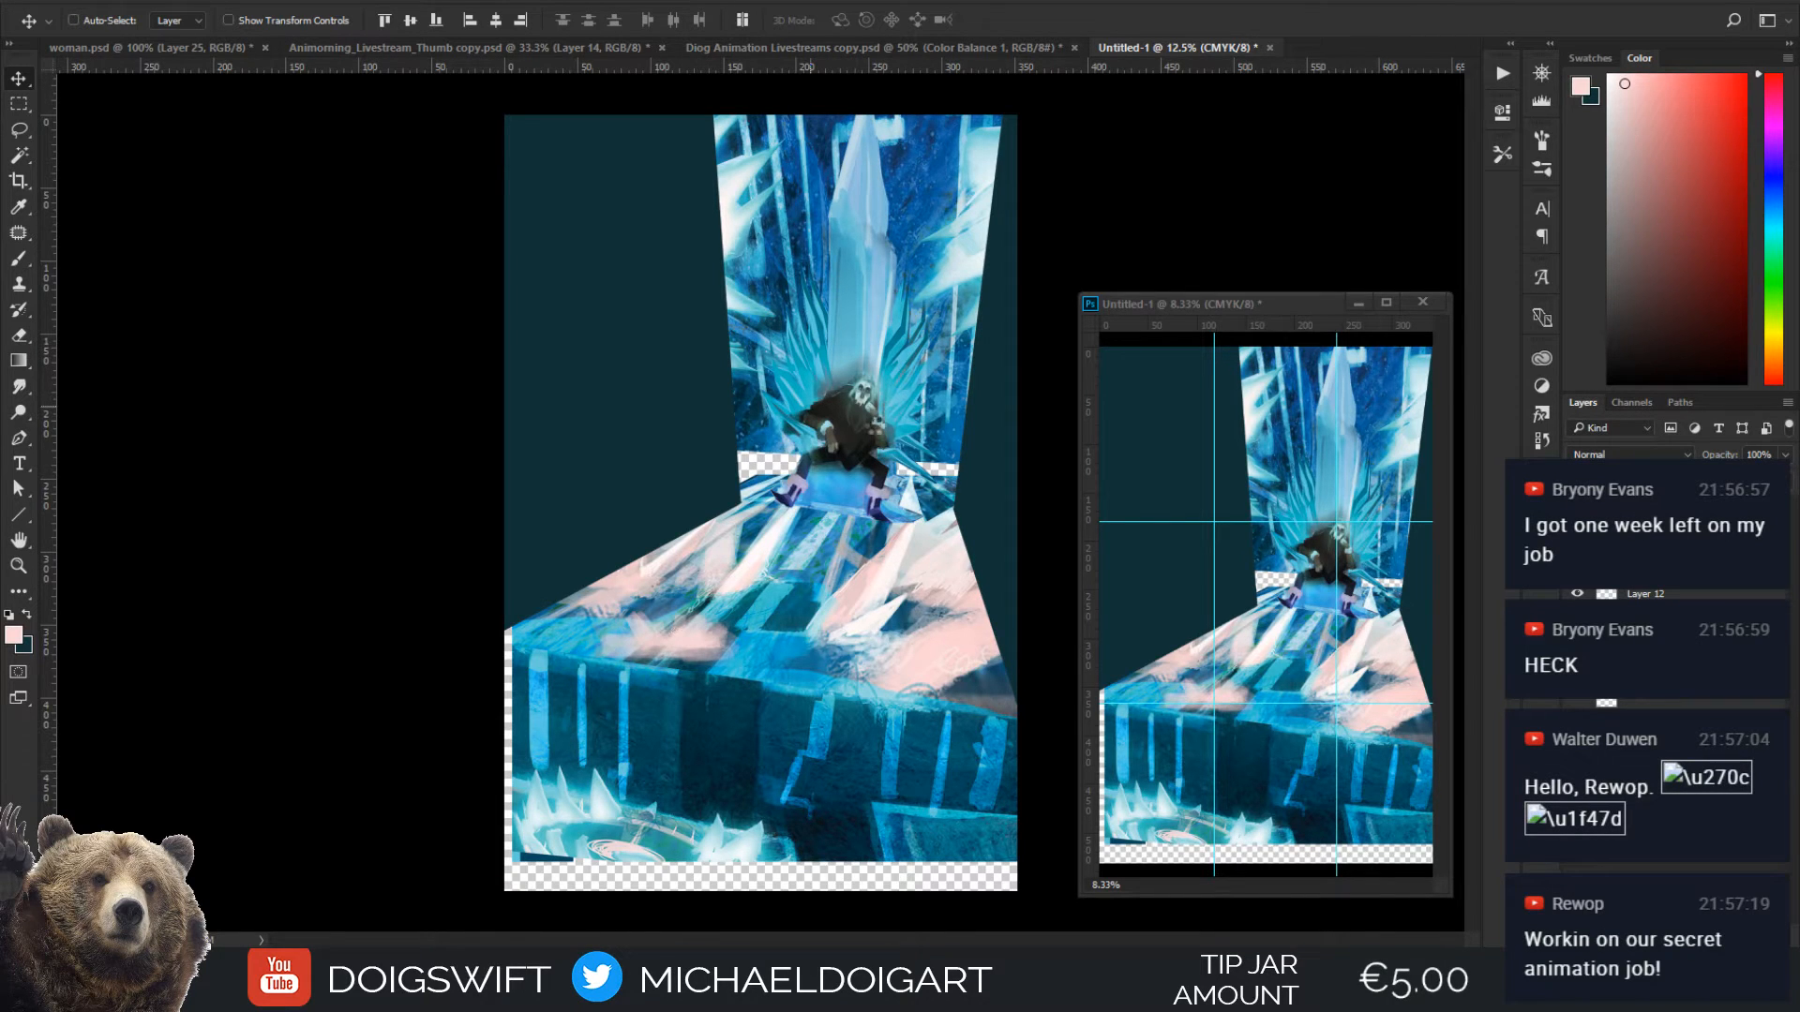
{"action": "key", "text": "ctrl+shift+h"}
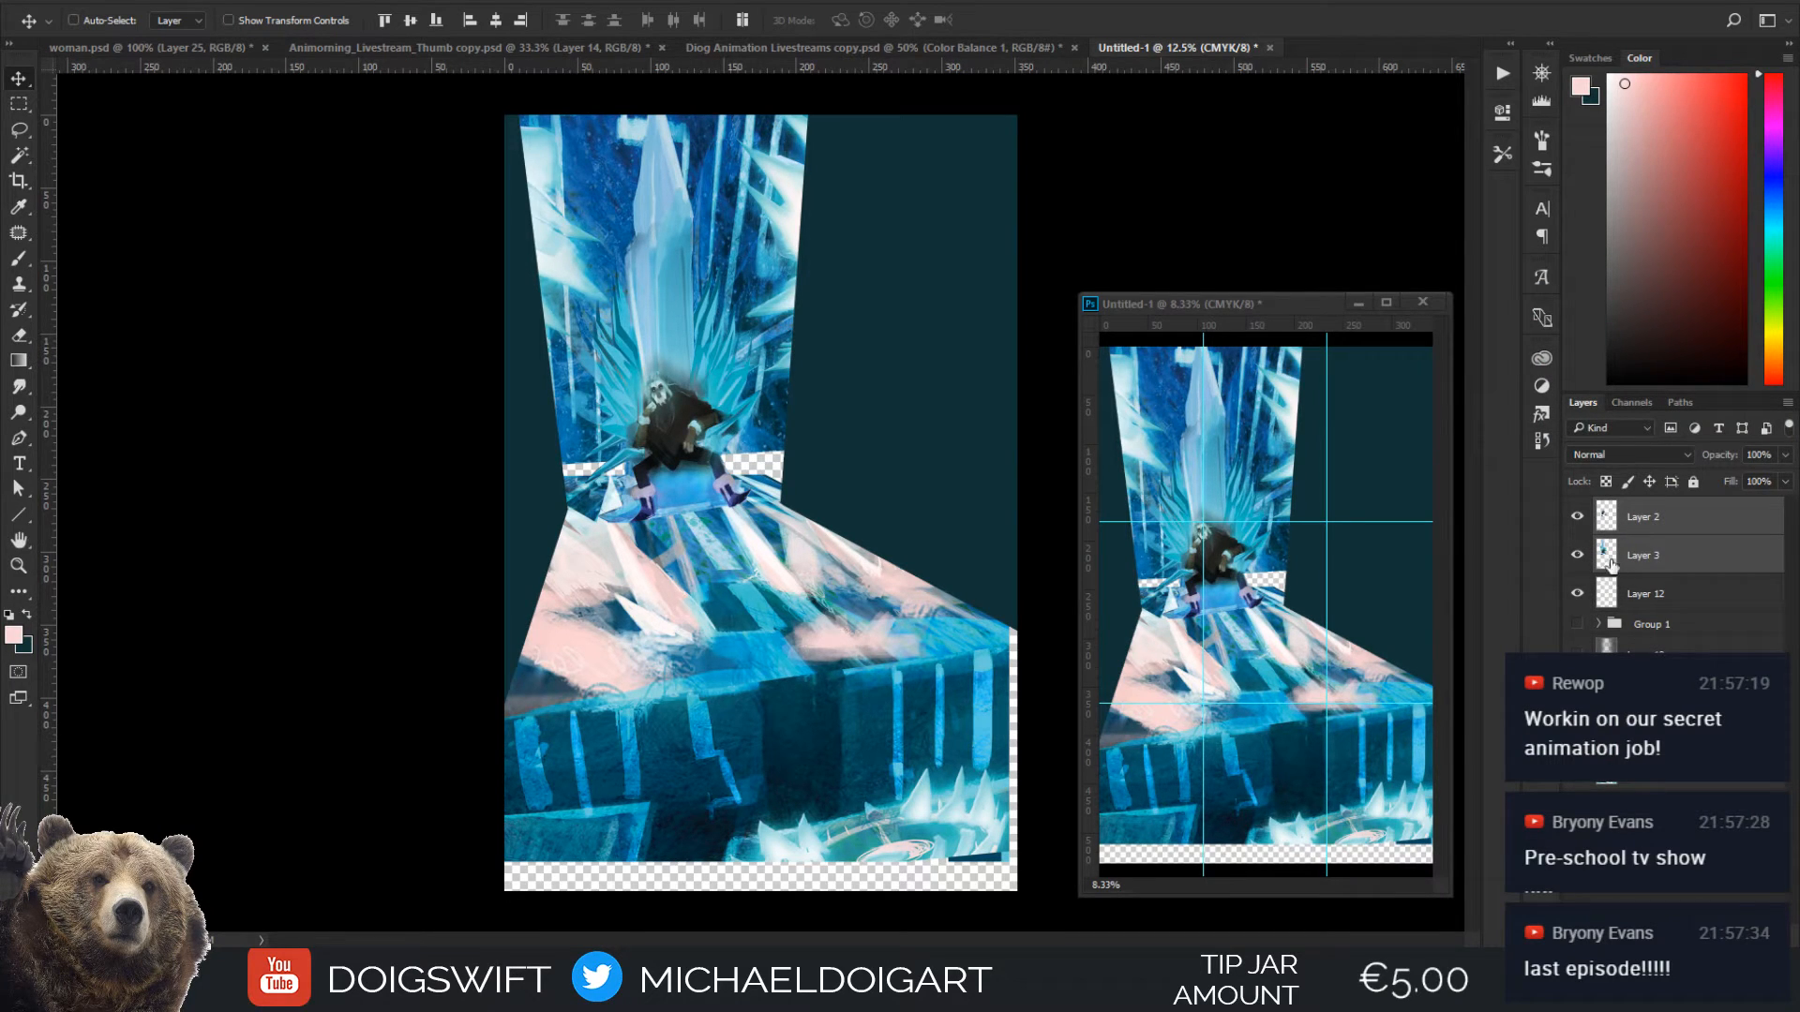
Toggle Layers 2 and 3 to compare the enlarged figure and throne with the warped painting beneath, up close and at full view
{"action": "left_click", "coordinate": [1579, 517]}
{"action": "left_click", "coordinate": [1578, 556]}
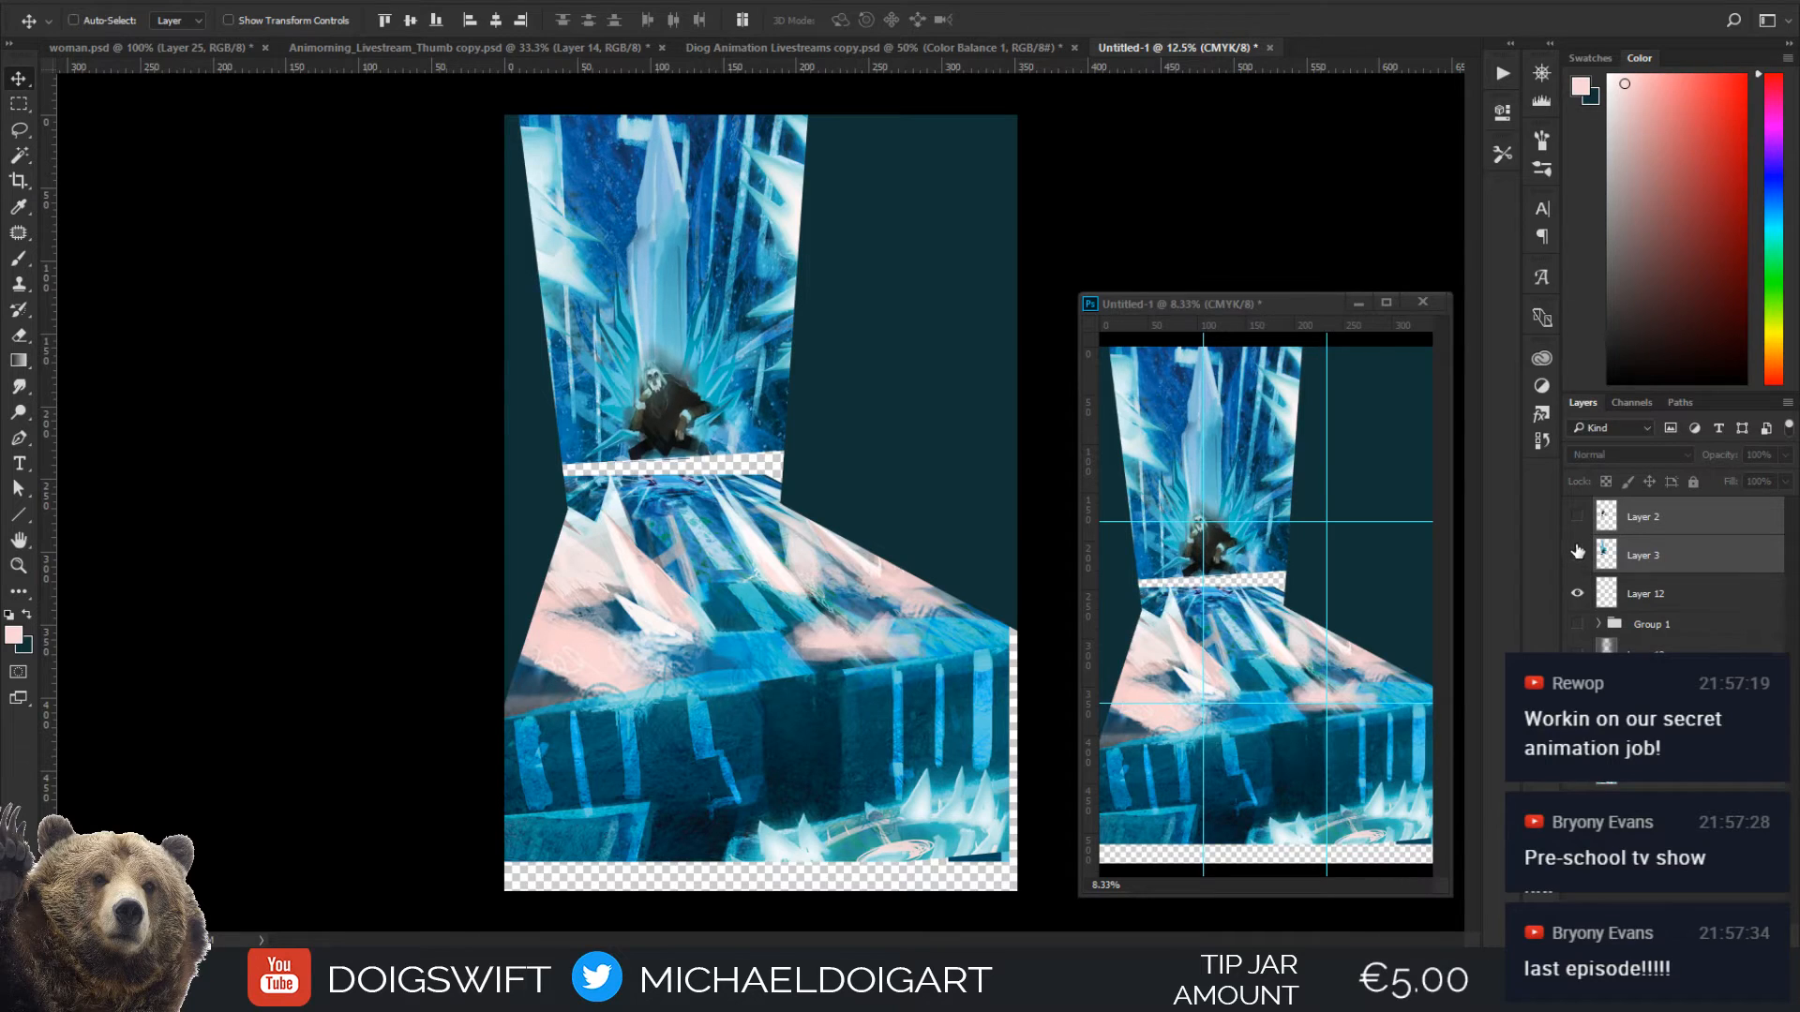
{"action": "left_click", "coordinate": [1578, 556]}
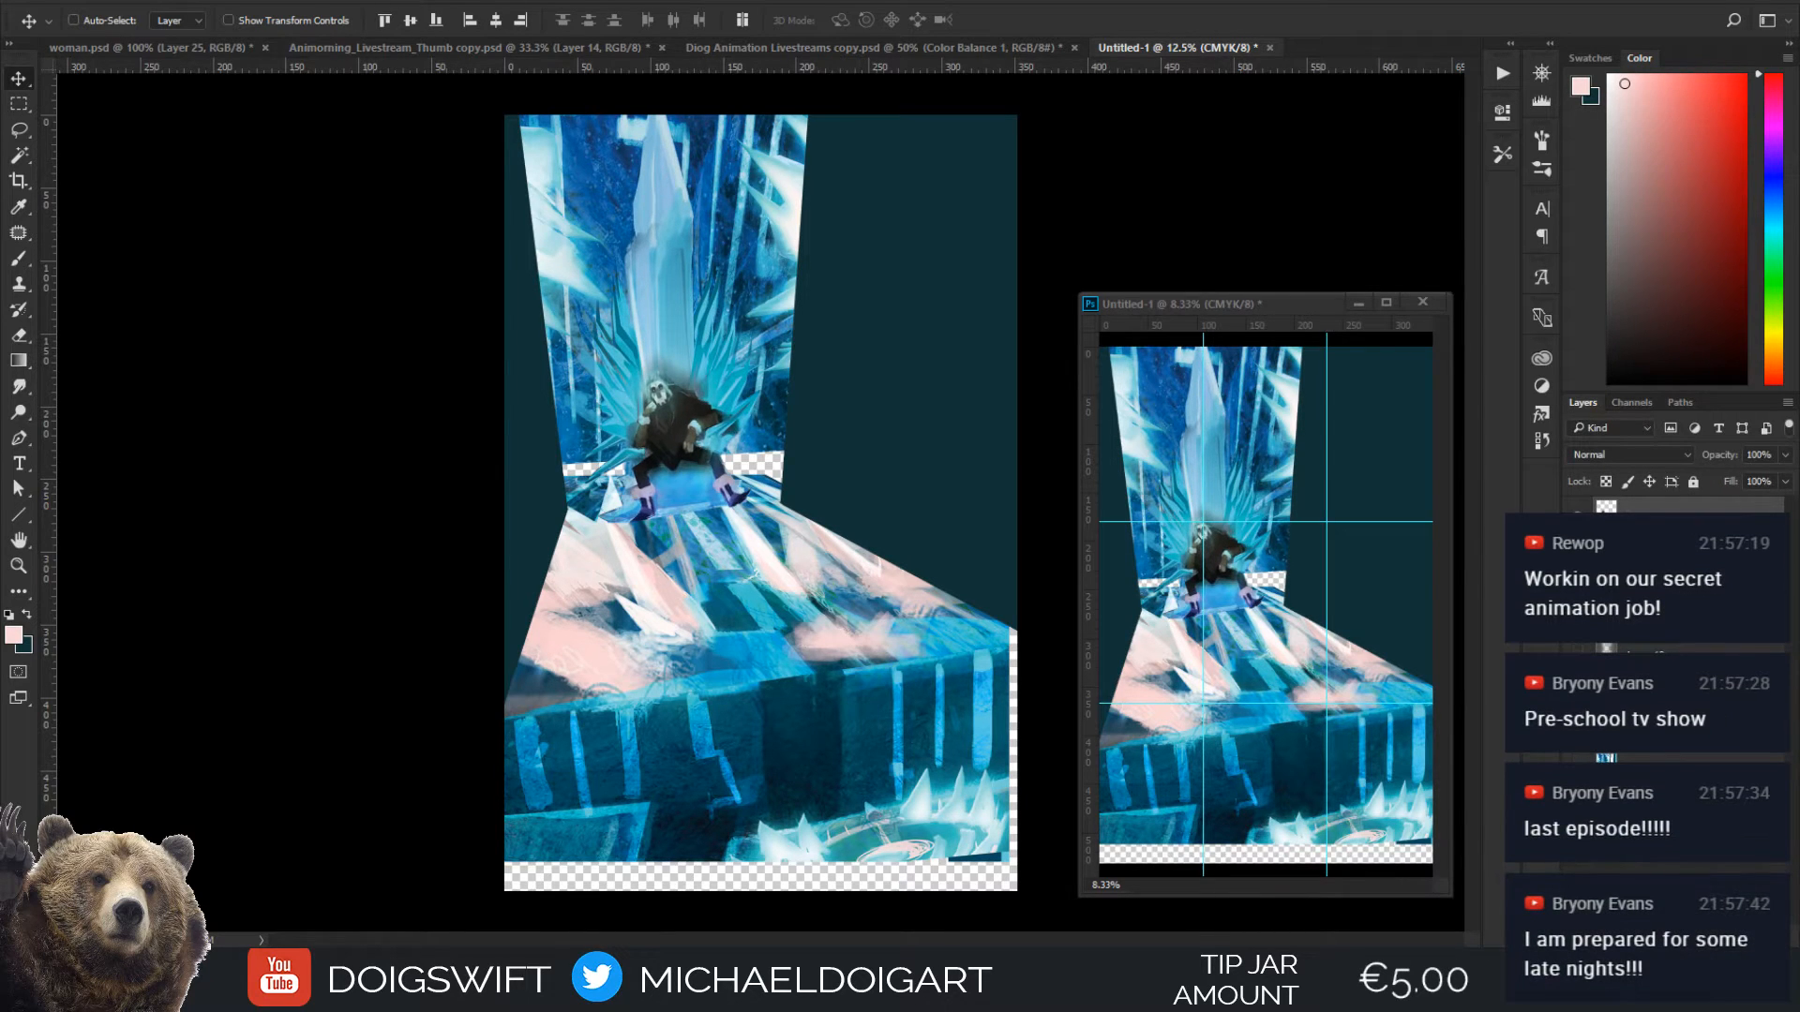
{"action": "left_click", "coordinate": [1579, 518]}
{"action": "left_click", "coordinate": [1579, 518]}
{"action": "left_click", "coordinate": [1579, 518]}
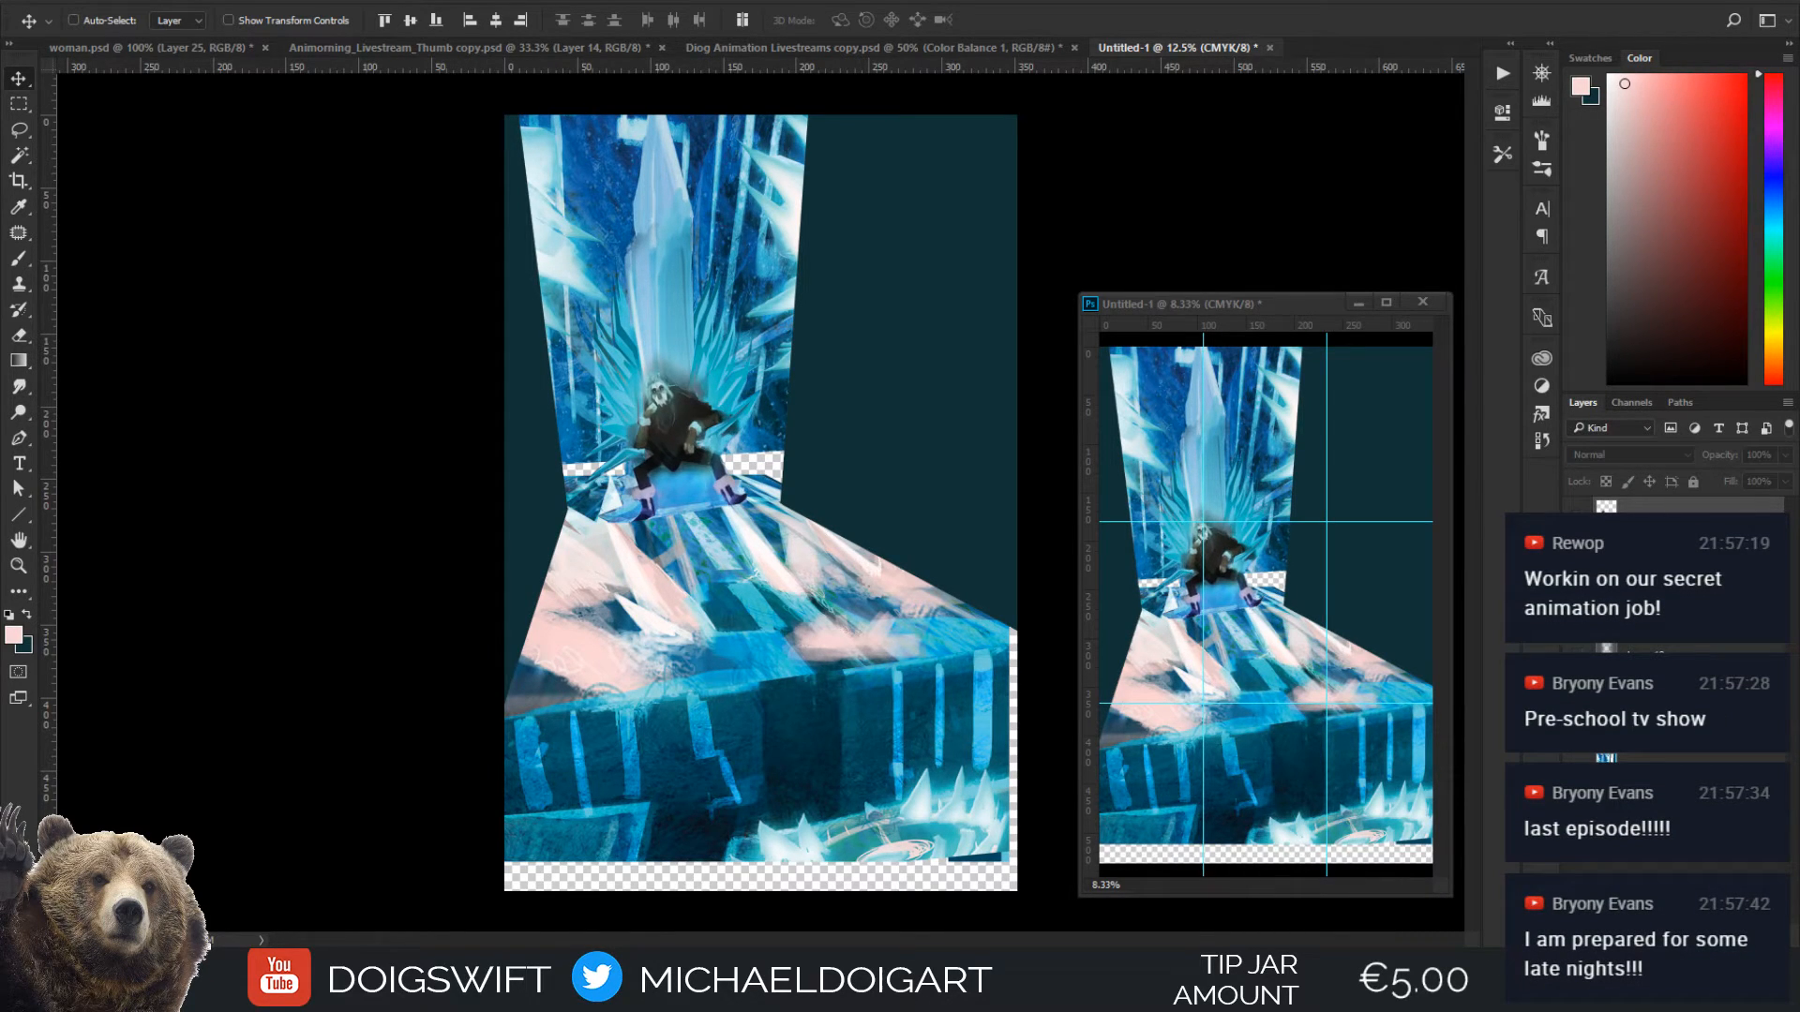
{"action": "left_click", "coordinate": [1579, 518]}
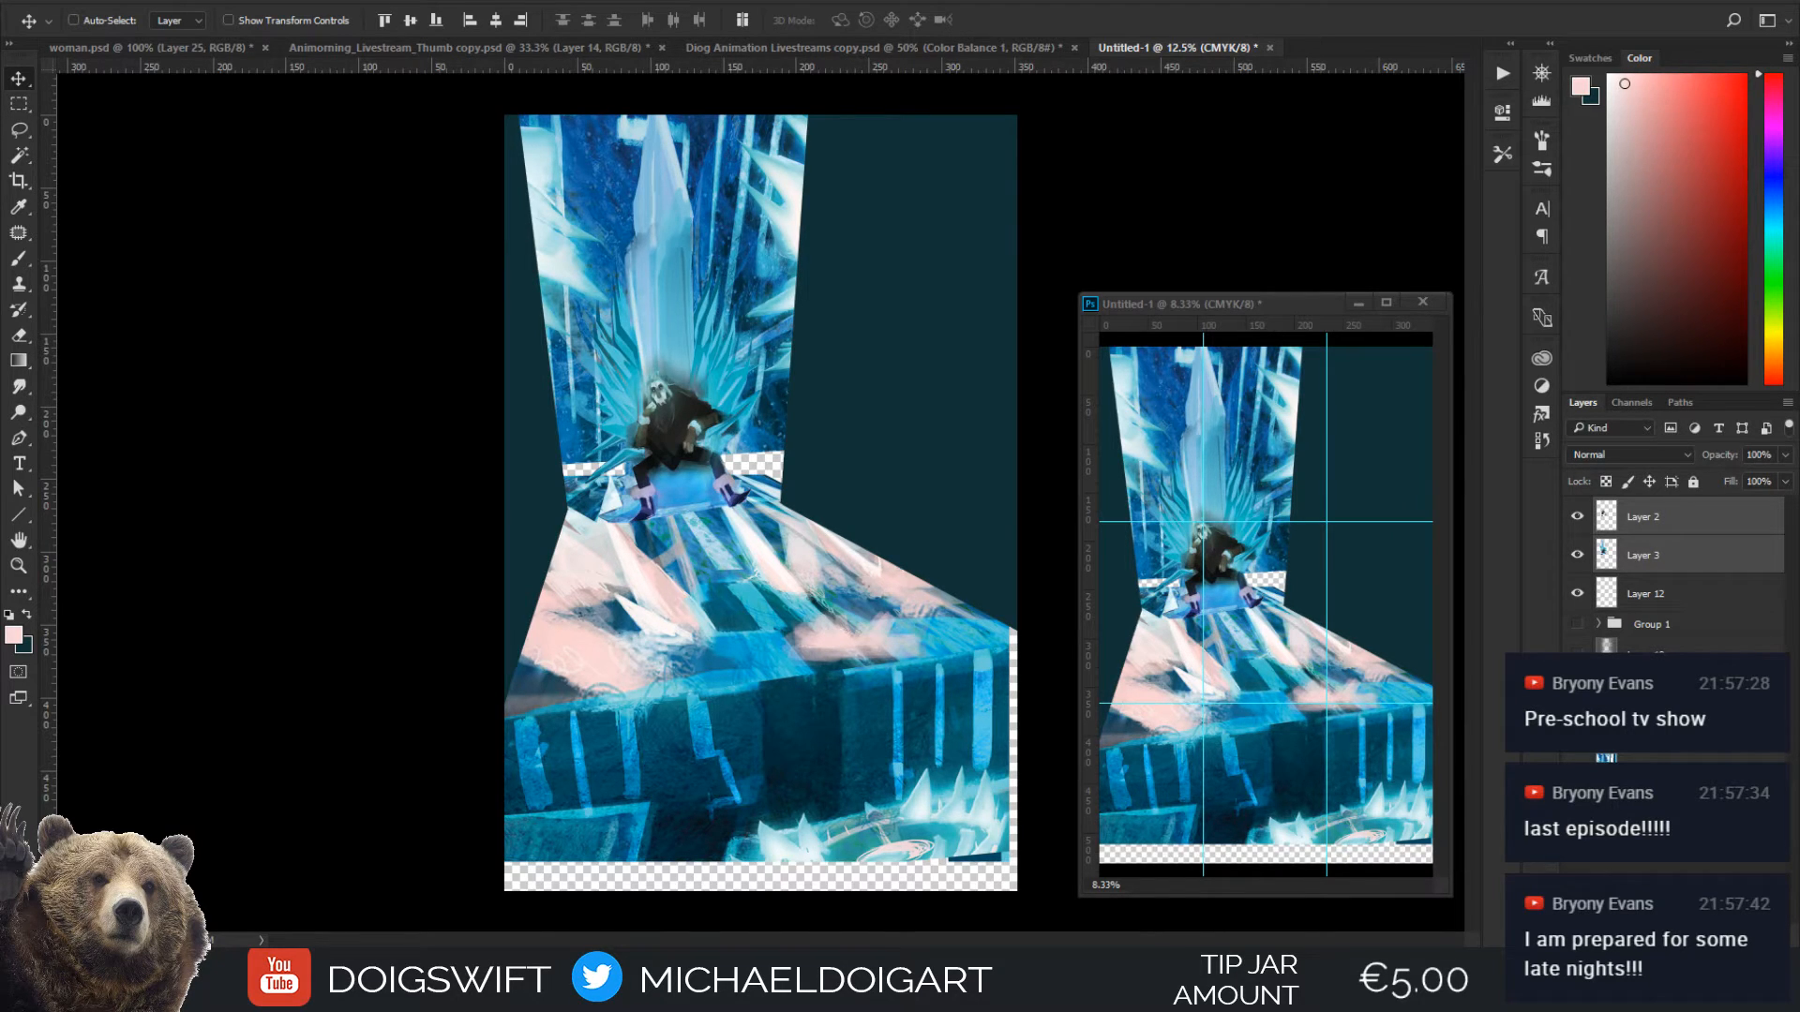
{"action": "left_click", "coordinate": [1577, 520]}
{"action": "left_click", "coordinate": [1576, 521]}
{"action": "key", "text": "ctrl+plus"}
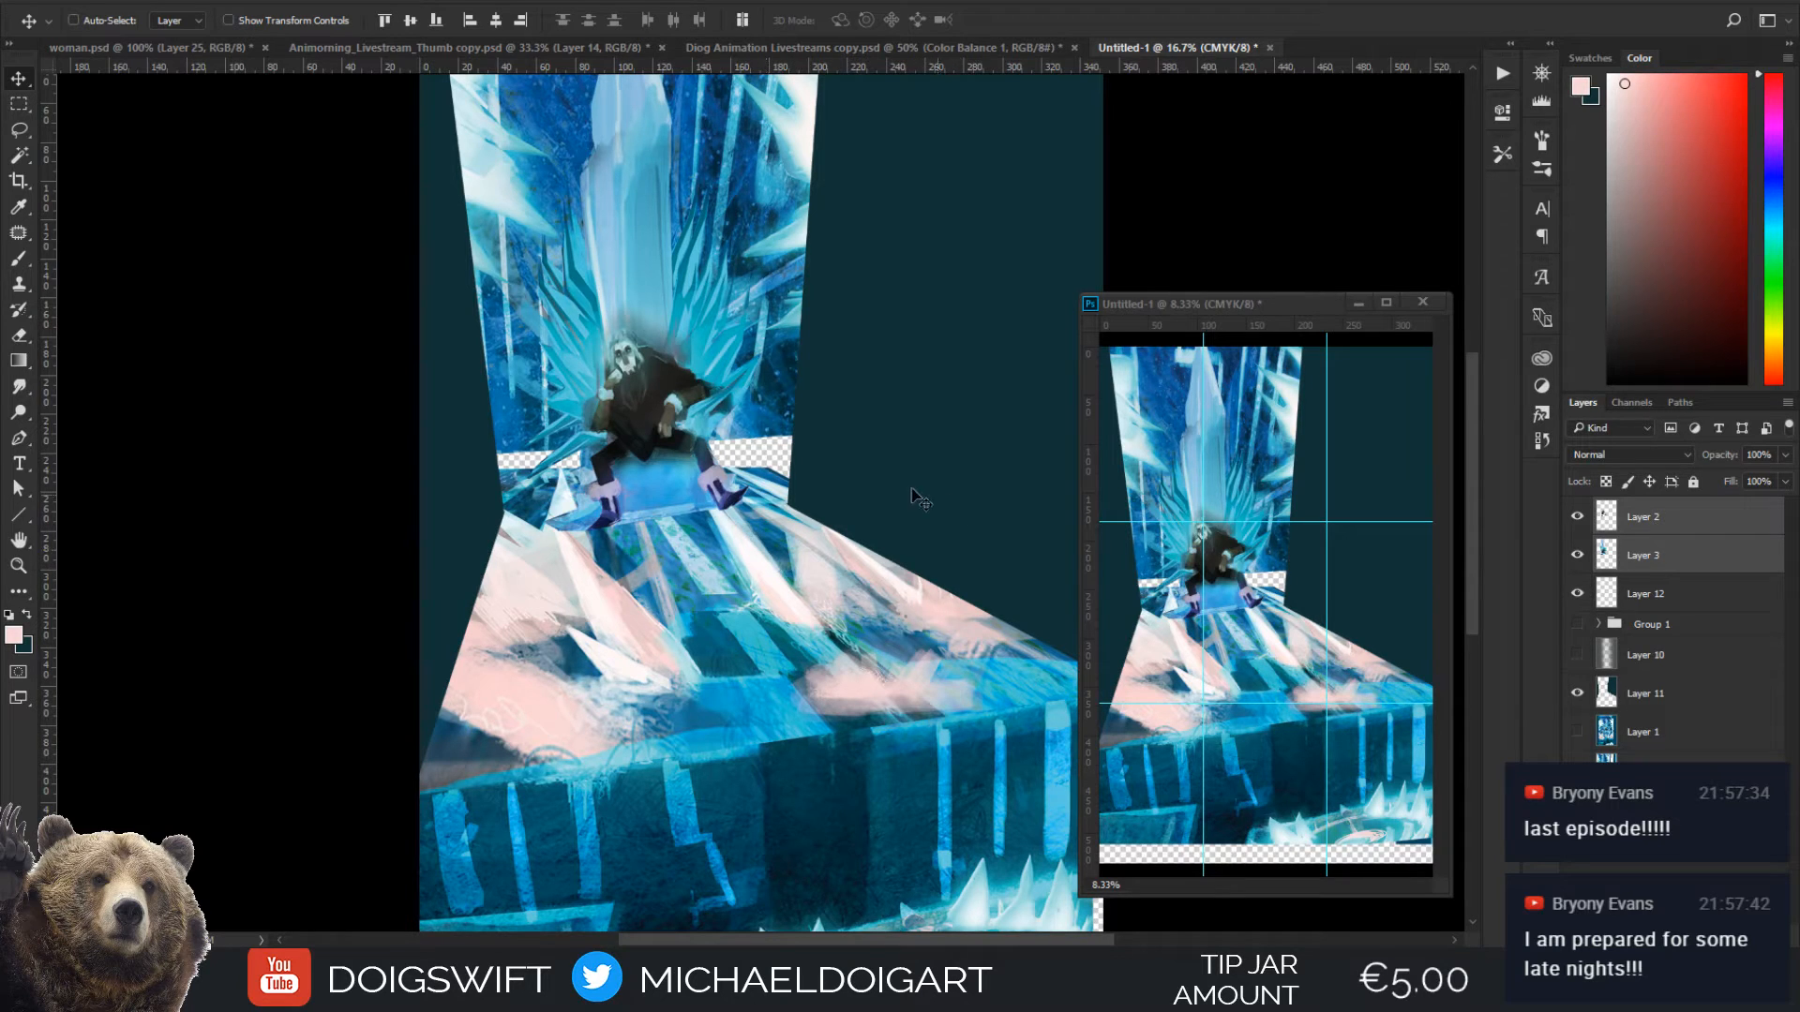
{"action": "key", "text": "ctrl+minus"}
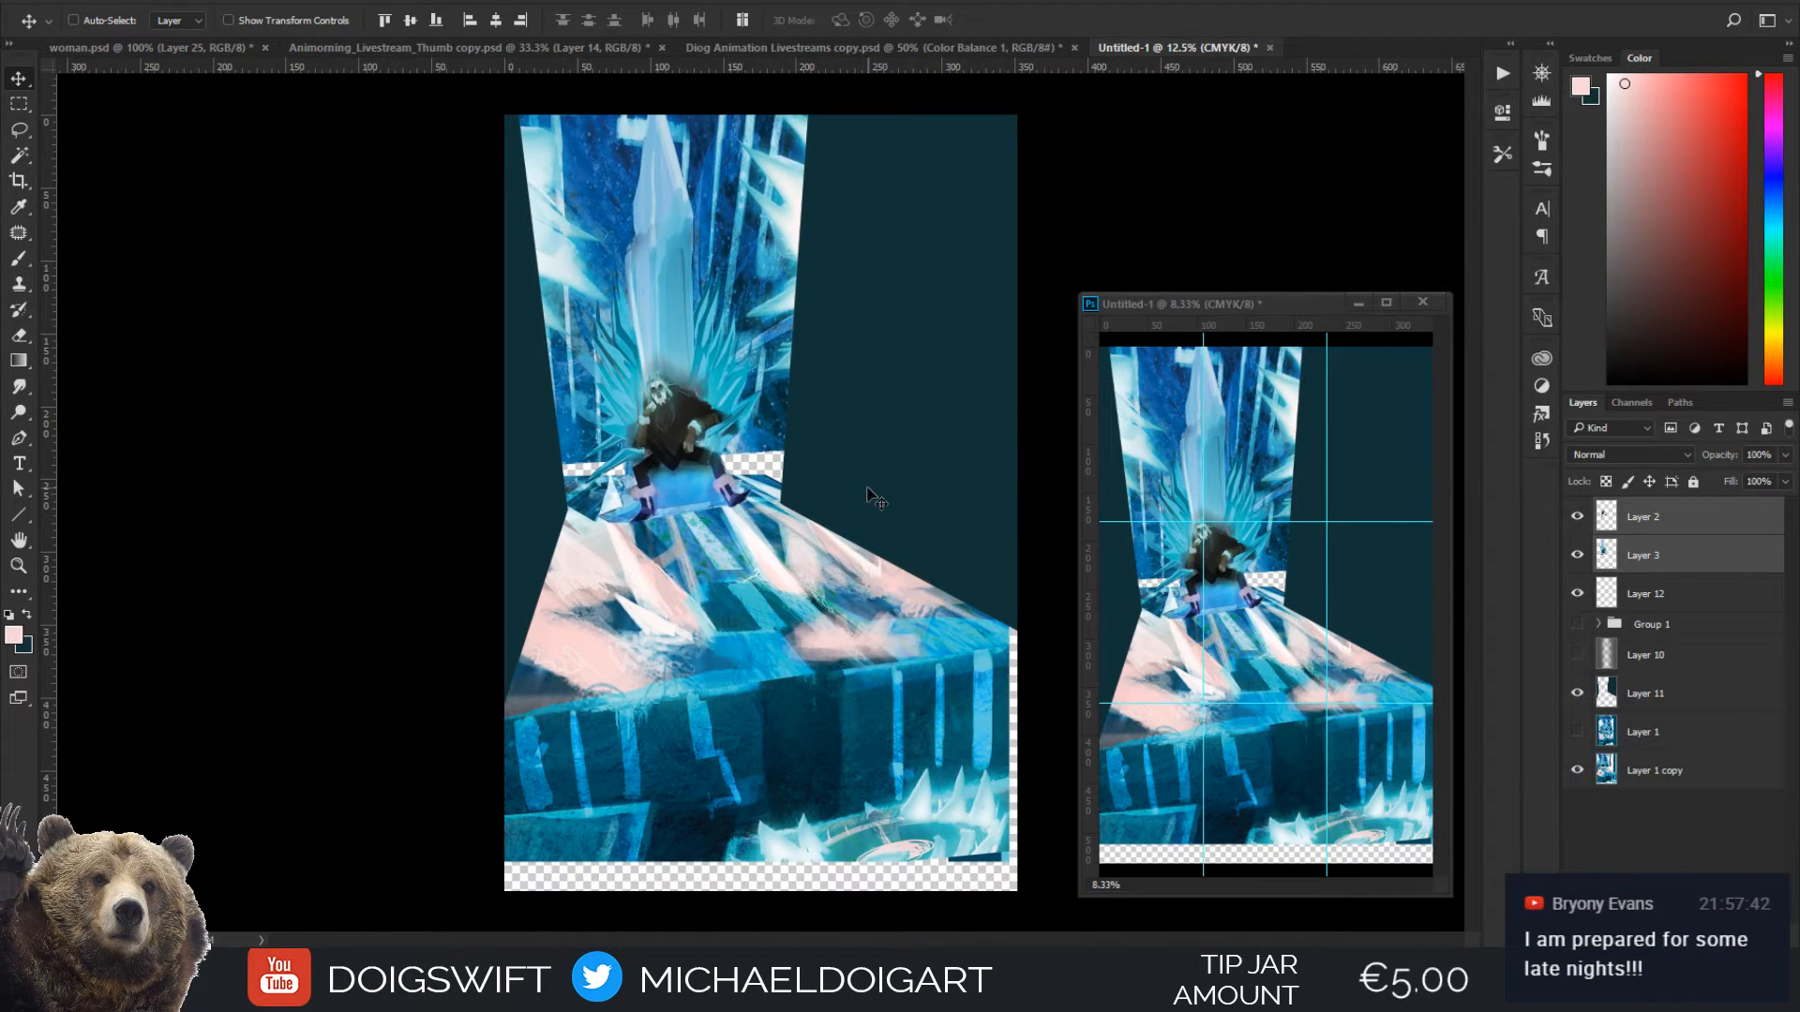
{"action": "key", "text": "ctrl+plus"}
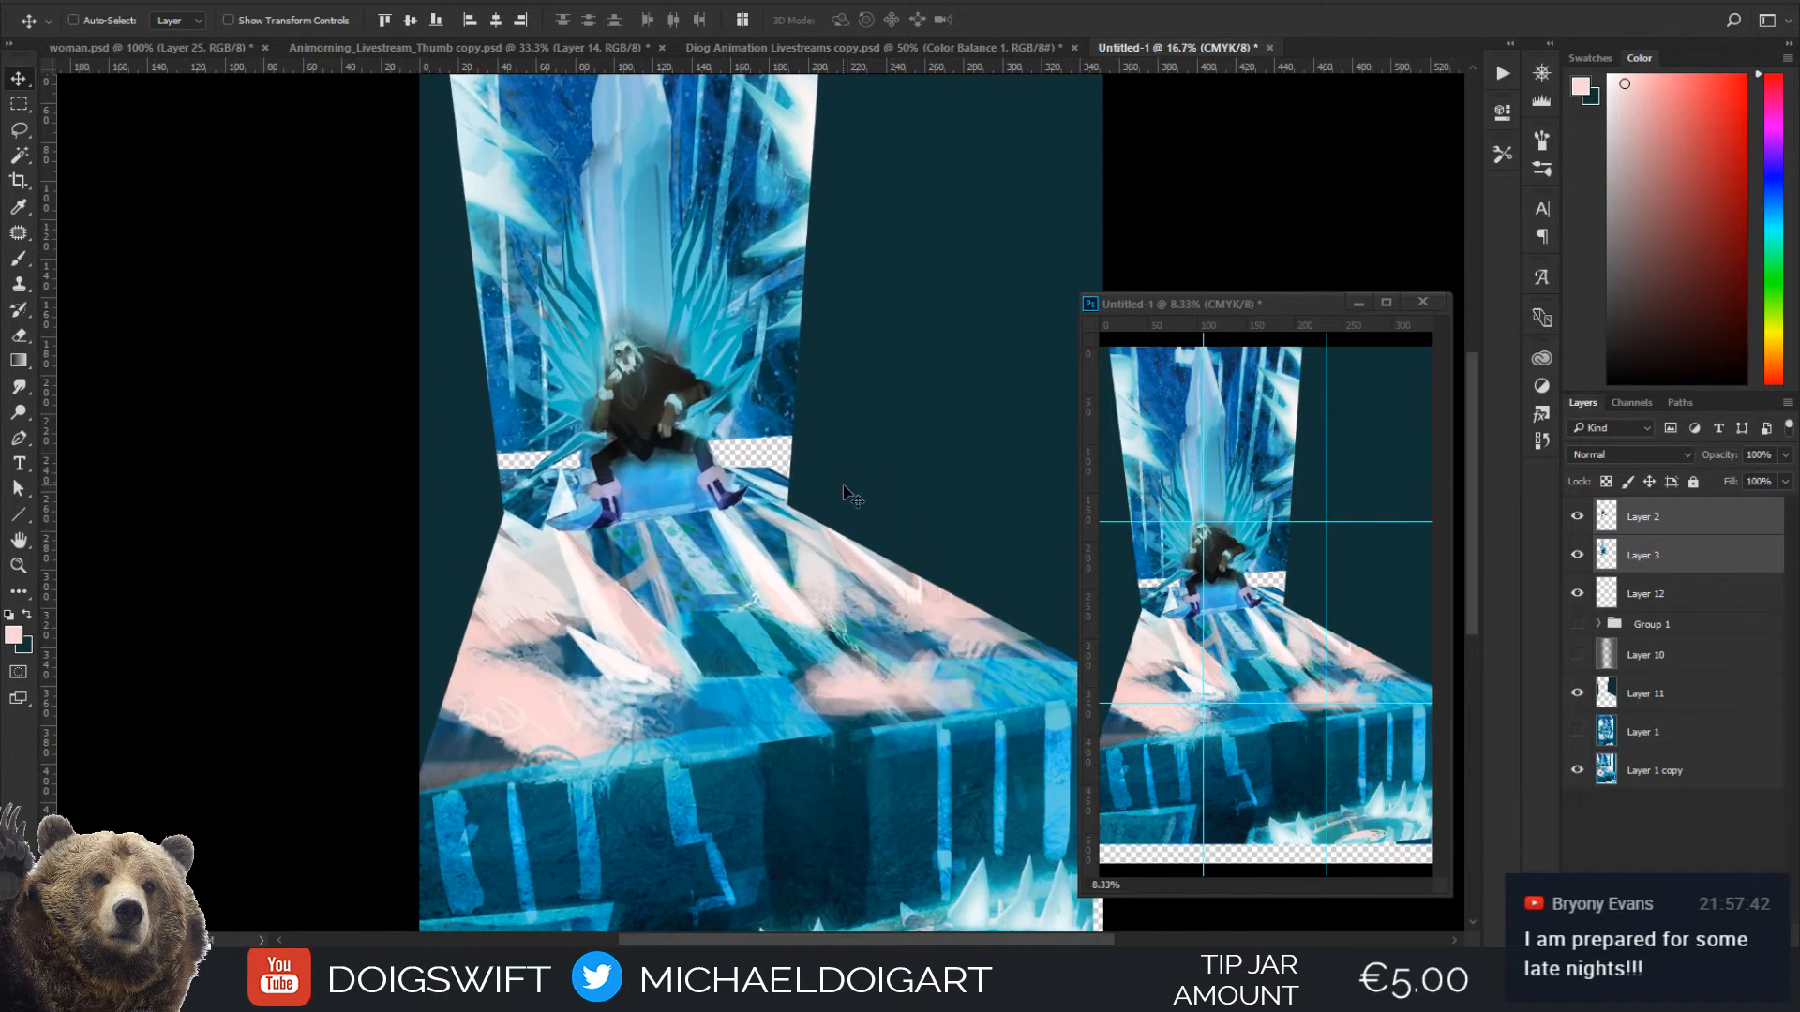
{"action": "key", "text": "ctrl+minus"}
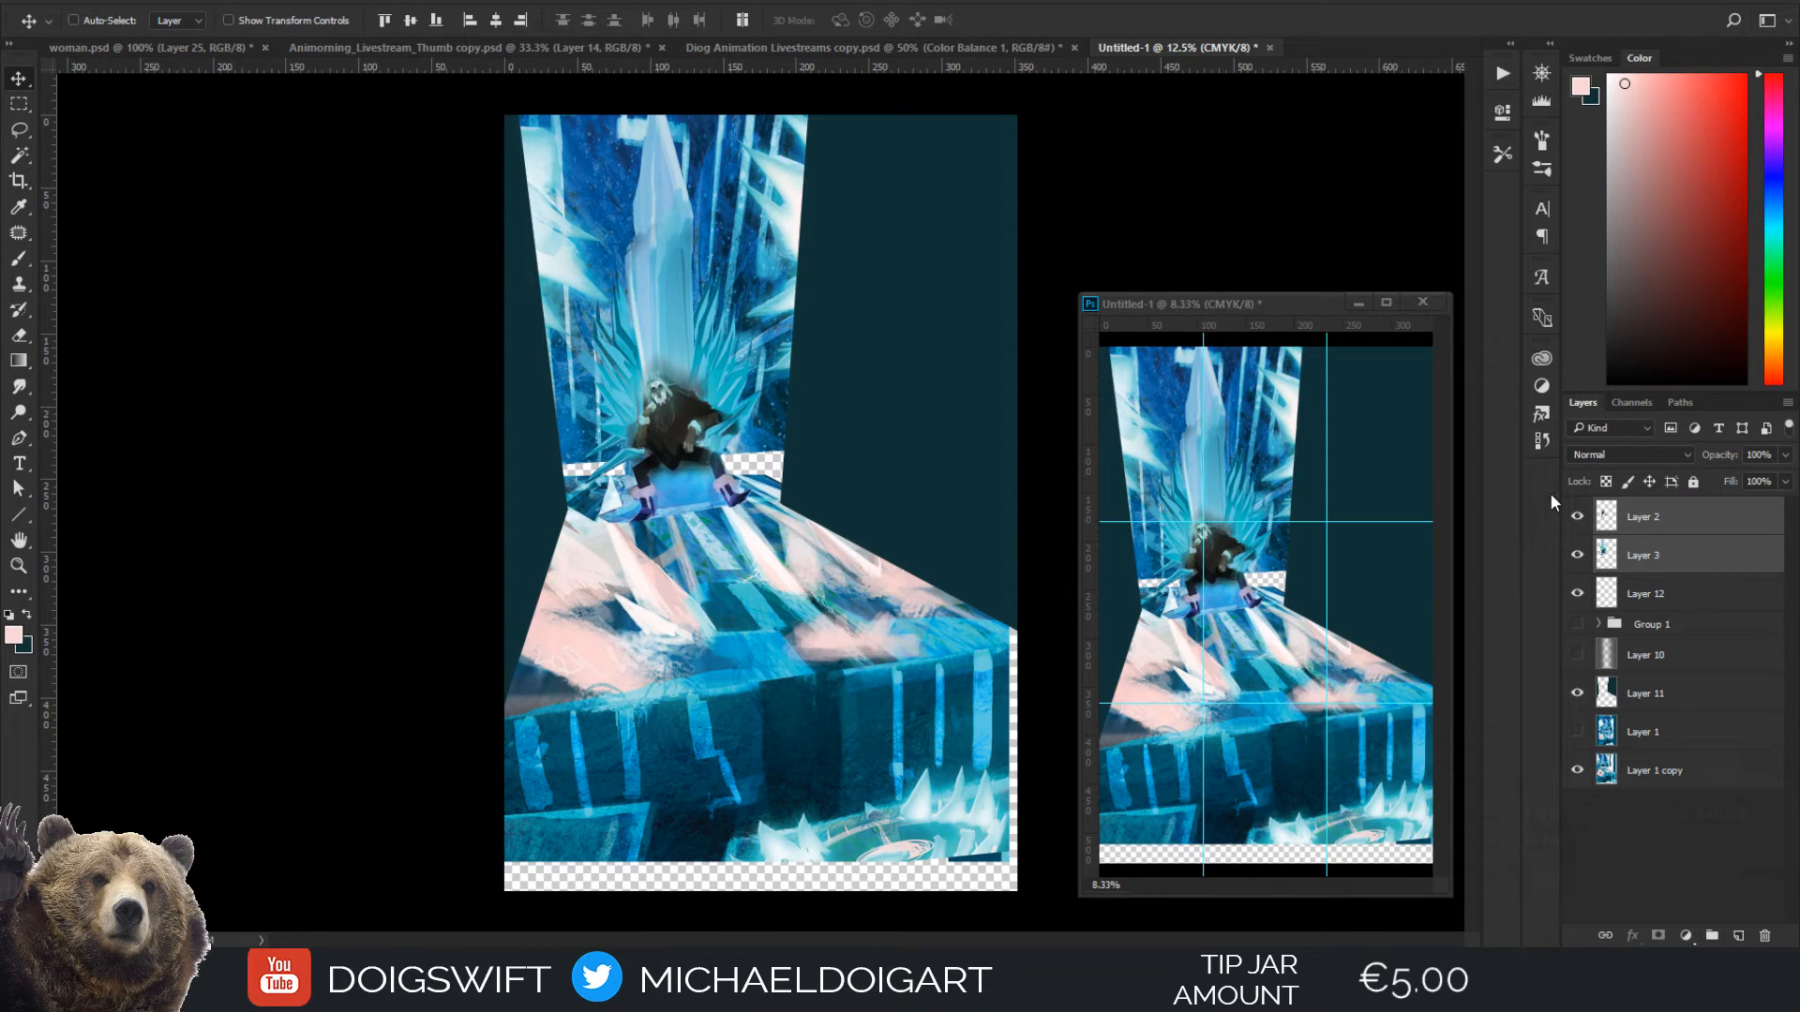
Toggle Layer 3 and Layer 2 several more times and leave both layers hidden
{"action": "left_click", "coordinate": [1578, 557]}
{"action": "left_click", "coordinate": [1579, 557]}
{"action": "left_click", "coordinate": [1580, 558]}
{"action": "left_click", "coordinate": [1578, 557]}
{"action": "left_click", "coordinate": [1580, 553]}
{"action": "left_click", "coordinate": [1579, 522]}
{"action": "left_click", "coordinate": [1578, 523]}
{"action": "left_click", "coordinate": [1578, 525]}
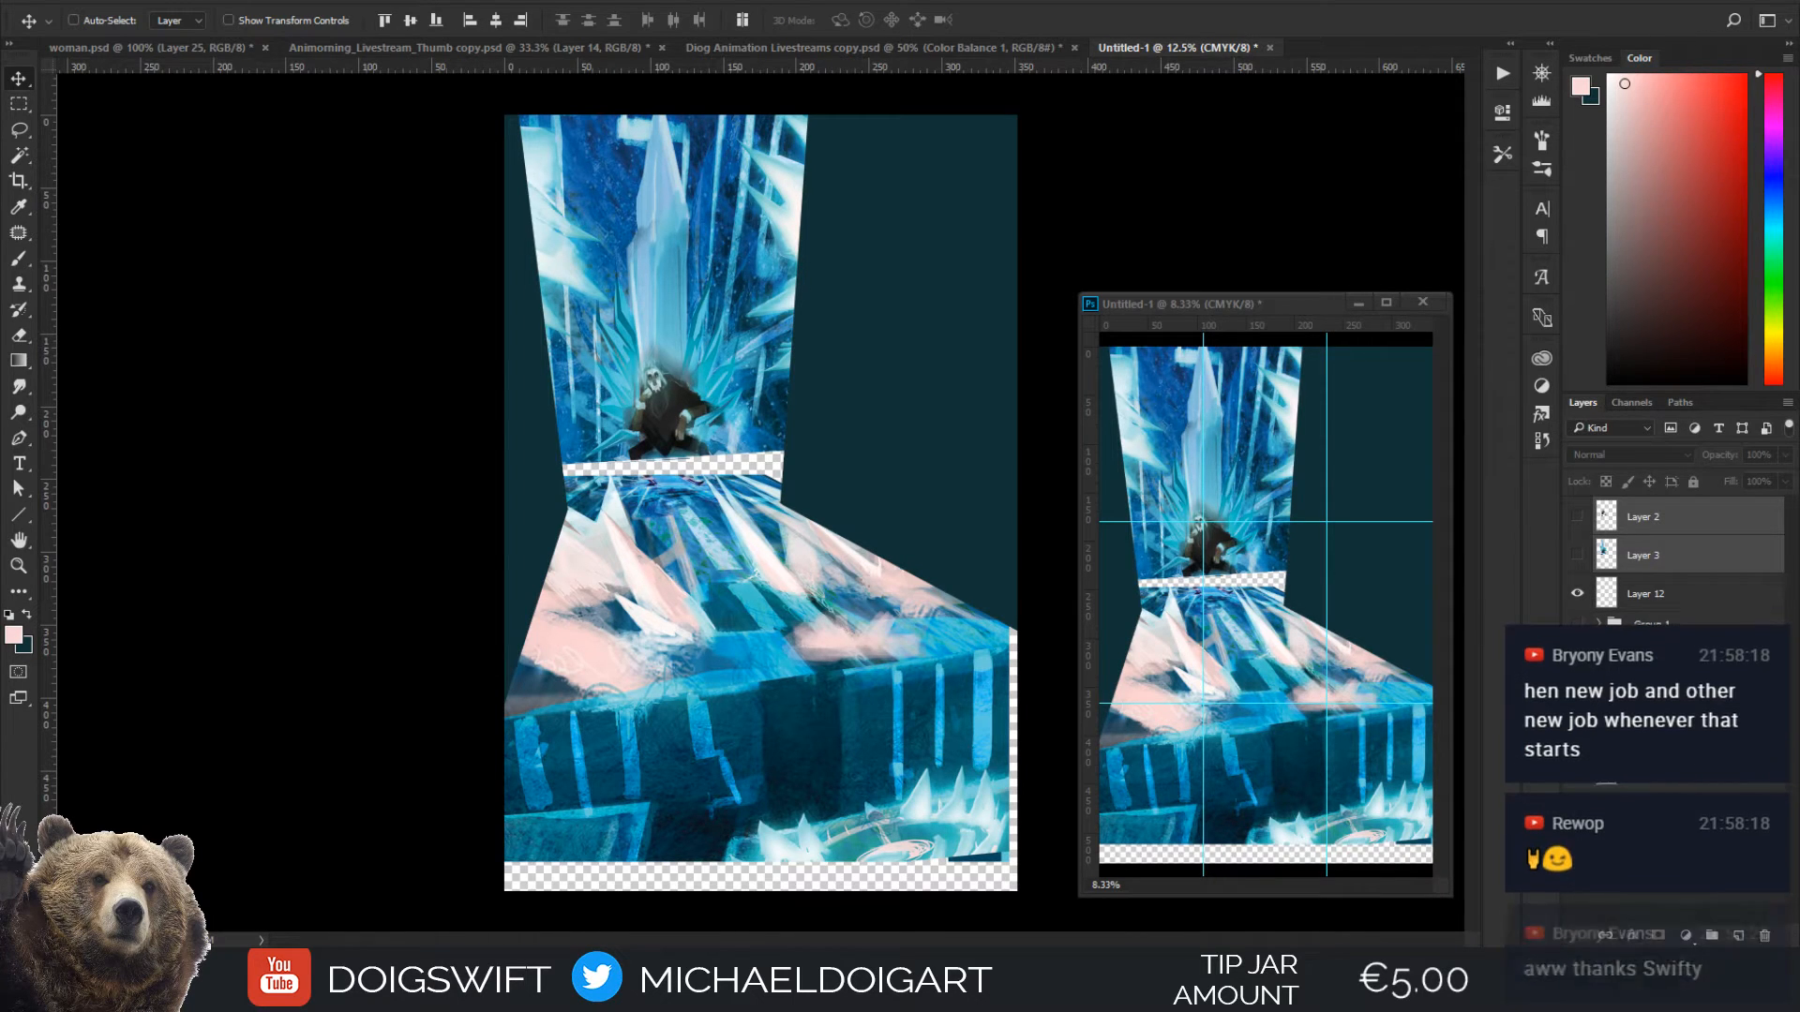
Show and select Layer 1 with the original straight-on painting, and bring it to the top of the layer stack
{"action": "left_click", "coordinate": [1578, 731]}
{"action": "left_click", "coordinate": [1645, 732]}
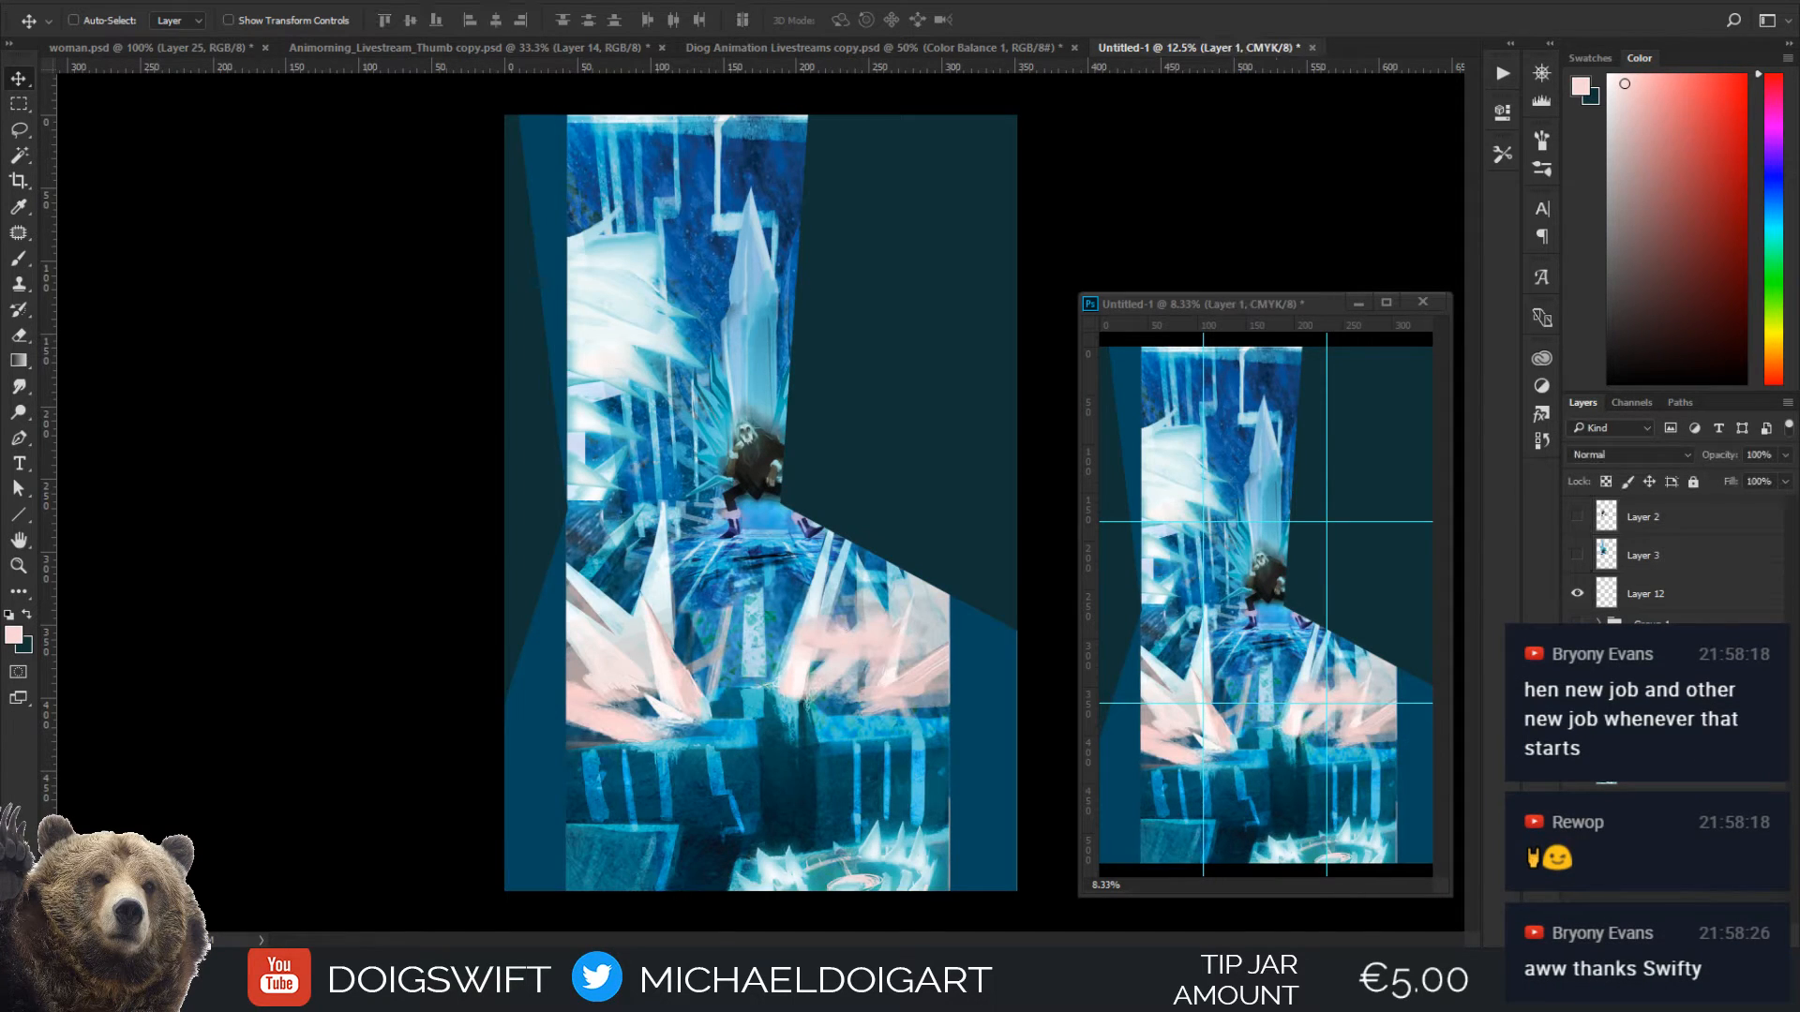
{"action": "left_click", "coordinate": [1578, 732]}
{"action": "left_click", "coordinate": [1578, 769]}
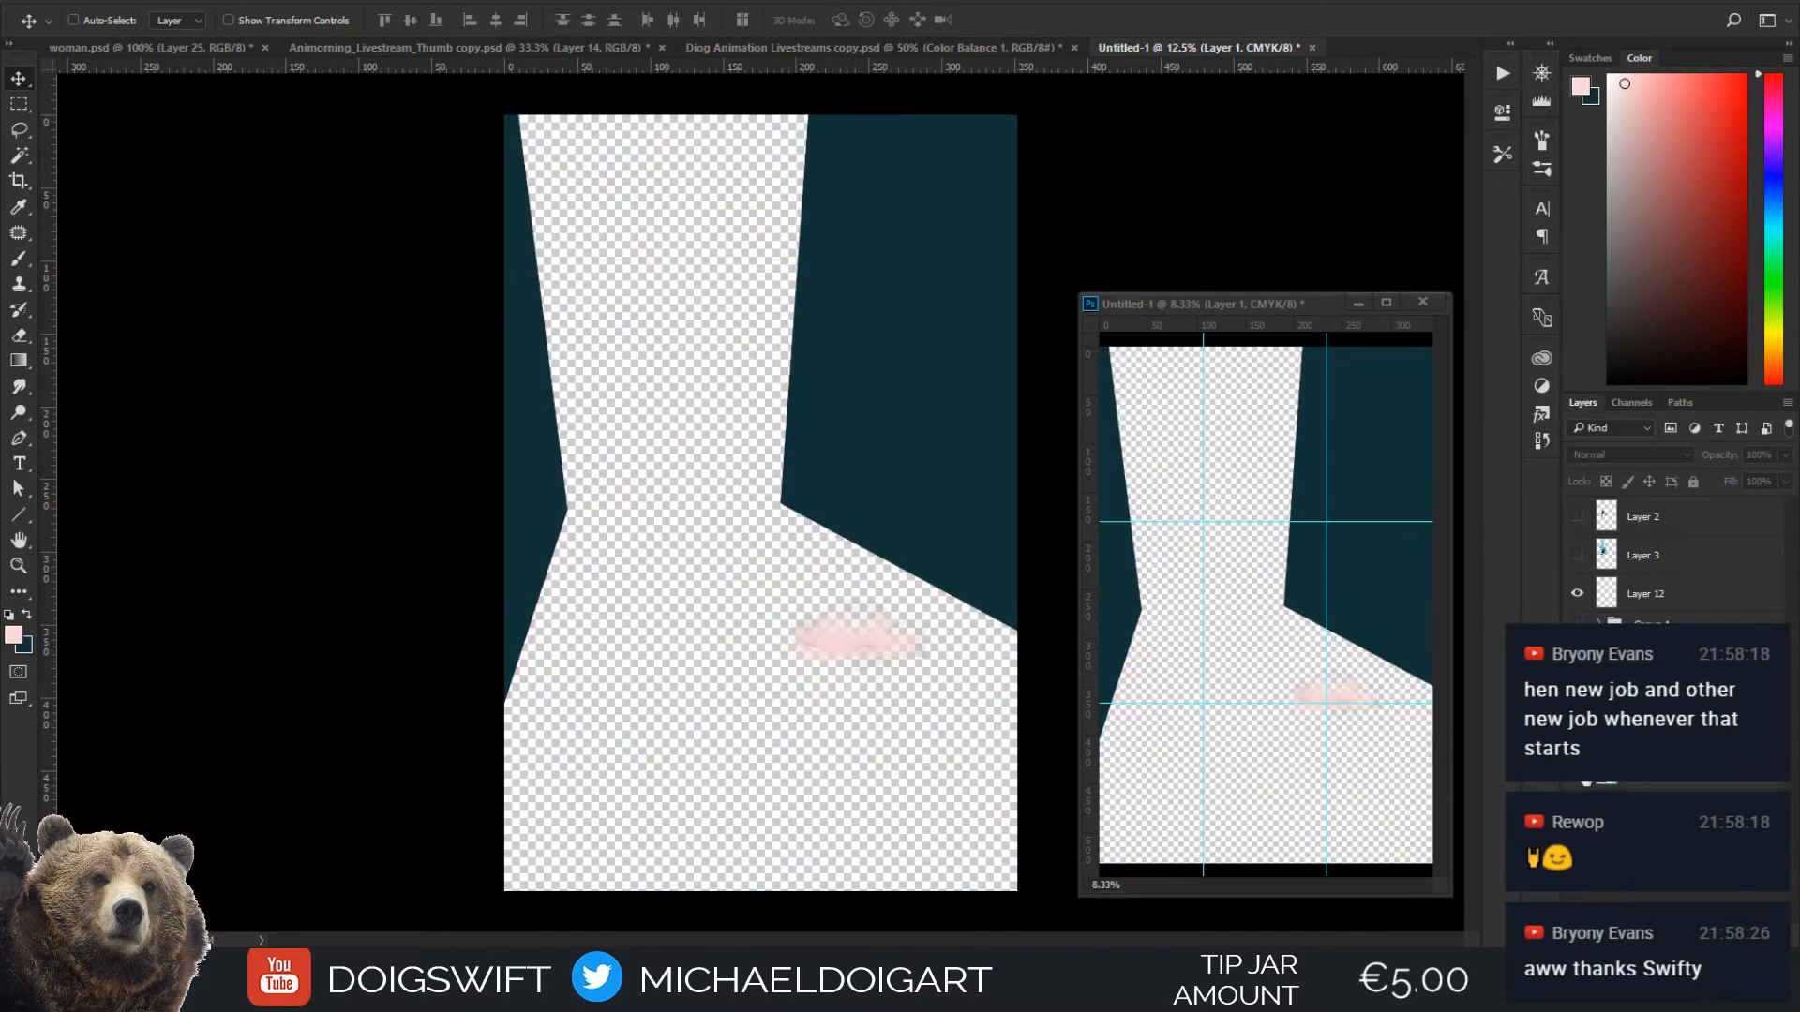
{"action": "left_click", "coordinate": [1578, 769]}
{"action": "left_click", "coordinate": [1577, 731]}
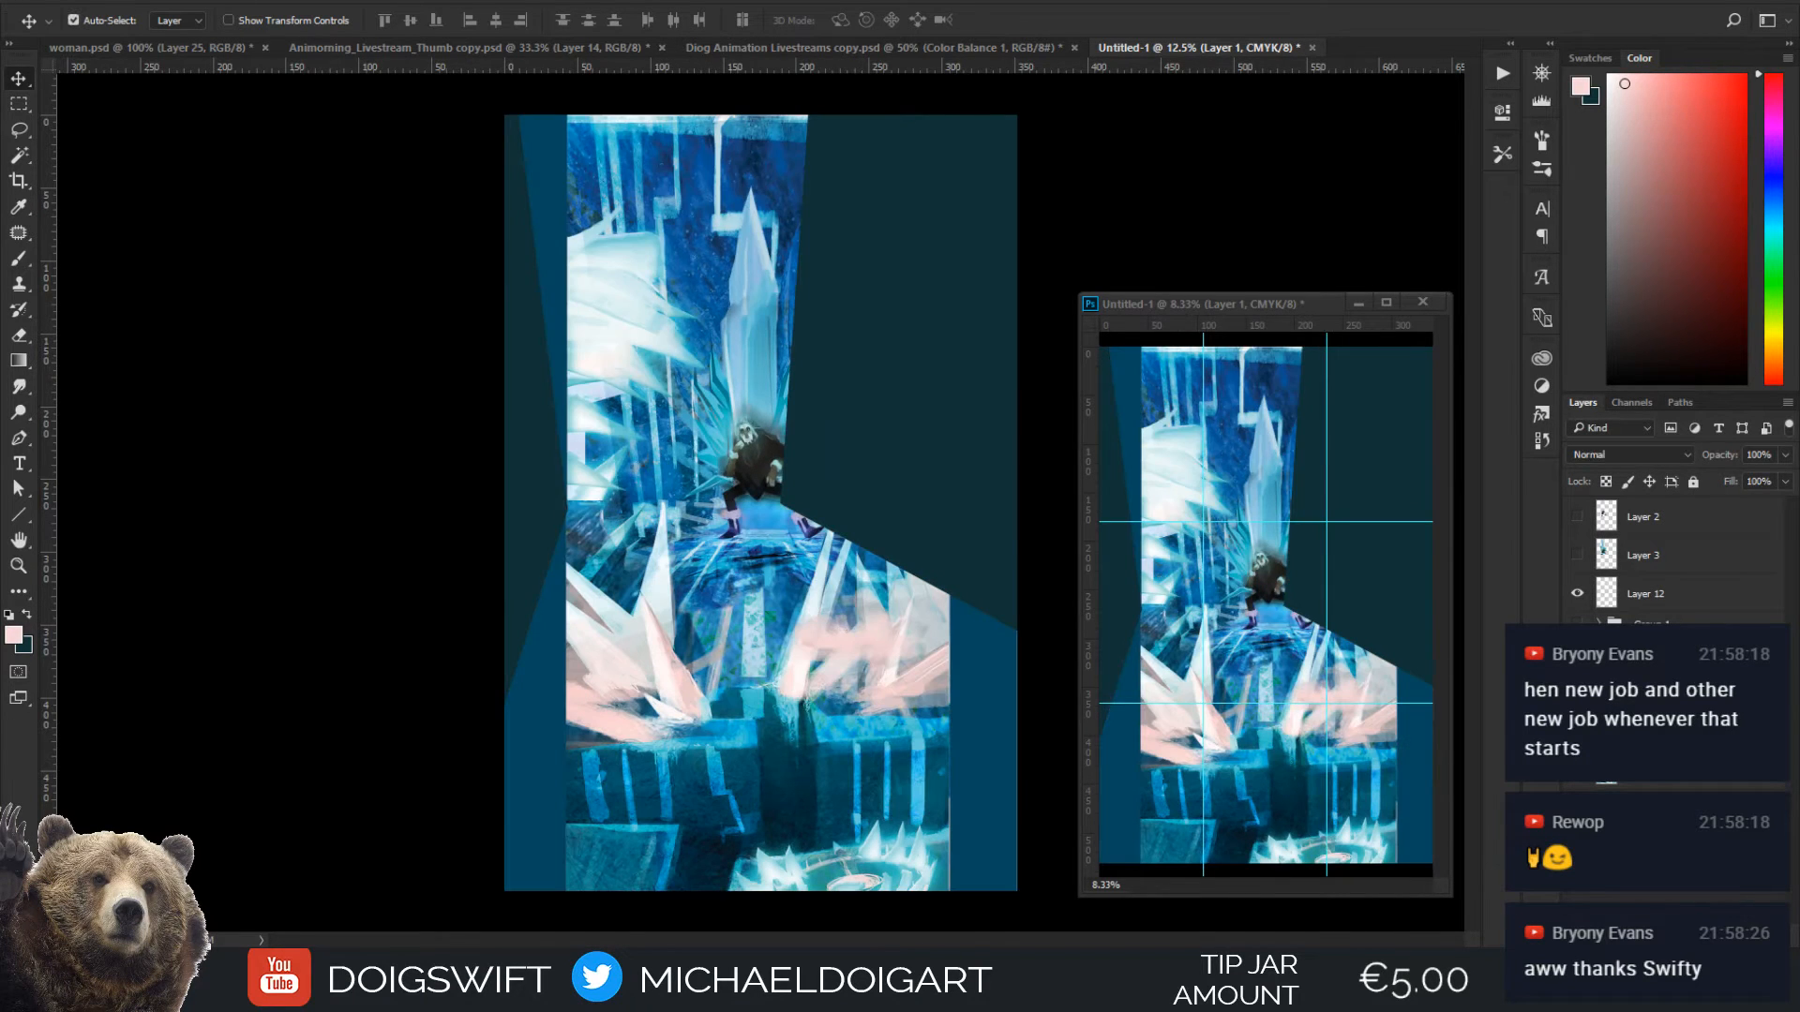
{"action": "key", "text": "ctrl+shift+]"}
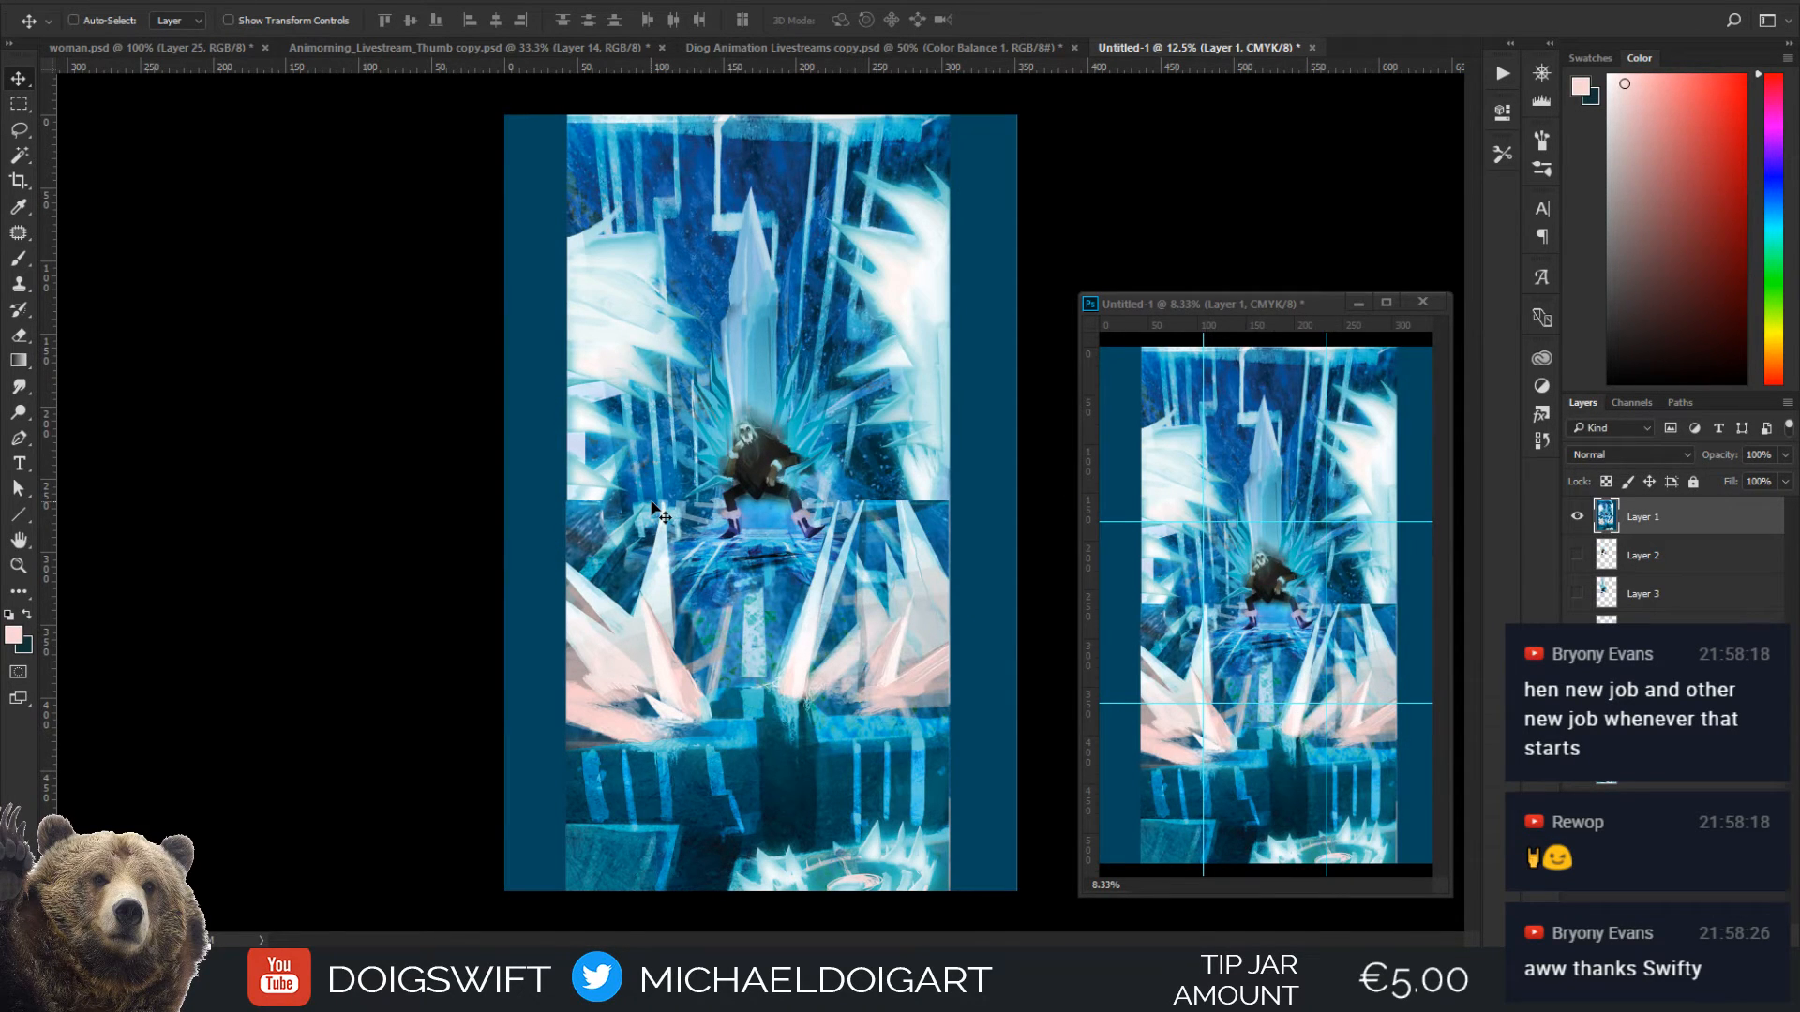
Toggle Layer 1 to compare the original painting with the angled version, and leave Layer 1 hidden
{"action": "left_click", "coordinate": [1576, 516]}
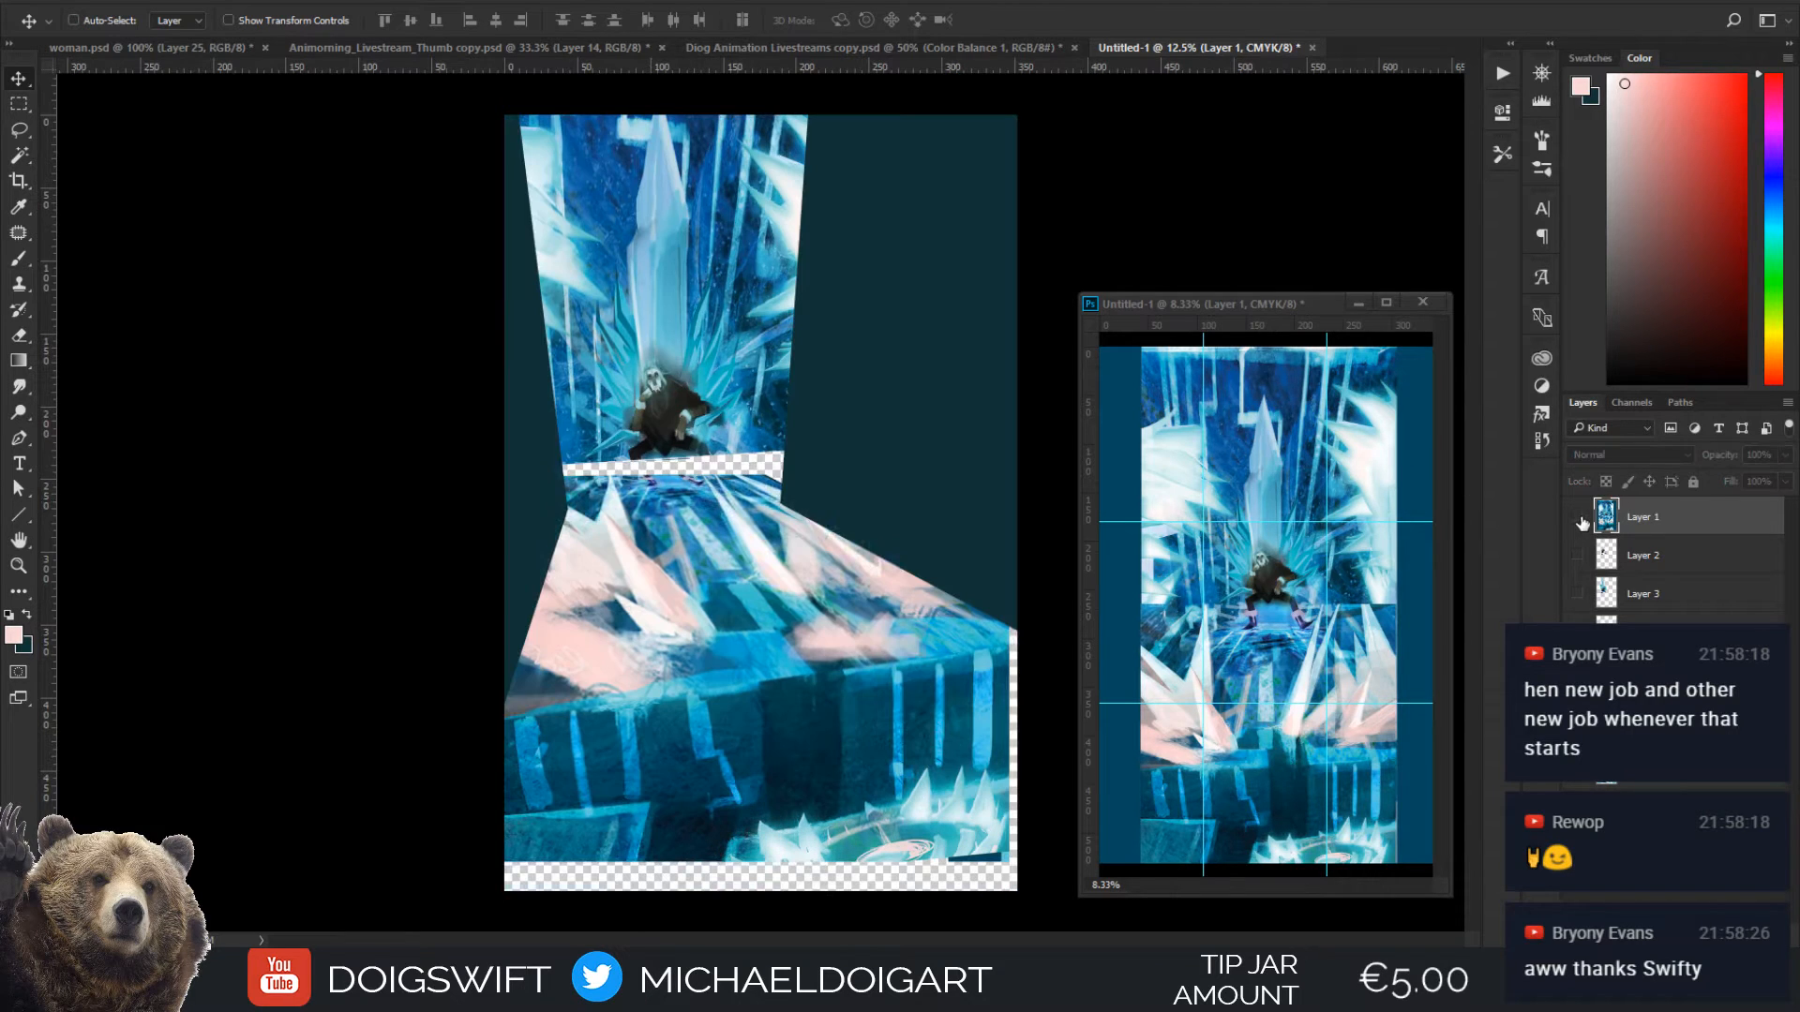
{"action": "left_click", "coordinate": [1578, 517]}
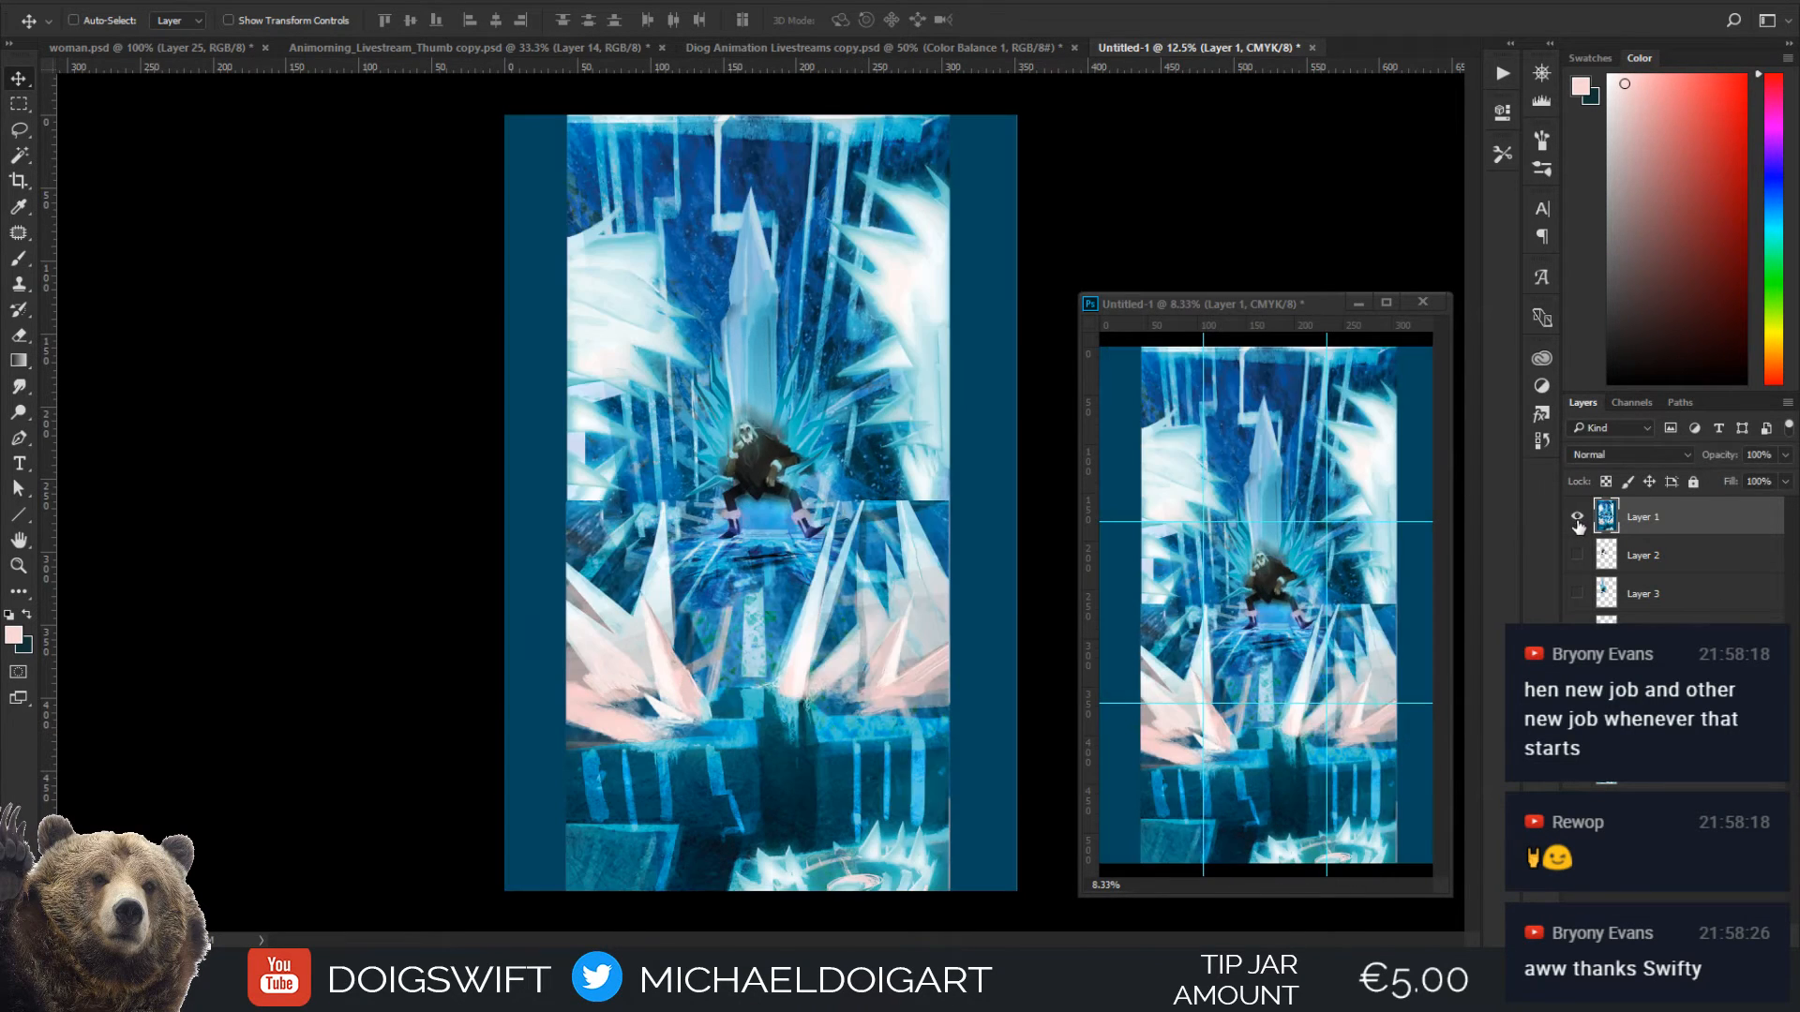
{"action": "left_click", "coordinate": [1577, 518]}
{"action": "left_click", "coordinate": [1578, 519]}
{"action": "left_click", "coordinate": [1577, 521]}
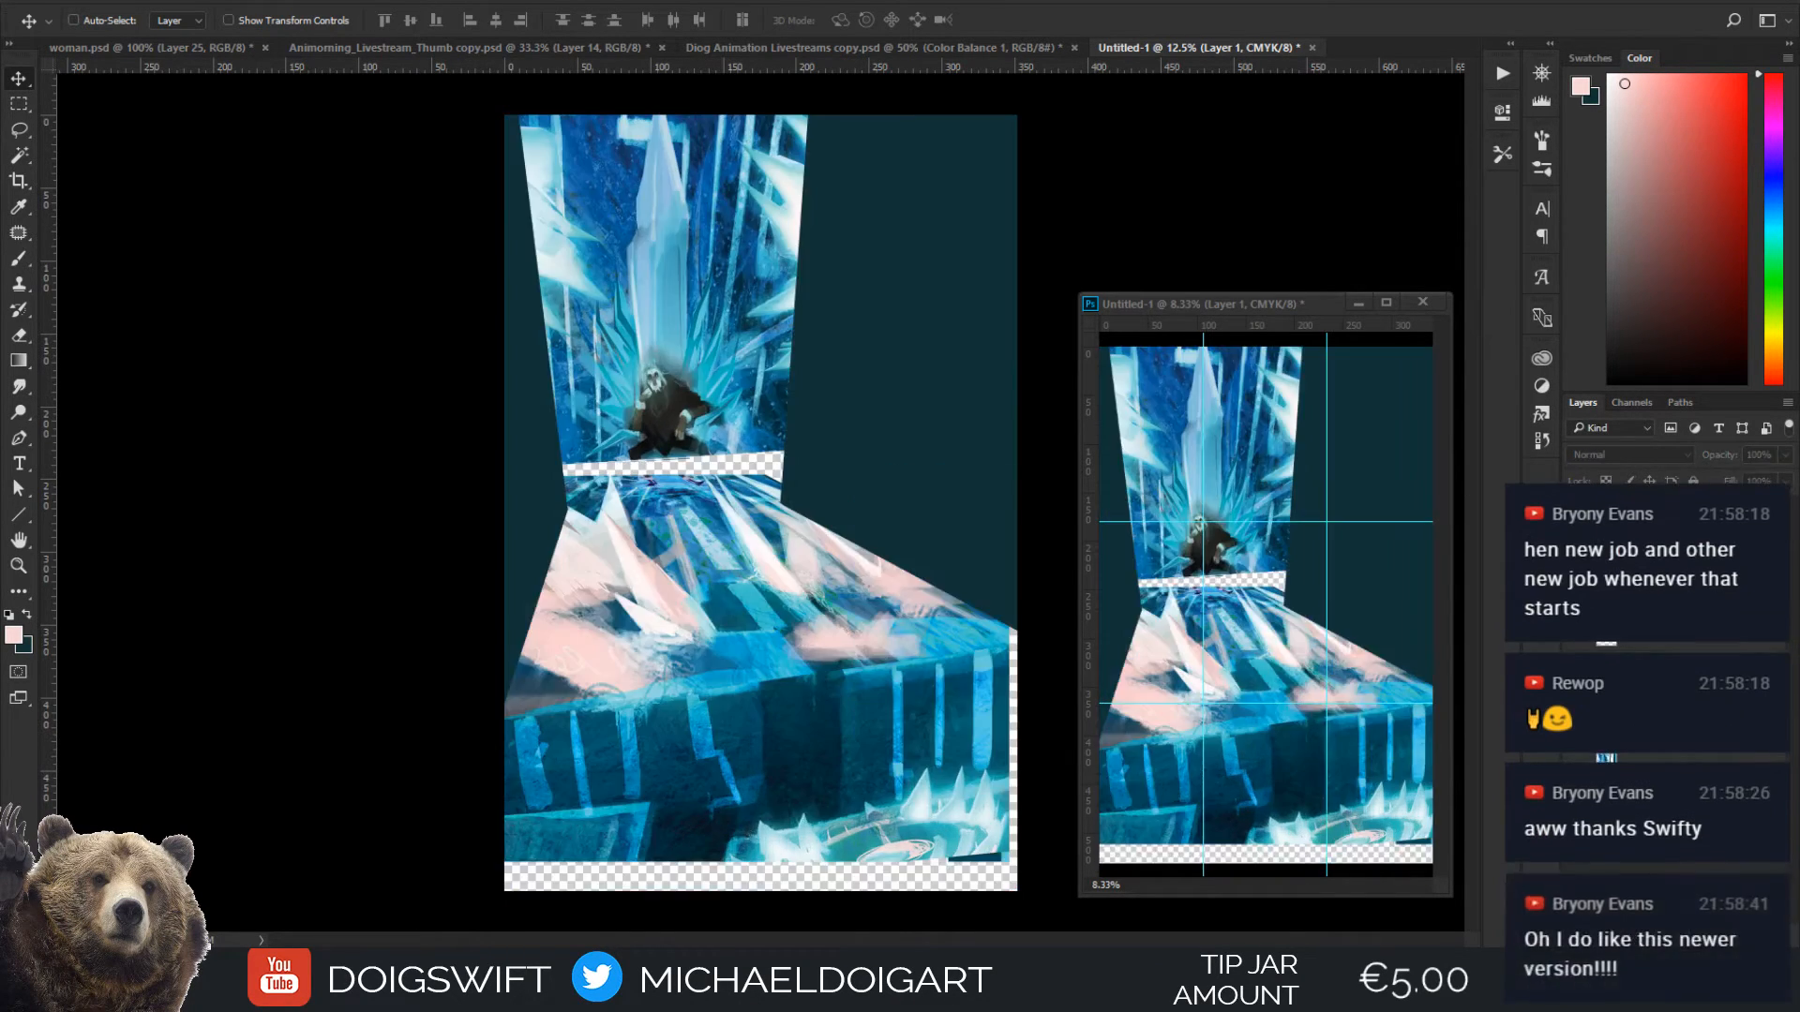
{"action": "left_click", "coordinate": [1577, 521]}
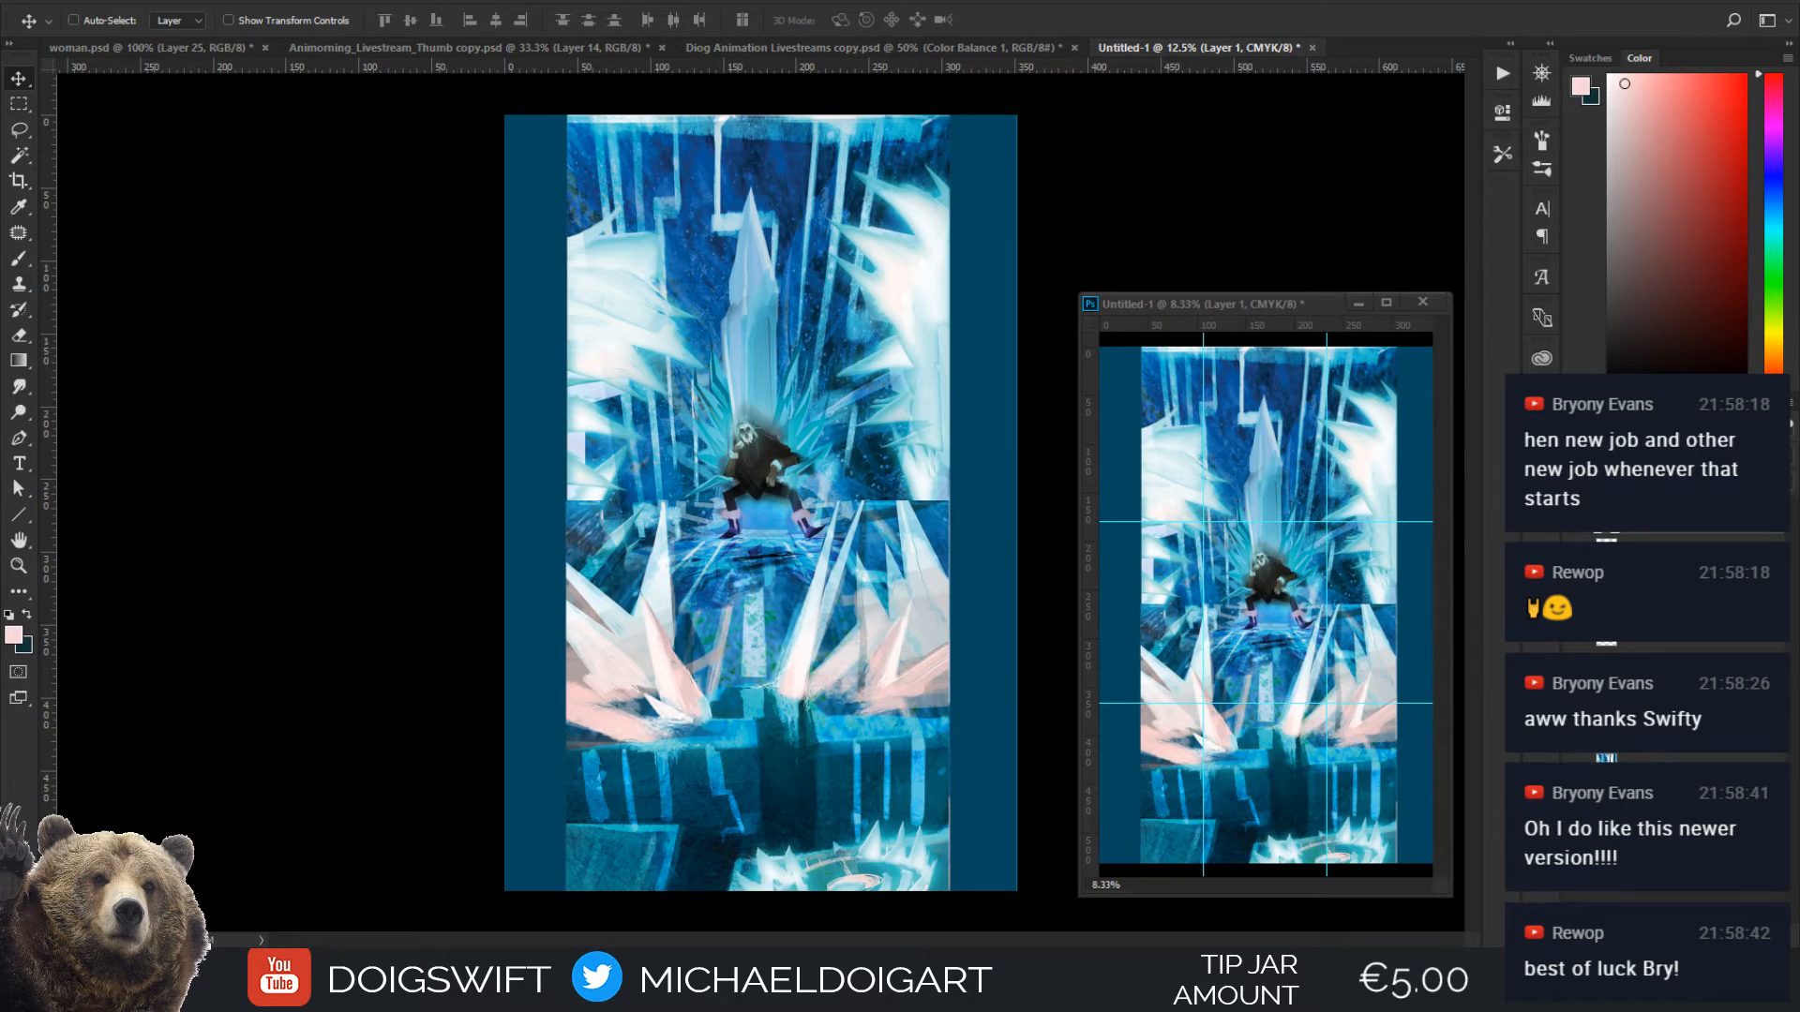
{"action": "left_click", "coordinate": [1578, 521]}
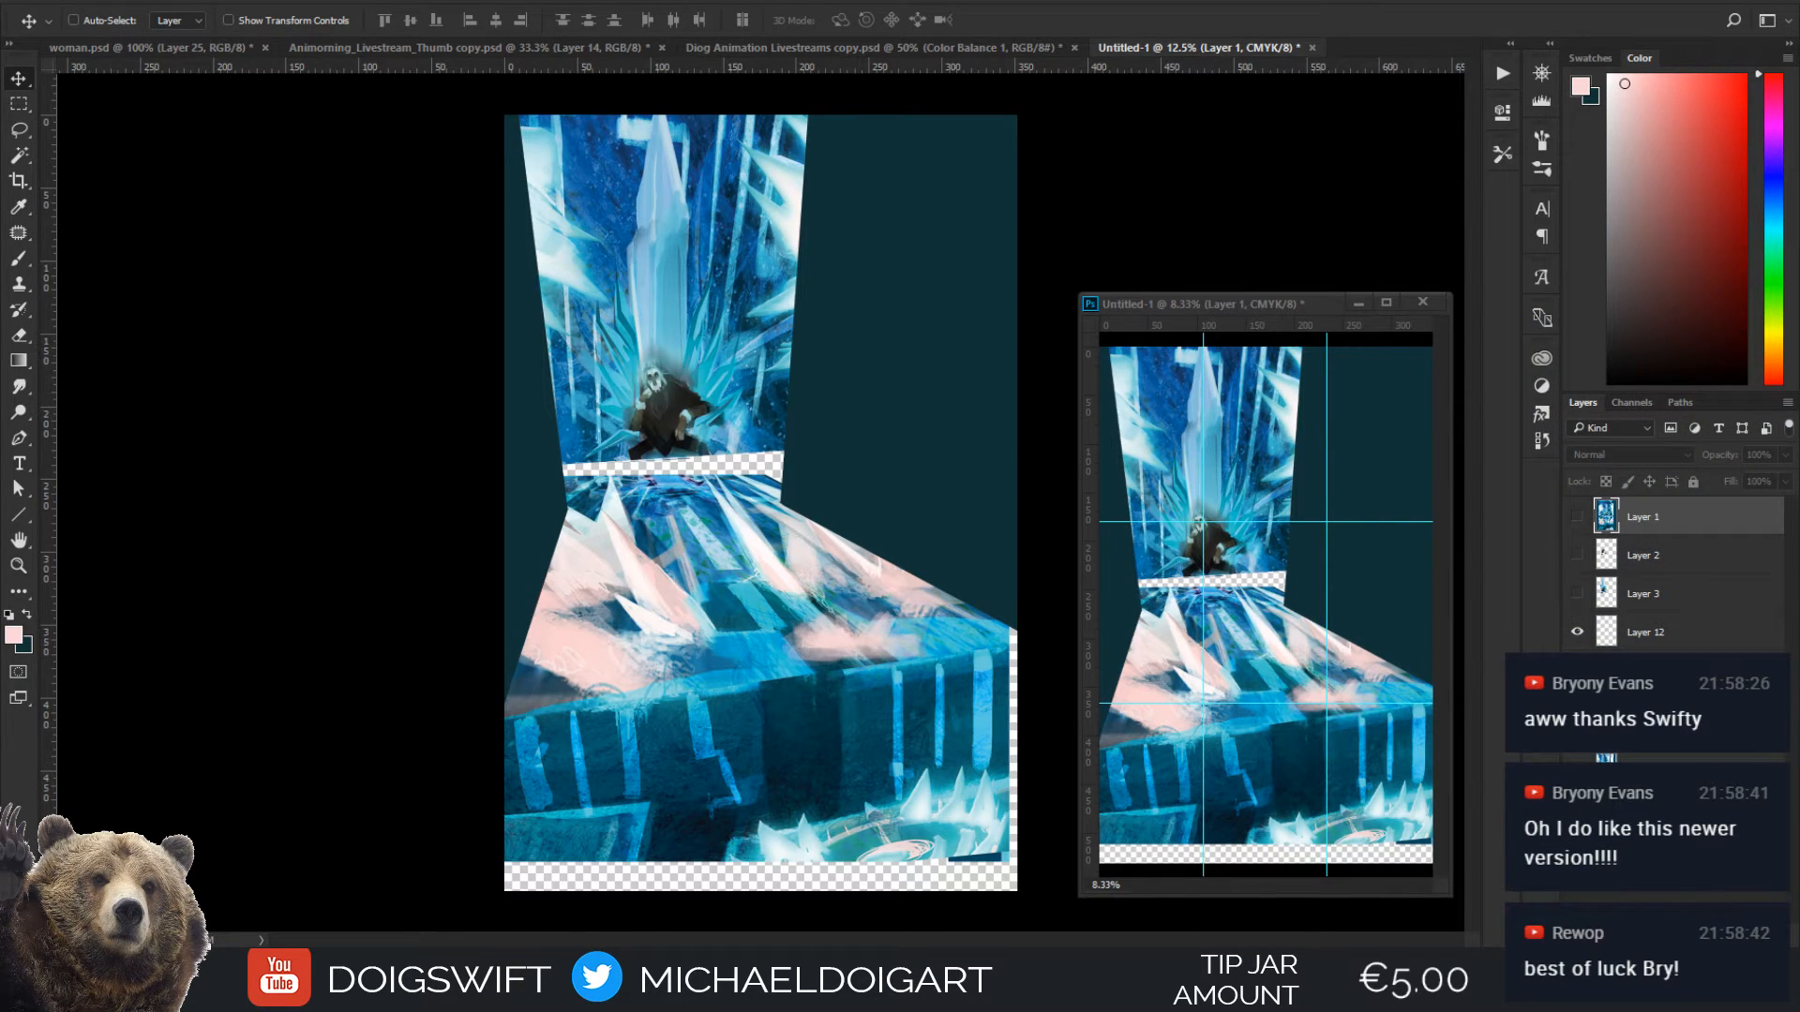
Add a new layer, place it between Layer 3 and Layer 12, and switch to the Lasso tool
{"action": "key", "text": "ctrl+alt+shift+n"}
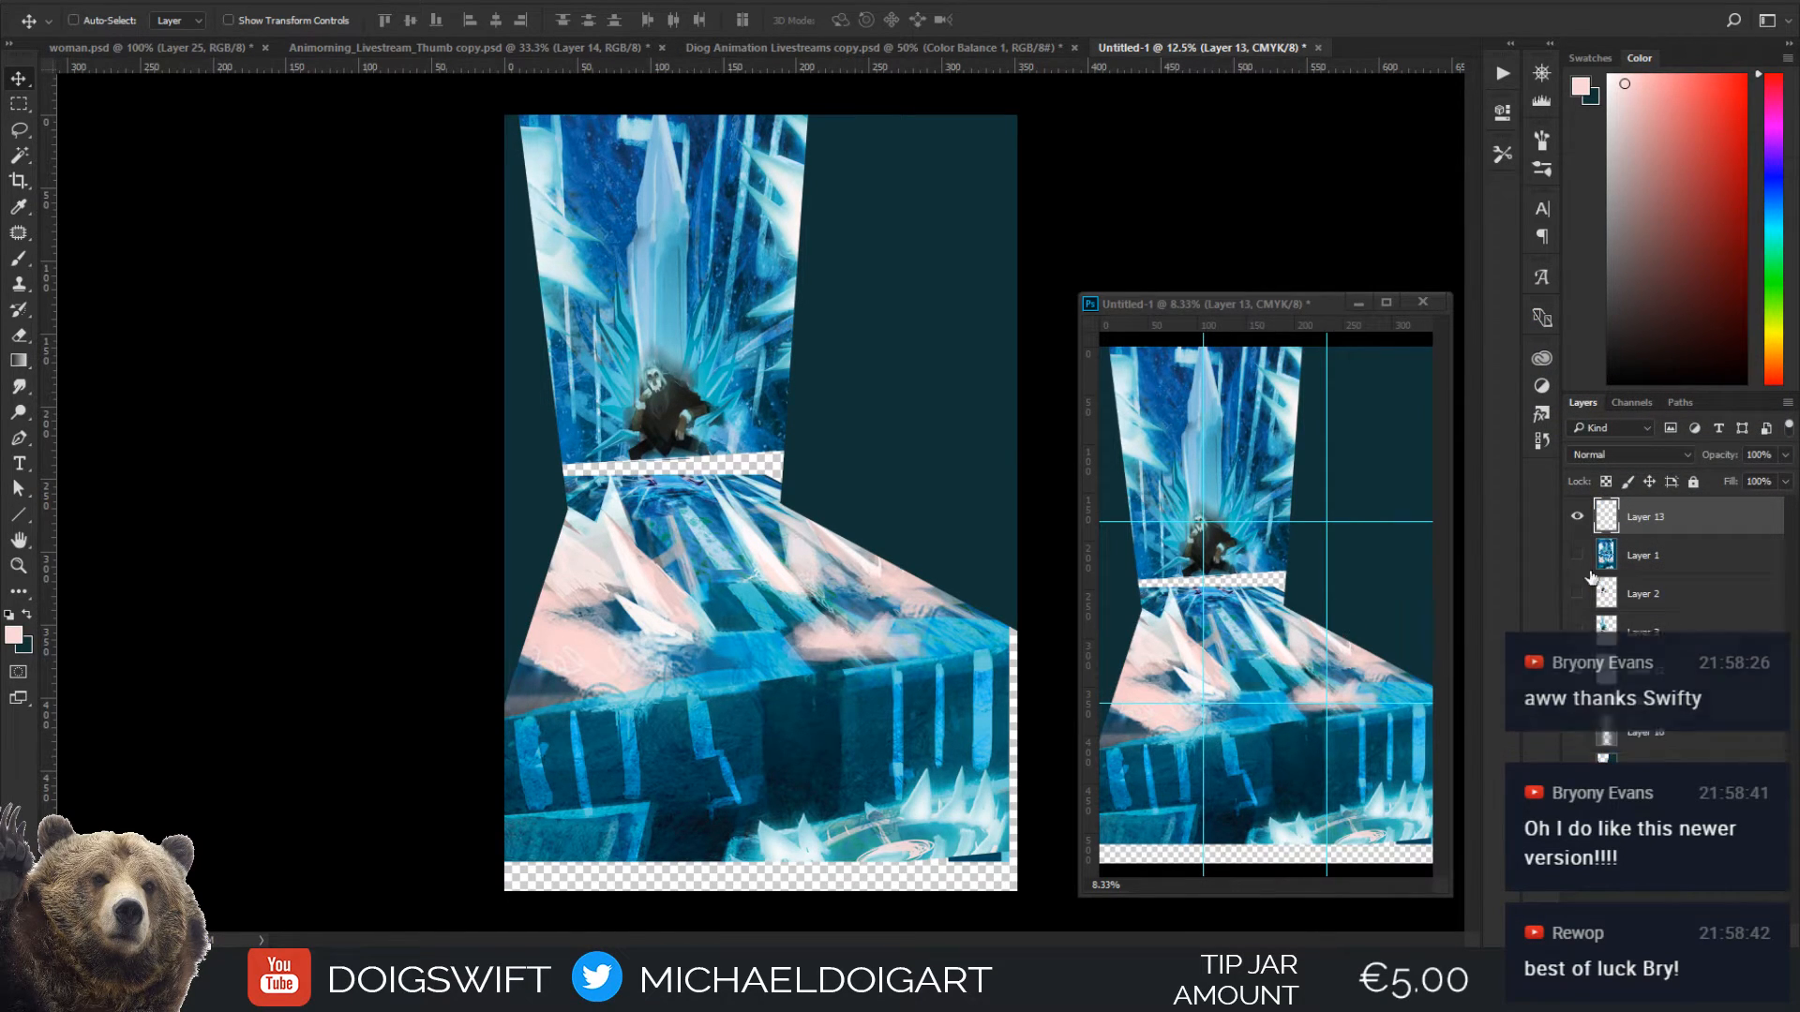
{"action": "left_click_drag", "start_coordinate": [1645, 517], "coordinate": [1633, 628]}
{"action": "key", "text": "l"}
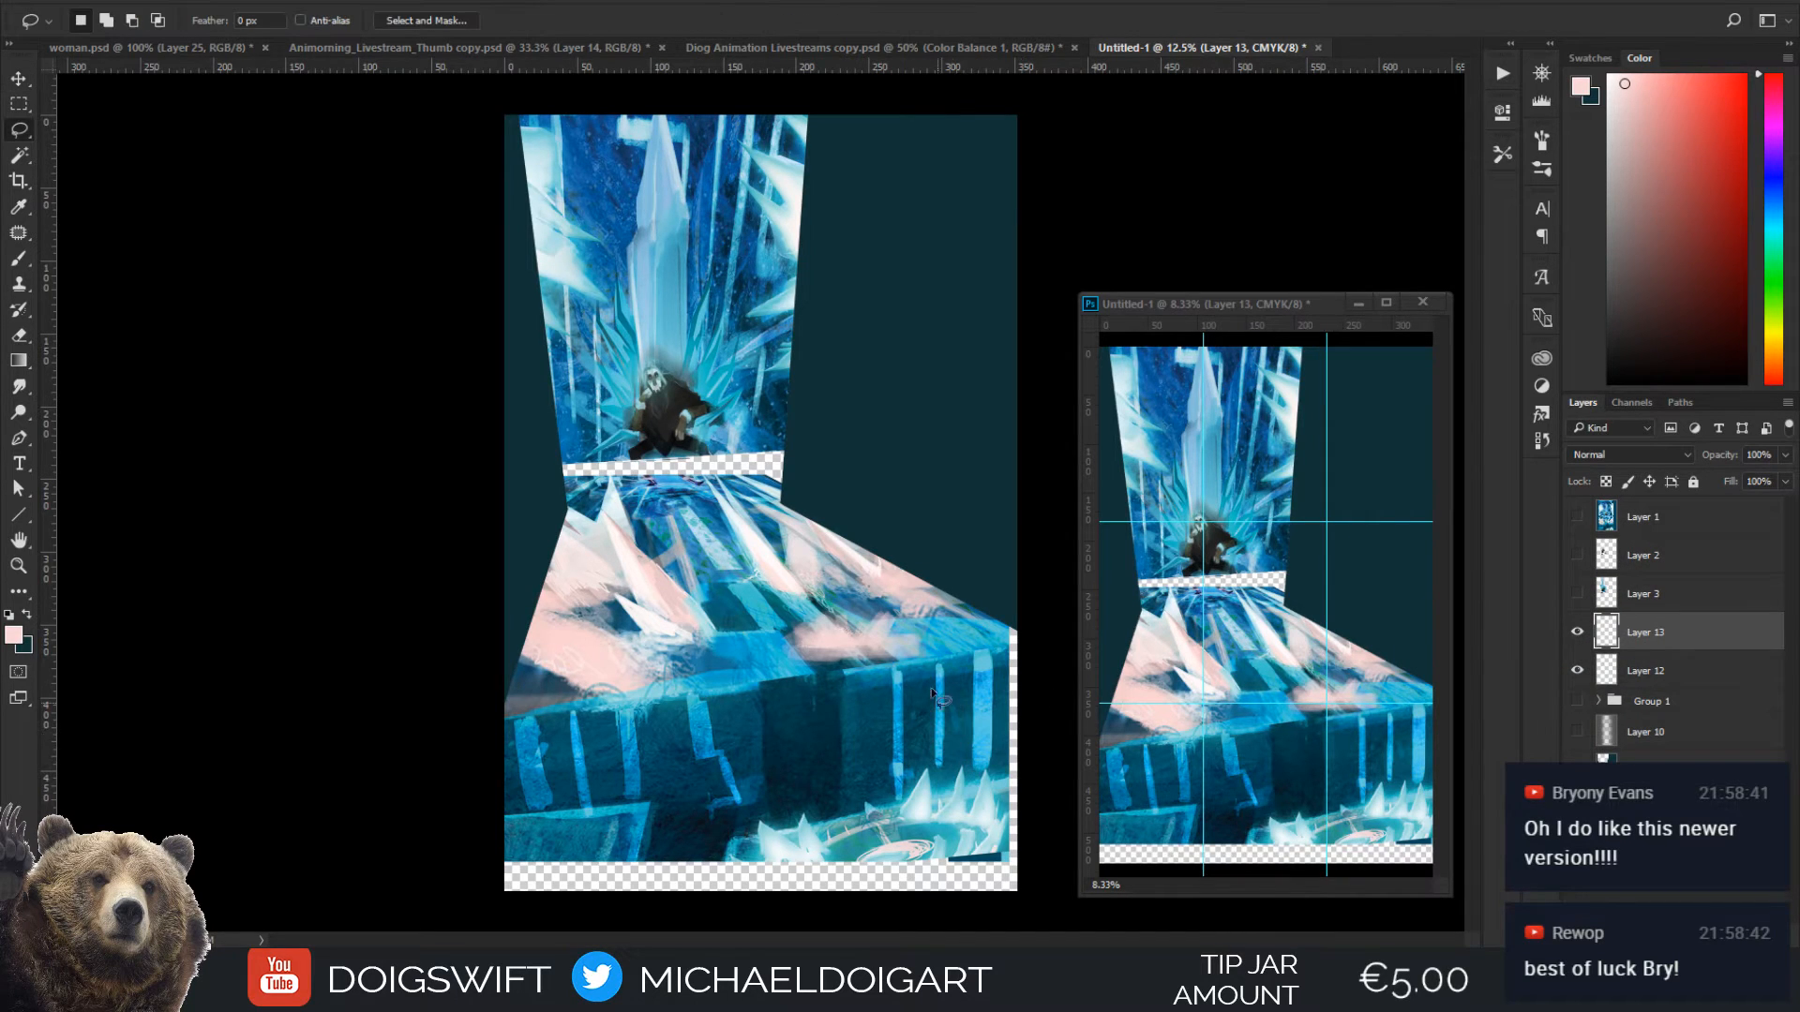
Lasso a jagged, crystal-edged selection of the dark background beside the wall and above the floor on Layer 13
{"action": "left_click", "coordinate": [812, 570], "text": "alt"}
{"action": "left_click", "coordinate": [794, 458], "text": "alt"}
{"action": "left_click", "coordinate": [914, 579], "text": "alt"}
{"action": "left_click", "coordinate": [791, 390], "text": "alt"}
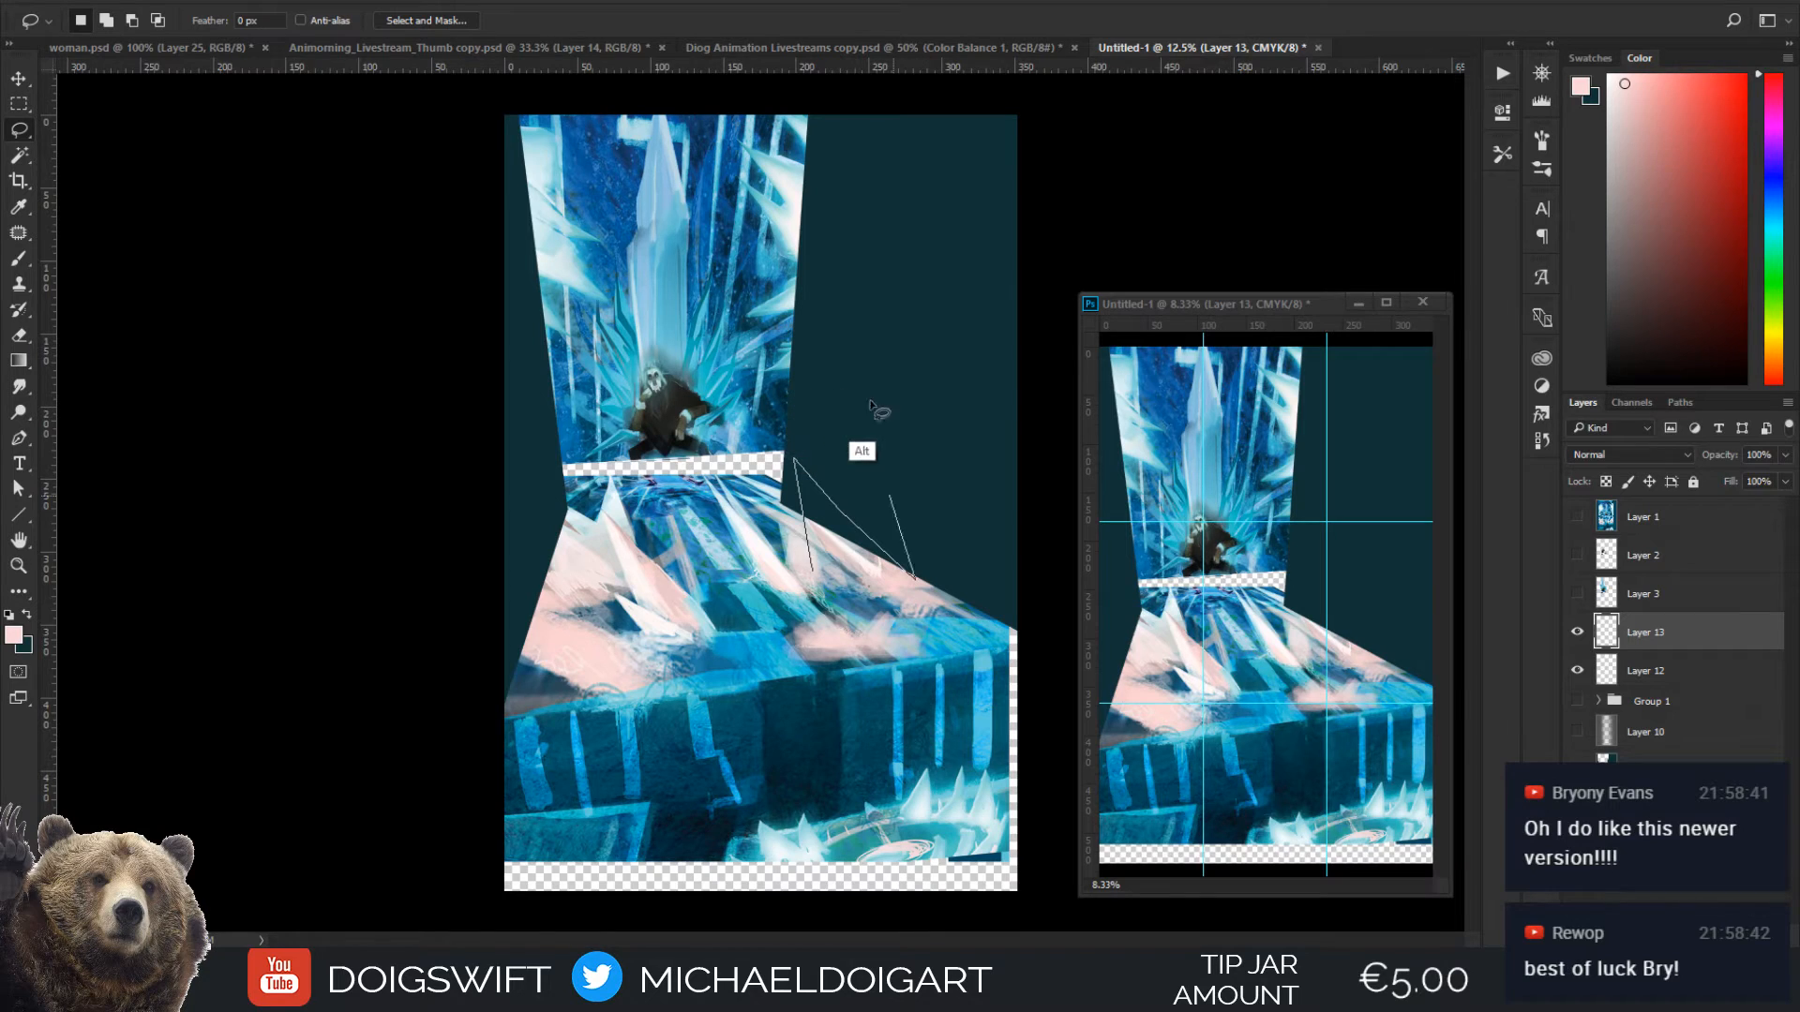
{"action": "left_click", "coordinate": [891, 401], "text": "alt"}
{"action": "left_click", "coordinate": [939, 382], "text": "alt"}
{"action": "left_click", "coordinate": [902, 332], "text": "alt"}
{"action": "left_click", "coordinate": [845, 311], "text": "alt"}
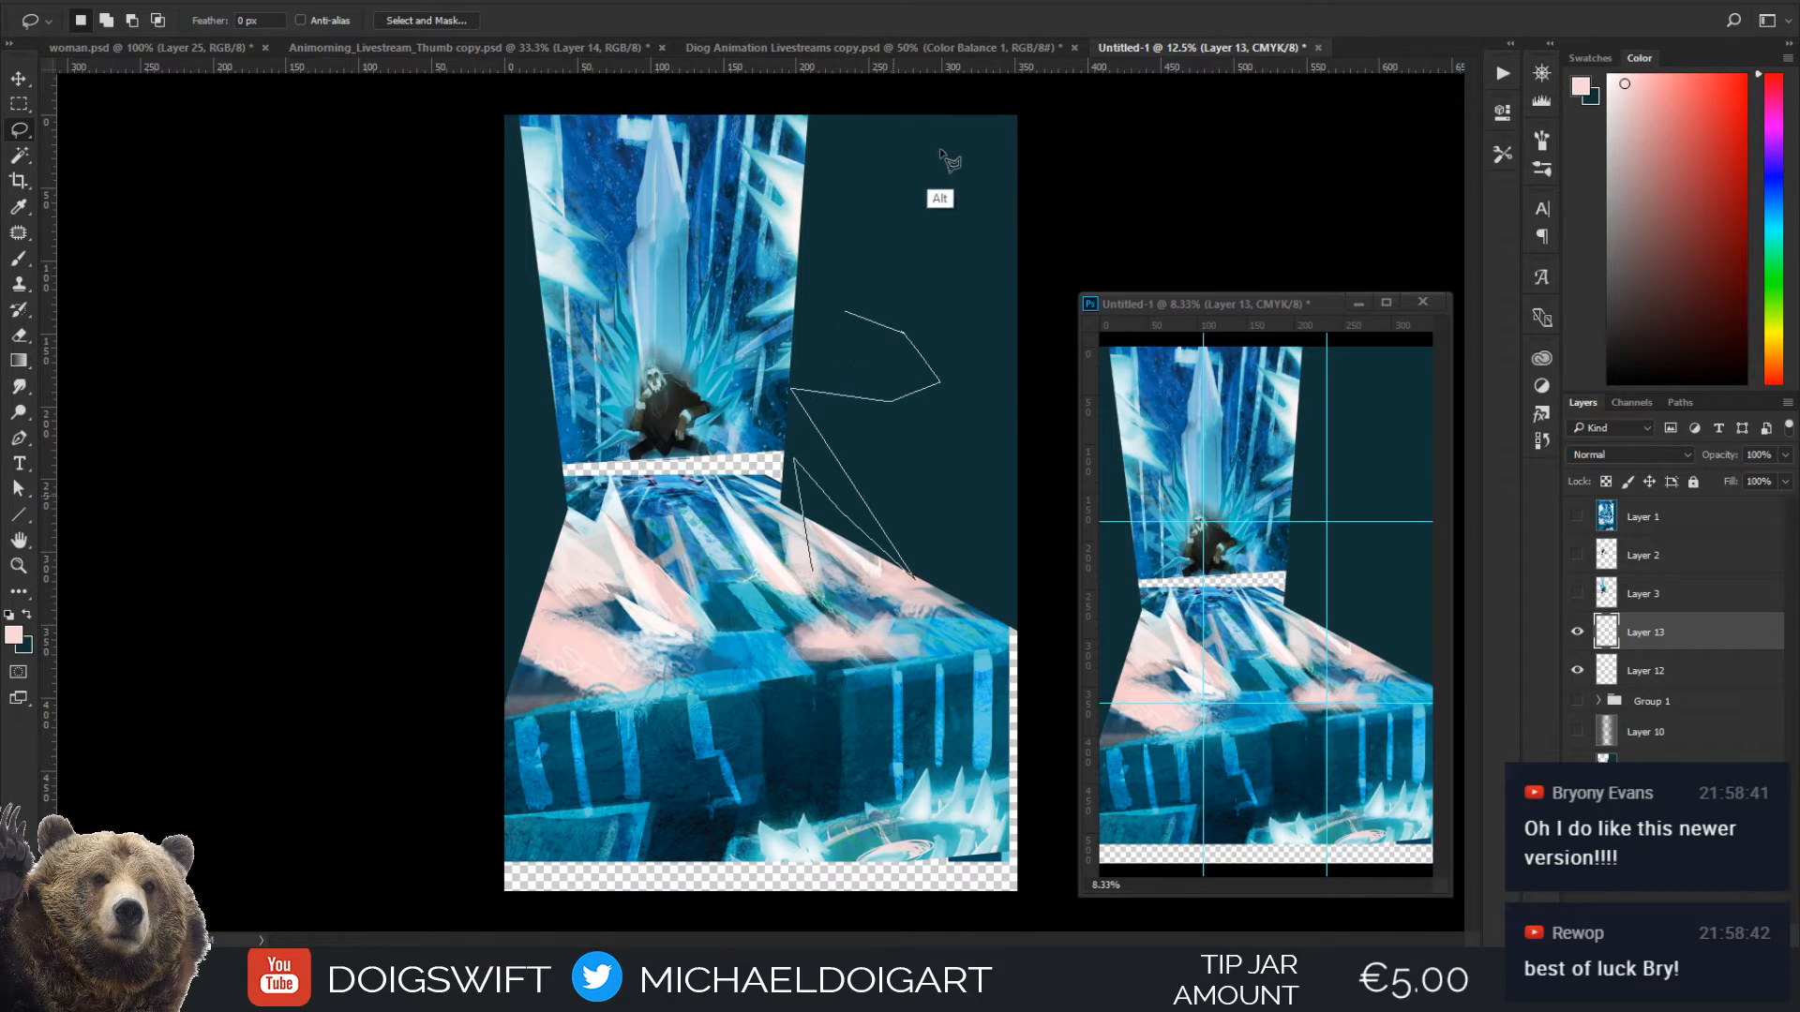
{"action": "left_click", "coordinate": [844, 290], "text": "alt"}
{"action": "left_click", "coordinate": [926, 142], "text": "alt"}
{"action": "left_click", "coordinate": [893, 259], "text": "alt"}
{"action": "left_click", "coordinate": [932, 141], "text": "alt"}
{"action": "left_click", "coordinate": [864, 164], "text": "alt"}
{"action": "left_click", "coordinate": [810, 186], "text": "alt"}
{"action": "left_click", "coordinate": [802, 110], "text": "alt"}
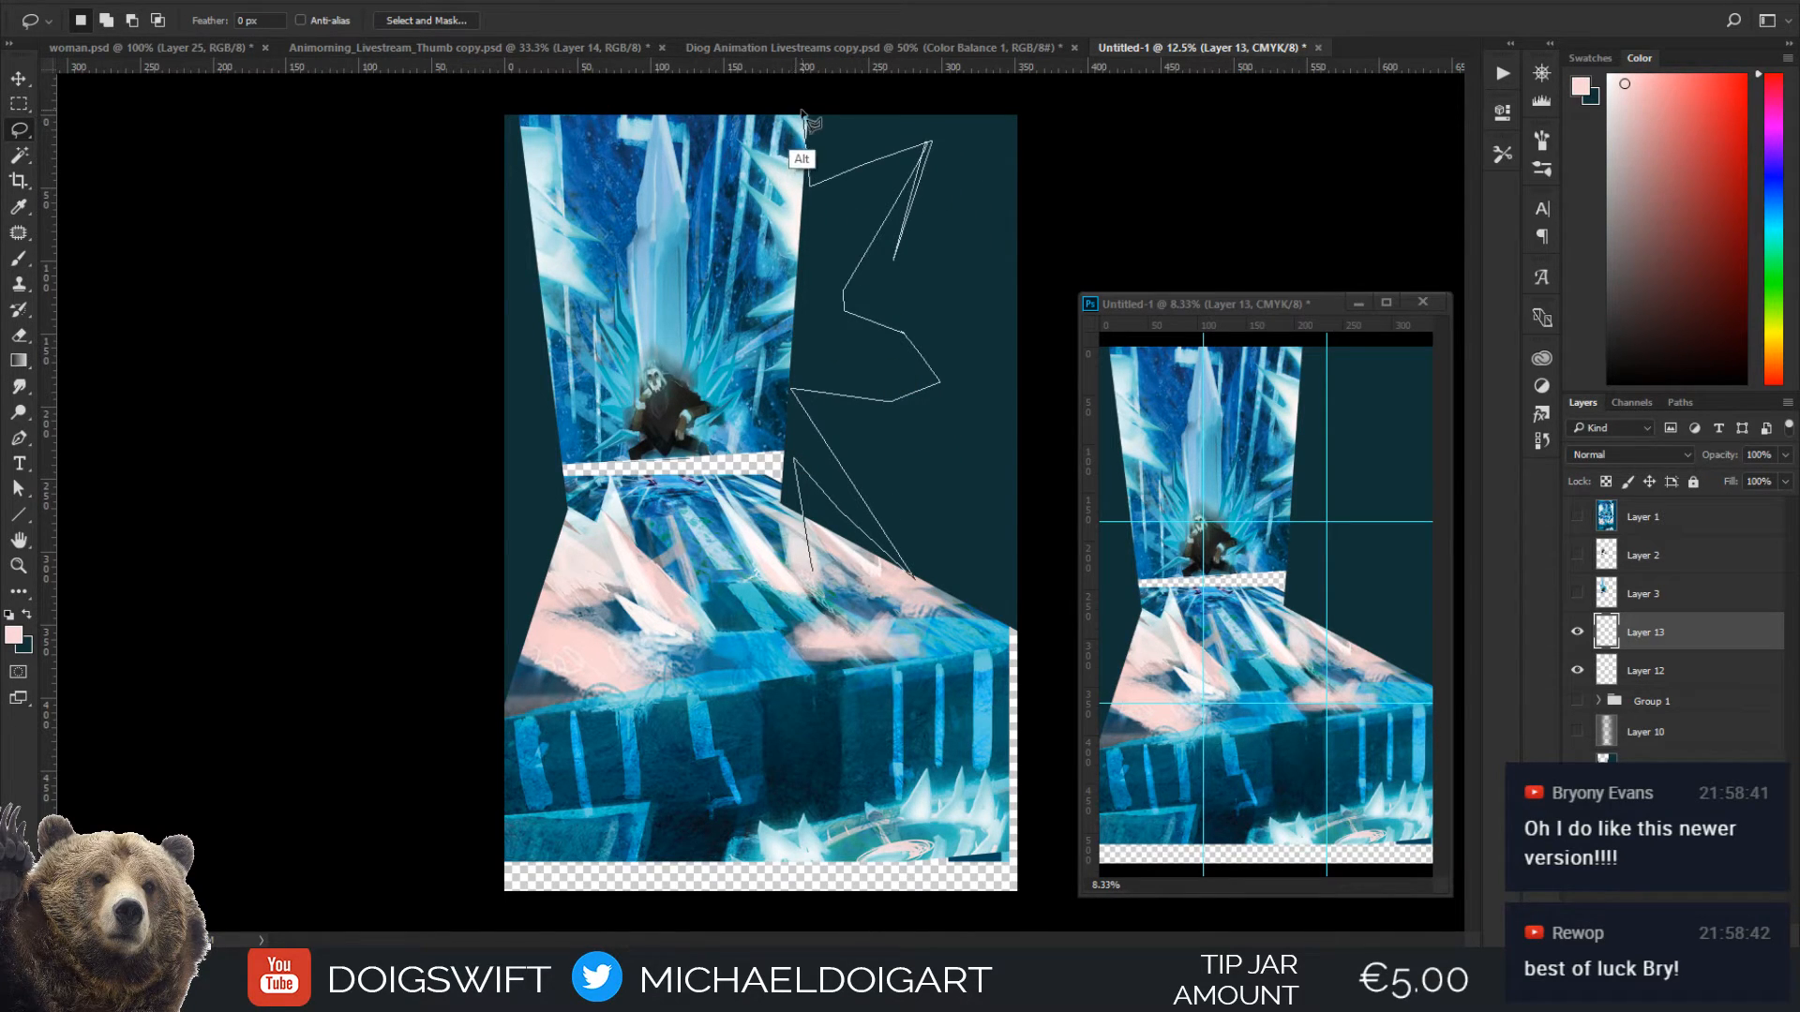
{"action": "left_click", "coordinate": [1032, 115], "text": "alt"}
{"action": "left_click", "coordinate": [1045, 593], "text": "alt"}
{"action": "left_click", "coordinate": [1035, 630], "text": "alt"}
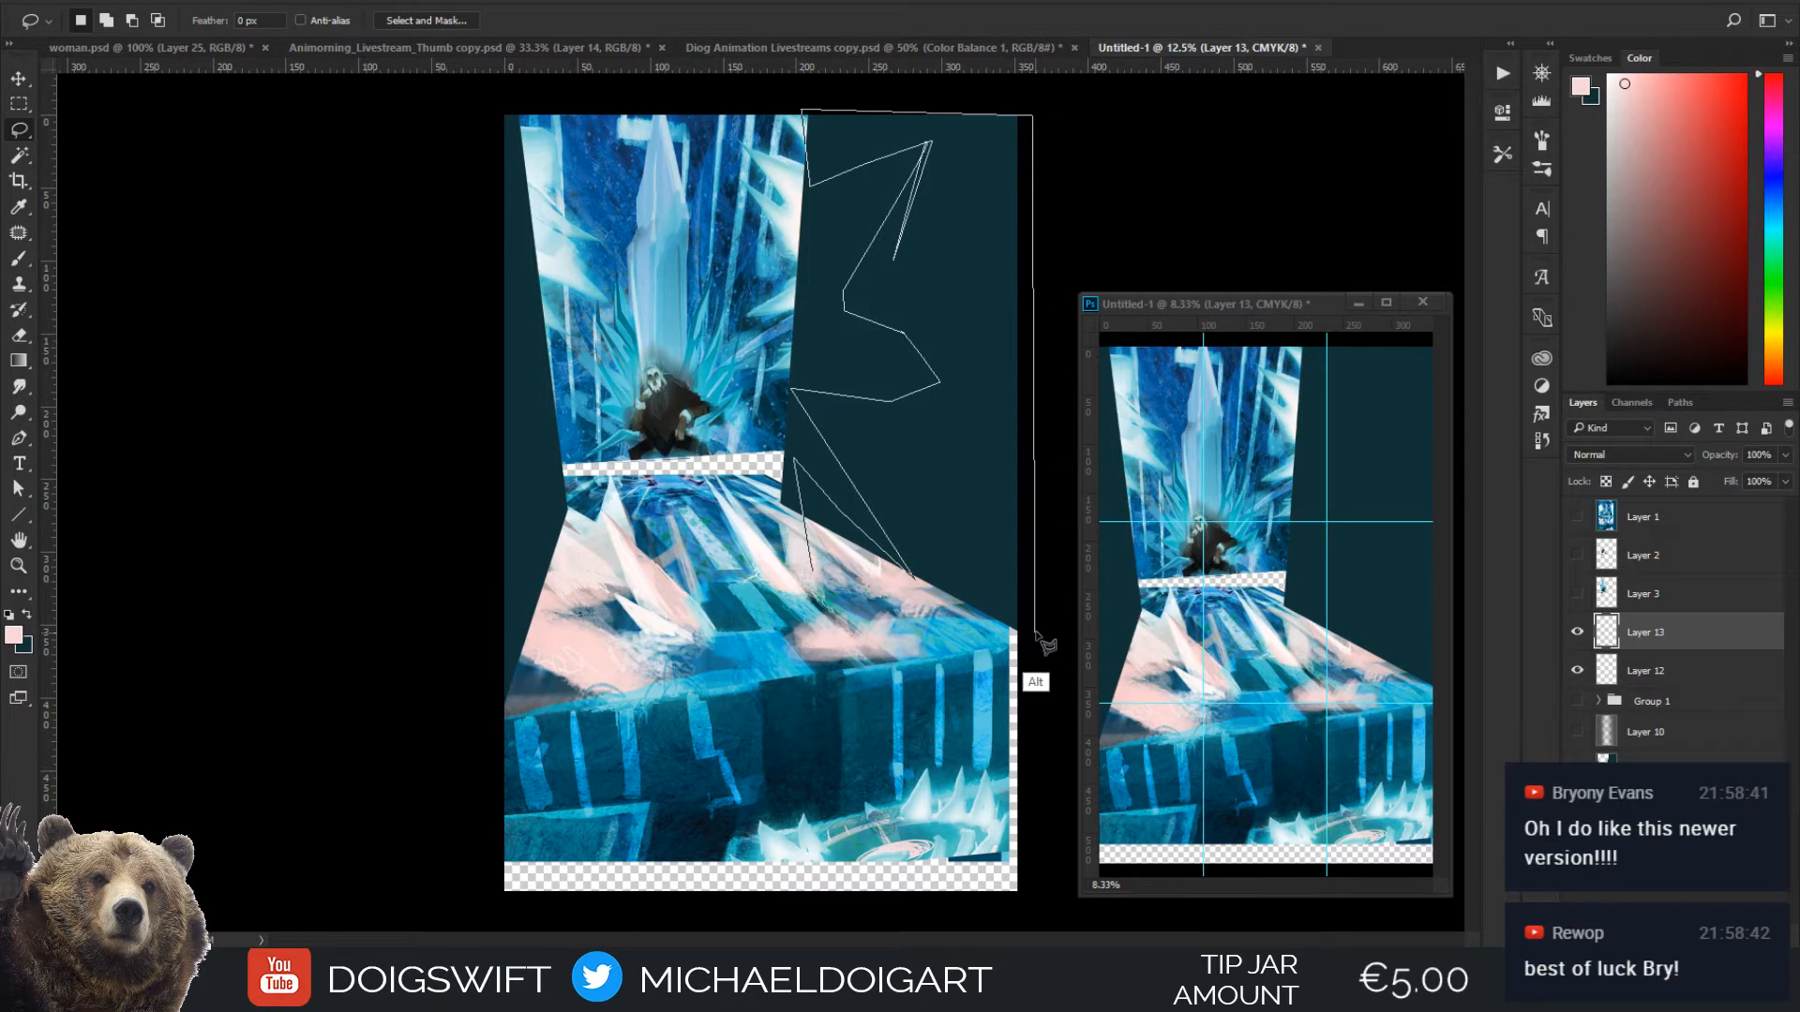
{"action": "left_click", "coordinate": [815, 578], "text": "alt"}
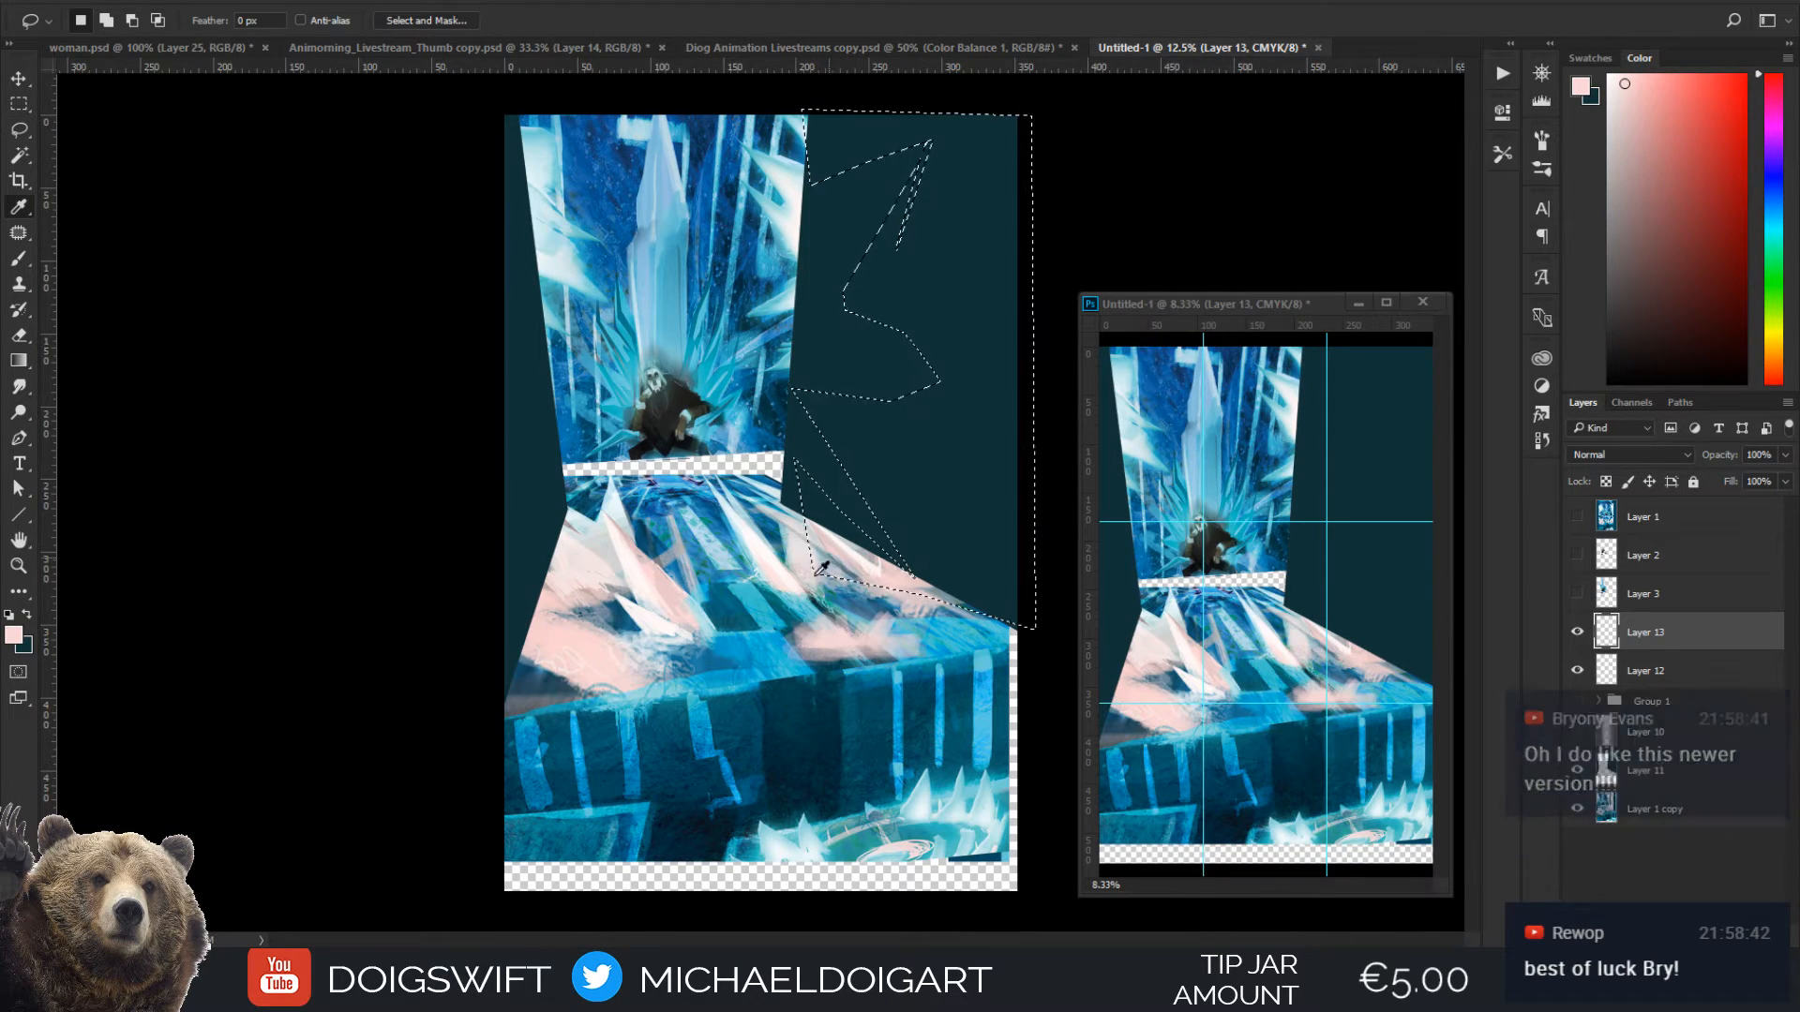
Fill the jagged selection with an off-white sampled from the painting using the Paint Bucket, and clear the selection
{"action": "key", "text": "i"}
{"action": "left_click", "coordinate": [771, 401]}
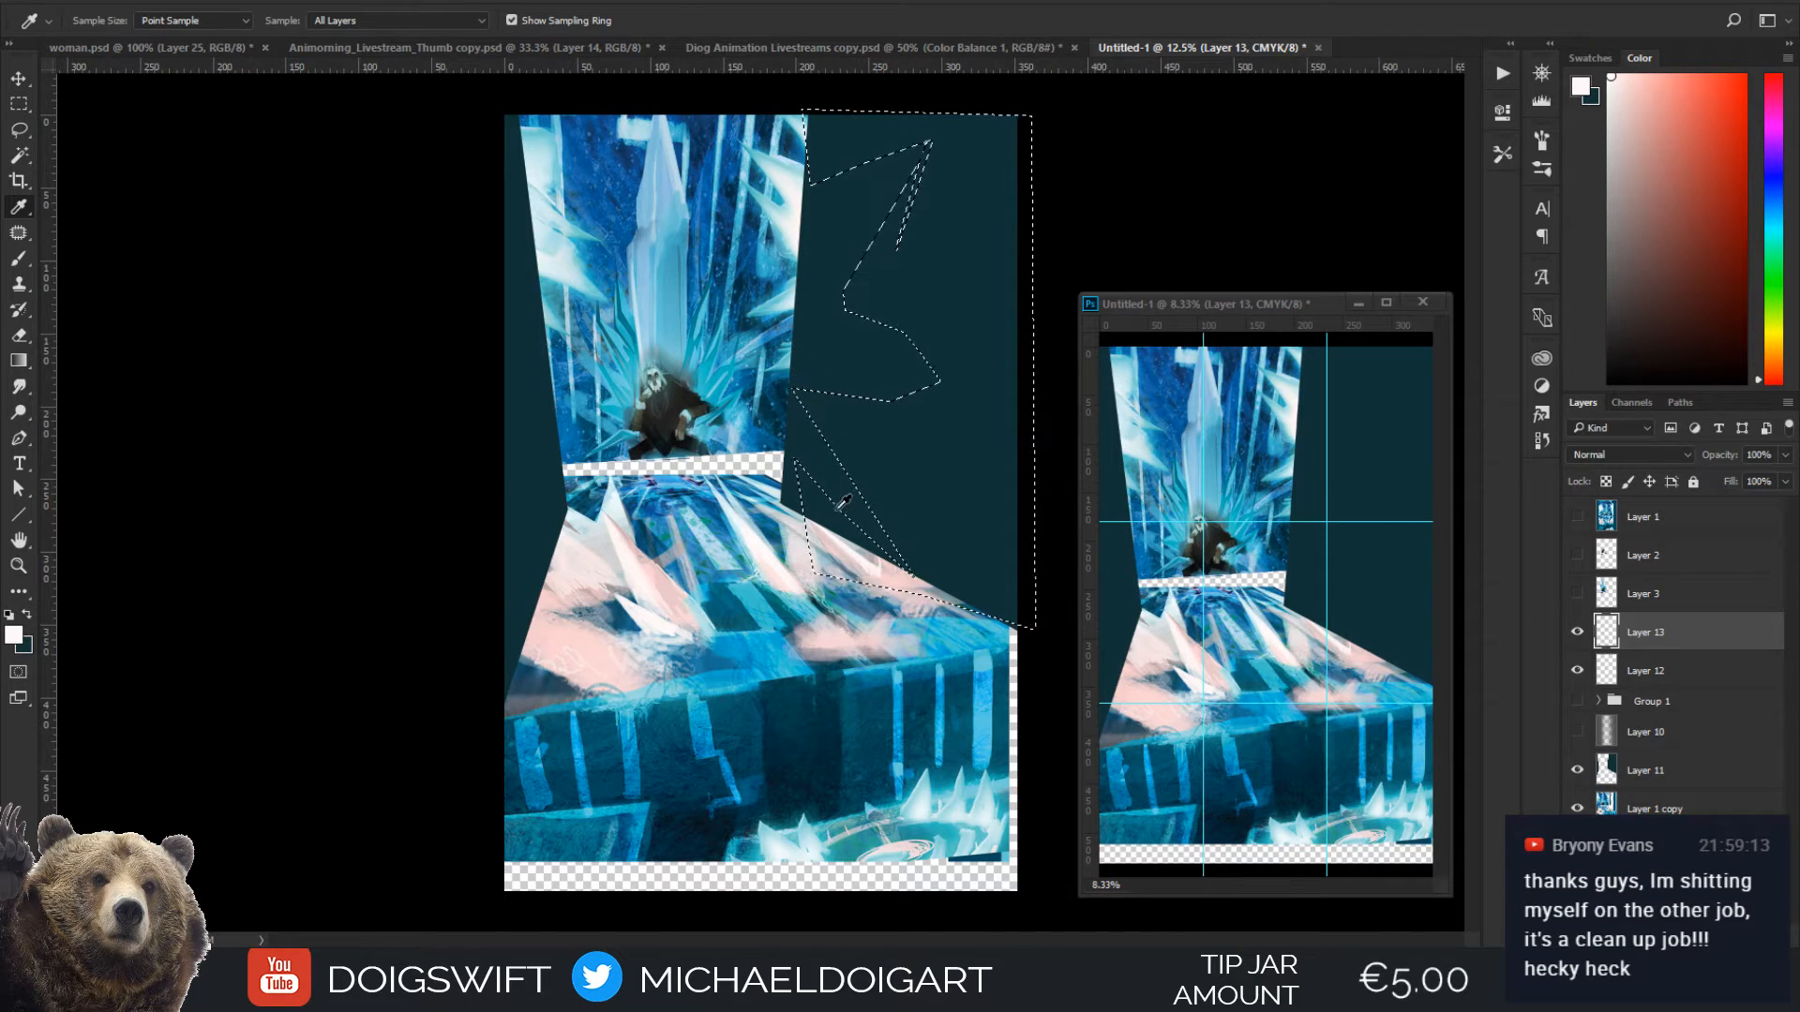
{"action": "key", "text": "g"}
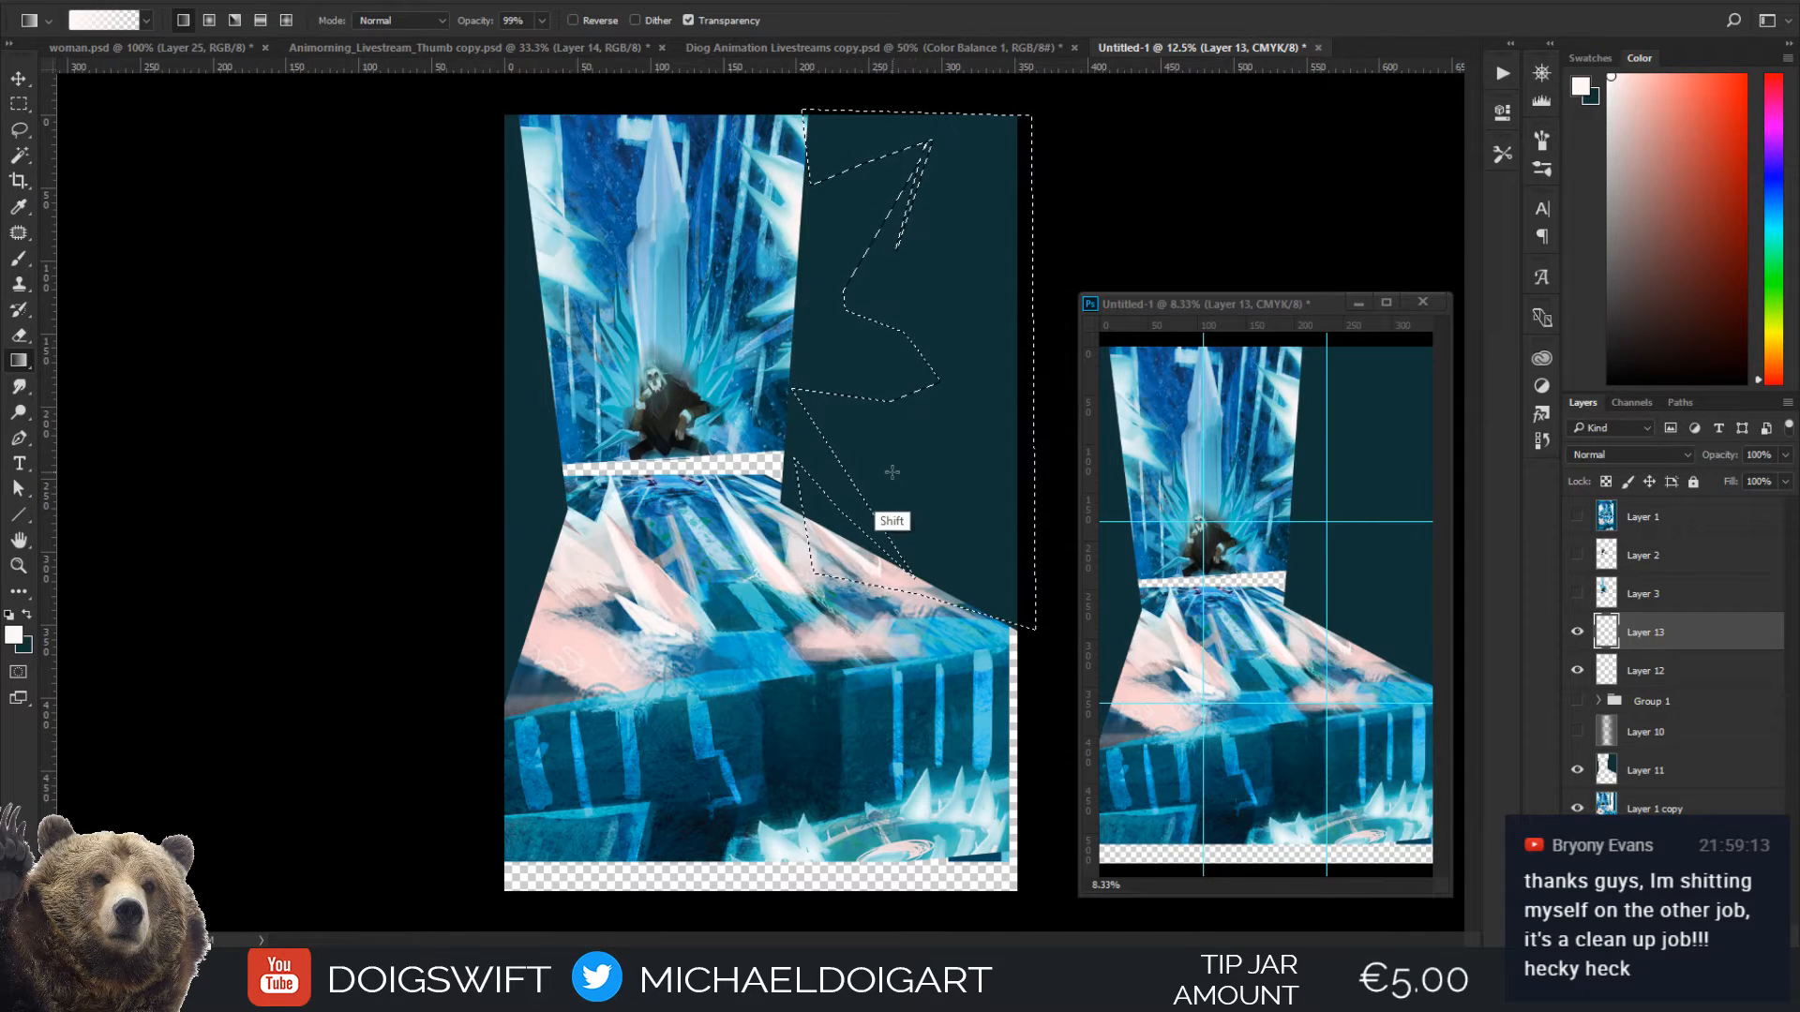
{"action": "key", "text": "shift+g"}
{"action": "left_click", "coordinate": [911, 506]}
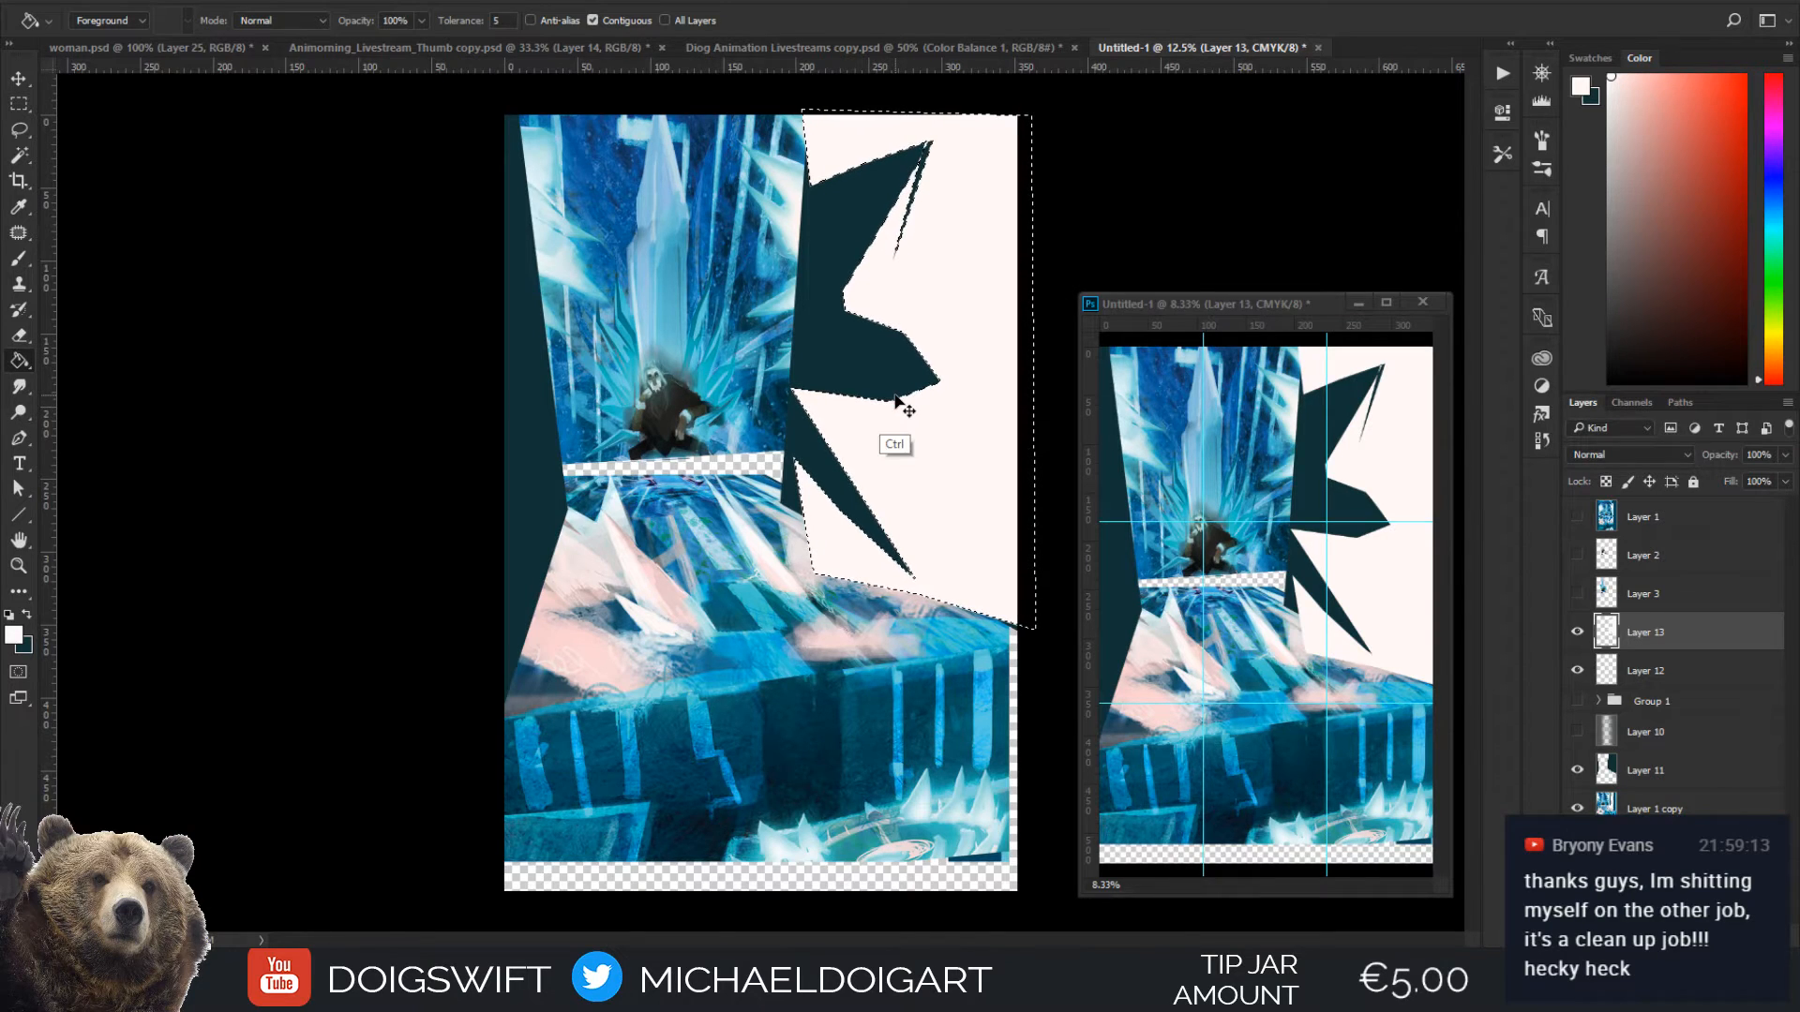
{"action": "key", "text": "ctrl+d"}
Mirror the off-white jagged shape horizontally, reposition it beside the wall, and distort it to a shorter, slanted form
{"action": "key", "text": "l"}
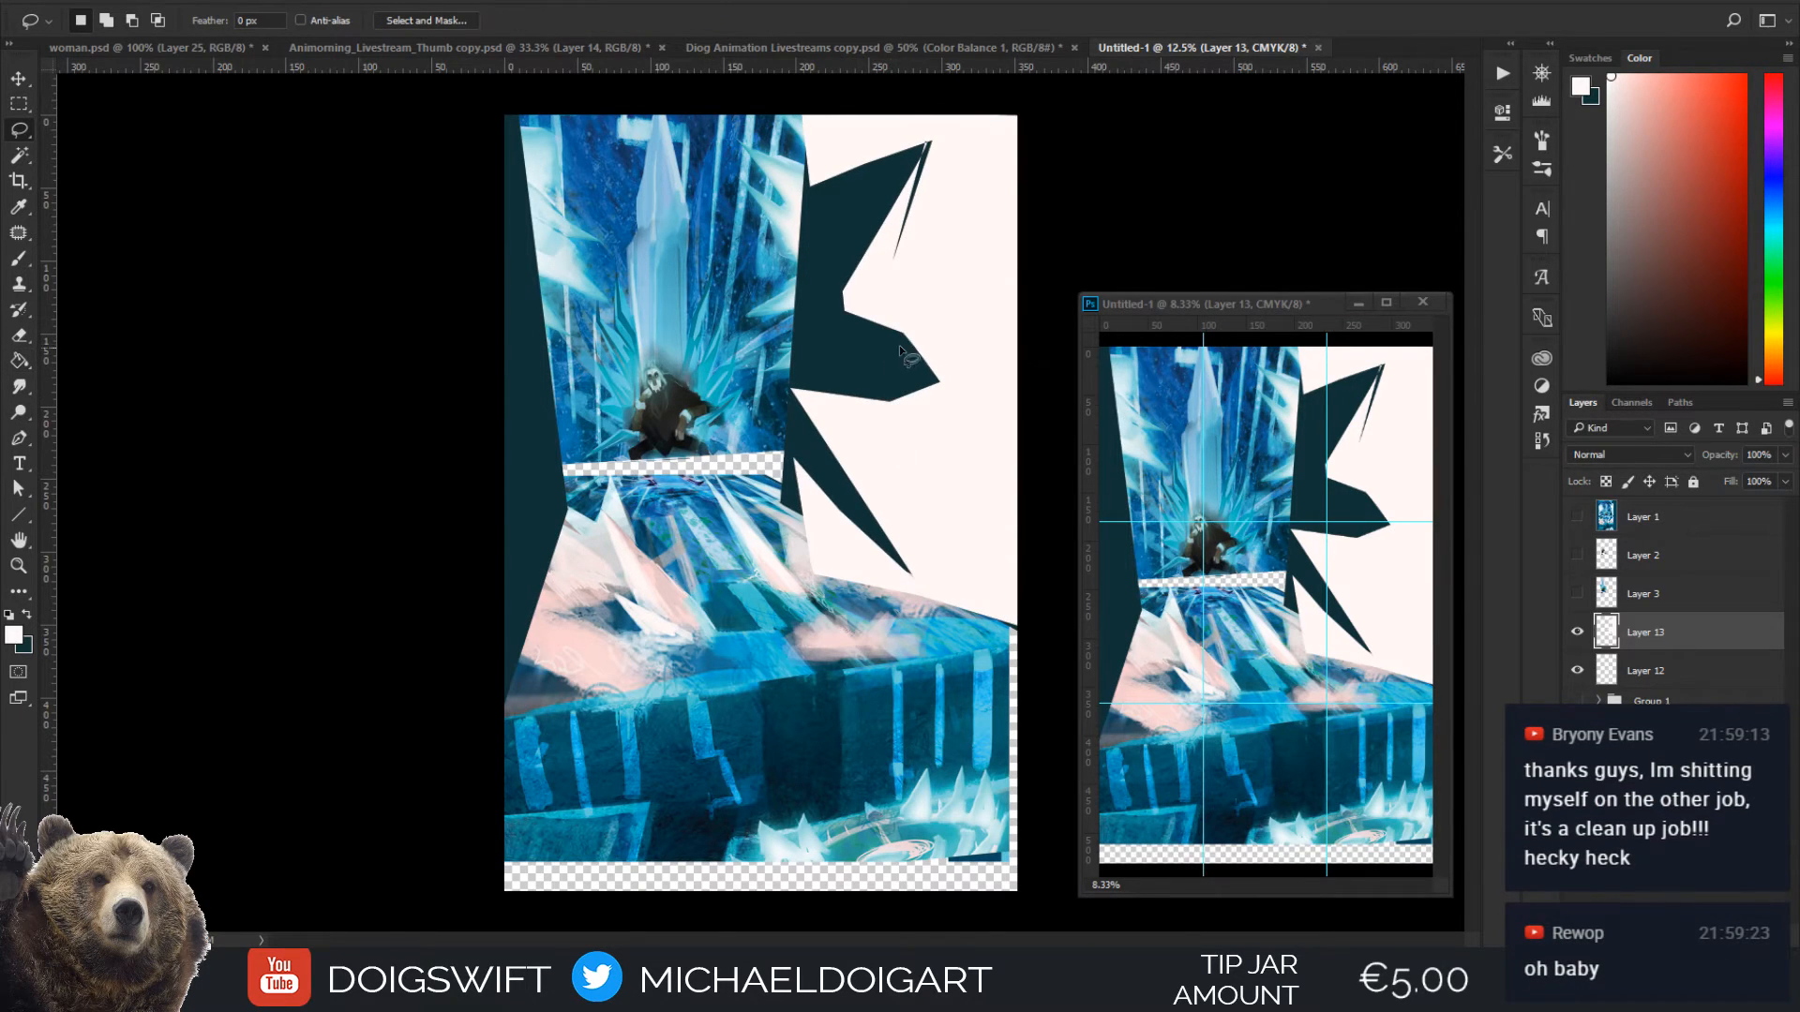
{"action": "left_click", "coordinate": [884, 404], "text": "alt"}
{"action": "key", "text": "ctrl+t"}
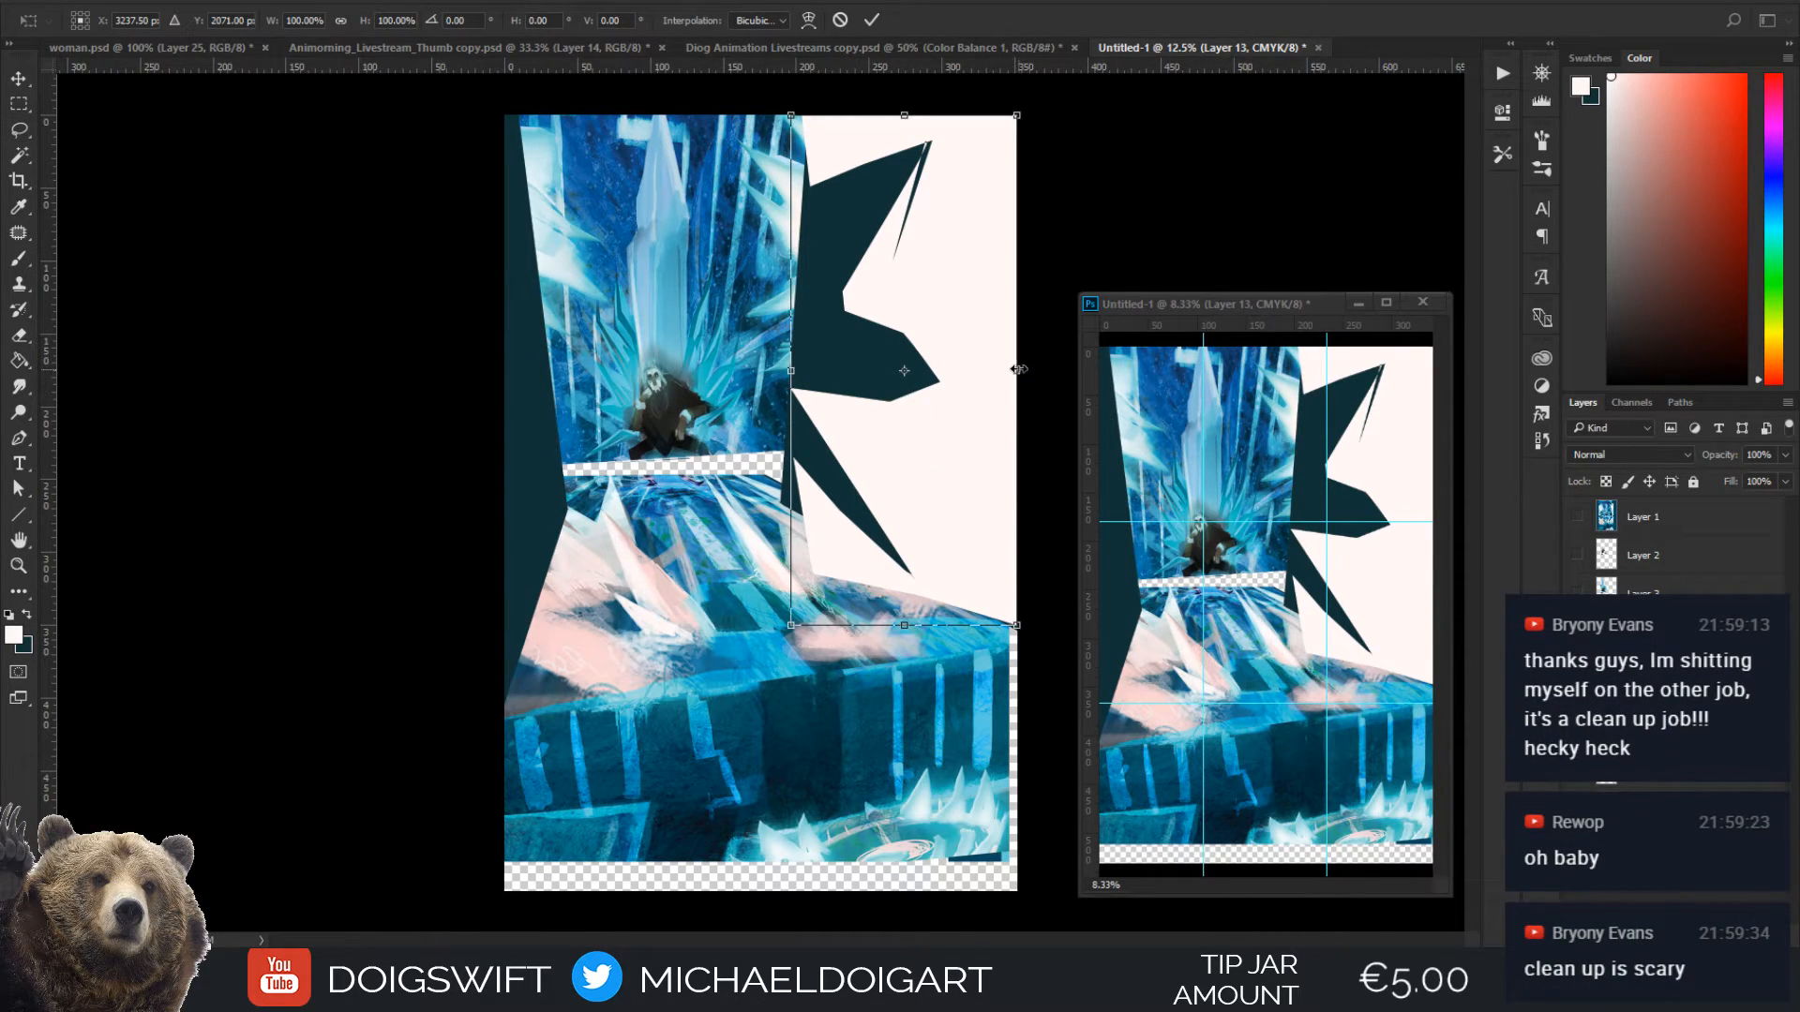
{"action": "left_click_drag", "start_coordinate": [1019, 370], "coordinate": [620, 360]}
{"action": "left_click_drag", "start_coordinate": [689, 458], "coordinate": [895, 443]}
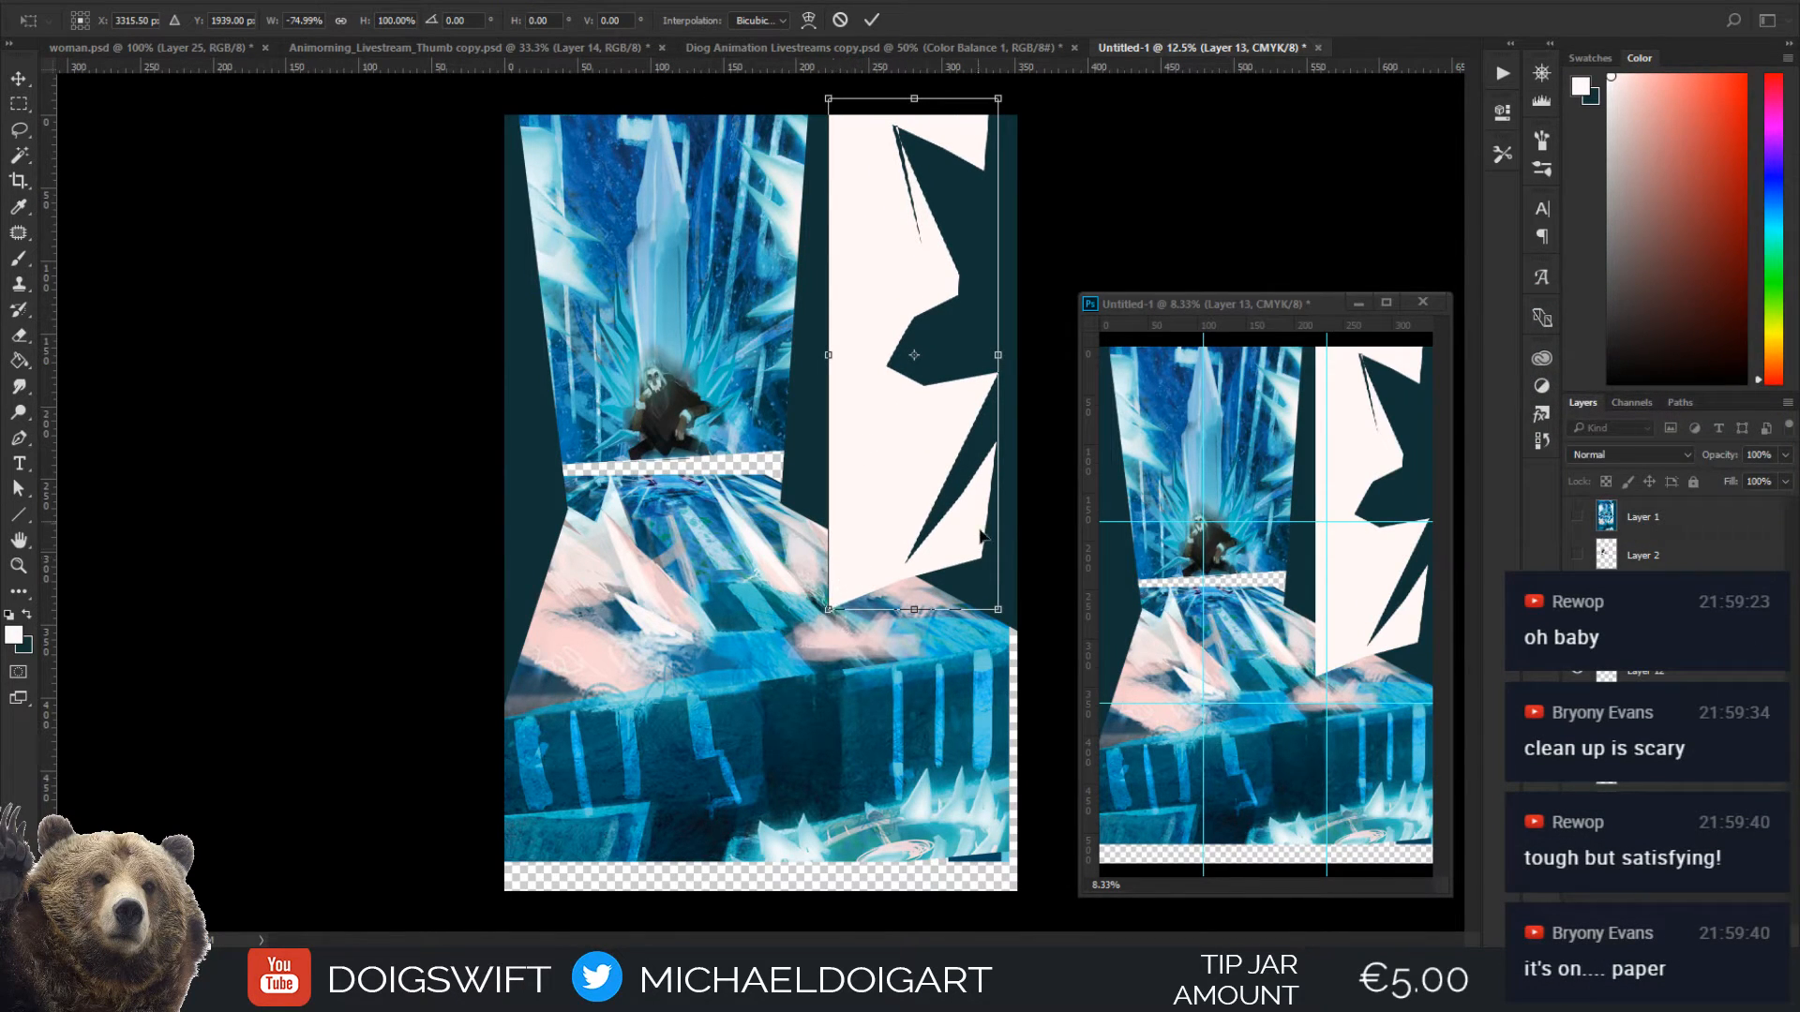
{"action": "left_click_drag", "start_coordinate": [998, 610], "coordinate": [989, 686]}
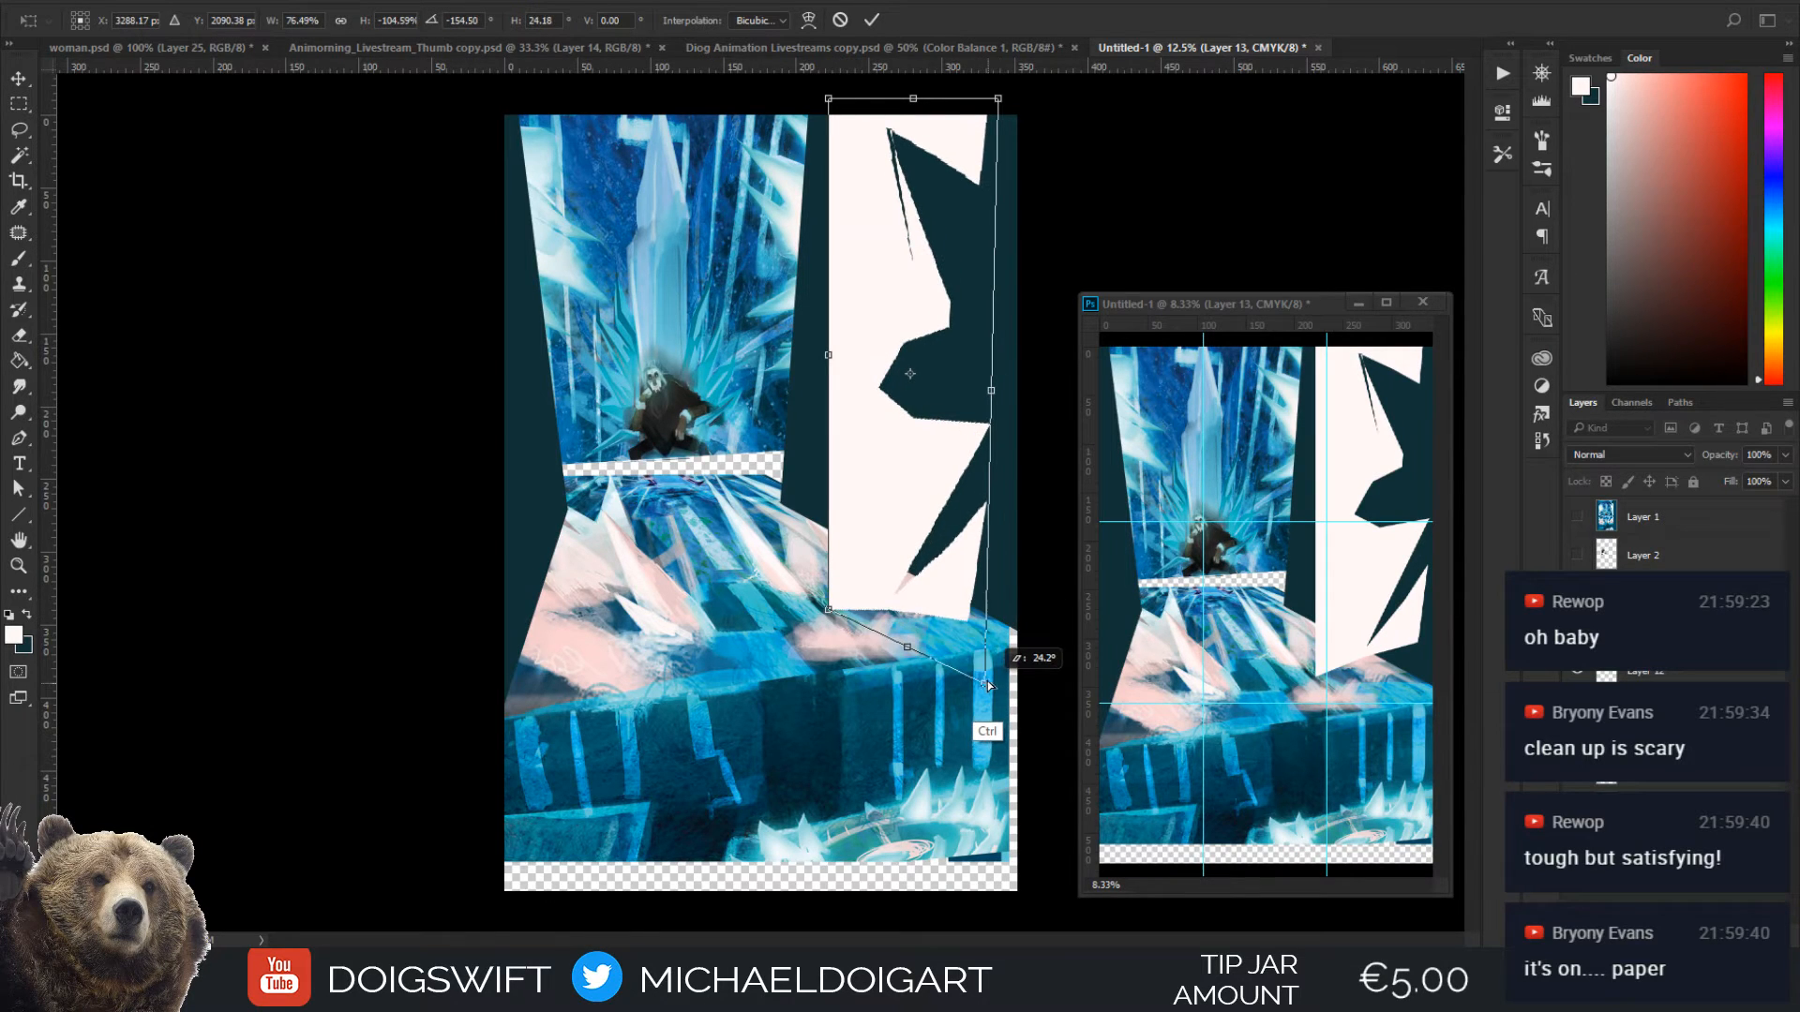
{"action": "left_click_drag", "start_coordinate": [913, 100], "coordinate": [936, 275]}
{"action": "key", "text": "l"}
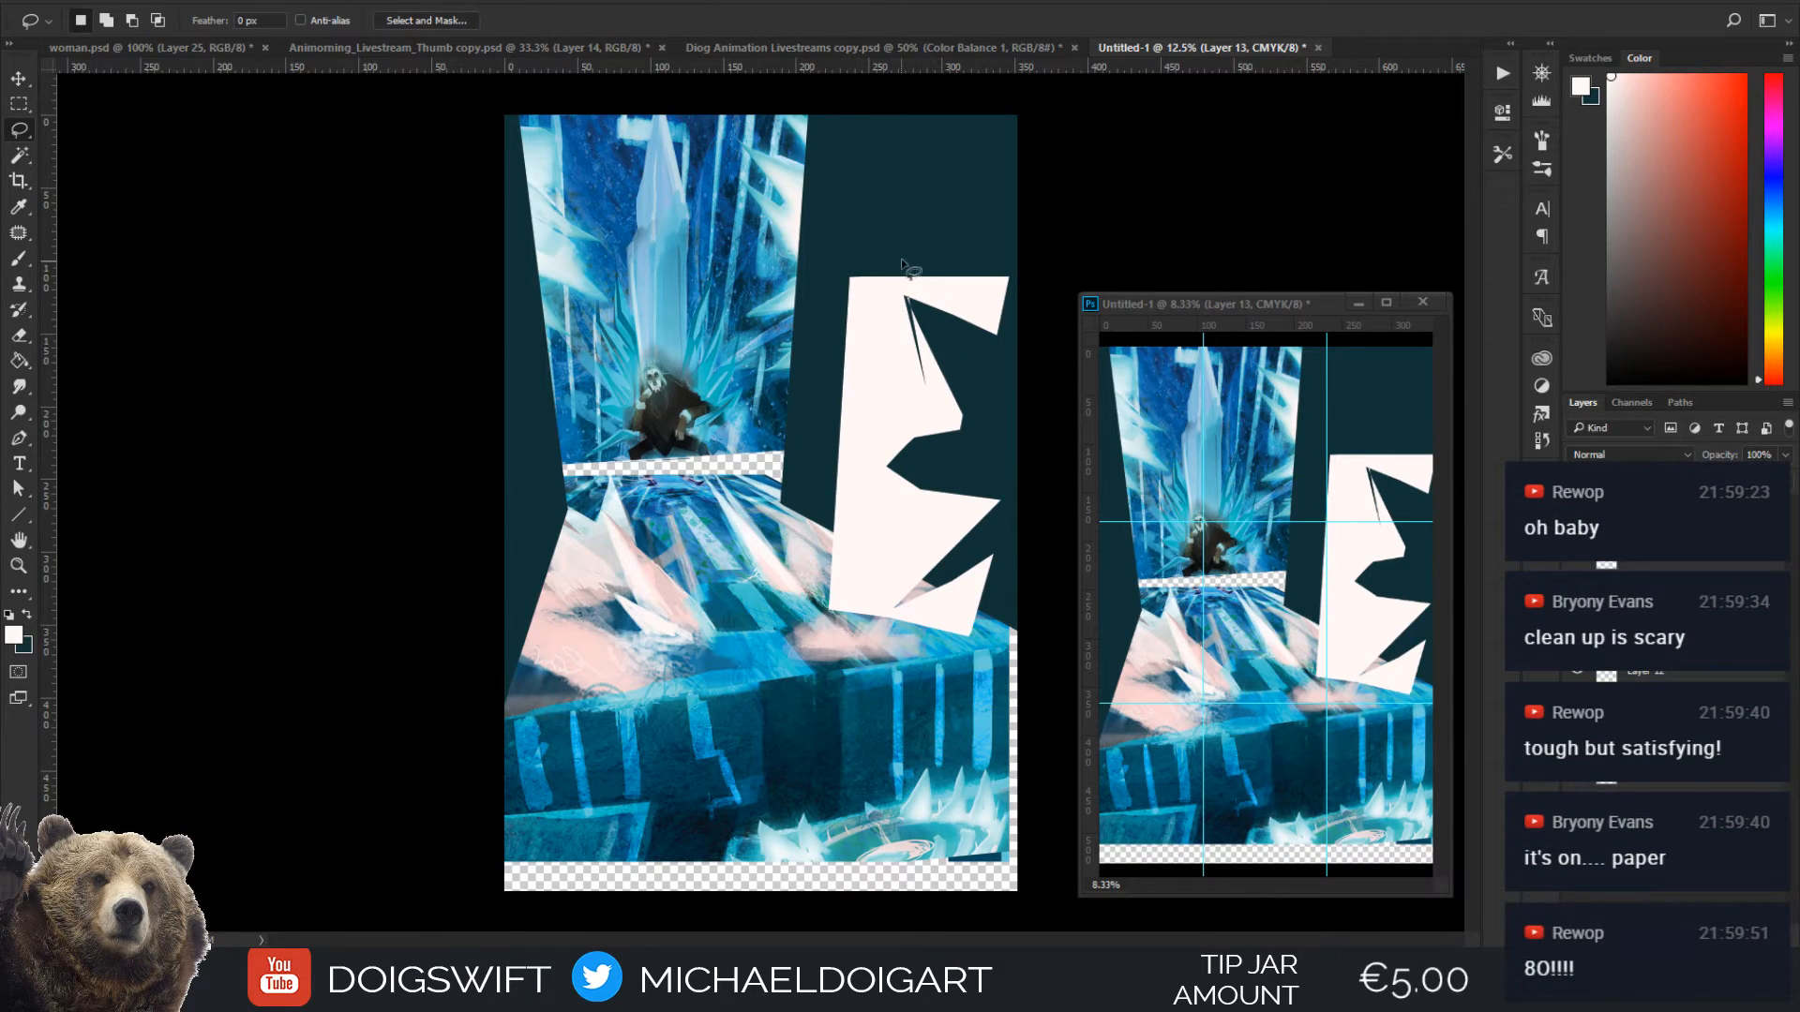
Lasso around the off-white jagged shape, delete it from Layer 13, and clear the selection
{"action": "mouse_move", "coordinate": [890, 251]}
{"action": "left_mouse_down"}
{"action": "mouse_move", "coordinate": [793, 327]}
{"action": "mouse_move", "coordinate": [946, 722]}
{"action": "mouse_move", "coordinate": [1018, 258]}
{"action": "mouse_move", "coordinate": [895, 241]}
{"action": "left_mouse_up"}
{"action": "key", "text": "Delete"}
{"action": "key", "text": "ctrl+d"}
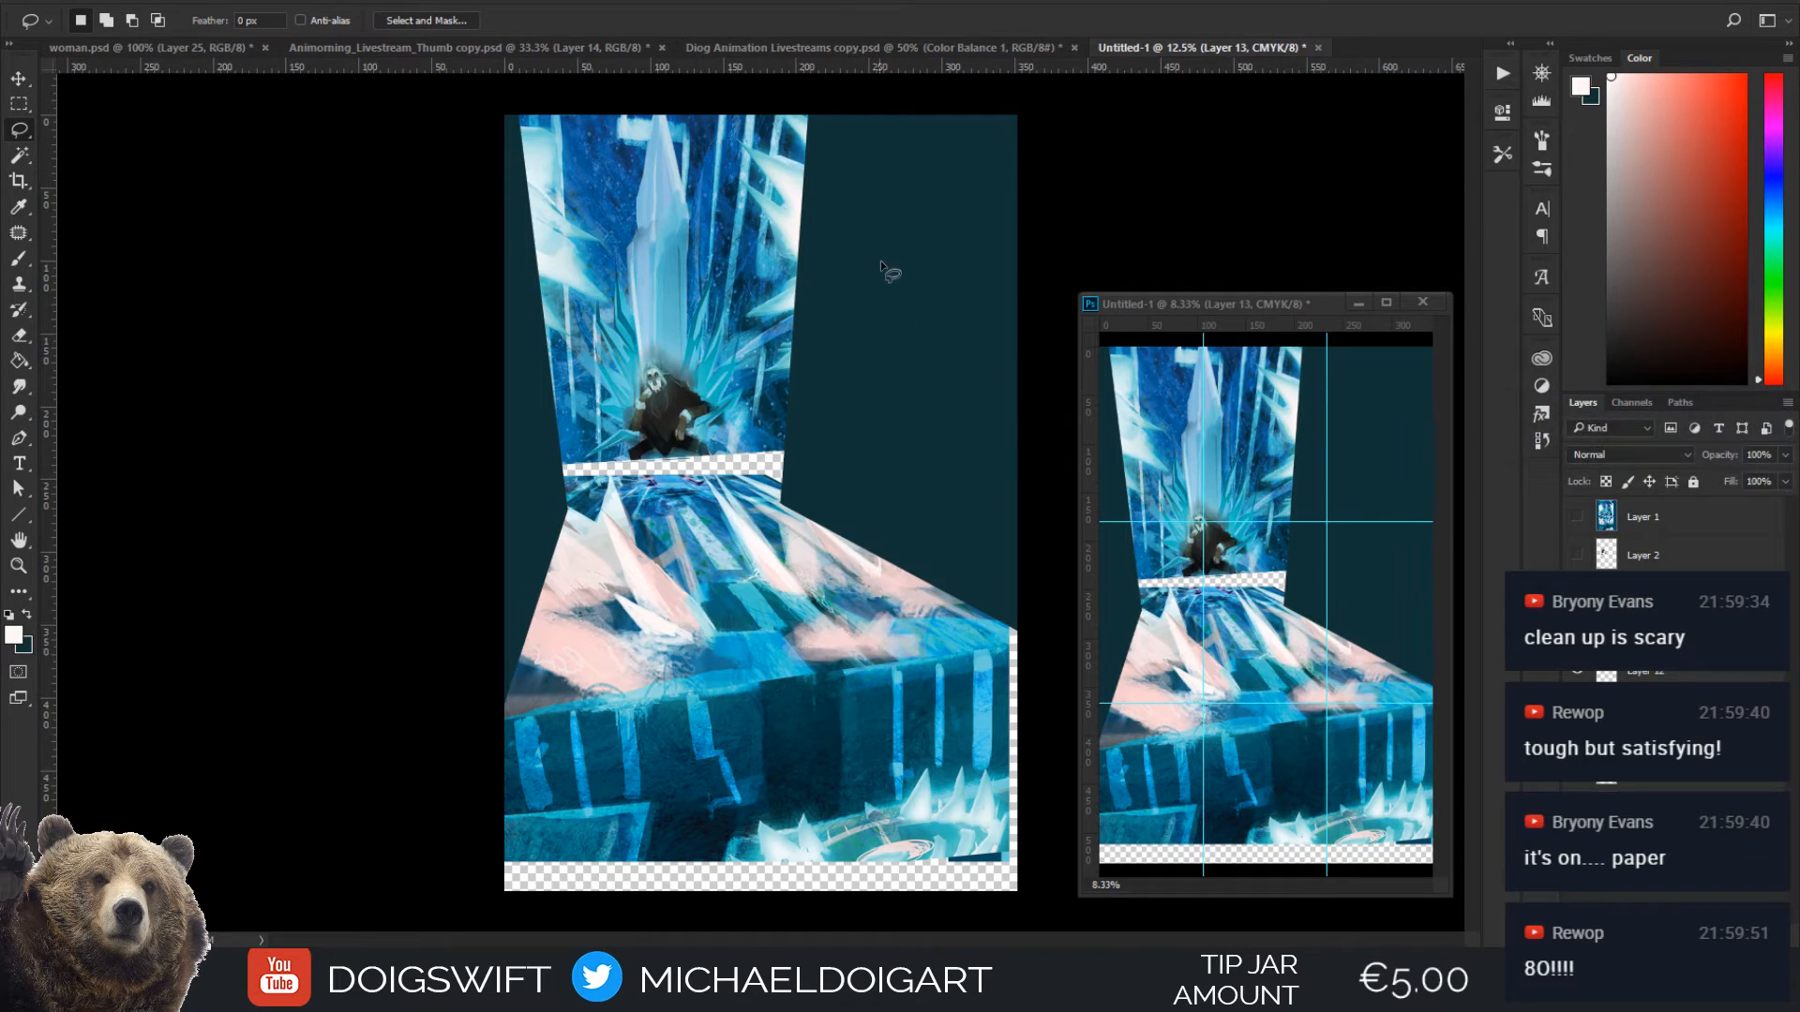
Lasso a single pointed ice spike rising outward from the floor's edge beside the wall, and fill it with off-white
{"action": "mouse_move", "coordinate": [838, 437]}
{"action": "left_mouse_down"}
{"action": "mouse_move", "coordinate": [906, 380]}
{"action": "mouse_move", "coordinate": [829, 528]}
{"action": "mouse_move", "coordinate": [771, 506]}
{"action": "left_mouse_up"}
{"action": "key", "text": "alt"}
{"action": "left_click", "coordinate": [770, 507]}
{"action": "left_click", "coordinate": [838, 436]}
{"action": "key", "text": "g"}
{"action": "left_click", "coordinate": [848, 460]}
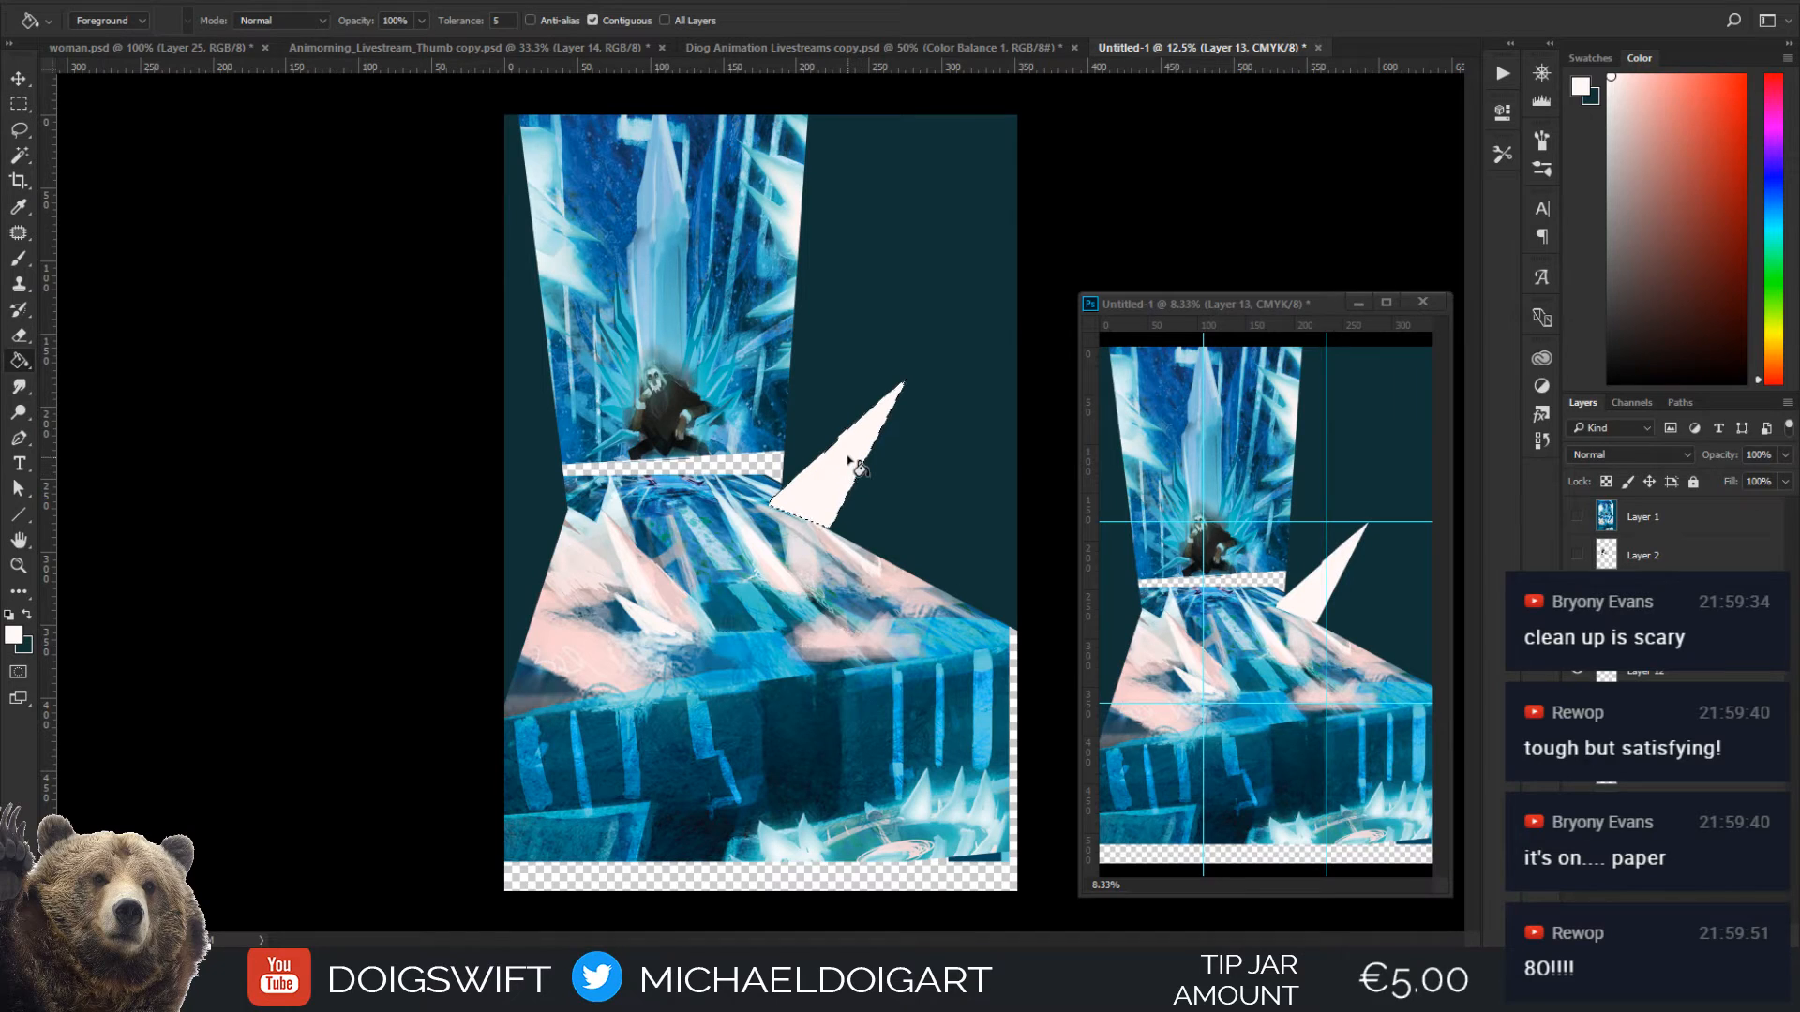
{"action": "key", "text": "ctrl+d"}
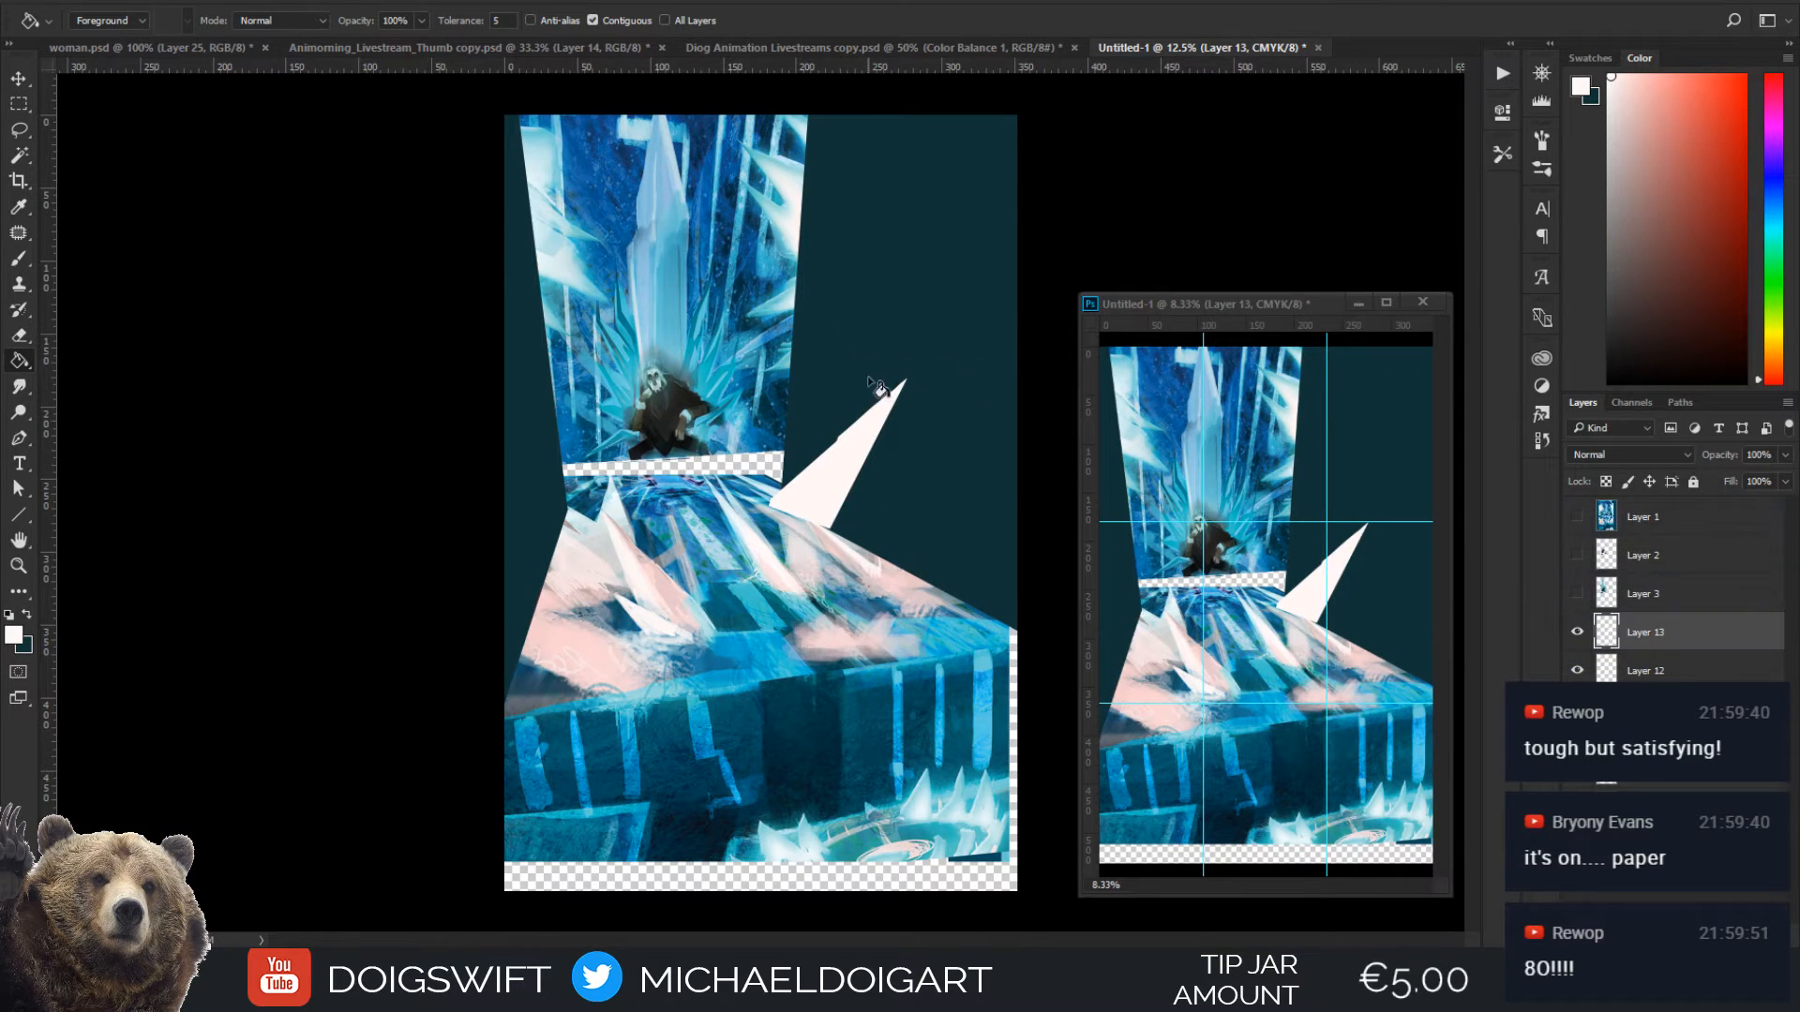
Lasso the spike's outer half from tip to base and fill it with a pale pink sampled from the floor crystals
{"action": "key", "text": "l"}
{"action": "left_click", "coordinate": [905, 380], "text": "alt"}
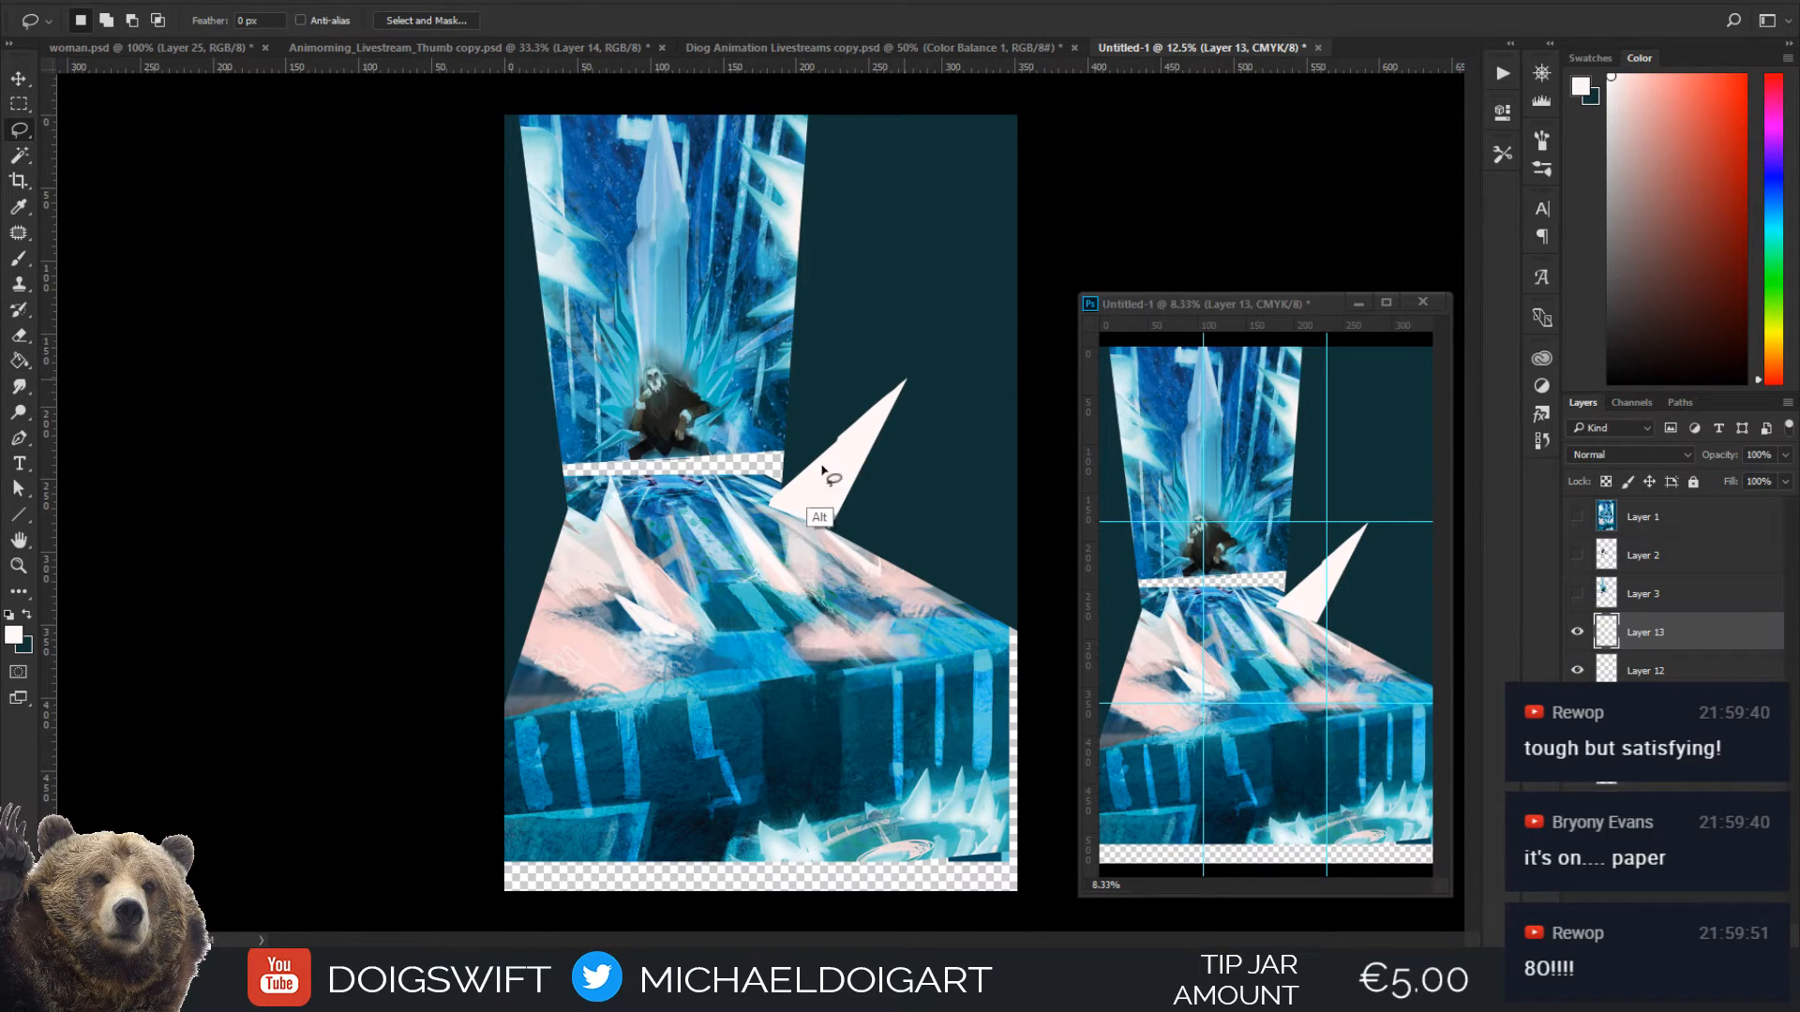
{"action": "left_click", "coordinate": [799, 516], "text": "alt"}
{"action": "left_click", "coordinate": [828, 528], "text": "alt"}
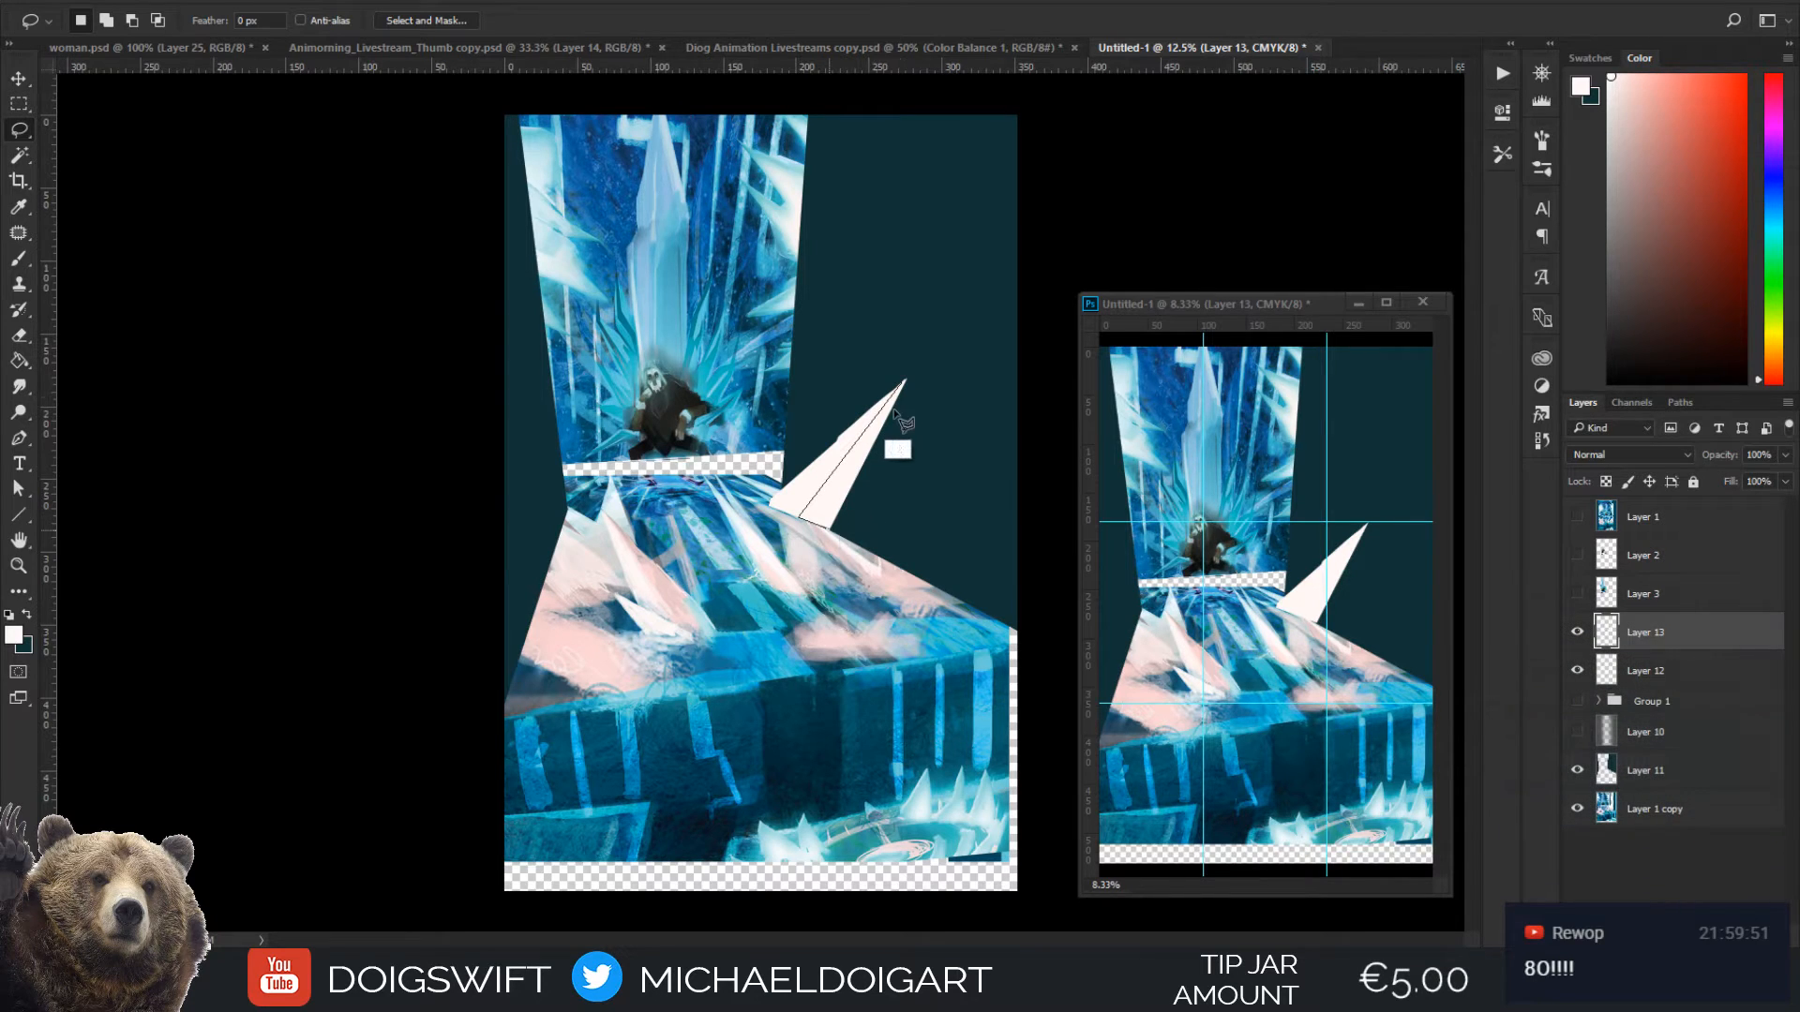
{"action": "left_click", "coordinate": [906, 375], "text": "alt"}
{"action": "key", "text": "i"}
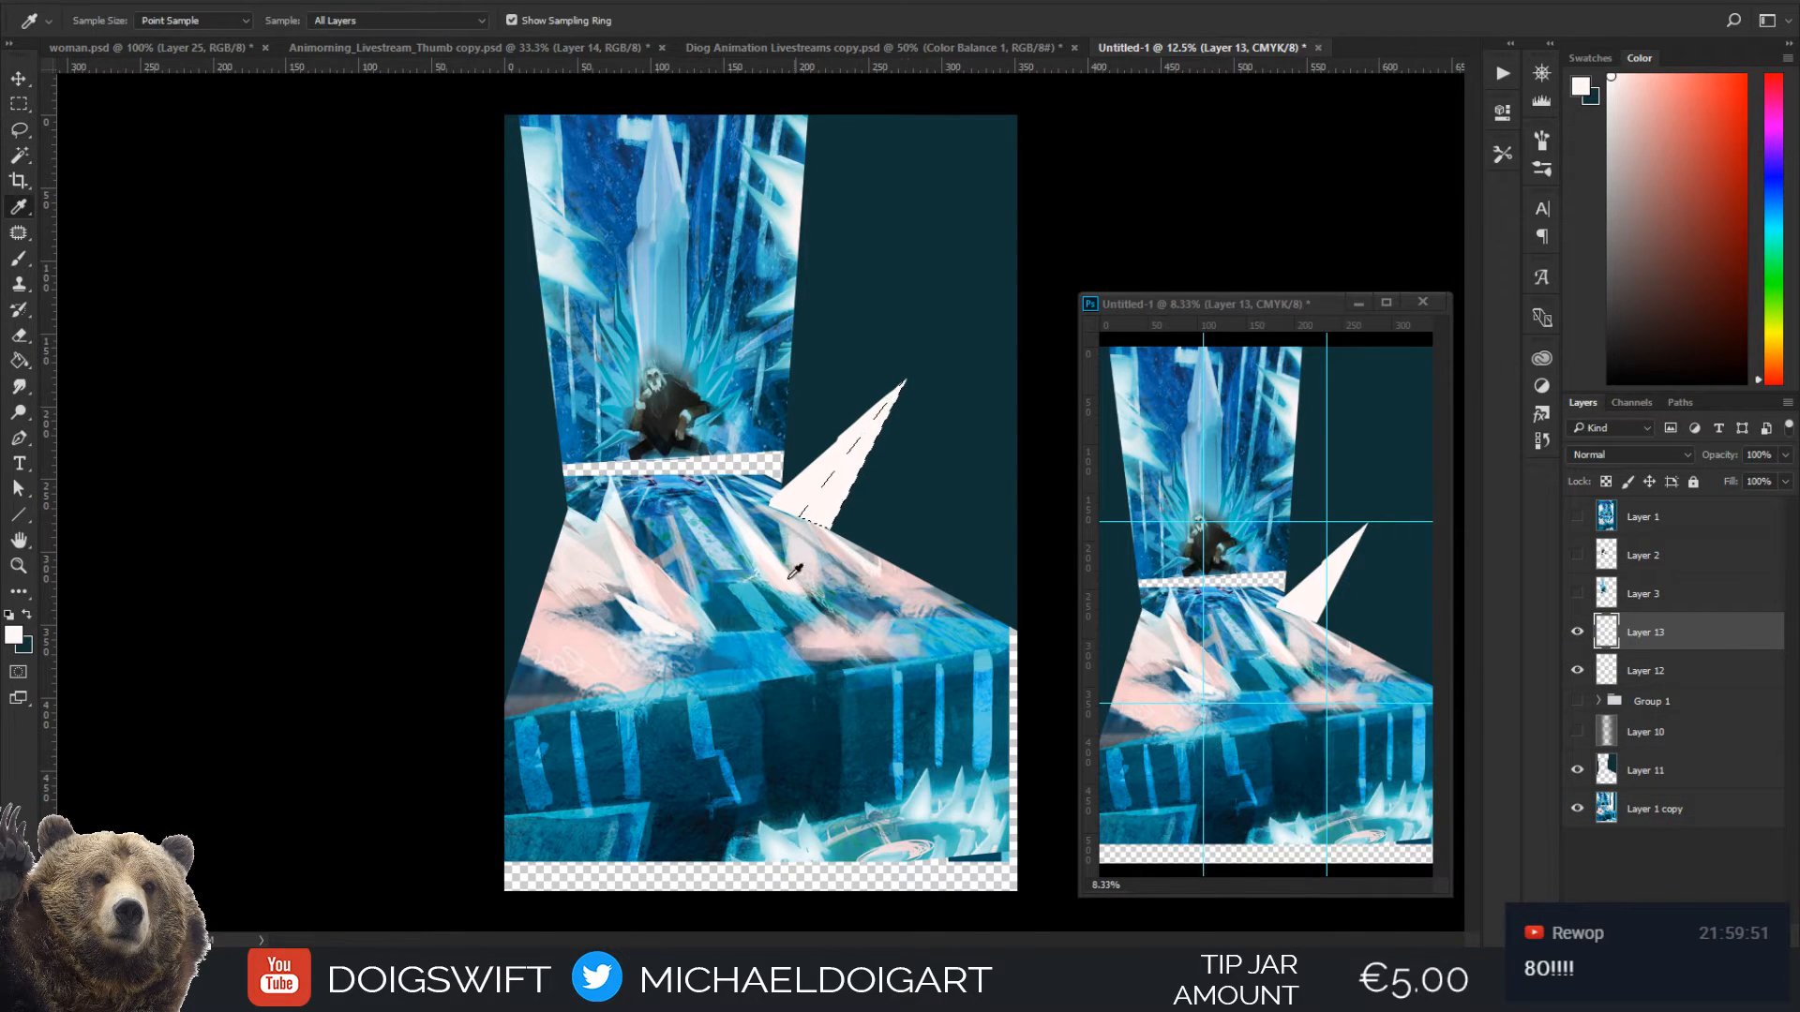
{"action": "left_click", "coordinate": [682, 634]}
{"action": "key", "text": "g"}
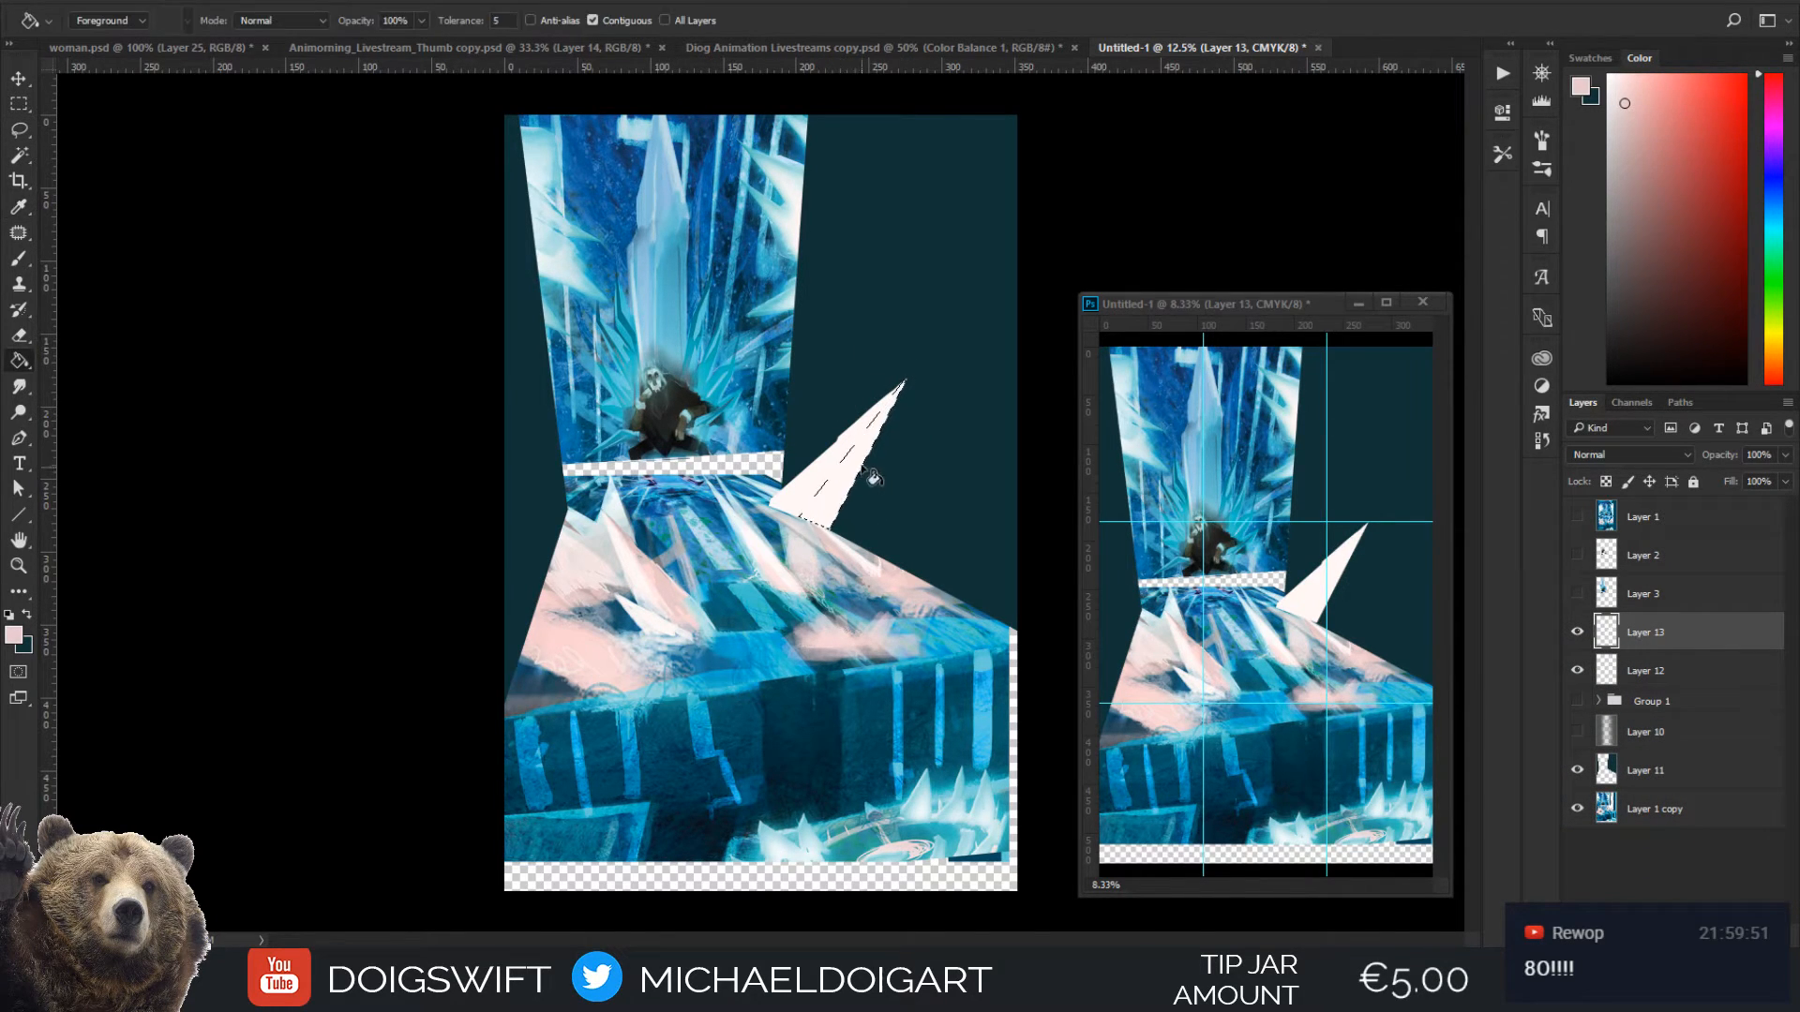
{"action": "left_click", "coordinate": [853, 507]}
{"action": "key", "text": "ctrl+d"}
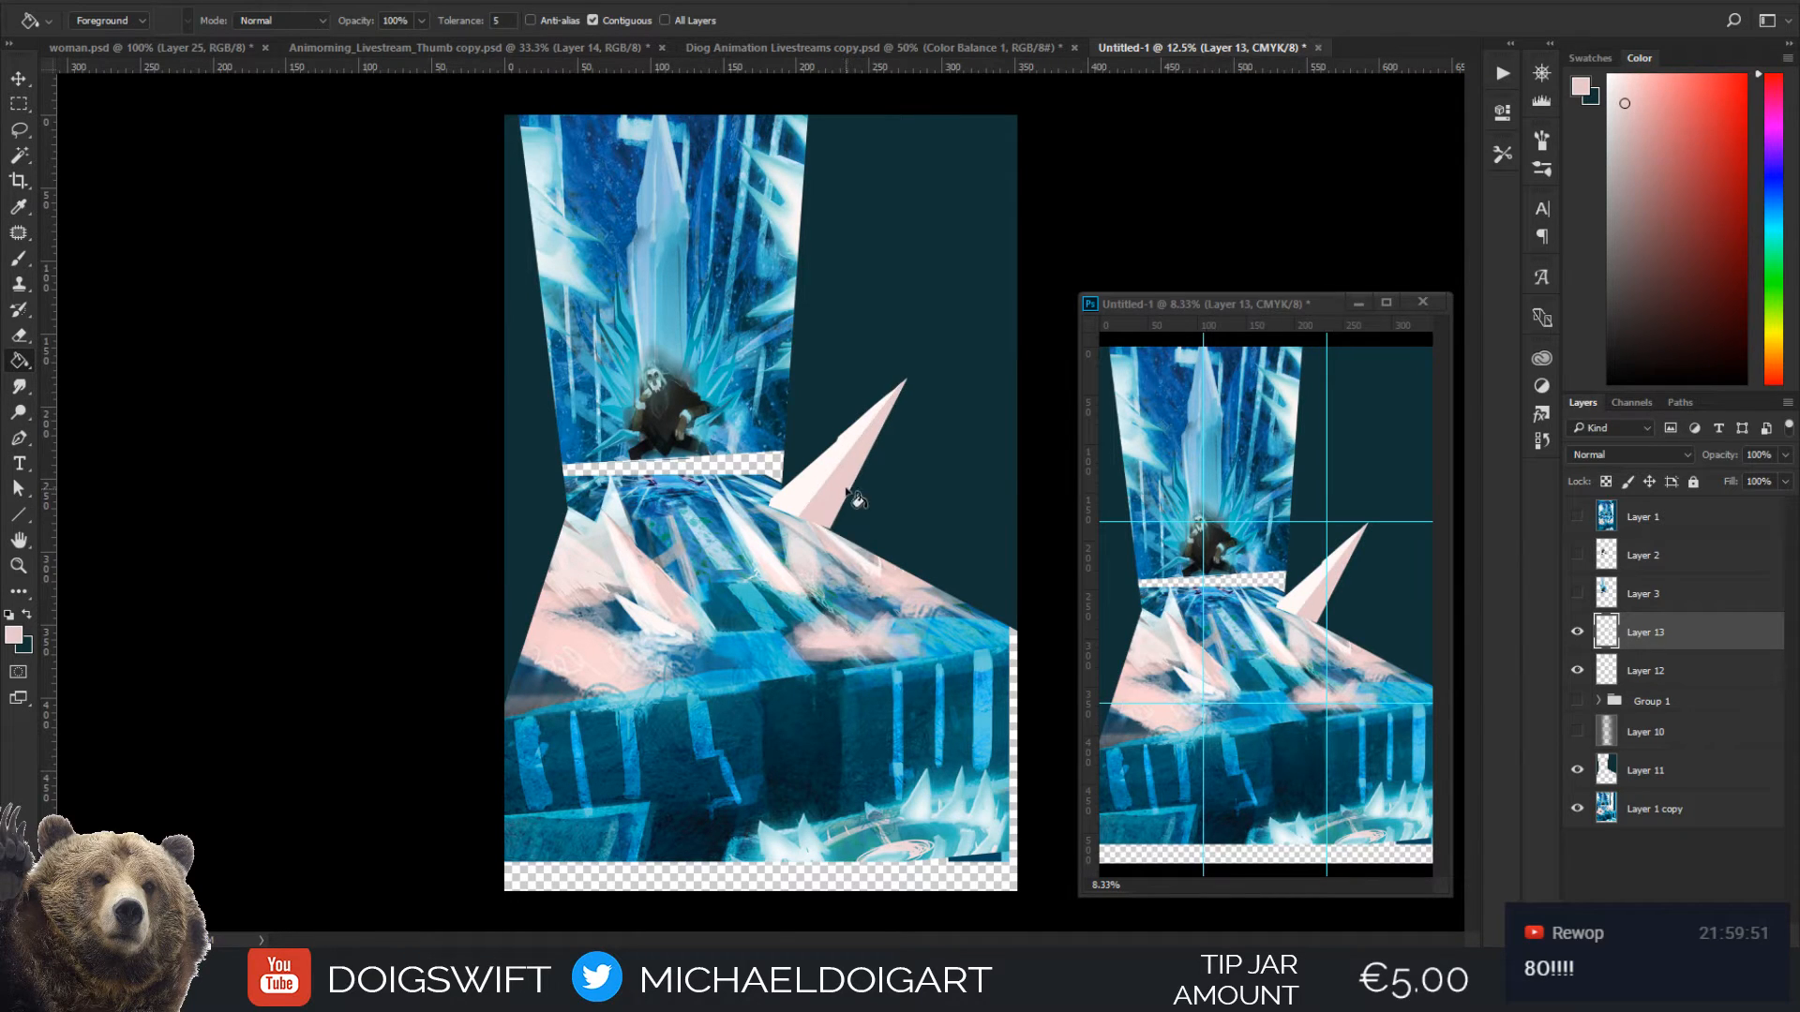
Nudge the spike slightly toward the wall and select its pale pink facet with the Magic Wand
{"action": "key", "text": "i"}
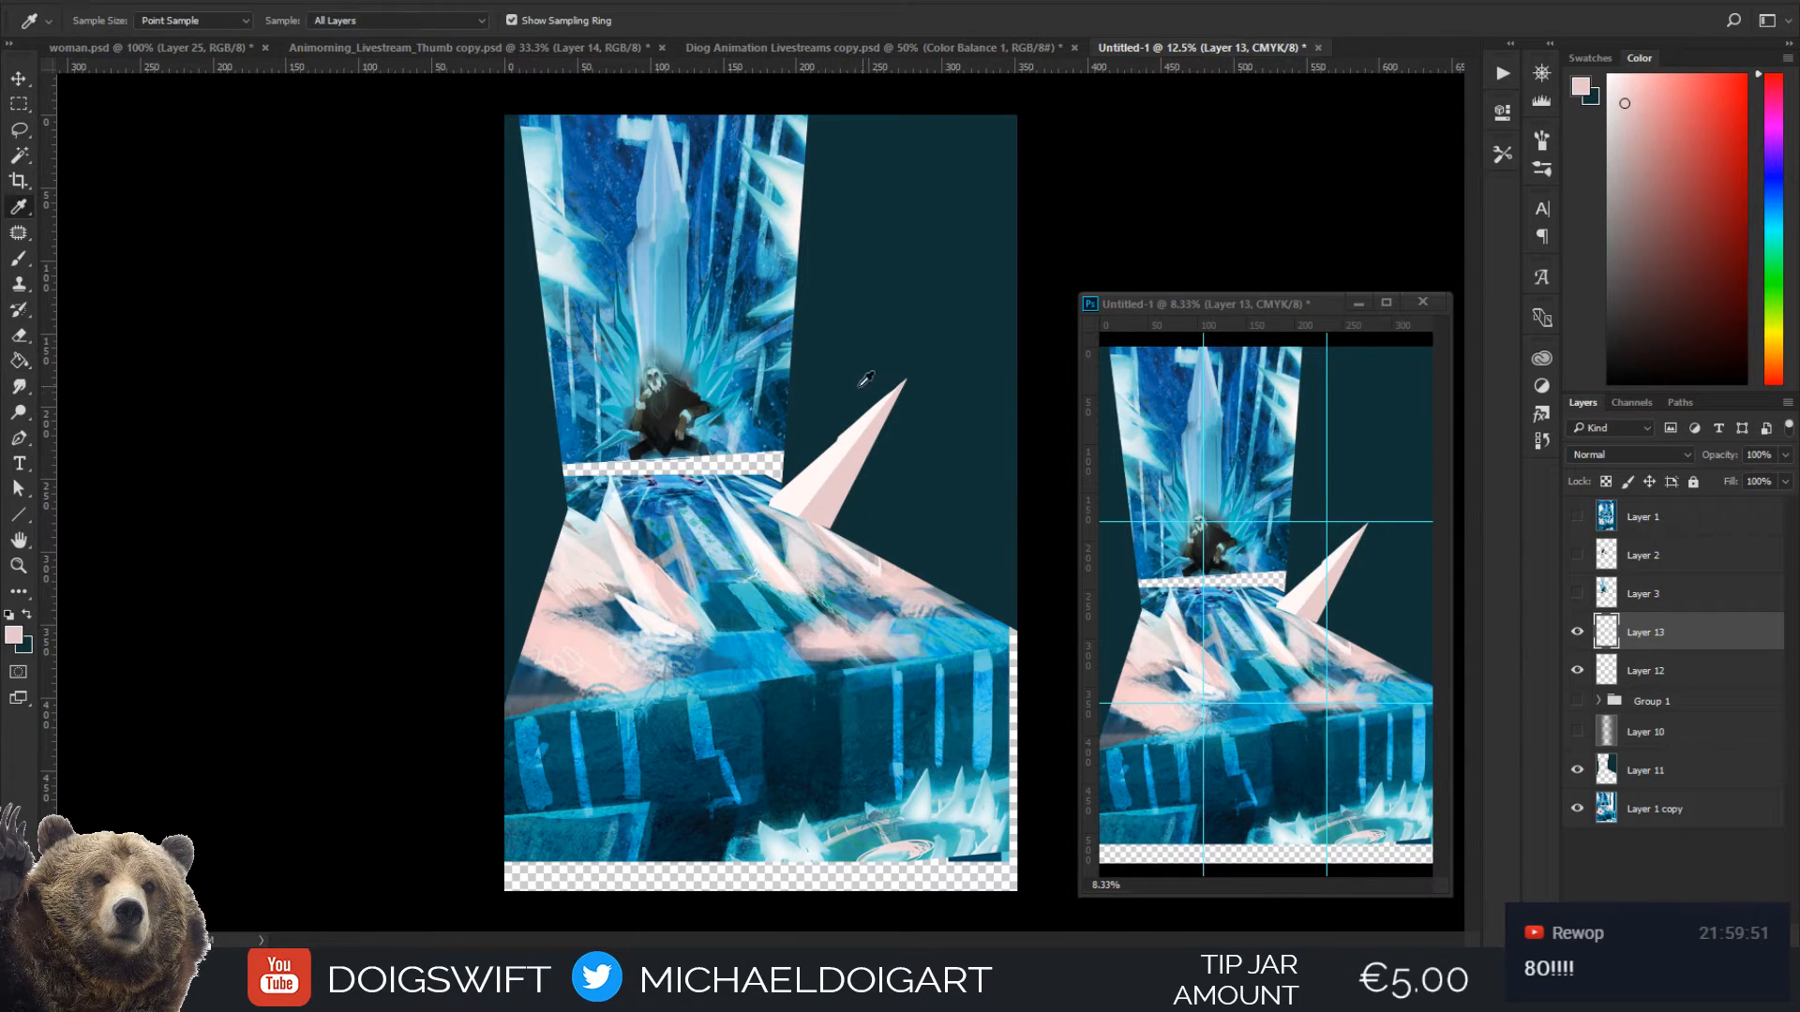
{"action": "key", "text": "v"}
{"action": "left_click_drag", "start_coordinate": [841, 471], "coordinate": [686, 520]}
{"action": "key", "text": "ctrl+plus"}
{"action": "key", "text": "ctrl+plus"}
{"action": "key", "text": "ctrl+plus"}
{"action": "key", "text": "w"}
{"action": "left_click", "coordinate": [832, 472]}
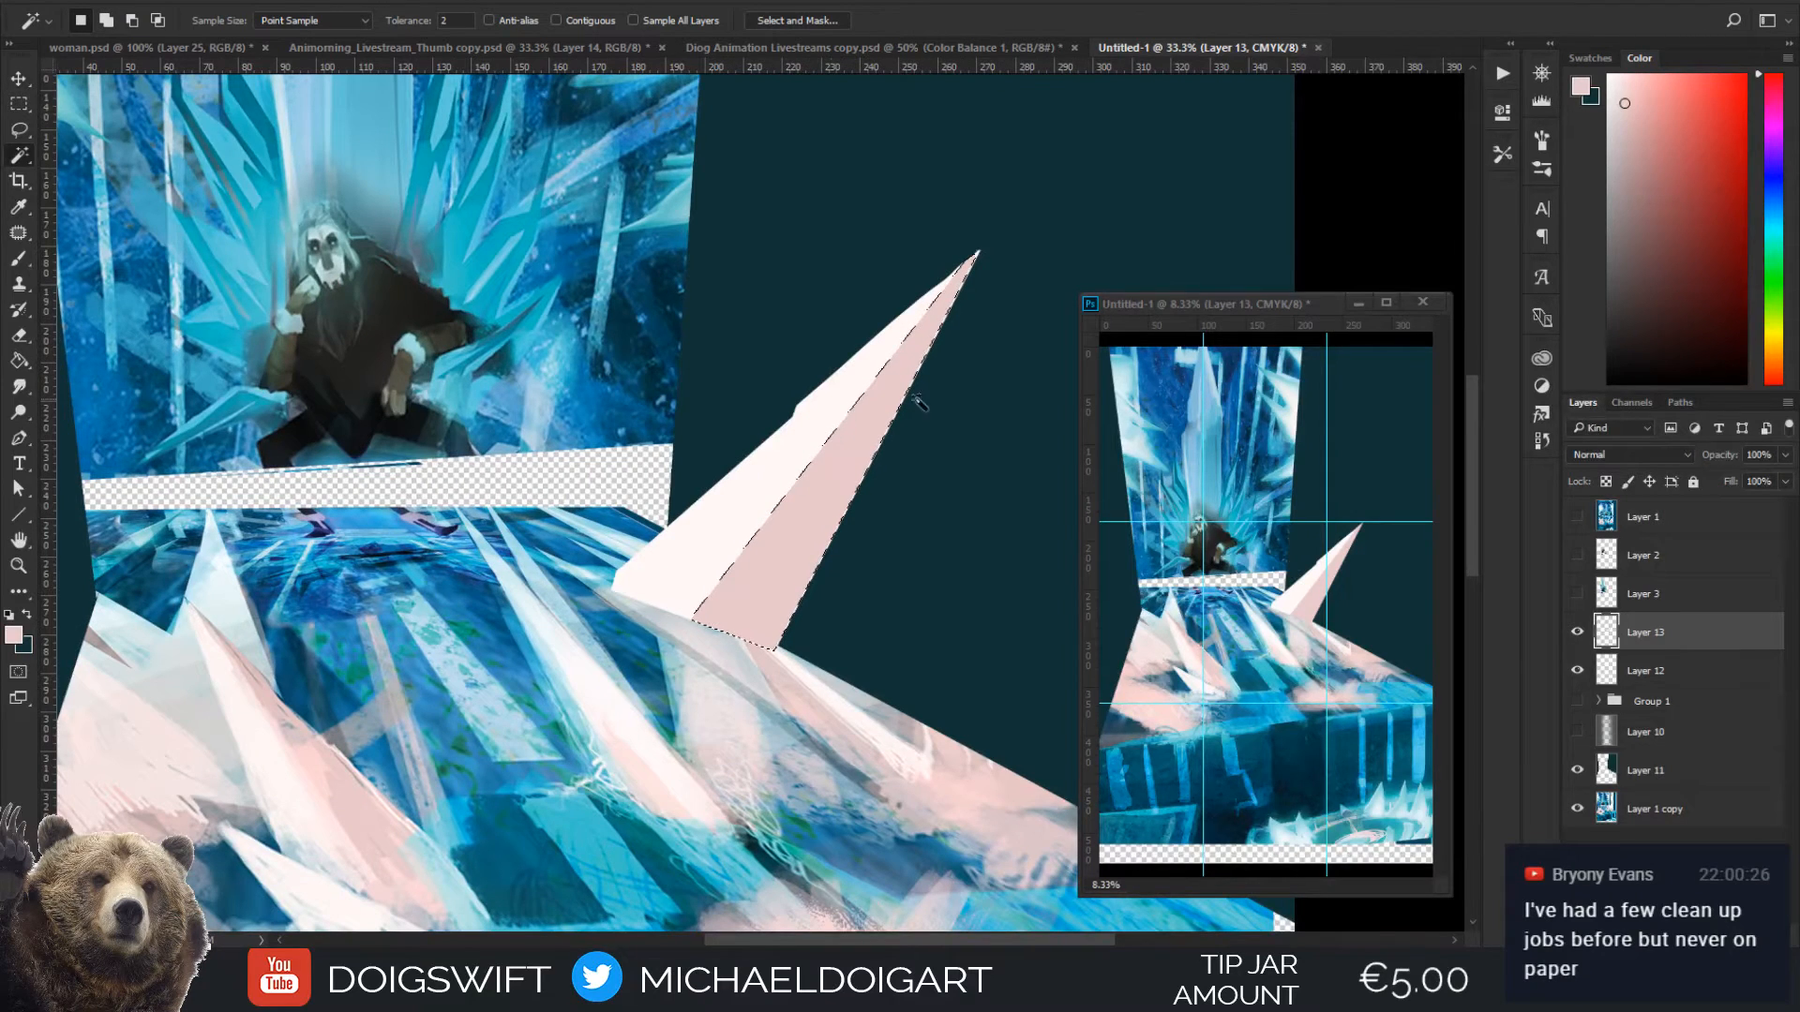
Try blending an off-white sampled from the spike across the selected pink facet with the Gradient tool
{"action": "key", "text": "i"}
{"action": "left_click", "coordinate": [770, 482]}
{"action": "key", "text": "g"}
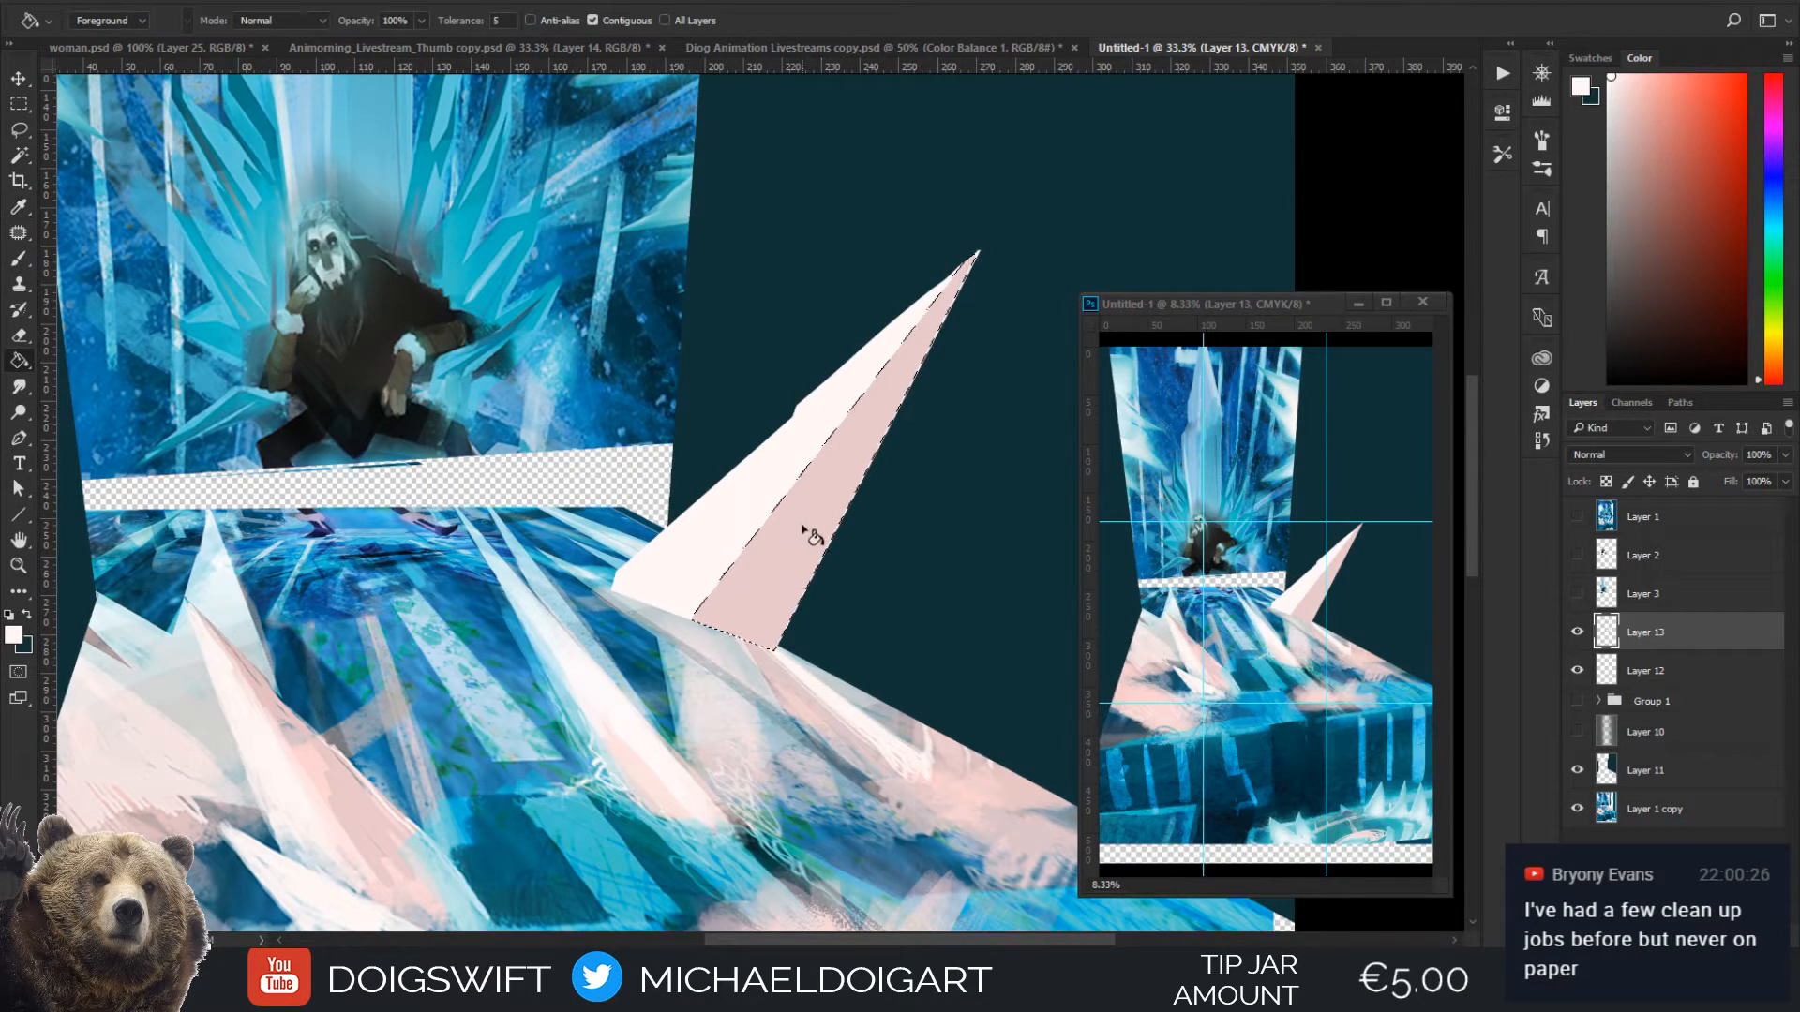
{"action": "key", "text": "g"}
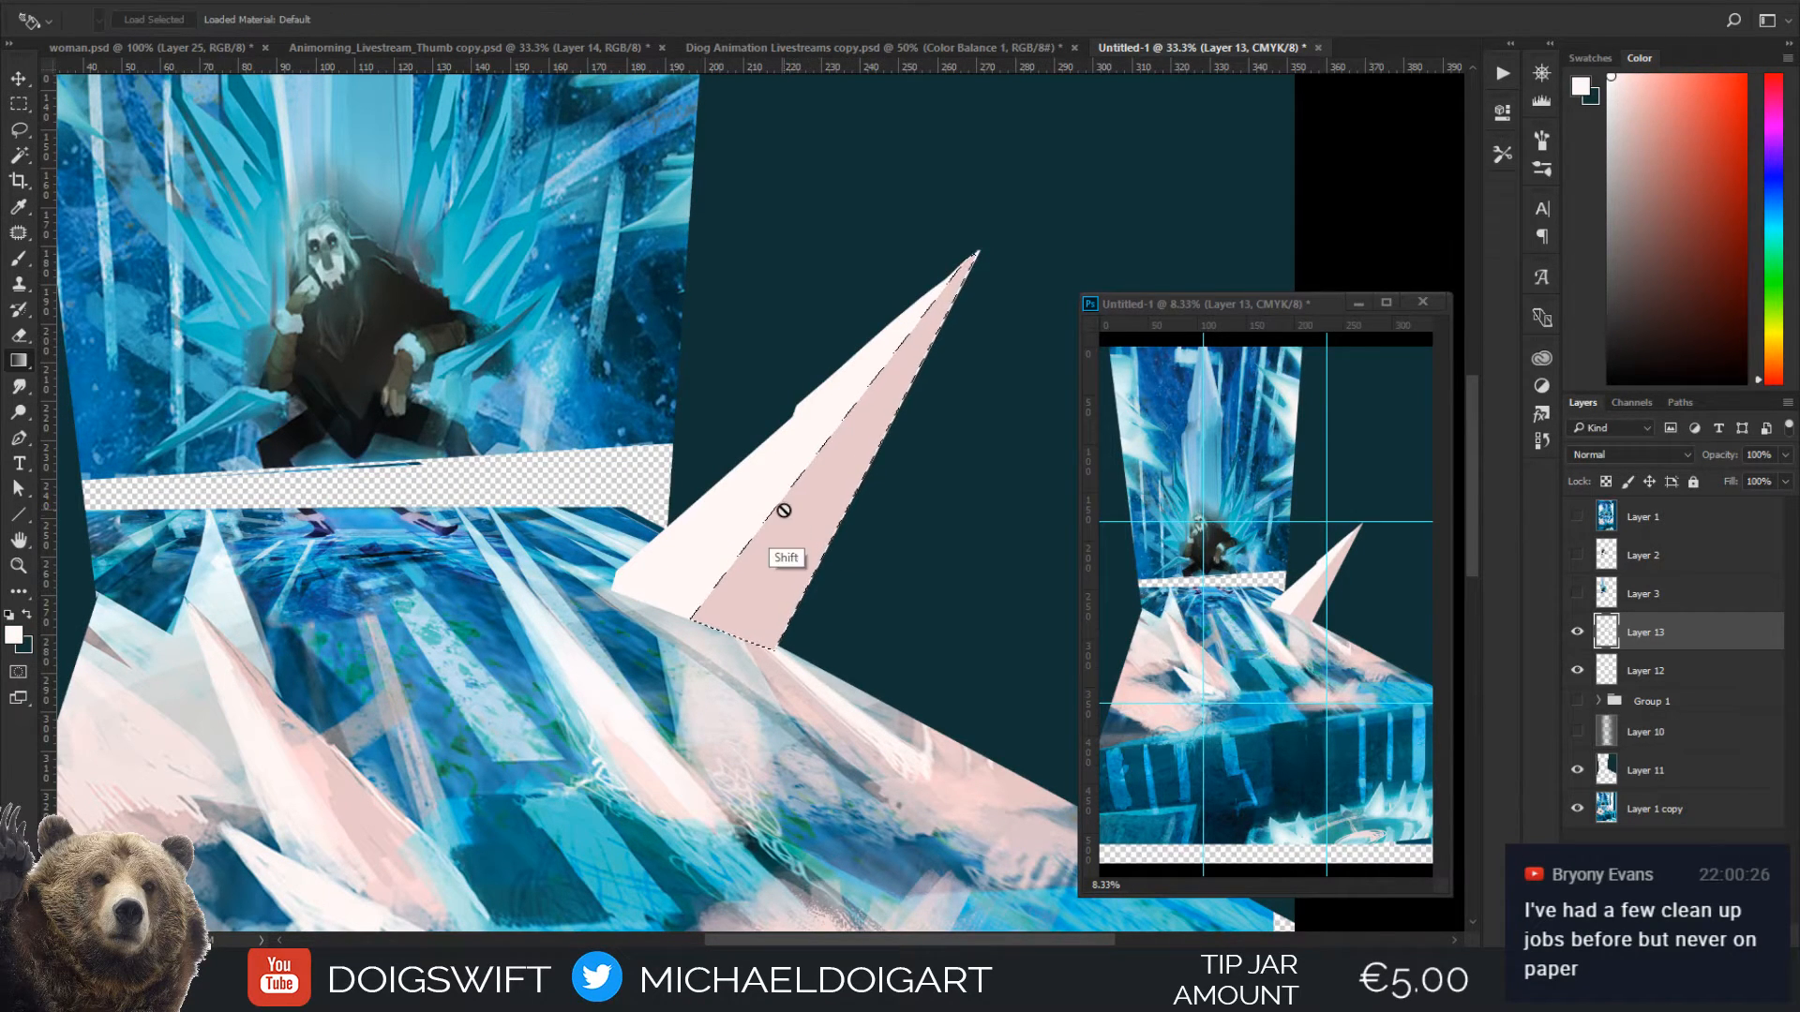
{"action": "left_click_drag", "start_coordinate": [784, 504], "coordinate": [829, 559]}
{"action": "key", "text": "ctrl+z"}
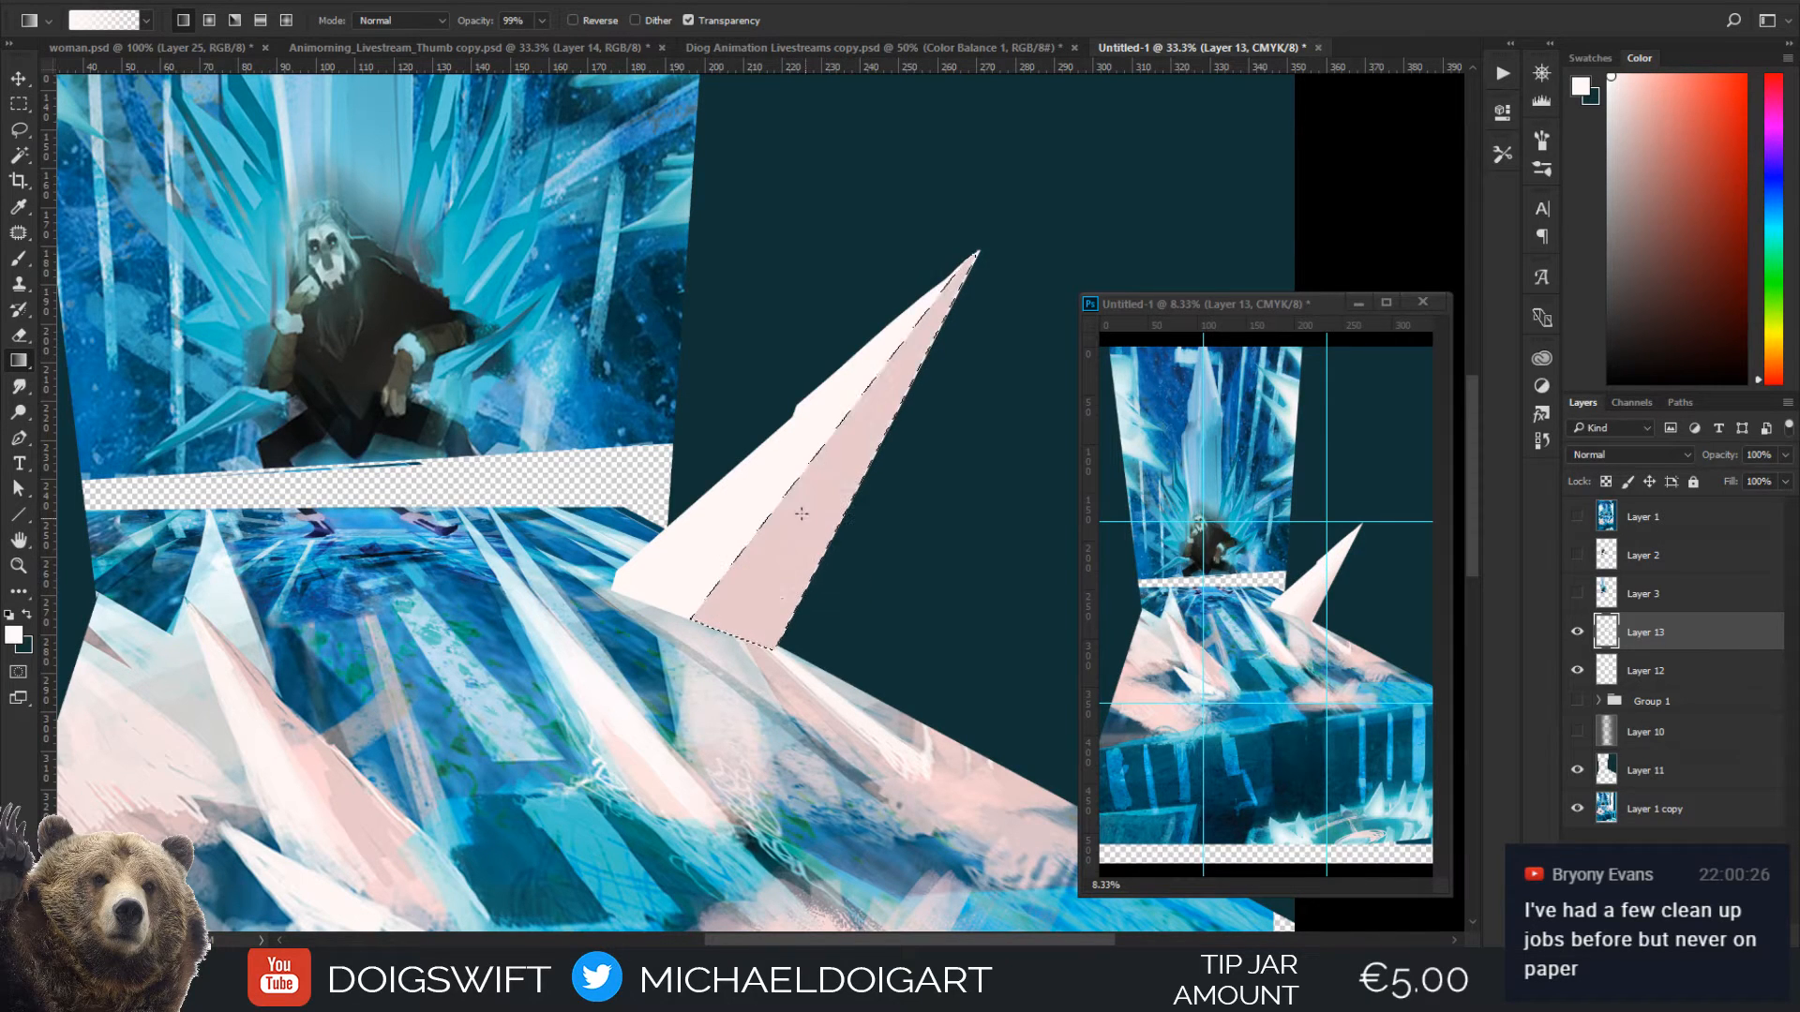
{"action": "left_click_drag", "start_coordinate": [777, 495], "coordinate": [798, 506]}
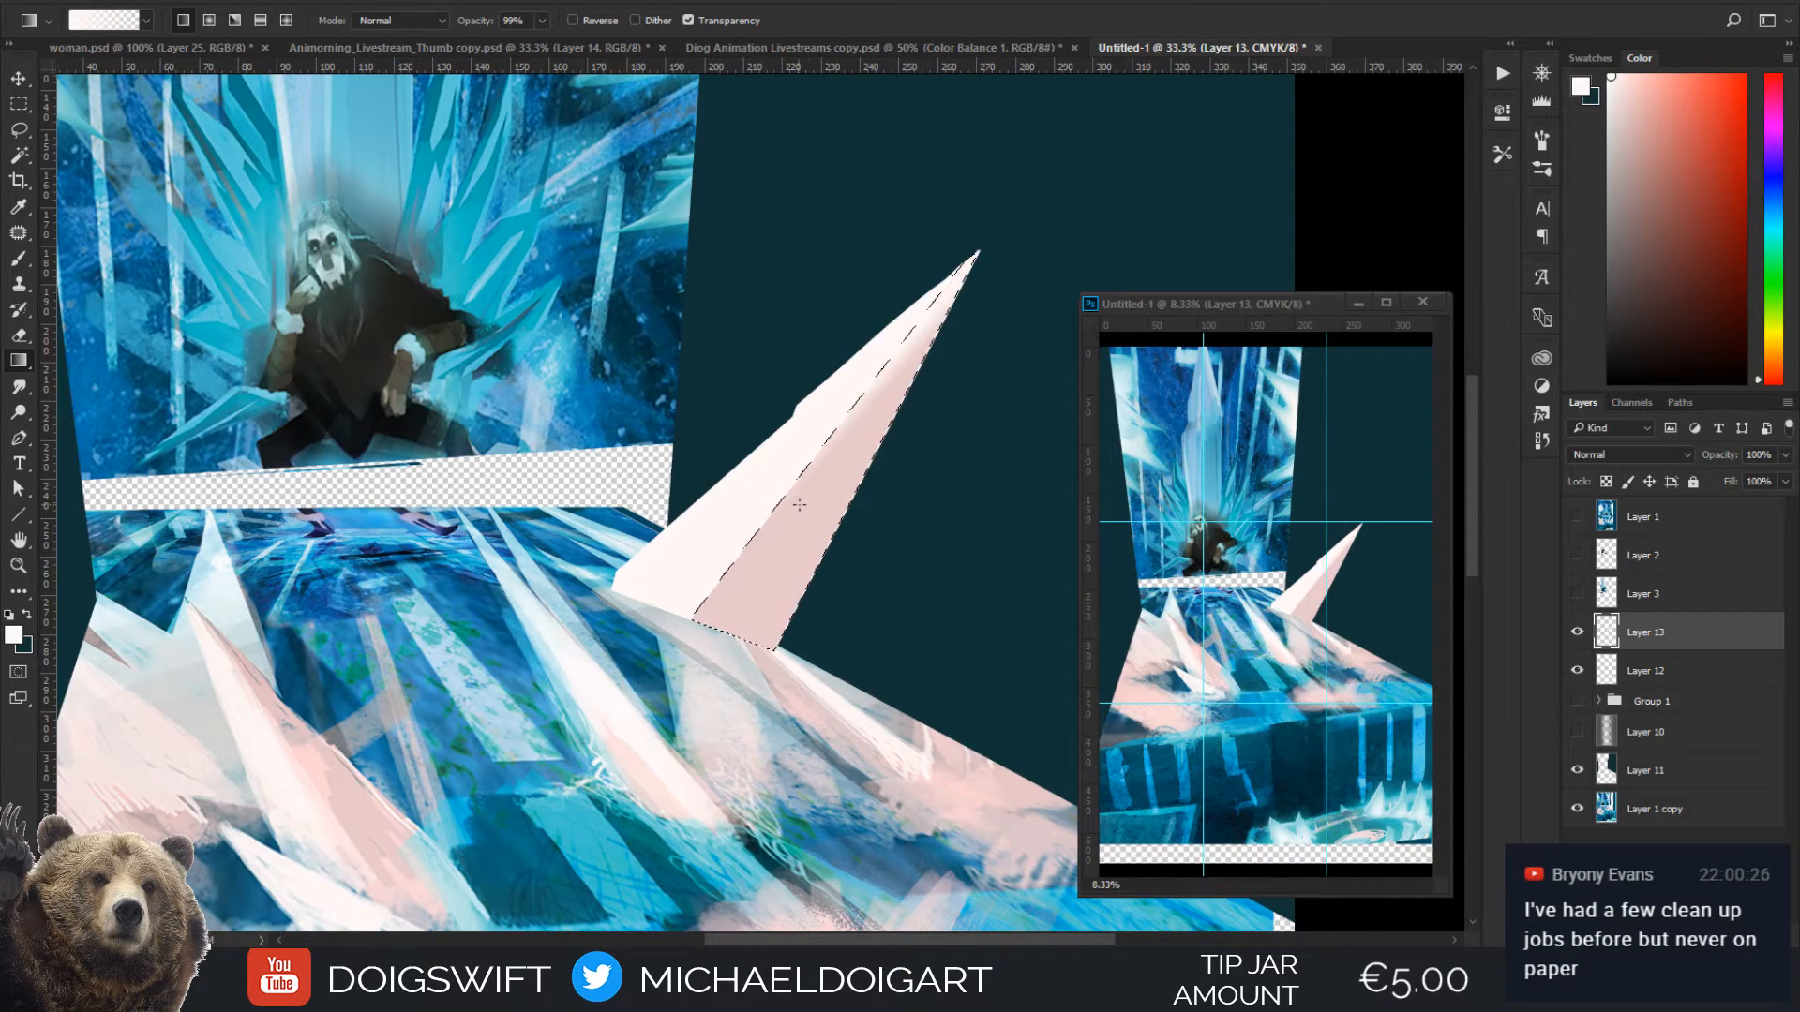
Shade the selected facet with a darker dusty-pink gradient fading outward from the spike's central ridge, and clear the selection
{"action": "key", "text": "i"}
{"action": "left_click", "coordinate": [787, 569]}
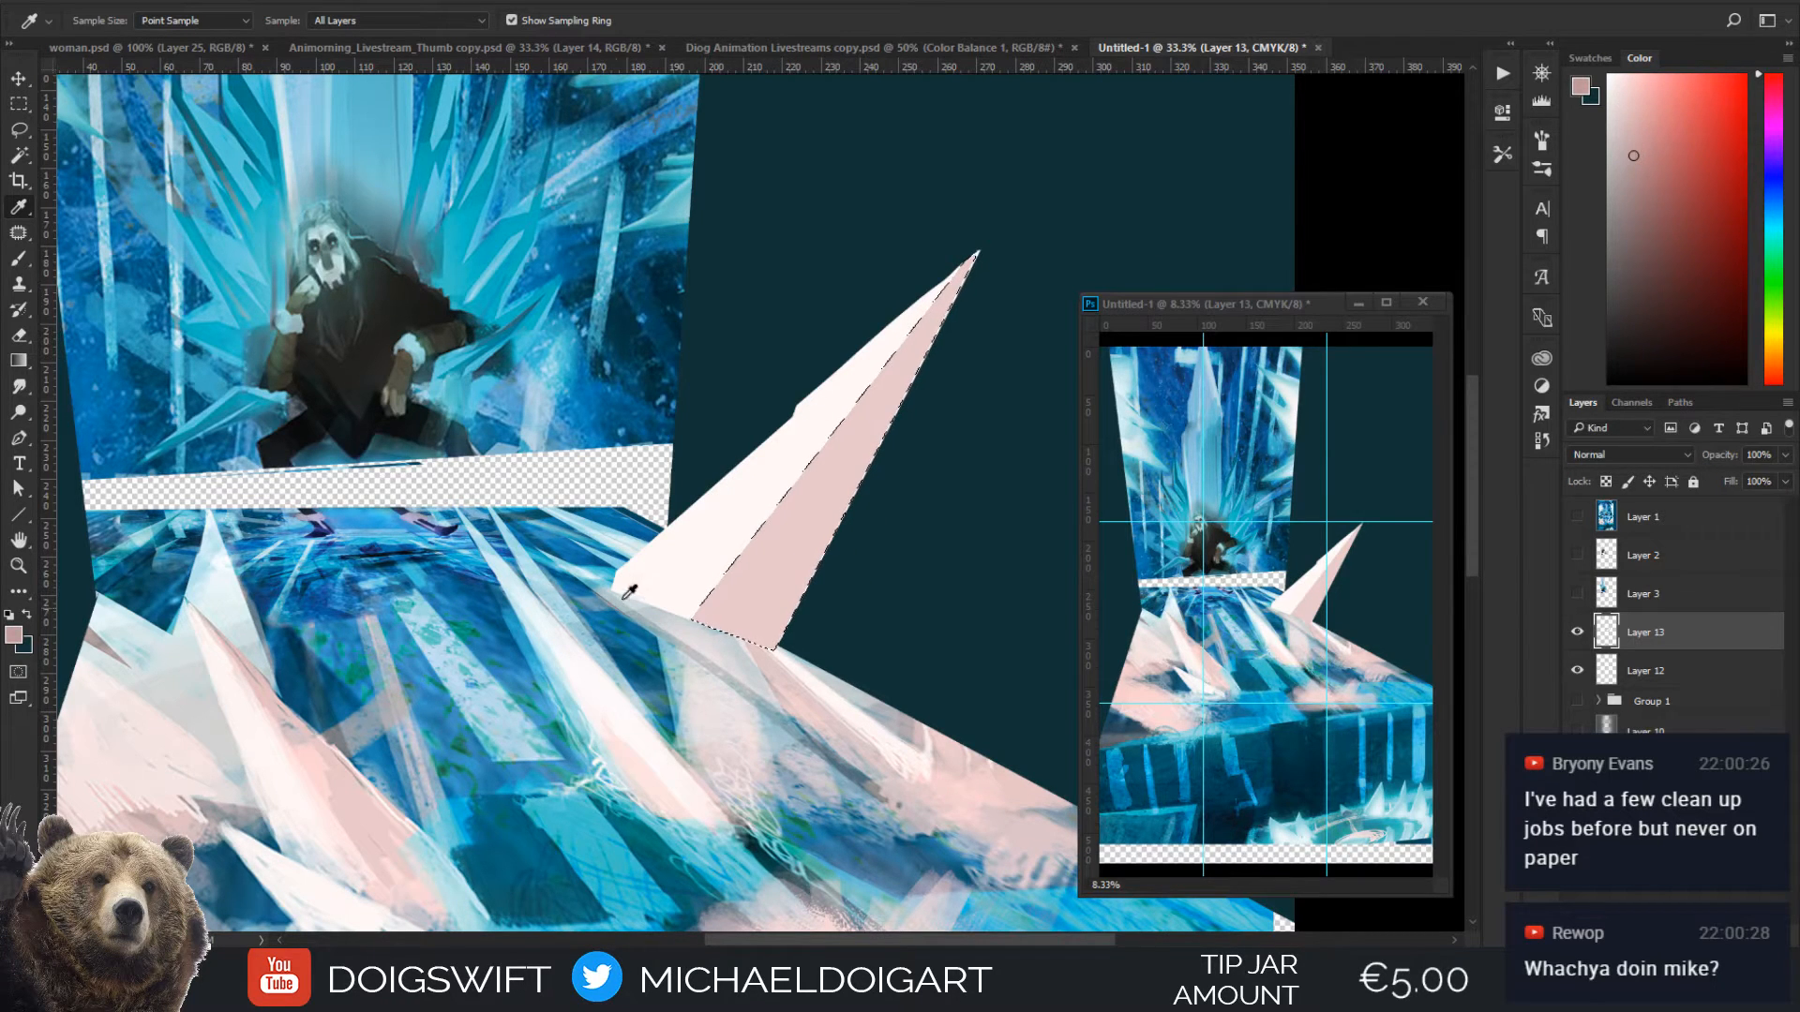
{"action": "key", "text": "g"}
{"action": "left_click_drag", "start_coordinate": [754, 503], "coordinate": [819, 541]}
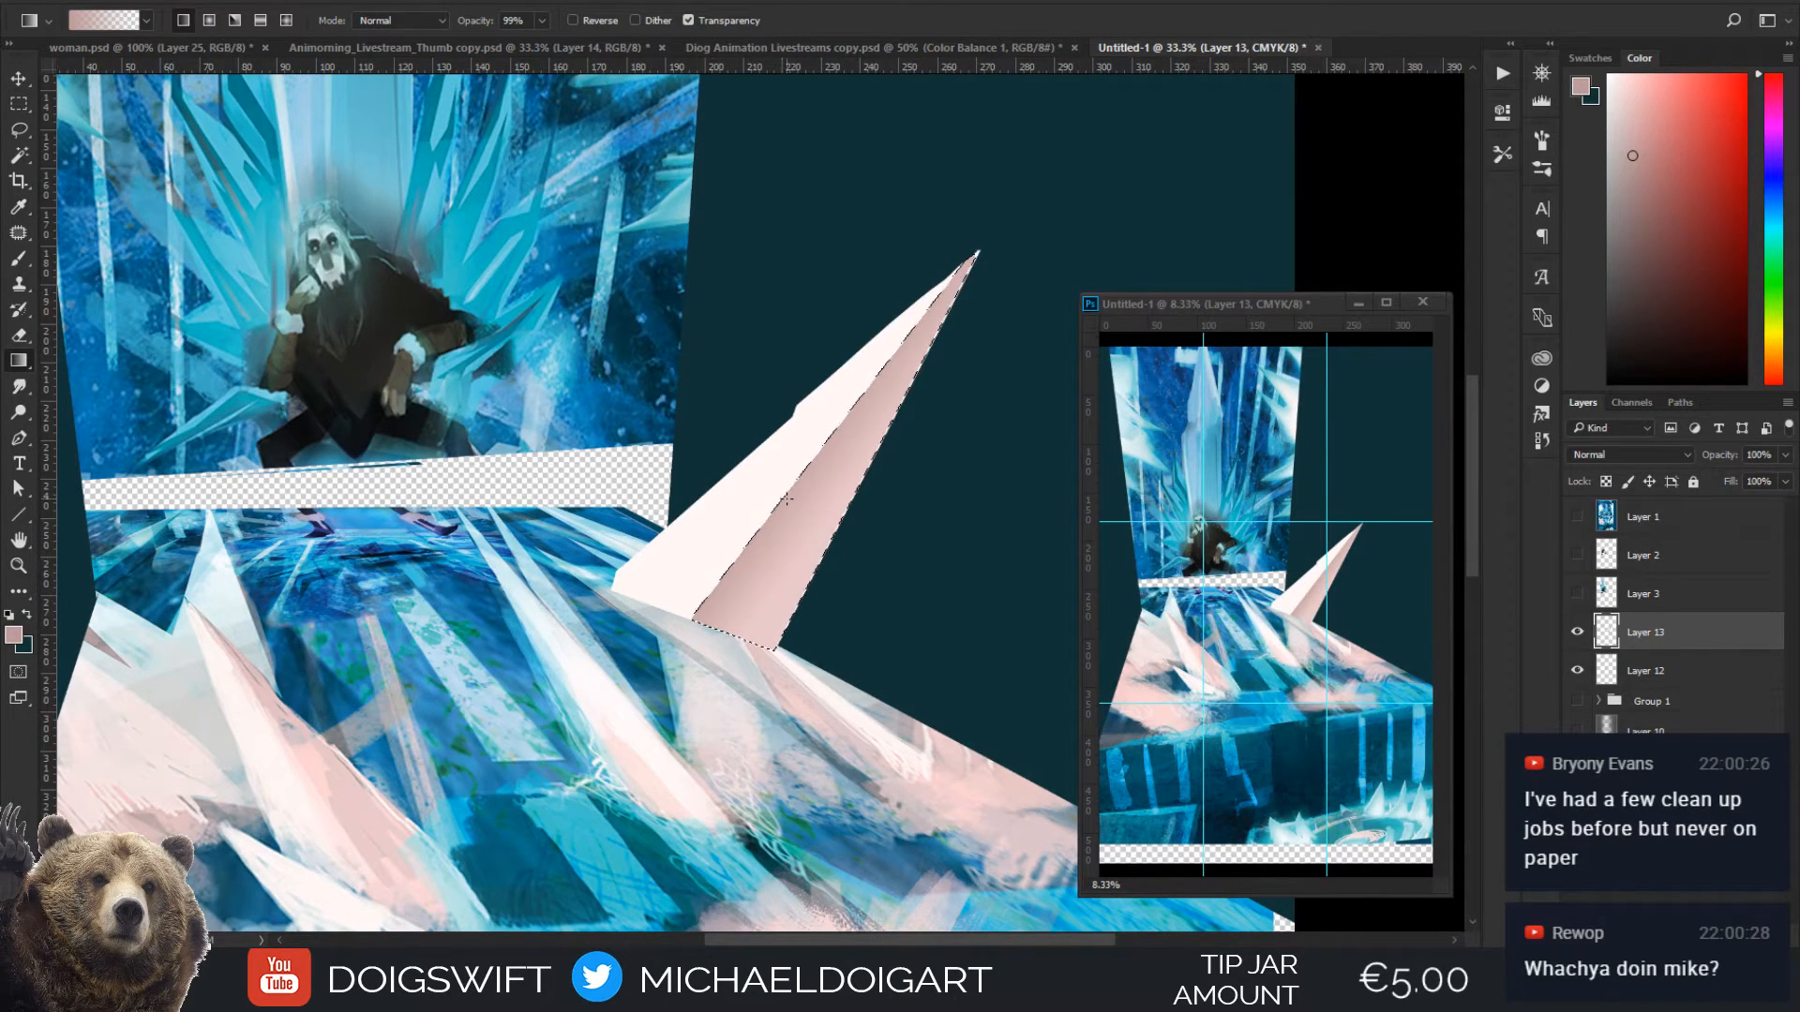
{"action": "key", "text": "ctrl+d"}
Duplicate the shaded spike, place the copy in front along the floor's edge, and distort it into a smaller, lower crystal
{"action": "key", "text": "v"}
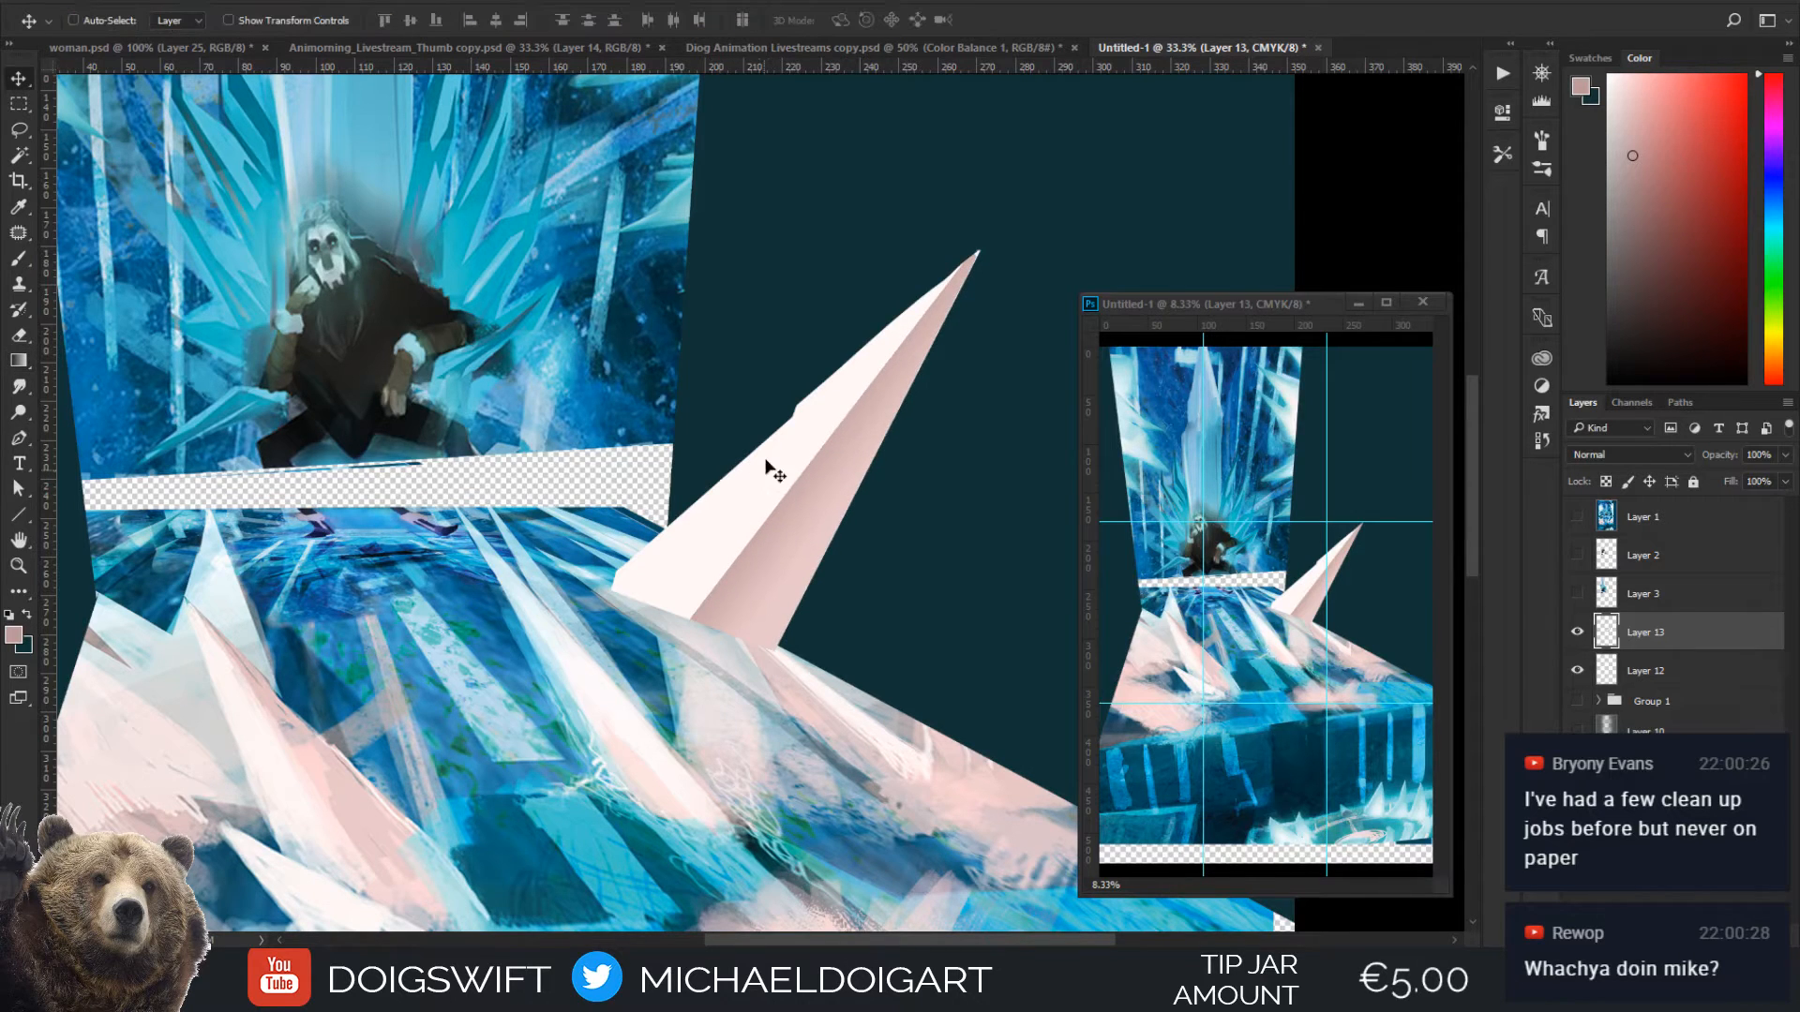
{"action": "mouse_move", "coordinate": [795, 522]}
{"action": "left_mouse_down"}
{"action": "mouse_move", "coordinate": [849, 447]}
{"action": "mouse_move", "coordinate": [820, 515]}
{"action": "mouse_move", "coordinate": [765, 536]}
{"action": "mouse_move", "coordinate": [785, 509]}
{"action": "mouse_move", "coordinate": [792, 534]}
{"action": "mouse_move", "coordinate": [816, 486]}
{"action": "mouse_move", "coordinate": [819, 535]}
{"action": "left_mouse_up"}
{"action": "scroll", "coordinate": [849, 446], "scroll_direction": "down", "scroll_amount": 2}
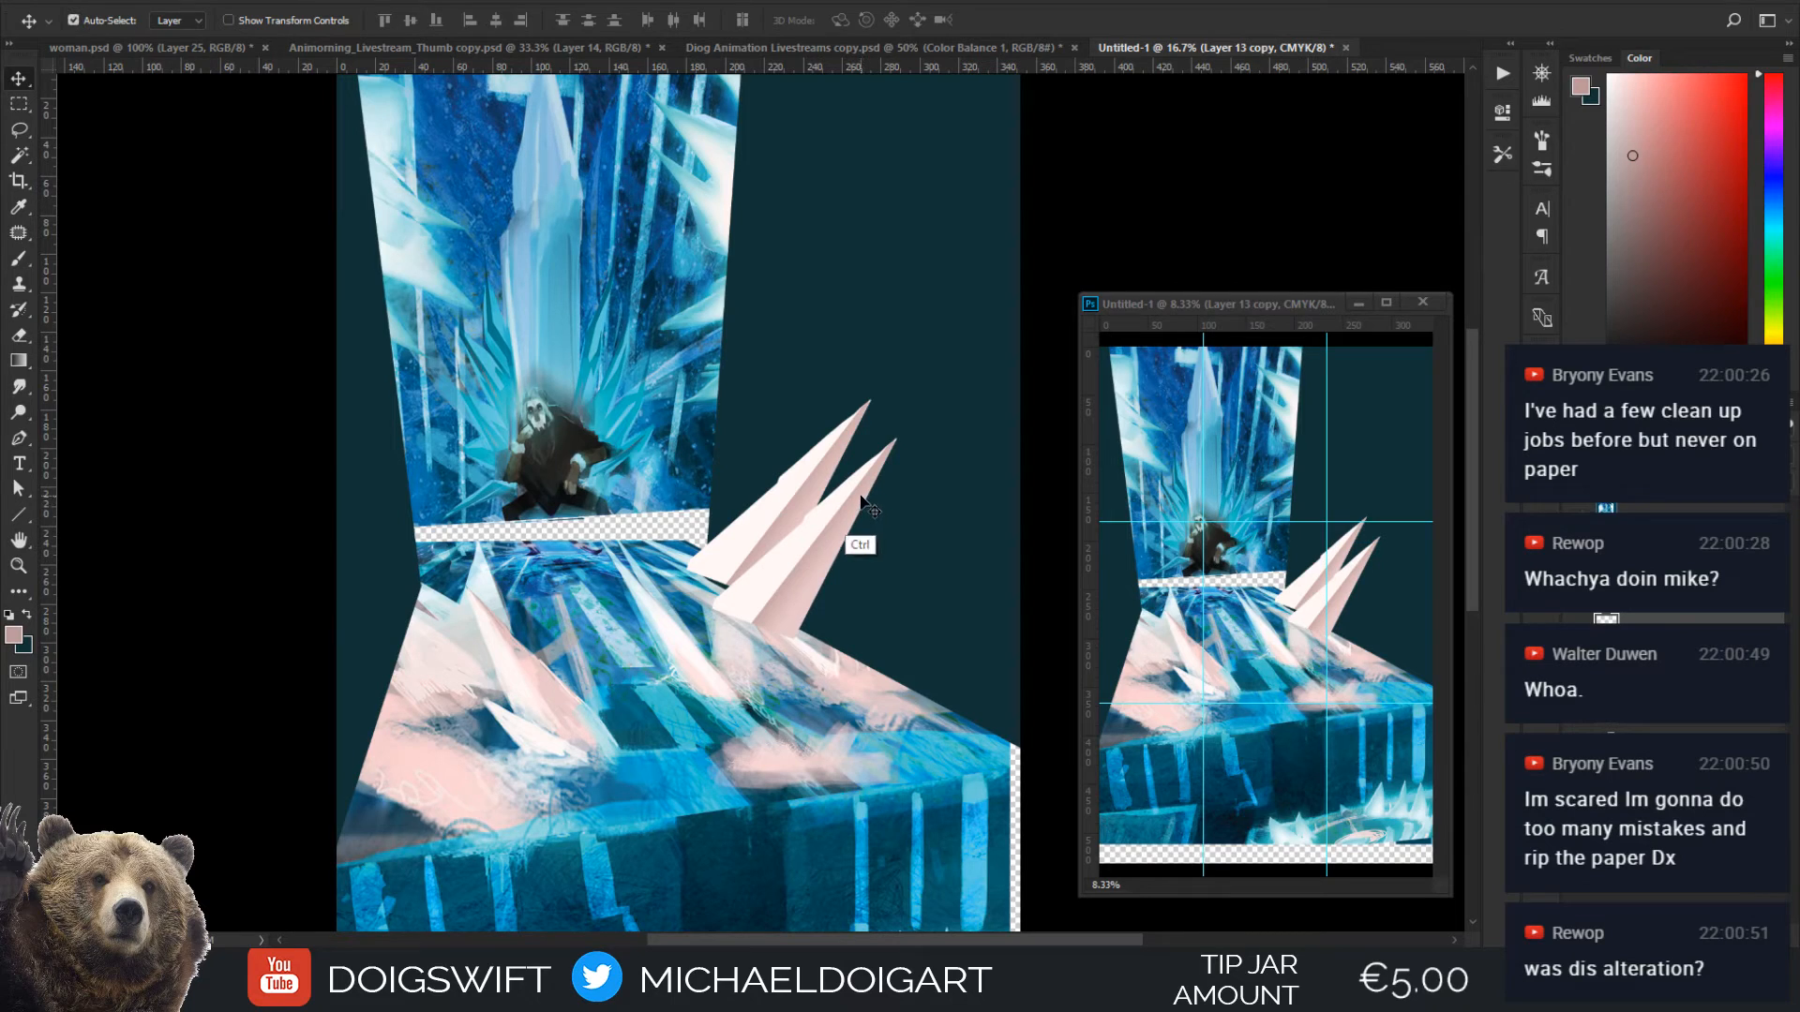
{"action": "key", "text": "ctrl+t"}
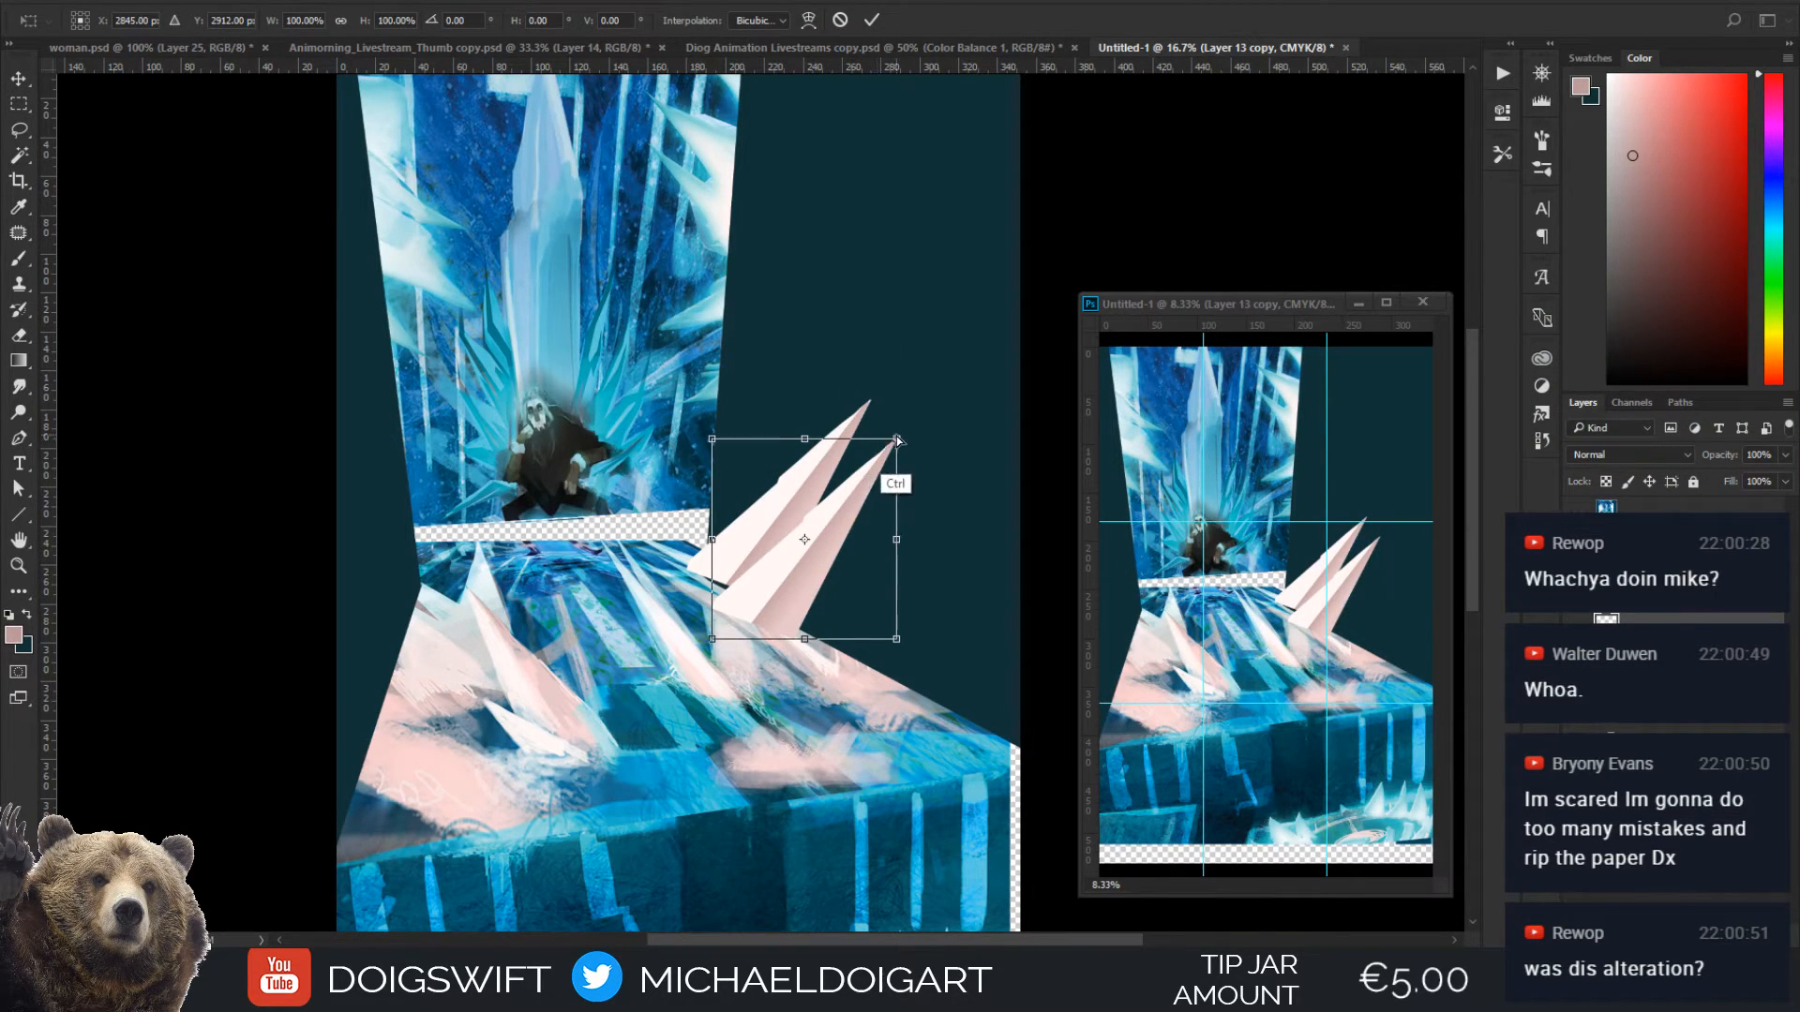
{"action": "left_click_drag", "start_coordinate": [897, 439], "coordinate": [899, 487], "text": "ctrl"}
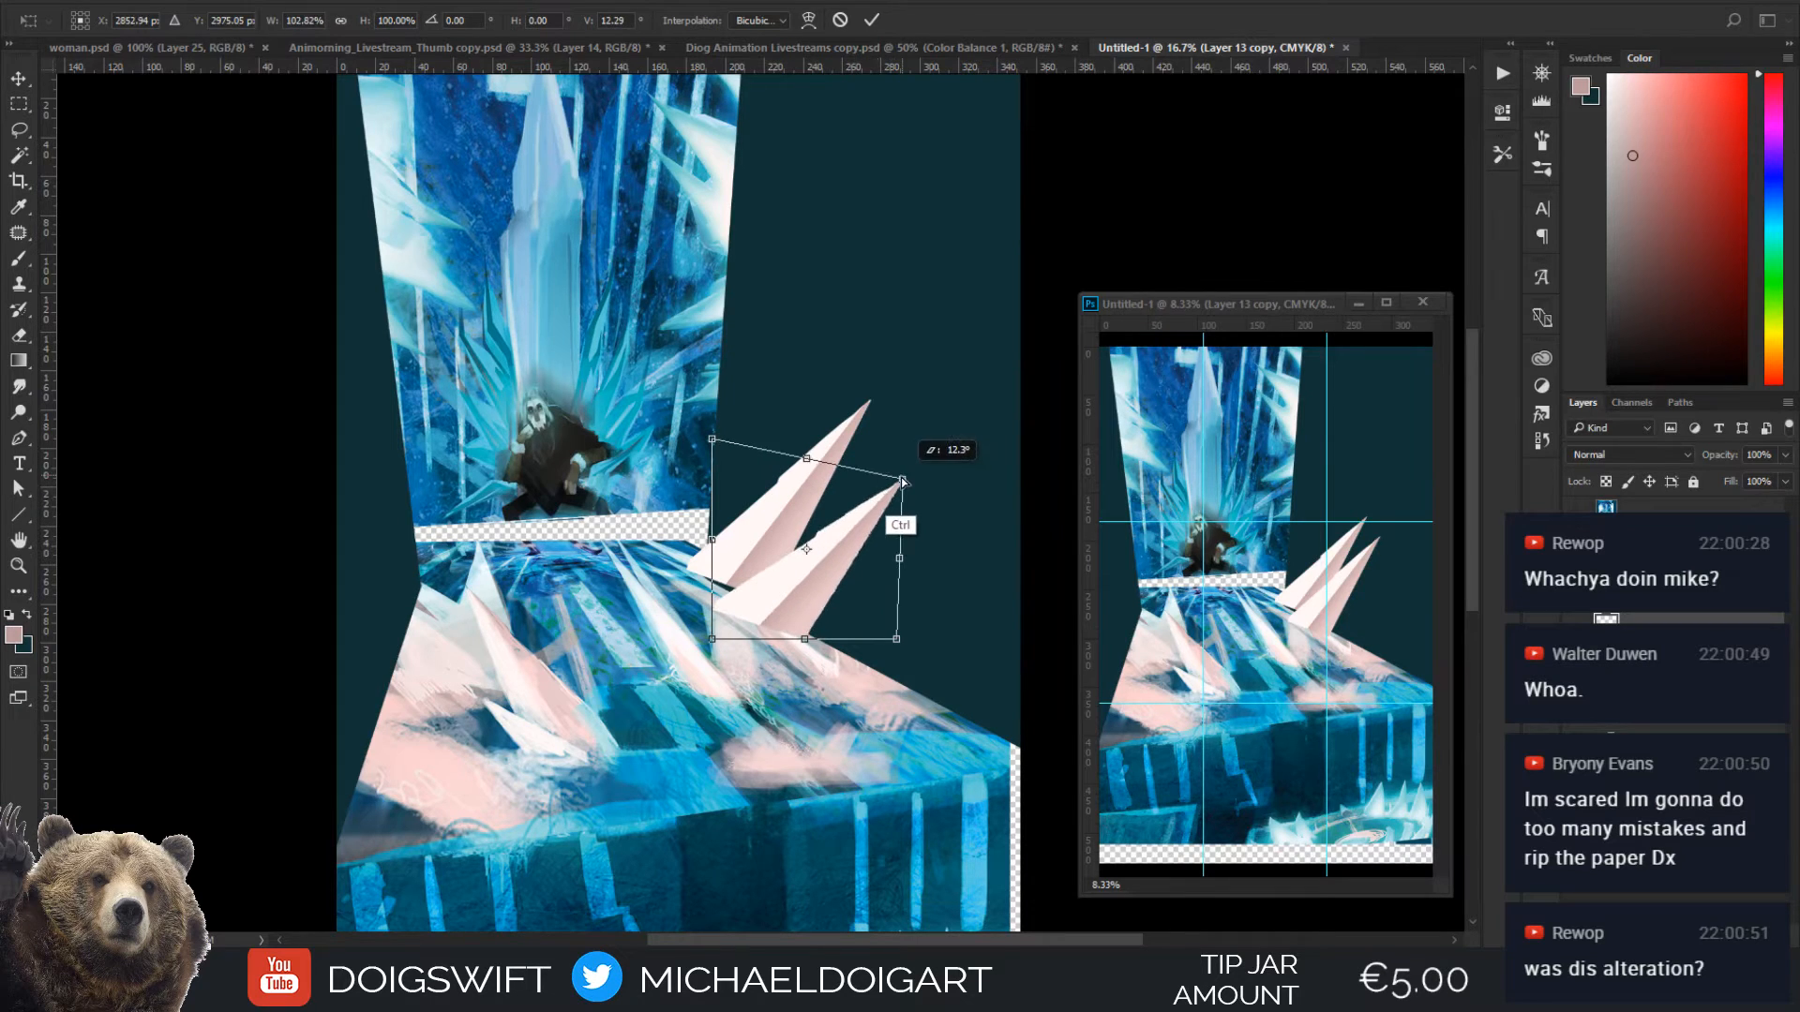
{"action": "left_click_drag", "start_coordinate": [712, 639], "coordinate": [747, 611], "text": "ctrl"}
{"action": "left_click_drag", "start_coordinate": [829, 543], "coordinate": [796, 509]}
{"action": "key", "text": "Return"}
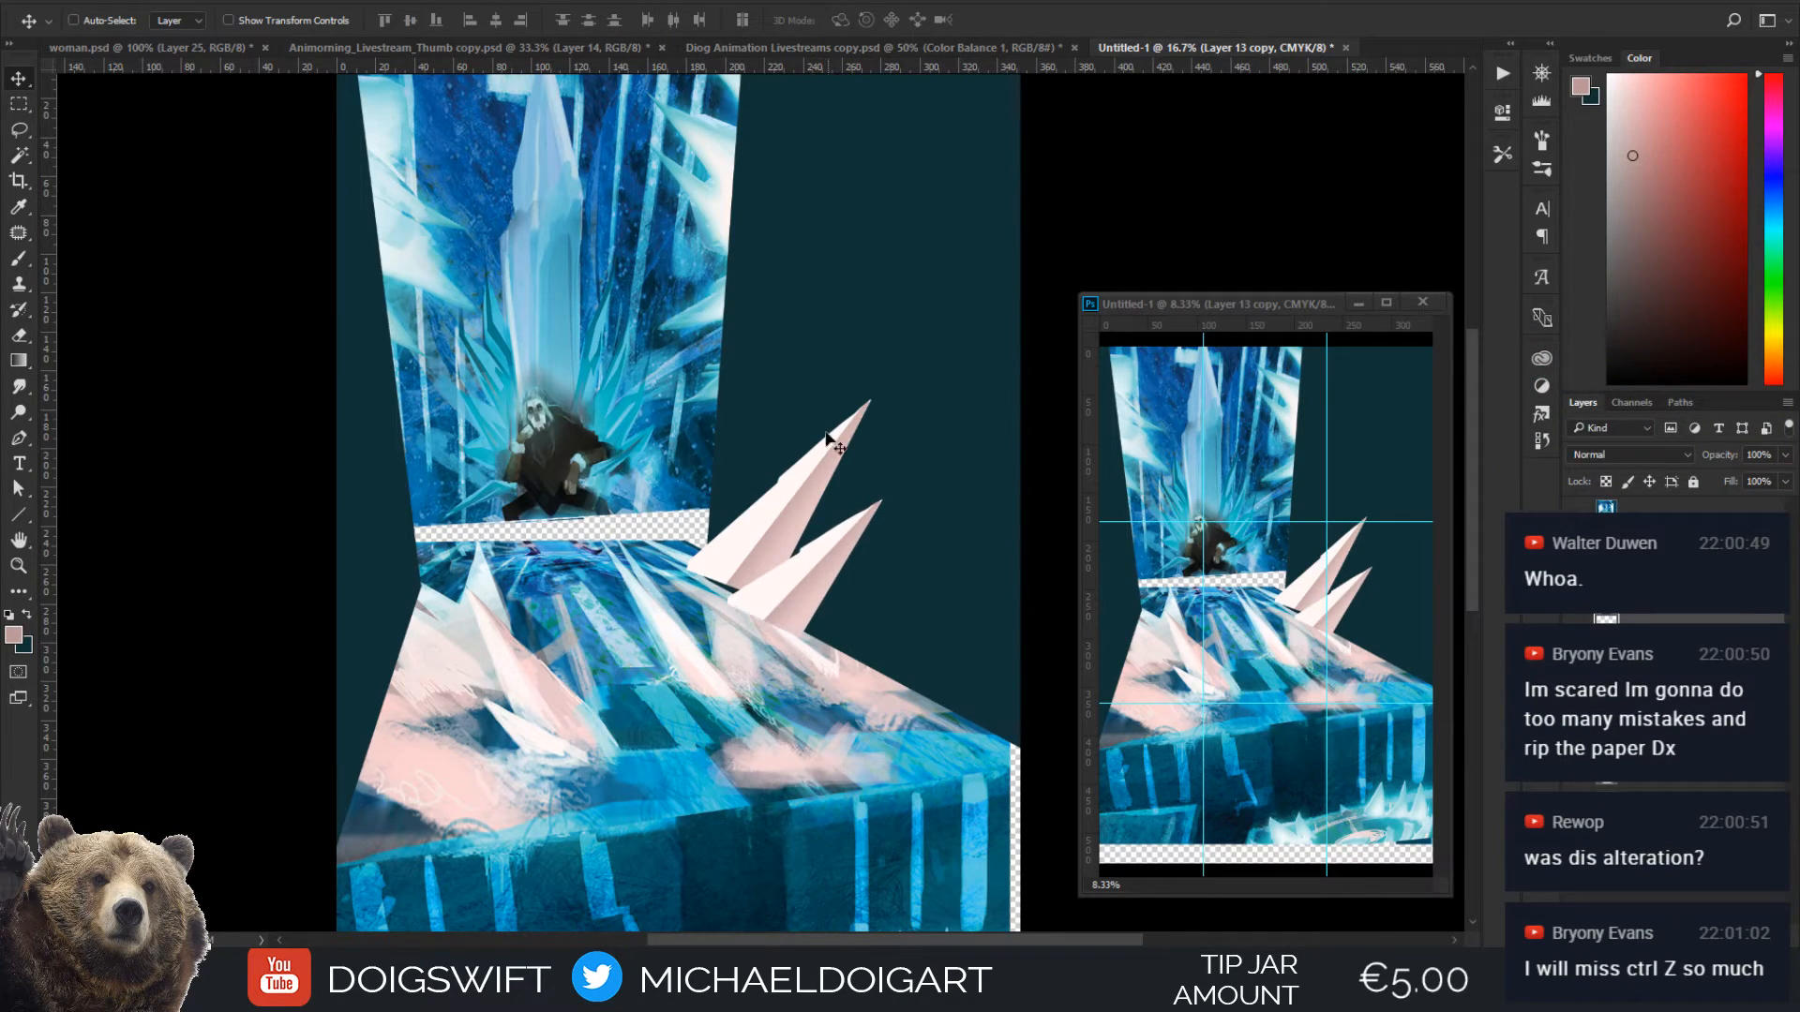
Duplicate the smaller crystal farther forward along the floor's edge and distort the copy into a narrower, more upright spike
{"action": "left_click_drag", "start_coordinate": [808, 581], "coordinate": [876, 613]}
{"action": "key", "text": "ctrl+t"}
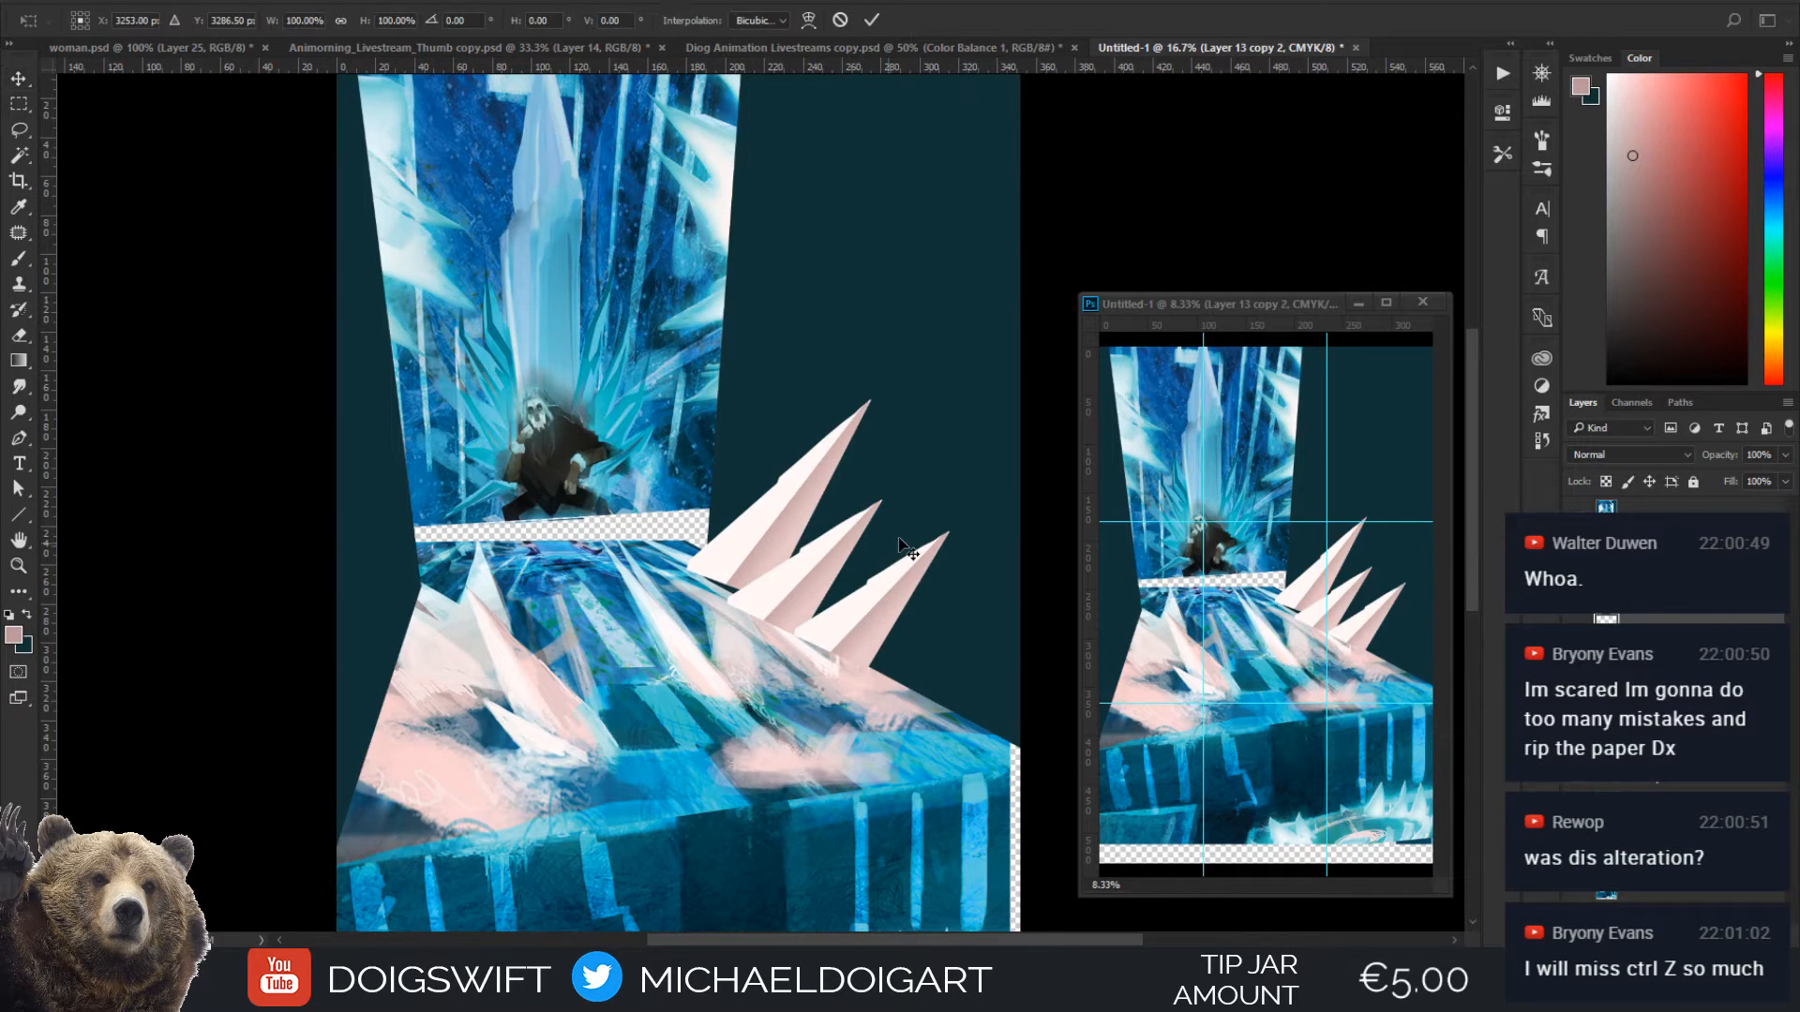
{"action": "left_click_drag", "start_coordinate": [940, 532], "coordinate": [918, 500]}
{"action": "left_click_drag", "start_coordinate": [794, 668], "coordinate": [875, 590]}
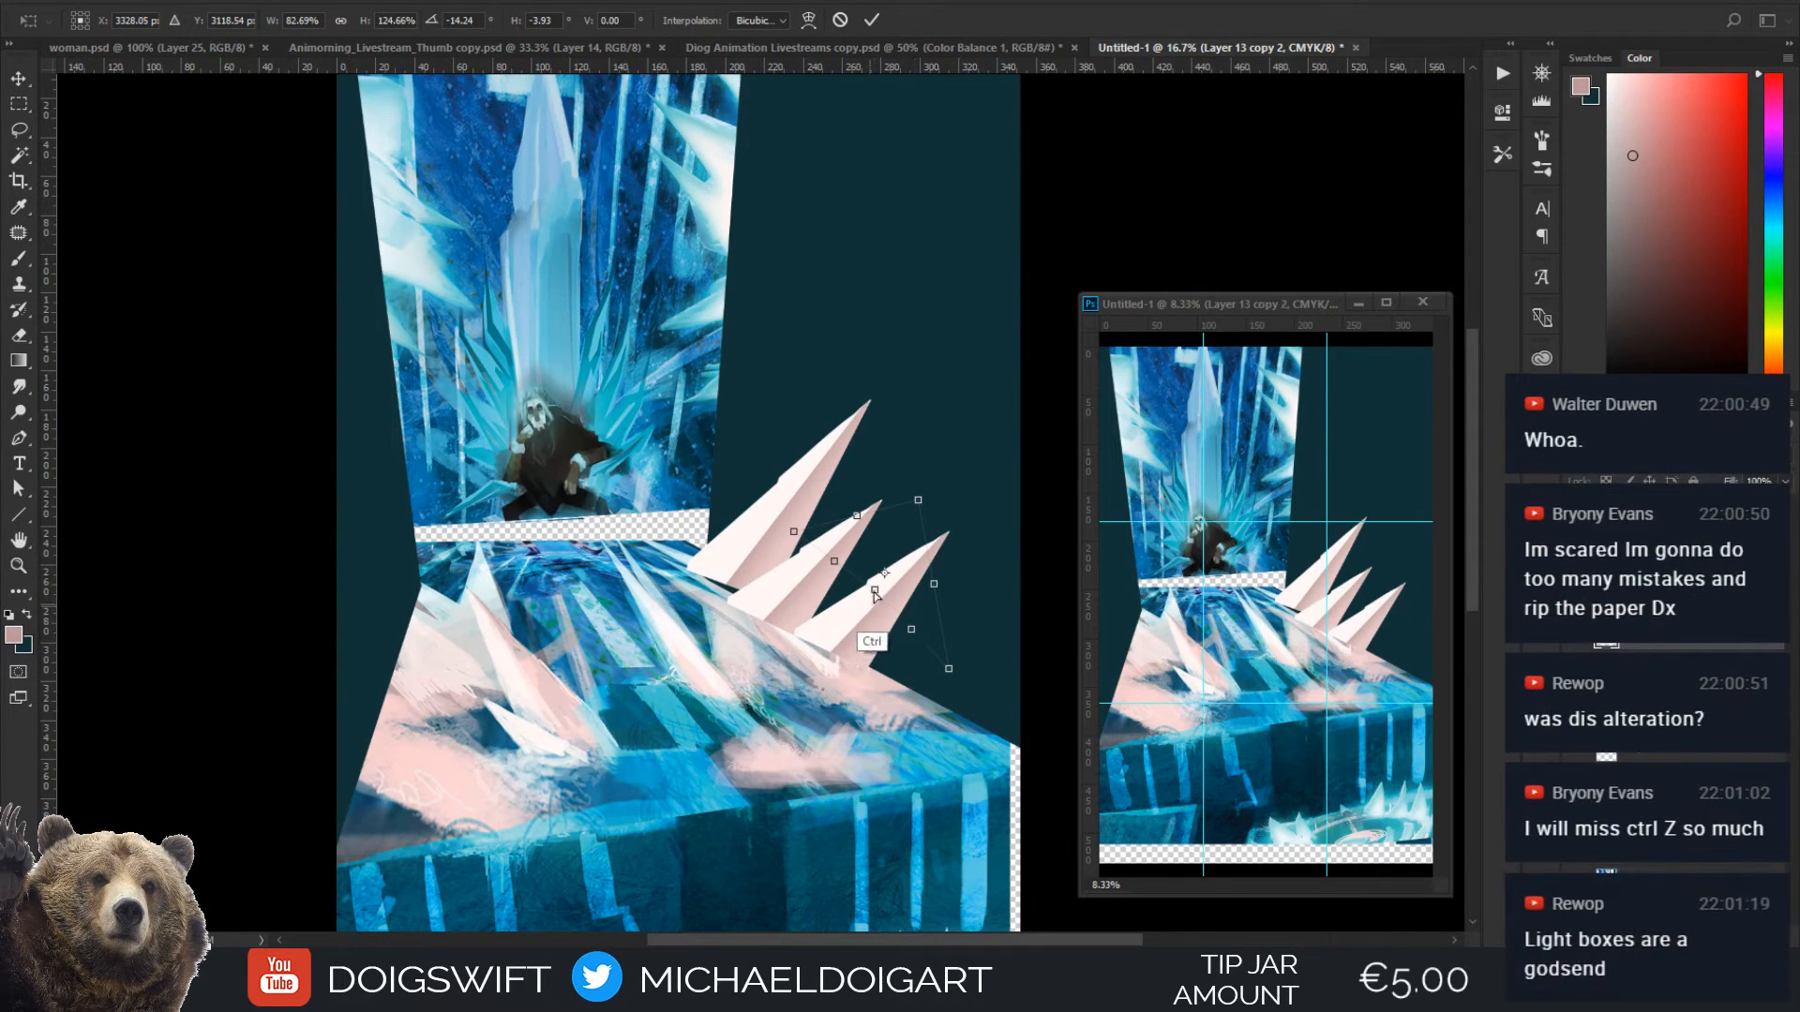
{"action": "left_click_drag", "start_coordinate": [874, 590], "coordinate": [863, 598]}
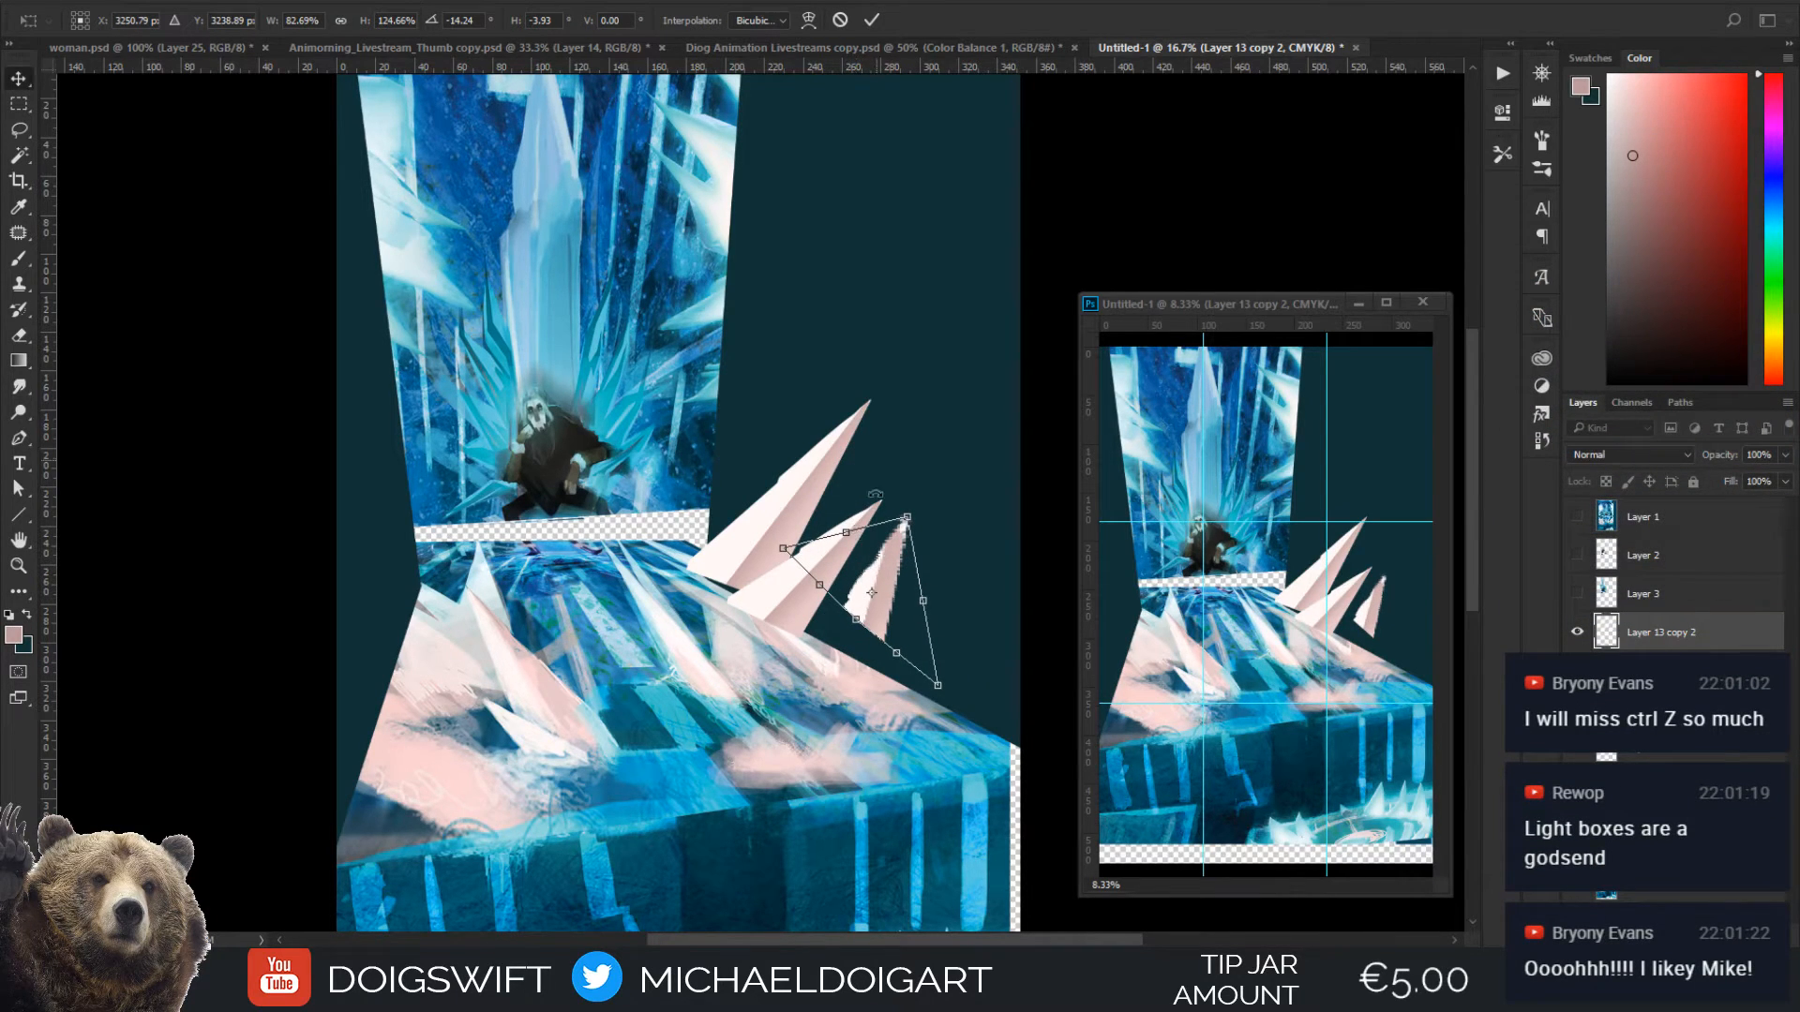
{"action": "key", "text": "Return"}
Move the new spike down onto the floor's edge and transform it into a shorter crystal
{"action": "mouse_move", "coordinate": [881, 600]}
{"action": "left_mouse_down"}
{"action": "mouse_move", "coordinate": [832, 633]}
{"action": "mouse_move", "coordinate": [865, 569]}
{"action": "mouse_move", "coordinate": [891, 615]}
{"action": "left_mouse_up"}
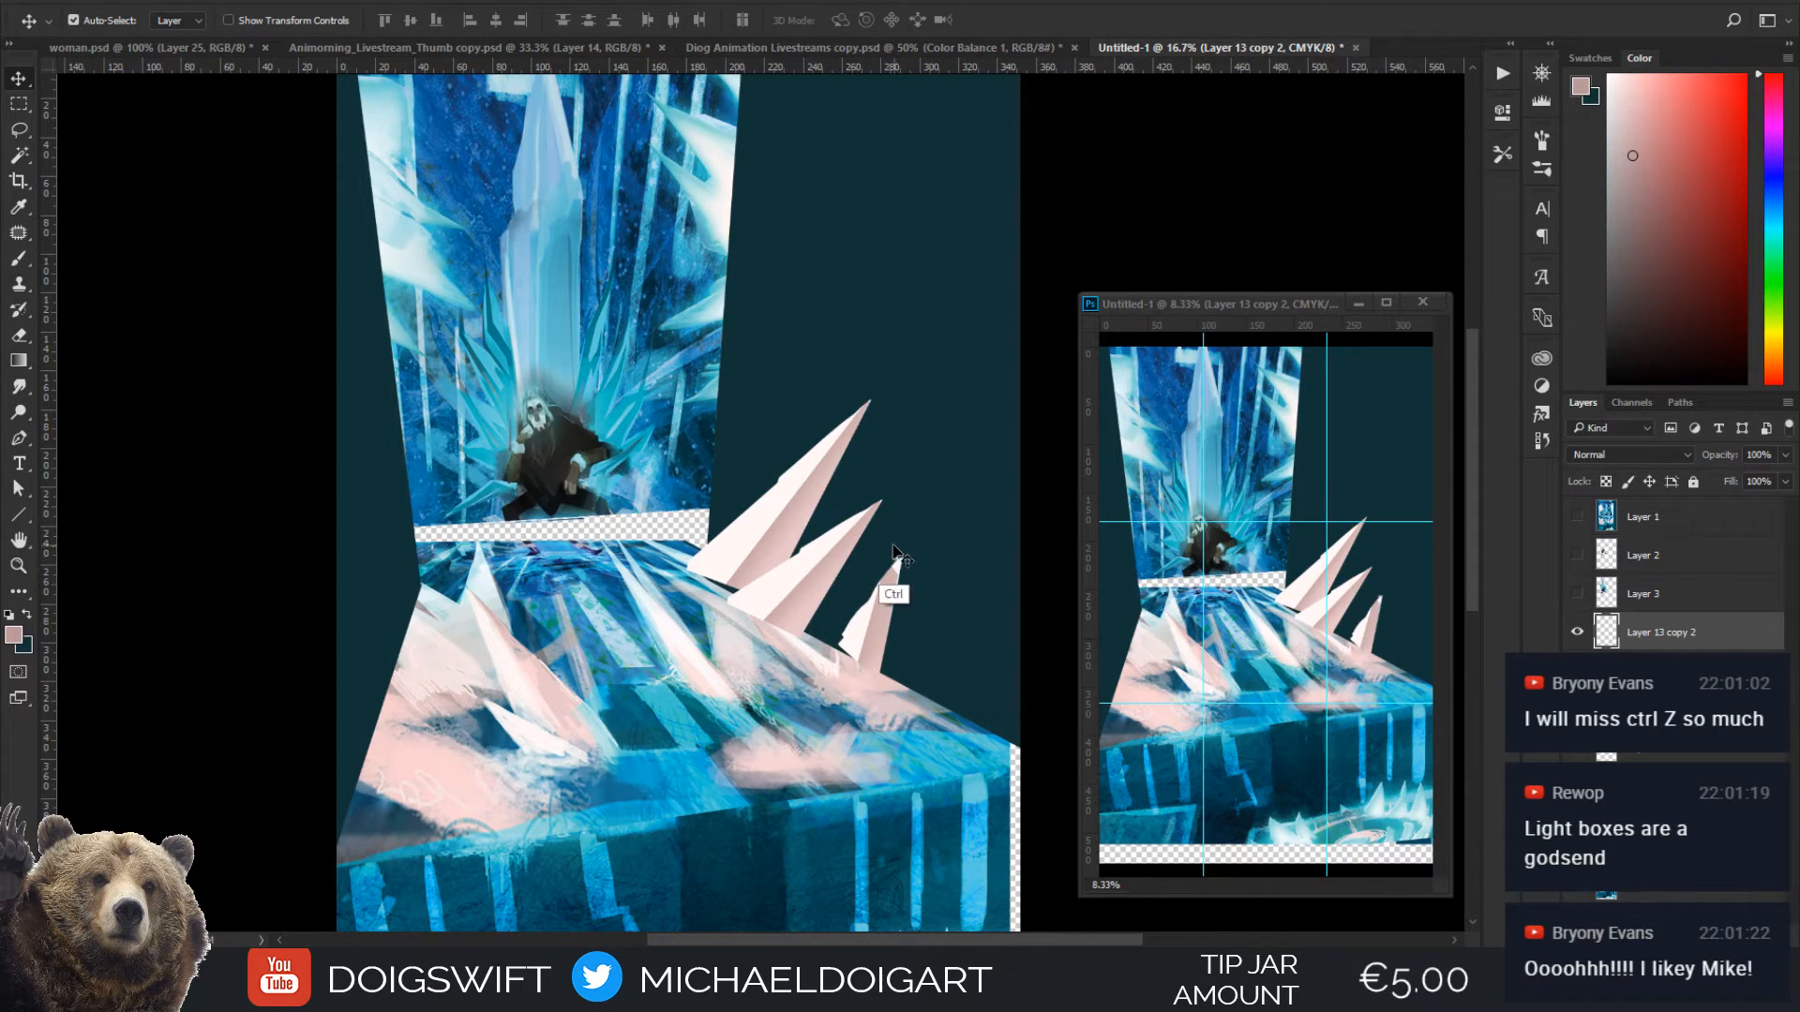
{"action": "key", "text": "ctrl+t"}
{"action": "left_click_drag", "start_coordinate": [904, 558], "coordinate": [917, 584], "text": "ctrl"}
{"action": "key", "text": "Return"}
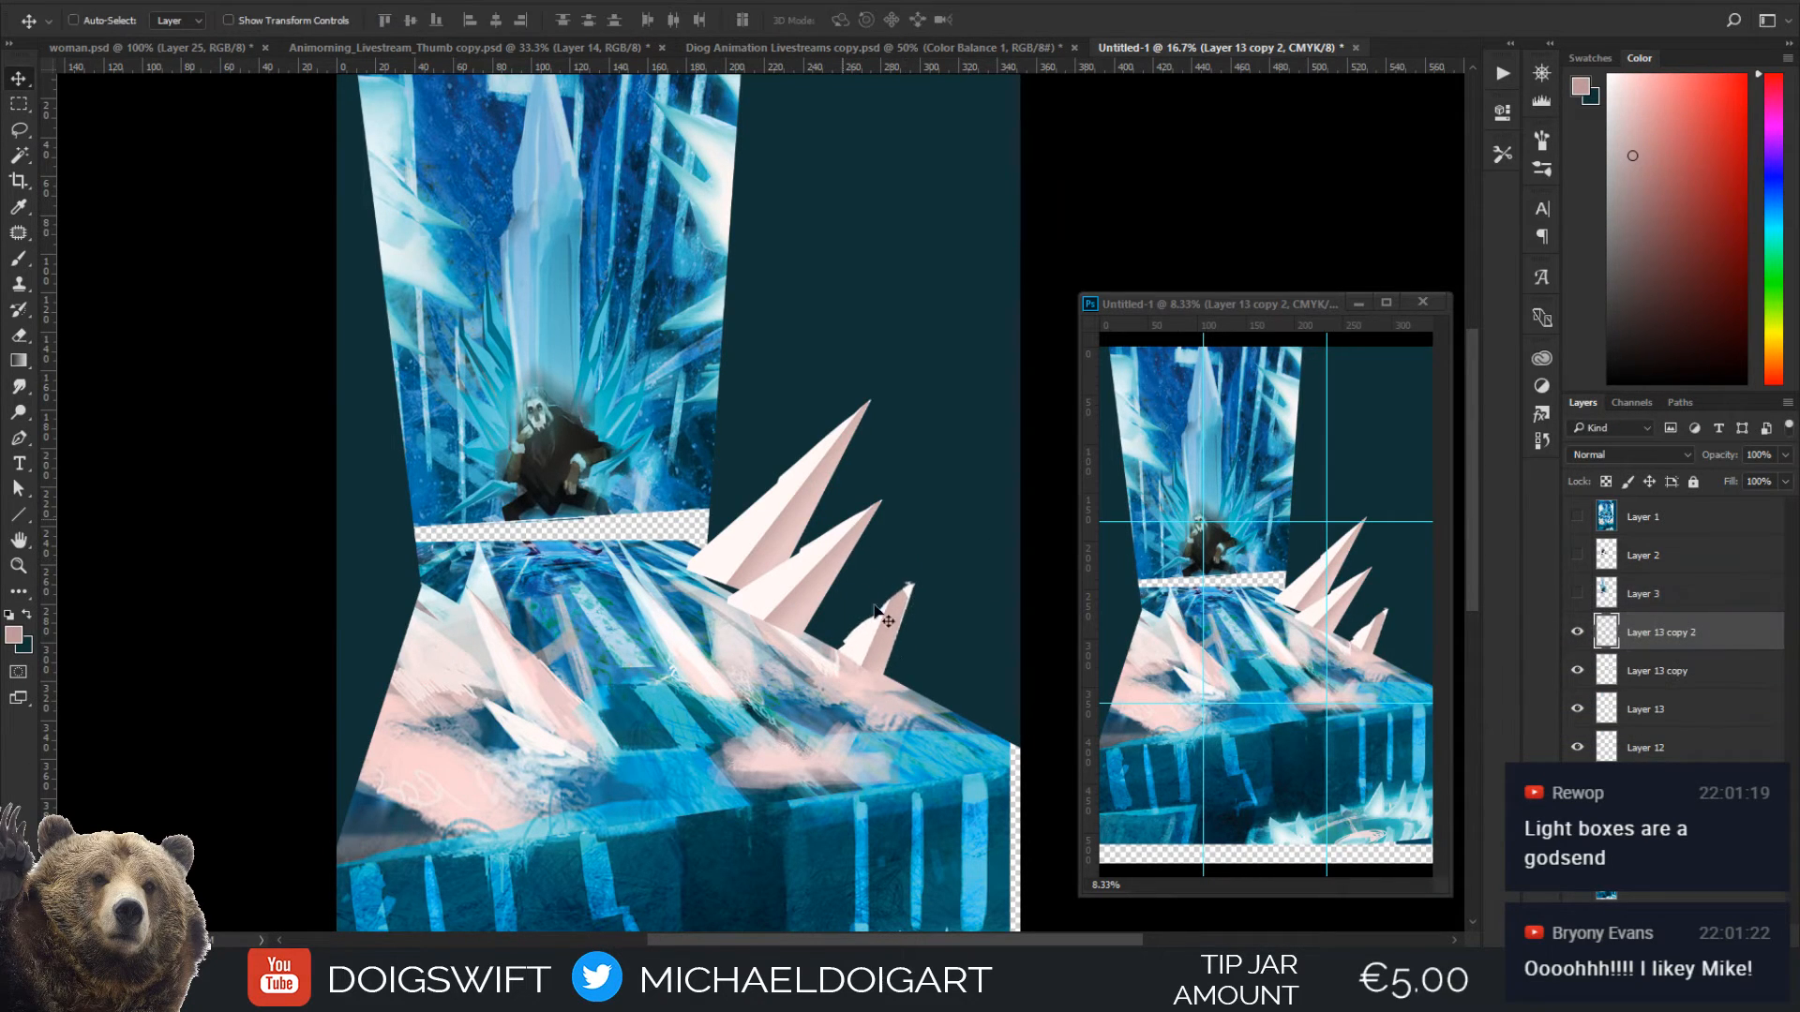
{"action": "left_click_drag", "start_coordinate": [844, 647], "coordinate": [848, 644]}
Erase the short crystal's outer edges to a thinner point and shift it against the neighbouring larger crystal
{"action": "key", "text": "e"}
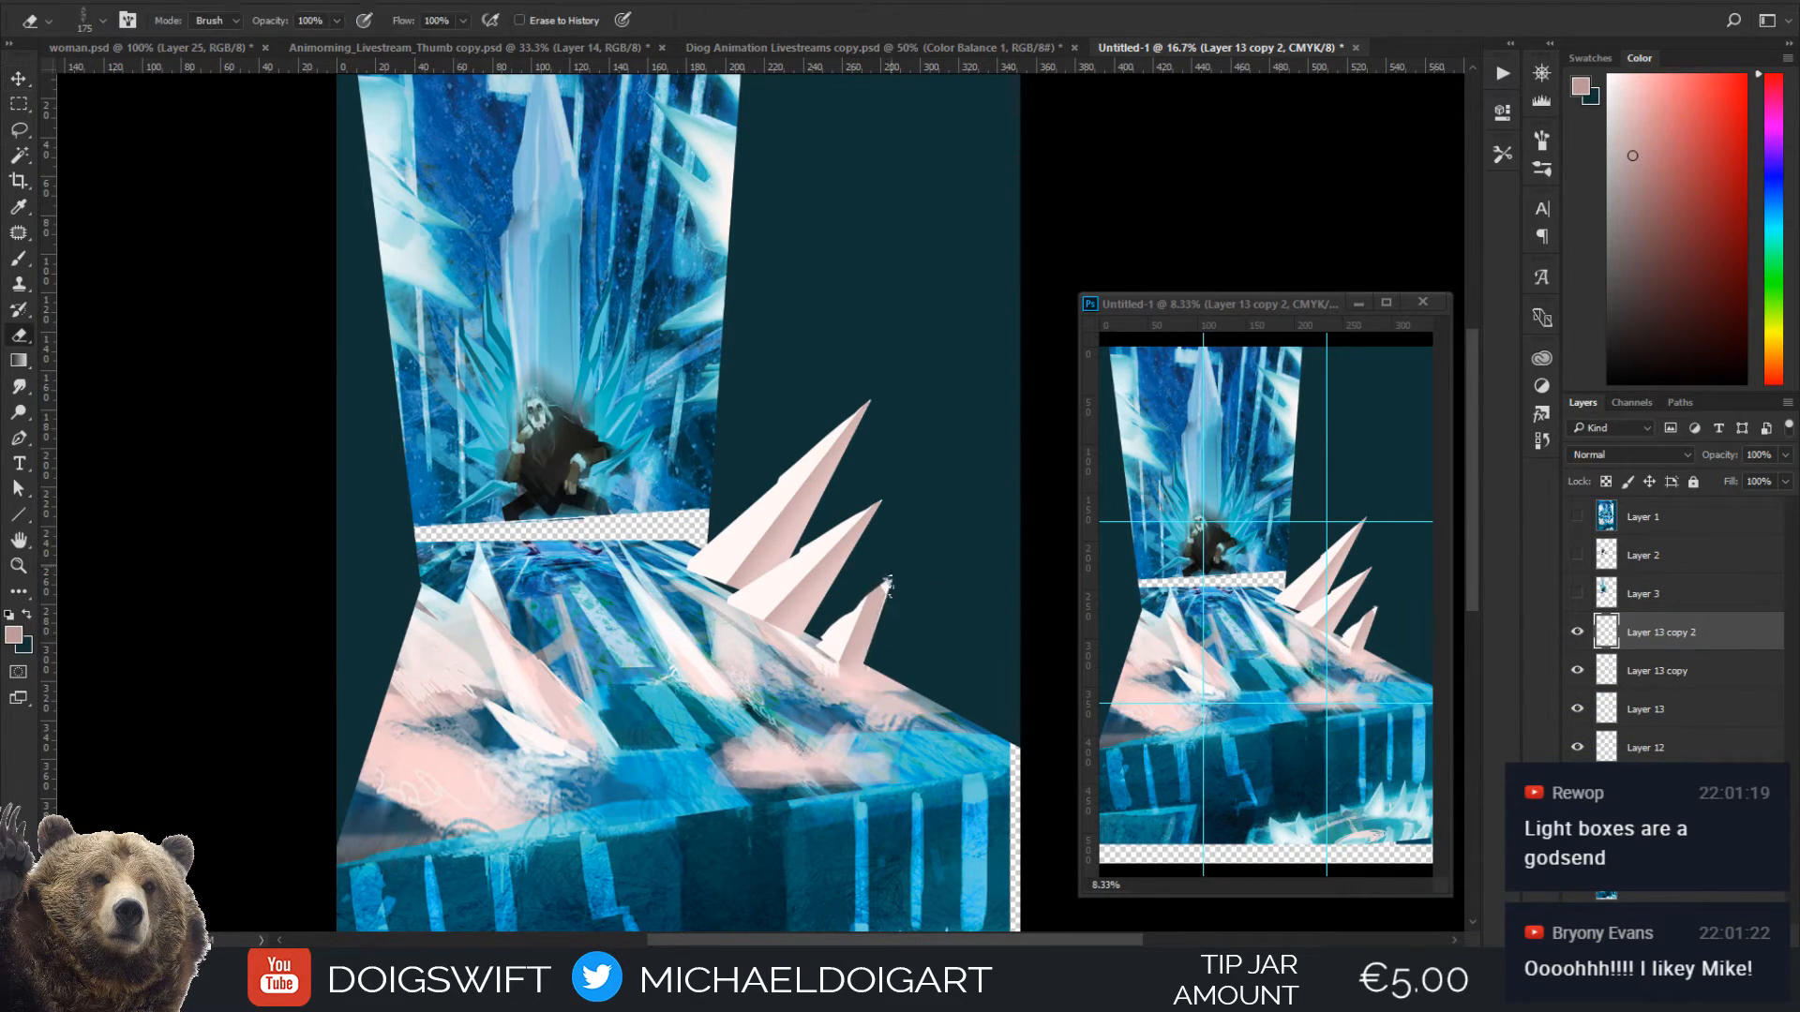
{"action": "left_click_drag", "start_coordinate": [891, 583], "coordinate": [878, 656]}
{"action": "left_click_drag", "start_coordinate": [826, 625], "coordinate": [861, 581]}
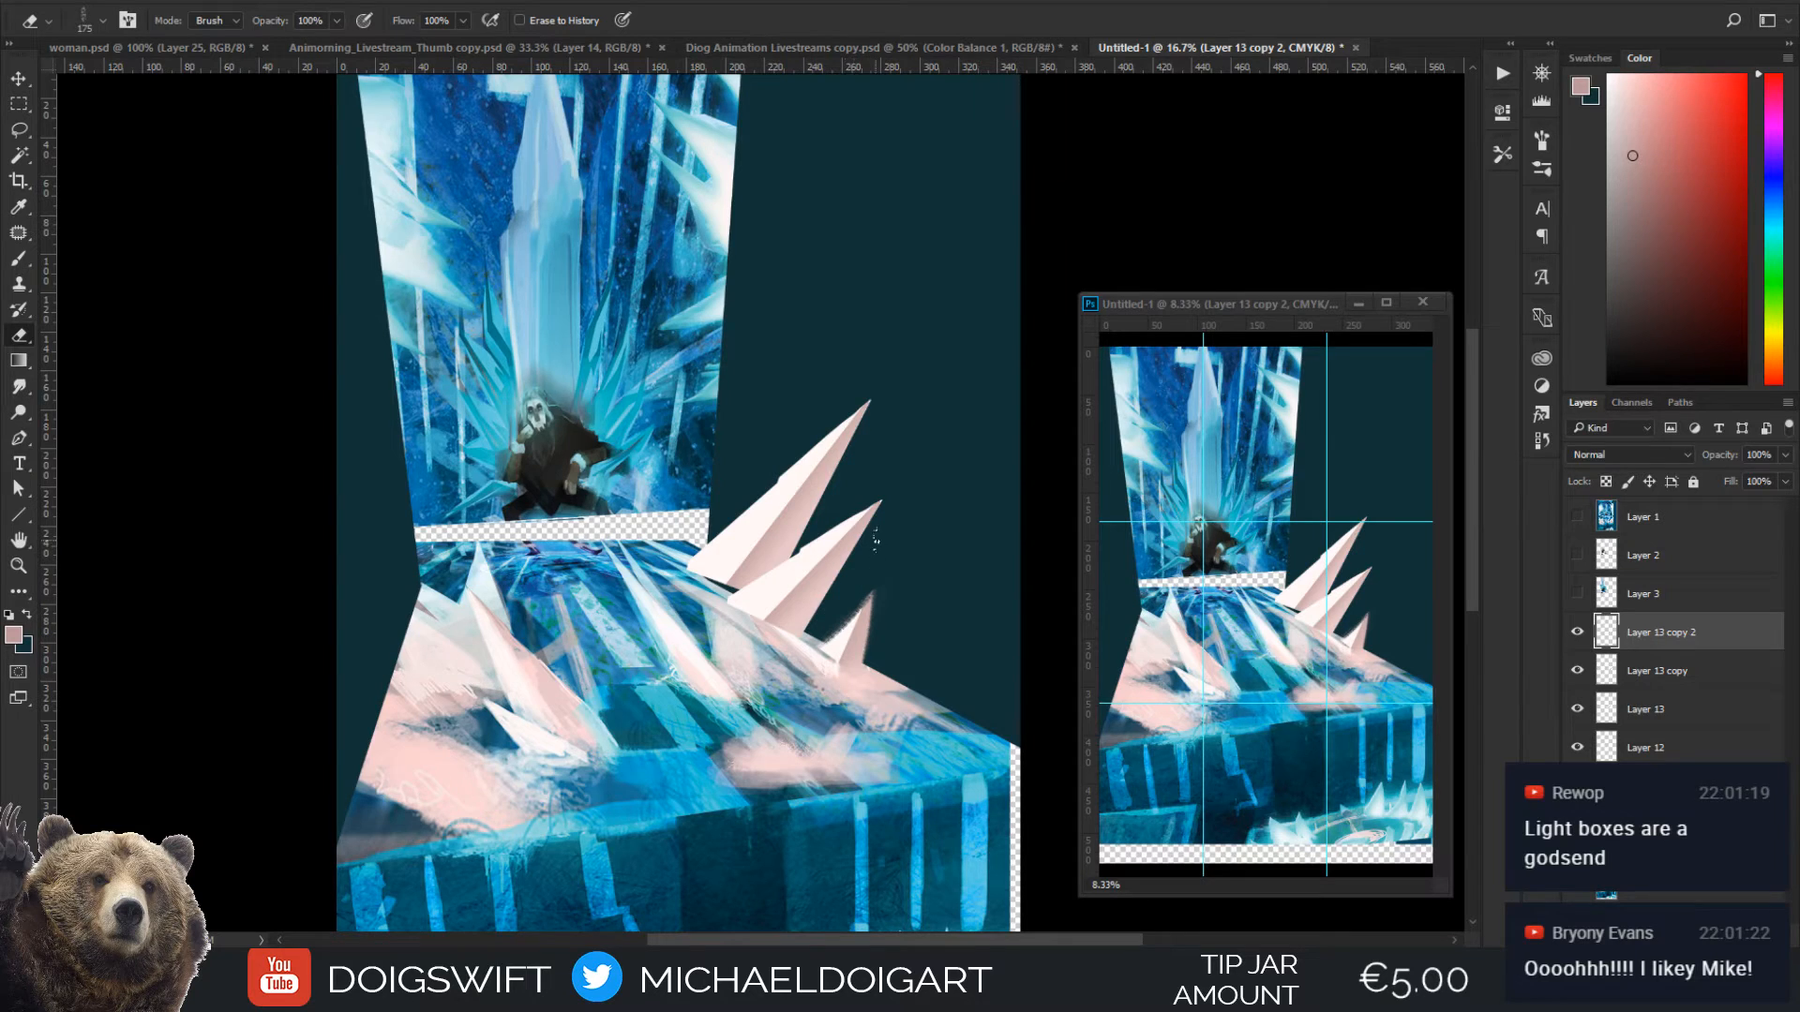
{"action": "key", "text": "v"}
{"action": "mouse_move", "coordinate": [855, 656]}
{"action": "left_mouse_down"}
{"action": "mouse_move", "coordinate": [777, 629]}
{"action": "mouse_move", "coordinate": [791, 611]}
{"action": "mouse_move", "coordinate": [812, 638]}
{"action": "left_mouse_up"}
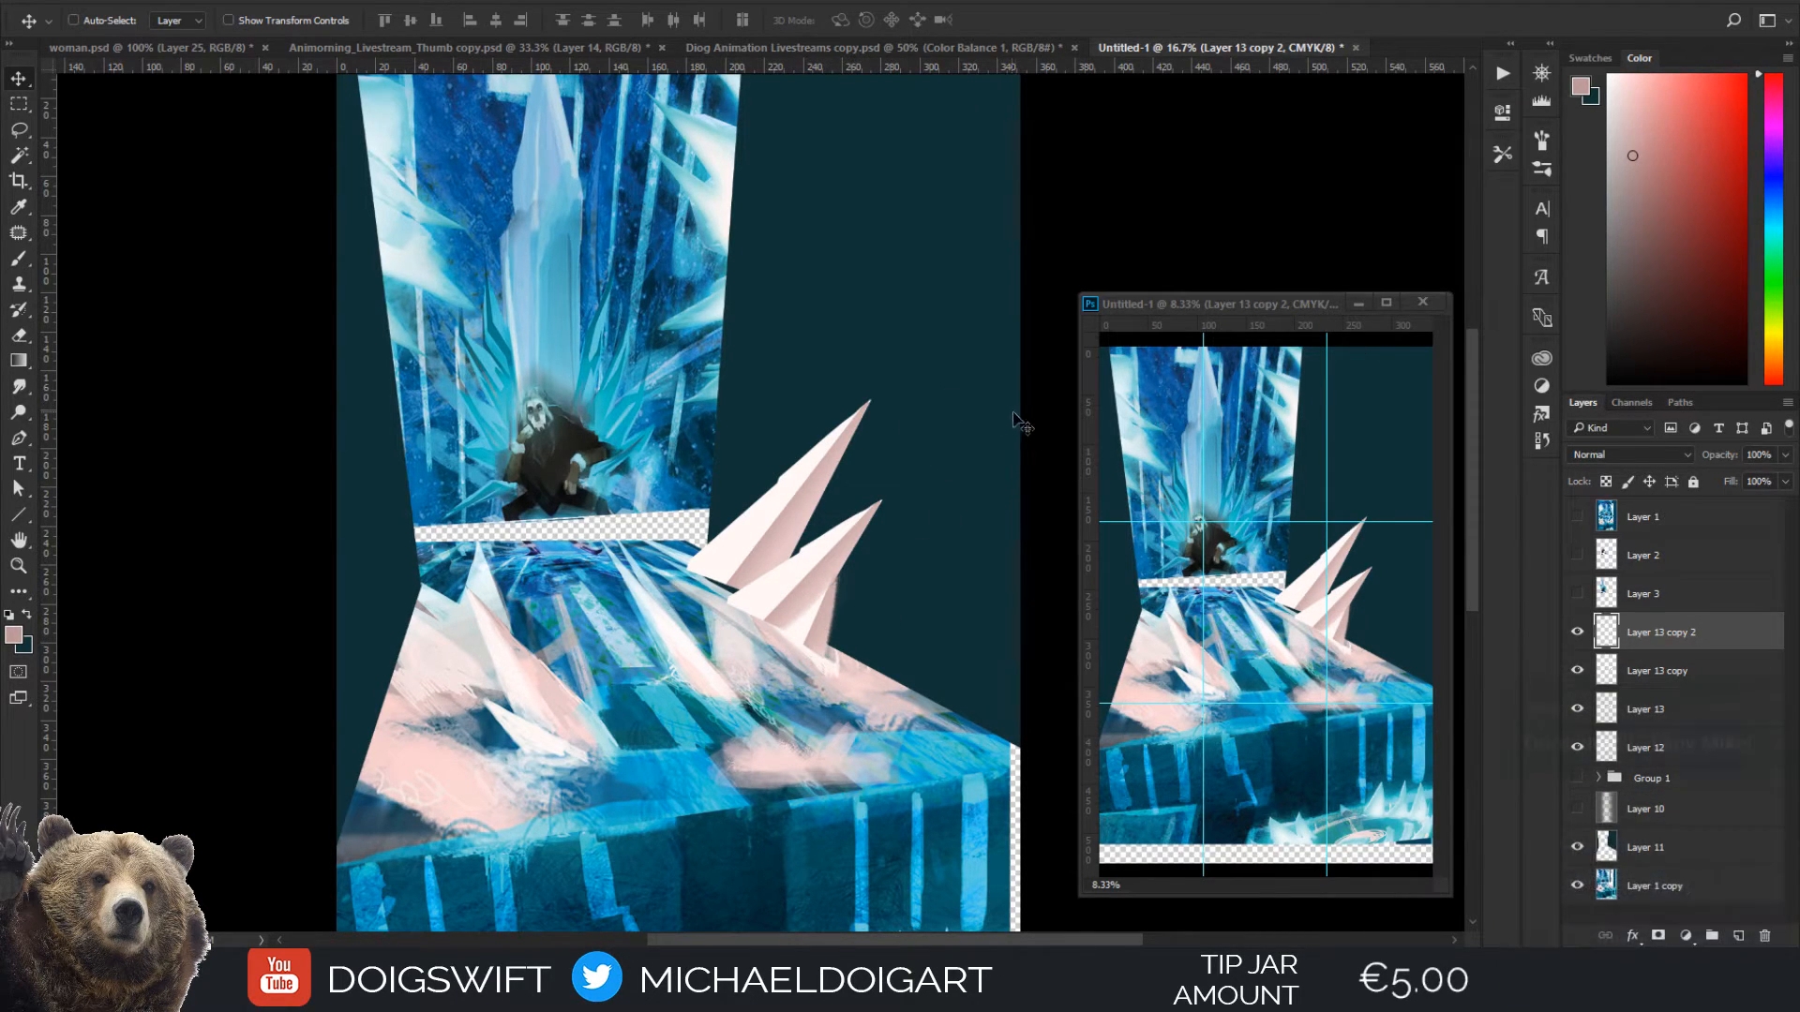
Darken the short crystal with Hue/Saturation, setting Lightness to -32
{"action": "key", "text": "ctrl+u"}
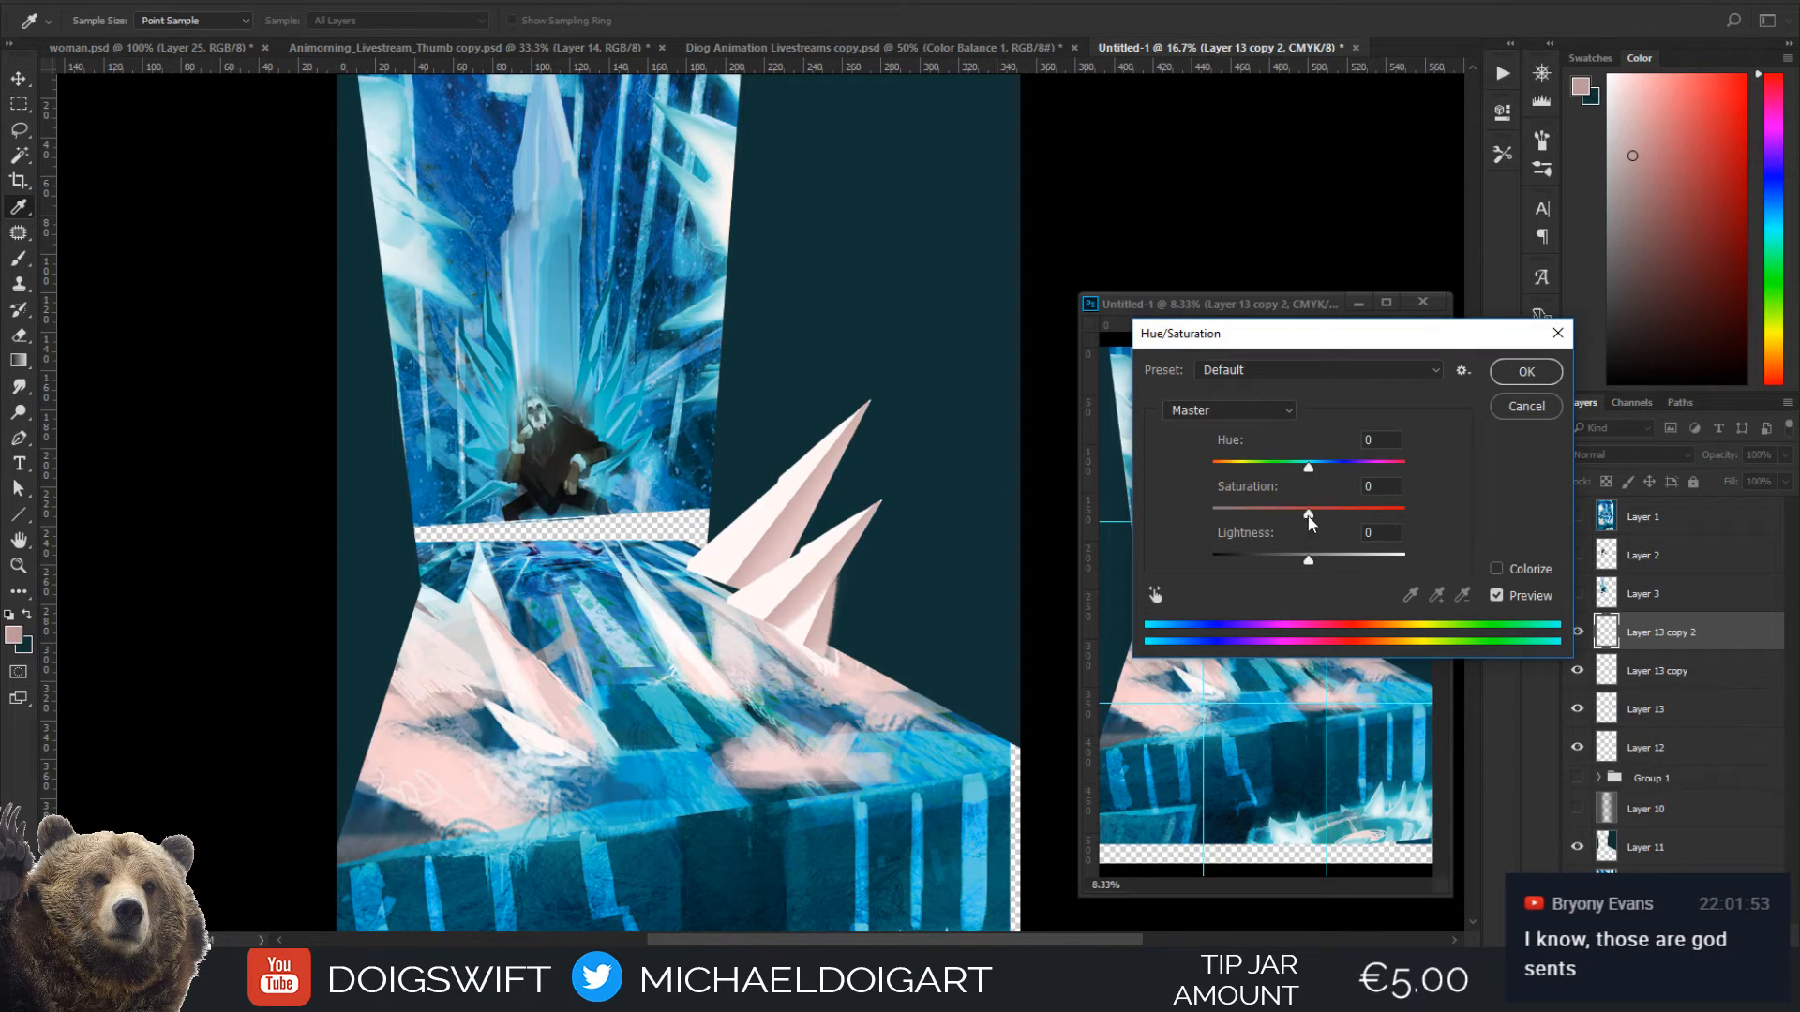
{"action": "left_click_drag", "start_coordinate": [1303, 561], "coordinate": [1284, 572]}
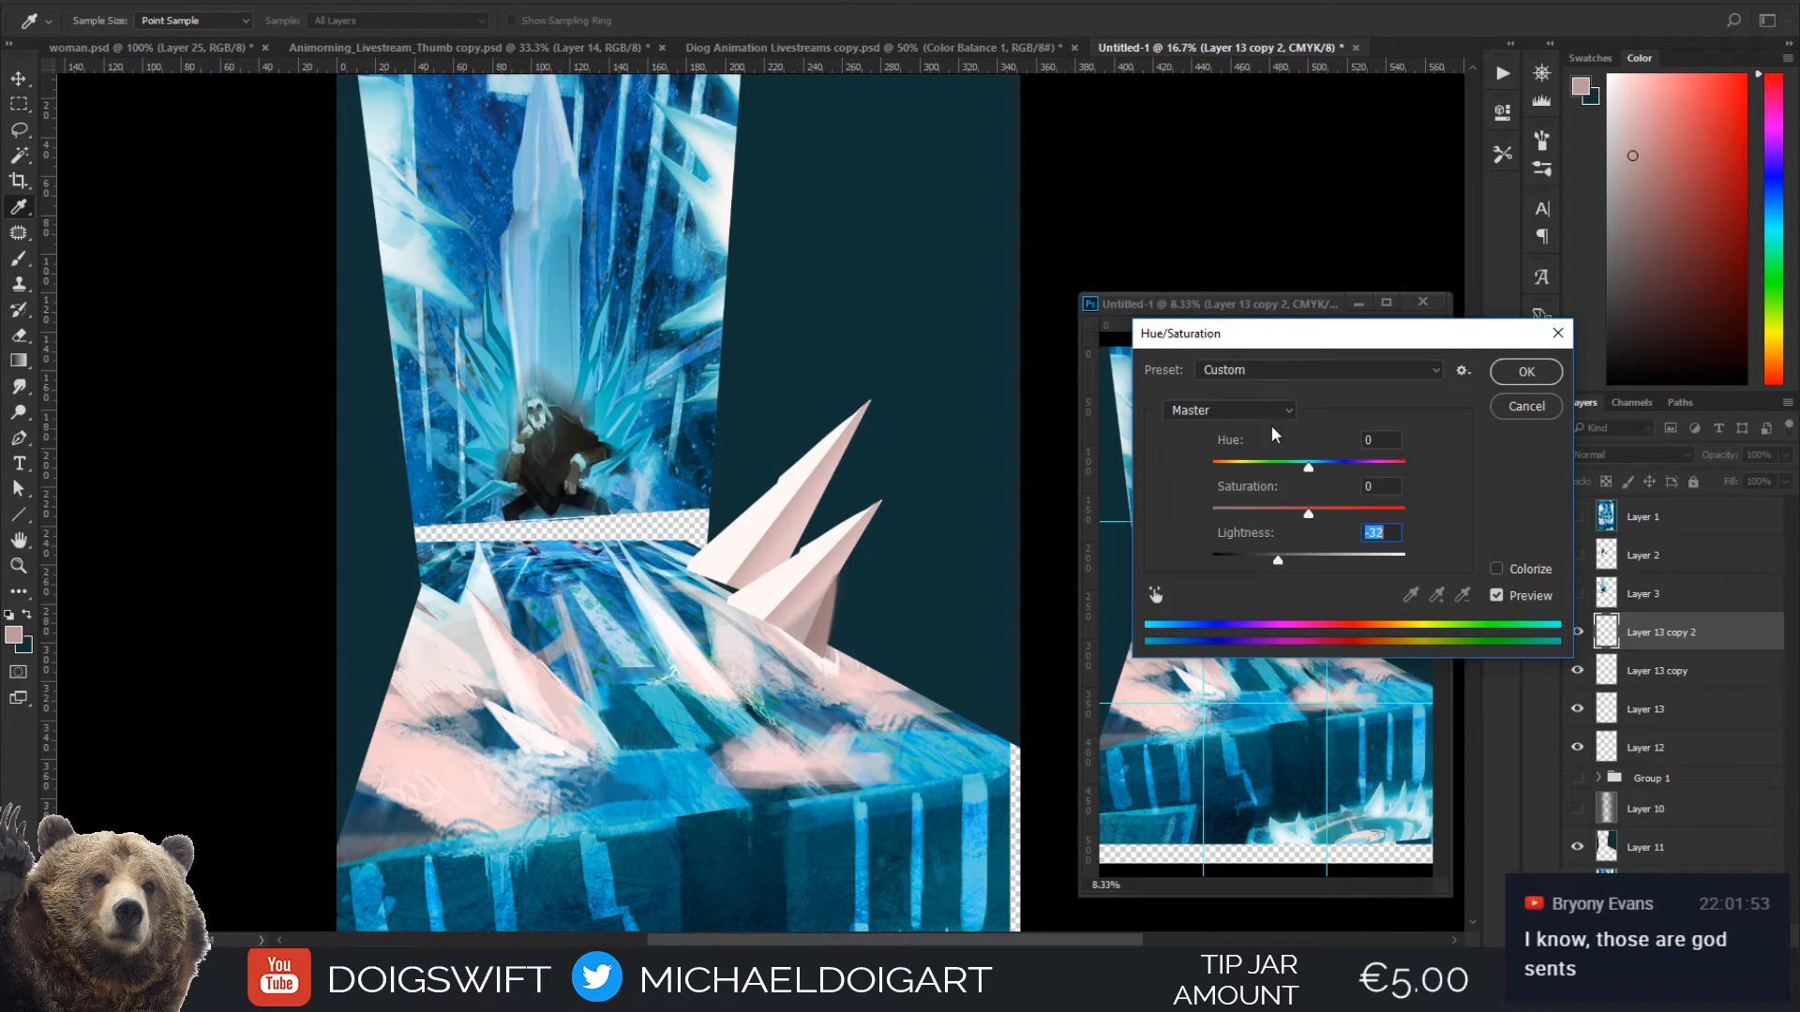
{"action": "left_click", "coordinate": [1525, 372]}
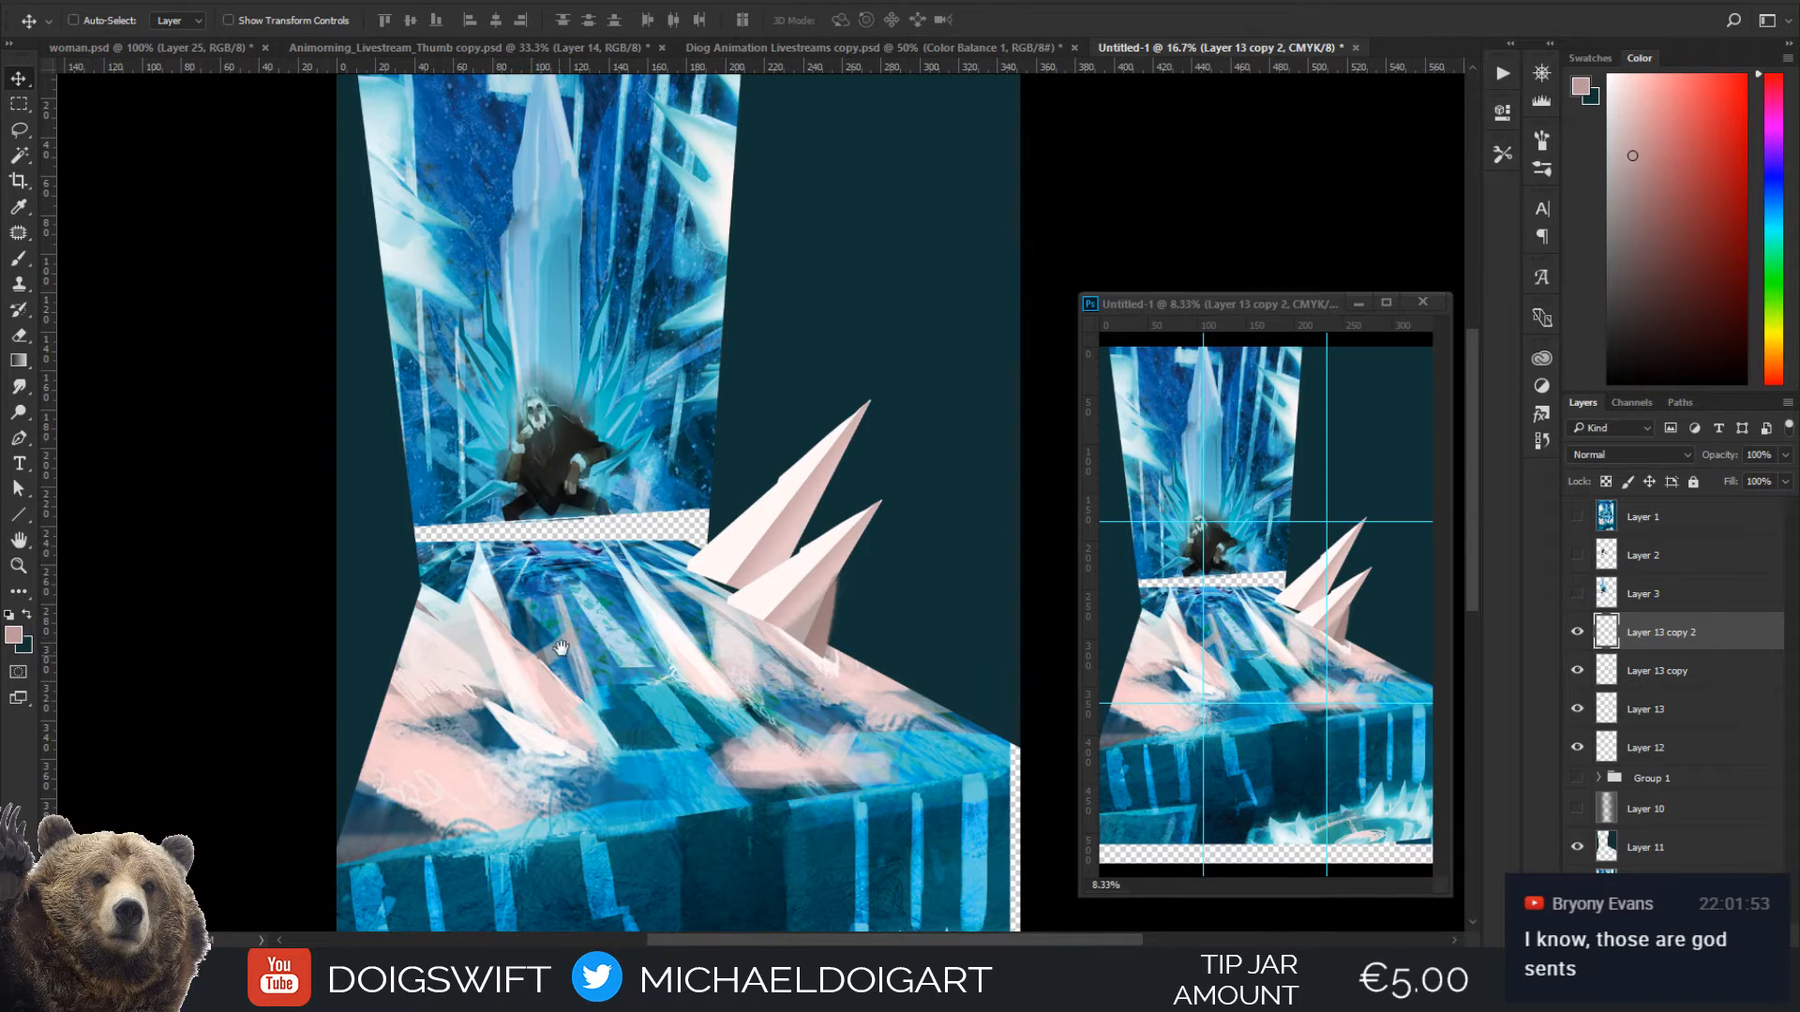
Outline a pointed spike on the opposite side of the floor with the Lasso and fill it with pale pink sampled from the floor
{"action": "left_click_drag", "start_coordinate": [560, 646], "coordinate": [657, 608]}
{"action": "key", "text": "i"}
{"action": "left_click", "coordinate": [662, 607]}
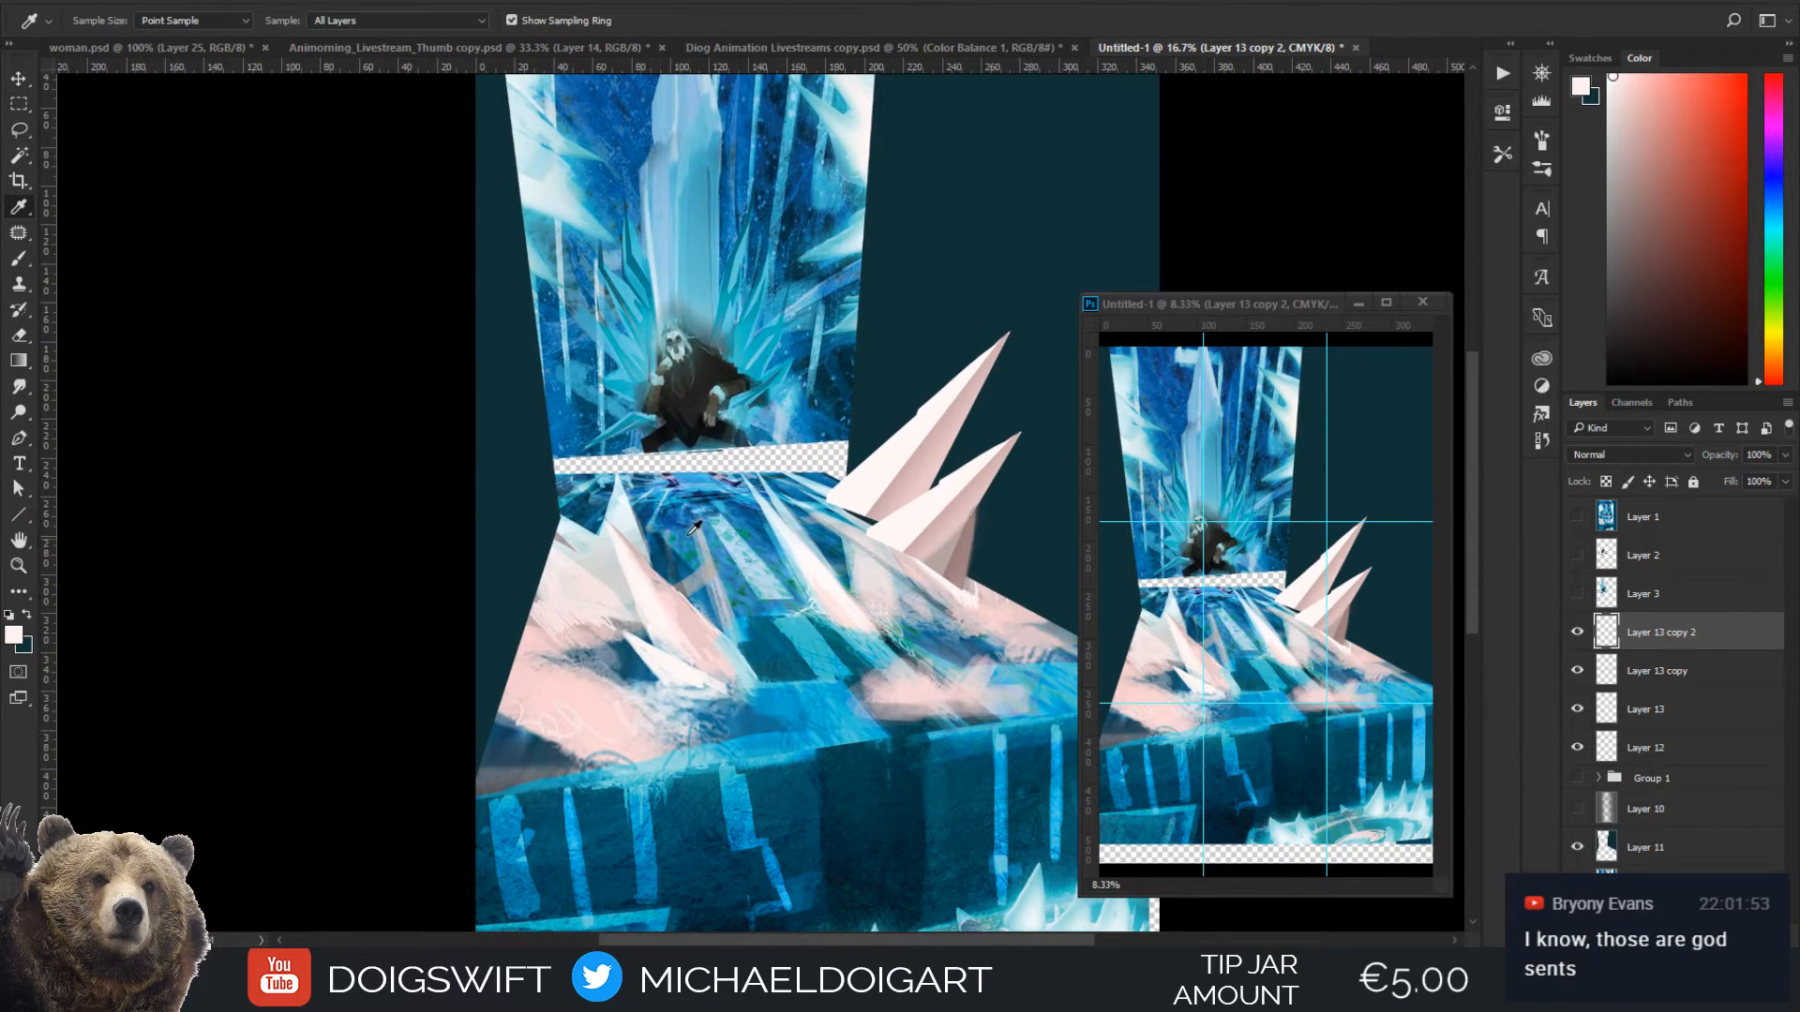
{"action": "key", "text": "l"}
{"action": "mouse_move", "coordinate": [556, 559]}
{"action": "left_mouse_down"}
{"action": "mouse_move", "coordinate": [539, 619]}
{"action": "mouse_move", "coordinate": [492, 562]}
{"action": "mouse_move", "coordinate": [484, 423]}
{"action": "left_mouse_up"}
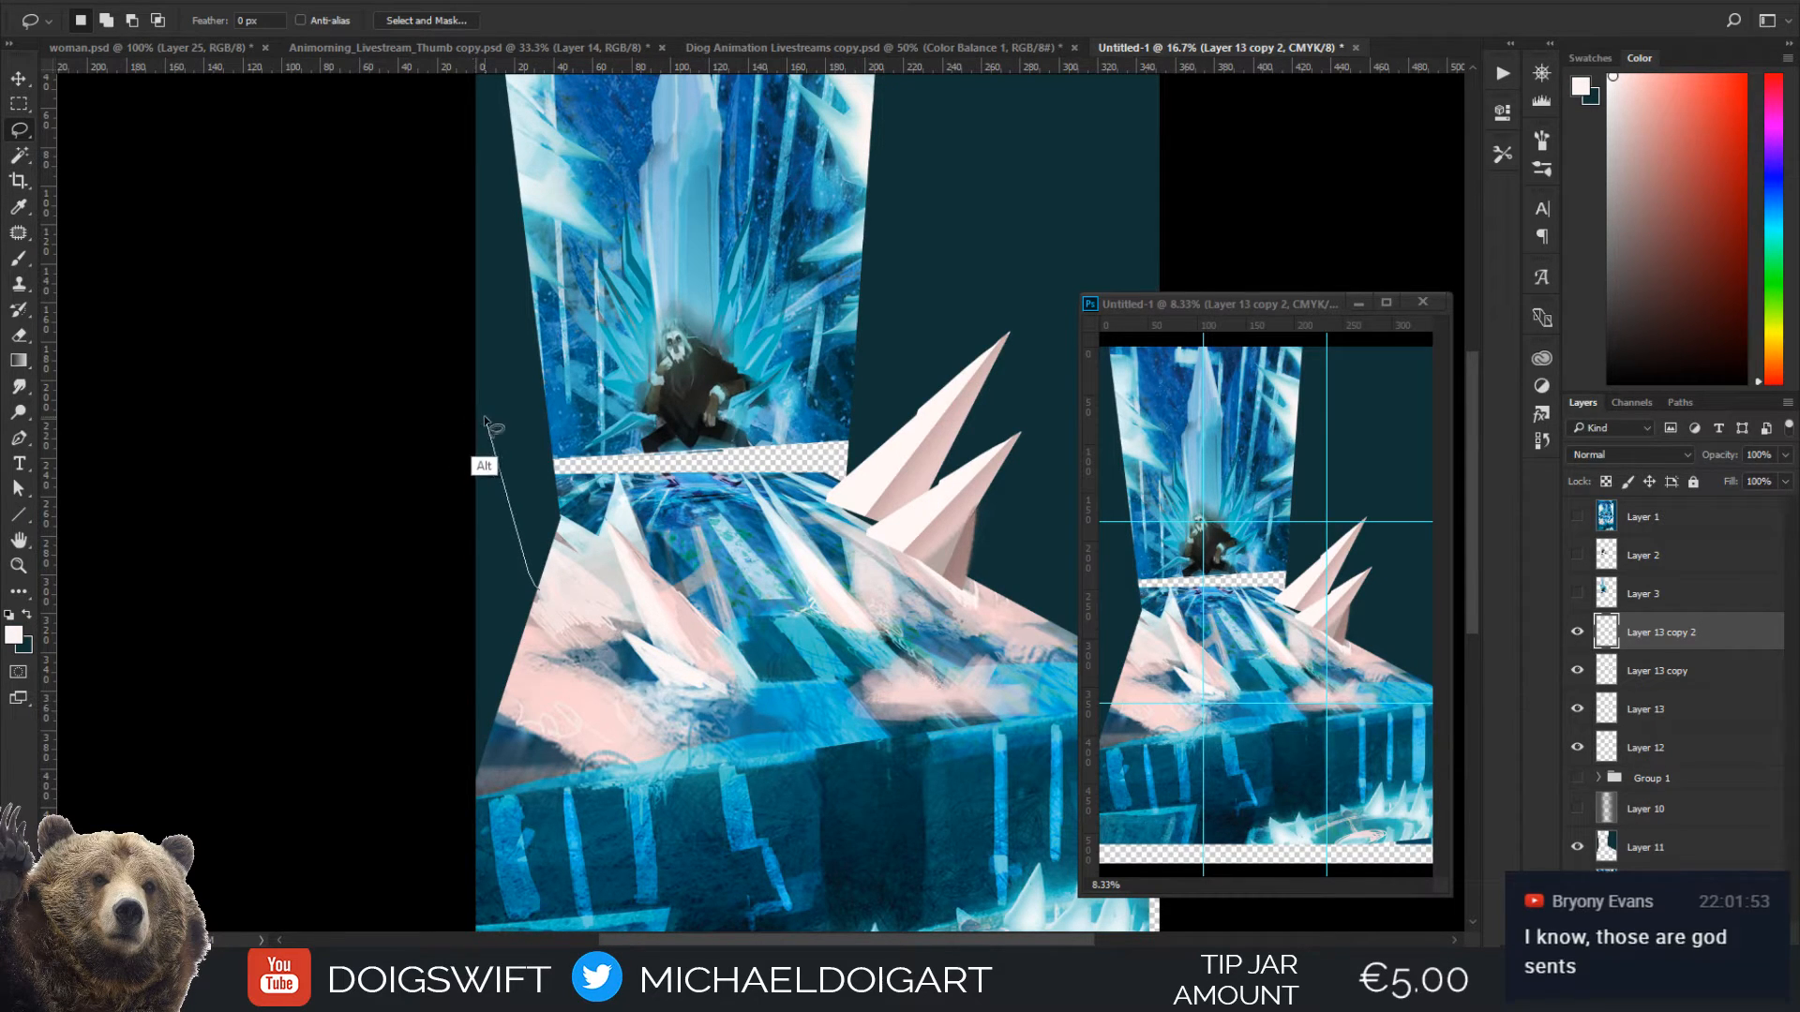
{"action": "left_click", "coordinate": [484, 418], "text": "alt"}
{"action": "left_click", "coordinate": [572, 525], "text": "alt"}
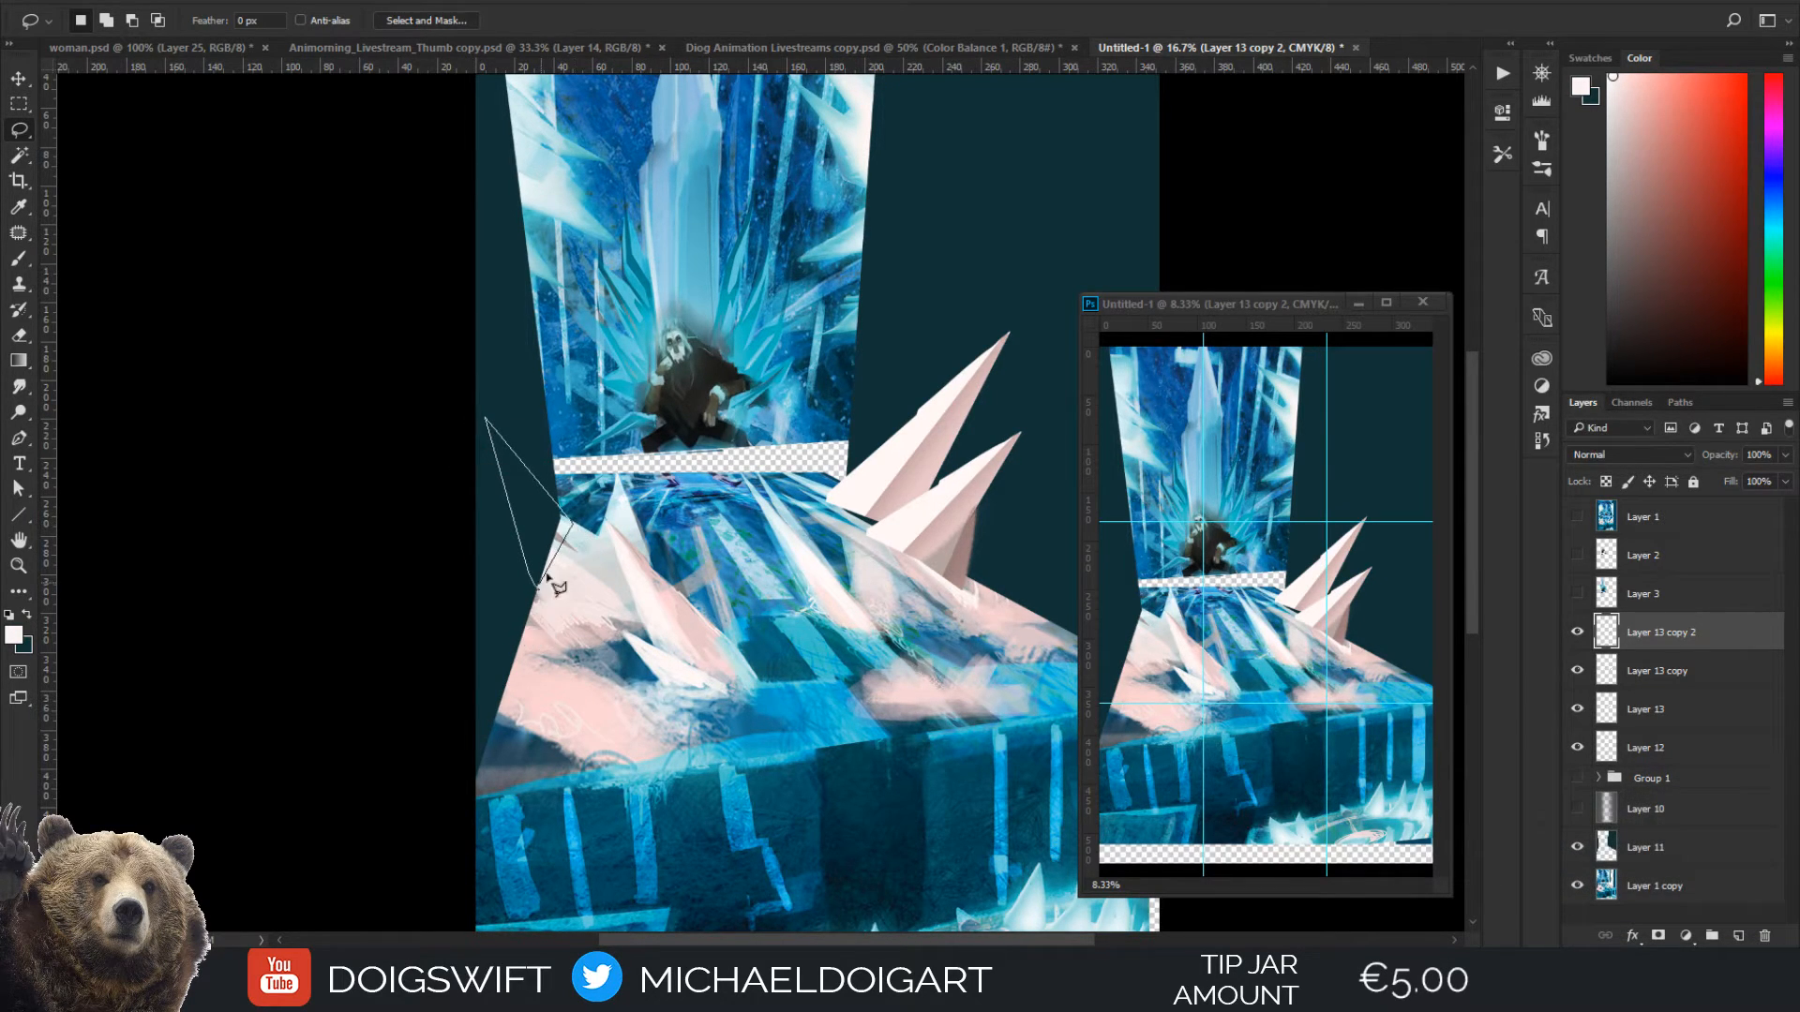
{"action": "left_click", "coordinate": [543, 585]}
{"action": "key", "text": "i"}
{"action": "left_click", "coordinate": [570, 630]}
{"action": "key", "text": "g"}
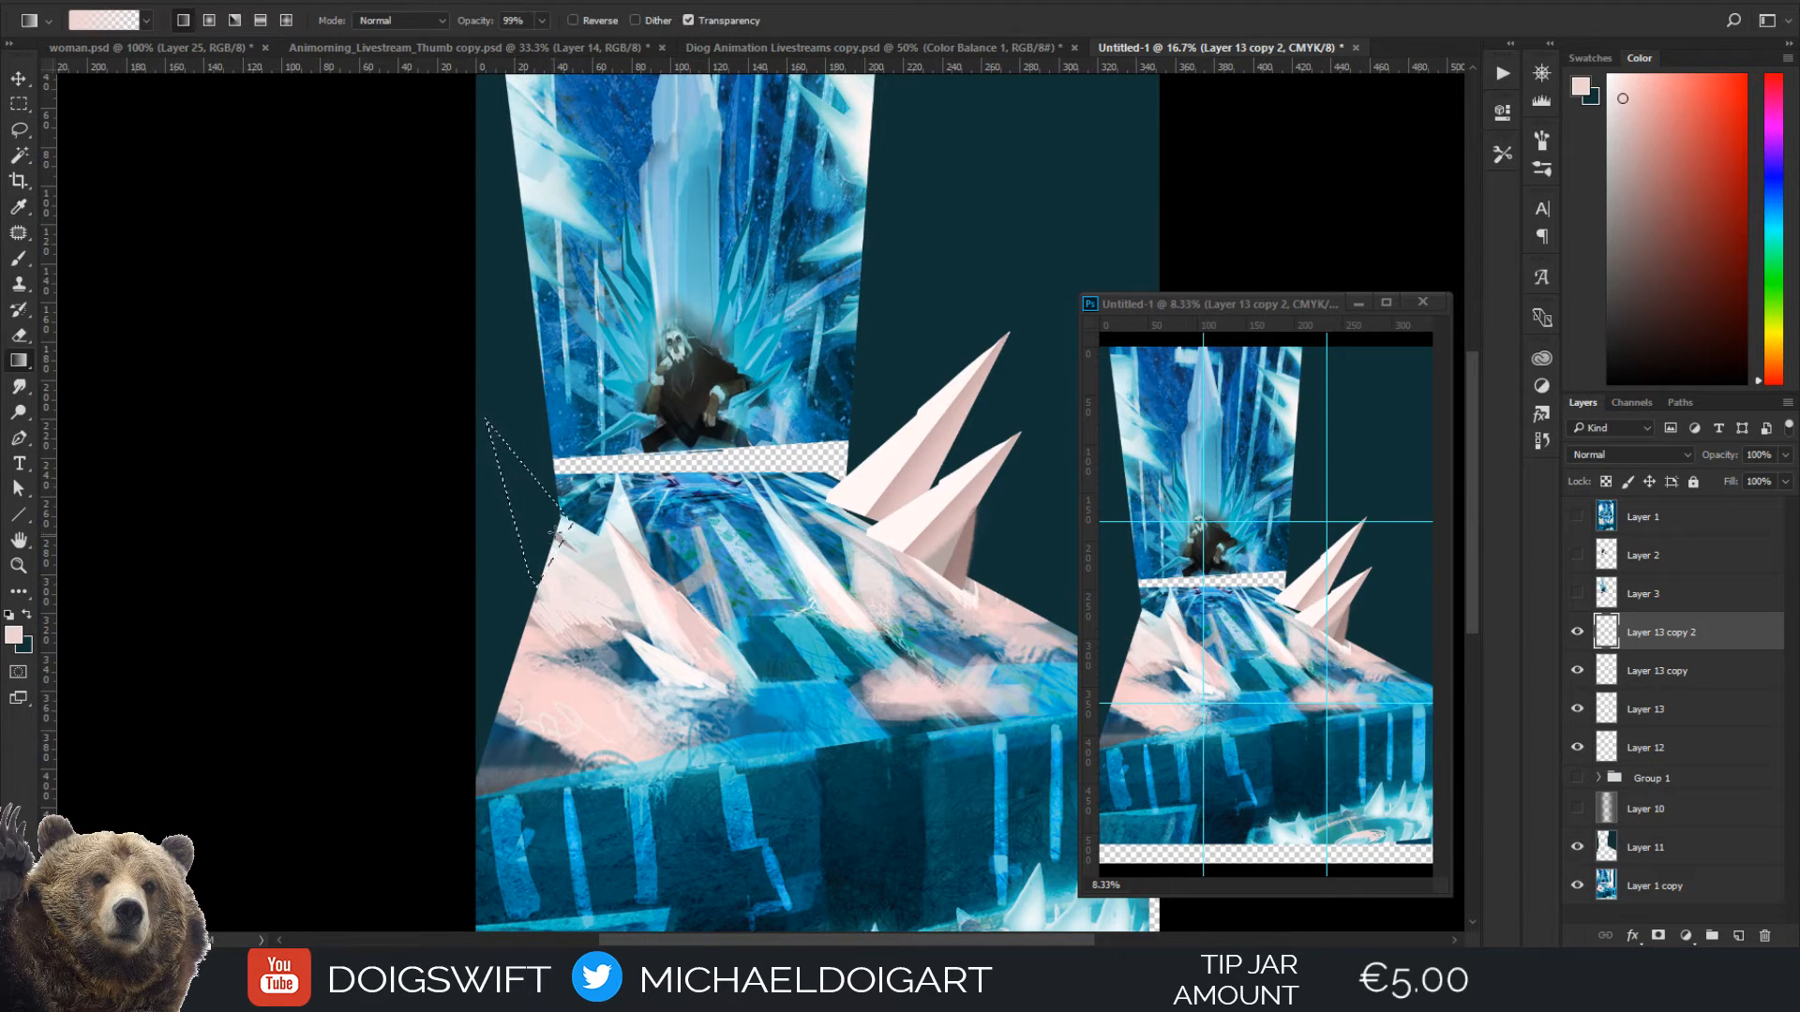
{"action": "key", "text": "shift+g"}
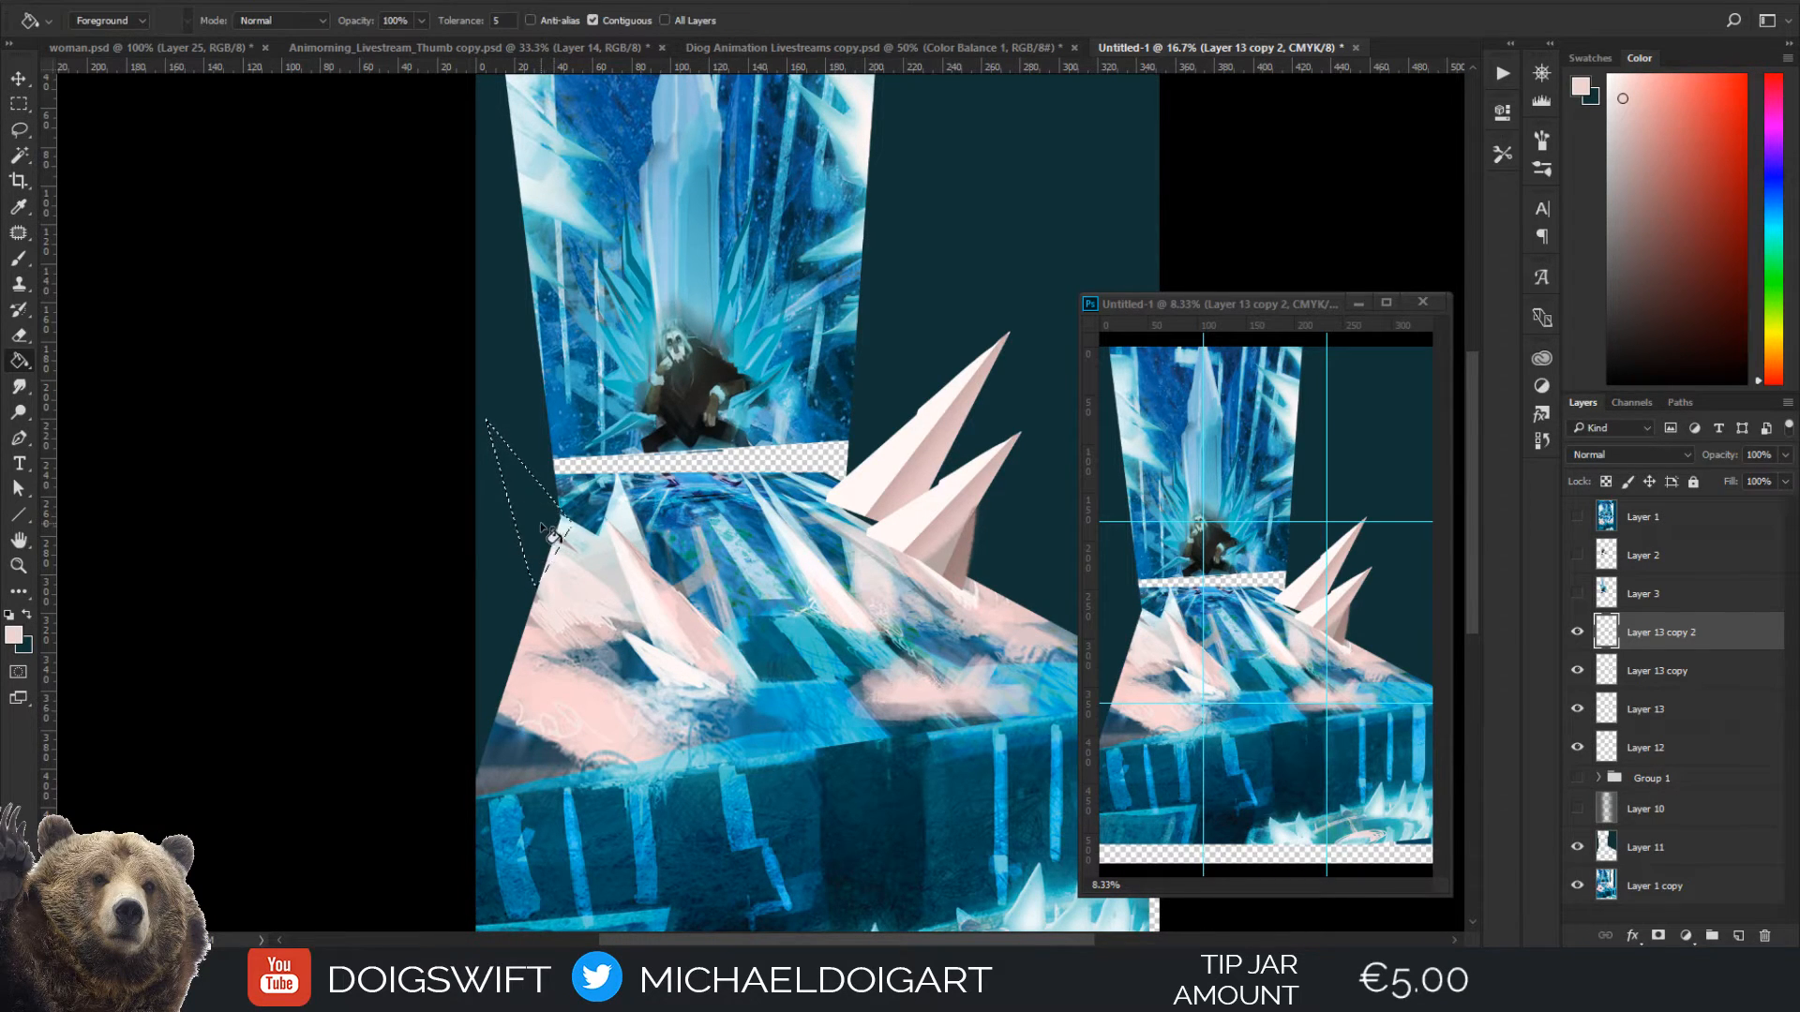
{"action": "left_click", "coordinate": [553, 491]}
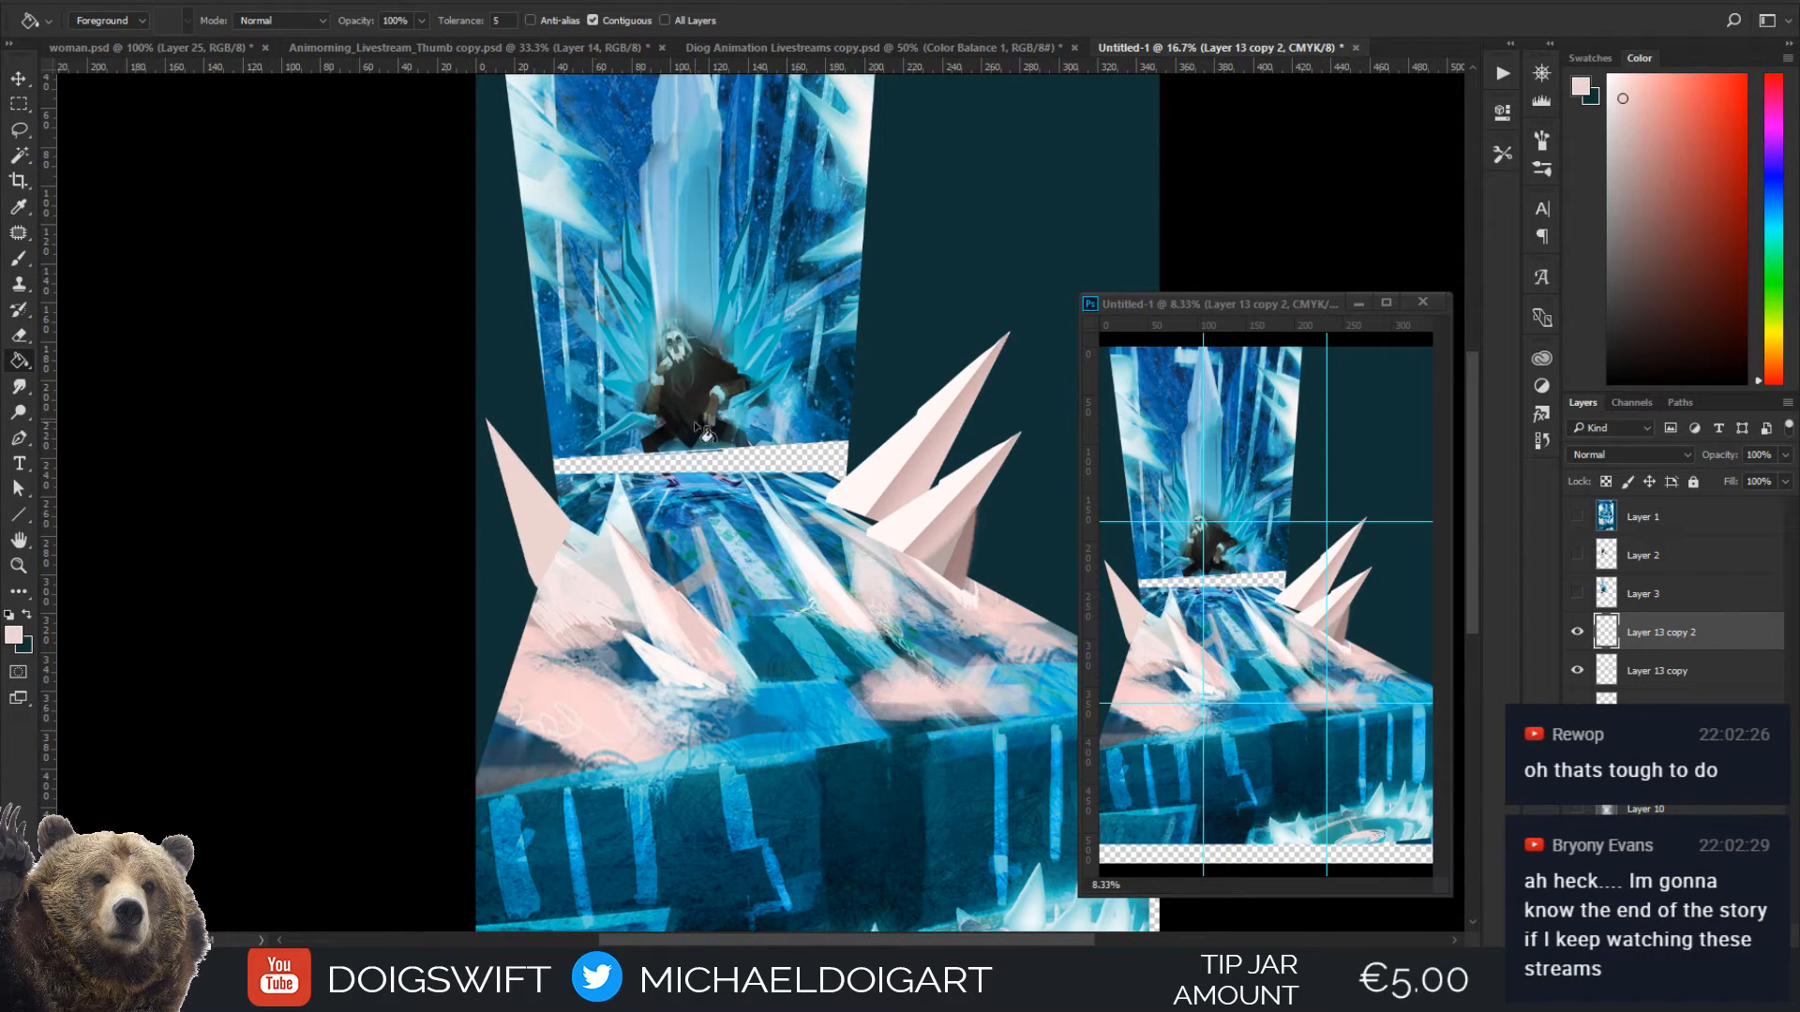
Add a narrow facet along the new spike filled with off-white sampled from the large crystal, and clear the selection
{"action": "key", "text": "i"}
{"action": "left_click", "coordinate": [859, 464]}
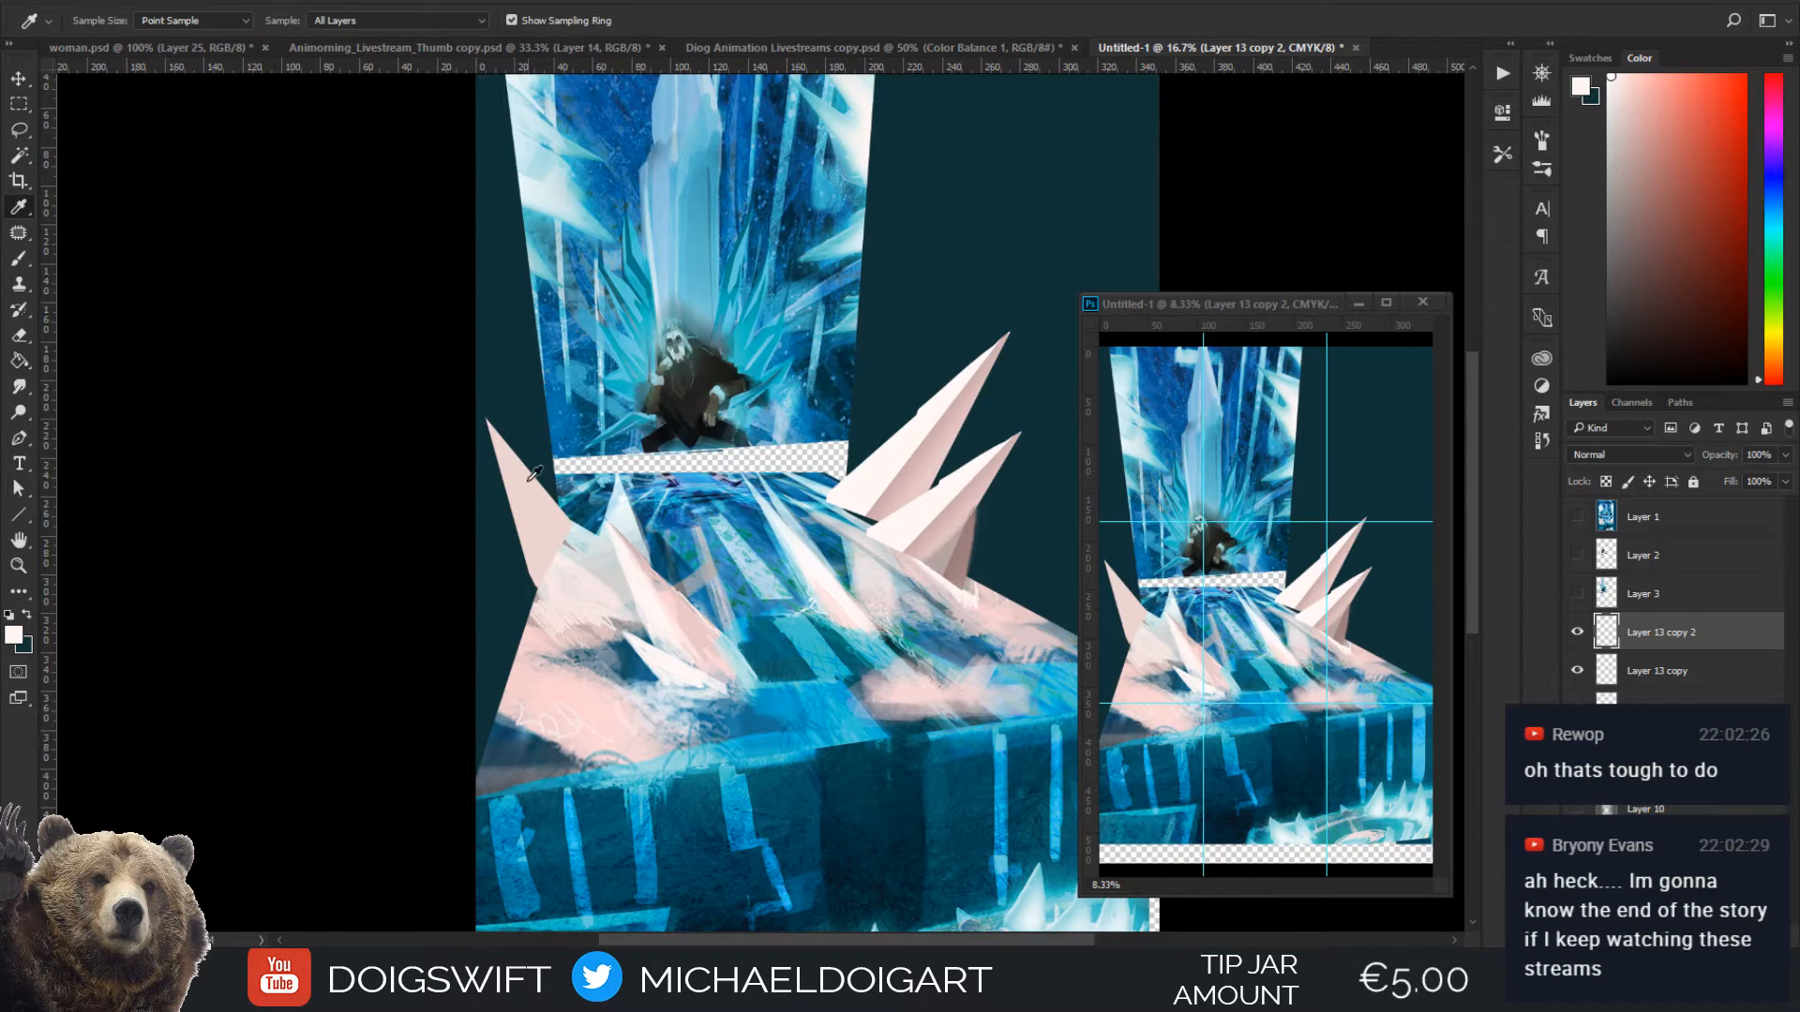
{"action": "key", "text": "l"}
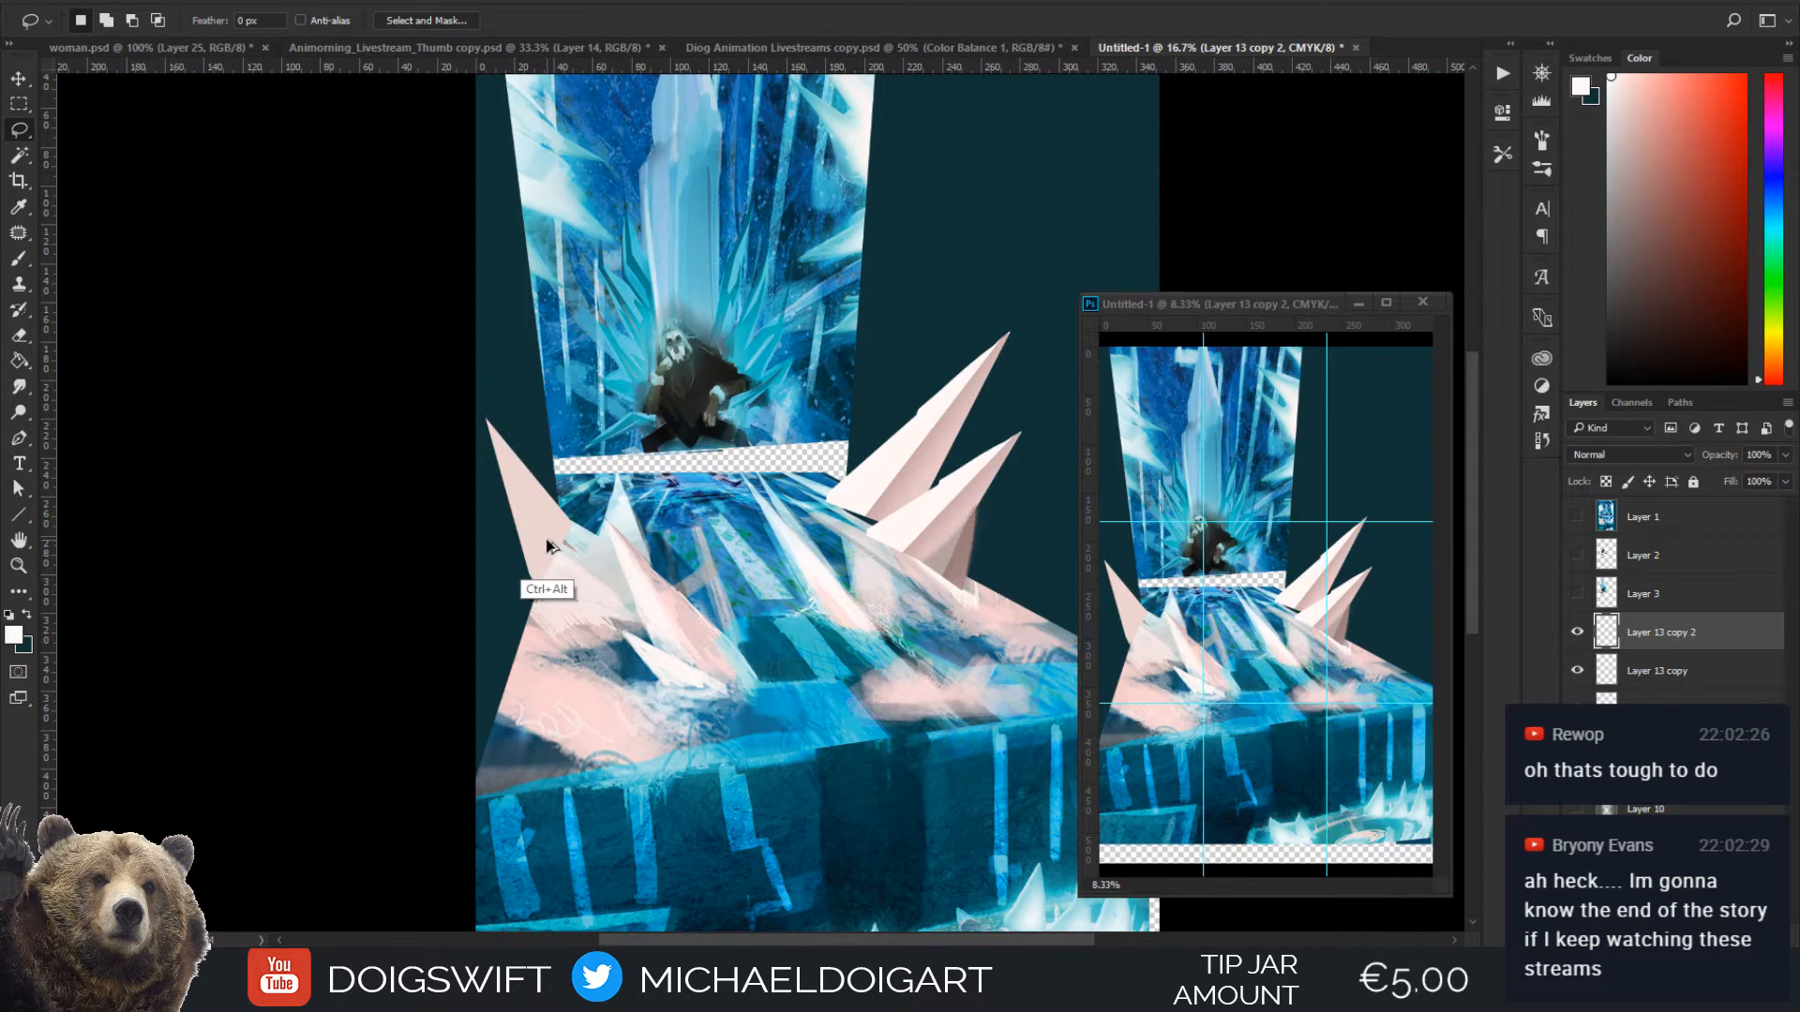
{"action": "key", "text": "g"}
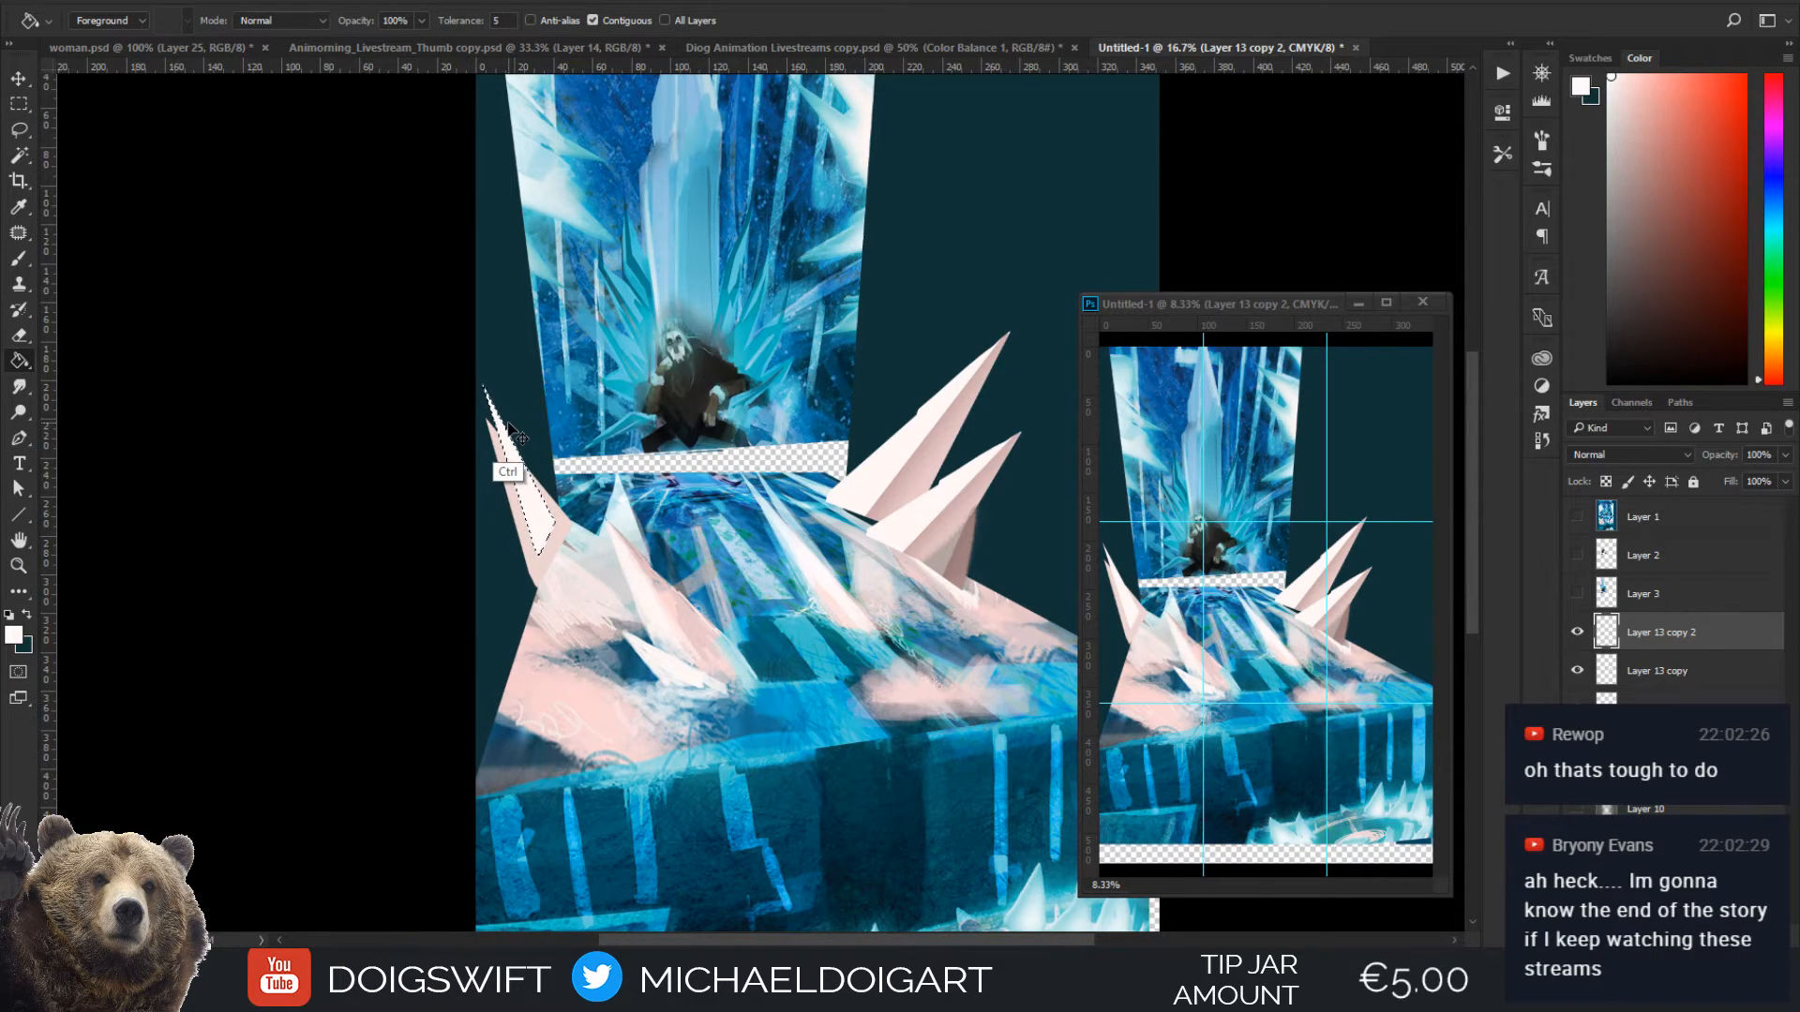
{"action": "key", "text": "ctrl+d"}
Lasso a thin sliver along the spike's wall-facing edge and fill it with the spike's pale pink
{"action": "key", "text": "l"}
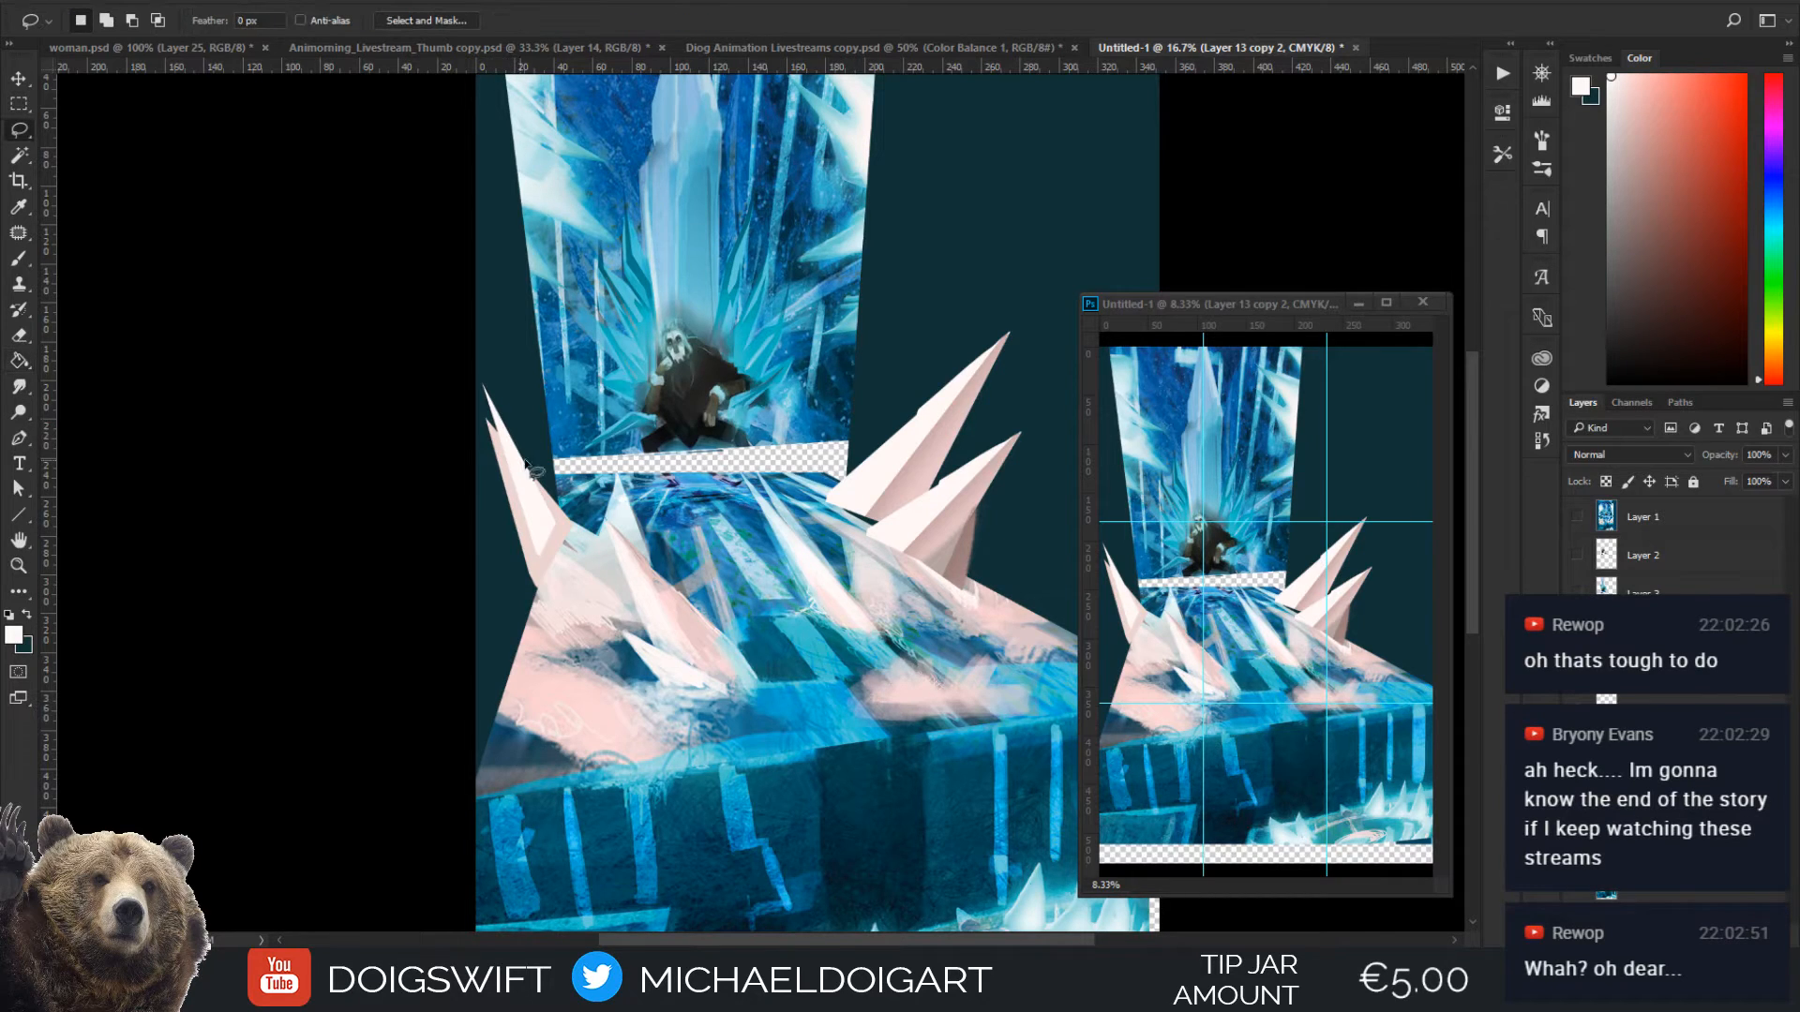
{"action": "left_click_drag", "start_coordinate": [557, 522], "coordinate": [509, 434]}
{"action": "left_click_drag", "start_coordinate": [562, 500], "coordinate": [553, 525]}
{"action": "key", "text": "i"}
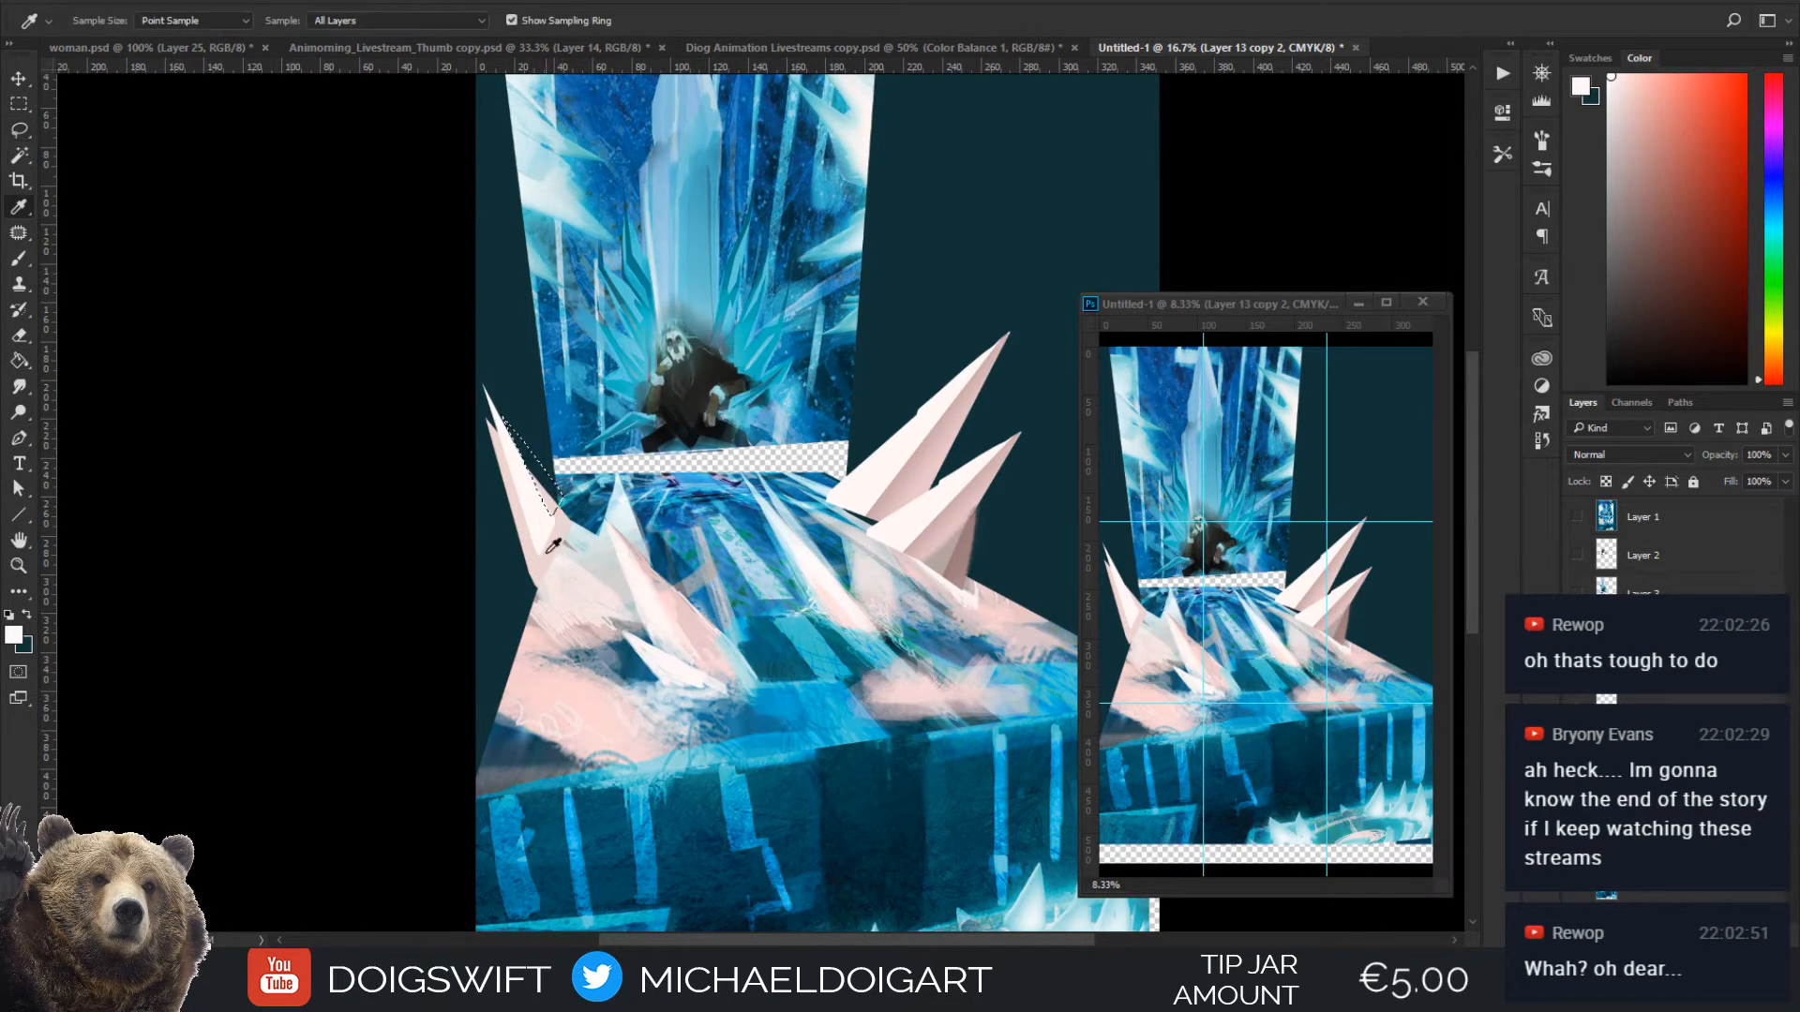
{"action": "left_click", "coordinate": [551, 521]}
{"action": "key", "text": "g"}
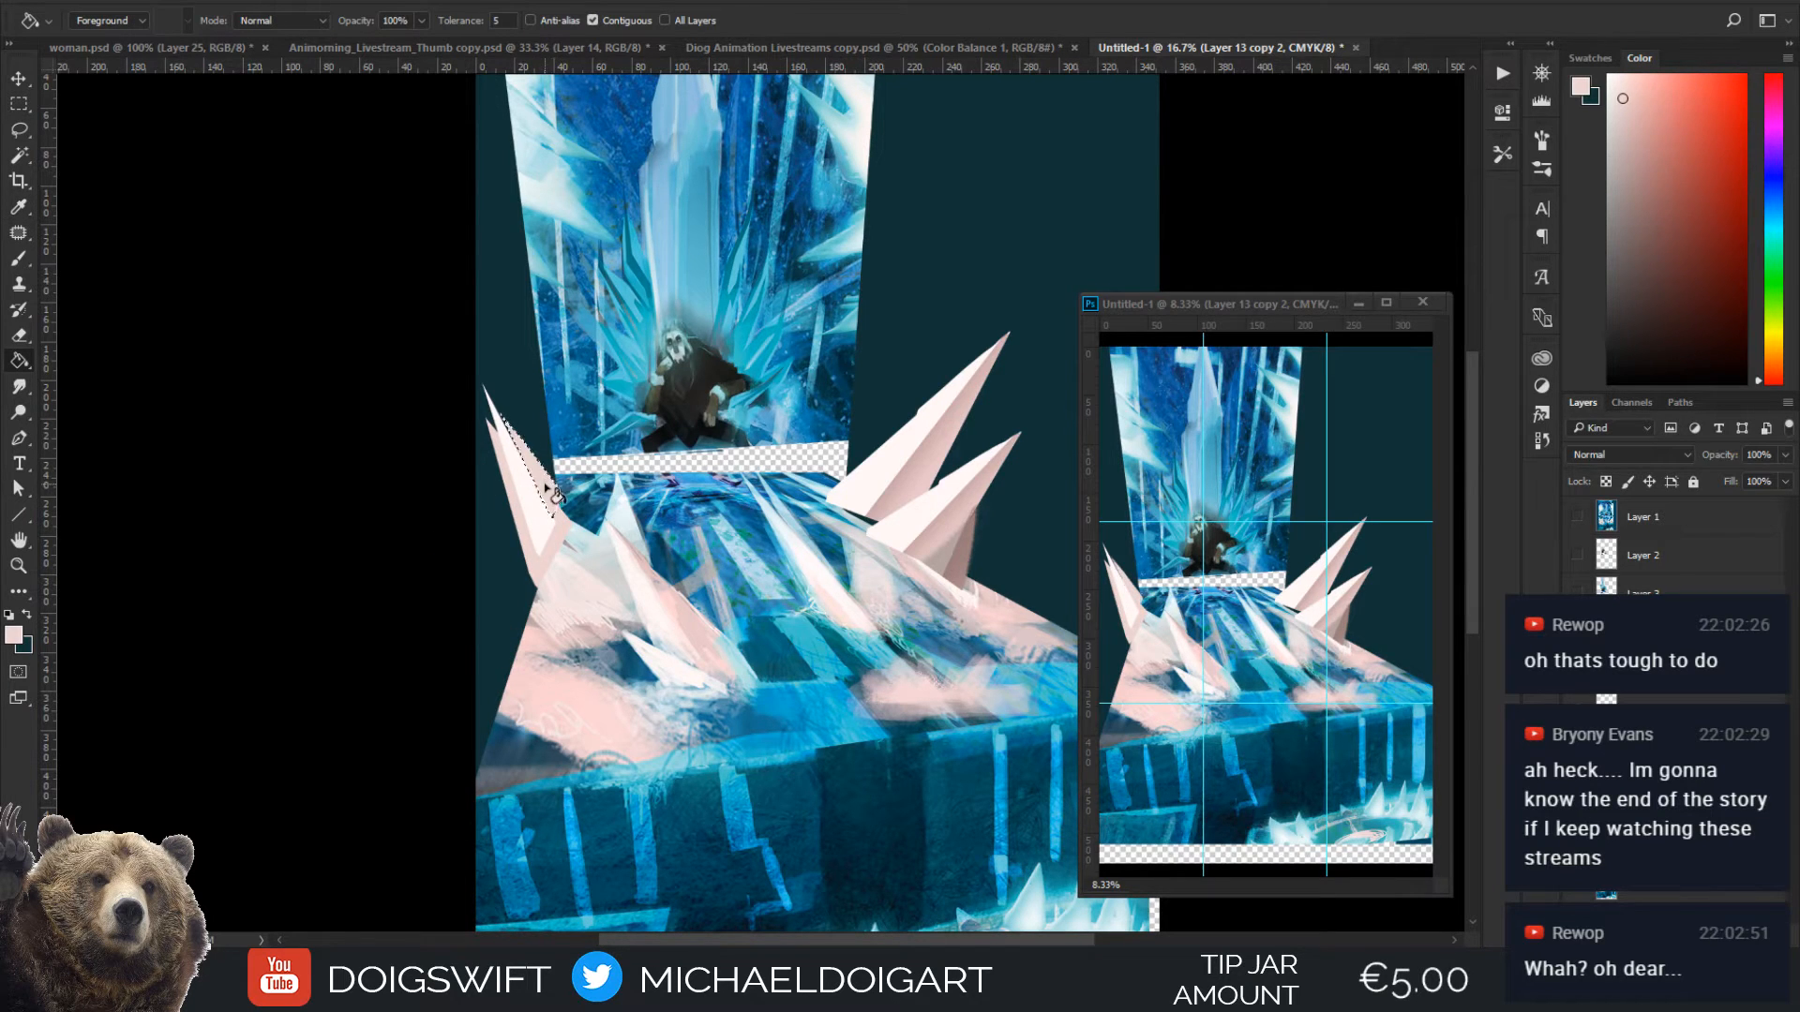
Outline a taller, slender spike behind the small one along the wall's edge and fill it with pale pink
{"action": "key", "text": "l"}
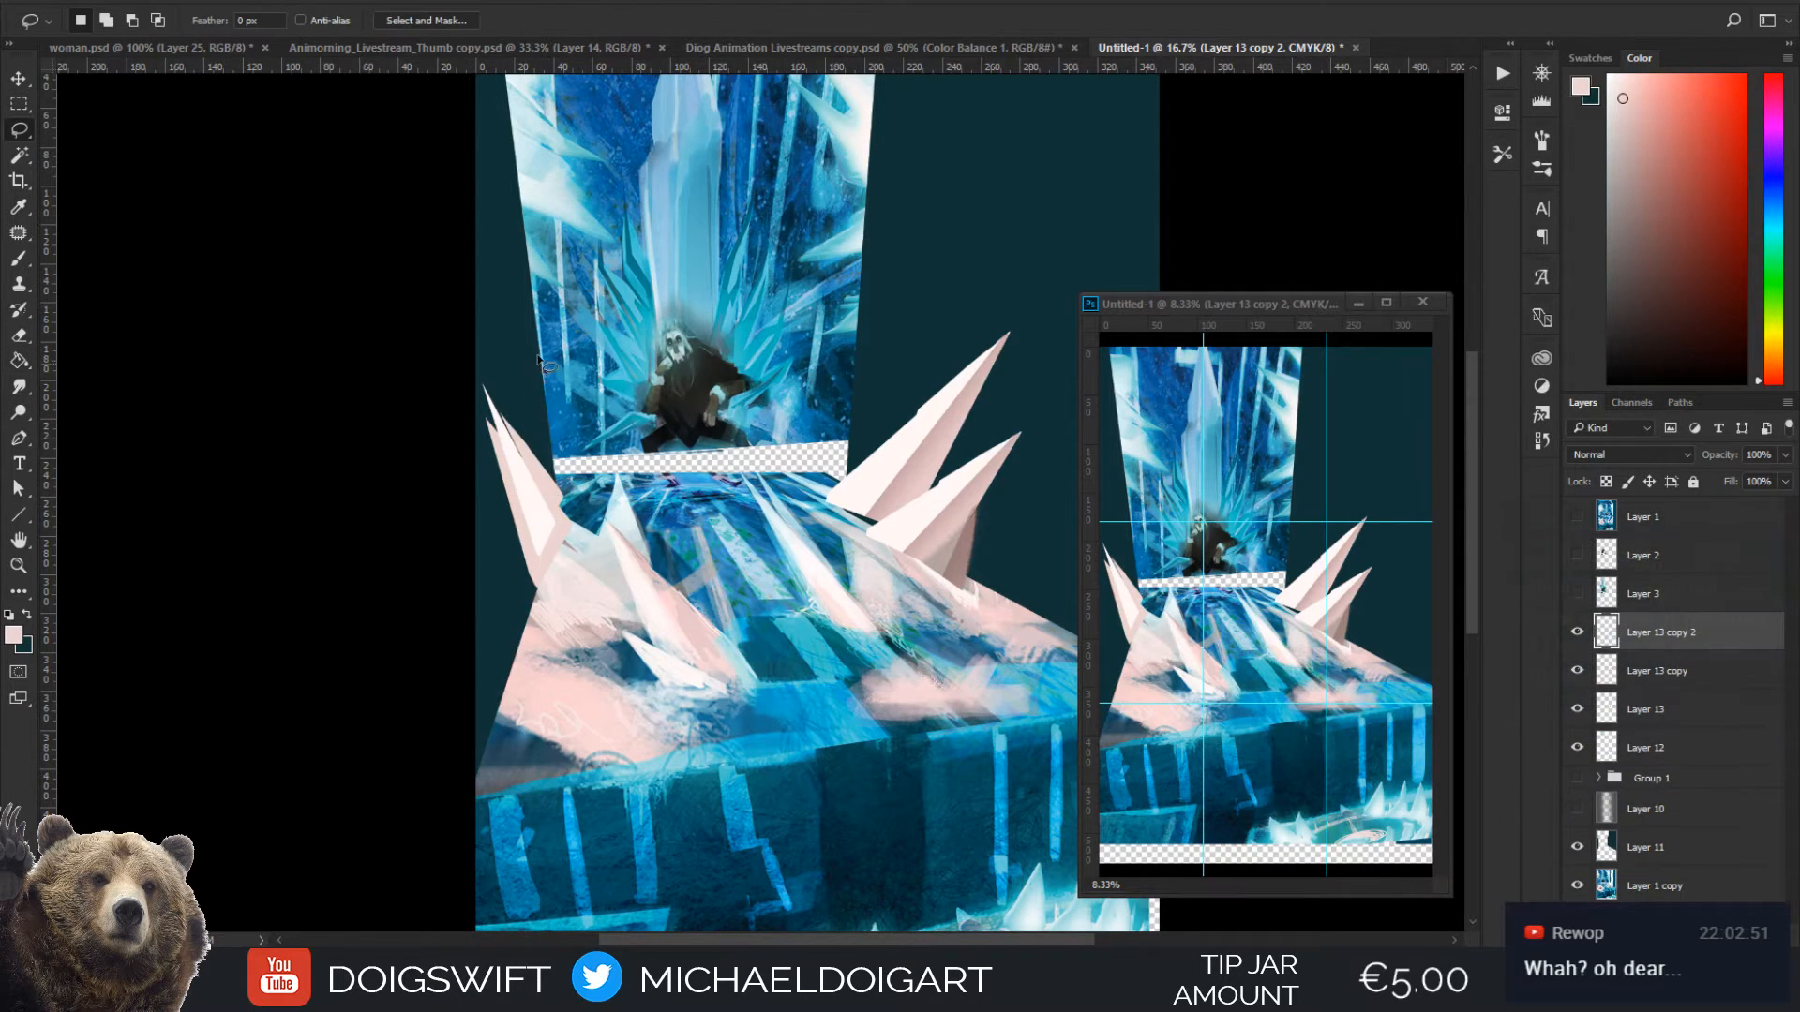
{"action": "mouse_move", "coordinate": [529, 448]}
{"action": "left_mouse_down"}
{"action": "mouse_move", "coordinate": [495, 239]}
{"action": "mouse_move", "coordinate": [564, 441]}
{"action": "mouse_move", "coordinate": [559, 467]}
{"action": "mouse_move", "coordinate": [536, 466]}
{"action": "mouse_move", "coordinate": [551, 442]}
{"action": "left_mouse_up"}
{"action": "key", "text": "g"}
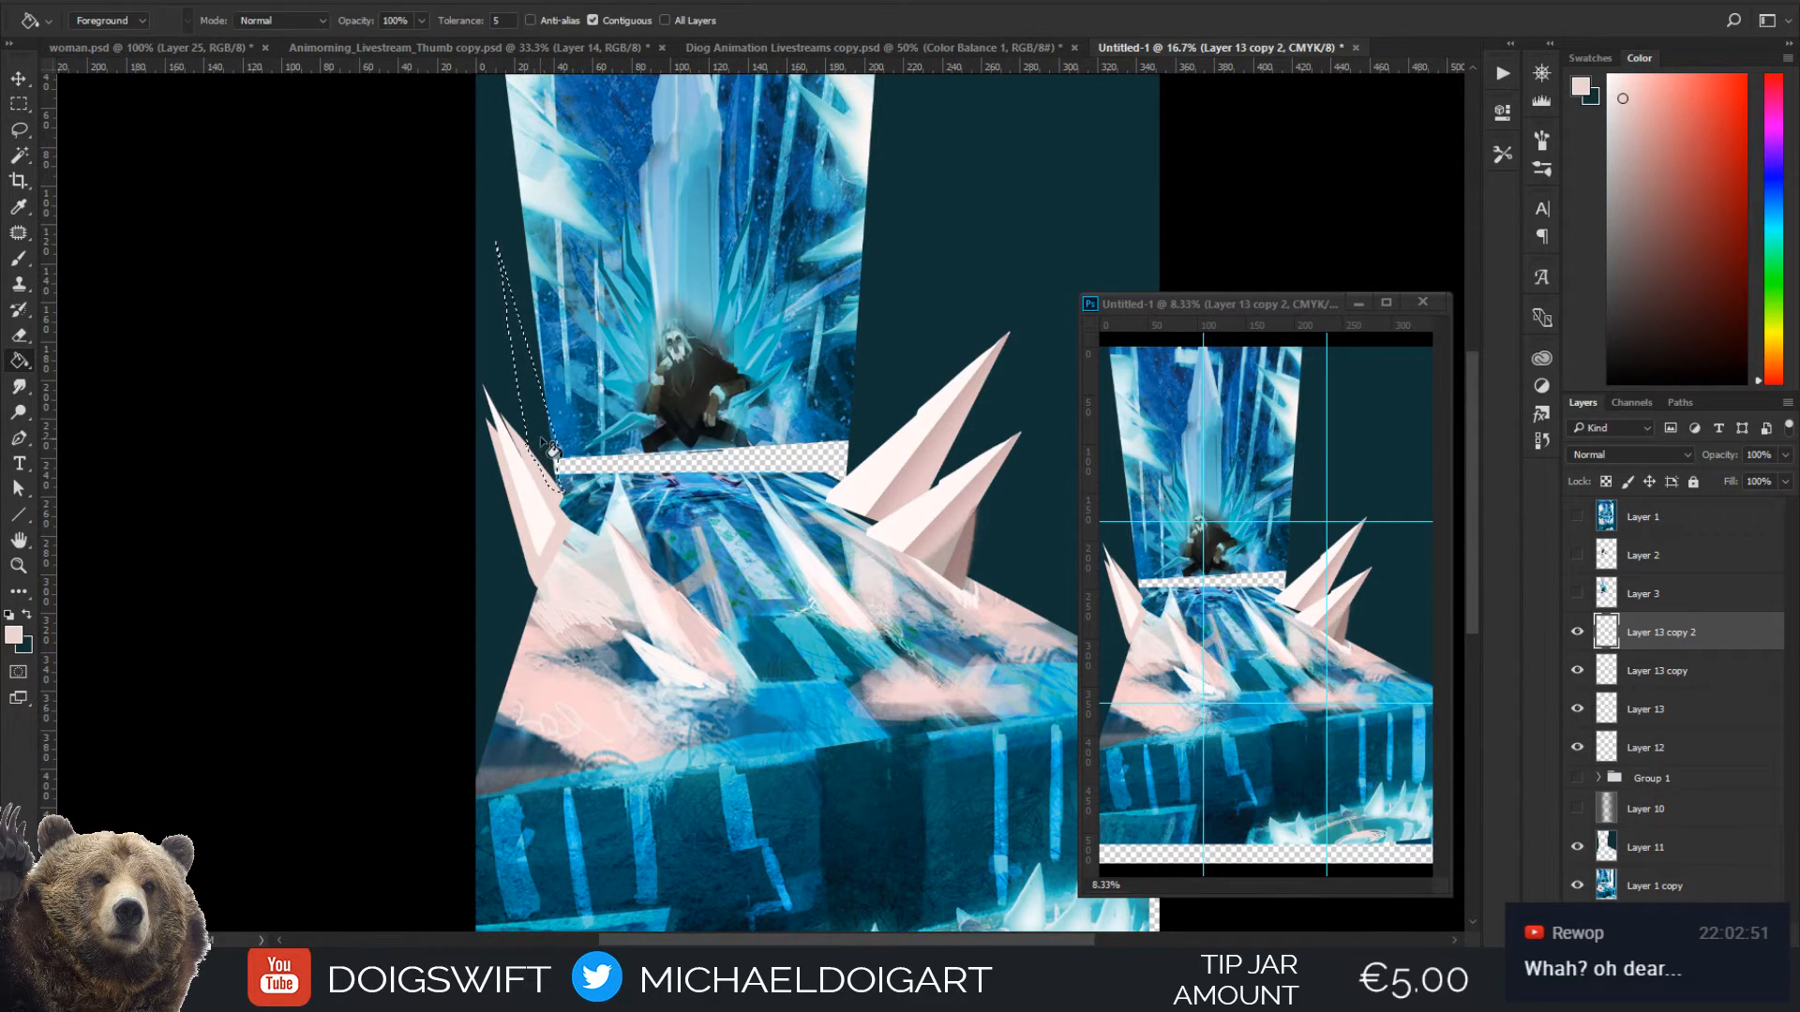
{"action": "left_click", "coordinate": [550, 441]}
Fill a long facet down the tall spike's outer side with sampled off-white, and clear the selection
{"action": "key", "text": "l"}
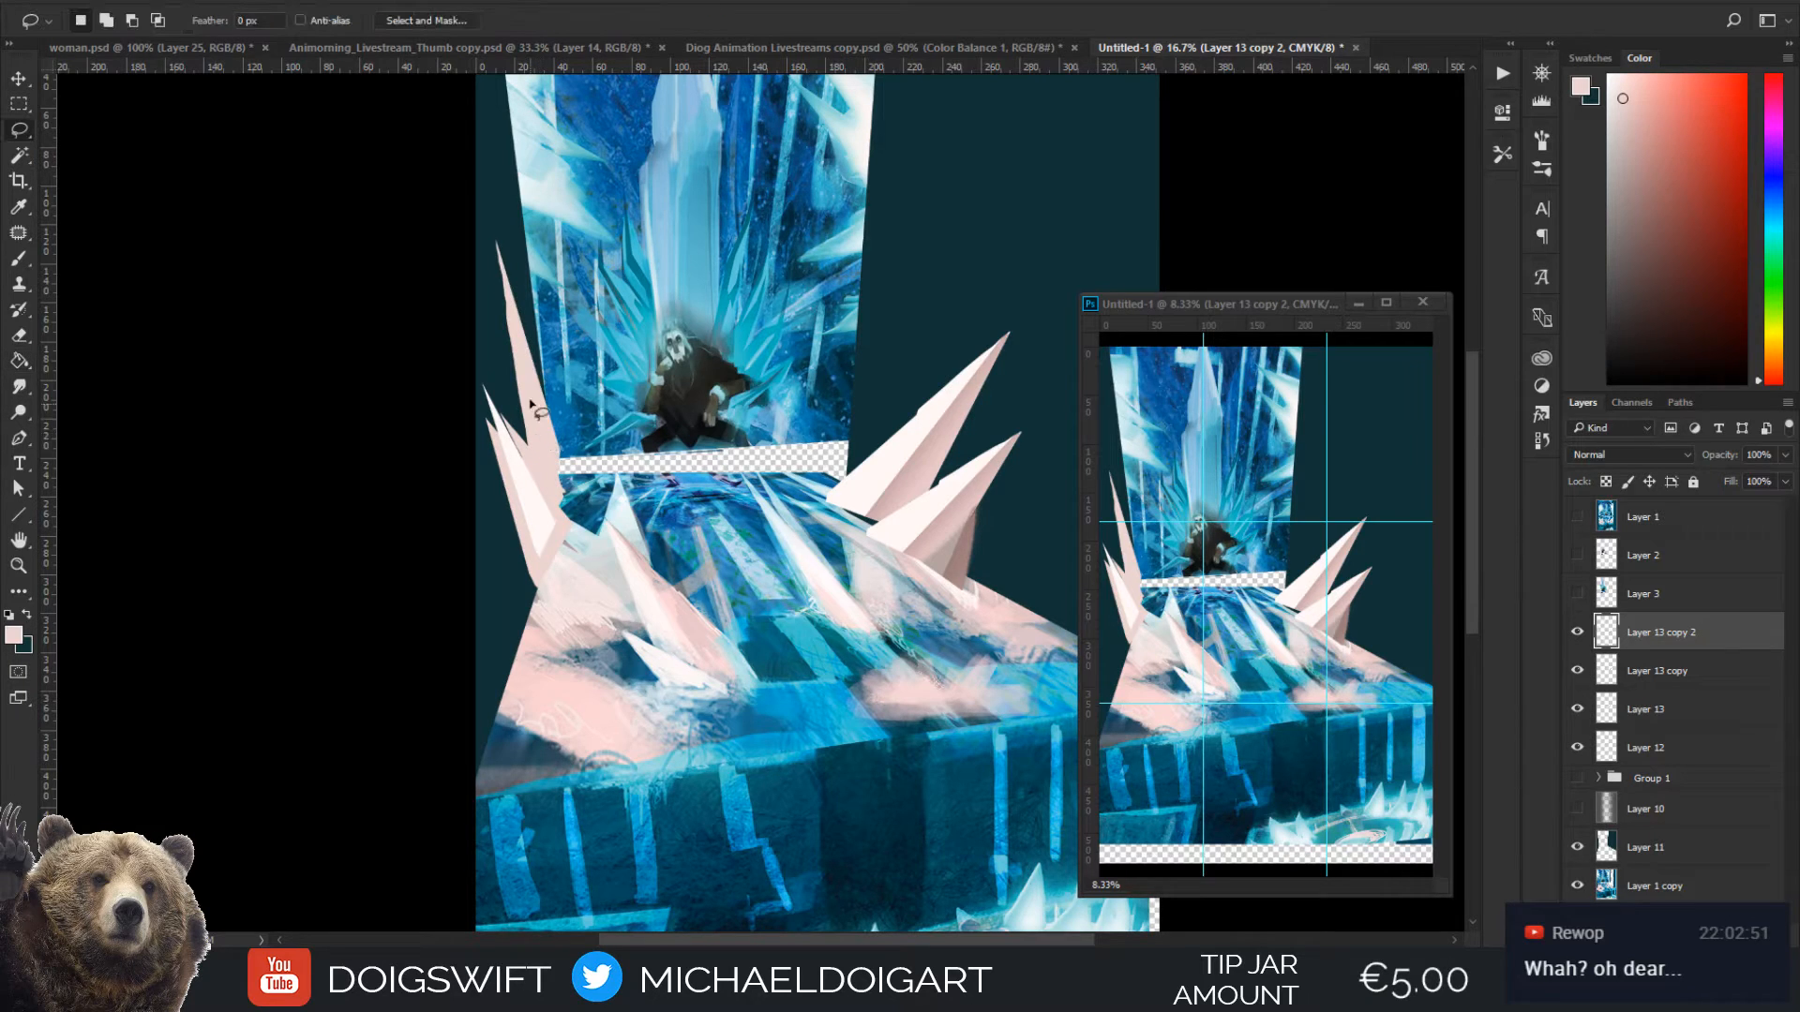
{"action": "key", "text": "i"}
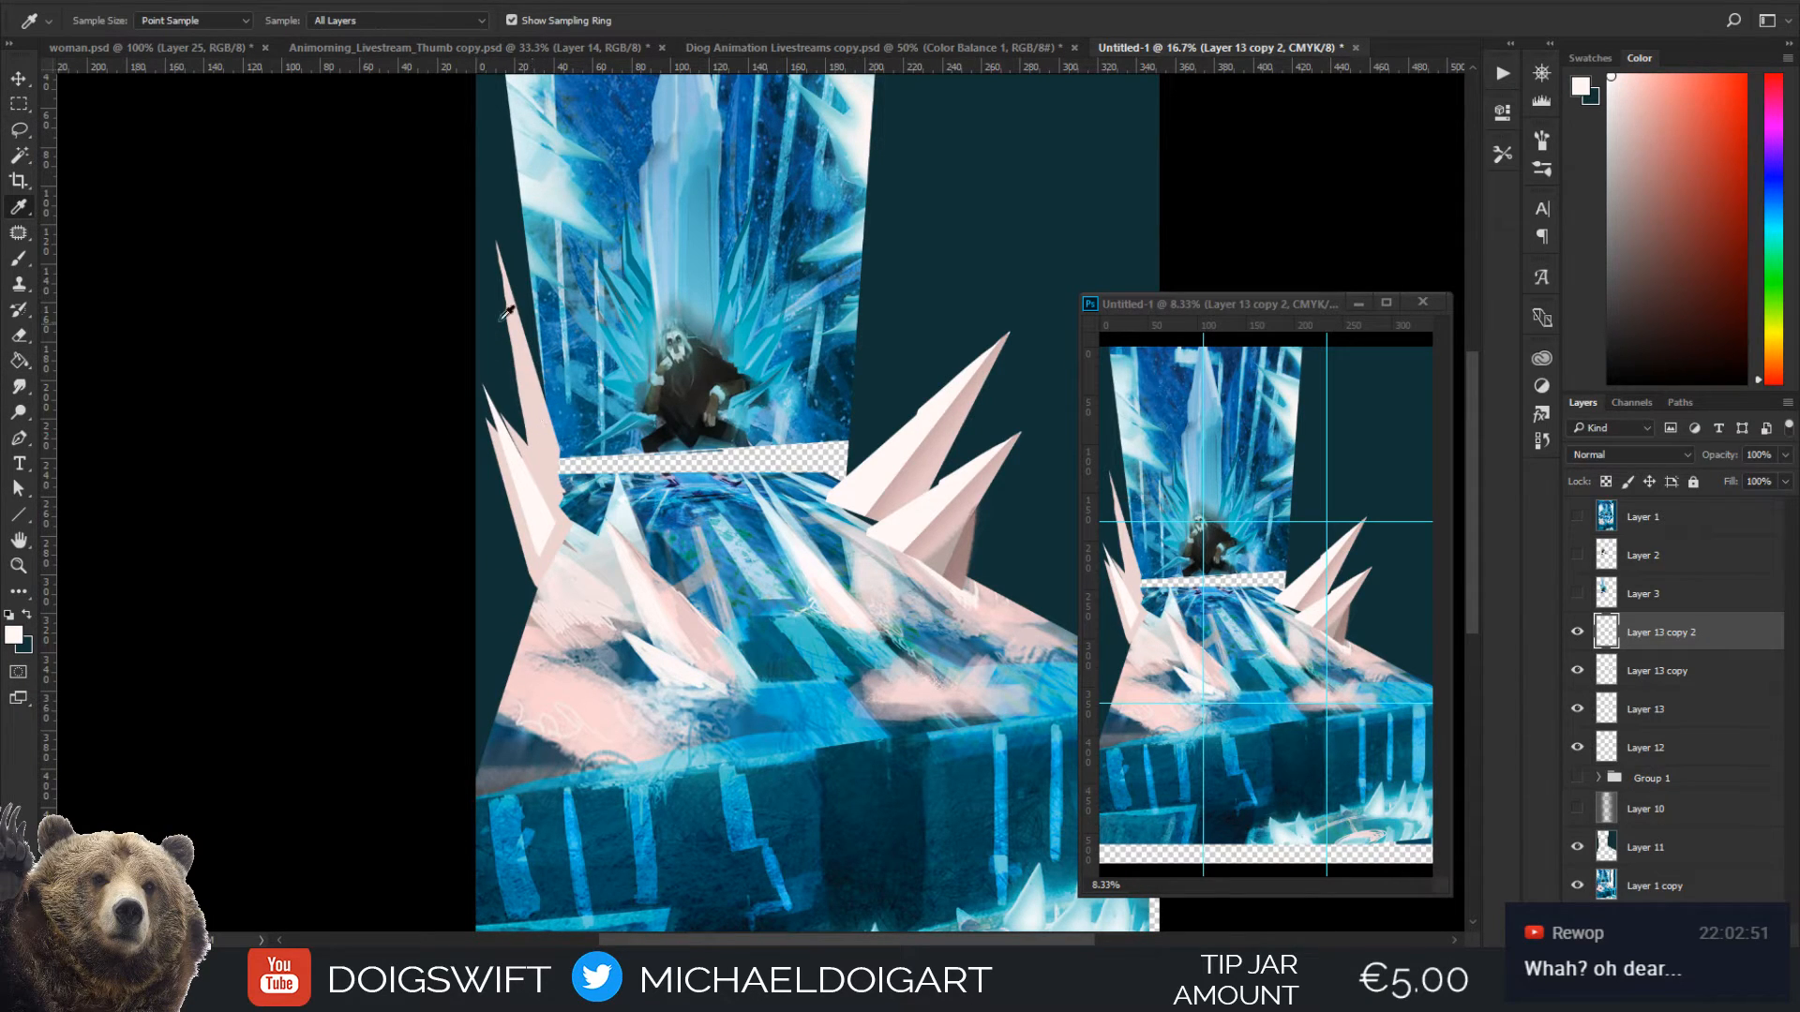
{"action": "key", "text": "l"}
{"action": "left_click", "coordinate": [496, 243], "text": "alt"}
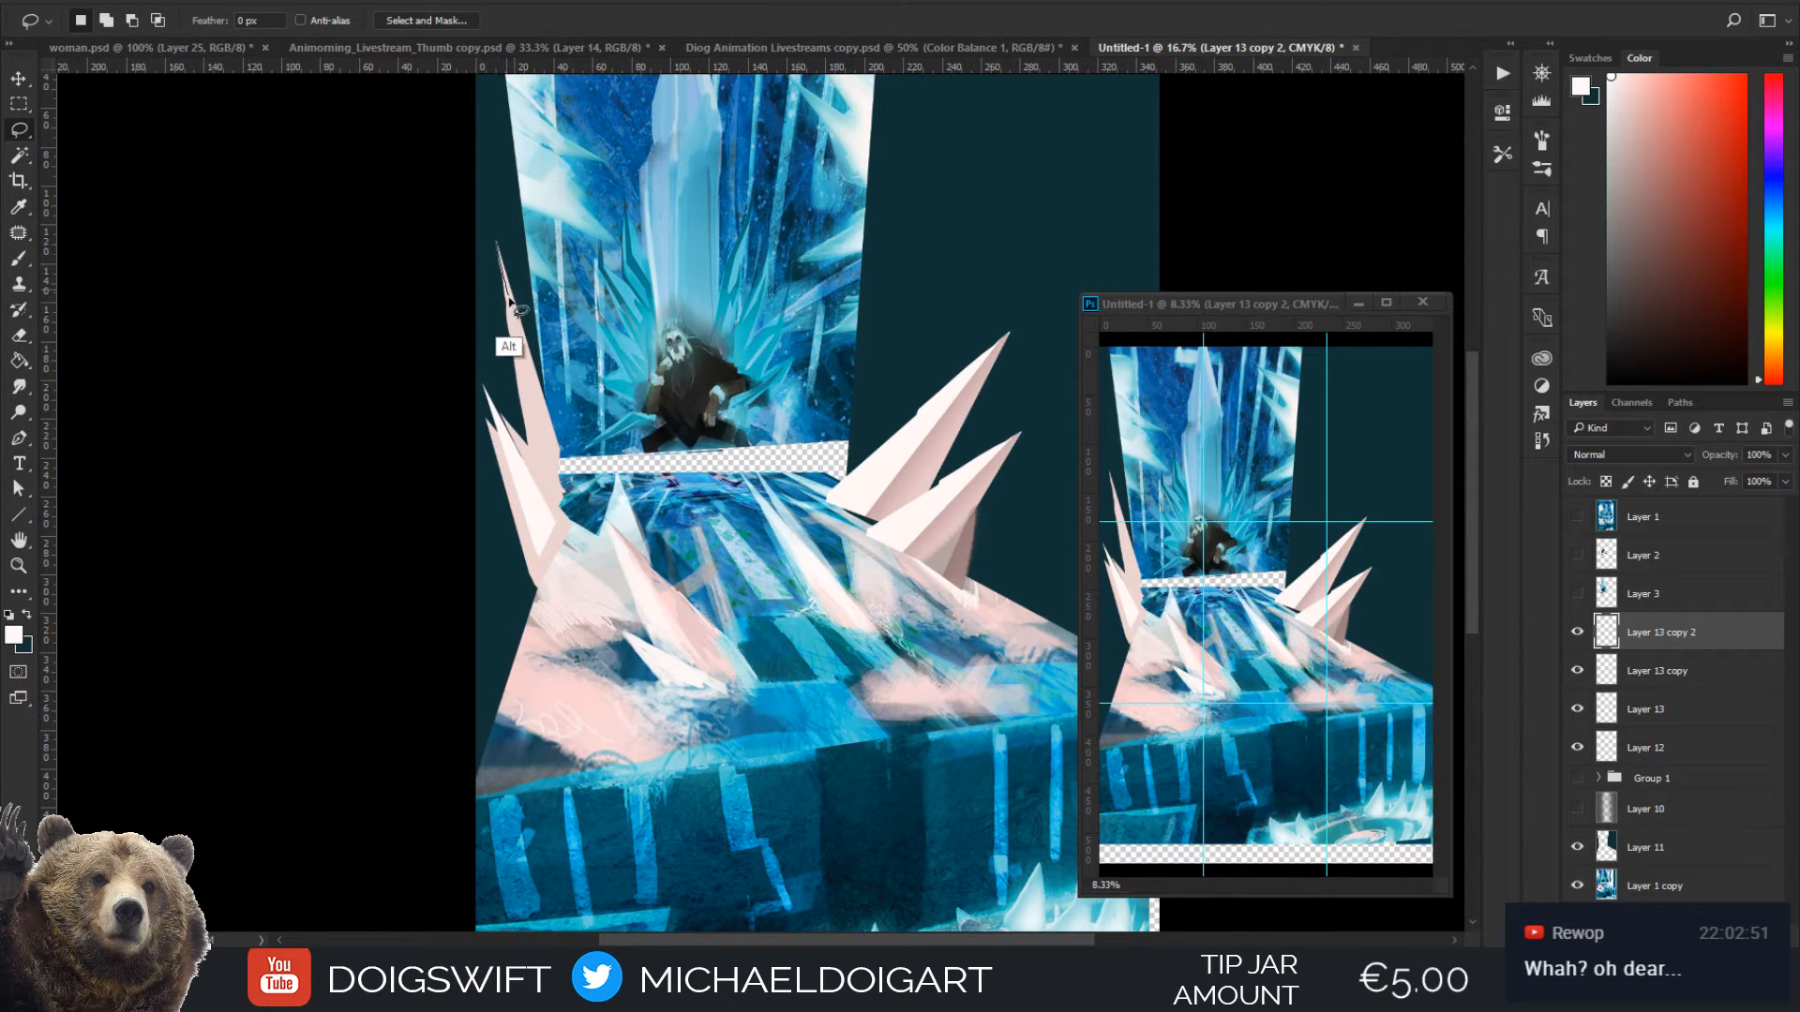
{"action": "left_click", "coordinate": [535, 454], "text": "alt"}
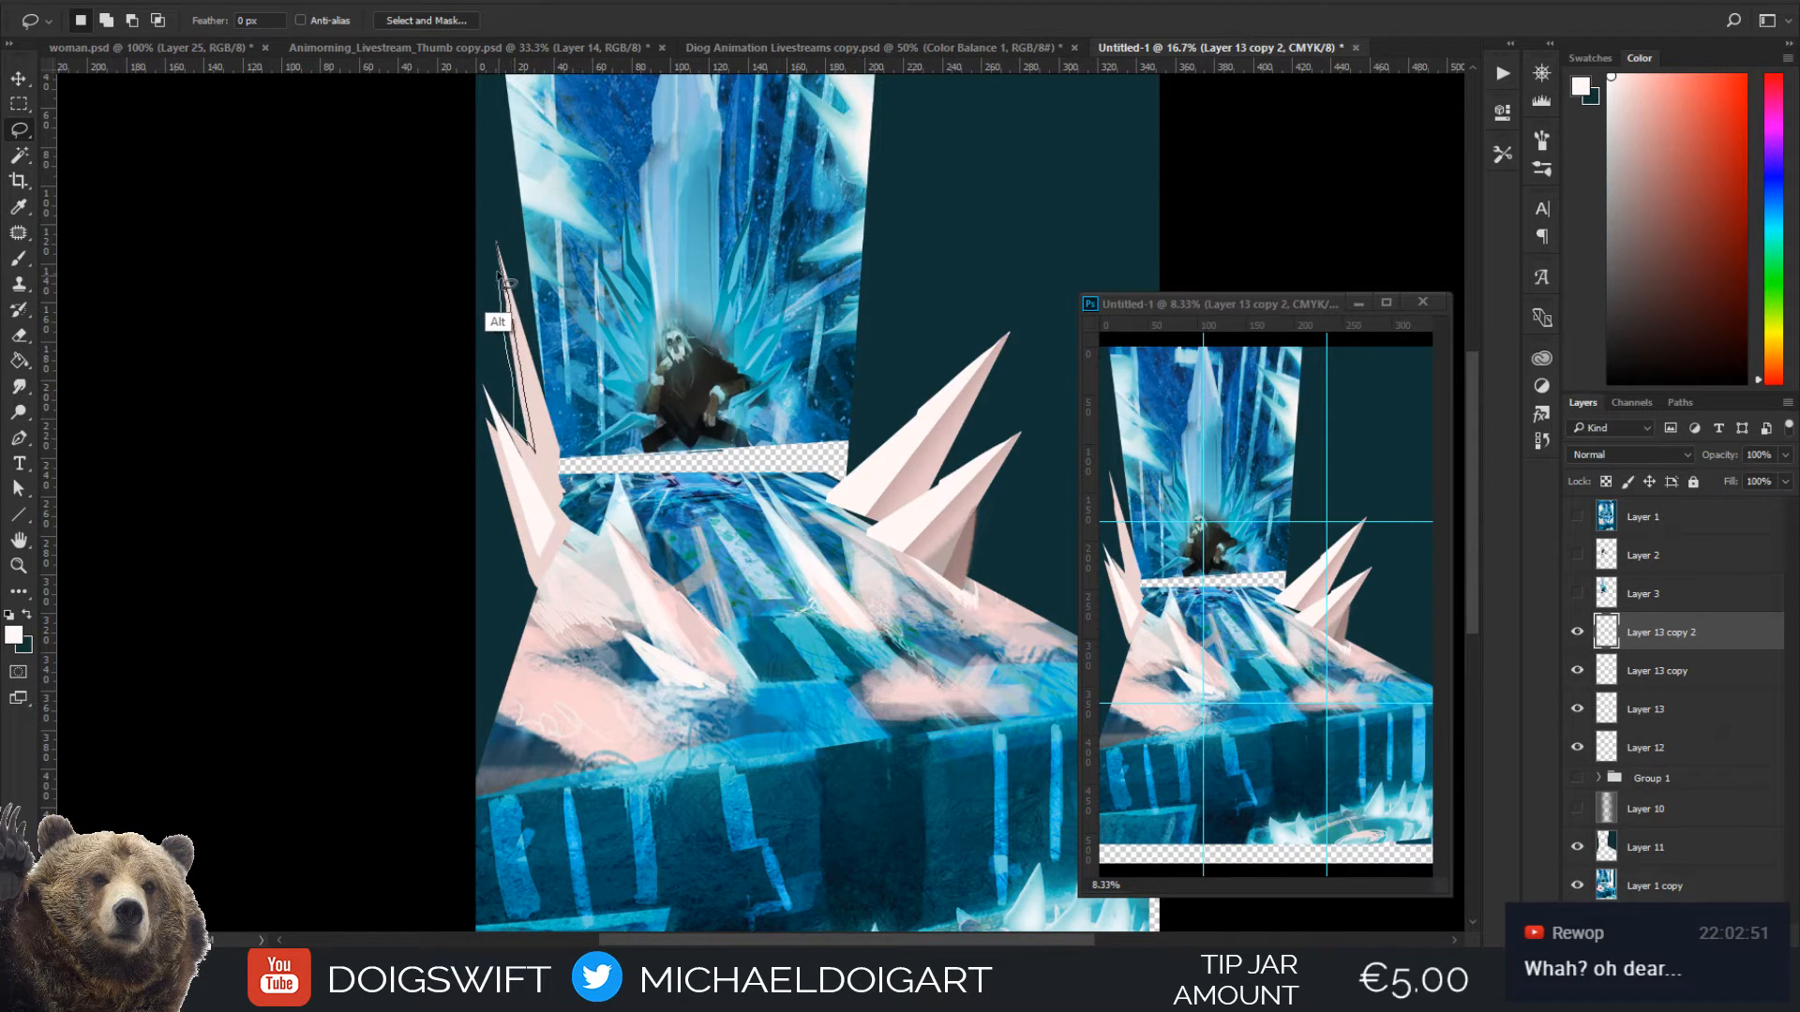
{"action": "left_click", "coordinate": [498, 248], "text": "alt"}
{"action": "key", "text": "g"}
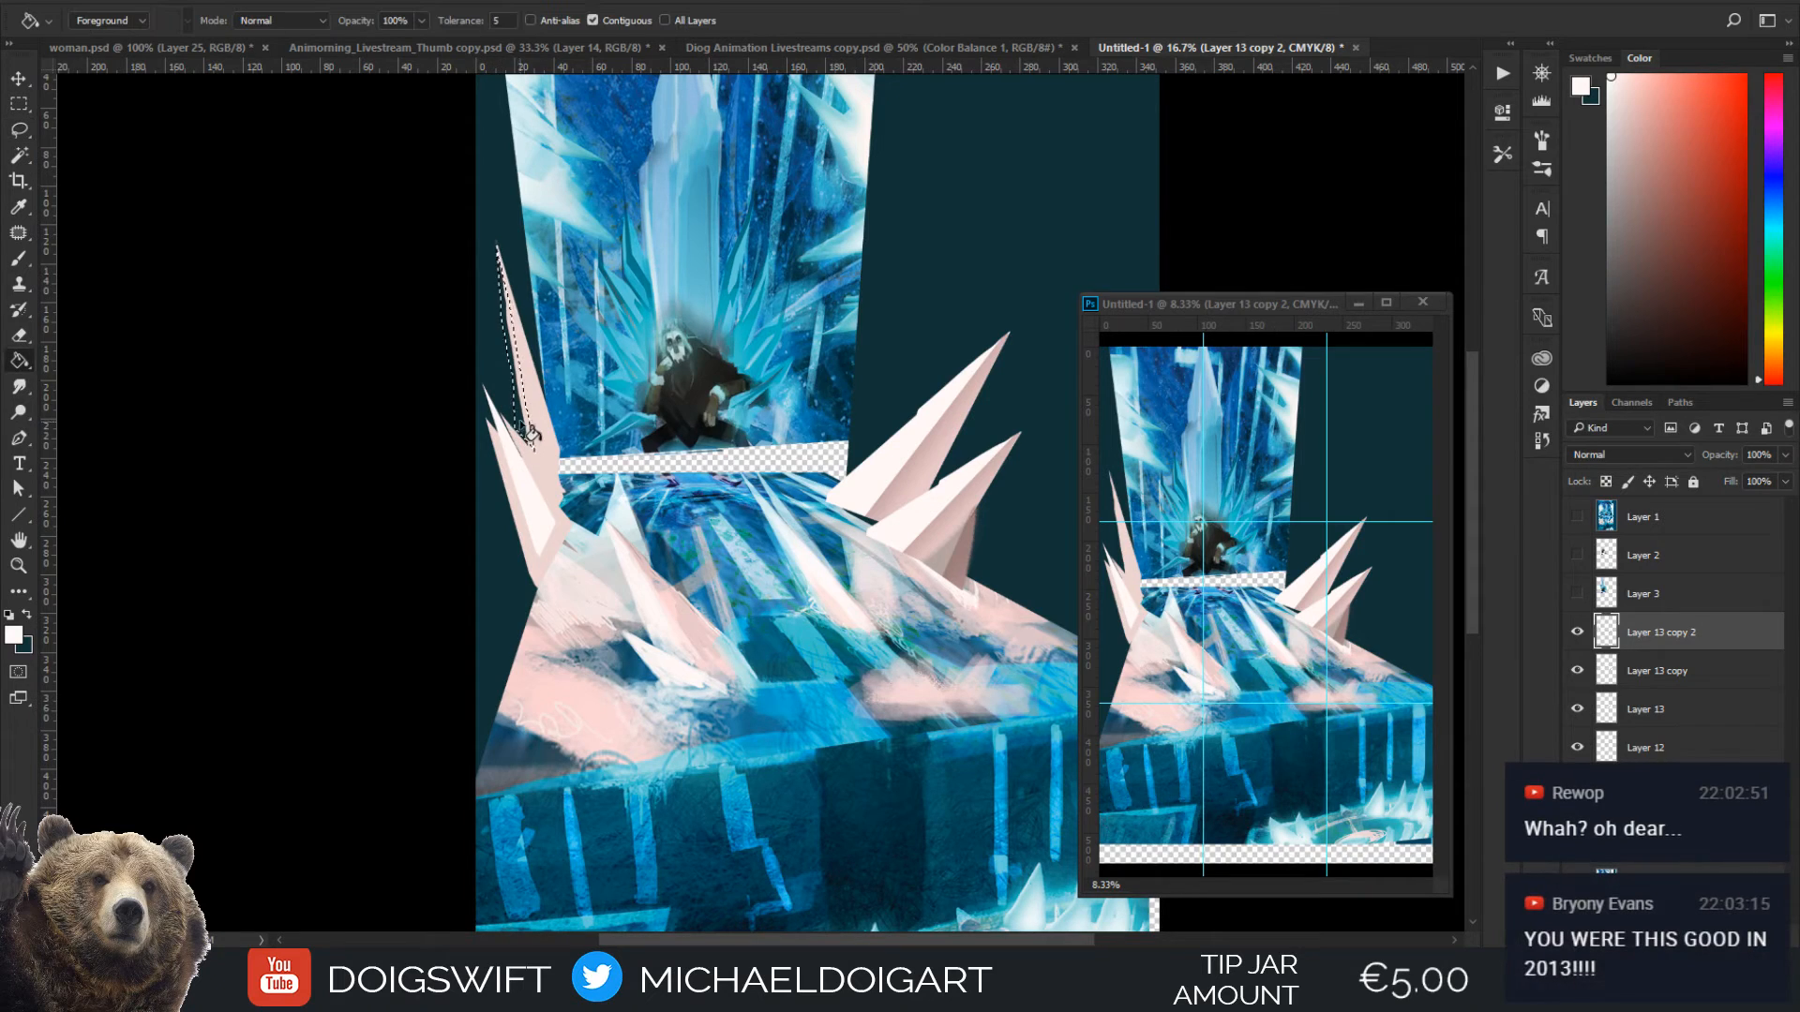
{"action": "left_click", "coordinate": [536, 410]}
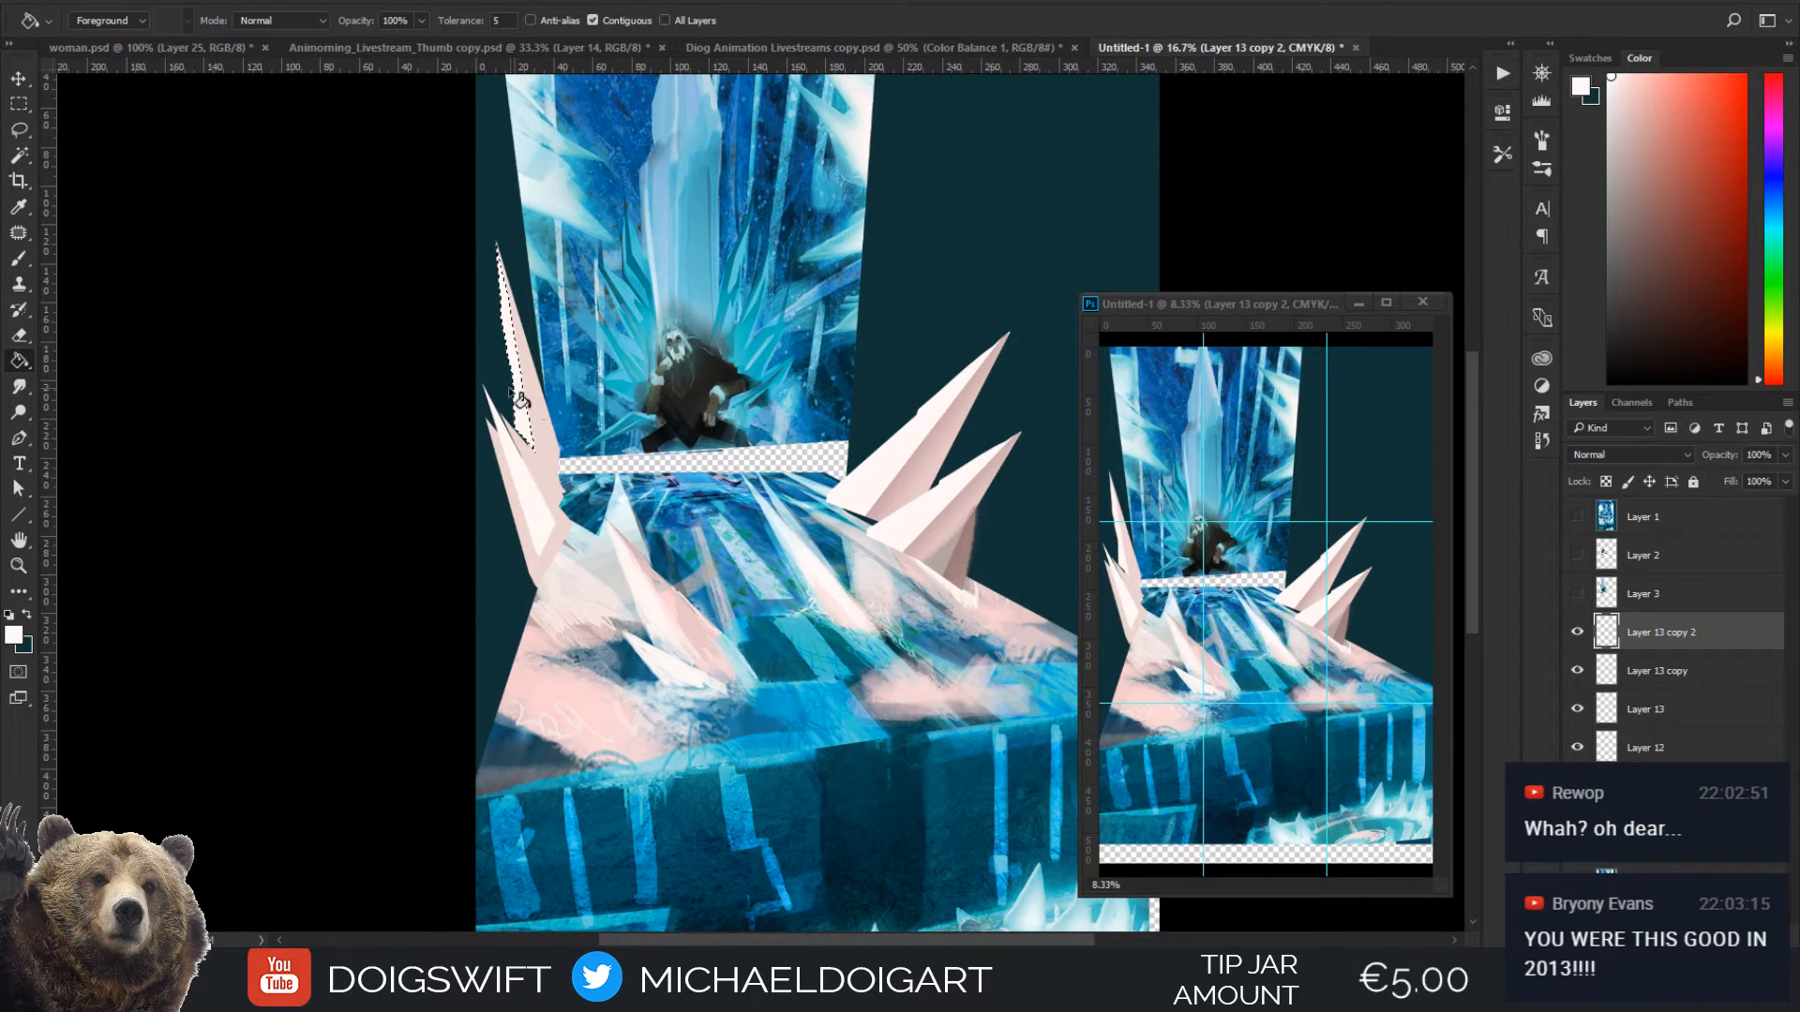
{"action": "key", "text": "ctrl+d"}
Lasso small facets where the tall and small spikes meet and fill them with off-white and sampled pale pink
{"action": "key", "text": "l"}
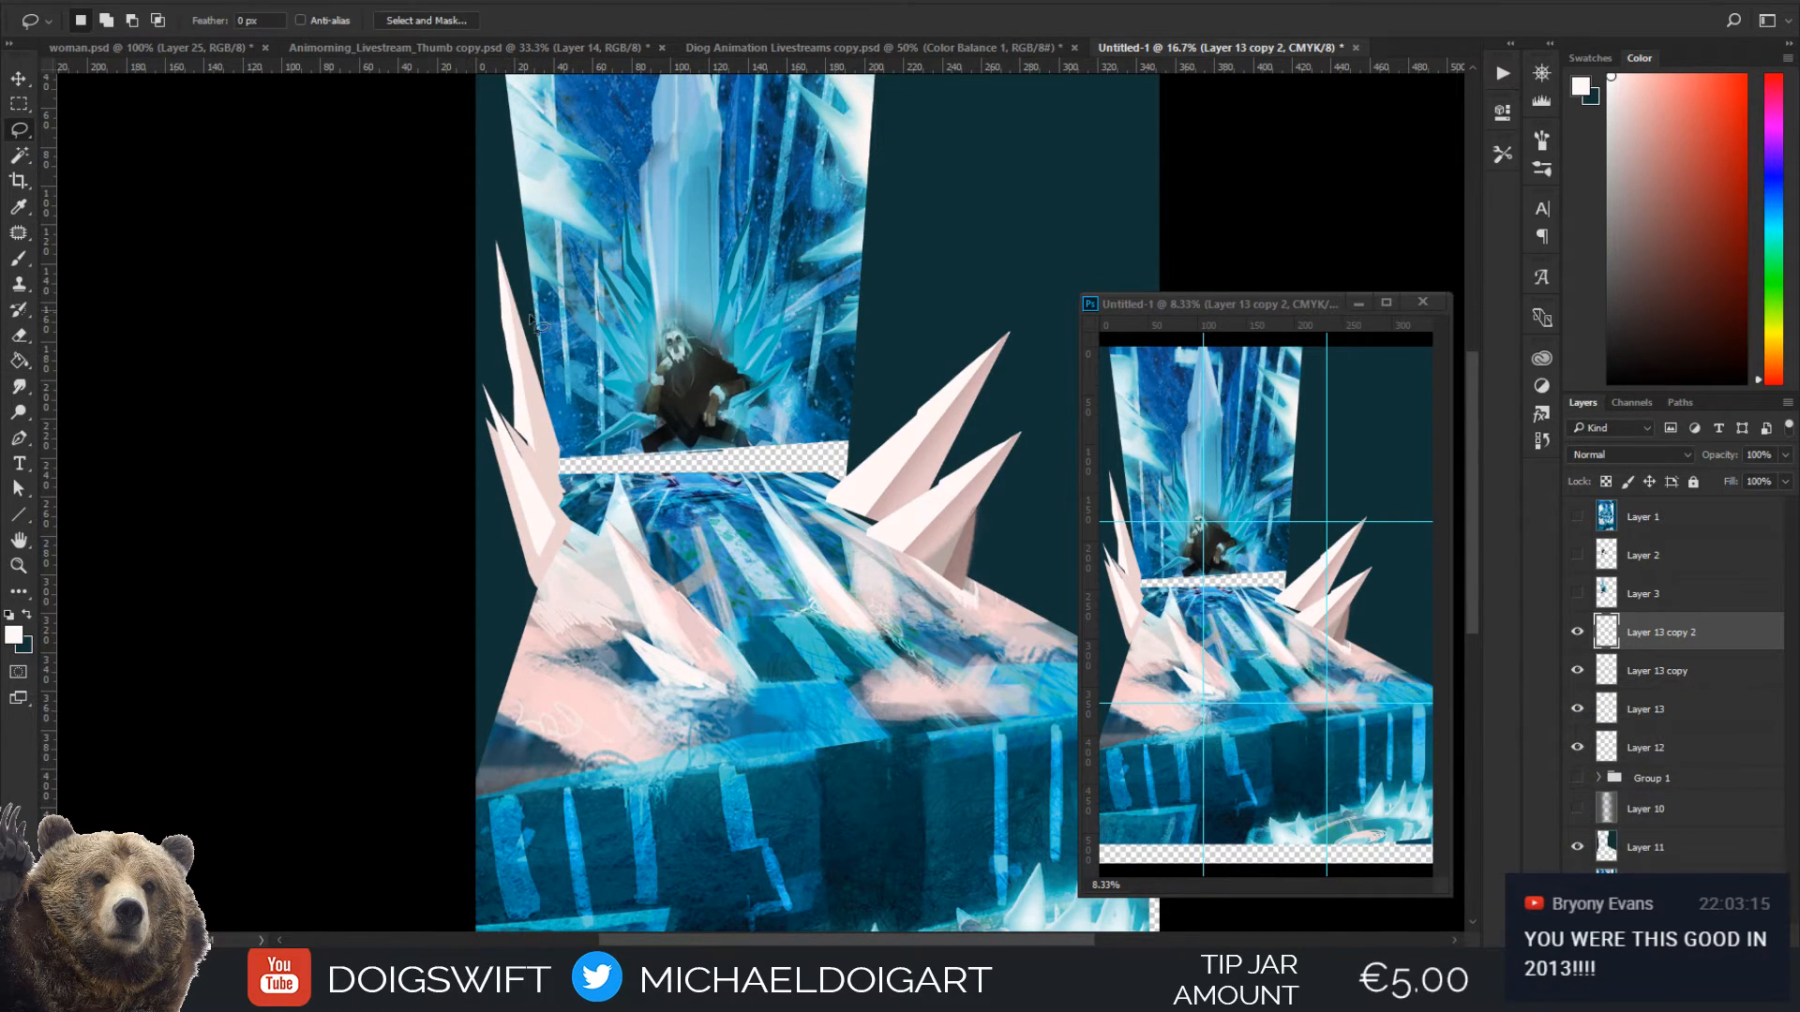
{"action": "left_click_drag", "start_coordinate": [528, 439], "coordinate": [545, 409]}
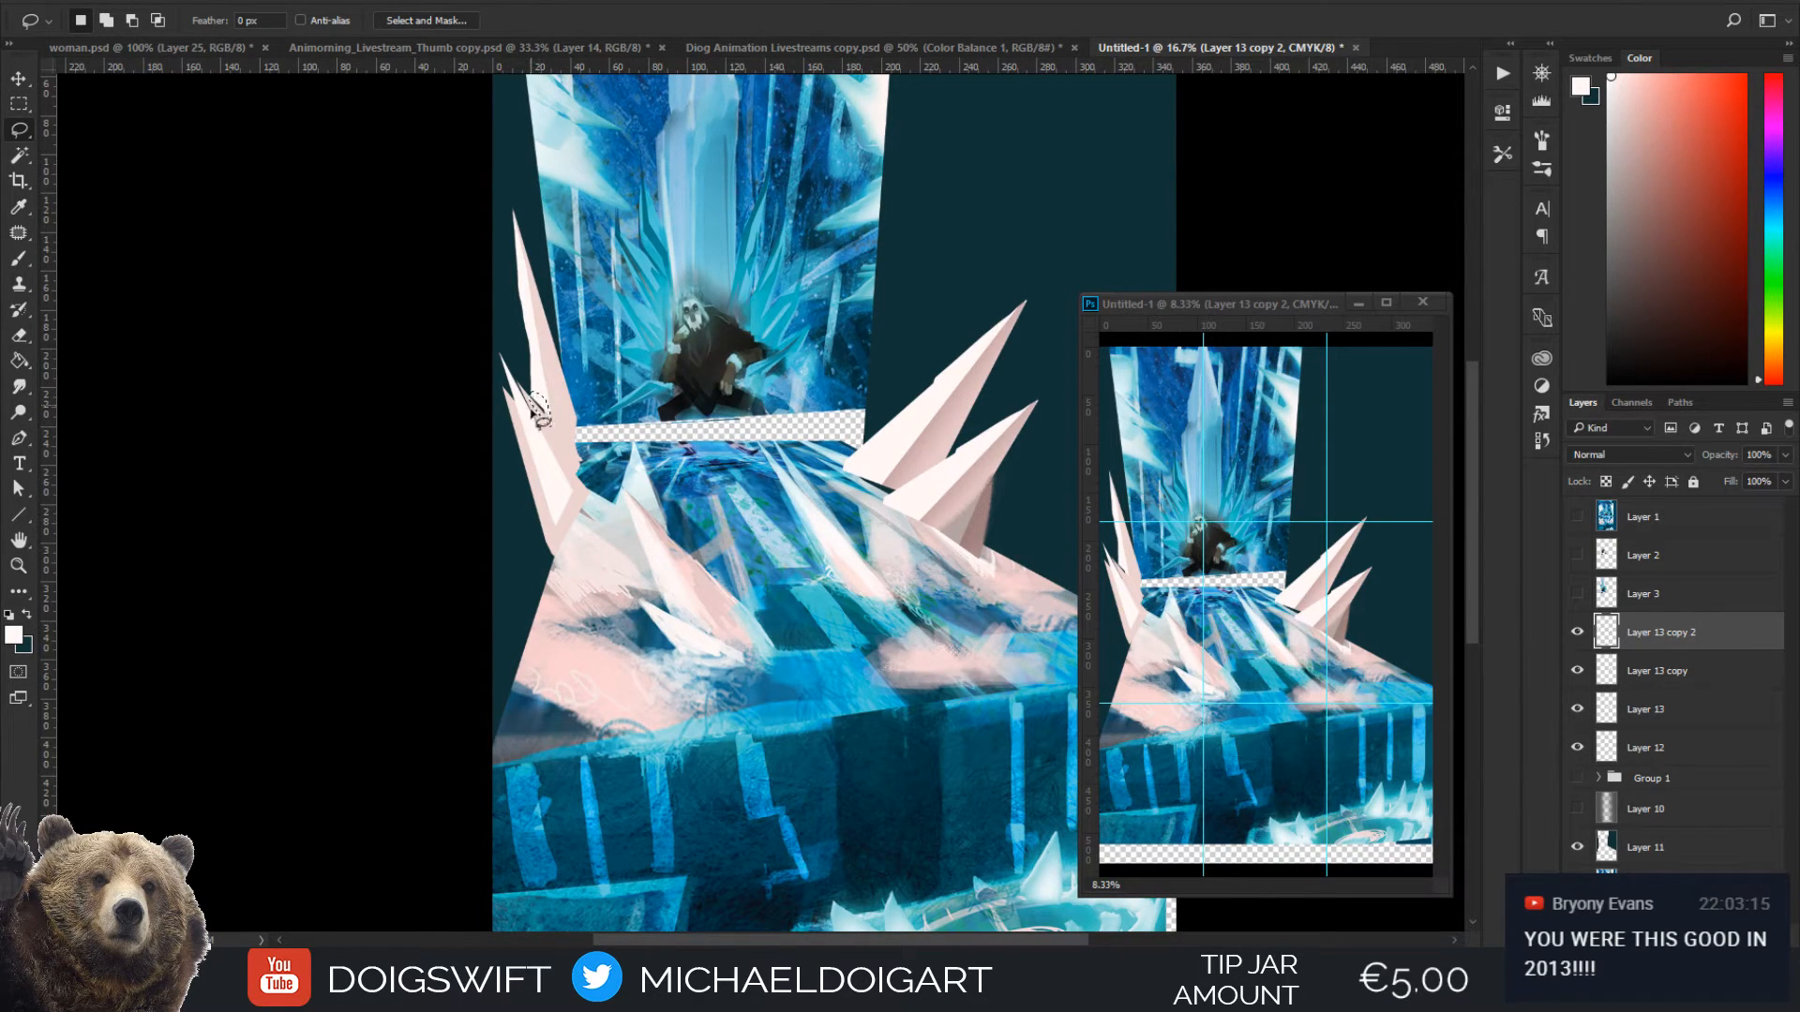
{"action": "key", "text": "g"}
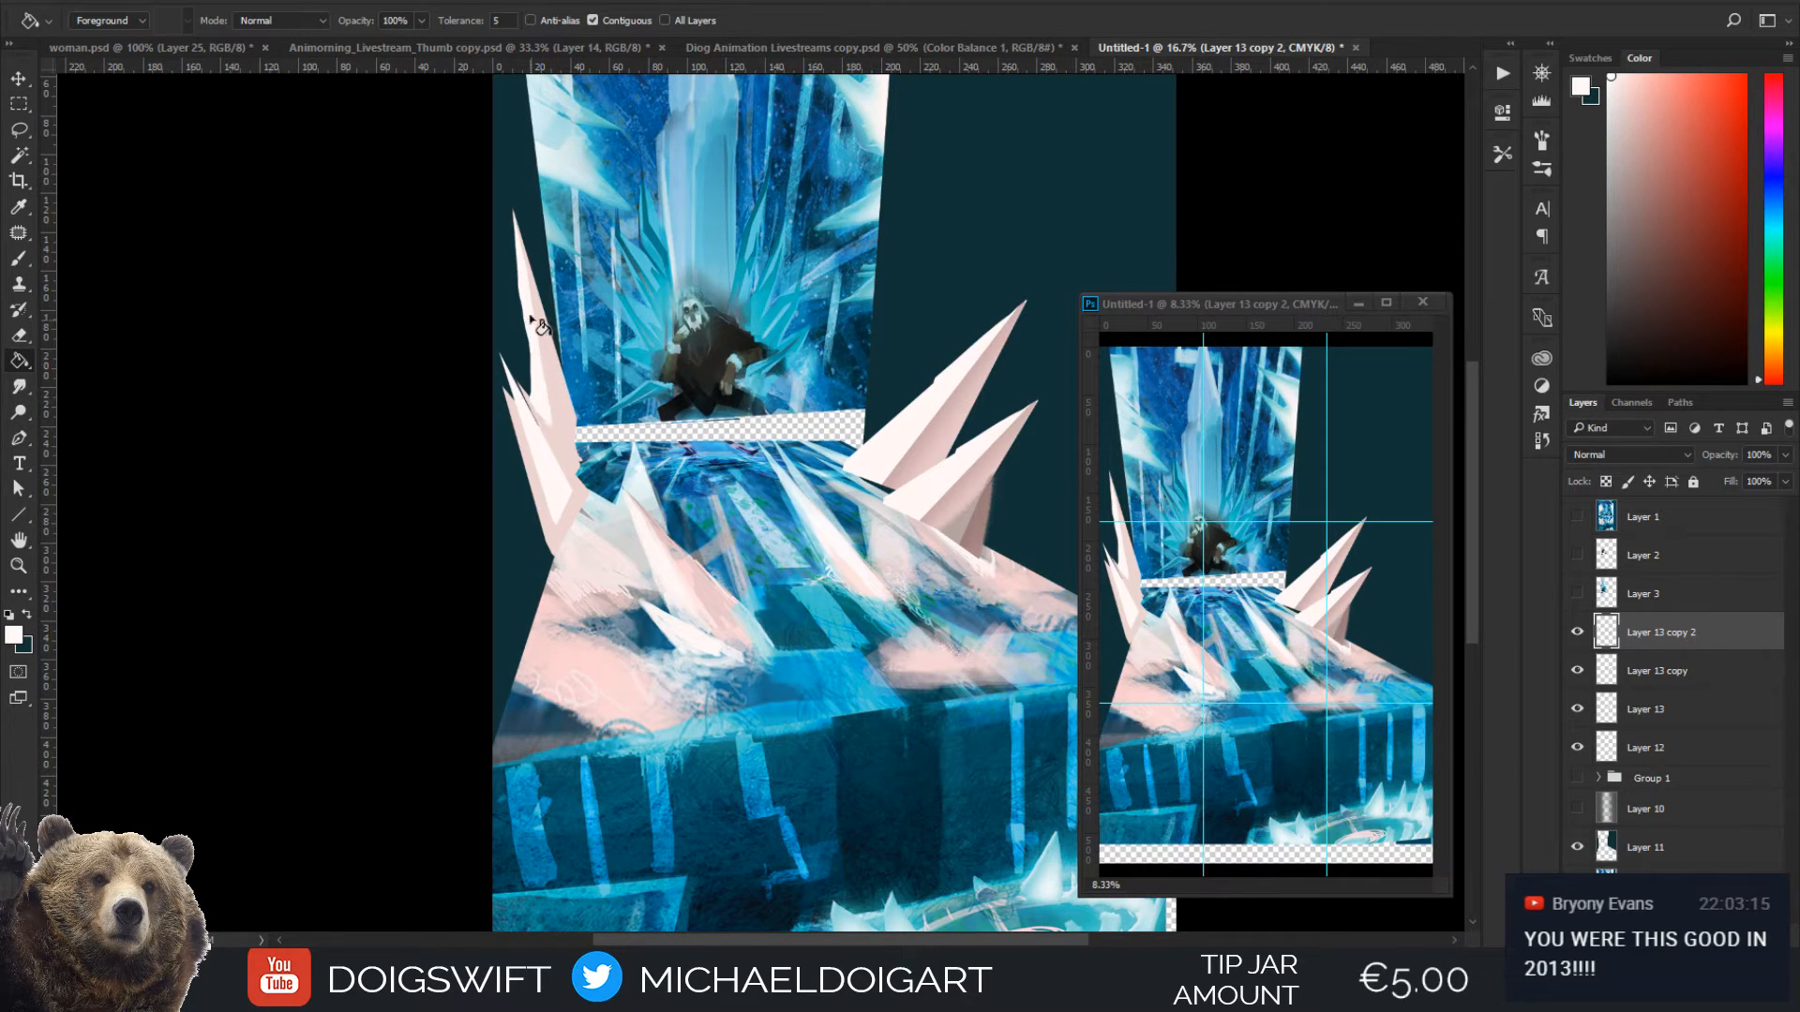
{"action": "key", "text": "l"}
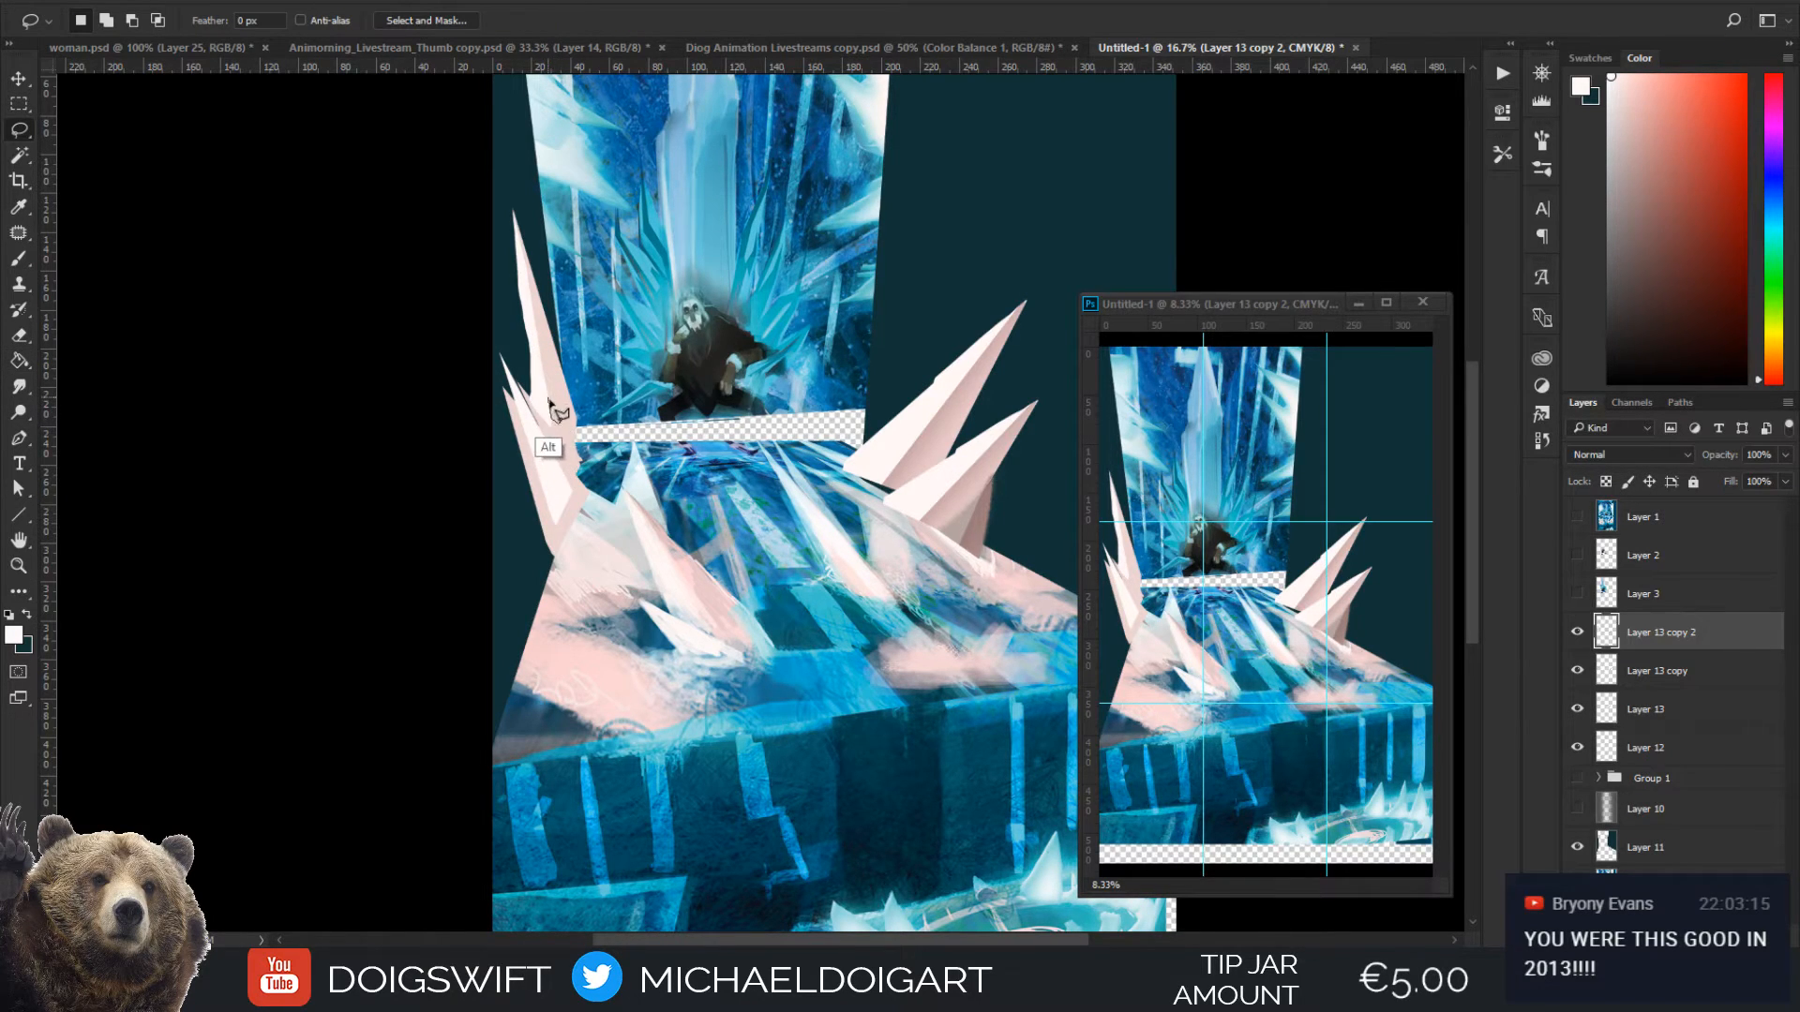
{"action": "mouse_move", "coordinate": [527, 394]}
{"action": "left_mouse_down"}
{"action": "mouse_move", "coordinate": [558, 430]}
{"action": "mouse_move", "coordinate": [566, 404]}
{"action": "left_mouse_up"}
{"action": "key", "text": "g"}
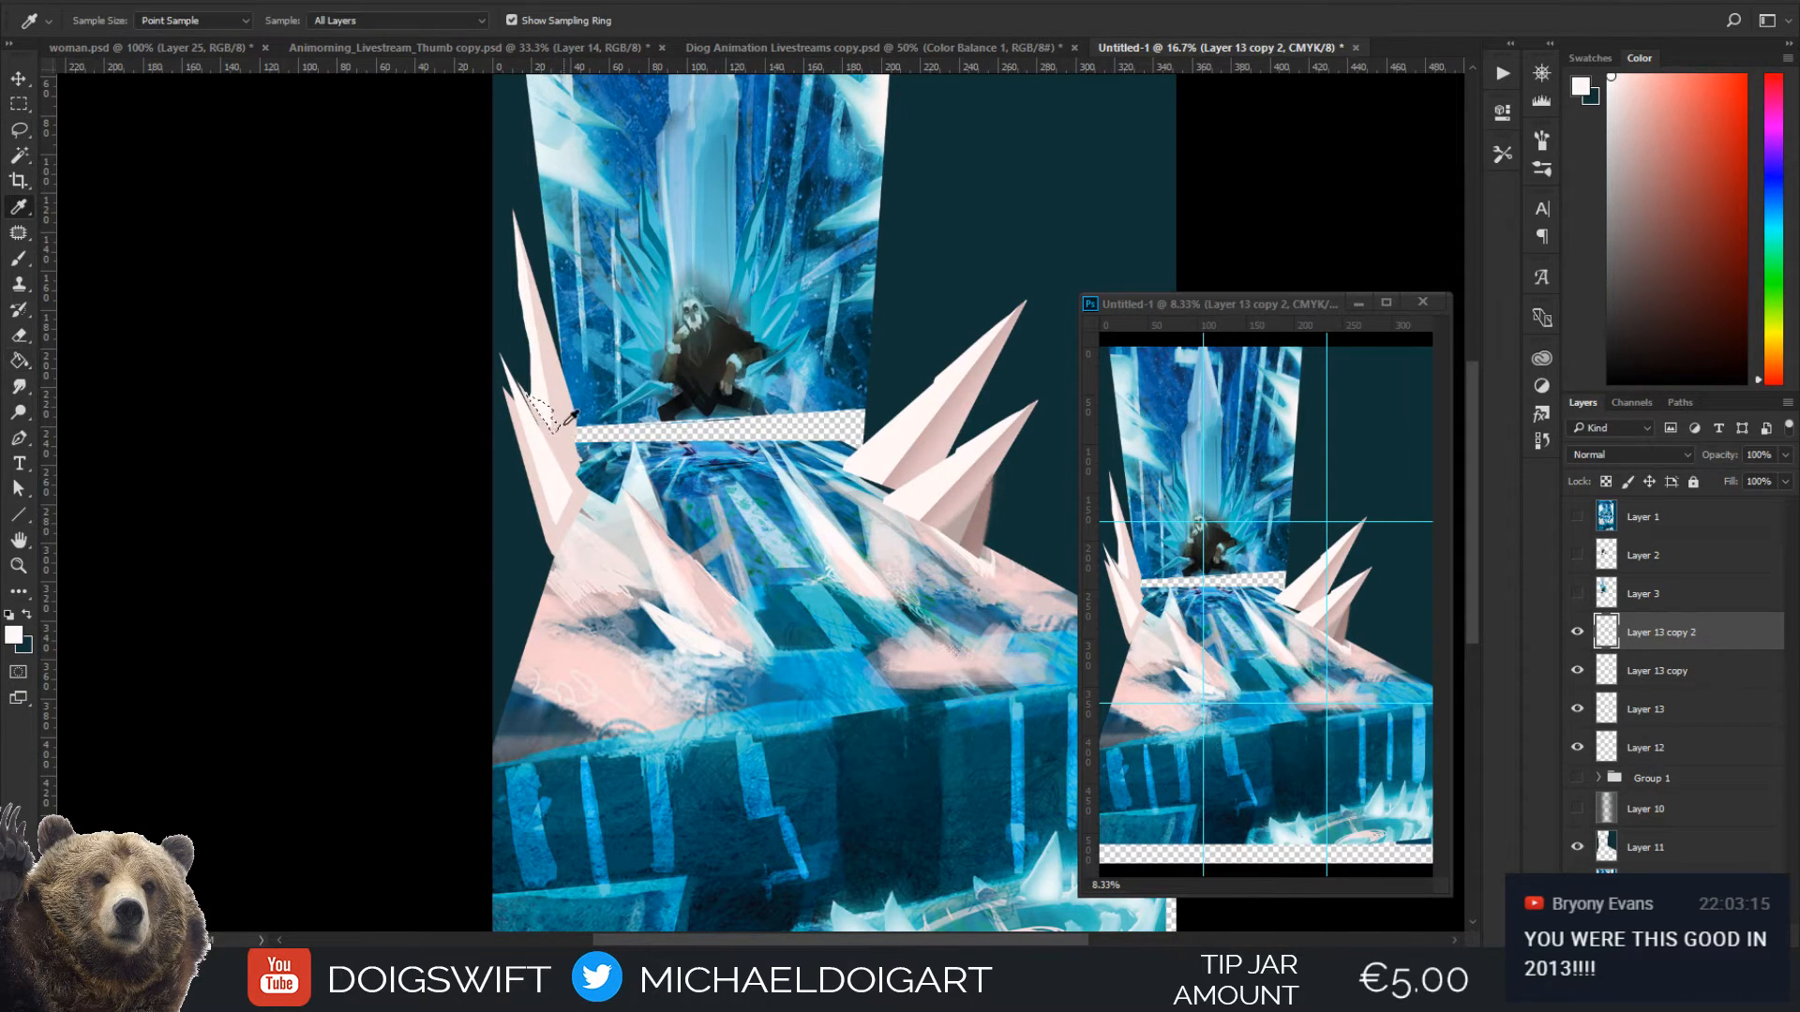
{"action": "left_click", "coordinate": [555, 424], "text": "alt"}
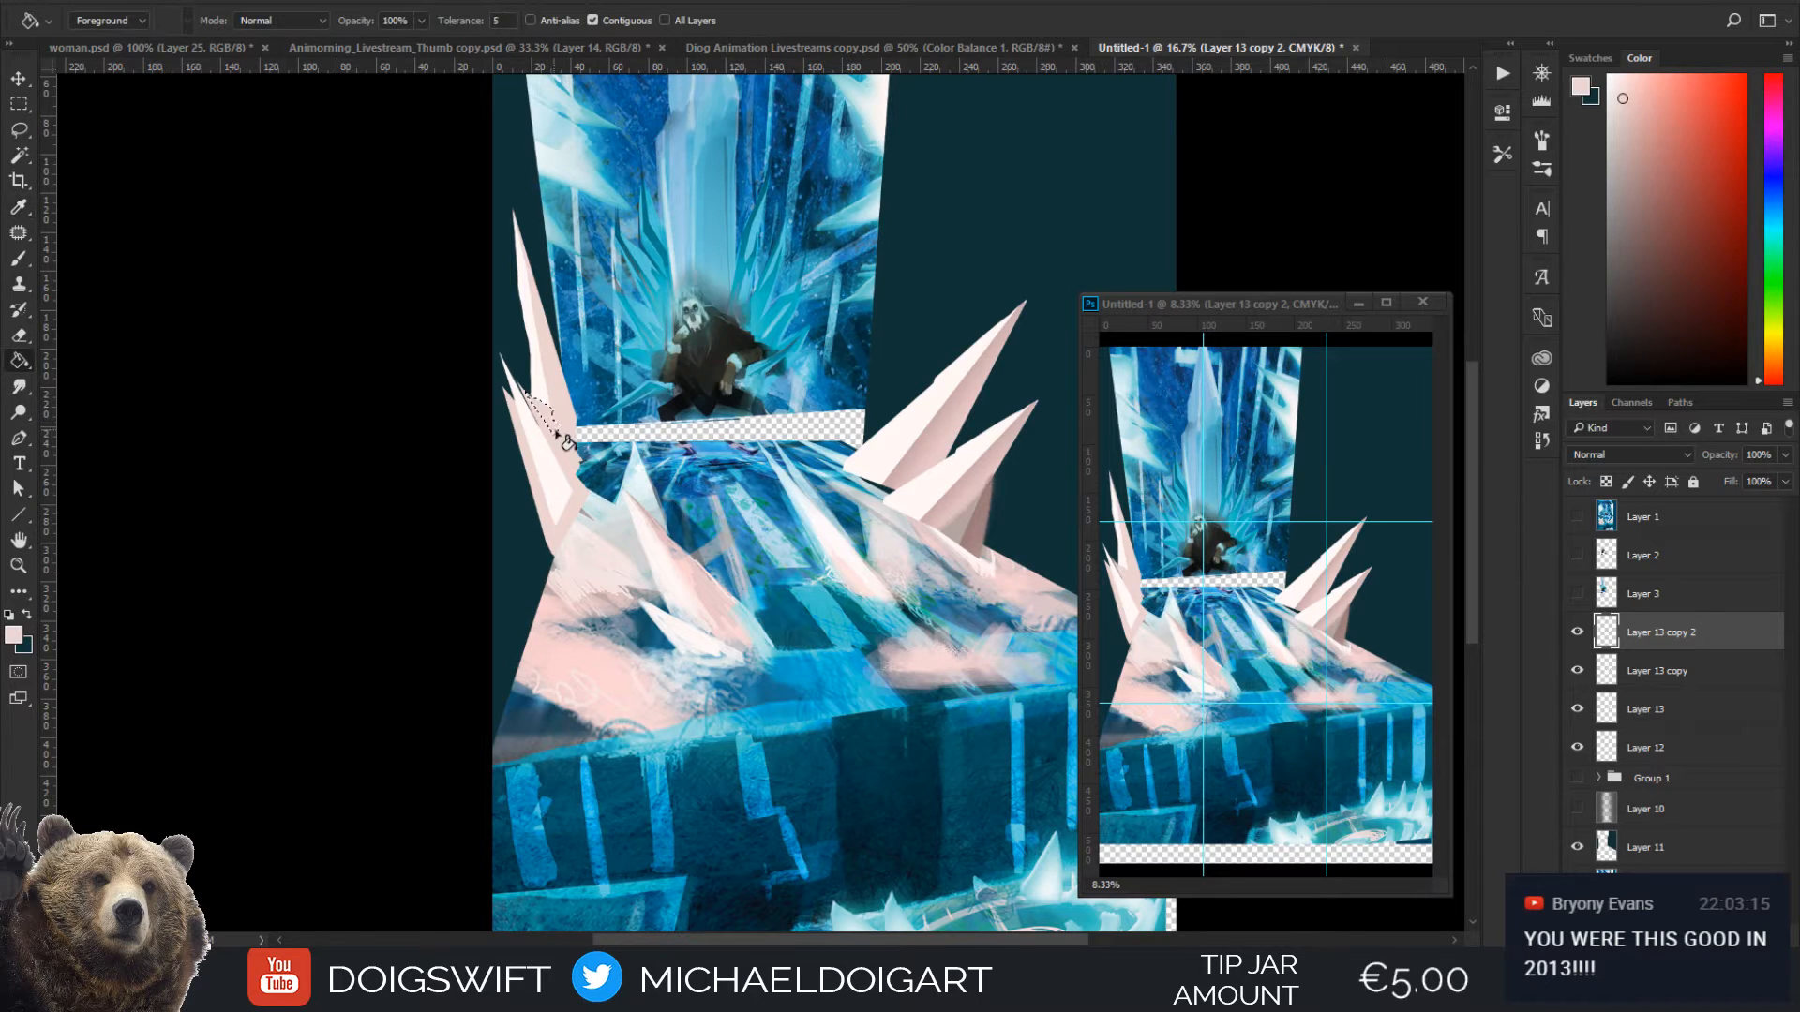
Sample the off-white of the tall spike's facet as the colour for more crystal shapes
{"action": "key", "text": "l"}
{"action": "left_click_drag", "start_coordinate": [538, 349], "coordinate": [556, 411]}
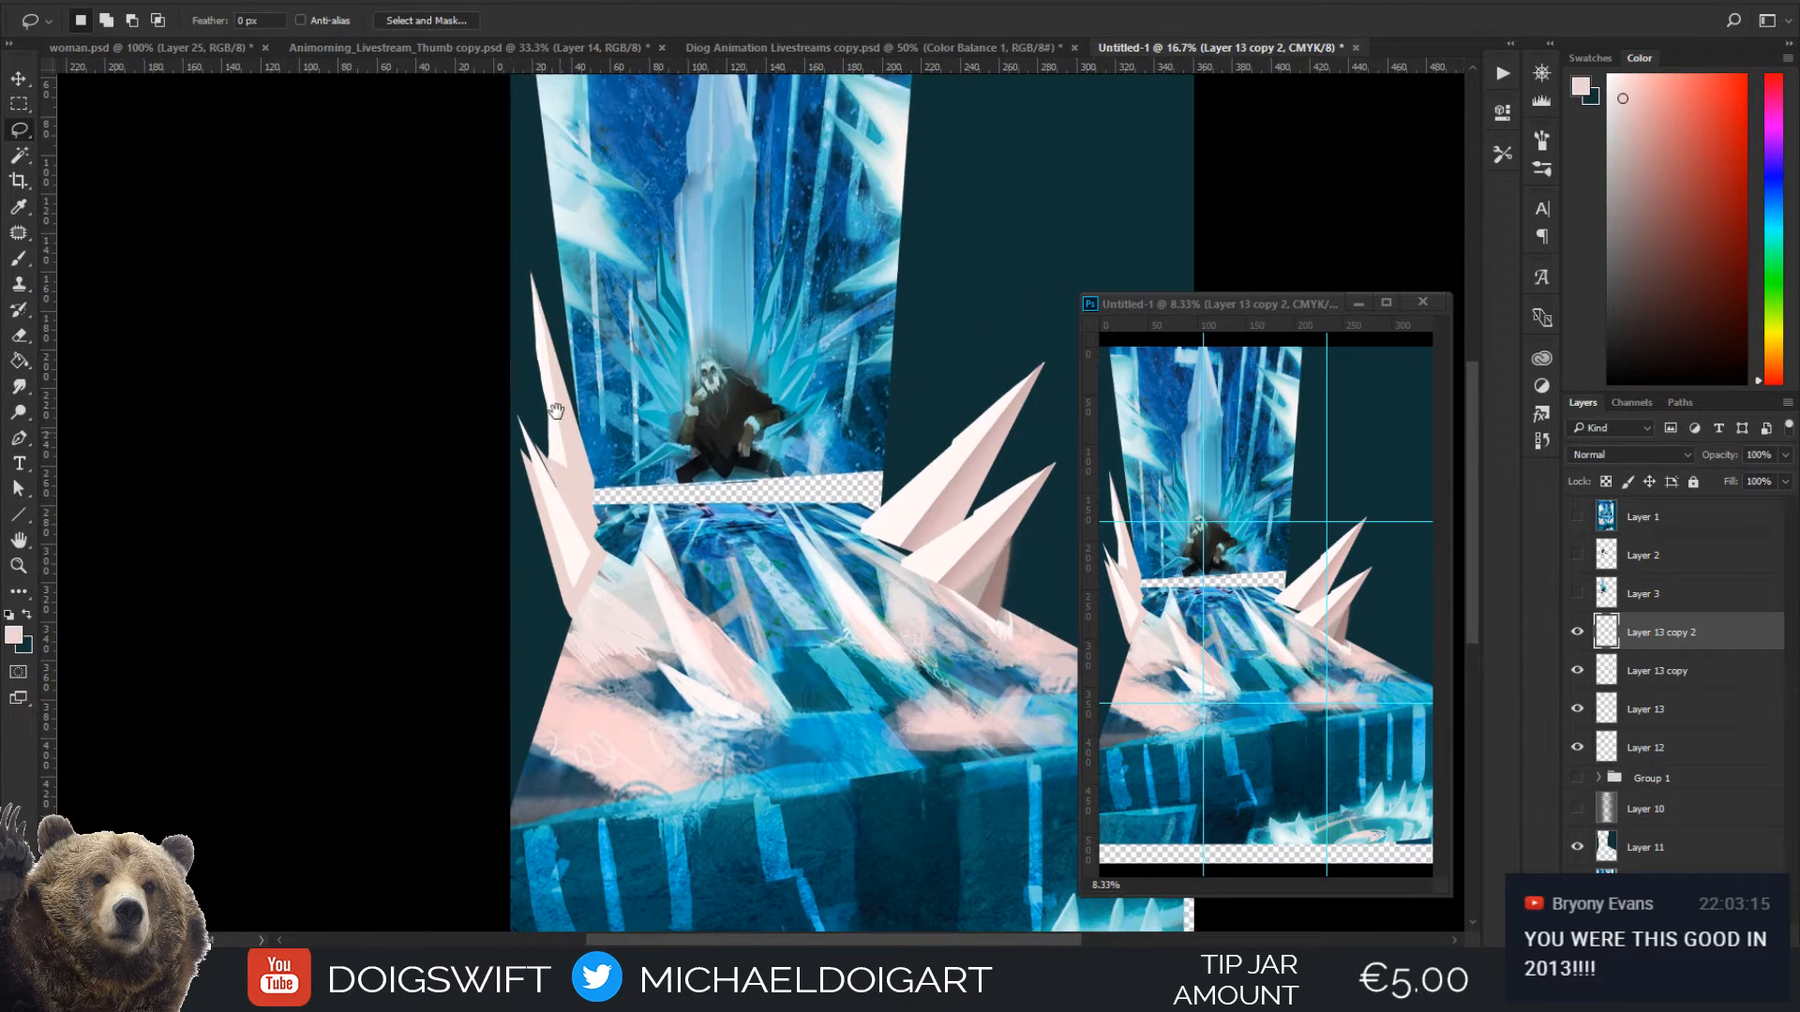
{"action": "left_click_drag", "start_coordinate": [557, 485], "coordinate": [555, 463]}
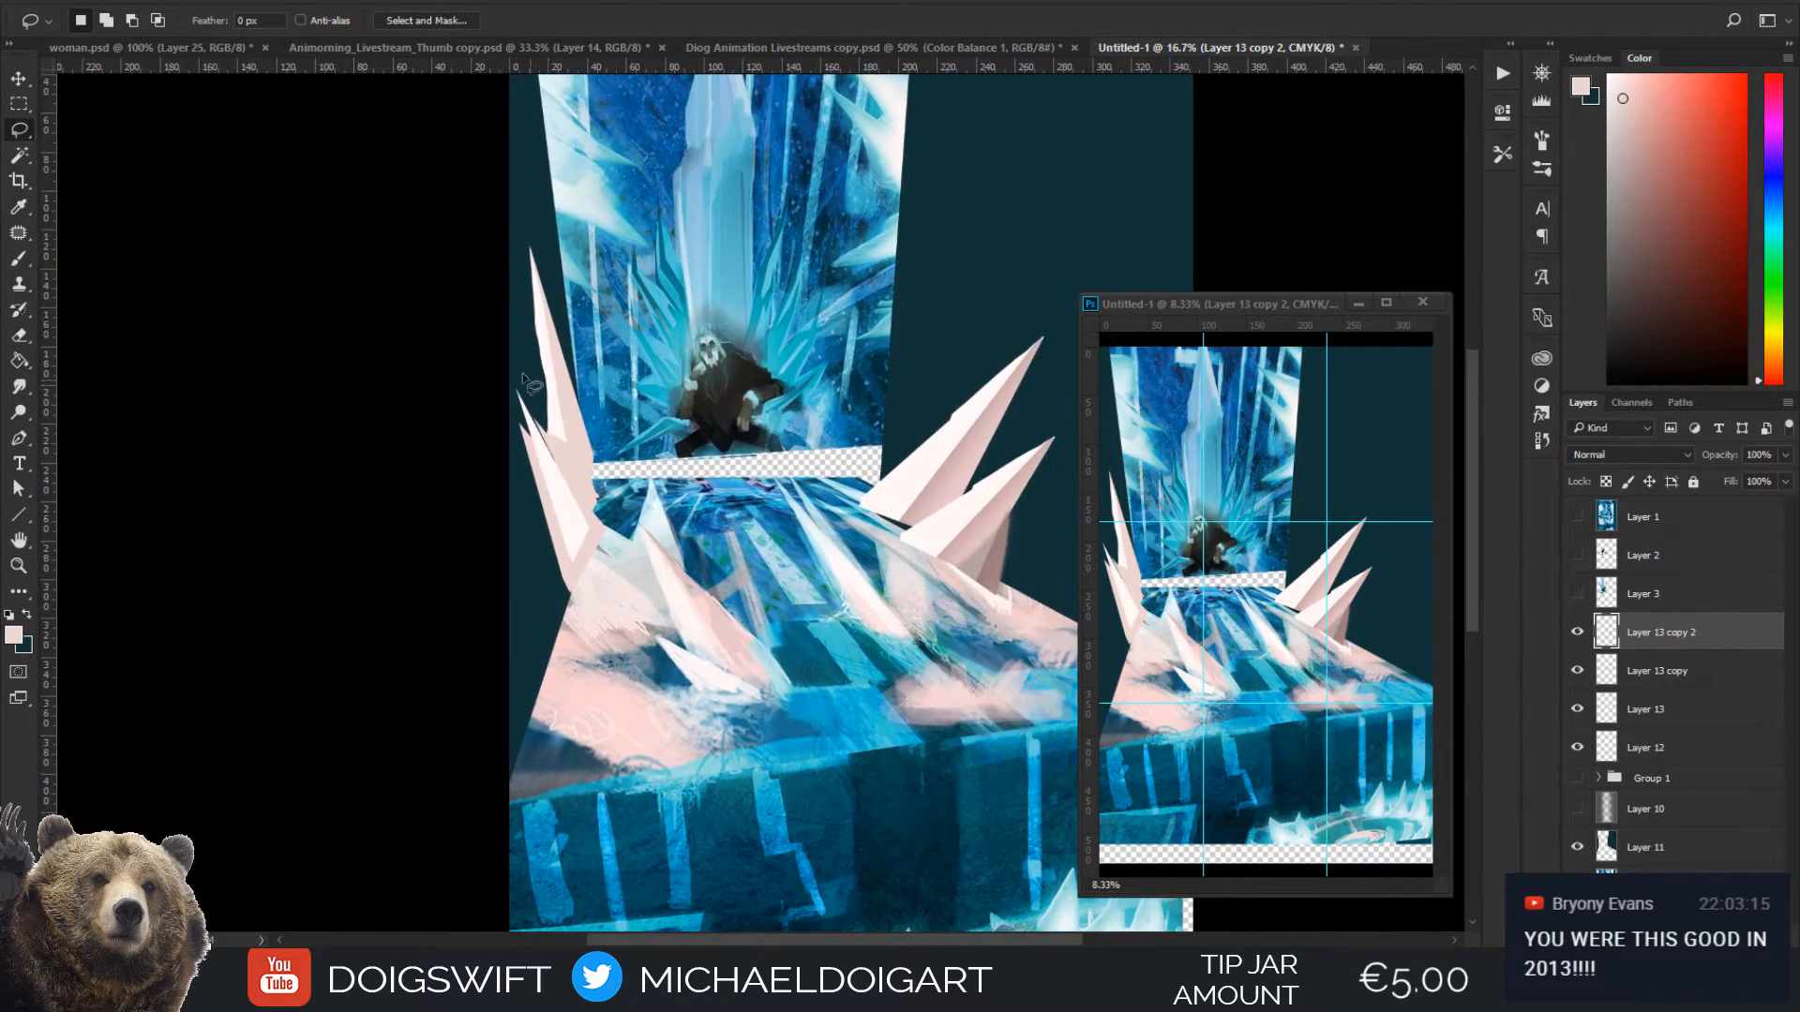
{"action": "key", "text": "i"}
{"action": "left_click", "coordinate": [561, 478]}
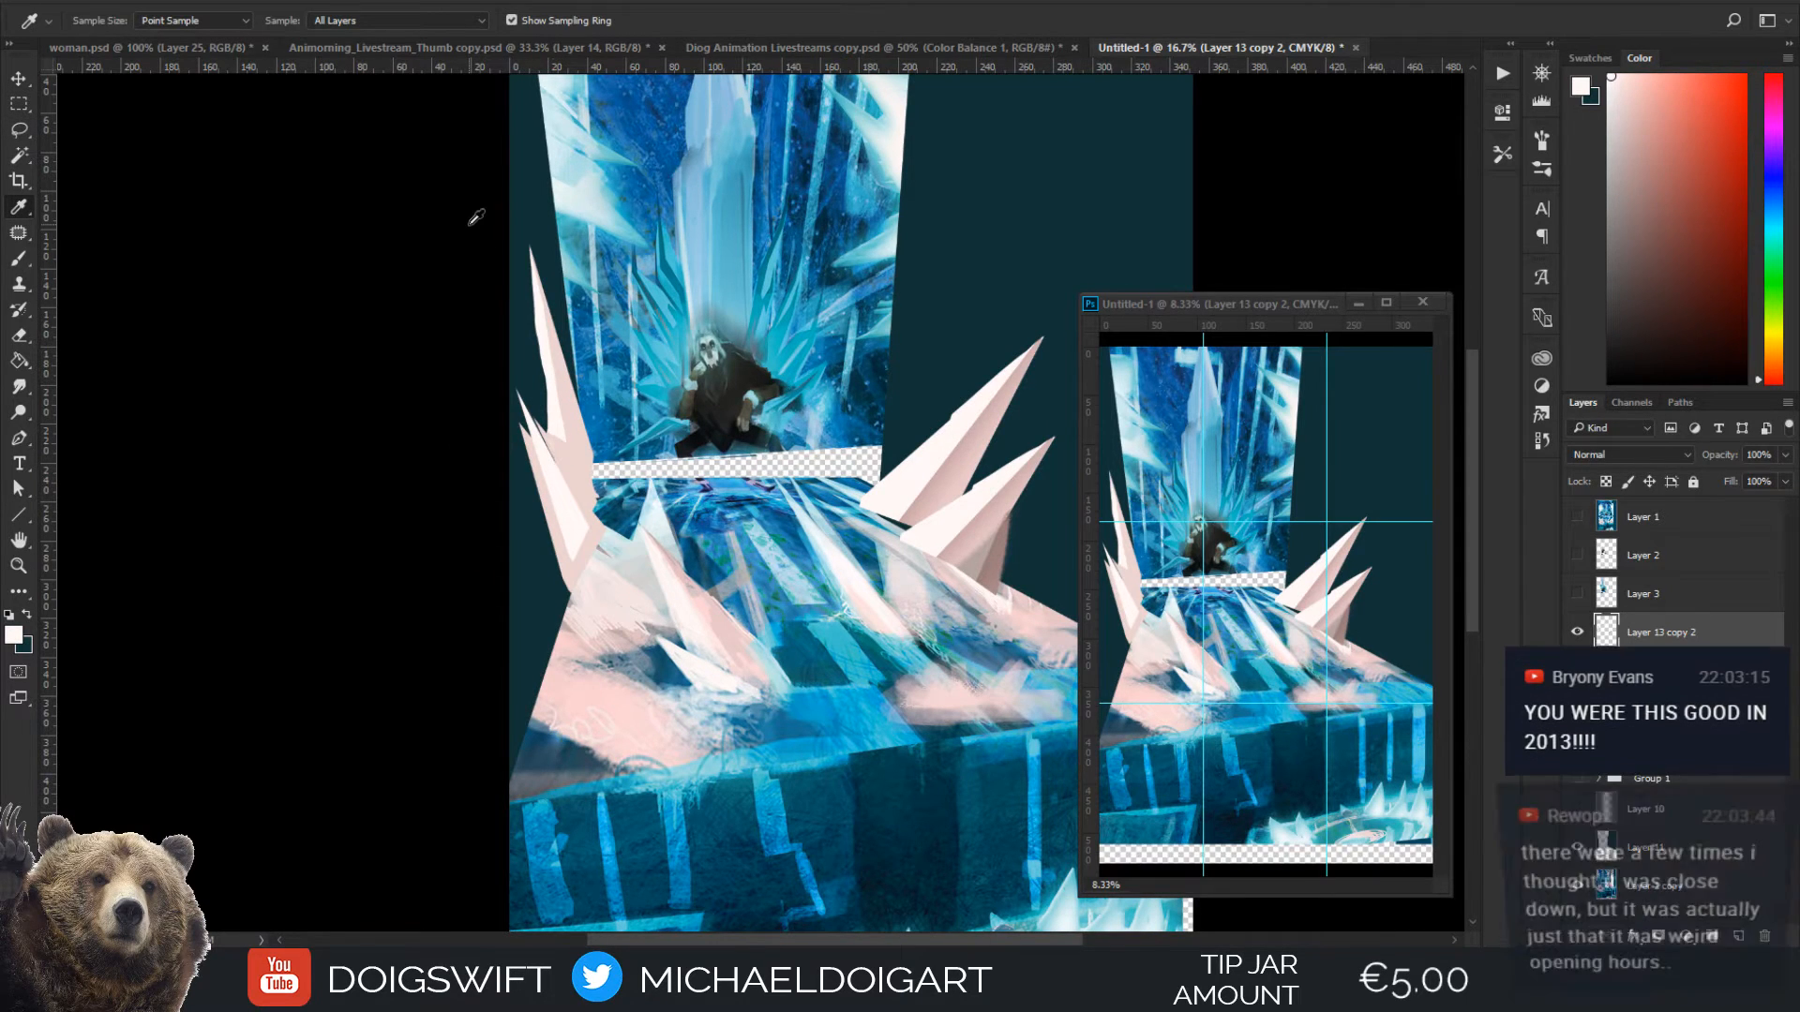
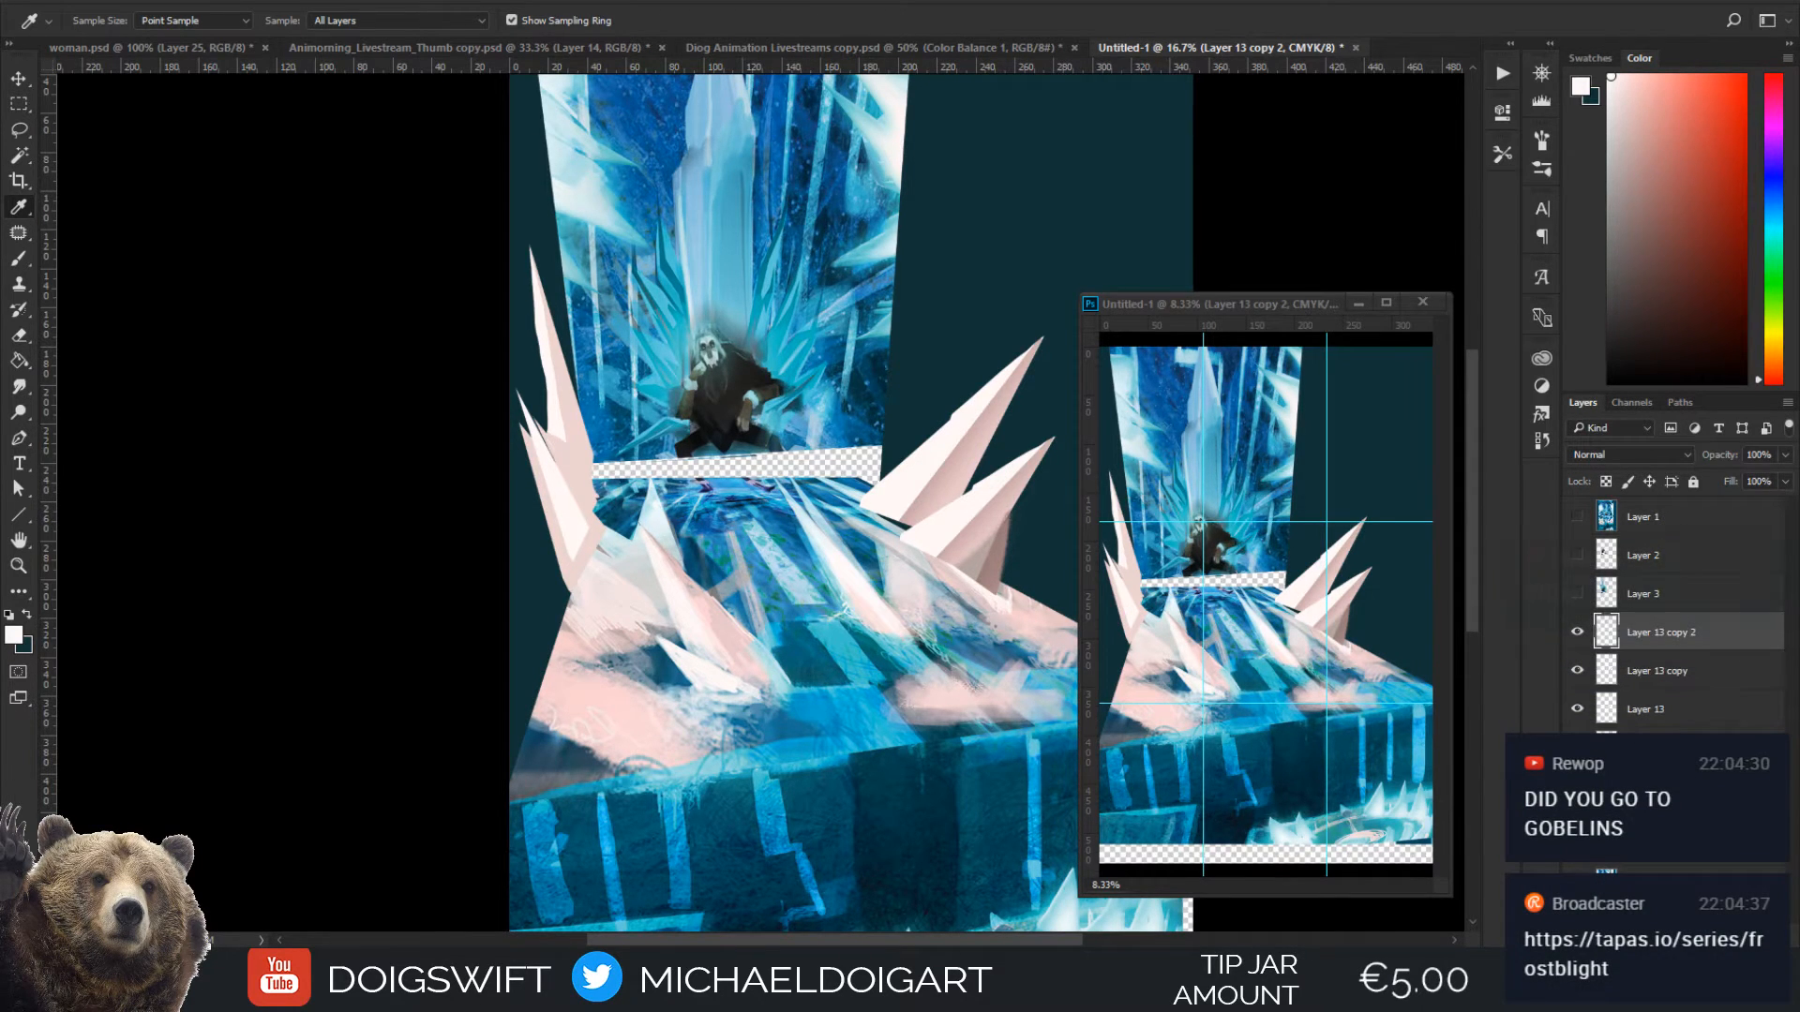
Lasso a shadow facet along the inner side of the tall spike left of the throne, fill it with darker dusty pink, and deselect
{"action": "left_click", "coordinate": [583, 513]}
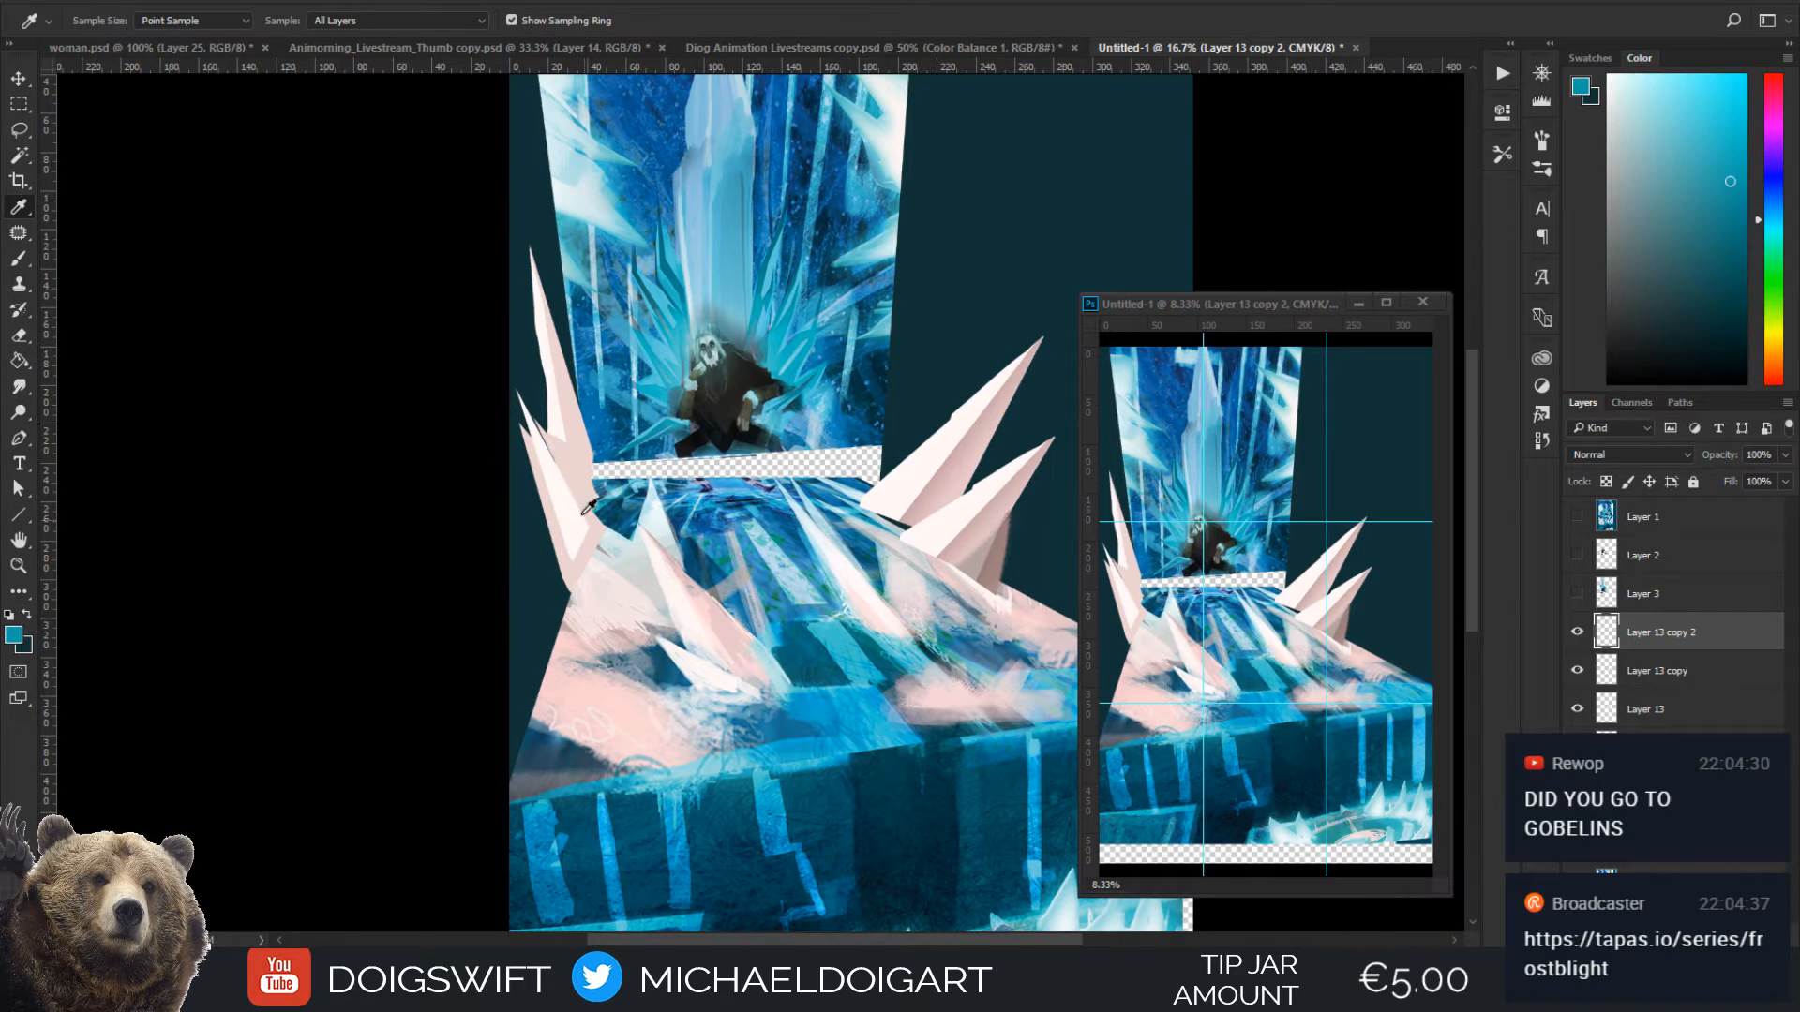
{"action": "left_click", "coordinate": [596, 453]}
{"action": "key", "text": "l"}
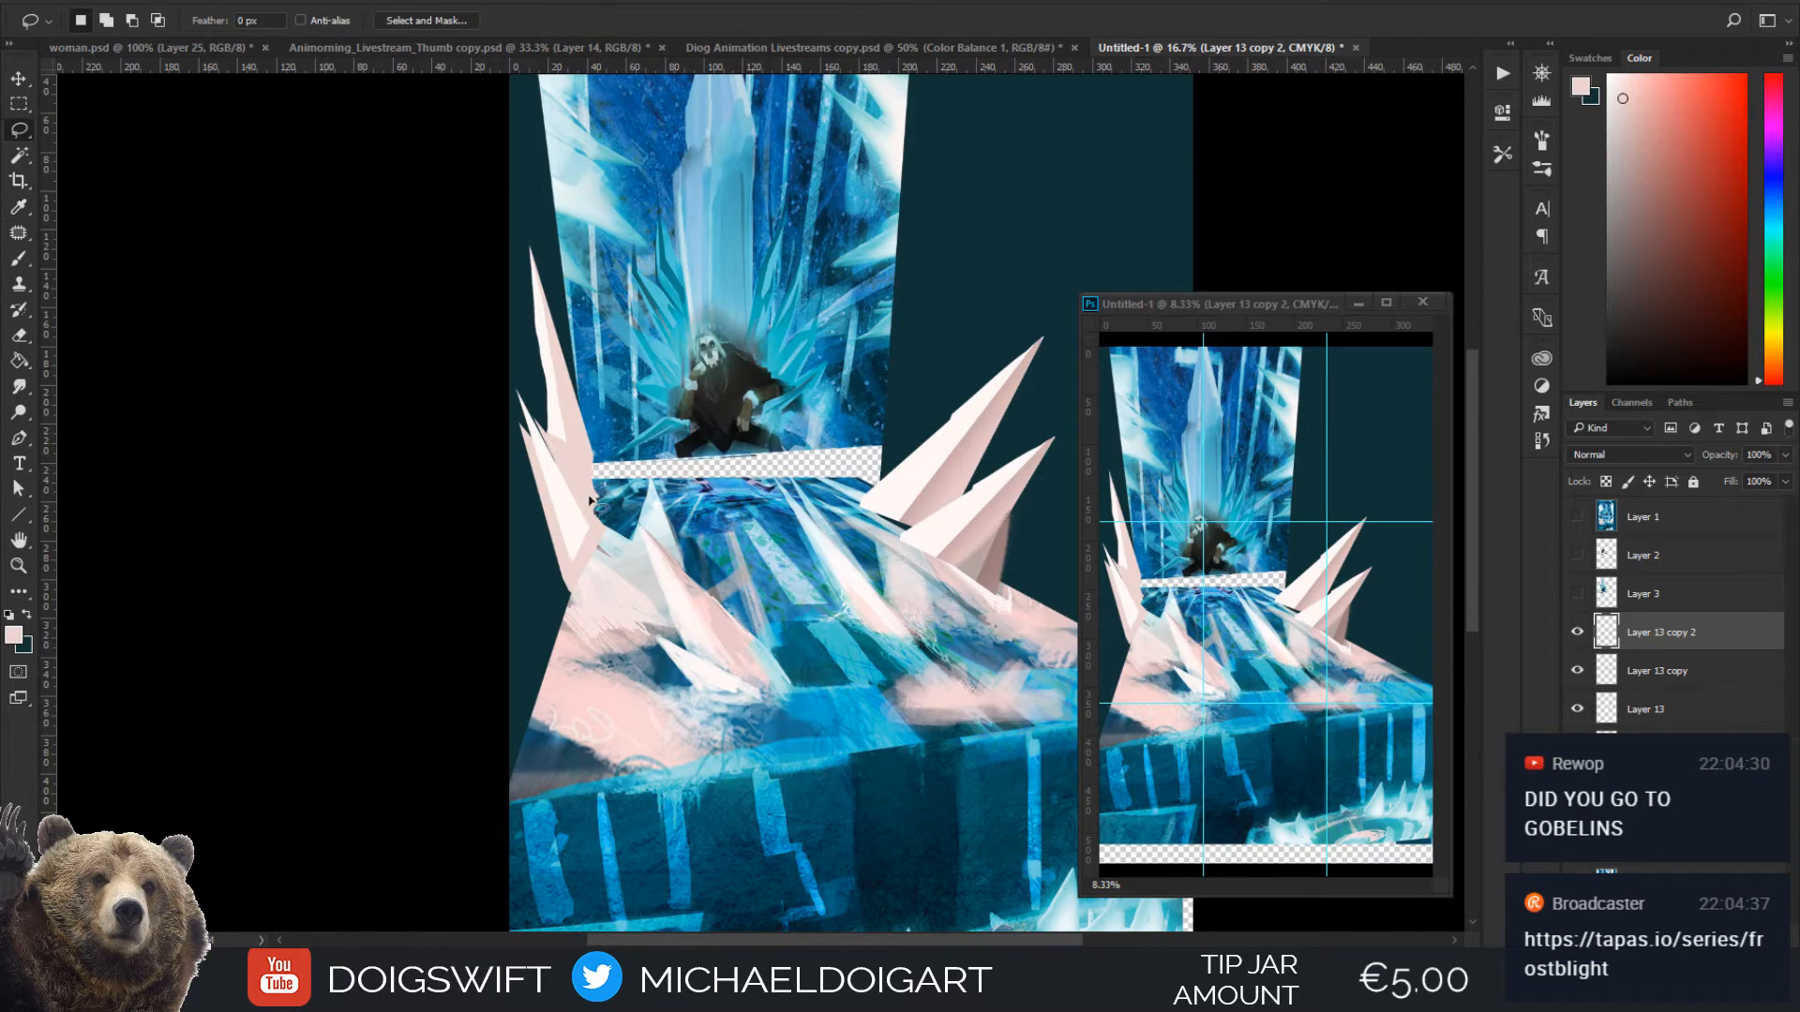
{"action": "mouse_move", "coordinate": [593, 529]}
{"action": "left_mouse_down"}
{"action": "mouse_move", "coordinate": [568, 401]}
{"action": "mouse_move", "coordinate": [619, 505]}
{"action": "mouse_move", "coordinate": [600, 524]}
{"action": "left_mouse_up"}
{"action": "left_click", "coordinate": [1640, 141]}
{"action": "key", "text": "g"}
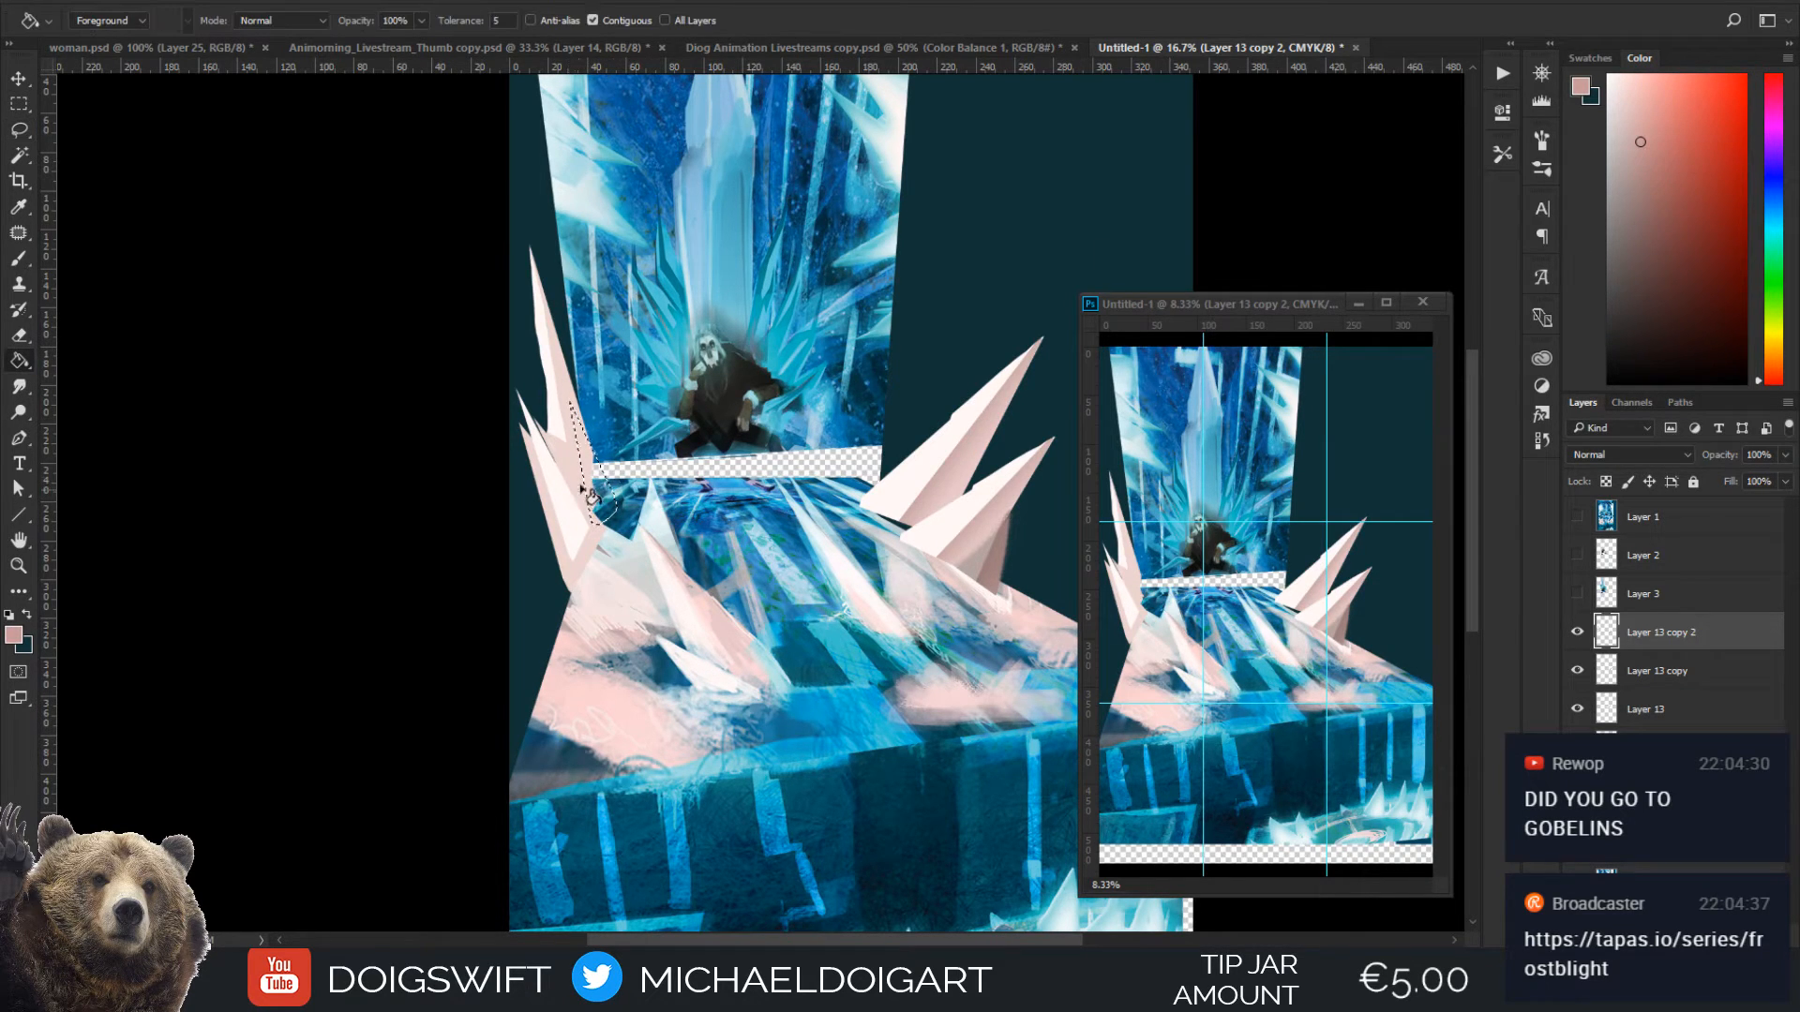
{"action": "left_click", "coordinate": [589, 493]}
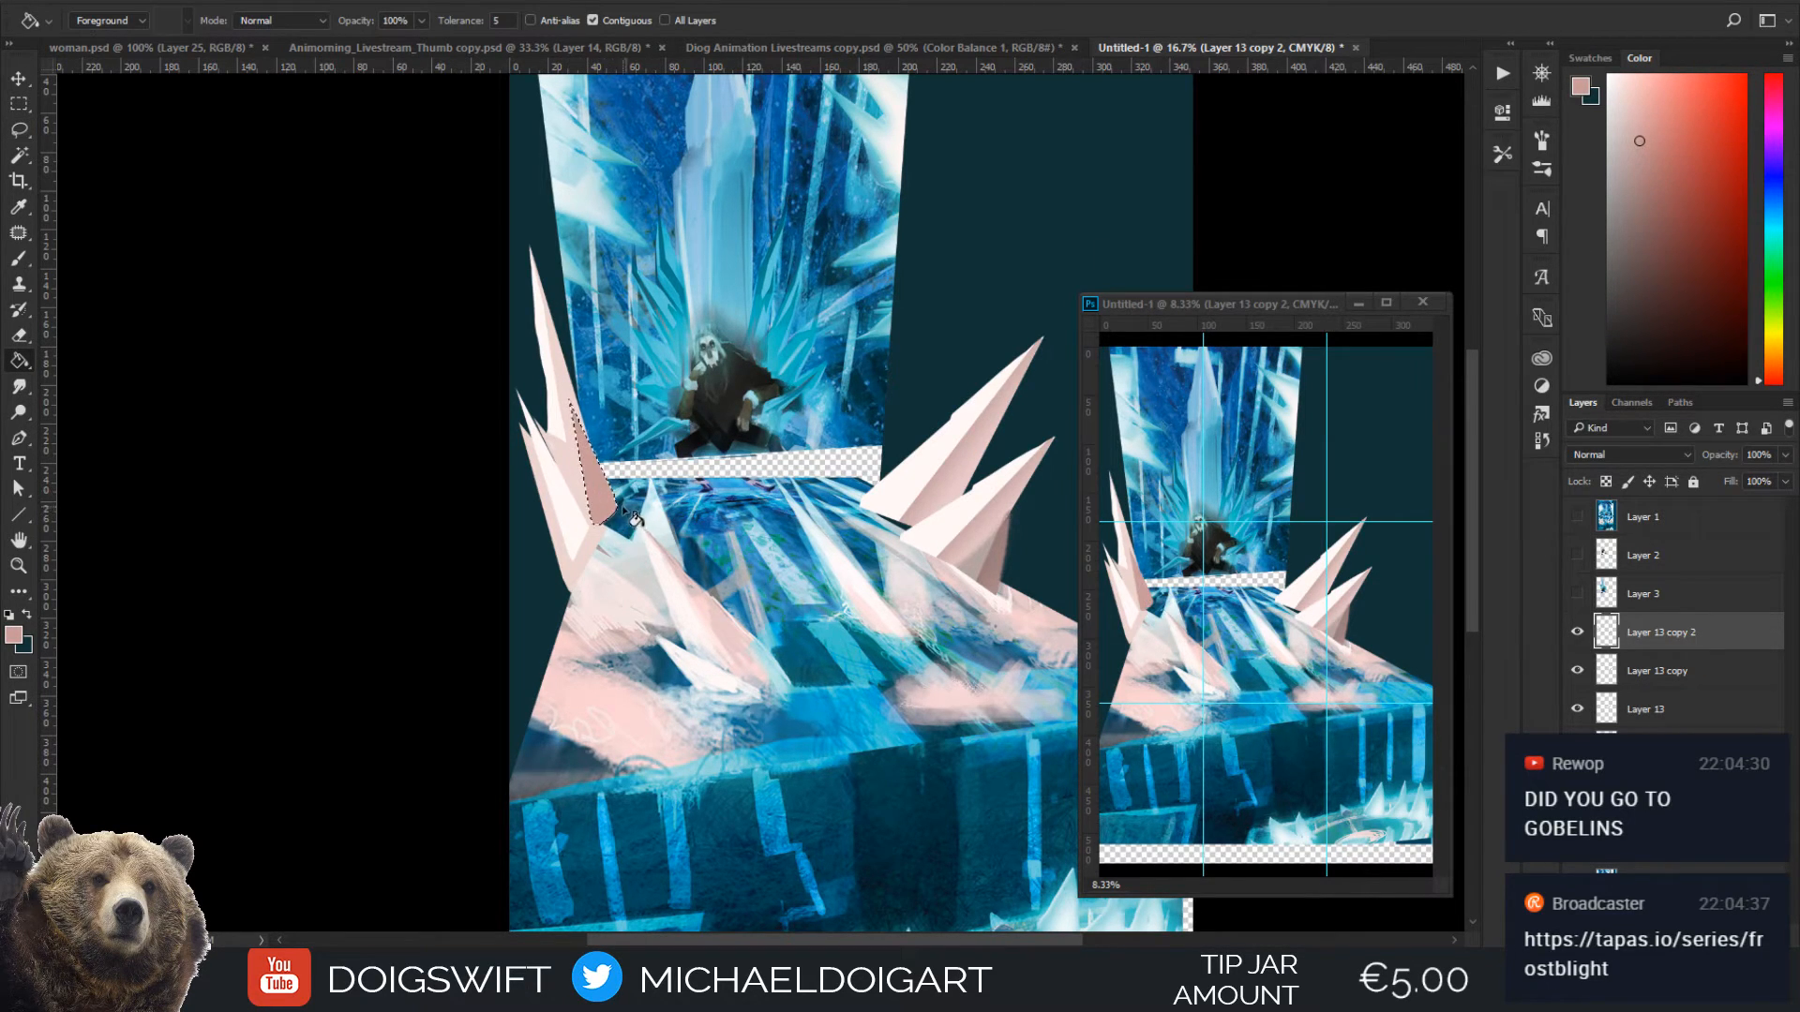
{"action": "key", "text": "ctrl+d"}
Cut the spike cluster left of the throne onto its own layer and reposition it along the floor's left edge
{"action": "key", "text": "l"}
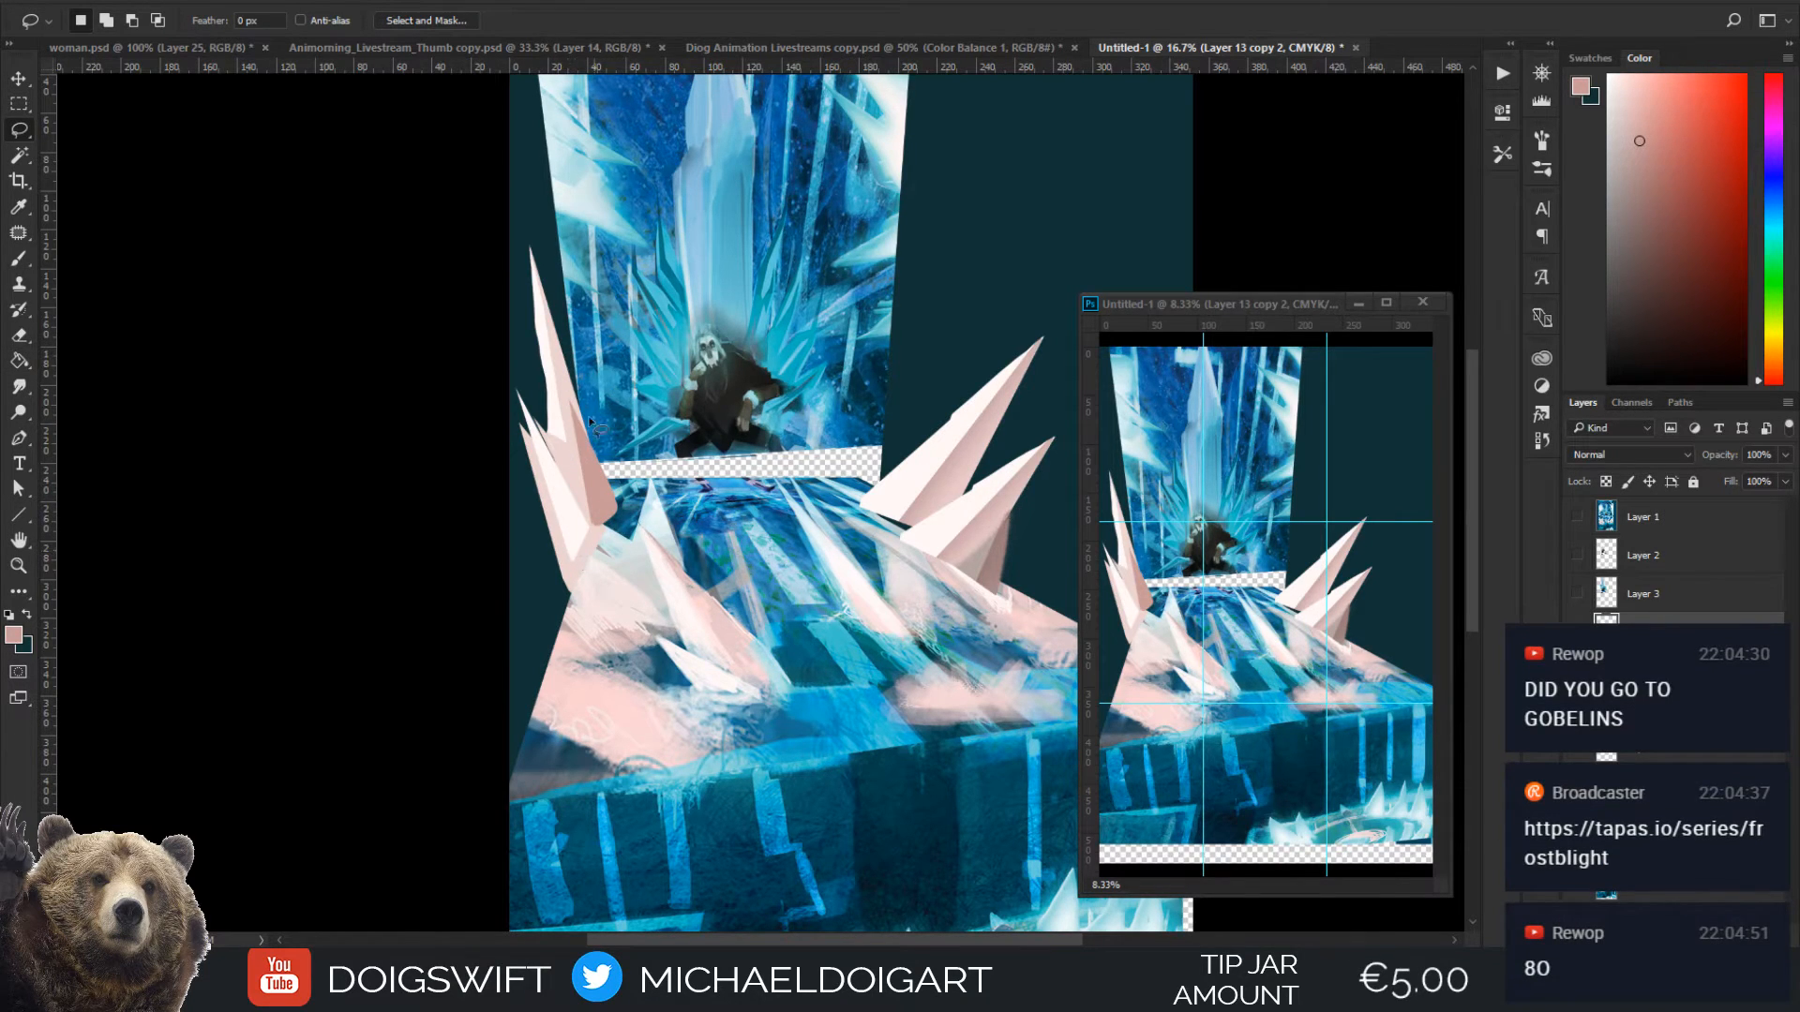
{"action": "key", "text": "v"}
{"action": "mouse_move", "coordinate": [571, 503]}
{"action": "left_mouse_down"}
{"action": "mouse_move", "coordinate": [541, 562]}
{"action": "mouse_move", "coordinate": [585, 533]}
{"action": "mouse_move", "coordinate": [554, 436]}
{"action": "left_mouse_up"}
{"action": "key", "text": "m"}
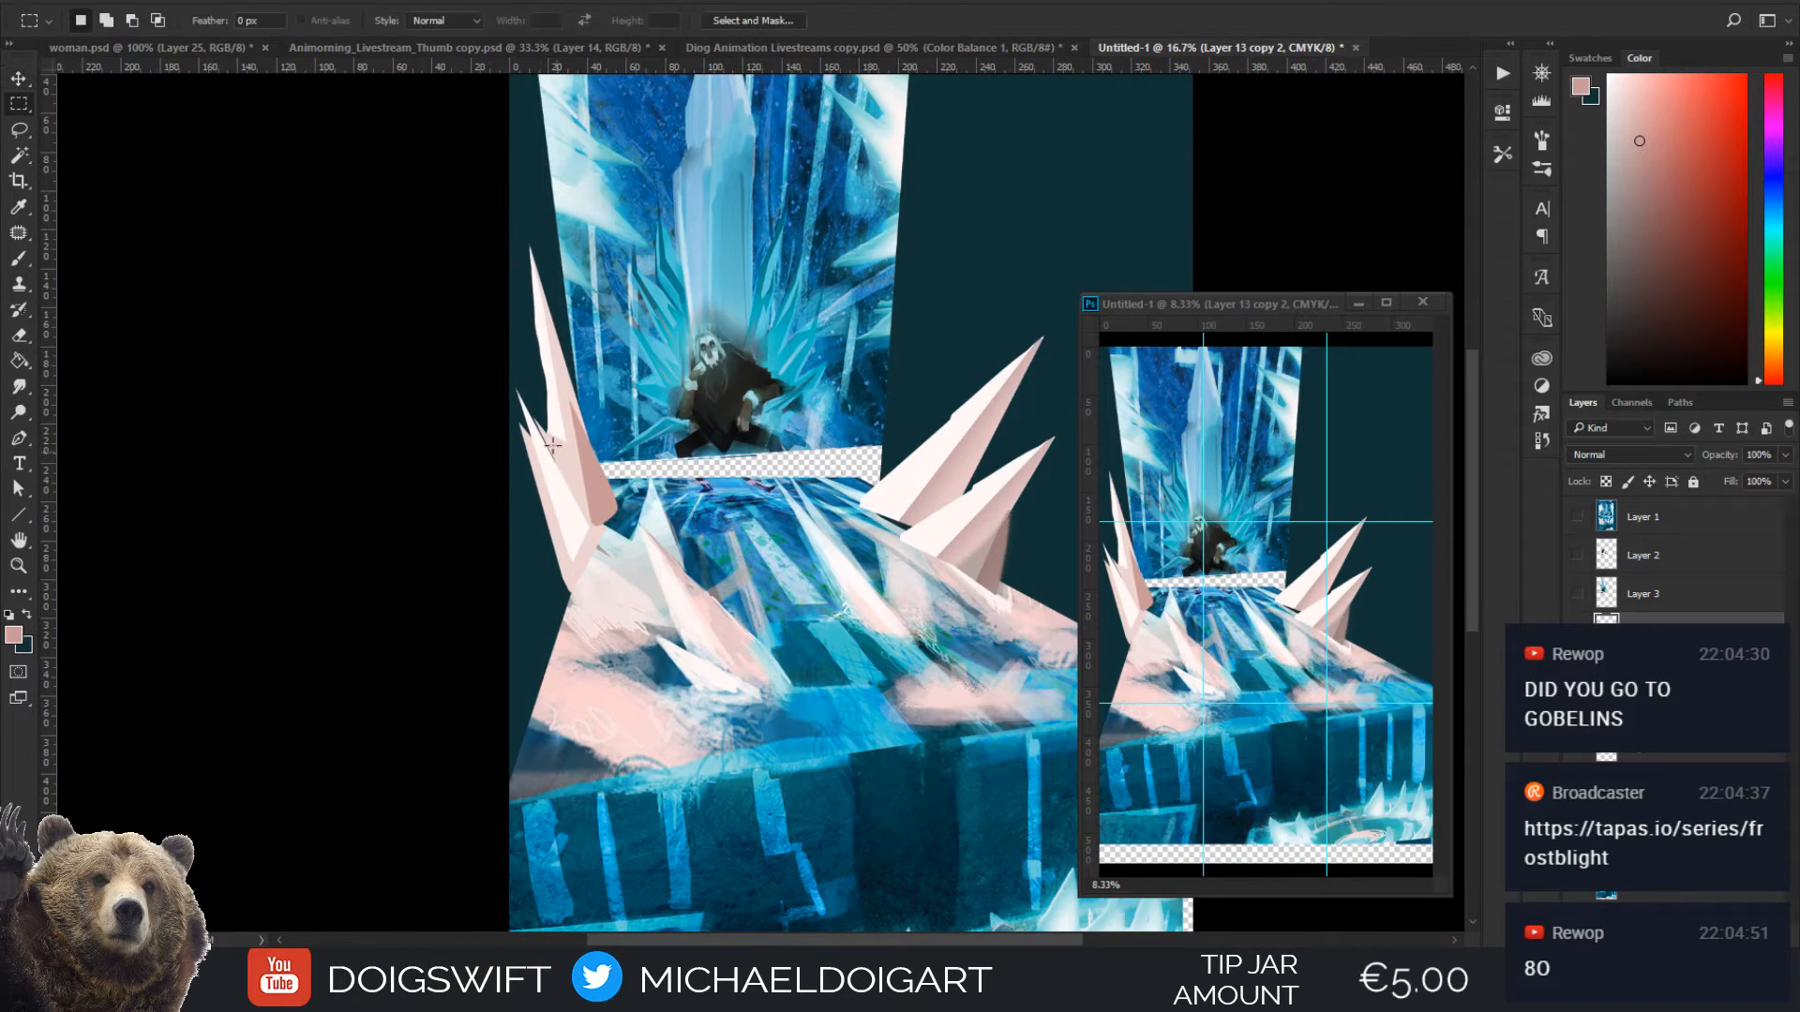
{"action": "left_click_drag", "start_coordinate": [459, 211], "coordinate": [626, 613]}
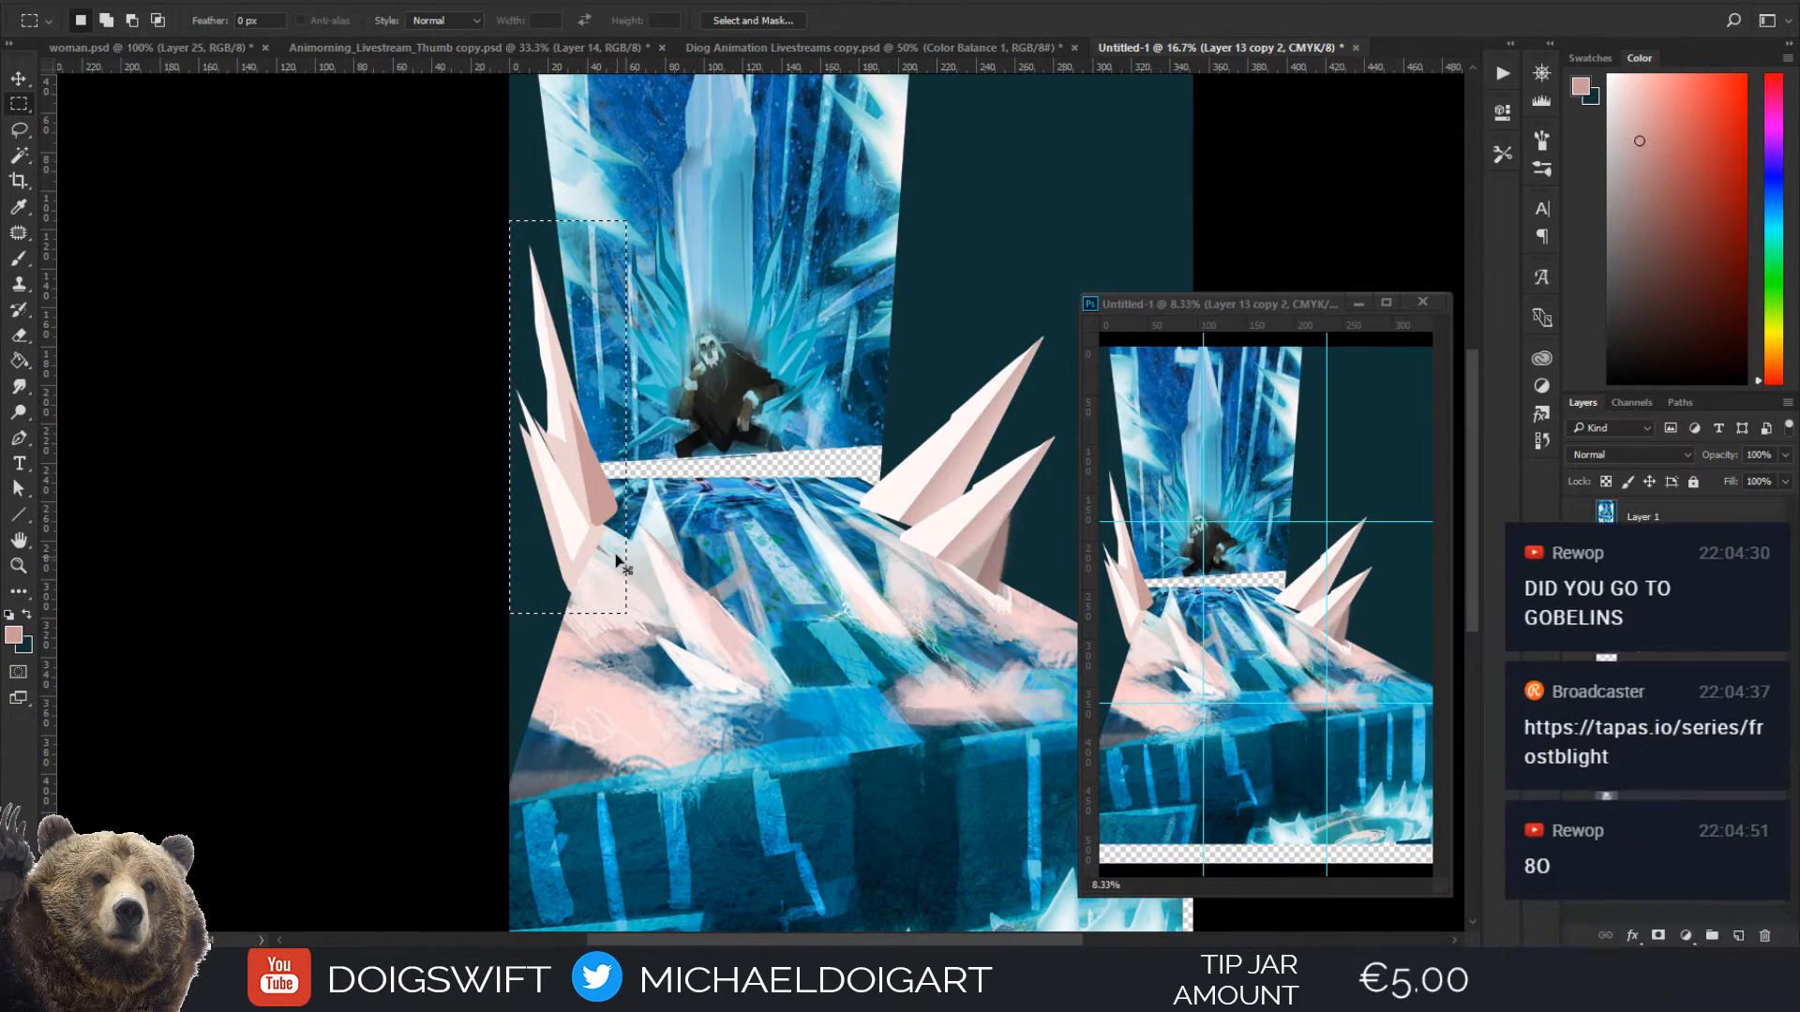
{"action": "key", "text": "ctrl+x"}
{"action": "key", "text": "ctrl+v"}
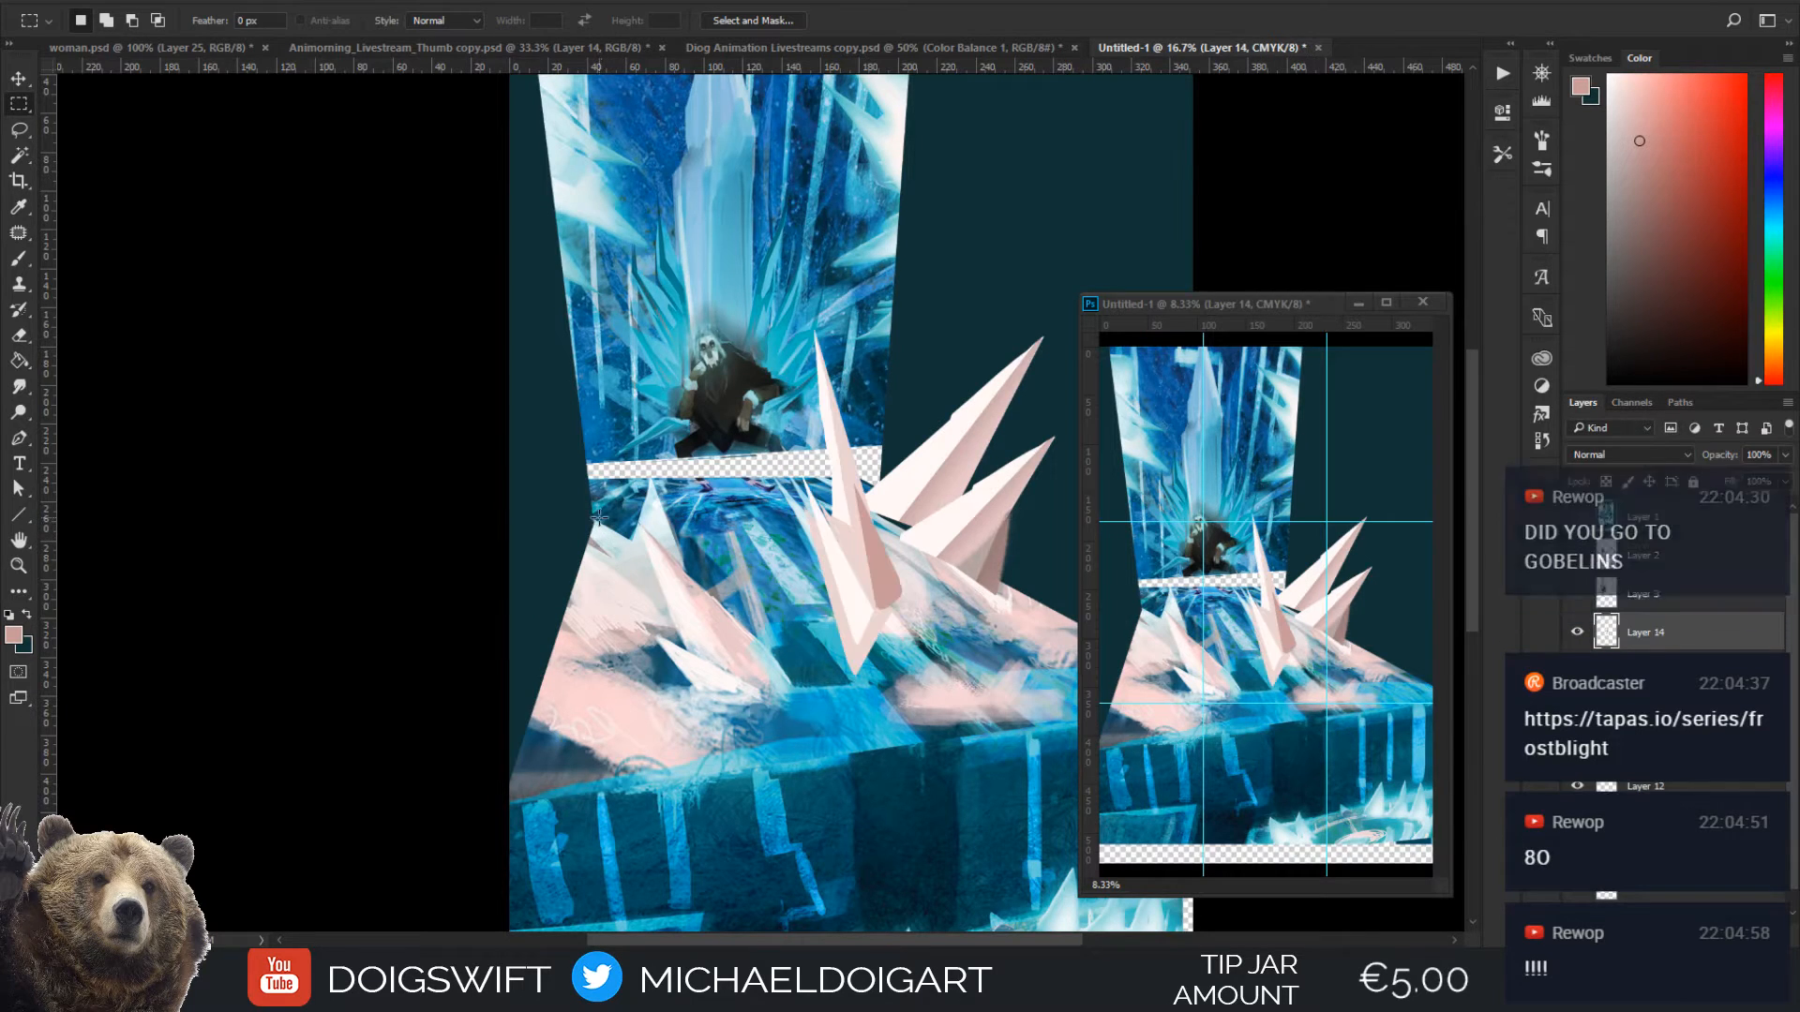
{"action": "key", "text": "v"}
{"action": "left_click_drag", "start_coordinate": [841, 515], "coordinate": [566, 478]}
Duplicate the left spike cluster, squash it to about 74% height with a slight skew, and place it behind the original
{"action": "key", "text": "alt"}
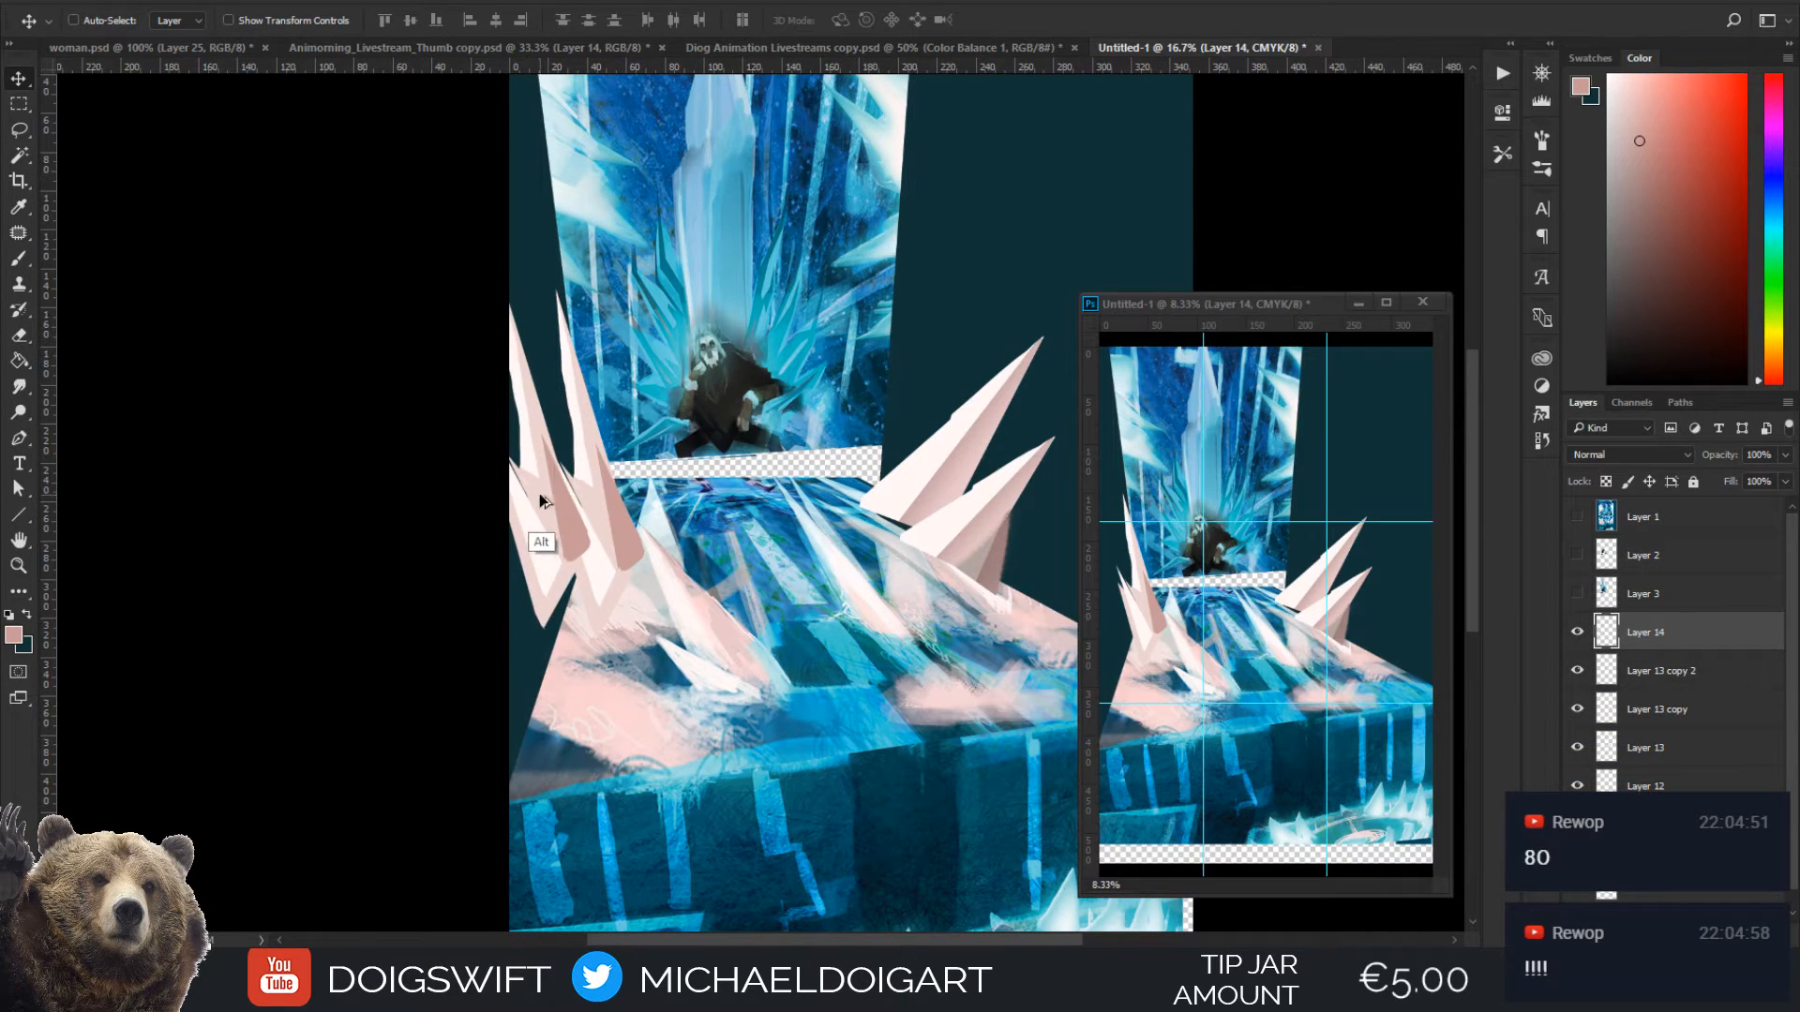
{"action": "key", "text": "ctrl"}
{"action": "key", "text": "ctrl+t"}
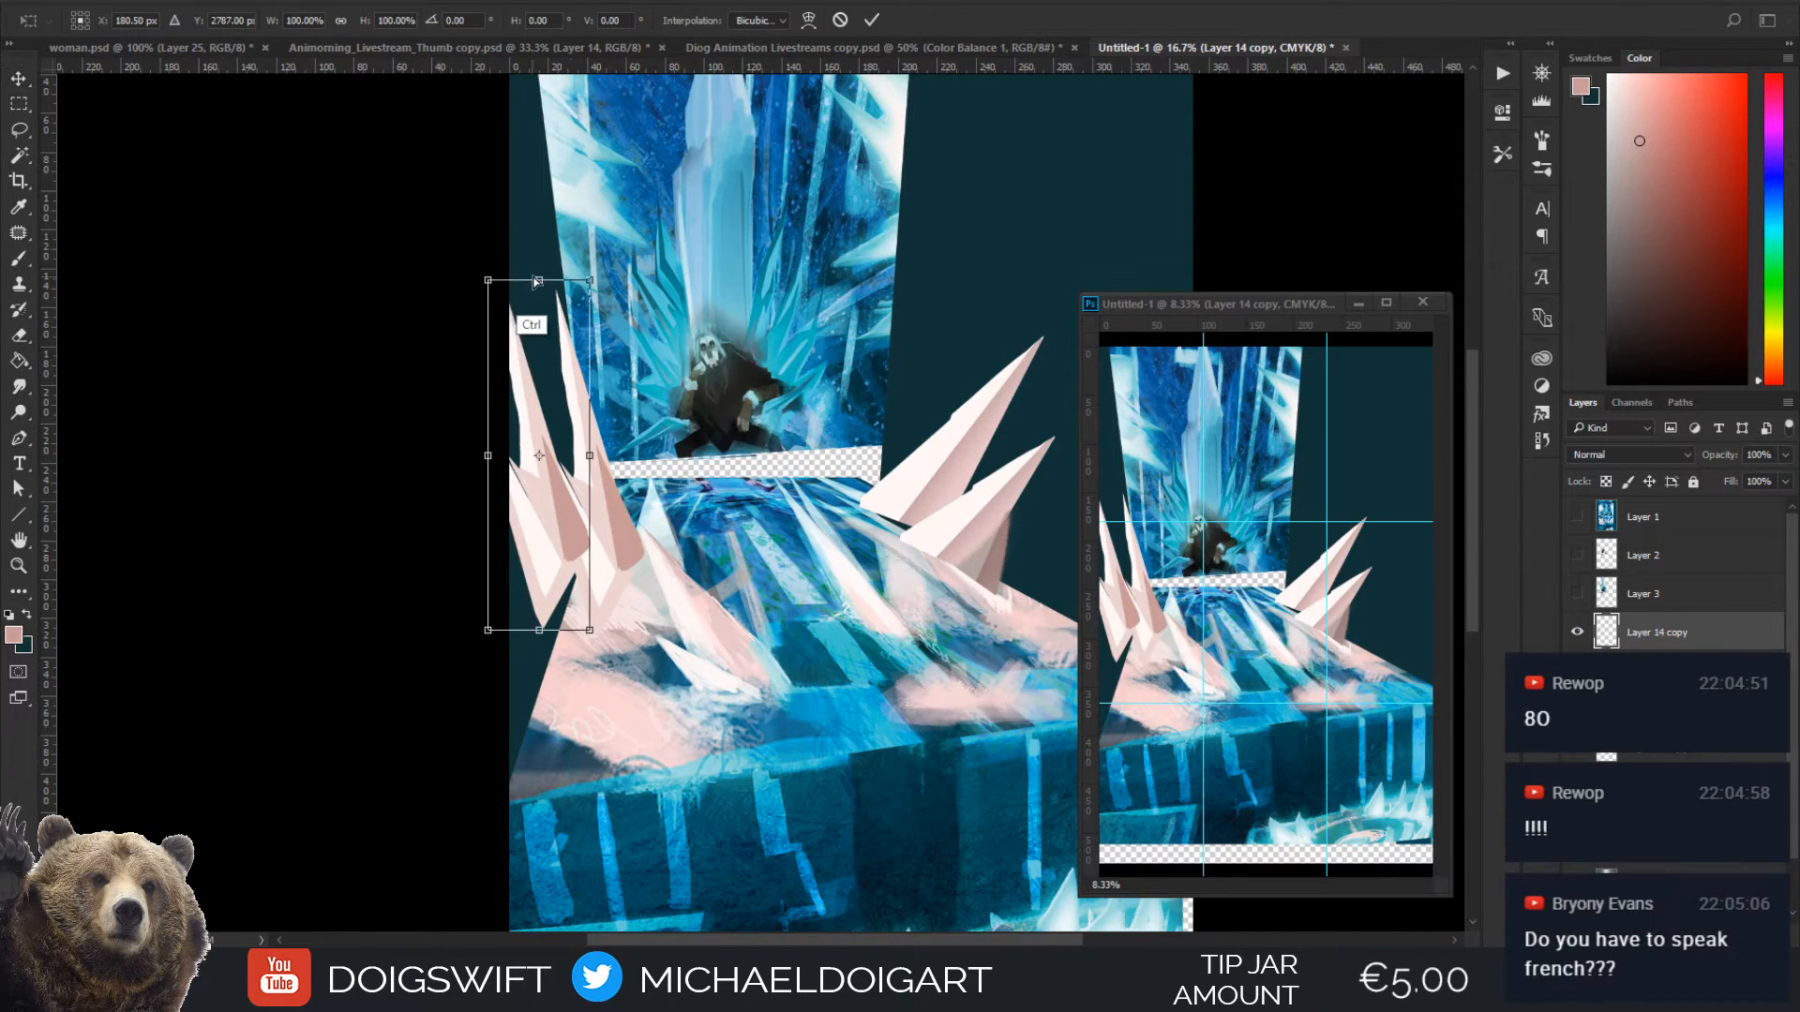
{"action": "left_click_drag", "start_coordinate": [537, 281], "coordinate": [515, 380]}
{"action": "left_click_drag", "start_coordinate": [569, 520], "coordinate": [568, 559]}
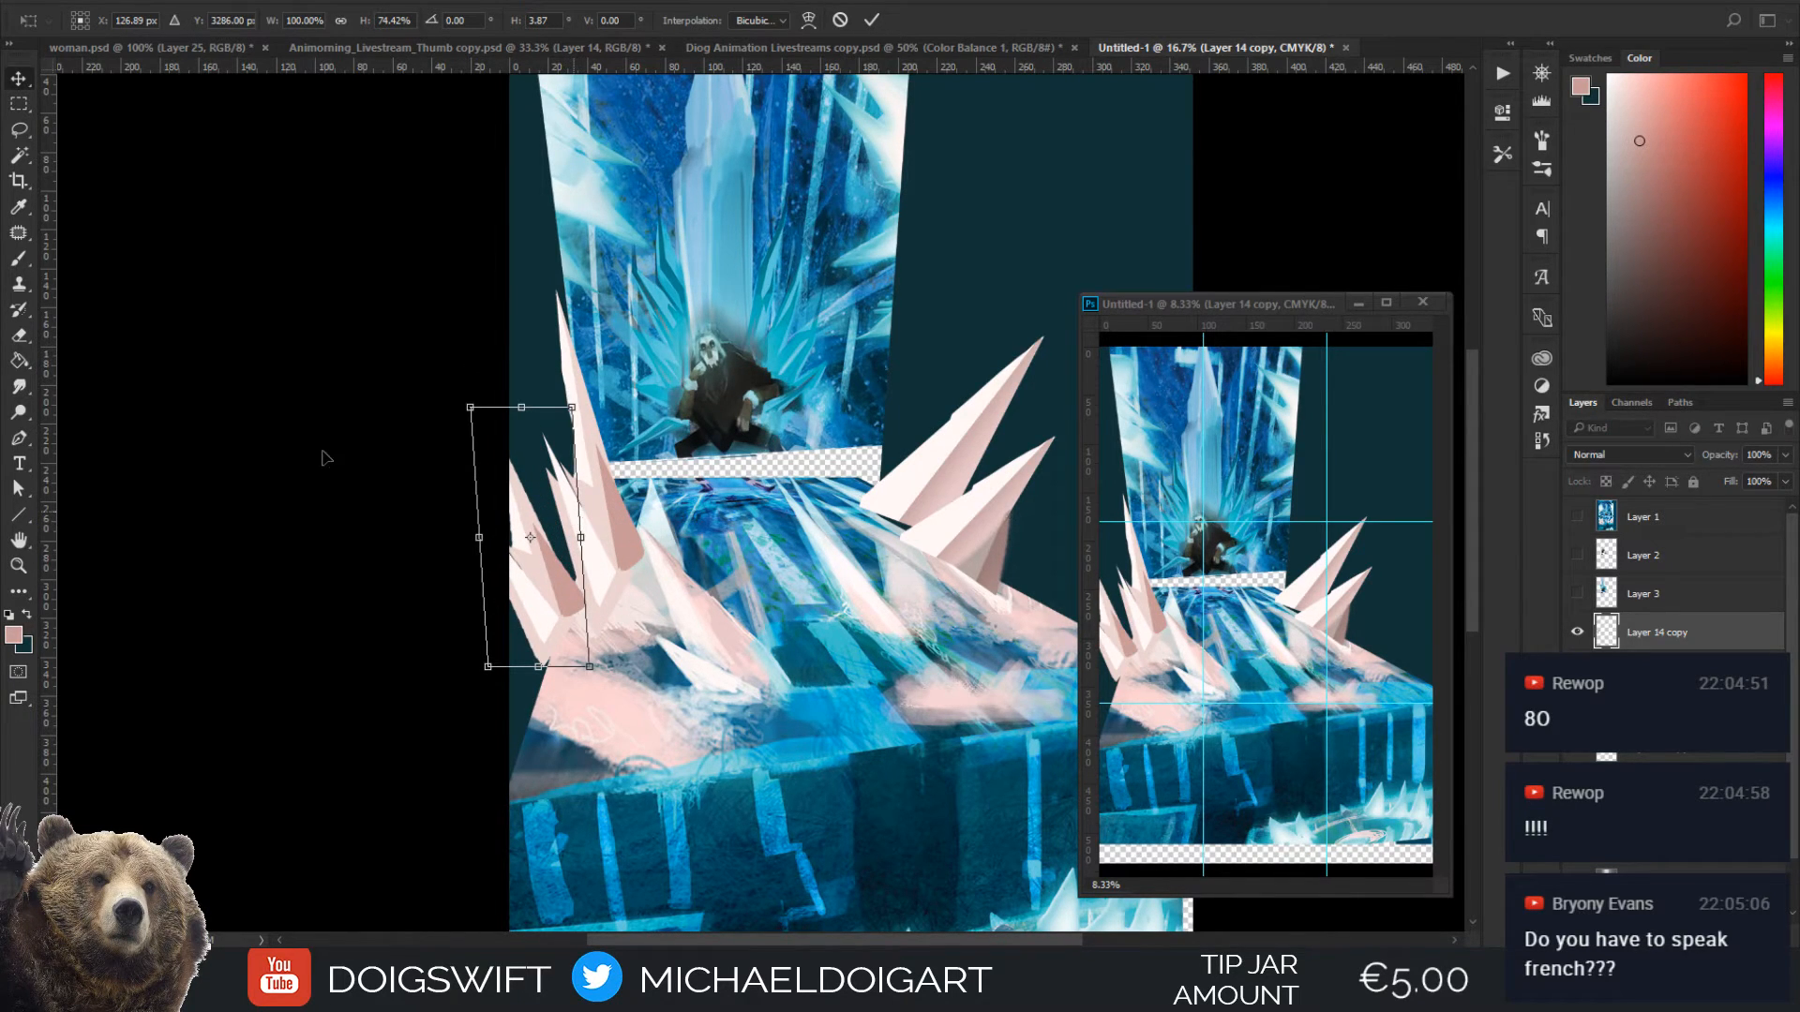
{"action": "key", "text": "Return"}
{"action": "key", "text": "ctrl+bracketleft"}
{"action": "left_click_drag", "start_coordinate": [575, 514], "coordinate": [559, 568]}
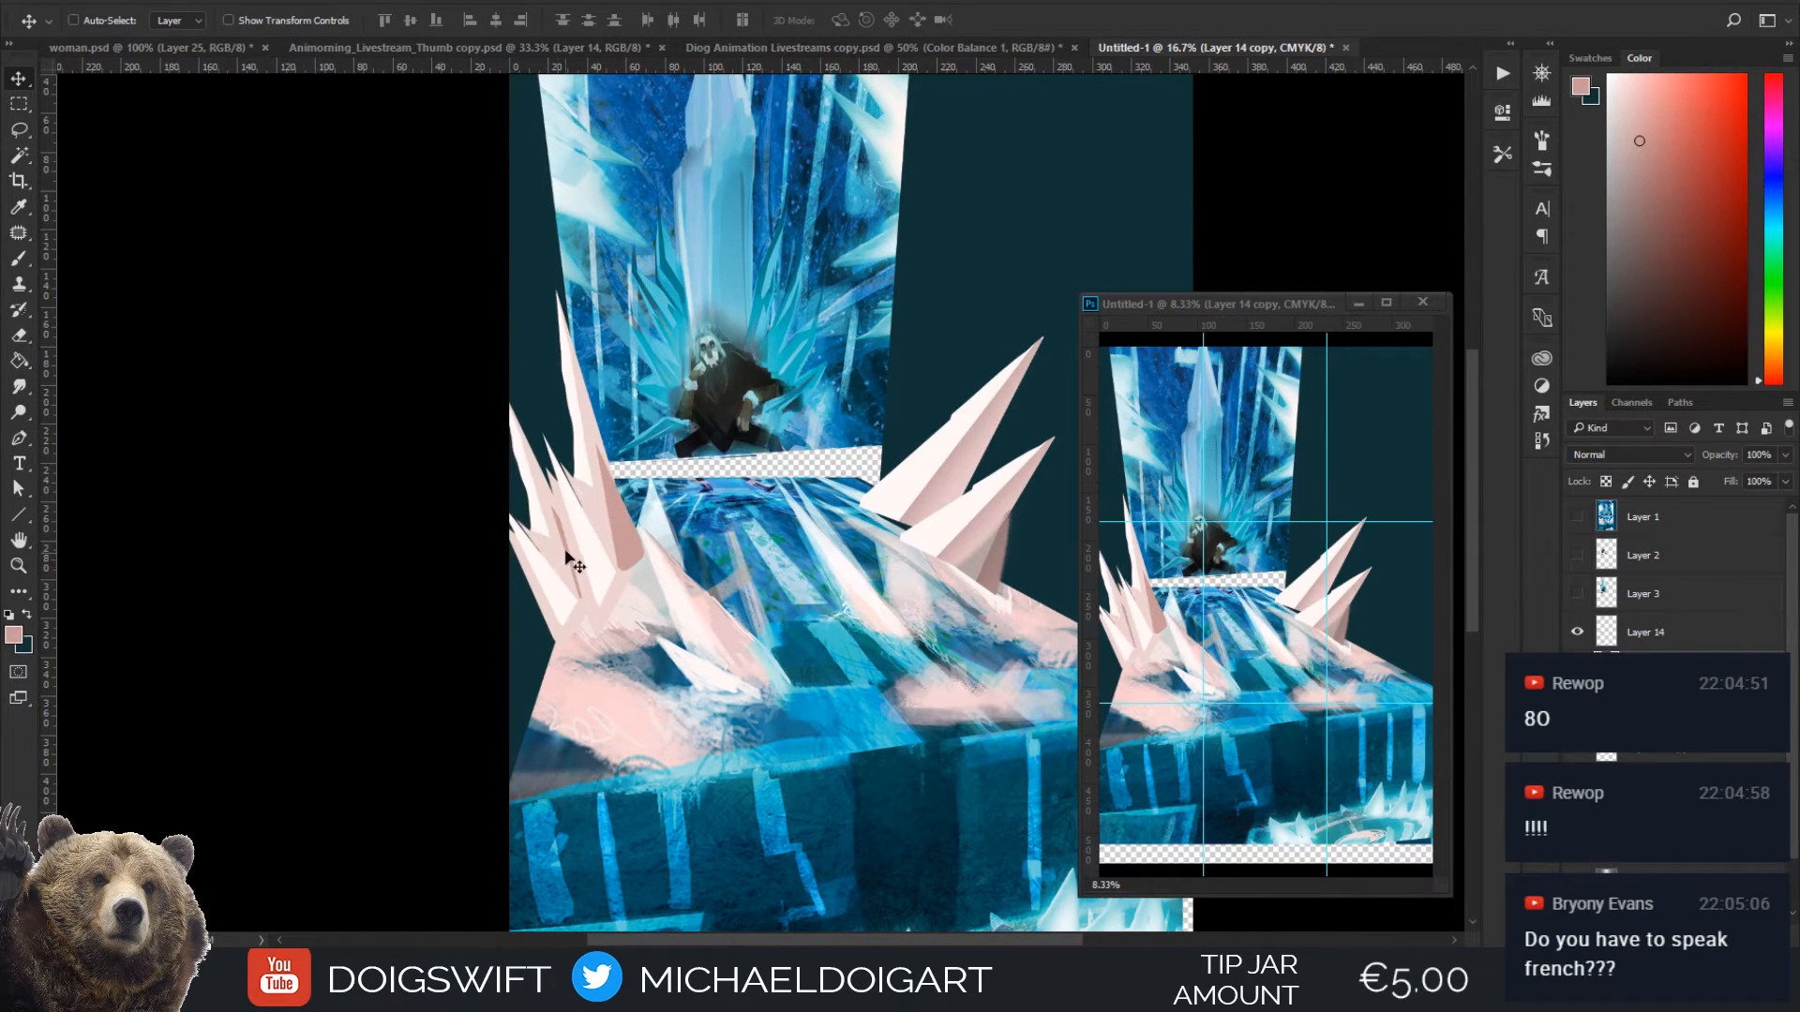
Duplicate the small cluster onto the right side of the floor, flip it horizontally, and shrink and skew it beside the pink spikes
{"action": "left_click_drag", "start_coordinate": [641, 417], "coordinate": [541, 434]}
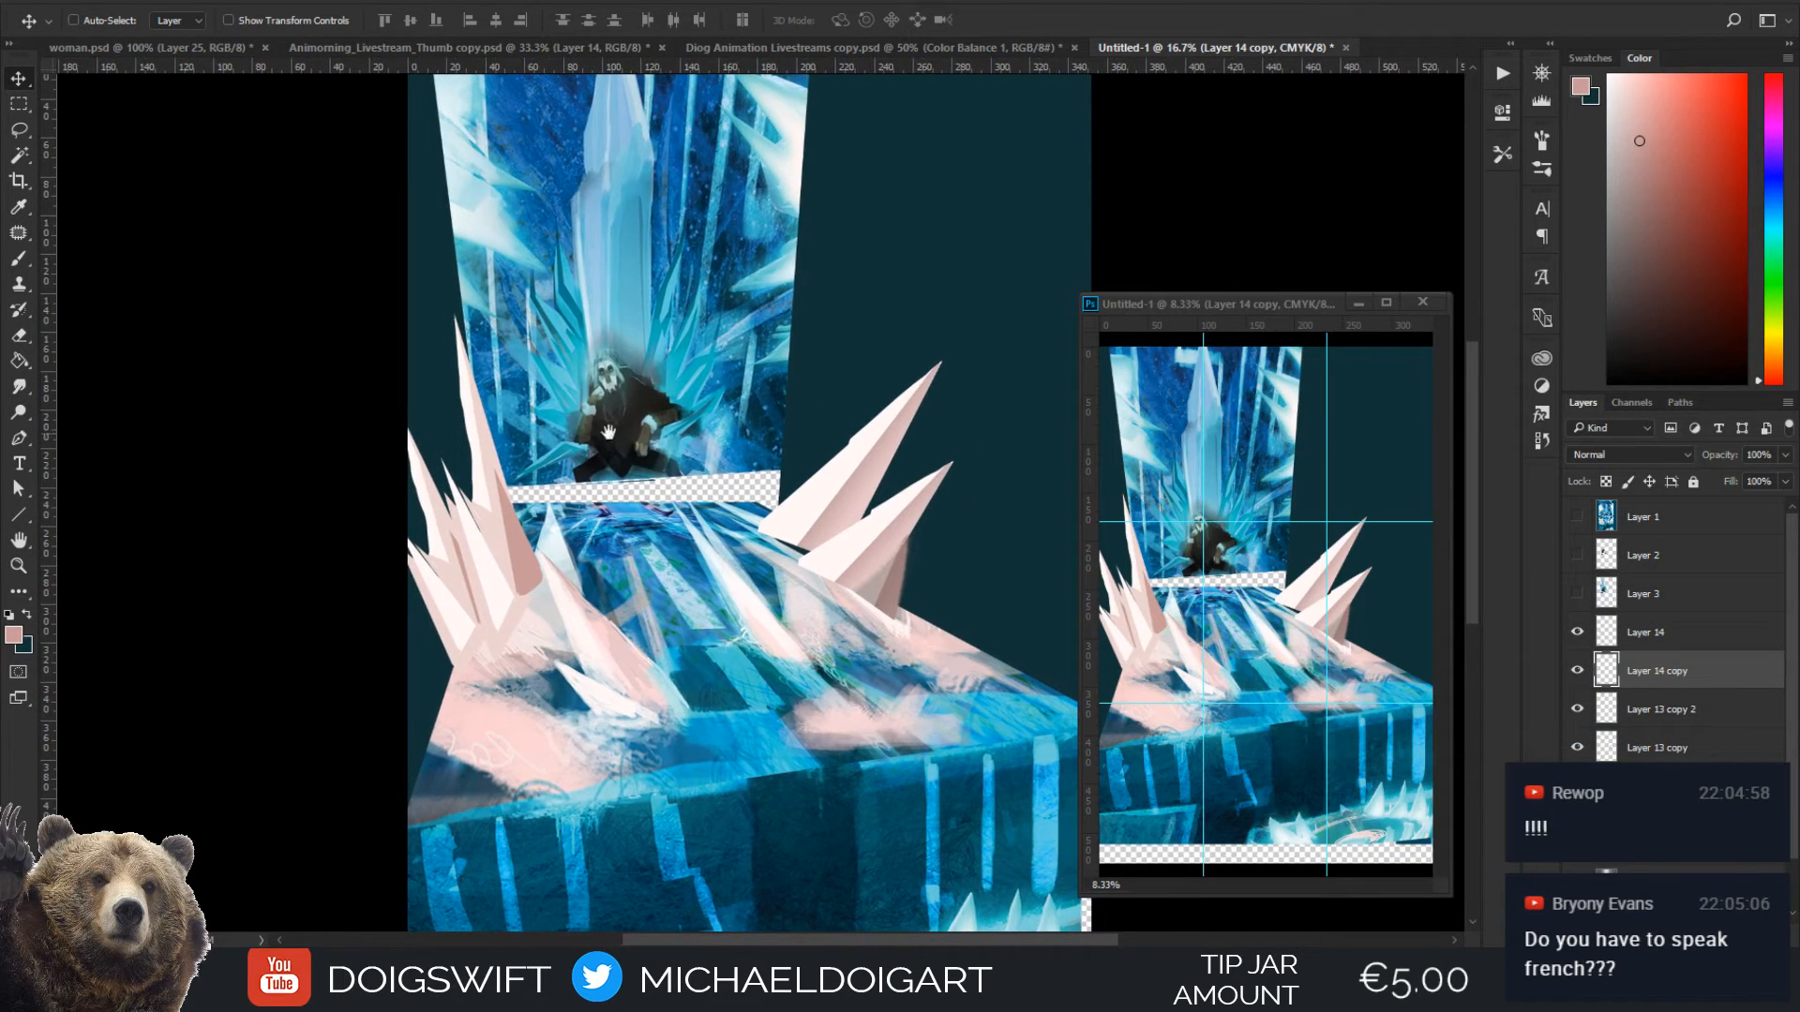
{"action": "left_click_drag", "start_coordinate": [821, 562], "coordinate": [751, 523]}
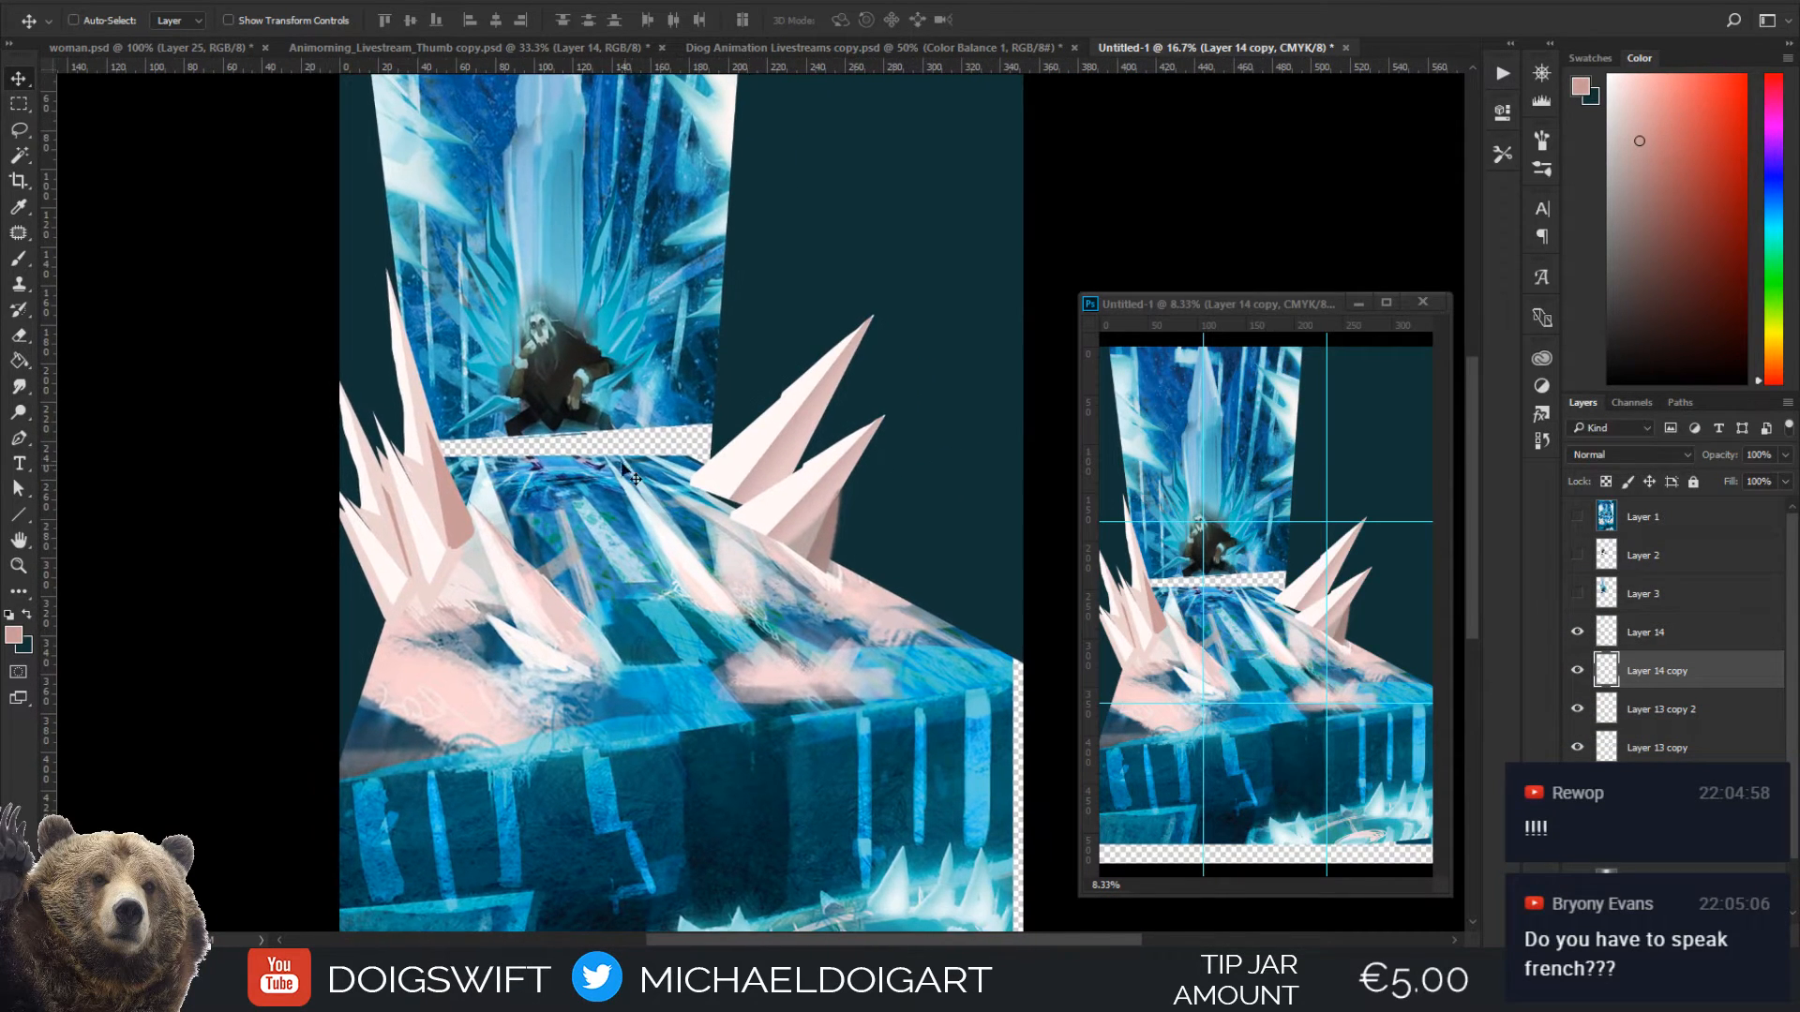
{"action": "left_click_drag", "start_coordinate": [881, 514], "coordinate": [911, 475]}
{"action": "key", "text": "ctrl+t"}
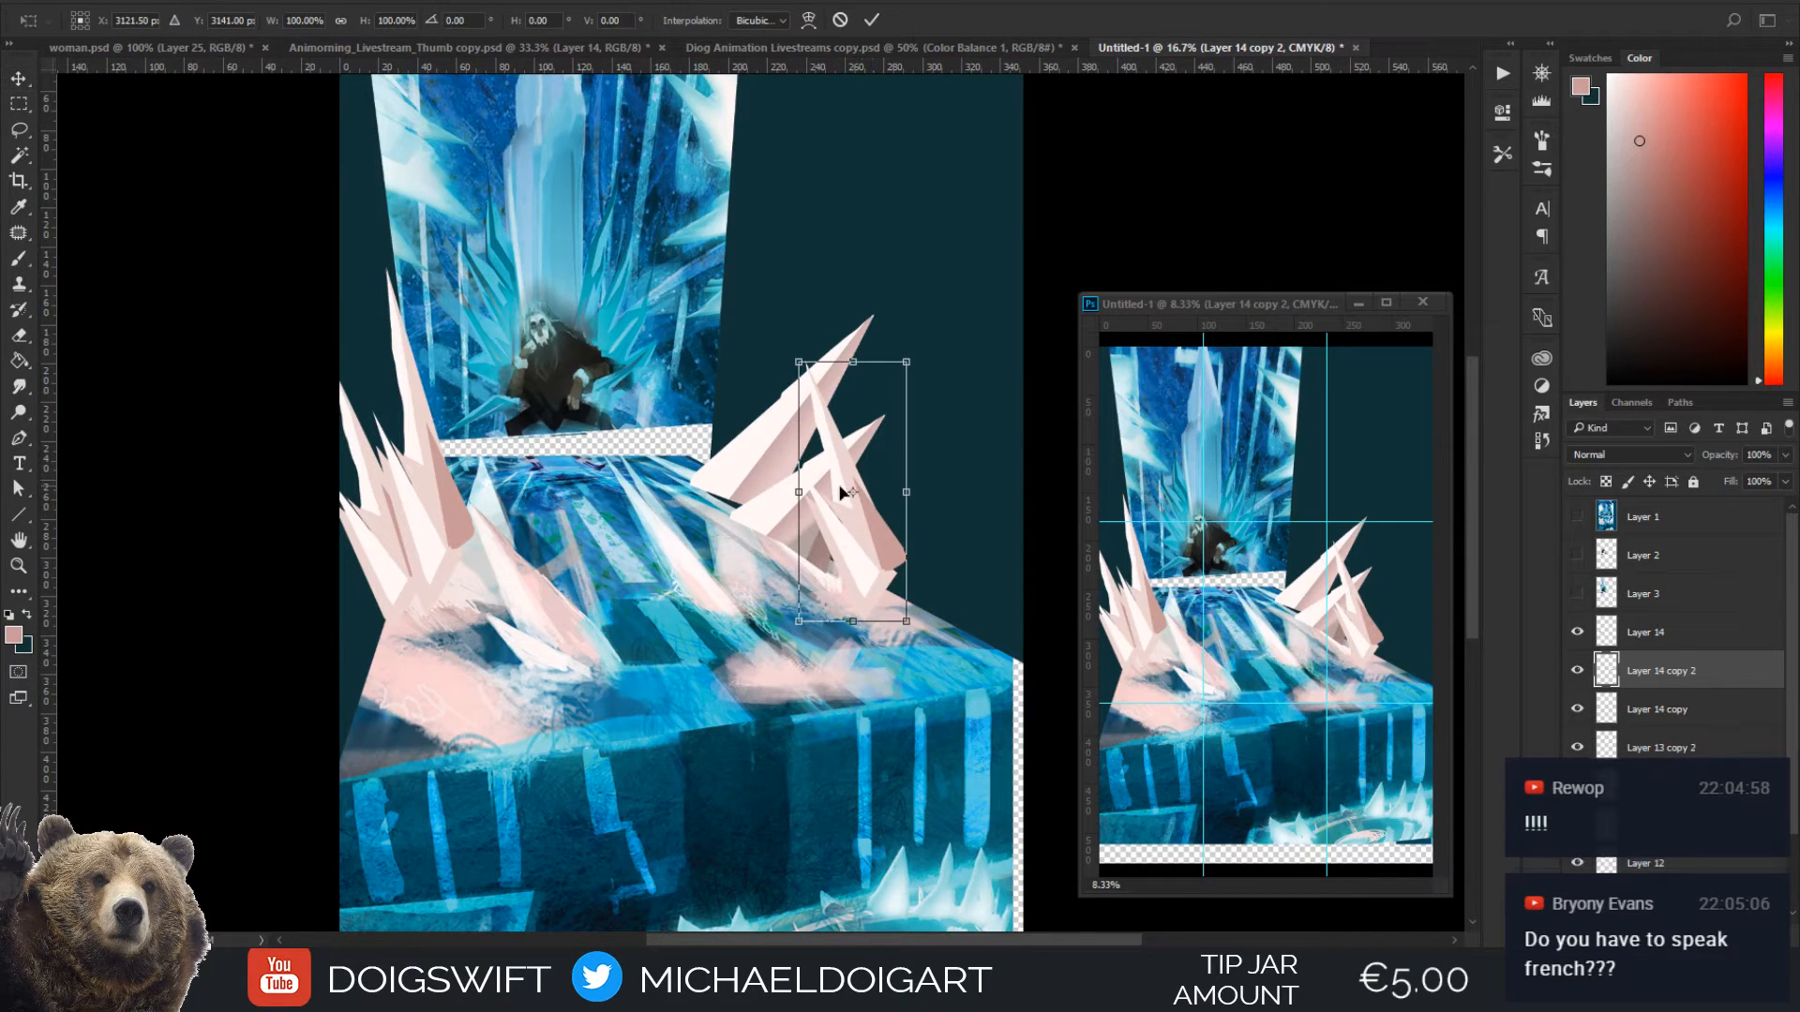
{"action": "left_click_drag", "start_coordinate": [805, 491], "coordinate": [1036, 490]}
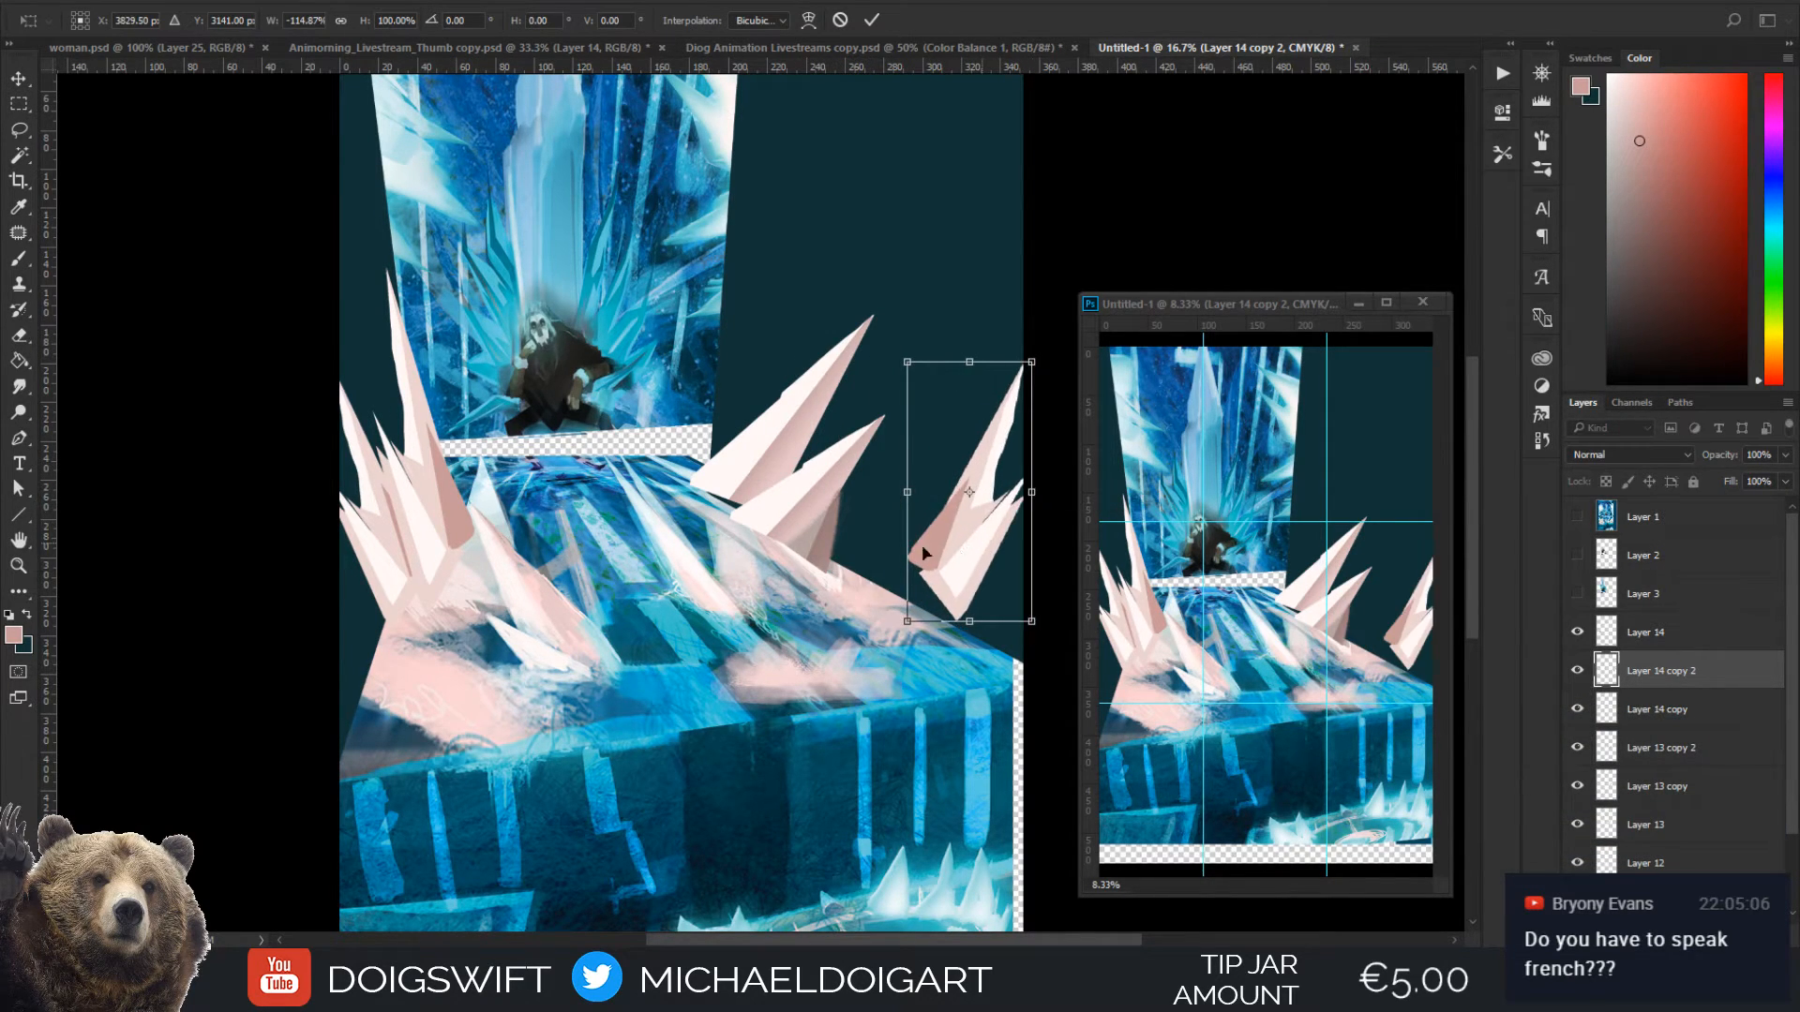
{"action": "left_click_drag", "start_coordinate": [974, 546], "coordinate": [858, 555]}
{"action": "left_click_drag", "start_coordinate": [948, 510], "coordinate": [835, 507]}
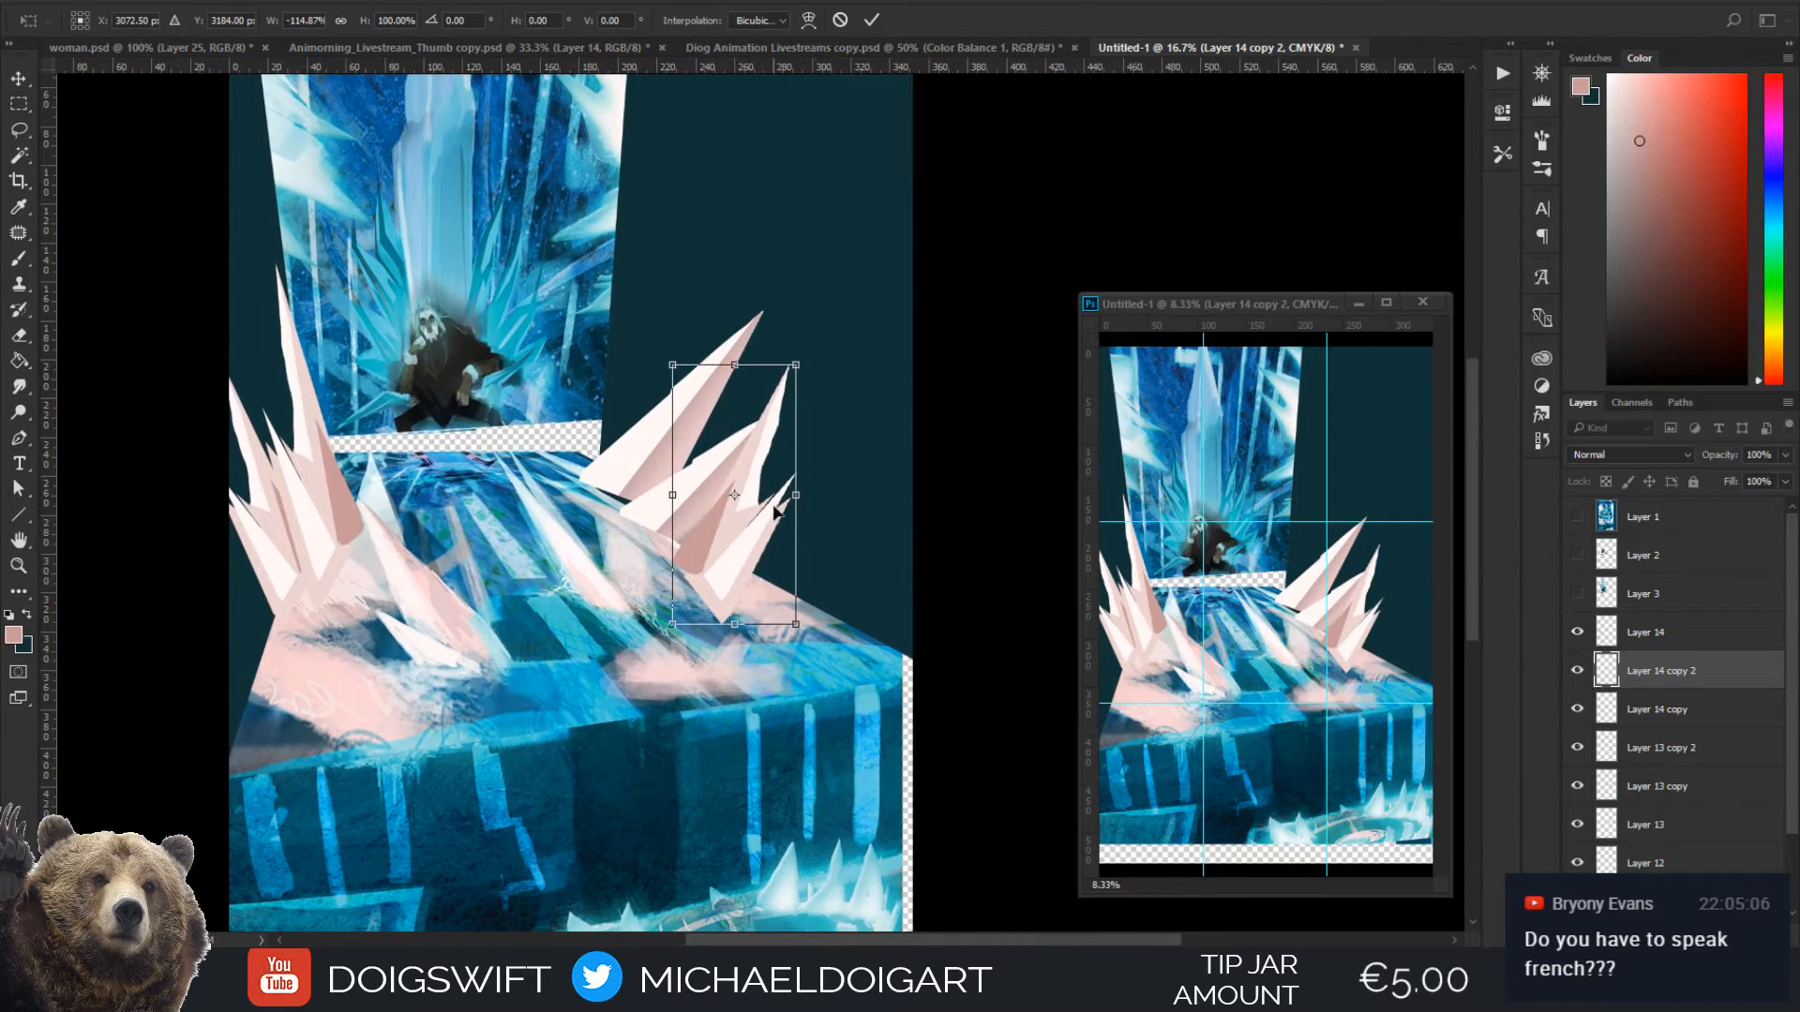
{"action": "left_click_drag", "start_coordinate": [813, 570], "coordinate": [861, 587]}
{"action": "left_click_drag", "start_coordinate": [797, 383], "coordinate": [782, 443]}
{"action": "left_click_drag", "start_coordinate": [826, 557], "coordinate": [817, 553]}
{"action": "key", "text": "Return"}
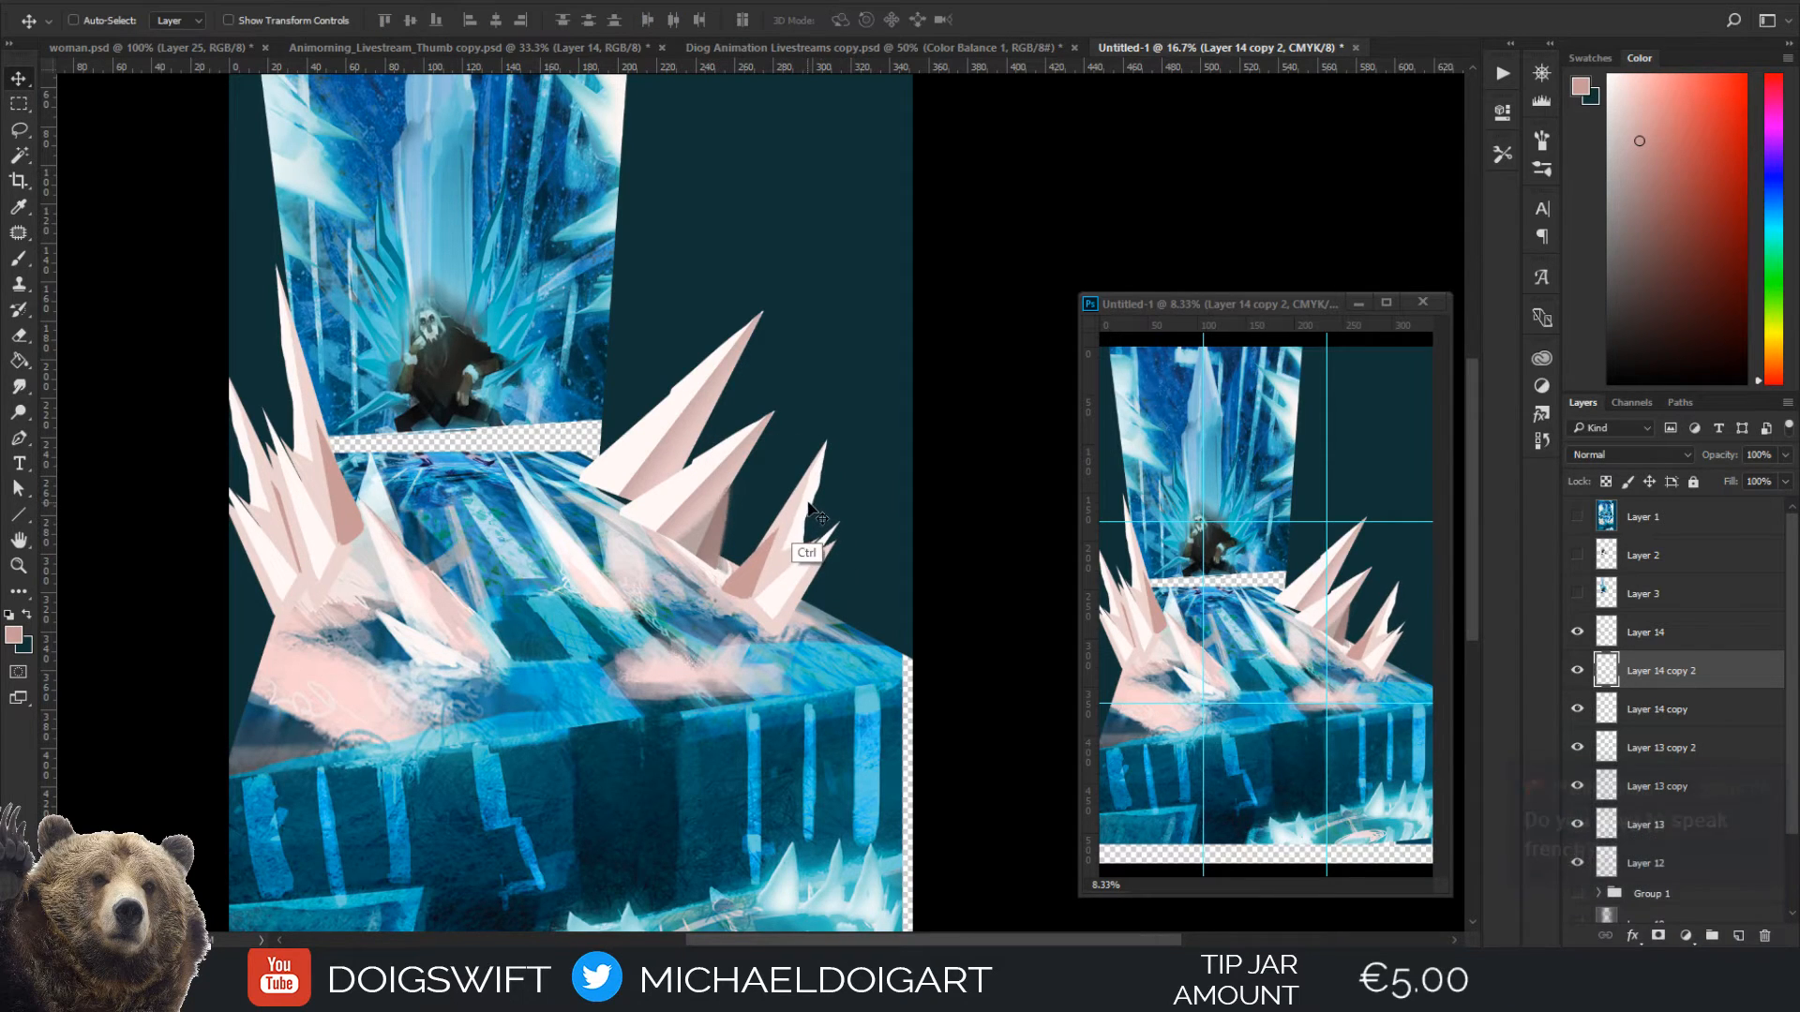
Recolour the flipped cluster from pink to green with Hue/Saturation, raising the saturation to about +68
{"action": "key", "text": "ctrl+u"}
{"action": "left_click_drag", "start_coordinate": [1308, 466], "coordinate": [1417, 509]}
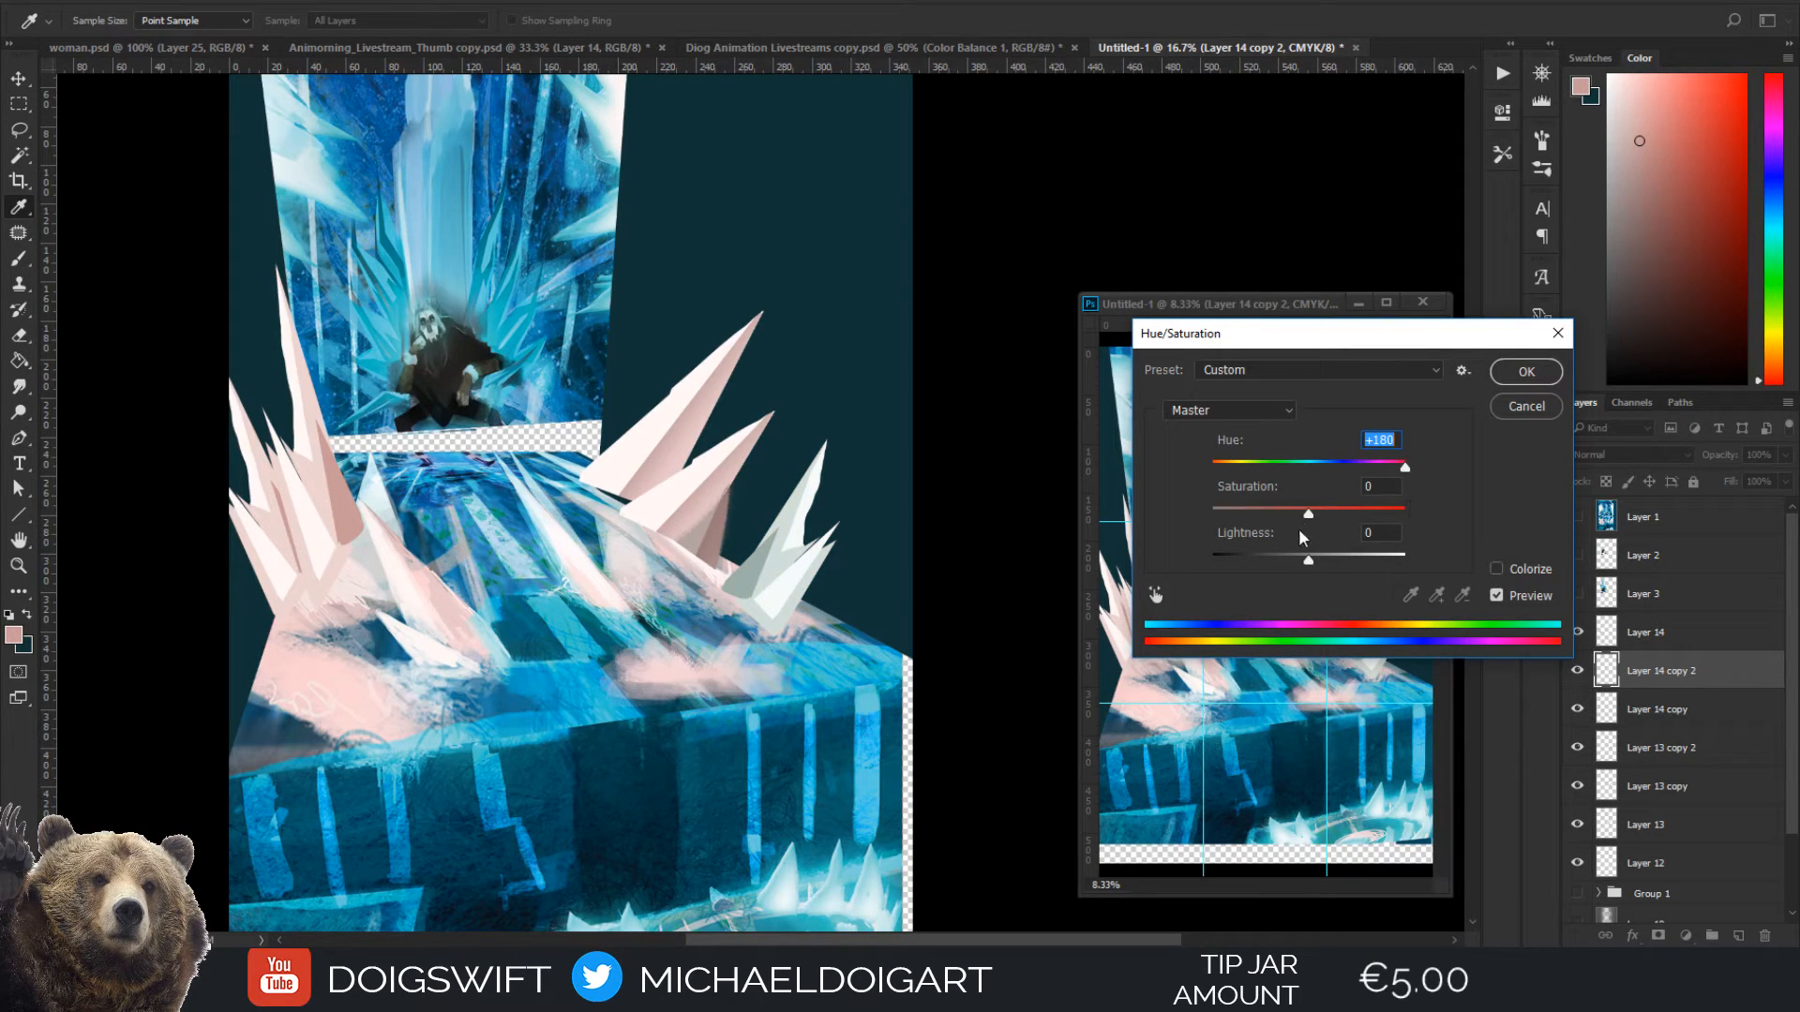
{"action": "left_click_drag", "start_coordinate": [1308, 515], "coordinate": [1371, 527]}
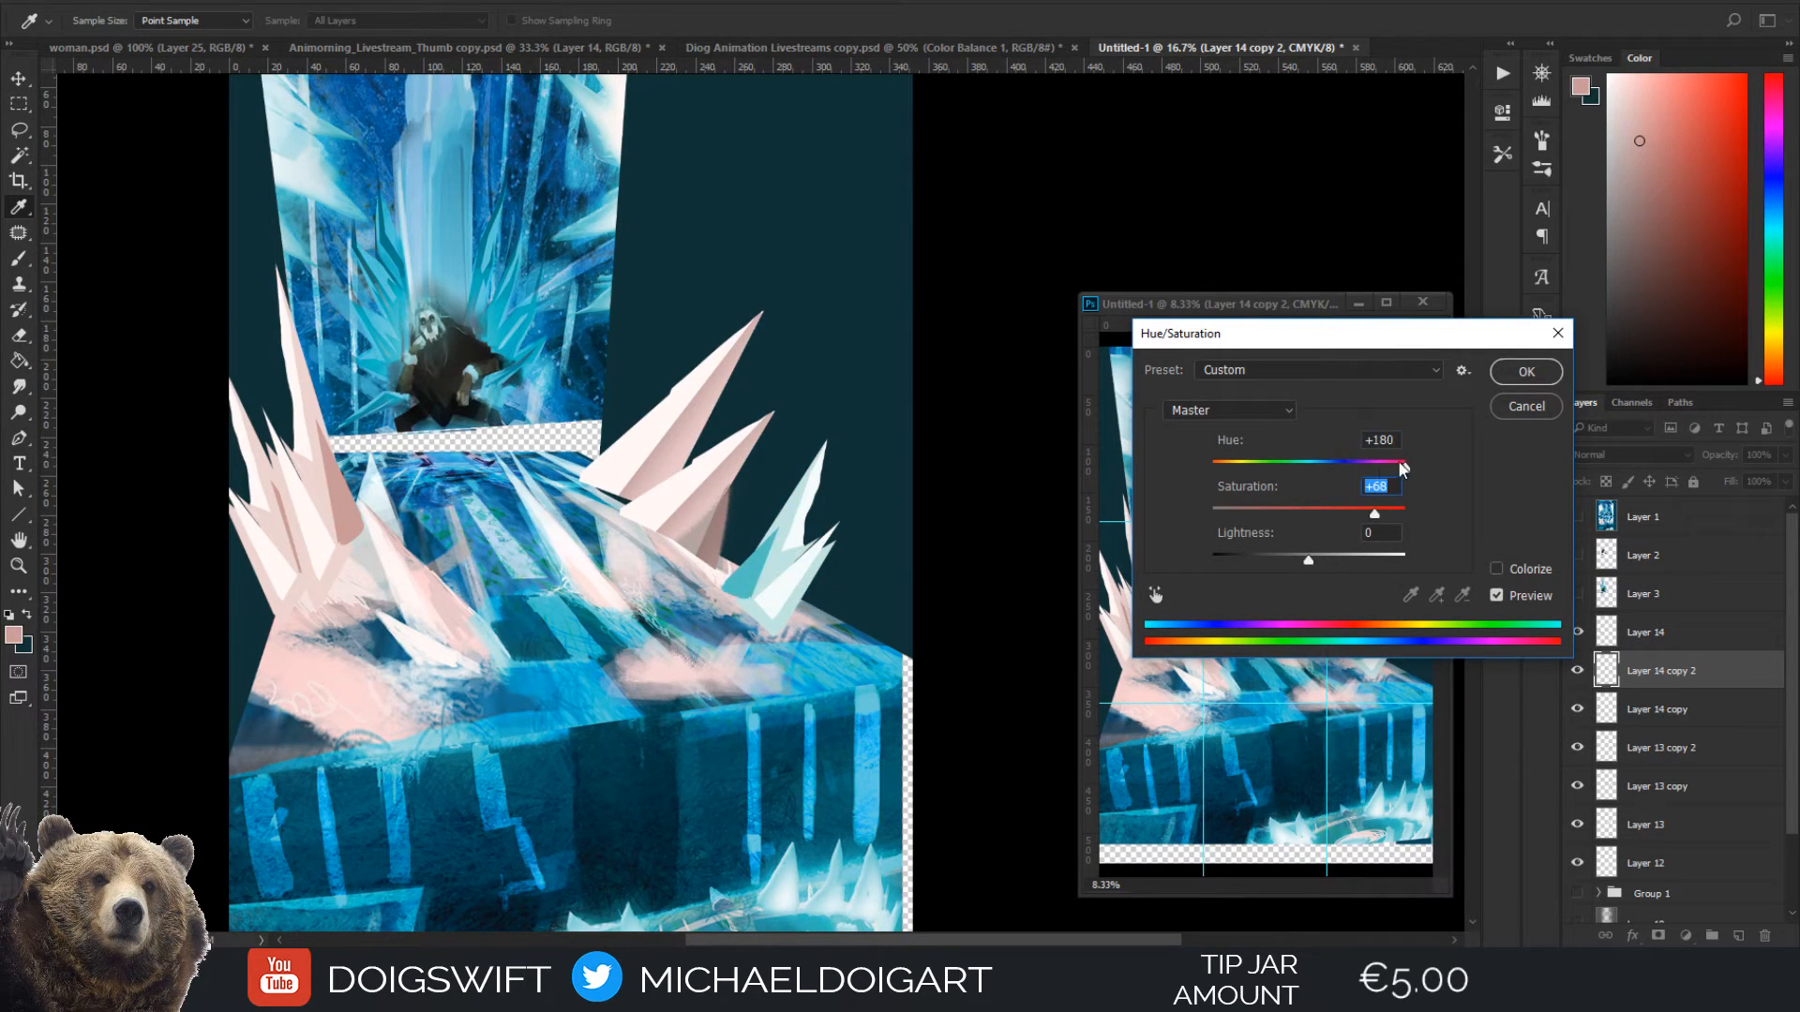
{"action": "mouse_move", "coordinate": [1403, 469]}
{"action": "left_mouse_down"}
{"action": "mouse_move", "coordinate": [1380, 469]}
{"action": "mouse_move", "coordinate": [1396, 471]}
{"action": "left_mouse_up"}
{"action": "left_click", "coordinate": [1526, 372]}
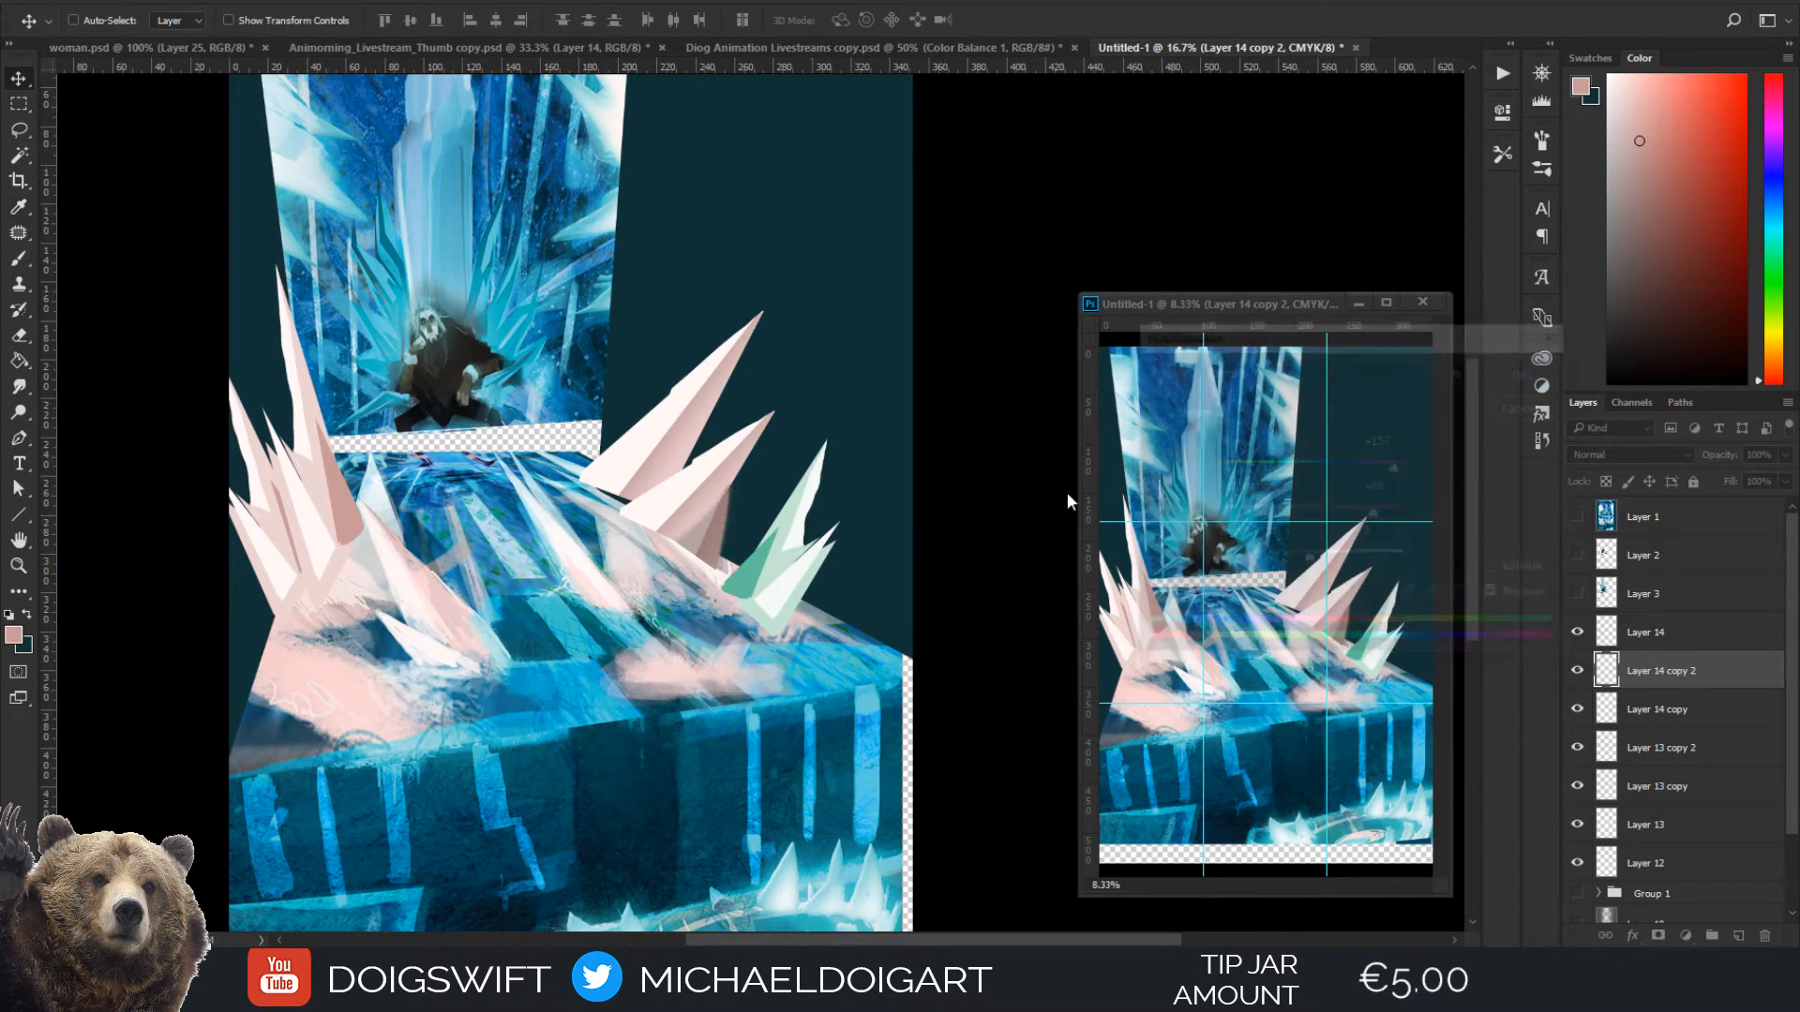
Duplicate the green cluster toward the canvas's right edge and send the copy one layer back
{"action": "key", "text": "v"}
{"action": "left_click_drag", "start_coordinate": [788, 594], "coordinate": [953, 520]}
{"action": "key", "text": "ctrl+bracketleft"}
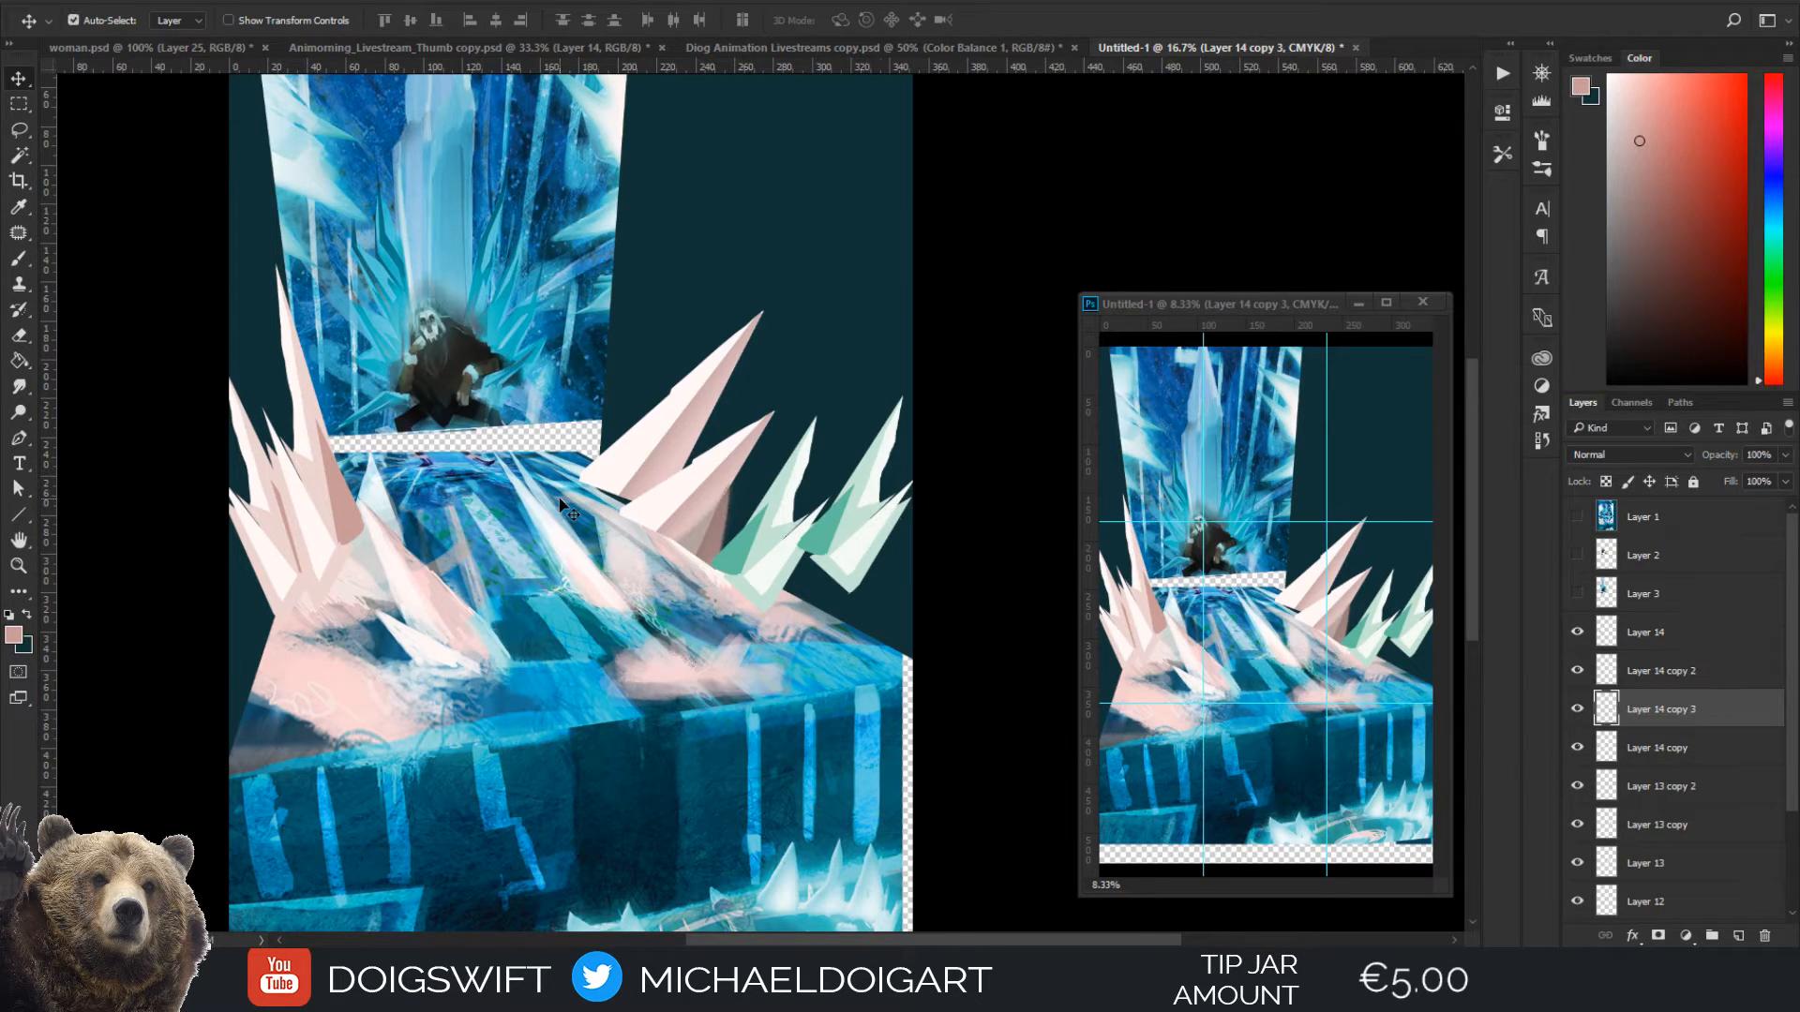
Enlarge, distort and rotate the rear green cluster so its main spike stands upright near the floor's right corner
{"action": "key", "text": "ctrl+t"}
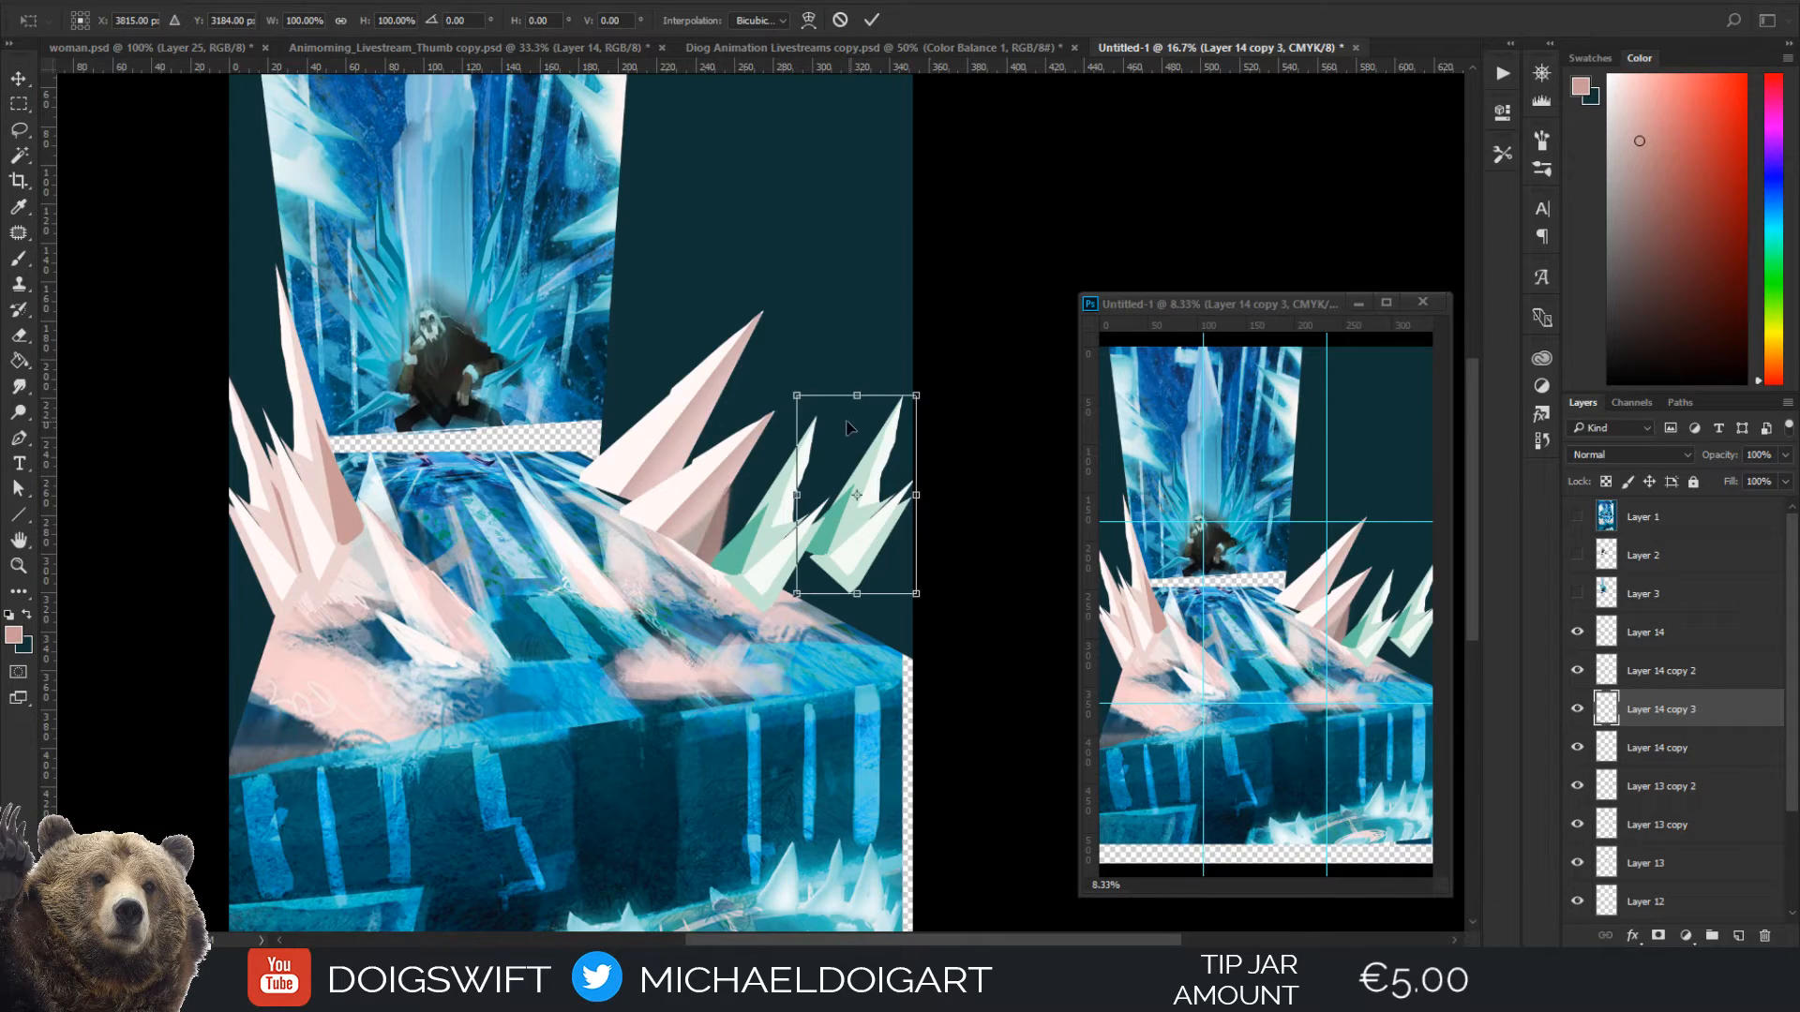
{"action": "left_click_drag", "start_coordinate": [795, 393], "coordinate": [720, 378]}
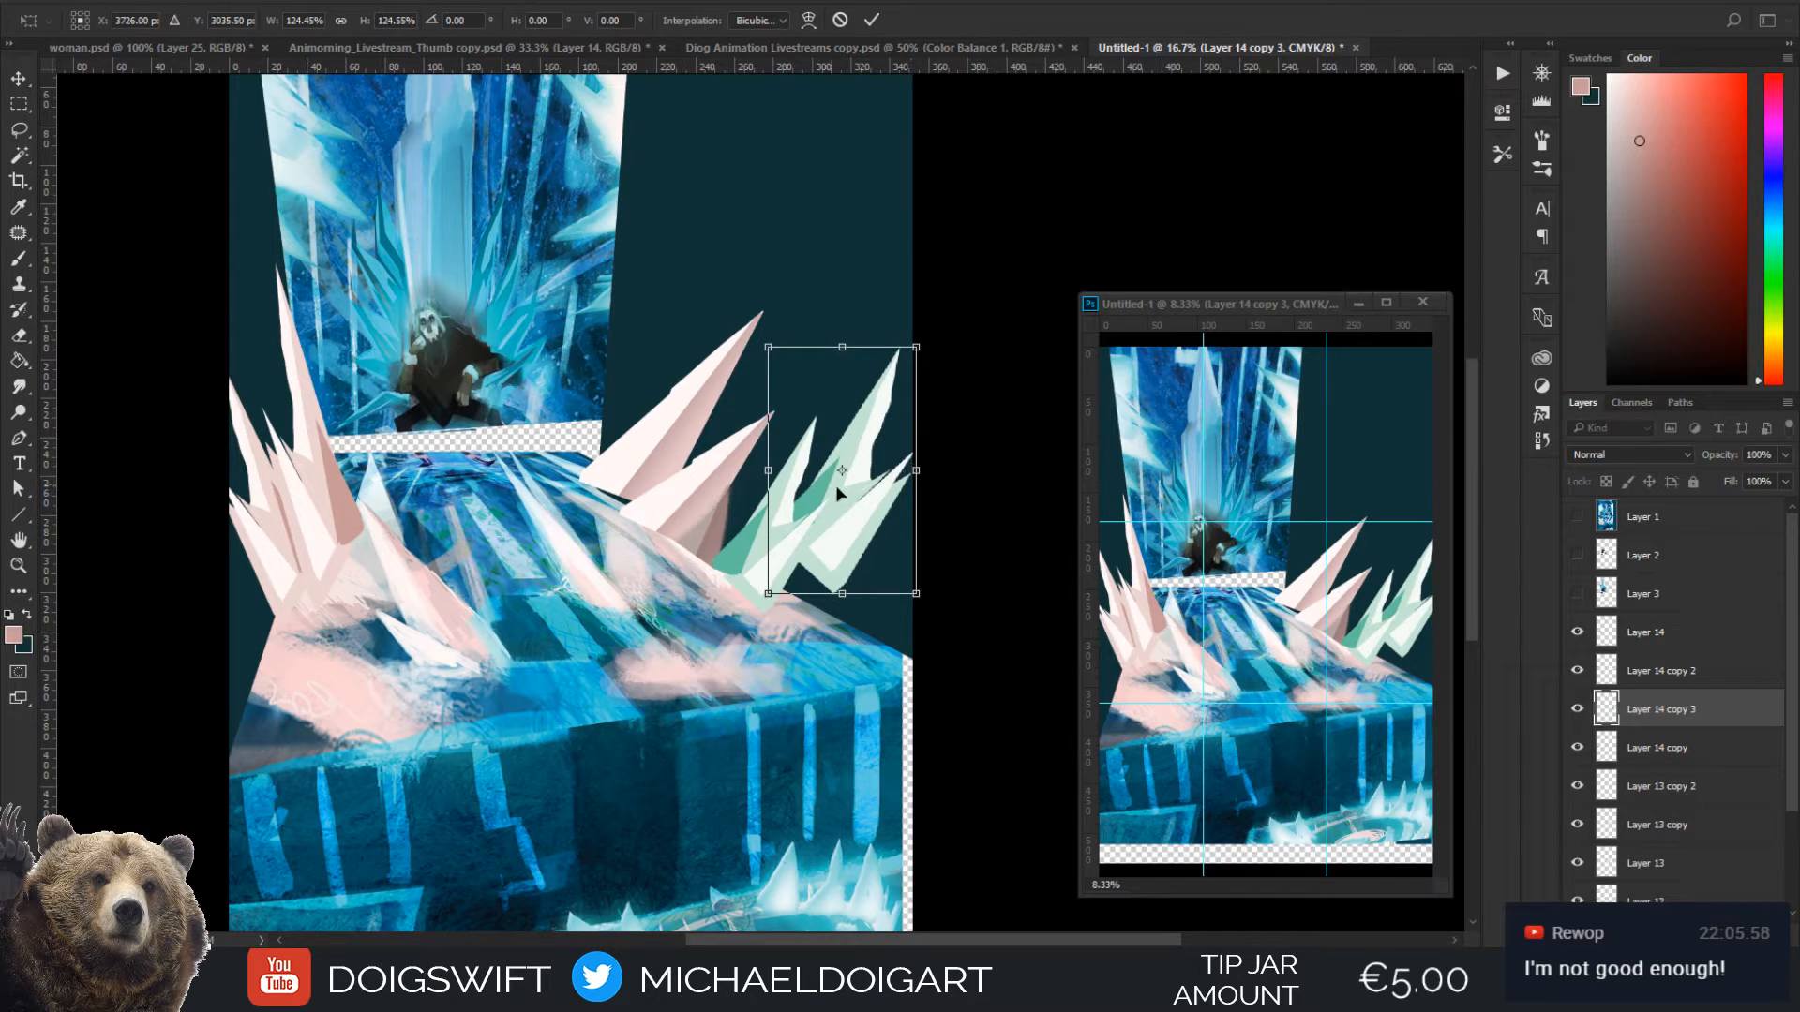
{"action": "left_click_drag", "start_coordinate": [887, 523], "coordinate": [889, 567]}
{"action": "left_click_drag", "start_coordinate": [850, 392], "coordinate": [831, 438]}
{"action": "mouse_move", "coordinate": [881, 583]}
{"action": "left_mouse_down"}
{"action": "mouse_move", "coordinate": [800, 555]}
{"action": "mouse_move", "coordinate": [847, 538]}
{"action": "mouse_move", "coordinate": [914, 441]}
{"action": "mouse_move", "coordinate": [887, 570]}
{"action": "left_mouse_up"}
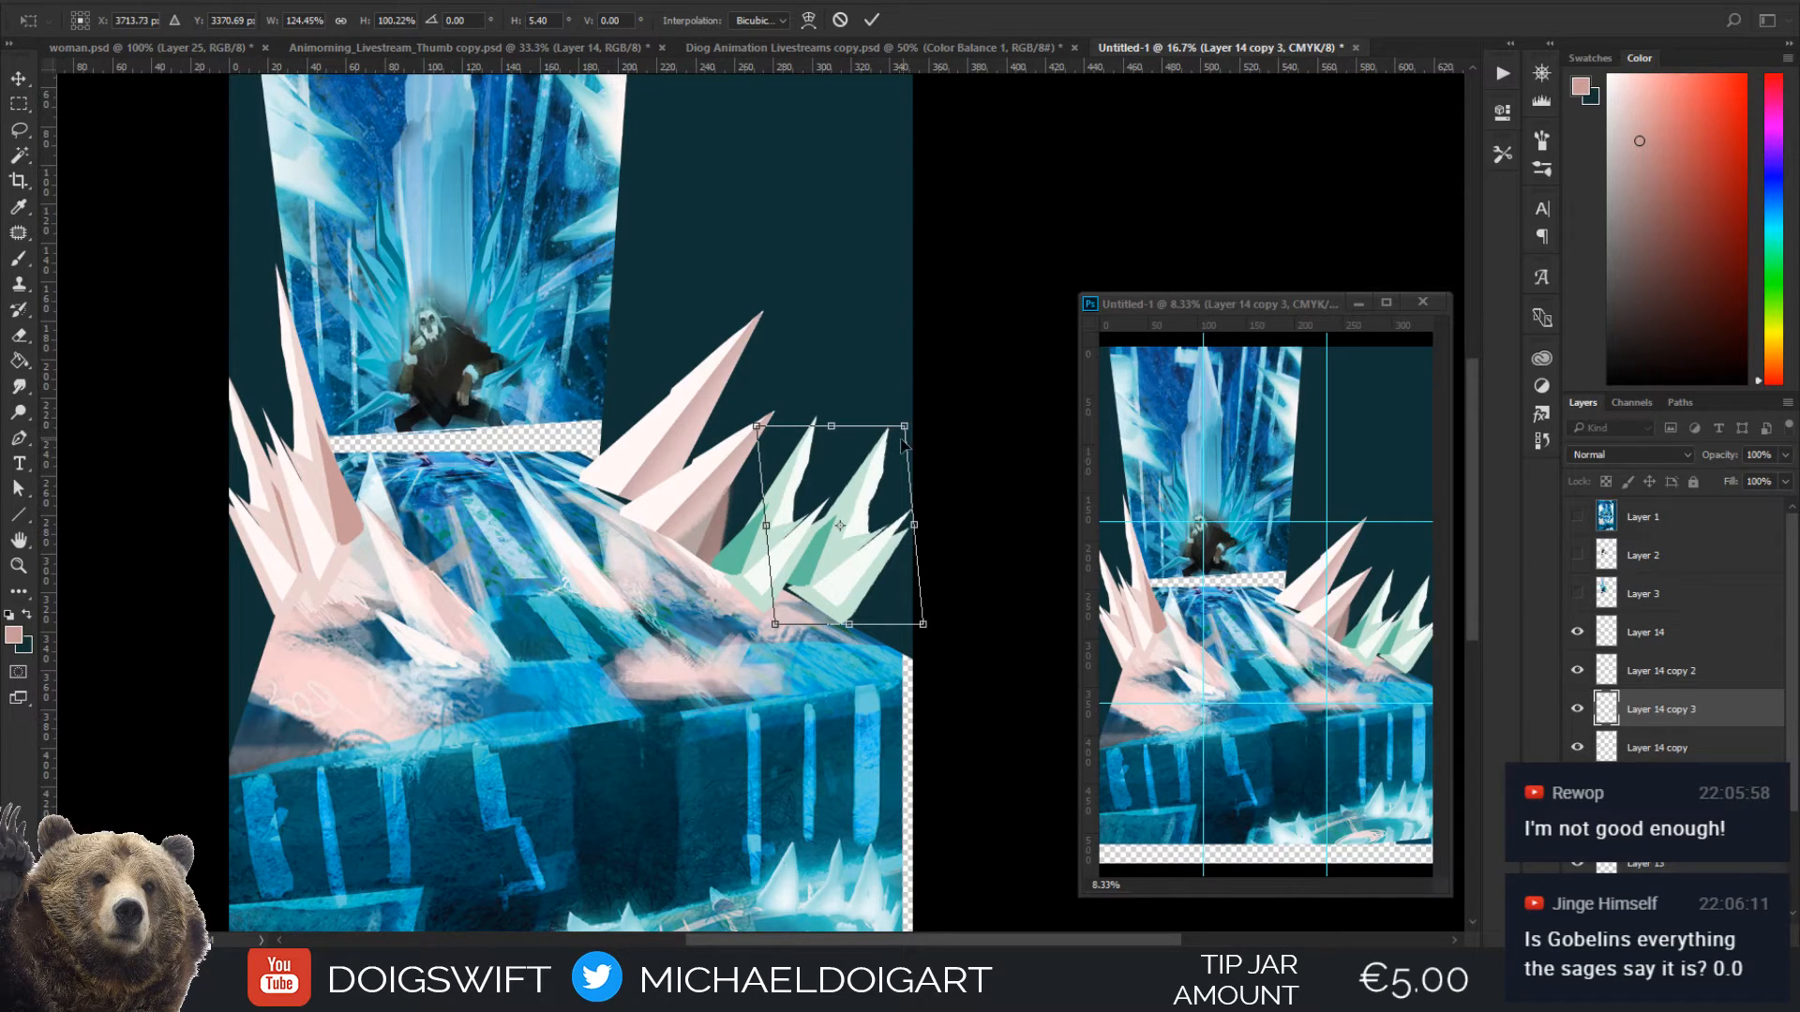
{"action": "left_click_drag", "start_coordinate": [904, 427], "coordinate": [973, 351]}
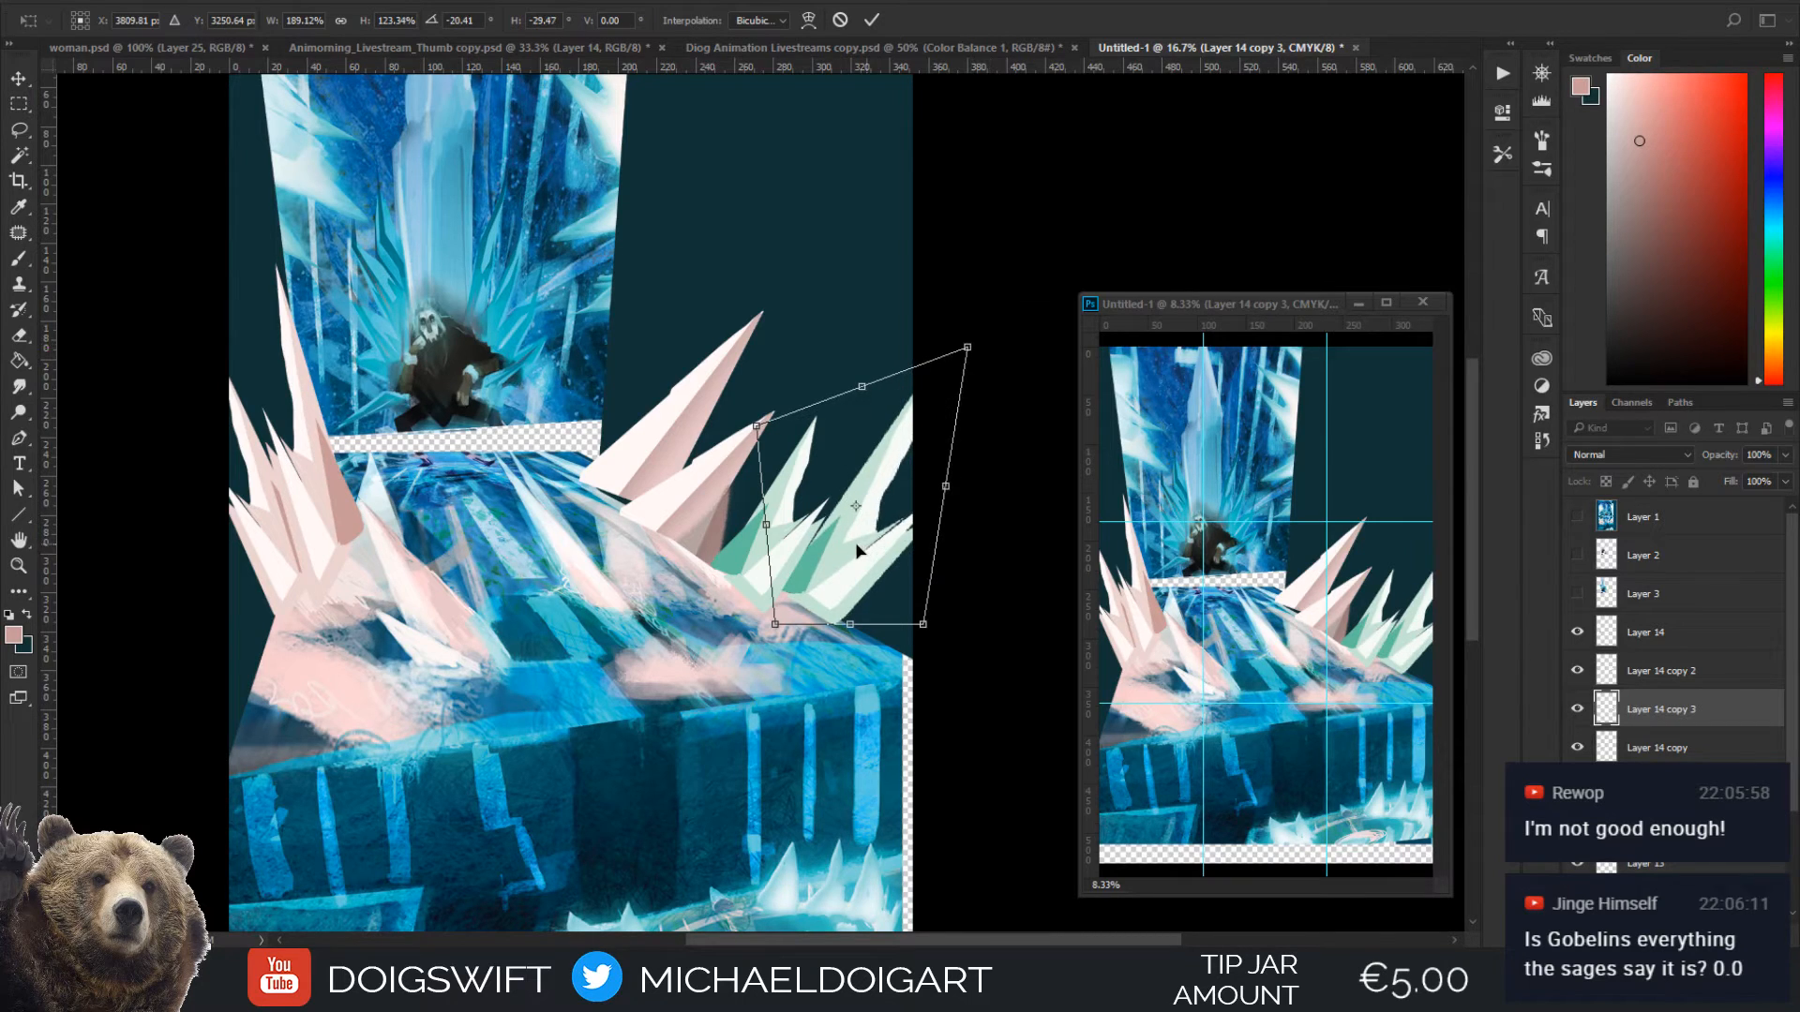
{"action": "left_click_drag", "start_coordinate": [856, 550], "coordinate": [830, 539]}
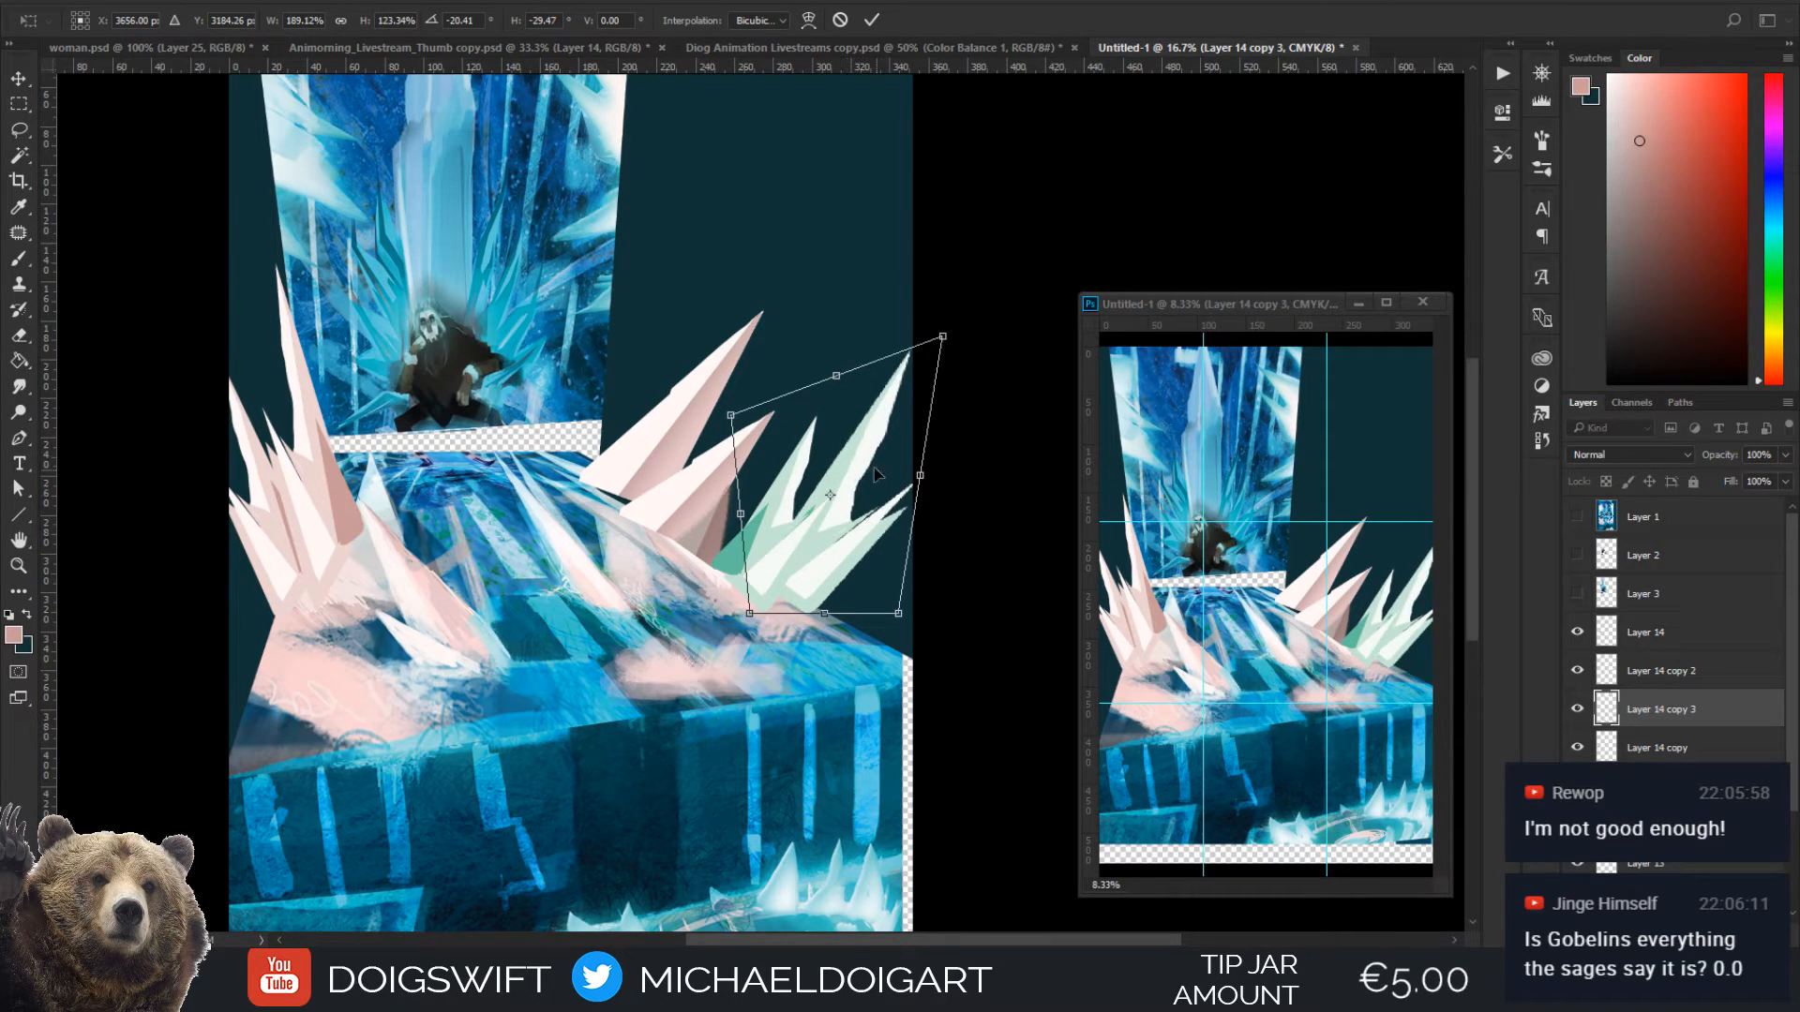
{"action": "left_click_drag", "start_coordinate": [965, 518], "coordinate": [958, 473]}
{"action": "left_click_drag", "start_coordinate": [882, 532], "coordinate": [881, 563]}
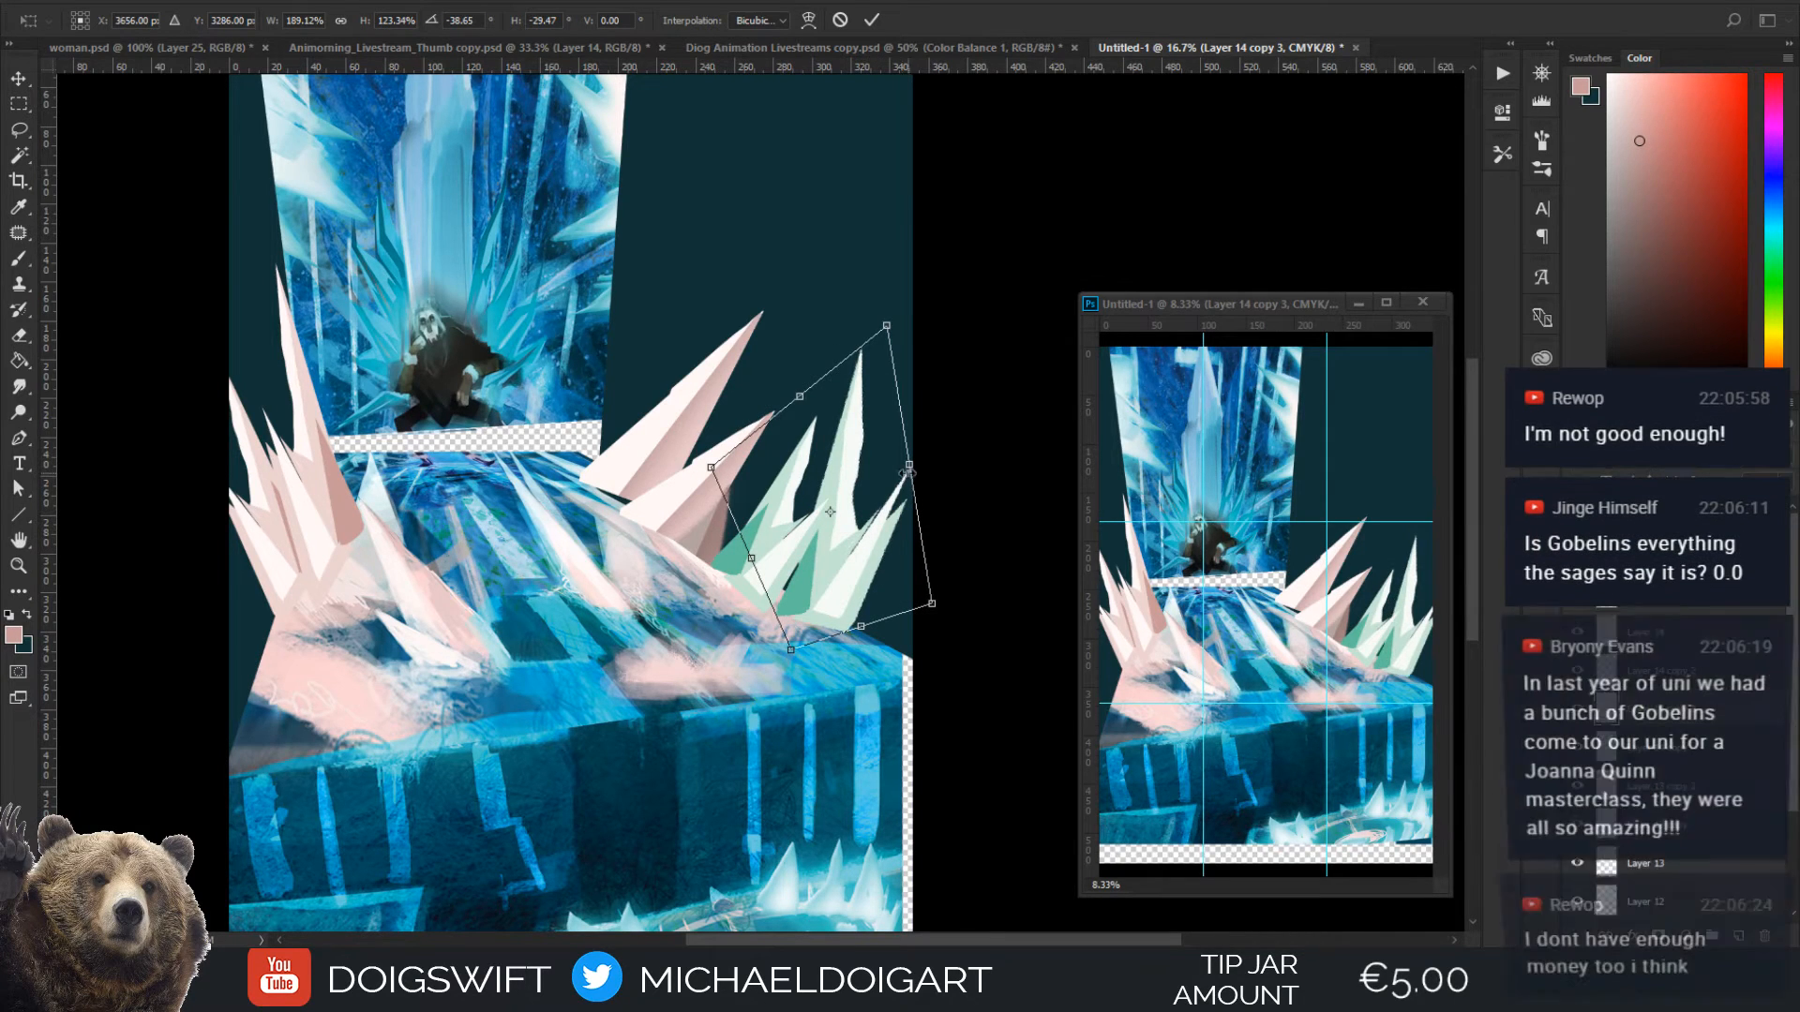
{"action": "key", "text": "Return"}
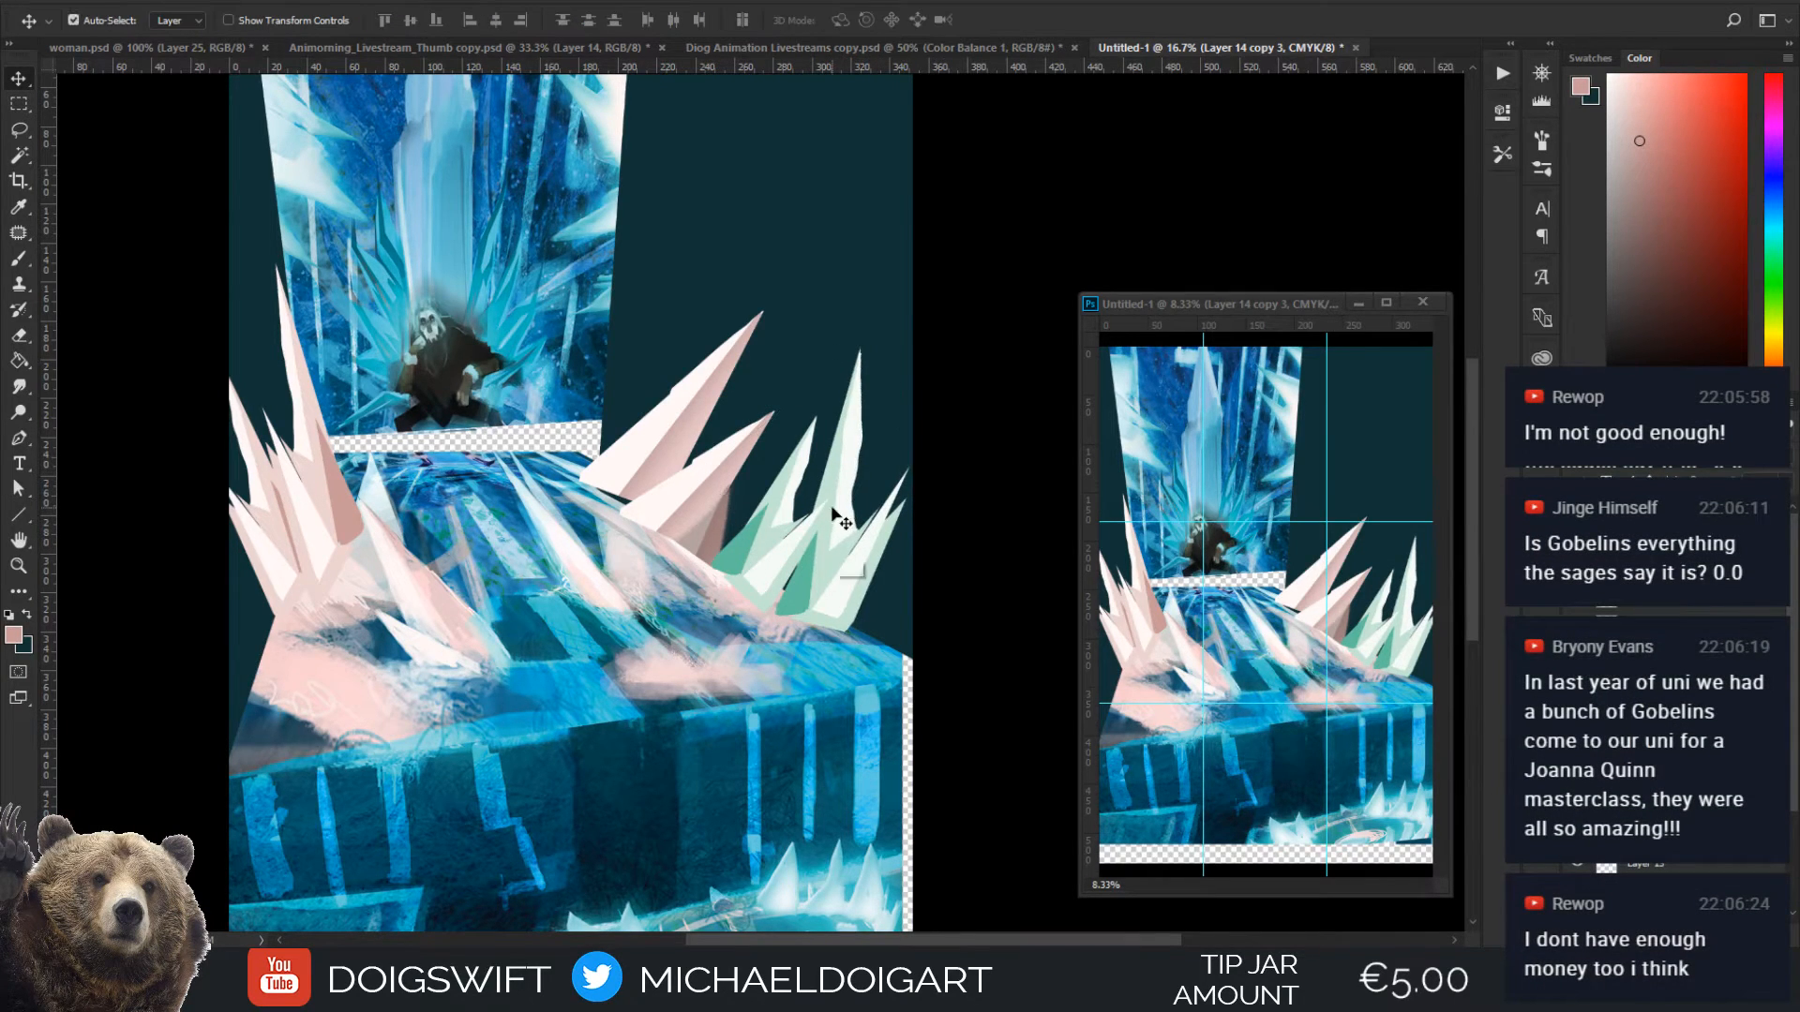
Shift the rear green cluster's hue slightly toward teal and raise its saturation with Hue/Saturation
{"action": "key", "text": "ctrl+u"}
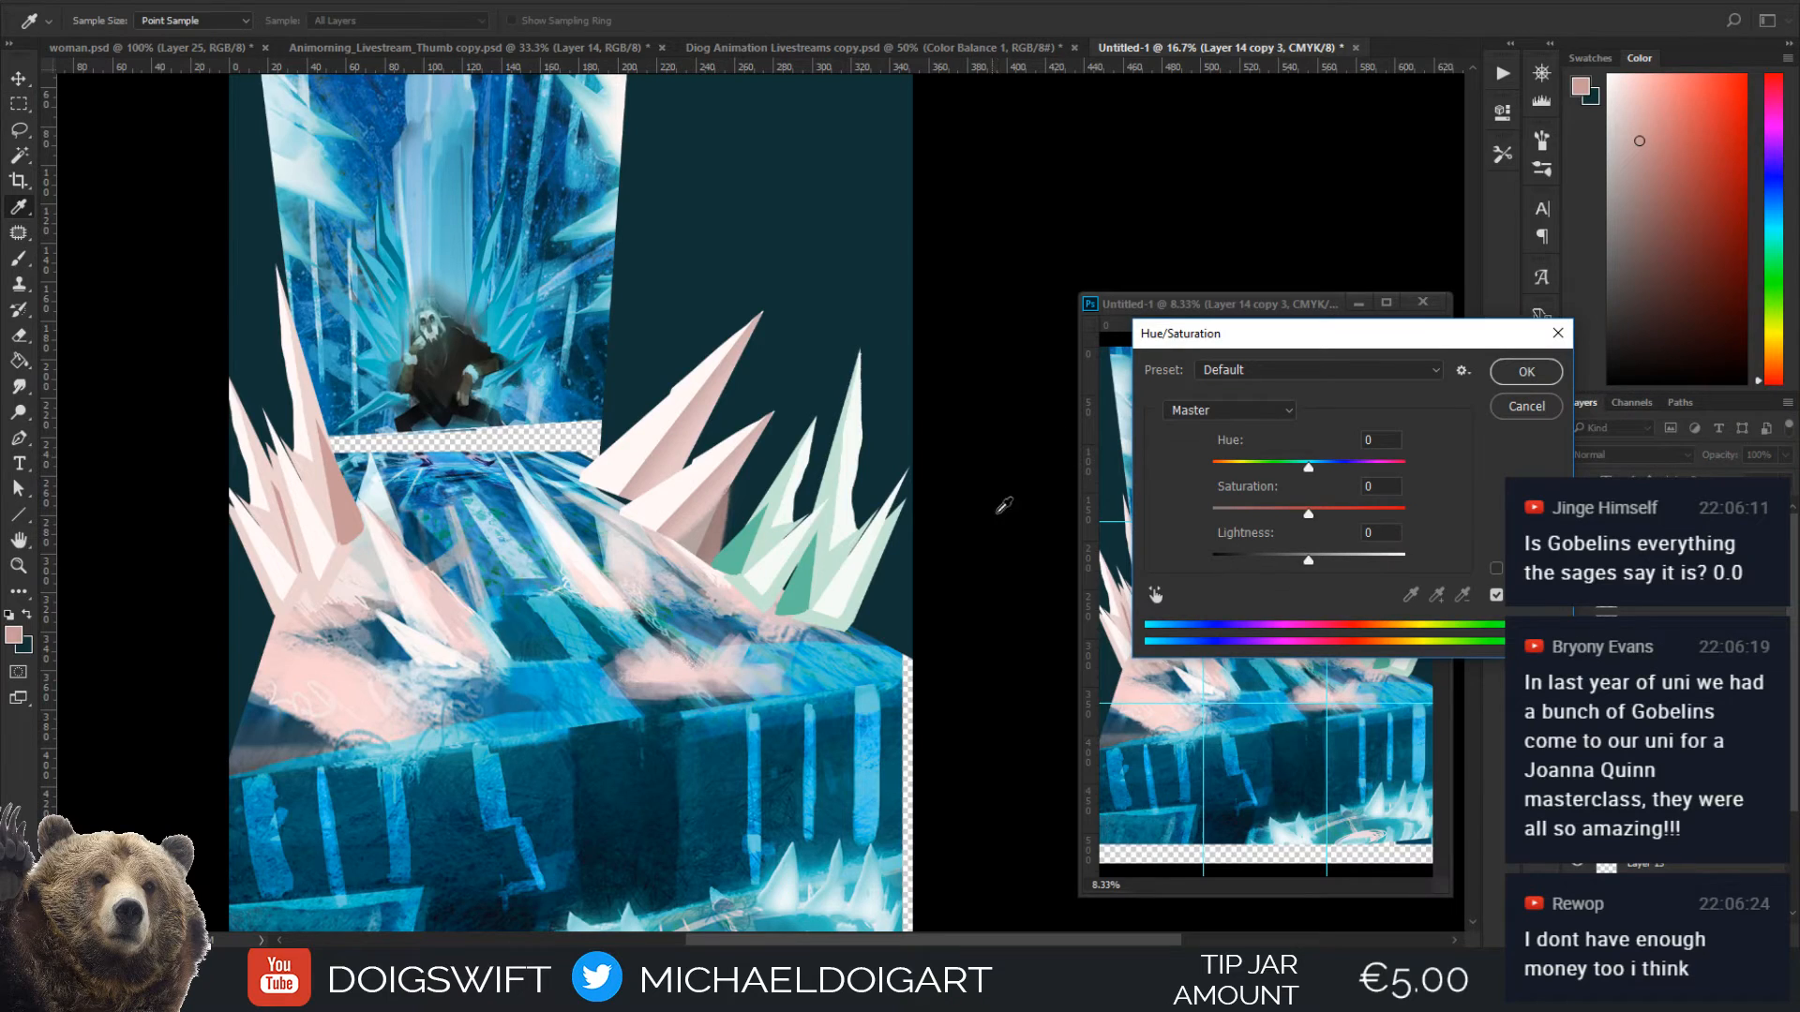
{"action": "left_click_drag", "start_coordinate": [1305, 555], "coordinate": [1340, 514]}
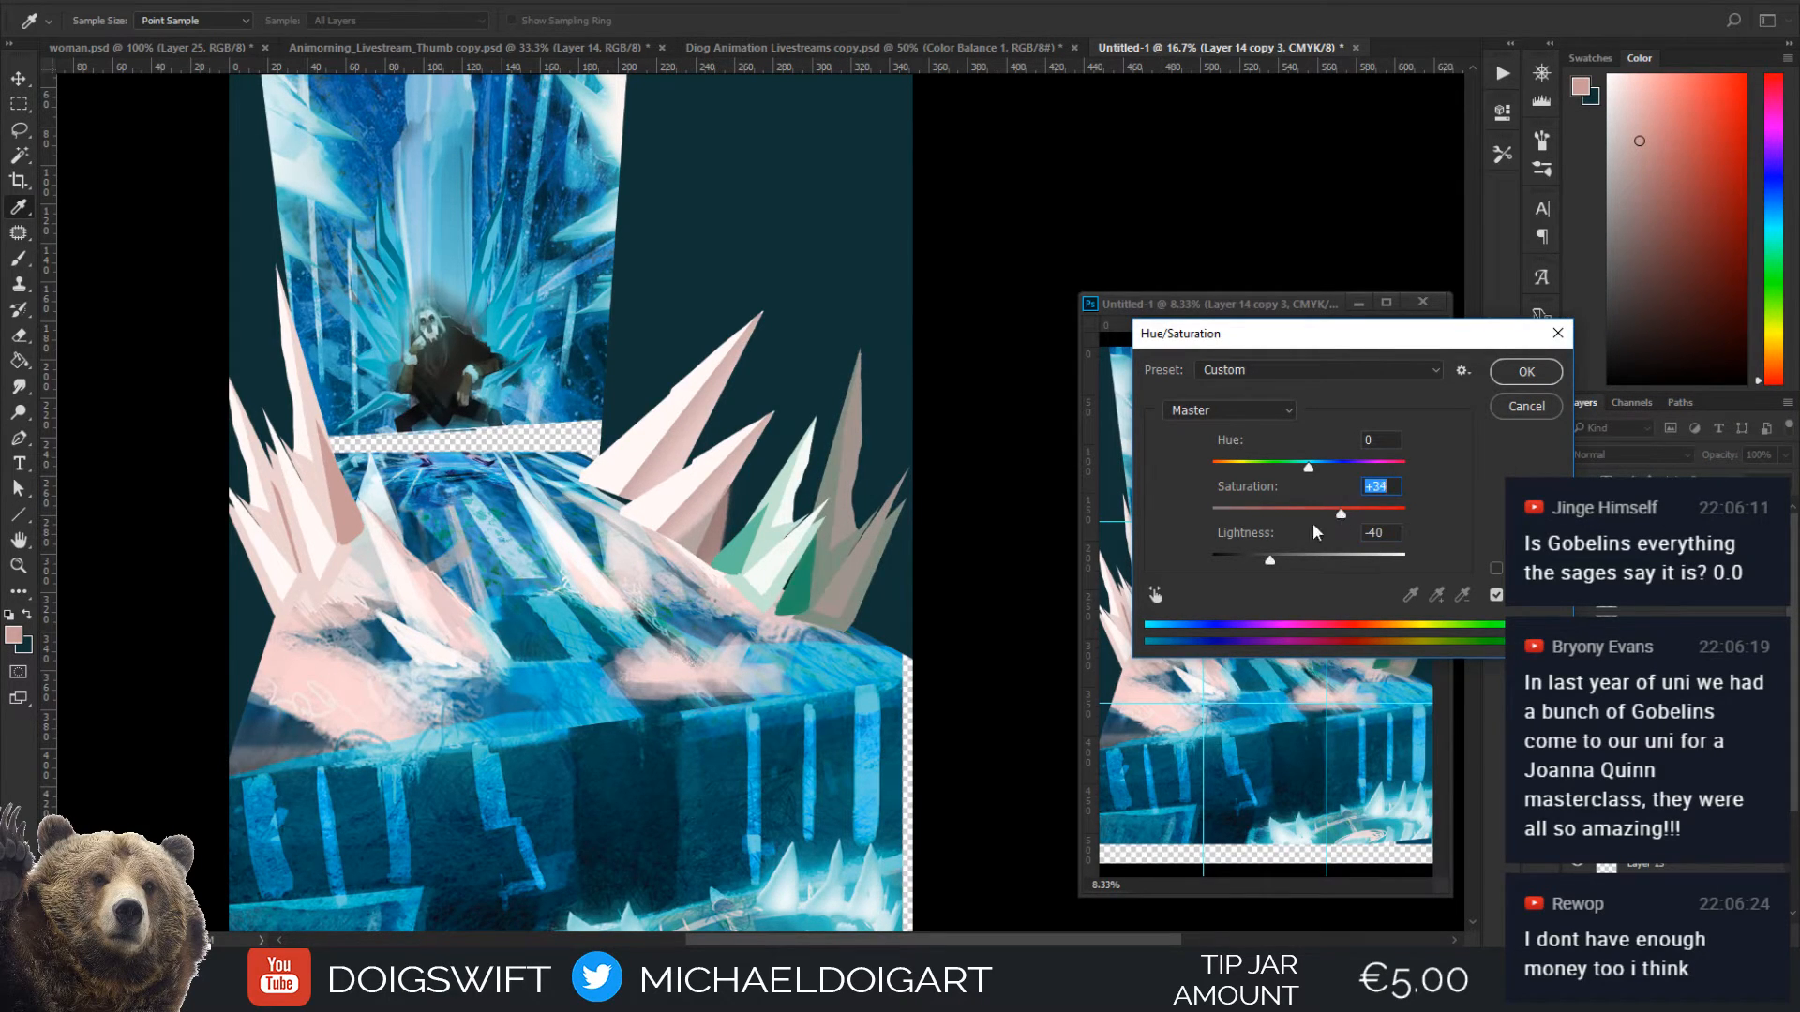
{"action": "left_click_drag", "start_coordinate": [1280, 566], "coordinate": [1306, 567]}
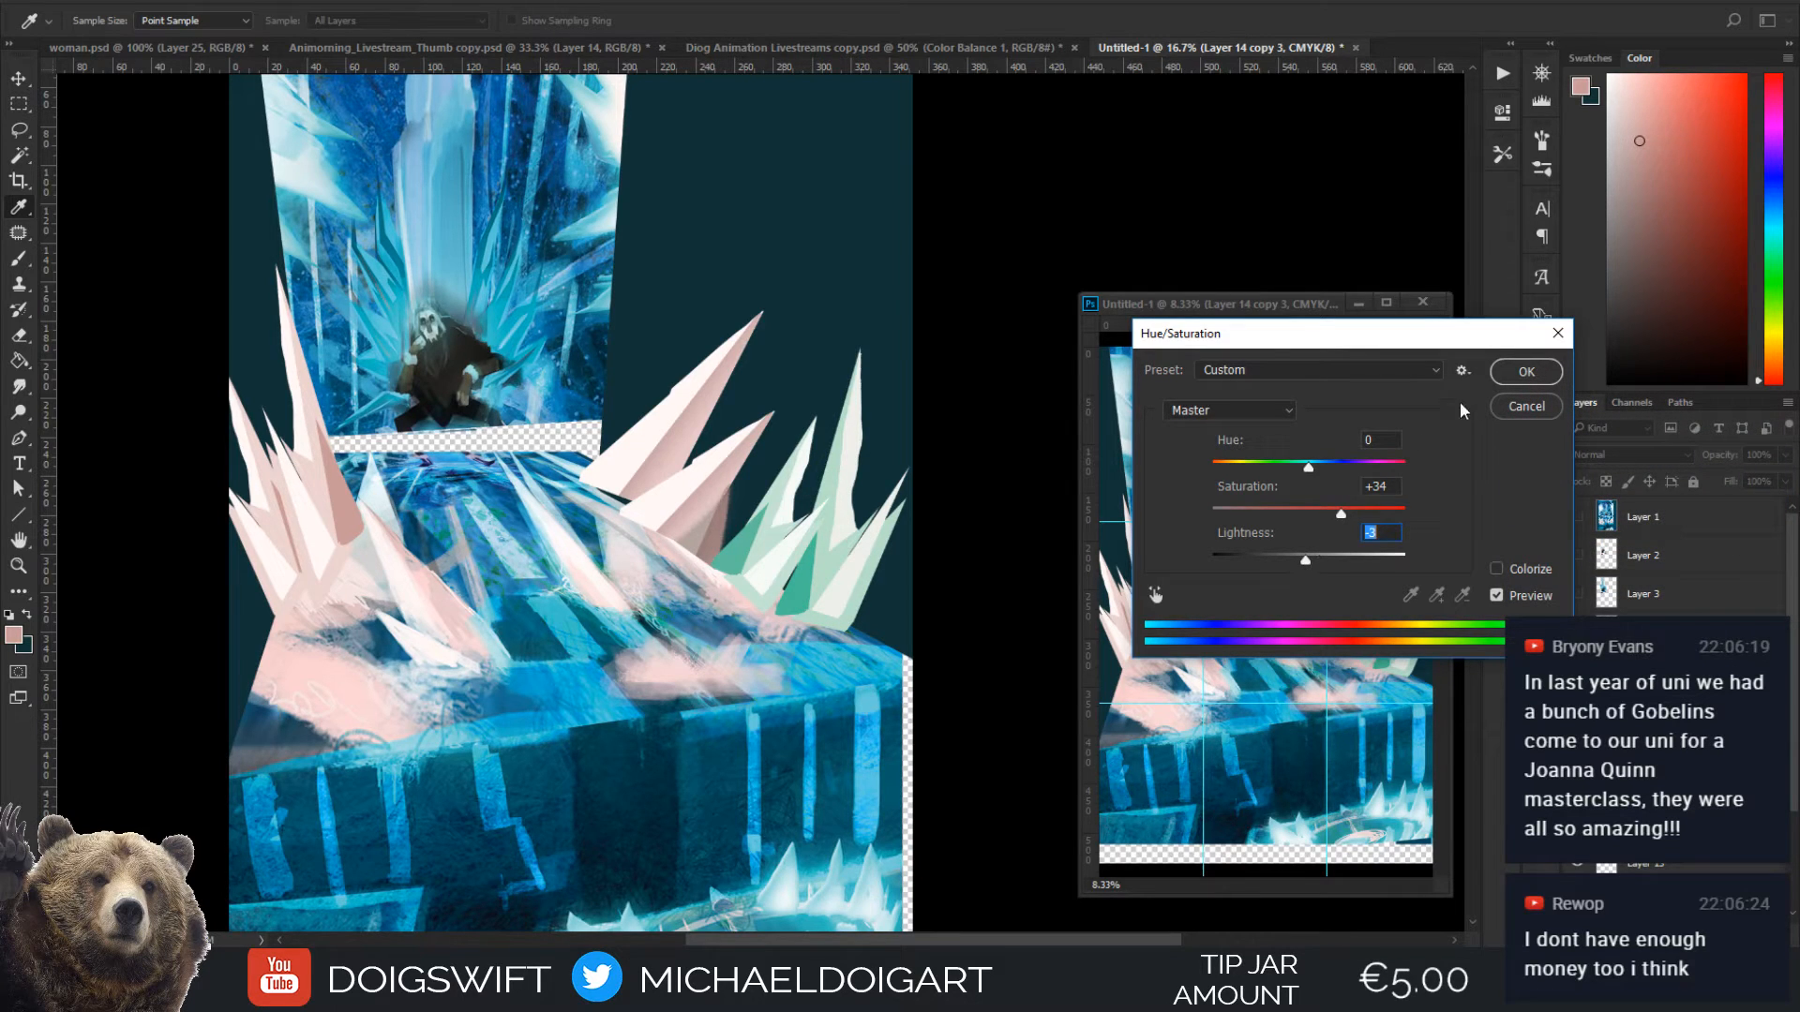
{"action": "left_click_drag", "start_coordinate": [1310, 566], "coordinate": [1368, 521]}
{"action": "left_click_drag", "start_coordinate": [1310, 469], "coordinate": [1324, 482]}
{"action": "left_click", "coordinate": [1519, 375]}
Squash the rear teal cluster to about 86% height with a slight skew and nudge it into place at the floor's edge
{"action": "key", "text": "v"}
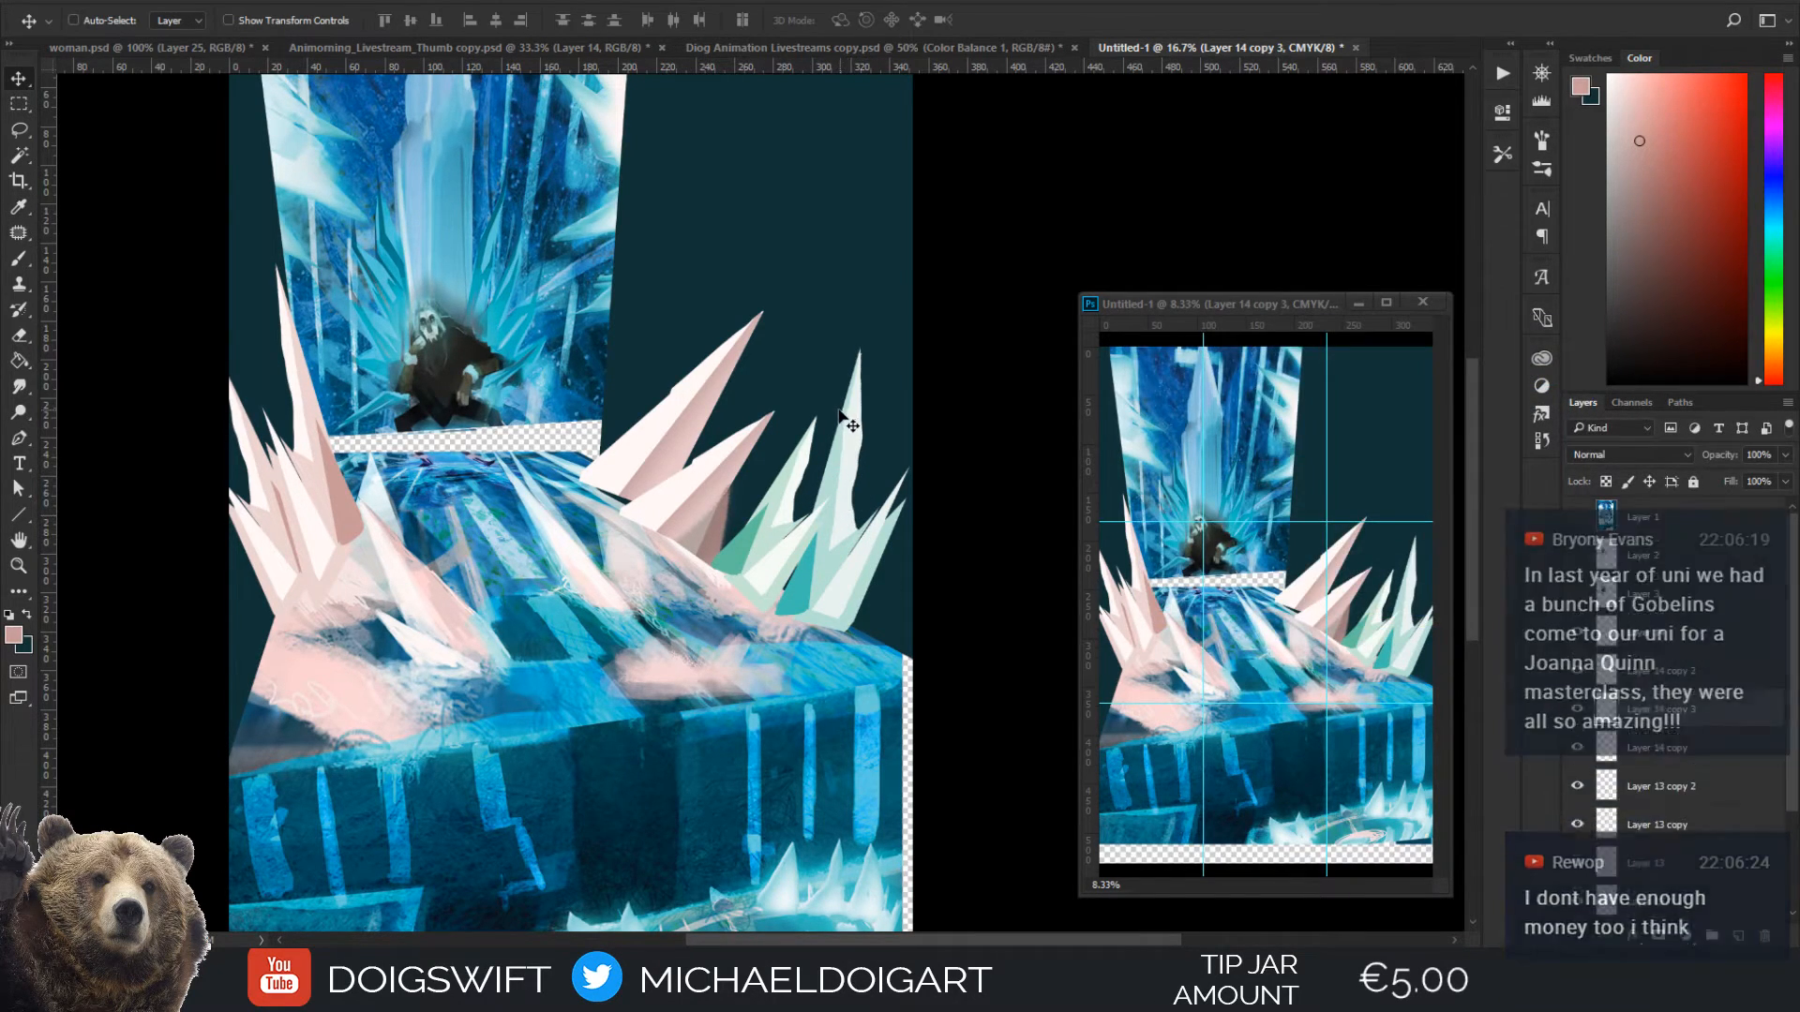
{"action": "key", "text": "ctrl+t"}
{"action": "left_click_drag", "start_coordinate": [847, 352], "coordinate": [839, 388]}
{"action": "left_click_drag", "start_coordinate": [855, 560], "coordinate": [854, 548]}
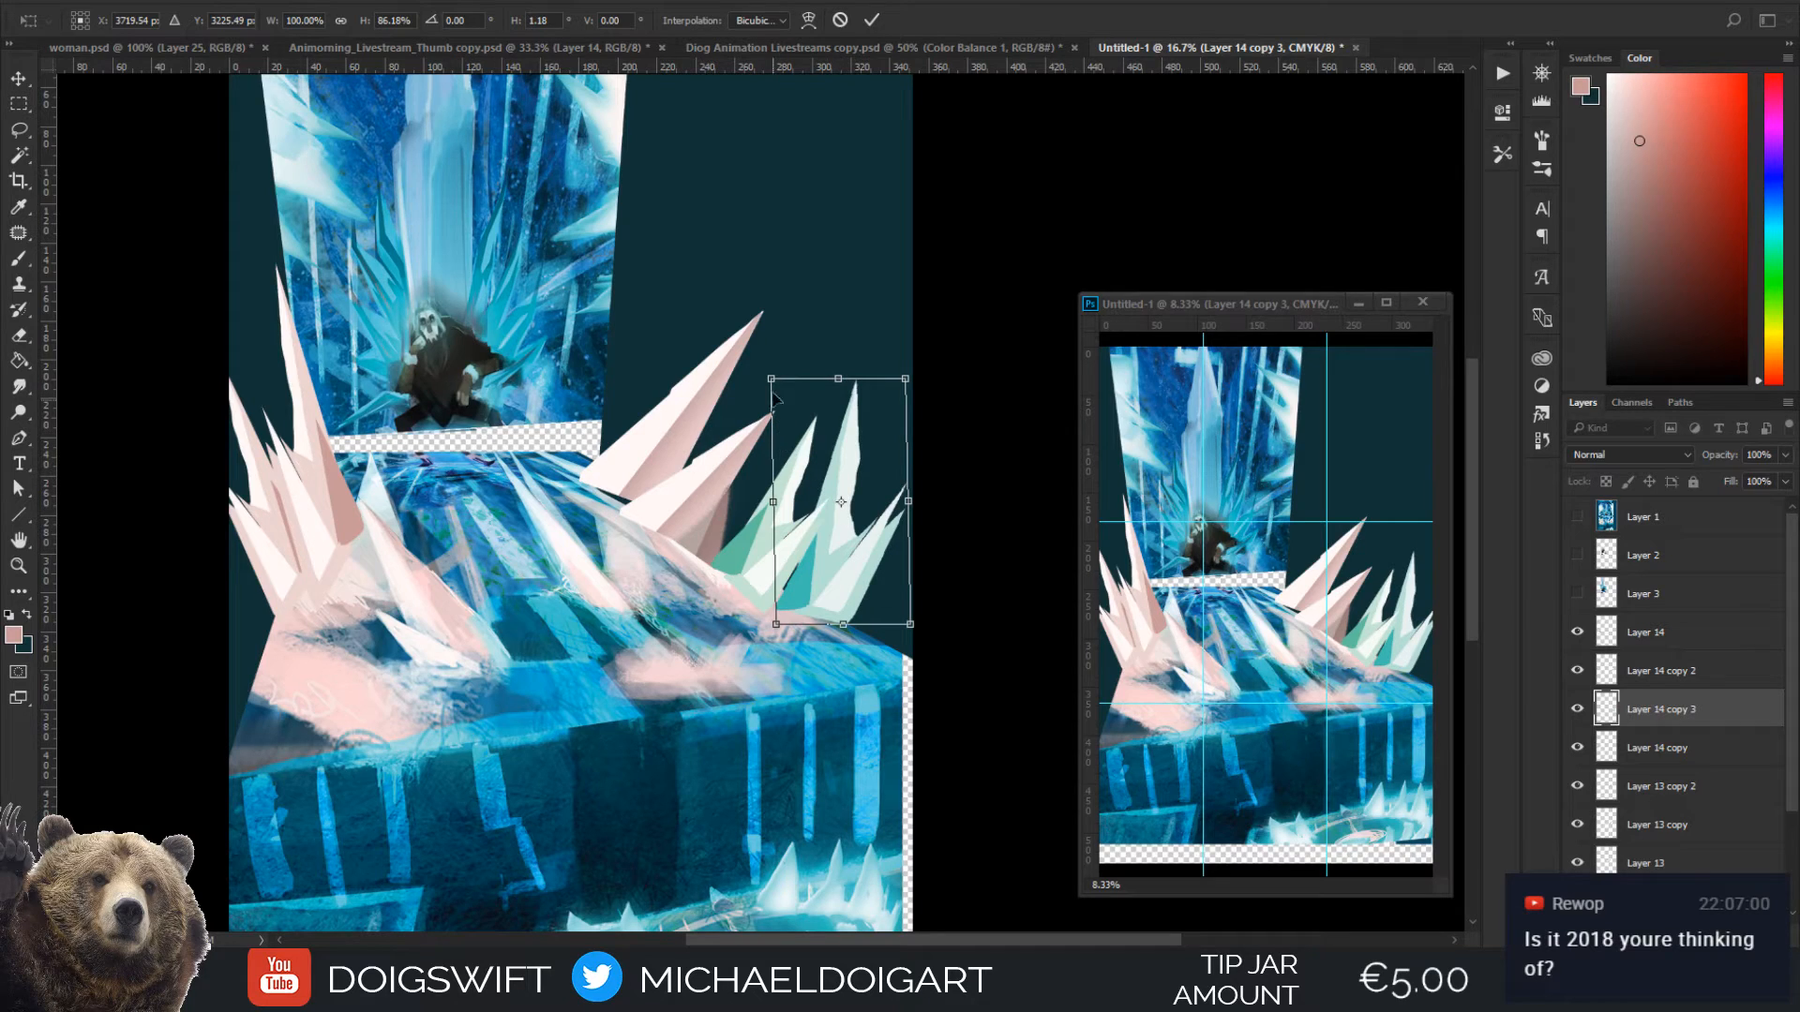
{"action": "key", "text": "Return"}
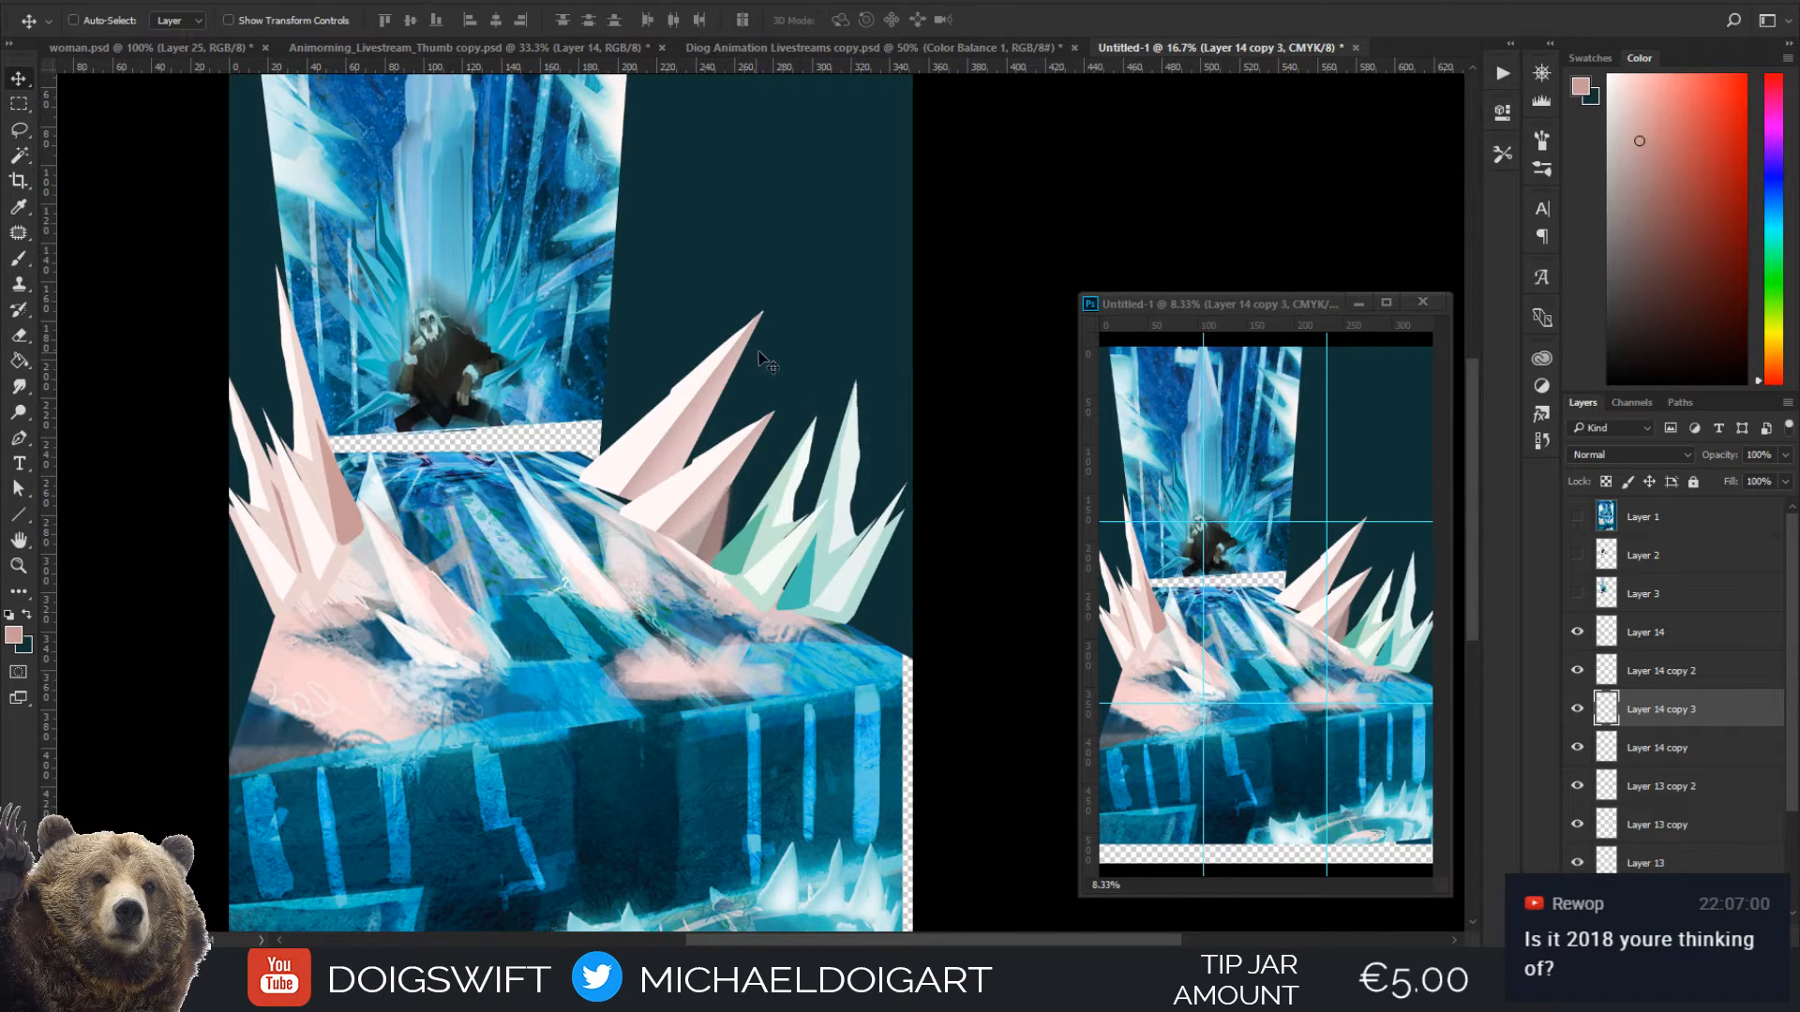
Duplicate the rear teal cluster, enlarge the copy to about 174%, and position it over the pink crystals on the floor's right side
{"action": "left_click_drag", "start_coordinate": [677, 498], "coordinate": [719, 531]}
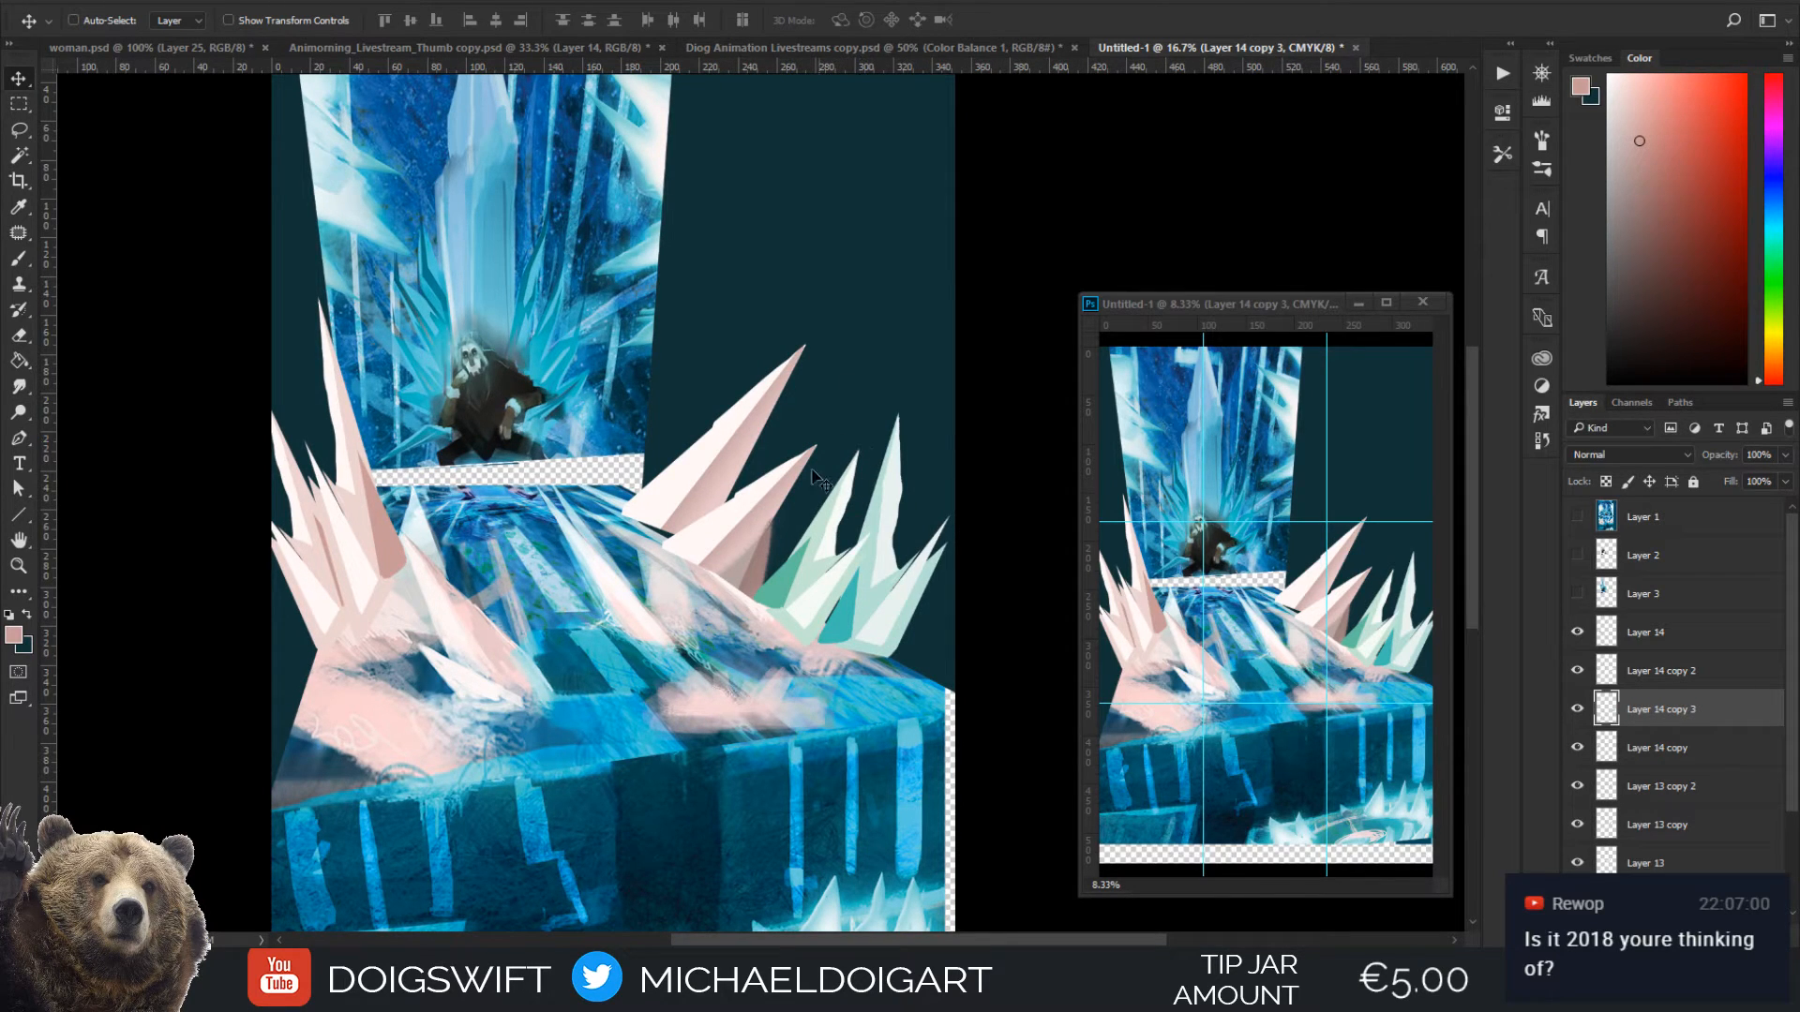
{"action": "left_click_drag", "start_coordinate": [798, 485], "coordinate": [752, 496]}
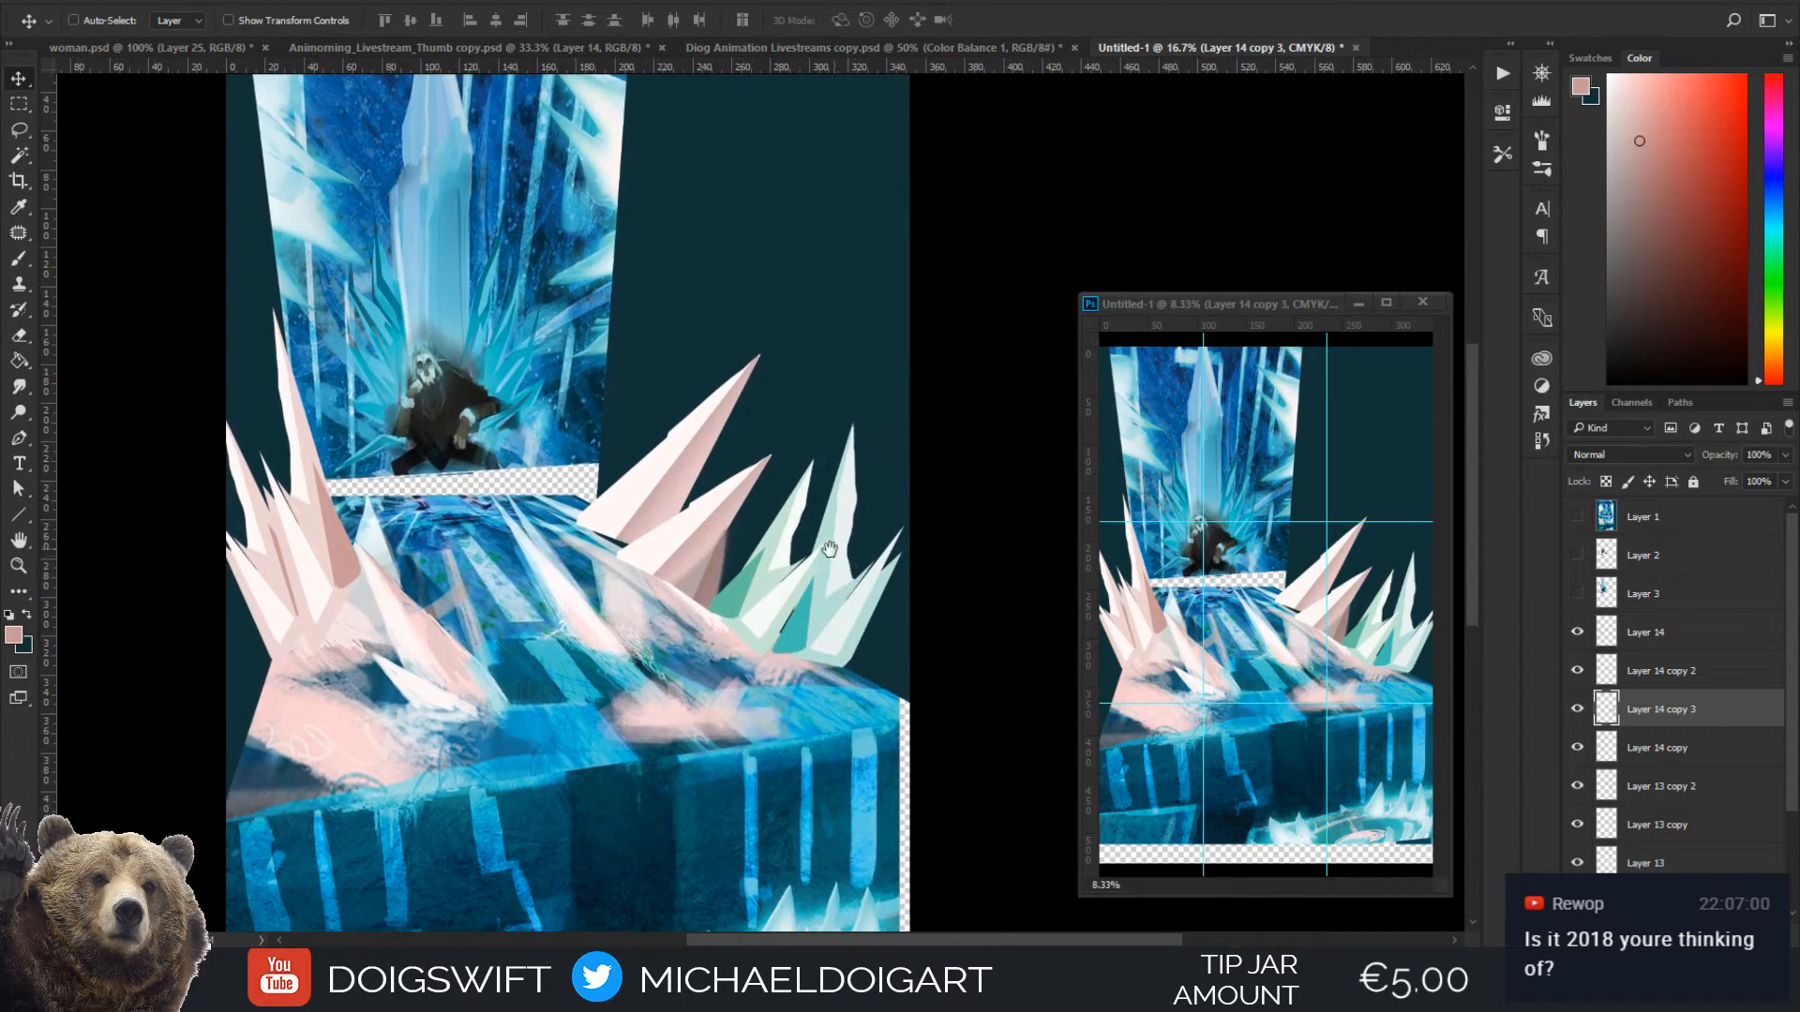
{"action": "left_click_drag", "start_coordinate": [829, 547], "coordinate": [835, 514]}
{"action": "left_click_drag", "start_coordinate": [842, 594], "coordinate": [792, 521]}
{"action": "key", "text": "ctrl+t"}
{"action": "left_click_drag", "start_coordinate": [862, 307], "coordinate": [943, 150]}
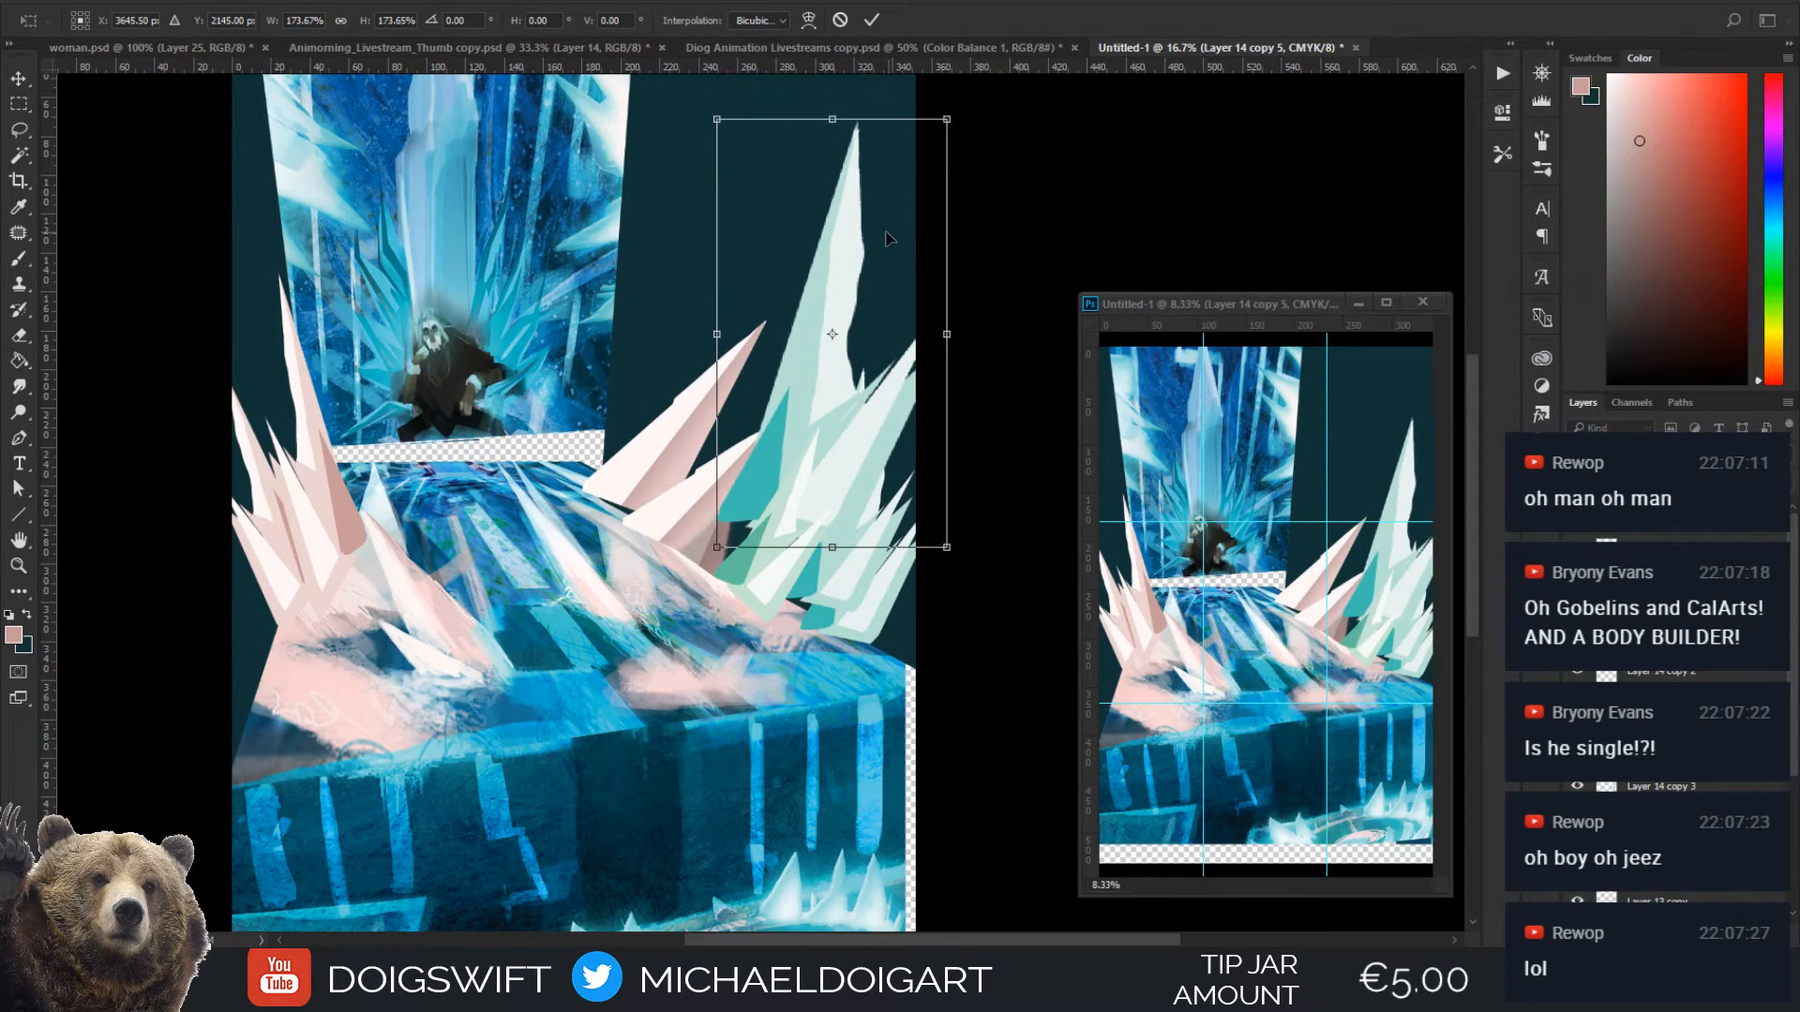
{"action": "key", "text": "Return"}
{"action": "left_click_drag", "start_coordinate": [804, 405], "coordinate": [736, 504]}
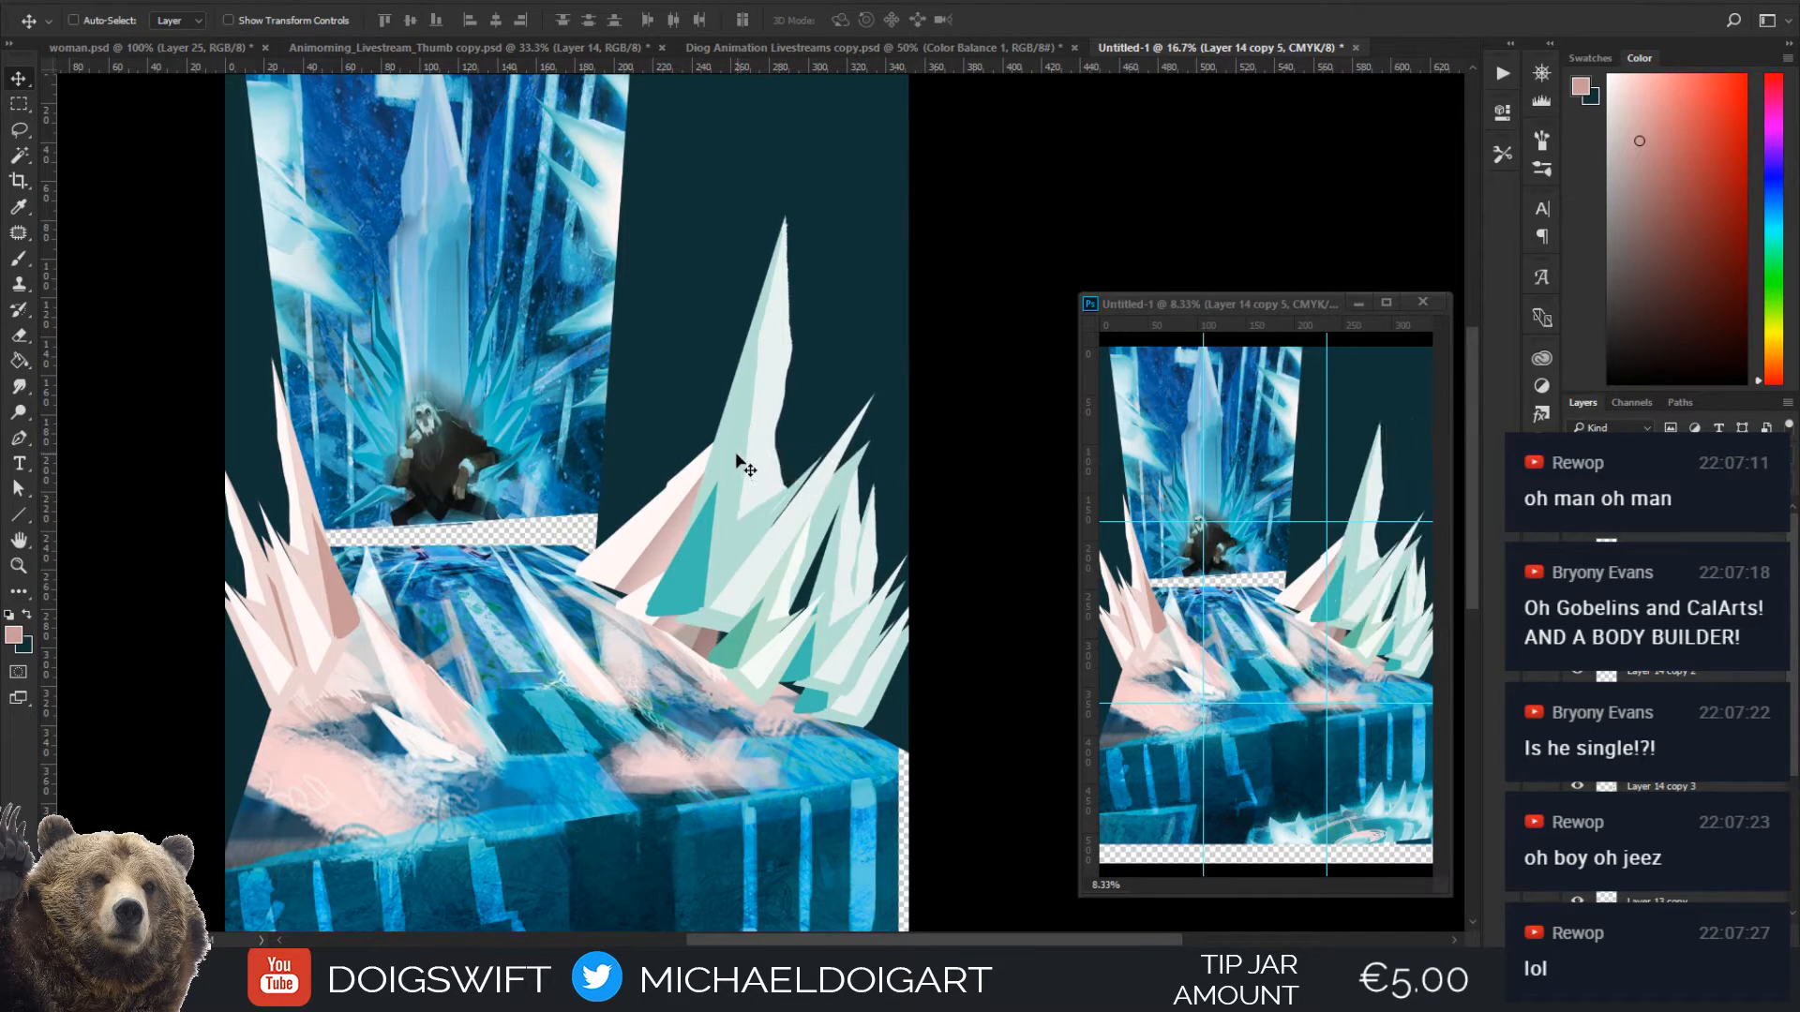
Send the enlarged teal cluster back behind all the other crystals, keeping it in front of the dark backdrop
{"action": "key", "text": "ctrl+["}
{"action": "key", "text": "ctrl+["}
{"action": "key", "text": "ctrl+["}
{"action": "key", "text": "ctrl+["}
{"action": "key", "text": "ctrl+["}
{"action": "key", "text": "ctrl+["}
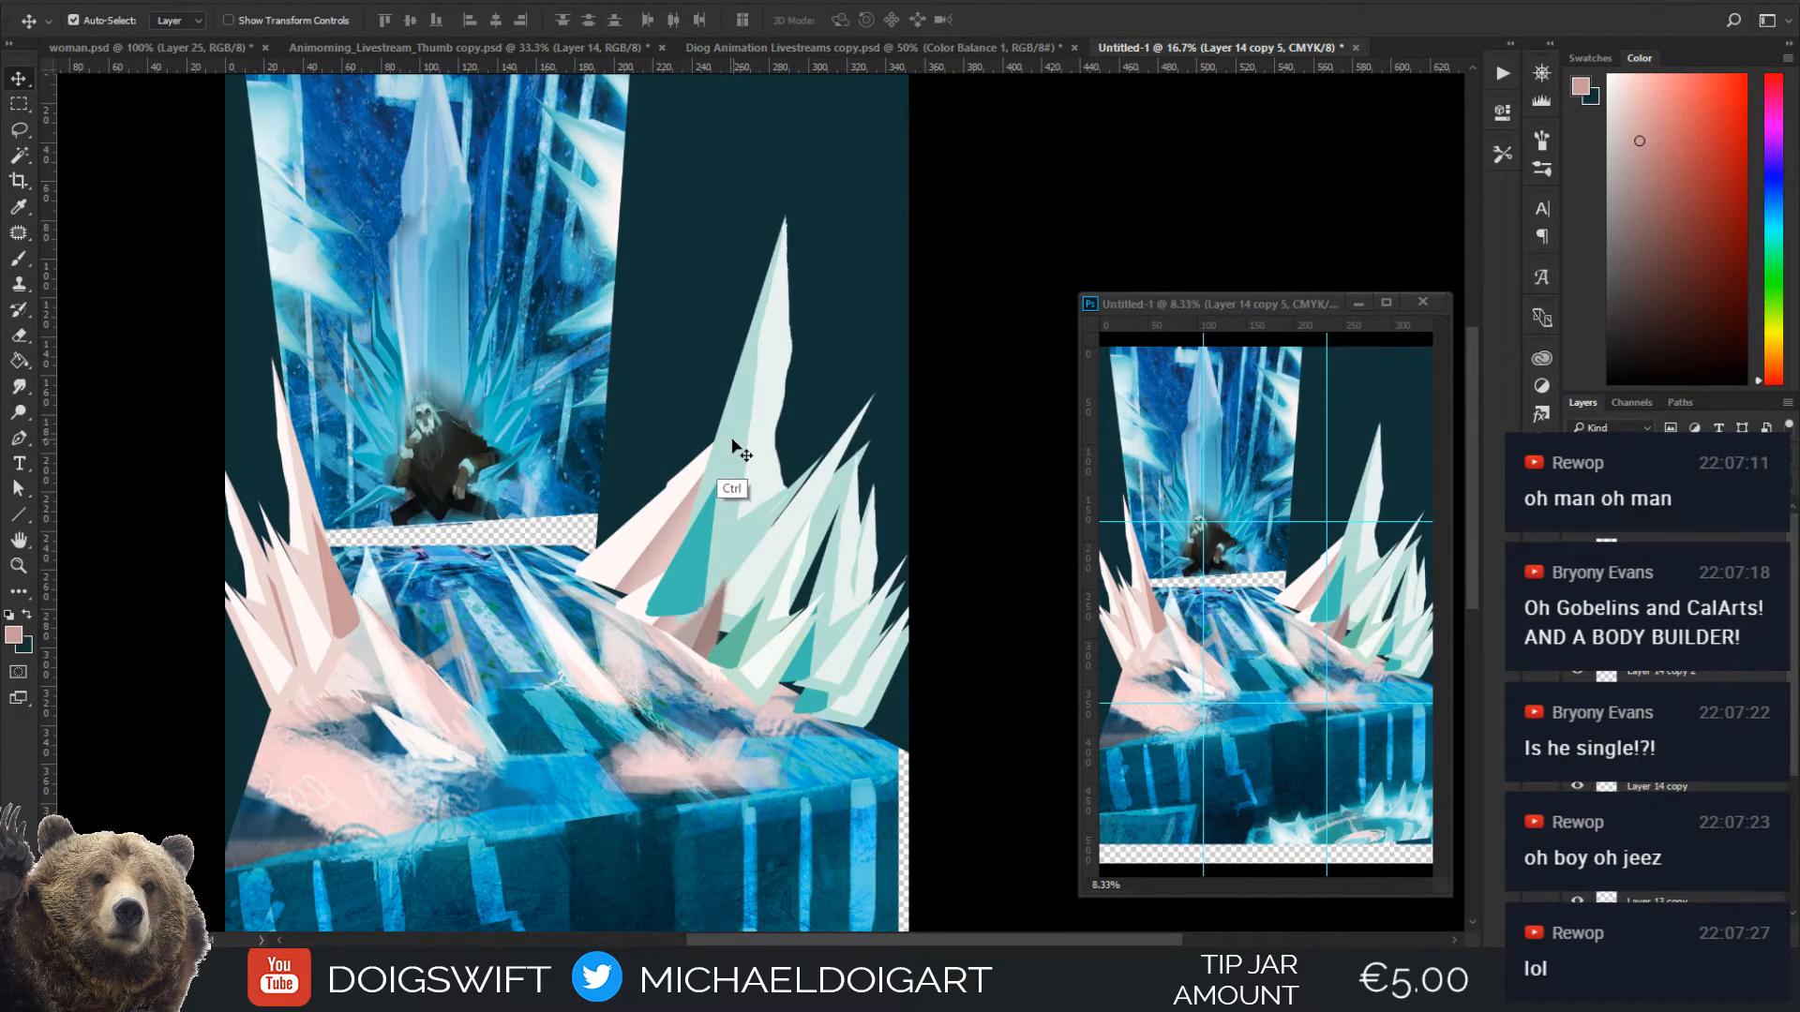
{"action": "key", "text": "ctrl+["}
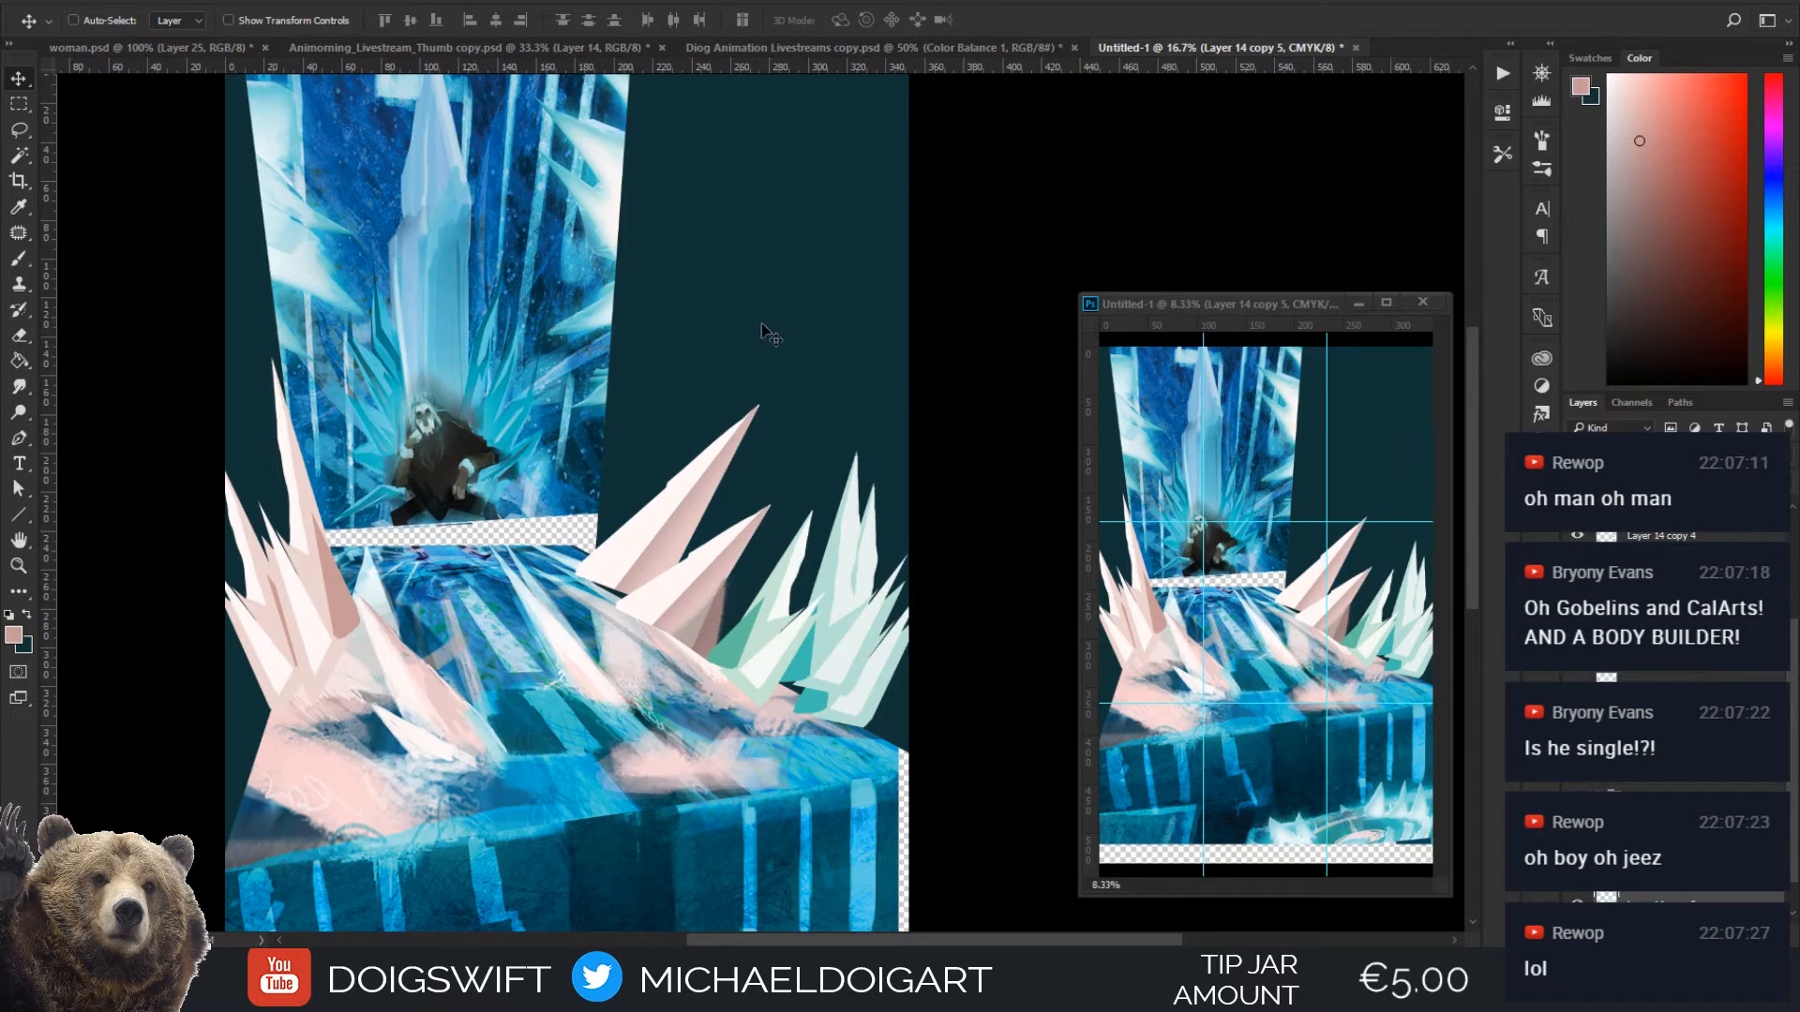
{"action": "key", "text": "ctrl+]"}
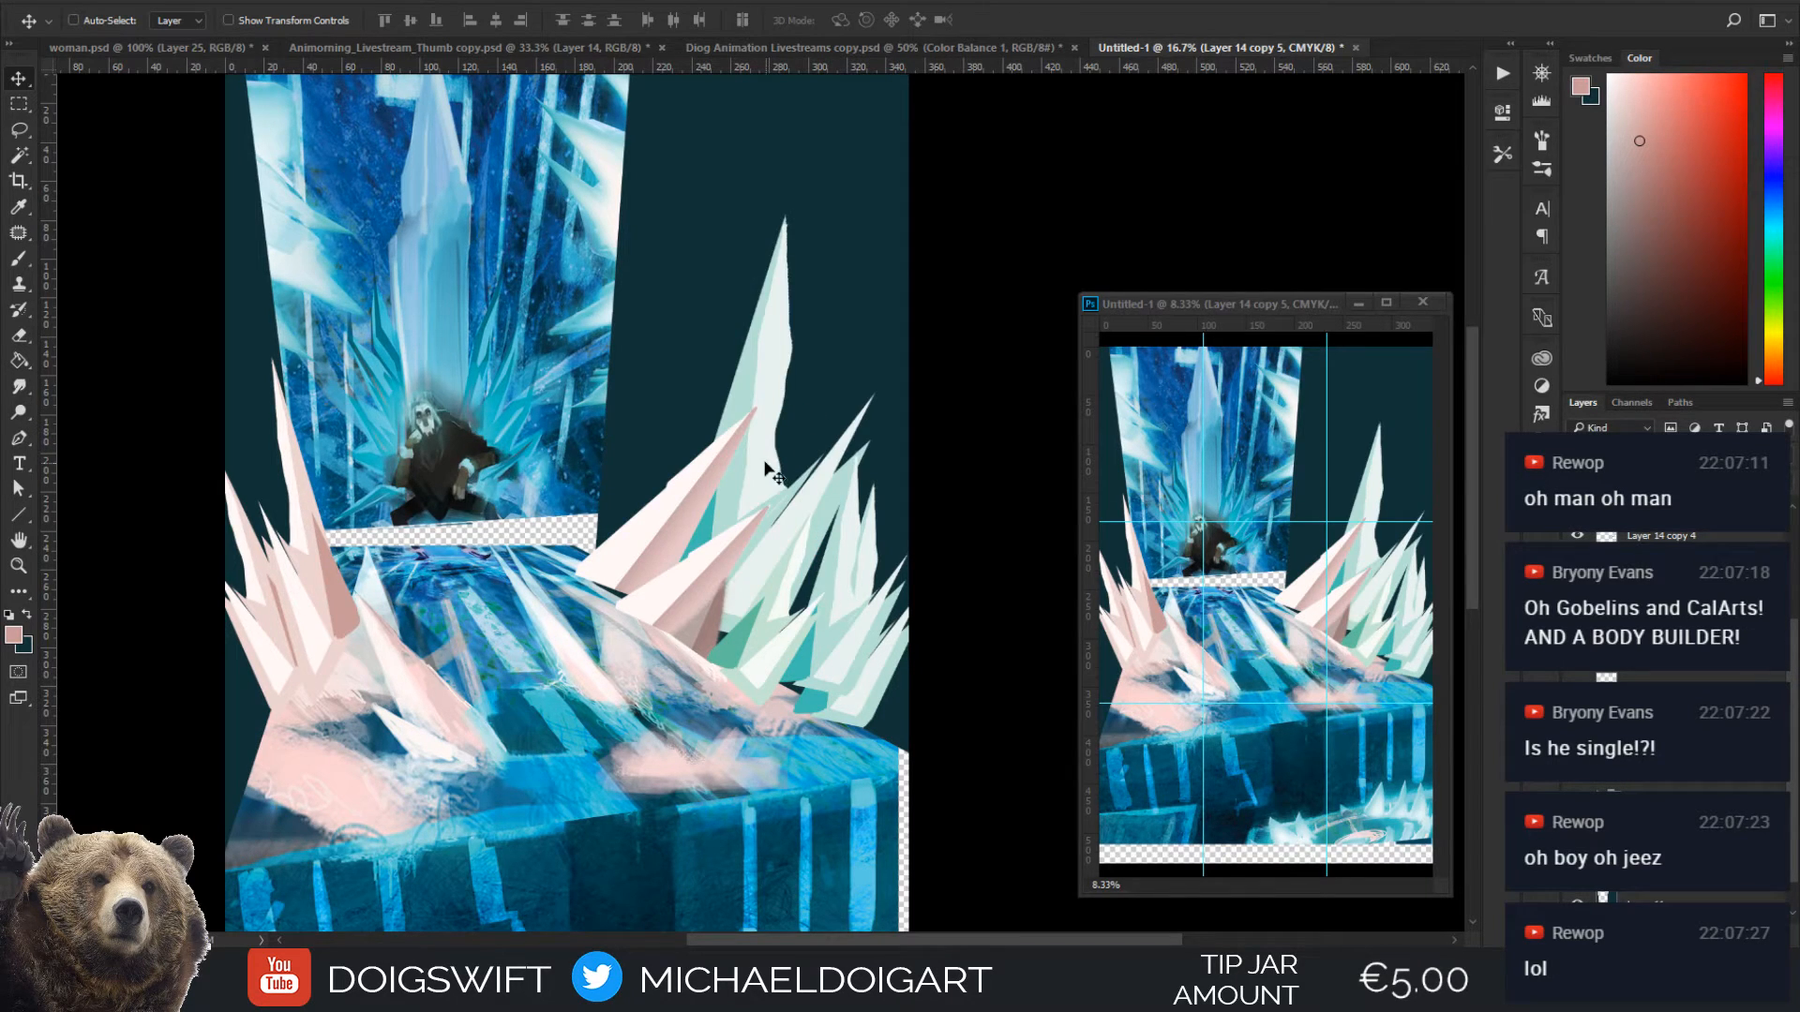
Shift the enlarged rear cluster slightly left and adjust its height so its tall spike rises behind the pink crystals
{"action": "mouse_move", "coordinate": [774, 474]}
{"action": "left_mouse_down"}
{"action": "mouse_move", "coordinate": [768, 422]}
{"action": "mouse_move", "coordinate": [746, 482]}
{"action": "left_mouse_up"}
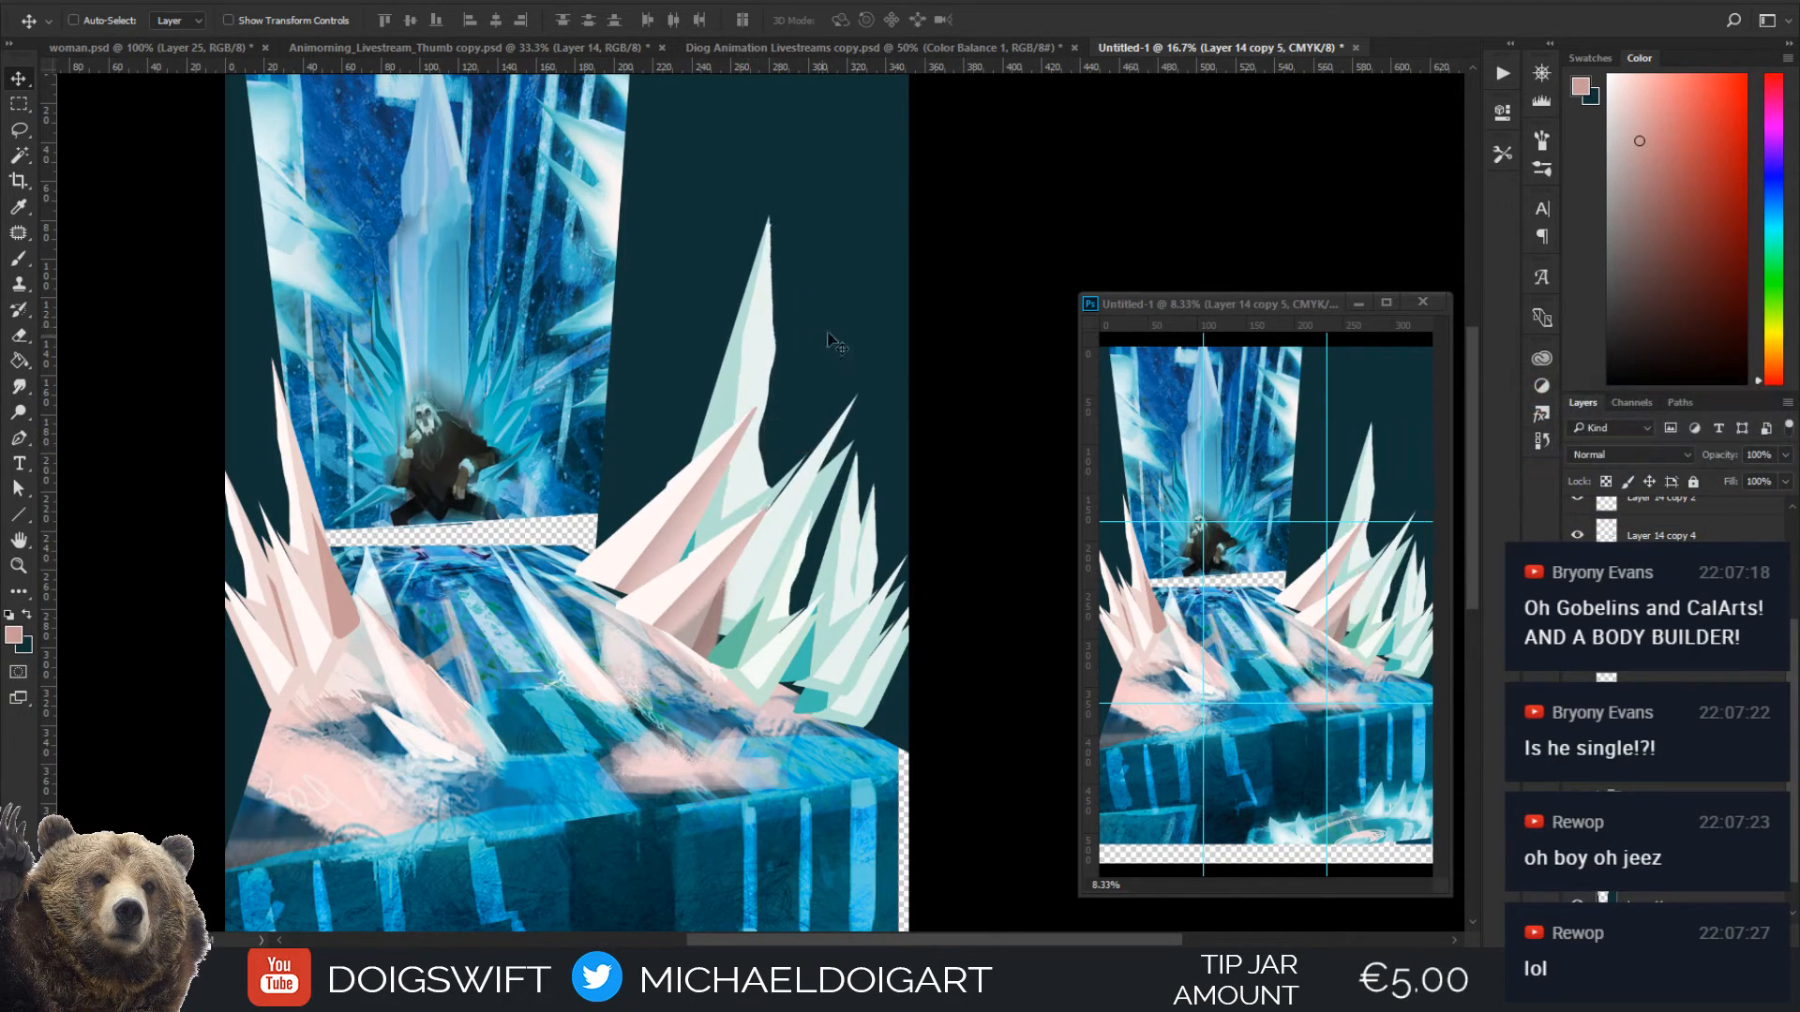
{"action": "scroll", "coordinate": [816, 515], "scroll_direction": "down", "scroll_amount": 3}
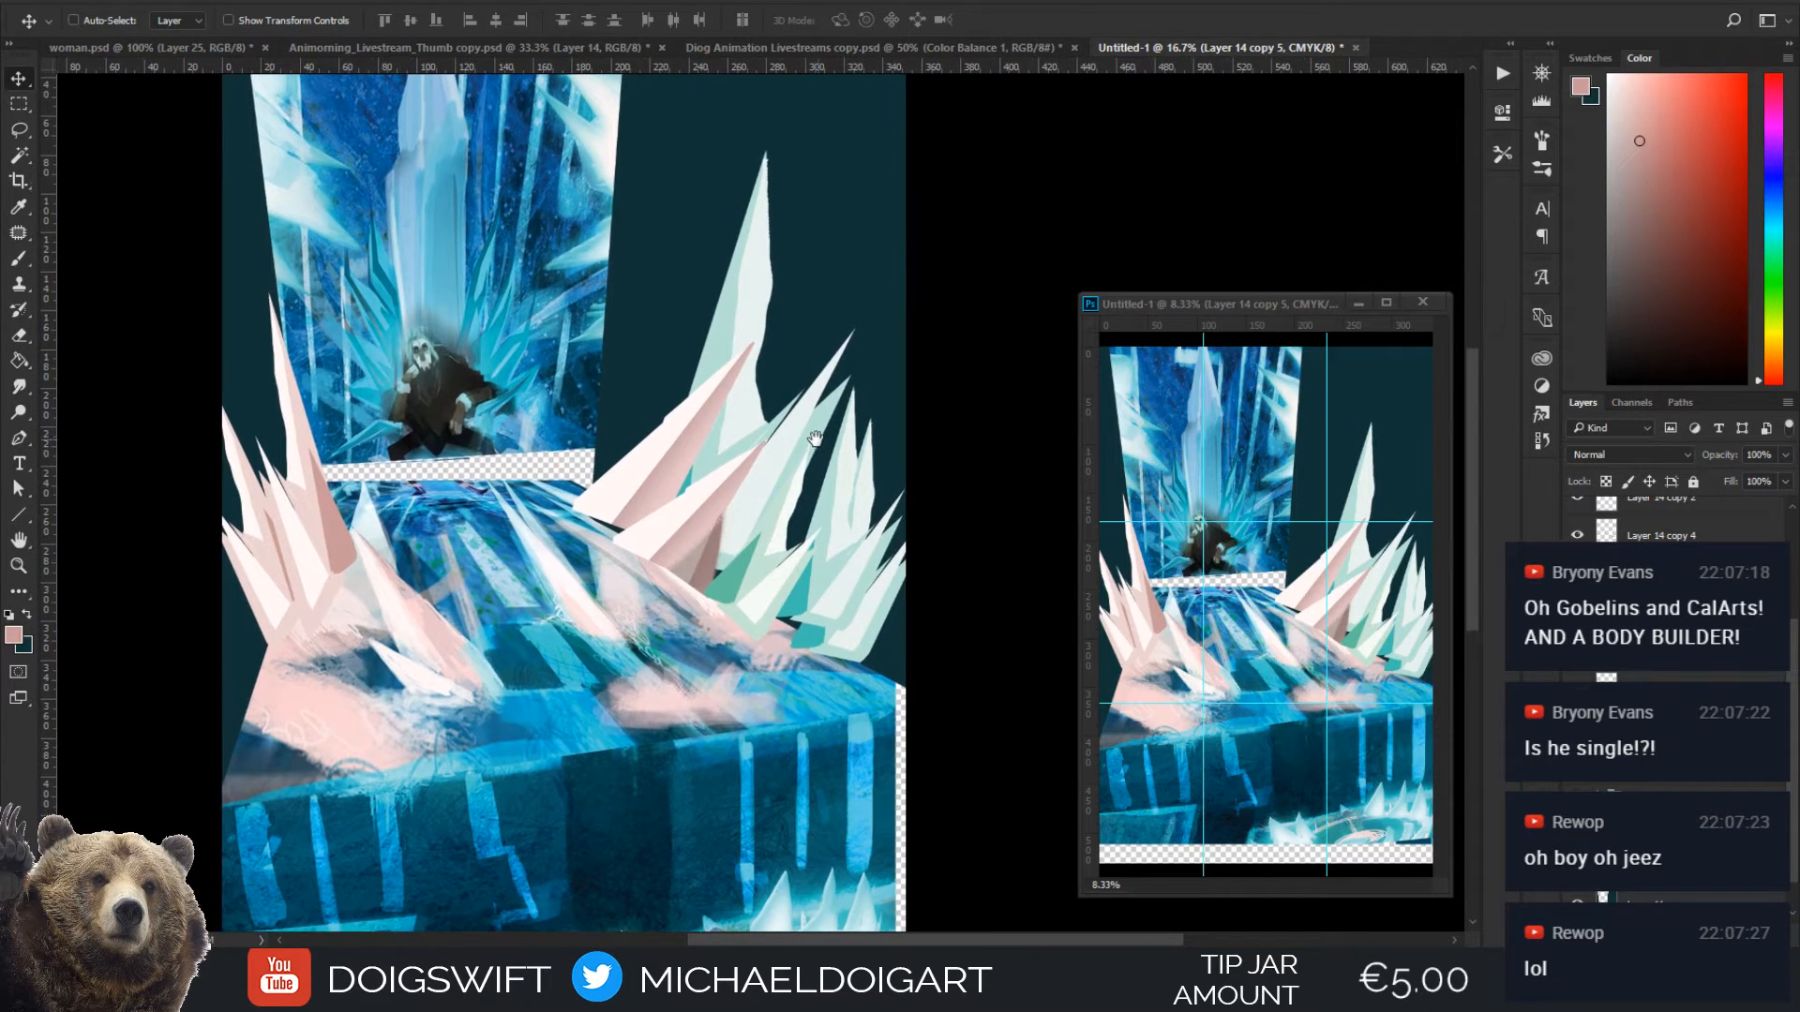
{"action": "mouse_move", "coordinate": [848, 515]}
{"action": "left_mouse_down"}
{"action": "mouse_move", "coordinate": [876, 478]}
{"action": "mouse_move", "coordinate": [836, 497]}
{"action": "left_mouse_up"}
{"action": "left_click_drag", "start_coordinate": [768, 421], "coordinate": [814, 494]}
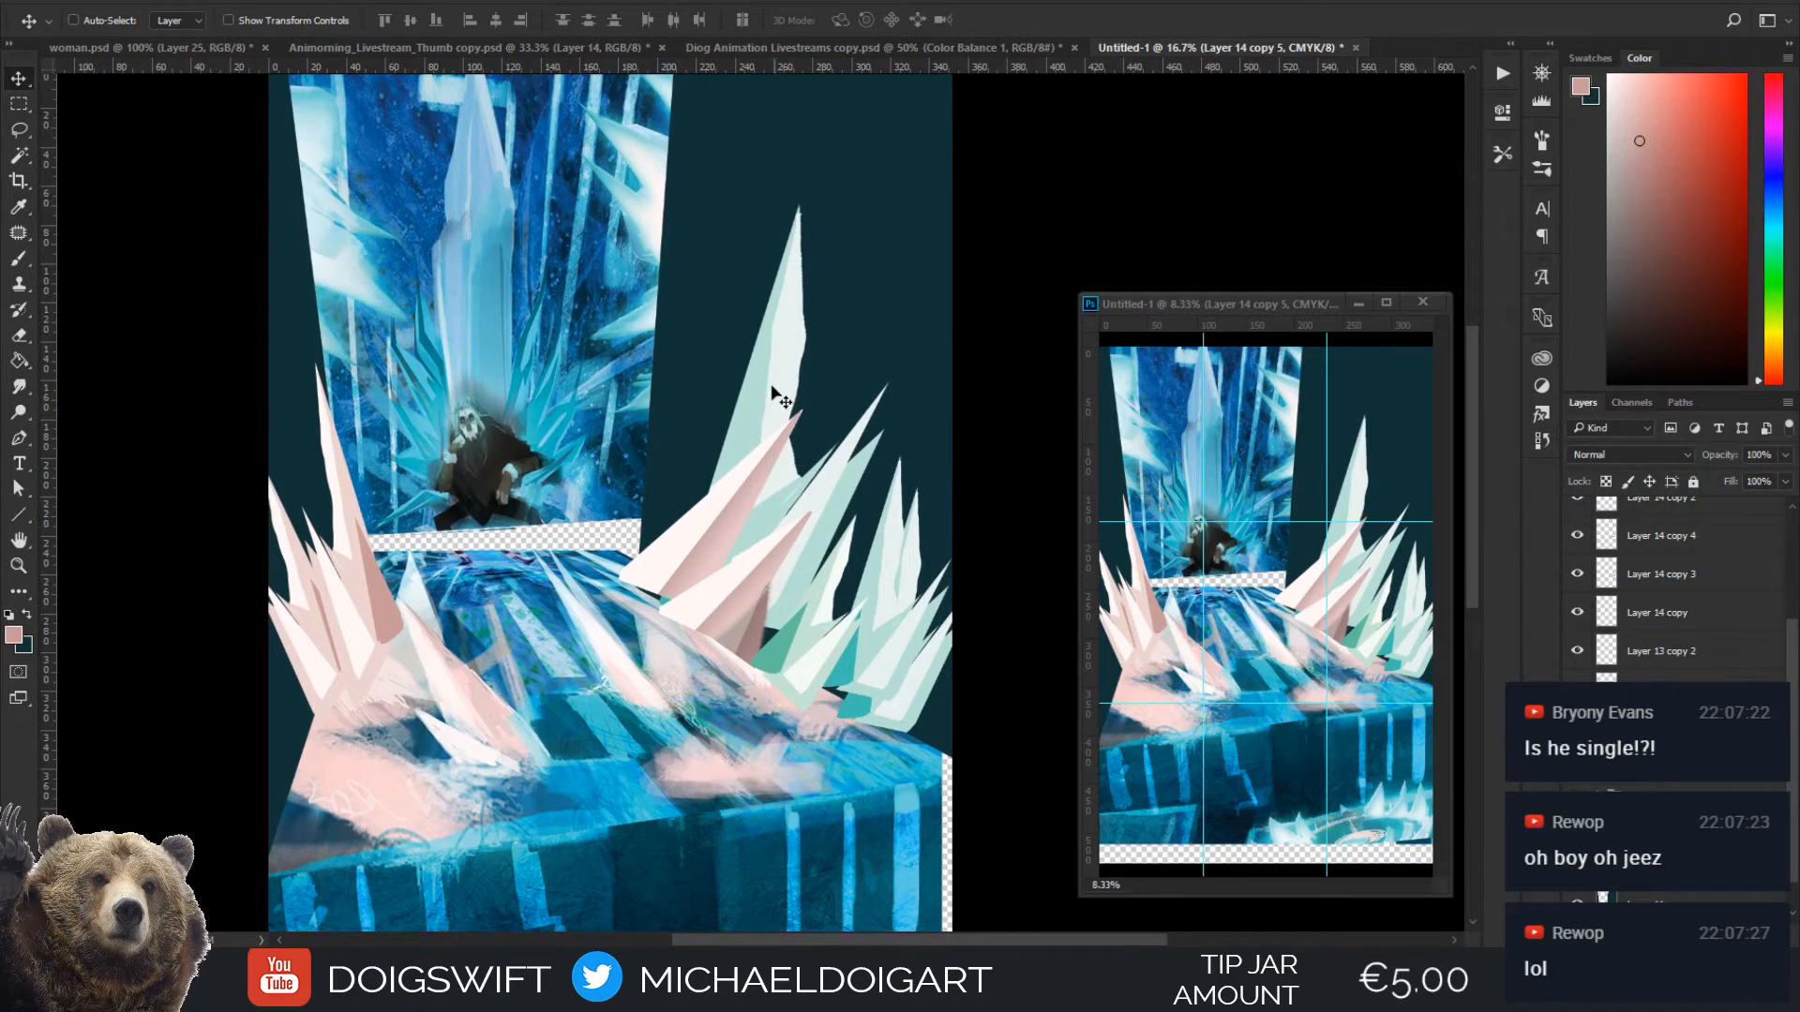
{"action": "left_click_drag", "start_coordinate": [773, 366], "coordinate": [772, 316]}
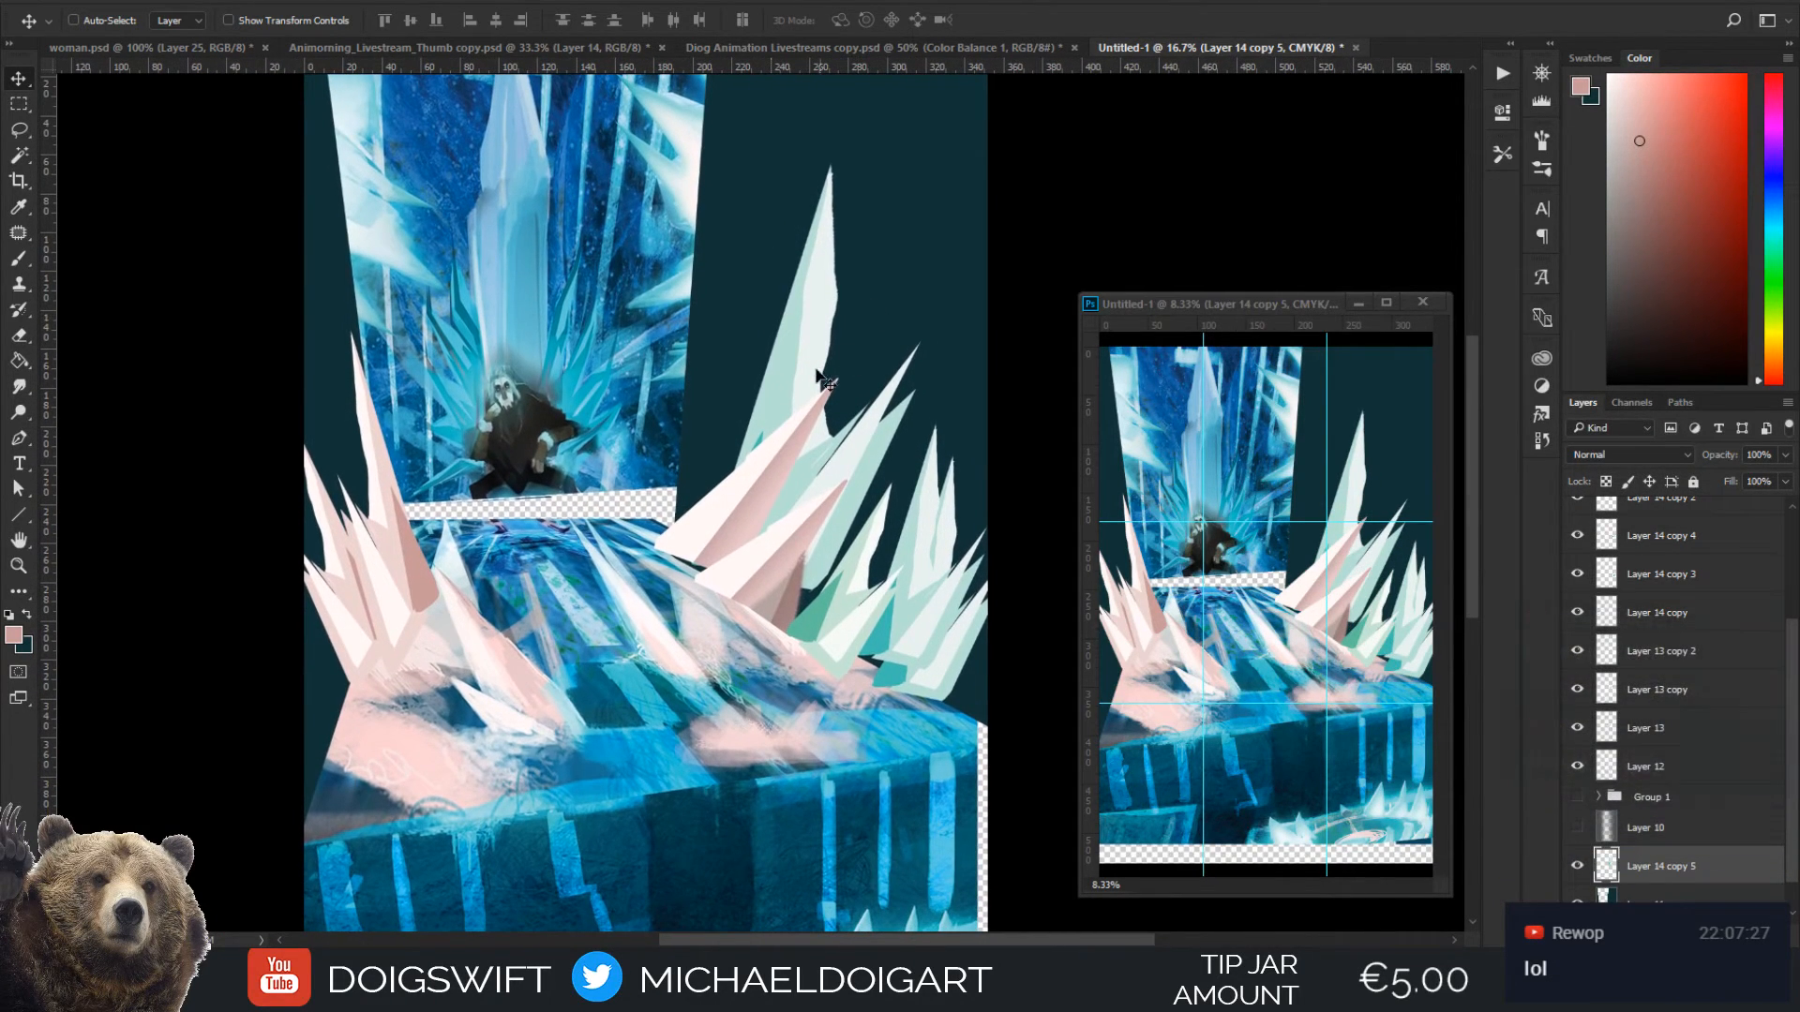
{"action": "mouse_move", "coordinate": [809, 387]}
{"action": "left_mouse_down"}
{"action": "mouse_move", "coordinate": [814, 357]}
{"action": "mouse_move", "coordinate": [810, 404]}
{"action": "left_mouse_up"}
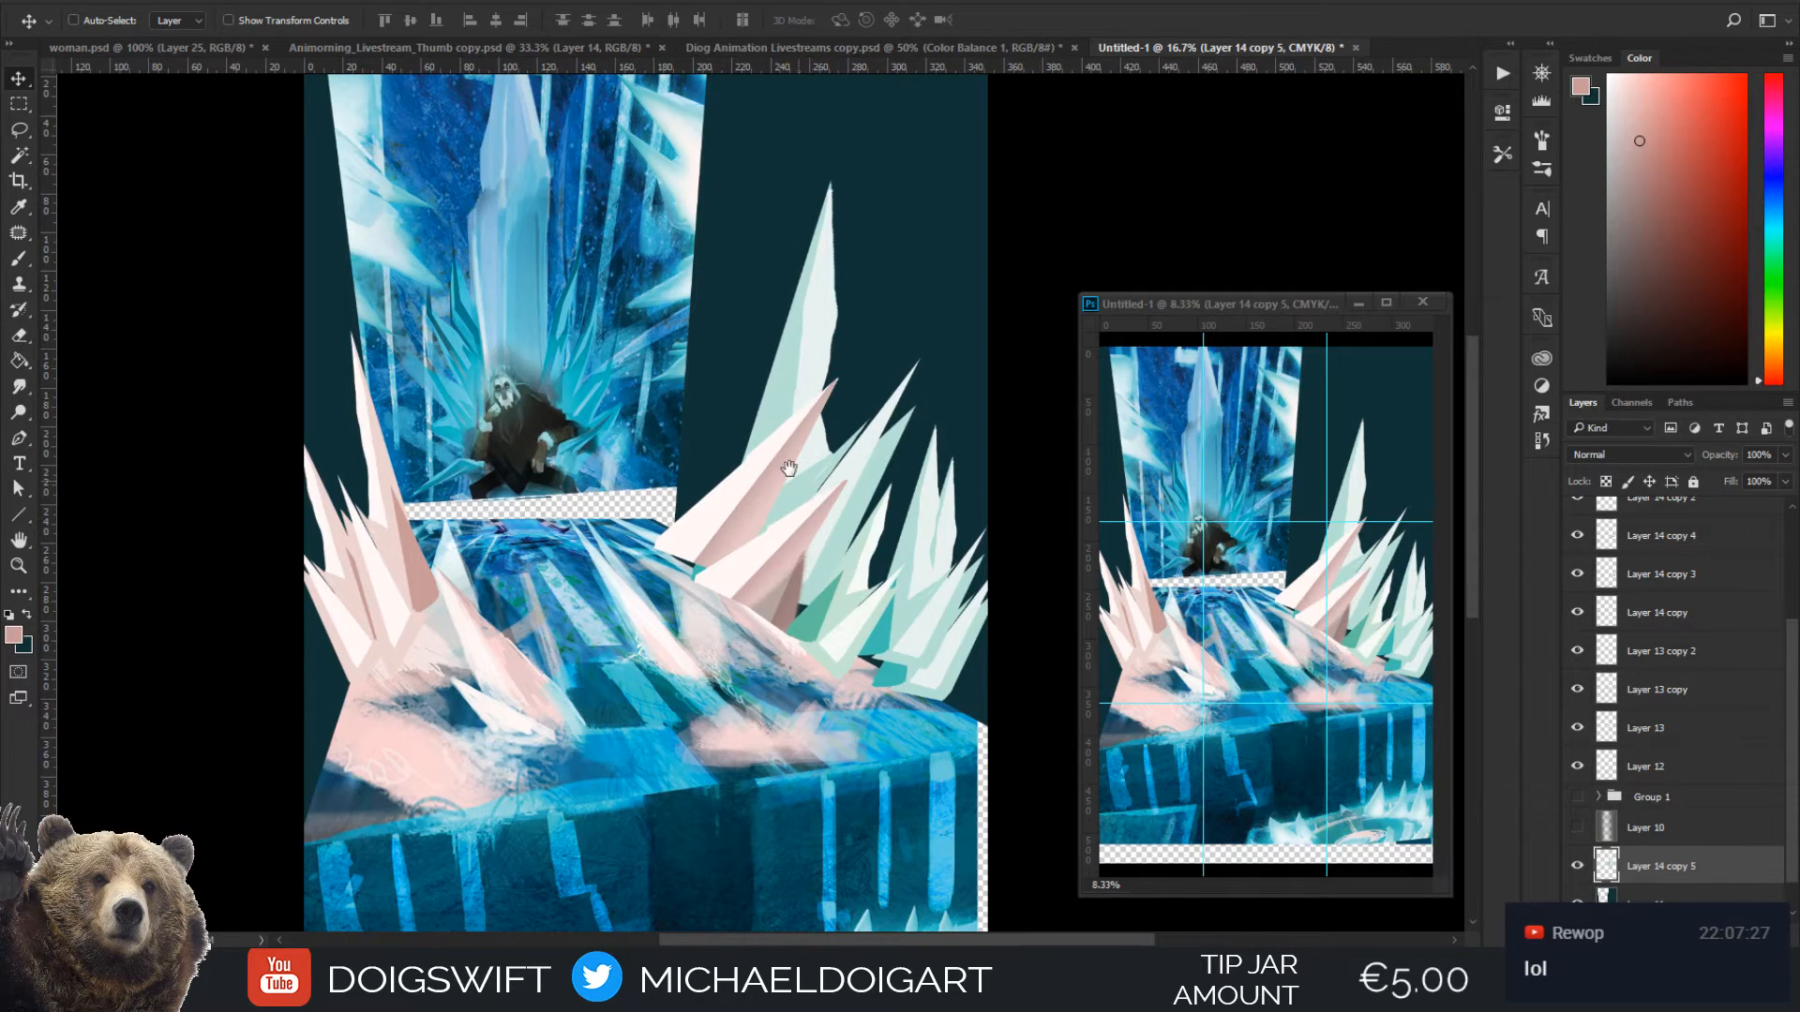
Move the front green cluster left over the pink crystals' base, rotate it about -33°, and stretch its height to about 105%
{"action": "left_click_drag", "start_coordinate": [788, 468], "coordinate": [740, 413]}
{"action": "mouse_move", "coordinate": [871, 574]}
{"action": "left_mouse_down"}
{"action": "mouse_move", "coordinate": [932, 497]}
{"action": "mouse_move", "coordinate": [859, 534]}
{"action": "mouse_move", "coordinate": [873, 558]}
{"action": "left_mouse_up"}
{"action": "left_click_drag", "start_coordinate": [882, 627], "coordinate": [722, 594]}
{"action": "key", "text": "ctrl+t"}
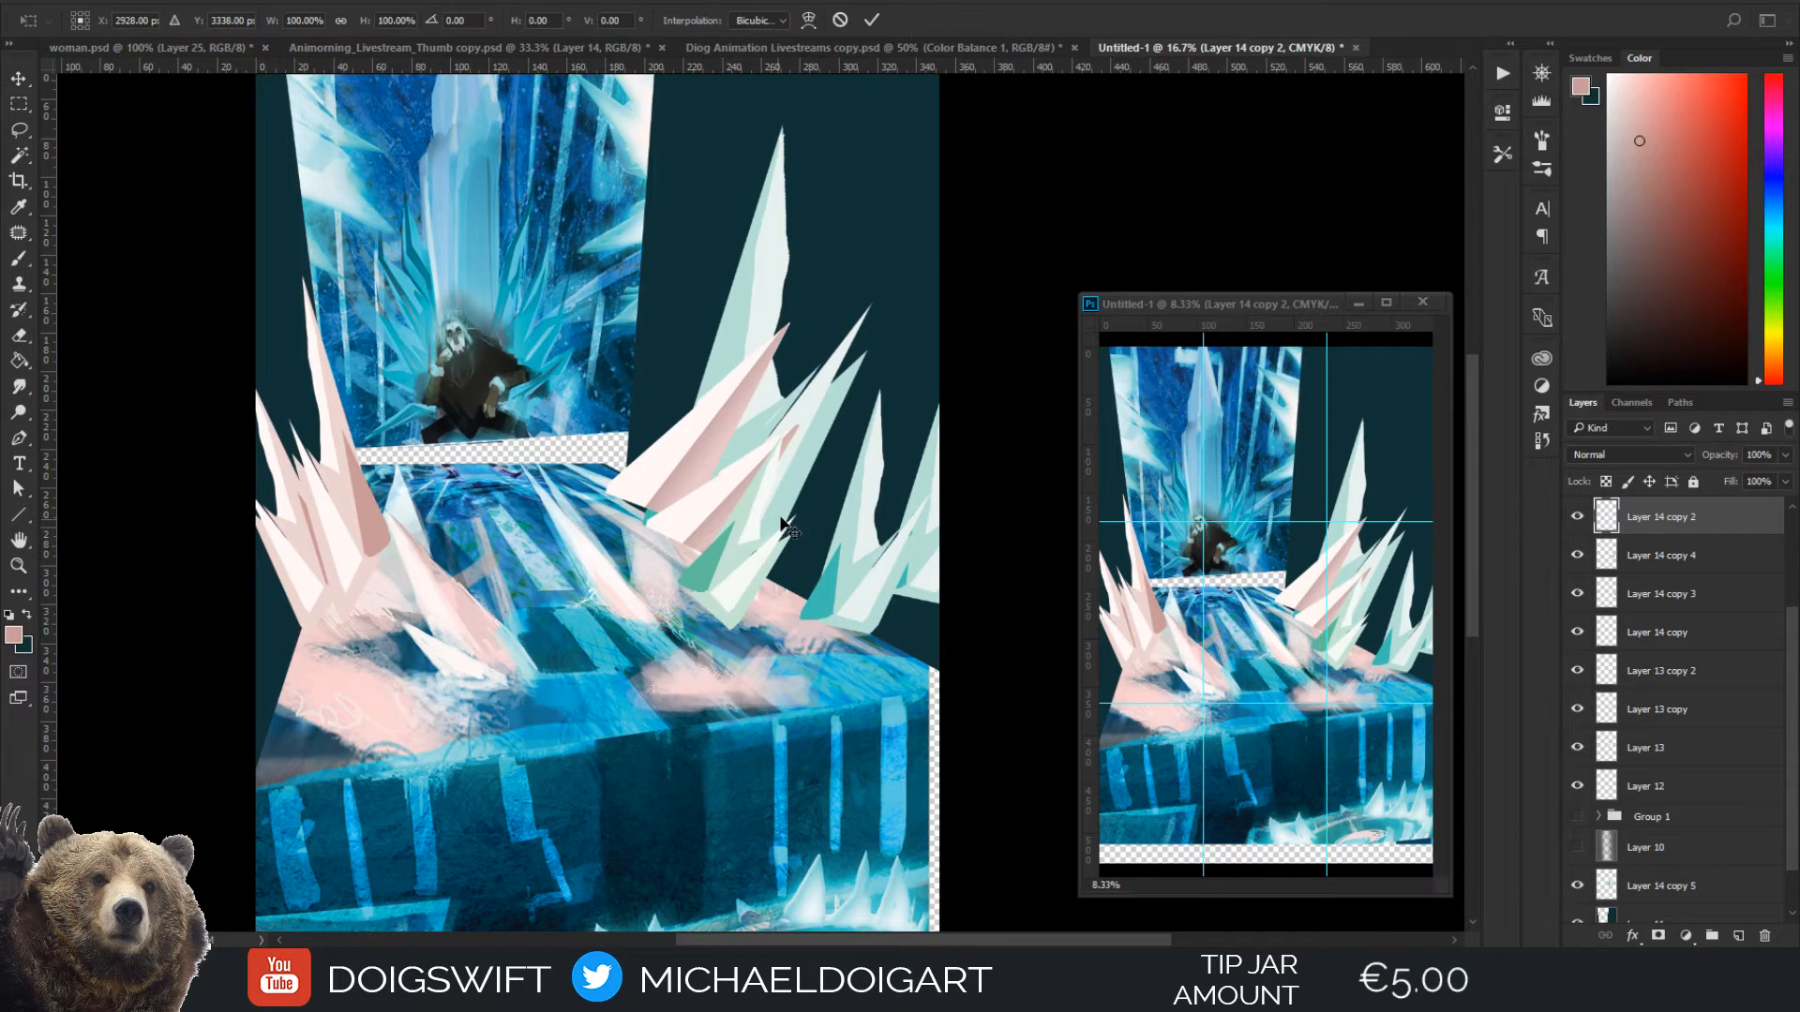
{"action": "left_click_drag", "start_coordinate": [797, 416], "coordinate": [720, 389]}
{"action": "left_click_drag", "start_coordinate": [768, 576], "coordinate": [774, 591]}
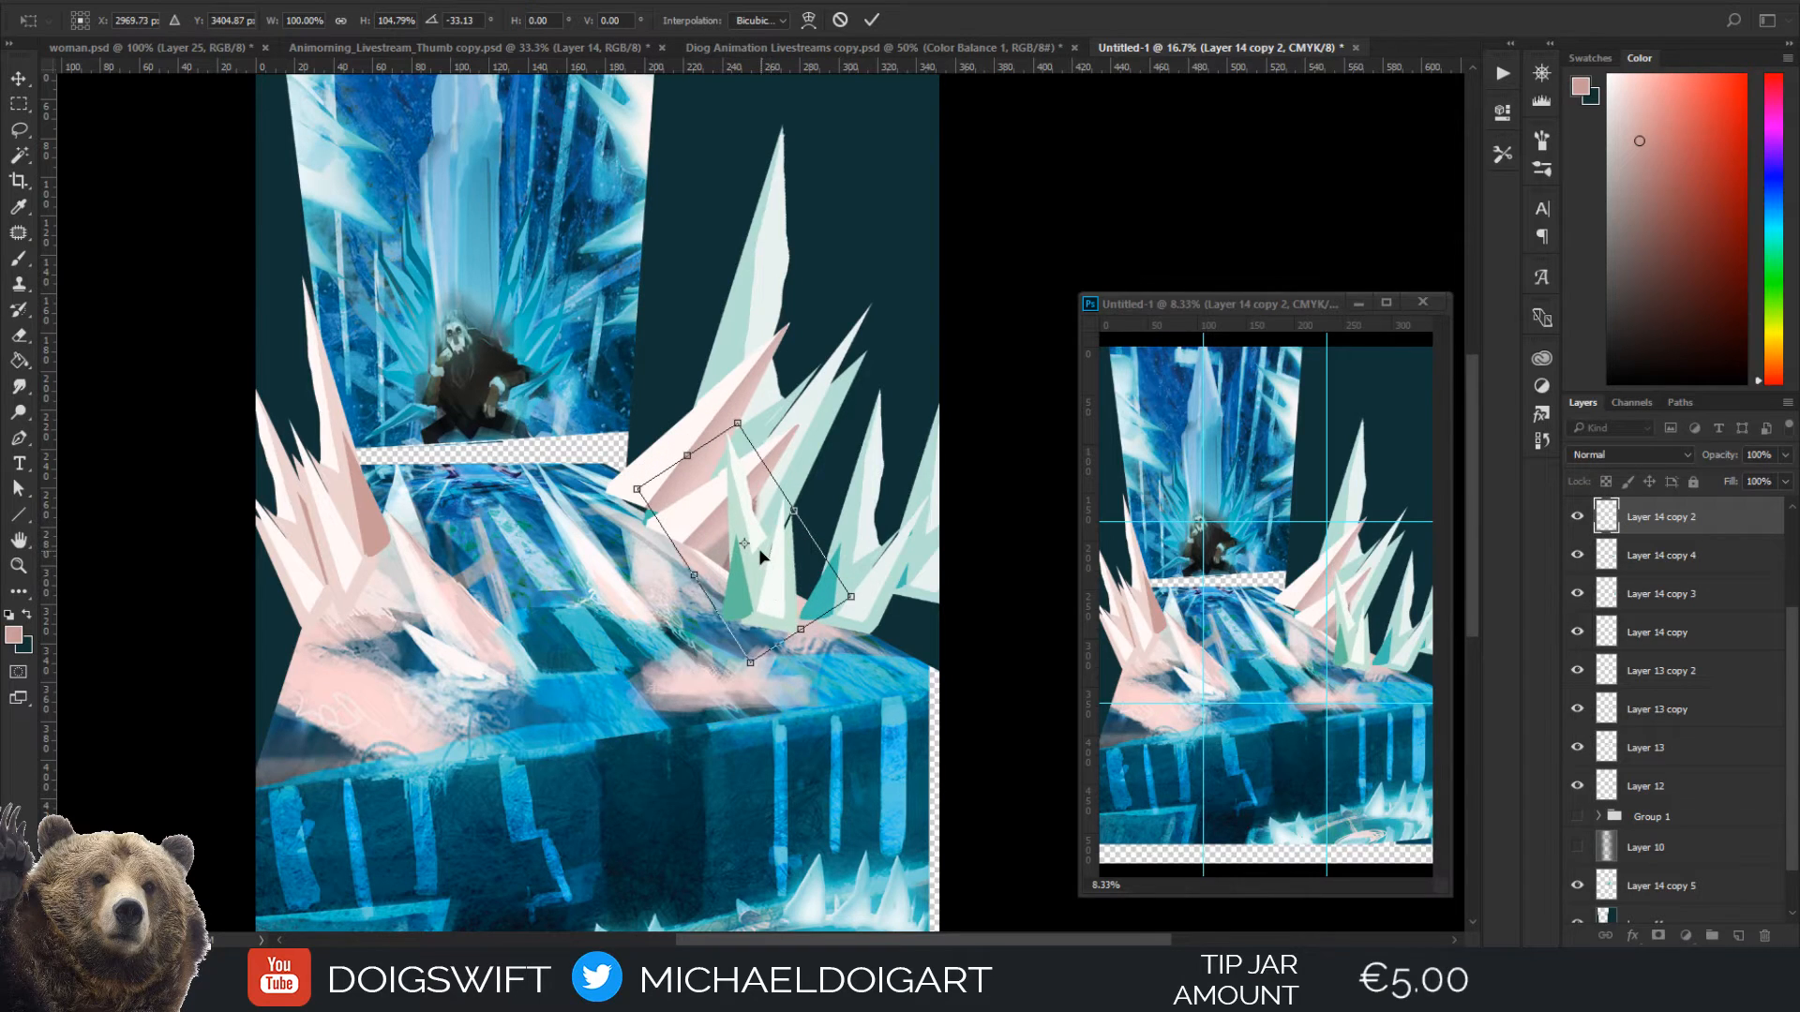
{"action": "key", "text": "Return"}
Shift the front green cluster's hue by +38 with Hue/Saturation to turn it blue
{"action": "key", "text": "ctrl+u"}
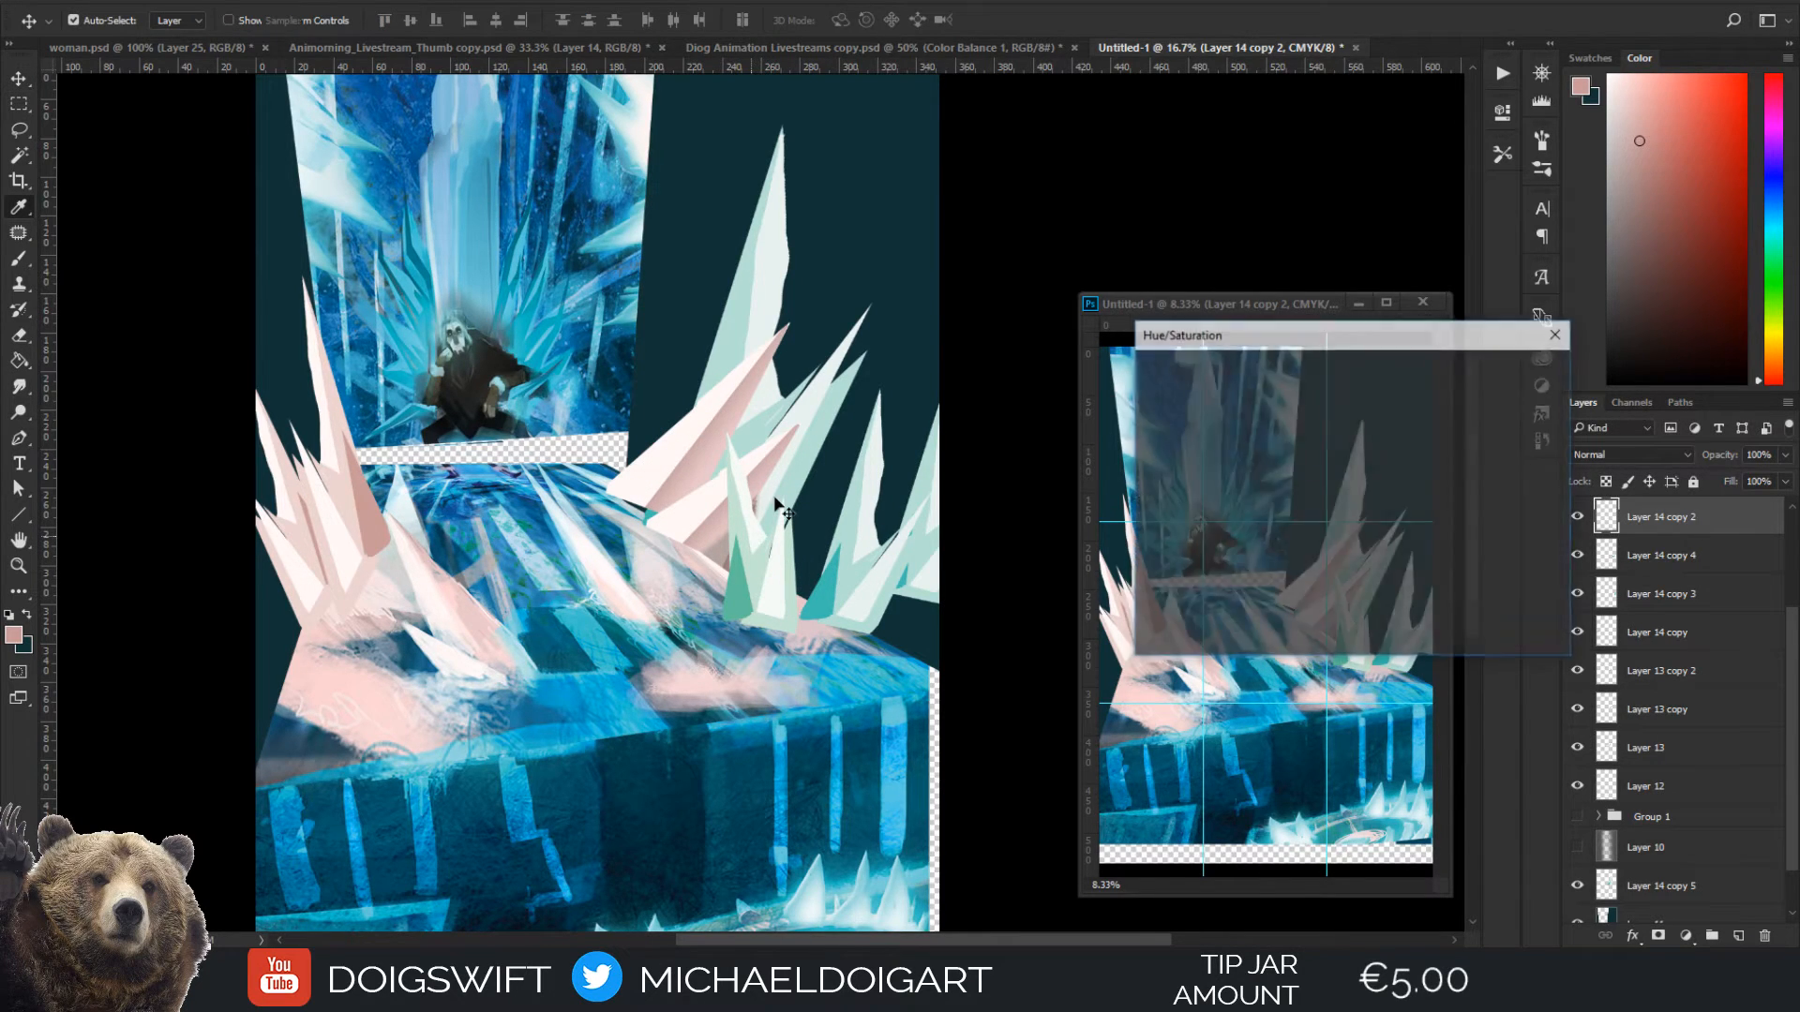
{"action": "left_click_drag", "start_coordinate": [1308, 466], "coordinate": [1346, 474]}
{"action": "left_click", "coordinate": [1508, 375]}
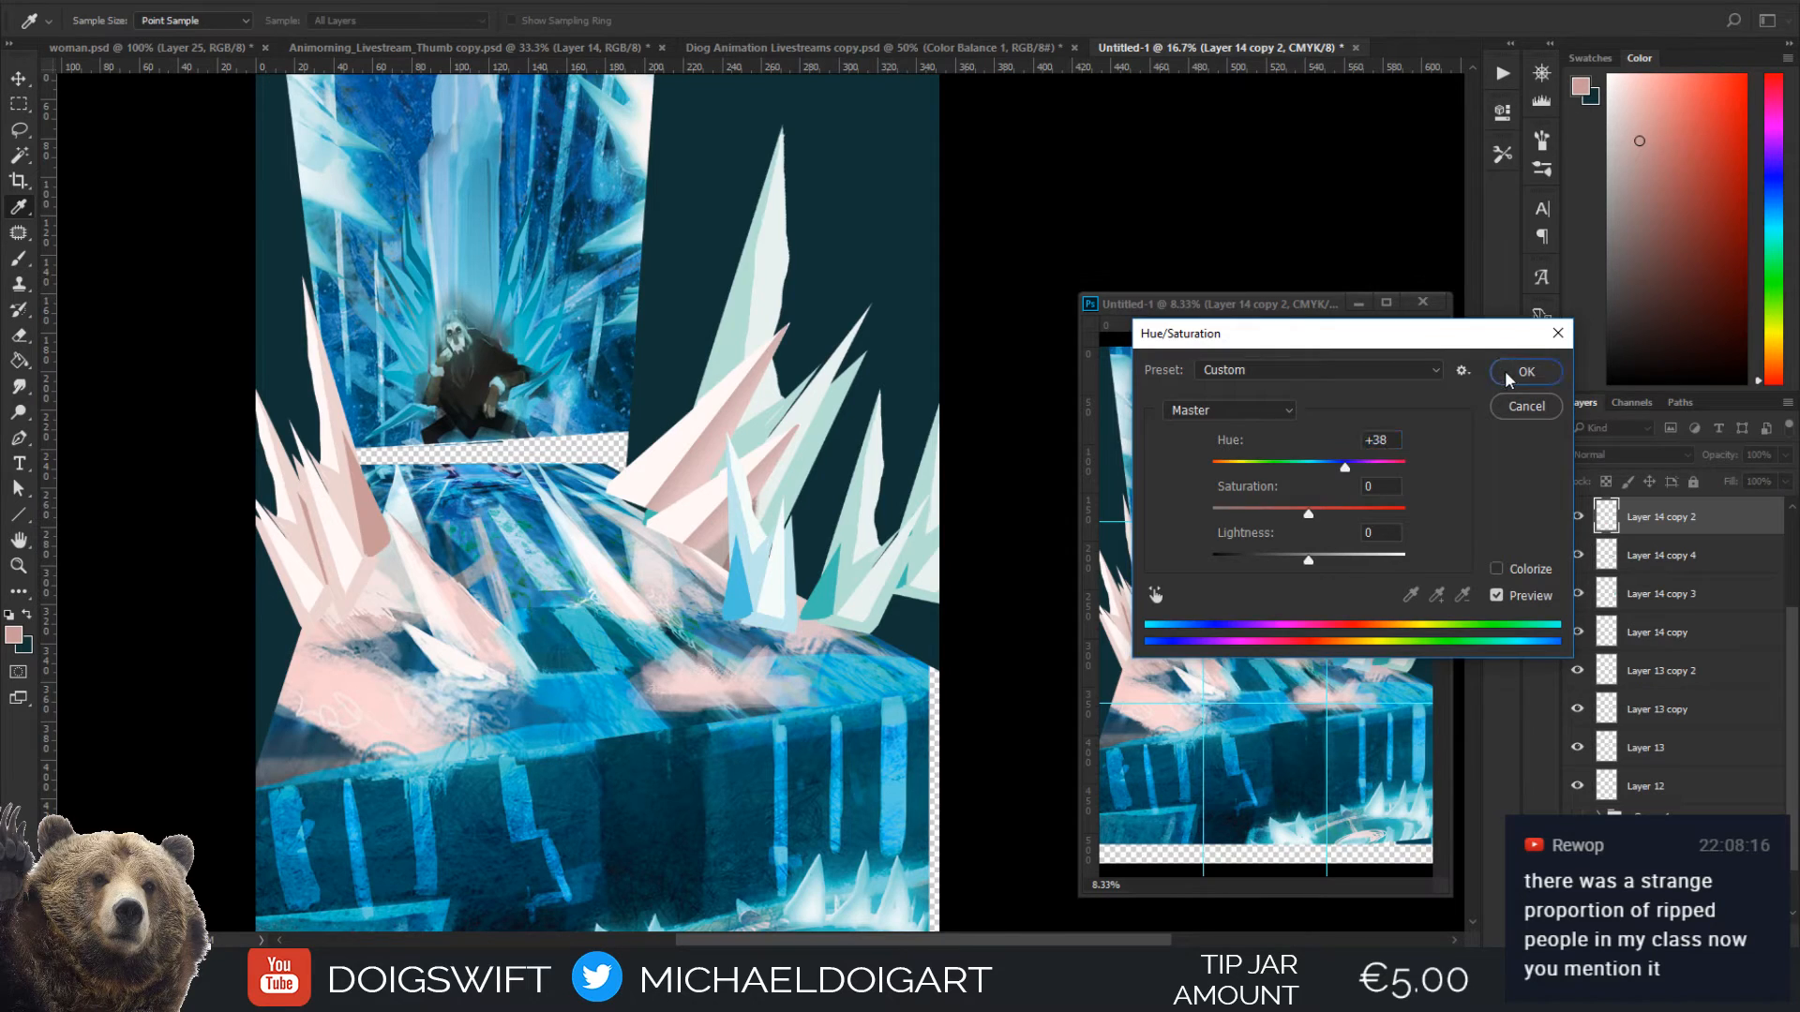
{"action": "key", "text": "v"}
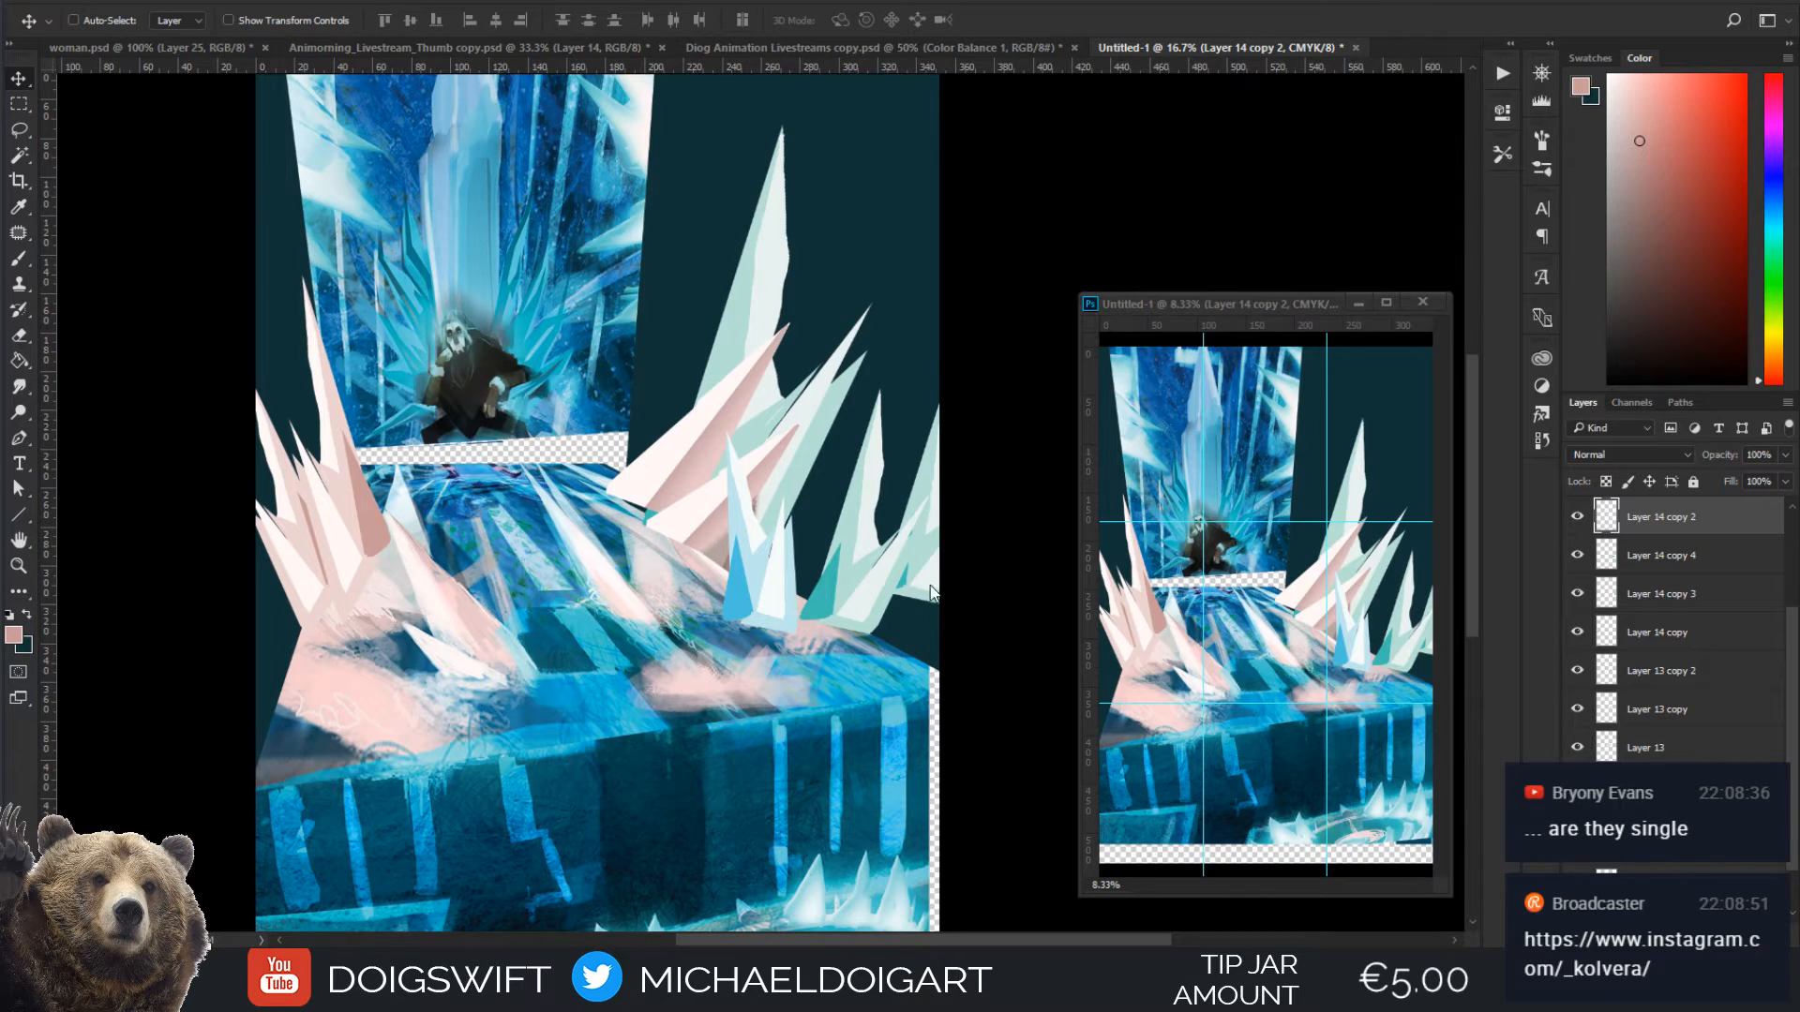
Group the crystal layers from Layer 14 copy 2 down to Layer 12
{"action": "key", "text": "ctrl+minus"}
{"action": "key", "text": "ctrl+minus"}
{"action": "key", "text": "ctrl+minus"}
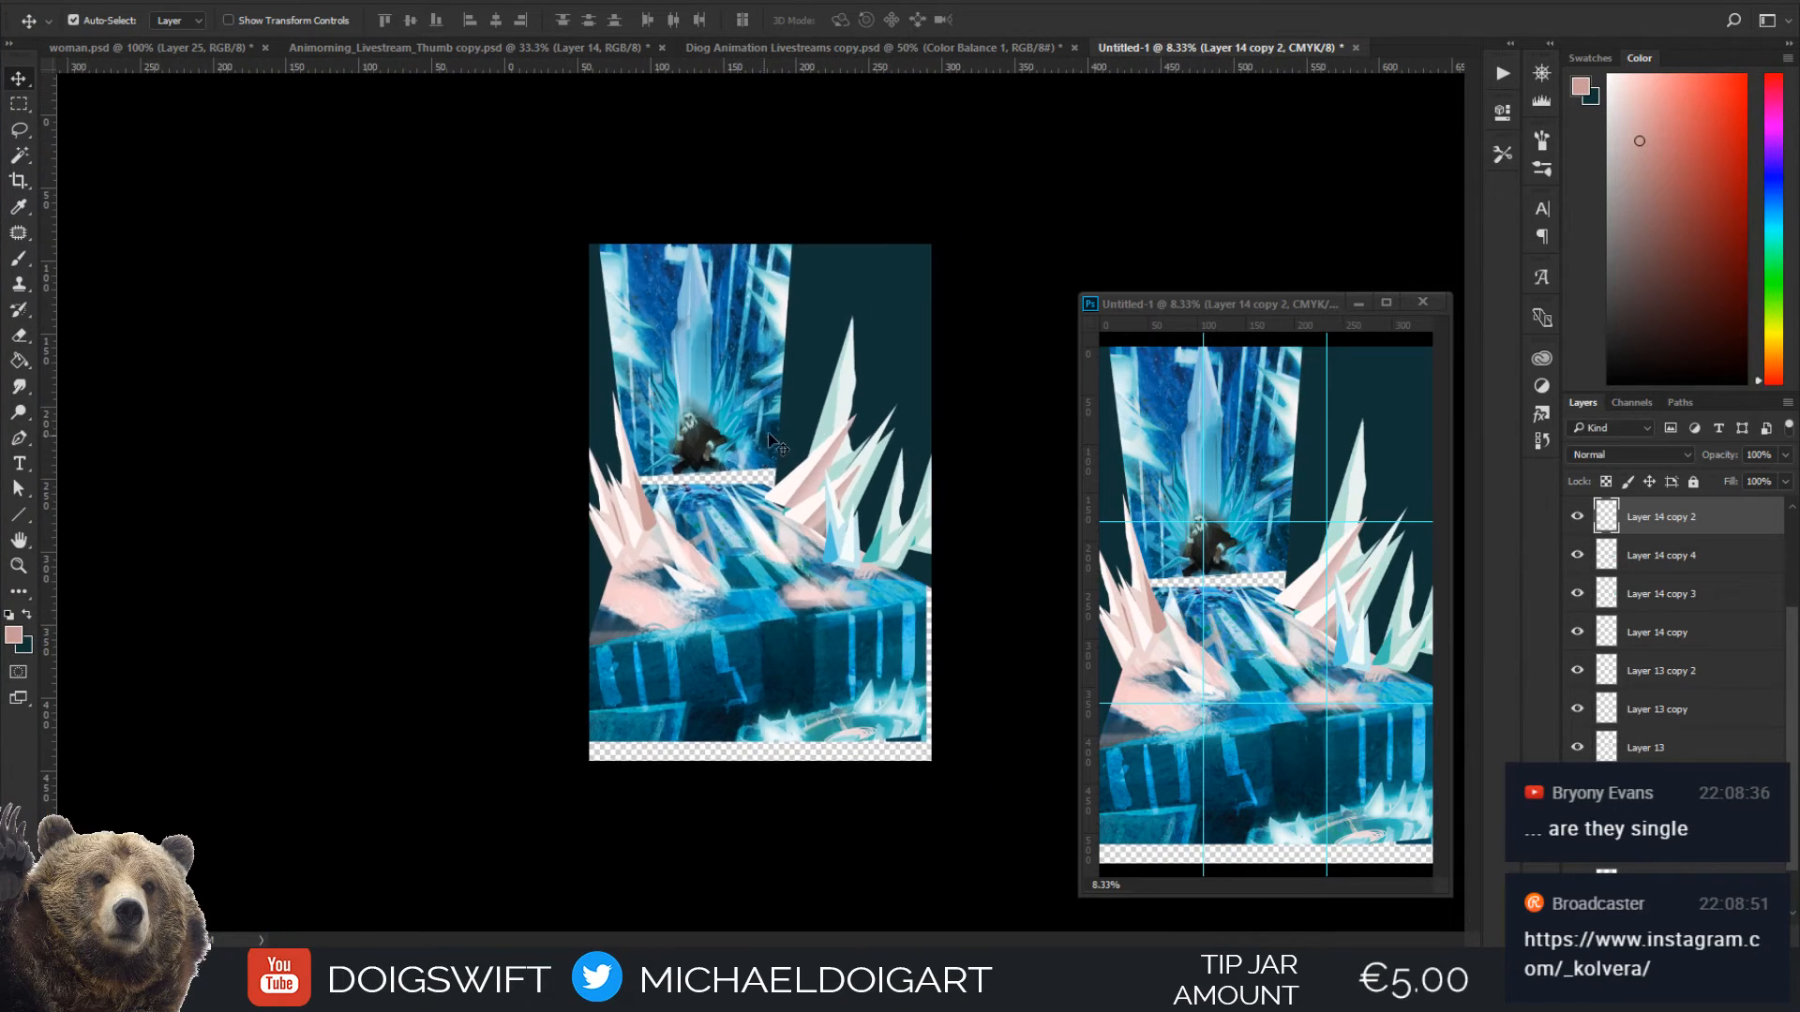
{"action": "key", "text": "ctrl+plus"}
{"action": "key", "text": "ctrl+plus"}
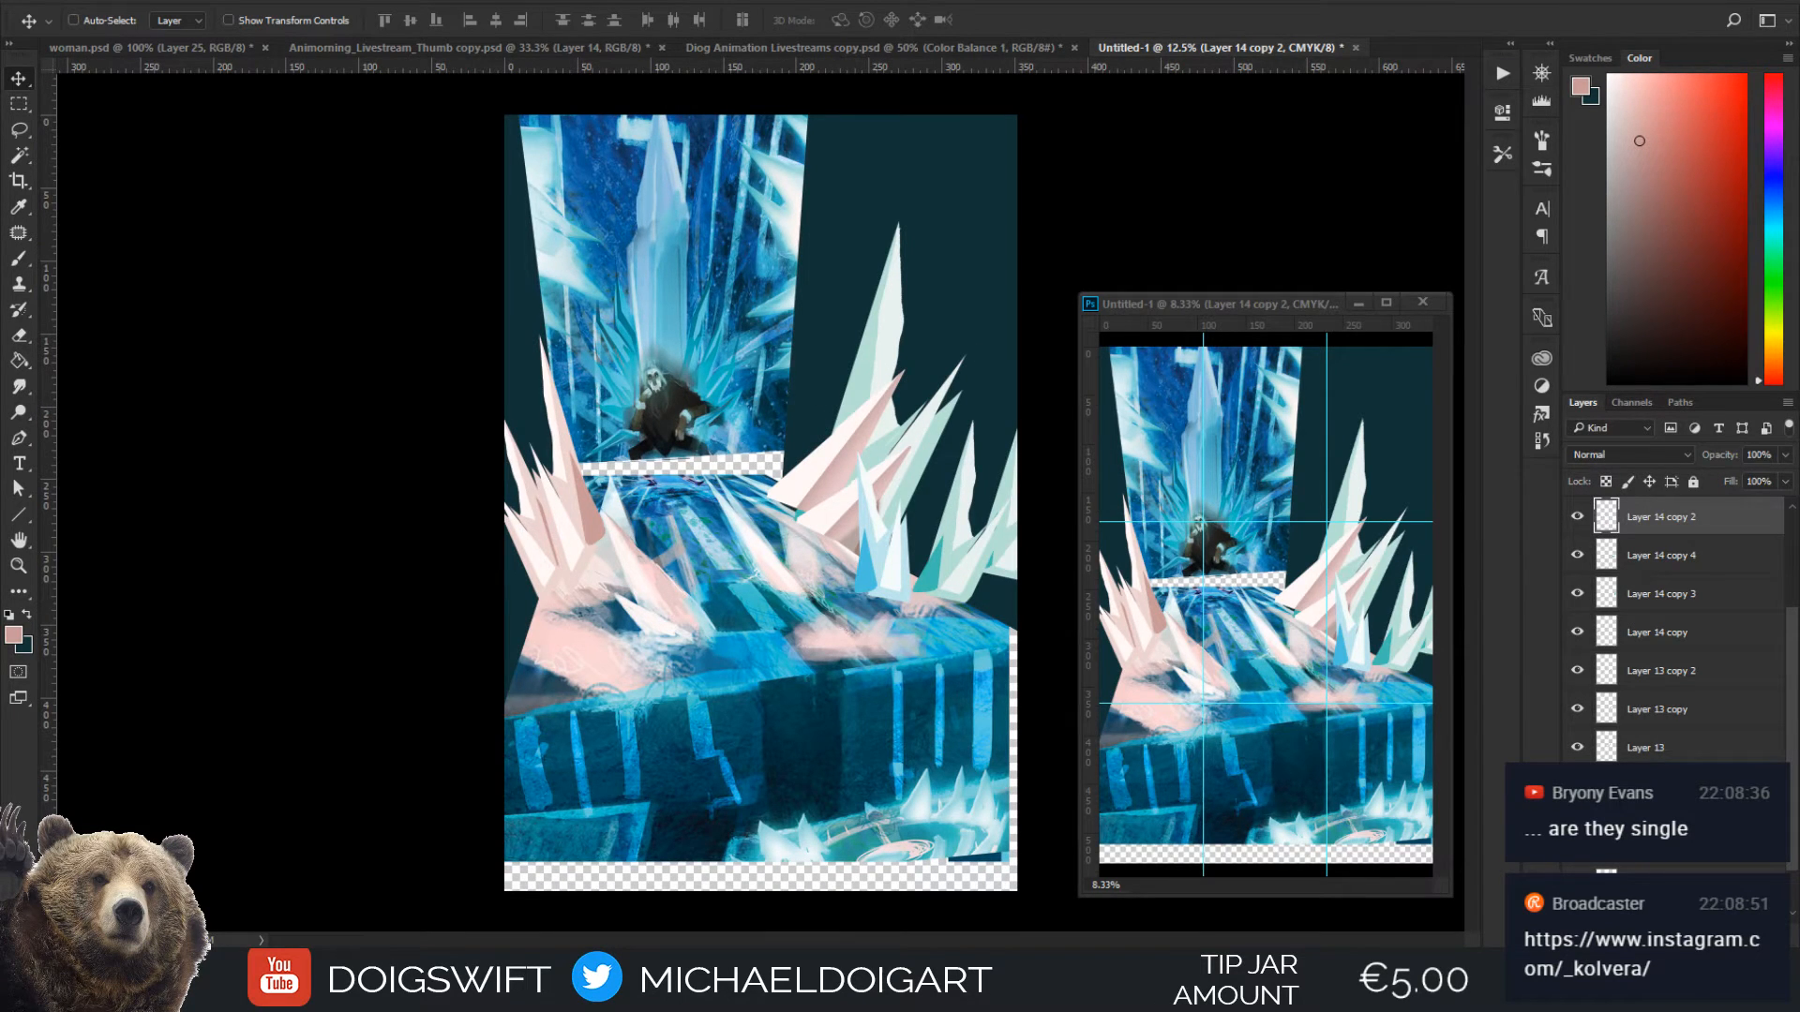
{"action": "key", "text": "ctrl+alt+a"}
{"action": "key", "text": "ctrl+g"}
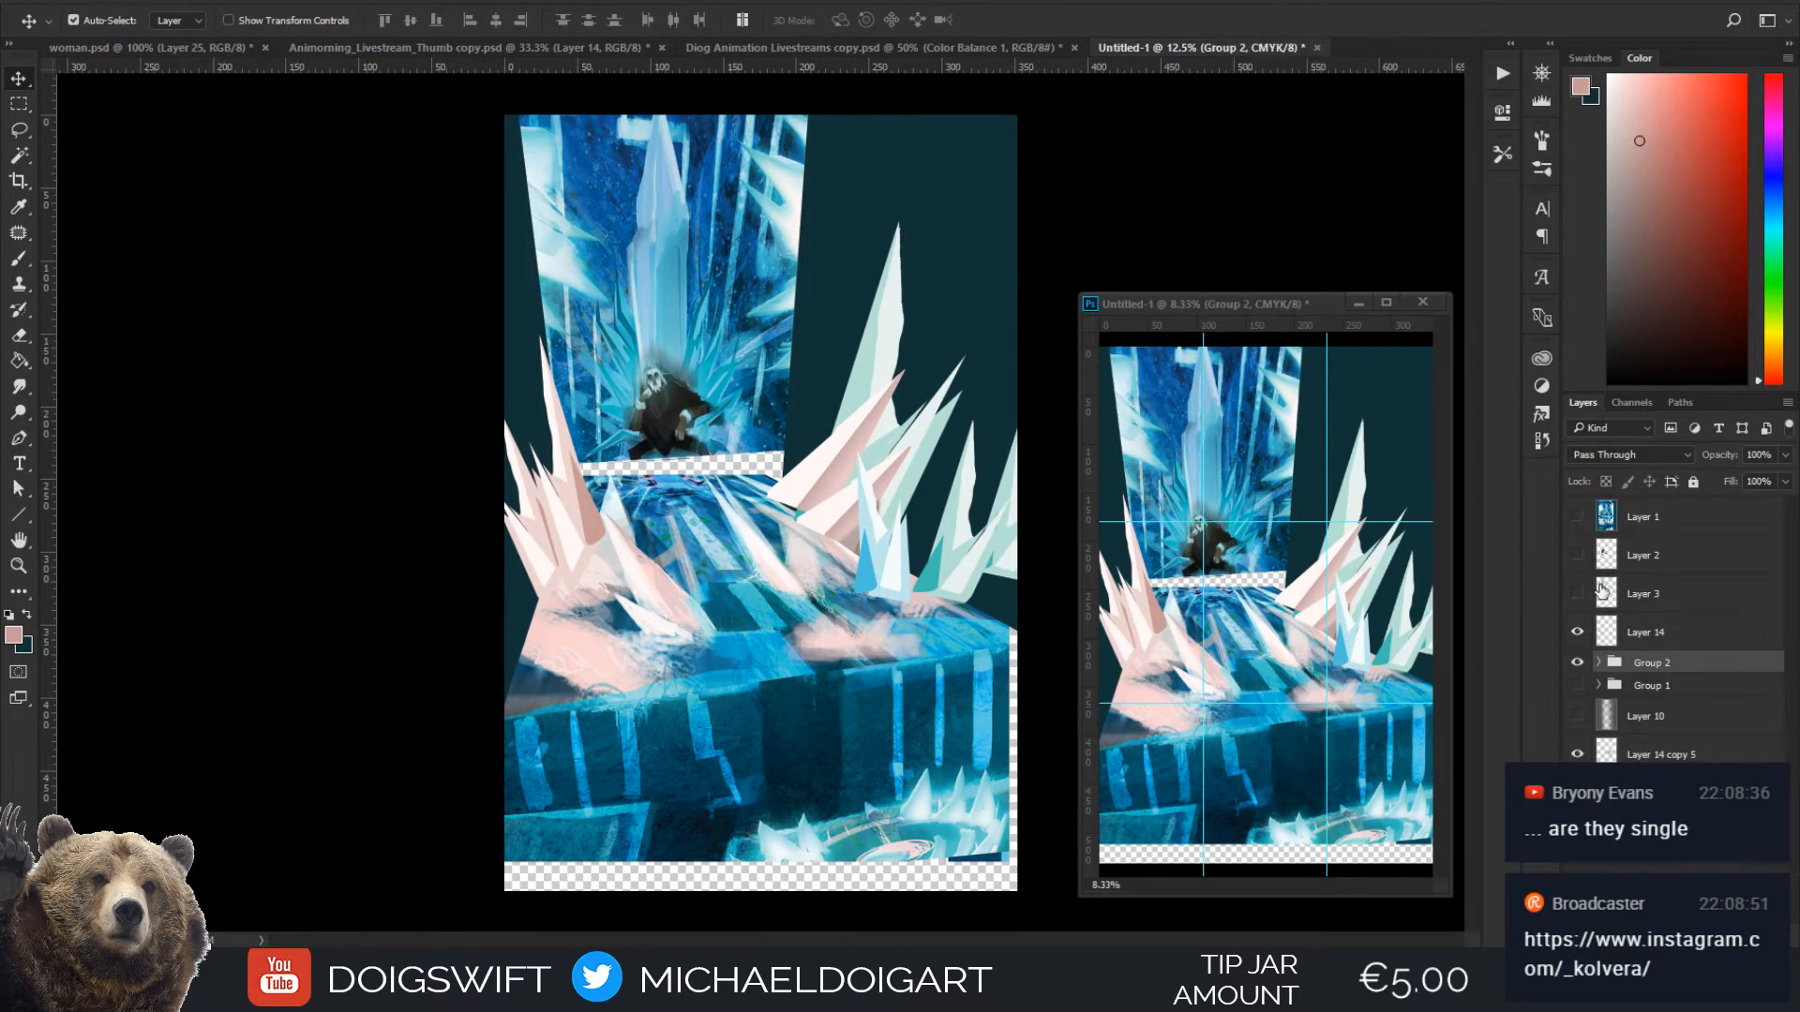
Compare the new crystal group with the older Group 1 crystals by switching their visibility
{"action": "left_click", "coordinate": [1580, 666]}
{"action": "left_click", "coordinate": [1579, 666]}
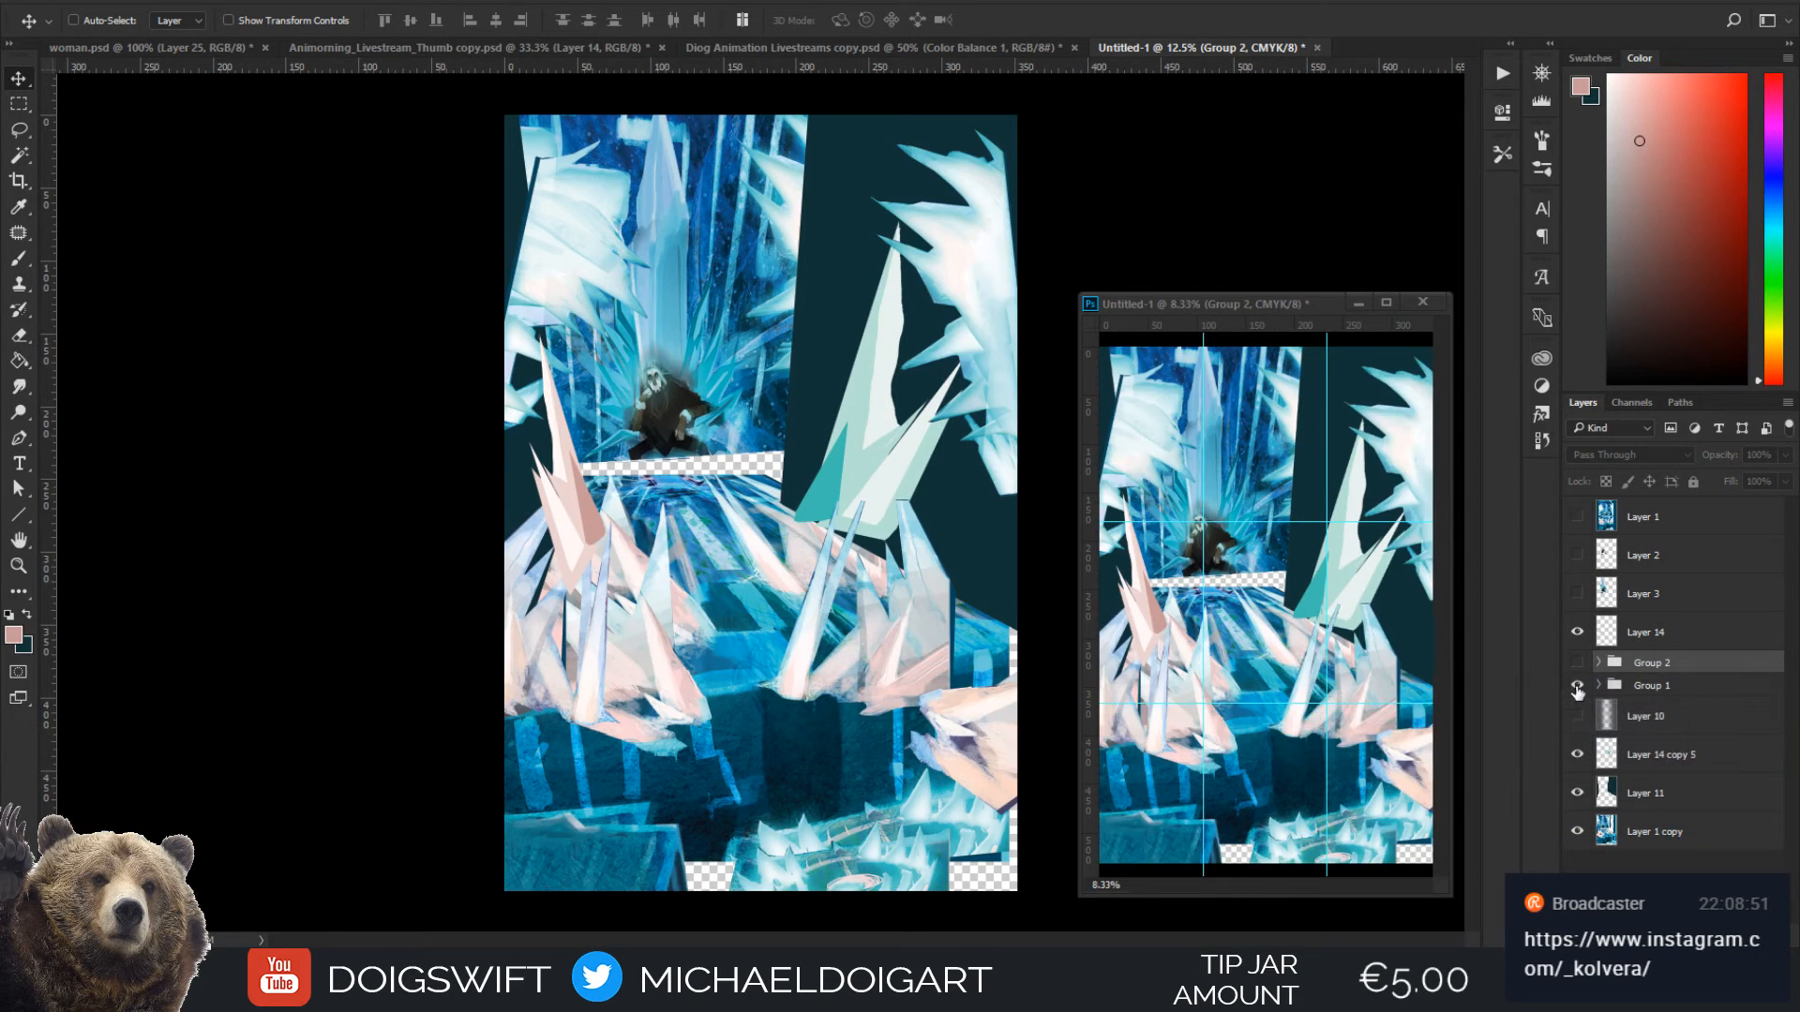
{"action": "left_click", "coordinate": [1579, 666]}
{"action": "left_click", "coordinate": [1578, 666]}
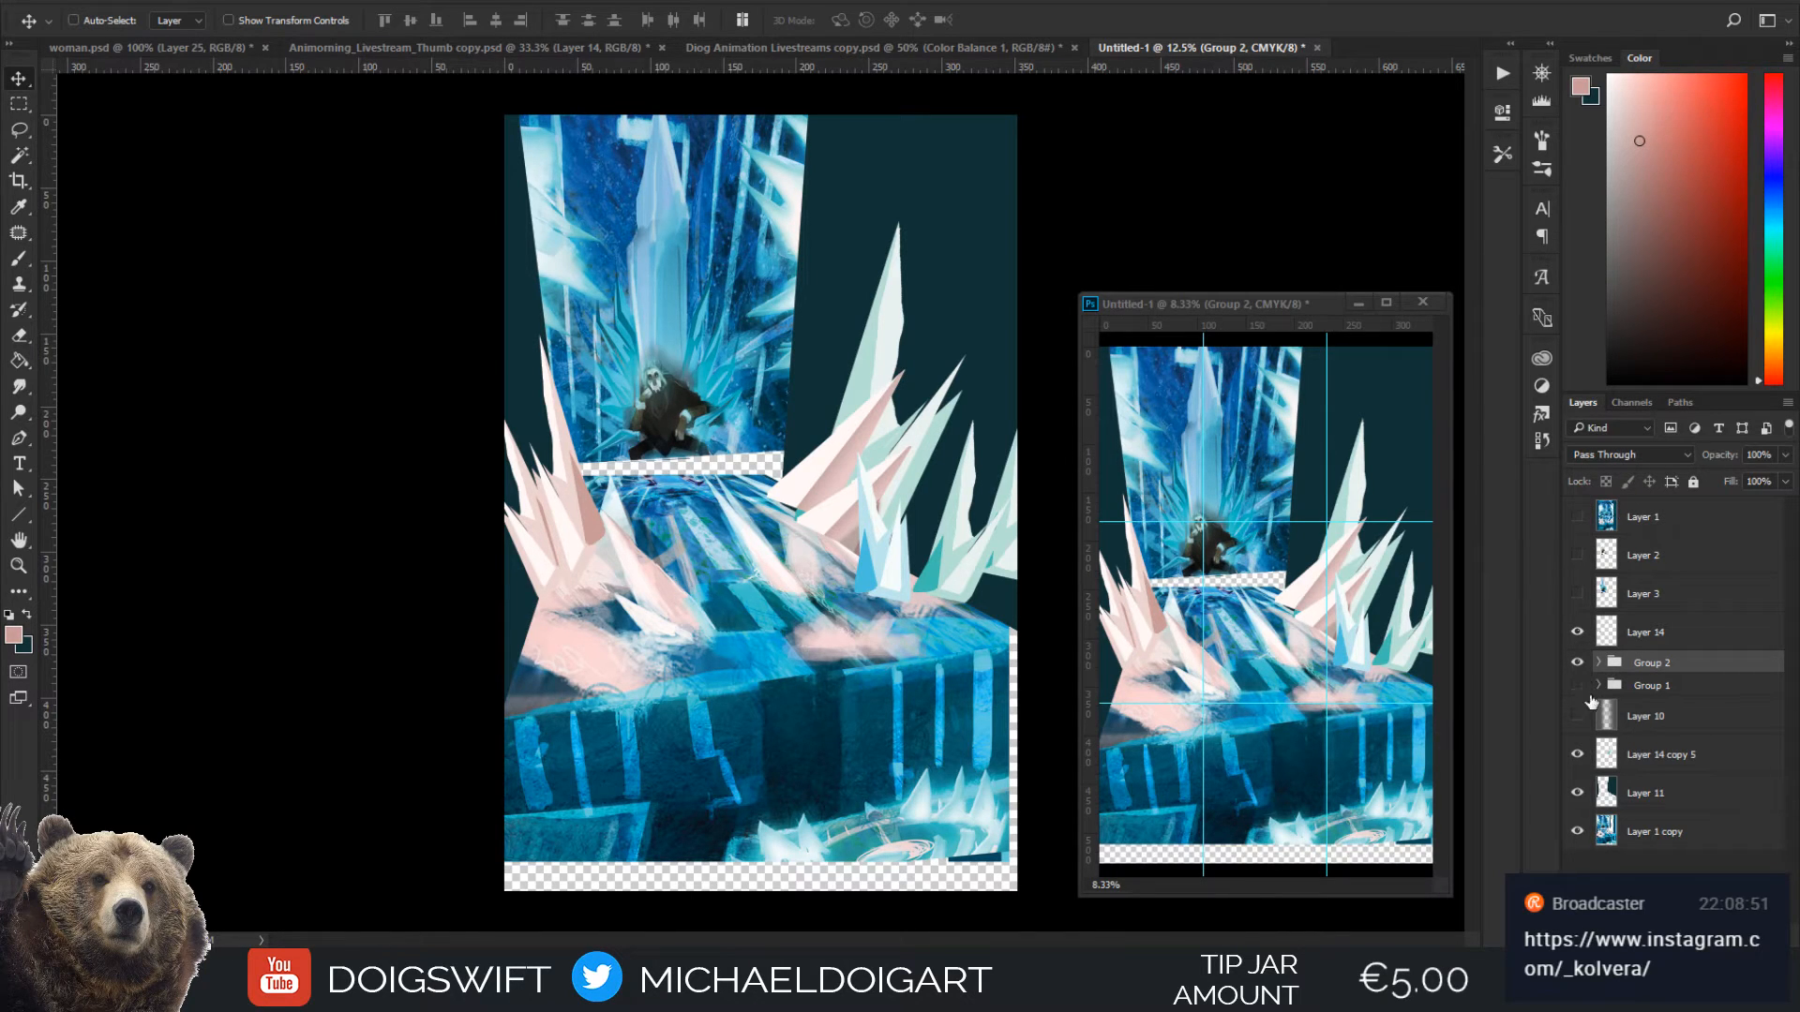
Compare the original Layer 1 painting with the new angled composition by repeatedly showing and hiding it
{"action": "left_click", "coordinate": [1575, 519]}
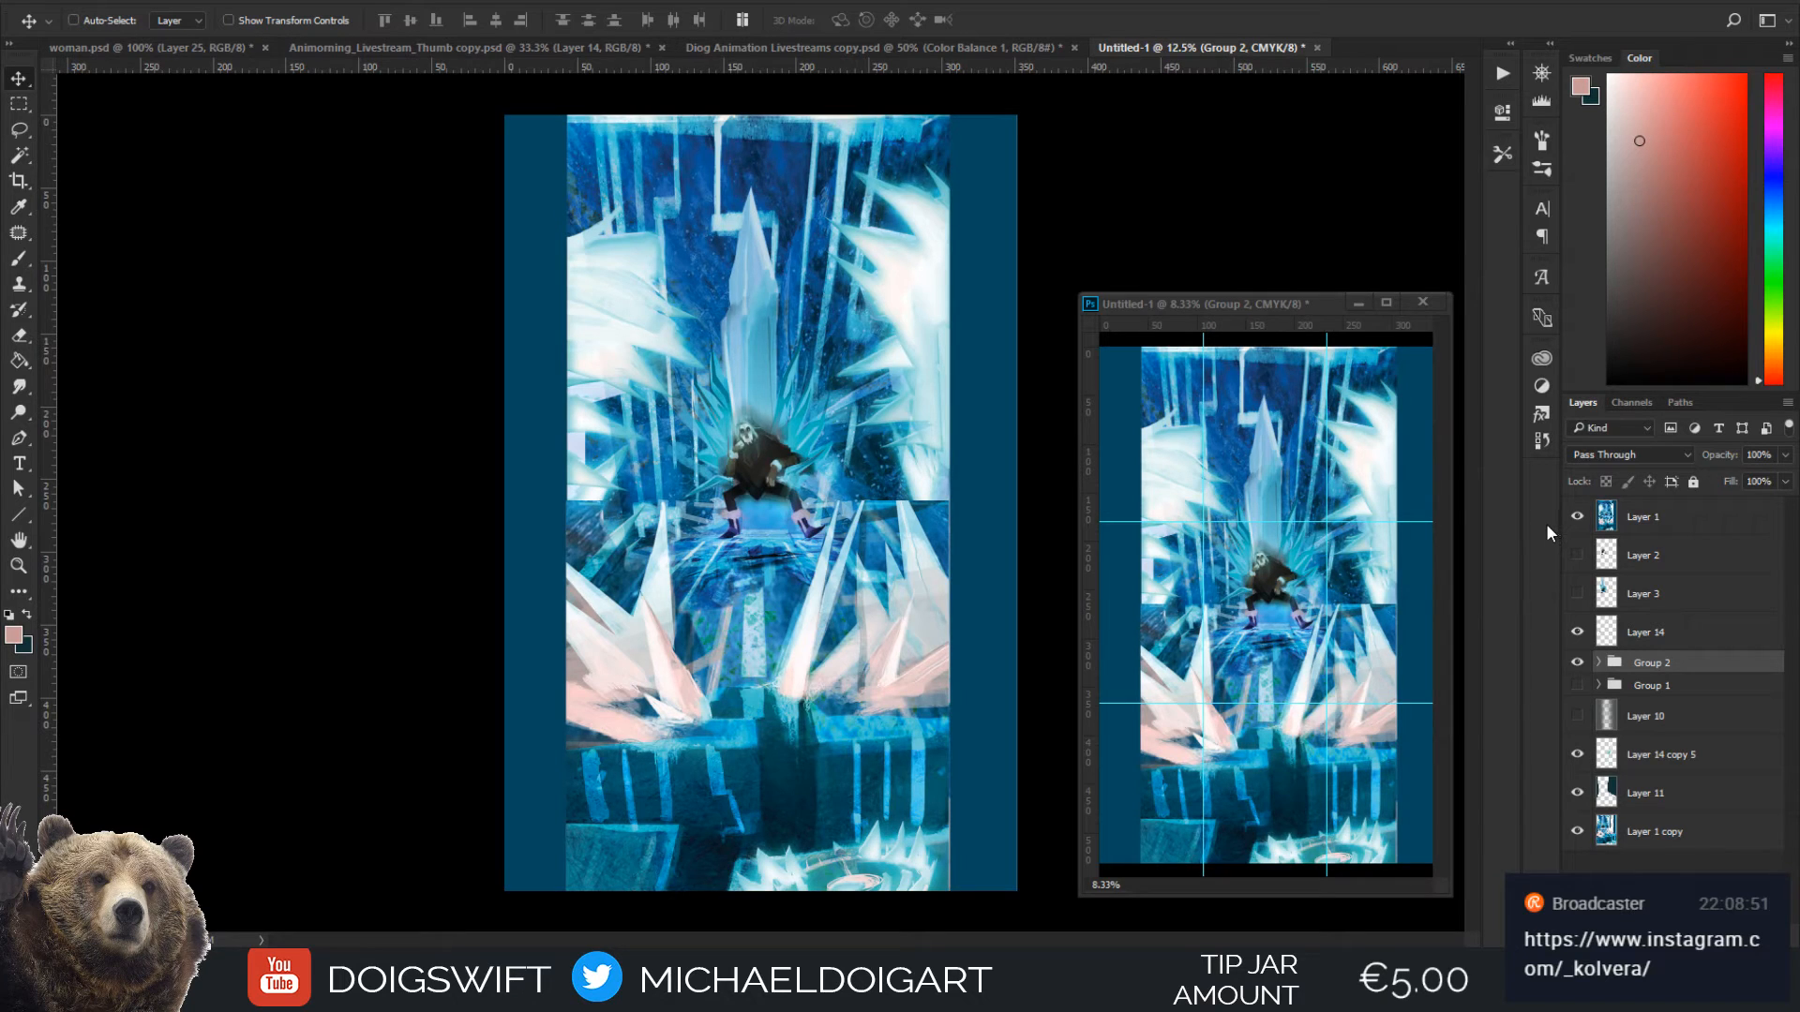
{"action": "left_click", "coordinate": [1567, 521]}
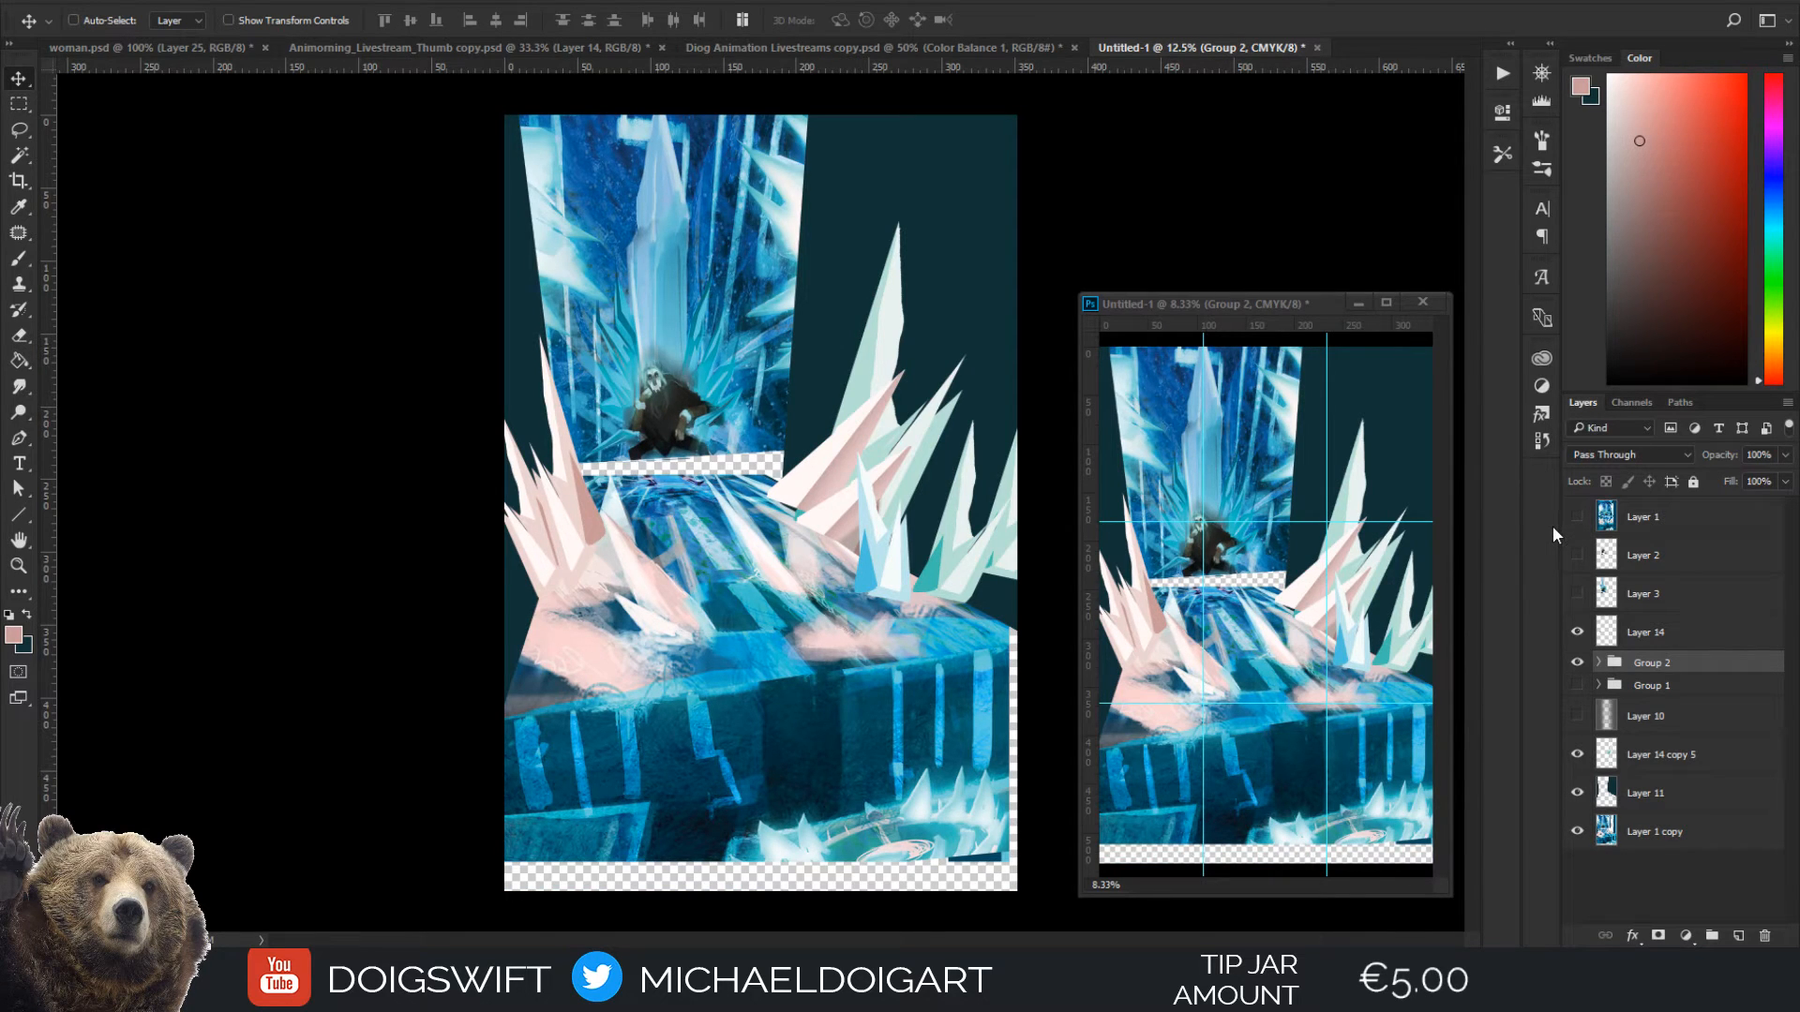
{"action": "left_click", "coordinate": [1577, 518]}
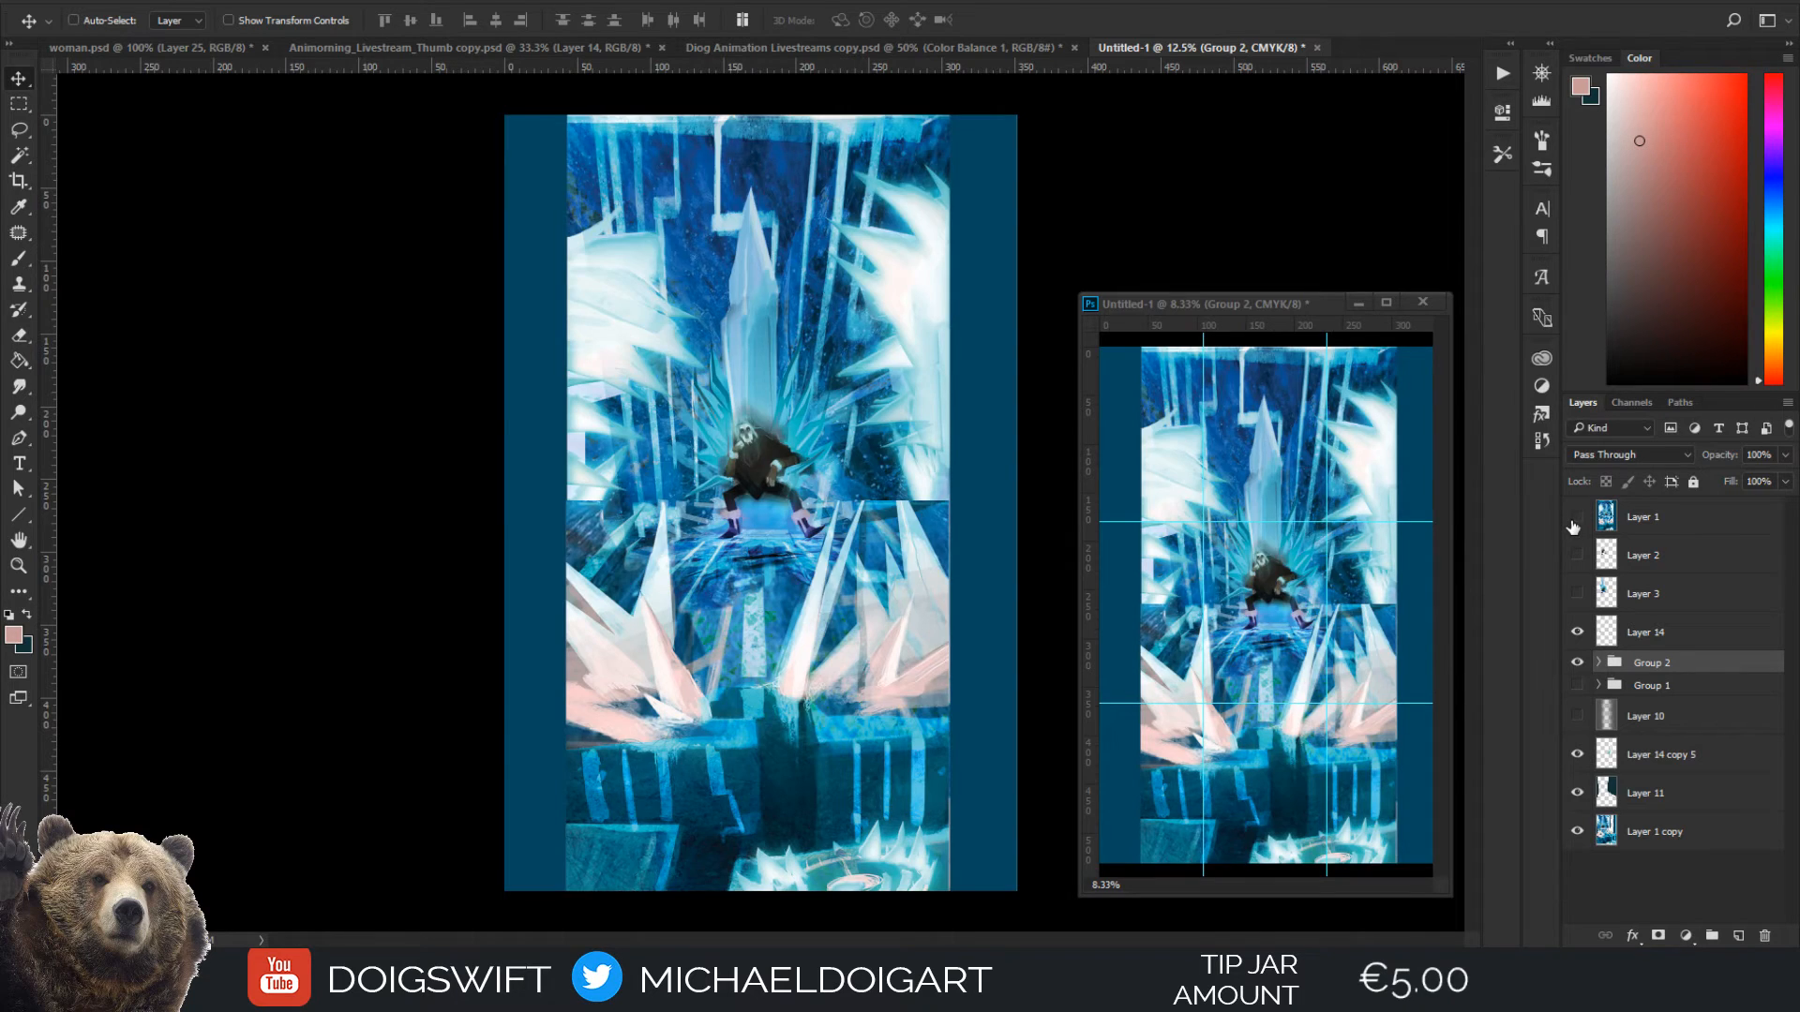
{"action": "left_click", "coordinate": [1573, 524]}
{"action": "left_click", "coordinate": [1575, 522]}
{"action": "left_click", "coordinate": [1575, 521]}
{"action": "left_click", "coordinate": [1581, 518]}
{"action": "left_click", "coordinate": [1578, 518]}
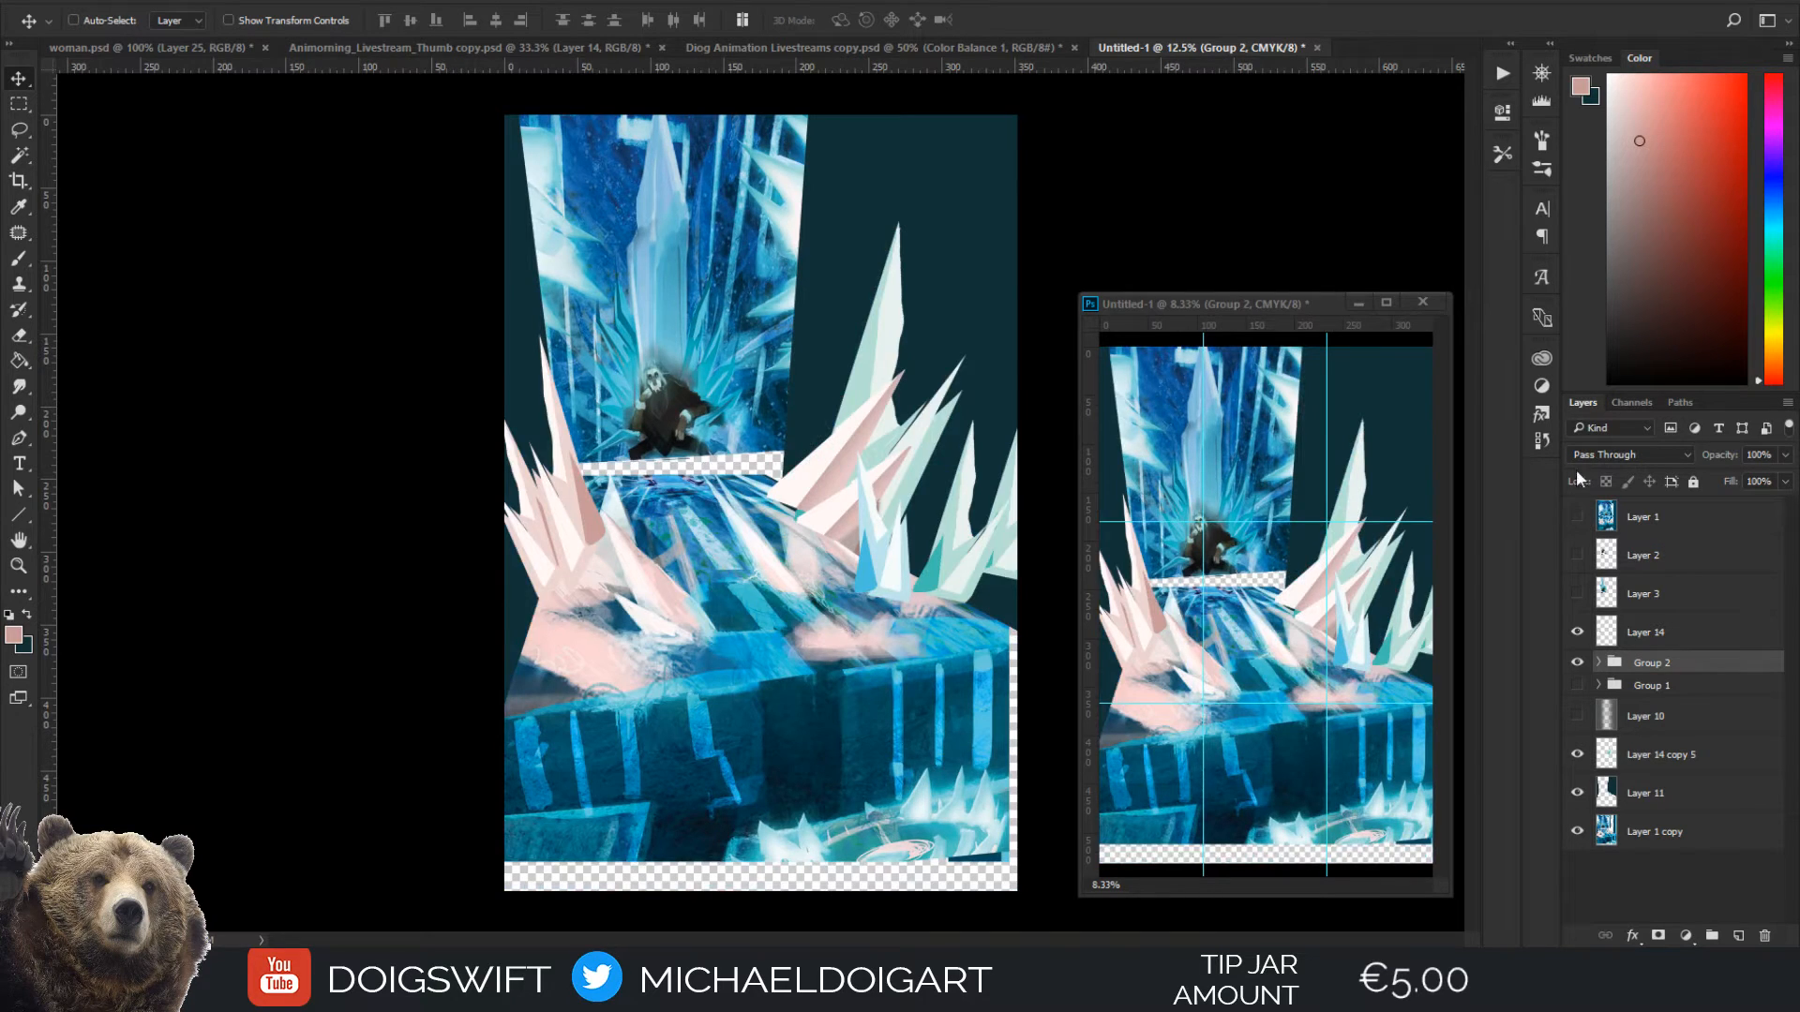
{"action": "left_click", "coordinate": [1578, 518]}
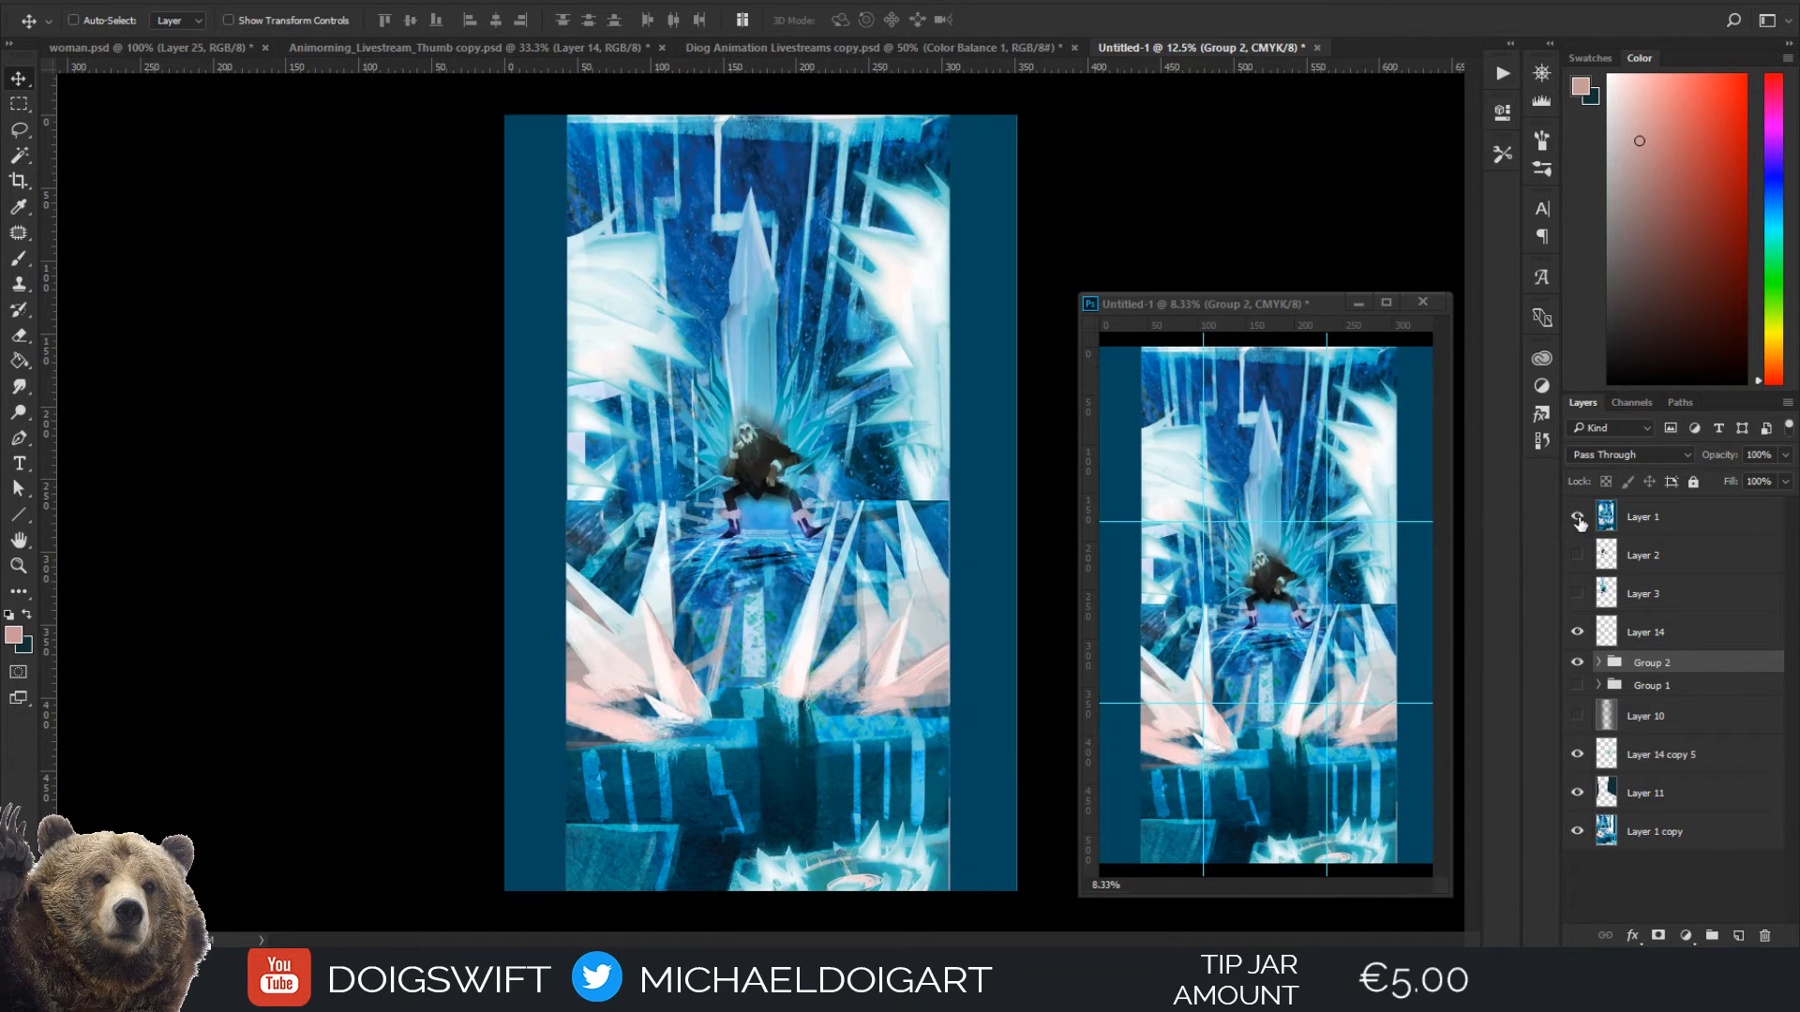
{"action": "left_click", "coordinate": [1577, 518]}
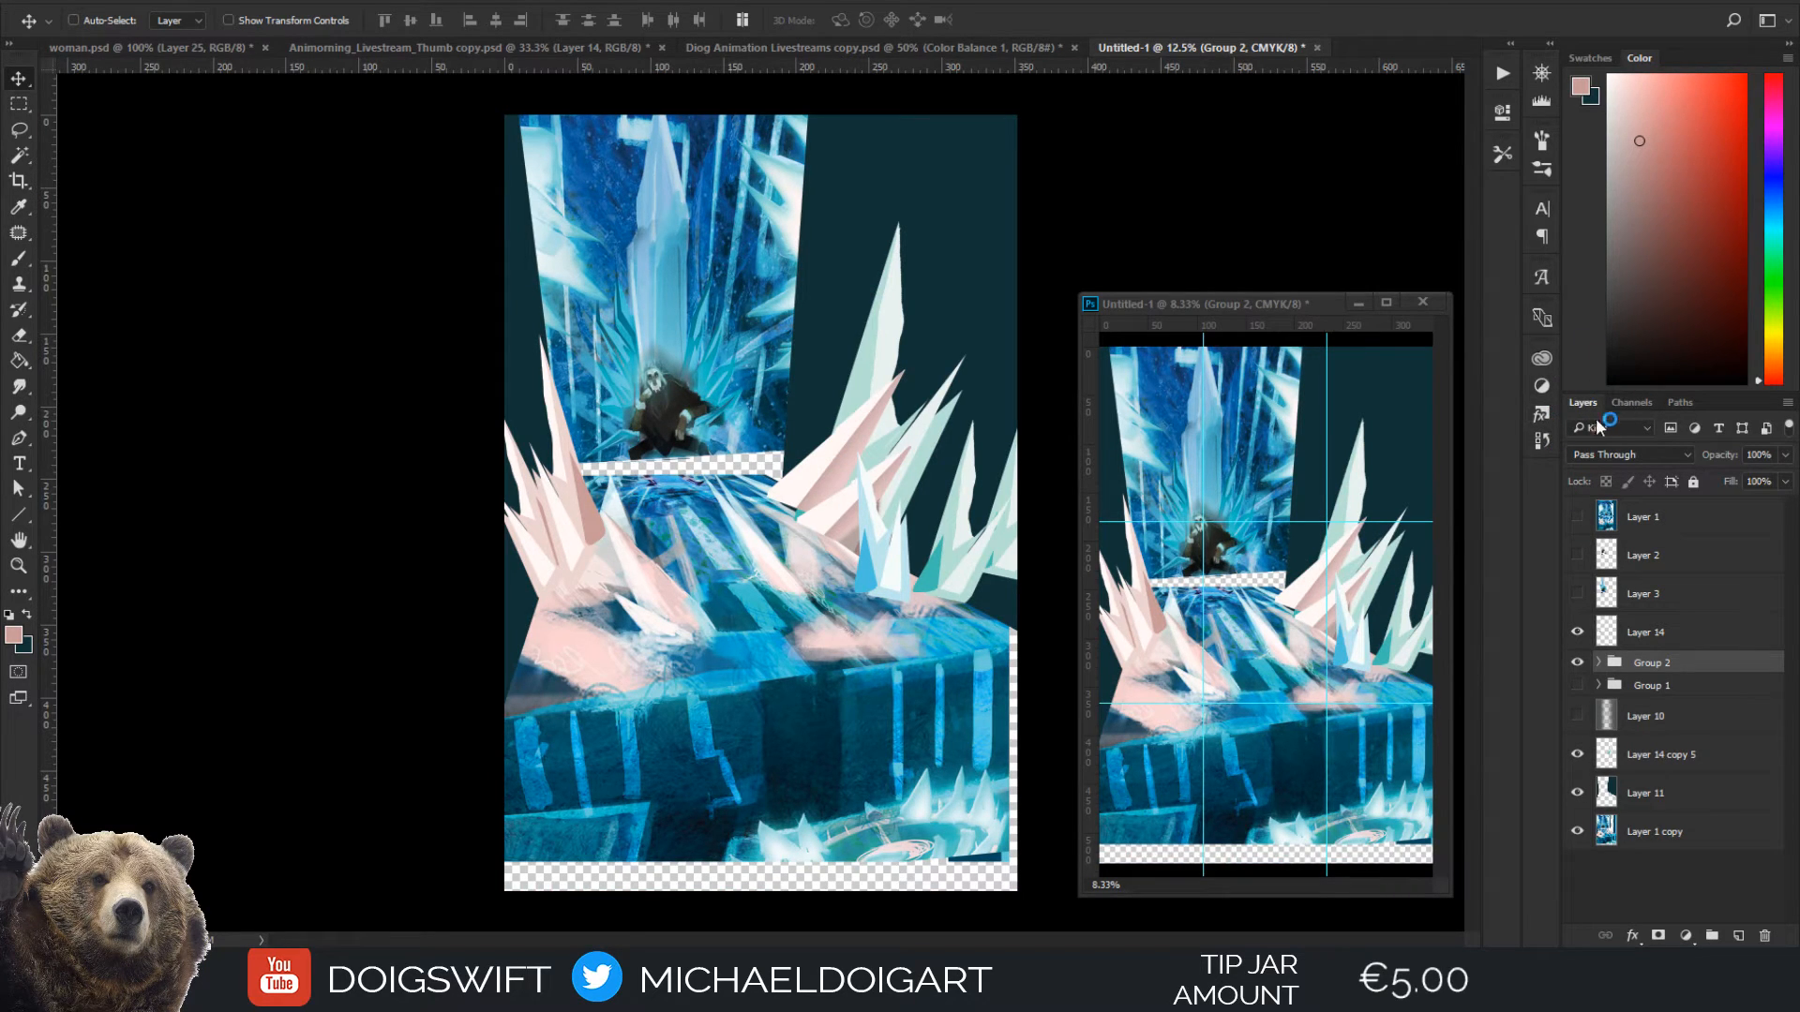
{"action": "left_click", "coordinate": [1578, 518]}
{"action": "left_click", "coordinate": [1577, 520]}
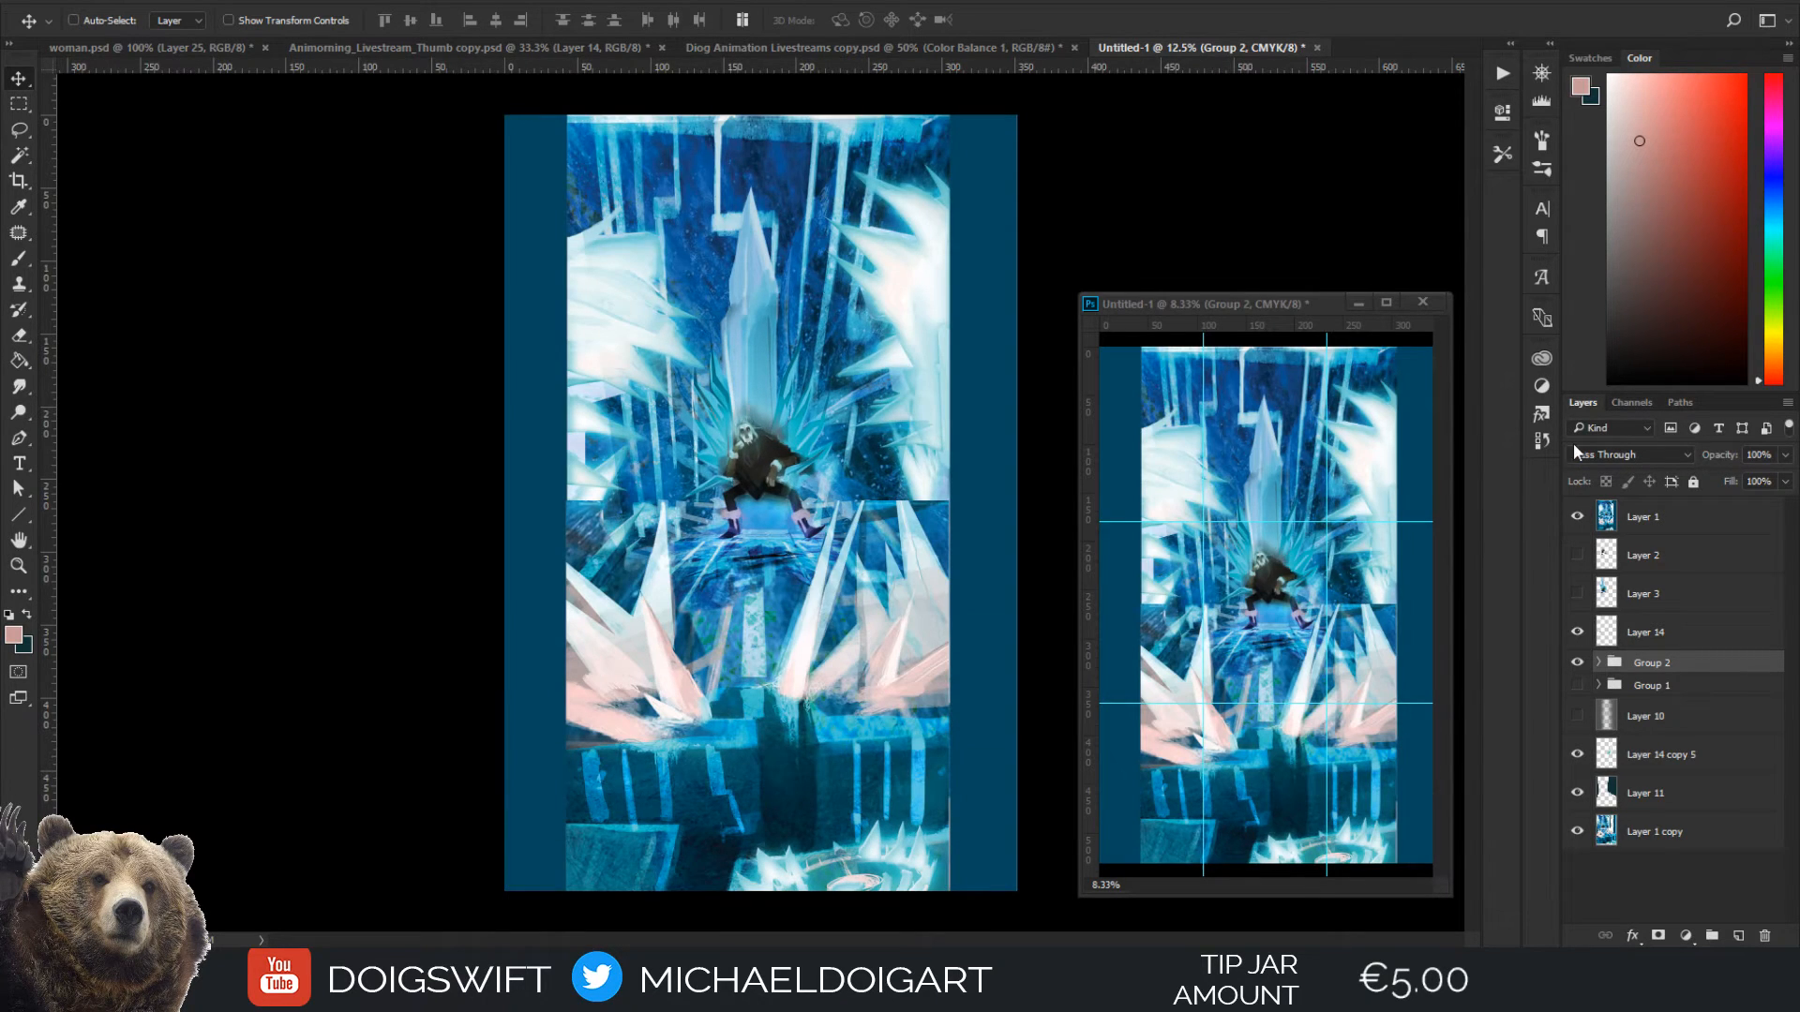
{"action": "left_click", "coordinate": [1577, 516]}
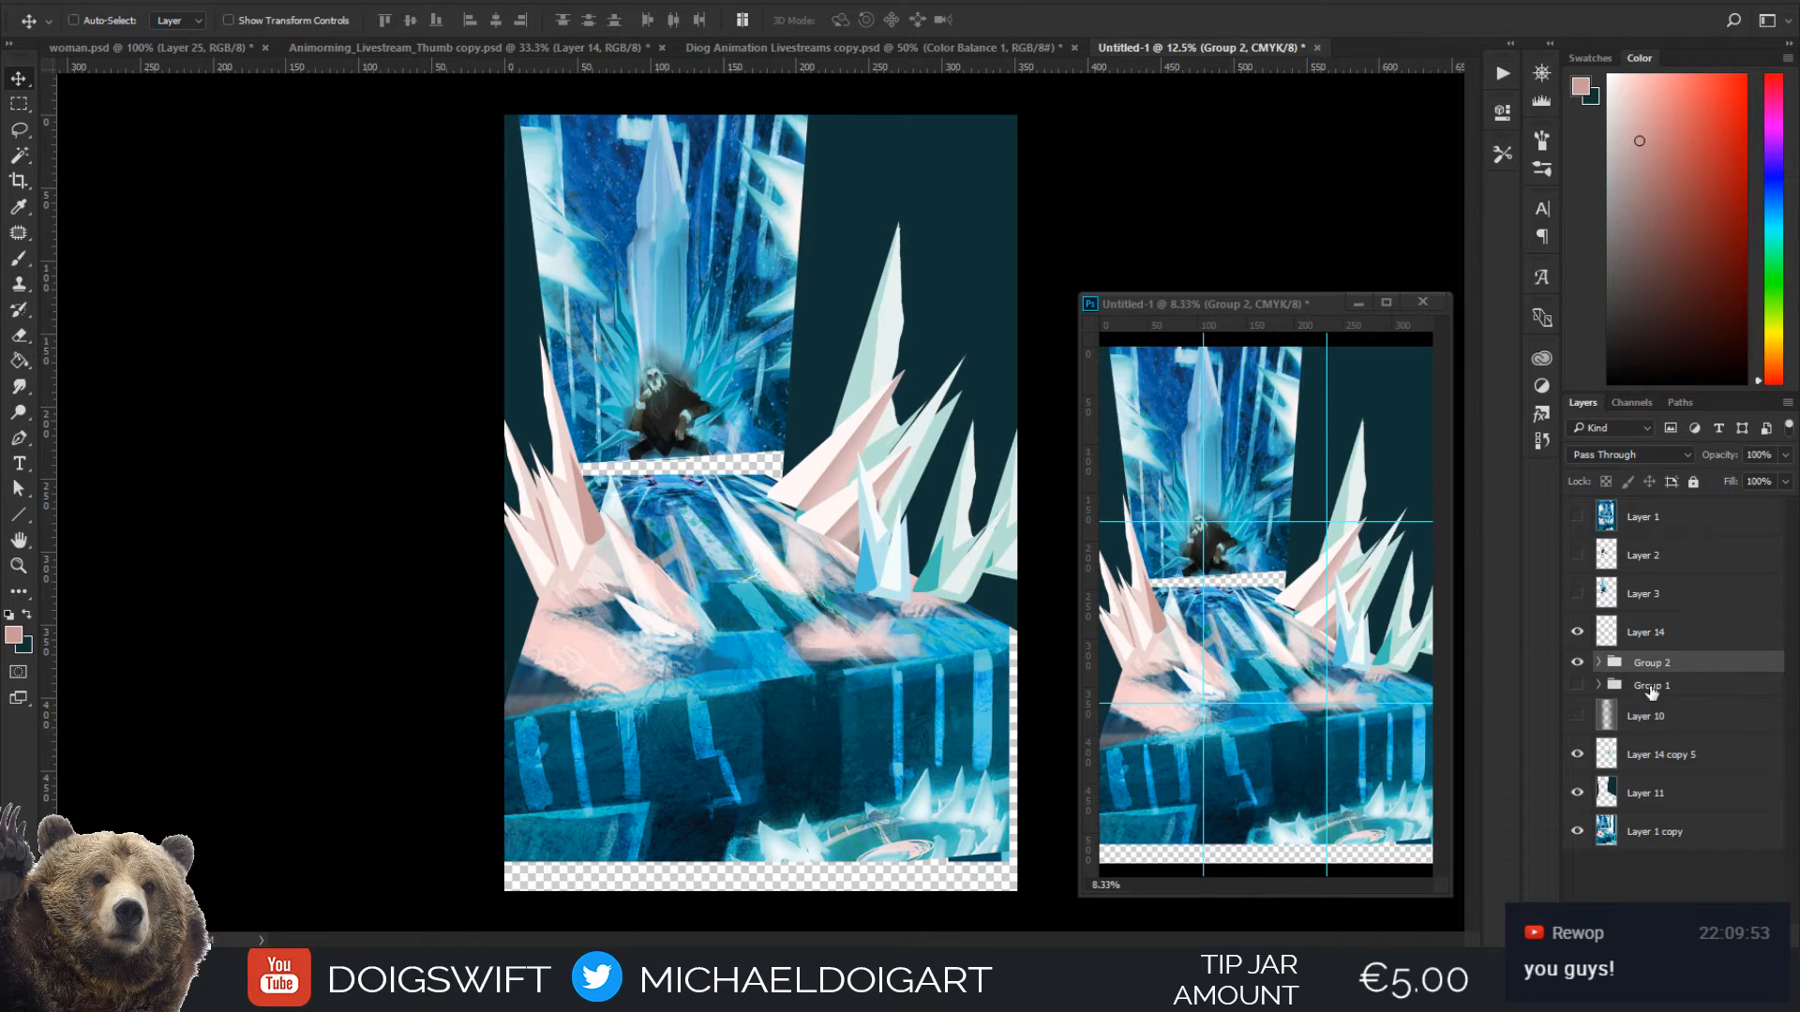
Select all the new composition's visible layers together and shift them right until the throne sits near the canvas's horizontal centre
{"action": "left_click", "coordinate": [1654, 835]}
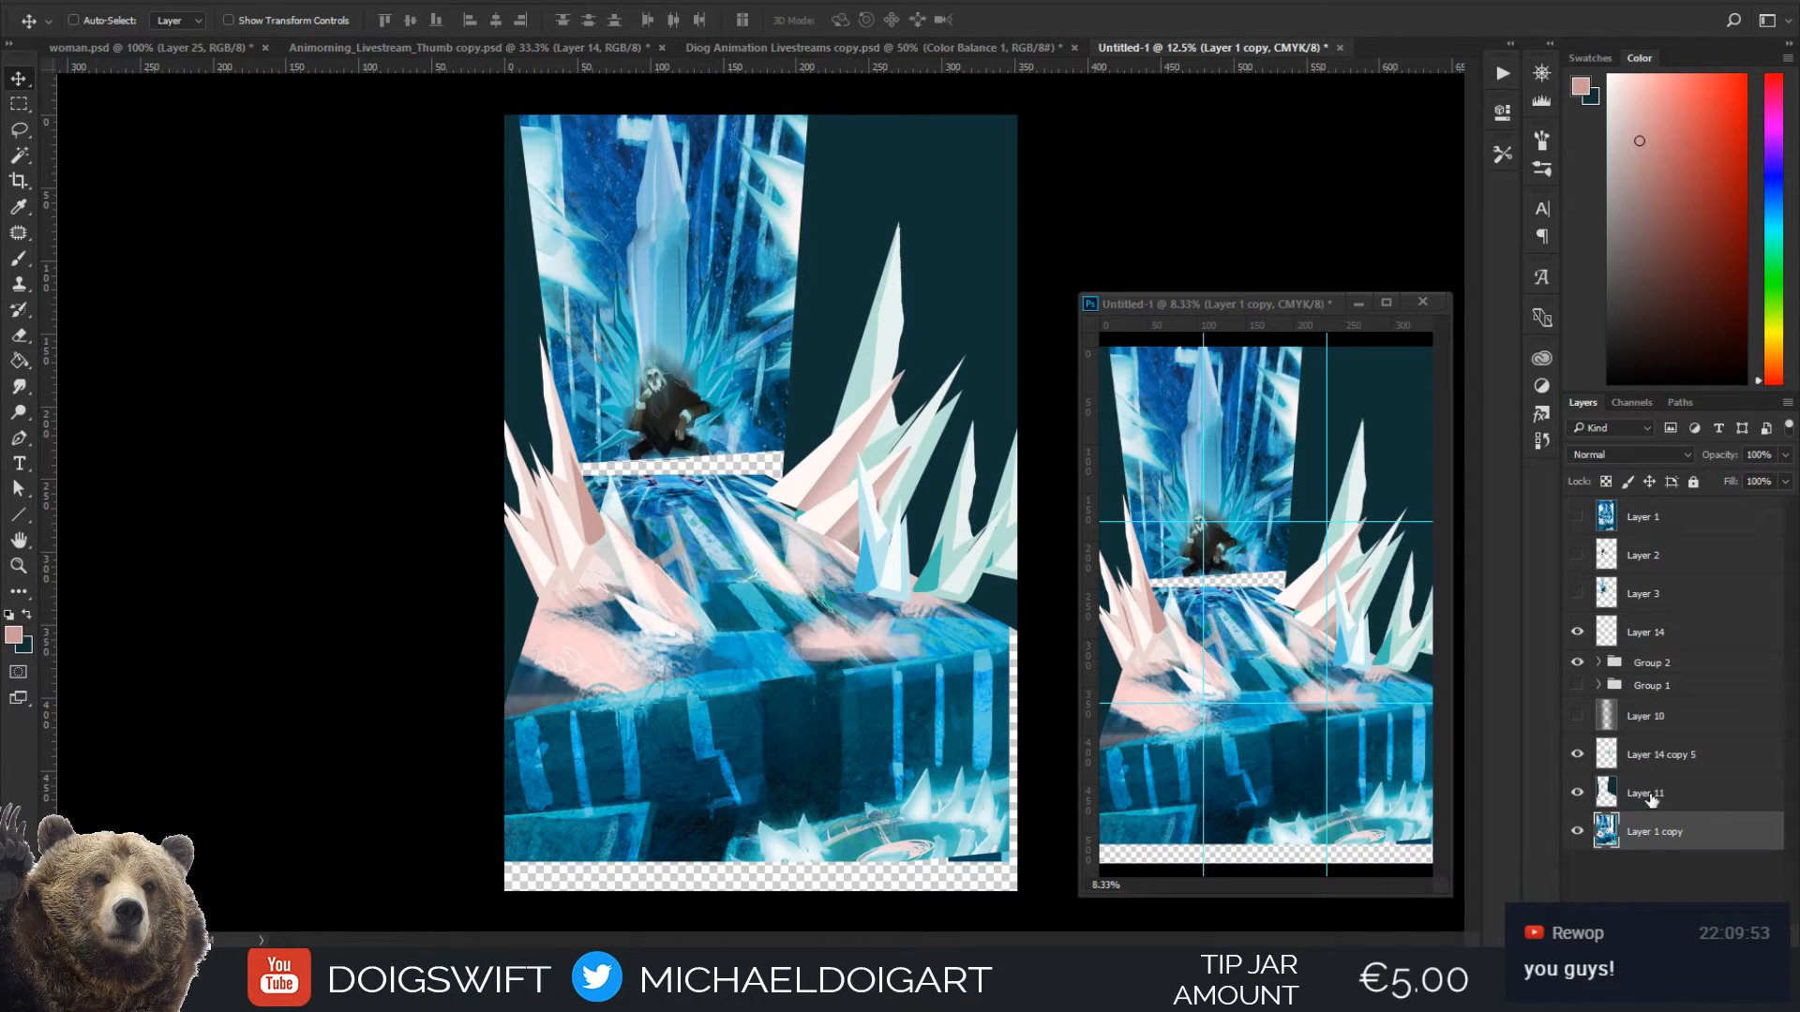
{"action": "left_click", "coordinate": [1653, 755], "text": "ctrl"}
{"action": "left_click", "coordinate": [1647, 664], "text": "ctrl"}
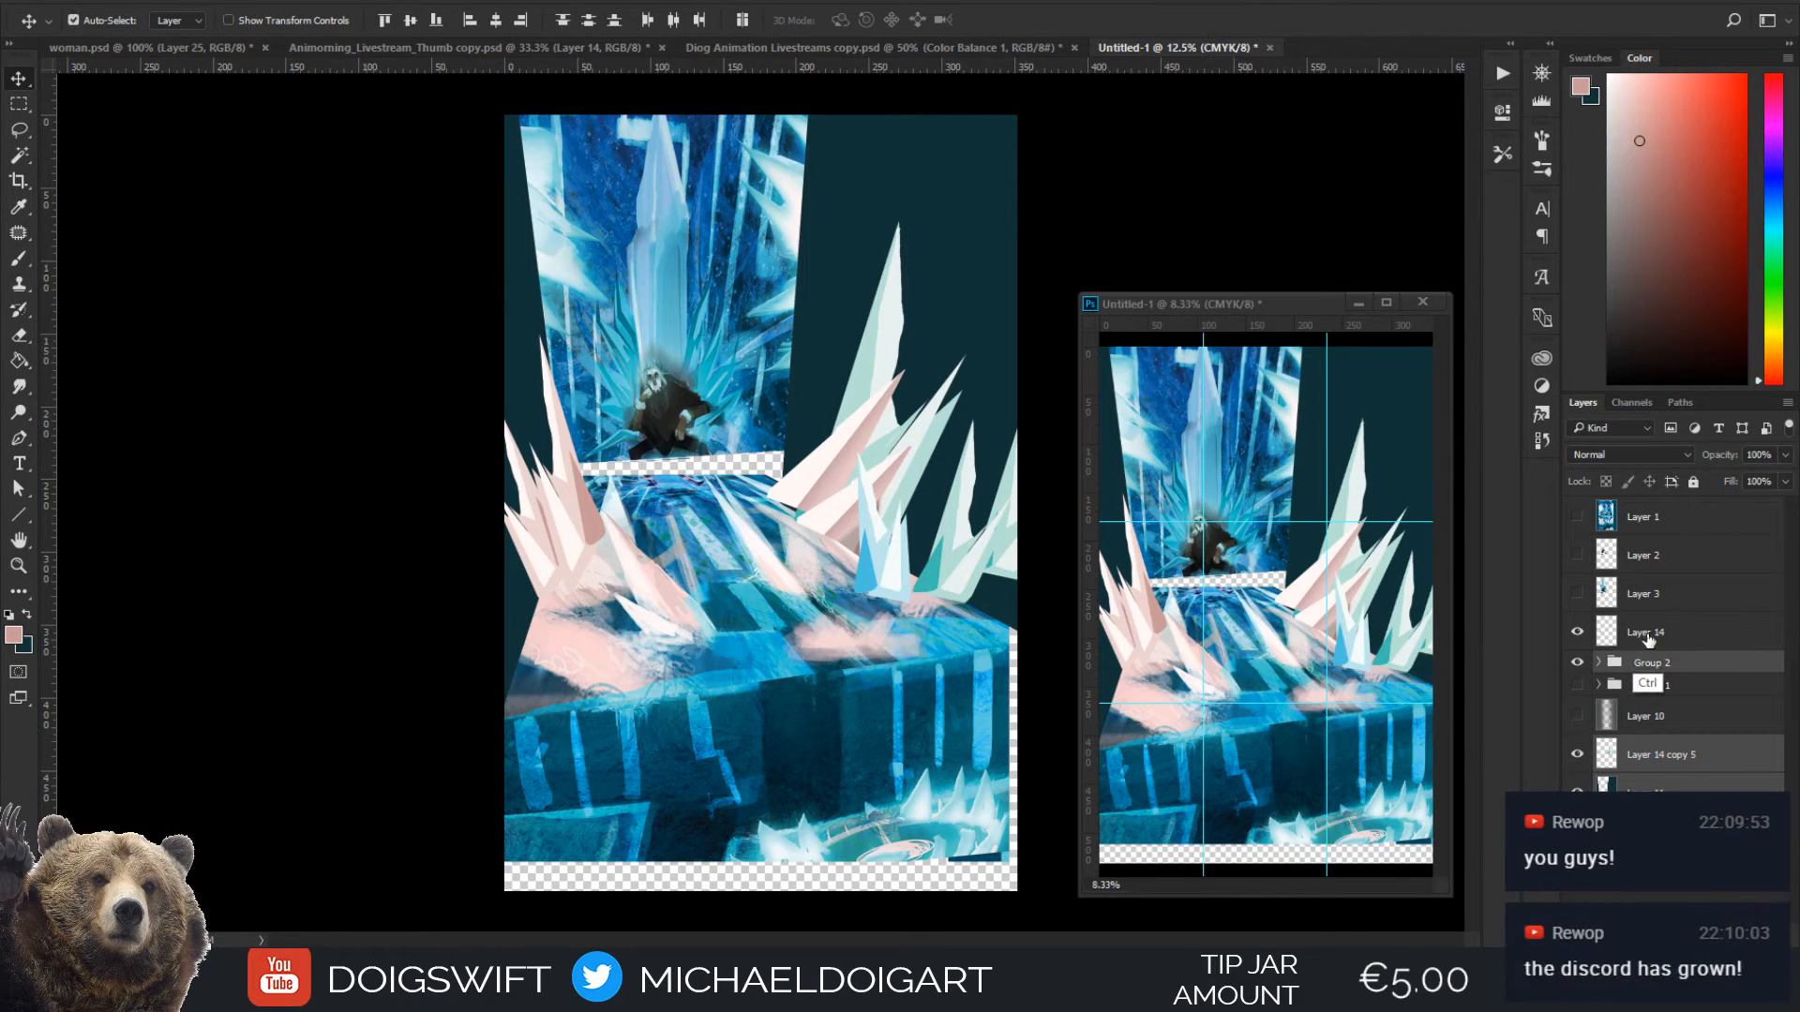
{"action": "left_click", "coordinate": [1642, 636], "text": "ctrl"}
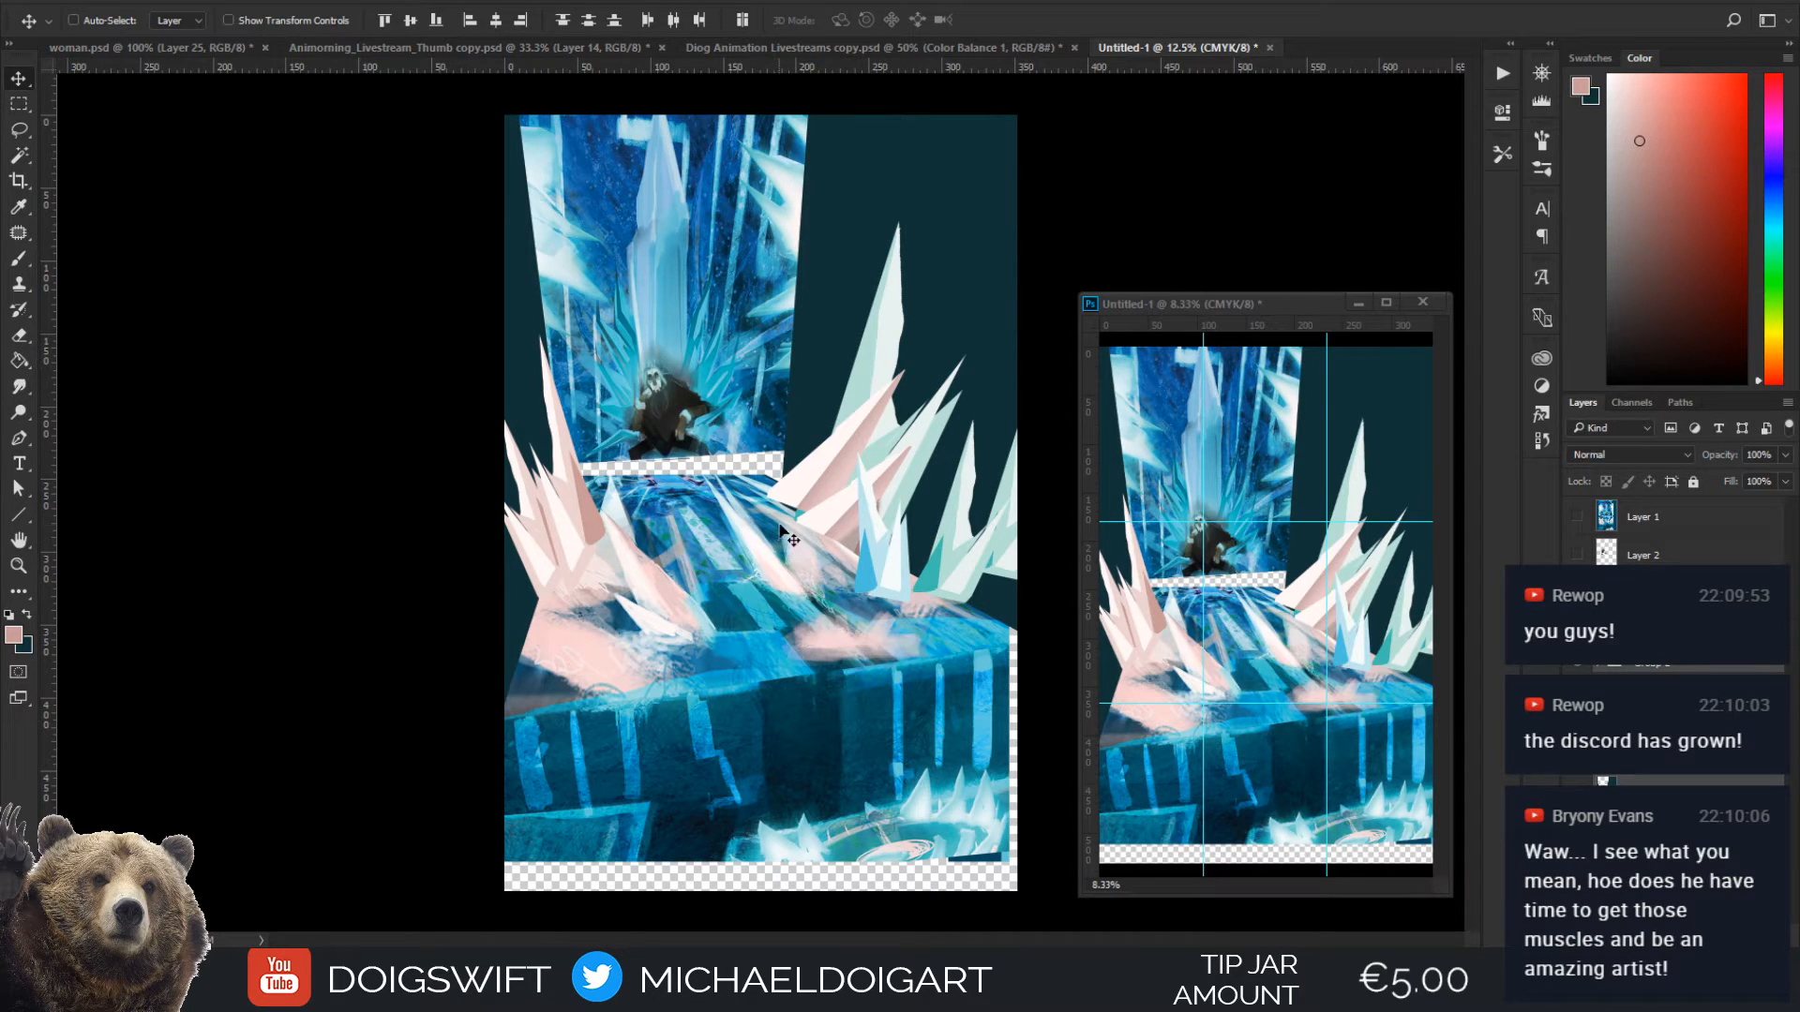
{"action": "left_click_drag", "start_coordinate": [750, 560], "coordinate": [846, 569]}
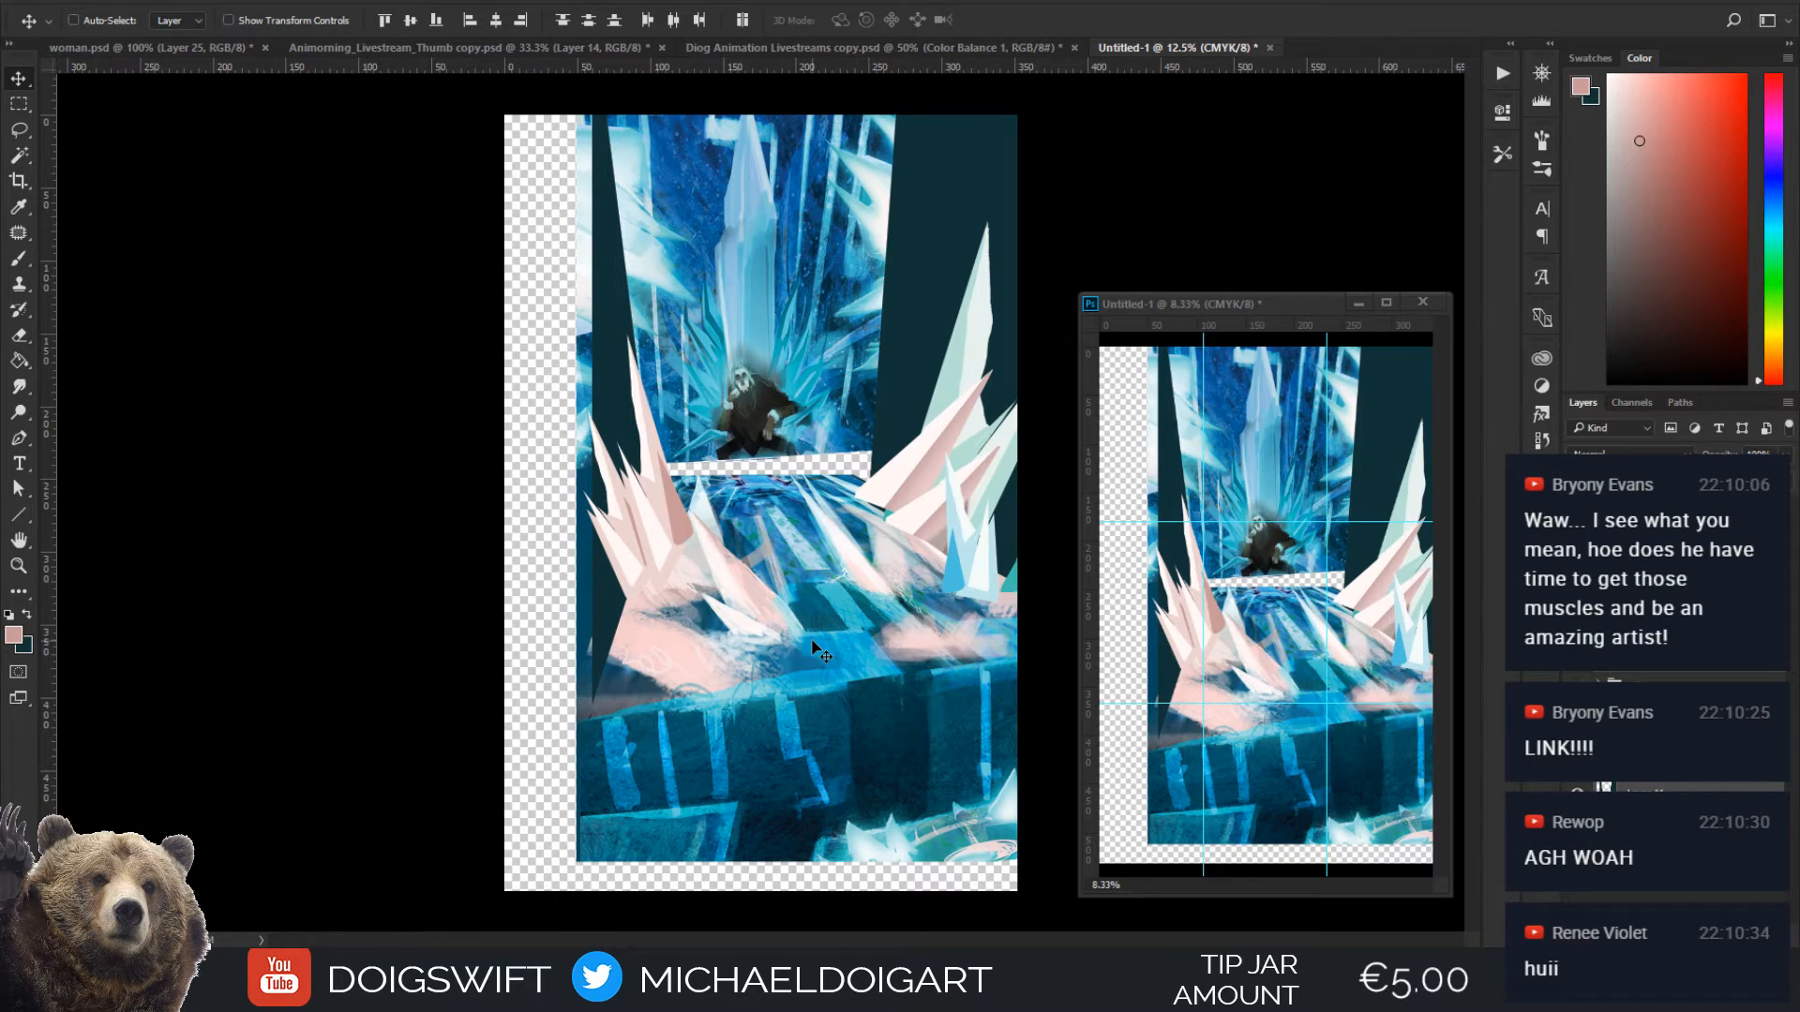
{"action": "key", "text": "shift+Right"}
{"action": "key", "text": "shift+Right"}
{"action": "key", "text": "shift+Right"}
{"action": "key", "text": "shift+Right"}
{"action": "key", "text": "shift+Right"}
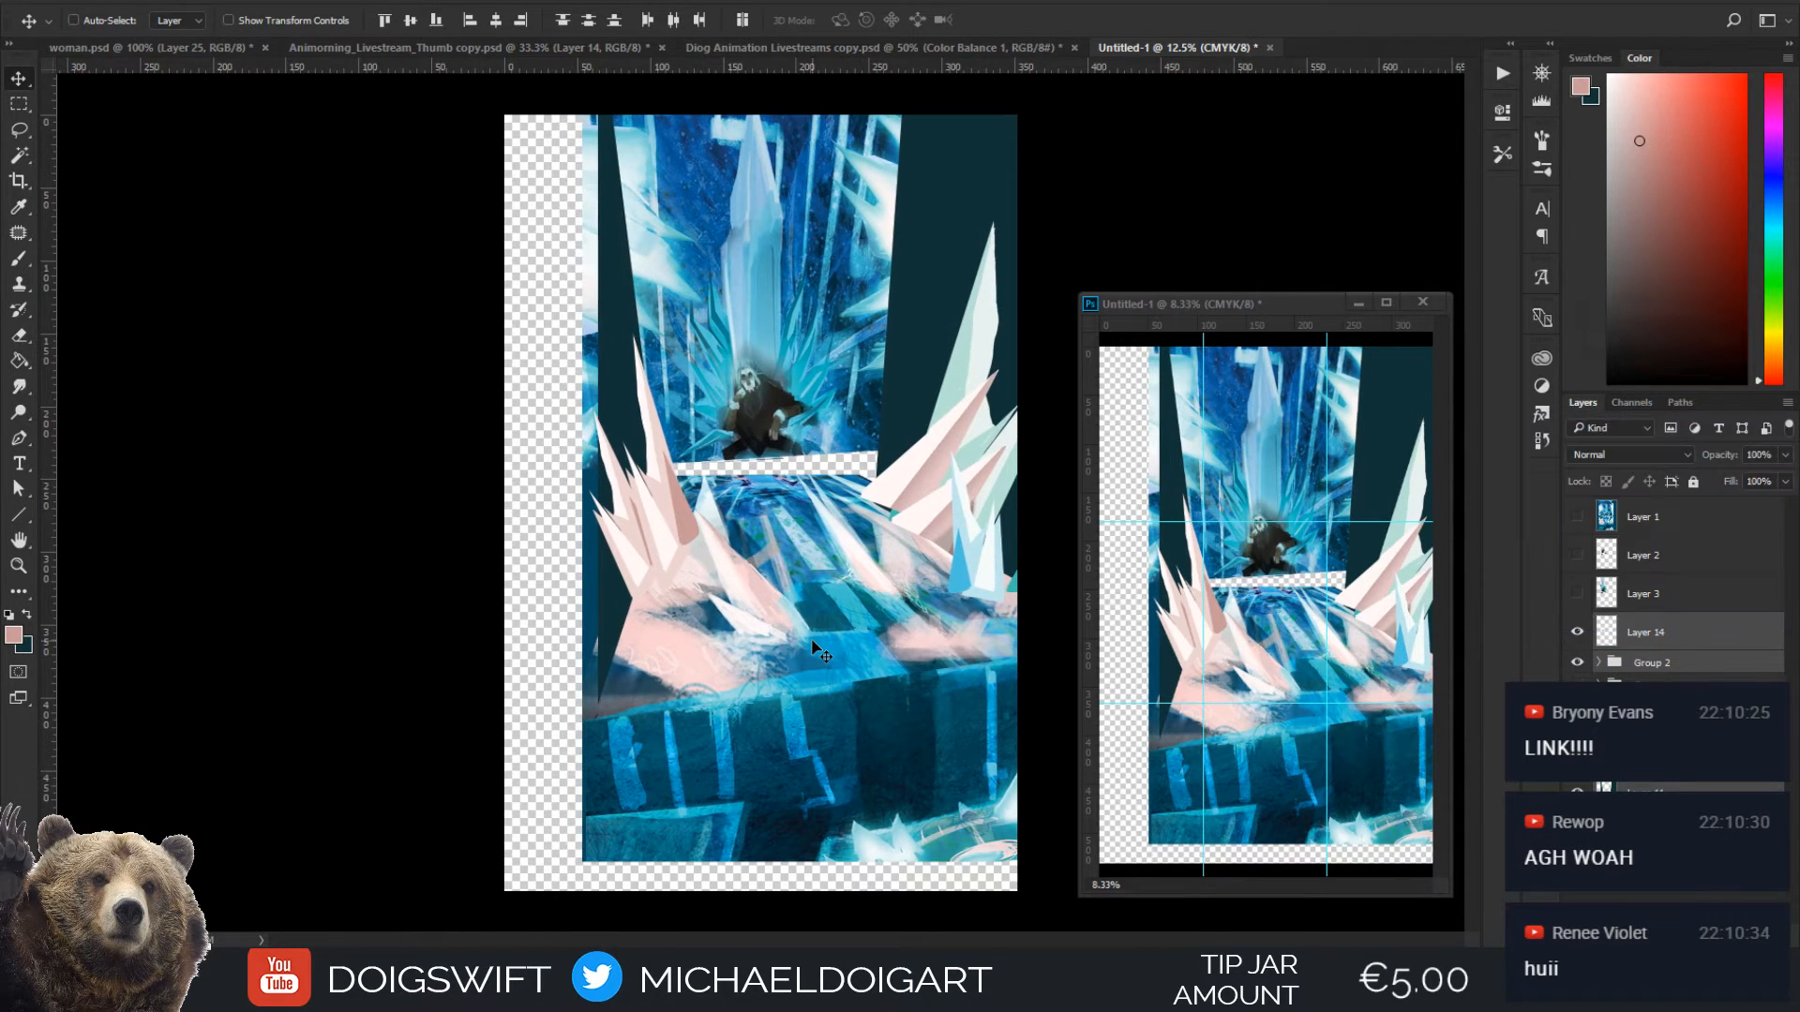
Nudge the selected composition layers slightly right so the throne lines up with the canvas's horizontal centre
{"action": "key", "text": "shift+Right"}
{"action": "key", "text": "shift+Right"}
{"action": "key", "text": "shift+Right"}
{"action": "key", "text": "shift+Right"}
{"action": "key", "text": "shift+Right"}
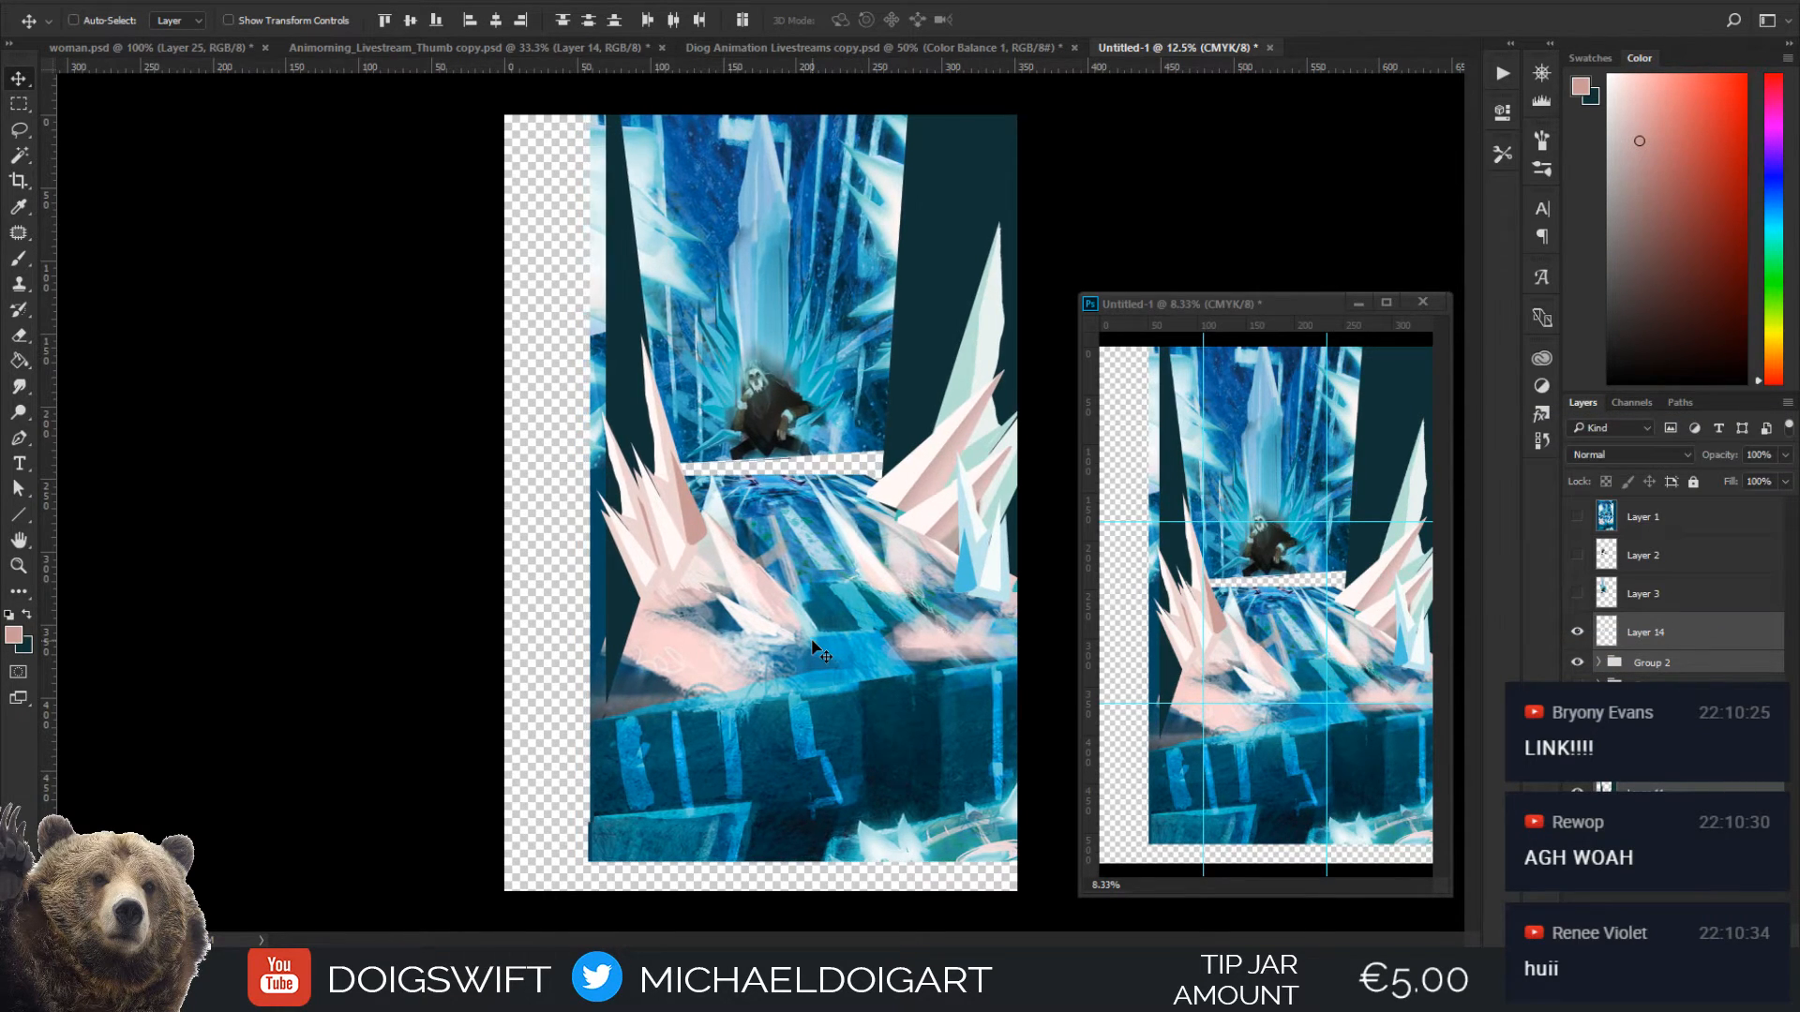
{"action": "key", "text": "shift+Left"}
{"action": "key", "text": "shift+Left"}
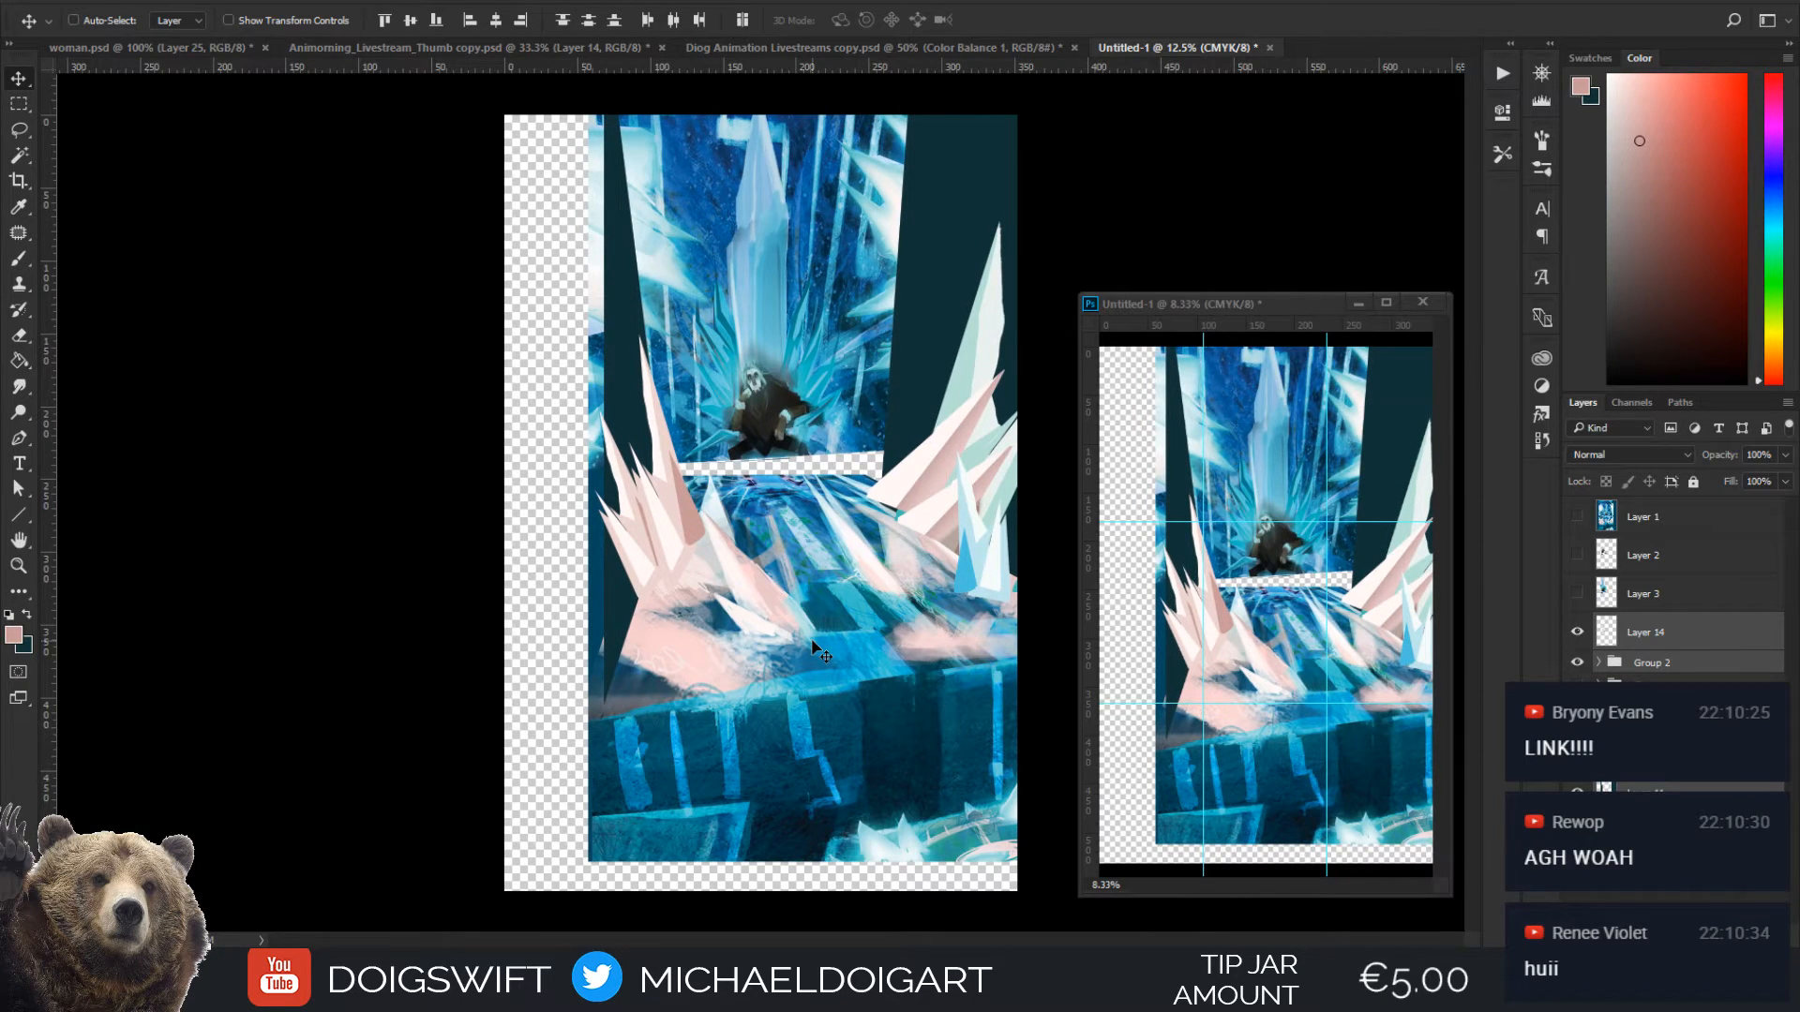
Mirror the whole composition horizontally and shift it slightly left to re-centre the throne
{"action": "key", "text": "ctrl+t"}
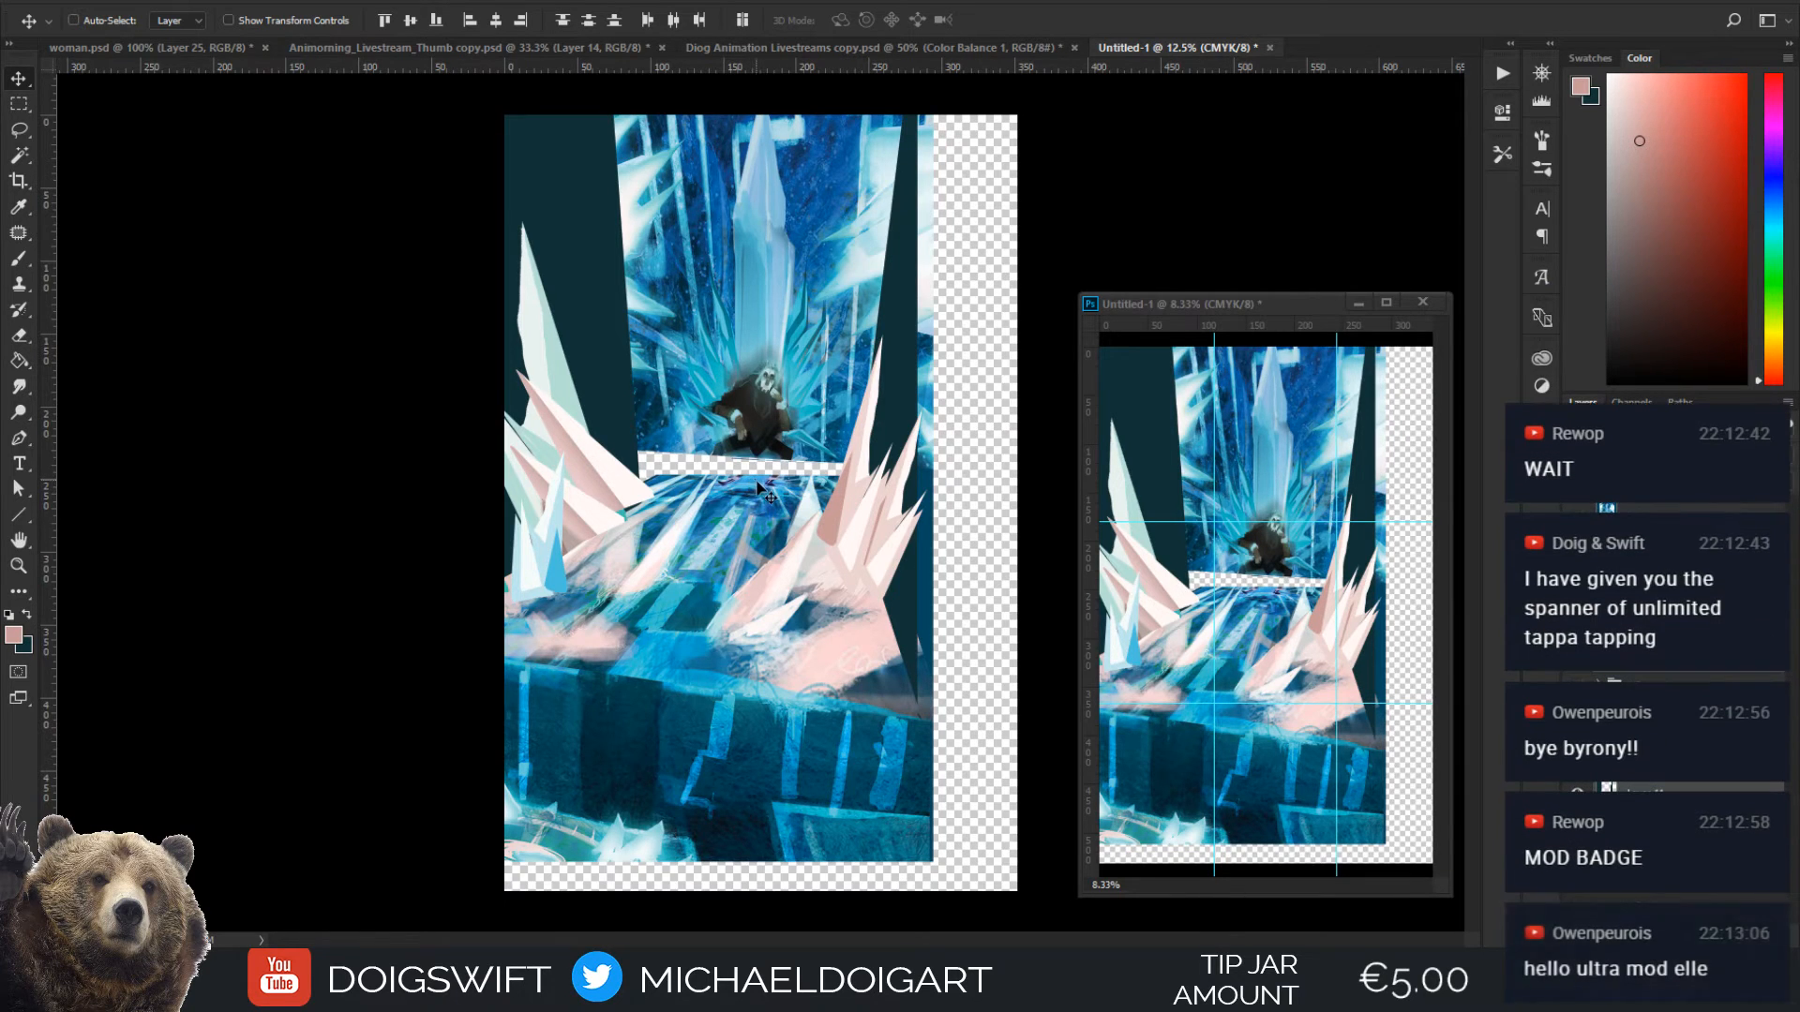
{"action": "left_click_drag", "start_coordinate": [757, 488], "coordinate": [750, 488]}
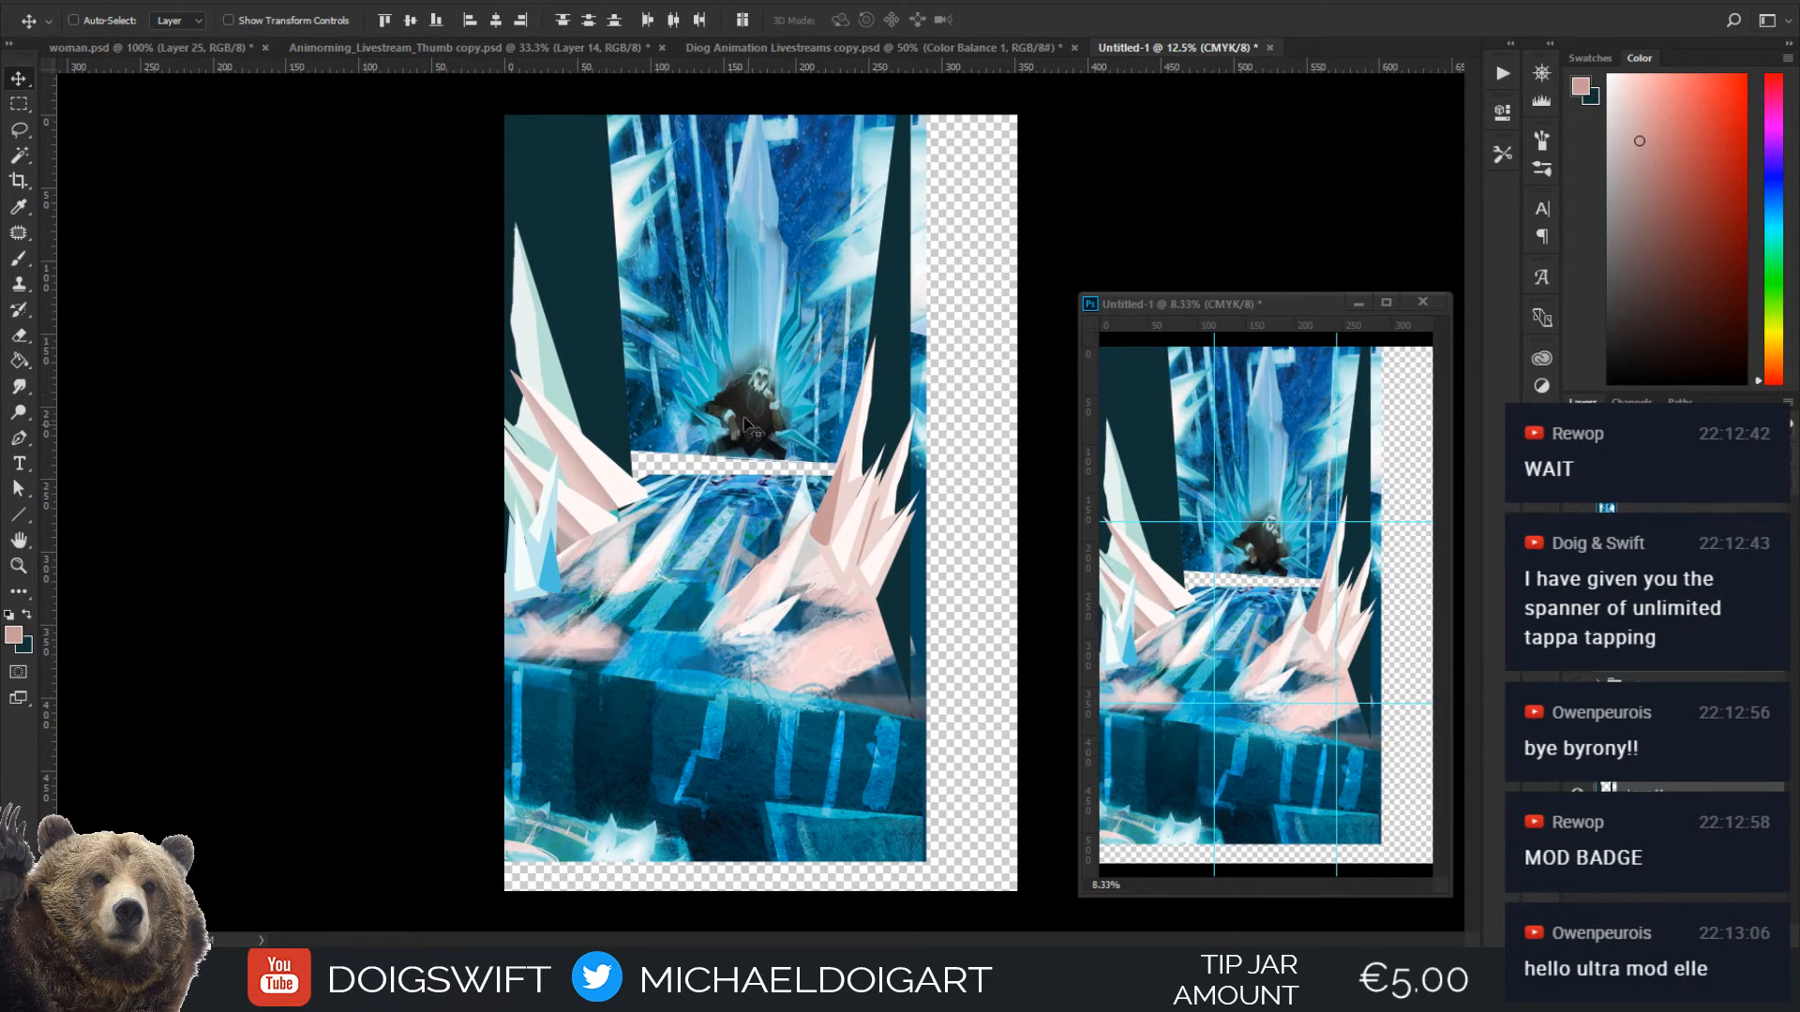
Add a vertical guide at the canvas's horizontal centre and move the two outer vertical guides left, the left one to about 111 mm
{"action": "left_click_drag", "start_coordinate": [102, 378], "coordinate": [759, 484]}
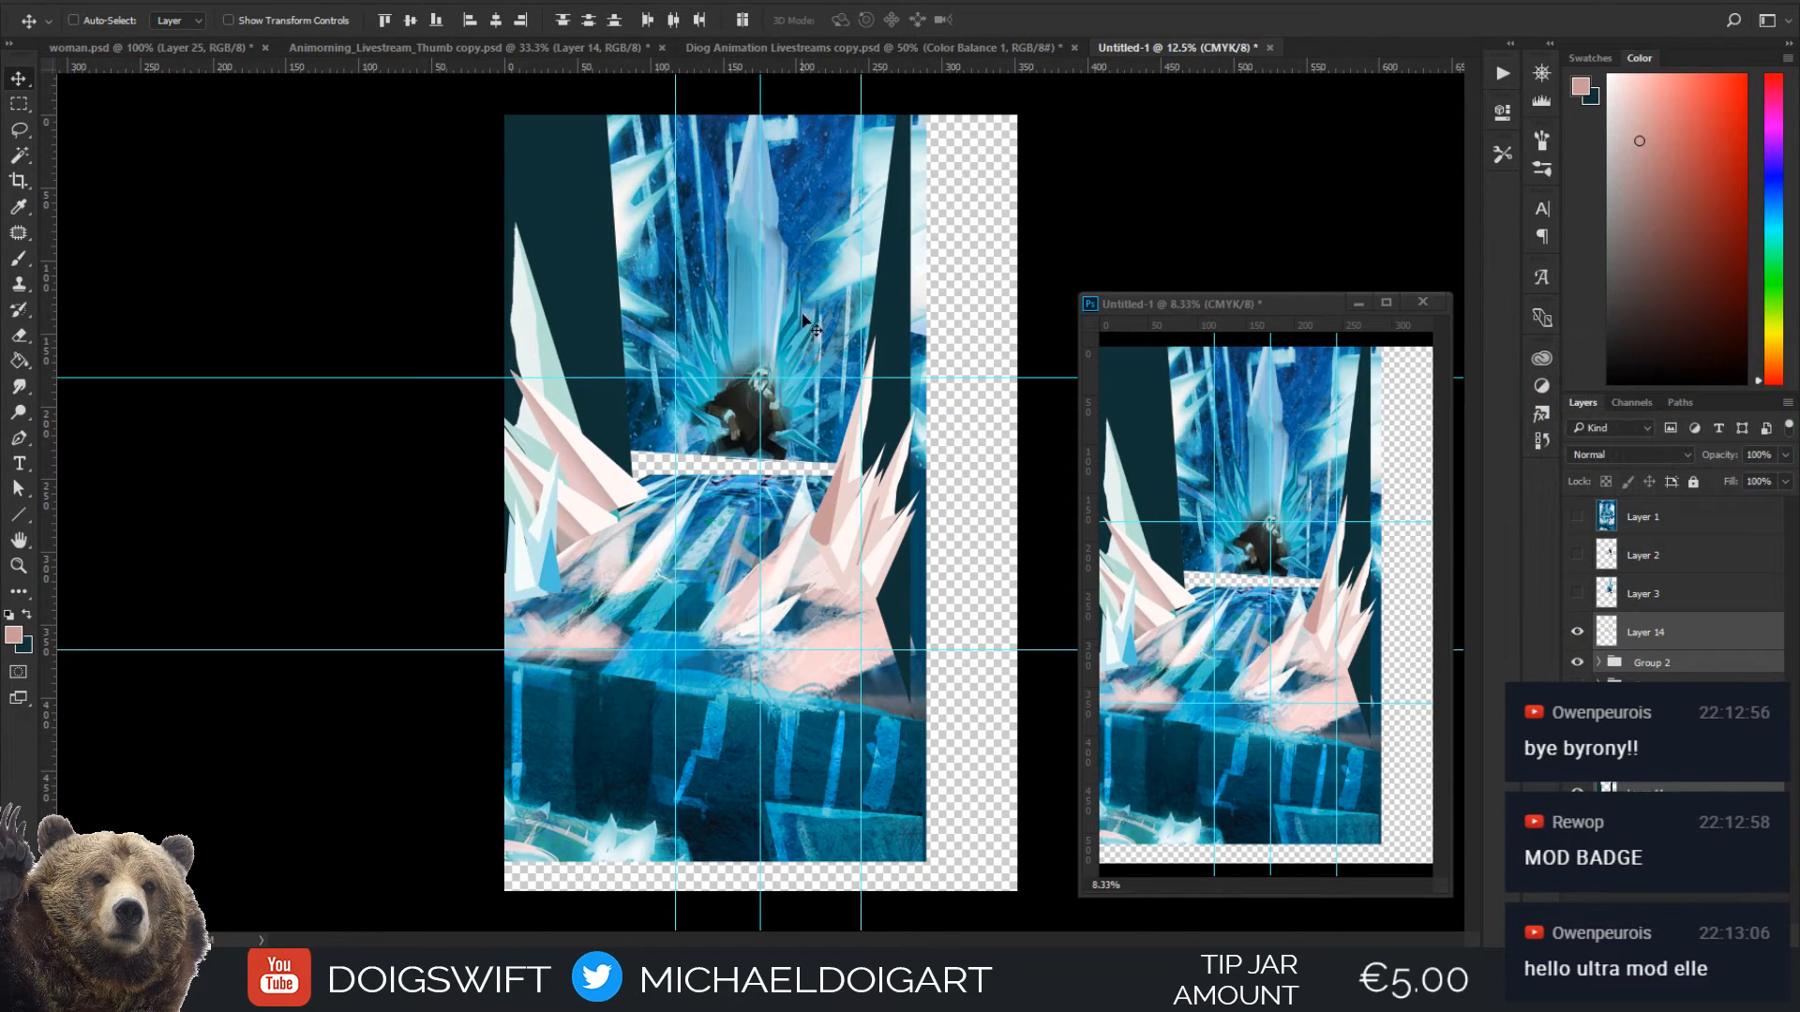
{"action": "left_click_drag", "start_coordinate": [859, 450], "coordinate": [849, 451]}
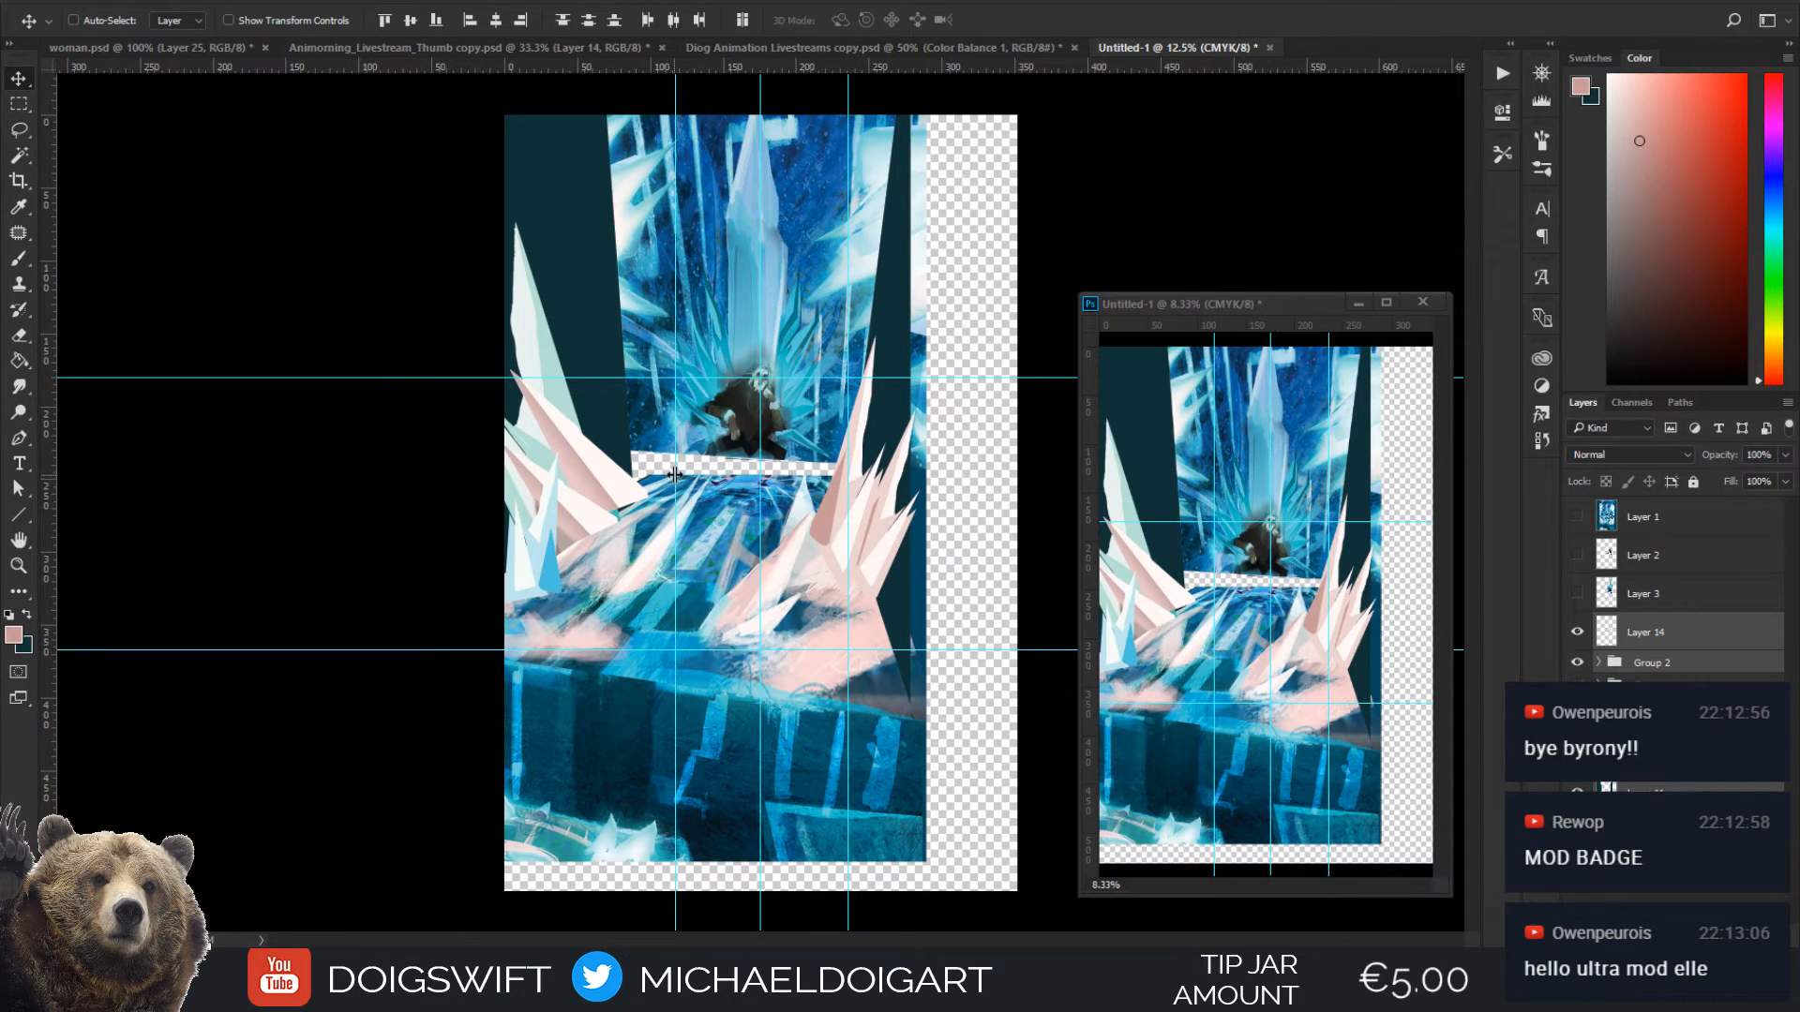
{"action": "left_click_drag", "start_coordinate": [675, 476], "coordinate": [670, 477]}
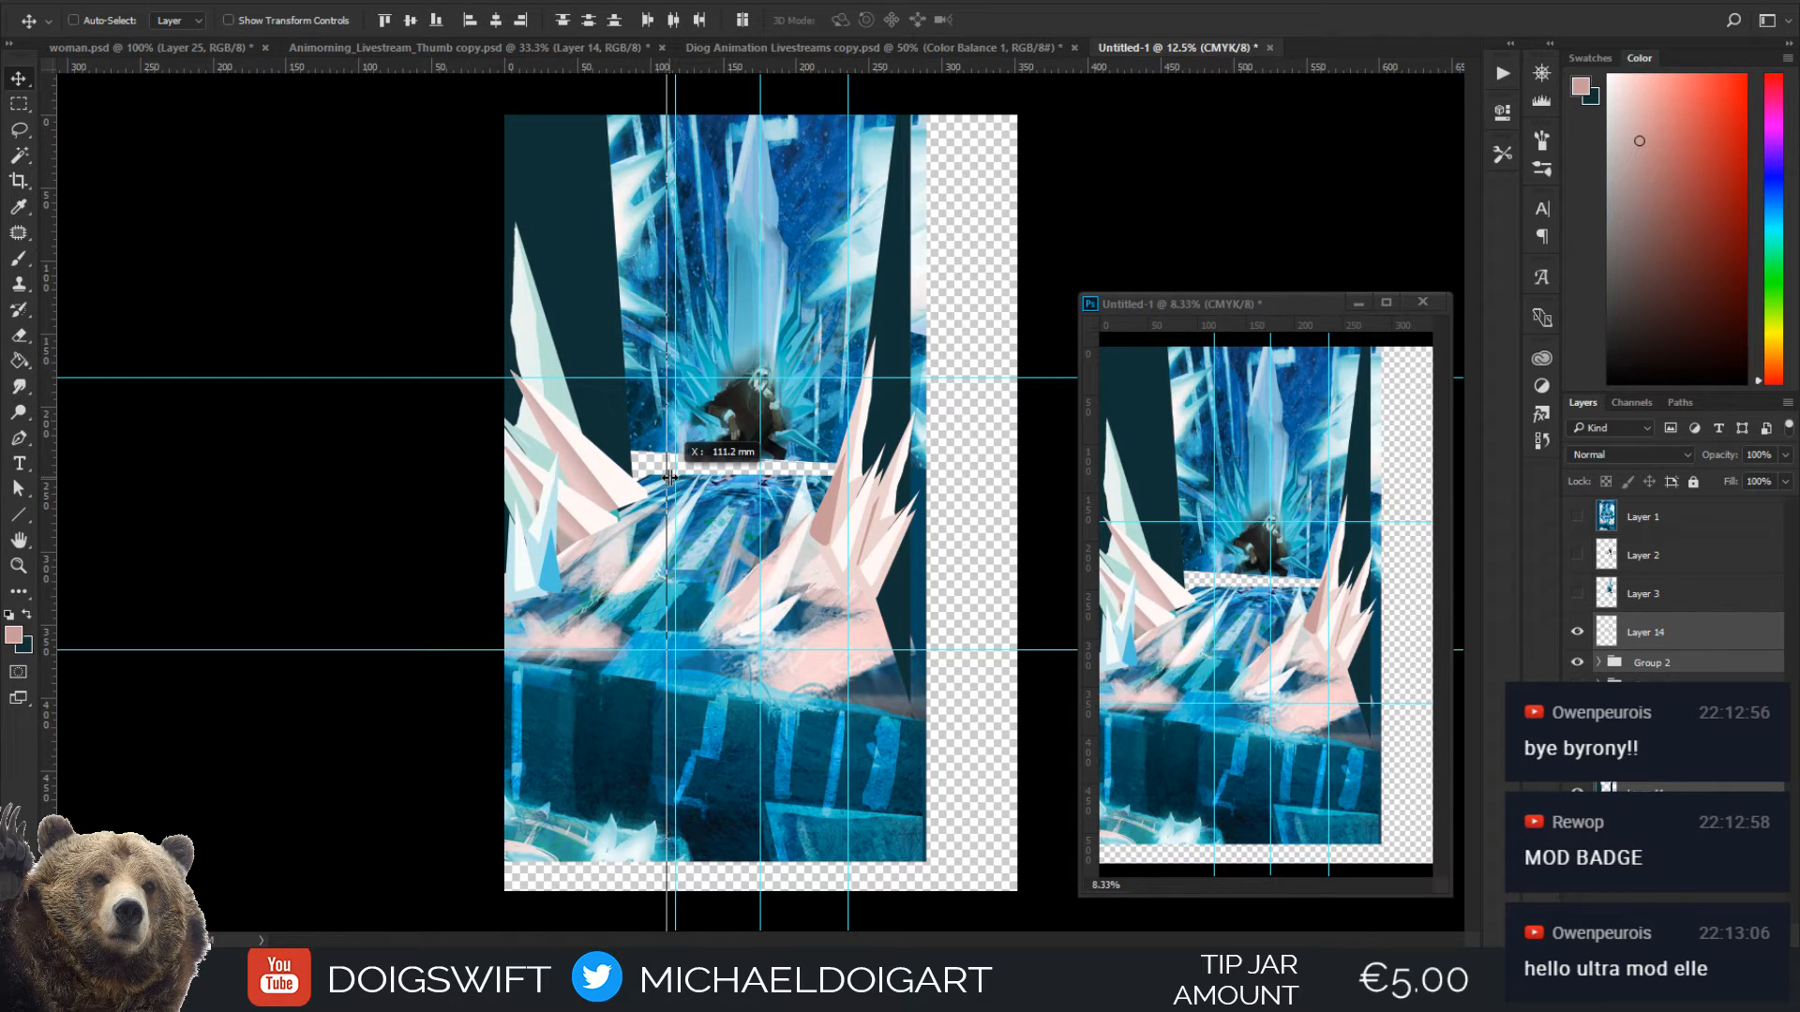
{"action": "left_click_drag", "start_coordinate": [669, 477], "coordinate": [669, 477]}
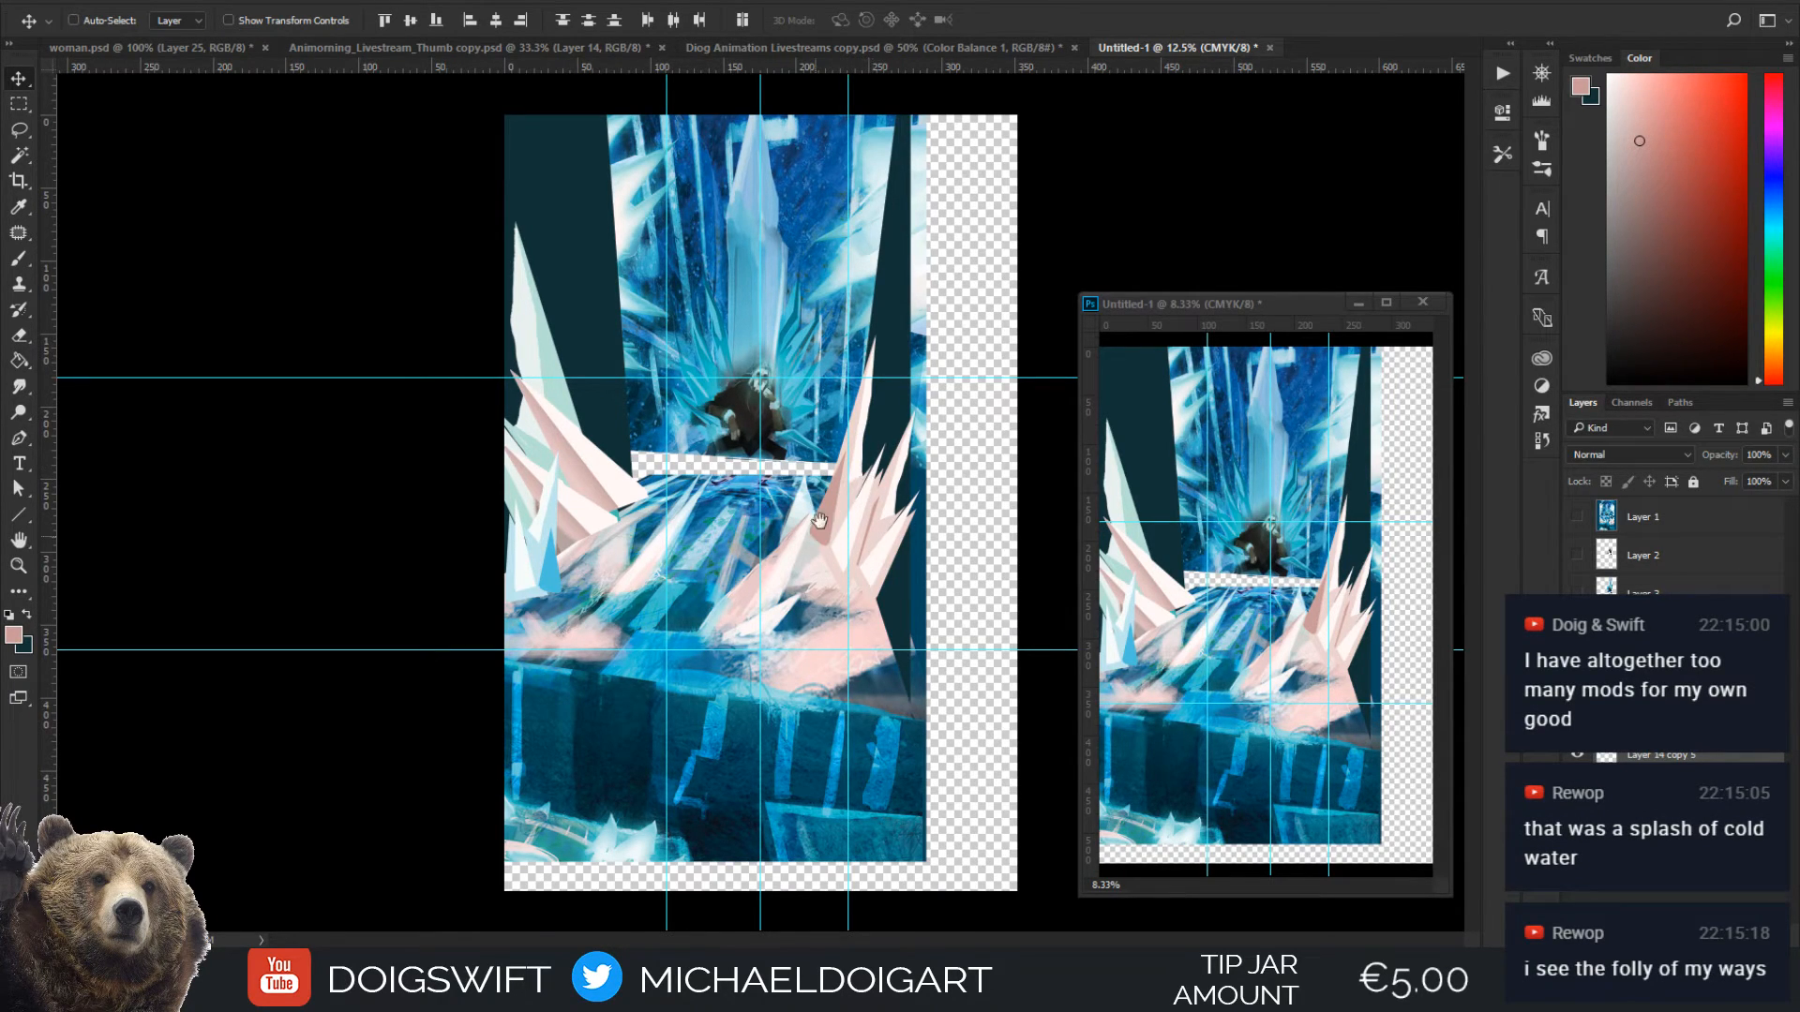
Sample the dark teal beside the crystals right of the throne as the foreground colour
{"action": "key", "text": "i"}
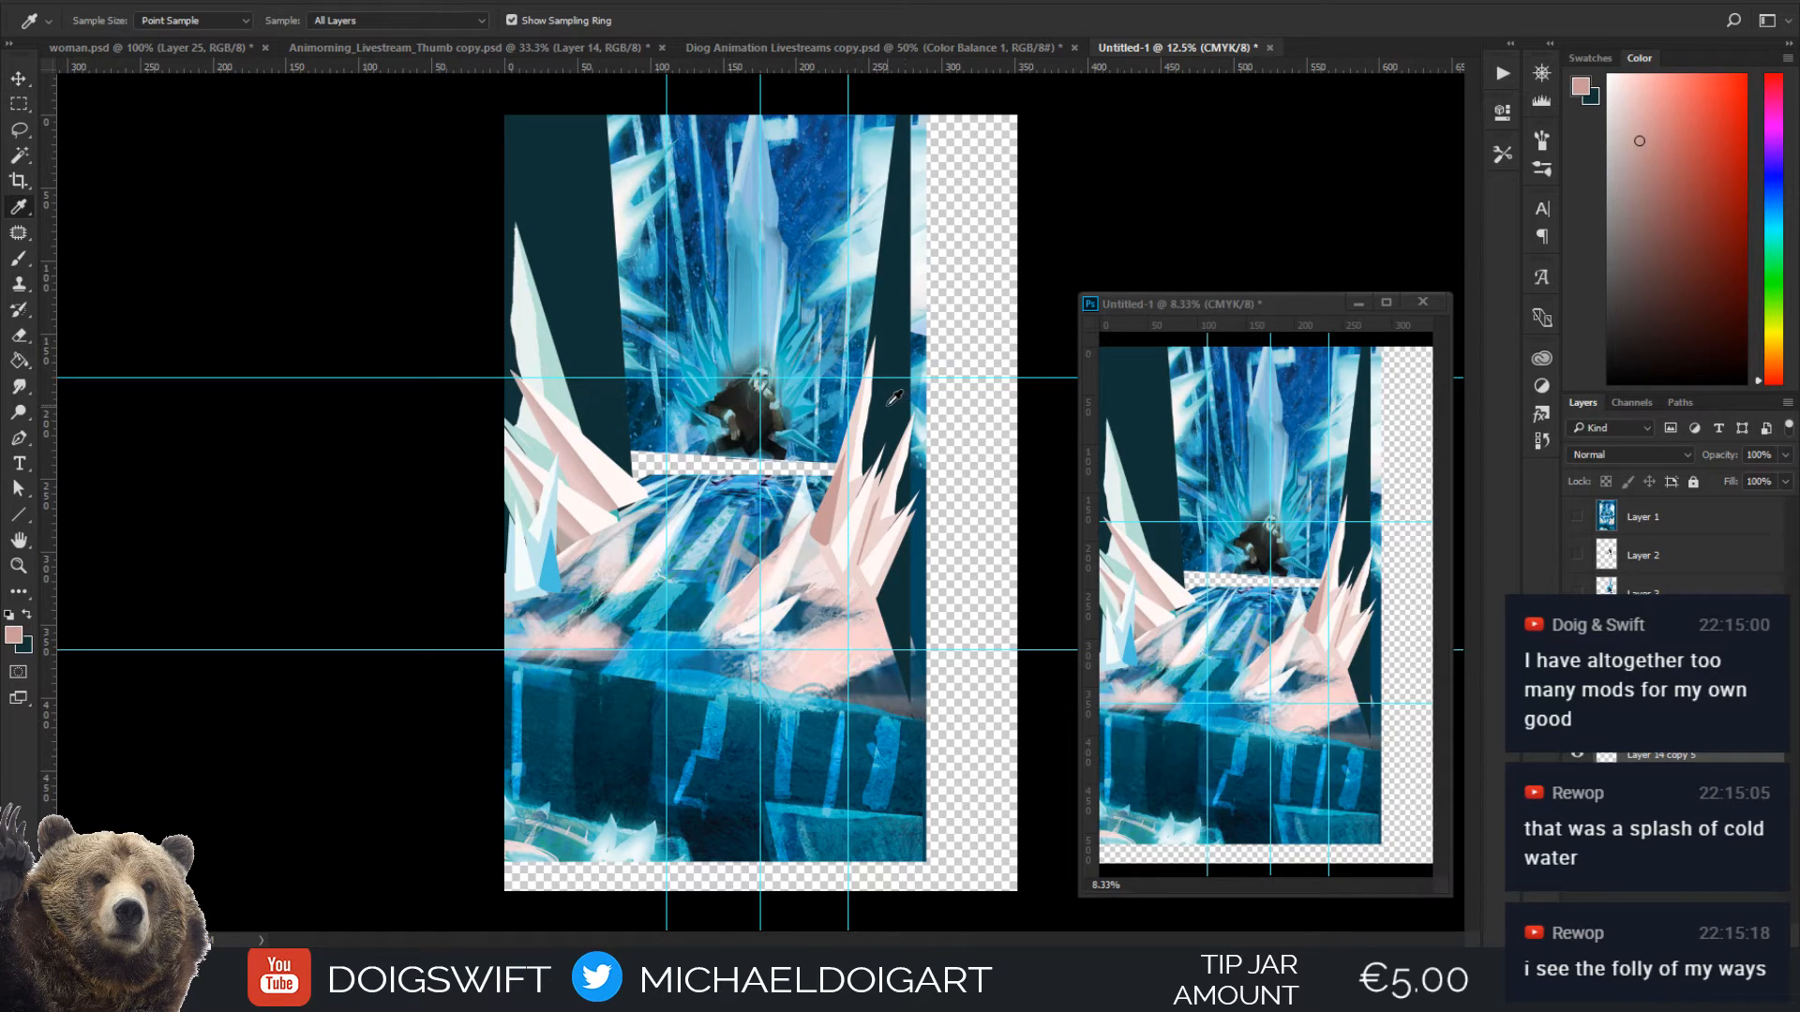
{"action": "left_click", "coordinate": [888, 419]}
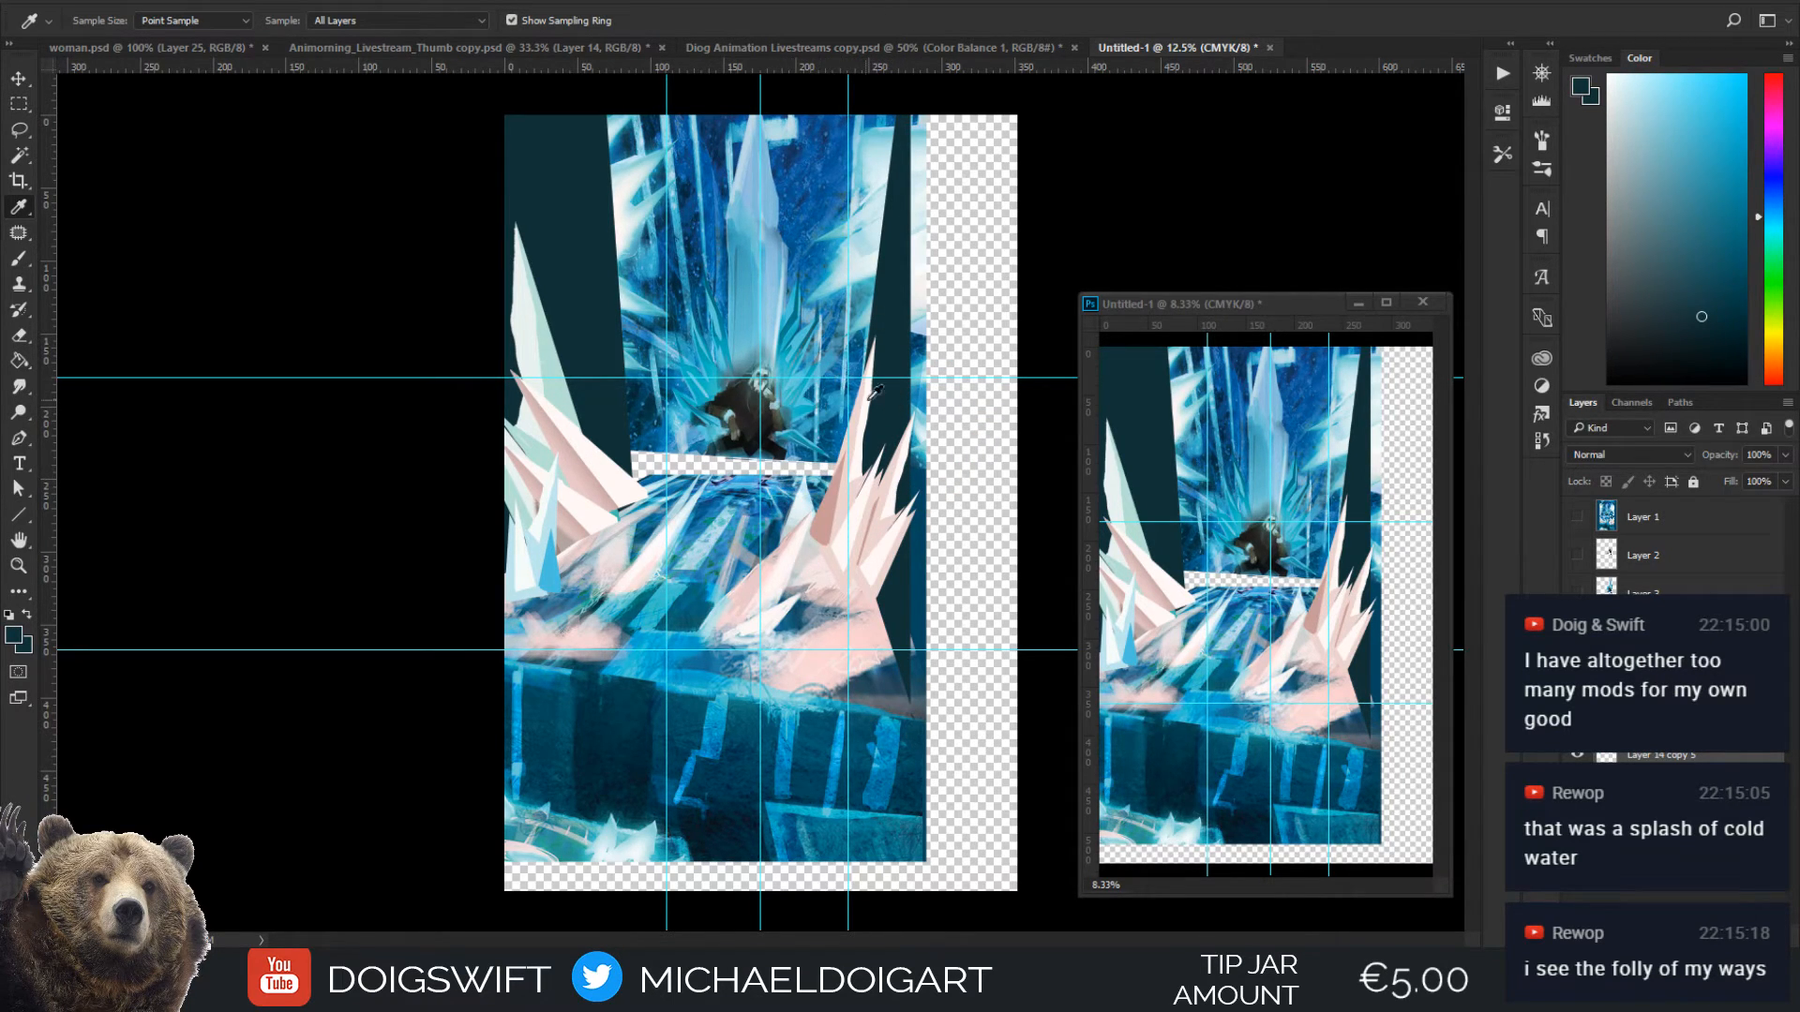
{"action": "key", "text": "ctrl+plus"}
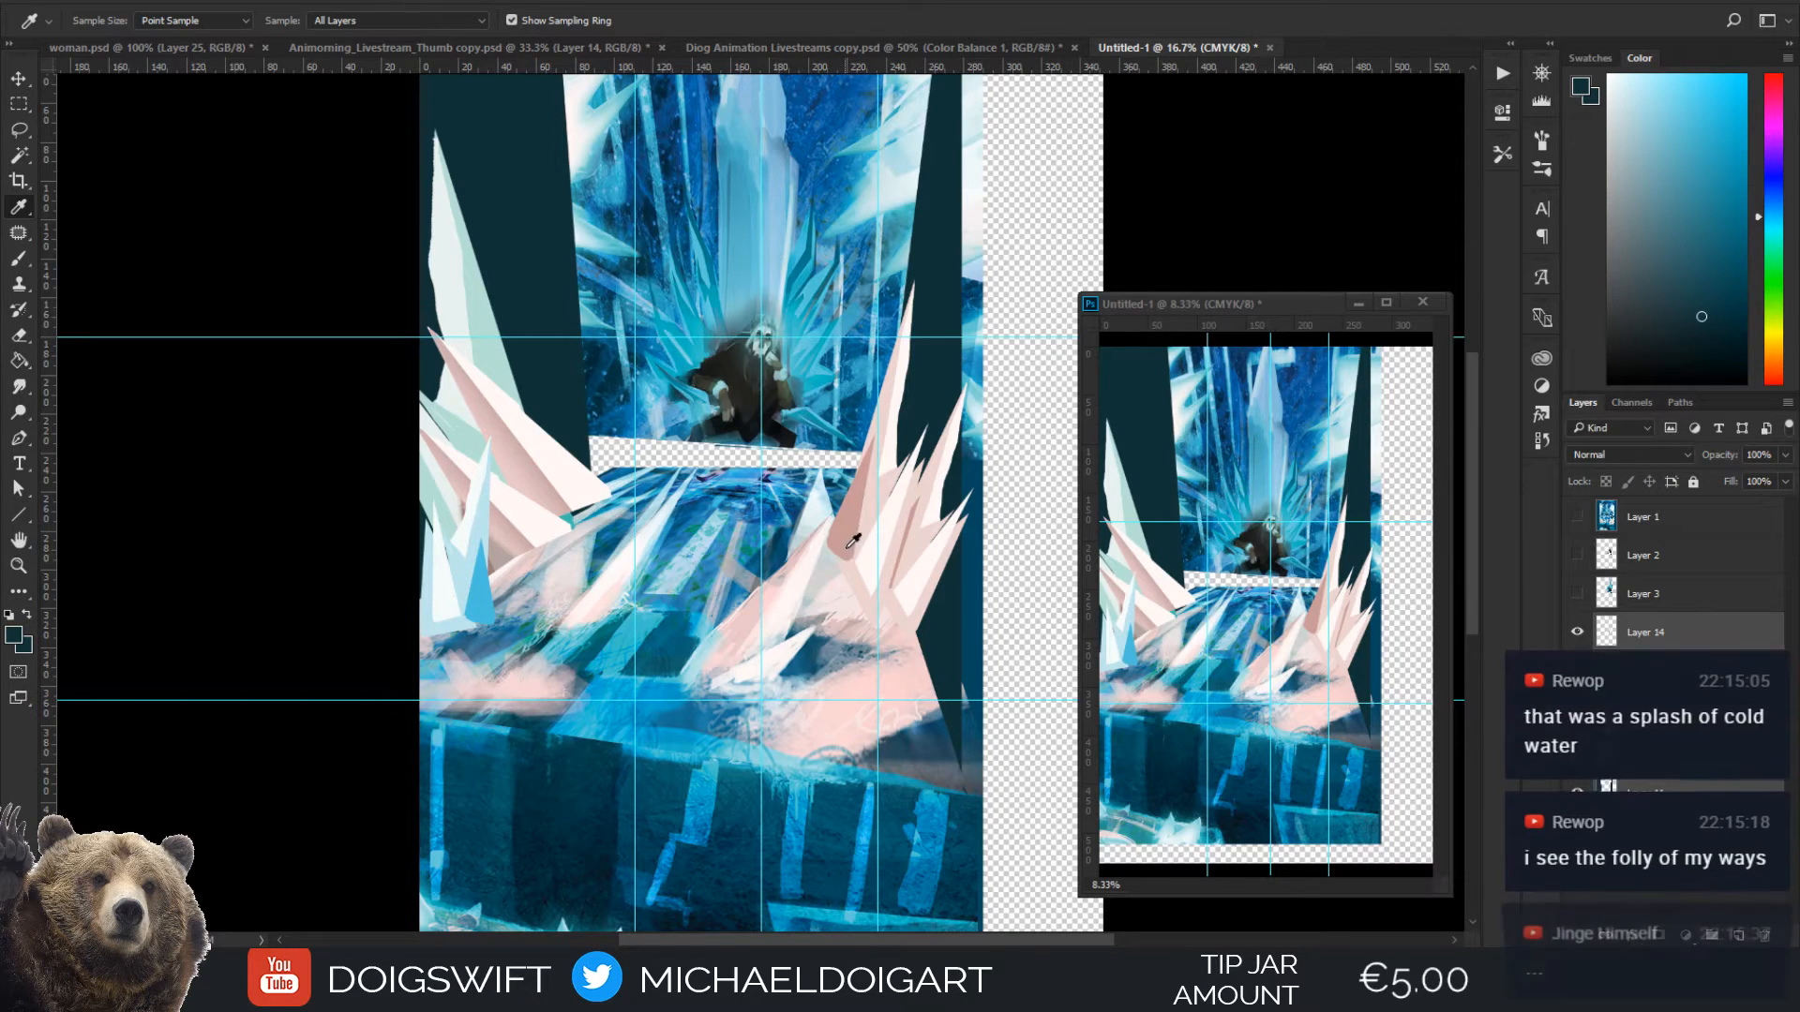
{"action": "key", "text": "ctrl+minus"}
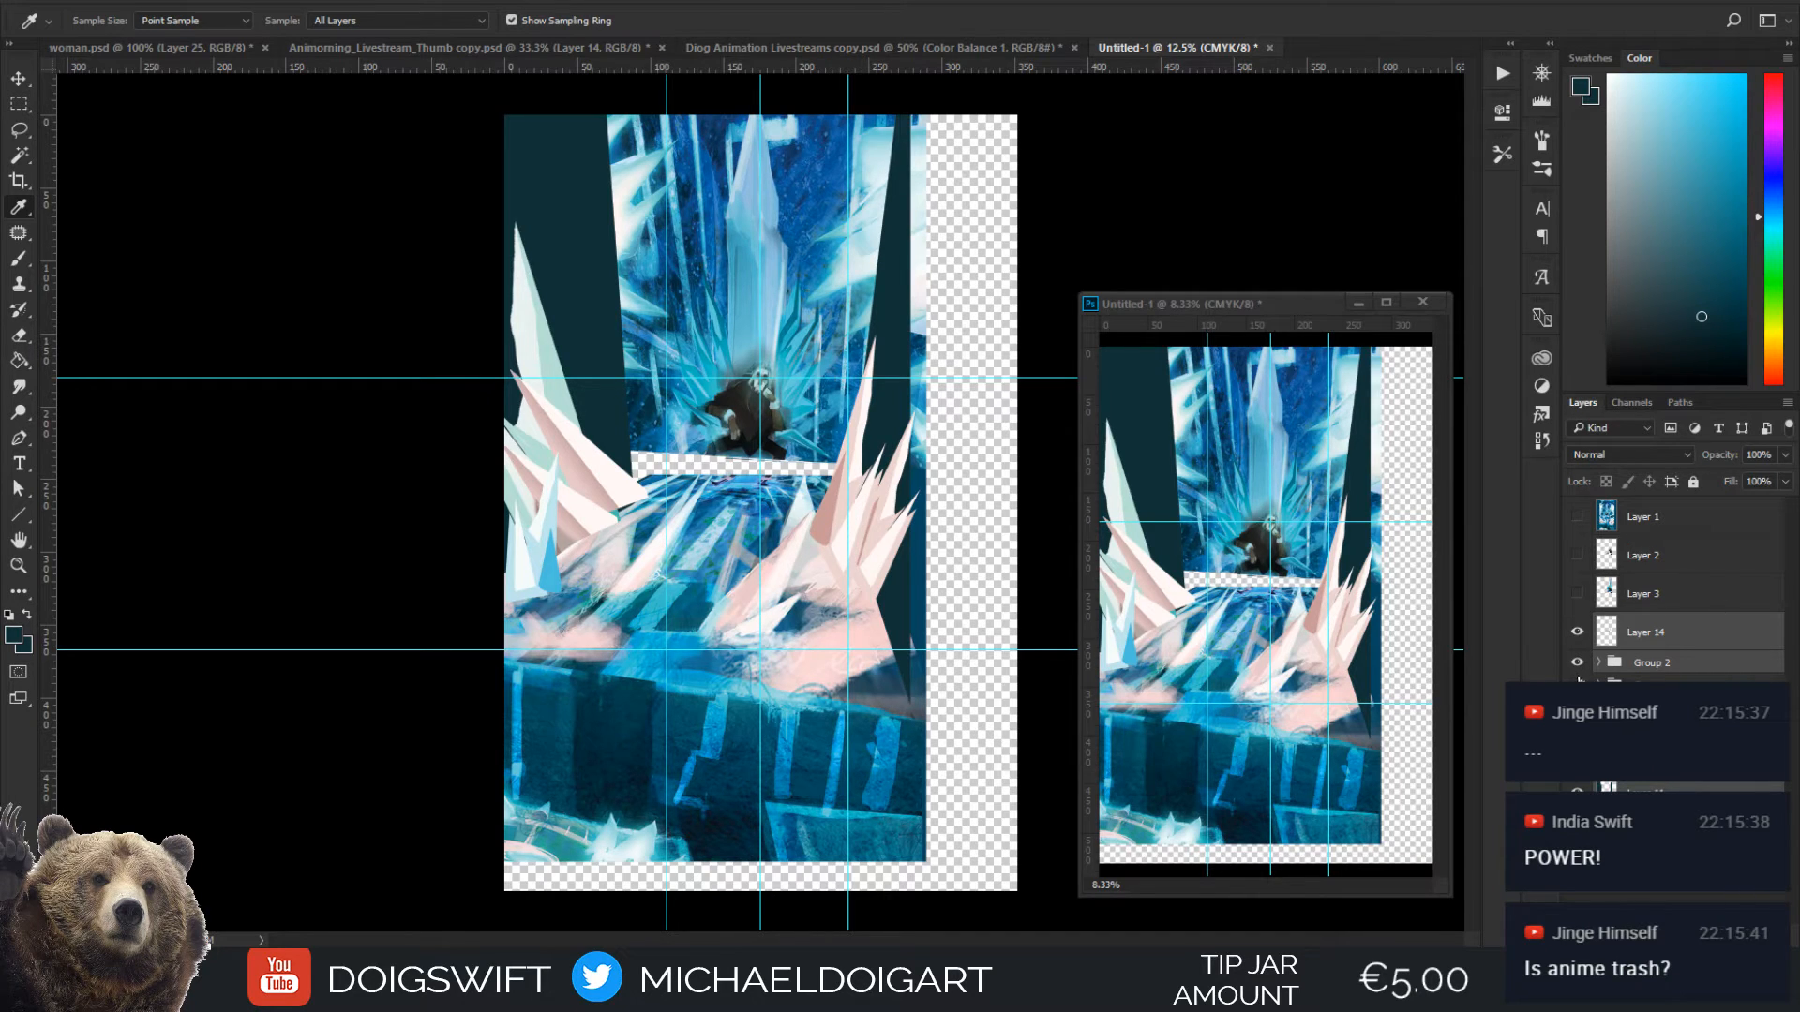
Check what Group 2, Layer 1 copy and Layer 14 contribute by switching each one's visibility off and on
{"action": "left_click", "coordinate": [1578, 664]}
{"action": "left_click", "coordinate": [1577, 666]}
{"action": "key", "text": "ctrl+plus"}
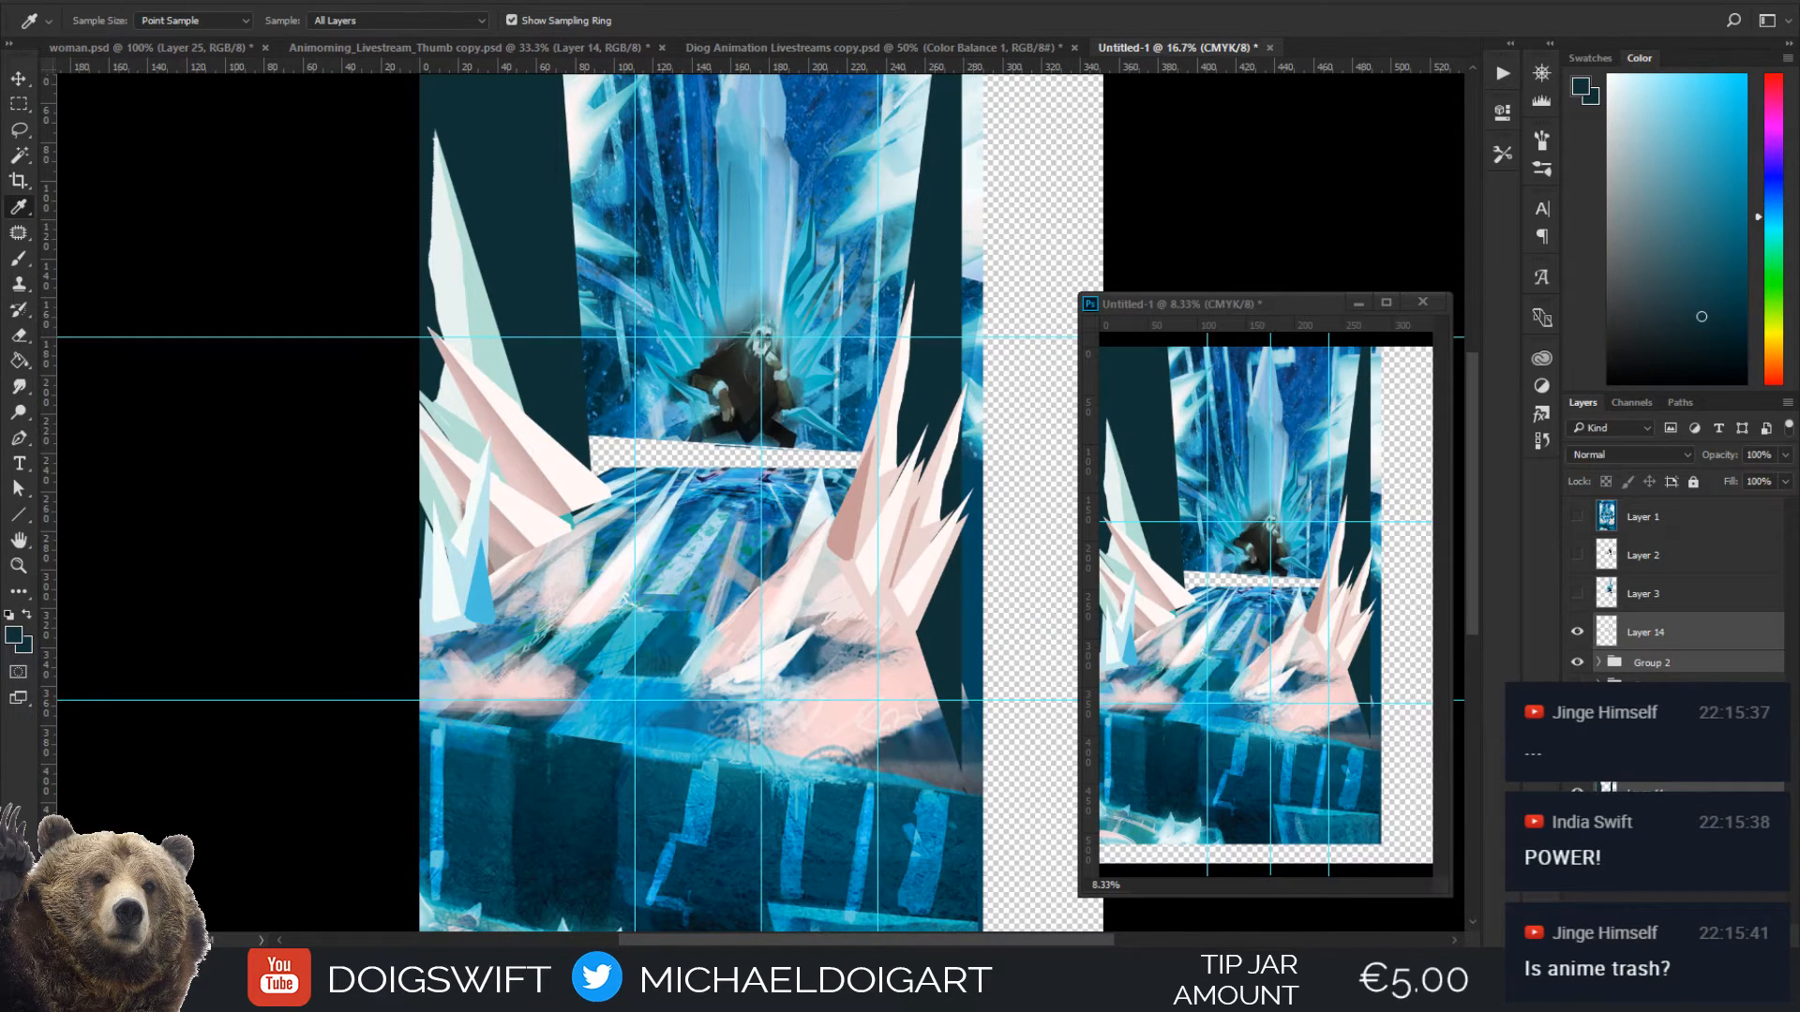
{"action": "left_click", "coordinate": [1579, 830]}
{"action": "left_click", "coordinate": [1579, 830]}
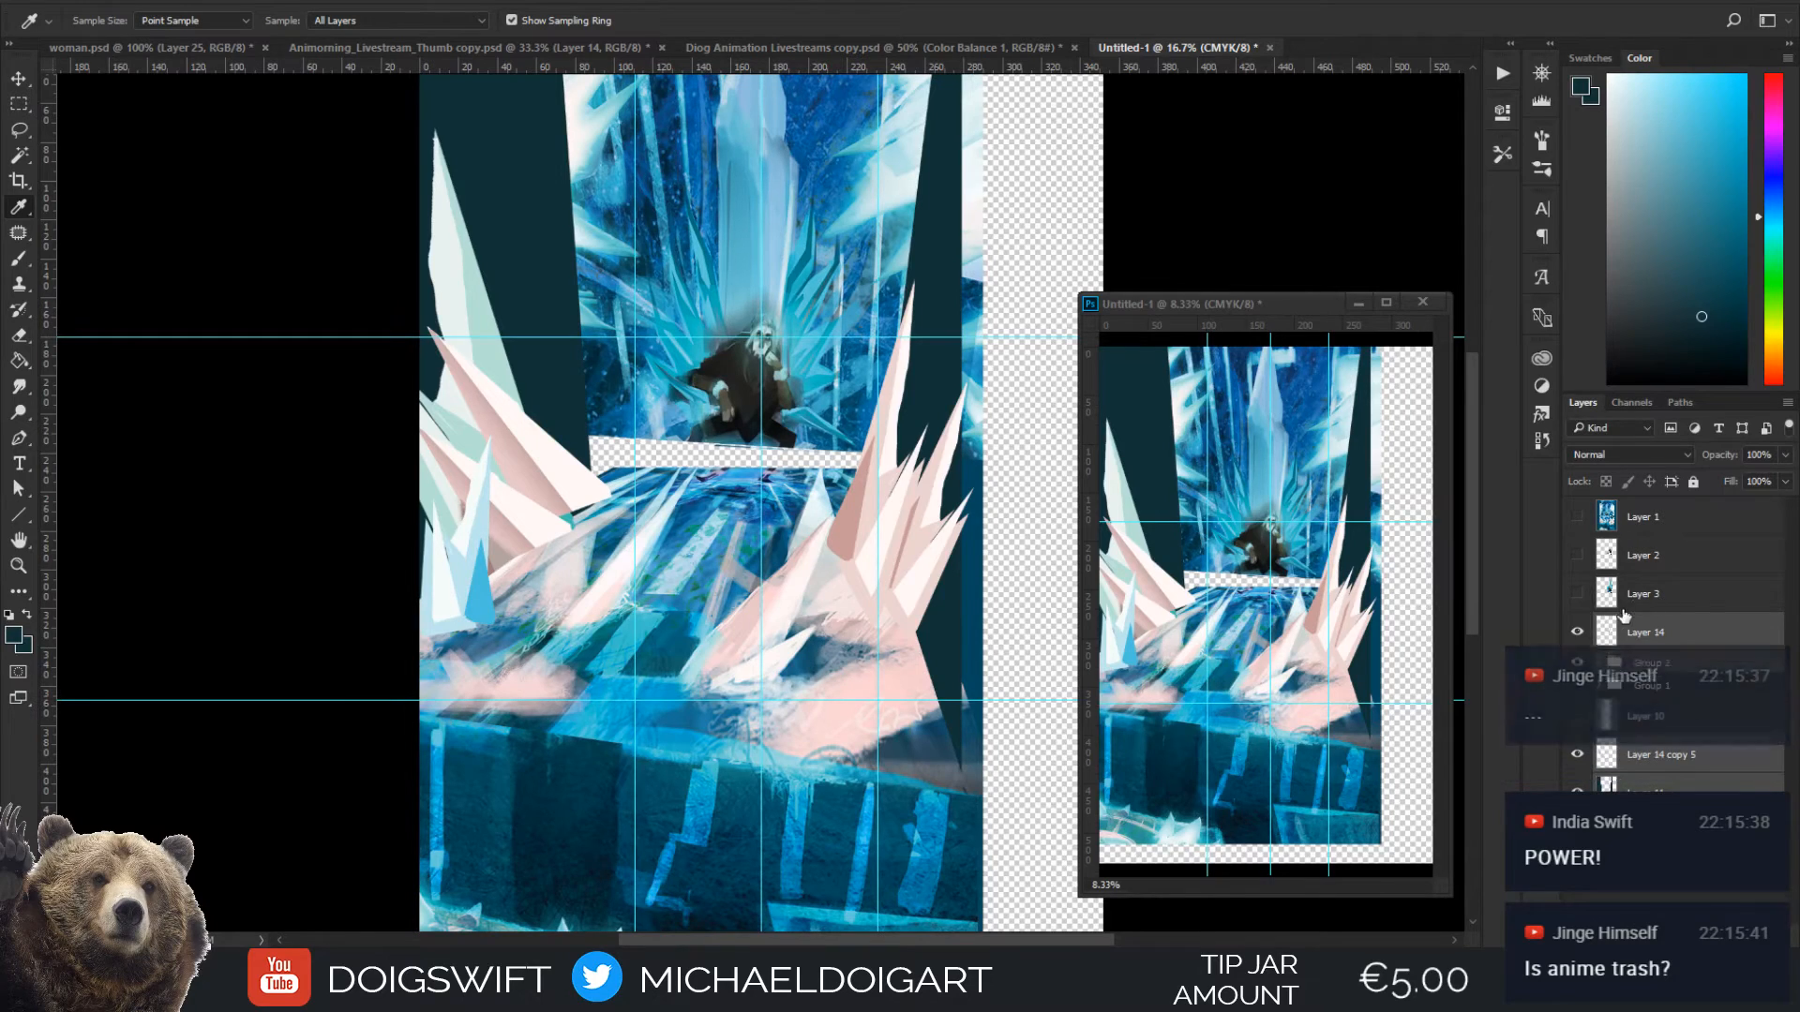
{"action": "left_click", "coordinate": [1577, 633]}
{"action": "left_click", "coordinate": [1577, 633]}
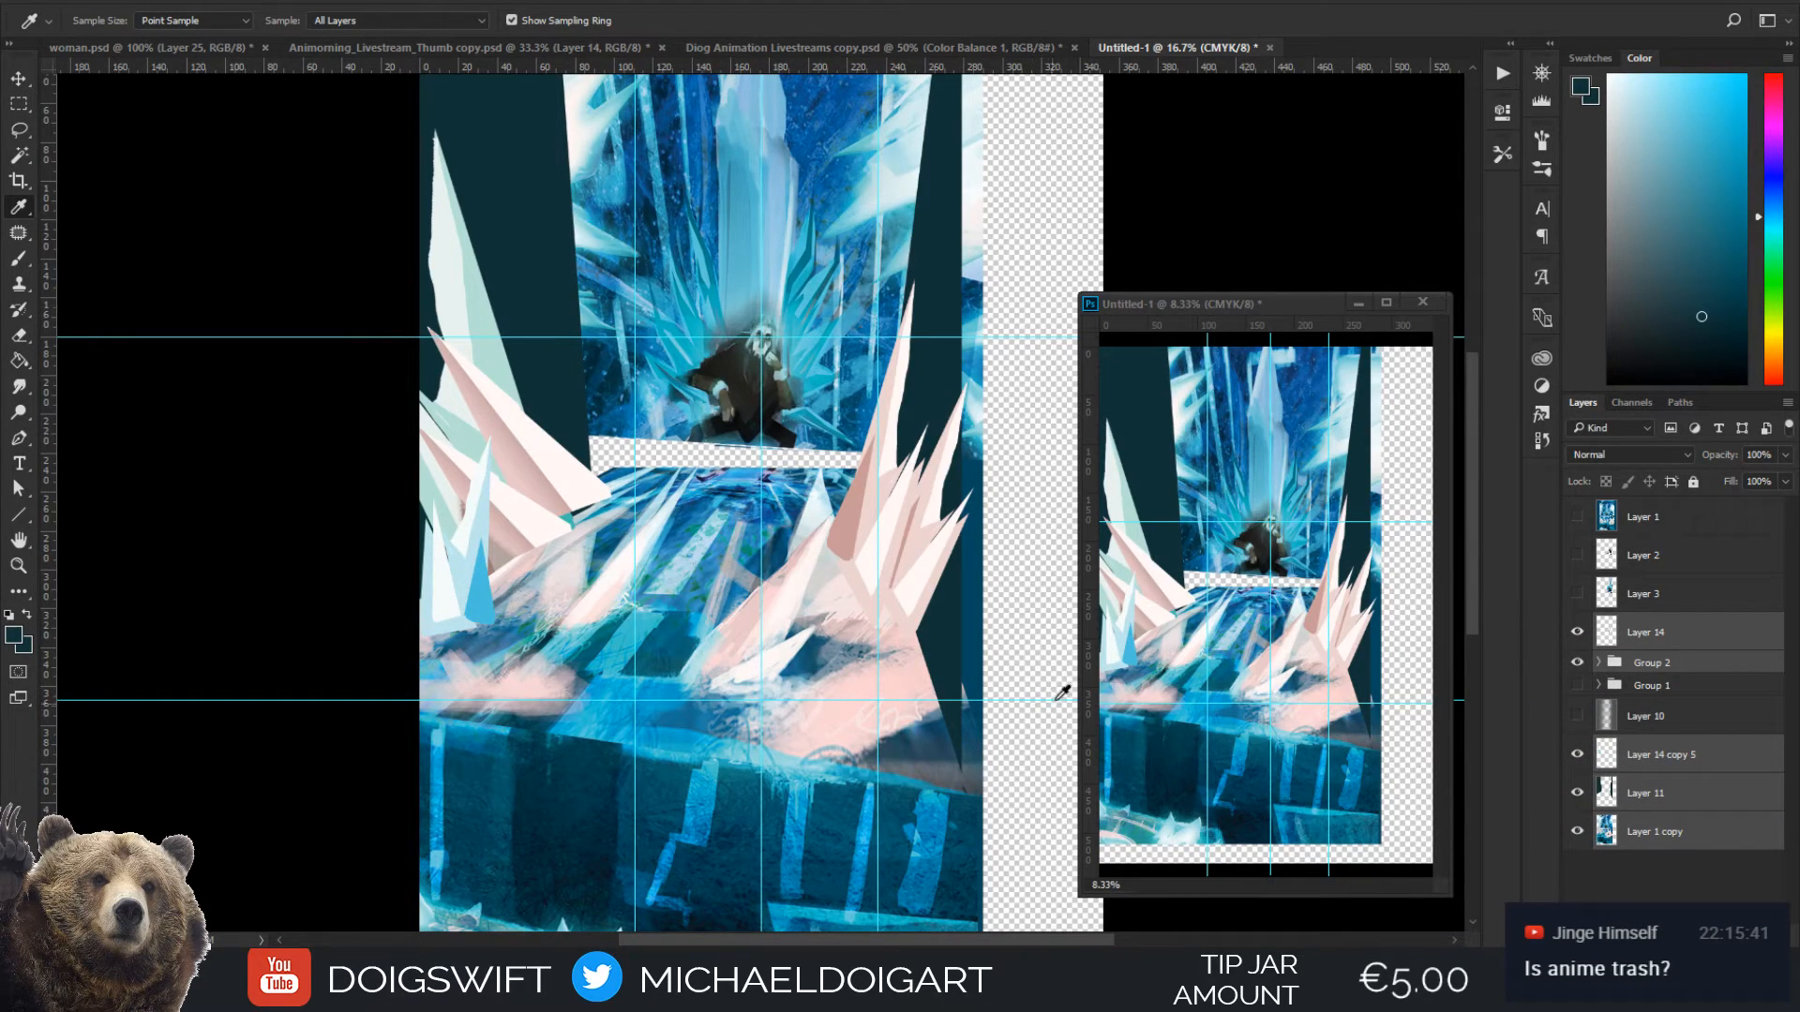
{"action": "left_click", "coordinate": [1577, 632]}
{"action": "left_click", "coordinate": [1576, 633]}
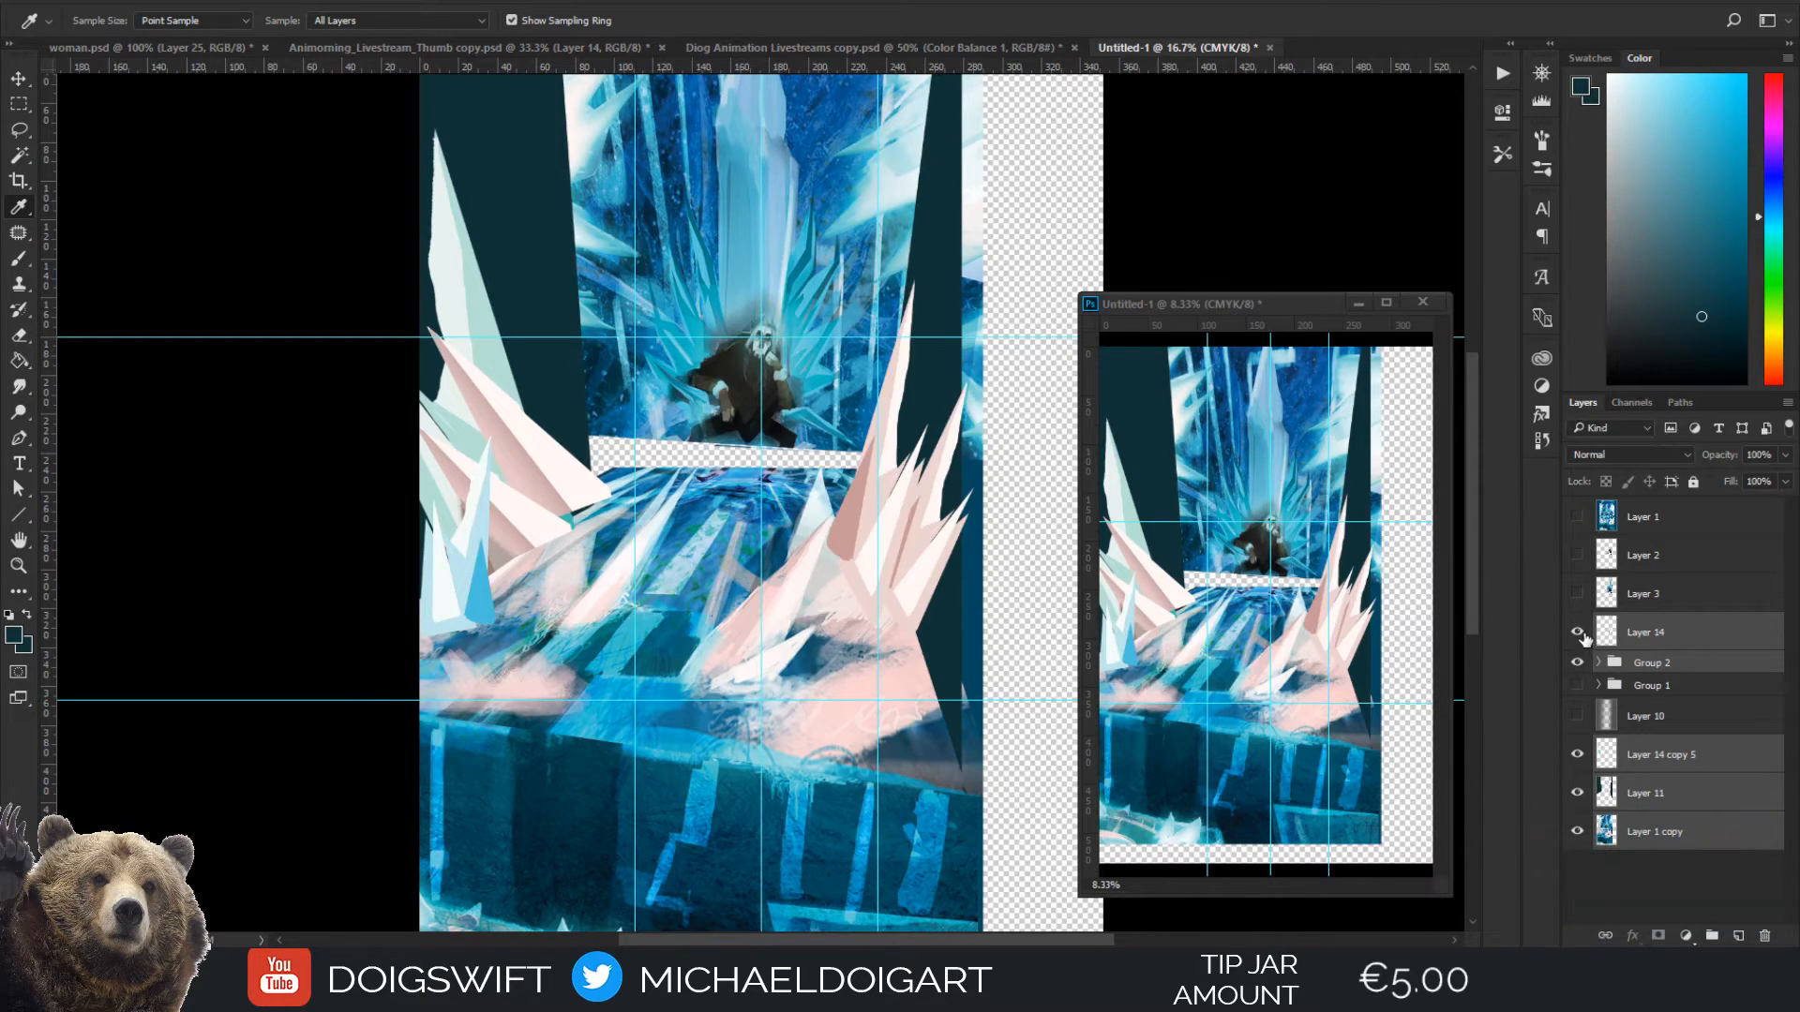
{"action": "key", "text": "ctrl+minus"}
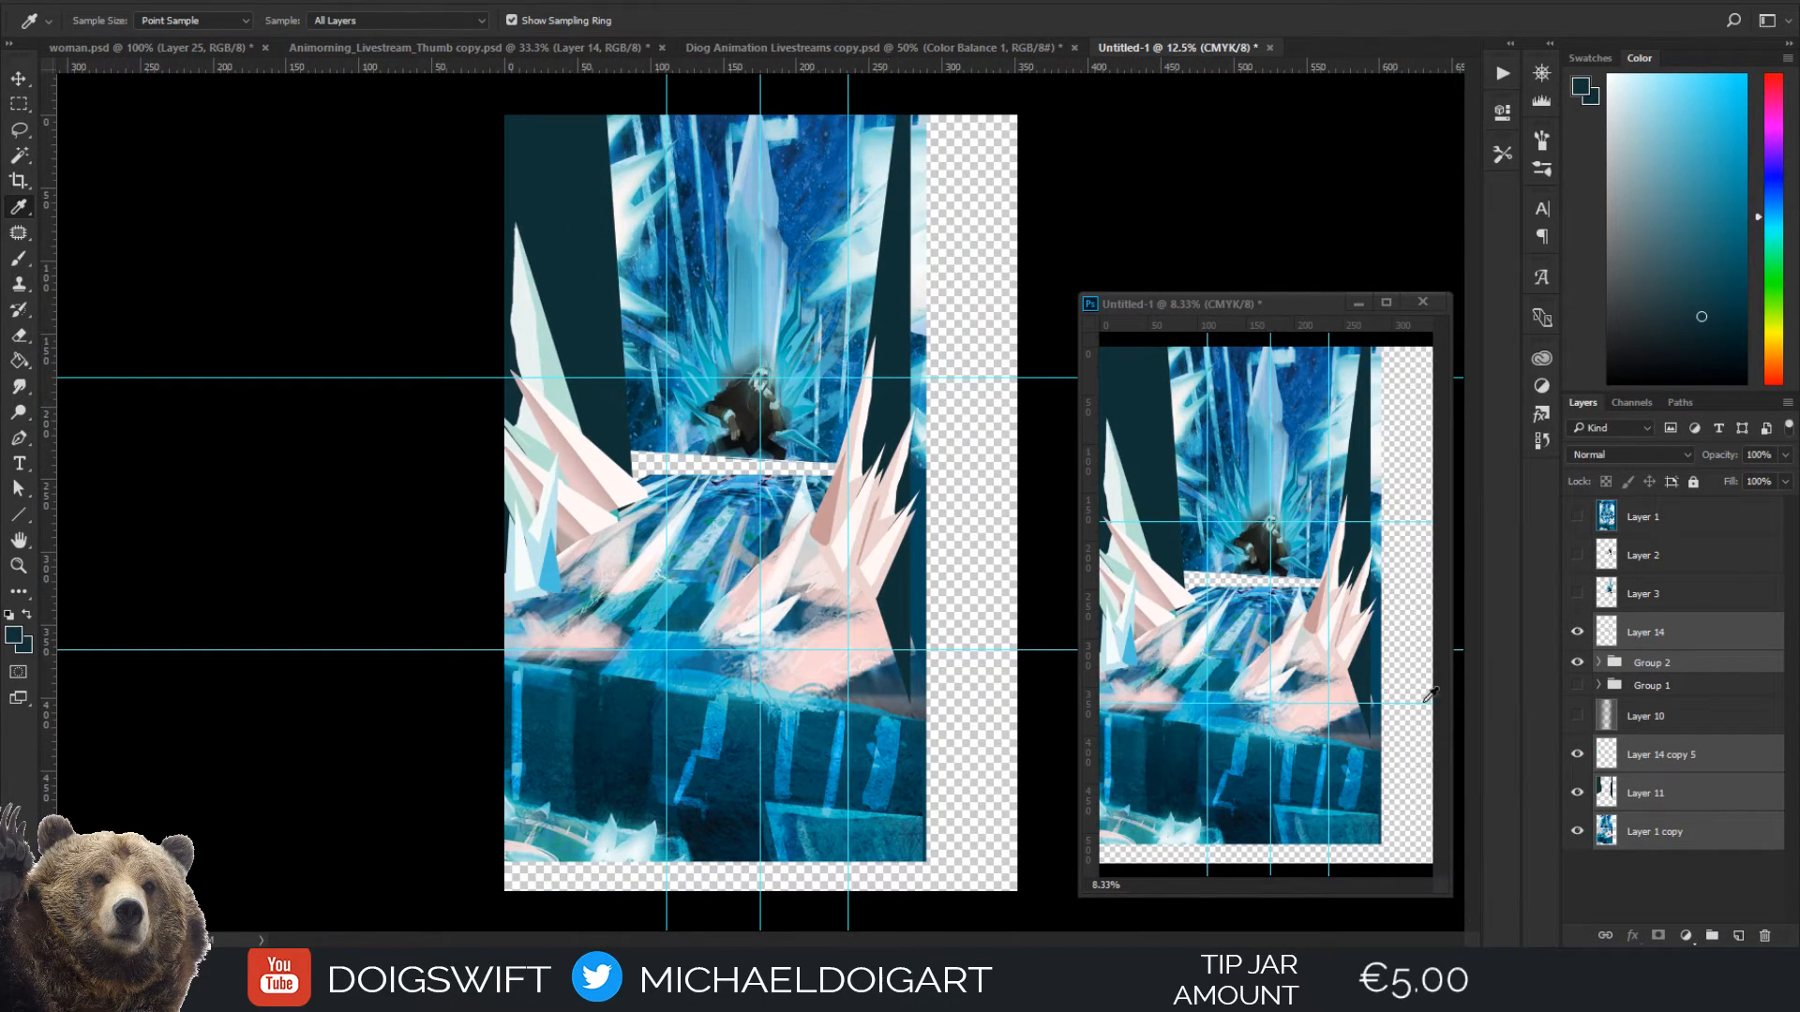
Add a new layer beneath Layer 1 copy and fill it with the sampled dark teal
{"action": "left_click", "coordinate": [1744, 935]}
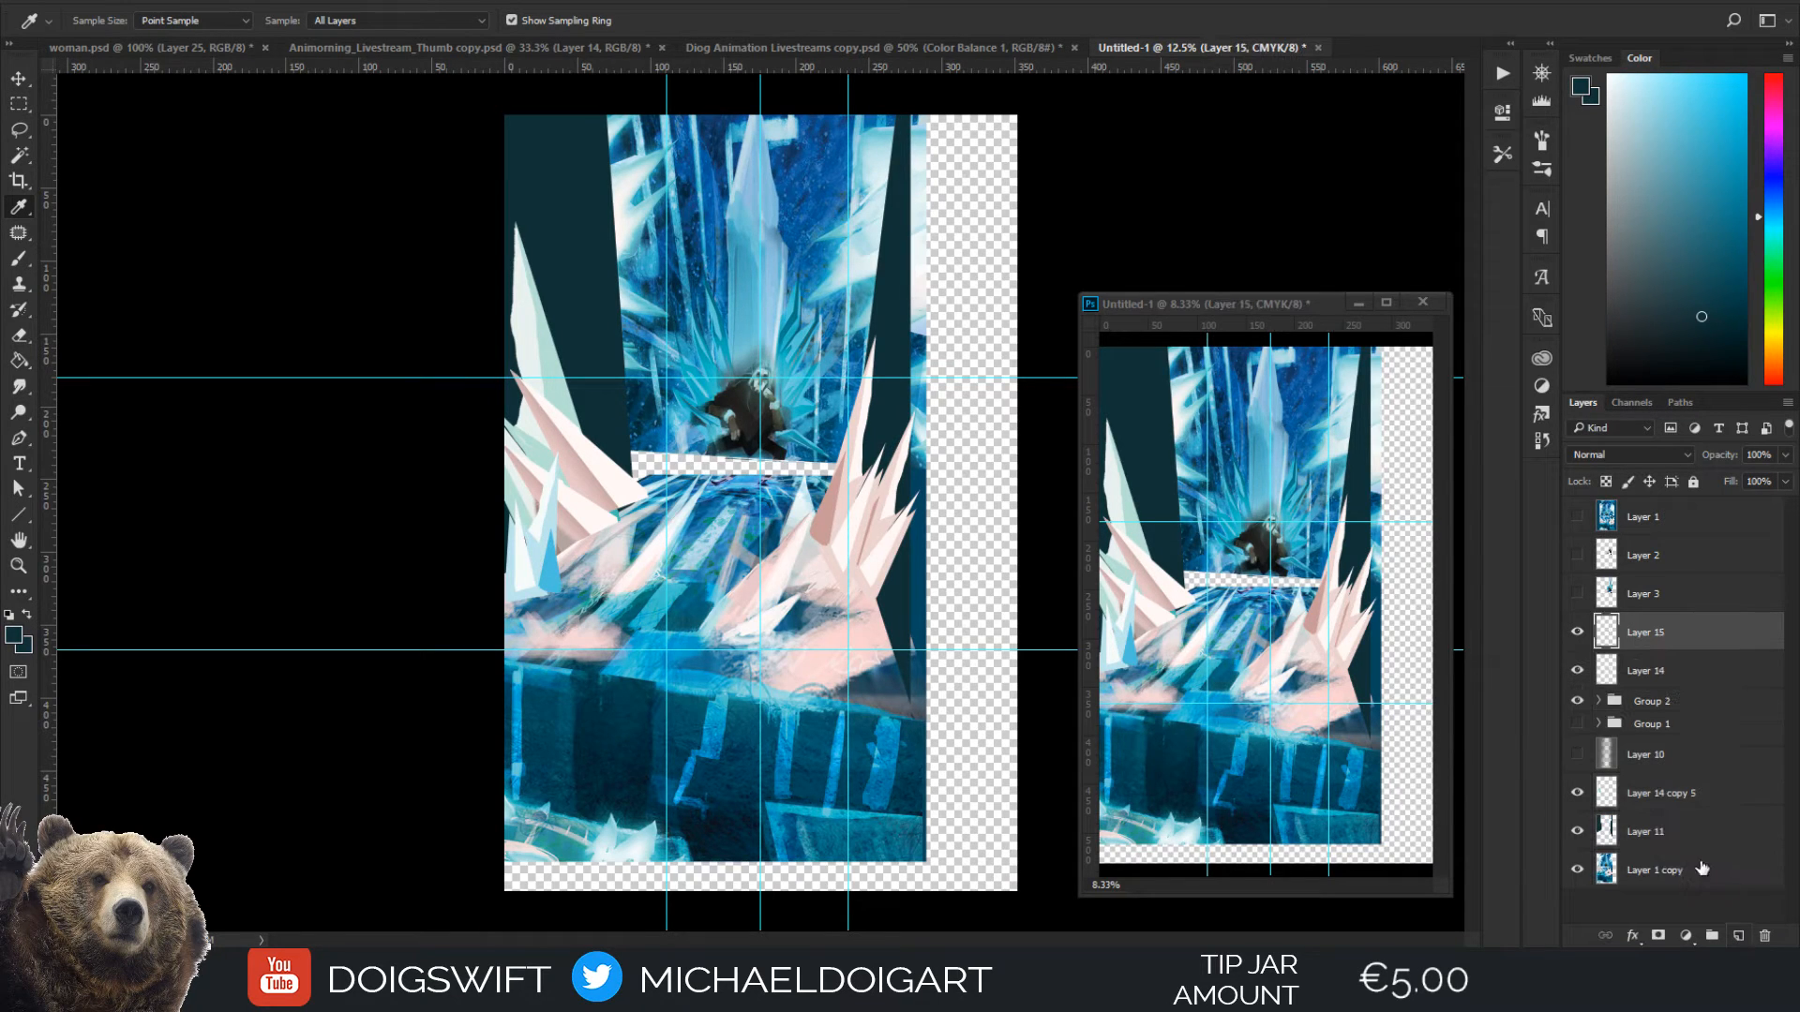
{"action": "left_click_drag", "start_coordinate": [1685, 650], "coordinate": [1659, 845]}
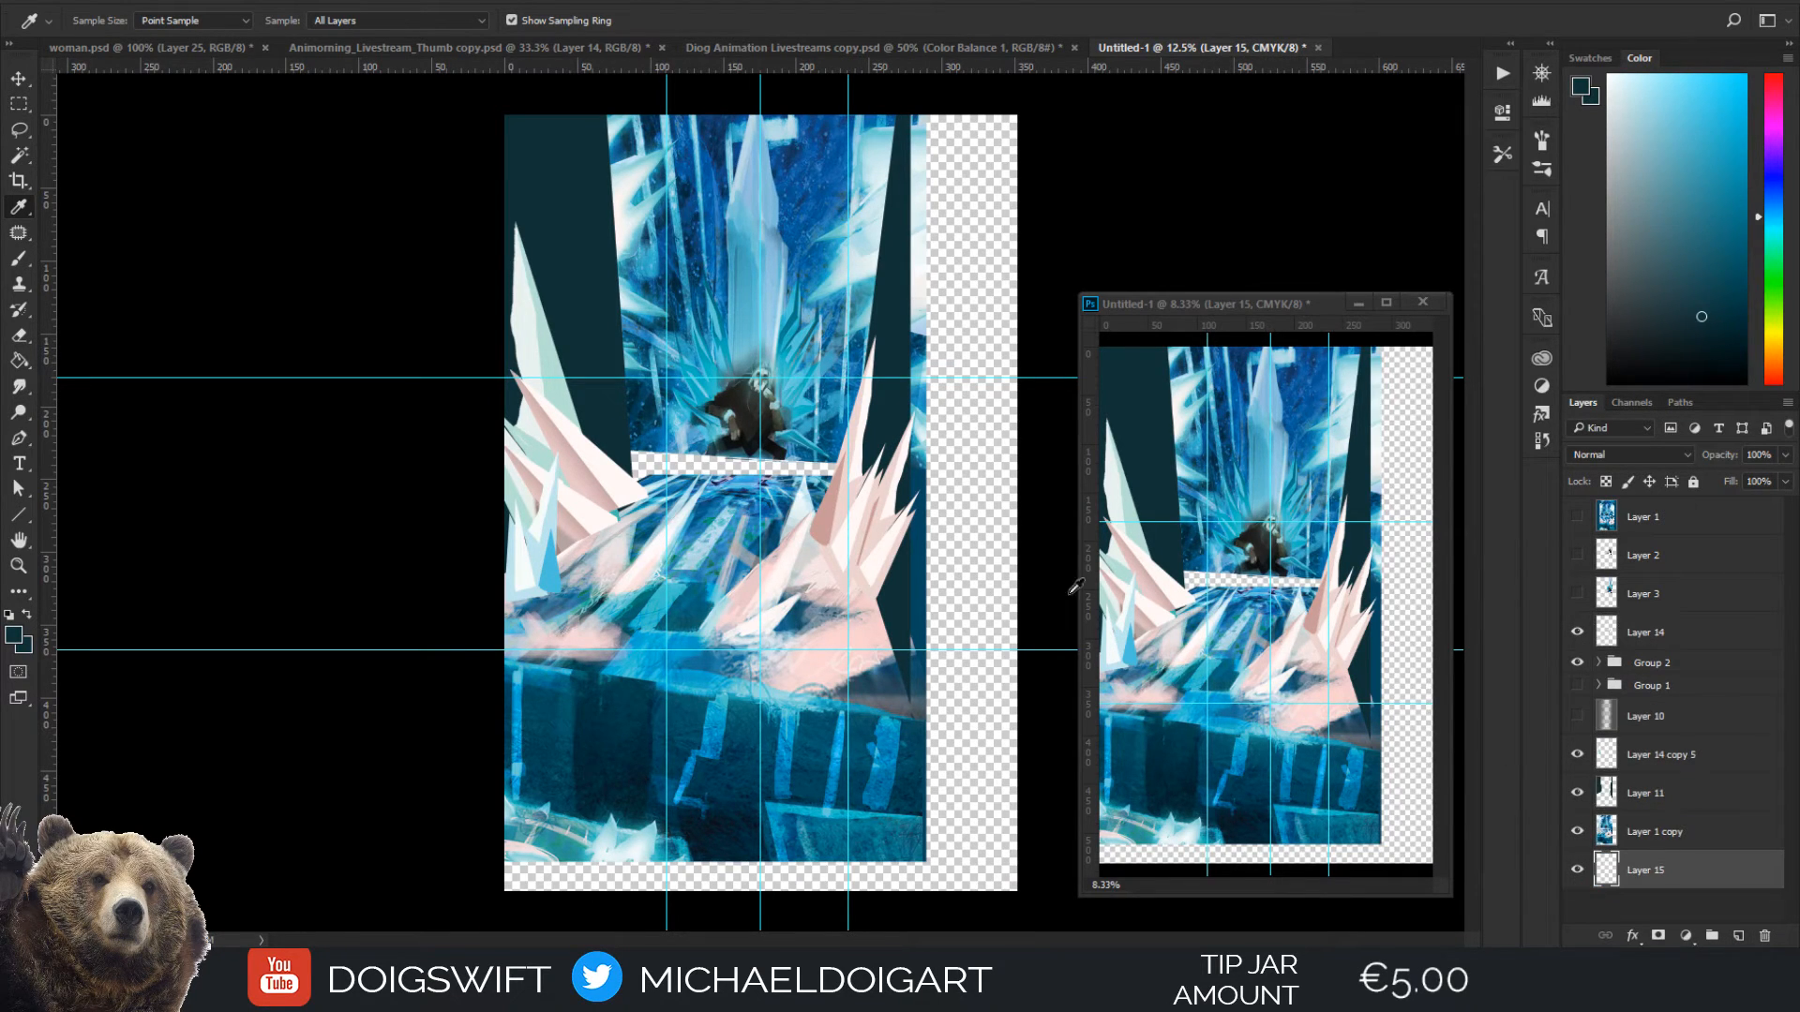
{"action": "key", "text": "g"}
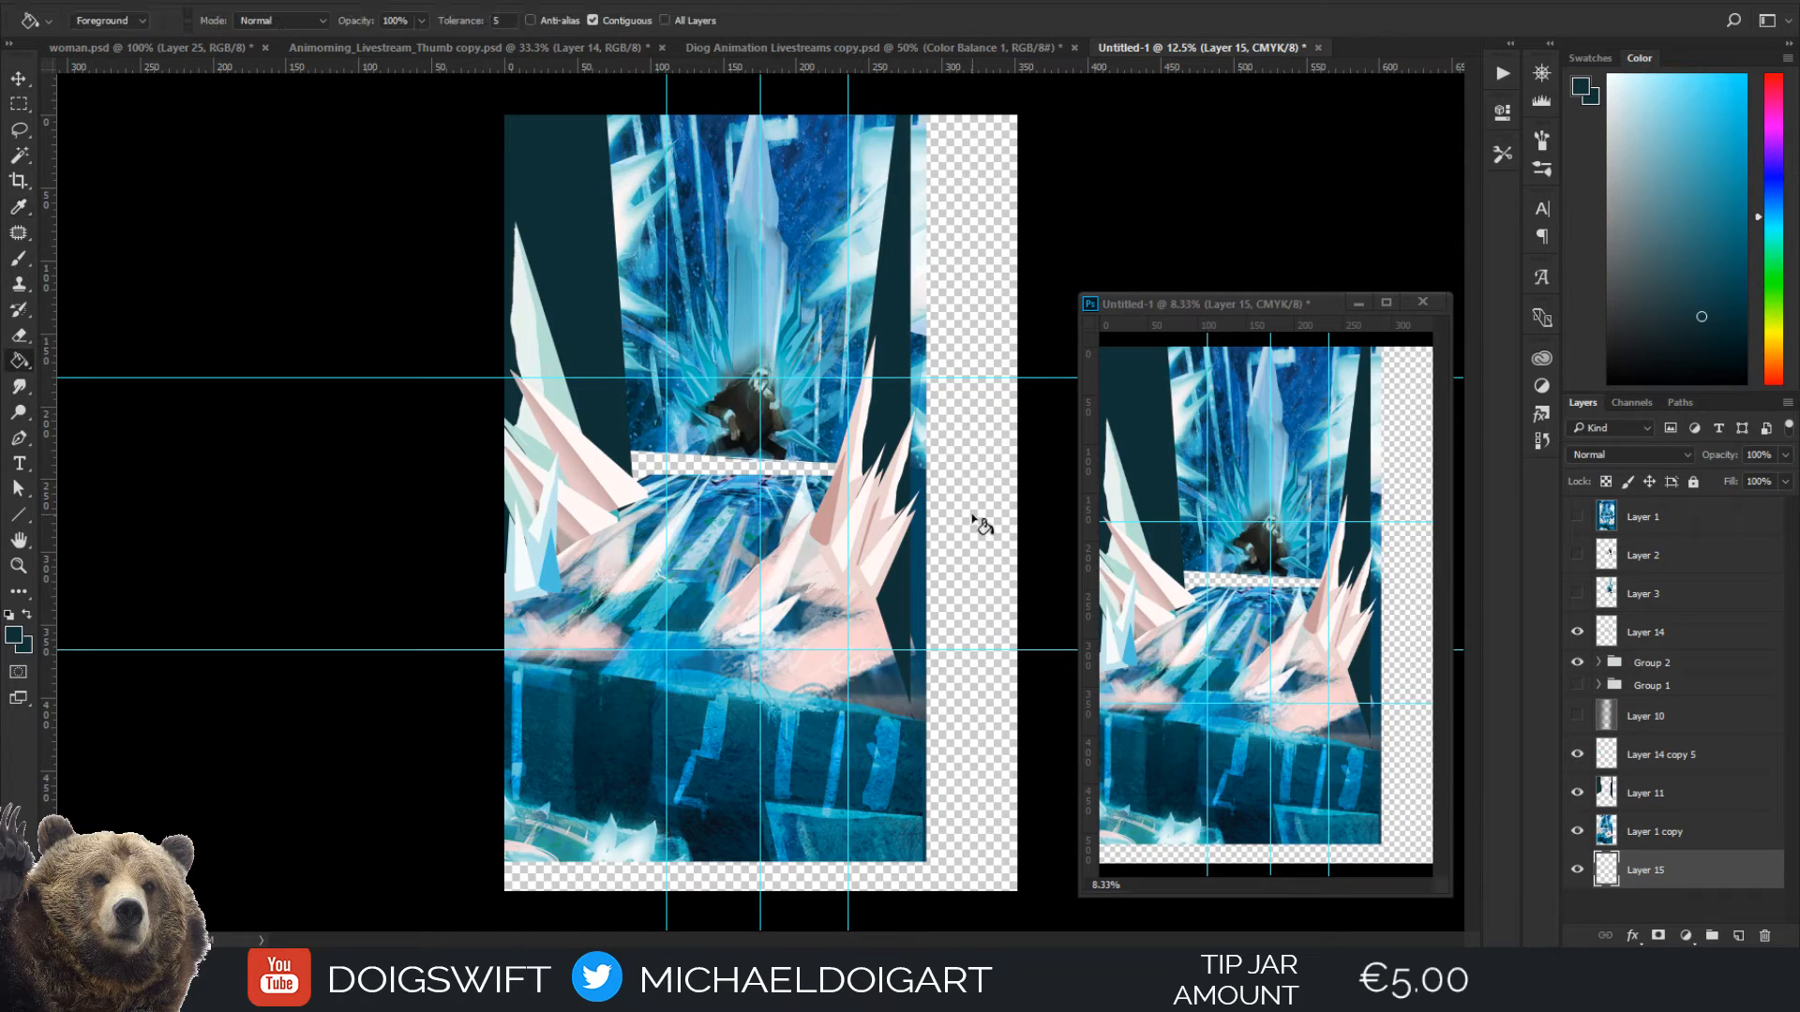
{"action": "left_click", "coordinate": [971, 531]}
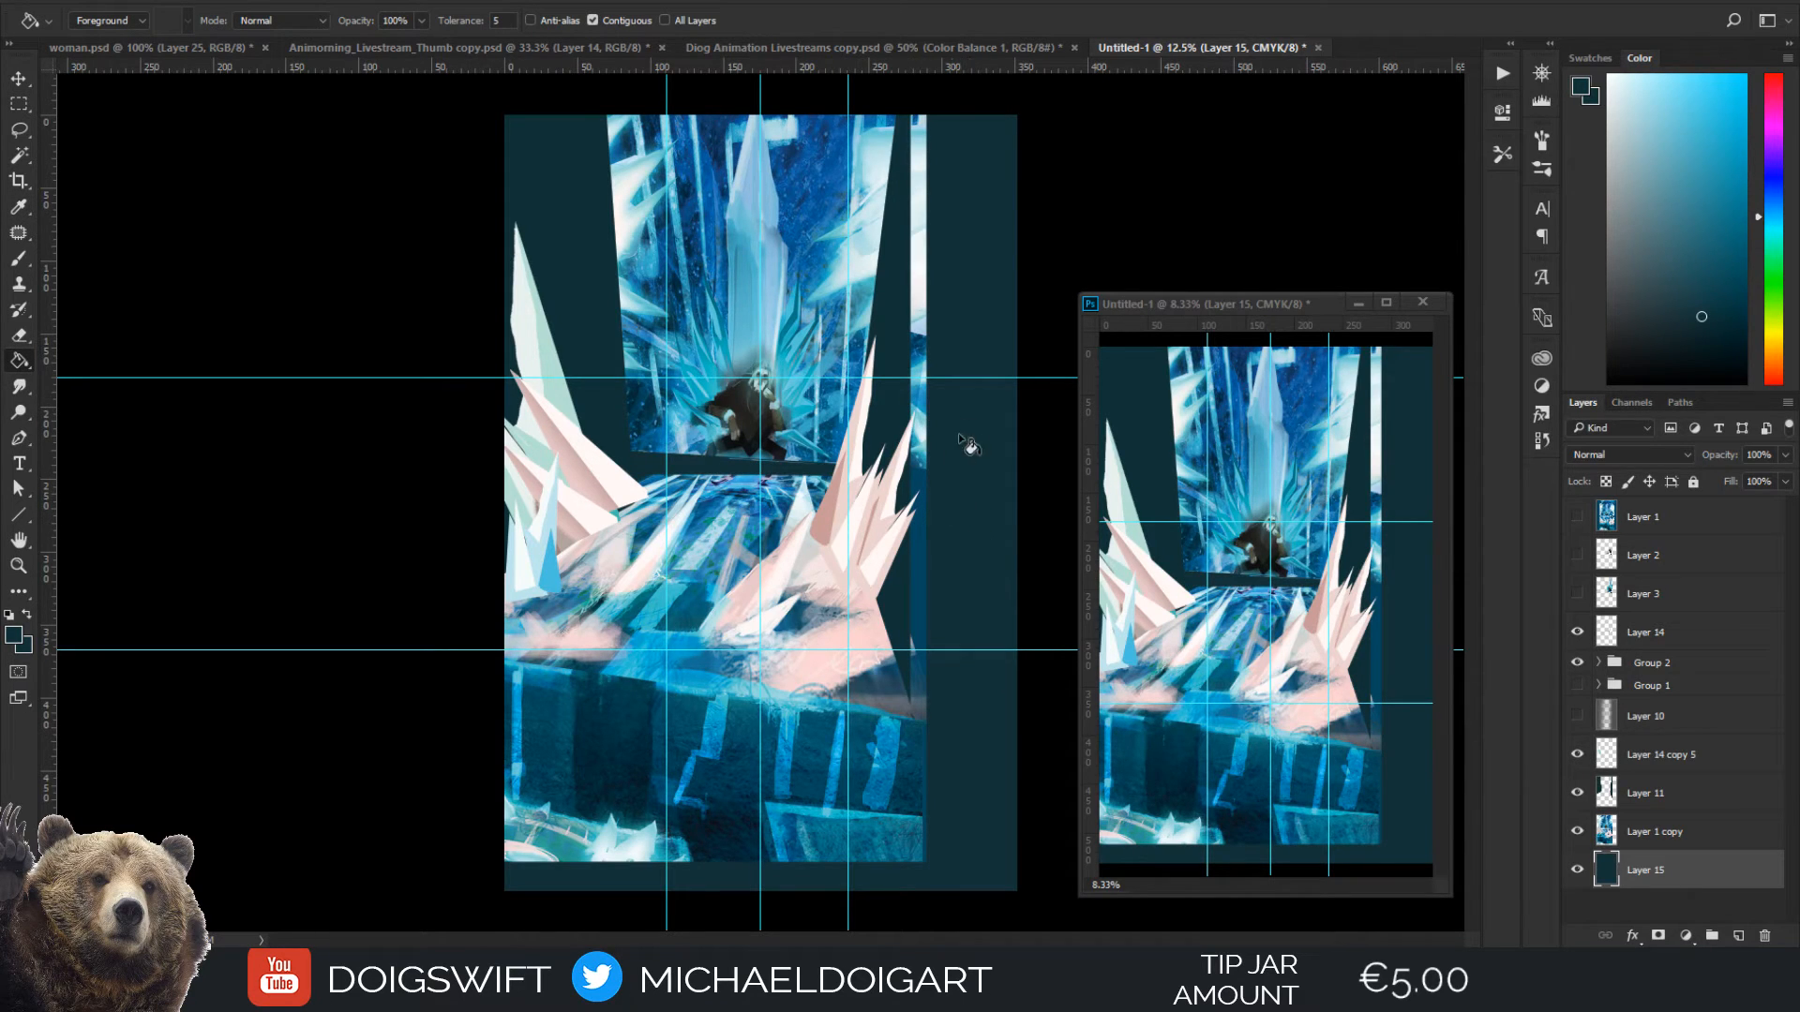
Sample bright blue from the floor's front edge for the brush and add a new layer above Layer 1
{"action": "key", "text": "i"}
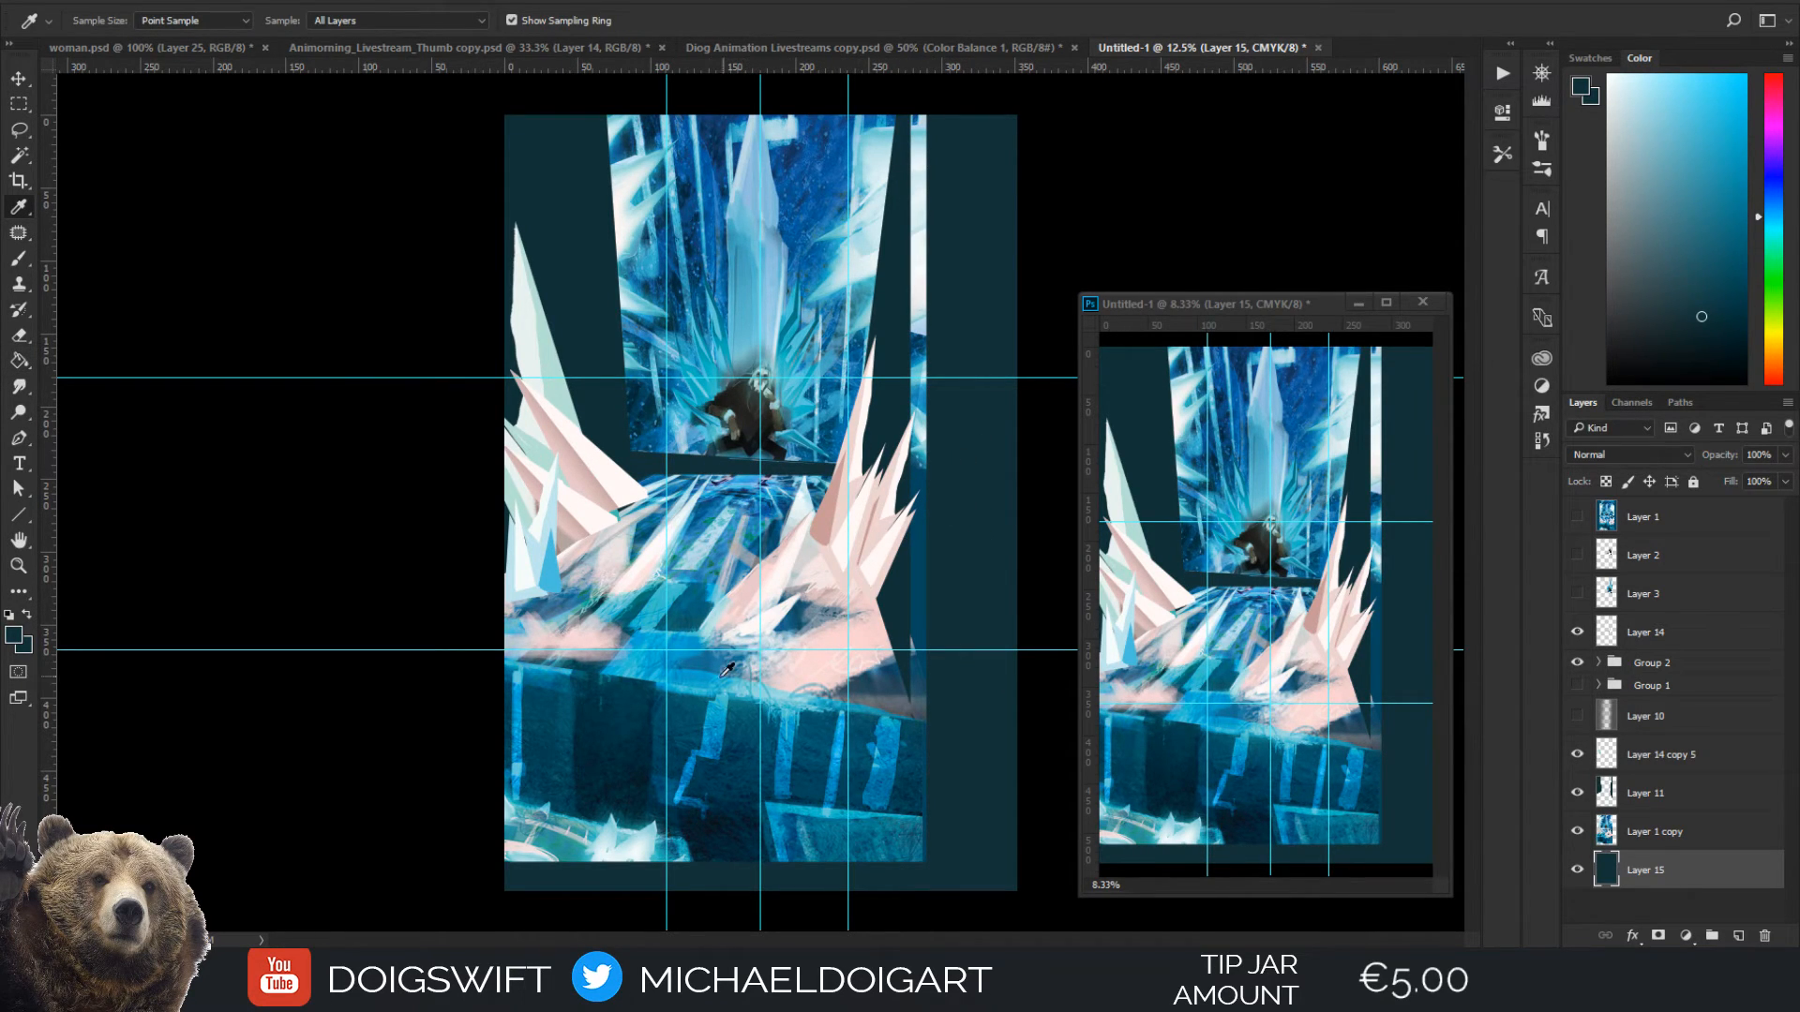
{"action": "left_click_drag", "start_coordinate": [680, 667], "coordinate": [656, 668]}
{"action": "key", "text": "b"}
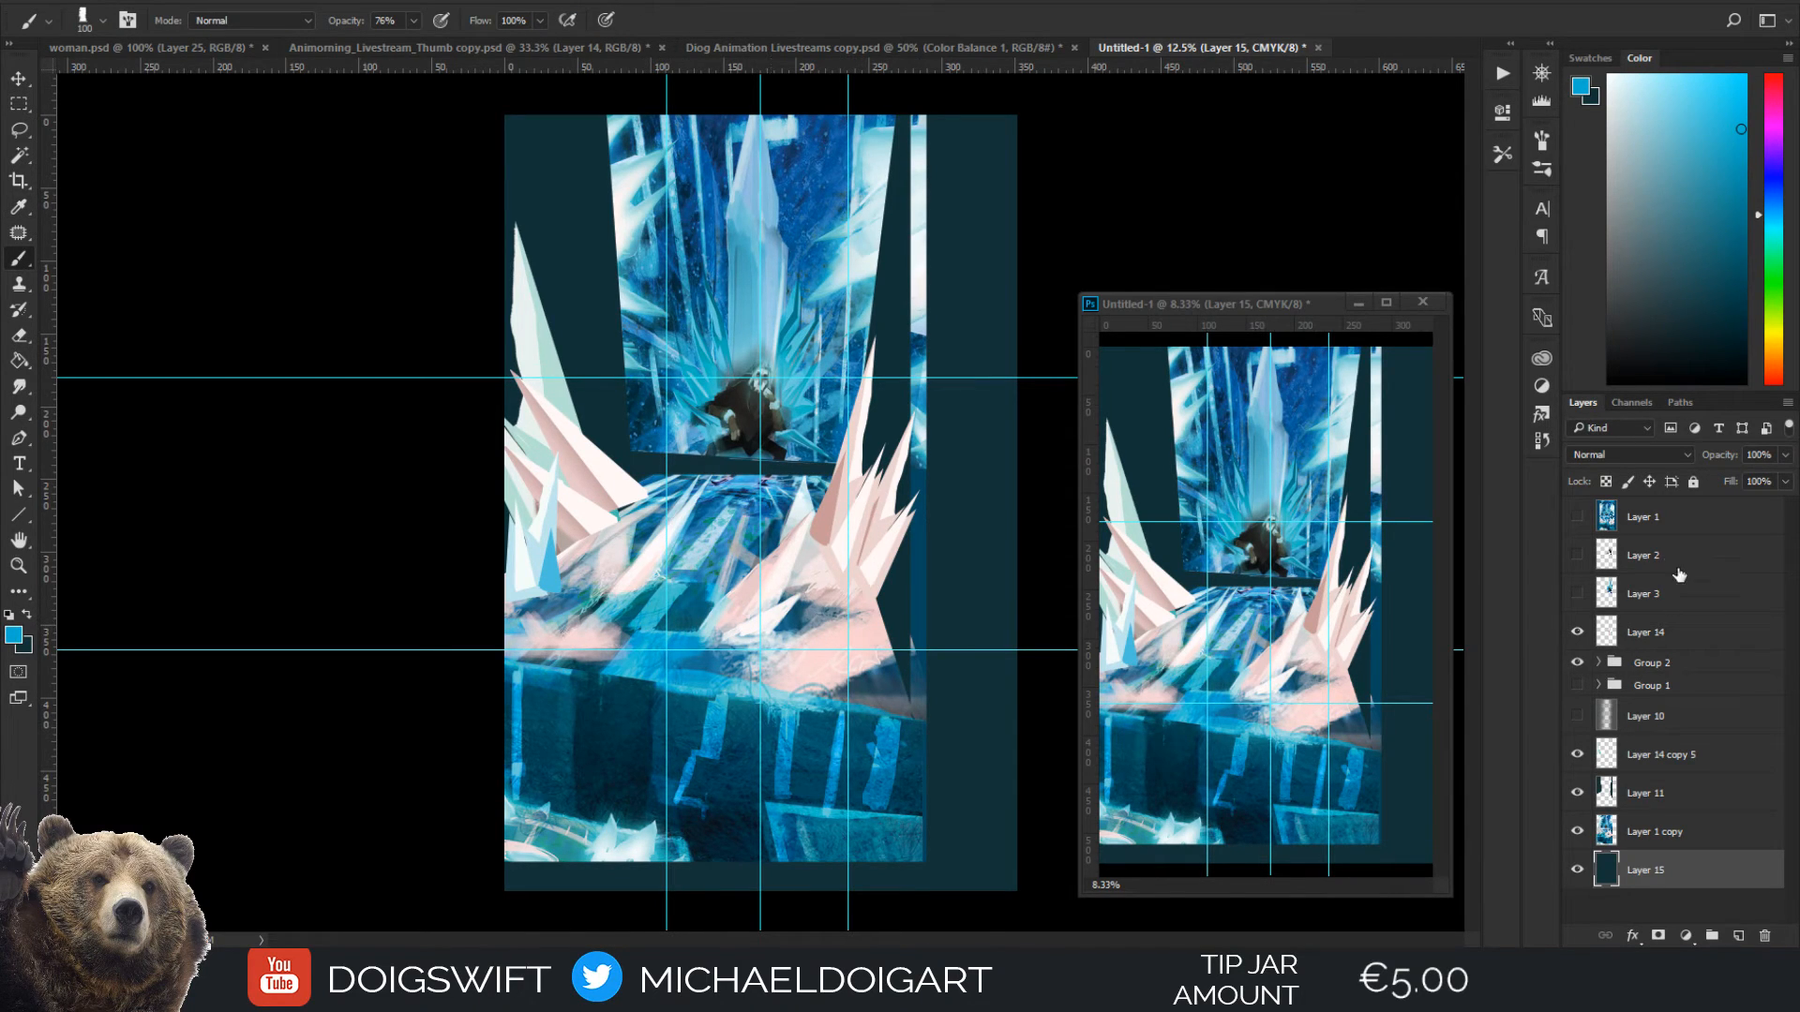
{"action": "left_click", "coordinate": [1668, 530]}
{"action": "left_click", "coordinate": [1739, 935]}
Paint a soft blue vertical streak with a 175 px brush below the floor's front edge, then sample dark blue to shade beside it
{"action": "scroll", "coordinate": [740, 542], "scroll_direction": "up", "scroll_amount": 2}
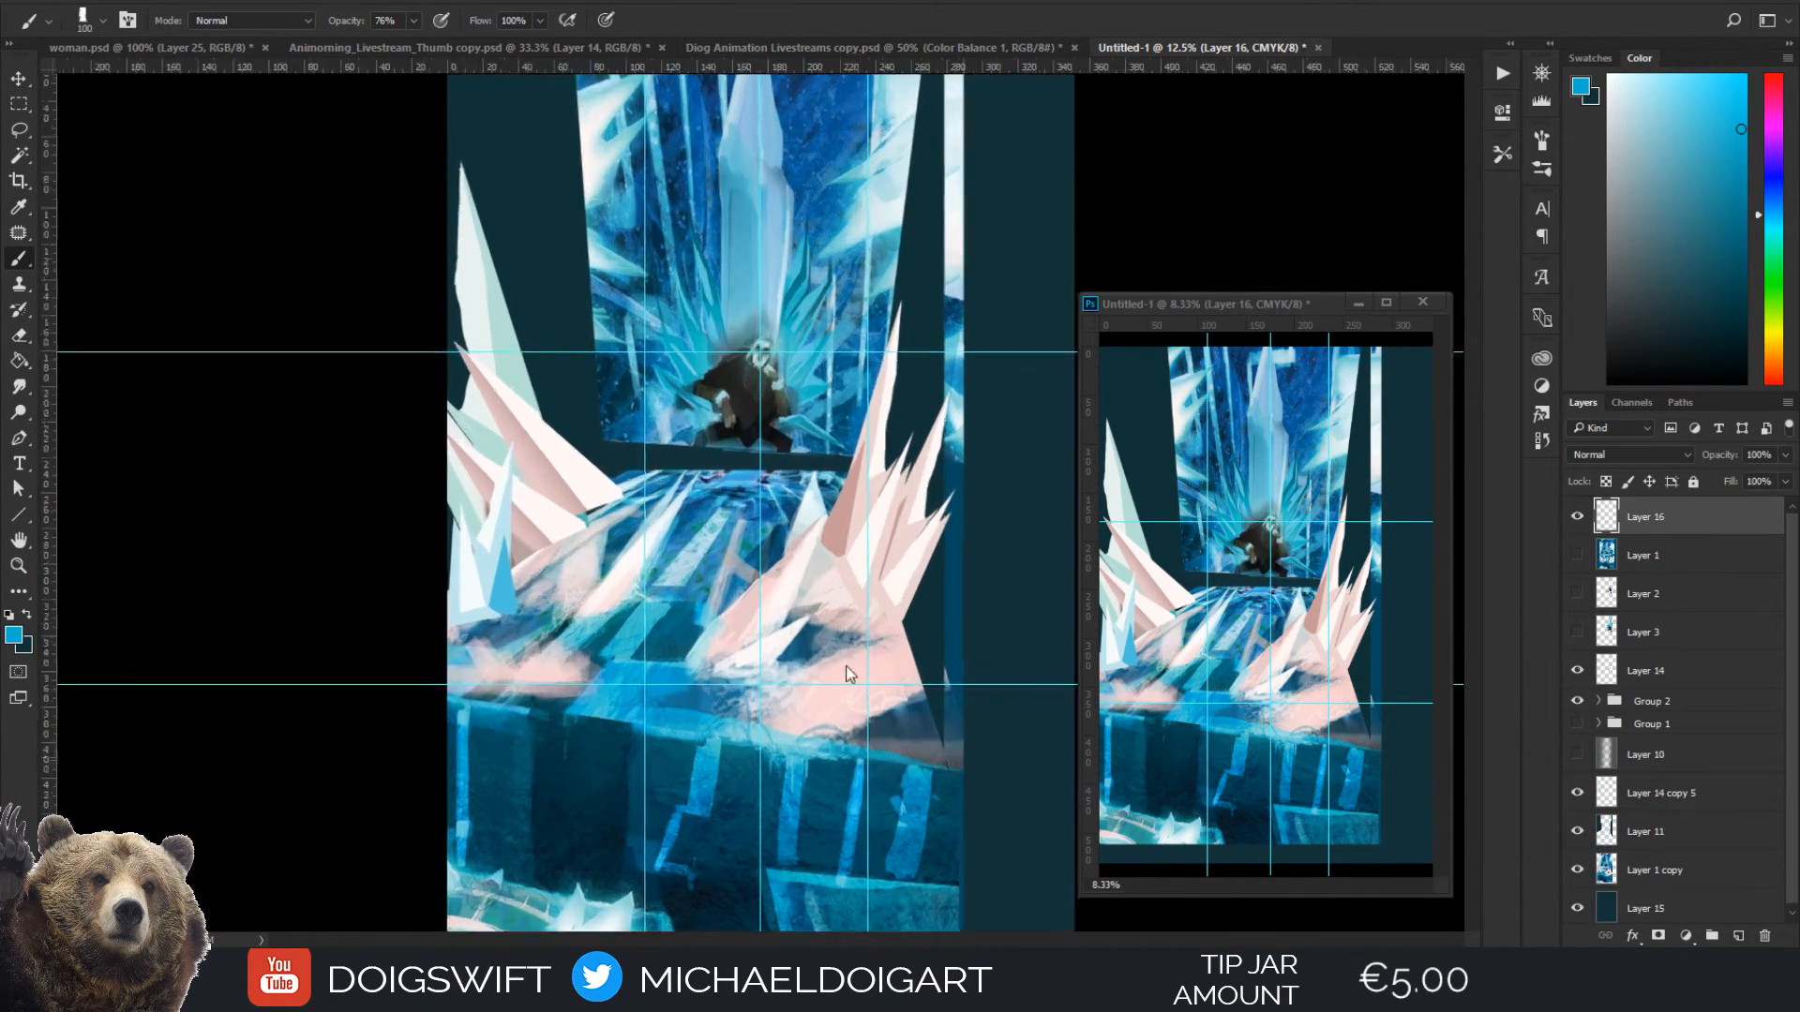
{"action": "scroll", "coordinate": [611, 623], "scroll_direction": "up", "scroll_amount": 1}
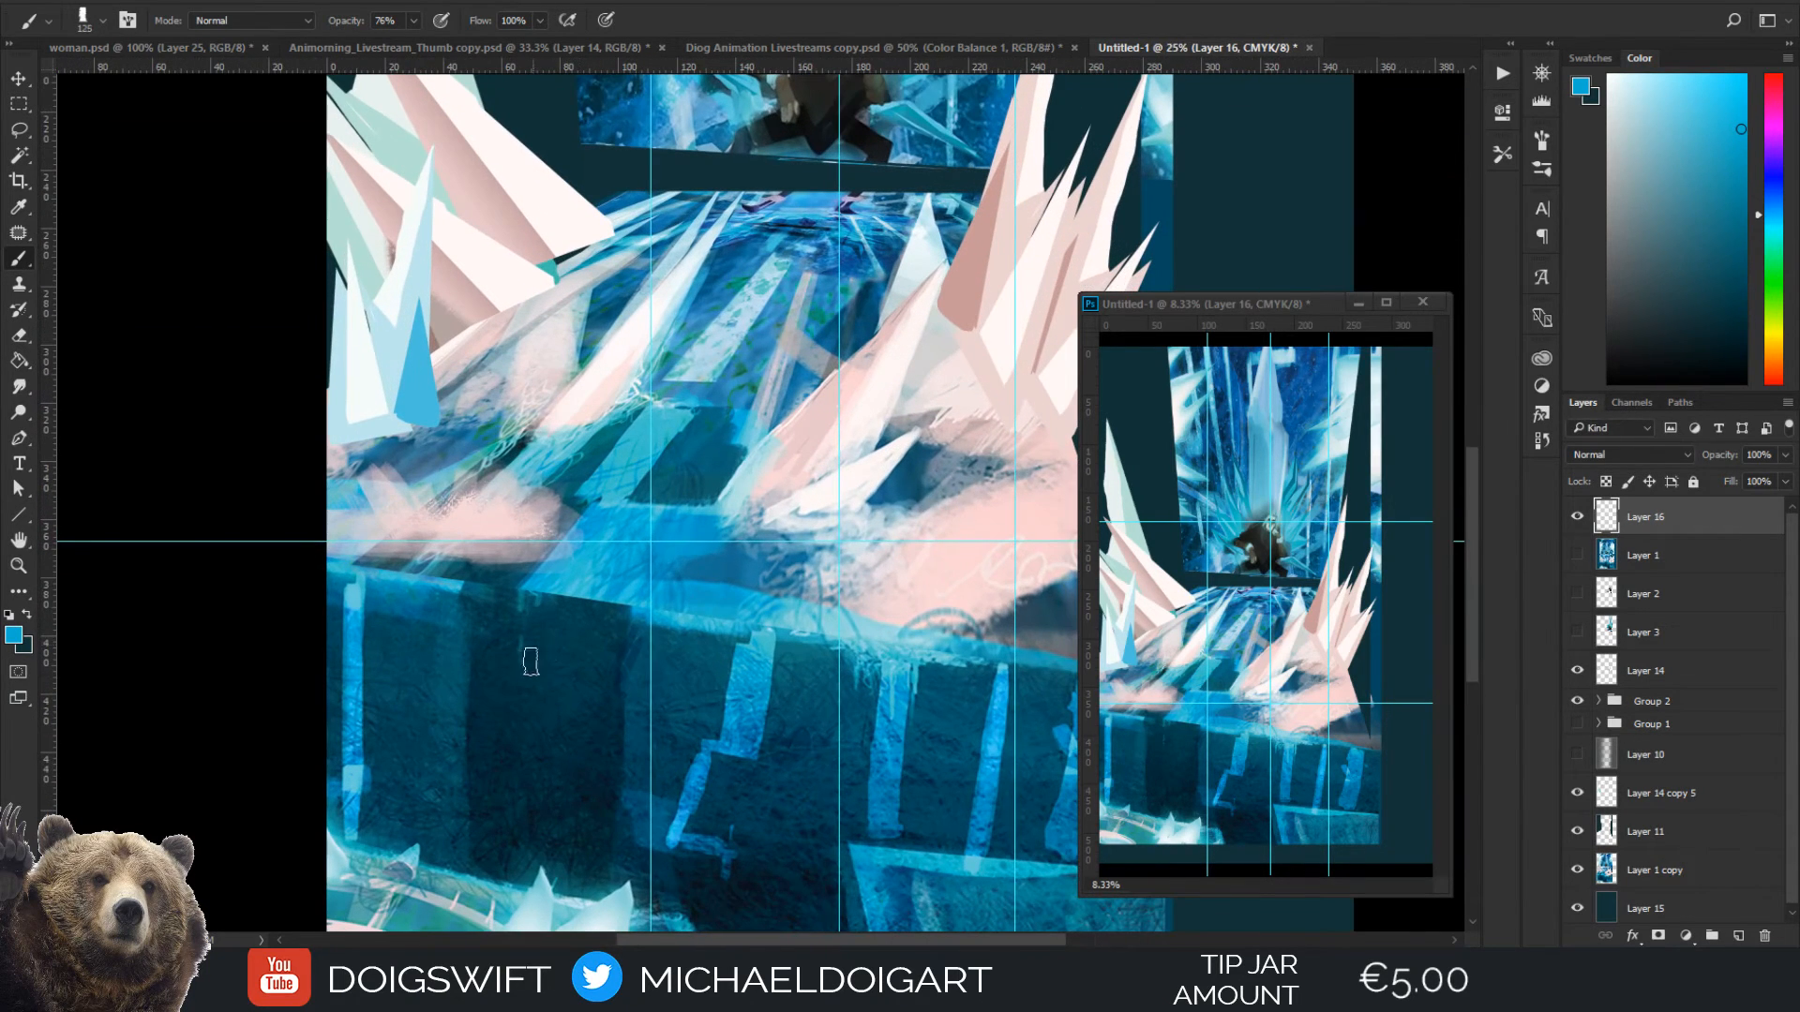
{"action": "key", "text": "bracketright"}
{"action": "key", "text": "bracketright"}
{"action": "key", "text": "bracketright"}
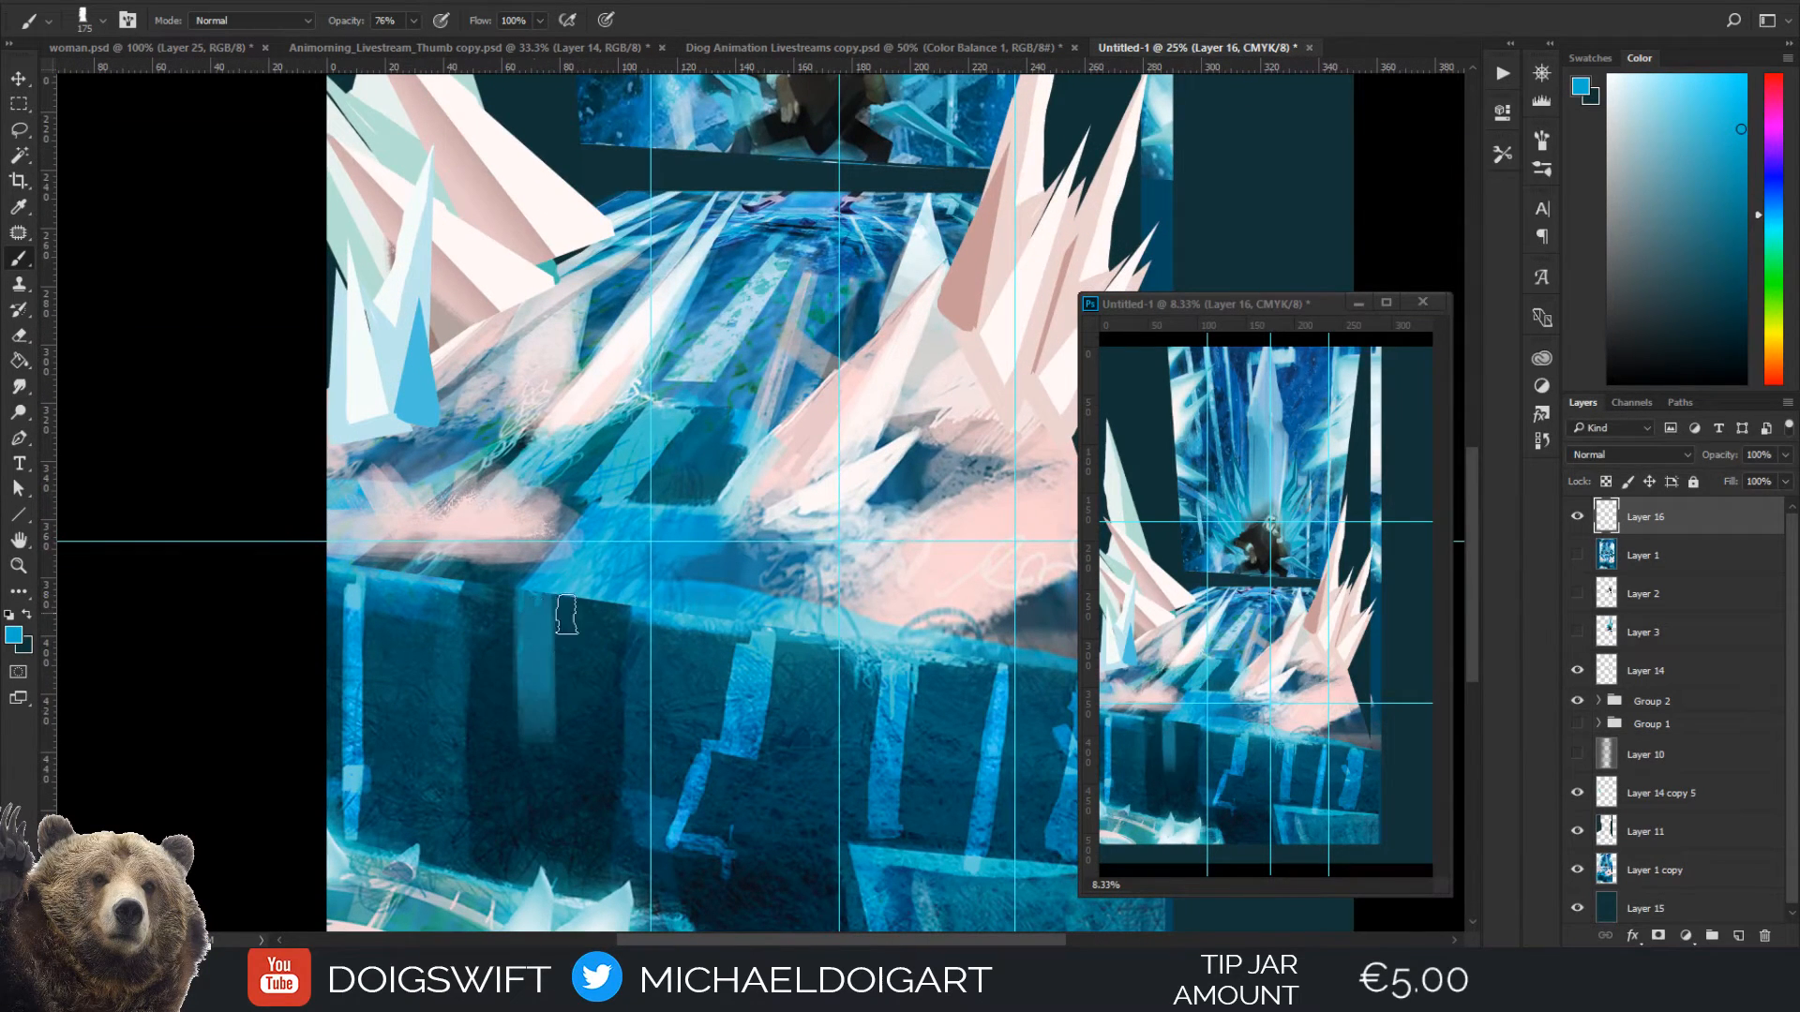
{"action": "left_click", "coordinate": [594, 701], "text": "alt"}
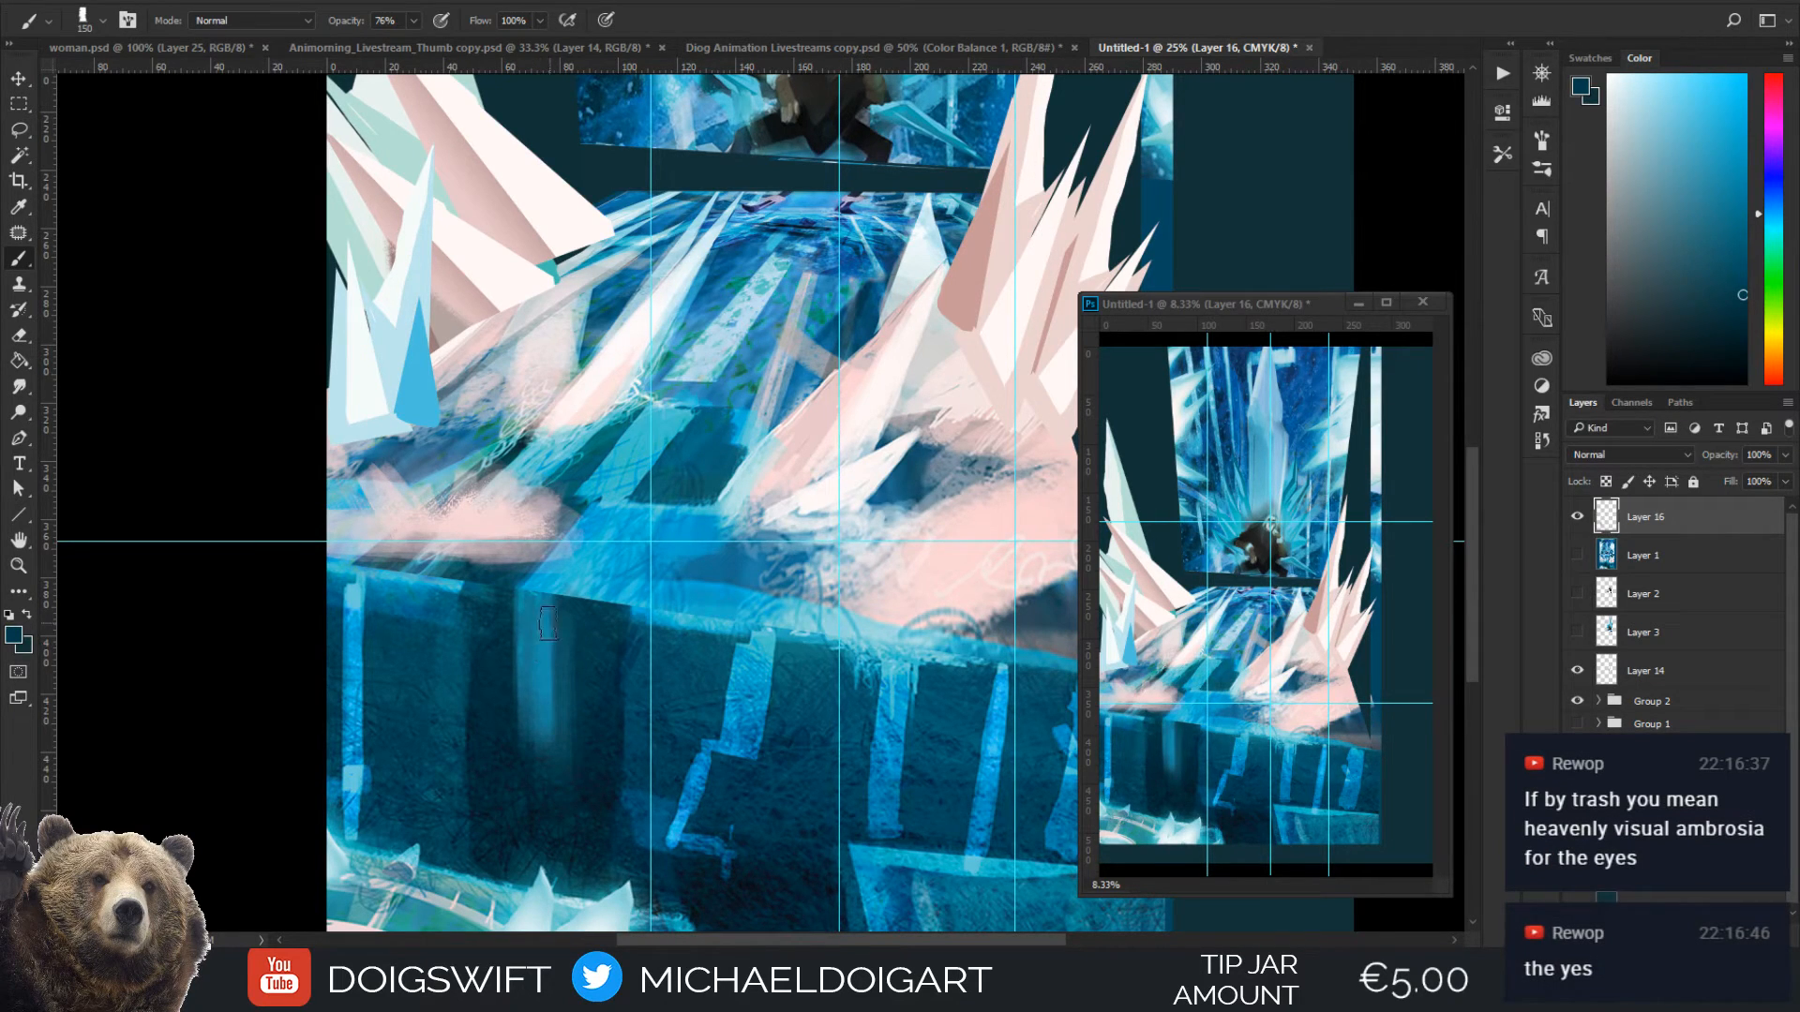
Sample light blue from the wall's leftmost stripe and brighten the new vertical streak with a 100 px brush
{"action": "key", "text": "i"}
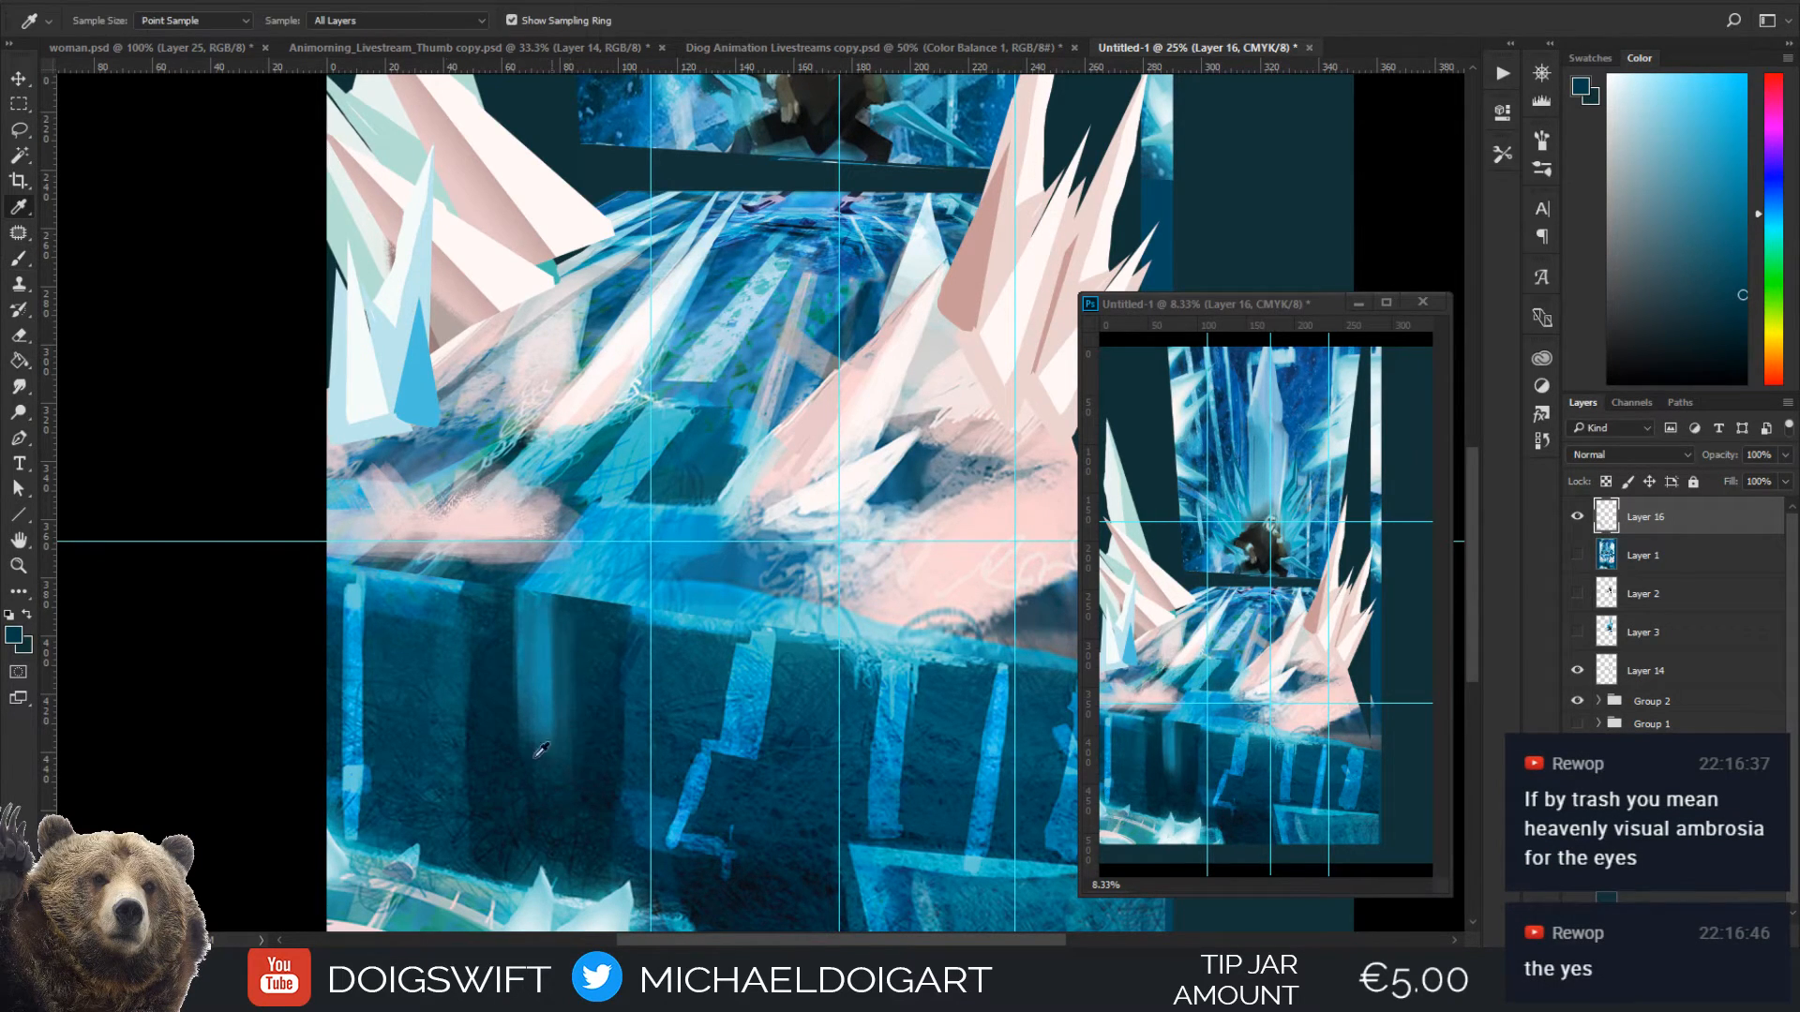
{"action": "left_click", "coordinate": [359, 757]}
{"action": "key", "text": "b"}
{"action": "mouse_move", "coordinate": [517, 661]}
{"action": "left_mouse_down"}
{"action": "mouse_move", "coordinate": [523, 606]}
{"action": "mouse_move", "coordinate": [529, 721]}
{"action": "mouse_move", "coordinate": [537, 635]}
{"action": "left_mouse_up"}
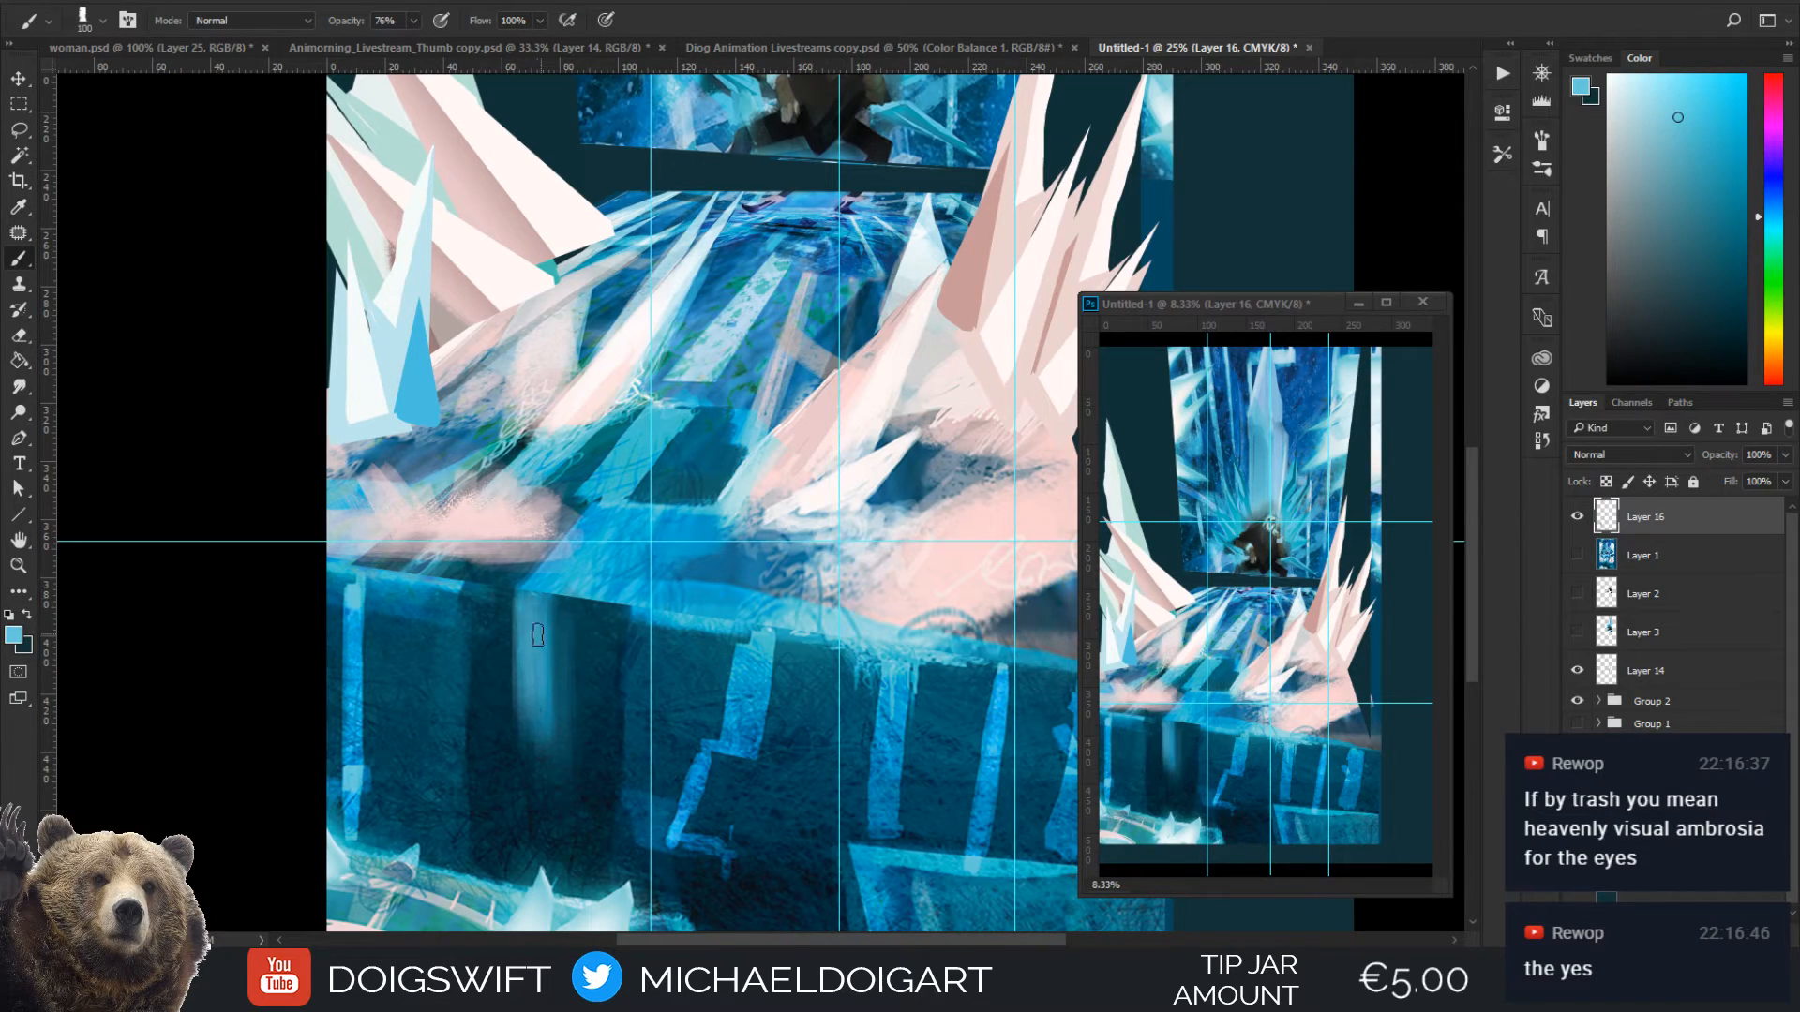
Paint a narrower blue vertical streak just right of the first one, running down from the floor's edge with sampled blues
{"action": "key", "text": "i"}
{"action": "left_click", "coordinate": [600, 600]}
{"action": "key", "text": "b"}
{"action": "mouse_move", "coordinate": [612, 557]}
{"action": "left_mouse_down"}
{"action": "mouse_move", "coordinate": [564, 645]}
{"action": "mouse_move", "coordinate": [600, 551]}
{"action": "mouse_move", "coordinate": [605, 585]}
{"action": "mouse_move", "coordinate": [619, 567]}
{"action": "mouse_move", "coordinate": [595, 596]}
{"action": "mouse_move", "coordinate": [613, 570]}
{"action": "mouse_move", "coordinate": [594, 682]}
{"action": "left_mouse_up"}
{"action": "left_click", "coordinate": [618, 565], "text": "alt"}
{"action": "key", "text": "["}
{"action": "key", "text": "]"}
{"action": "left_click_drag", "start_coordinate": [602, 611], "coordinate": [606, 698]}
{"action": "left_click_drag", "start_coordinate": [606, 611], "coordinate": [609, 715]}
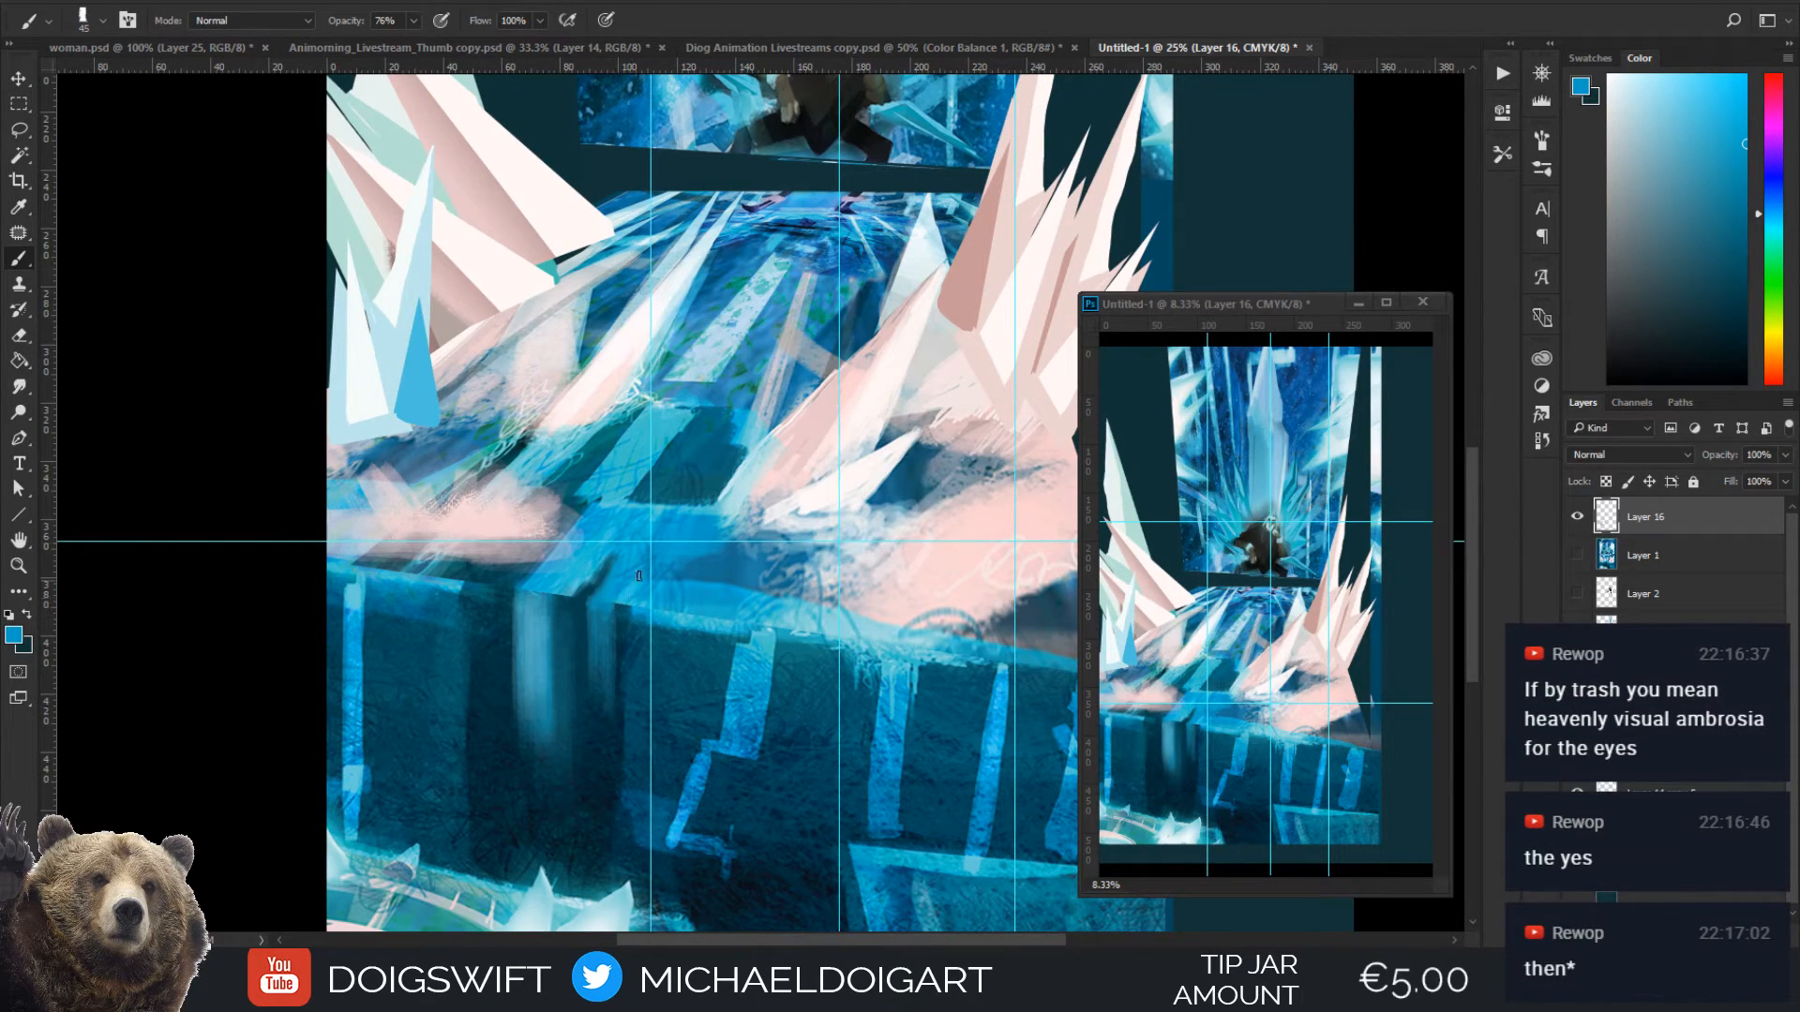
Sample pale and blue tones around the floor and wall, then blend the top of the first vertical streak below the floor's edge in muted blue
{"action": "left_click", "coordinate": [890, 614], "text": "alt"}
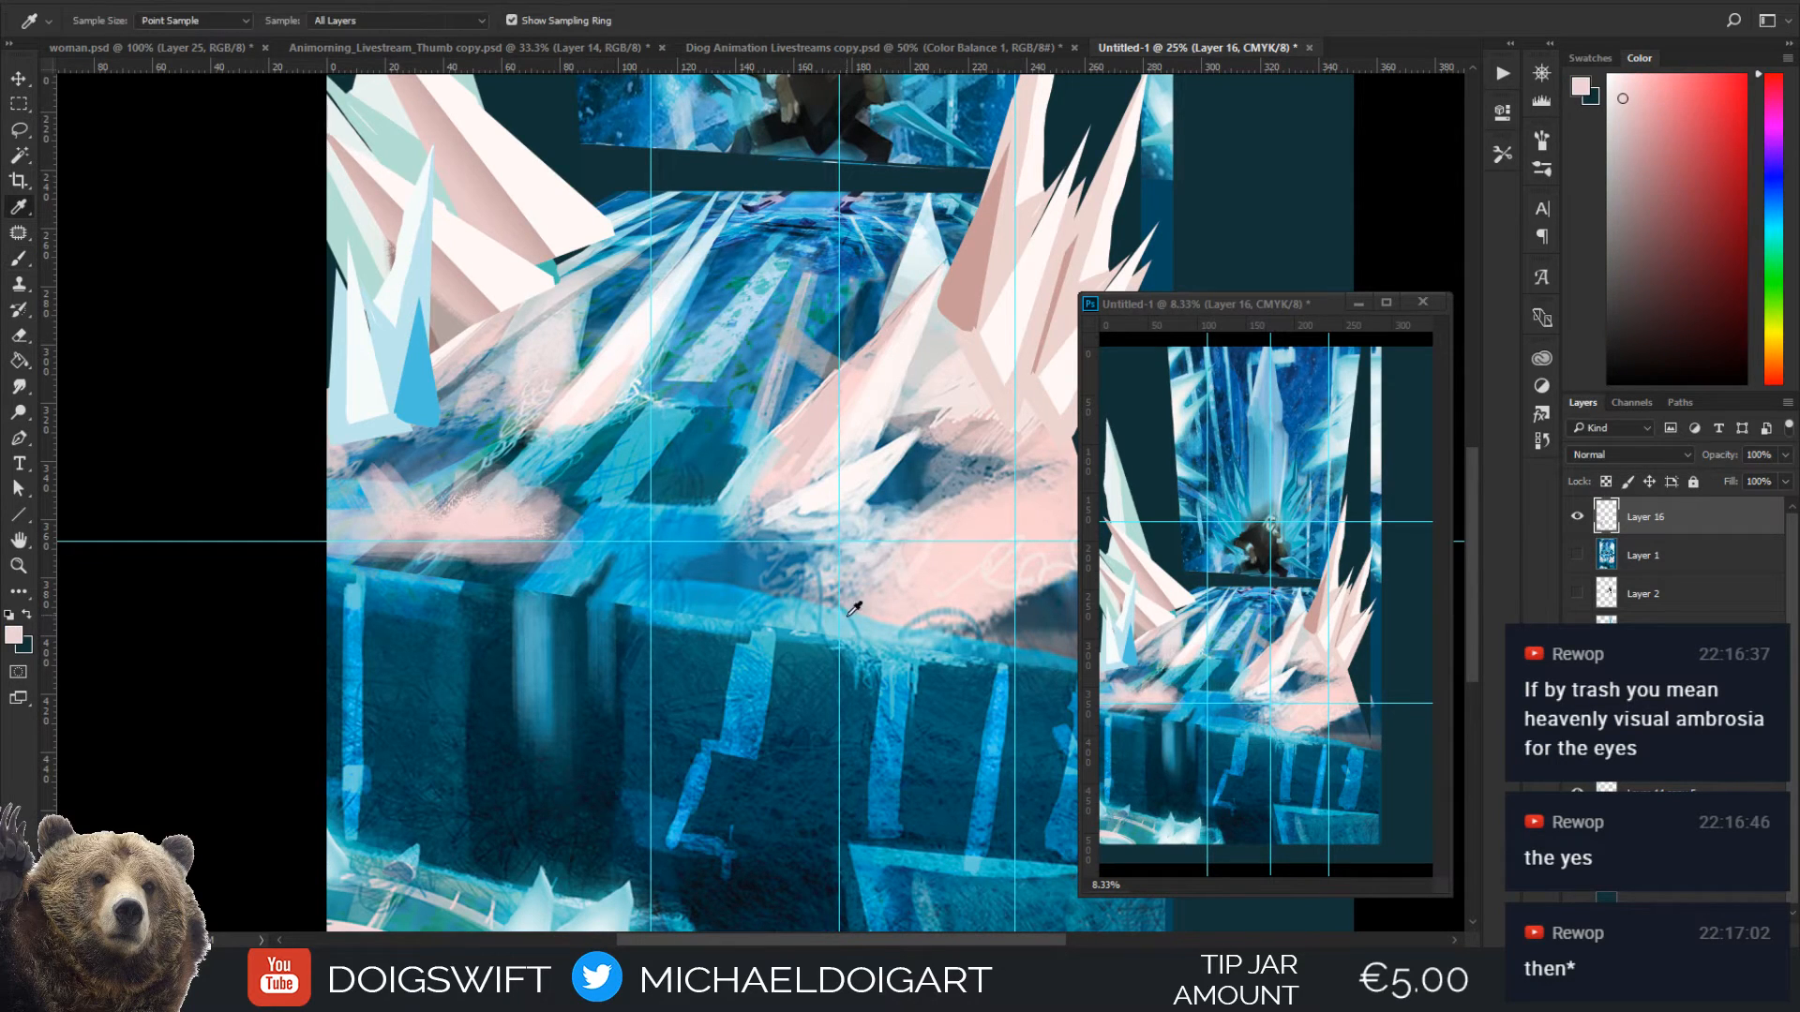
{"action": "left_click", "coordinate": [590, 621], "text": "alt"}
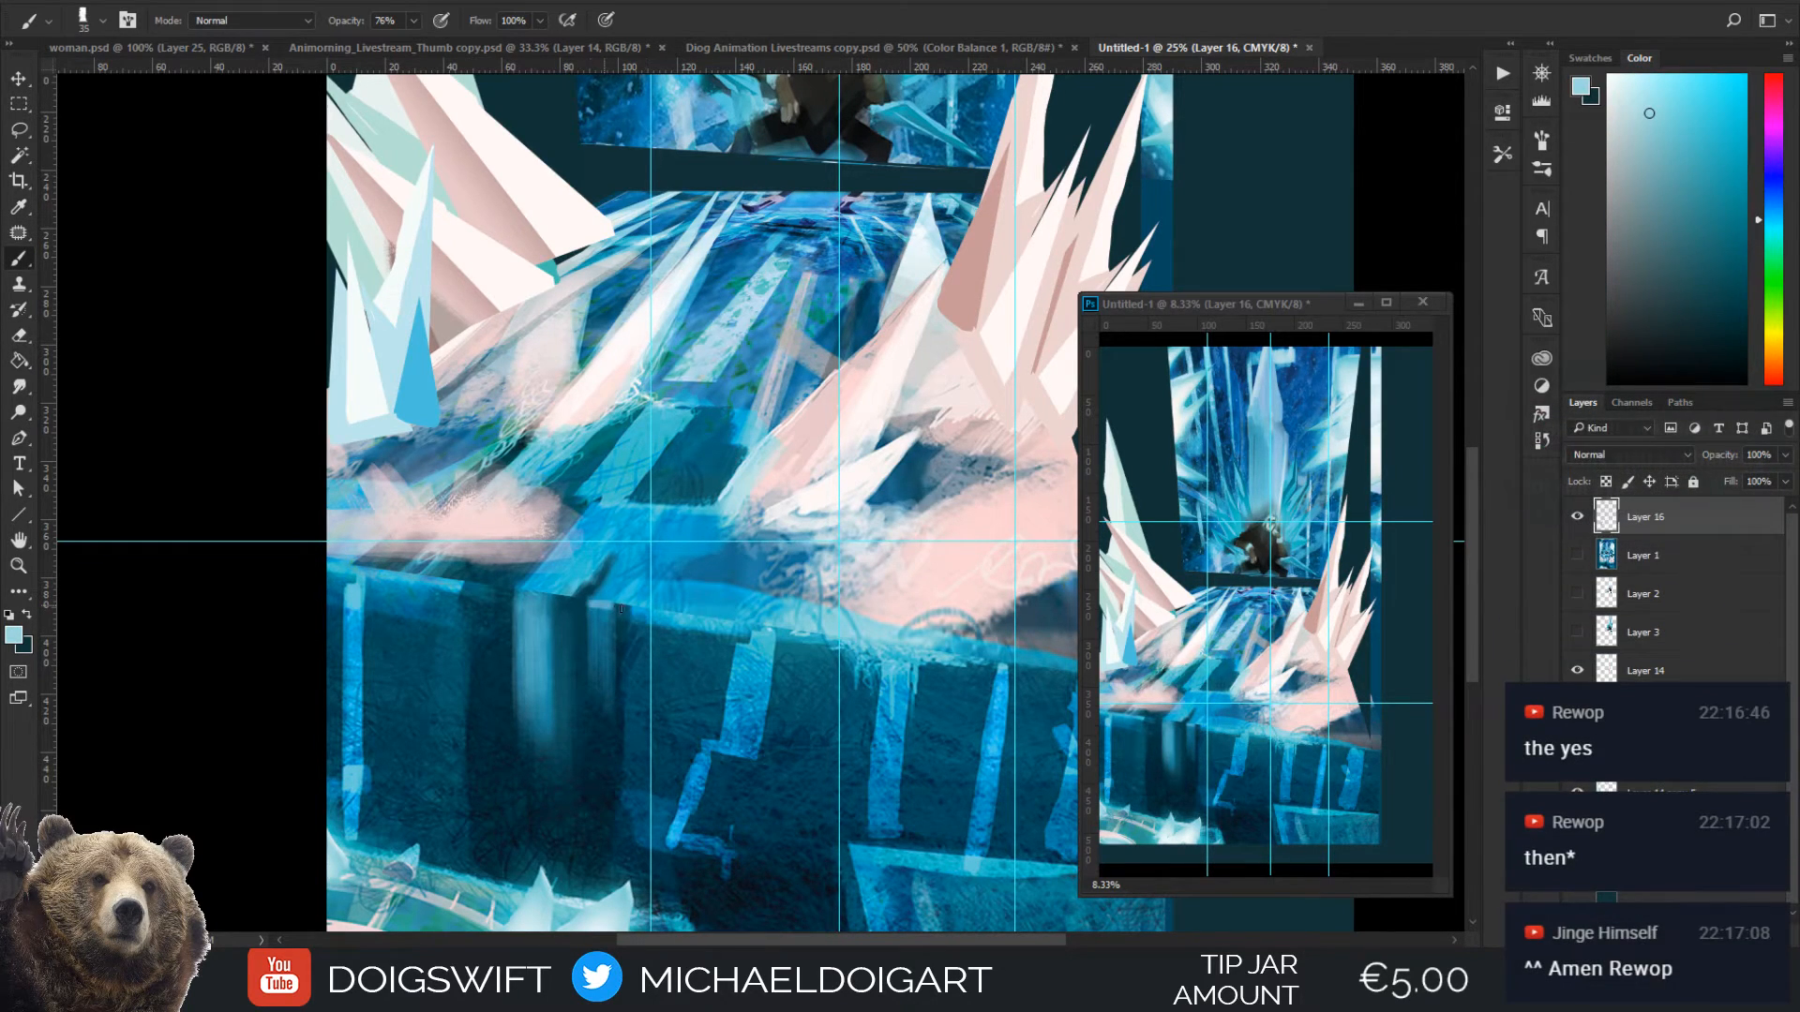
{"action": "key", "text": "alt"}
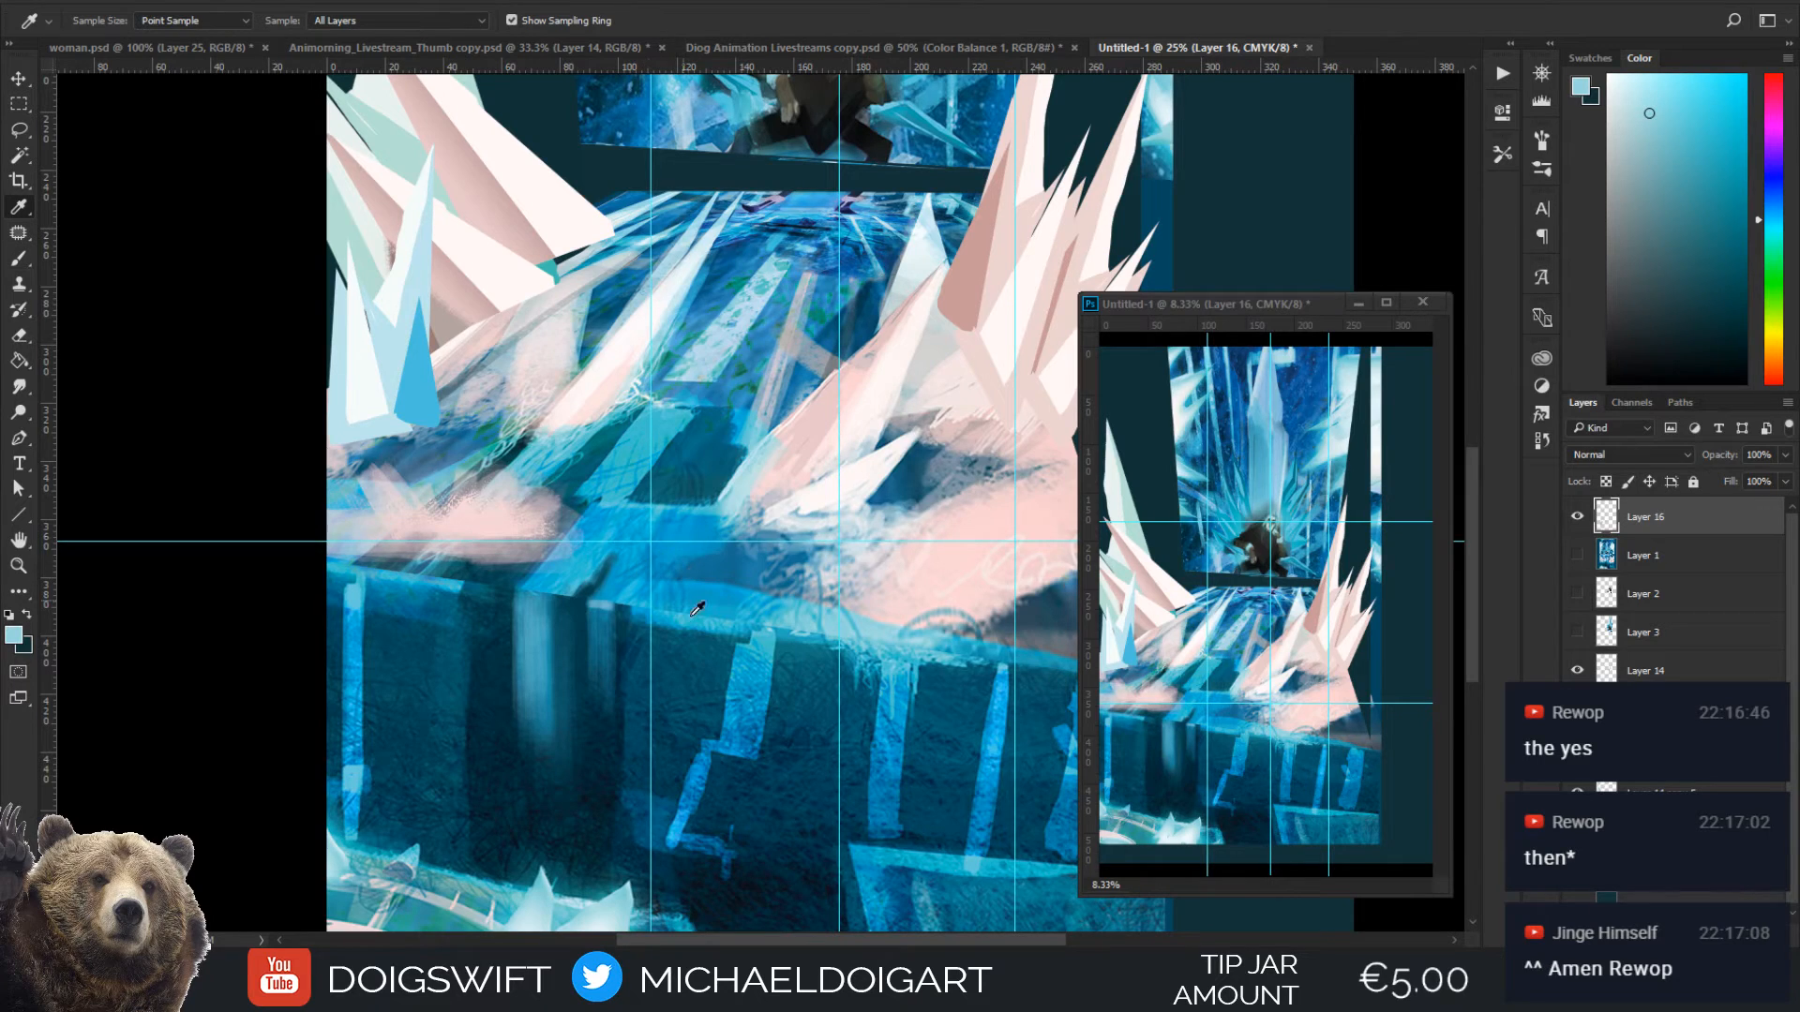
{"action": "left_click", "coordinate": [683, 826], "text": "alt"}
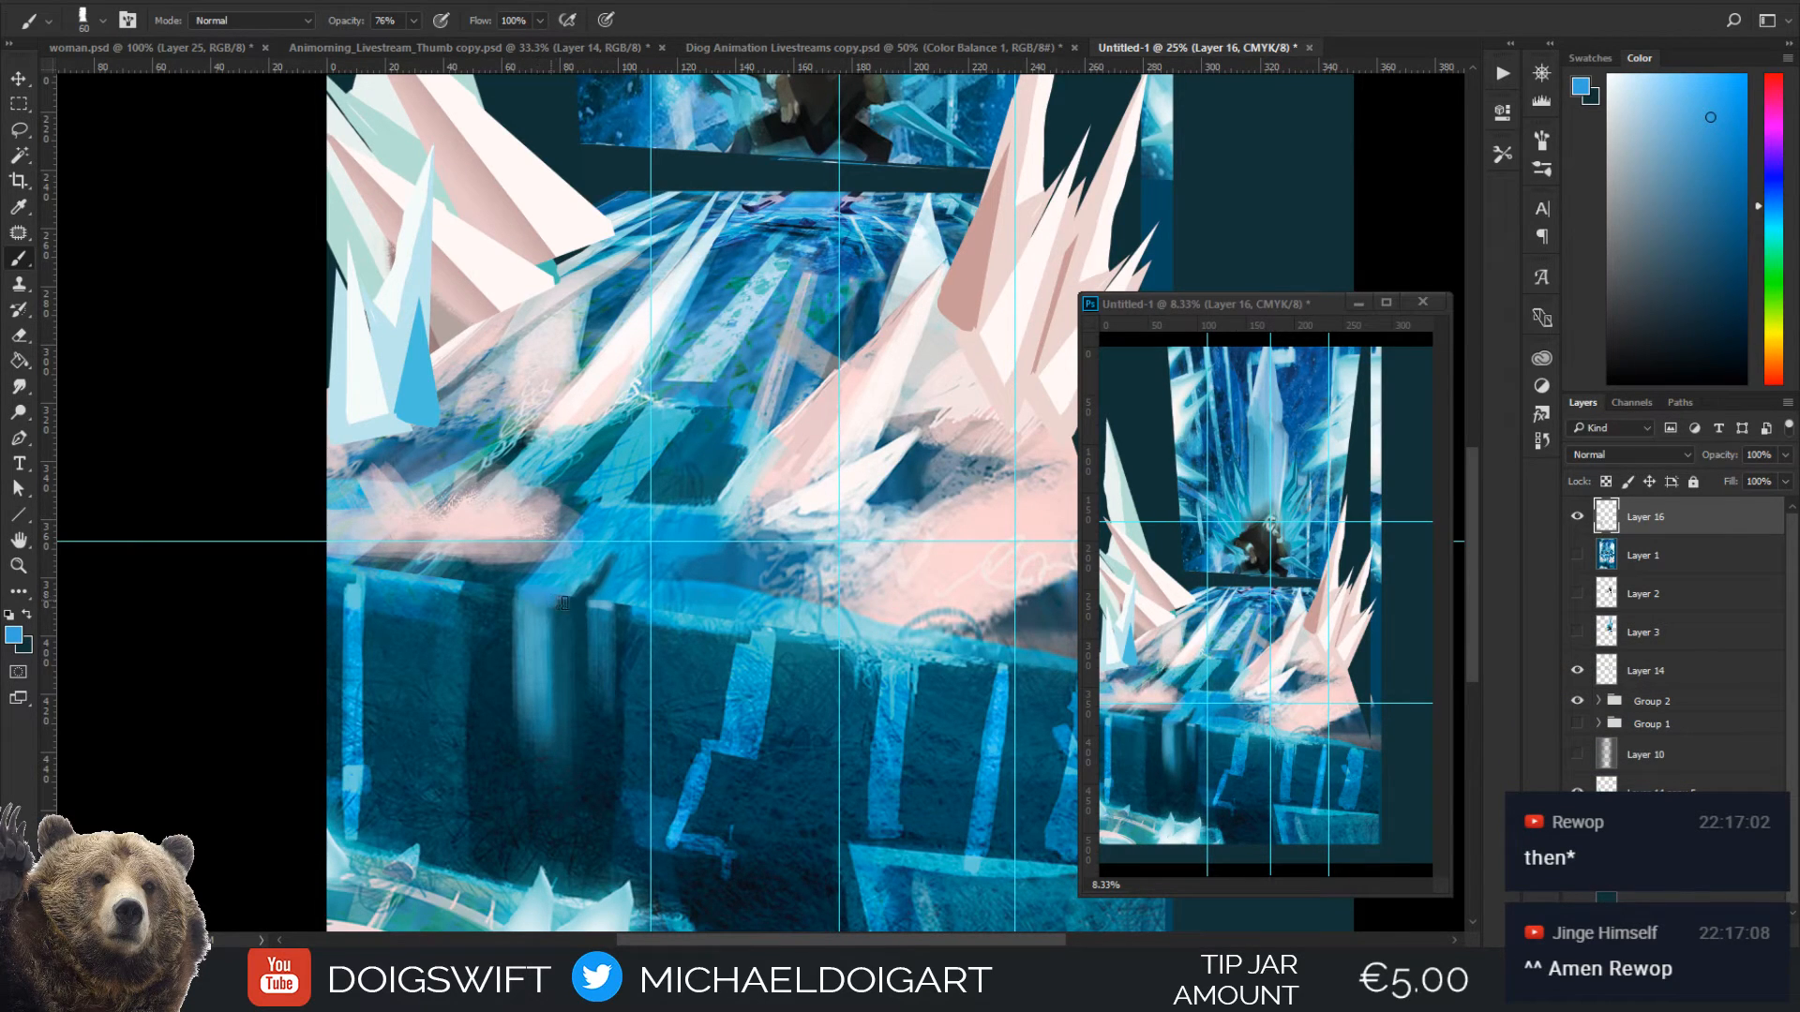
{"action": "left_click", "coordinate": [577, 397], "text": "alt"}
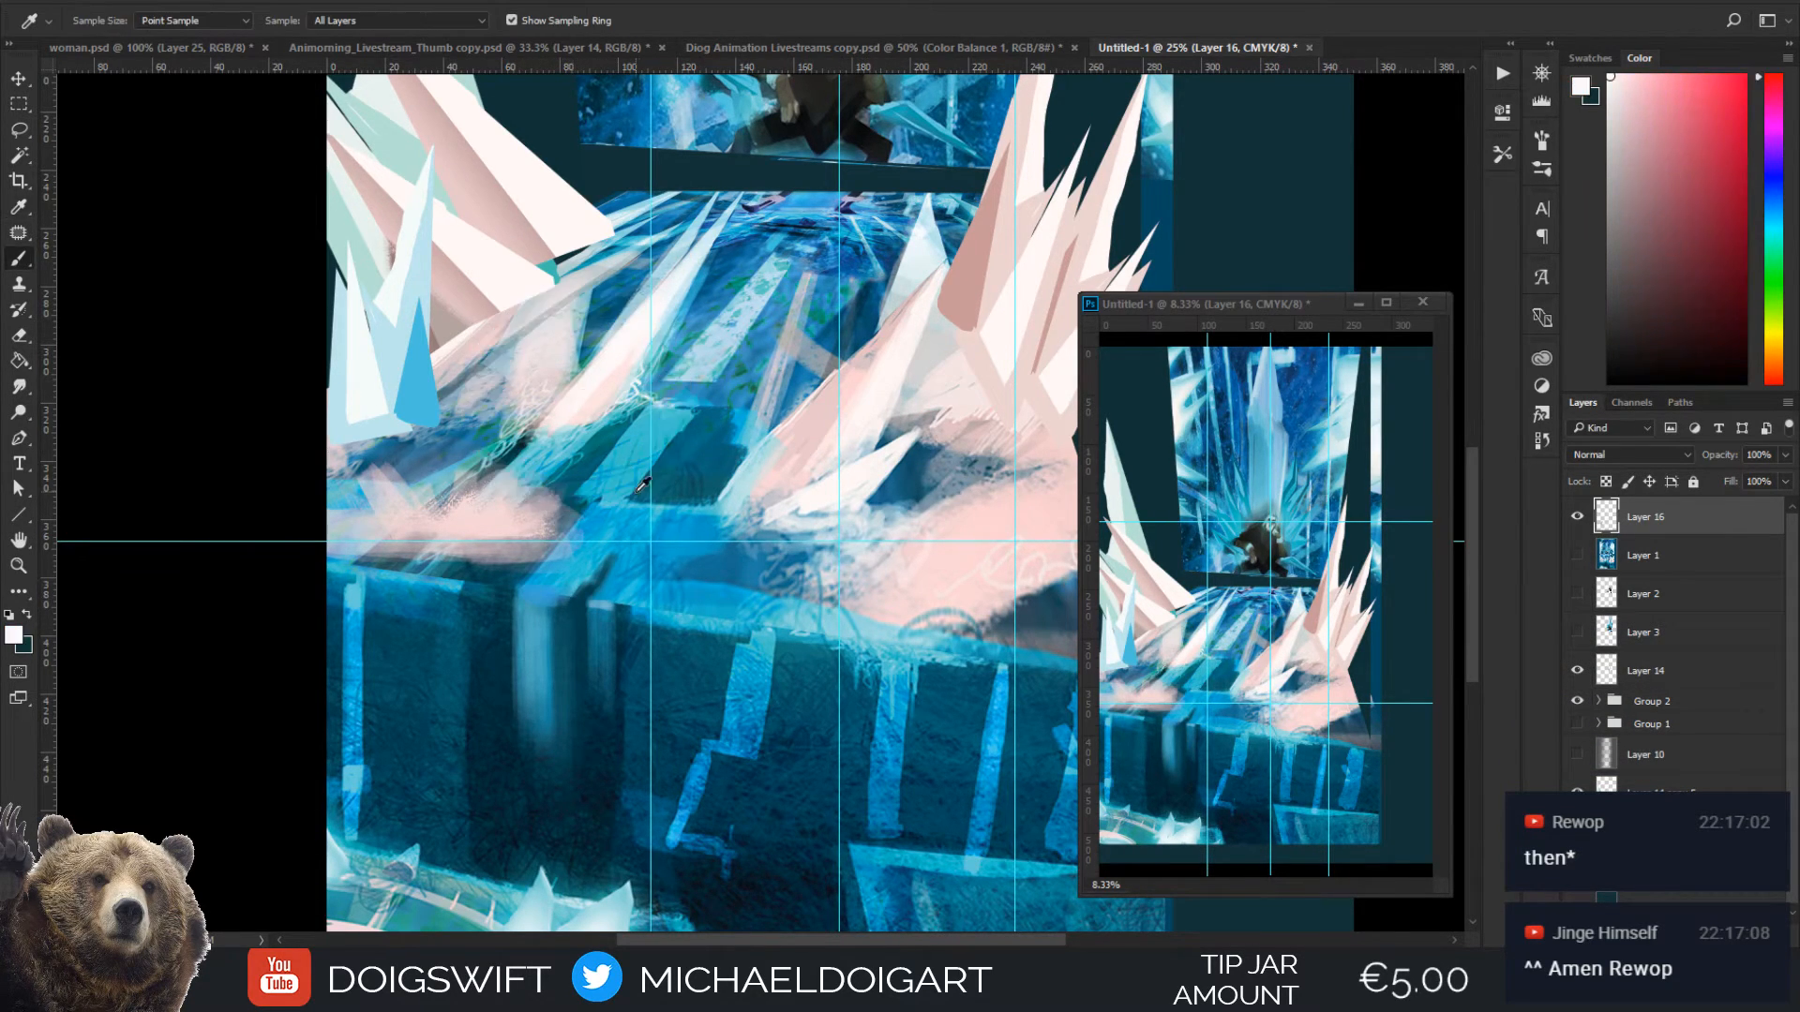
{"action": "left_click", "coordinate": [568, 586], "text": "alt"}
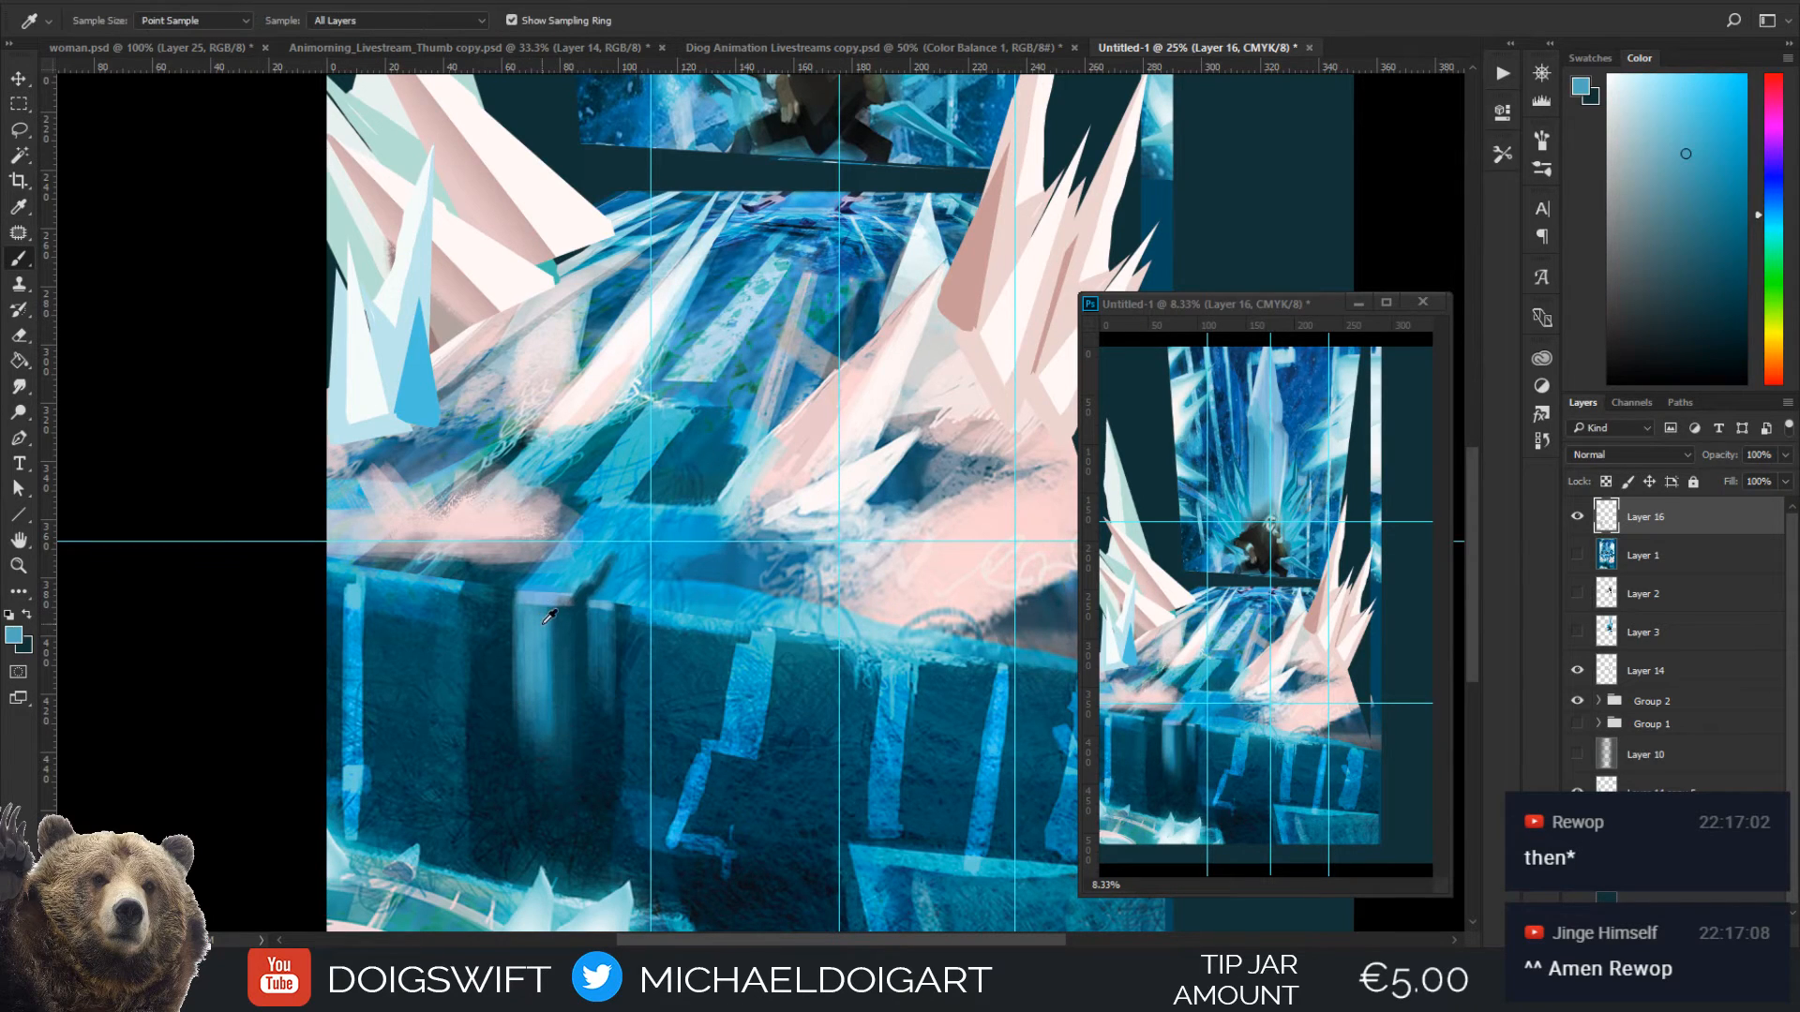
{"action": "mouse_move", "coordinate": [557, 623]}
{"action": "left_mouse_down"}
{"action": "mouse_move", "coordinate": [555, 750]}
{"action": "mouse_move", "coordinate": [561, 714]}
{"action": "left_mouse_up"}
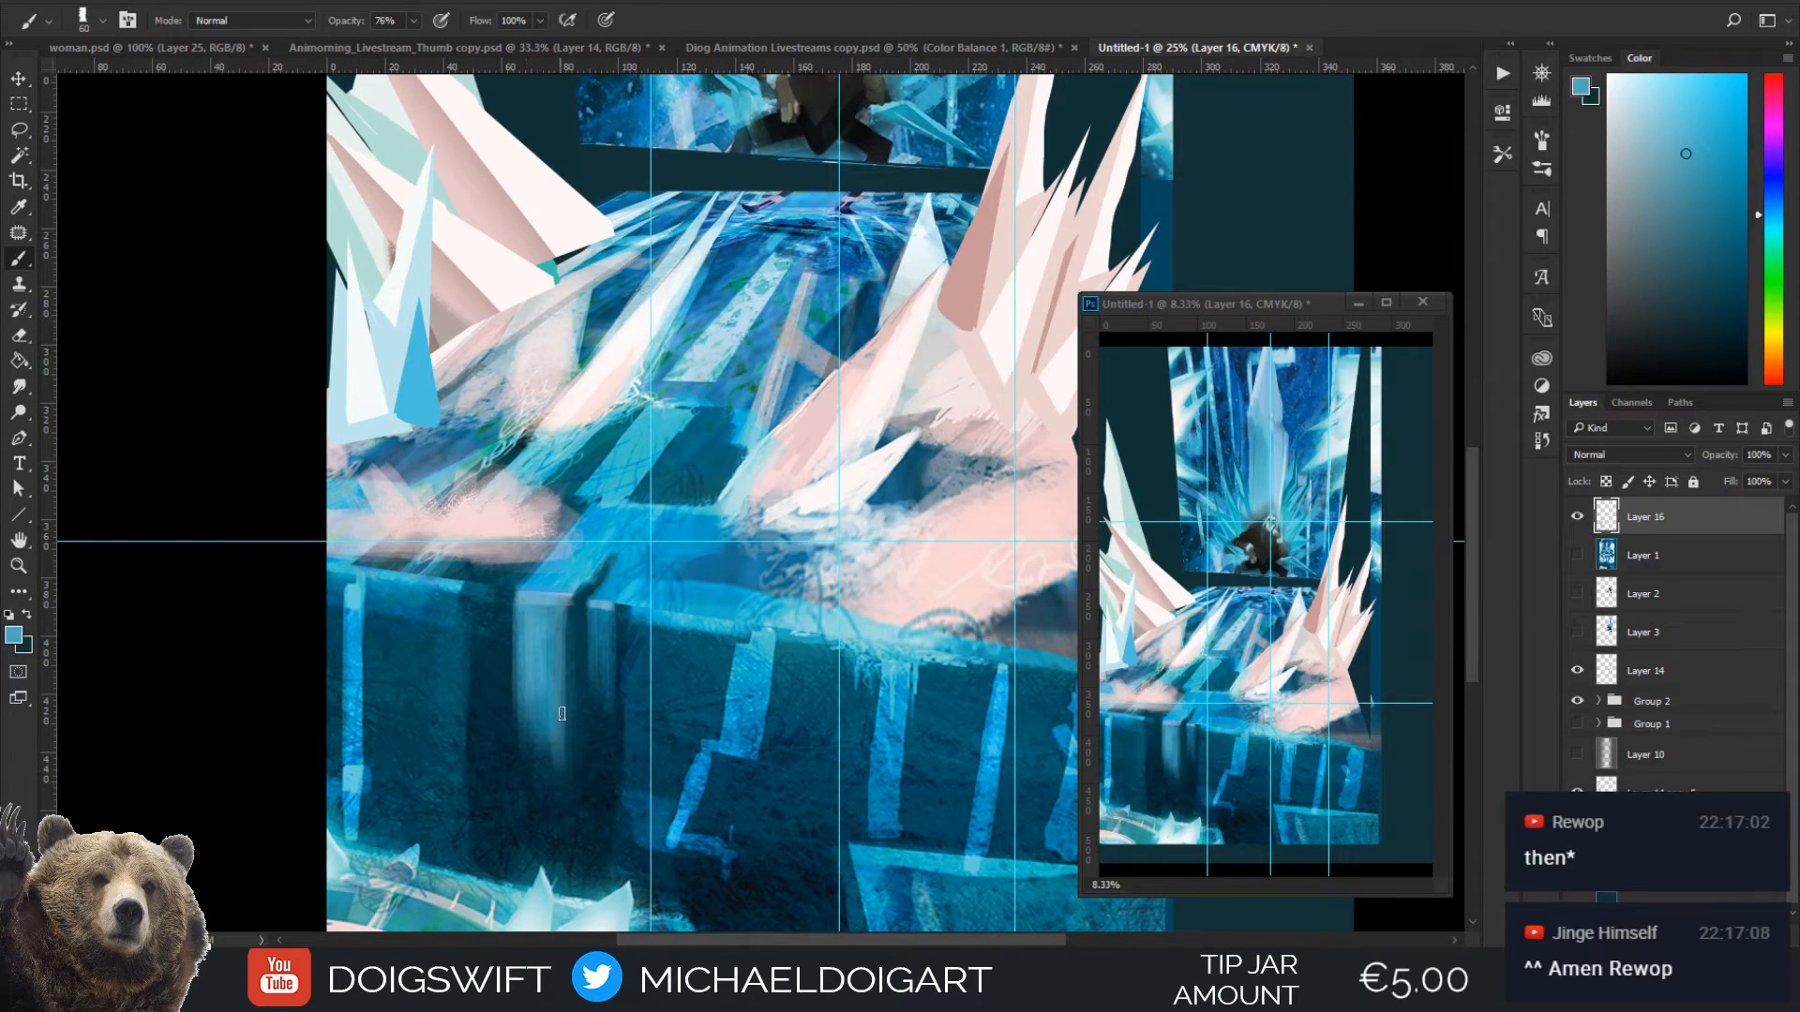
Sample bright blue from the wall's zigzag stripe and extend the first vertical streak down the wall with a large brush, starting at 250 px
{"action": "left_click_drag", "start_coordinate": [667, 659], "coordinate": [536, 510]}
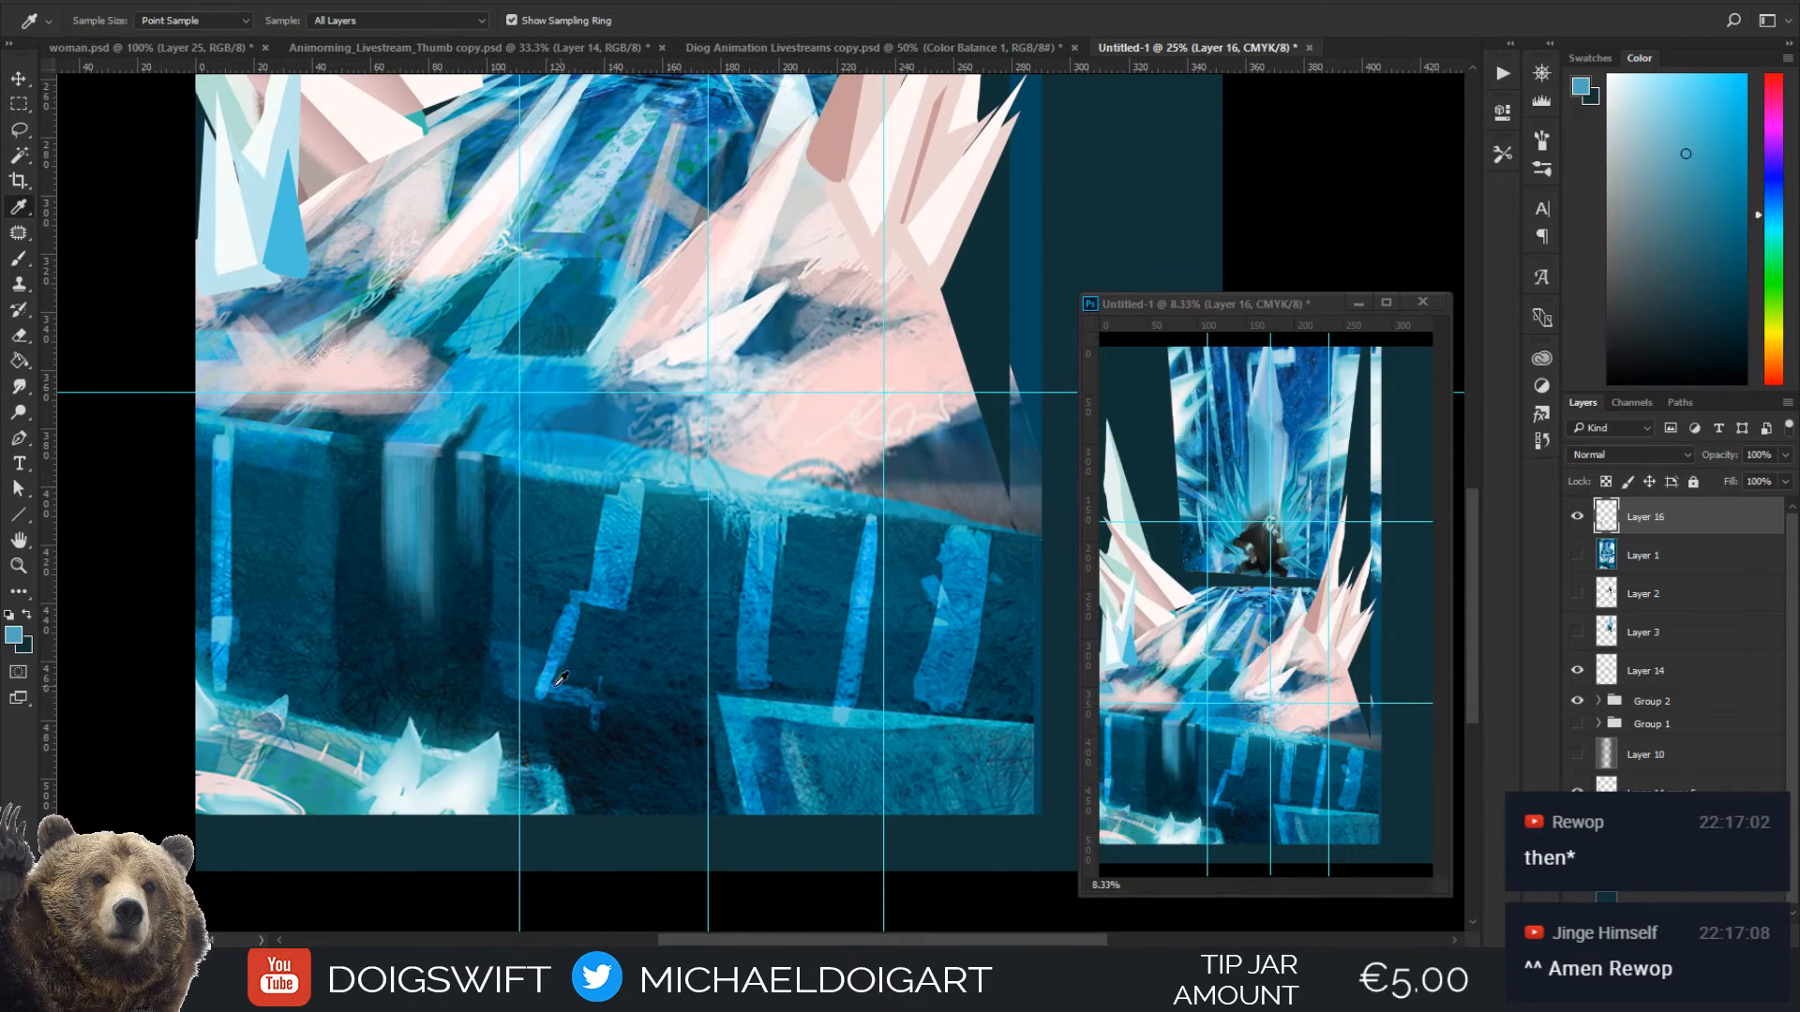
{"action": "left_click", "coordinate": [561, 677], "text": "alt"}
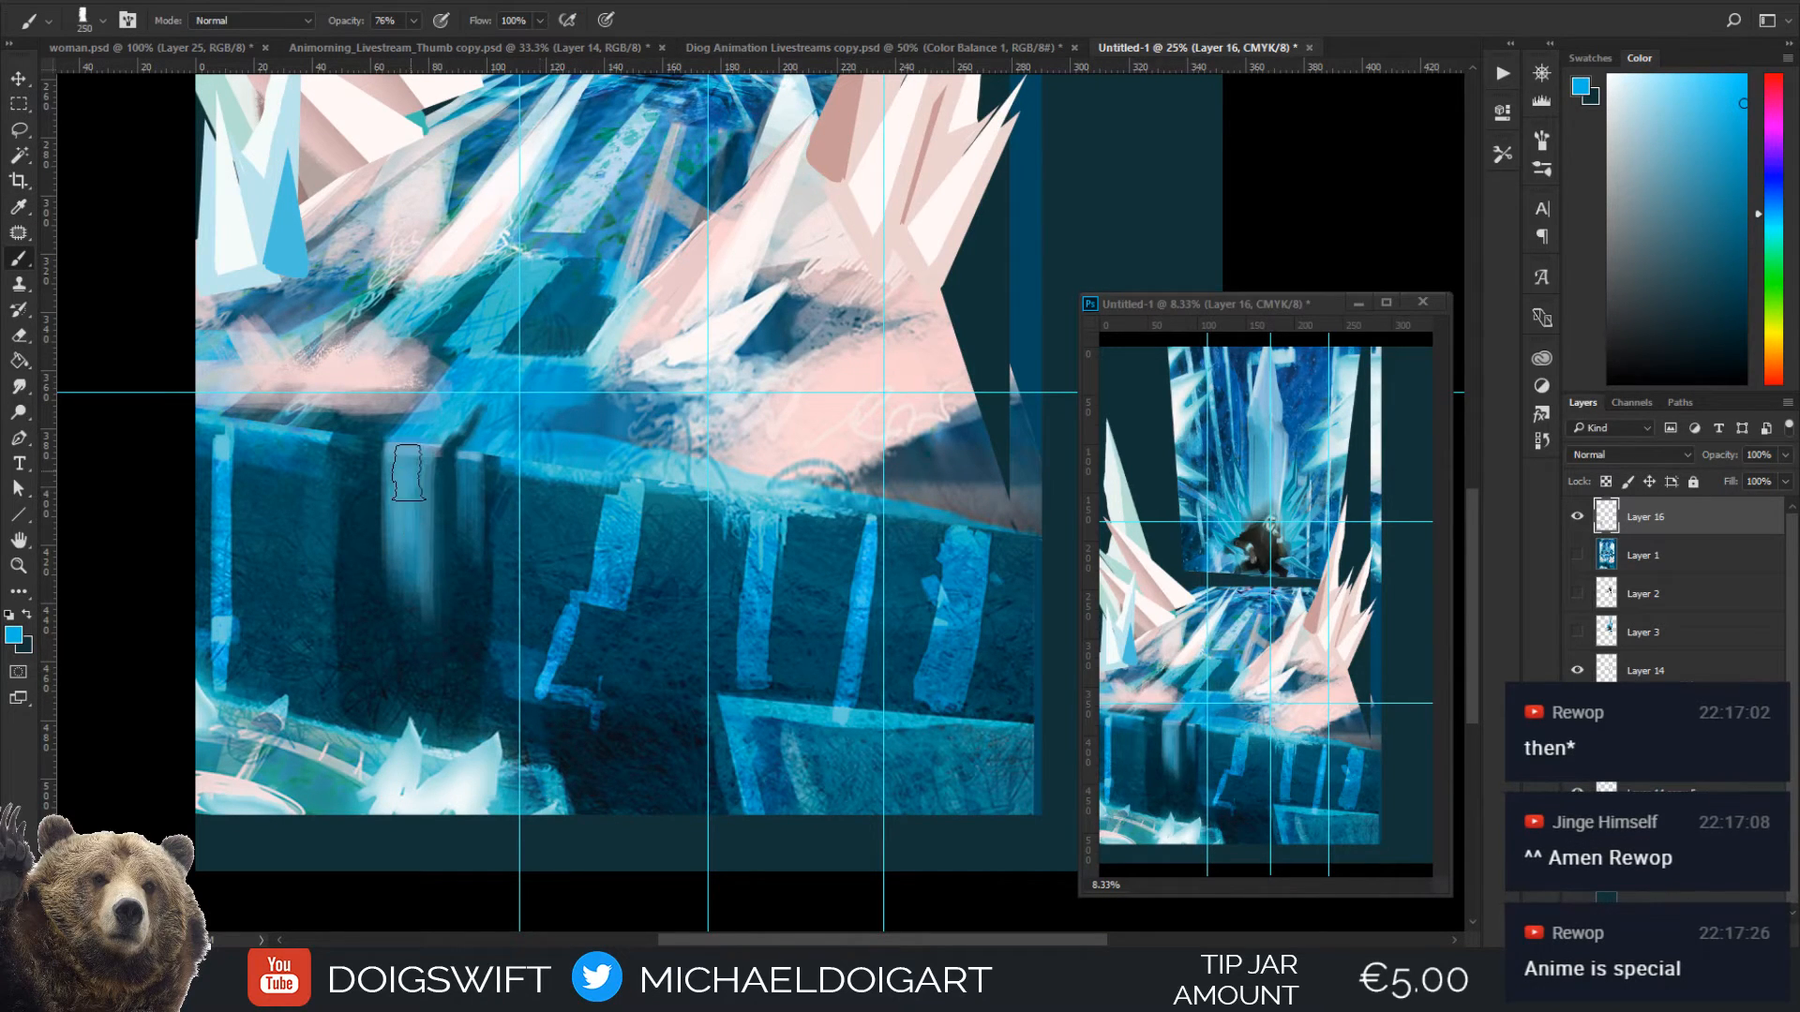
{"action": "left_click_drag", "start_coordinate": [407, 487], "coordinate": [405, 671]}
{"action": "mouse_move", "coordinate": [407, 520]}
{"action": "left_mouse_down"}
{"action": "mouse_move", "coordinate": [409, 689]}
{"action": "mouse_move", "coordinate": [420, 605]}
{"action": "mouse_move", "coordinate": [432, 614]}
{"action": "left_mouse_up"}
{"action": "key", "text": "["}
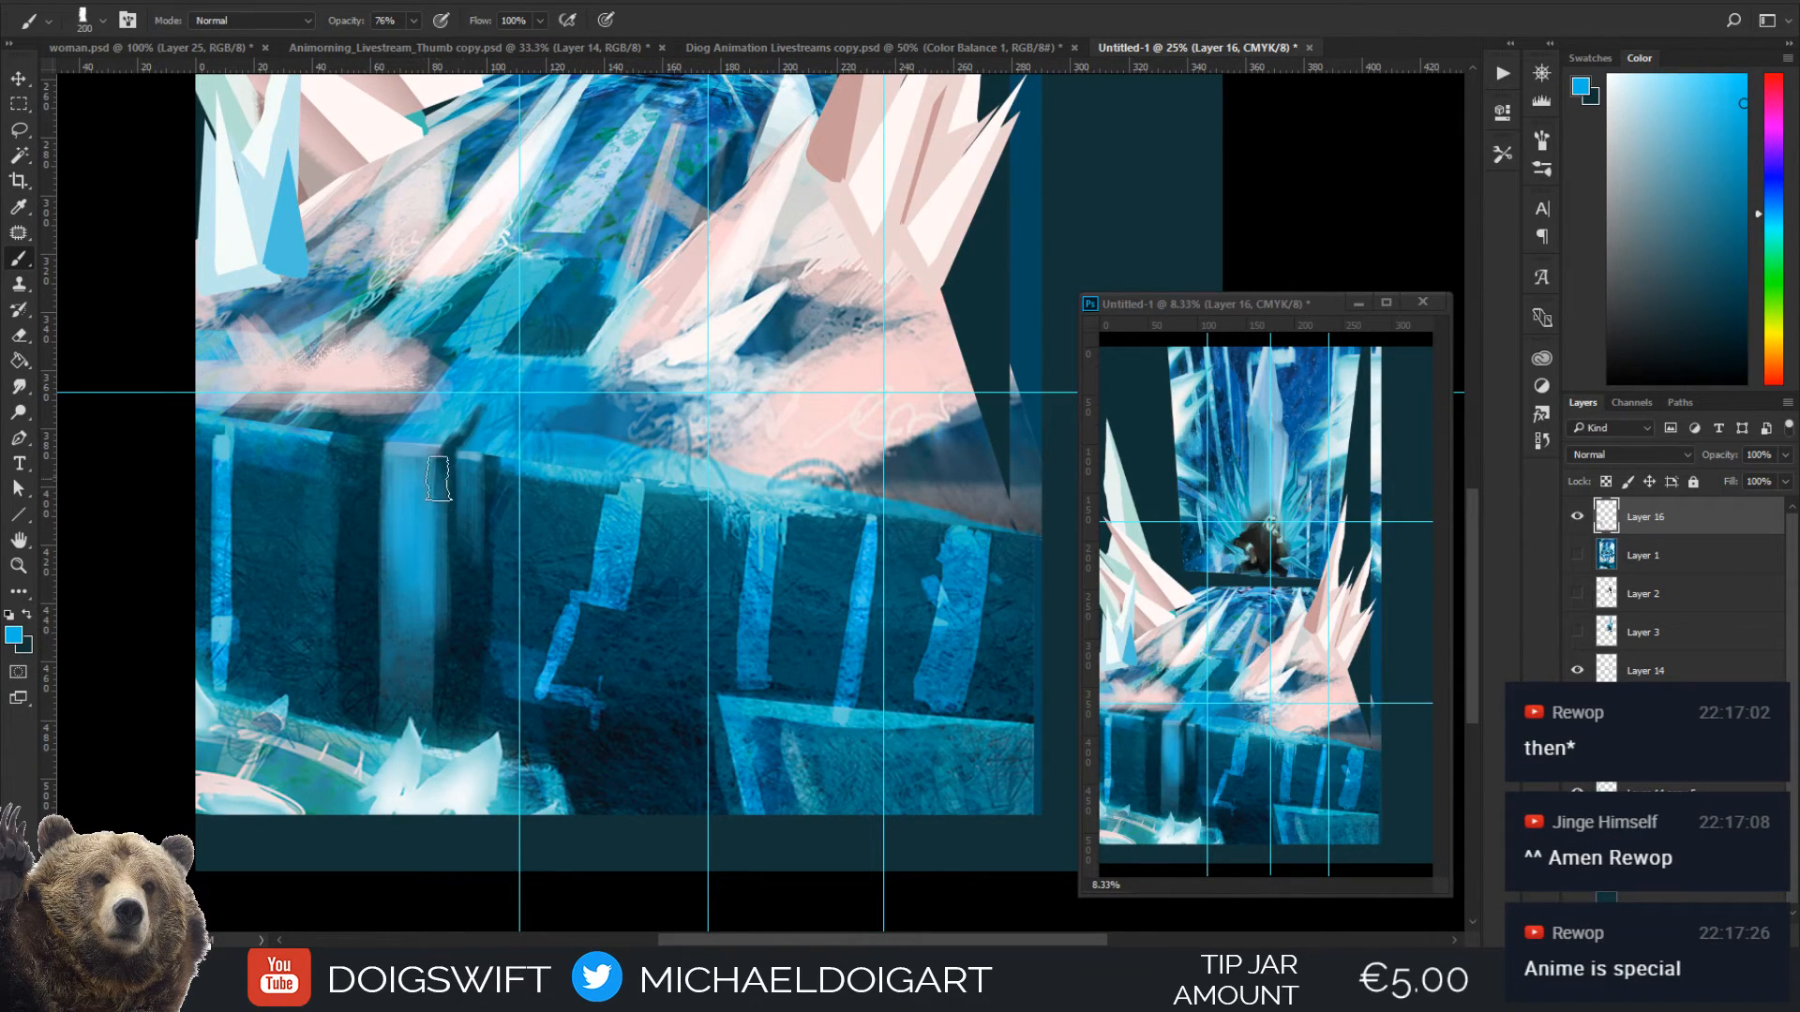
Darken the gap just right of the bright streak with sampled dark blue and a 70 px brush, then sample teal from the floor's edge
{"action": "left_click", "coordinate": [462, 623], "text": "alt"}
{"action": "key", "text": "["}
{"action": "key", "text": "["}
{"action": "key", "text": "["}
{"action": "key", "text": "["}
{"action": "key", "text": "["}
{"action": "key", "text": "["}
{"action": "key", "text": "["}
{"action": "left_click_drag", "start_coordinate": [448, 456], "coordinate": [441, 647]}
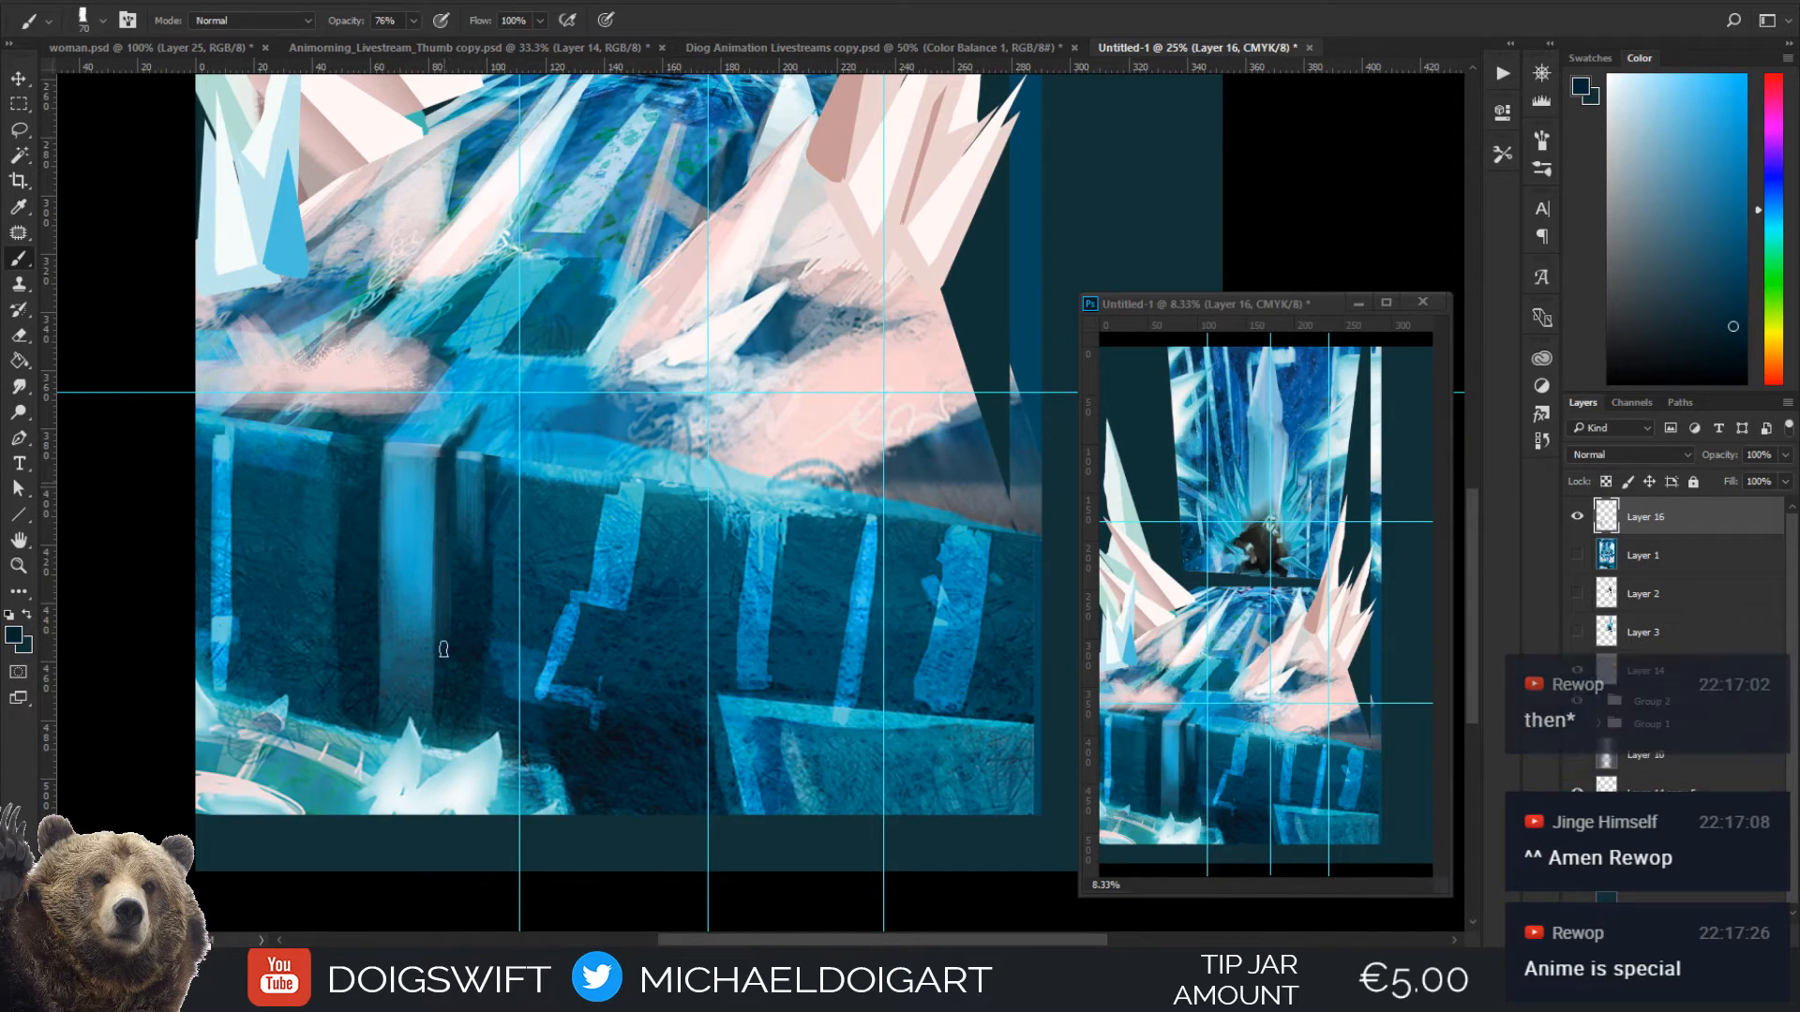
{"action": "left_click", "coordinate": [458, 454], "text": "alt"}
{"action": "key", "text": "["}
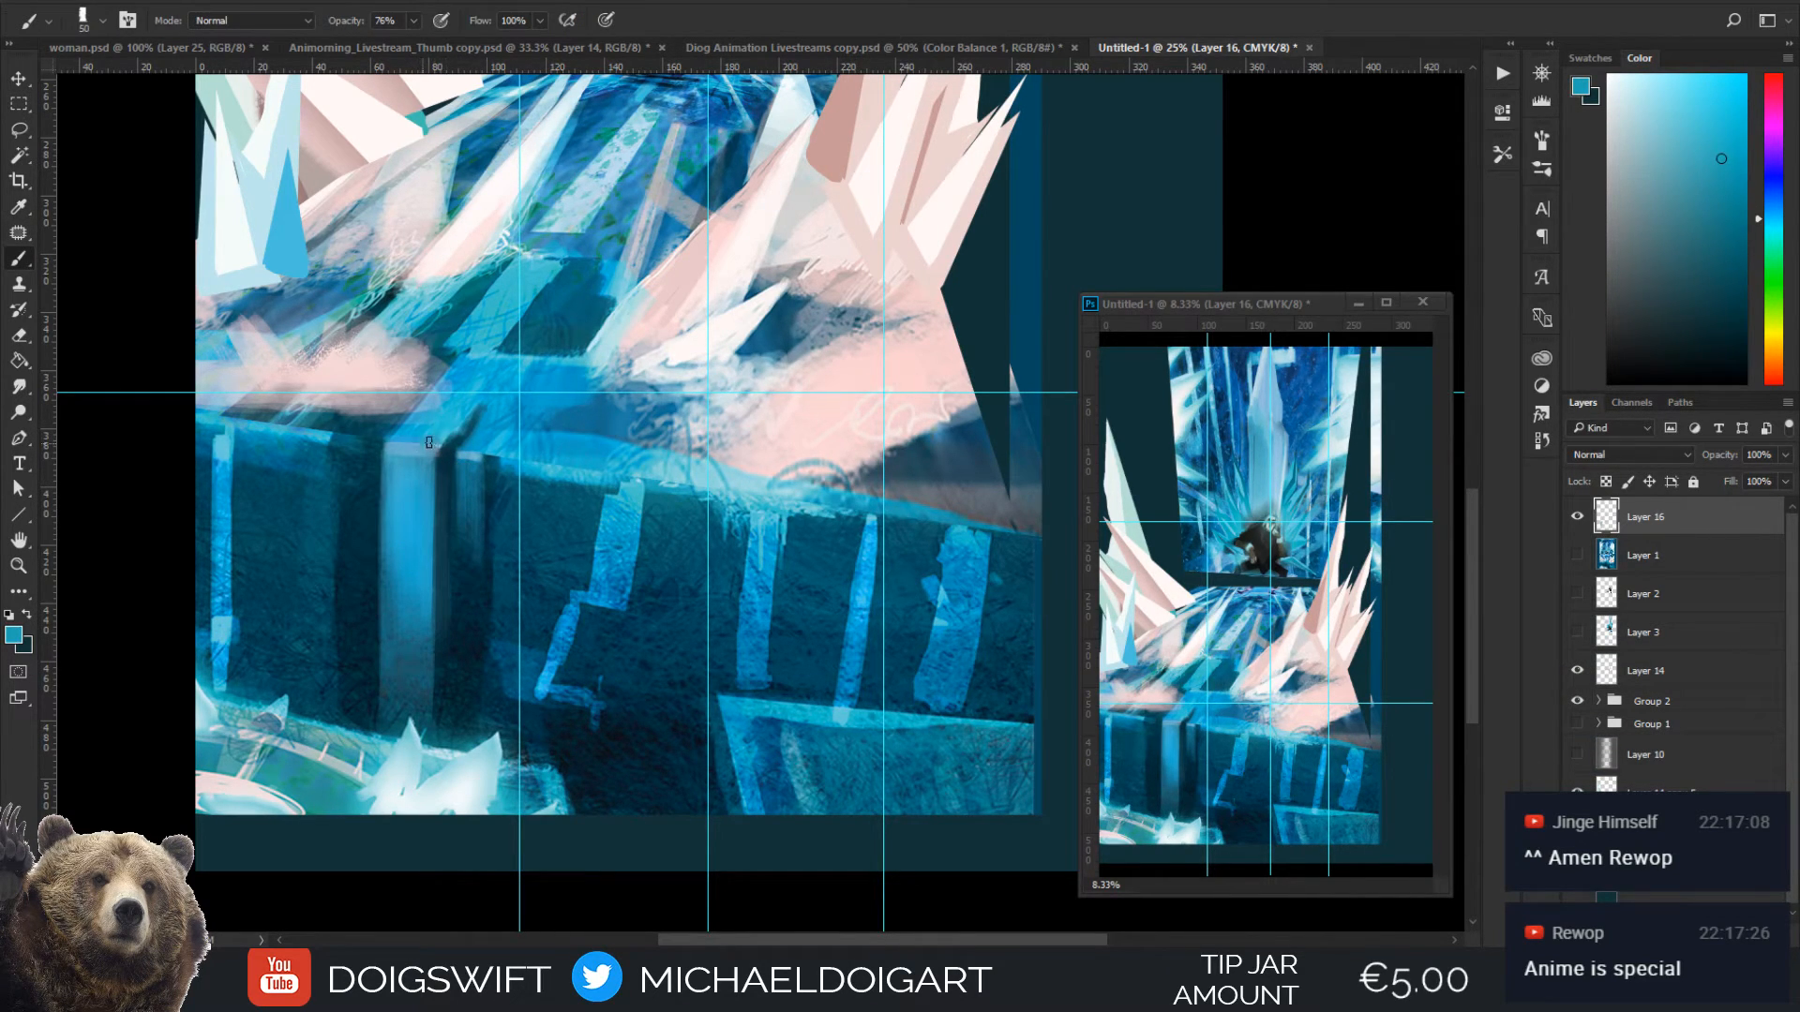
Sample near-white from the pink crystals and try roughing in a pale spike on the dark strip beside the painting, enlarging the brush to 200 px
{"action": "key", "text": "ctrl+minus"}
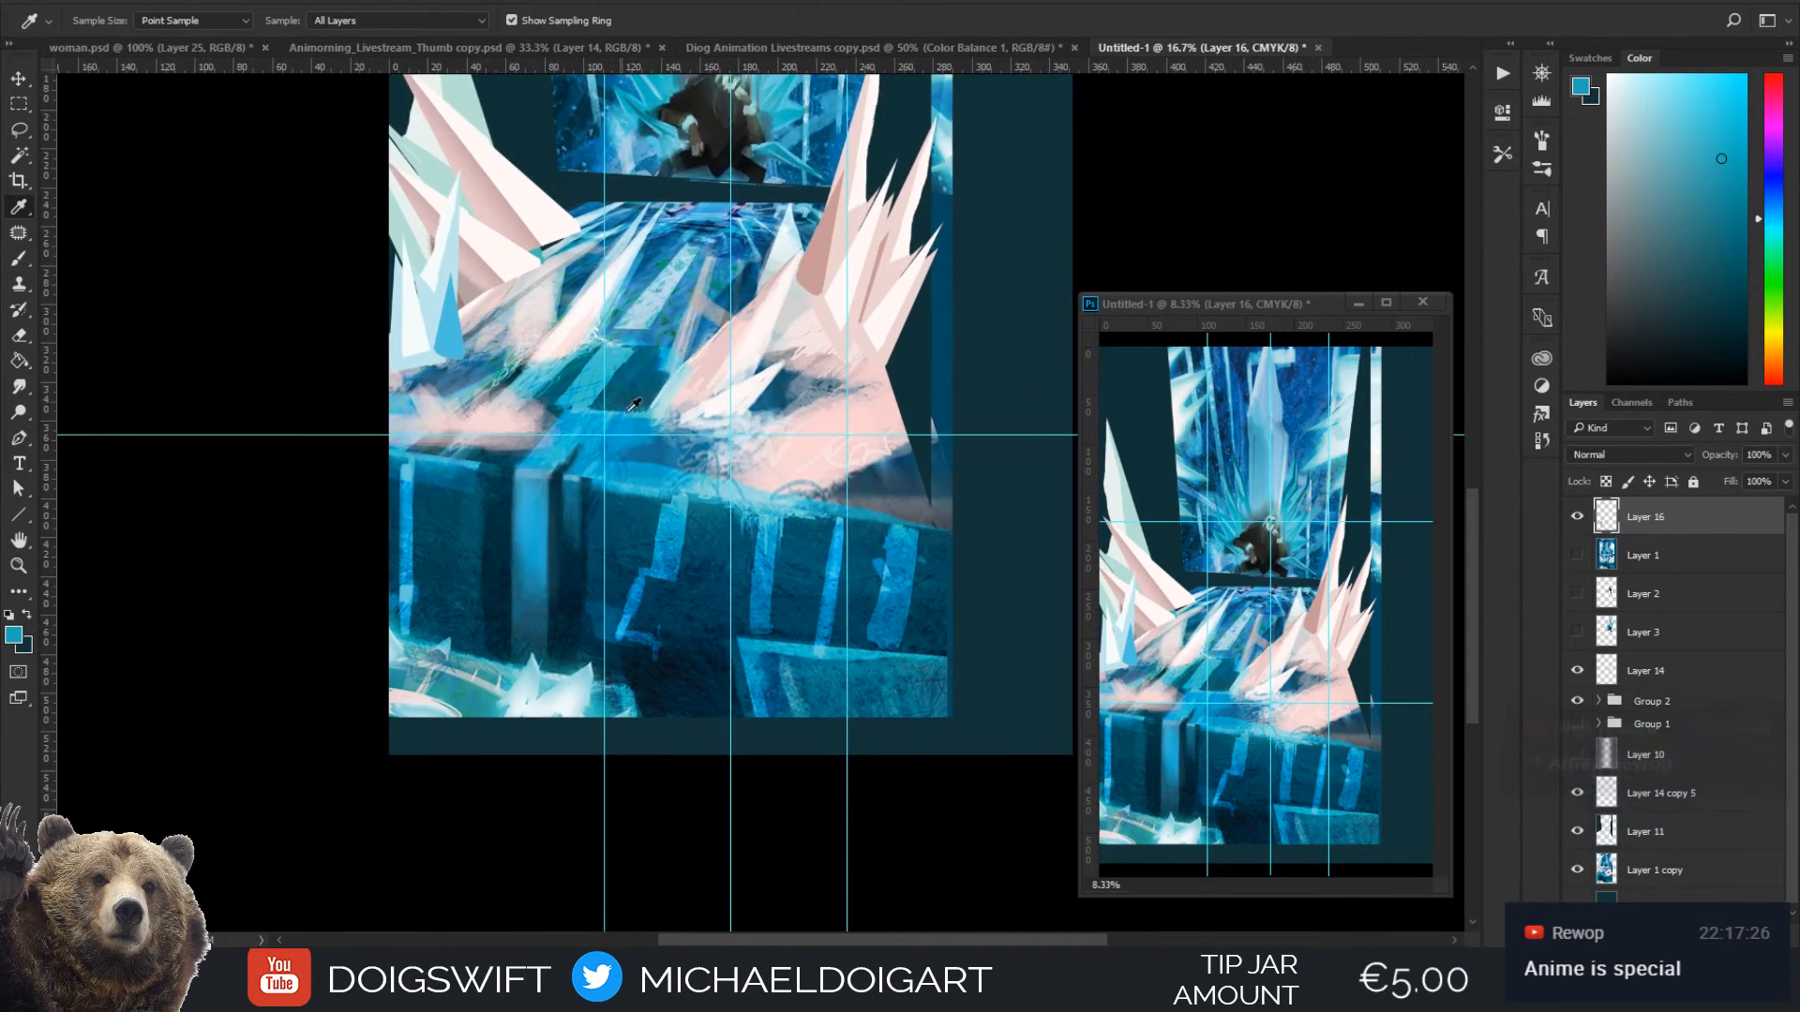
{"action": "left_click_drag", "start_coordinate": [763, 247], "coordinate": [605, 433]}
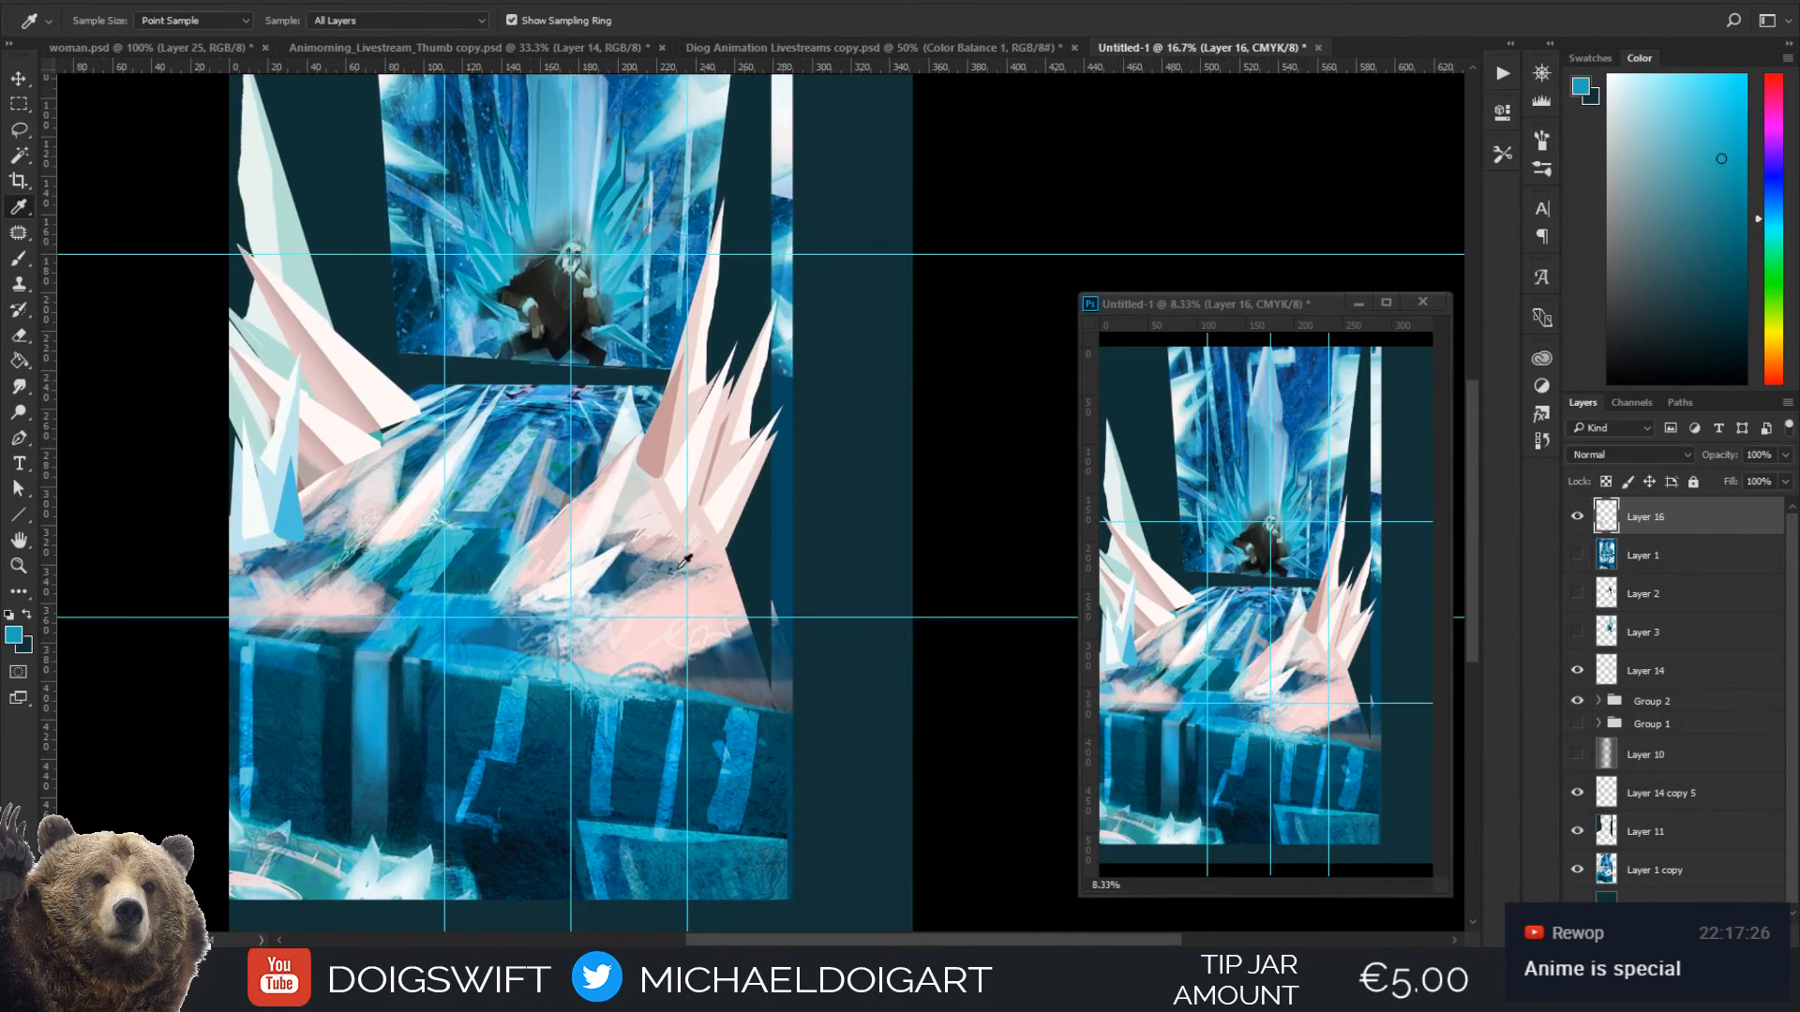
{"action": "left_click", "coordinate": [742, 491], "text": "alt"}
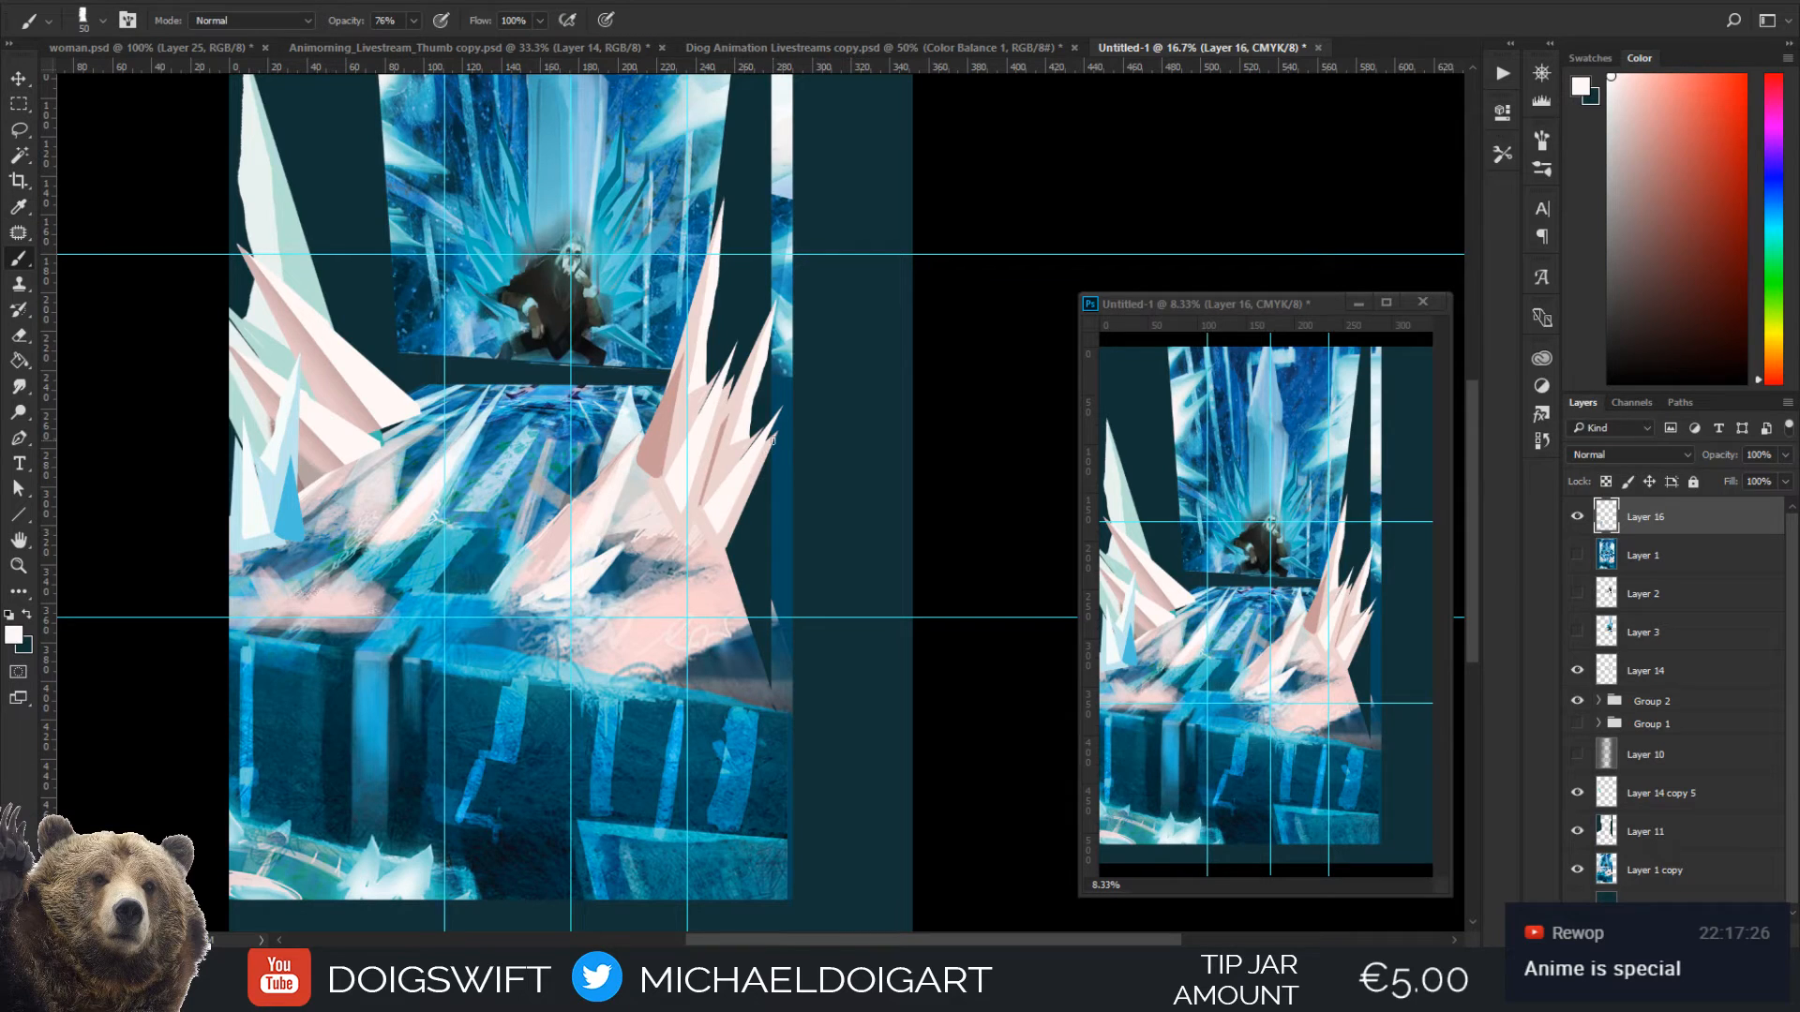
{"action": "mouse_move", "coordinate": [772, 440]}
{"action": "left_mouse_down"}
{"action": "mouse_move", "coordinate": [790, 570]}
{"action": "mouse_move", "coordinate": [780, 445]}
{"action": "mouse_move", "coordinate": [825, 517]}
{"action": "mouse_move", "coordinate": [842, 396]}
{"action": "mouse_move", "coordinate": [876, 469]}
{"action": "left_mouse_up"}
{"action": "key", "text": "ctrl+minus"}
{"action": "key", "text": "bracketright"}
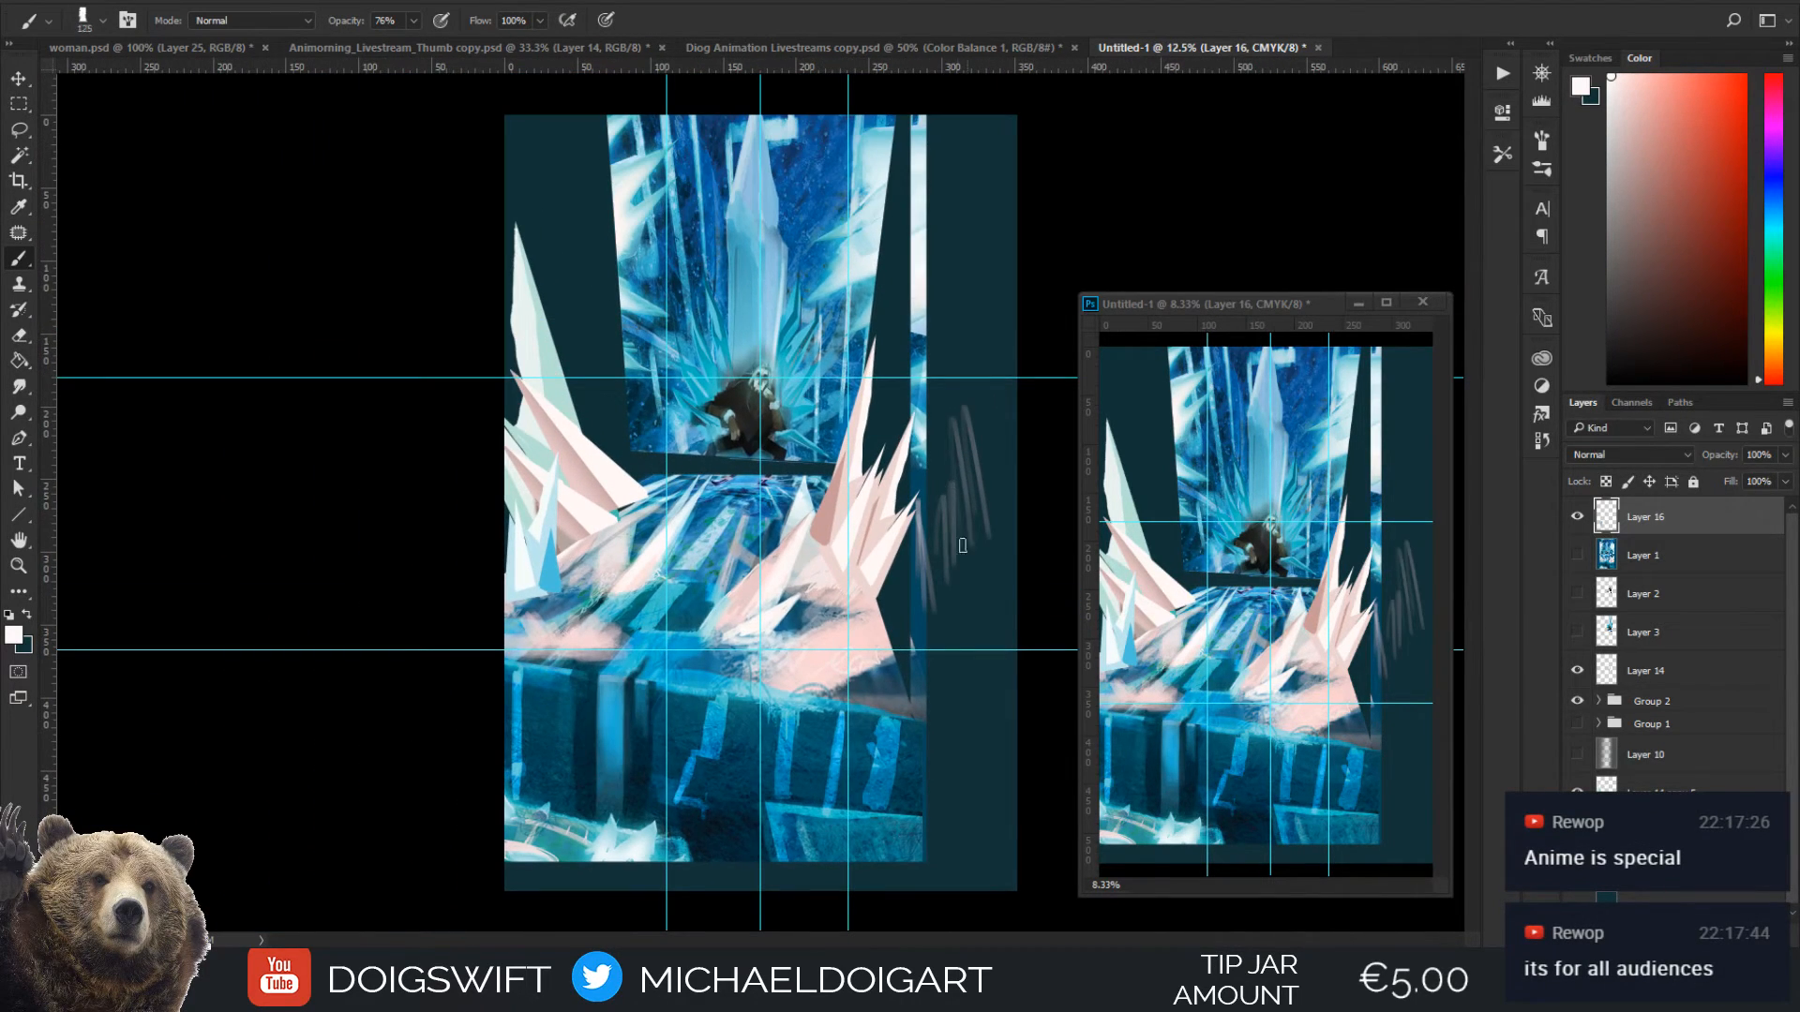
{"action": "key", "text": "bracketright"}
{"action": "key", "text": "bracketright"}
{"action": "key", "text": "bracketright"}
{"action": "mouse_move", "coordinate": [963, 544]}
{"action": "left_mouse_down"}
{"action": "mouse_move", "coordinate": [963, 374]}
{"action": "mouse_move", "coordinate": [996, 591]}
{"action": "mouse_move", "coordinate": [936, 534]}
{"action": "mouse_move", "coordinate": [913, 538]}
{"action": "mouse_move", "coordinate": [919, 582]}
{"action": "mouse_move", "coordinate": [989, 574]}
{"action": "mouse_move", "coordinate": [980, 536]}
{"action": "mouse_move", "coordinate": [939, 545]}
{"action": "left_mouse_up"}
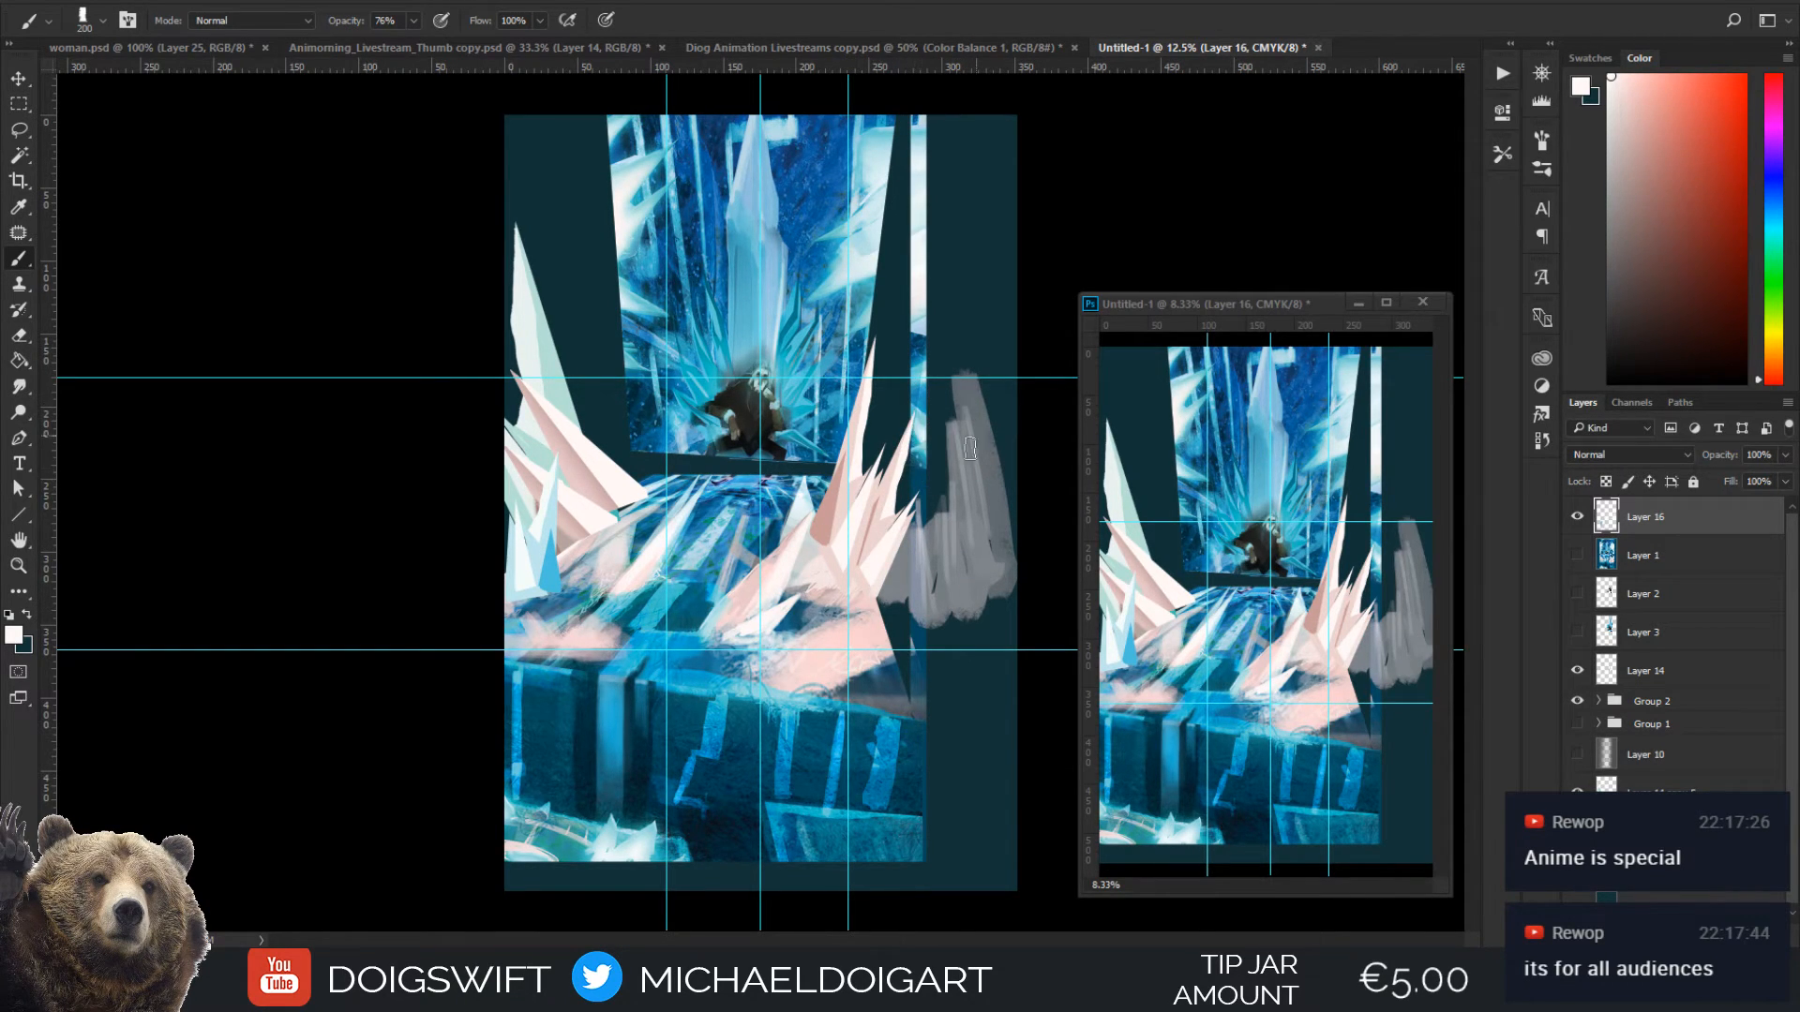
Enlarge the brush to 400 px and undo all the pale strokes on the dark strip beside the painting
{"action": "key", "text": "bracketright"}
{"action": "key", "text": "bracketright"}
{"action": "key", "text": "ctrl+alt+z"}
{"action": "key", "text": "ctrl+alt+z"}
{"action": "key", "text": "ctrl+alt+z"}
{"action": "key", "text": "ctrl+alt+z"}
{"action": "key", "text": "ctrl+alt+z"}
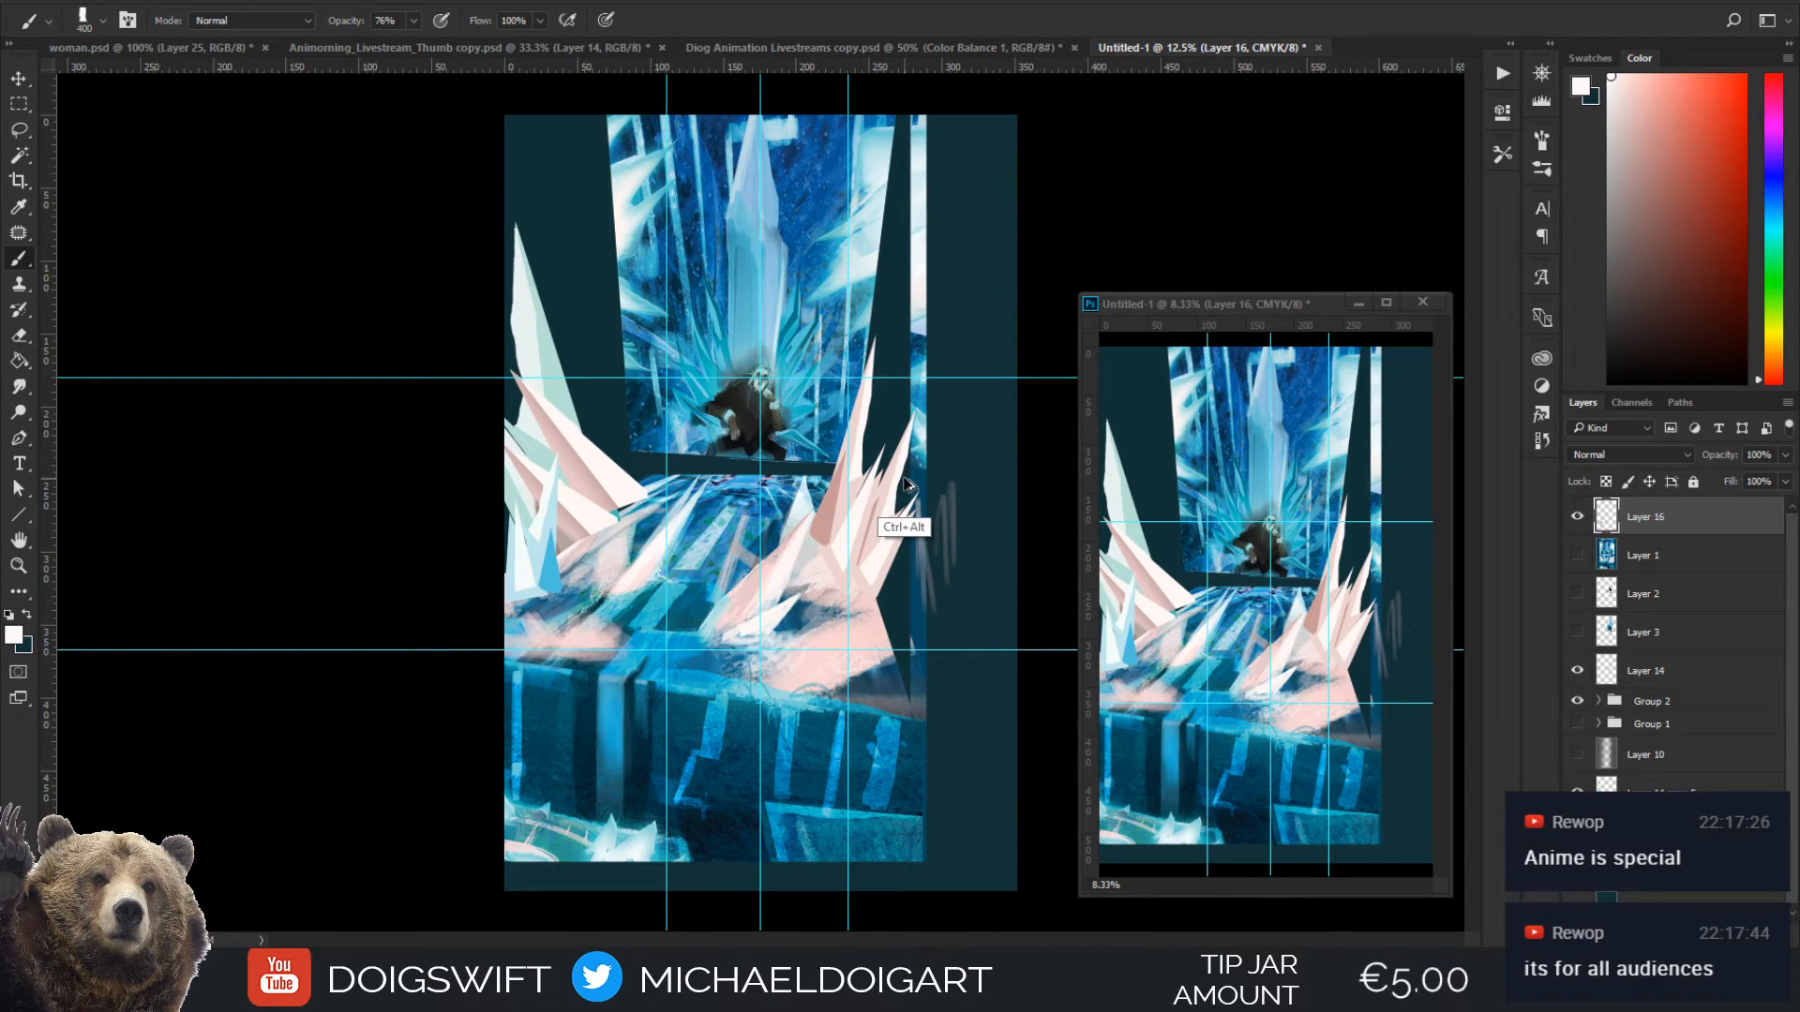
{"action": "key", "text": "ctrl+z"}
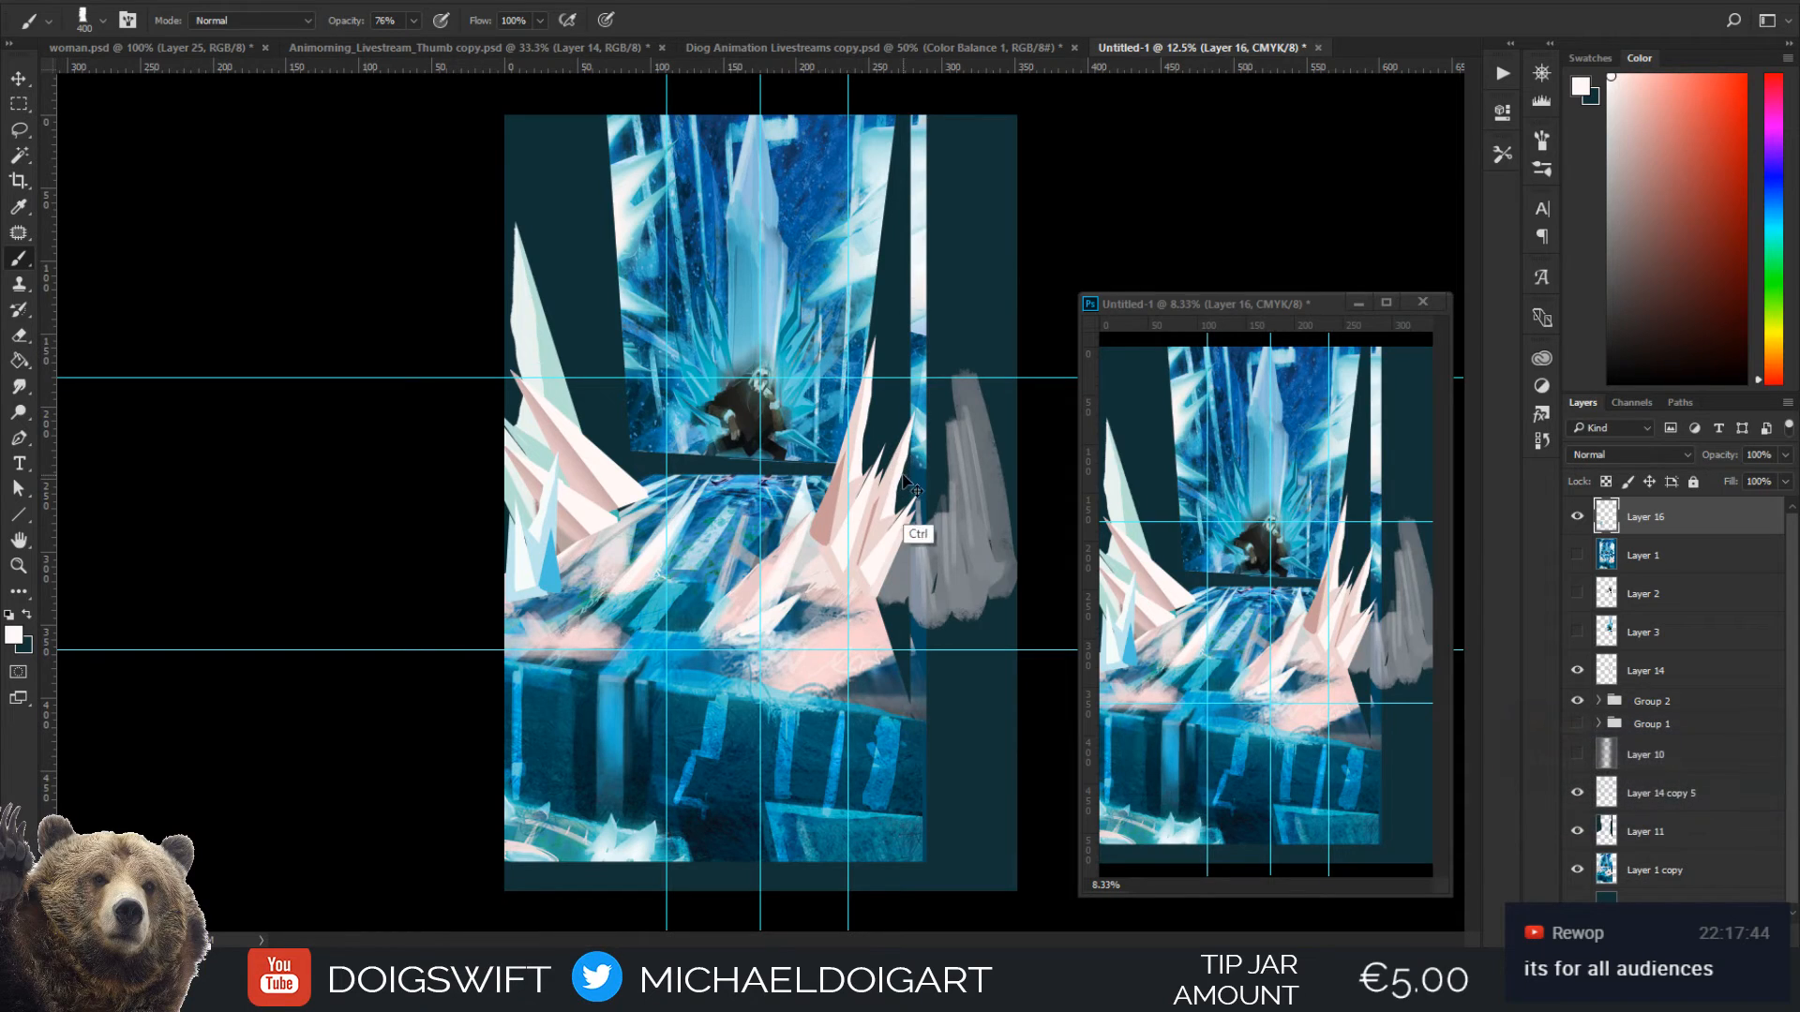
{"action": "key", "text": "ctrl+z"}
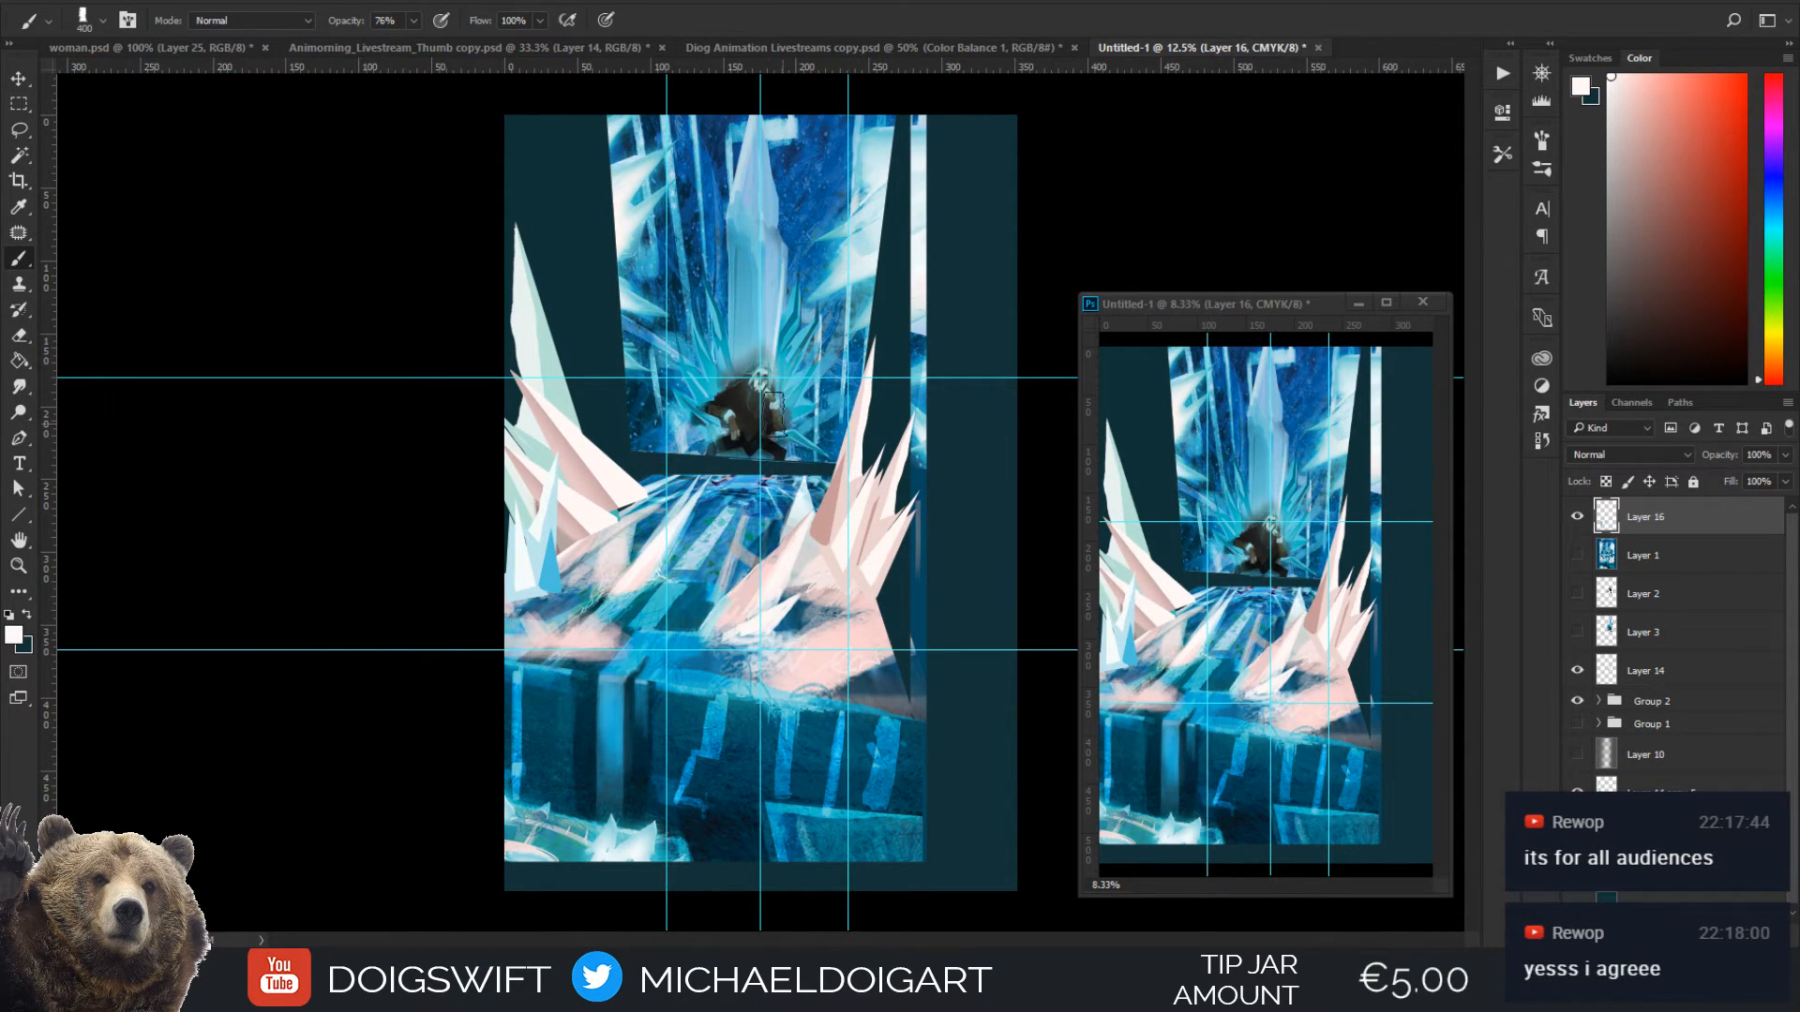
{"action": "key", "text": "ctrl+plus"}
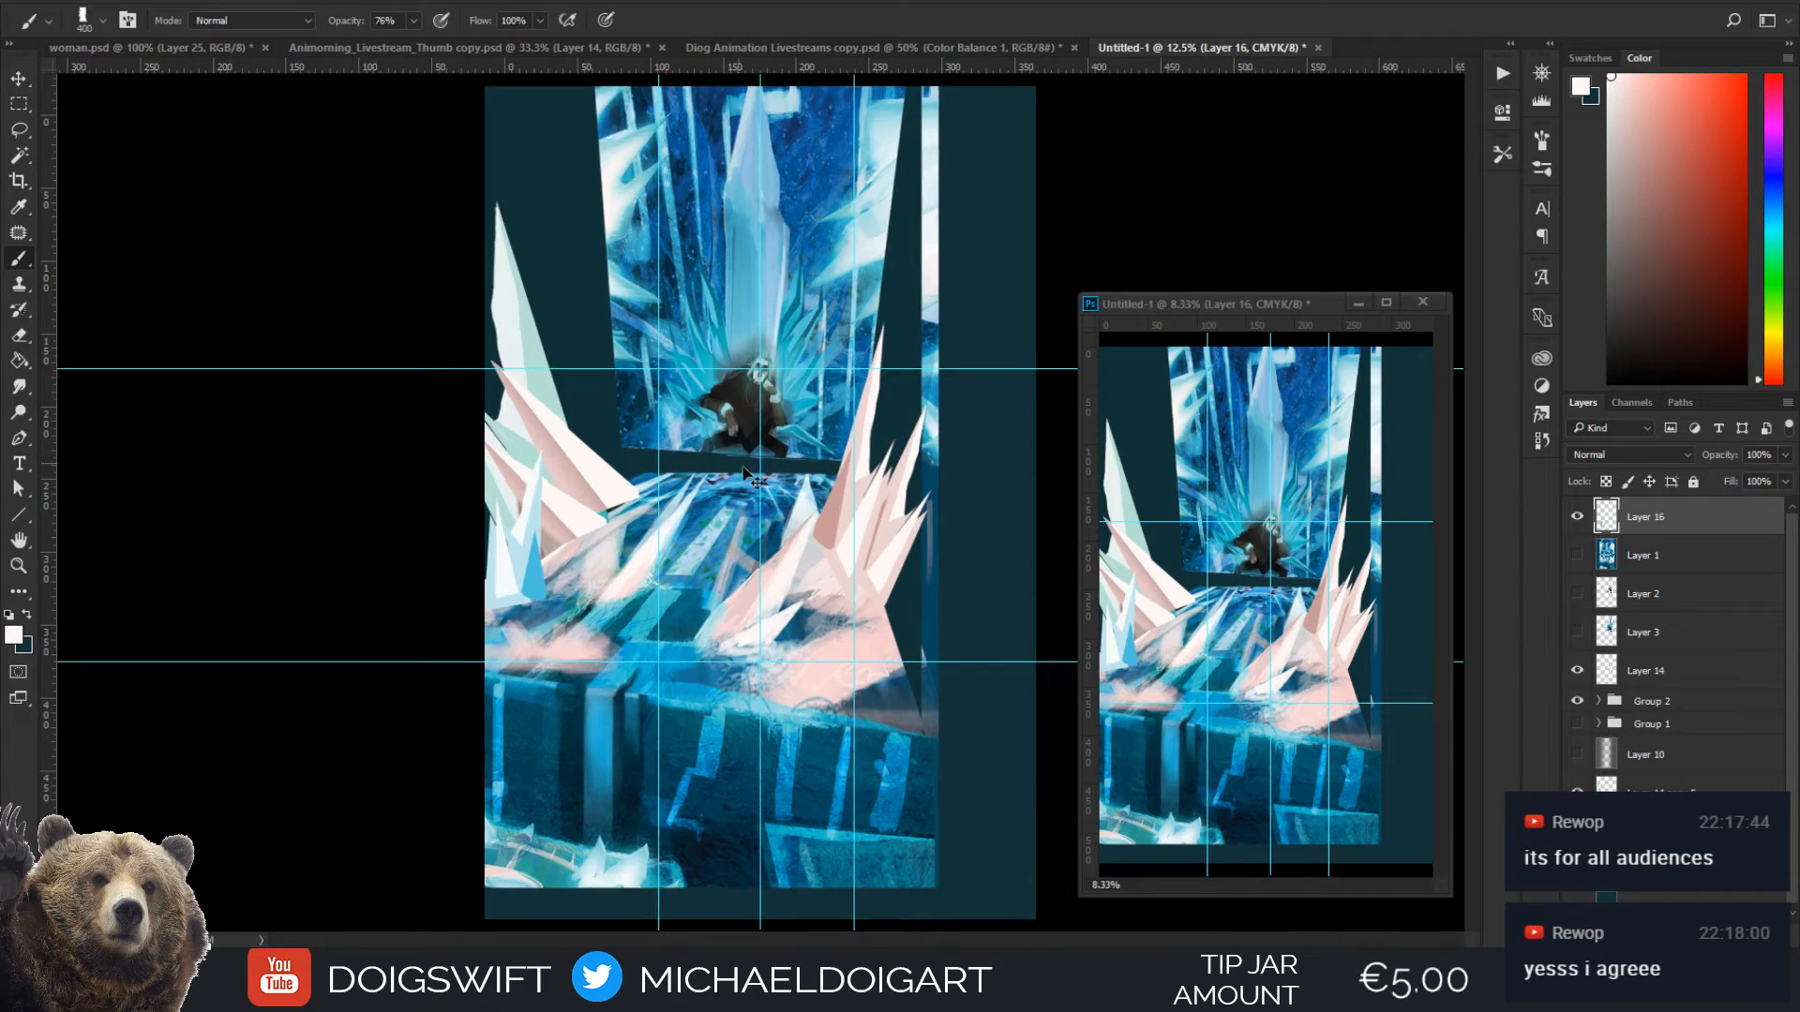
{"action": "mouse_move", "coordinate": [968, 283]}
{"action": "left_mouse_down"}
{"action": "mouse_move", "coordinate": [773, 491]}
{"action": "mouse_move", "coordinate": [764, 373]}
{"action": "left_mouse_up"}
{"action": "key", "text": "ctrl+minus"}
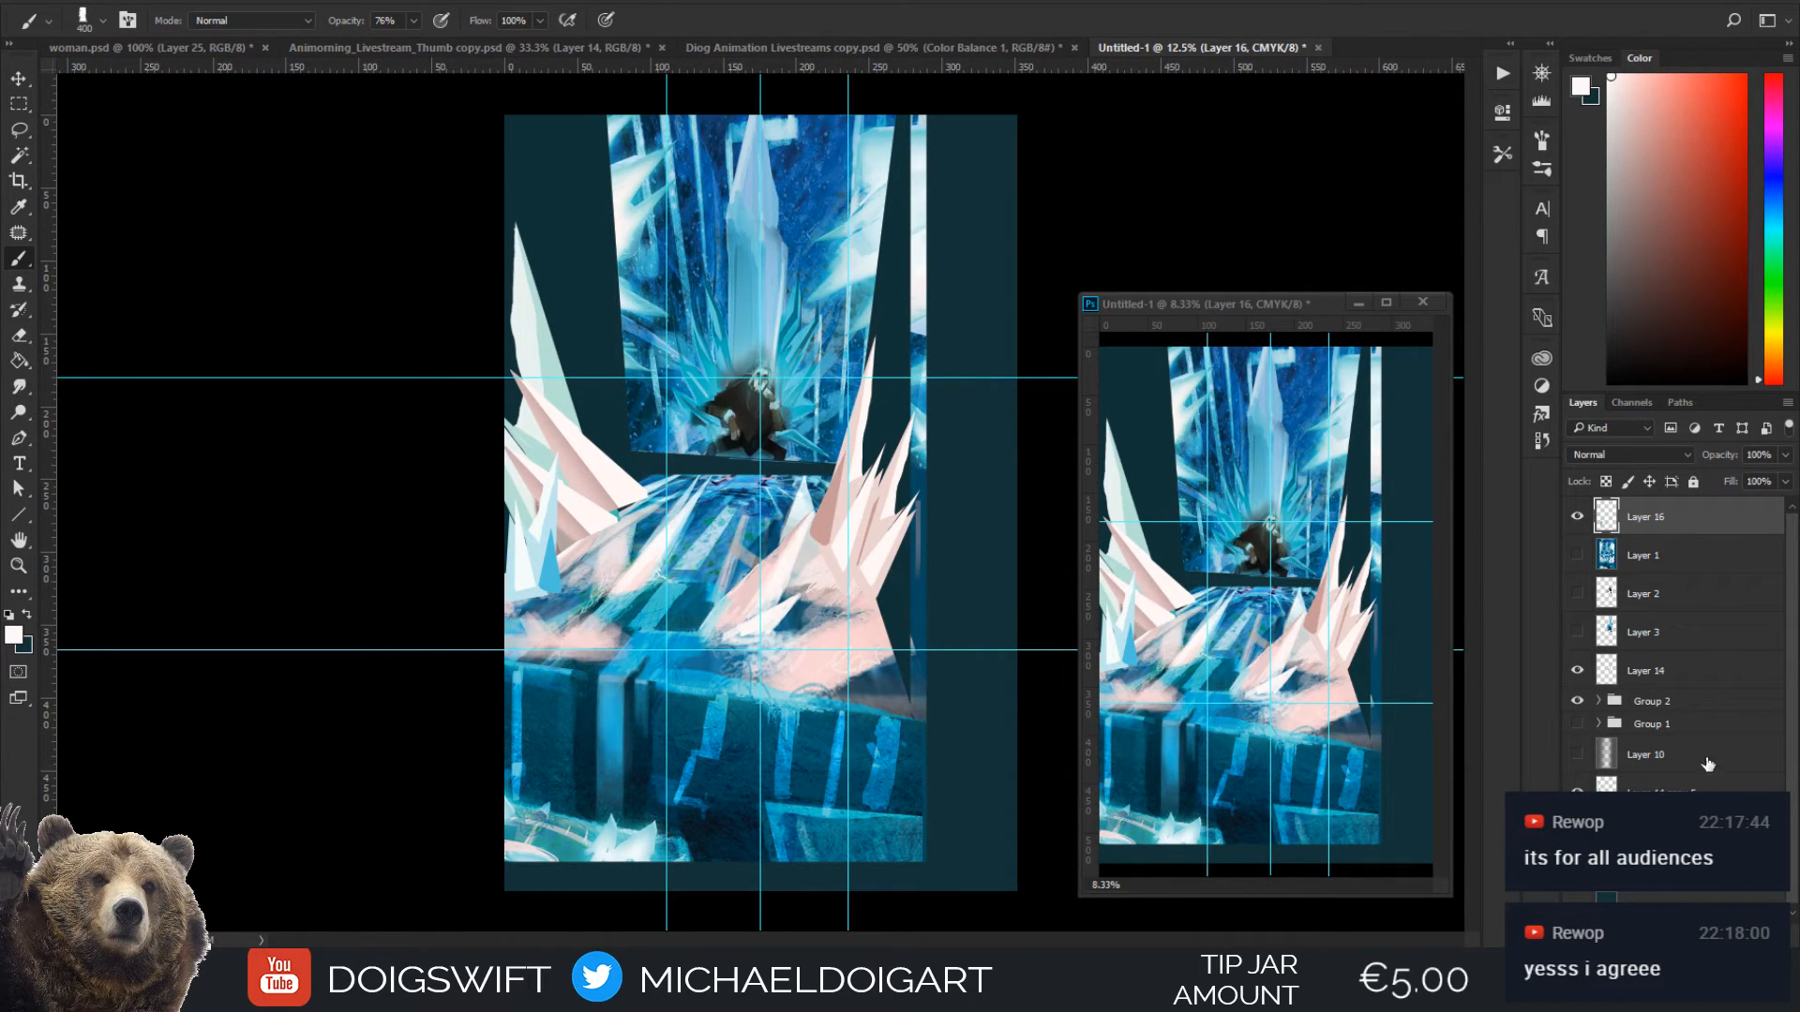
Toggle Layer 16's visibility to check its strokes and add a new layer above it
{"action": "left_click", "coordinate": [1576, 526]}
{"action": "left_click", "coordinate": [1580, 518]}
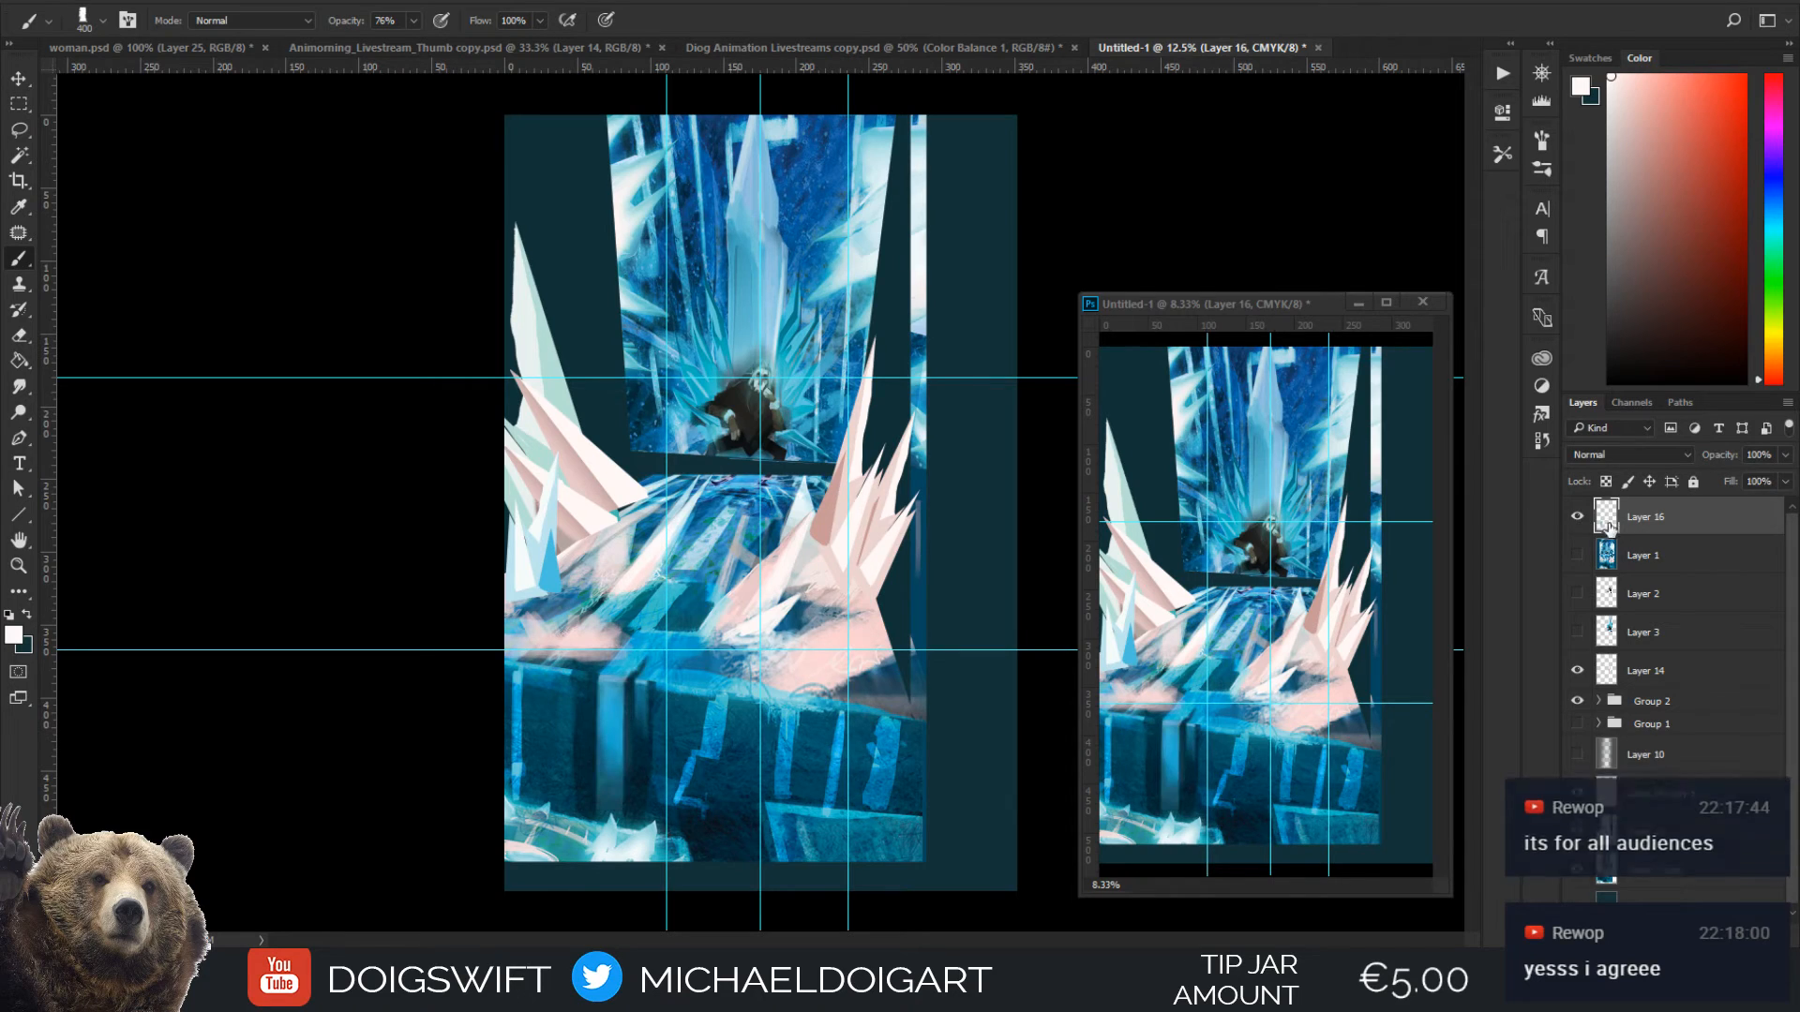
{"action": "key", "text": "ctrl+alt+shift+n"}
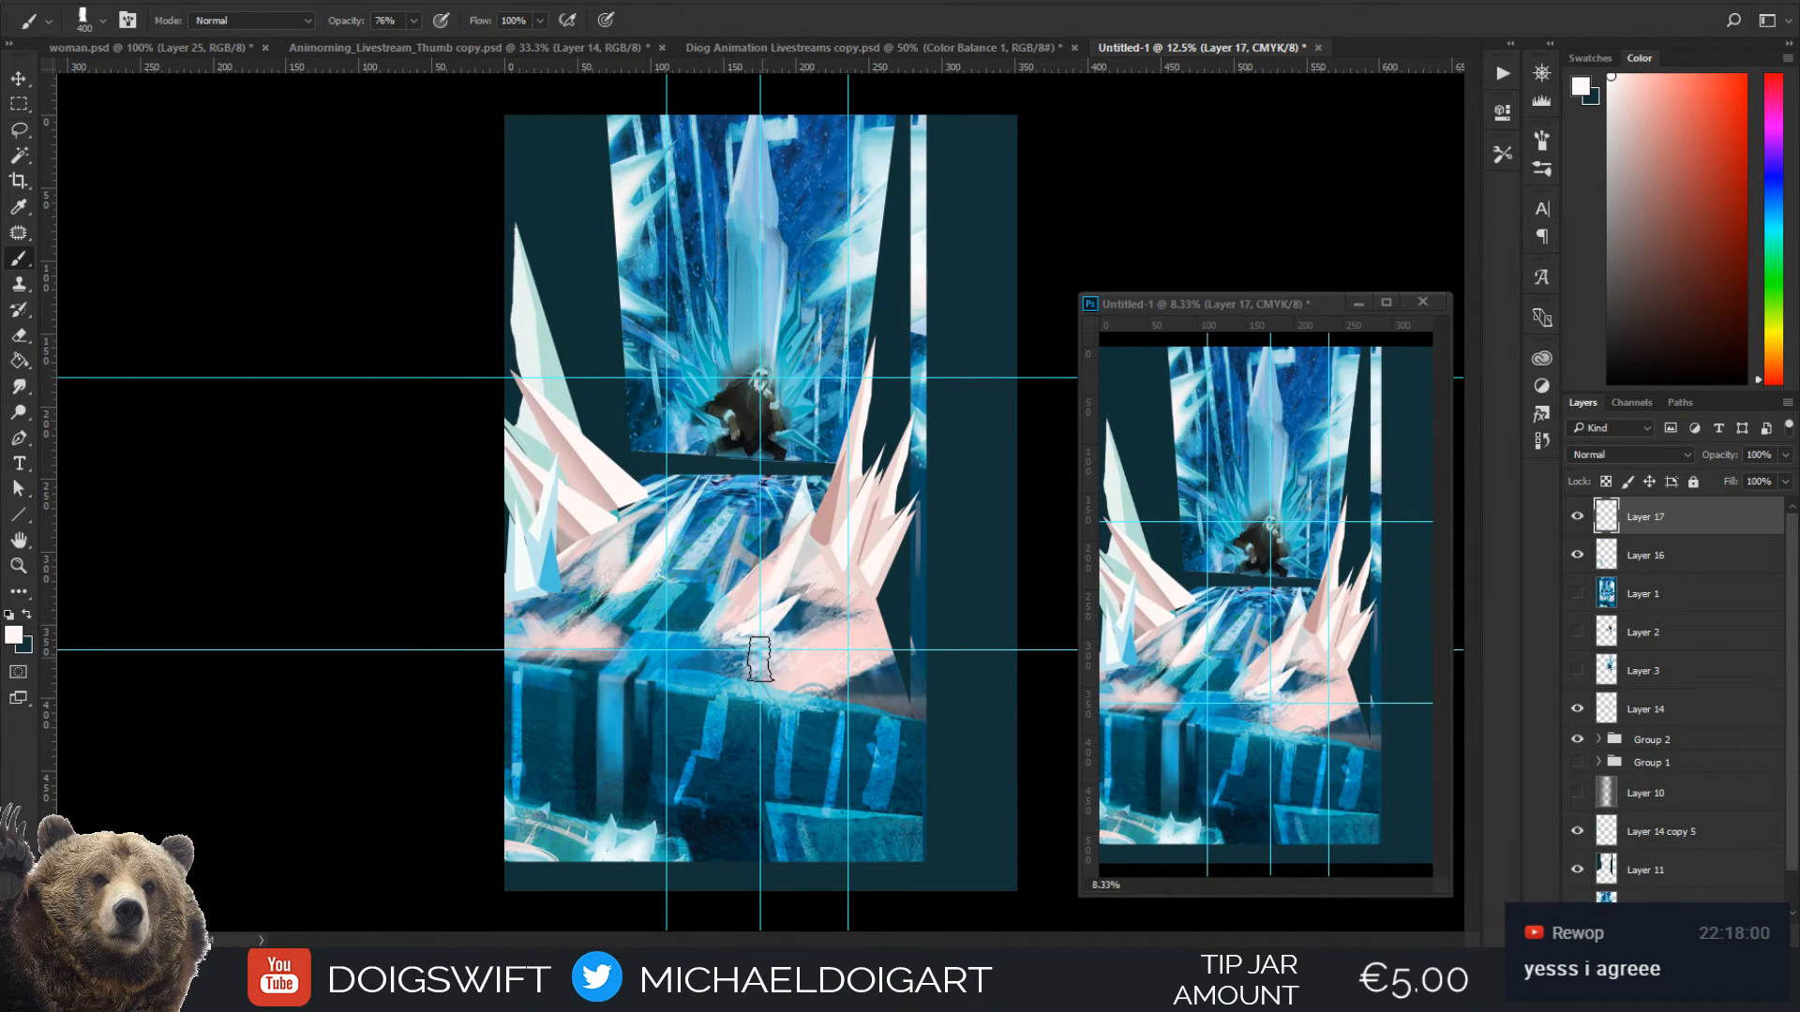
Select the ice block in the painting's lower-right corner with a straight-sided lasso outline, extending it down past the canvas's lower edge
{"action": "key", "text": "l"}
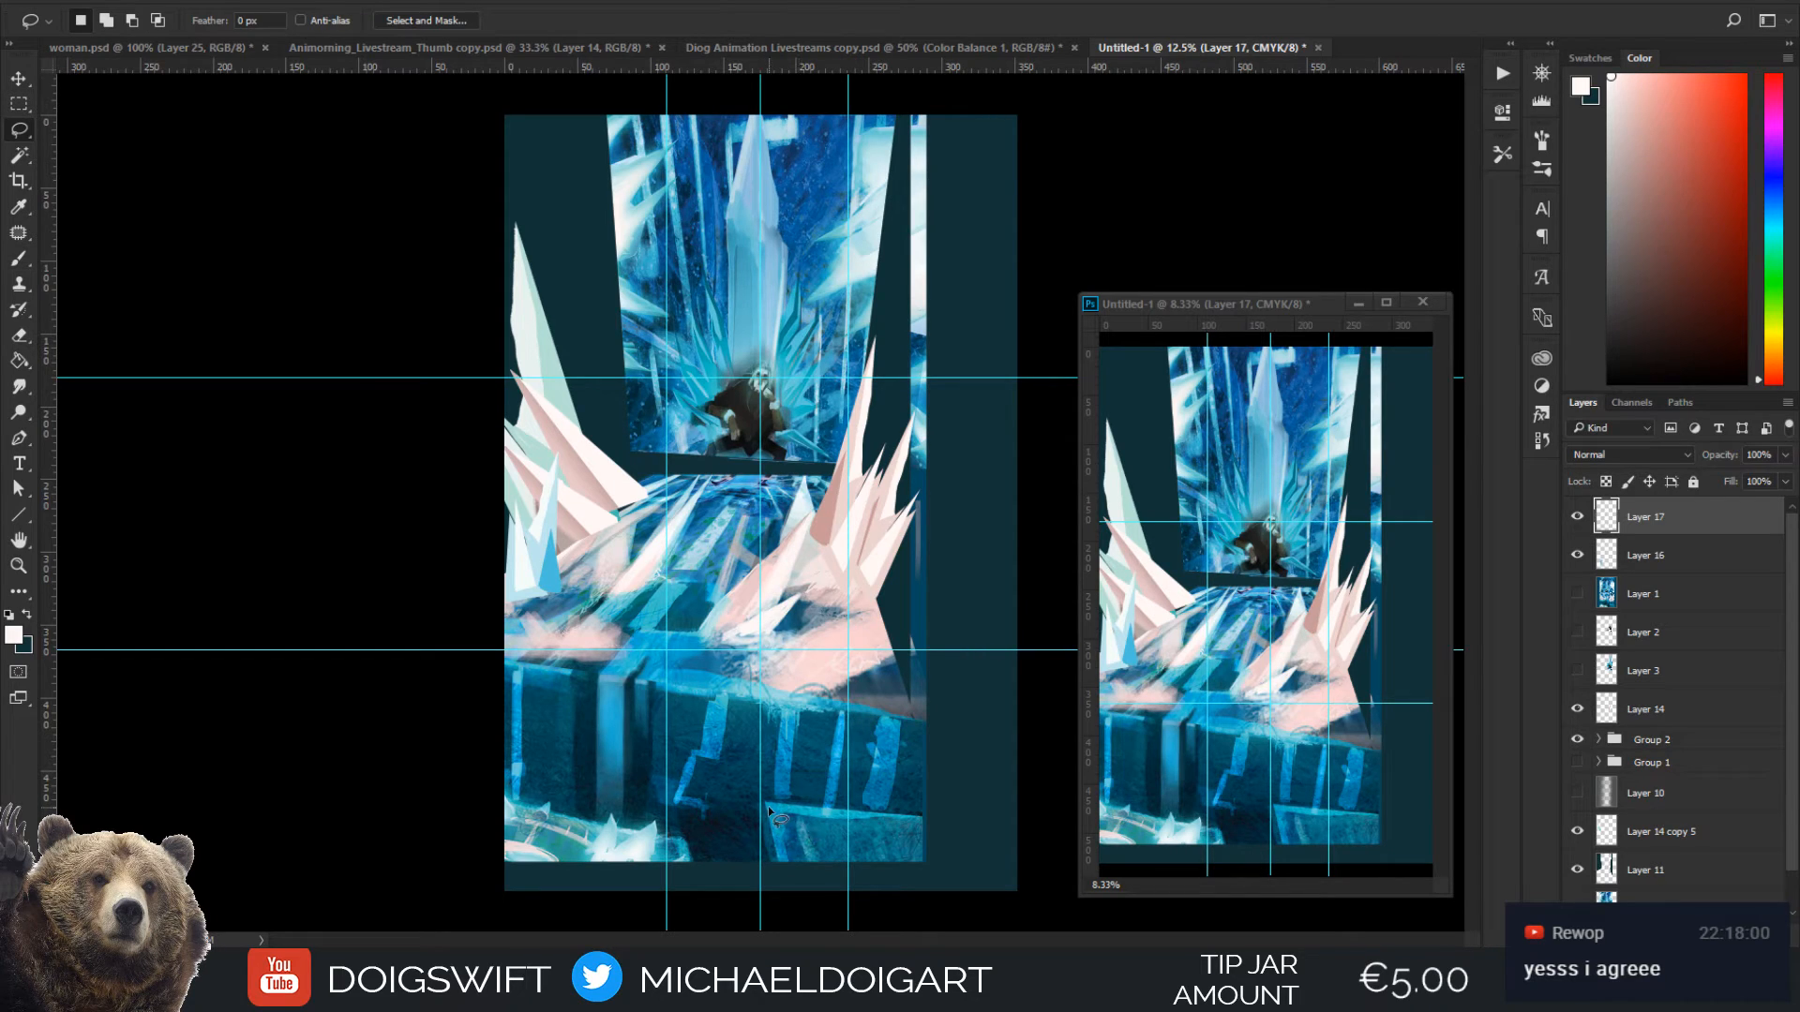
{"action": "left_click_drag", "start_coordinate": [769, 811], "coordinate": [784, 891]}
{"action": "key", "text": "ctrl+d"}
{"action": "key", "text": "ctrl+plus"}
{"action": "left_click_drag", "start_coordinate": [813, 774], "coordinate": [802, 553]}
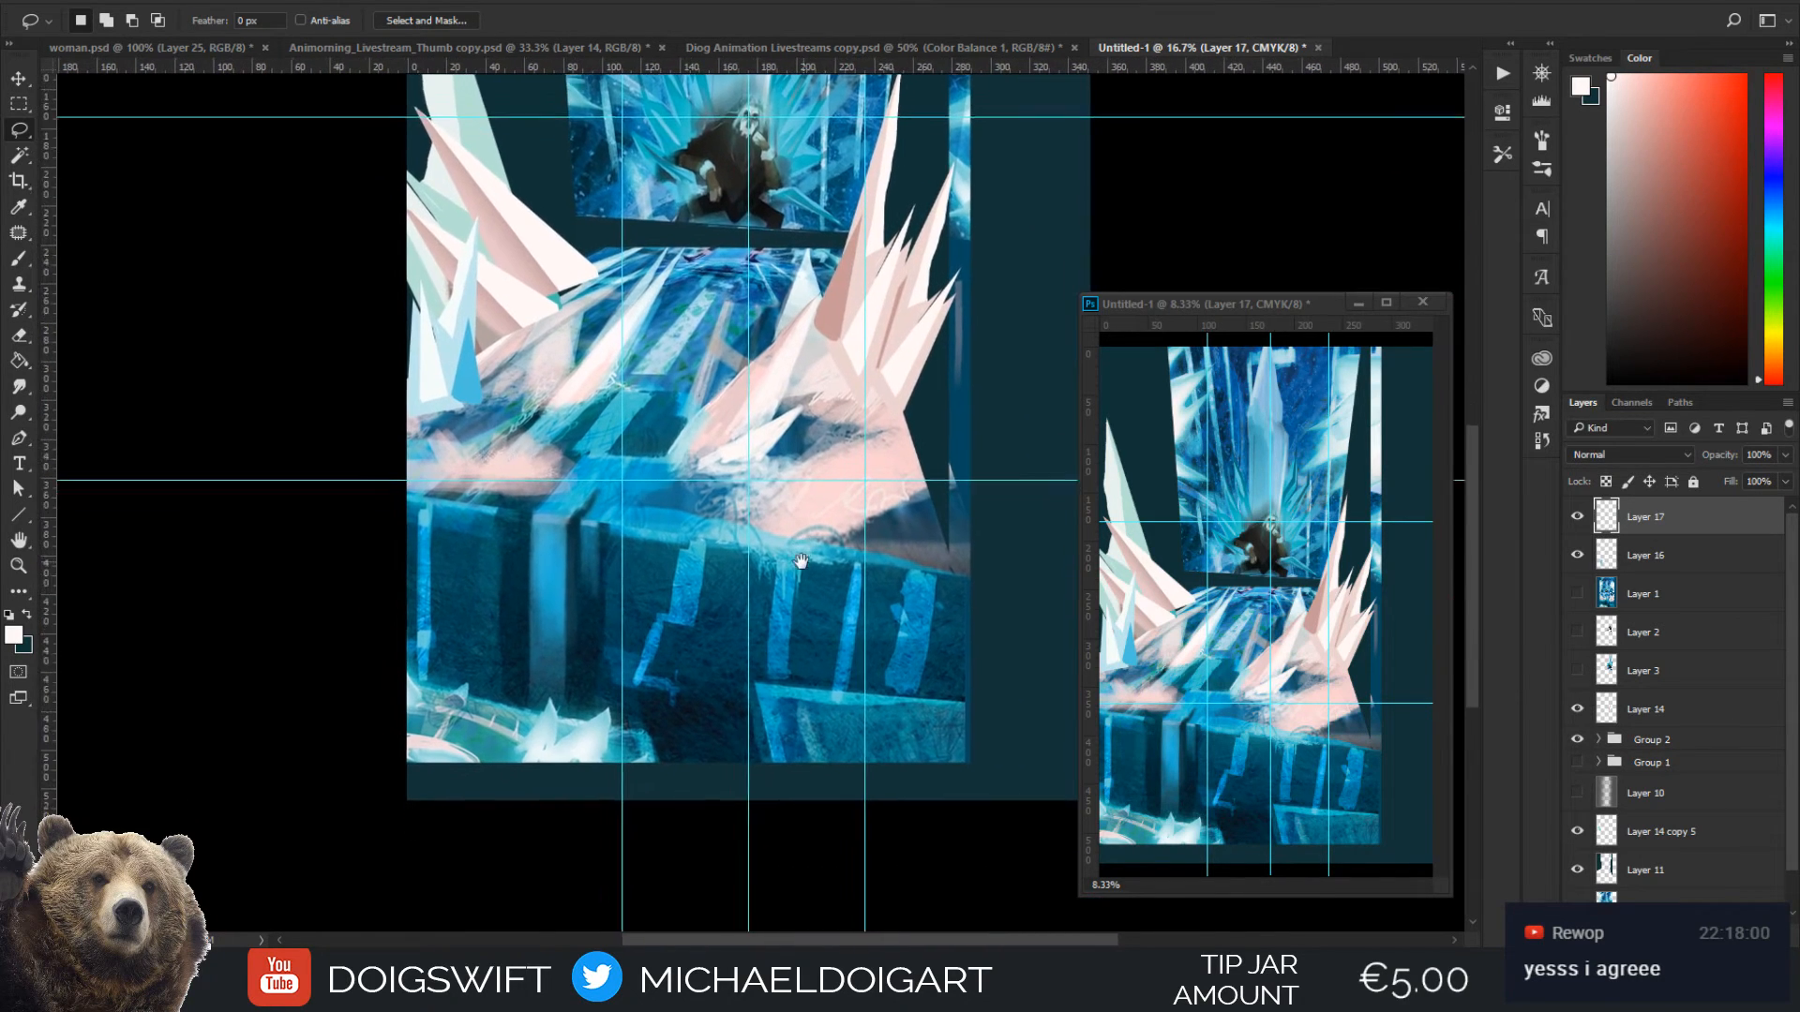
{"action": "left_click_drag", "start_coordinate": [798, 664], "coordinate": [804, 586]}
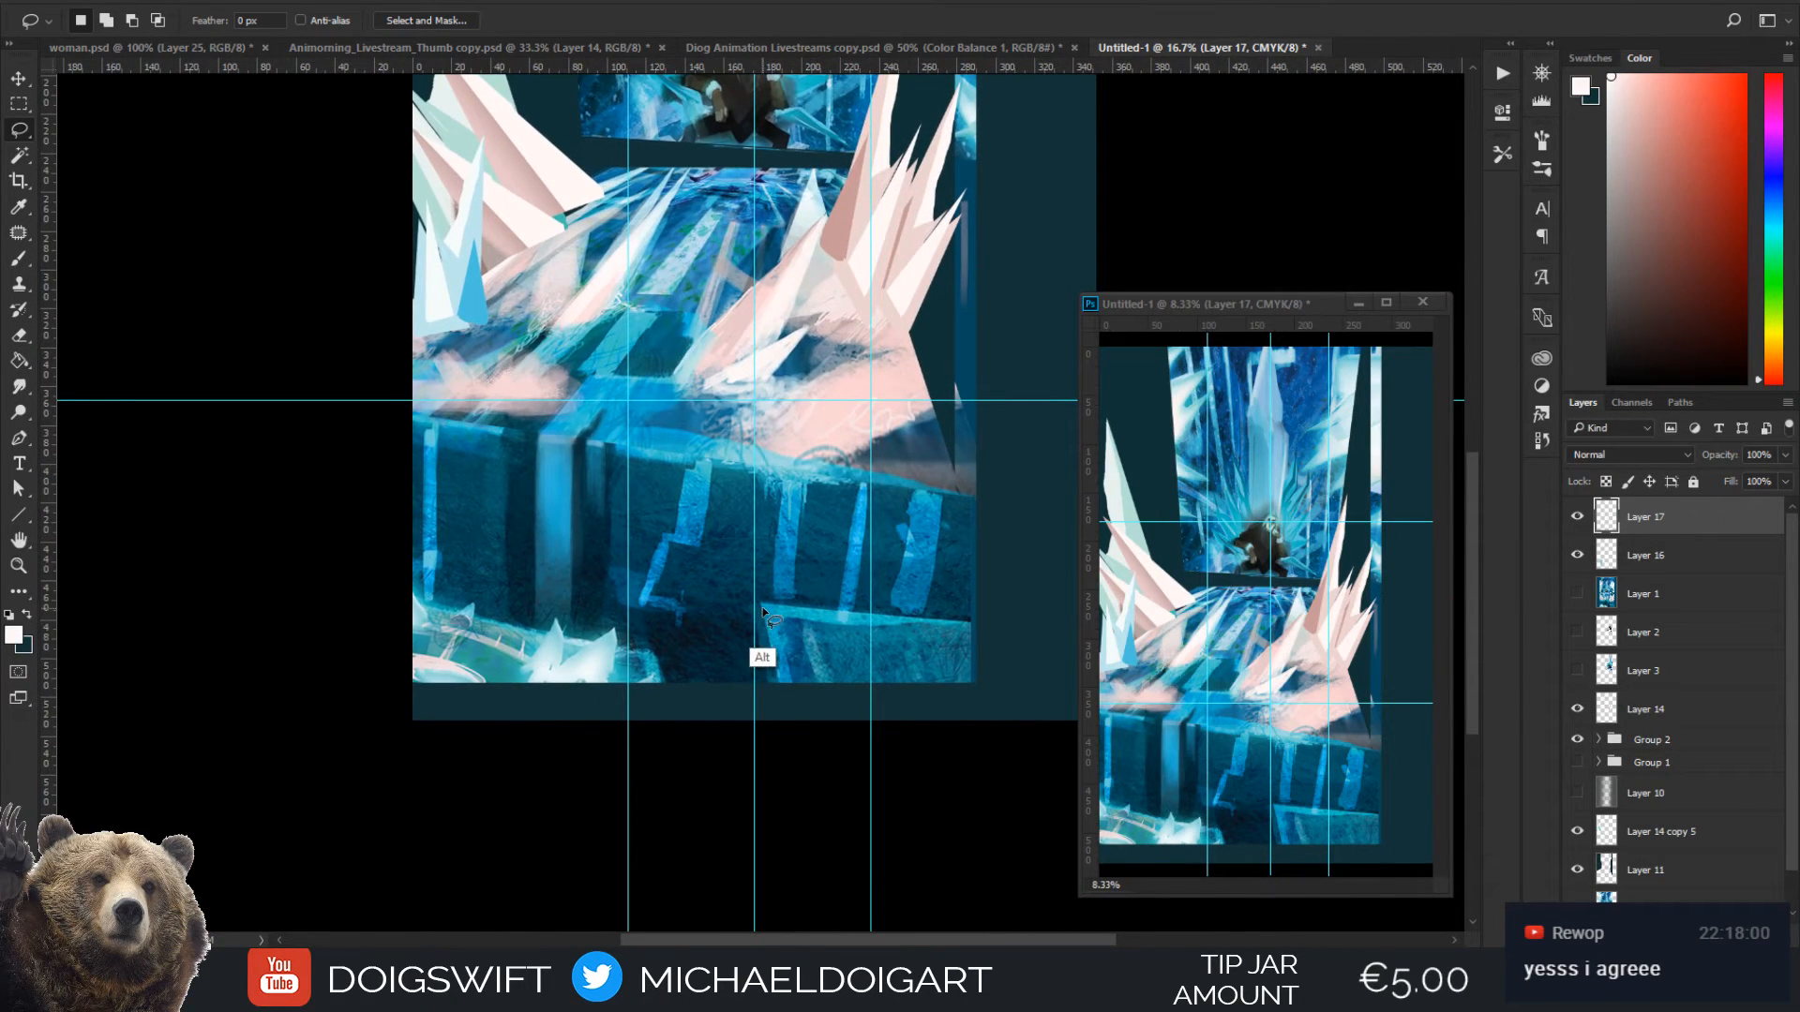
{"action": "left_click", "coordinate": [764, 608], "text": "alt"}
{"action": "left_click", "coordinate": [787, 730], "text": "alt"}
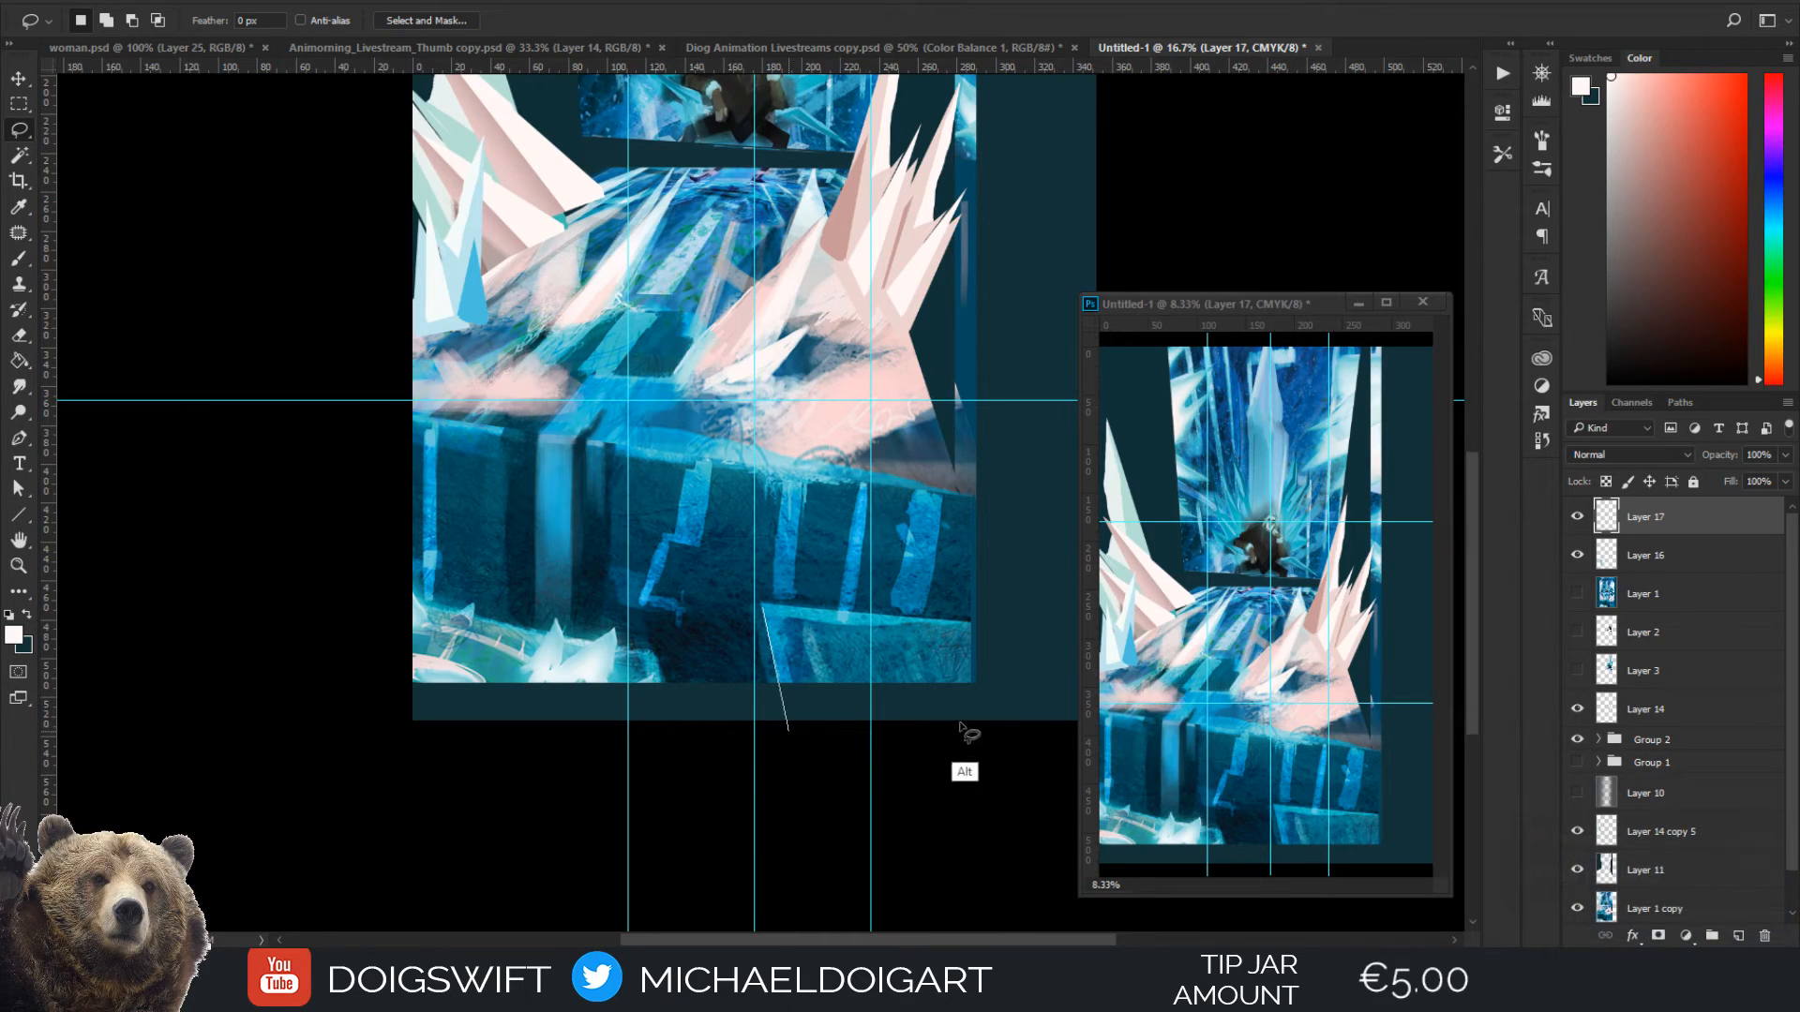
{"action": "left_click", "coordinate": [978, 728], "text": "alt"}
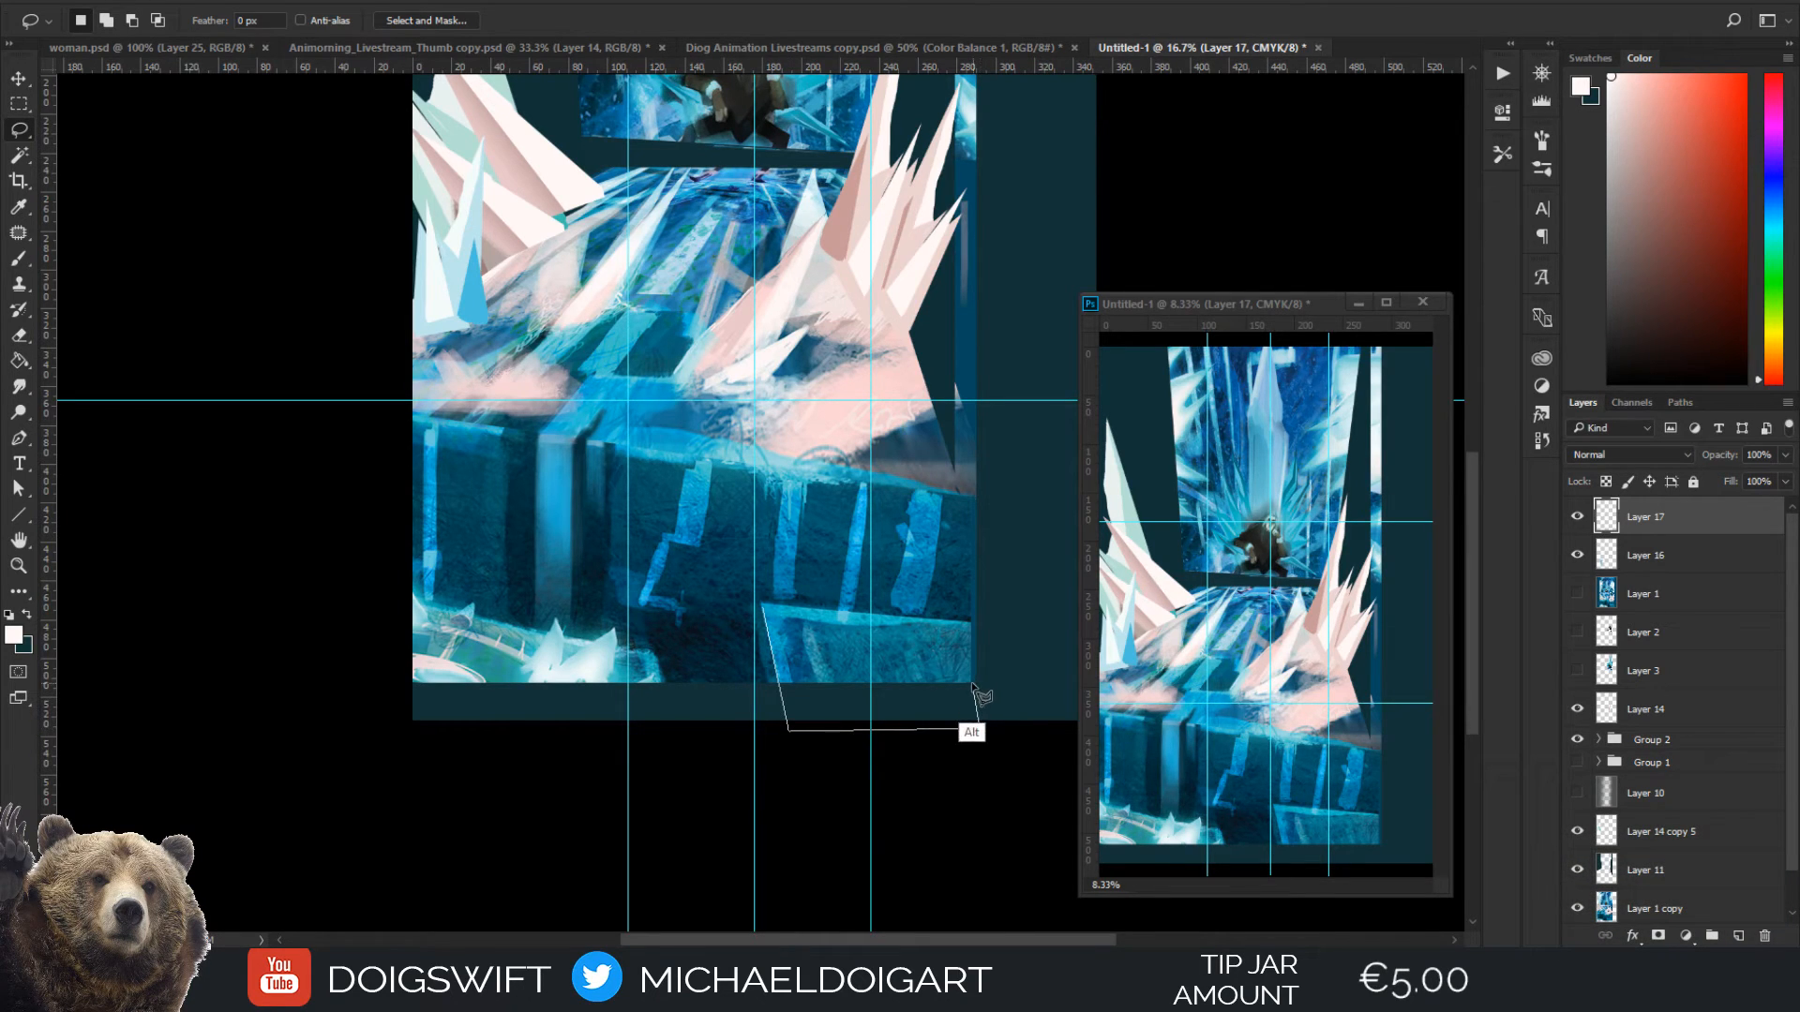
{"action": "left_click", "coordinate": [972, 623], "text": "alt"}
{"action": "left_click", "coordinate": [766, 609], "text": "alt"}
Sample bright blue from the selected ice block and paint its left edge down over the dark backdrop, reducing the brush from 250 to 125 px
{"action": "key", "text": "i"}
{"action": "left_click", "coordinate": [785, 653]}
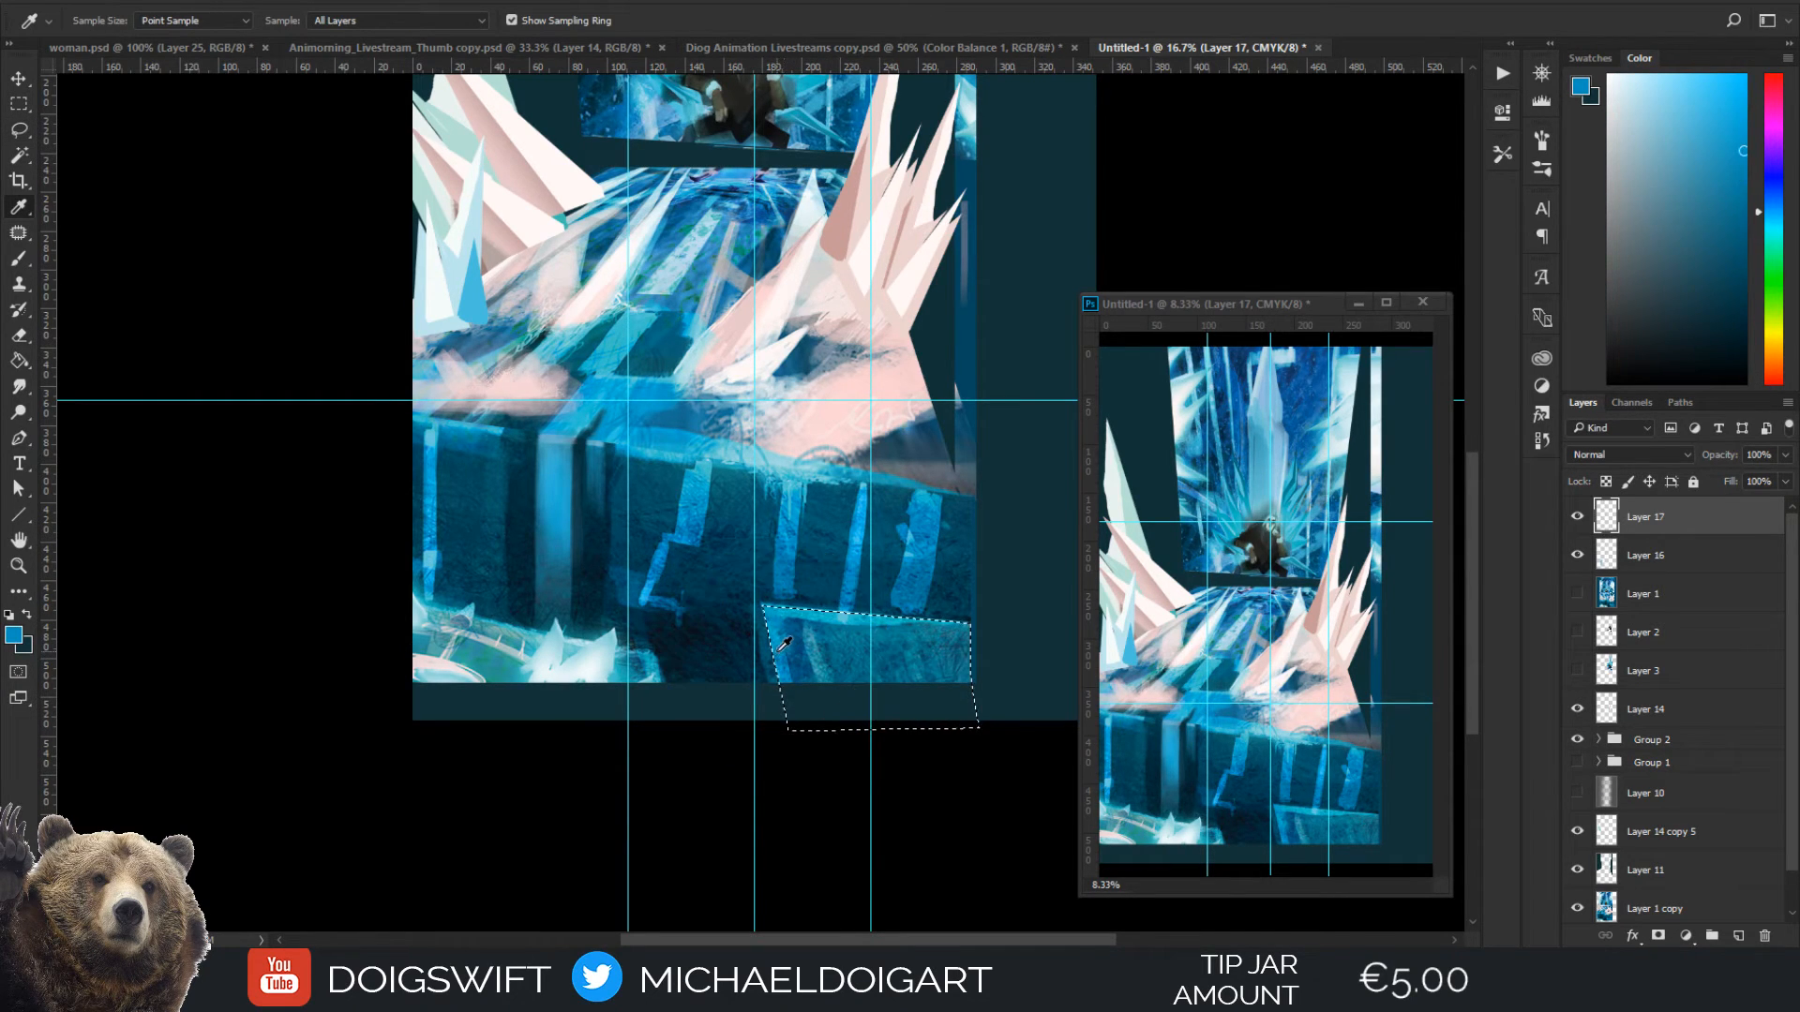
{"action": "key", "text": "b"}
{"action": "key", "text": "bracketleft"}
{"action": "key", "text": "bracketleft"}
{"action": "key", "text": "bracketleft"}
{"action": "key", "text": "bracketleft"}
{"action": "key", "text": "bracketleft"}
{"action": "key", "text": "bracketleft"}
{"action": "key", "text": "bracketleft"}
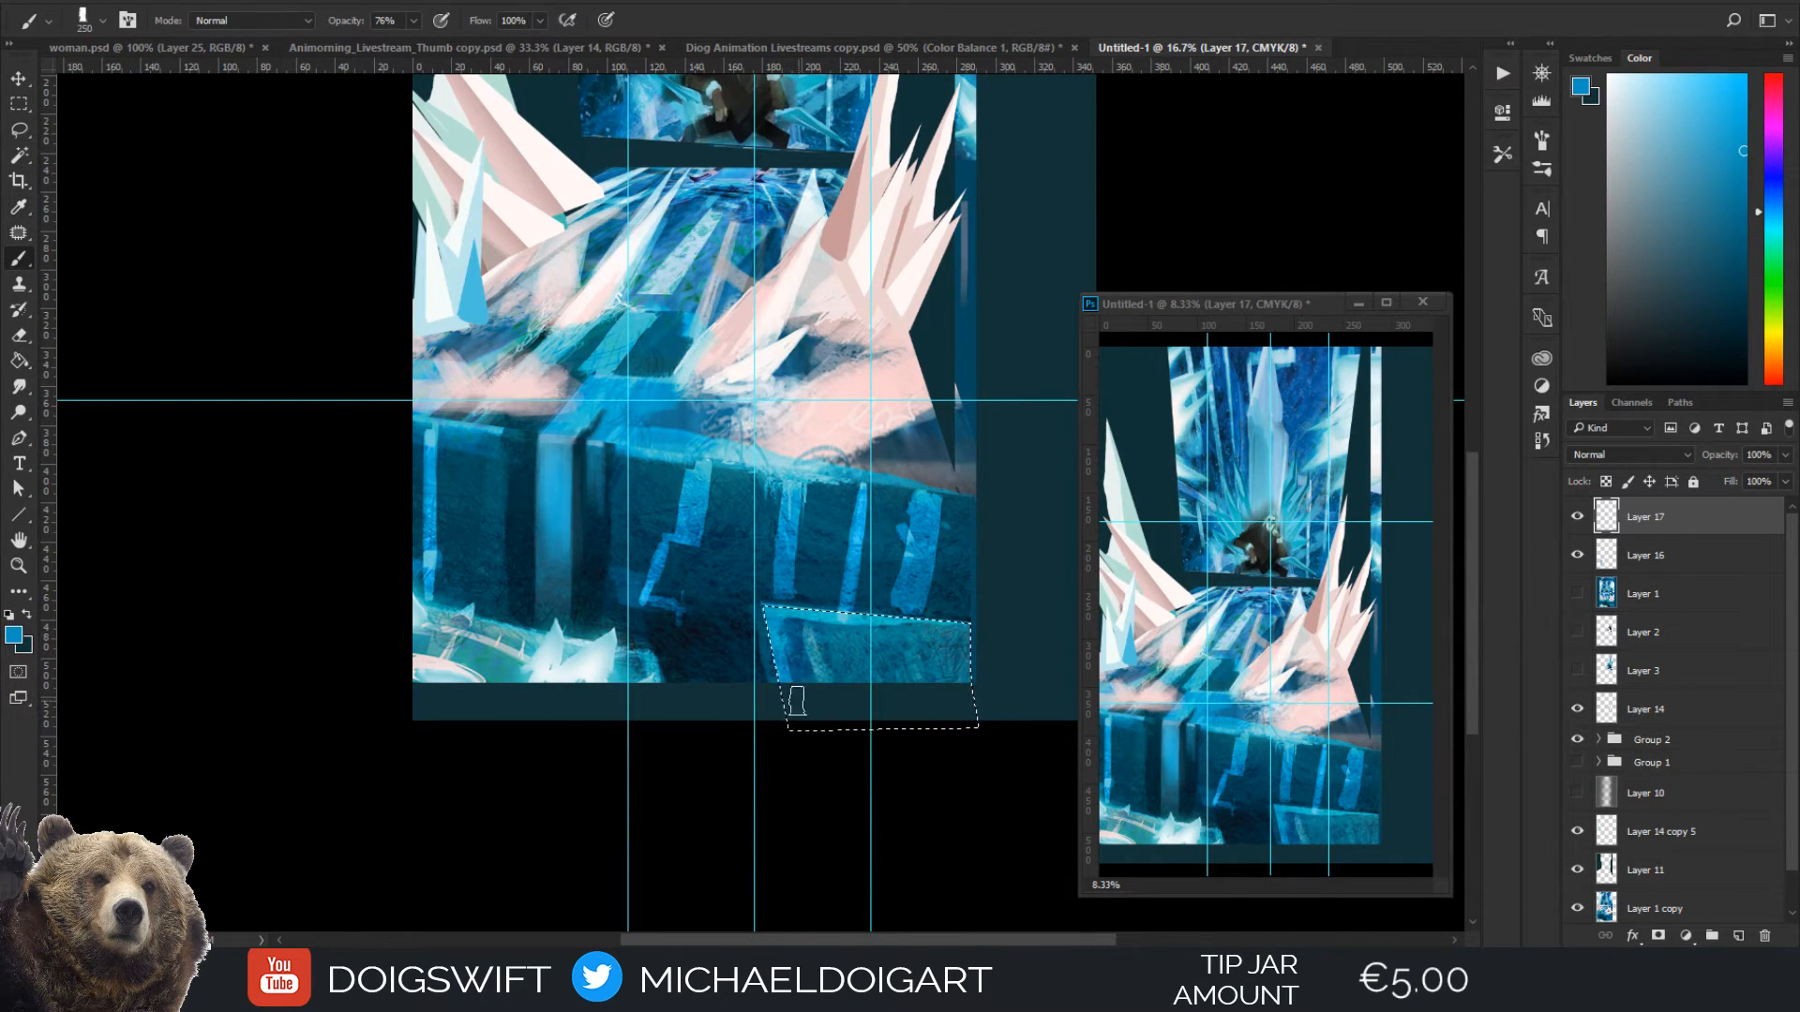
{"action": "mouse_move", "coordinate": [783, 682]}
{"action": "left_mouse_down"}
{"action": "mouse_move", "coordinate": [792, 714]}
{"action": "mouse_move", "coordinate": [782, 677]}
{"action": "left_mouse_up"}
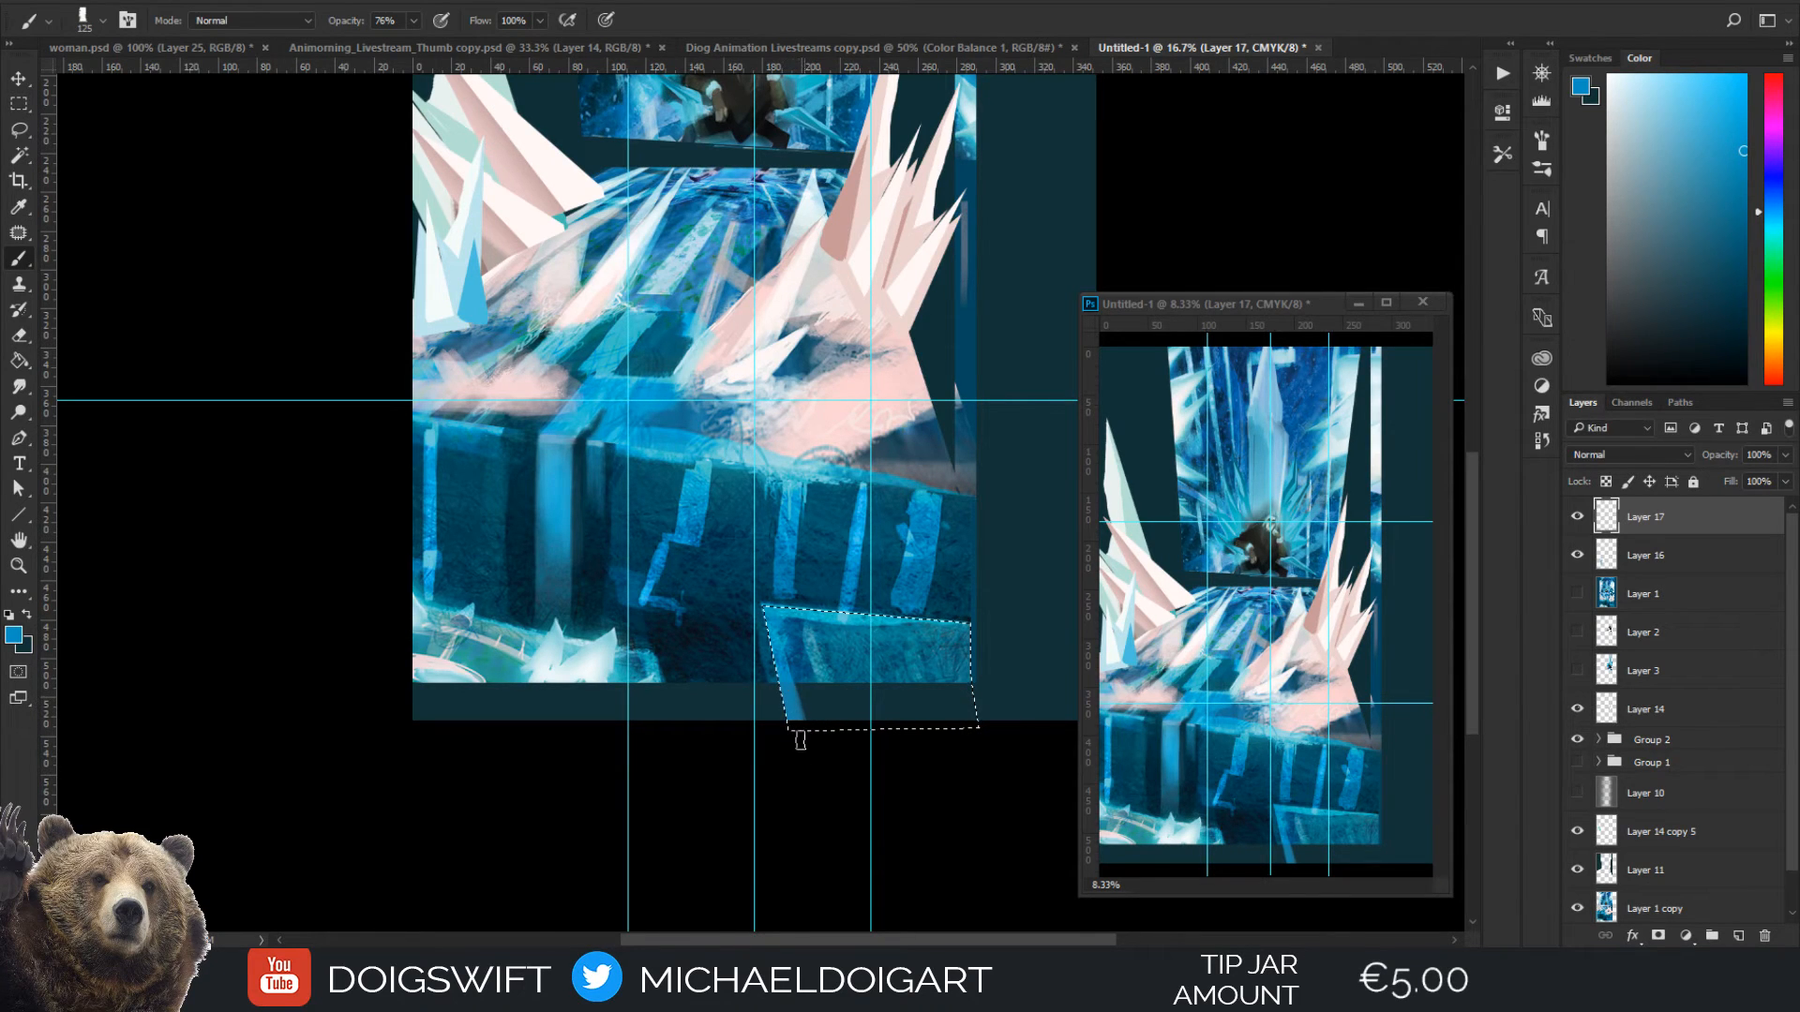
Shade beside the block's bright left edge with sampled darker blue and a 100 px brush, then sample dark teal from the block's middle
{"action": "key", "text": "i"}
{"action": "left_click", "coordinate": [803, 663]}
{"action": "key", "text": "b"}
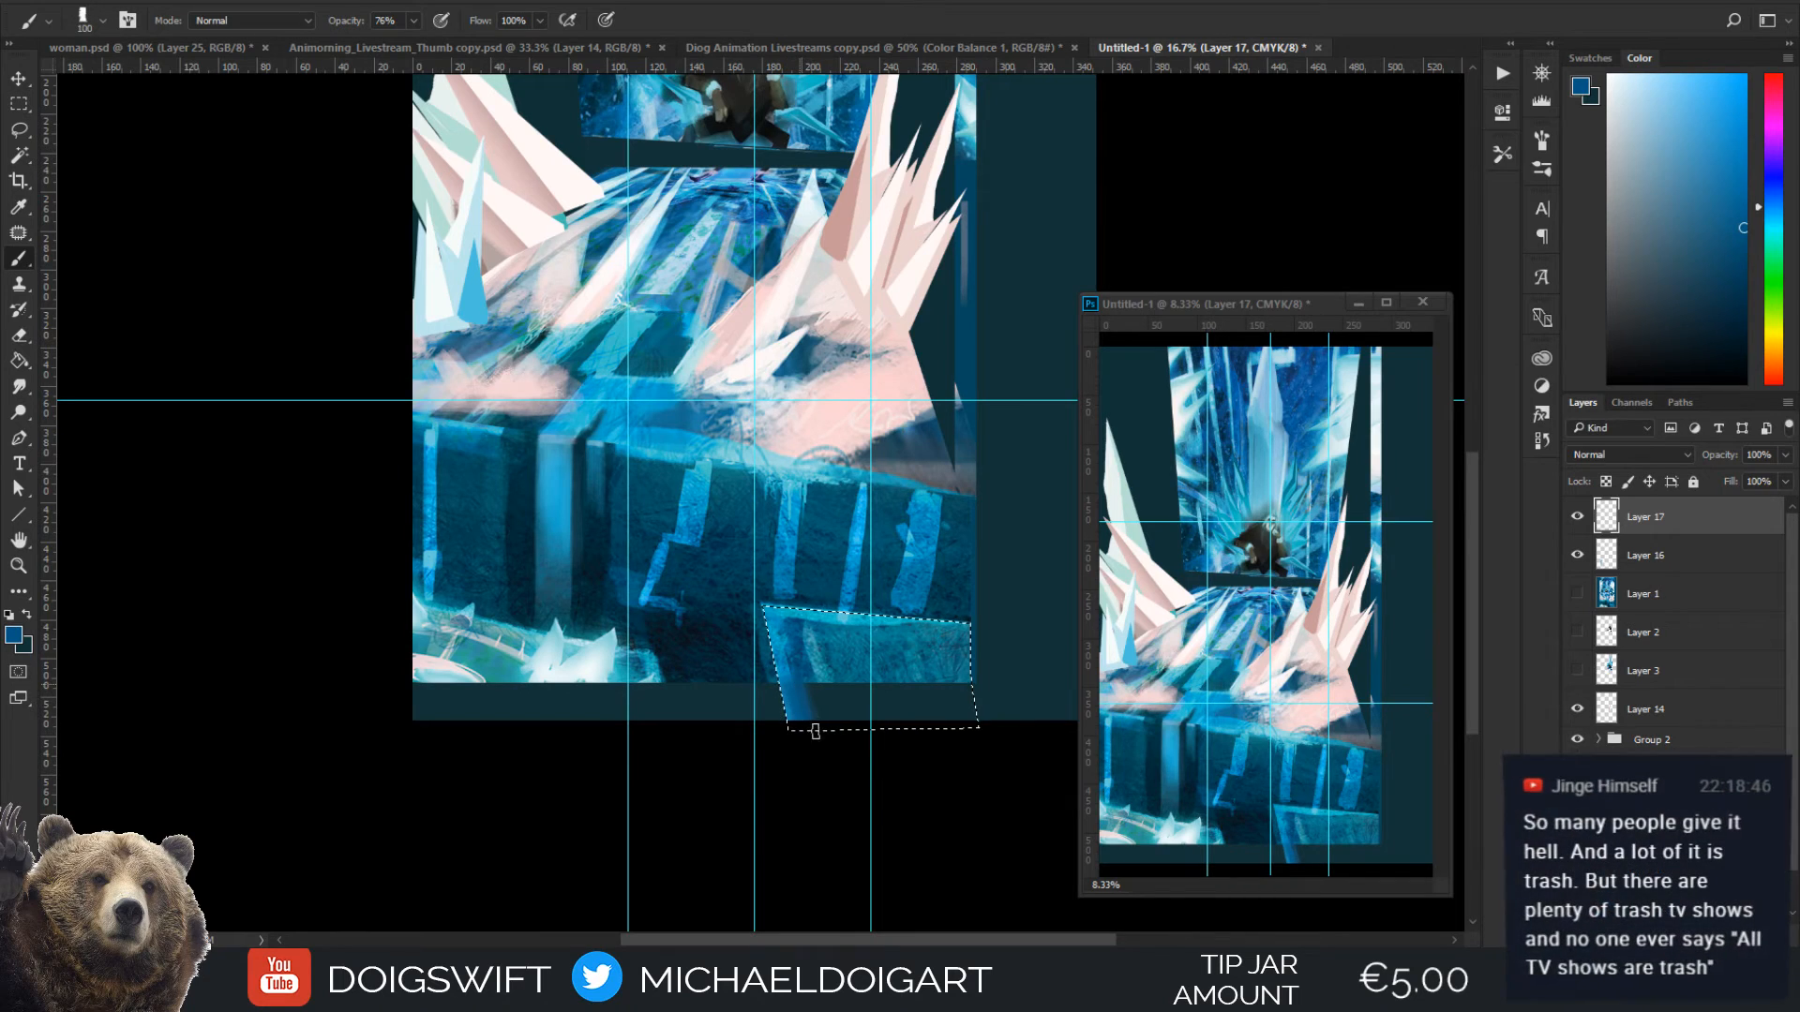
{"action": "key", "text": "i"}
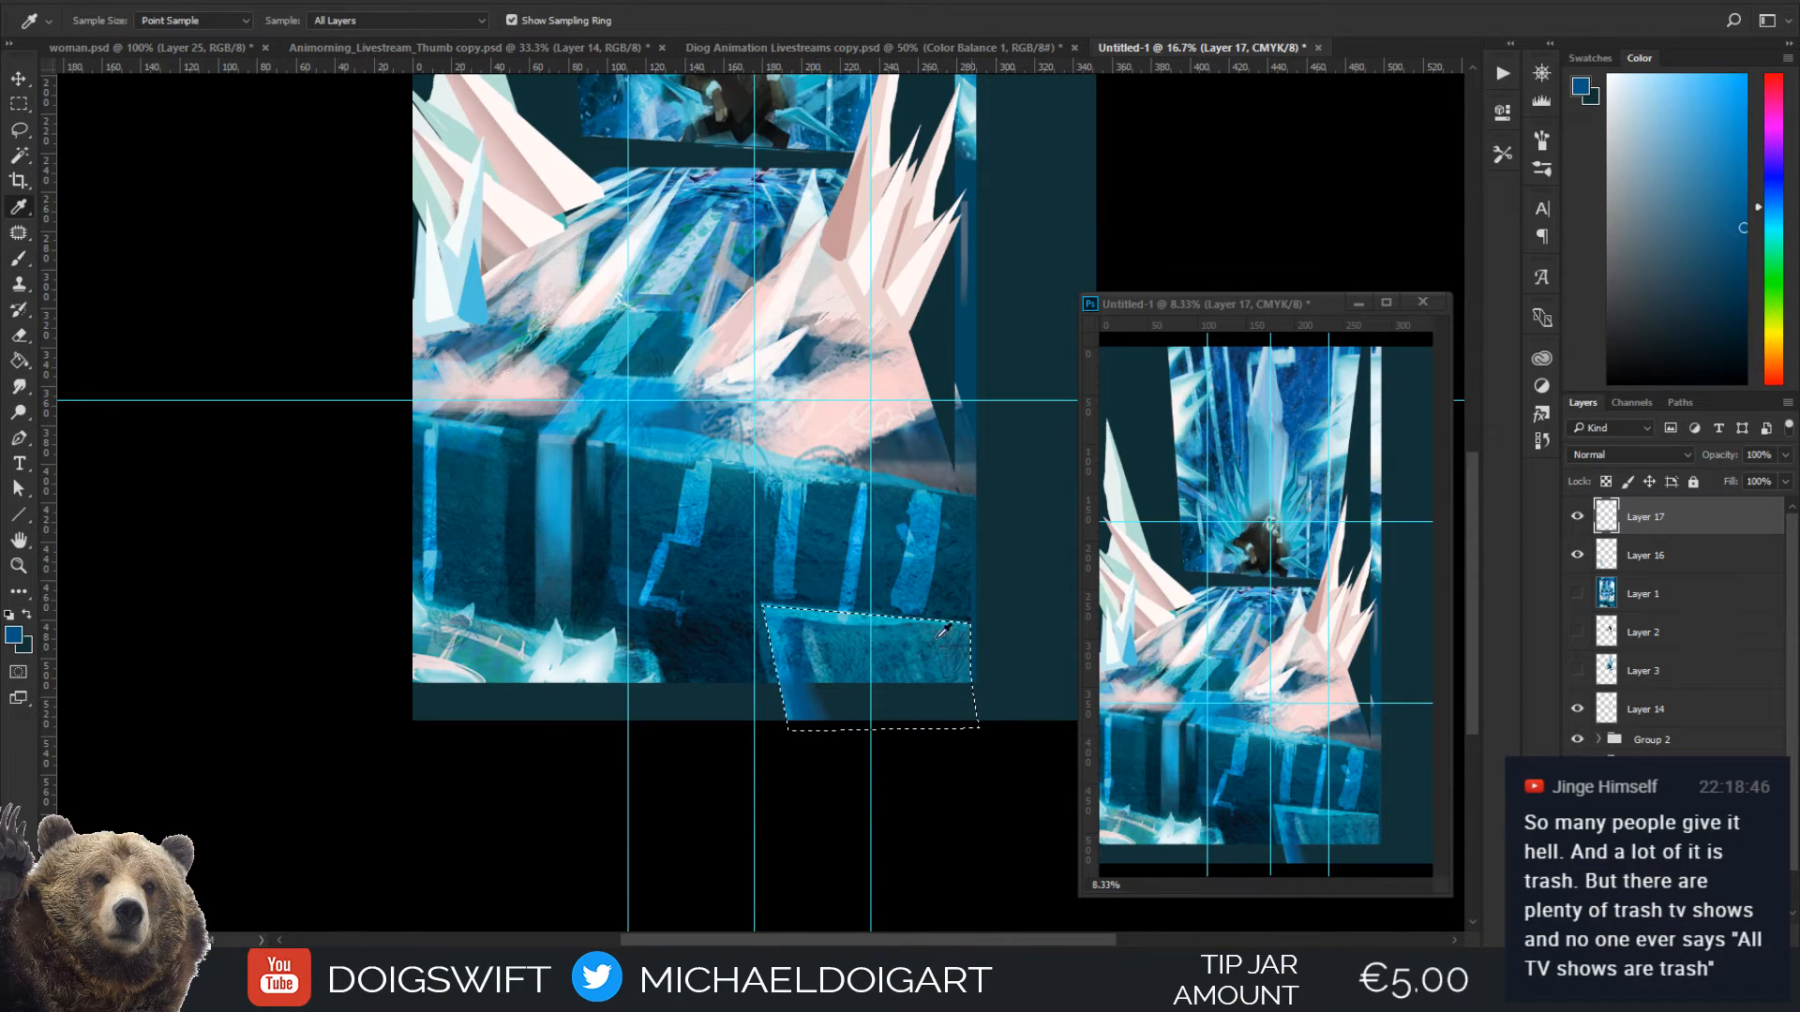
{"action": "left_click", "coordinate": [831, 679]}
{"action": "key", "text": "b"}
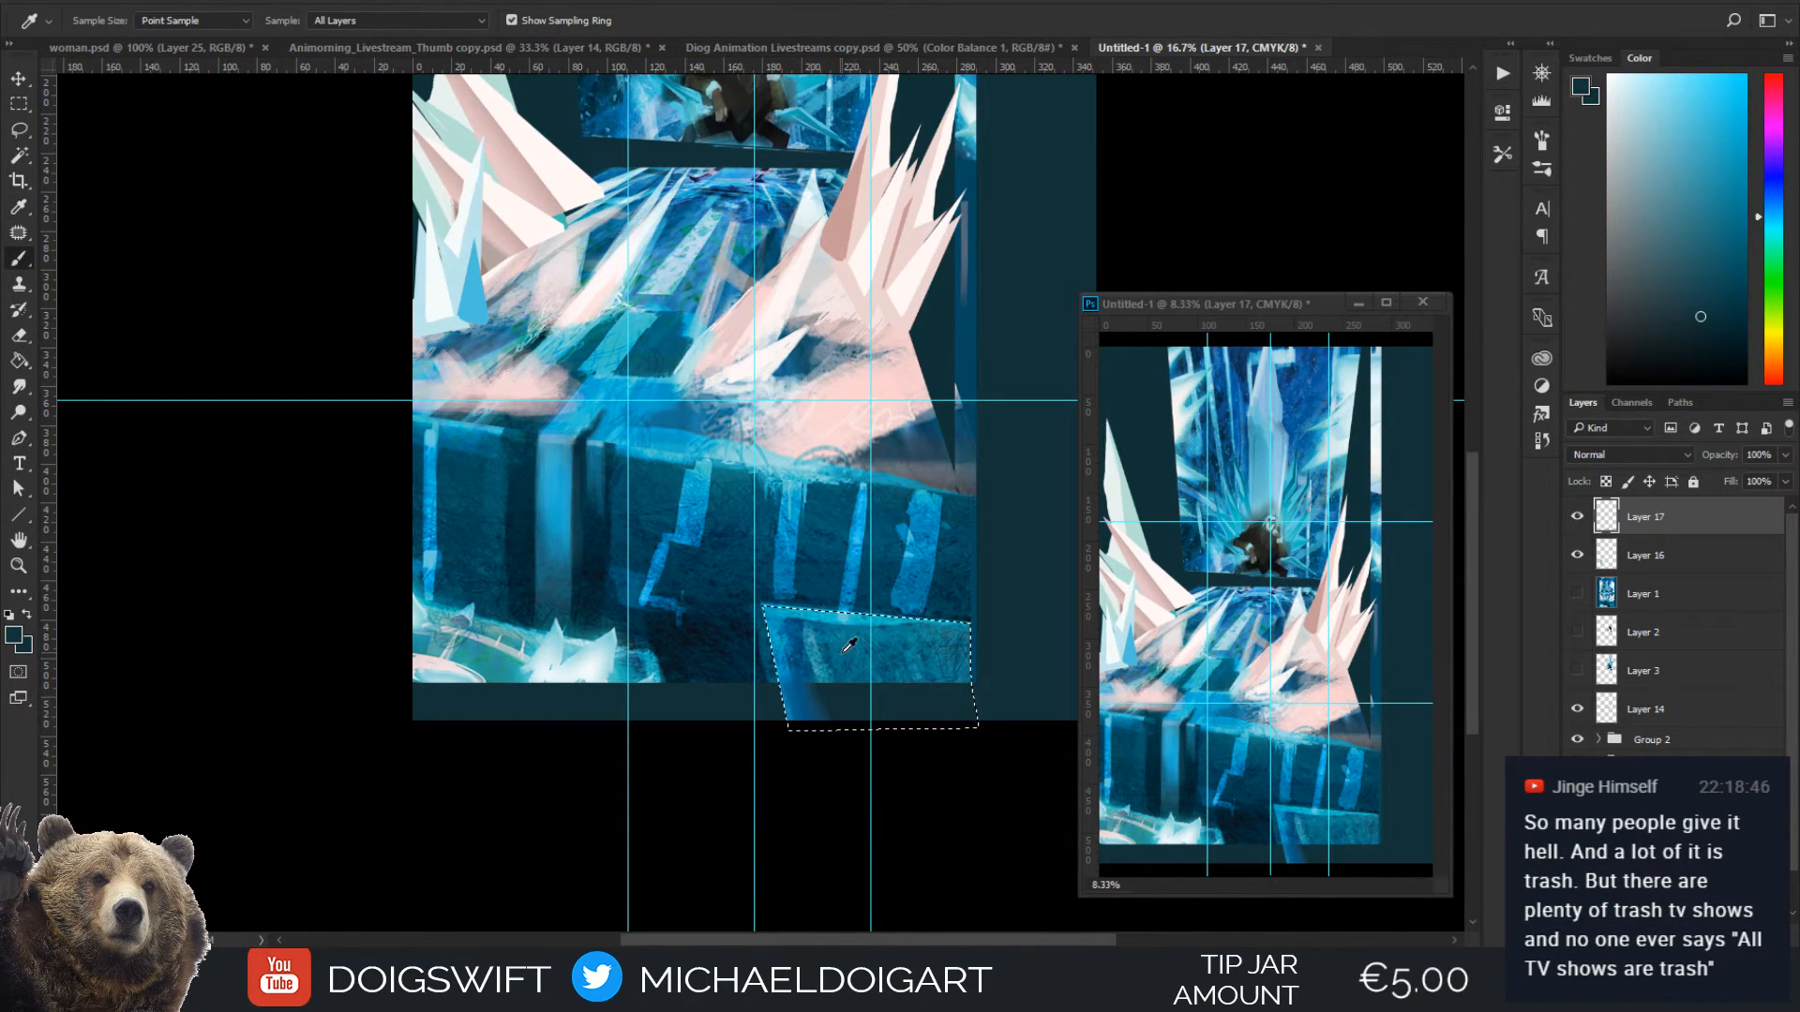
Fill the selected block's lower part down to the canvas edge with sampled teal and blue tones, enlarging the brush from 125 to 400 px
{"action": "left_click_drag", "start_coordinate": [804, 702], "coordinate": [842, 728]}
{"action": "left_click", "coordinate": [945, 656], "text": "alt"}
{"action": "left_click_drag", "start_coordinate": [912, 677], "coordinate": [917, 743]}
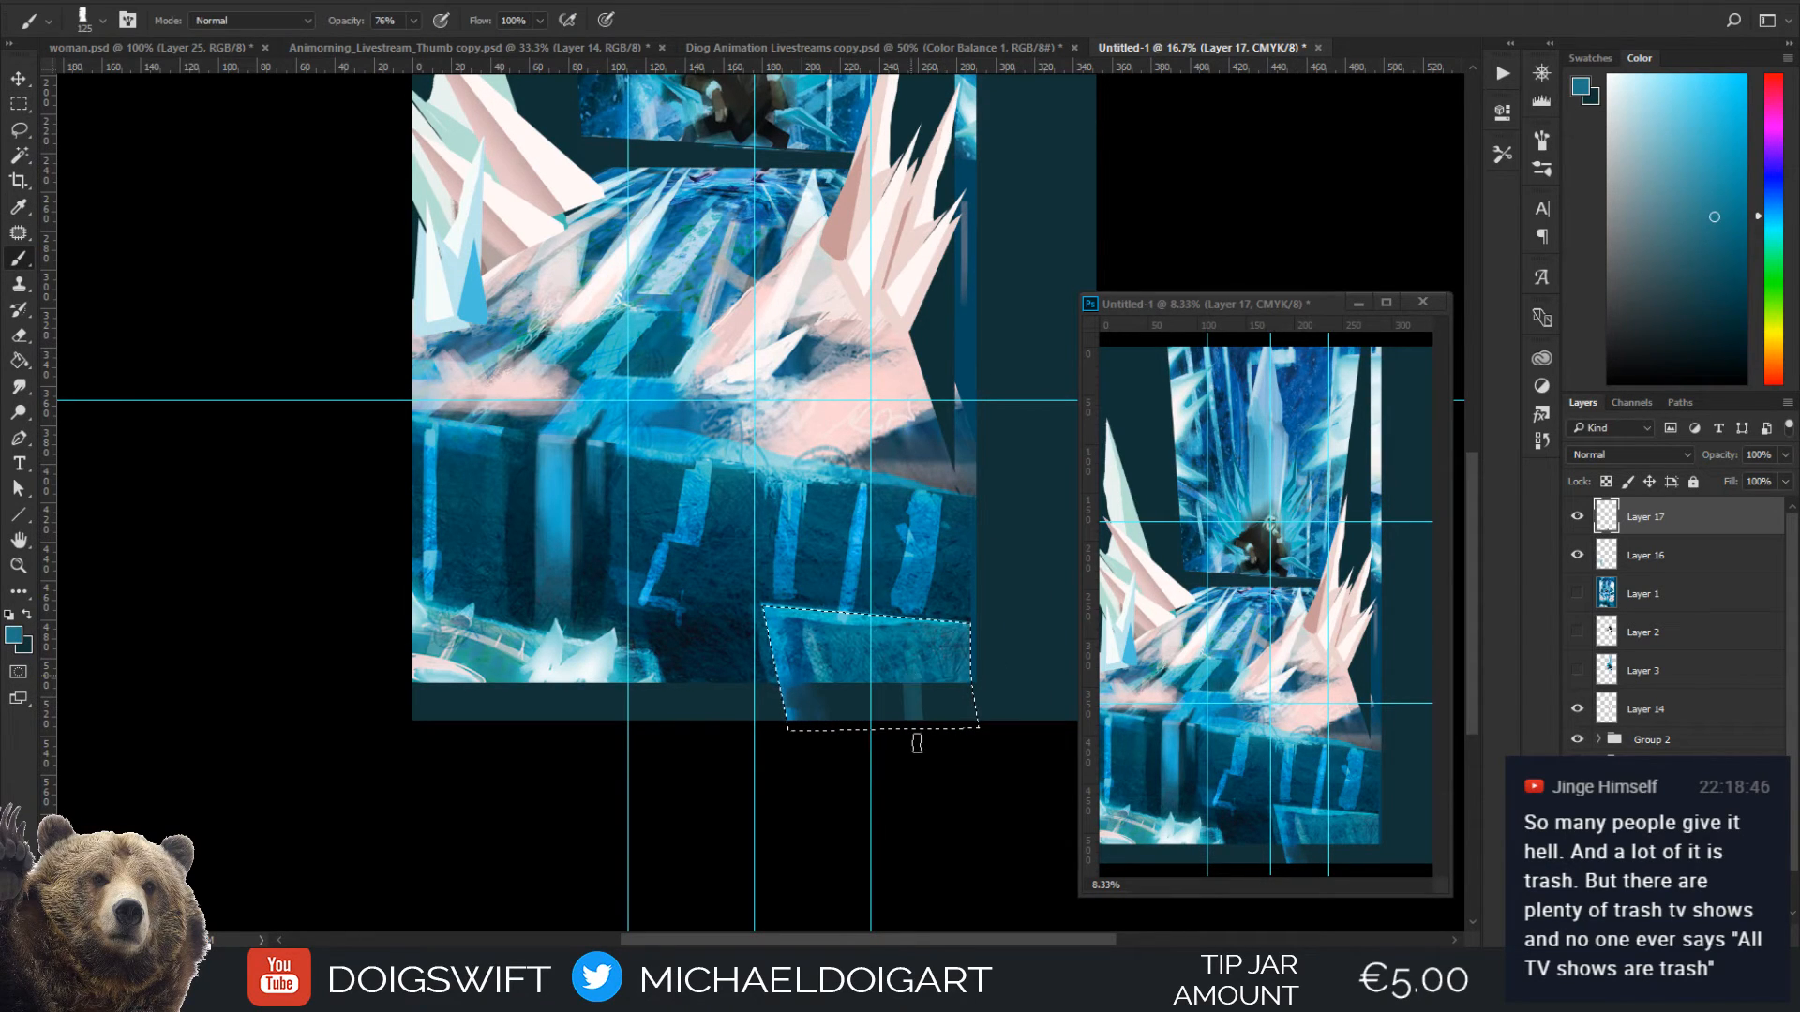
{"action": "left_click", "coordinate": [907, 682], "text": "alt"}
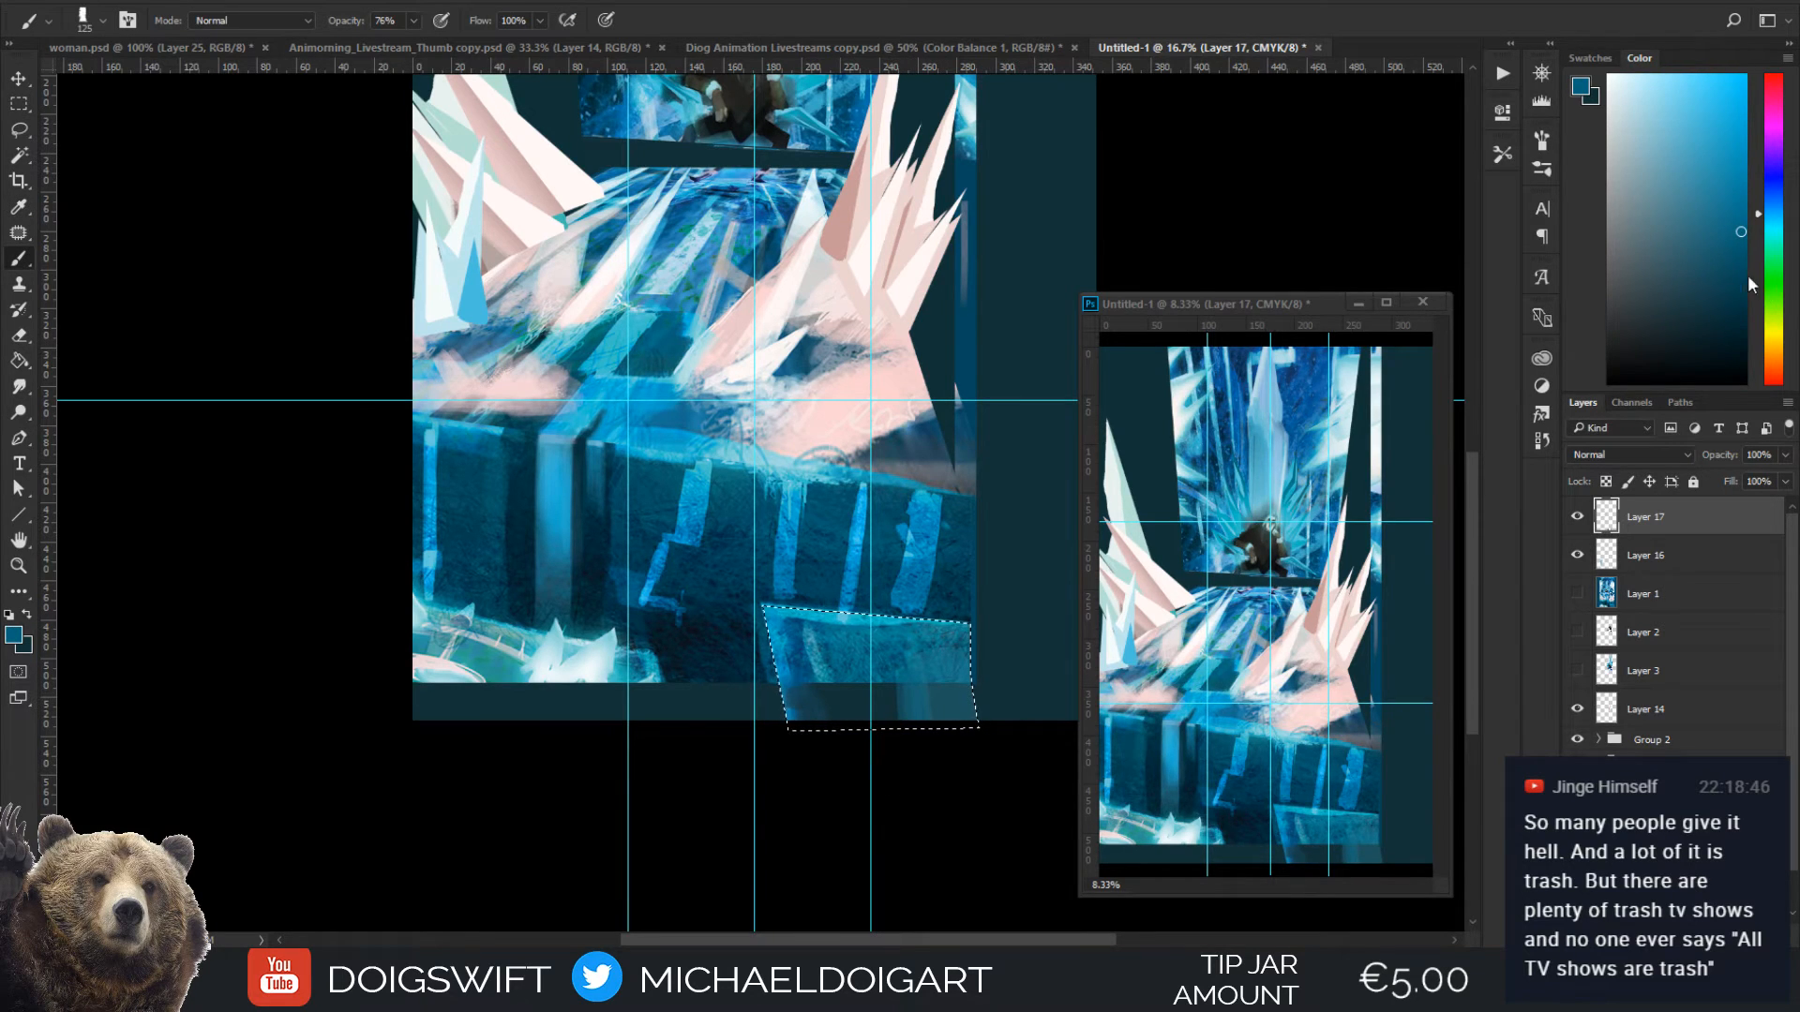
{"action": "key", "text": "bracketright"}
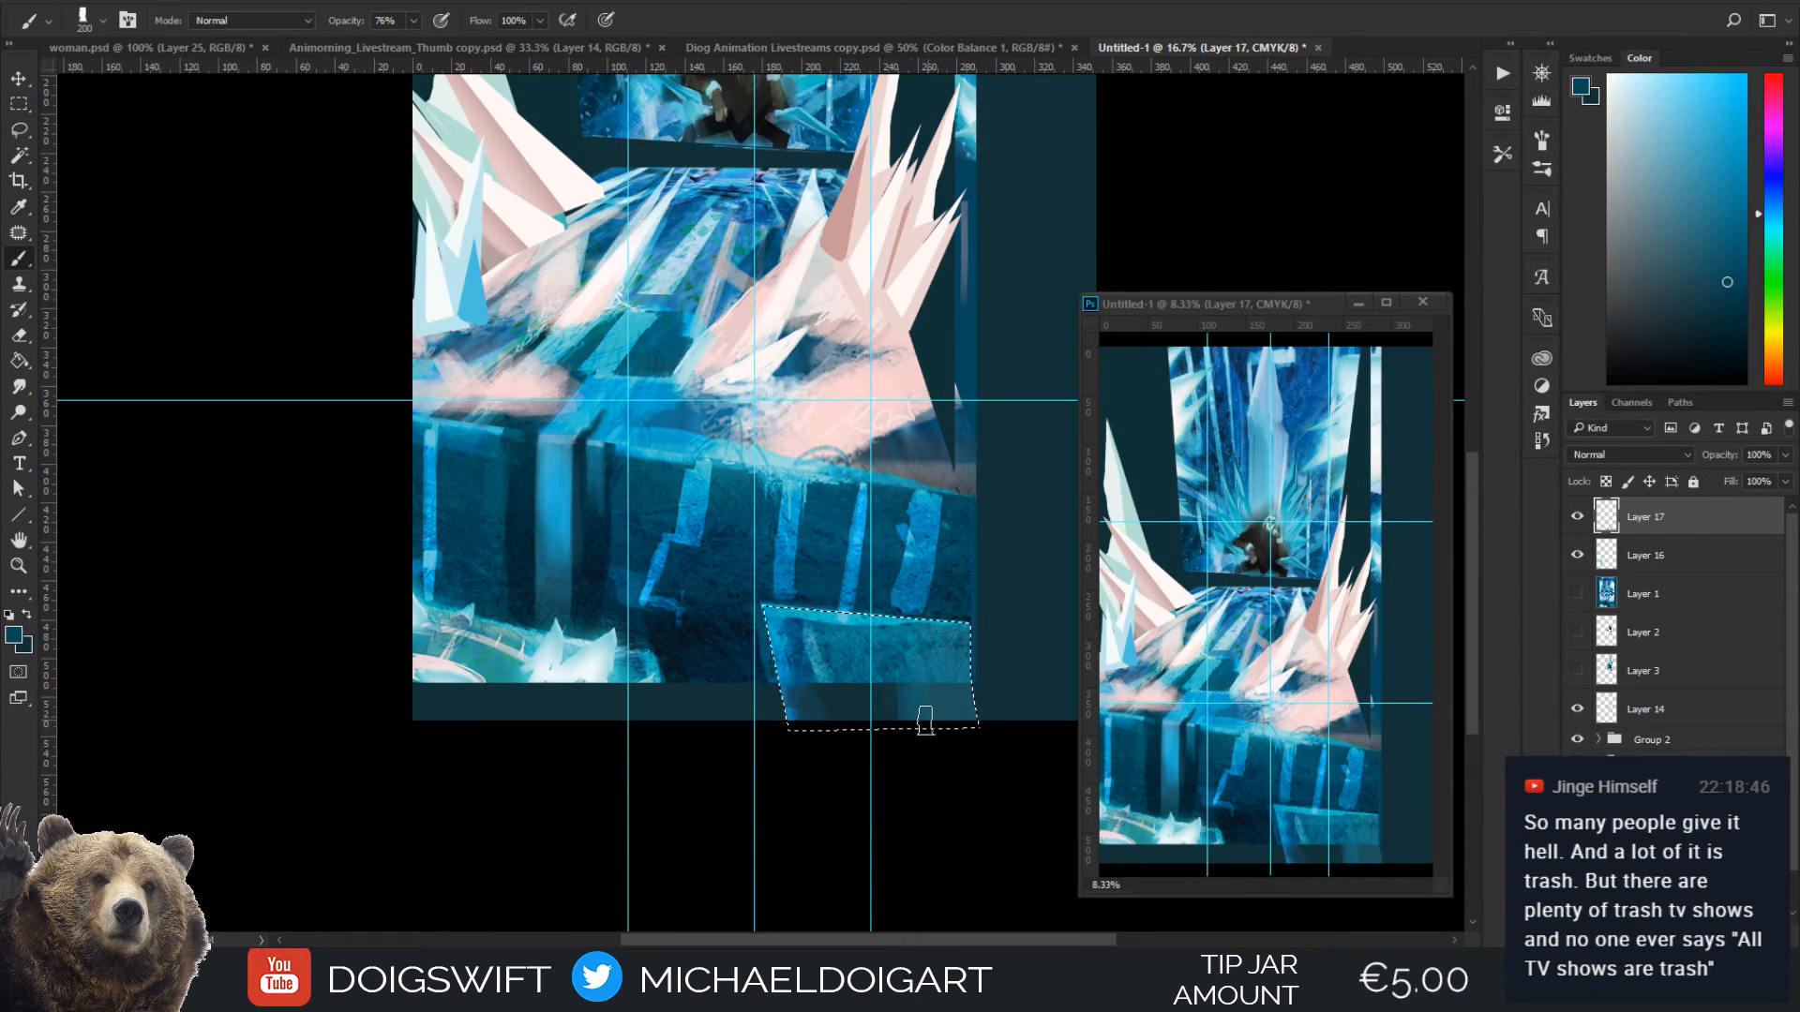
{"action": "left_click", "coordinate": [823, 678], "text": "alt"}
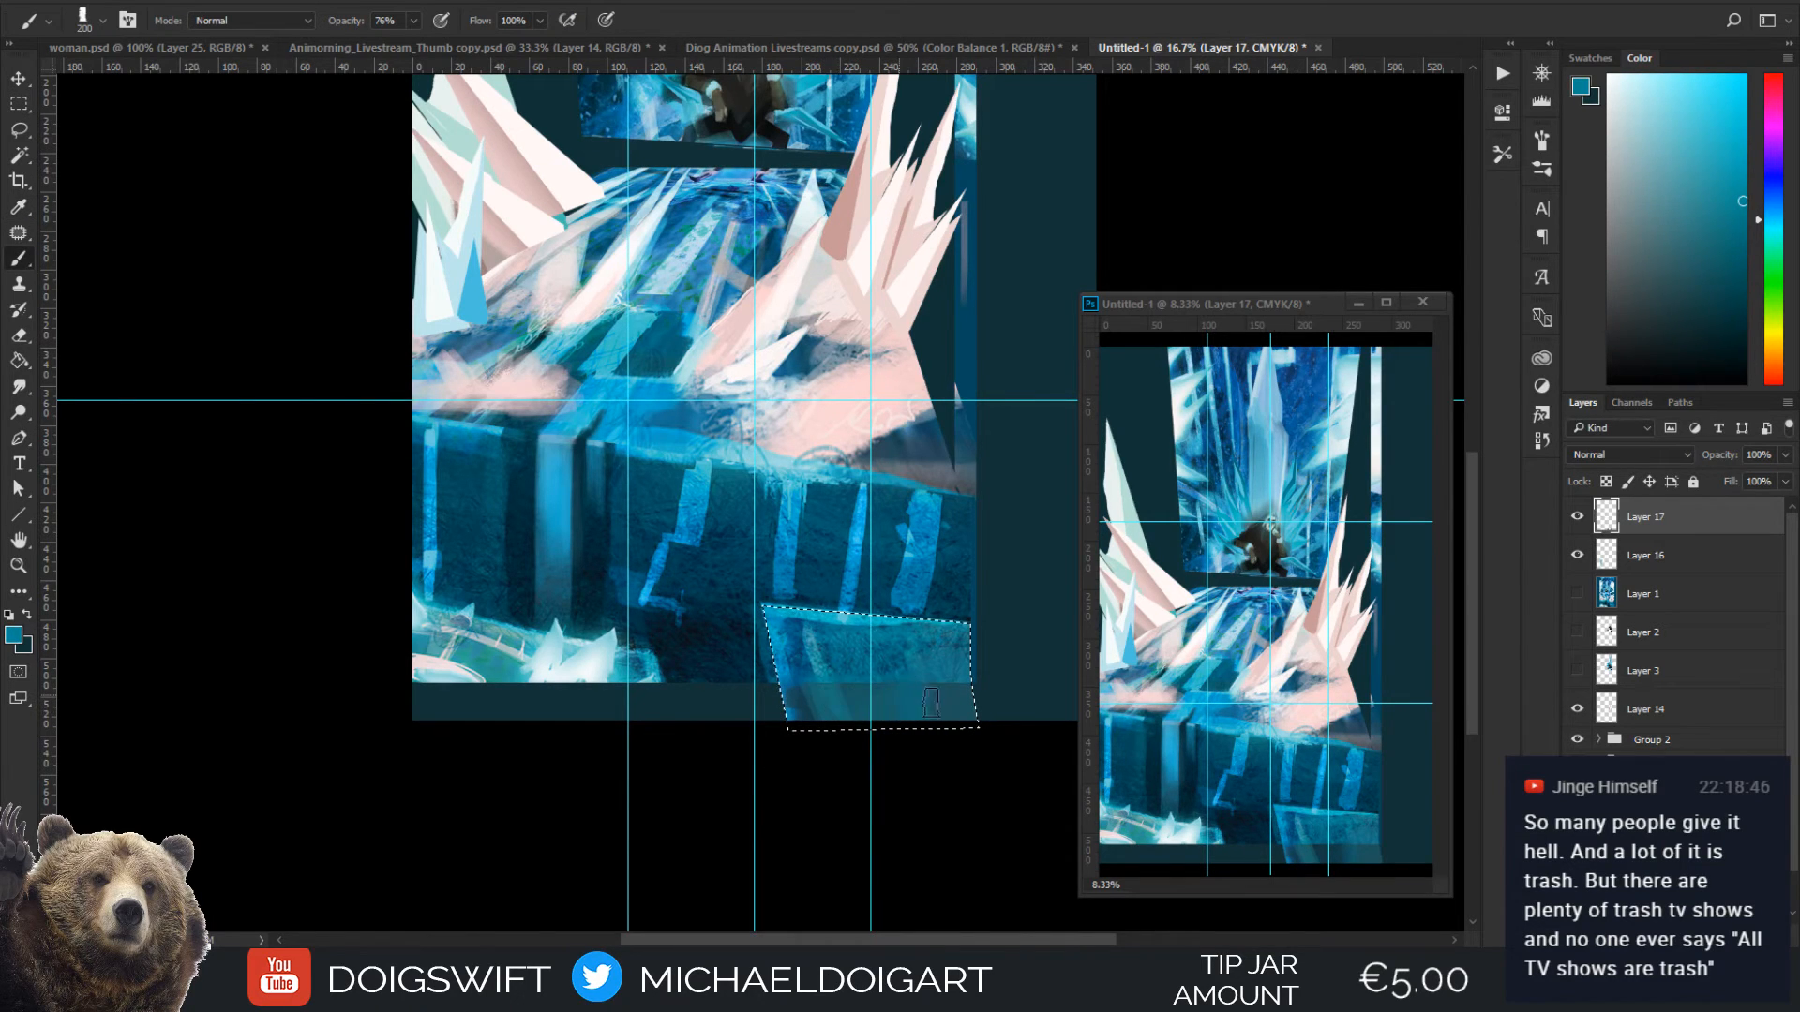
{"action": "left_click_drag", "start_coordinate": [931, 703], "coordinate": [921, 663]}
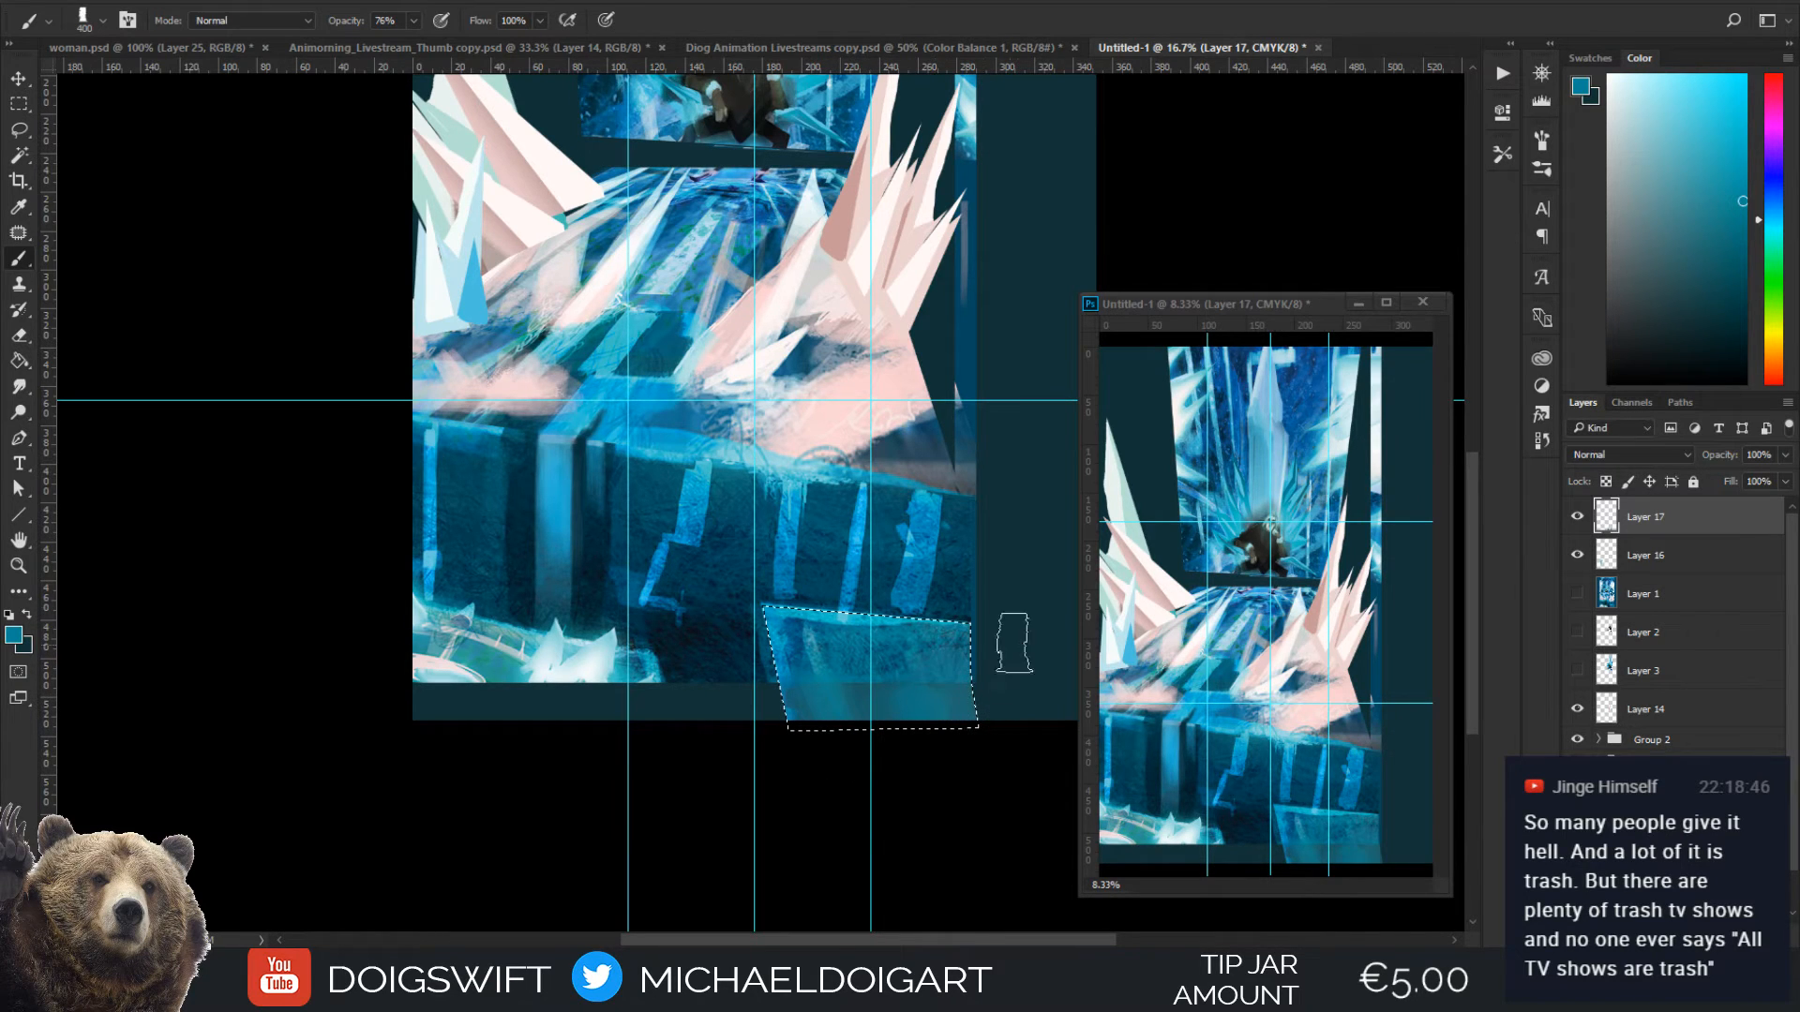
{"action": "left_click", "coordinate": [957, 670], "text": "alt"}
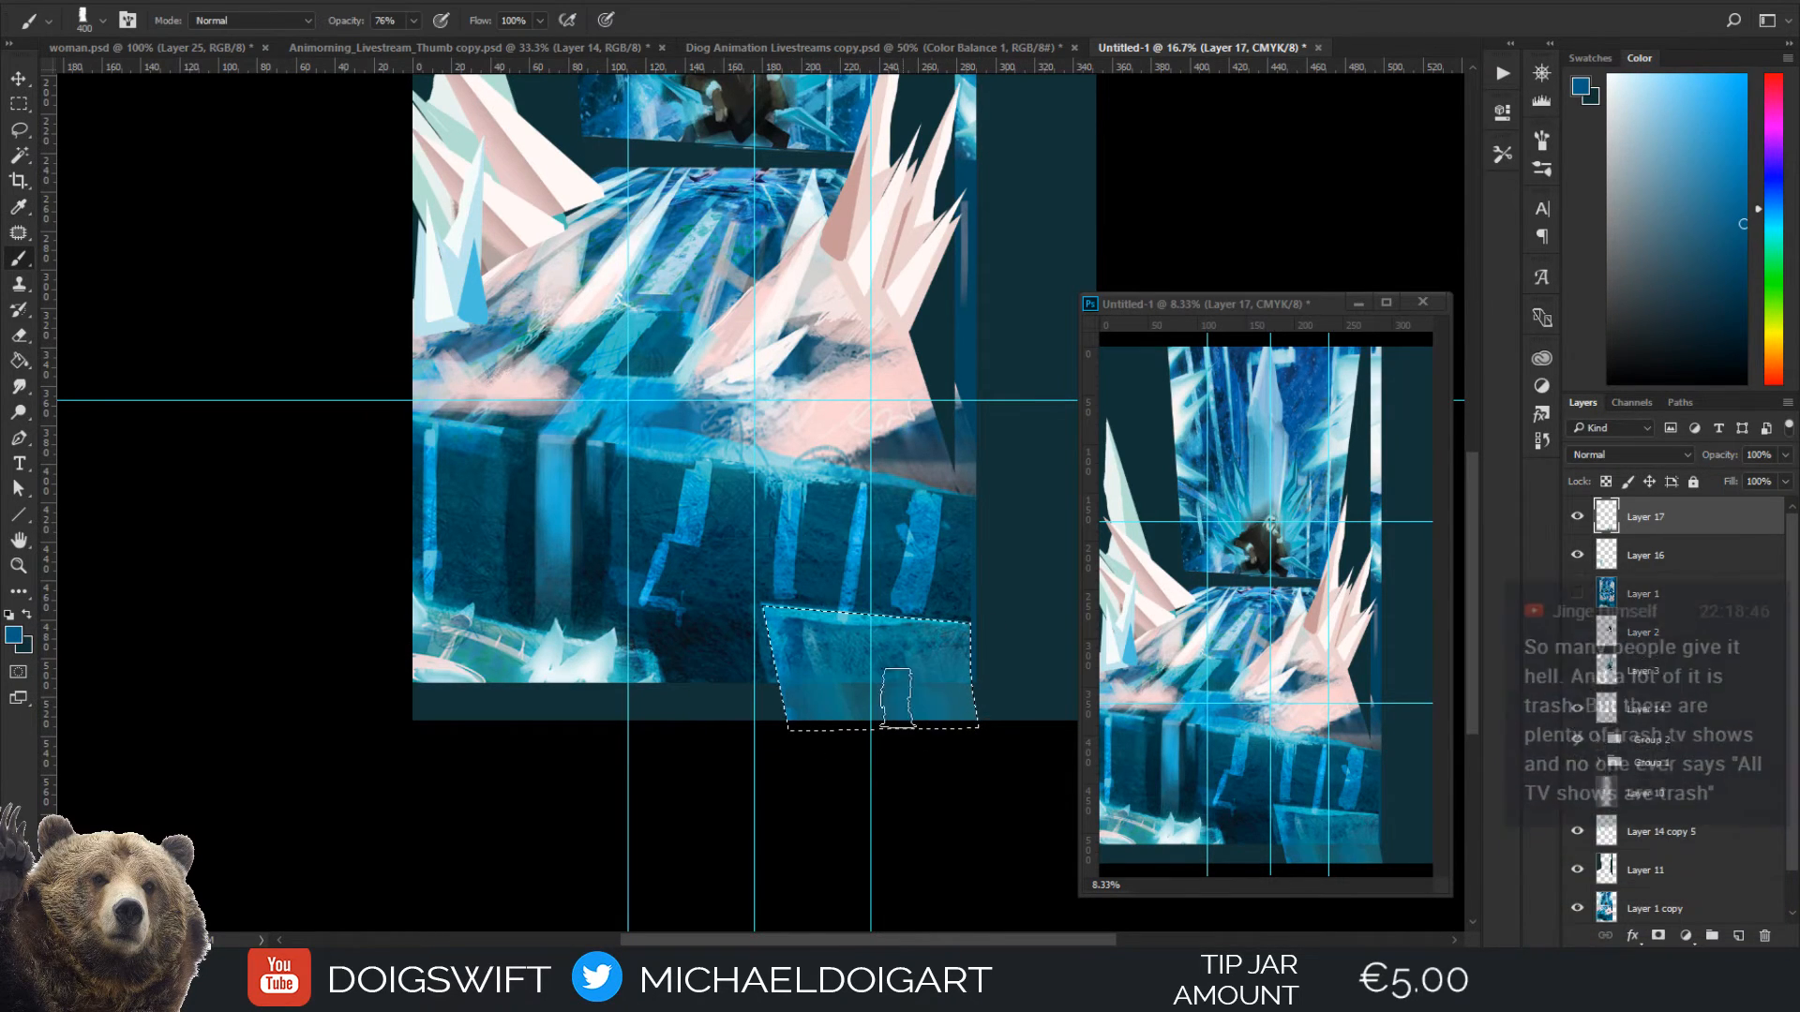
Sample dark blue and dark teal from around the ice wall and shade the selected block's lower part with the 400 px brush
{"action": "key", "text": "i"}
{"action": "left_click", "coordinate": [831, 462]}
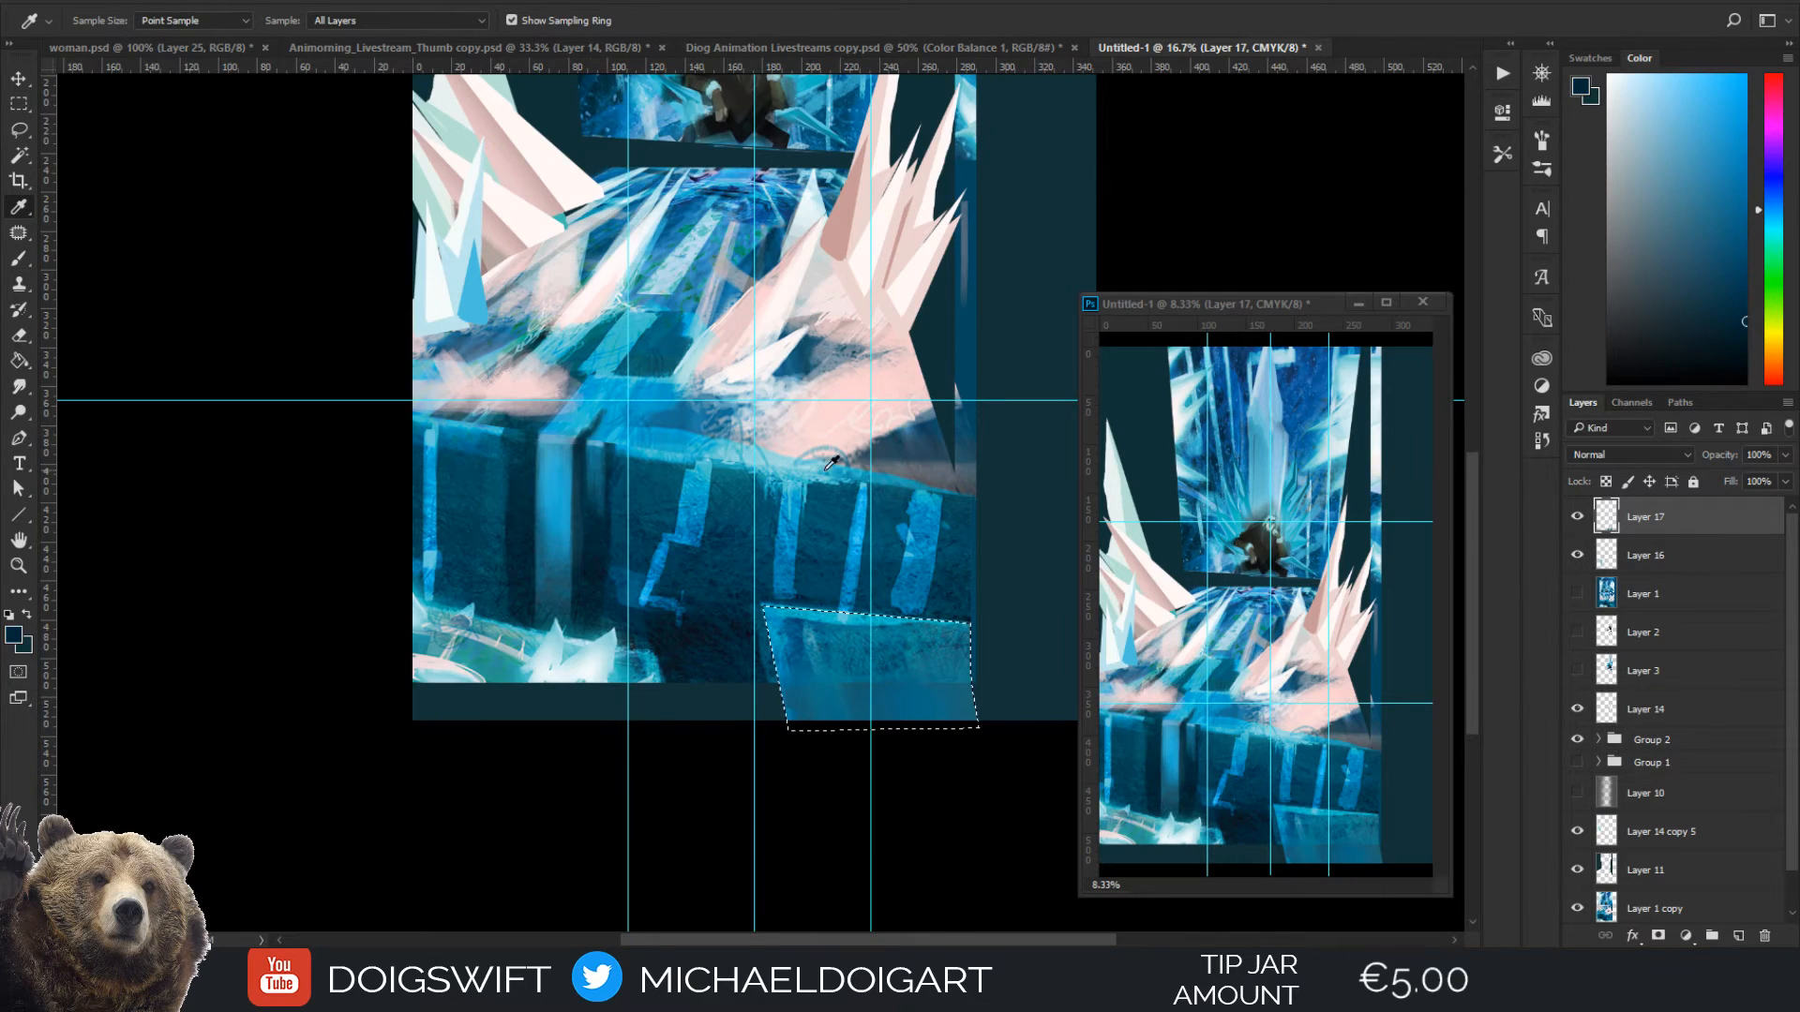
{"action": "left_click", "coordinate": [958, 389], "text": "alt"}
{"action": "mouse_move", "coordinate": [799, 694]}
{"action": "left_mouse_down"}
{"action": "mouse_move", "coordinate": [864, 694]}
{"action": "mouse_move", "coordinate": [837, 720]}
{"action": "mouse_move", "coordinate": [918, 716]}
{"action": "mouse_move", "coordinate": [868, 699]}
{"action": "mouse_move", "coordinate": [957, 748]}
{"action": "left_mouse_up"}
{"action": "key", "text": "bracketleft"}
{"action": "key", "text": "bracketleft"}
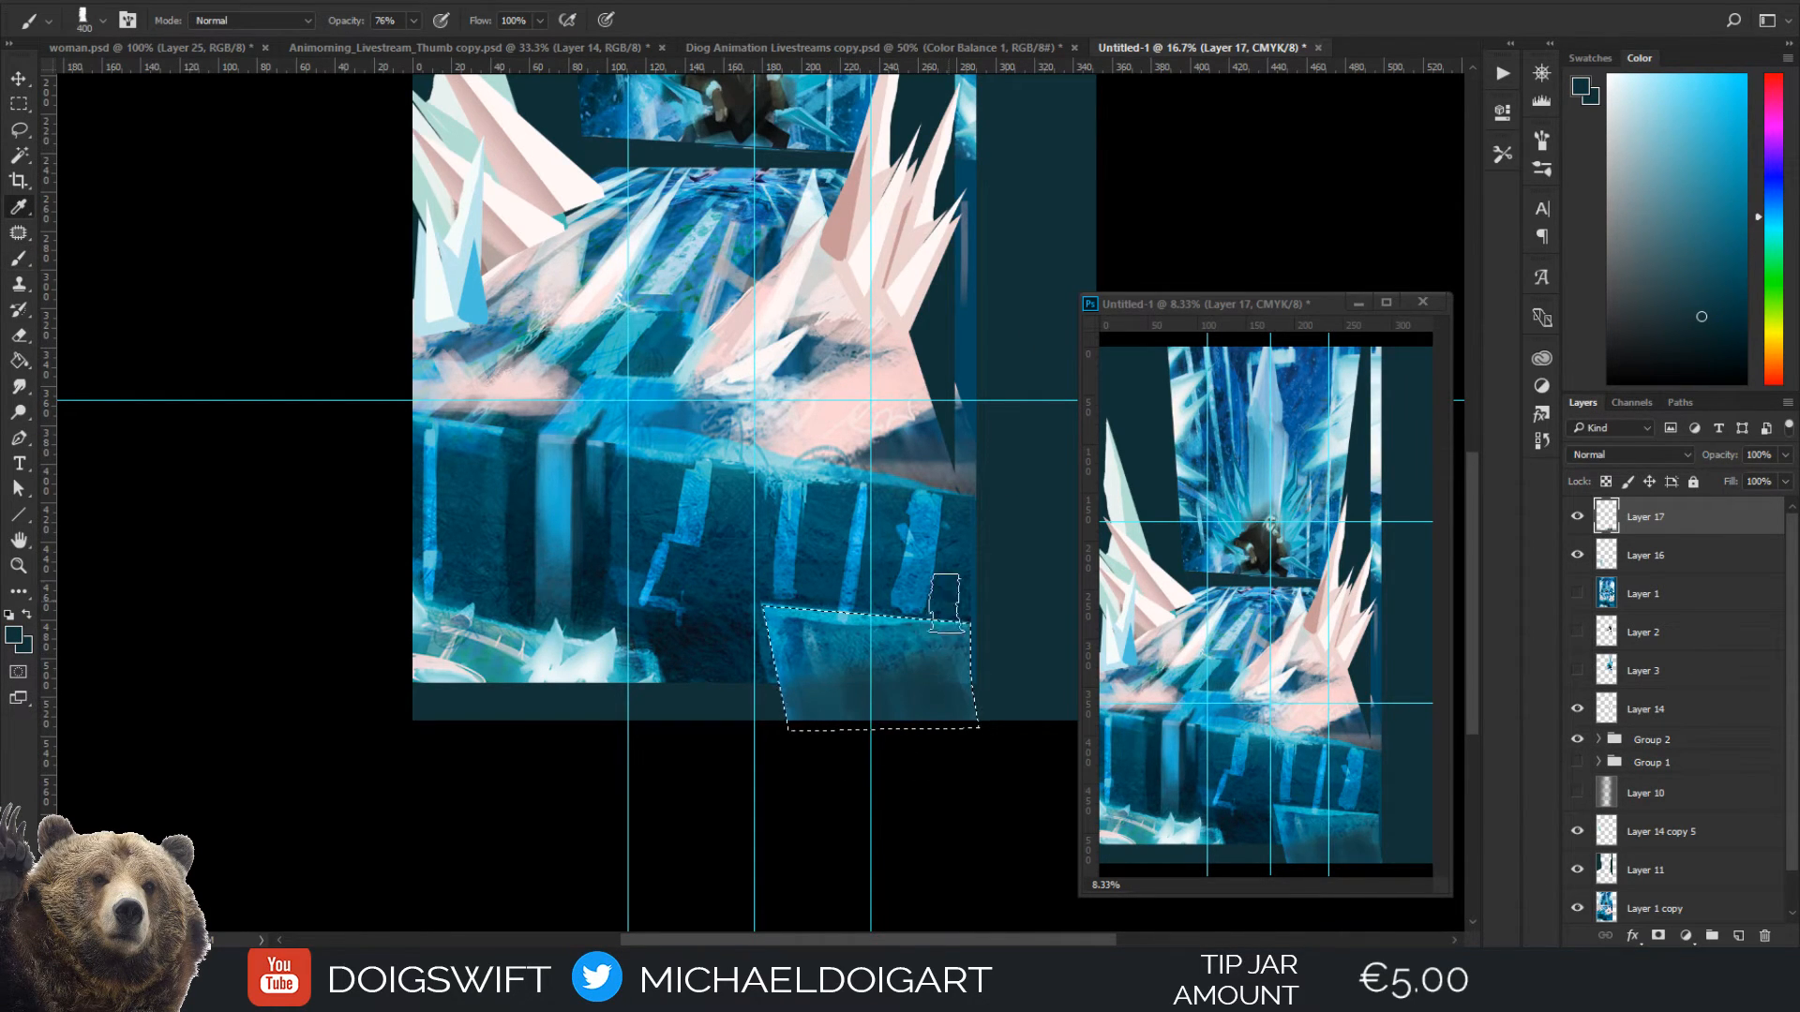
Touch up the block's upper area with sampled bright blues using 70 and 45 px brushes, sample dark teal at 50 px, and deselect
{"action": "left_click", "coordinate": [827, 646], "text": "alt"}
{"action": "key", "text": "bracketleft"}
{"action": "key", "text": "bracketleft"}
{"action": "key", "text": "bracketleft"}
{"action": "key", "text": "bracketleft"}
{"action": "key", "text": "bracketleft"}
{"action": "key", "text": "bracketleft"}
{"action": "key", "text": "bracketleft"}
{"action": "key", "text": "bracketleft"}
{"action": "key", "text": "bracketleft"}
{"action": "key", "text": "bracketleft"}
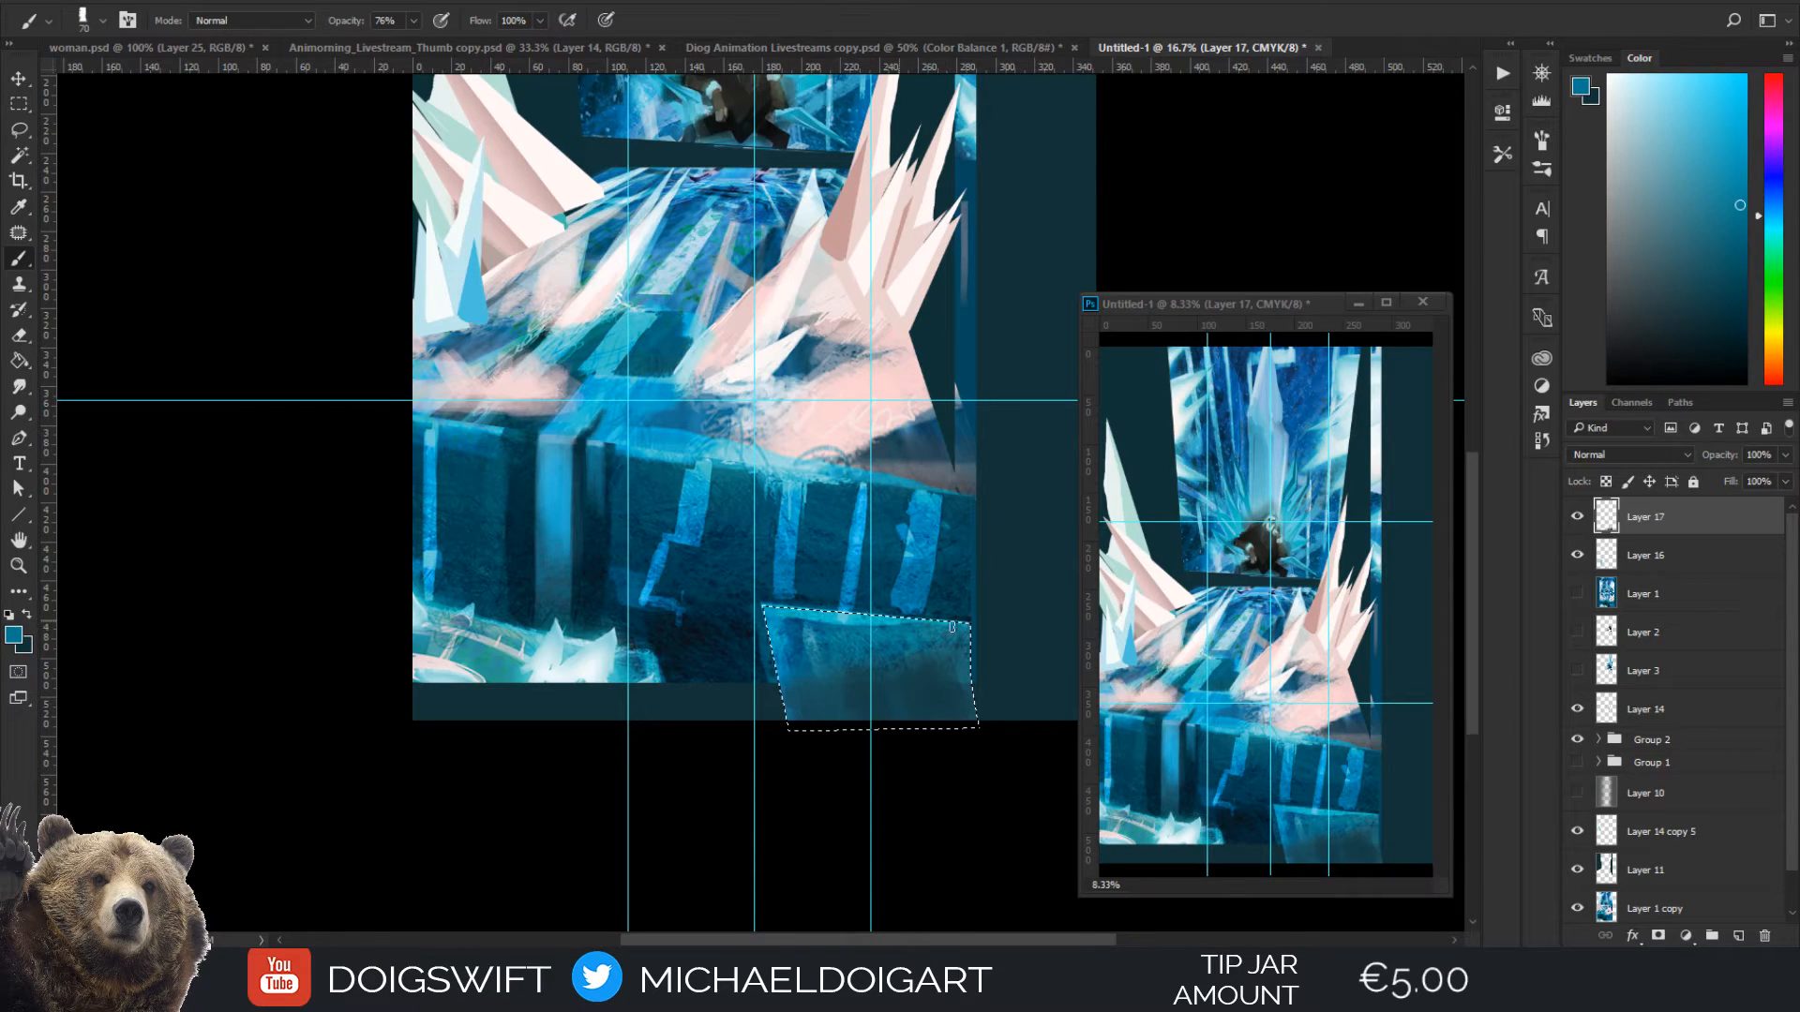
{"action": "left_click", "coordinate": [956, 593], "text": "alt"}
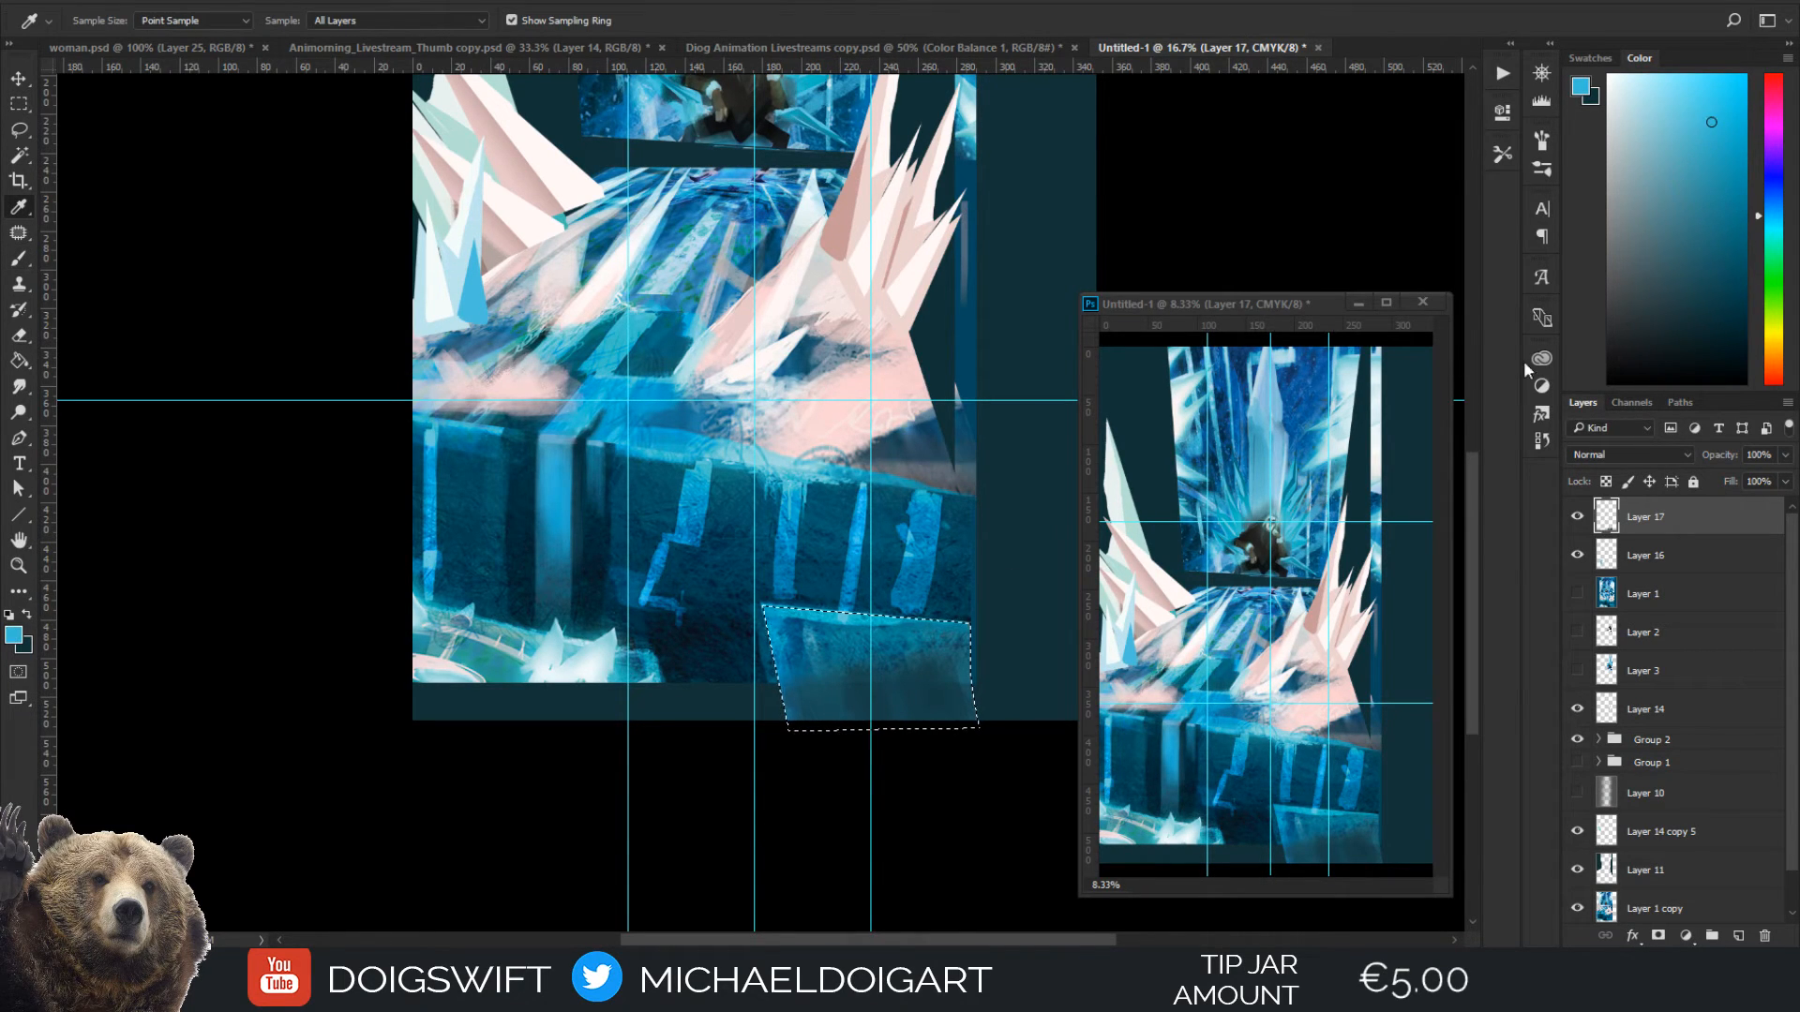
{"action": "key", "text": "bracketleft"}
{"action": "key", "text": "bracketleft"}
{"action": "left_click_drag", "start_coordinate": [774, 698], "coordinate": [901, 618]}
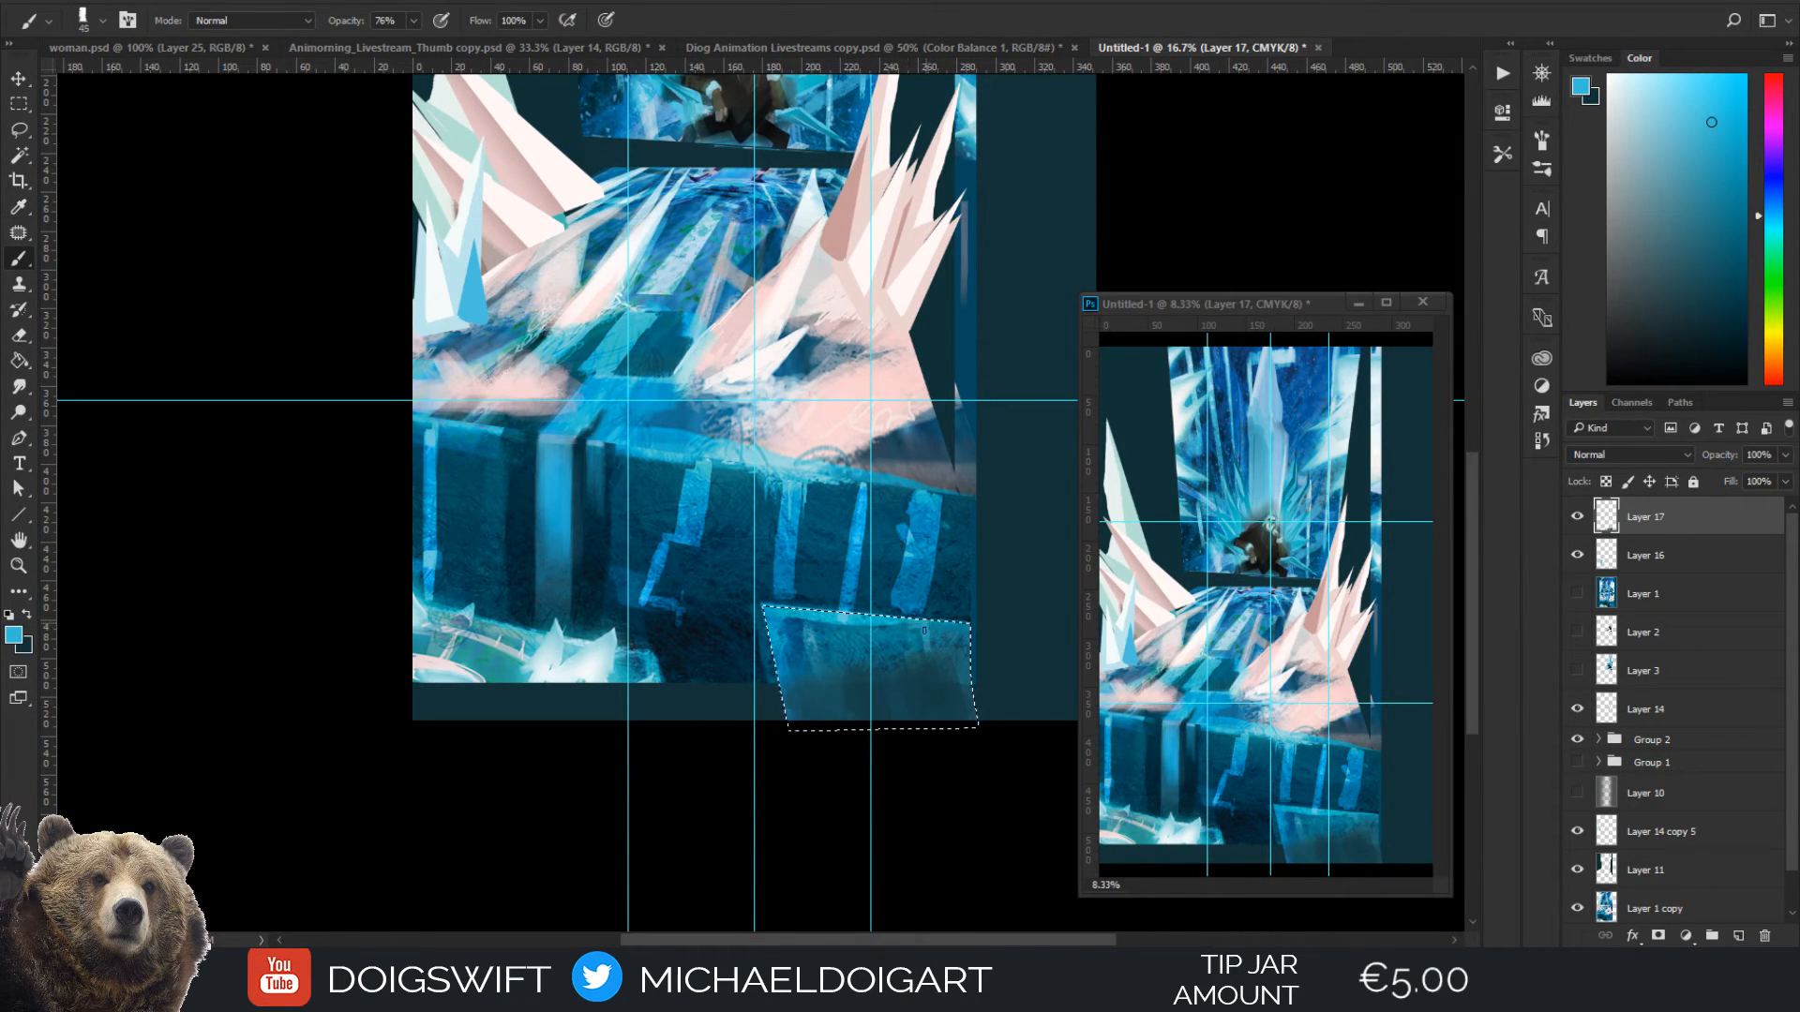
{"action": "left_click", "coordinate": [940, 659], "text": "alt"}
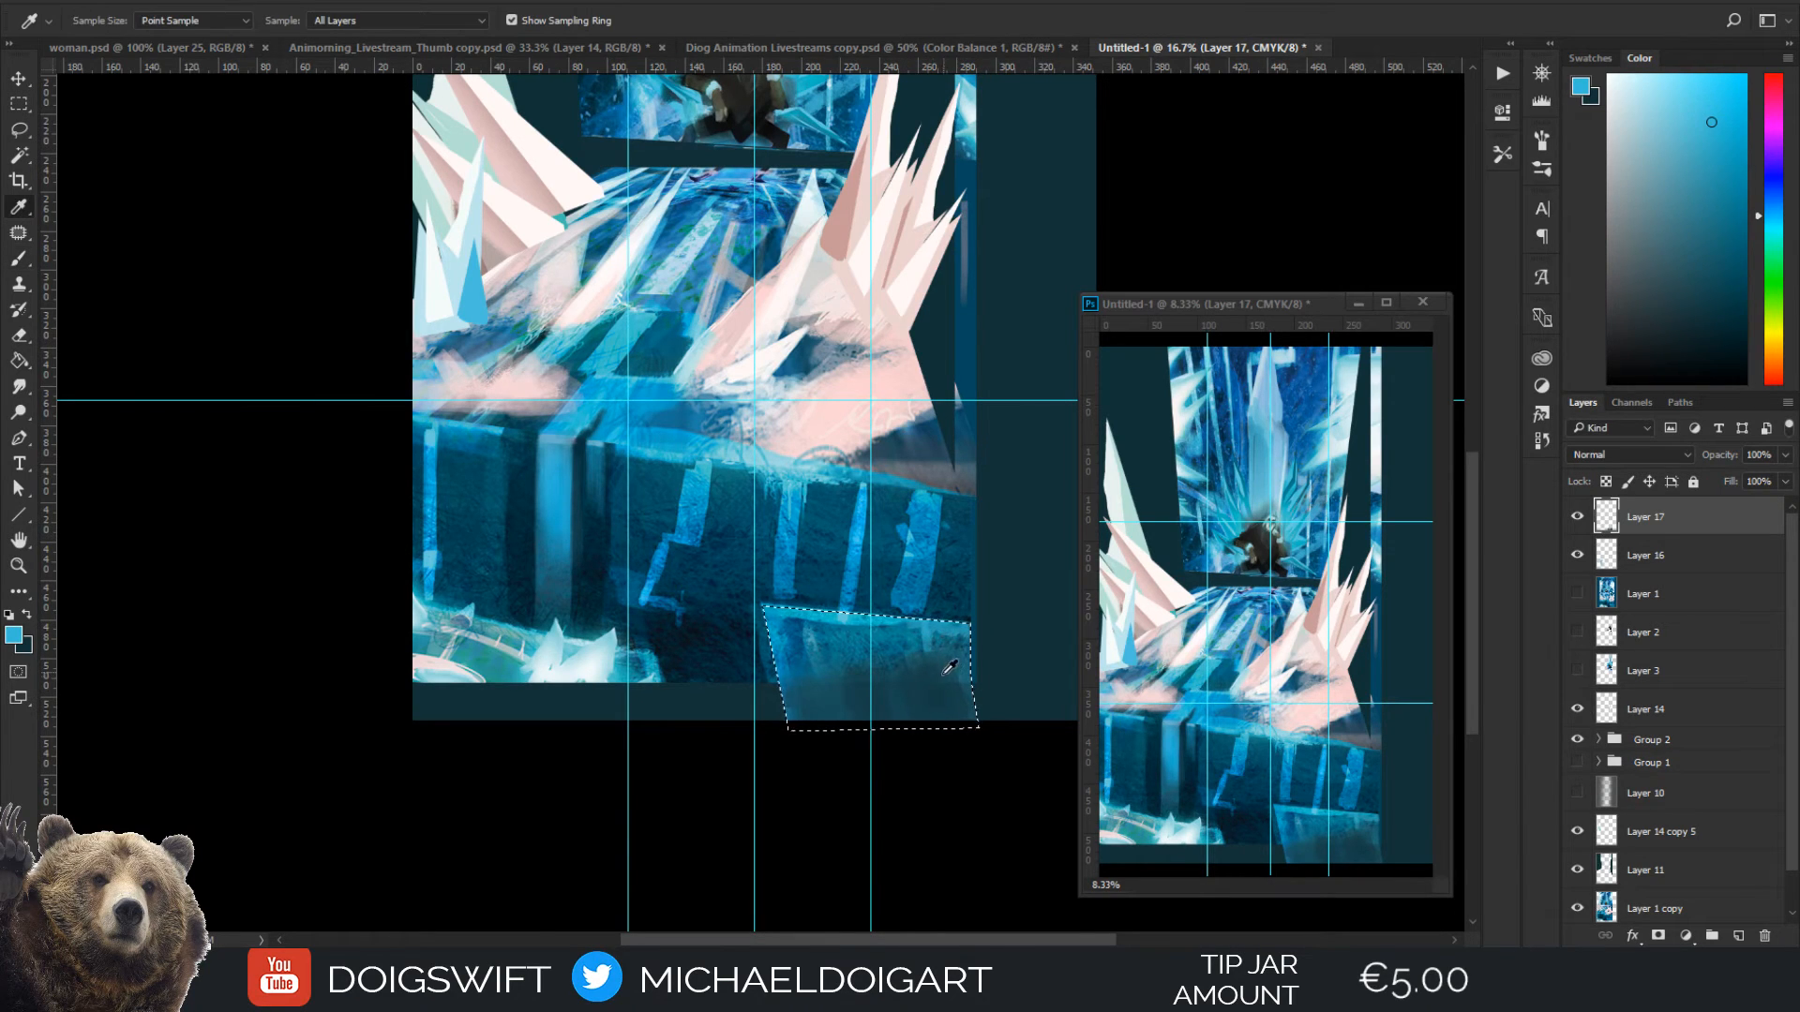
{"action": "key", "text": "bracketright"}
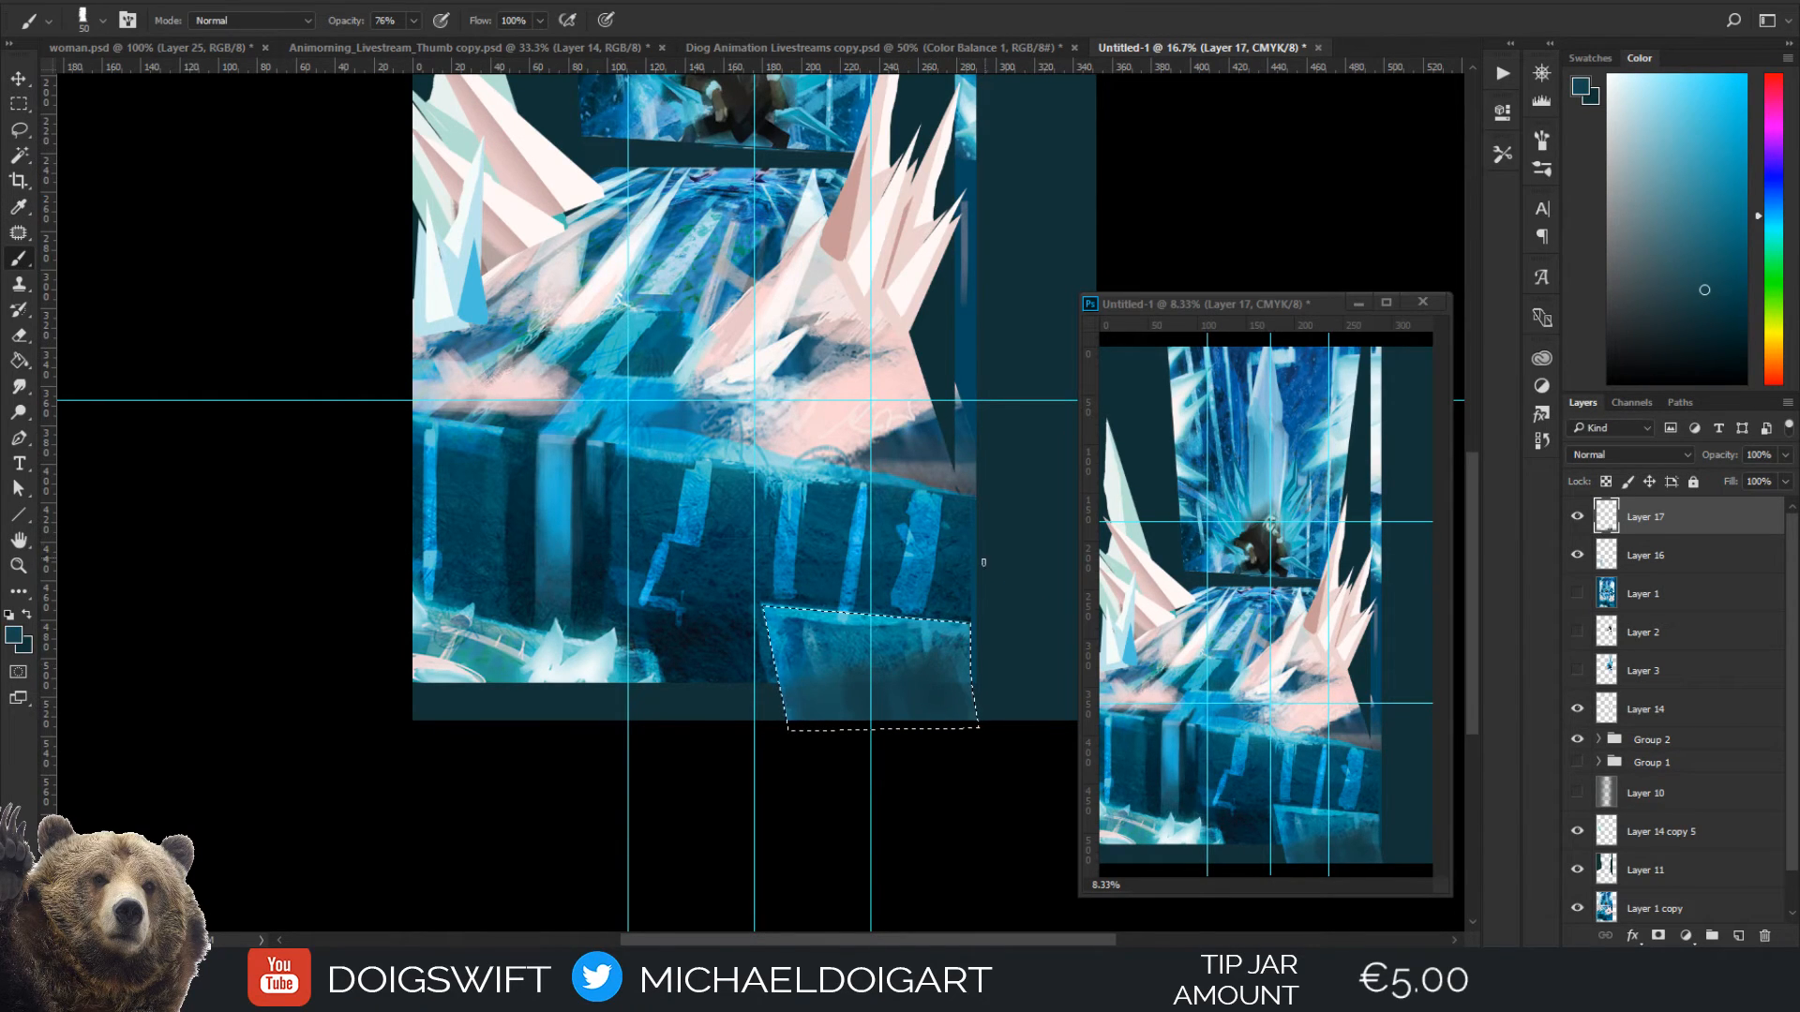
{"action": "key", "text": "ctrl+d"}
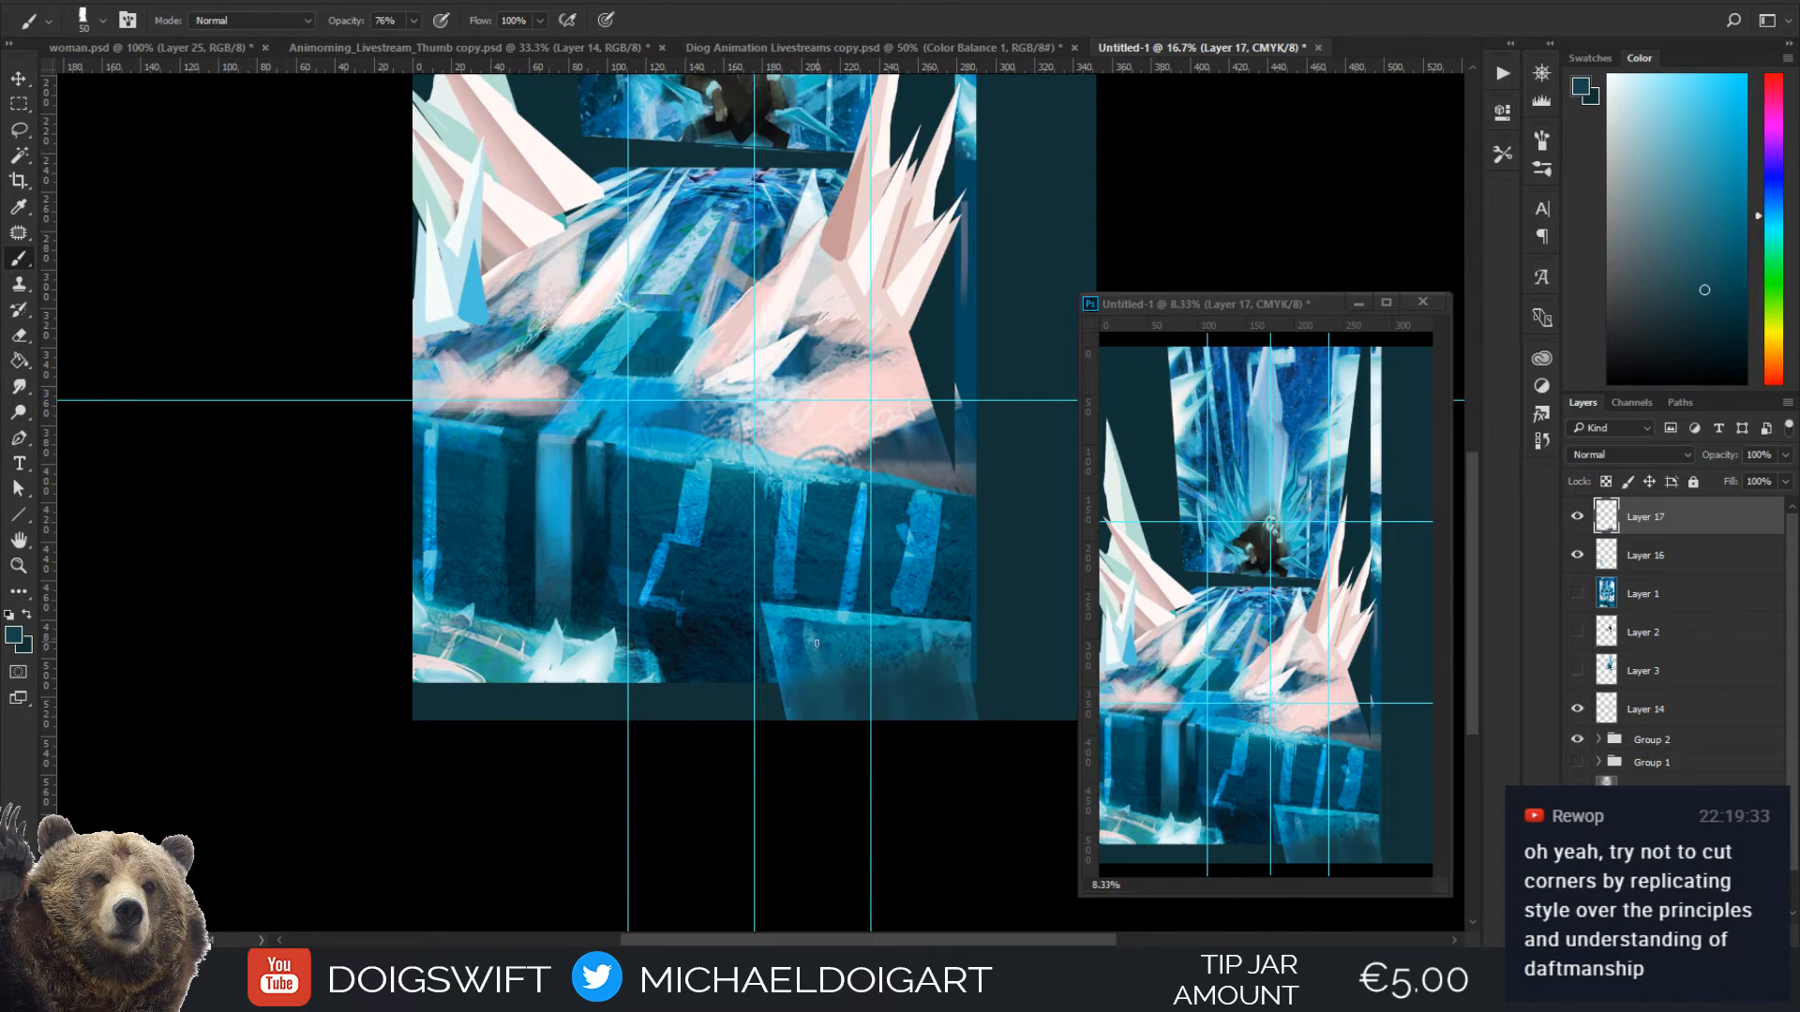
{"action": "key", "text": "l"}
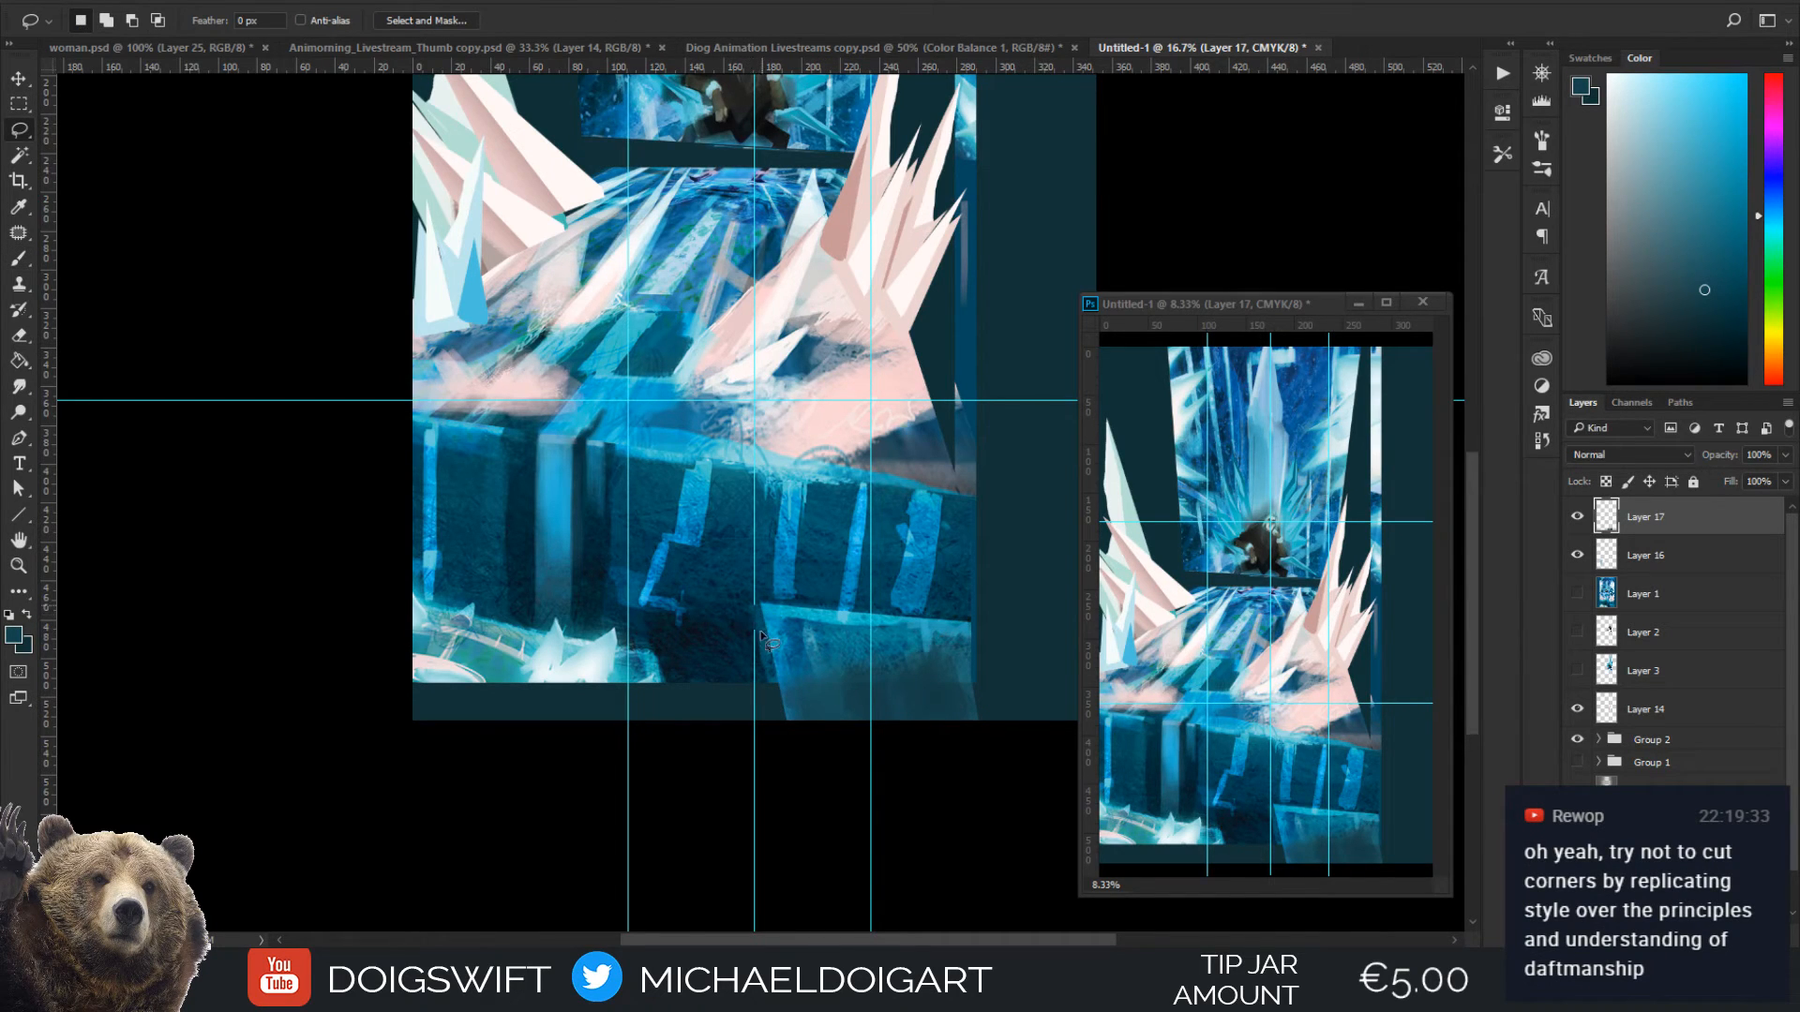
{"action": "left_click_drag", "start_coordinate": [760, 633], "coordinate": [750, 719]}
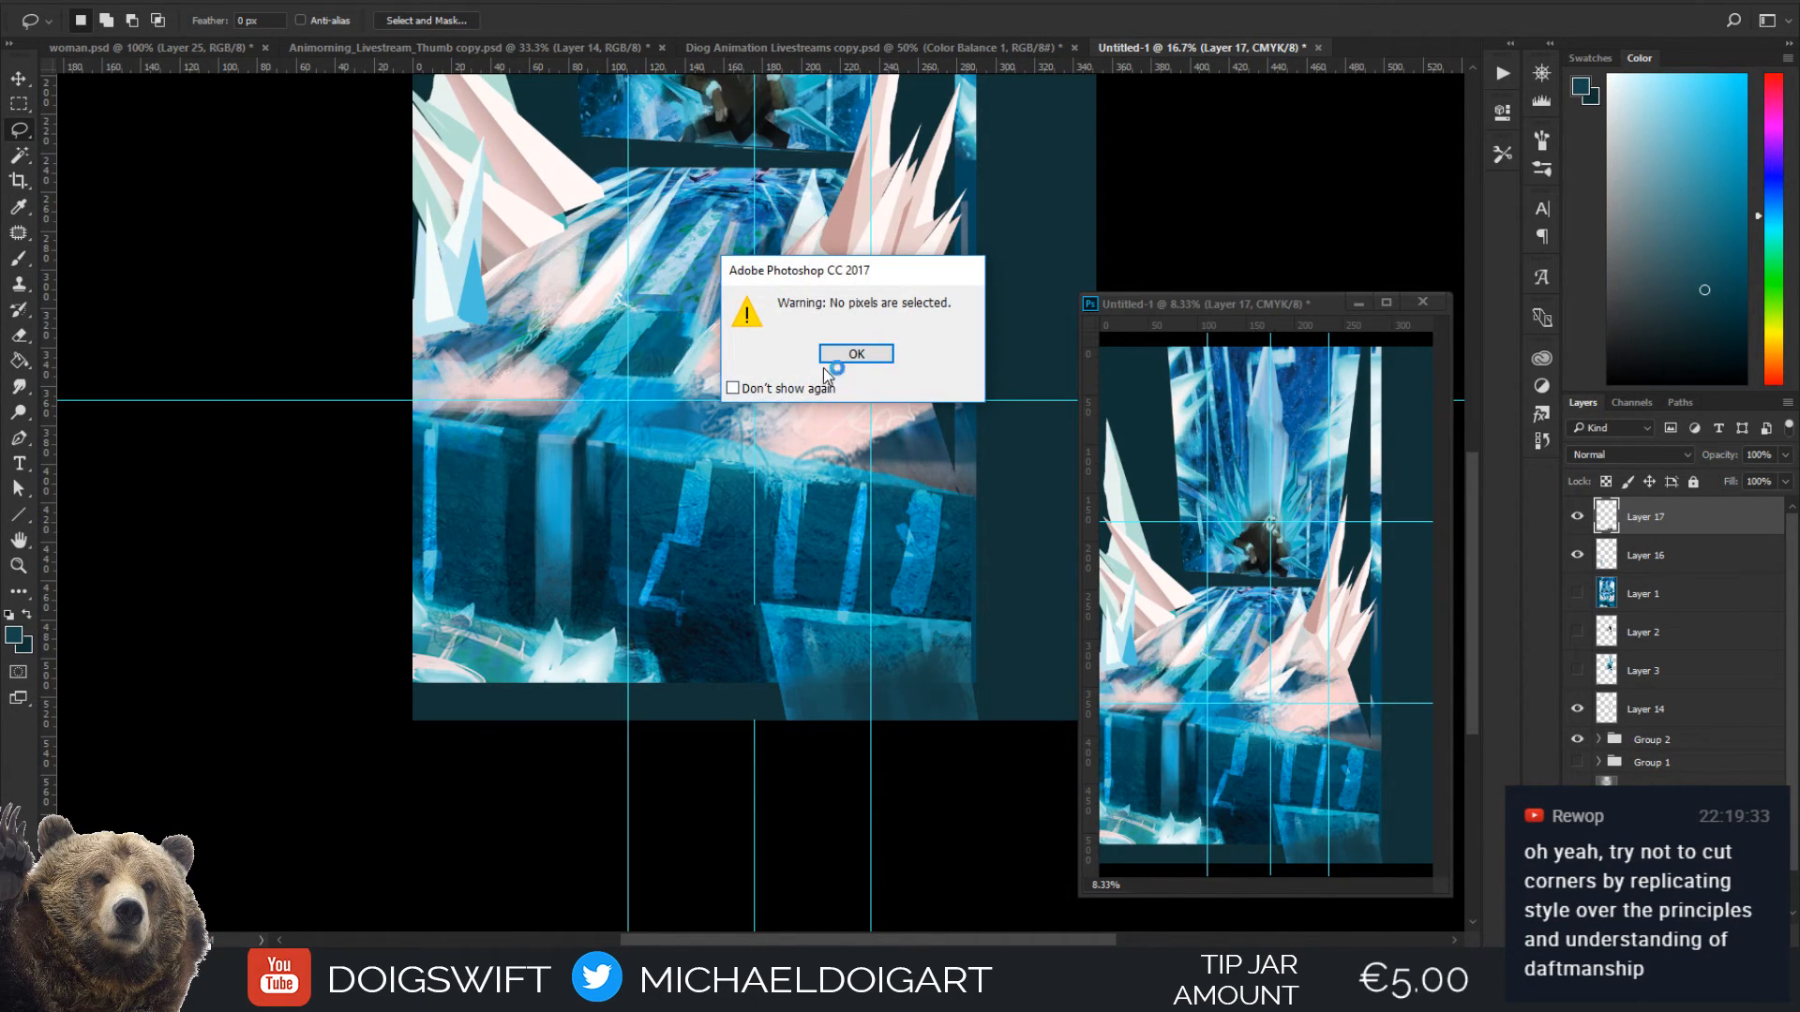
{"action": "left_click", "coordinate": [835, 355]}
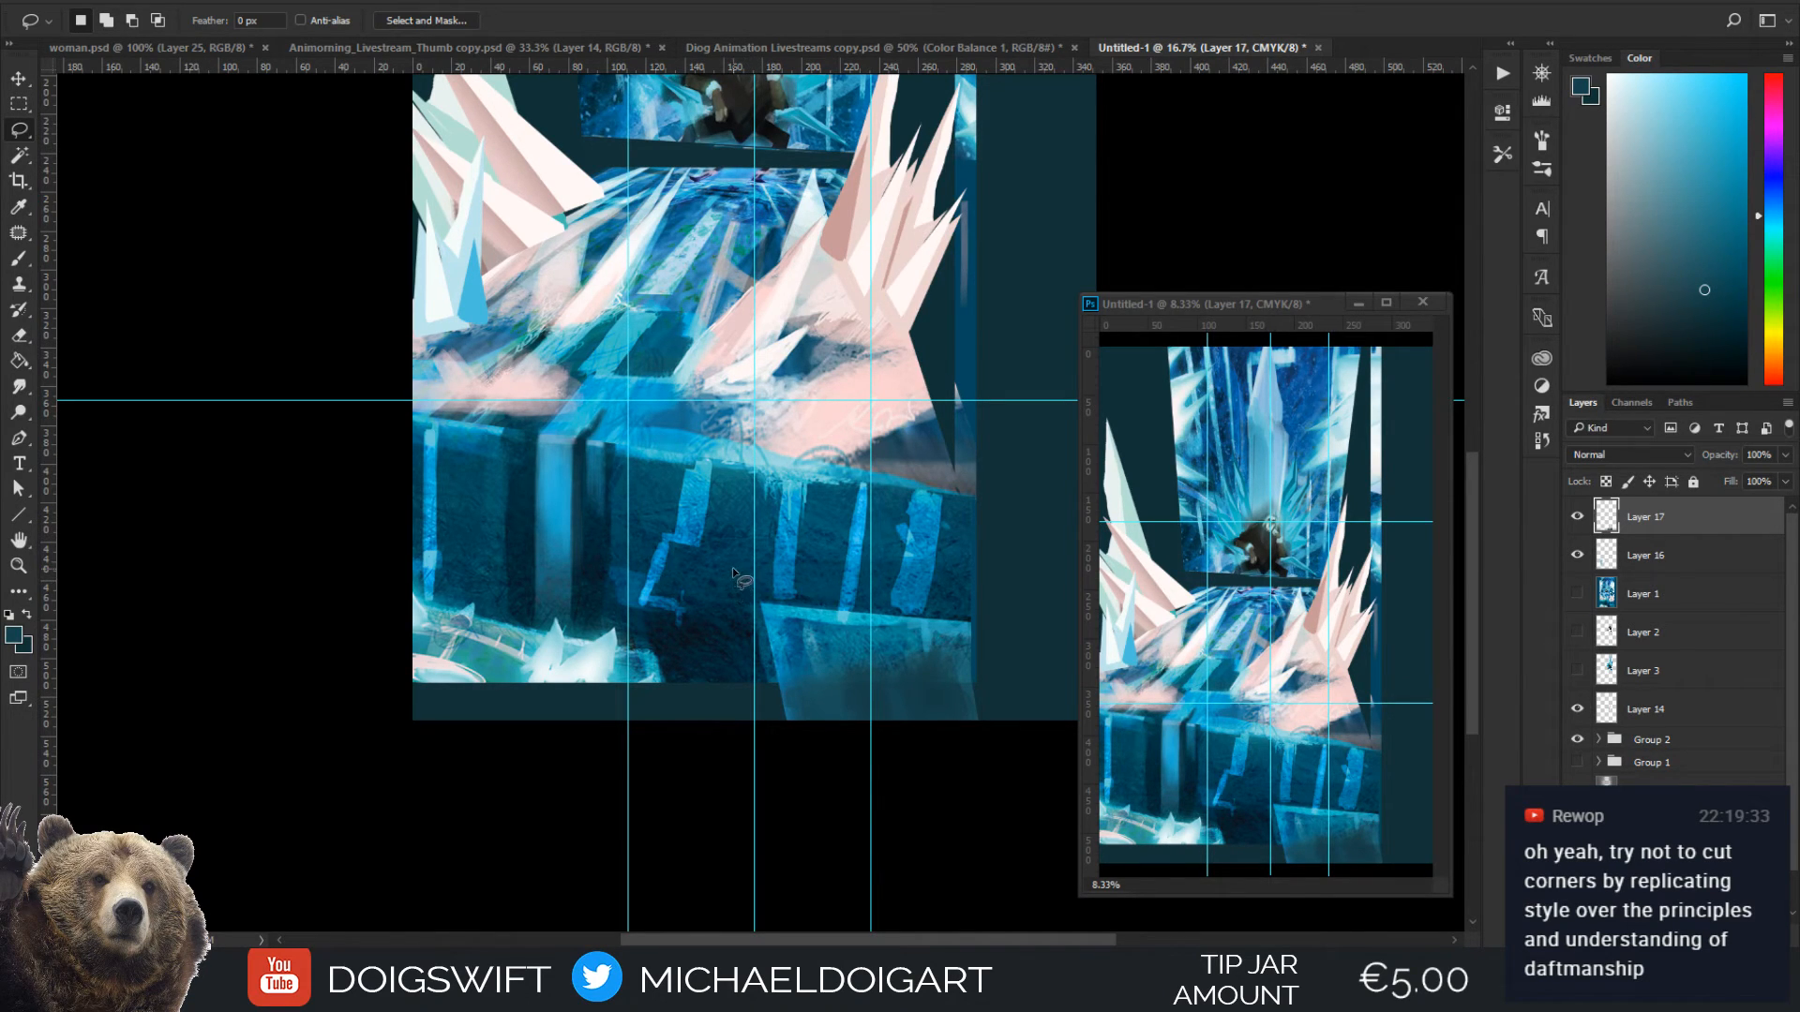
Hide the guides and roughly block in the ice block's extension to the canvas's right edge with sampled light blue and a 100 px brush
{"action": "key", "text": "ctrl+semicolon"}
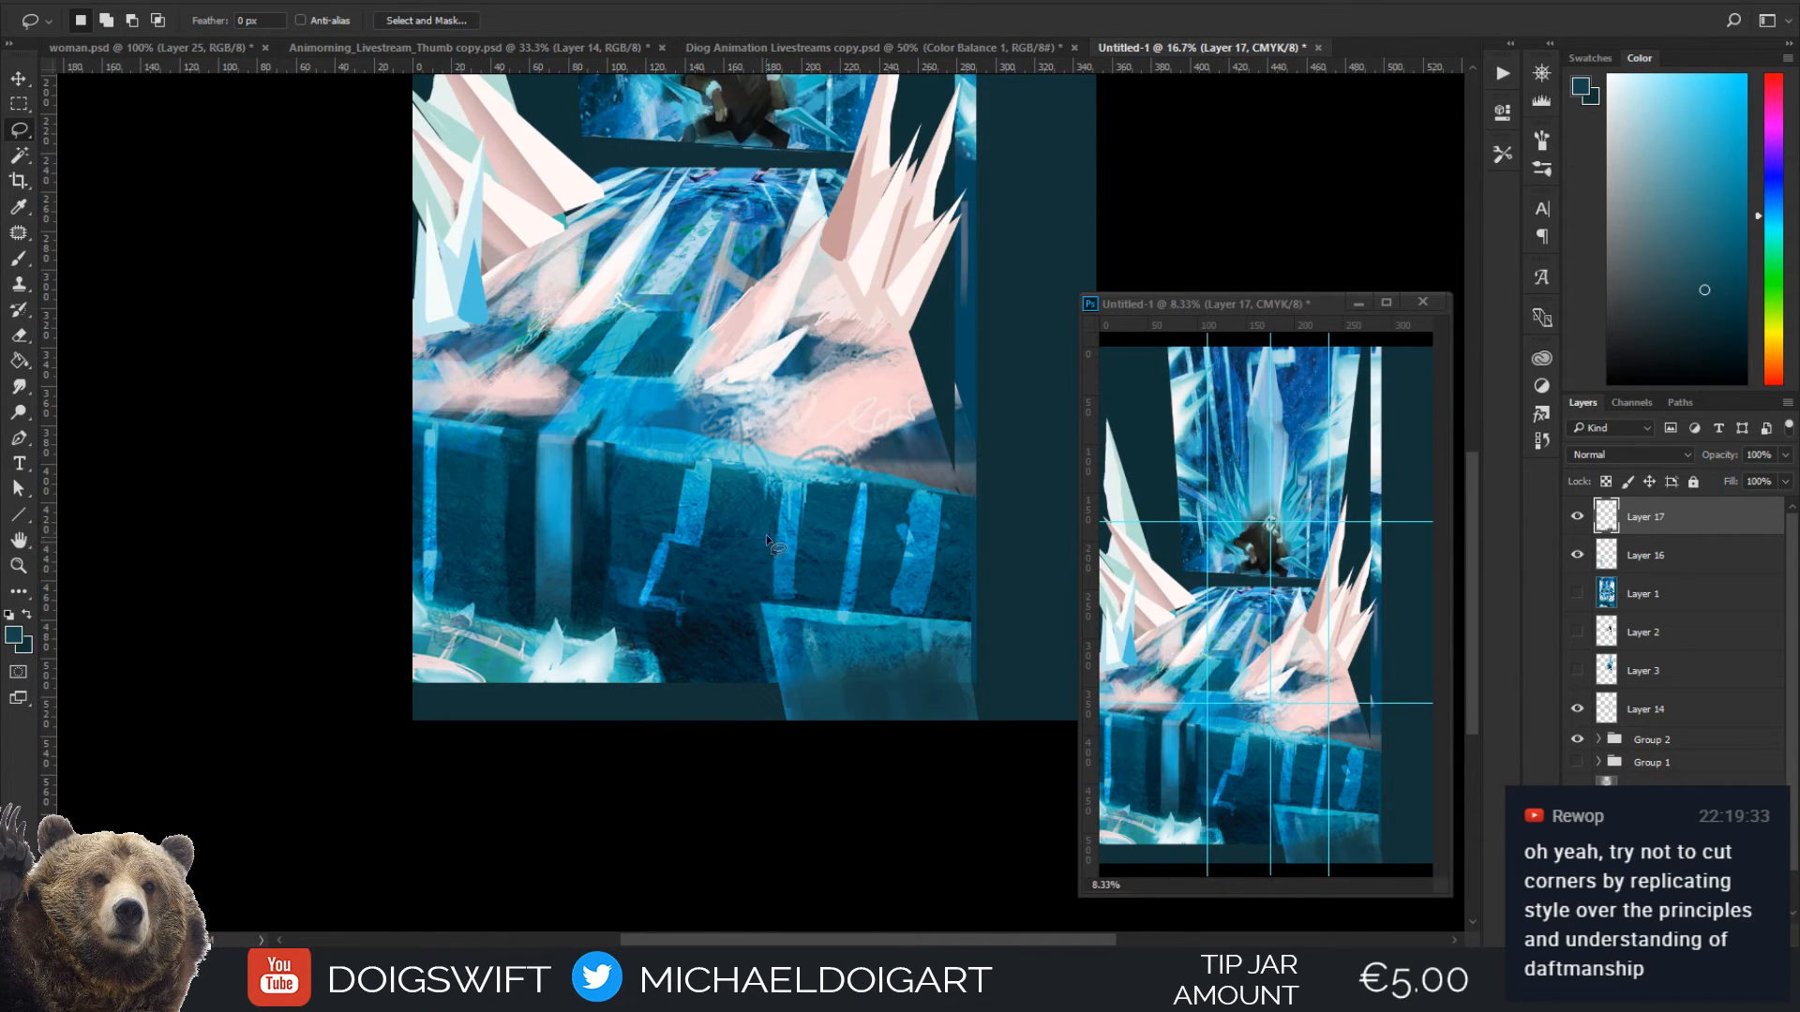
{"action": "scroll", "coordinate": [806, 573], "scroll_direction": "right", "scroll_amount": 5}
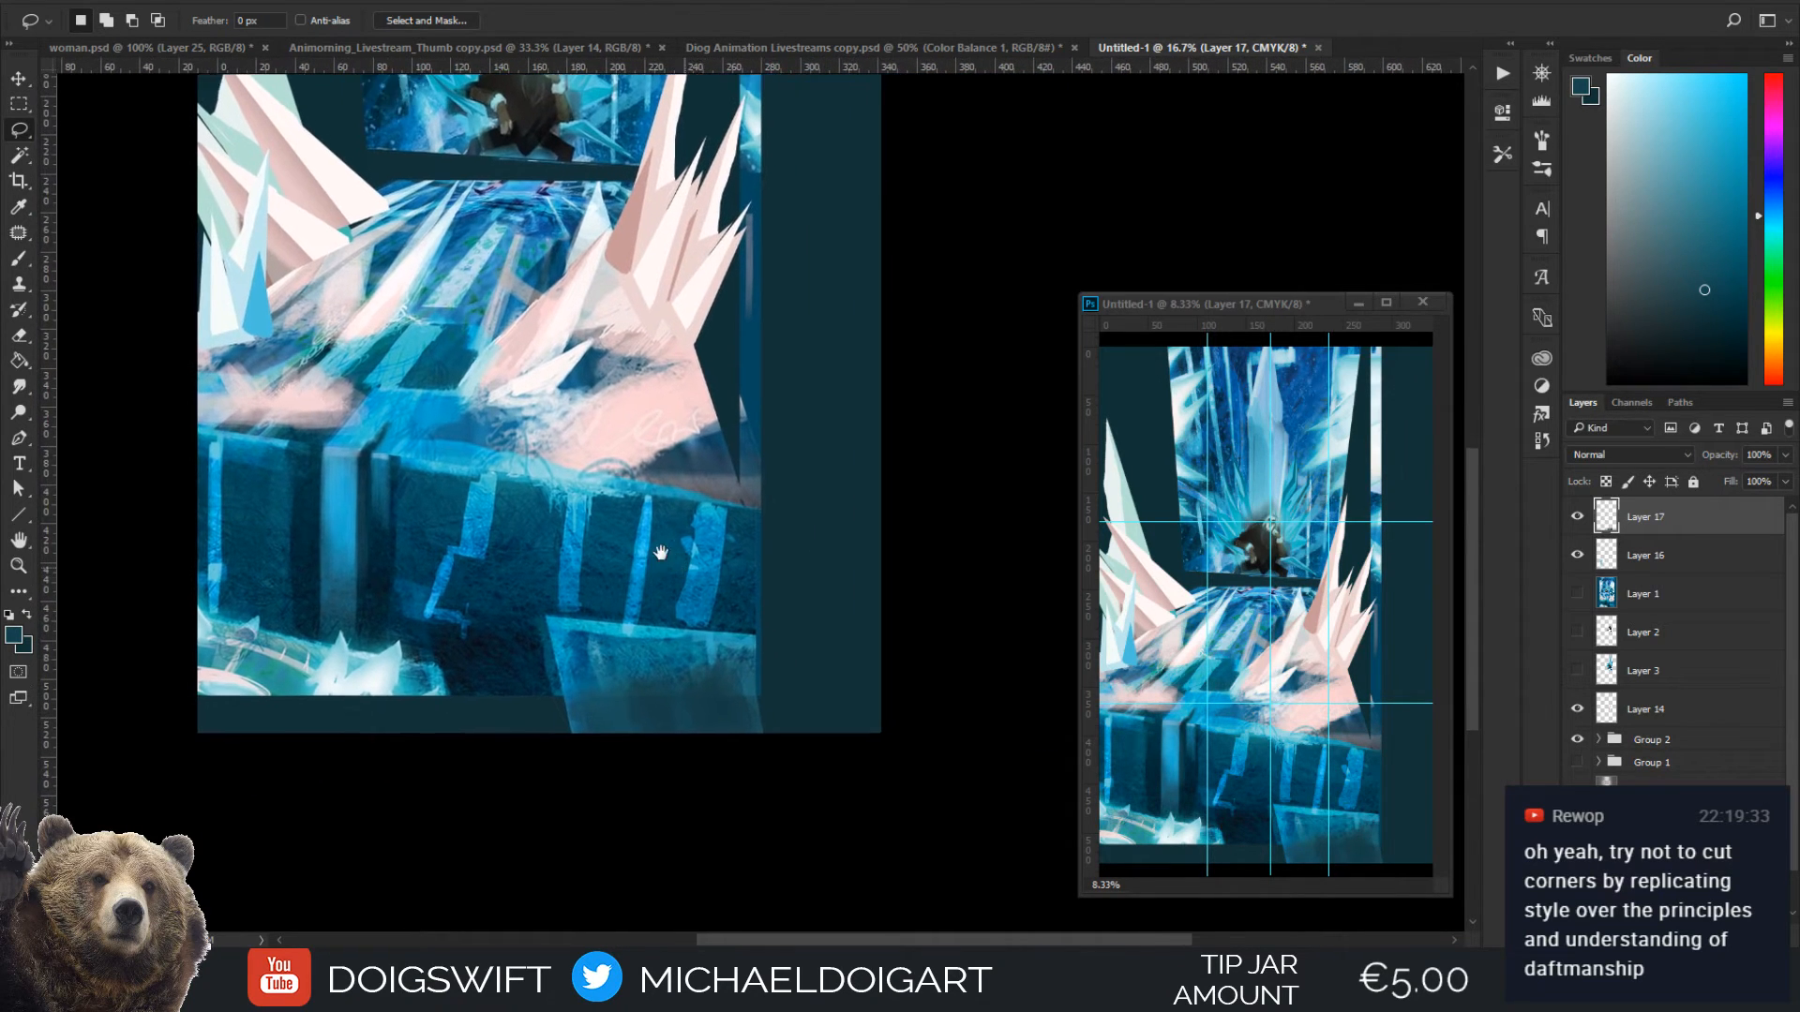
{"action": "left_click", "coordinate": [727, 620]}
{"action": "key", "text": "b"}
{"action": "mouse_move", "coordinate": [736, 624]}
{"action": "left_mouse_down"}
{"action": "mouse_move", "coordinate": [834, 615]}
{"action": "mouse_move", "coordinate": [861, 591]}
{"action": "mouse_move", "coordinate": [791, 618]}
{"action": "left_mouse_up"}
{"action": "left_click_drag", "start_coordinate": [784, 633], "coordinate": [759, 522]}
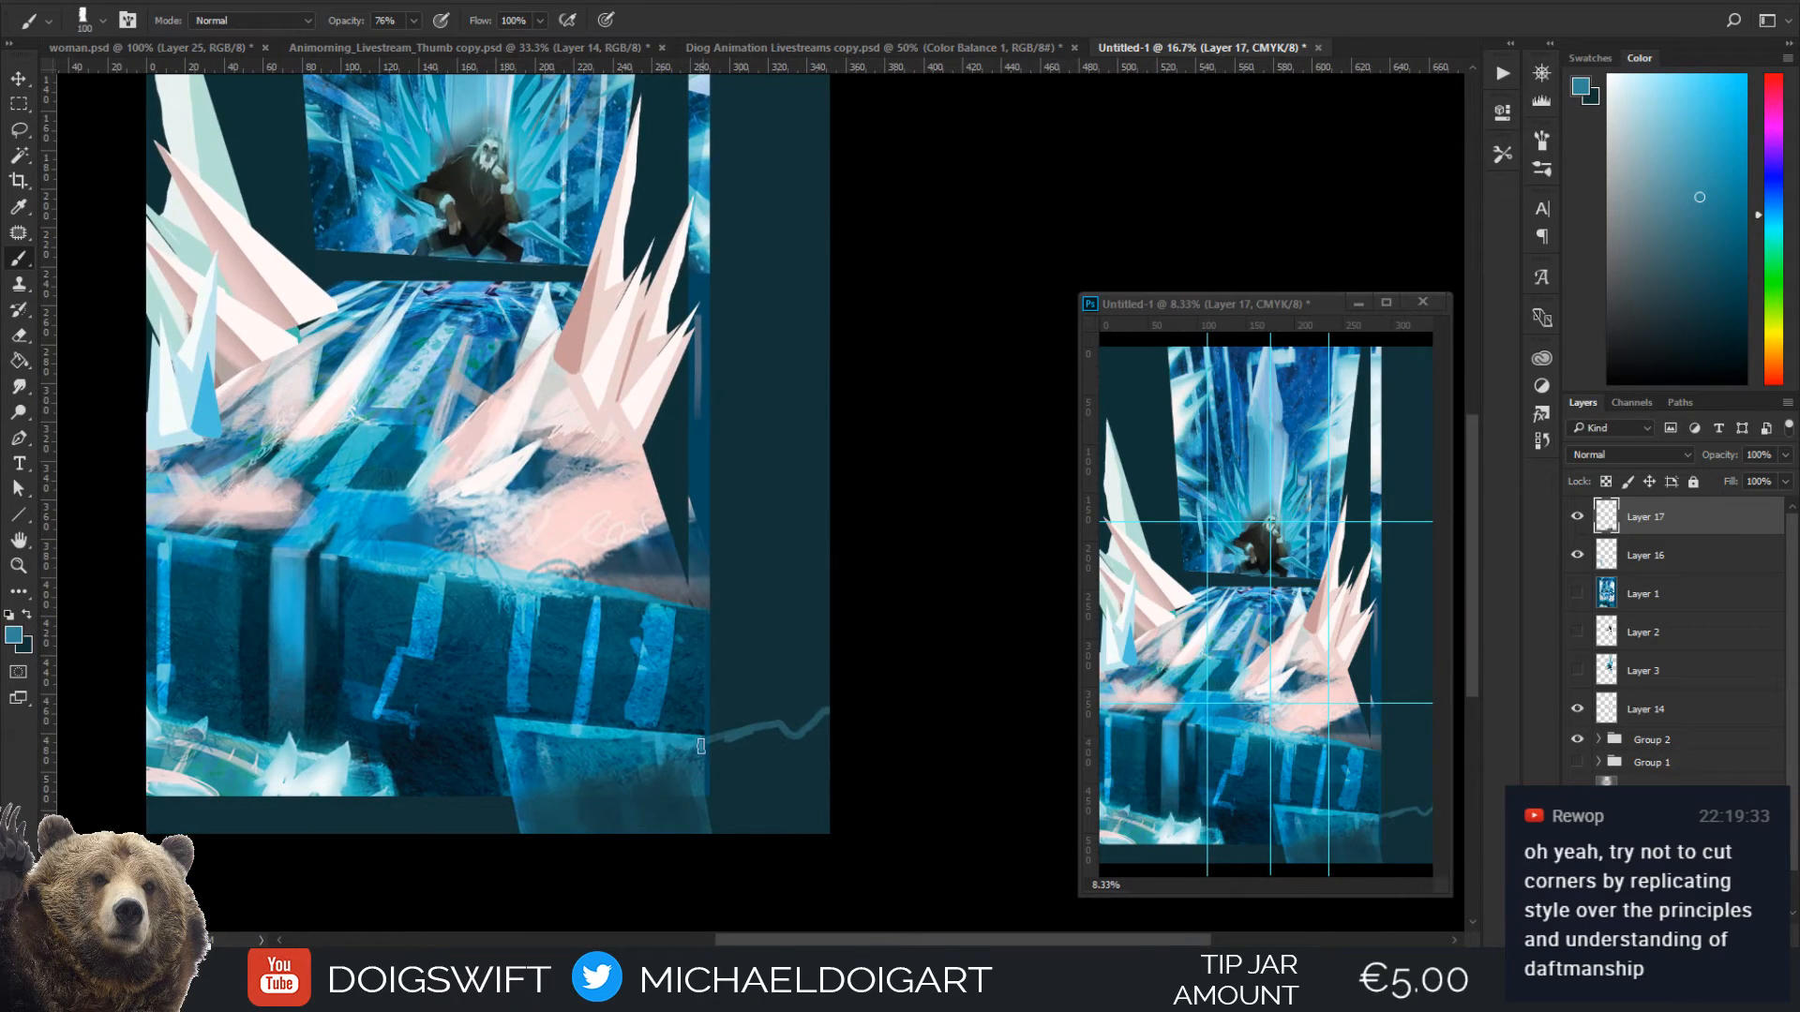
{"action": "mouse_move", "coordinate": [702, 746]}
{"action": "left_mouse_down"}
{"action": "mouse_move", "coordinate": [677, 804]}
{"action": "mouse_move", "coordinate": [731, 817]}
{"action": "left_mouse_up"}
Fill the block's right extension with sampled mid blue at 300 px, and darken it with sampled navy and a 500 px brush
{"action": "left_click", "coordinate": [652, 765], "text": "alt"}
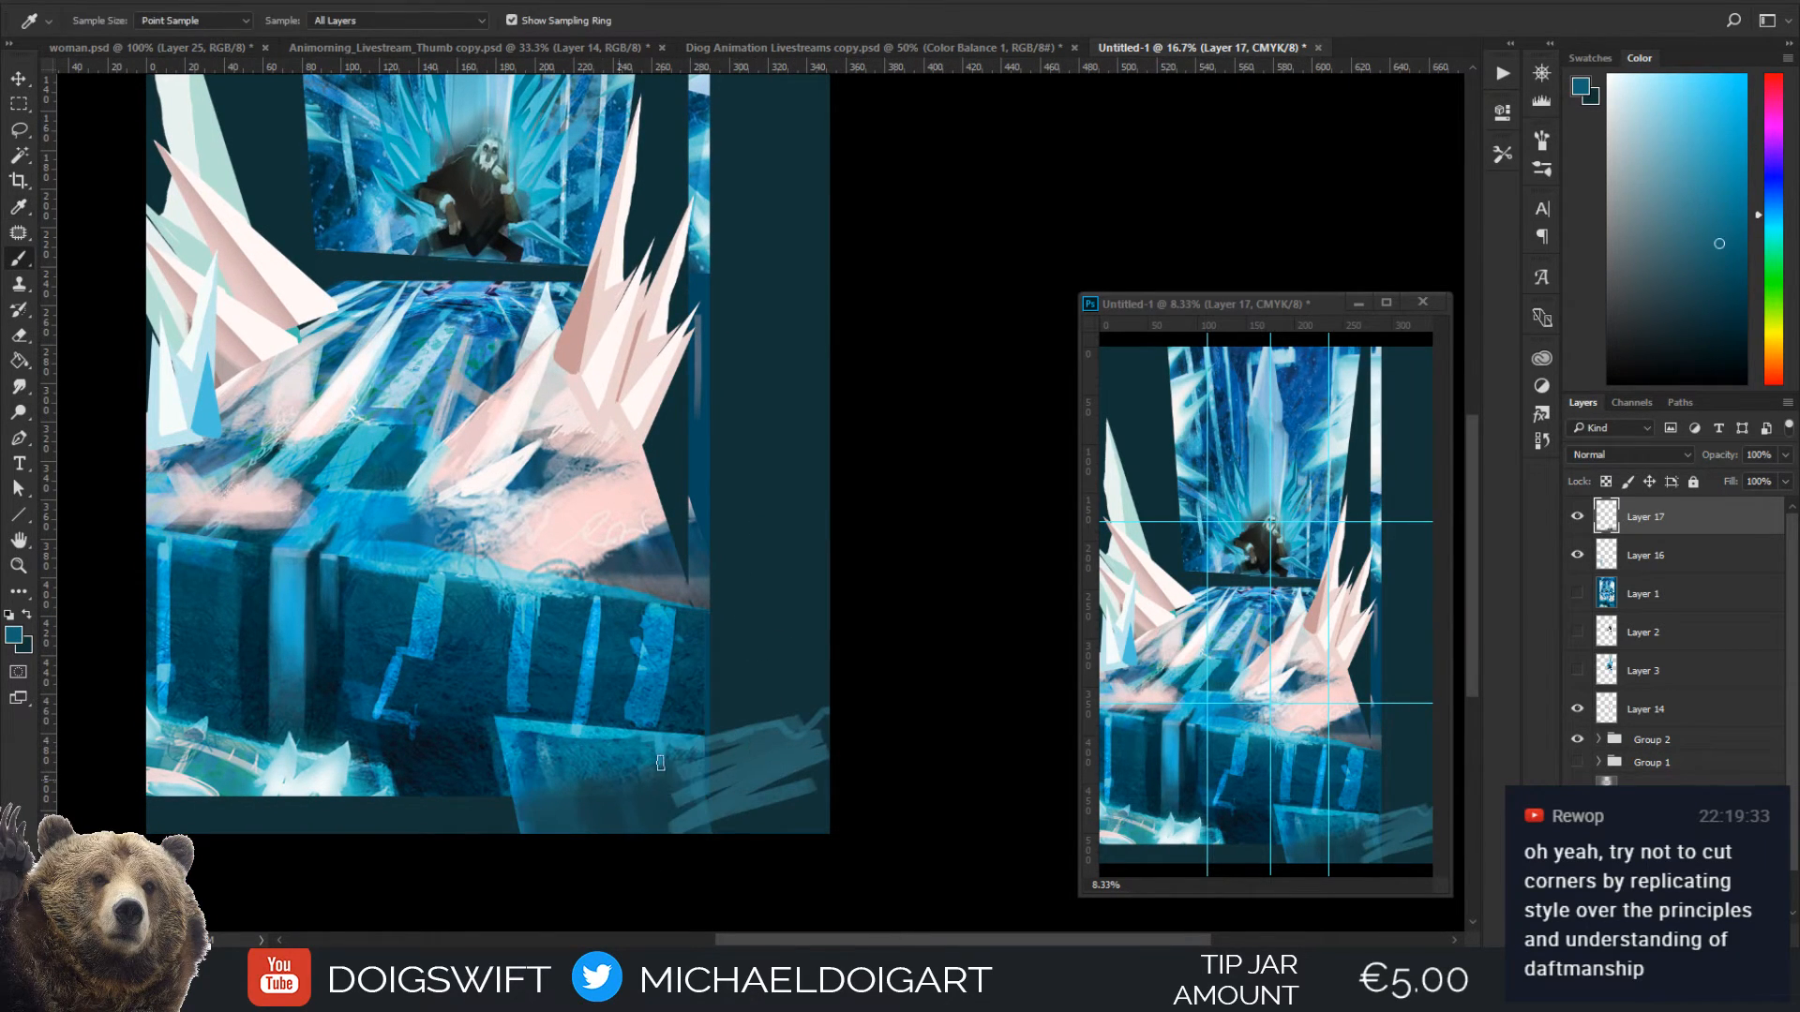
{"action": "mouse_move", "coordinate": [660, 763]}
{"action": "left_mouse_down"}
{"action": "mouse_move", "coordinate": [797, 787]}
{"action": "mouse_move", "coordinate": [730, 807]}
{"action": "mouse_move", "coordinate": [750, 763]}
{"action": "mouse_move", "coordinate": [700, 779]}
{"action": "mouse_move", "coordinate": [672, 826]}
{"action": "mouse_move", "coordinate": [829, 825]}
{"action": "left_mouse_up"}
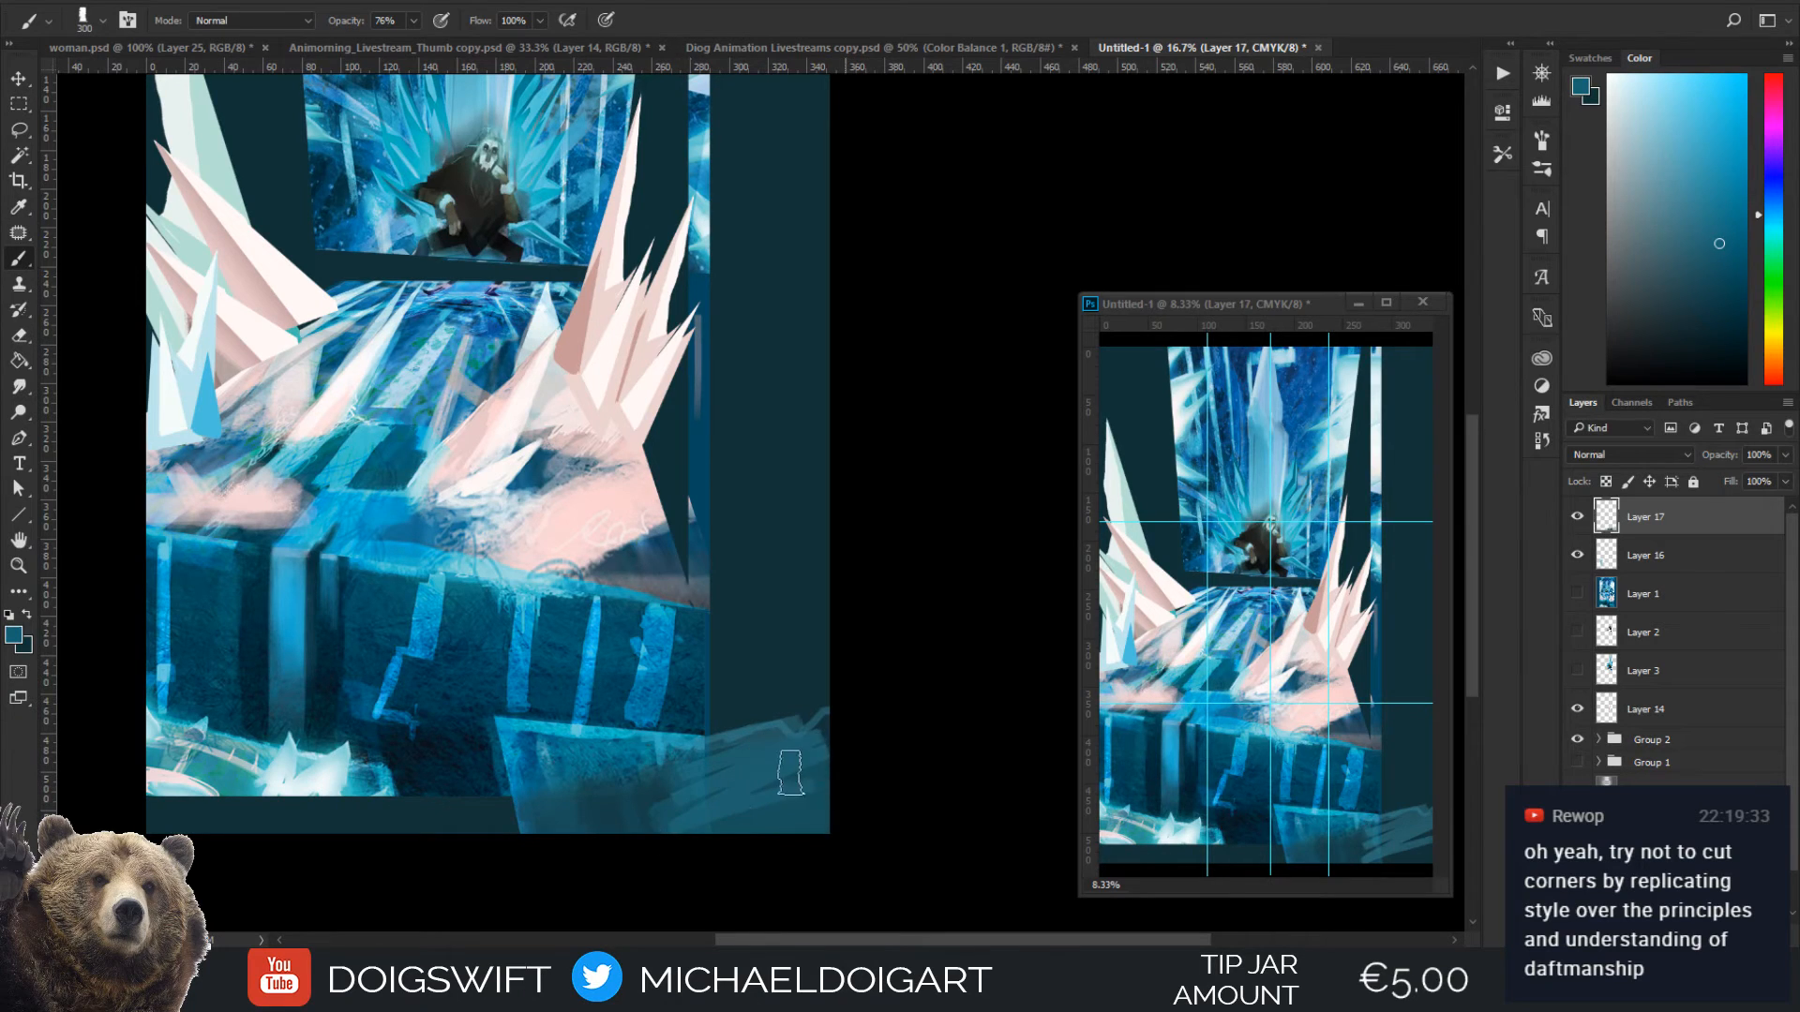
{"action": "left_click", "coordinate": [597, 820], "text": "alt"}
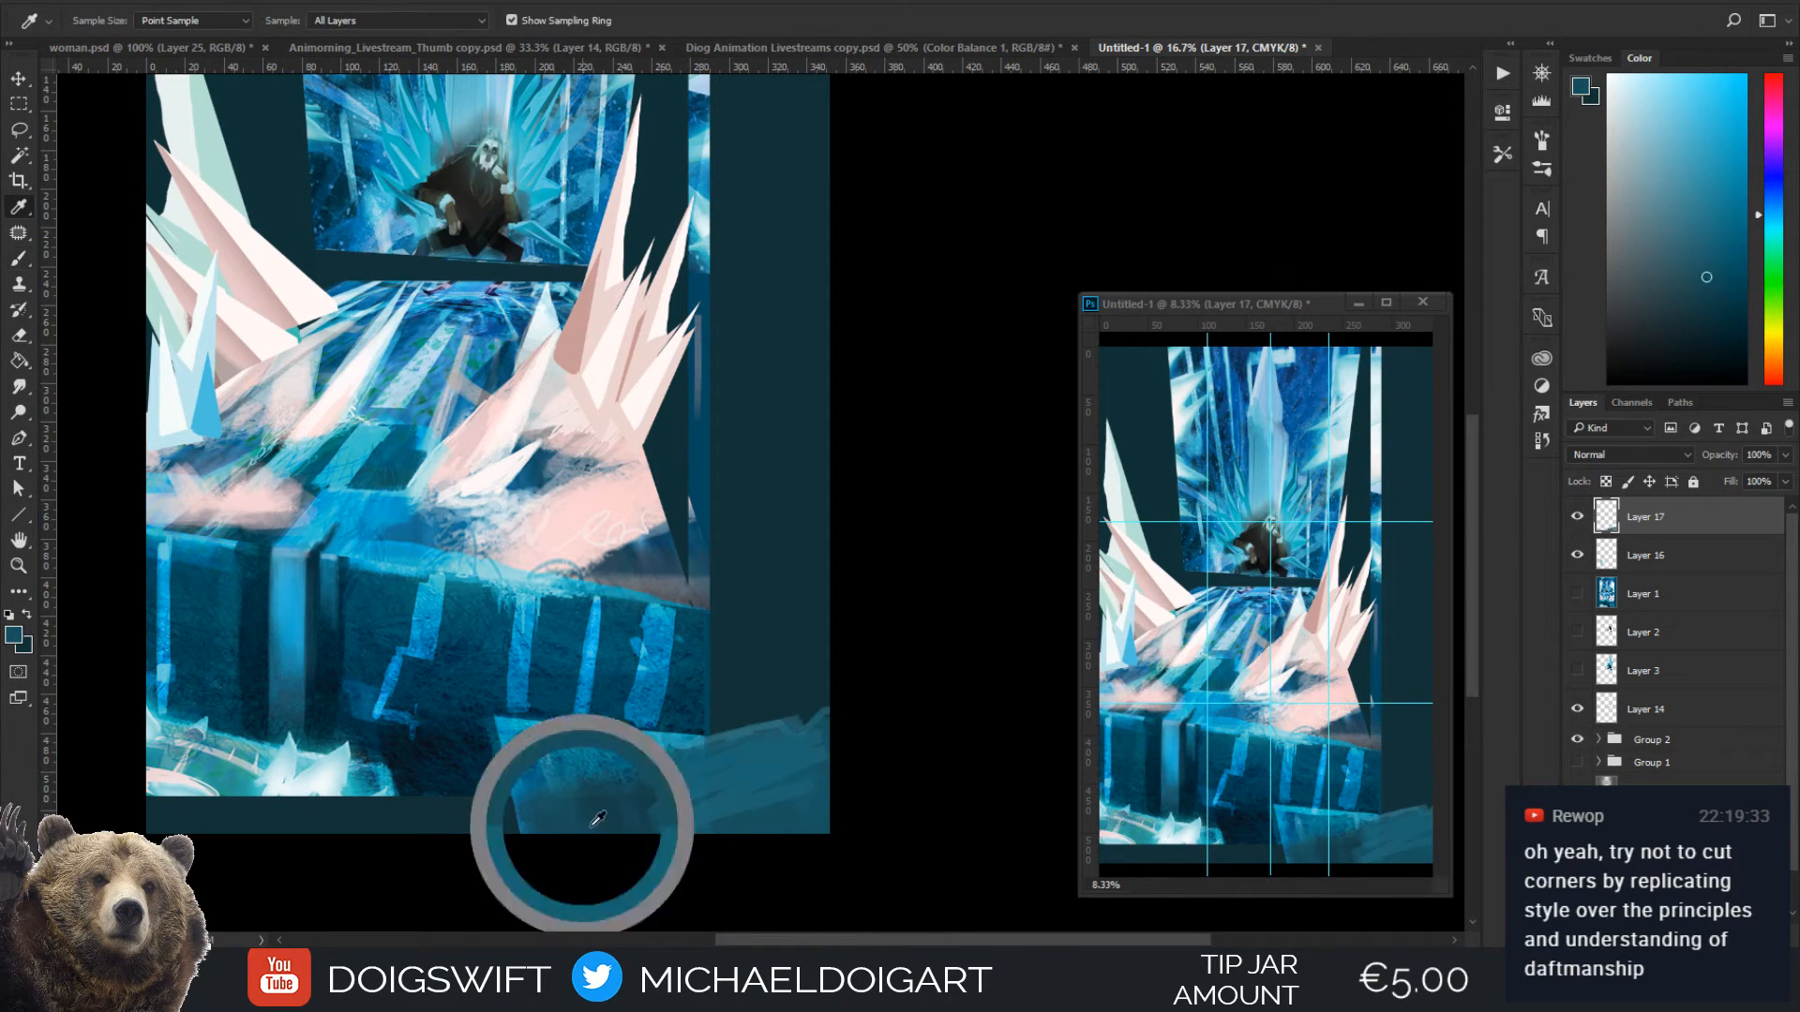
{"action": "left_click", "coordinate": [433, 700], "text": "alt"}
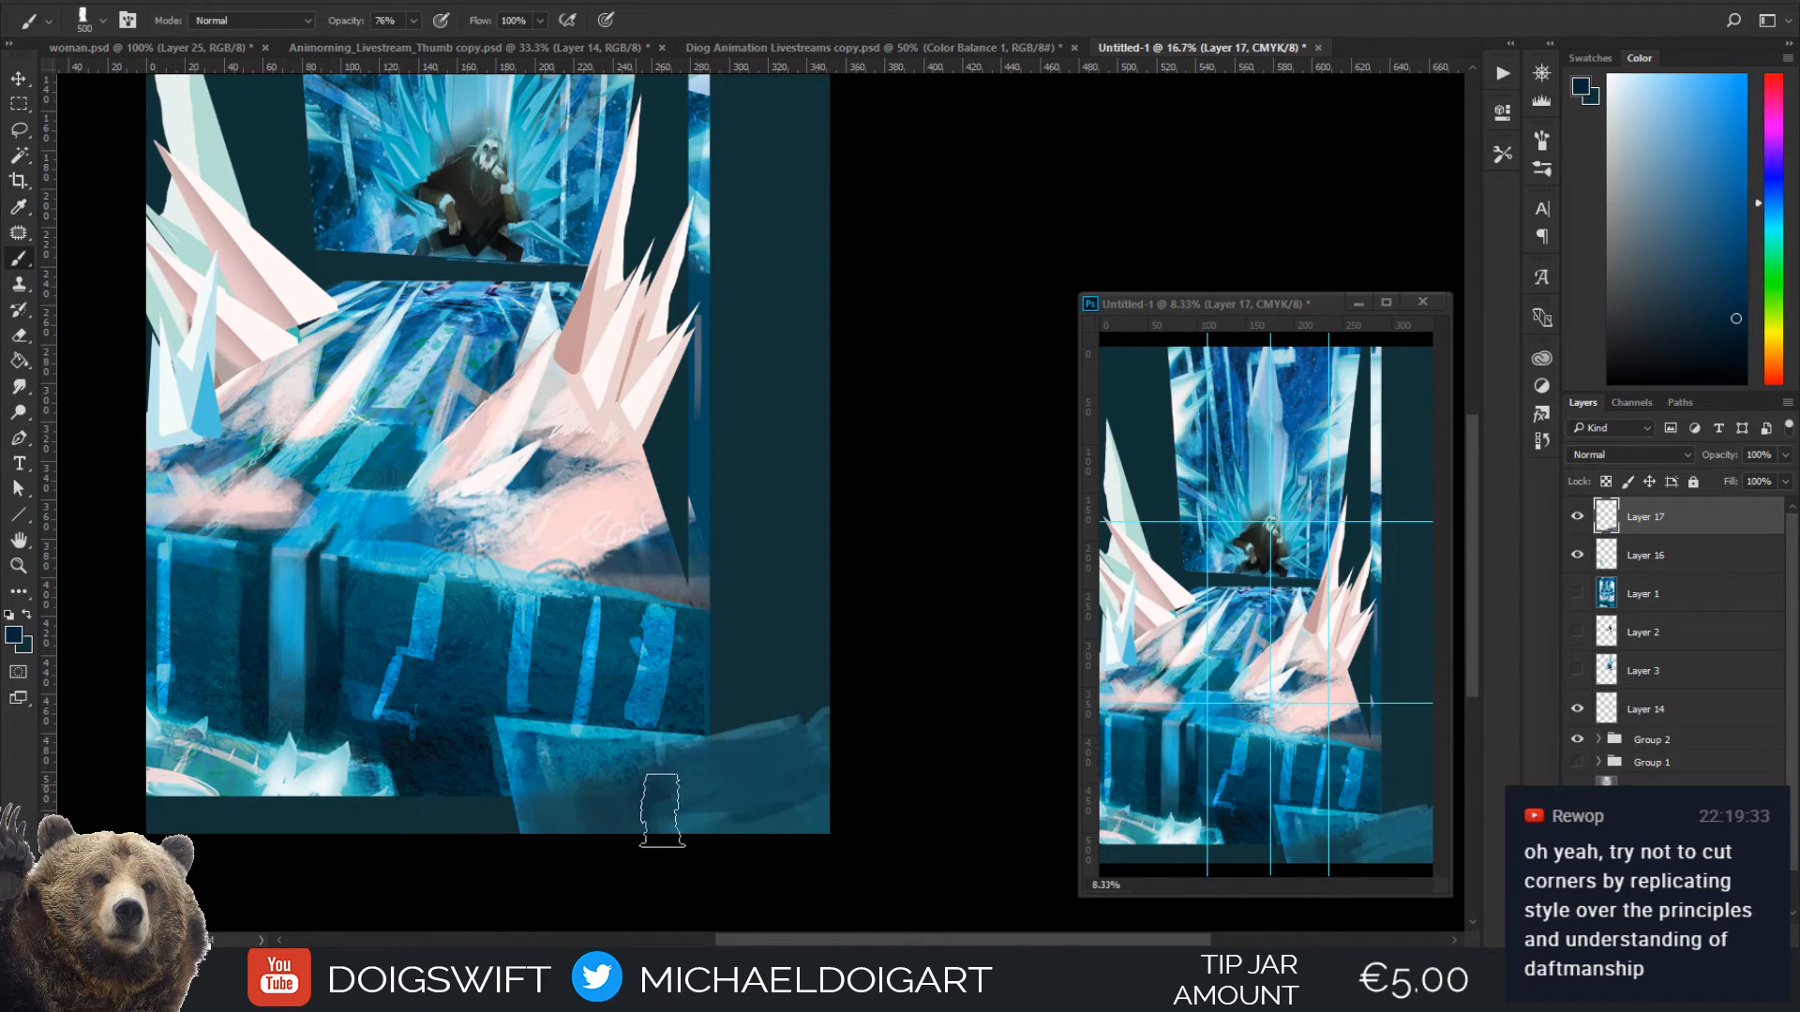
{"action": "mouse_move", "coordinate": [663, 811]}
{"action": "left_mouse_down"}
{"action": "mouse_move", "coordinate": [714, 828]}
{"action": "mouse_move", "coordinate": [831, 820]}
{"action": "mouse_move", "coordinate": [825, 773]}
{"action": "left_mouse_up"}
Reduce the brush to 200 px, and blend the block into its extension with blue sampled from the block at 250 px
{"action": "key", "text": "bracketleft"}
{"action": "key", "text": "bracketleft"}
{"action": "key", "text": "bracketleft"}
{"action": "key", "text": "bracketleft"}
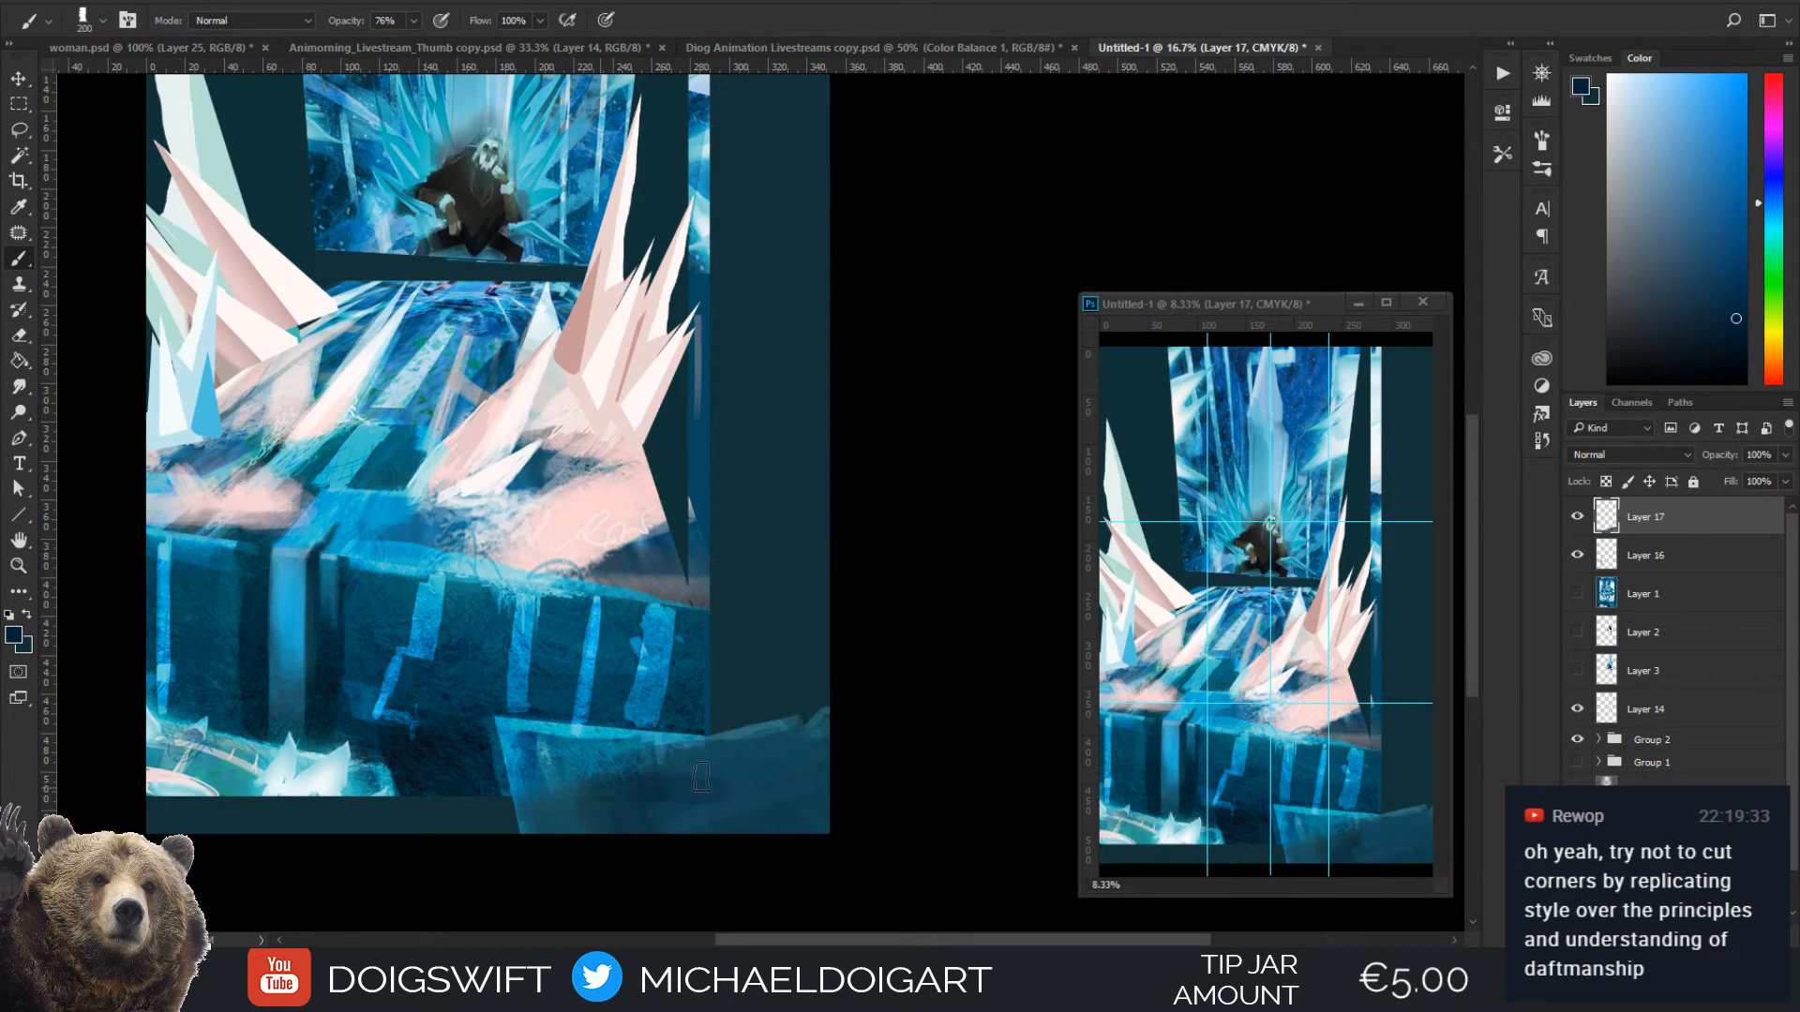
{"action": "left_click", "coordinate": [586, 766], "text": "alt"}
{"action": "key", "text": "bracketright"}
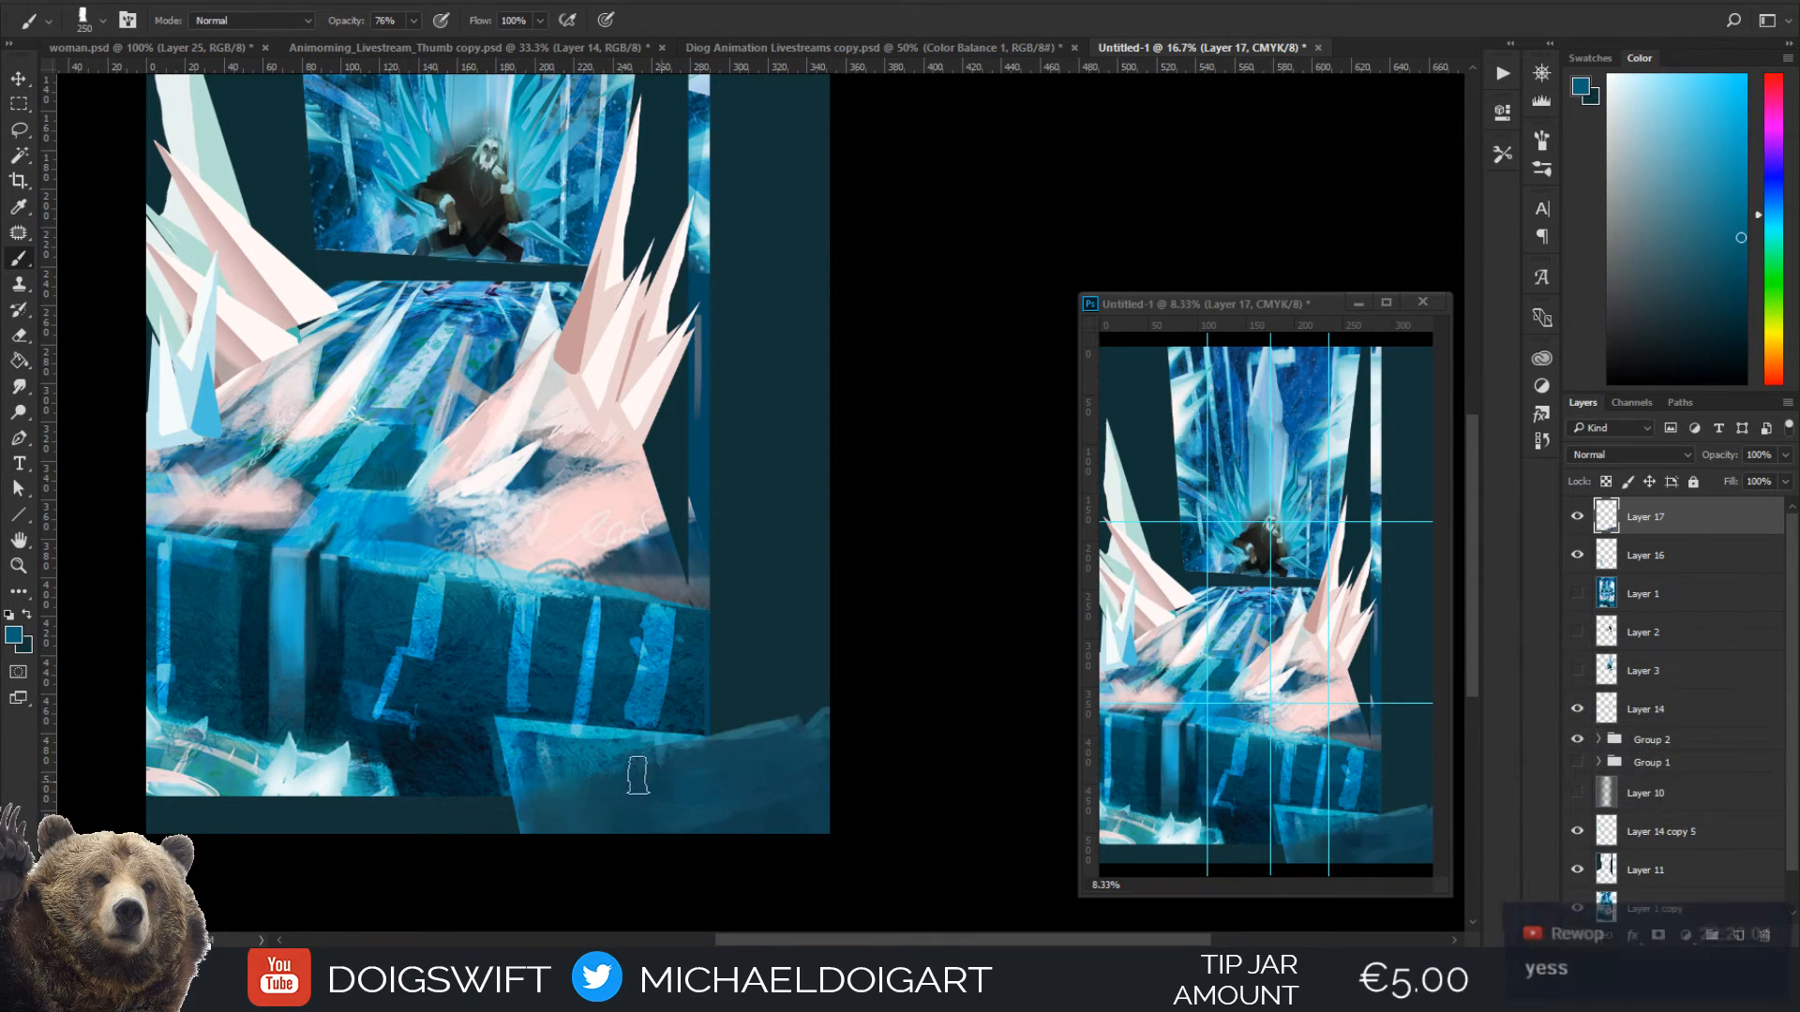
Highlight the extension's upper edge up to the canvas's right border with sampled cyan at 70 px, and refine it with sampled dark blue at 60 px
{"action": "key", "text": "alt"}
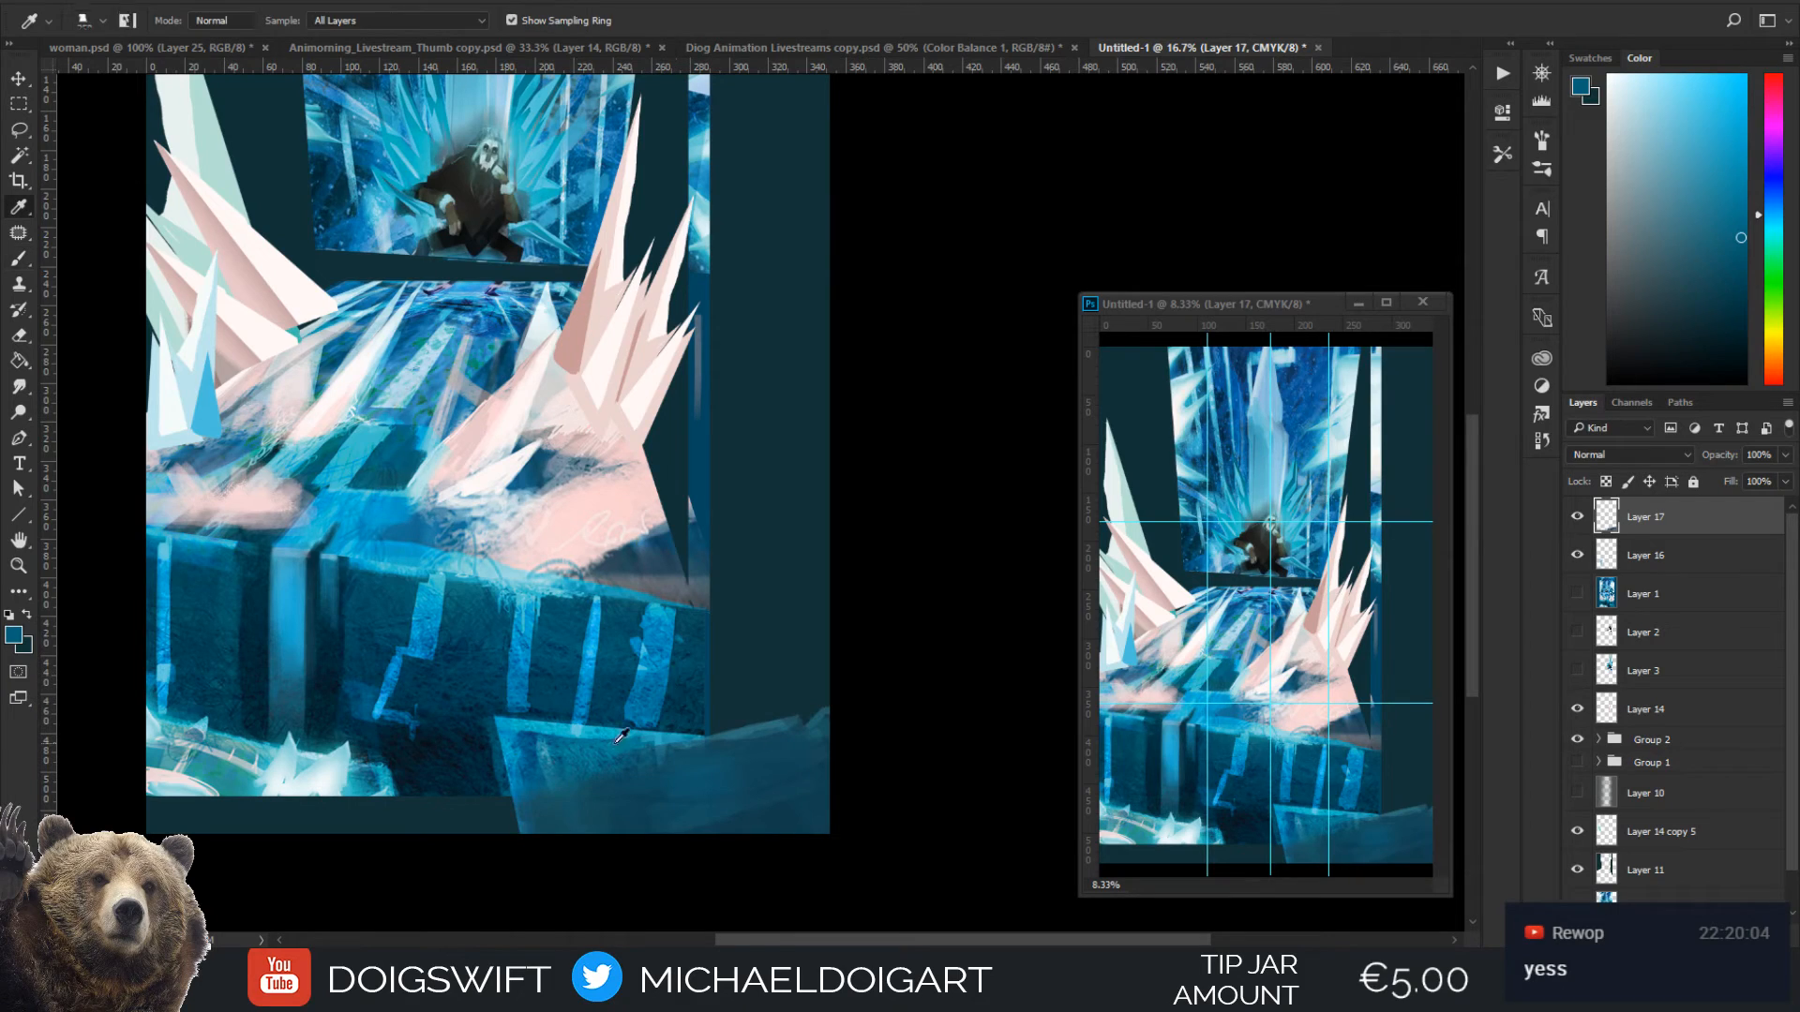
{"action": "left_click", "coordinate": [576, 737], "text": "alt"}
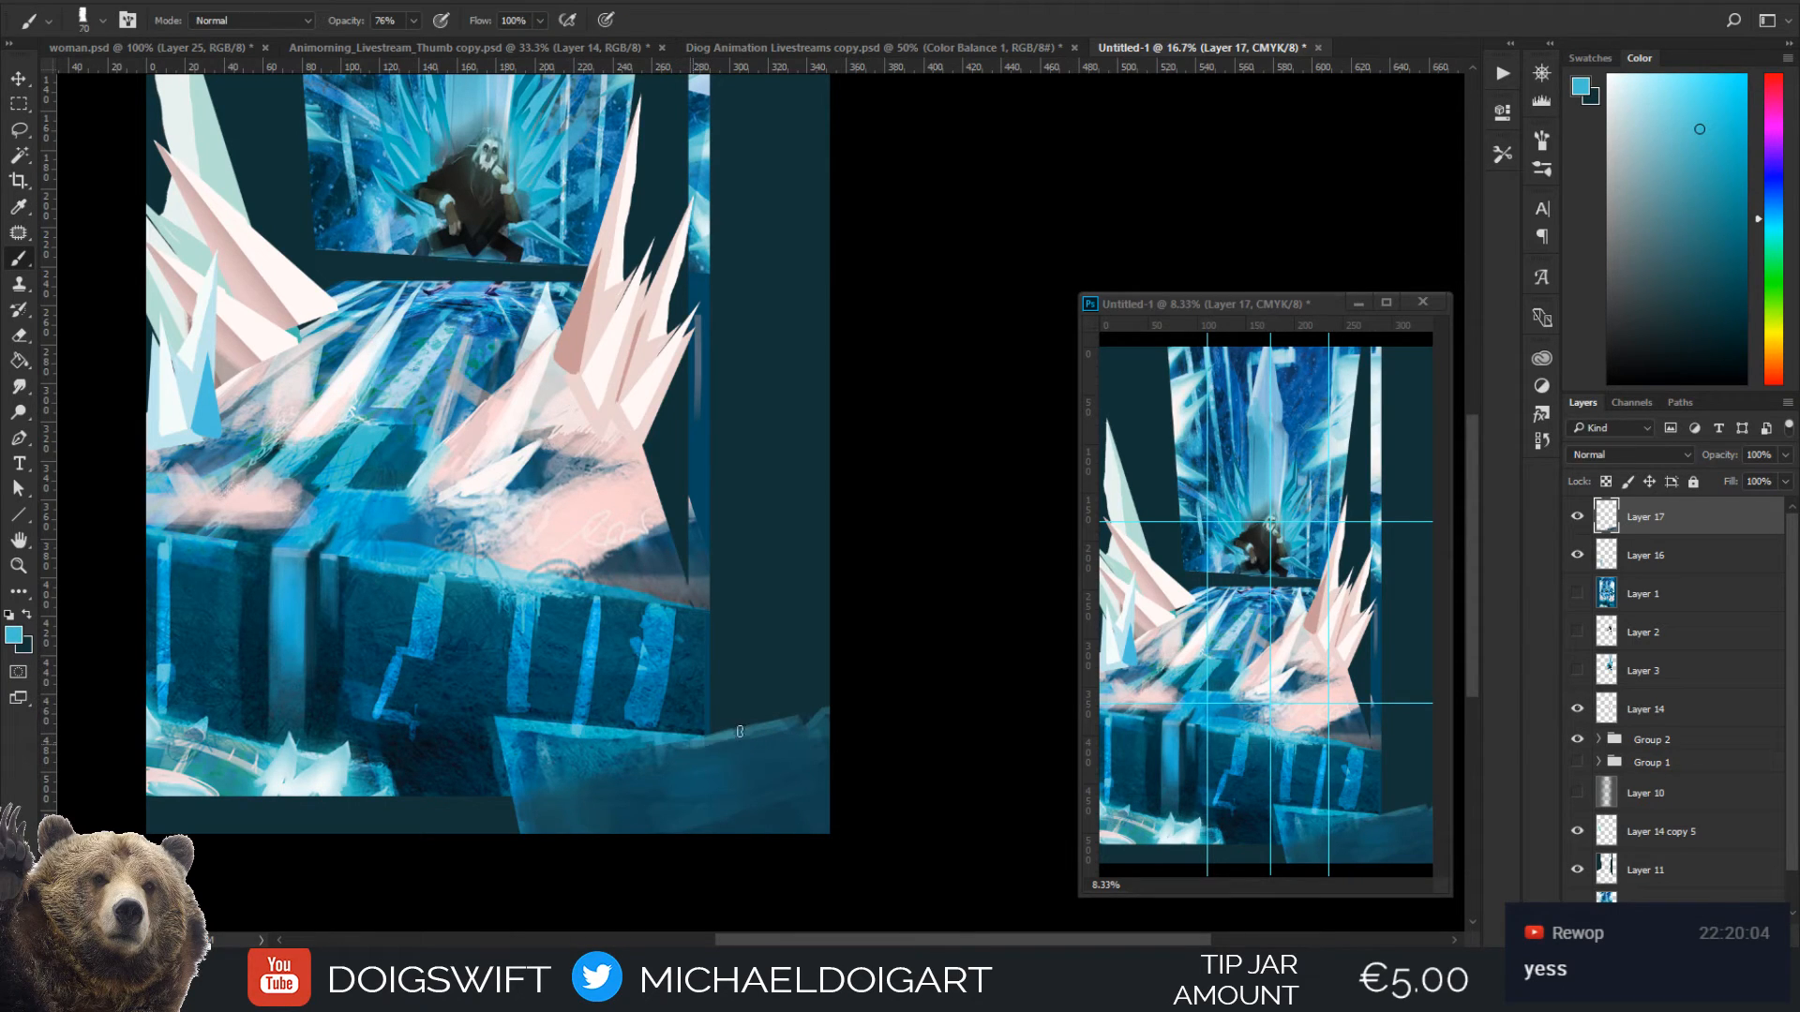
{"action": "mouse_move", "coordinate": [705, 739]}
{"action": "left_mouse_down"}
{"action": "mouse_move", "coordinate": [791, 732]}
{"action": "mouse_move", "coordinate": [824, 696]}
{"action": "left_mouse_up"}
{"action": "key", "text": "bracketleft"}
{"action": "left_click", "coordinate": [825, 744], "text": "alt"}
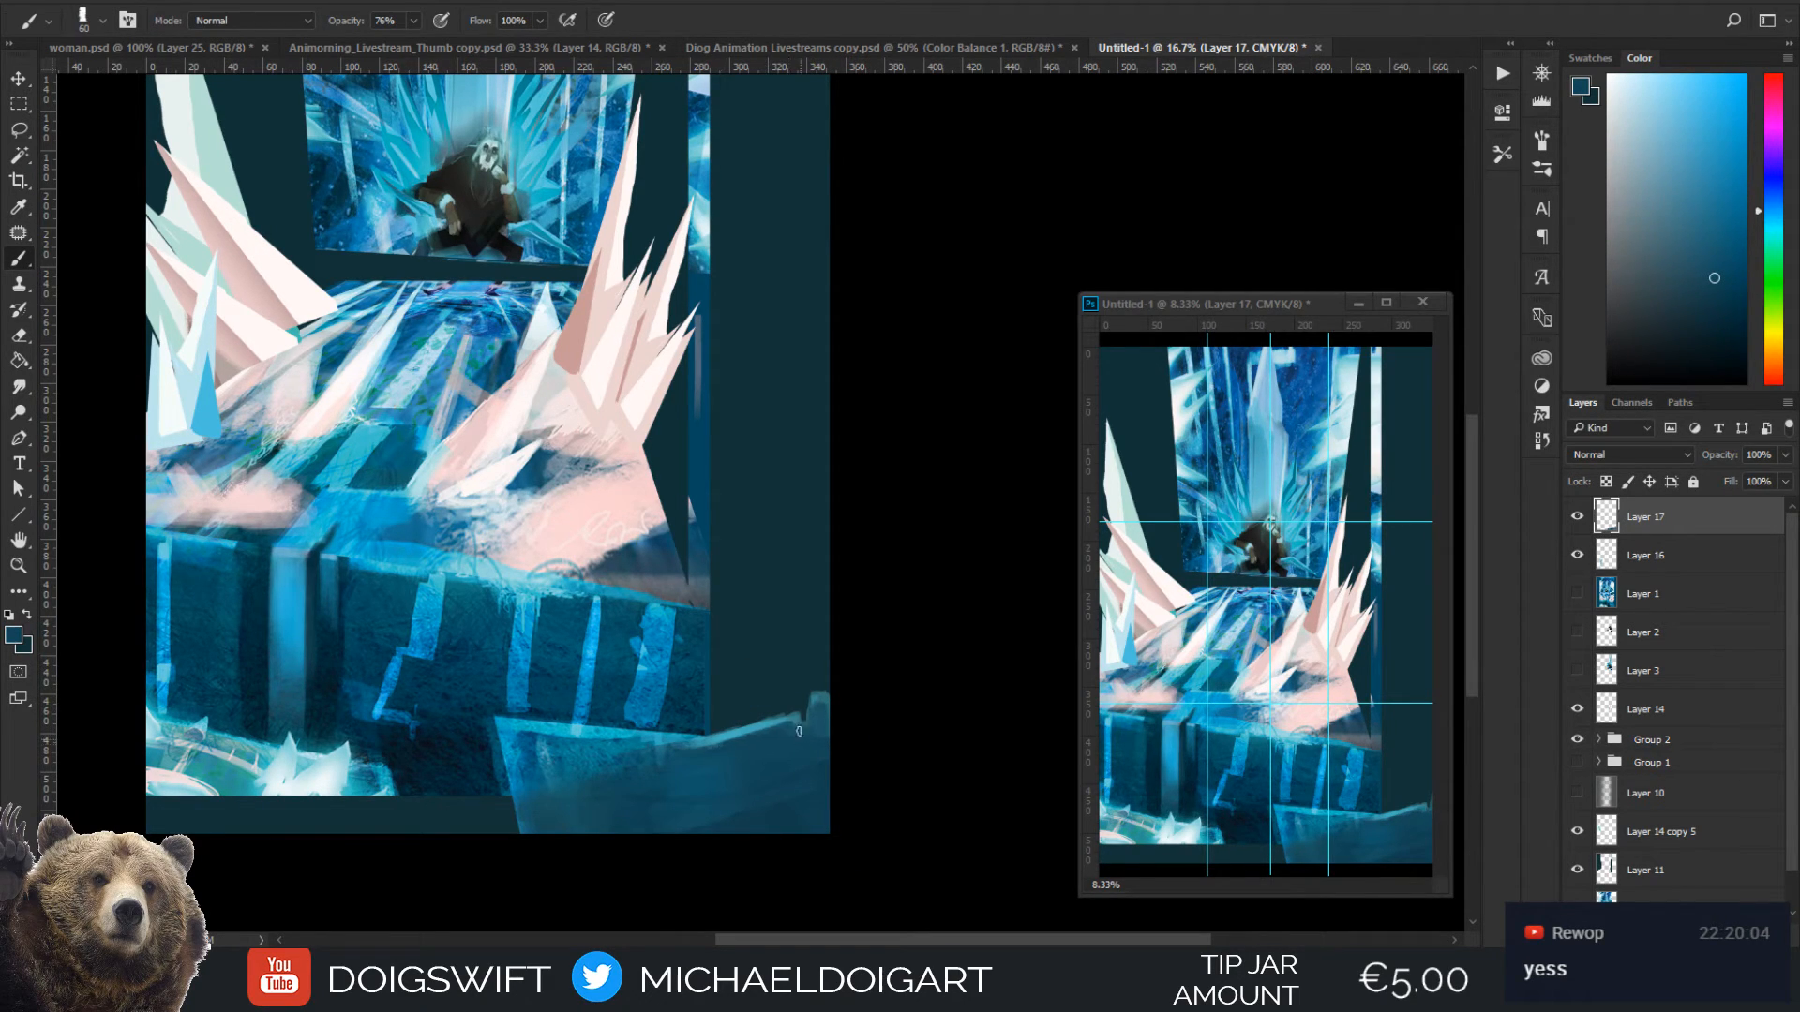
Define the block's left edge with a sampled dark navy line down to the canvas bottom, and brighten it with sampled blue at 50 px
{"action": "left_click", "coordinate": [413, 770], "text": "alt"}
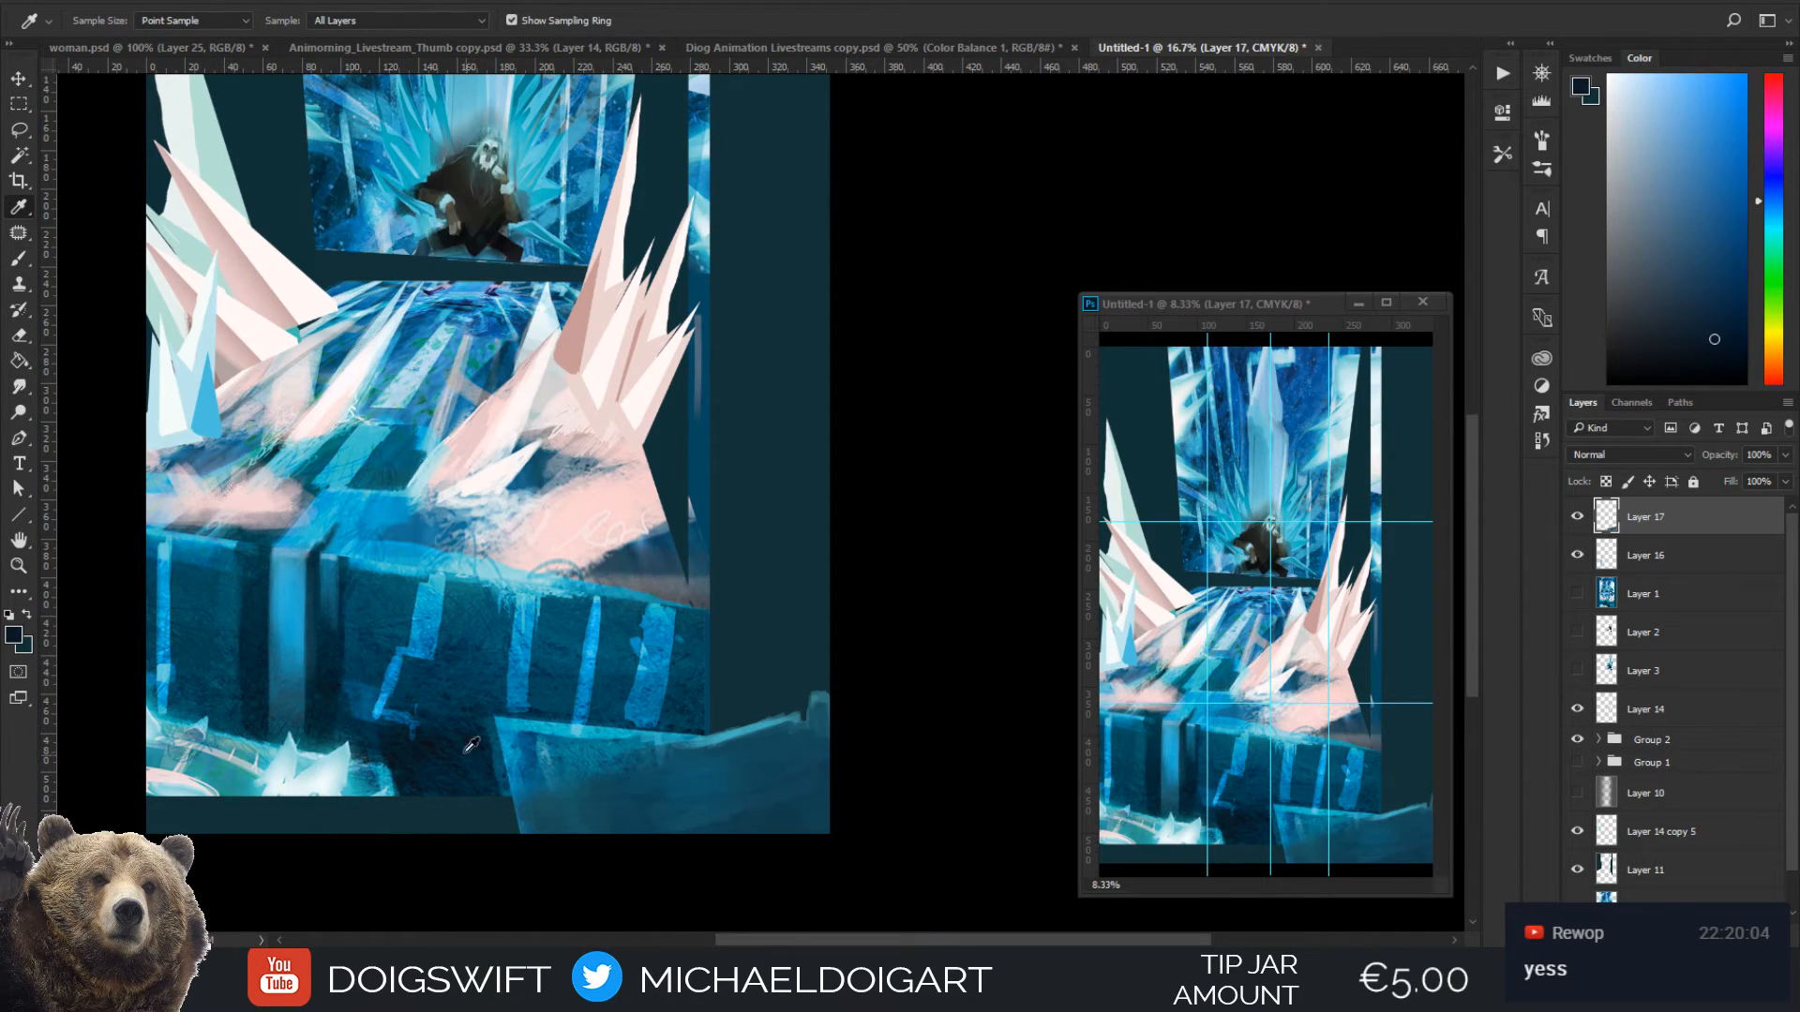
{"action": "left_click_drag", "start_coordinate": [503, 751], "coordinate": [504, 836]}
{"action": "left_click", "coordinate": [501, 727], "text": "alt"}
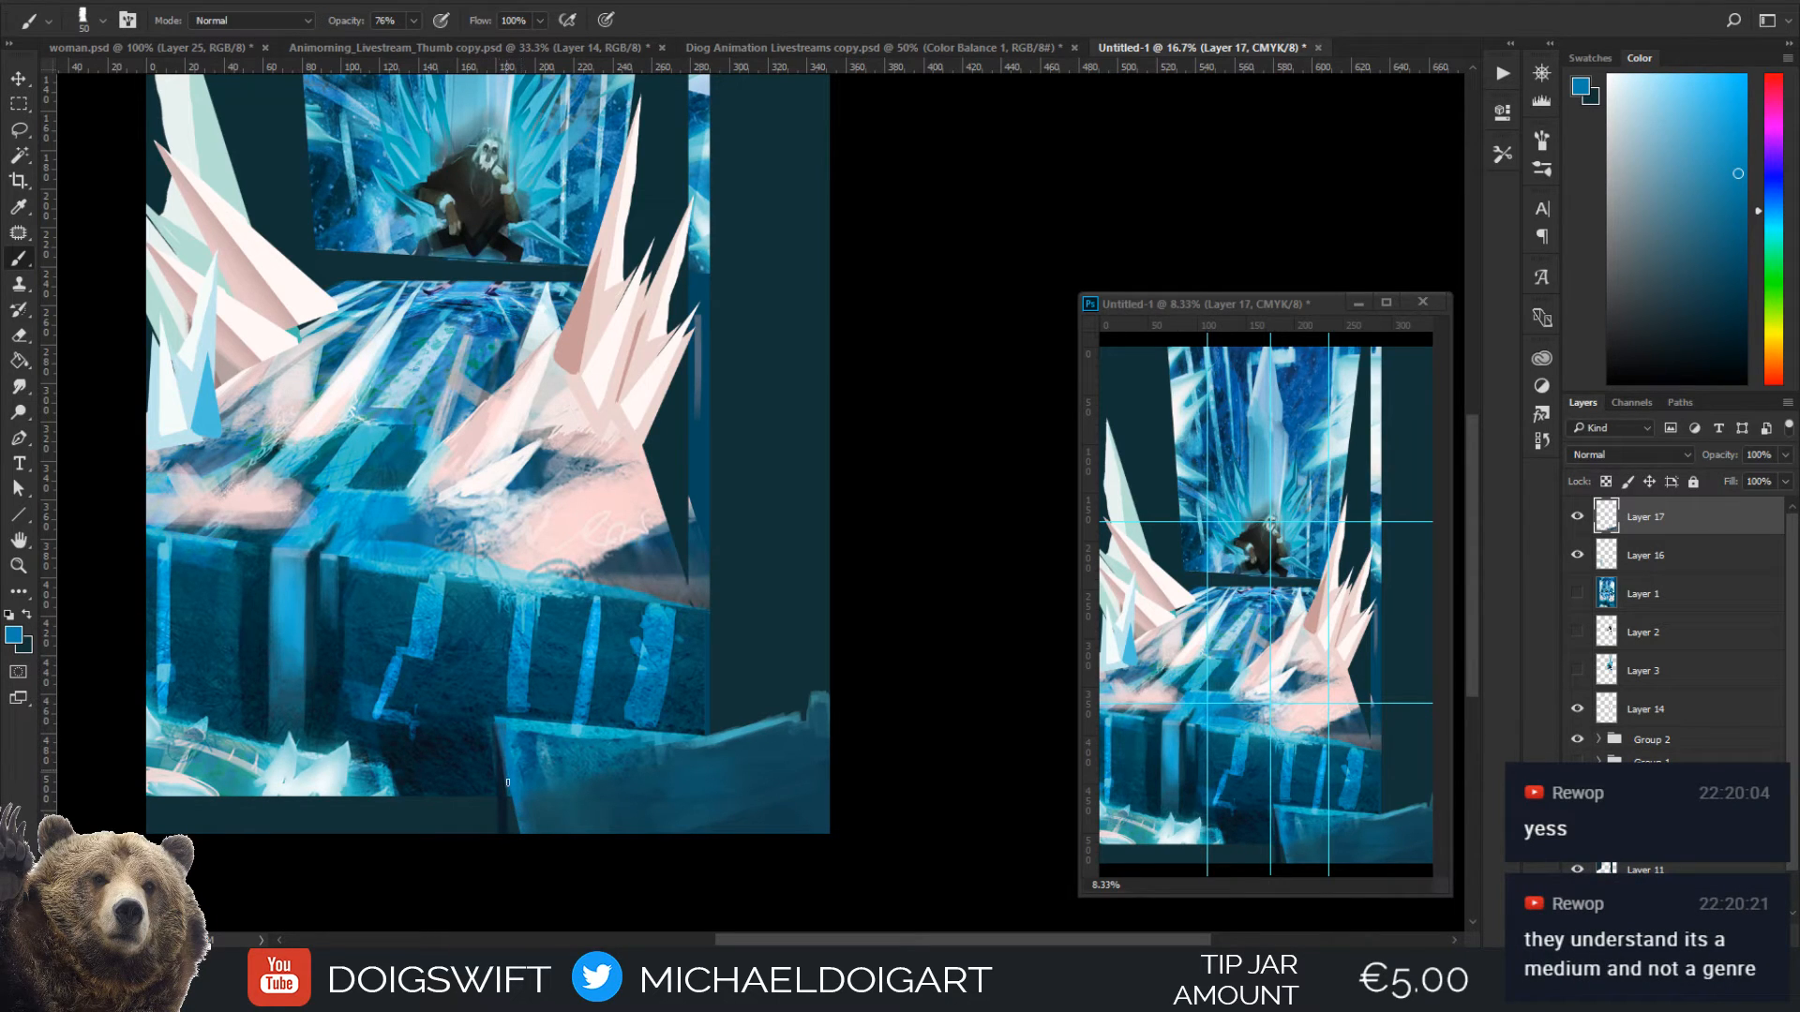
{"action": "mouse_move", "coordinate": [500, 728]}
{"action": "left_mouse_down"}
{"action": "mouse_move", "coordinate": [502, 835]}
{"action": "mouse_move", "coordinate": [500, 767]}
{"action": "left_mouse_up"}
Extend the dark gap beside the block down to the canvas bottom with sampled near-black at 80 to 90 px, and sample cyan from the block's upper edge
{"action": "left_click", "coordinate": [411, 807], "text": "alt"}
{"action": "key", "text": "bracketright"}
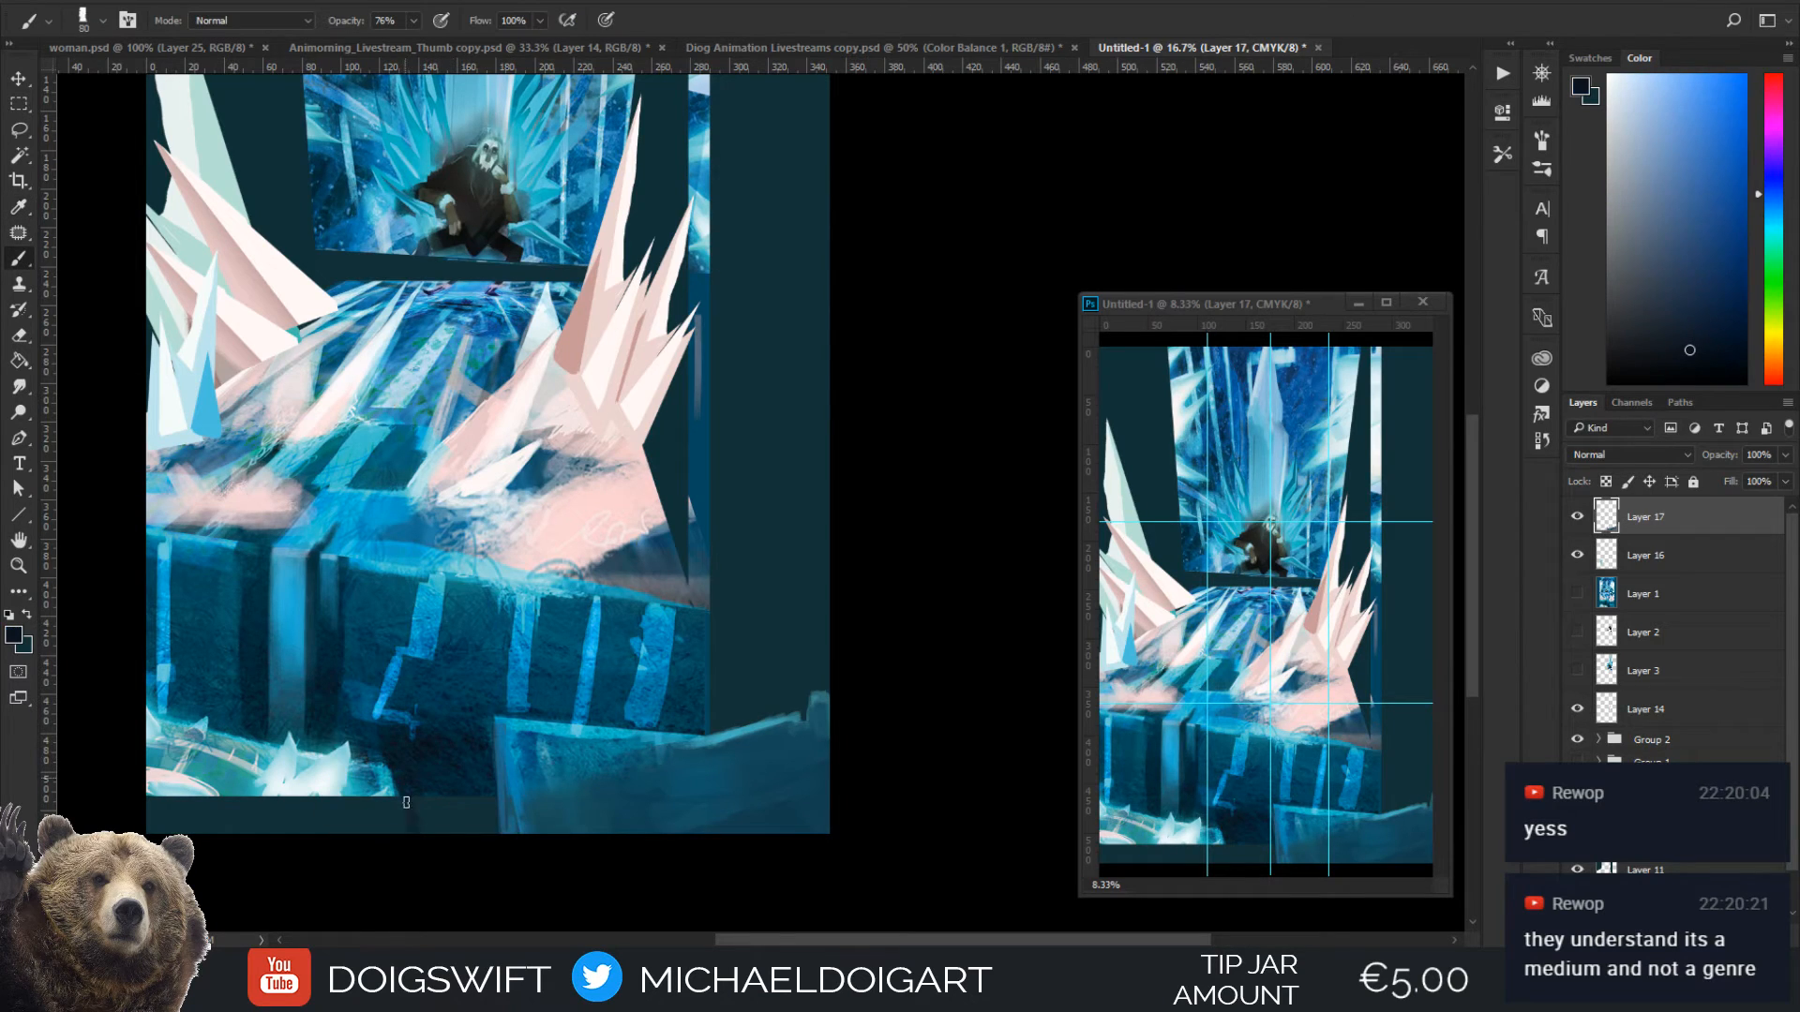
{"action": "left_click_drag", "start_coordinate": [417, 797], "coordinate": [483, 850]}
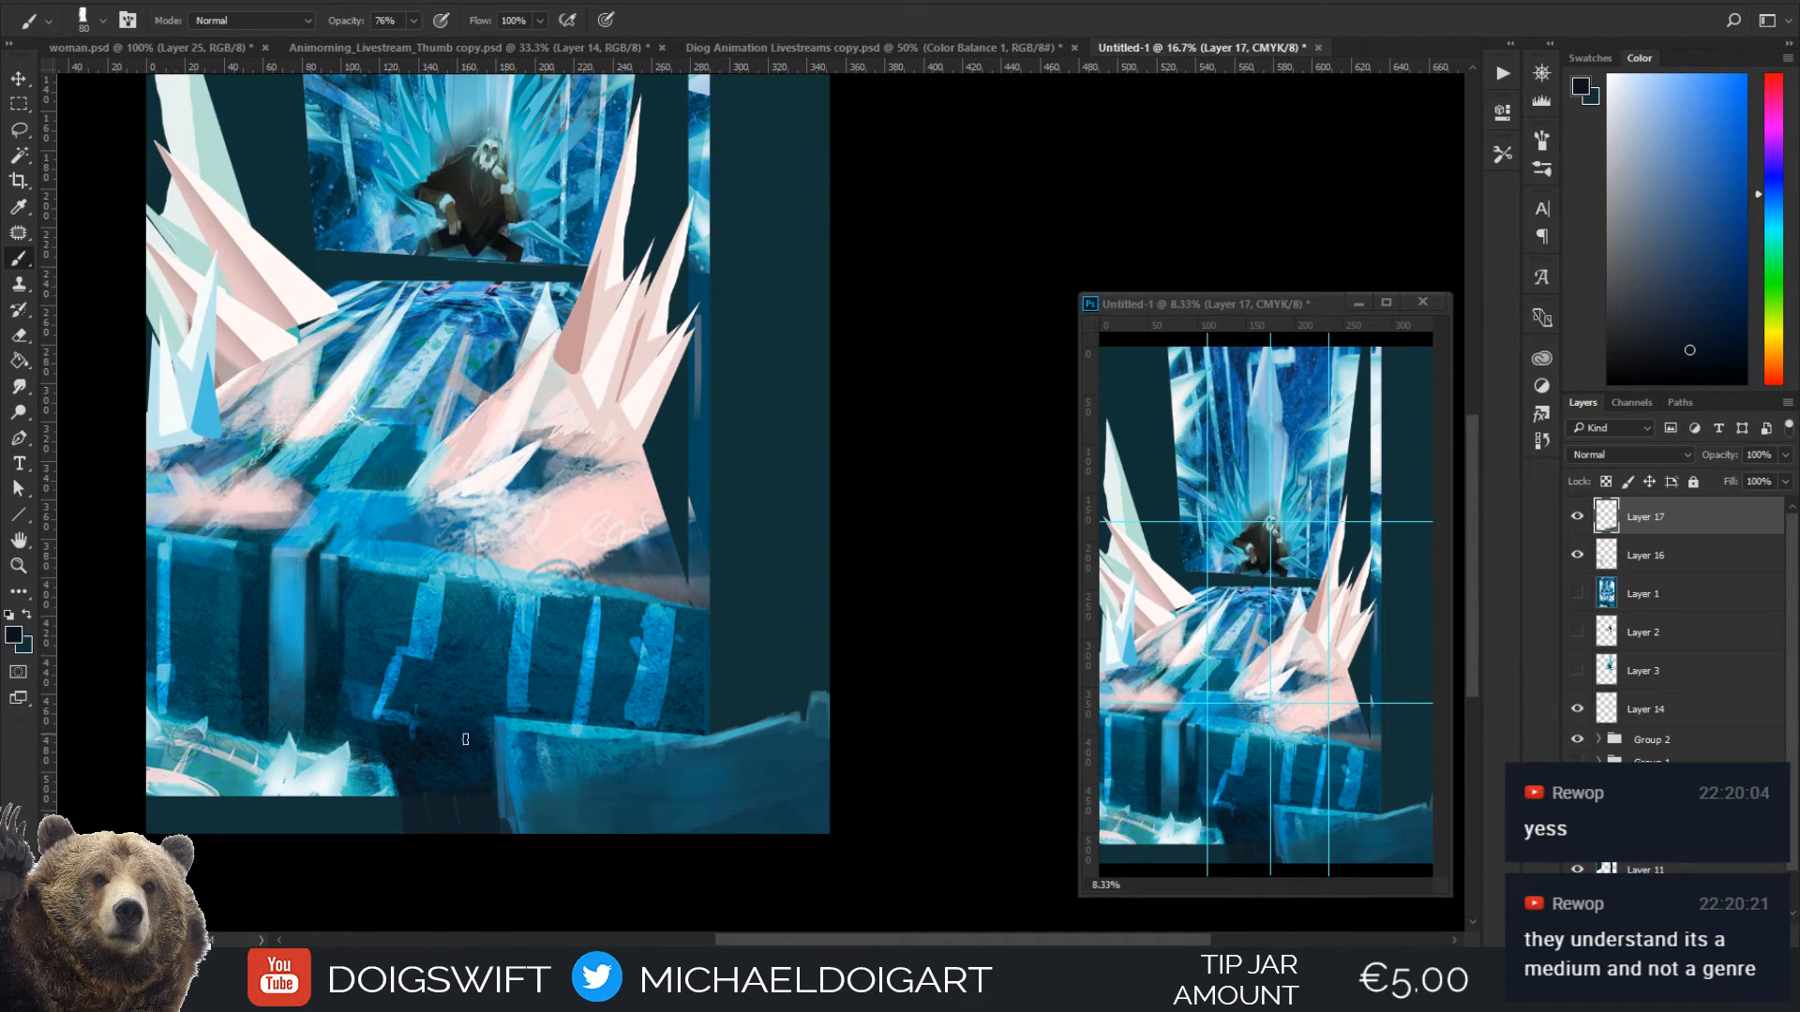
{"action": "key", "text": "bracketright"}
{"action": "key", "text": "bracketright"}
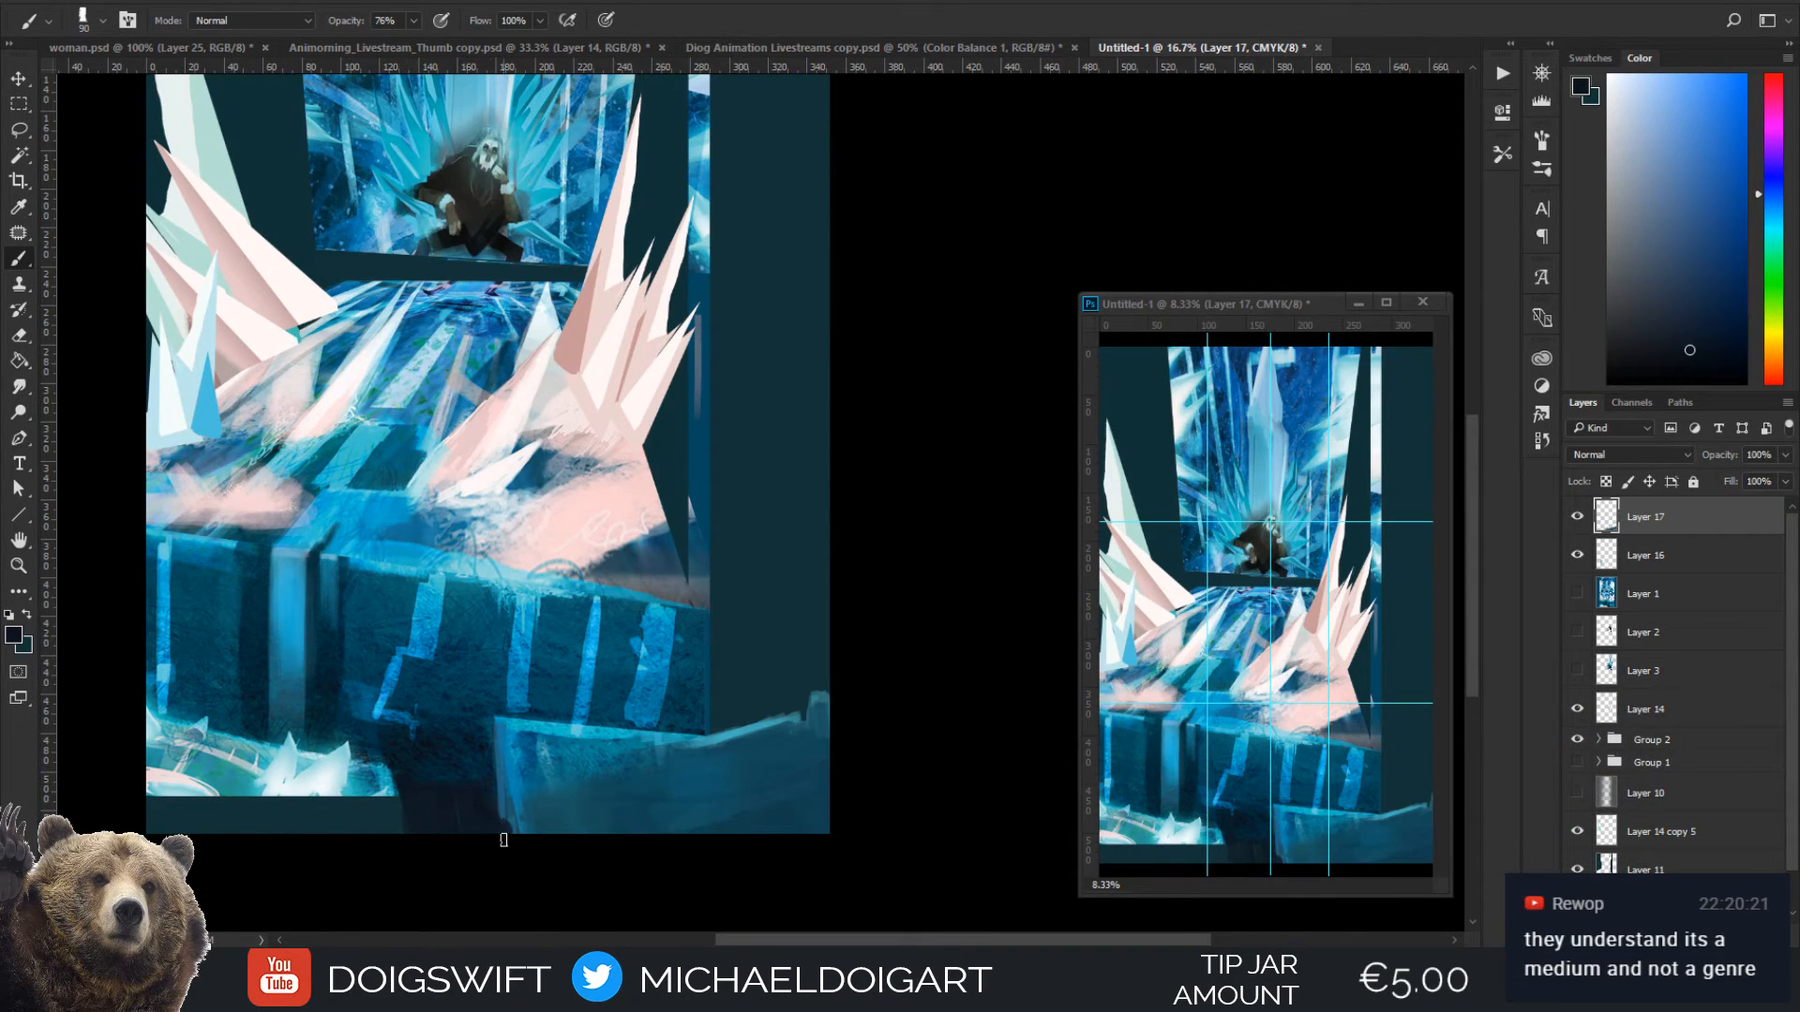
{"action": "mouse_move", "coordinate": [489, 804]}
{"action": "left_mouse_down"}
{"action": "mouse_move", "coordinate": [508, 764]}
{"action": "mouse_move", "coordinate": [502, 801]}
{"action": "left_mouse_up"}
{"action": "left_click", "coordinate": [618, 731], "text": "alt"}
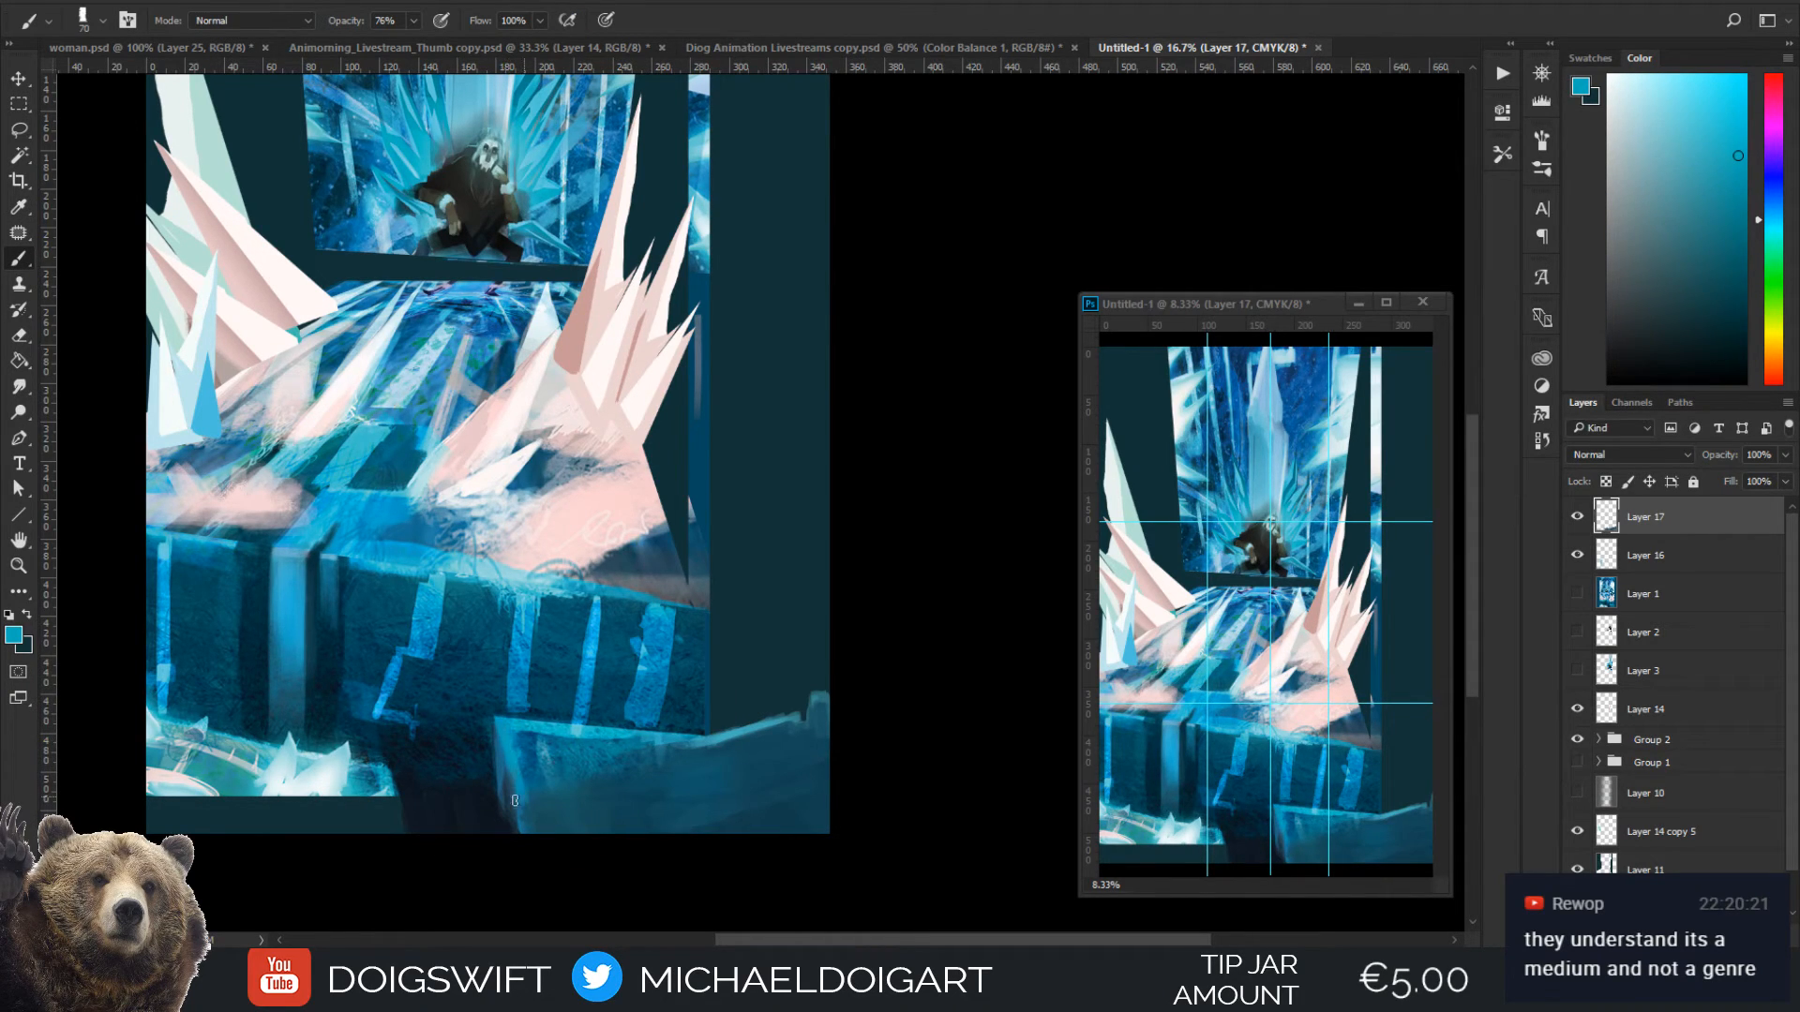
Repaint the block's lower left edge down to the canvas bottom at 80 px, and darken its corner with sampled dark blue
{"action": "key", "text": "bracketright"}
{"action": "left_click_drag", "start_coordinate": [514, 801], "coordinate": [510, 834]}
{"action": "key", "text": "i"}
{"action": "left_click", "coordinate": [514, 825]}
{"action": "key", "text": "b"}
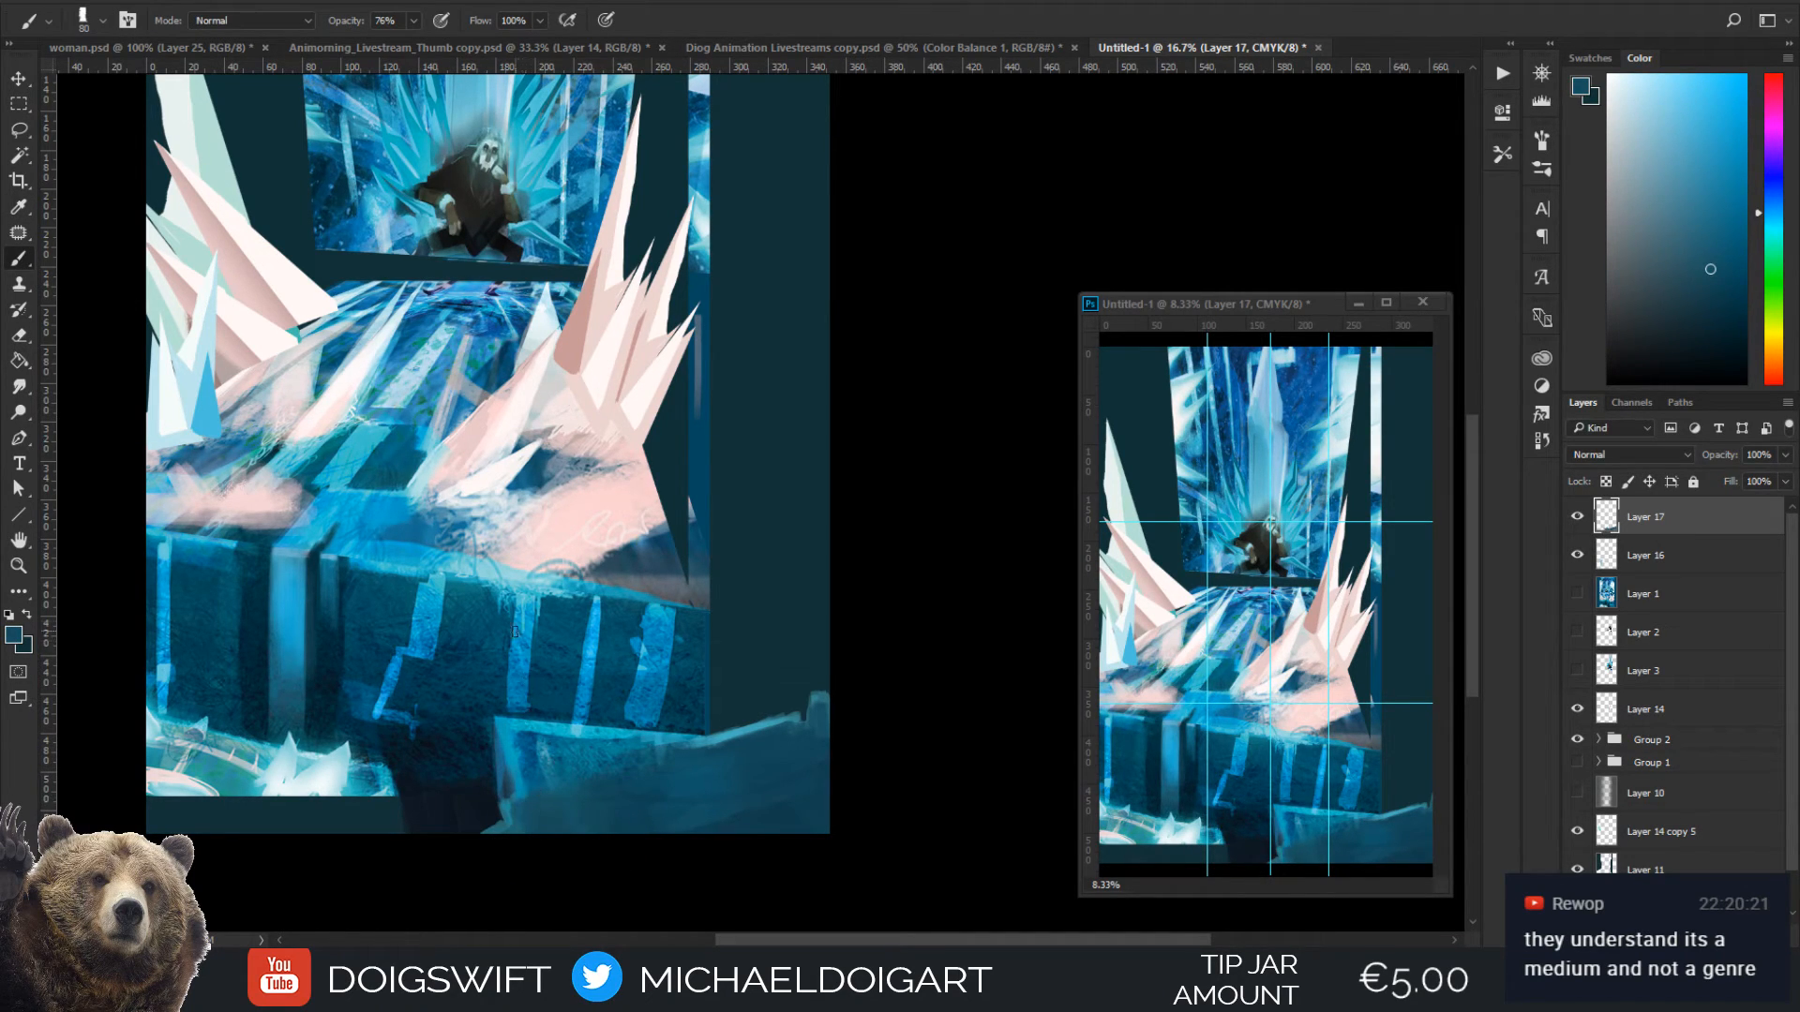
{"action": "left_click", "coordinate": [489, 737], "text": "alt"}
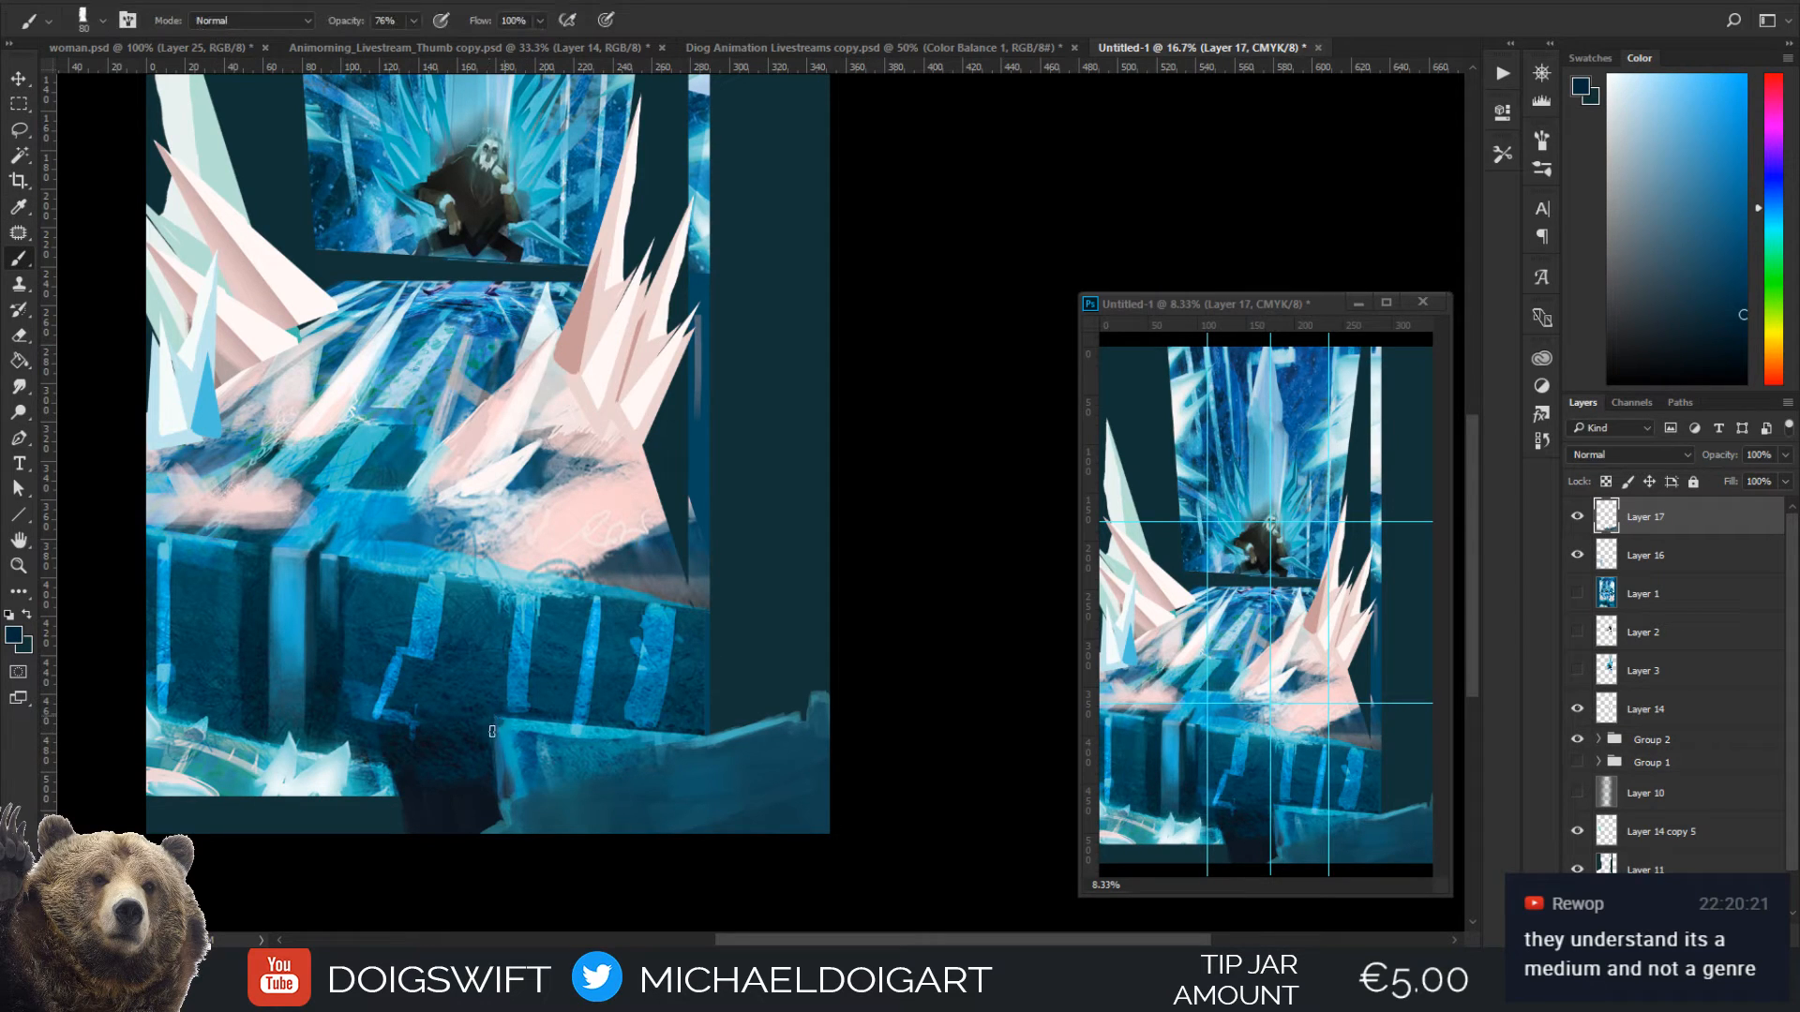
Sample cyan from the block's upper left corner for the 50 px brush, and pick blue from the ice wall's stripes
{"action": "key", "text": "i"}
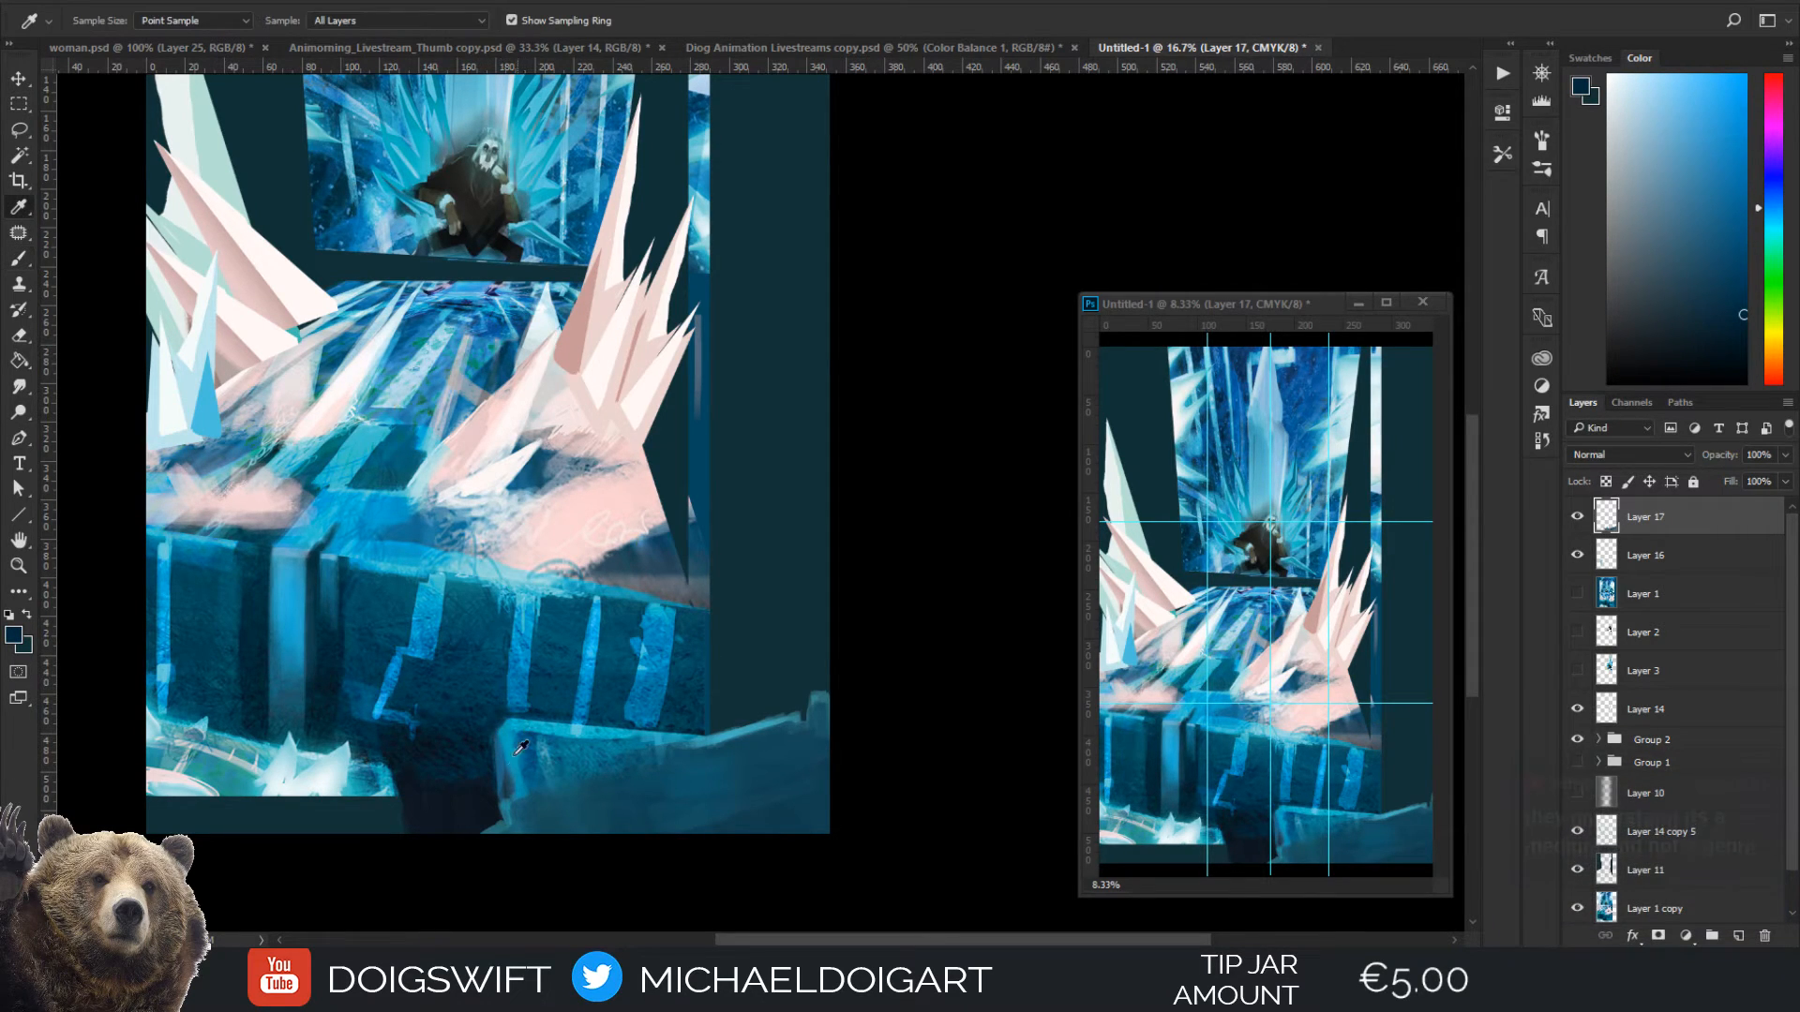
{"action": "left_click", "coordinate": [507, 735]}
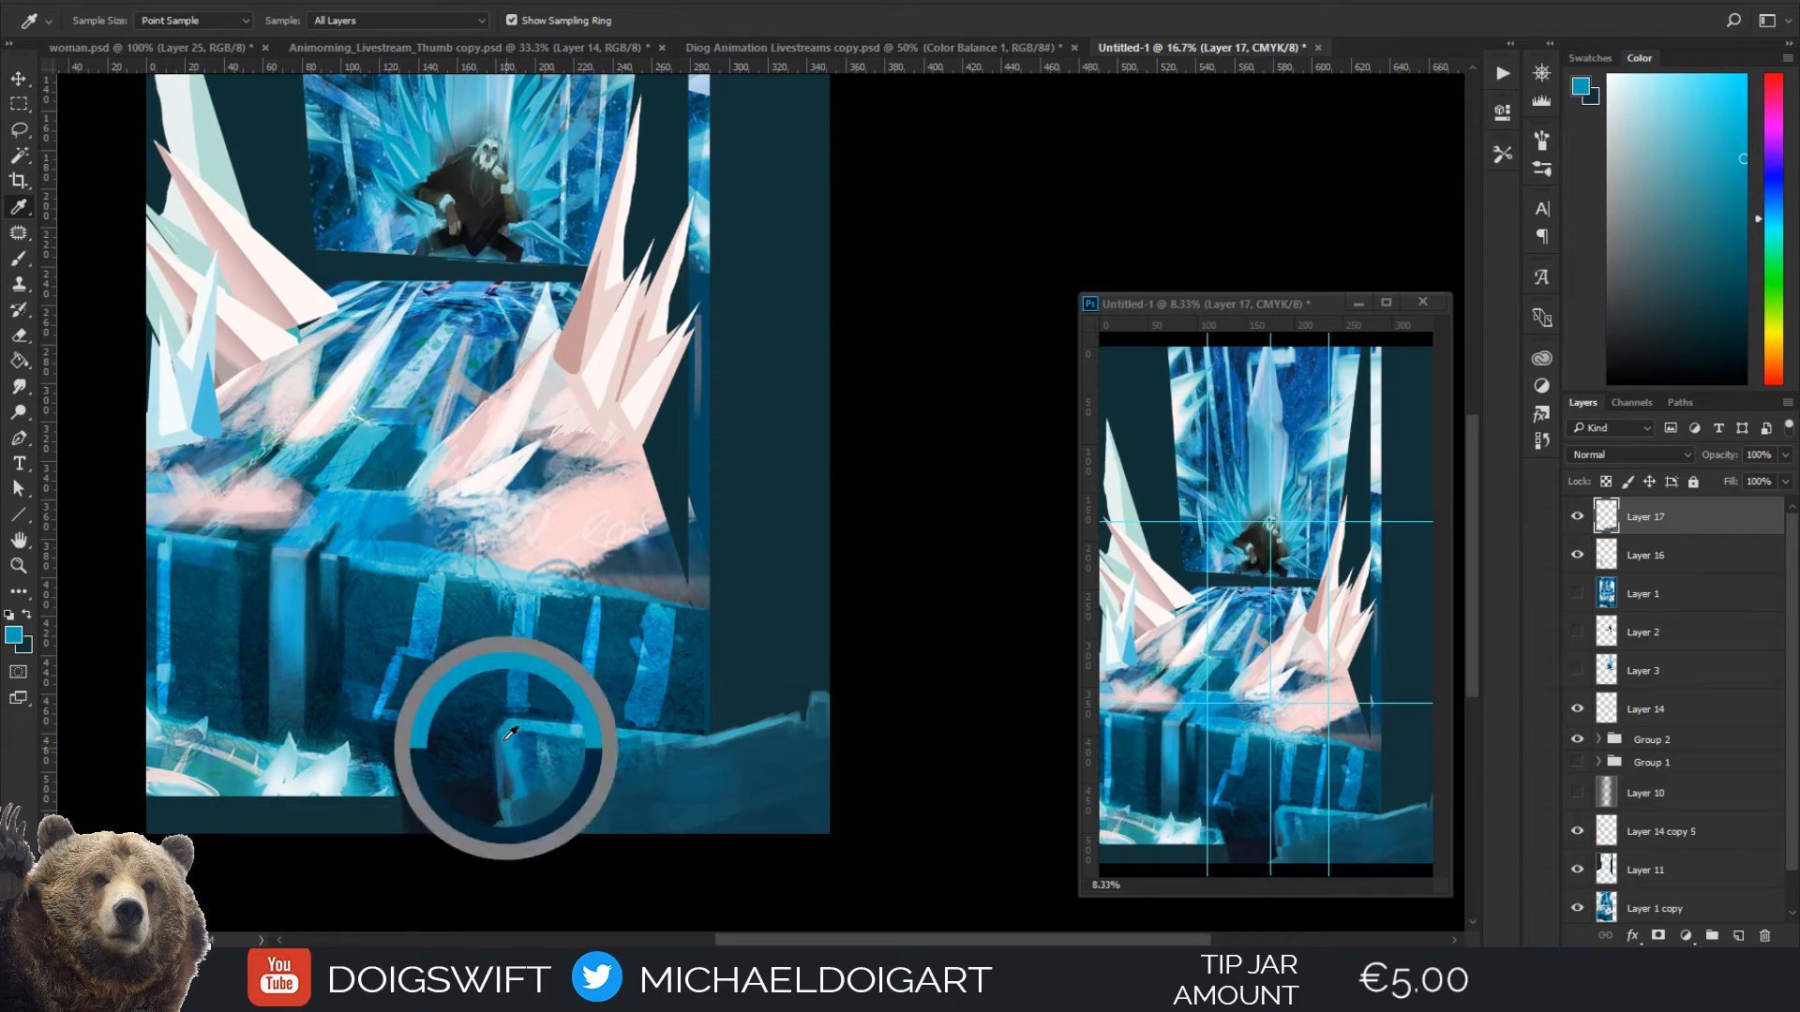
{"action": "key", "text": "b"}
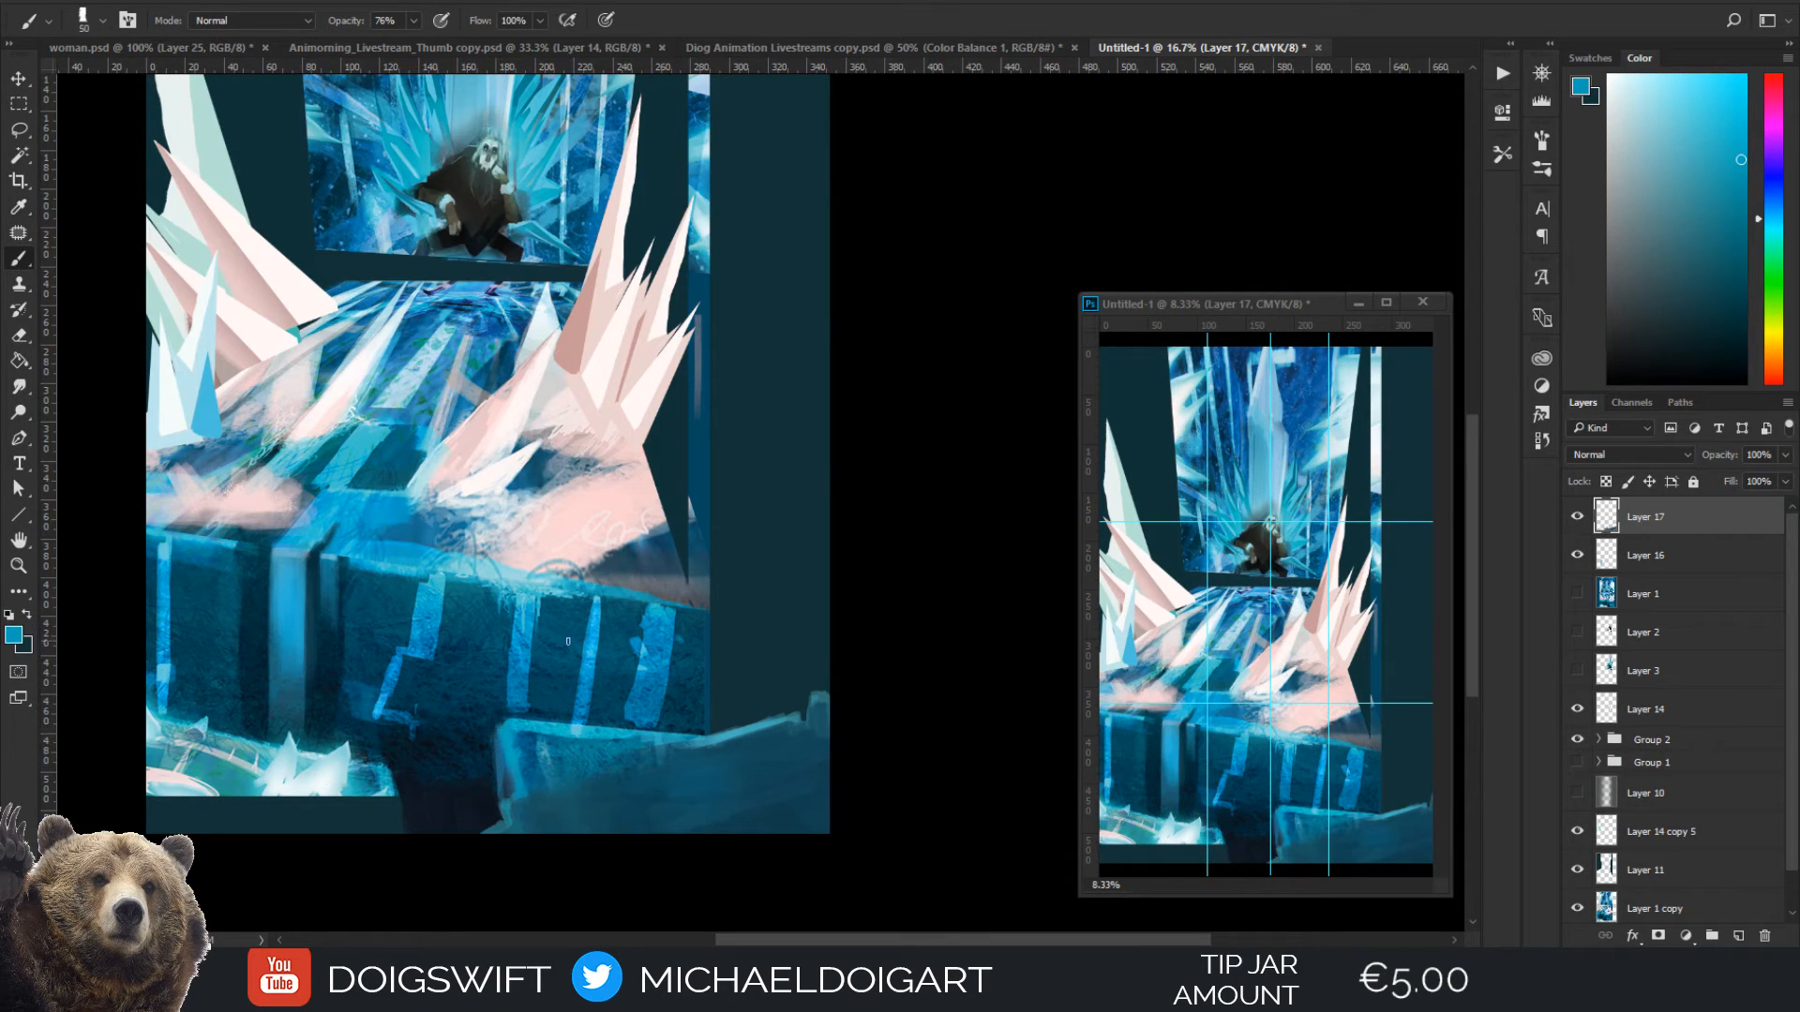
{"action": "left_click", "coordinate": [652, 651], "text": "alt"}
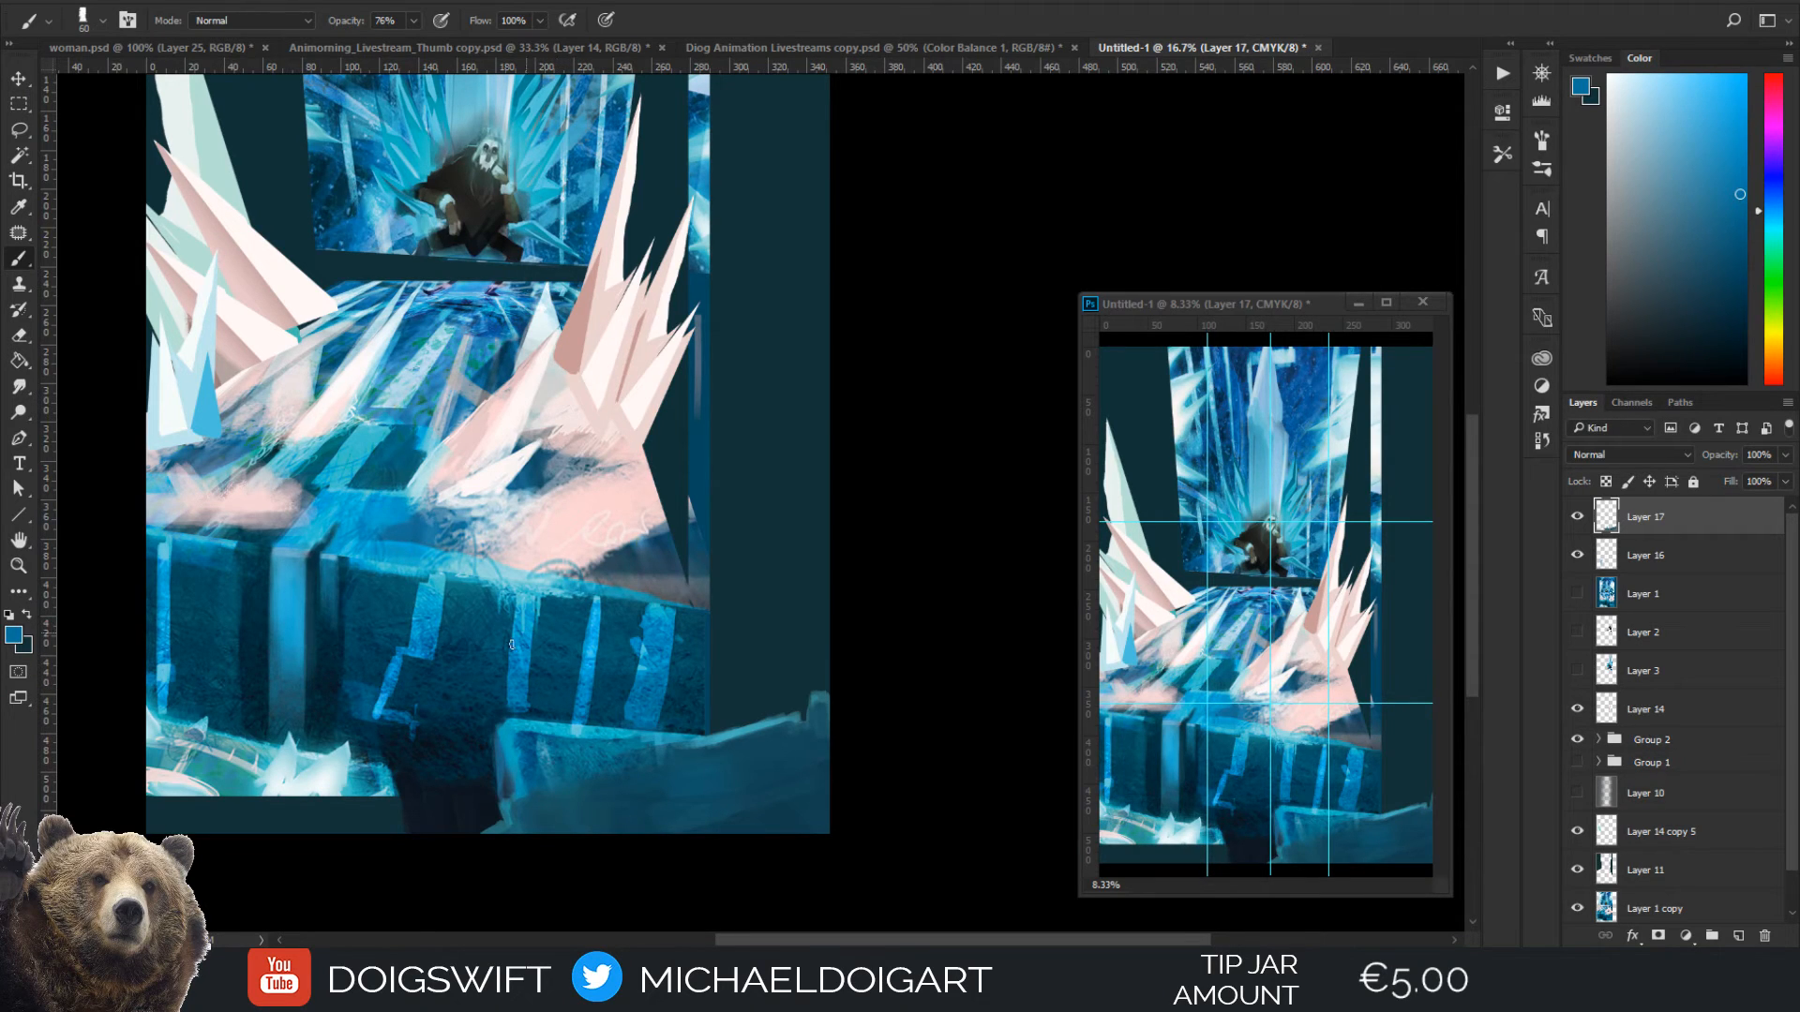
Extend the pale ice ledge in the lower left down to the canvas bottom with teal sampled from it at 175 px
{"action": "key", "text": "i"}
{"action": "left_click", "coordinate": [246, 784]}
{"action": "key", "text": "b"}
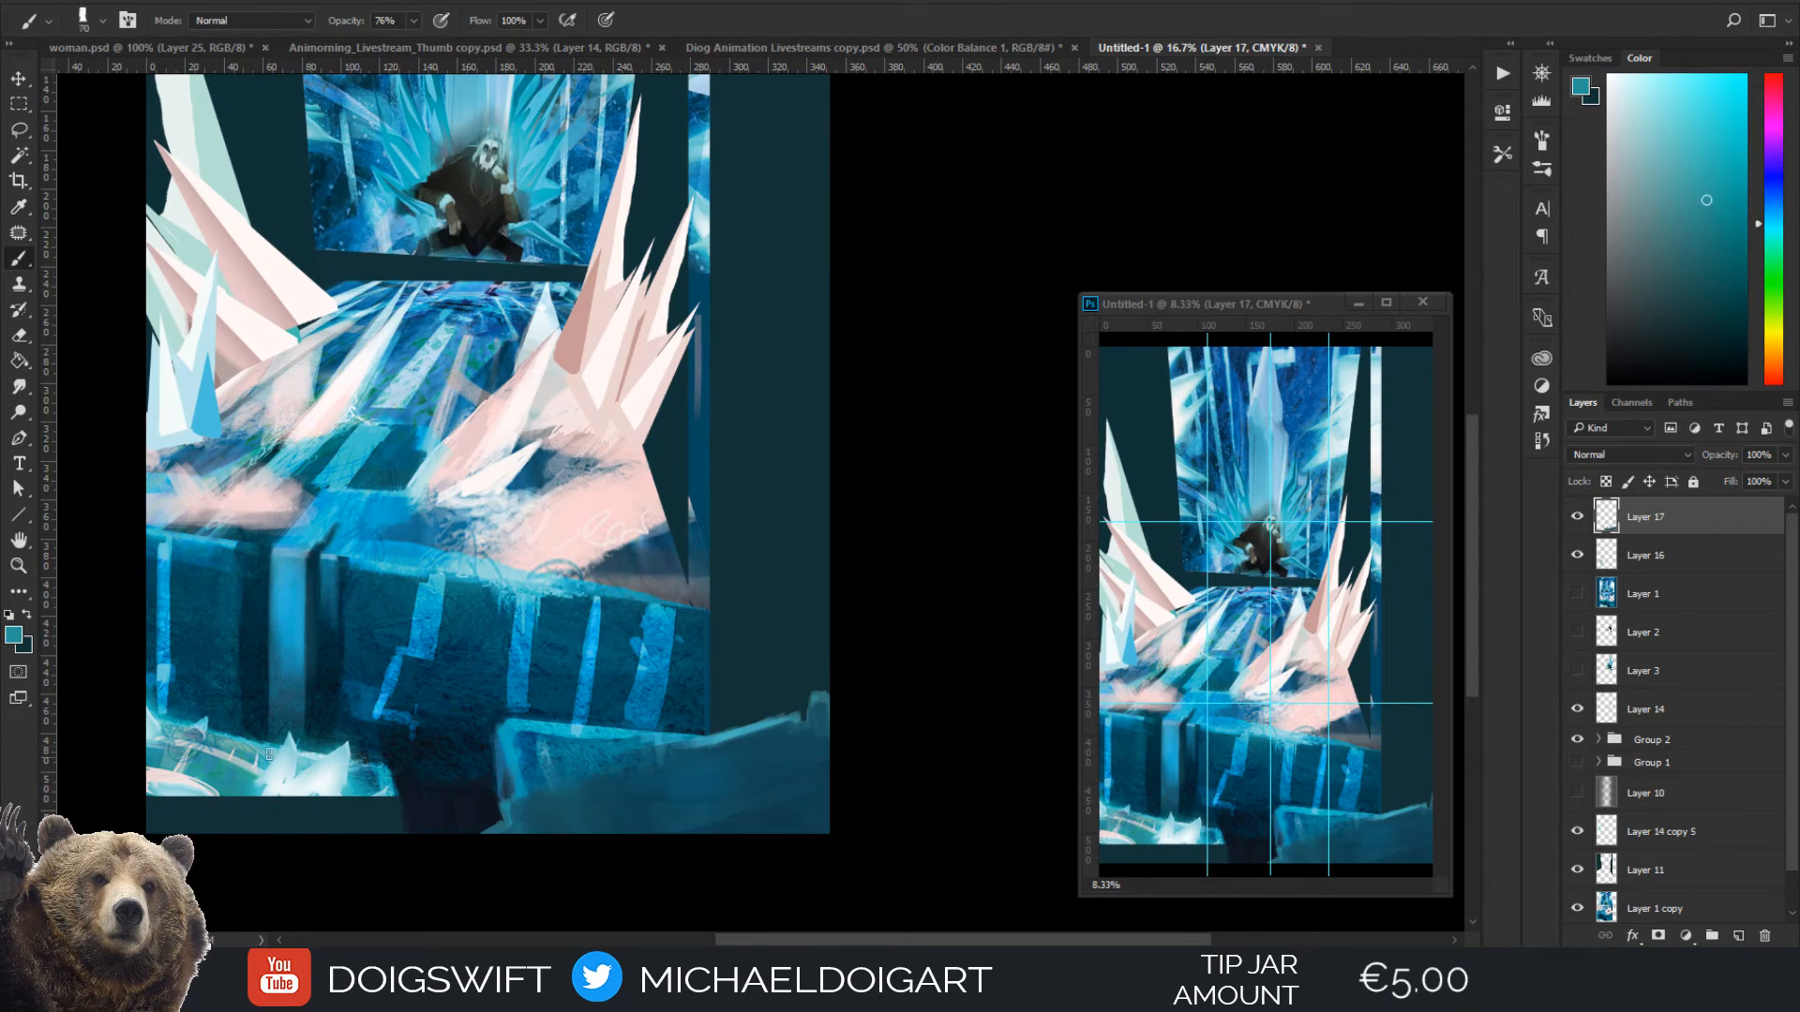
{"action": "key", "text": "bracketright"}
{"action": "key", "text": "bracketright"}
{"action": "key", "text": "bracketright"}
{"action": "mouse_move", "coordinate": [236, 810]}
{"action": "left_mouse_down"}
{"action": "mouse_move", "coordinate": [241, 866]}
{"action": "mouse_move", "coordinate": [229, 813]}
{"action": "mouse_move", "coordinate": [235, 827]}
{"action": "mouse_move", "coordinate": [168, 790]}
{"action": "mouse_move", "coordinate": [249, 842]}
{"action": "mouse_move", "coordinate": [323, 794]}
{"action": "mouse_move", "coordinate": [387, 839]}
{"action": "left_mouse_up"}
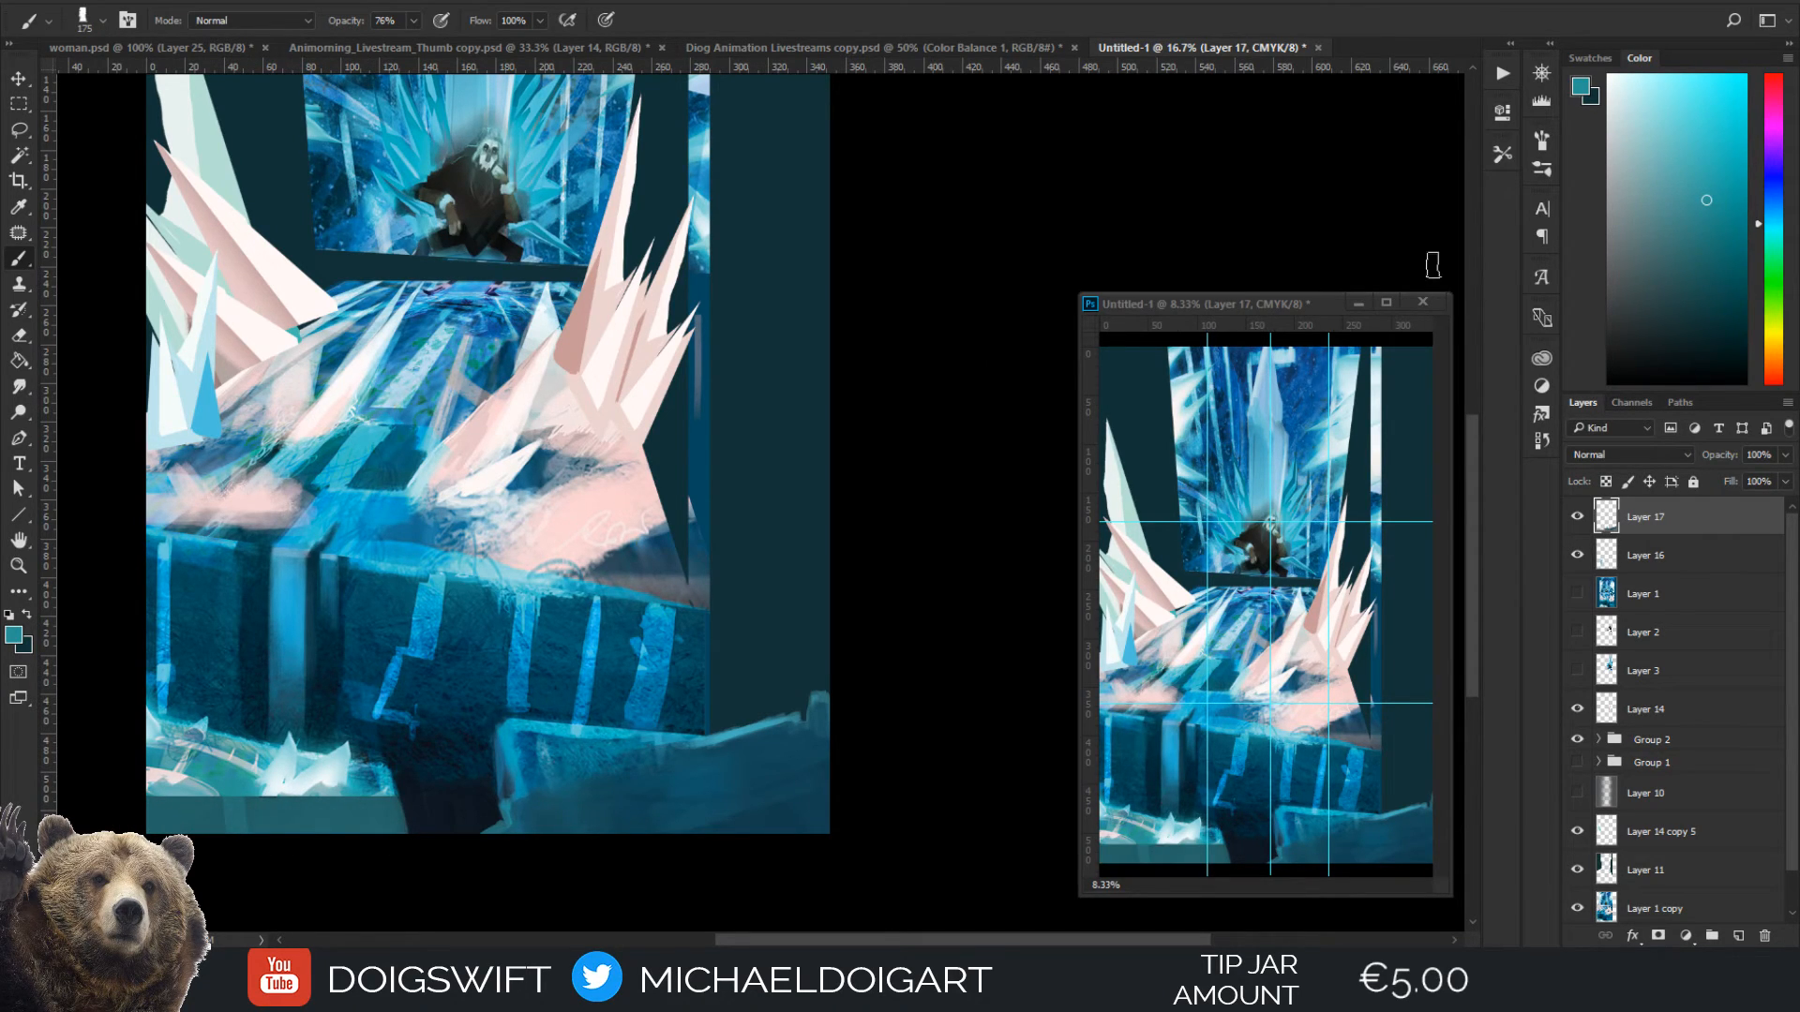
Extend the white ice spikes on the ledge down to the canvas bottom with near-white at 80 px
{"action": "left_click", "coordinate": [1708, 286]}
{"action": "left_click", "coordinate": [300, 794], "text": "alt"}
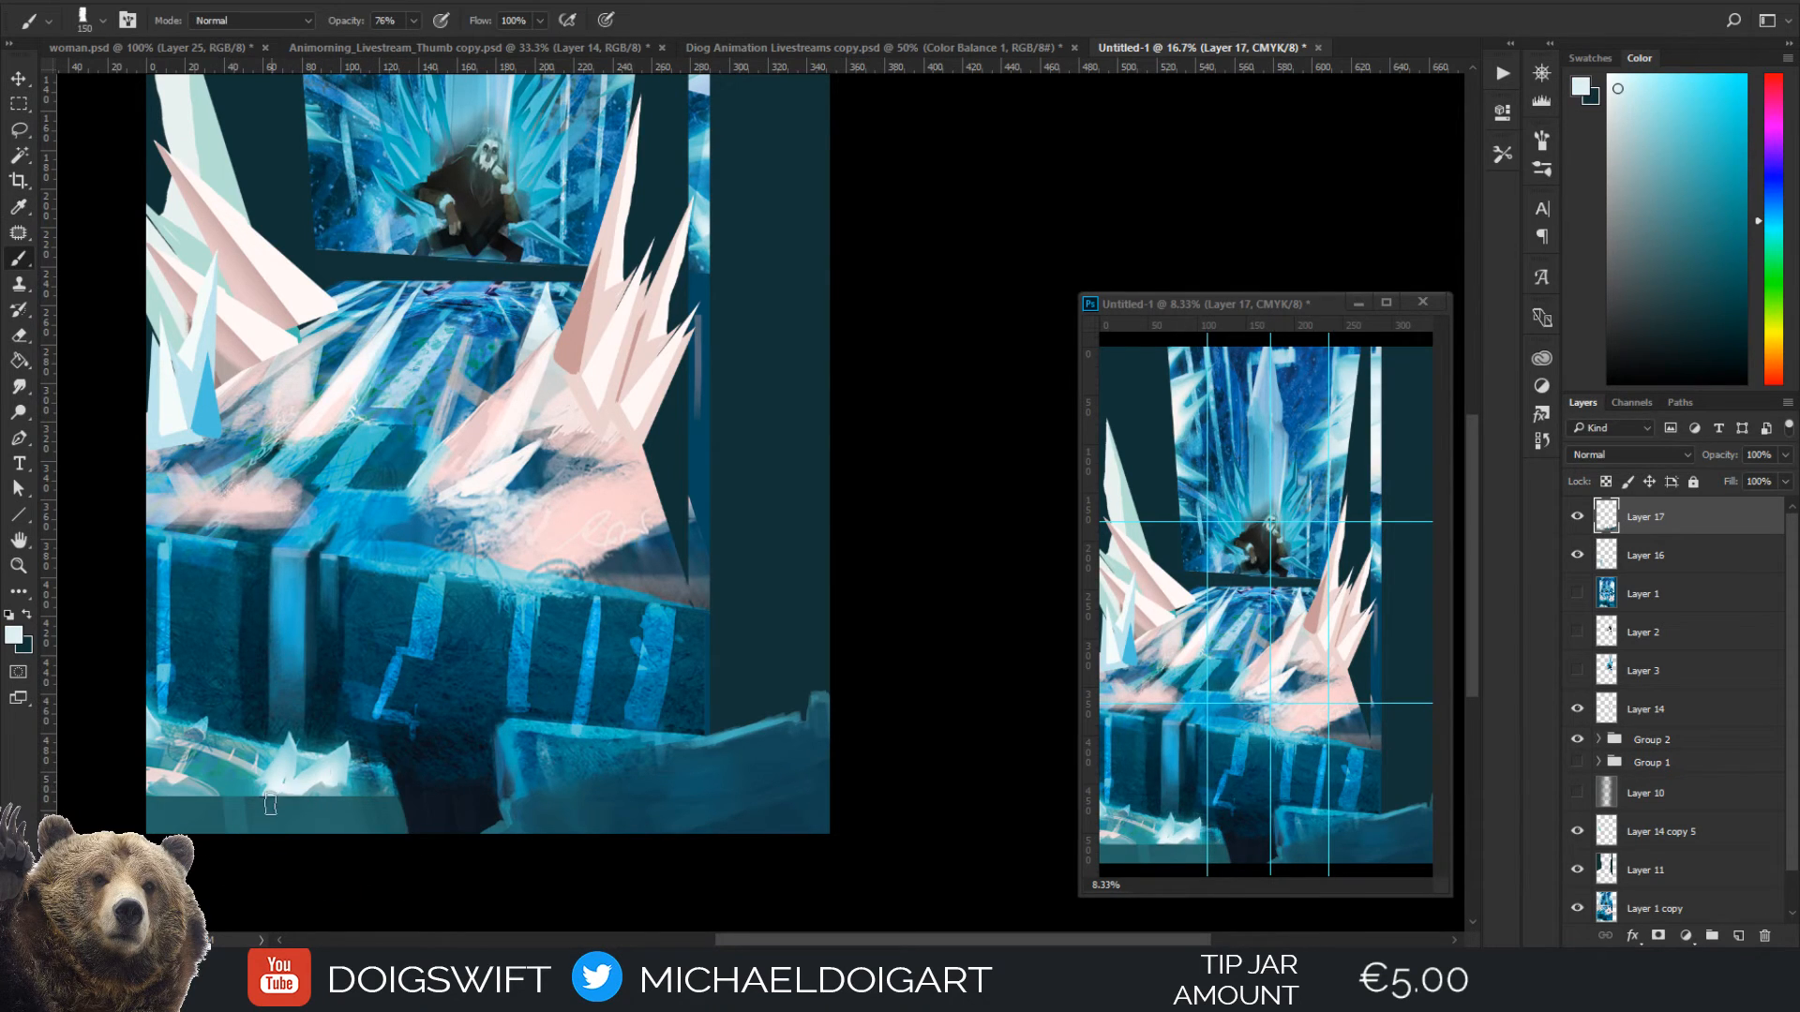
{"action": "key", "text": "bracketleft"}
{"action": "key", "text": "bracketleft"}
{"action": "key", "text": "bracketleft"}
{"action": "mouse_move", "coordinate": [279, 790]}
{"action": "left_mouse_down"}
{"action": "mouse_move", "coordinate": [249, 852]}
{"action": "mouse_move", "coordinate": [288, 803]}
{"action": "mouse_move", "coordinate": [287, 837]}
{"action": "mouse_move", "coordinate": [291, 747]}
{"action": "mouse_move", "coordinate": [325, 776]}
{"action": "mouse_move", "coordinate": [305, 834]}
{"action": "mouse_move", "coordinate": [332, 786]}
{"action": "mouse_move", "coordinate": [321, 792]}
{"action": "left_mouse_up"}
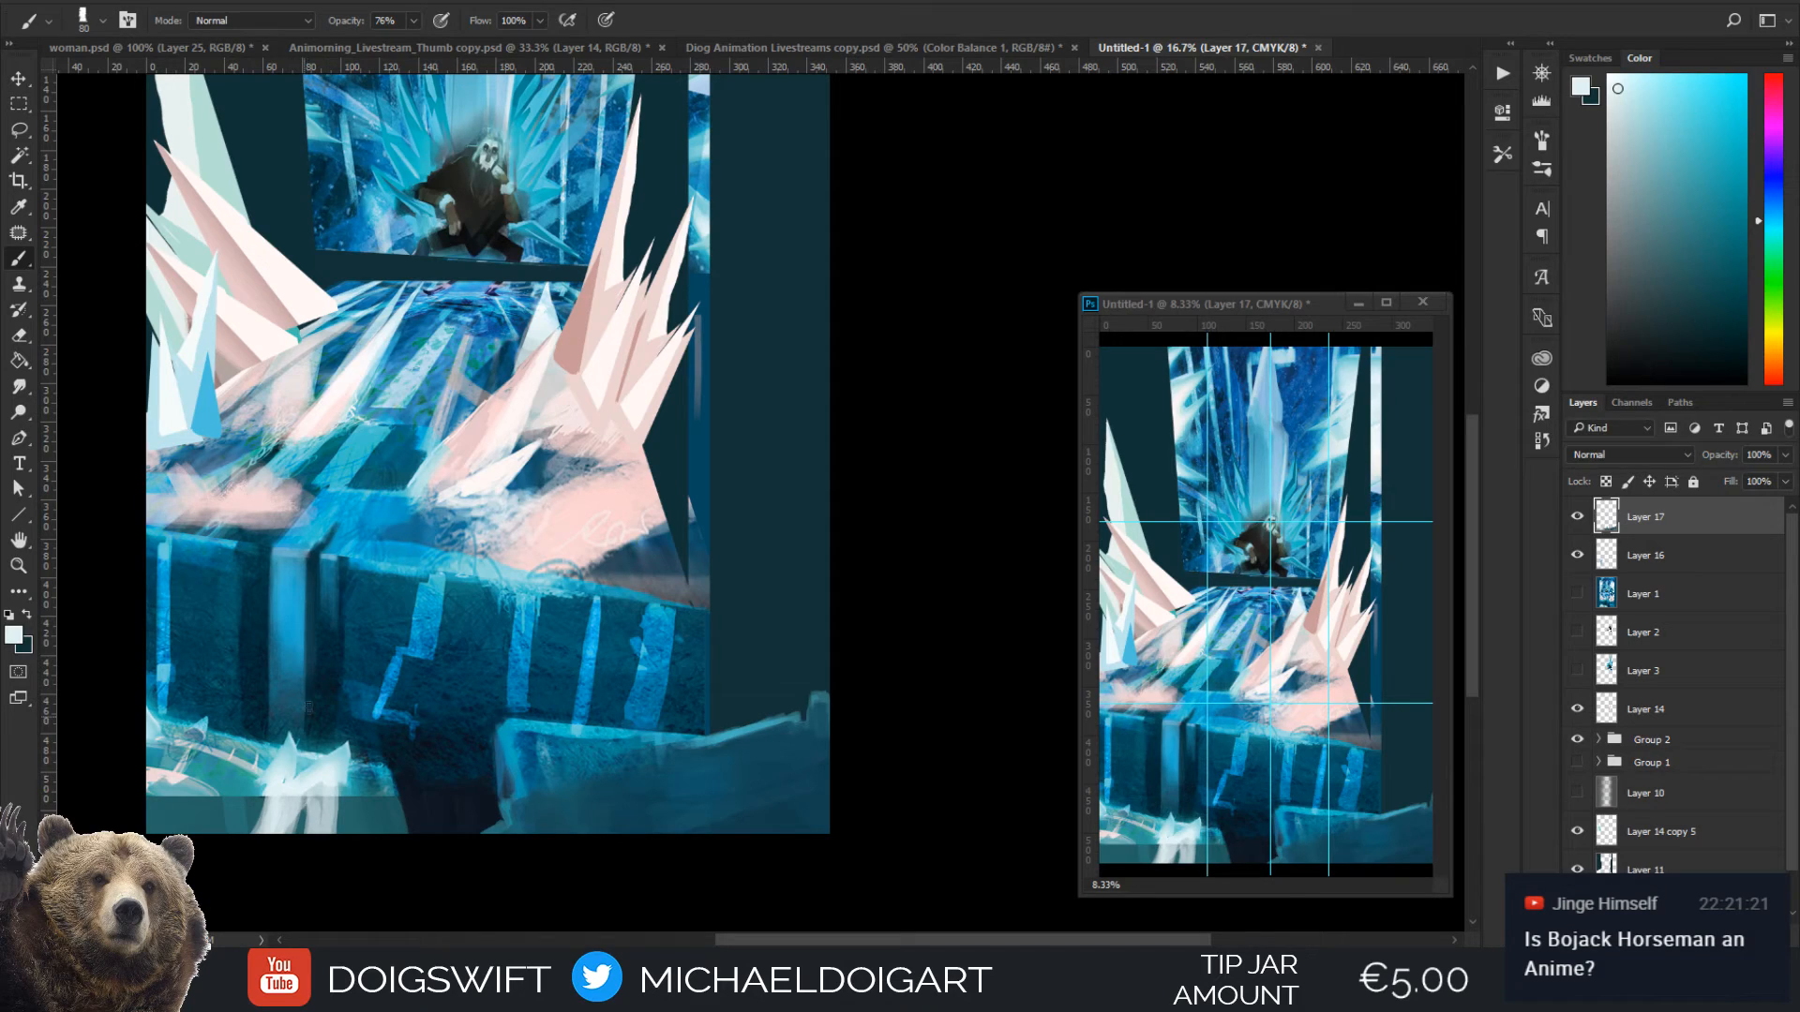
{"action": "mouse_move", "coordinate": [315, 854]}
{"action": "left_mouse_down"}
{"action": "mouse_move", "coordinate": [309, 804]}
{"action": "mouse_move", "coordinate": [334, 850]}
{"action": "mouse_move", "coordinate": [340, 776]}
{"action": "mouse_move", "coordinate": [342, 823]}
{"action": "left_mouse_up"}
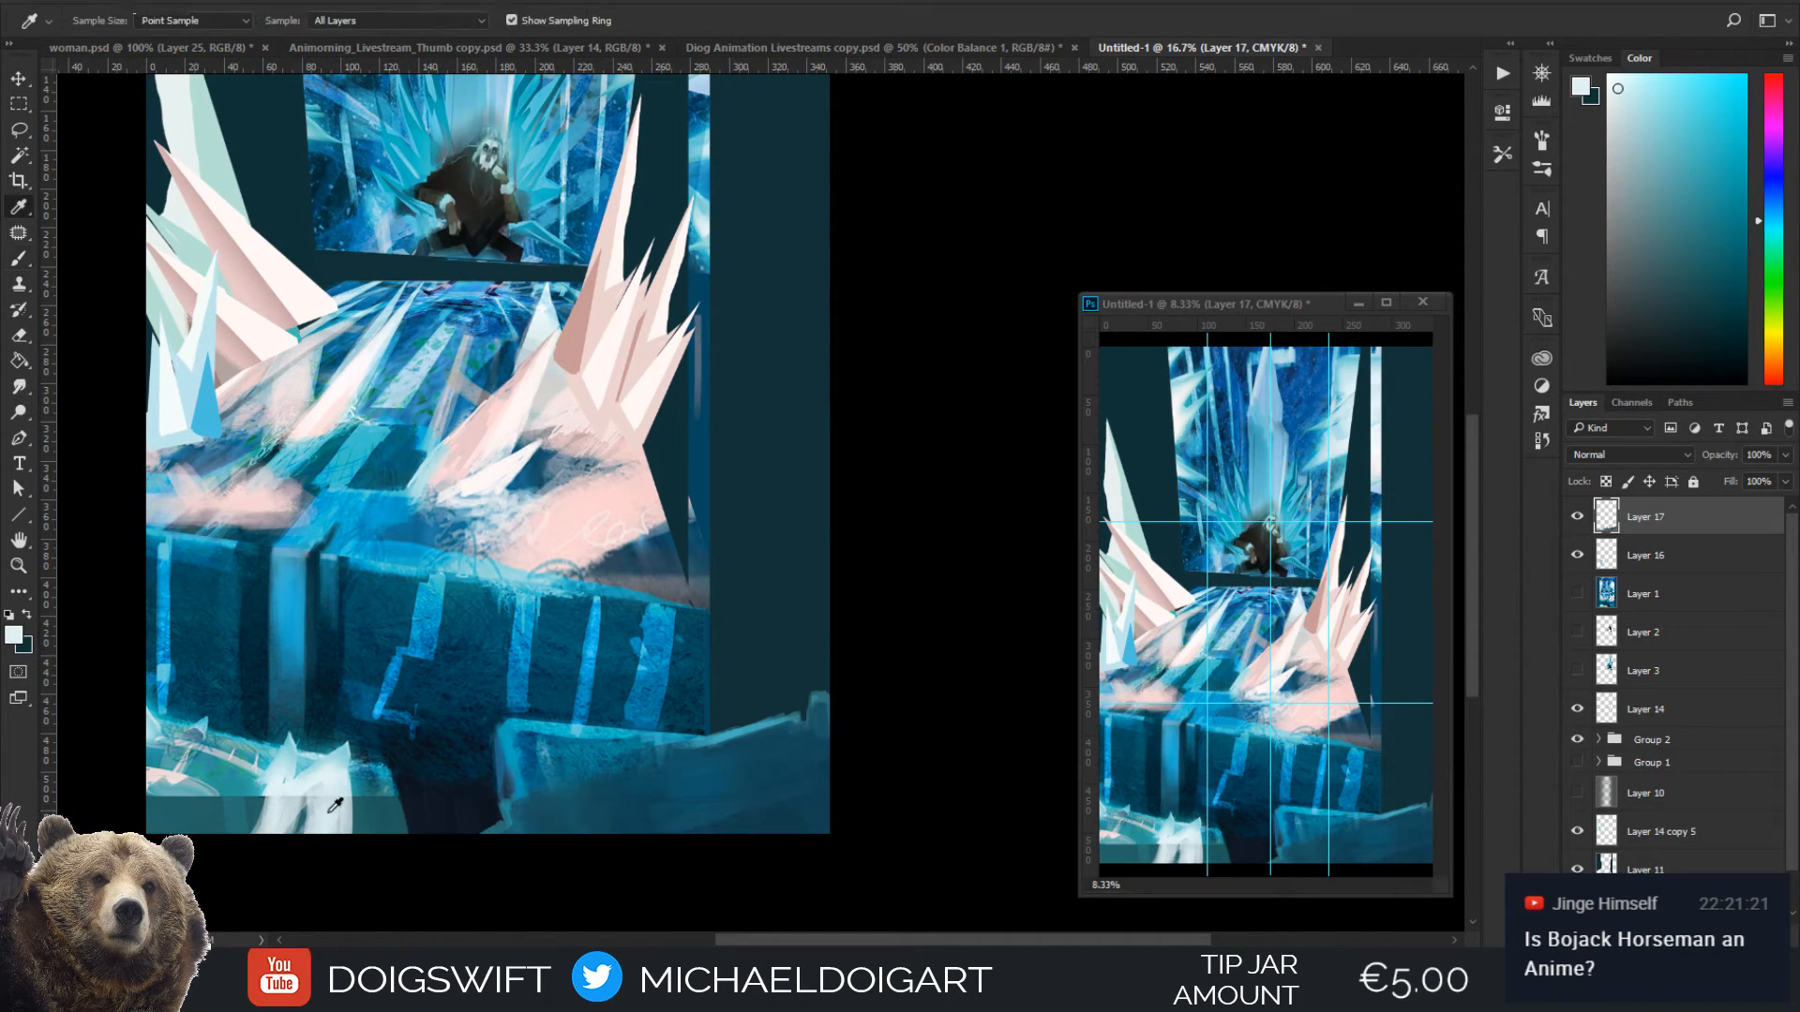
Carve the gaps around the white ice with sampled dark teal, and blend the ledge's base with sampled lighter teal at 150 px
{"action": "left_click", "coordinate": [314, 803], "text": "alt"}
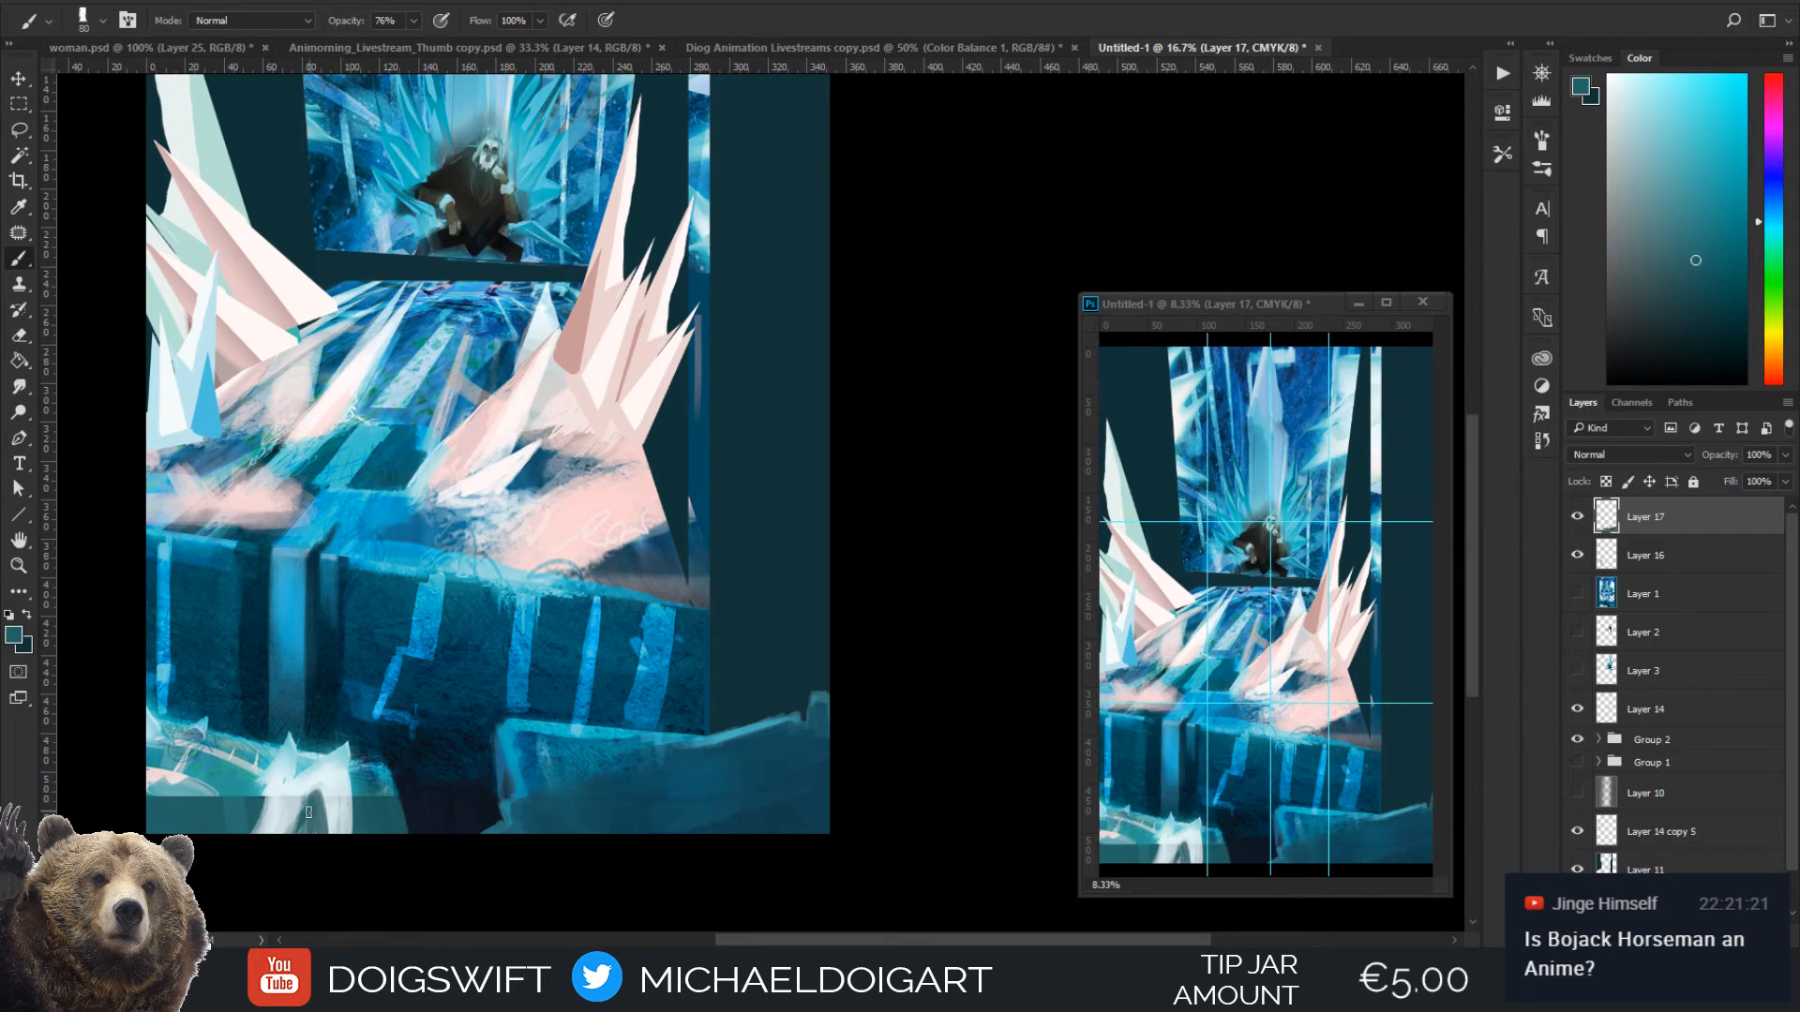
{"action": "left_click", "coordinate": [251, 814], "text": "alt"}
{"action": "mouse_move", "coordinate": [253, 837]}
{"action": "left_mouse_down"}
{"action": "mouse_move", "coordinate": [267, 795]}
{"action": "mouse_move", "coordinate": [265, 809]}
{"action": "left_mouse_up"}
{"action": "key", "text": "bracketright"}
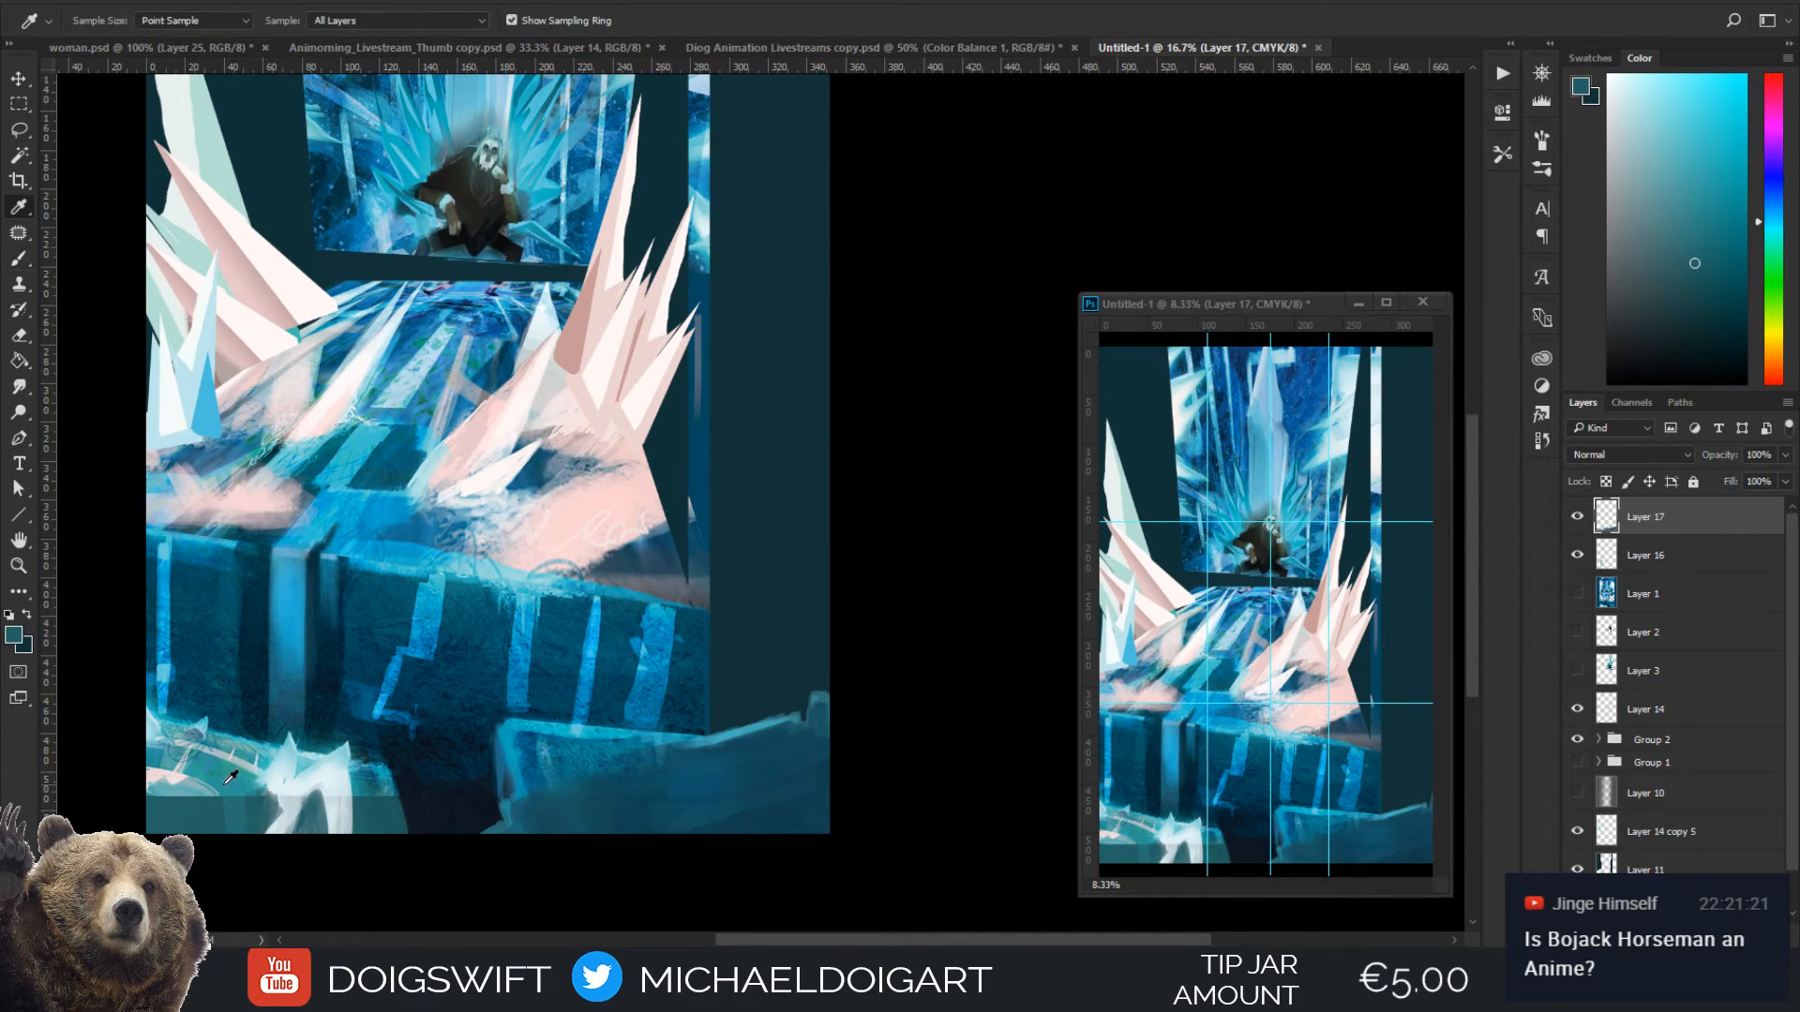
{"action": "left_click", "coordinate": [251, 741], "text": "alt"}
{"action": "key", "text": "bracketright"}
{"action": "mouse_move", "coordinate": [157, 812]}
{"action": "left_mouse_down"}
{"action": "mouse_move", "coordinate": [343, 804]}
{"action": "mouse_move", "coordinate": [400, 886]}
{"action": "left_mouse_up"}
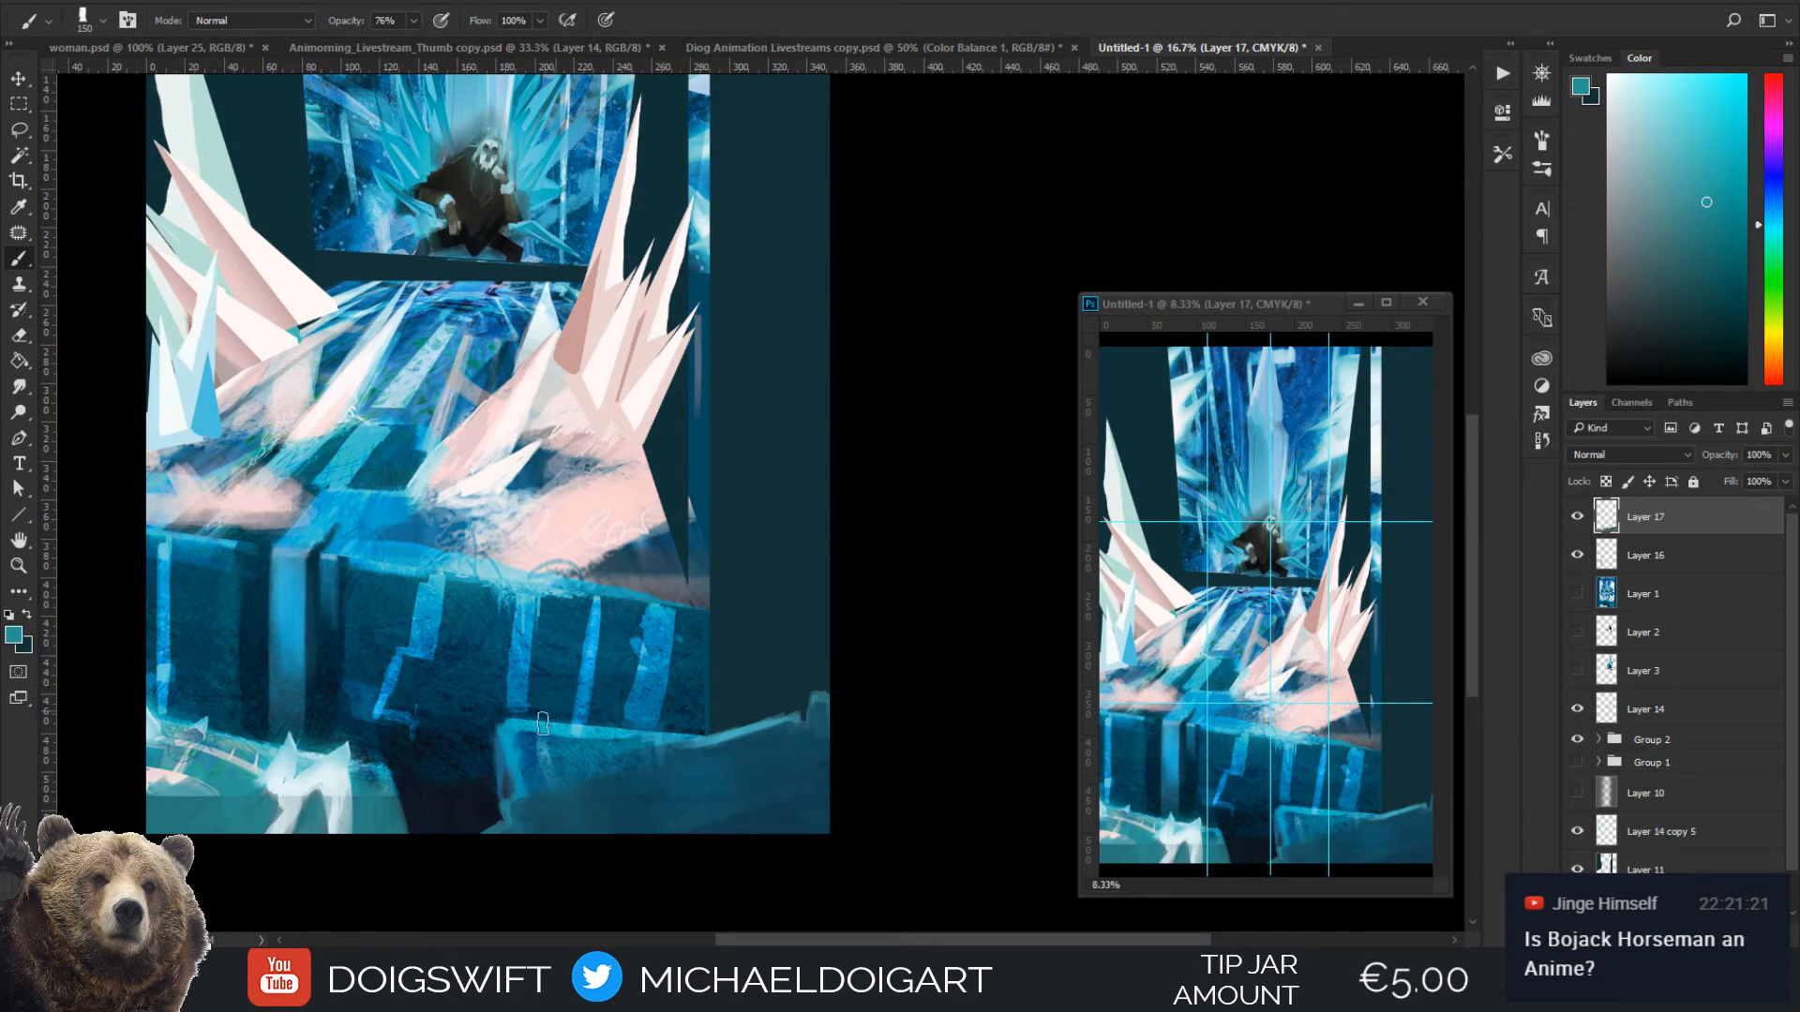
Lasso the empty area beside the ice wall's right end, out to the canvas border and down to the lower block's upper edge
{"action": "key", "text": "l"}
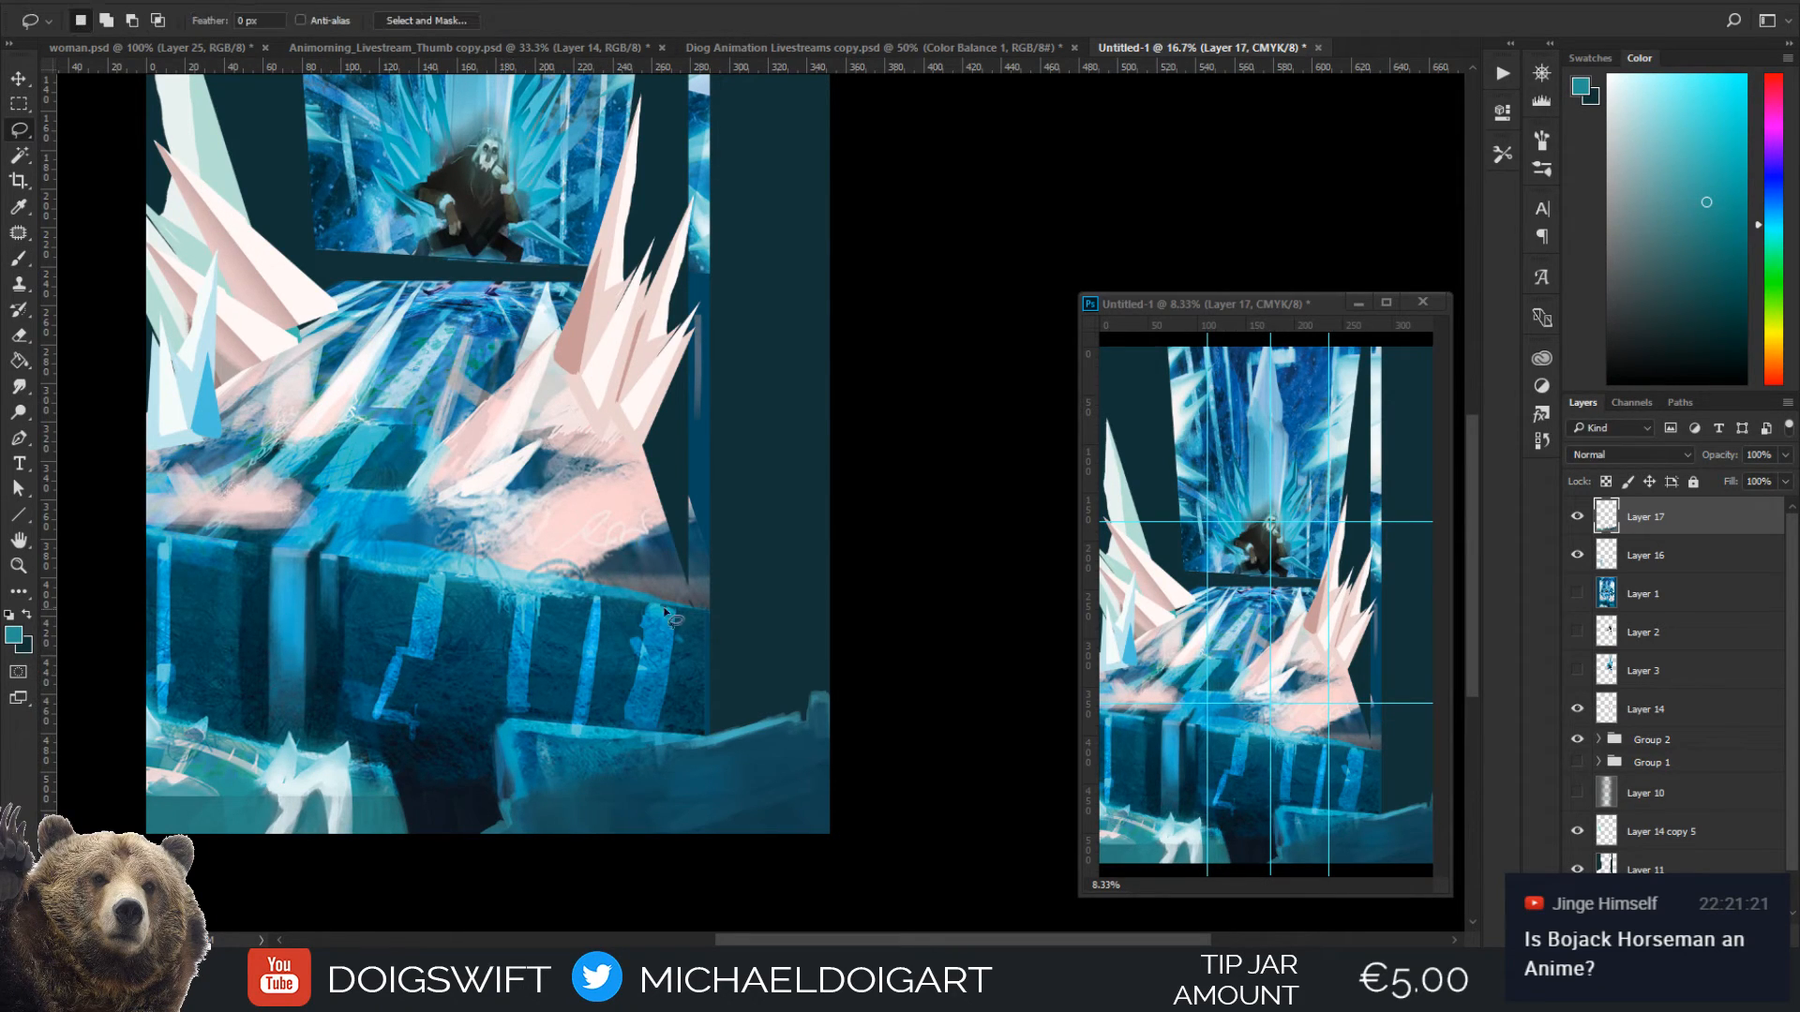
{"action": "left_click", "coordinate": [680, 610], "text": "alt"}
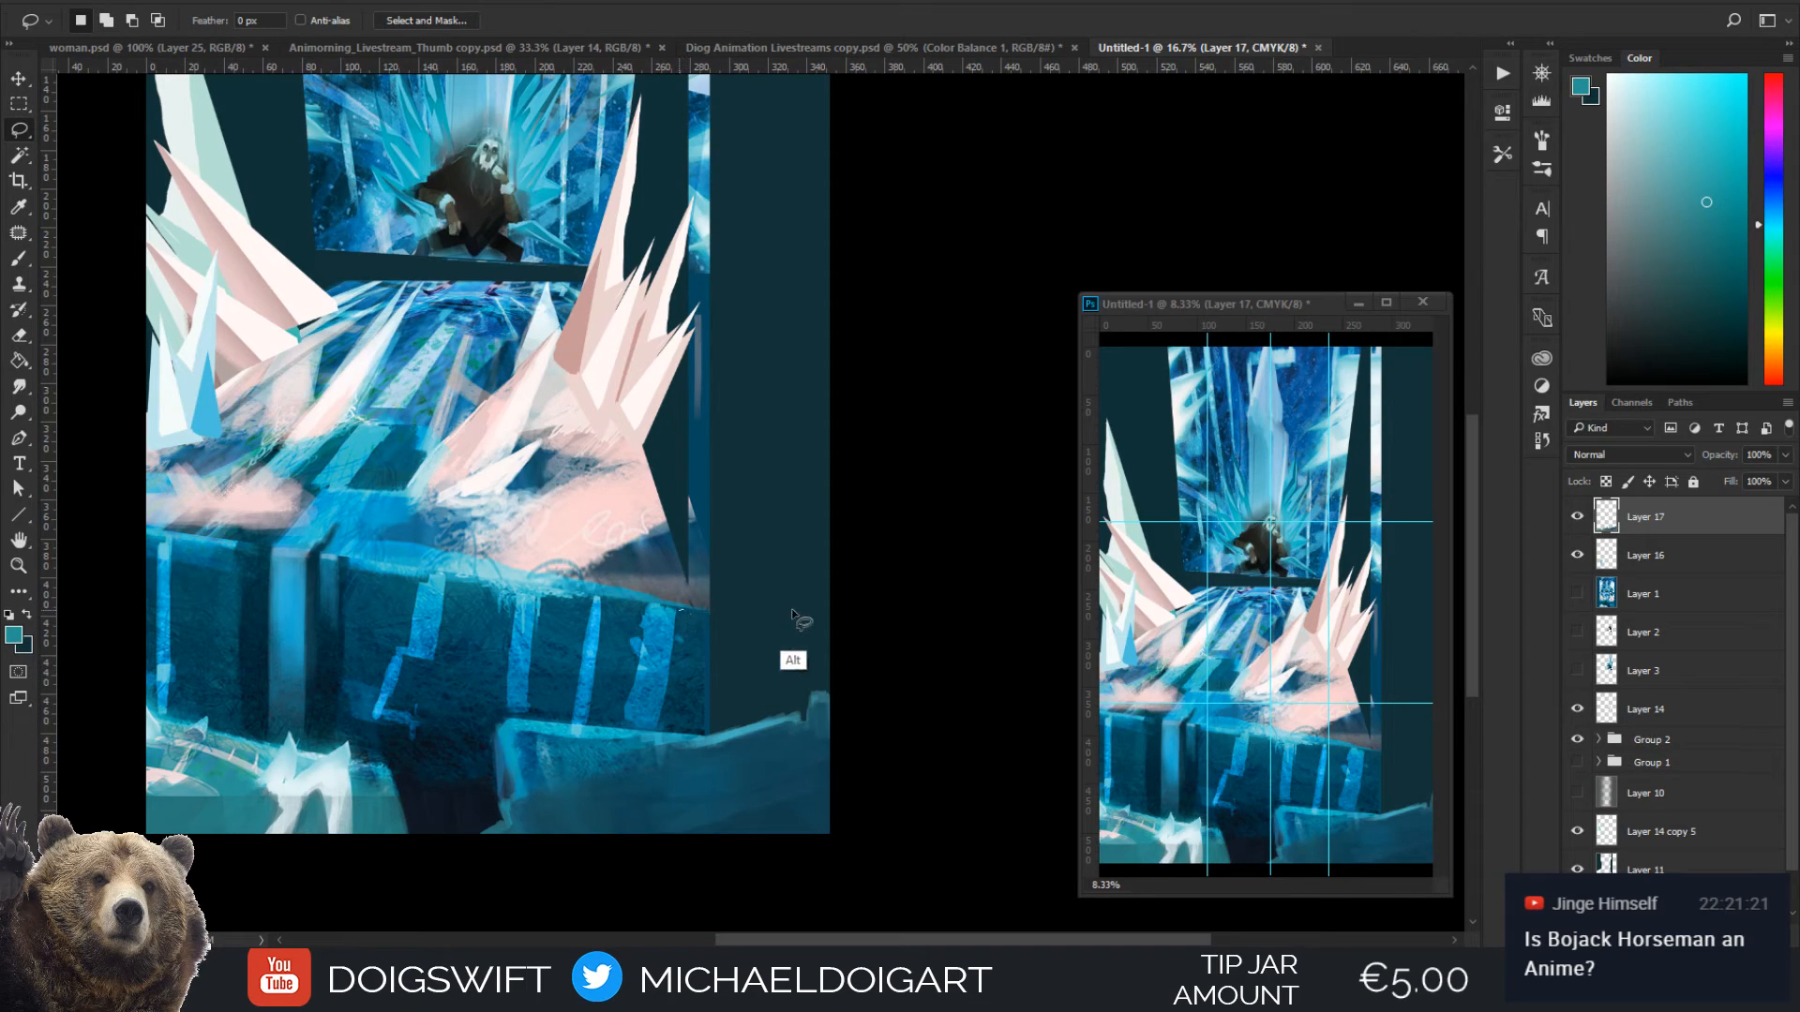
{"action": "left_click", "coordinate": [843, 620], "text": "alt"}
{"action": "mouse_move", "coordinate": [833, 691]}
{"action": "left_mouse_down"}
{"action": "mouse_move", "coordinate": [797, 720]}
{"action": "mouse_move", "coordinate": [703, 734]}
{"action": "left_mouse_up"}
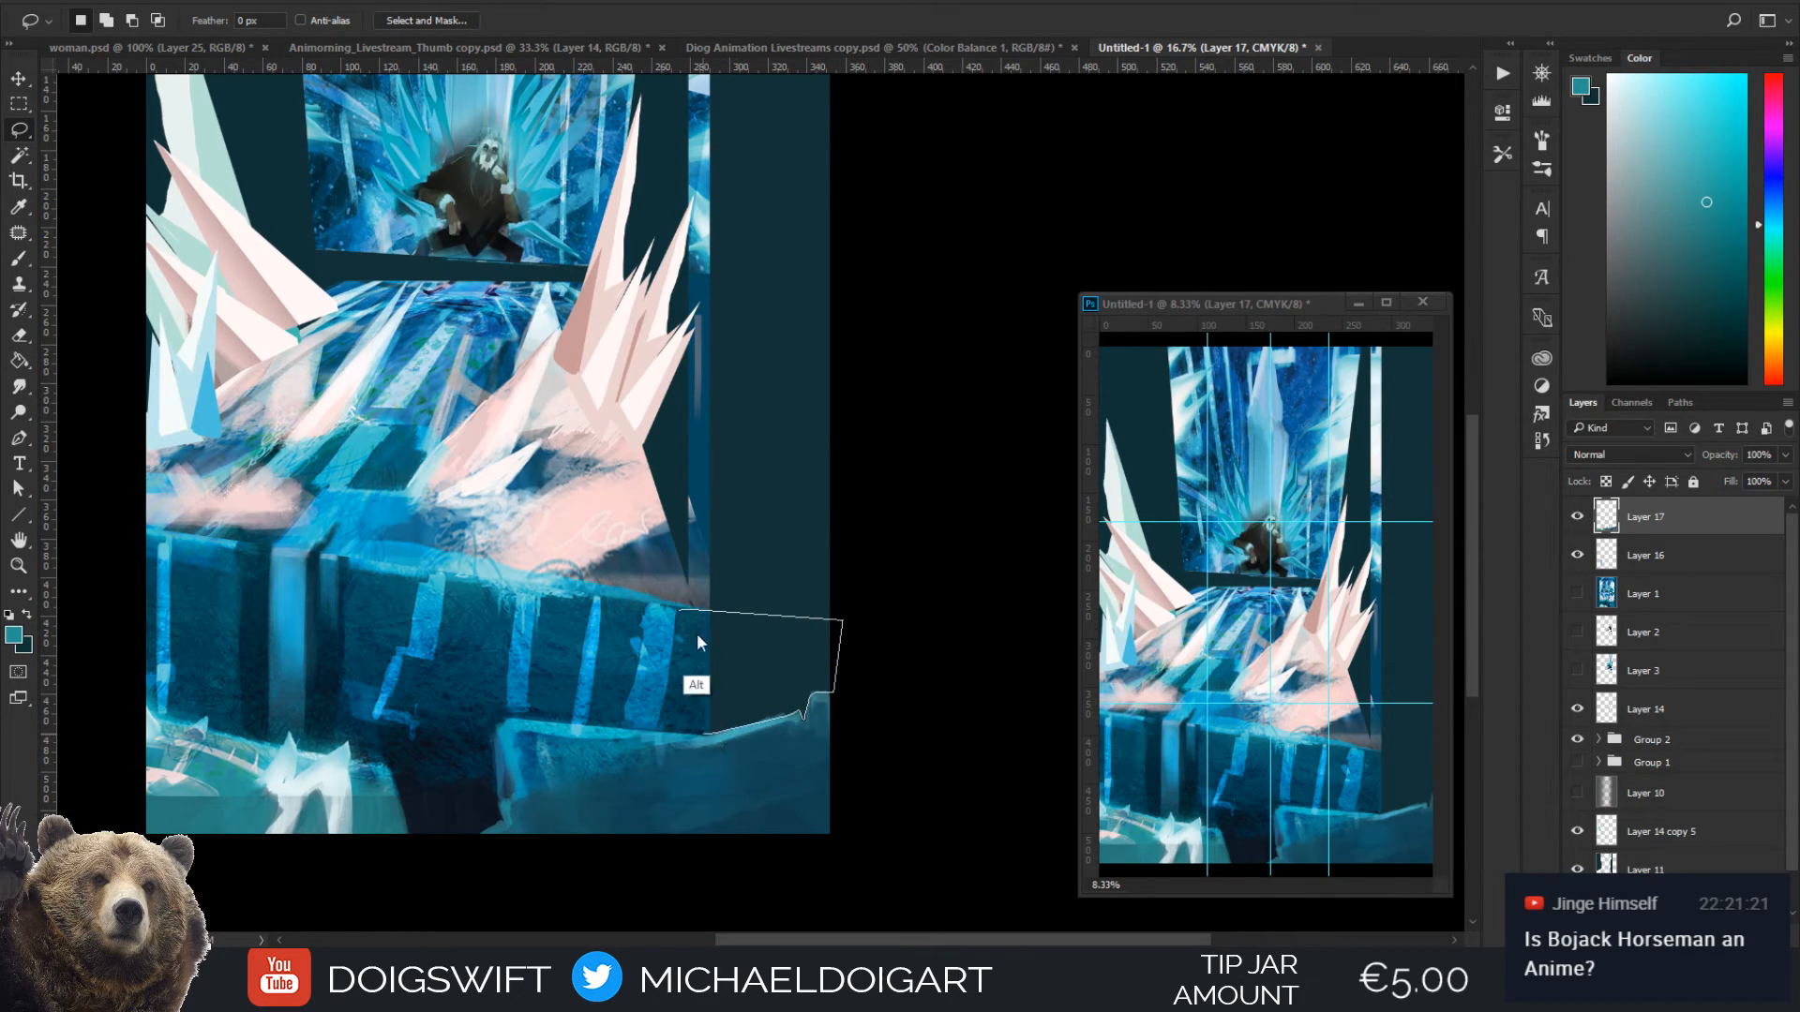
{"action": "left_click", "coordinate": [711, 613], "text": "alt"}
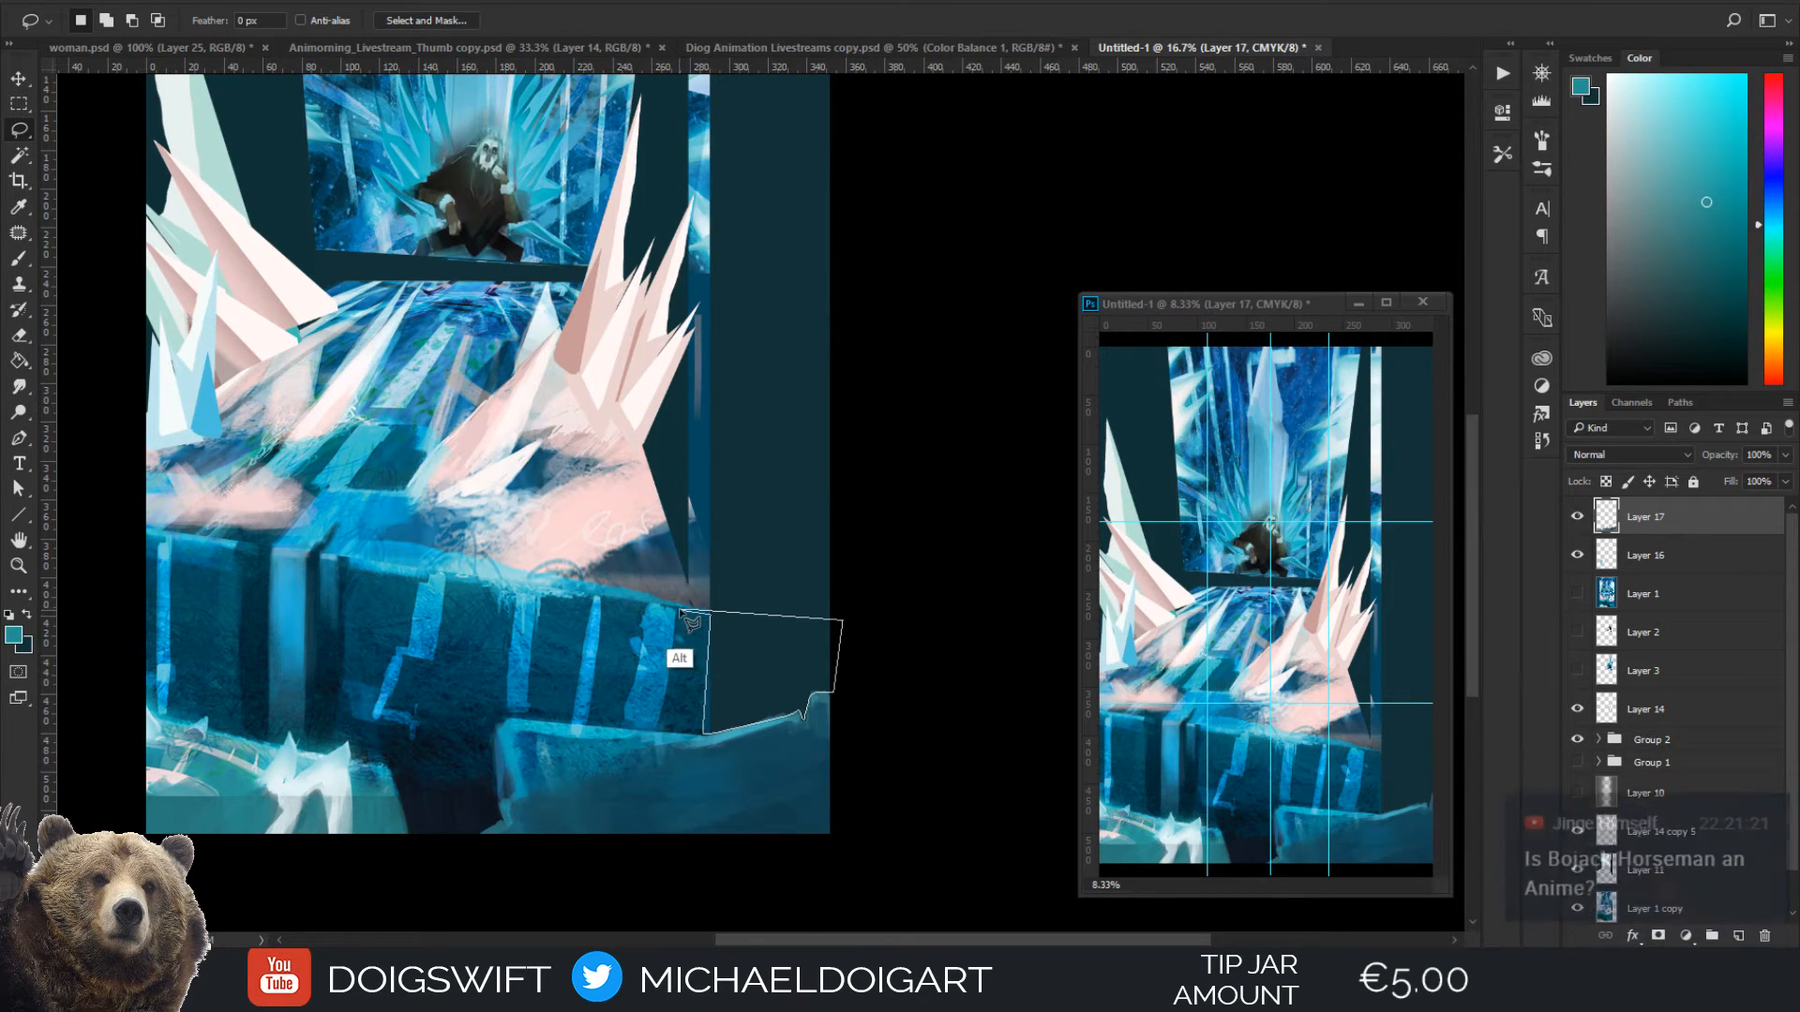
{"action": "left_click", "coordinate": [684, 610], "text": "alt"}
Fill the selected wall extension with dark blue sampled from the wall, using a 500 px brush
{"action": "key", "text": "i"}
{"action": "left_click", "coordinate": [661, 637]}
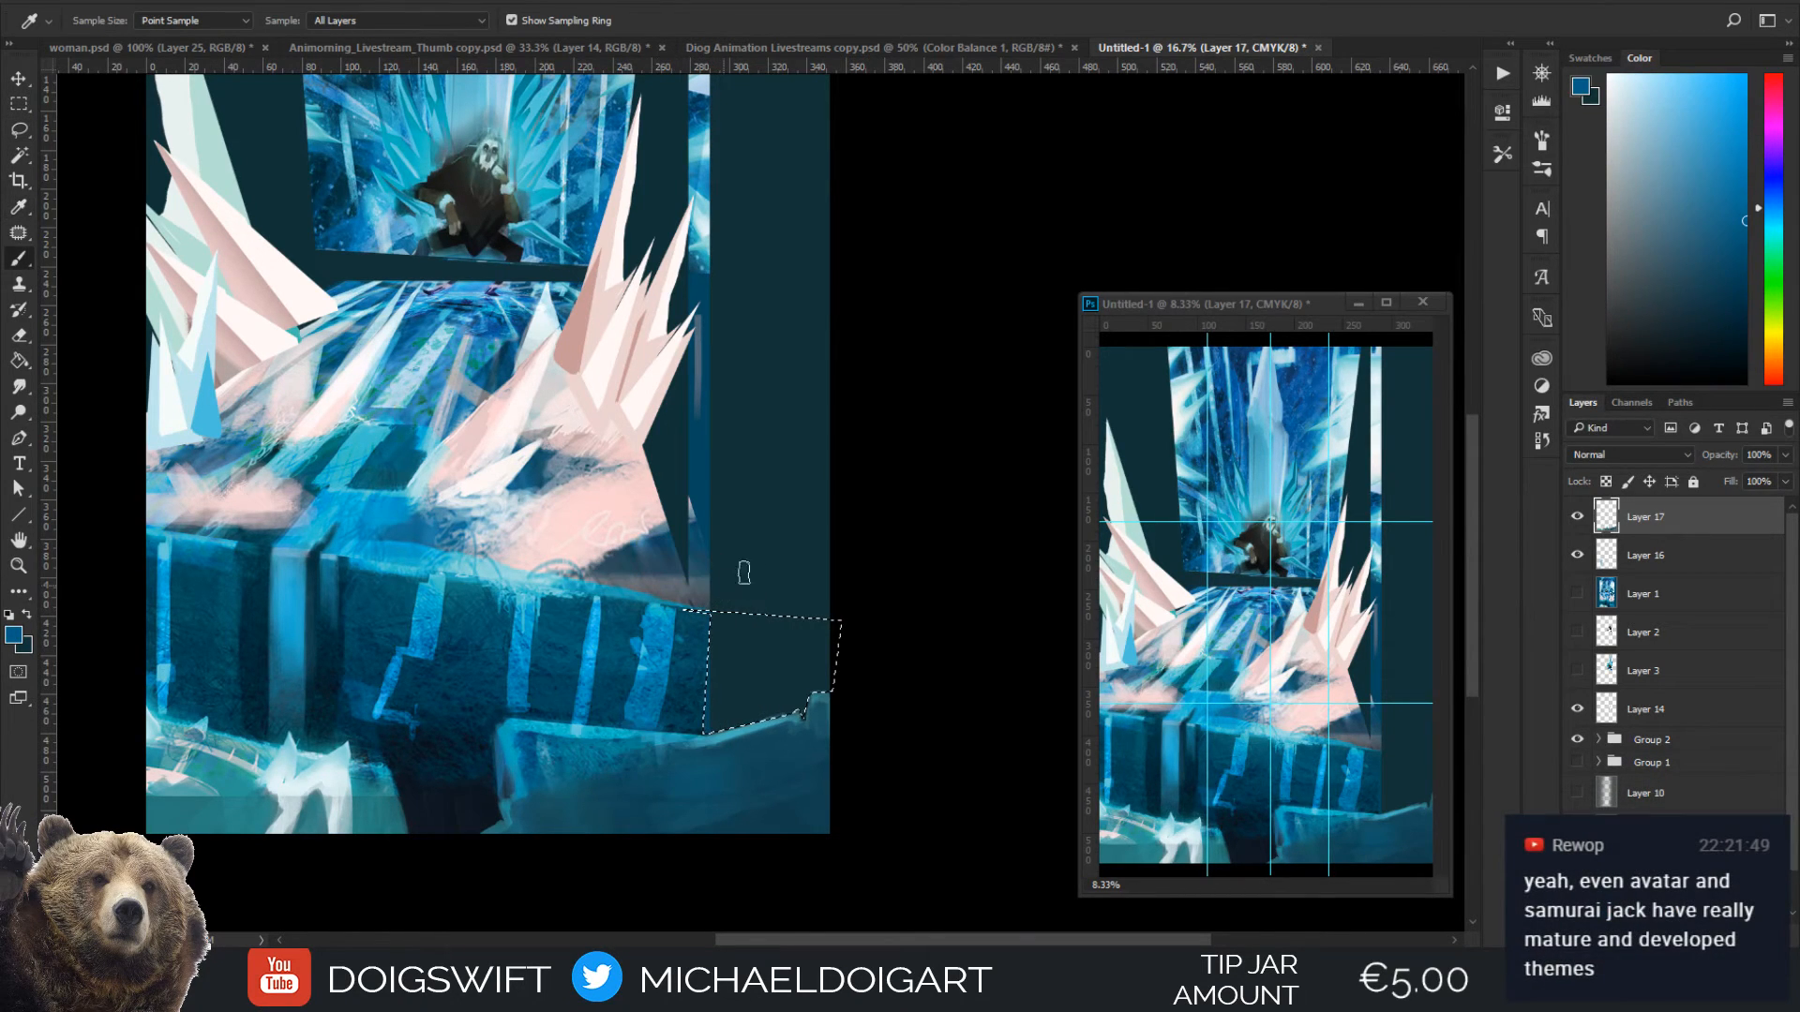
{"action": "left_click", "coordinate": [691, 661]}
{"action": "key", "text": "b"}
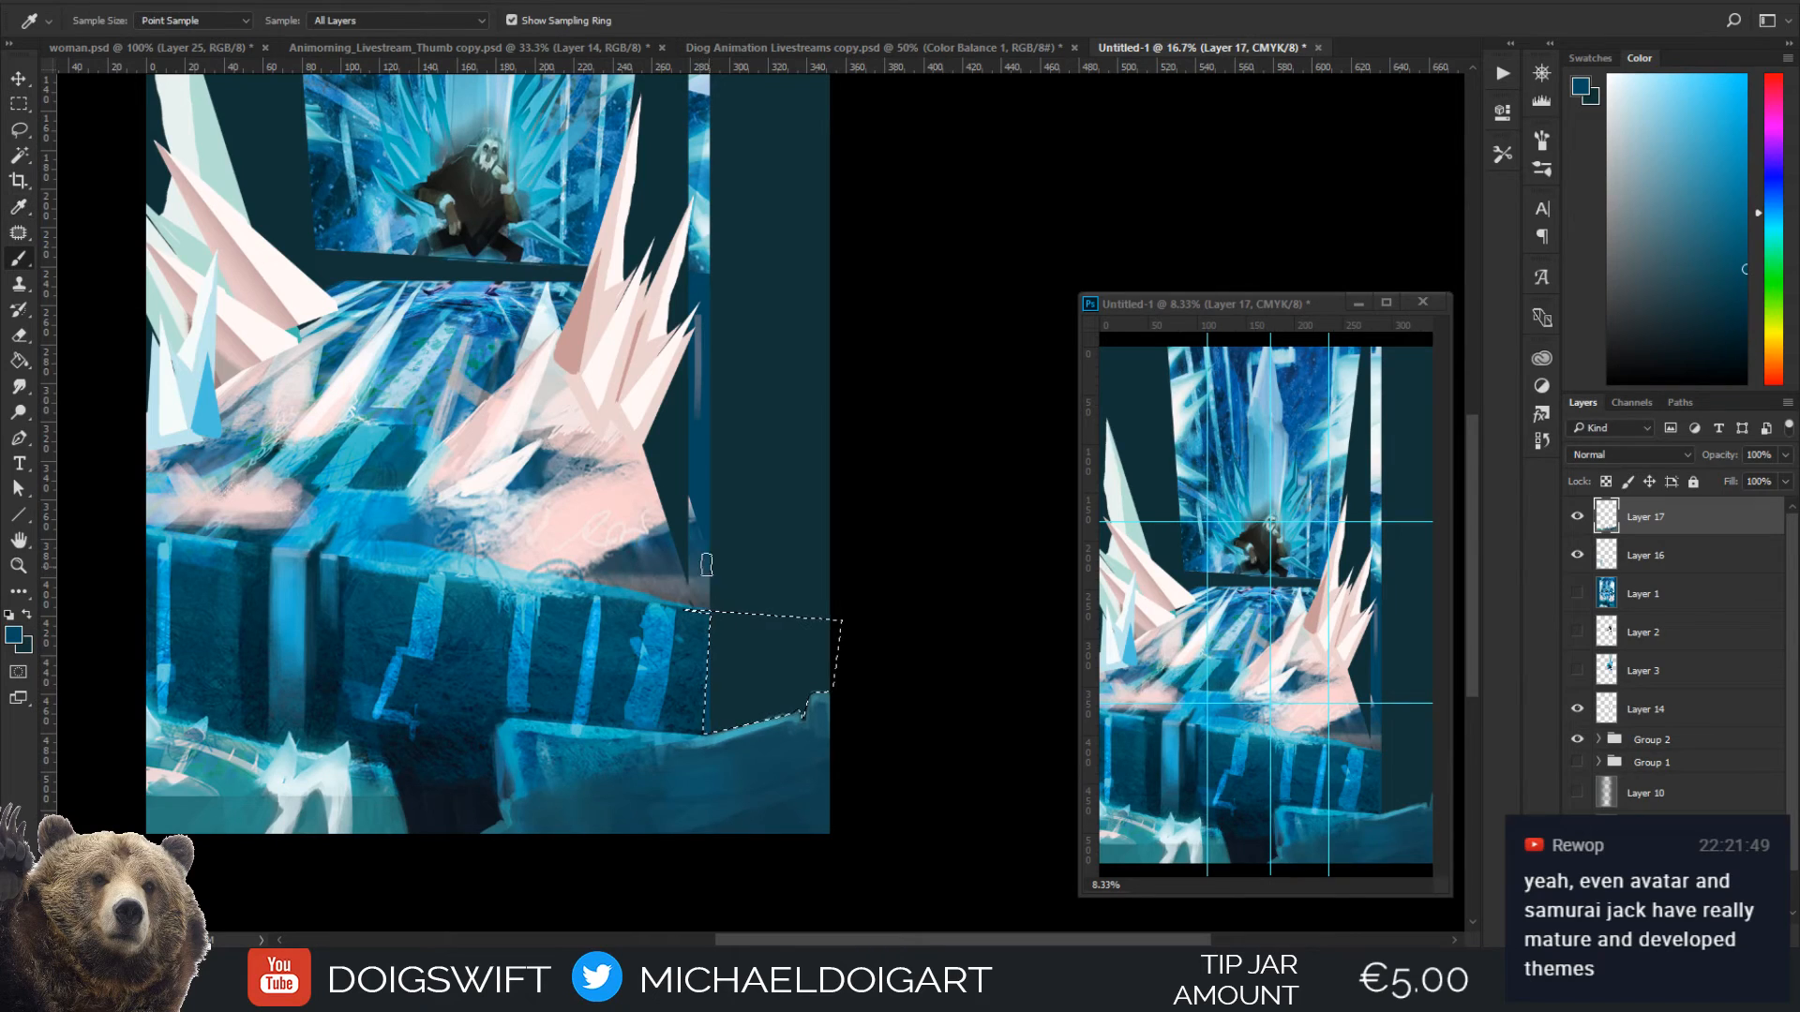
{"action": "mouse_move", "coordinate": [692, 707]}
{"action": "left_mouse_down"}
{"action": "mouse_move", "coordinate": [806, 700]}
{"action": "mouse_move", "coordinate": [843, 664]}
{"action": "mouse_move", "coordinate": [693, 627]}
{"action": "mouse_move", "coordinate": [774, 634]}
{"action": "mouse_move", "coordinate": [700, 656]}
{"action": "left_mouse_up"}
{"action": "key", "text": "bracketright"}
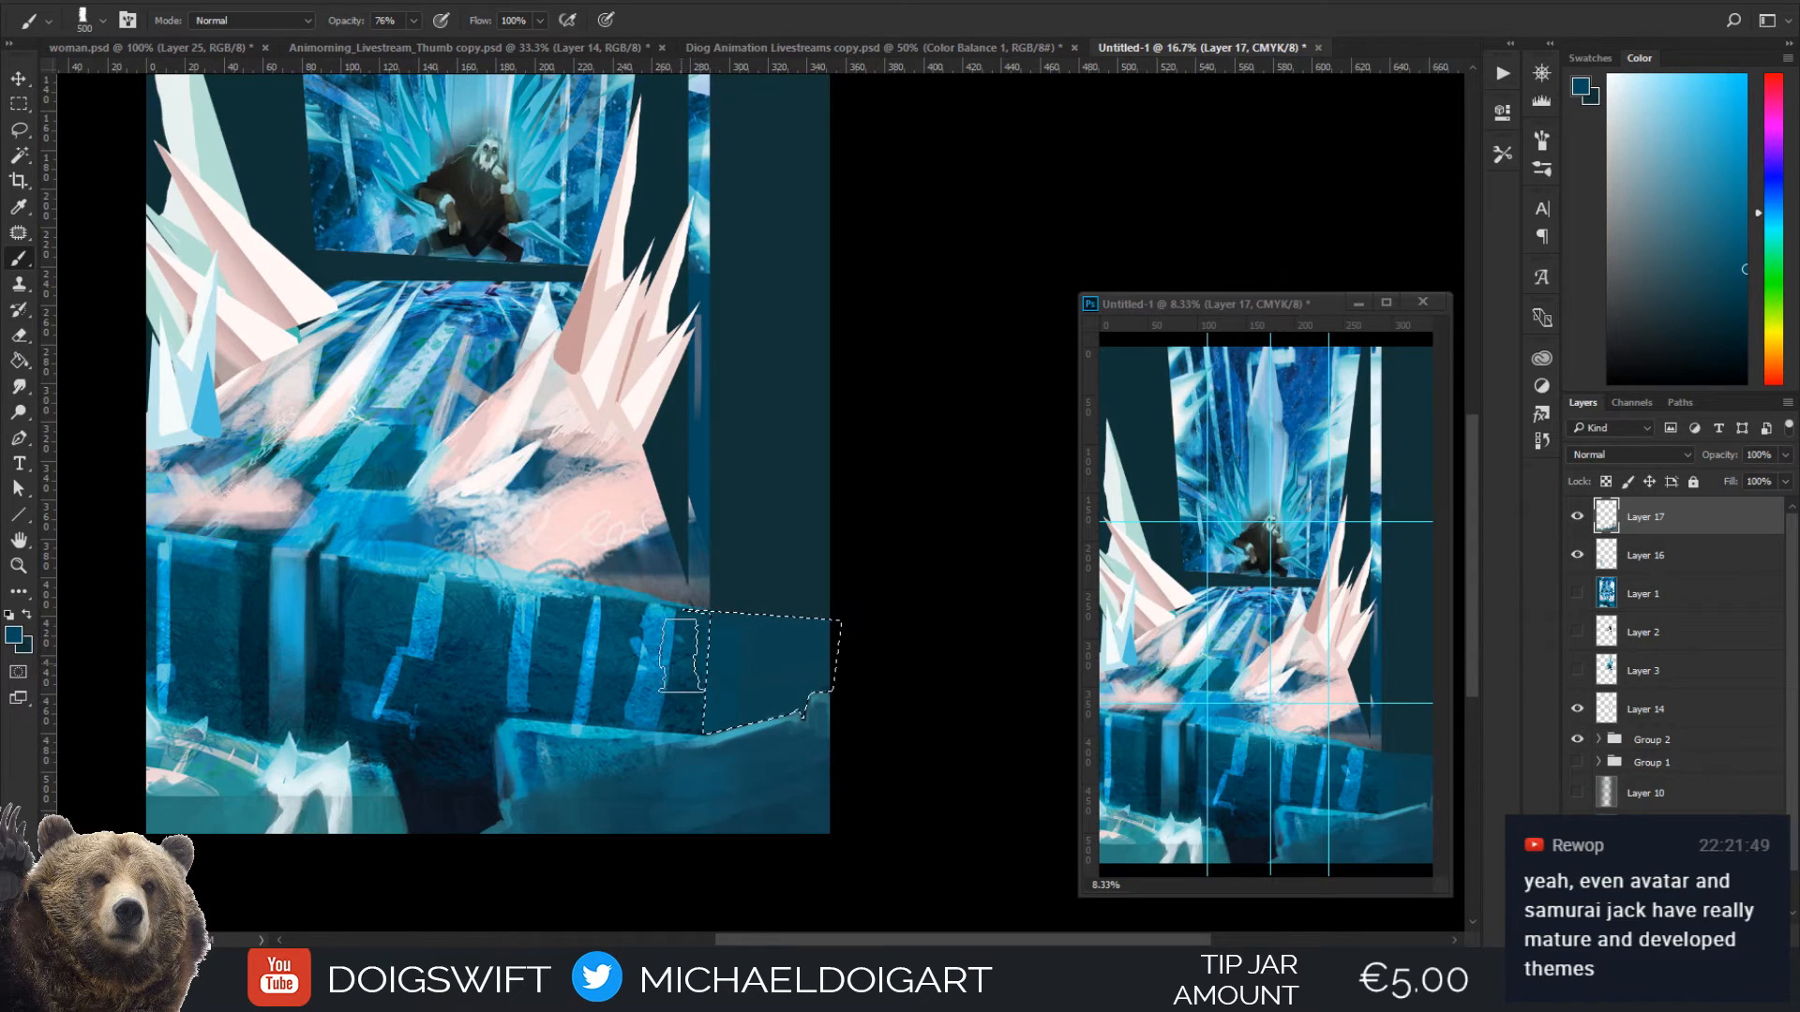
Shade the lower part of the selected wall extension with near-black sampled from the dark gap at 700 px
{"action": "key", "text": "i"}
{"action": "left_click", "coordinate": [463, 797]}
{"action": "key", "text": "b"}
{"action": "key", "text": "bracketright"}
{"action": "key", "text": "bracketright"}
{"action": "key", "text": "bracketright"}
{"action": "key", "text": "bracketright"}
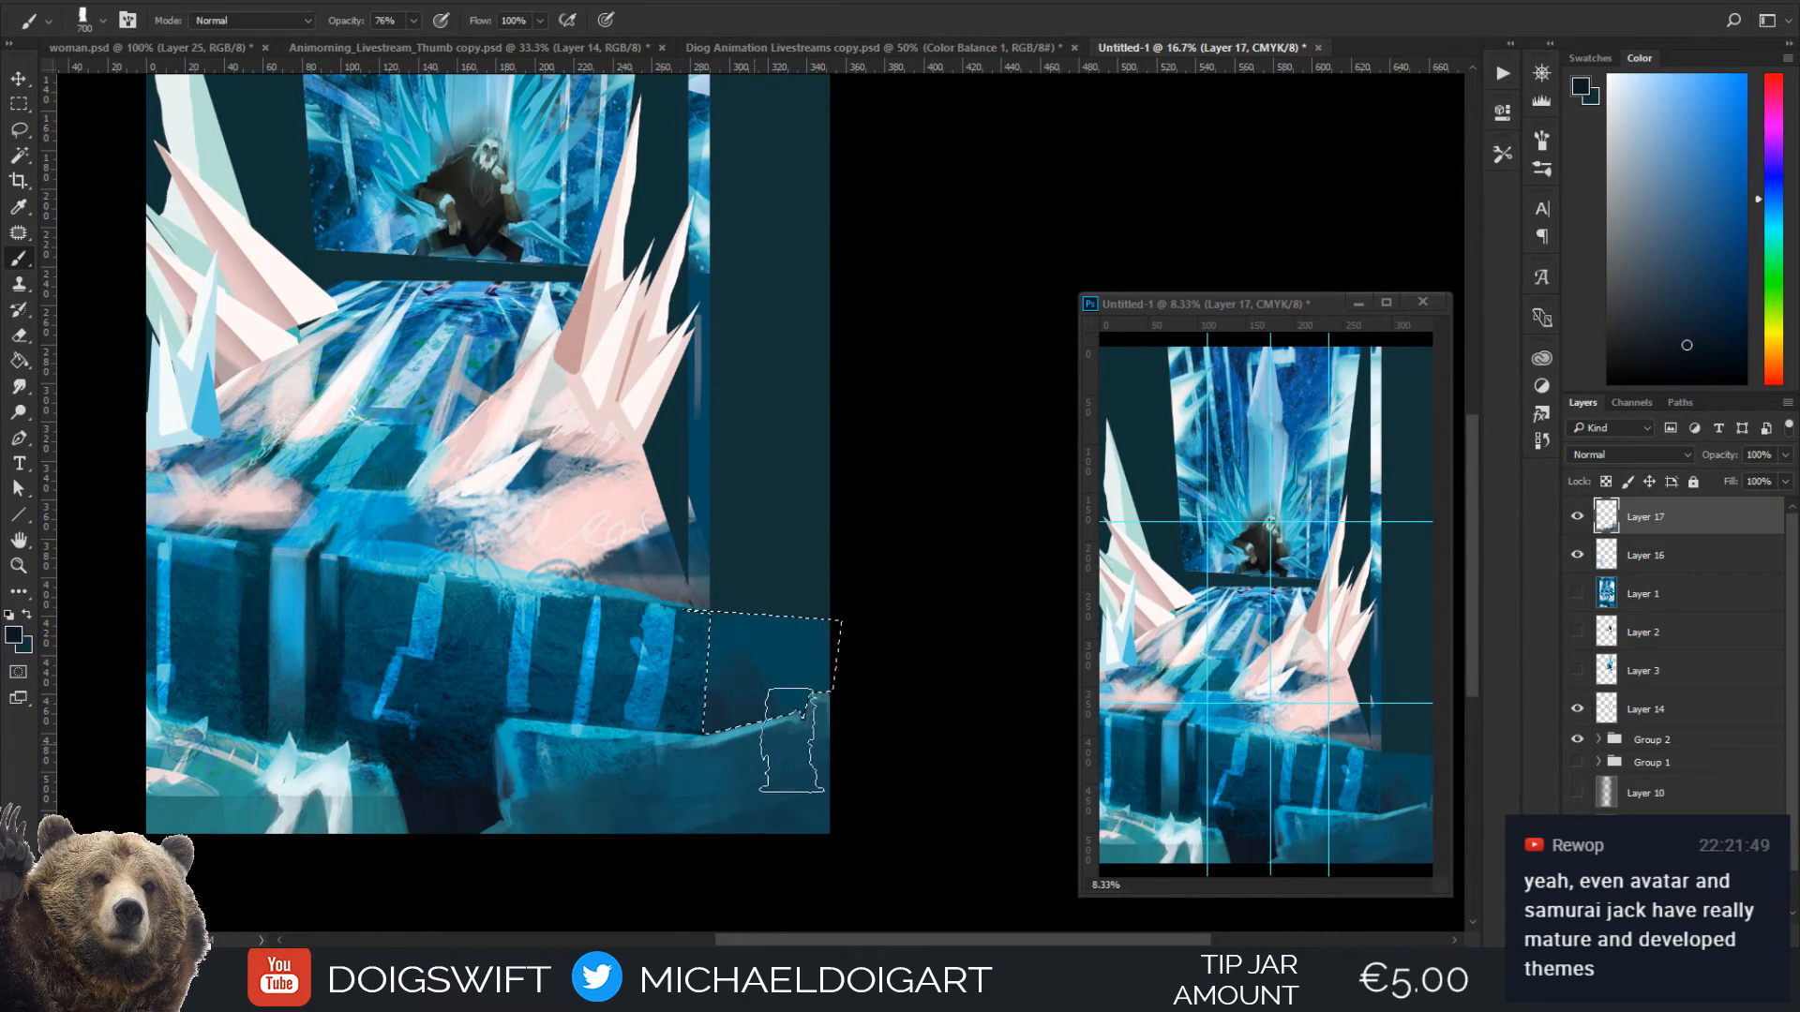
{"action": "left_click_drag", "start_coordinate": [717, 726], "coordinate": [720, 768]}
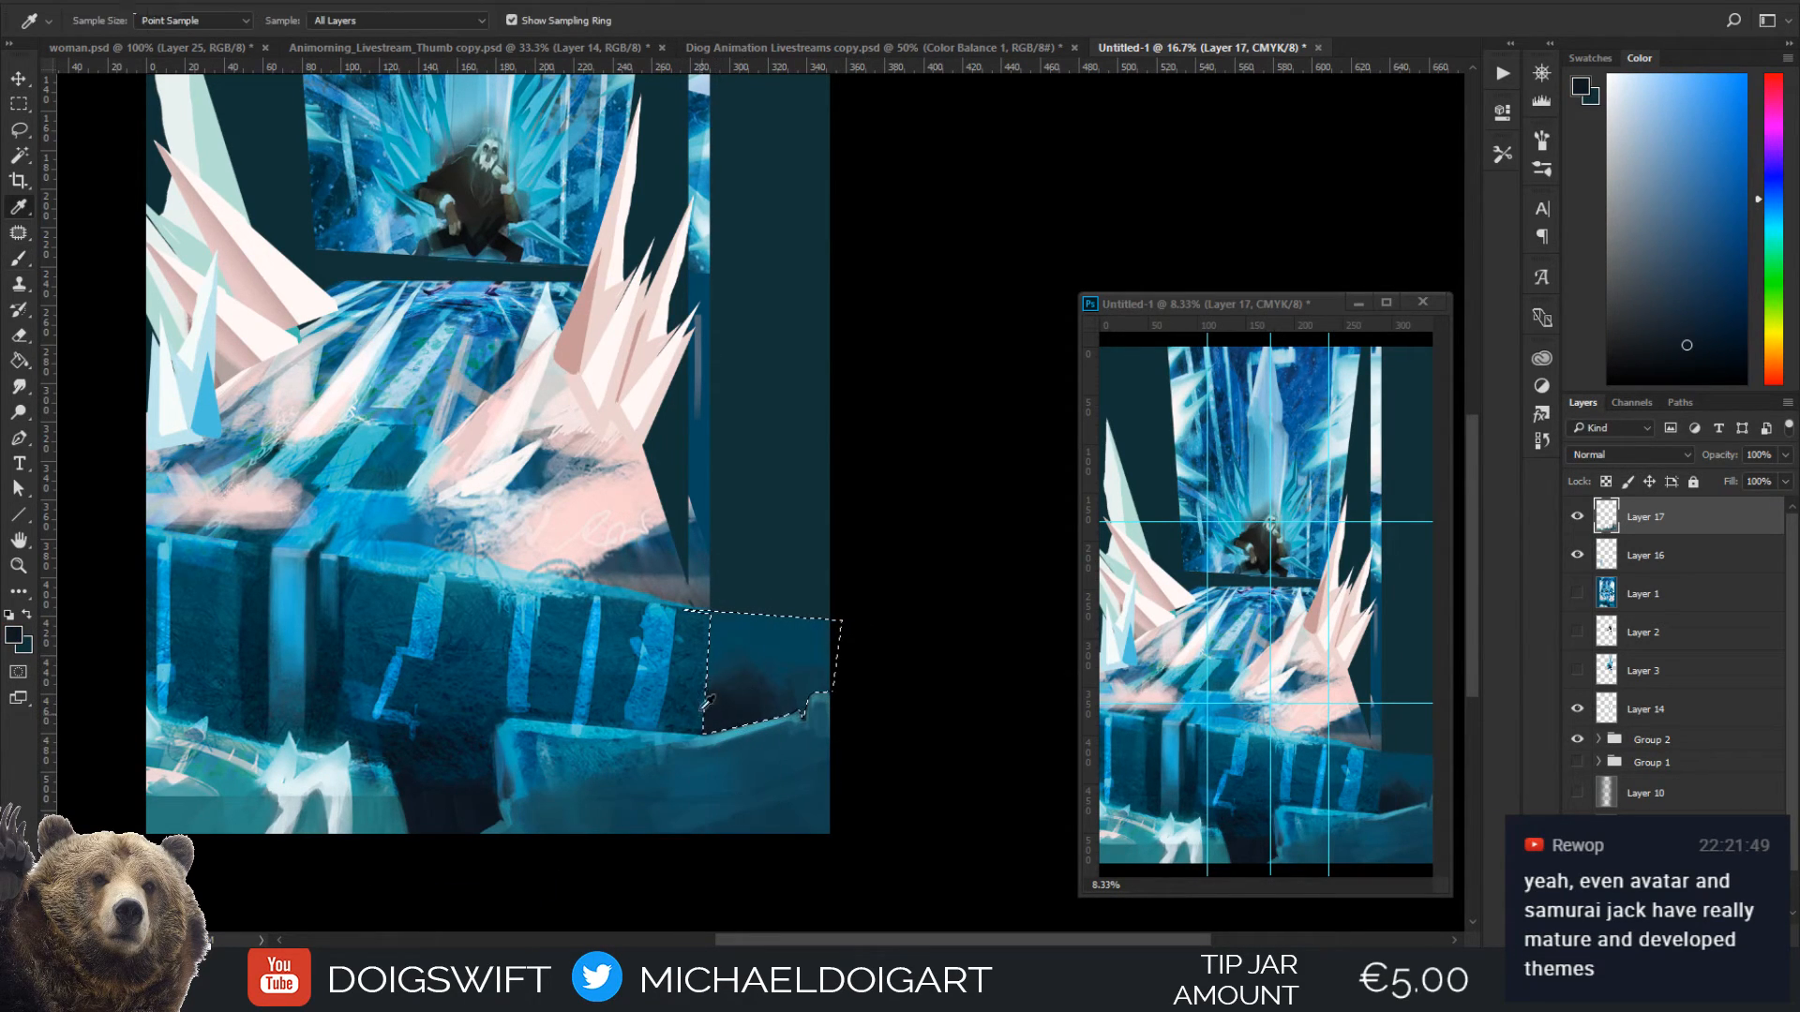
Blend the selected extension's shading with sampled wall blue and near-black, using a 400 px brush
{"action": "left_click", "coordinate": [694, 648], "text": "alt"}
{"action": "key", "text": "bracketleft"}
{"action": "key", "text": "bracketleft"}
{"action": "key", "text": "bracketleft"}
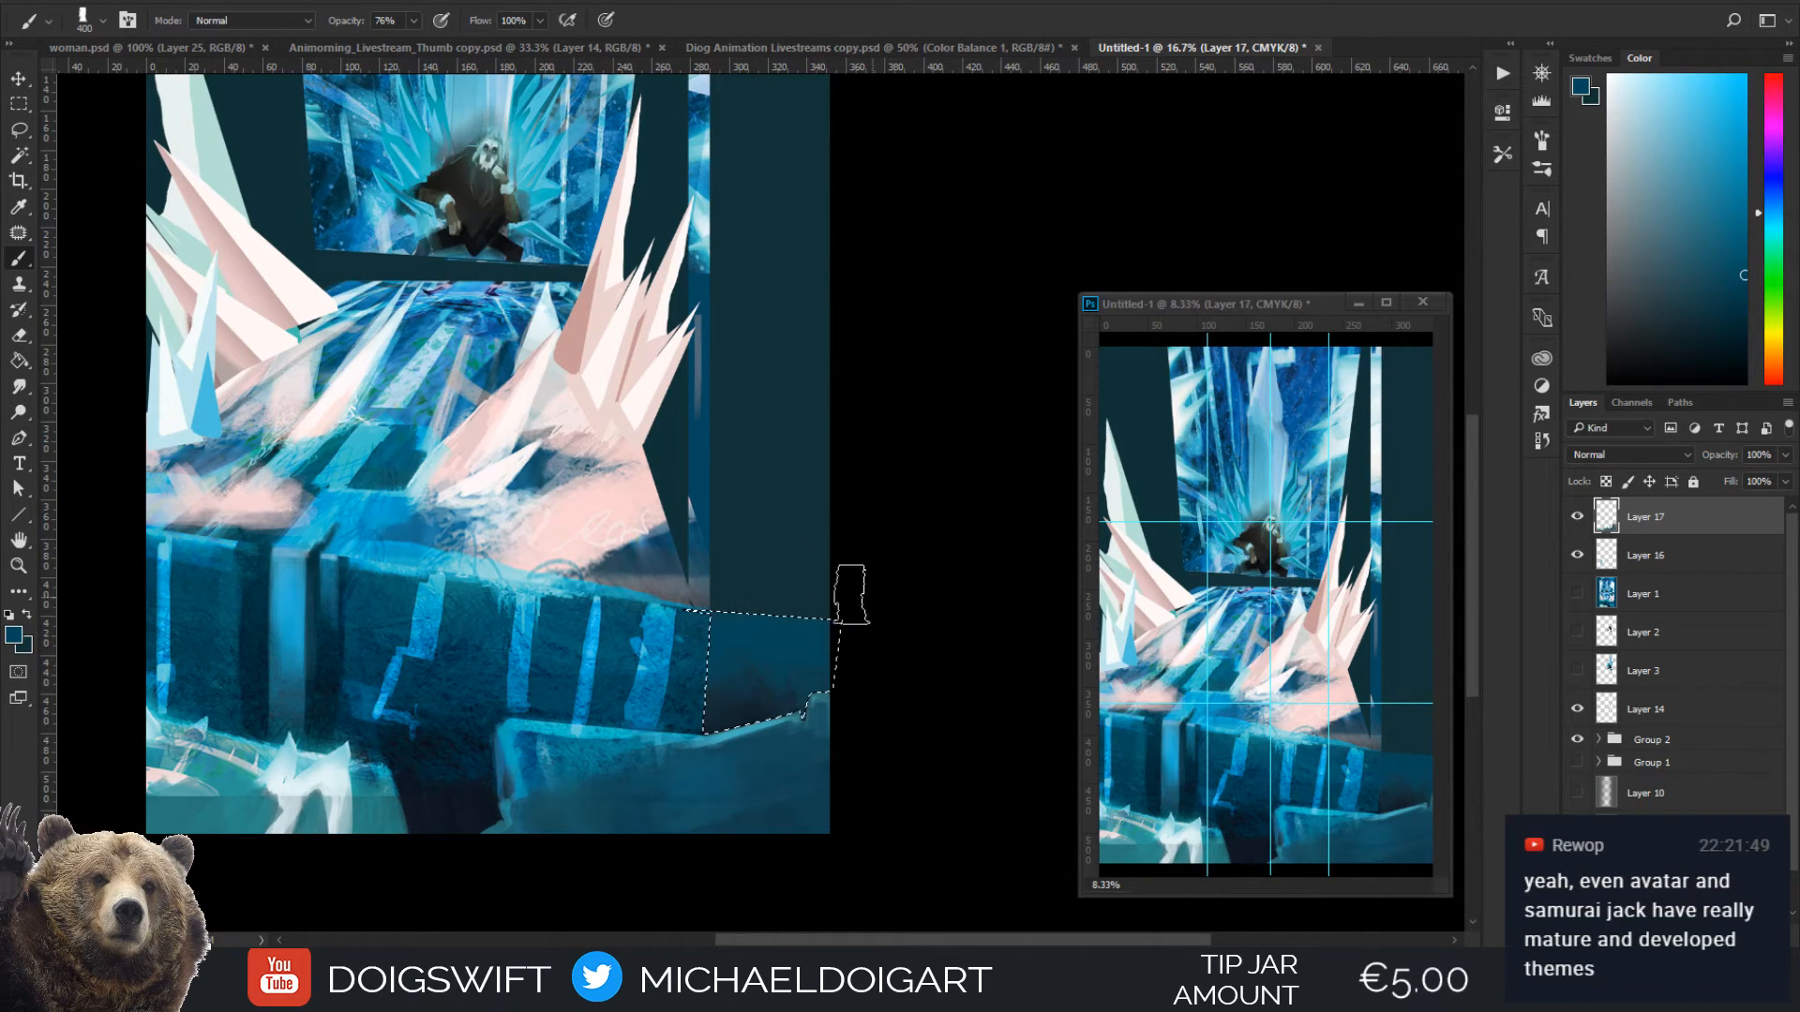
{"action": "key", "text": "i"}
{"action": "left_click", "coordinate": [446, 806]}
{"action": "key", "text": "b"}
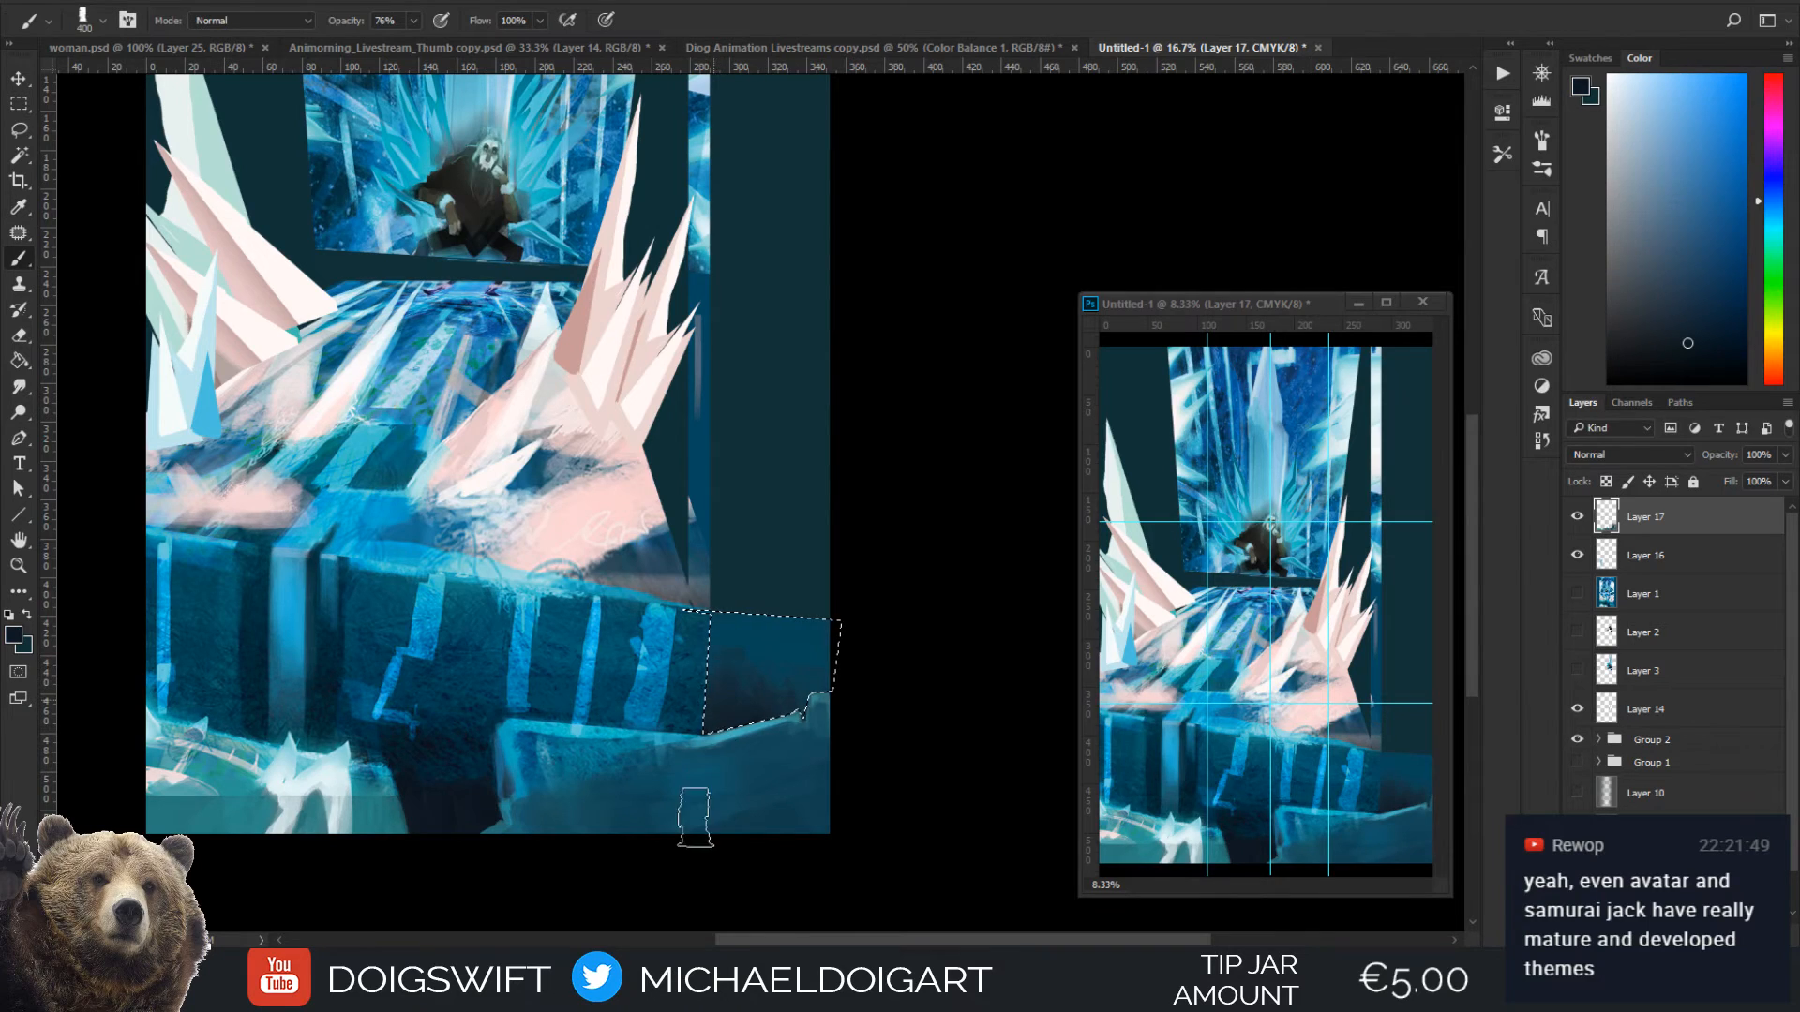
{"action": "left_click", "coordinate": [766, 665], "text": "alt"}
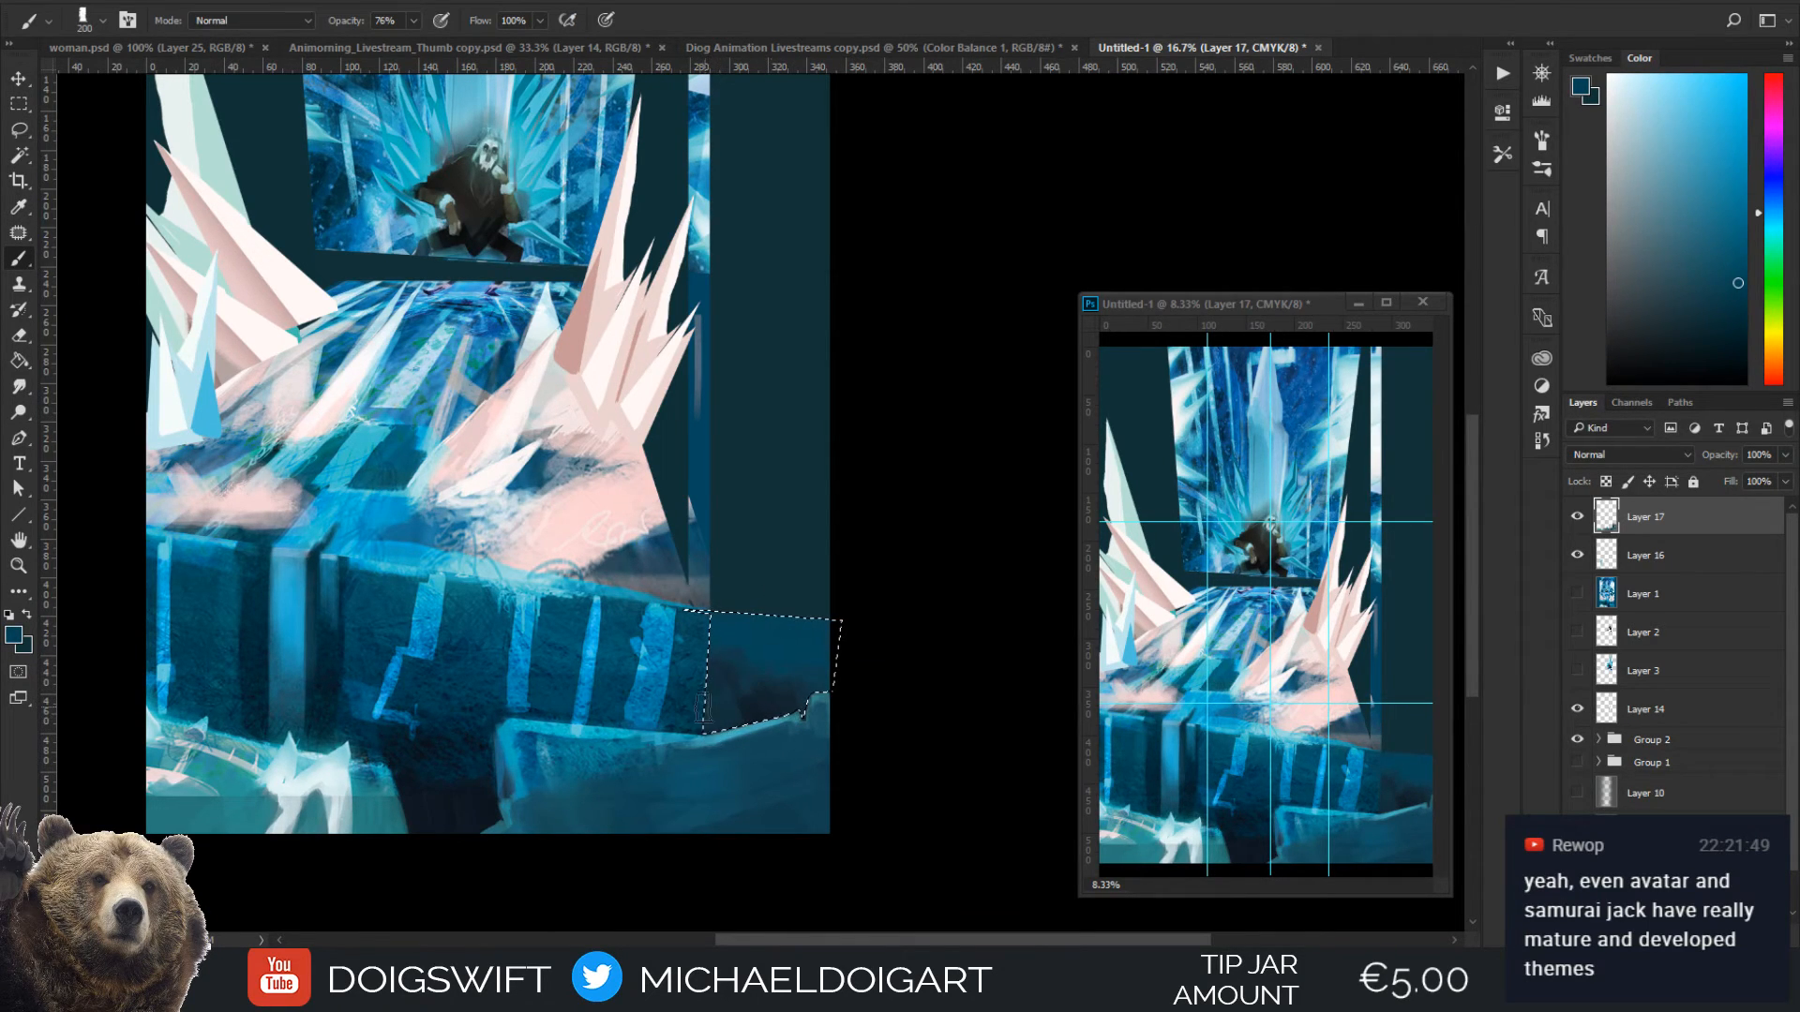
Darken the wall extension with near-black sampled from the gap at 600 px, and clear the selection
{"action": "key", "text": "i"}
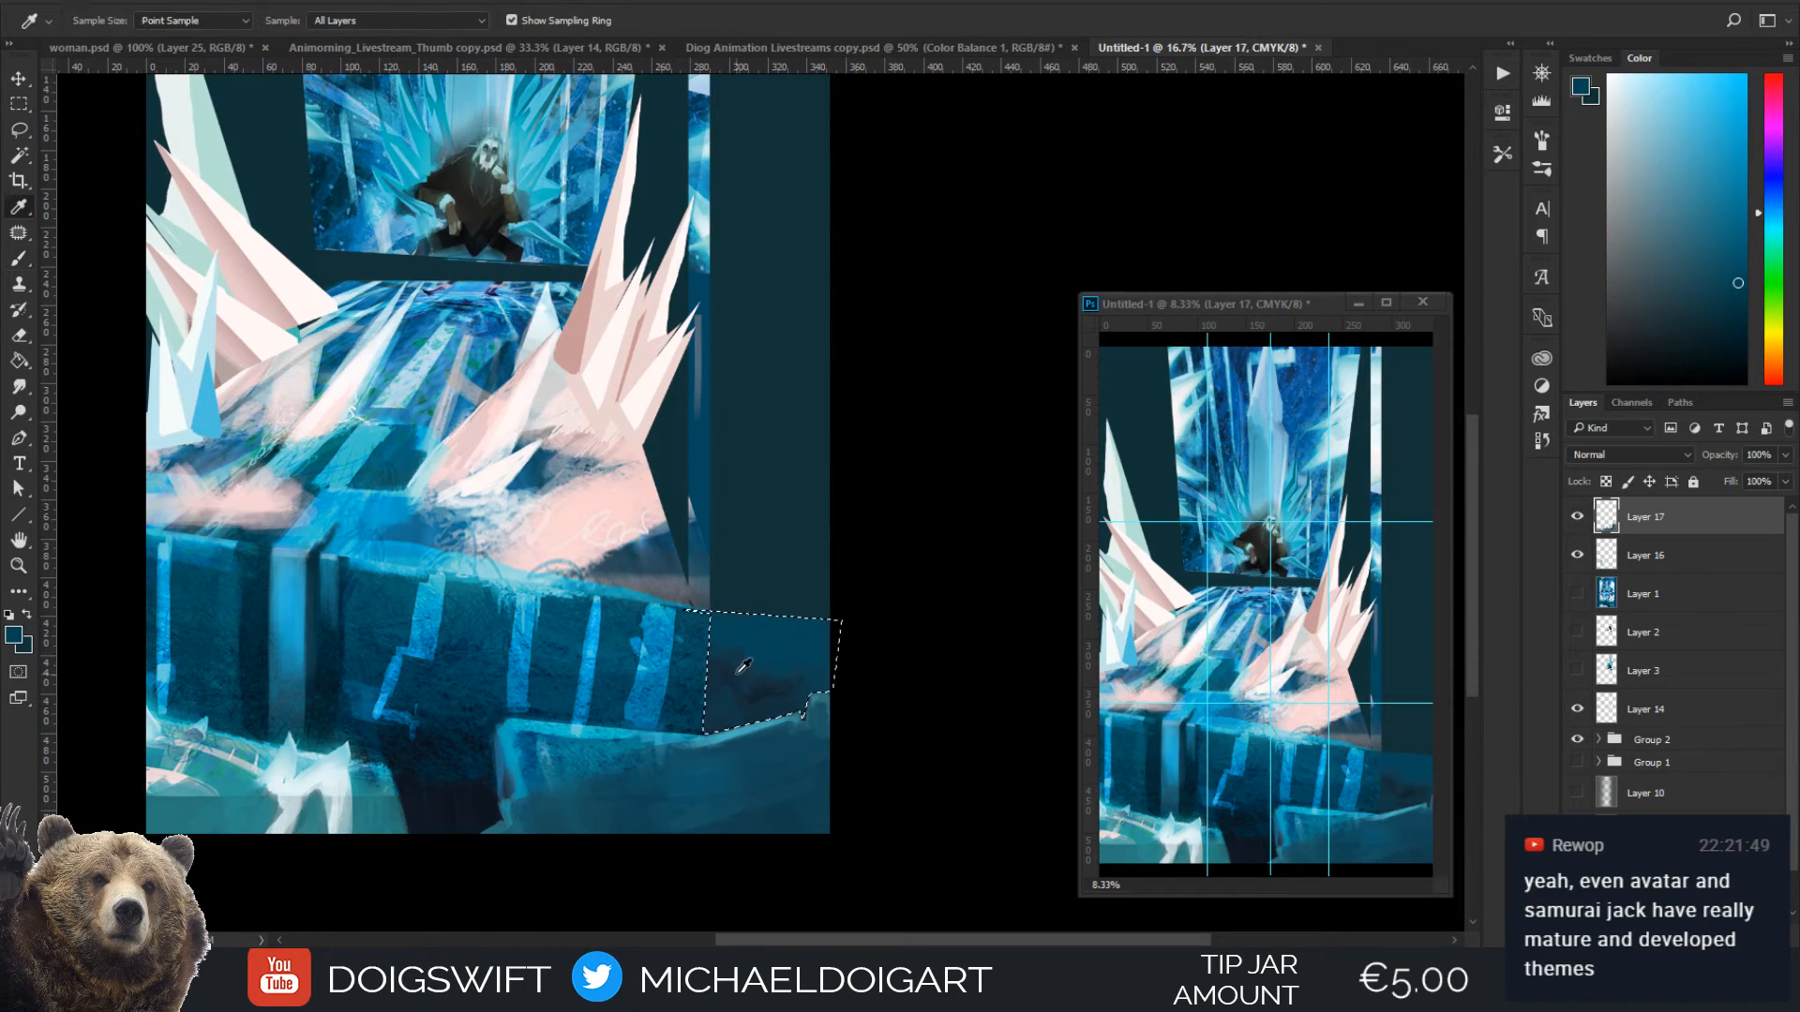
{"action": "left_click", "coordinate": [419, 810]}
{"action": "key", "text": "b"}
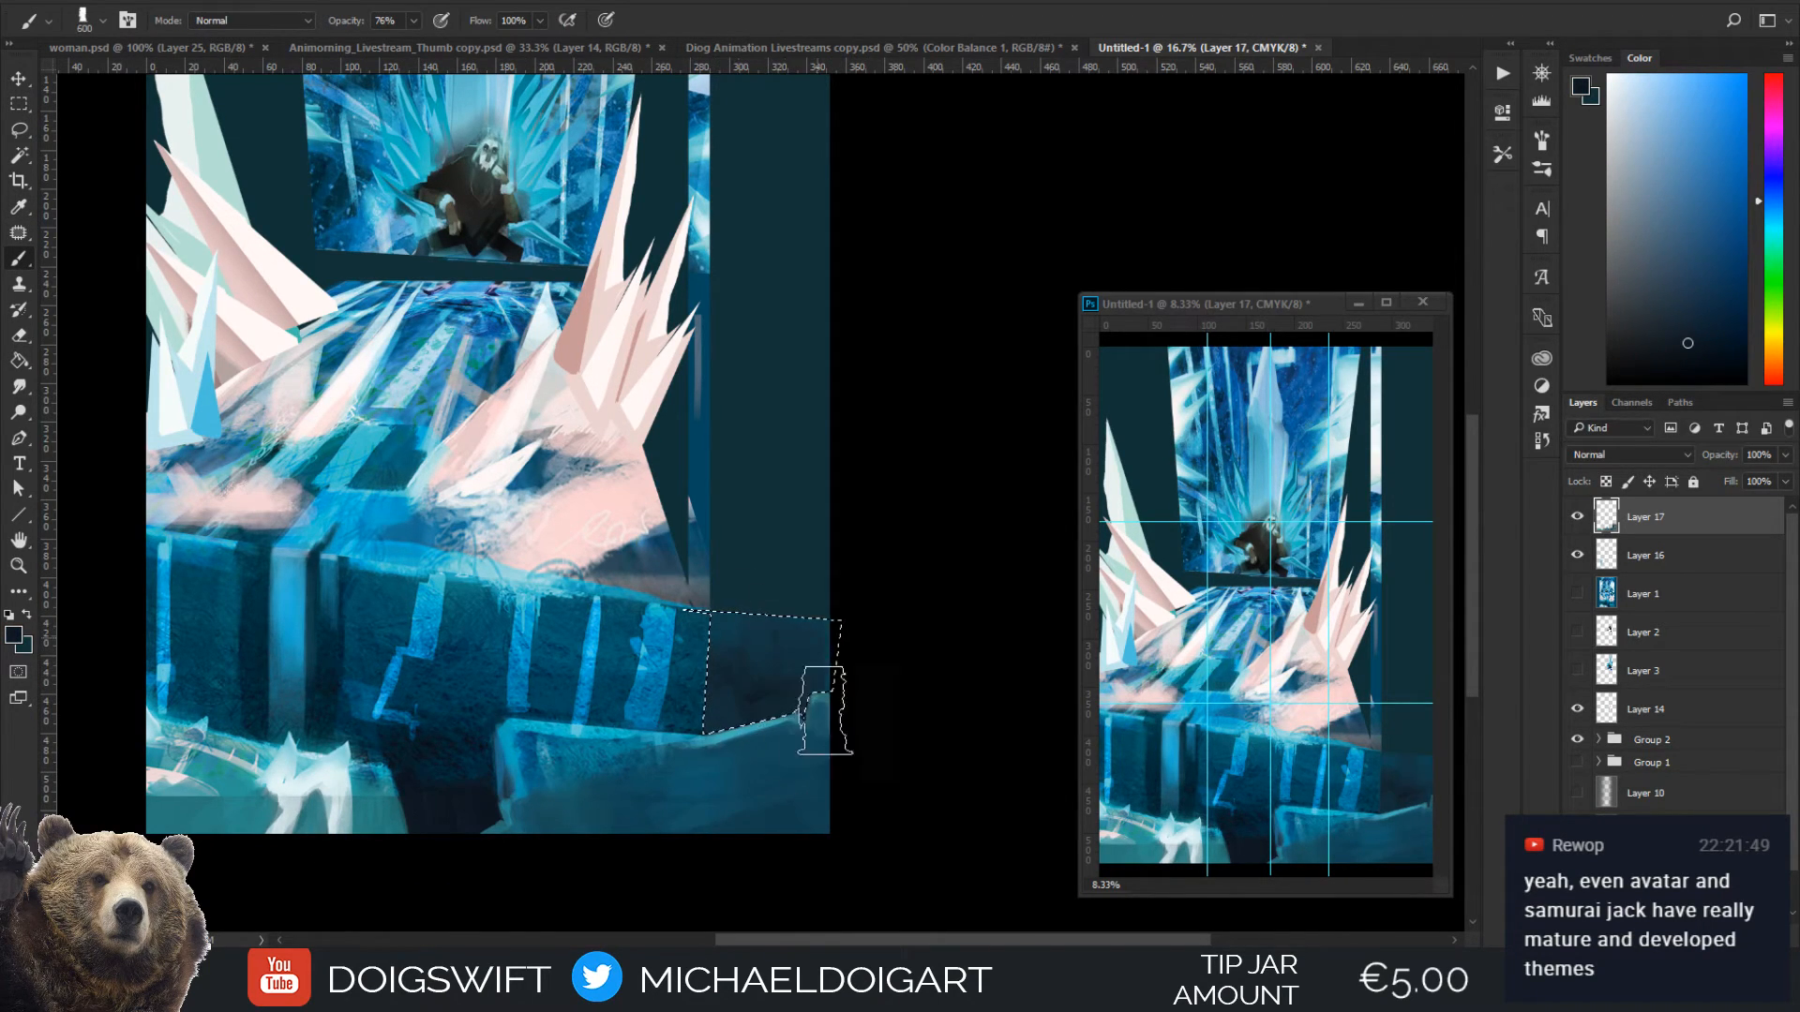
{"action": "key", "text": "ctrl+d"}
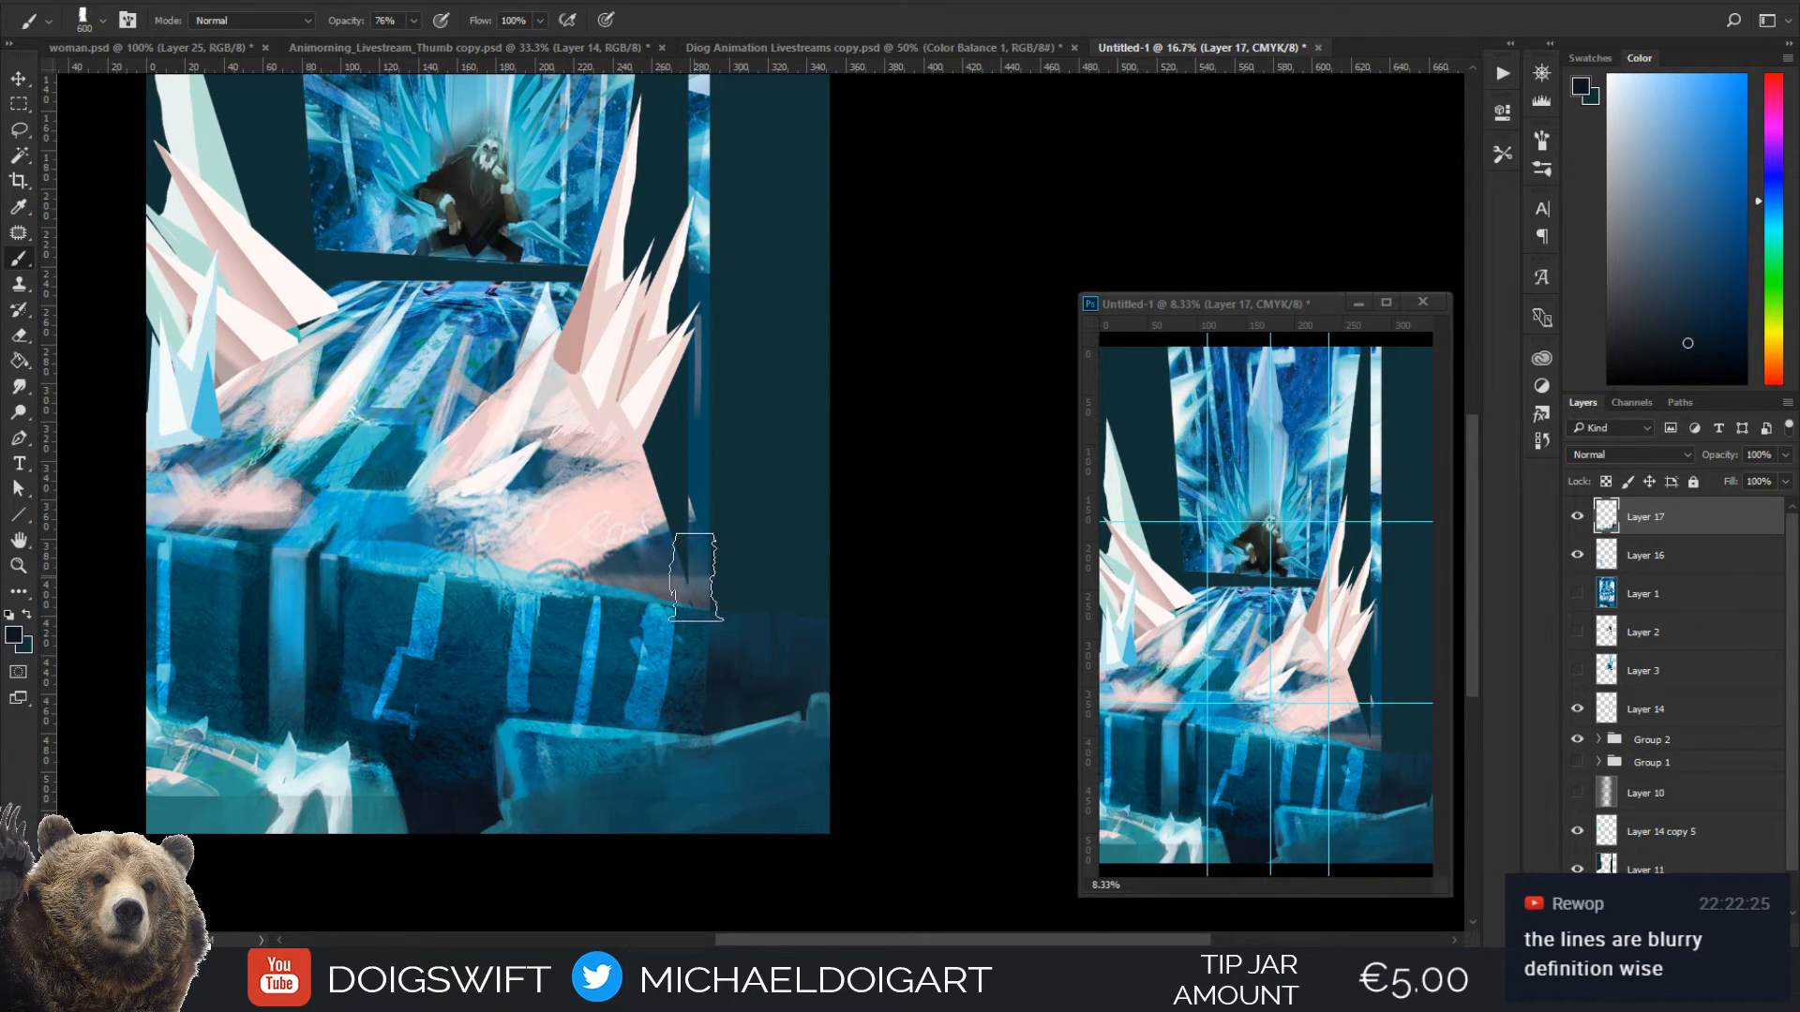
Paint a bright blue edge beside the wall's rightmost glowing stripe with blue sampled from it at 50 px
{"action": "key", "text": "i"}
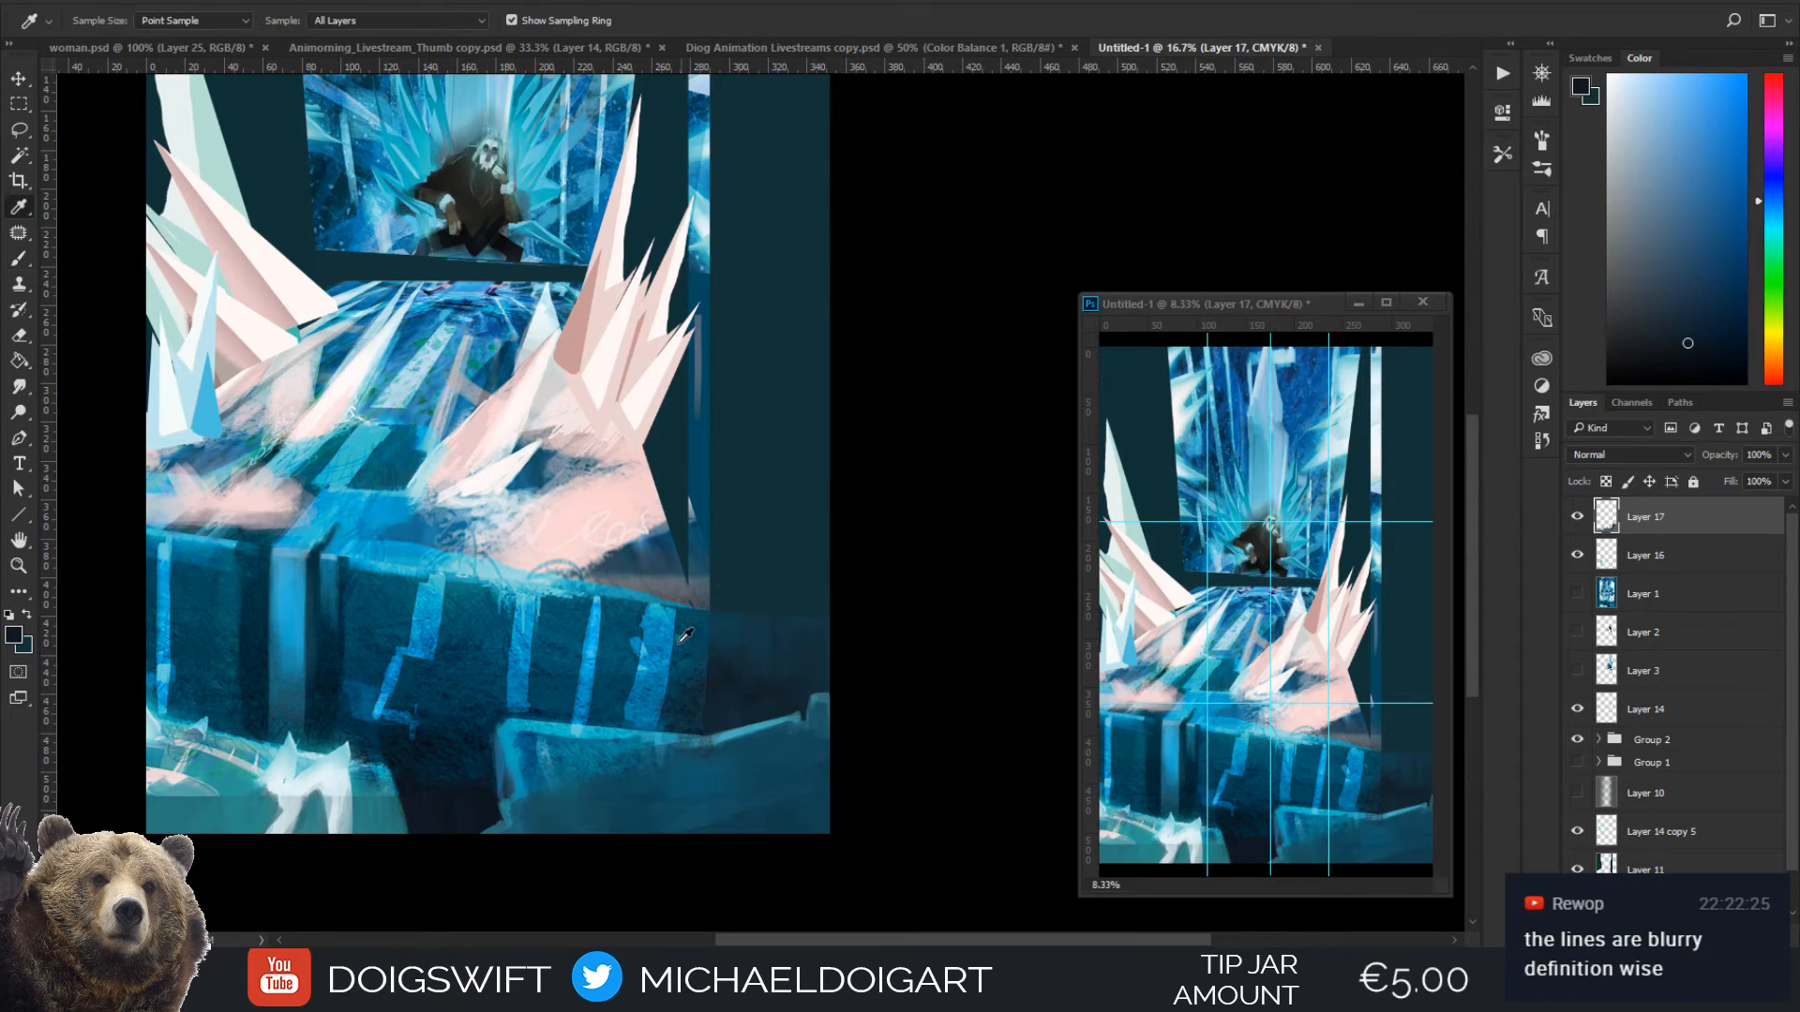
{"action": "left_click", "coordinate": [656, 656]}
{"action": "key", "text": "b"}
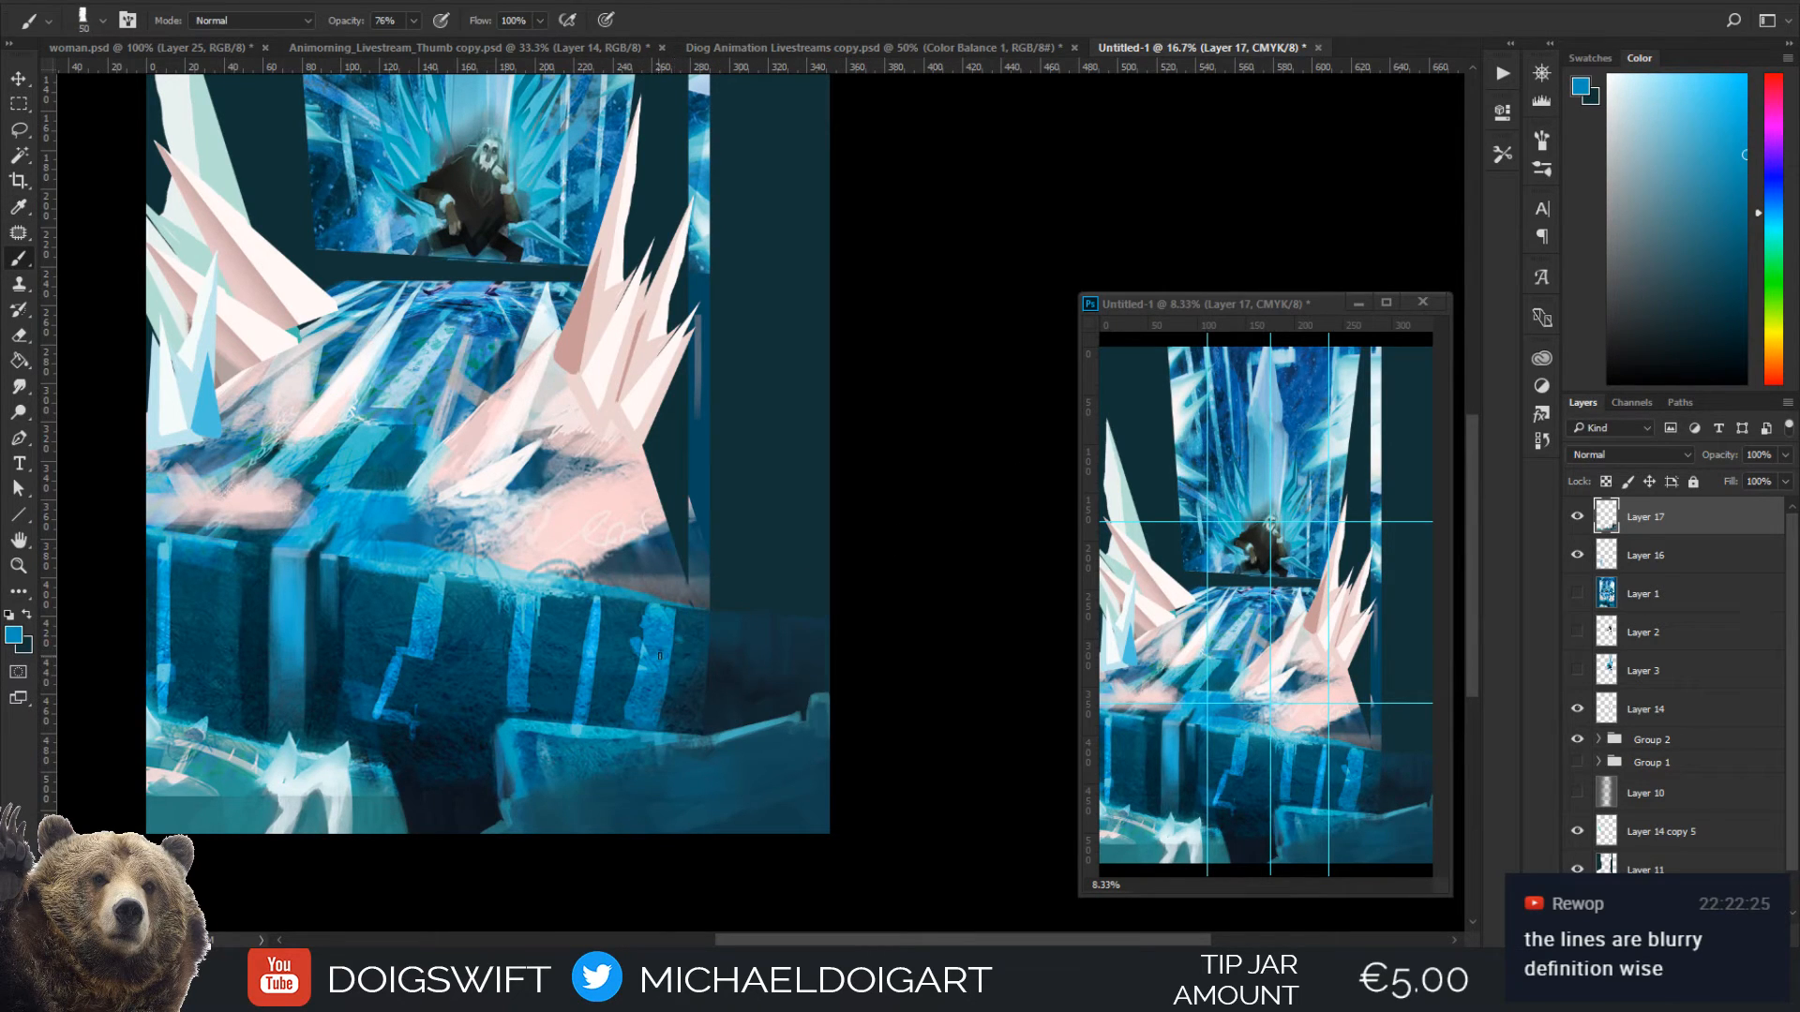
{"action": "mouse_move", "coordinate": [677, 611]}
{"action": "left_mouse_down"}
{"action": "mouse_move", "coordinate": [660, 711]}
{"action": "mouse_move", "coordinate": [677, 631]}
{"action": "mouse_move", "coordinate": [665, 695]}
{"action": "left_mouse_up"}
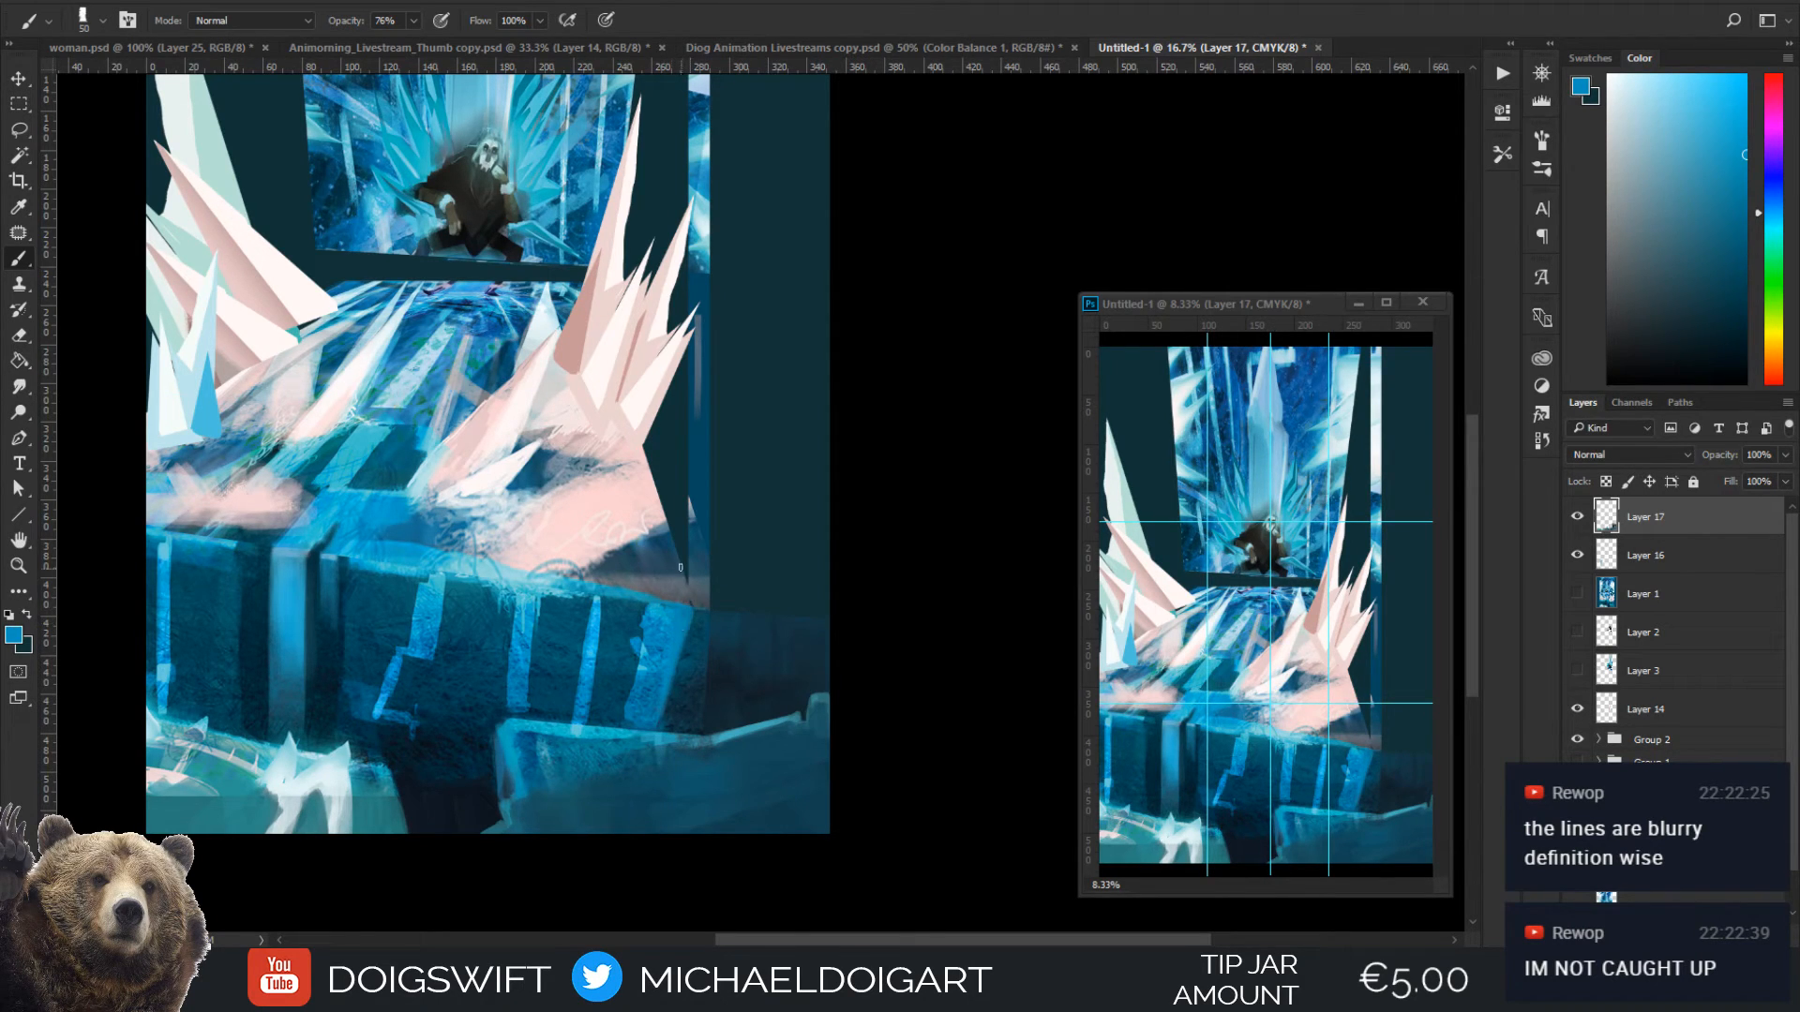
Trim the rightmost stripe's left side with dark blue sampled from the wall, enlarging the brush to 125 px
{"action": "key", "text": "i"}
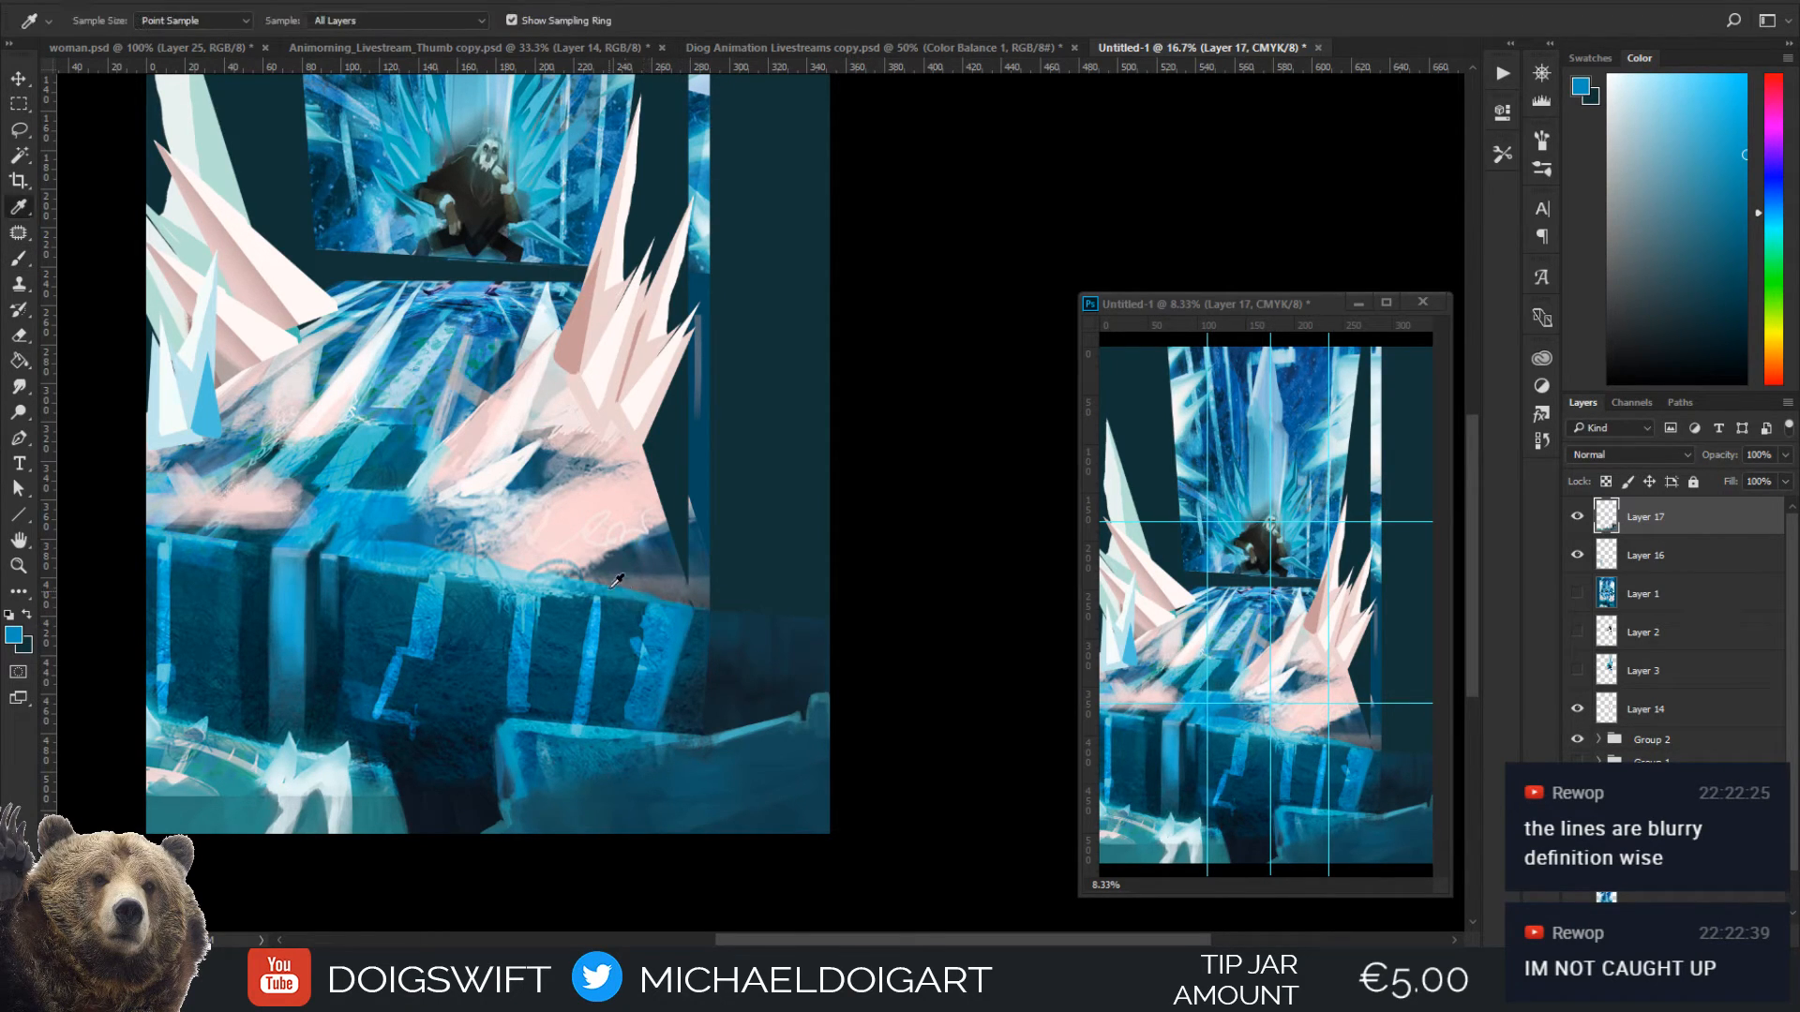
{"action": "left_click", "coordinate": [625, 662]}
{"action": "key", "text": "b"}
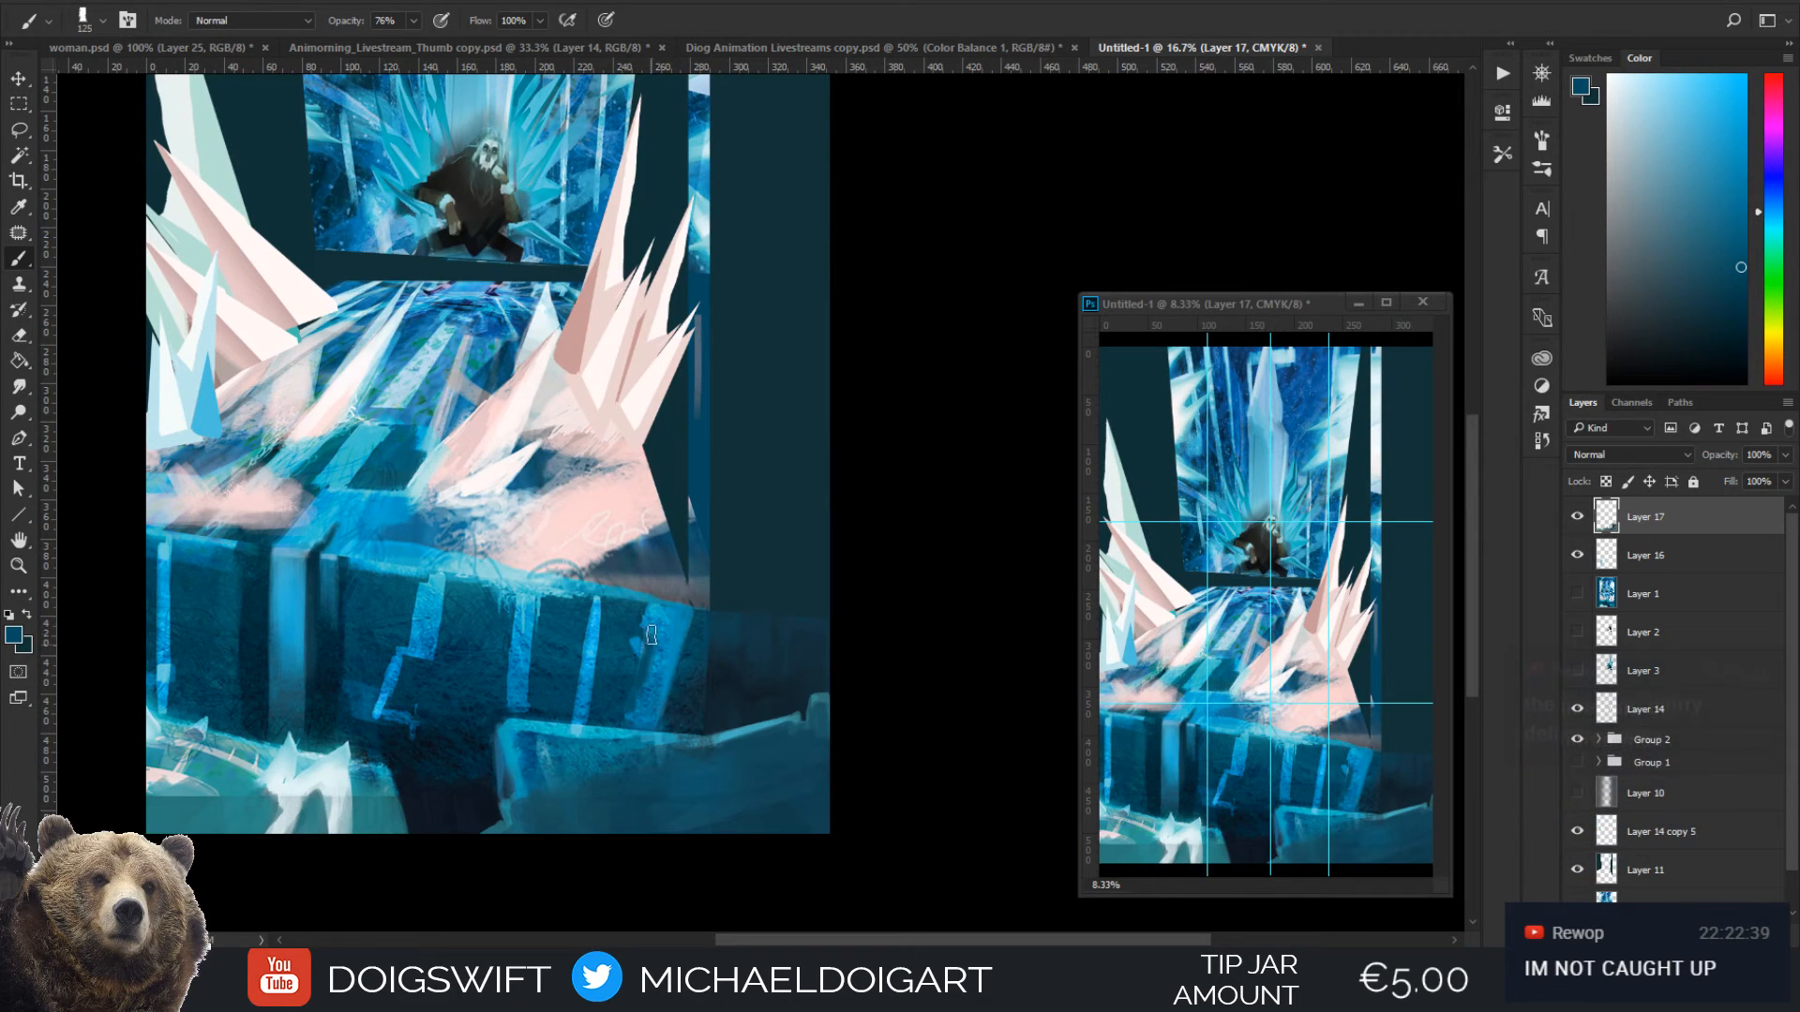
{"action": "key", "text": "bracketright"}
{"action": "key", "text": "bracketright"}
Extend the wall's top surface to the canvas's right border with bright blue sampled from its upper edge, enlarging the brush to 250 px
{"action": "left_click", "coordinate": [417, 544], "text": "alt"}
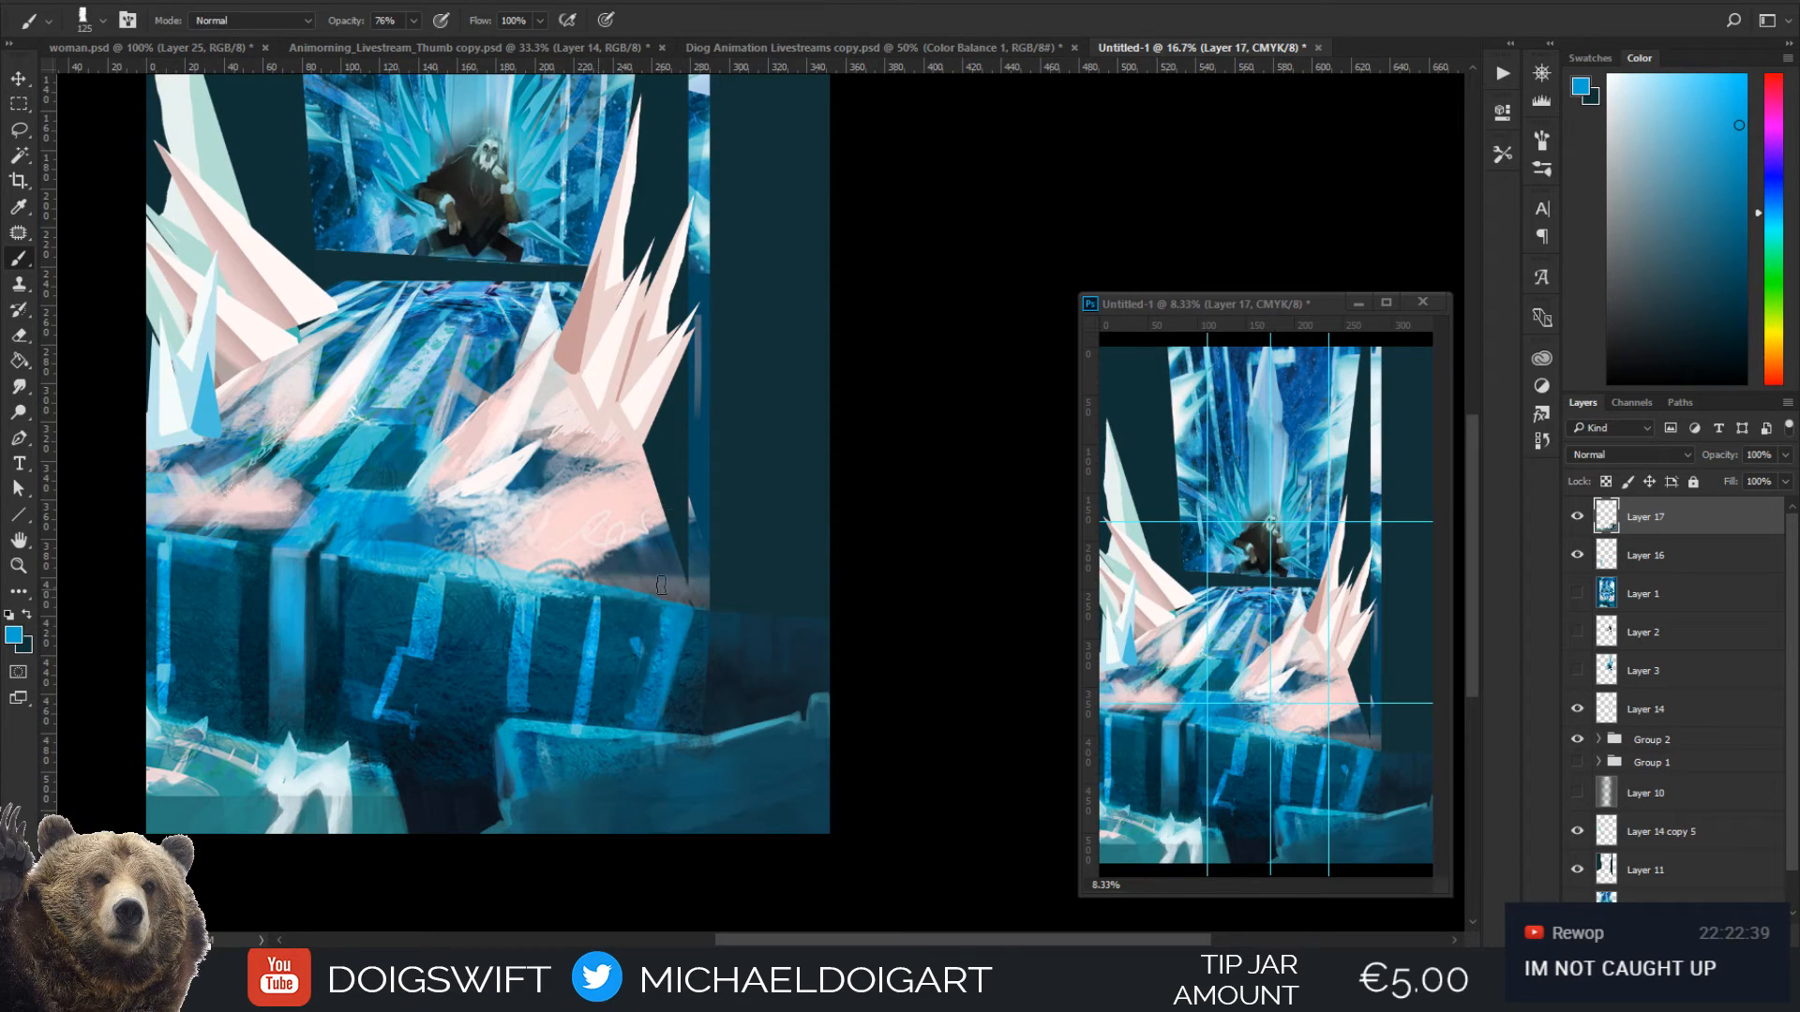
{"action": "mouse_move", "coordinate": [661, 586]}
{"action": "left_mouse_down"}
{"action": "mouse_move", "coordinate": [713, 584]}
{"action": "mouse_move", "coordinate": [579, 586]}
{"action": "mouse_move", "coordinate": [679, 557]}
{"action": "mouse_move", "coordinate": [699, 528]}
{"action": "mouse_move", "coordinate": [633, 589]}
{"action": "mouse_move", "coordinate": [730, 588]}
{"action": "mouse_move", "coordinate": [688, 609]}
{"action": "mouse_move", "coordinate": [828, 603]}
{"action": "mouse_move", "coordinate": [653, 598]}
{"action": "mouse_move", "coordinate": [822, 604]}
{"action": "mouse_move", "coordinate": [706, 576]}
{"action": "mouse_move", "coordinate": [805, 543]}
{"action": "left_mouse_up"}
{"action": "key", "text": "bracketright"}
{"action": "key", "text": "bracketright"}
{"action": "key", "text": "bracketright"}
{"action": "key", "text": "bracketright"}
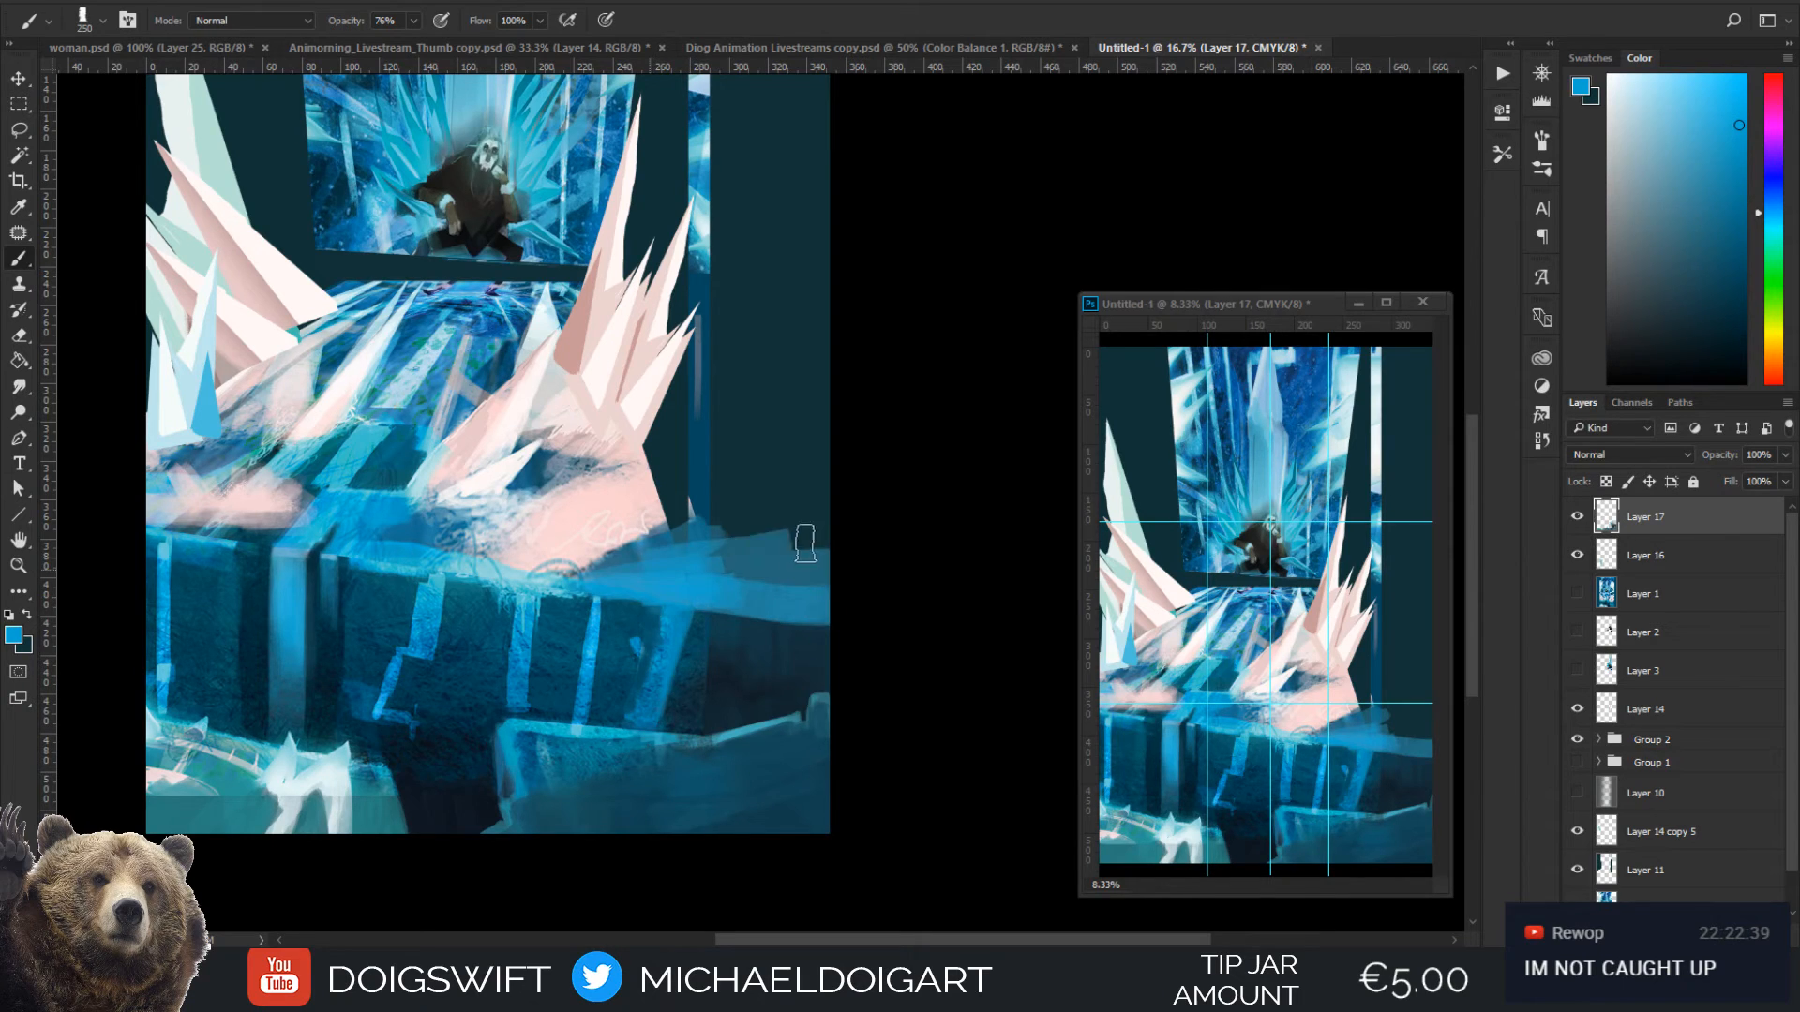
Raise the ledge's top surface behind the right-hand crystals across to the canvas border with sampled blue and pale pink, enlarging the brush to 300 px
{"action": "left_click", "coordinate": [676, 534], "text": "alt"}
{"action": "left_click_drag", "start_coordinate": [643, 571], "coordinate": [817, 572]}
{"action": "left_click_drag", "start_coordinate": [658, 481], "coordinate": [692, 538]}
{"action": "key", "text": "]"}
{"action": "left_click", "coordinate": [625, 510], "text": "alt"}
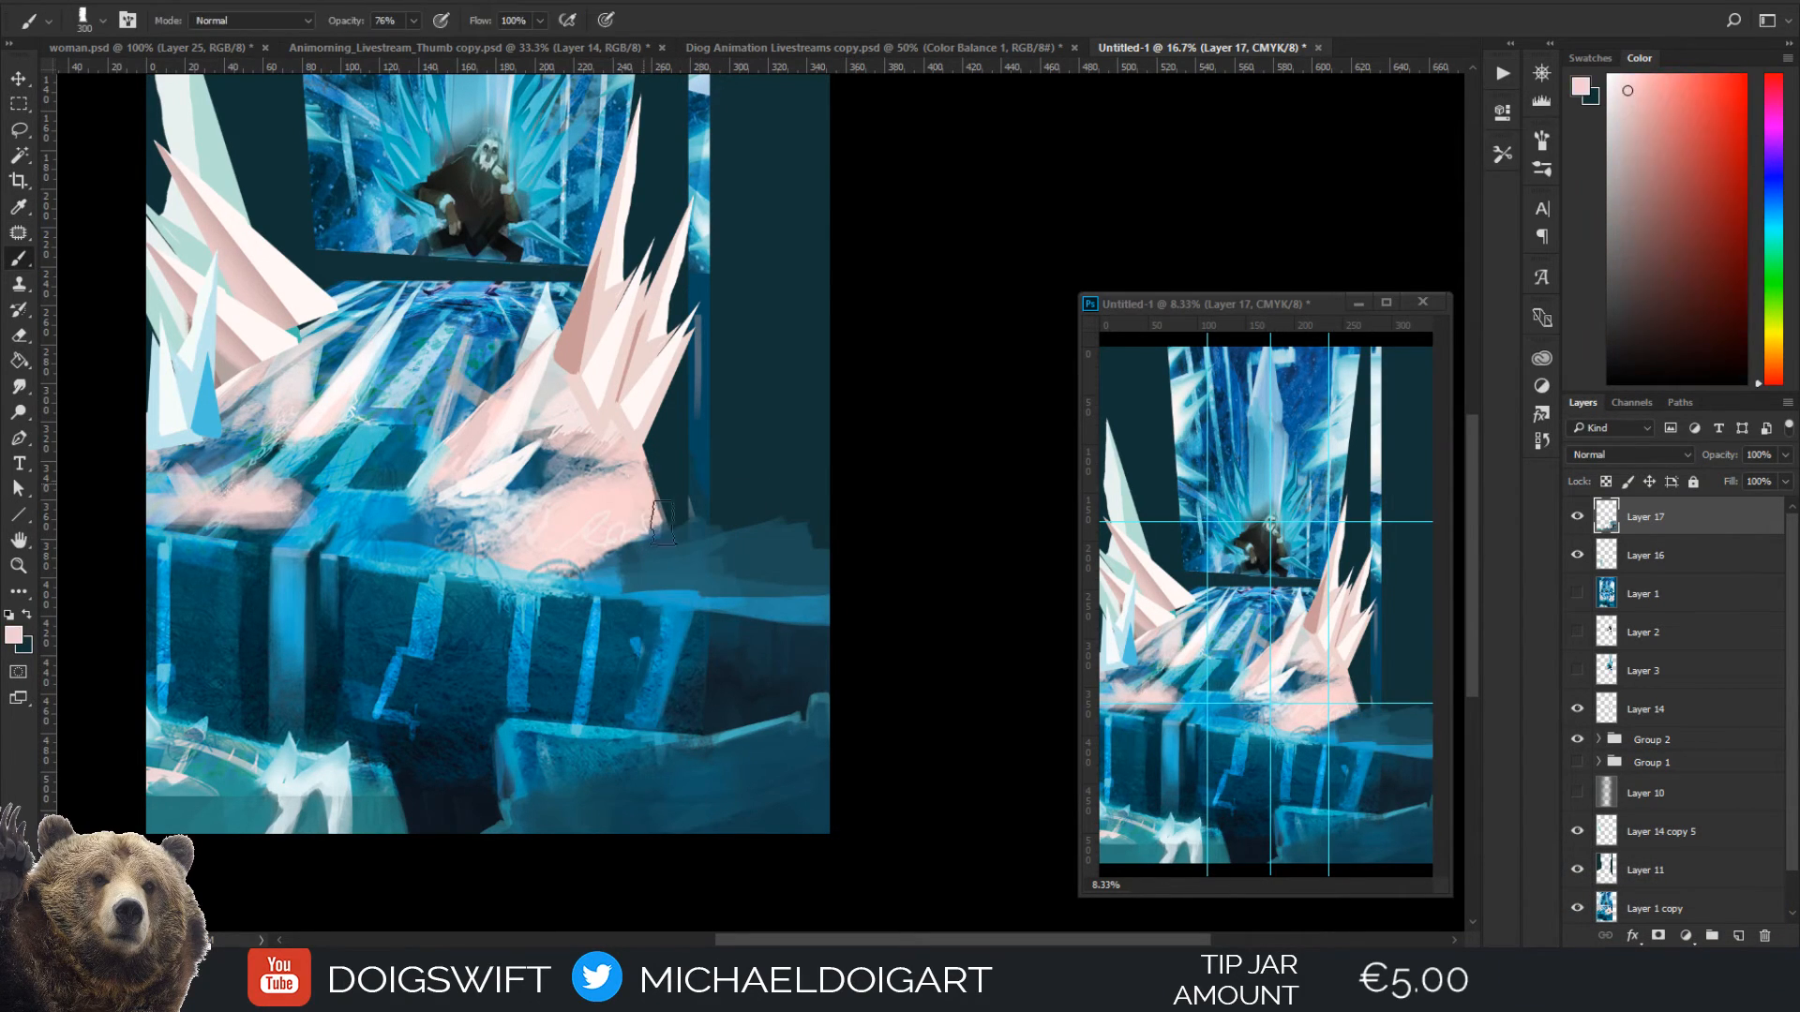
{"action": "mouse_move", "coordinate": [656, 450]}
{"action": "left_mouse_down"}
{"action": "mouse_move", "coordinate": [779, 541]}
{"action": "mouse_move", "coordinate": [693, 538]}
{"action": "mouse_move", "coordinate": [715, 565]}
{"action": "mouse_move", "coordinate": [799, 540]}
{"action": "mouse_move", "coordinate": [793, 497]}
{"action": "mouse_move", "coordinate": [712, 450]}
{"action": "mouse_move", "coordinate": [814, 439]}
{"action": "mouse_move", "coordinate": [732, 469]}
{"action": "mouse_move", "coordinate": [754, 515]}
{"action": "mouse_move", "coordinate": [827, 527]}
{"action": "mouse_move", "coordinate": [714, 571]}
{"action": "mouse_move", "coordinate": [809, 539]}
{"action": "mouse_move", "coordinate": [796, 486]}
{"action": "mouse_move", "coordinate": [697, 483]}
{"action": "mouse_move", "coordinate": [805, 533]}
{"action": "mouse_move", "coordinate": [825, 450]}
{"action": "left_mouse_up"}
{"action": "left_click", "coordinate": [745, 581], "text": "alt"}
Block in a faint vertical stripe on the dark right wall extension with blue sampled from the neighbouring glowing stripe, reducing the brush to 125 px
{"action": "key", "text": "bracketleft"}
{"action": "key", "text": "bracketleft"}
{"action": "key", "text": "bracketleft"}
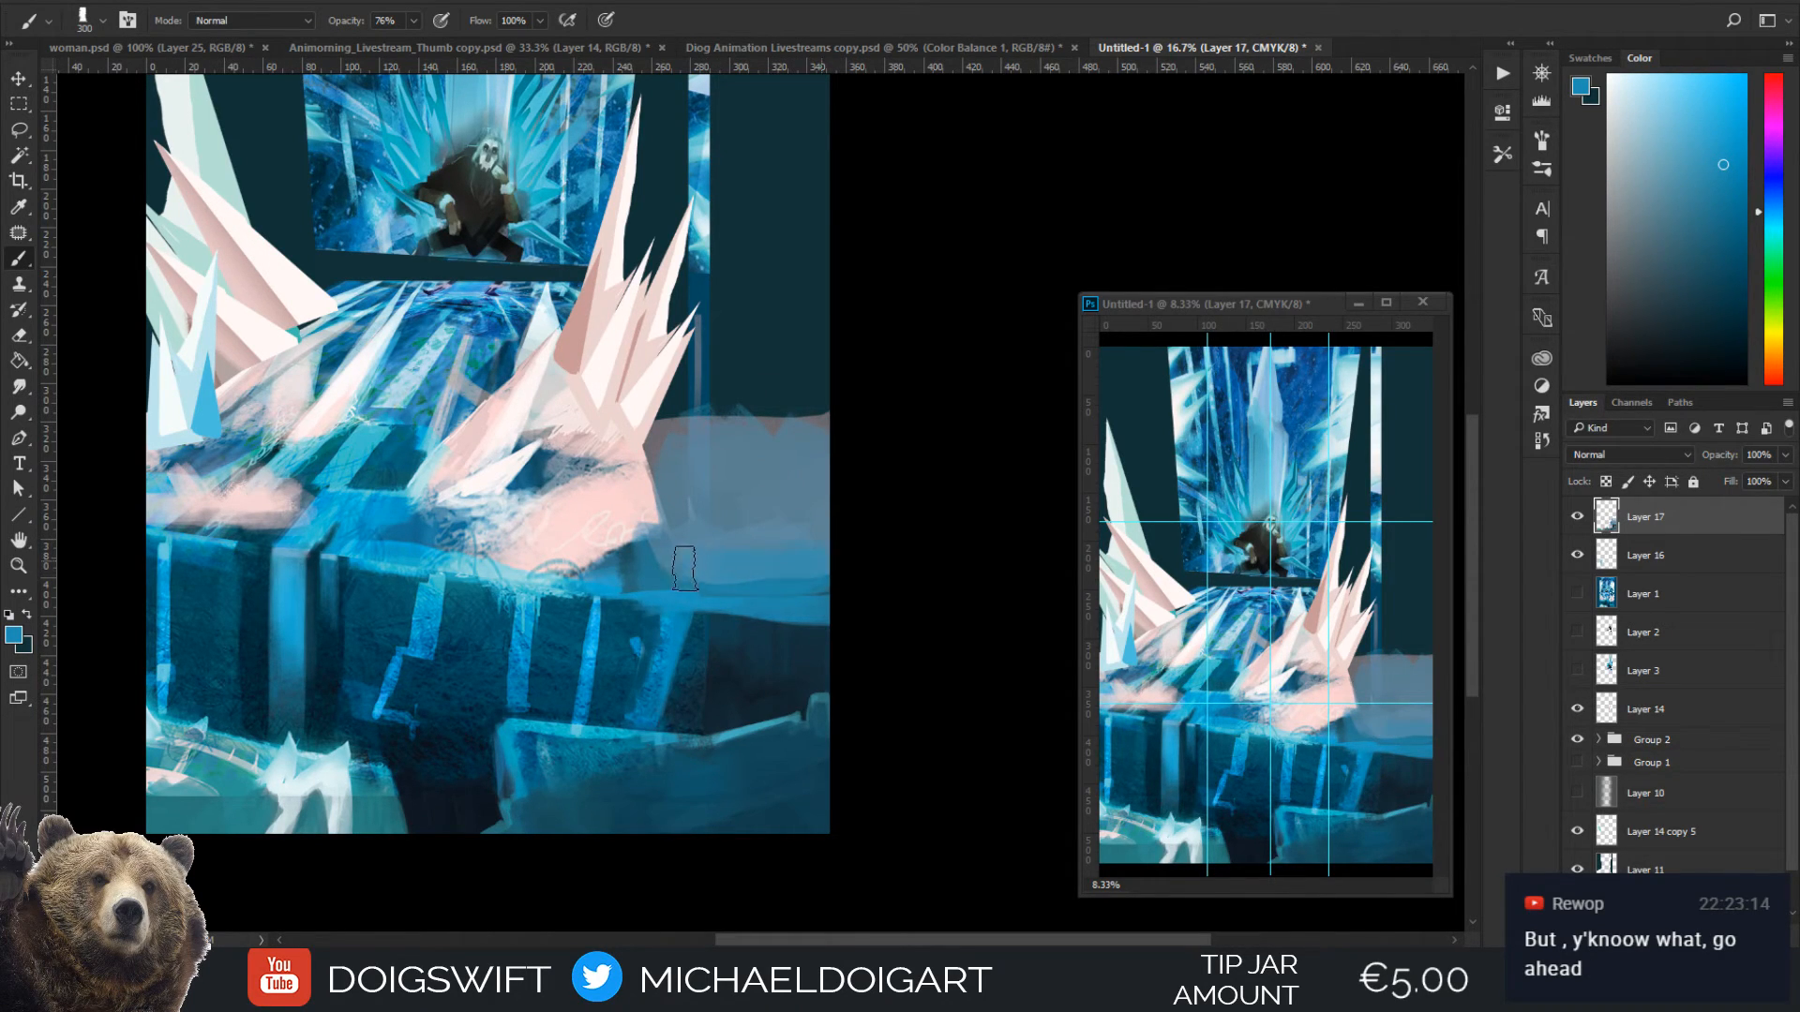
{"action": "key", "text": "alt"}
{"action": "key", "text": "i"}
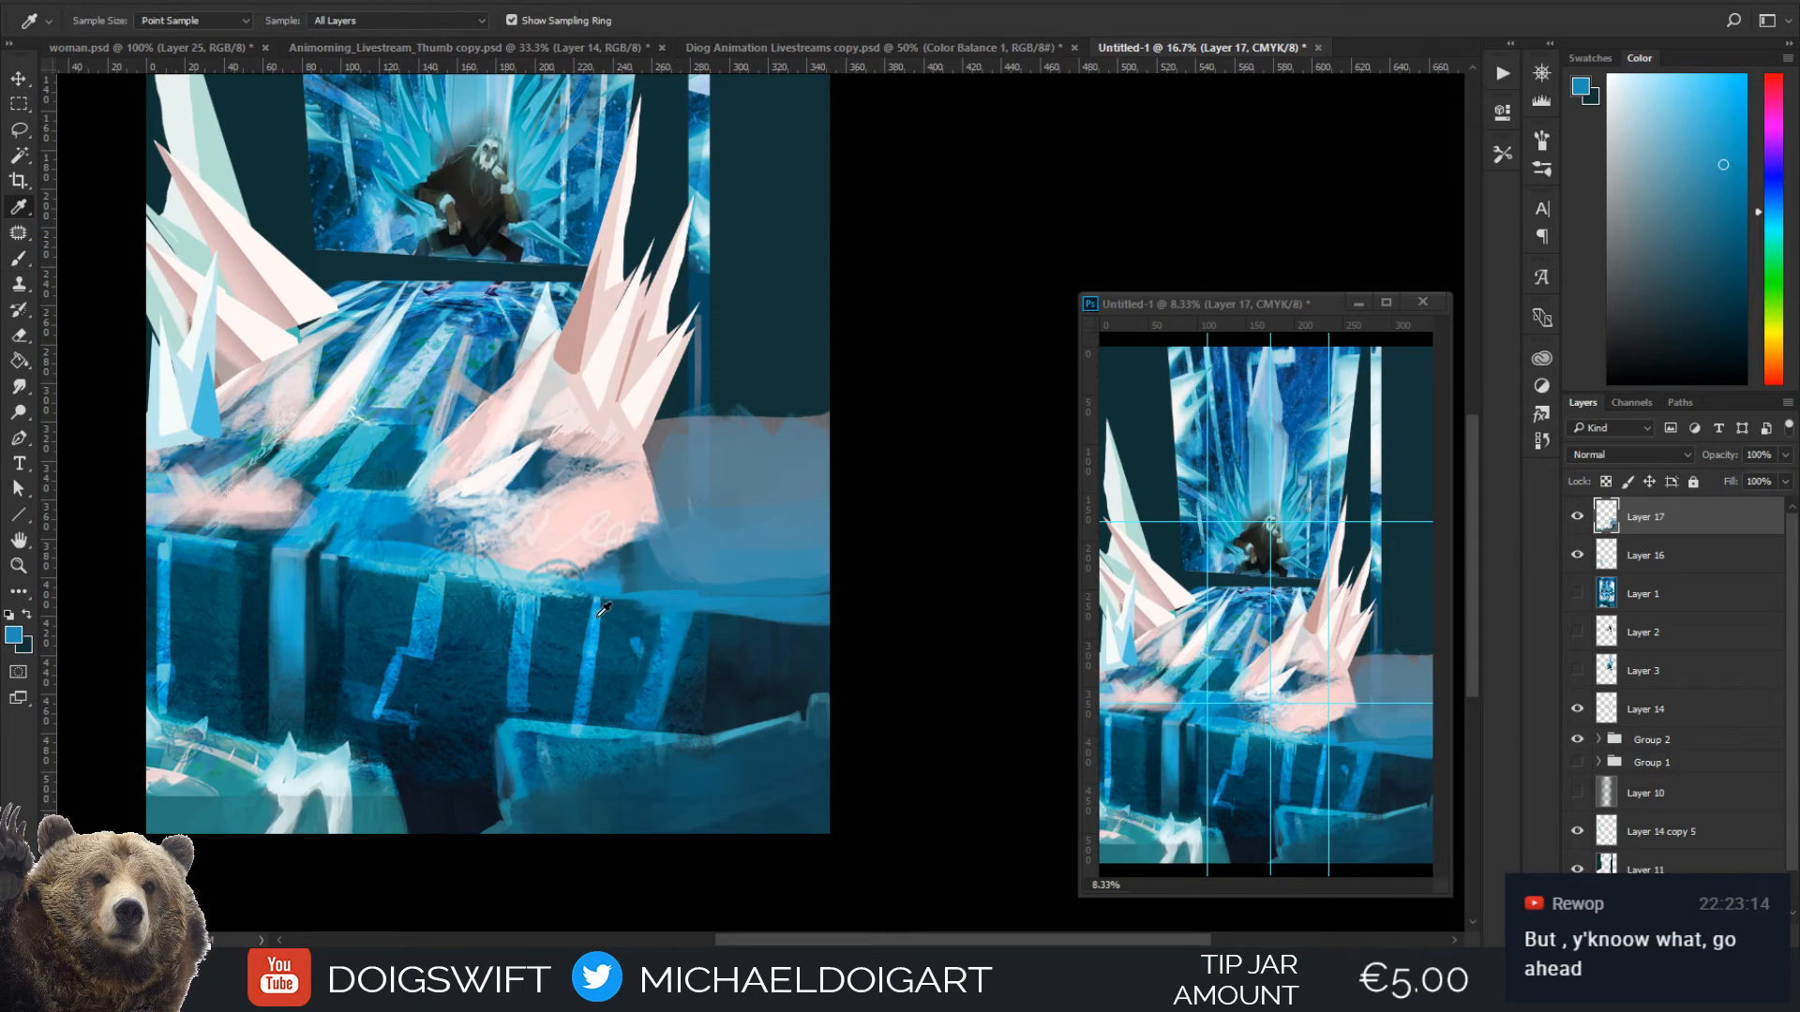
{"action": "left_click", "coordinate": [671, 656]}
{"action": "key", "text": "b"}
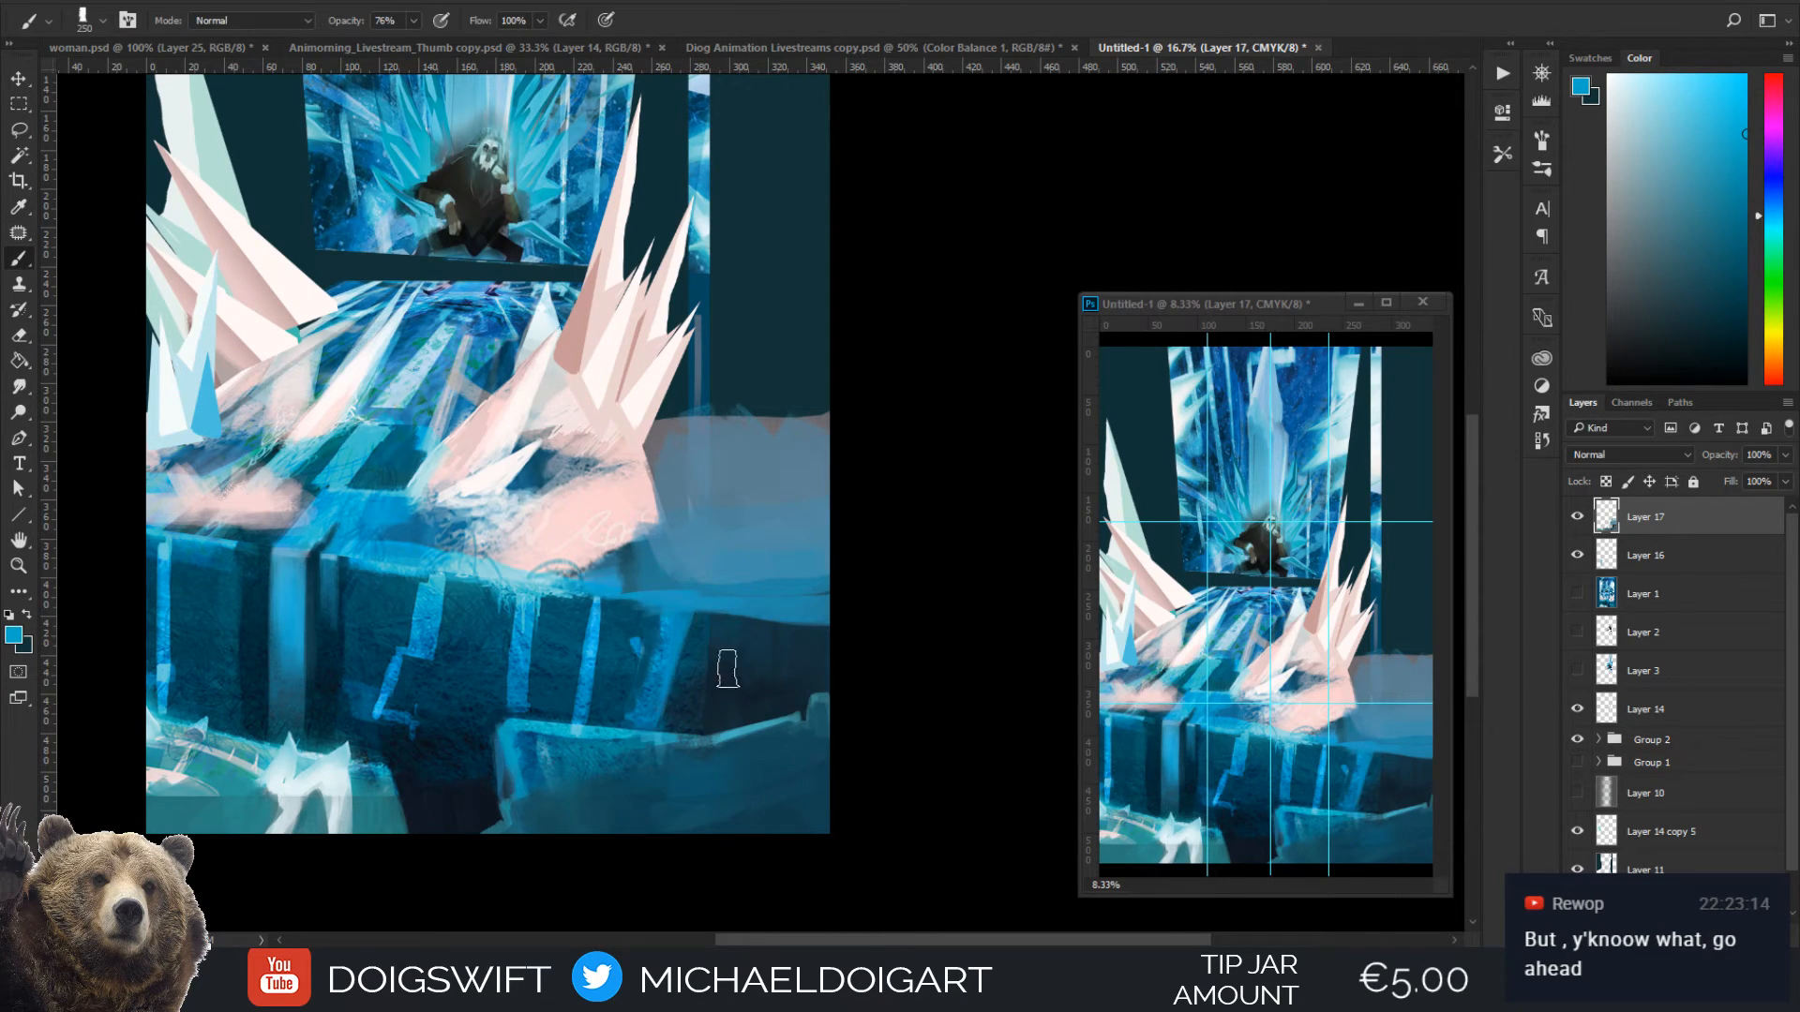
{"action": "mouse_move", "coordinate": [757, 722]}
{"action": "left_mouse_down"}
{"action": "mouse_move", "coordinate": [766, 625]}
{"action": "mouse_move", "coordinate": [764, 722]}
{"action": "left_mouse_up"}
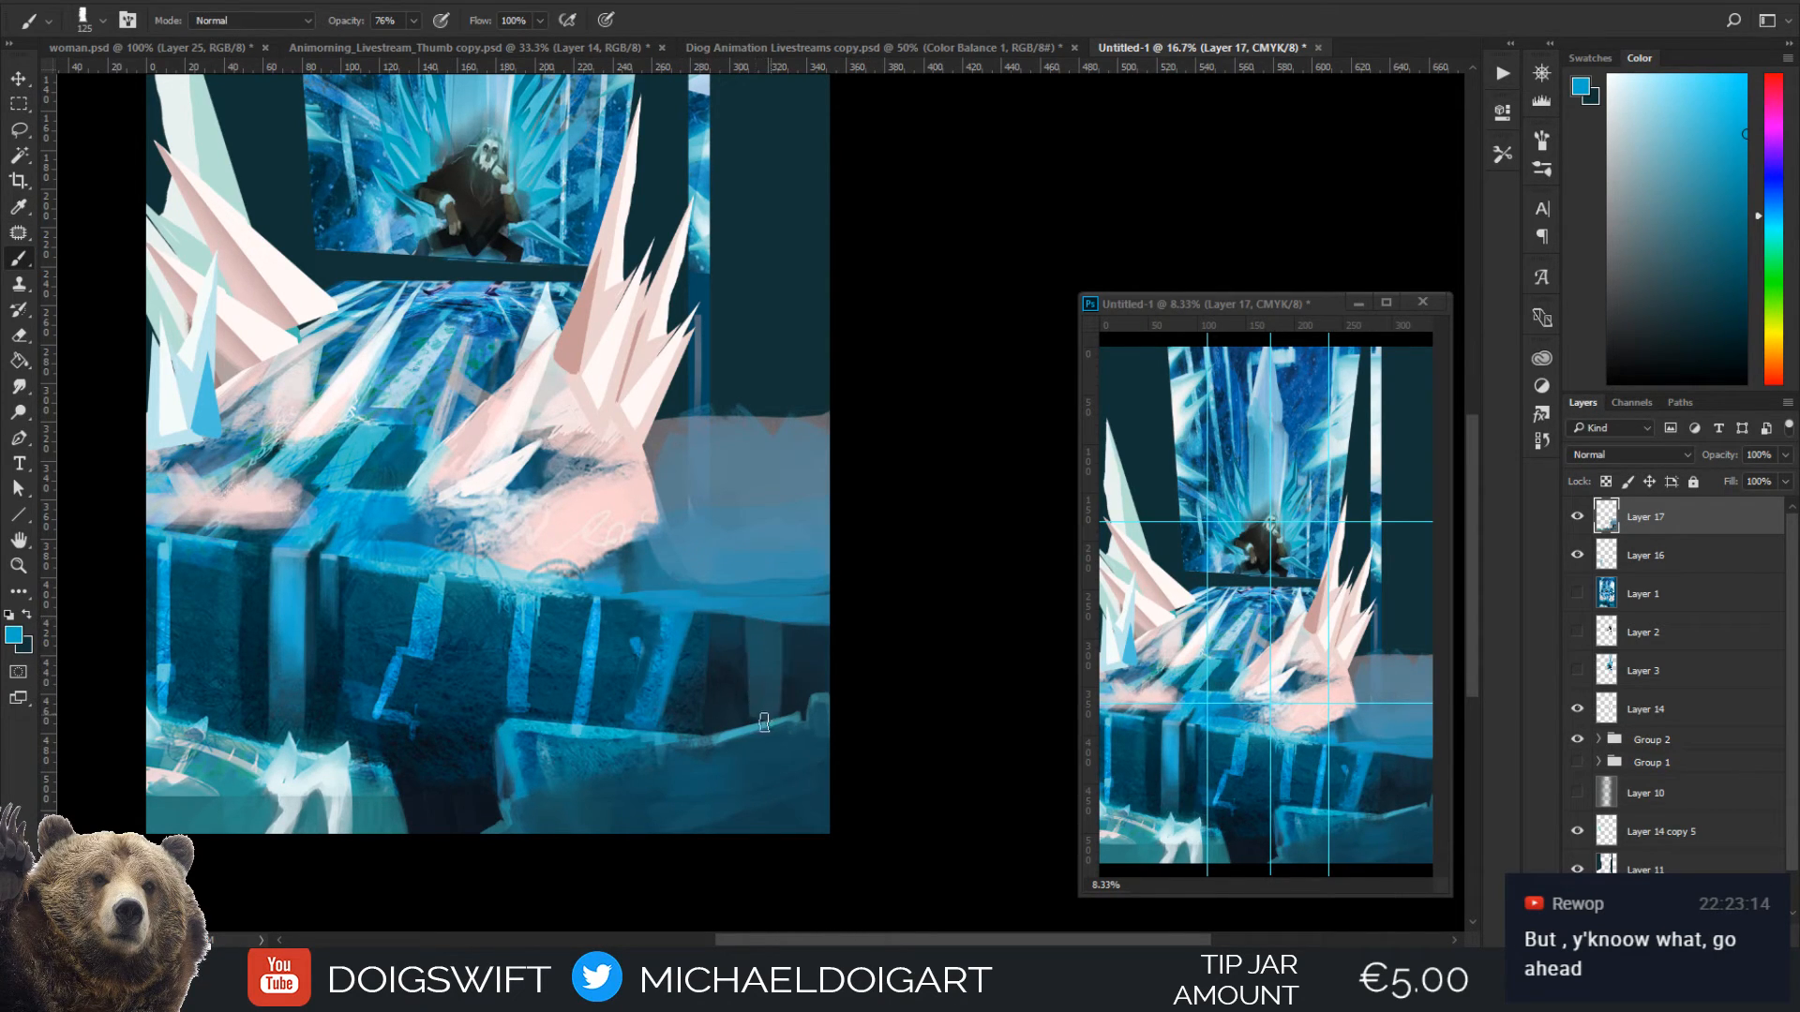
Strengthen the new stripe's upper part at 80 px with a deeper blue sampled from the wall's rightmost glowing stripe
{"action": "key", "text": "i"}
{"action": "left_click", "coordinate": [663, 671]}
{"action": "left_click", "coordinate": [645, 680]}
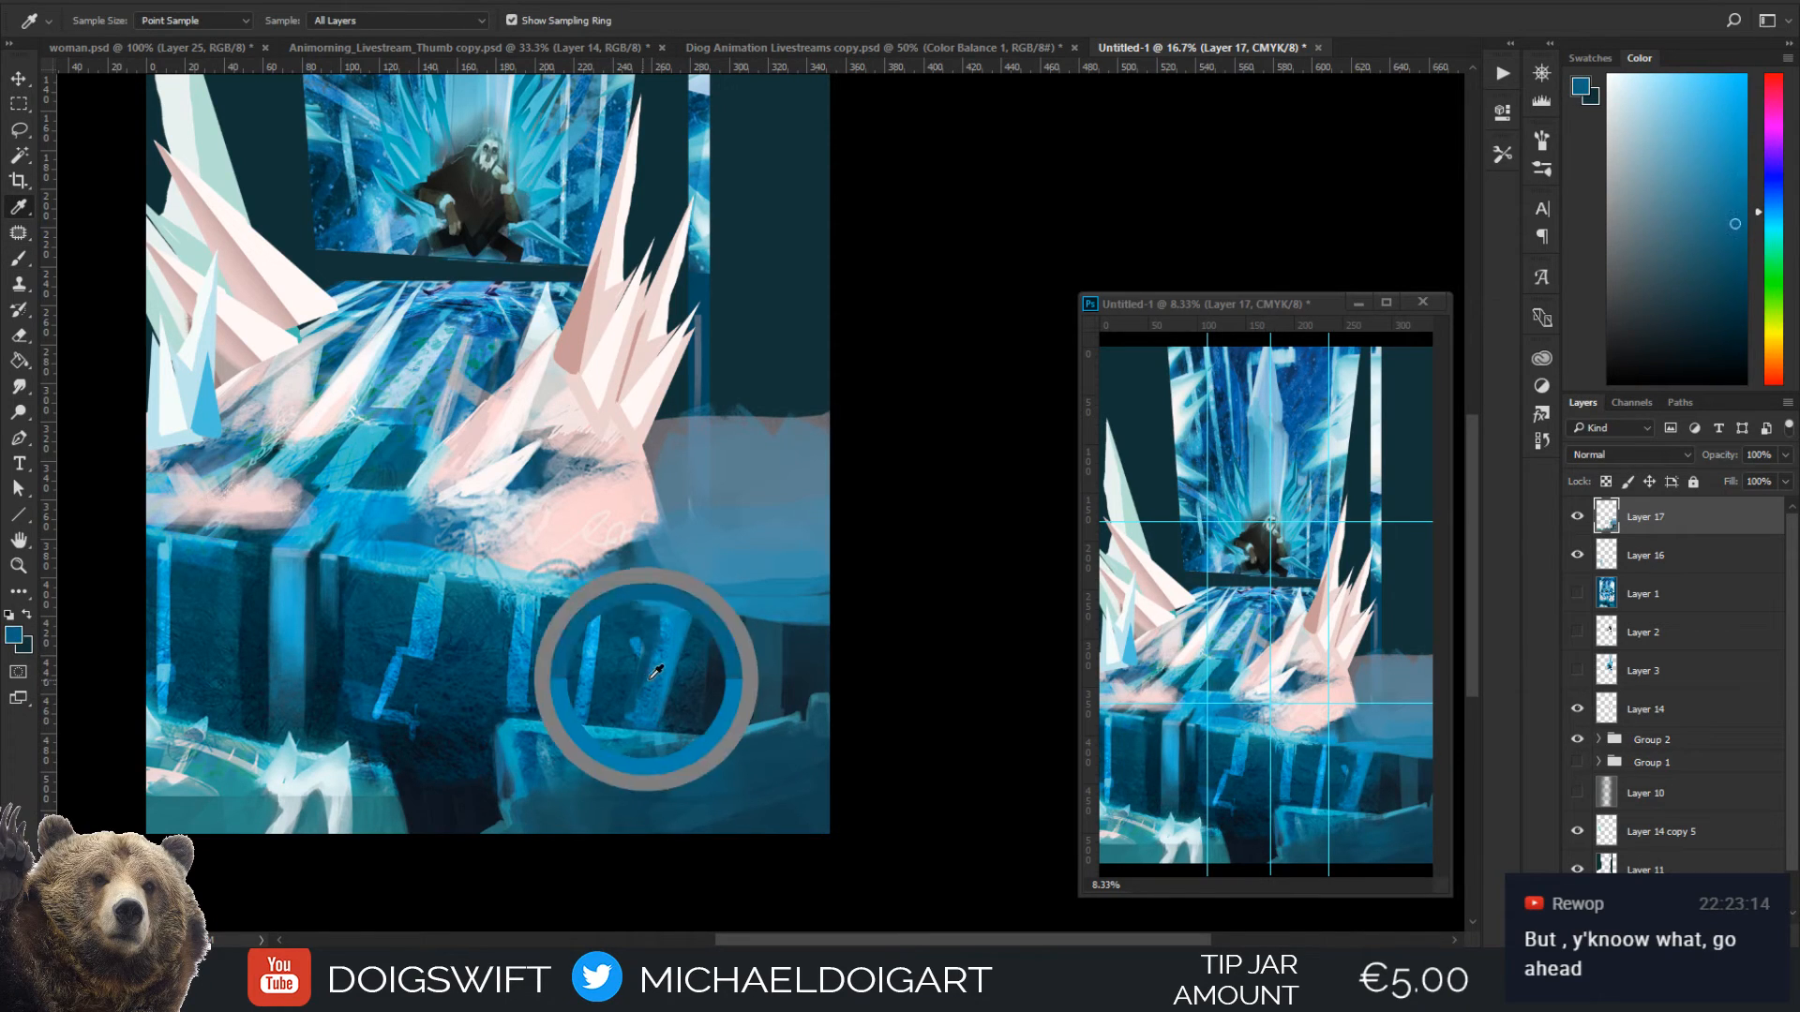
{"action": "key", "text": "b"}
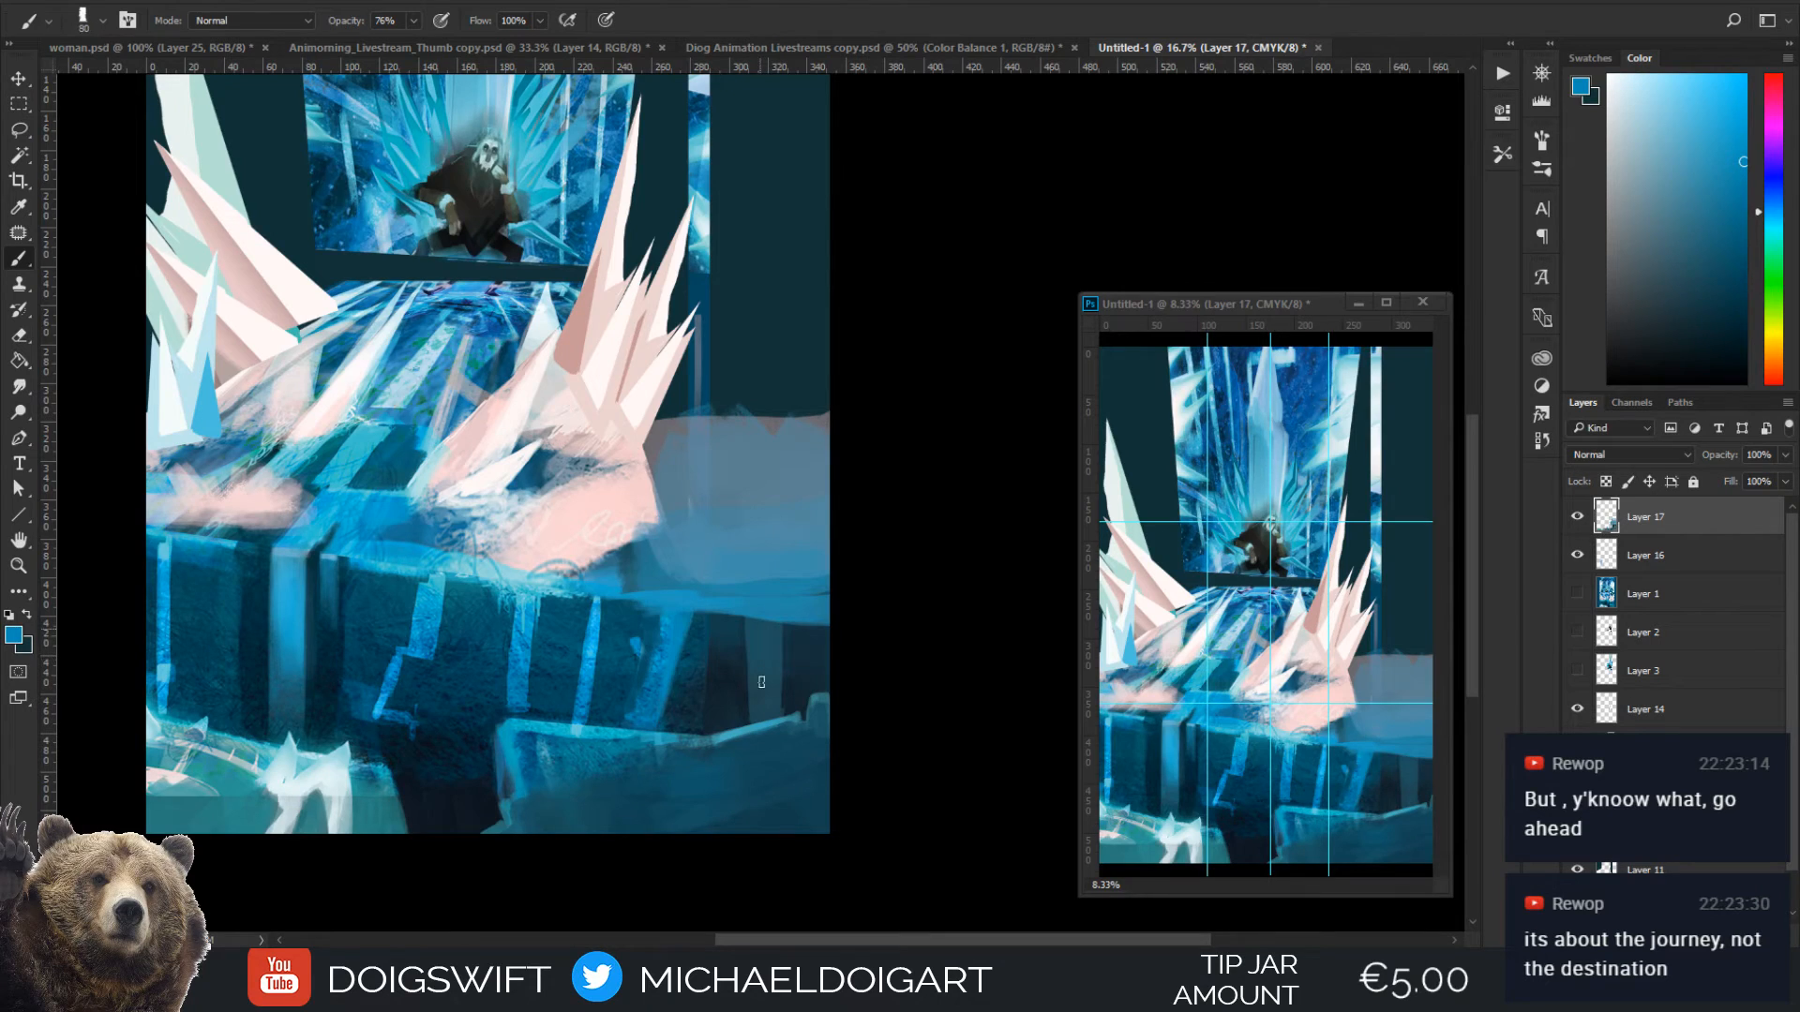
{"action": "left_click_drag", "start_coordinate": [761, 682], "coordinate": [776, 632]}
Add a pale pink highlight along the new stripe's top edge at 70 px, and soften it with blue sampled from the stripe
{"action": "left_click", "coordinate": [594, 515], "text": "alt"}
{"action": "key", "text": "bracketleft"}
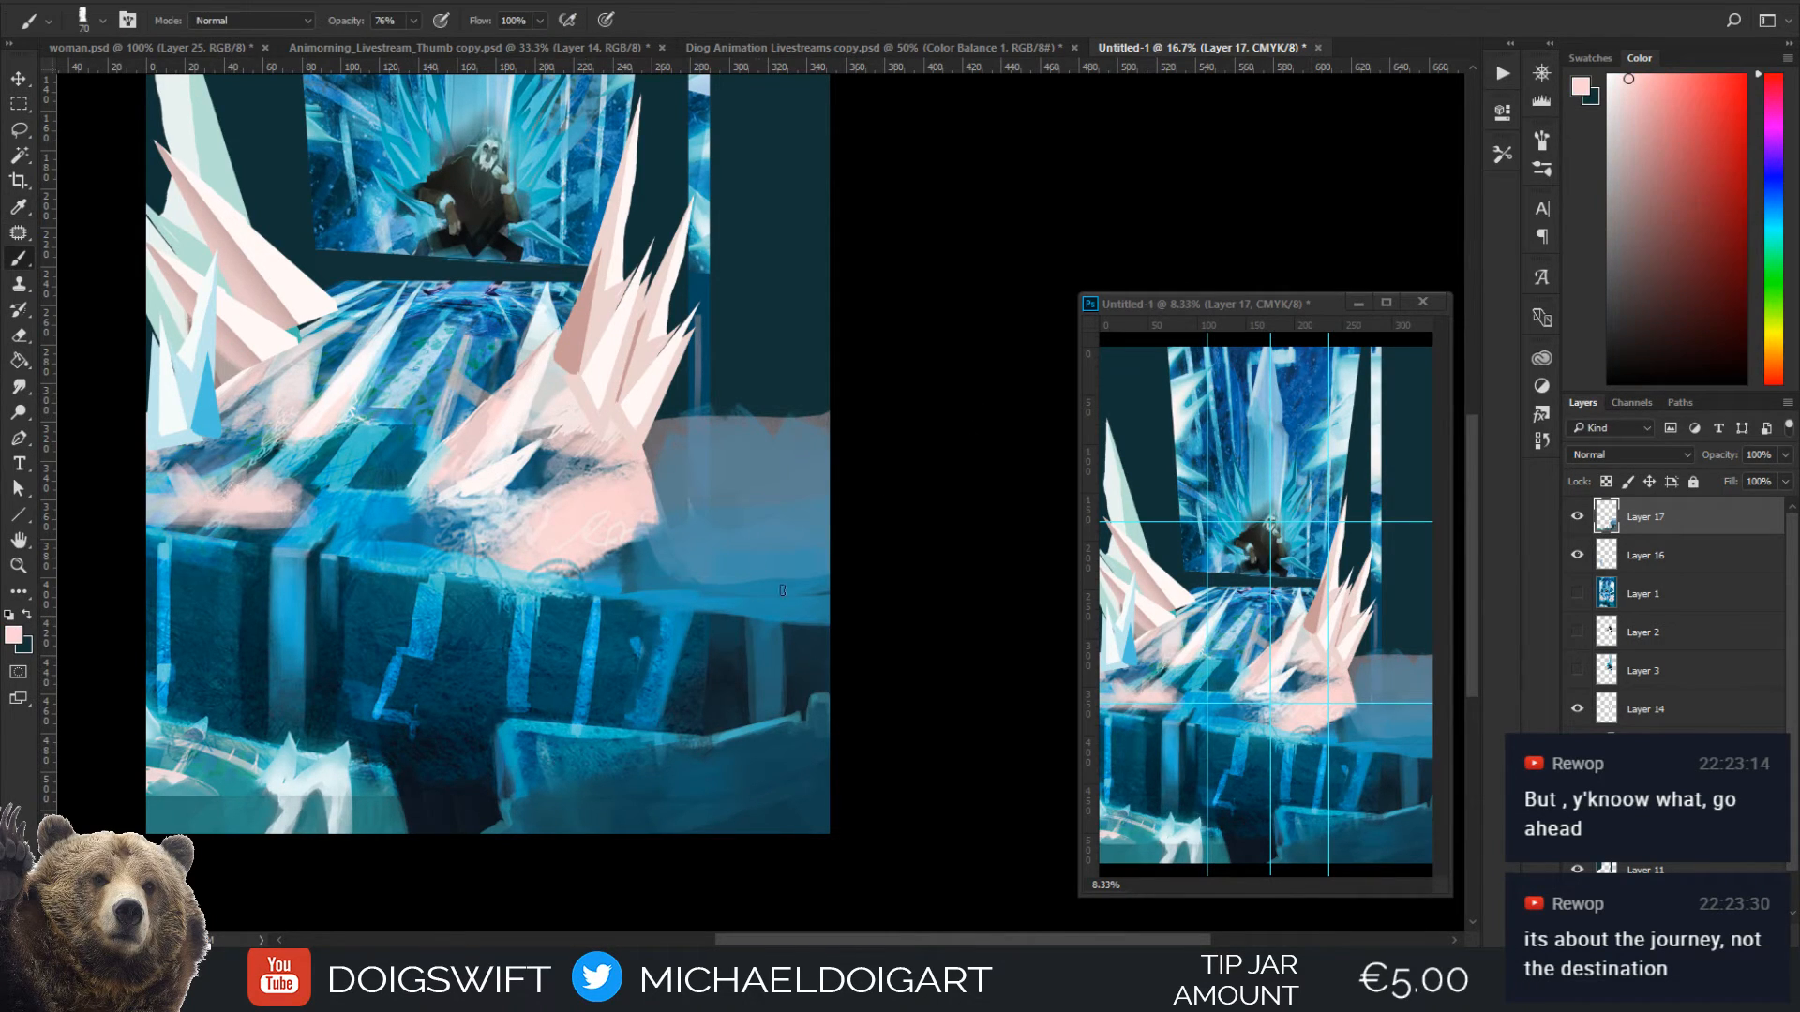
{"action": "left_click_drag", "start_coordinate": [744, 620], "coordinate": [765, 627]}
{"action": "left_click", "coordinate": [774, 627], "text": "alt"}
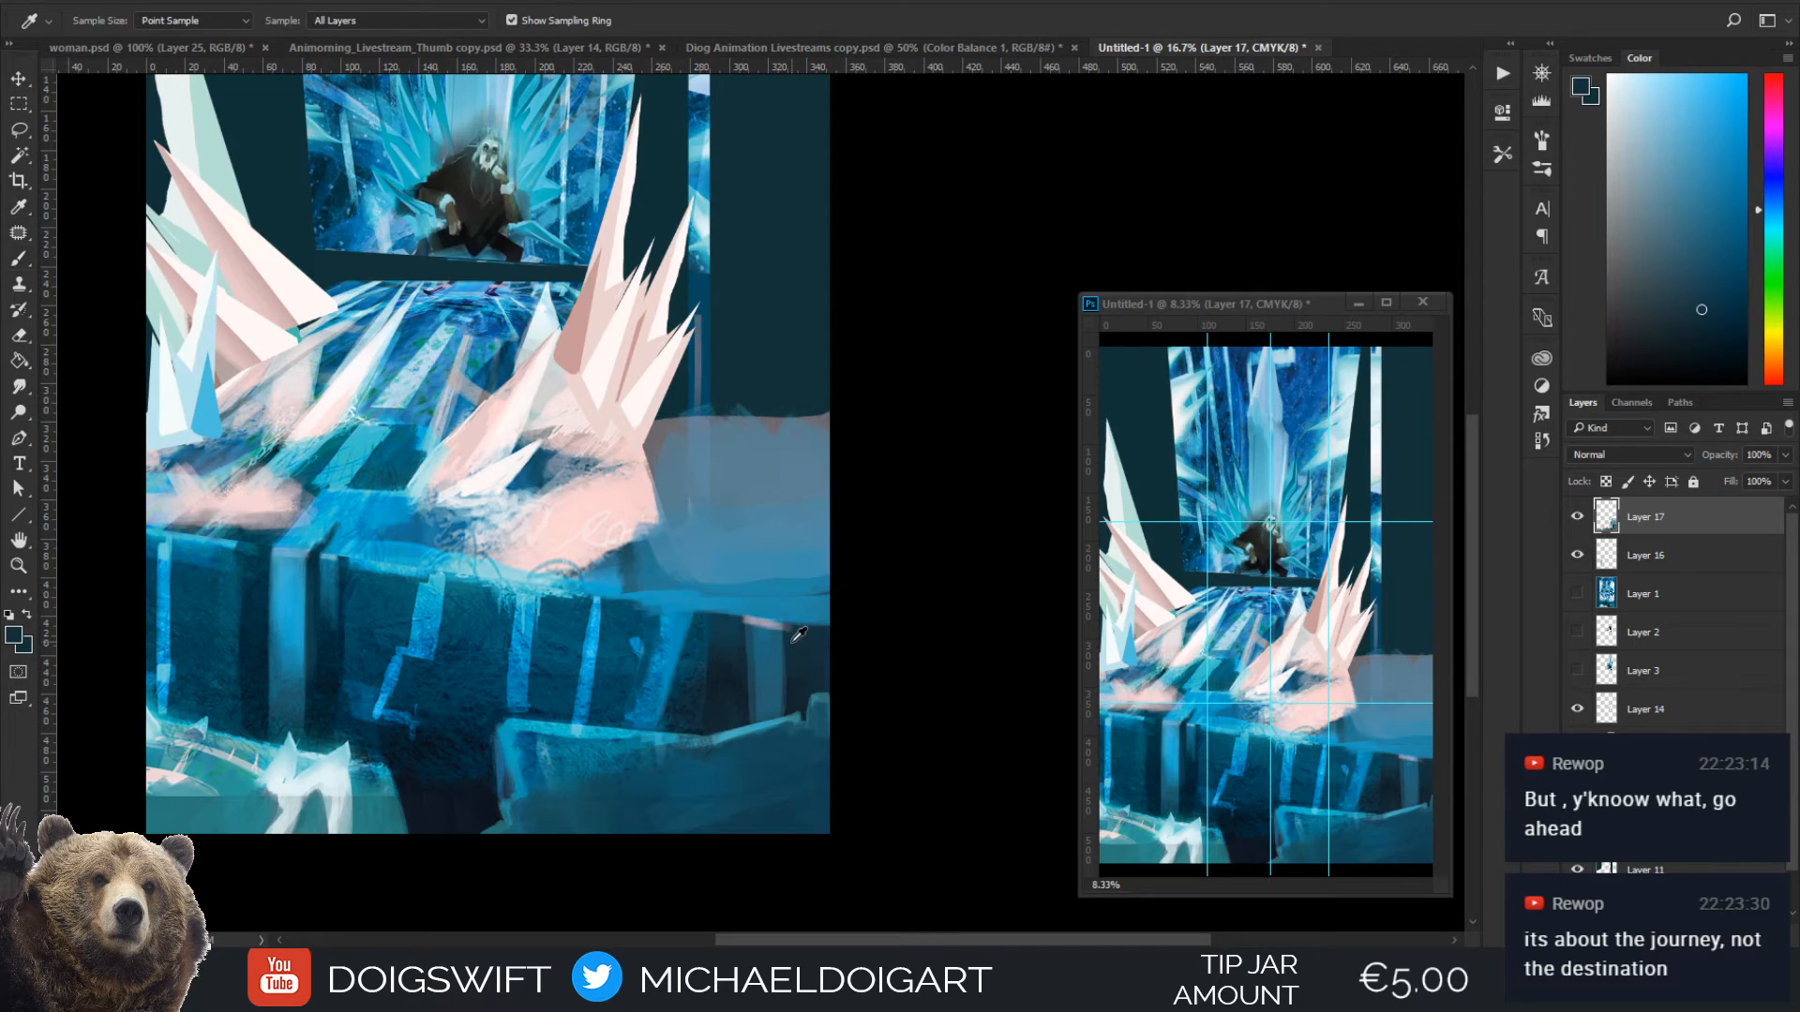
{"action": "left_click", "coordinate": [770, 659], "text": "alt"}
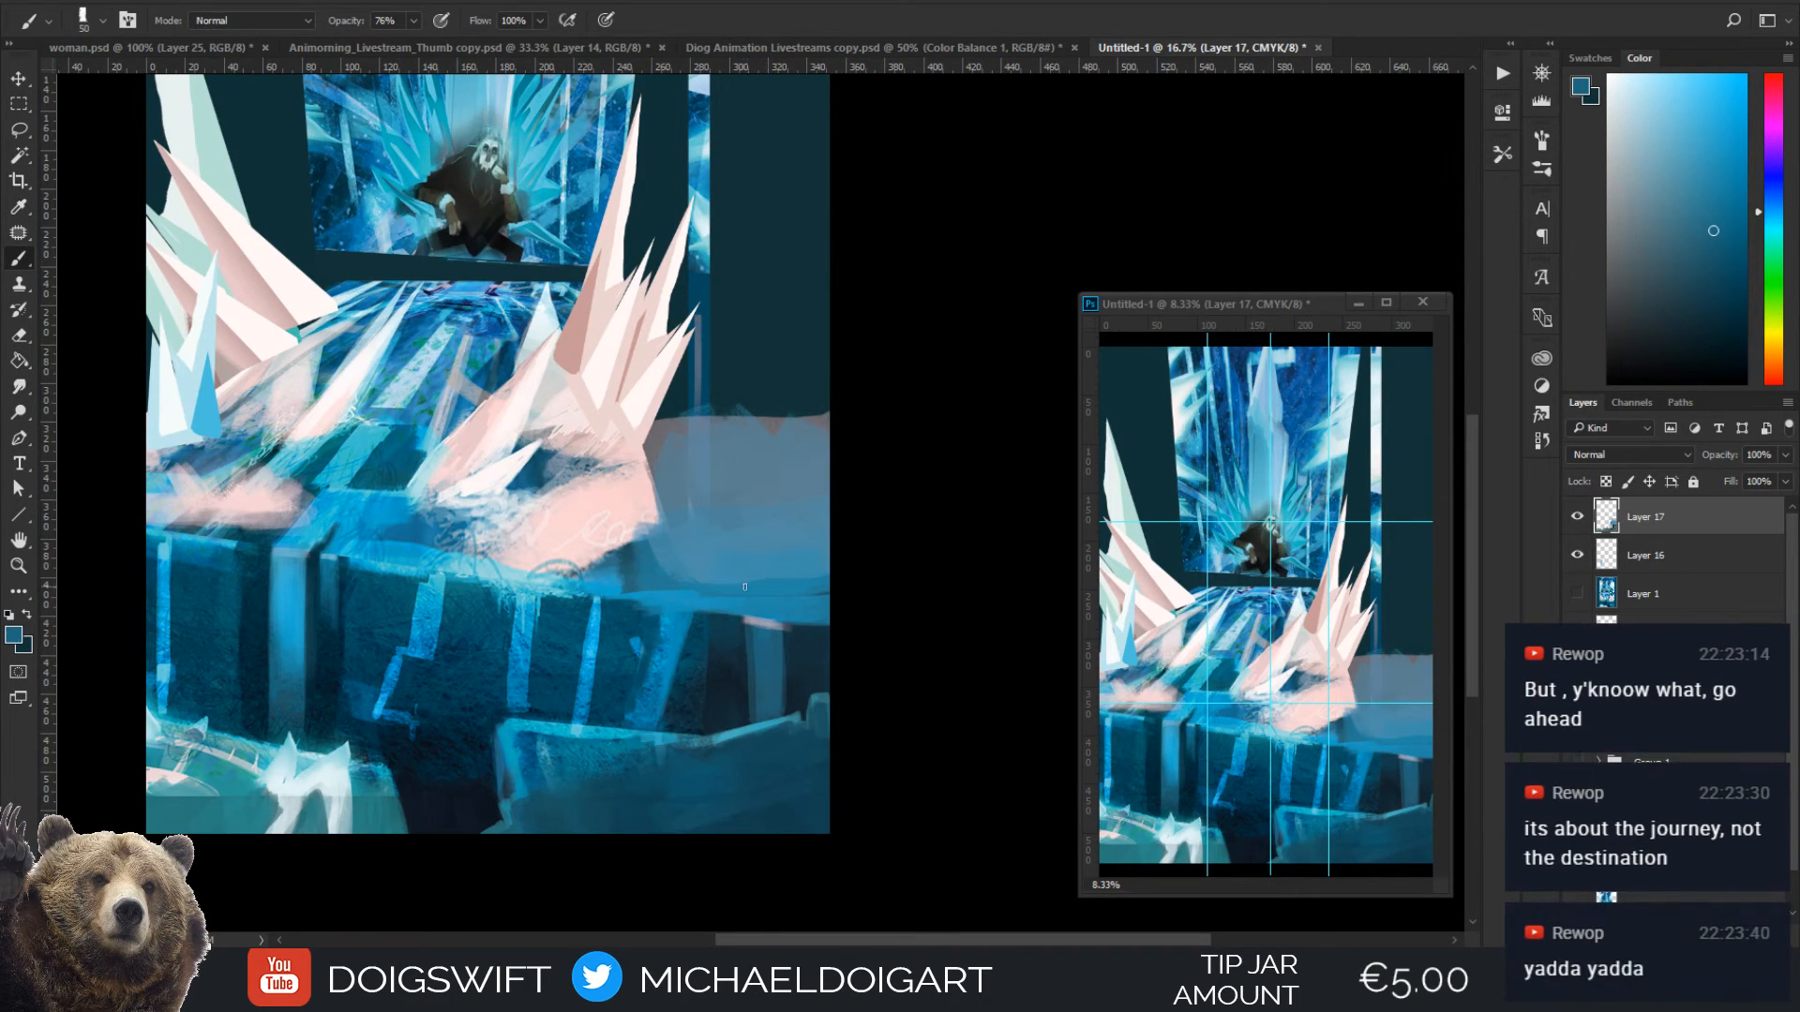
Blend the new stripe into the wall extension with dark blues sampled beside it, enlarging the brush from 50 to 60 px
{"action": "left_click", "coordinate": [788, 628], "text": "alt"}
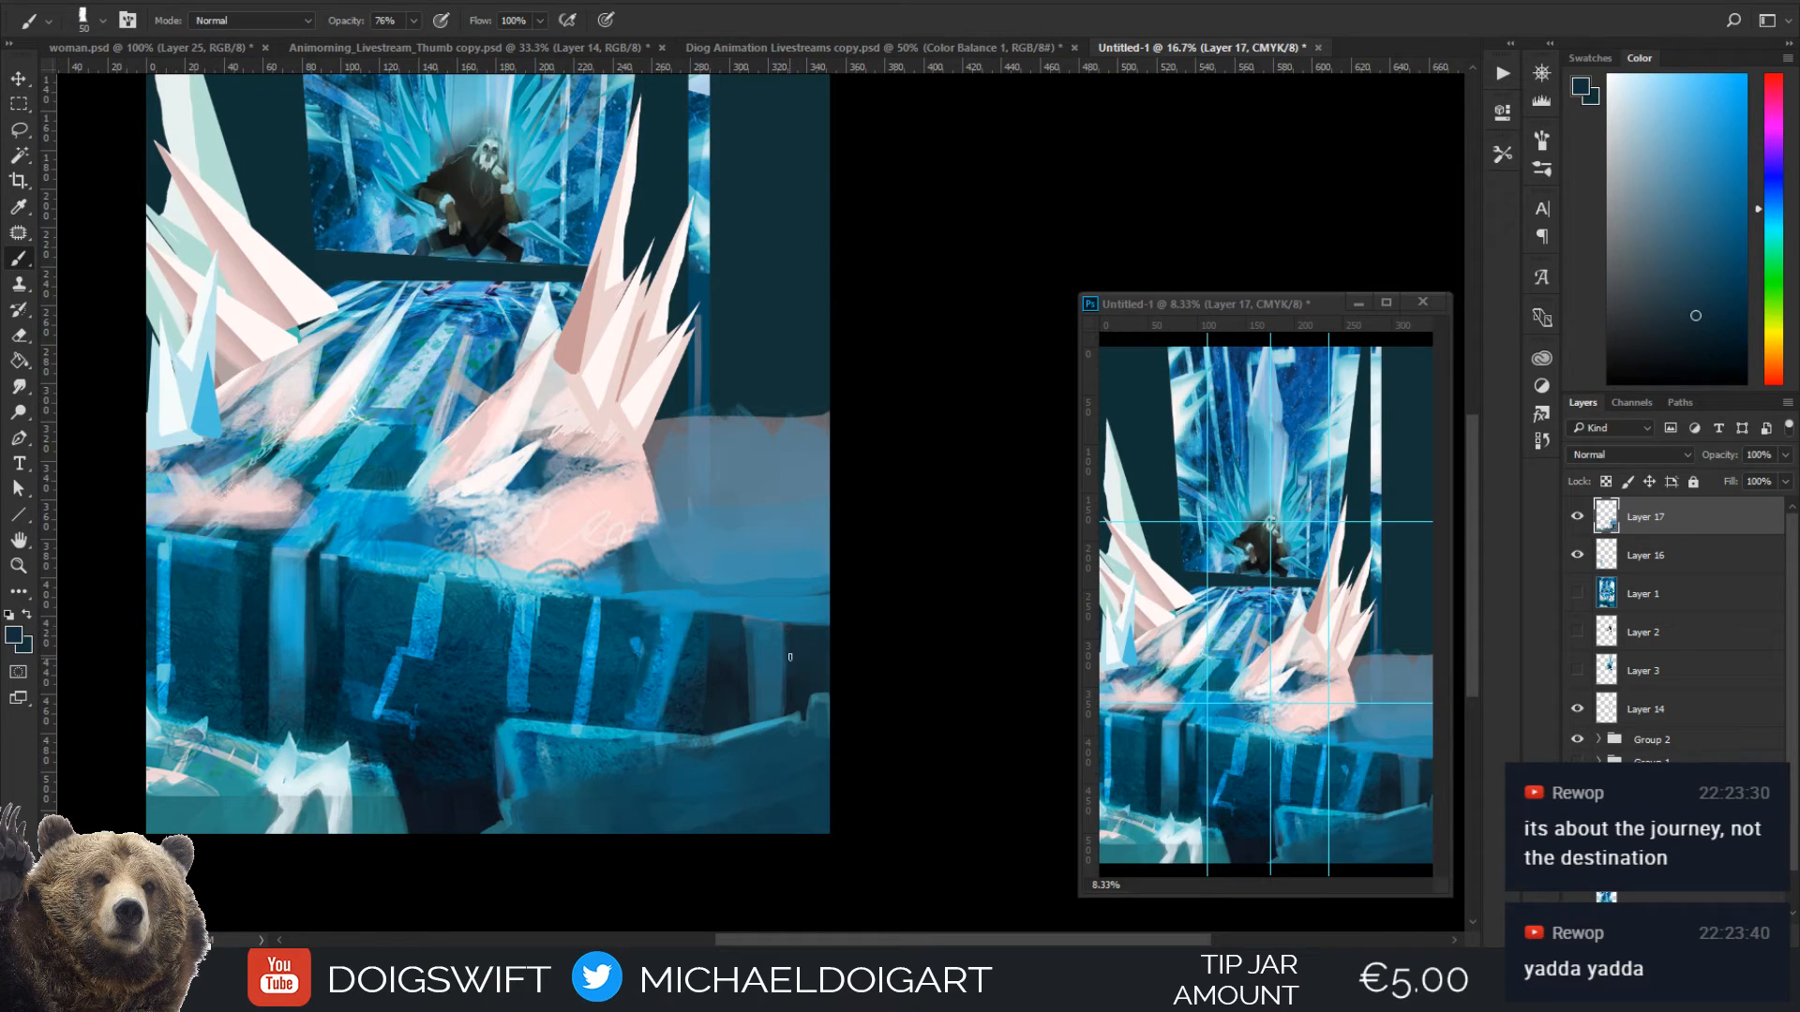
{"action": "key", "text": "bracketright"}
{"action": "left_click", "coordinate": [713, 663], "text": "alt"}
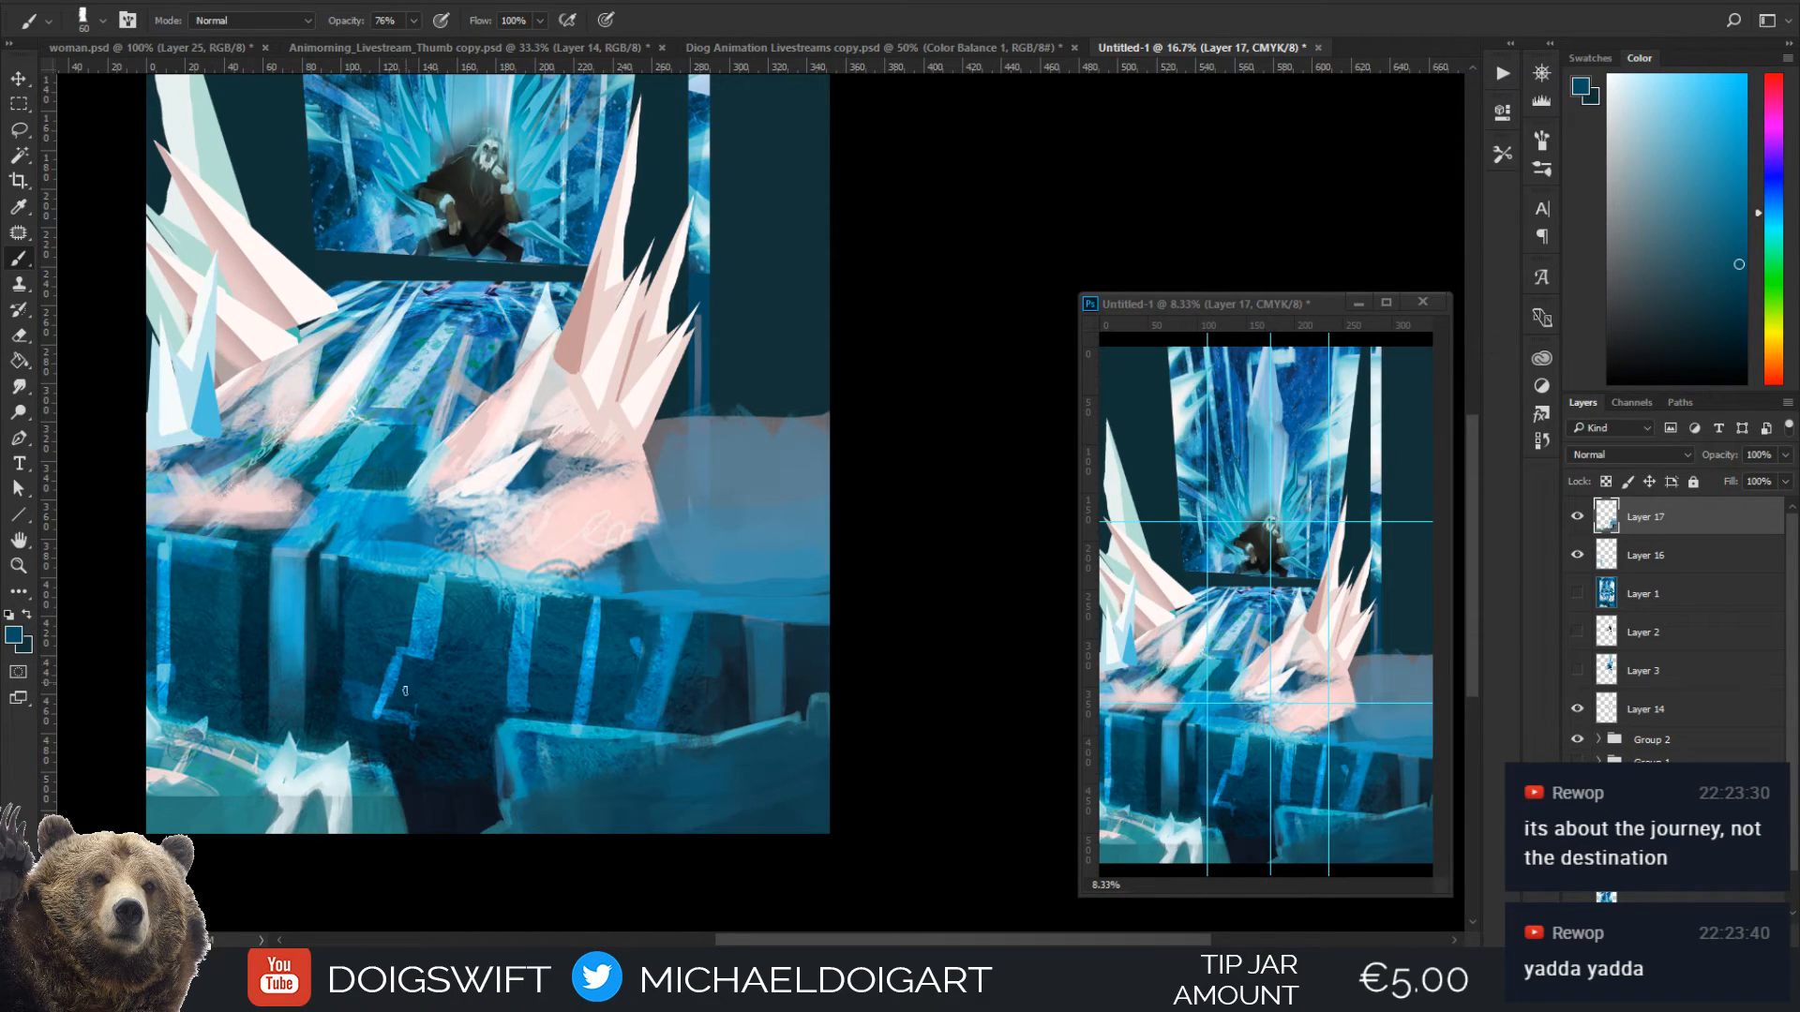
Extend the zigzag glowing stripe's lower end down into the dark gap with bright blue sampled from it, enlarging the brush to 125 px
{"action": "left_click", "coordinate": [408, 717], "text": "alt"}
{"action": "left_click", "coordinate": [383, 703], "text": "alt"}
{"action": "left_click_drag", "start_coordinate": [417, 750], "coordinate": [416, 760]}
{"action": "key", "text": "bracketright"}
{"action": "key", "text": "bracketright"}
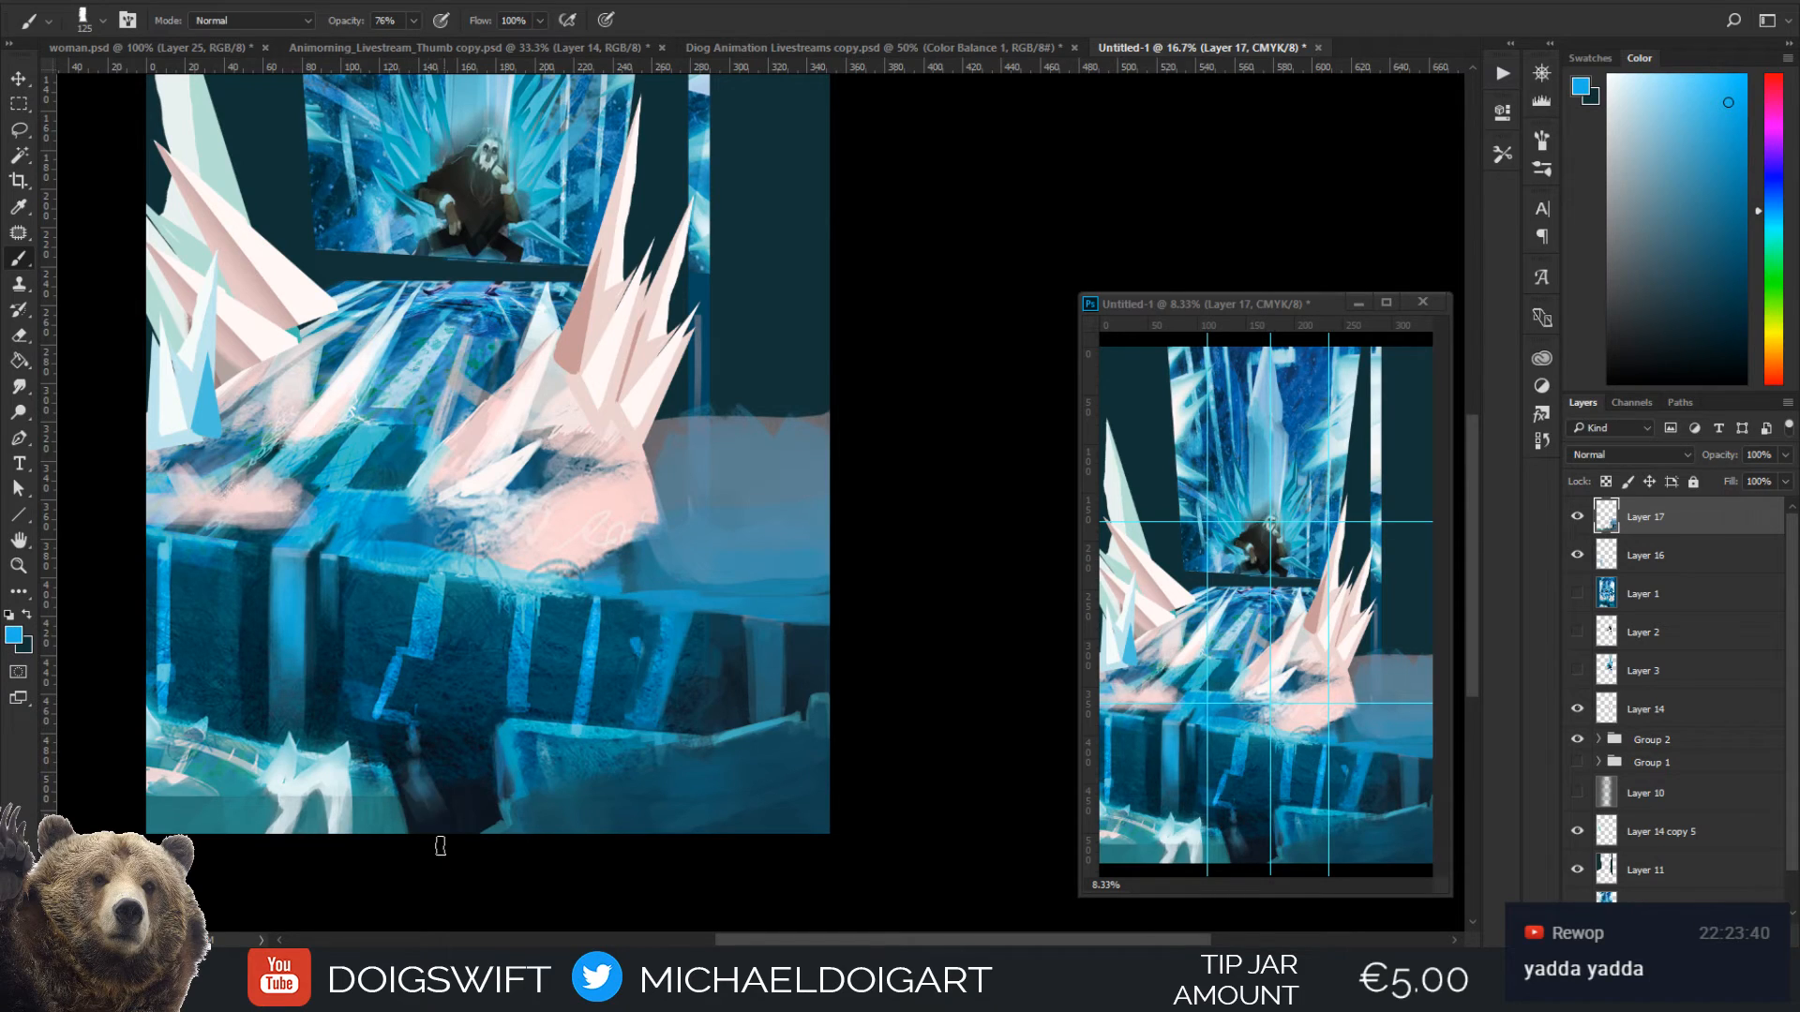
Darken the gap beside the lower-left block with sampled near-black at 125 px, and sample teal from the block's edge
{"action": "left_click", "coordinate": [415, 782], "text": "alt"}
{"action": "left_click_drag", "start_coordinate": [407, 764], "coordinate": [423, 831]}
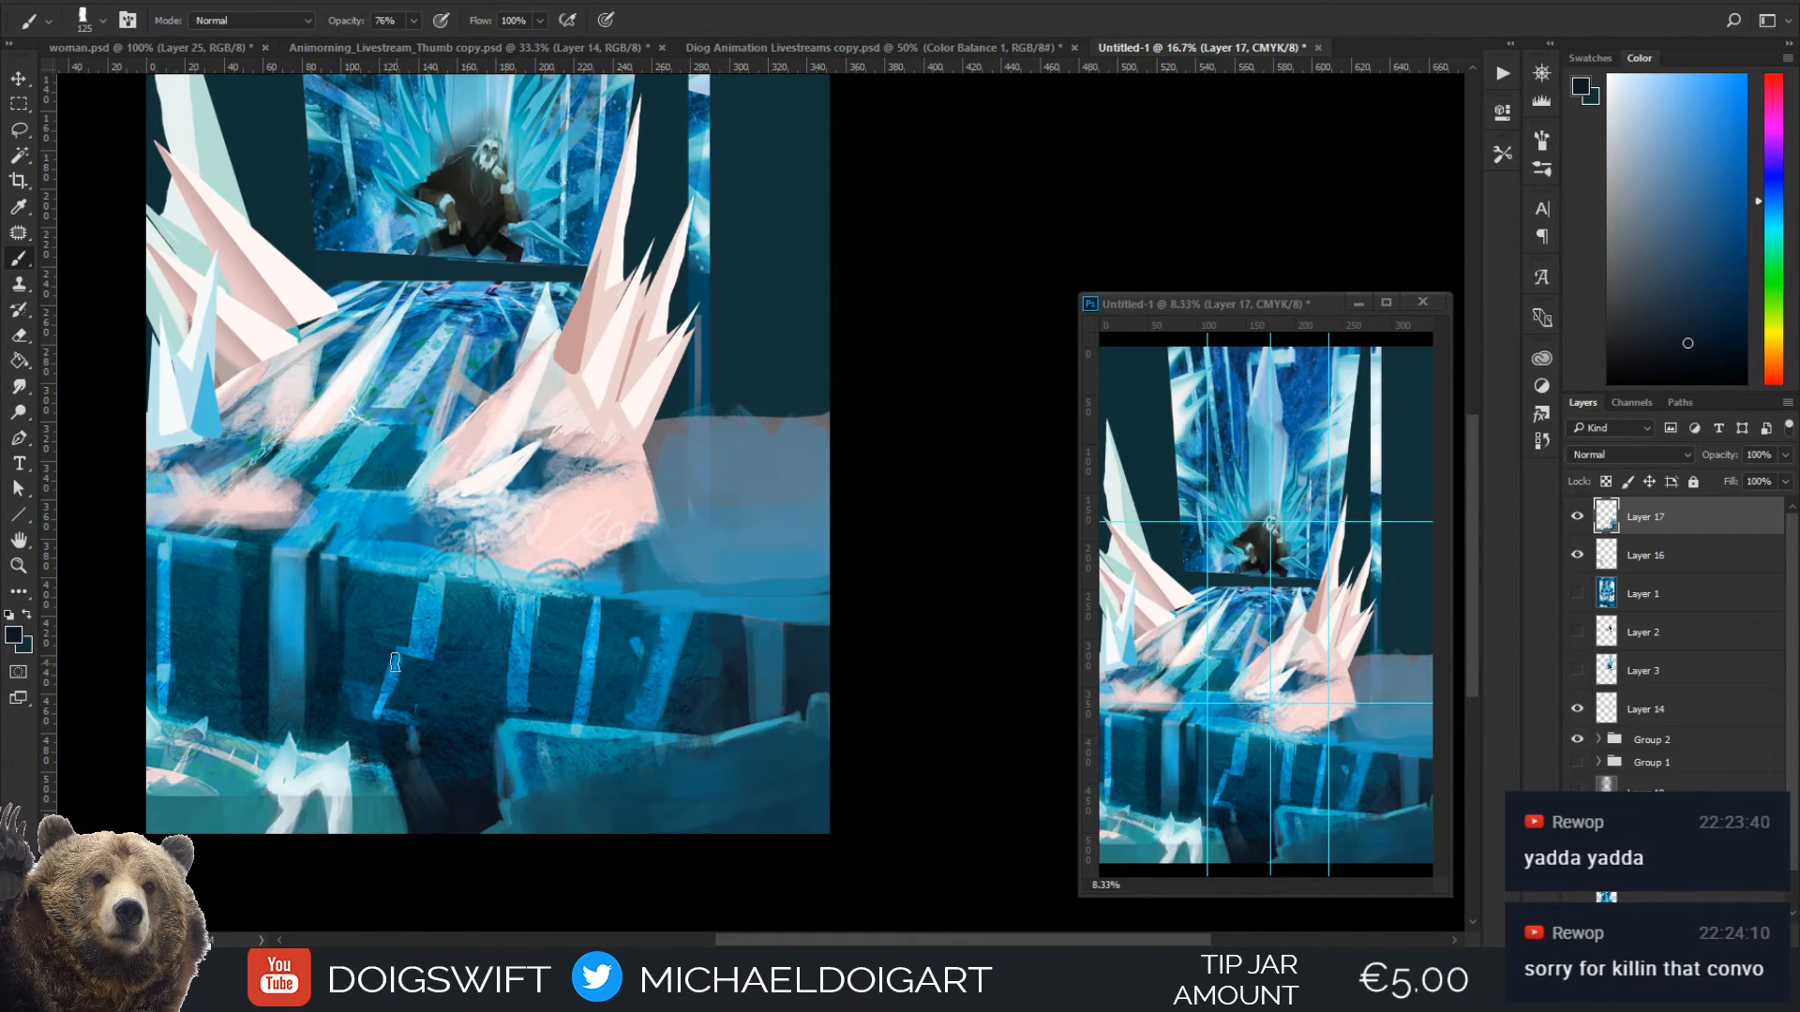
{"action": "left_click", "coordinate": [382, 755], "text": "alt"}
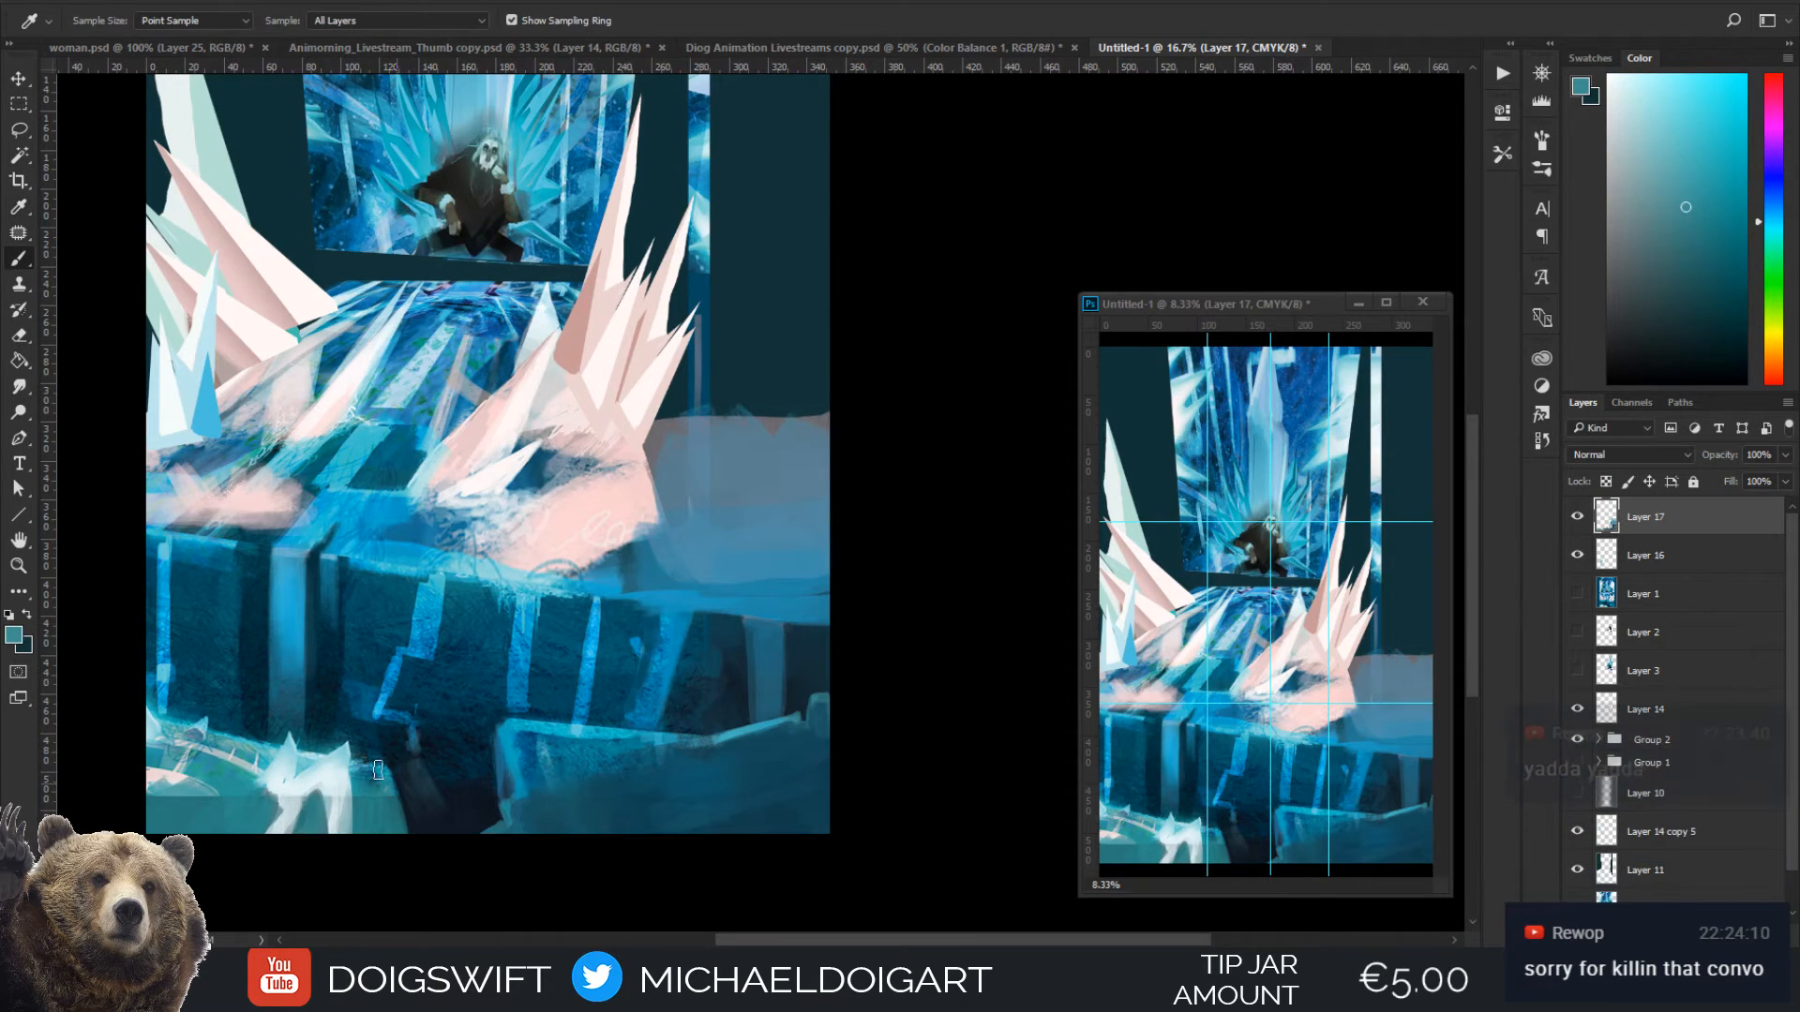
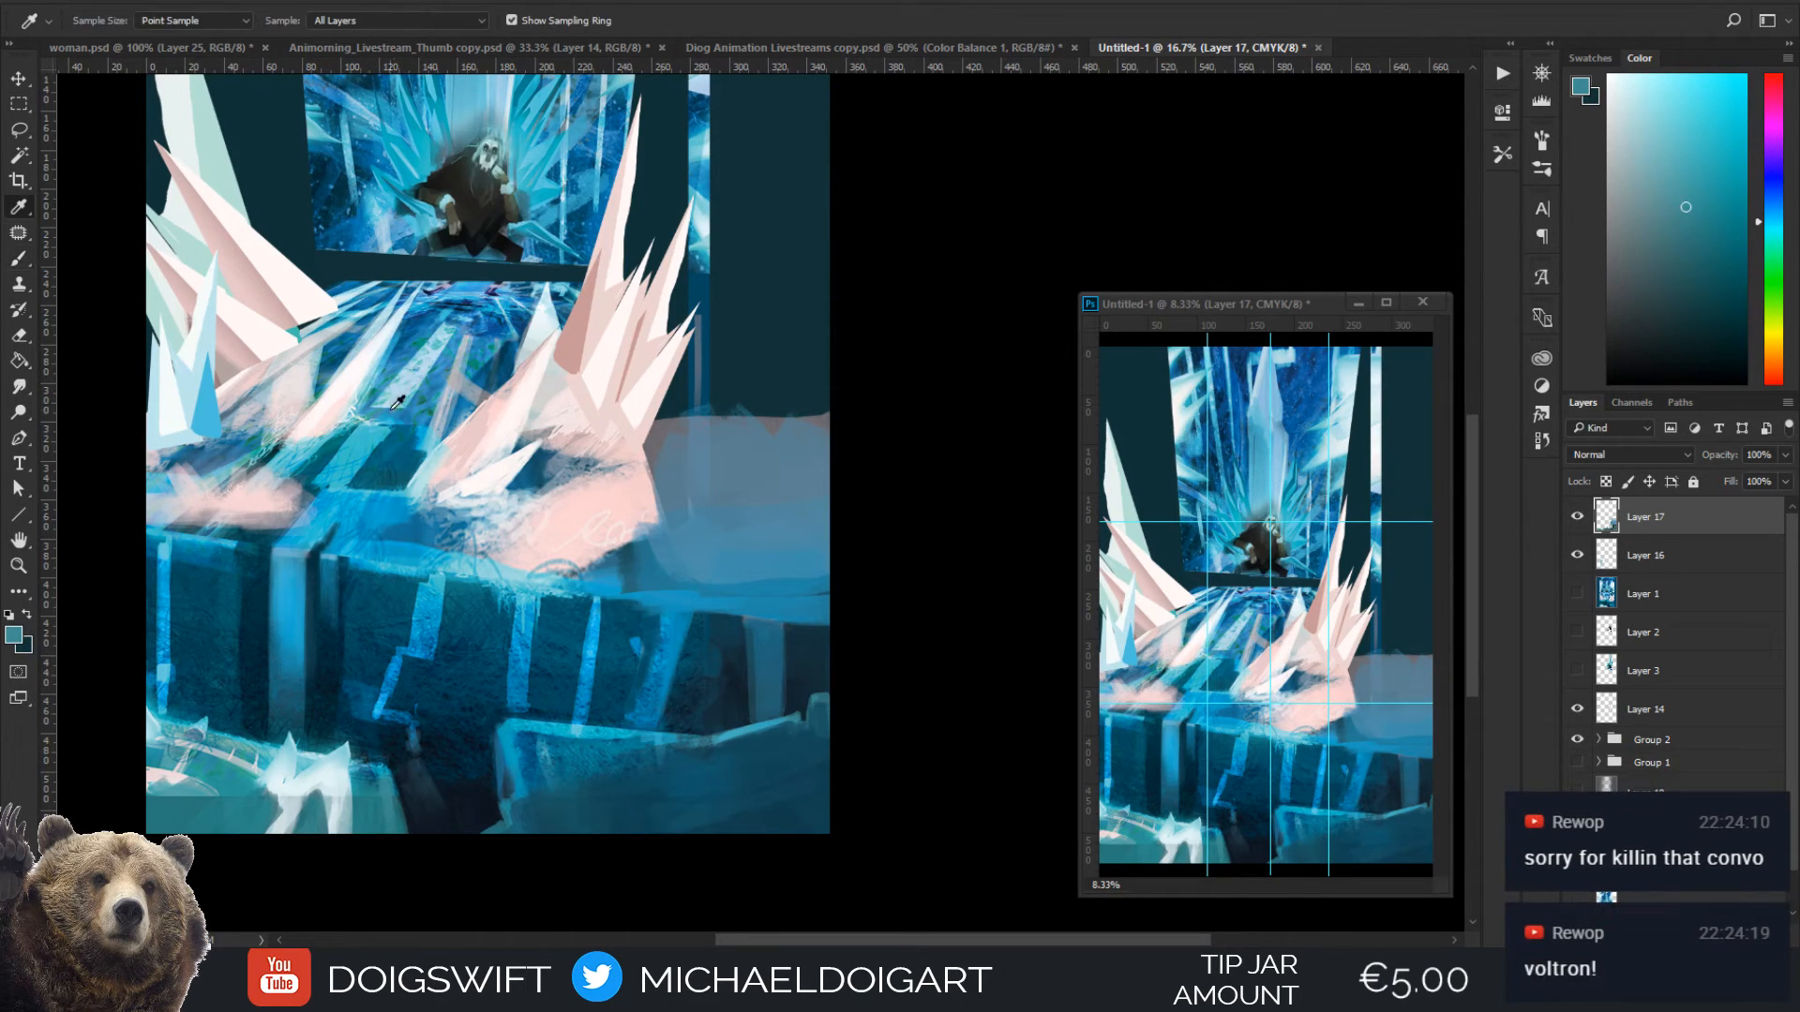
Paint over the ice path's upper-left side with light and darker blues sampled from it, enlarging the brush from 80 to 150 px
{"action": "left_click", "coordinate": [386, 366], "text": "alt"}
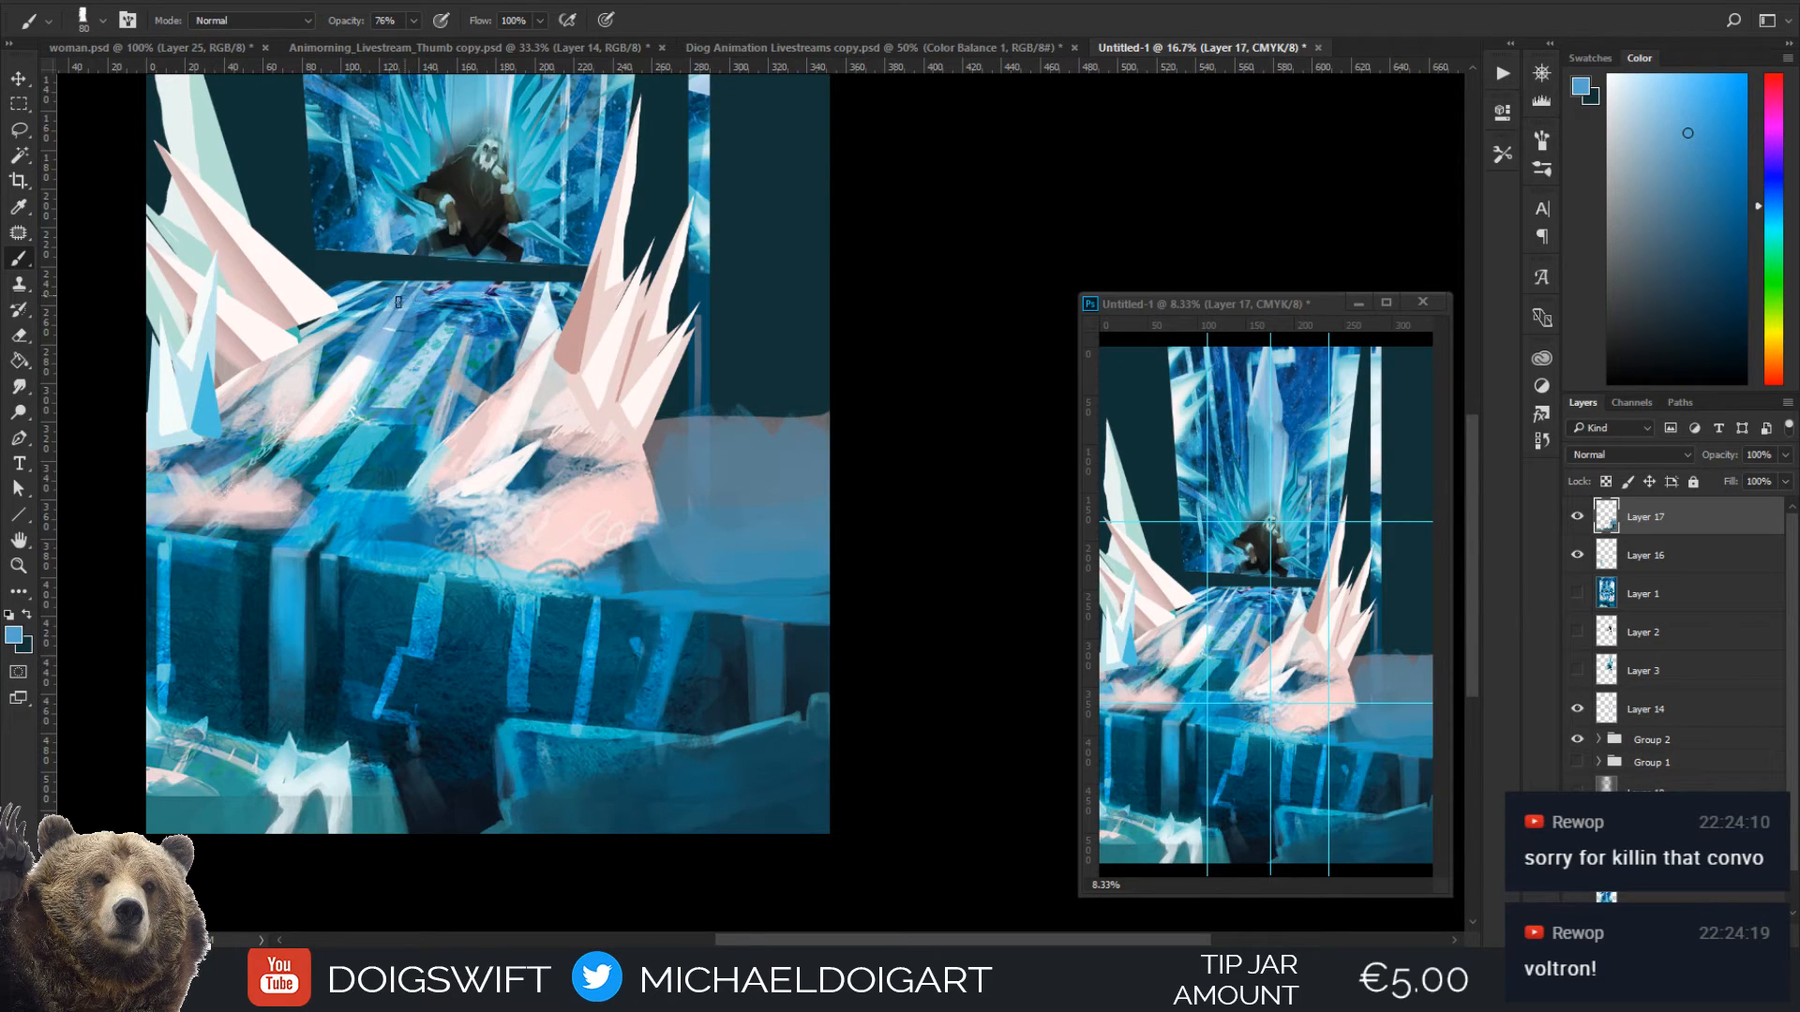
{"action": "left_click_drag", "start_coordinate": [398, 301], "coordinate": [366, 347]}
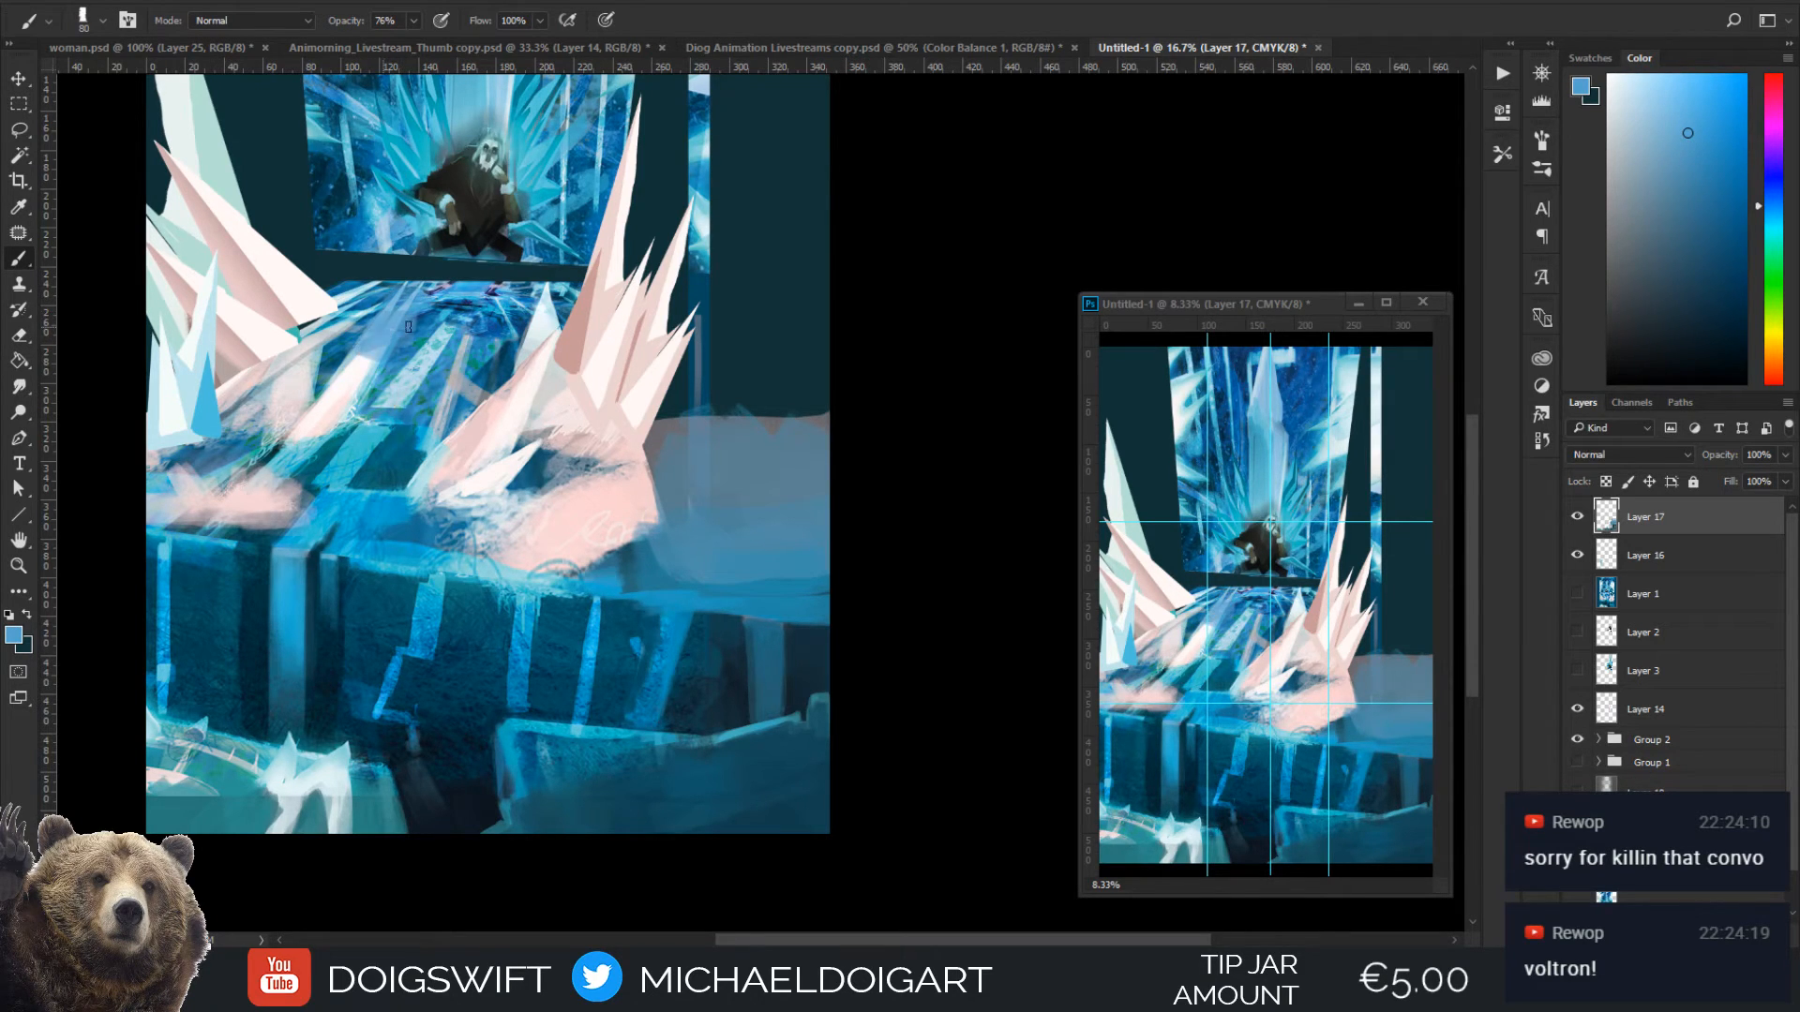
{"action": "left_click", "coordinate": [361, 361], "text": "alt"}
{"action": "key", "text": "bracketright"}
{"action": "key", "text": "bracketright"}
{"action": "mouse_move", "coordinate": [338, 353]}
{"action": "left_mouse_down"}
{"action": "mouse_move", "coordinate": [380, 341]}
{"action": "mouse_move", "coordinate": [418, 298]}
{"action": "left_mouse_up"}
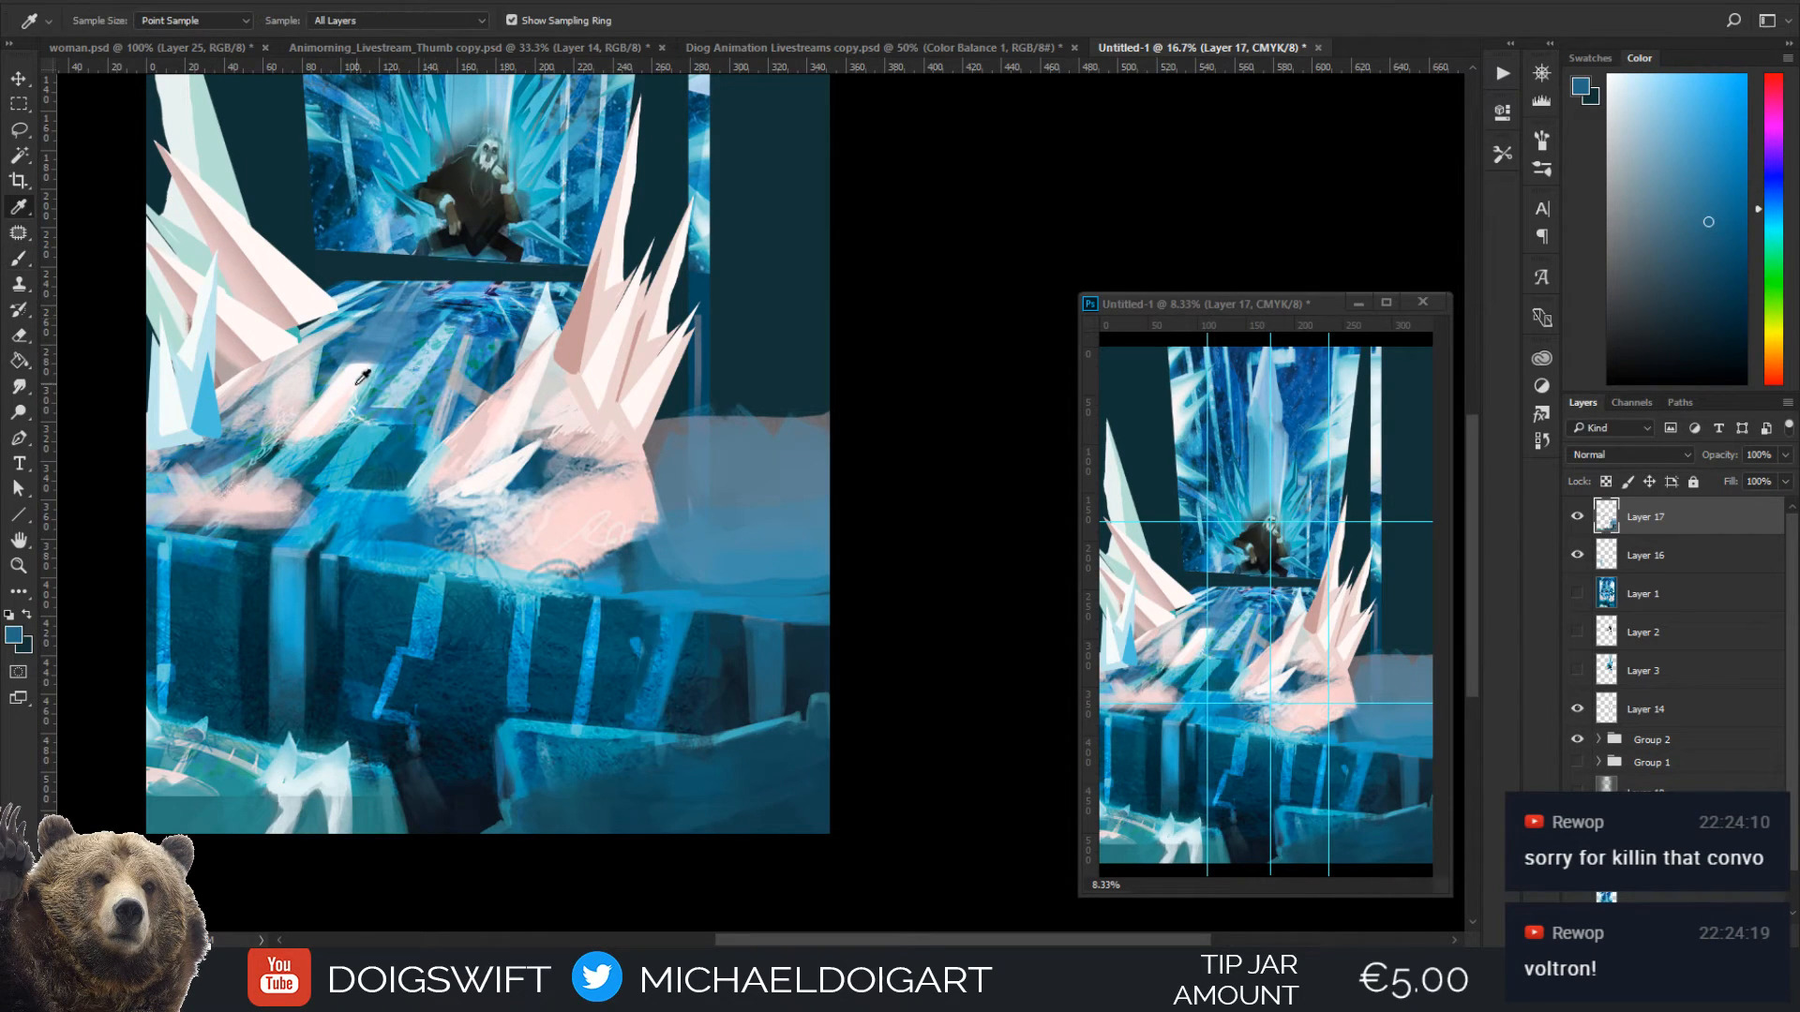
Sharpen the tip of the small spike beside the ice path with near-white sampled from the ledge's pale shard at 35 px
{"action": "left_click", "coordinate": [489, 476], "text": "alt"}
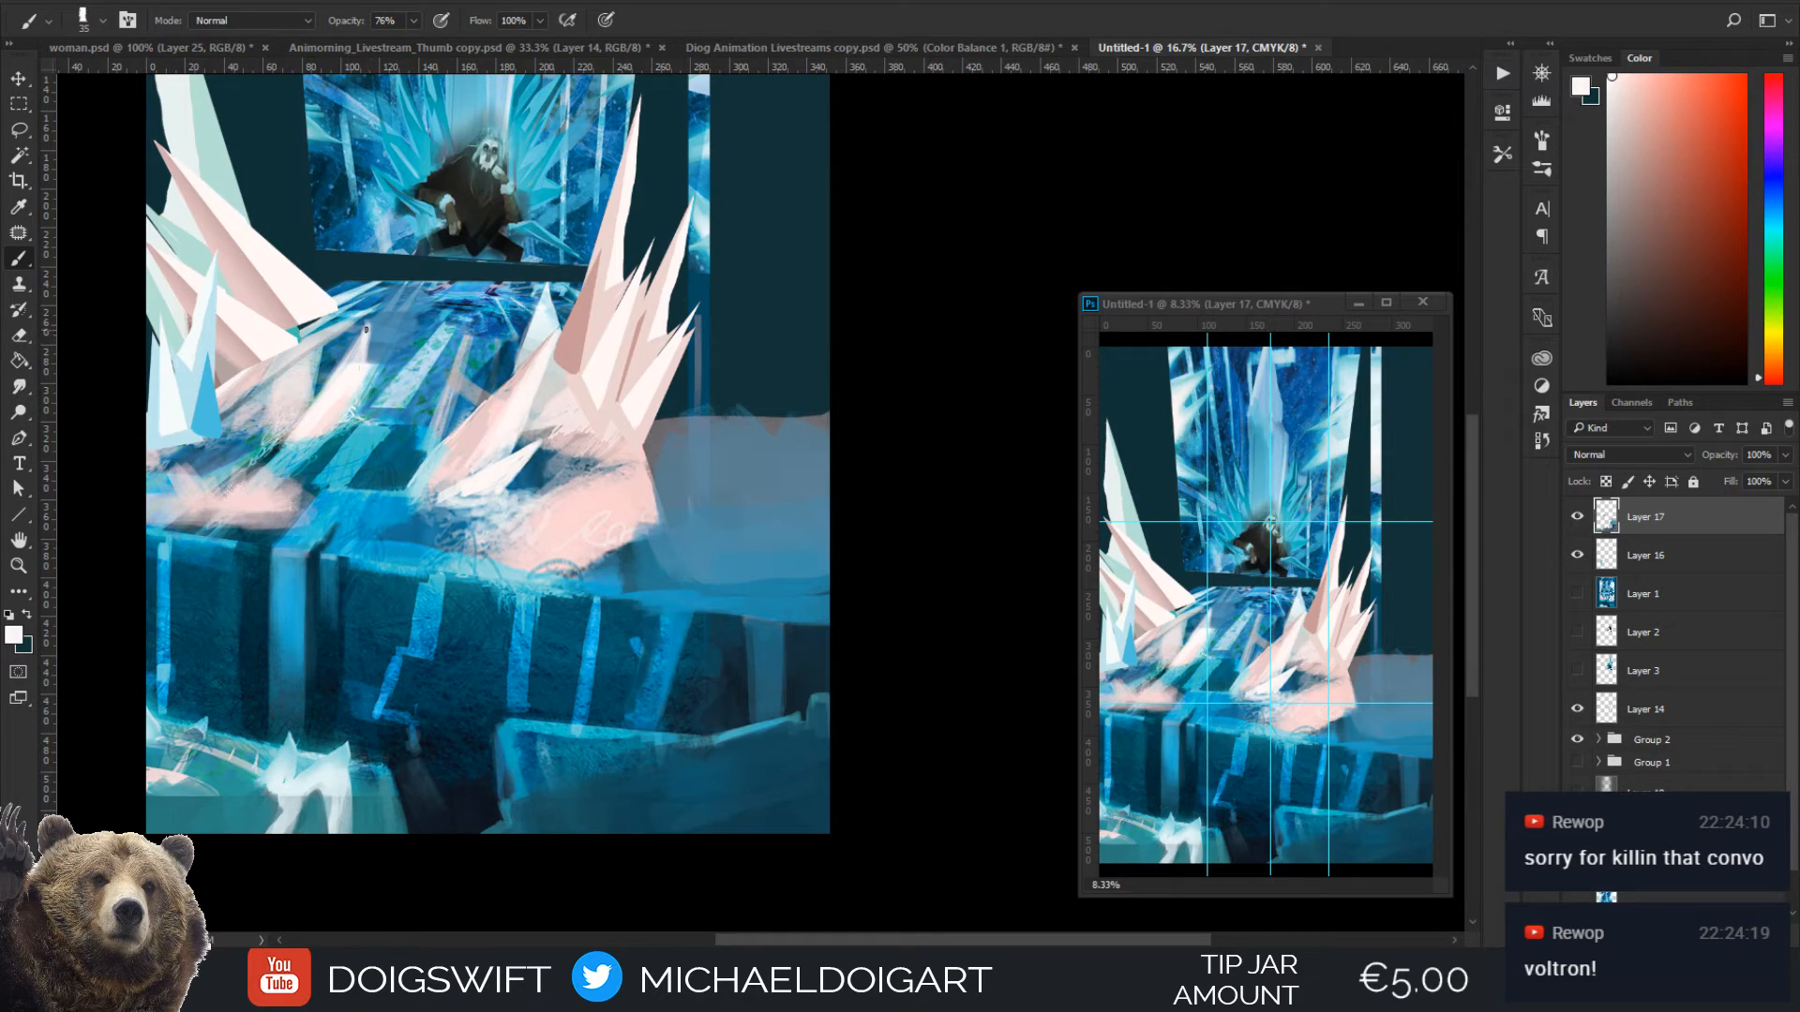
{"action": "key", "text": "bracketleft"}
{"action": "key", "text": "bracketleft"}
{"action": "key", "text": "bracketleft"}
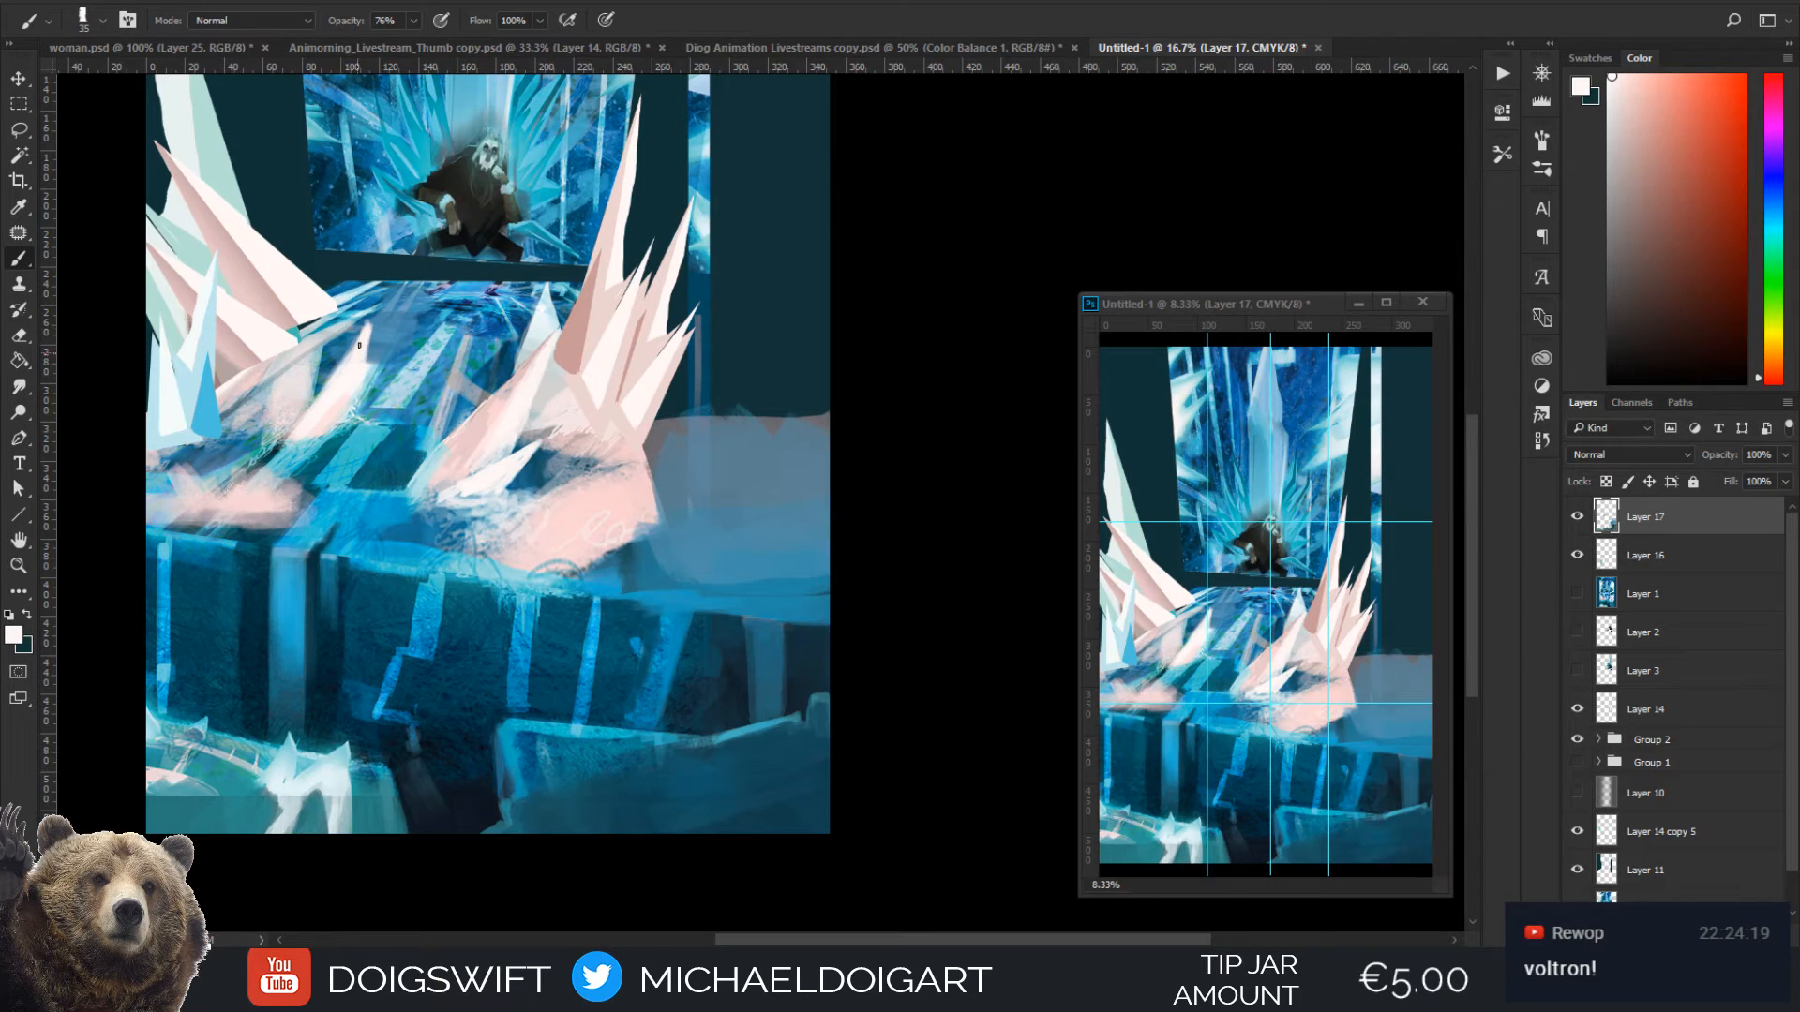
{"action": "left_click", "coordinate": [354, 346], "text": "alt"}
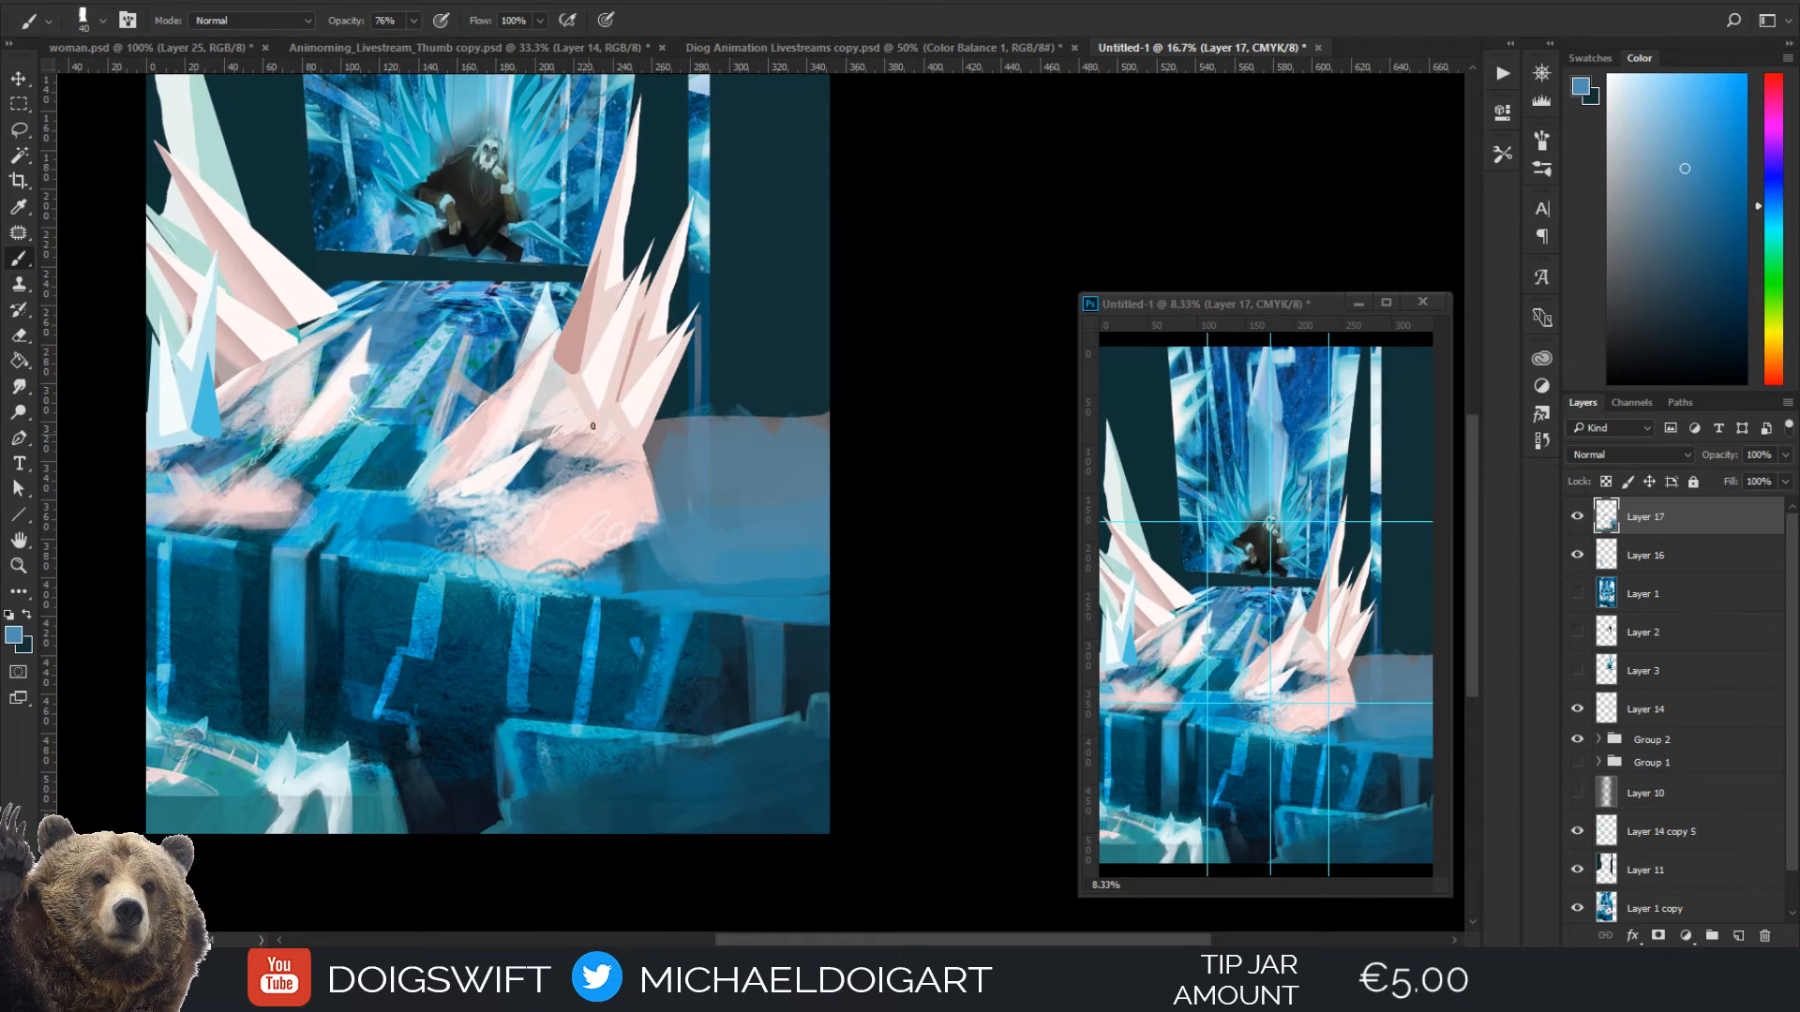
Shade the small spike with pale pink sampled from the right-hand spikes at 50 px, and trim its edge with path blue at 45 px
{"action": "left_click", "coordinate": [641, 362], "text": "alt"}
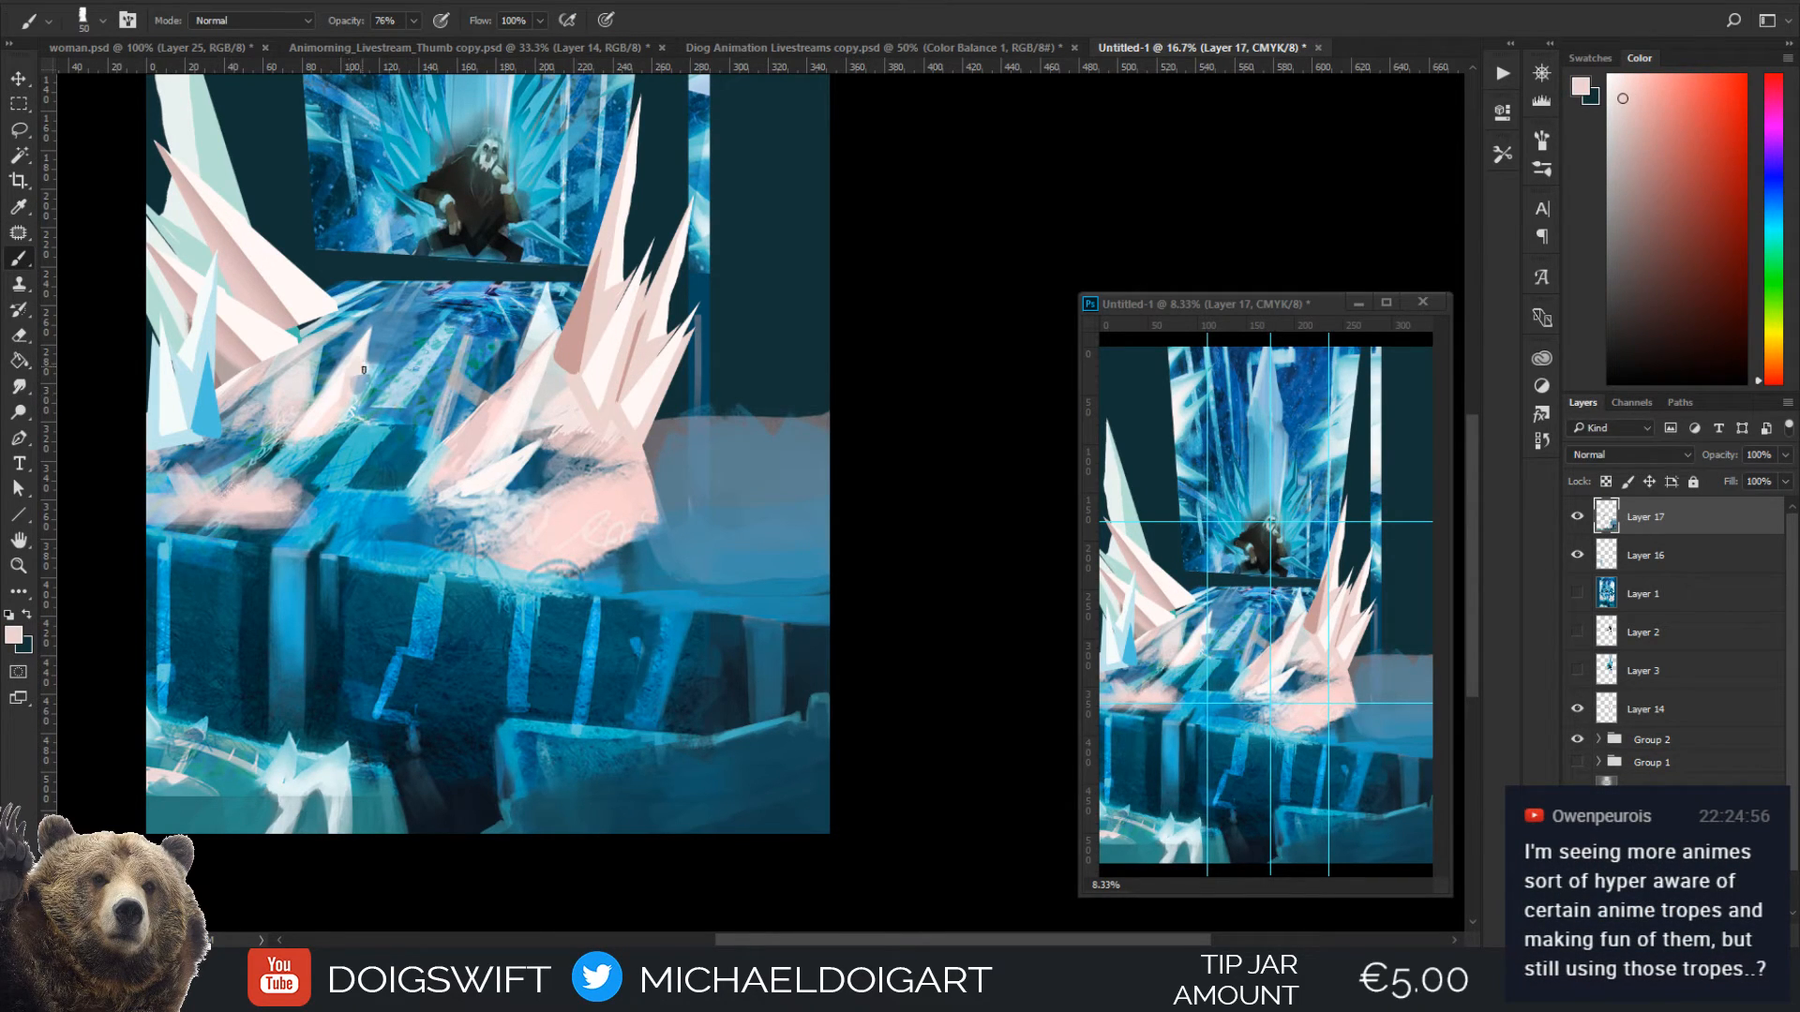
{"action": "left_click", "coordinate": [360, 316], "text": "alt"}
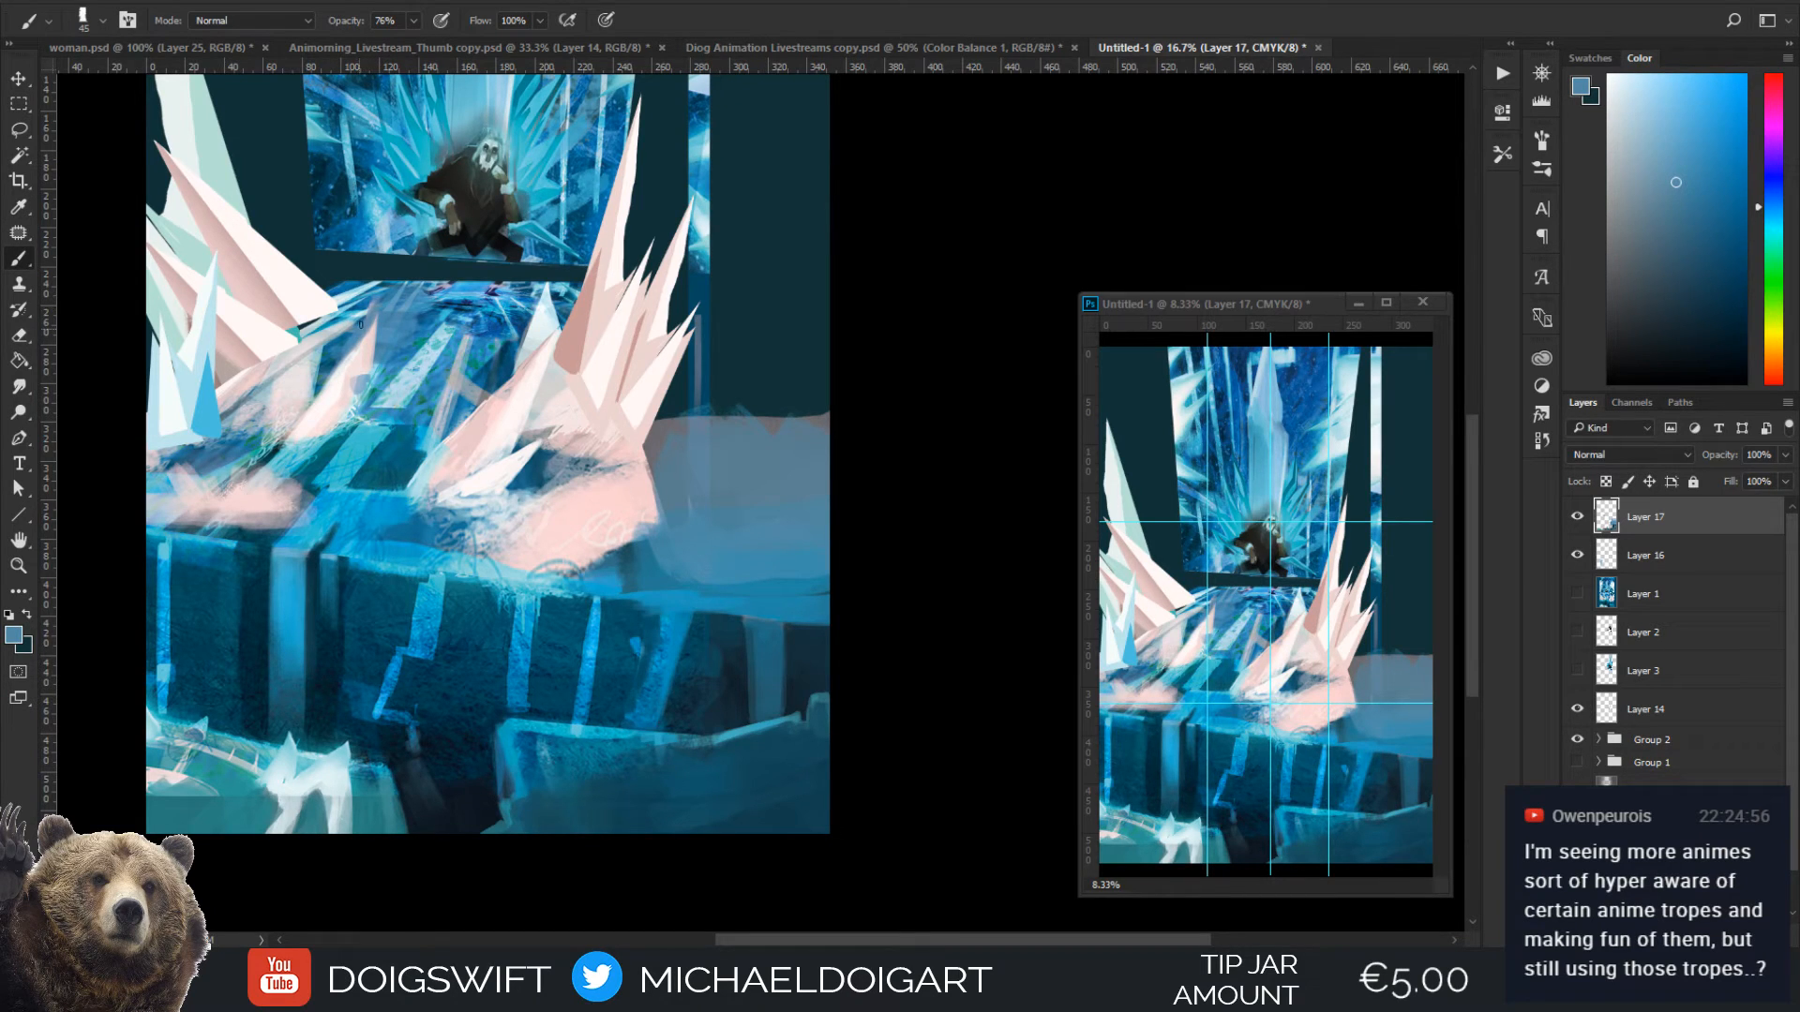
{"action": "left_click", "coordinate": [353, 358], "text": "alt"}
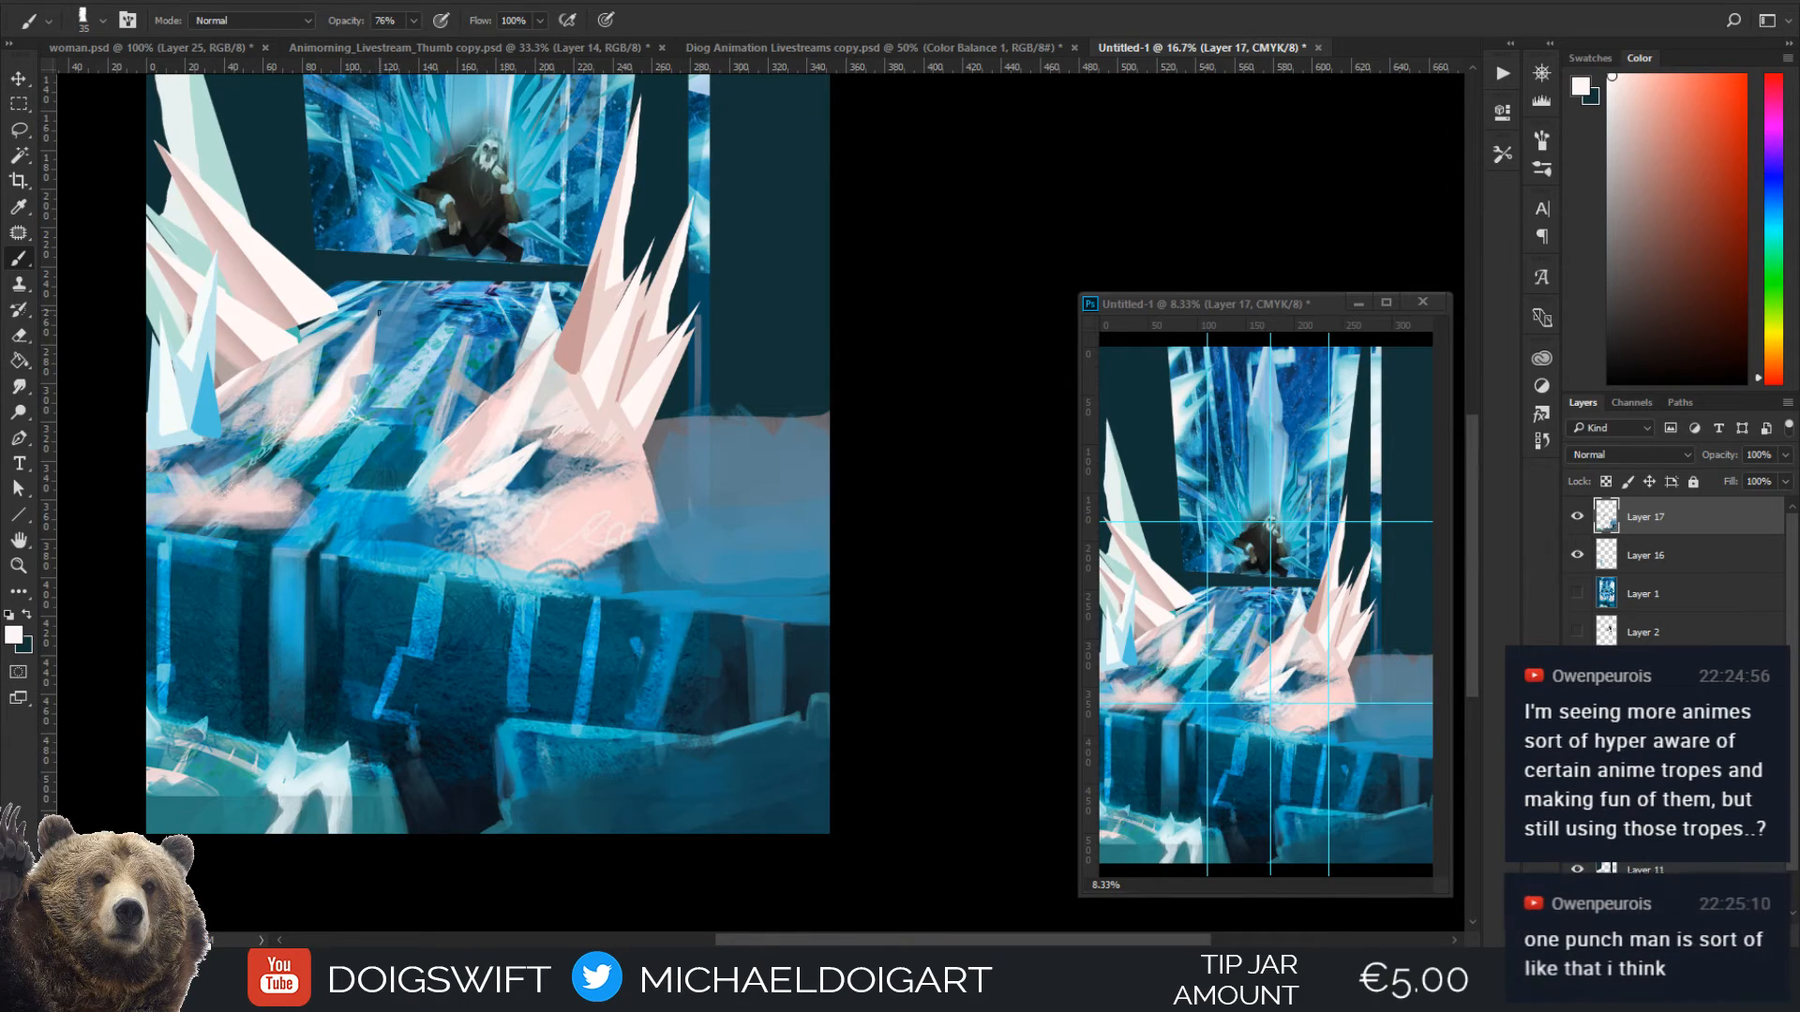
{"action": "left_click", "coordinate": [372, 364], "text": "alt"}
Block sampled dark teal and blue onto the dark wall above the right ledge, enlarging the brush from 125 to 175 px
{"action": "left_click", "coordinate": [377, 481], "text": "alt"}
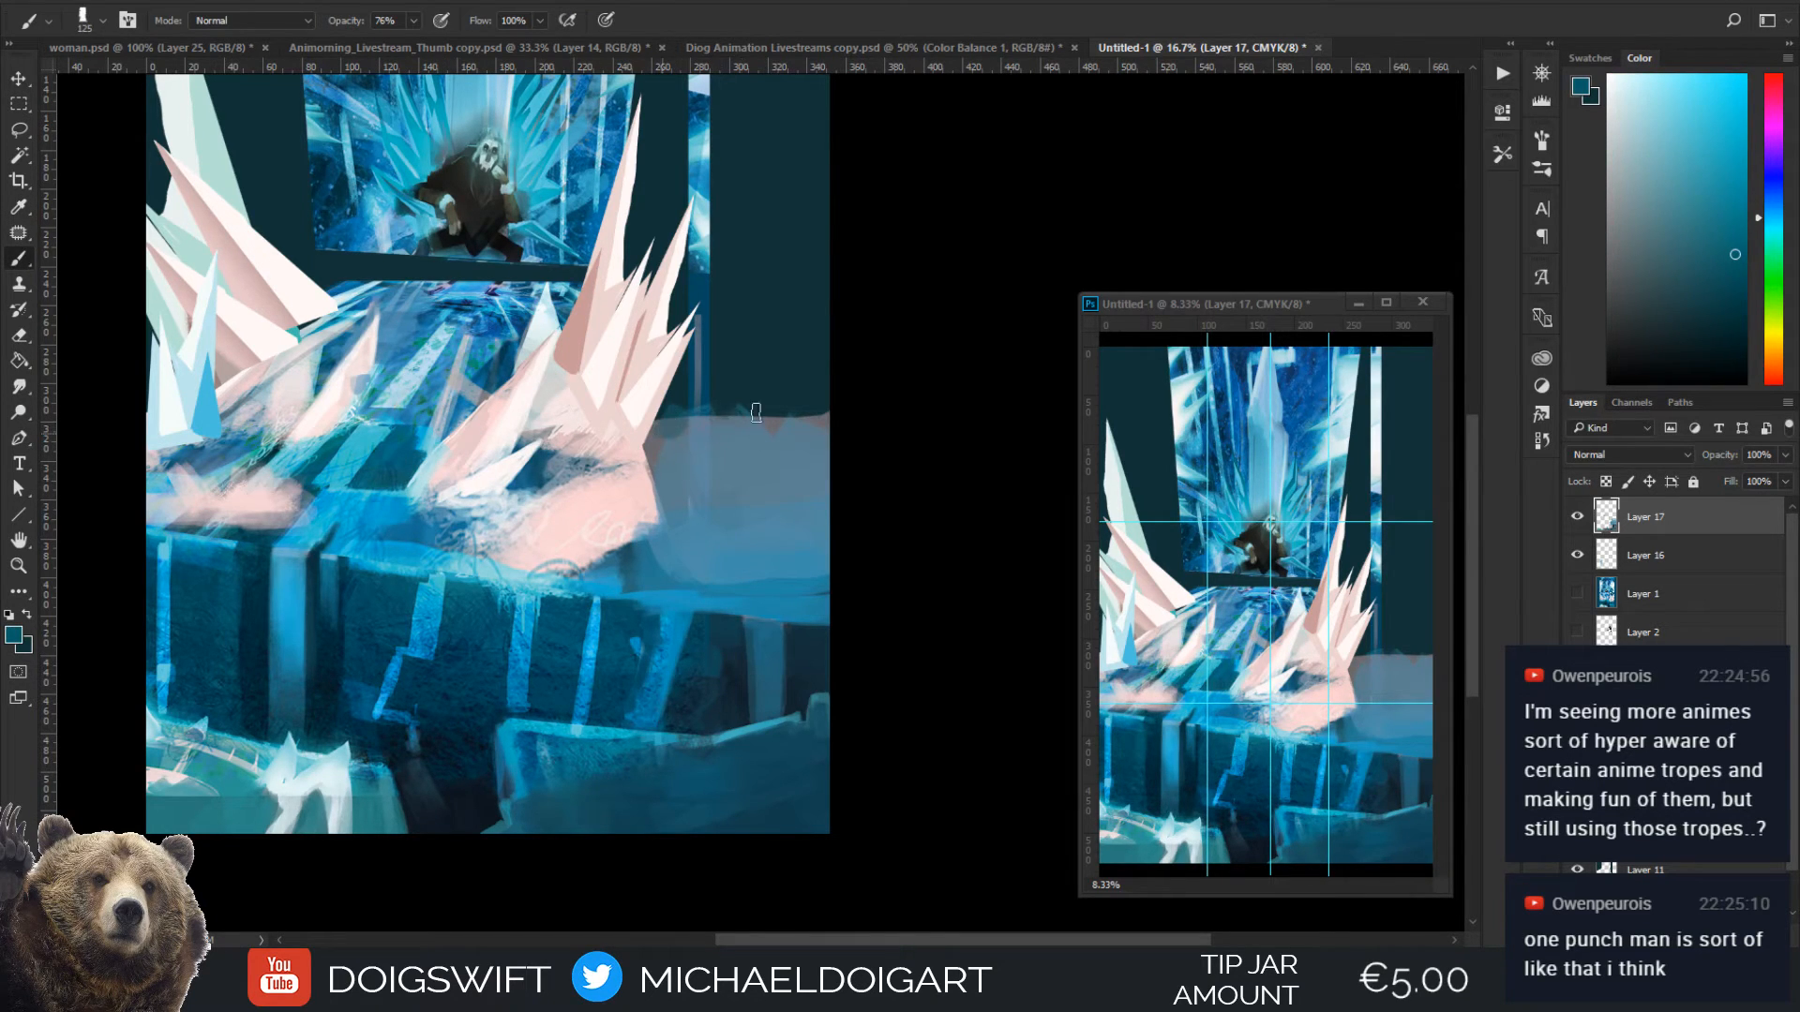
{"action": "mouse_move", "coordinate": [756, 412]}
{"action": "left_mouse_down"}
{"action": "mouse_move", "coordinate": [705, 401]}
{"action": "mouse_move", "coordinate": [740, 338]}
{"action": "mouse_move", "coordinate": [764, 388]}
{"action": "left_mouse_up"}
{"action": "key", "text": "bracketright"}
{"action": "key", "text": "bracketright"}
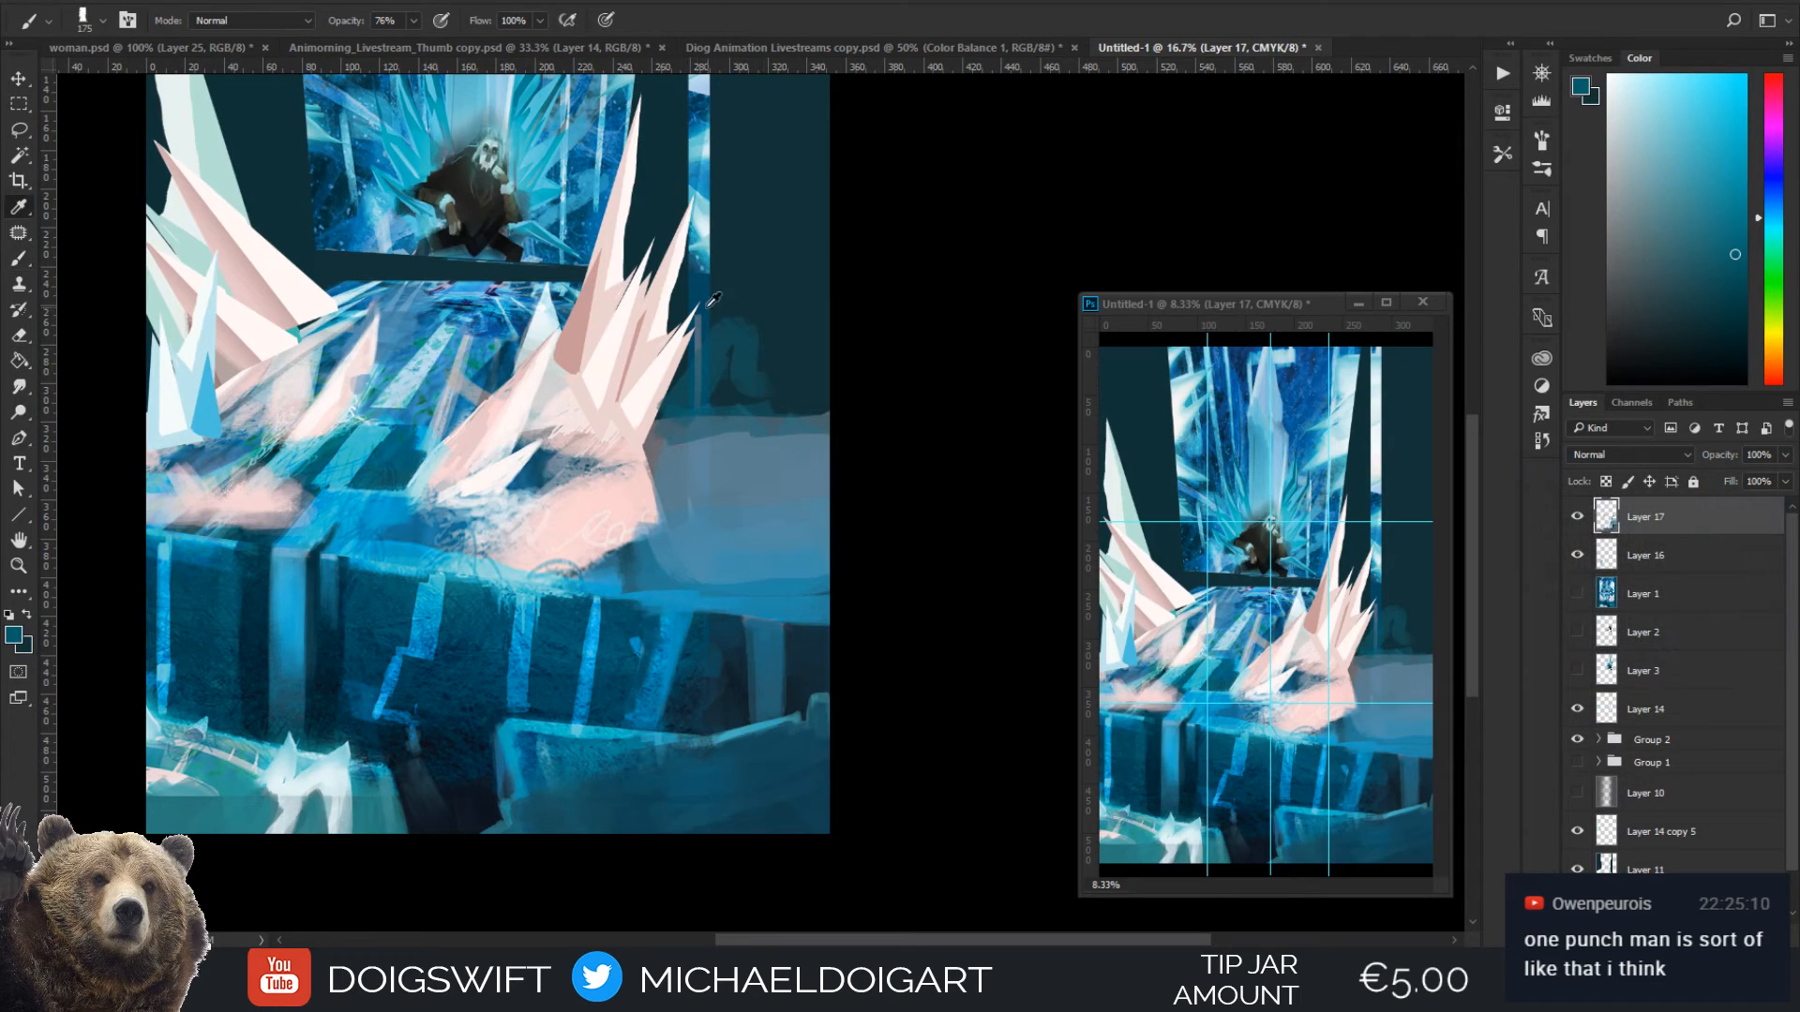
{"action": "left_click", "coordinate": [708, 306], "text": "alt"}
{"action": "mouse_move", "coordinate": [700, 312]}
{"action": "left_mouse_down"}
{"action": "mouse_move", "coordinate": [730, 383]}
{"action": "mouse_move", "coordinate": [766, 383]}
{"action": "mouse_move", "coordinate": [763, 409]}
{"action": "mouse_move", "coordinate": [724, 343]}
{"action": "mouse_move", "coordinate": [775, 335]}
{"action": "left_mouse_up"}
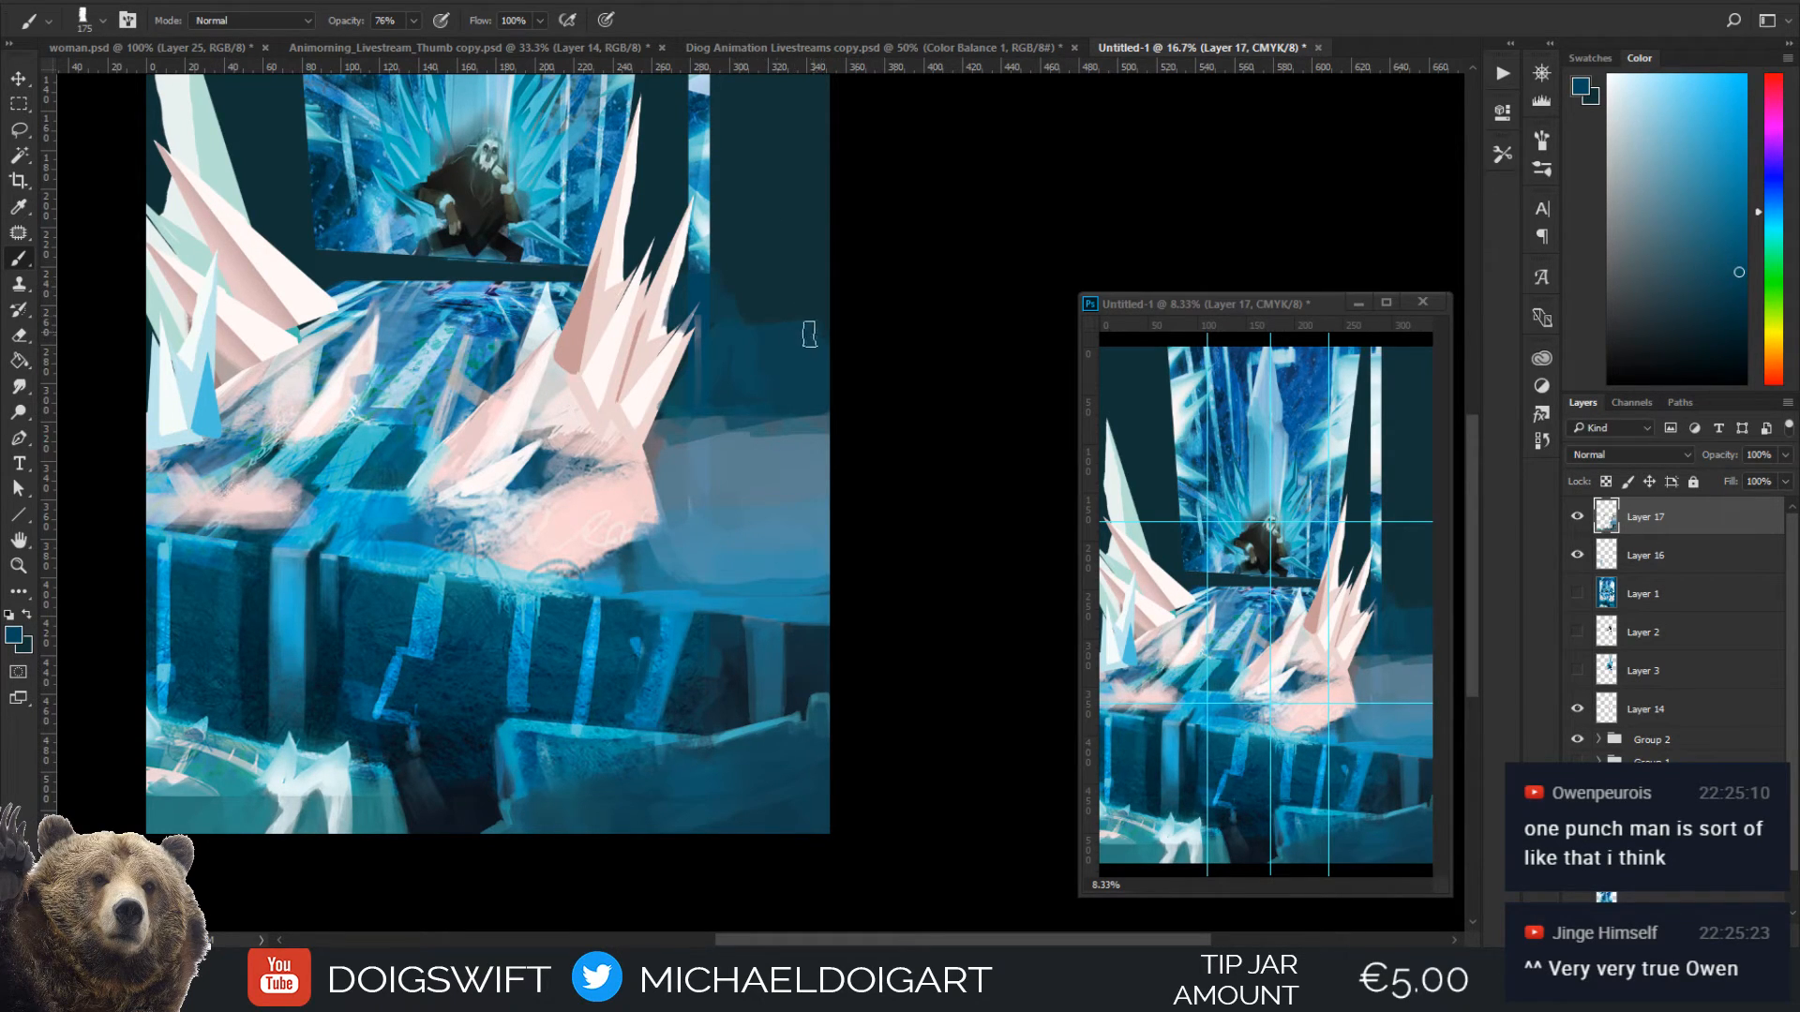
Blend the right ledge's upper edge into the dark wall with sampled blues, enlarging the brush to 250 and then 400 px
{"action": "key", "text": "bracketright"}
{"action": "key", "text": "bracketright"}
{"action": "key", "text": "bracketright"}
{"action": "mouse_move", "coordinate": [700, 349]}
{"action": "left_mouse_down"}
{"action": "mouse_move", "coordinate": [696, 420]}
{"action": "mouse_move", "coordinate": [797, 409]}
{"action": "left_mouse_up"}
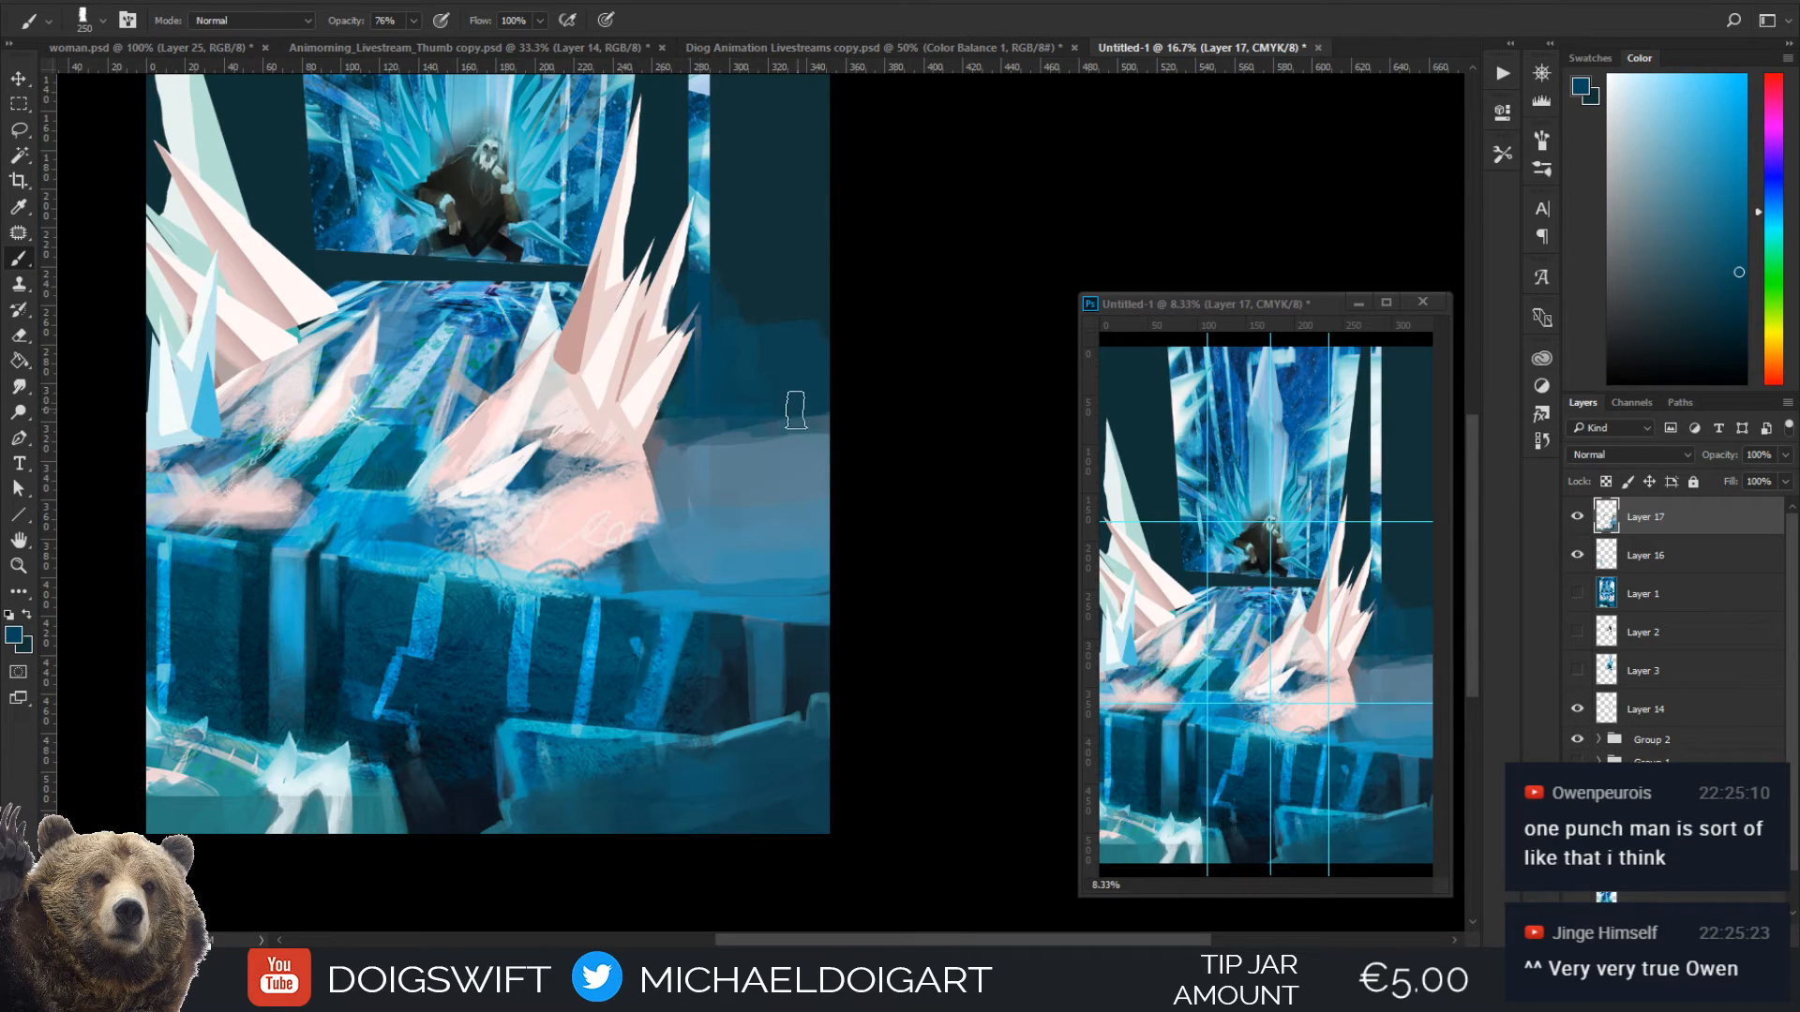
{"action": "mouse_move", "coordinate": [703, 456]}
{"action": "left_mouse_down"}
{"action": "mouse_move", "coordinate": [813, 454]}
{"action": "mouse_move", "coordinate": [835, 493]}
{"action": "left_mouse_up"}
{"action": "left_click", "coordinate": [768, 494], "text": "alt"}
{"action": "key", "text": "bracketright"}
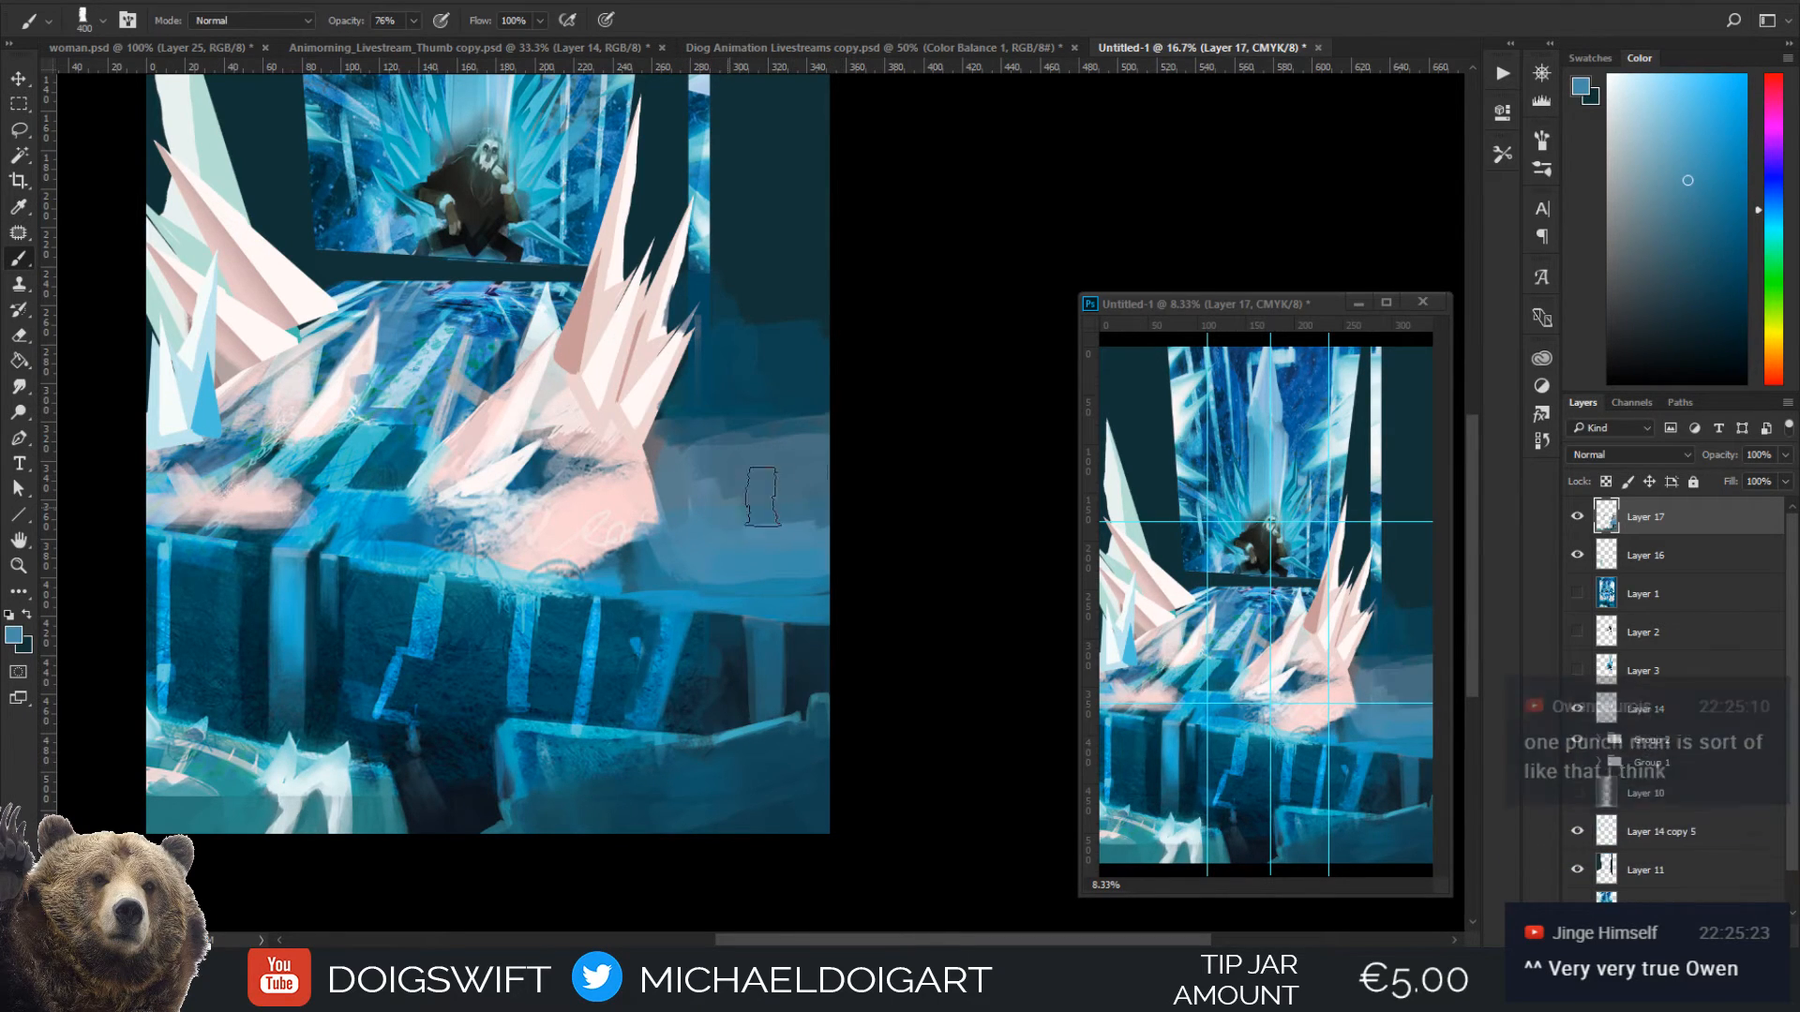
{"action": "left_click_drag", "start_coordinate": [746, 443], "coordinate": [785, 440]}
{"action": "left_click", "coordinate": [722, 412], "text": "alt"}
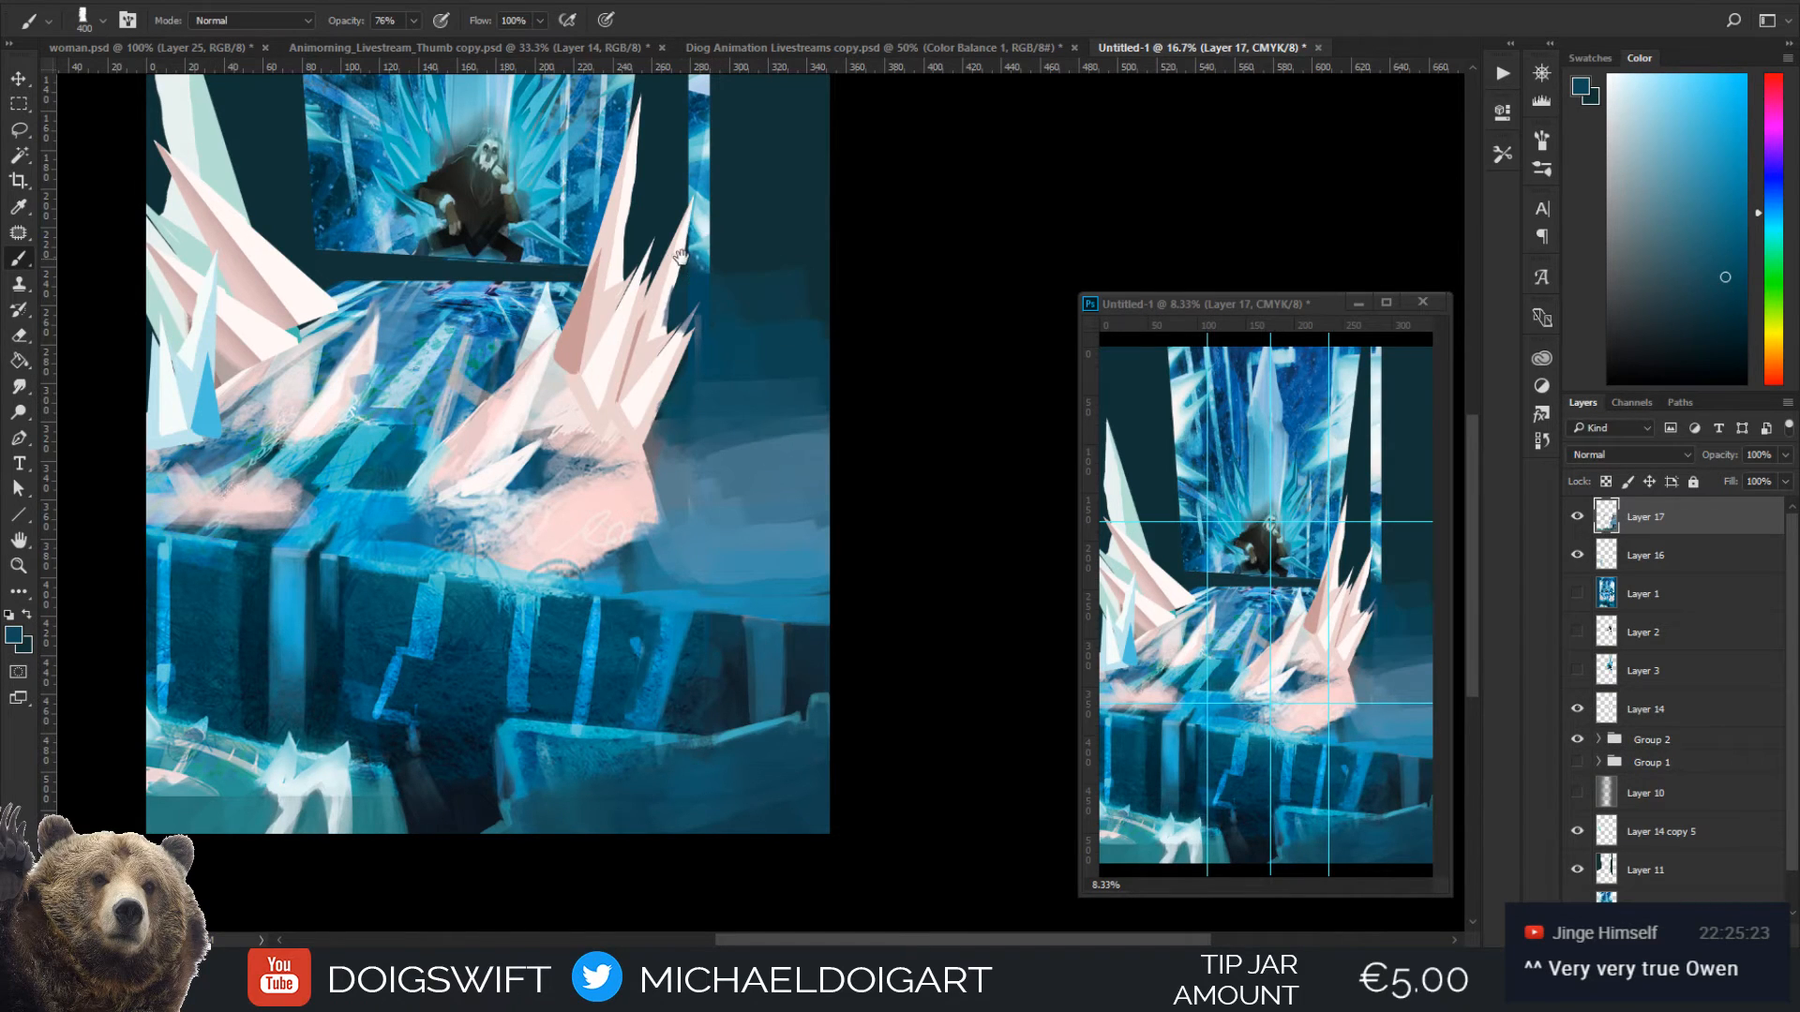
Brush diagonal streaks across the right-hand pillar with near-white sampled from the white vertical strip at 200 px
{"action": "mouse_move", "coordinate": [726, 267]}
{"action": "left_mouse_down"}
{"action": "mouse_move", "coordinate": [685, 447]}
{"action": "mouse_move", "coordinate": [659, 471]}
{"action": "left_mouse_up"}
{"action": "key", "text": "alt"}
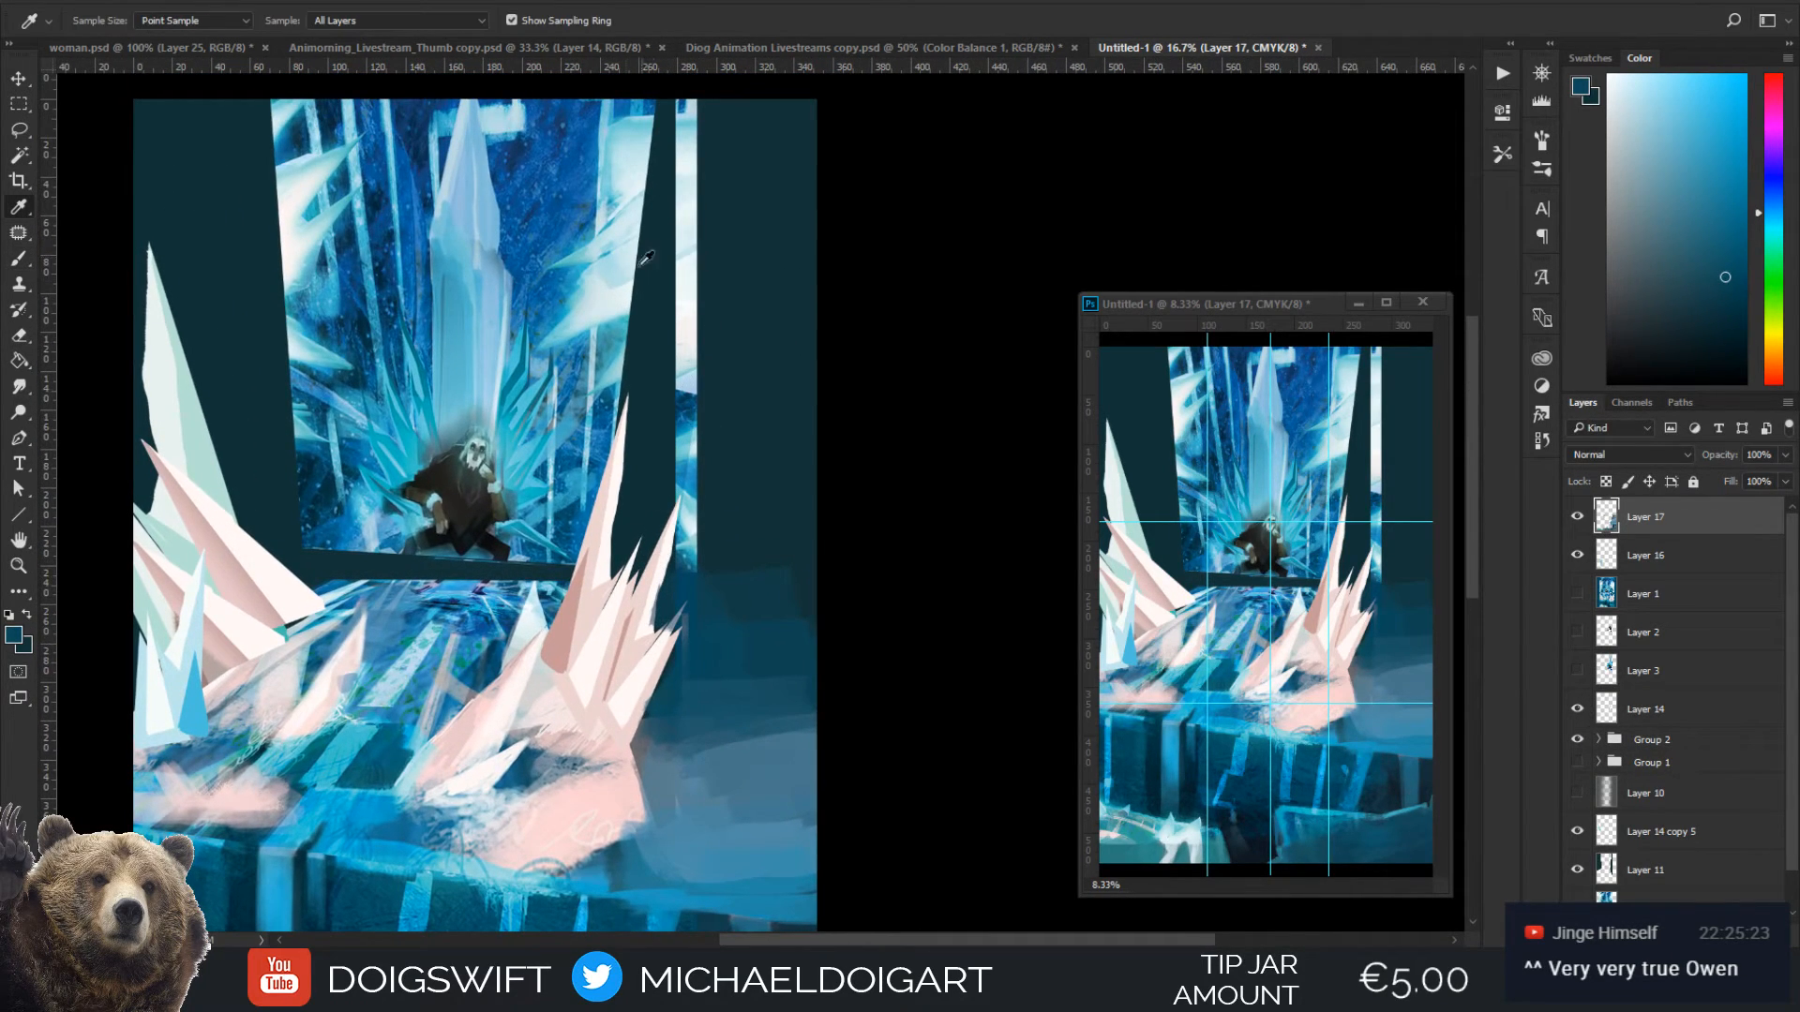
{"action": "left_click", "coordinate": [689, 296], "text": "alt"}
{"action": "left_click_drag", "start_coordinate": [620, 308], "coordinate": [695, 271]}
{"action": "mouse_move", "coordinate": [626, 280]}
{"action": "left_mouse_down"}
{"action": "mouse_move", "coordinate": [704, 250]}
{"action": "mouse_move", "coordinate": [725, 173]}
{"action": "left_mouse_up"}
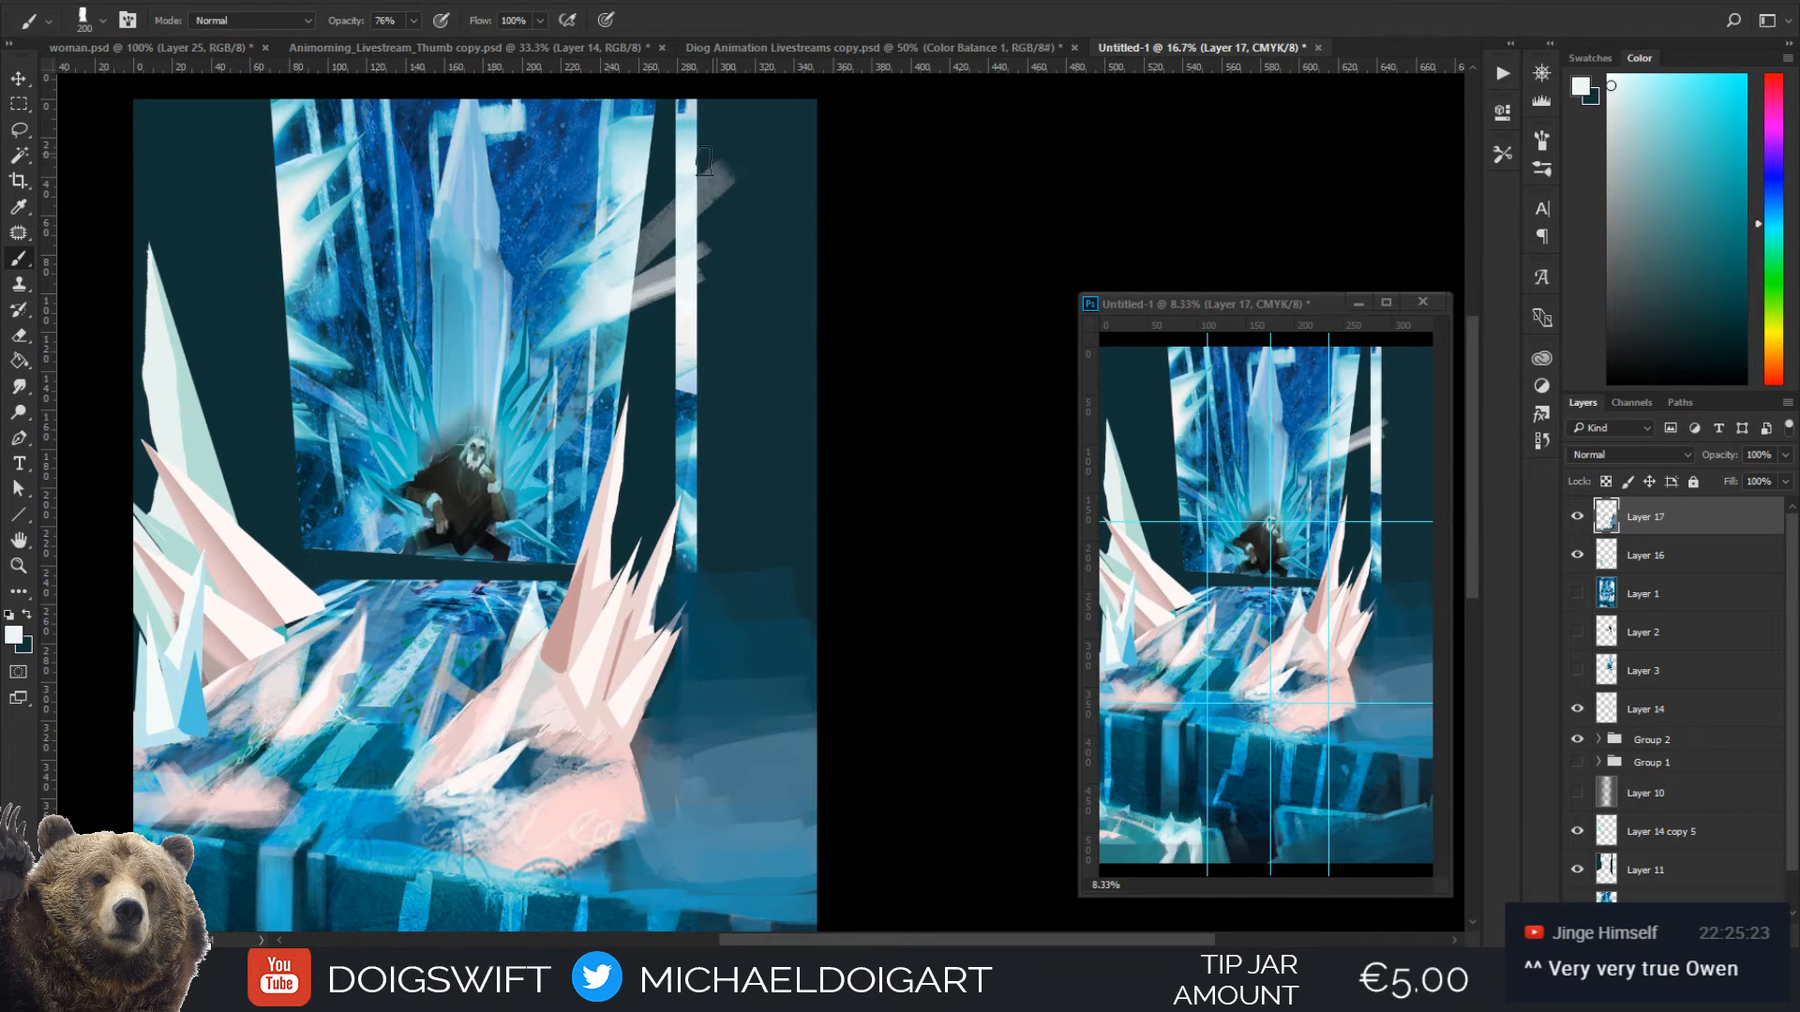
Extend the right-hand frost streaks into a broad diagonal band reaching the canvas's right edge with sampled pale blue, enlarging the brush to 500 px
{"action": "left_click", "coordinate": [580, 302], "text": "alt"}
{"action": "left_click", "coordinate": [578, 303], "text": "alt"}
{"action": "left_click_drag", "start_coordinate": [611, 282], "coordinate": [748, 187]}
{"action": "left_click_drag", "start_coordinate": [647, 268], "coordinate": [817, 171]}
{"action": "left_click", "coordinate": [611, 287], "text": "alt"}
{"action": "key", "text": "bracketright"}
{"action": "left_click_drag", "start_coordinate": [612, 285], "coordinate": [833, 156]}
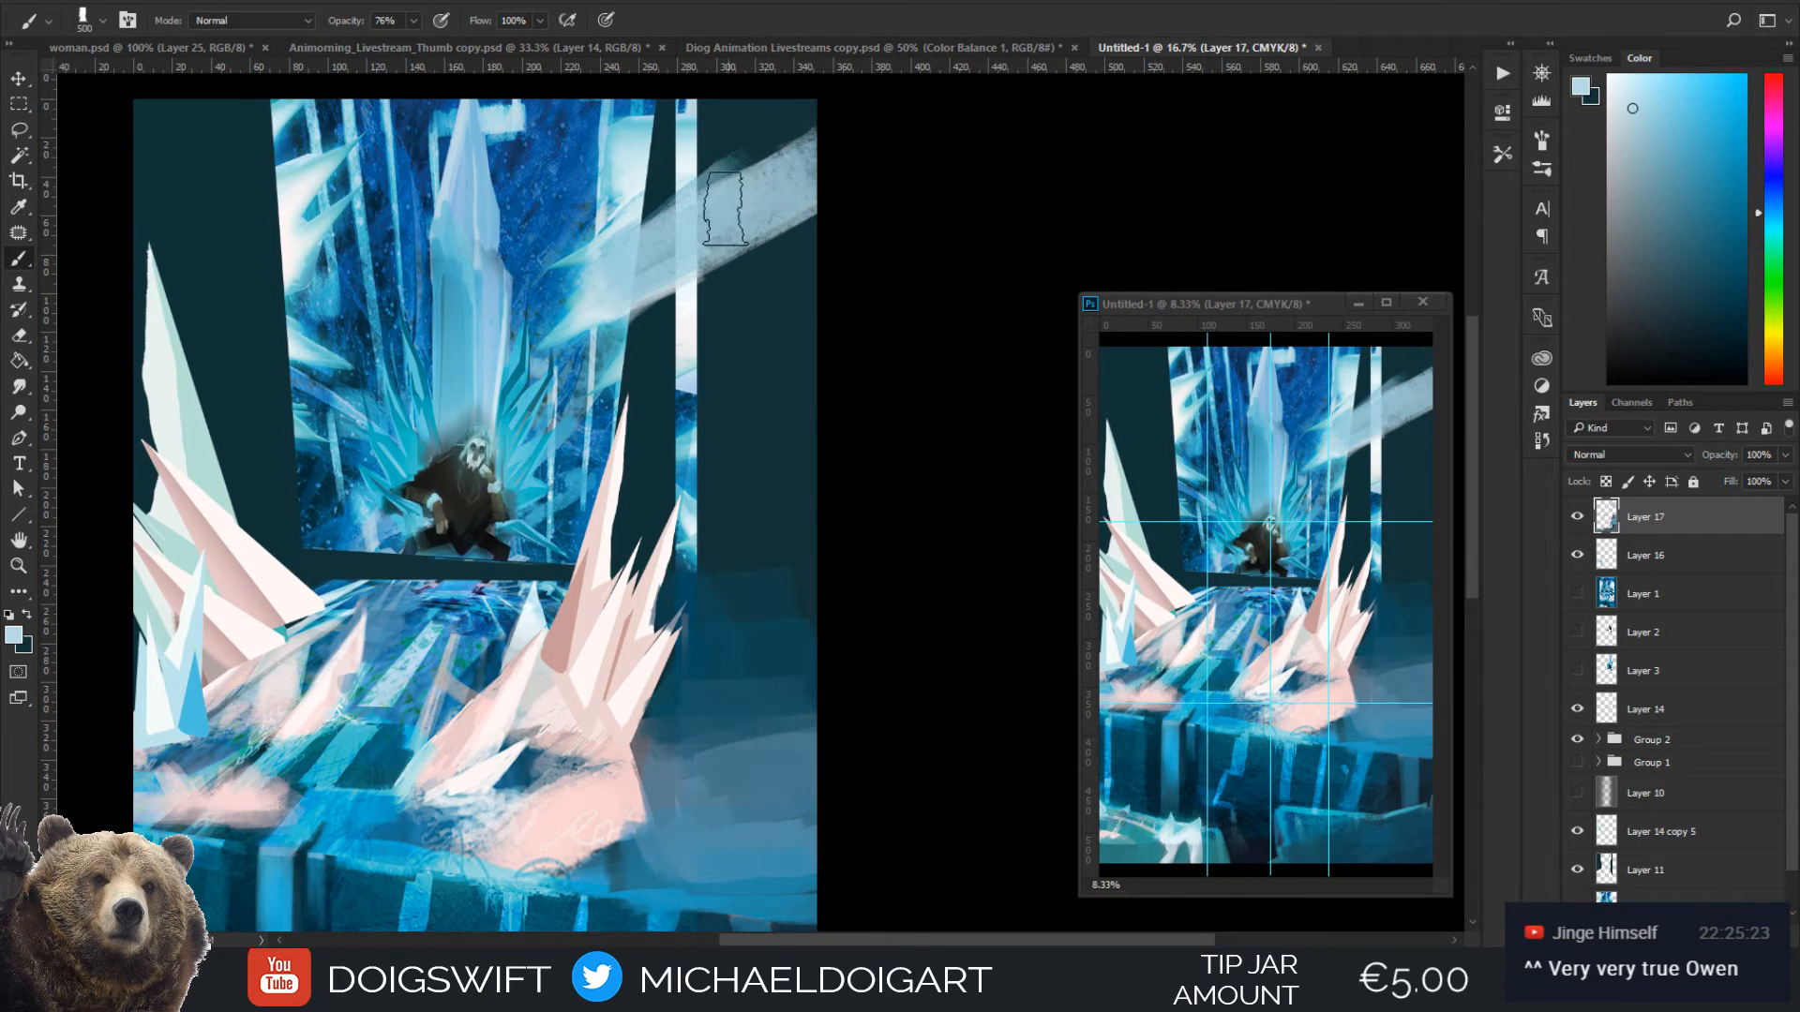
Fill the canvas's upper-right corner above the diagonal band with pale blue at 500 px
{"action": "left_click_drag", "start_coordinate": [675, 212], "coordinate": [795, 150]}
{"action": "mouse_move", "coordinate": [755, 137]}
{"action": "left_mouse_down"}
{"action": "mouse_move", "coordinate": [671, 217]}
{"action": "mouse_move", "coordinate": [671, 197]}
{"action": "mouse_move", "coordinate": [751, 173]}
{"action": "left_mouse_up"}
{"action": "key", "text": "ctrl+minus"}
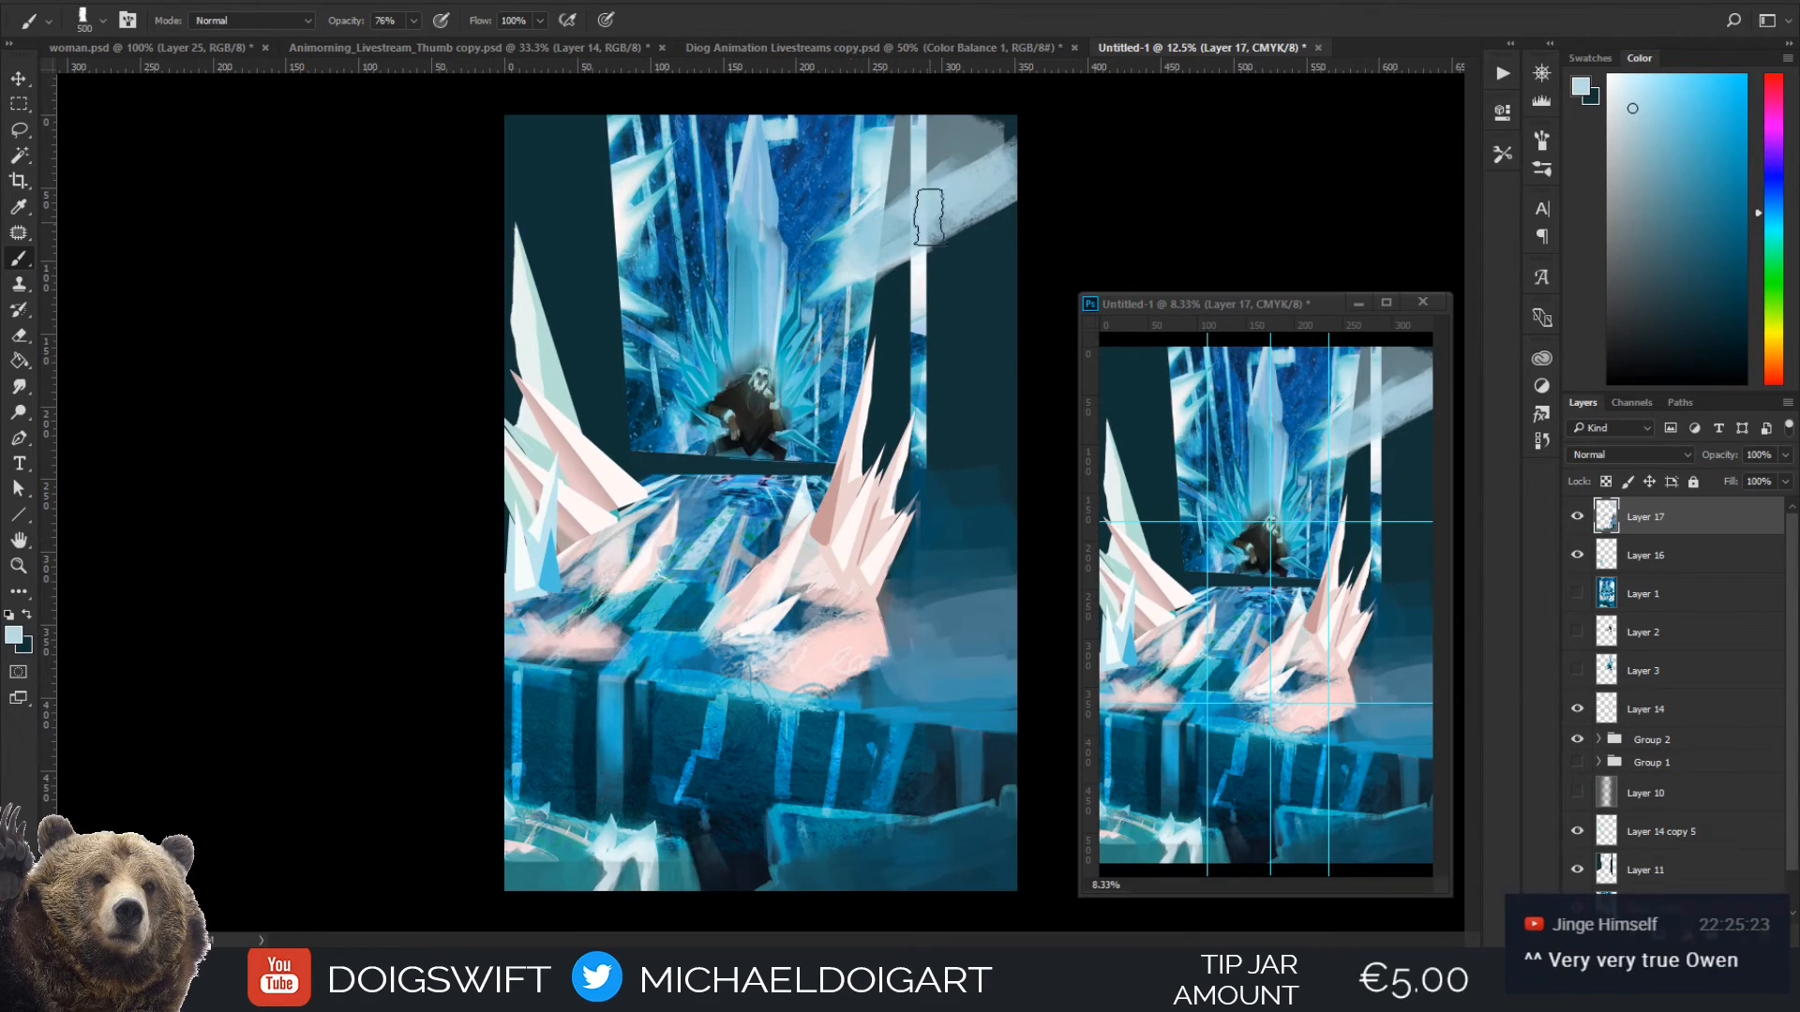
{"action": "left_click_drag", "start_coordinate": [907, 164], "coordinate": [1000, 161]}
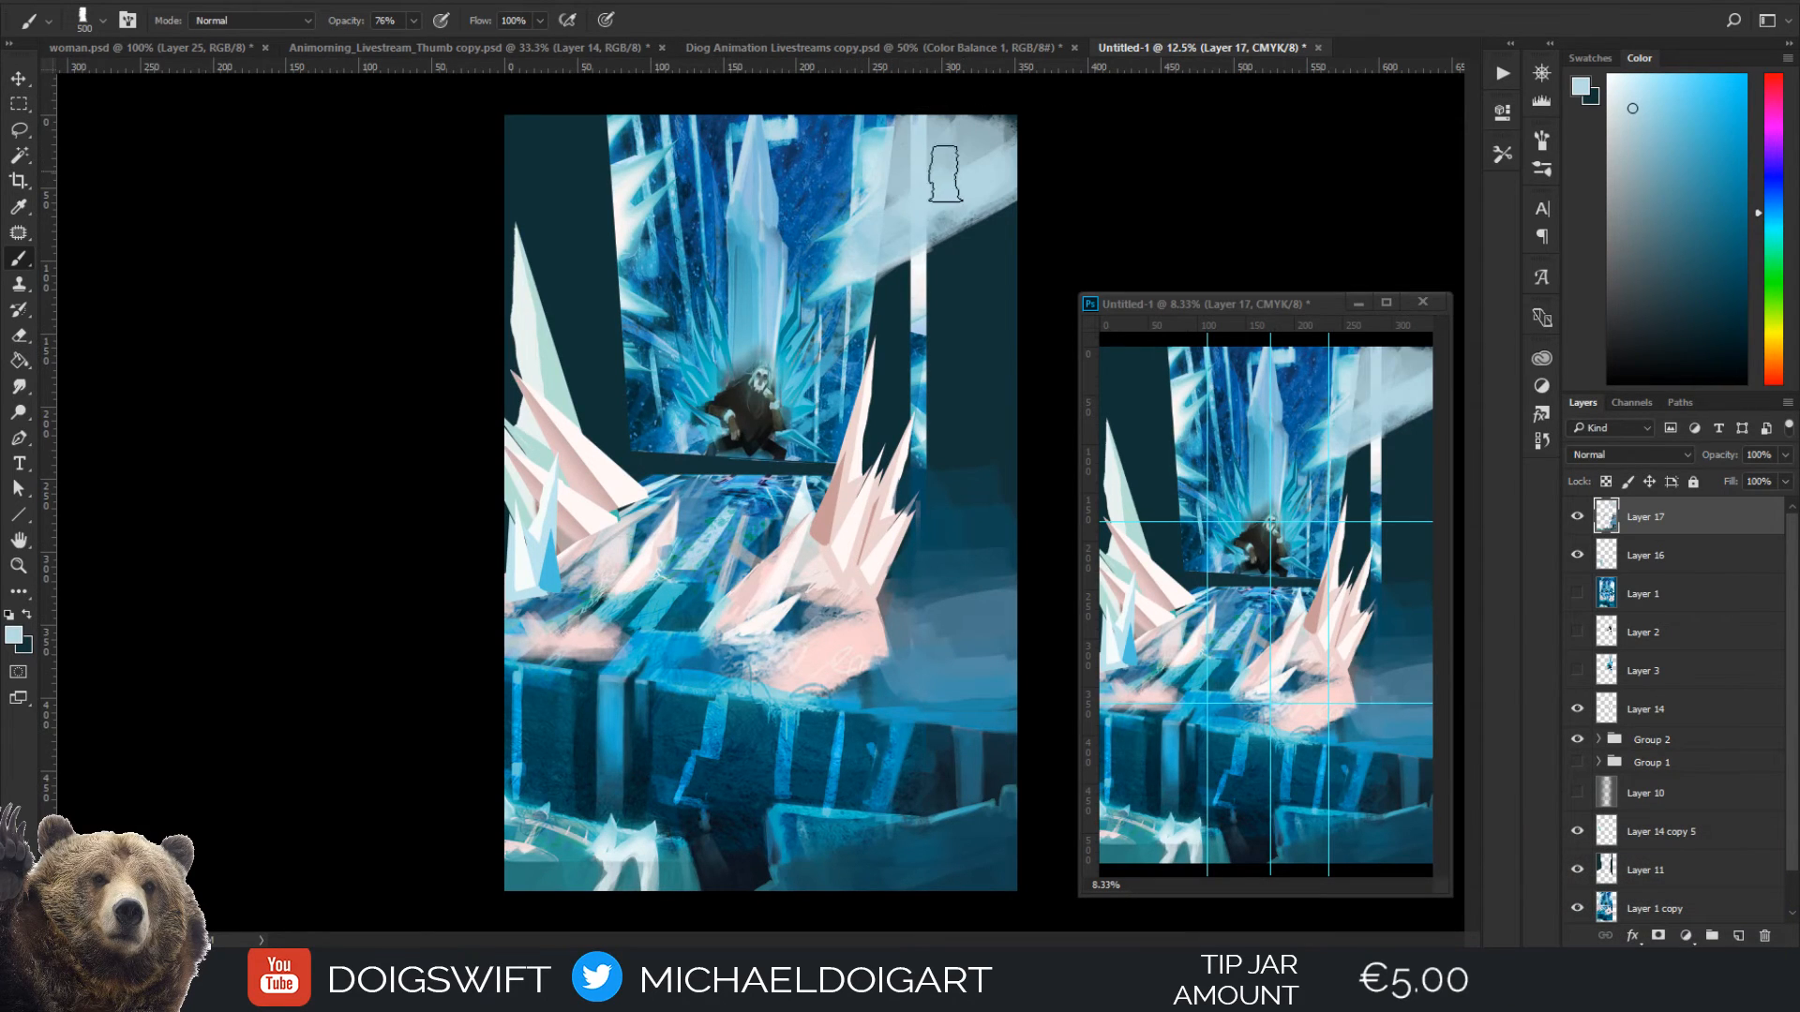
Blend the upper-right frost cloud over the pillar with a paler blue sampled from it, reducing the brush to 175 px
{"action": "left_click", "coordinate": [889, 189], "text": "alt"}
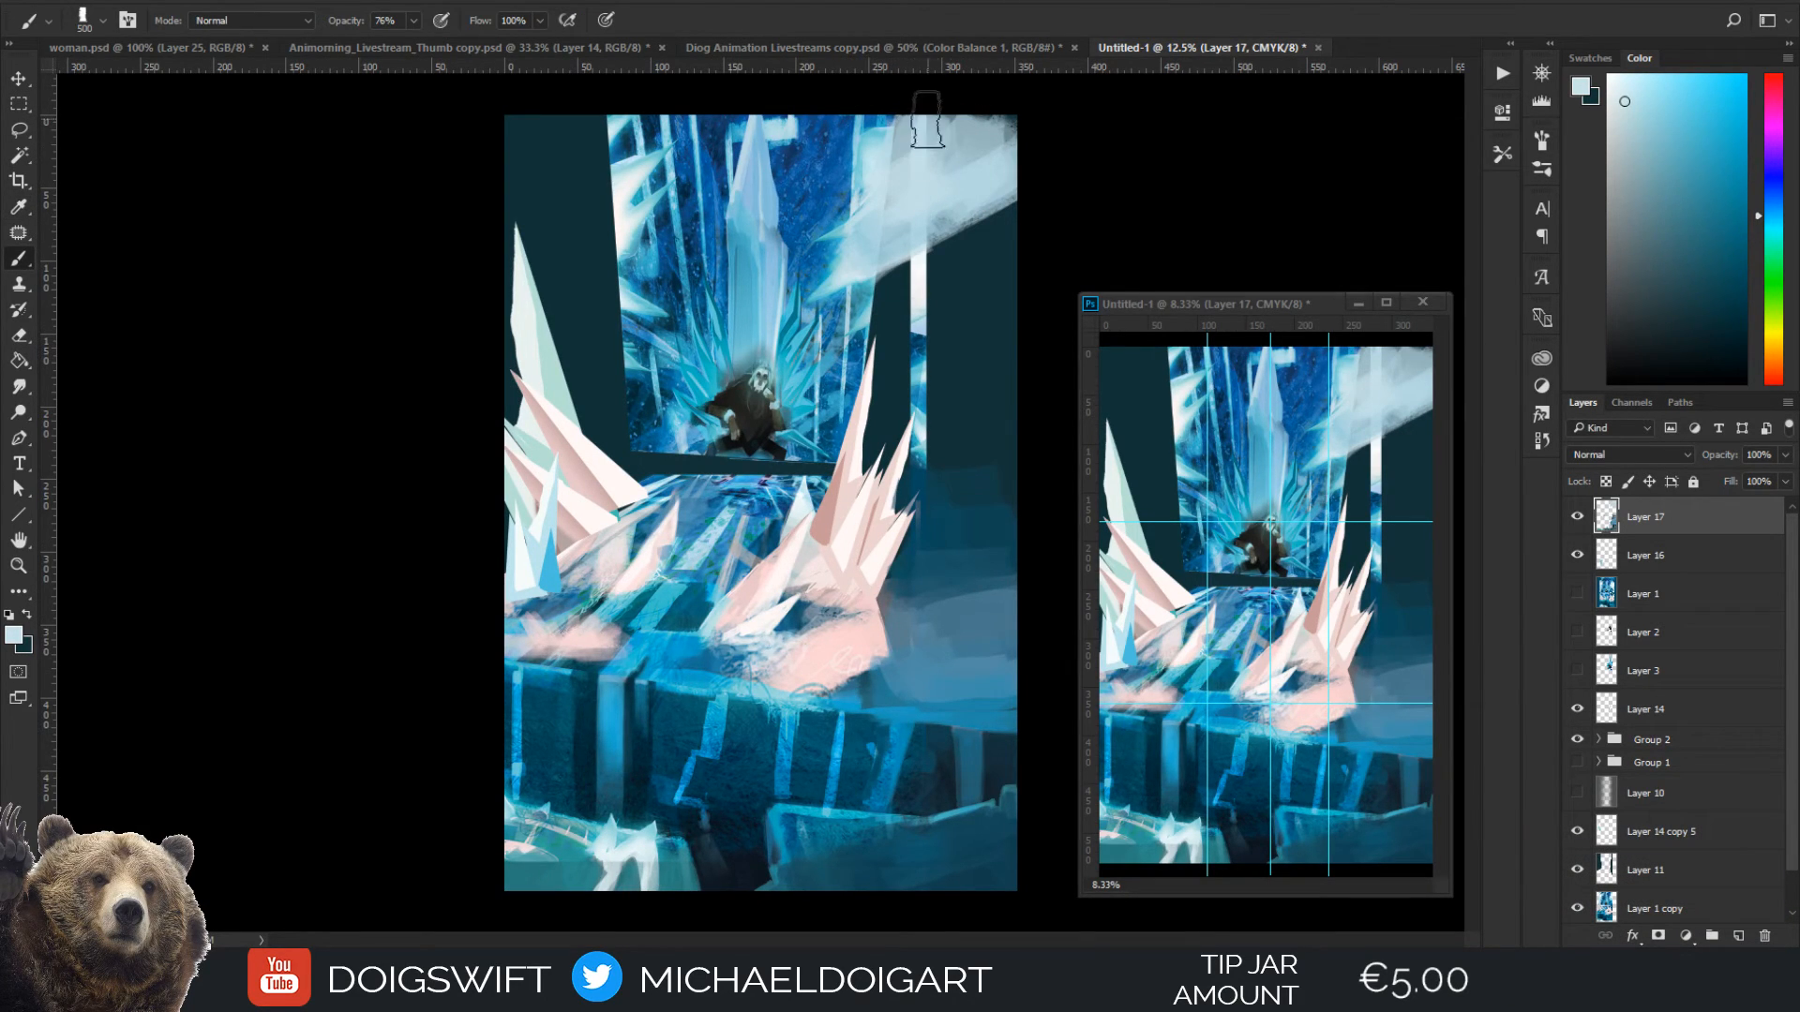
{"action": "key", "text": "bracketleft"}
{"action": "key", "text": "bracketleft"}
{"action": "key", "text": "bracketleft"}
{"action": "mouse_move", "coordinate": [927, 174]}
{"action": "left_mouse_down"}
{"action": "mouse_move", "coordinate": [1036, 125]}
{"action": "mouse_move", "coordinate": [936, 110]}
{"action": "mouse_move", "coordinate": [887, 180]}
{"action": "left_mouse_up"}
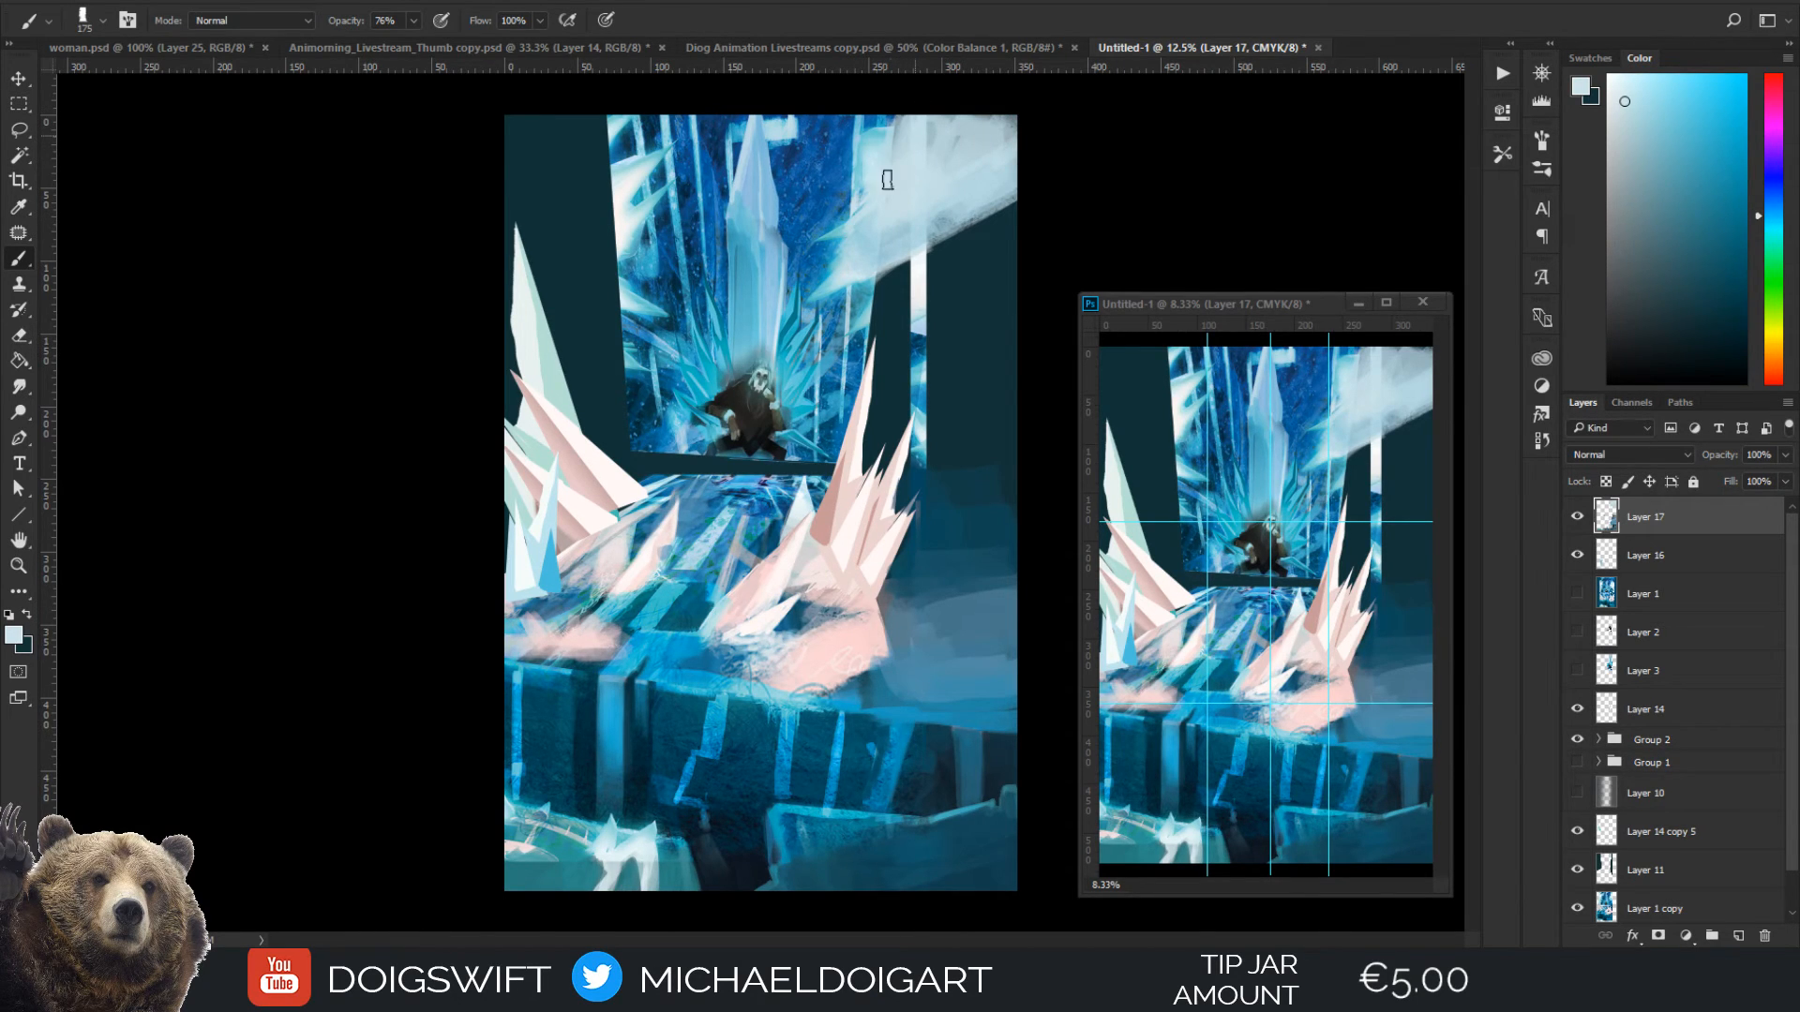
Glaze the frost cloud and the dark right wall with cyan sampled from the throne's crystals, enlarging the brush from 175 to 600 px
{"action": "key", "text": "alt"}
{"action": "left_click", "coordinate": [732, 344], "text": "alt"}
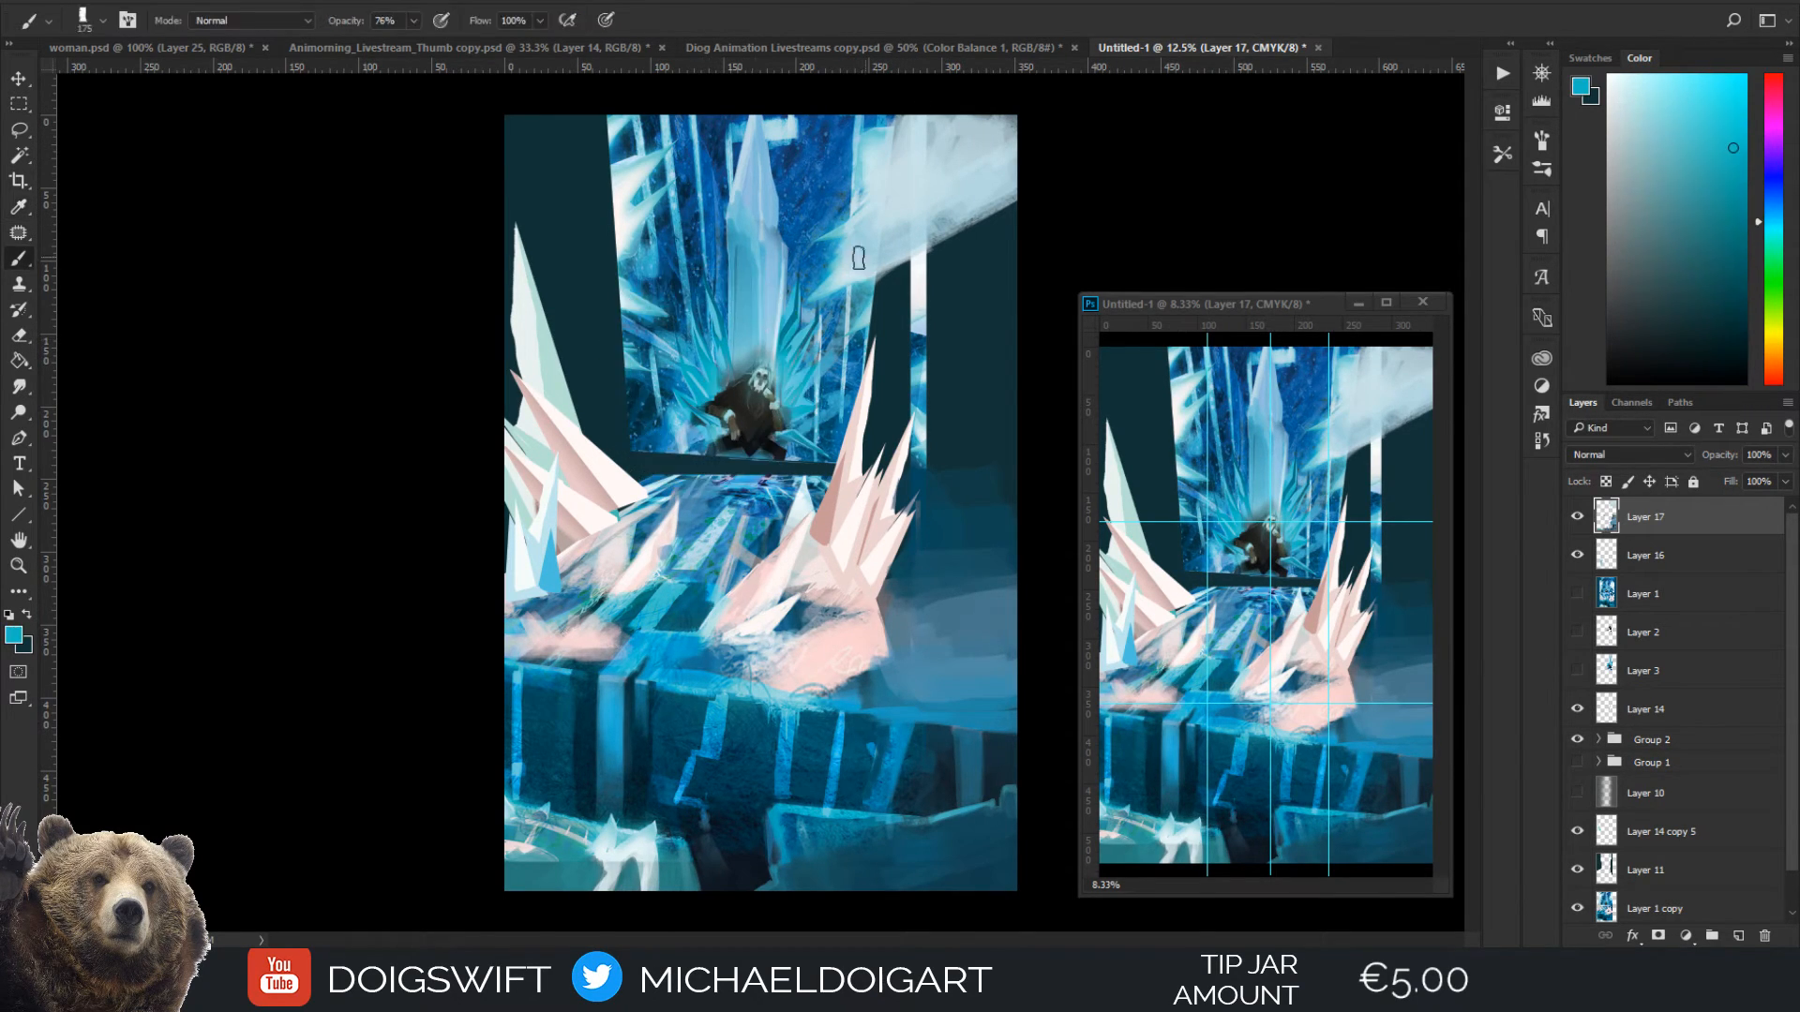
{"action": "mouse_move", "coordinate": [894, 195]}
{"action": "left_mouse_down"}
{"action": "mouse_move", "coordinate": [902, 127]}
{"action": "mouse_move", "coordinate": [909, 149]}
{"action": "mouse_move", "coordinate": [889, 121]}
{"action": "mouse_move", "coordinate": [937, 156]}
{"action": "left_mouse_up"}
{"action": "key", "text": "bracketright"}
{"action": "key", "text": "bracketright"}
{"action": "key", "text": "bracketright"}
{"action": "mouse_move", "coordinate": [872, 218]}
{"action": "left_mouse_down"}
{"action": "mouse_move", "coordinate": [910, 235]}
{"action": "mouse_move", "coordinate": [994, 199]}
{"action": "mouse_move", "coordinate": [904, 150]}
{"action": "mouse_move", "coordinate": [1011, 162]}
{"action": "mouse_move", "coordinate": [1014, 192]}
{"action": "mouse_move", "coordinate": [981, 169]}
{"action": "mouse_move", "coordinate": [968, 191]}
{"action": "mouse_move", "coordinate": [1006, 217]}
{"action": "mouse_move", "coordinate": [991, 234]}
{"action": "mouse_move", "coordinate": [1010, 219]}
{"action": "mouse_move", "coordinate": [956, 312]}
{"action": "mouse_move", "coordinate": [967, 327]}
{"action": "mouse_move", "coordinate": [992, 262]}
{"action": "mouse_move", "coordinate": [887, 298]}
{"action": "mouse_move", "coordinate": [913, 367]}
{"action": "mouse_move", "coordinate": [894, 439]}
{"action": "mouse_move", "coordinate": [939, 421]}
{"action": "mouse_move", "coordinate": [993, 258]}
{"action": "mouse_move", "coordinate": [968, 589]}
{"action": "mouse_move", "coordinate": [984, 590]}
{"action": "mouse_move", "coordinate": [960, 621]}
{"action": "mouse_move", "coordinate": [955, 568]}
{"action": "mouse_move", "coordinate": [906, 612]}
{"action": "mouse_move", "coordinate": [901, 595]}
{"action": "mouse_move", "coordinate": [955, 455]}
{"action": "mouse_move", "coordinate": [908, 496]}
{"action": "mouse_move", "coordinate": [884, 432]}
{"action": "mouse_move", "coordinate": [896, 477]}
{"action": "left_mouse_up"}
{"action": "key", "text": "bracketleft"}
{"action": "key", "text": "bracketright"}
{"action": "key", "text": "bracketright"}
{"action": "mouse_move", "coordinate": [1006, 242]}
{"action": "left_mouse_down"}
{"action": "mouse_move", "coordinate": [994, 456]}
{"action": "mouse_move", "coordinate": [954, 587]}
{"action": "mouse_move", "coordinate": [1027, 230]}
{"action": "mouse_move", "coordinate": [968, 299]}
{"action": "mouse_move", "coordinate": [979, 268]}
{"action": "mouse_move", "coordinate": [831, 283]}
{"action": "left_mouse_up"}
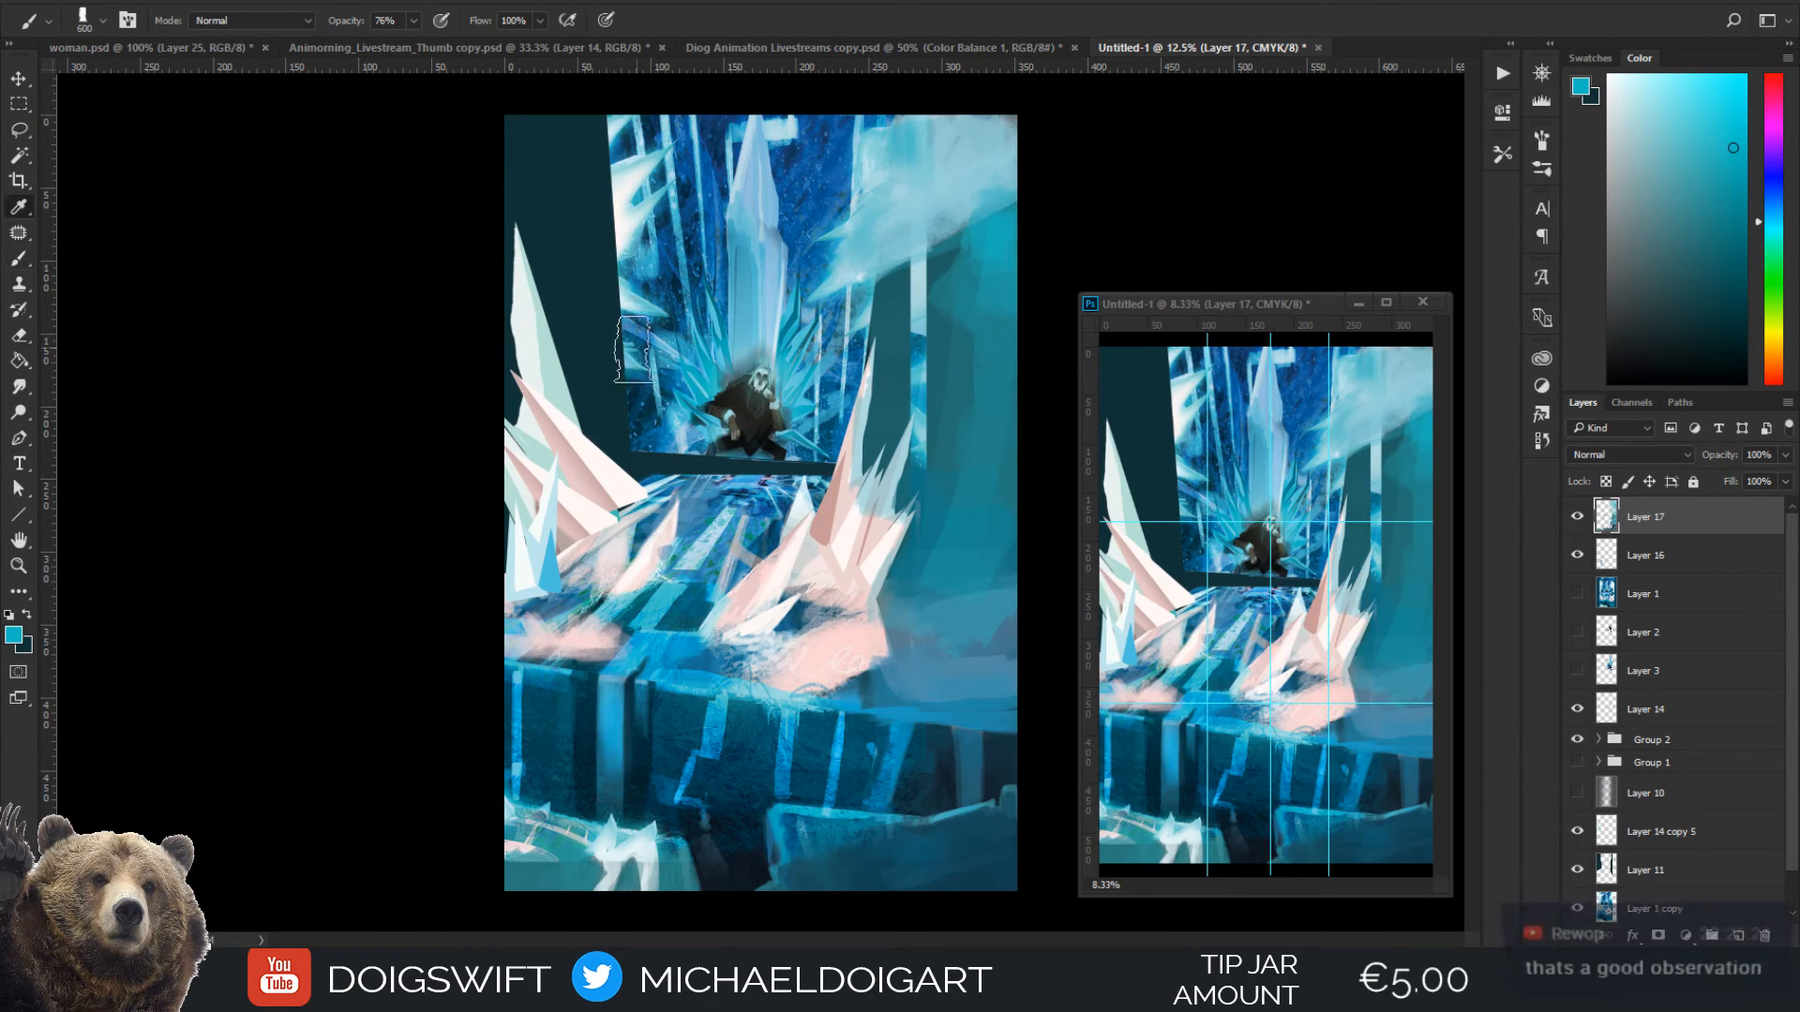
Break up the left wall's lower edge beside the throne with sampled dark blue strokes, using a brush smaller than 600 px
{"action": "key", "text": "i"}
{"action": "left_click", "coordinate": [646, 412]}
{"action": "key", "text": "b"}
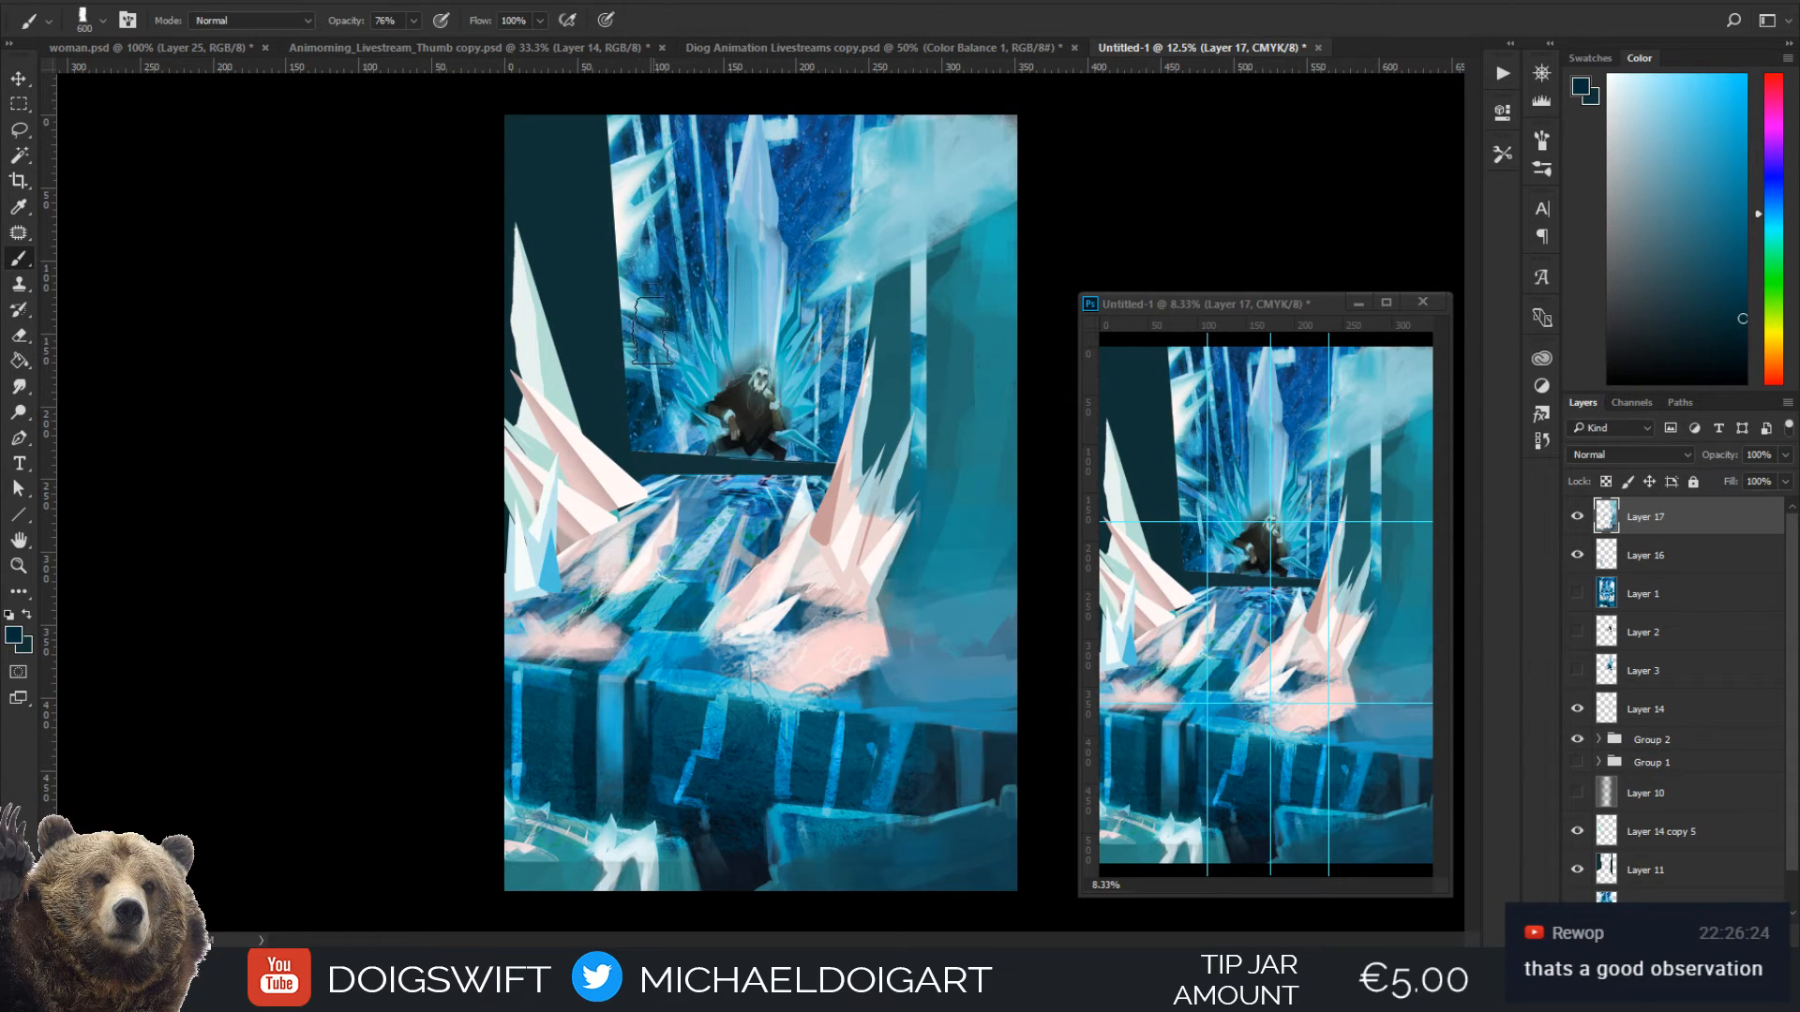
{"action": "key", "text": "bracketleft"}
{"action": "key", "text": "bracketleft"}
{"action": "left_click", "coordinate": [633, 450], "text": "alt"}
{"action": "mouse_move", "coordinate": [607, 448]}
{"action": "left_mouse_down"}
{"action": "mouse_move", "coordinate": [585, 353]}
{"action": "mouse_move", "coordinate": [629, 409]}
{"action": "mouse_move", "coordinate": [570, 306]}
{"action": "left_mouse_up"}
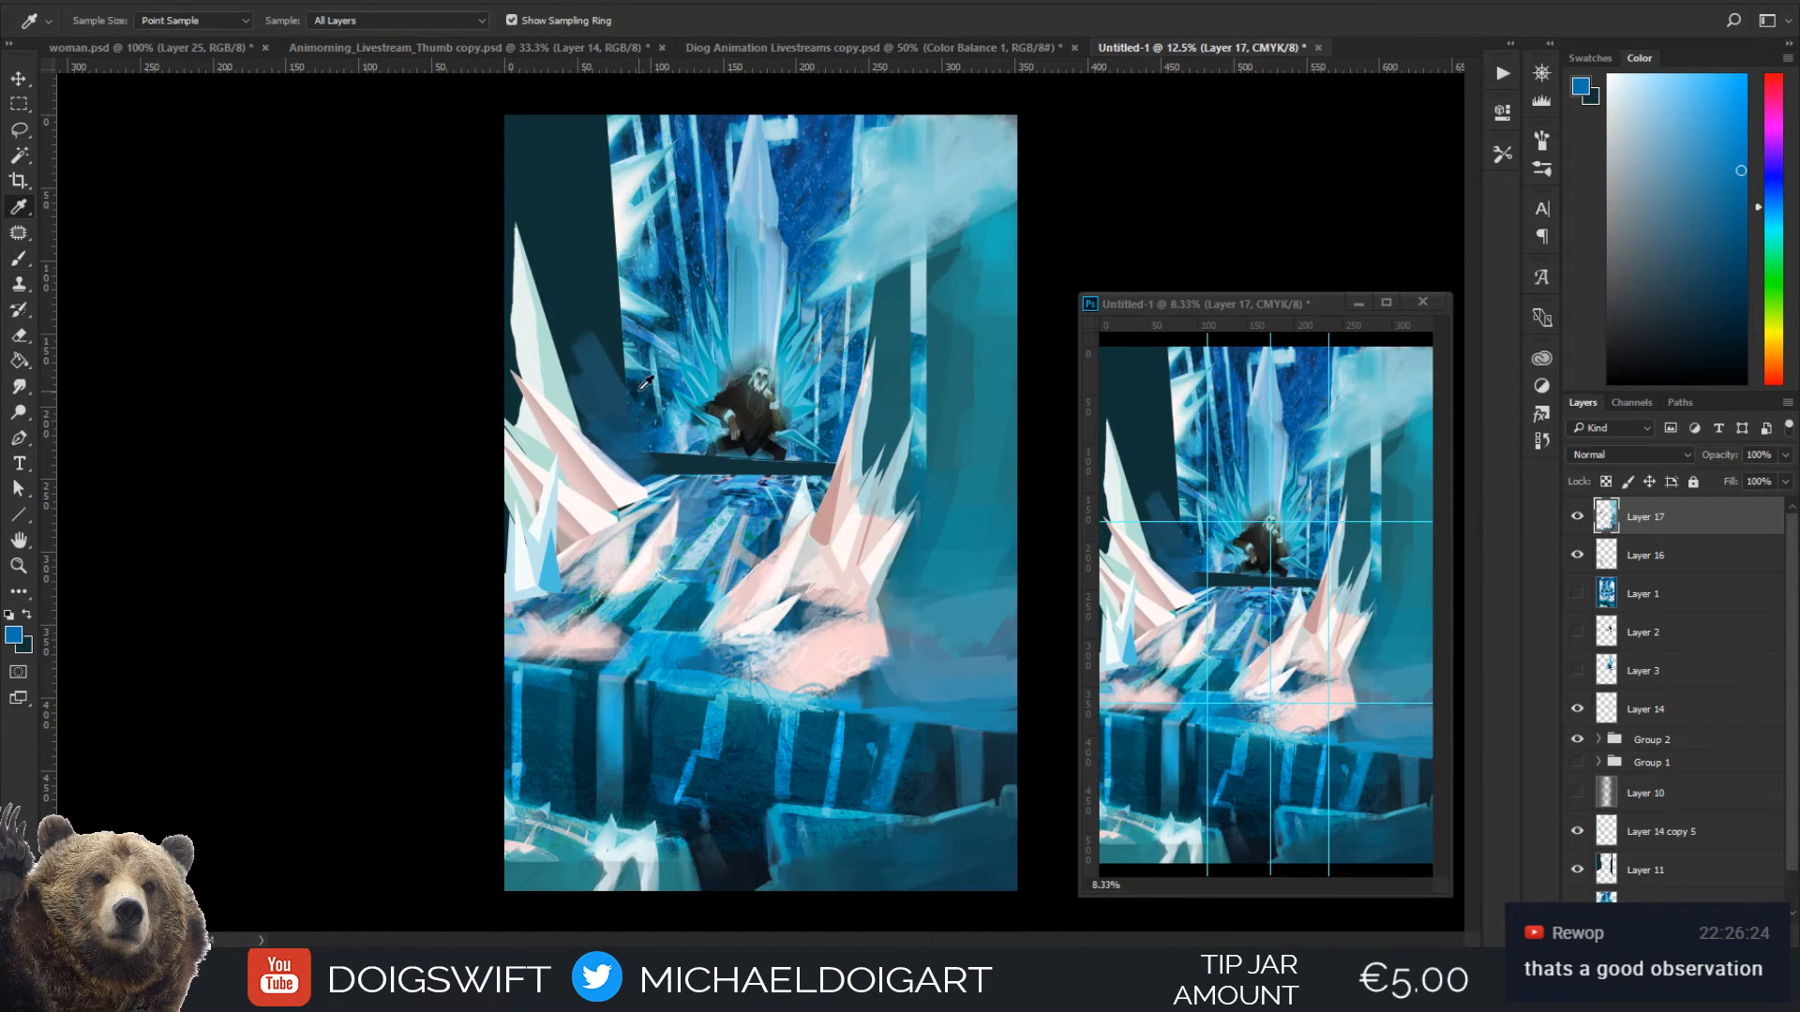
{"action": "left_click", "coordinate": [614, 302], "text": "alt"}
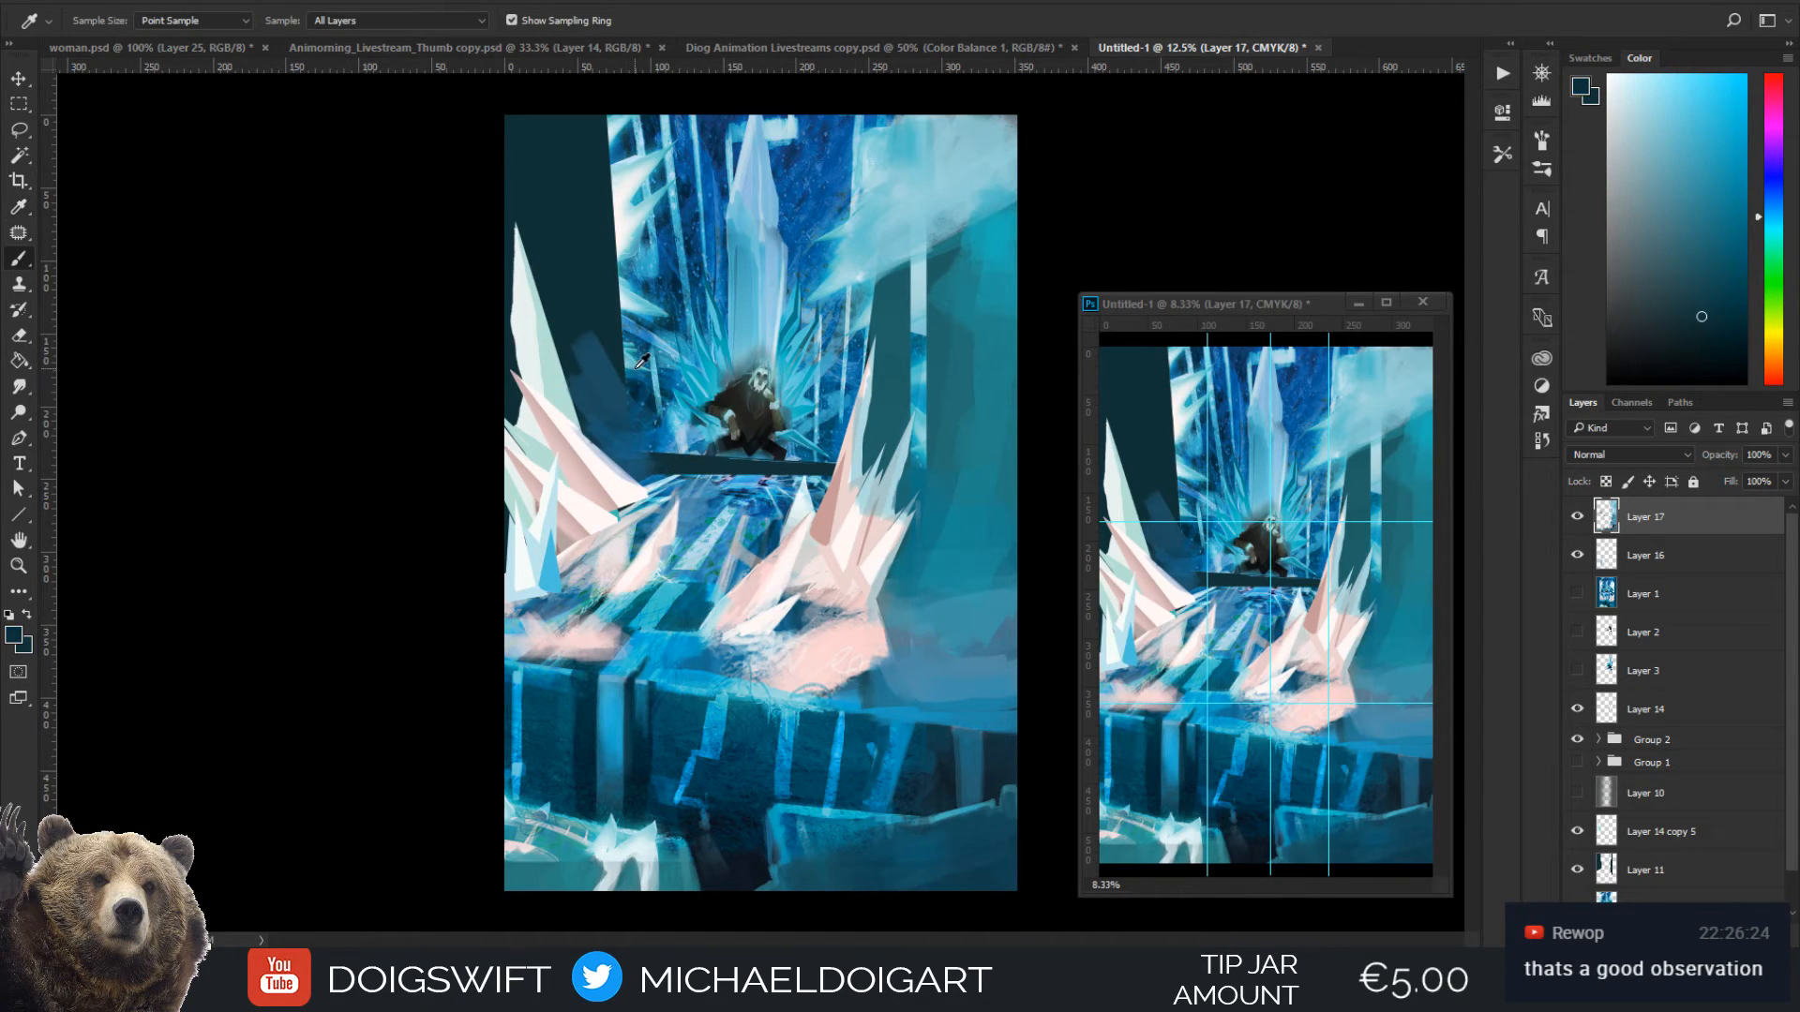
Paint a pale frost cloud over the dark left wall behind the tall spike, starting with sampled light cyan at 175 px and enlarging the brush
{"action": "left_click", "coordinate": [638, 300], "text": "alt"}
{"action": "key", "text": "bracketleft"}
{"action": "key", "text": "bracketleft"}
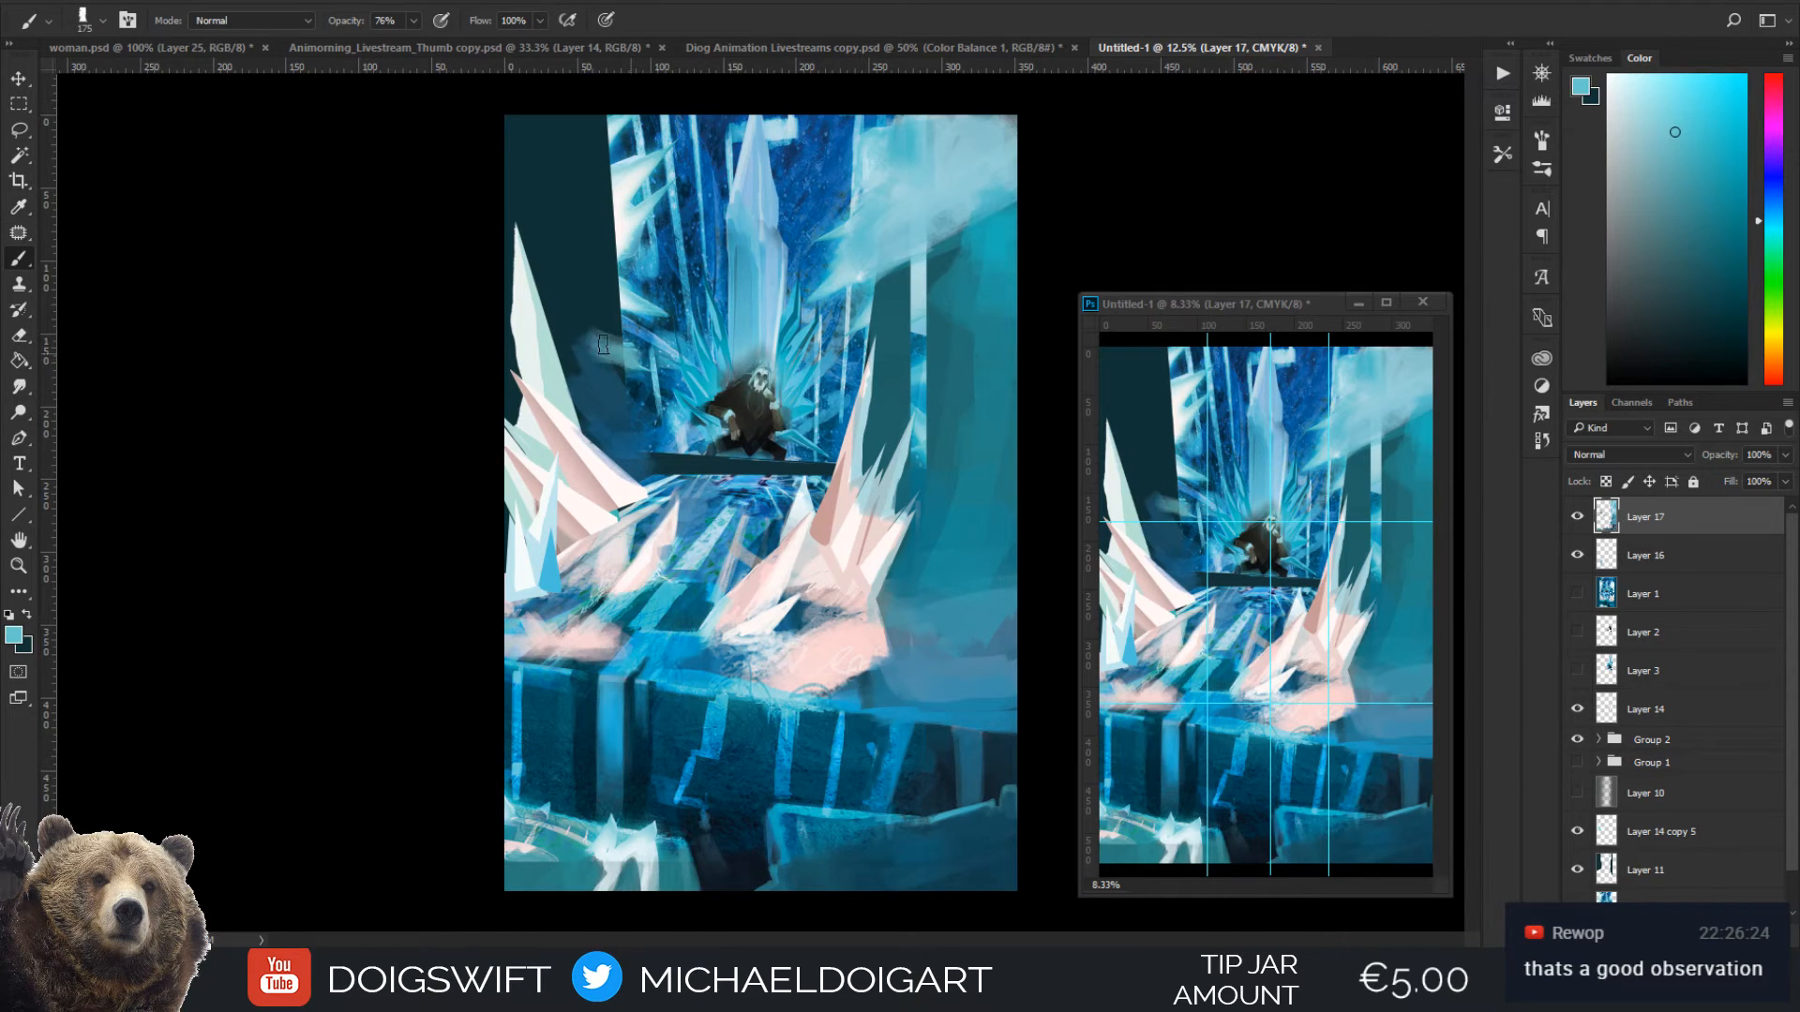
{"action": "mouse_move", "coordinate": [602, 345]}
{"action": "left_mouse_down"}
{"action": "mouse_move", "coordinate": [561, 321]}
{"action": "mouse_move", "coordinate": [616, 359]}
{"action": "mouse_move", "coordinate": [615, 297]}
{"action": "mouse_move", "coordinate": [582, 270]}
{"action": "mouse_move", "coordinate": [642, 268]}
{"action": "mouse_move", "coordinate": [612, 308]}
{"action": "mouse_move", "coordinate": [568, 278]}
{"action": "left_mouse_up"}
{"action": "left_click", "coordinate": [596, 297], "text": "alt"}
{"action": "key", "text": "bracketright"}
{"action": "mouse_move", "coordinate": [600, 341]}
{"action": "left_mouse_down"}
{"action": "mouse_move", "coordinate": [519, 247]}
{"action": "mouse_move", "coordinate": [606, 321]}
{"action": "mouse_move", "coordinate": [597, 265]}
{"action": "mouse_move", "coordinate": [591, 284]}
{"action": "mouse_move", "coordinate": [630, 247]}
{"action": "mouse_move", "coordinate": [623, 219]}
{"action": "mouse_move", "coordinate": [559, 273]}
{"action": "mouse_move", "coordinate": [552, 227]}
{"action": "mouse_move", "coordinate": [523, 222]}
{"action": "mouse_move", "coordinate": [549, 209]}
{"action": "mouse_move", "coordinate": [518, 227]}
{"action": "mouse_move", "coordinate": [564, 326]}
{"action": "mouse_move", "coordinate": [531, 311]}
{"action": "mouse_move", "coordinate": [600, 340]}
{"action": "left_mouse_up"}
{"action": "key", "text": "bracketright"}
{"action": "left_click", "coordinate": [621, 220], "text": "alt"}
Tint the left frost cloud with light cyan sampled from the adjoining icy shards at 200 px
{"action": "key", "text": "ctrl+plus"}
{"action": "left_click_drag", "start_coordinate": [491, 255], "coordinate": [544, 531]}
{"action": "left_click", "coordinate": [659, 324], "text": "alt"}
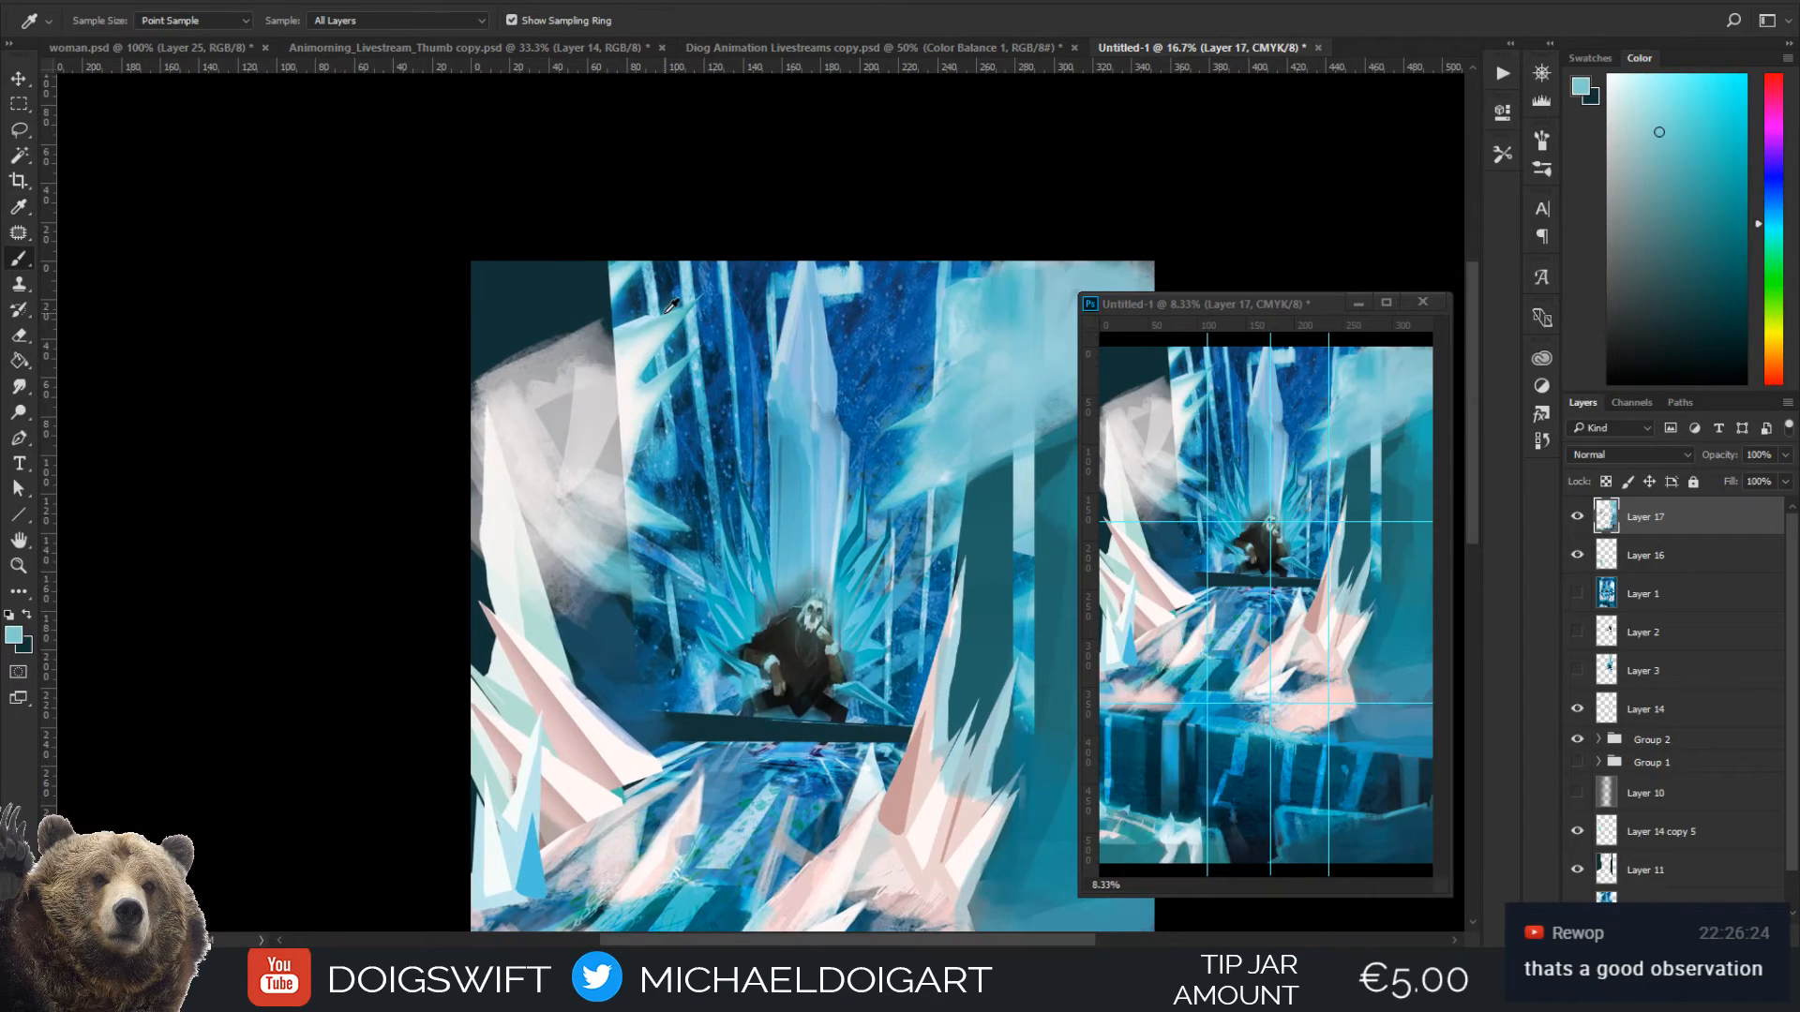
{"action": "mouse_move", "coordinate": [640, 335]}
{"action": "left_mouse_down"}
{"action": "mouse_move", "coordinate": [506, 379]}
{"action": "mouse_move", "coordinate": [593, 353]}
{"action": "mouse_move", "coordinate": [550, 367]}
{"action": "mouse_move", "coordinate": [556, 420]}
{"action": "left_mouse_up"}
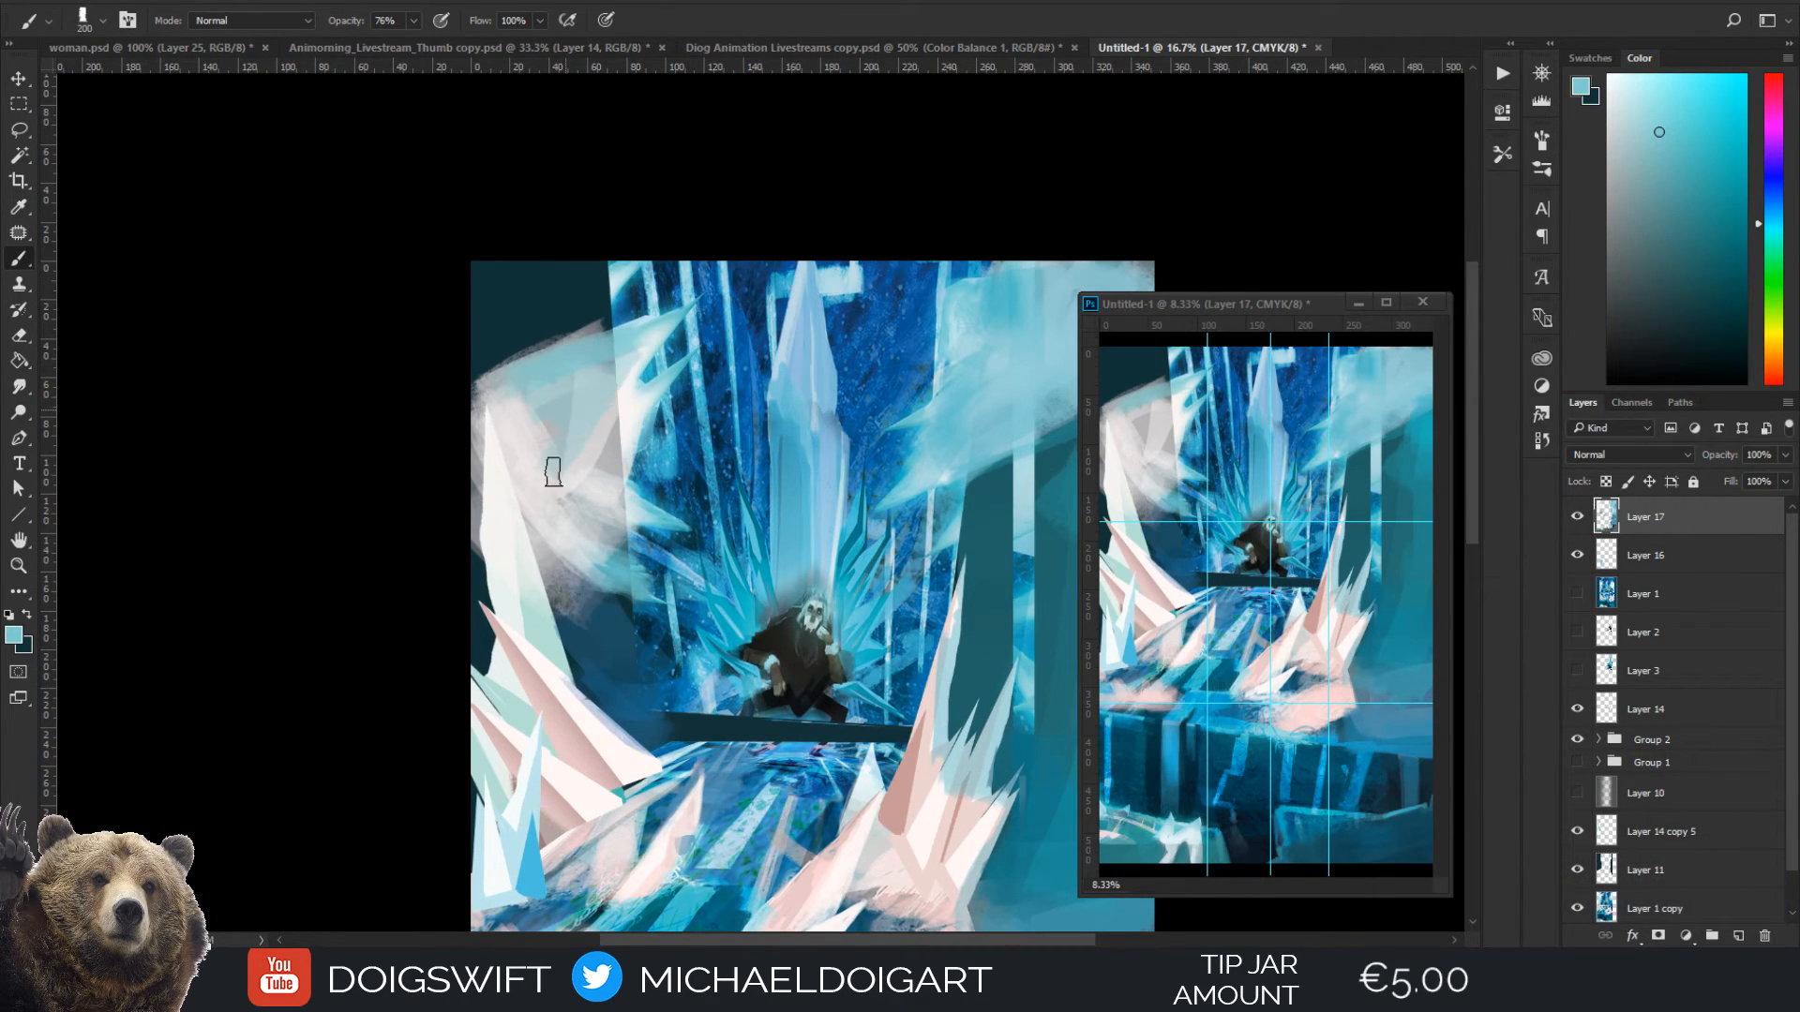
{"action": "left_click", "coordinate": [614, 360], "text": "alt"}
{"action": "key", "text": "bracketleft"}
{"action": "mouse_move", "coordinate": [574, 510]}
{"action": "left_mouse_down"}
{"action": "mouse_move", "coordinate": [627, 320]}
{"action": "mouse_move", "coordinate": [544, 377]}
{"action": "left_mouse_up"}
Rework the left frost cloud's upper edge with colours sampled from the ice backdrop and the cloud
{"action": "left_click", "coordinate": [637, 298], "text": "alt"}
{"action": "key", "text": "bracketright"}
{"action": "left_click_drag", "start_coordinate": [612, 308], "coordinate": [548, 371]}
{"action": "key", "text": "alt"}
{"action": "left_click", "coordinate": [705, 466], "text": "alt"}
{"action": "left_click", "coordinate": [585, 398], "text": "alt"}
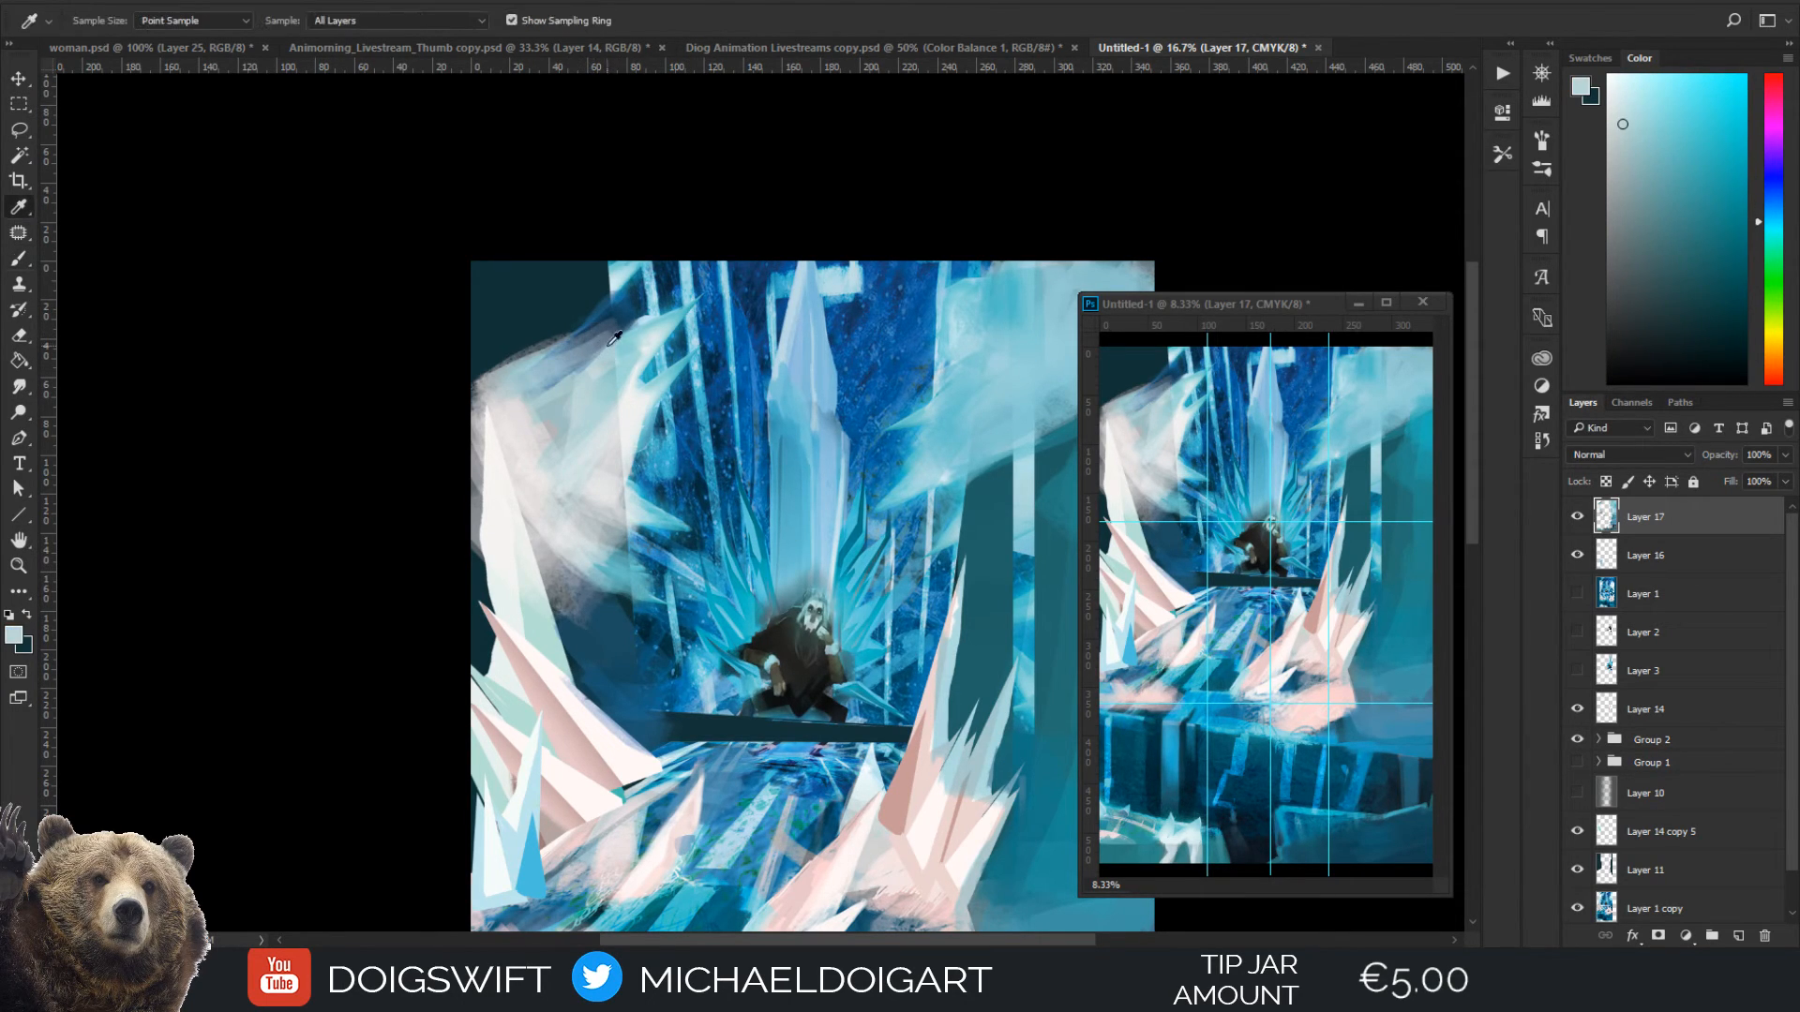
Fill the upper-left corner with sampled teal, enlarging the brush from 150 px, and sweep pale grey-blue streaks from the cloud into it
{"action": "left_click", "coordinate": [647, 375], "text": "alt"}
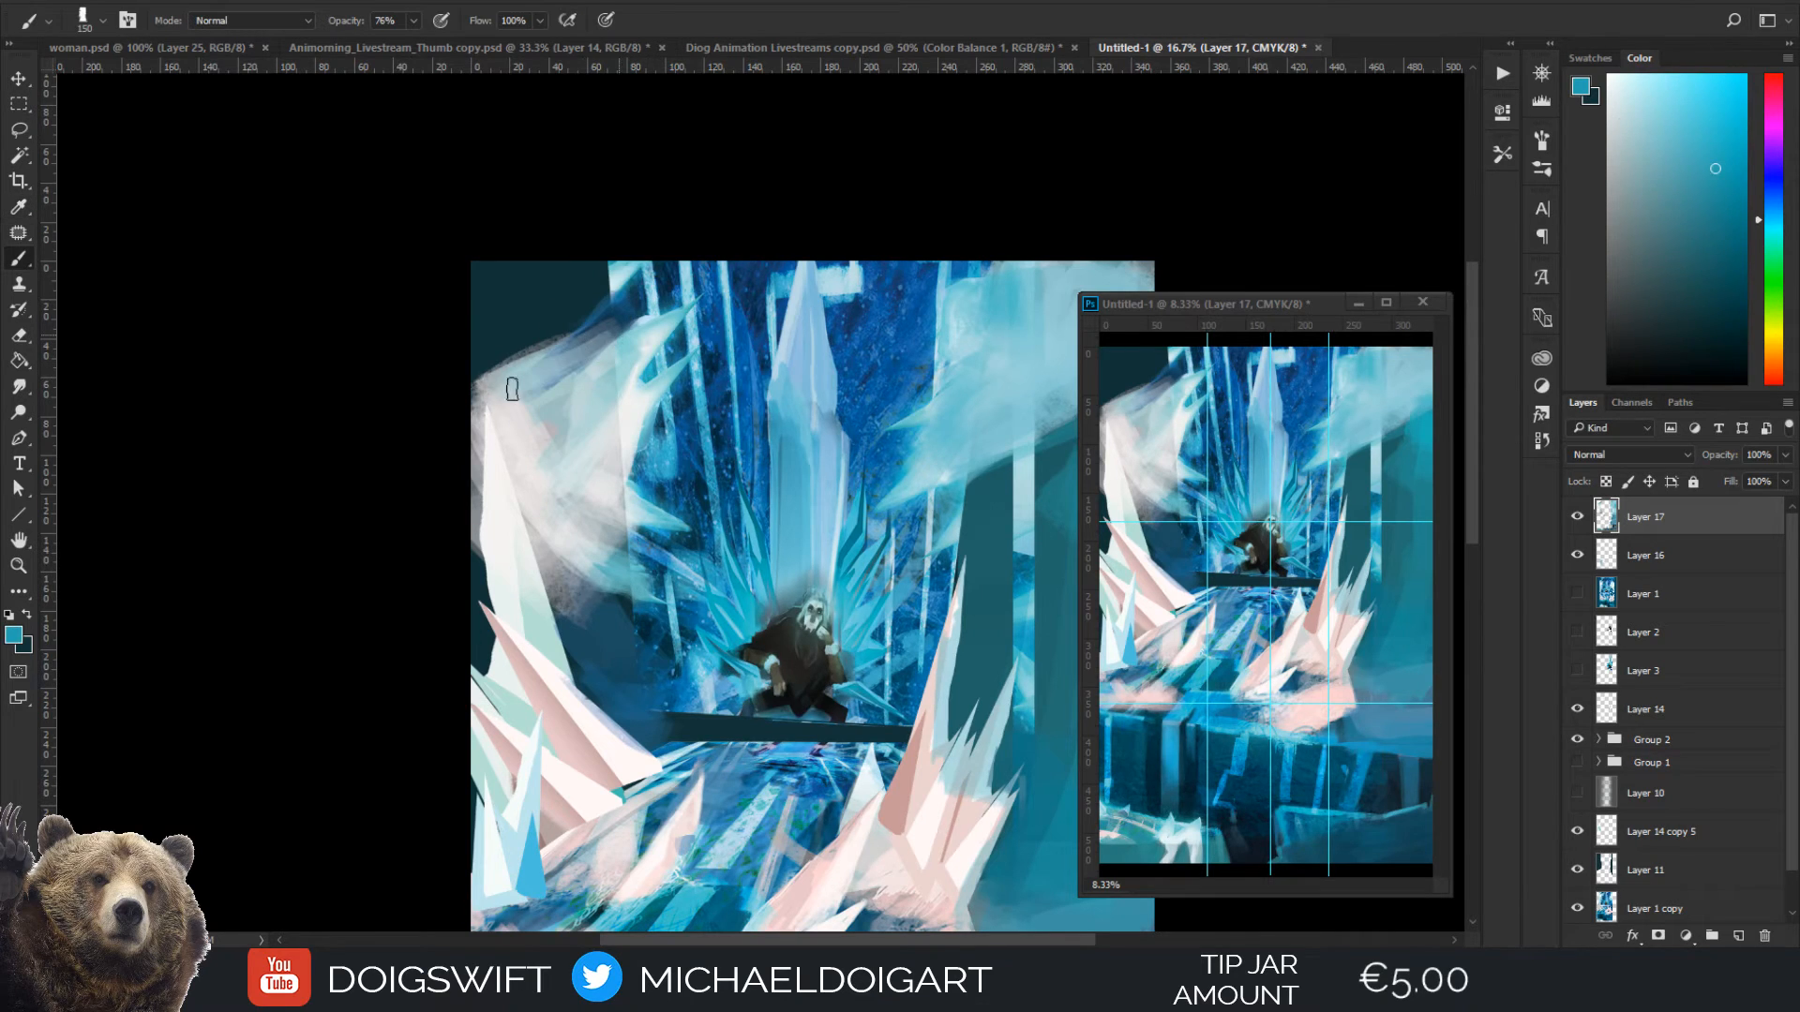
{"action": "mouse_move", "coordinate": [613, 322]}
{"action": "left_mouse_down"}
{"action": "mouse_move", "coordinate": [555, 369]}
{"action": "mouse_move", "coordinate": [597, 333]}
{"action": "mouse_move", "coordinate": [526, 354]}
{"action": "left_mouse_up"}
{"action": "key", "text": "bracketright"}
{"action": "key", "text": "bracketright"}
{"action": "mouse_move", "coordinate": [538, 271]}
{"action": "left_mouse_down"}
{"action": "mouse_move", "coordinate": [494, 239]}
{"action": "mouse_move", "coordinate": [484, 287]}
{"action": "mouse_move", "coordinate": [545, 256]}
{"action": "left_mouse_up"}
{"action": "left_click", "coordinate": [540, 446], "text": "alt"}
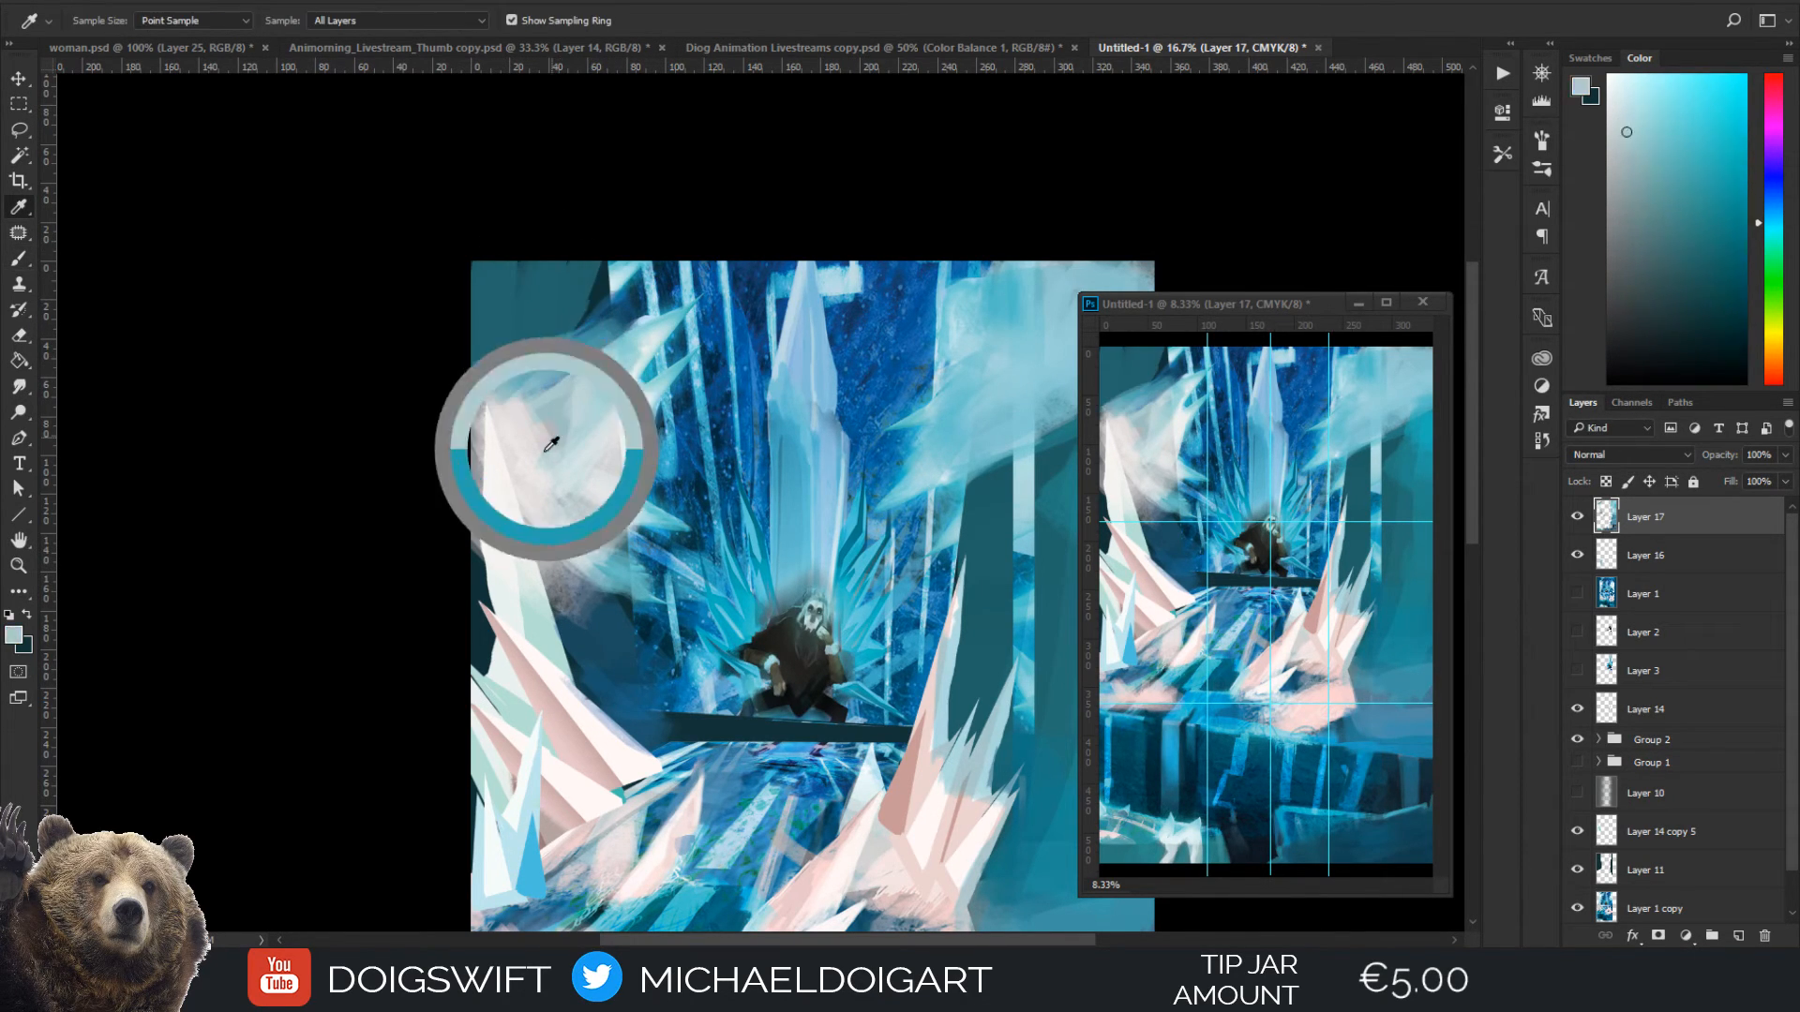
{"action": "mouse_move", "coordinate": [556, 417]}
{"action": "left_mouse_down"}
{"action": "mouse_move", "coordinate": [520, 319]}
{"action": "mouse_move", "coordinate": [488, 375]}
{"action": "mouse_move", "coordinate": [607, 272]}
{"action": "mouse_move", "coordinate": [547, 357]}
{"action": "mouse_move", "coordinate": [600, 277]}
{"action": "left_mouse_up"}
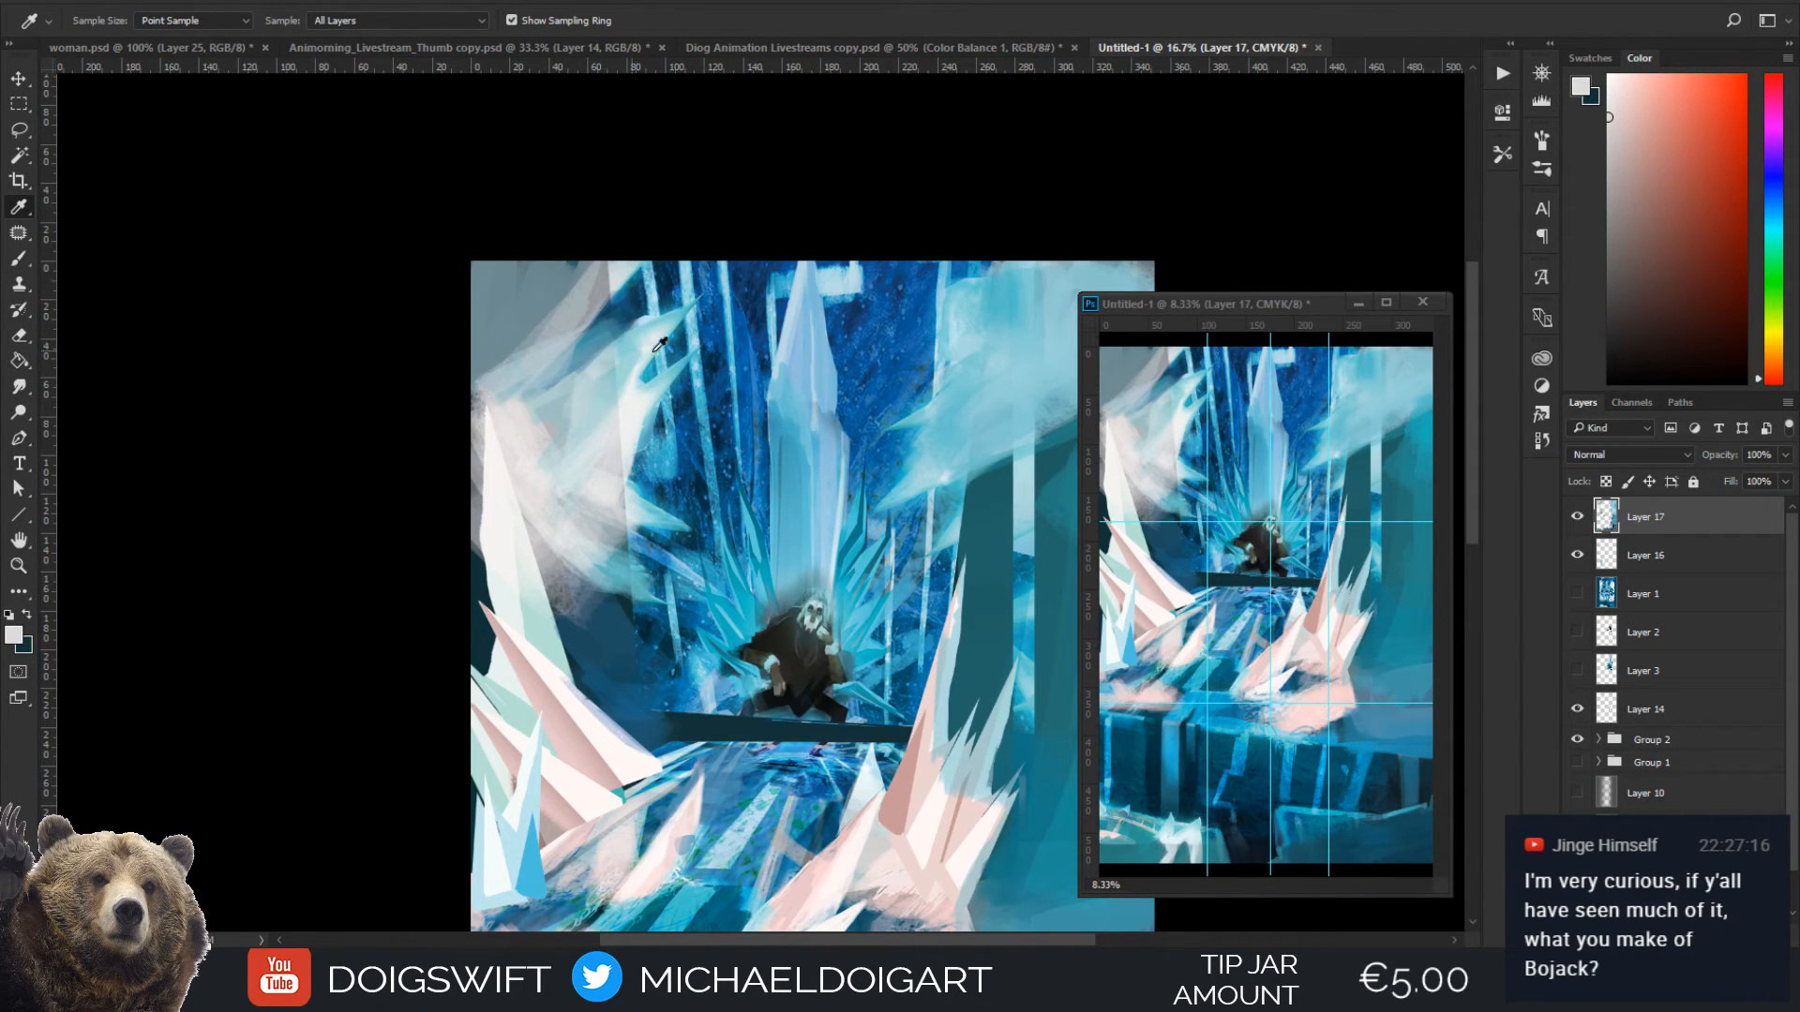
Rework the frost streaks in the upper-left corner with sampled dark blue at 150 px and sampled grey at 125 px
{"action": "left_click", "coordinate": [642, 305]}
{"action": "key", "text": "b"}
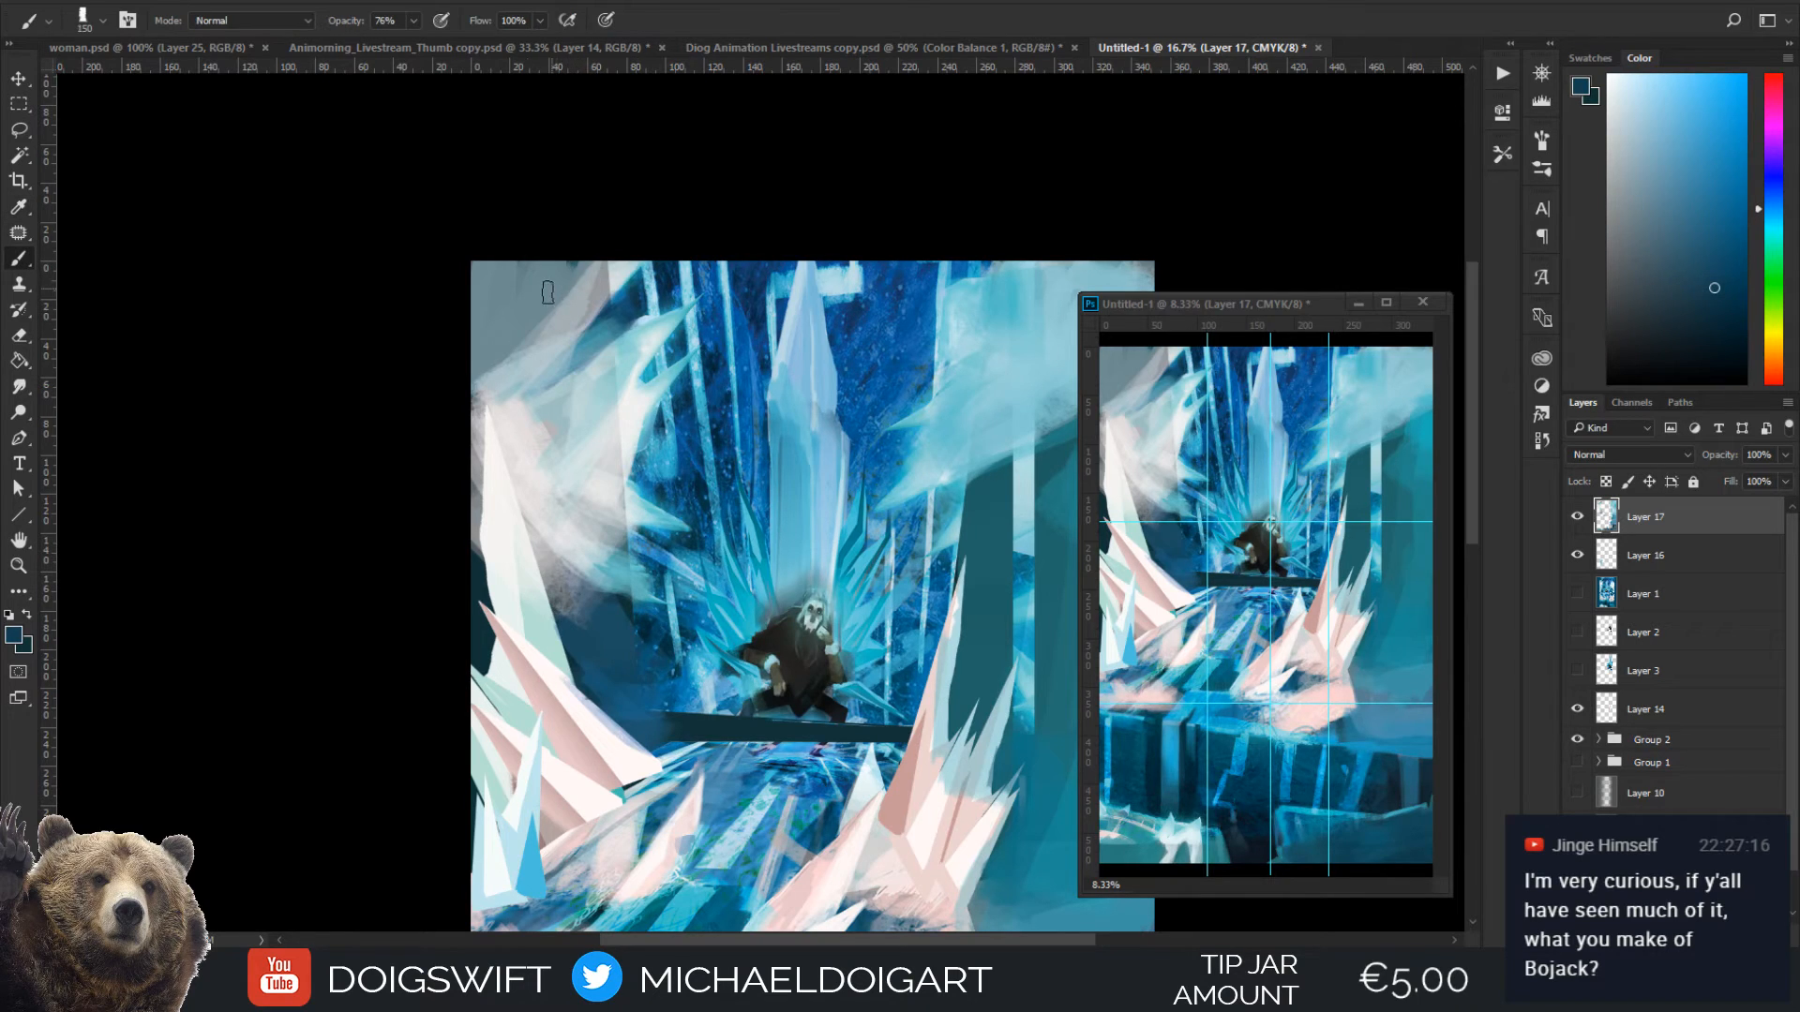
{"action": "mouse_move", "coordinate": [546, 310]}
{"action": "left_mouse_down"}
{"action": "mouse_move", "coordinate": [574, 250]}
{"action": "mouse_move", "coordinate": [551, 319]}
{"action": "mouse_move", "coordinate": [571, 265]}
{"action": "mouse_move", "coordinate": [507, 355]}
{"action": "mouse_move", "coordinate": [566, 302]}
{"action": "left_mouse_up"}
{"action": "left_click", "coordinate": [574, 319]}
{"action": "key", "text": "b"}
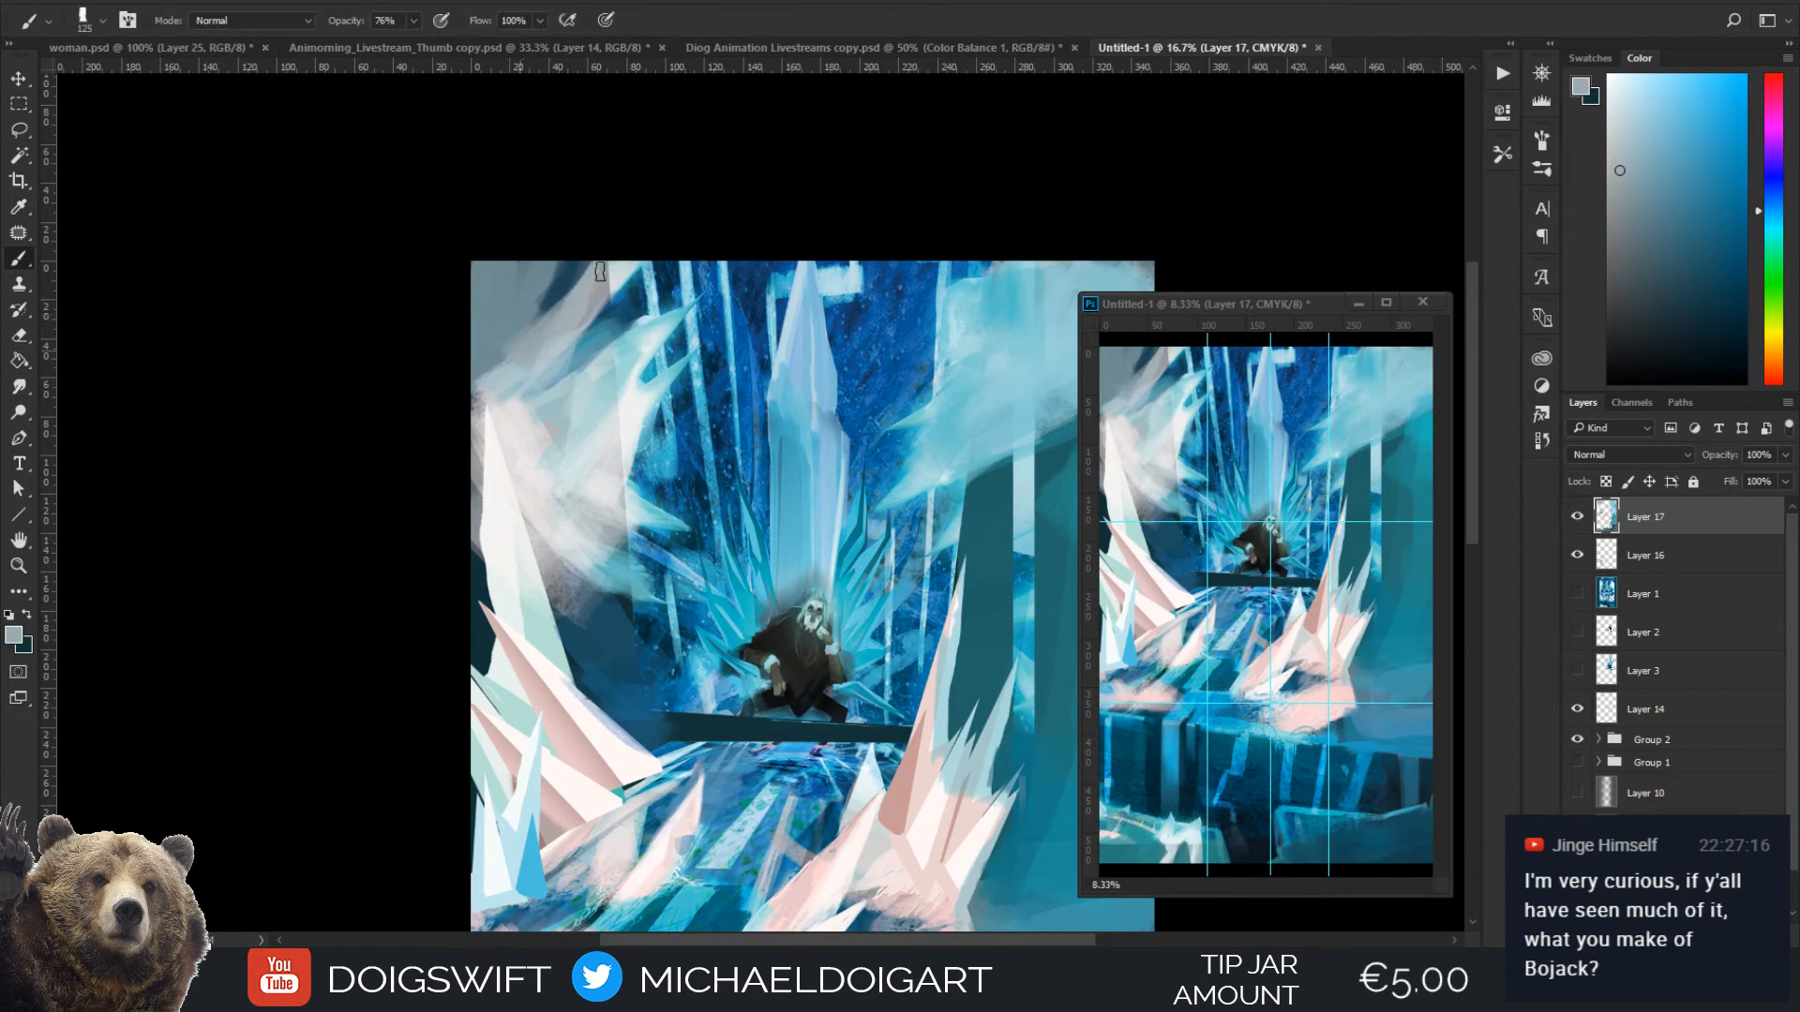
Shade the upper face of the tall left ice spike with its own sampled pale mint at 60 px
{"action": "left_click_drag", "start_coordinate": [647, 422], "coordinate": [508, 288]}
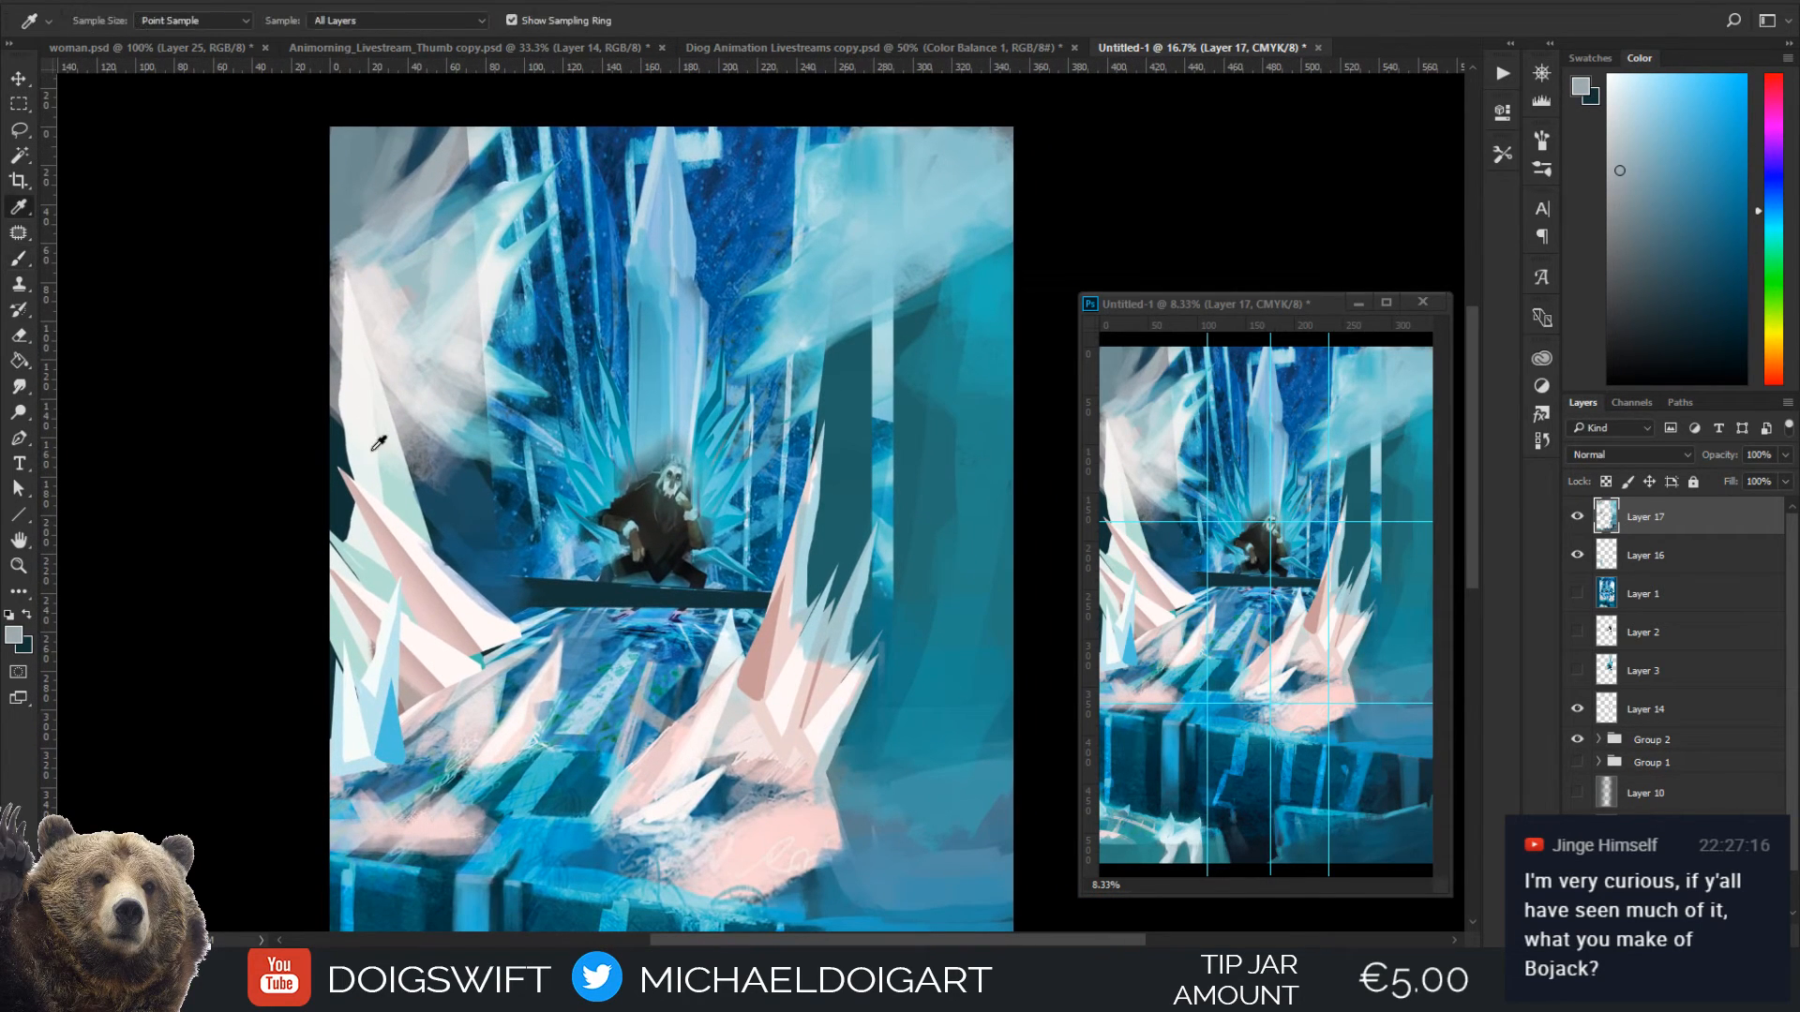
{"action": "left_click", "coordinate": [394, 470], "text": "alt"}
{"action": "key", "text": "["}
{"action": "key", "text": "["}
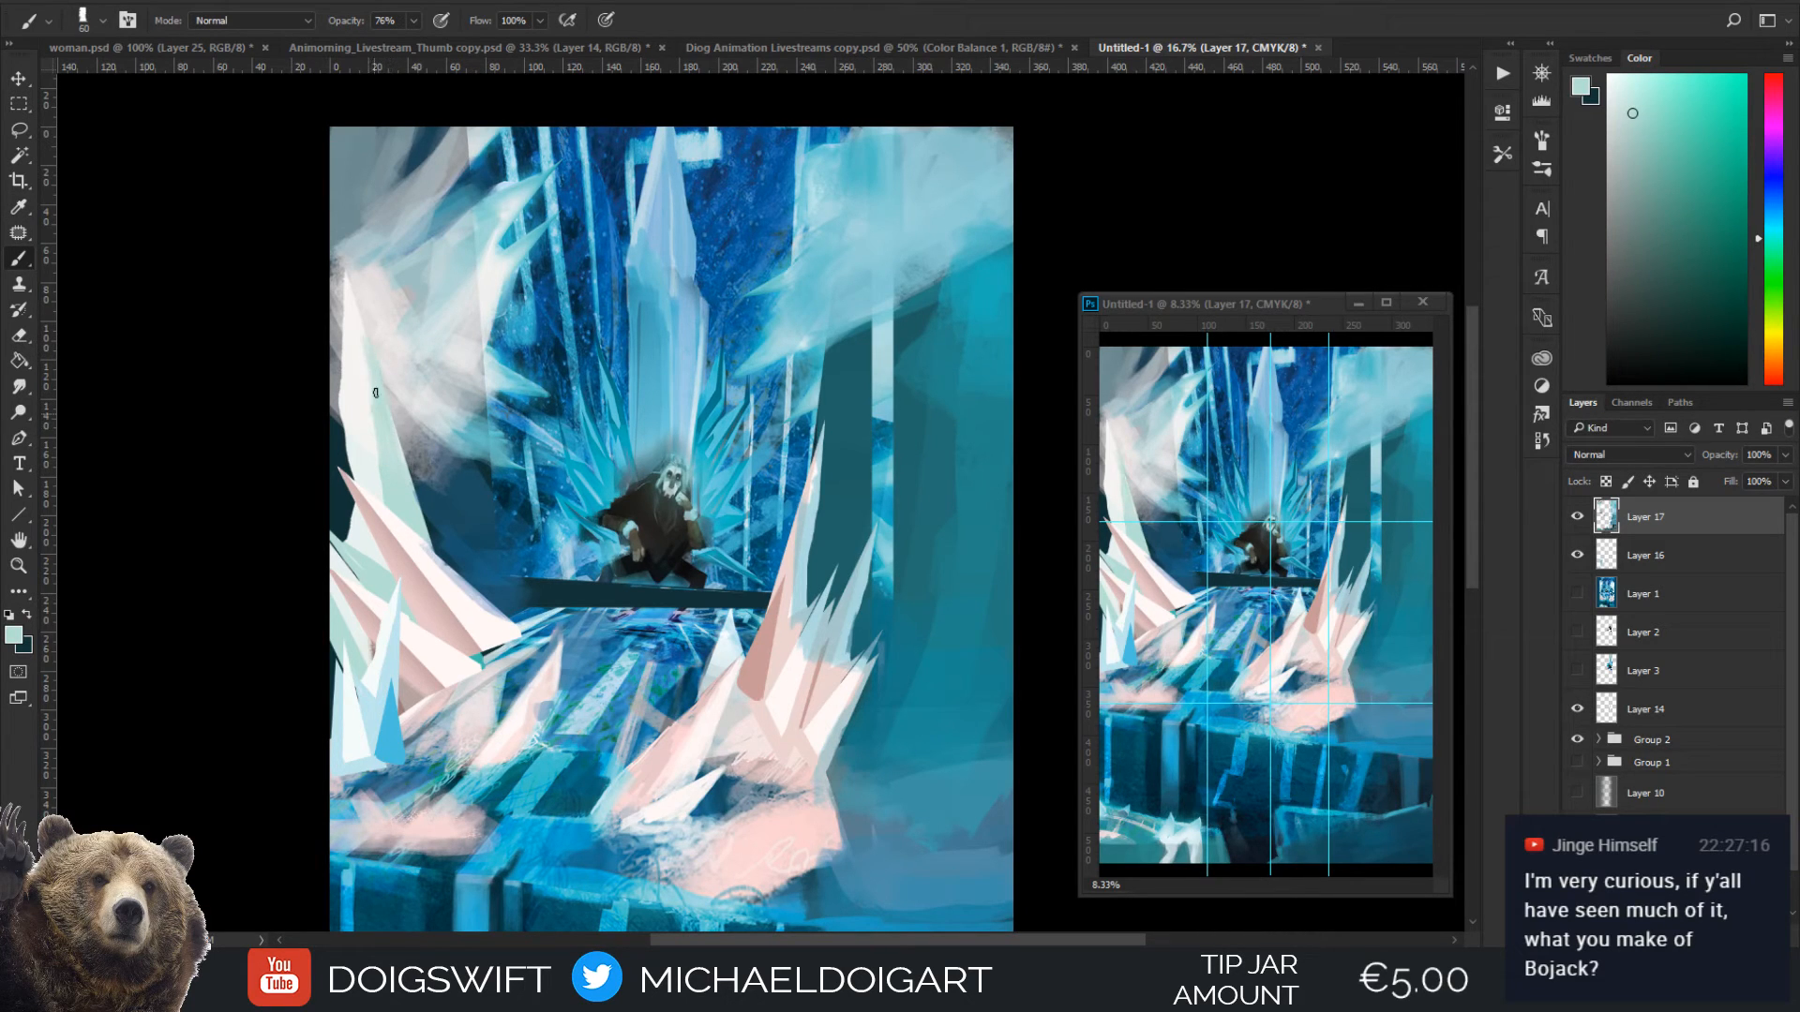
{"action": "left_click_drag", "start_coordinate": [367, 386], "coordinate": [364, 333]}
{"action": "key", "text": "]"}
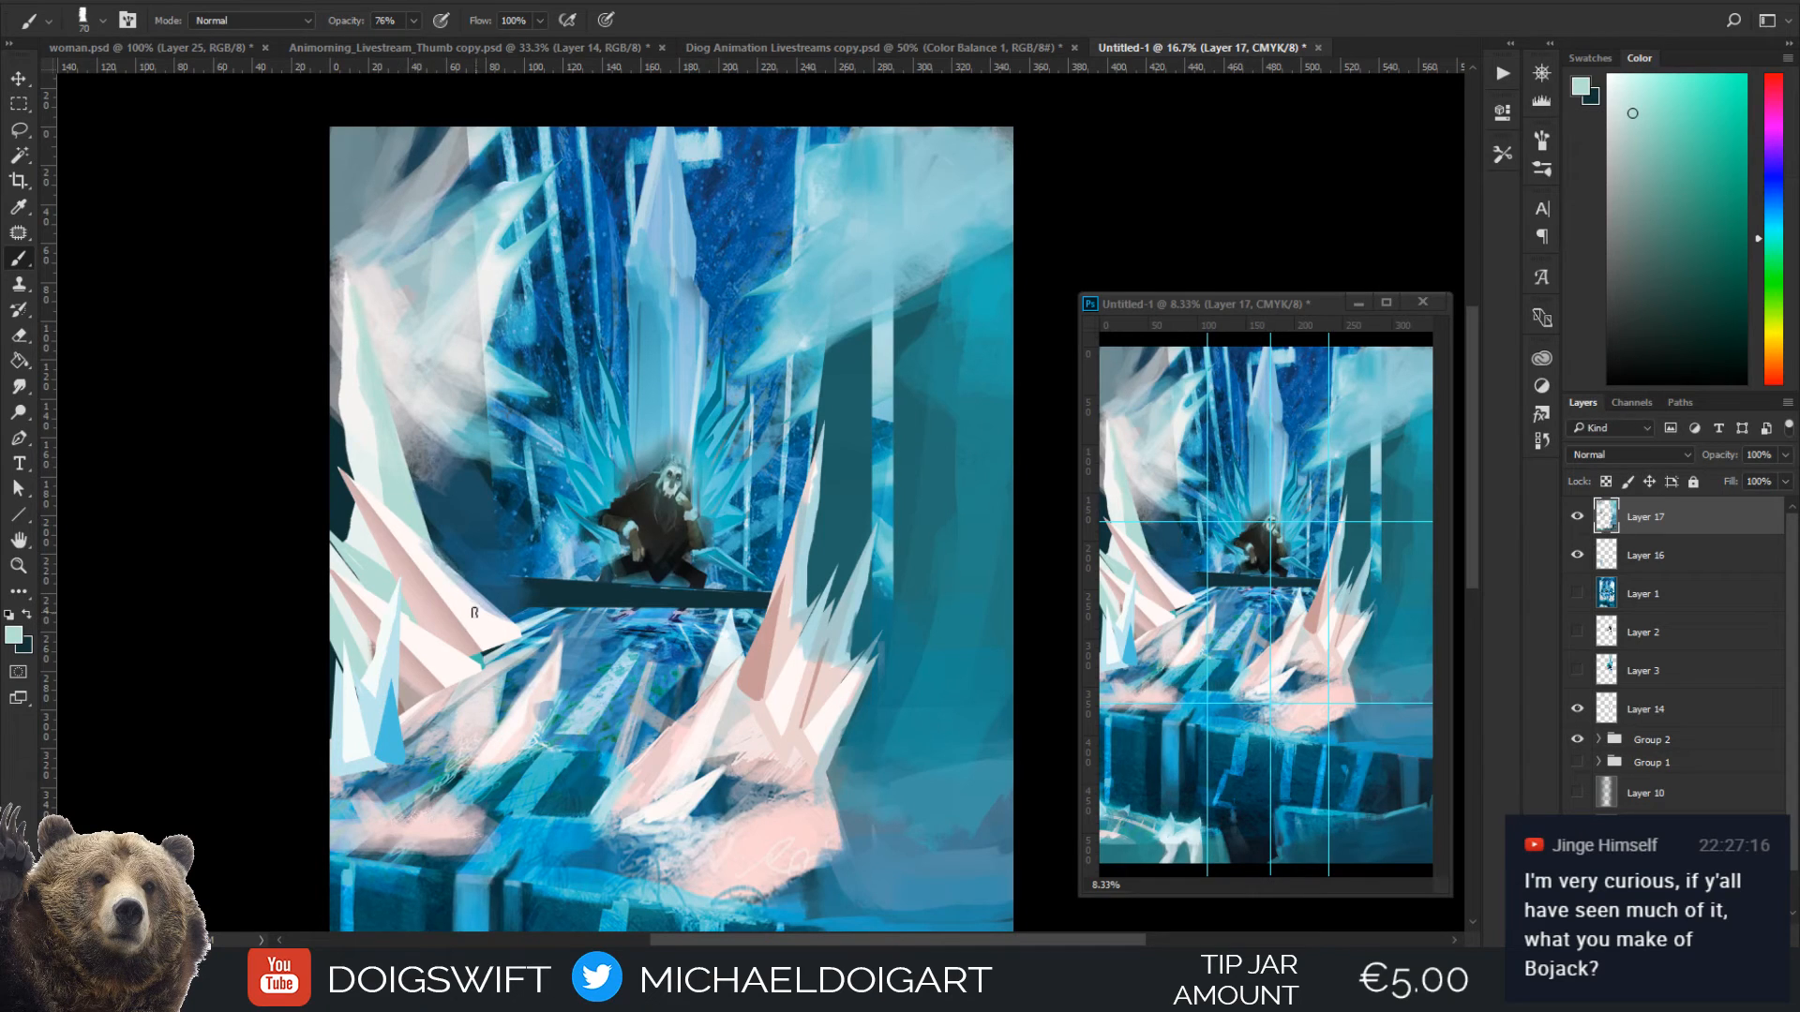
Extend the tall left spike's base along the pink shards toward the throne ledge in pale mint, adding sampled cyan-blue with a larger brush
{"action": "mouse_move", "coordinate": [487, 605]}
{"action": "left_mouse_down"}
{"action": "mouse_move", "coordinate": [427, 523]}
{"action": "mouse_move", "coordinate": [472, 573]}
{"action": "left_mouse_up"}
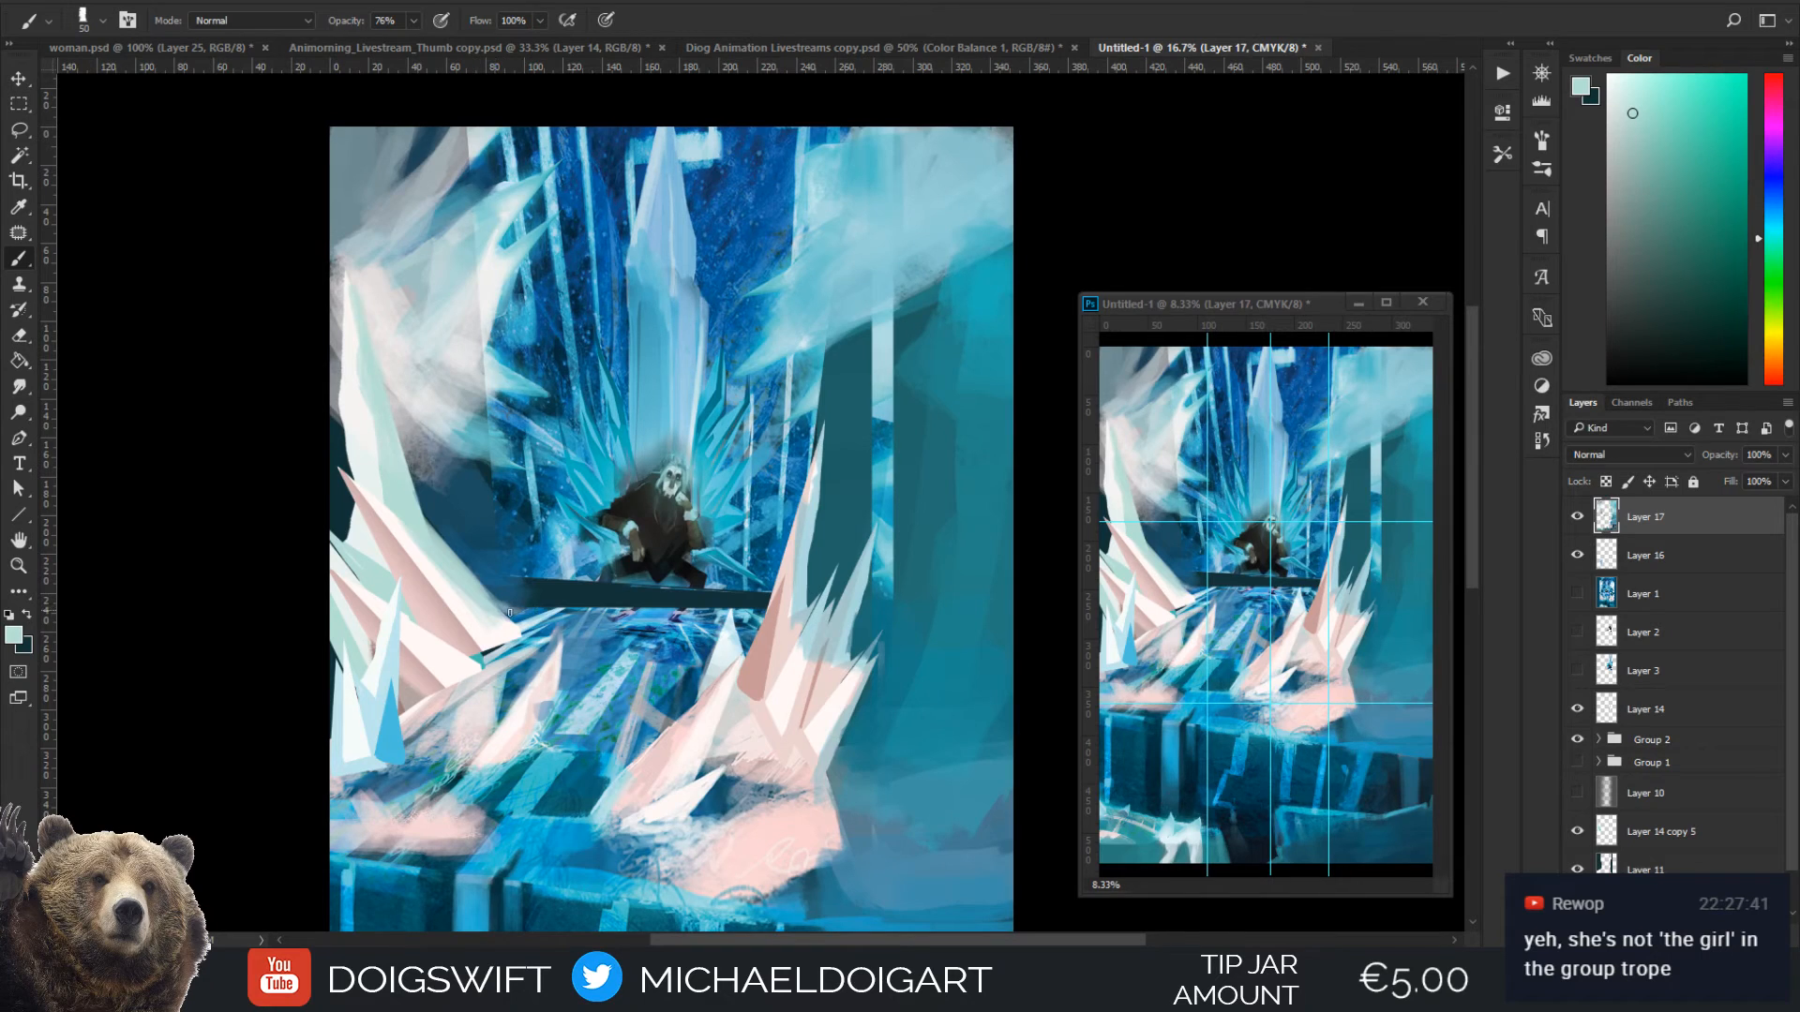
{"action": "left_click", "coordinate": [498, 834], "text": "alt"}
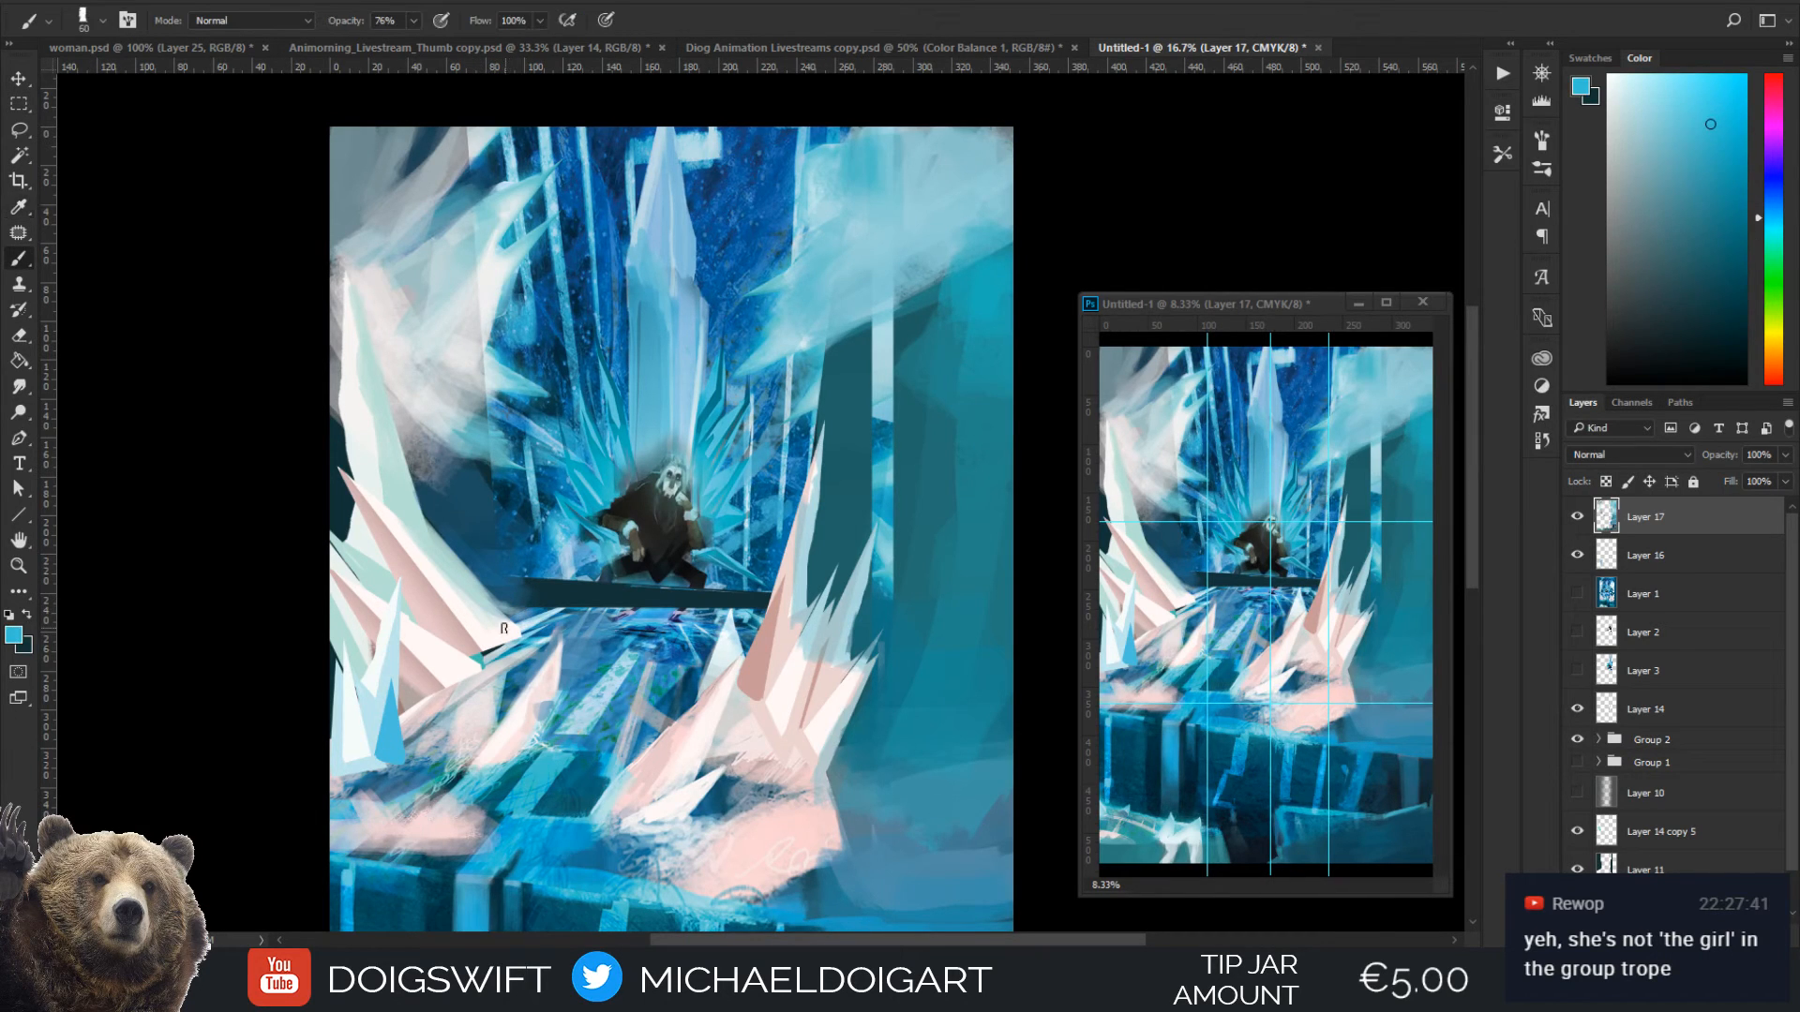
{"action": "mouse_move", "coordinate": [506, 605]}
{"action": "left_mouse_down"}
{"action": "mouse_move", "coordinate": [522, 601]}
{"action": "mouse_move", "coordinate": [497, 593]}
{"action": "mouse_move", "coordinate": [528, 588]}
{"action": "mouse_move", "coordinate": [503, 579]}
{"action": "mouse_move", "coordinate": [517, 570]}
{"action": "left_mouse_up"}
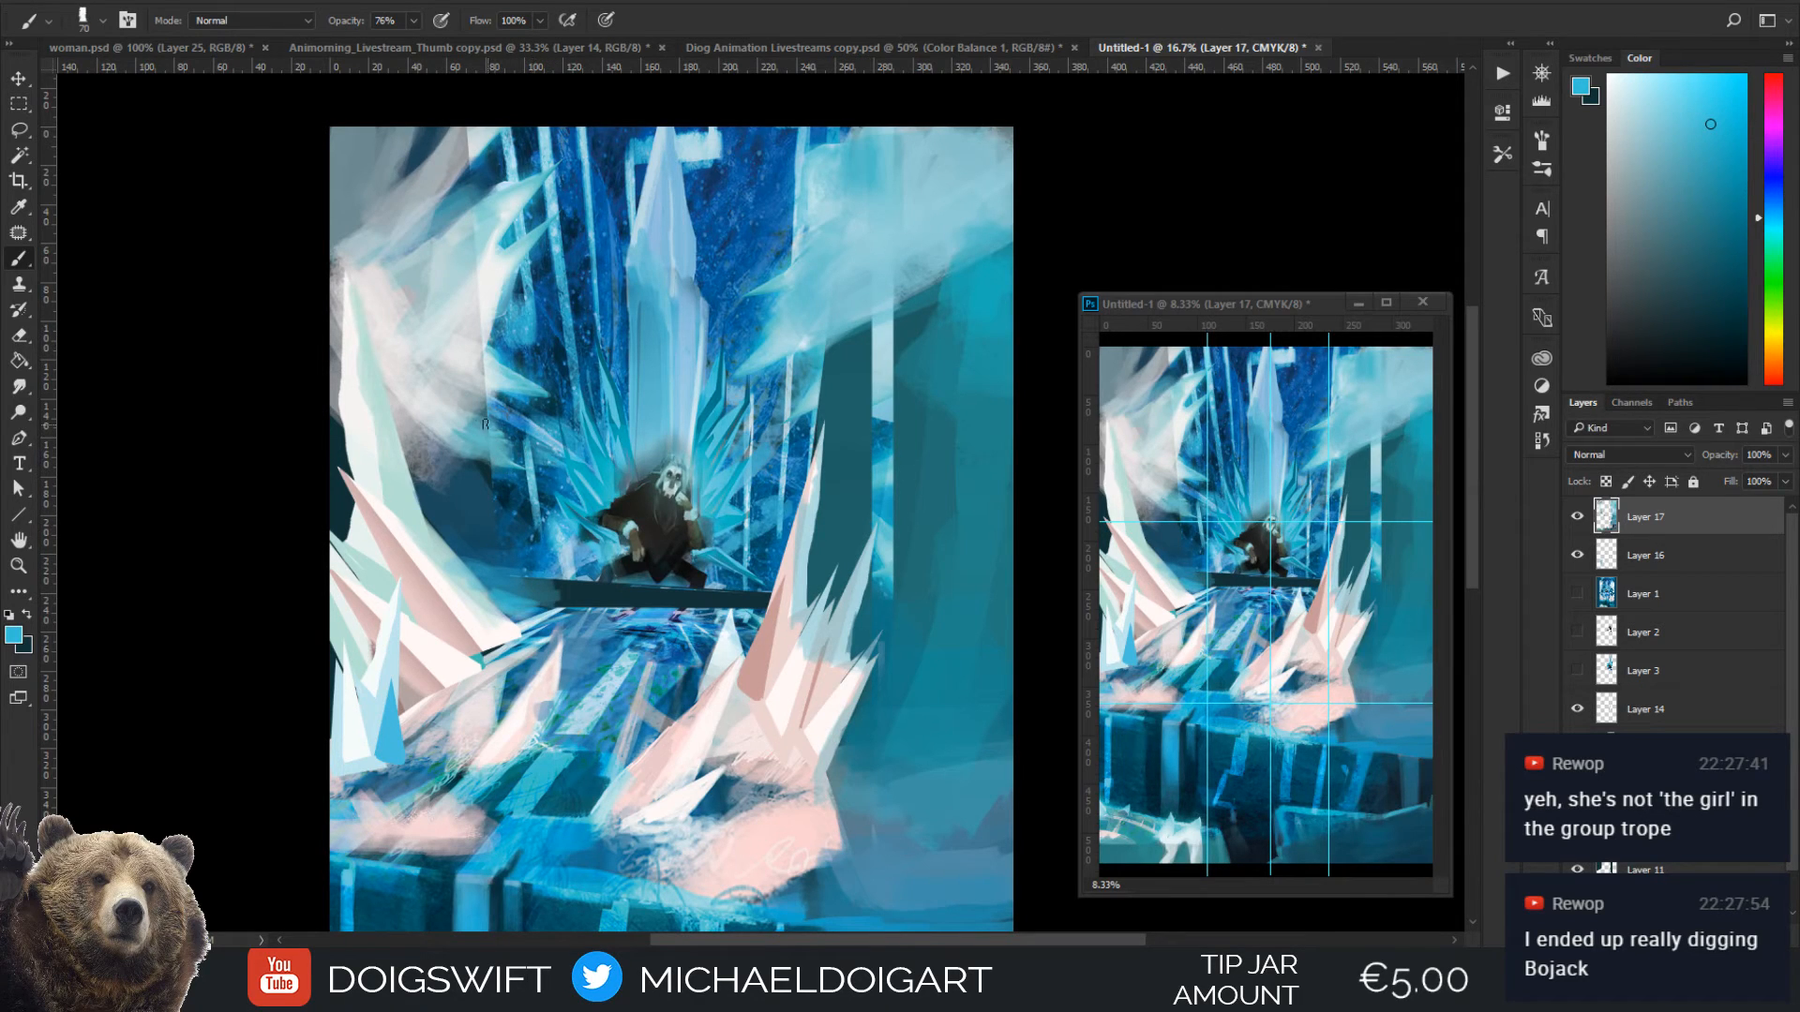
{"action": "key", "text": "]"}
{"action": "key", "text": "]"}
{"action": "key", "text": "]"}
{"action": "key", "text": "]"}
{"action": "key", "text": "]"}
{"action": "key", "text": "]"}
{"action": "key", "text": "]"}
{"action": "left_click_drag", "start_coordinate": [486, 576], "coordinate": [541, 608]}
Lighten the small blue shard in the lower-left crystal cluster with sampled white at 60 px
{"action": "left_click", "coordinate": [482, 595], "text": "alt"}
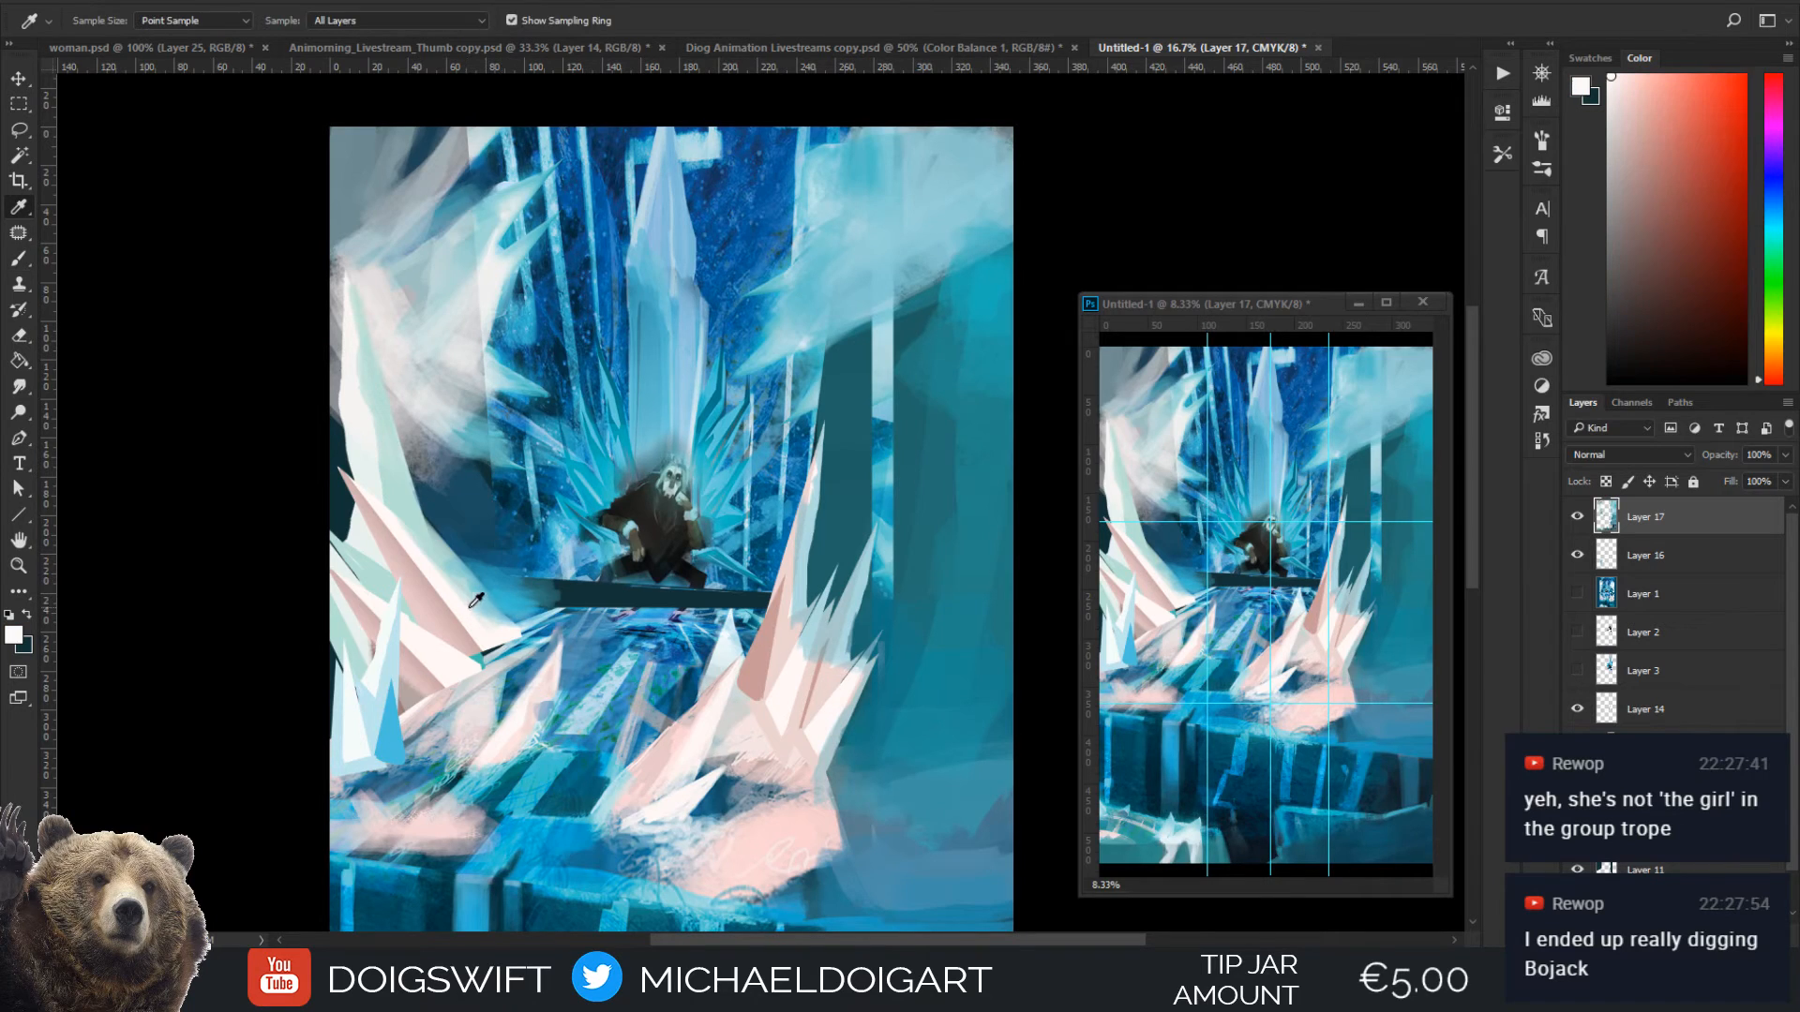
{"action": "left_click", "coordinate": [368, 734], "text": "alt"}
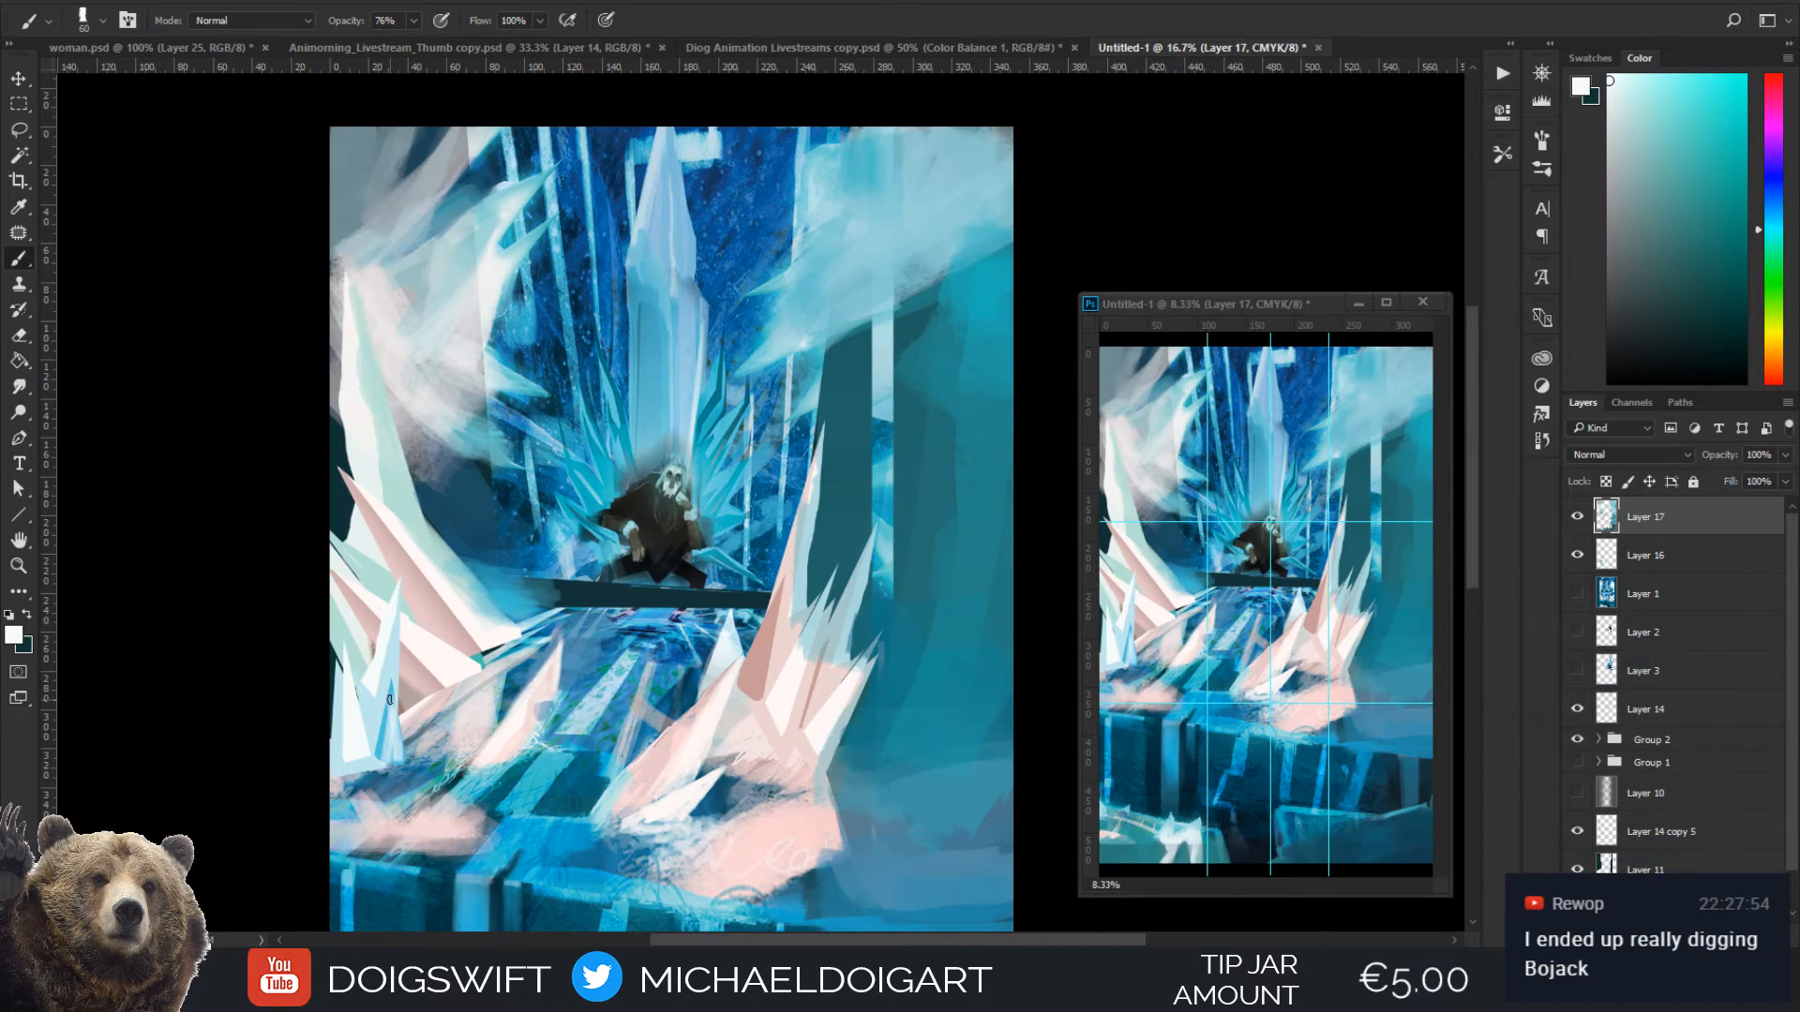
{"action": "key", "text": "ctrl+minus"}
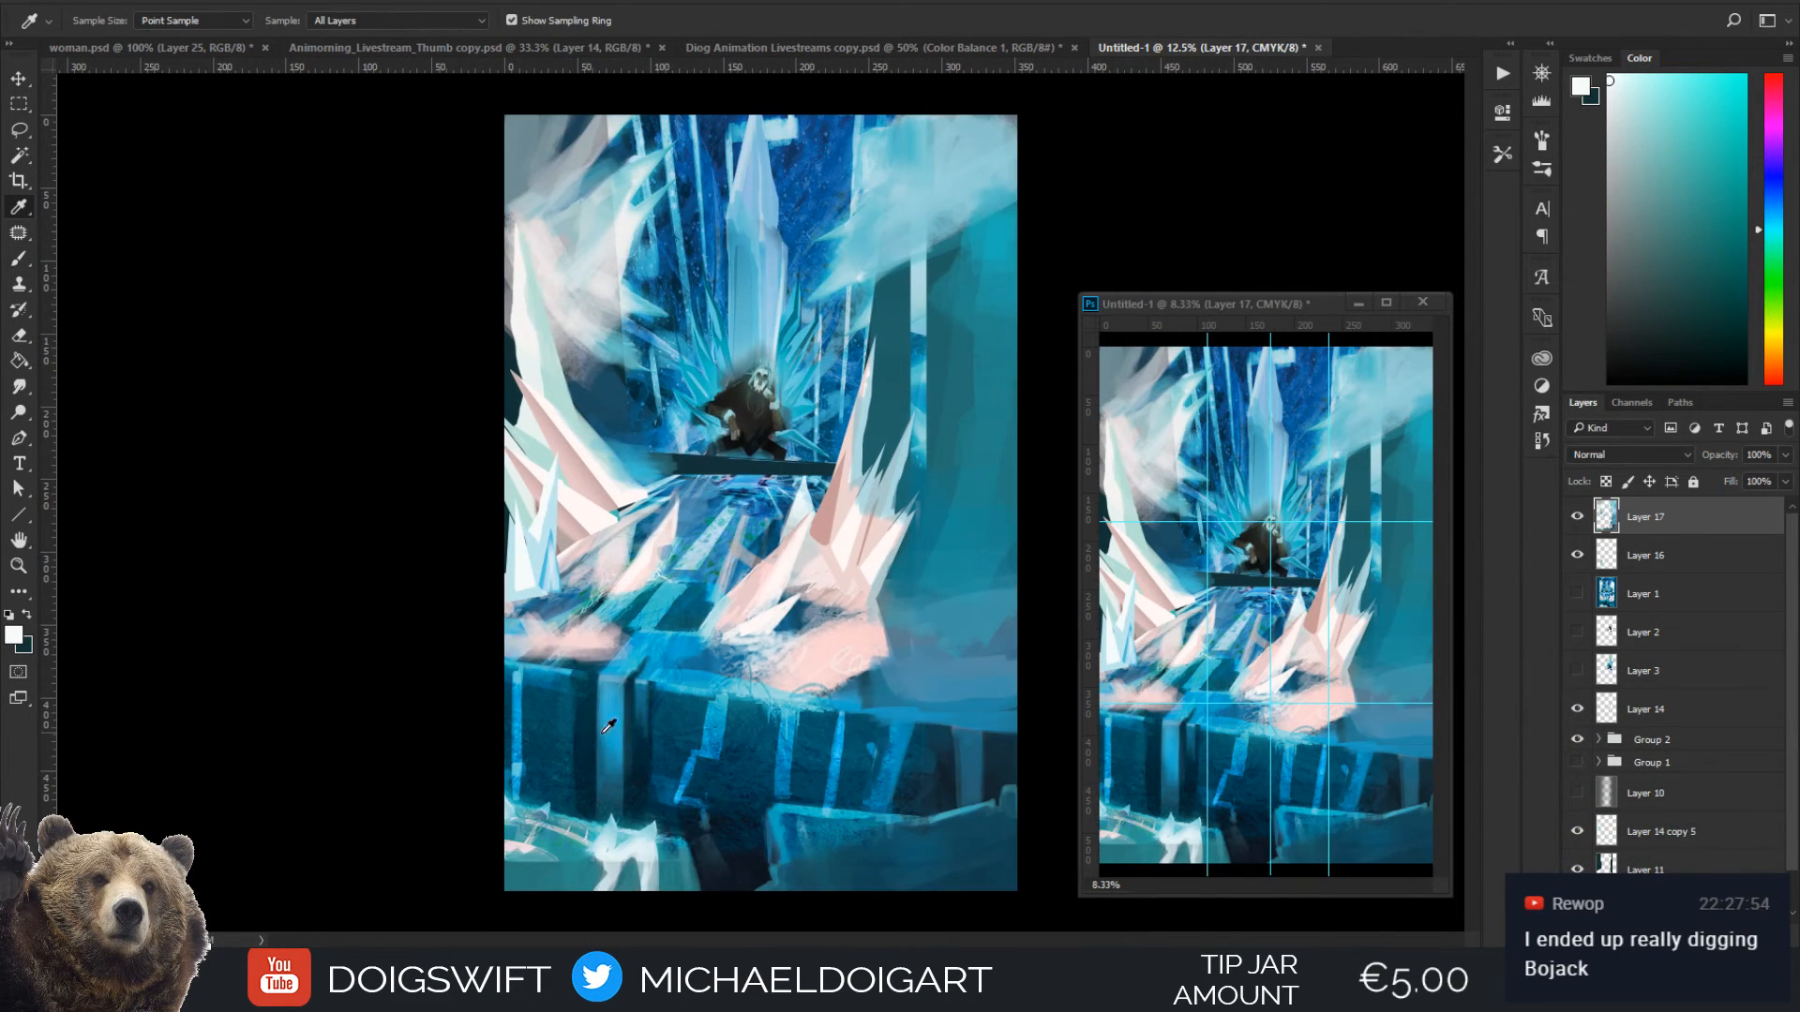
Glaze the left-edge crystals with blue sampled from the ledge's front face, enlarging the brush from 125 to 300 px
{"action": "left_click", "coordinate": [612, 742], "text": "alt"}
{"action": "left_click", "coordinate": [608, 767], "text": "alt"}
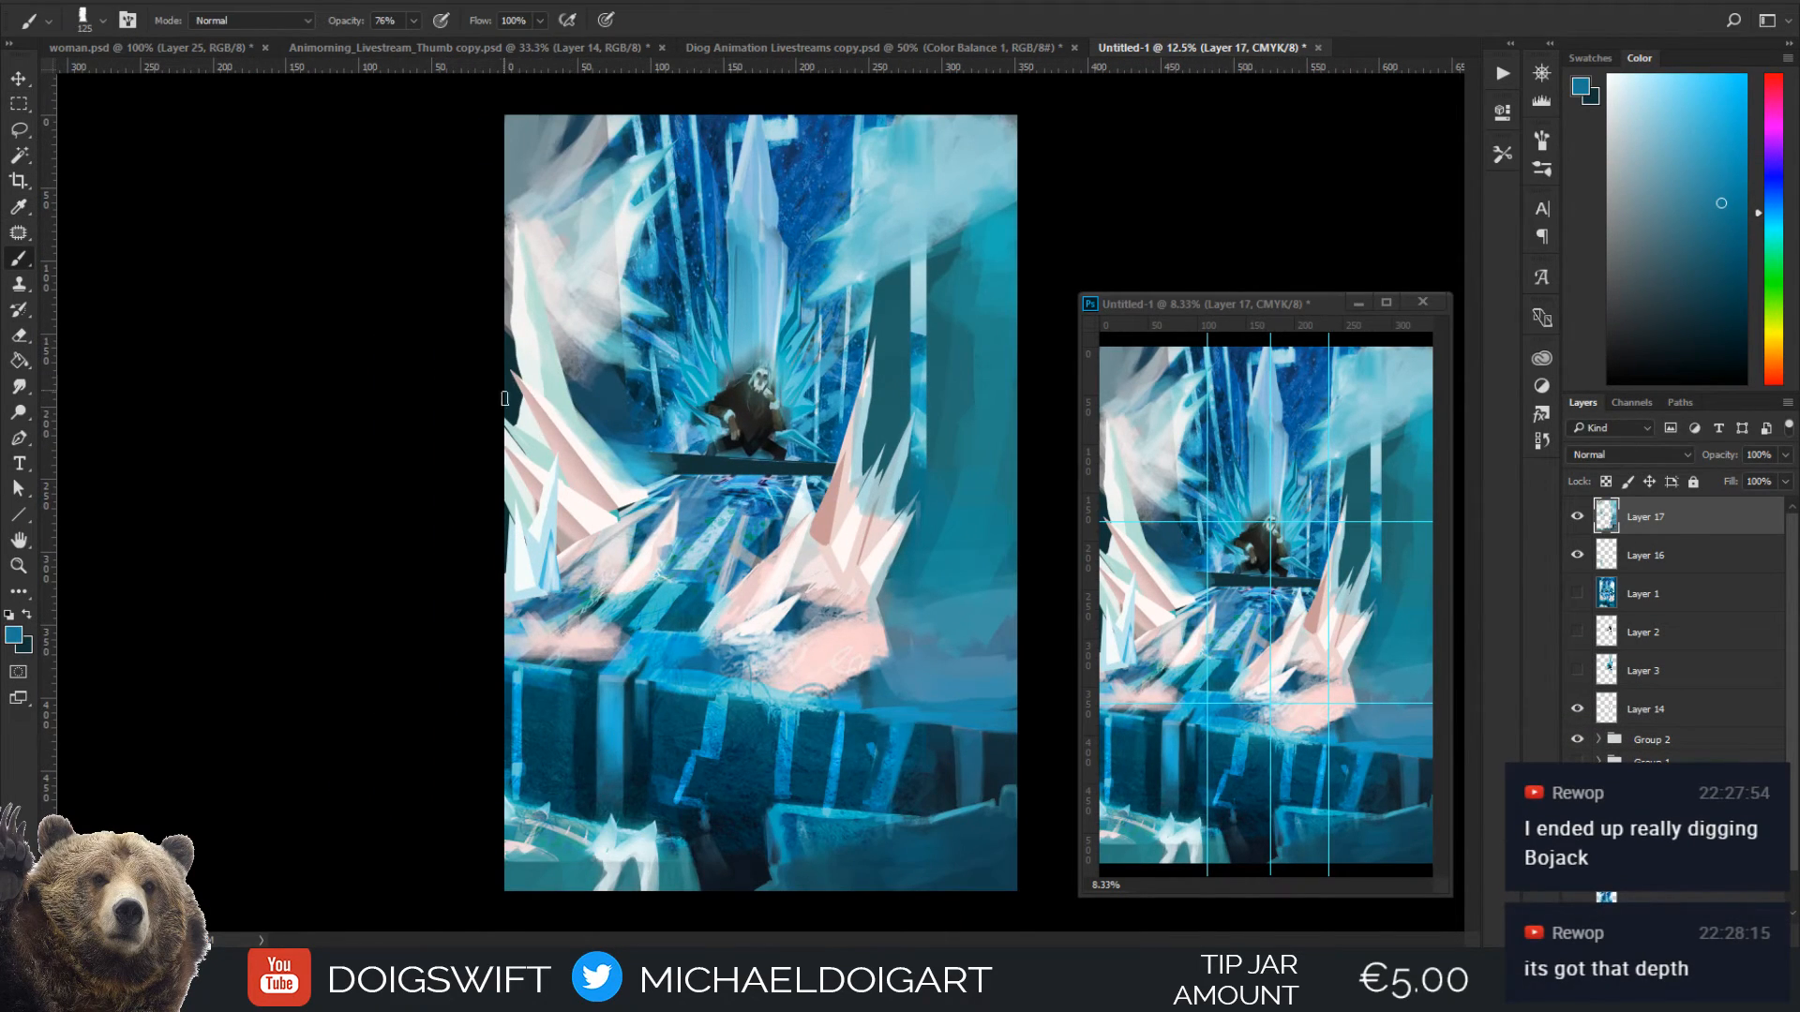
{"action": "key", "text": "ctrl+plus"}
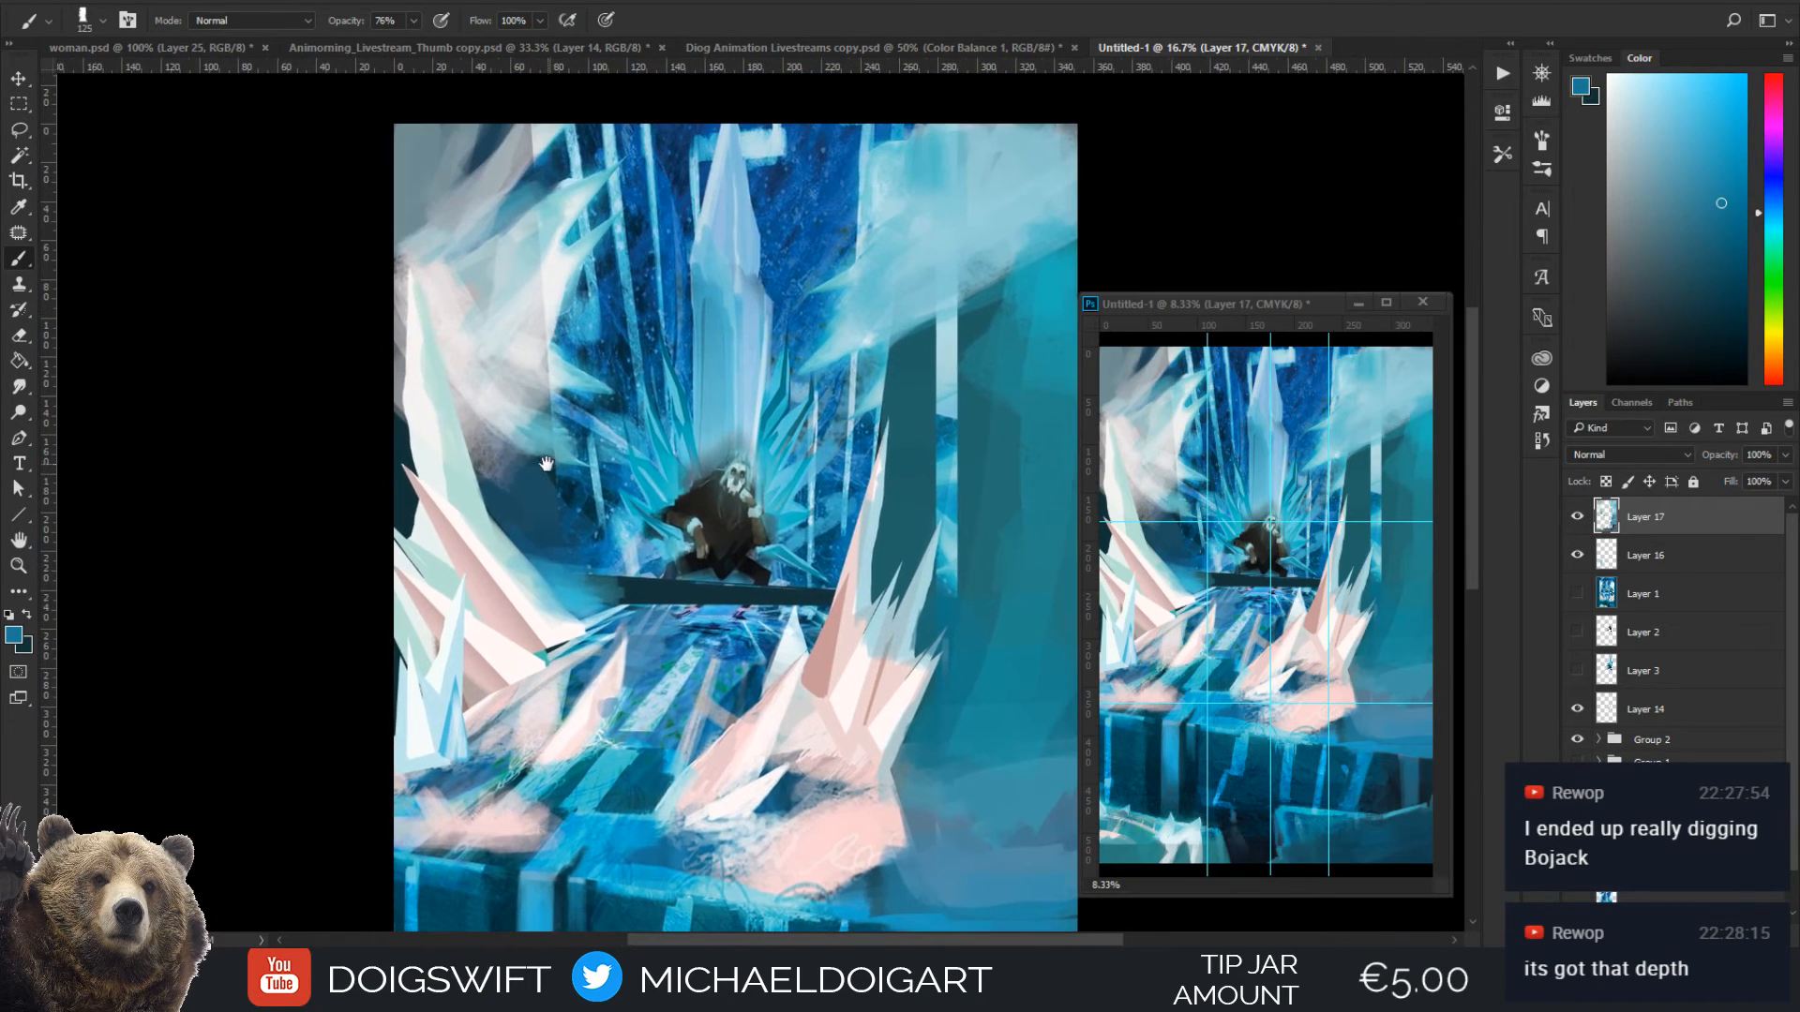
{"action": "key", "text": "bracketright"}
{"action": "key", "text": "bracketright"}
{"action": "key", "text": "bracketright"}
{"action": "key", "text": "bracketright"}
{"action": "key", "text": "bracketright"}
{"action": "key", "text": "bracketright"}
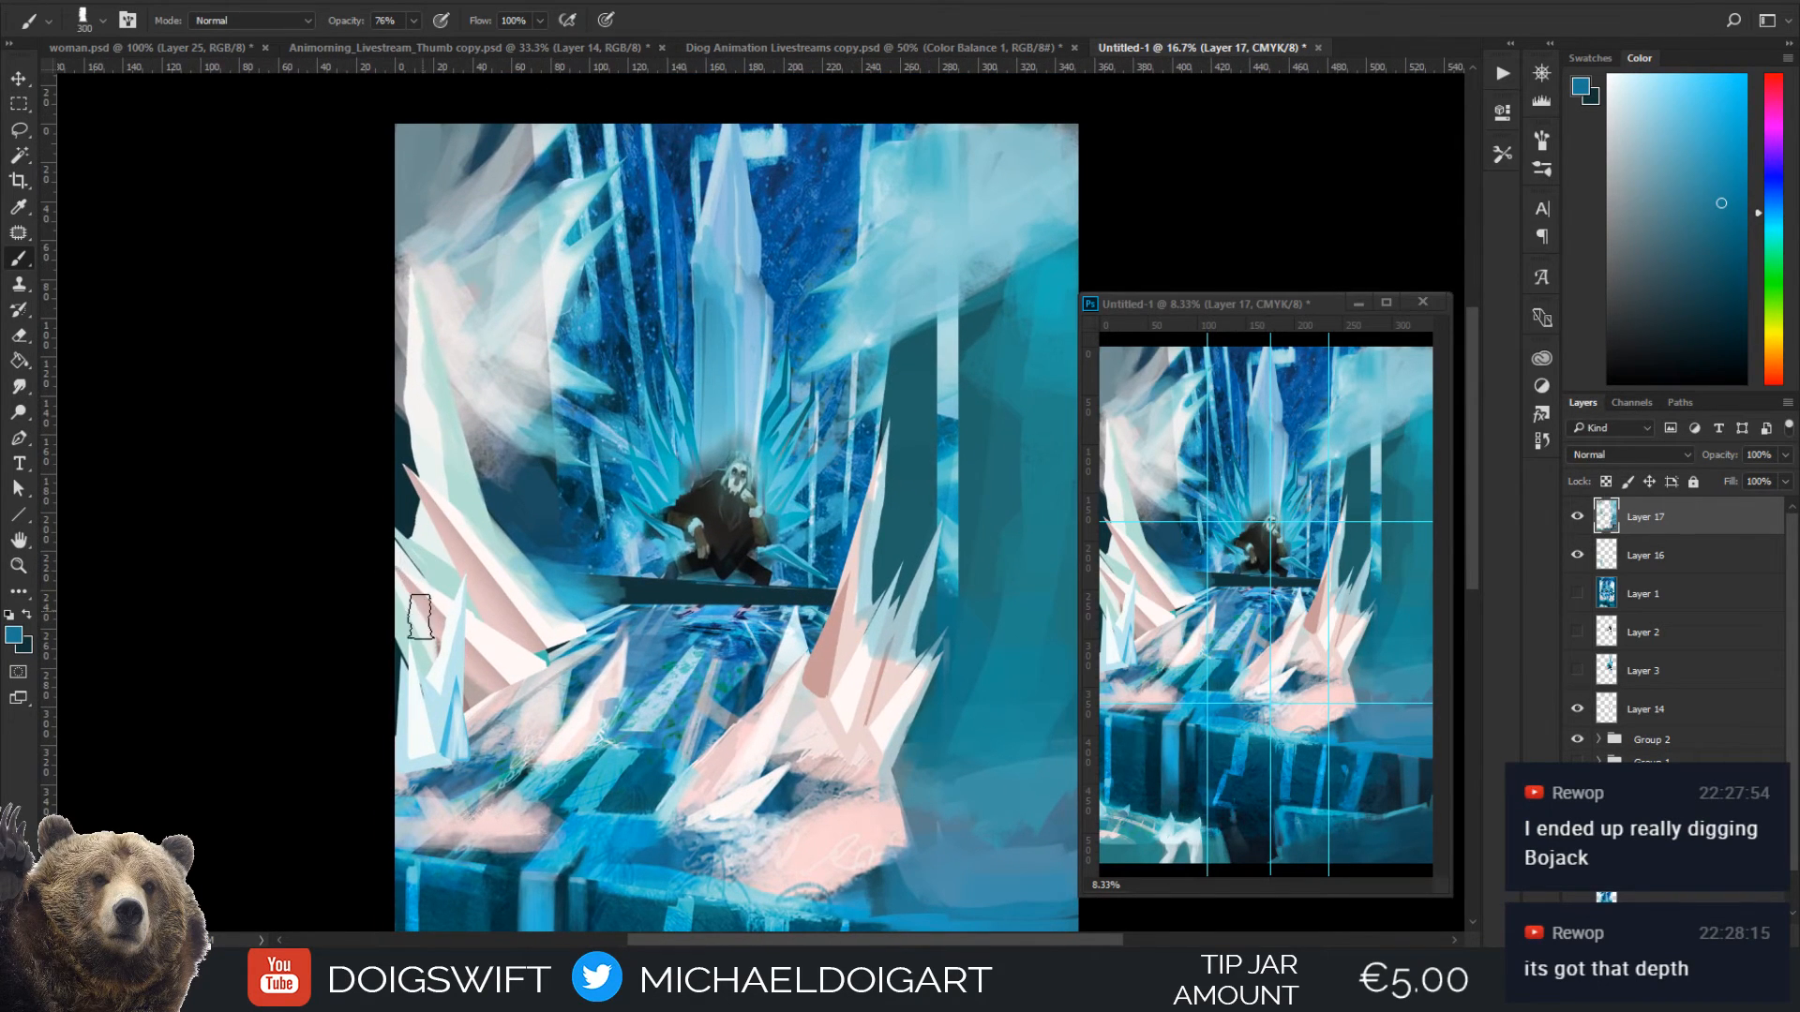
{"action": "mouse_move", "coordinate": [389, 614]}
{"action": "left_mouse_down"}
{"action": "mouse_move", "coordinate": [418, 469]}
{"action": "mouse_move", "coordinate": [453, 582]}
{"action": "mouse_move", "coordinate": [385, 390]}
{"action": "mouse_move", "coordinate": [438, 600]}
{"action": "left_mouse_up"}
Erase most of the blue glaze from the left crystals and tall spike with the speckled eraser, enlarging it to 700 px
{"action": "key", "text": "i"}
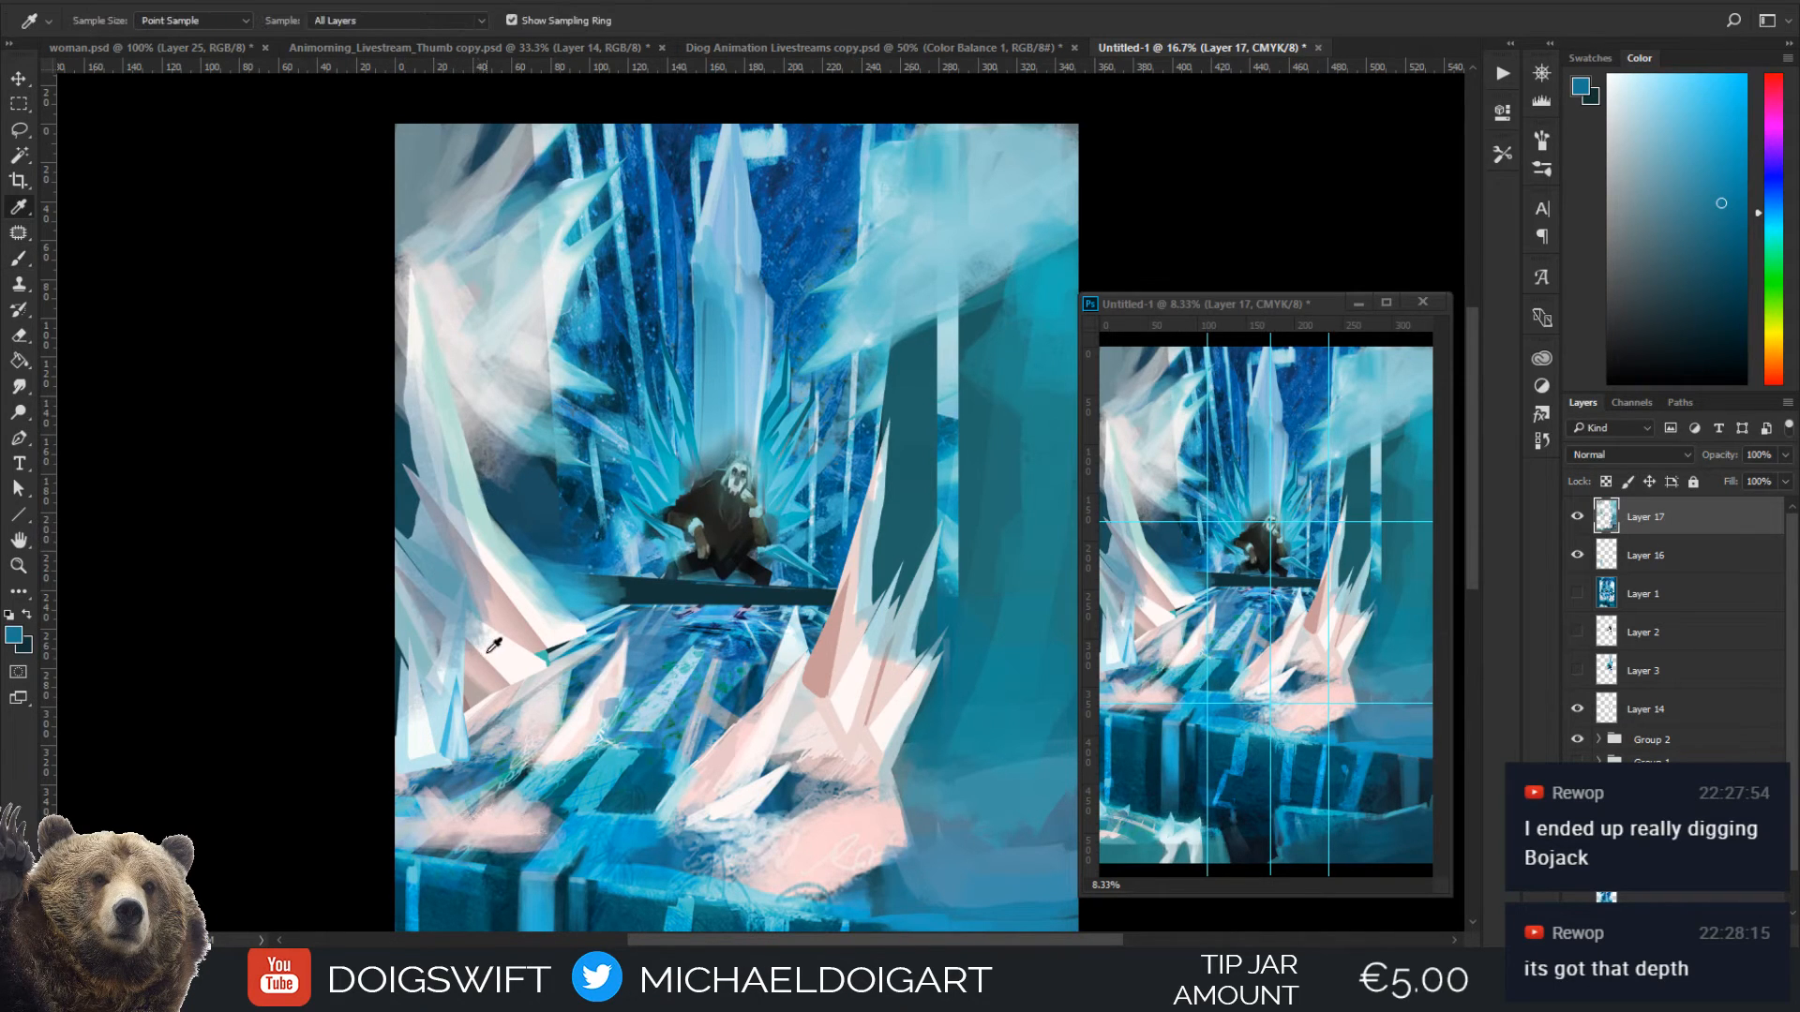
{"action": "key", "text": "e"}
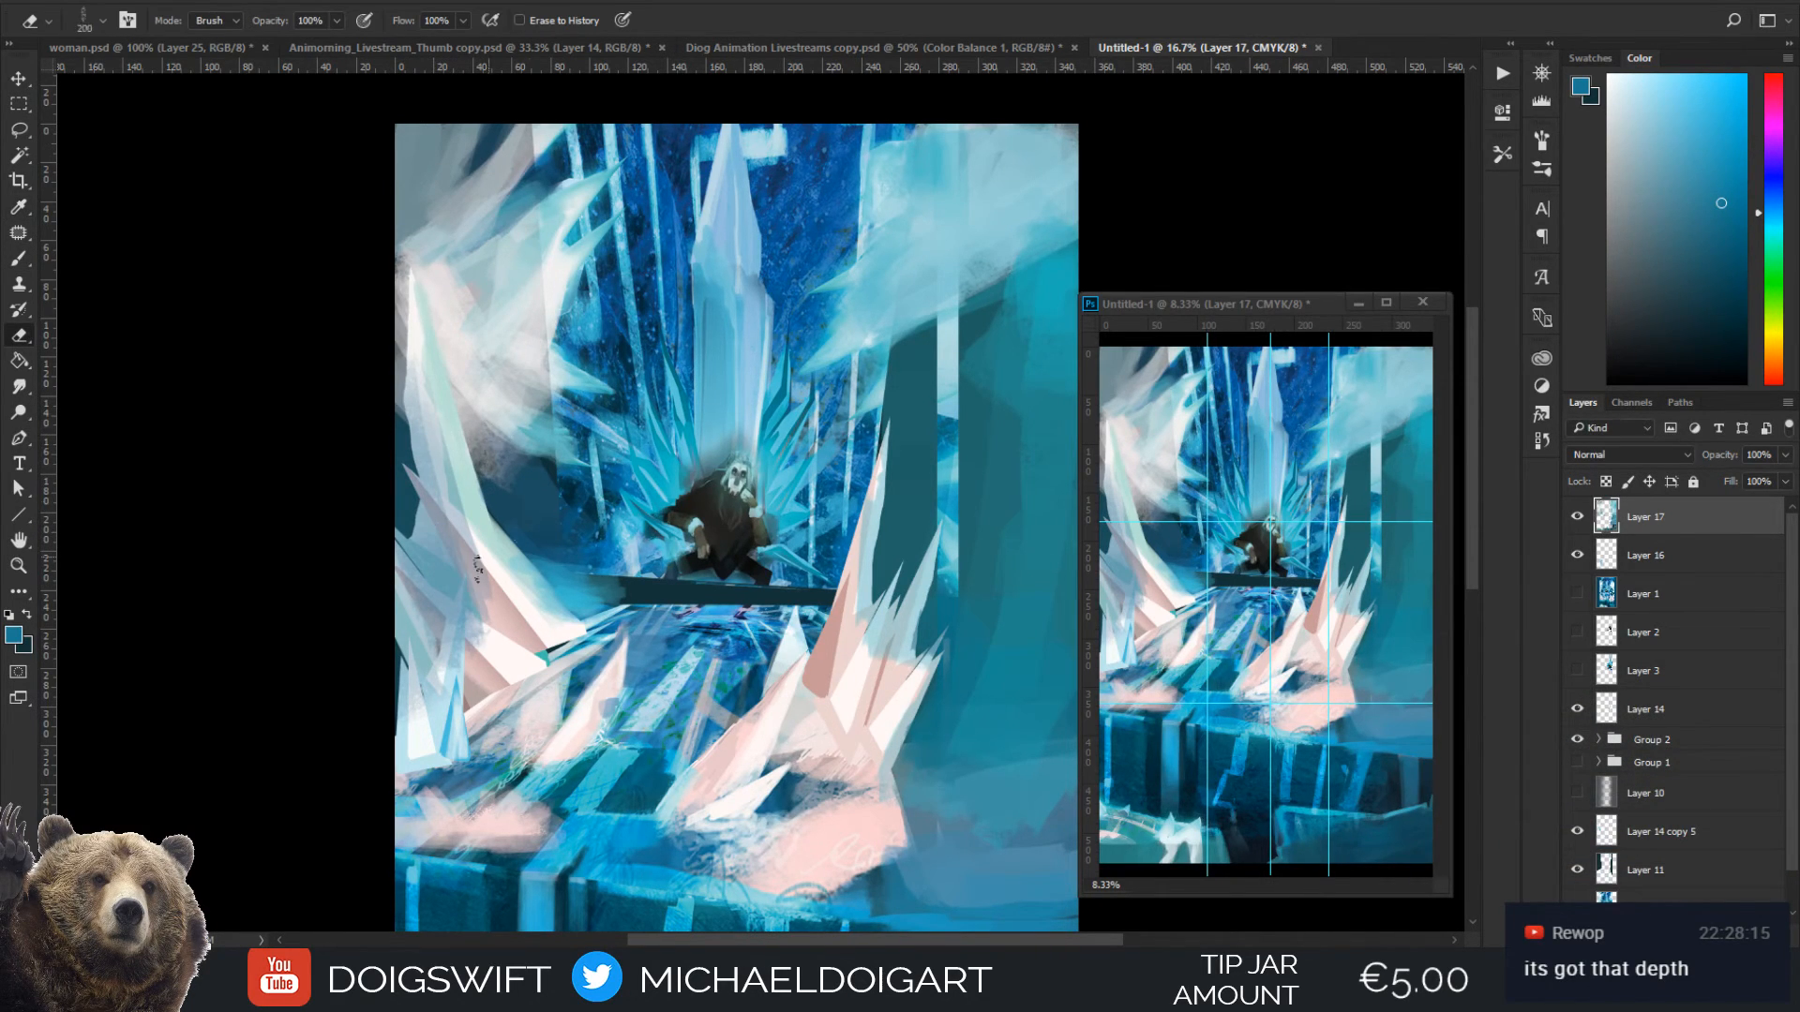
{"action": "key", "text": "bracketright"}
{"action": "key", "text": "bracketright"}
{"action": "key", "text": "bracketright"}
{"action": "key", "text": "bracketright"}
{"action": "key", "text": "bracketright"}
{"action": "key", "text": "bracketright"}
{"action": "key", "text": "bracketright"}
{"action": "key", "text": "bracketright"}
{"action": "key", "text": "bracketright"}
{"action": "key", "text": "bracketright"}
{"action": "key", "text": "bracketright"}
{"action": "mouse_move", "coordinate": [436, 635]}
{"action": "left_mouse_down"}
{"action": "mouse_move", "coordinate": [416, 546]}
{"action": "mouse_move", "coordinate": [487, 624]}
{"action": "mouse_move", "coordinate": [486, 514]}
{"action": "left_mouse_up"}
{"action": "key", "text": "bracketleft"}
{"action": "key", "text": "bracketleft"}
{"action": "key", "text": "bracketleft"}
{"action": "key", "text": "bracketleft"}
{"action": "key", "text": "bracketleft"}
{"action": "left_click_drag", "start_coordinate": [466, 587], "coordinate": [412, 413]}
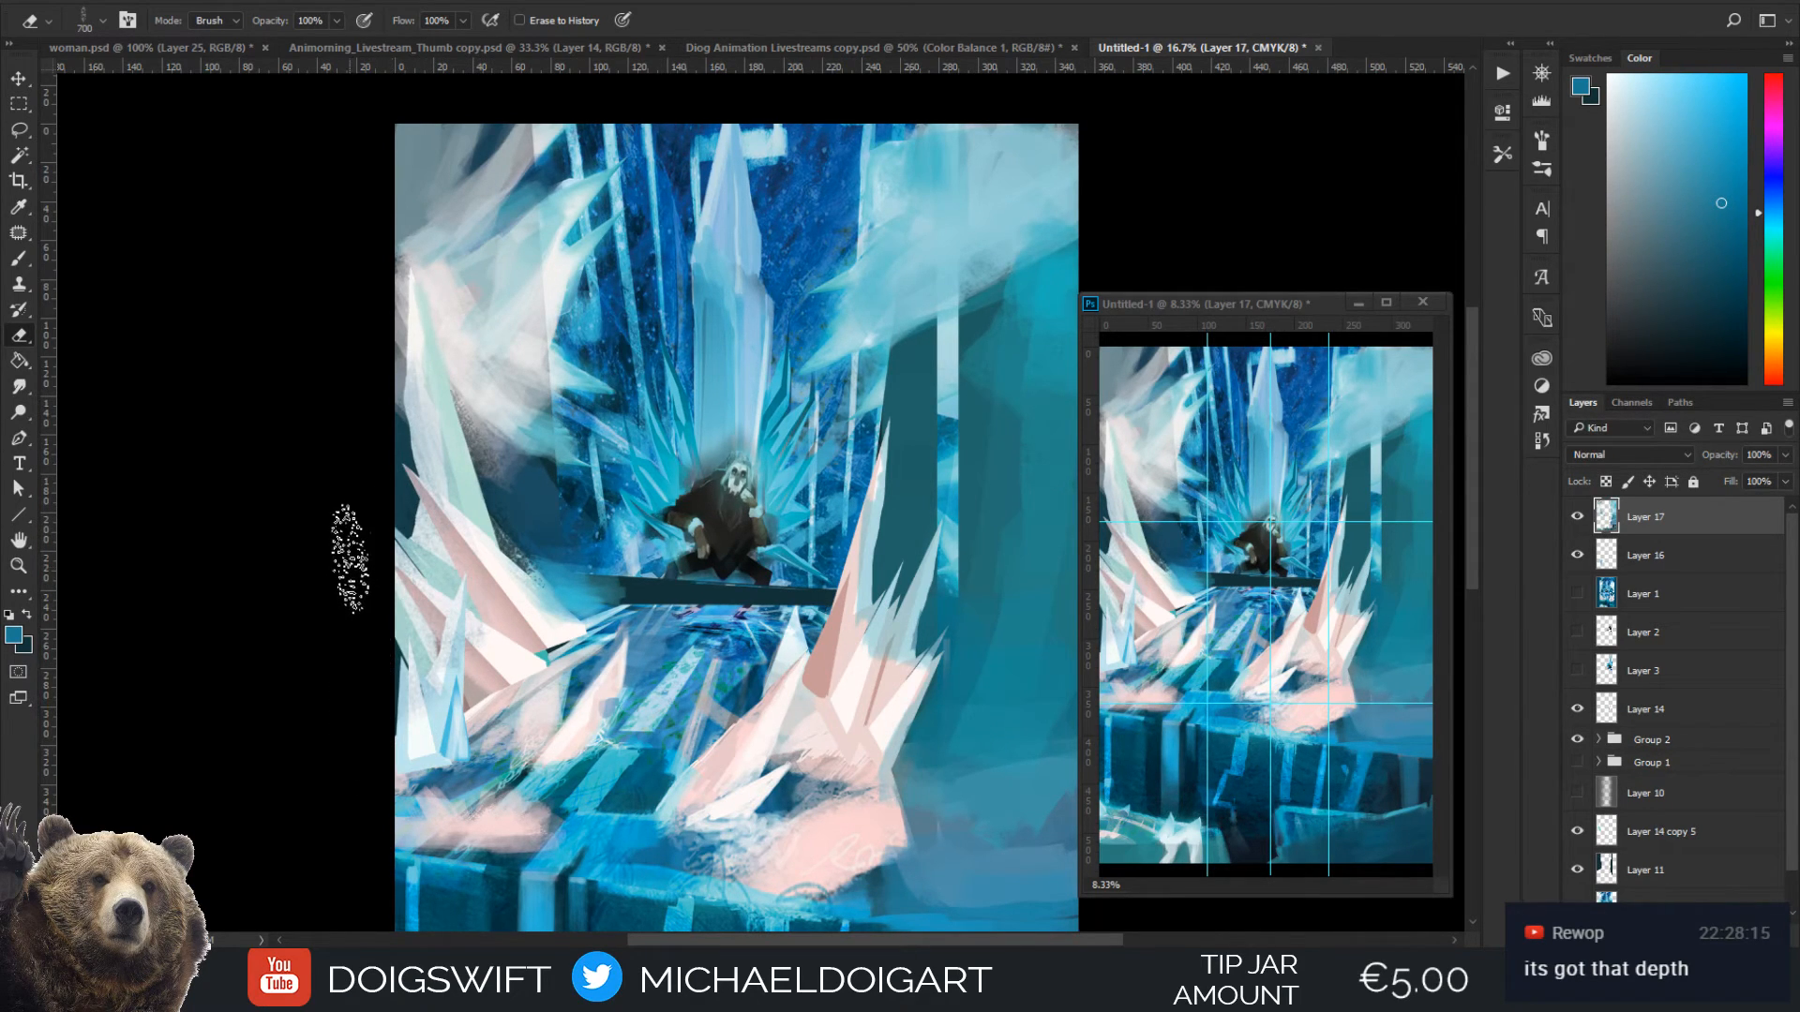
Touch up the tall spike's lower edge beside the throne ledge with sampled blue and off-white, reducing the brush to 50 px
{"action": "key", "text": "i"}
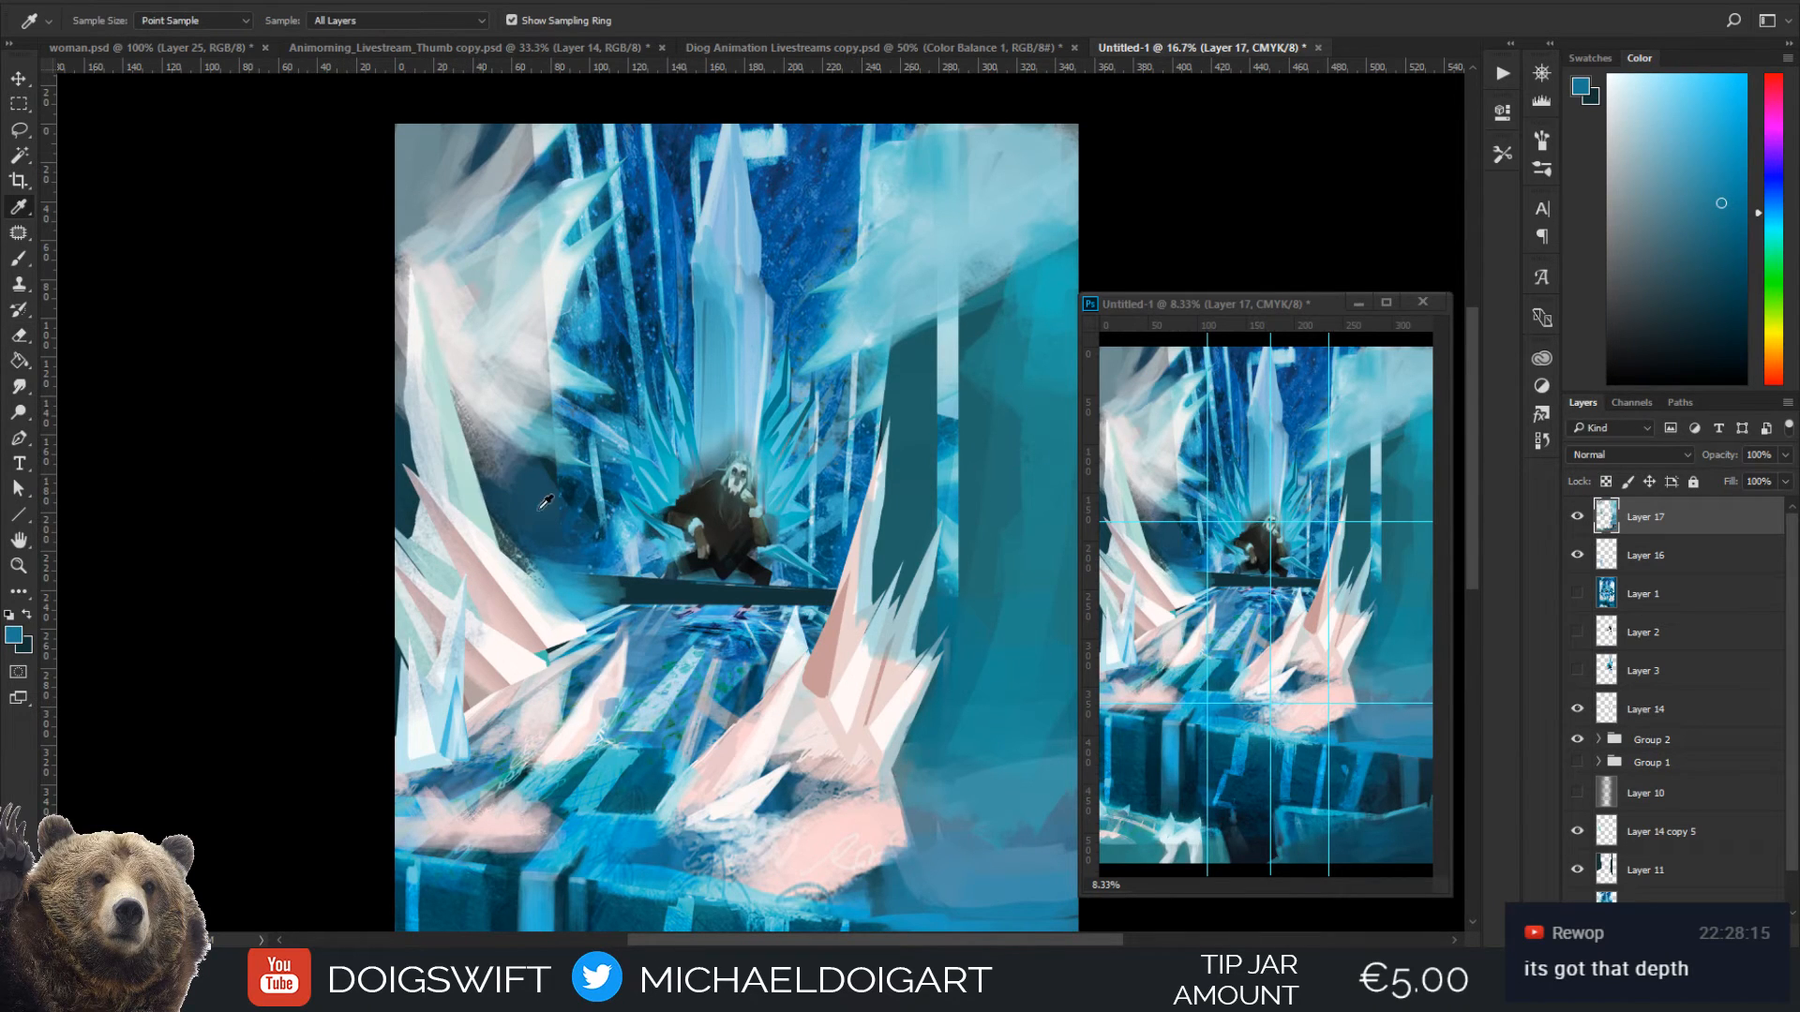
{"action": "left_click", "coordinate": [544, 502]}
{"action": "key", "text": "b"}
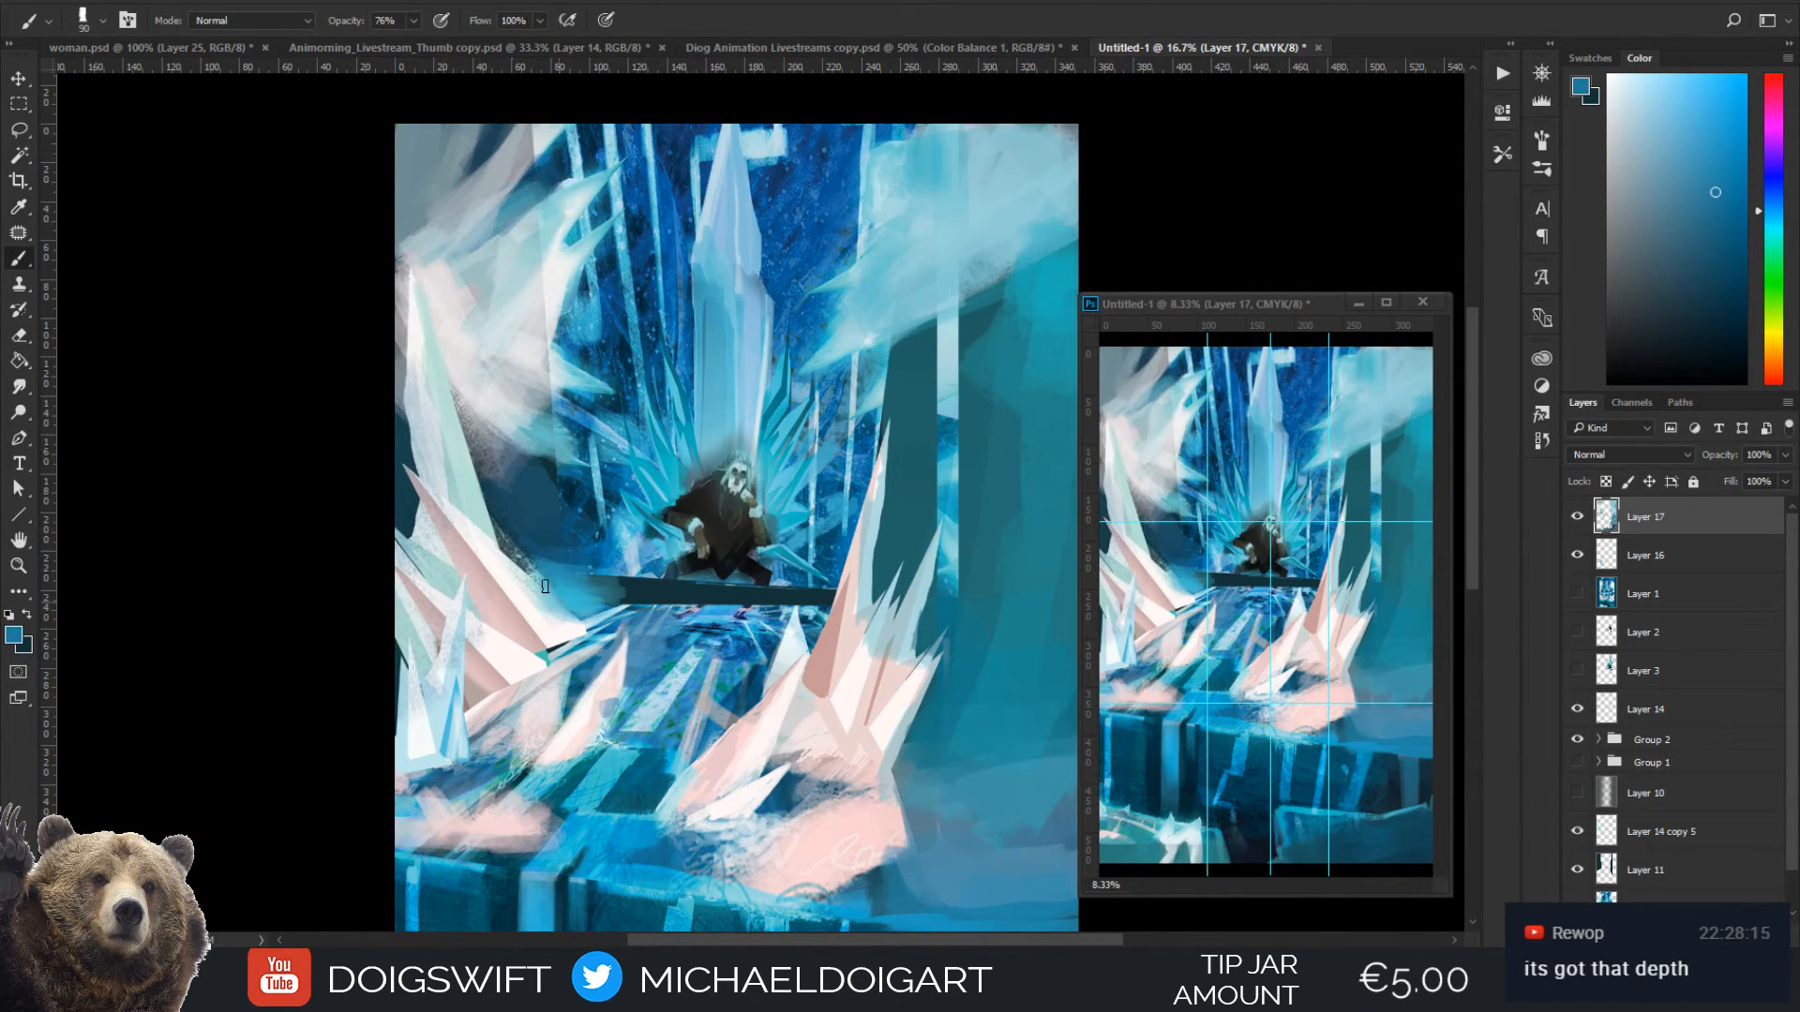
{"action": "key", "text": "i"}
{"action": "left_click", "coordinate": [539, 600]}
{"action": "key", "text": "b"}
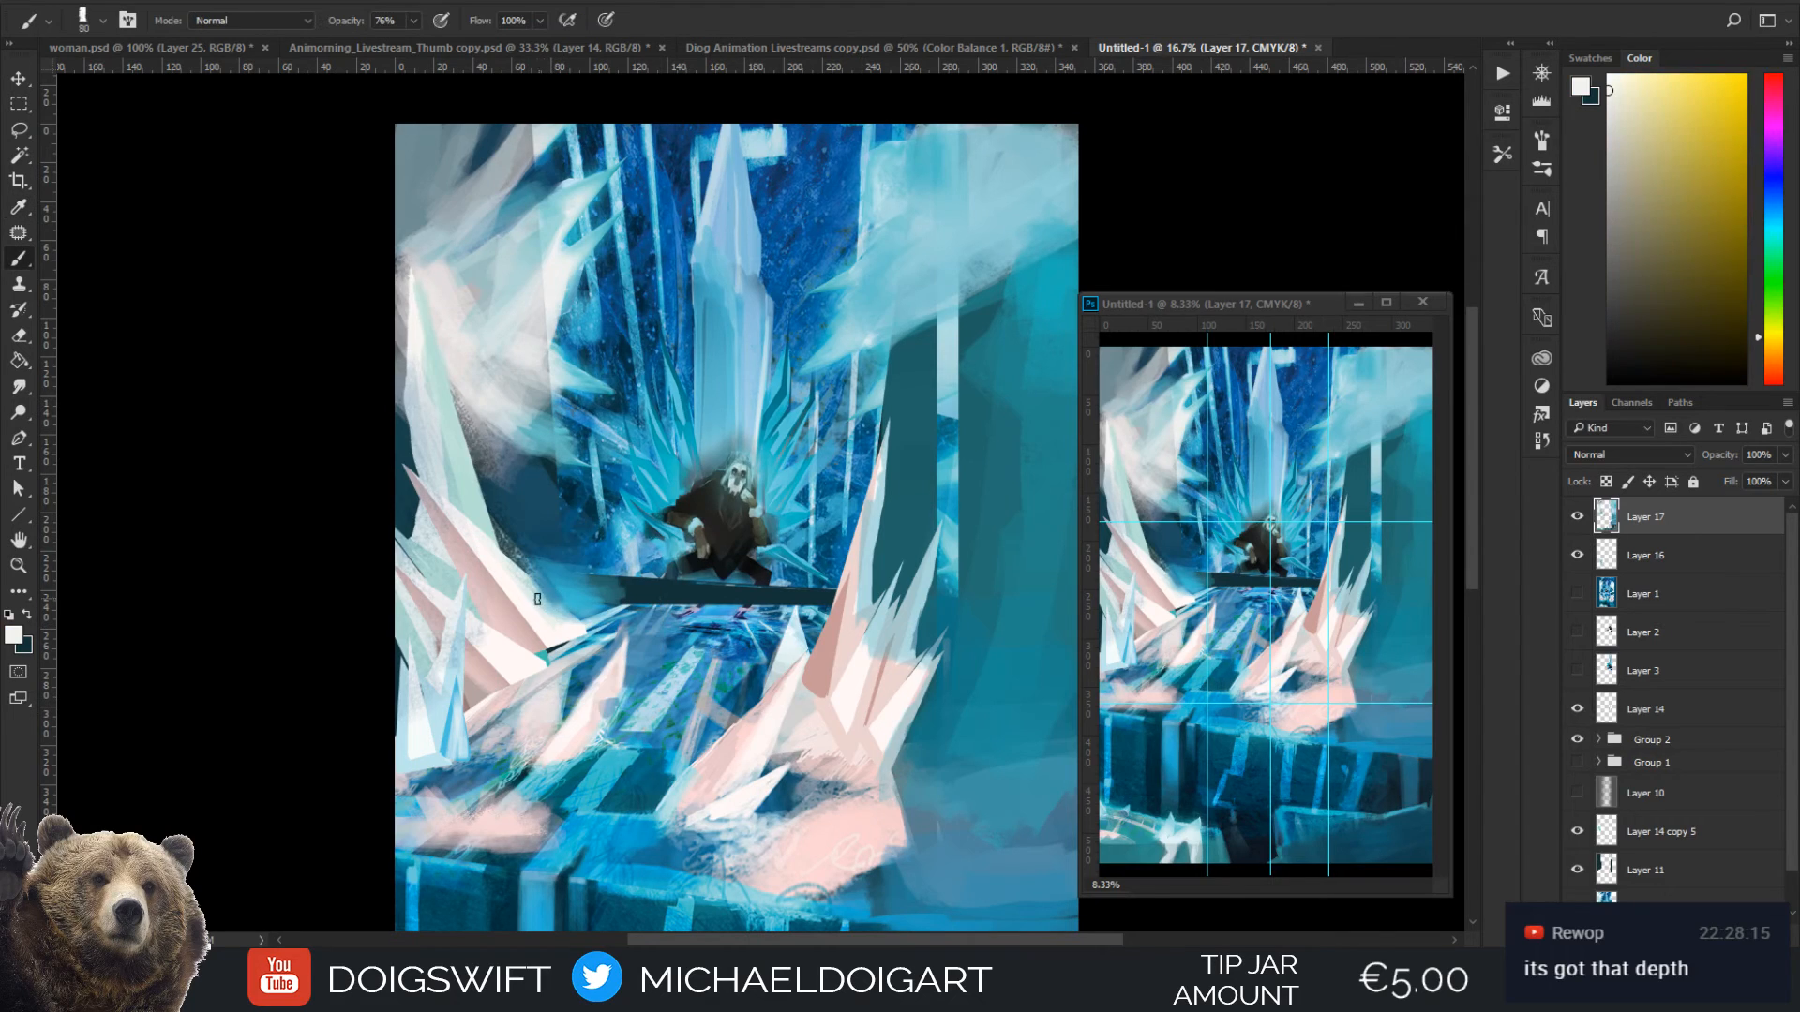
{"action": "key", "text": "bracketleft"}
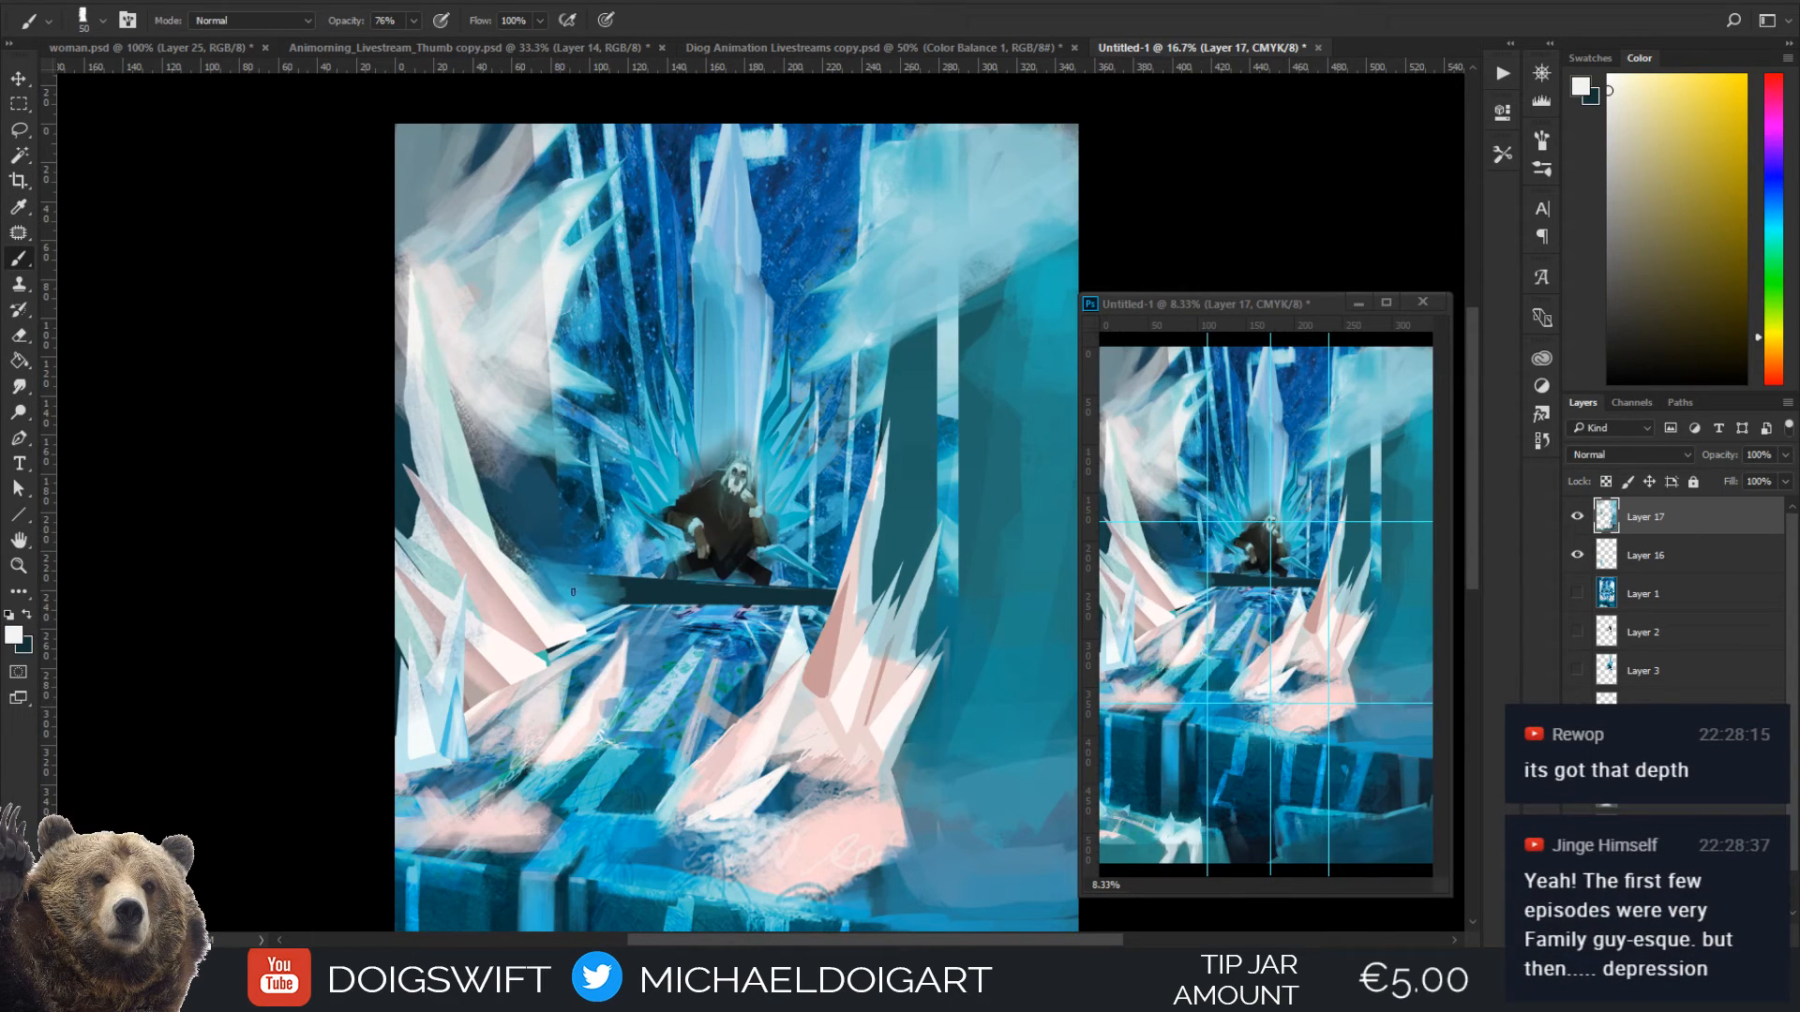
{"action": "left_click_drag", "start_coordinate": [560, 590], "coordinate": [590, 608]}
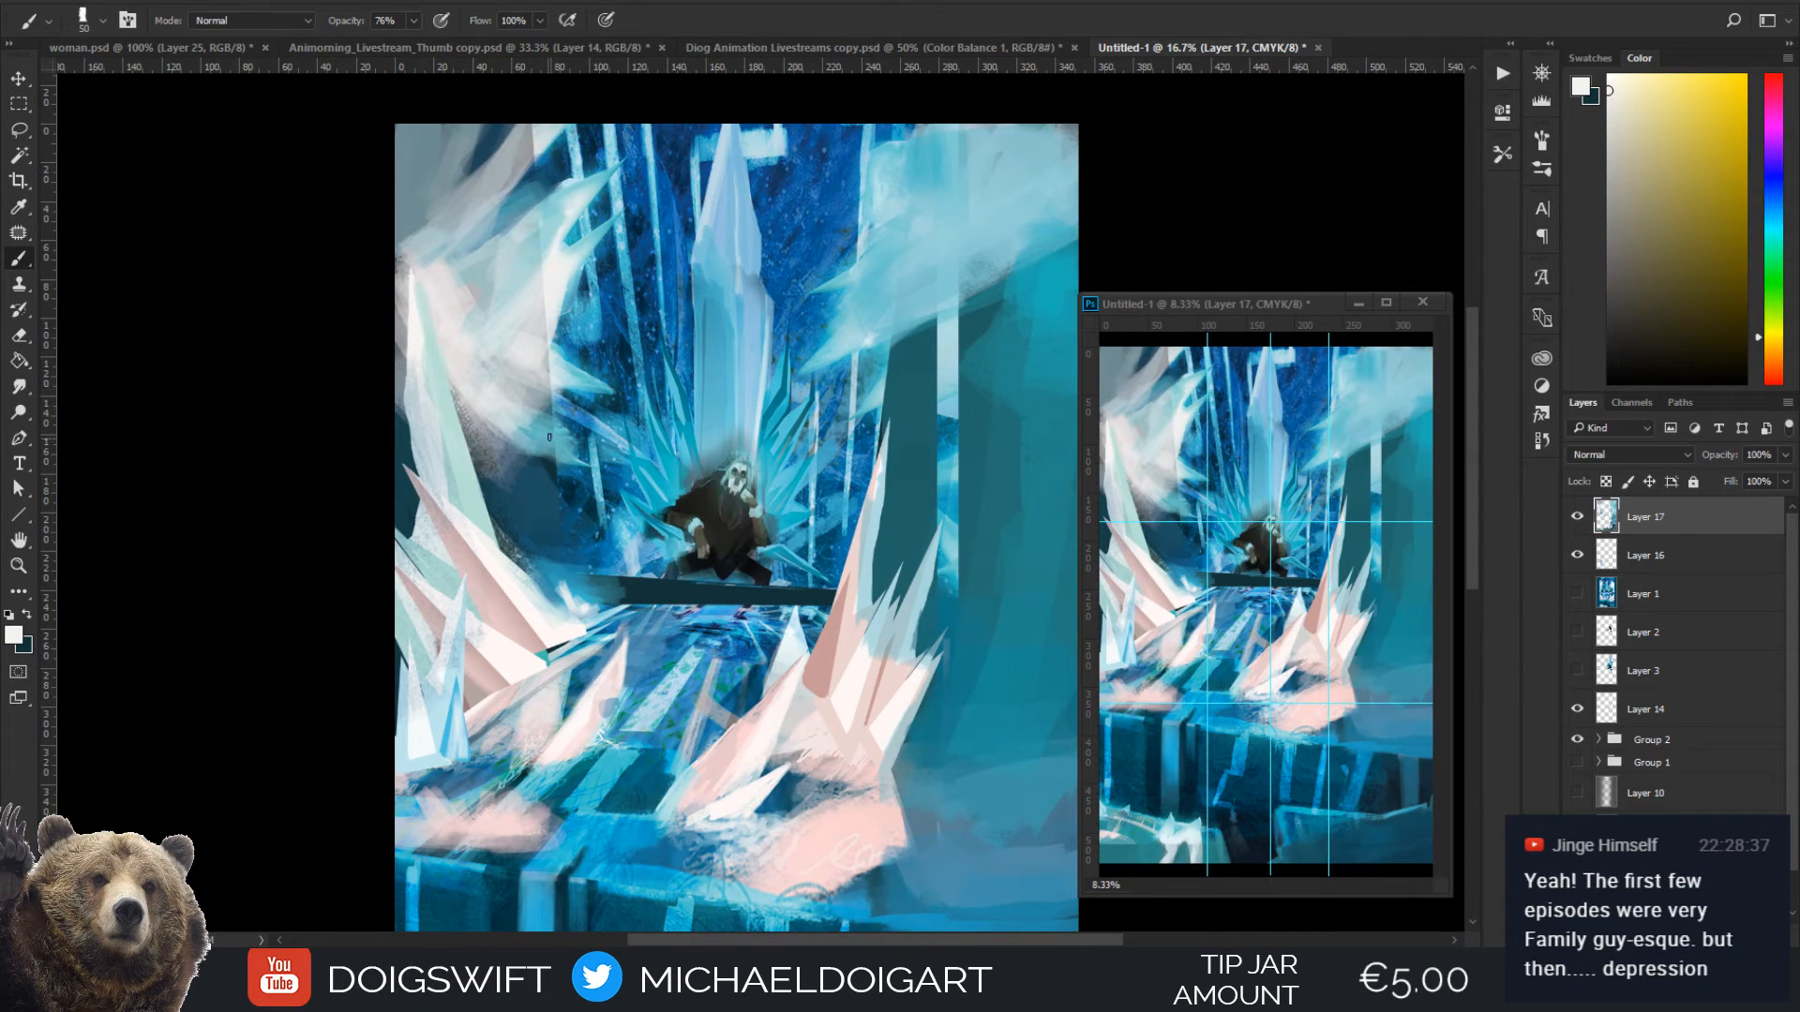
Cover the dark wall between the tall left spike and the throne with sampled deep blue, enlarging the brush from 150 to 175 px
{"action": "left_click", "coordinate": [574, 542], "text": "alt"}
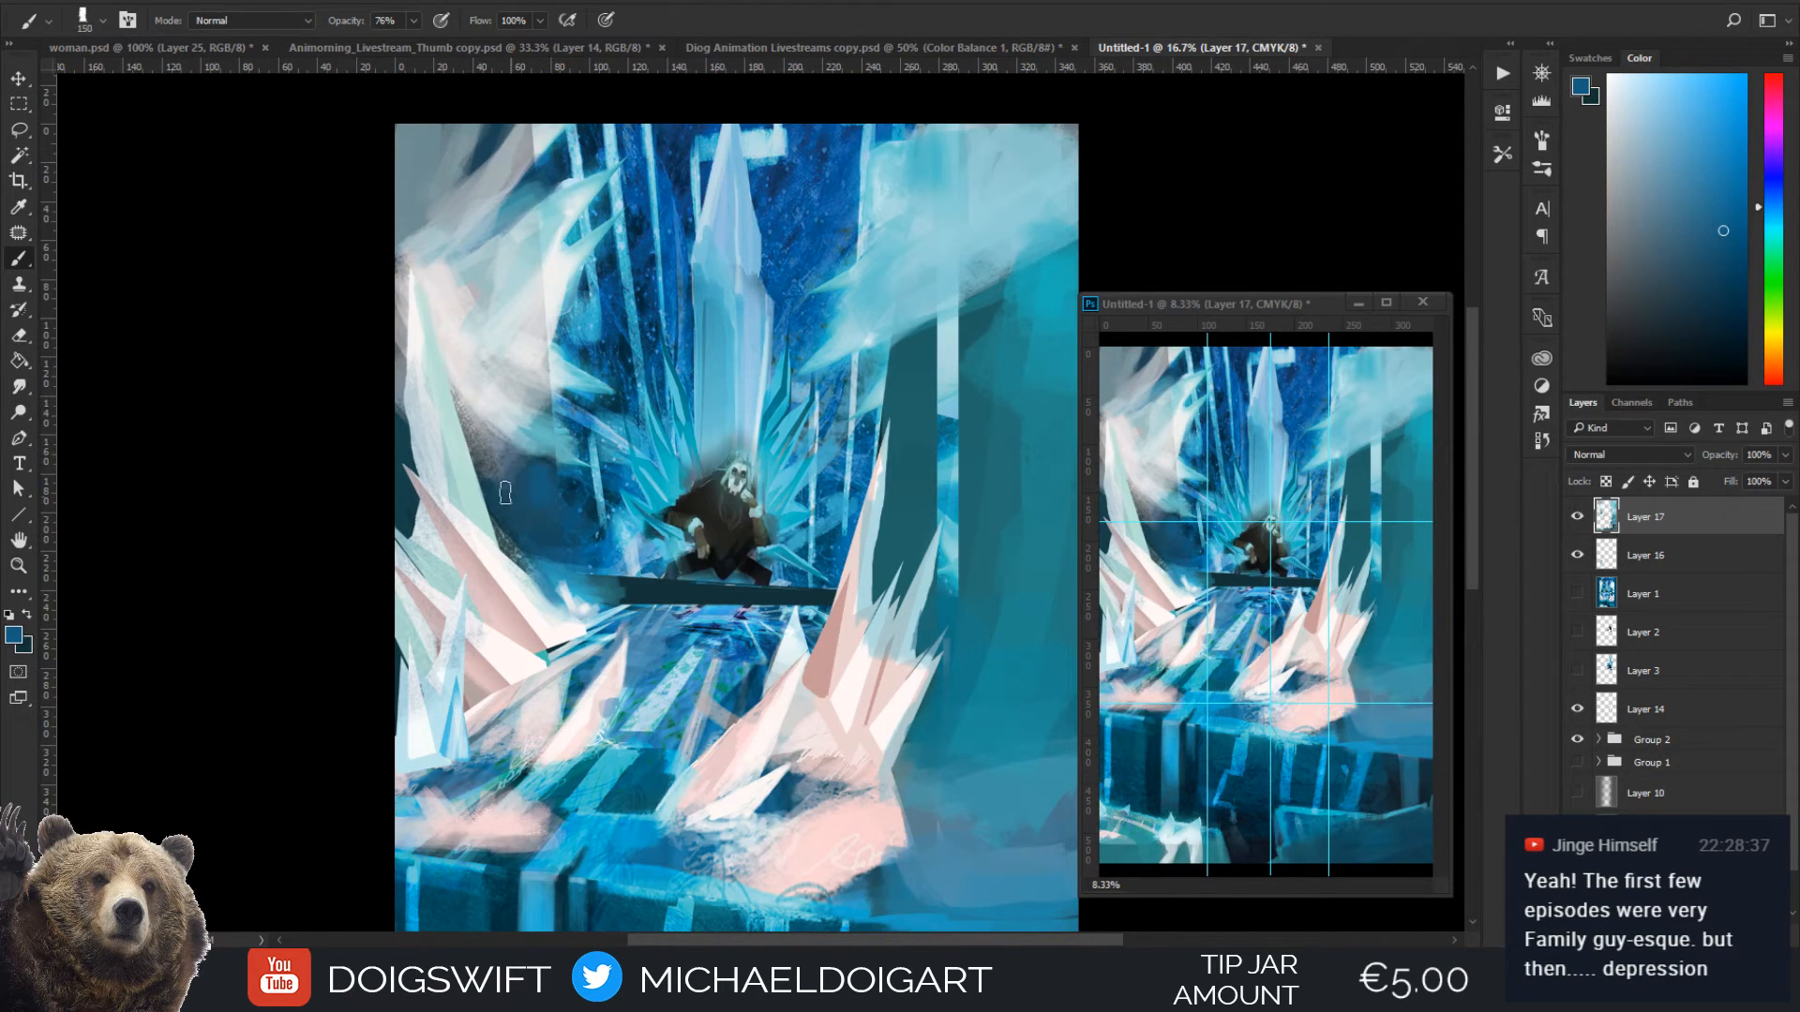
{"action": "key", "text": "bracketright"}
{"action": "left_click_drag", "start_coordinate": [511, 544], "coordinate": [525, 573]}
{"action": "mouse_move", "coordinate": [486, 441]}
{"action": "left_mouse_down"}
{"action": "mouse_move", "coordinate": [478, 405]}
{"action": "mouse_move", "coordinate": [471, 445]}
{"action": "mouse_move", "coordinate": [481, 413]}
{"action": "left_mouse_up"}
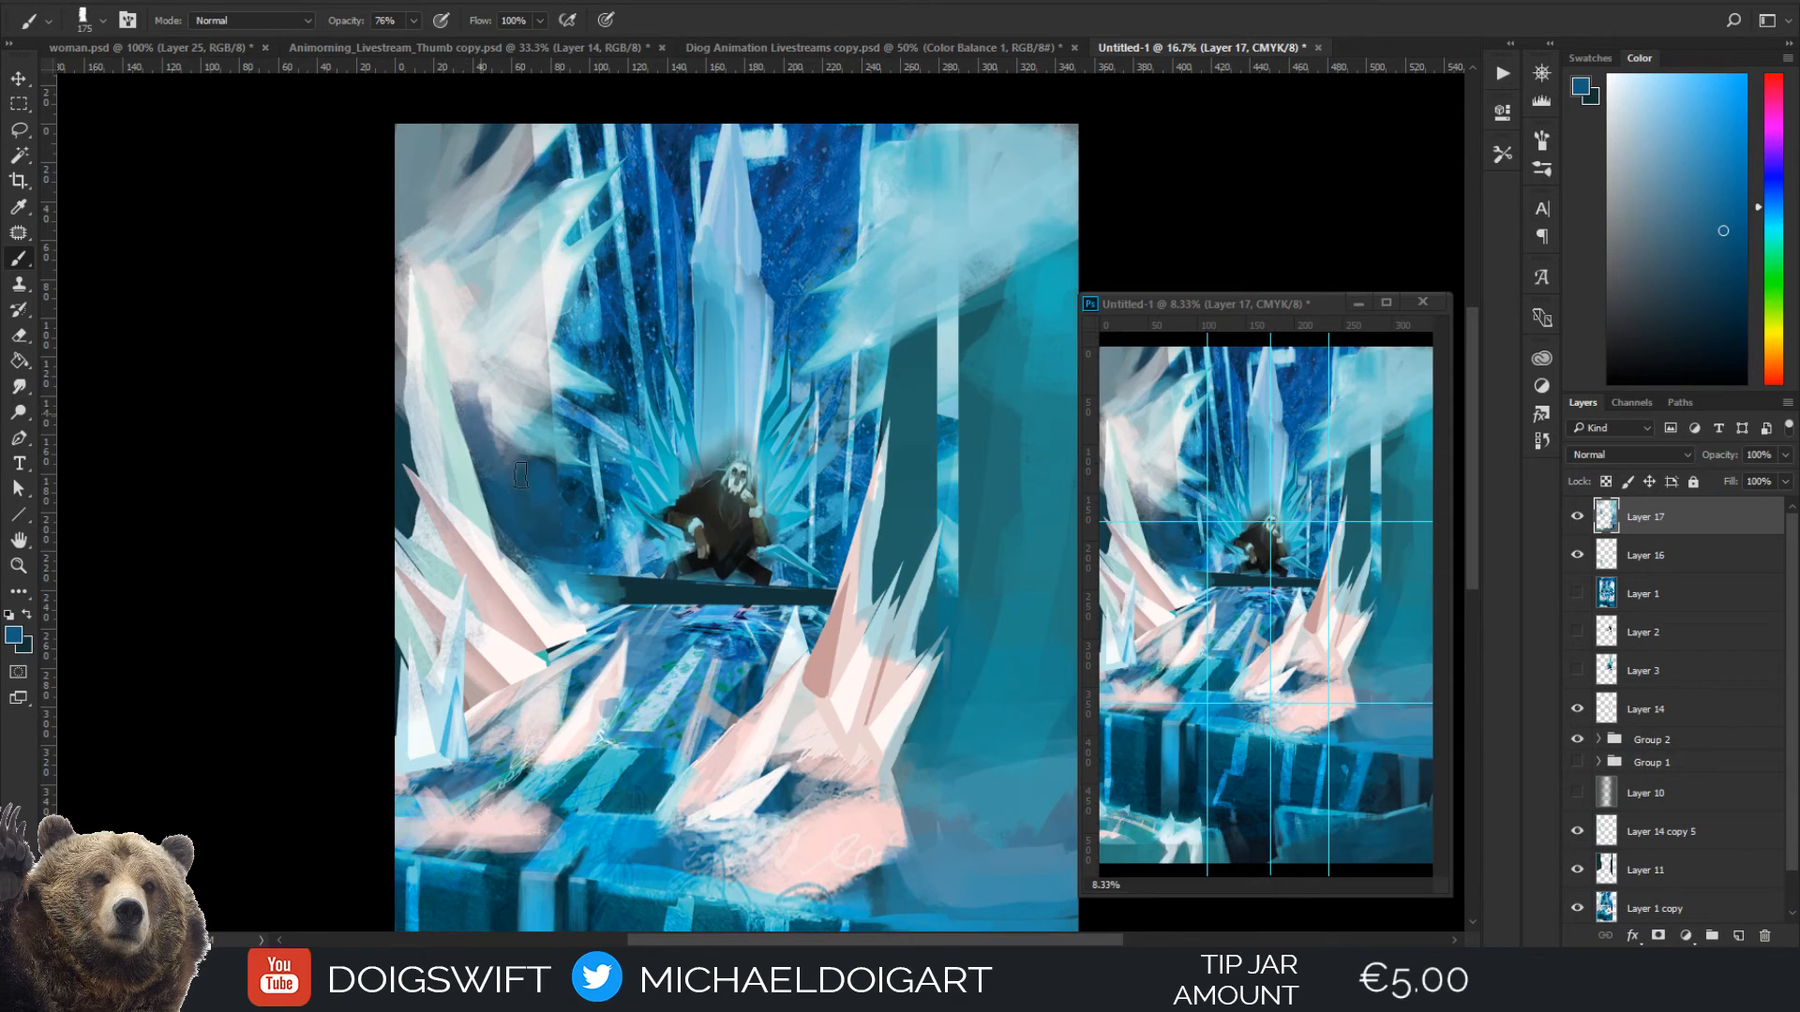
{"action": "left_click_drag", "start_coordinate": [522, 475], "coordinate": [514, 417]}
Brush cyan sampled from the throne's ice shards below the left frost cloud, beside the tall spike, at 125 px
{"action": "key", "text": "i"}
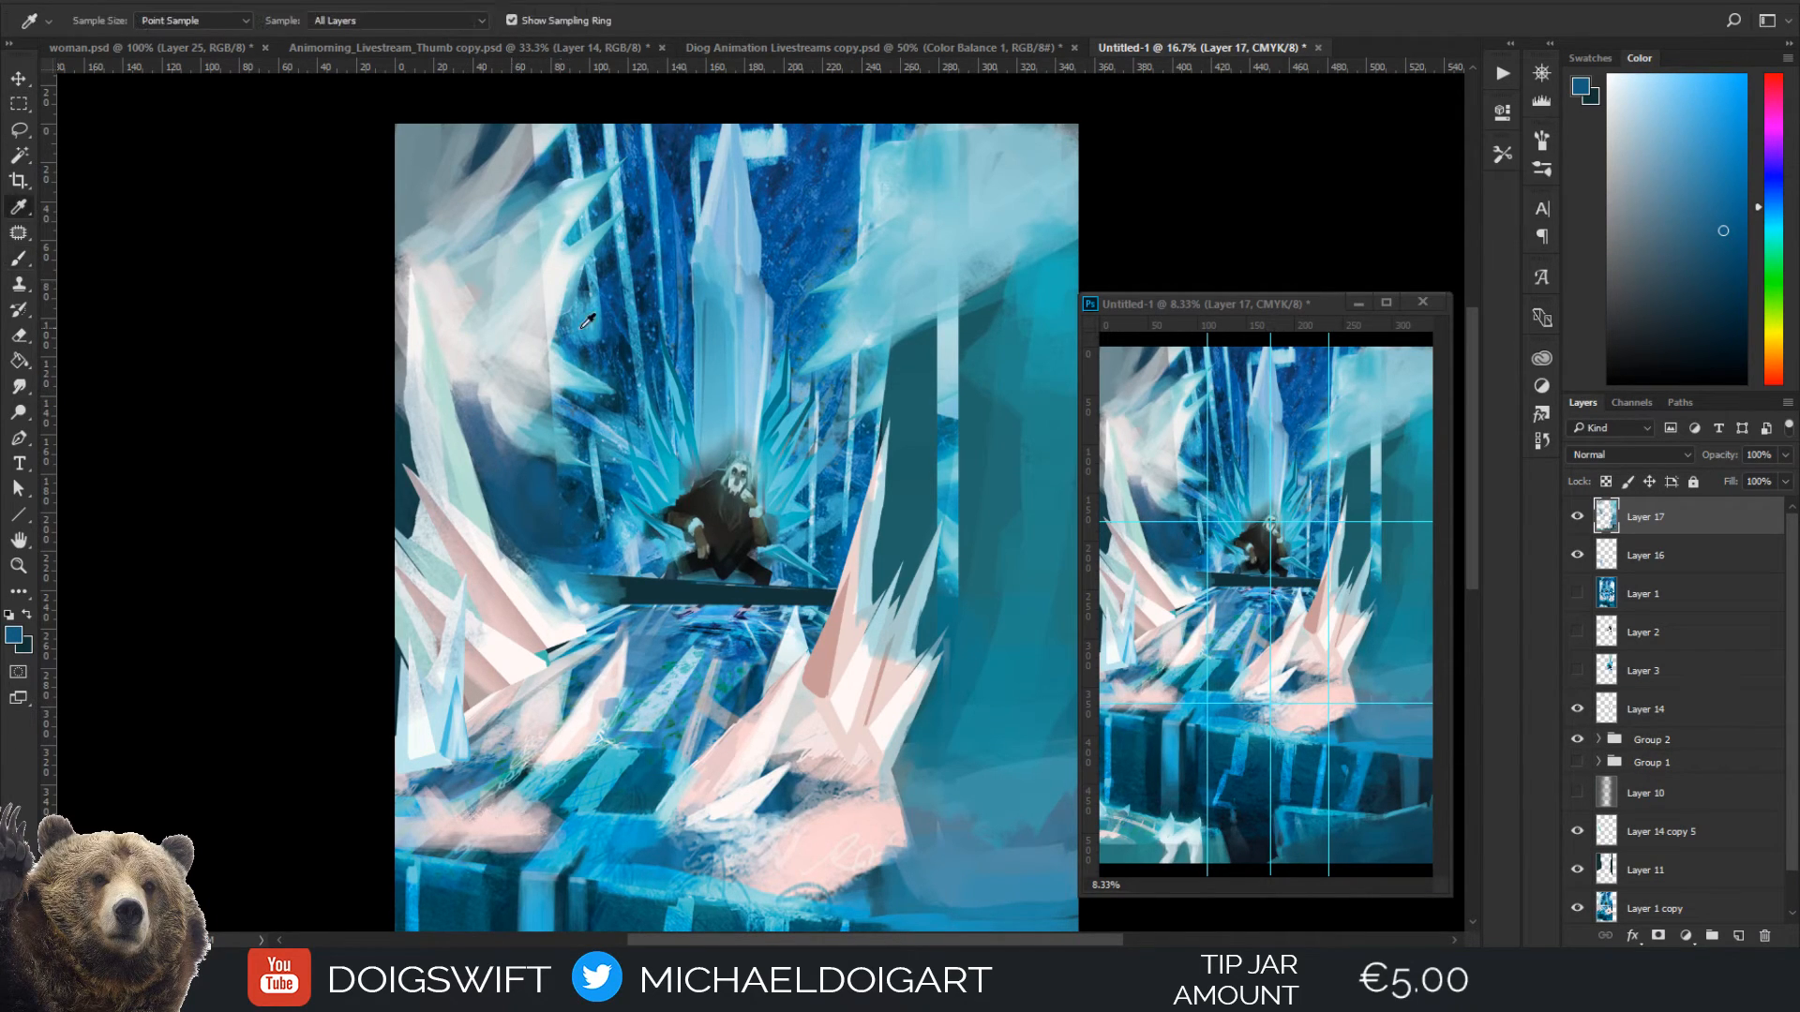
{"action": "left_click", "coordinate": [653, 497]}
{"action": "key", "text": "b"}
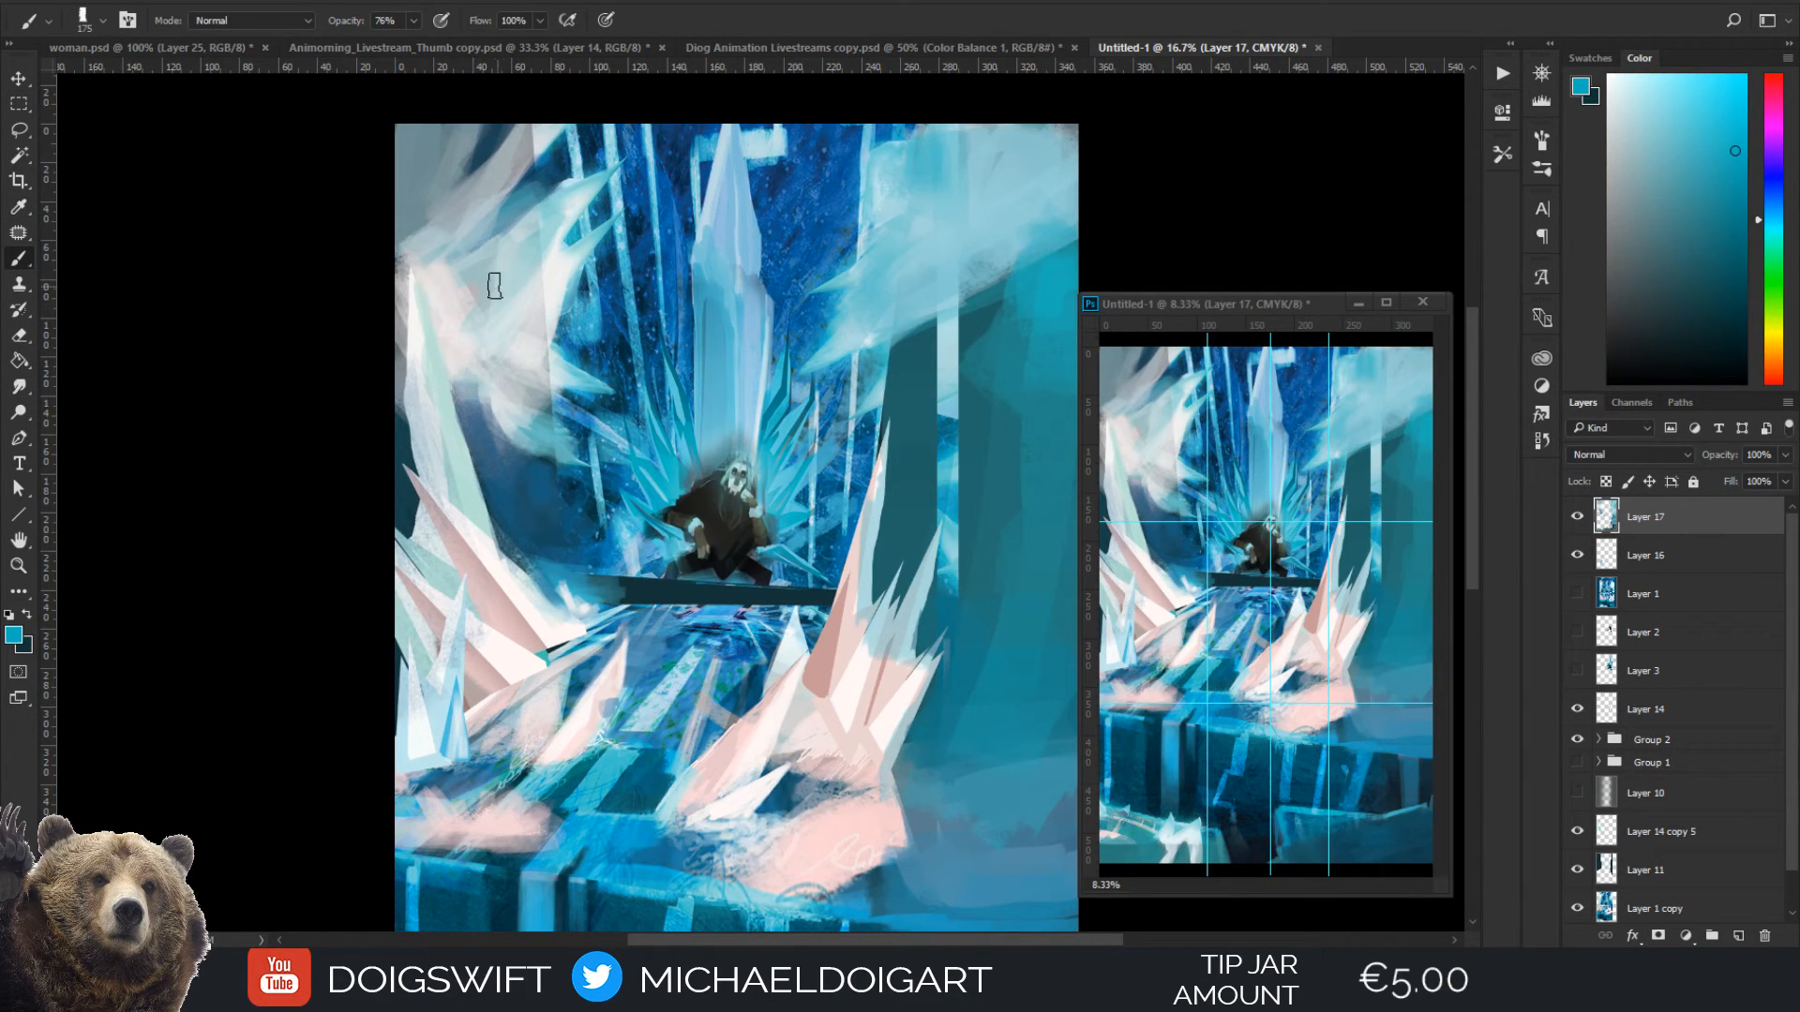
{"action": "key", "text": "bracketleft"}
{"action": "key", "text": "bracketleft"}
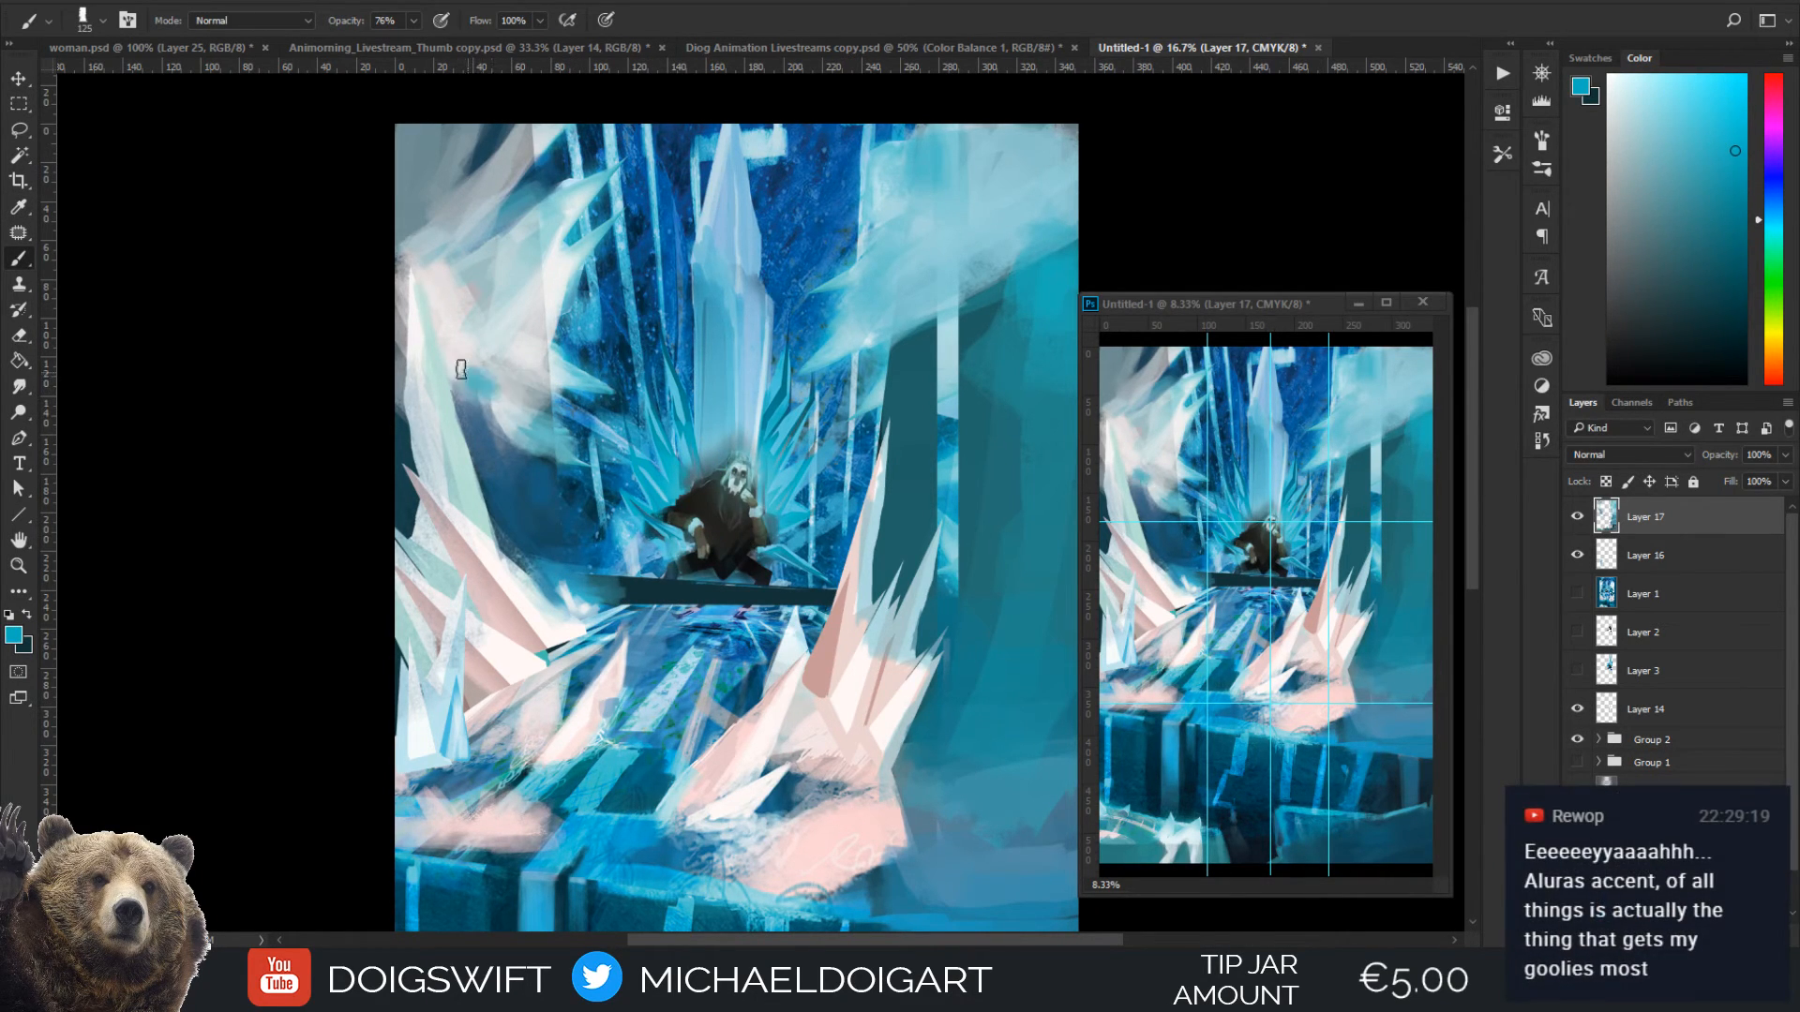
{"action": "left_click_drag", "start_coordinate": [467, 364], "coordinate": [501, 490]}
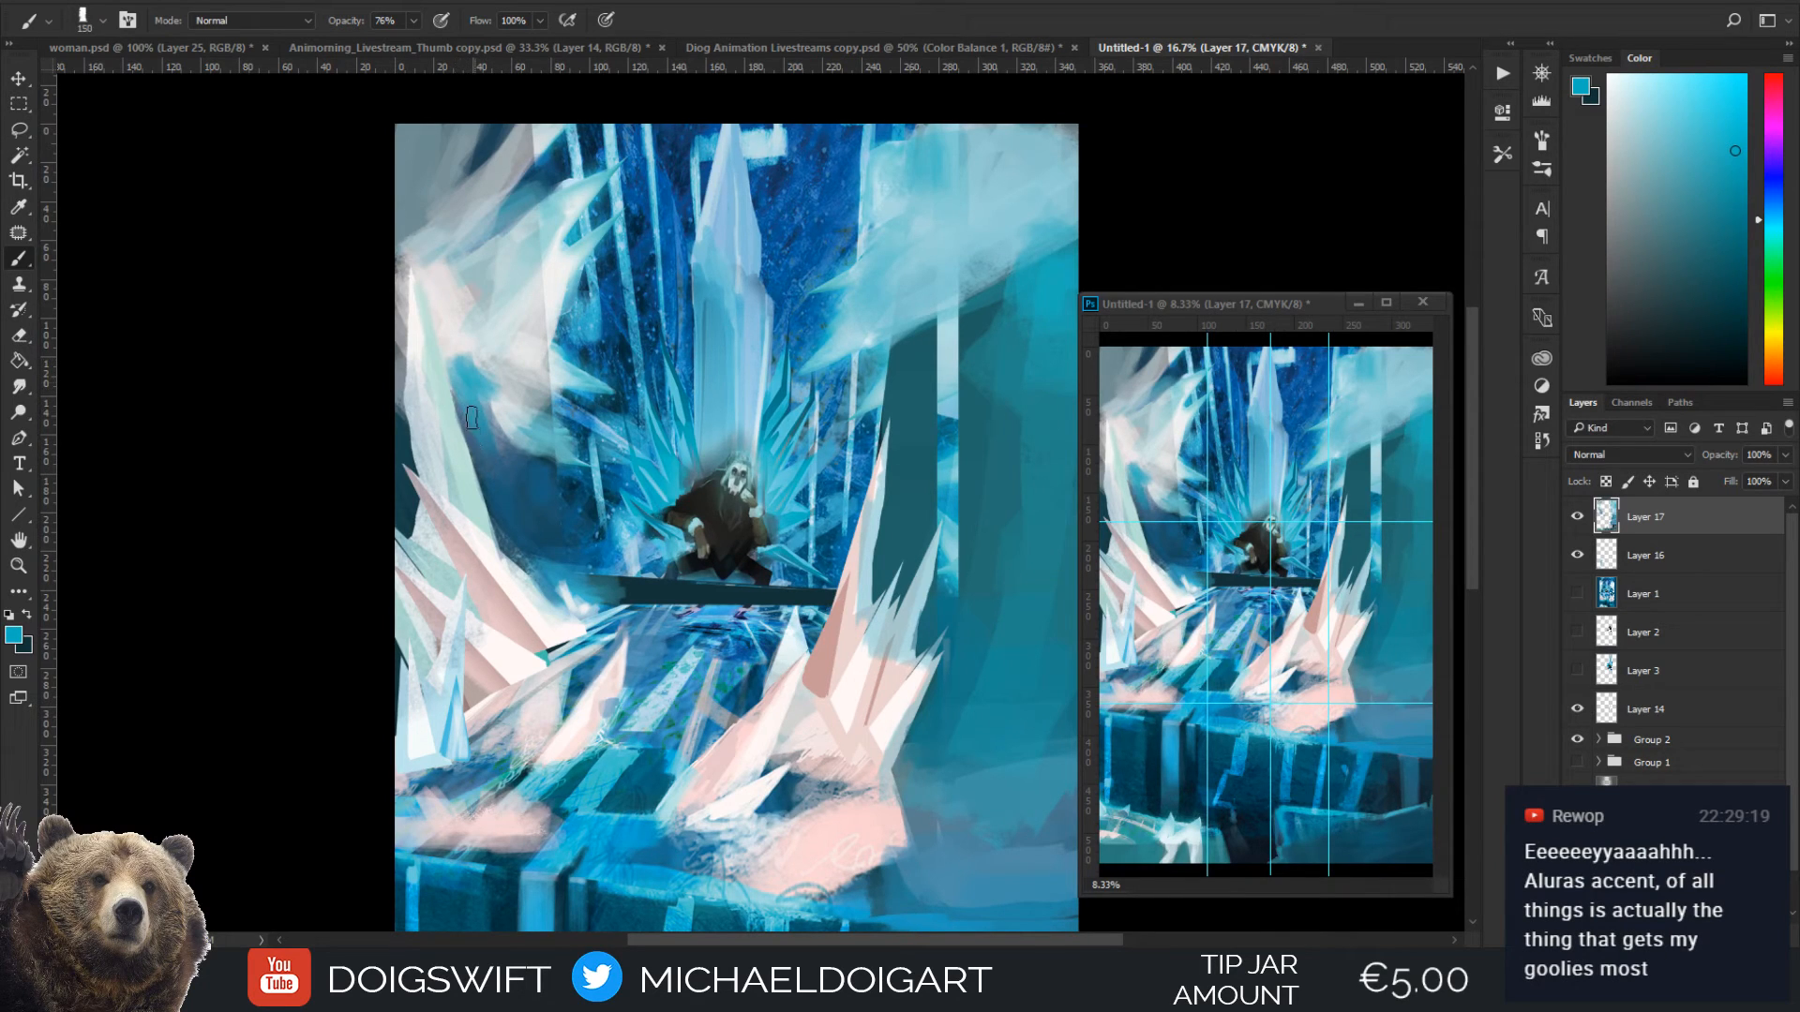
Refine the cyan edge where the left frost cloud meets the tall spike, using a progressively smaller brush
{"action": "key", "text": "bracketleft"}
{"action": "key", "text": "bracketleft"}
{"action": "key", "text": "bracketleft"}
{"action": "left_click", "coordinate": [458, 396], "text": "alt"}
{"action": "key", "text": "bracketleft"}
{"action": "key", "text": "bracketleft"}
{"action": "mouse_move", "coordinate": [460, 380]}
{"action": "left_mouse_down"}
{"action": "mouse_move", "coordinate": [478, 464]}
{"action": "mouse_move", "coordinate": [469, 401]}
{"action": "left_mouse_up"}
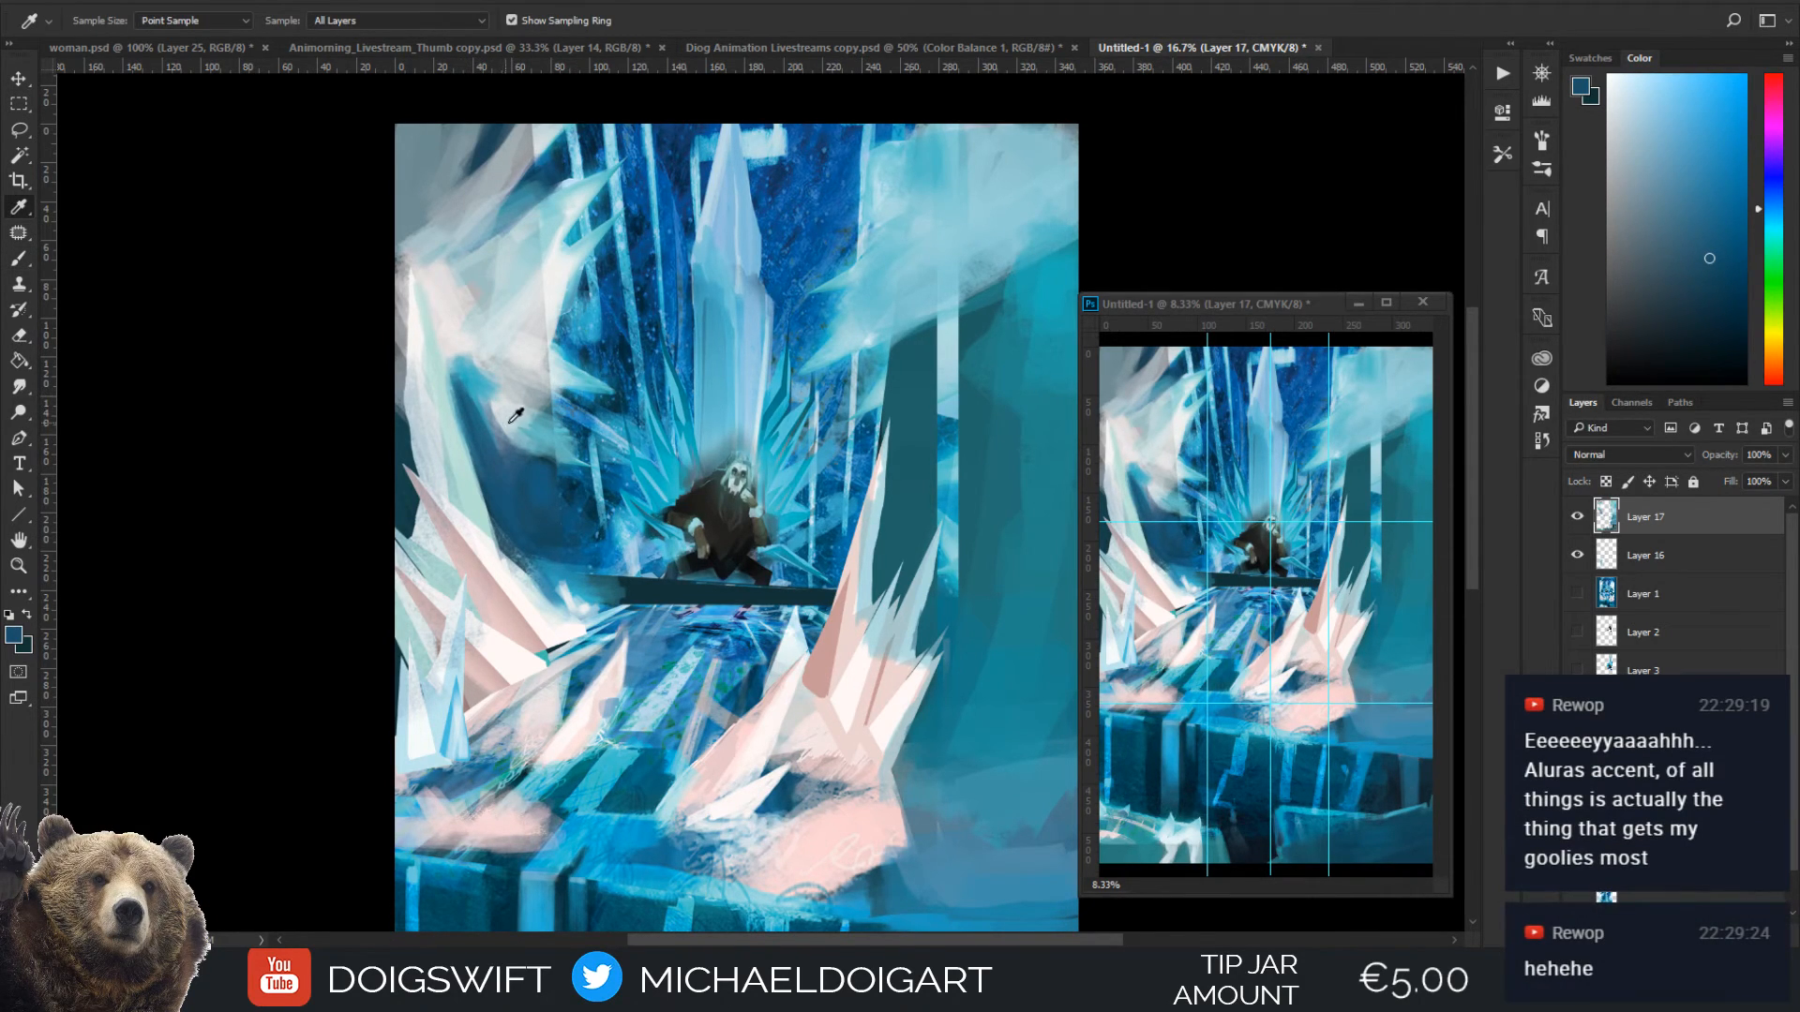
Paint thin streaks from the left frost cloud down the dark wall with sampled light blue and deep blue at about 40 px
{"action": "left_click", "coordinate": [511, 416], "text": "alt"}
{"action": "key", "text": "bracketright"}
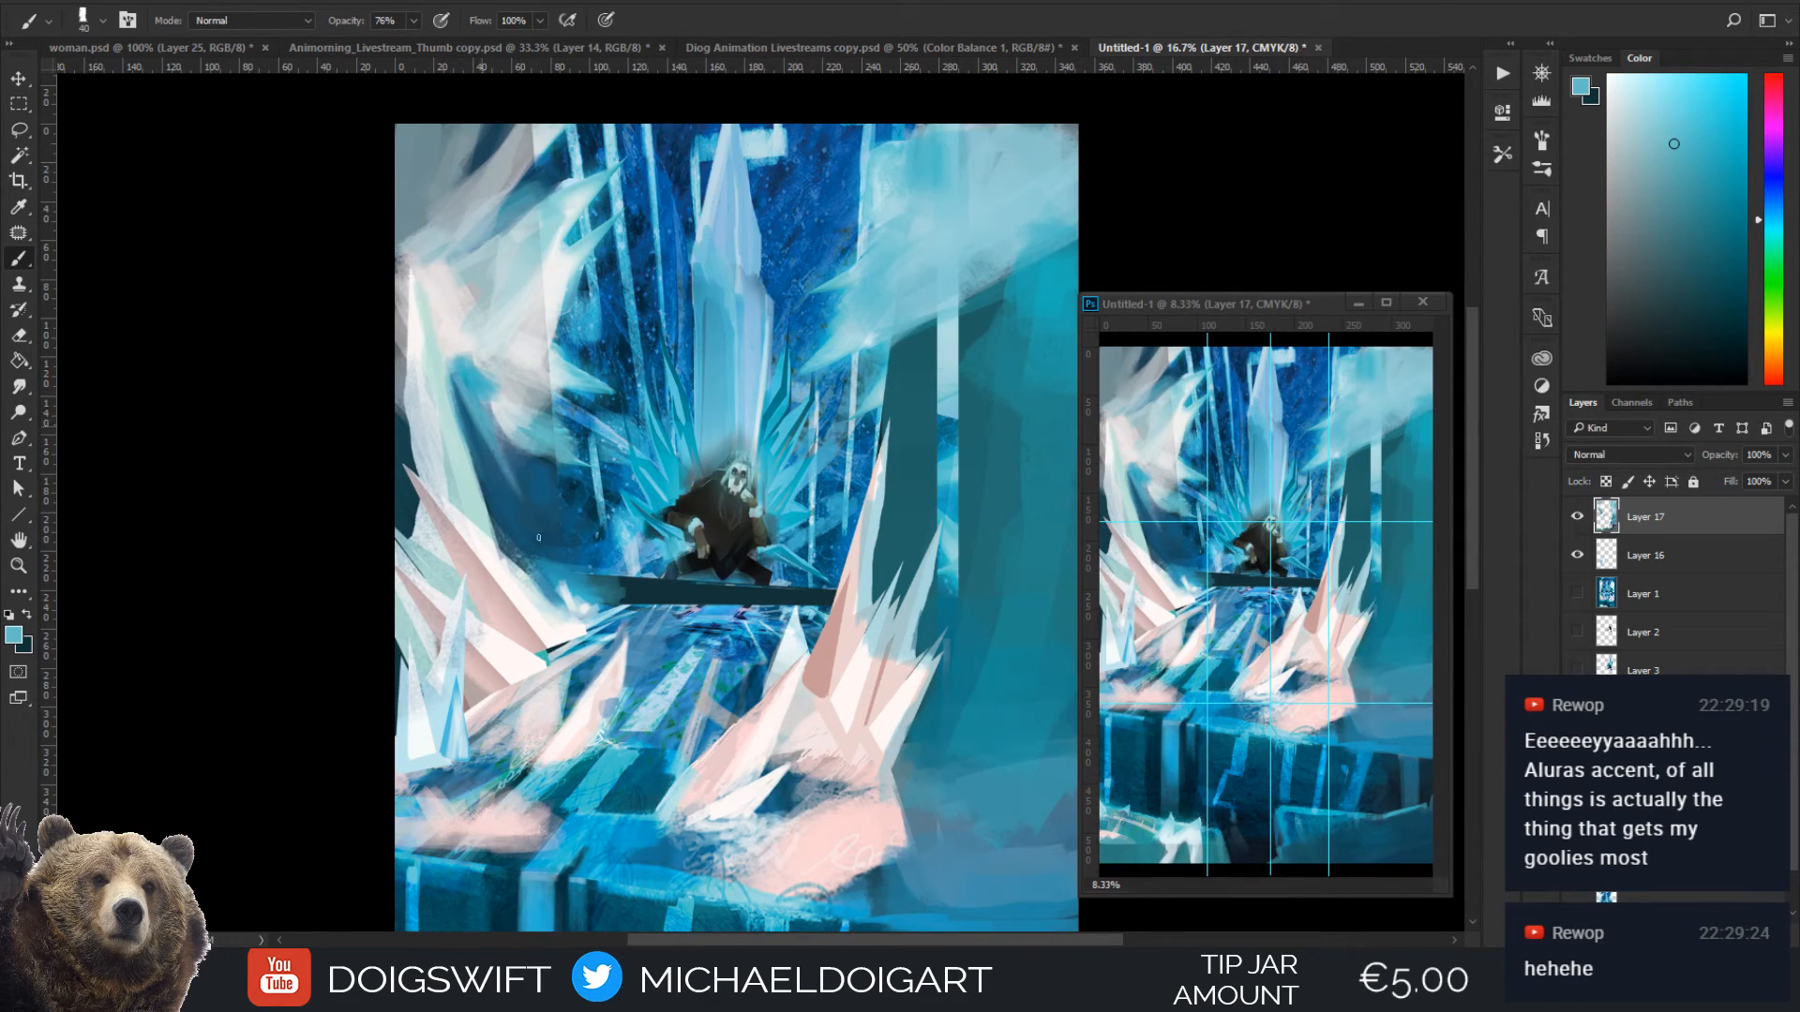
{"action": "left_click_drag", "start_coordinate": [458, 393], "coordinate": [484, 478]}
{"action": "left_click", "coordinate": [476, 447], "text": "alt"}
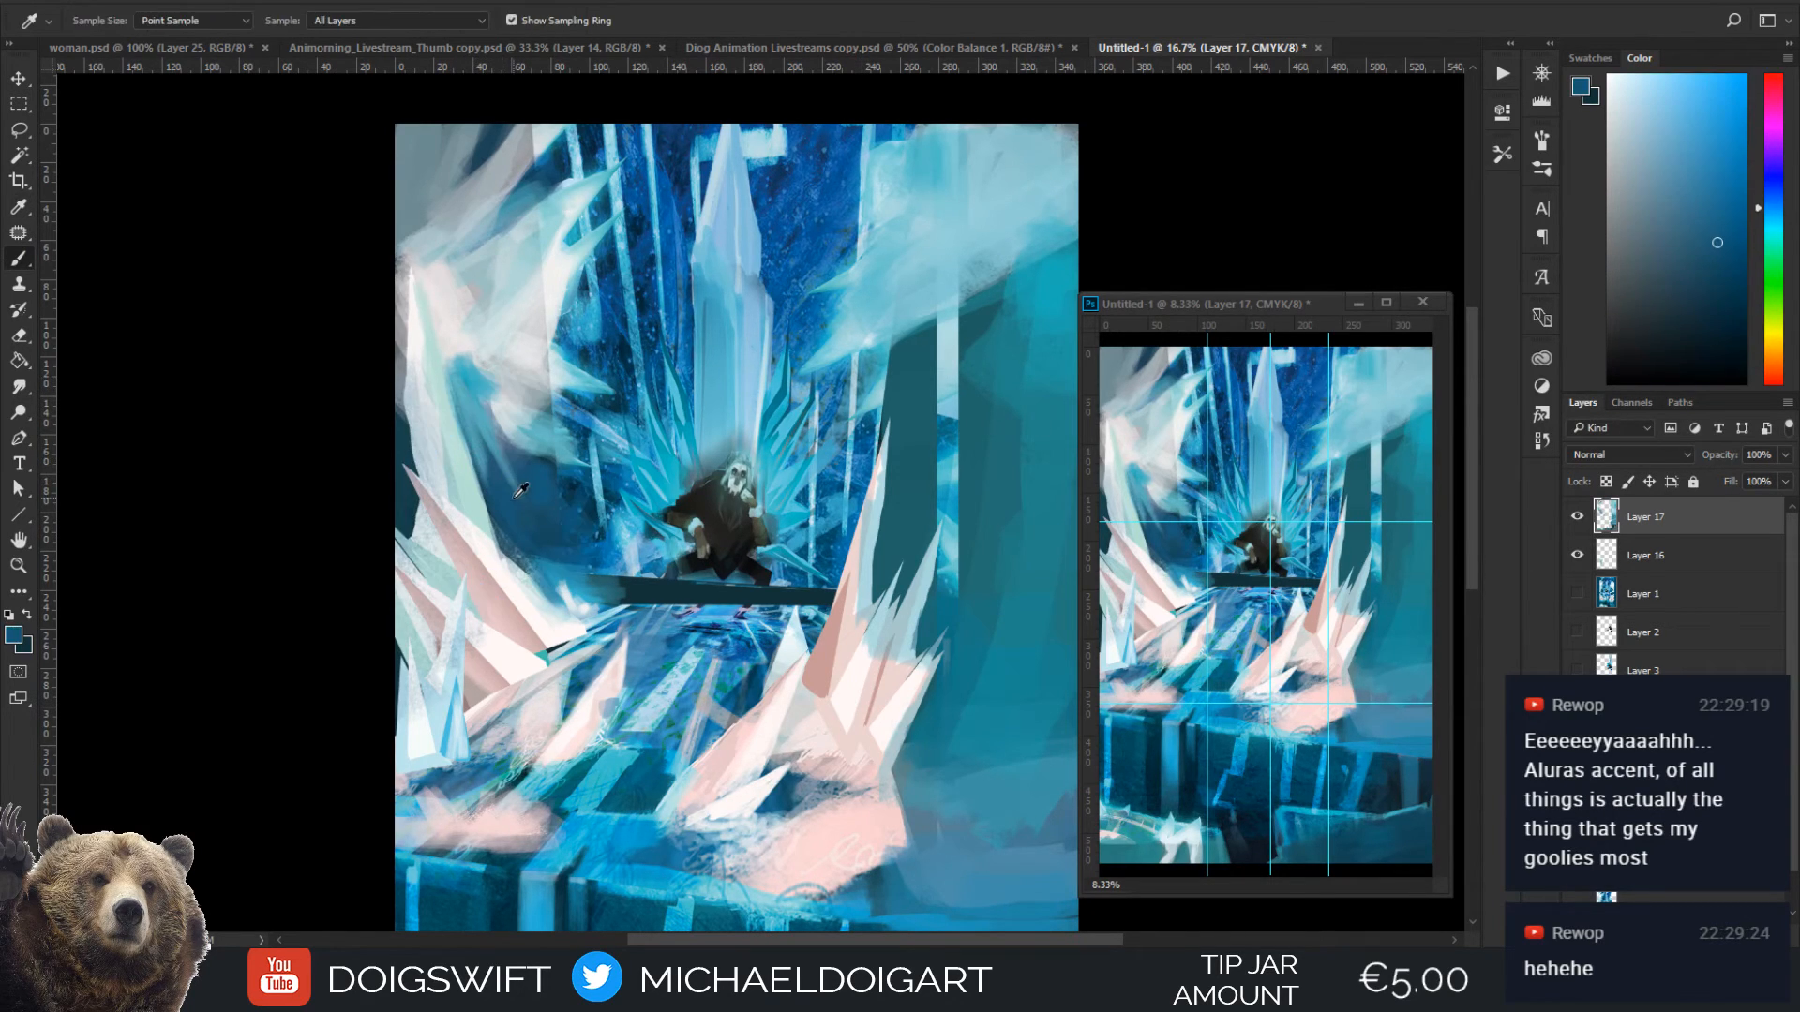
{"action": "left_click_drag", "start_coordinate": [461, 410], "coordinate": [492, 479]}
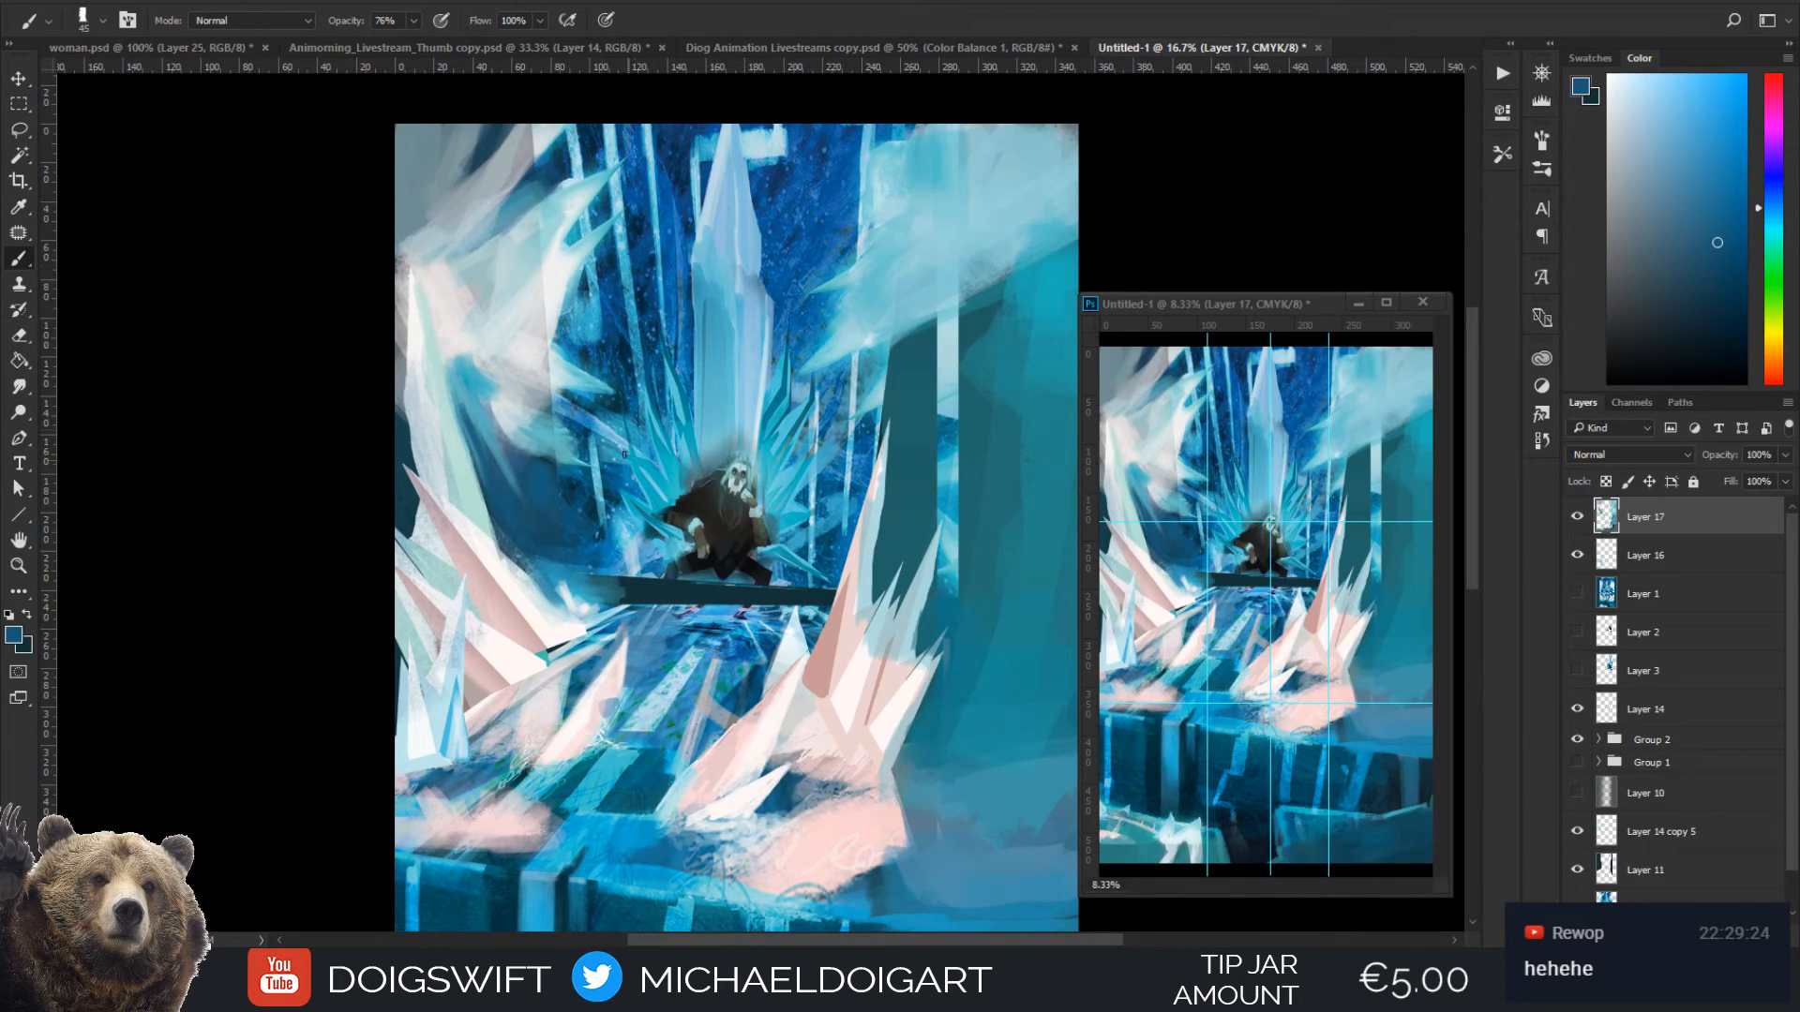
Work sampled cyan shadows into the left frost cloud, enlarging the brush to 200 px, and sample pale grey from the cloud
{"action": "left_click", "coordinate": [498, 356], "text": "alt"}
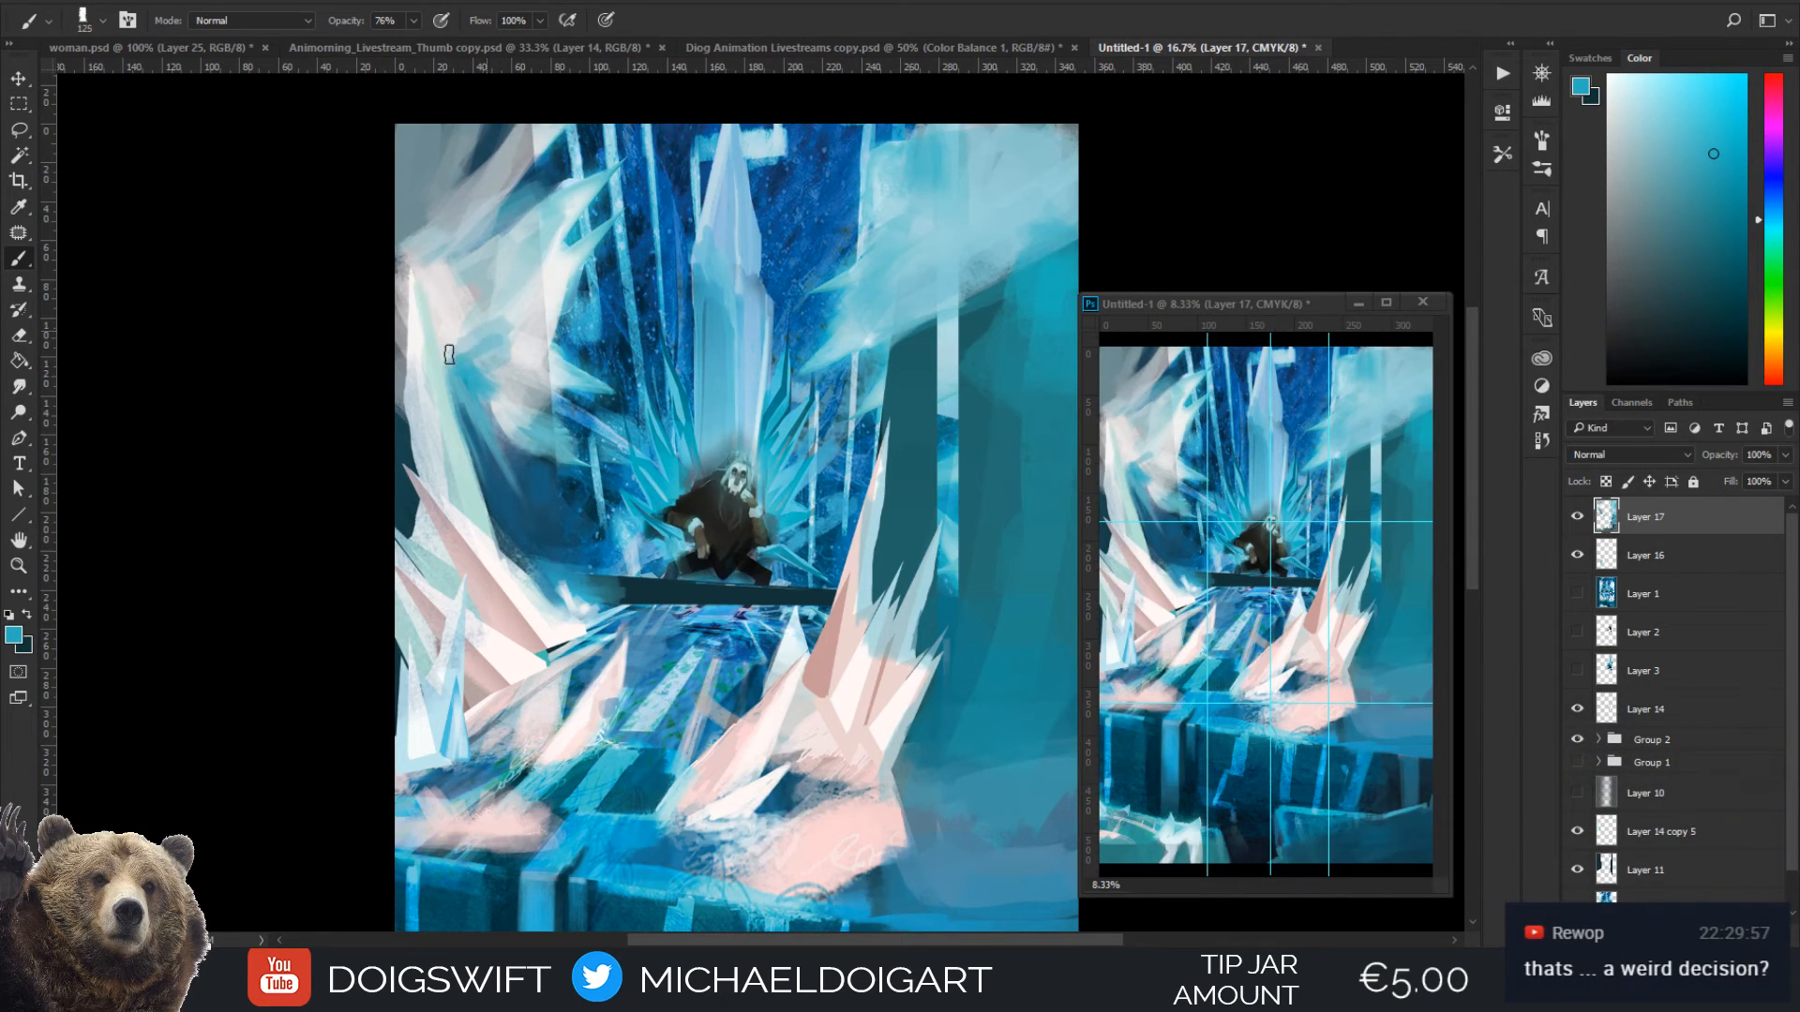
{"action": "key", "text": "bracketright"}
{"action": "key", "text": "bracketright"}
{"action": "key", "text": "bracketright"}
{"action": "key", "text": "bracketright"}
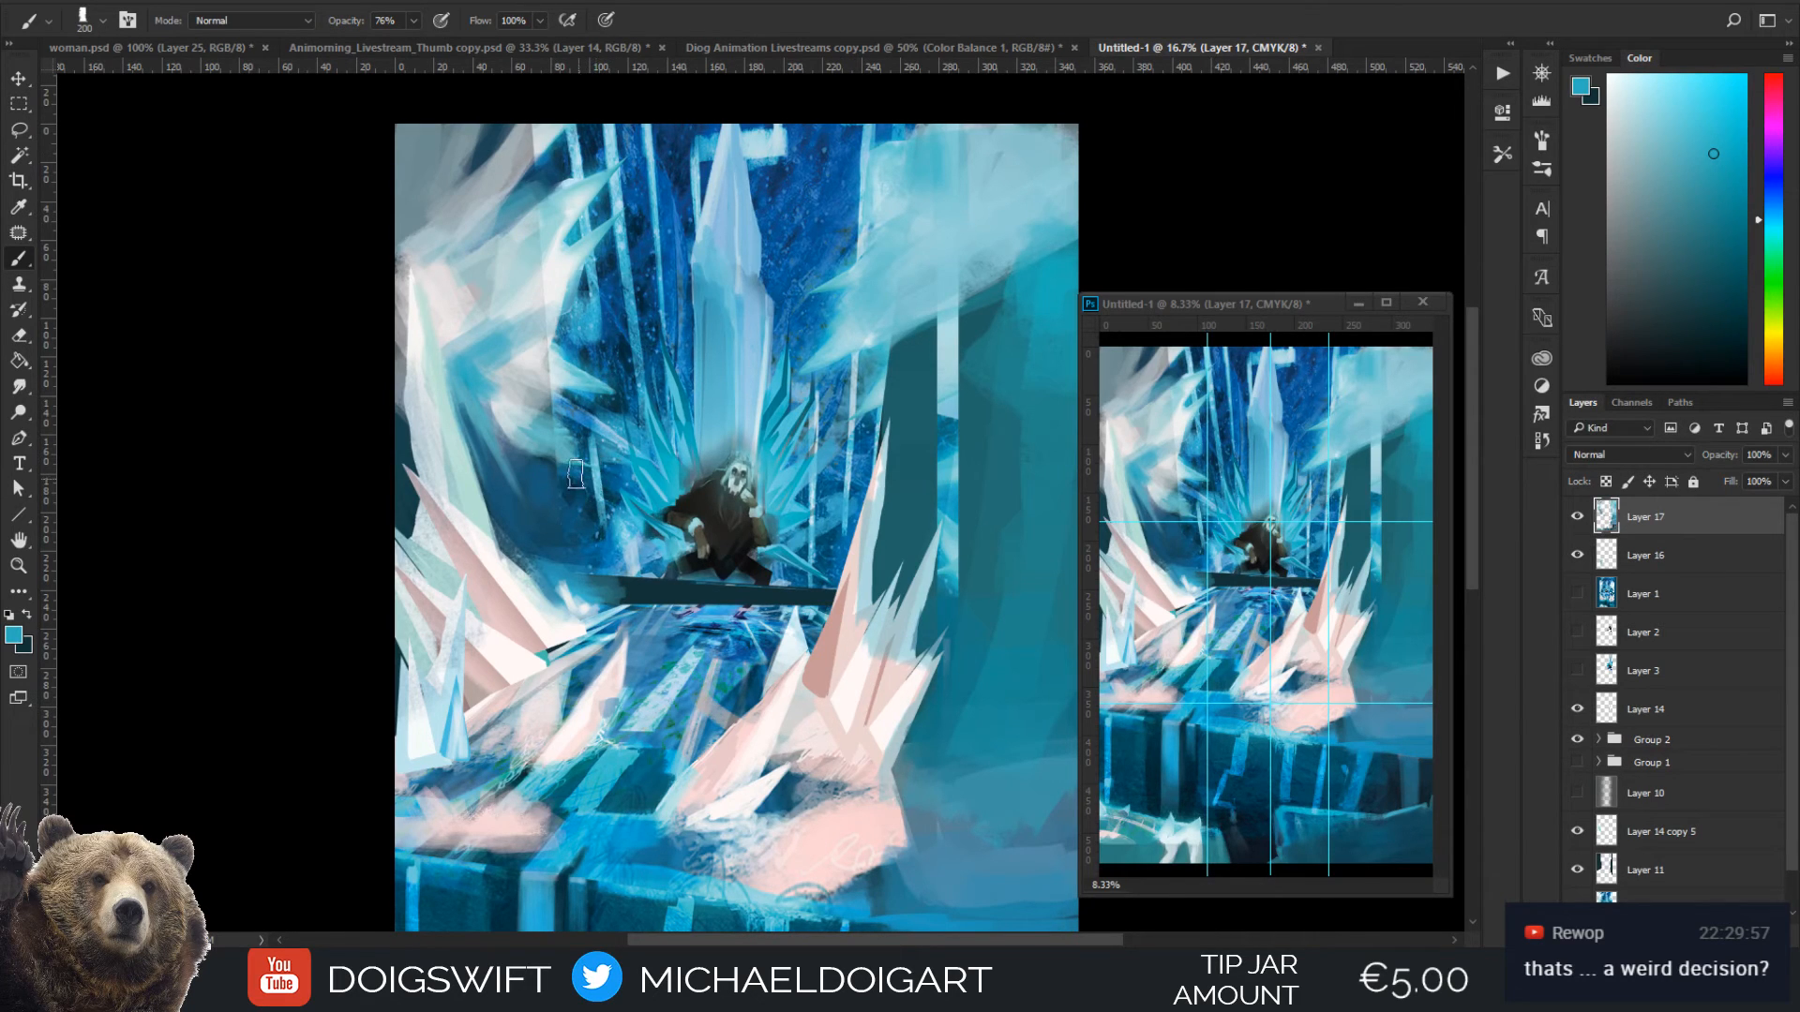
{"action": "left_click", "coordinate": [522, 370], "text": "alt"}
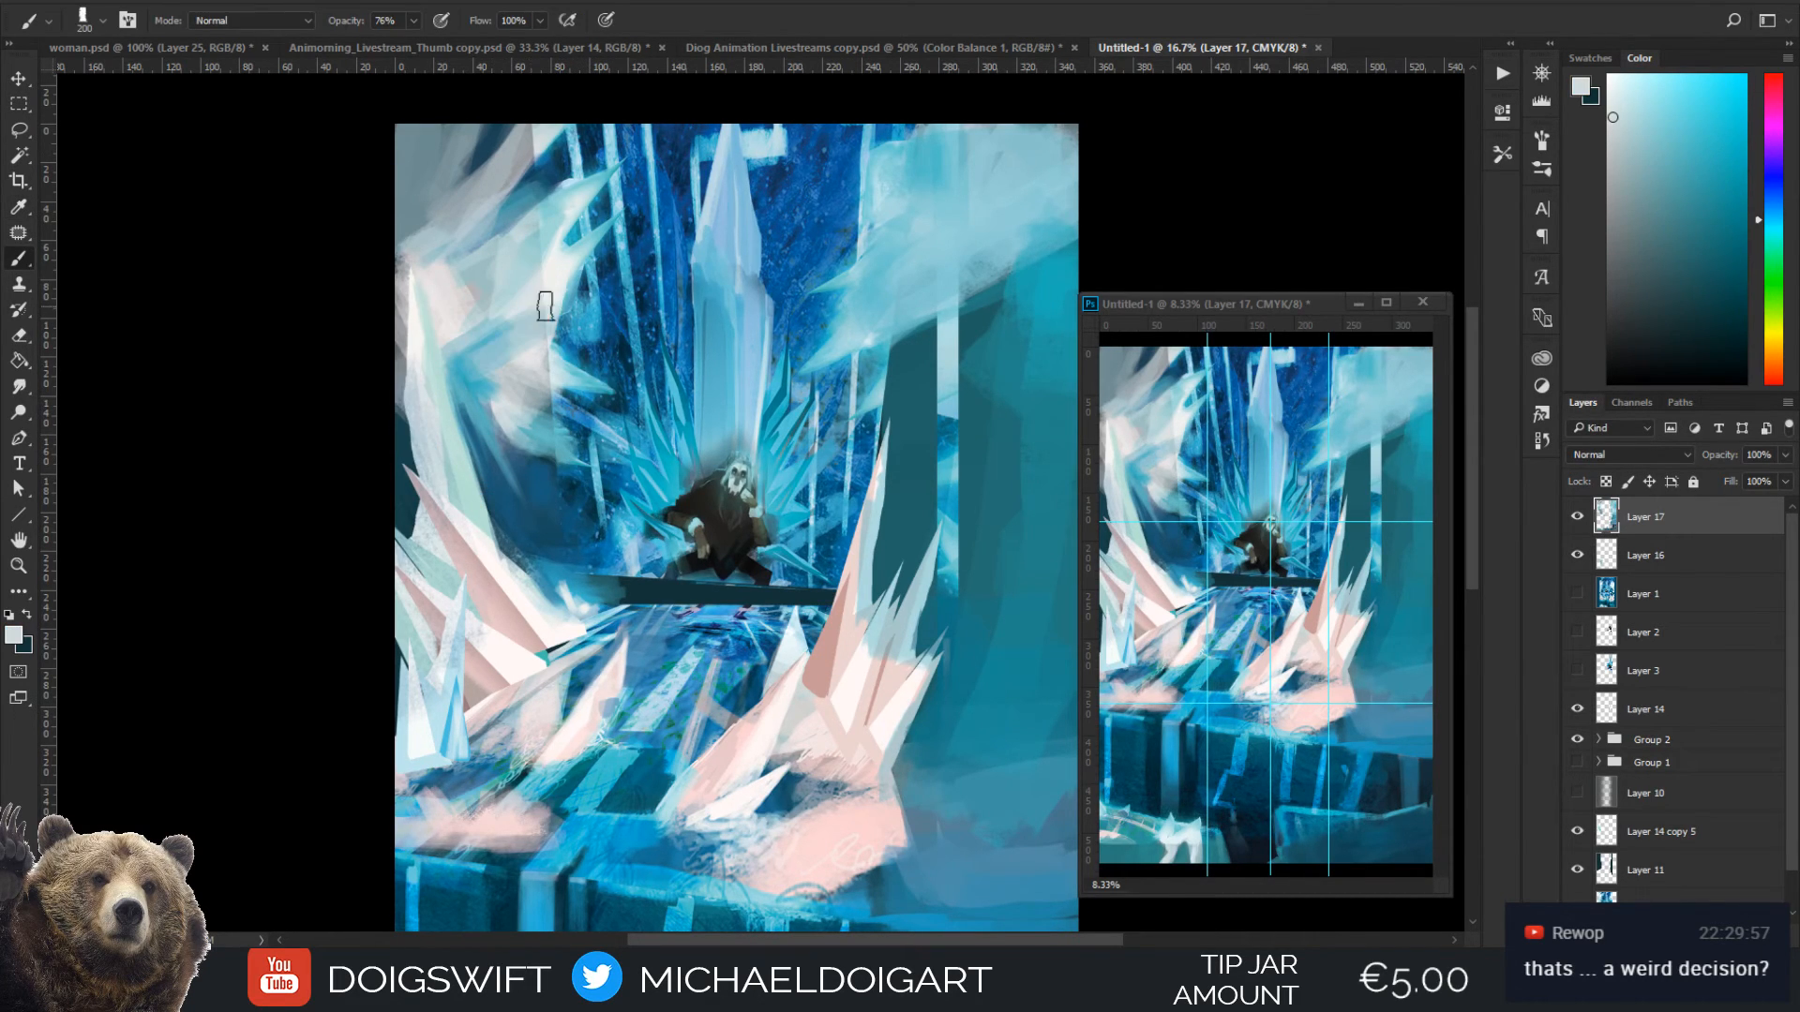
Blend teal sampled from the right wall and light blue from the right frost cloud along the cloud's lower edge
{"action": "key", "text": "i"}
{"action": "left_click", "coordinate": [867, 335]}
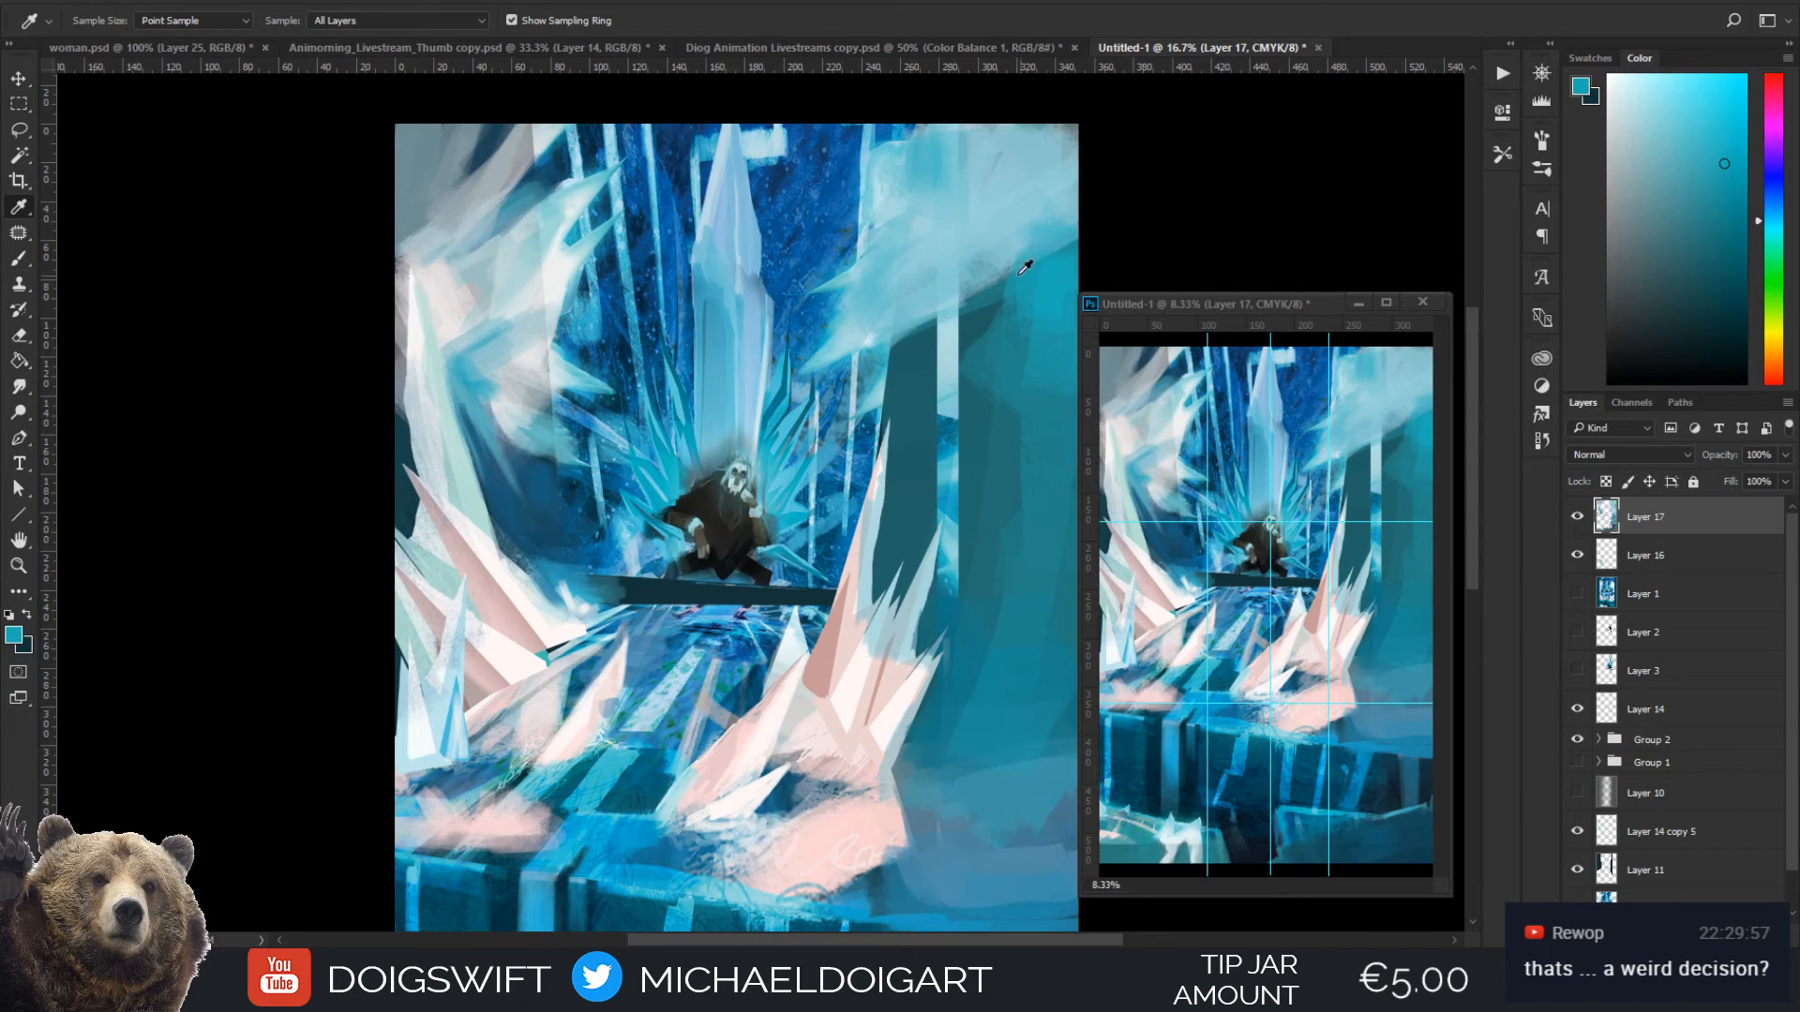
{"action": "left_click_drag", "start_coordinate": [909, 501], "coordinate": [782, 433]}
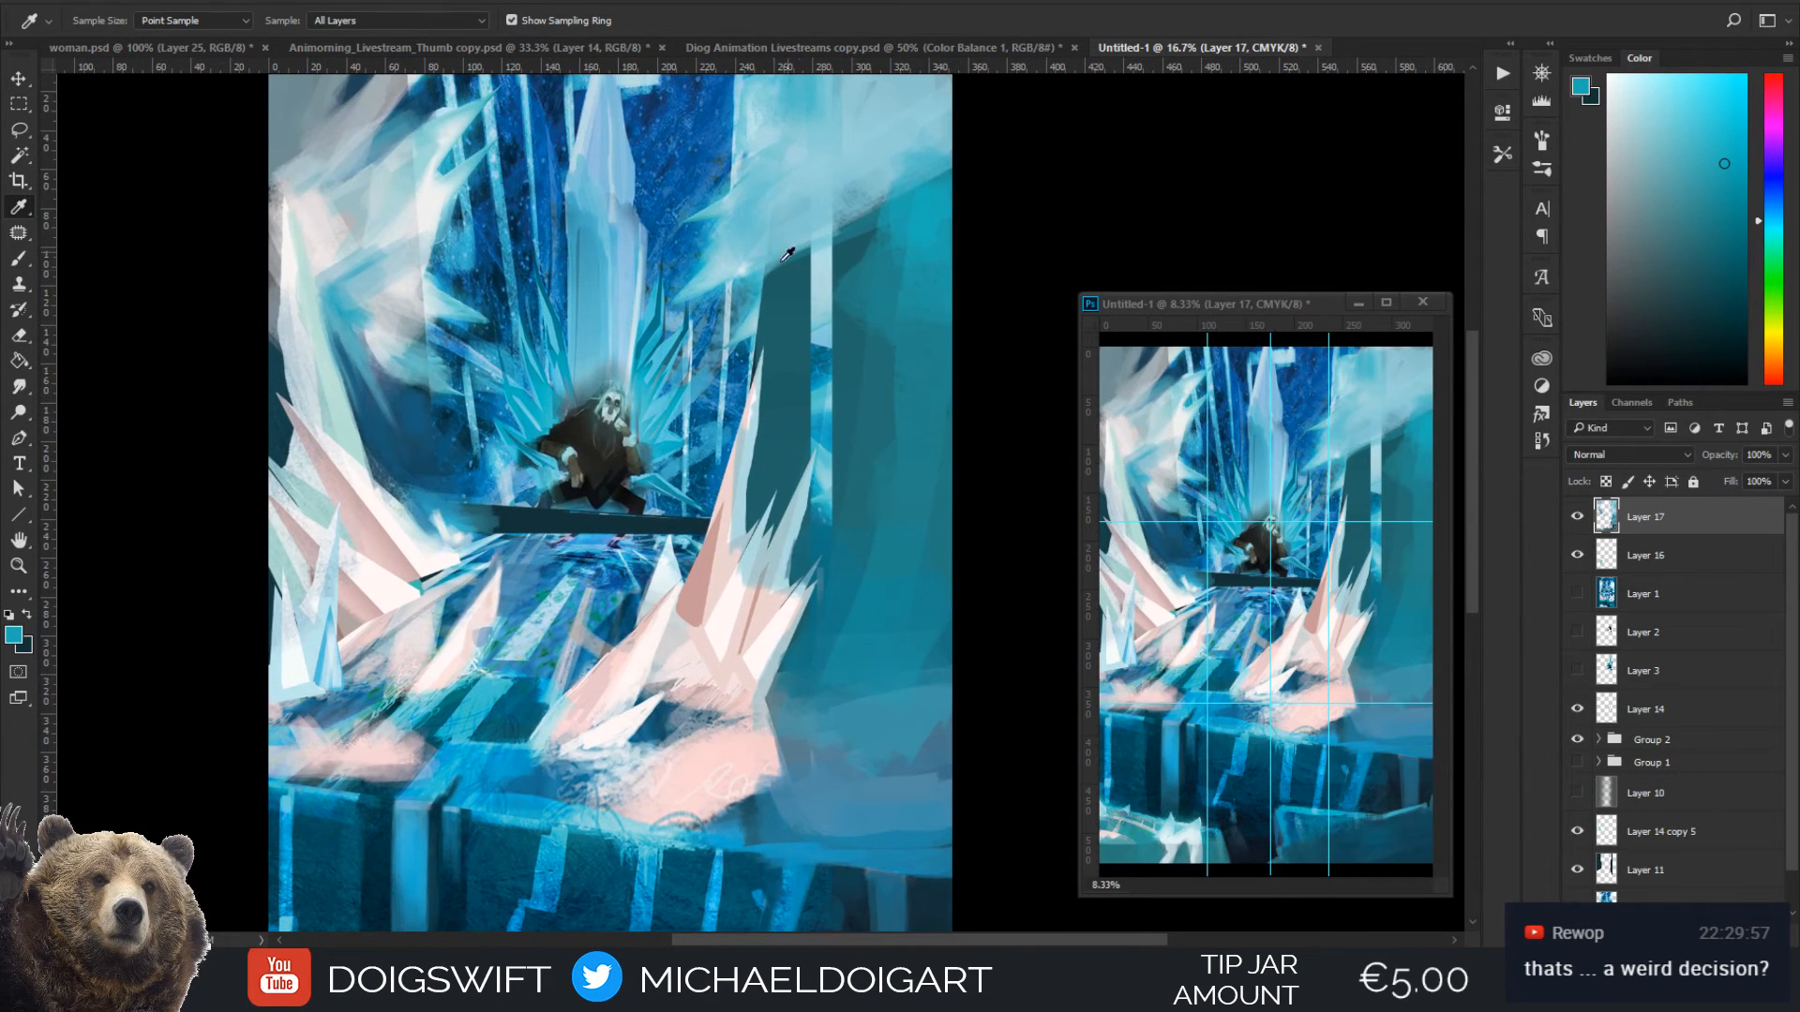
{"action": "left_click", "coordinate": [715, 274]}
{"action": "left_click_drag", "start_coordinate": [715, 274], "coordinate": [635, 314]}
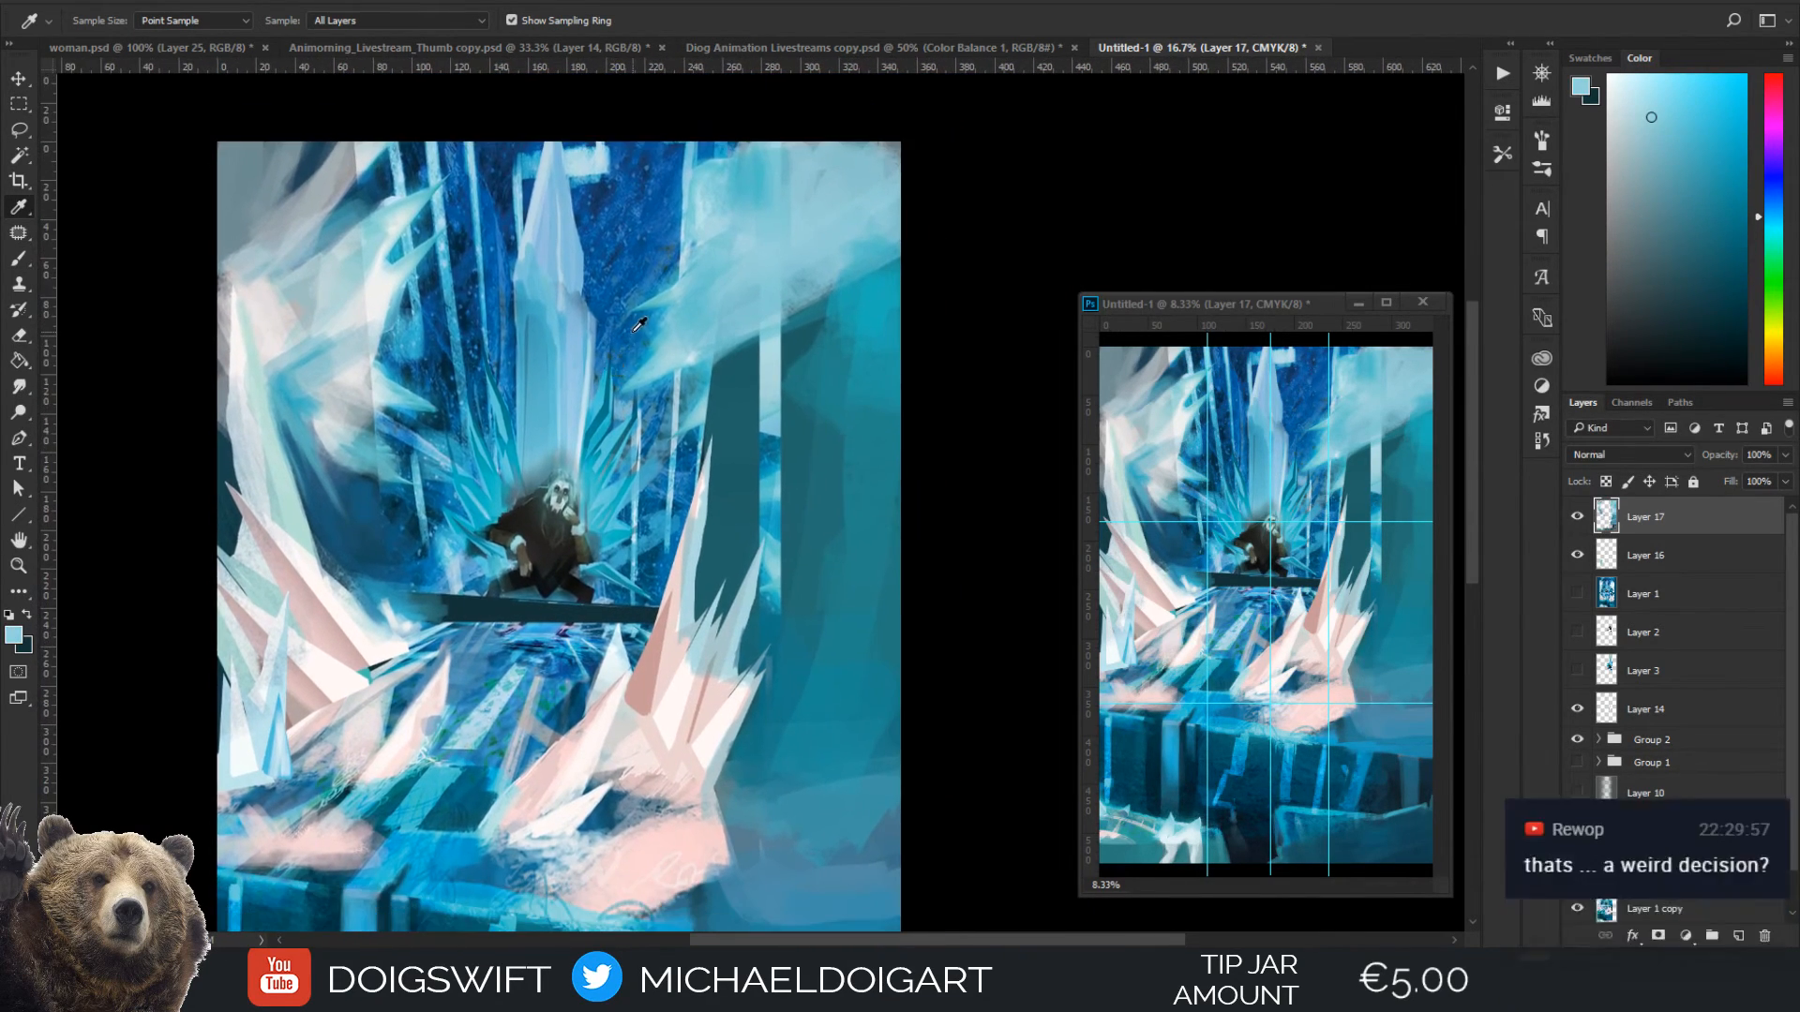
{"action": "key", "text": "b"}
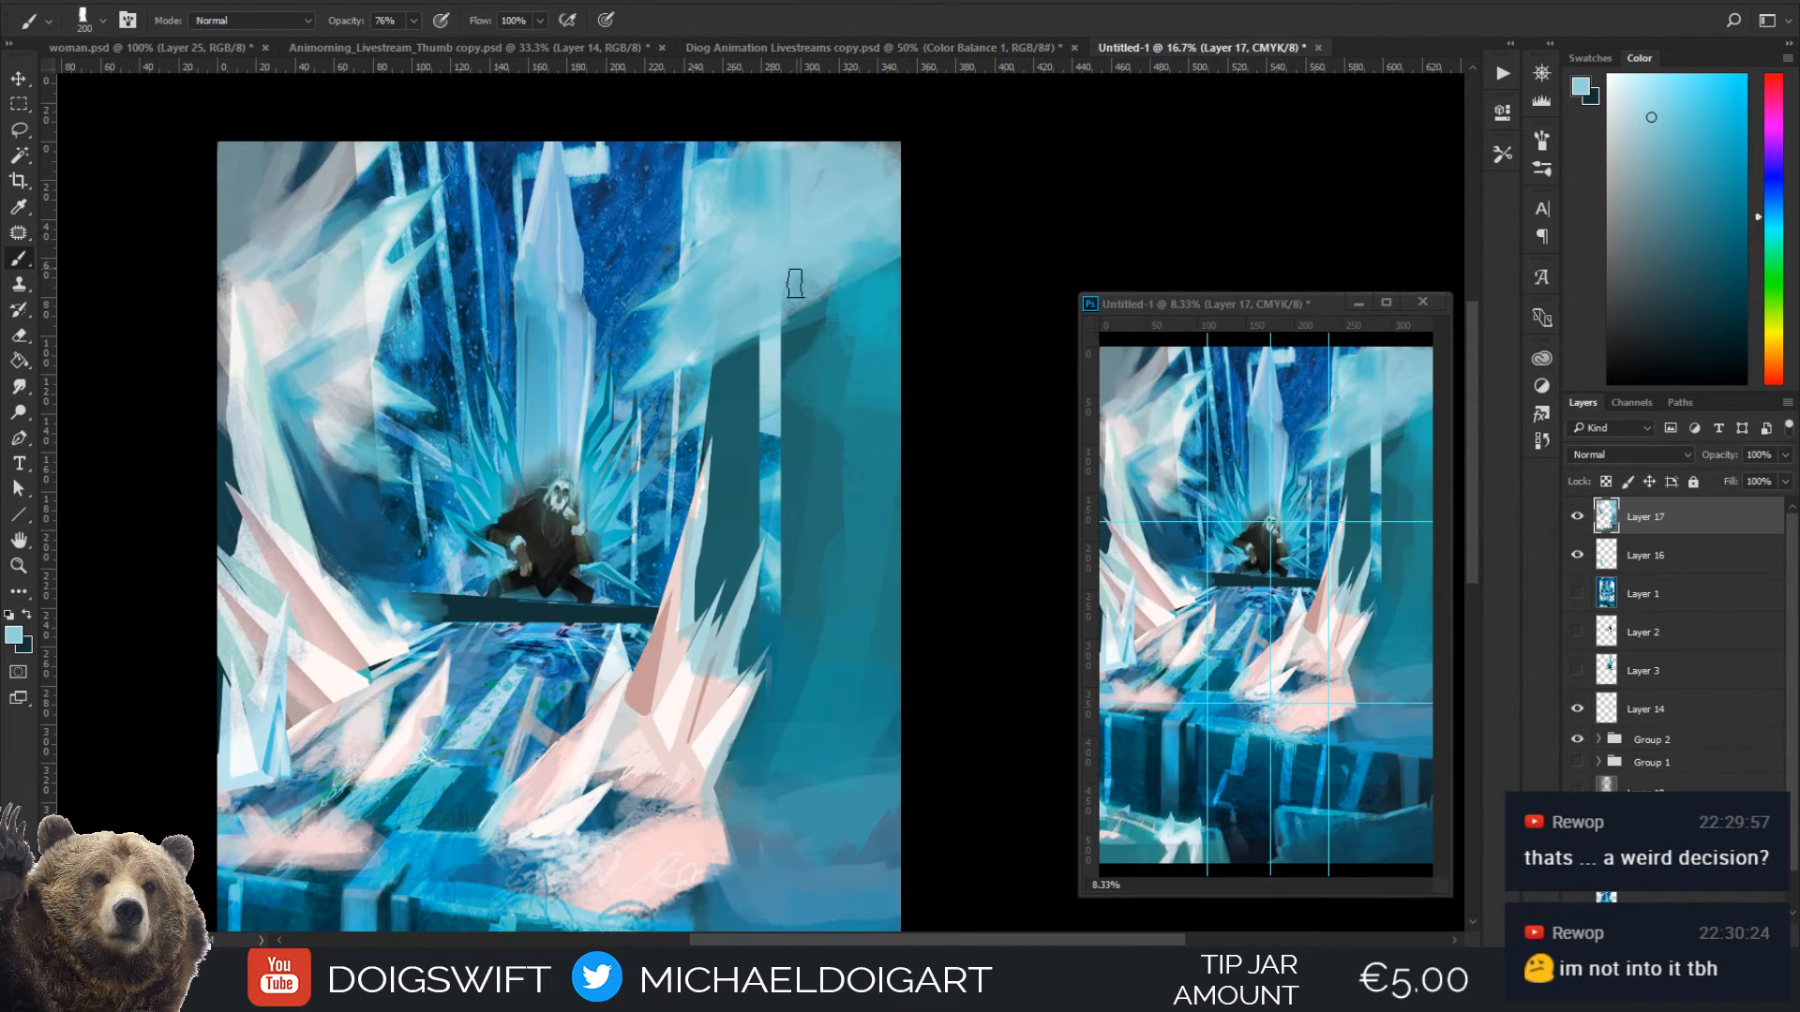
Paint diagonal streaks across the upper right frost cloud with near-white sampled from the right ice spikes
{"action": "key", "text": "i"}
{"action": "left_click", "coordinate": [643, 745]}
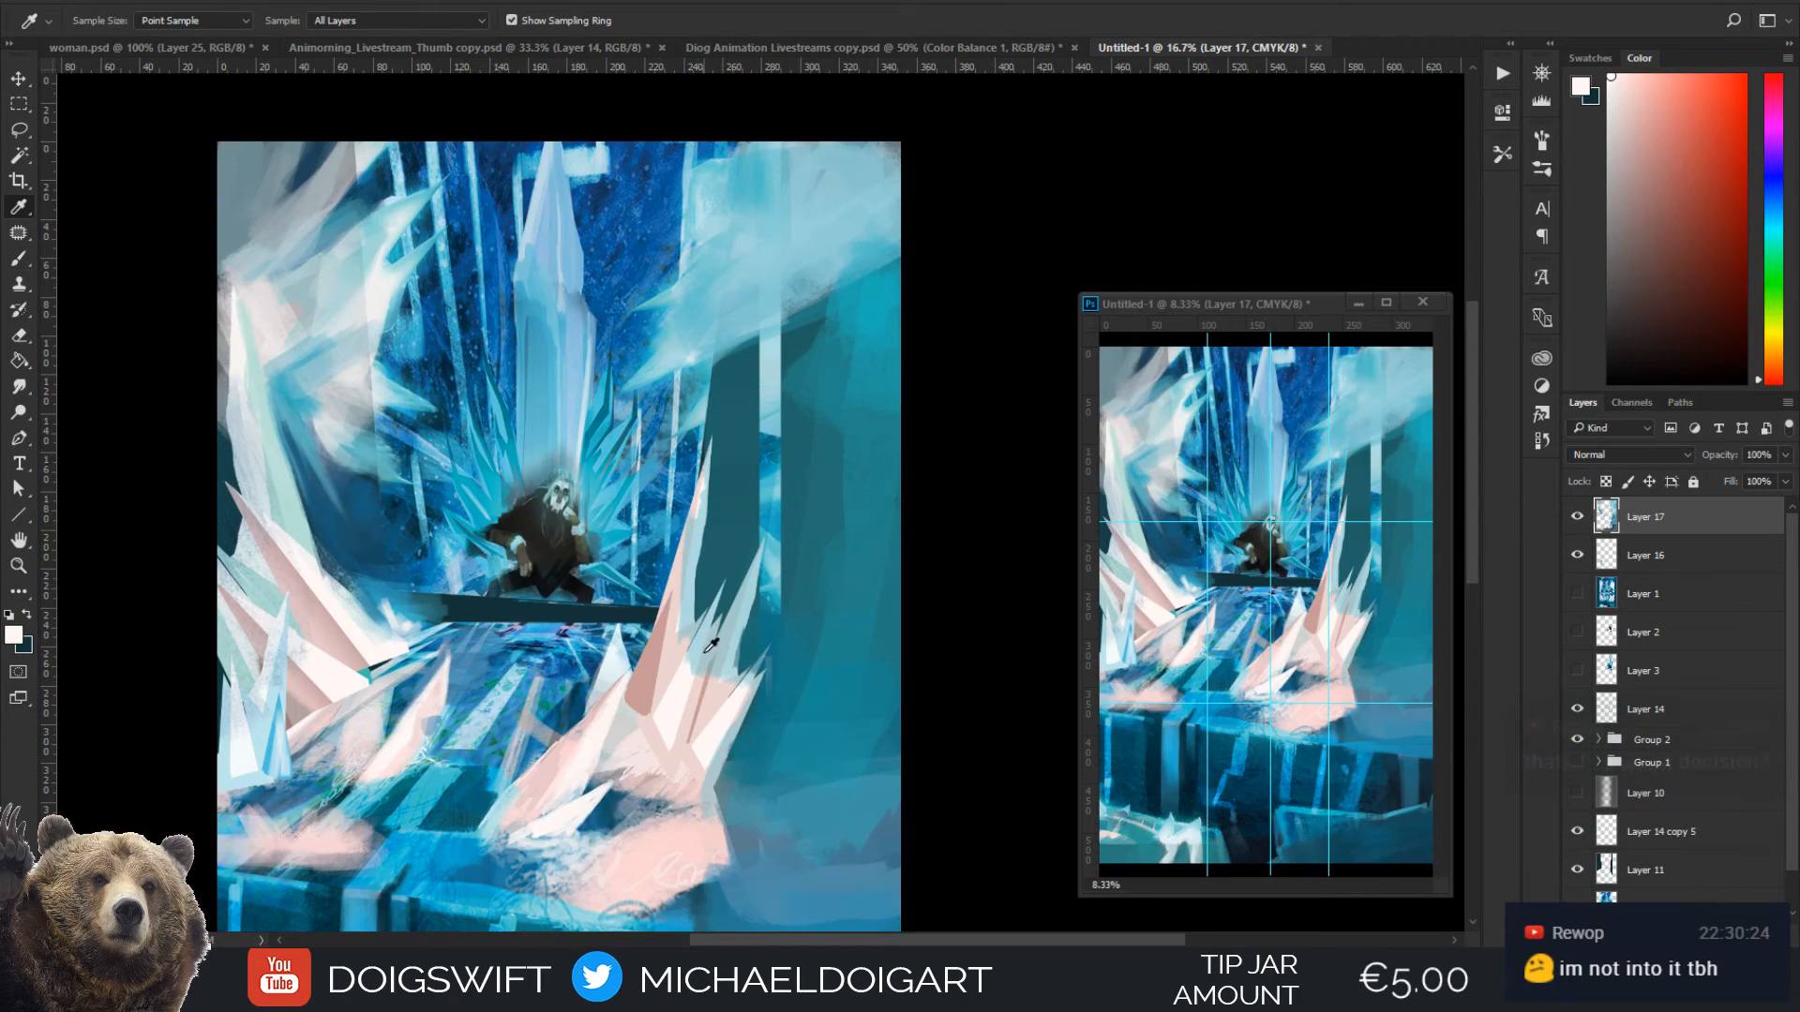
{"action": "key", "text": "b"}
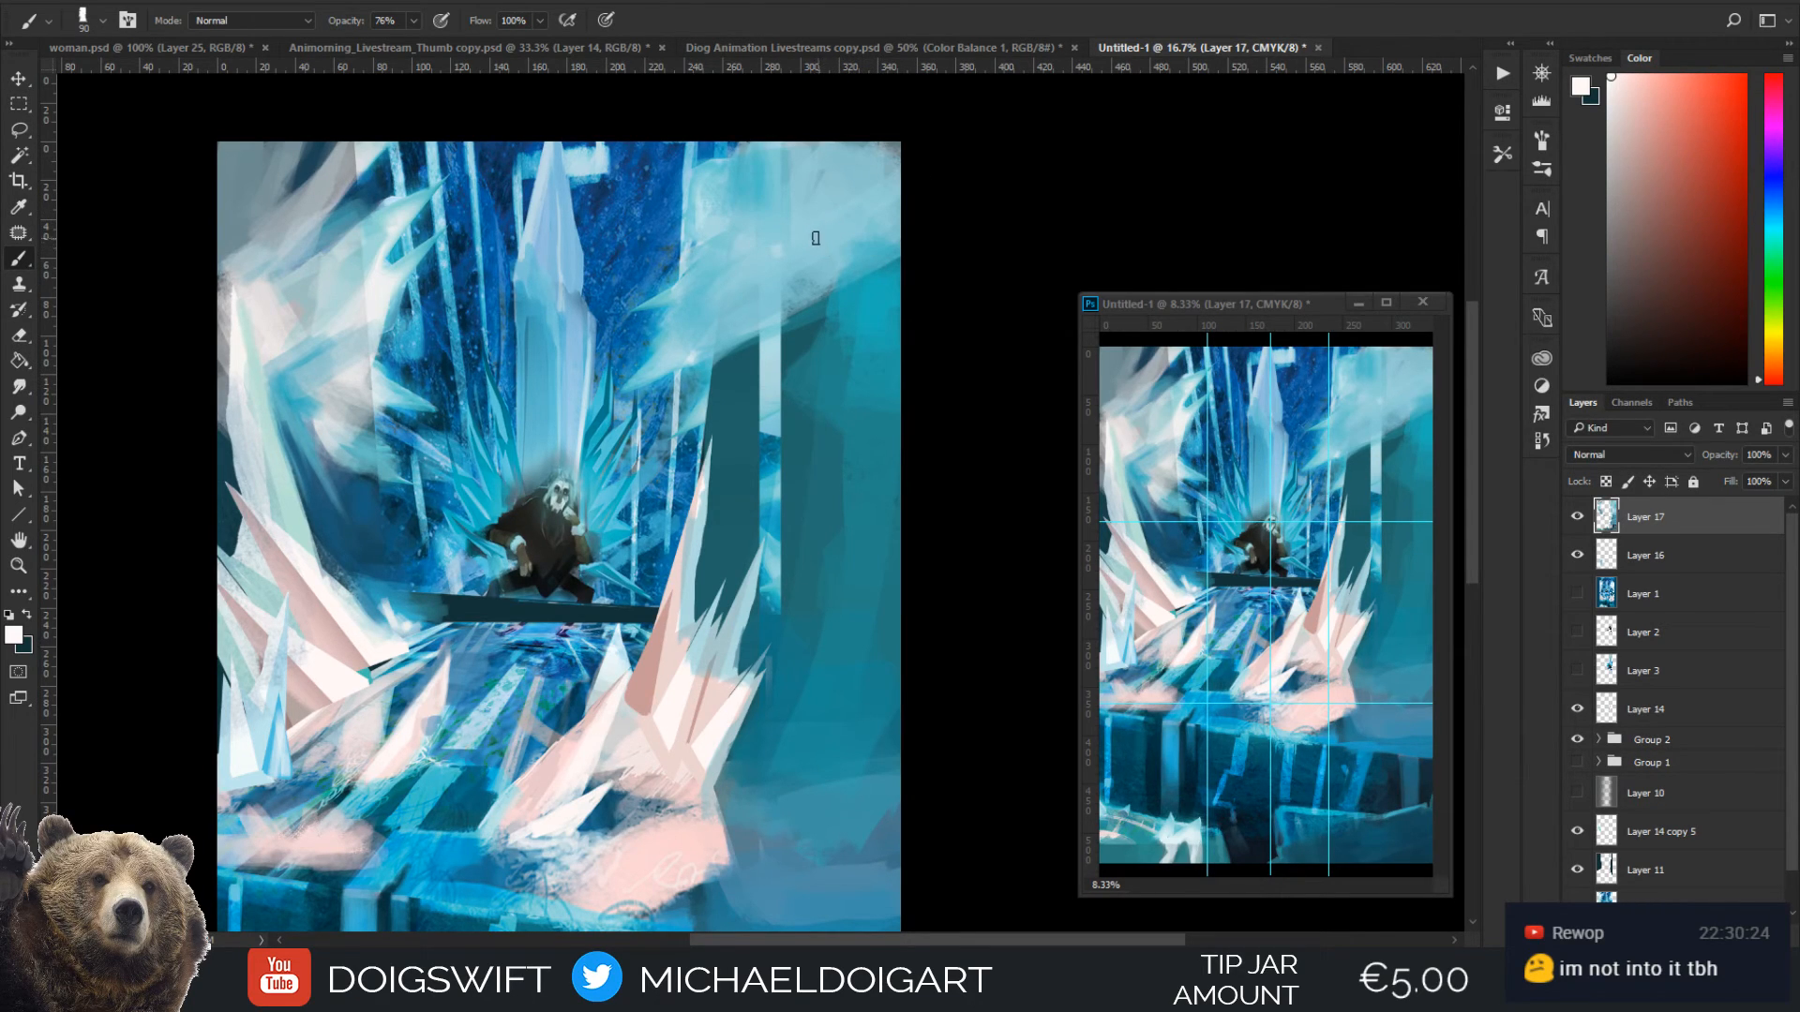
{"action": "left_click_drag", "start_coordinate": [838, 171], "coordinate": [790, 244]}
{"action": "left_click_drag", "start_coordinate": [855, 142], "coordinate": [761, 278]}
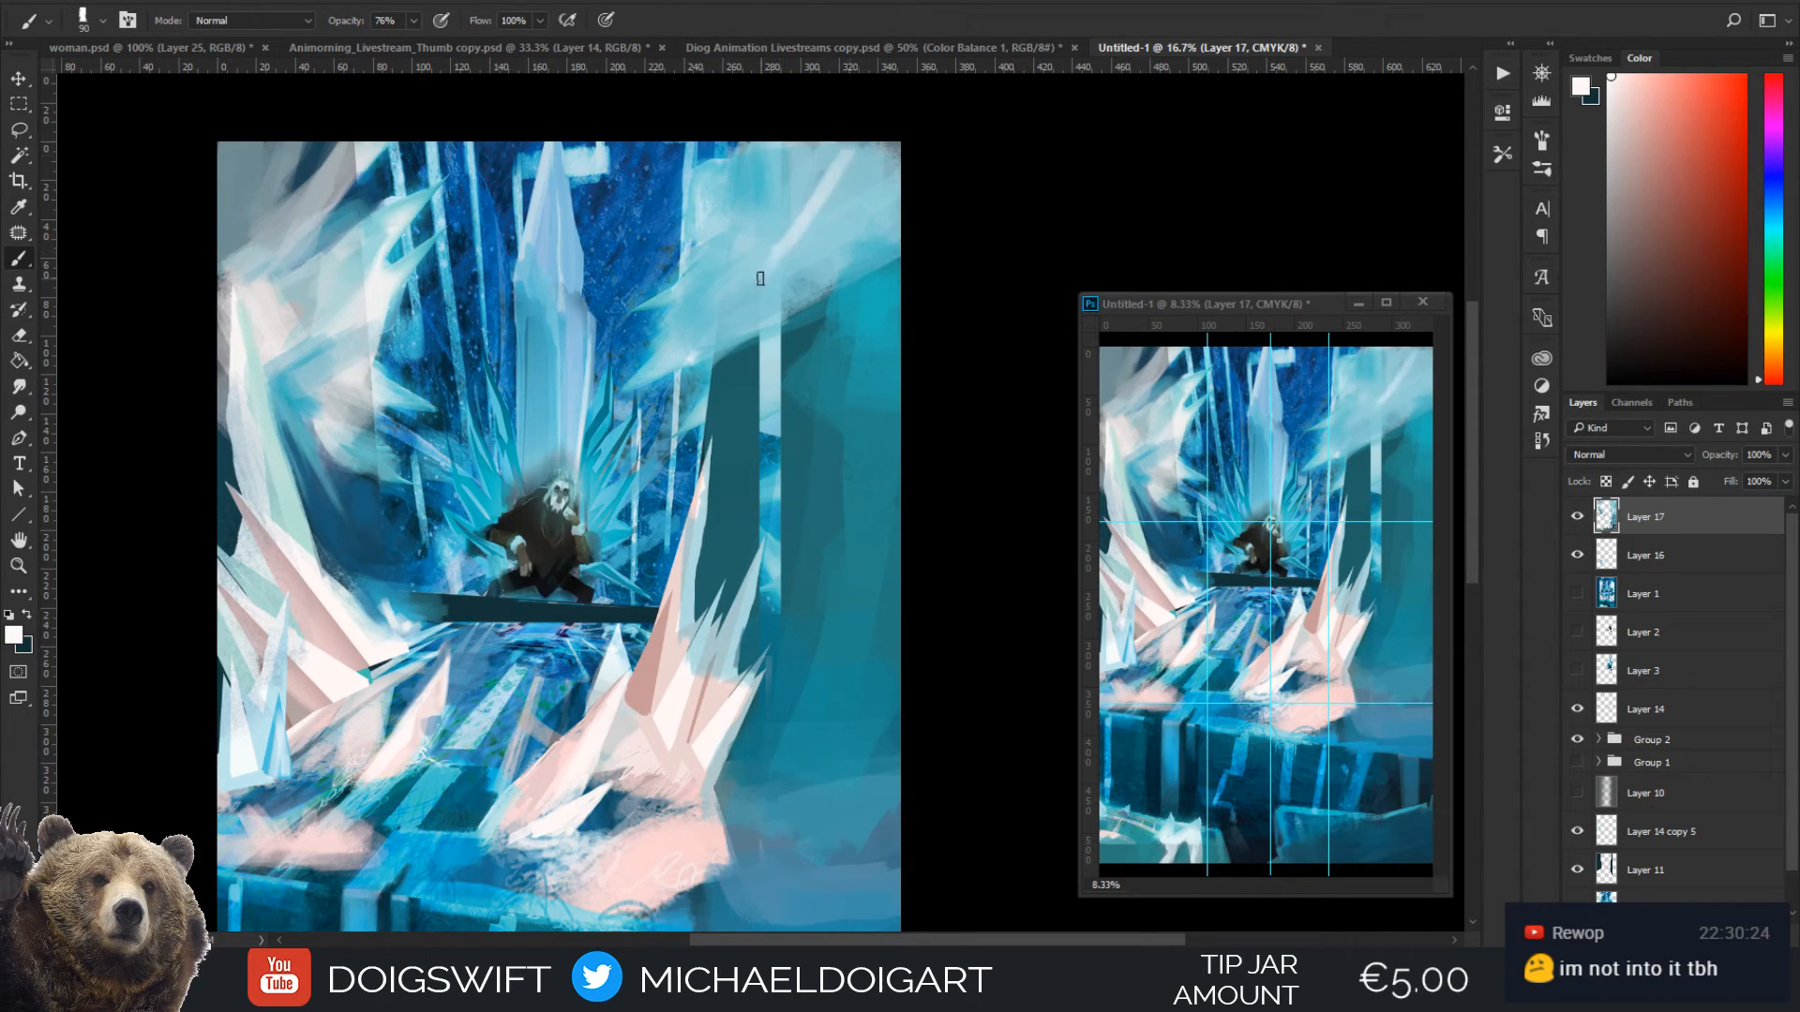
{"action": "left_click_drag", "start_coordinate": [857, 151], "coordinate": [792, 254]}
{"action": "mouse_move", "coordinate": [868, 150]}
{"action": "left_mouse_down"}
{"action": "mouse_move", "coordinate": [794, 253]}
{"action": "mouse_move", "coordinate": [898, 151]}
{"action": "mouse_move", "coordinate": [788, 249]}
{"action": "left_mouse_up"}
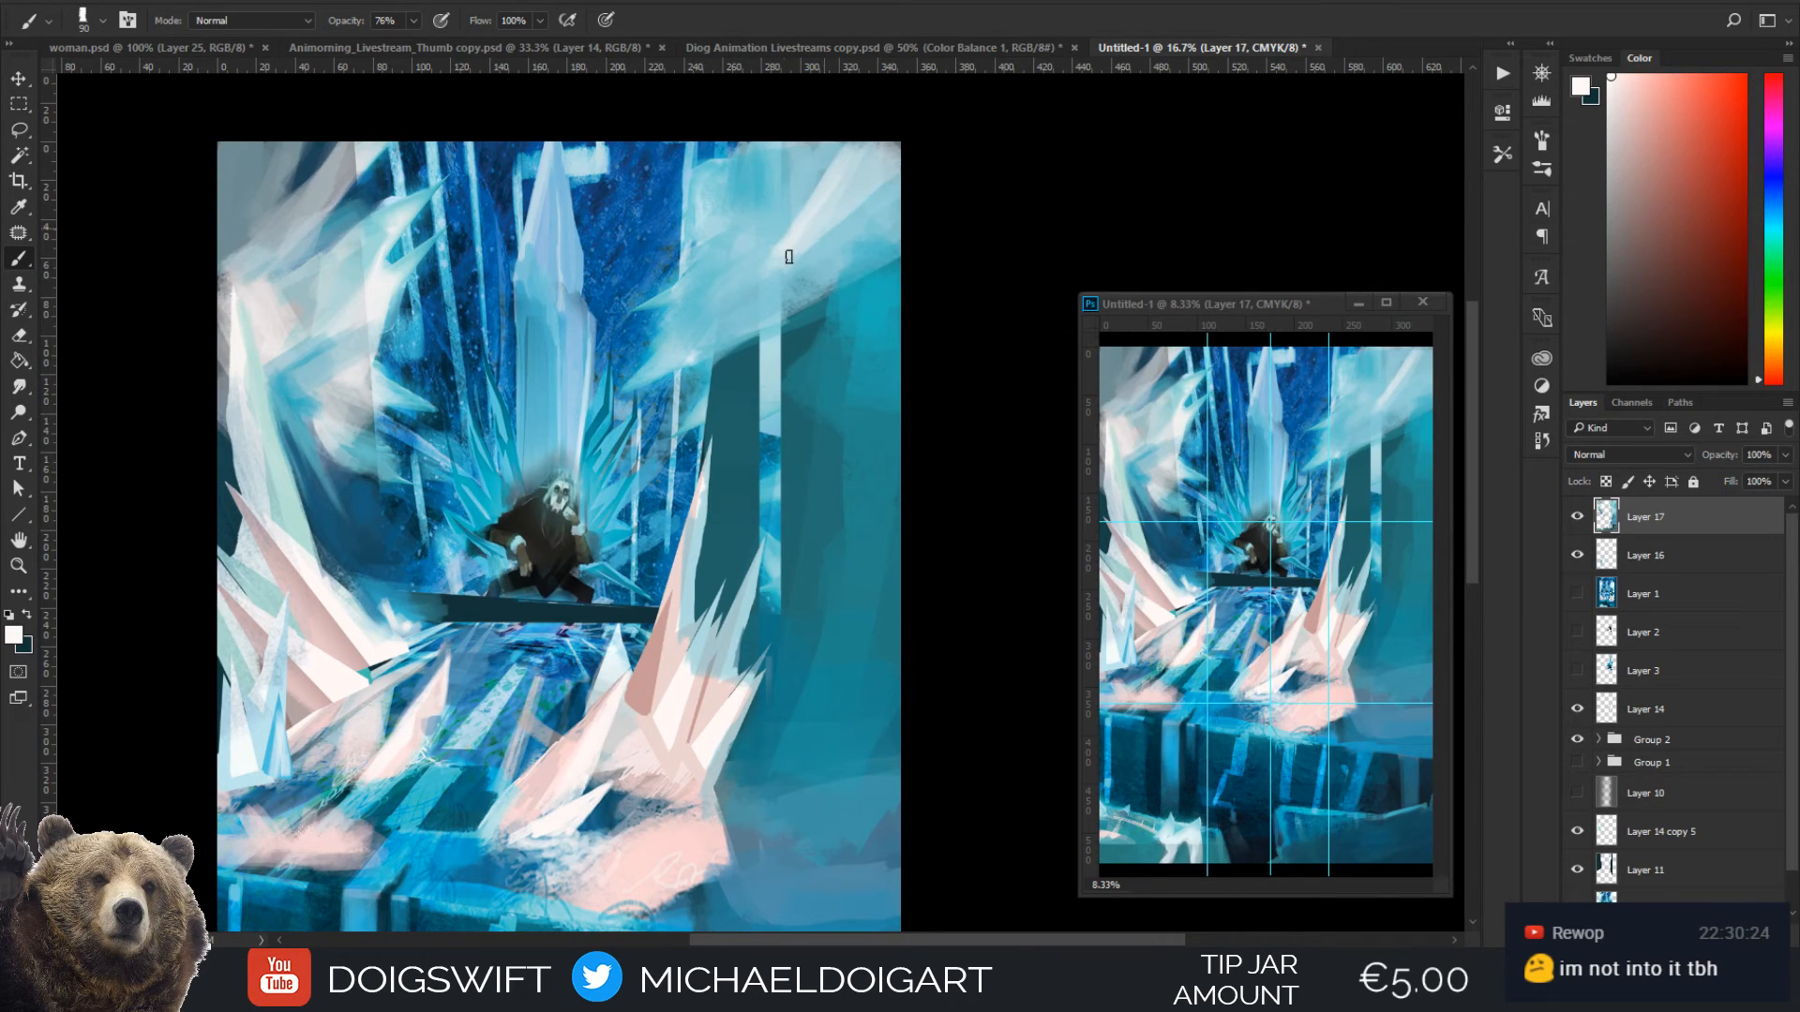
Soften the diagonal streaks in the right frost cloud with light blue and pale grey sampled from the cloud
{"action": "left_click", "coordinate": [823, 255], "text": "alt"}
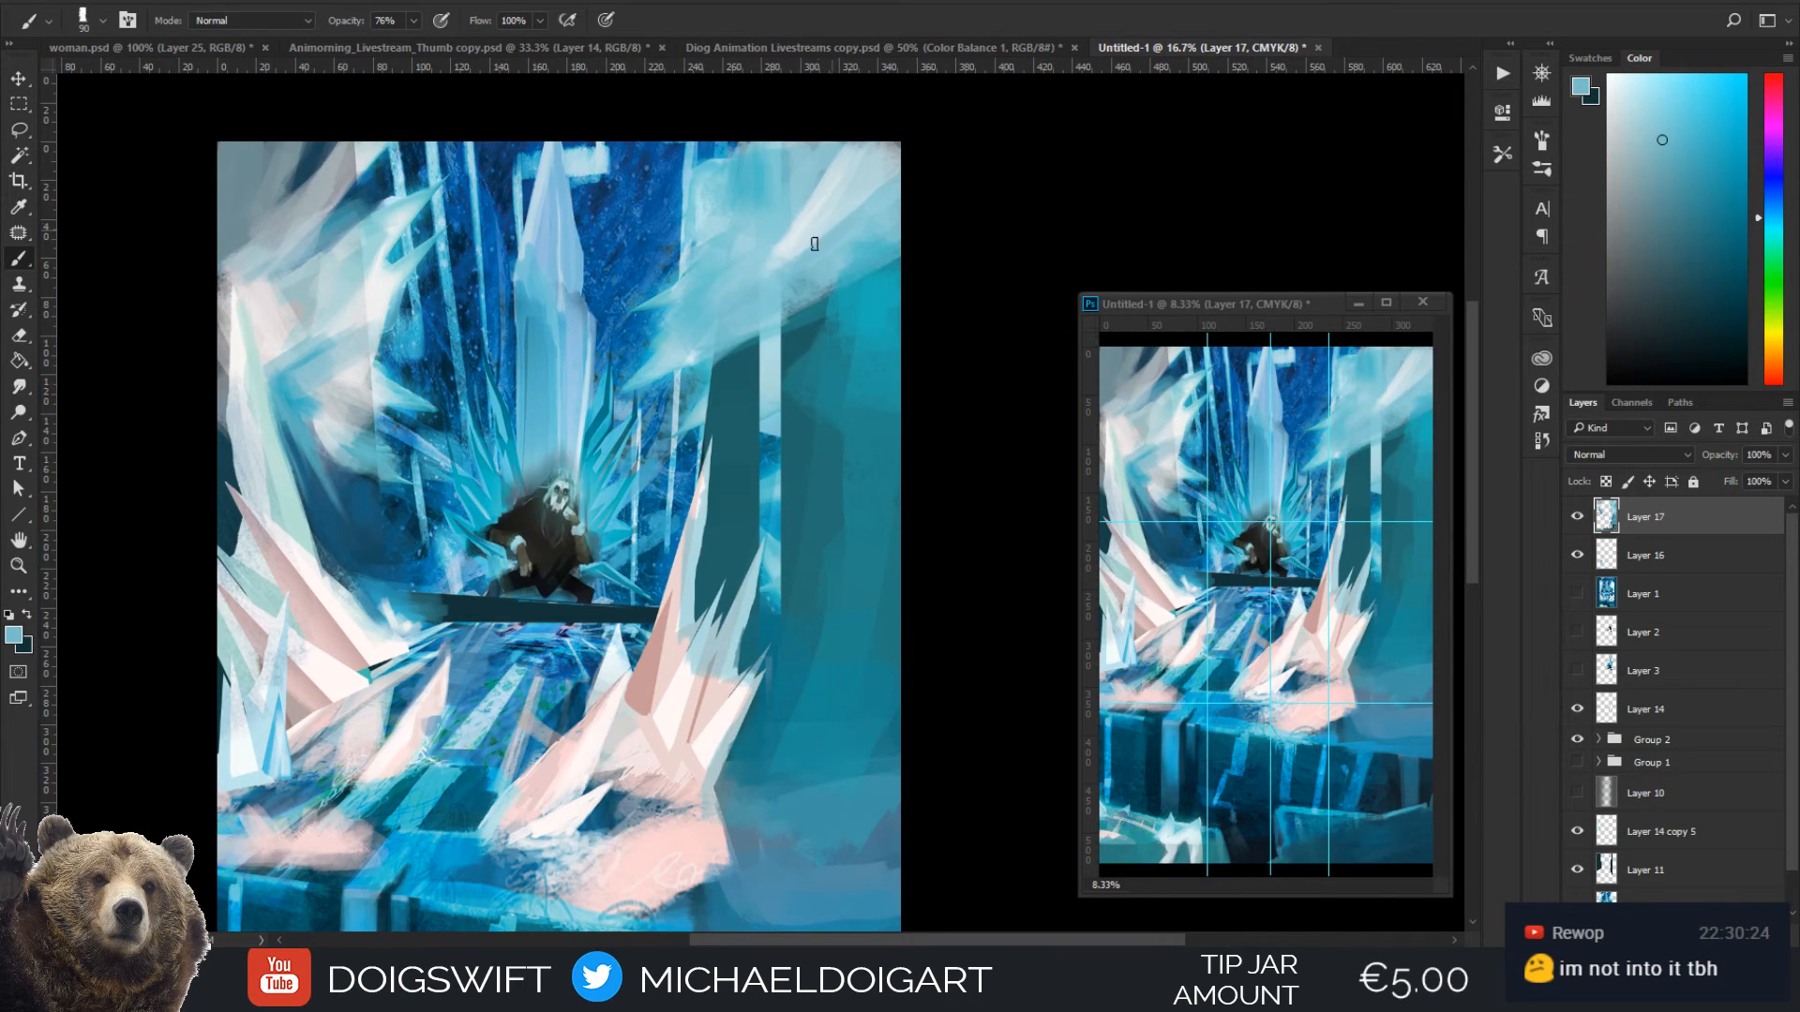
{"action": "left_click", "coordinate": [797, 193], "text": "alt"}
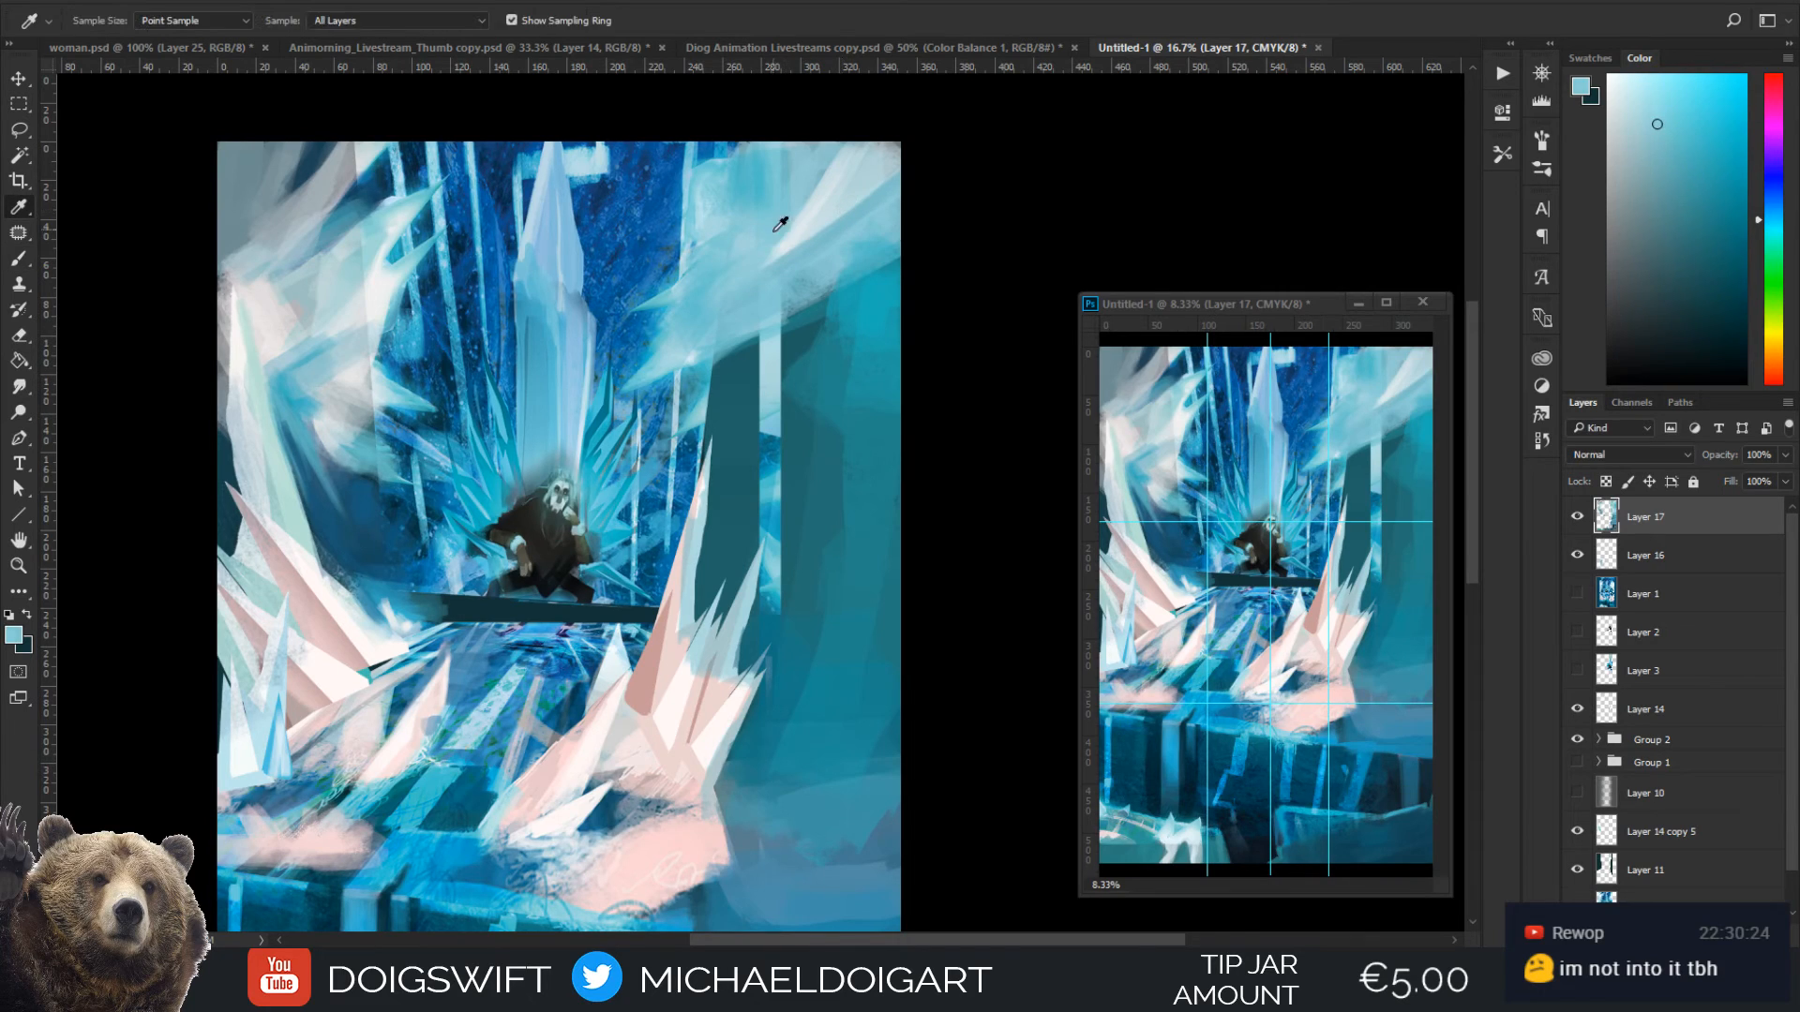
{"action": "left_click", "coordinate": [841, 145], "text": "alt"}
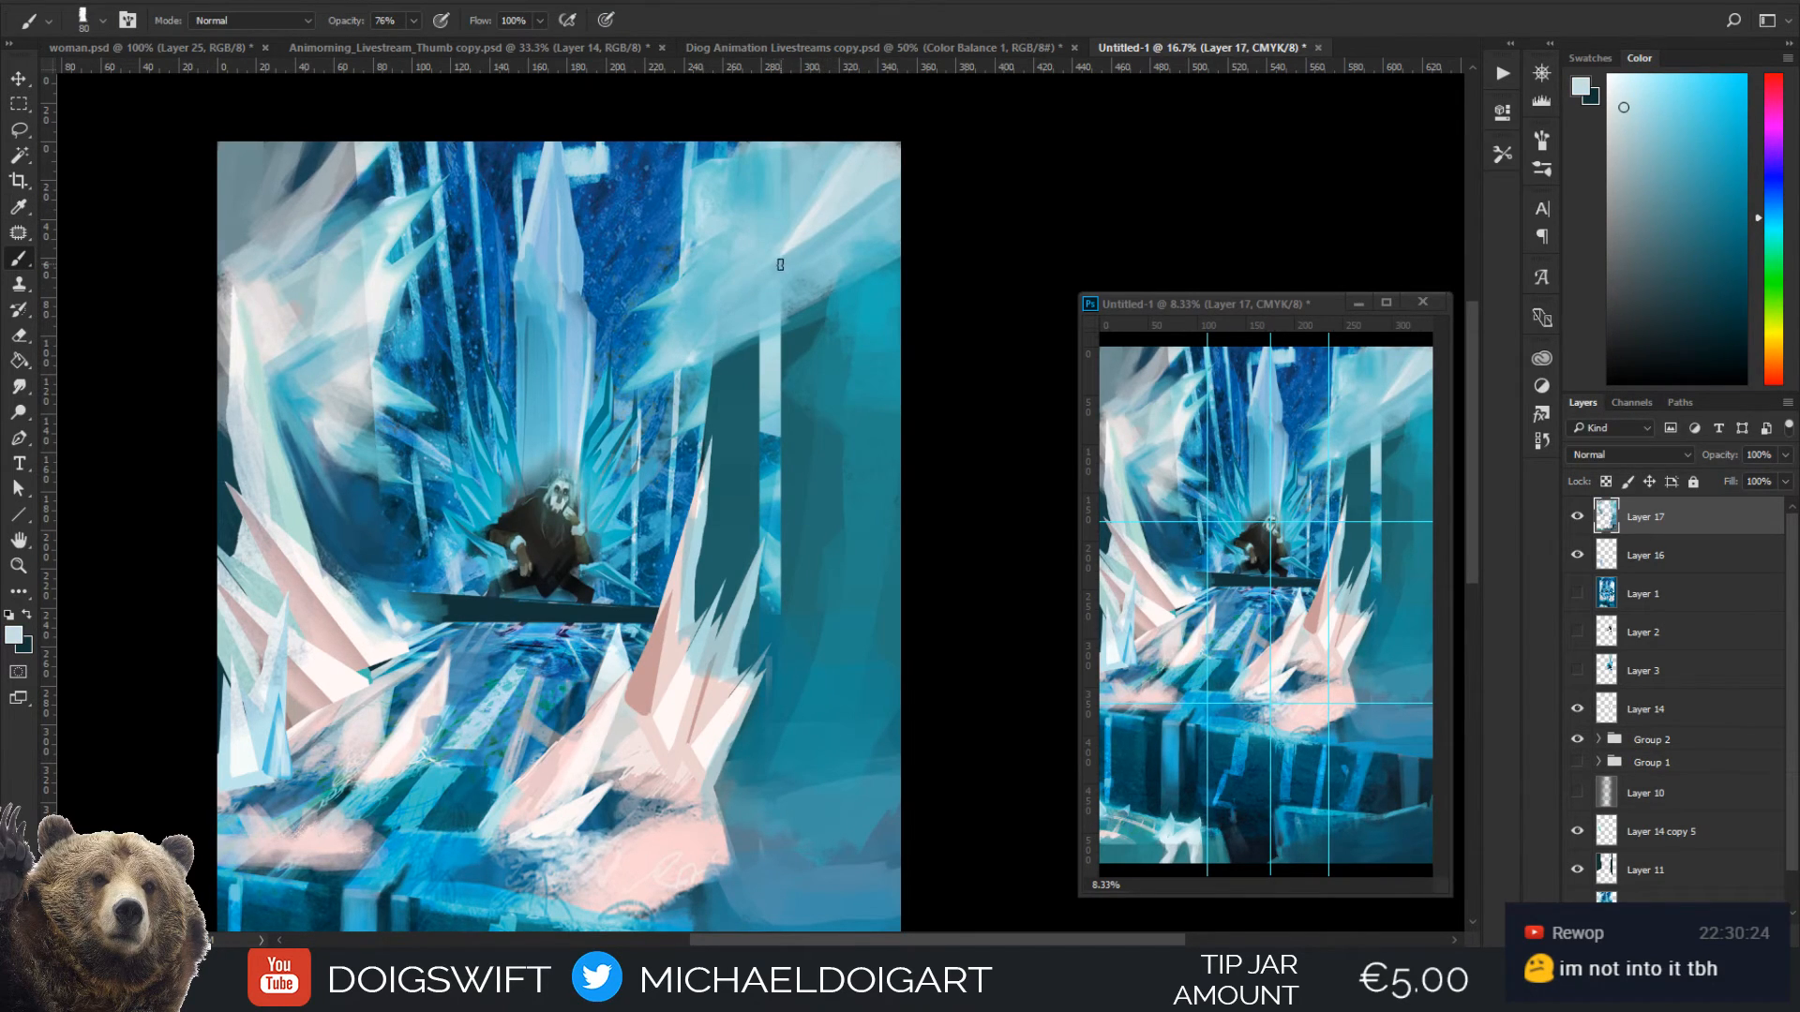
{"action": "mouse_move", "coordinate": [765, 367]}
{"action": "left_mouse_down"}
{"action": "mouse_move", "coordinate": [757, 292]}
{"action": "mouse_move", "coordinate": [745, 347]}
{"action": "left_mouse_up"}
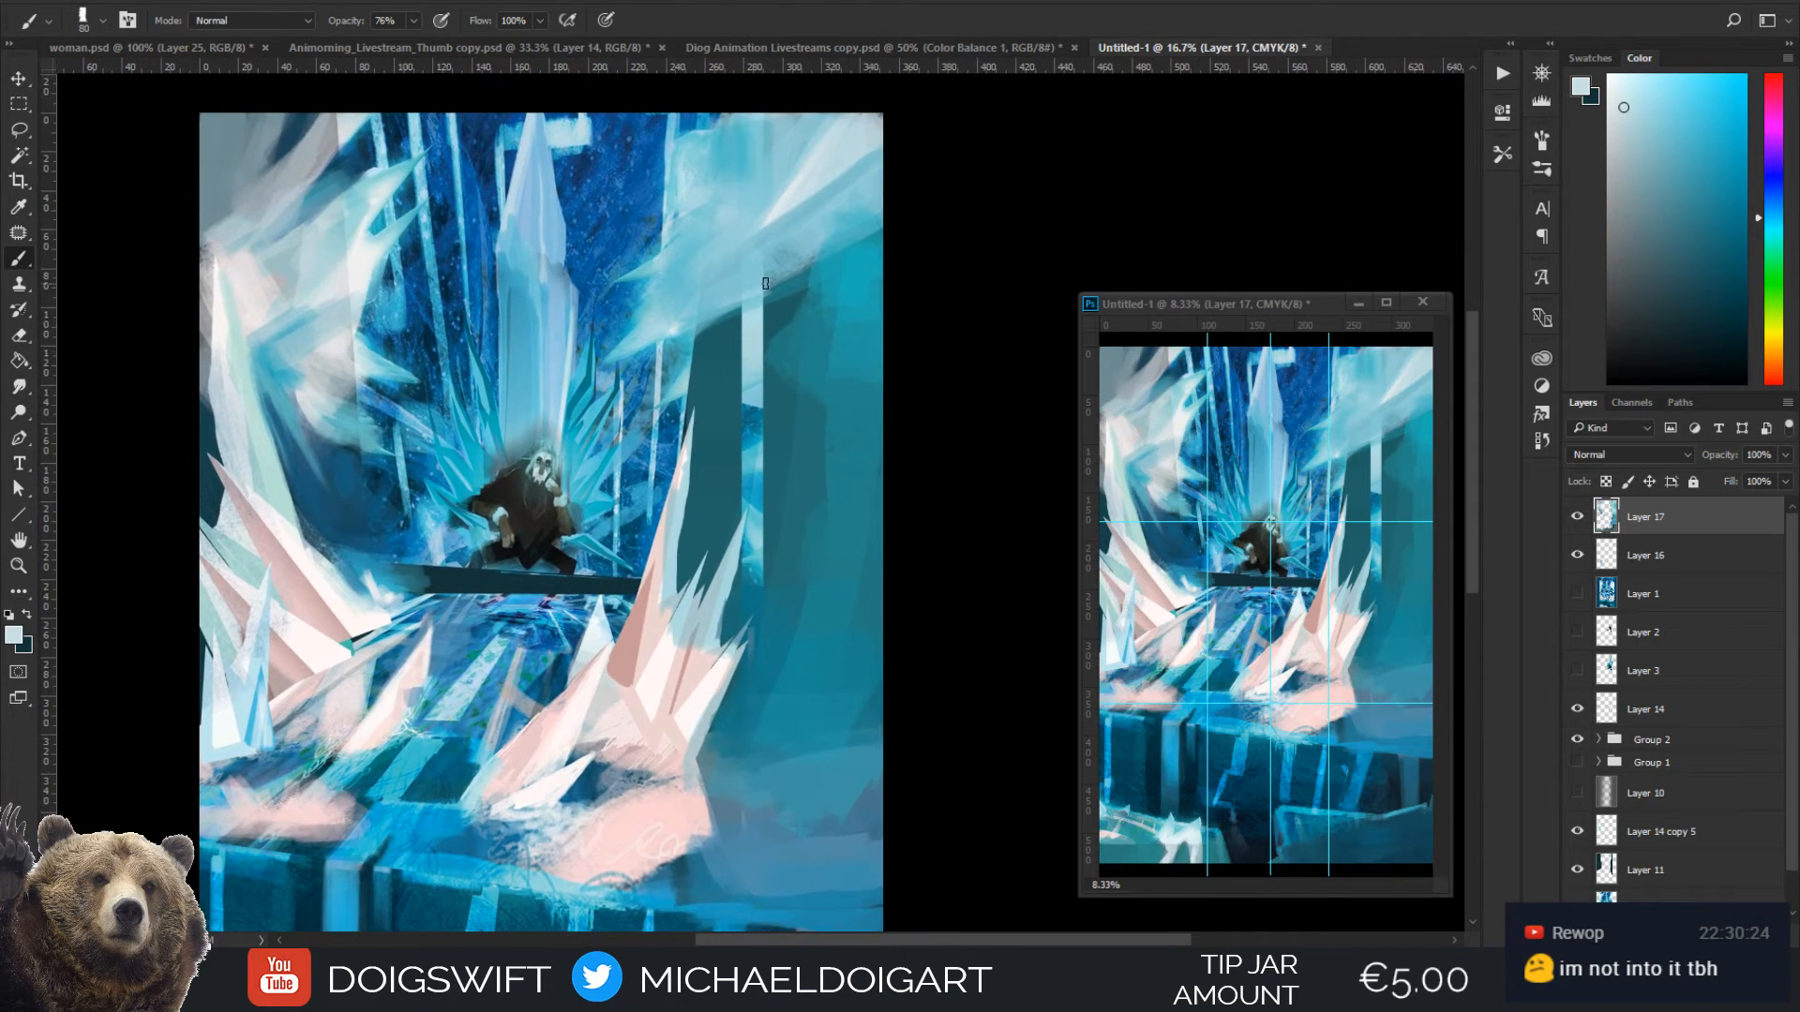
{"action": "key", "text": "alt"}
{"action": "left_click", "coordinate": [767, 185], "text": "alt"}
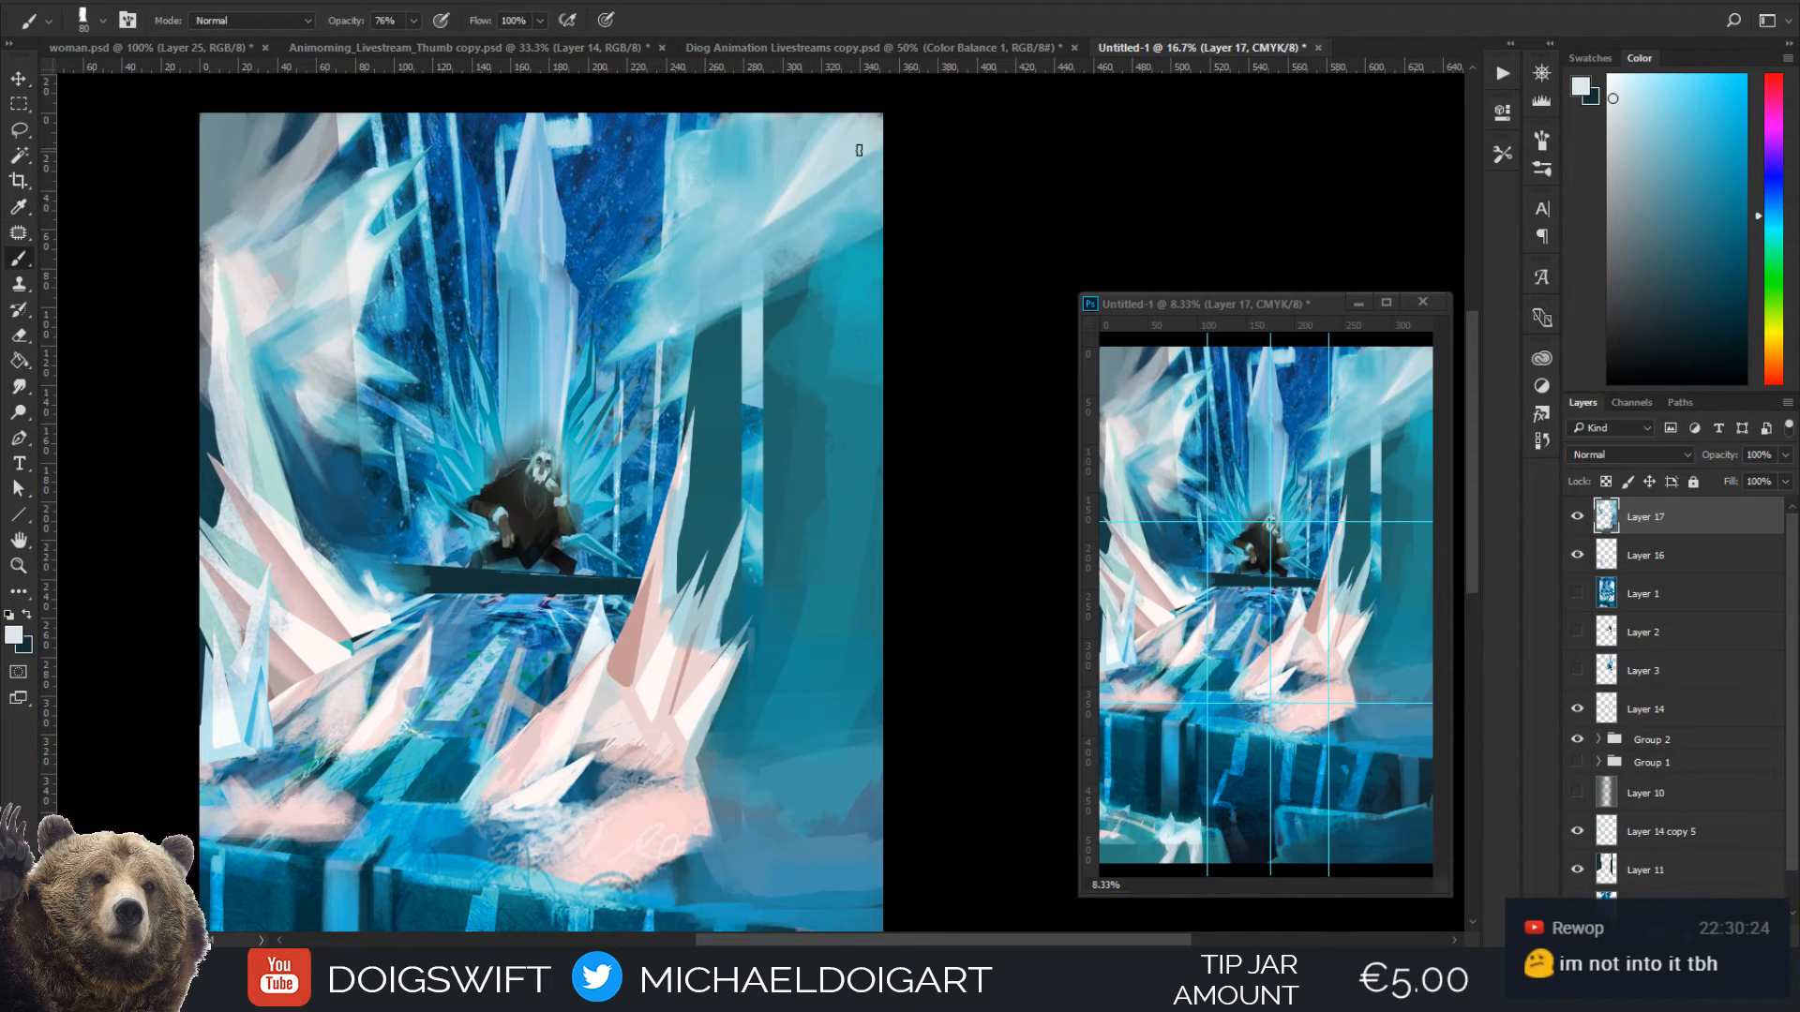
{"action": "mouse_move", "coordinate": [846, 180]}
{"action": "left_mouse_down"}
{"action": "mouse_move", "coordinate": [871, 145]}
{"action": "mouse_move", "coordinate": [866, 159]}
{"action": "left_mouse_up"}
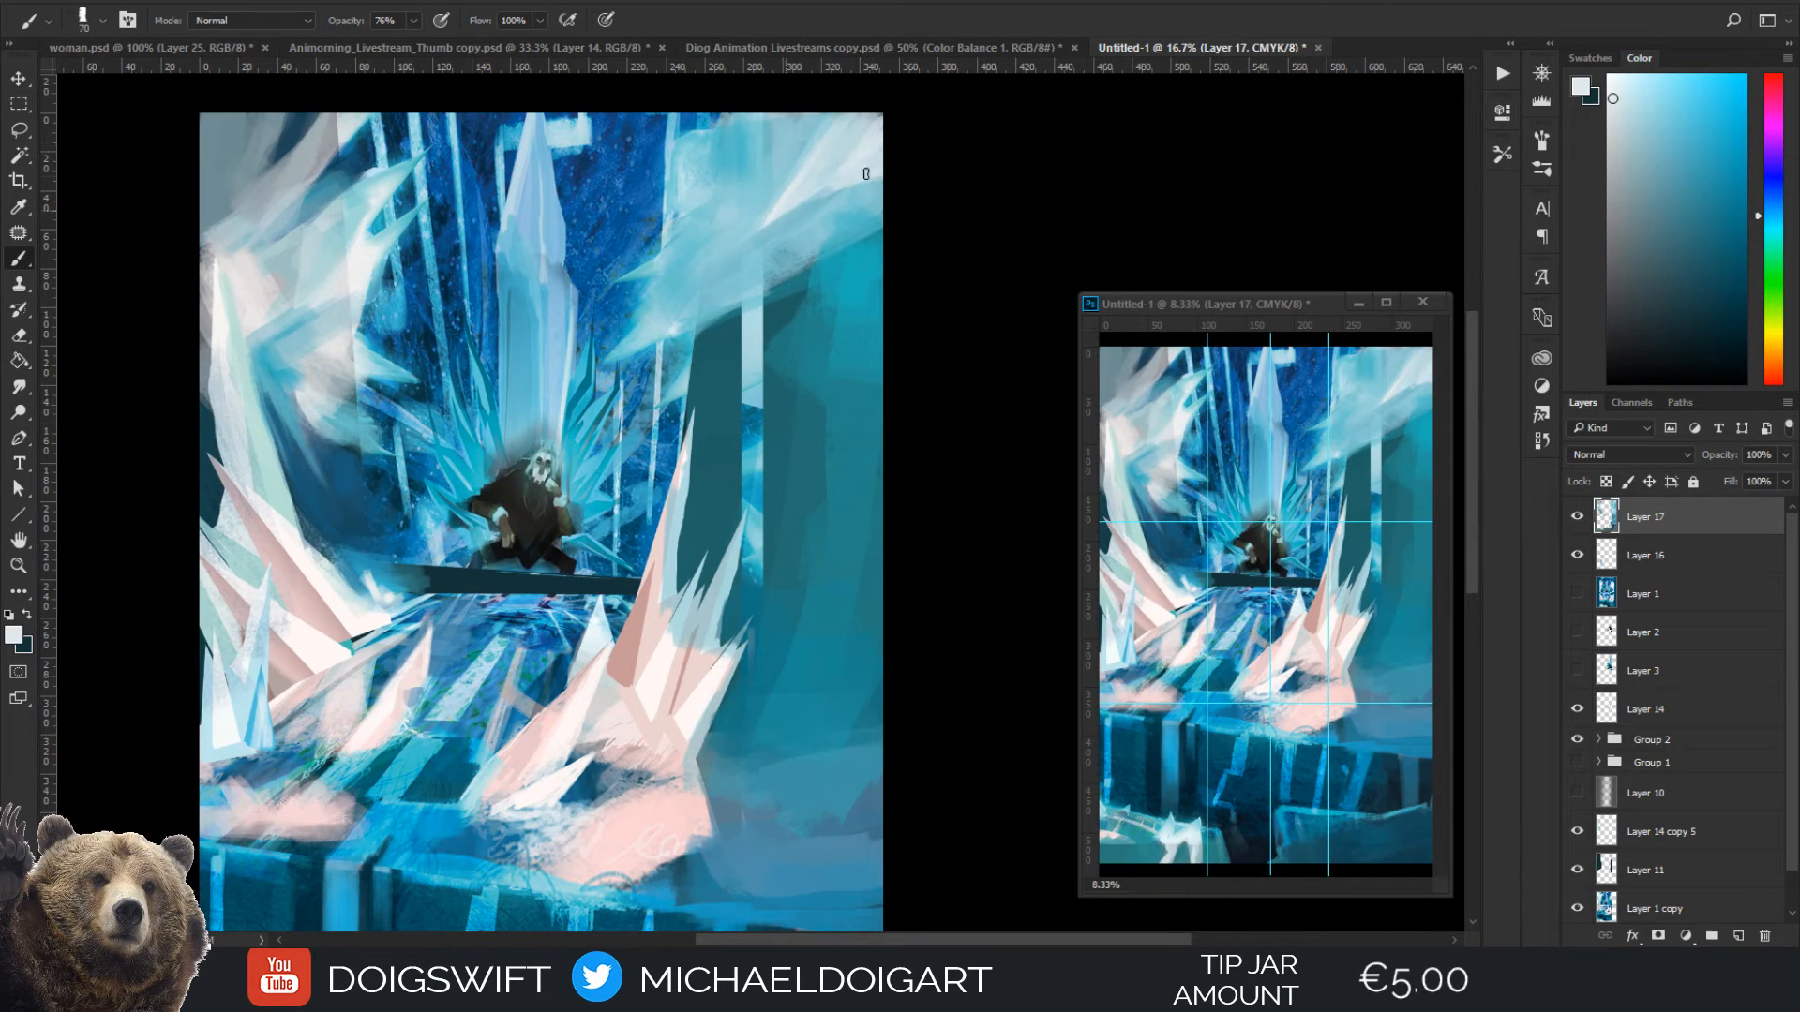
Work sampled teal, light blue and pale grey into the right frost cloud's outer edge, enlarging the brush to 125 px
{"action": "left_click", "coordinate": [829, 253], "text": "alt"}
{"action": "key", "text": "bracketright"}
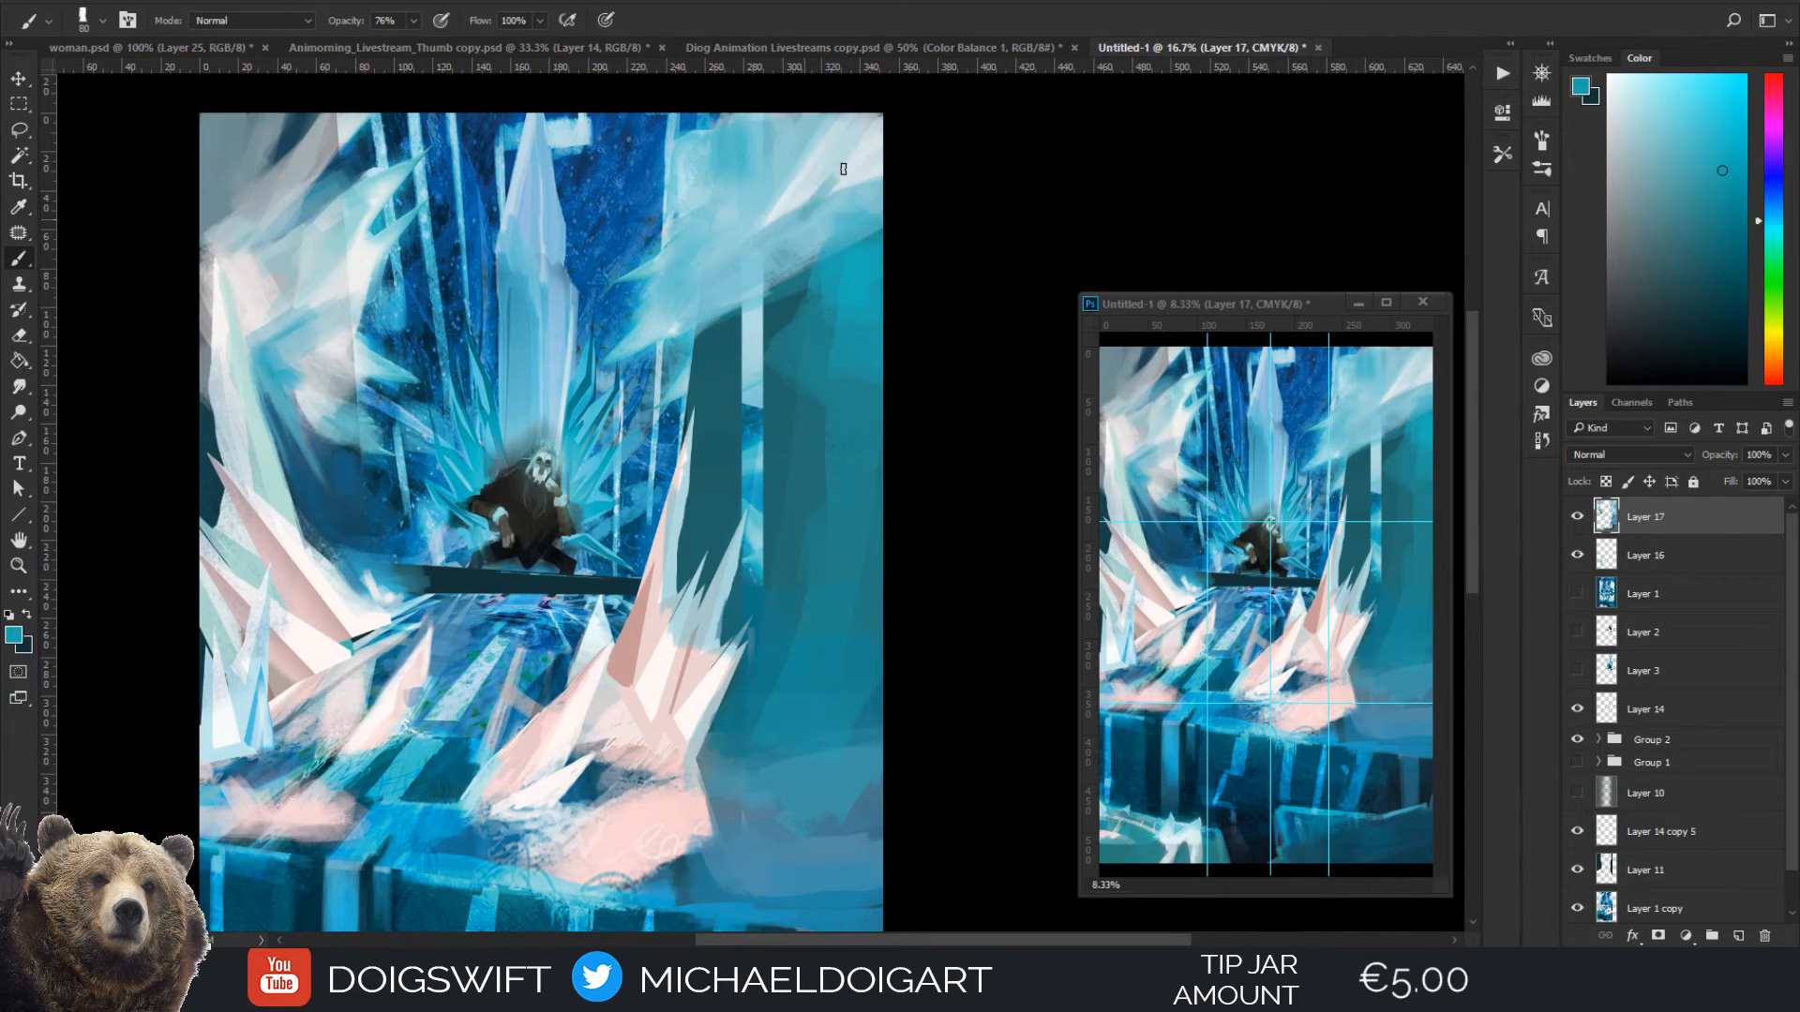
{"action": "left_click", "coordinate": [773, 236], "text": "alt"}
{"action": "key", "text": "bracketright"}
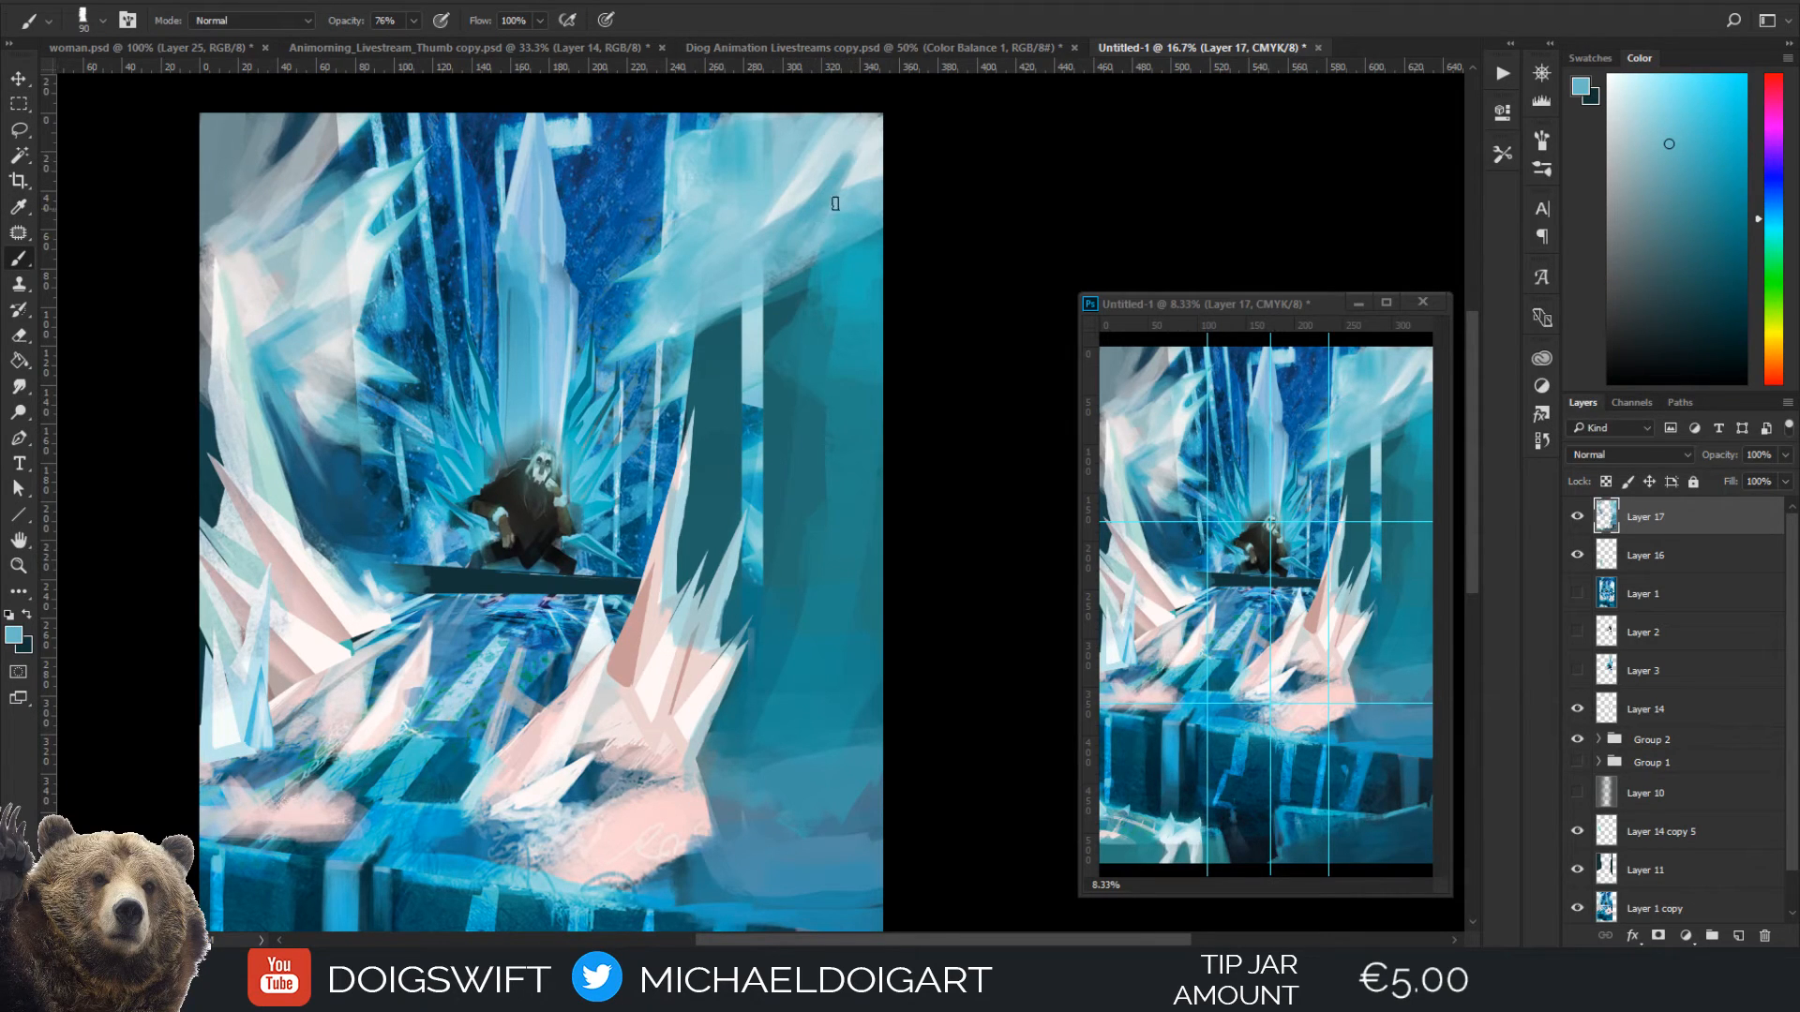
{"action": "left_click", "coordinate": [835, 195], "text": "alt"}
{"action": "key", "text": "bracketright"}
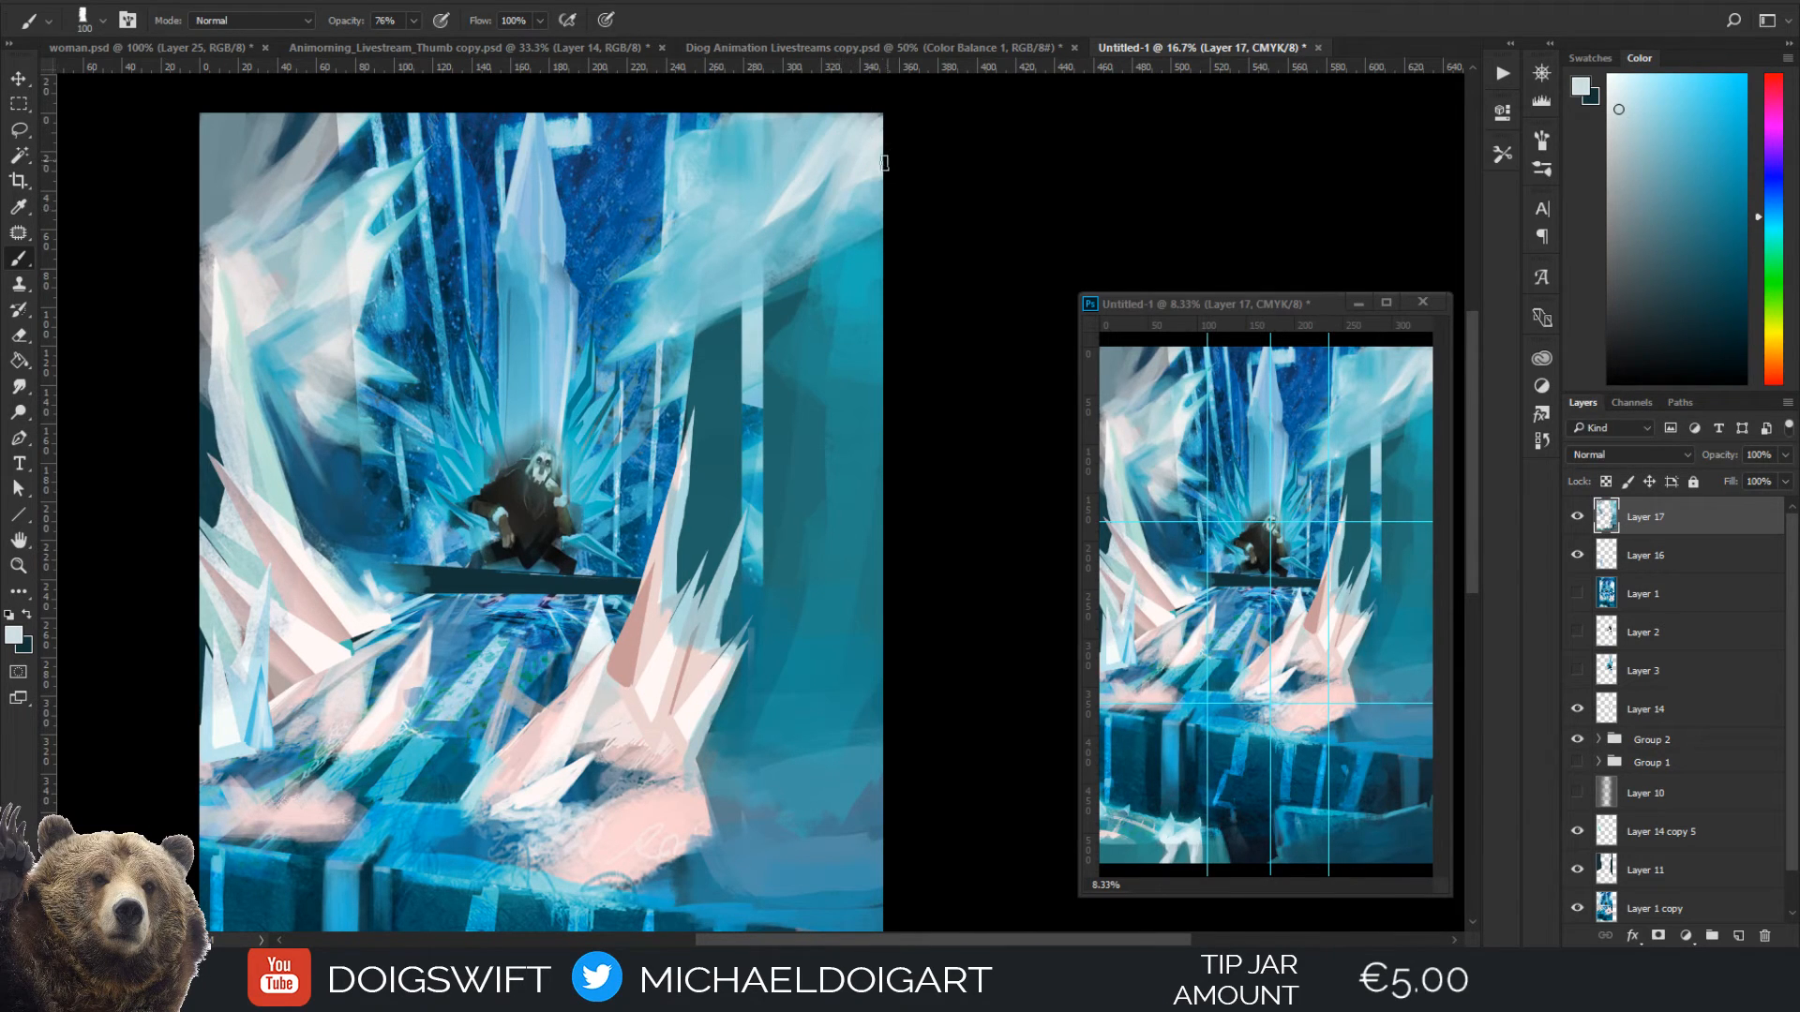
{"action": "left_click", "coordinate": [866, 187], "text": "alt"}
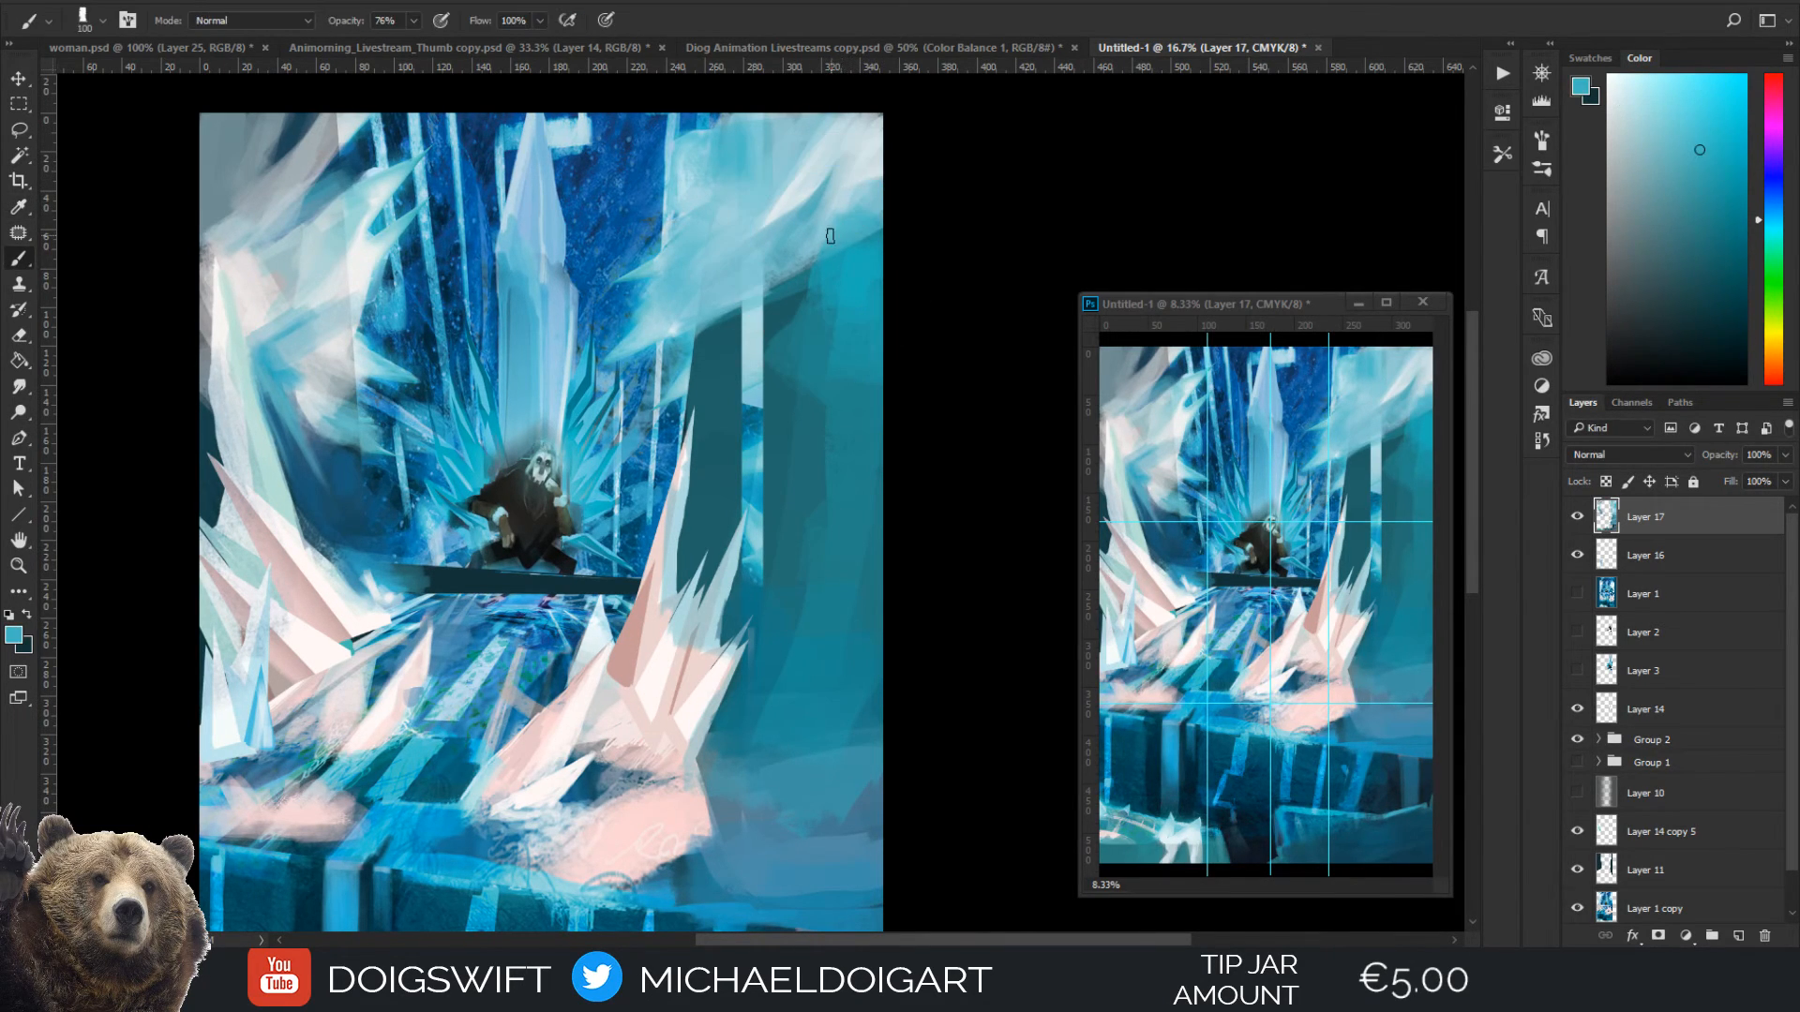
{"action": "left_click", "coordinate": [866, 200], "text": "alt"}
{"action": "key", "text": "bracketright"}
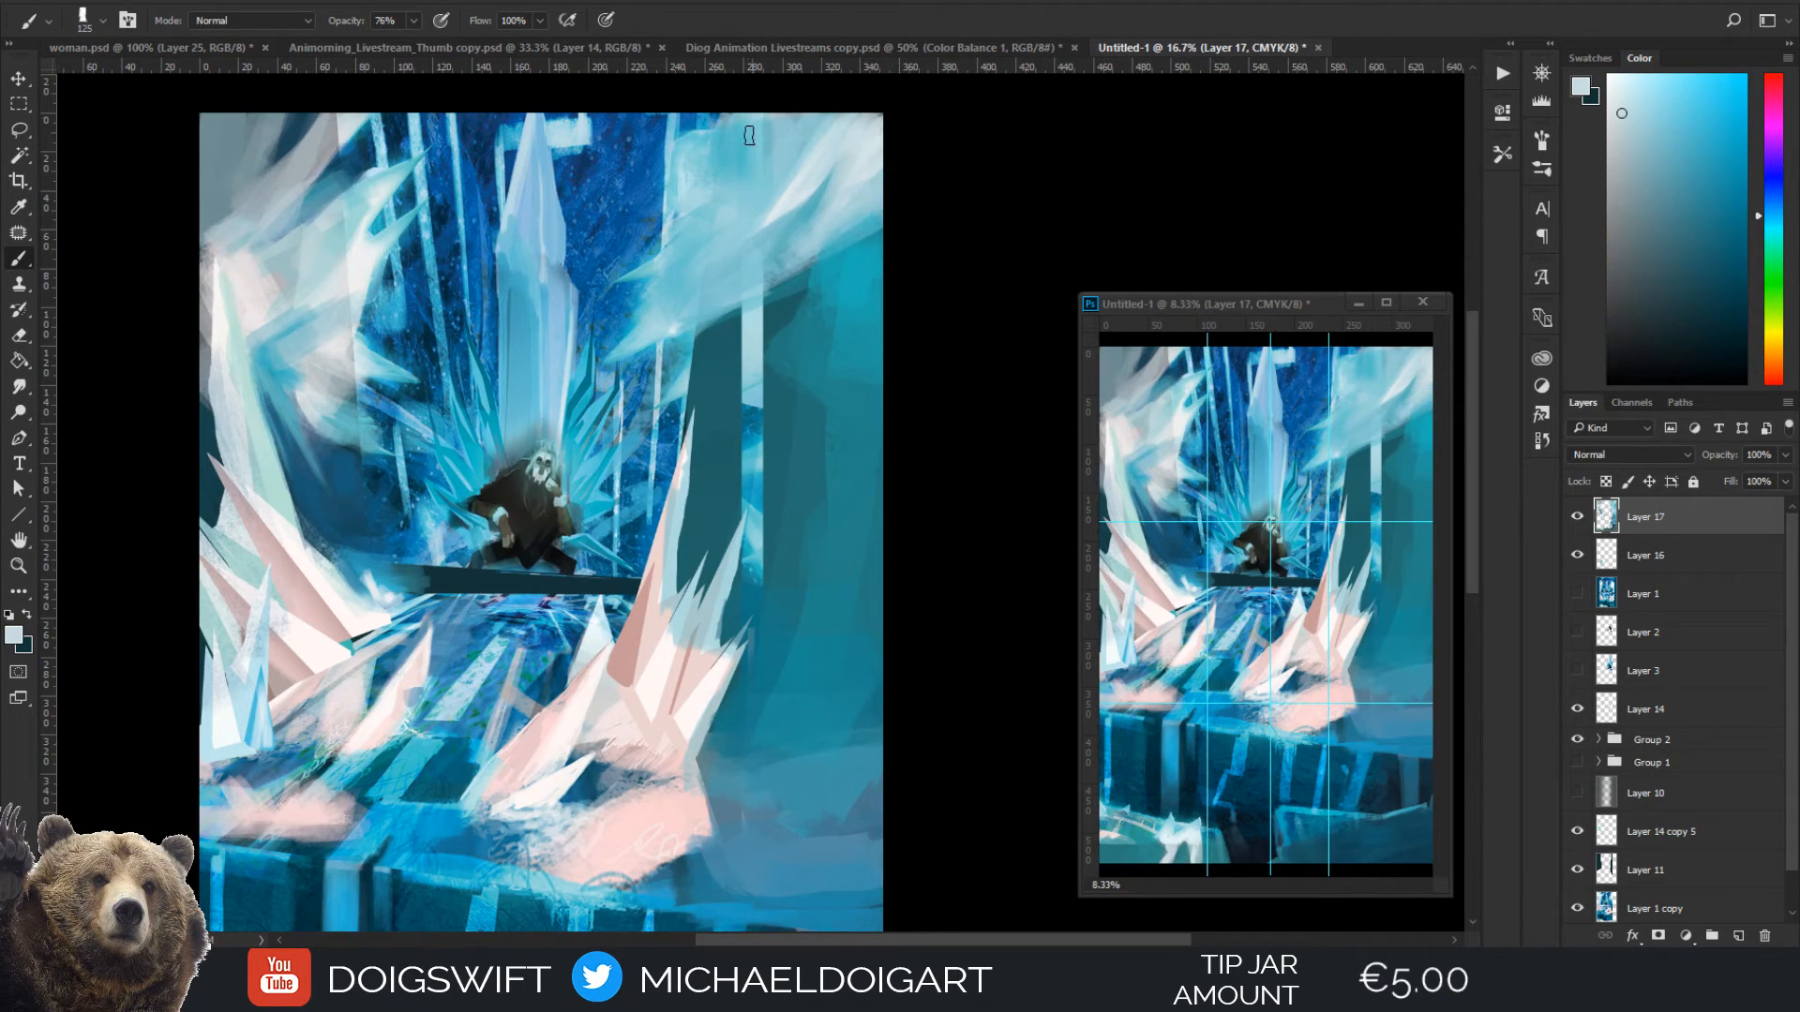
Refine the top of the right frost cloud with sampled pale blue and cyan, using a 30 px brush
{"action": "key", "text": "alt"}
{"action": "left_click", "coordinate": [818, 182], "text": "alt"}
{"action": "key", "text": "bracketleft"}
{"action": "key", "text": "bracketleft"}
{"action": "left_click_drag", "start_coordinate": [782, 307], "coordinate": [724, 405]}
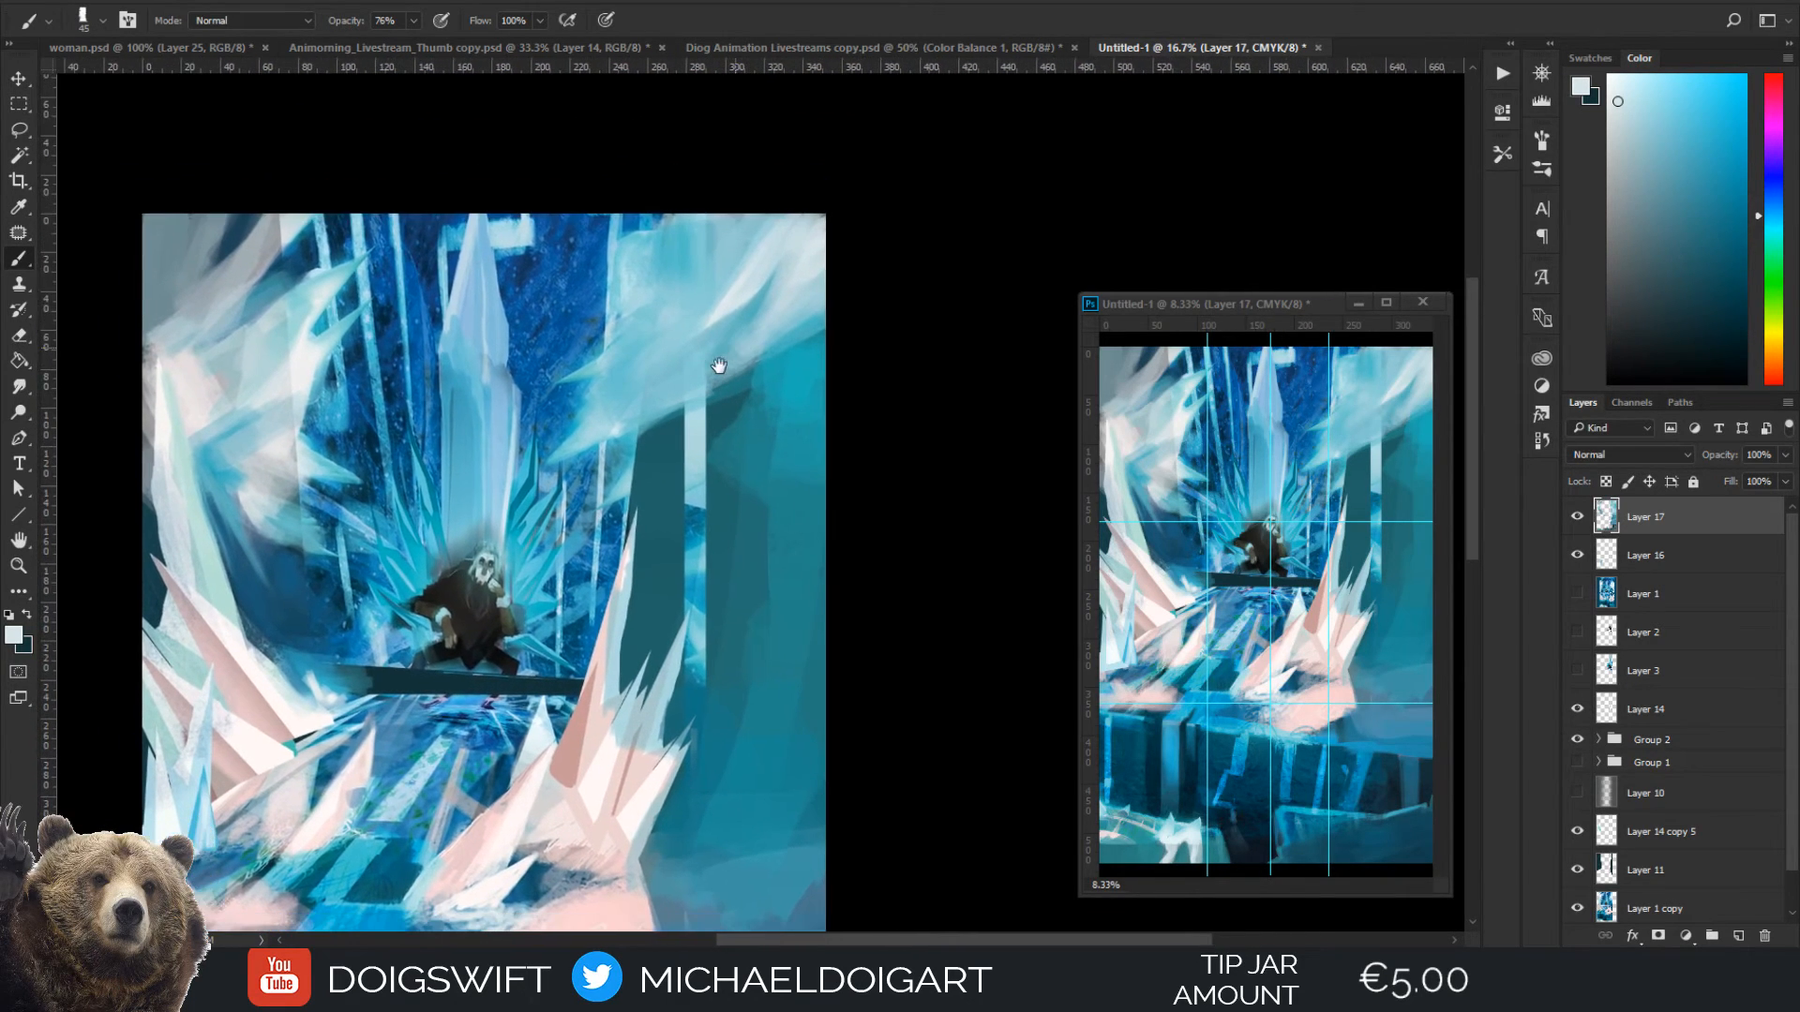
{"action": "left_click", "coordinate": [709, 237], "text": "alt"}
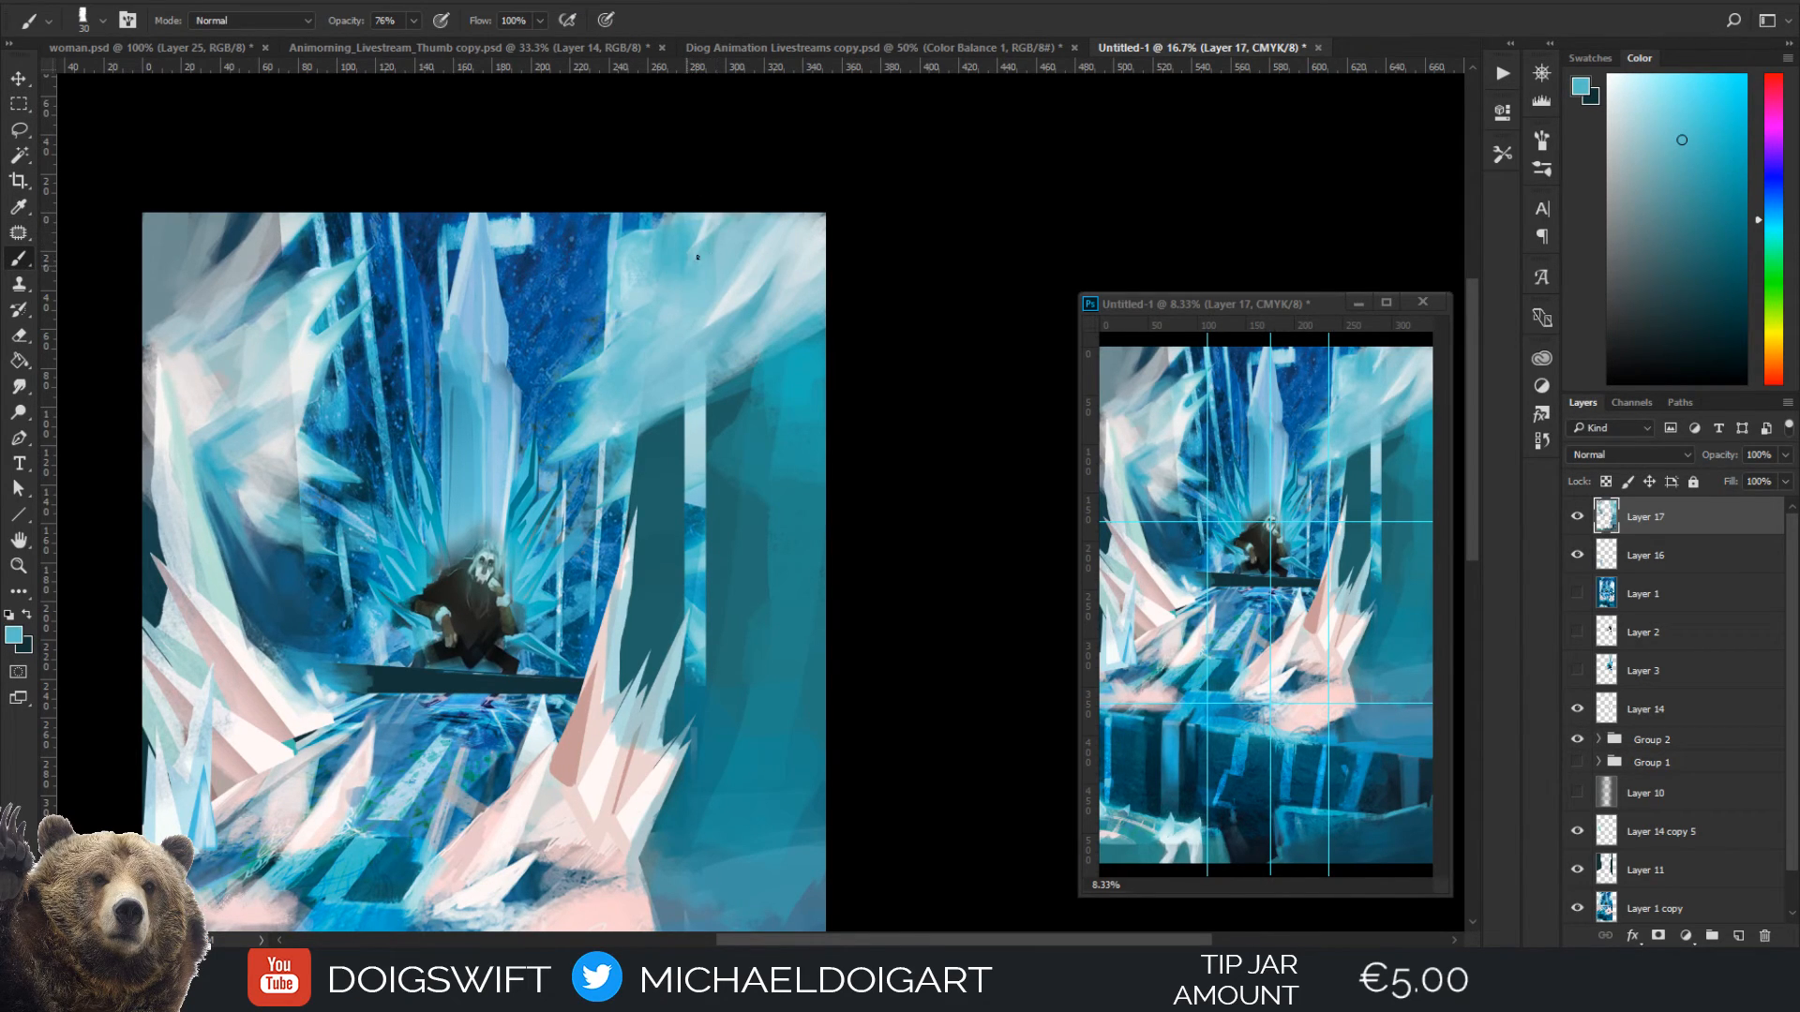
Brush dark navy sampled from the front ledge over the right side of the pink frost patch at 200 px
{"action": "scroll", "coordinate": [586, 509], "scroll_direction": "down", "scroll_amount": 5}
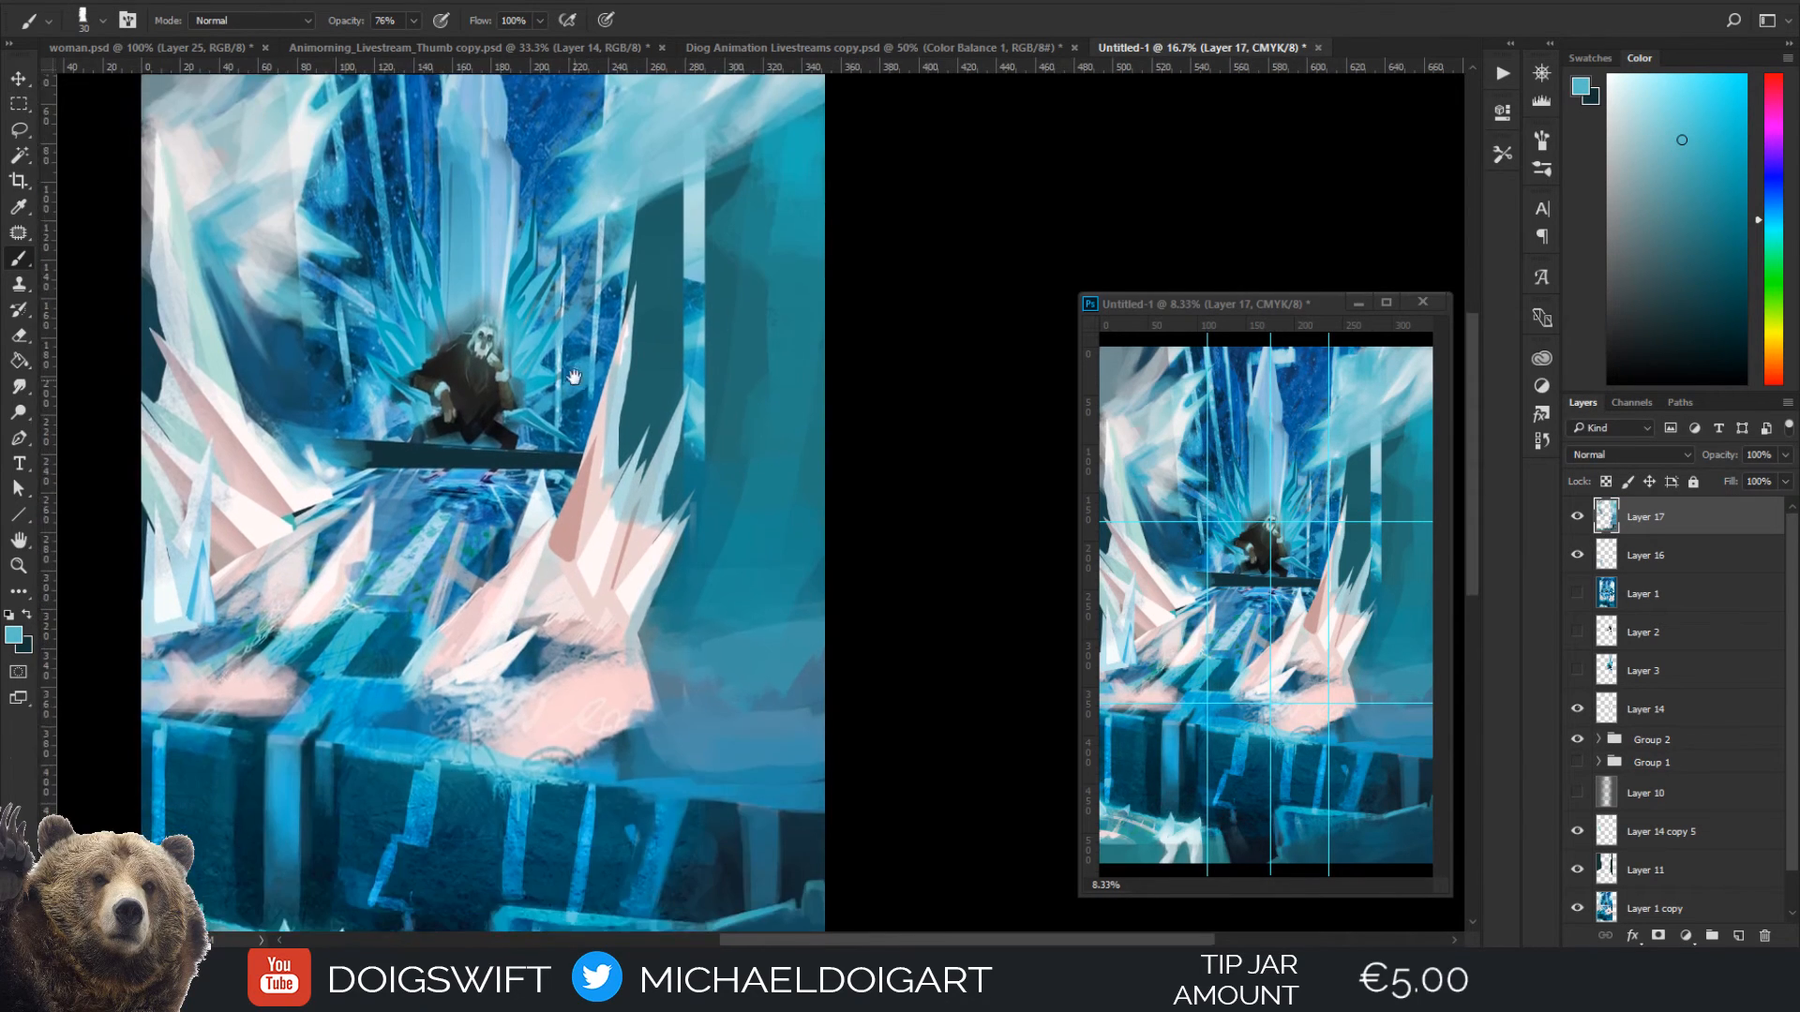
{"action": "key", "text": "alt"}
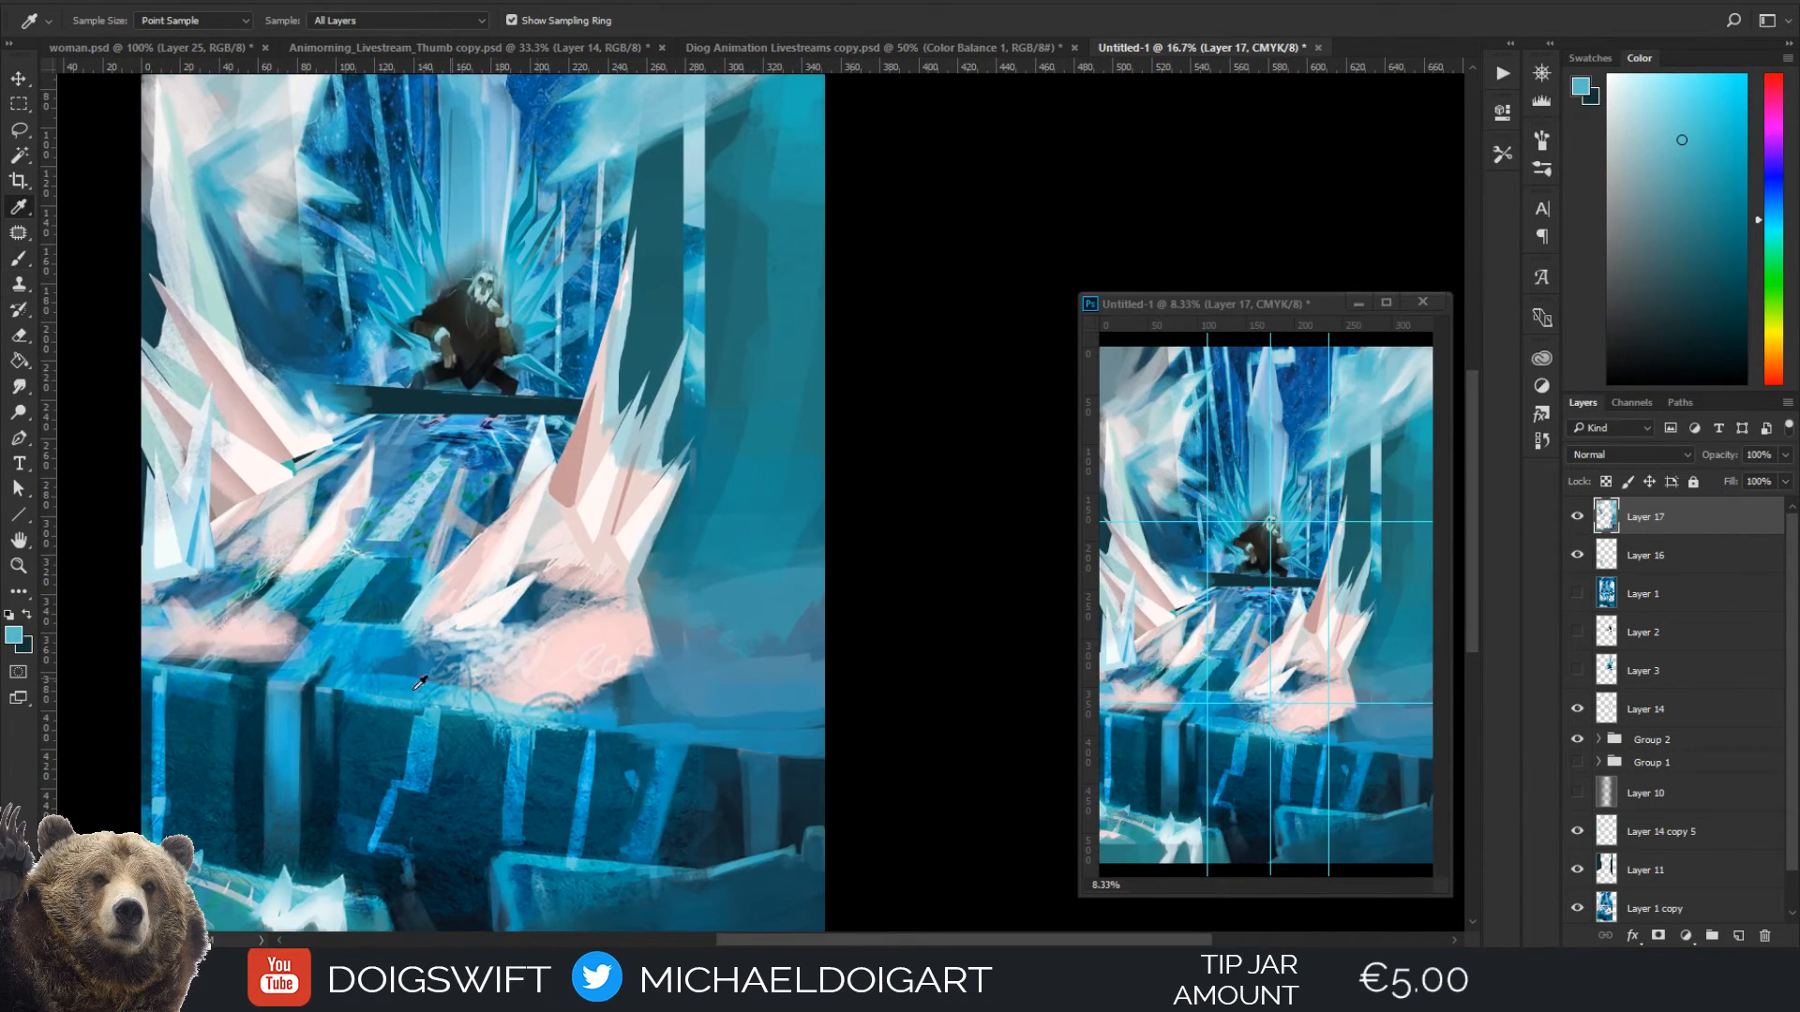
{"action": "left_click", "coordinate": [312, 778], "text": "alt"}
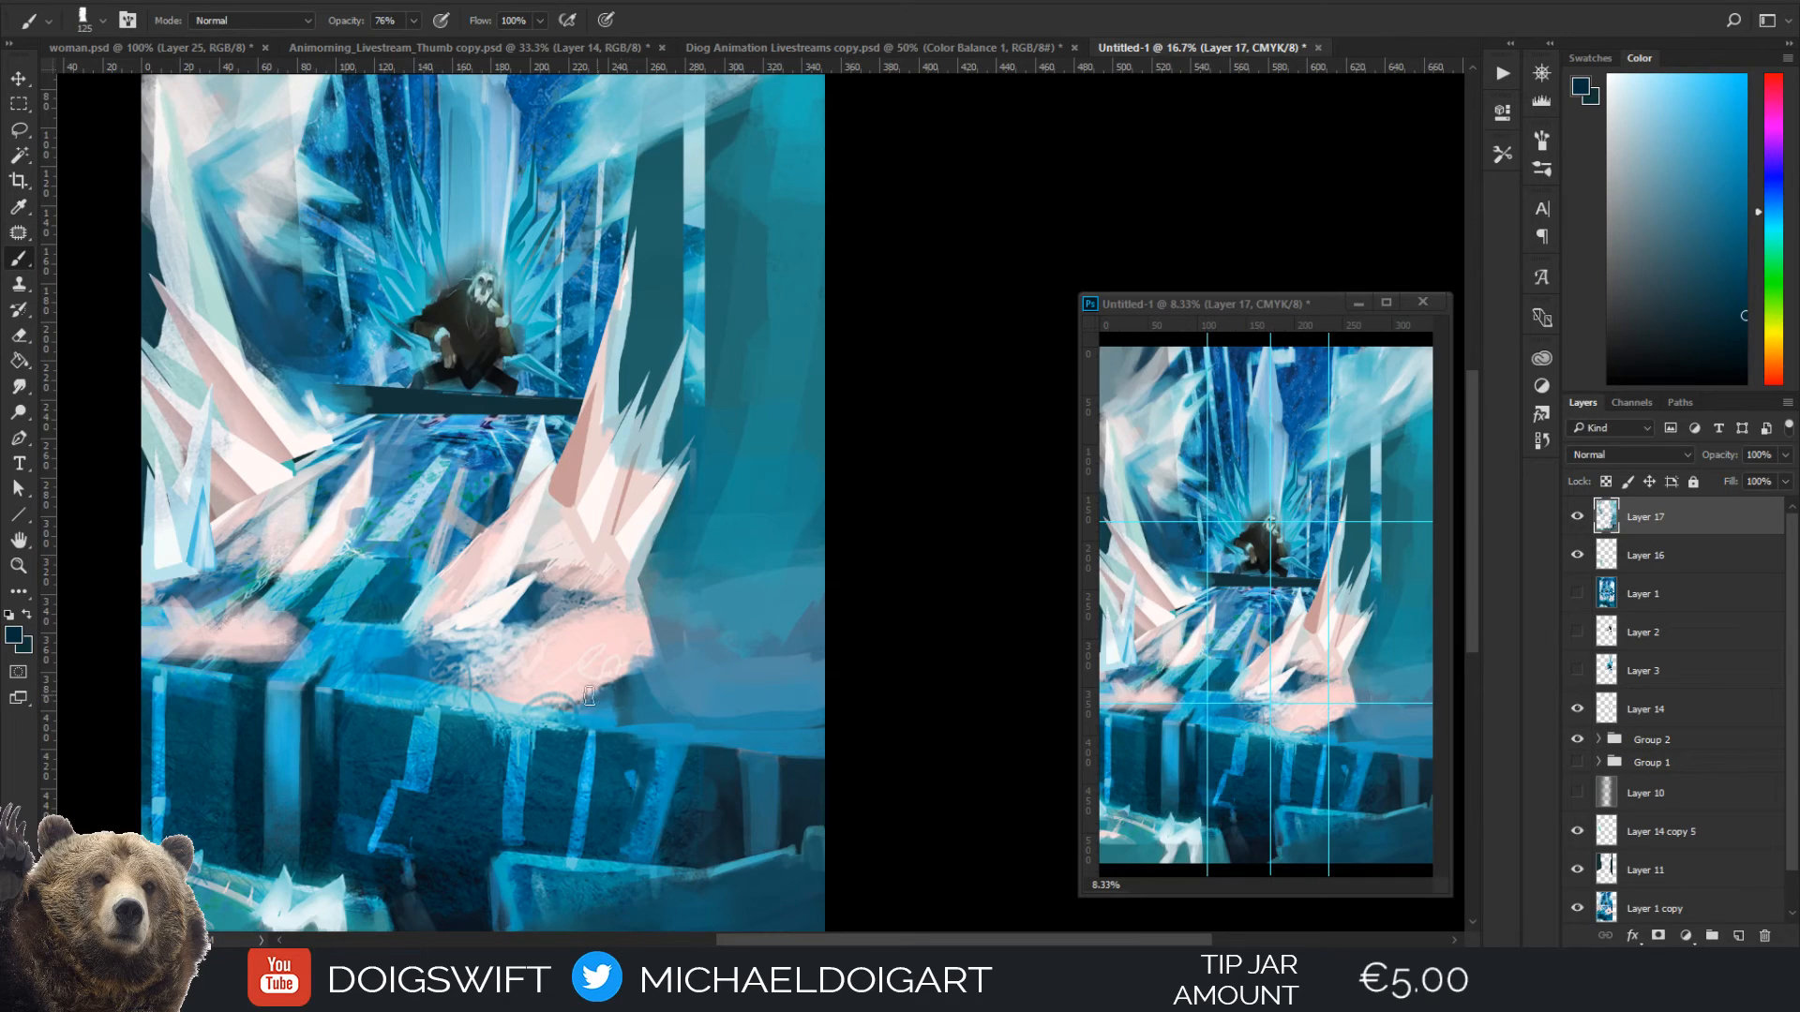
{"action": "key", "text": "bracketright"}
{"action": "key", "text": "bracketright"}
{"action": "key", "text": "bracketright"}
{"action": "key", "text": "bracketright"}
{"action": "key", "text": "bracketright"}
{"action": "key", "text": "bracketright"}
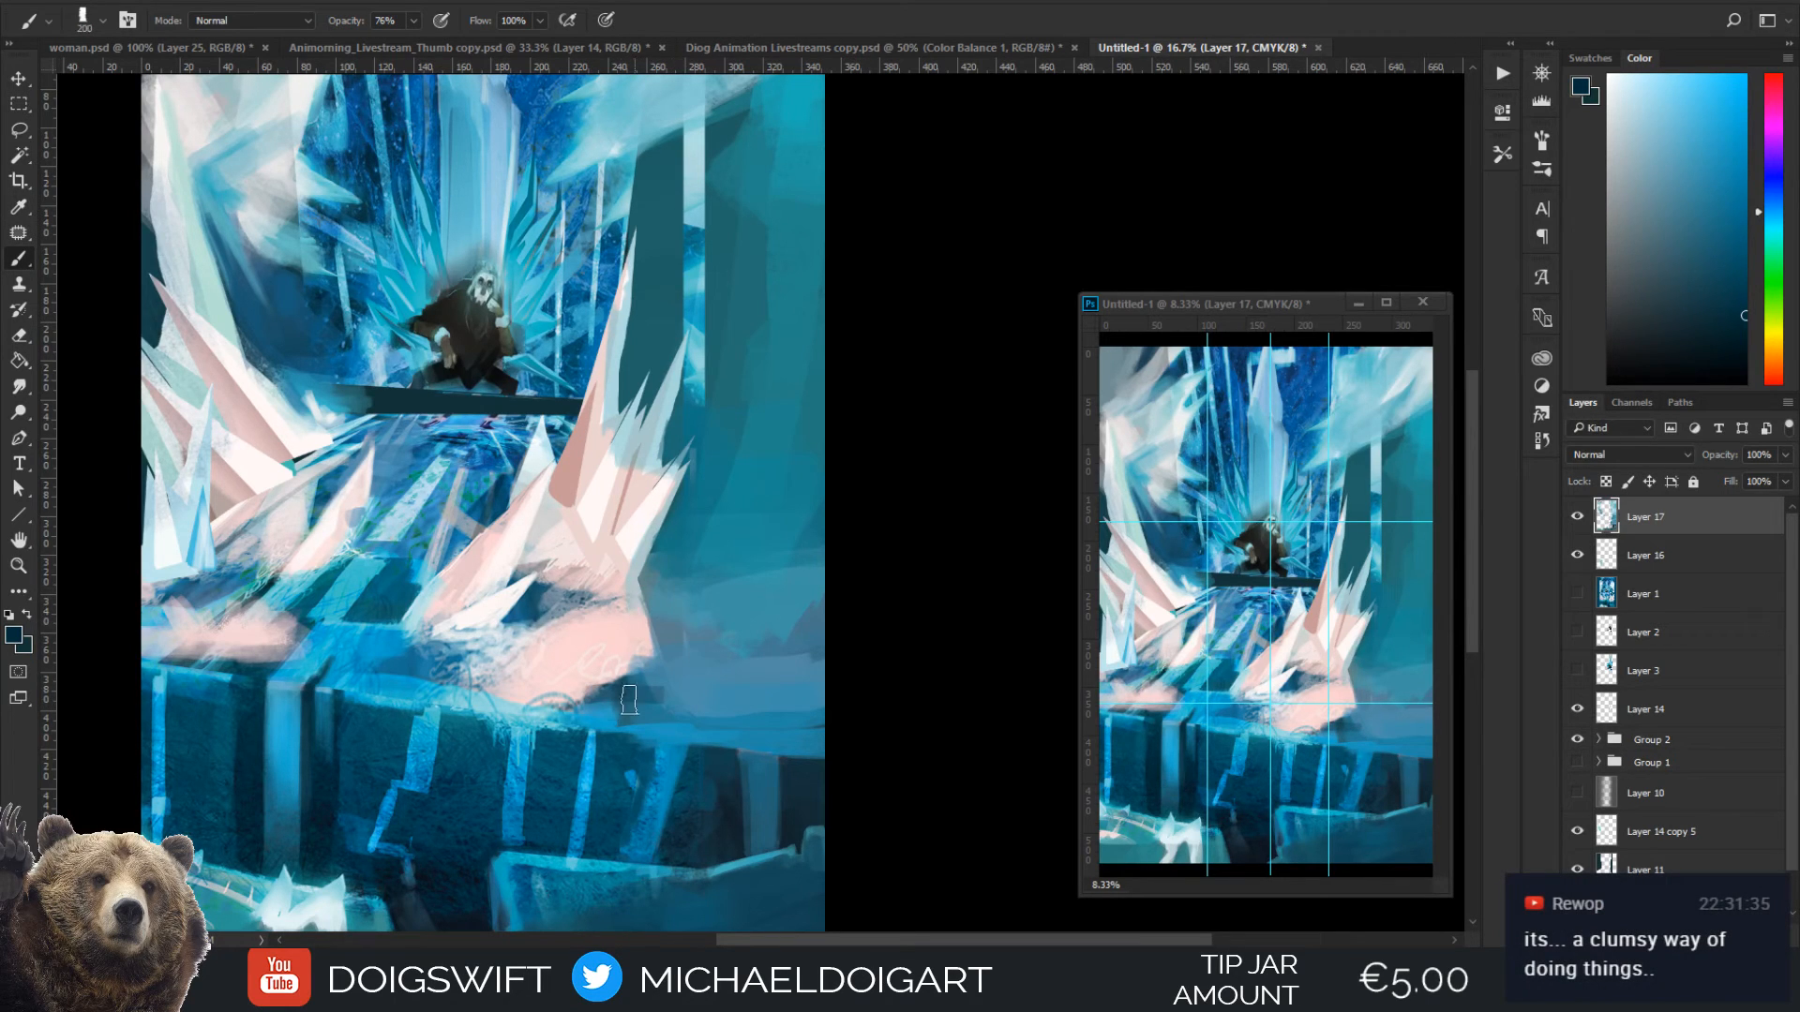
{"action": "mouse_move", "coordinate": [572, 690]}
{"action": "left_mouse_down"}
{"action": "mouse_move", "coordinate": [666, 684]}
{"action": "mouse_move", "coordinate": [690, 655]}
{"action": "mouse_move", "coordinate": [611, 633]}
{"action": "mouse_move", "coordinate": [685, 626]}
{"action": "mouse_move", "coordinate": [725, 636]}
{"action": "mouse_move", "coordinate": [717, 674]}
{"action": "mouse_move", "coordinate": [763, 652]}
{"action": "mouse_move", "coordinate": [655, 696]}
{"action": "mouse_move", "coordinate": [742, 682]}
{"action": "mouse_move", "coordinate": [734, 588]}
{"action": "mouse_move", "coordinate": [732, 633]}
{"action": "mouse_move", "coordinate": [690, 598]}
{"action": "mouse_move", "coordinate": [756, 644]}
{"action": "mouse_move", "coordinate": [696, 603]}
{"action": "left_mouse_up"}
Blend sampled mid blue into the mist between the pink frost patch and the right wall
{"action": "left_click", "coordinate": [768, 699], "text": "alt"}
{"action": "key", "text": "bracketleft"}
{"action": "key", "text": "bracketleft"}
{"action": "key", "text": "bracketleft"}
{"action": "left_click", "coordinate": [790, 602], "text": "alt"}
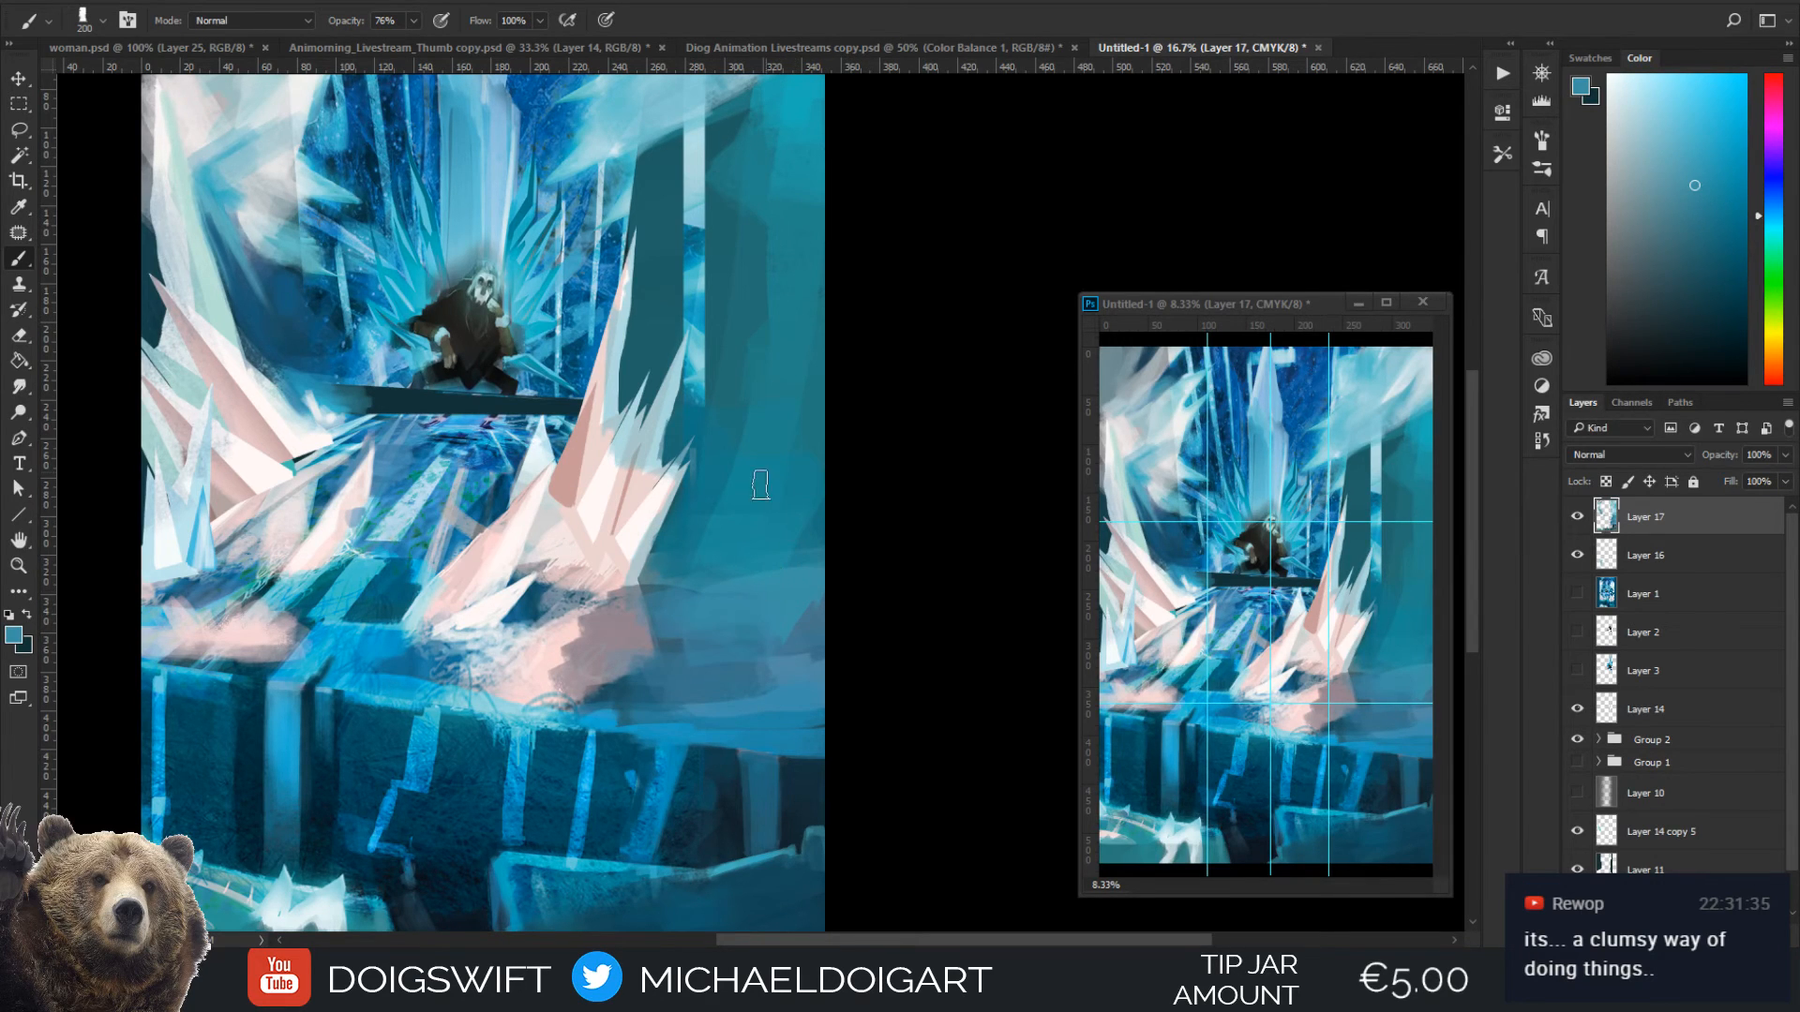
Touch up the lower edge of the right frost cloud with pale grey and light blue sampled from the cloud at 50 px
{"action": "left_click", "coordinate": [606, 486], "text": "alt"}
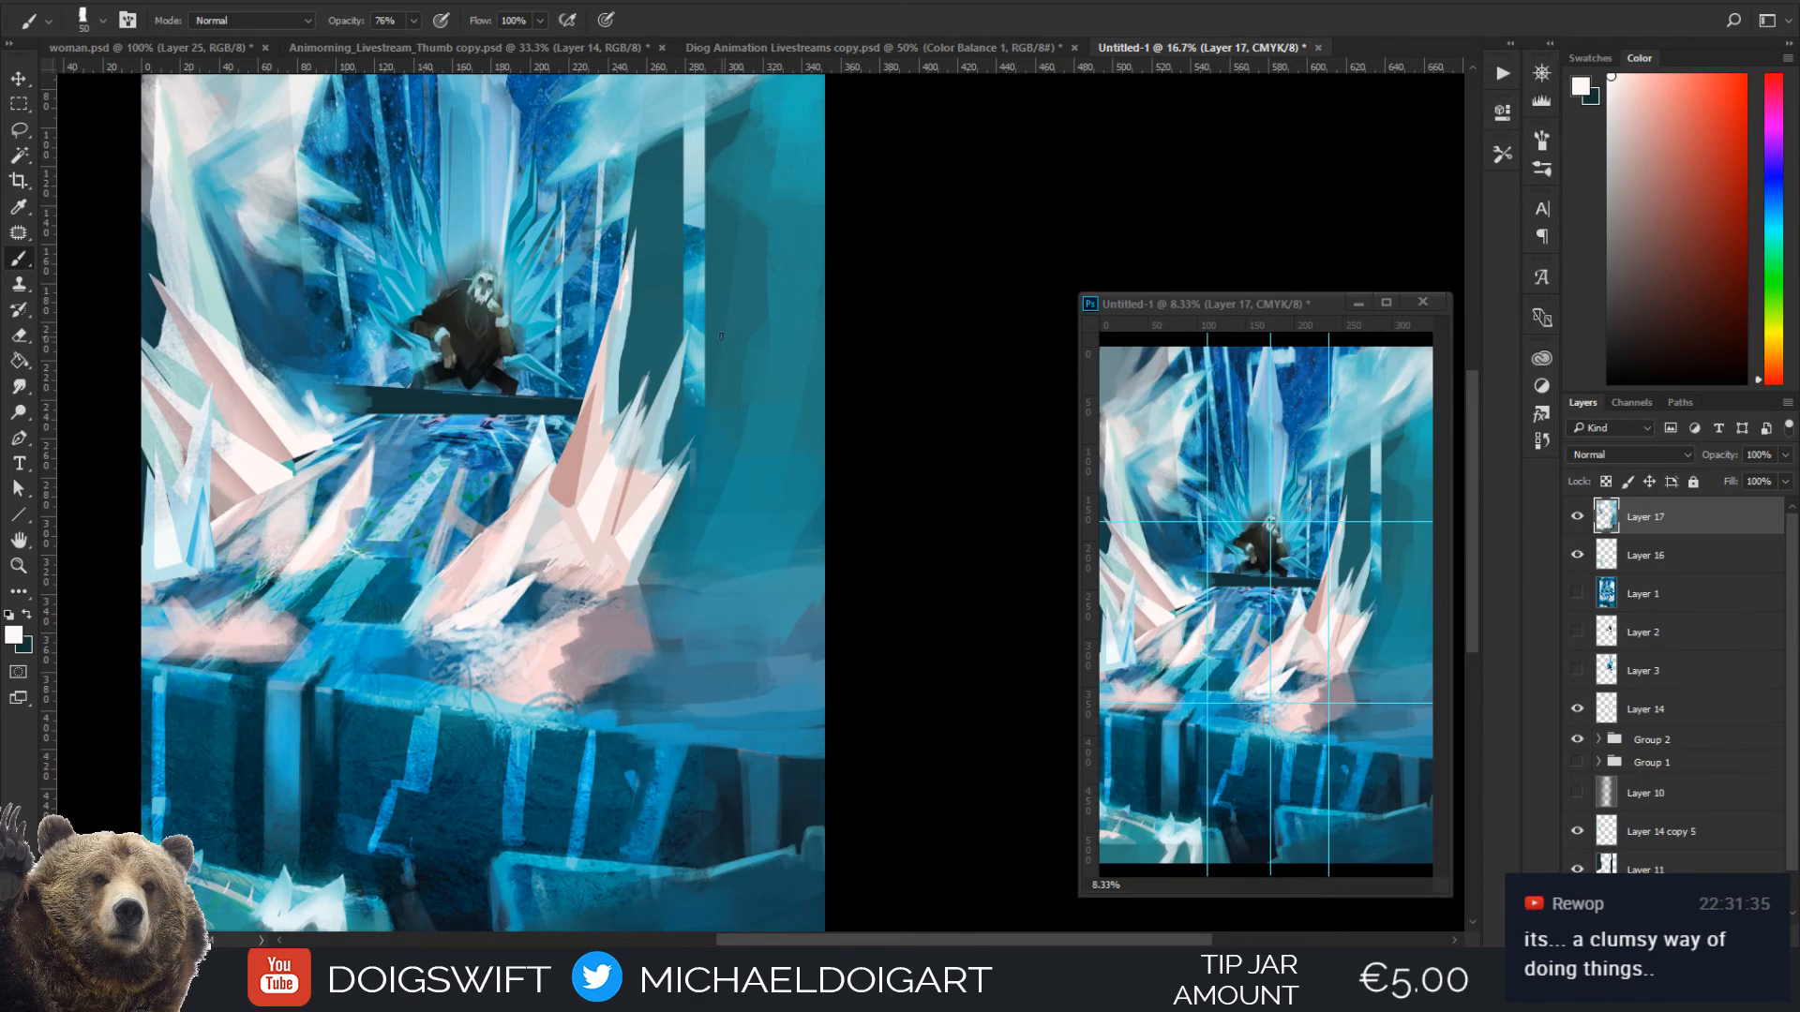
{"action": "key", "text": "ctrl+minus"}
{"action": "key", "text": "ctrl+minus"}
{"action": "key", "text": "ctrl+plus"}
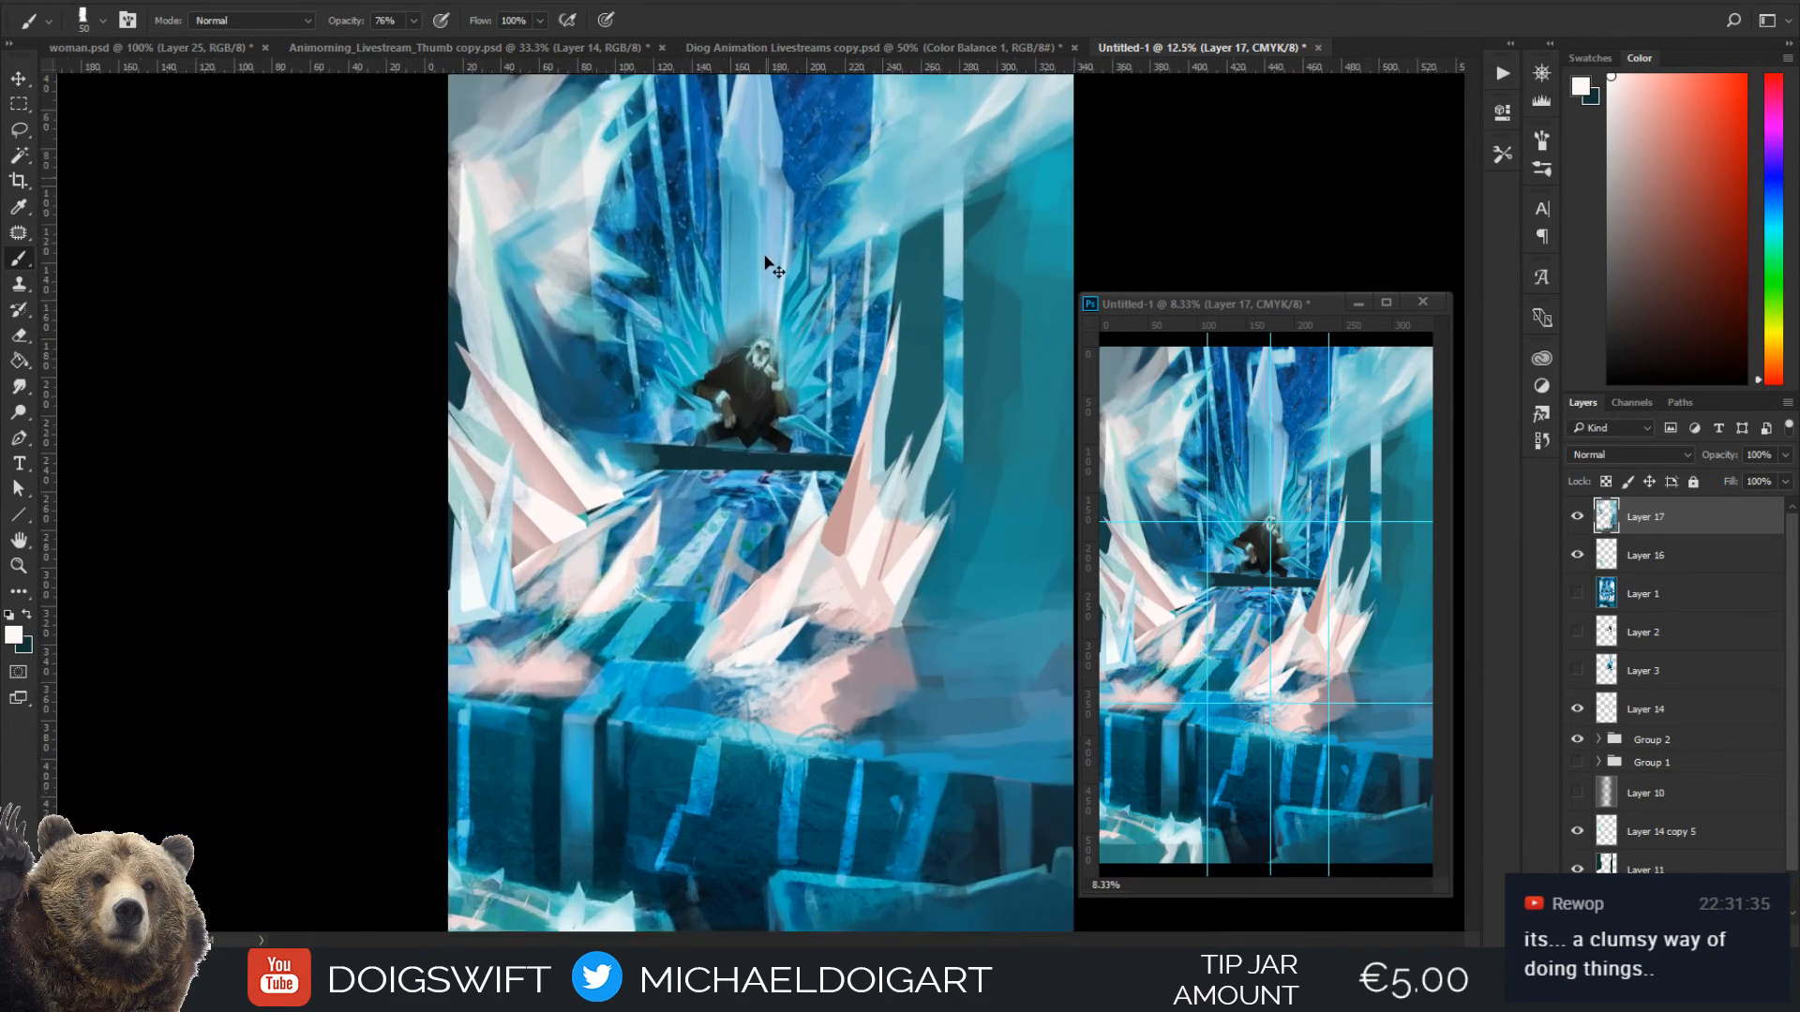
{"action": "left_click_drag", "start_coordinate": [720, 389], "coordinate": [660, 435]}
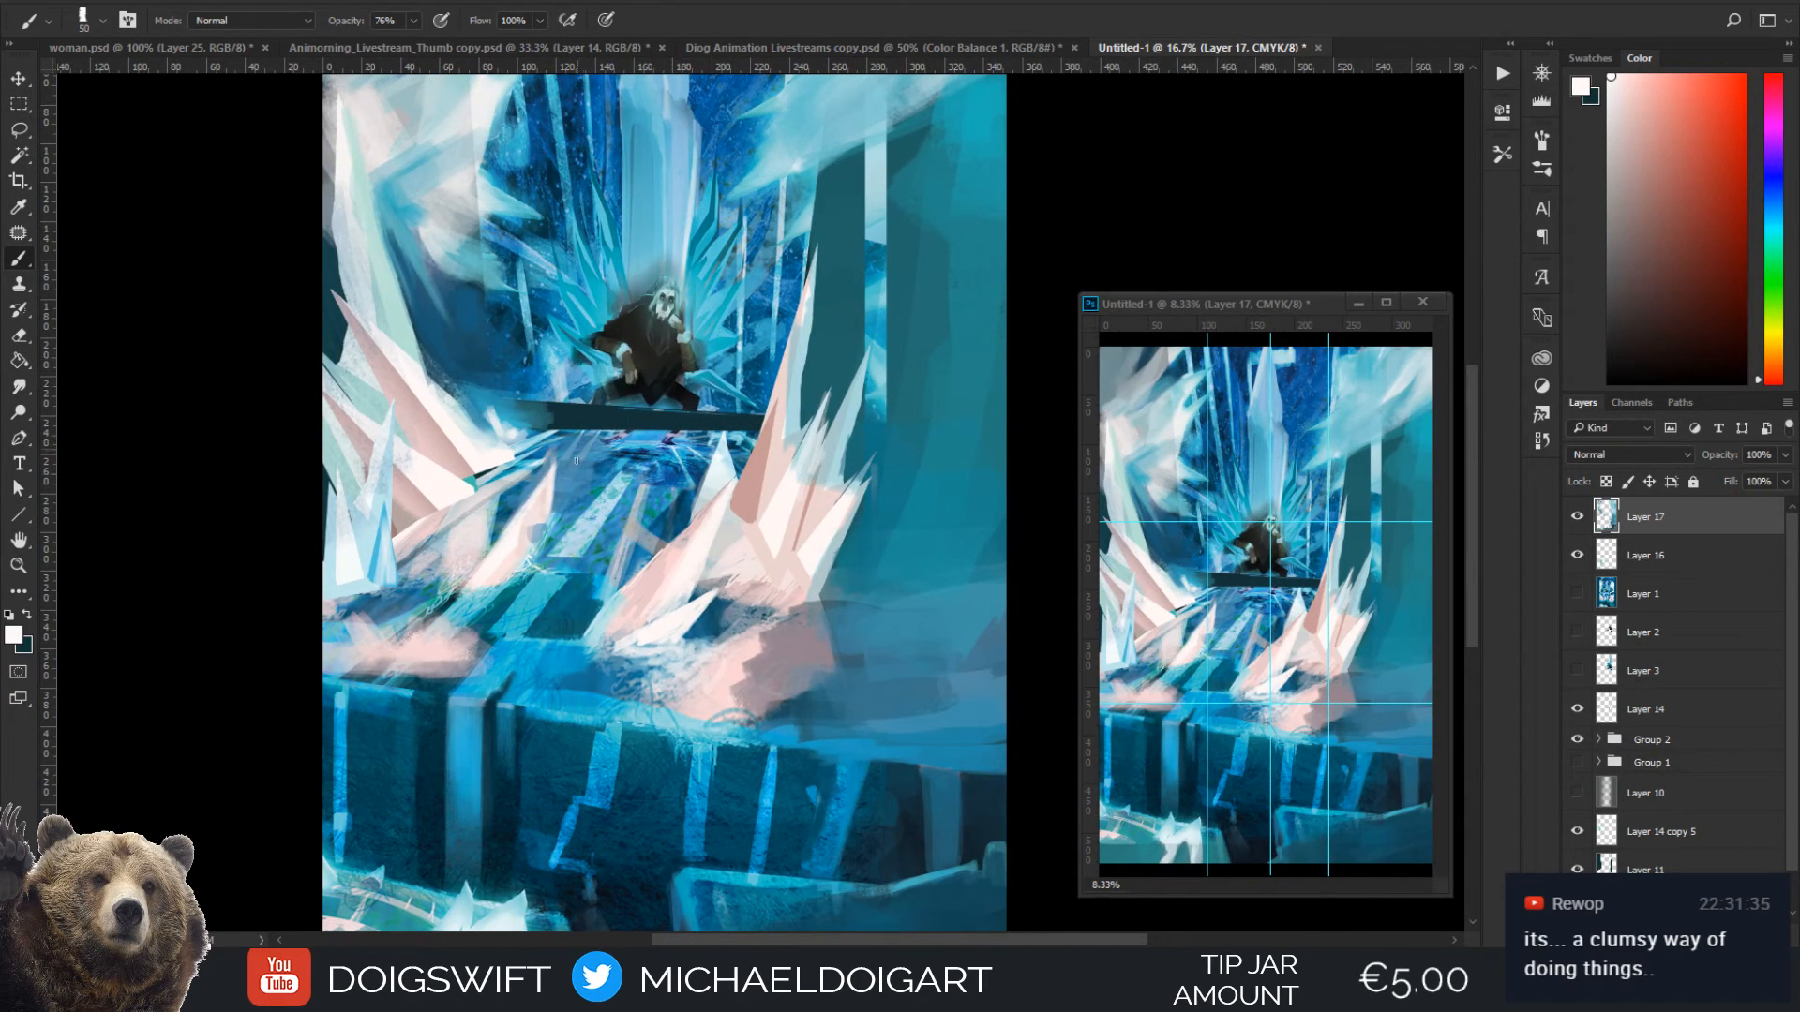
{"action": "left_click_drag", "start_coordinate": [575, 462], "coordinate": [549, 483]}
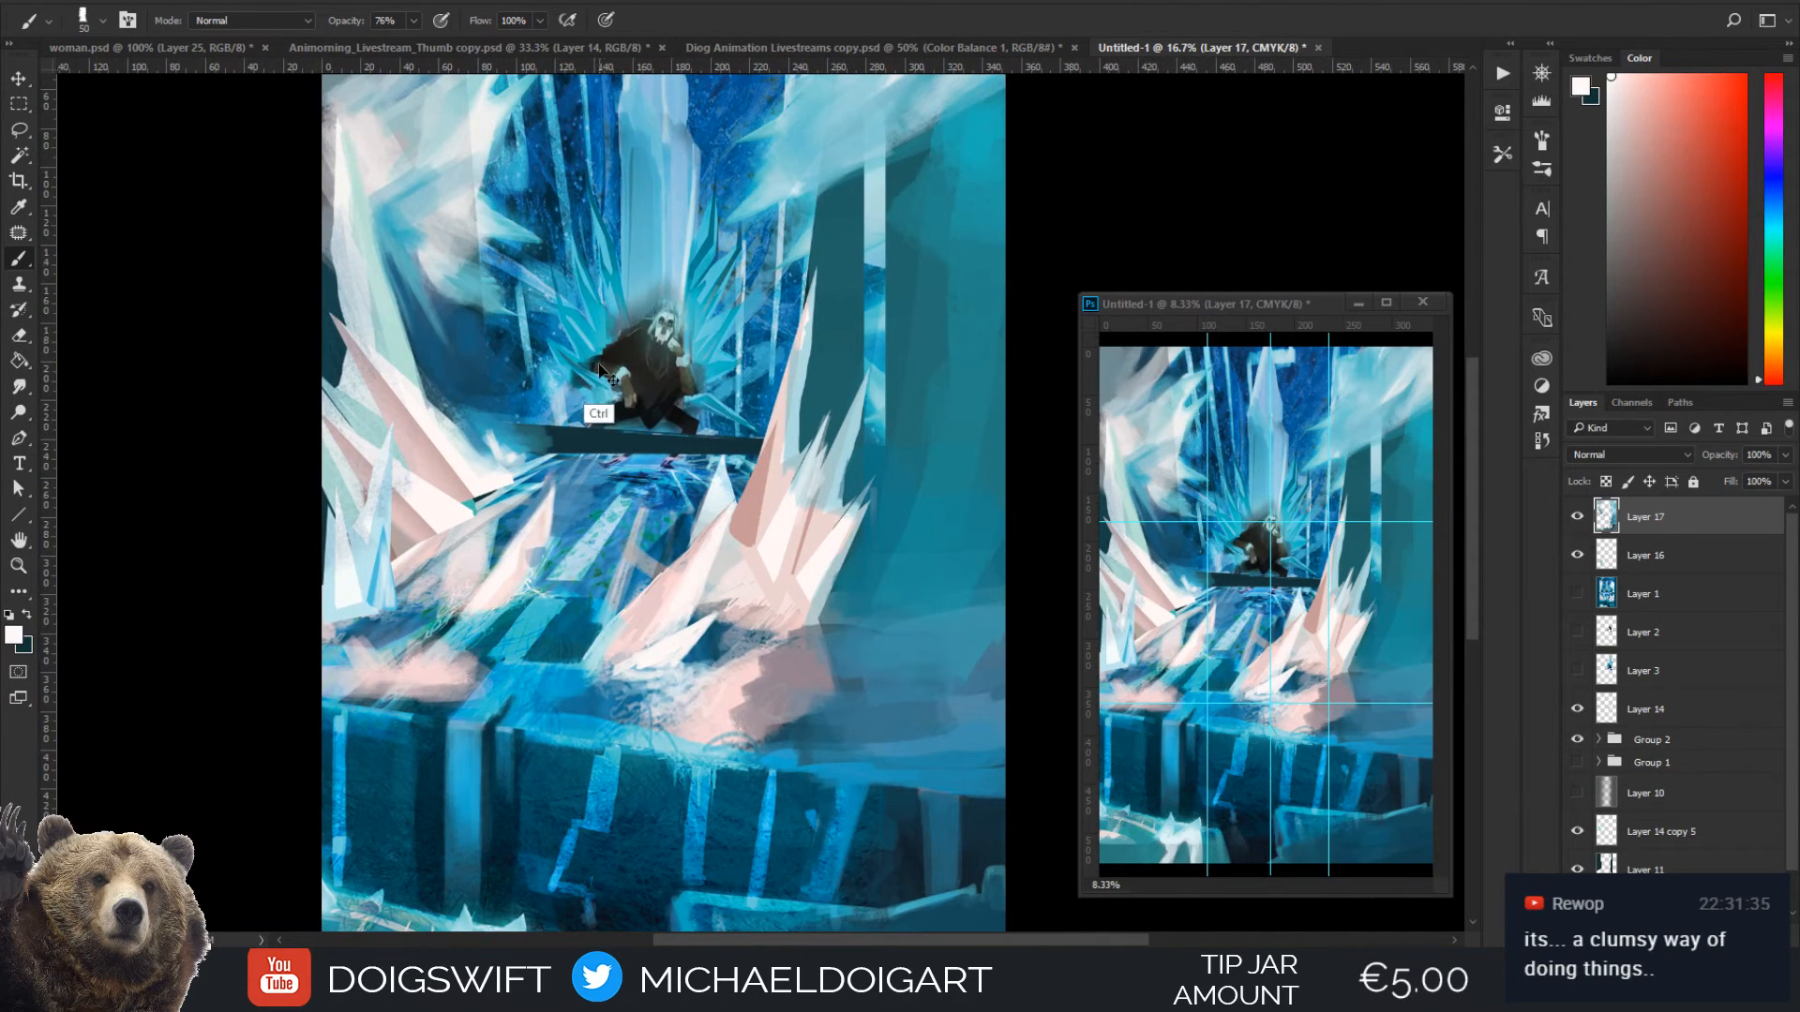
{"action": "key", "text": "ctrl+minus"}
{"action": "key", "text": "i"}
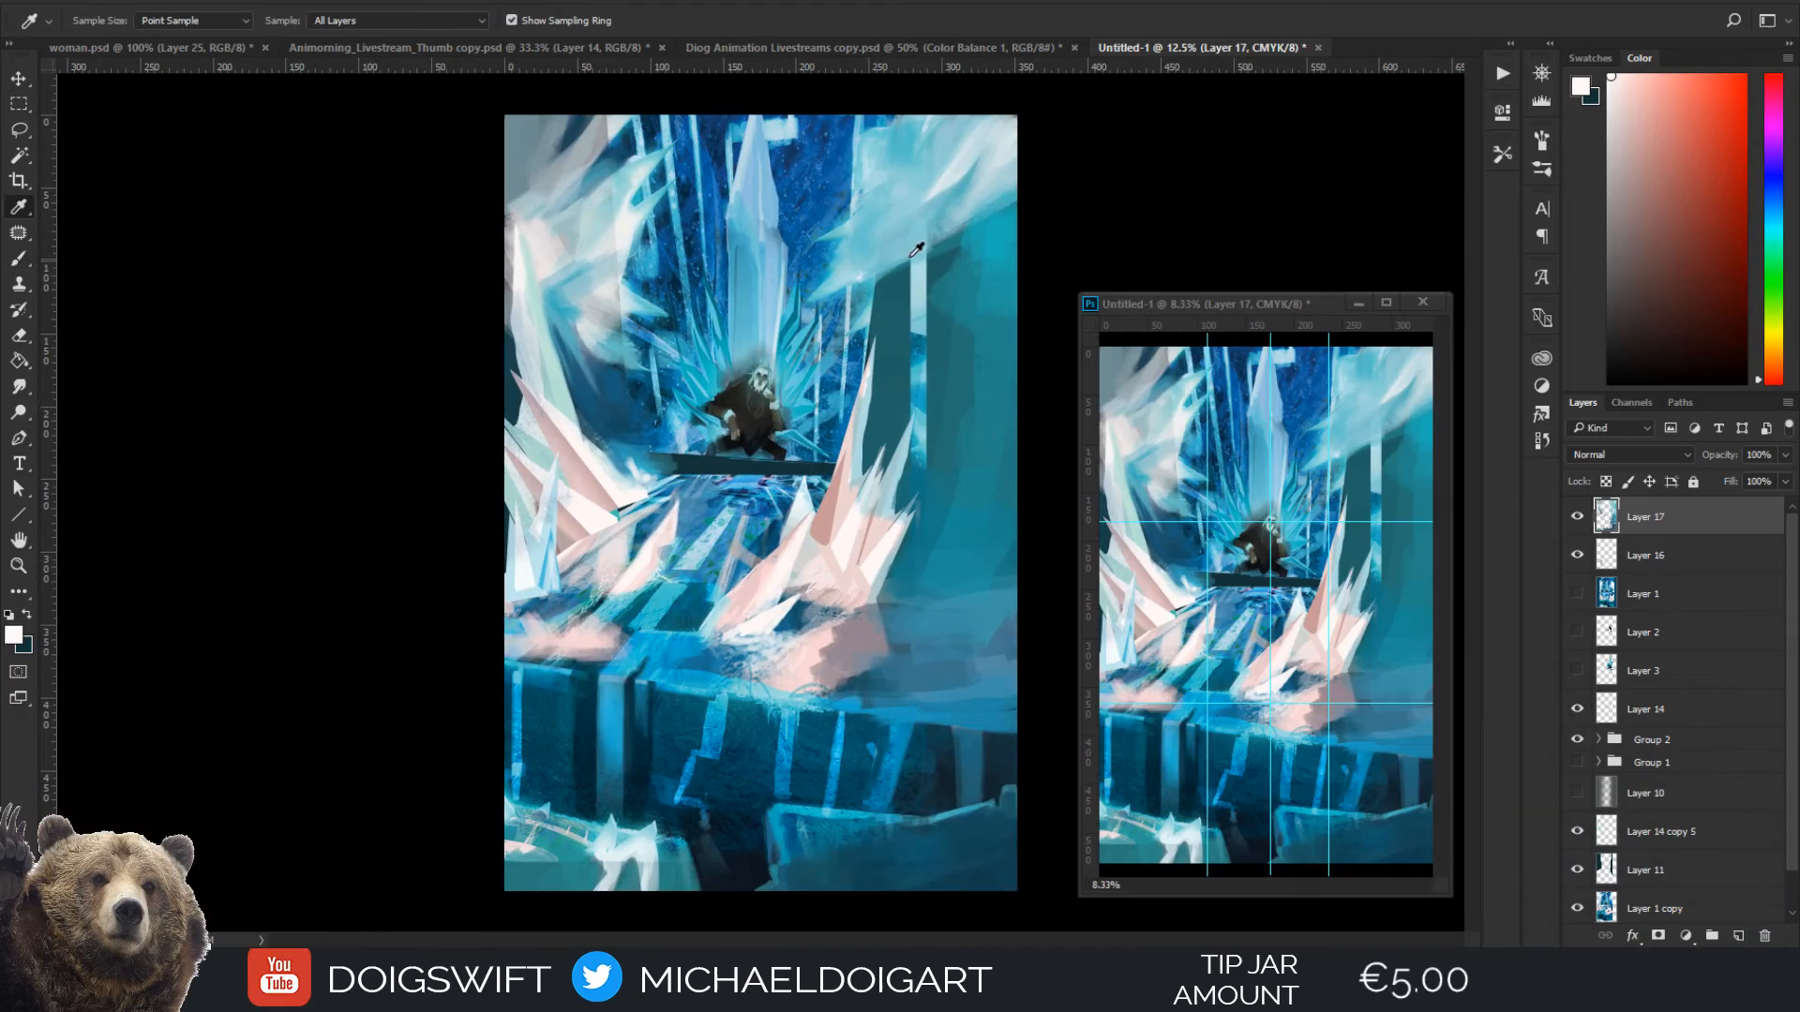
{"action": "left_click", "coordinate": [964, 158]}
{"action": "key", "text": "b"}
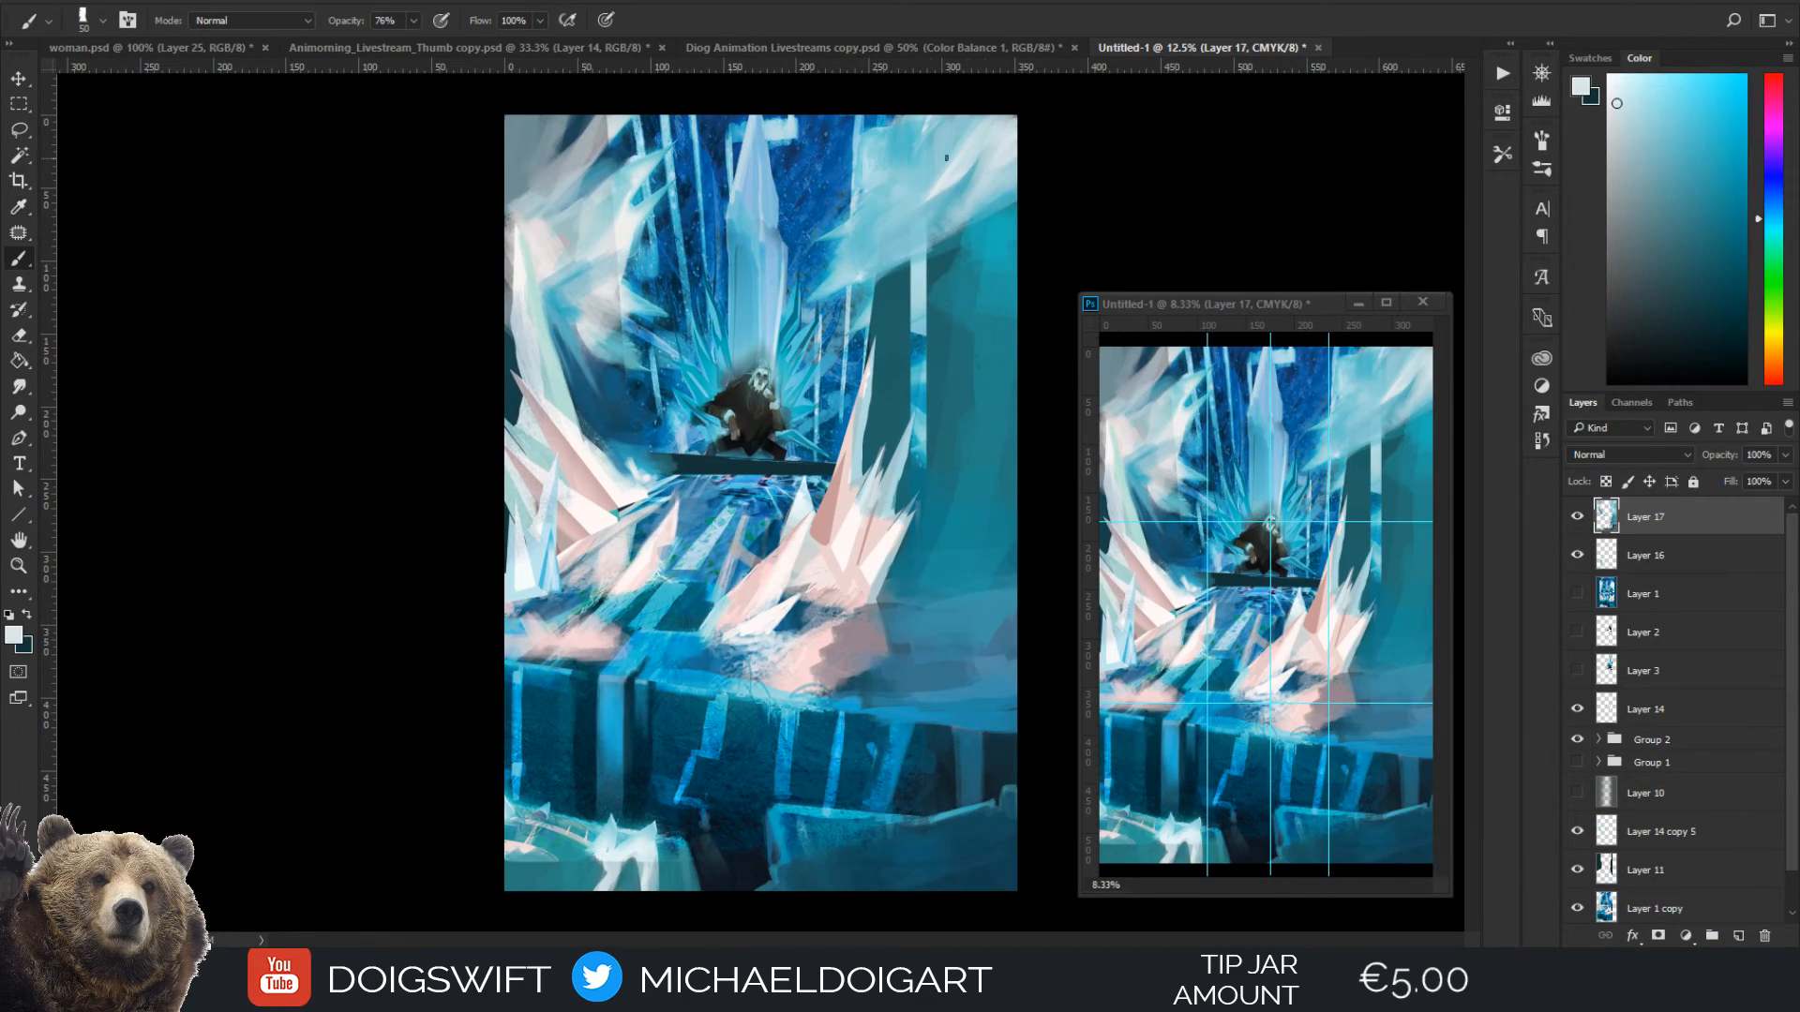
{"action": "left_click", "coordinate": [920, 230], "text": "alt"}
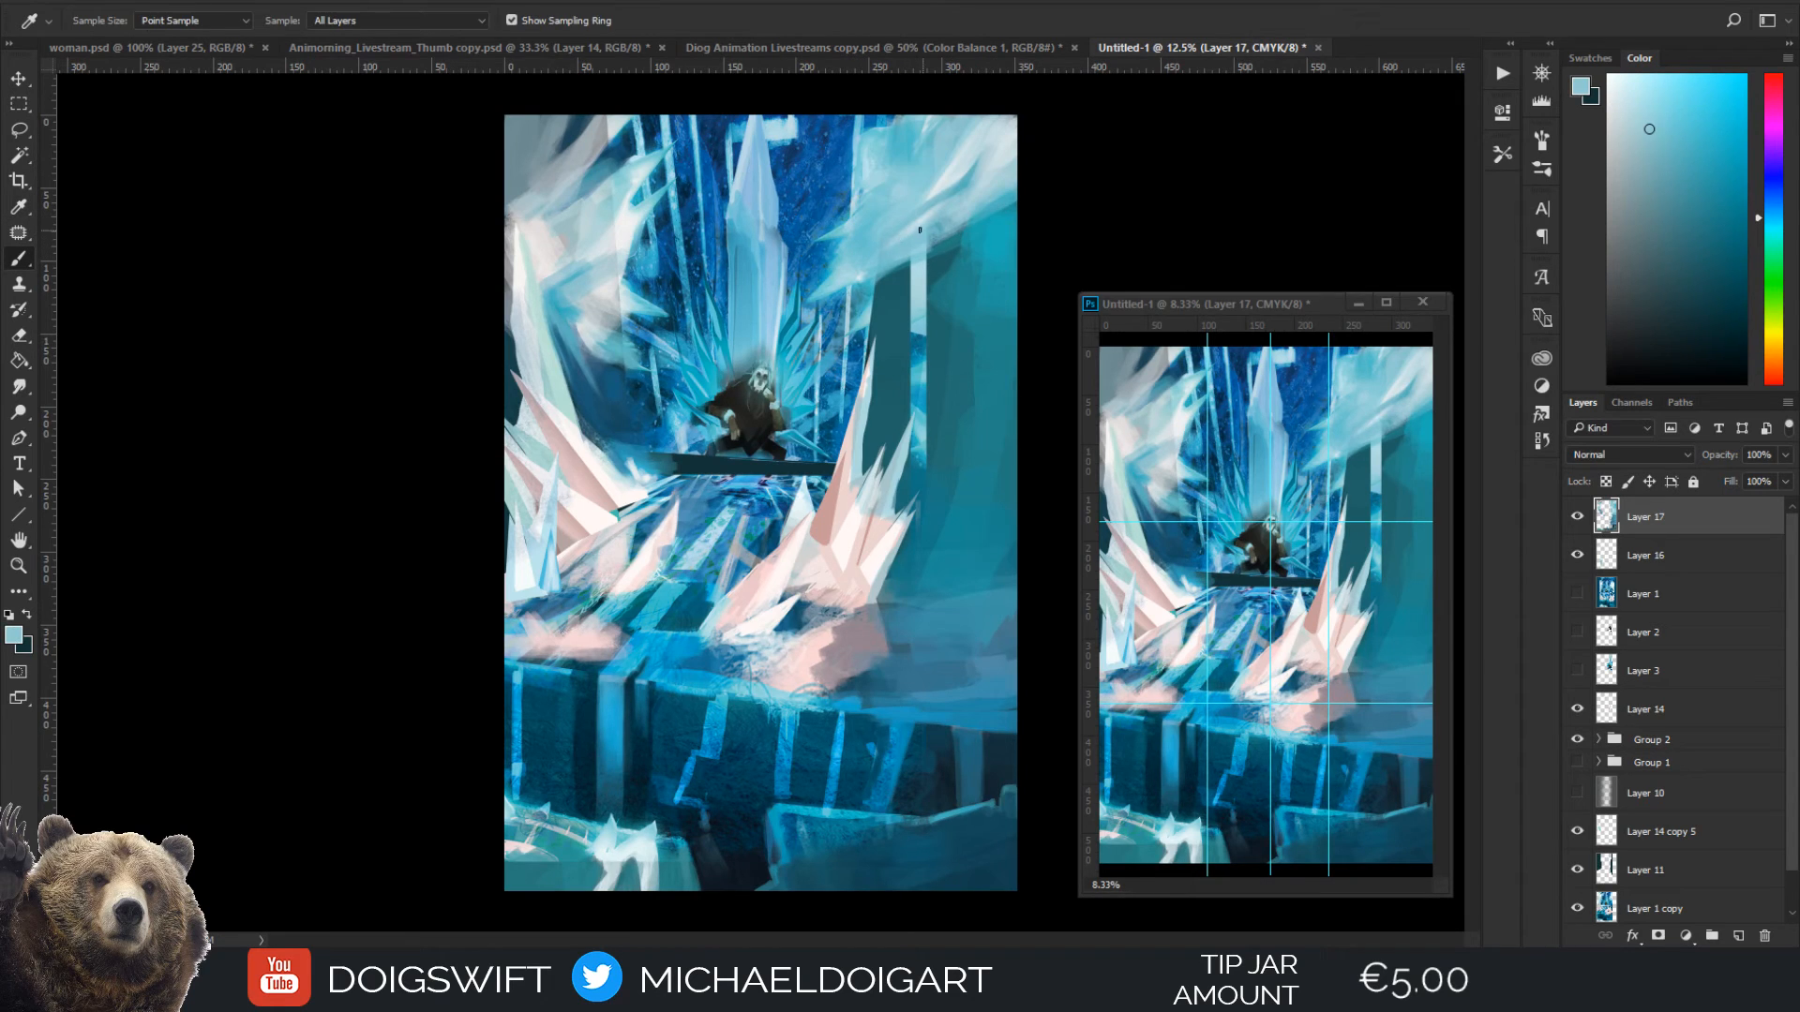
Reshape the right edge of the pink frost patch with sampled dark blue and mid blue, enlarging the brush to 200 px
{"action": "key", "text": "i"}
{"action": "left_click", "coordinate": [796, 619]}
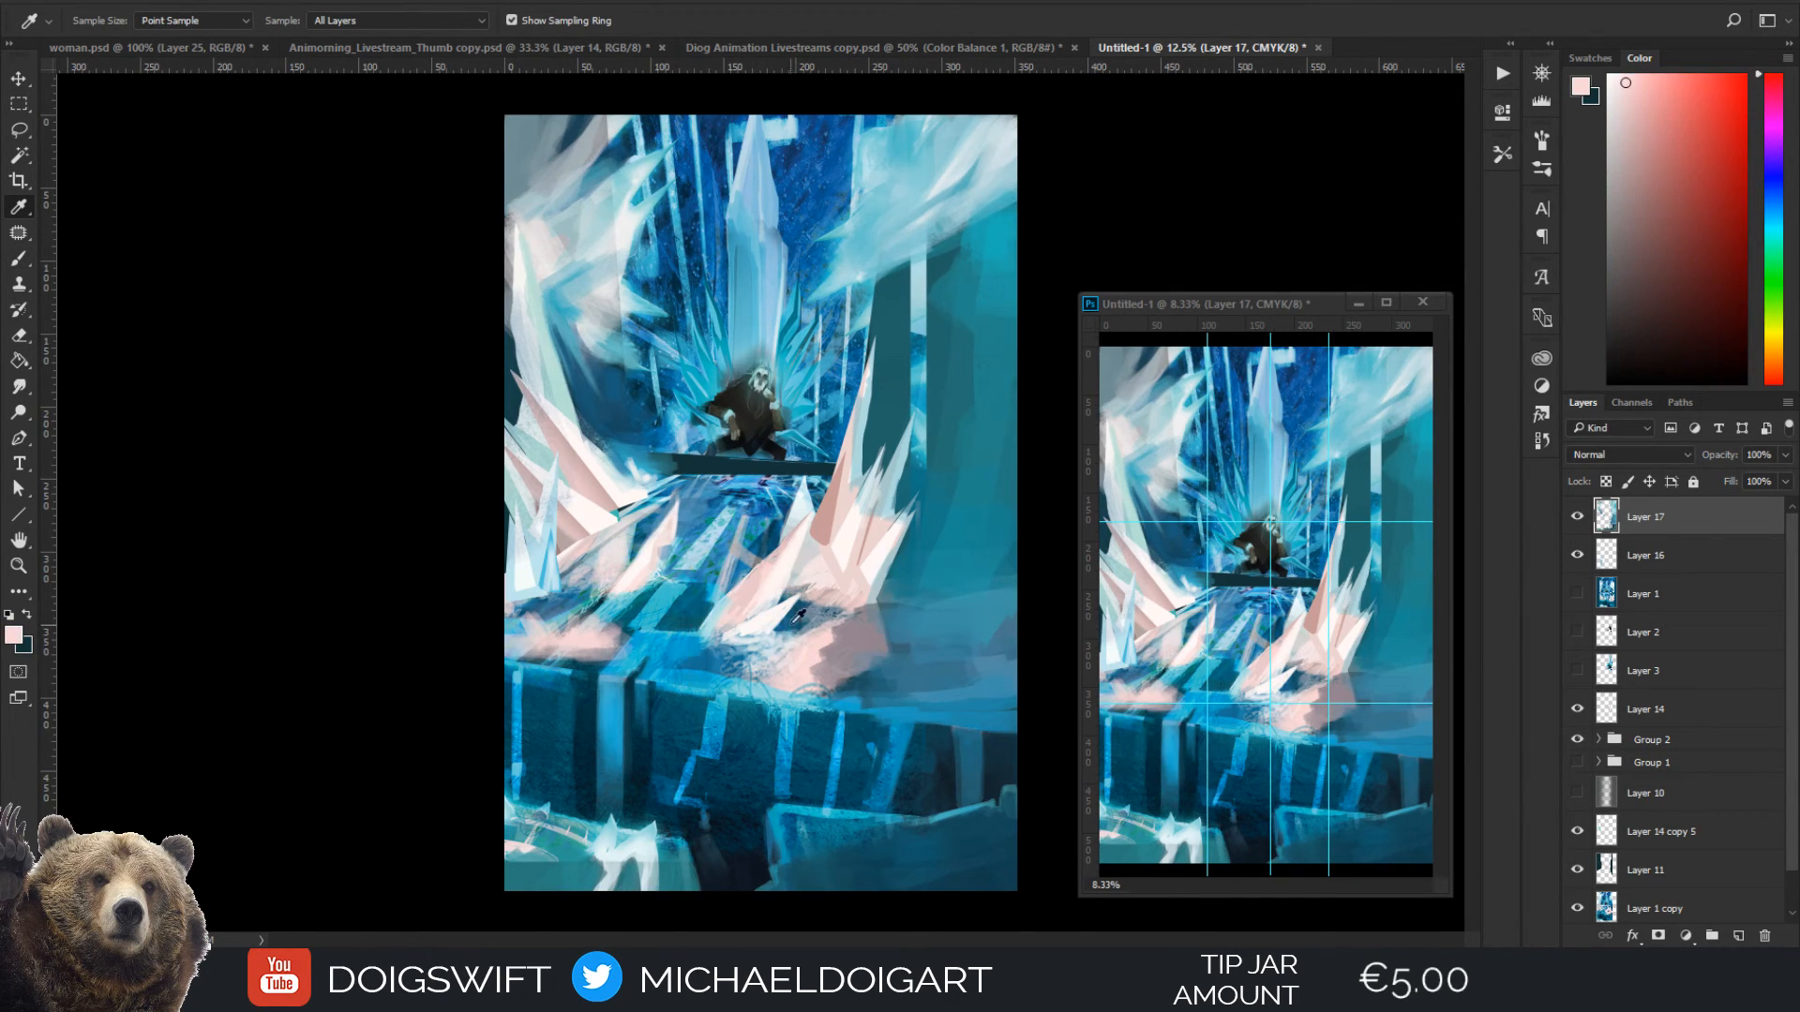
{"action": "left_click", "coordinate": [867, 665]}
{"action": "key", "text": "b"}
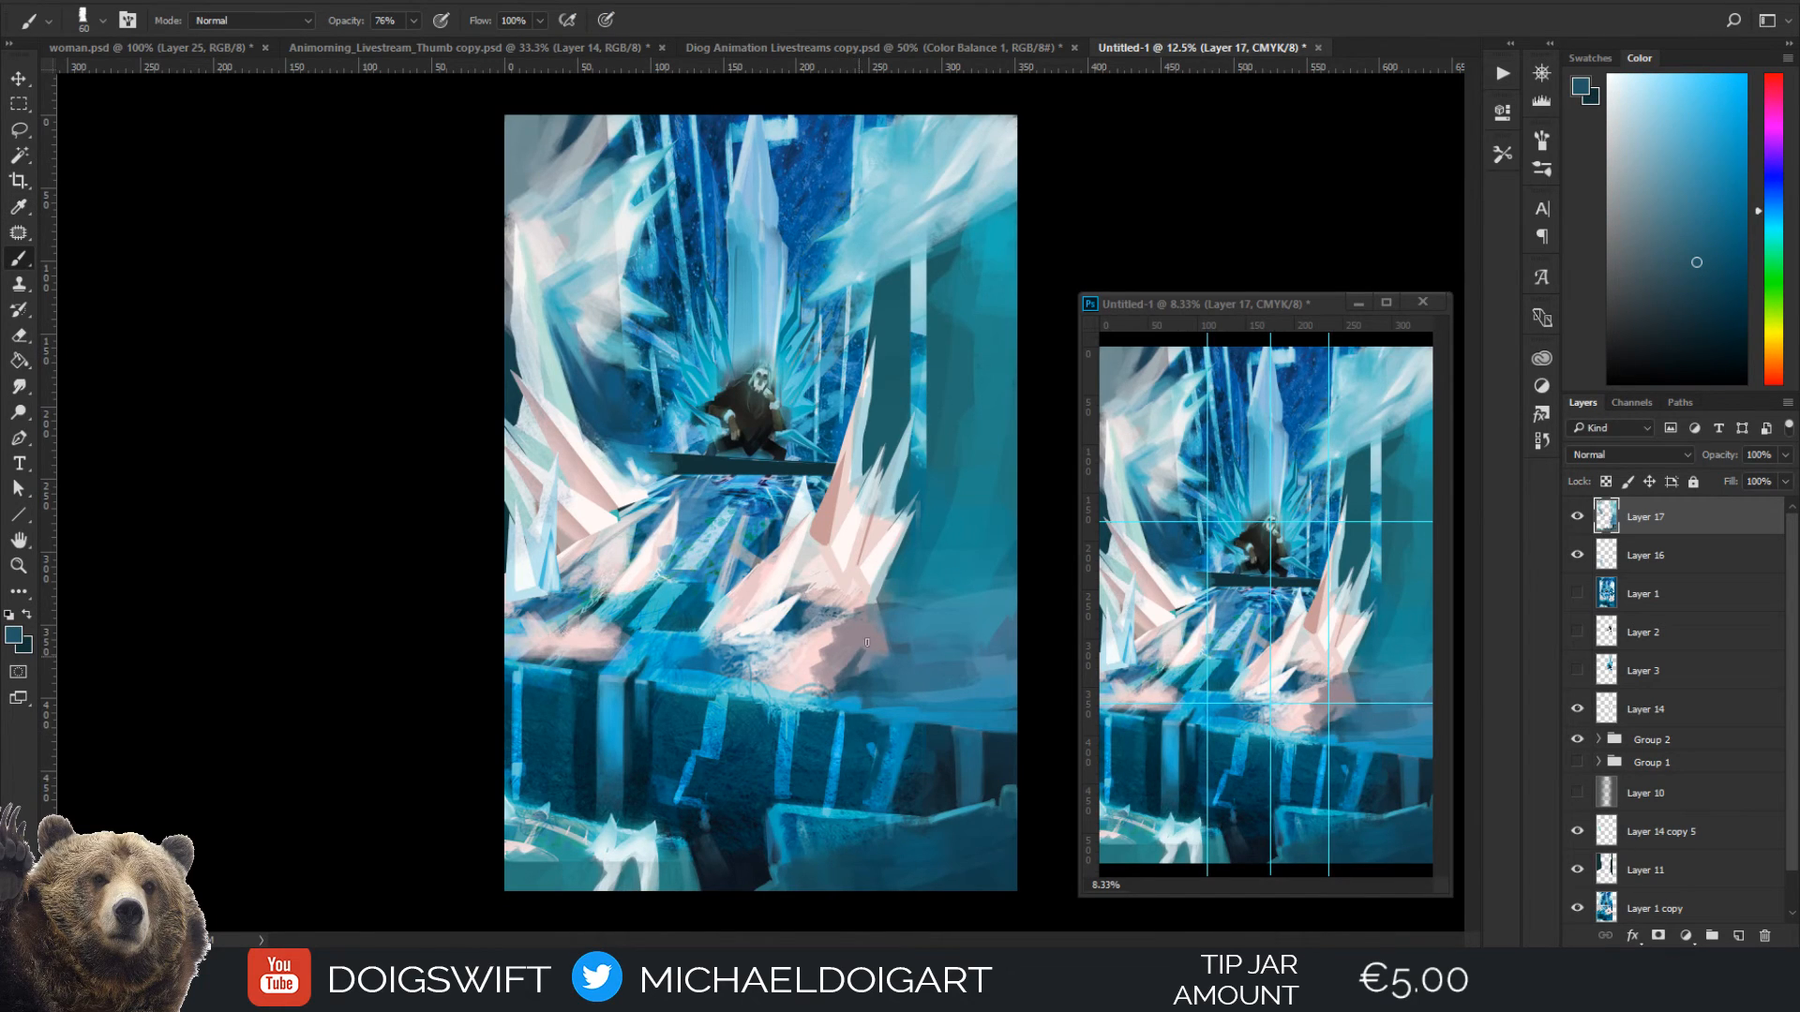
{"action": "left_click_drag", "start_coordinate": [883, 634], "coordinate": [875, 665]}
{"action": "key", "text": "bracketright"}
{"action": "mouse_move", "coordinate": [876, 651]}
{"action": "left_mouse_down"}
{"action": "mouse_move", "coordinate": [906, 608]}
{"action": "mouse_move", "coordinate": [922, 617]}
{"action": "mouse_move", "coordinate": [844, 676]}
{"action": "left_mouse_up"}
{"action": "left_click", "coordinate": [976, 590], "text": "alt"}
{"action": "key", "text": "bracketright"}
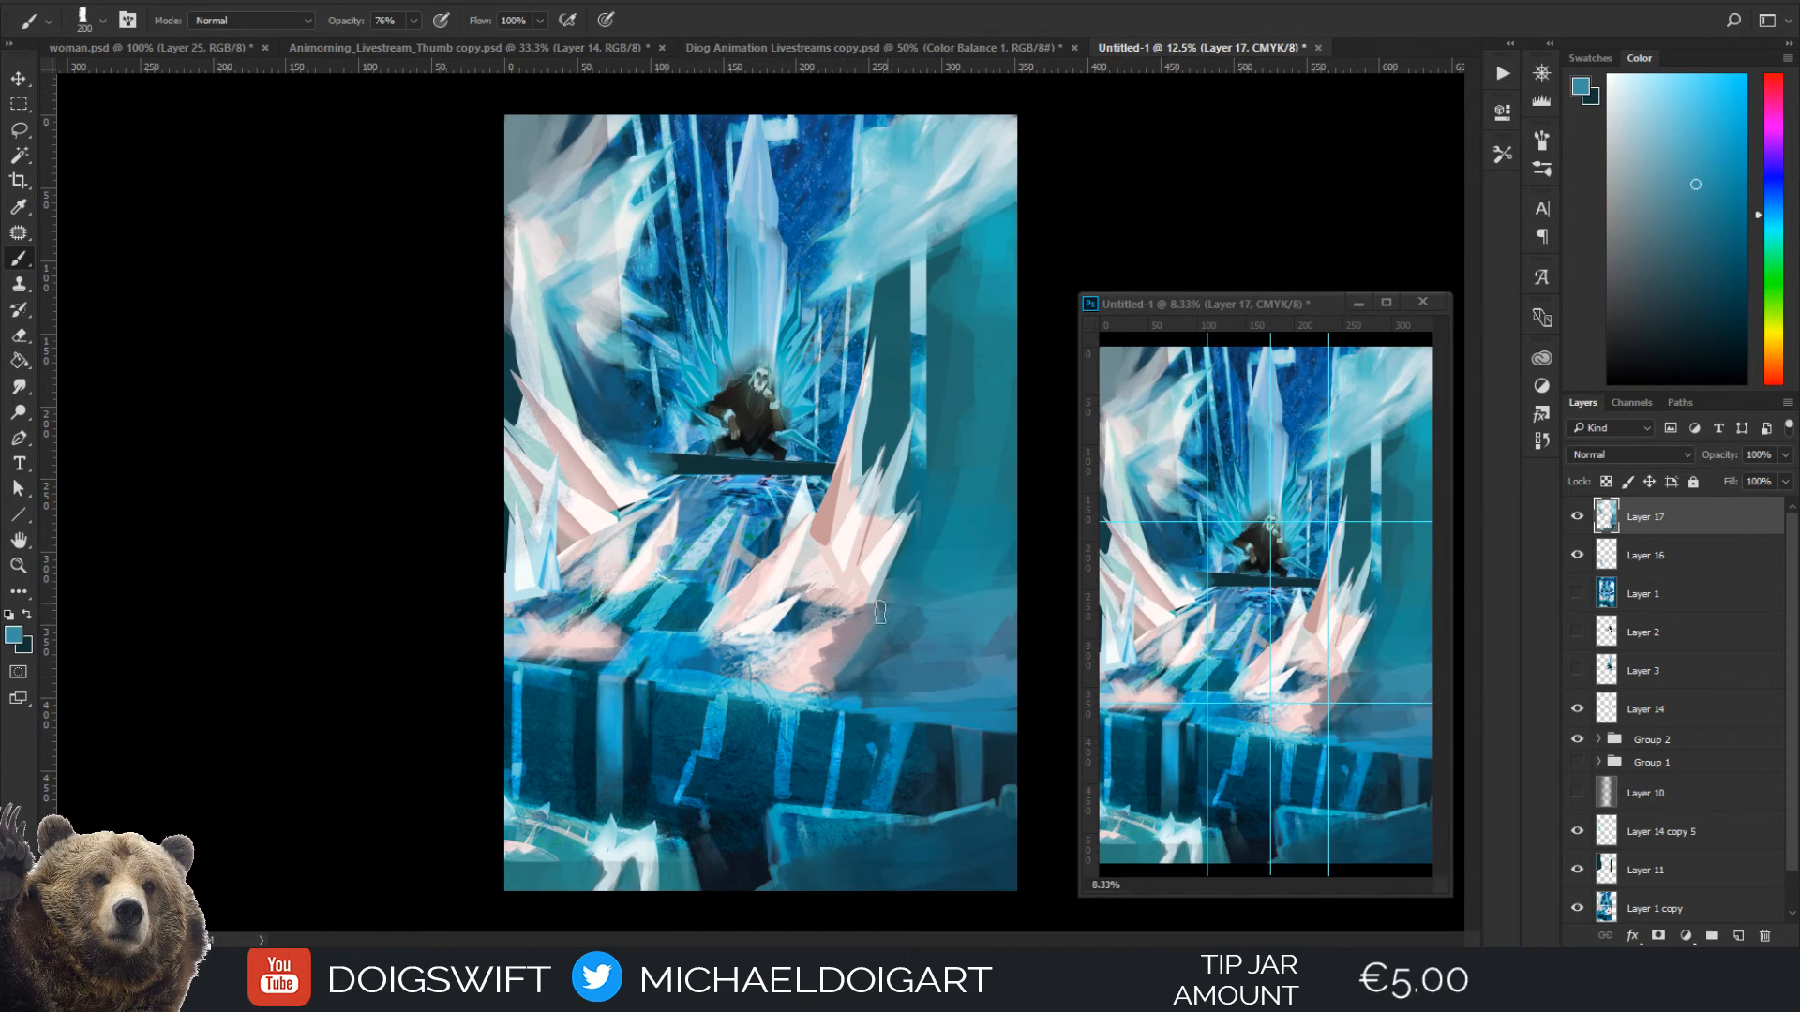
Brush pale pink sampled from the frost patch at 150 px into the mist between the right ice spikes and the right wall
{"action": "mouse_move", "coordinate": [904, 577]}
{"action": "left_mouse_down"}
{"action": "mouse_move", "coordinate": [839, 669]}
{"action": "mouse_move", "coordinate": [865, 665]}
{"action": "left_mouse_up"}
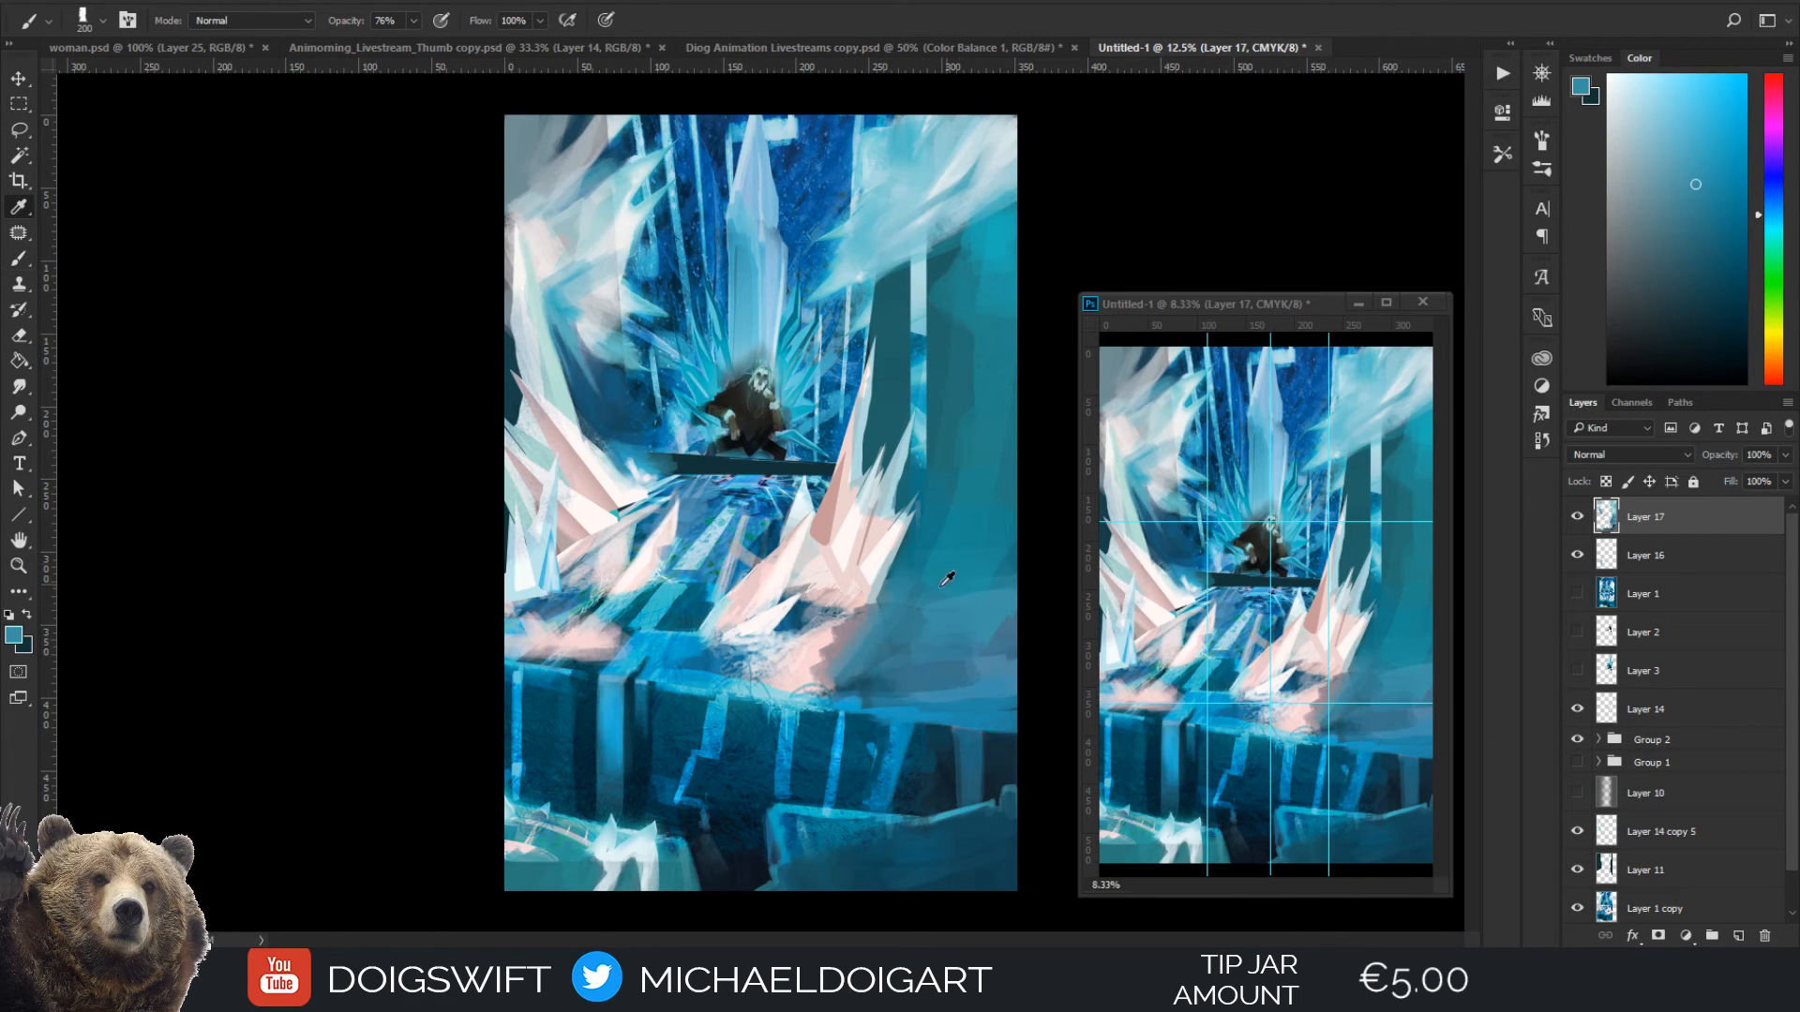
{"action": "left_click", "coordinate": [843, 663], "text": "alt"}
{"action": "key", "text": "bracketleft"}
{"action": "key", "text": "ctrl+minus"}
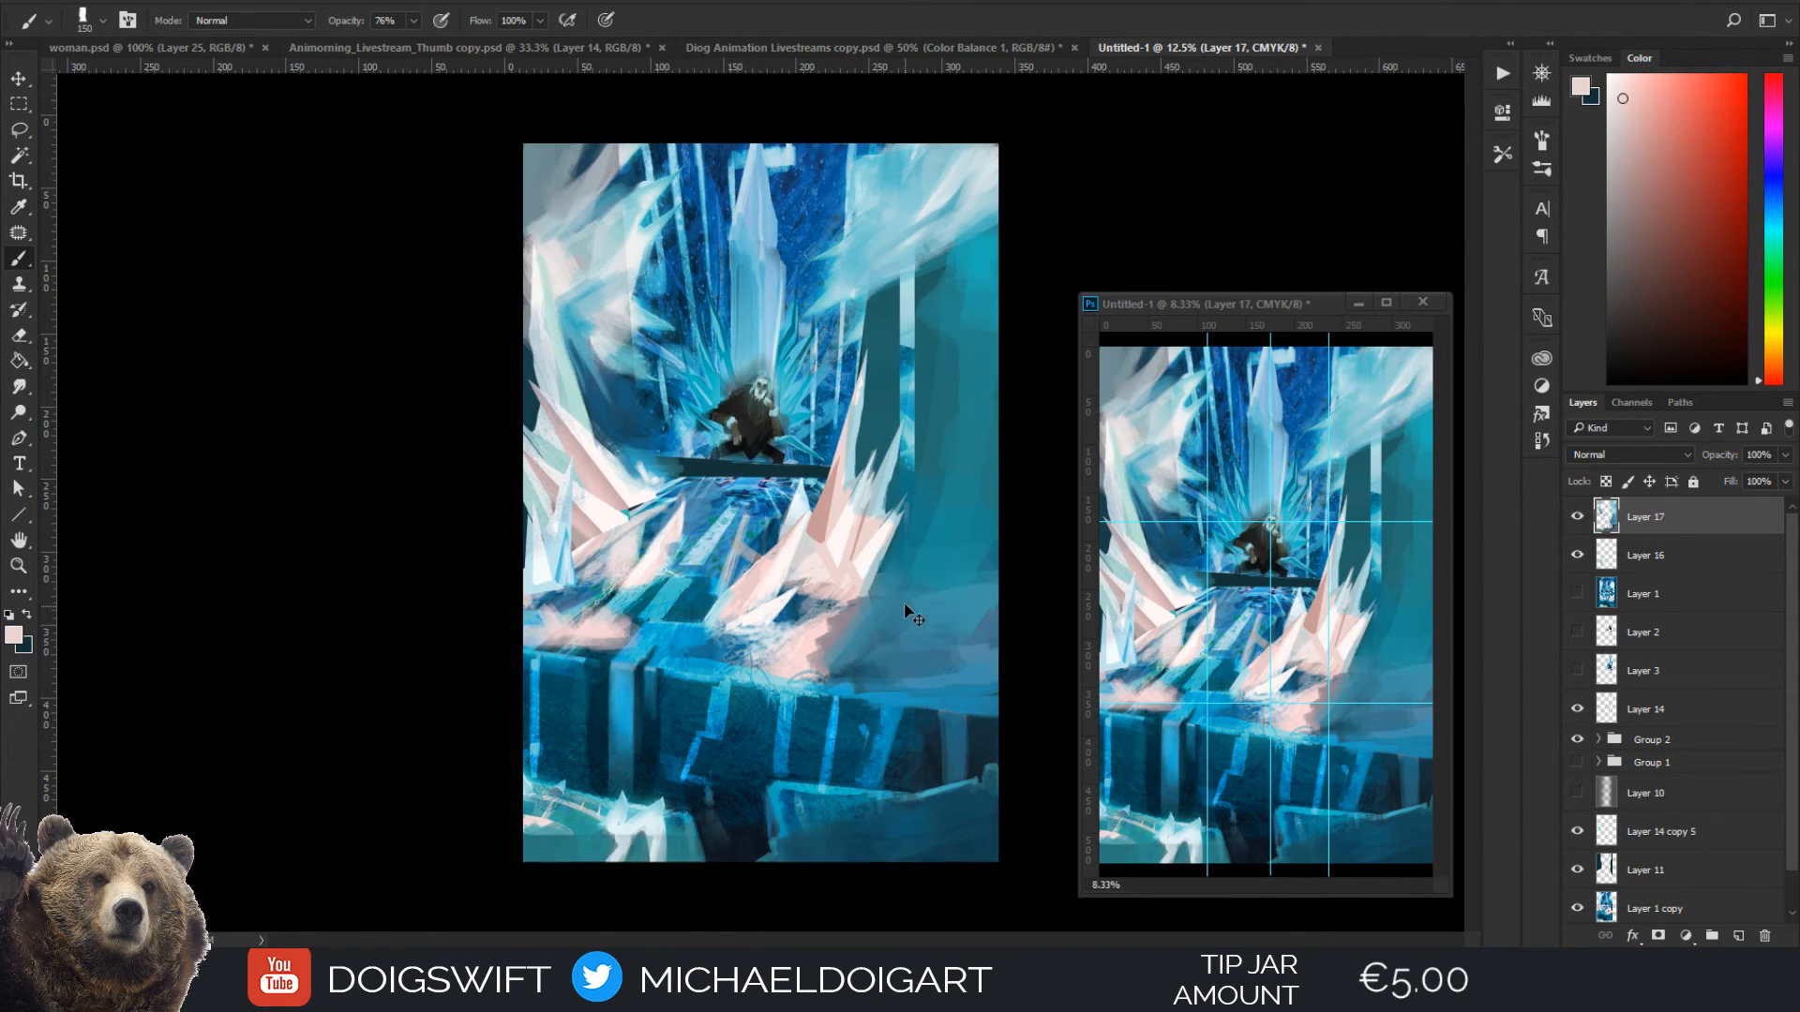
{"action": "key", "text": "ctrl+plus"}
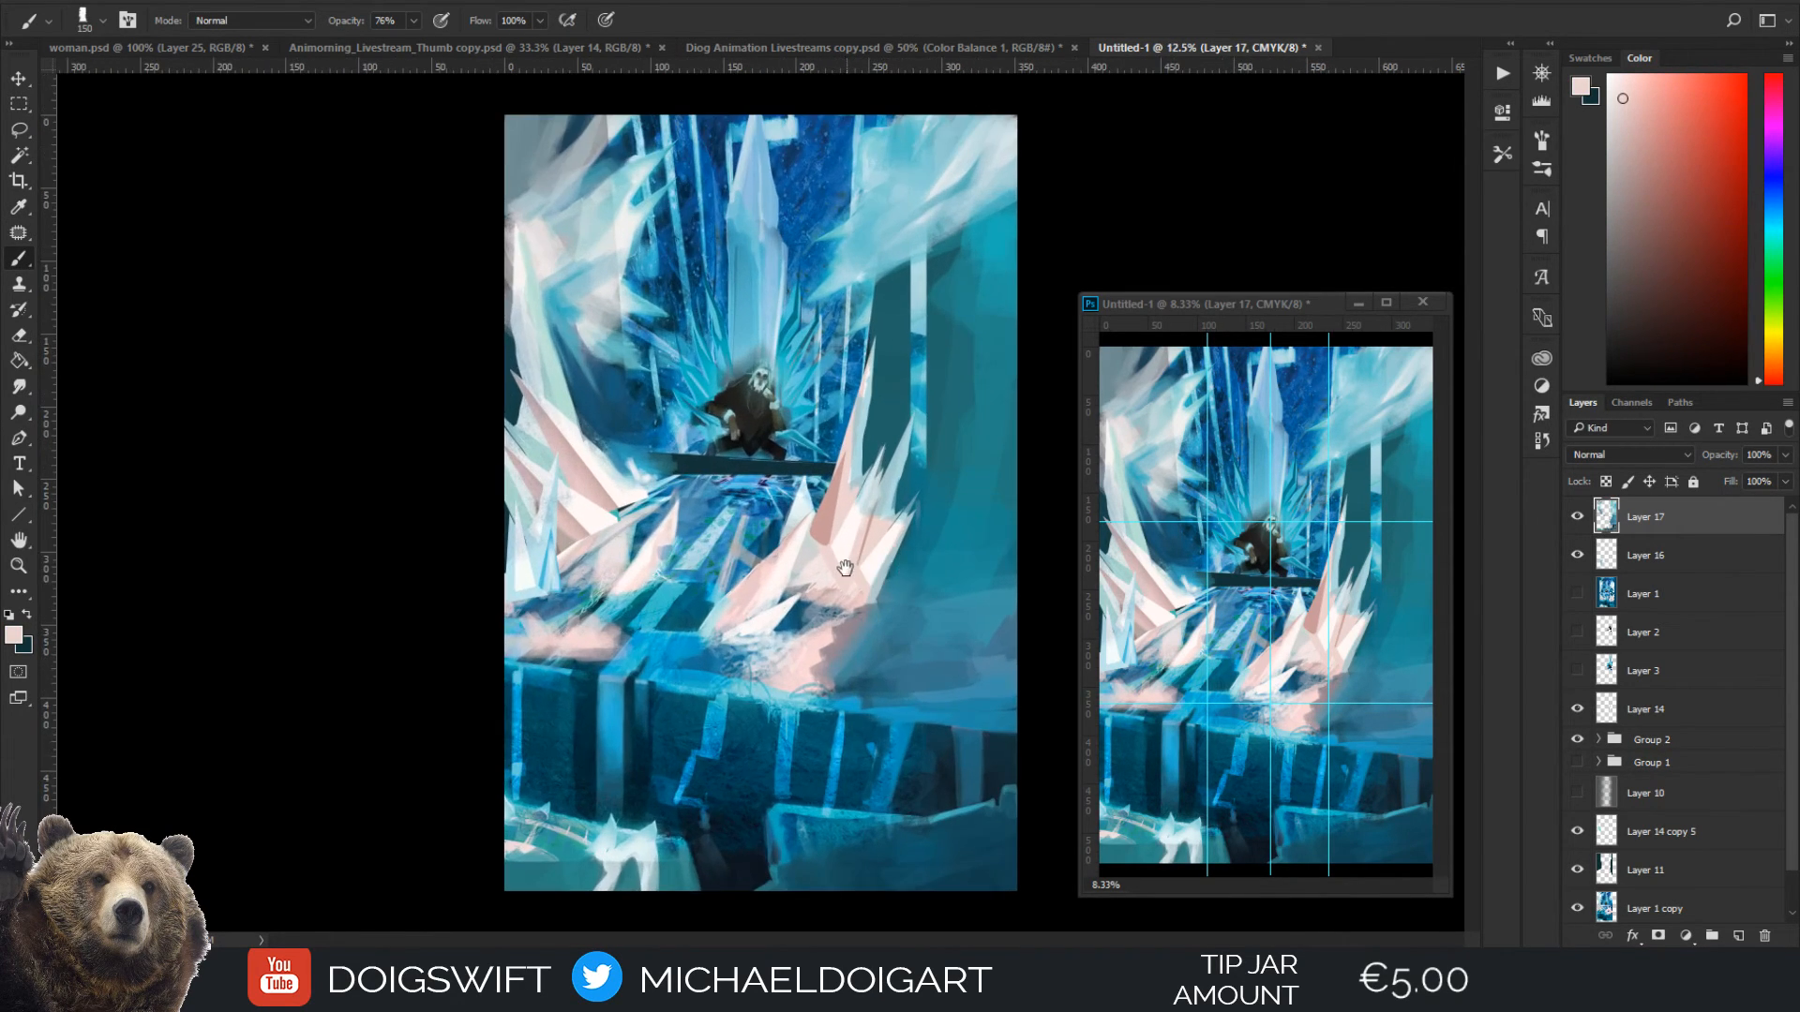
{"action": "key", "text": "ctrl+plus"}
{"action": "mouse_move", "coordinate": [1020, 608]}
{"action": "left_mouse_down"}
{"action": "mouse_move", "coordinate": [815, 562]}
{"action": "mouse_move", "coordinate": [814, 475]}
{"action": "left_mouse_up"}
{"action": "mouse_move", "coordinate": [849, 409]}
{"action": "left_mouse_down"}
{"action": "mouse_move", "coordinate": [798, 519]}
{"action": "mouse_move", "coordinate": [820, 515]}
{"action": "mouse_move", "coordinate": [864, 425]}
{"action": "mouse_move", "coordinate": [831, 542]}
{"action": "left_mouse_up"}
Build up the pale pink mist along the base of the right wall with a larger brush
{"action": "key", "text": "bracketright"}
{"action": "left_click_drag", "start_coordinate": [872, 396], "coordinate": [864, 542]}
{"action": "left_click_drag", "start_coordinate": [894, 553], "coordinate": [776, 553]}
{"action": "mouse_move", "coordinate": [805, 484]}
{"action": "left_mouse_down"}
{"action": "mouse_move", "coordinate": [736, 570]}
{"action": "mouse_move", "coordinate": [721, 551]}
{"action": "left_mouse_up"}
{"action": "mouse_move", "coordinate": [816, 504]}
{"action": "left_mouse_down"}
{"action": "mouse_move", "coordinate": [783, 548]}
{"action": "mouse_move", "coordinate": [909, 549]}
{"action": "left_mouse_up"}
{"action": "left_click_drag", "start_coordinate": [834, 434], "coordinate": [793, 530]}
{"action": "mouse_move", "coordinate": [831, 446]}
{"action": "left_mouse_down"}
{"action": "mouse_move", "coordinate": [808, 297]}
{"action": "mouse_move", "coordinate": [837, 411]}
{"action": "mouse_move", "coordinate": [810, 317]}
{"action": "mouse_move", "coordinate": [836, 306]}
{"action": "mouse_move", "coordinate": [820, 237]}
{"action": "mouse_move", "coordinate": [882, 347]}
{"action": "left_mouse_up"}
Streak thin pale frost wisps up the right wall with a smaller brush
{"action": "key", "text": "bracketleft"}
{"action": "key", "text": "bracketleft"}
{"action": "key", "text": "bracketleft"}
{"action": "left_click_drag", "start_coordinate": [860, 266], "coordinate": [890, 351]}
{"action": "mouse_move", "coordinate": [876, 257]}
{"action": "left_mouse_down"}
{"action": "mouse_move", "coordinate": [899, 379]}
{"action": "mouse_move", "coordinate": [891, 467]}
{"action": "left_mouse_up"}
Thin out the wisps on the right wall with sampled teal at 100 px, and pick a darker teal at 125 px
{"action": "left_click", "coordinate": [868, 246], "text": "alt"}
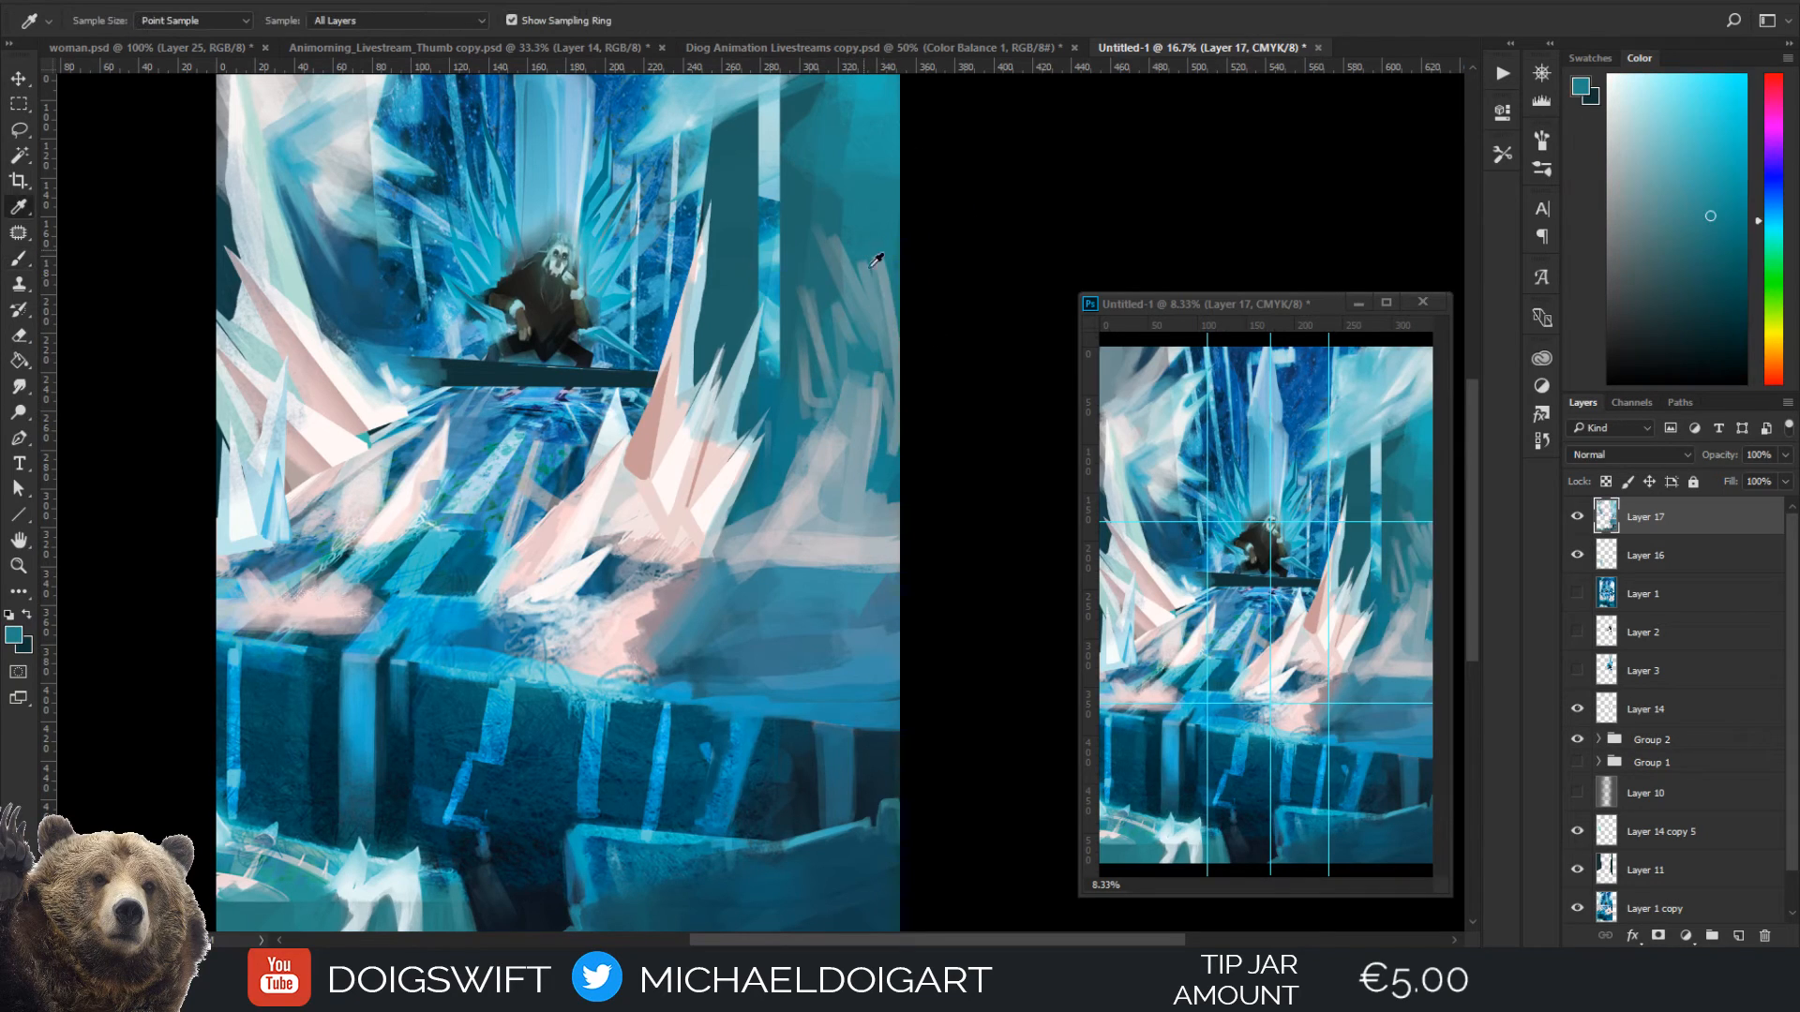
{"action": "key", "text": "bracketright"}
{"action": "key", "text": "bracketright"}
{"action": "key", "text": "bracketright"}
{"action": "mouse_move", "coordinate": [875, 266]}
{"action": "left_mouse_down"}
{"action": "mouse_move", "coordinate": [896, 317]}
{"action": "mouse_move", "coordinate": [880, 299]}
{"action": "left_mouse_up"}
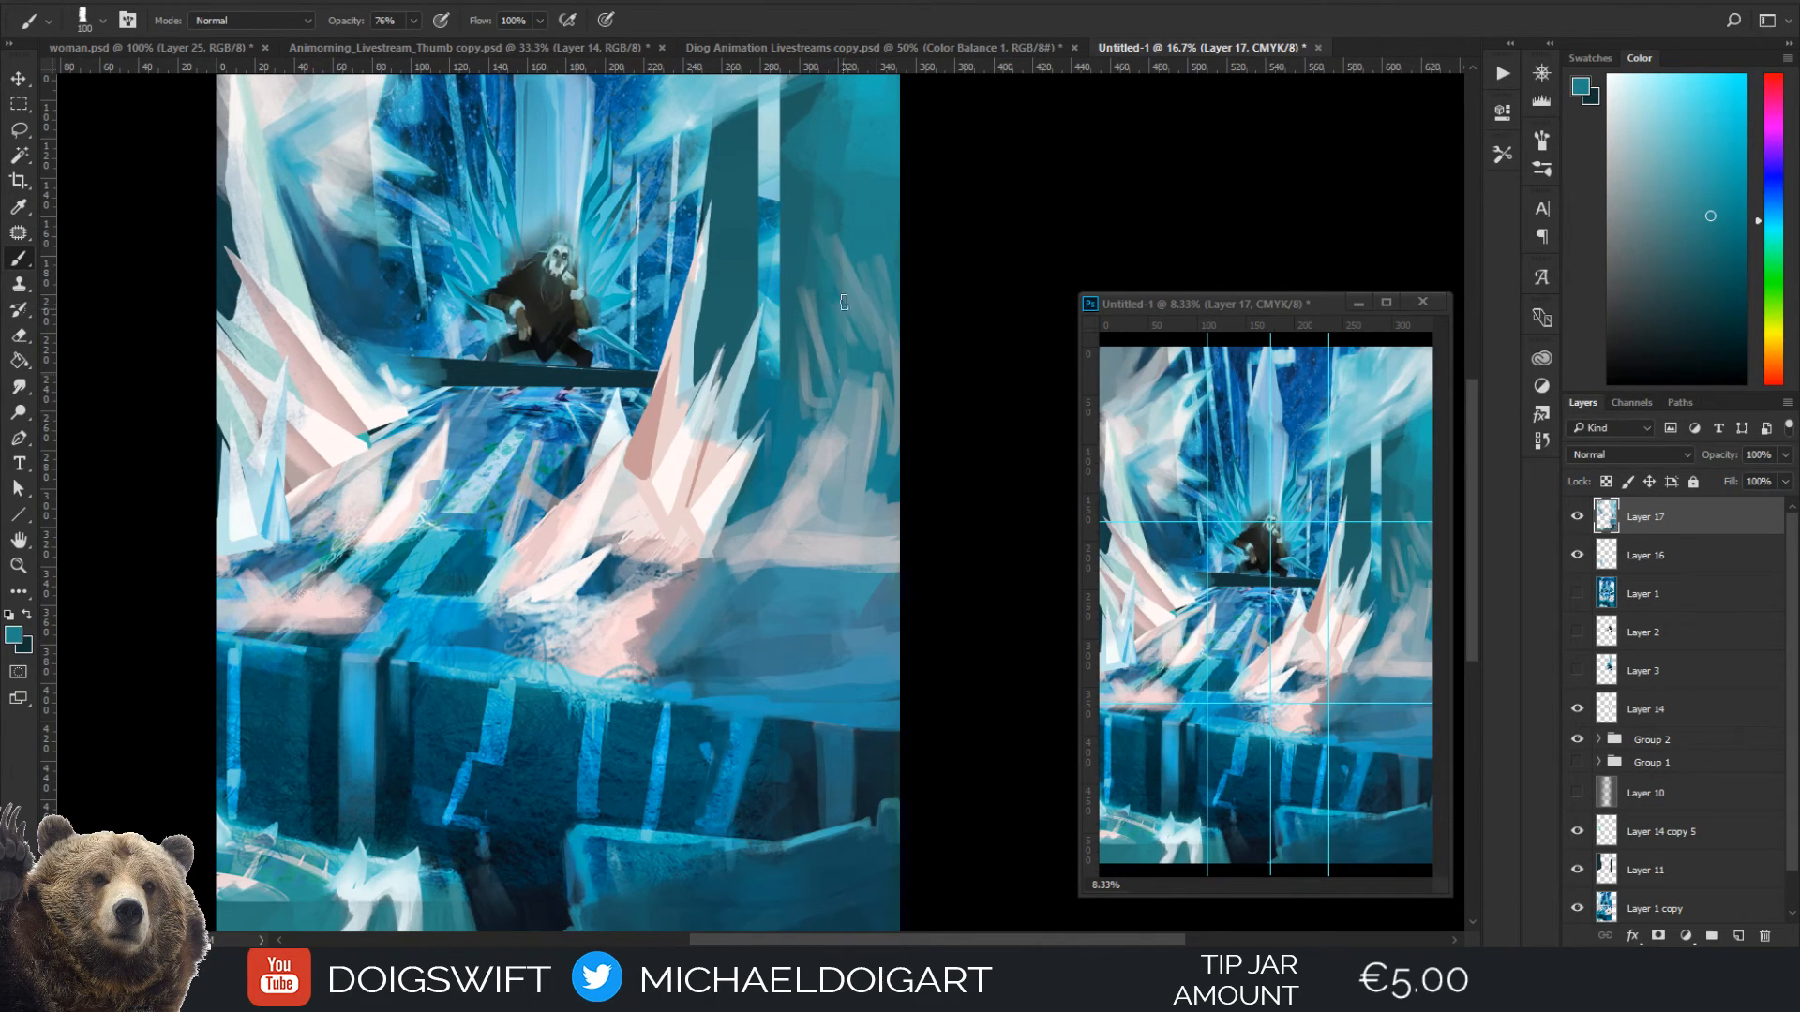
{"action": "left_click", "coordinate": [815, 307], "text": "alt"}
{"action": "key", "text": "bracketright"}
{"action": "scroll", "coordinate": [737, 304], "scroll_direction": "down", "scroll_amount": 1}
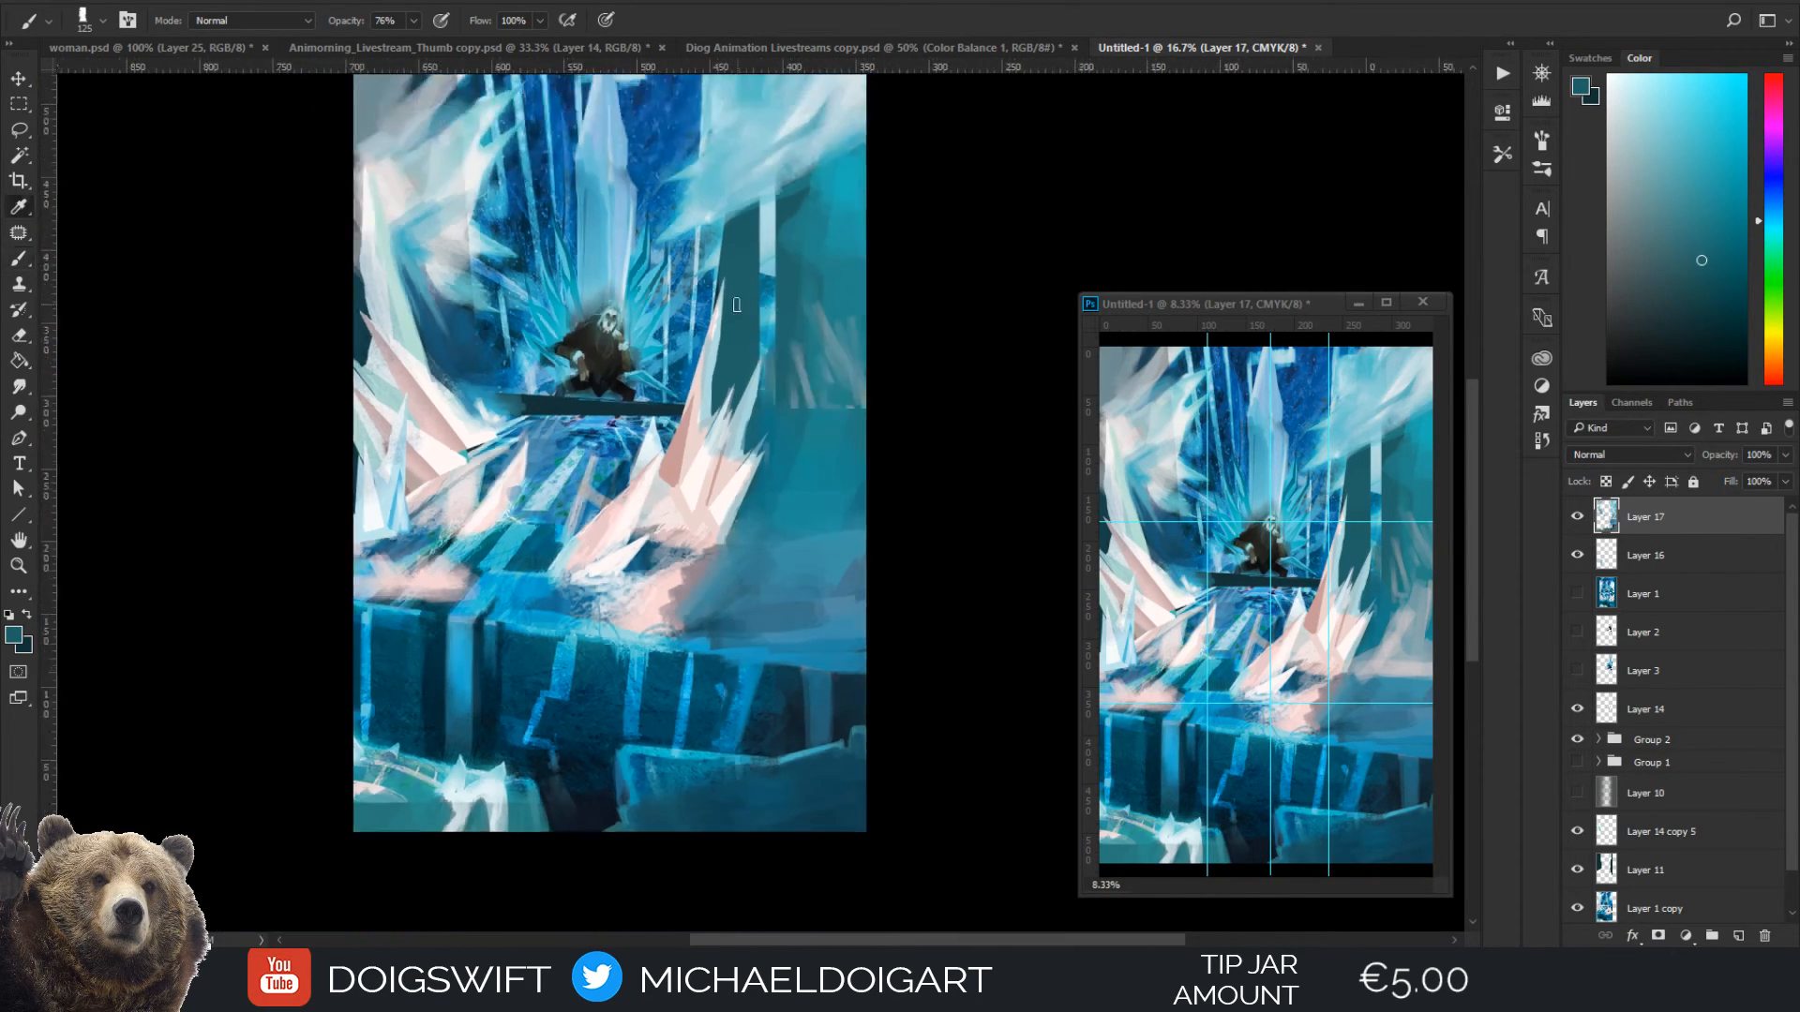
Repaint the dark pillar beside the right wall with sampled mid blue at 250 px
{"action": "left_click", "coordinate": [836, 377], "text": "alt"}
{"action": "key", "text": "bracketright"}
{"action": "key", "text": "bracketright"}
{"action": "key", "text": "bracketright"}
{"action": "key", "text": "bracketright"}
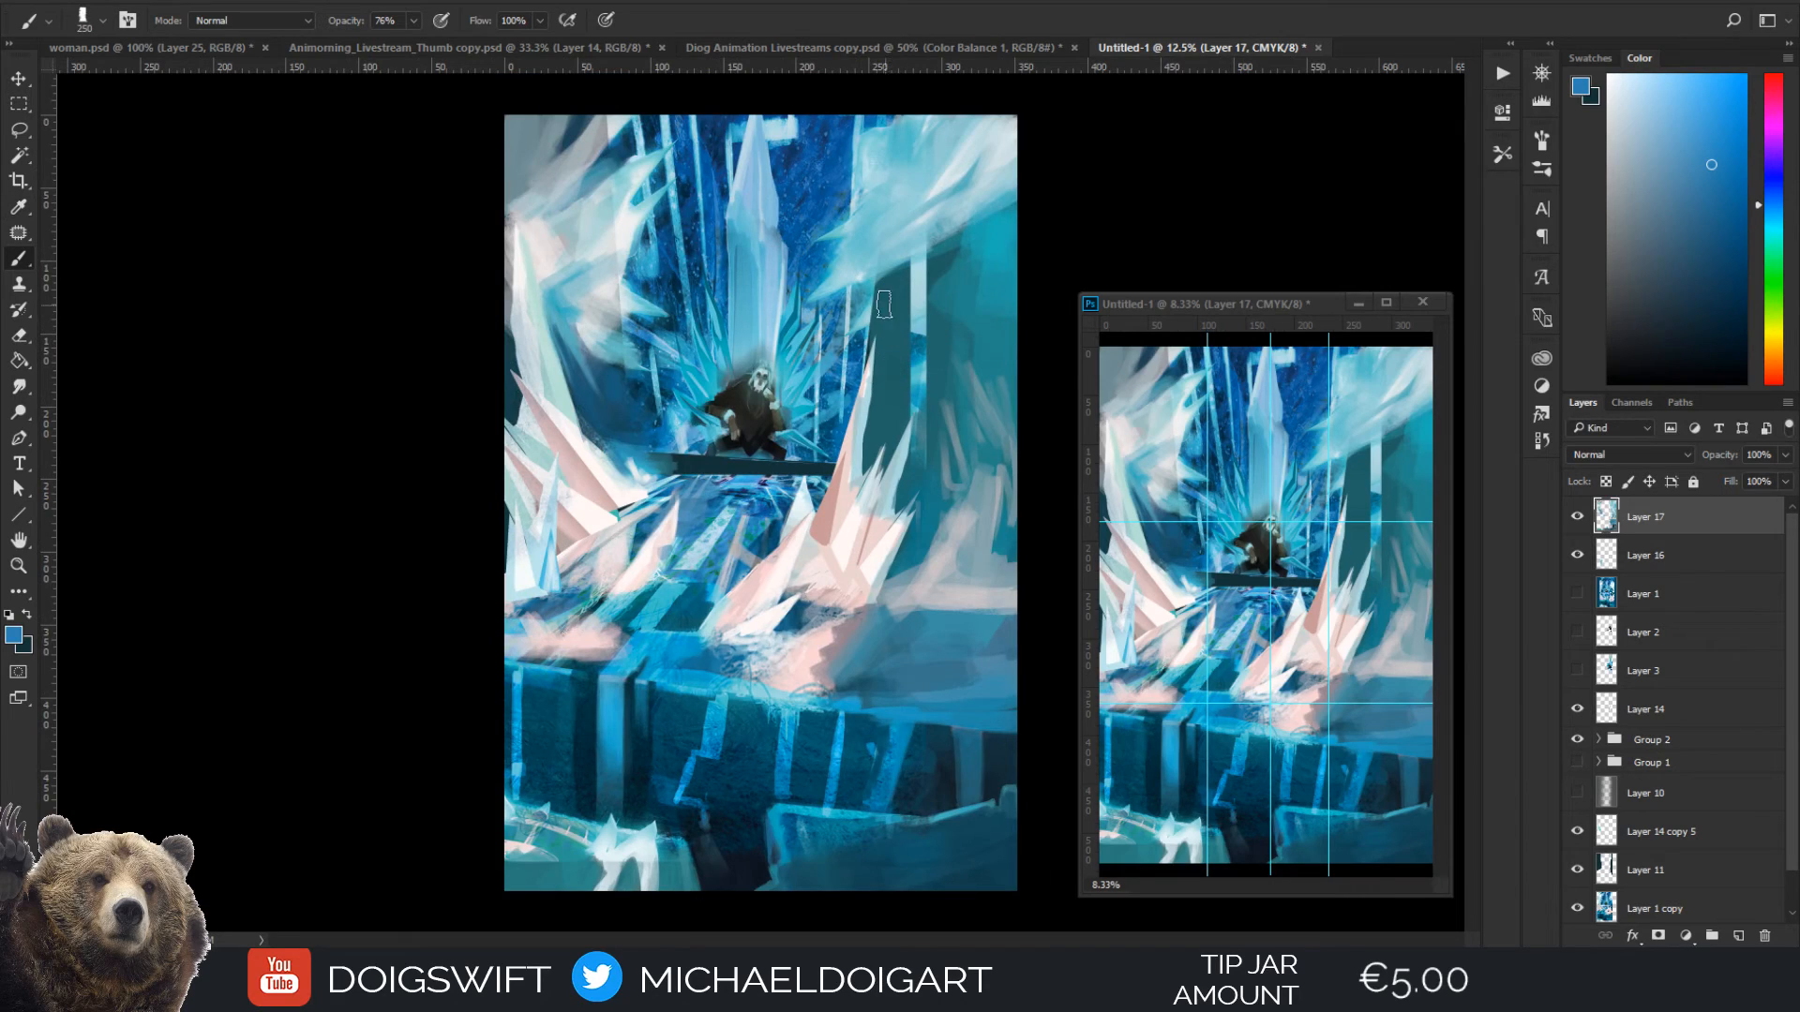
{"action": "mouse_move", "coordinate": [883, 304]}
{"action": "left_mouse_down"}
{"action": "mouse_move", "coordinate": [882, 432]}
{"action": "mouse_move", "coordinate": [904, 286]}
{"action": "mouse_move", "coordinate": [893, 430]}
{"action": "mouse_move", "coordinate": [895, 304]}
{"action": "mouse_move", "coordinate": [882, 375]}
{"action": "left_mouse_up"}
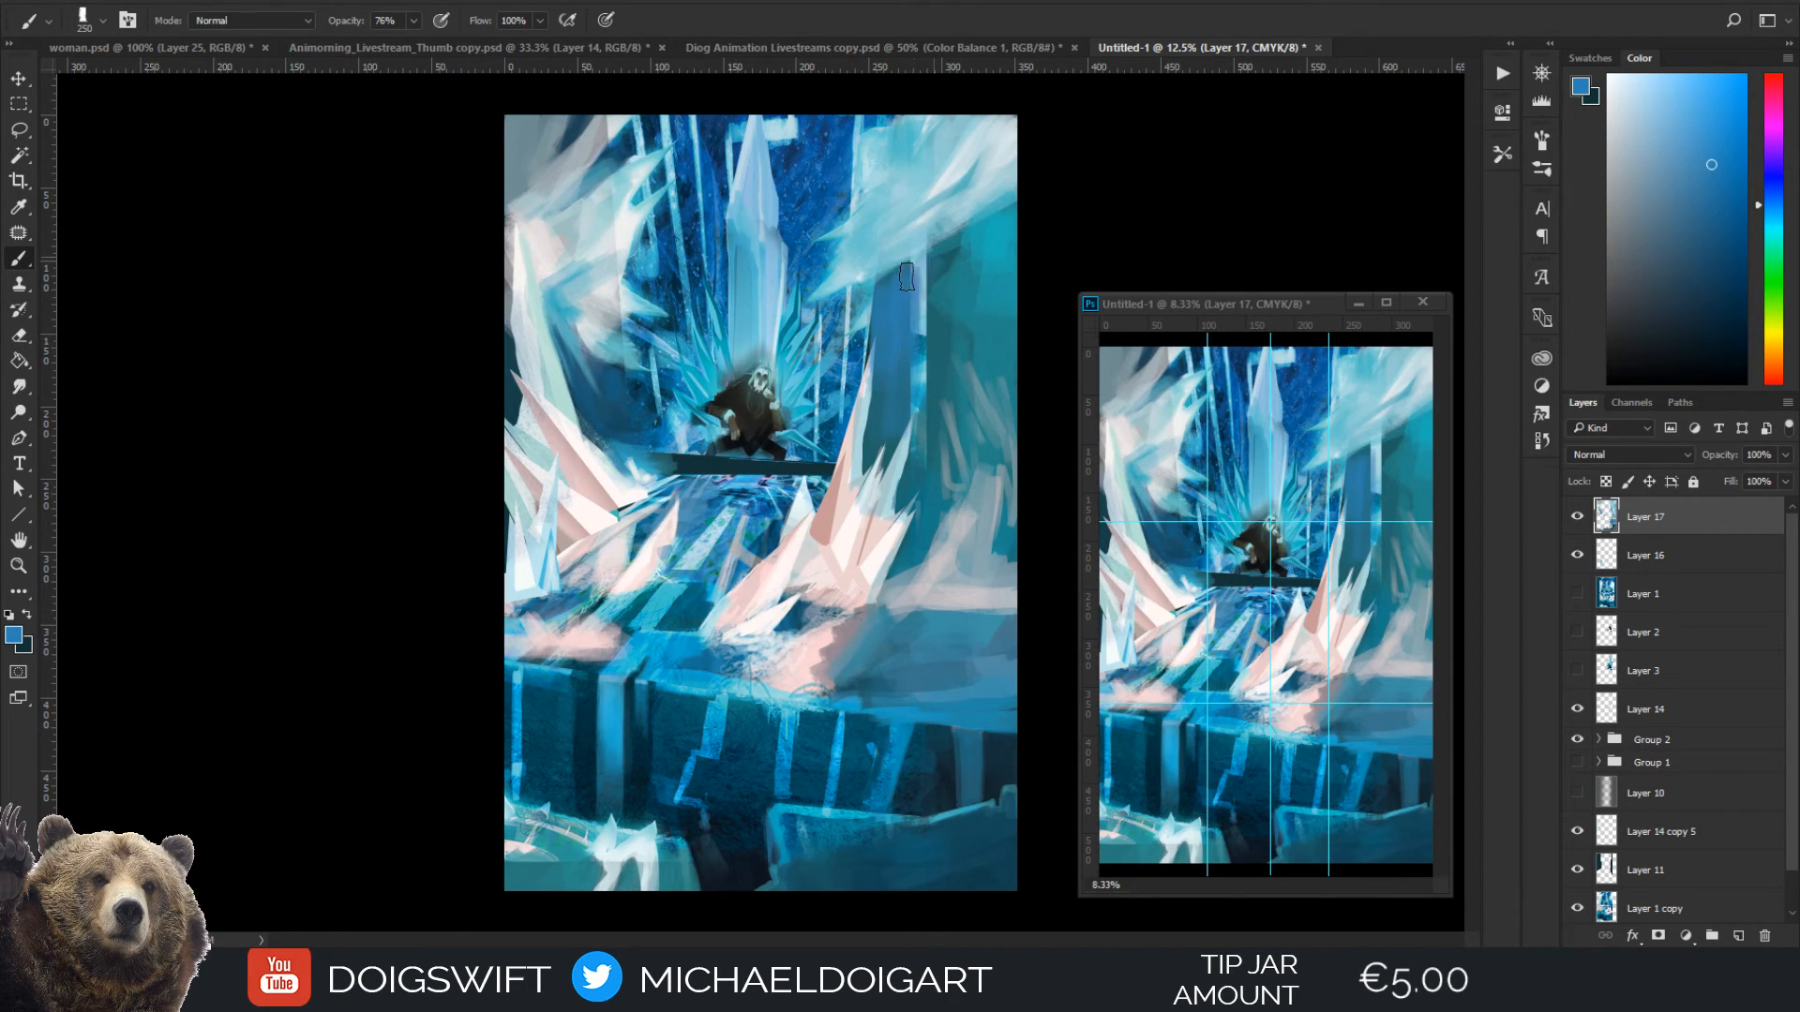
{"action": "left_click_drag", "start_coordinate": [907, 276], "coordinate": [919, 271]}
Shade the right side of the pink frost patch with a dusky mauve sampled from it, reducing the brush to 90 px
{"action": "key", "text": "i"}
{"action": "left_click", "coordinate": [808, 680]}
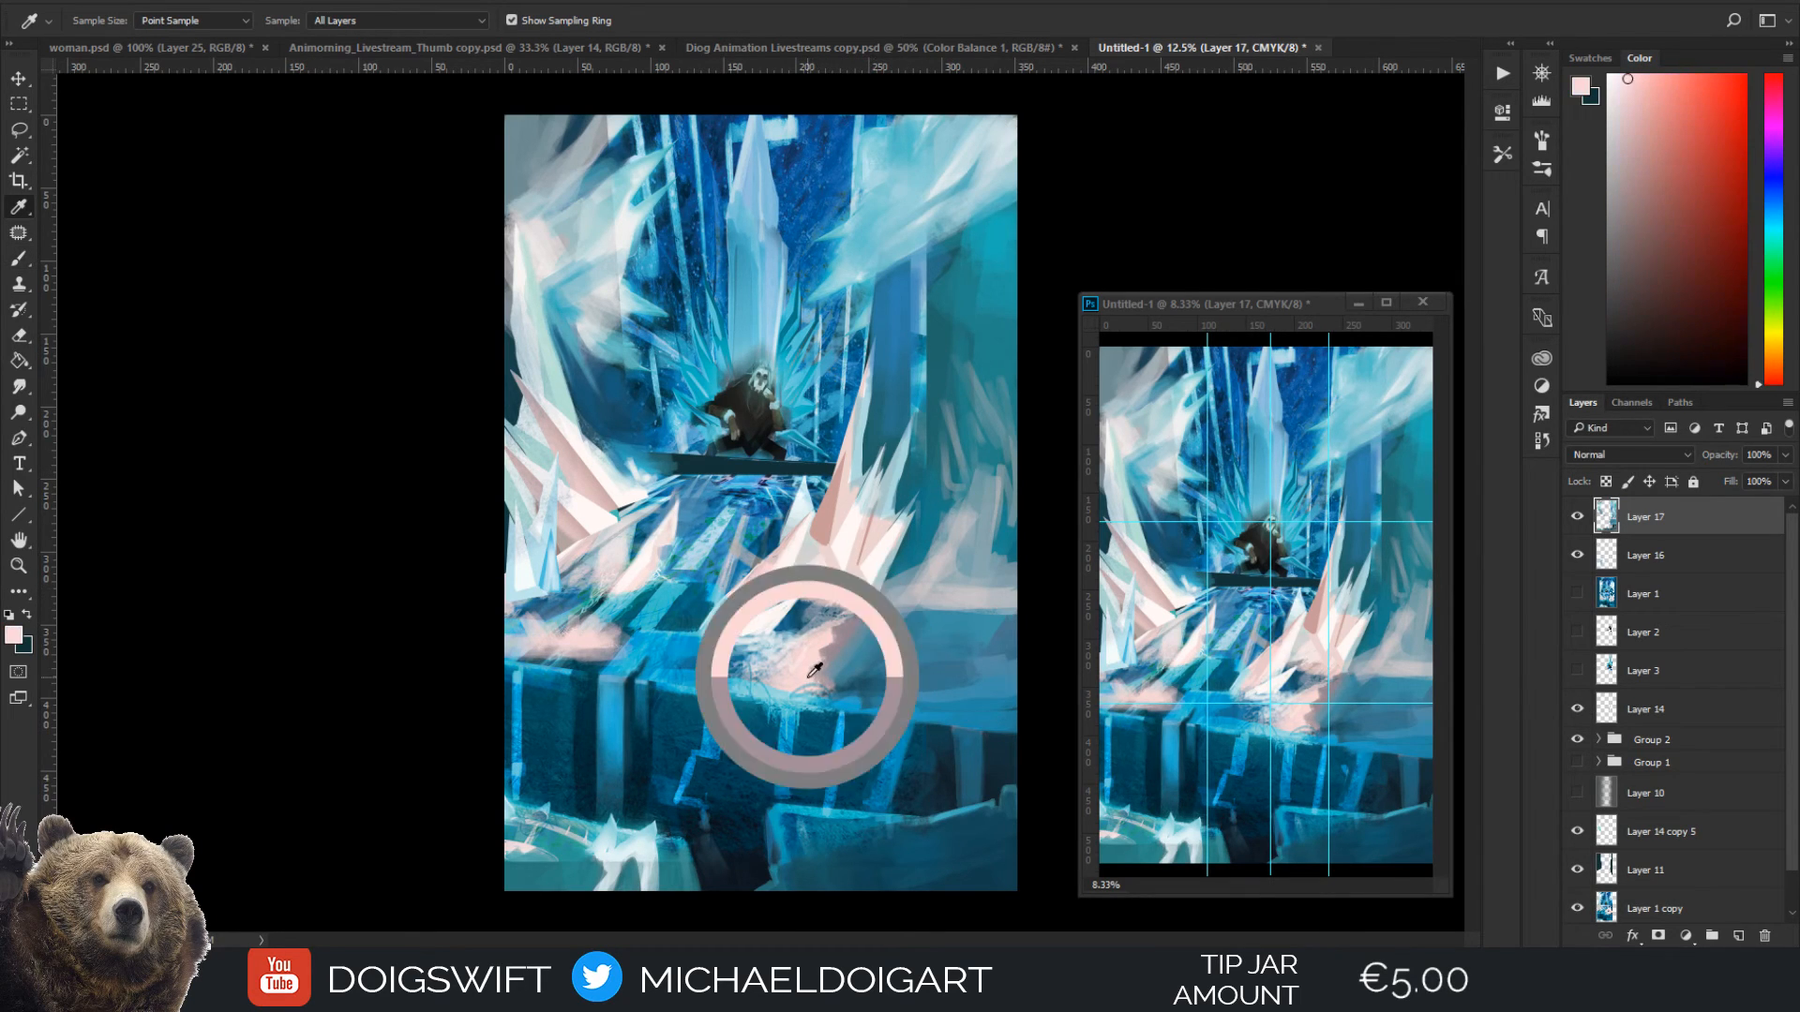
{"action": "key", "text": "b"}
{"action": "key", "text": "bracketleft"}
{"action": "key", "text": "bracketleft"}
{"action": "key", "text": "bracketleft"}
{"action": "key", "text": "bracketleft"}
{"action": "key", "text": "bracketleft"}
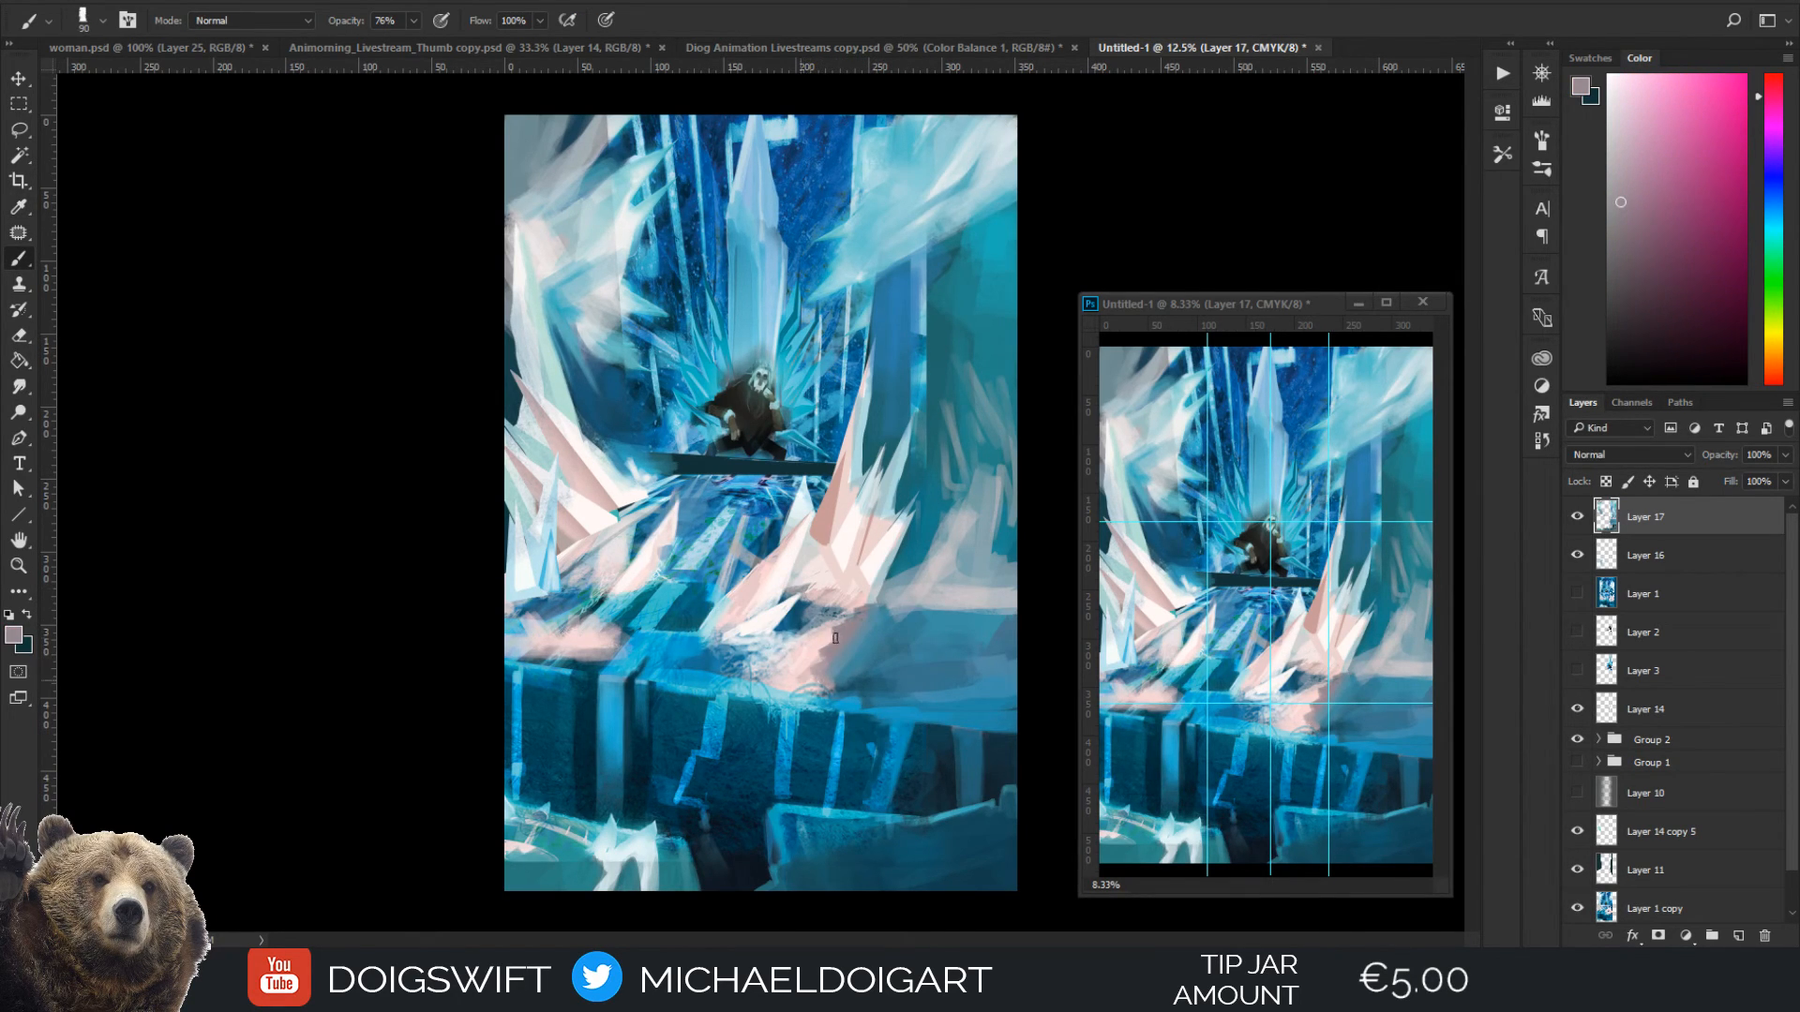
{"action": "left_click_drag", "start_coordinate": [812, 660], "coordinate": [797, 680]}
{"action": "left_click_drag", "start_coordinate": [795, 684], "coordinate": [838, 634]}
Streak sampled greyish pink from the frost patch up towards the base of the right ice spikes
{"action": "key", "text": "i"}
{"action": "left_click", "coordinate": [802, 668]}
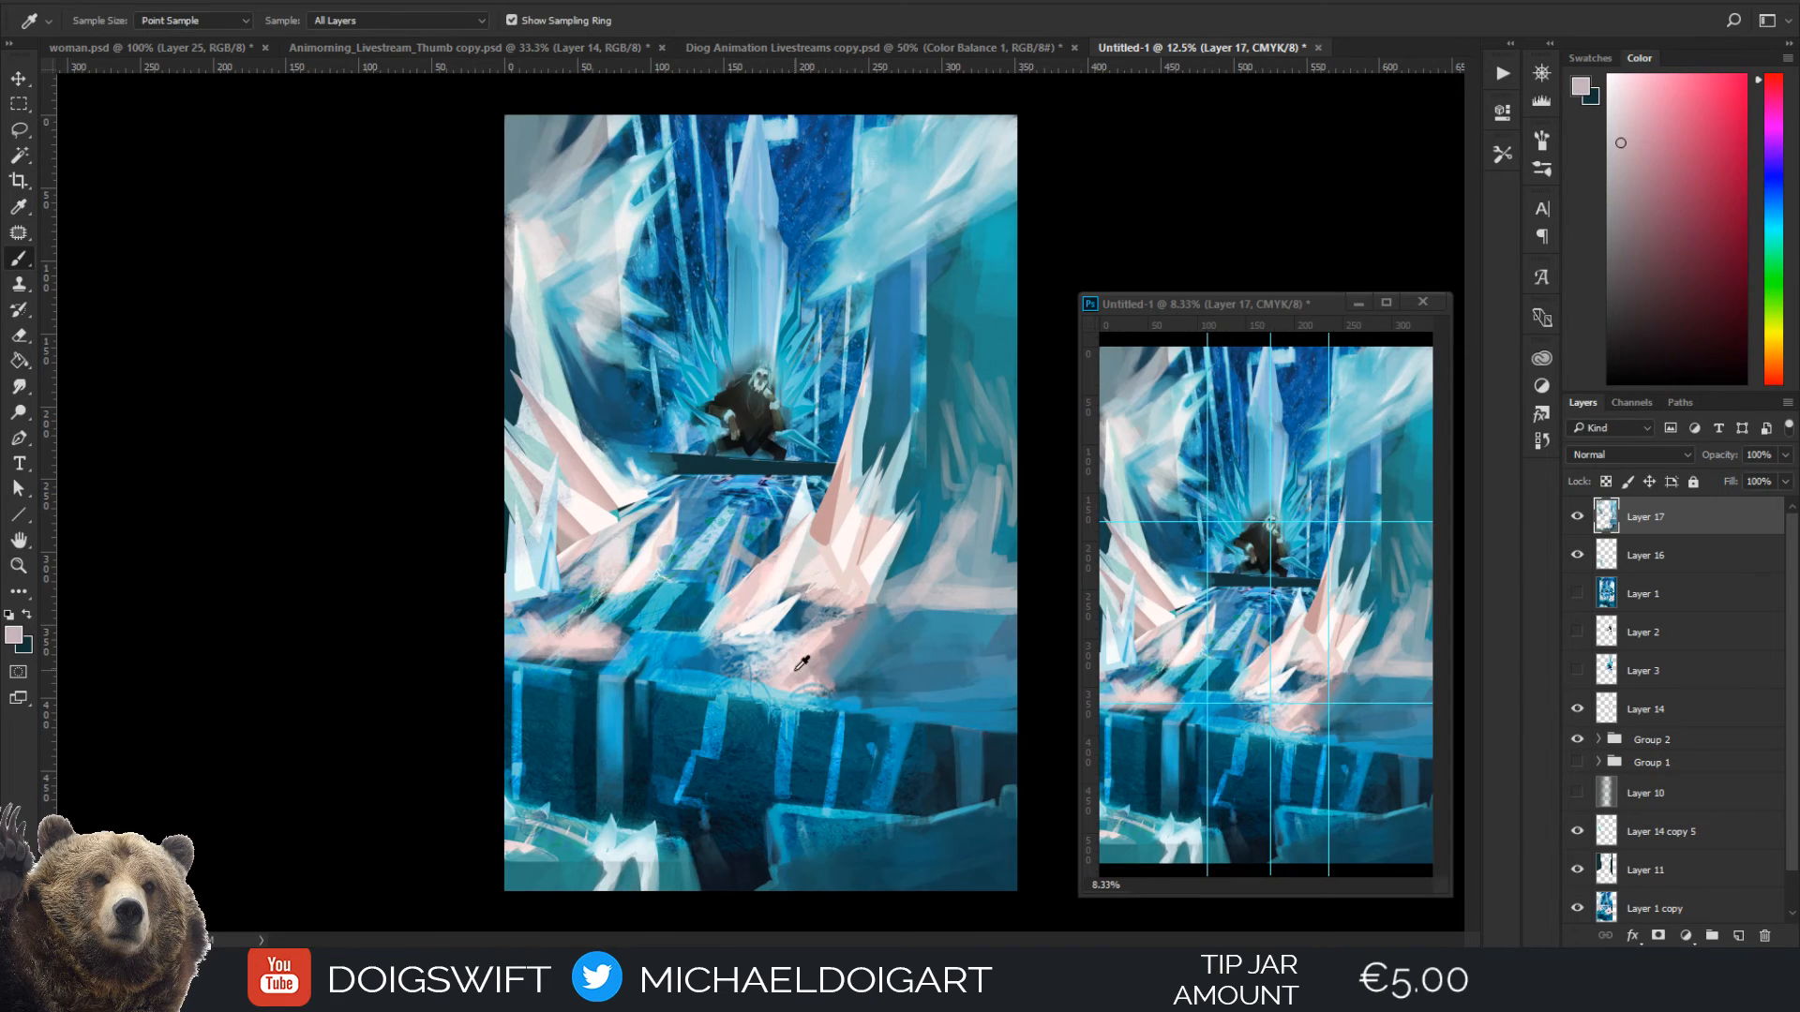
{"action": "key", "text": "b"}
{"action": "key", "text": "bracketleft"}
{"action": "left_click_drag", "start_coordinate": [803, 659], "coordinate": [877, 597]}
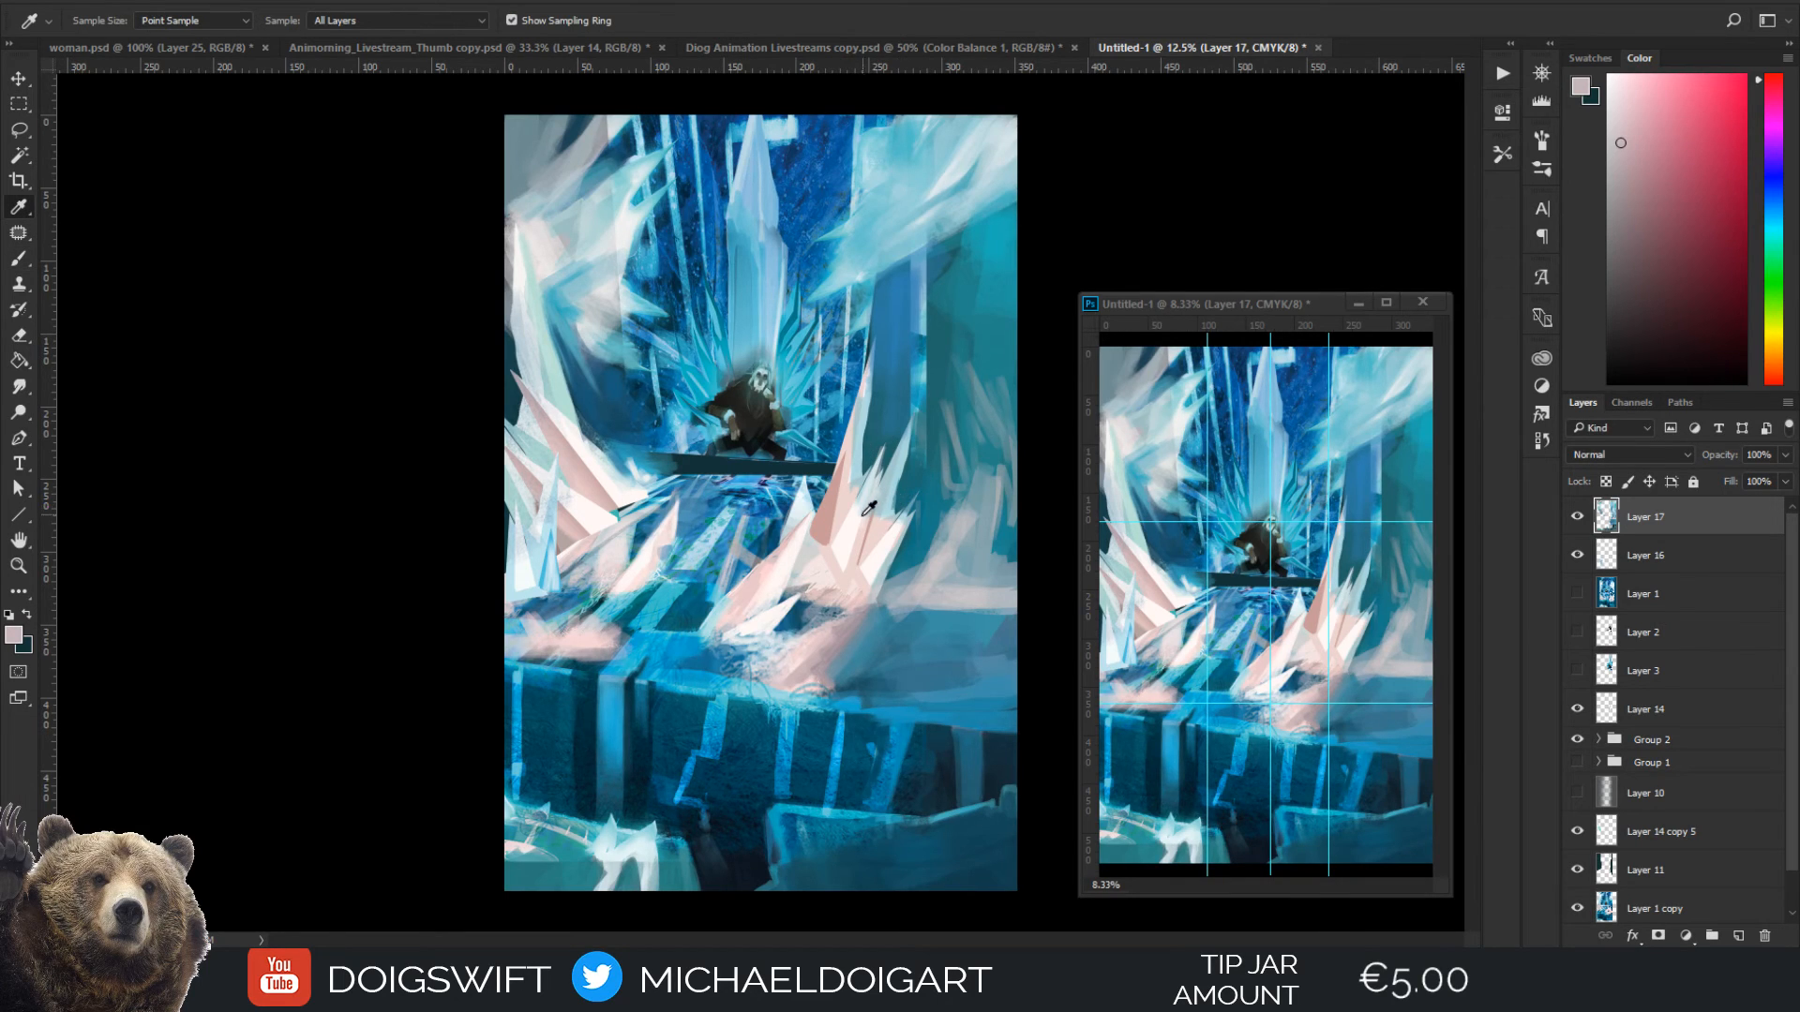
Paint thin white and pale pink tips on the right ice spikes with sampled colours at 50 to 60 px
{"action": "left_click", "coordinate": [854, 450], "text": "alt"}
{"action": "key", "text": "bracketleft"}
{"action": "key", "text": "bracketleft"}
{"action": "key", "text": "bracketleft"}
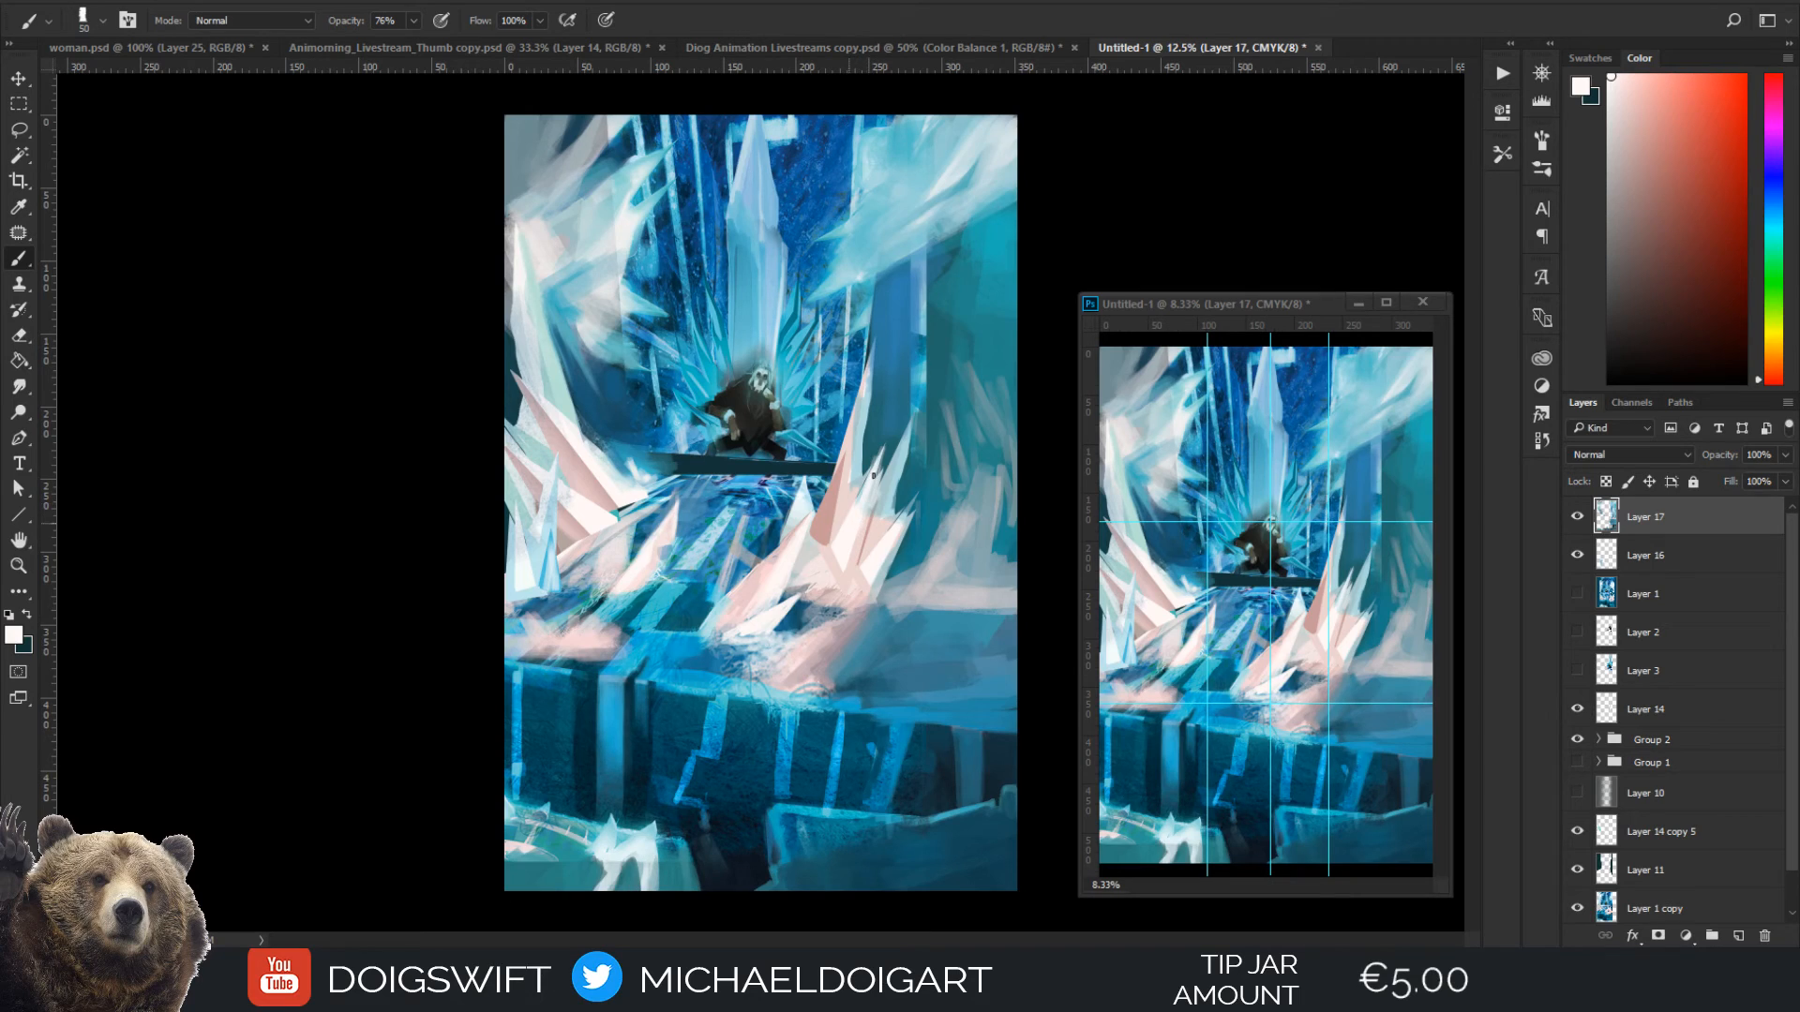
{"action": "left_click_drag", "start_coordinate": [872, 479], "coordinate": [887, 441]}
{"action": "left_click", "coordinate": [878, 524], "text": "alt"}
{"action": "key", "text": "bracketright"}
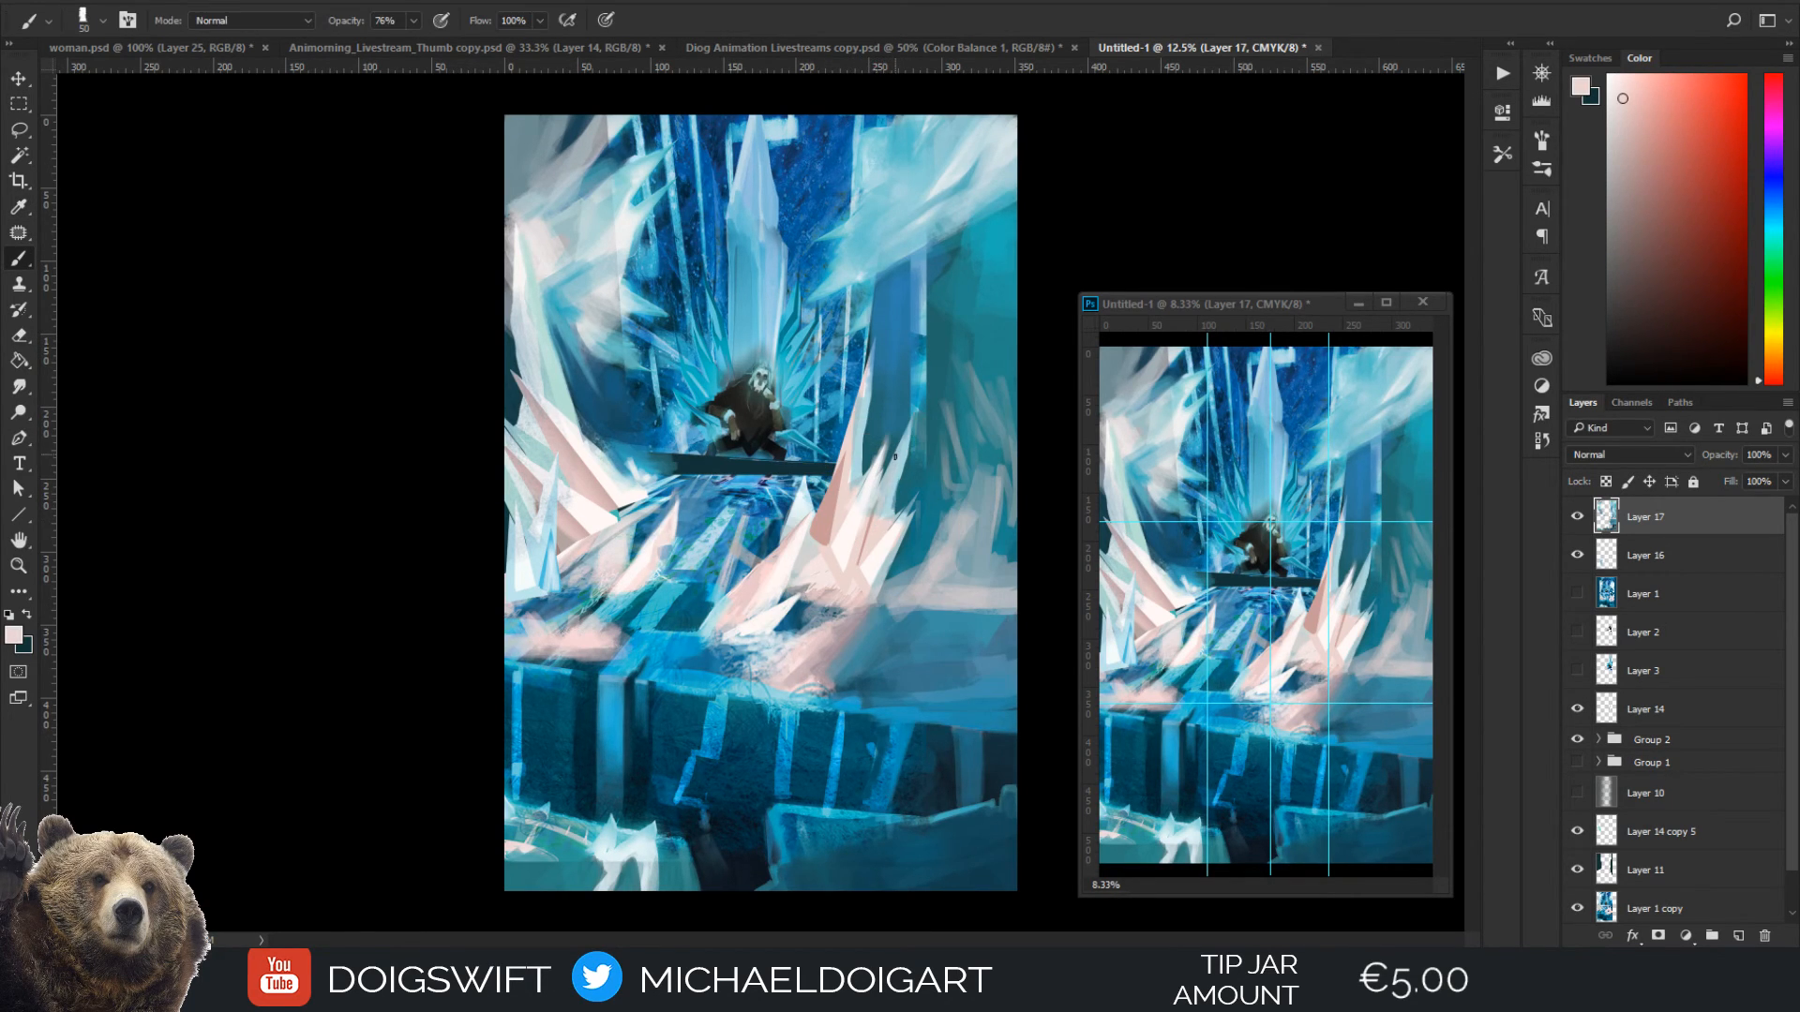
{"action": "mouse_move", "coordinate": [908, 434]}
{"action": "left_mouse_down"}
{"action": "mouse_move", "coordinate": [889, 485]}
{"action": "mouse_move", "coordinate": [914, 402]}
{"action": "mouse_move", "coordinate": [886, 496]}
{"action": "mouse_move", "coordinate": [918, 412]}
{"action": "left_mouse_up"}
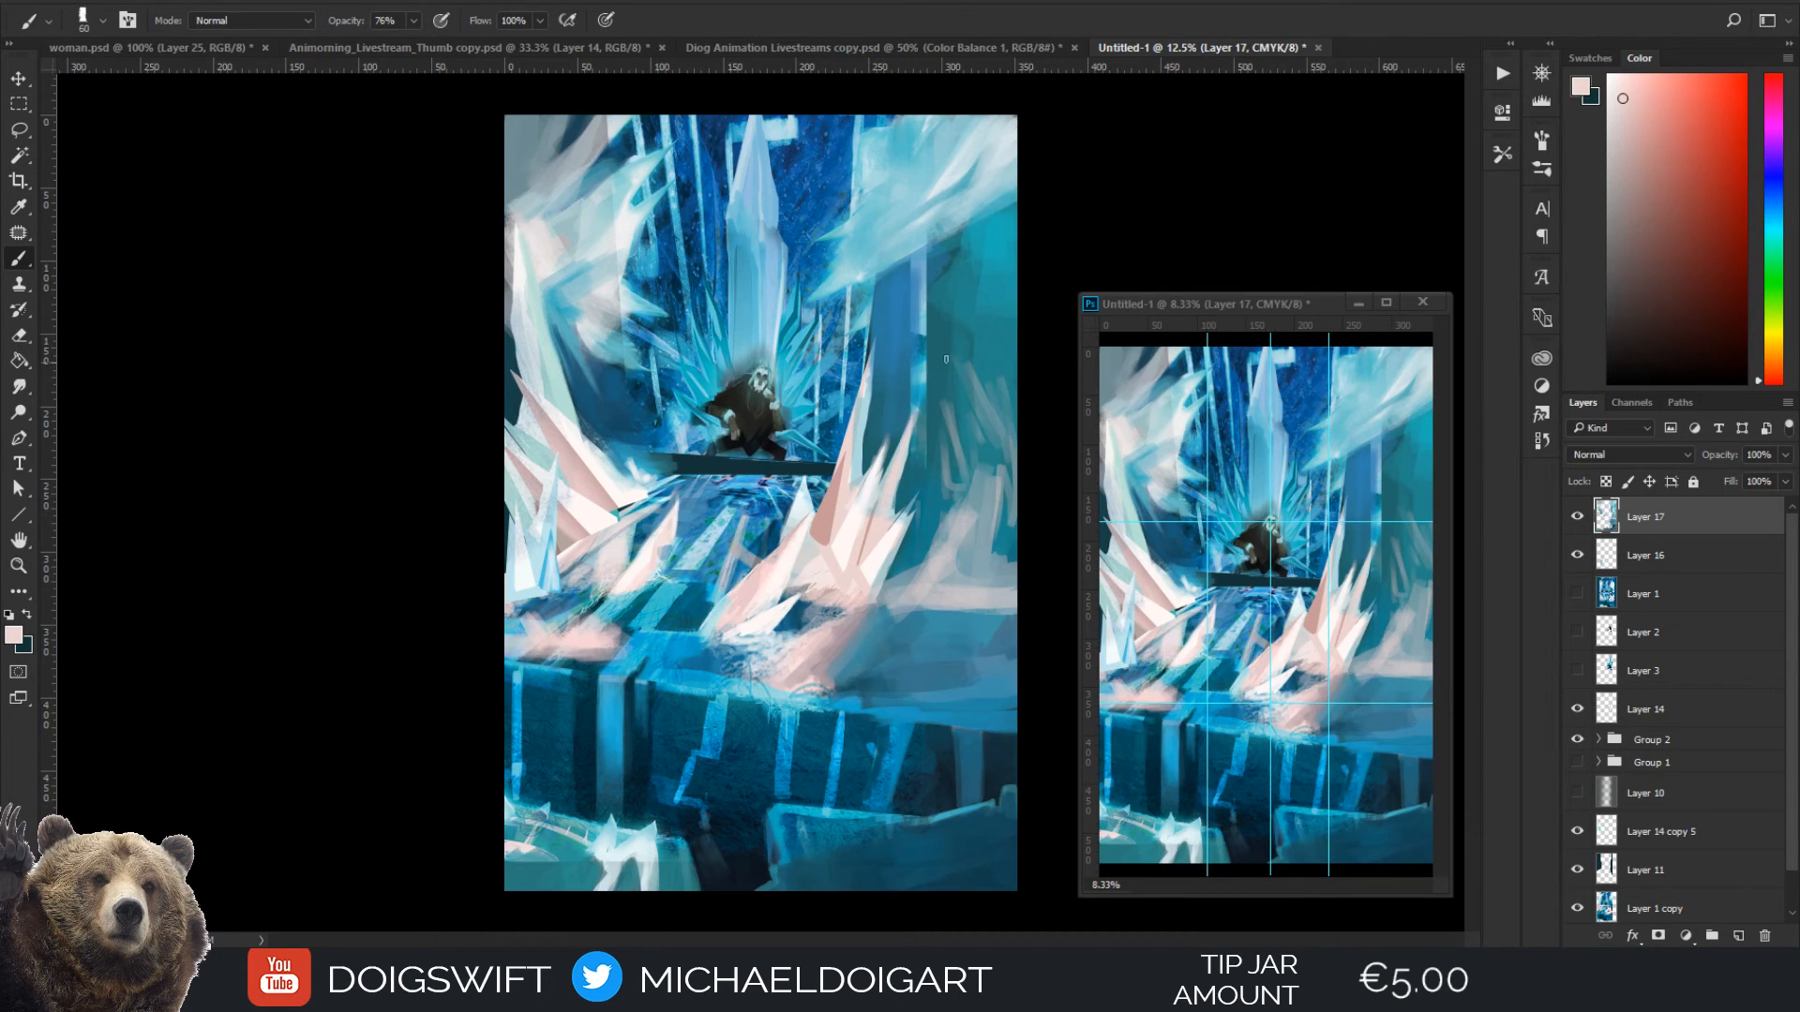
Clean up the background beside the right spike tips with sampled wall teal and light blue at 80 px
{"action": "left_click", "coordinate": [916, 436], "text": "alt"}
{"action": "key", "text": "bracketright"}
{"action": "key", "text": "bracketright"}
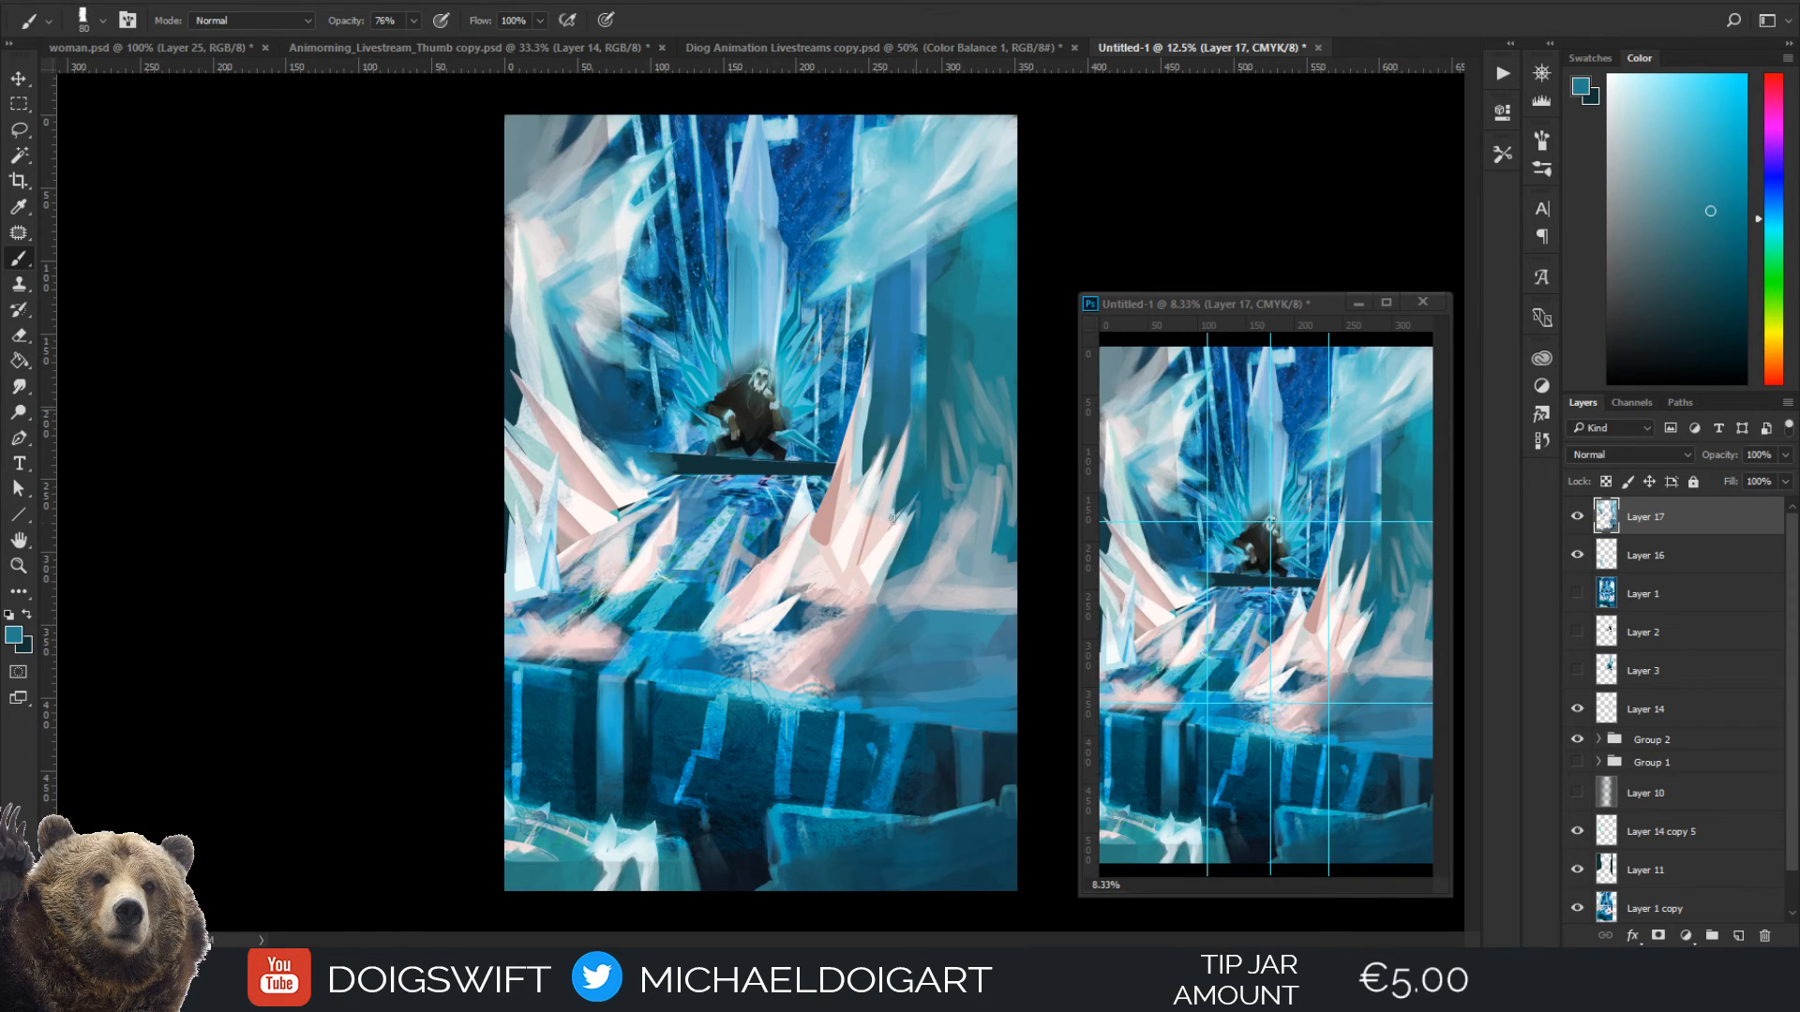
{"action": "key", "text": "i"}
{"action": "left_click", "coordinate": [933, 386]}
{"action": "key", "text": "b"}
{"action": "key", "text": "i"}
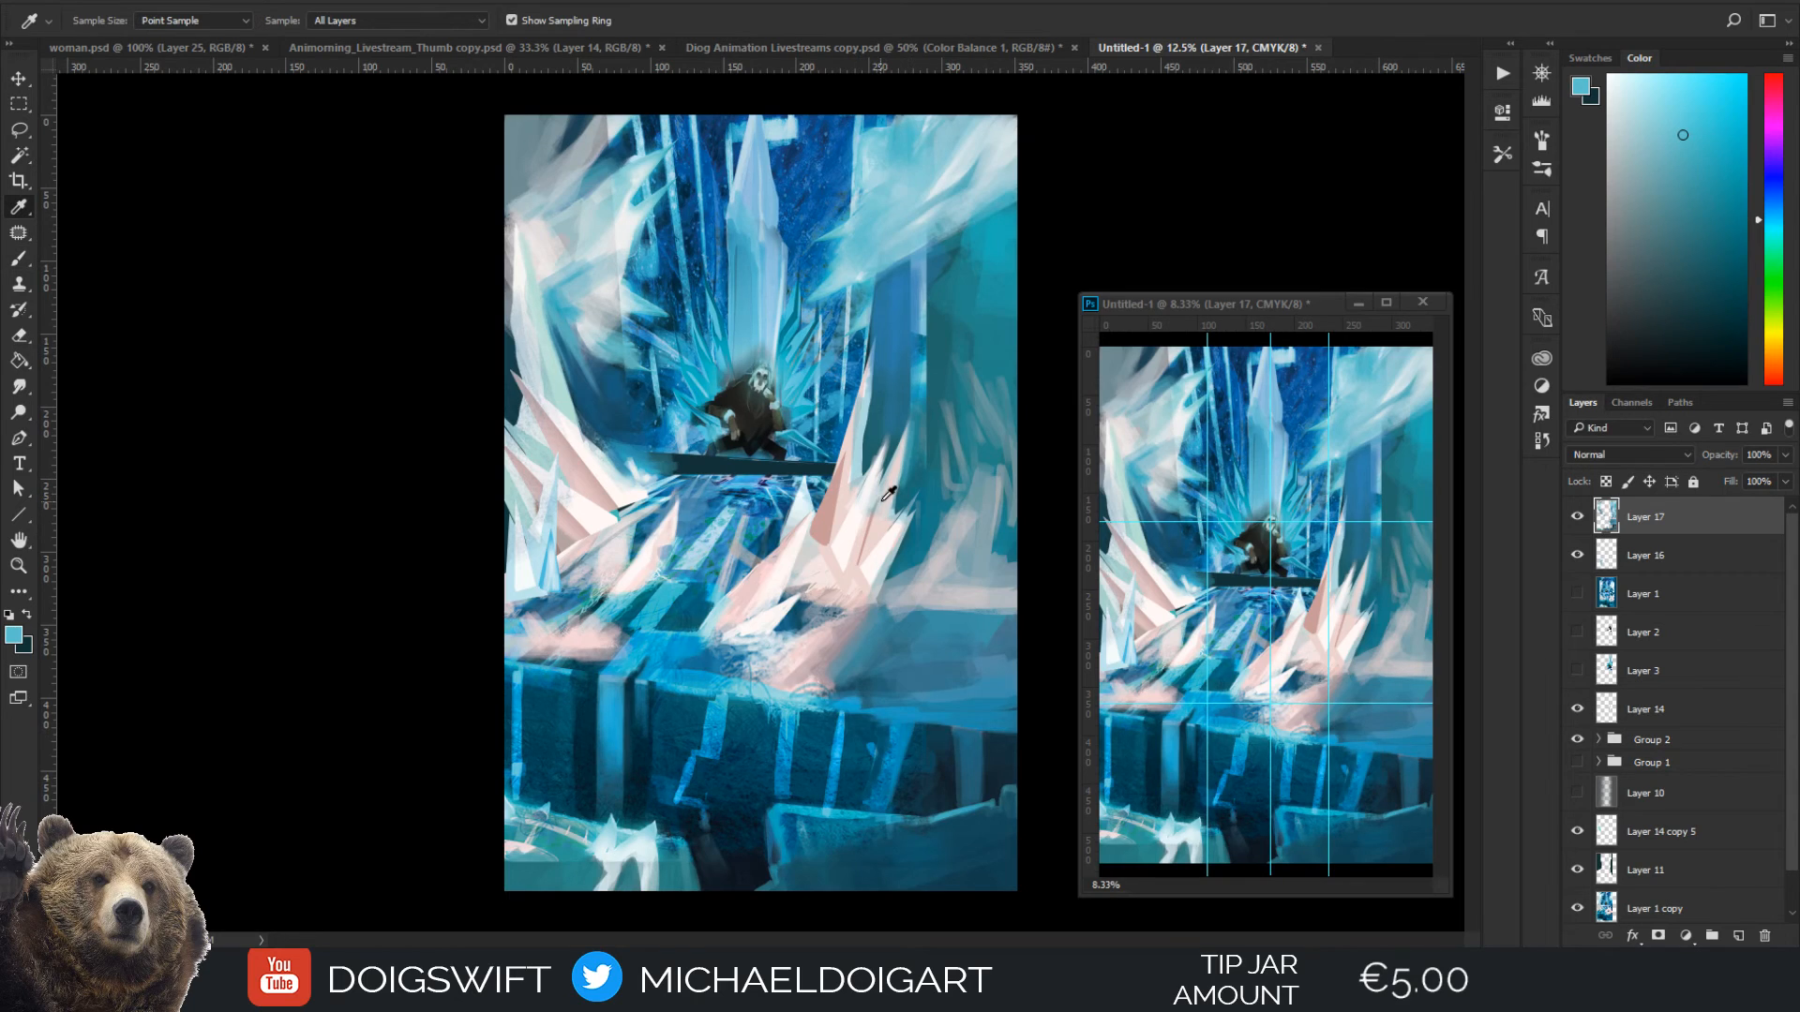
Extend the outer right ice spike upwards with pale pink sampled from the cluster at 80 px
{"action": "left_click", "coordinate": [886, 497]}
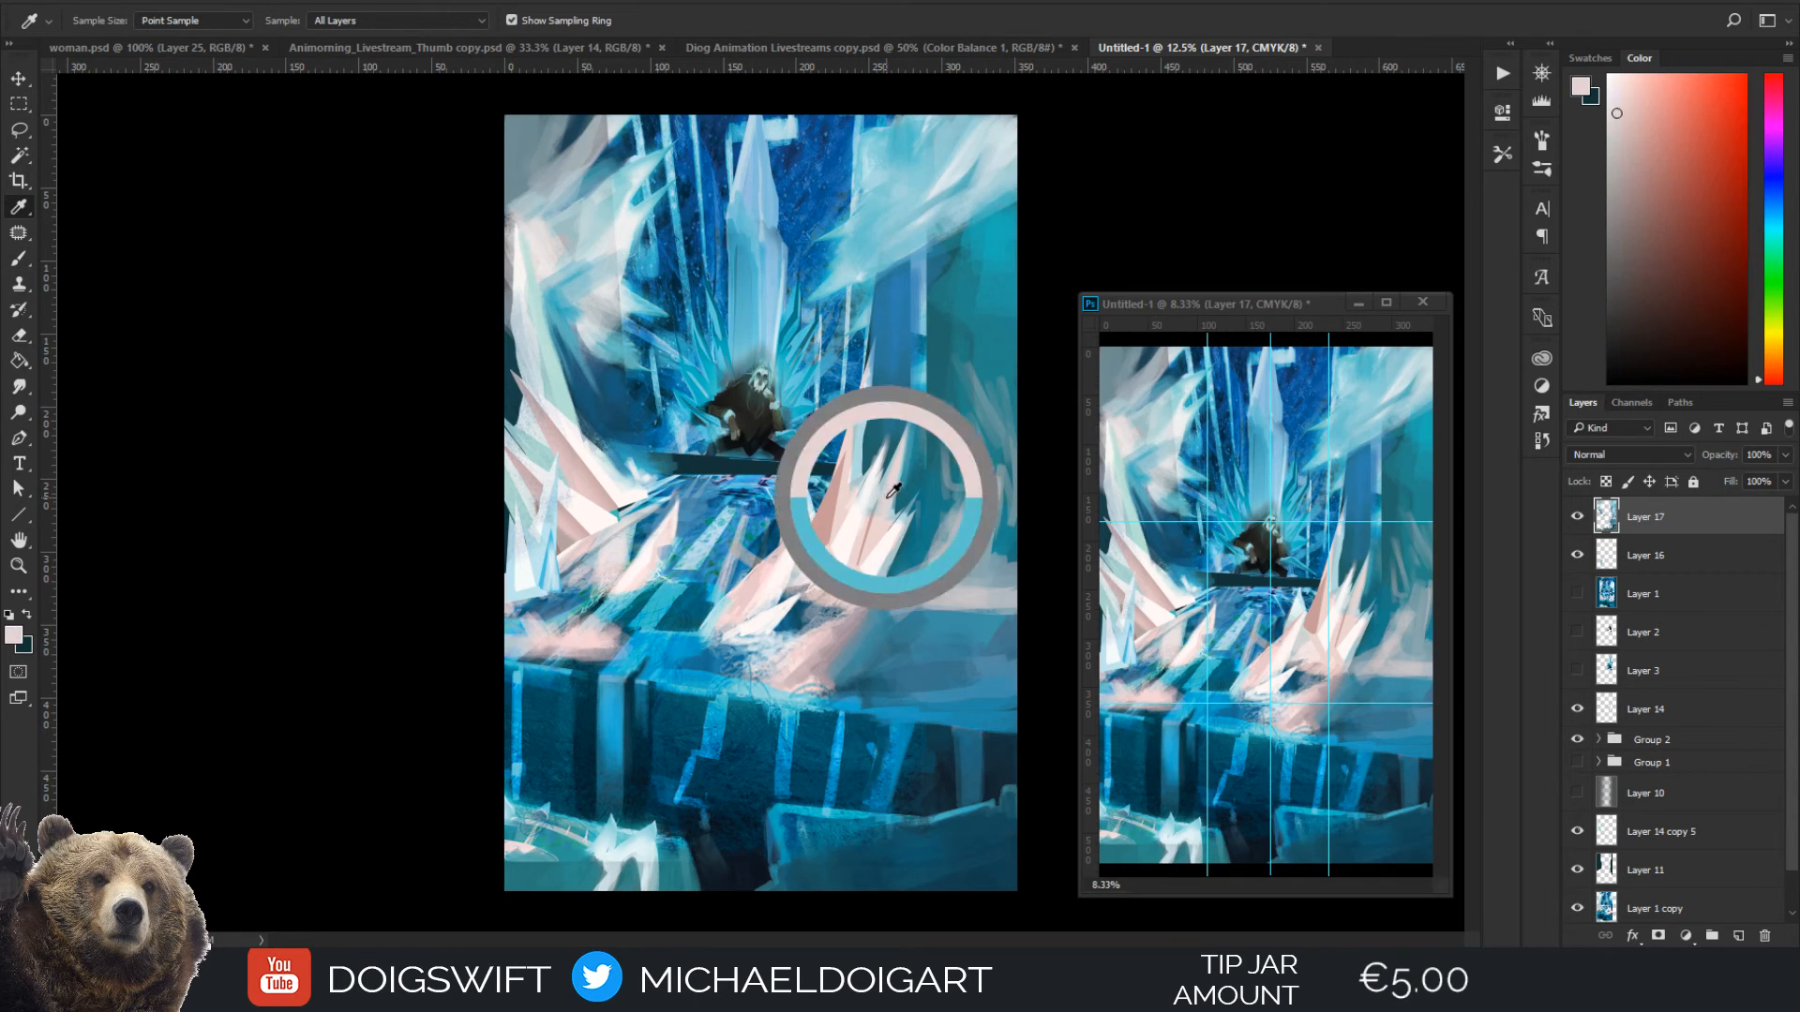
{"action": "left_click", "coordinate": [932, 549]}
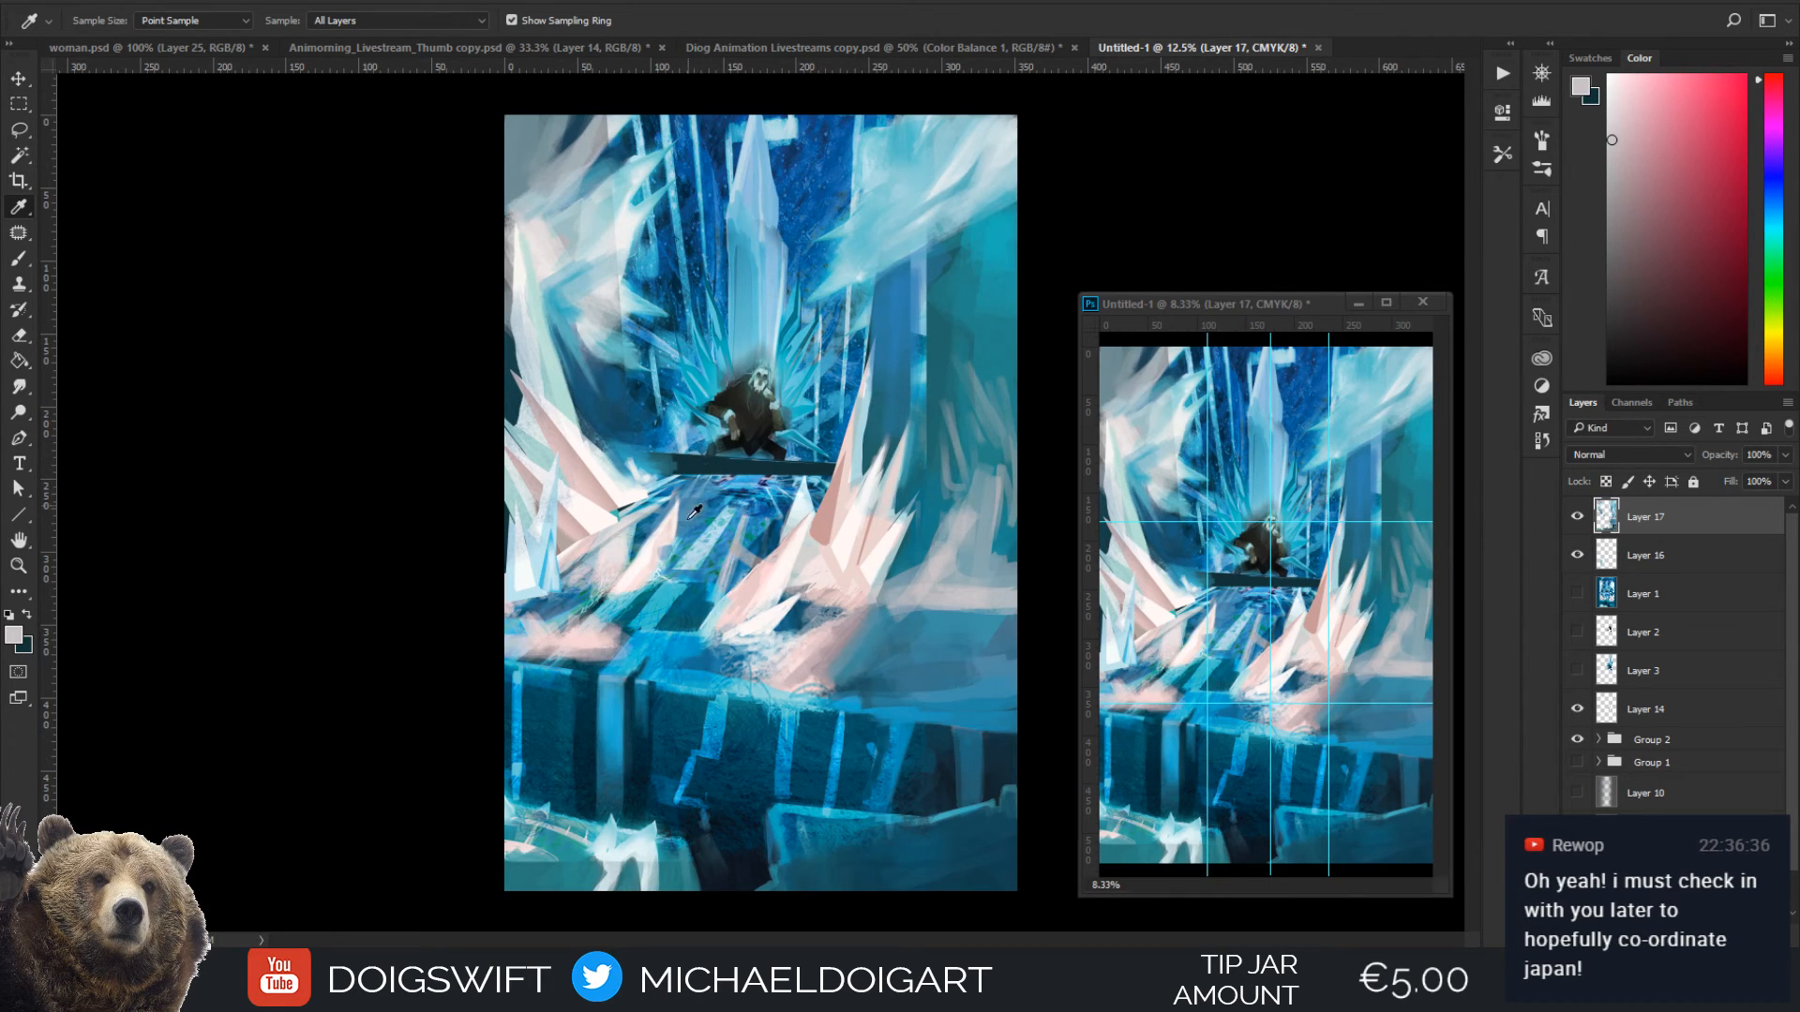
{"action": "left_click", "coordinate": [878, 532]}
{"action": "key", "text": "b"}
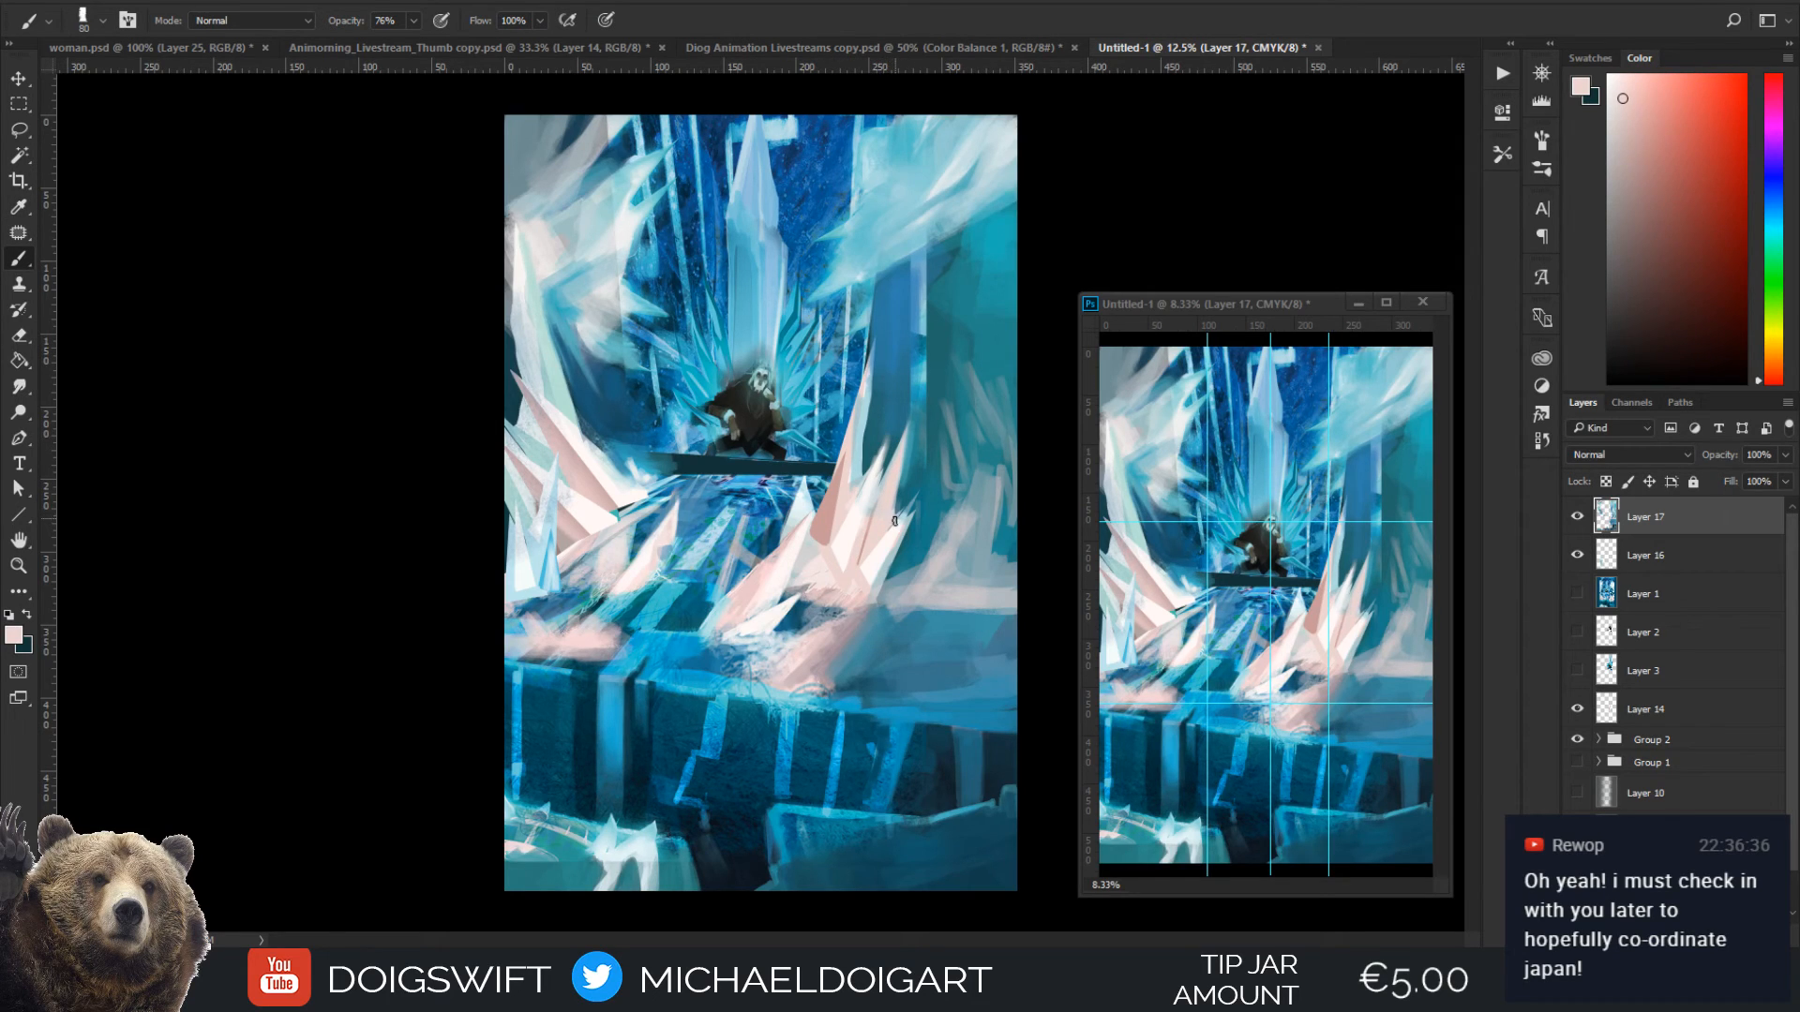
{"action": "mouse_move", "coordinate": [895, 516]}
{"action": "left_mouse_down"}
{"action": "mouse_move", "coordinate": [904, 441]}
{"action": "mouse_move", "coordinate": [901, 473]}
{"action": "left_mouse_up"}
{"action": "left_click_drag", "start_coordinate": [899, 508], "coordinate": [906, 423]}
Trim the tip of the outer right ice spike with dark blue sampled from the pillar at 70 px
{"action": "key", "text": "bracketleft"}
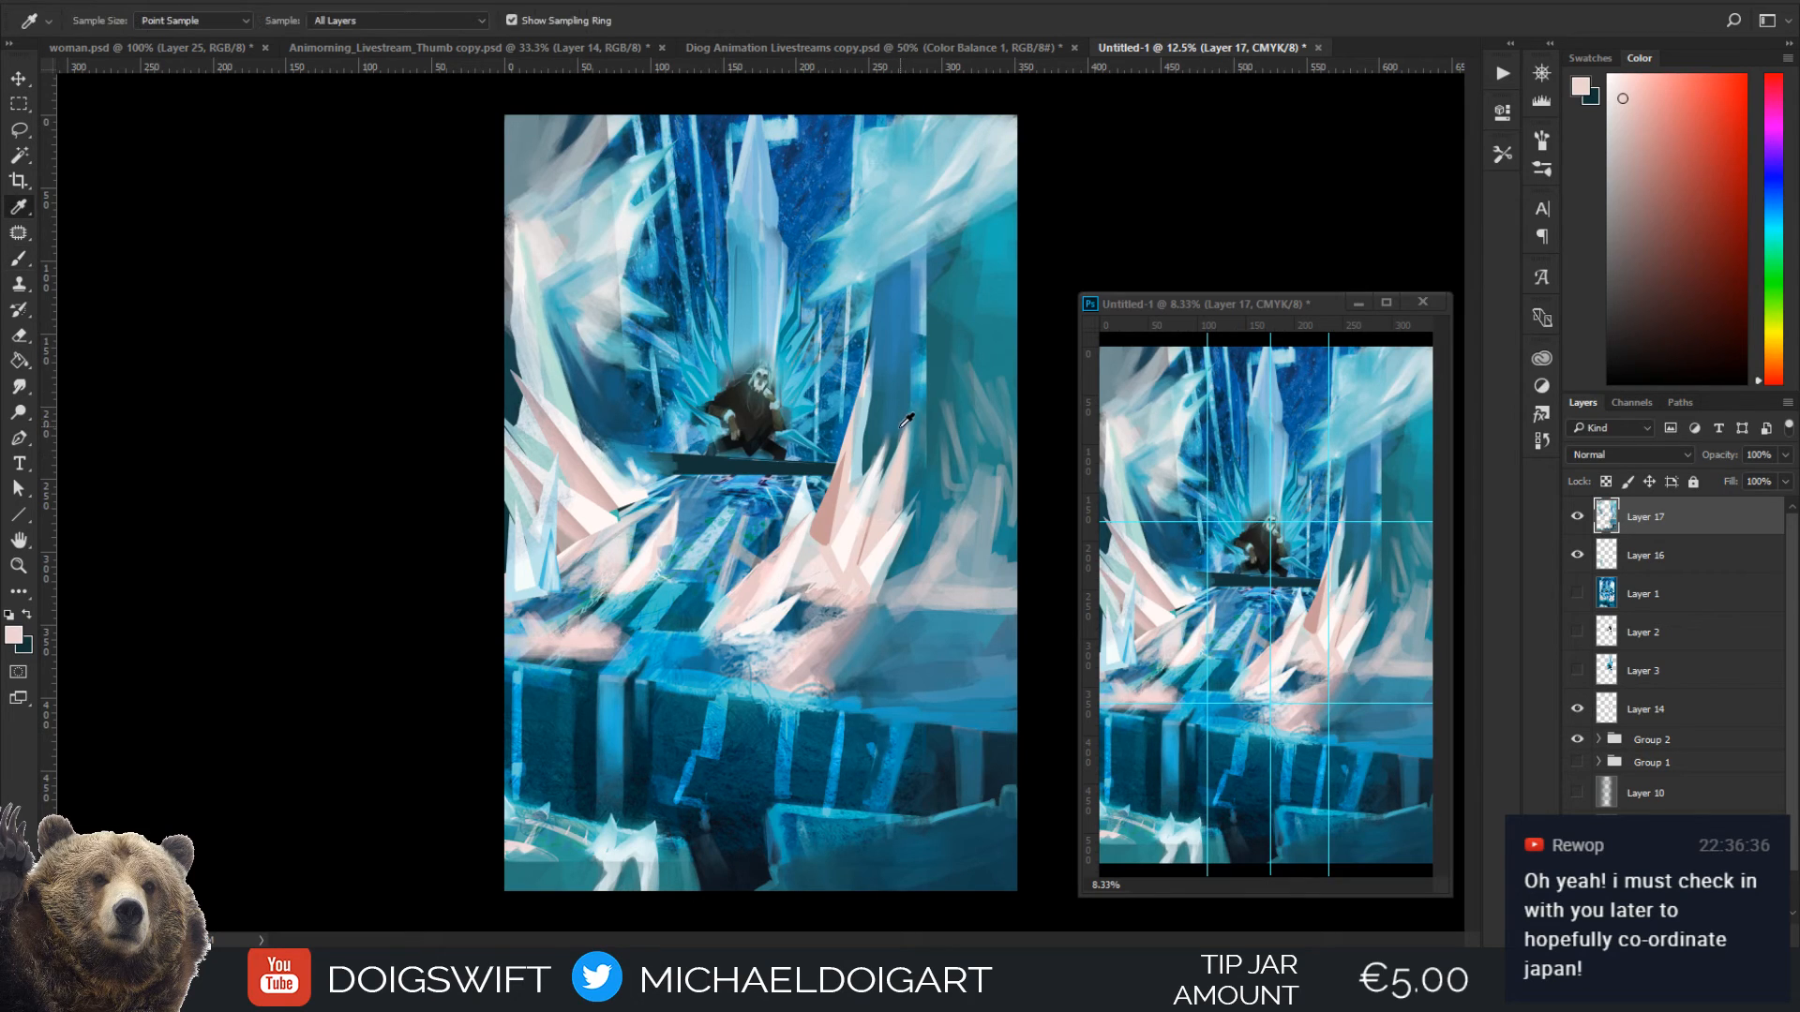
{"action": "left_click", "coordinate": [896, 438], "text": "alt"}
{"action": "left_click_drag", "start_coordinate": [906, 422], "coordinate": [911, 465]}
{"action": "left_click_drag", "start_coordinate": [911, 426], "coordinate": [909, 474]}
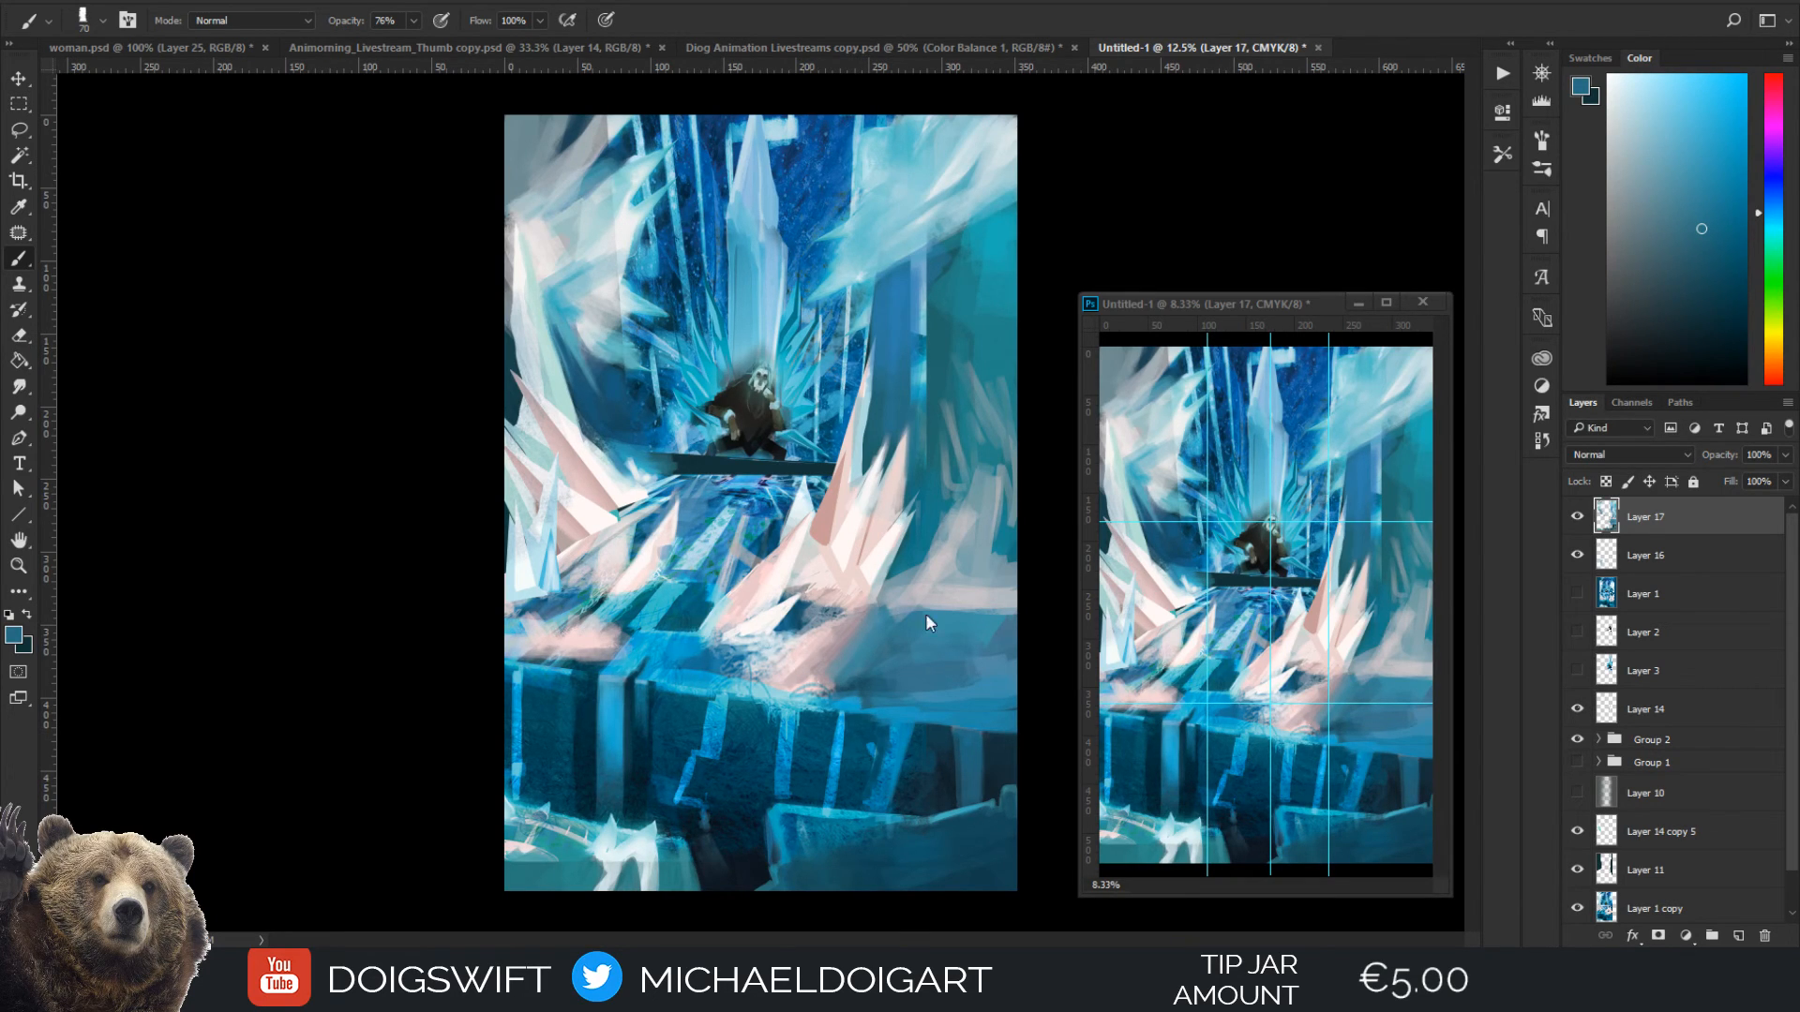
Brush white frost wisps sampled from the ice spikes over the lower right wall, enlarging the brush to 125 px
{"action": "key", "text": "i"}
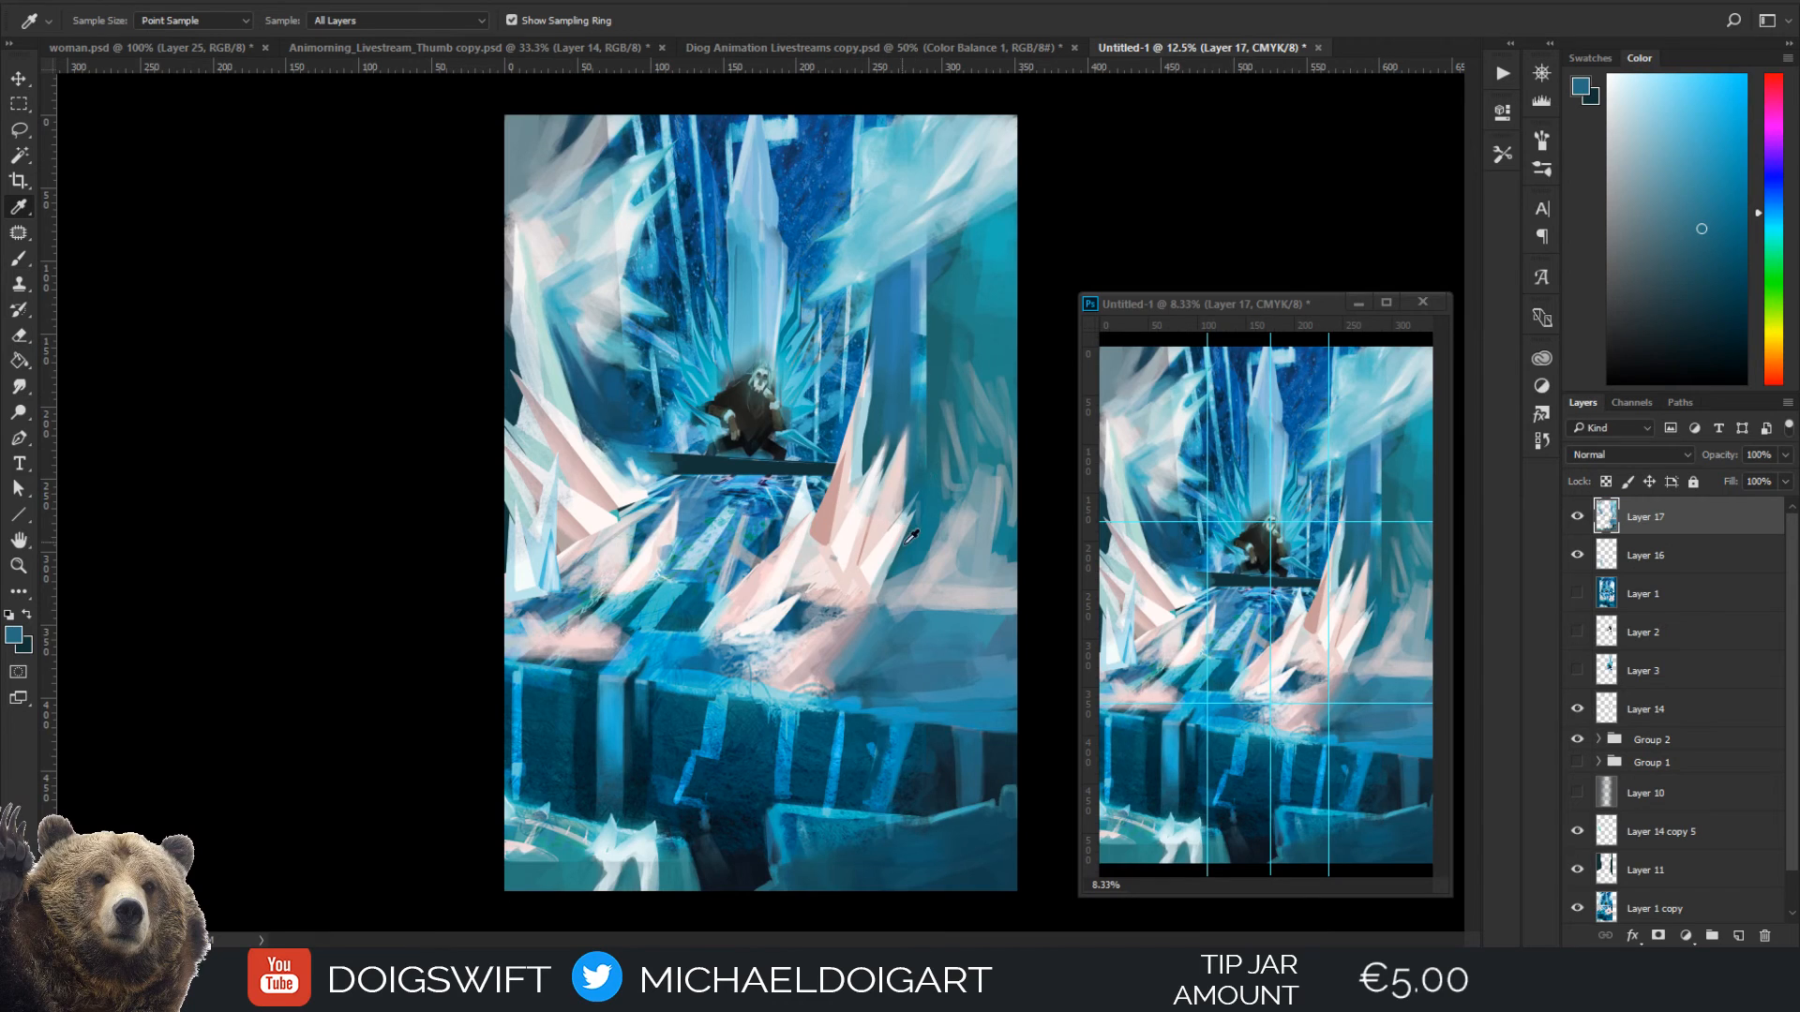
{"action": "left_click", "coordinate": [901, 542]}
{"action": "key", "text": "b"}
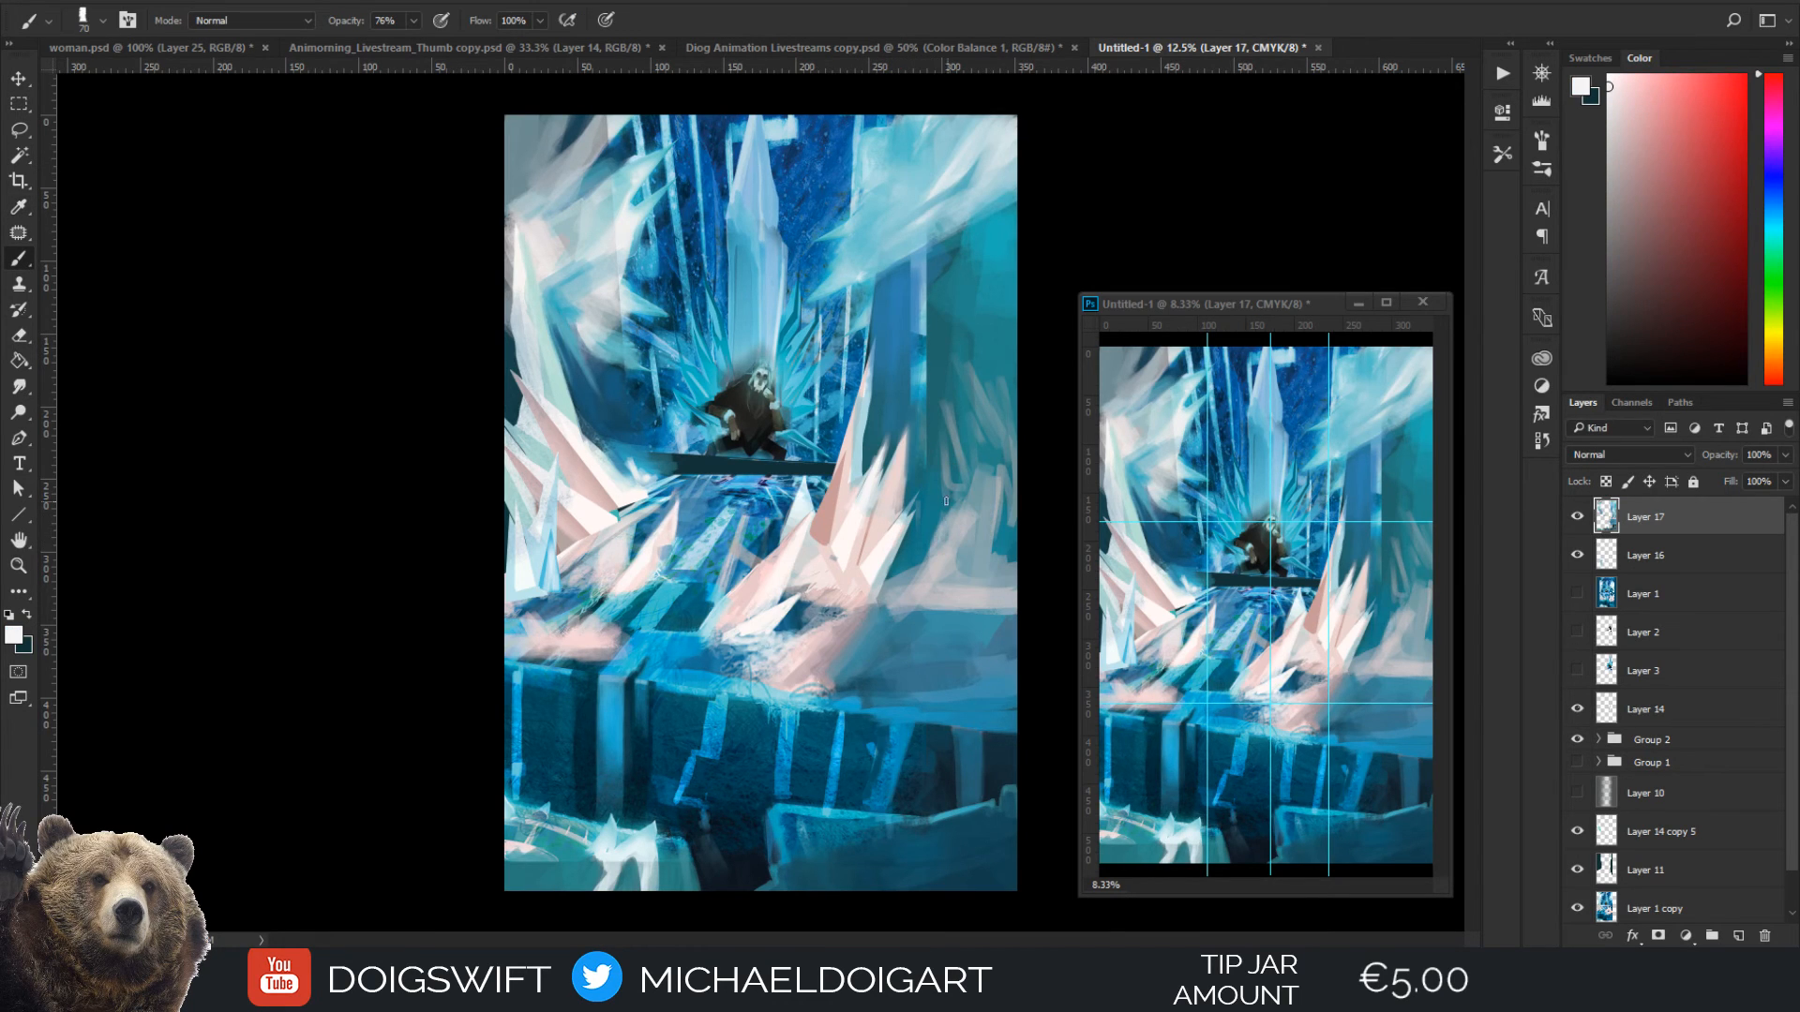
{"action": "key", "text": "ctrl+plus"}
{"action": "key", "text": "bracketright"}
{"action": "key", "text": "bracketright"}
{"action": "key", "text": "ctrl+plus"}
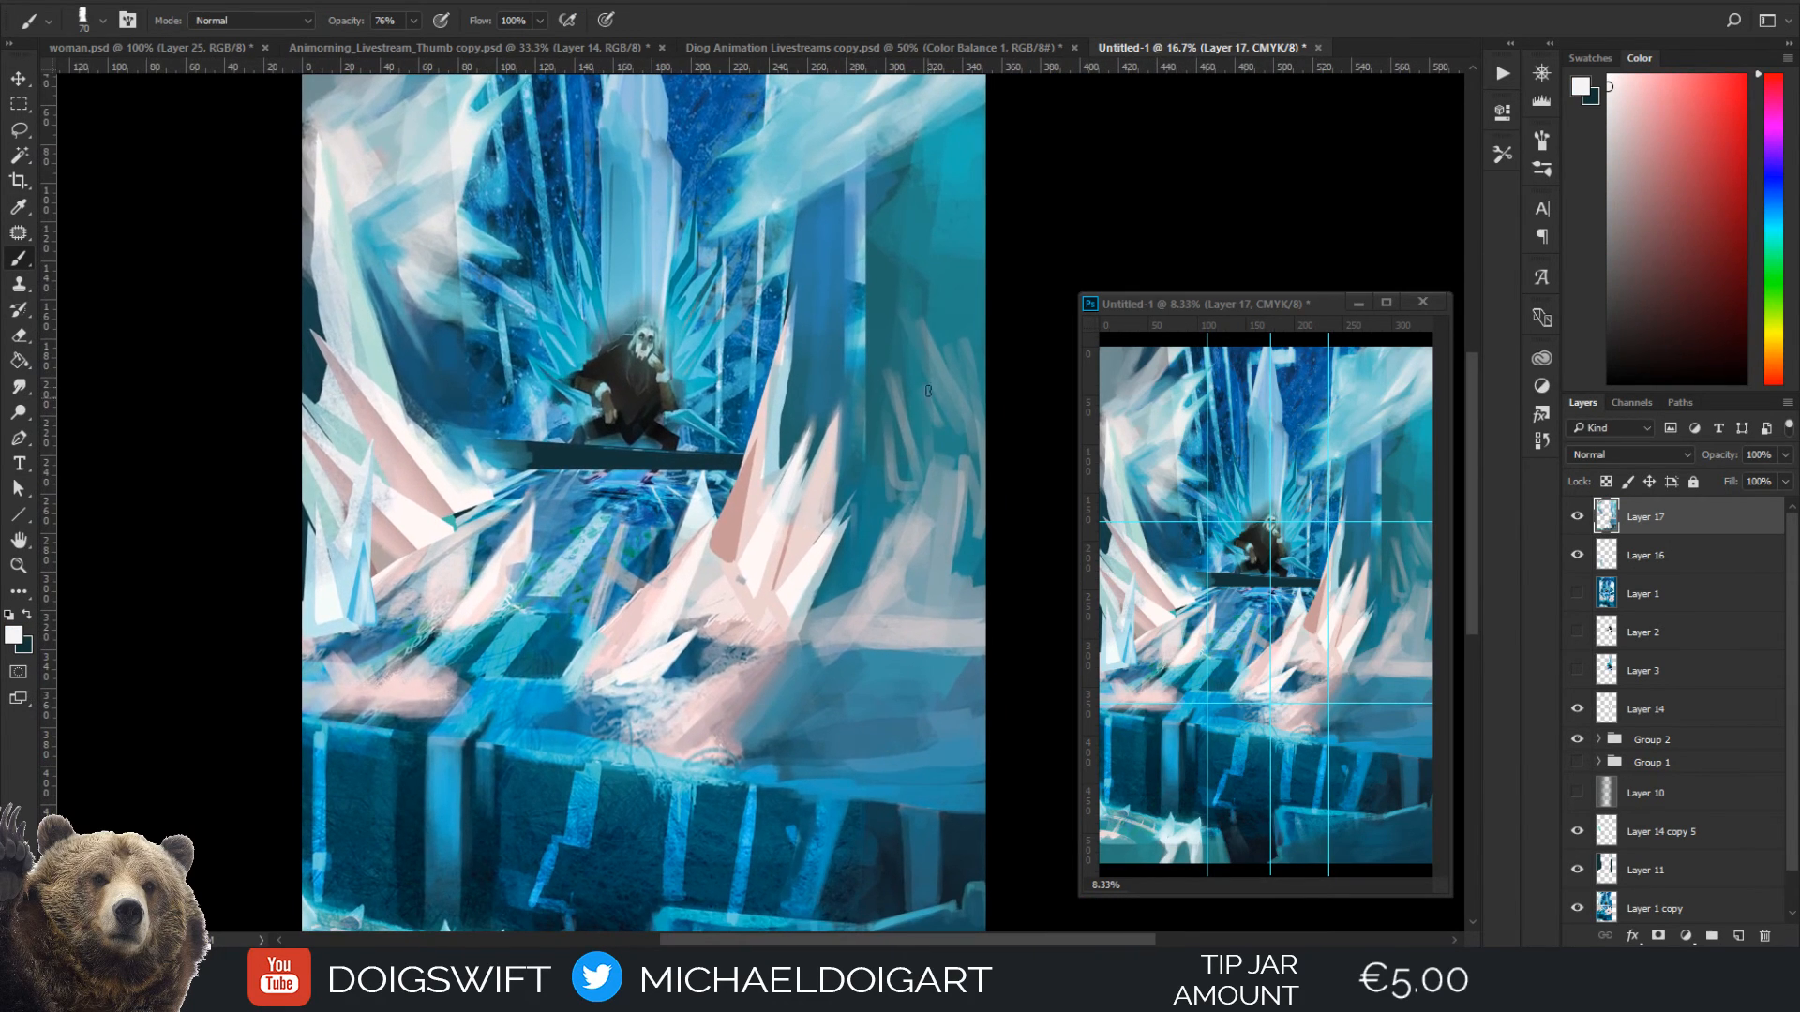
{"action": "key", "text": "bracketright"}
{"action": "key", "text": "bracketright"}
{"action": "mouse_move", "coordinate": [882, 541]}
{"action": "left_mouse_down"}
{"action": "mouse_move", "coordinate": [893, 496]}
{"action": "mouse_move", "coordinate": [891, 515]}
{"action": "left_mouse_up"}
{"action": "left_click_drag", "start_coordinate": [858, 435], "coordinate": [891, 518]}
{"action": "left_click_drag", "start_coordinate": [860, 388], "coordinate": [884, 430]}
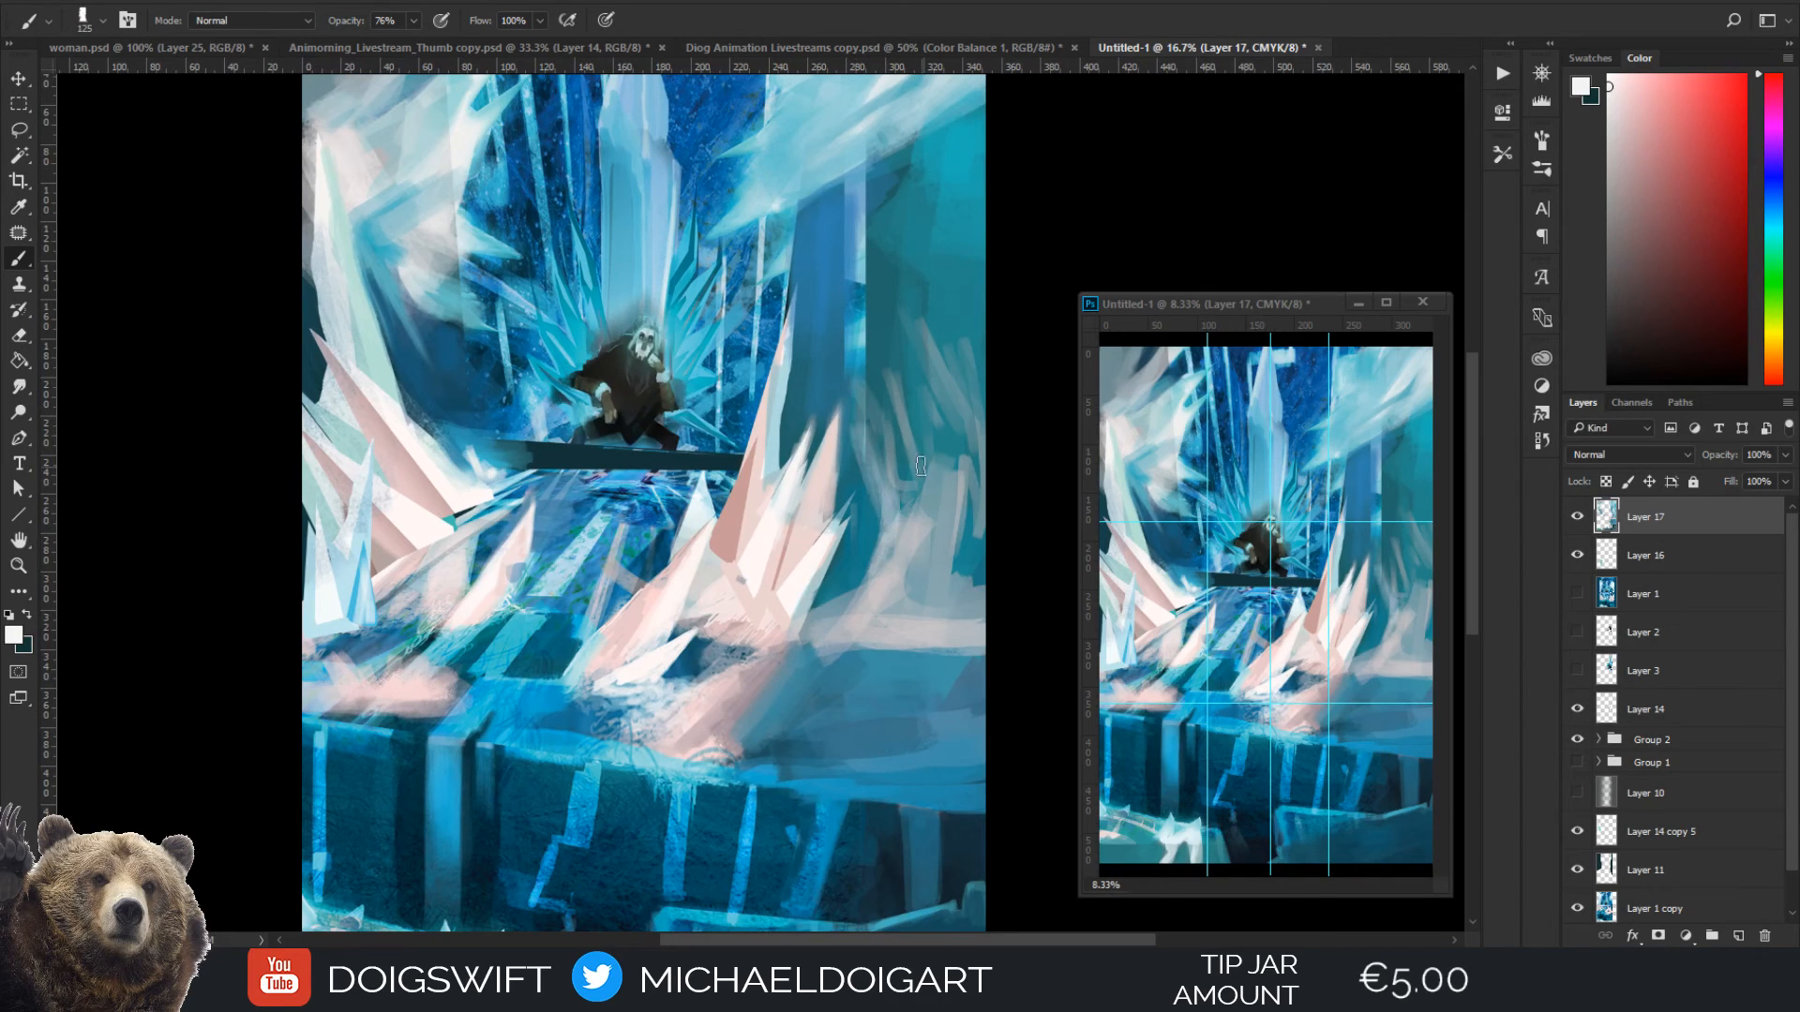
Paint a curling frost wisp across the upper right wall, sampling its grey and reducing the brush to 70 px
{"action": "mouse_move", "coordinate": [920, 321]}
{"action": "left_mouse_down"}
{"action": "mouse_move", "coordinate": [941, 344]}
{"action": "mouse_move", "coordinate": [937, 281]}
{"action": "mouse_move", "coordinate": [900, 240]}
{"action": "mouse_move", "coordinate": [978, 215]}
{"action": "mouse_move", "coordinate": [993, 242]}
{"action": "mouse_move", "coordinate": [910, 314]}
{"action": "left_mouse_up"}
{"action": "key", "text": "ctrl+minus"}
{"action": "key", "text": "bracketright"}
{"action": "key", "text": "bracketright"}
{"action": "key", "text": "bracketright"}
{"action": "key", "text": "i"}
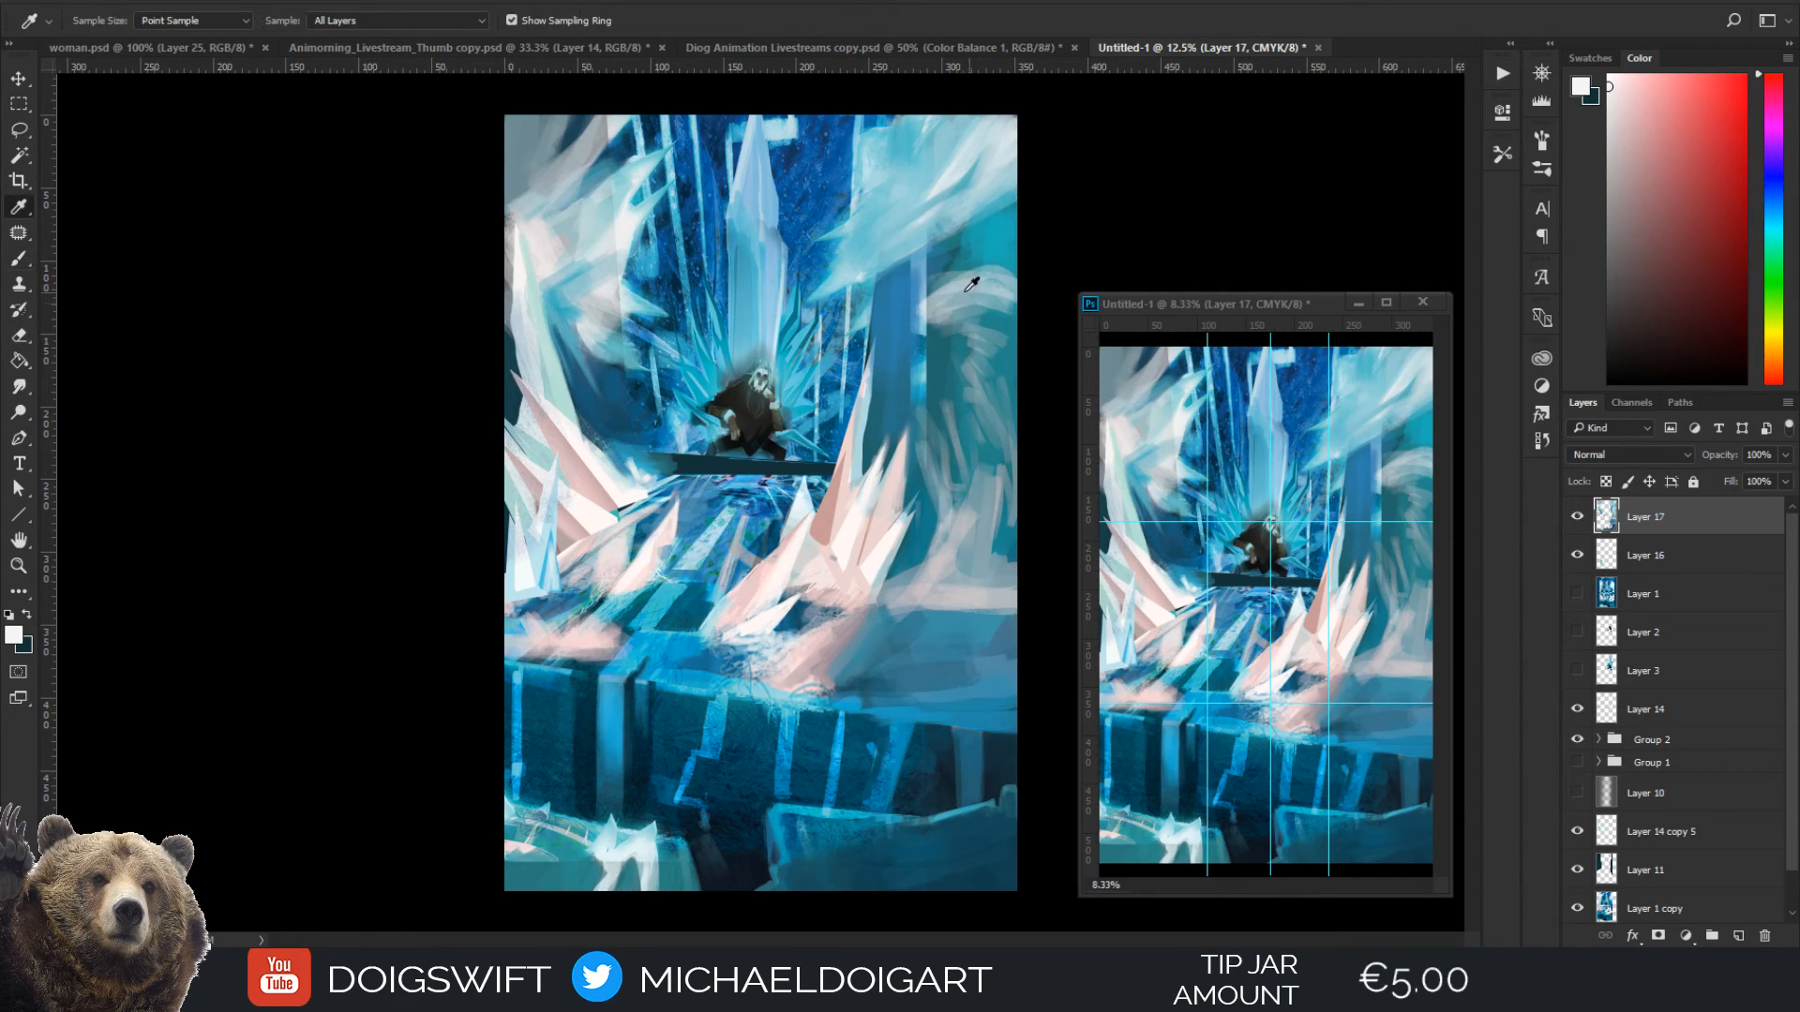
{"action": "left_click", "coordinate": [949, 319]}
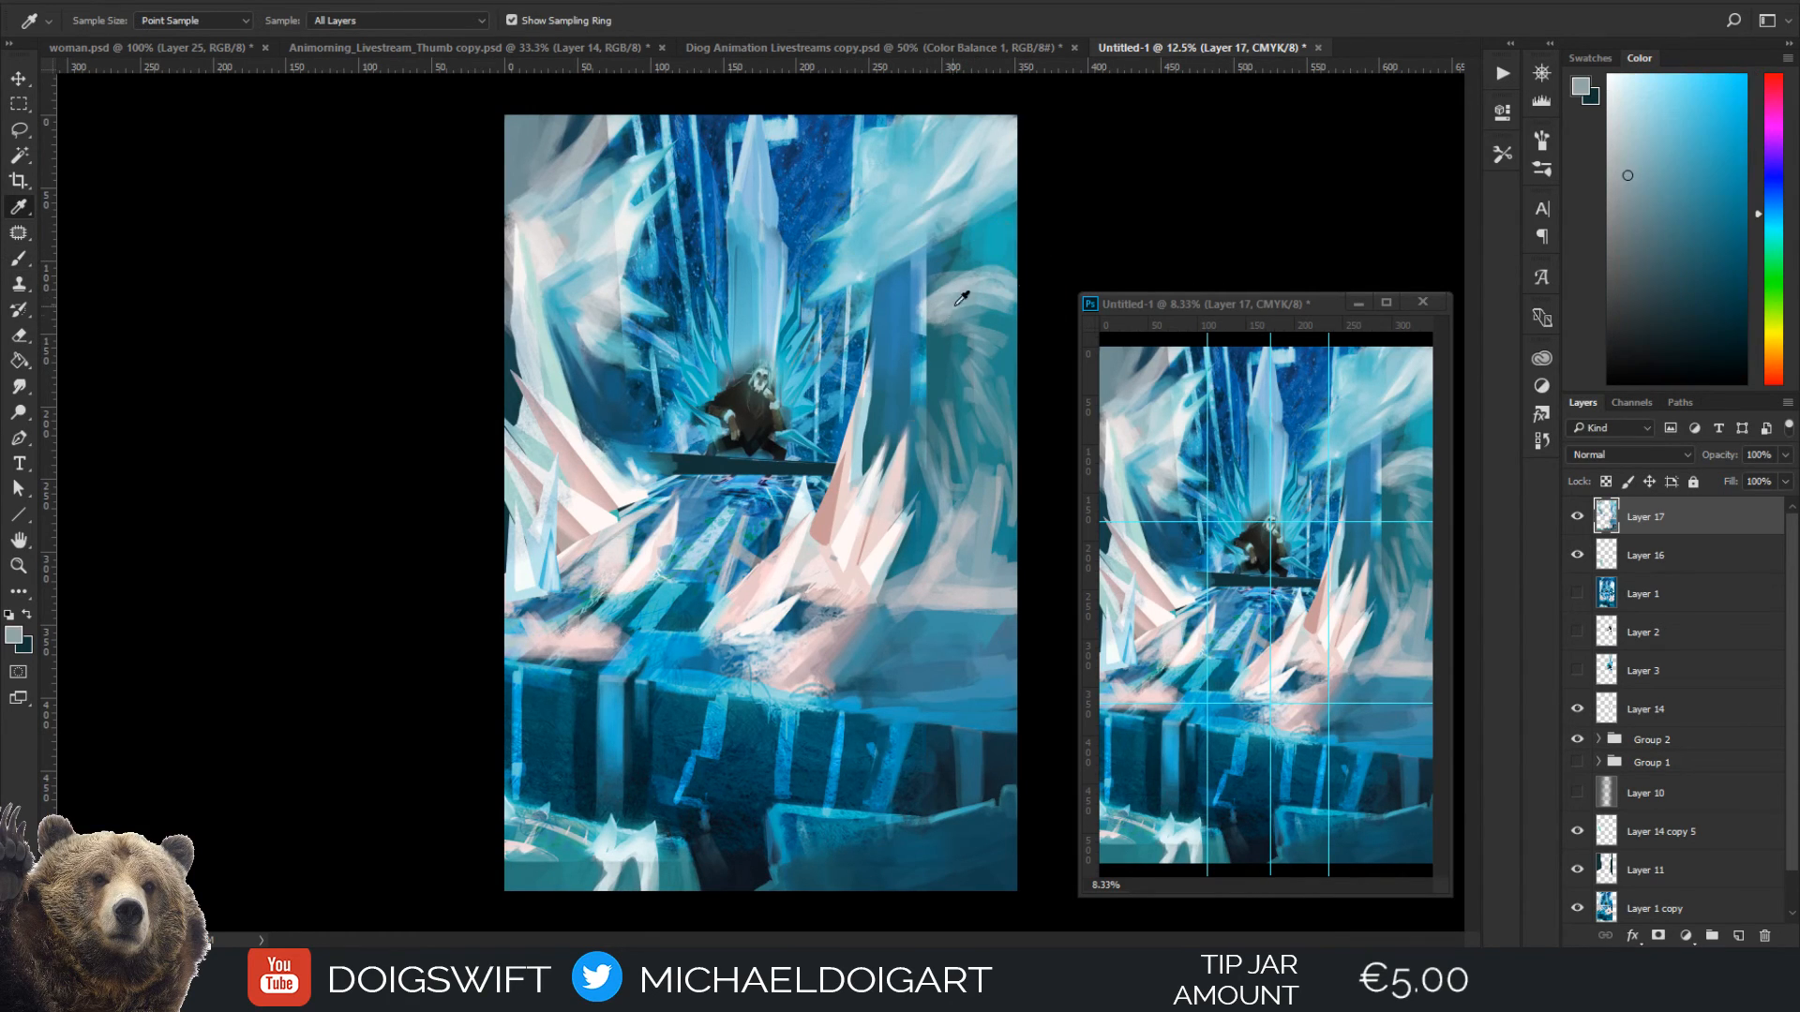
{"action": "key", "text": "b"}
{"action": "key", "text": "bracketleft"}
{"action": "key", "text": "bracketleft"}
{"action": "key", "text": "bracketleft"}
{"action": "key", "text": "bracketleft"}
{"action": "key", "text": "bracketleft"}
{"action": "key", "text": "bracketleft"}
{"action": "key", "text": "bracketleft"}
{"action": "key", "text": "bracketleft"}
{"action": "key", "text": "bracketleft"}
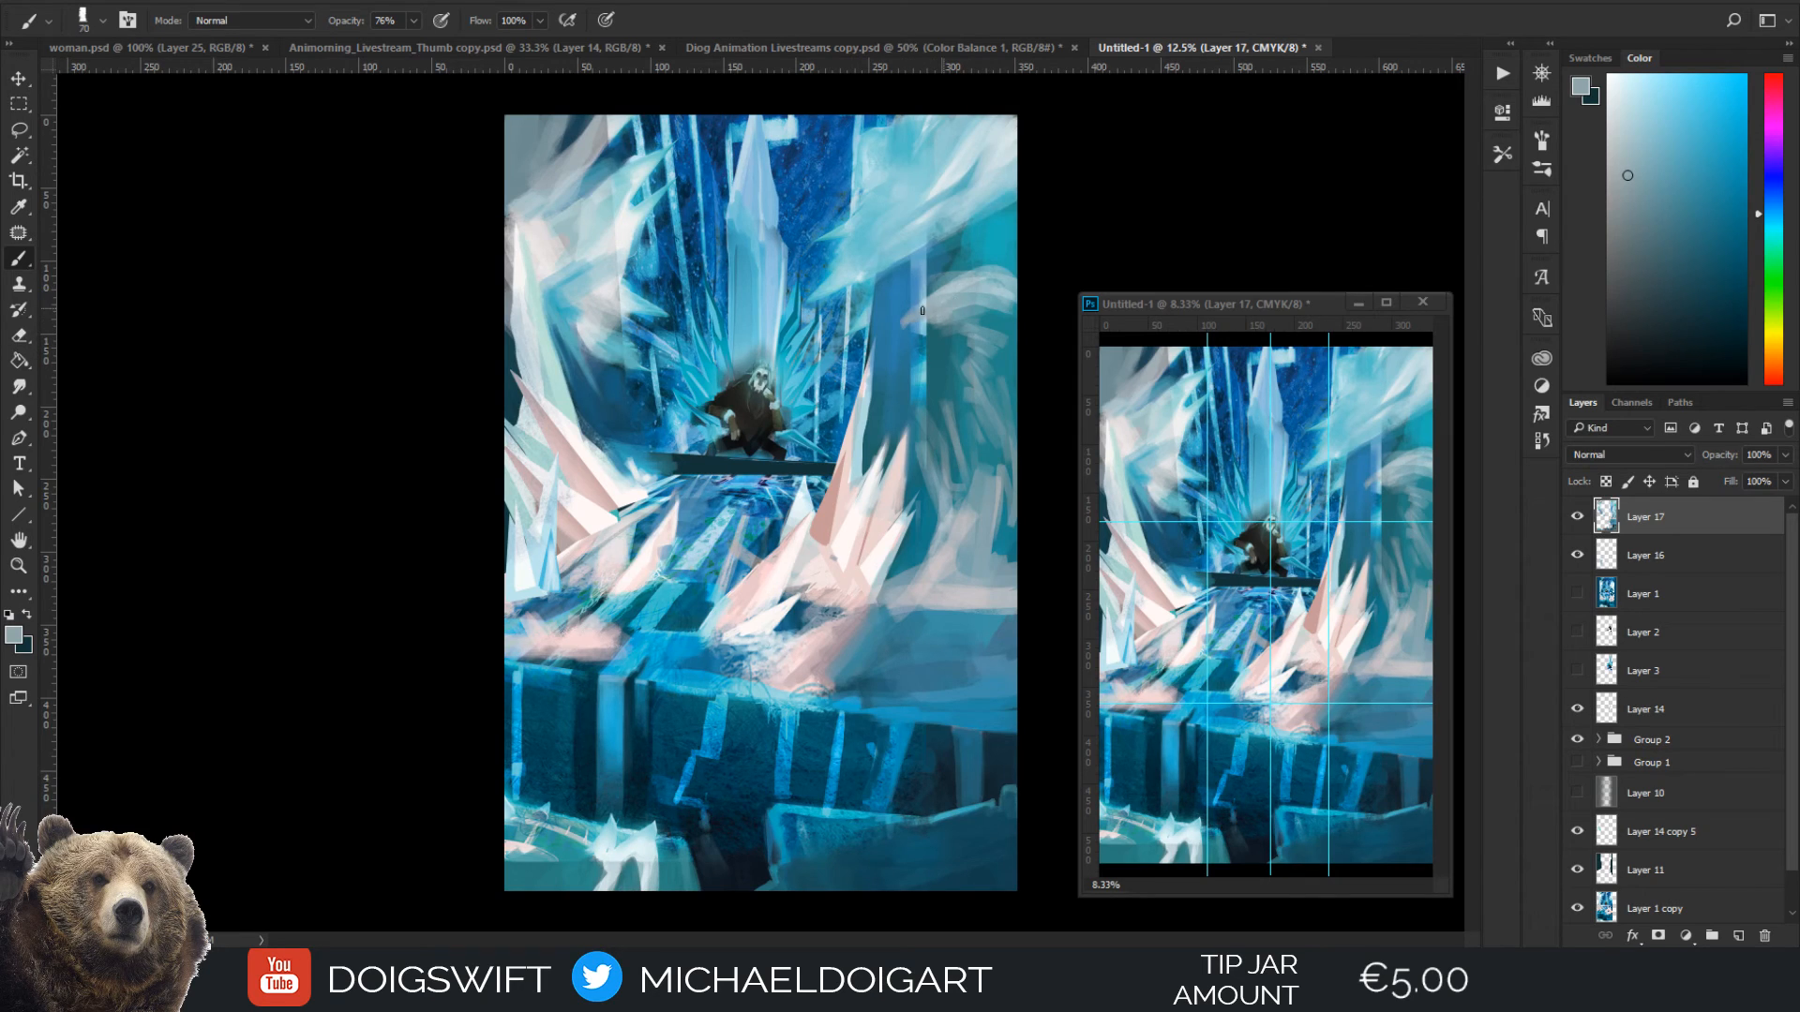
Sharpen the tip of the frost curl against the pillar with sampled pillar blue
{"action": "left_click", "coordinate": [907, 319], "text": "alt"}
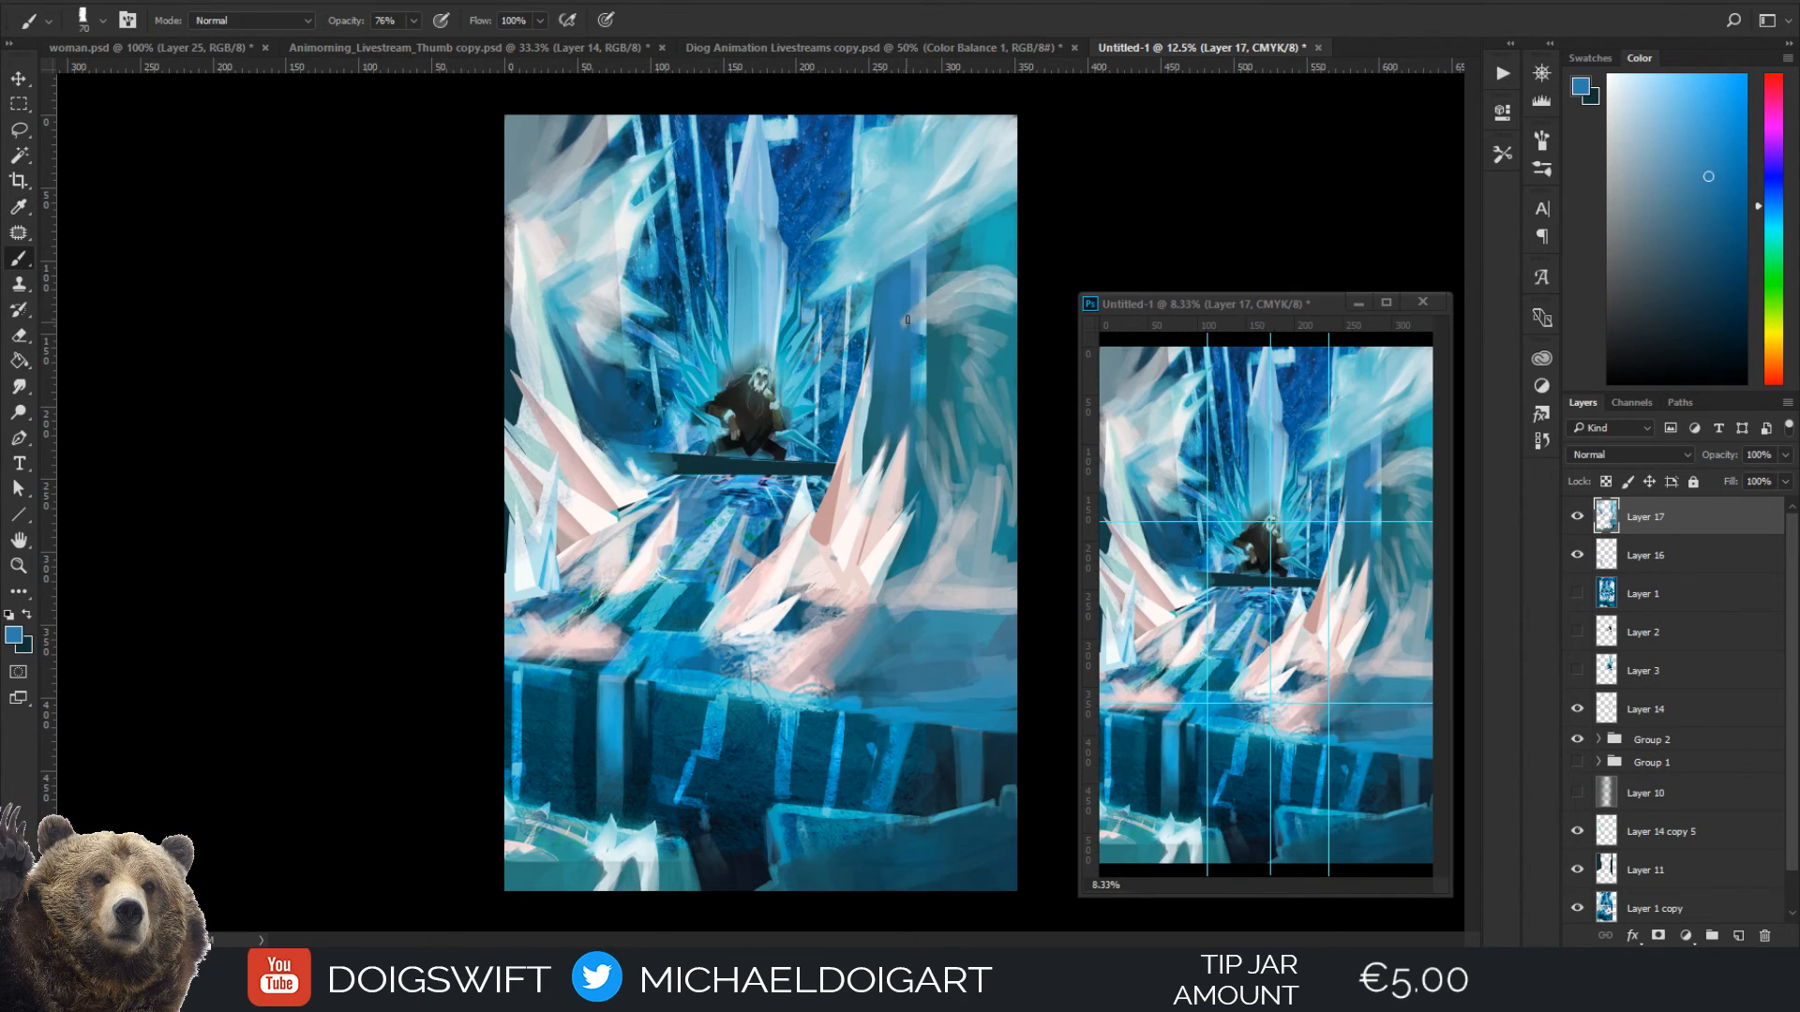
{"action": "key", "text": "bracketright"}
{"action": "left_click", "coordinate": [771, 582], "text": "alt"}
{"action": "mouse_move", "coordinate": [906, 322]}
{"action": "left_mouse_down"}
{"action": "mouse_move", "coordinate": [955, 286]}
{"action": "mouse_move", "coordinate": [905, 321]}
{"action": "left_mouse_up"}
{"action": "left_click", "coordinate": [904, 315], "text": "alt"}
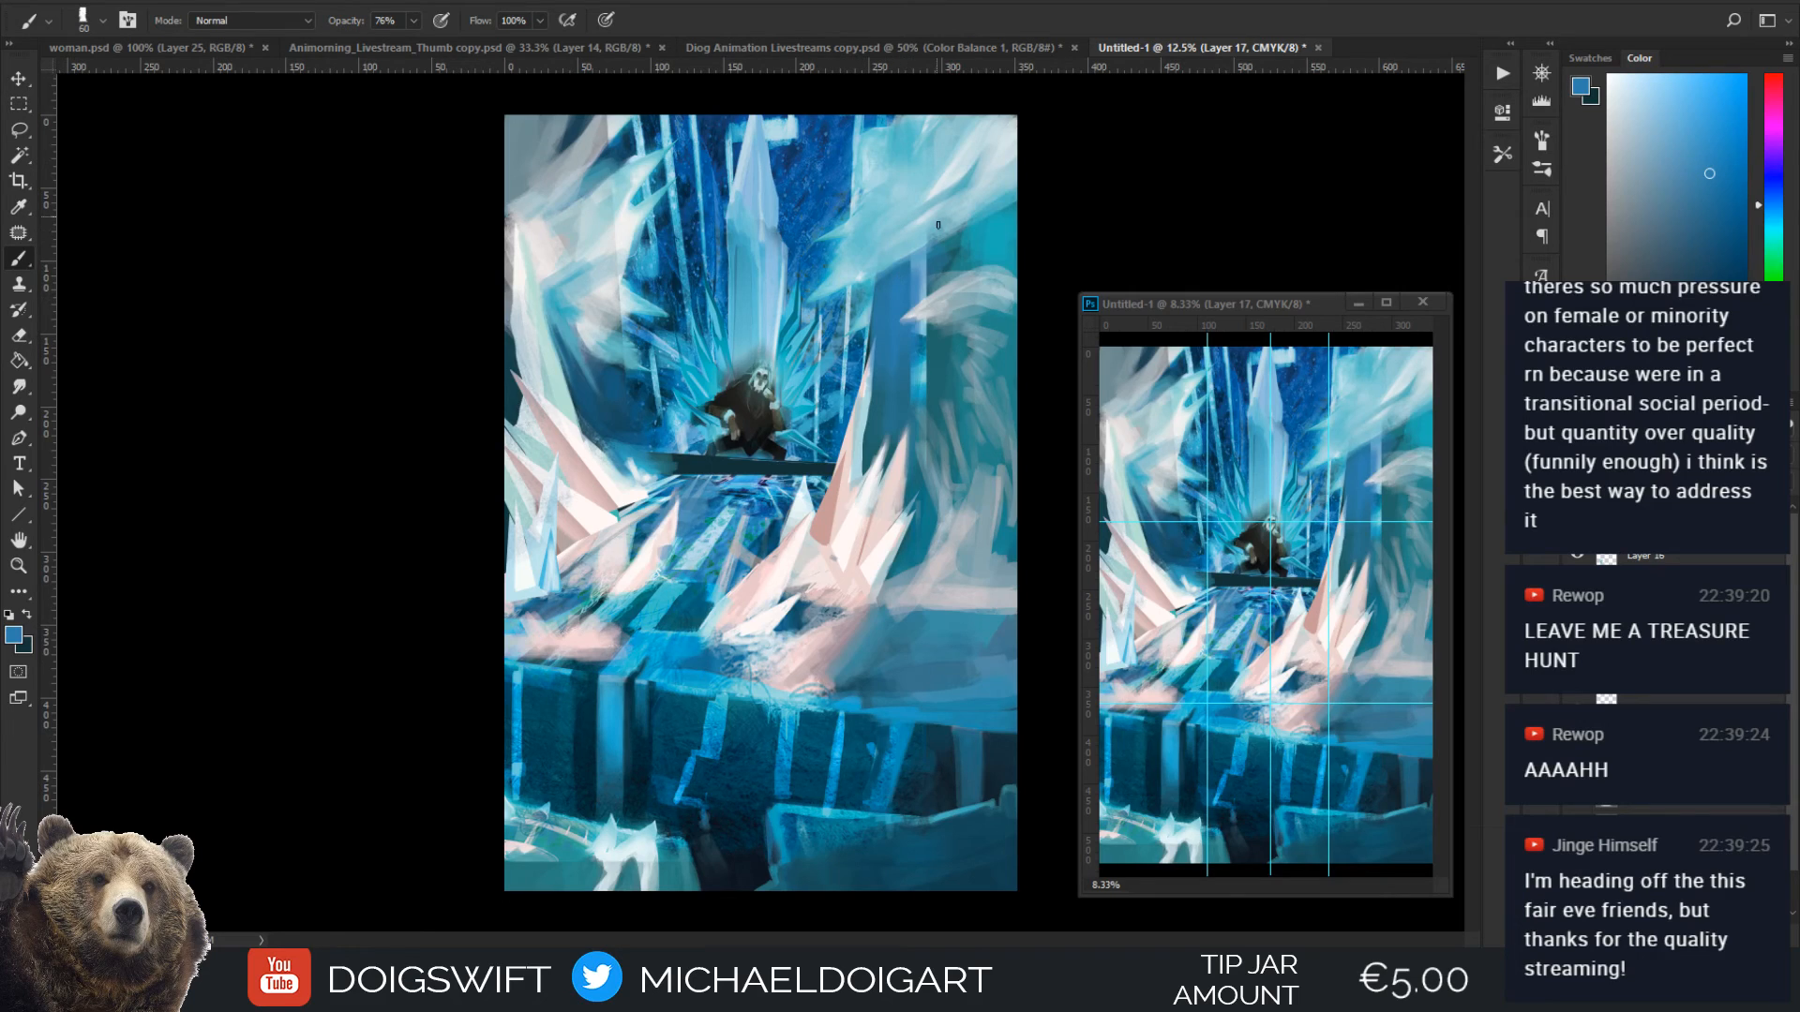
Touch up the wall around the frost curl with teal and blue sampled from the wall and pillar, using a 100 px brush
{"action": "left_click", "coordinate": [928, 386], "text": "alt"}
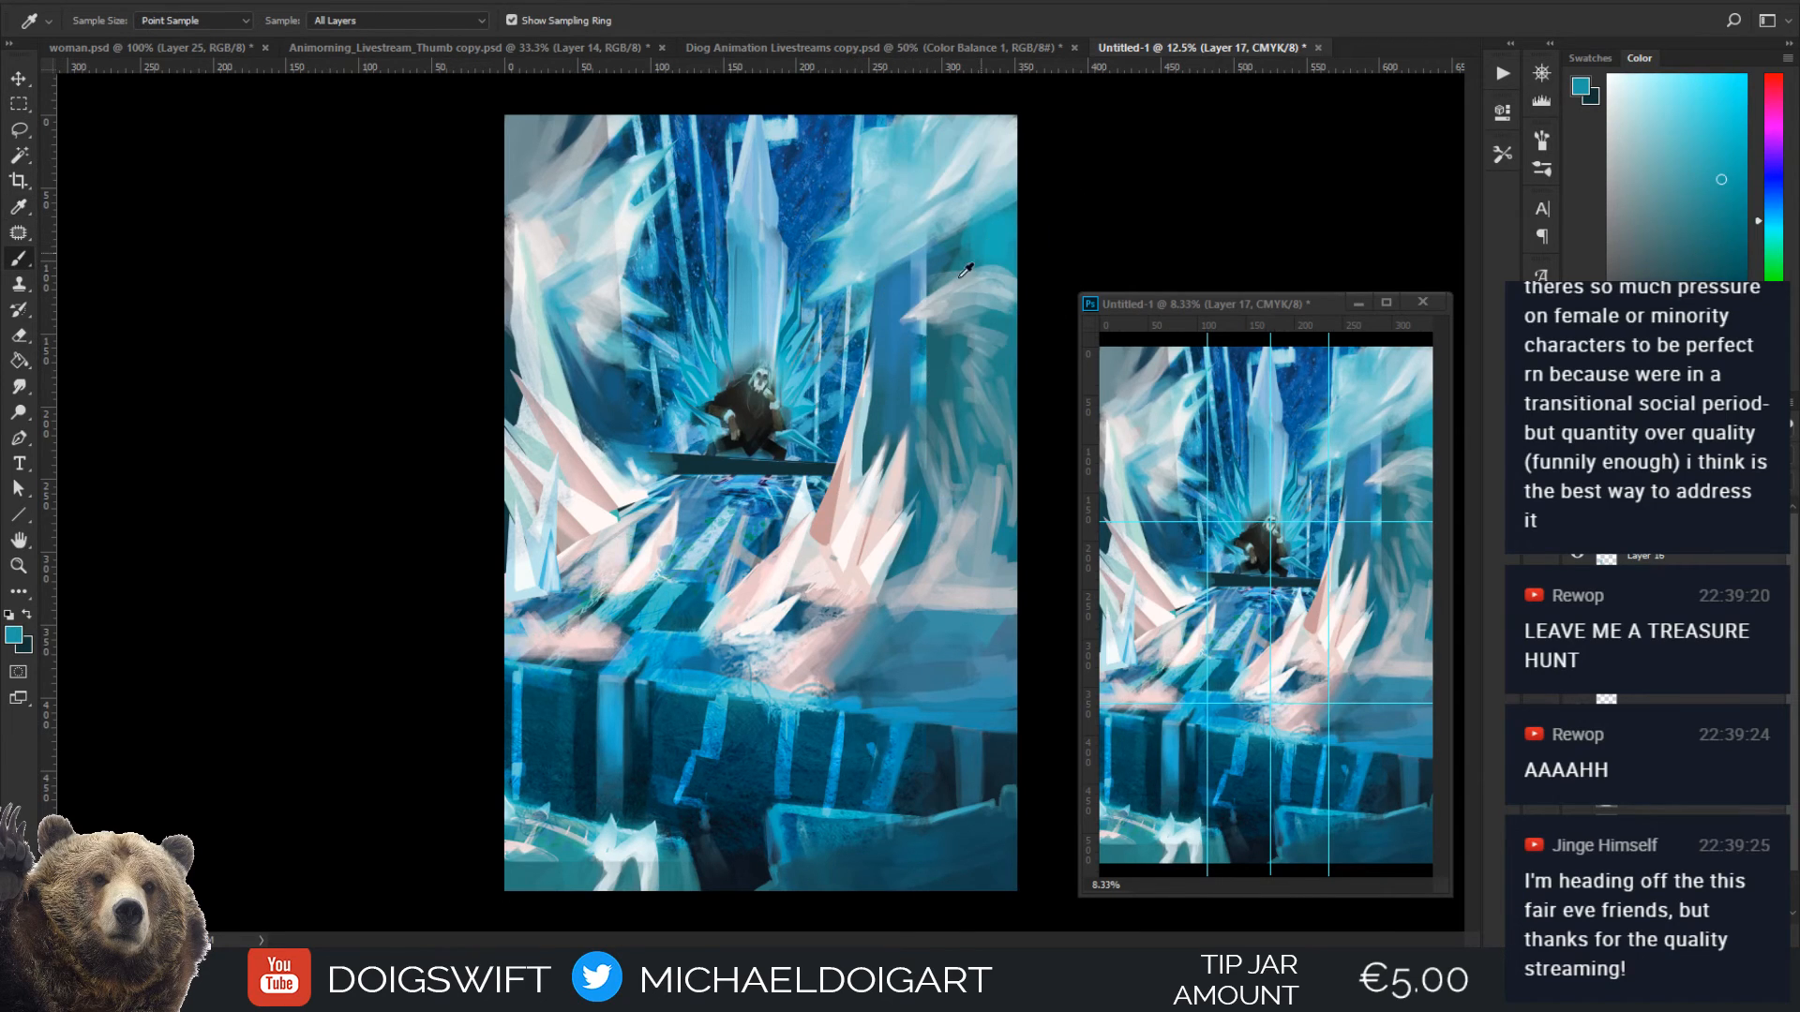
{"action": "key", "text": "bracketright"}
{"action": "key", "text": "bracketright"}
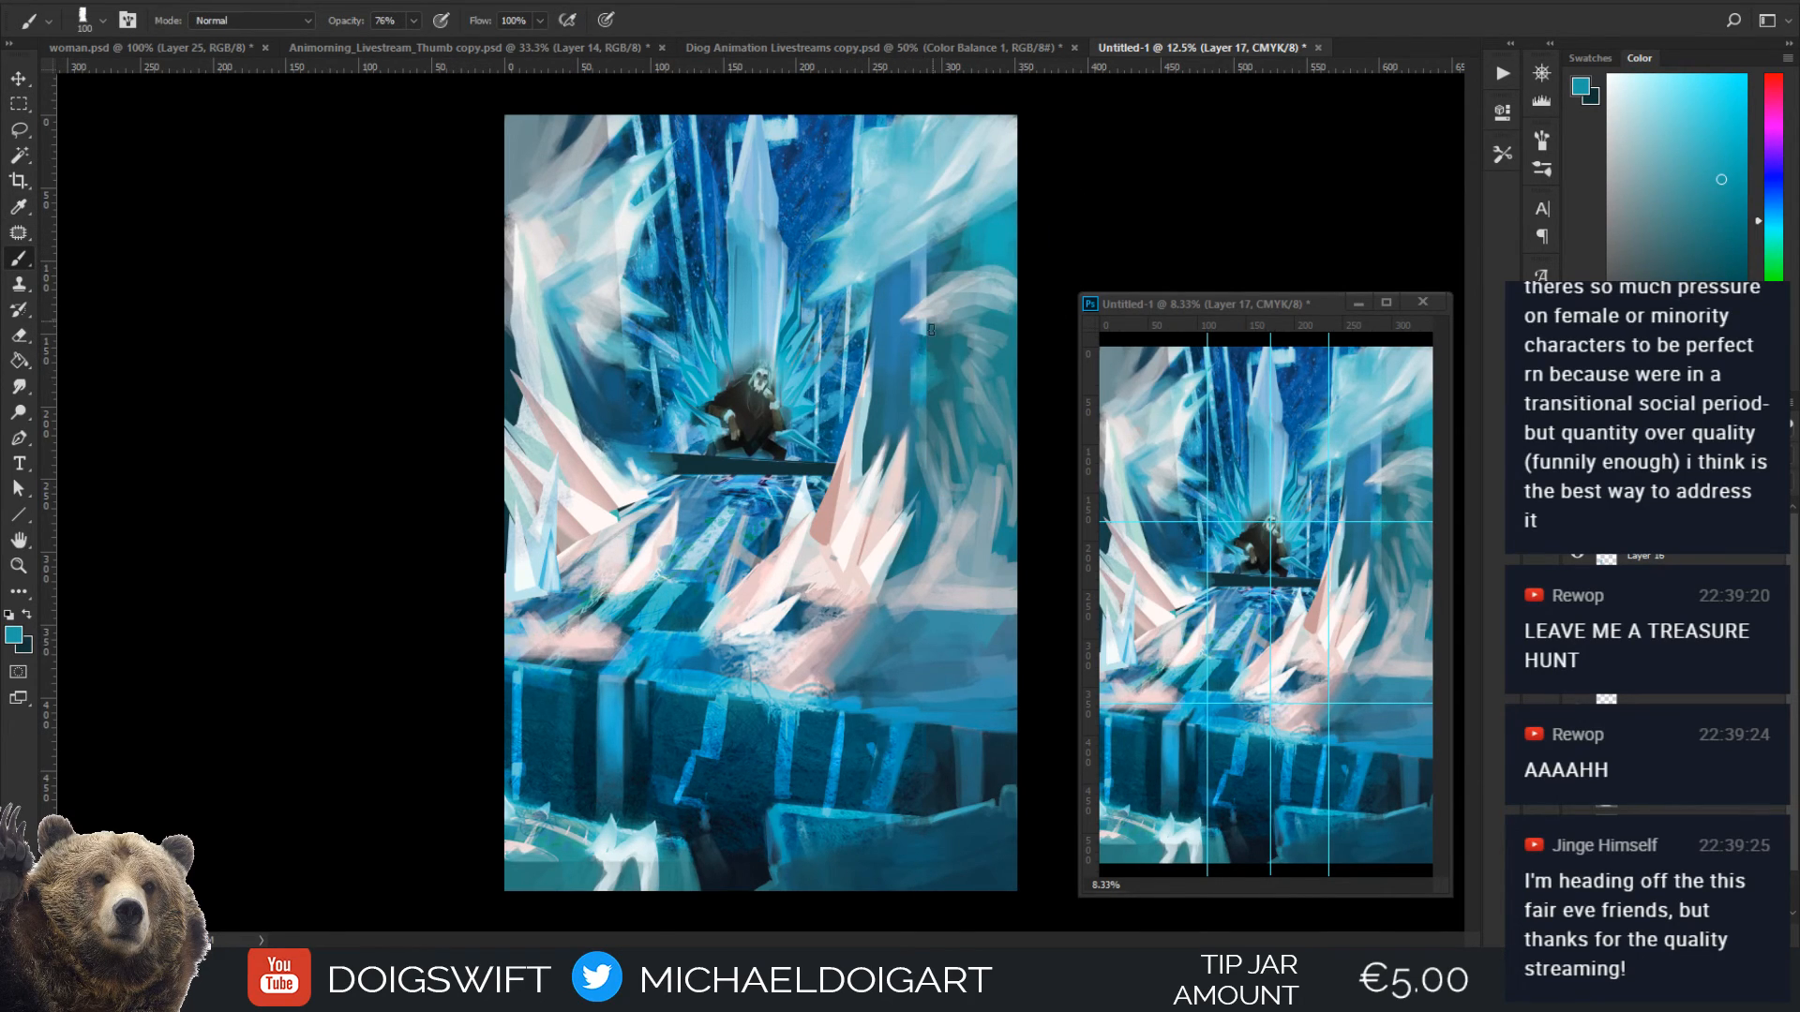
{"action": "left_click", "coordinate": [929, 393], "text": "alt"}
{"action": "left_click", "coordinate": [930, 302], "text": "alt"}
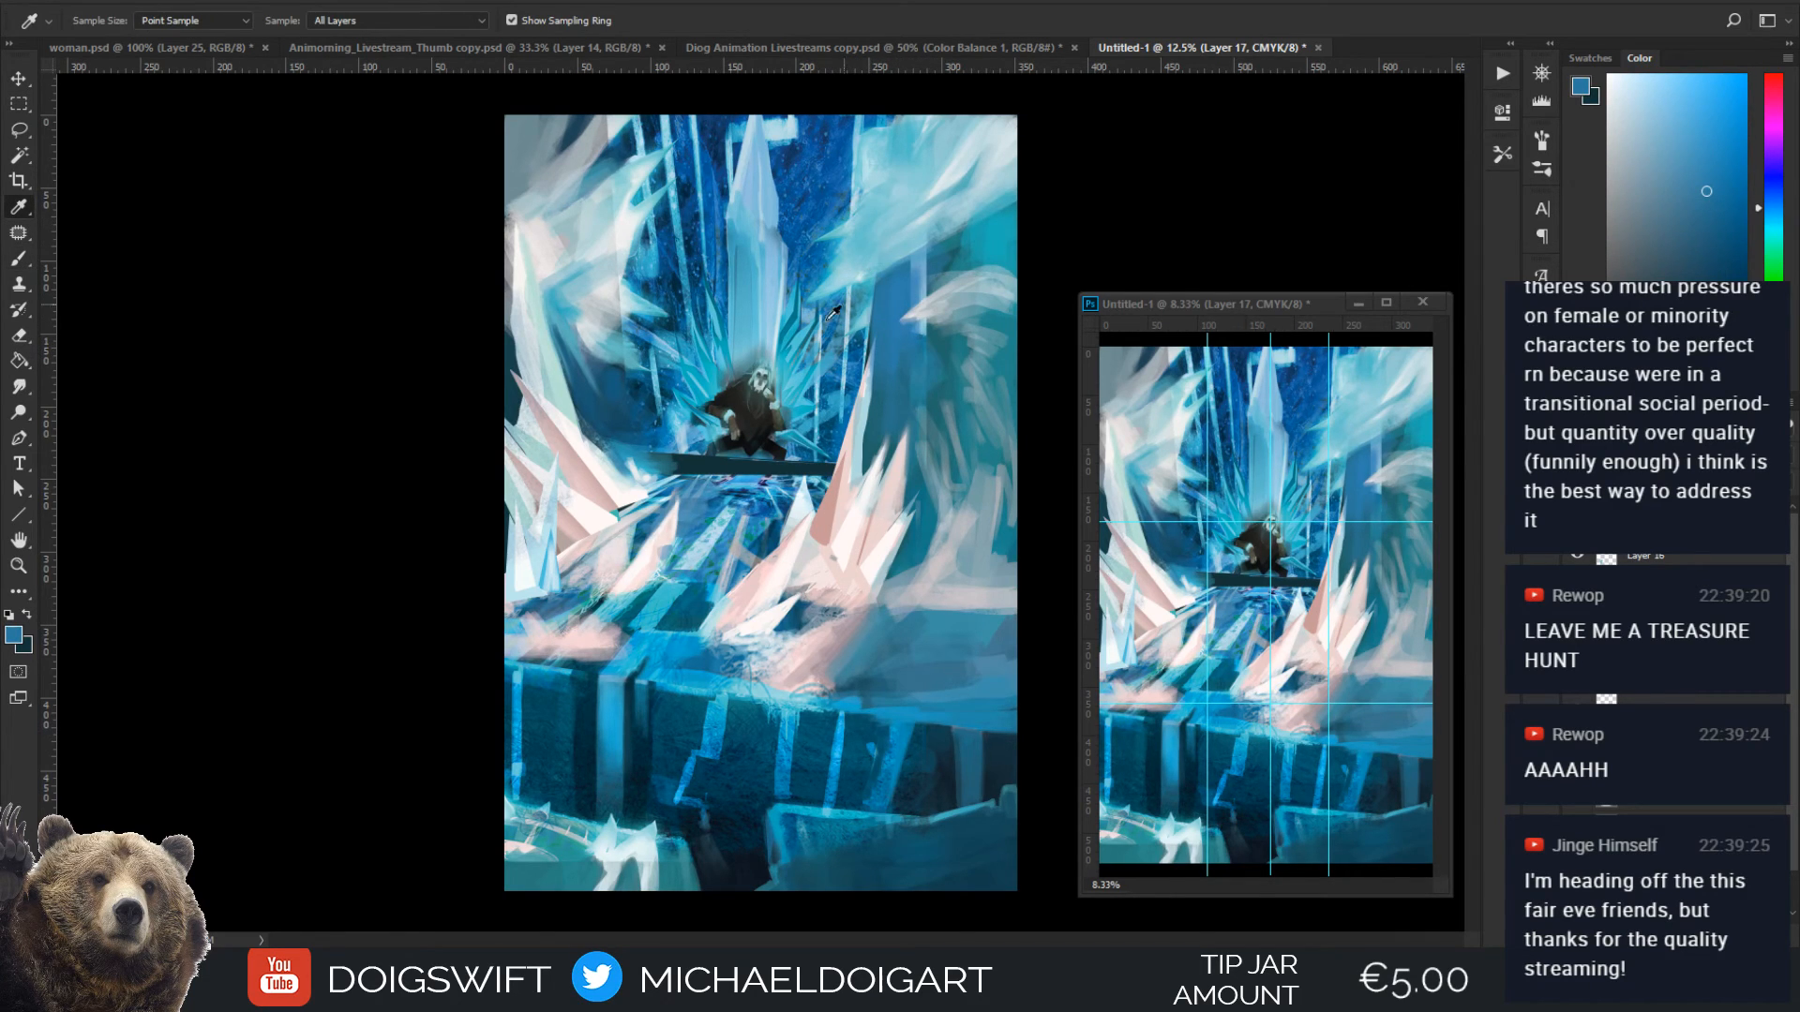
Add pale strokes to the upper edge of the right frost cloud with light colours sampled from it at 70 px
{"action": "left_click", "coordinate": [873, 287], "text": "alt"}
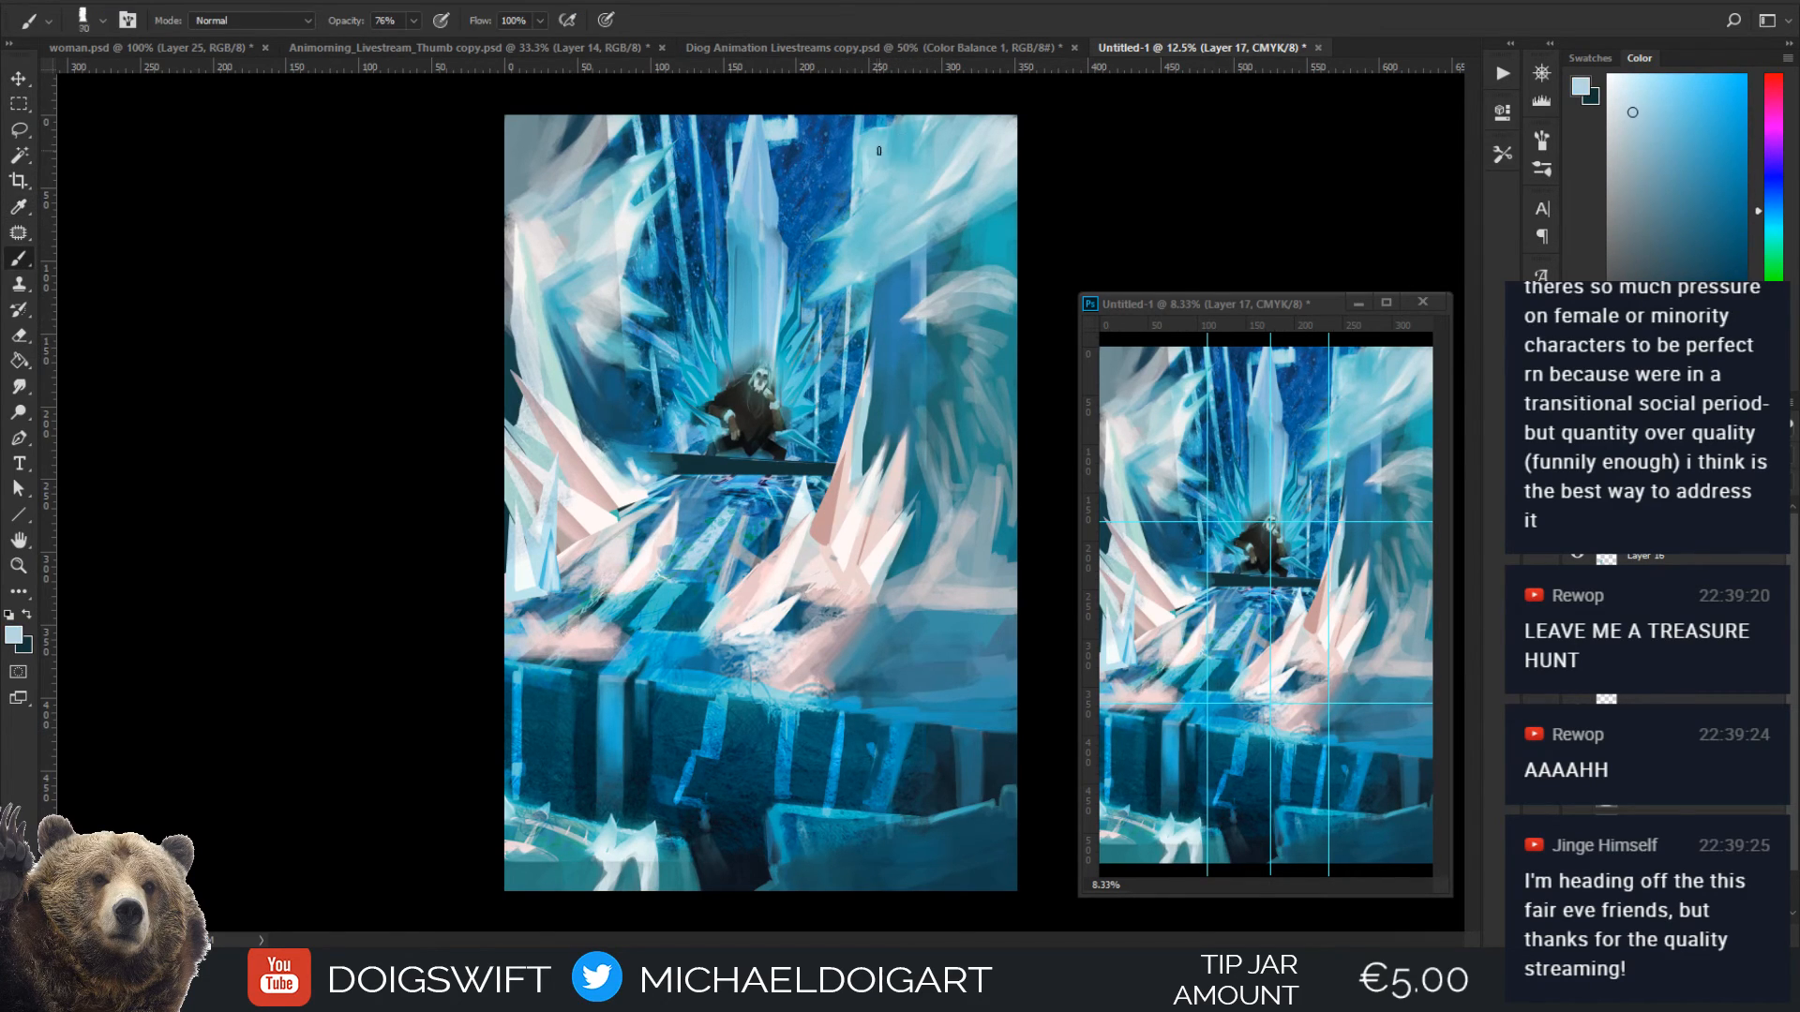
{"action": "left_click", "coordinate": [968, 150], "text": "alt"}
{"action": "key", "text": "]"}
{"action": "mouse_move", "coordinate": [906, 179]}
{"action": "left_mouse_down"}
{"action": "mouse_move", "coordinate": [931, 130]}
{"action": "mouse_move", "coordinate": [922, 166]}
{"action": "mouse_move", "coordinate": [976, 138]}
{"action": "mouse_move", "coordinate": [916, 151]}
{"action": "left_mouse_up"}
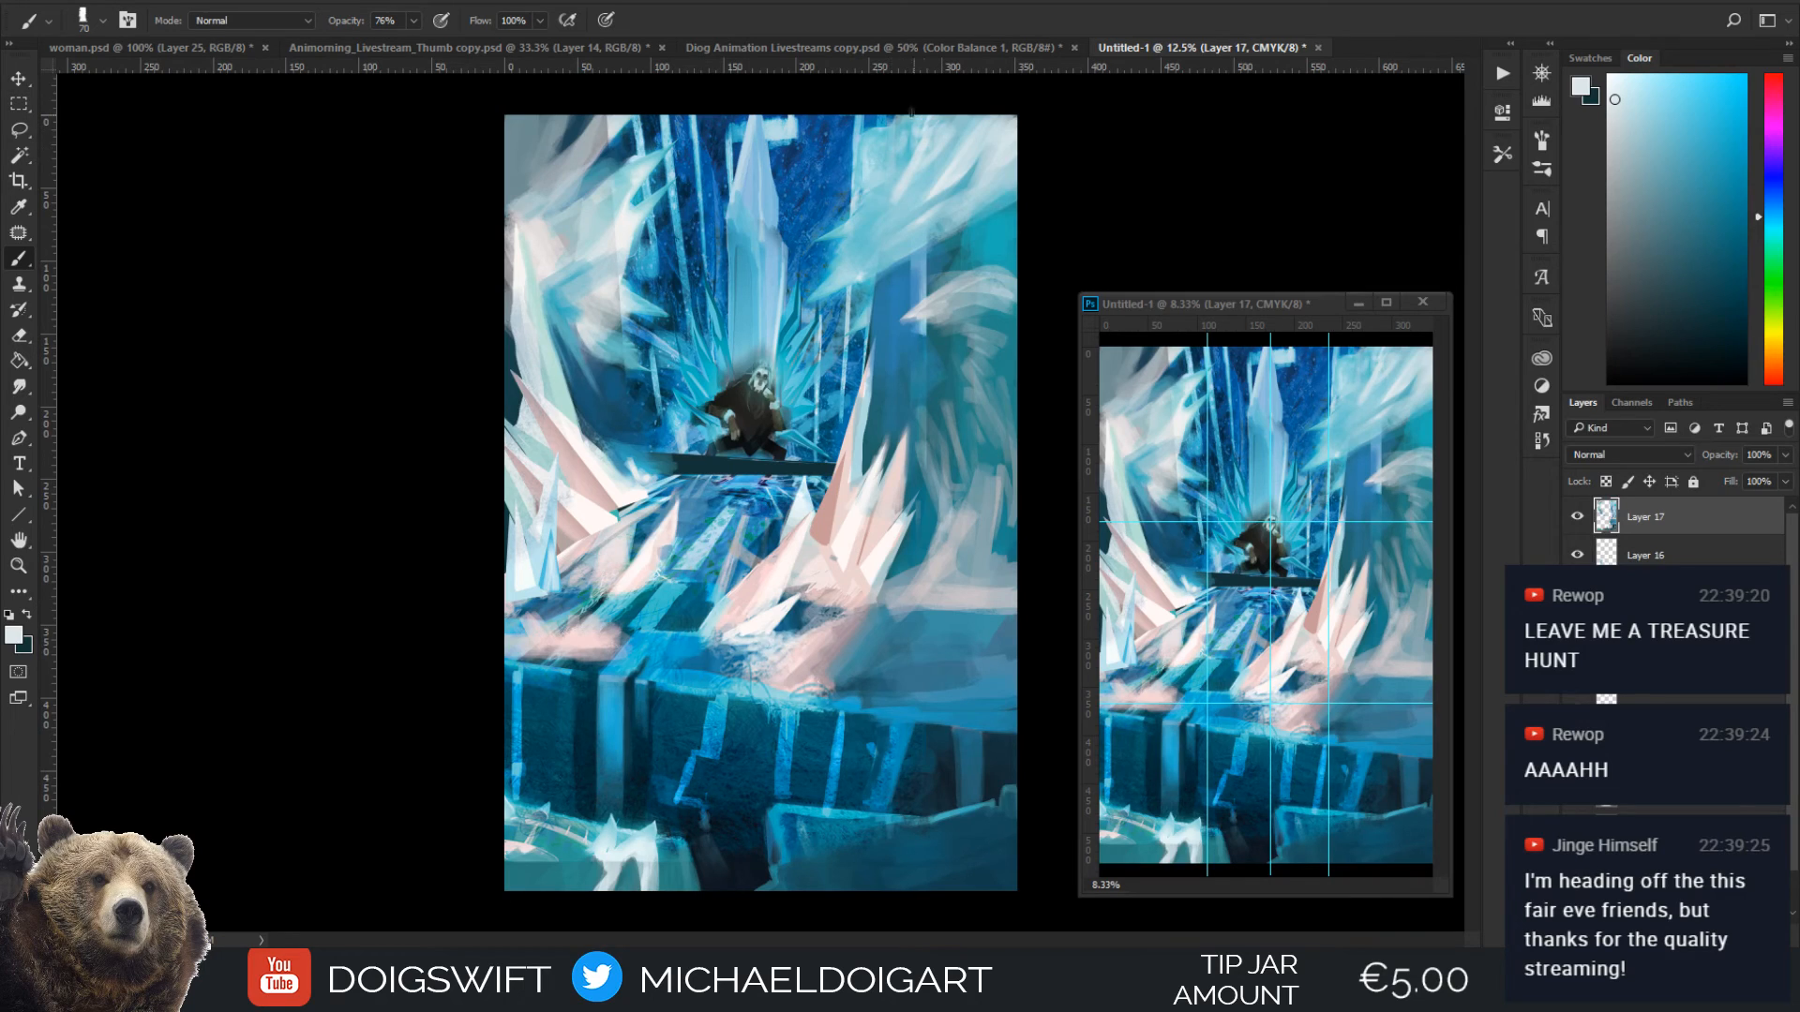
Paint pale strokes over the wall base beside the right ice spikes with sampled light tones and a 125 px brush
{"action": "left_click", "coordinate": [938, 523], "text": "alt"}
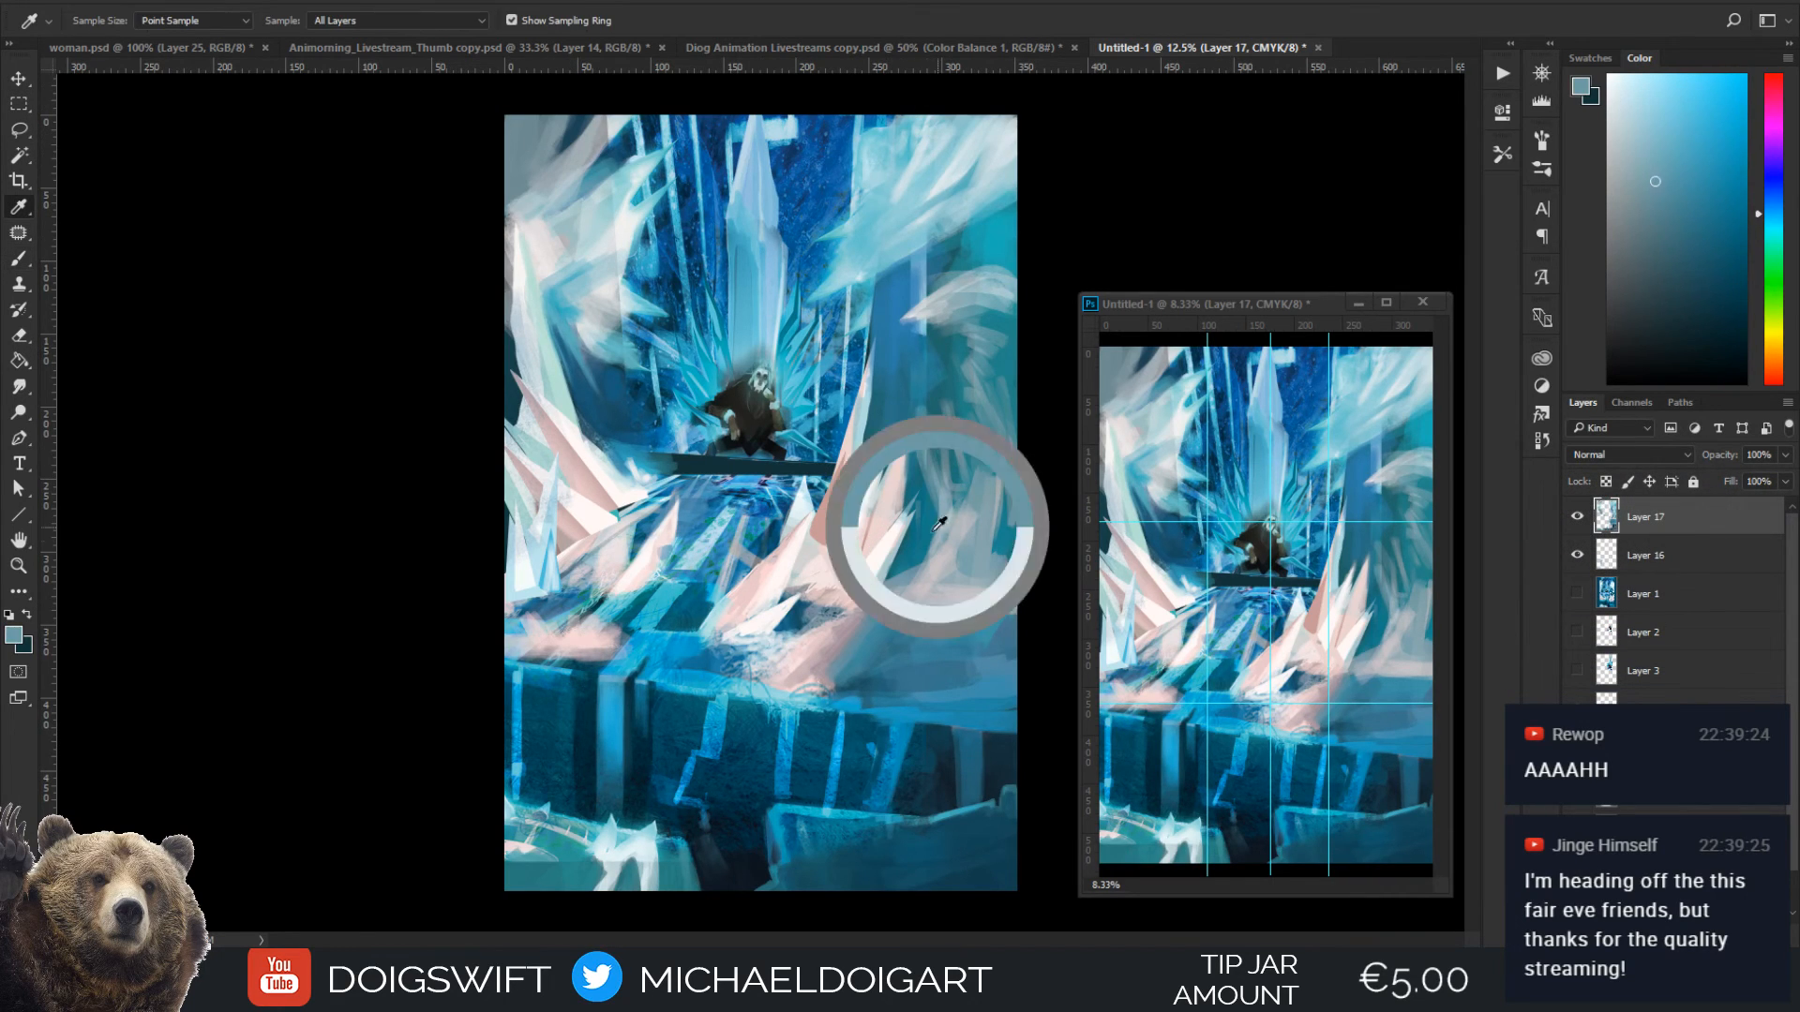
{"action": "left_click_drag", "start_coordinate": [849, 601], "coordinate": [894, 562]}
{"action": "mouse_move", "coordinate": [890, 556]}
{"action": "left_mouse_down"}
{"action": "mouse_move", "coordinate": [831, 608]}
{"action": "mouse_move", "coordinate": [894, 525]}
{"action": "left_mouse_up"}
{"action": "left_click", "coordinate": [874, 557], "text": "alt"}
{"action": "key", "text": "["}
{"action": "mouse_move", "coordinate": [881, 597]}
{"action": "left_mouse_down"}
{"action": "mouse_move", "coordinate": [912, 505]}
{"action": "mouse_move", "coordinate": [906, 525]}
{"action": "left_mouse_up"}
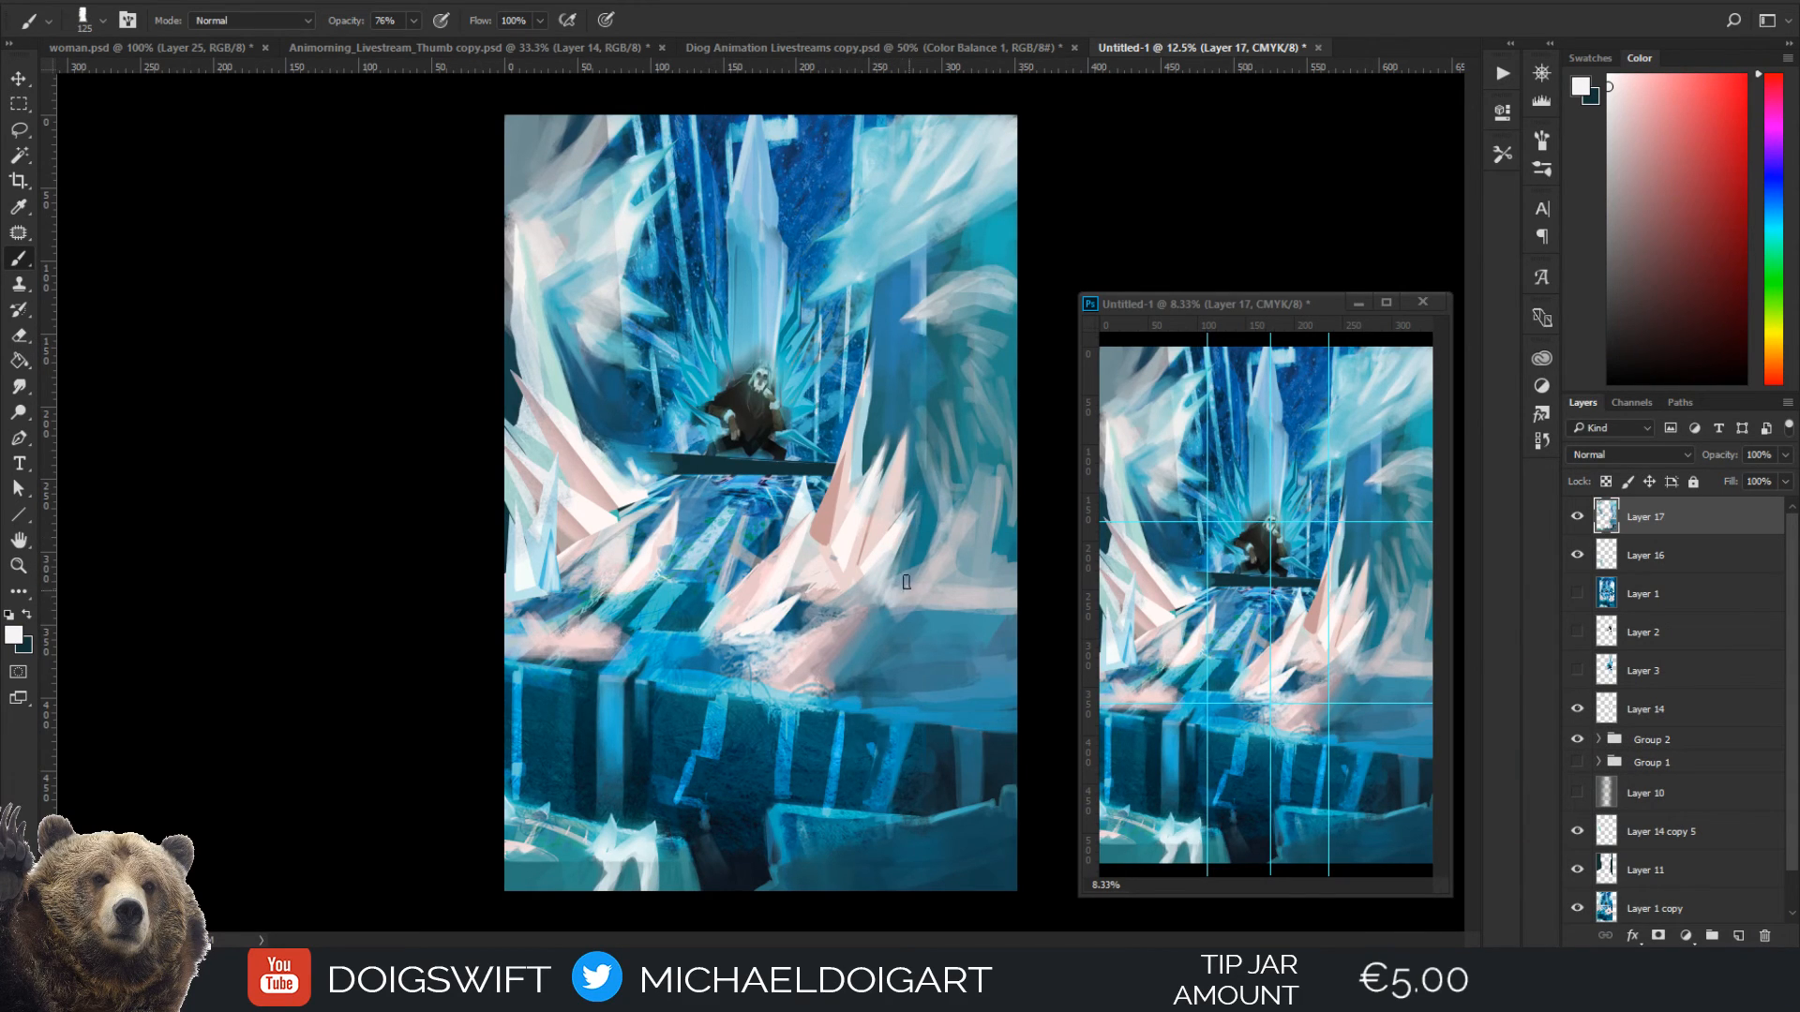
Blend the frost ground right of the spikes with sampled pinkish grey and blue, using a 300 to 400 px brush
{"action": "left_click", "coordinate": [899, 608], "text": "alt"}
{"action": "left_click", "coordinate": [831, 661], "text": "alt"}
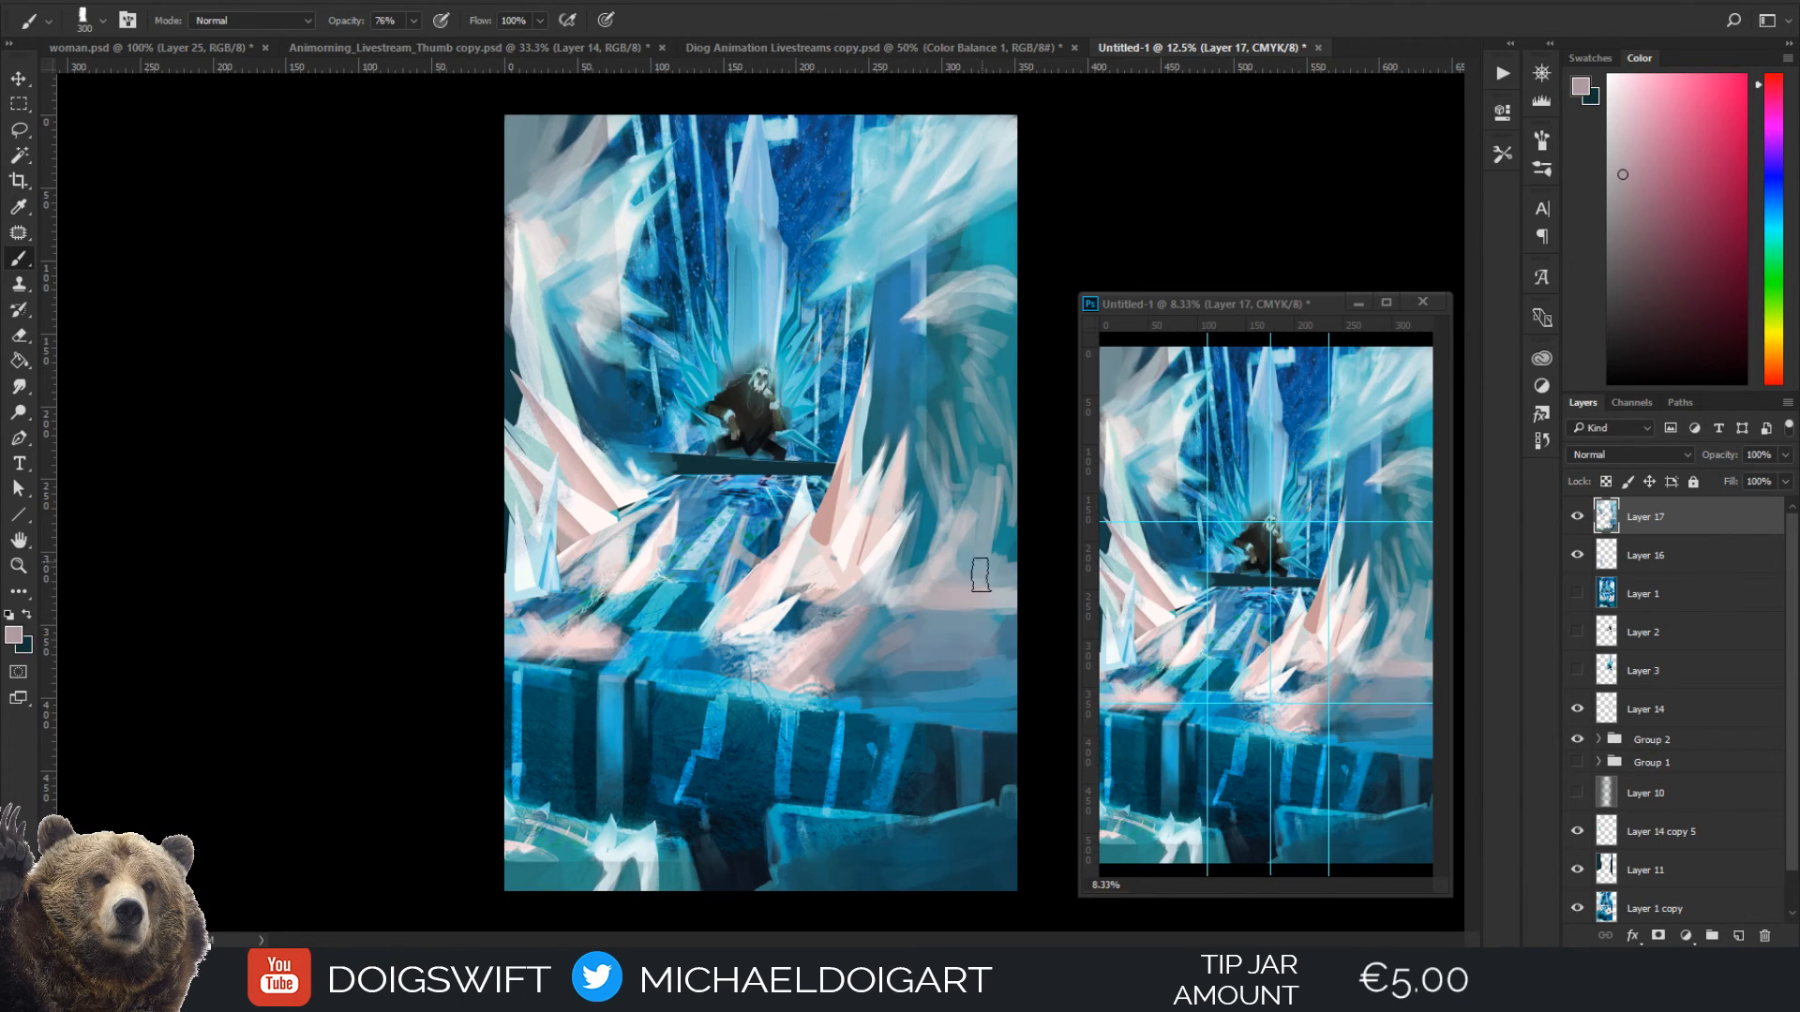
{"action": "left_click", "coordinate": [945, 651], "text": "alt"}
{"action": "key", "text": "]"}
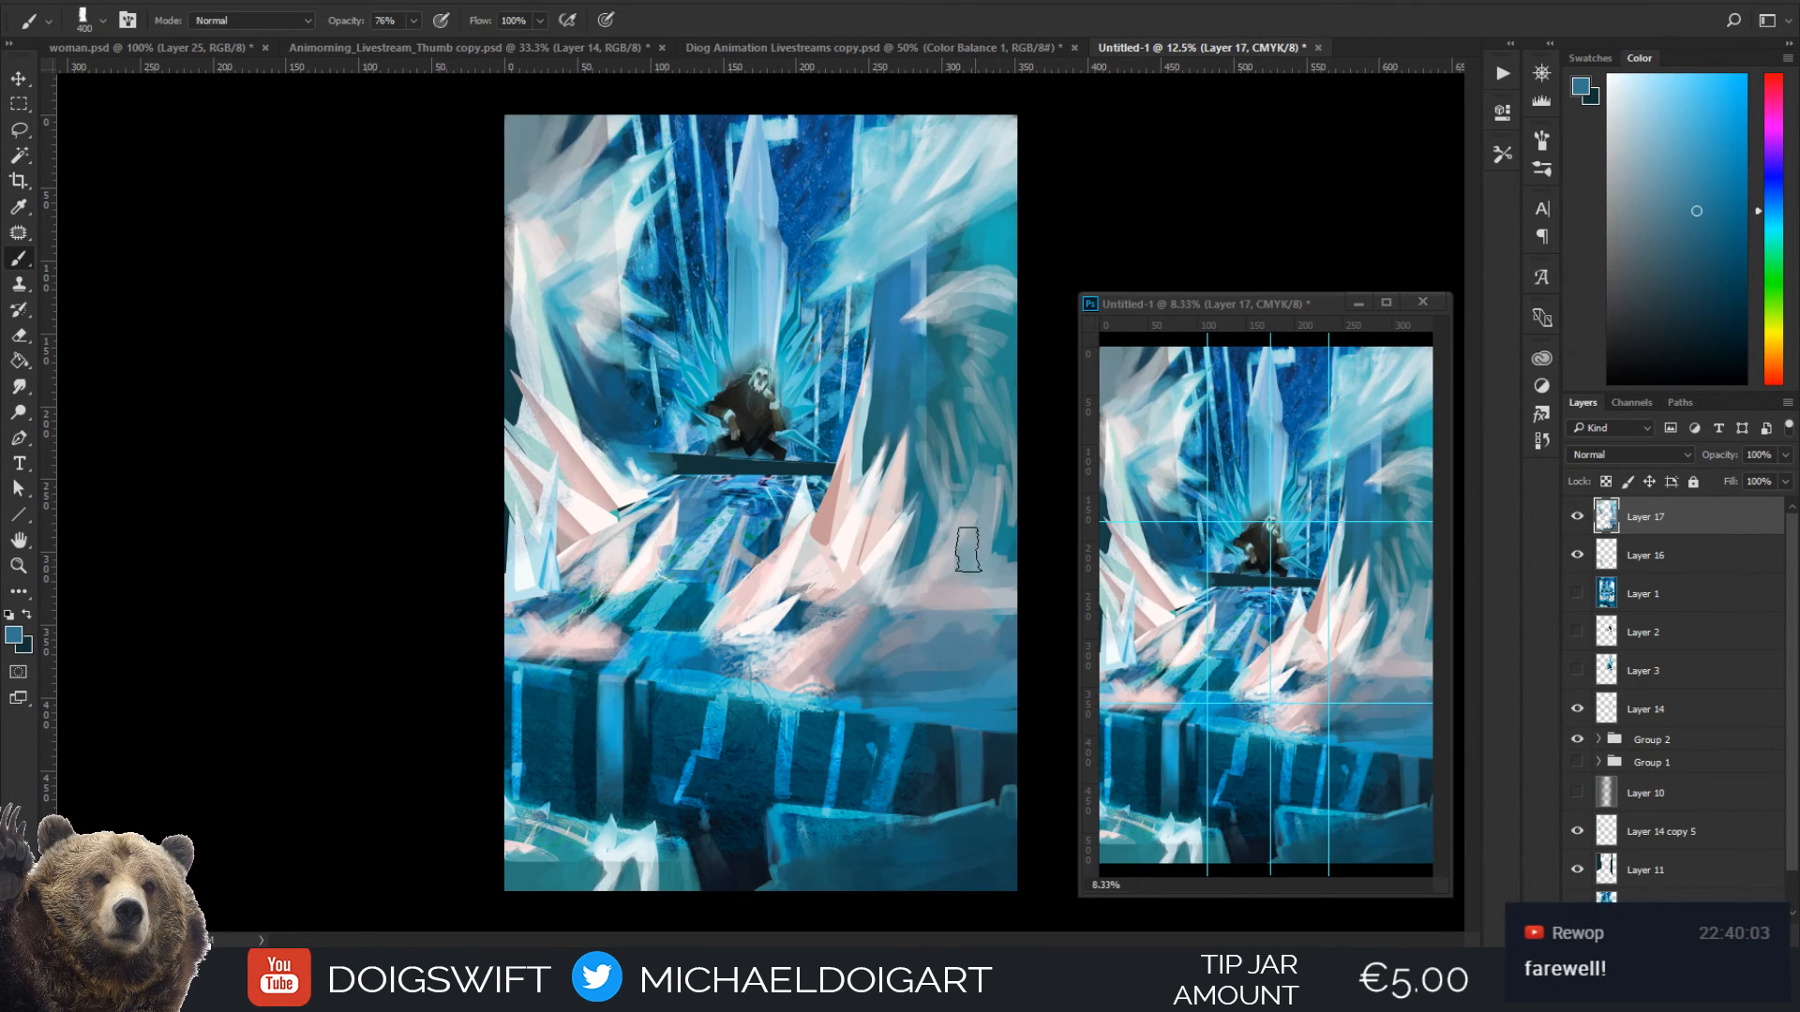
{"action": "key", "text": "i"}
{"action": "left_click", "coordinate": [951, 623], "text": "alt"}
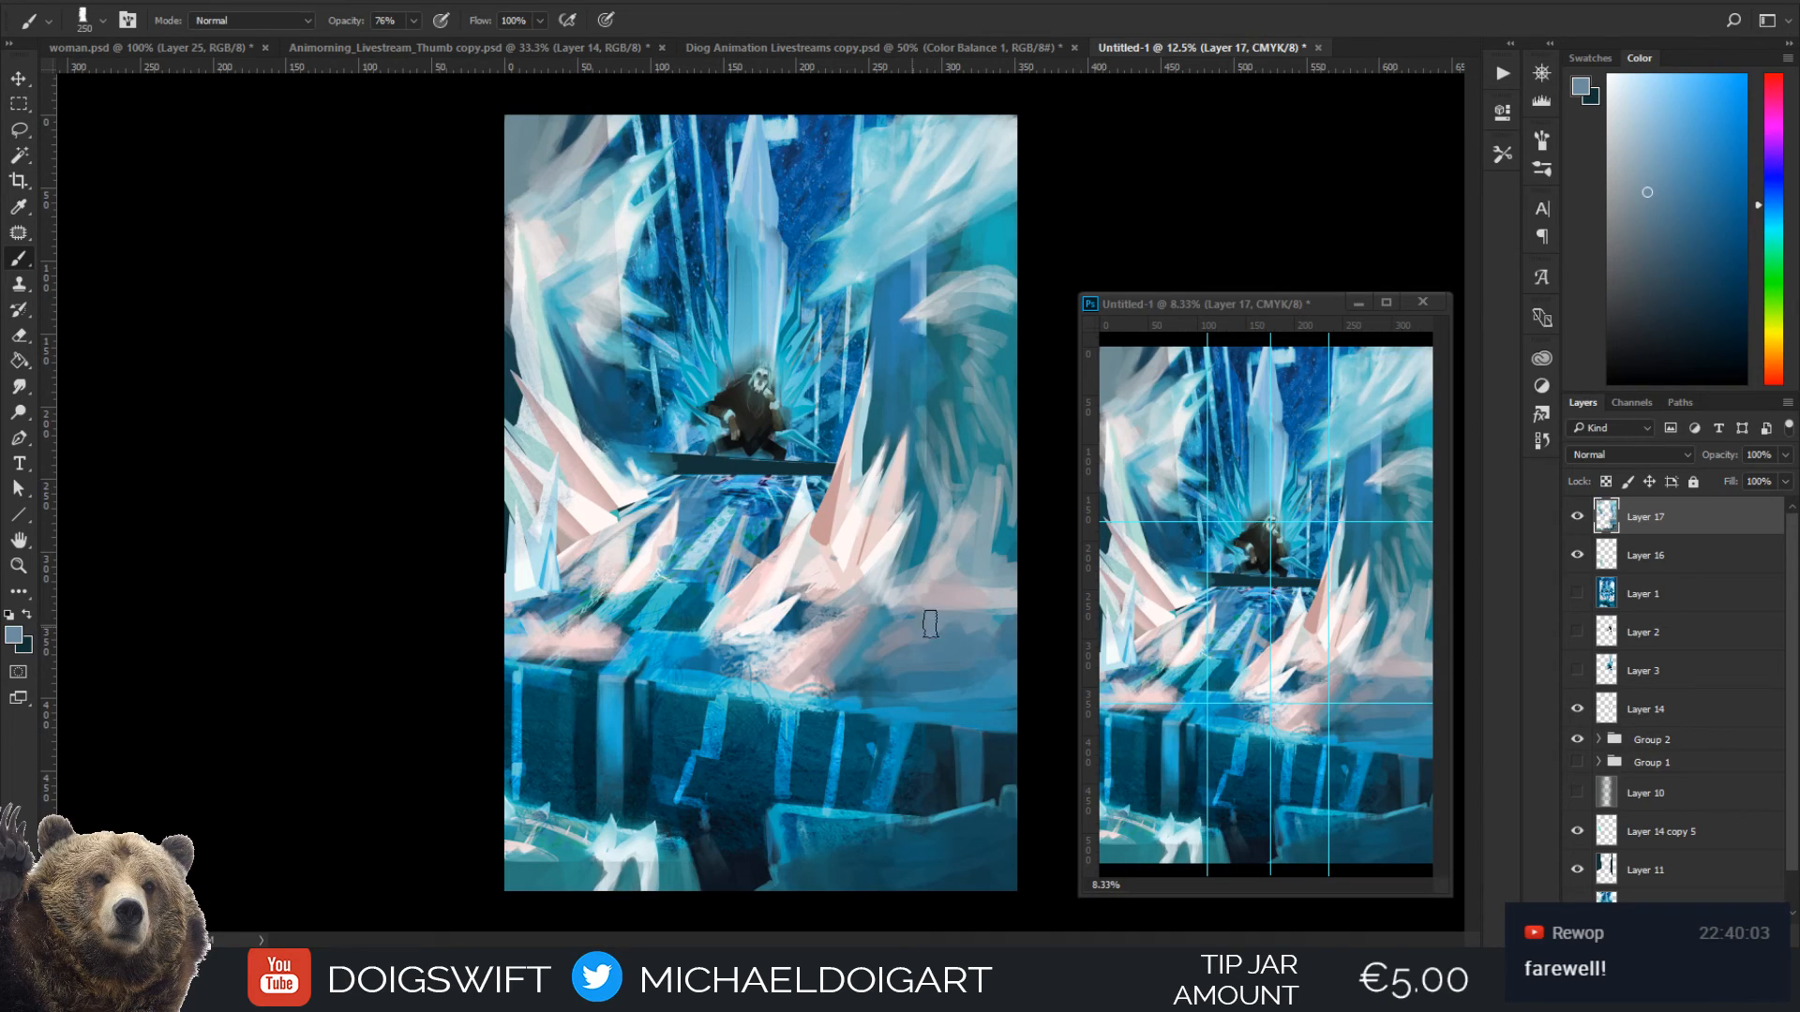
Block in a new pink ice spike near the right edge with sampled pinks, reducing the brush from 175 to 100 px
{"action": "left_click", "coordinate": [824, 529], "text": "alt"}
{"action": "key", "text": "["}
{"action": "key", "text": "["}
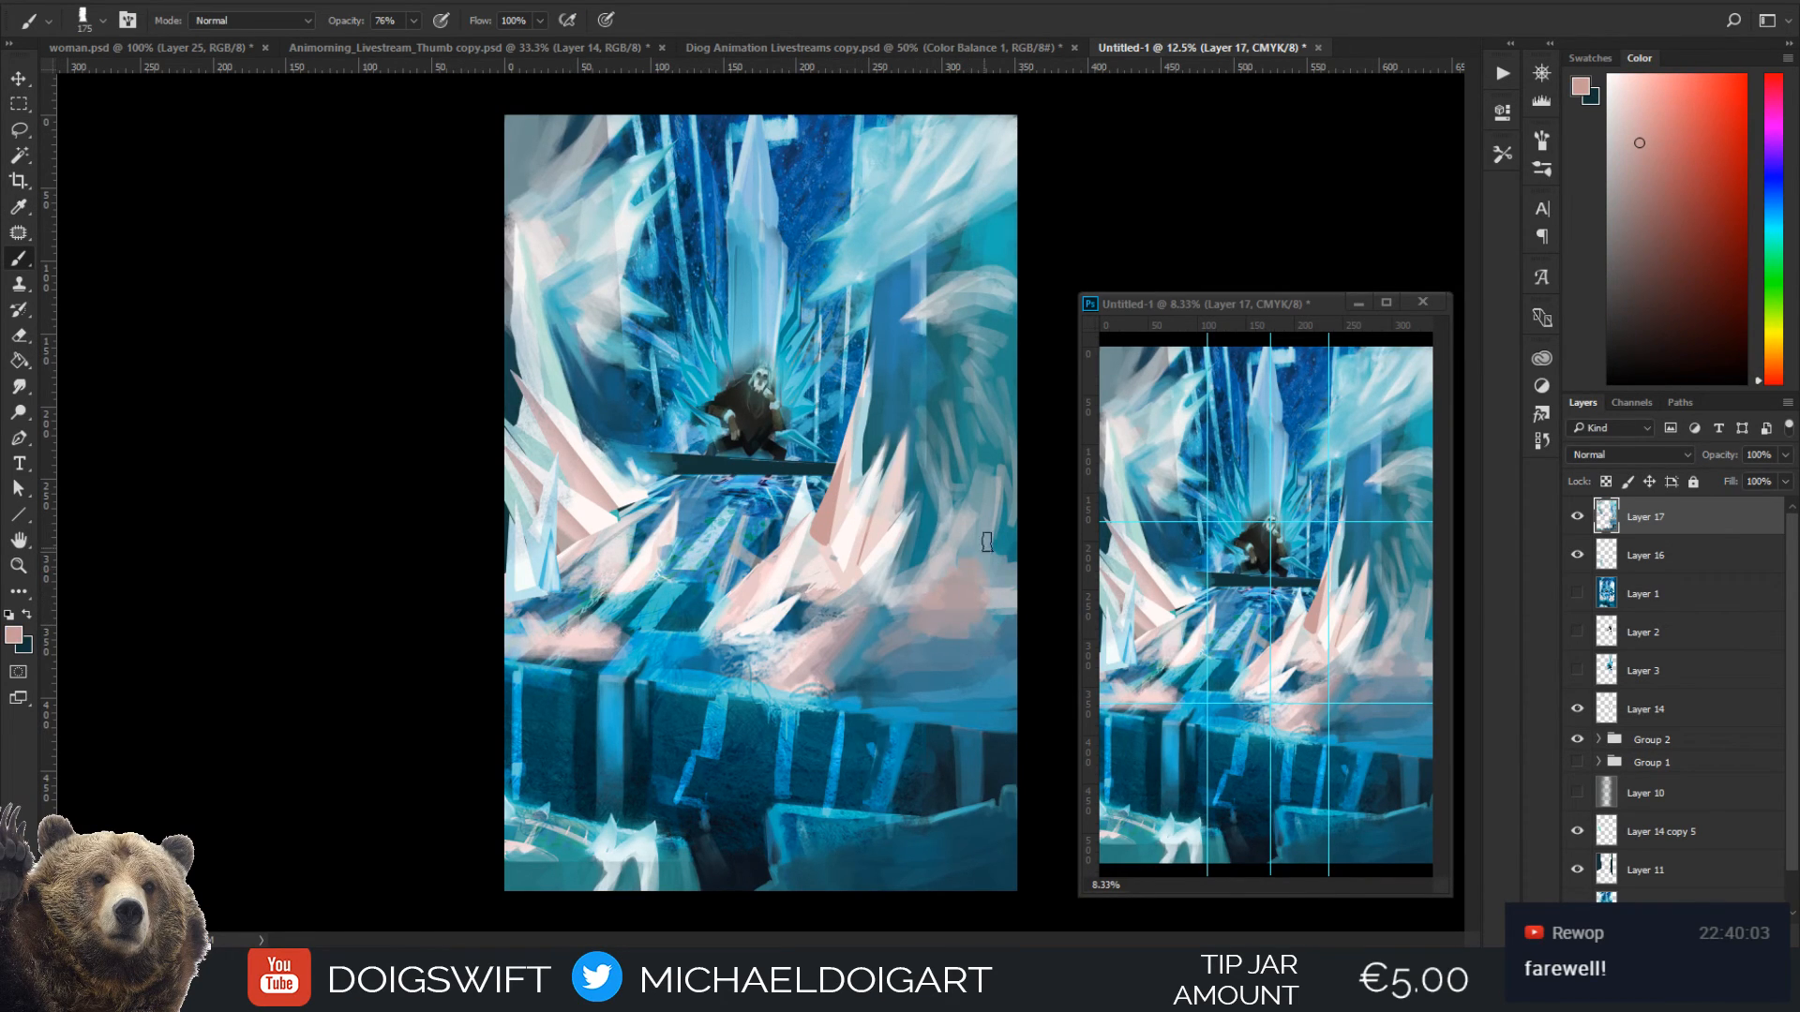
{"action": "key", "text": "i"}
{"action": "key", "text": "b"}
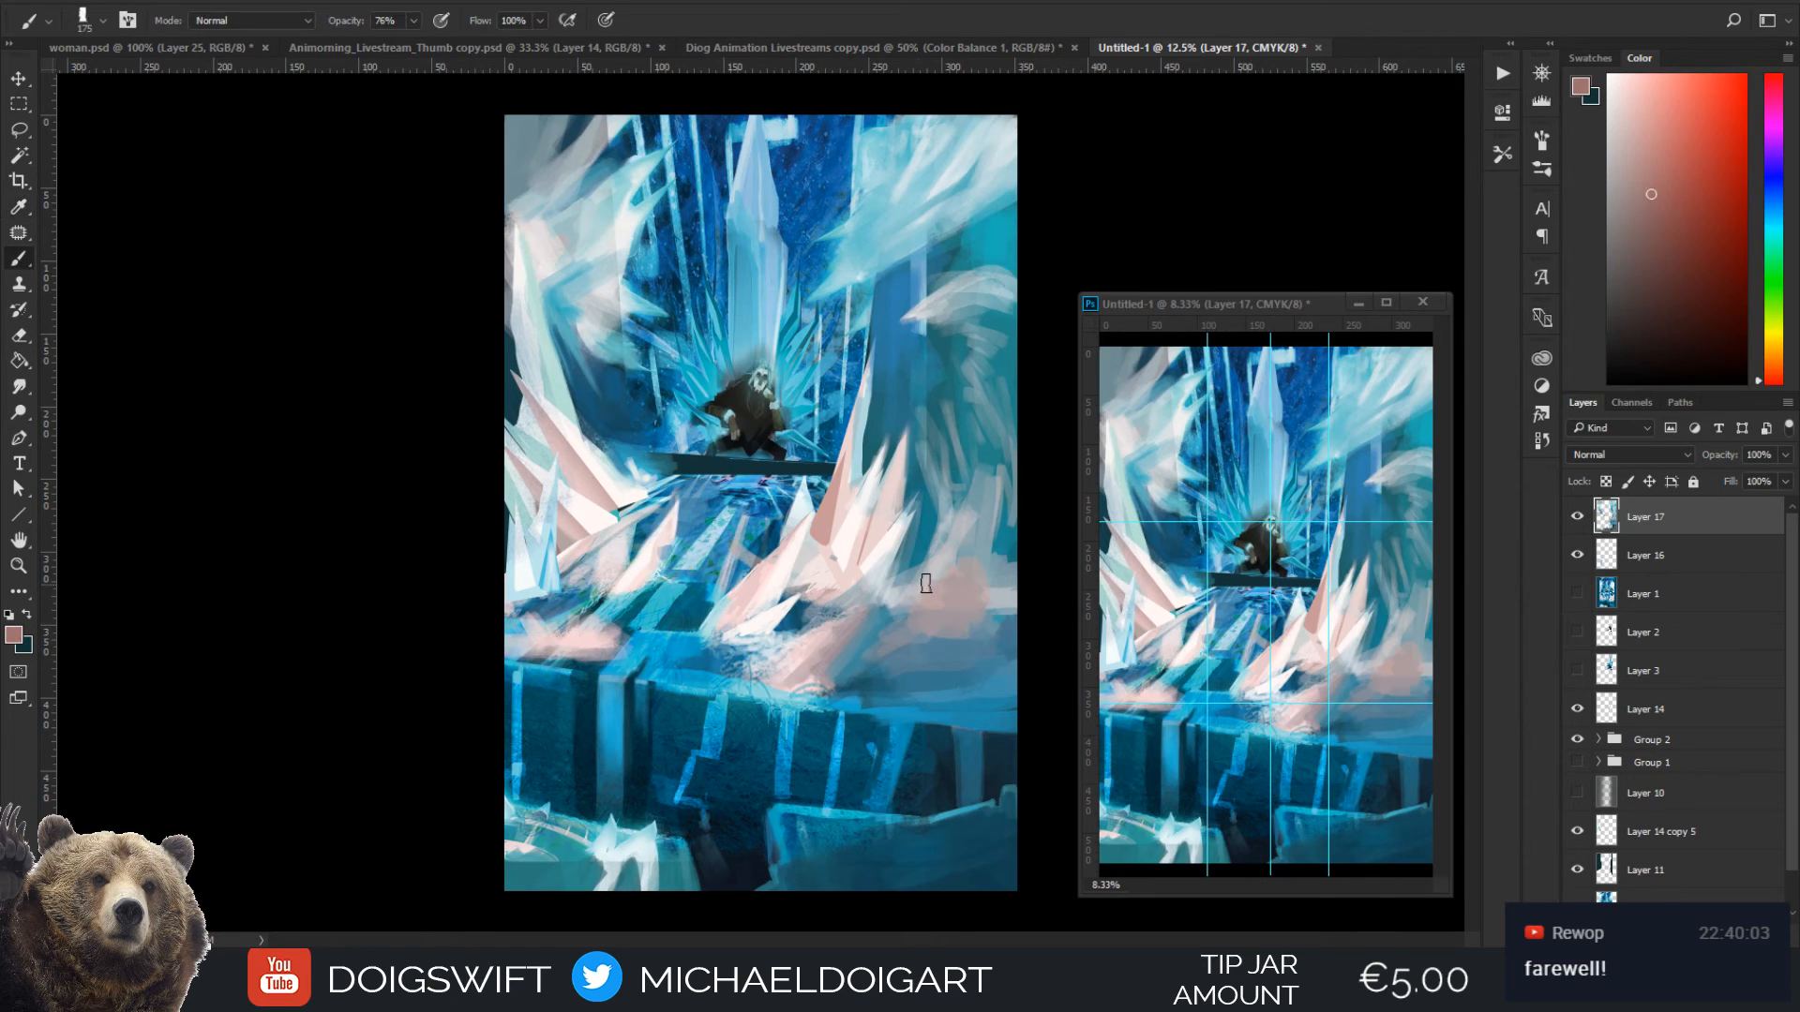
{"action": "mouse_move", "coordinate": [943, 593]}
{"action": "left_mouse_down"}
{"action": "mouse_move", "coordinate": [917, 624]}
{"action": "mouse_move", "coordinate": [972, 579]}
{"action": "mouse_move", "coordinate": [892, 612]}
{"action": "mouse_move", "coordinate": [943, 565]}
{"action": "mouse_move", "coordinate": [891, 613]}
{"action": "mouse_move", "coordinate": [955, 550]}
{"action": "mouse_move", "coordinate": [952, 610]}
{"action": "left_mouse_up"}
{"action": "key", "text": "bracketleft"}
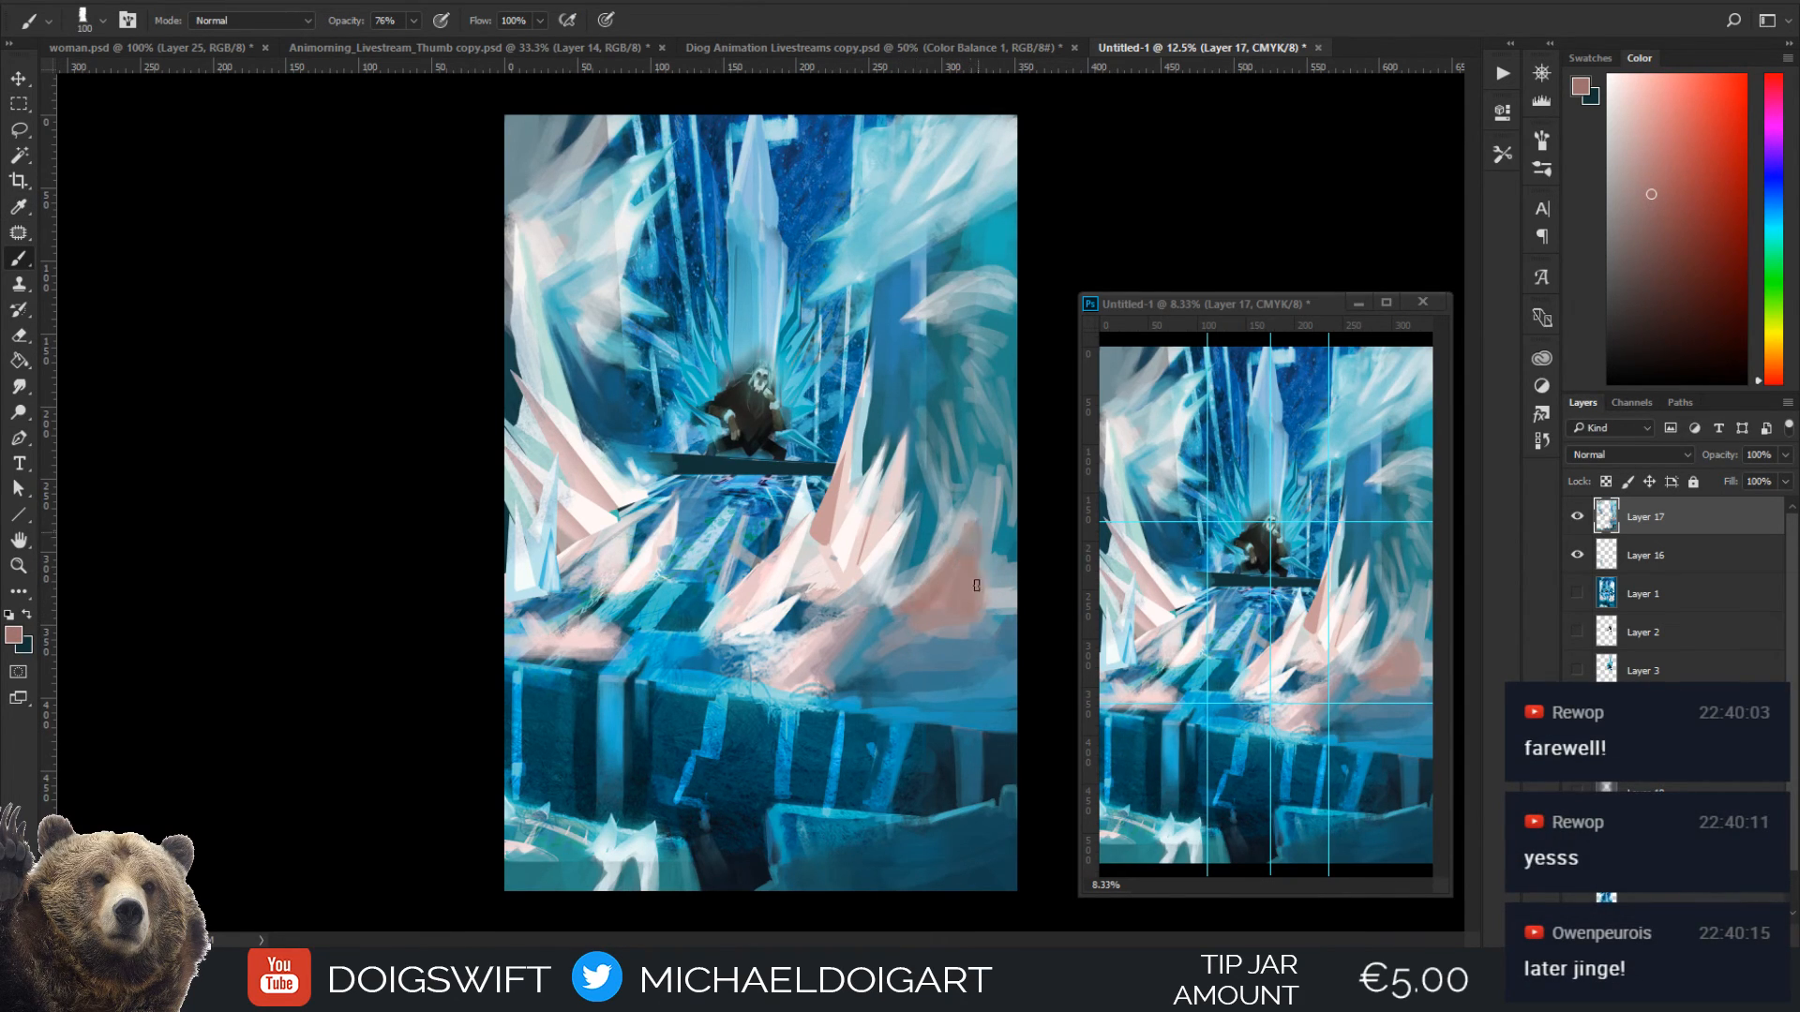
Paint light facets down the new right spike with near-white sampled from the neighbouring spikes
{"action": "left_click", "coordinate": [849, 539], "text": "alt"}
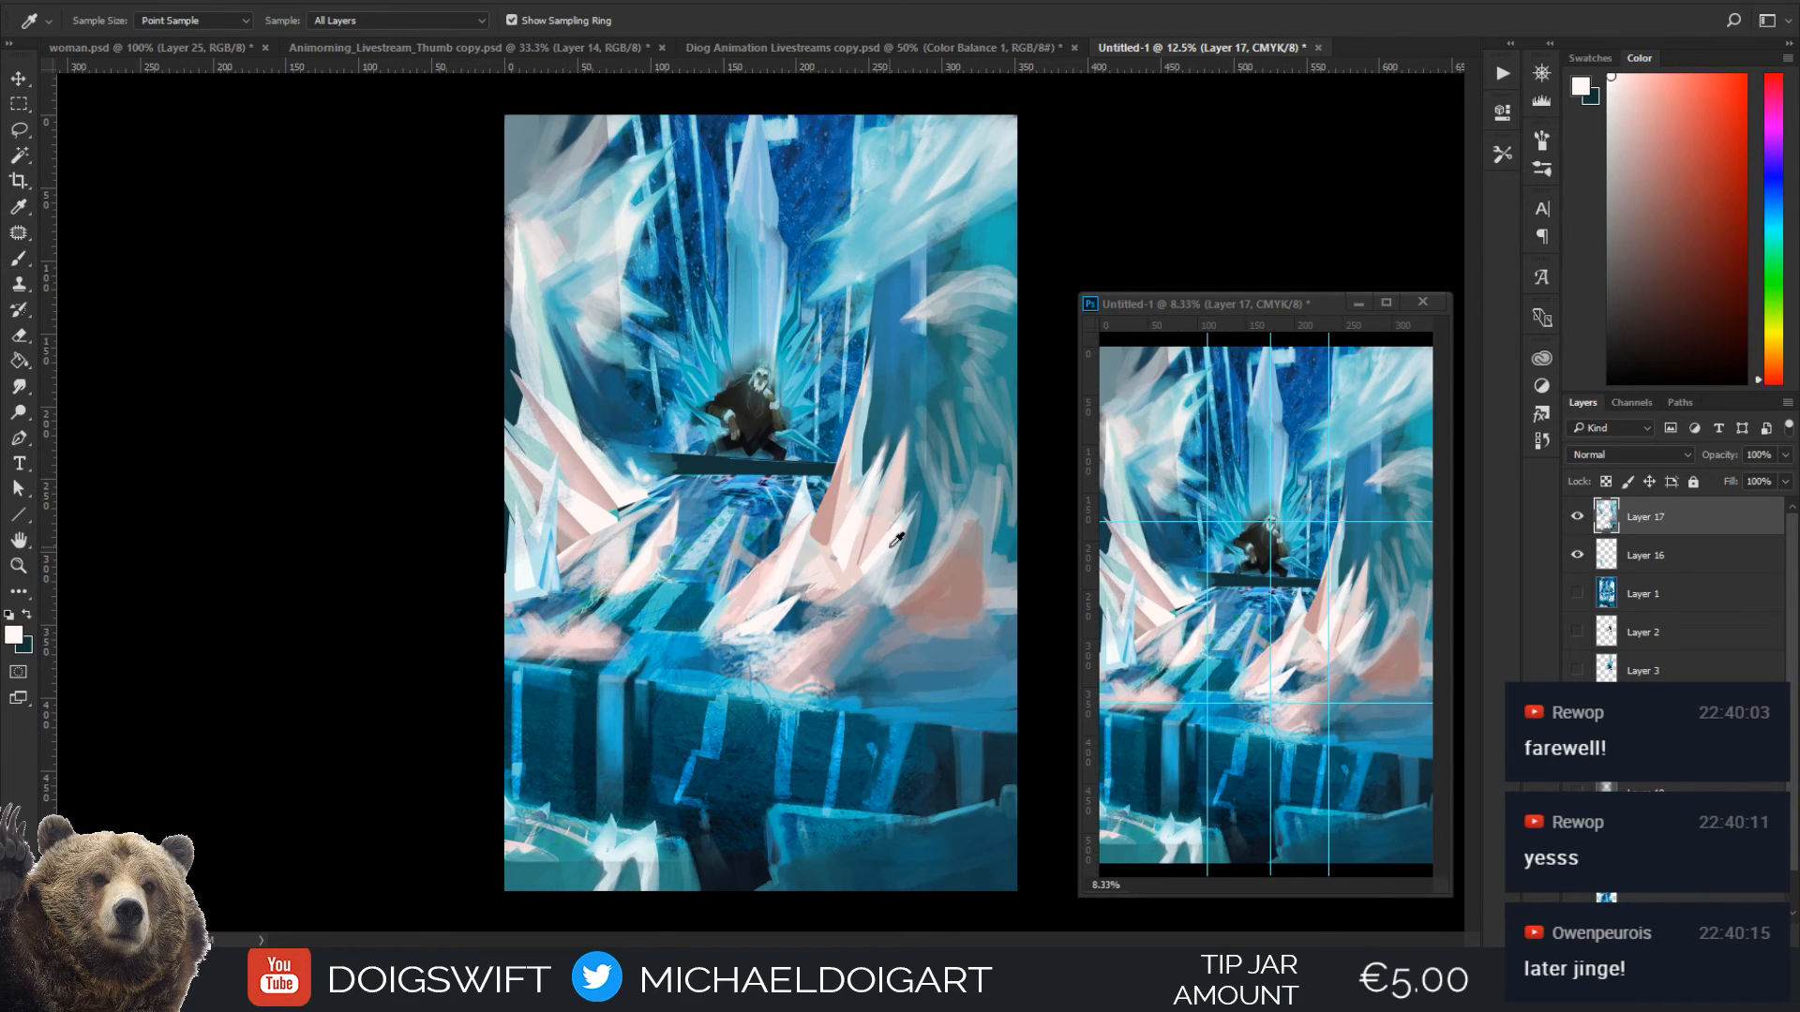
{"action": "key", "text": "bracketleft"}
{"action": "key", "text": "bracketleft"}
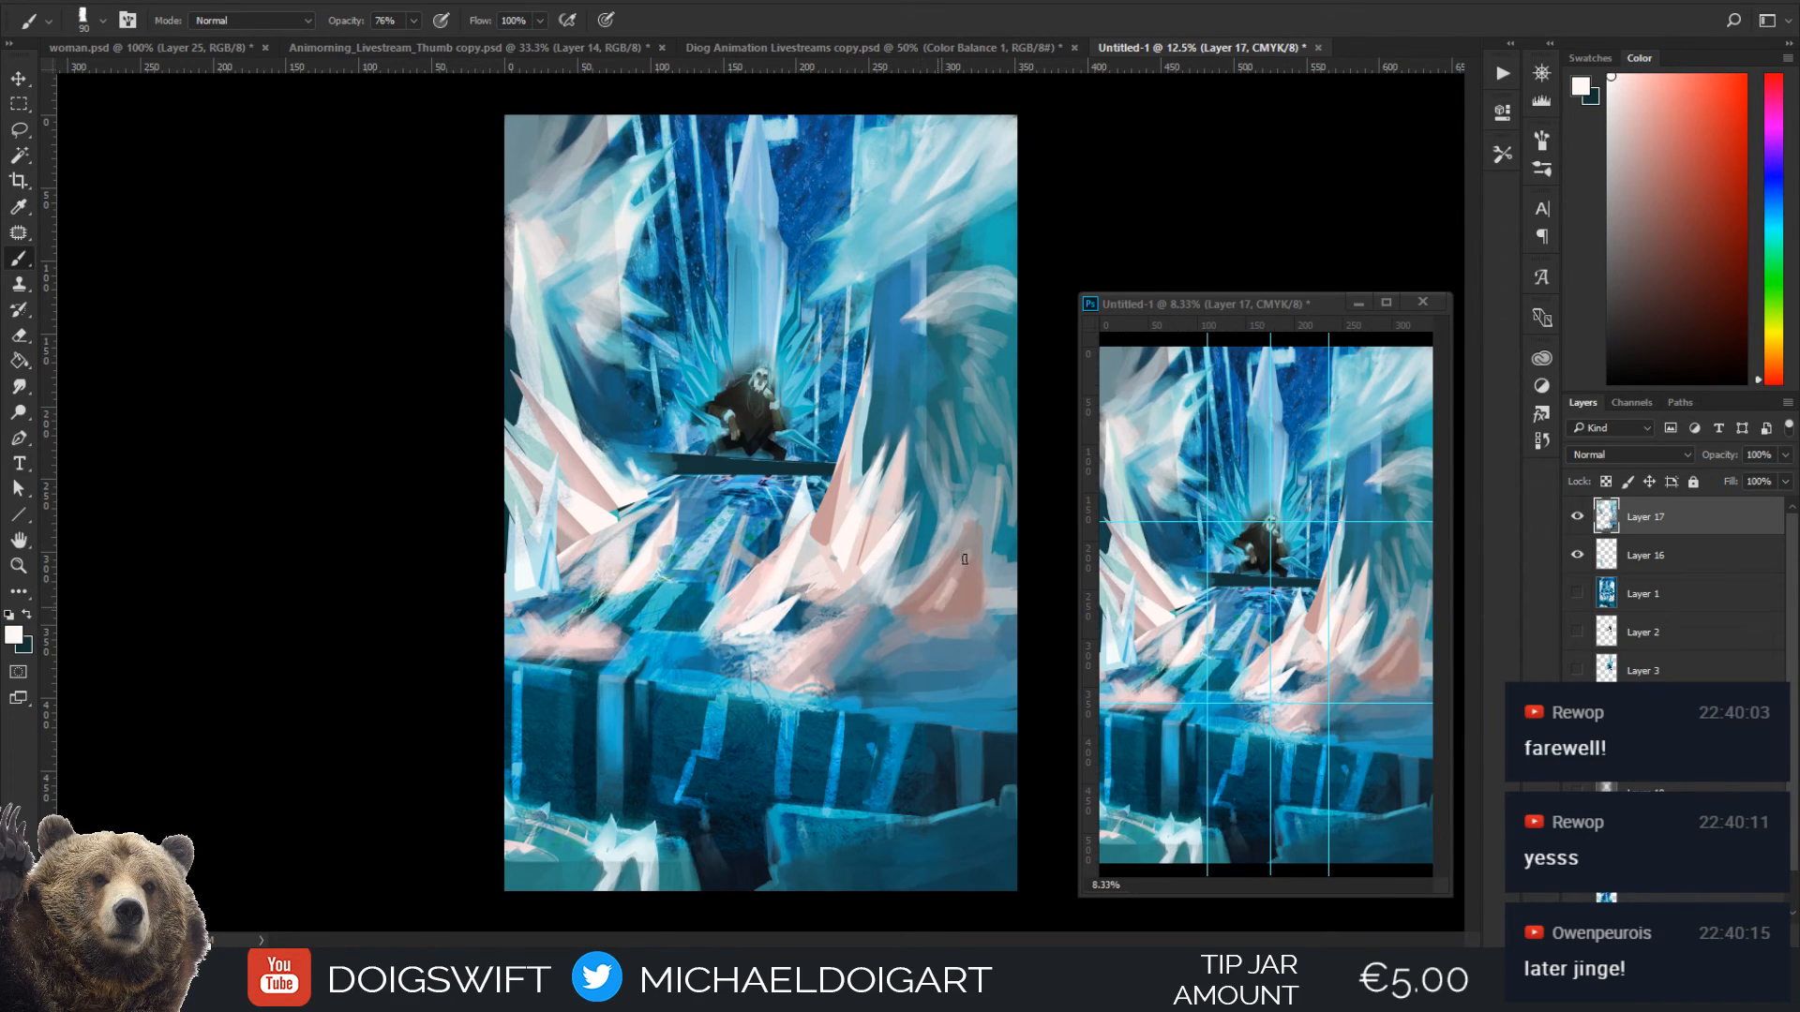
{"action": "key", "text": "bracketright"}
{"action": "left_click_drag", "start_coordinate": [967, 553], "coordinate": [953, 604]}
{"action": "mouse_move", "coordinate": [967, 540]}
{"action": "left_mouse_down"}
{"action": "mouse_move", "coordinate": [955, 587]}
{"action": "mouse_move", "coordinate": [960, 569]}
{"action": "left_mouse_up"}
{"action": "mouse_move", "coordinate": [975, 509]}
{"action": "left_mouse_down"}
{"action": "mouse_move", "coordinate": [962, 593]}
{"action": "mouse_move", "coordinate": [951, 562]}
{"action": "mouse_move", "coordinate": [951, 604]}
{"action": "left_mouse_up"}
{"action": "left_click", "coordinate": [942, 574], "text": "alt"}
{"action": "left_click_drag", "start_coordinate": [973, 527], "coordinate": [965, 600]}
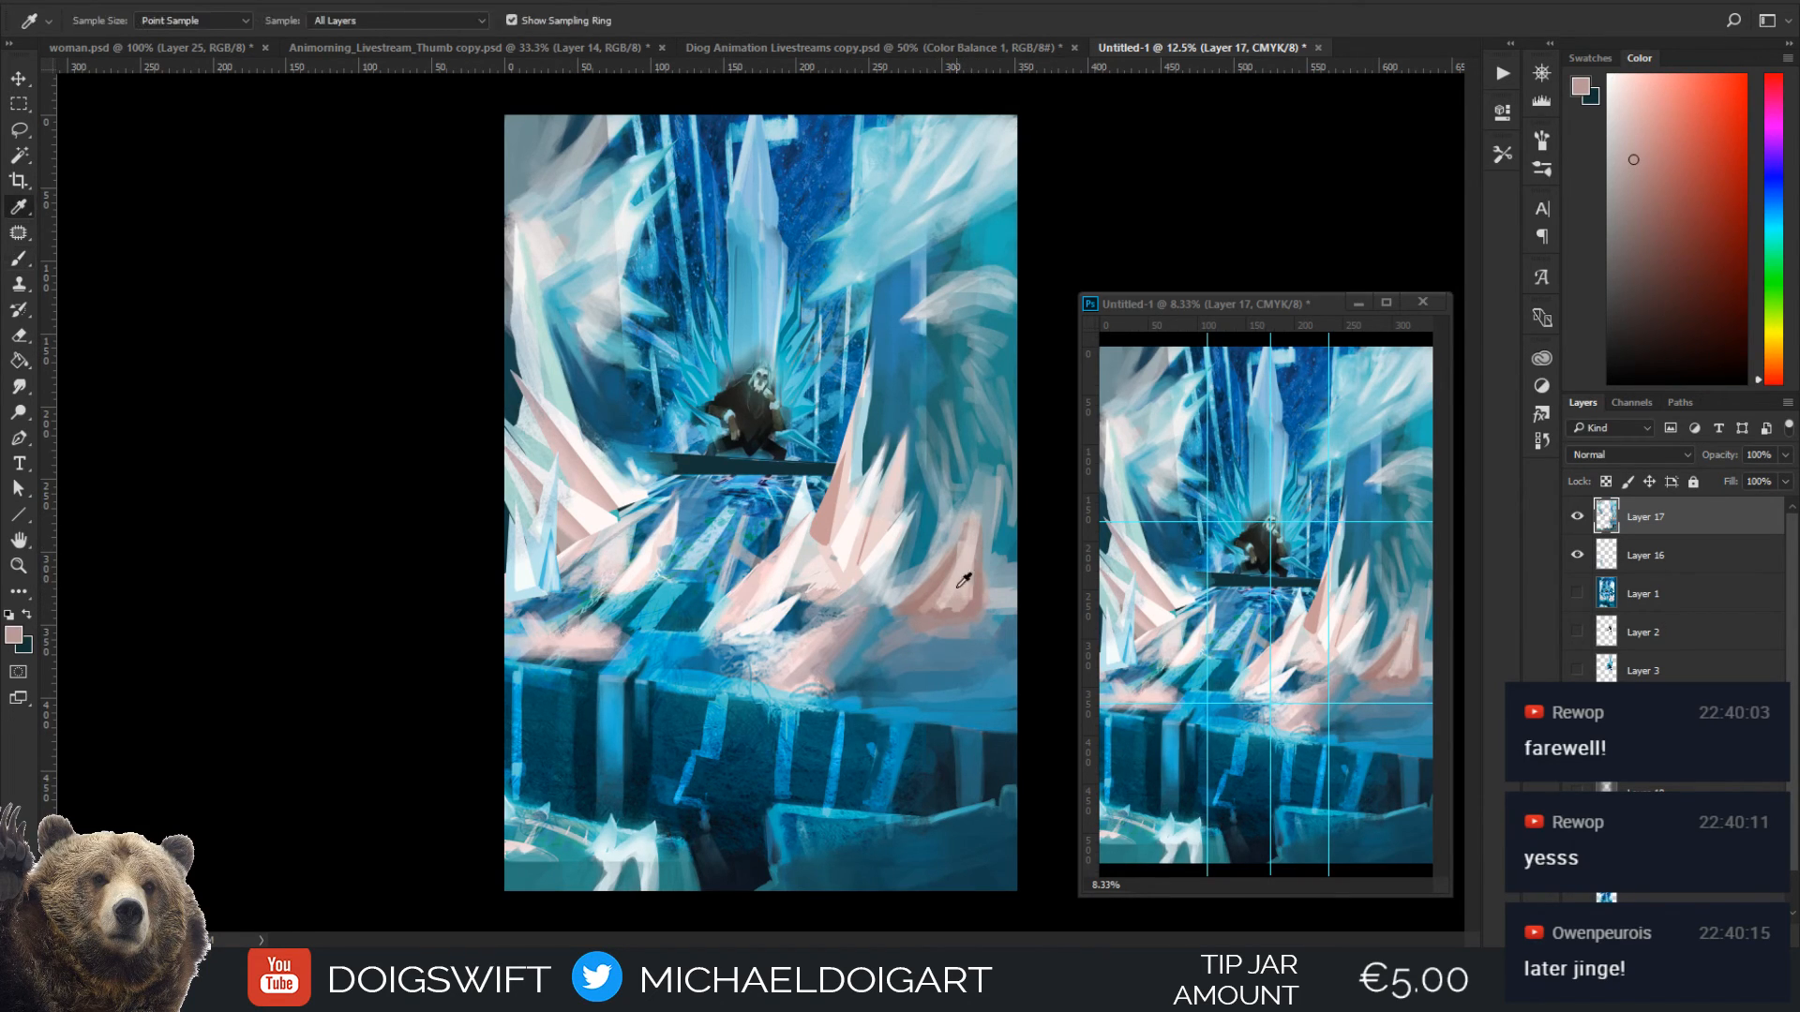
Soften the base of the new spike into the ground with pink, grey and blue tones sampled around it
{"action": "left_click", "coordinate": [957, 588], "text": "alt"}
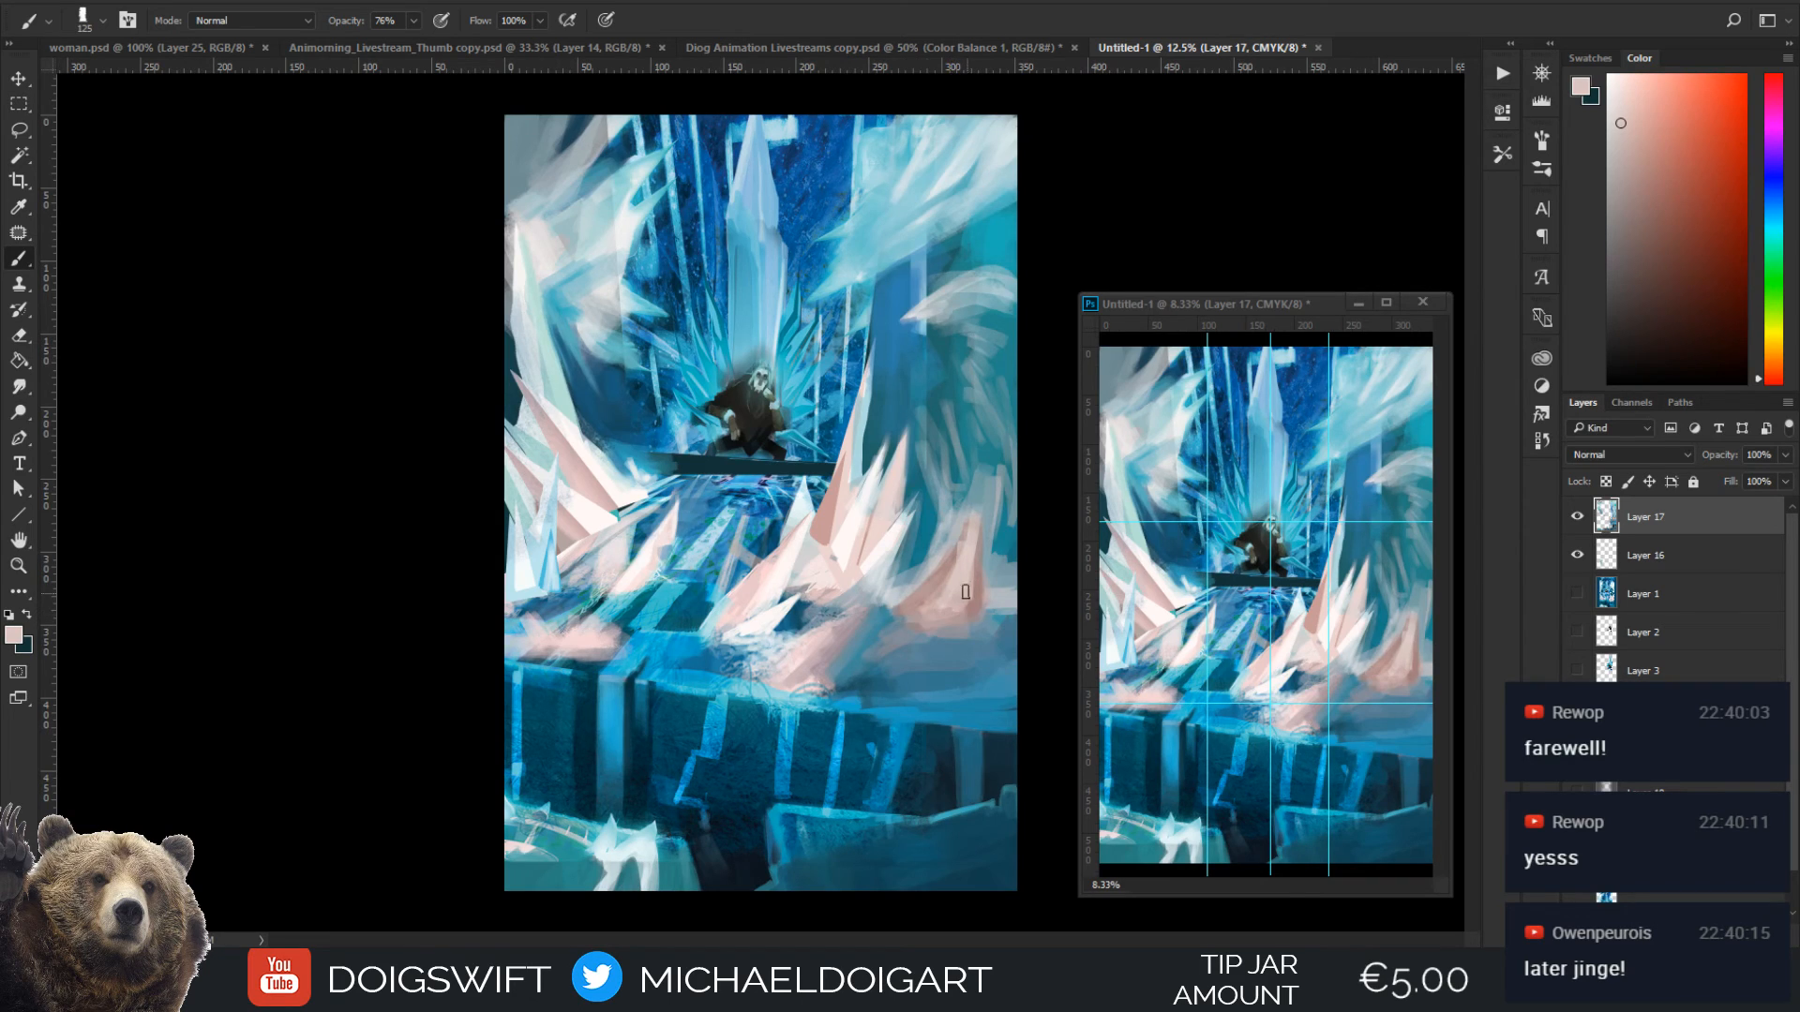
{"action": "left_click", "coordinate": [953, 612], "text": "alt"}
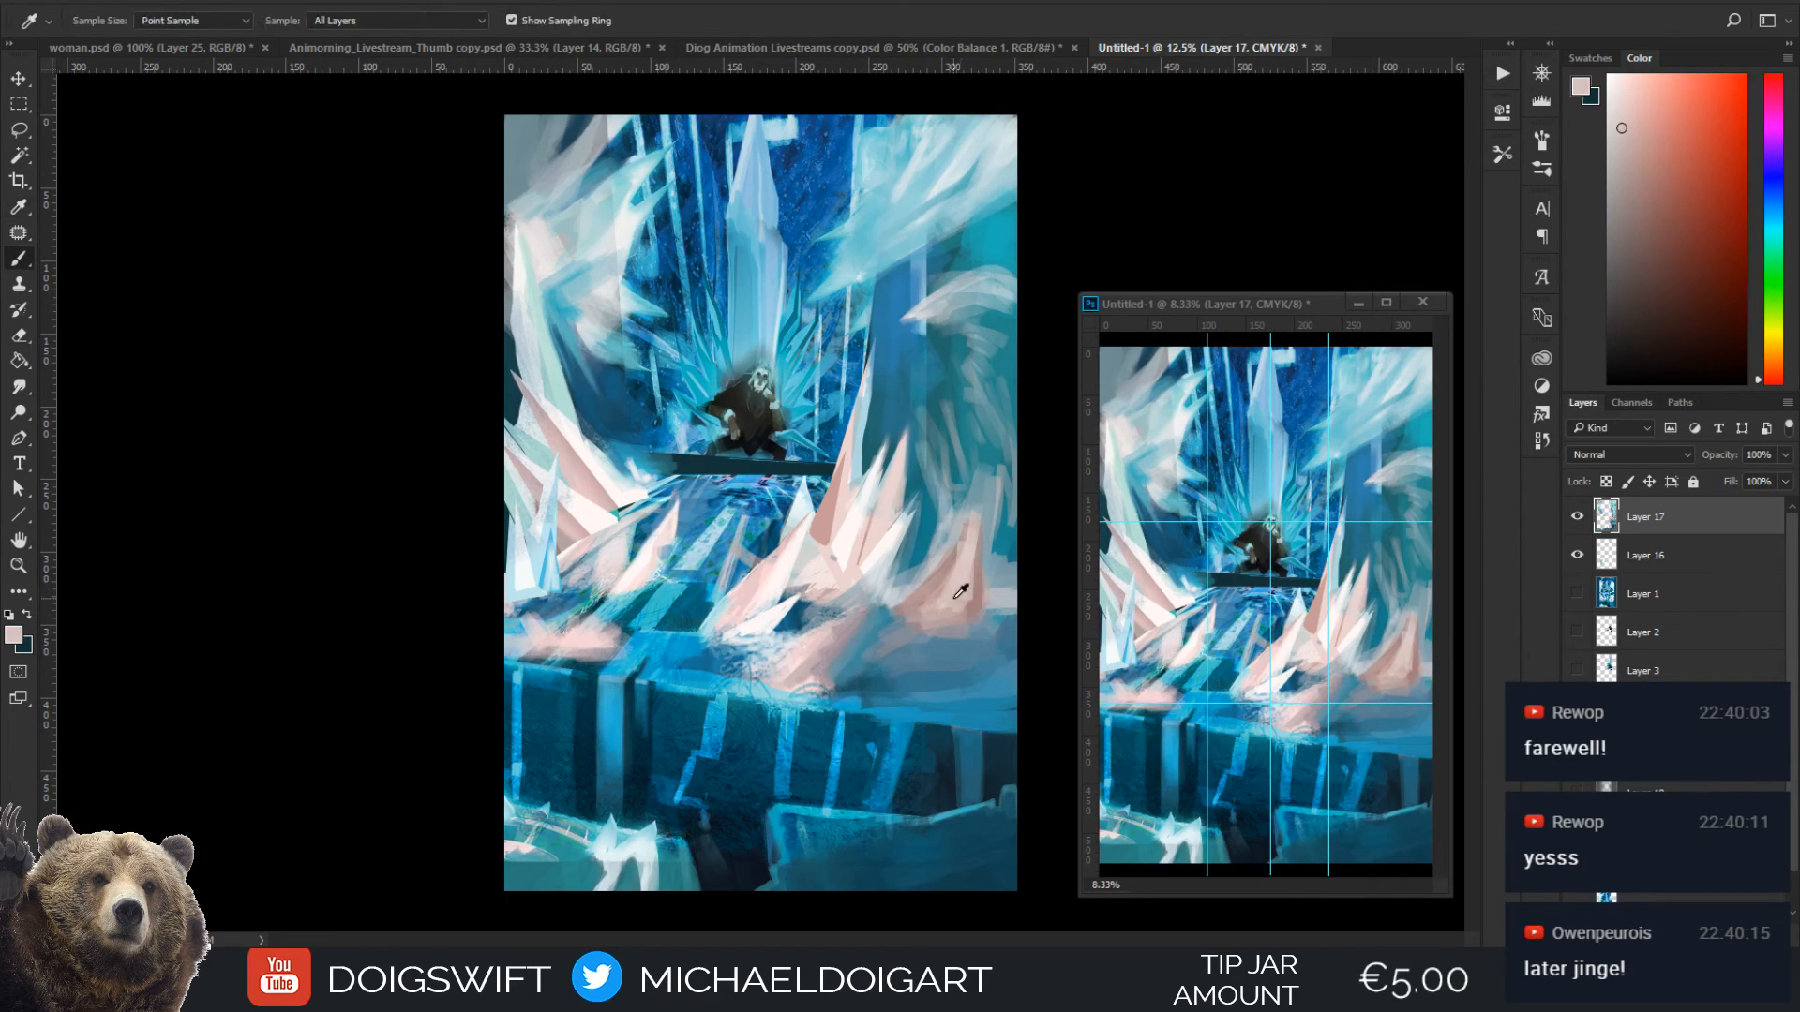
{"action": "left_click", "coordinate": [917, 657], "text": "alt"}
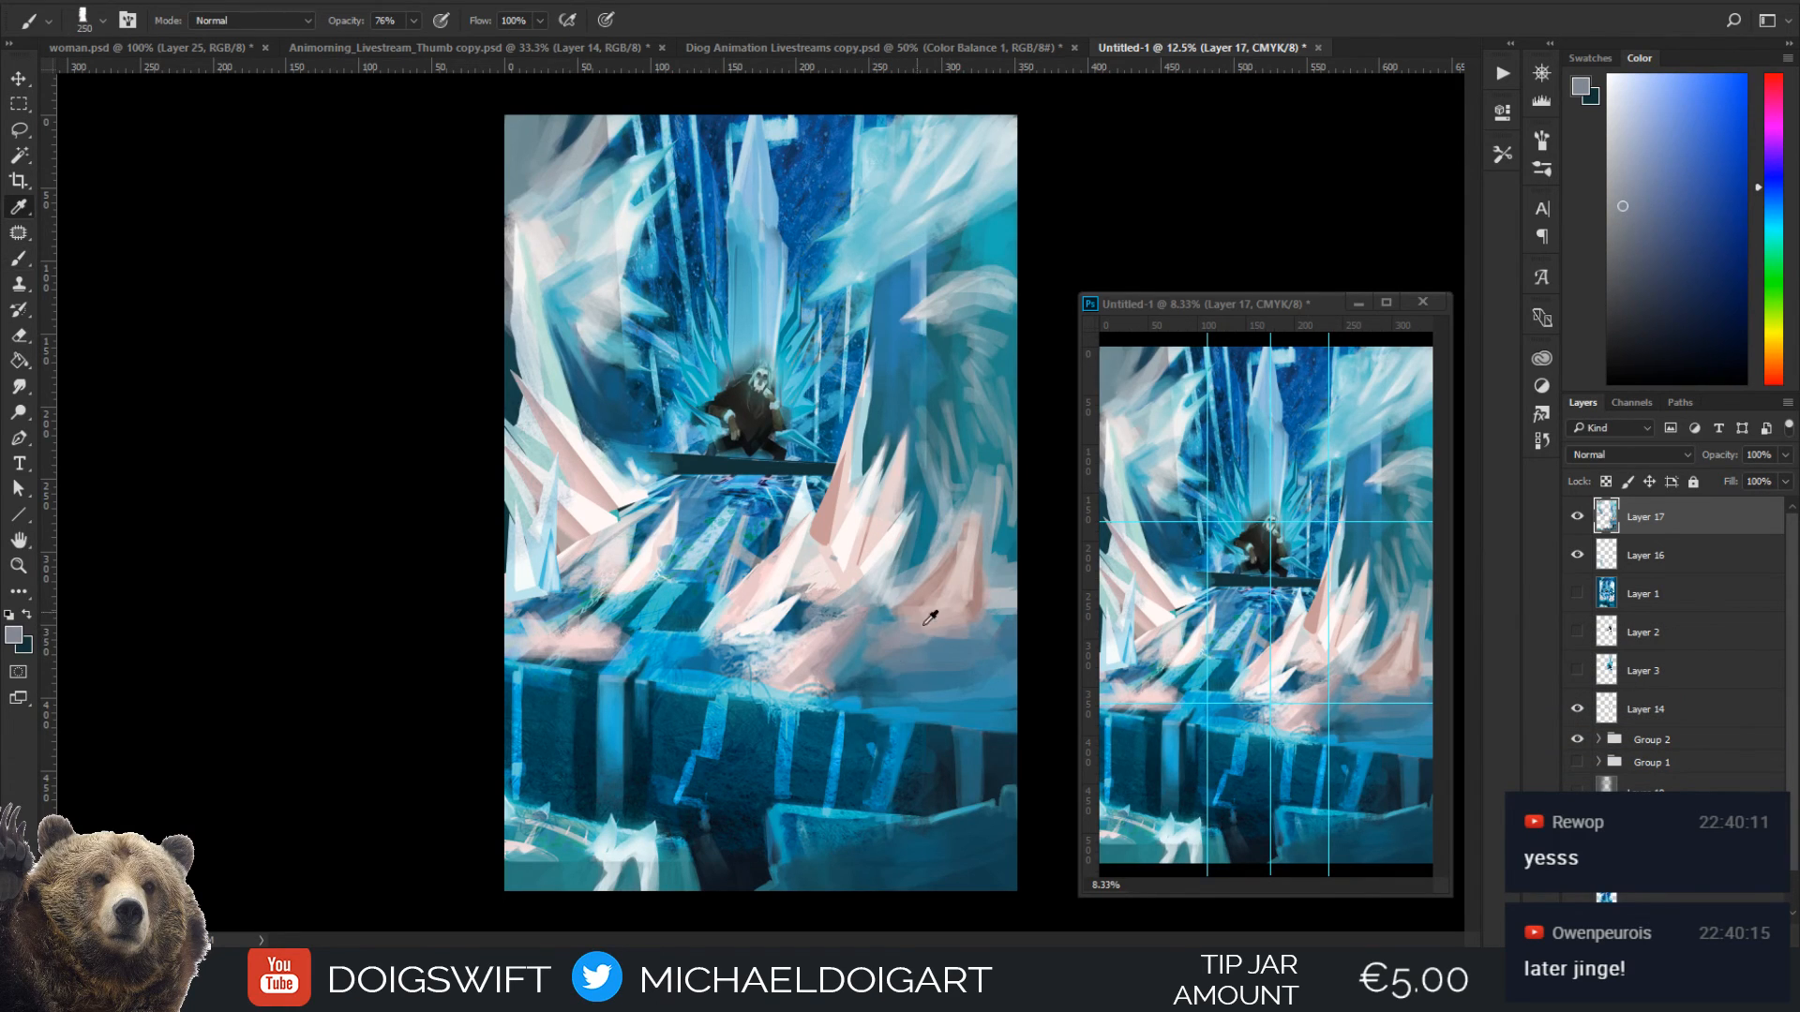
{"action": "left_click", "coordinate": [928, 624], "text": "alt"}
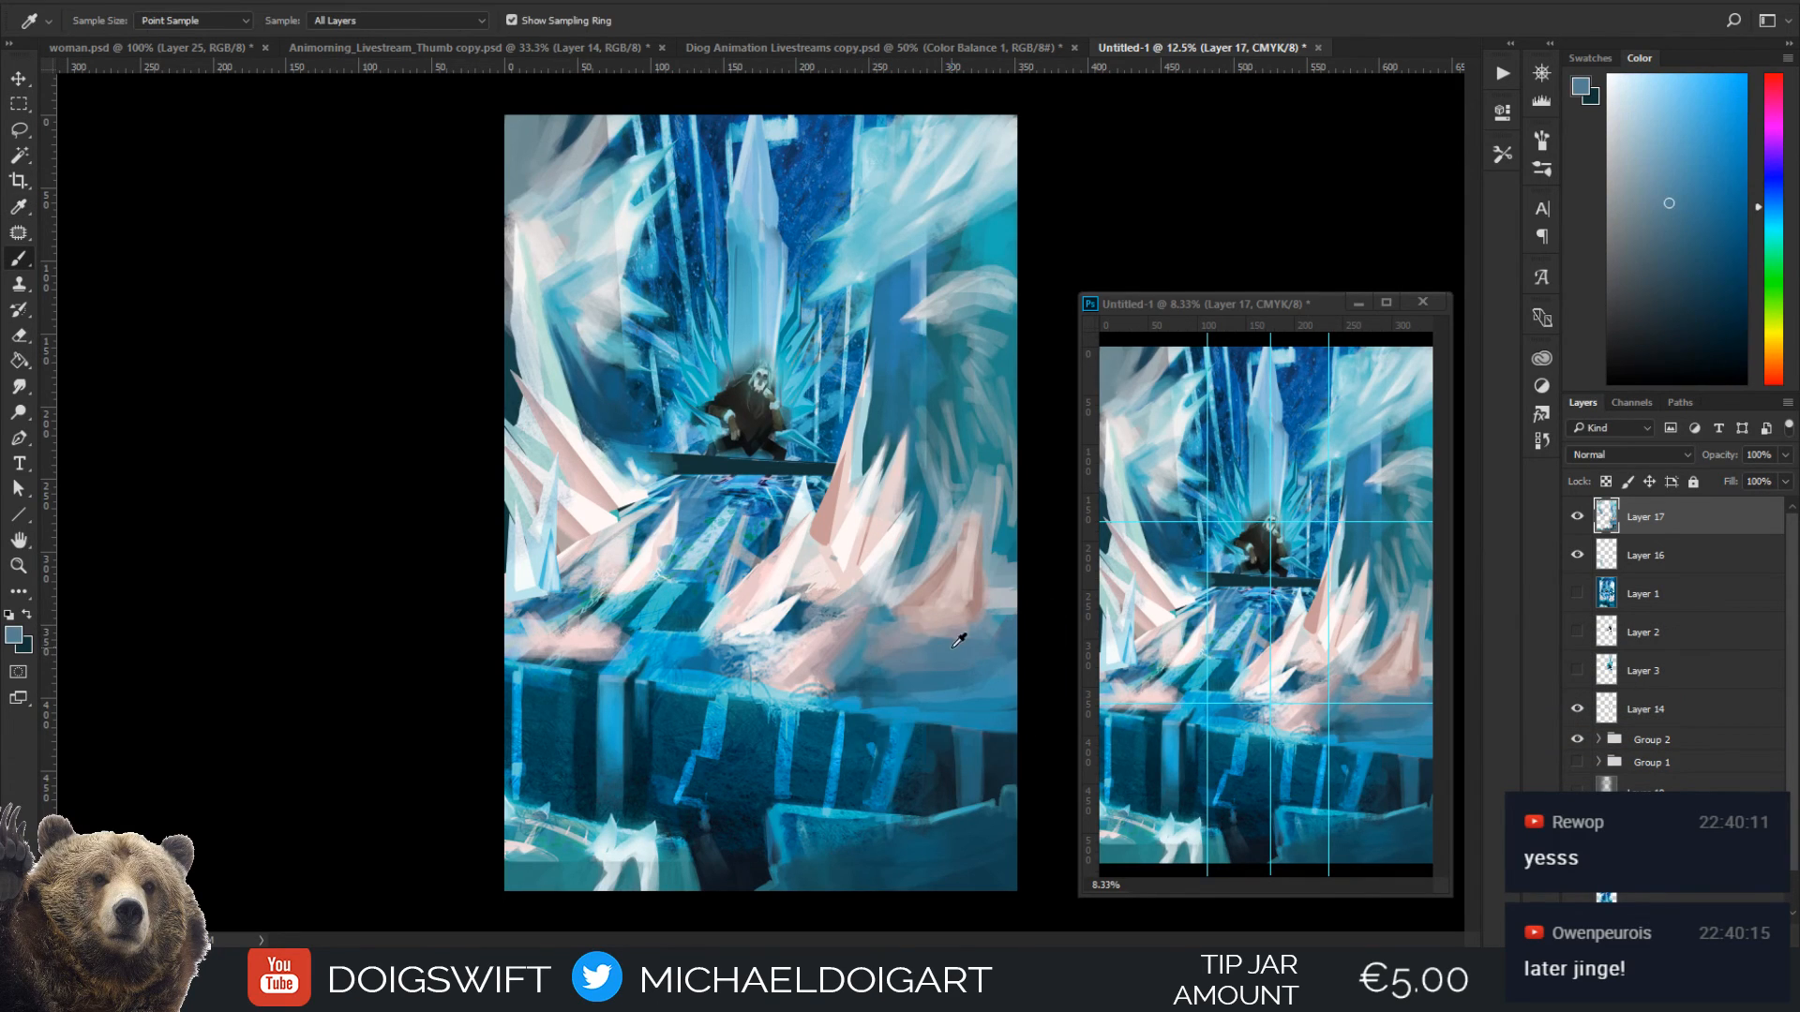
{"action": "left_click", "coordinate": [901, 629], "text": "alt"}
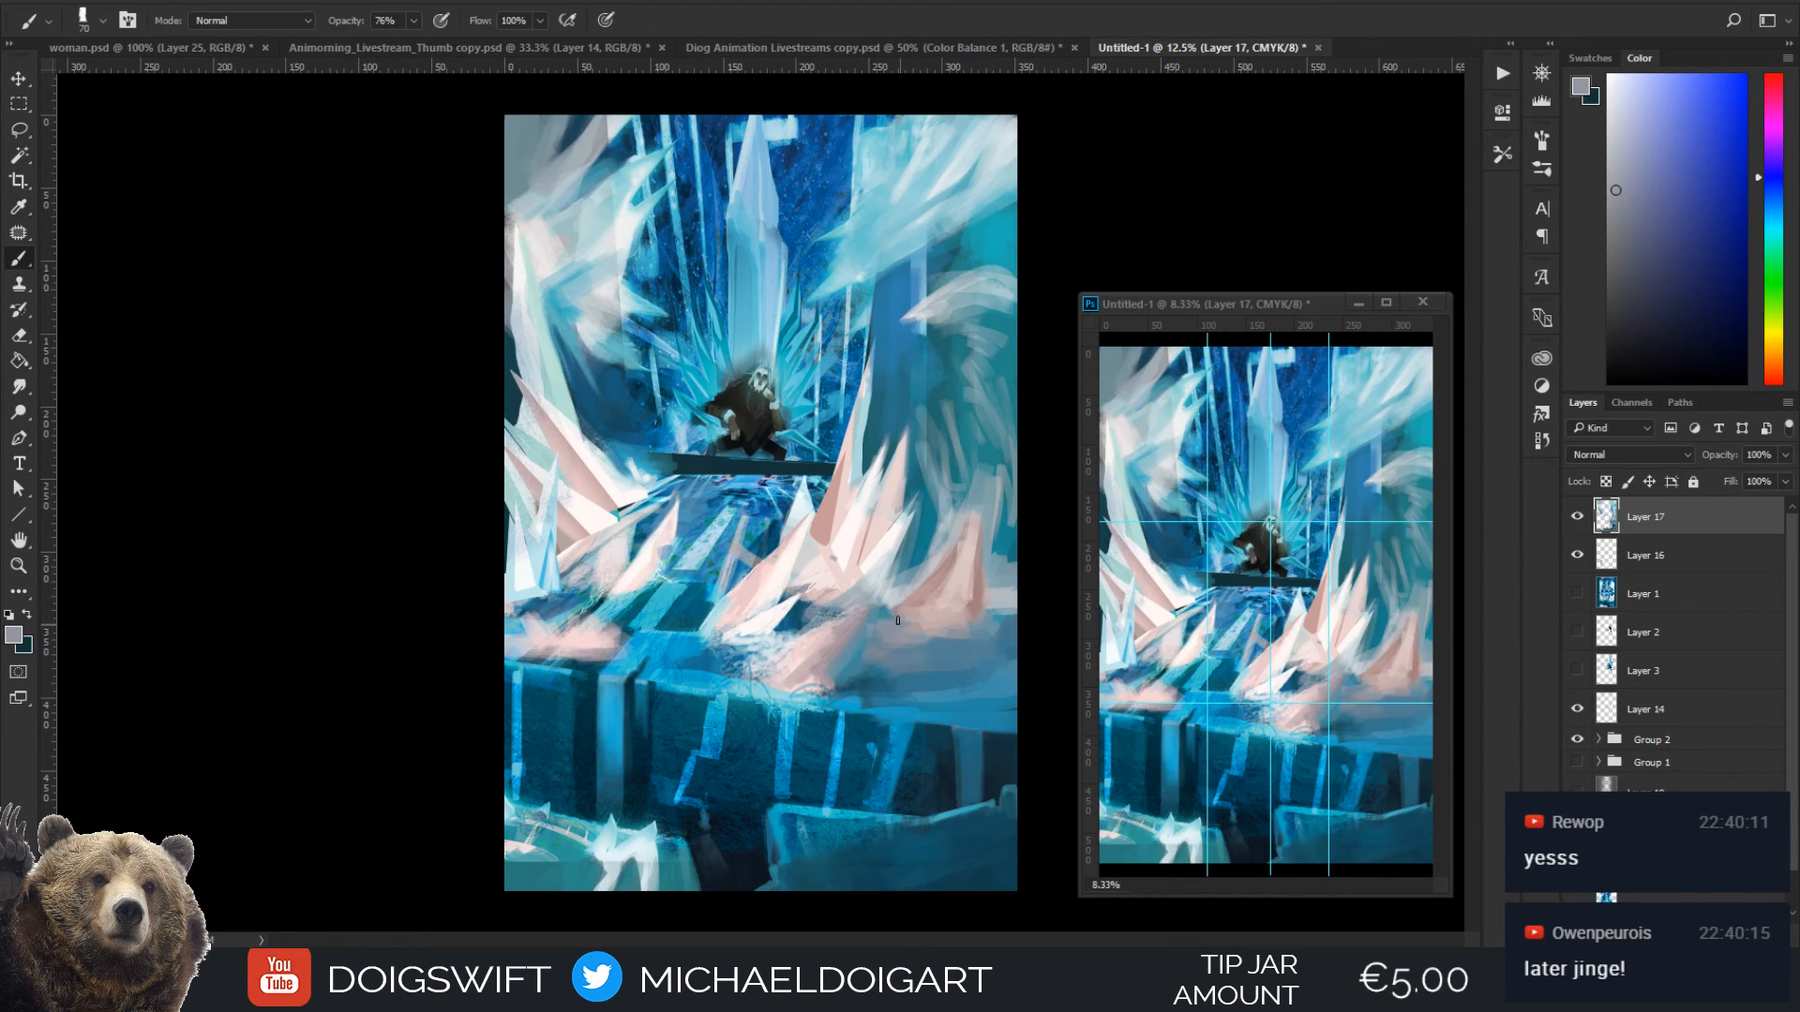
Sharpen the small foreground spike right of centre with sampled near-white and pinkish grey at 50 px
{"action": "left_click", "coordinate": [846, 530], "text": "alt"}
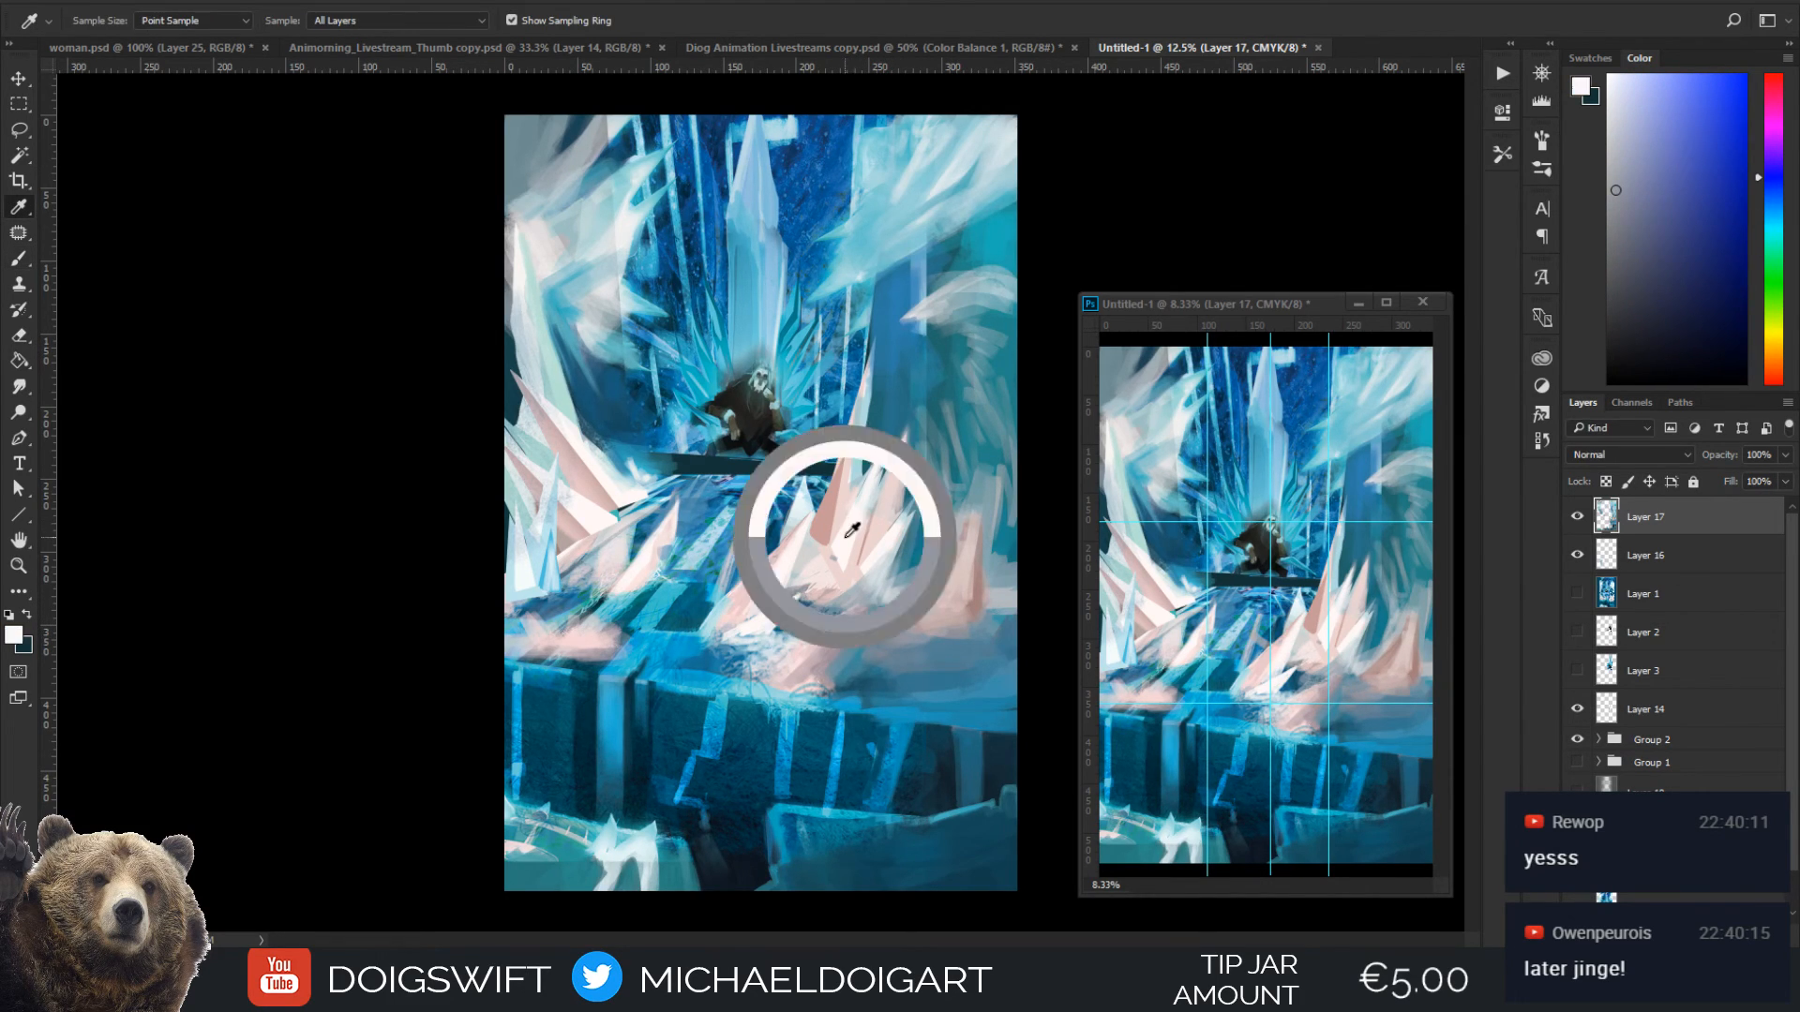
{"action": "key", "text": "bracketleft"}
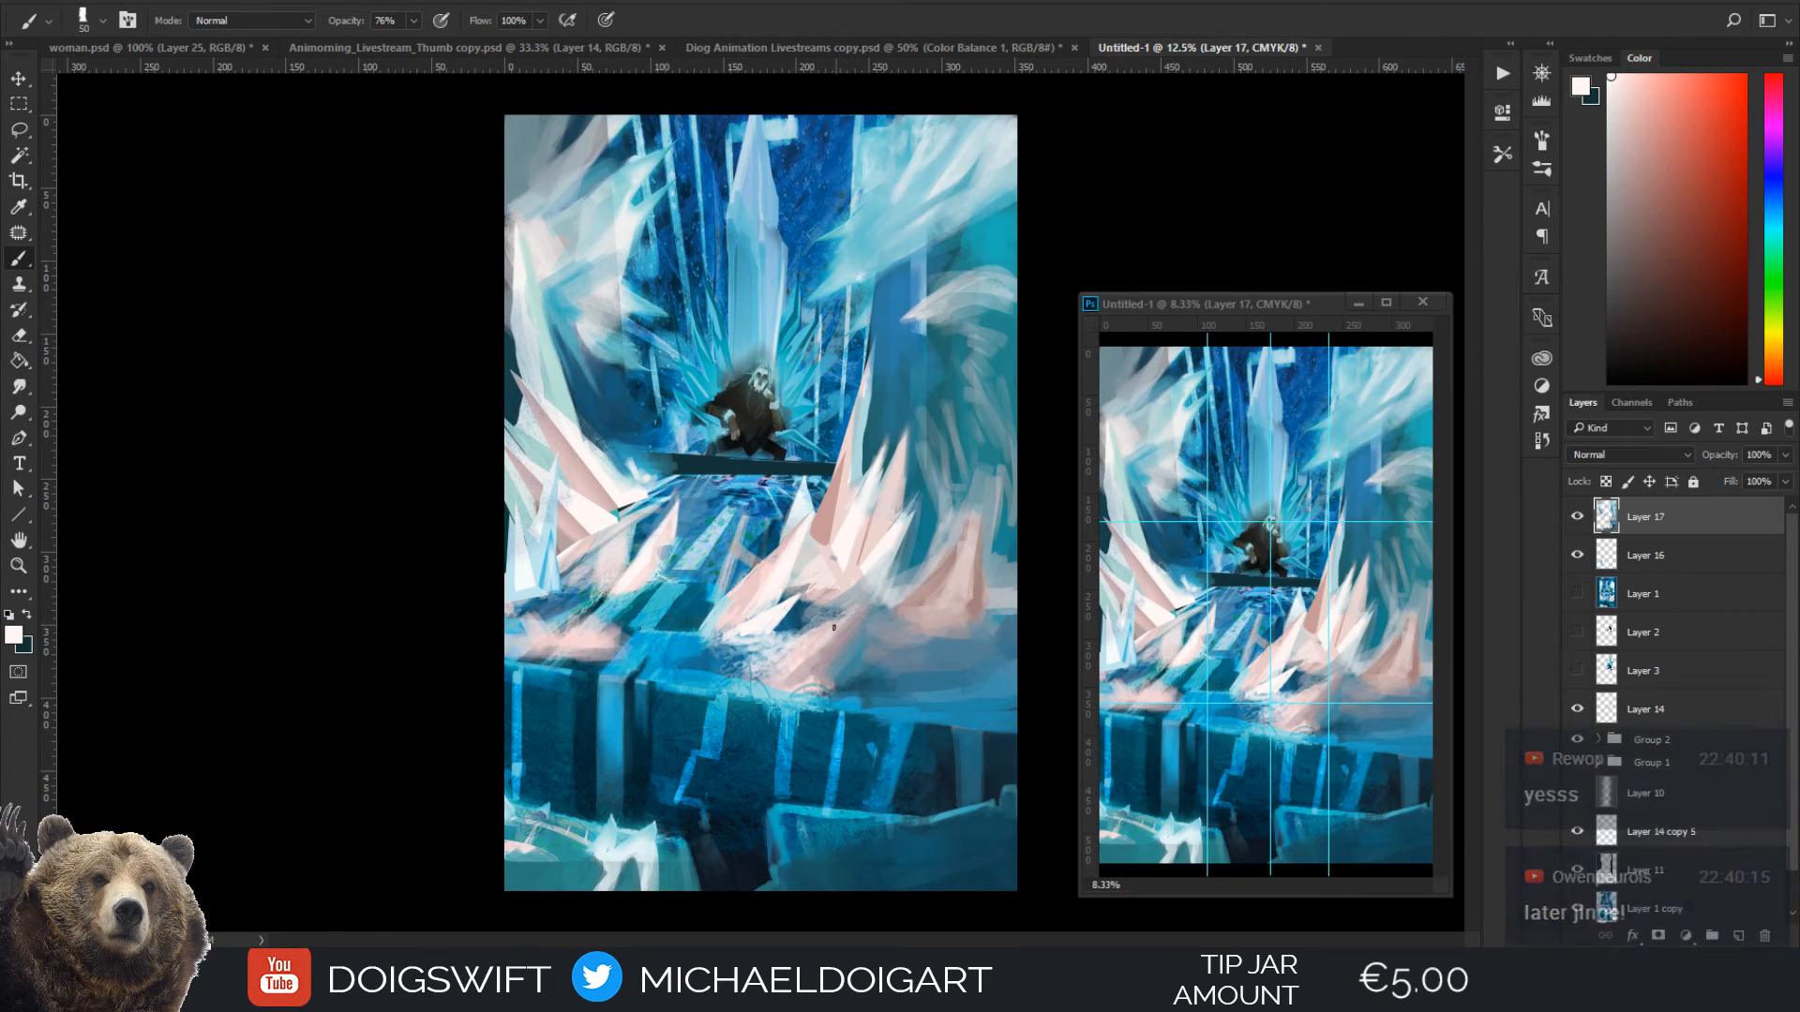
{"action": "left_click", "coordinate": [842, 634], "text": "alt"}
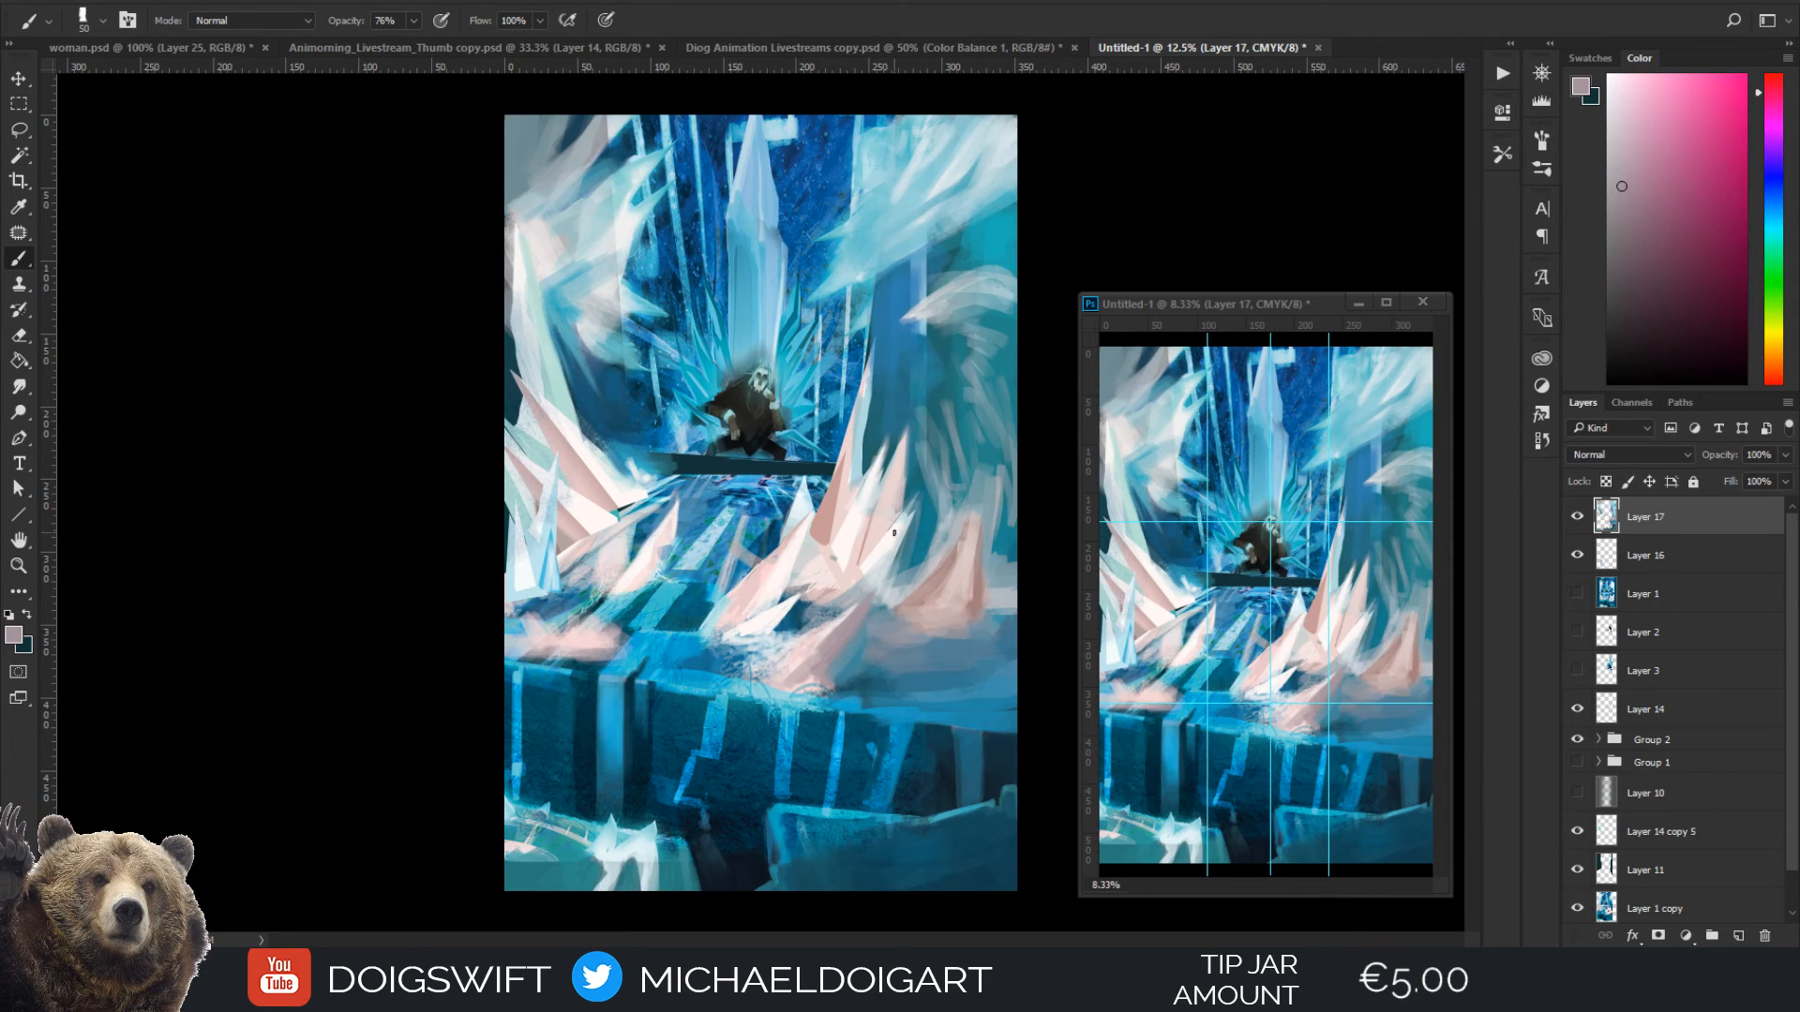
{"action": "left_click", "coordinate": [863, 580], "text": "alt"}
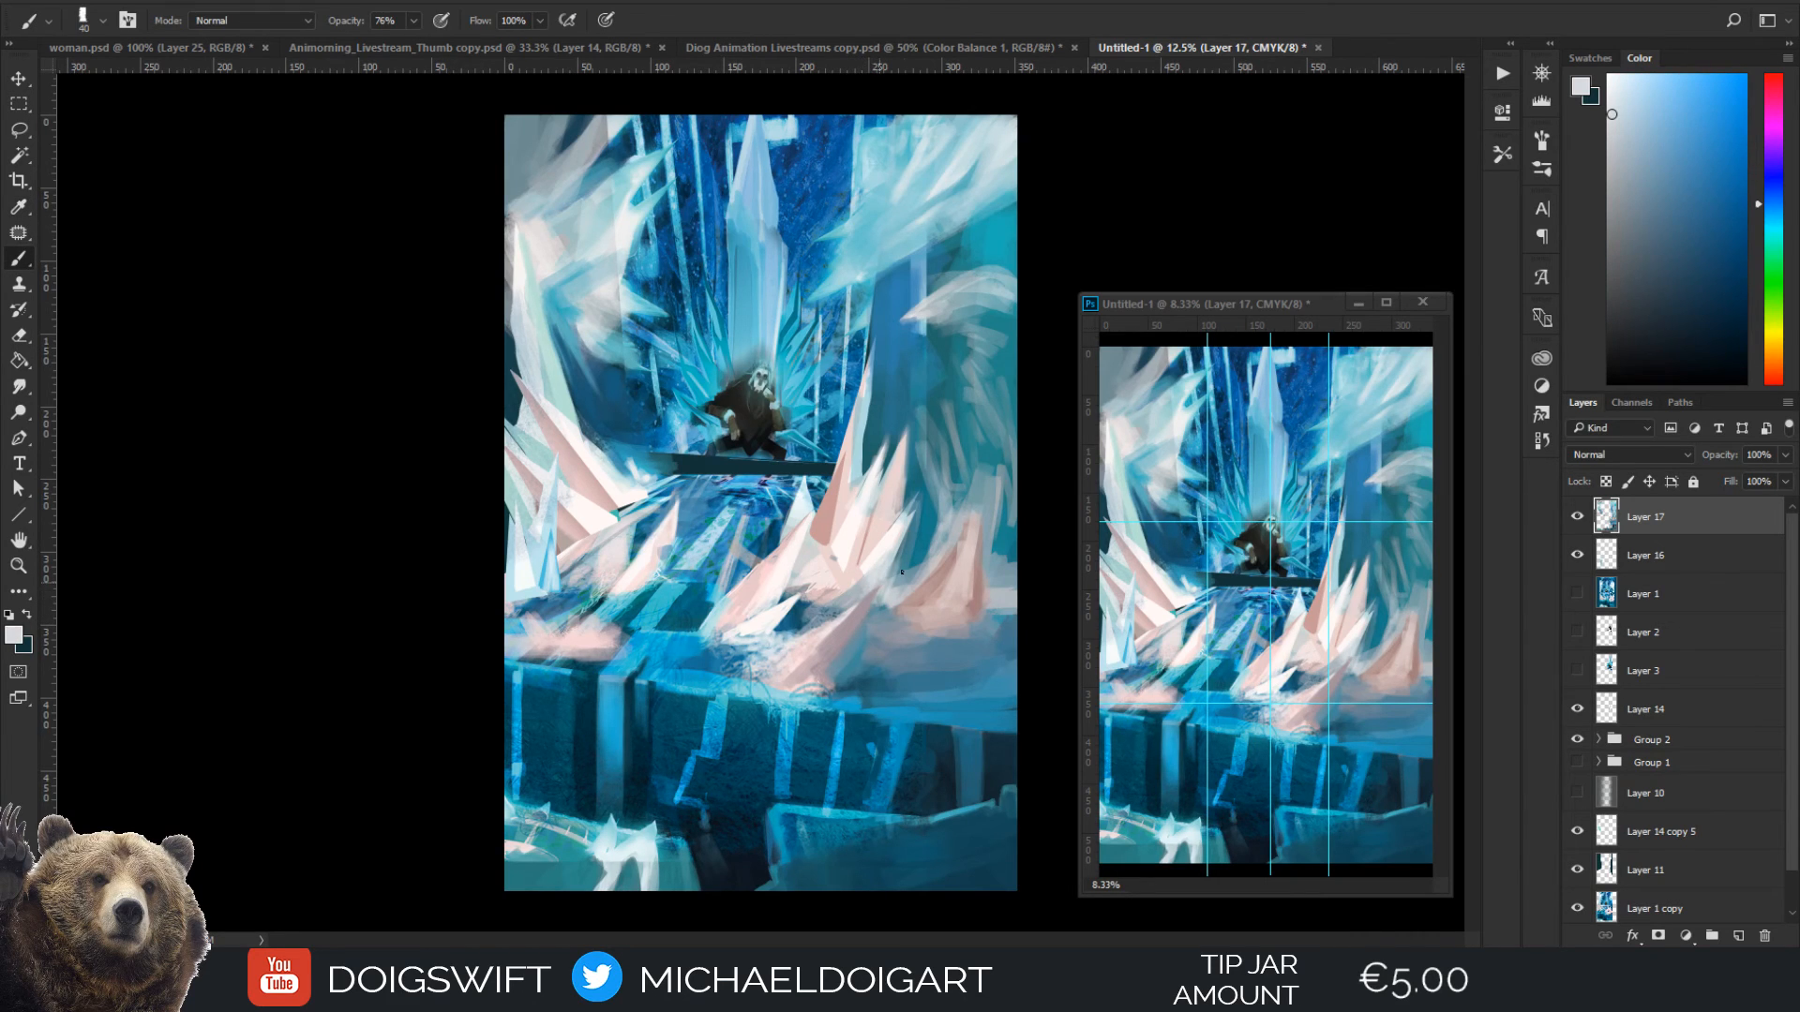
Refine the tips and edges of the right spike cluster with pale tones sampled from the ice, using a 60 px brush
{"action": "key", "text": "i"}
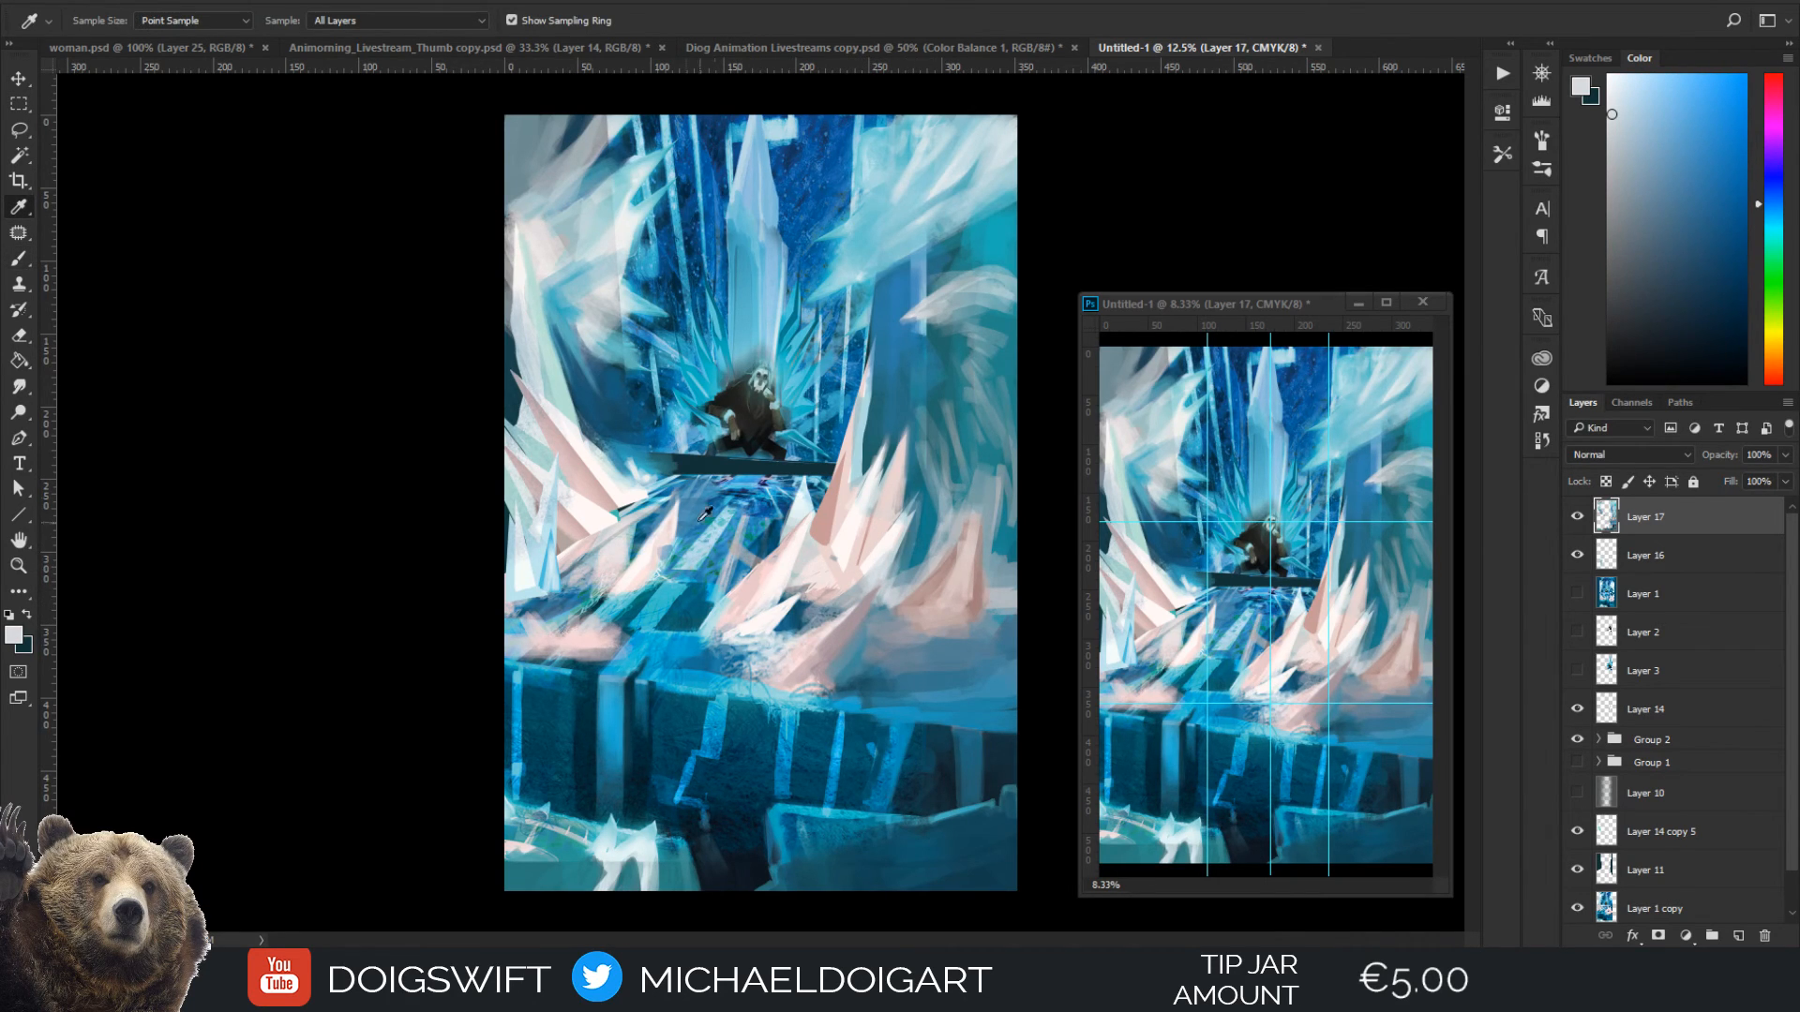
{"action": "left_click", "coordinate": [588, 426]}
{"action": "key", "text": "b"}
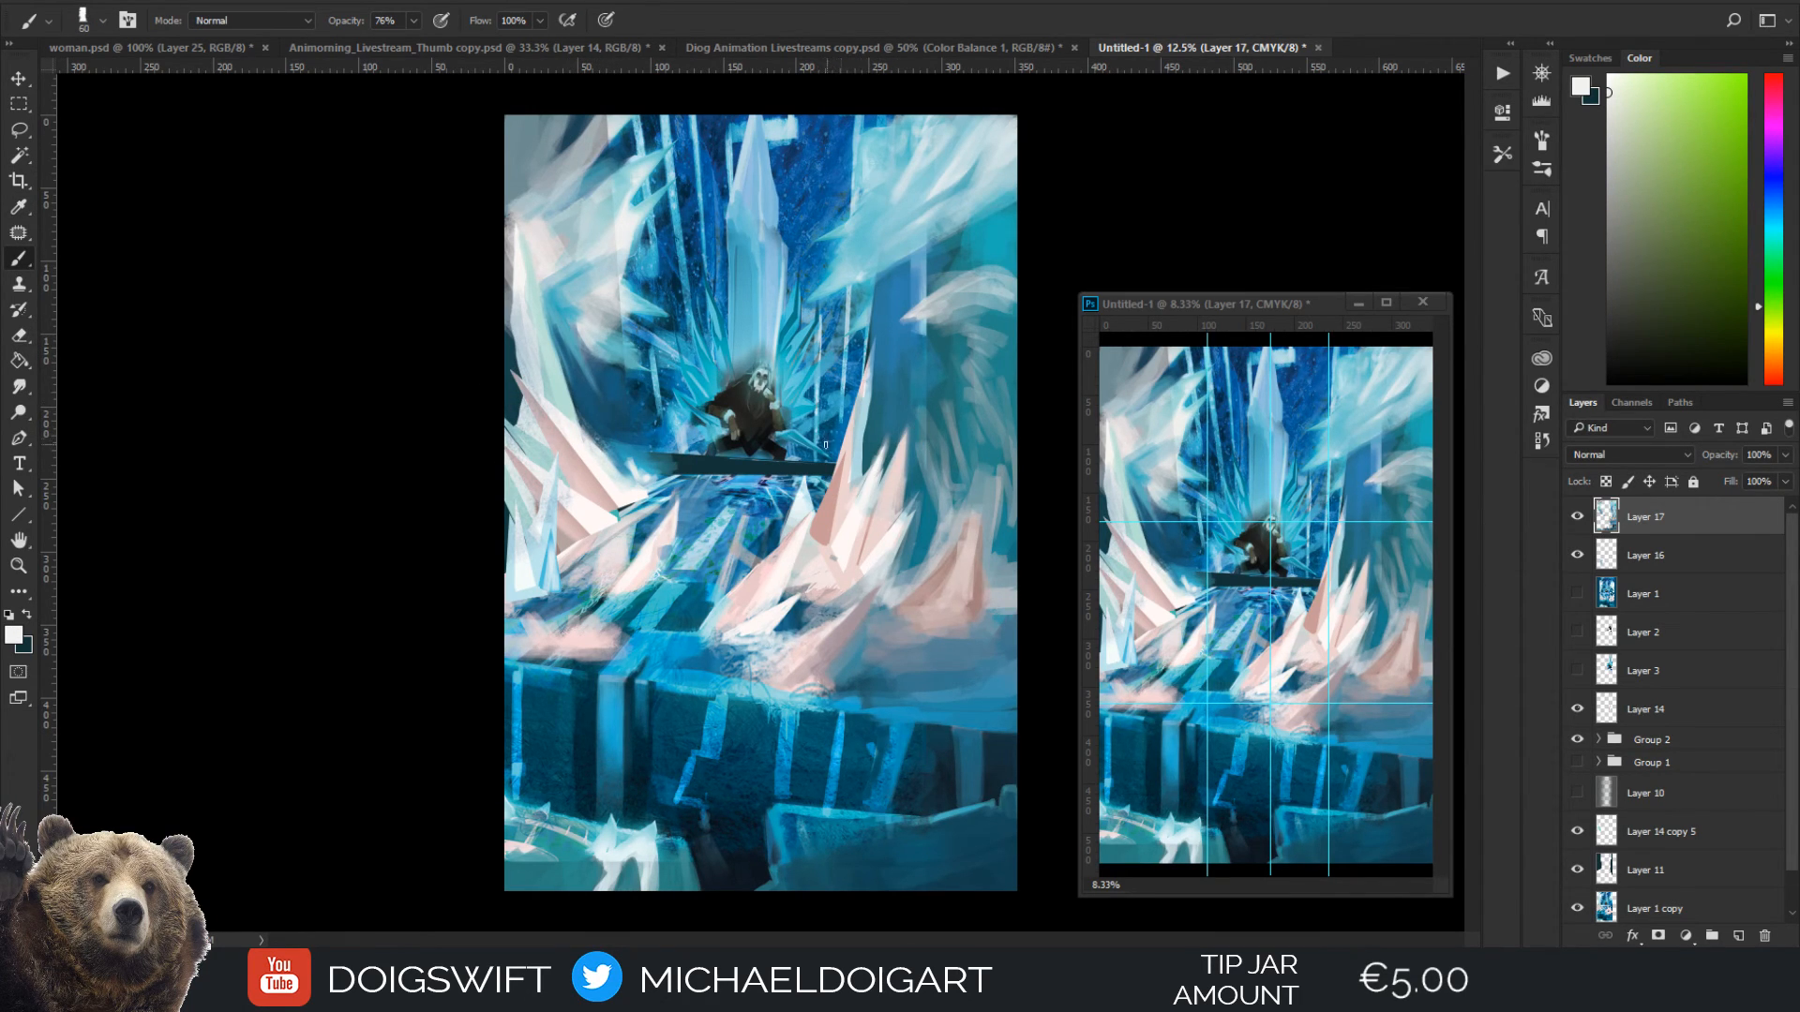
{"action": "key", "text": "i"}
{"action": "left_click", "coordinate": [900, 536]}
{"action": "key", "text": "b"}
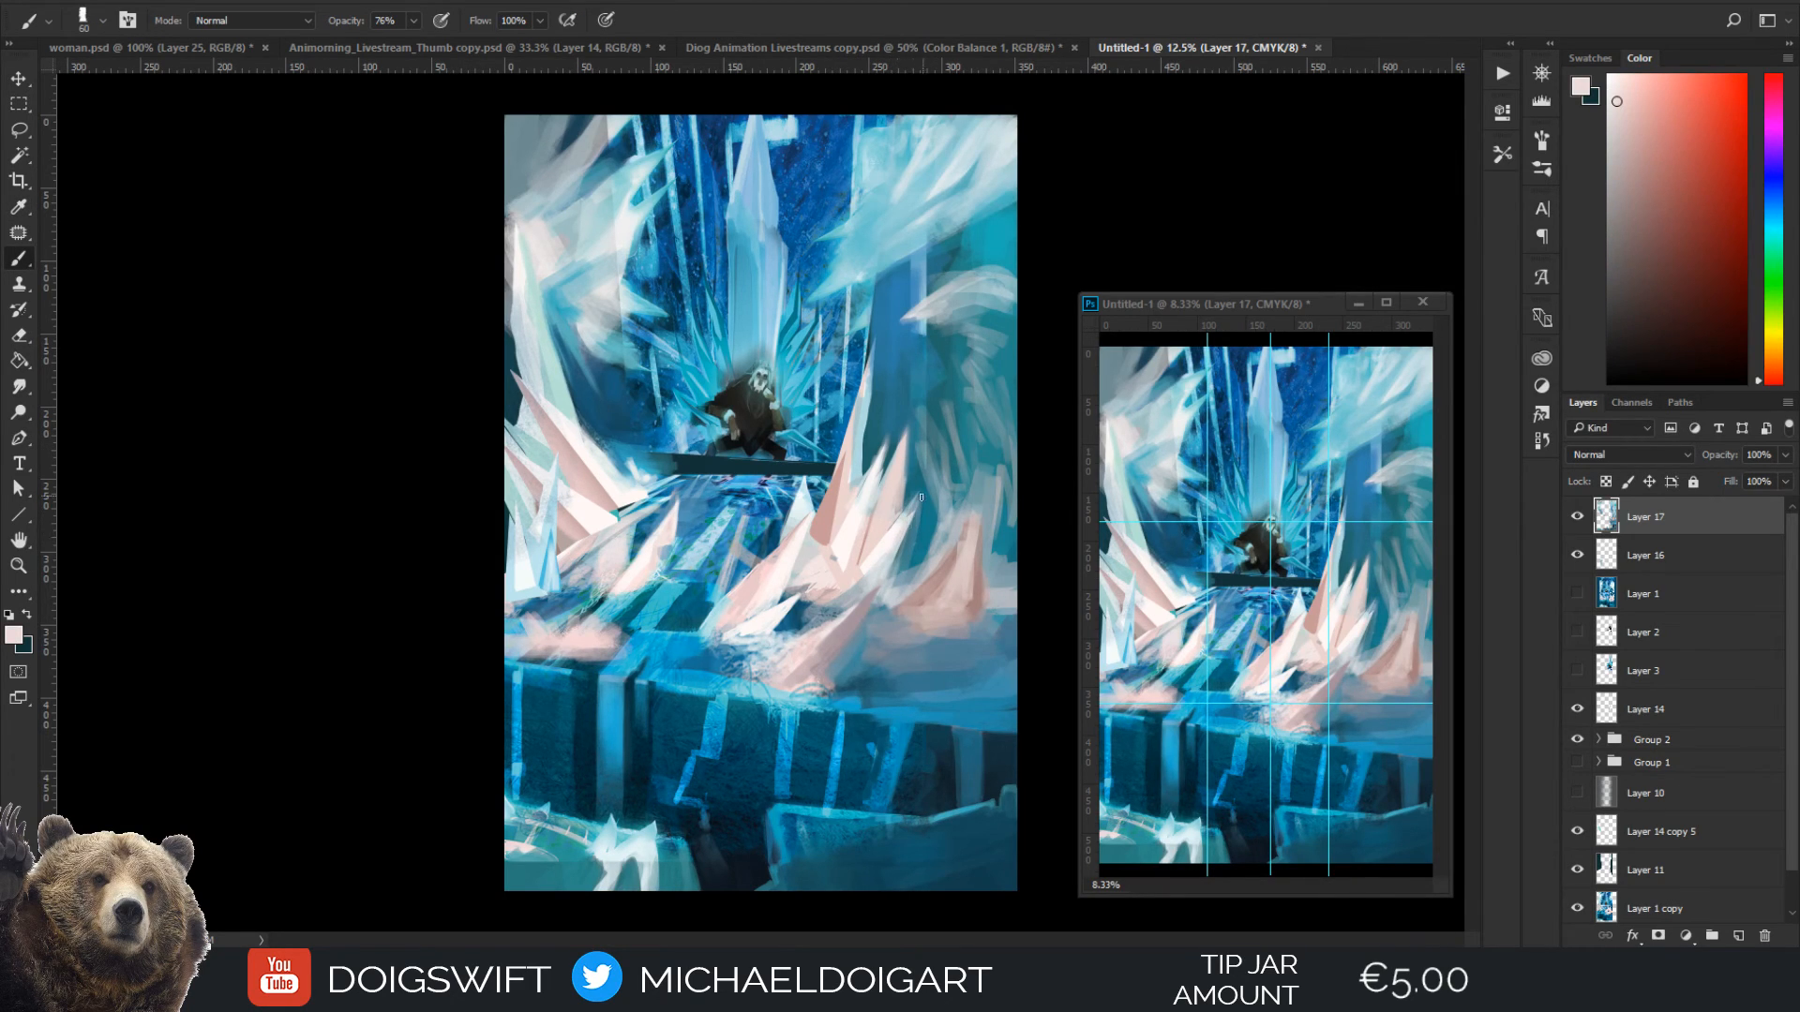
{"action": "left_click_drag", "start_coordinate": [915, 531], "coordinate": [896, 572]}
{"action": "key", "text": "i"}
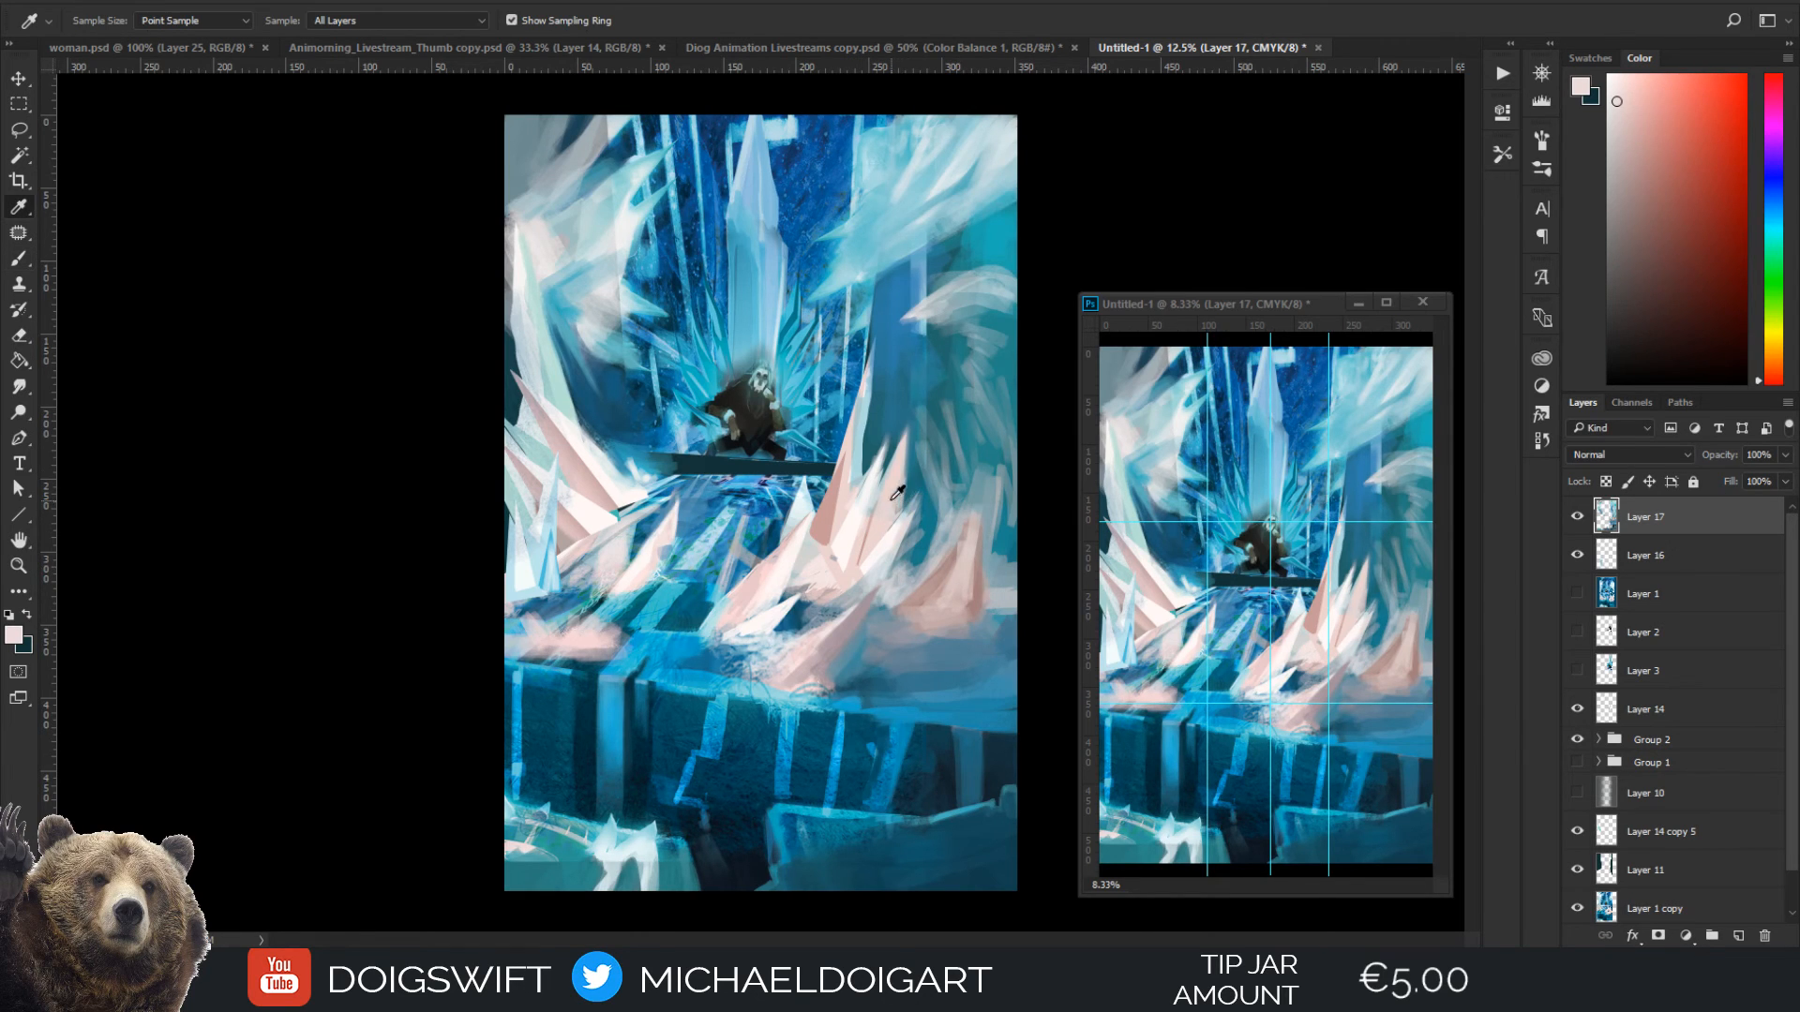
Add a new layer and paint a broad teal platform beneath the seated figure with teal sampled from the floor
{"action": "key", "text": "ctrl+plus"}
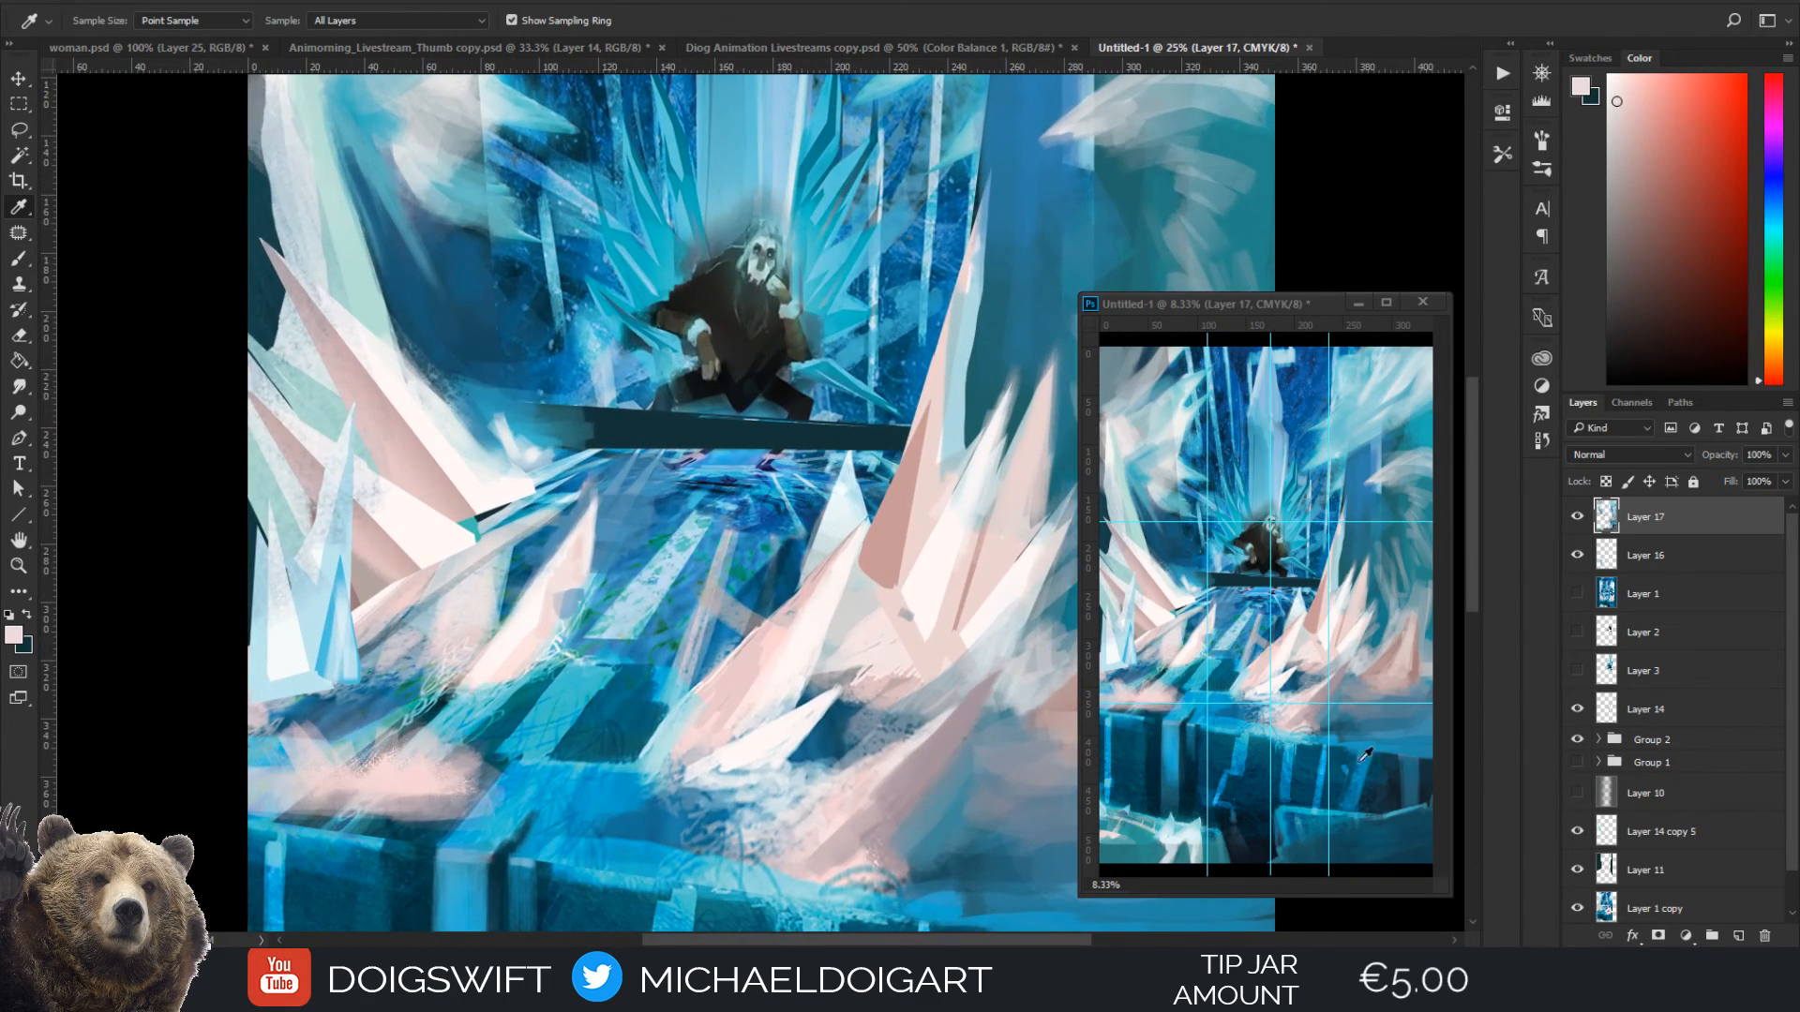
{"action": "left_click", "coordinate": [1738, 935]}
{"action": "key", "text": "ctrl+plus"}
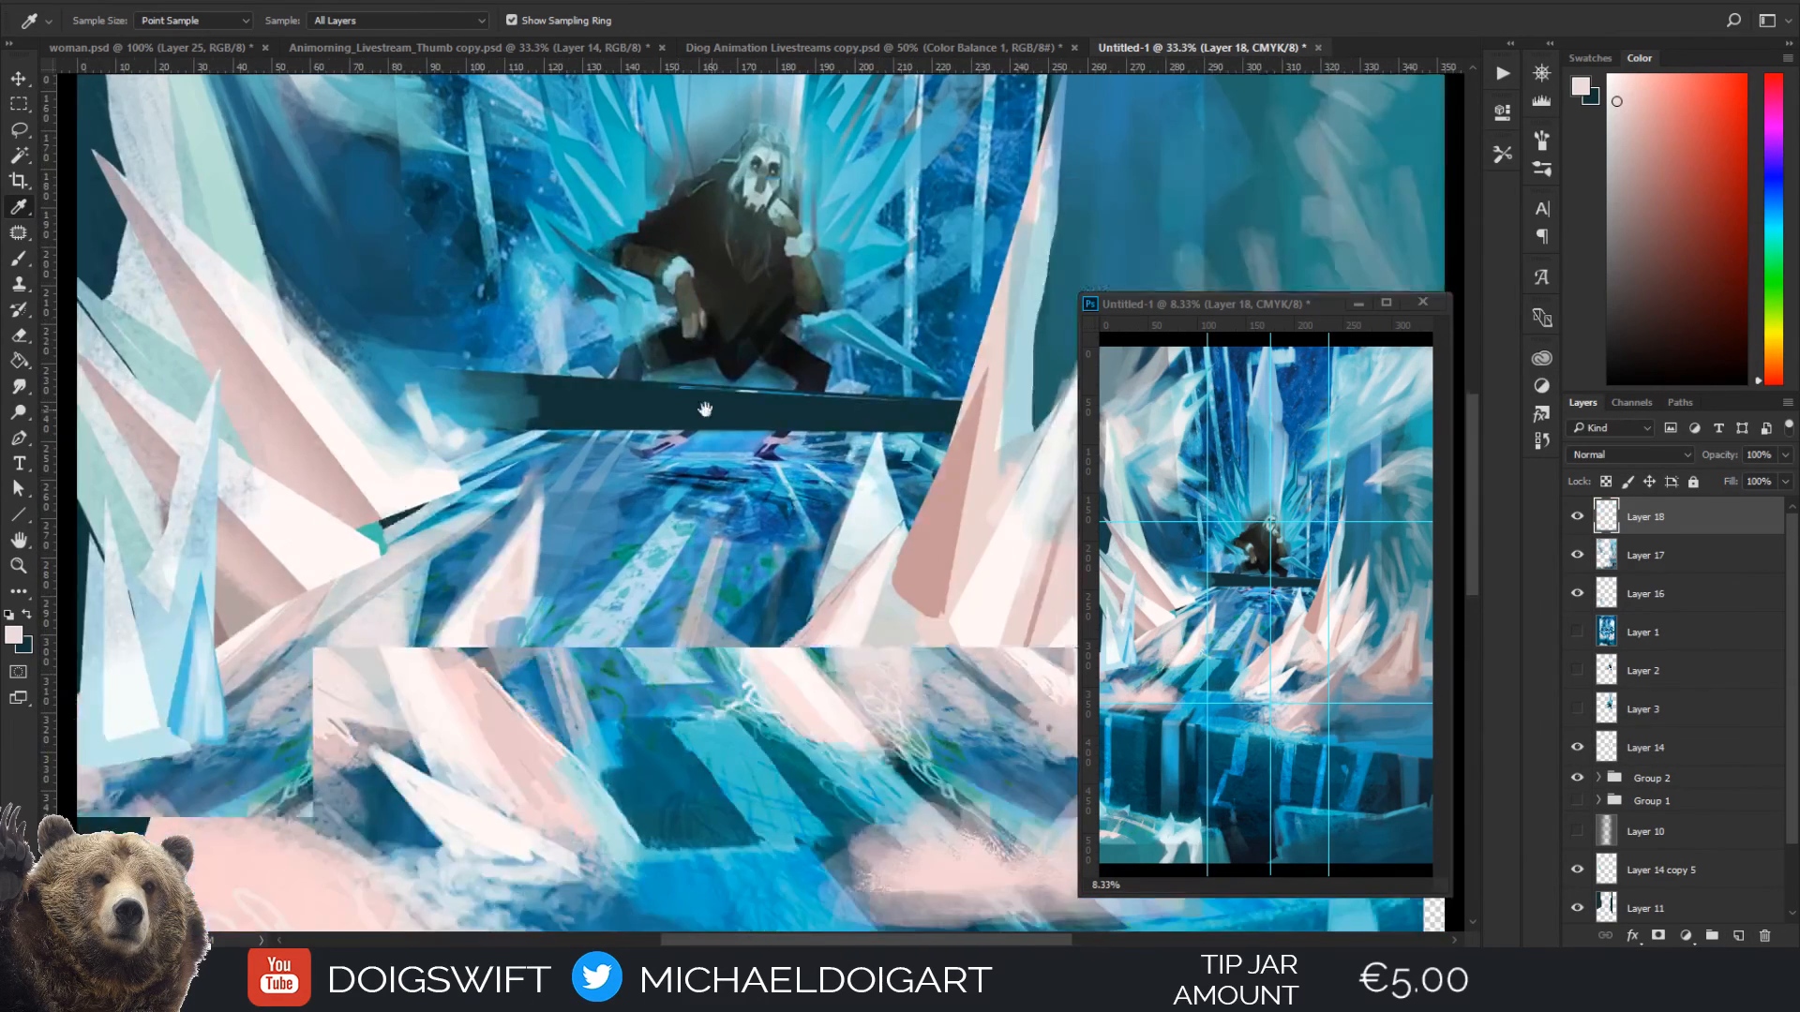
{"action": "left_click_drag", "start_coordinate": [681, 480], "coordinate": [678, 481]}
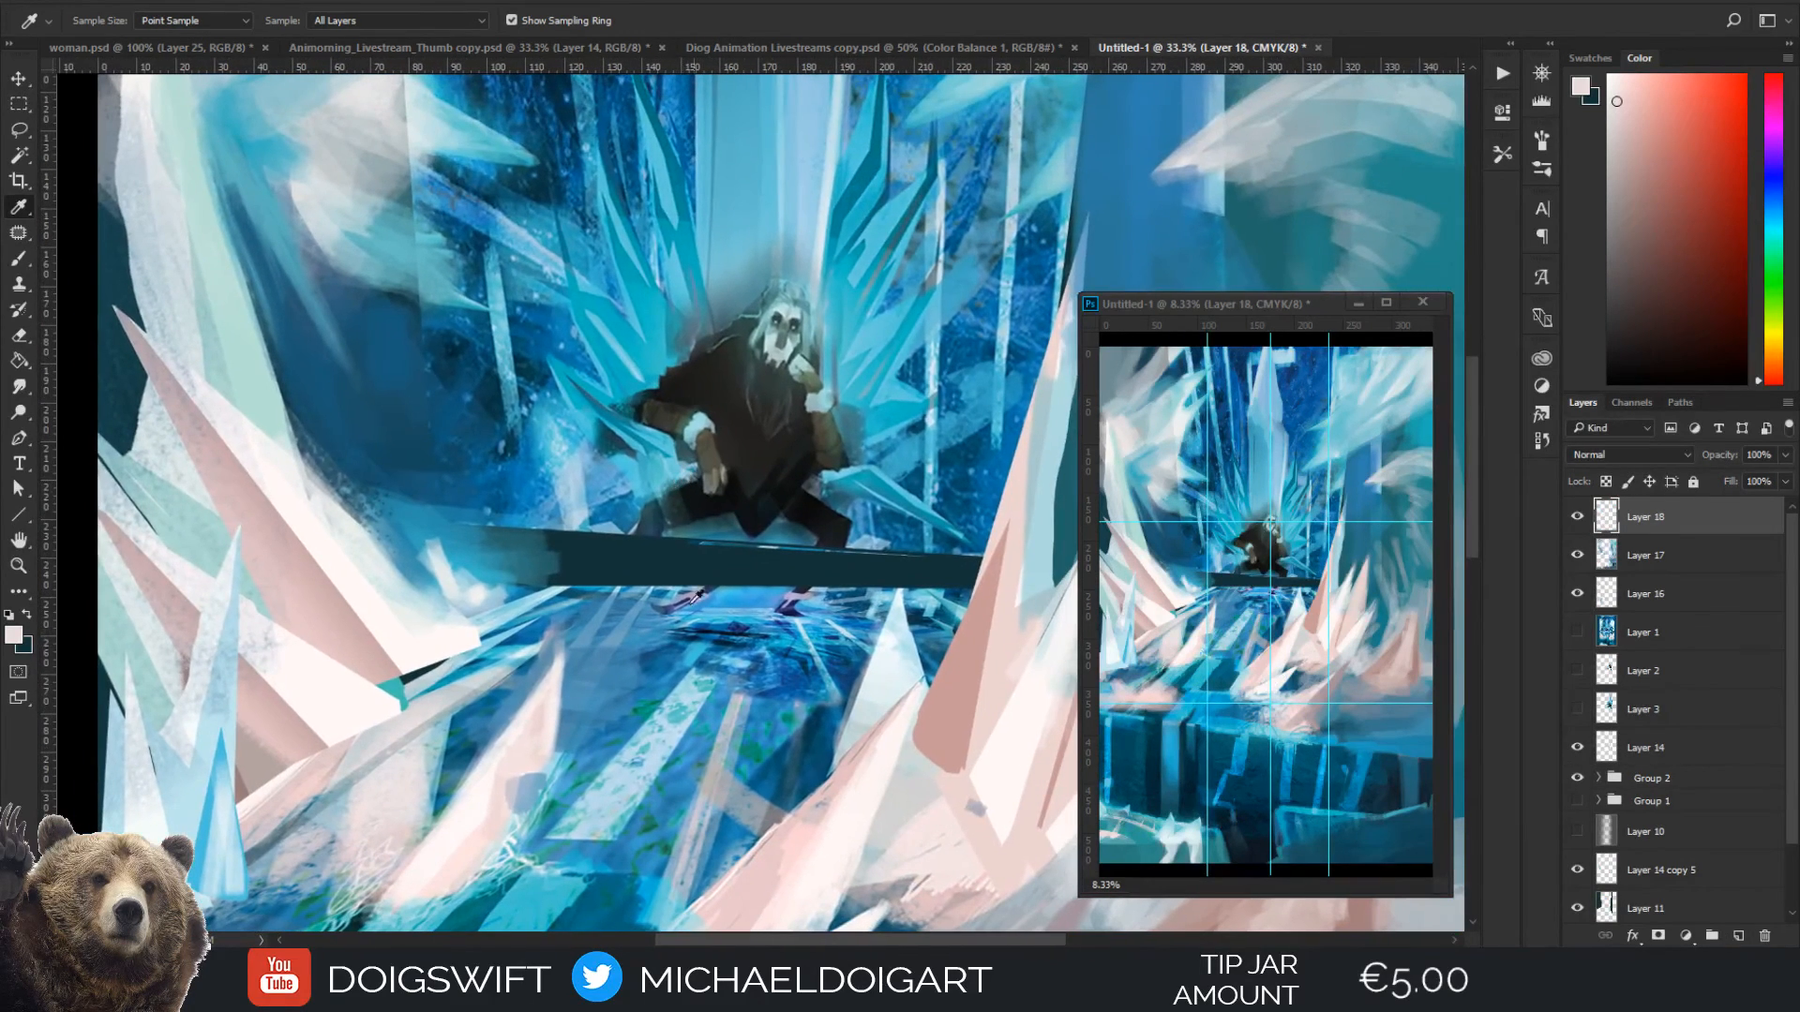
{"action": "left_click", "coordinate": [691, 747]}
{"action": "key", "text": "b"}
{"action": "key", "text": "bracketright"}
{"action": "key", "text": "bracketright"}
{"action": "key", "text": "bracketright"}
{"action": "key", "text": "bracketright"}
{"action": "key", "text": "bracketright"}
{"action": "key", "text": "bracketright"}
{"action": "key", "text": "bracketright"}
{"action": "key", "text": "bracketright"}
{"action": "mouse_move", "coordinate": [651, 611]}
{"action": "left_mouse_down"}
{"action": "mouse_move", "coordinate": [763, 604]}
{"action": "mouse_move", "coordinate": [781, 631]}
{"action": "mouse_move", "coordinate": [823, 615]}
{"action": "mouse_move", "coordinate": [683, 609]}
{"action": "mouse_move", "coordinate": [793, 595]}
{"action": "mouse_move", "coordinate": [639, 596]}
{"action": "mouse_move", "coordinate": [873, 591]}
{"action": "mouse_move", "coordinate": [574, 584]}
{"action": "mouse_move", "coordinate": [878, 558]}
{"action": "mouse_move", "coordinate": [650, 568]}
{"action": "mouse_move", "coordinate": [915, 569]}
{"action": "left_mouse_up"}
{"action": "key", "text": "ctrl+minus"}
{"action": "key", "text": "bracketright"}
{"action": "key", "text": "ctrl+minus"}
{"action": "key", "text": "bracketleft"}
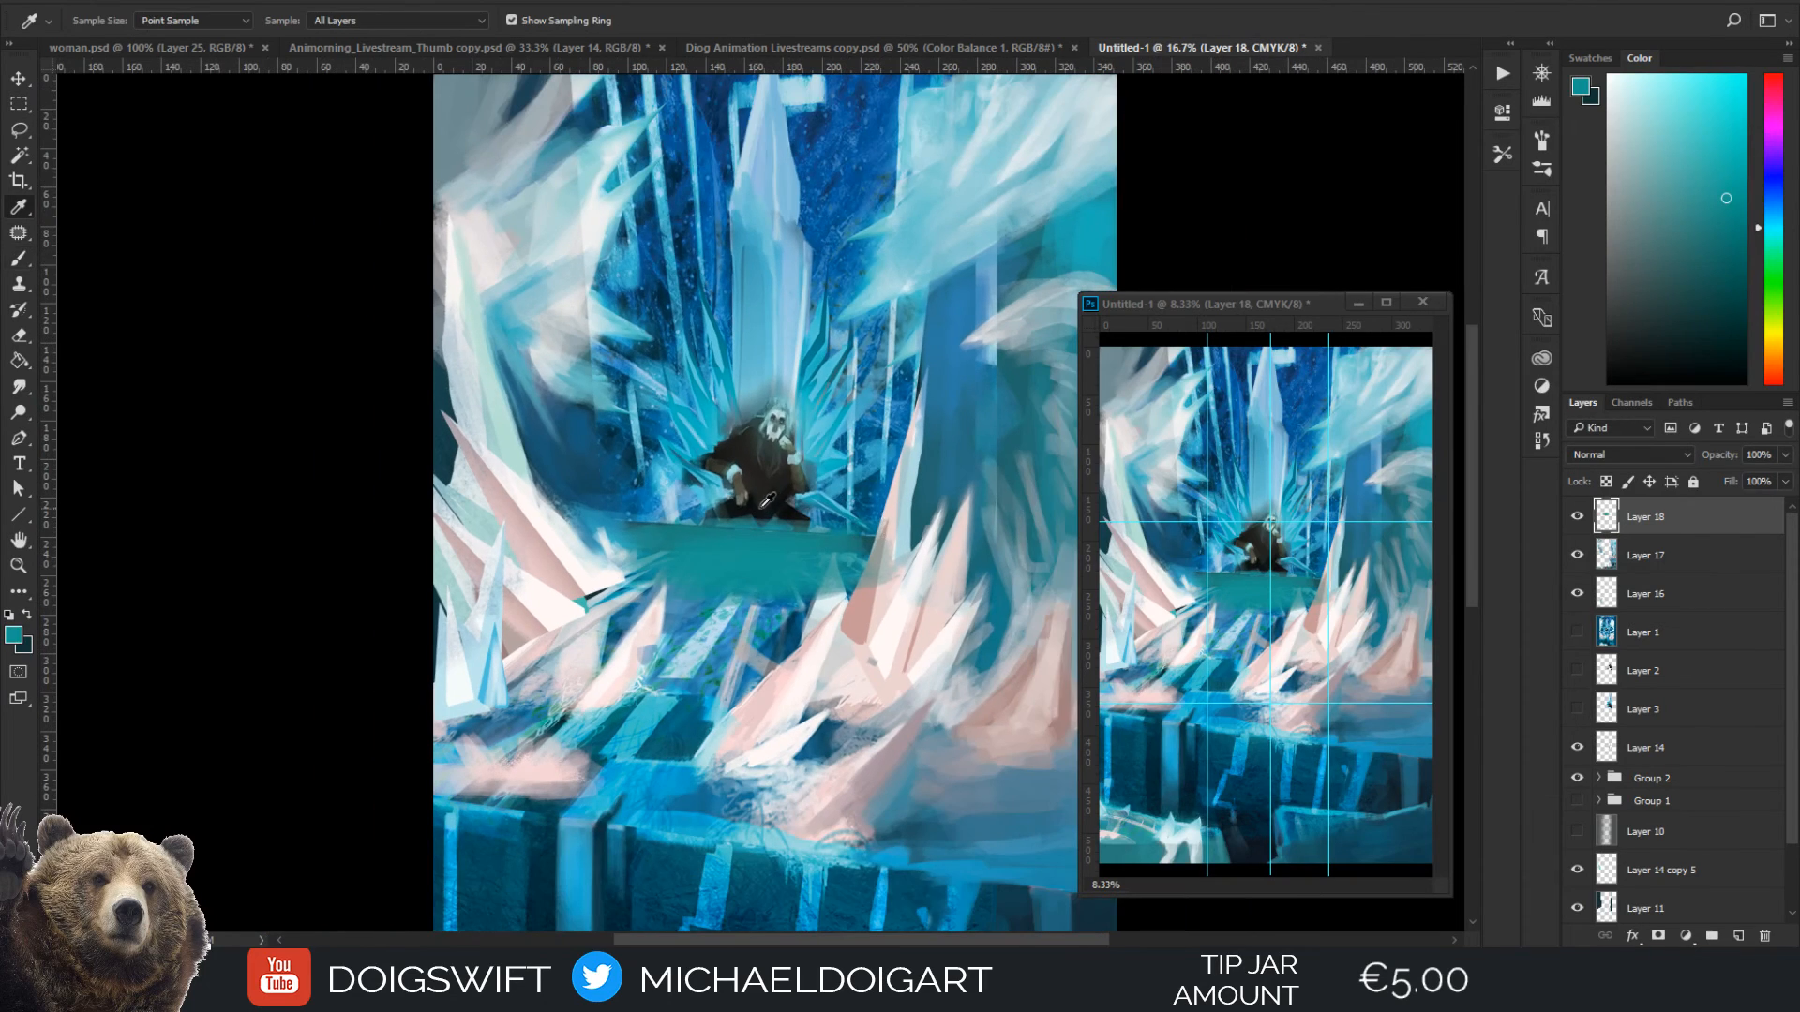
Add another layer and rough in the figure's lower legs with near-black sampled from his clothing, using a 90 px brush
{"action": "left_click", "coordinate": [764, 495], "text": "alt"}
{"action": "key", "text": "bracketleft"}
{"action": "key", "text": "bracketleft"}
{"action": "key", "text": "bracketleft"}
{"action": "key", "text": "bracketleft"}
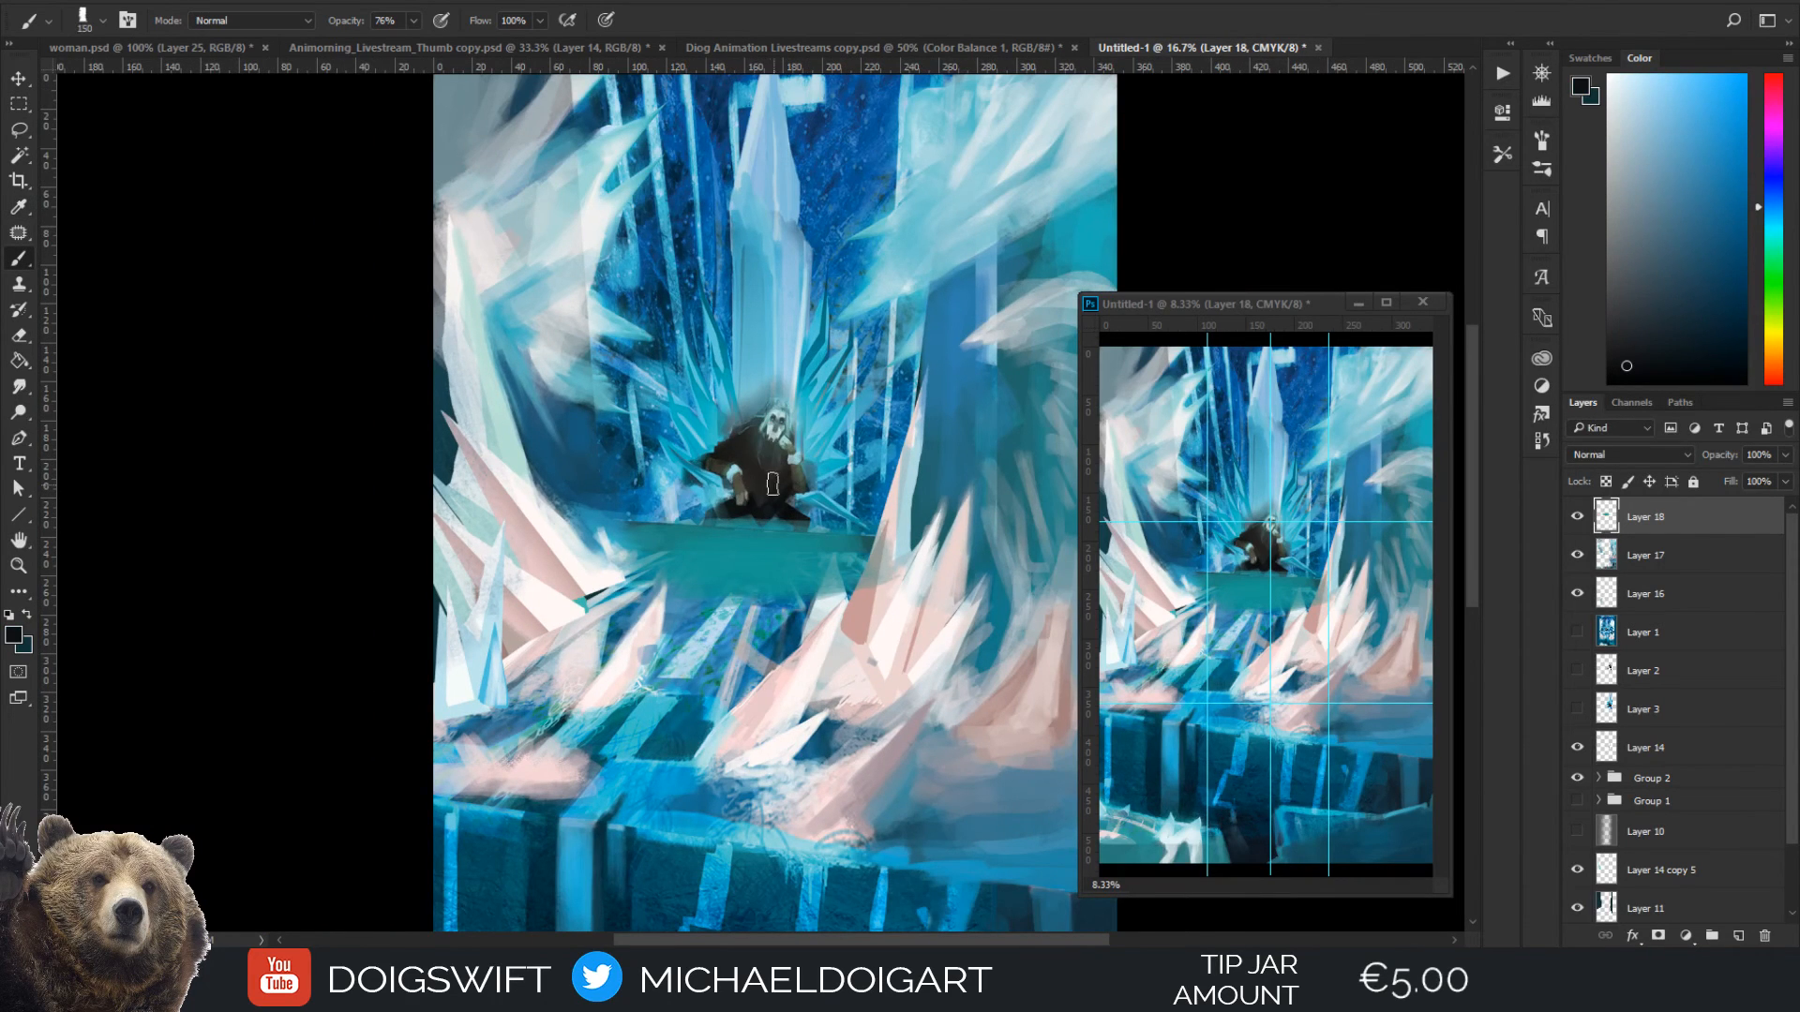
{"action": "left_click", "coordinate": [1739, 935]}
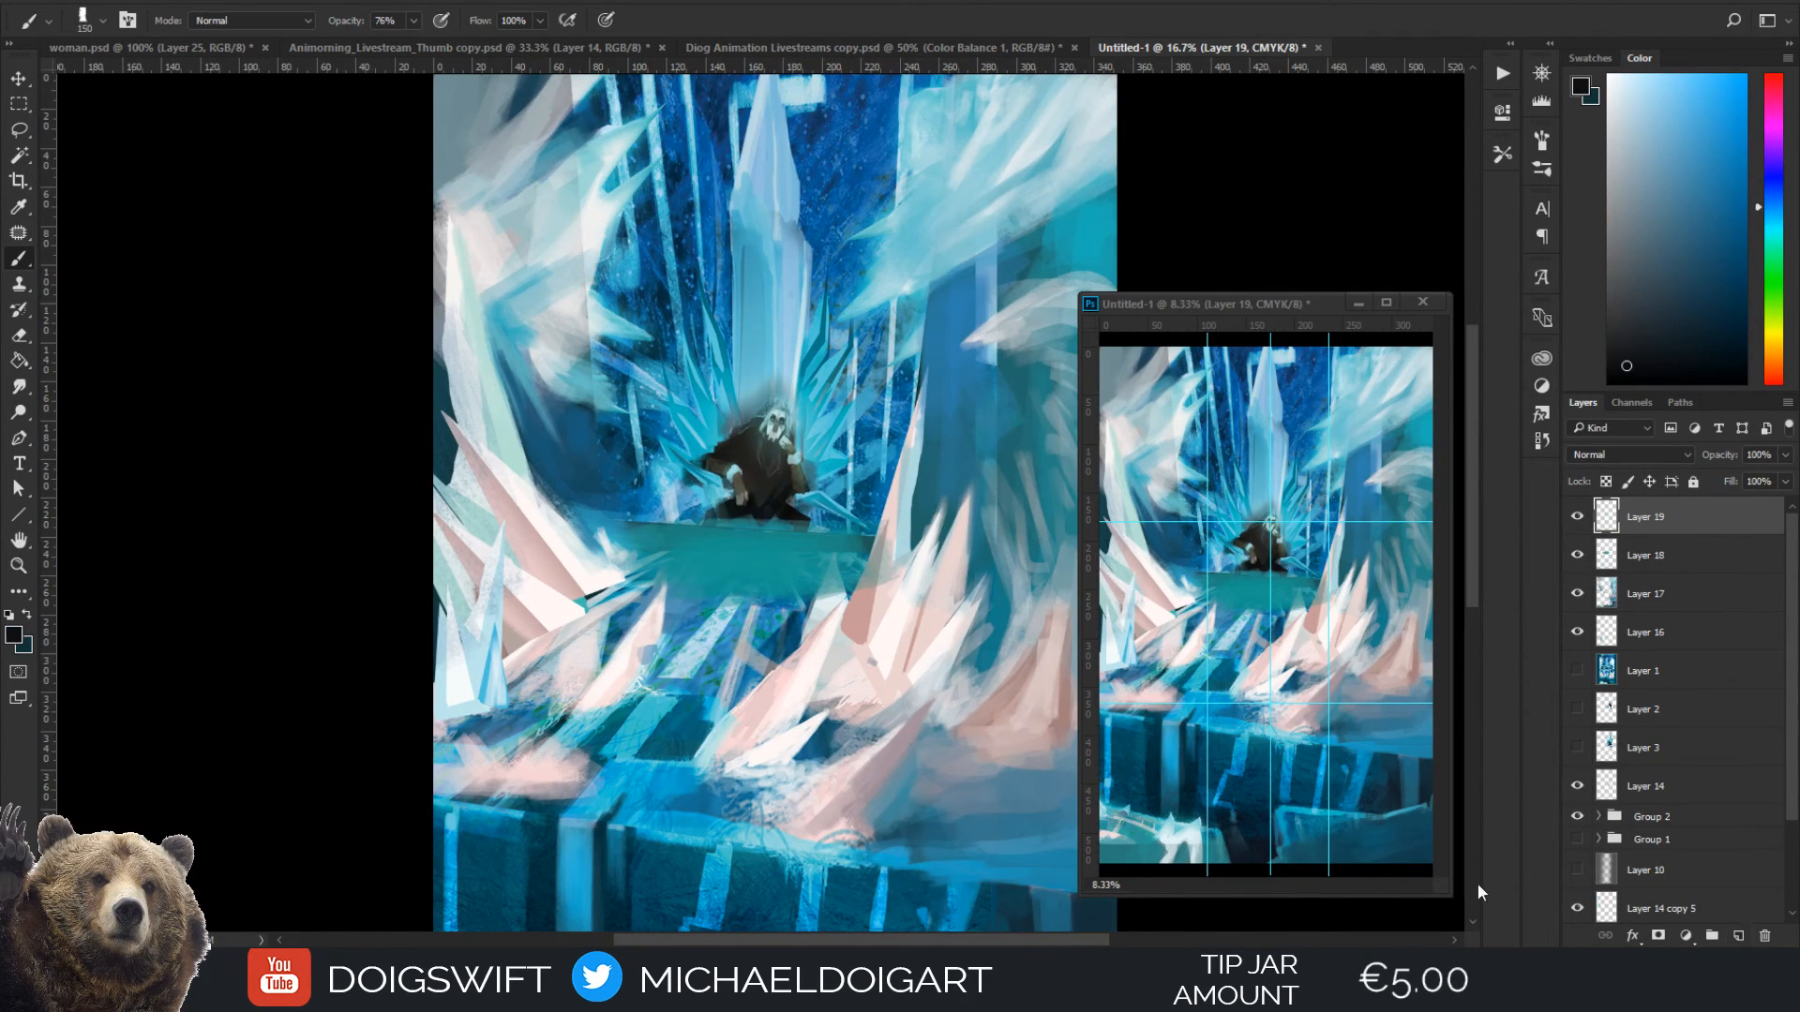
{"action": "key", "text": "ctrl+plus"}
{"action": "key", "text": "bracketleft"}
{"action": "key", "text": "bracketleft"}
{"action": "key", "text": "bracketleft"}
{"action": "mouse_move", "coordinate": [690, 574]}
{"action": "left_mouse_down"}
{"action": "mouse_move", "coordinate": [691, 525]}
{"action": "mouse_move", "coordinate": [692, 614]}
{"action": "mouse_move", "coordinate": [702, 598]}
{"action": "mouse_move", "coordinate": [656, 628]}
{"action": "mouse_move", "coordinate": [689, 608]}
{"action": "left_mouse_up"}
{"action": "mouse_move", "coordinate": [816, 527]}
{"action": "left_mouse_down"}
{"action": "mouse_move", "coordinate": [717, 592]}
{"action": "mouse_move", "coordinate": [821, 529]}
{"action": "left_mouse_up"}
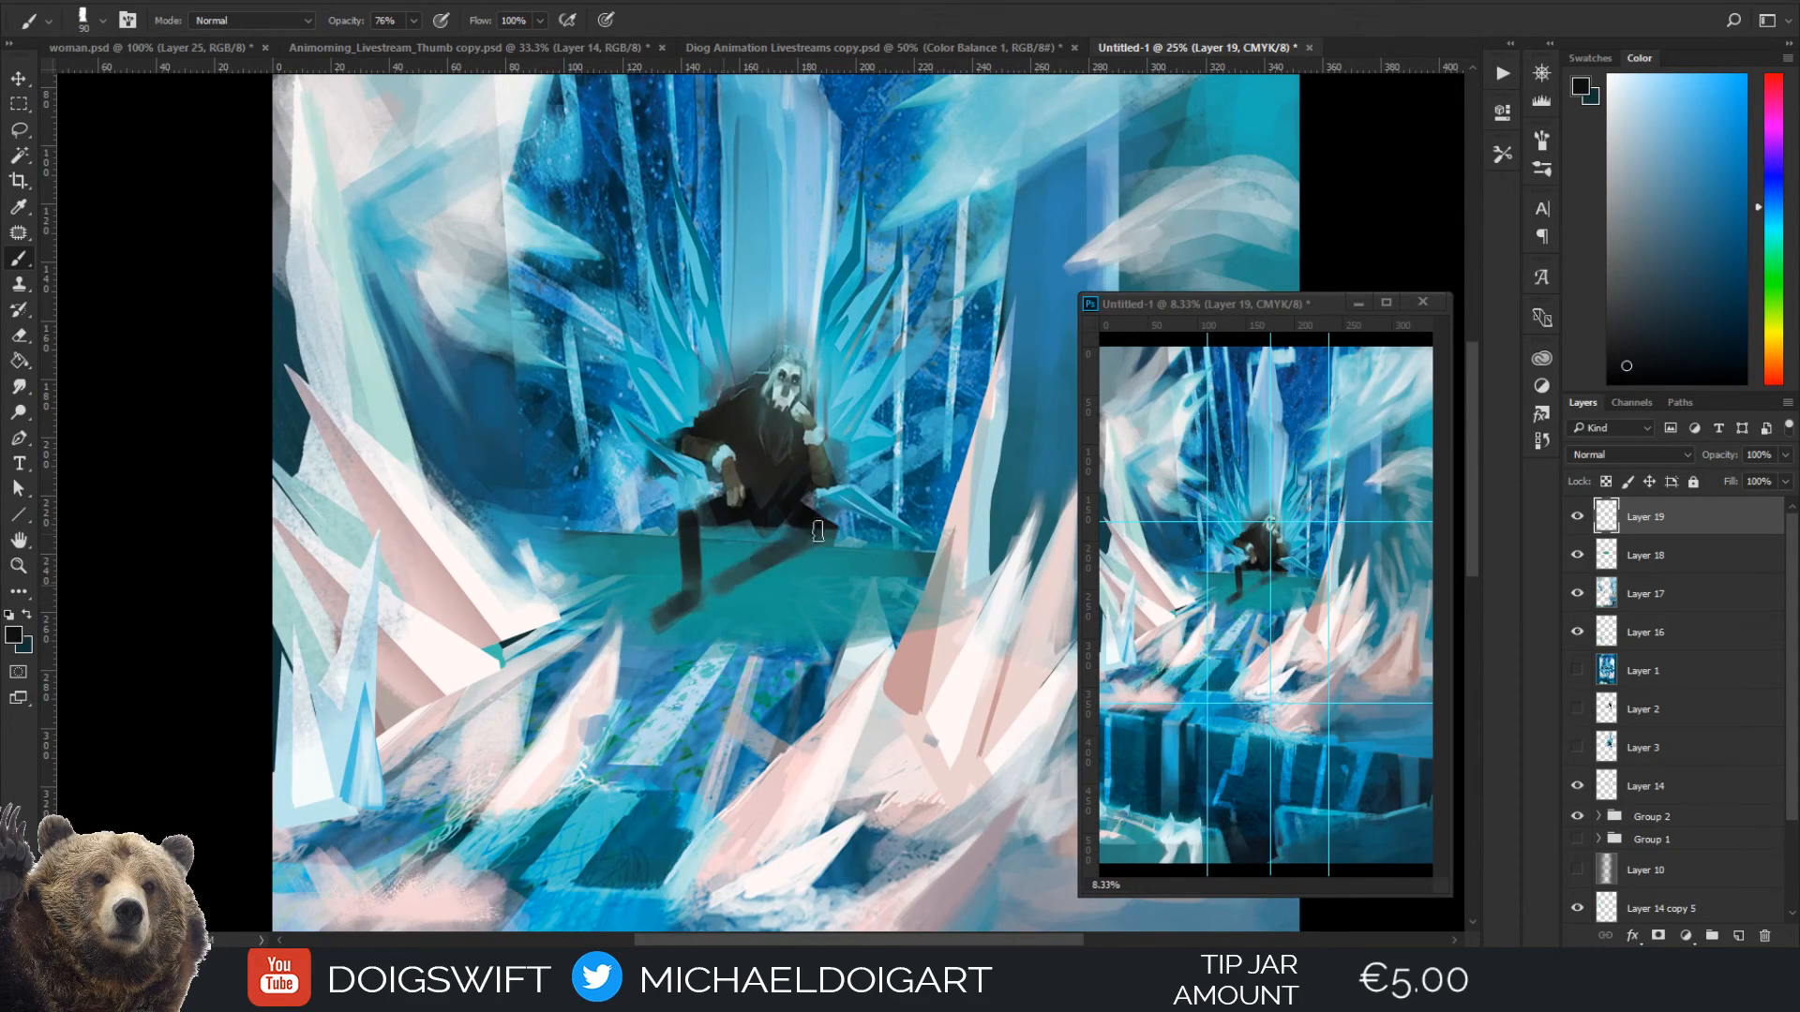
Define the figure's bent leg, boots and lap with dark strokes, reducing the brush to 60 px
{"action": "left_click_drag", "start_coordinate": [724, 589], "coordinate": [821, 529]}
{"action": "key", "text": "bracketleft"}
{"action": "key", "text": "bracketleft"}
{"action": "key", "text": "bracketleft"}
{"action": "left_click_drag", "start_coordinate": [711, 597], "coordinate": [803, 536]}
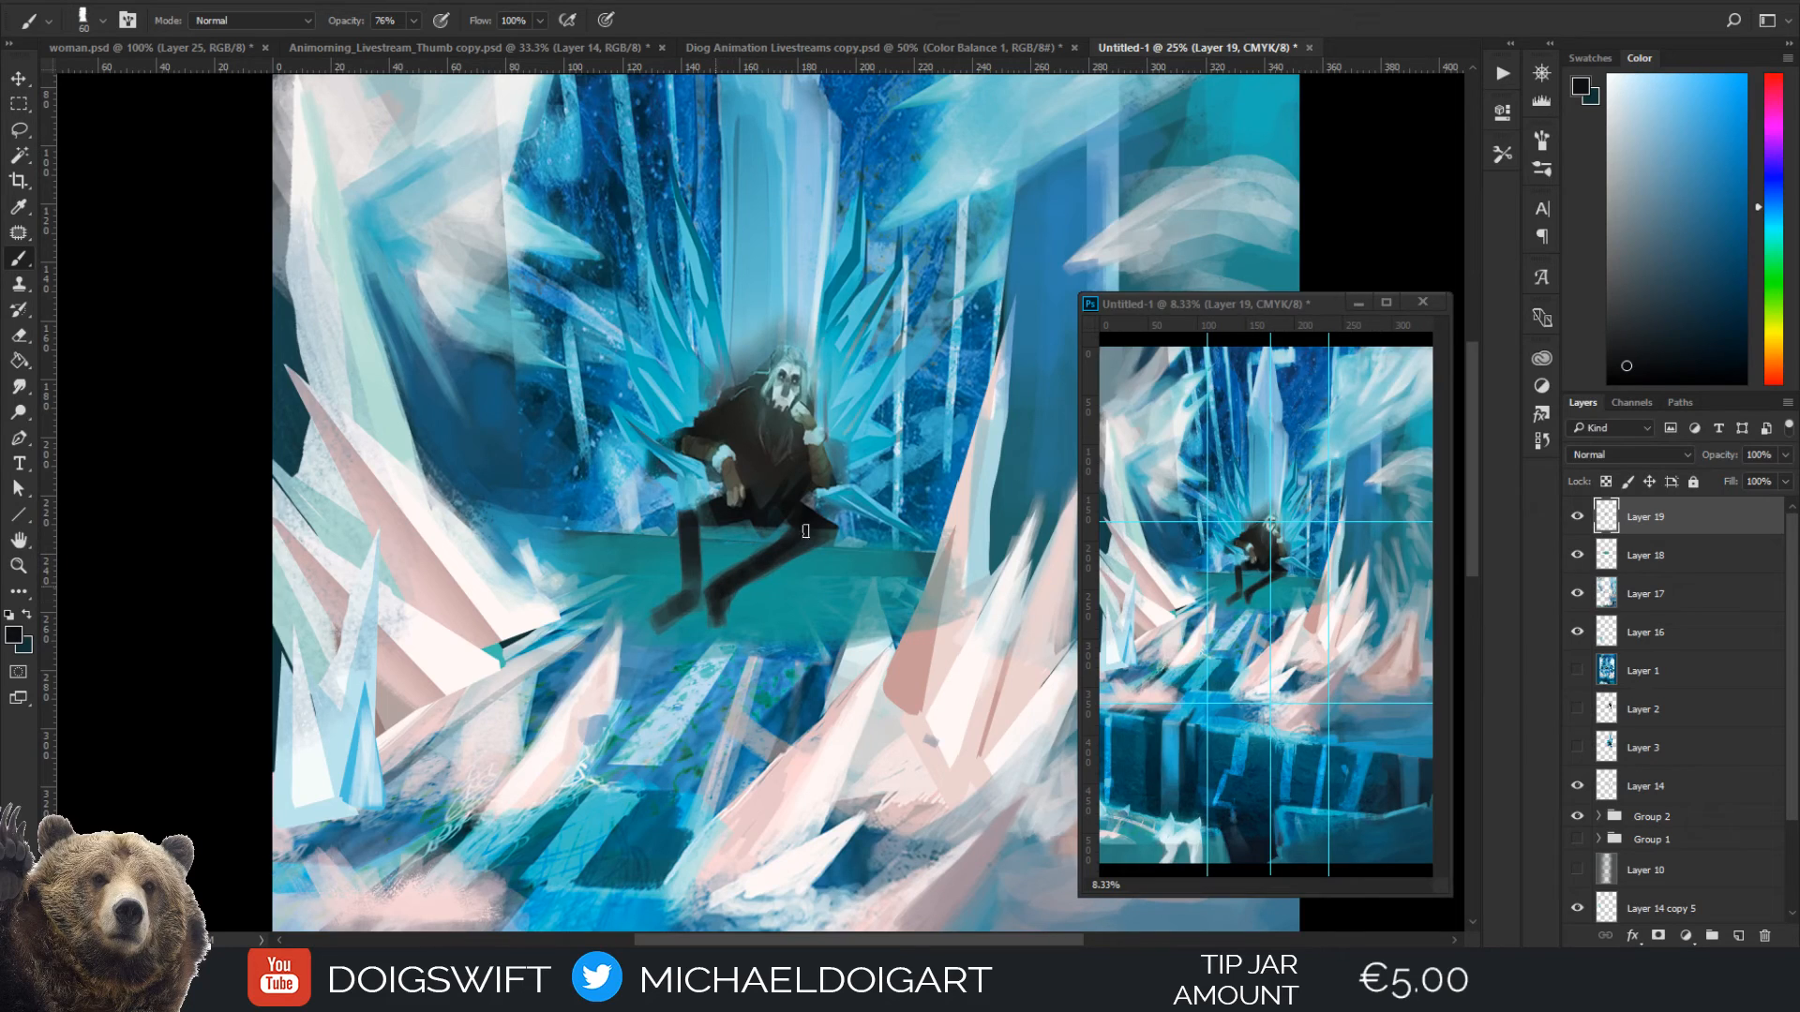
{"action": "mouse_move", "coordinate": [696, 532]}
{"action": "left_mouse_down"}
{"action": "mouse_move", "coordinate": [699, 605]}
{"action": "mouse_move", "coordinate": [721, 514]}
{"action": "left_mouse_up"}
Paint light blue fur cuffs around both shins with colour sampled from the figure's wrist cuff
{"action": "left_click", "coordinate": [725, 481], "text": "alt"}
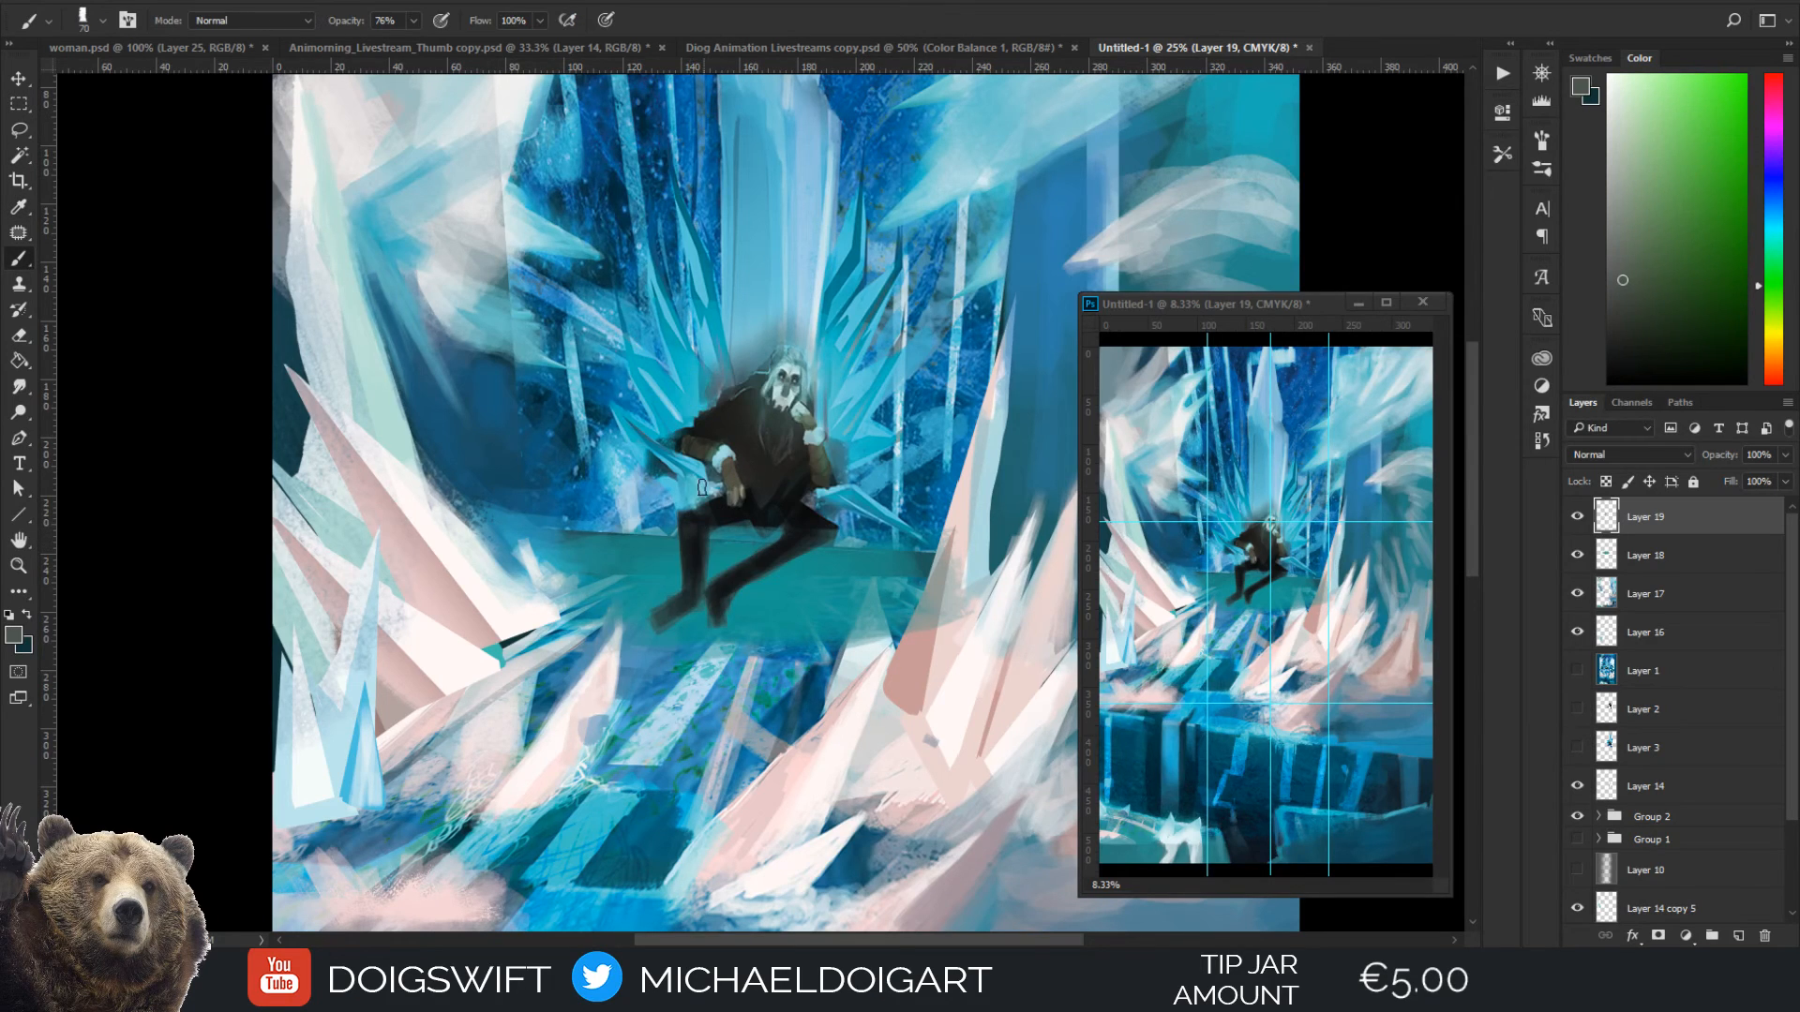
{"action": "left_click", "coordinate": [724, 464], "text": "alt"}
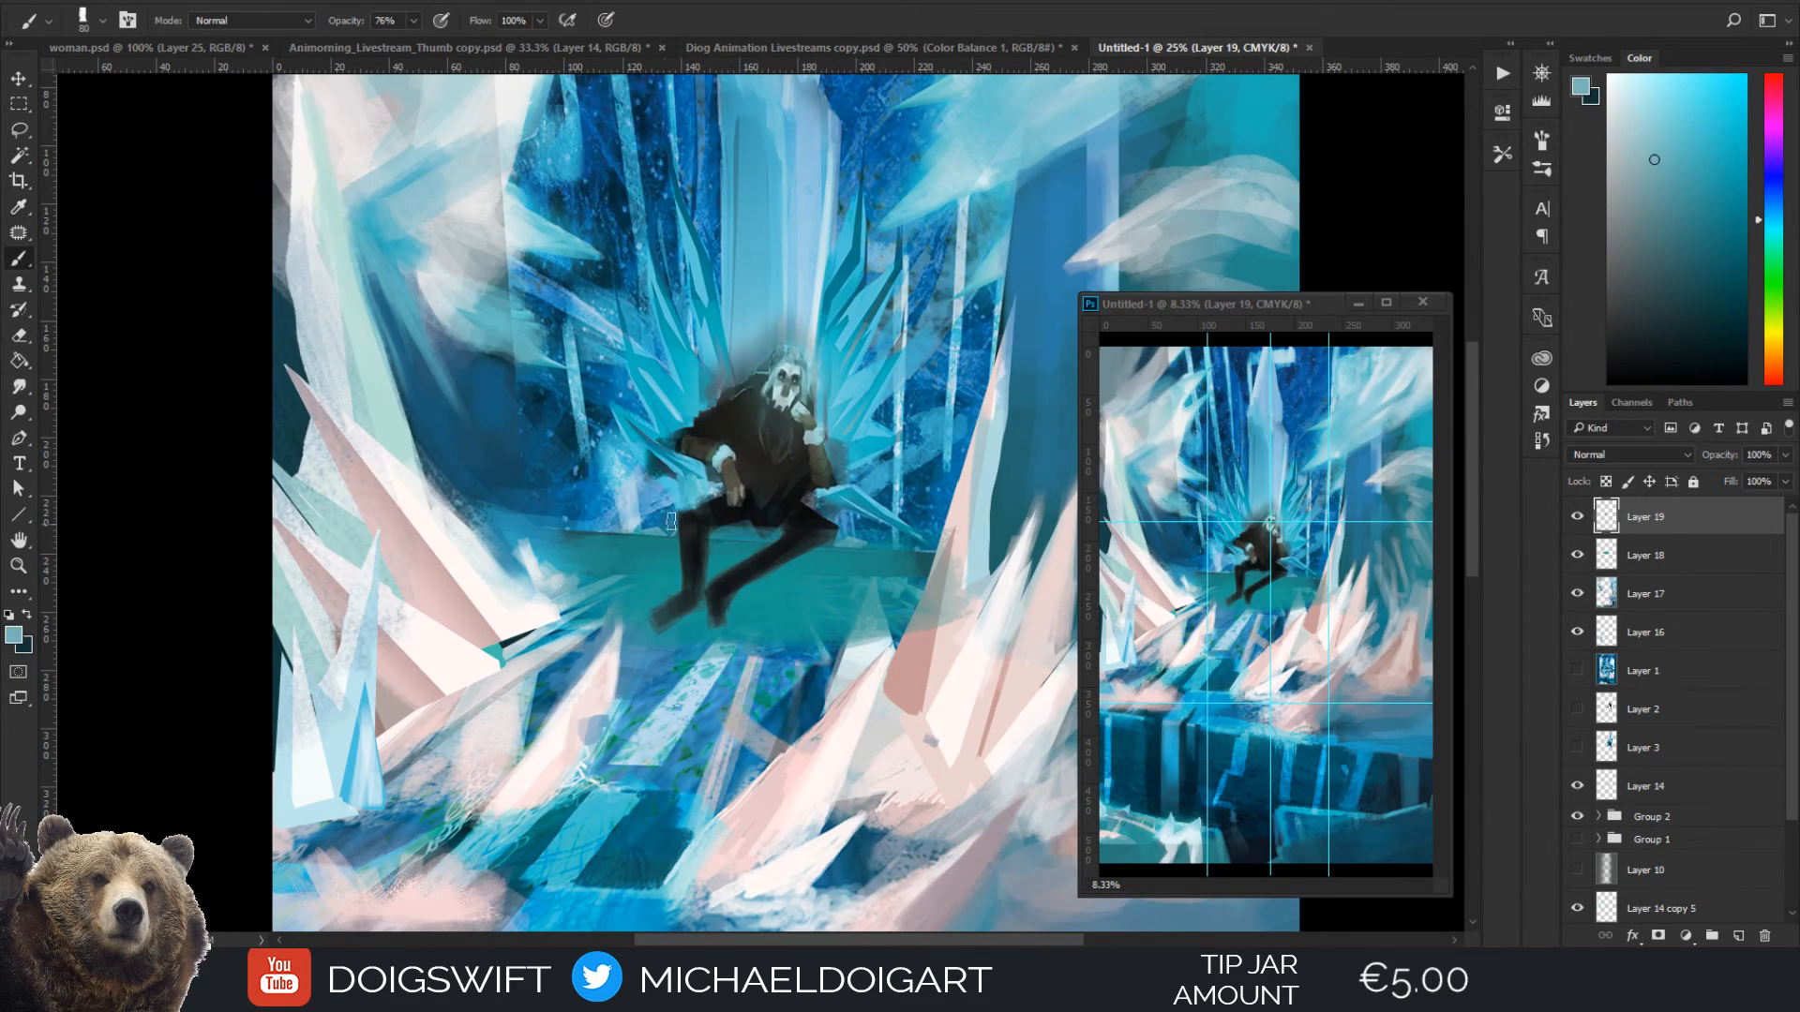
{"action": "key", "text": "bracketright"}
{"action": "left_click_drag", "start_coordinate": [681, 558], "coordinate": [701, 565]}
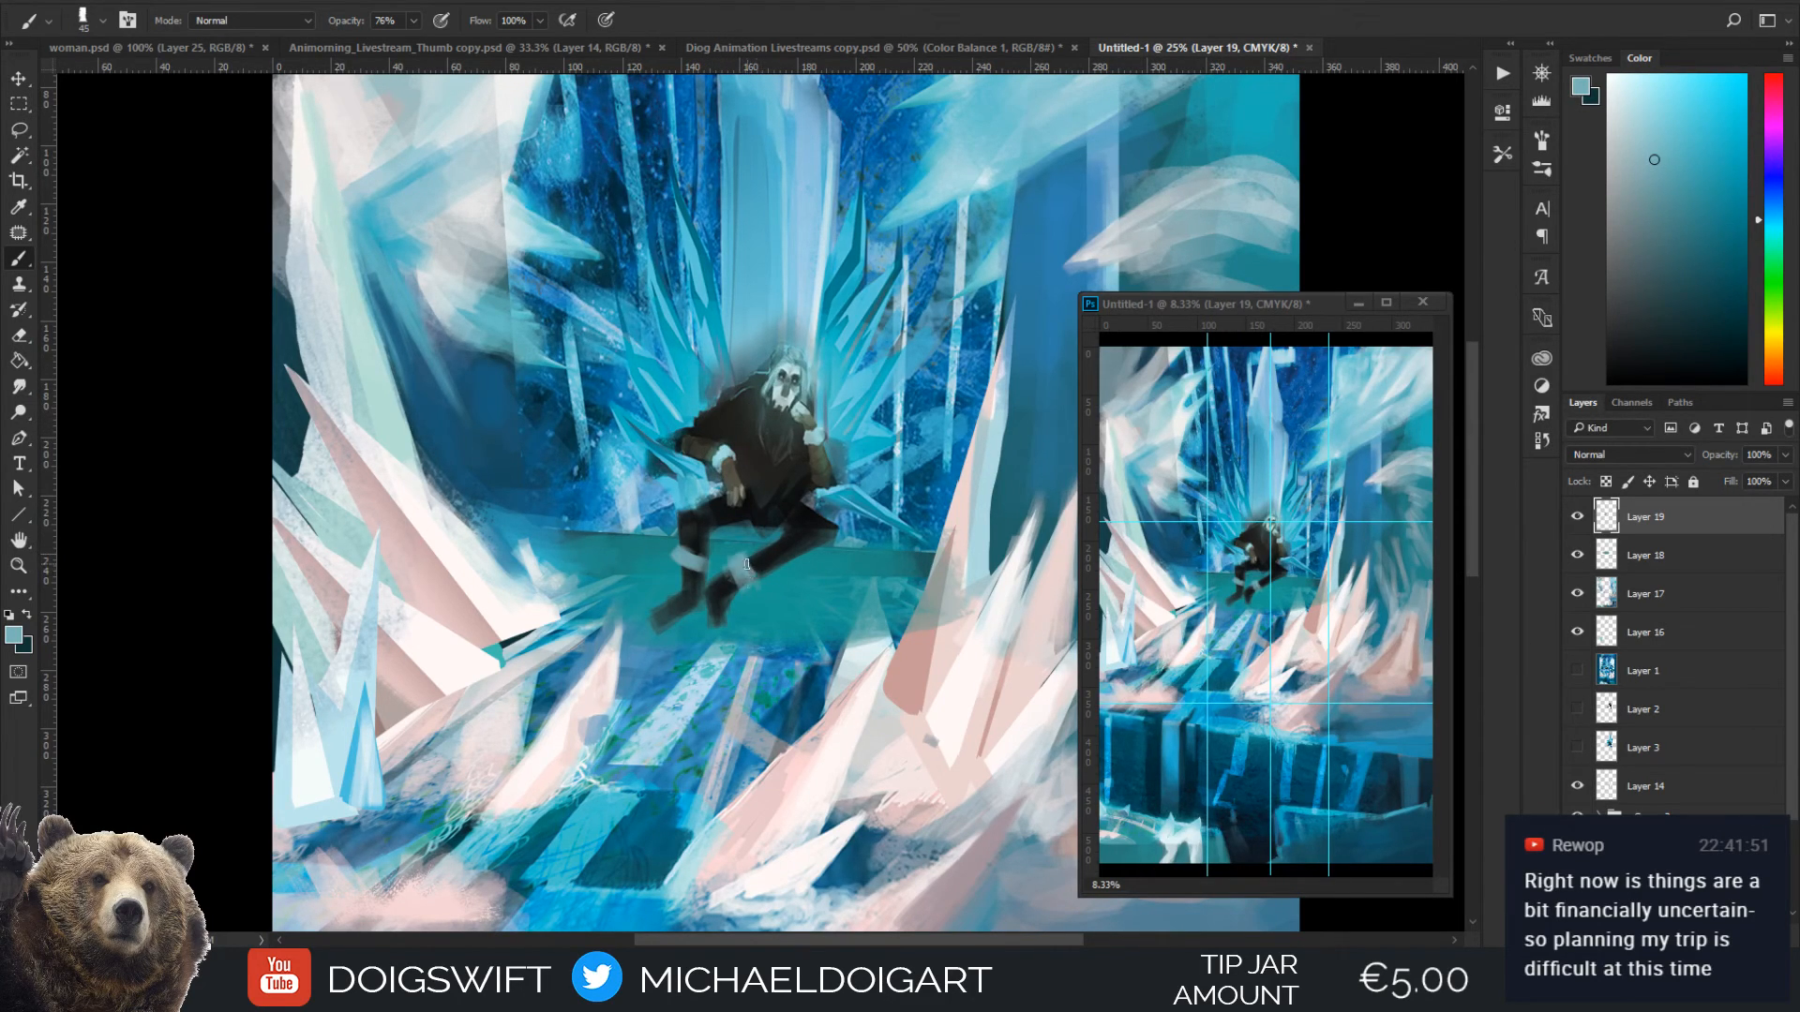
Touch up the fur cuff on the figure's front shin with light blue sampled from his wrist cuff
{"action": "left_click", "coordinate": [813, 437], "text": "alt"}
{"action": "key", "text": "ctrl+plus"}
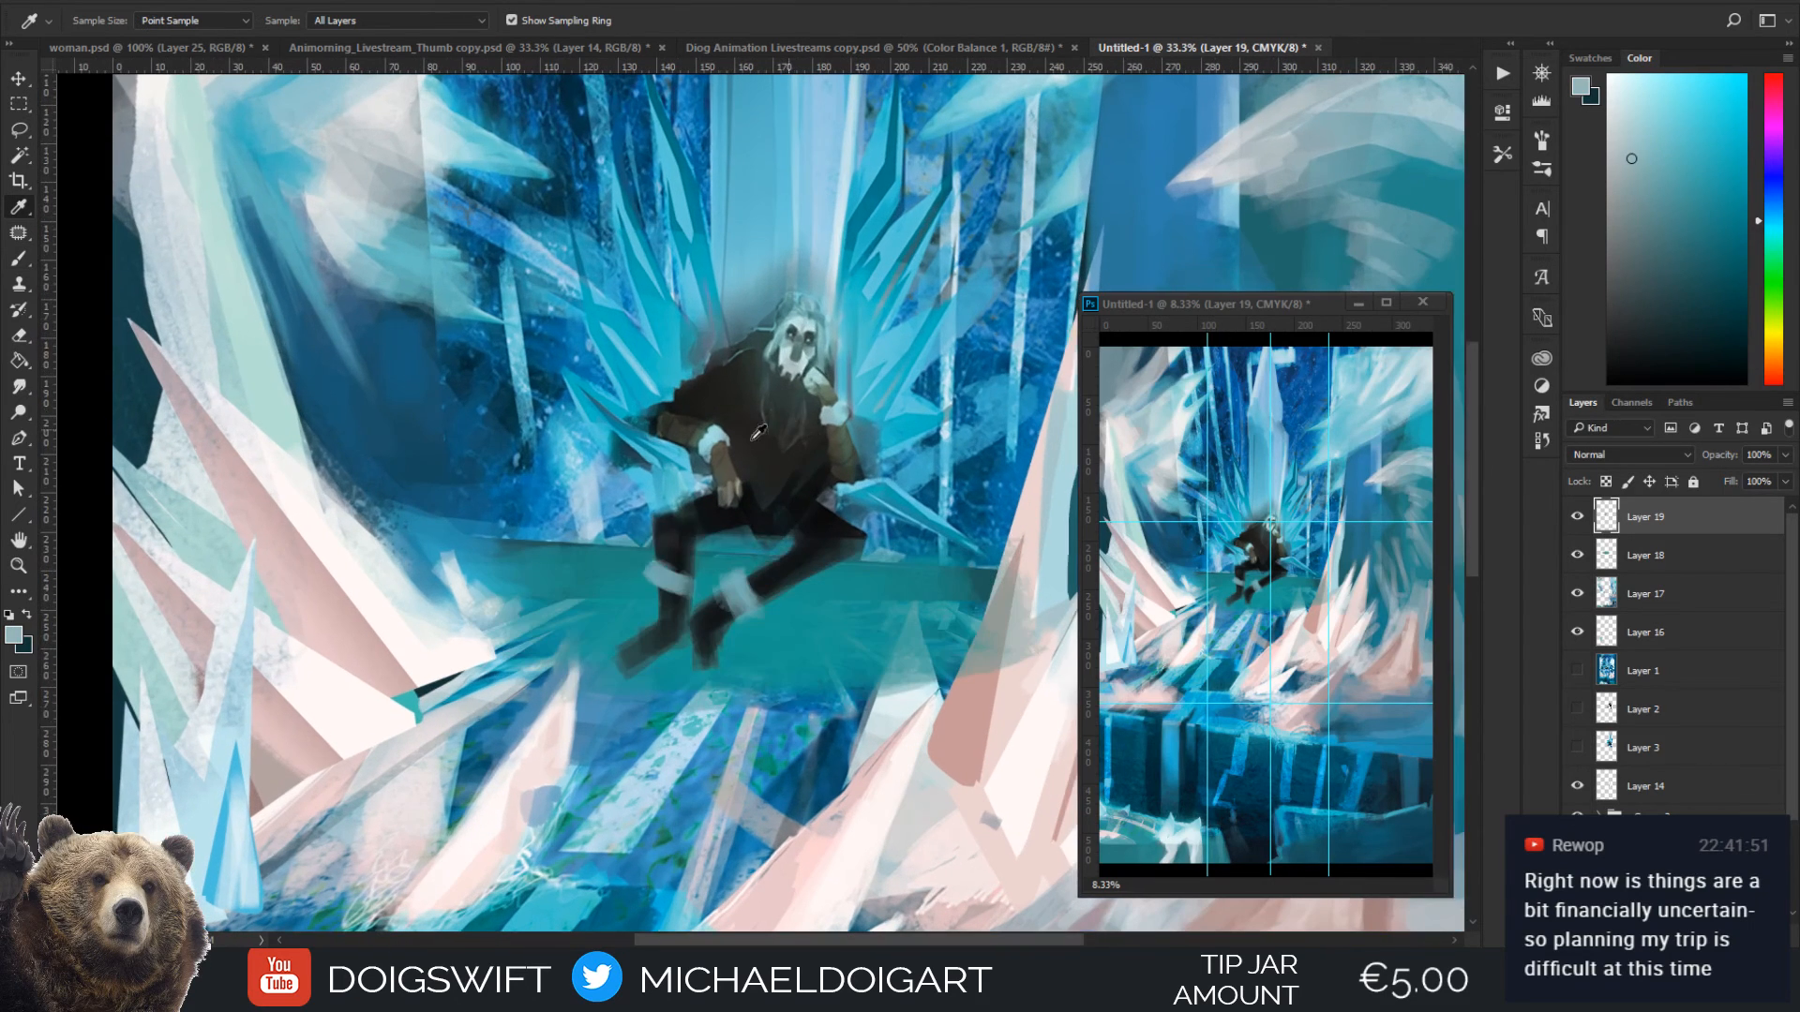
{"action": "left_click", "coordinate": [717, 442], "text": "alt"}
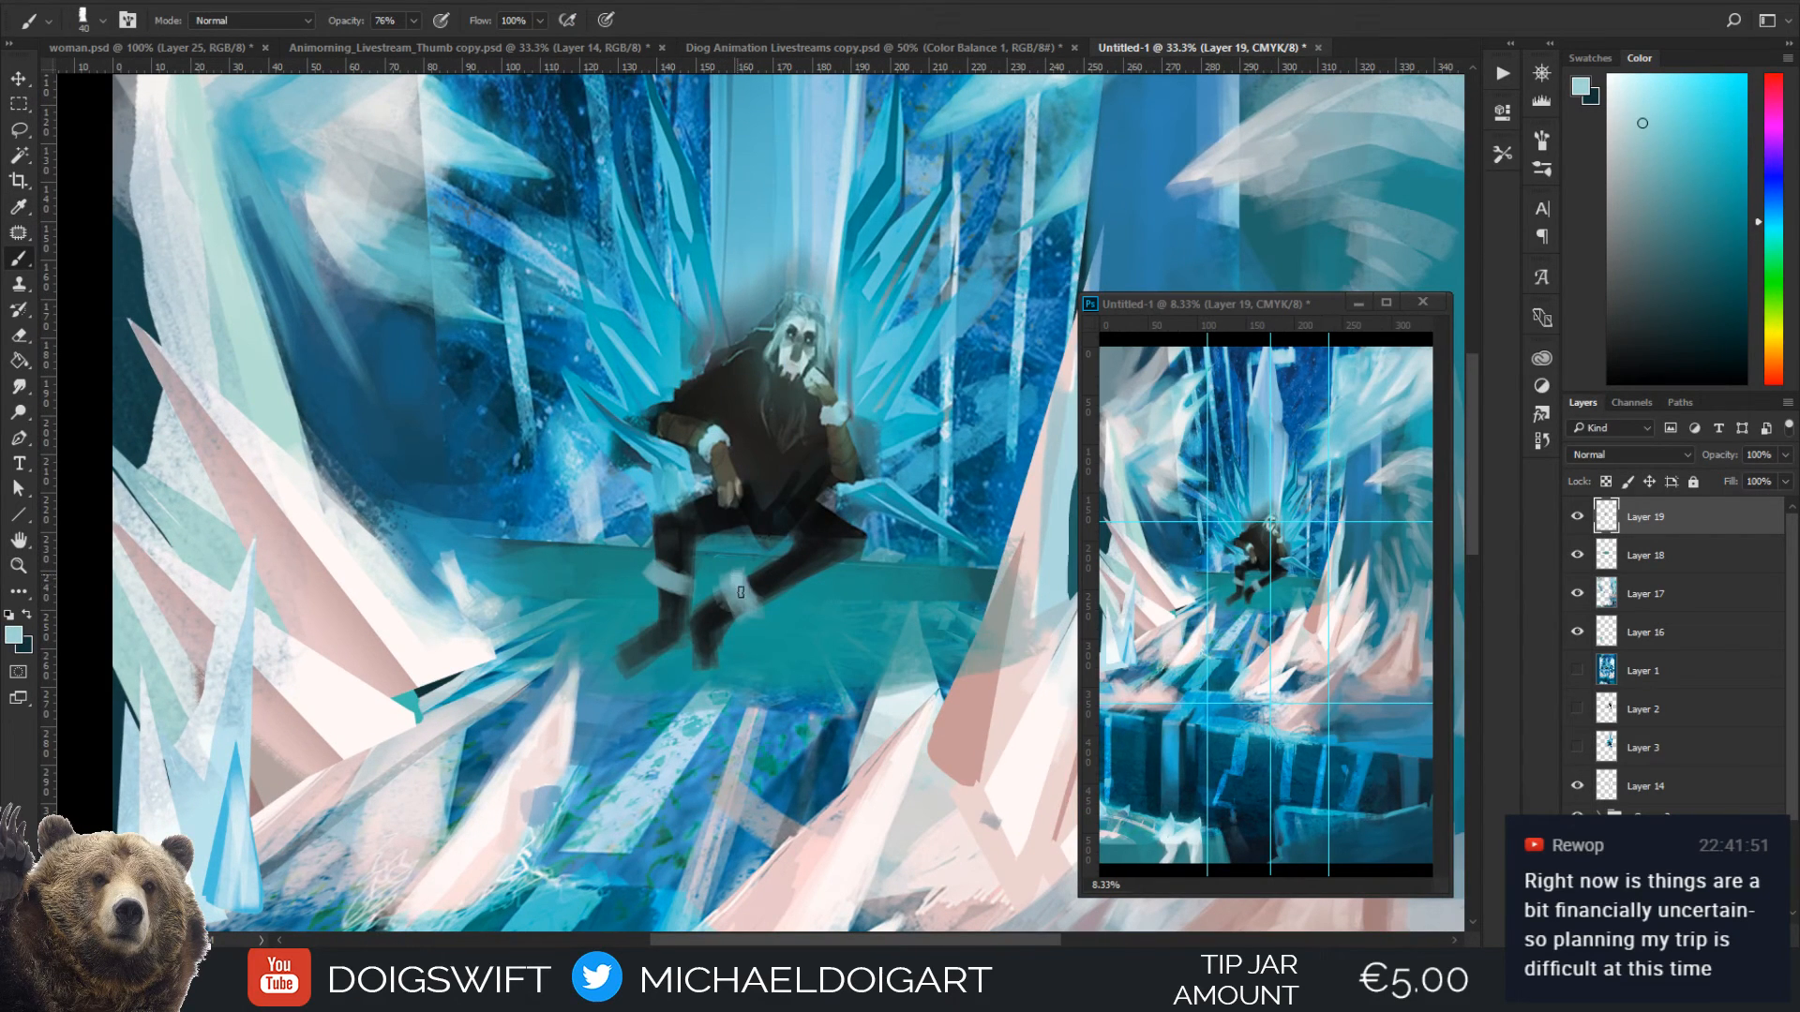
{"action": "left_click_drag", "start_coordinate": [730, 583], "coordinate": [756, 604]}
Paint over the figure's lap with near-black sampled from his coat, using a 70 px brush
{"action": "left_click", "coordinate": [770, 472], "text": "alt"}
{"action": "key", "text": "bracketright"}
{"action": "key", "text": "bracketright"}
{"action": "key", "text": "bracketright"}
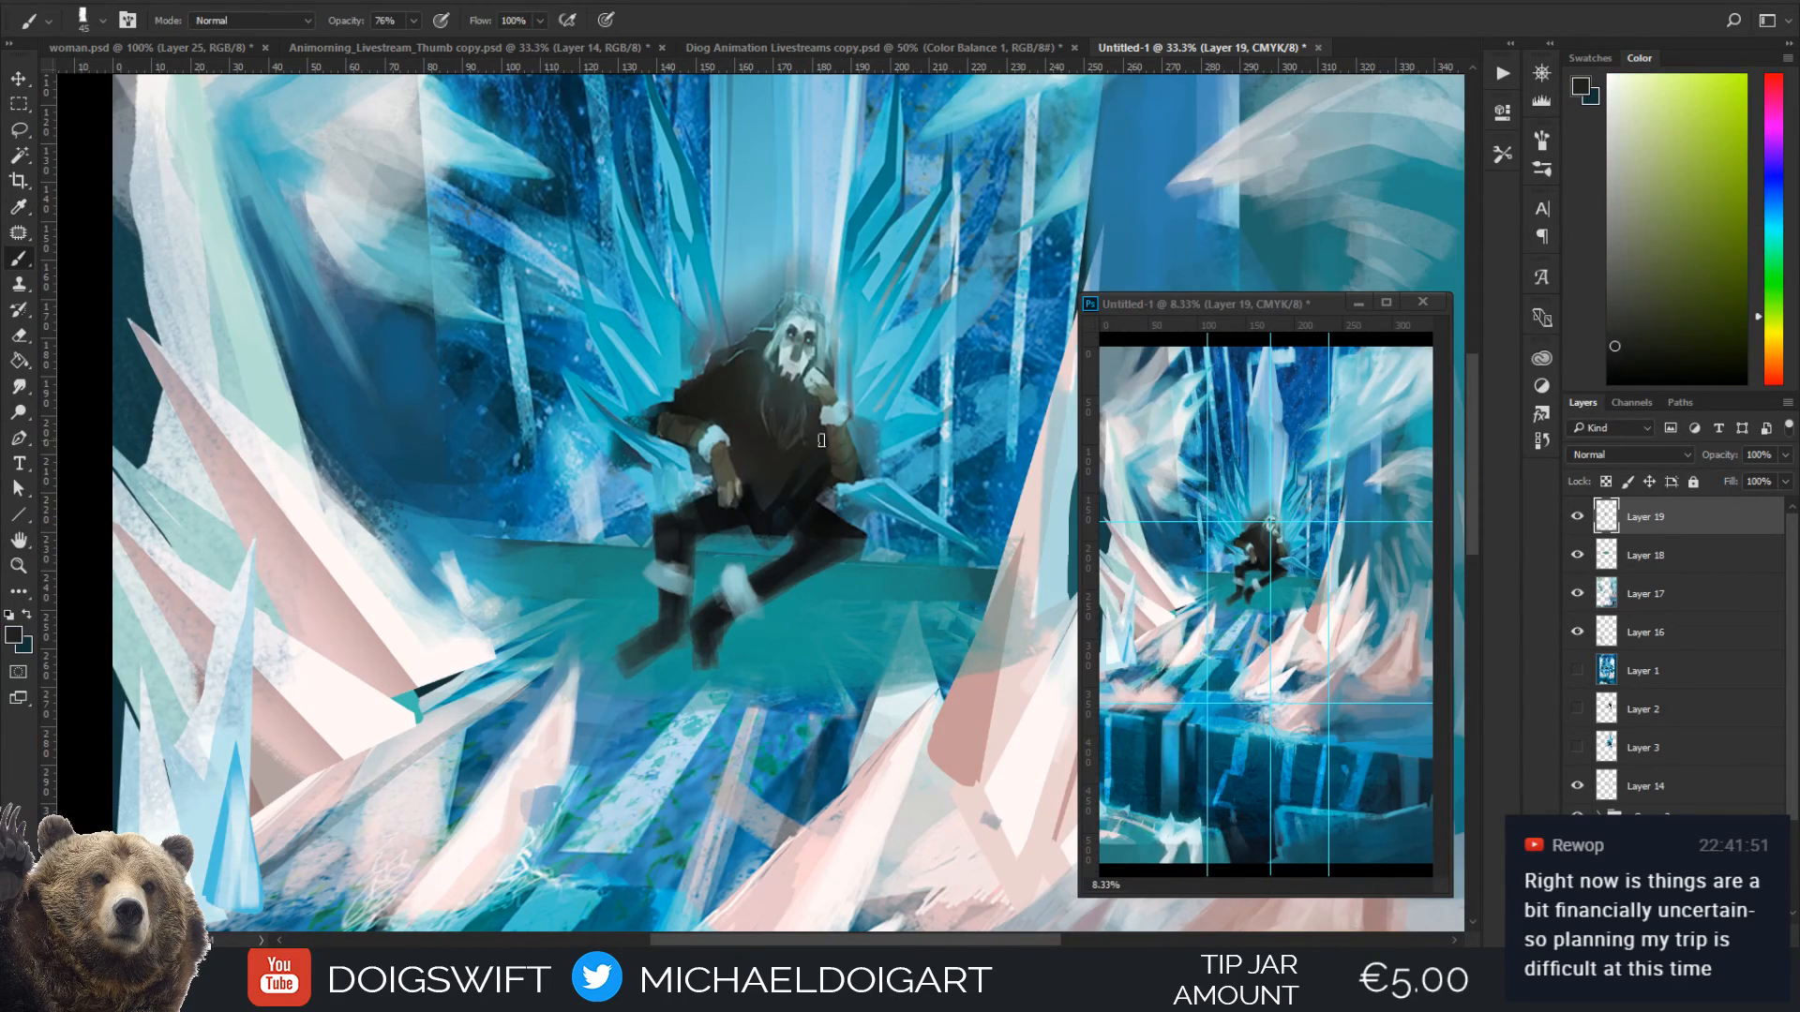
{"action": "mouse_move", "coordinate": [762, 525]}
{"action": "left_mouse_down"}
{"action": "mouse_move", "coordinate": [750, 502]}
{"action": "mouse_move", "coordinate": [799, 495]}
{"action": "left_mouse_up"}
Toggle the visibility of Layer 19 to compare the painting with and without the new legs
{"action": "scroll", "coordinate": [799, 457], "scroll_direction": "down", "scroll_amount": 3}
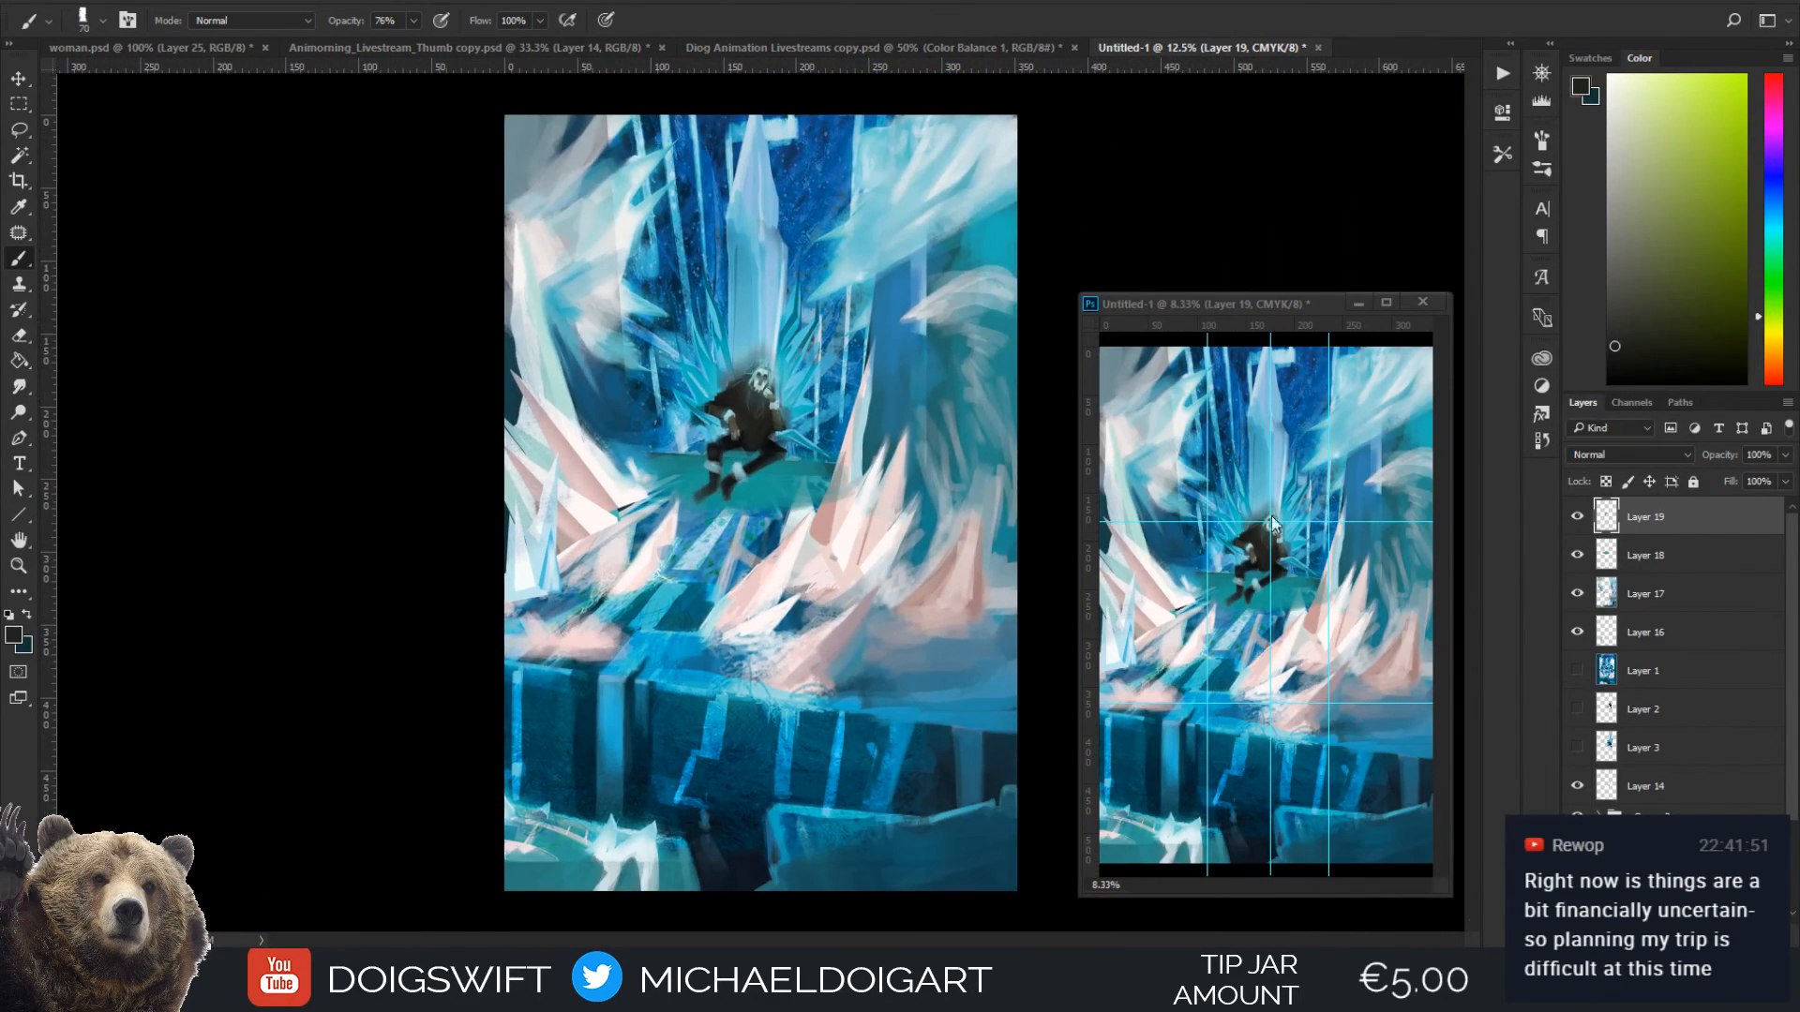
{"action": "left_click", "coordinate": [1577, 519]}
{"action": "left_click", "coordinate": [1579, 520]}
{"action": "left_click", "coordinate": [1576, 517]}
{"action": "left_click", "coordinate": [1577, 516]}
Try a straight black lower leg hanging from the outer knee, with black sampled from the figure's thigh
{"action": "scroll", "coordinate": [739, 430], "scroll_direction": "up", "scroll_amount": 2}
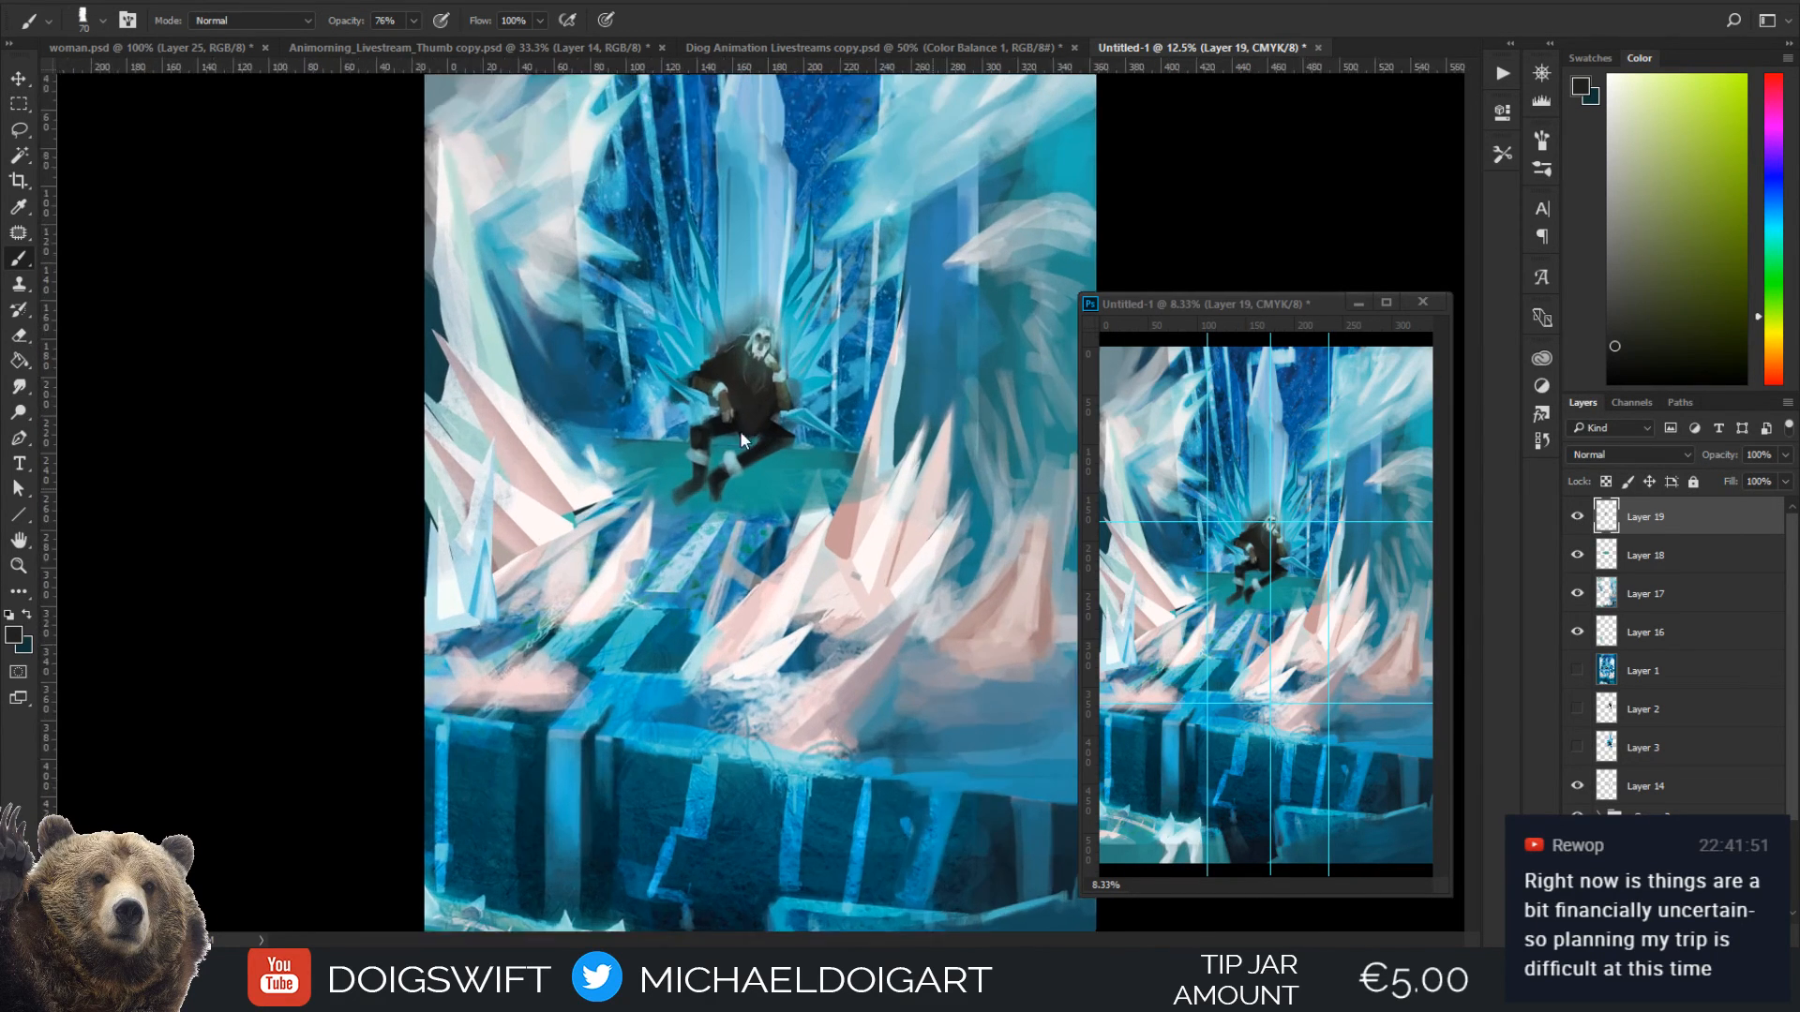
{"action": "key", "text": "bracketright"}
{"action": "left_click", "coordinate": [784, 403], "text": "alt"}
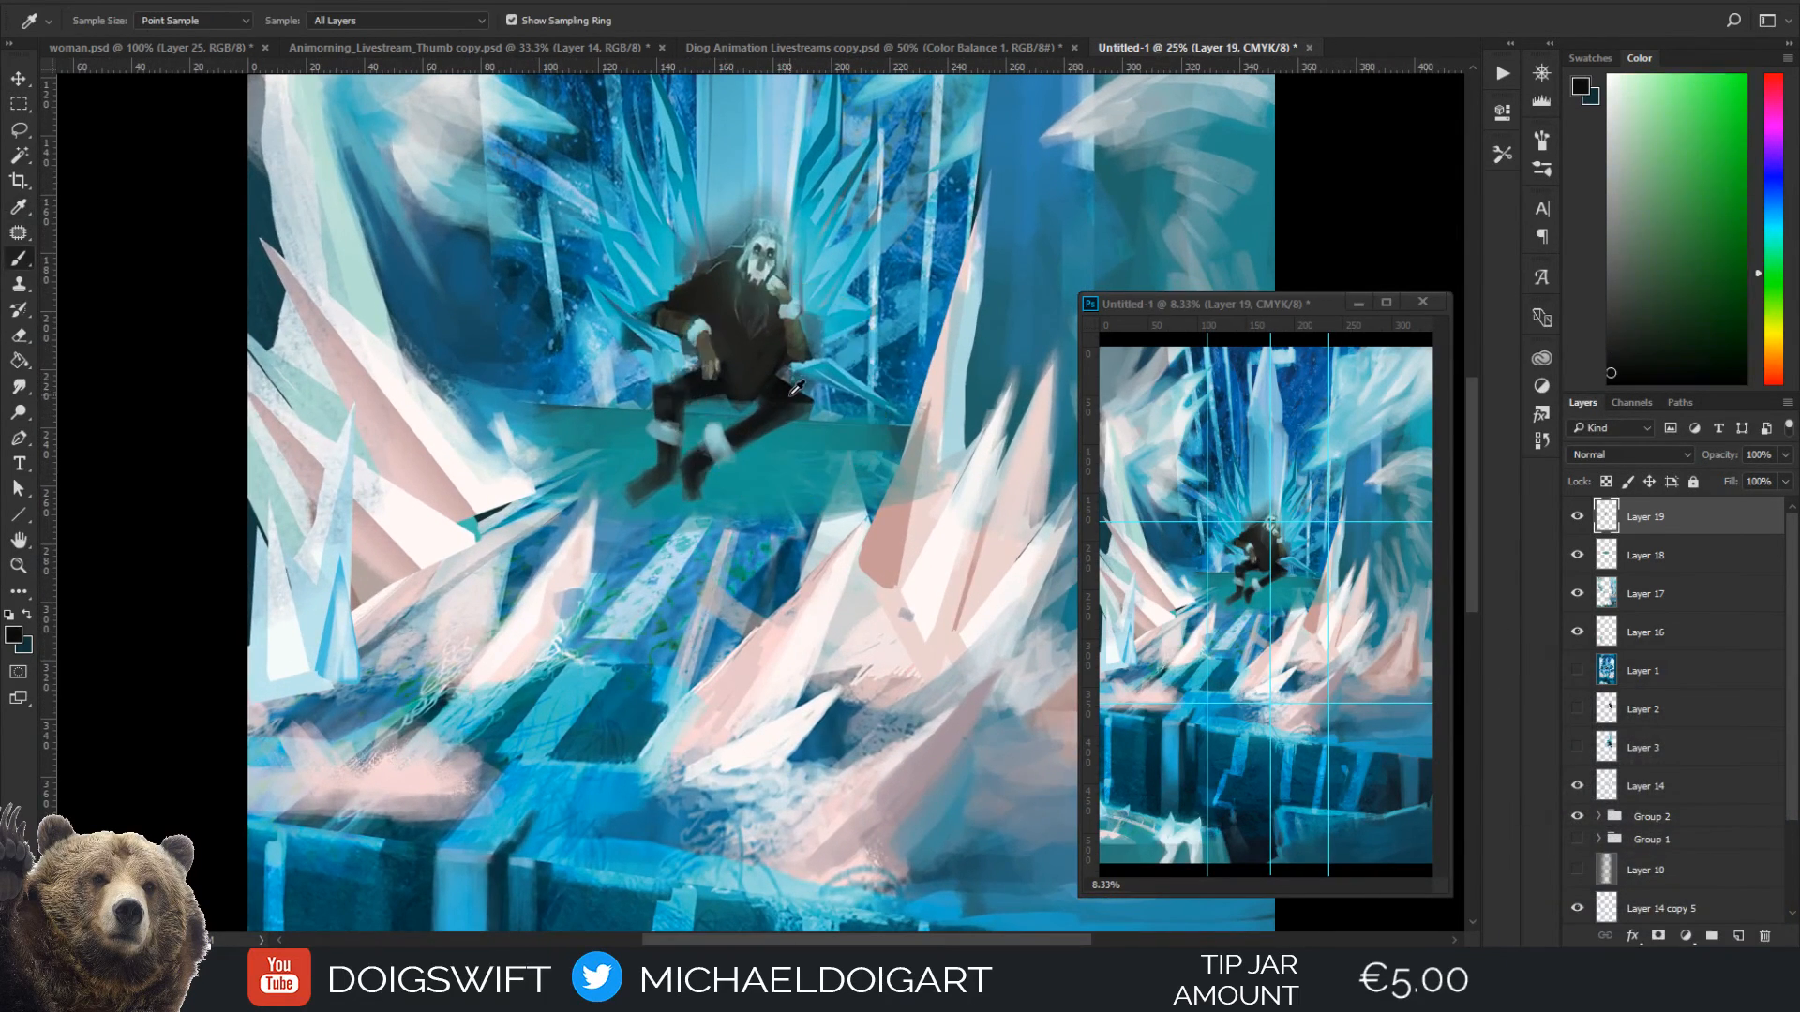
{"action": "mouse_move", "coordinate": [780, 414]}
{"action": "left_mouse_down"}
{"action": "mouse_move", "coordinate": [799, 495]}
{"action": "mouse_move", "coordinate": [780, 495]}
{"action": "mouse_move", "coordinate": [800, 482]}
{"action": "left_mouse_up"}
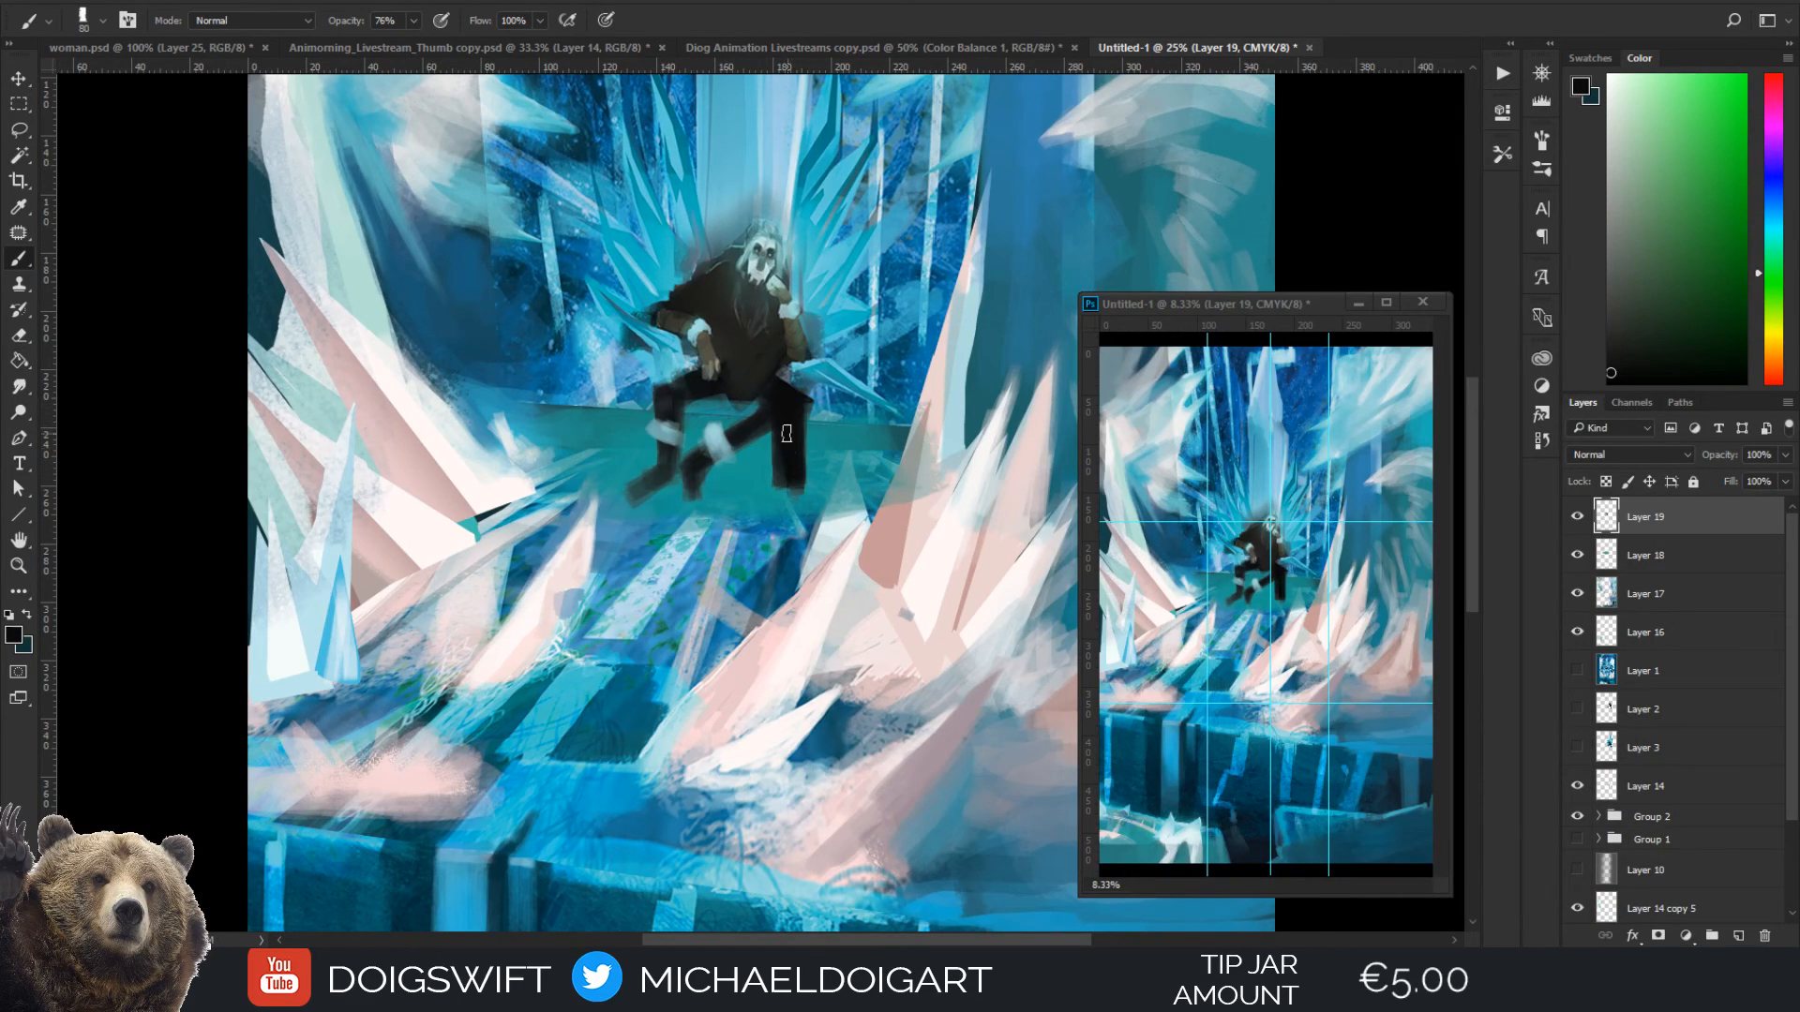
Erase the old bent leg with its boot and paint a straight black lower leg beneath the figure's lap
{"action": "key", "text": "e"}
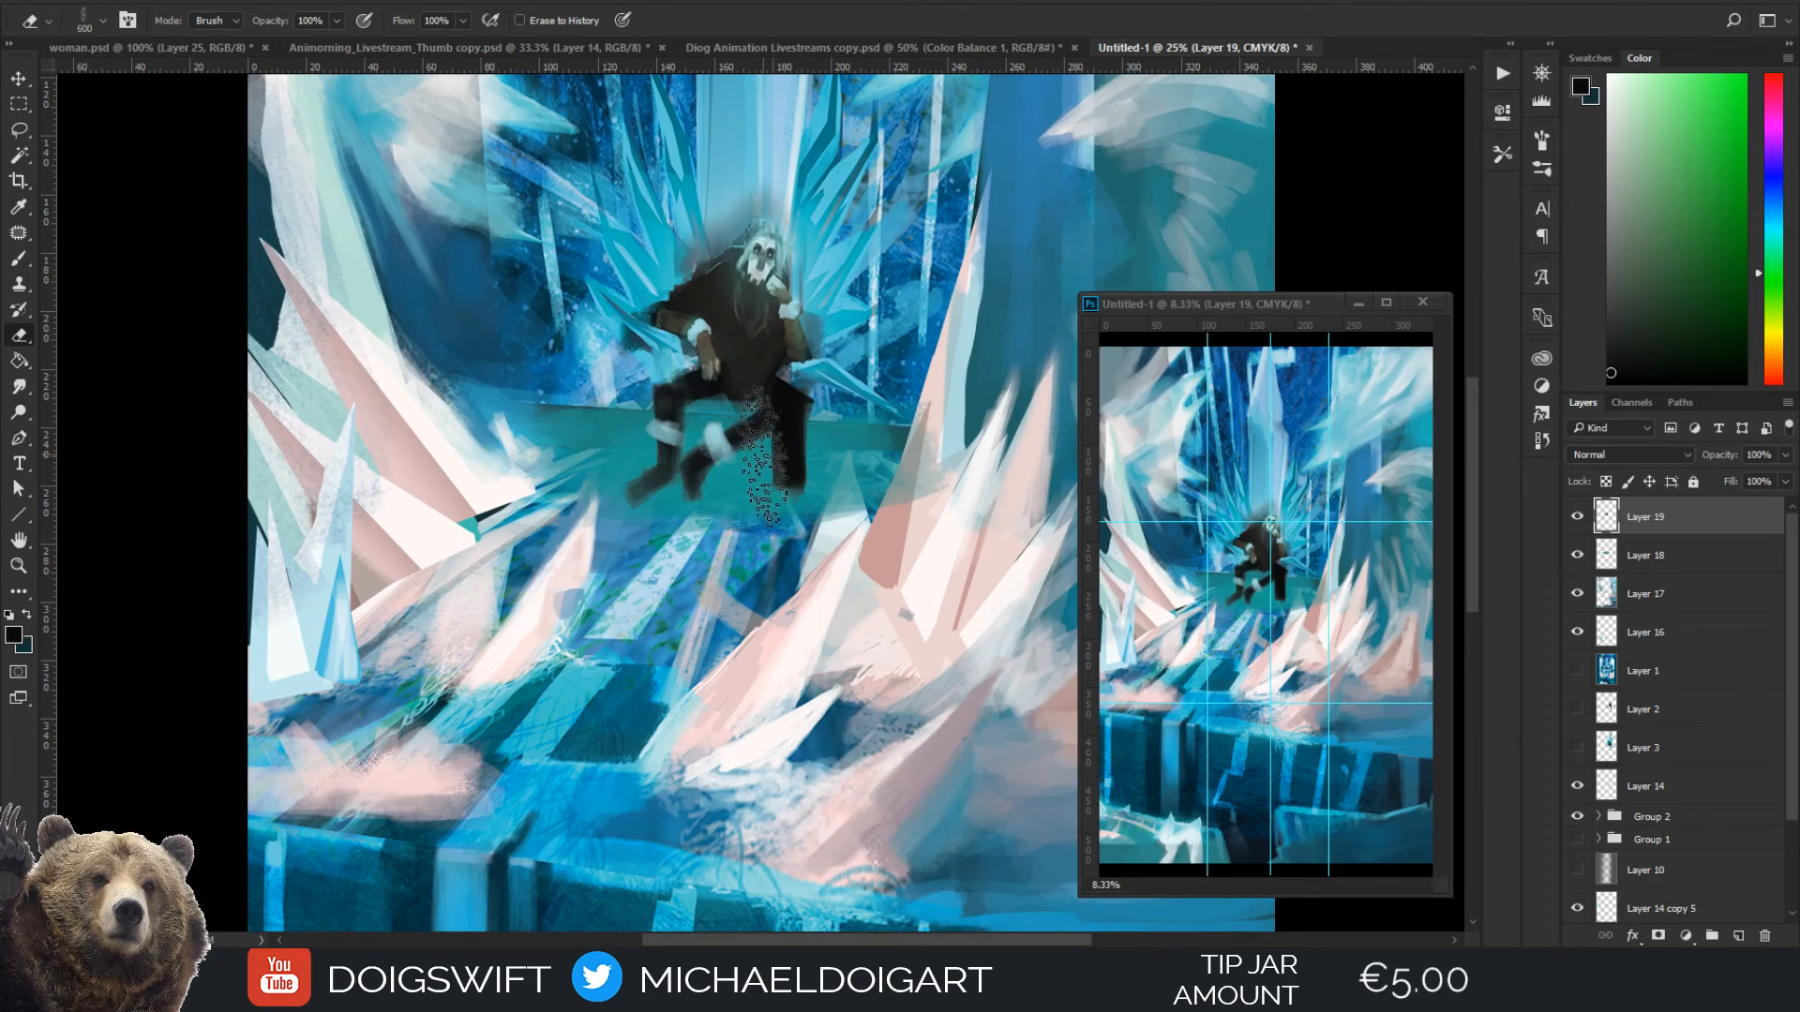
{"action": "mouse_move", "coordinate": [713, 455]}
{"action": "left_mouse_down"}
{"action": "mouse_move", "coordinate": [699, 469]}
{"action": "mouse_move", "coordinate": [755, 427]}
{"action": "mouse_move", "coordinate": [766, 490]}
{"action": "left_mouse_up"}
{"action": "key", "text": "b"}
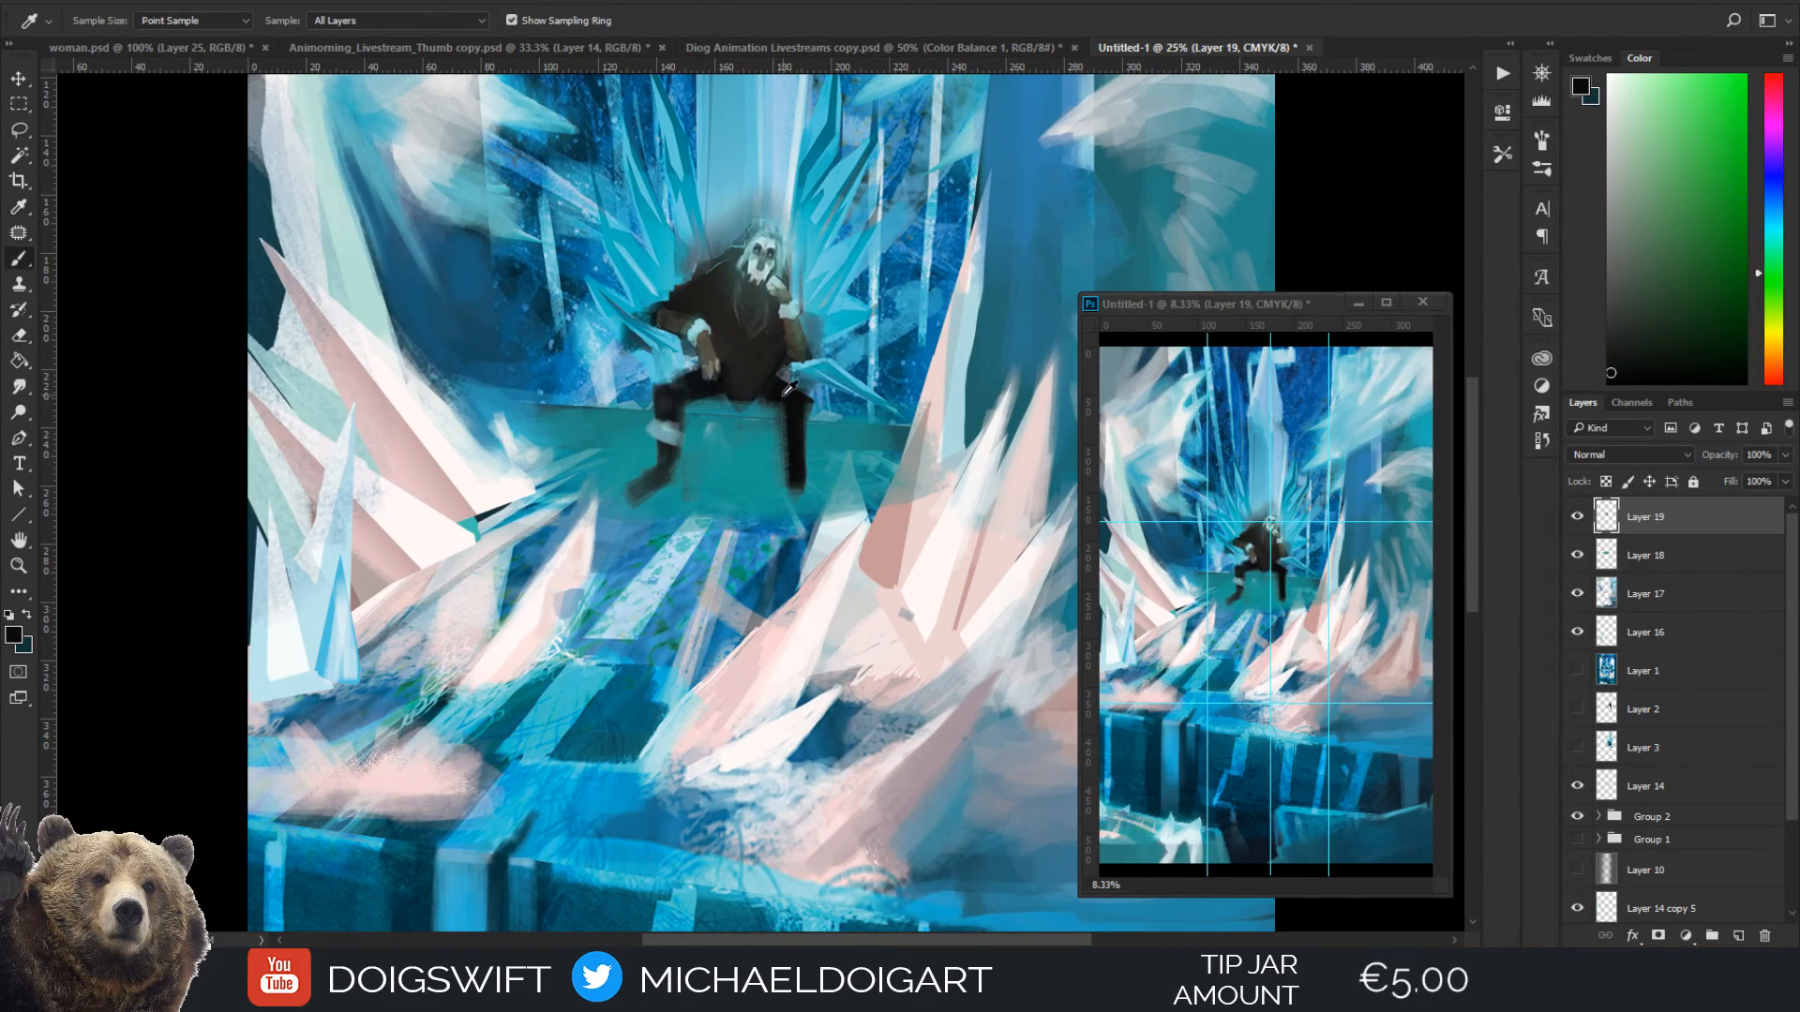
{"action": "mouse_move", "coordinate": [754, 380]}
{"action": "left_mouse_down"}
{"action": "mouse_move", "coordinate": [754, 488]}
{"action": "mouse_move", "coordinate": [764, 408]}
{"action": "mouse_move", "coordinate": [731, 384]}
{"action": "mouse_move", "coordinate": [781, 383]}
{"action": "mouse_move", "coordinate": [761, 450]}
{"action": "left_mouse_up"}
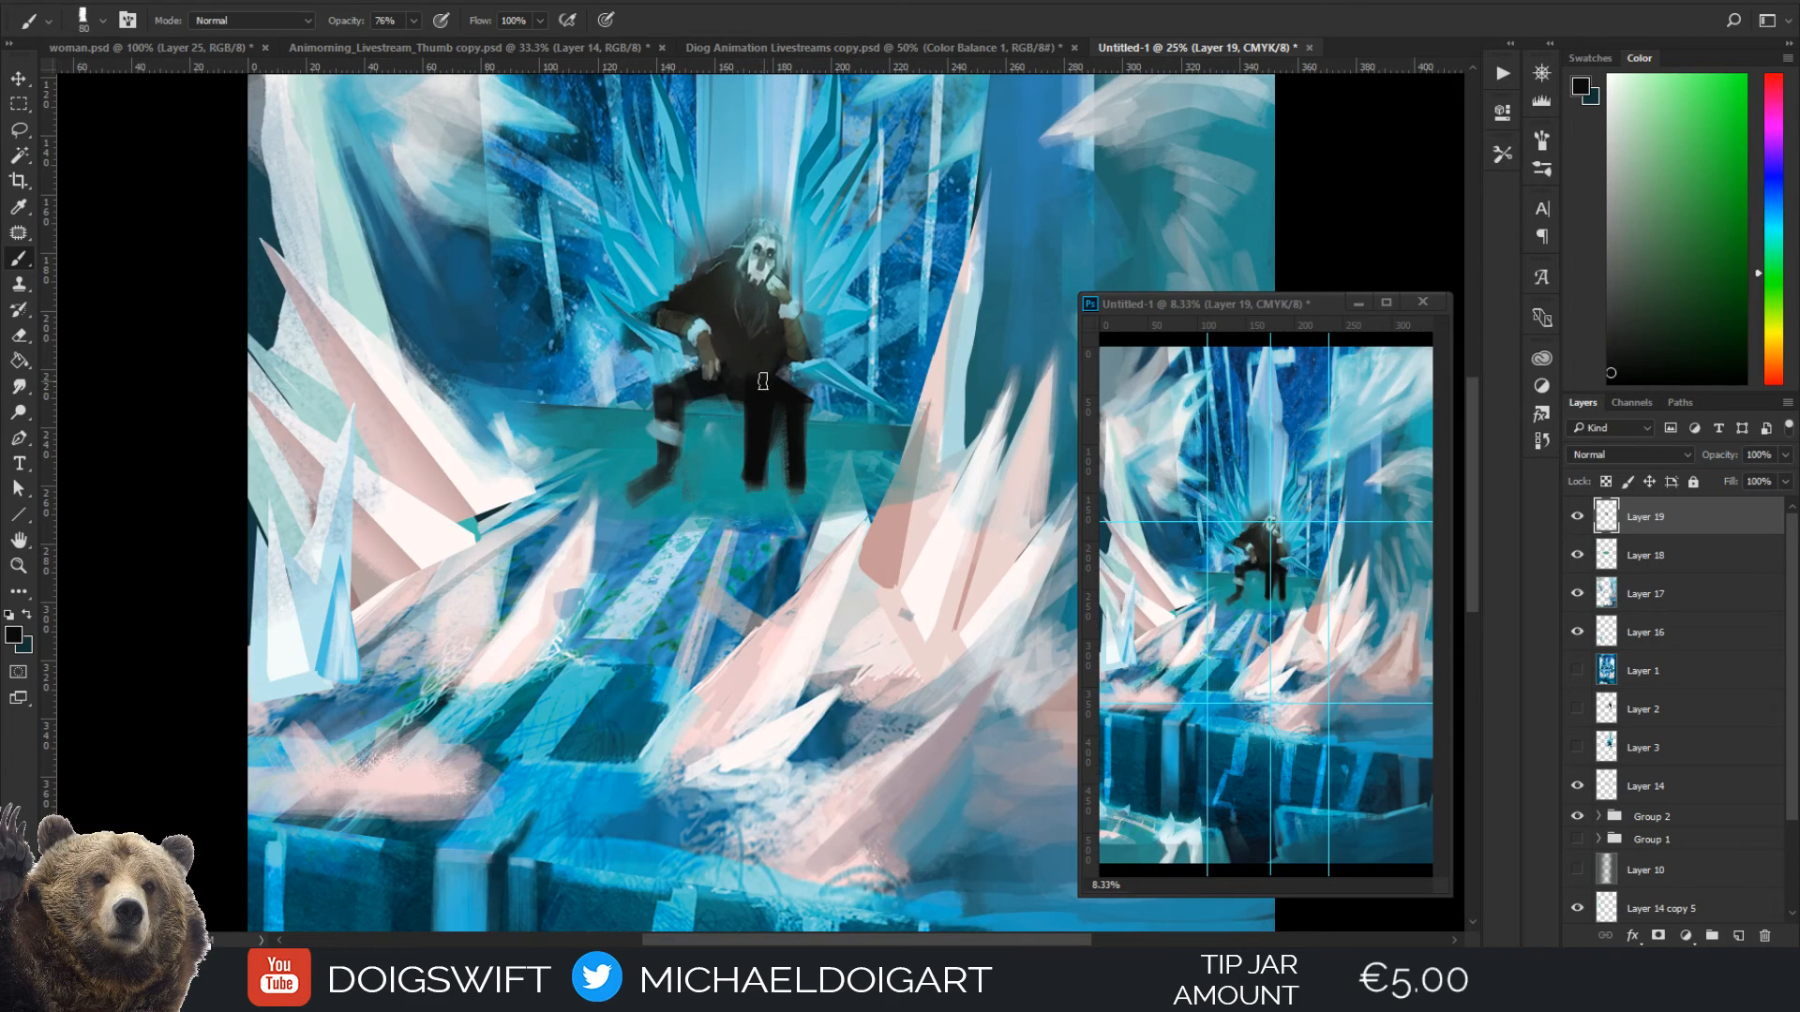
Erase the outermost of the two straight lower legs
{"action": "key", "text": "e"}
{"action": "left_click_drag", "start_coordinate": [798, 375], "coordinate": [792, 483]}
{"action": "key", "text": "b"}
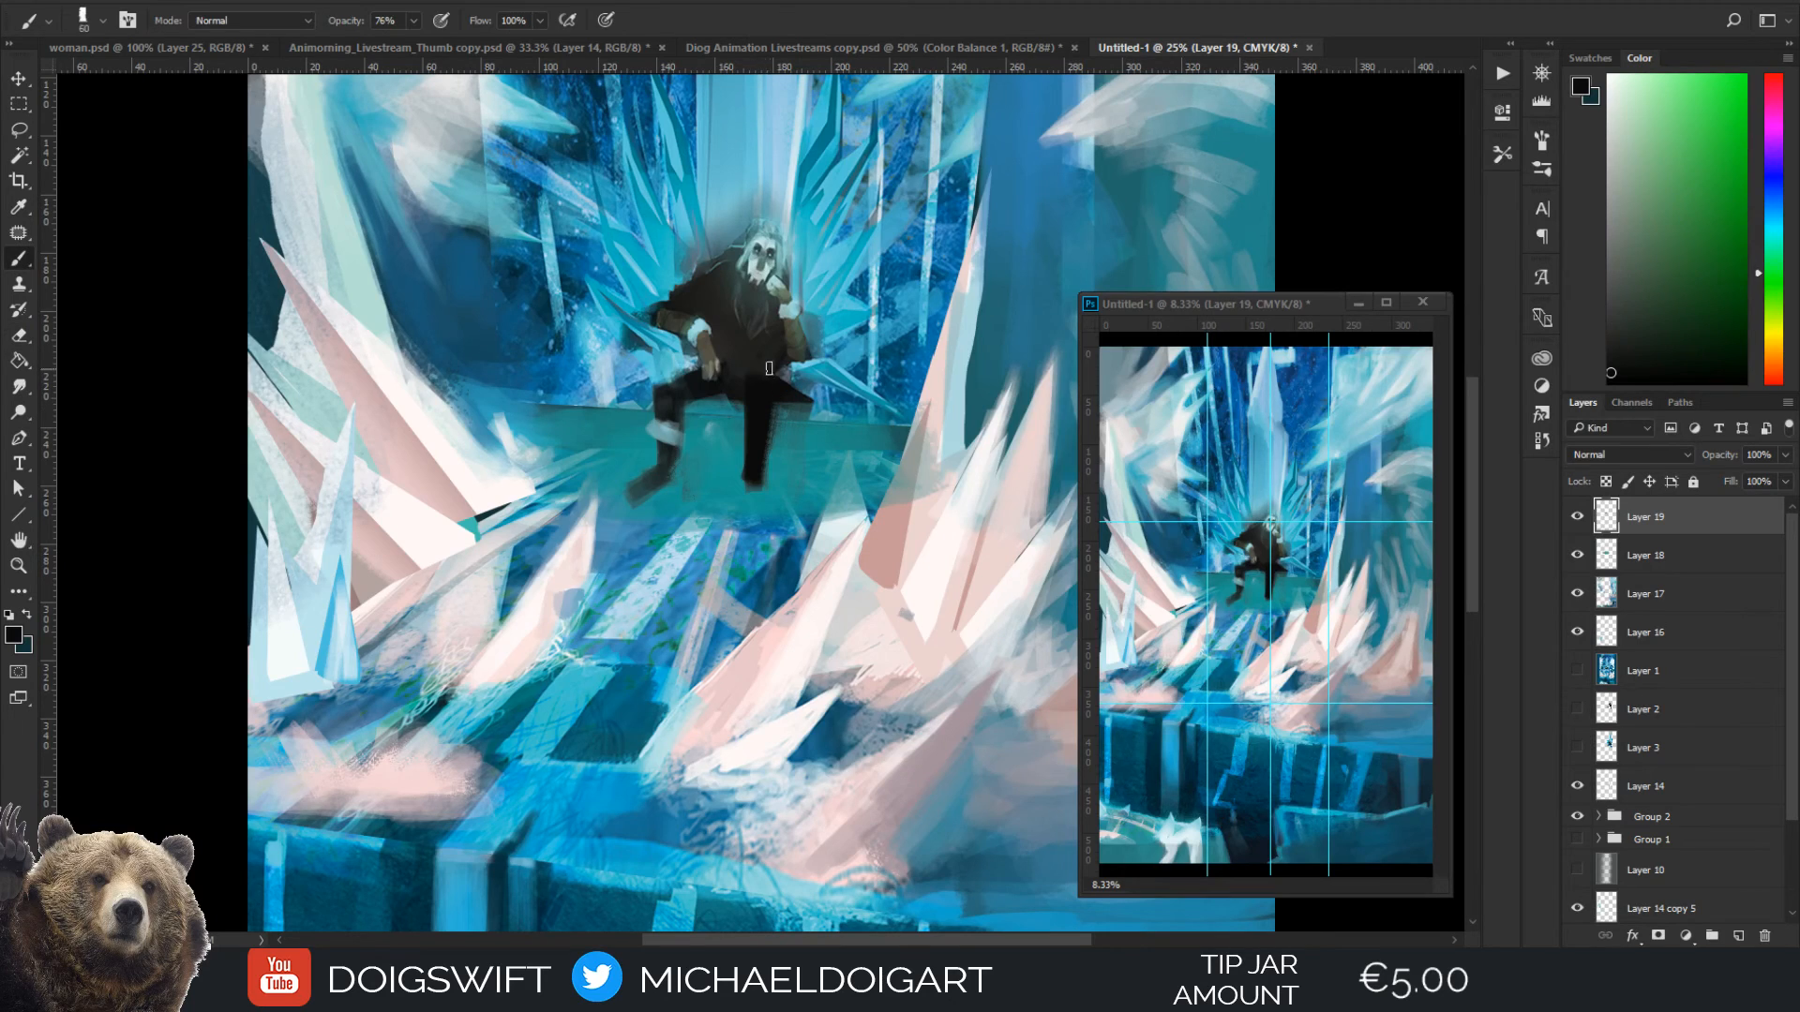
Paint brown sampled from the figure's forearm down the new straight leg with a 70 px brush
{"action": "left_click", "coordinate": [786, 339], "text": "alt"}
{"action": "key", "text": "]"}
{"action": "mouse_move", "coordinate": [765, 377]}
{"action": "left_mouse_down"}
{"action": "mouse_move", "coordinate": [755, 479]}
{"action": "mouse_move", "coordinate": [751, 464]}
{"action": "left_mouse_up"}
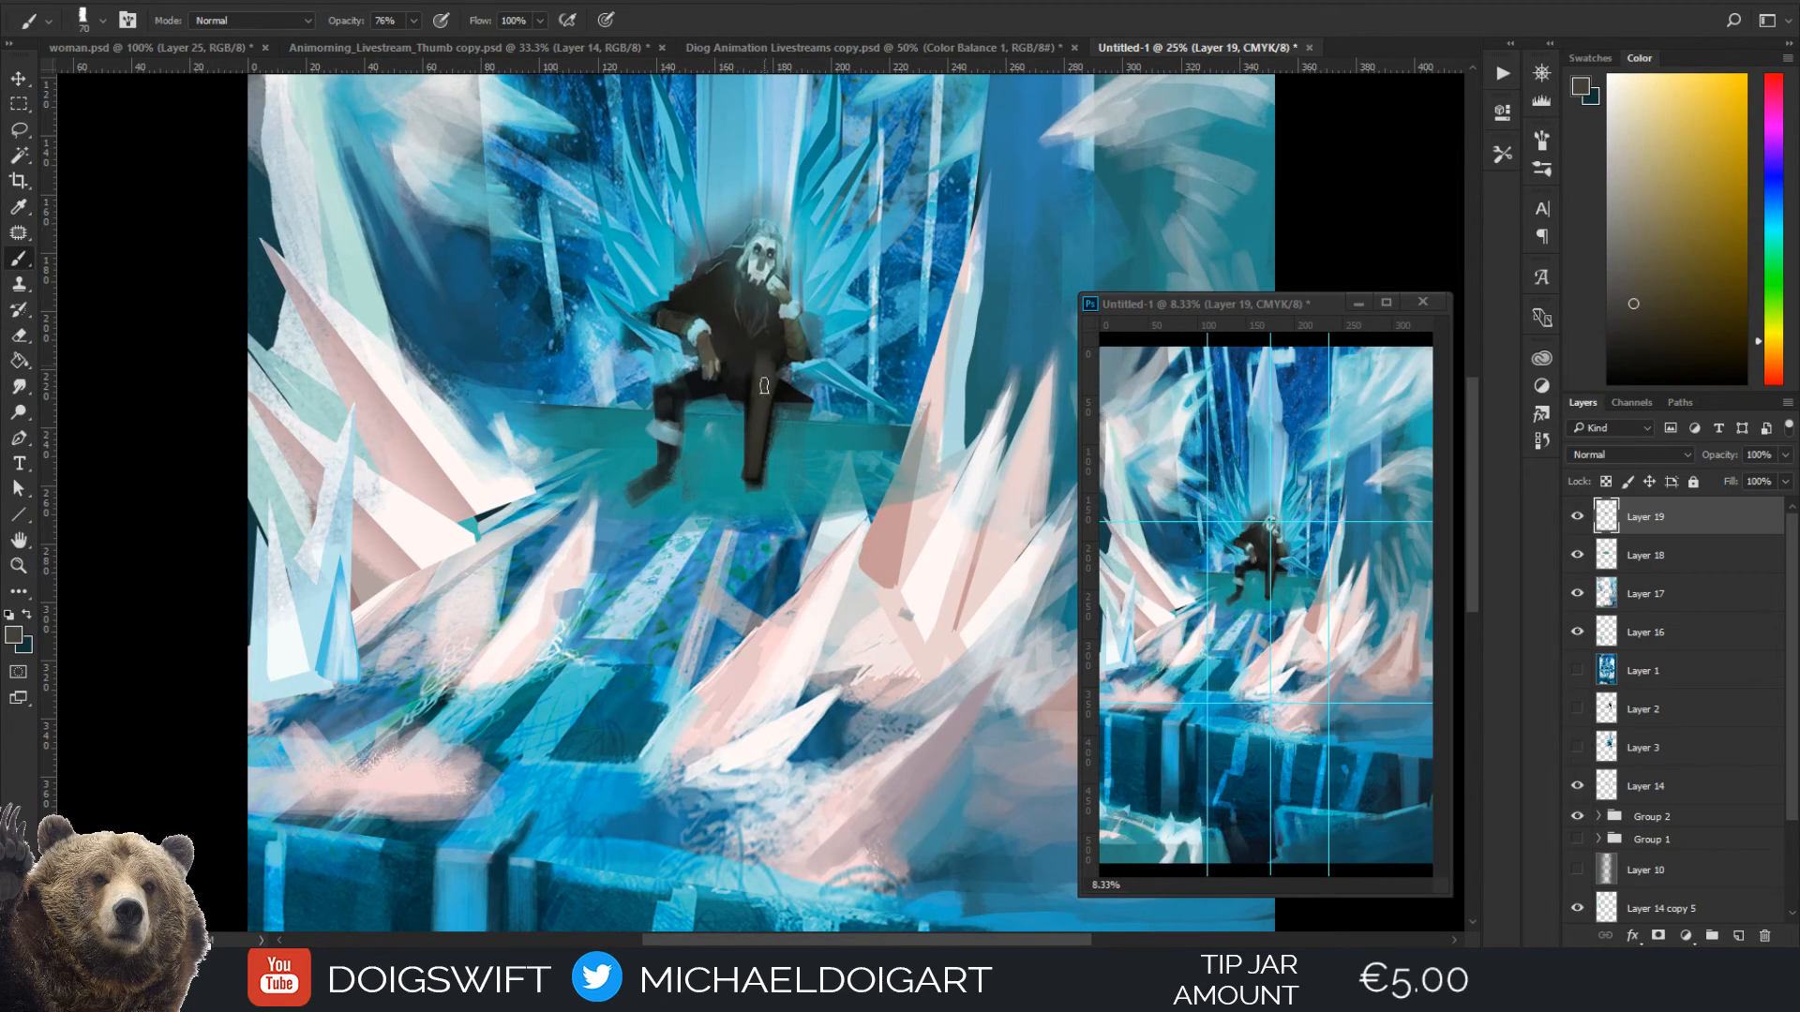
Paint a fur cuff below the knee of the straight leg with light blue sampled from the other shin cuff
{"action": "key", "text": "ctrl+plus"}
{"action": "key", "text": "i"}
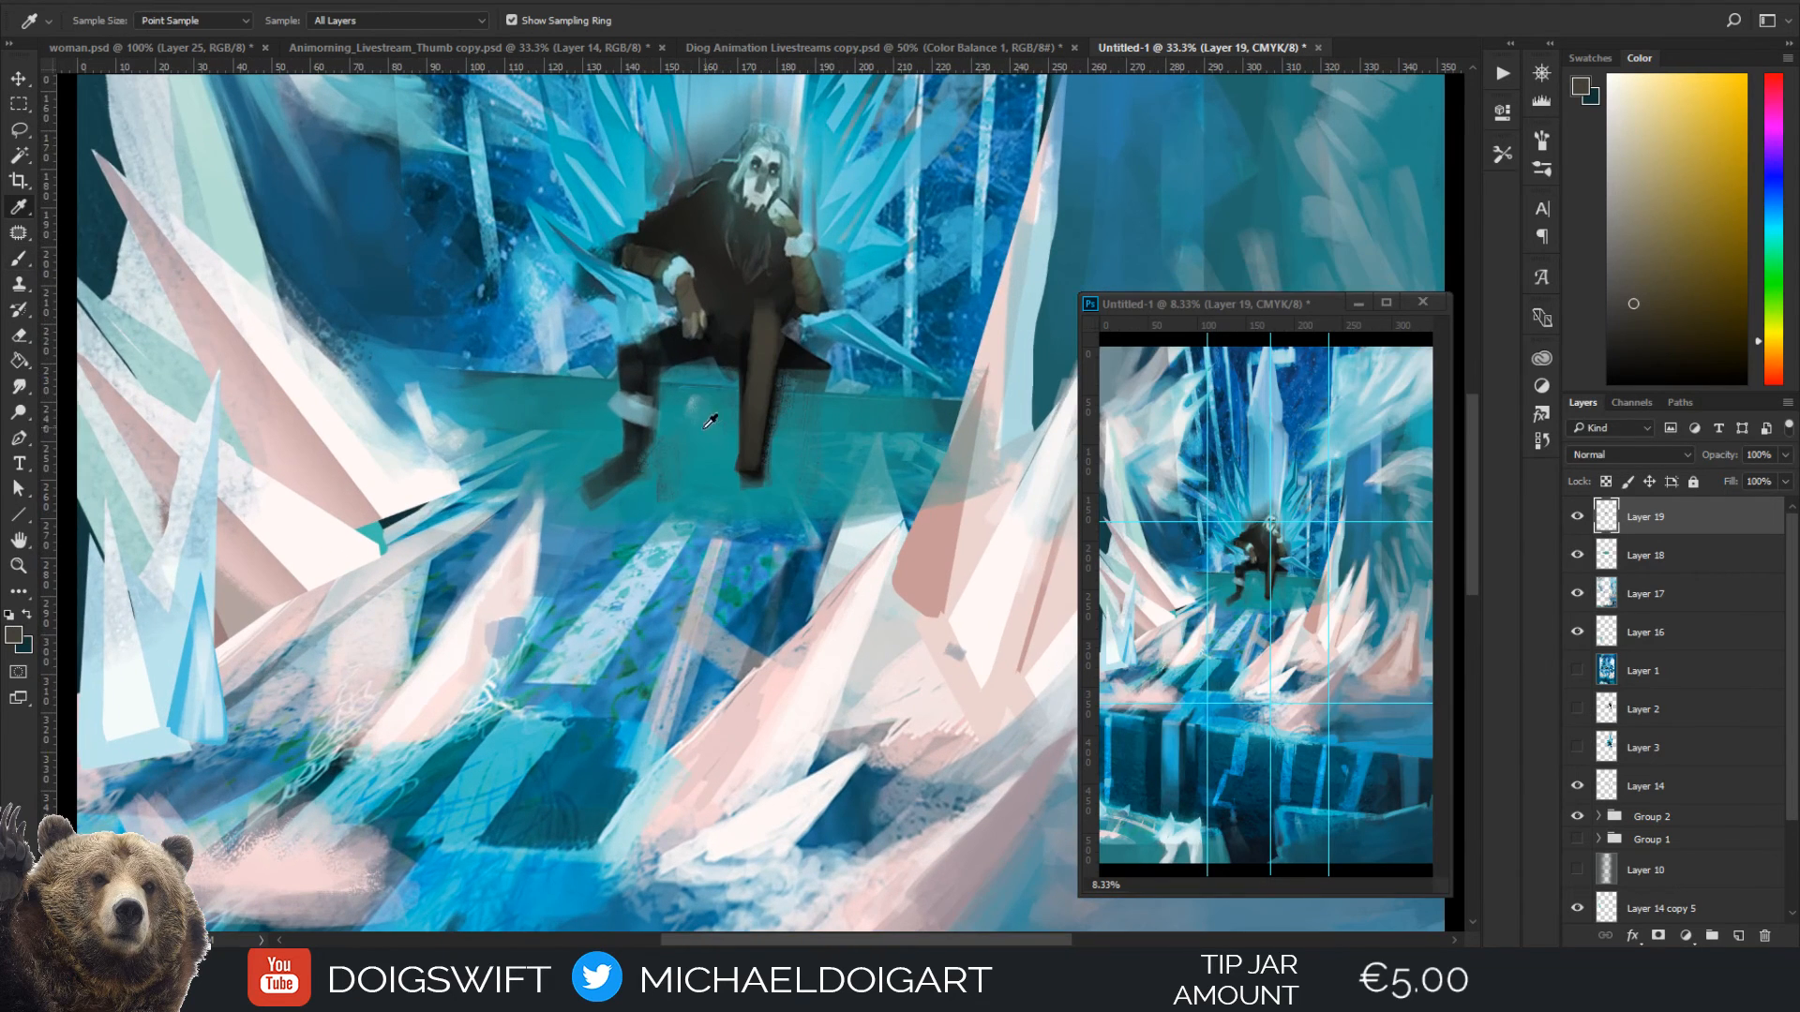
{"action": "left_click", "coordinate": [654, 404]}
{"action": "key", "text": "b"}
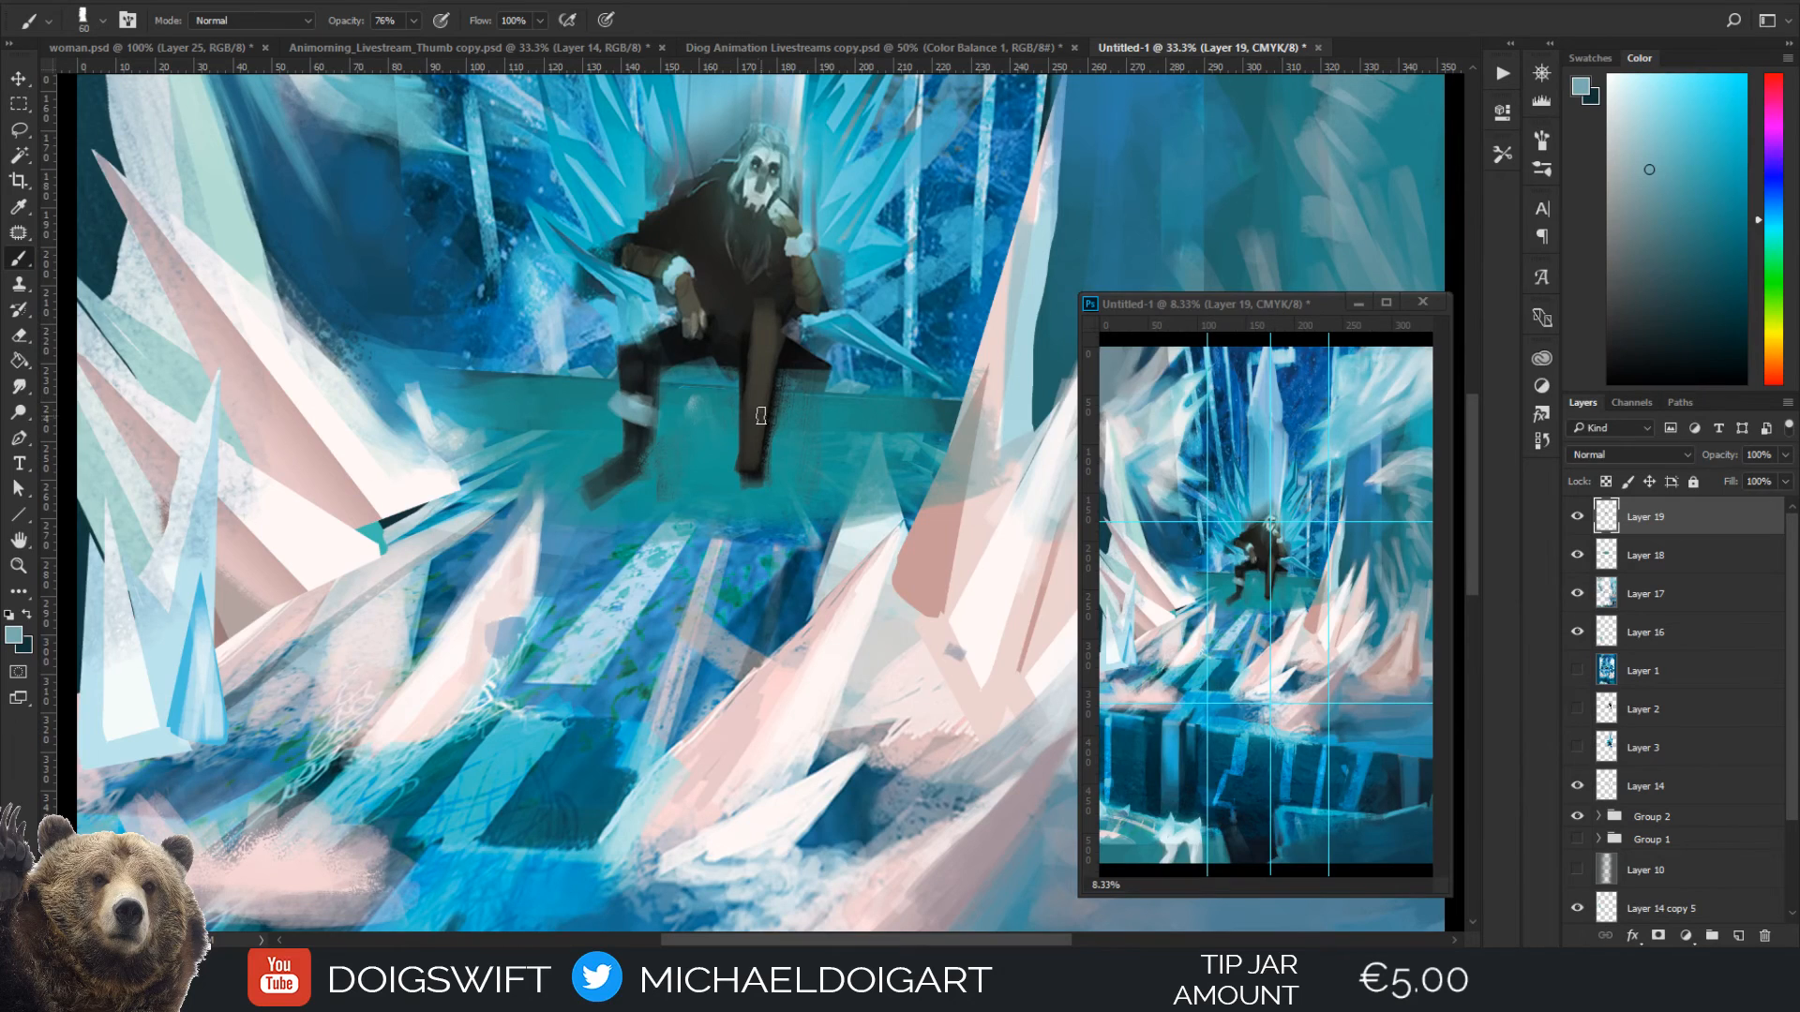
{"action": "left_click_drag", "start_coordinate": [760, 416], "coordinate": [762, 401]}
Paint a boot foot at the end of the straight leg with dark brown sampled from its shin
{"action": "key", "text": "i"}
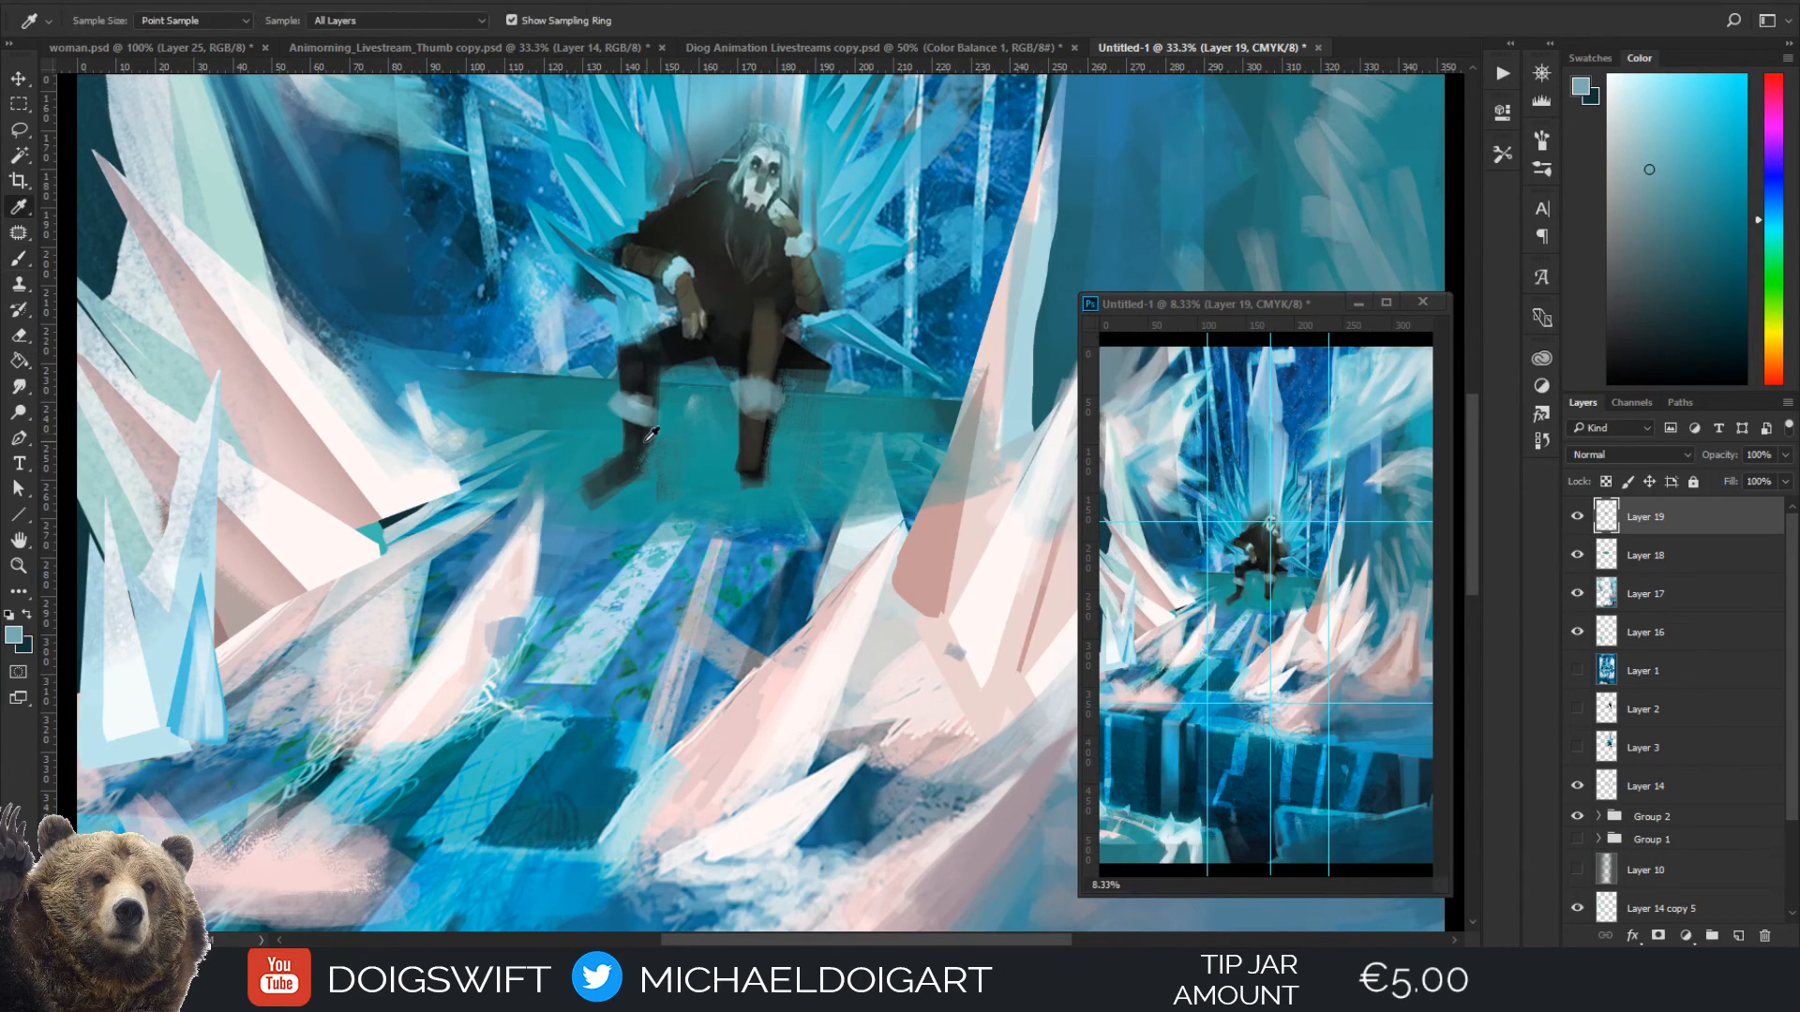
{"action": "left_click", "coordinate": [757, 419]}
{"action": "key", "text": "b"}
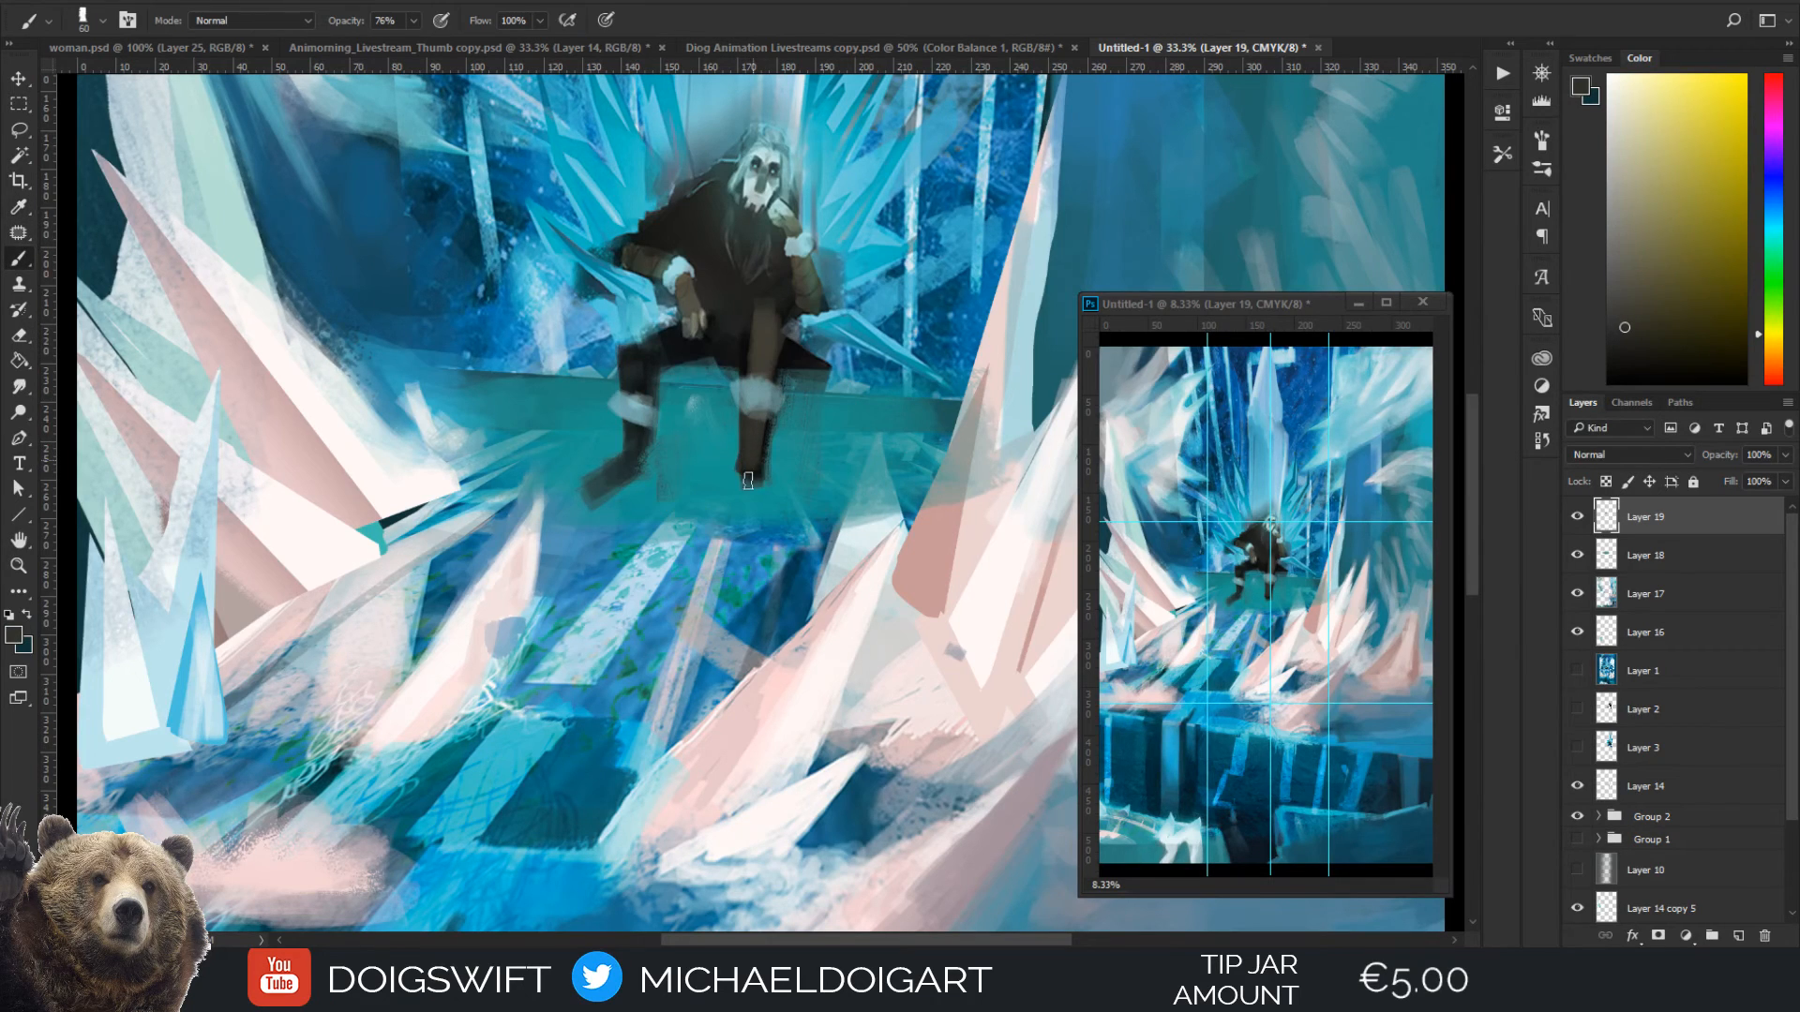
{"action": "left_click_drag", "start_coordinate": [754, 497], "coordinate": [746, 514]}
Shade the straight leg's thigh and knee with sampled brown and near-black, adding dark wrap bands above the fur cuff
{"action": "key", "text": "alt"}
{"action": "left_click", "coordinate": [754, 345], "text": "alt"}
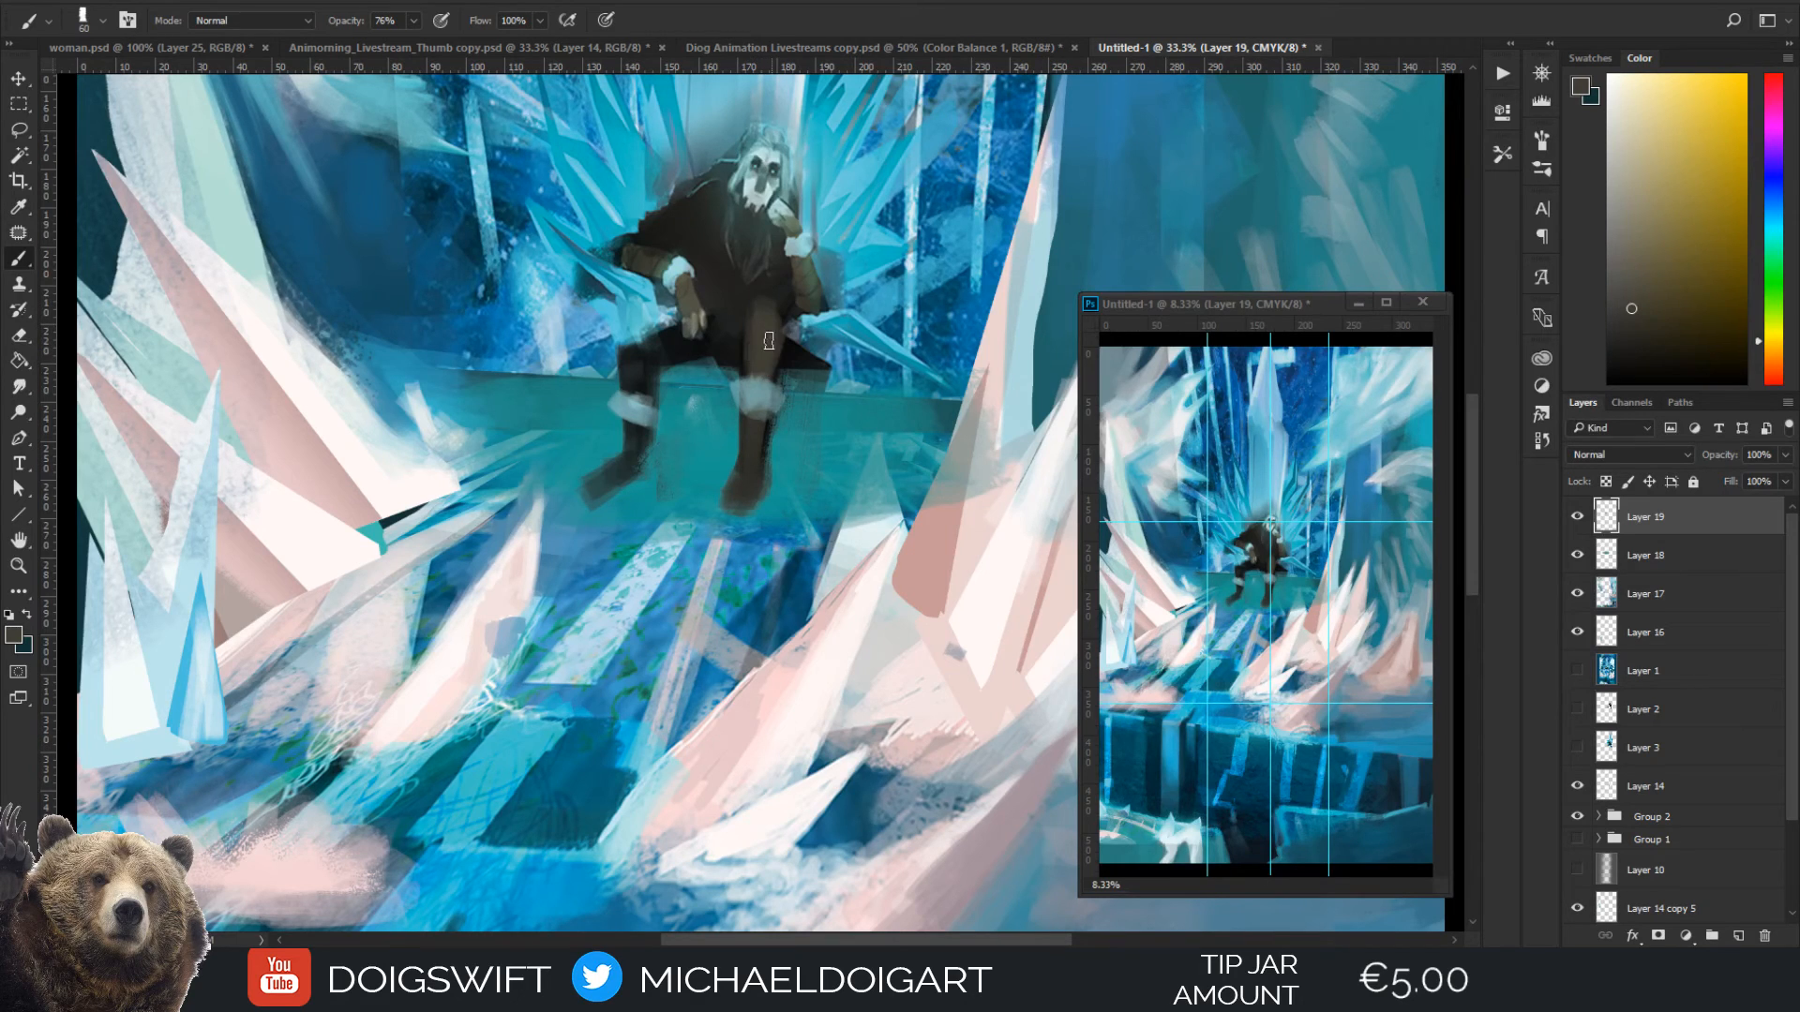
{"action": "left_click", "coordinate": [743, 320], "text": "alt"}
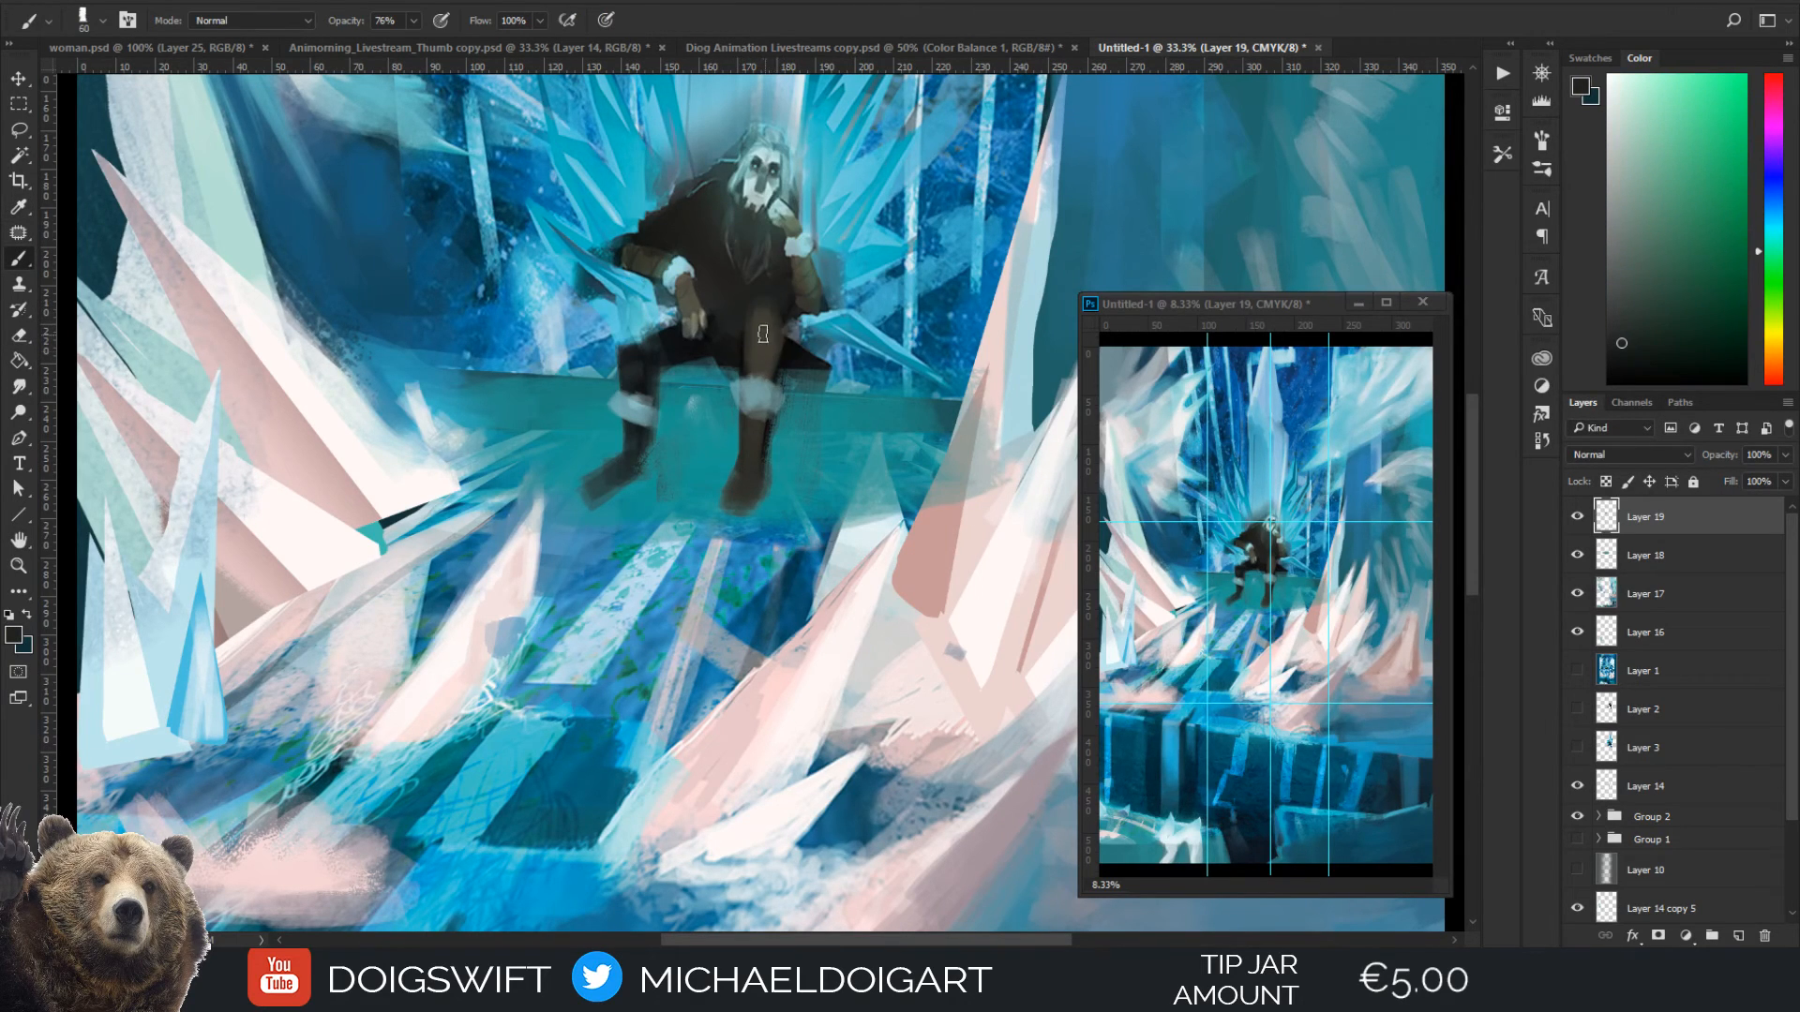
{"action": "key", "text": "alt"}
{"action": "left_click", "coordinate": [718, 345], "text": "alt"}
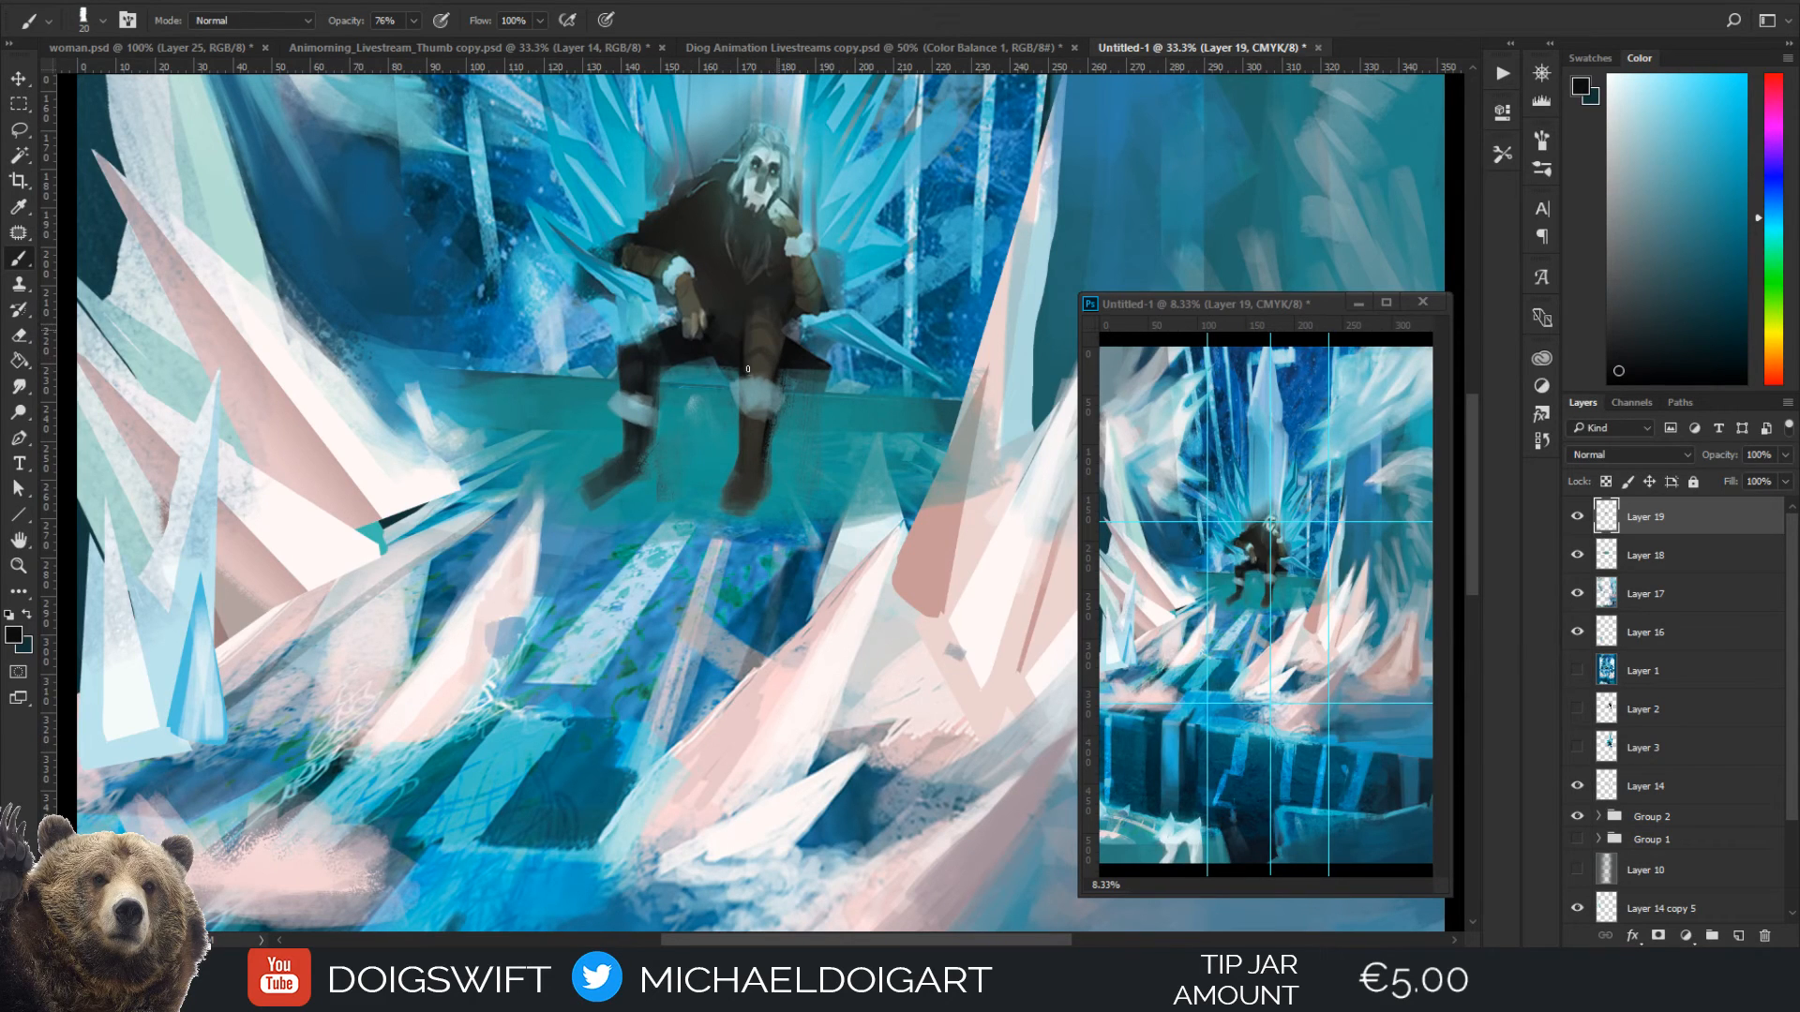
{"action": "scroll", "coordinate": [747, 371], "scroll_direction": "up", "scroll_amount": 2}
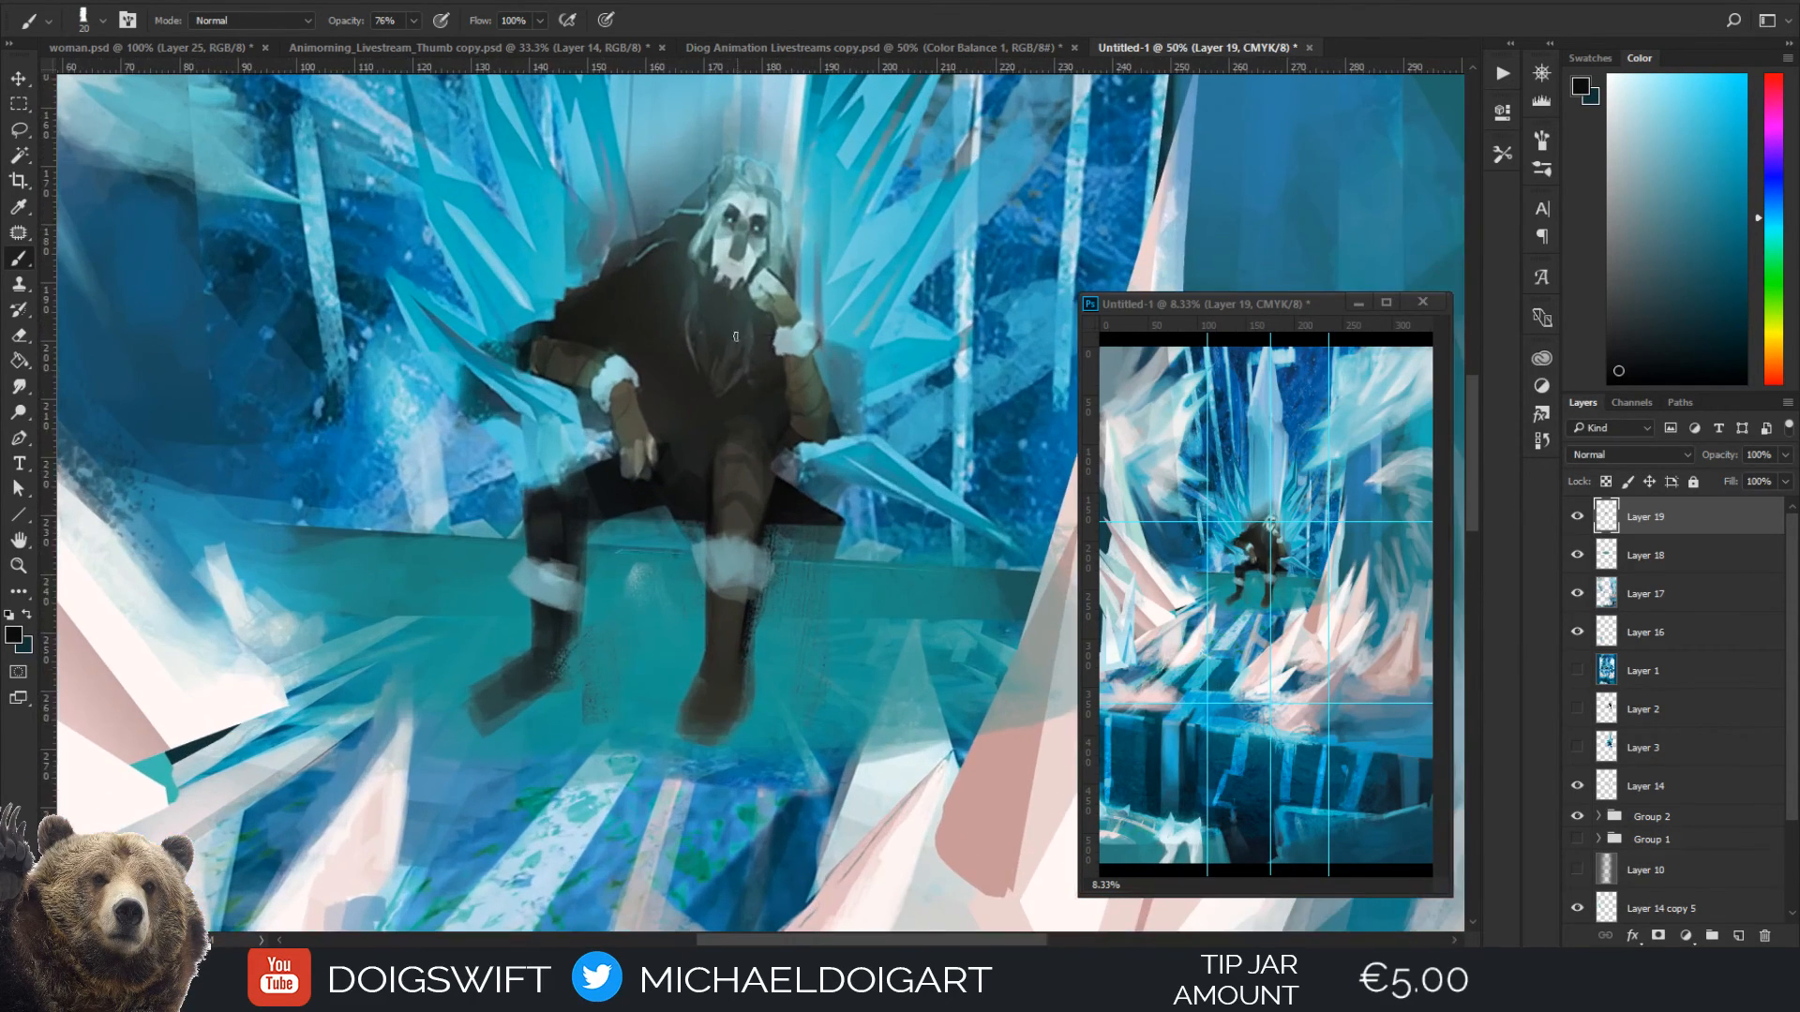
{"action": "left_click", "coordinate": [700, 445], "text": "alt"}
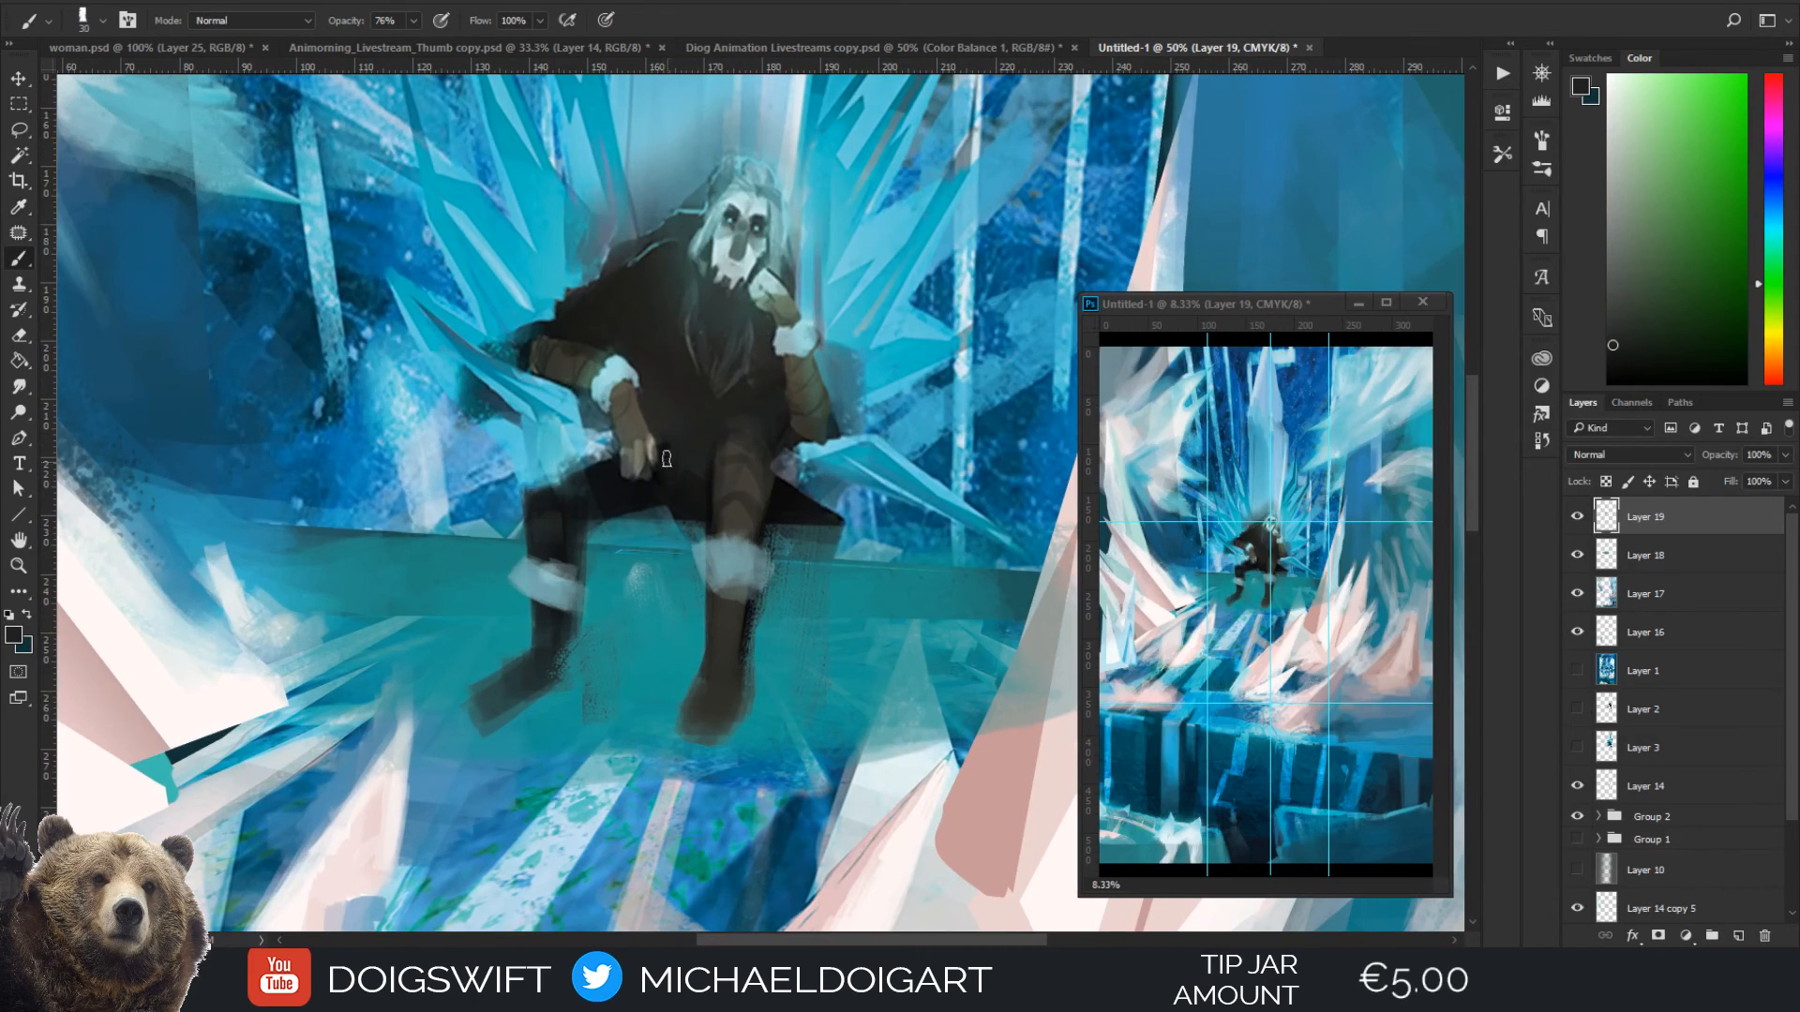
{"action": "left_click", "coordinate": [703, 502], "text": "alt"}
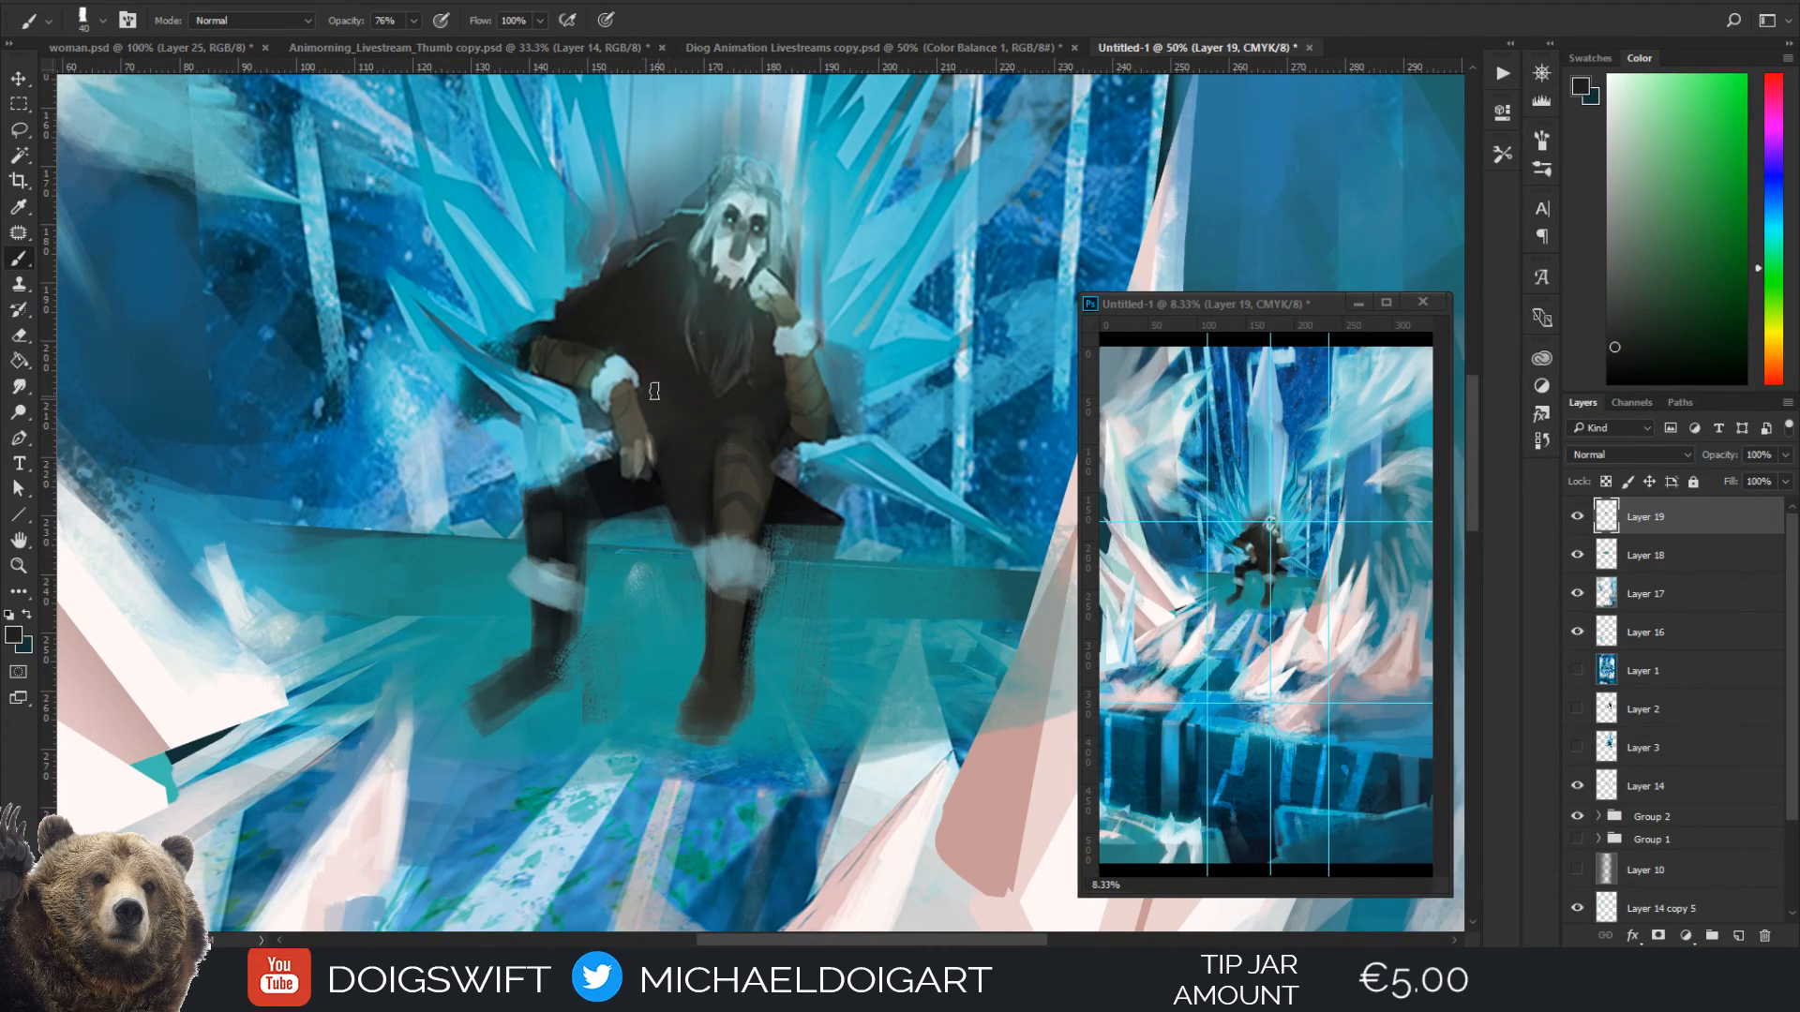
Define the dark coat fold beside the raised knee with sampled near-black and a 15 px brush
{"action": "scroll", "coordinate": [721, 364], "scroll_direction": "down", "scroll_amount": 1}
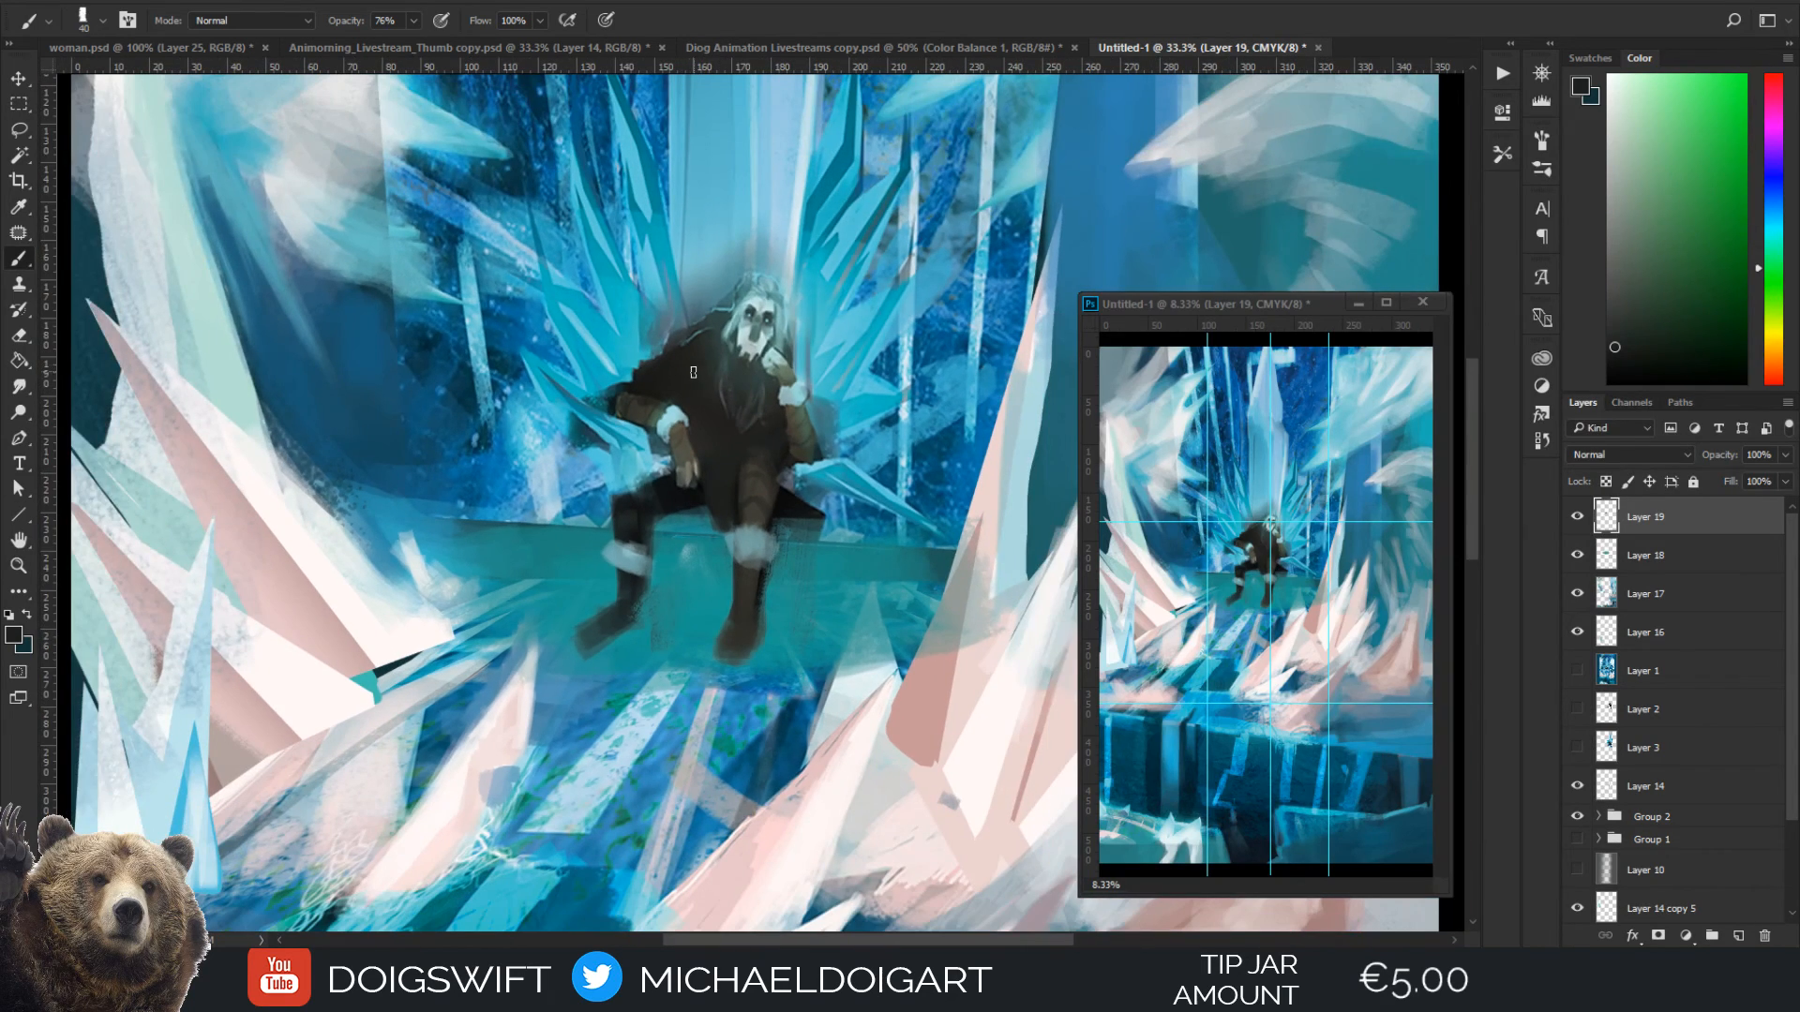
{"action": "scroll", "coordinate": [701, 437], "scroll_direction": "up", "scroll_amount": 2}
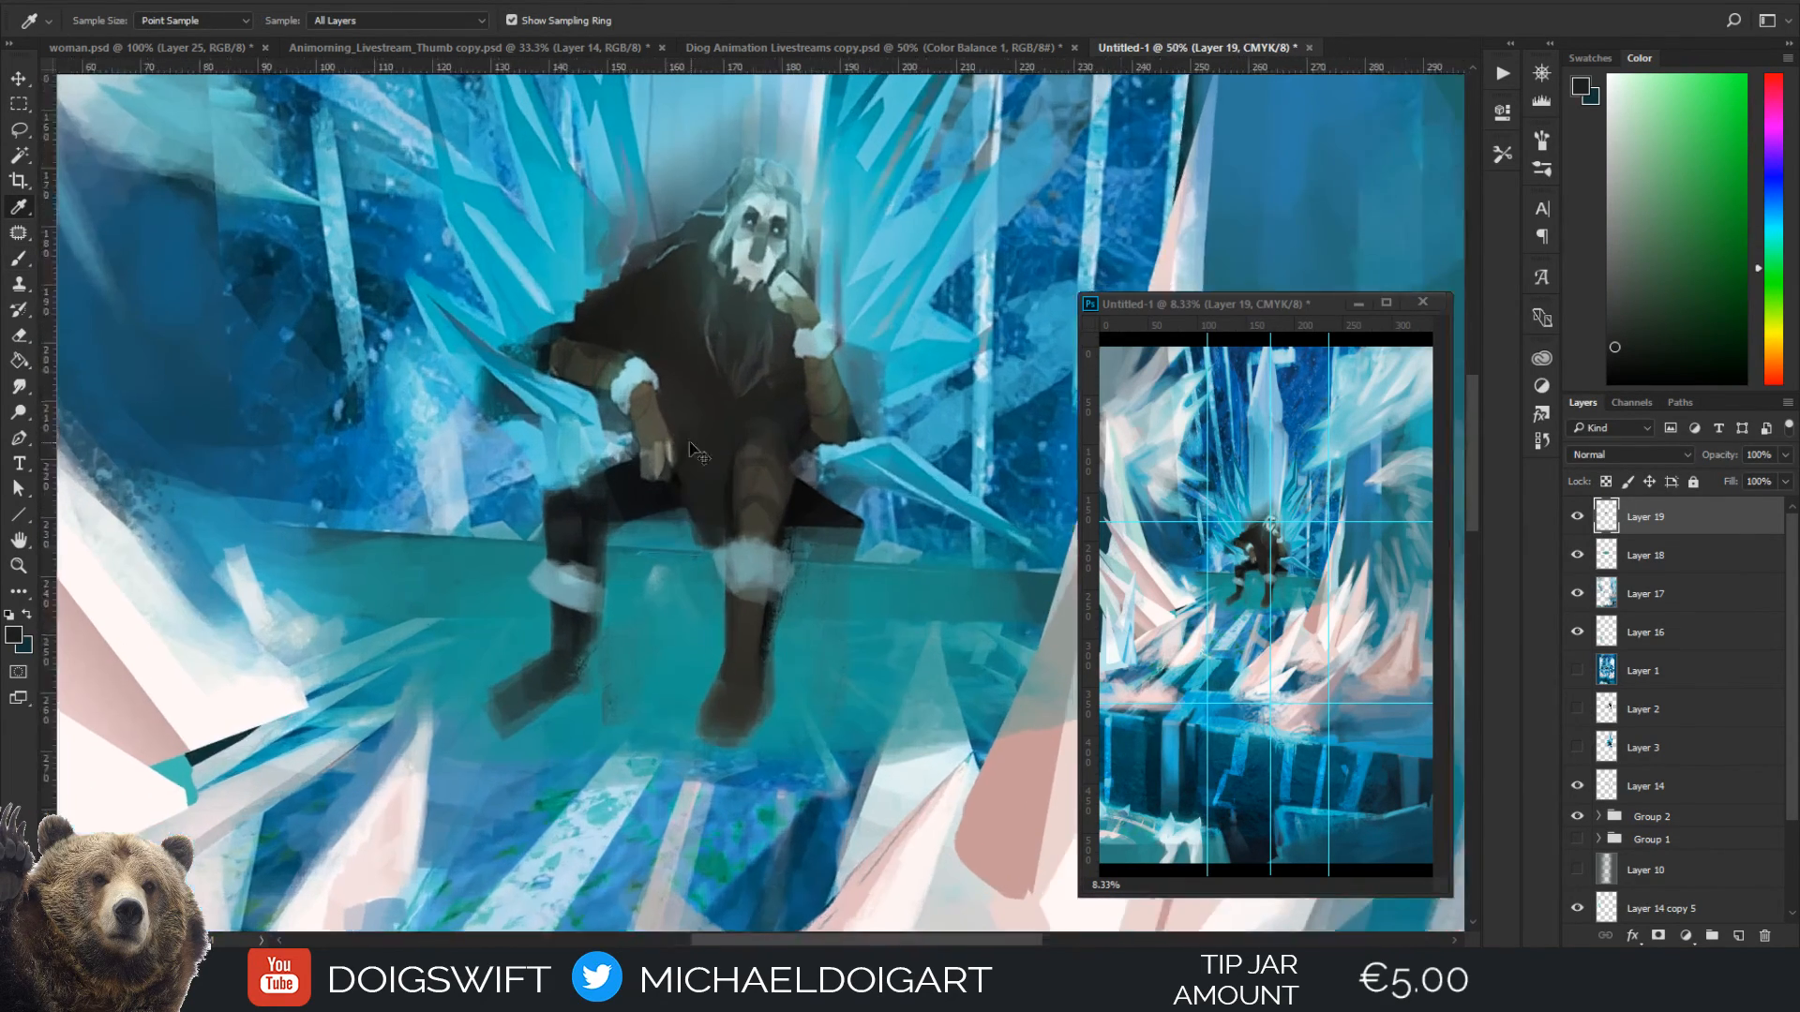
{"action": "left_click_drag", "start_coordinate": [771, 359], "coordinate": [744, 463]}
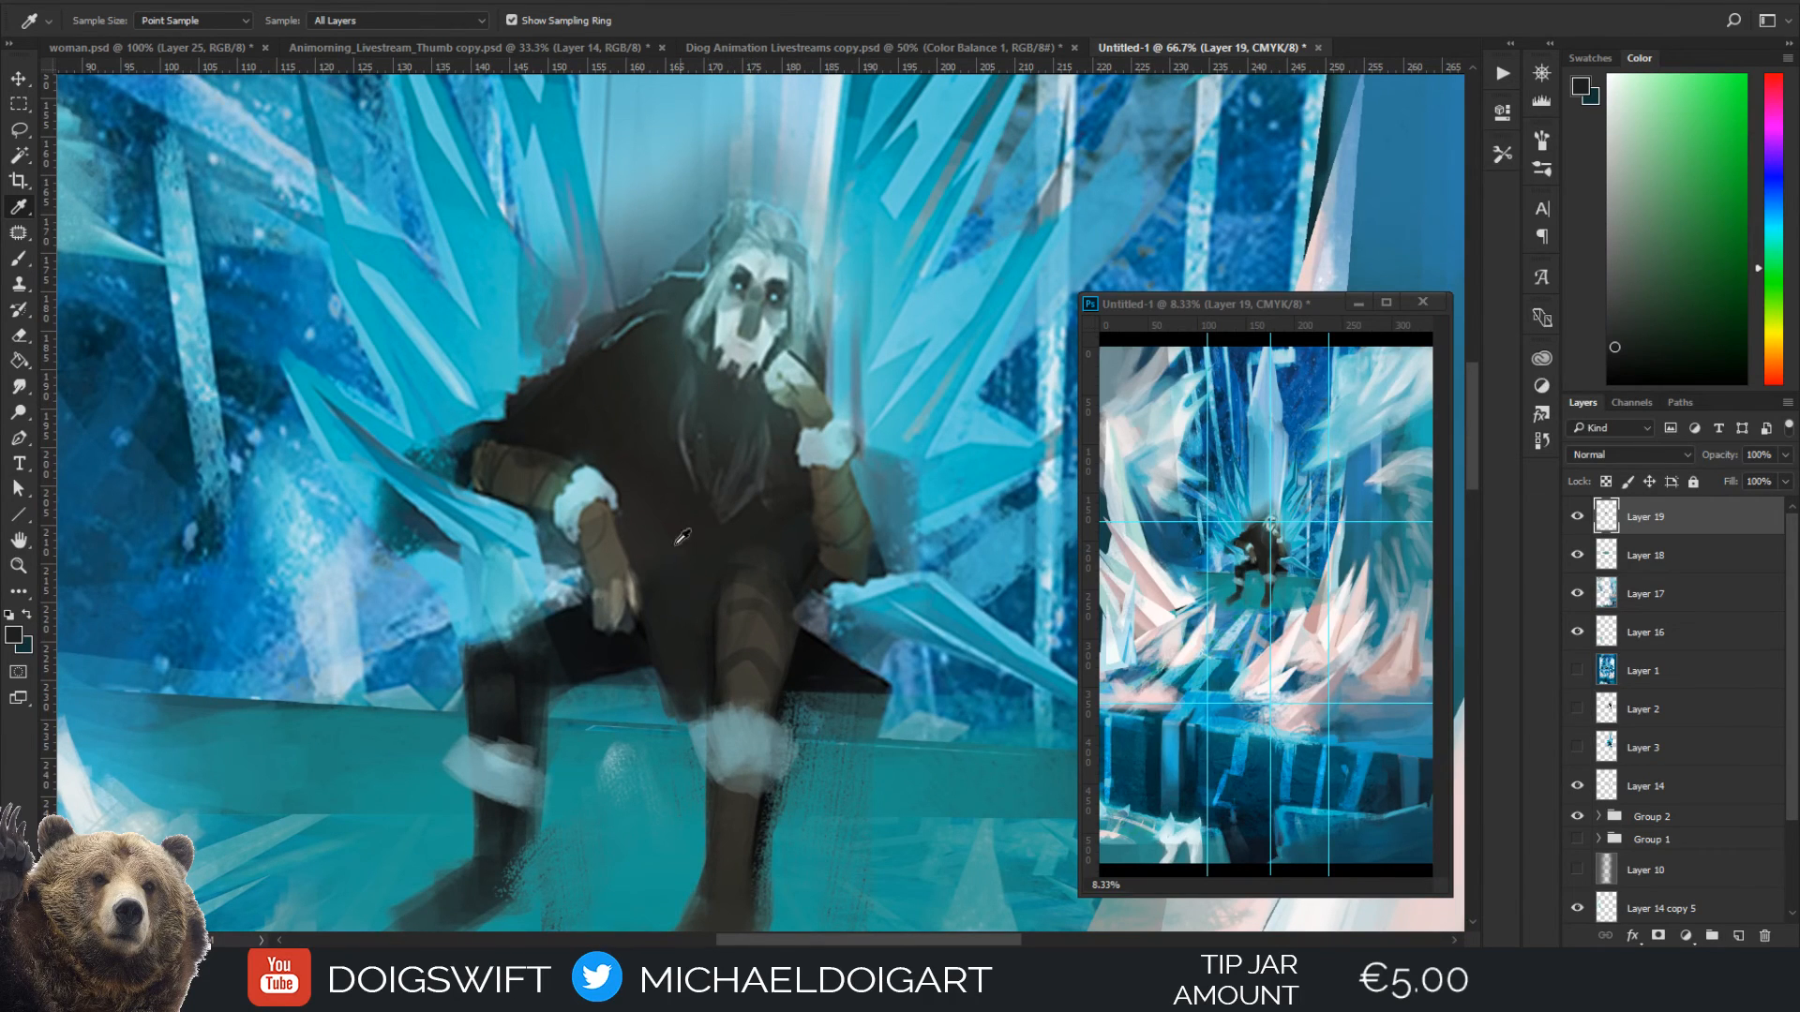
{"action": "left_click", "coordinate": [793, 670], "text": "alt"}
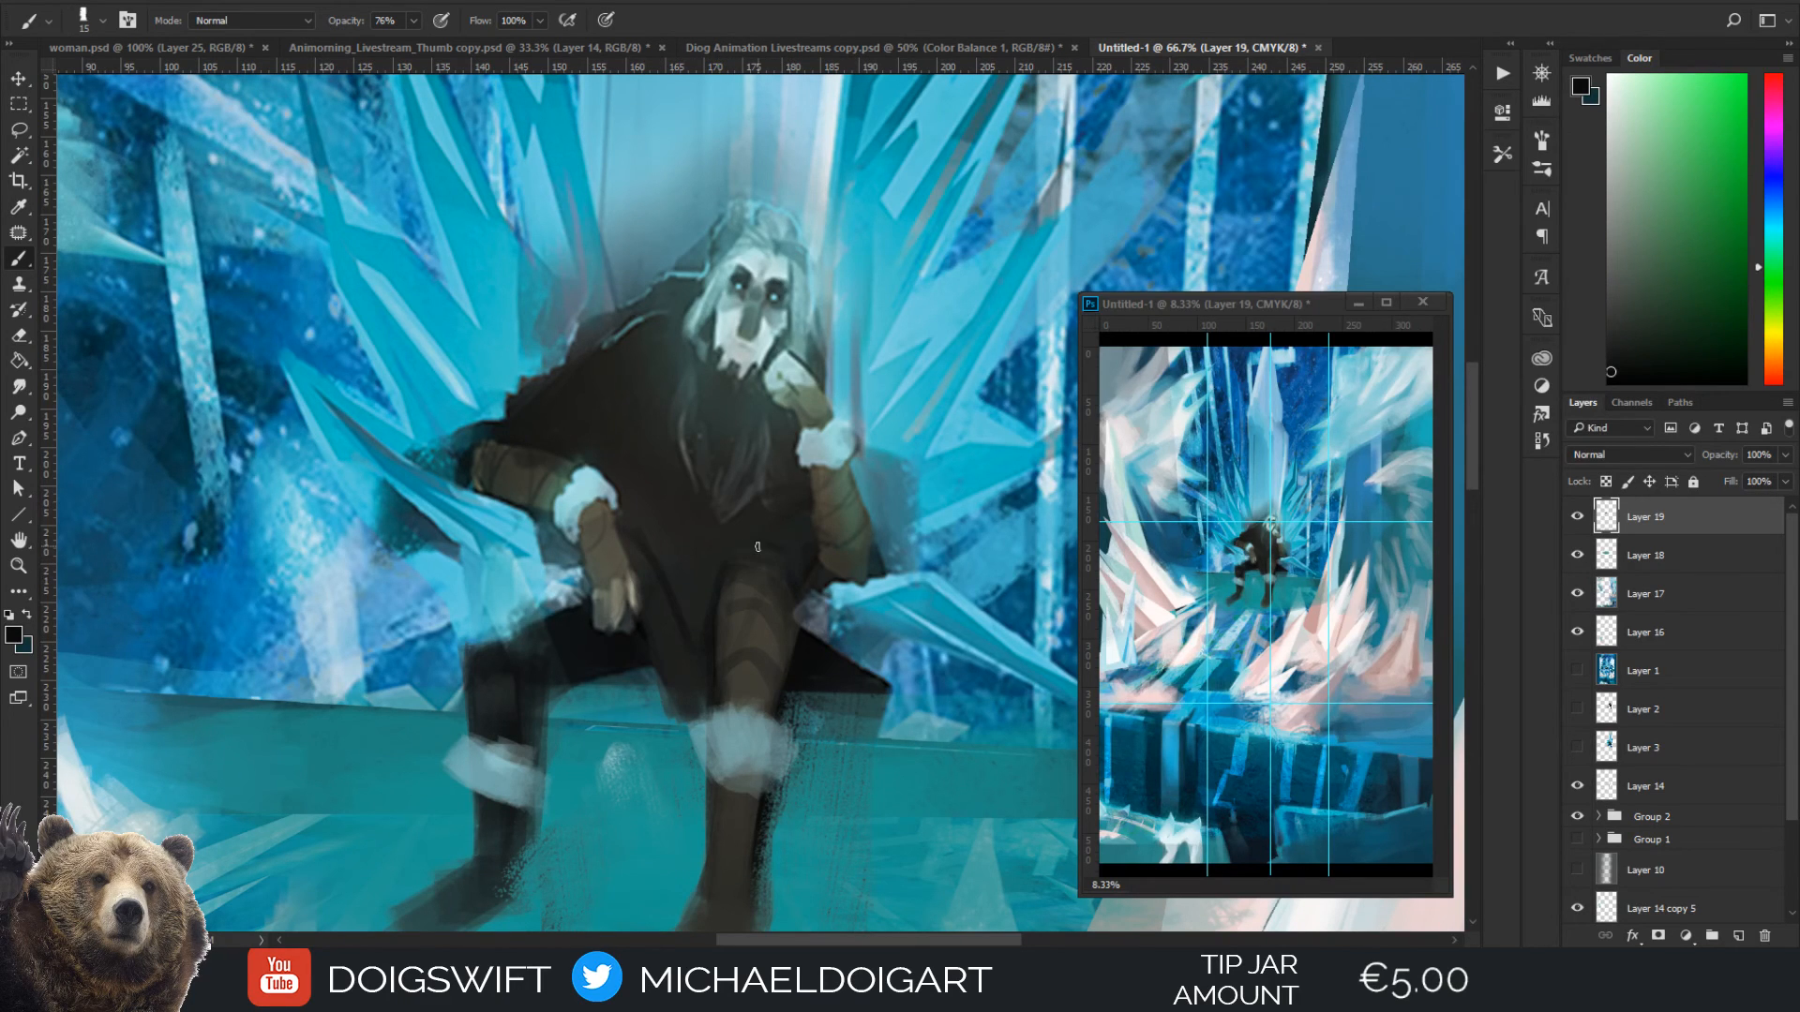
Paint a pale trim across the top of the knee with light grey-blue sampled from the wrist cuff
{"action": "left_click", "coordinate": [812, 460], "text": "alt"}
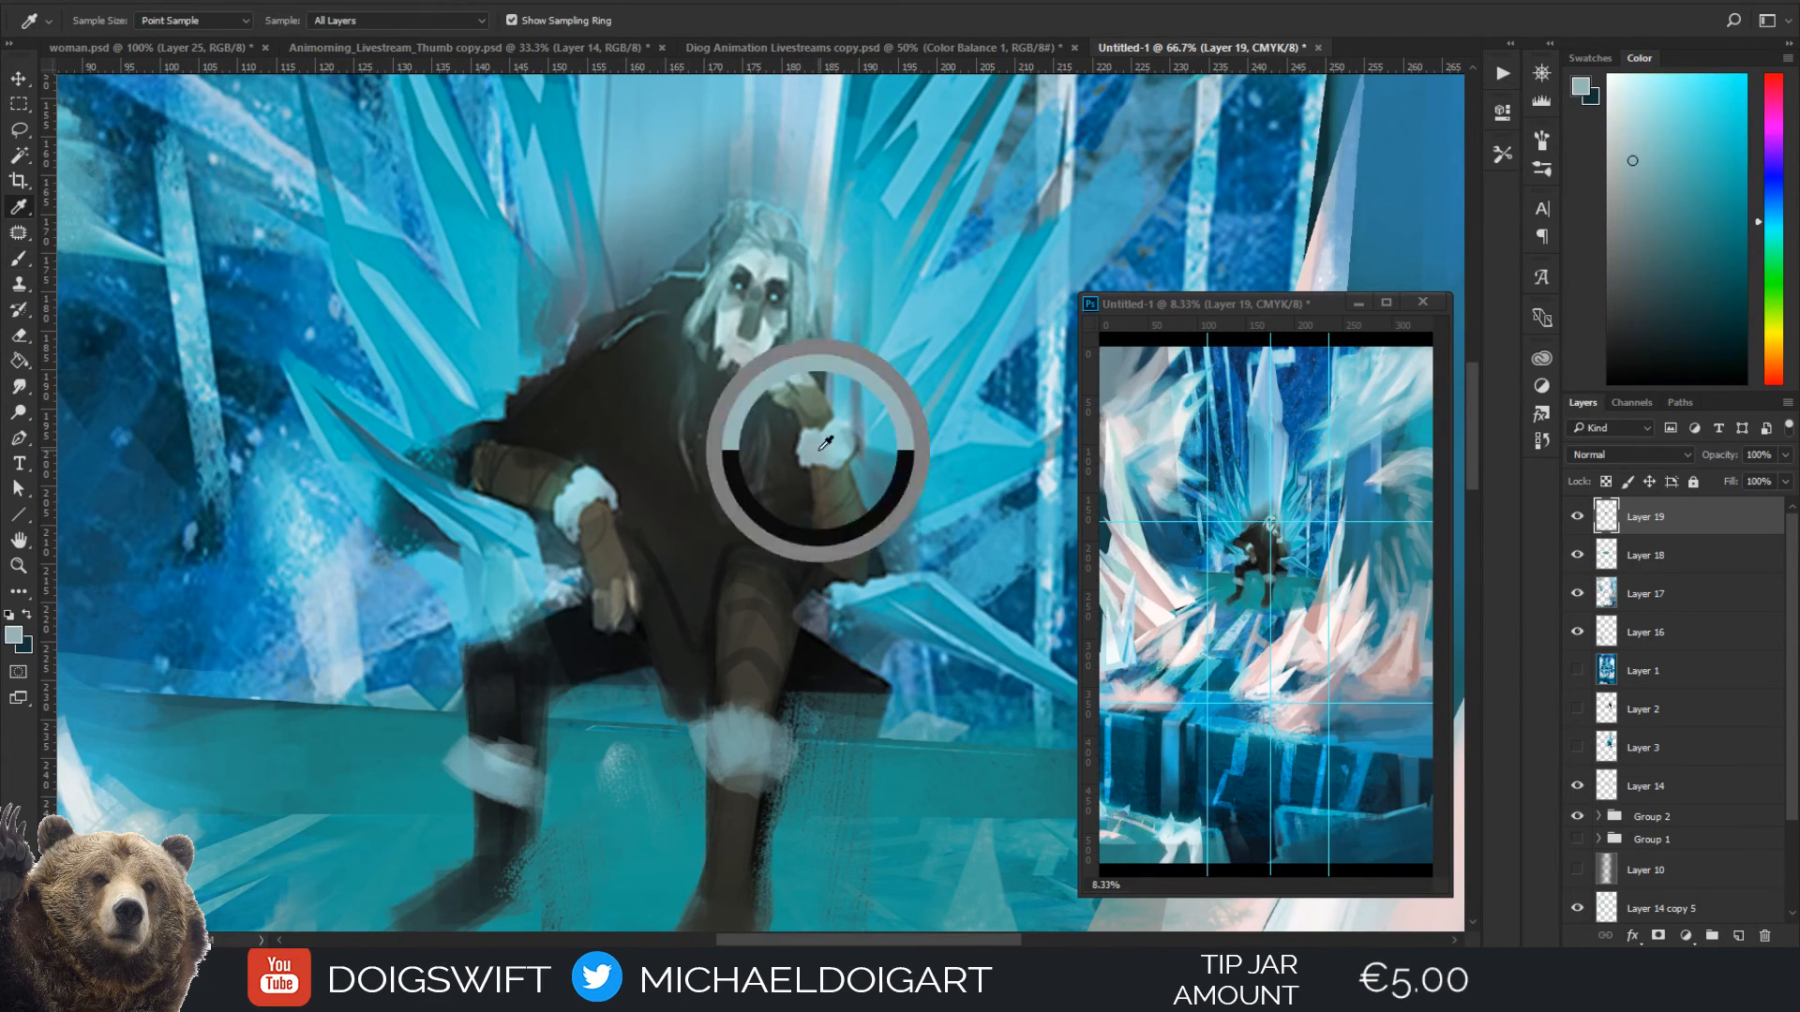
{"action": "key", "text": "bracketright"}
{"action": "key", "text": "bracketright"}
{"action": "mouse_move", "coordinate": [730, 556]}
{"action": "left_mouse_down"}
{"action": "mouse_move", "coordinate": [796, 592]}
{"action": "mouse_move", "coordinate": [761, 545]}
{"action": "mouse_move", "coordinate": [784, 574]}
{"action": "mouse_move", "coordinate": [722, 564]}
{"action": "left_mouse_up"}
Blend the pale knee trim into the coat and darken the leg's inner edge with near-black sampled from the coat
{"action": "left_click", "coordinate": [788, 531], "text": "alt"}
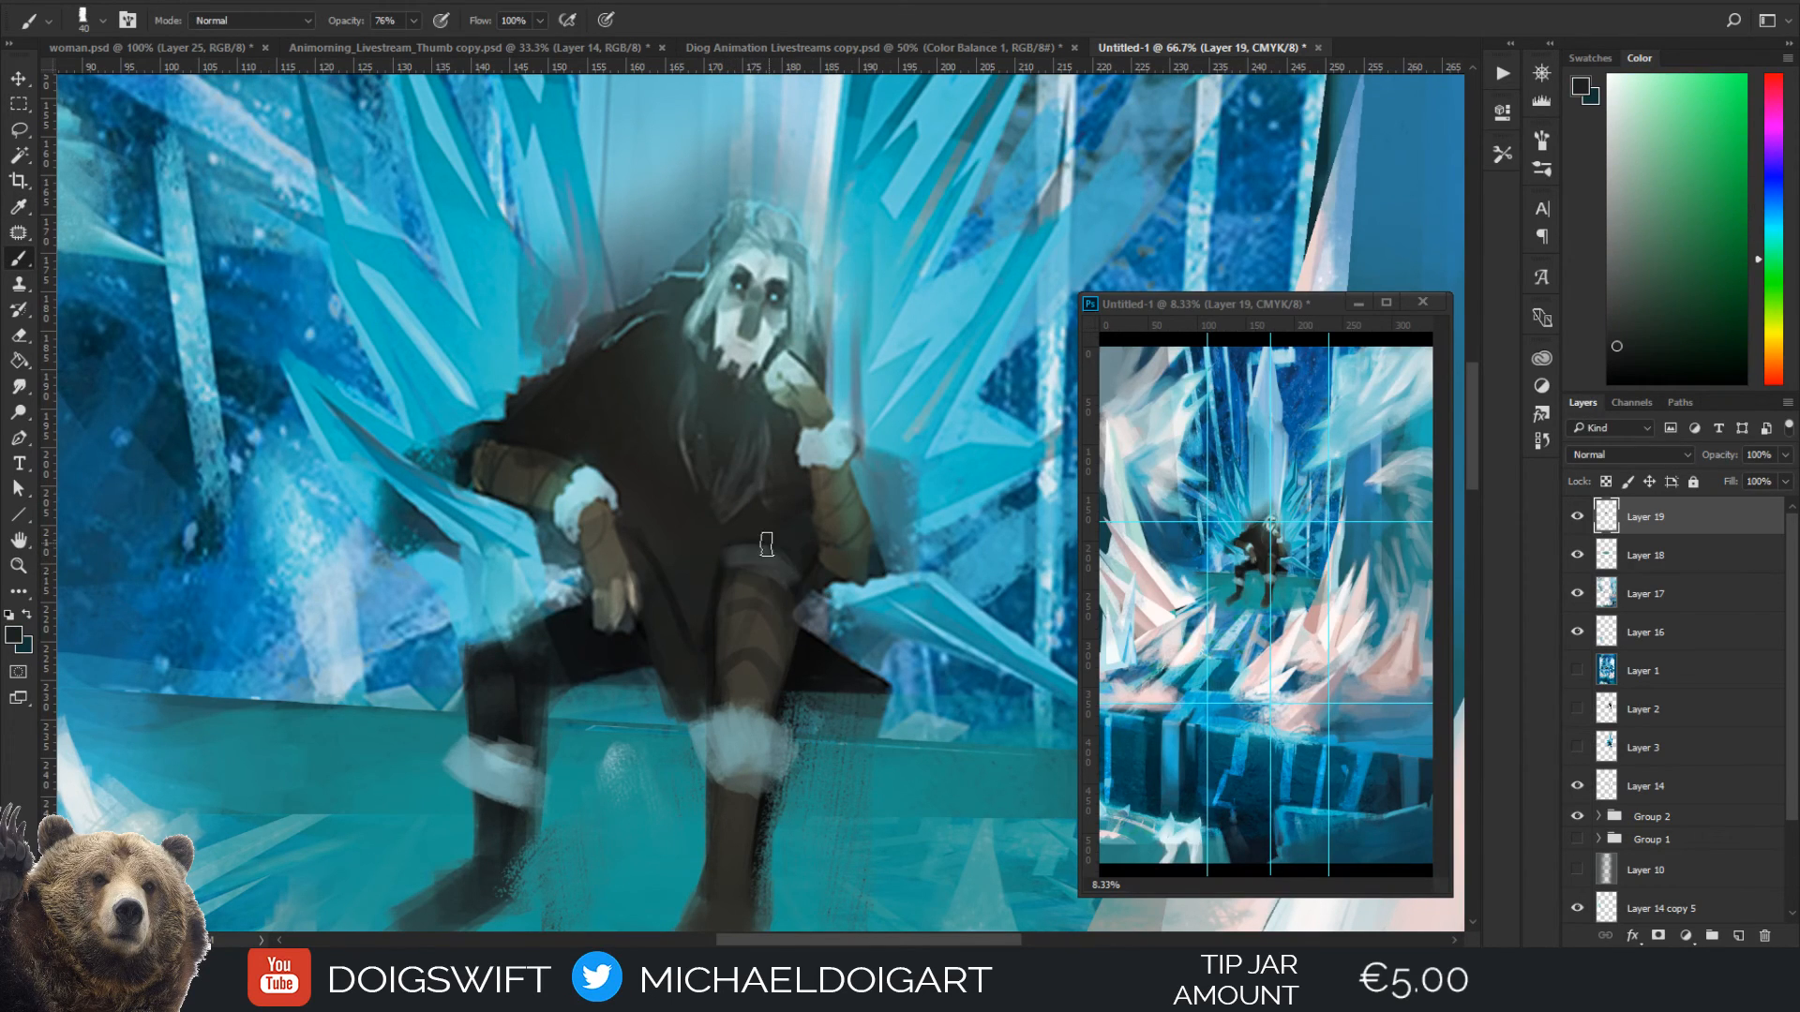
{"action": "left_click", "coordinate": [766, 550], "text": "alt"}
{"action": "key", "text": "bracketleft"}
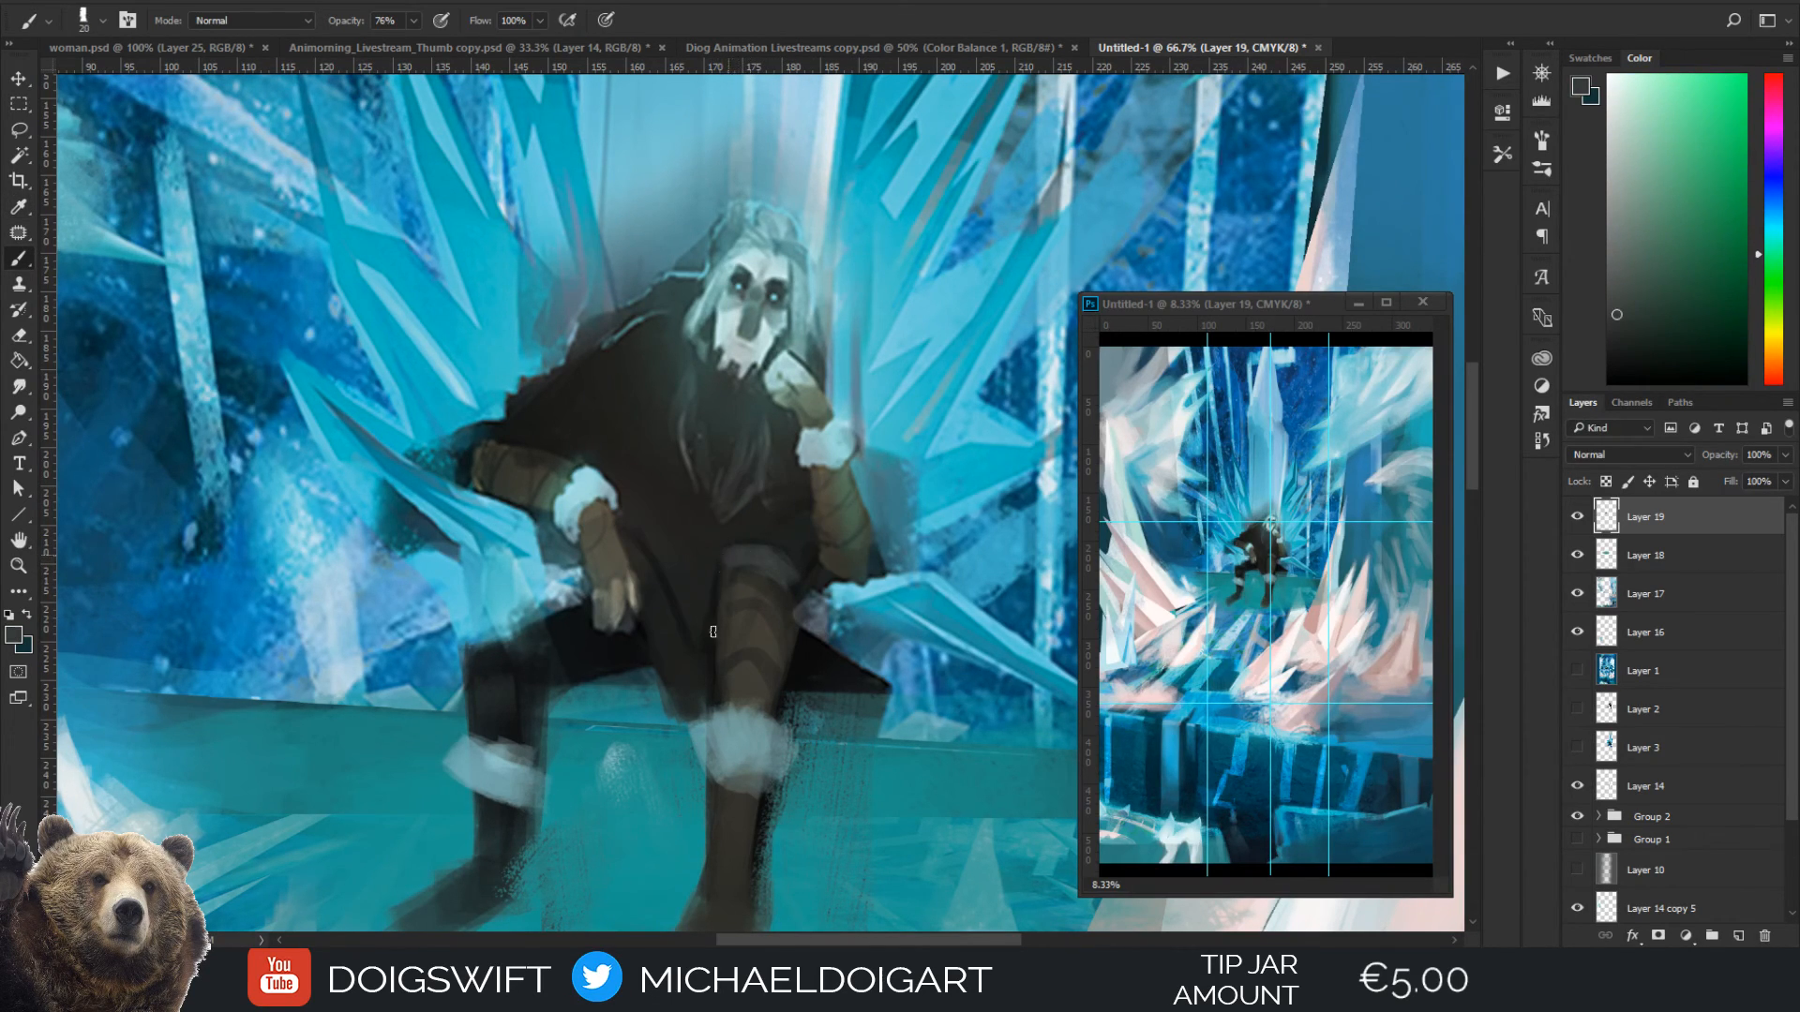
{"action": "left_click_drag", "start_coordinate": [722, 562], "coordinate": [711, 680]}
Refine the coat's hanging edge between the legs with sampled near-black, using 15 px and 20 px brushes
{"action": "left_click", "coordinate": [674, 656], "text": "alt"}
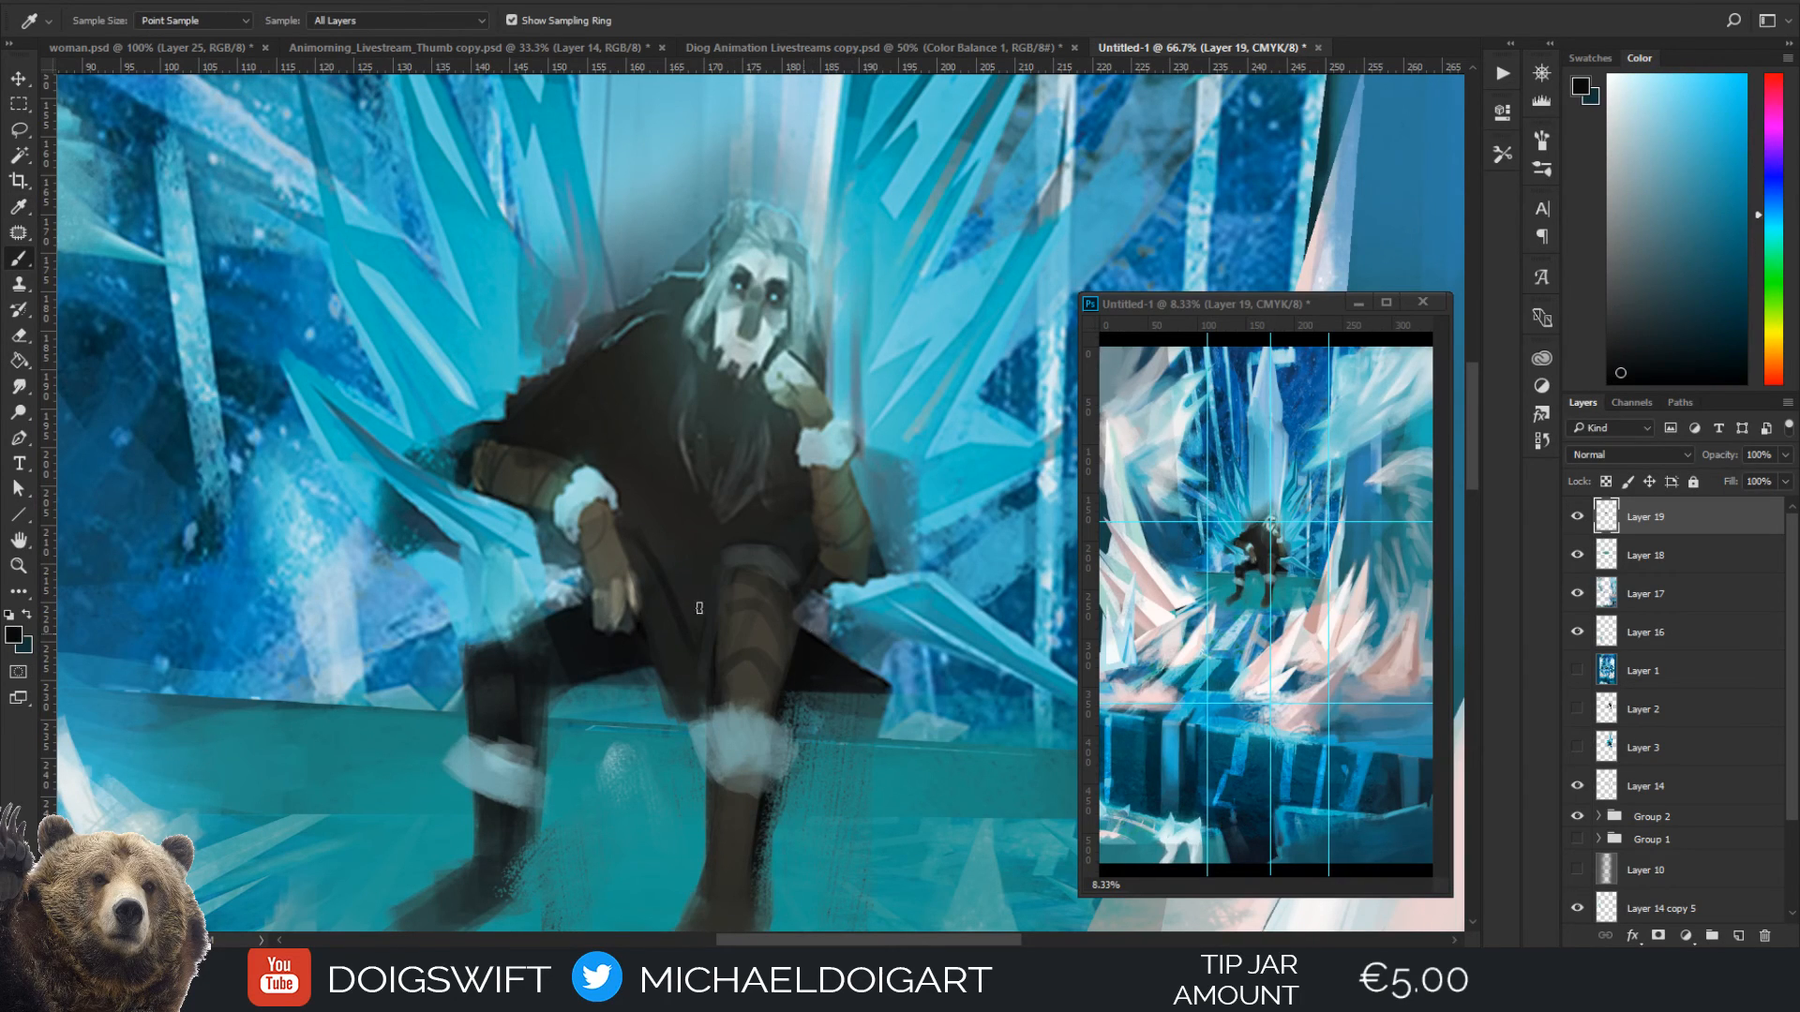
{"action": "key", "text": "bracketleft"}
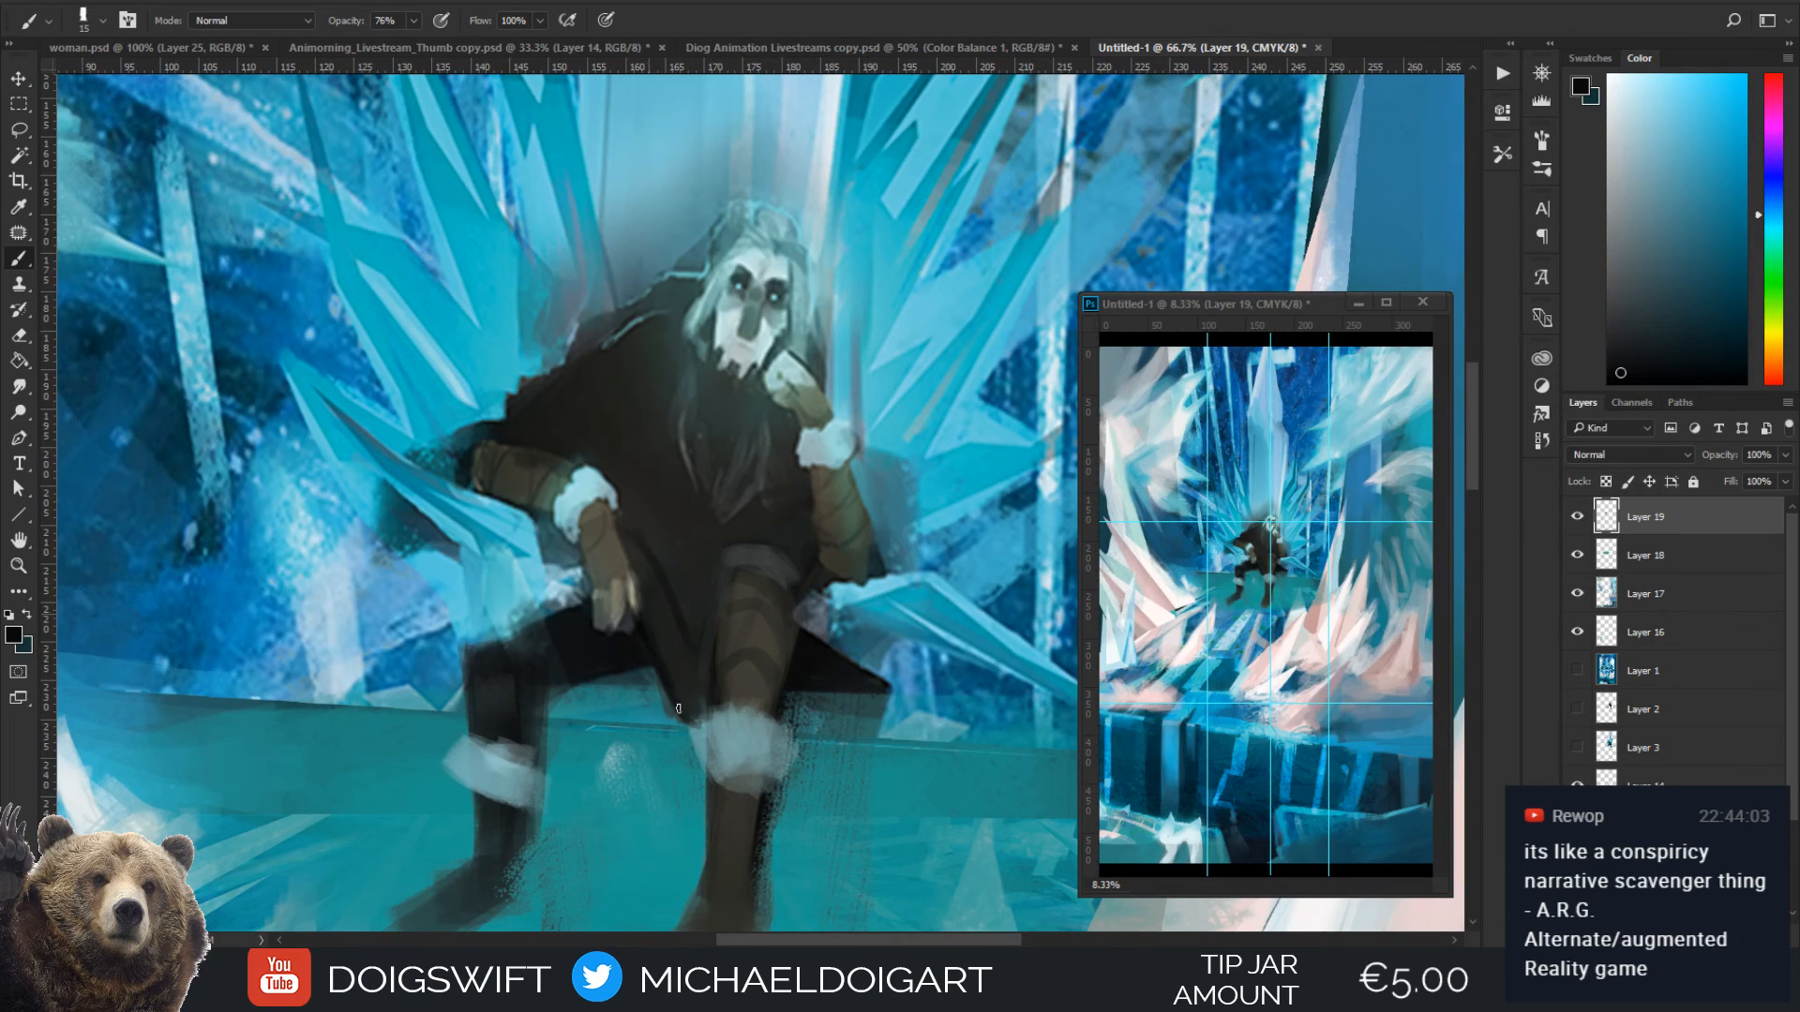
{"action": "left_click", "coordinate": [651, 635], "text": "alt"}
{"action": "key", "text": "bracketright"}
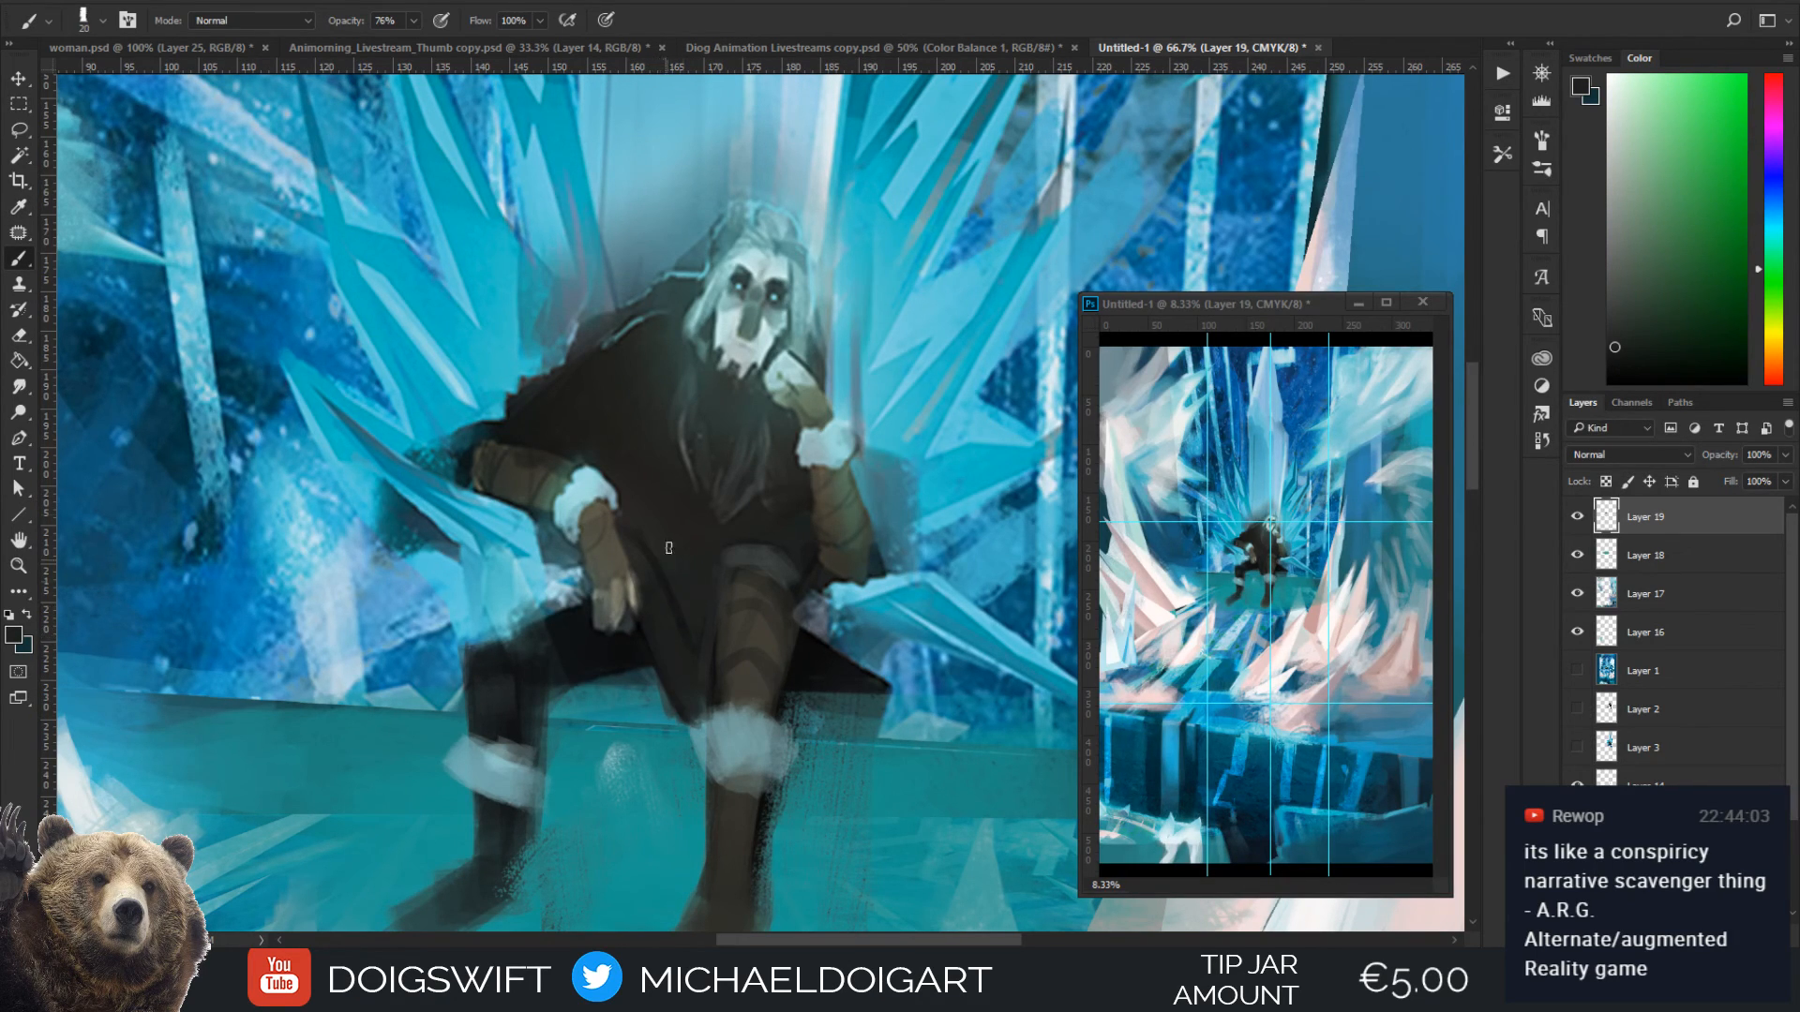
Touch up the figure's skull-like face with pale grey sampled from it, using a 30 px brush
{"action": "key", "text": "ctrl+plus"}
{"action": "left_click_drag", "start_coordinate": [785, 272], "coordinate": [807, 468]}
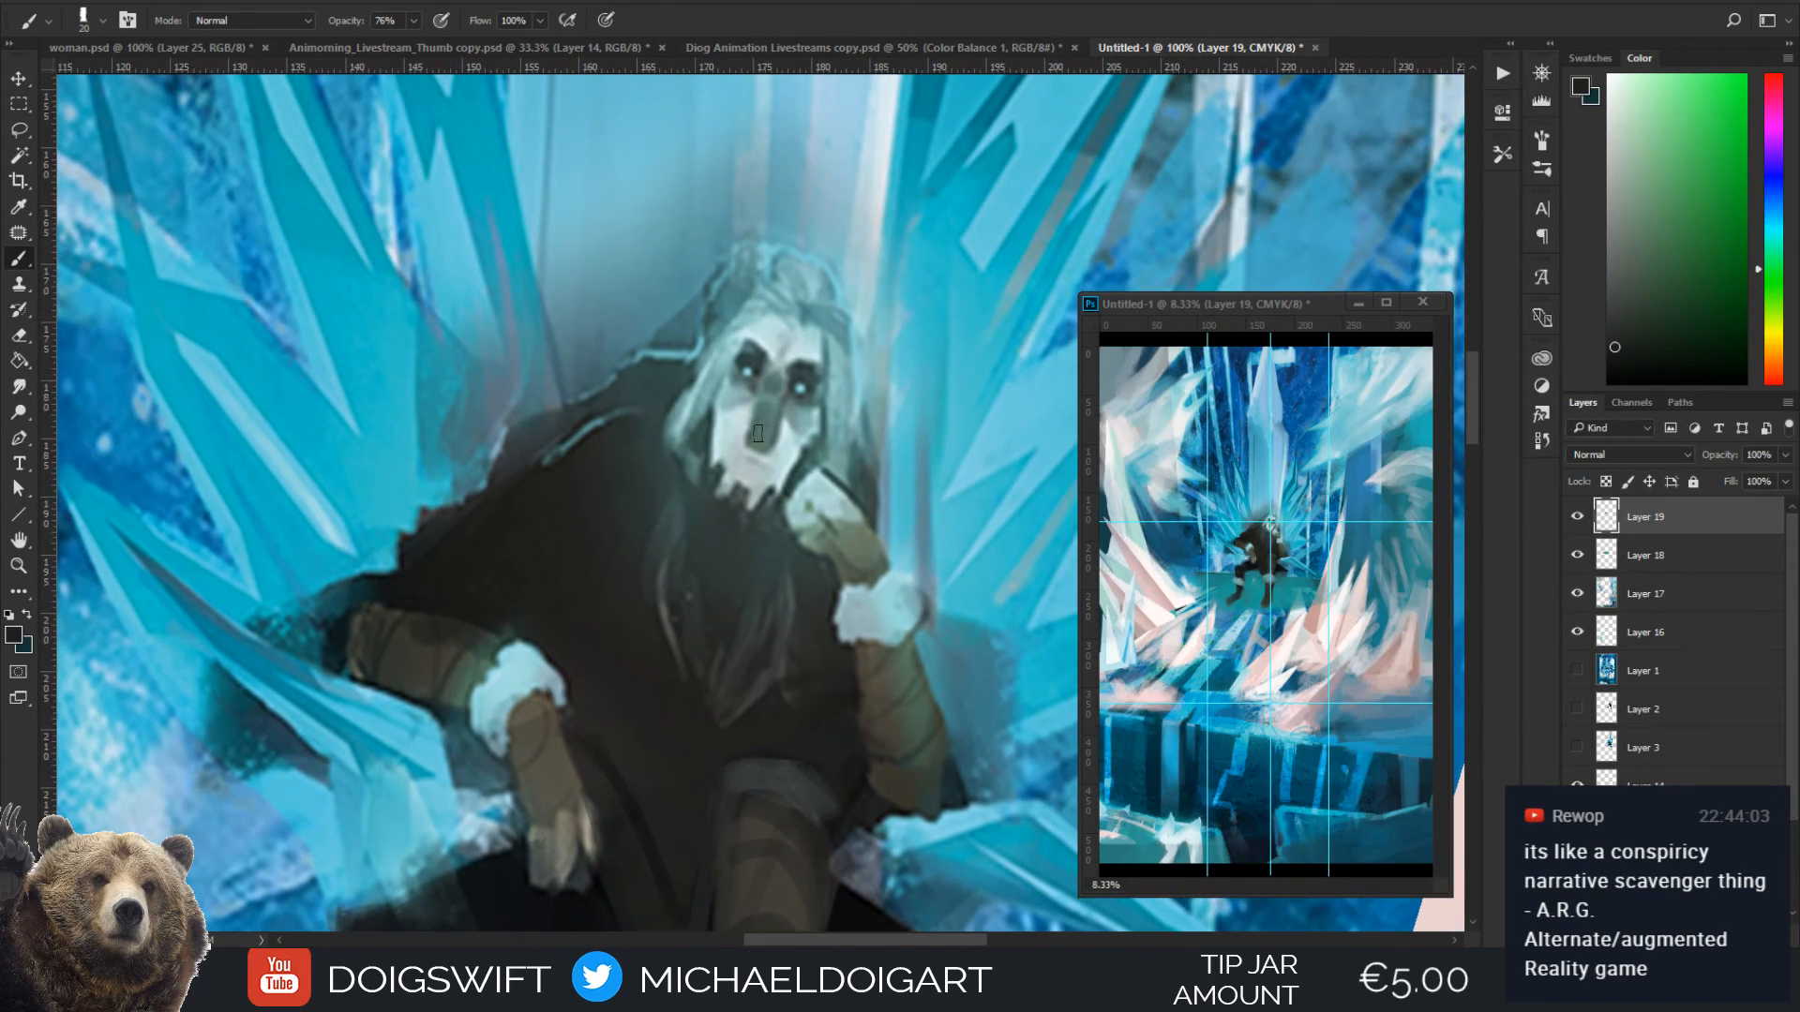
{"action": "left_click", "coordinate": [768, 453], "text": "alt"}
{"action": "left_click", "coordinate": [744, 462], "text": "alt"}
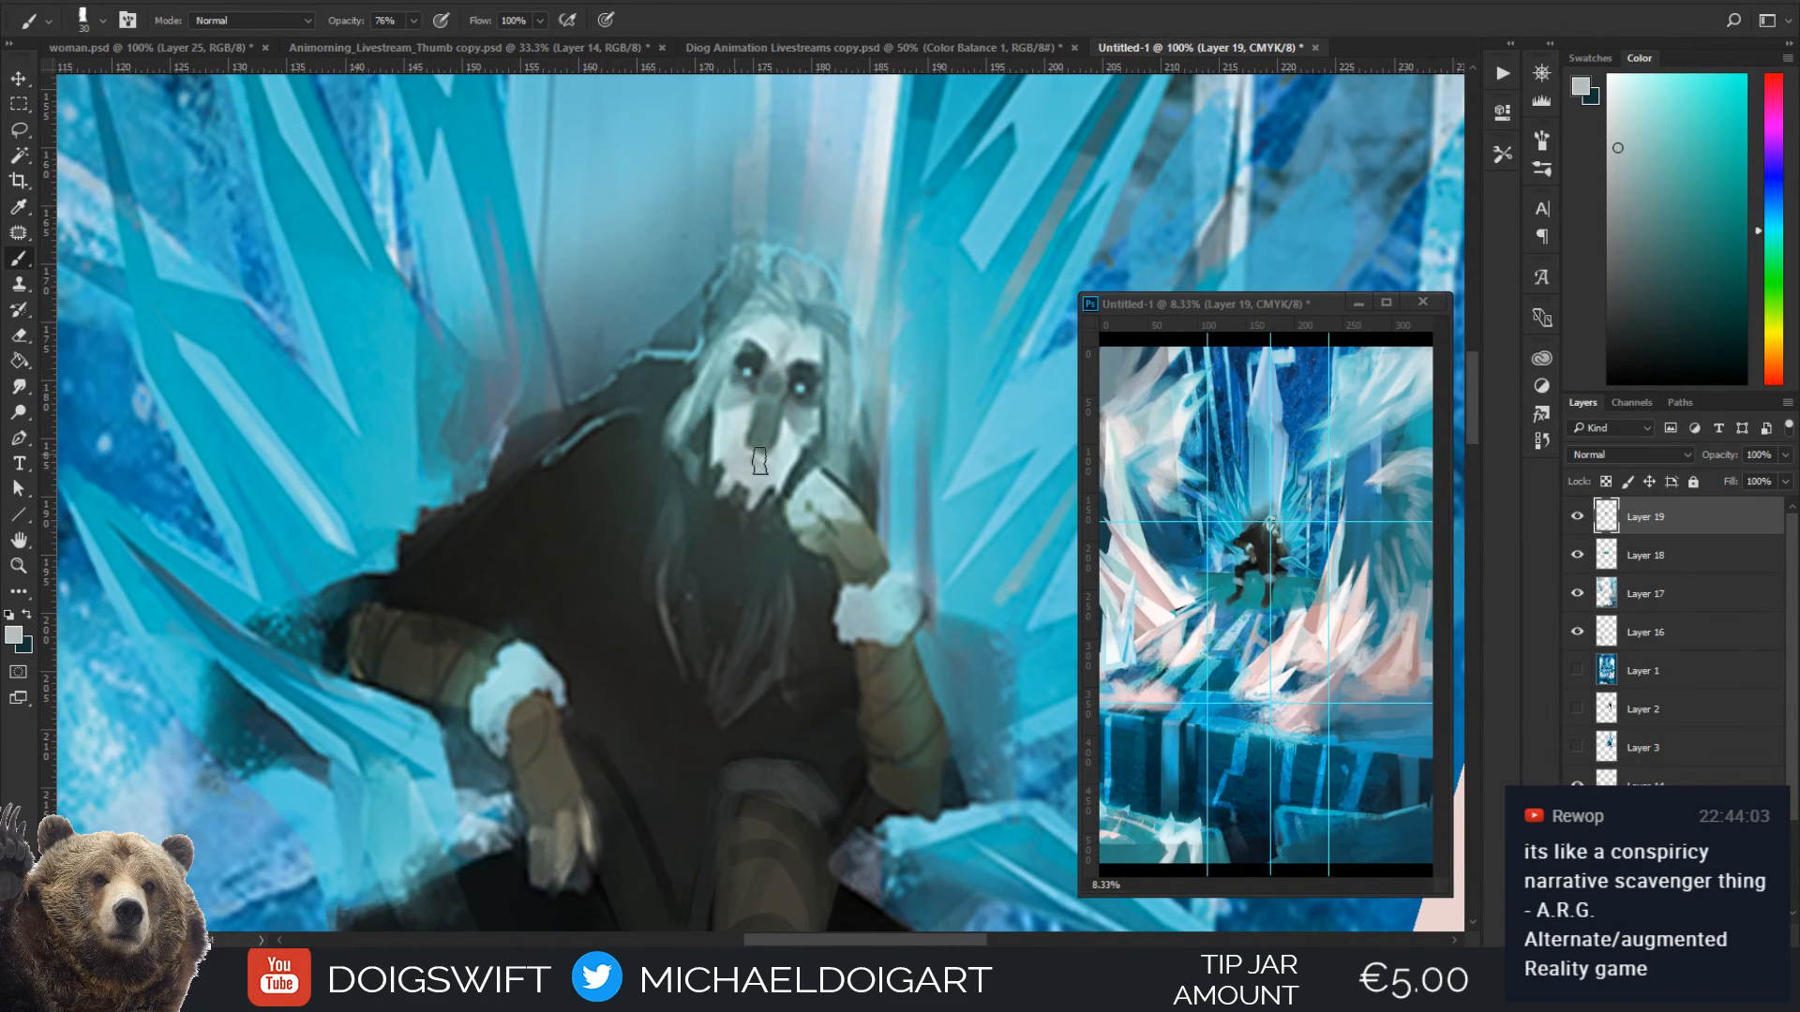
{"action": "left_click", "coordinate": [747, 373]}
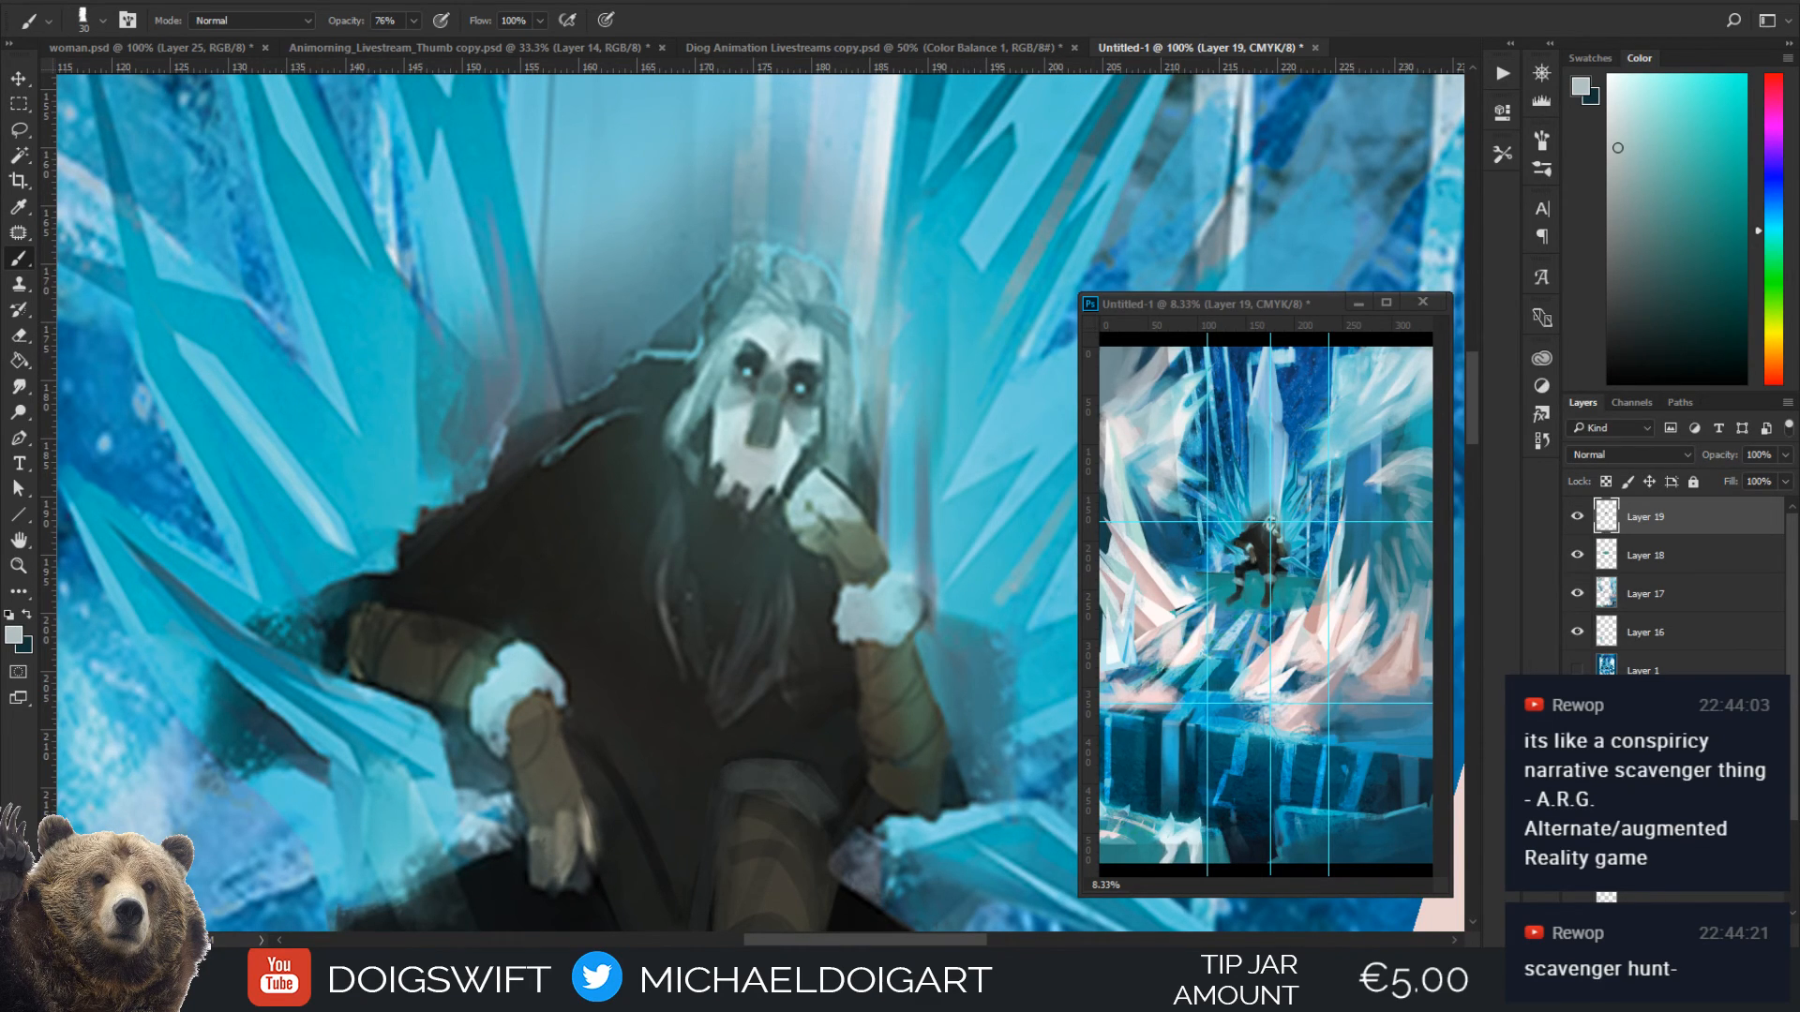
Tint the fur cuff on the near leg's shin with sampled warm grey, using a 30 px brush
{"action": "mouse_move", "coordinate": [801, 523]}
{"action": "left_mouse_down"}
{"action": "mouse_move", "coordinate": [780, 412]}
{"action": "mouse_move", "coordinate": [790, 254]}
{"action": "left_mouse_up"}
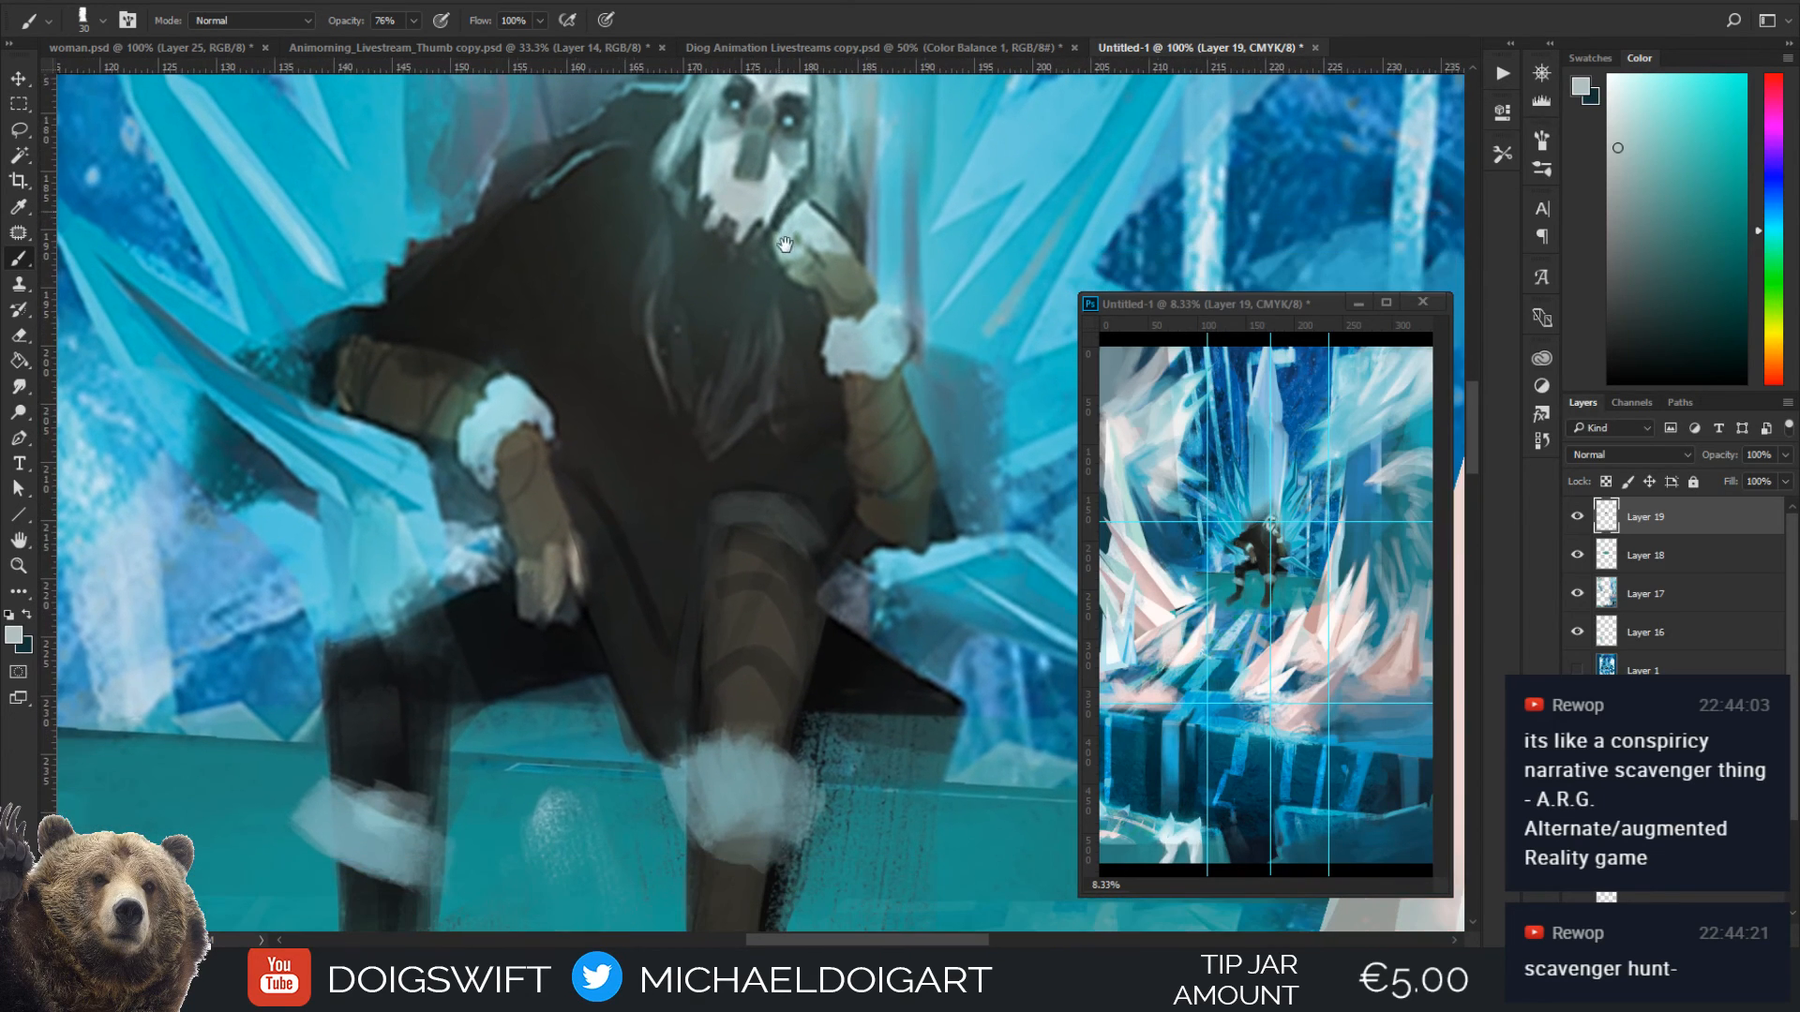
{"action": "left_click", "coordinate": [710, 699], "text": "alt"}
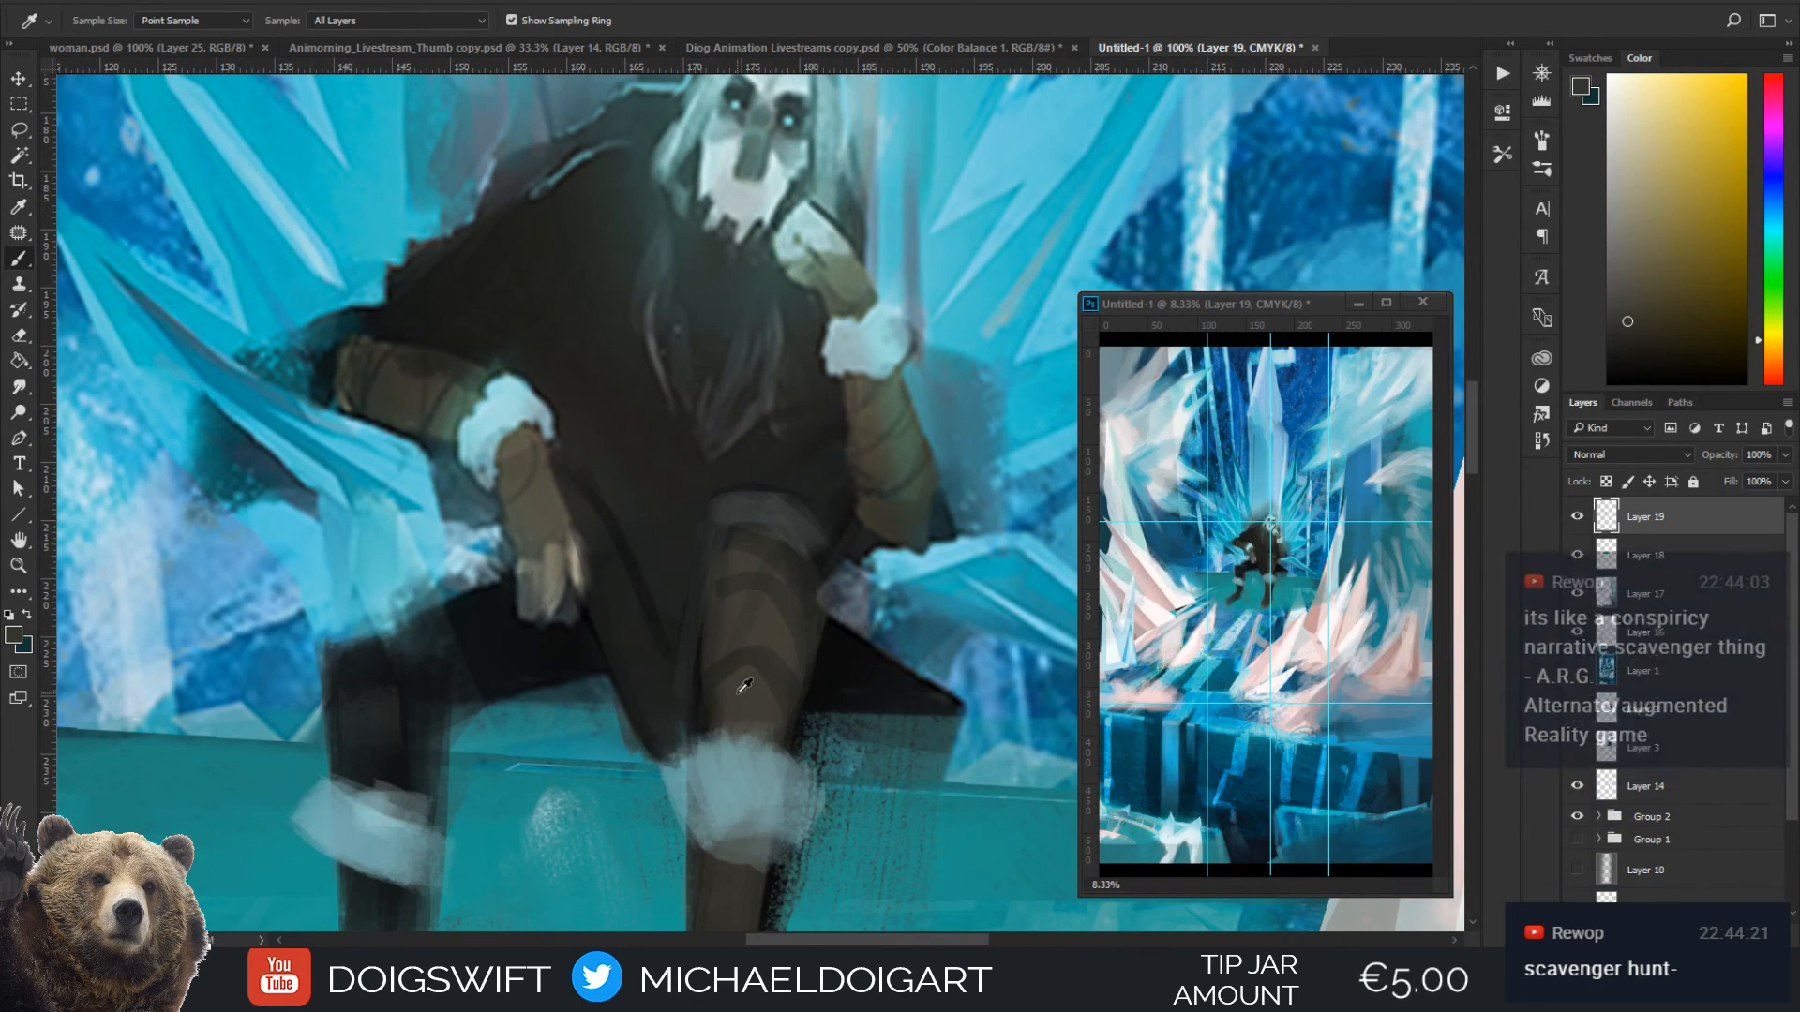
{"action": "key", "text": "bracketleft"}
{"action": "key", "text": "bracketleft"}
{"action": "key", "text": "bracketleft"}
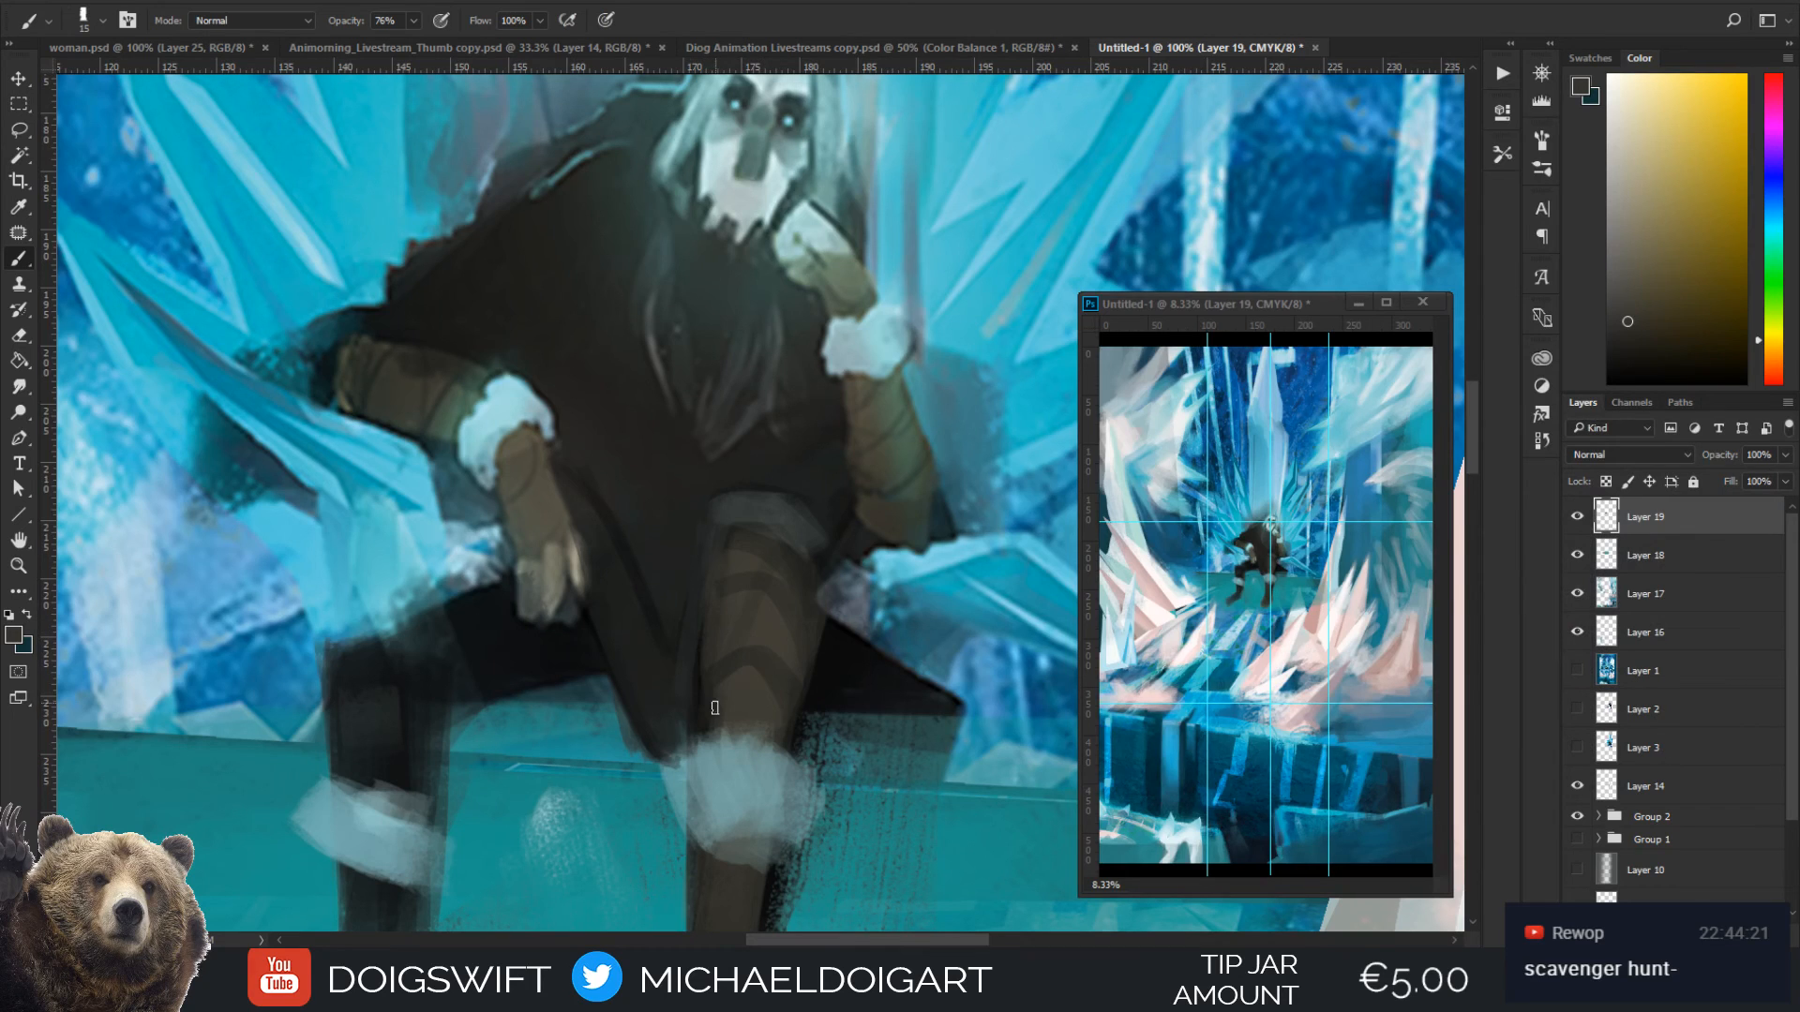
{"action": "key", "text": "bracketleft"}
{"action": "key", "text": "ctrl+minus"}
{"action": "key", "text": "i"}
{"action": "left_click", "coordinate": [795, 675]}
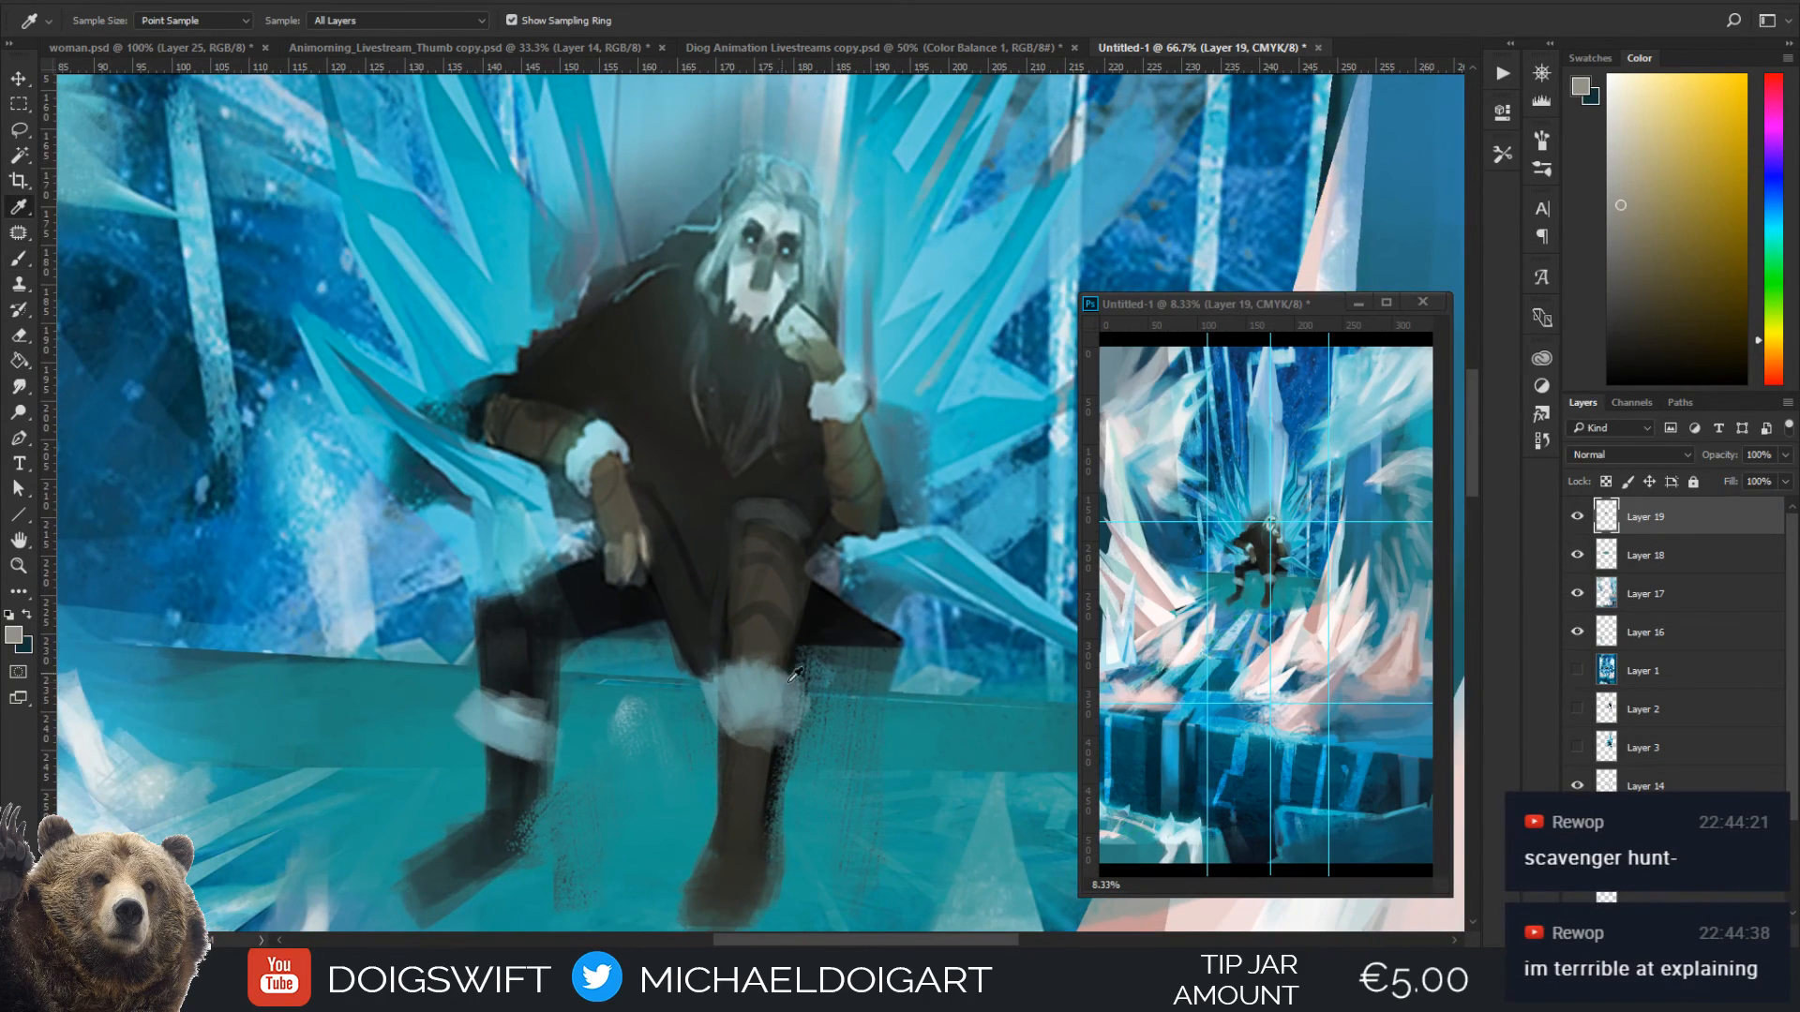
{"action": "key", "text": "b"}
{"action": "key", "text": "bracketright"}
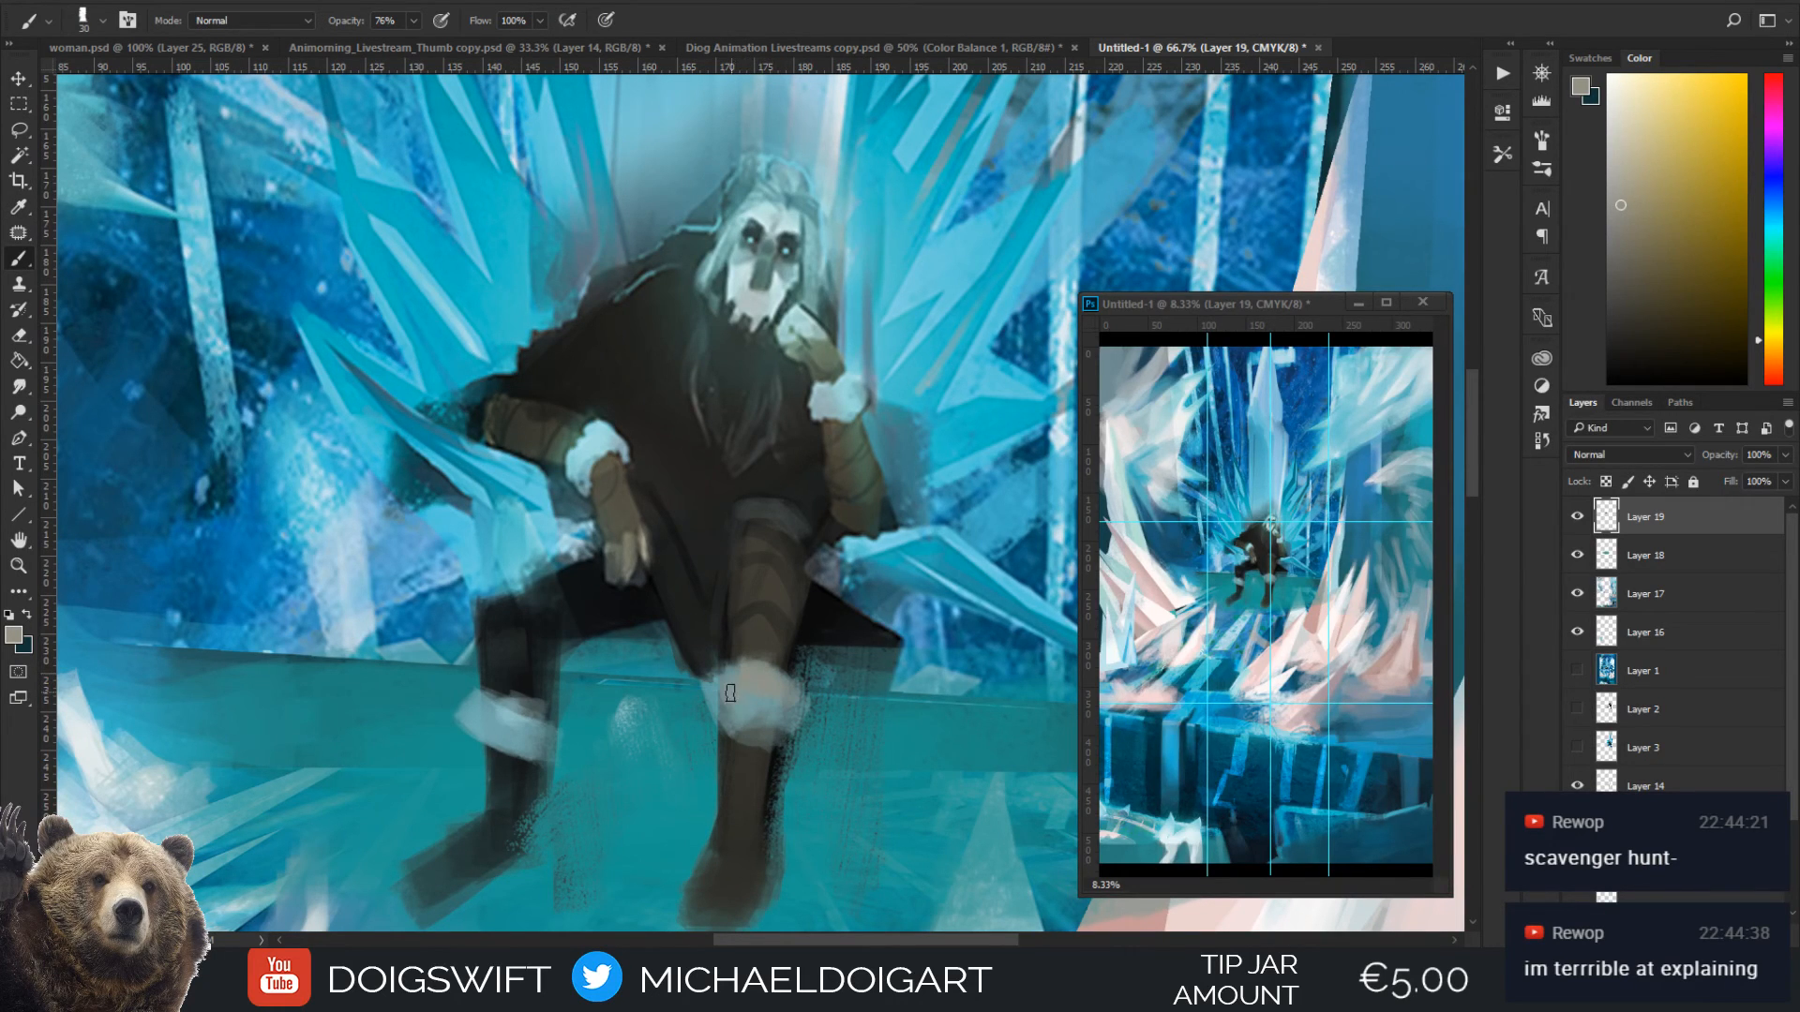
Touch up the near shin below the fur cuff with near-black sampled from the lower leg
{"action": "left_click", "coordinate": [773, 784], "text": "alt"}
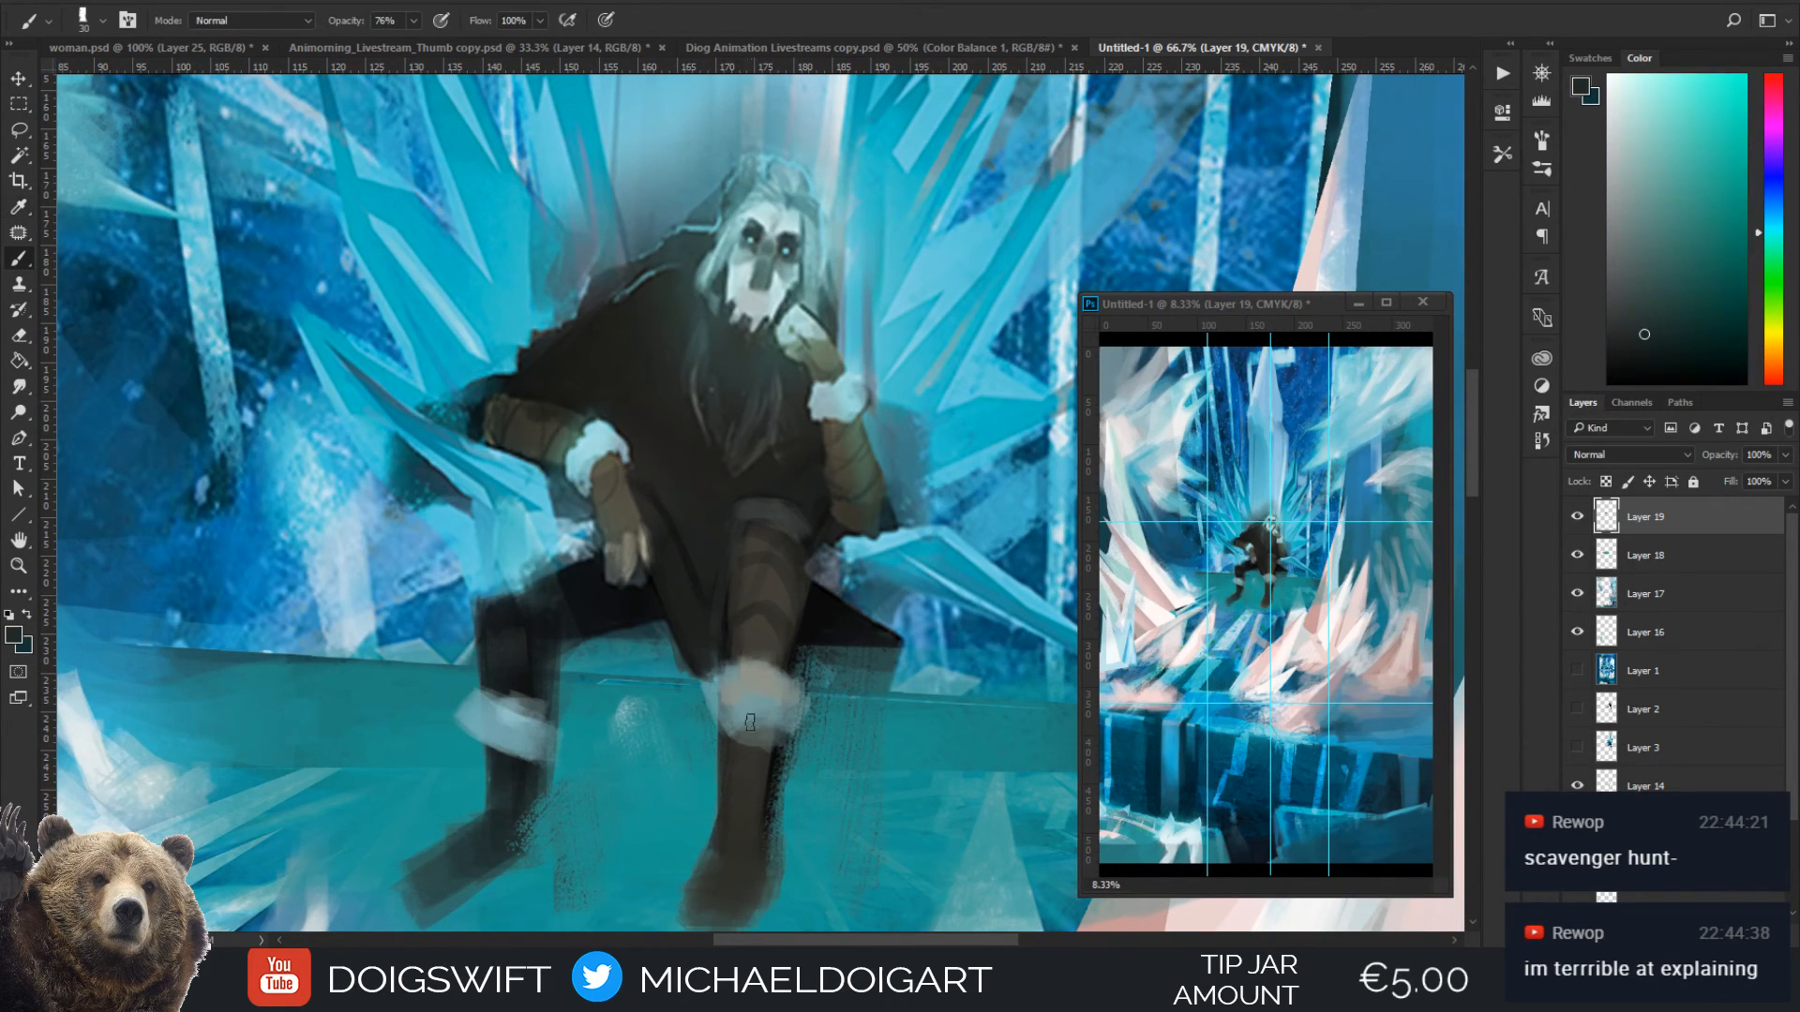
{"action": "left_click_drag", "start_coordinate": [762, 789], "coordinate": [767, 652]}
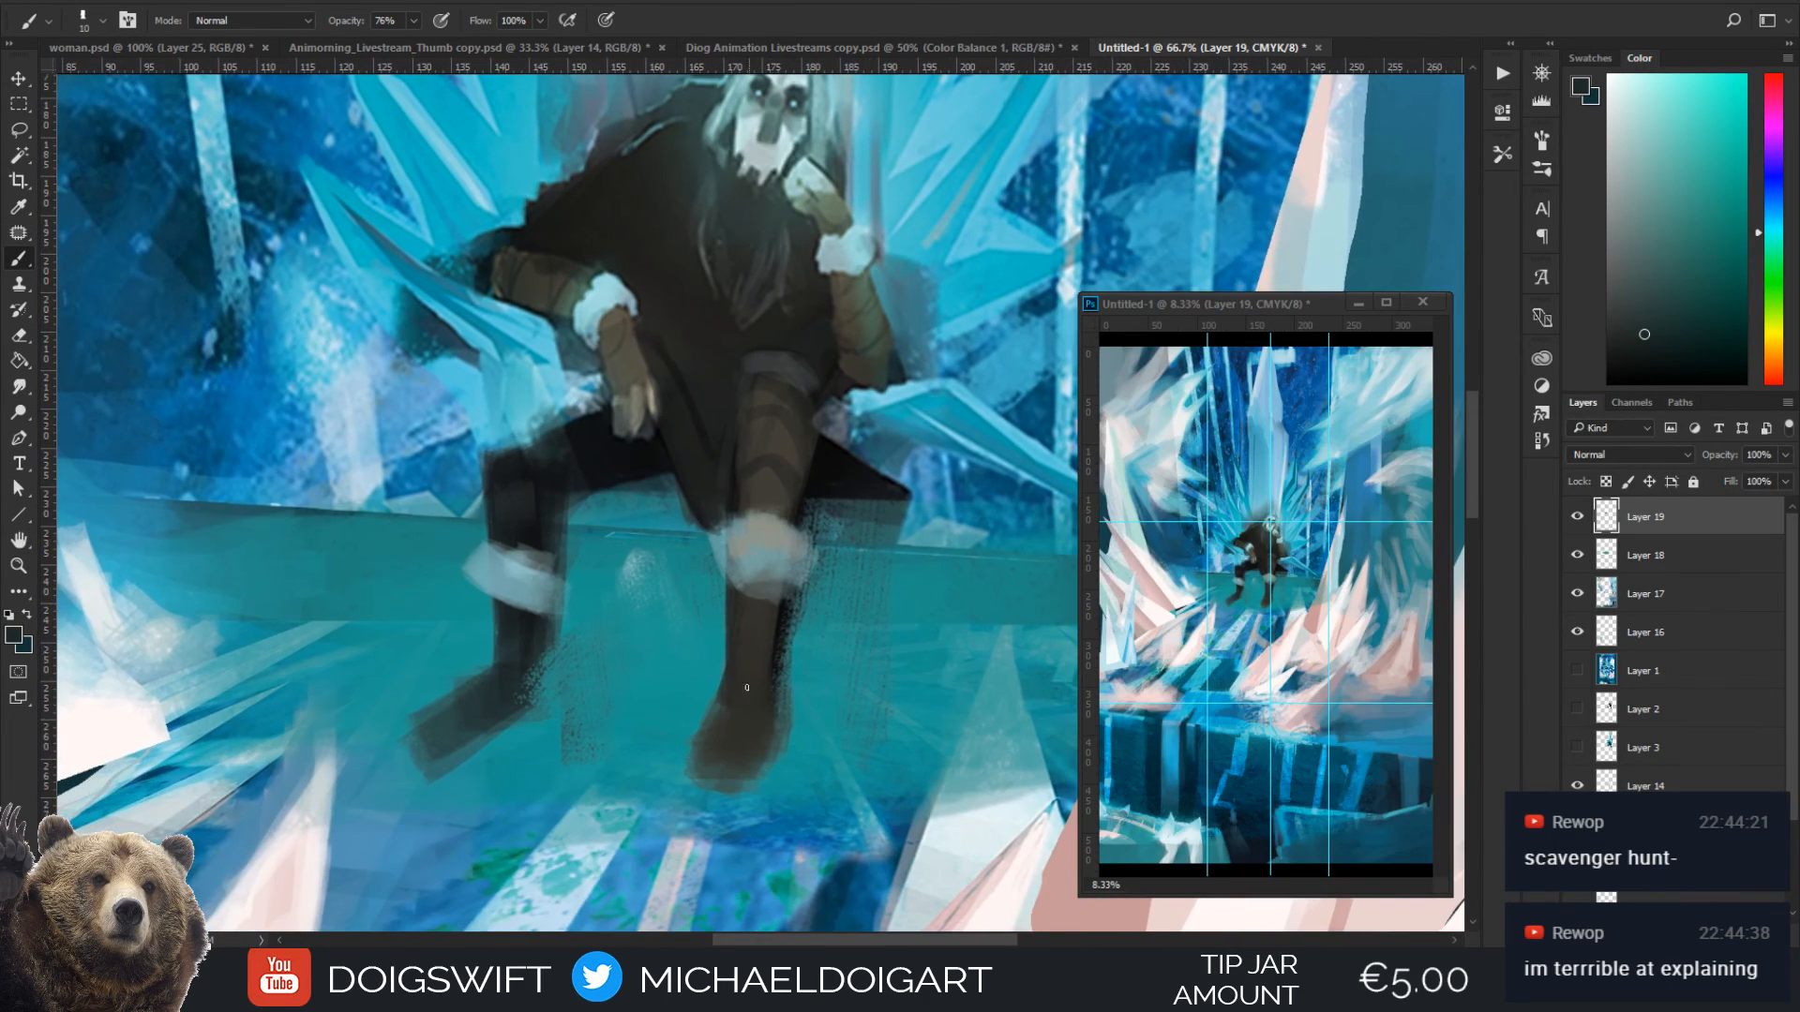
{"action": "key", "text": "bracketright"}
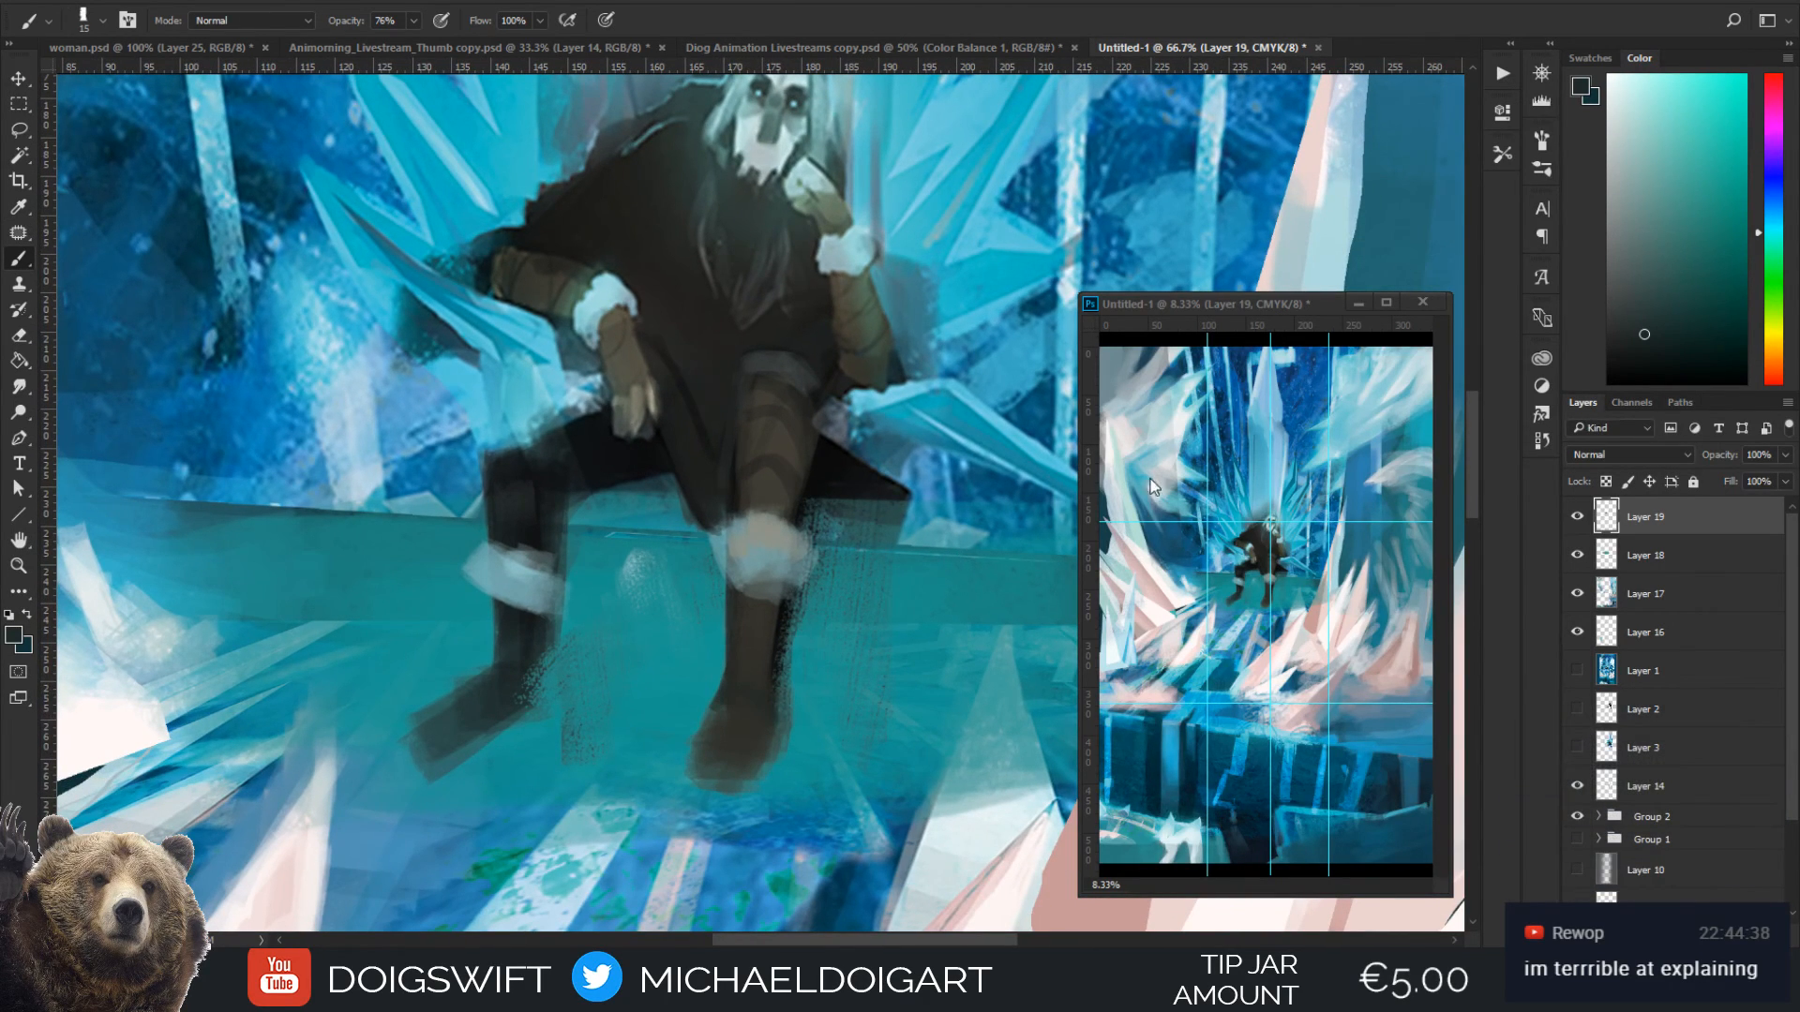
Paint a pale trim around the near boot's ankle with warm grey sampled from the shin's fur cuff
{"action": "left_click", "coordinate": [763, 522], "text": "alt"}
{"action": "key", "text": "bracketright"}
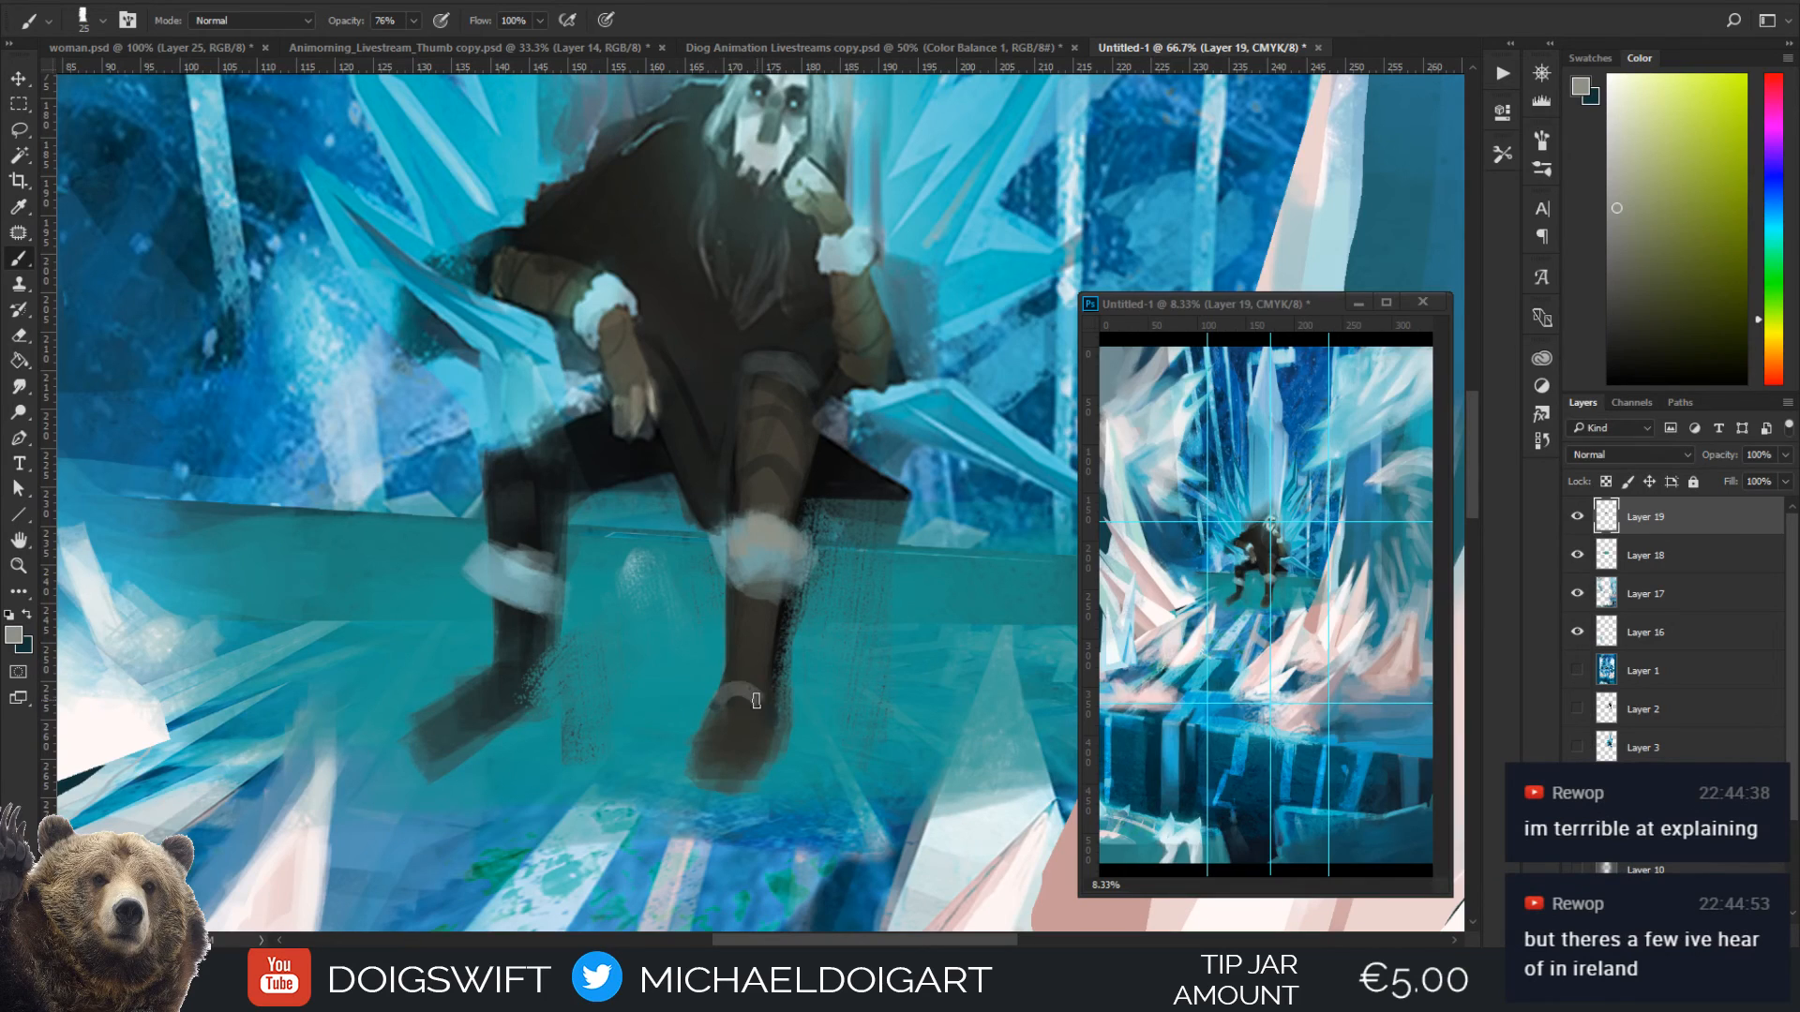
{"action": "left_click_drag", "start_coordinate": [756, 700], "coordinate": [775, 733]}
{"action": "key", "text": "bracketright"}
{"action": "left_click_drag", "start_coordinate": [784, 714], "coordinate": [741, 703]}
Darken and shape the near boot's toe below the trim with sampled near-black, using 20 px and 30 px brushes
{"action": "key", "text": "bracketright"}
{"action": "key", "text": "bracketright"}
{"action": "key", "text": "bracketright"}
{"action": "left_click", "coordinate": [736, 708], "text": "alt"}
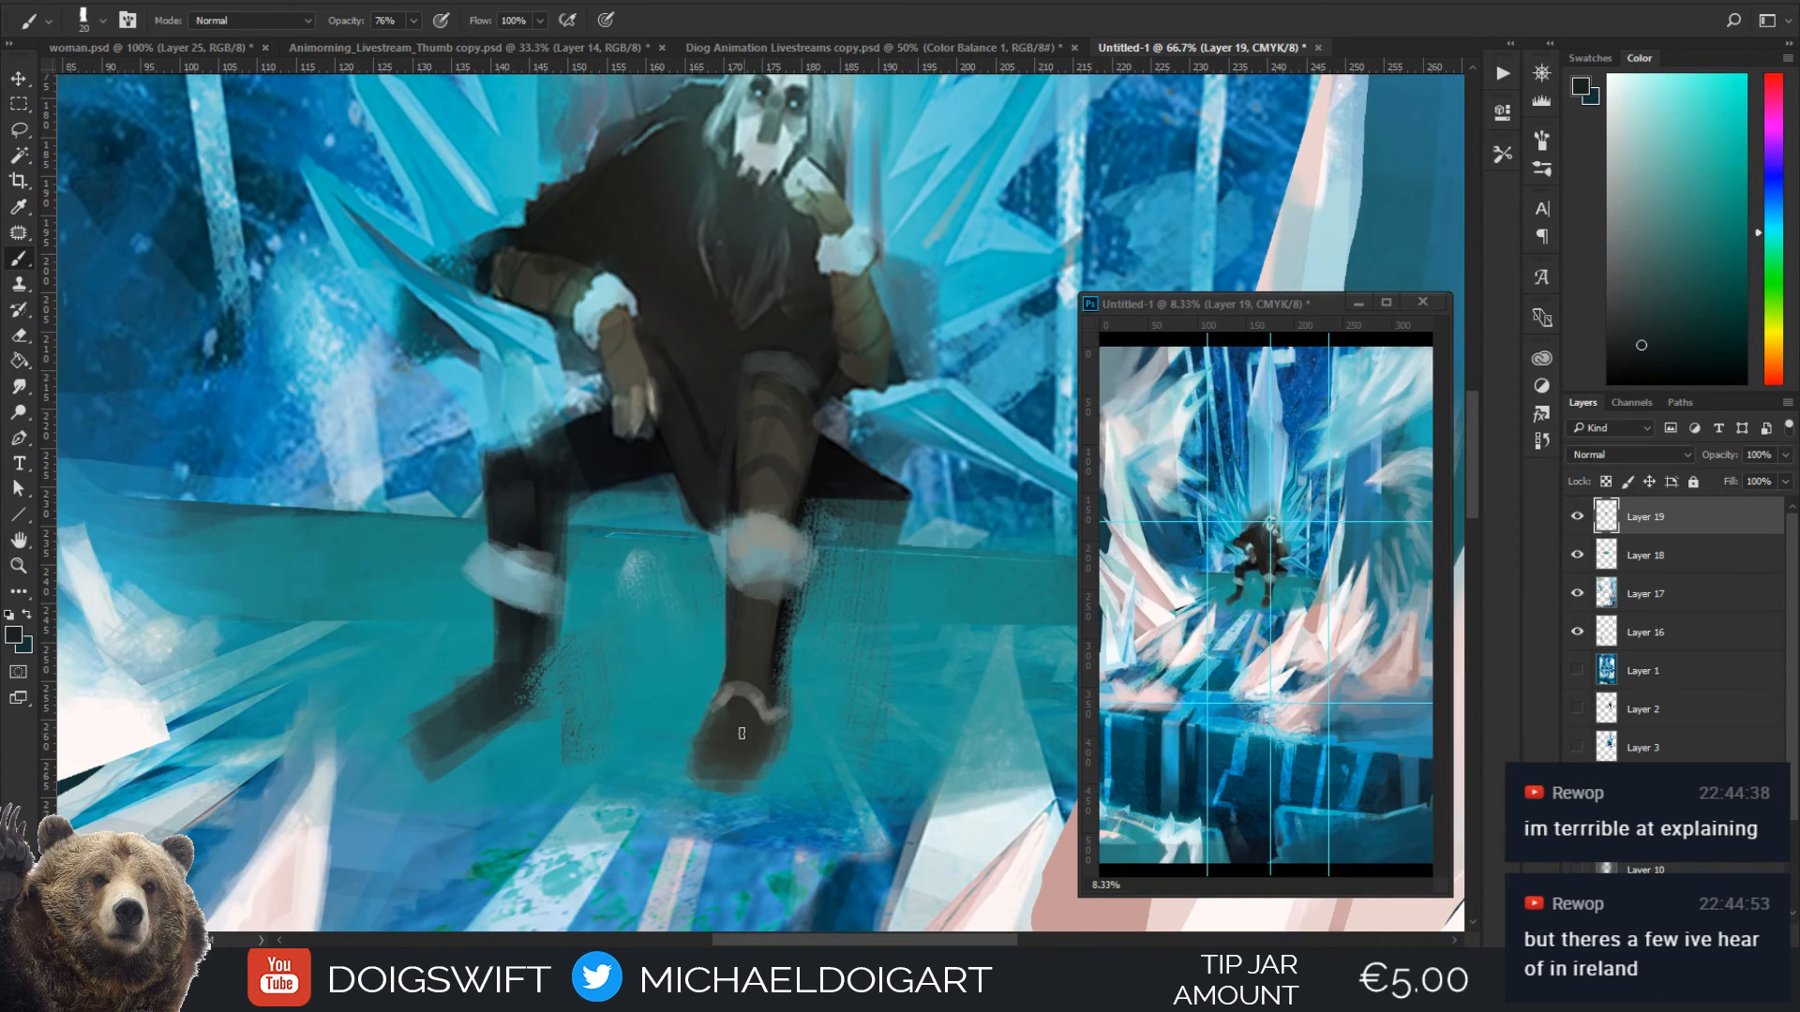
{"action": "mouse_move", "coordinate": [747, 717]}
{"action": "left_mouse_down"}
{"action": "mouse_move", "coordinate": [754, 762]}
{"action": "mouse_move", "coordinate": [717, 792]}
{"action": "mouse_move", "coordinate": [699, 783]}
{"action": "mouse_move", "coordinate": [722, 741]}
{"action": "left_mouse_up"}
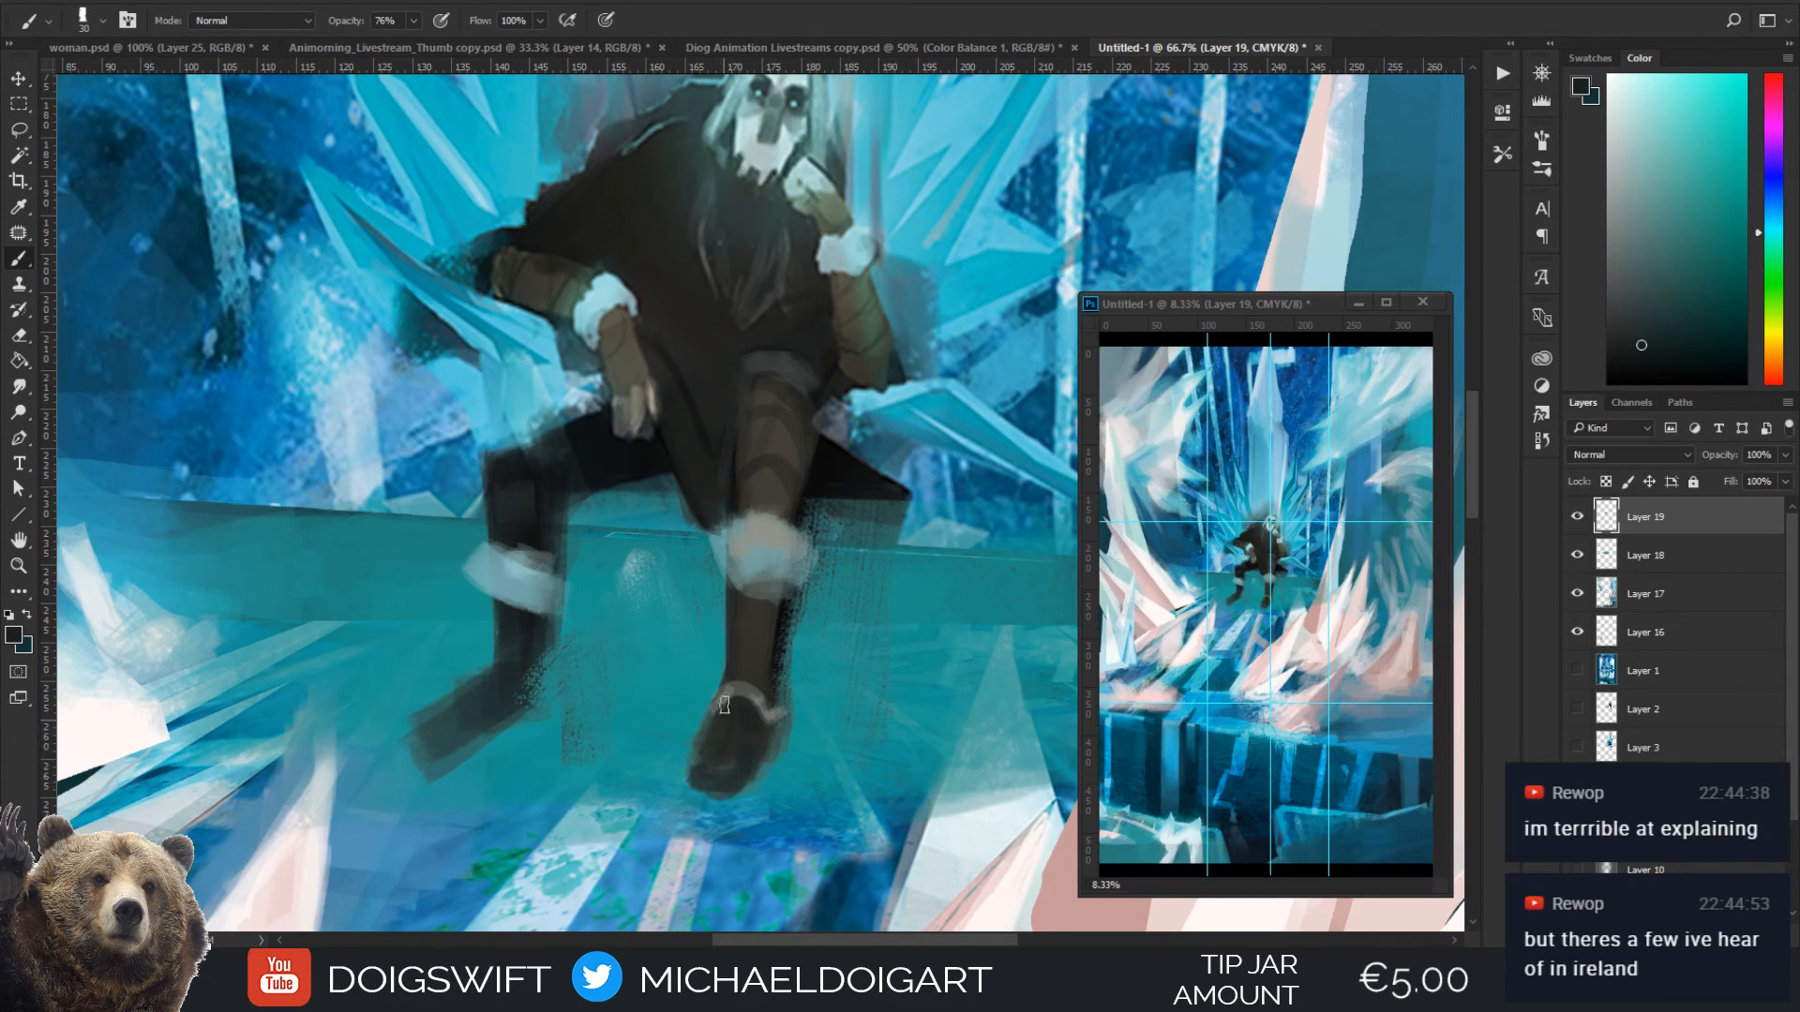
Repaint the far leg from the knee to the boot with dark tones and brown sampled from the legs, using a 35 px brush
{"action": "left_click", "coordinate": [535, 655], "text": "alt"}
{"action": "key", "text": "bracketright"}
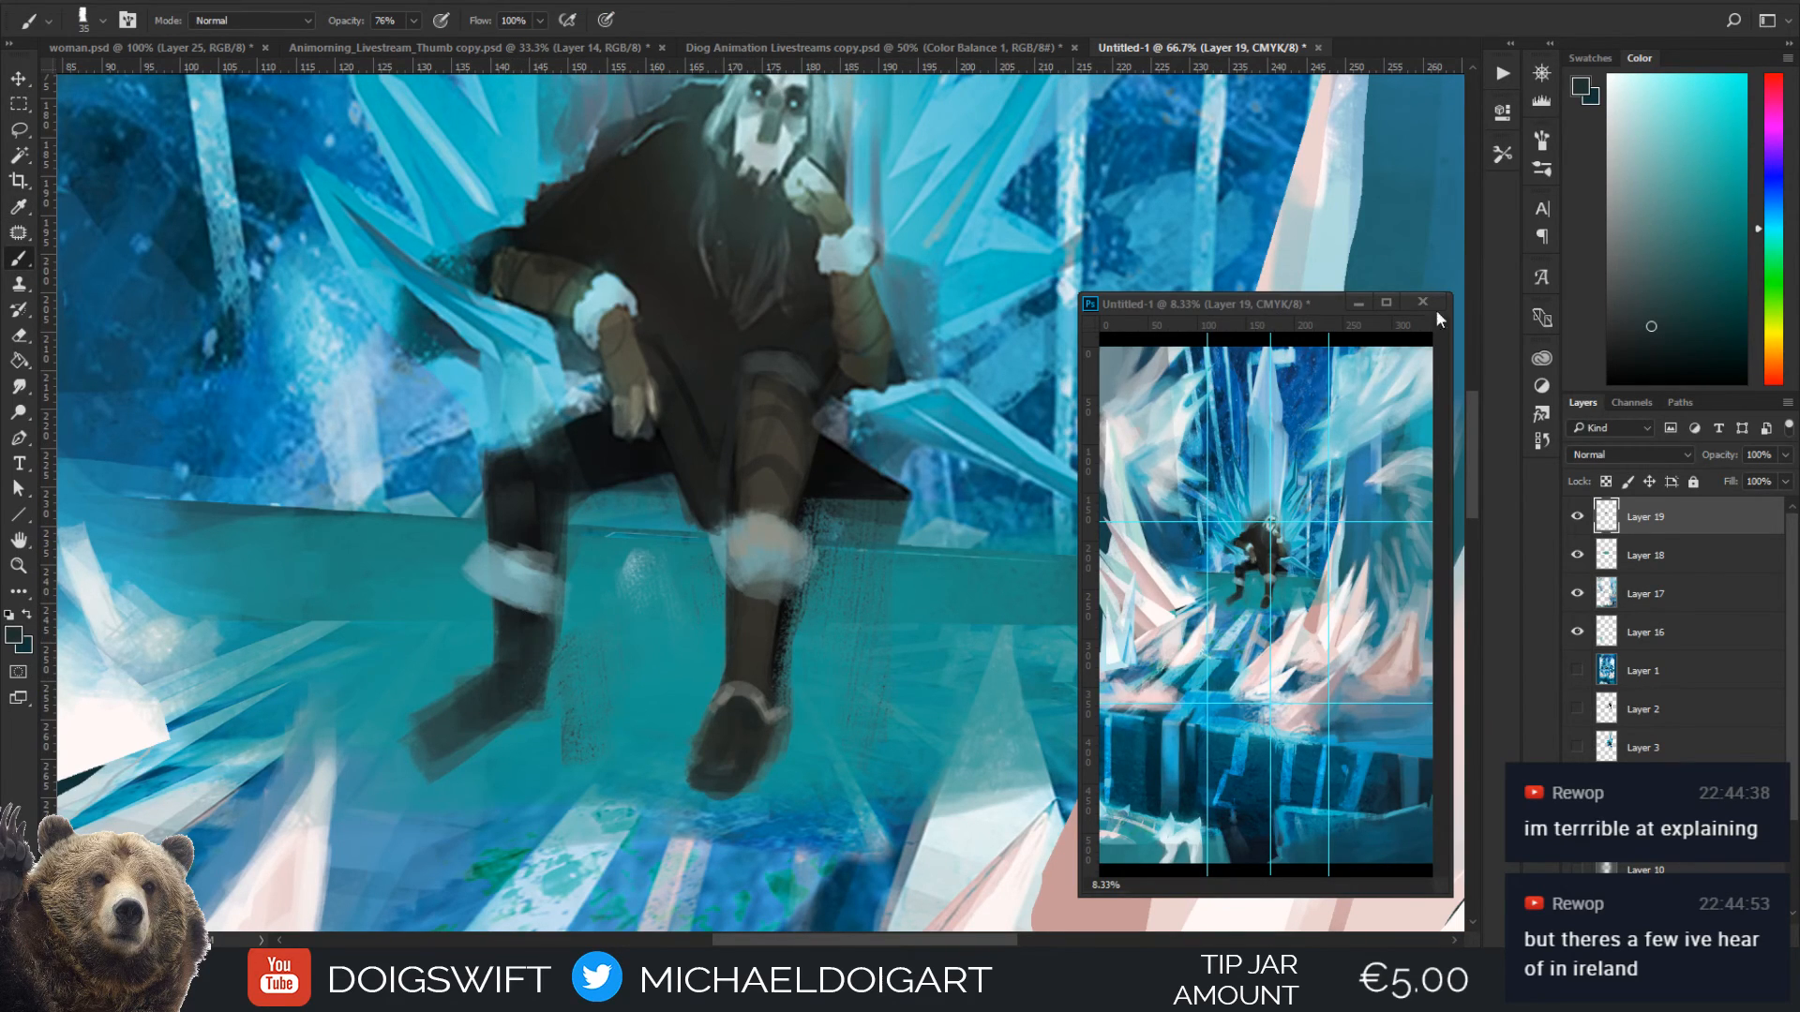
{"action": "left_click", "coordinate": [740, 647], "text": "alt"}
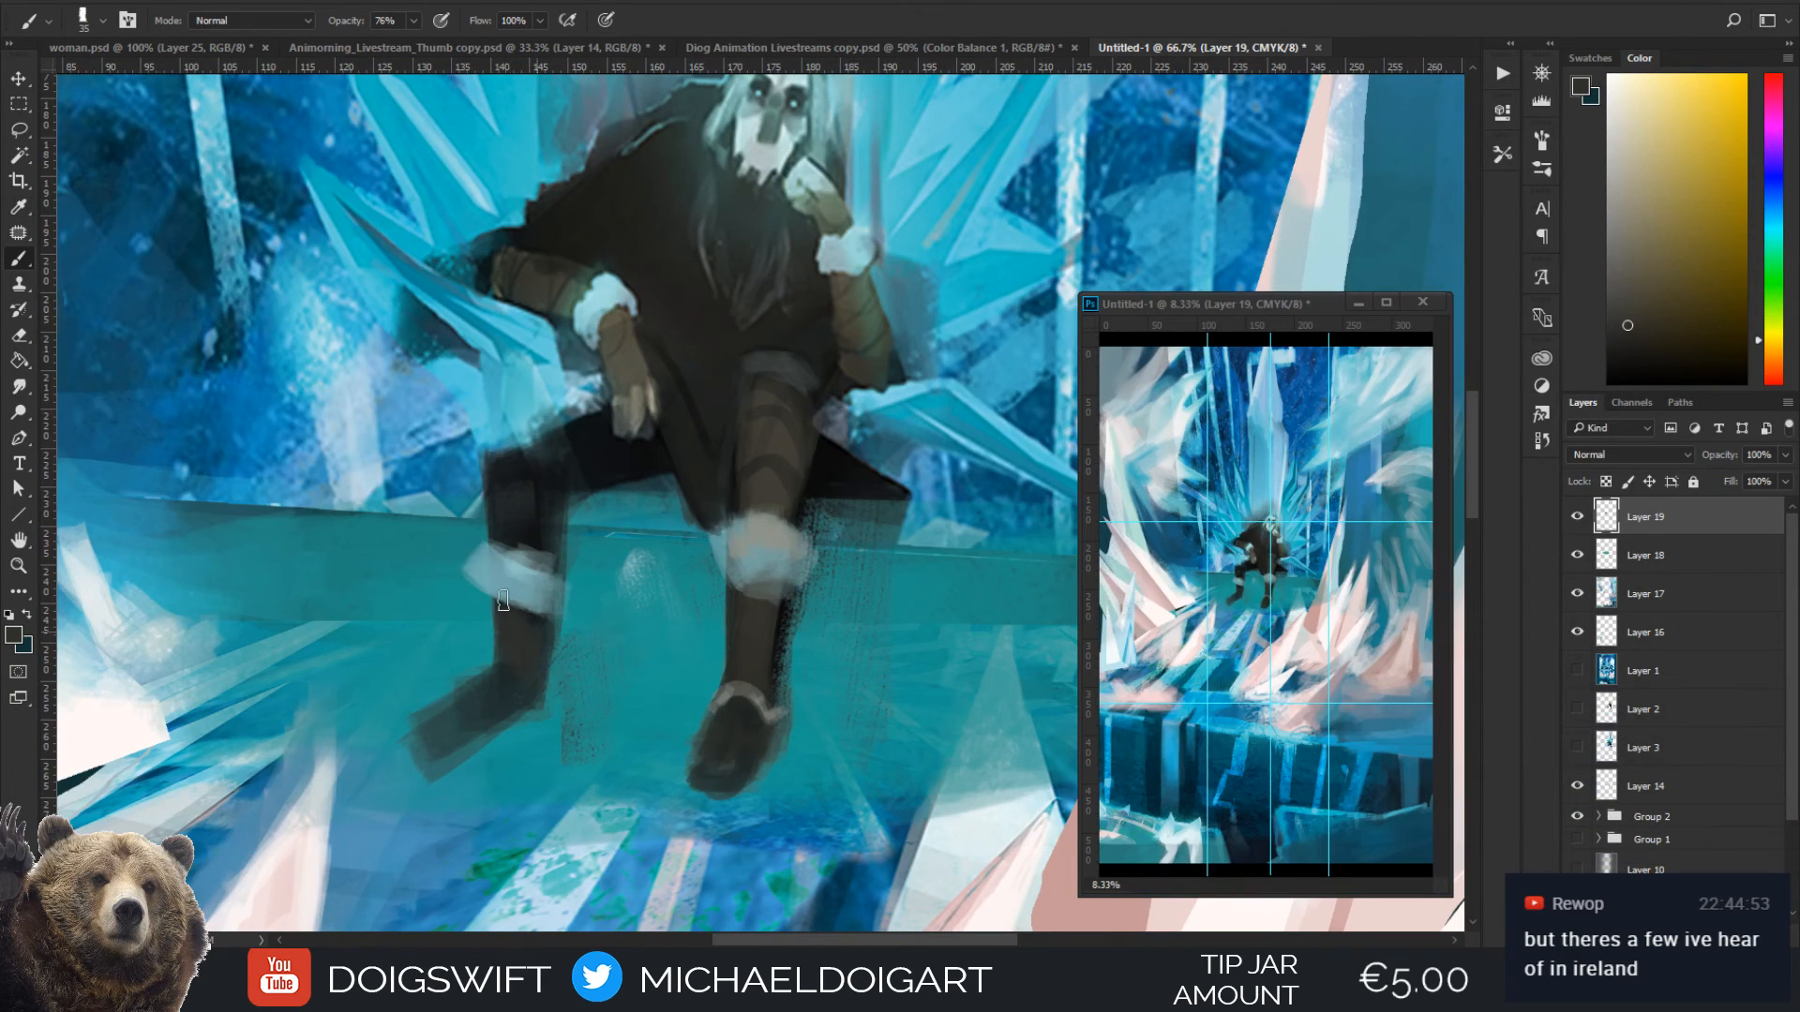
{"action": "mouse_move", "coordinate": [482, 453]}
{"action": "left_mouse_down"}
{"action": "mouse_move", "coordinate": [497, 553]}
{"action": "mouse_move", "coordinate": [534, 535]}
{"action": "mouse_move", "coordinate": [520, 427]}
{"action": "left_mouse_up"}
{"action": "scroll", "coordinate": [680, 361], "scroll_direction": "up", "scroll_amount": 2}
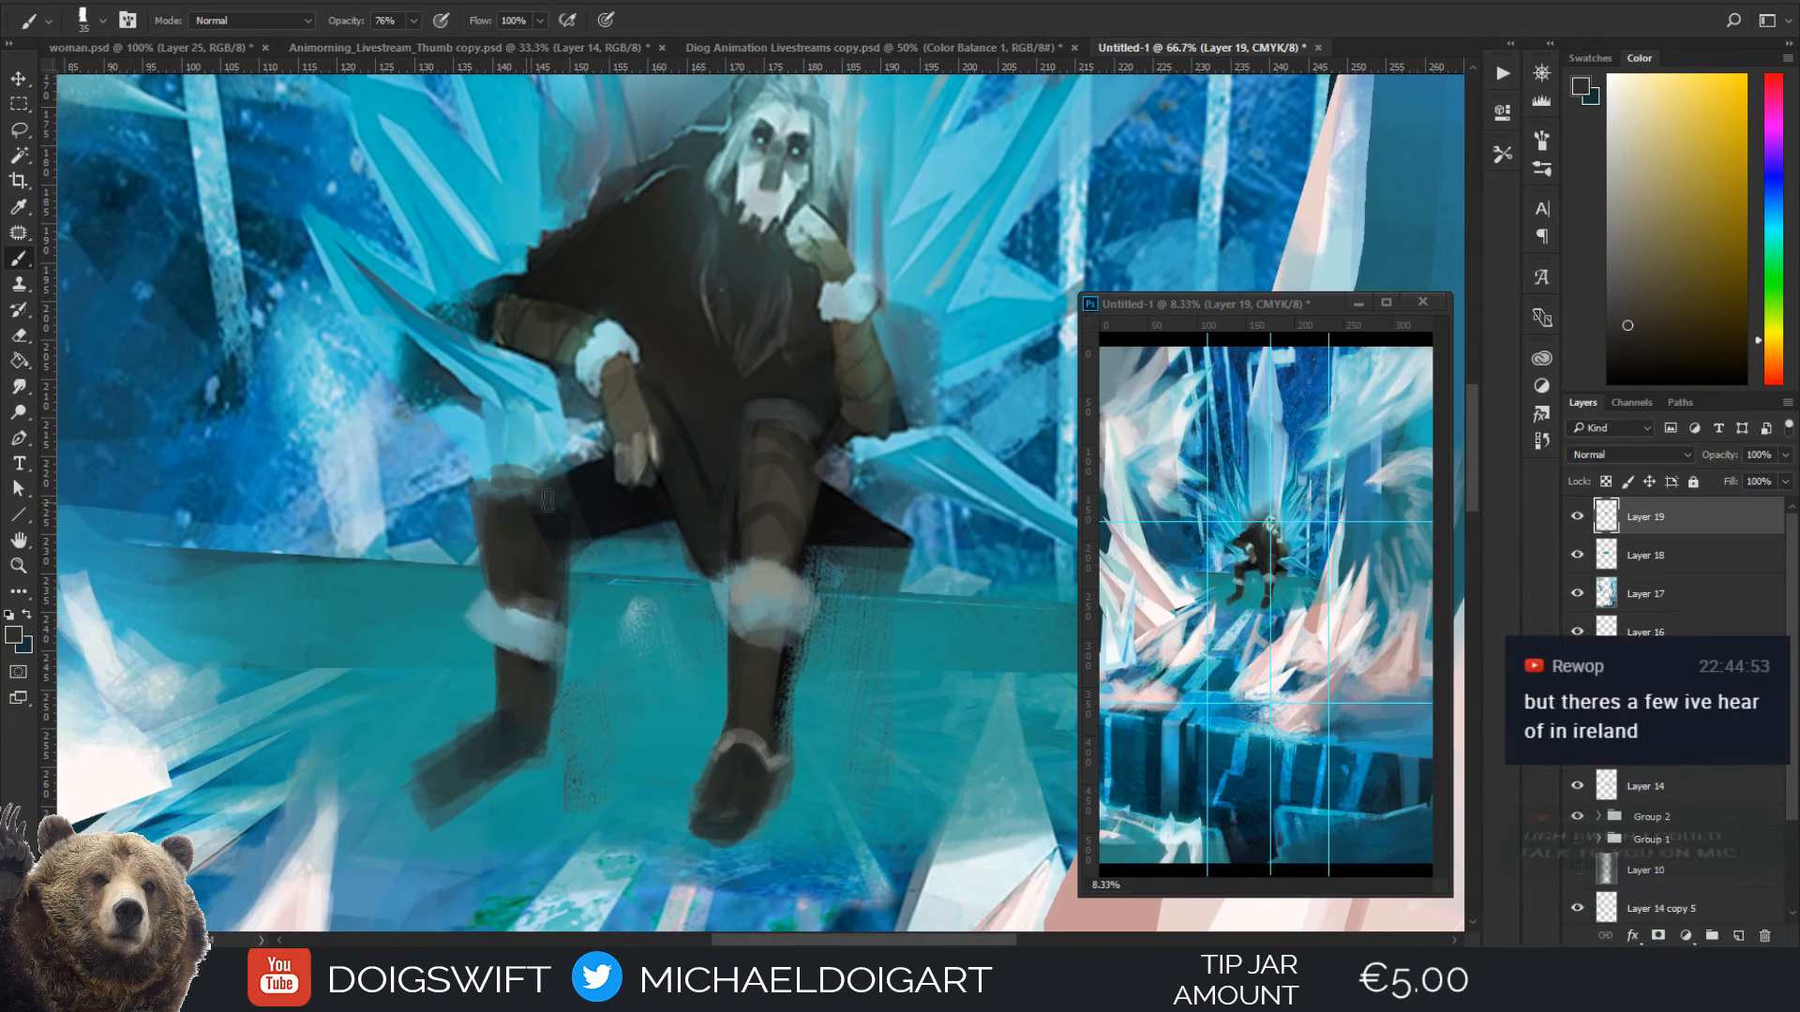
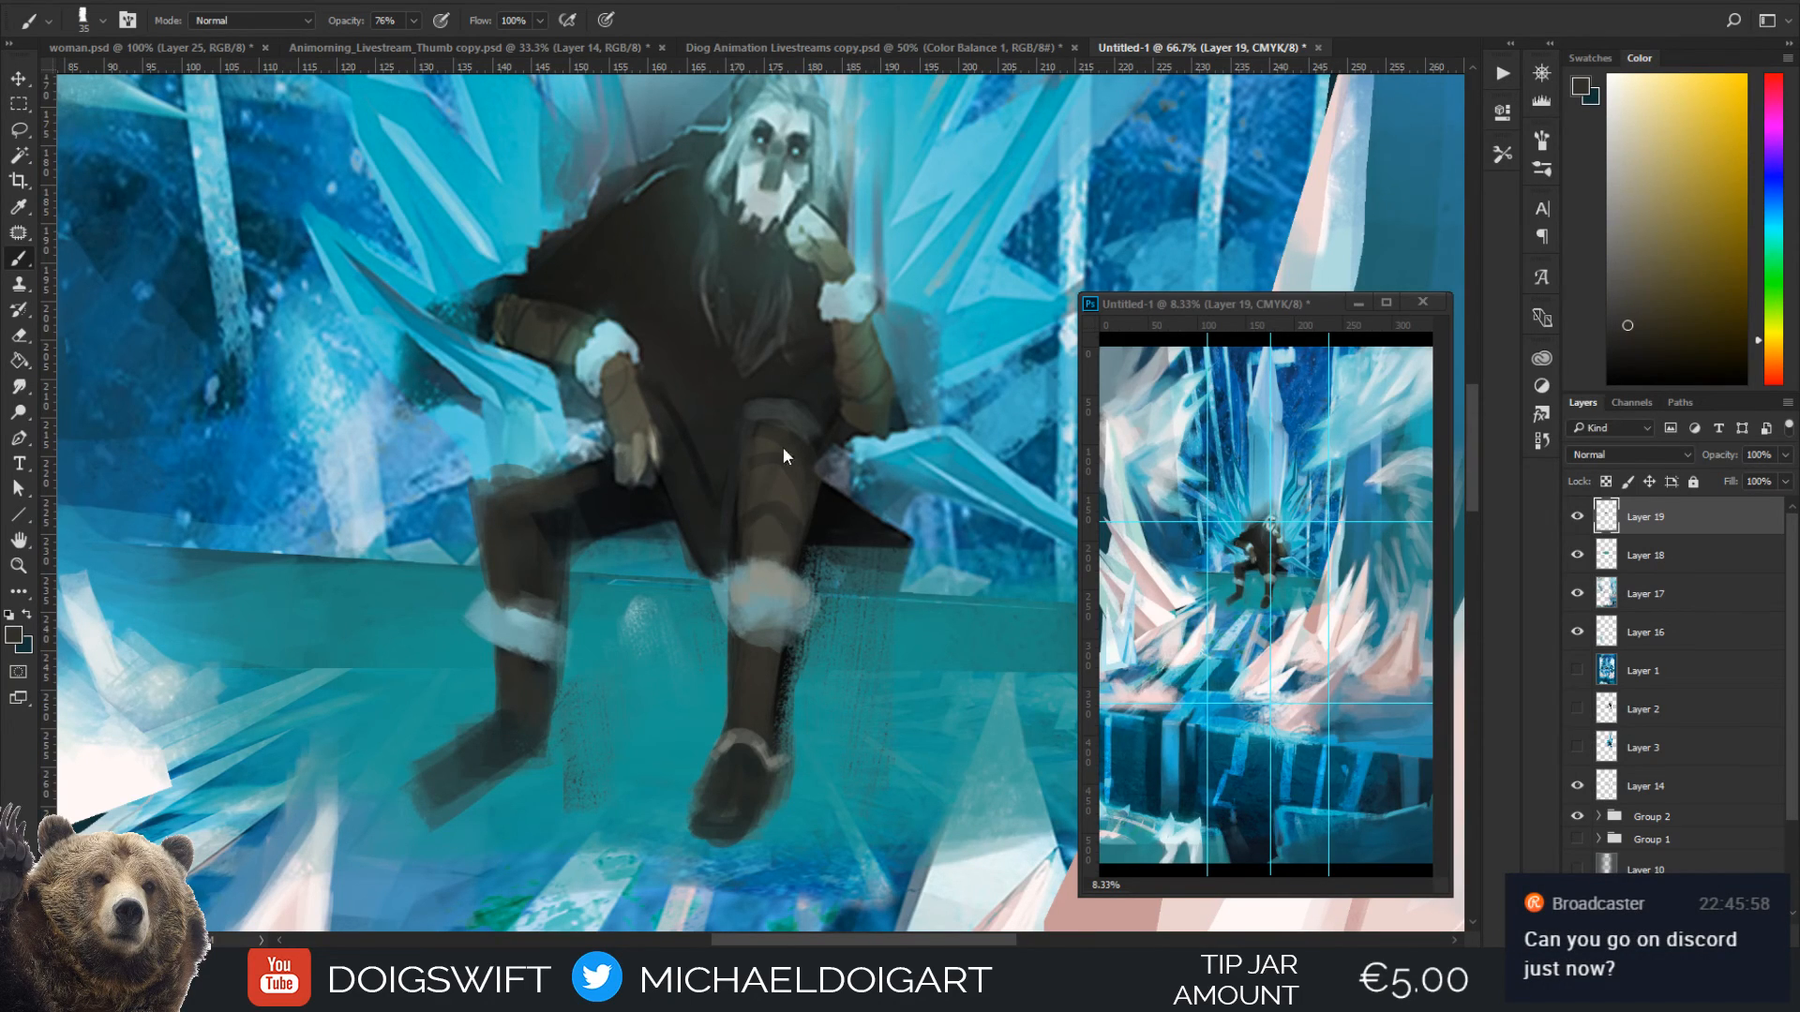
Touch up the boot shin and fur cuff of the seated figure's forward leg with brown and grey-teal tones sampled from the painting
{"action": "left_click", "coordinate": [755, 689], "text": "alt"}
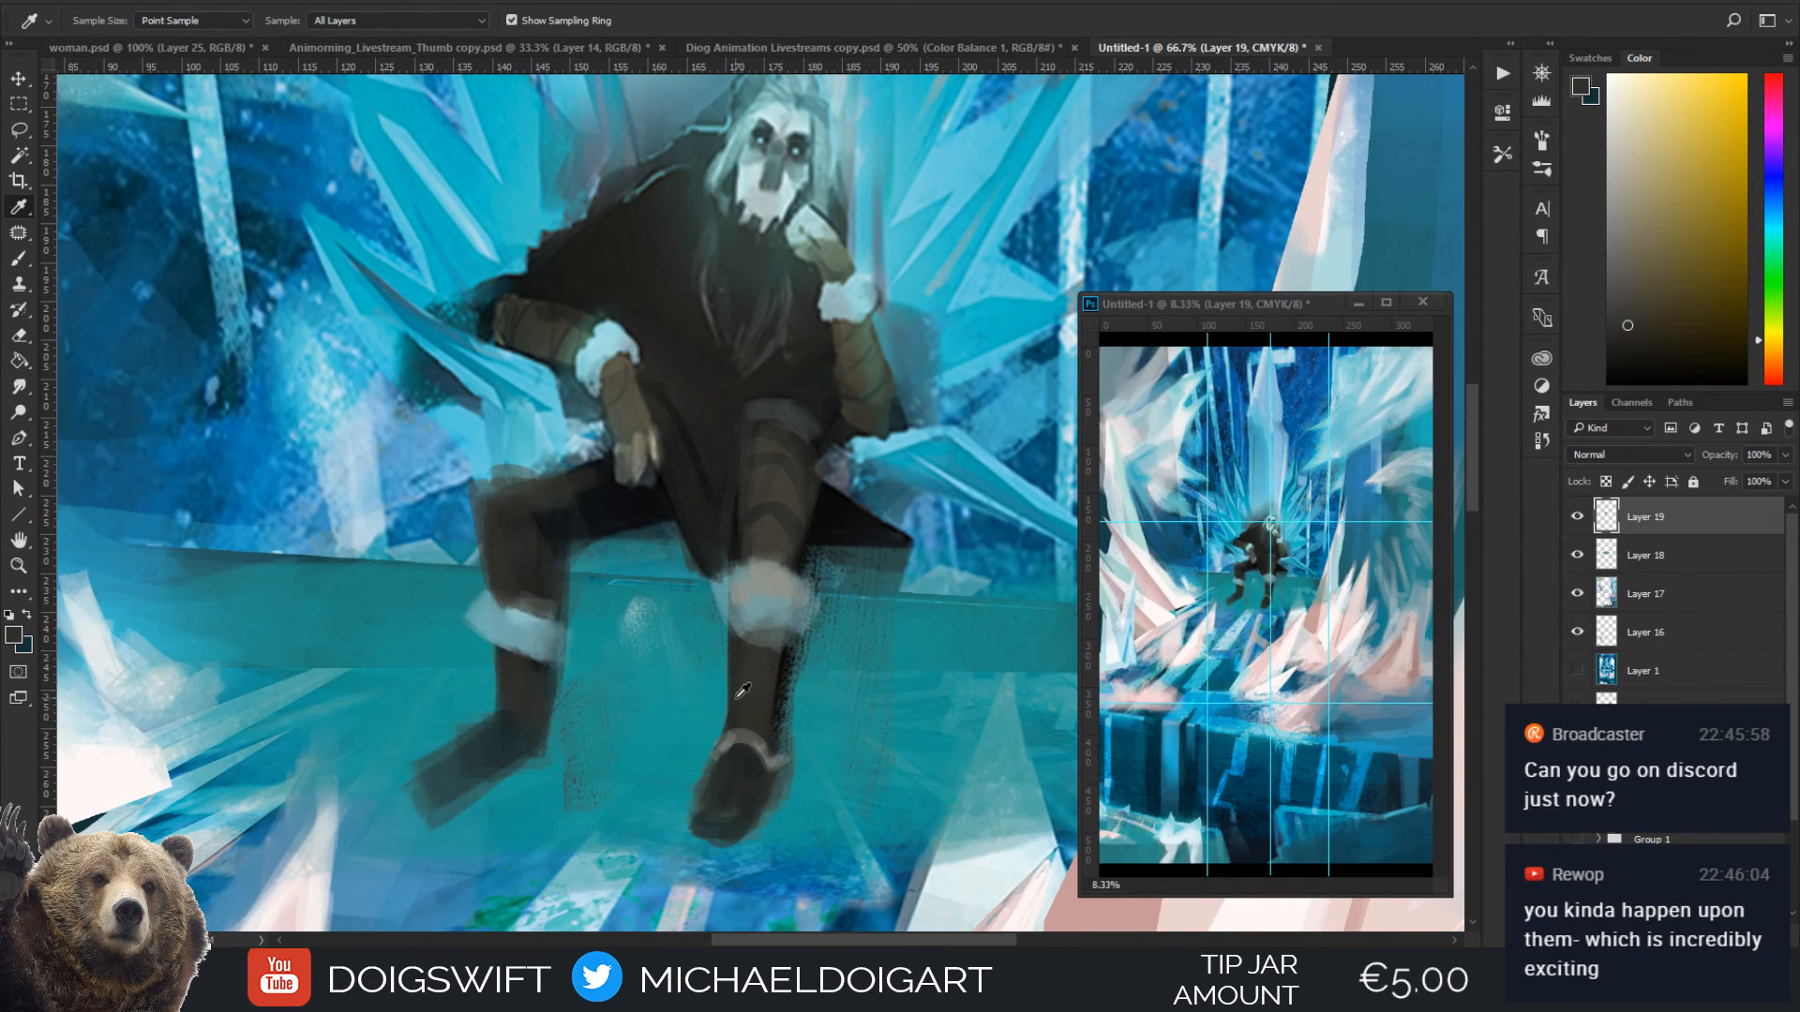
{"action": "left_click", "coordinate": [758, 694], "text": "alt"}
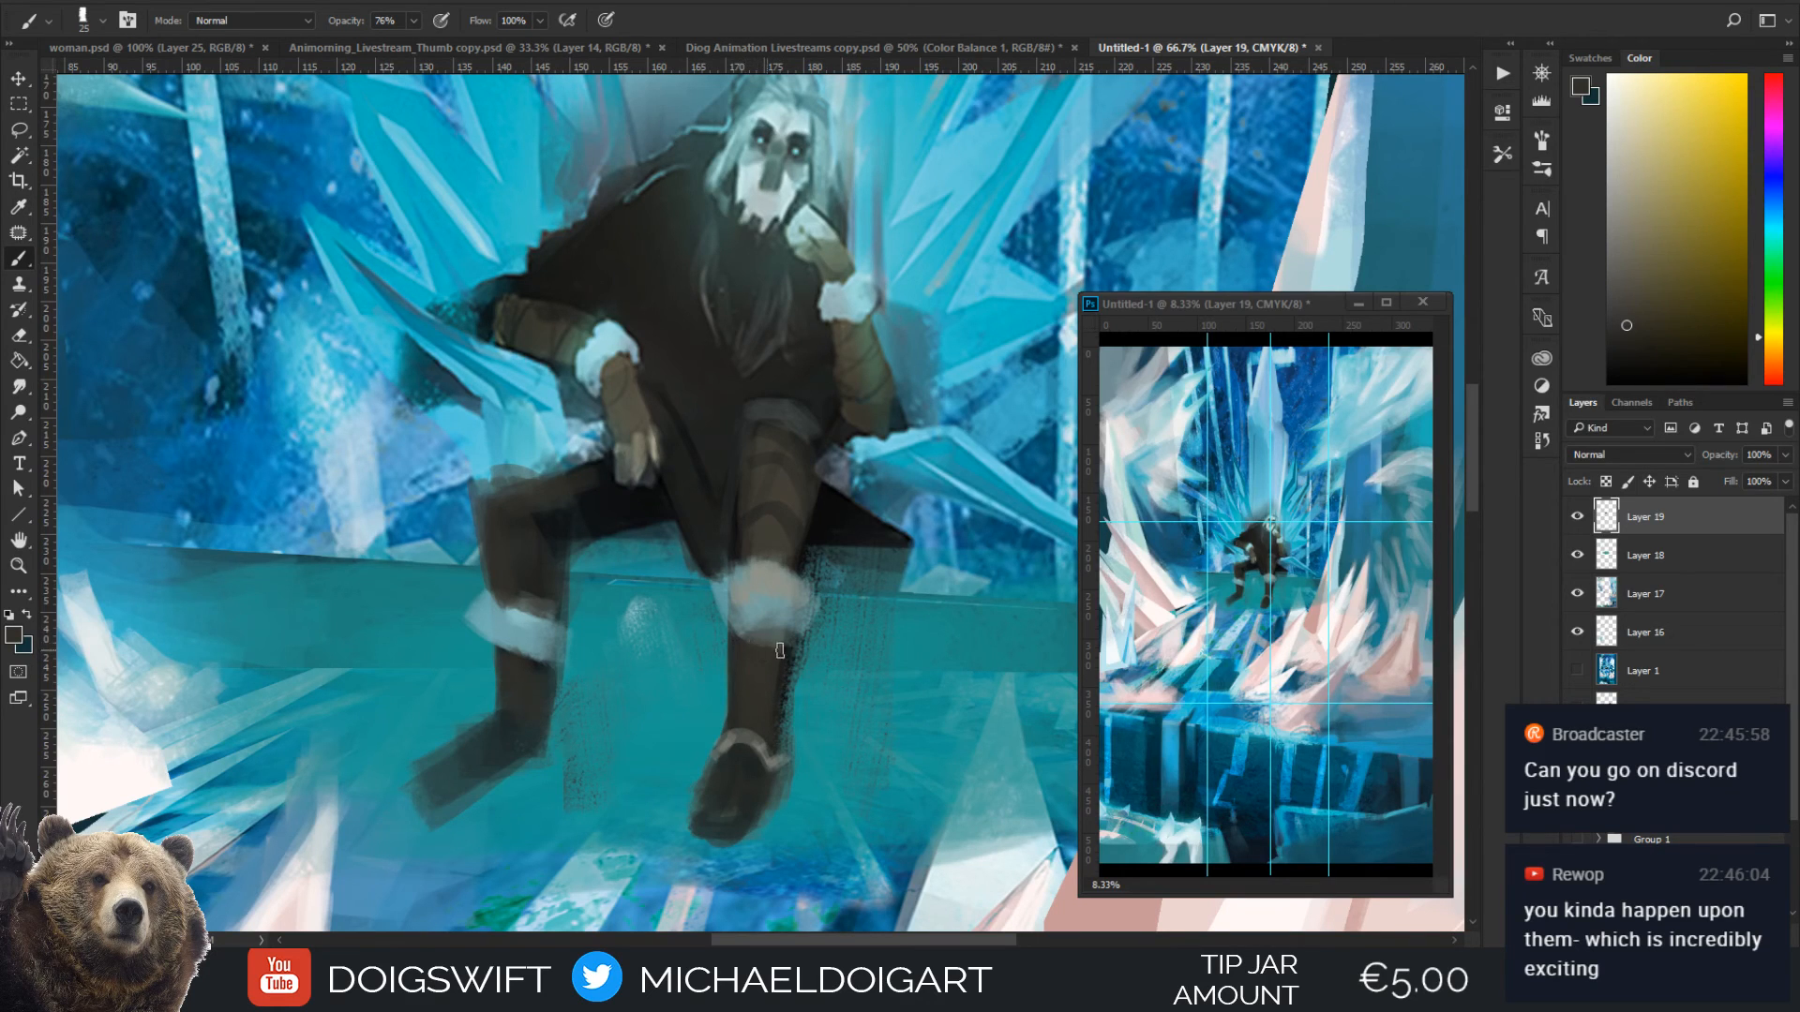
{"action": "key", "text": "alt"}
{"action": "left_click", "coordinate": [758, 603], "text": "alt"}
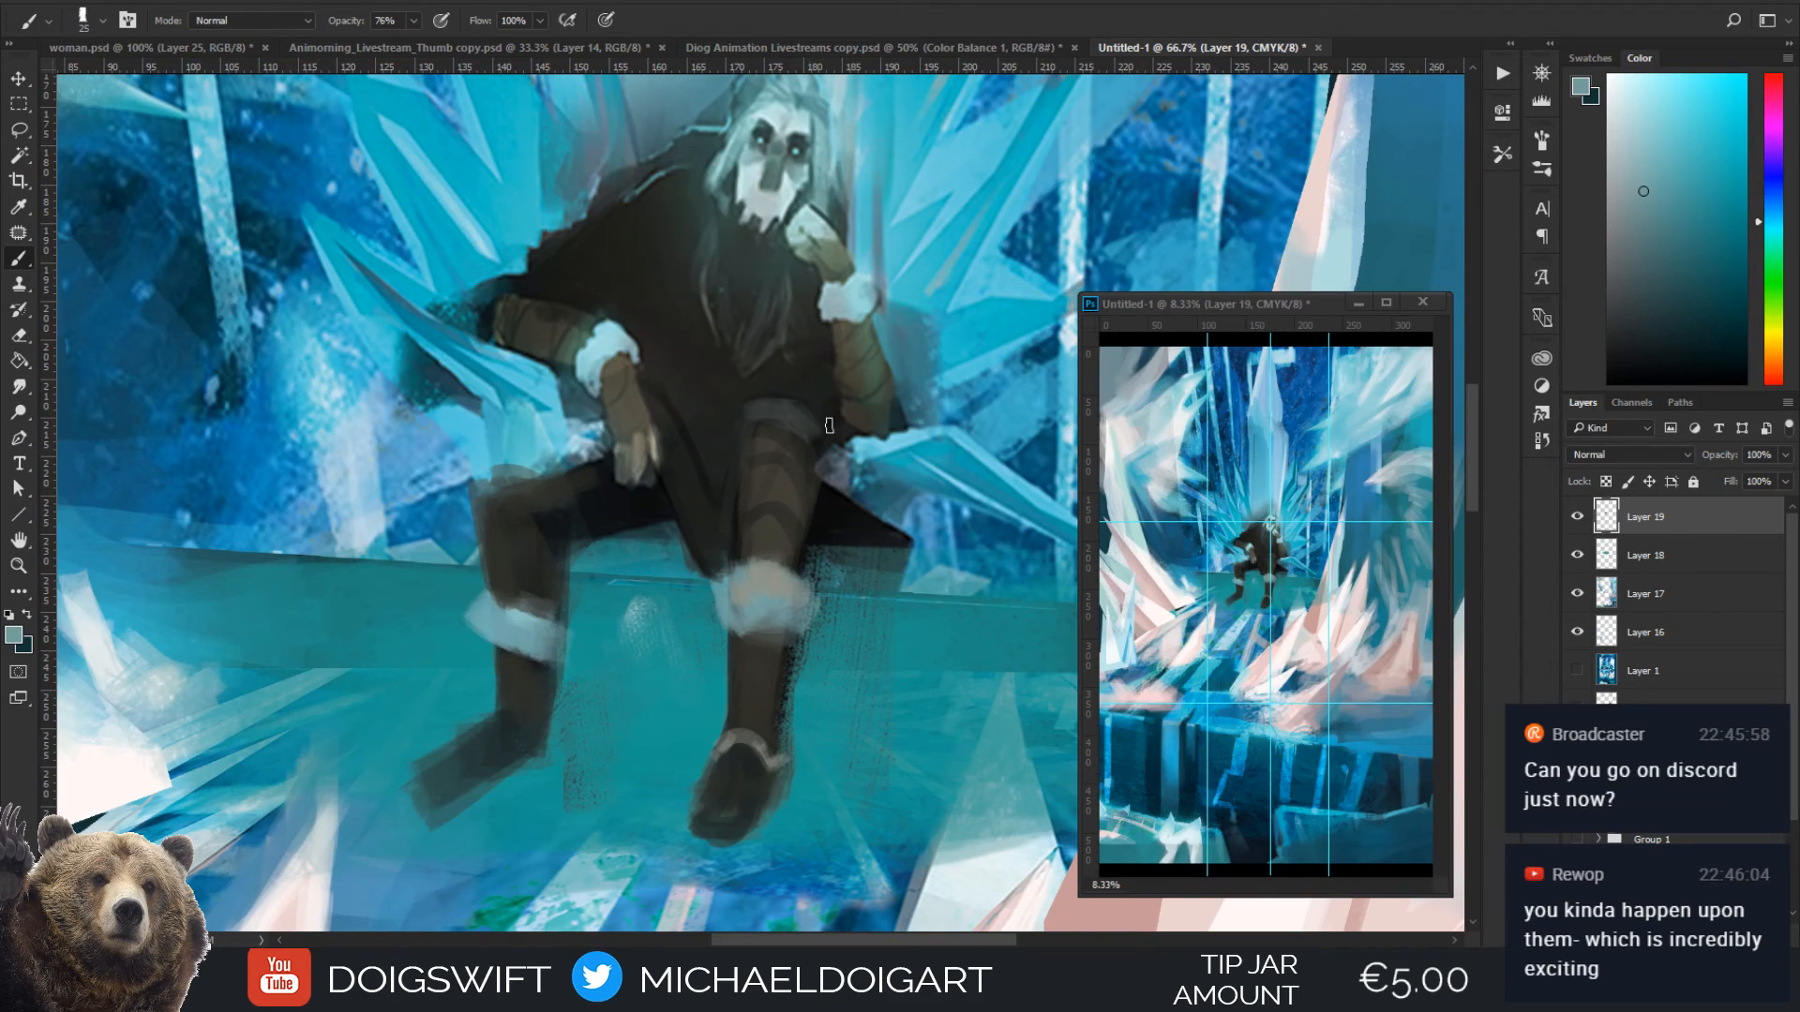
{"action": "key", "text": "alt"}
{"action": "left_click", "coordinate": [738, 605], "text": "alt"}
Reshape the other leg's shin below its fur cuff and paint a lighter trim around the ankle of that boot
{"action": "mouse_move", "coordinate": [557, 656]}
{"action": "left_mouse_down"}
{"action": "mouse_move", "coordinate": [518, 638]}
{"action": "mouse_move", "coordinate": [538, 607]}
{"action": "mouse_move", "coordinate": [542, 640]}
{"action": "mouse_move", "coordinate": [524, 661]}
{"action": "mouse_move", "coordinate": [512, 647]}
{"action": "mouse_move", "coordinate": [511, 677]}
{"action": "mouse_move", "coordinate": [451, 616]}
{"action": "mouse_move", "coordinate": [467, 659]}
{"action": "mouse_move", "coordinate": [515, 693]}
{"action": "left_mouse_up"}
{"action": "left_click", "coordinate": [518, 688], "text": "alt"}
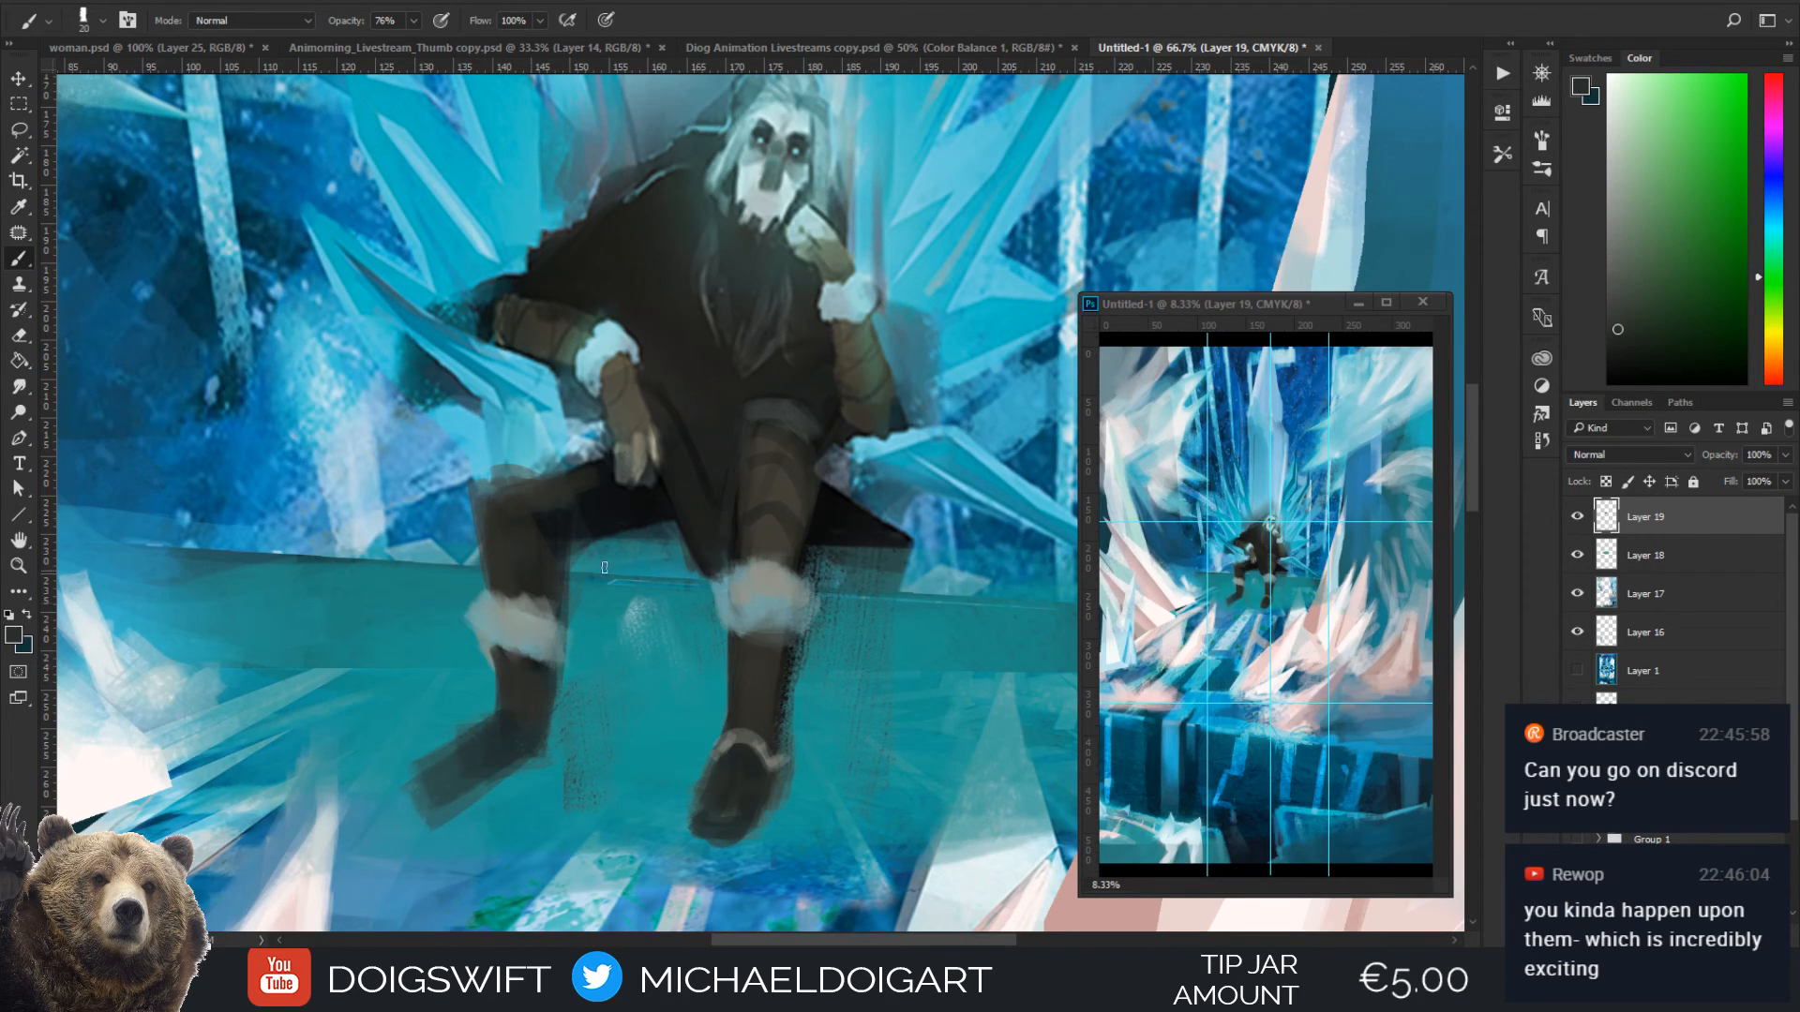
{"action": "left_click", "coordinate": [509, 717], "text": "alt"}
{"action": "mouse_move", "coordinate": [501, 721]}
{"action": "left_mouse_down"}
{"action": "mouse_move", "coordinate": [541, 744]}
{"action": "mouse_move", "coordinate": [509, 693]}
{"action": "left_mouse_up"}
{"action": "left_click_drag", "start_coordinate": [507, 693], "coordinate": [461, 747]}
Sample a dark brown and fill in the figure's shadowed thigh with an enlarged brush
{"action": "left_click", "coordinate": [559, 649], "text": "alt"}
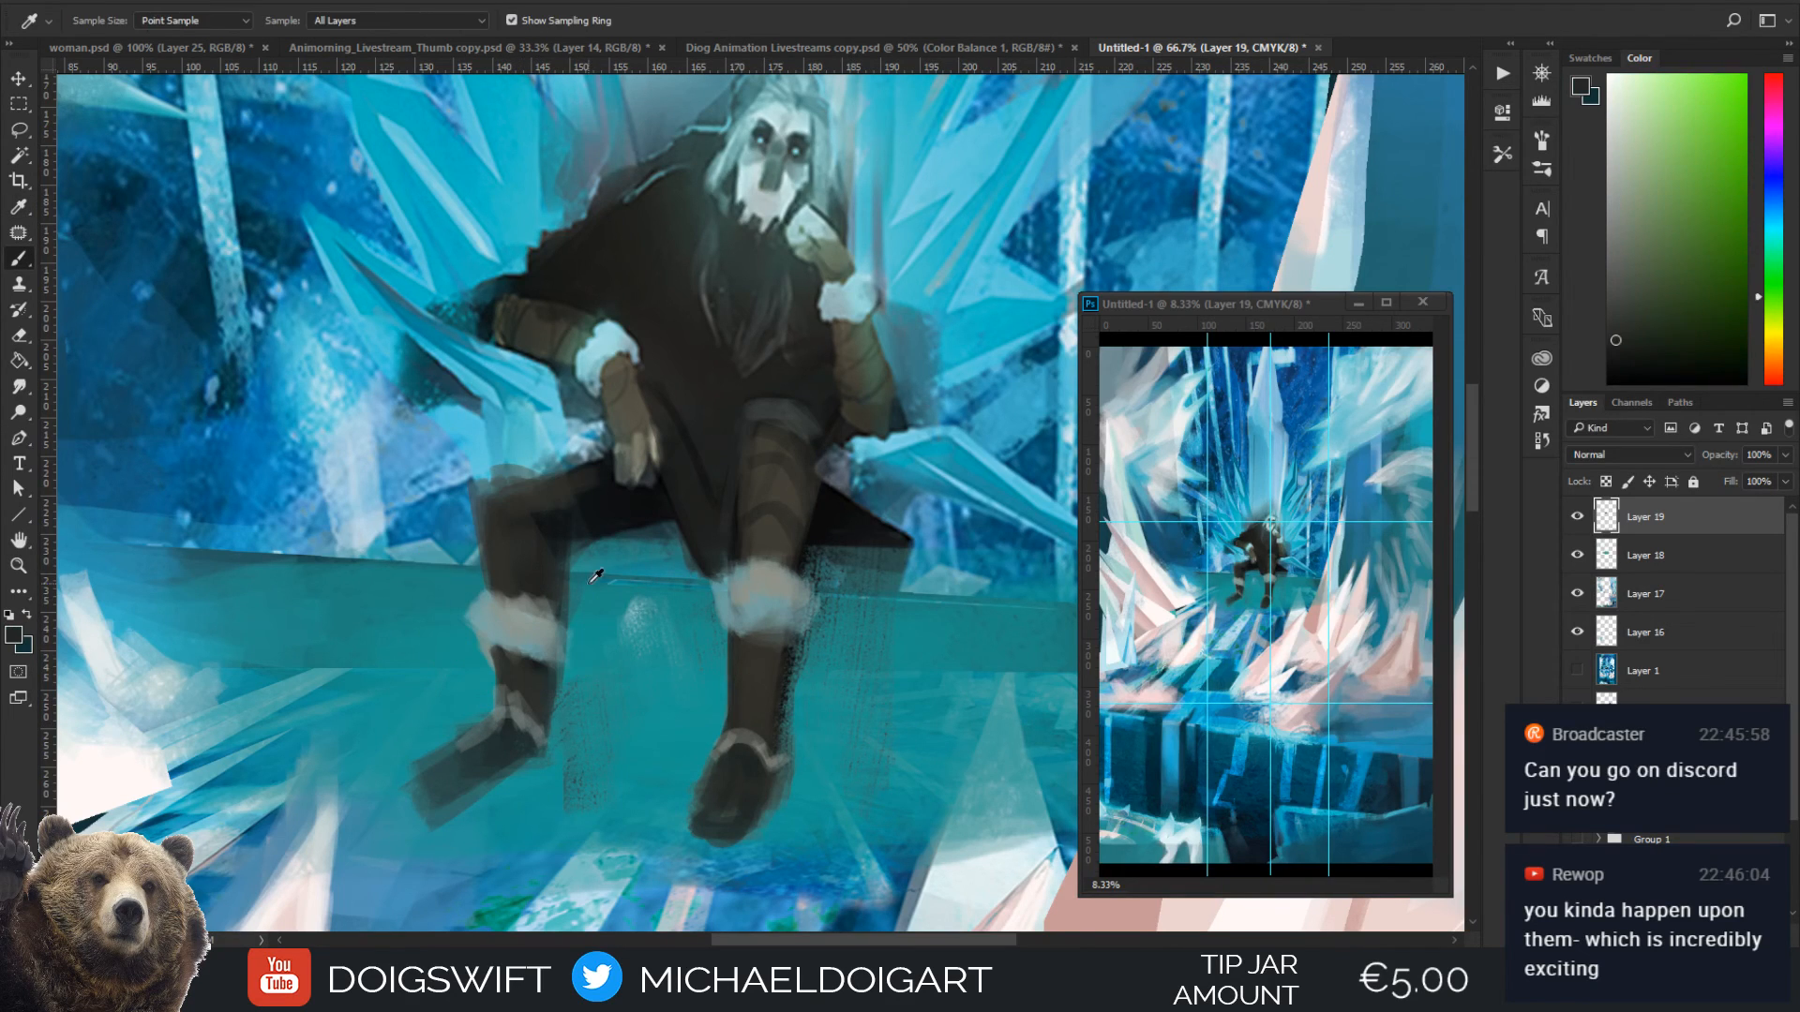
{"action": "key", "text": "bracketright"}
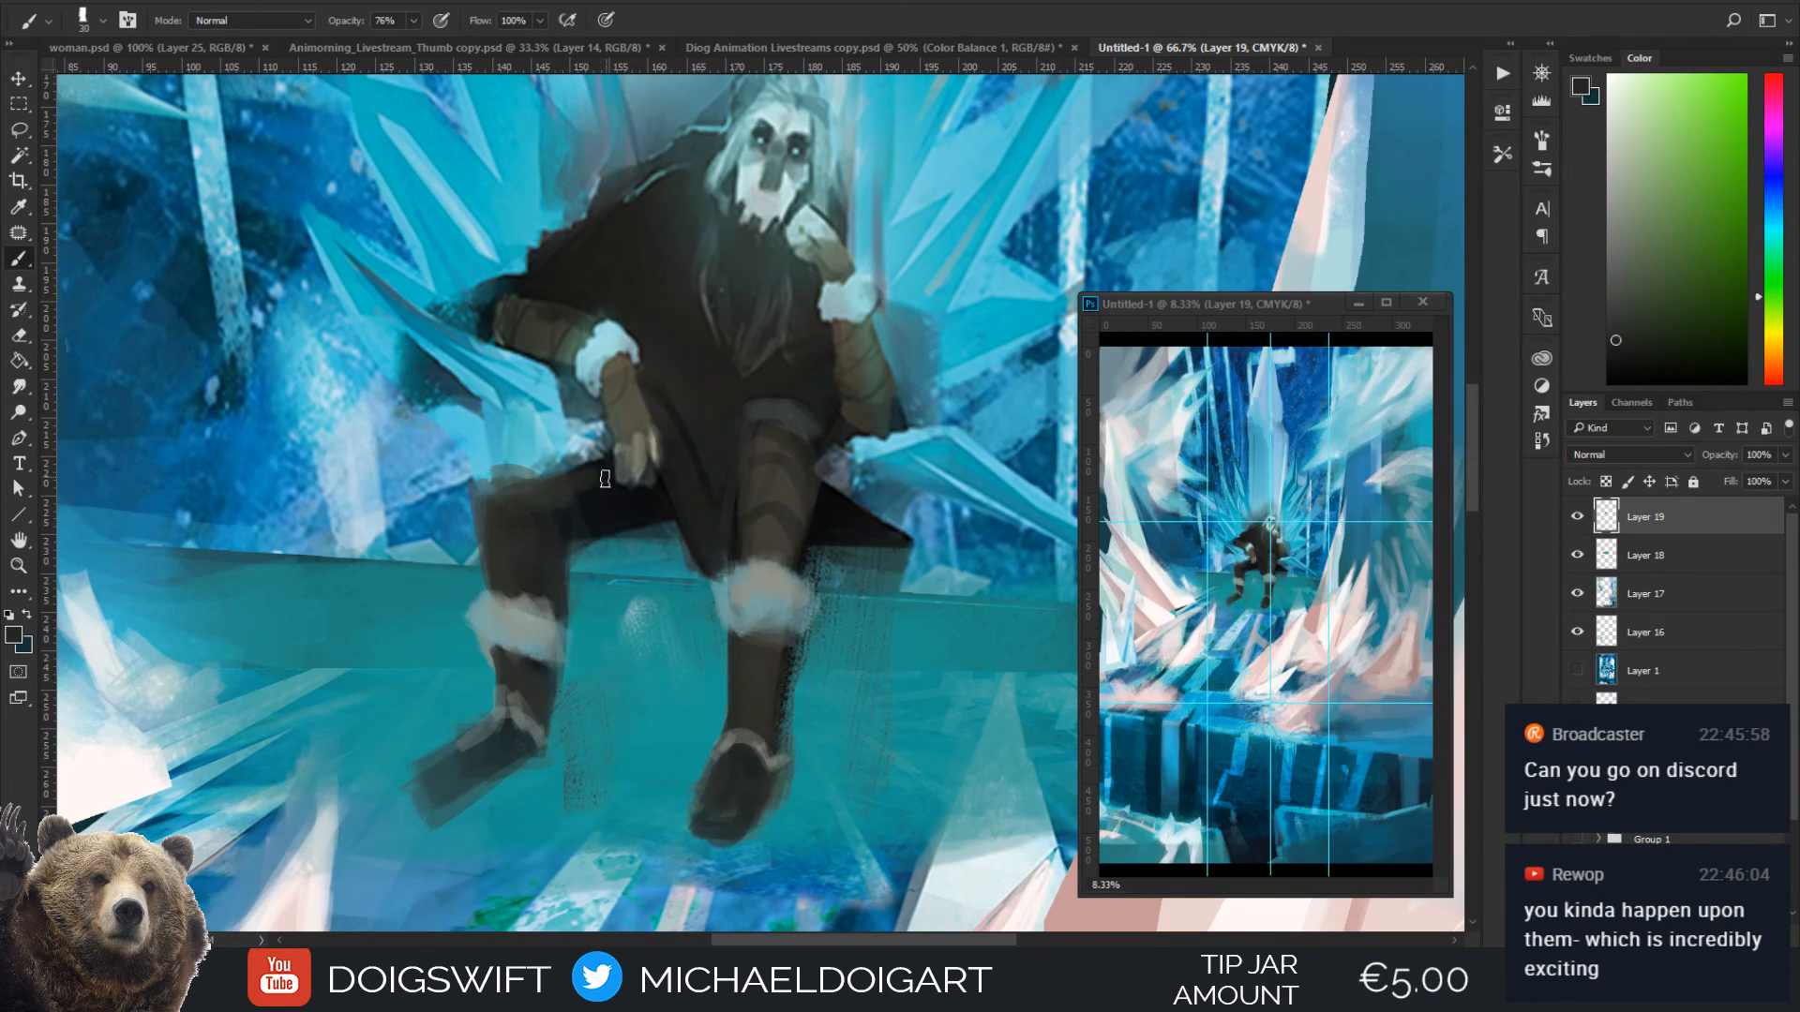
{"action": "key", "text": "bracketright"}
{"action": "key", "text": "bracketright"}
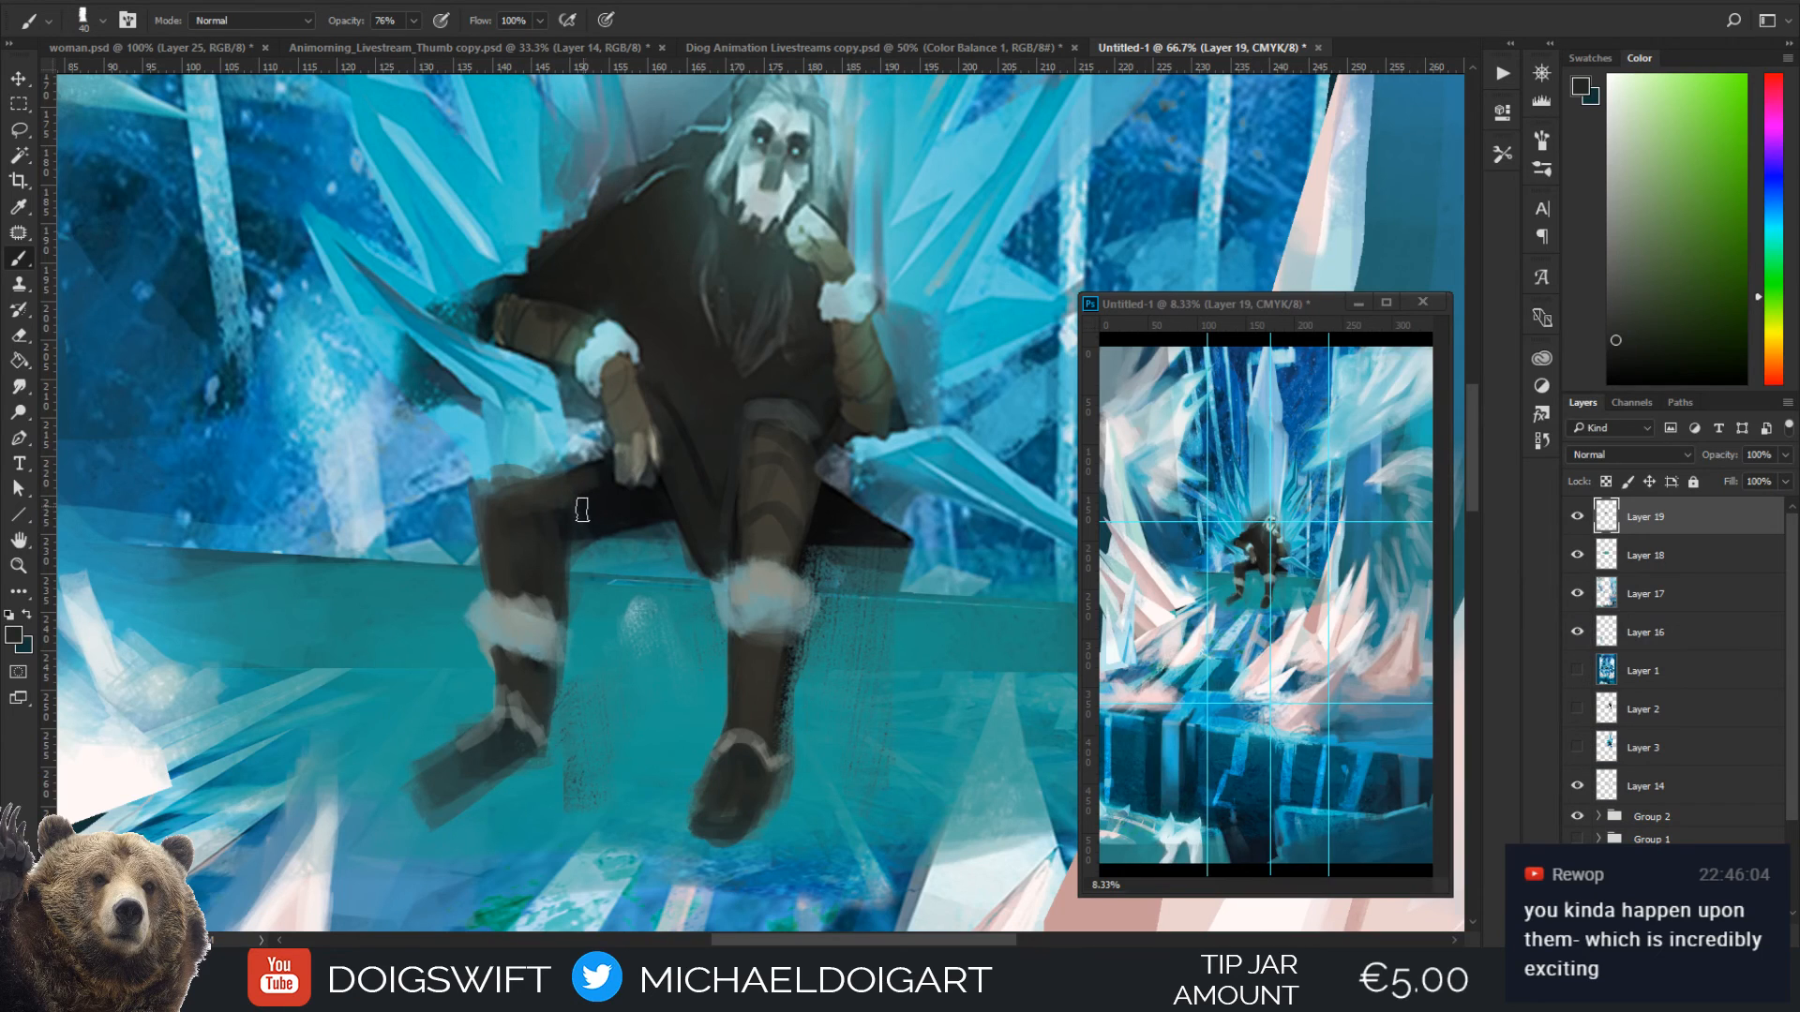
{"action": "key", "text": "bracketright"}
Pick a muted green and glaze it over the figure's dark robe with a brush of size 90
{"action": "key", "text": "i"}
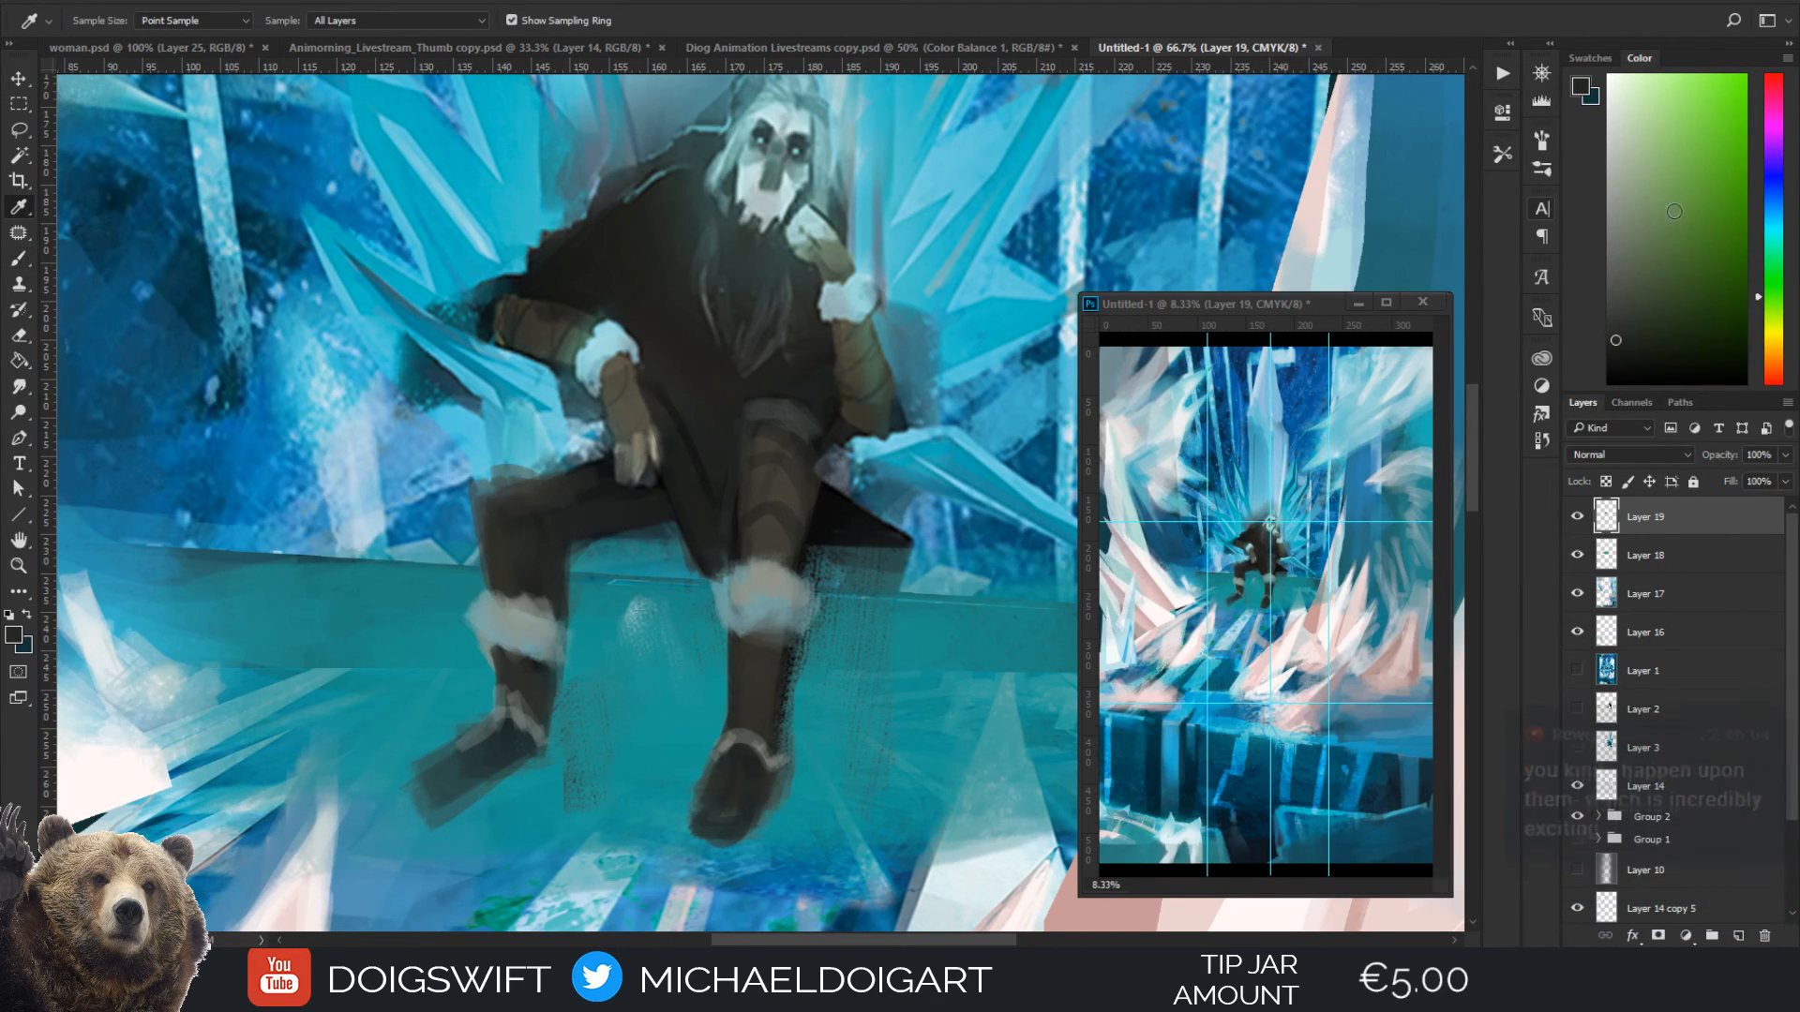
{"action": "left_click", "coordinate": [1675, 211]}
{"action": "key", "text": "b"}
{"action": "key", "text": "bracketright"}
{"action": "key", "text": "bracketright"}
{"action": "key", "text": "bracketright"}
{"action": "key", "text": "bracketright"}
{"action": "mouse_move", "coordinate": [691, 489]}
{"action": "left_mouse_down"}
{"action": "mouse_move", "coordinate": [720, 366]}
{"action": "mouse_move", "coordinate": [717, 448]}
{"action": "mouse_move", "coordinate": [674, 335]}
{"action": "mouse_move", "coordinate": [778, 383]}
{"action": "left_mouse_up"}
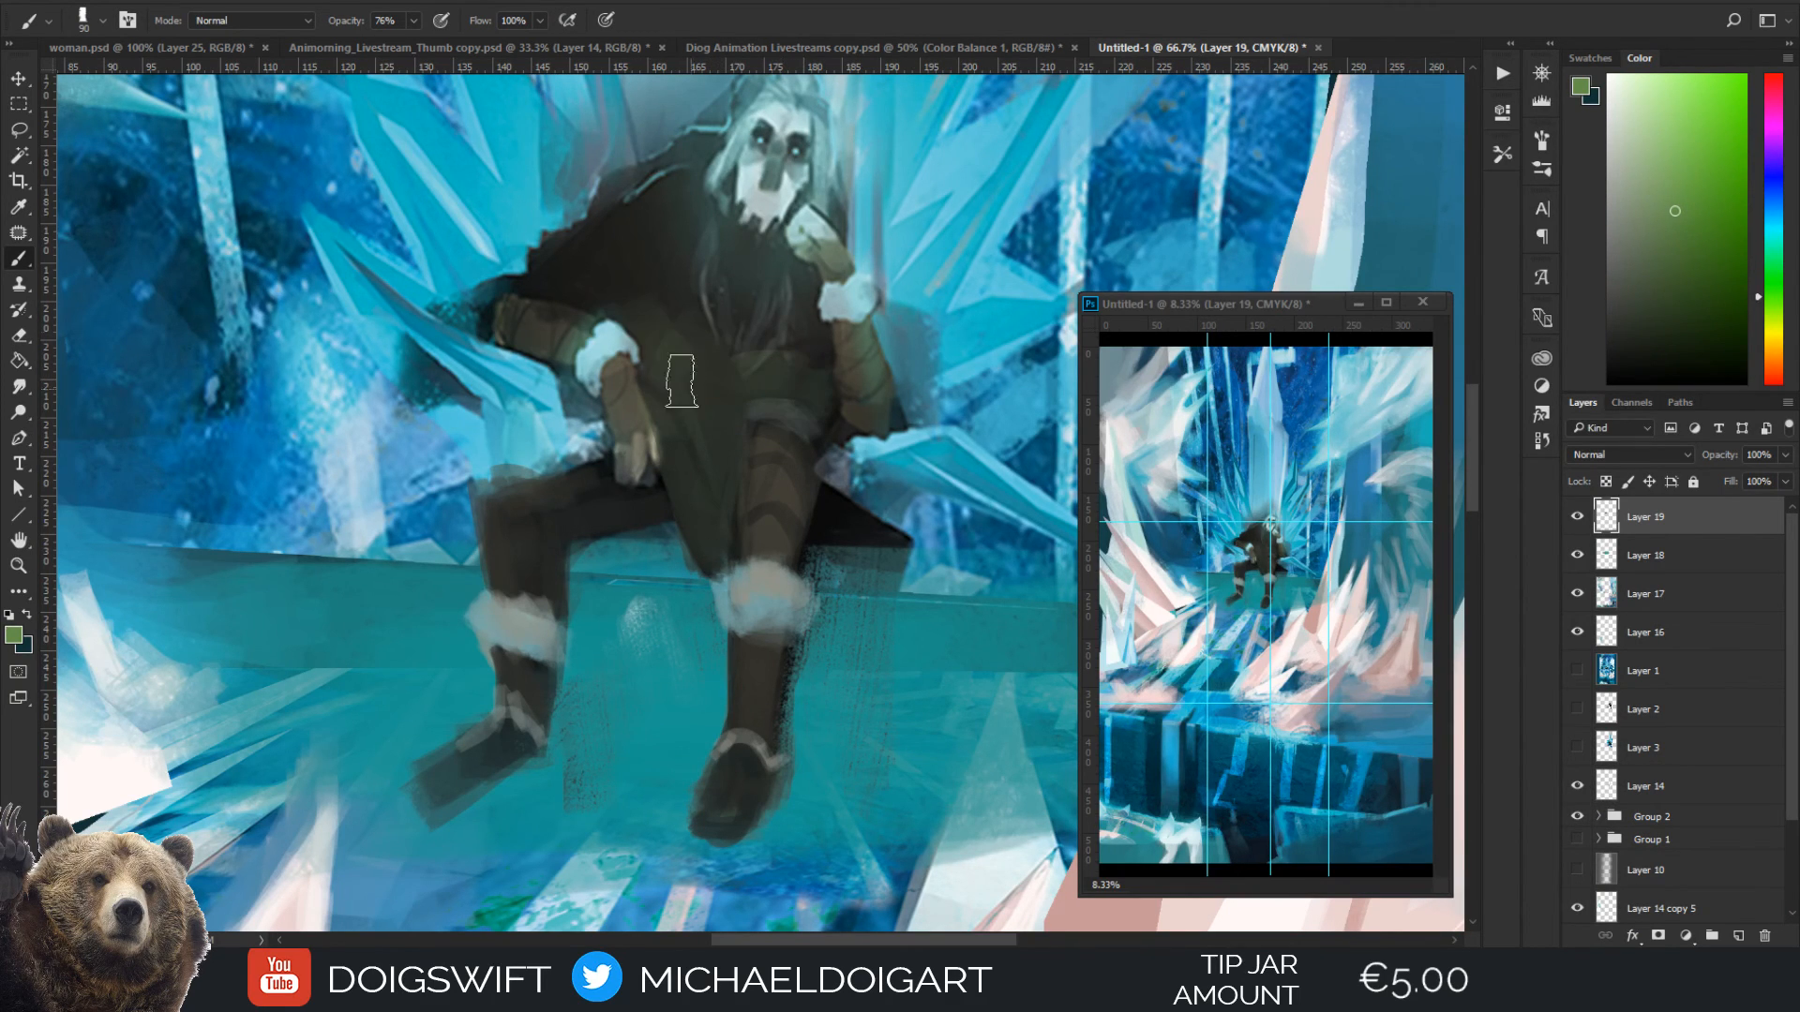
{"action": "left_click_drag", "start_coordinate": [733, 284], "coordinate": [741, 389]}
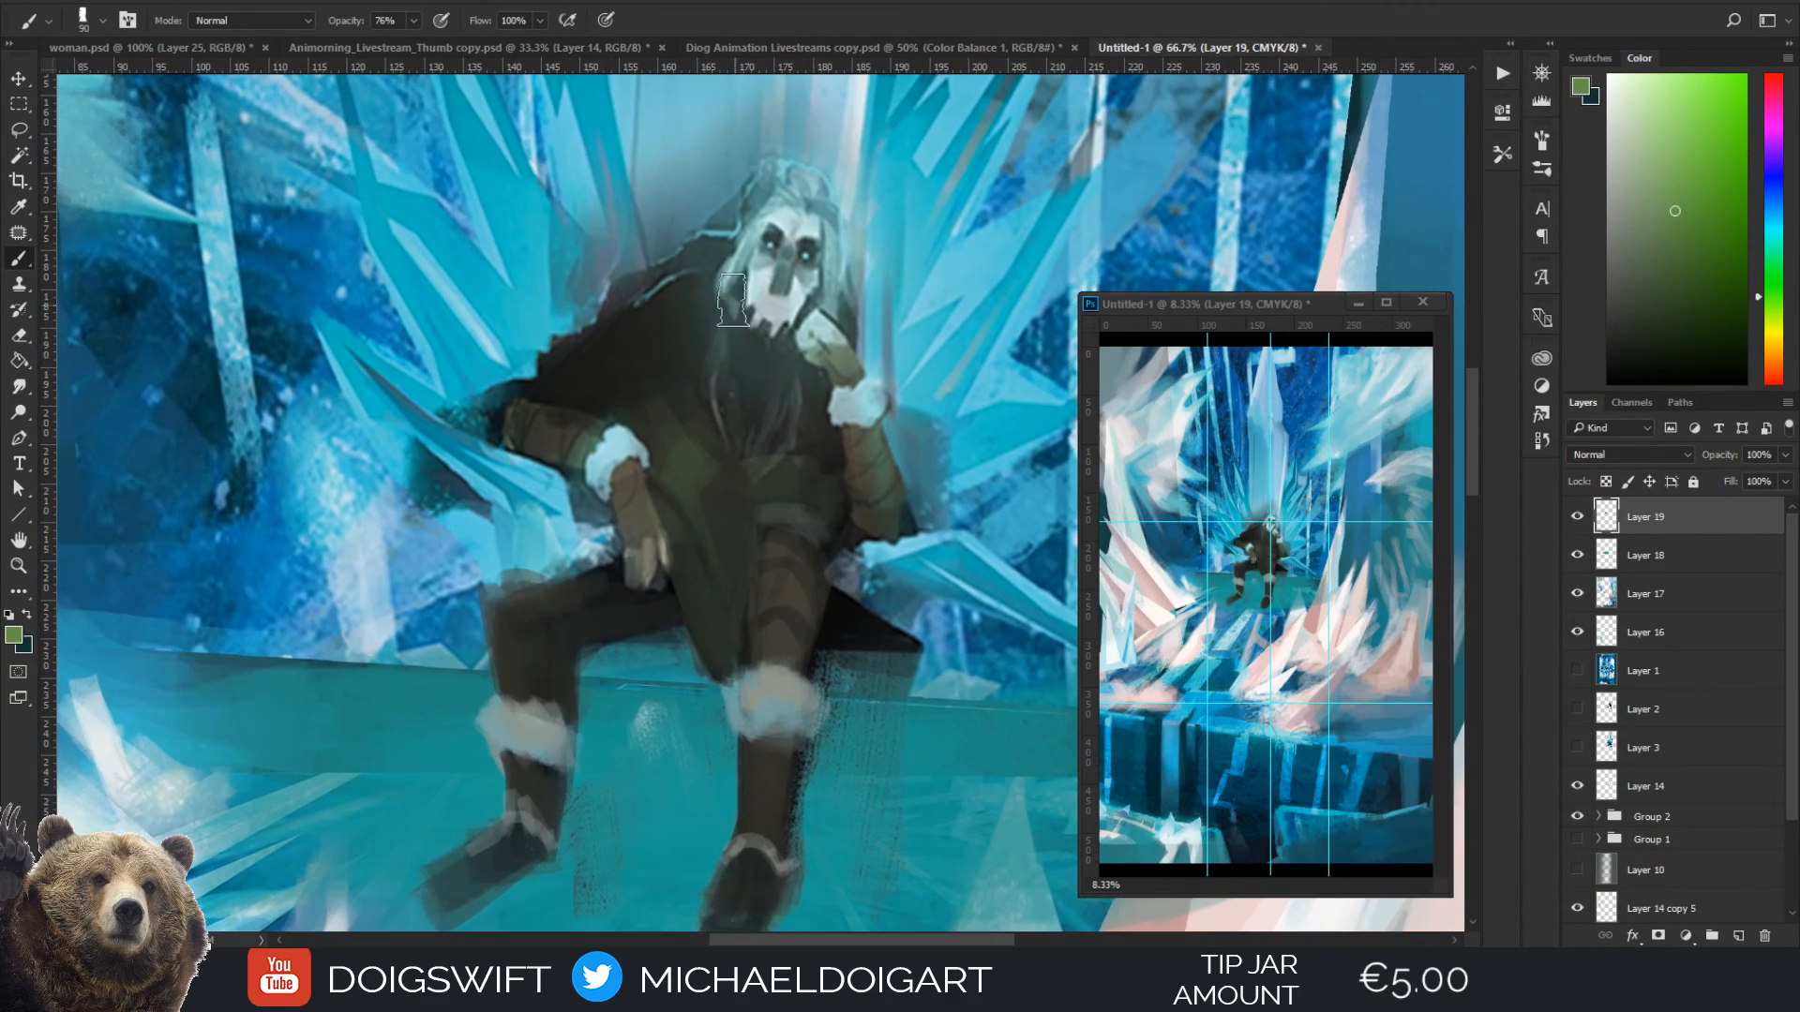
Sample a grey-teal from the hair and paint a full, long beard down the figure's chest
{"action": "key", "text": "ctrl+minus"}
{"action": "key", "text": "ctrl+minus"}
{"action": "key", "text": "ctrl+minus"}
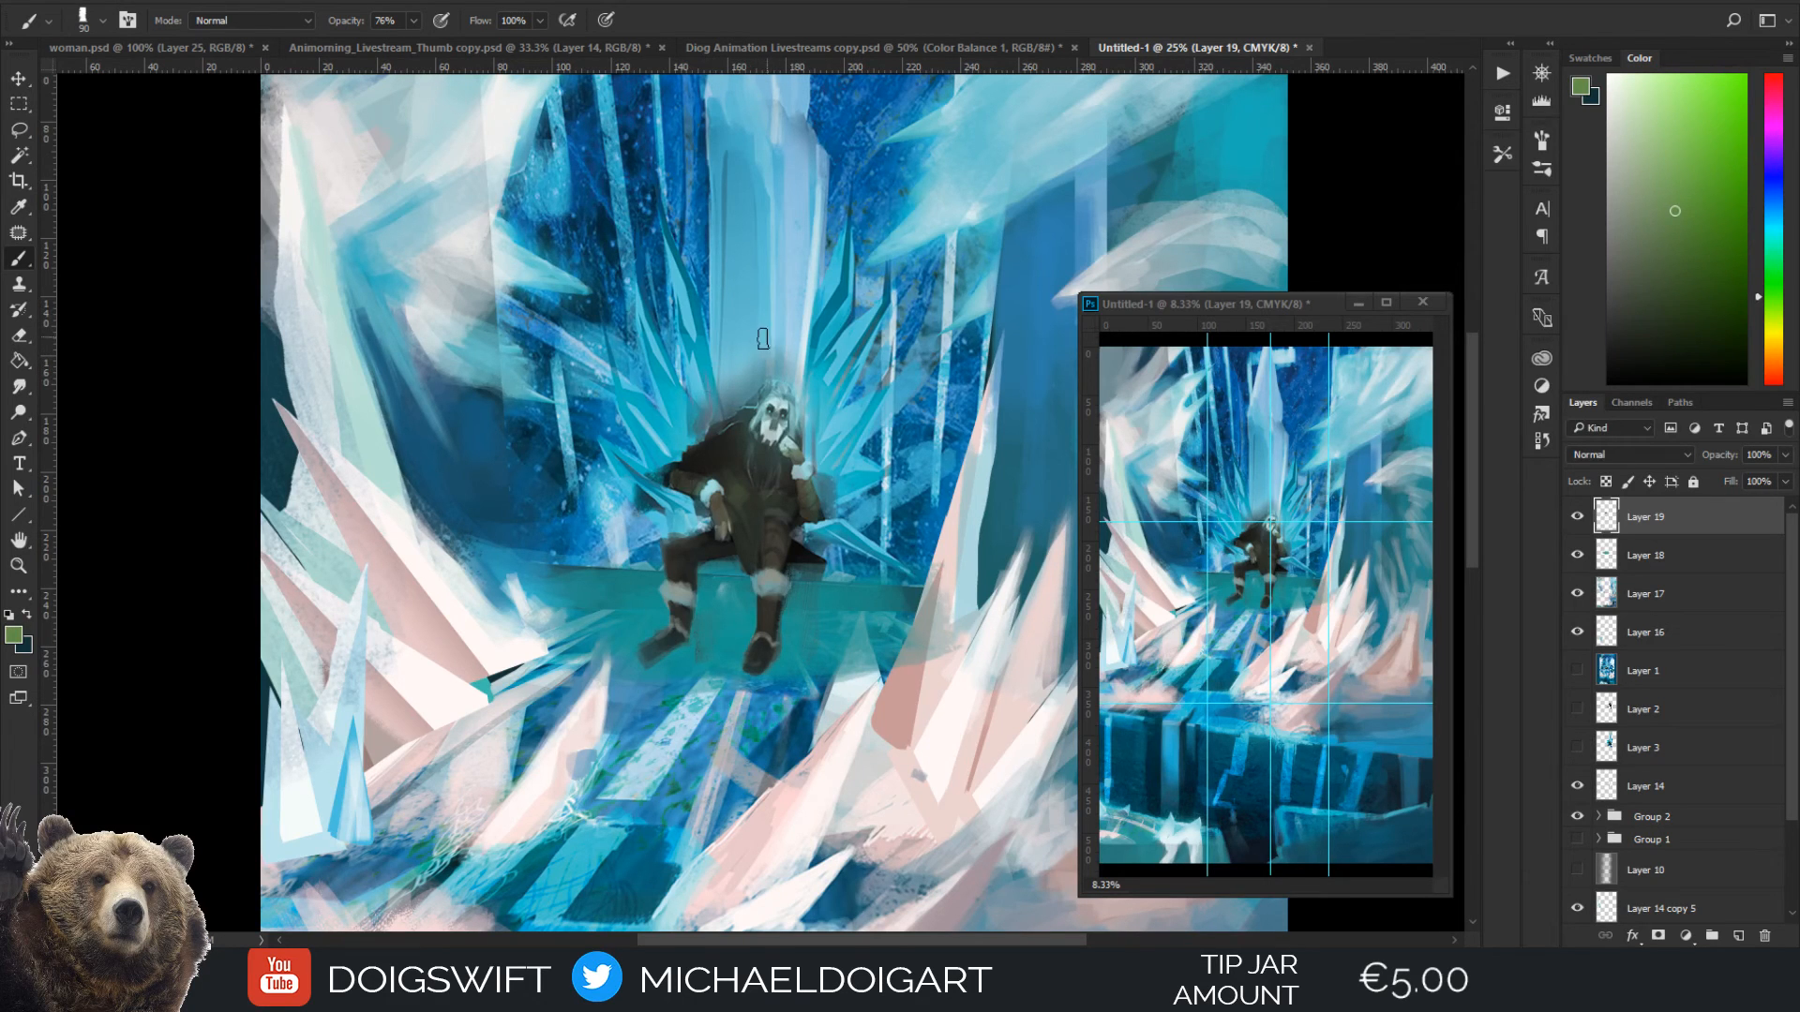
{"action": "key", "text": "ctrl+plus"}
{"action": "key", "text": "ctrl+plus"}
{"action": "key", "text": "ctrl+plus"}
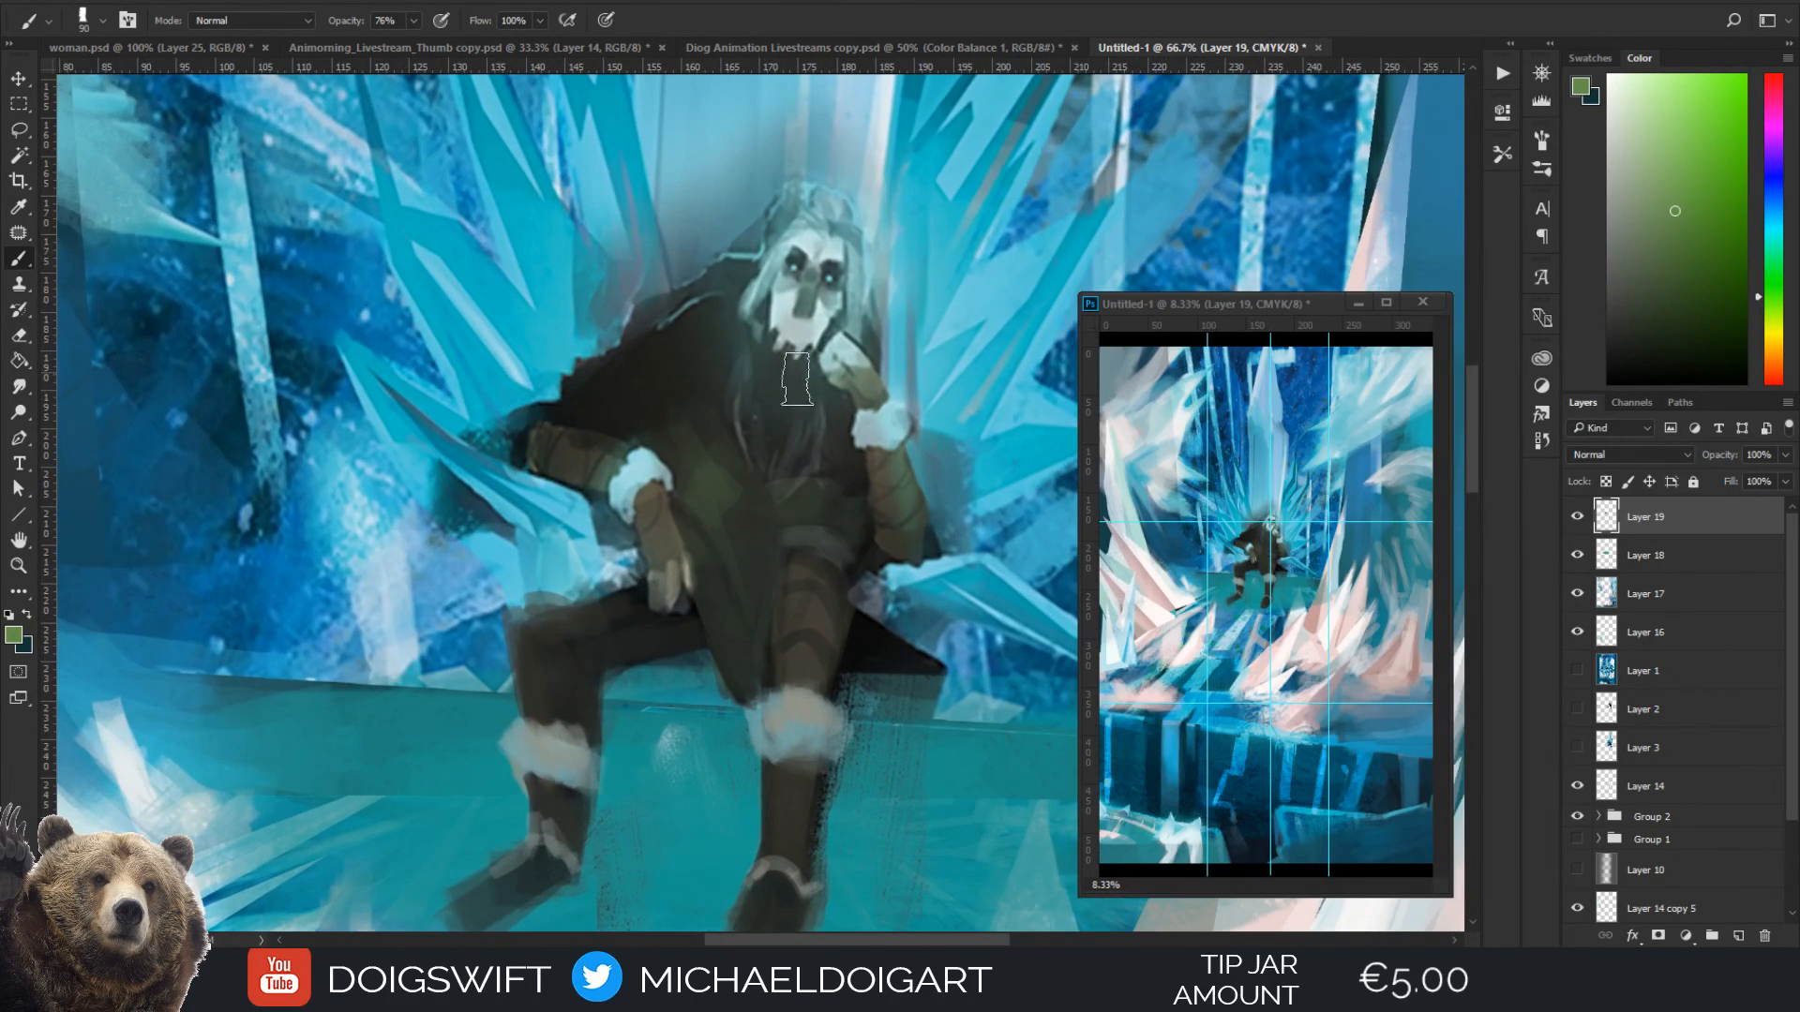
{"action": "key", "text": "i"}
{"action": "left_click", "coordinate": [757, 313]}
{"action": "key", "text": "b"}
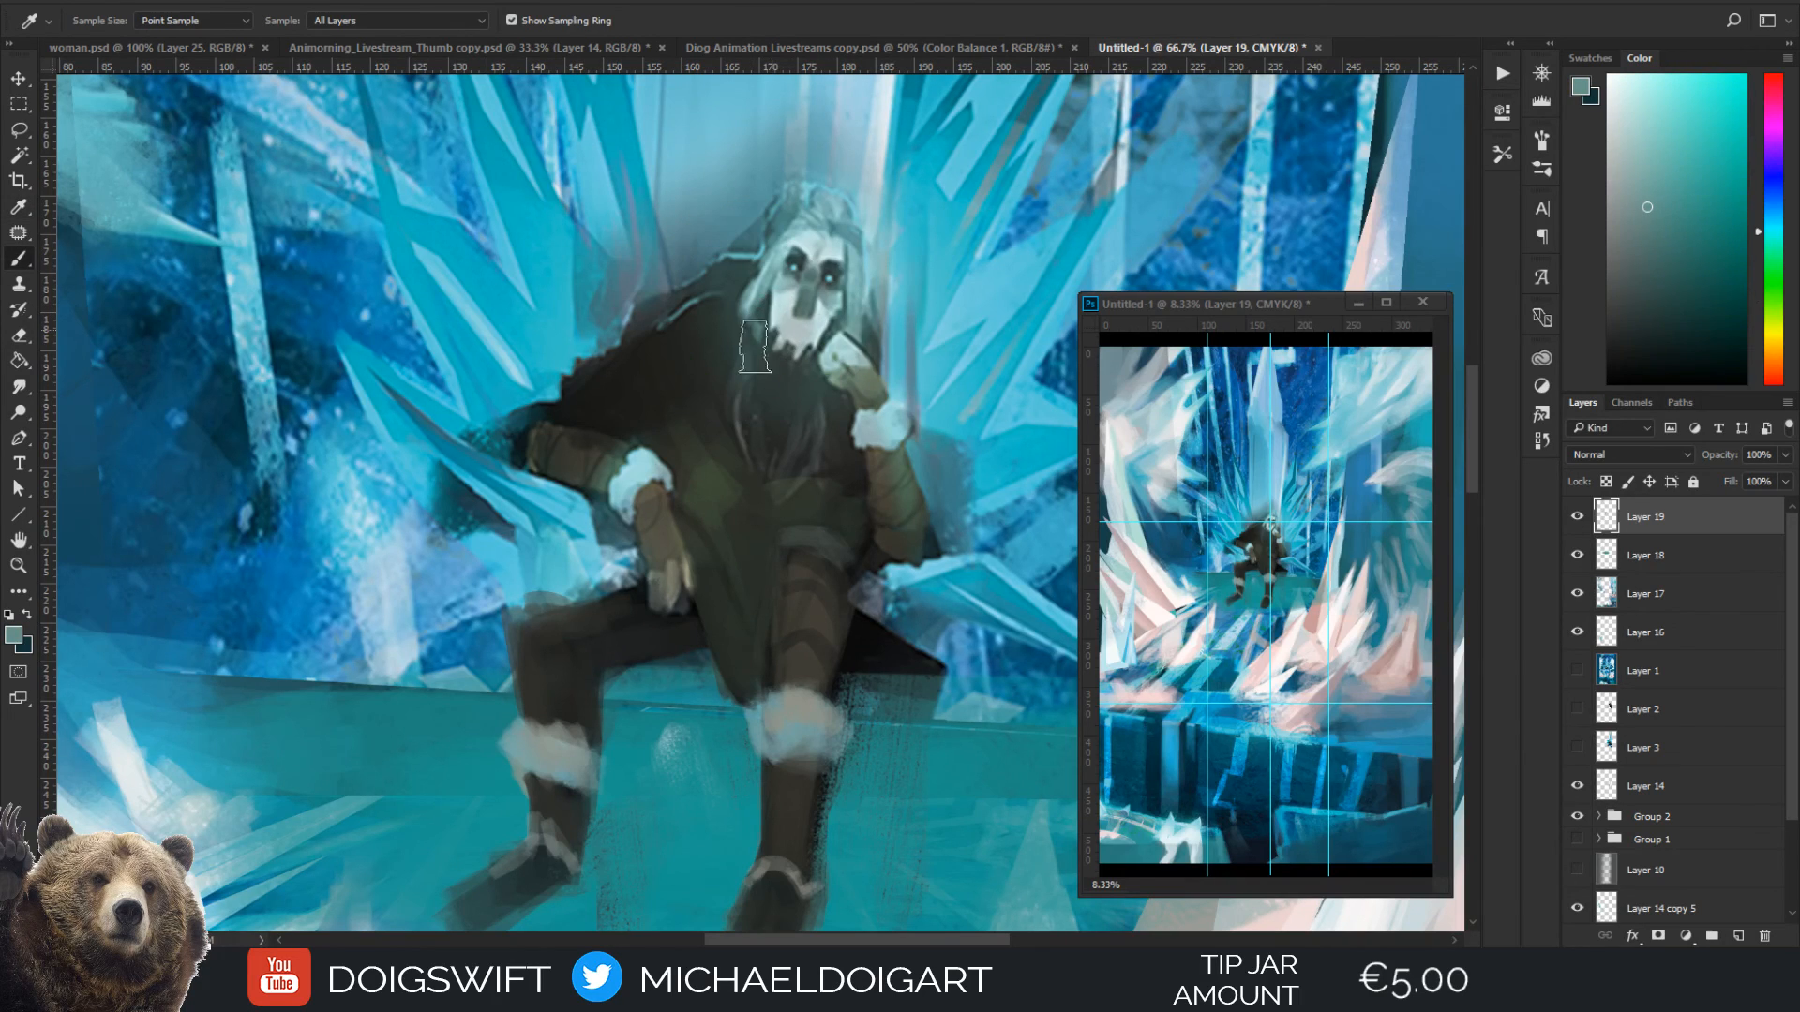
{"action": "mouse_move", "coordinate": [750, 404]}
{"action": "left_mouse_down"}
{"action": "mouse_move", "coordinate": [792, 447]}
{"action": "mouse_move", "coordinate": [804, 396]}
{"action": "mouse_move", "coordinate": [764, 366]}
{"action": "mouse_move", "coordinate": [807, 373]}
{"action": "mouse_move", "coordinate": [803, 398]}
{"action": "mouse_move", "coordinate": [743, 358]}
{"action": "mouse_move", "coordinate": [745, 337]}
{"action": "mouse_move", "coordinate": [712, 385]}
{"action": "left_mouse_up"}
{"action": "key", "text": "bracketleft"}
{"action": "key", "text": "bracketleft"}
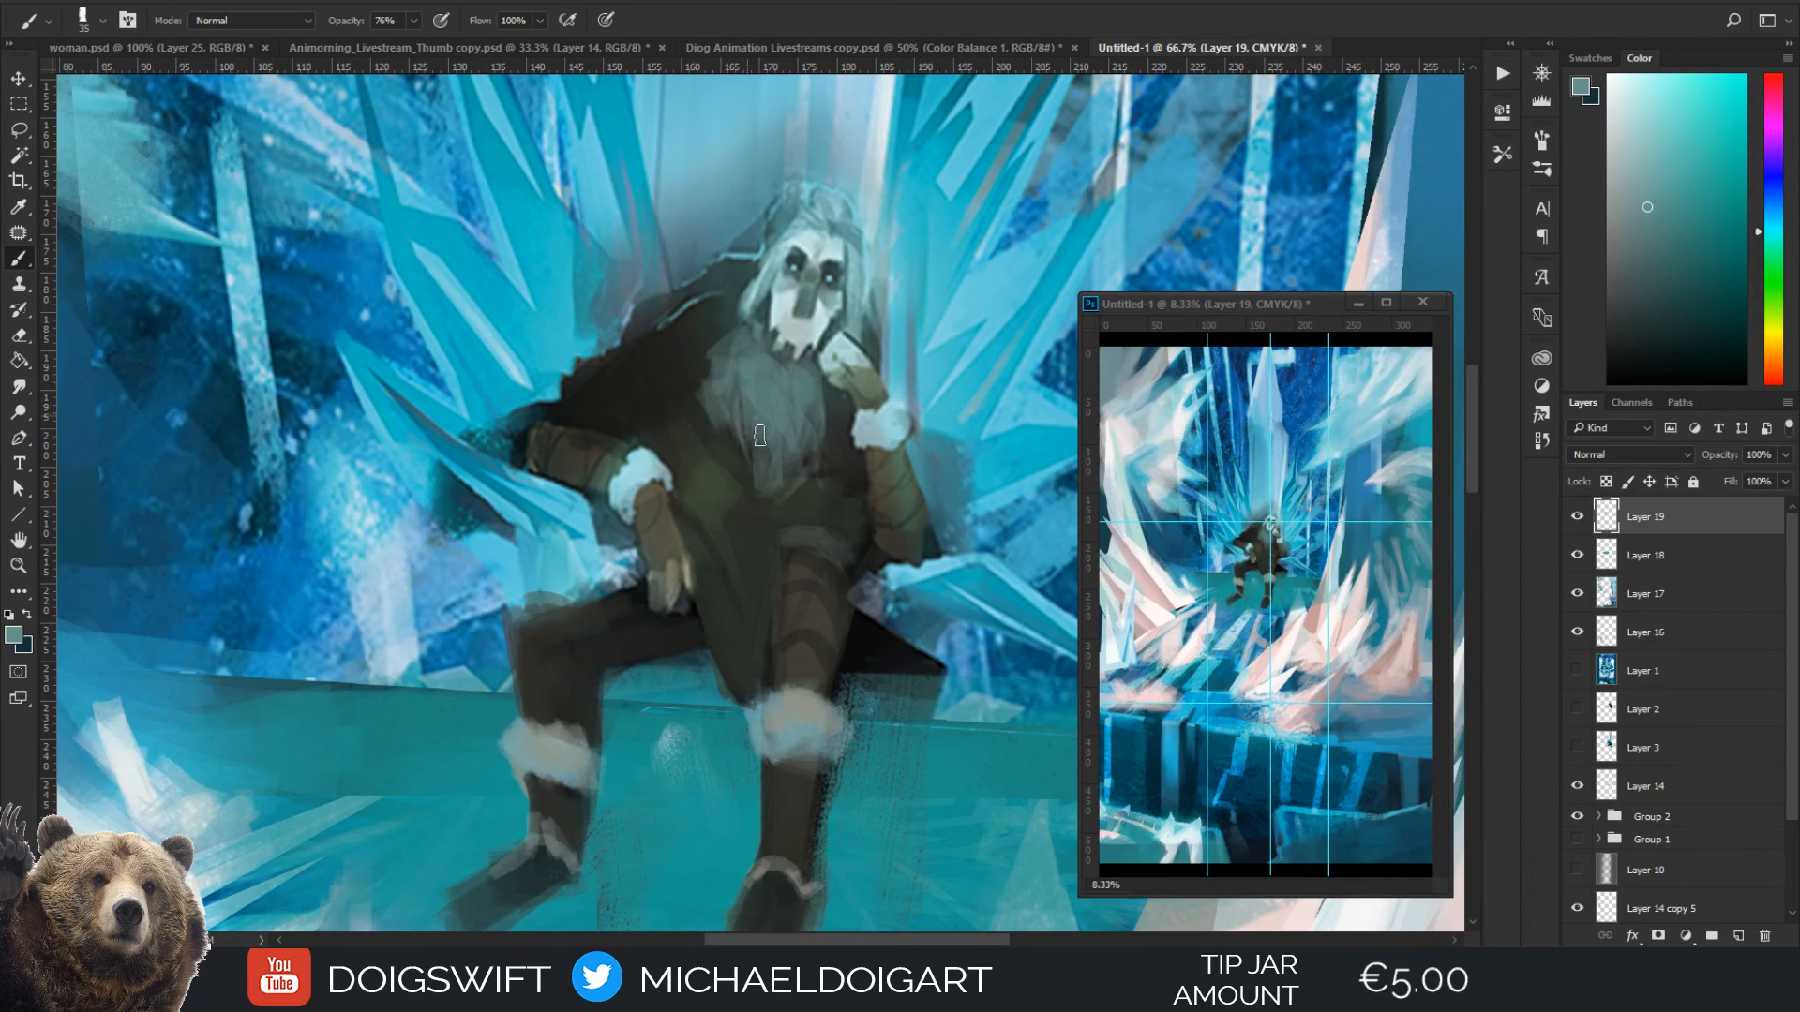
Touch up the fingers of the figure's resting hand and sample a dark tone from the sleeve for the forearm
{"action": "left_click_drag", "start_coordinate": [691, 581], "coordinate": [690, 560]}
{"action": "left_click_drag", "start_coordinate": [655, 583], "coordinate": [655, 603]}
{"action": "left_click_drag", "start_coordinate": [721, 331], "coordinate": [638, 498]}
{"action": "left_click", "coordinate": [454, 624], "text": "alt"}
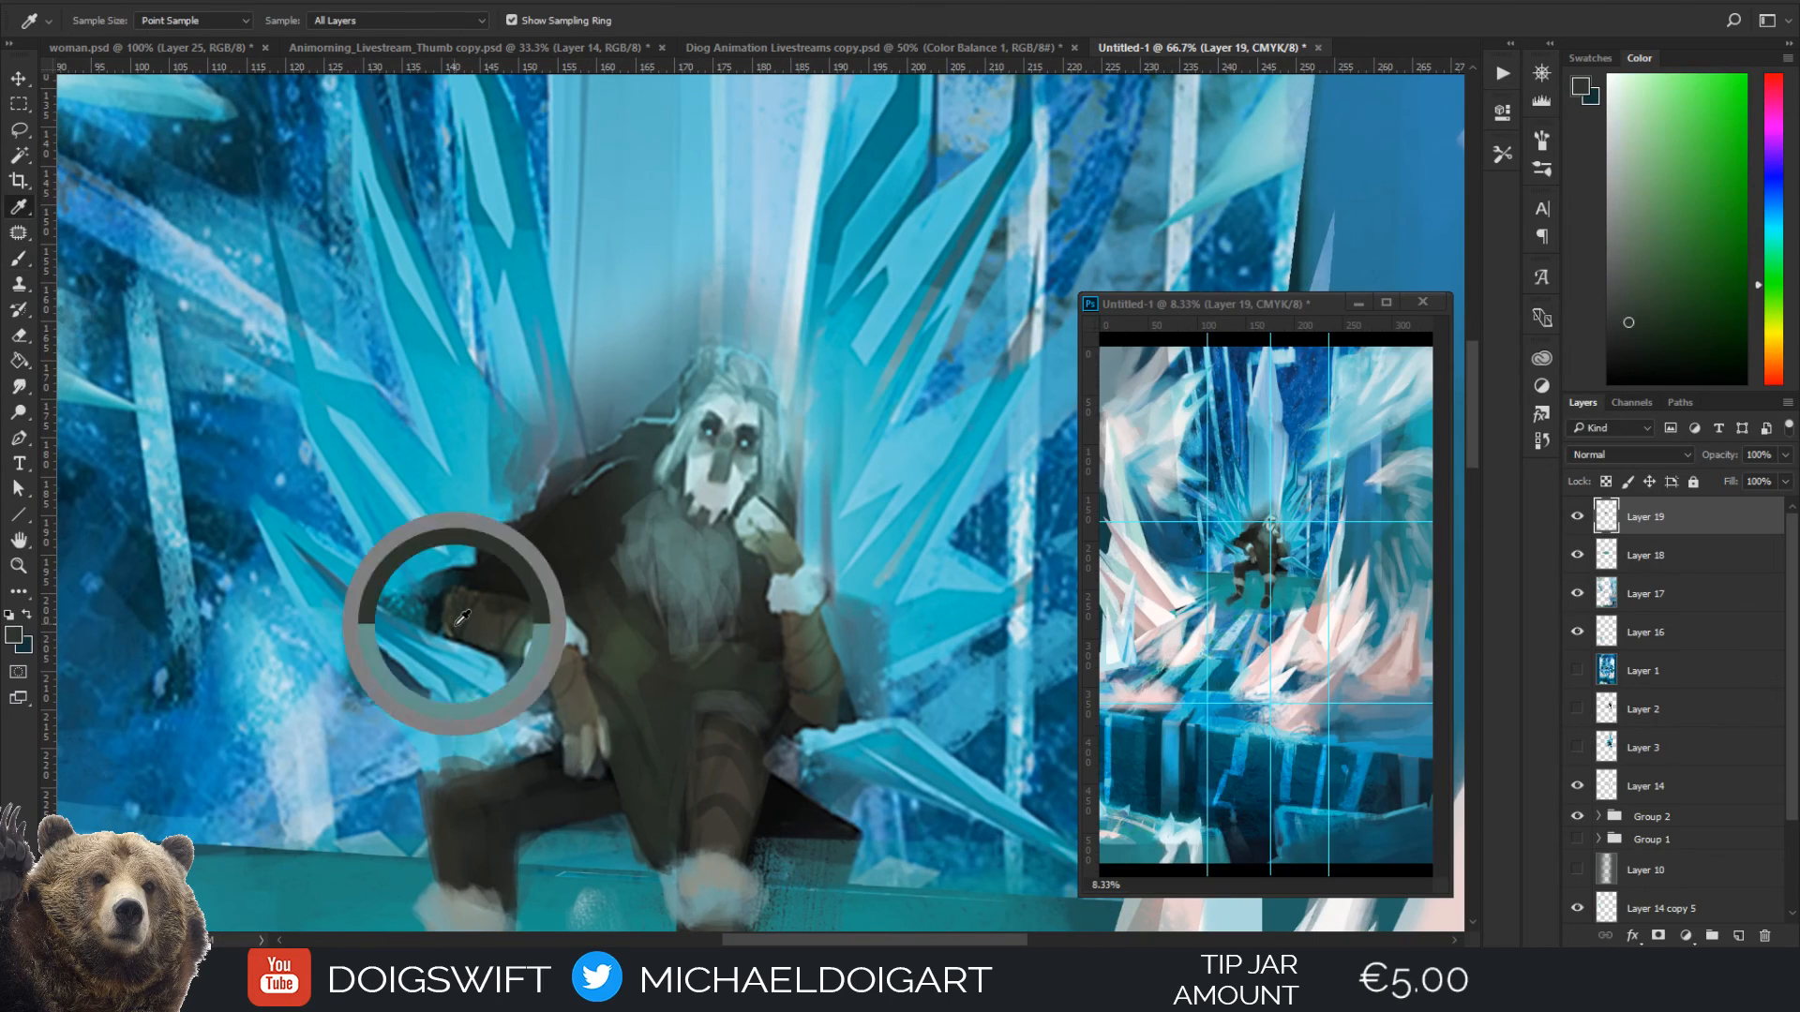
{"action": "scroll", "coordinate": [713, 521], "scroll_direction": "up", "scroll_amount": 5}
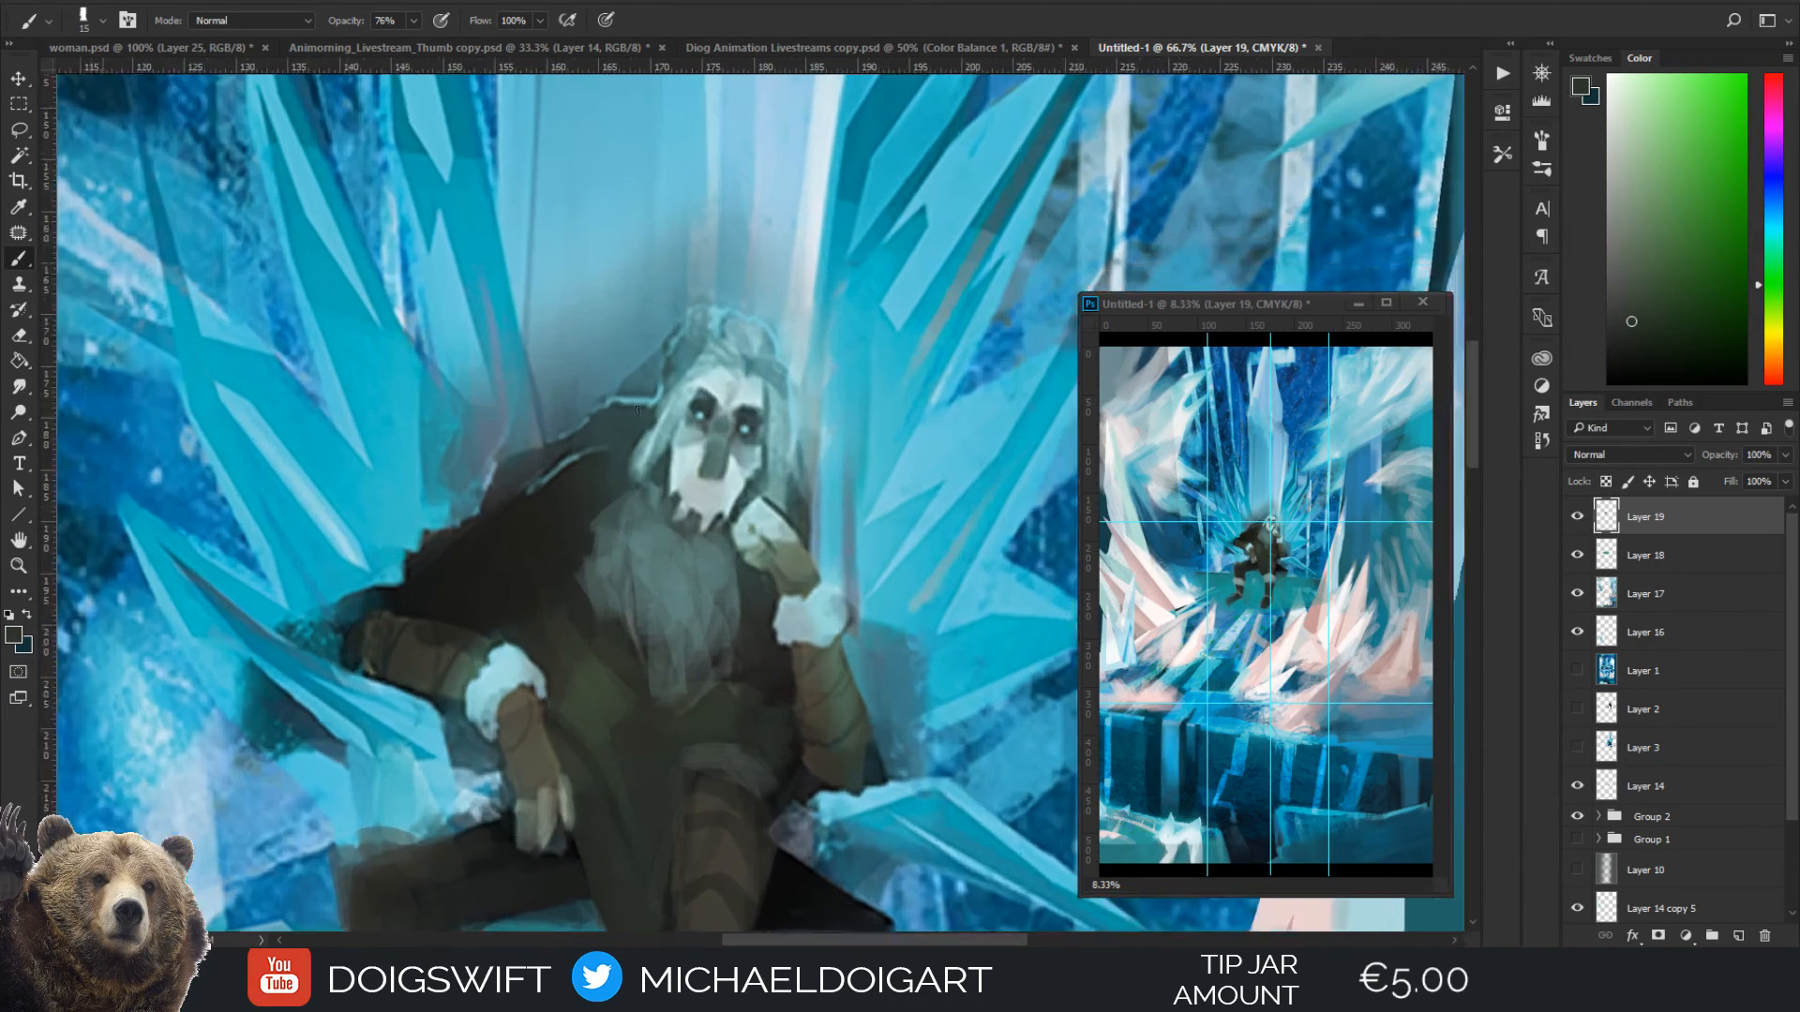
Paint a thin, dark downturned mouth line on the figure's pale face
{"action": "key", "text": "b"}
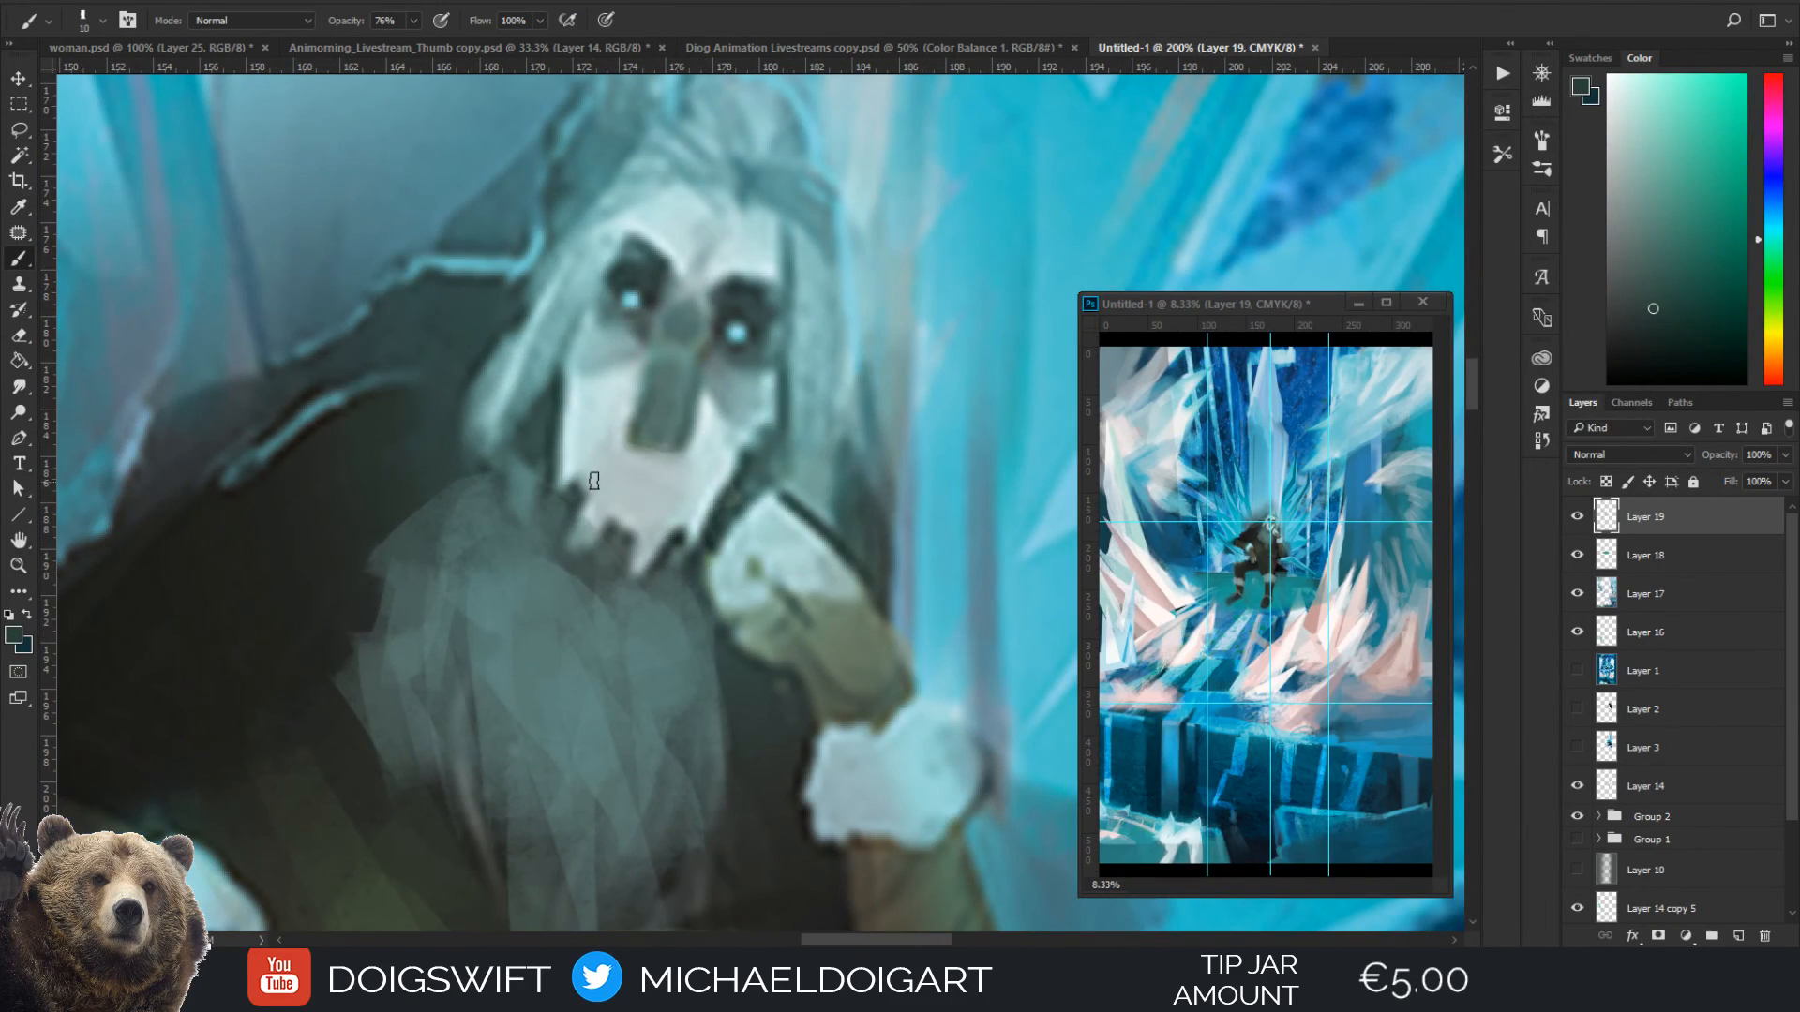
{"action": "mouse_move", "coordinate": [587, 483]}
{"action": "left_mouse_down"}
{"action": "mouse_move", "coordinate": [657, 452]}
{"action": "mouse_move", "coordinate": [682, 499]}
{"action": "left_mouse_up"}
{"action": "scroll", "coordinate": [710, 434], "scroll_direction": "down", "scroll_amount": 1}
{"action": "scroll", "coordinate": [710, 434], "scroll_direction": "down", "scroll_amount": 5}
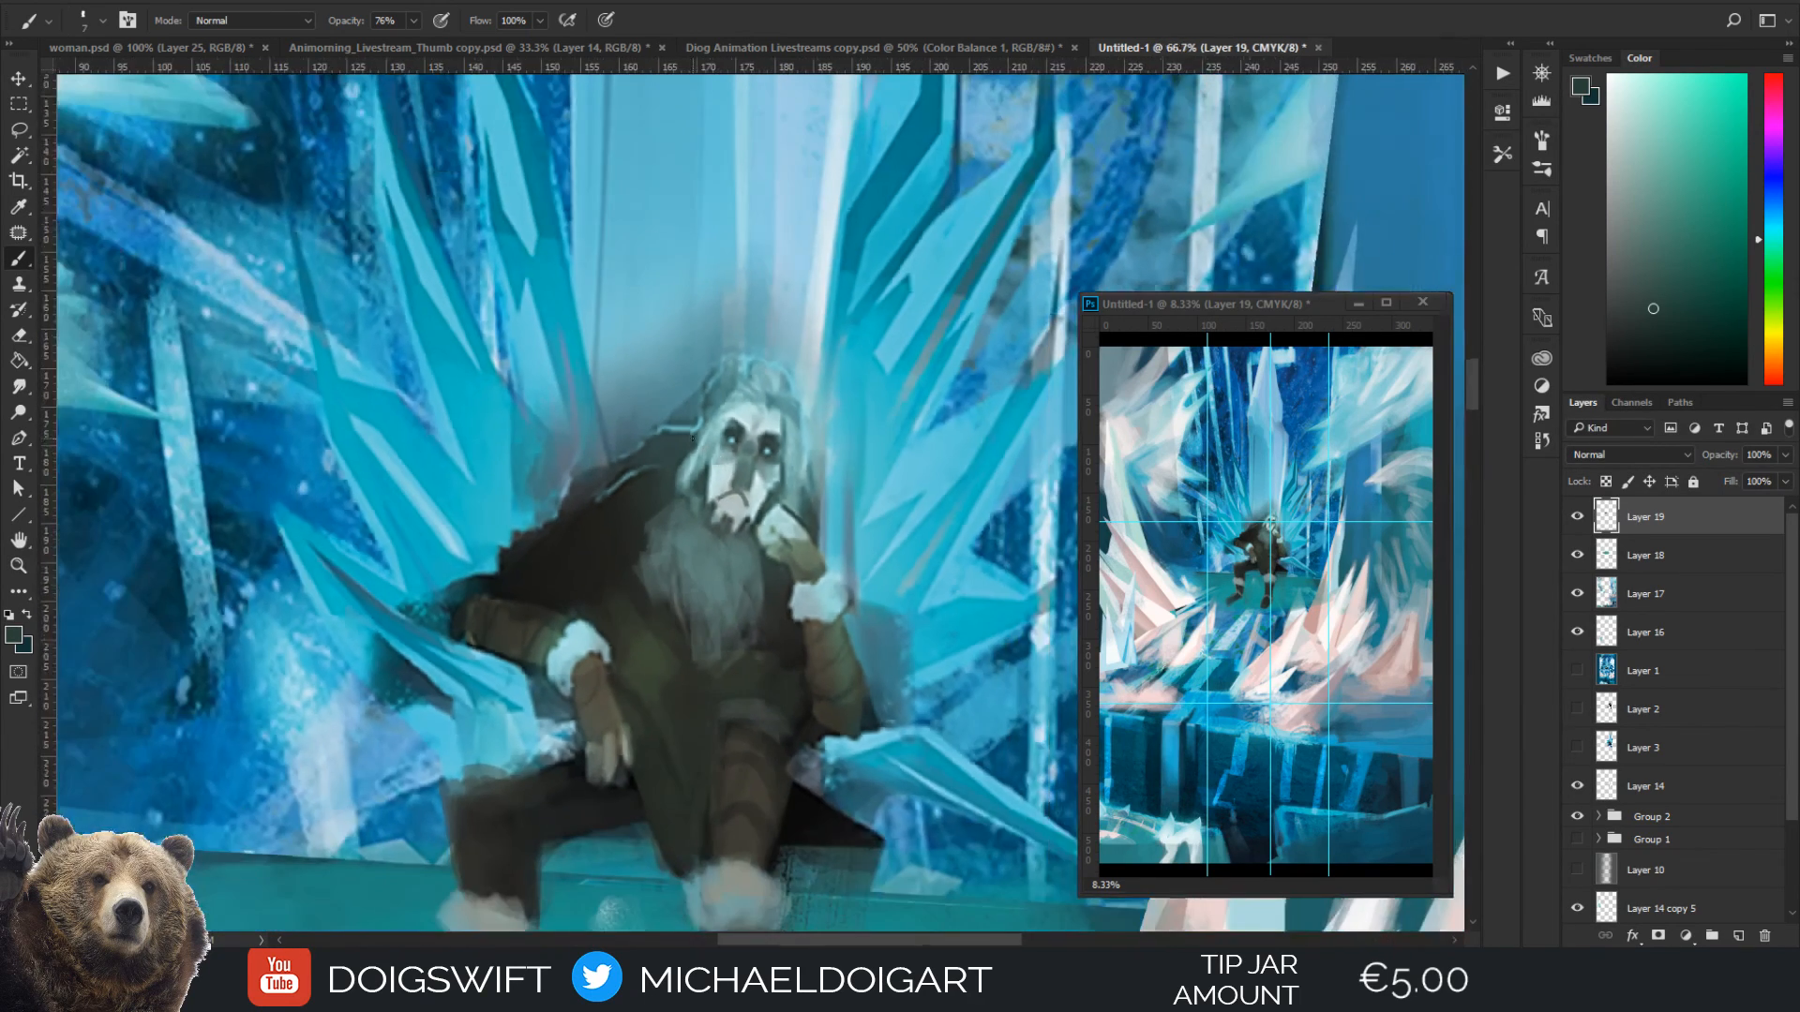
{"action": "scroll", "coordinate": [647, 384], "scroll_direction": "down", "scroll_amount": 1}
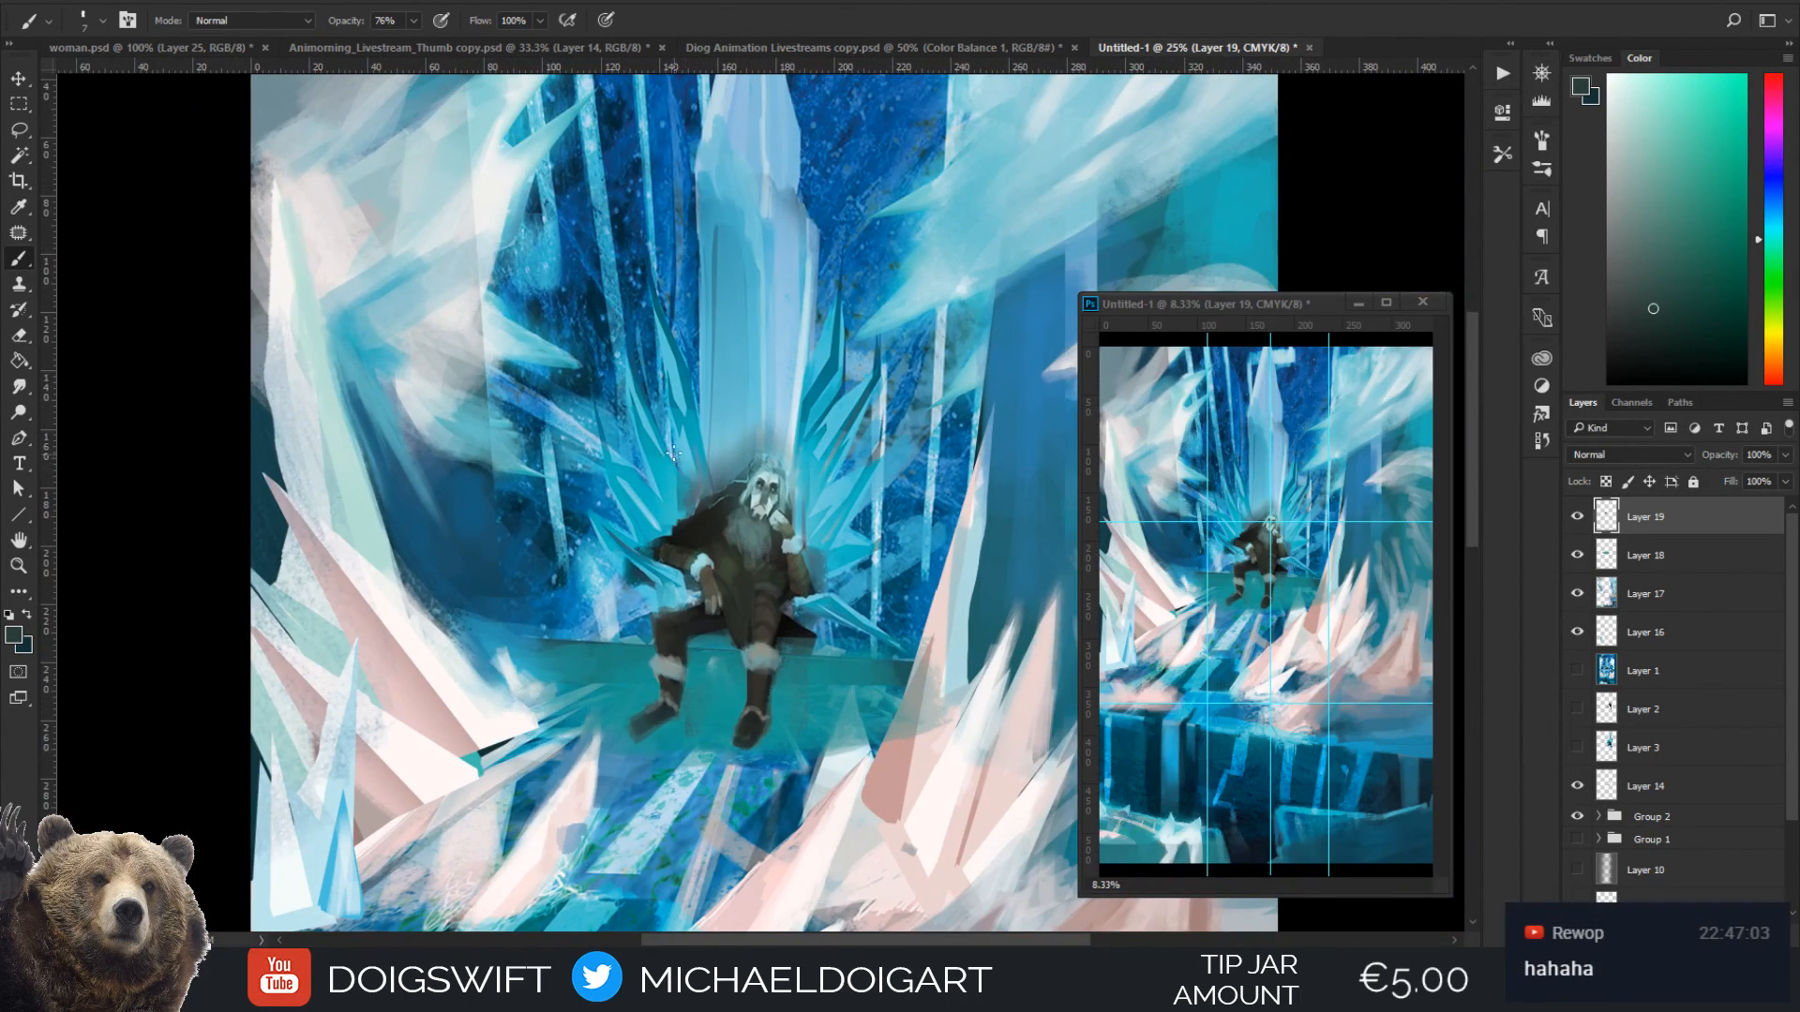
{"action": "scroll", "coordinate": [680, 413], "scroll_direction": "up", "scroll_amount": 4}
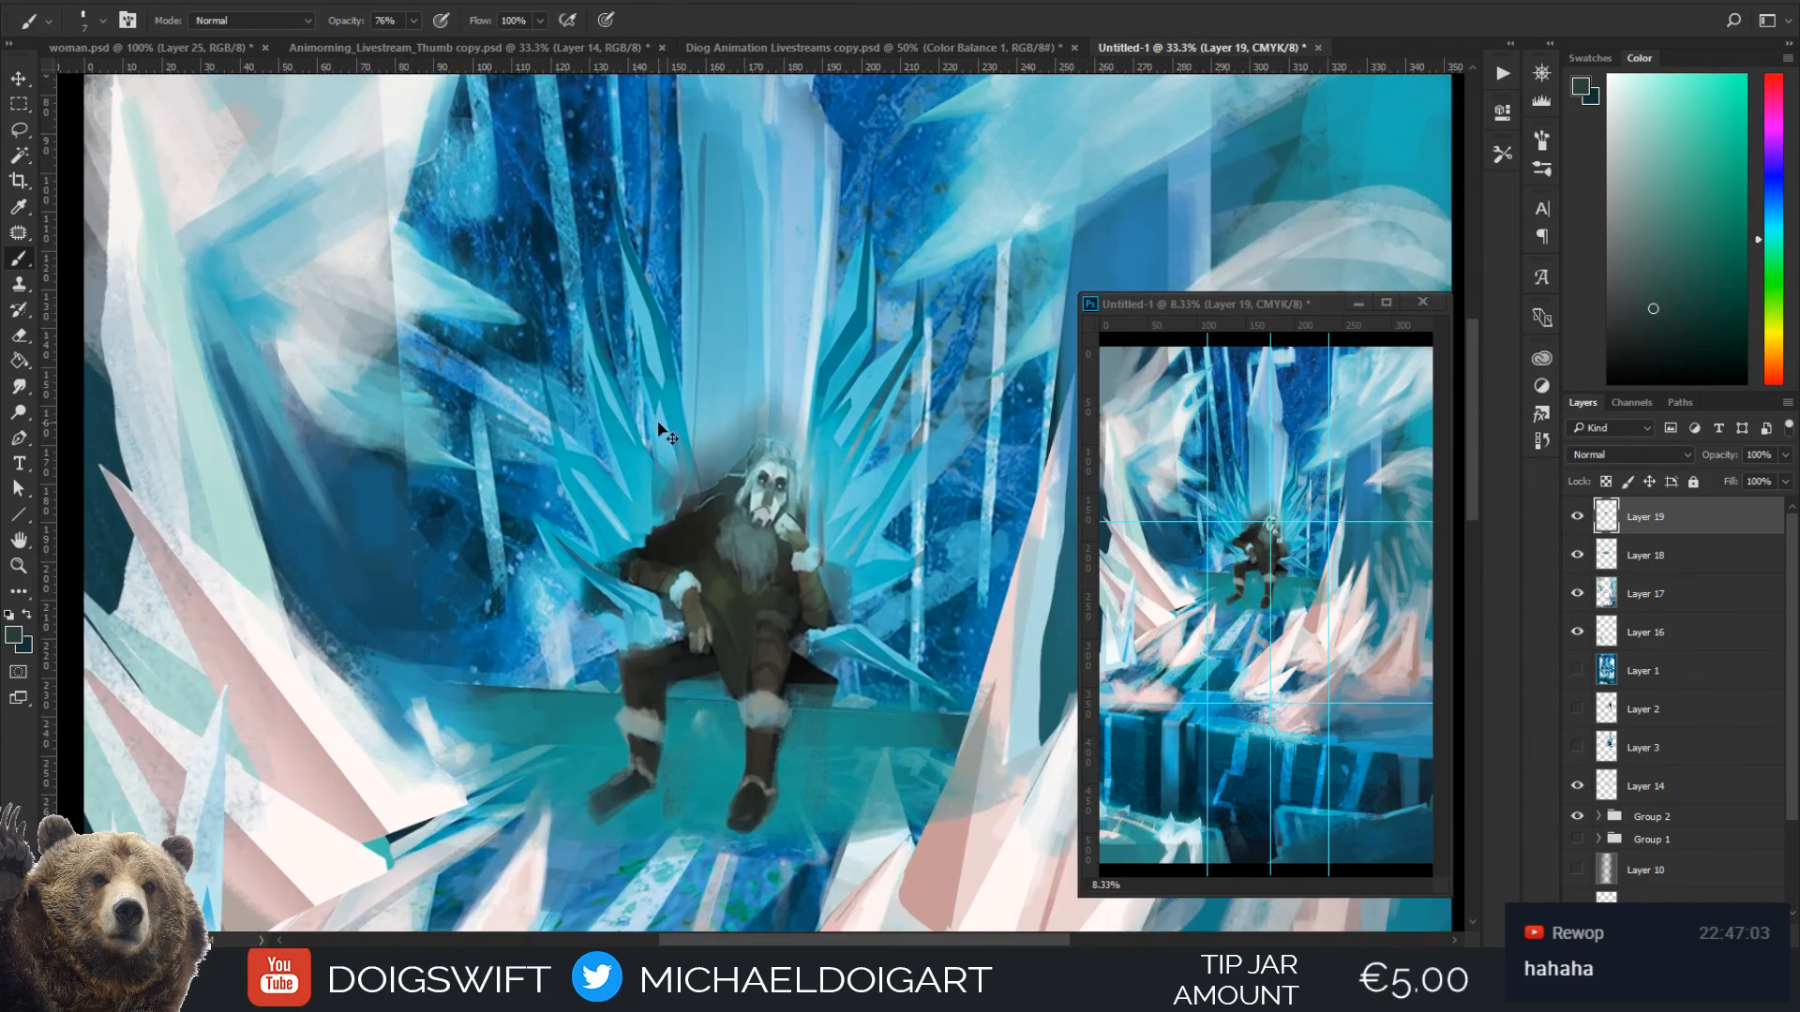
Sample a pale blue-grey from the face and add a new layer above the existing ones
{"action": "scroll", "coordinate": [659, 430], "scroll_direction": "up", "scroll_amount": 1}
{"action": "key", "text": "i"}
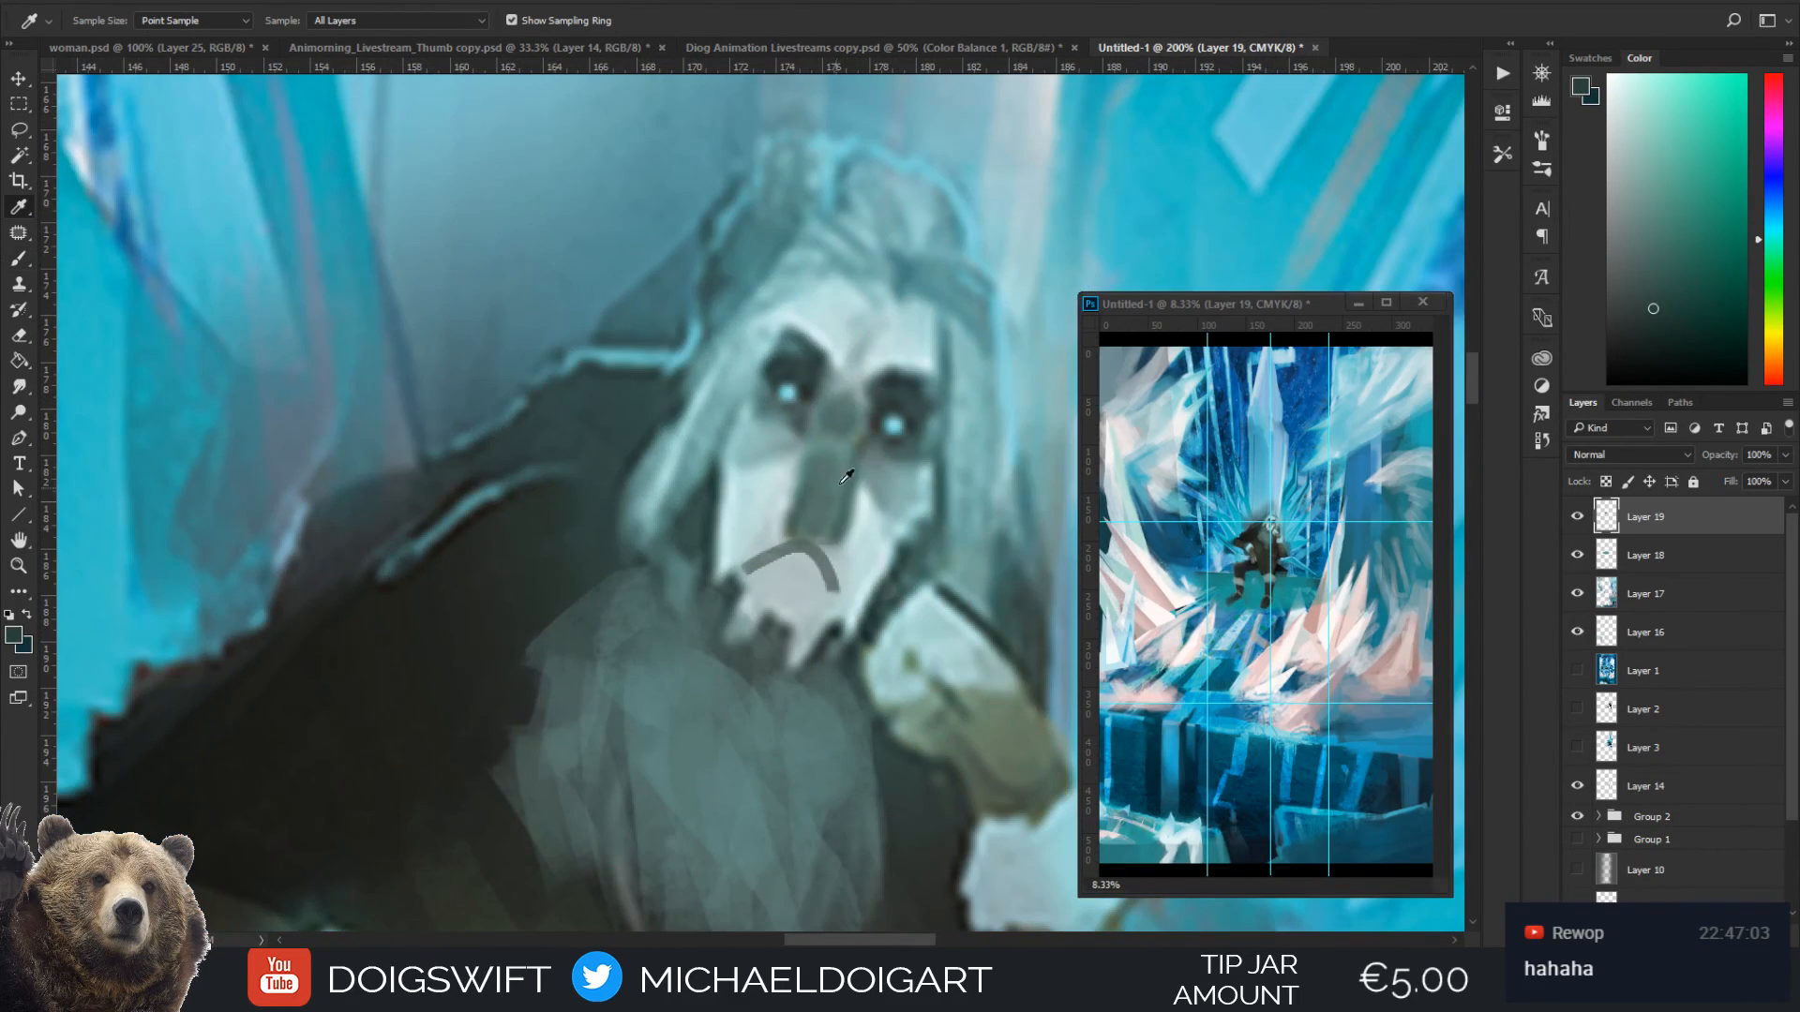
{"action": "left_click", "coordinate": [808, 424]}
{"action": "key", "text": "b"}
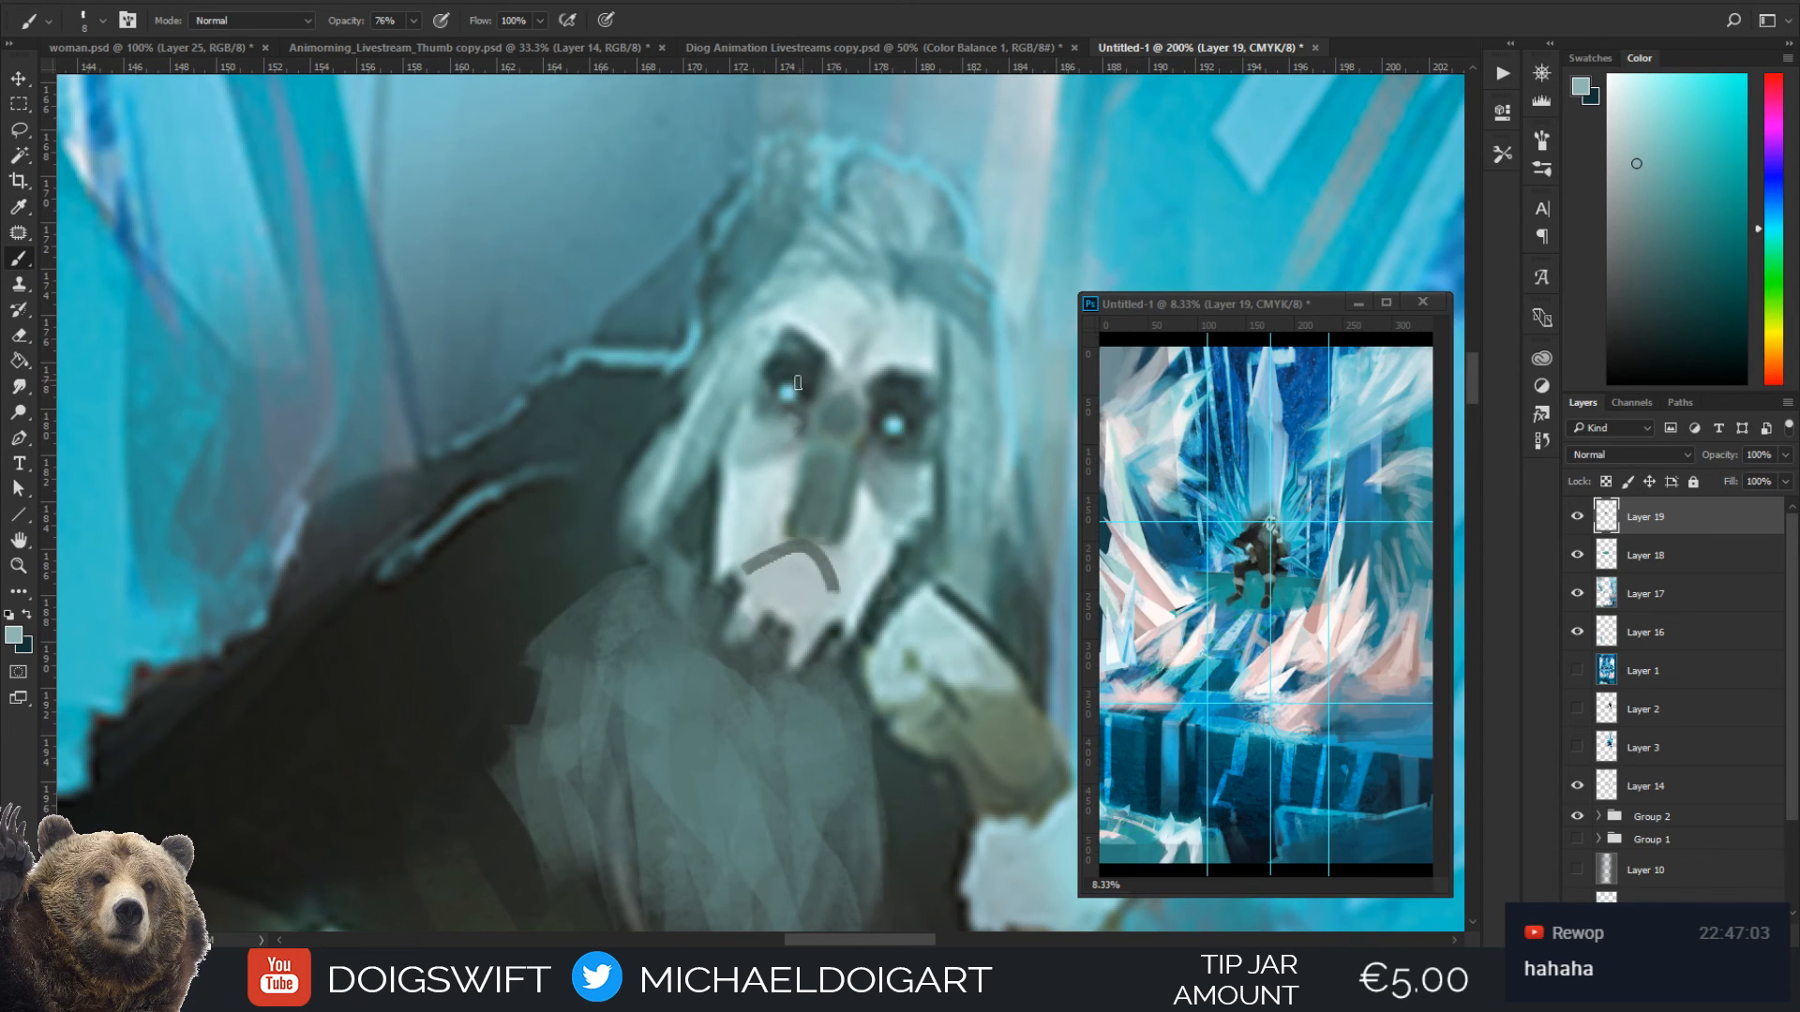
{"action": "key", "text": "ctrl+minus"}
{"action": "left_click_drag", "start_coordinate": [961, 458], "coordinate": [760, 369]}
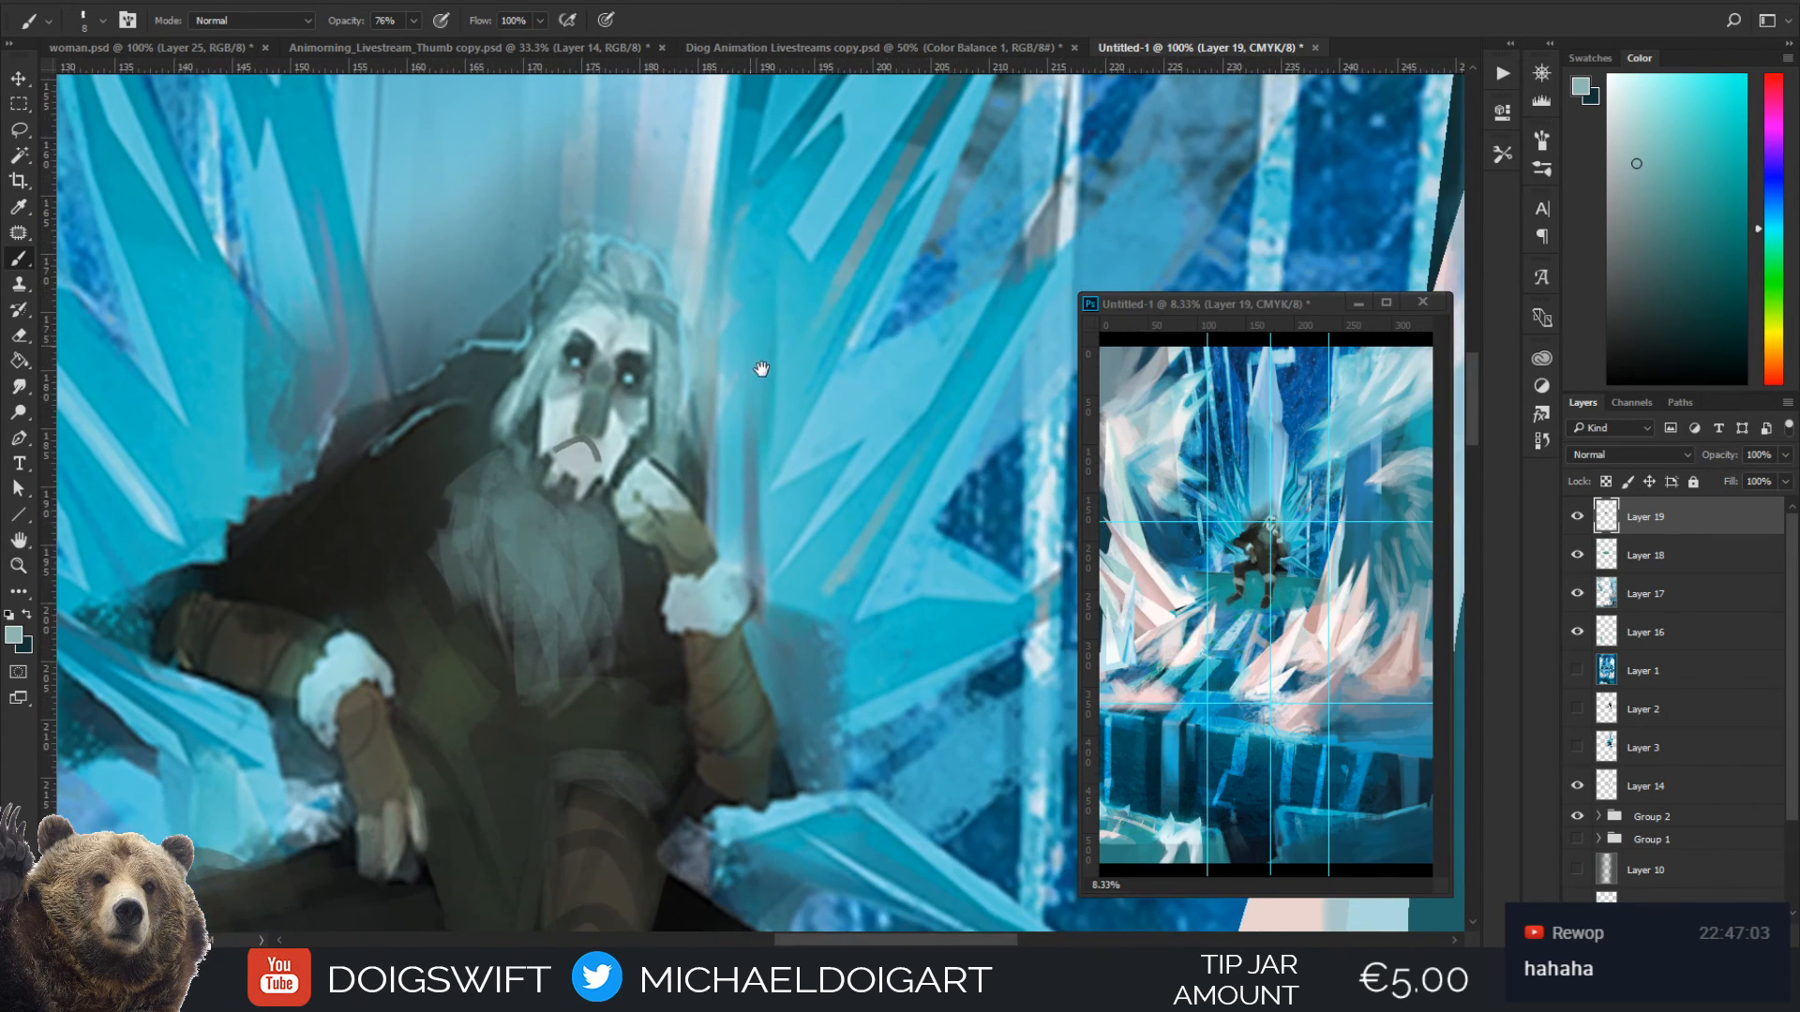
{"action": "key", "text": "ctrl+shift+alt+n"}
{"action": "key", "text": "ctrl+plus"}
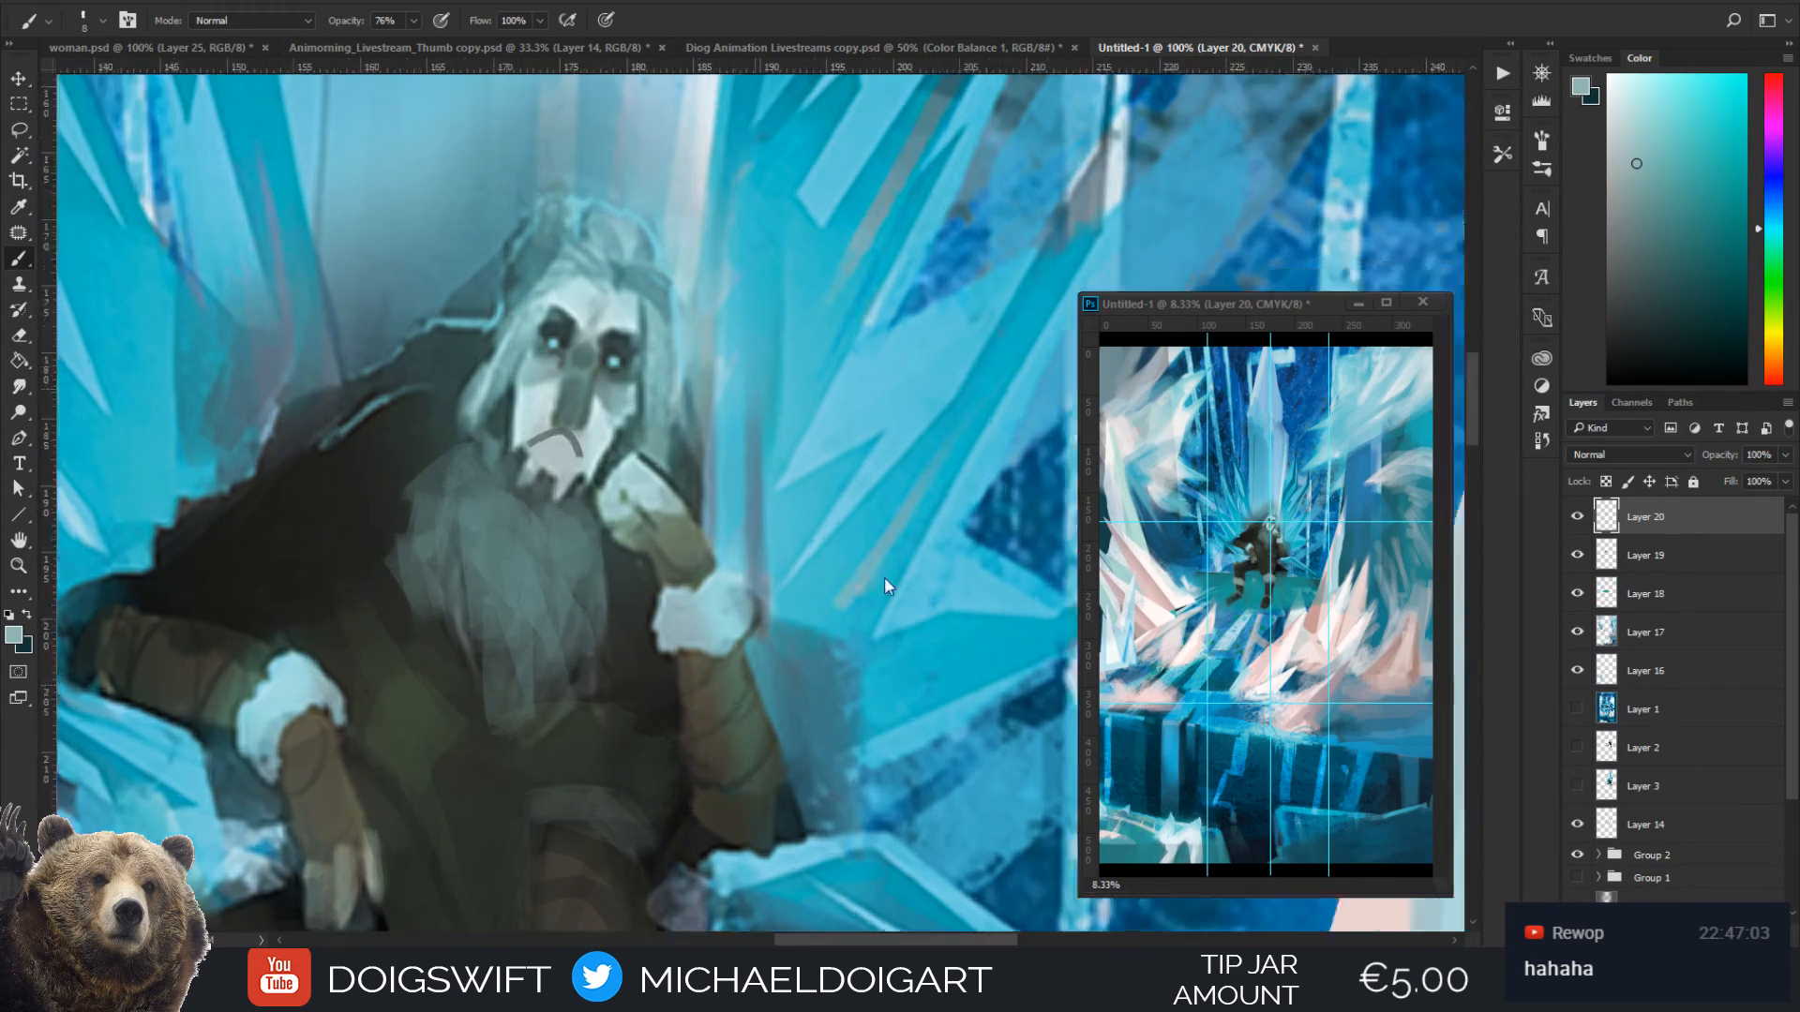
Paint a grey oval mask shape with a dark outline and lighter centre on the ice beside the figure's head
{"action": "left_click", "coordinate": [690, 425], "text": "alt"}
{"action": "key", "text": "ctrl+minus"}
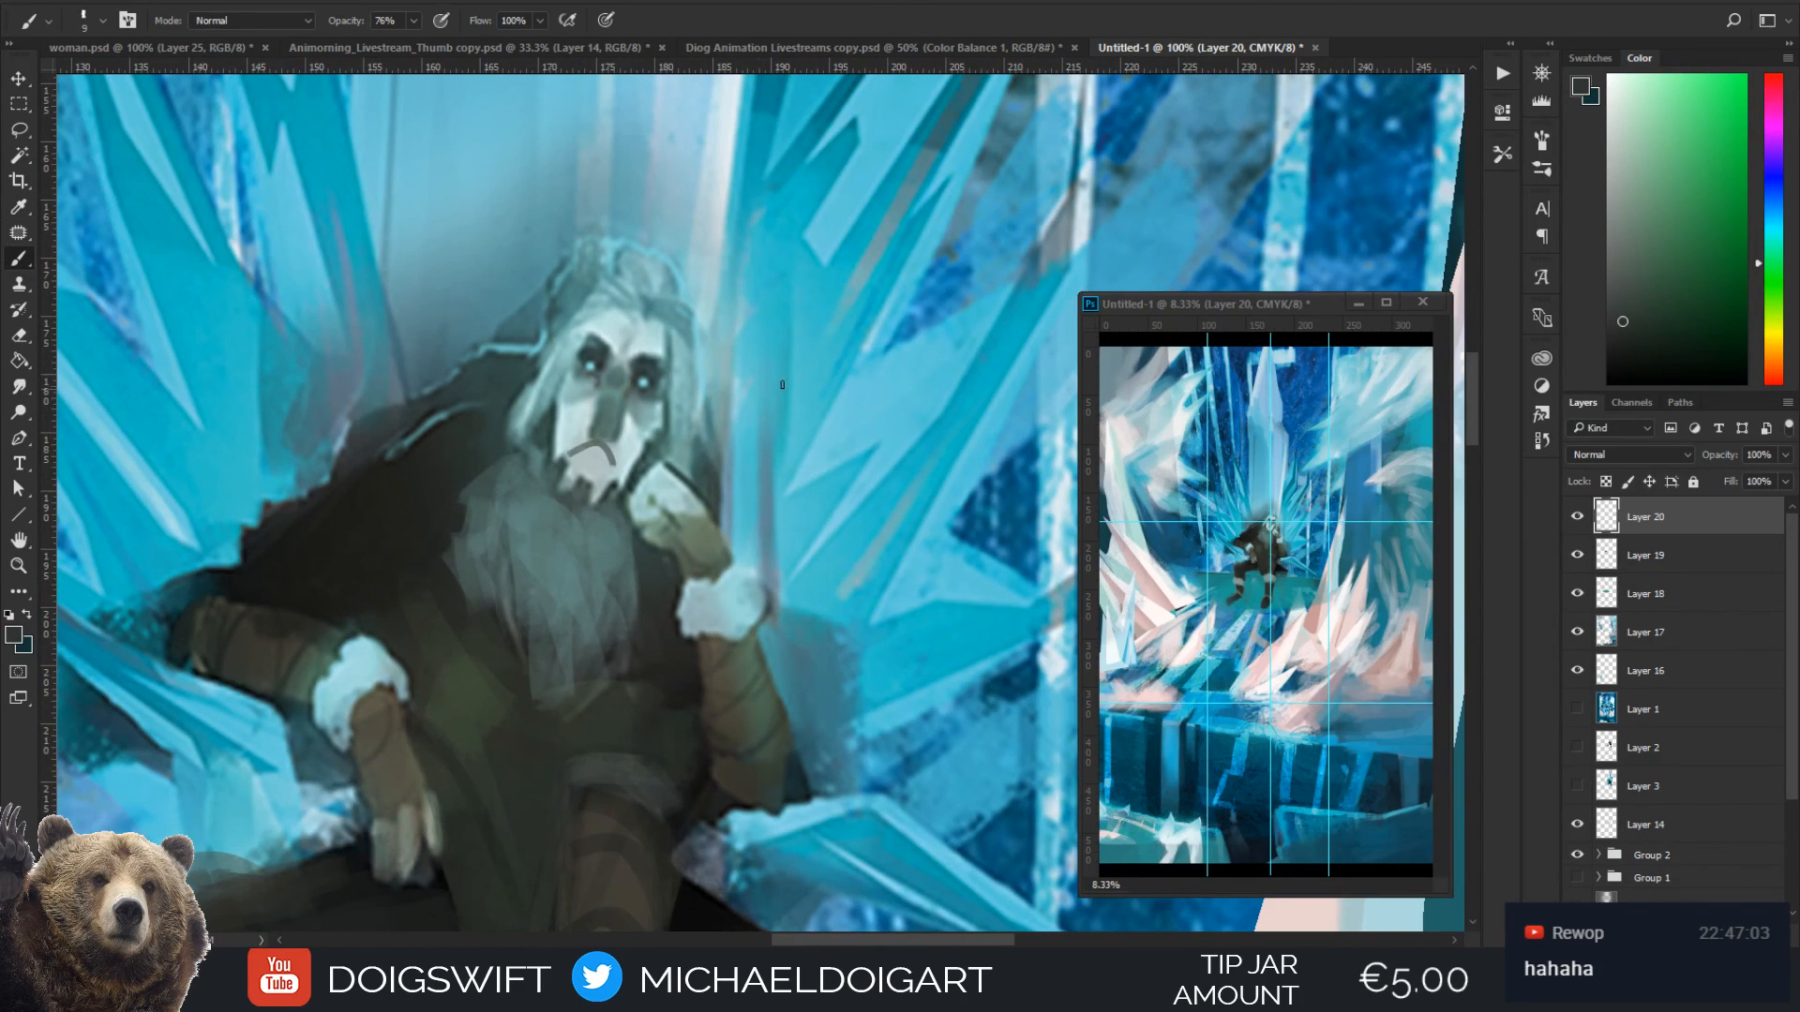
{"action": "key", "text": "bracketright"}
{"action": "key", "text": "bracketright"}
{"action": "key", "text": "bracketright"}
{"action": "key", "text": "bracketright"}
{"action": "key", "text": "bracketright"}
{"action": "mouse_move", "coordinate": [832, 366]}
{"action": "left_mouse_down"}
{"action": "mouse_move", "coordinate": [815, 484]}
{"action": "mouse_move", "coordinate": [872, 400]}
{"action": "mouse_move", "coordinate": [837, 508]}
{"action": "mouse_move", "coordinate": [815, 494]}
{"action": "mouse_move", "coordinate": [831, 384]}
{"action": "mouse_move", "coordinate": [813, 422]}
{"action": "mouse_move", "coordinate": [863, 434]}
{"action": "mouse_move", "coordinate": [866, 478]}
{"action": "mouse_move", "coordinate": [816, 486]}
{"action": "mouse_move", "coordinate": [833, 409]}
{"action": "mouse_move", "coordinate": [868, 408]}
{"action": "mouse_move", "coordinate": [821, 506]}
{"action": "mouse_move", "coordinate": [816, 469]}
{"action": "left_mouse_up"}
{"action": "left_click", "coordinate": [743, 434], "text": "alt"}
{"action": "mouse_move", "coordinate": [825, 368]}
{"action": "left_mouse_down"}
{"action": "mouse_move", "coordinate": [816, 390]}
{"action": "mouse_move", "coordinate": [872, 416]}
{"action": "mouse_move", "coordinate": [832, 375]}
{"action": "mouse_move", "coordinate": [842, 417]}
{"action": "left_mouse_up"}
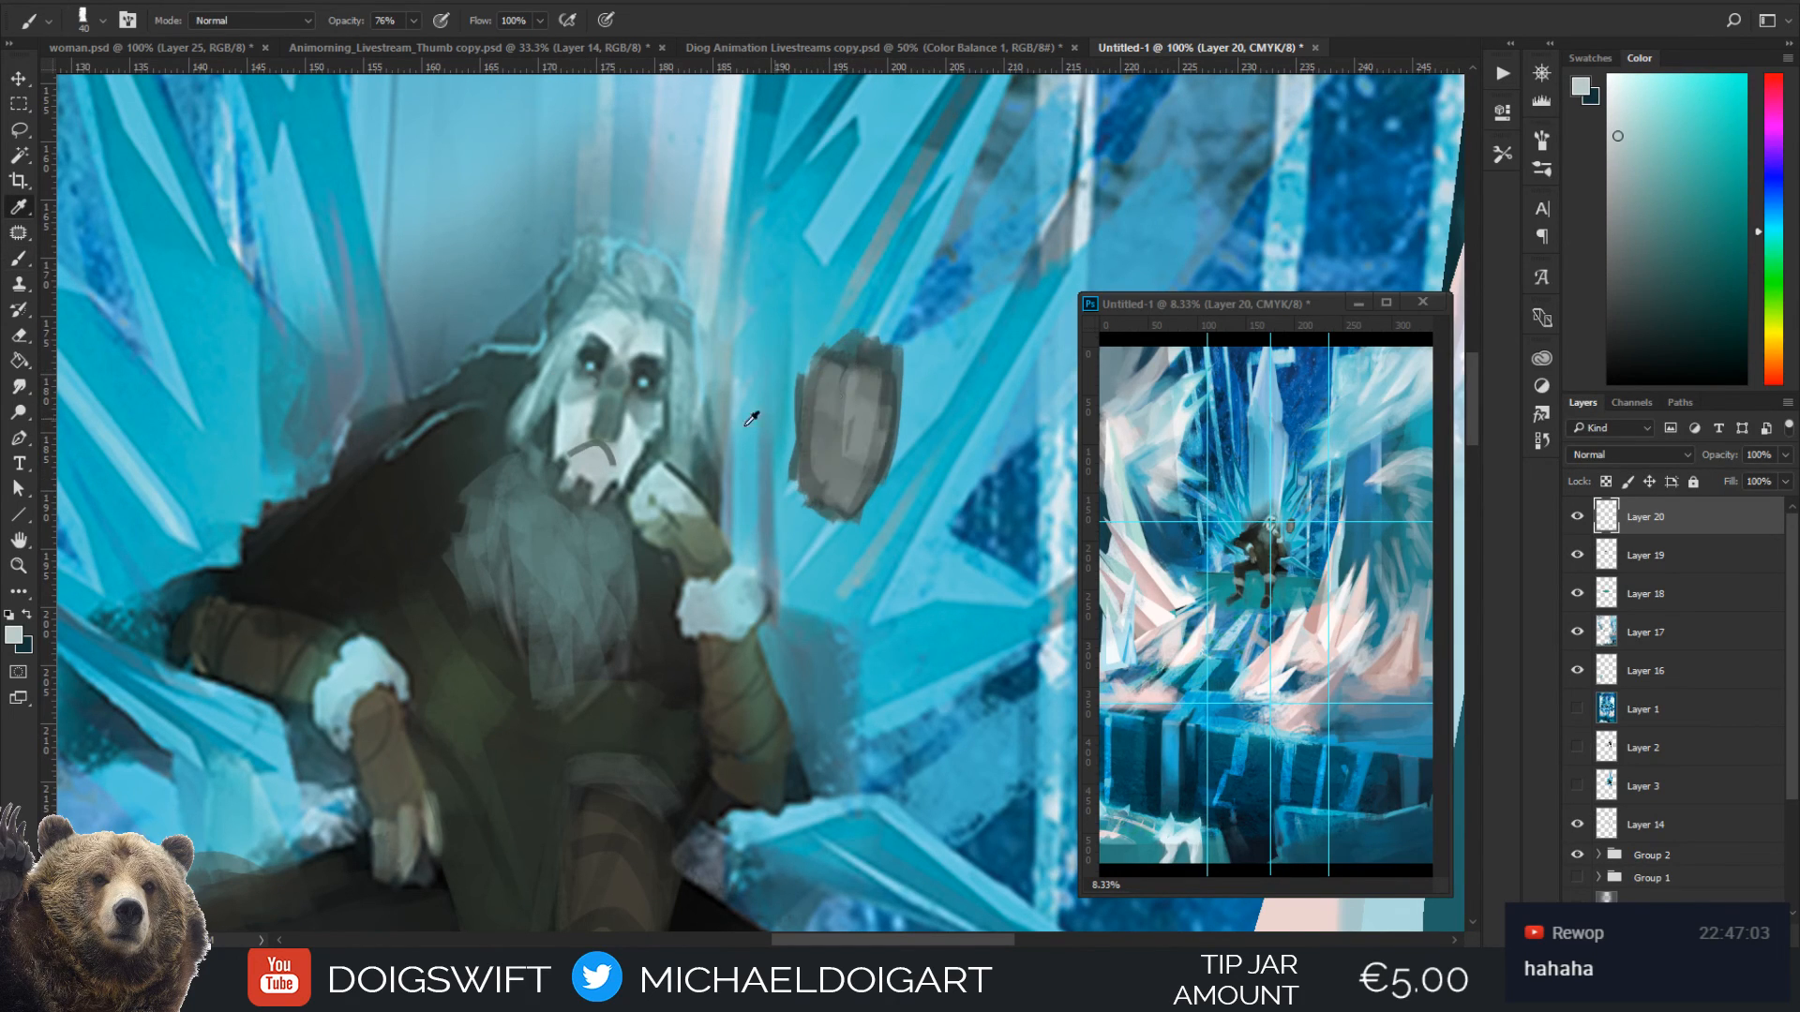
Paint a dark teal nose and eye sockets onto the grey oval mask, using brush sizes 20 and 25
{"action": "left_click", "coordinate": [675, 412], "text": "alt"}
{"action": "key", "text": "["}
{"action": "key", "text": "["}
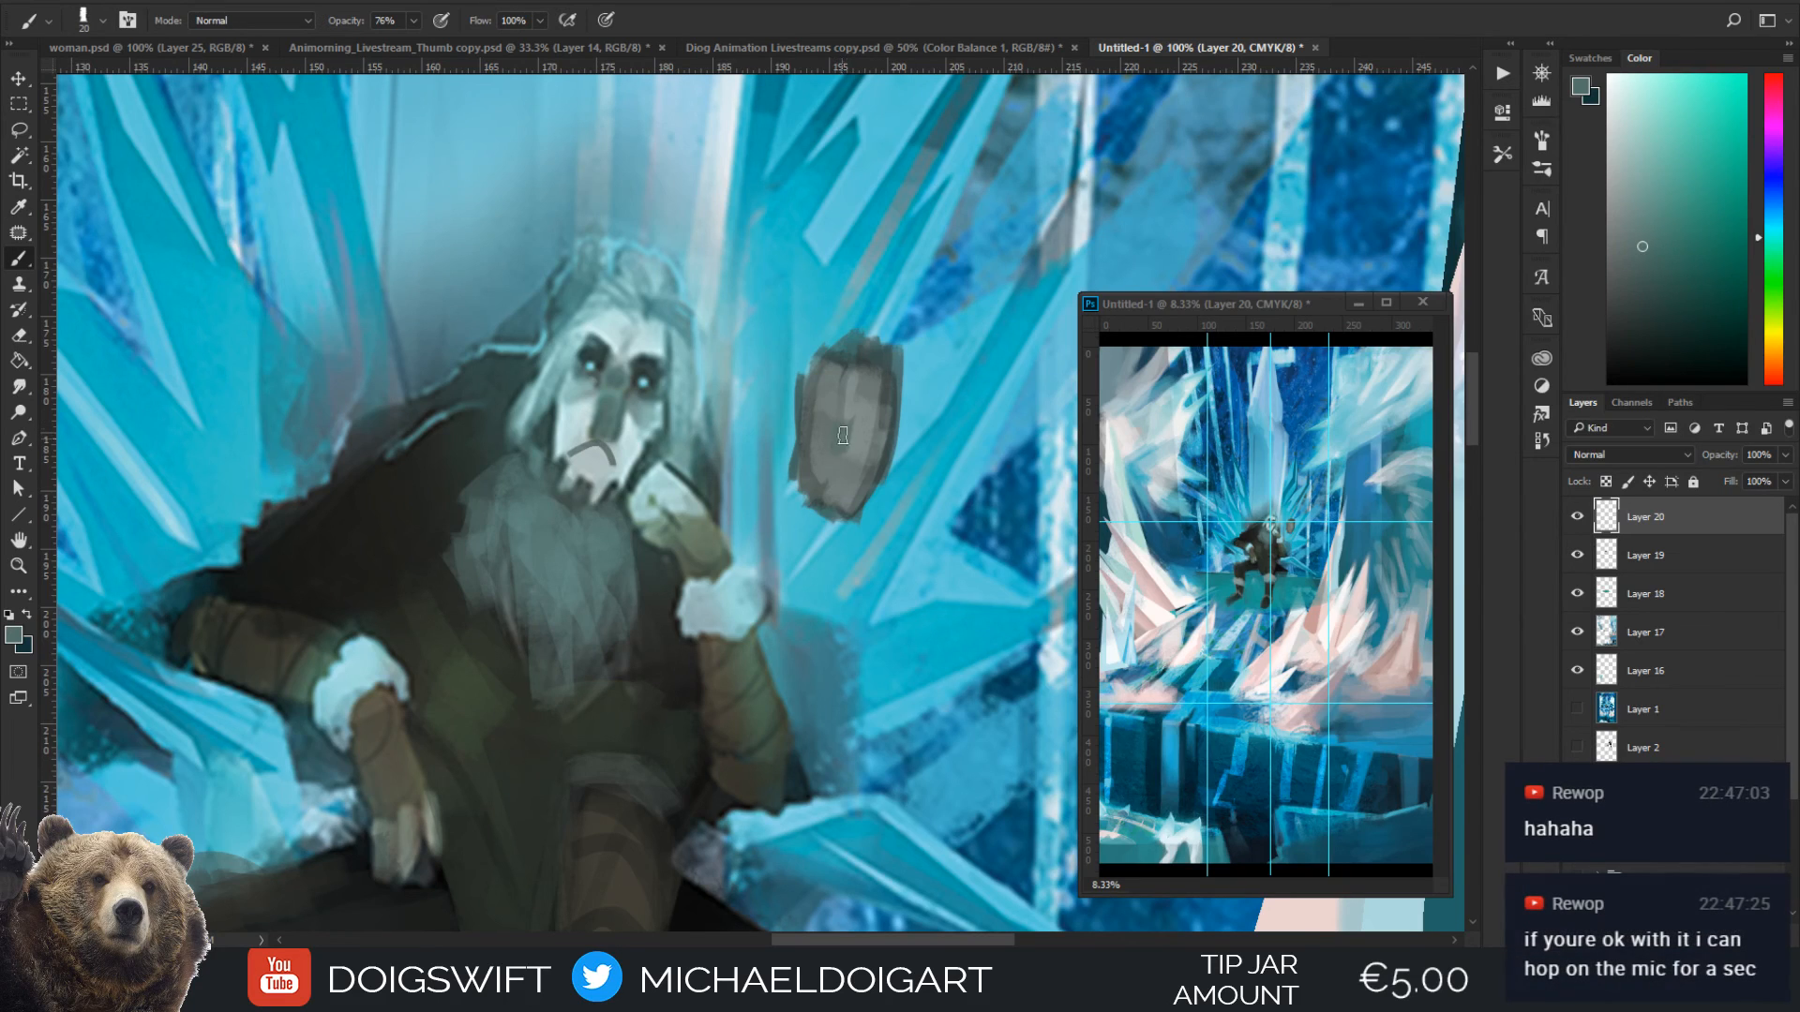
{"action": "left_click", "coordinate": [1654, 312]}
{"action": "mouse_move", "coordinate": [847, 409]}
{"action": "left_mouse_down"}
{"action": "mouse_move", "coordinate": [839, 452]}
{"action": "mouse_move", "coordinate": [848, 418]}
{"action": "left_mouse_up"}
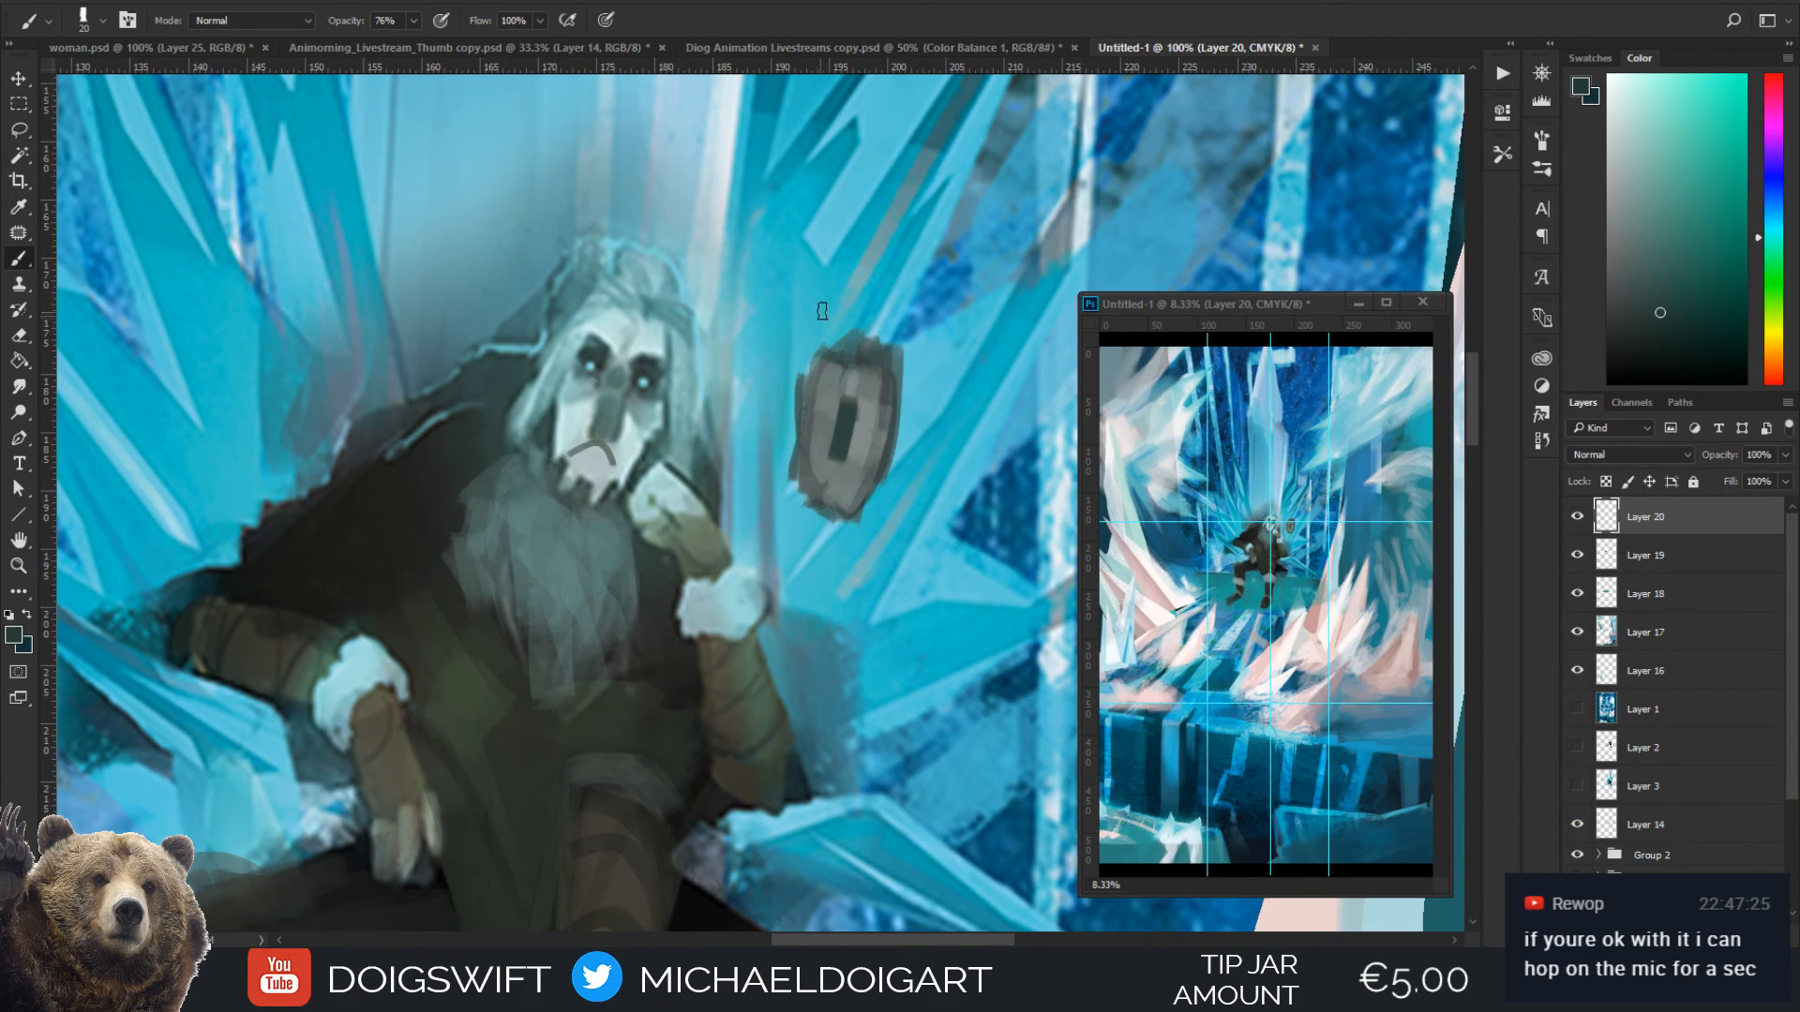
{"action": "left_click_drag", "start_coordinate": [857, 424], "coordinate": [870, 422]}
{"action": "key", "text": "]"}
{"action": "mouse_move", "coordinate": [837, 412]}
{"action": "left_mouse_down"}
{"action": "mouse_move", "coordinate": [828, 397]}
{"action": "mouse_move", "coordinate": [823, 423]}
{"action": "mouse_move", "coordinate": [833, 402]}
{"action": "mouse_move", "coordinate": [817, 403]}
{"action": "left_mouse_up"}
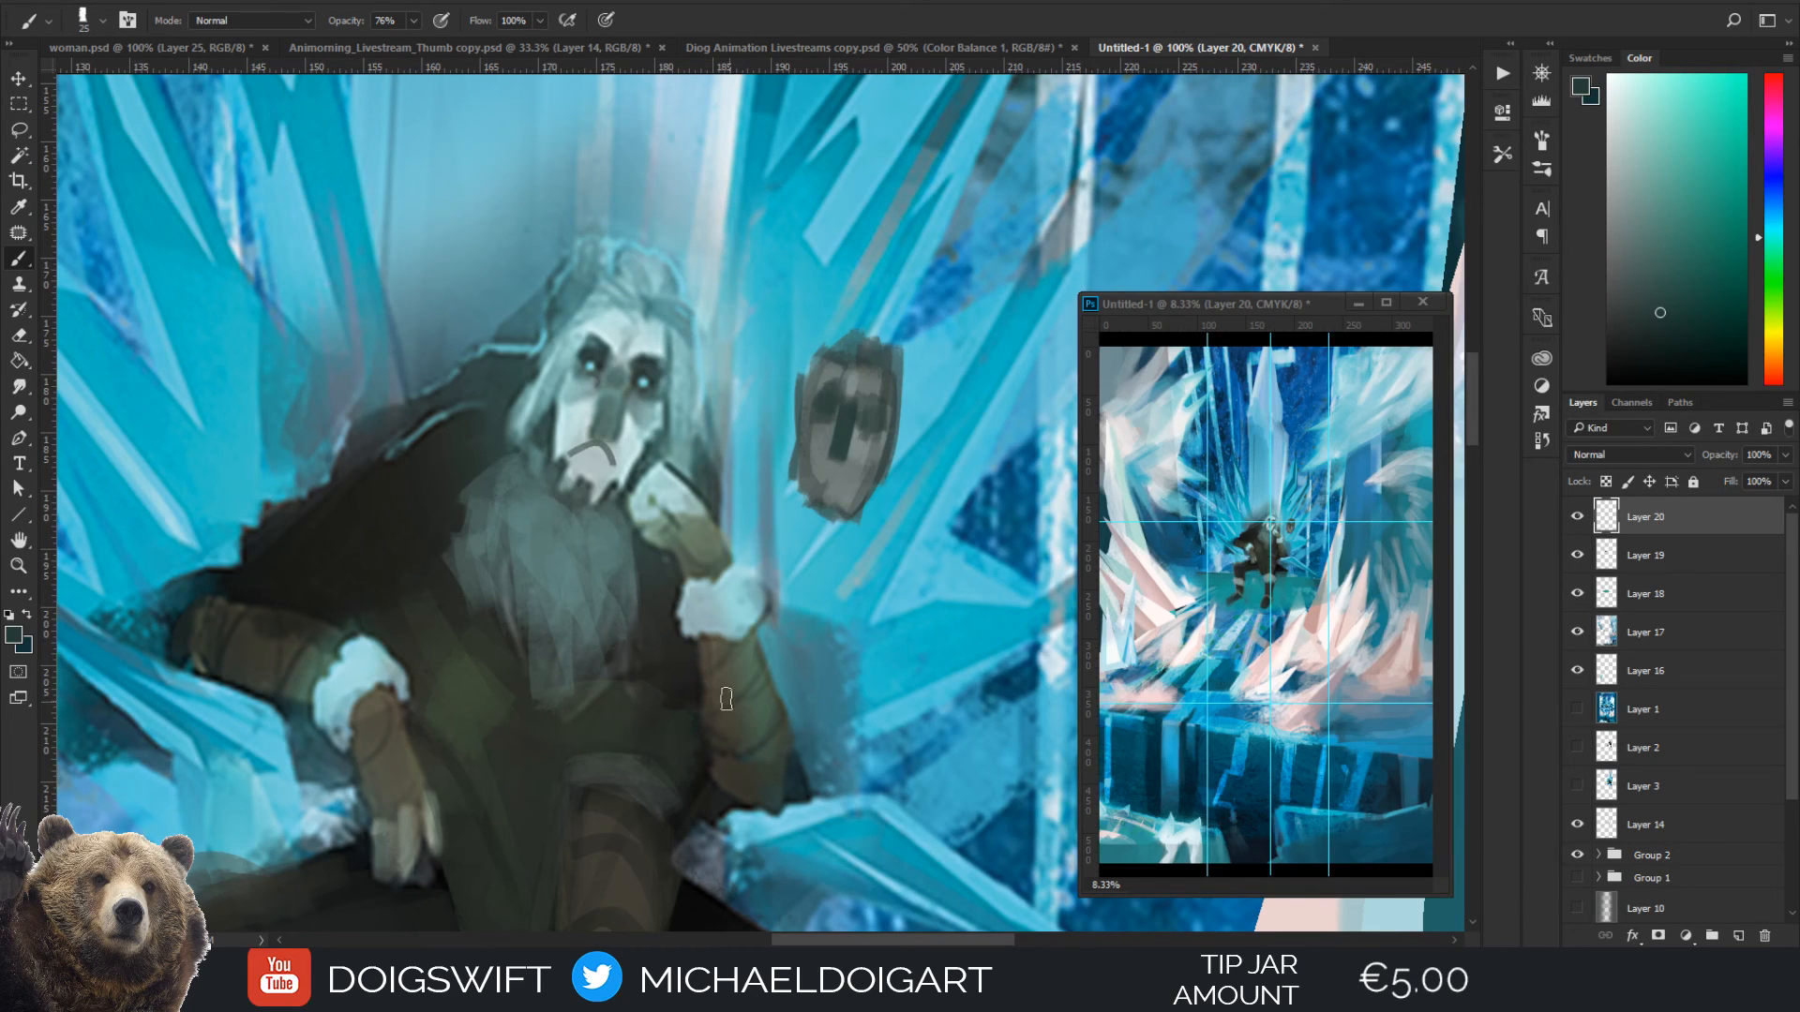
Darken the seat shadow beside the knee with a sampled near-black, and sample the brown of the propped elbow
{"action": "mouse_move", "coordinate": [675, 691]}
{"action": "left_mouse_down"}
{"action": "mouse_move", "coordinate": [656, 531]}
{"action": "mouse_move", "coordinate": [676, 578]}
{"action": "left_mouse_up"}
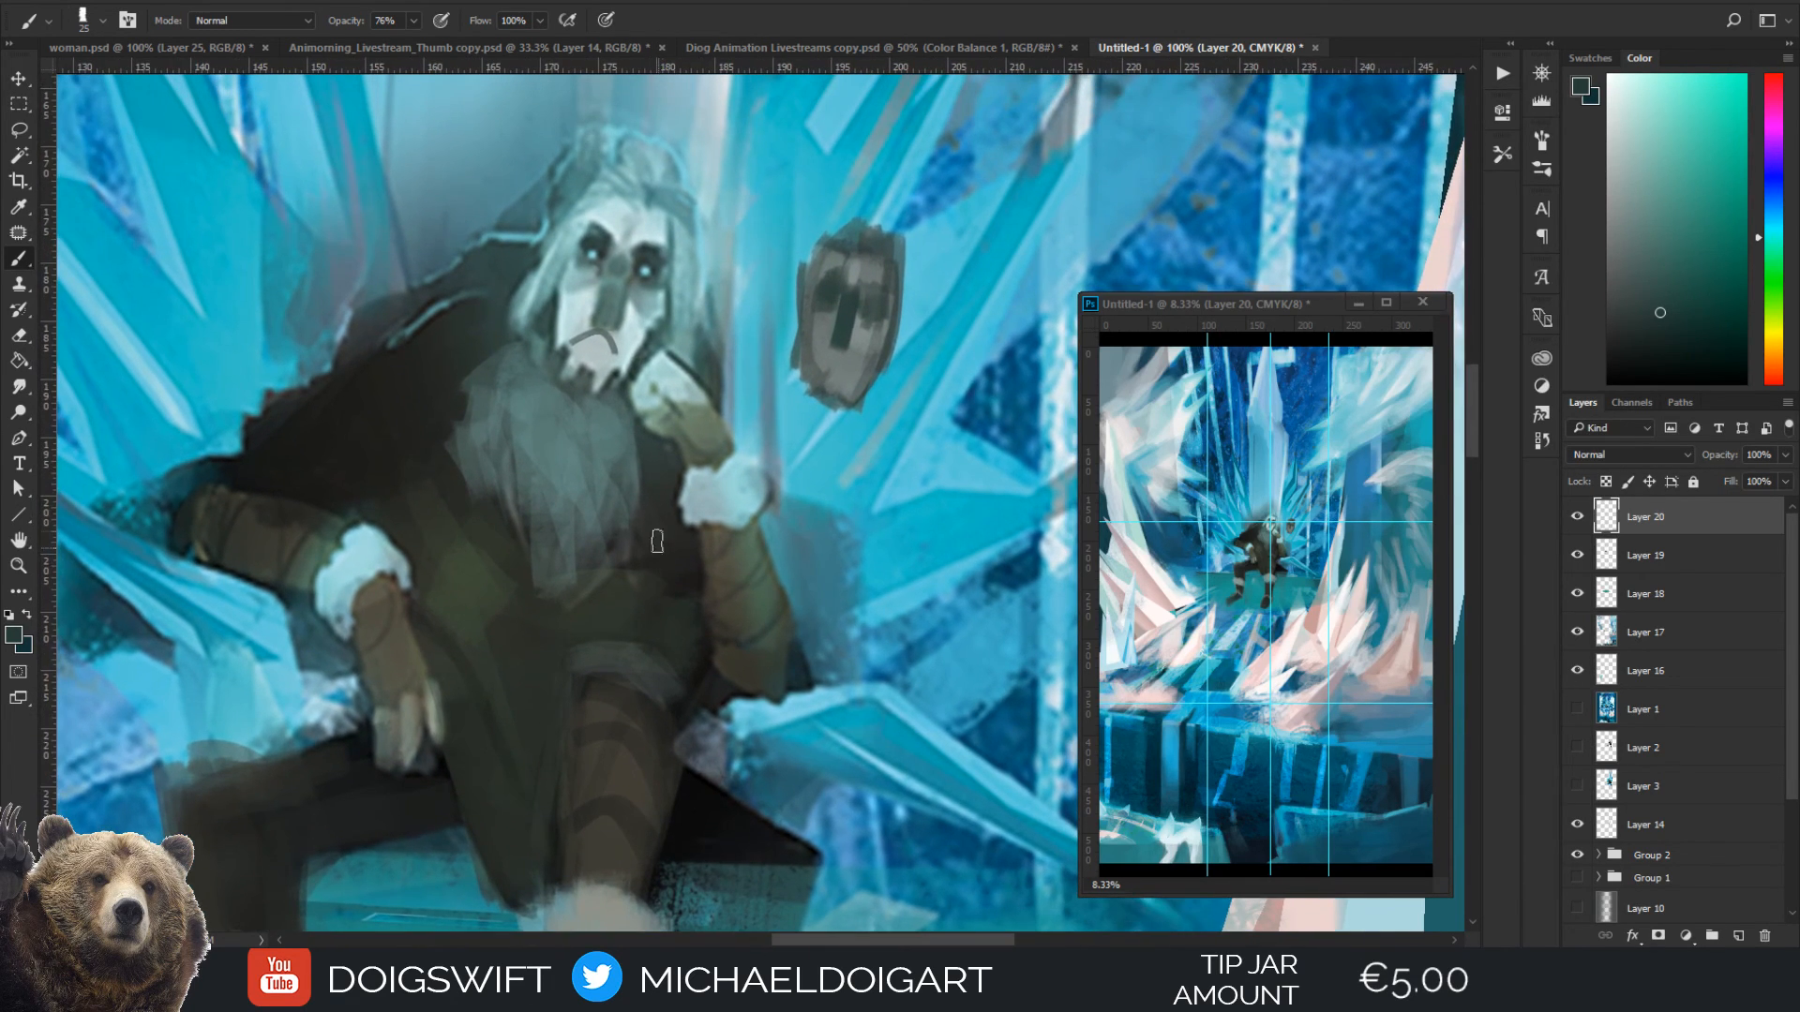
{"action": "key", "text": "i"}
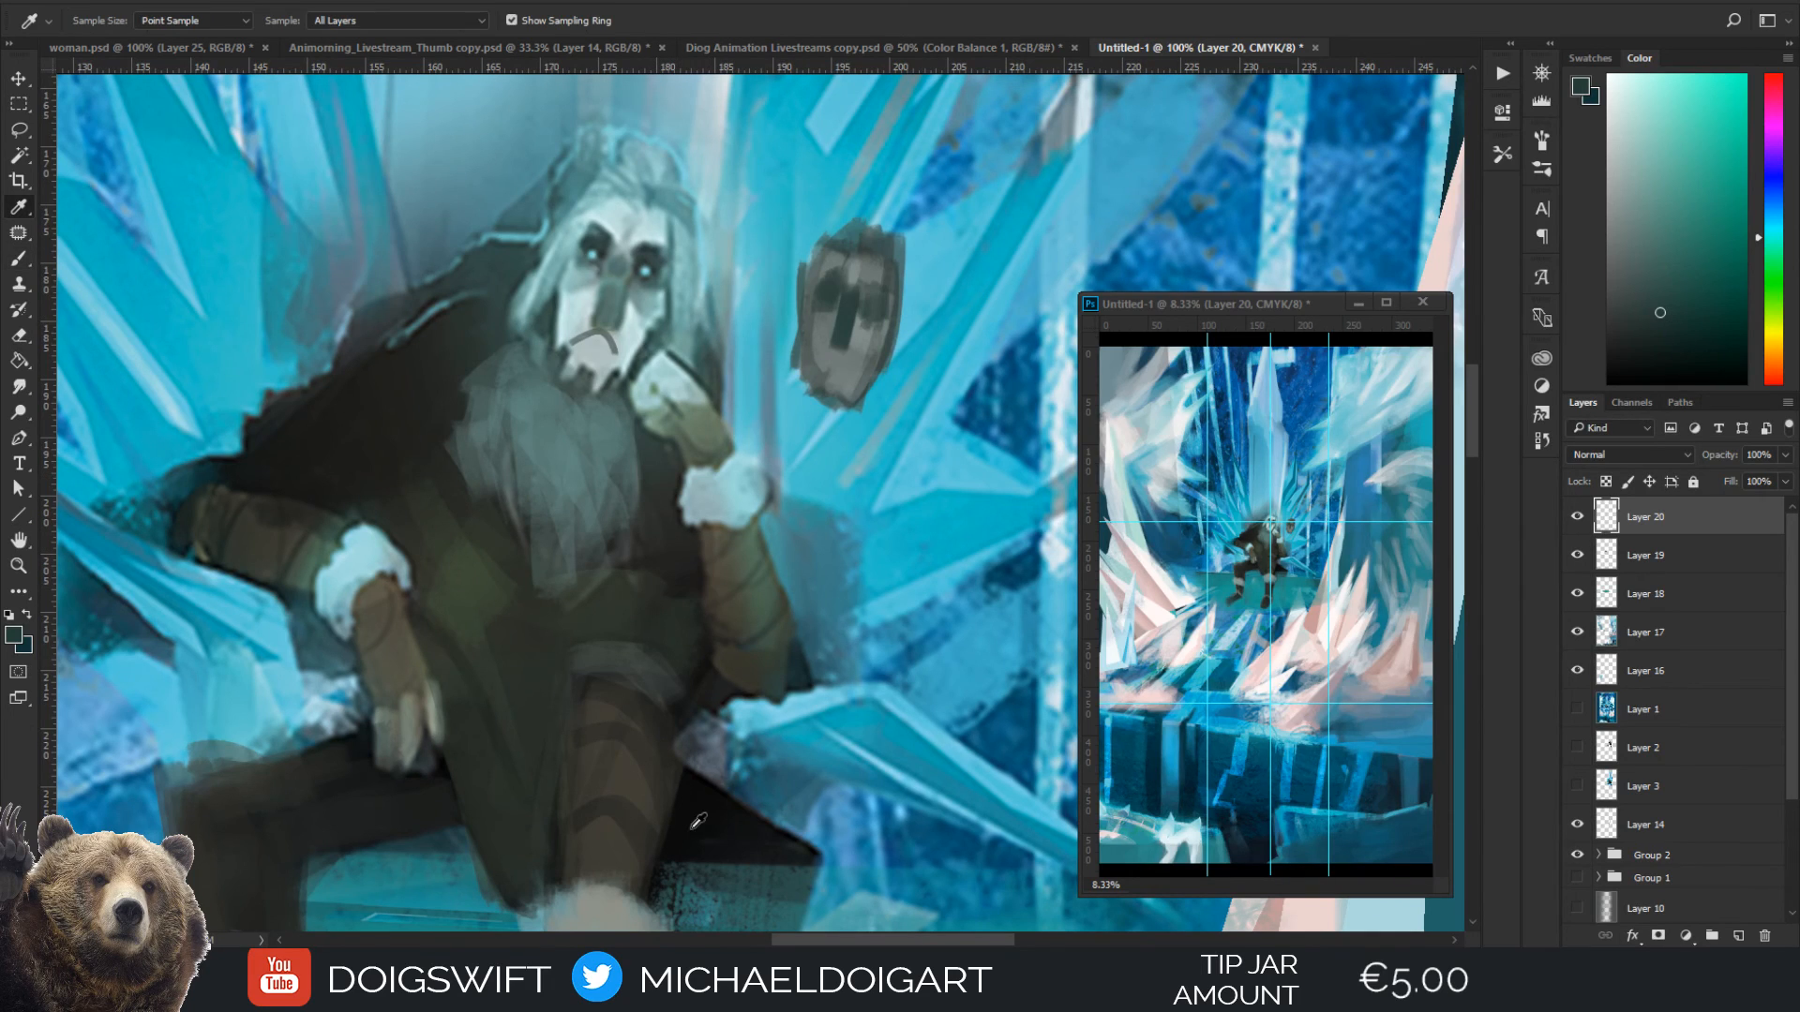
{"action": "left_click", "coordinate": [693, 828]}
{"action": "key", "text": "b"}
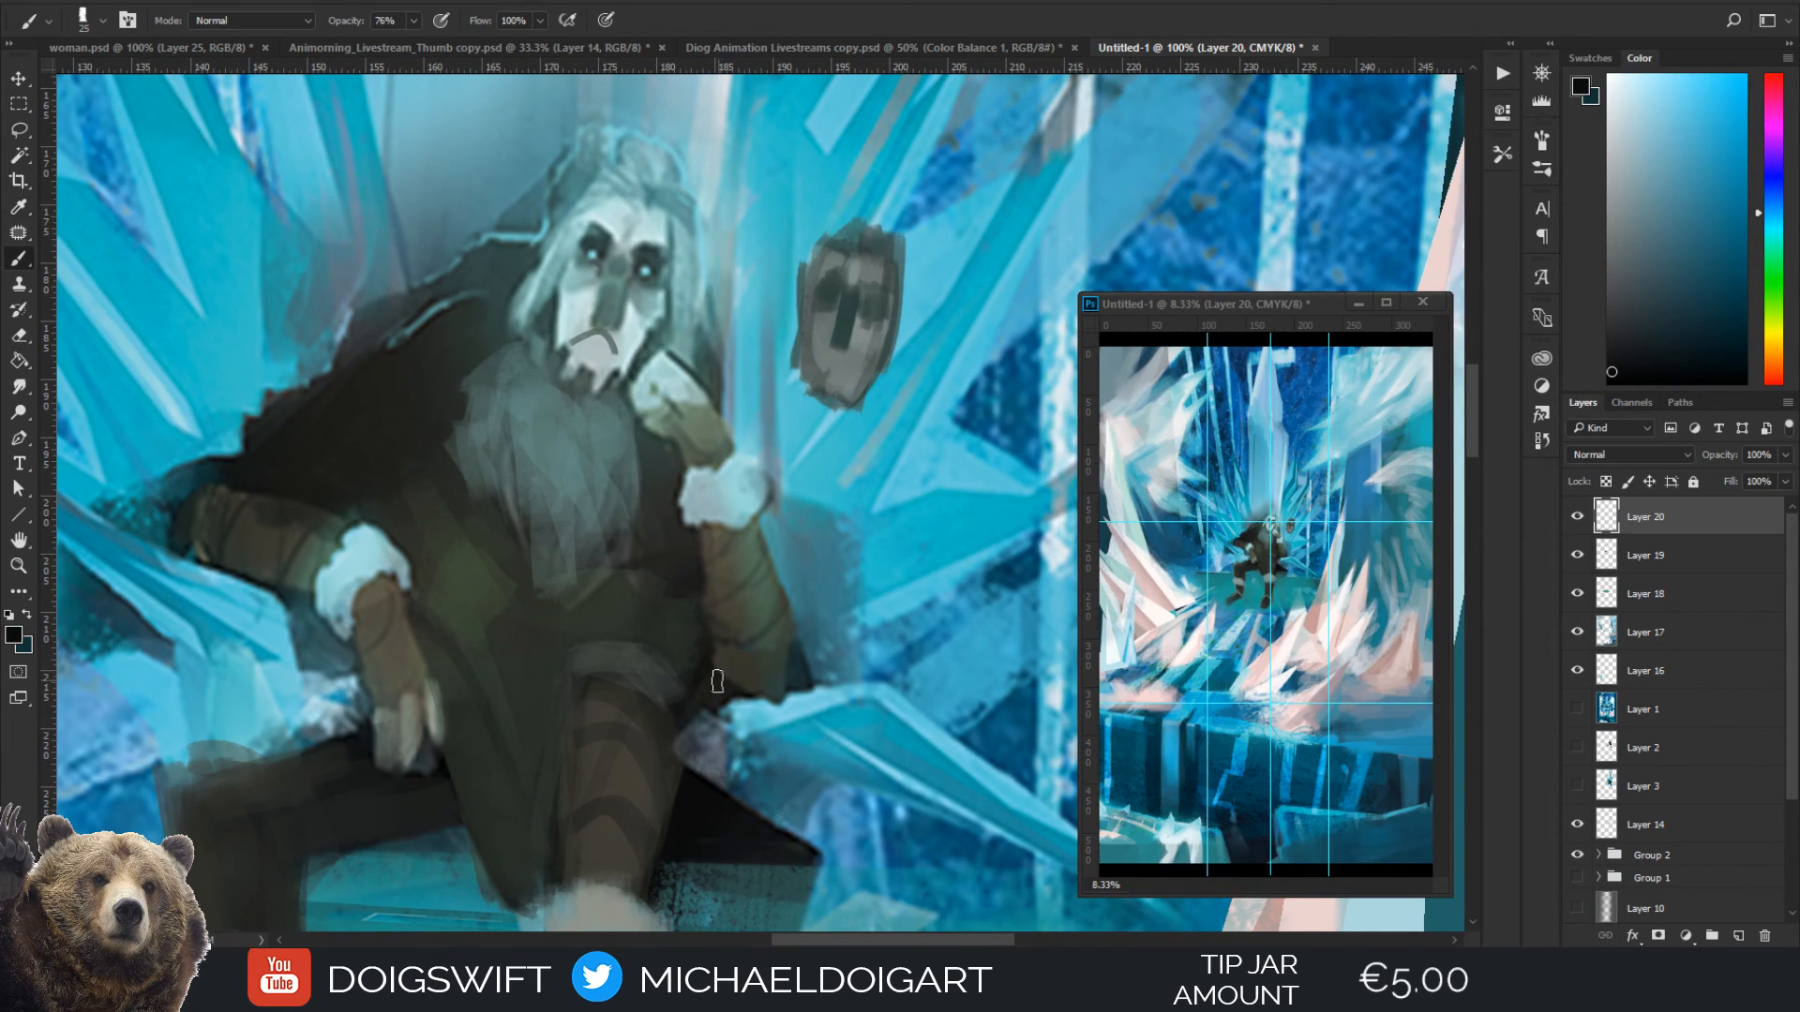
{"action": "left_click", "coordinate": [741, 670], "text": "alt"}
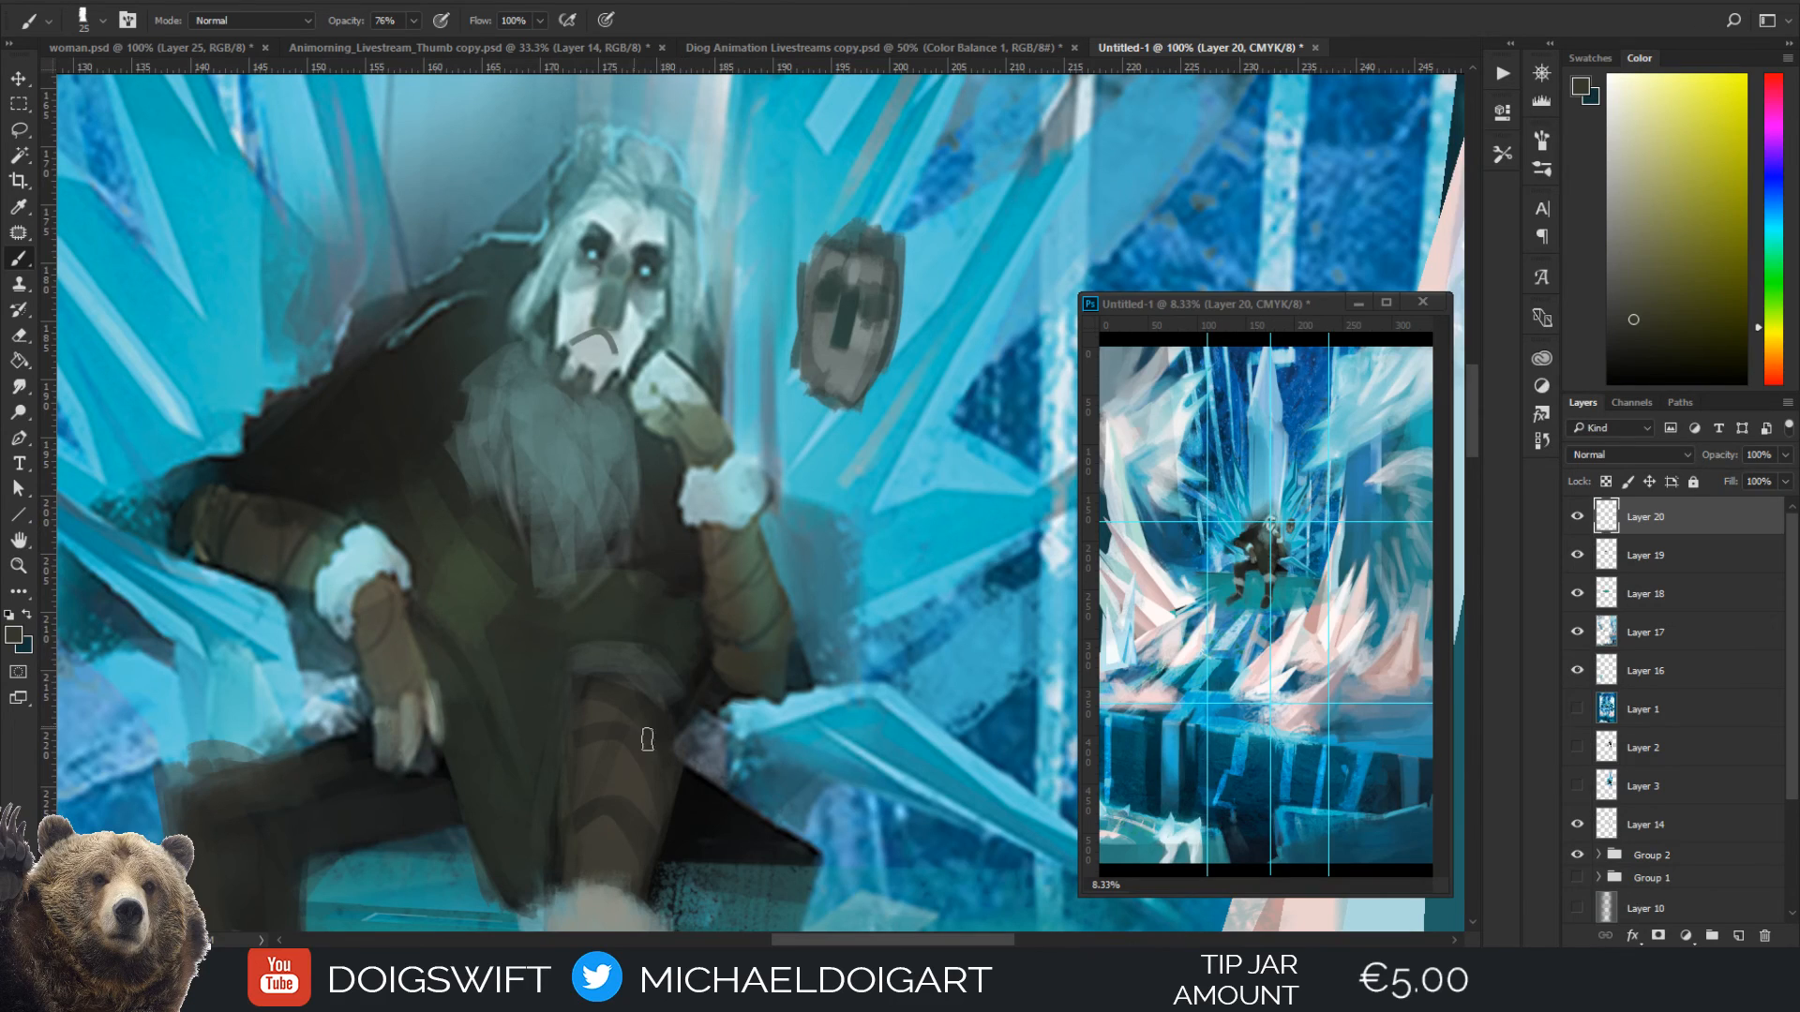
Define the fingertips of the resting hand with a sampled near-black and a brush of size 10
{"action": "left_click", "coordinate": [511, 764], "text": "alt"}
{"action": "key", "text": "bracketleft"}
{"action": "key", "text": "bracketleft"}
{"action": "key", "text": "bracketleft"}
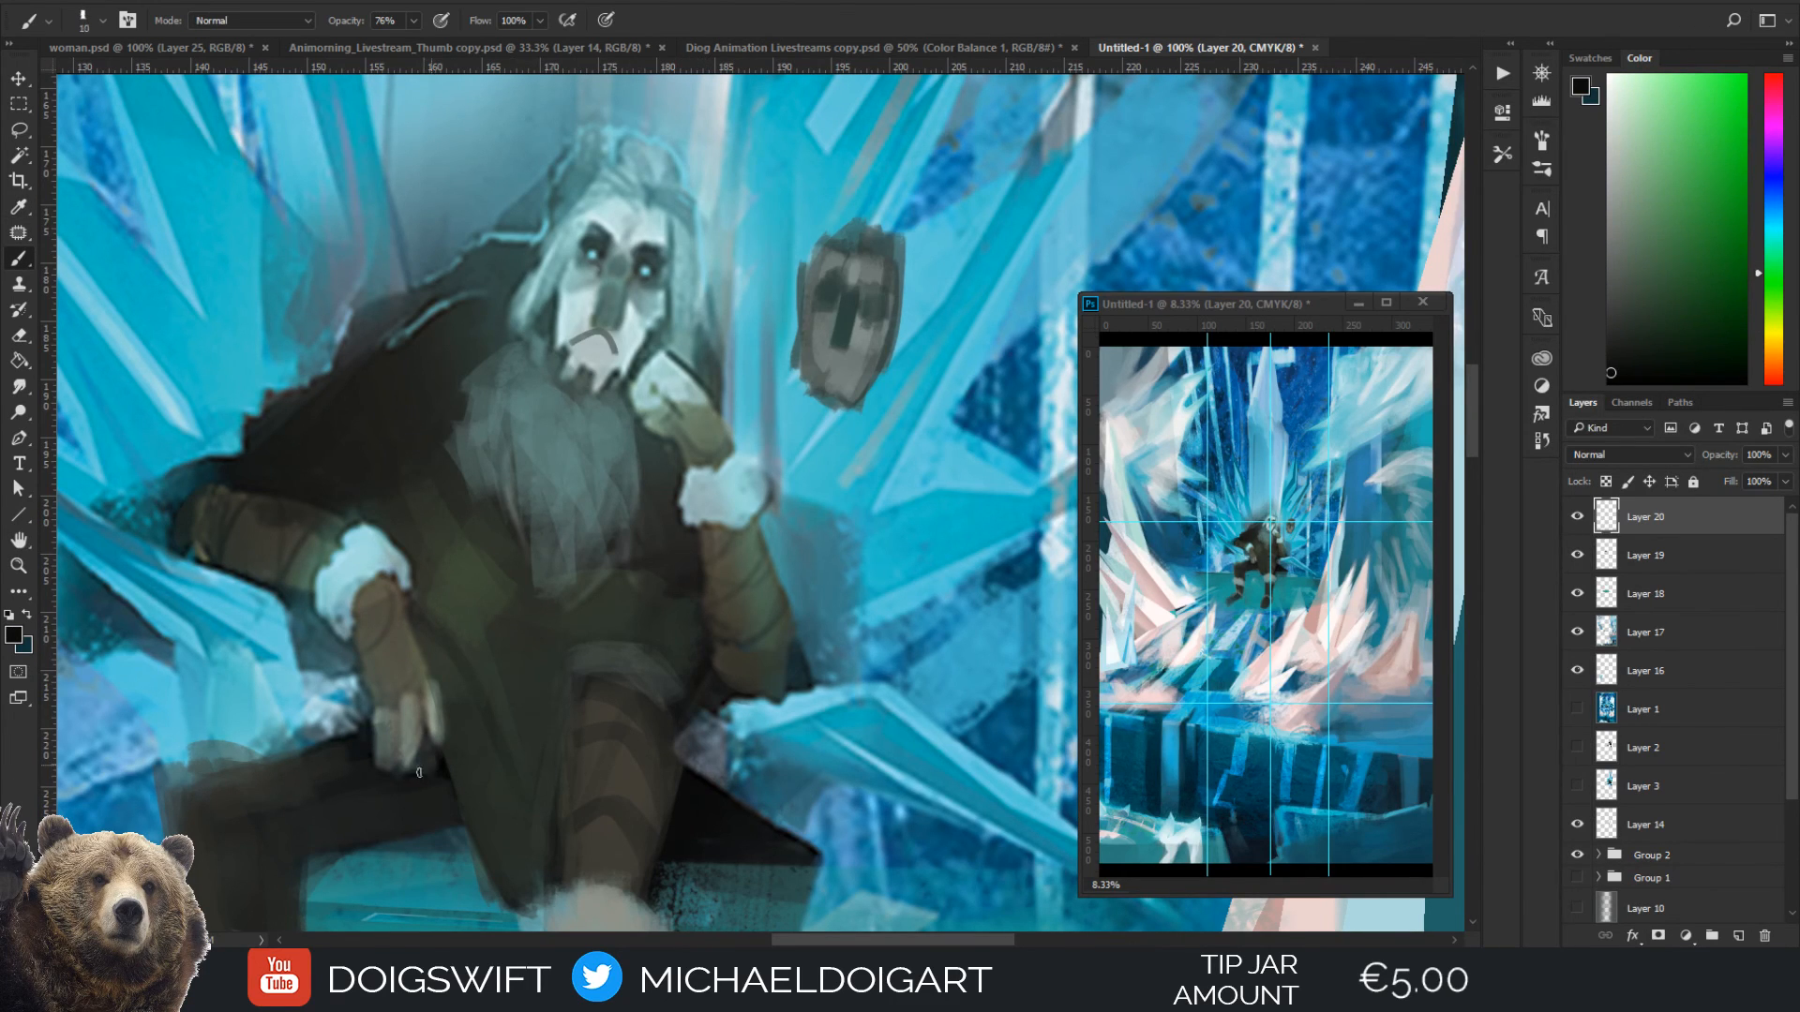
{"action": "mouse_move", "coordinate": [418, 772]}
{"action": "left_mouse_down"}
{"action": "mouse_move", "coordinate": [429, 748]}
{"action": "mouse_move", "coordinate": [446, 793]}
{"action": "mouse_move", "coordinate": [421, 749]}
{"action": "left_mouse_up"}
{"action": "left_click", "coordinate": [422, 761], "text": "alt"}
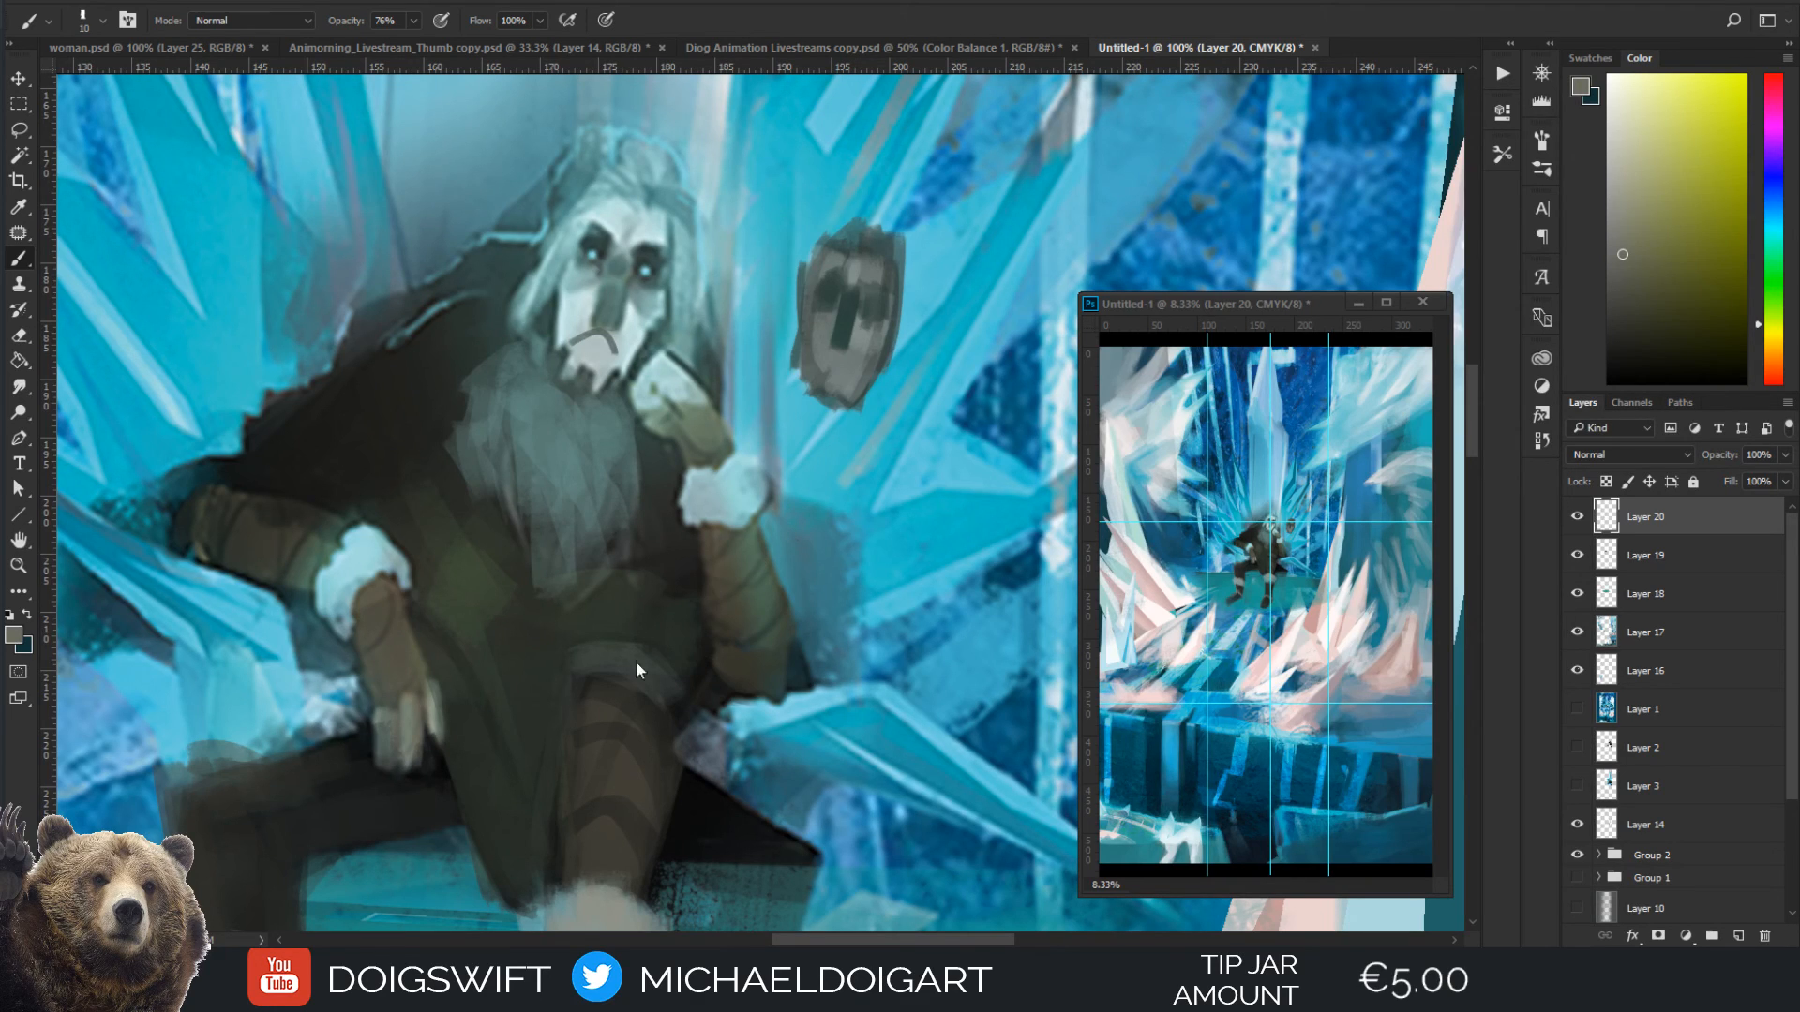
Touch up the dark areas around the knee and propped elbow with sampled brown and near-black, using brush sizes 15 and 25
{"action": "left_click", "coordinate": [582, 776], "text": "alt"}
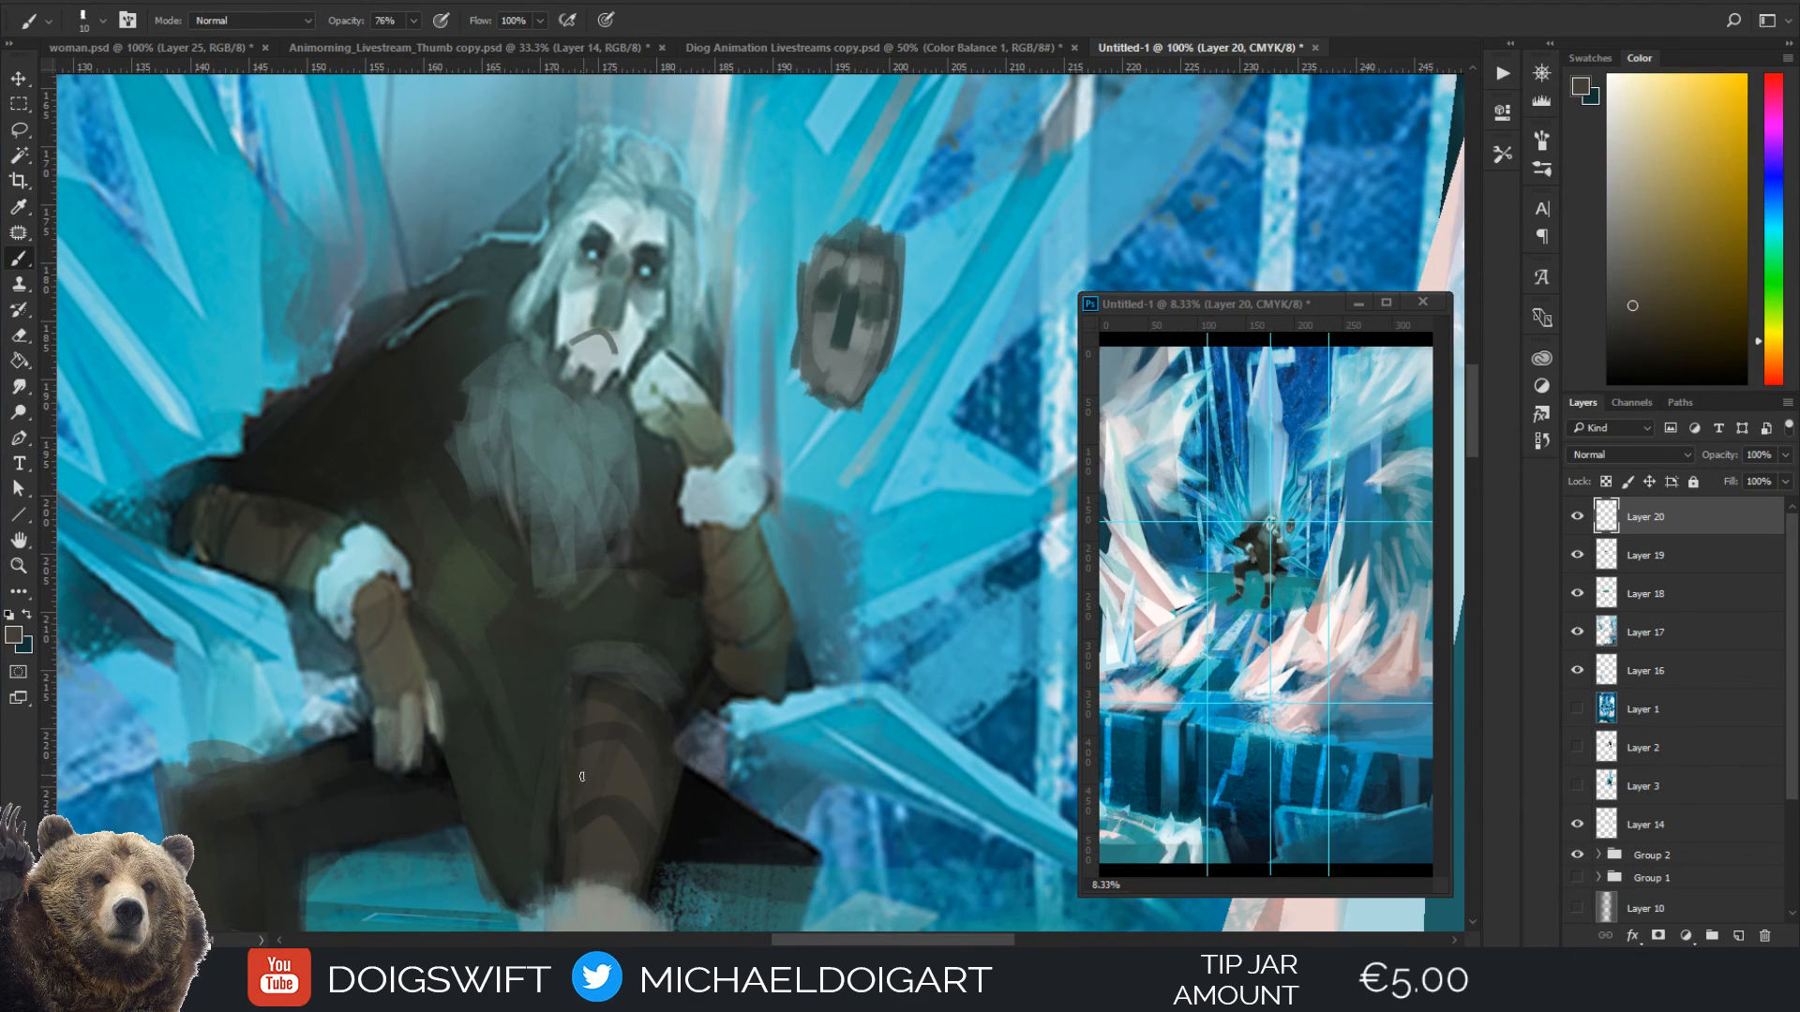
{"action": "key", "text": "i"}
{"action": "left_click", "coordinate": [689, 820]}
{"action": "key", "text": "b"}
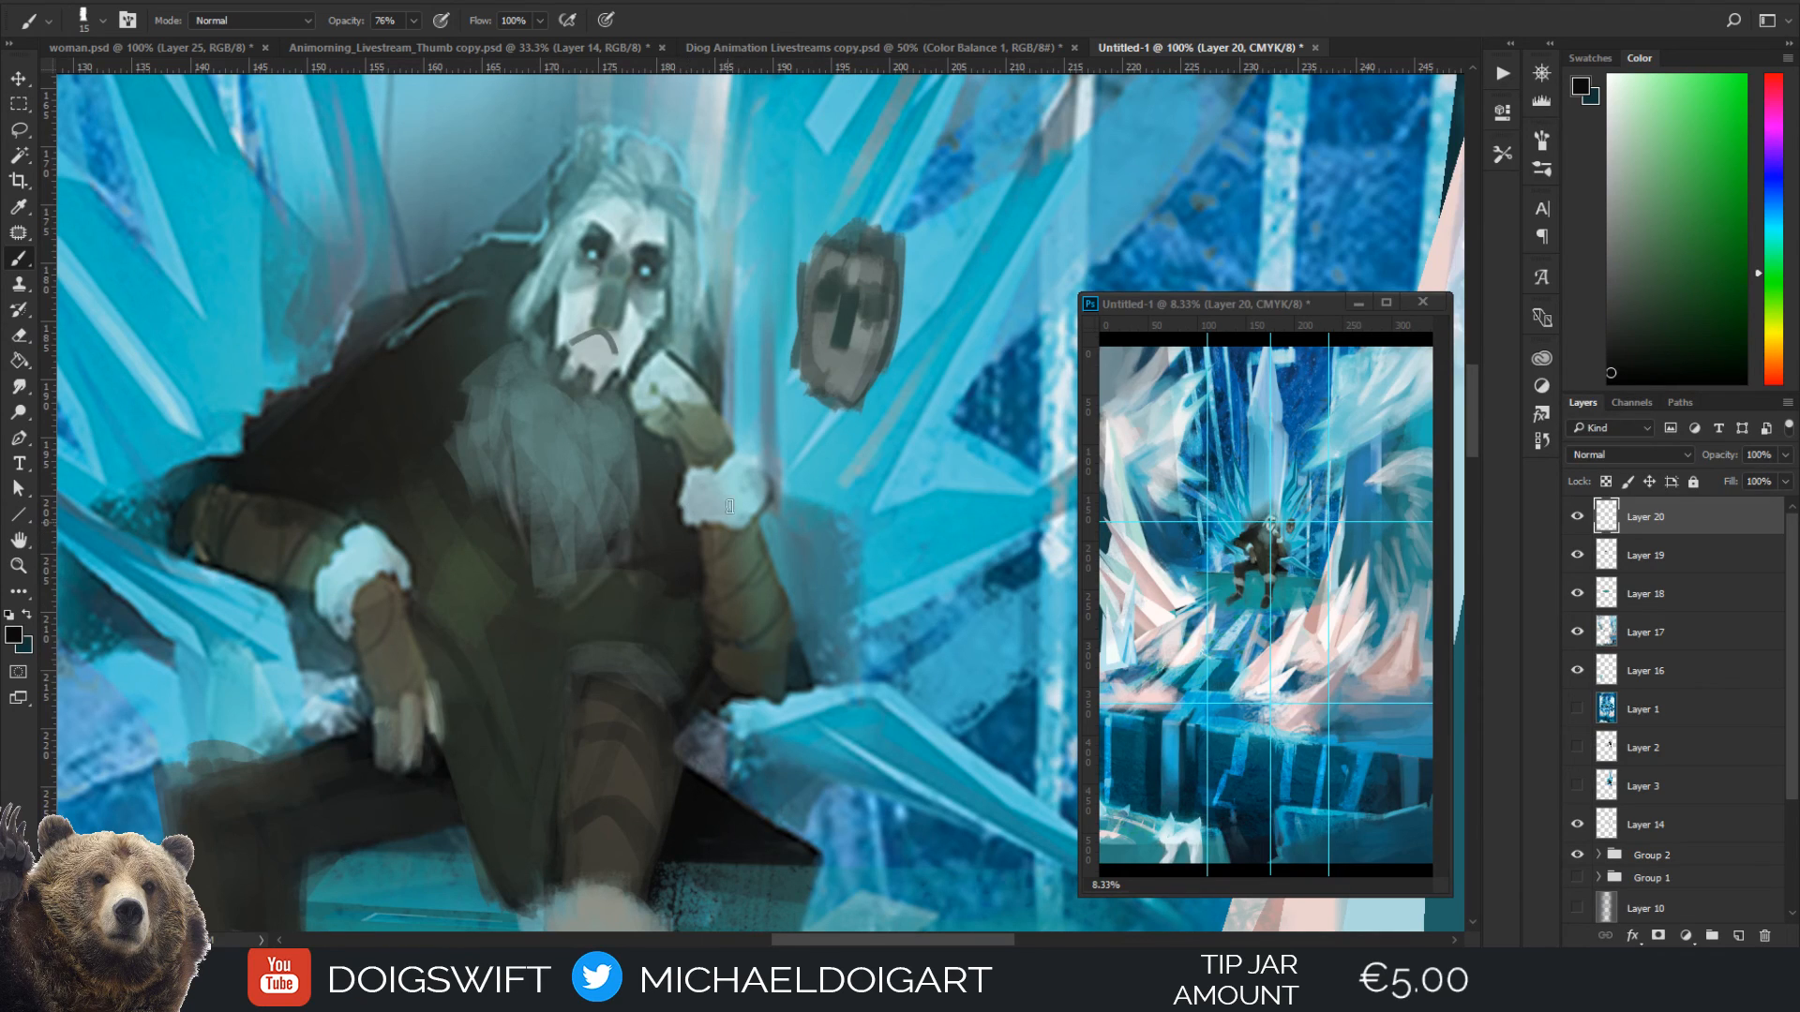
{"action": "key", "text": "bracketright"}
{"action": "left_click", "coordinate": [781, 604], "text": "alt"}
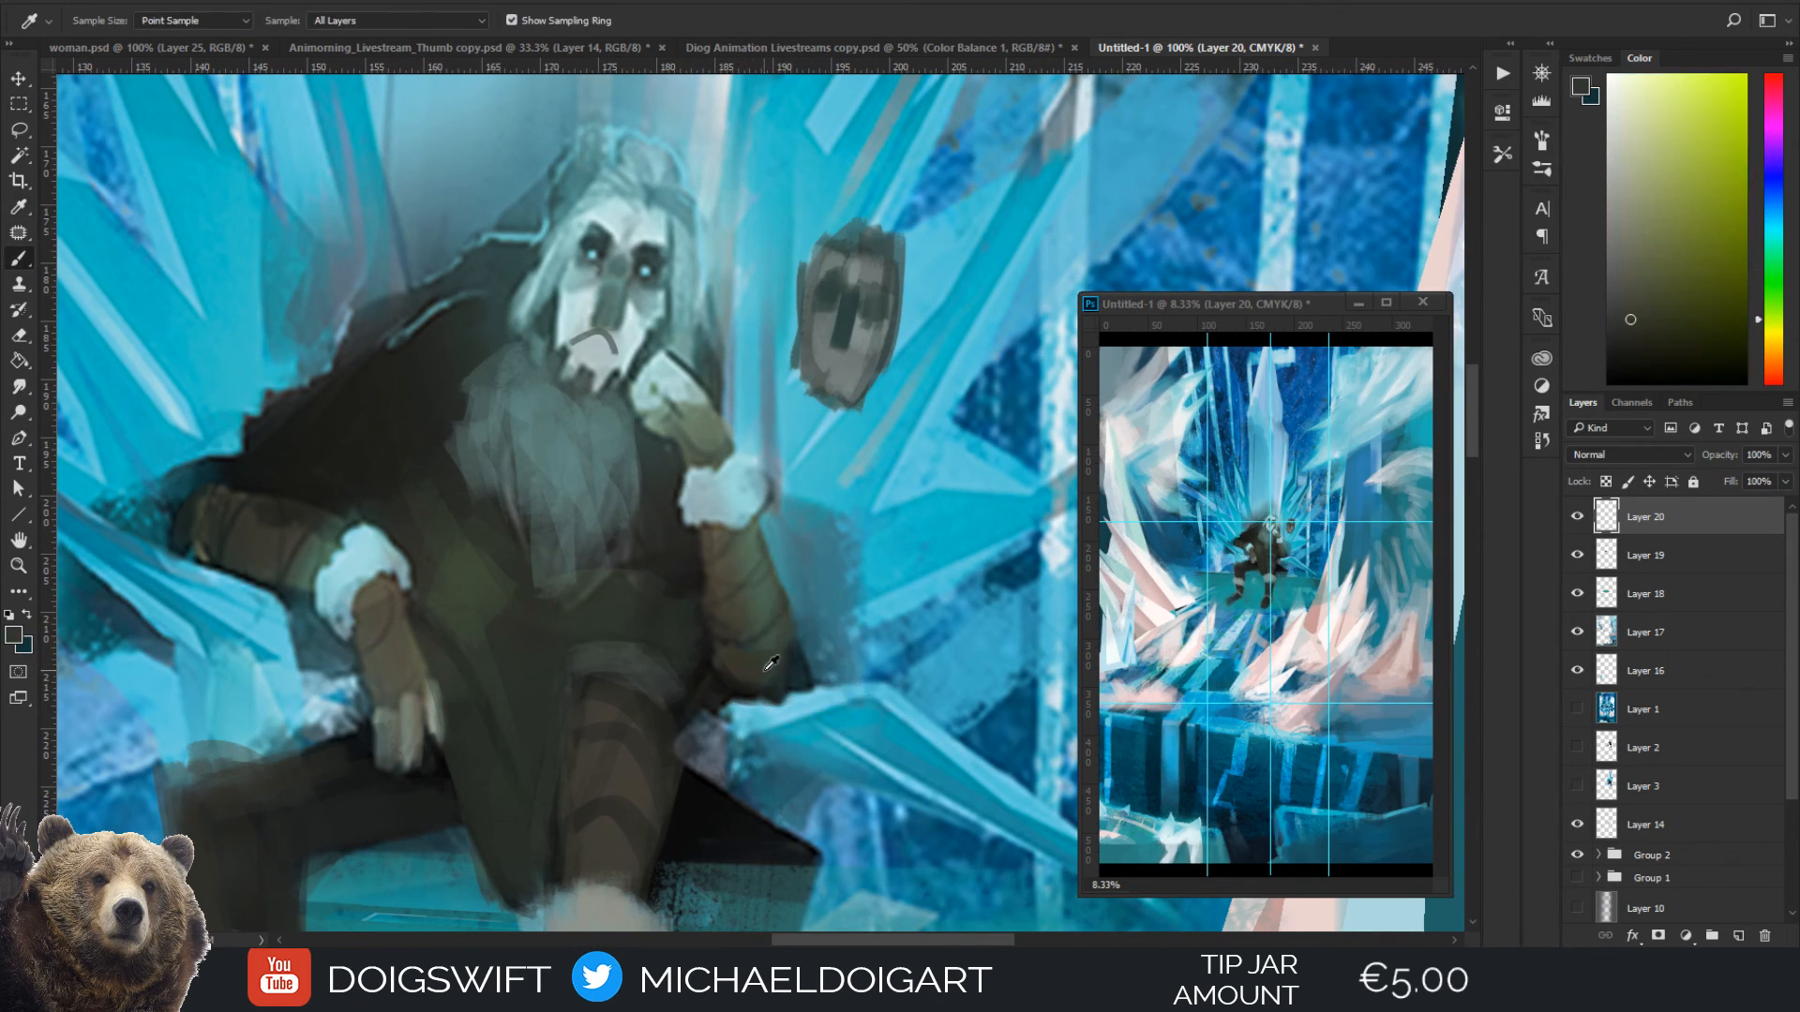
{"action": "key", "text": "bracketright"}
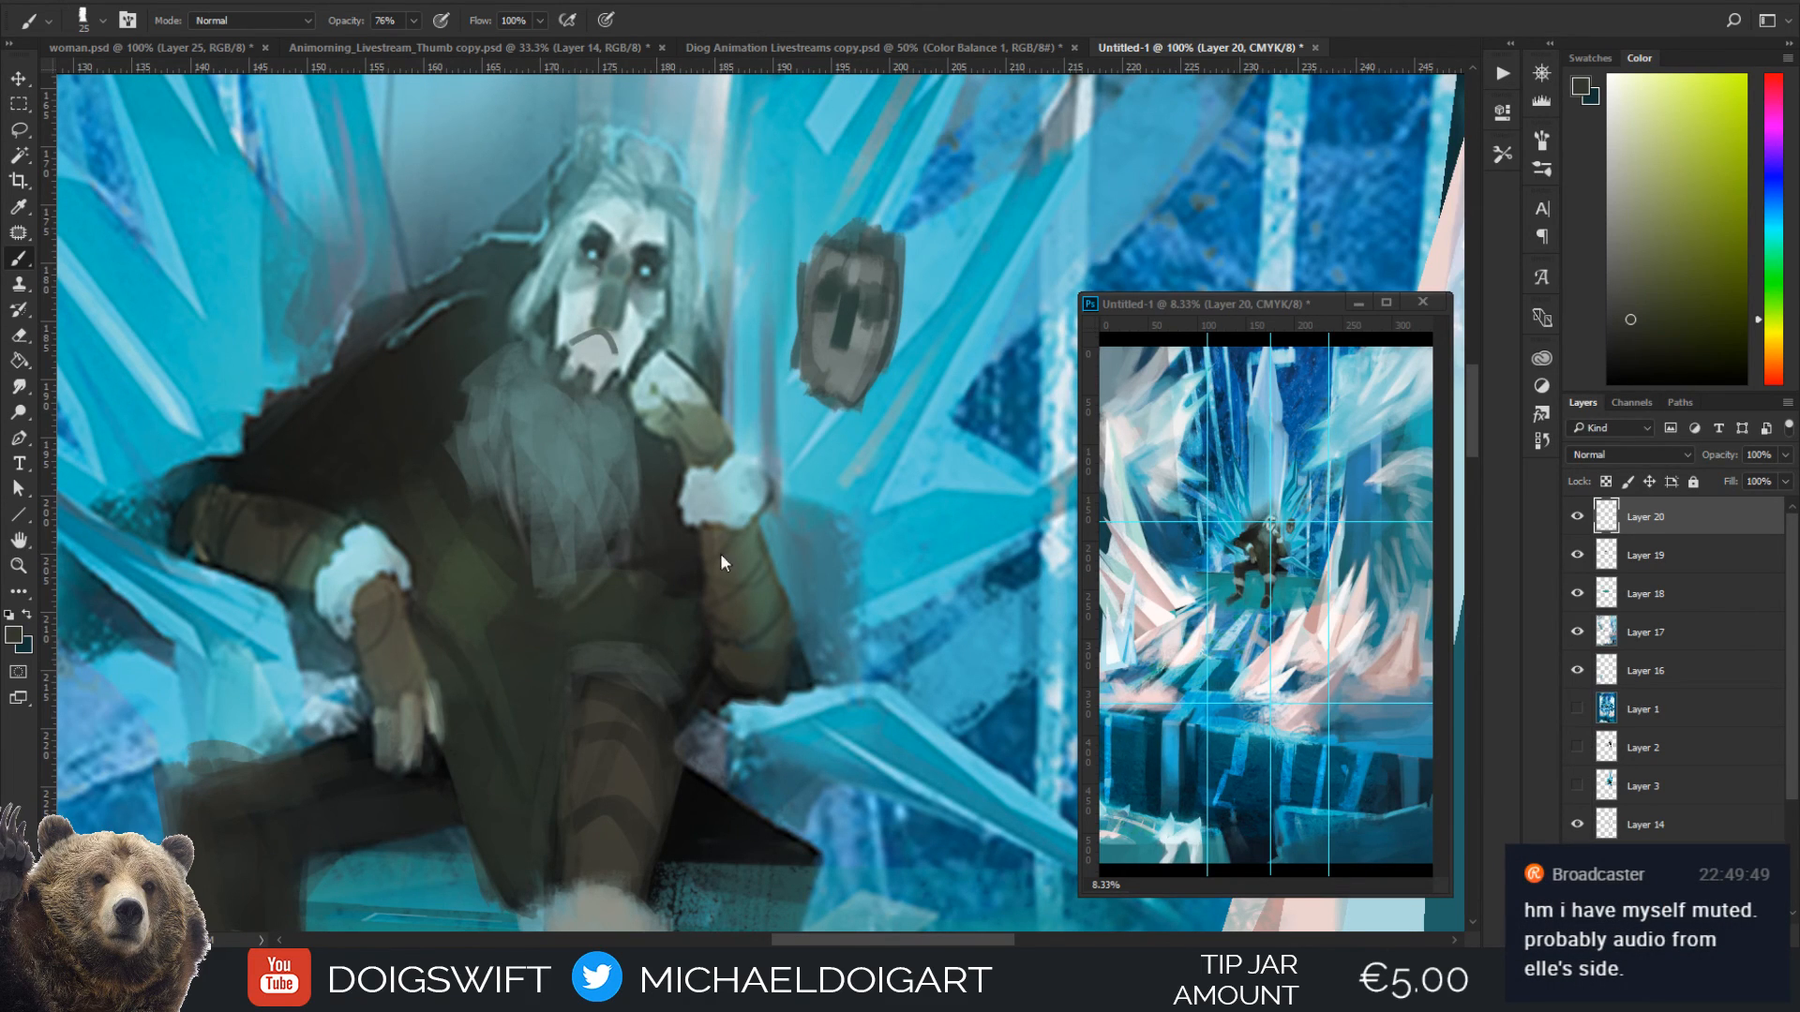
Paint lighter fold strokes on the lower coat between the legs with the beard's sampled grey-teal at brush size 20
{"action": "scroll", "coordinate": [677, 673], "scroll_direction": "down", "scroll_amount": 1}
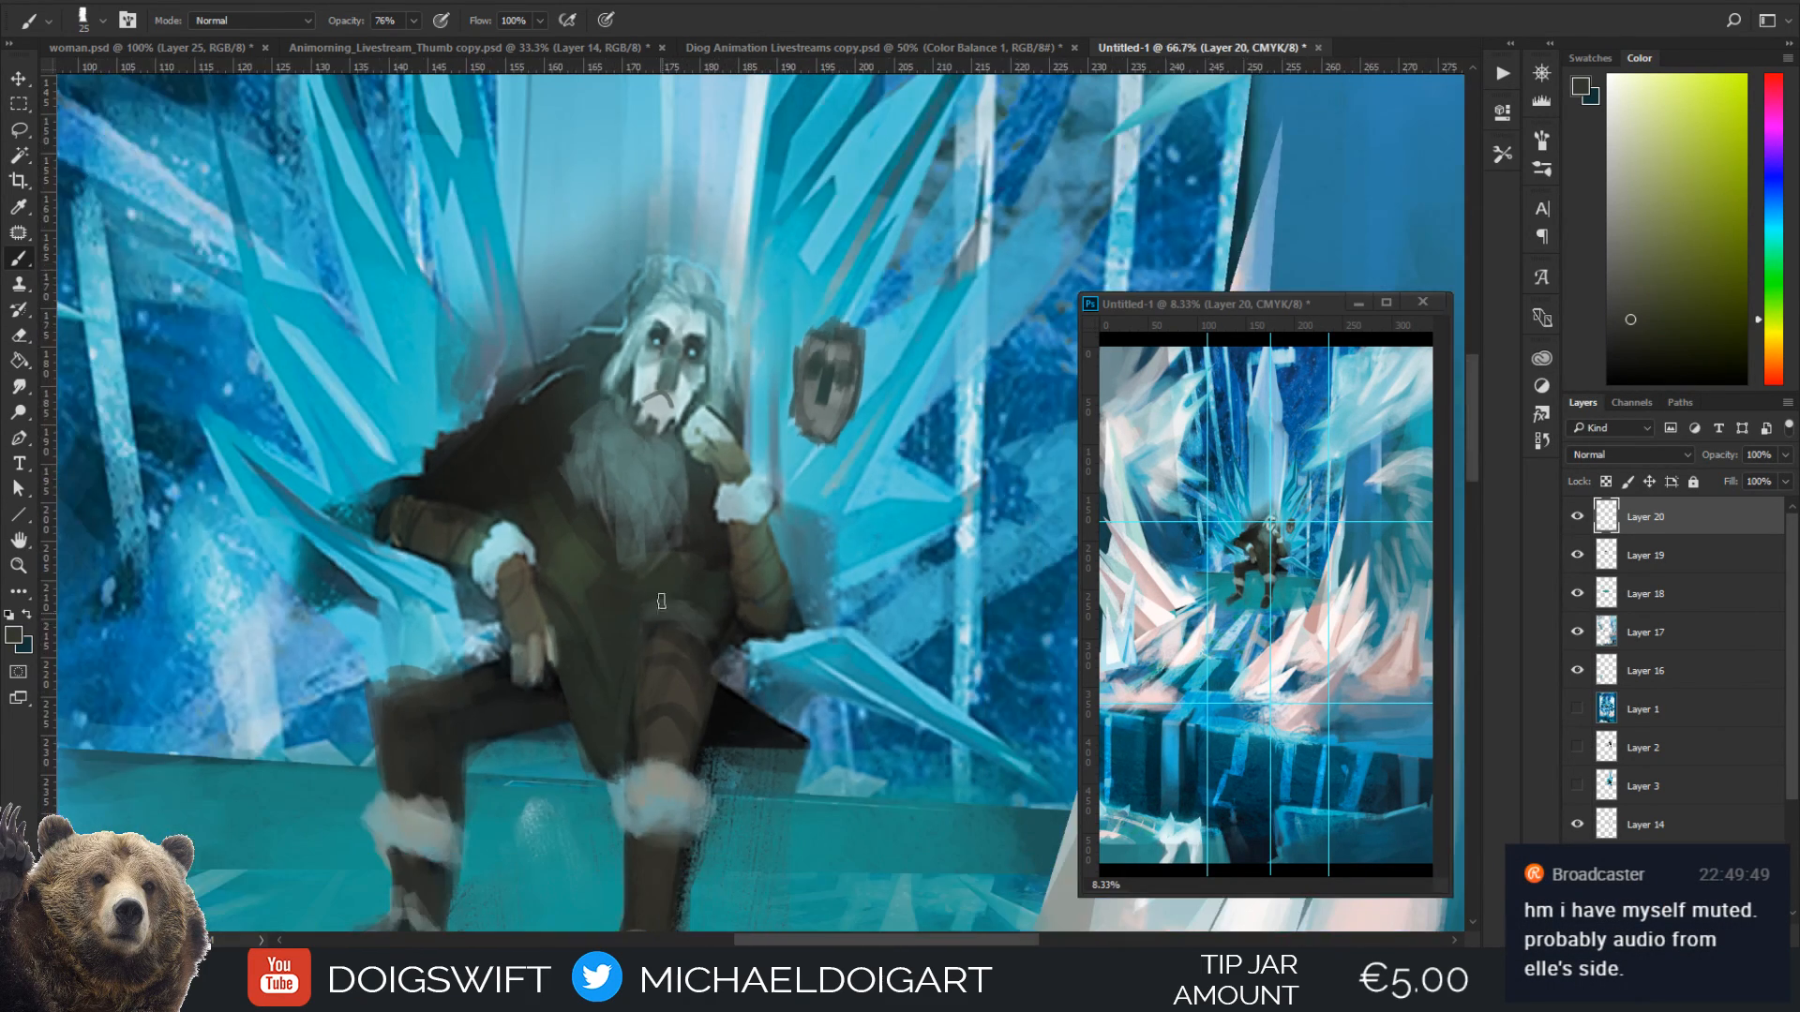
{"action": "scroll", "coordinate": [658, 574], "scroll_direction": "down", "scroll_amount": 1}
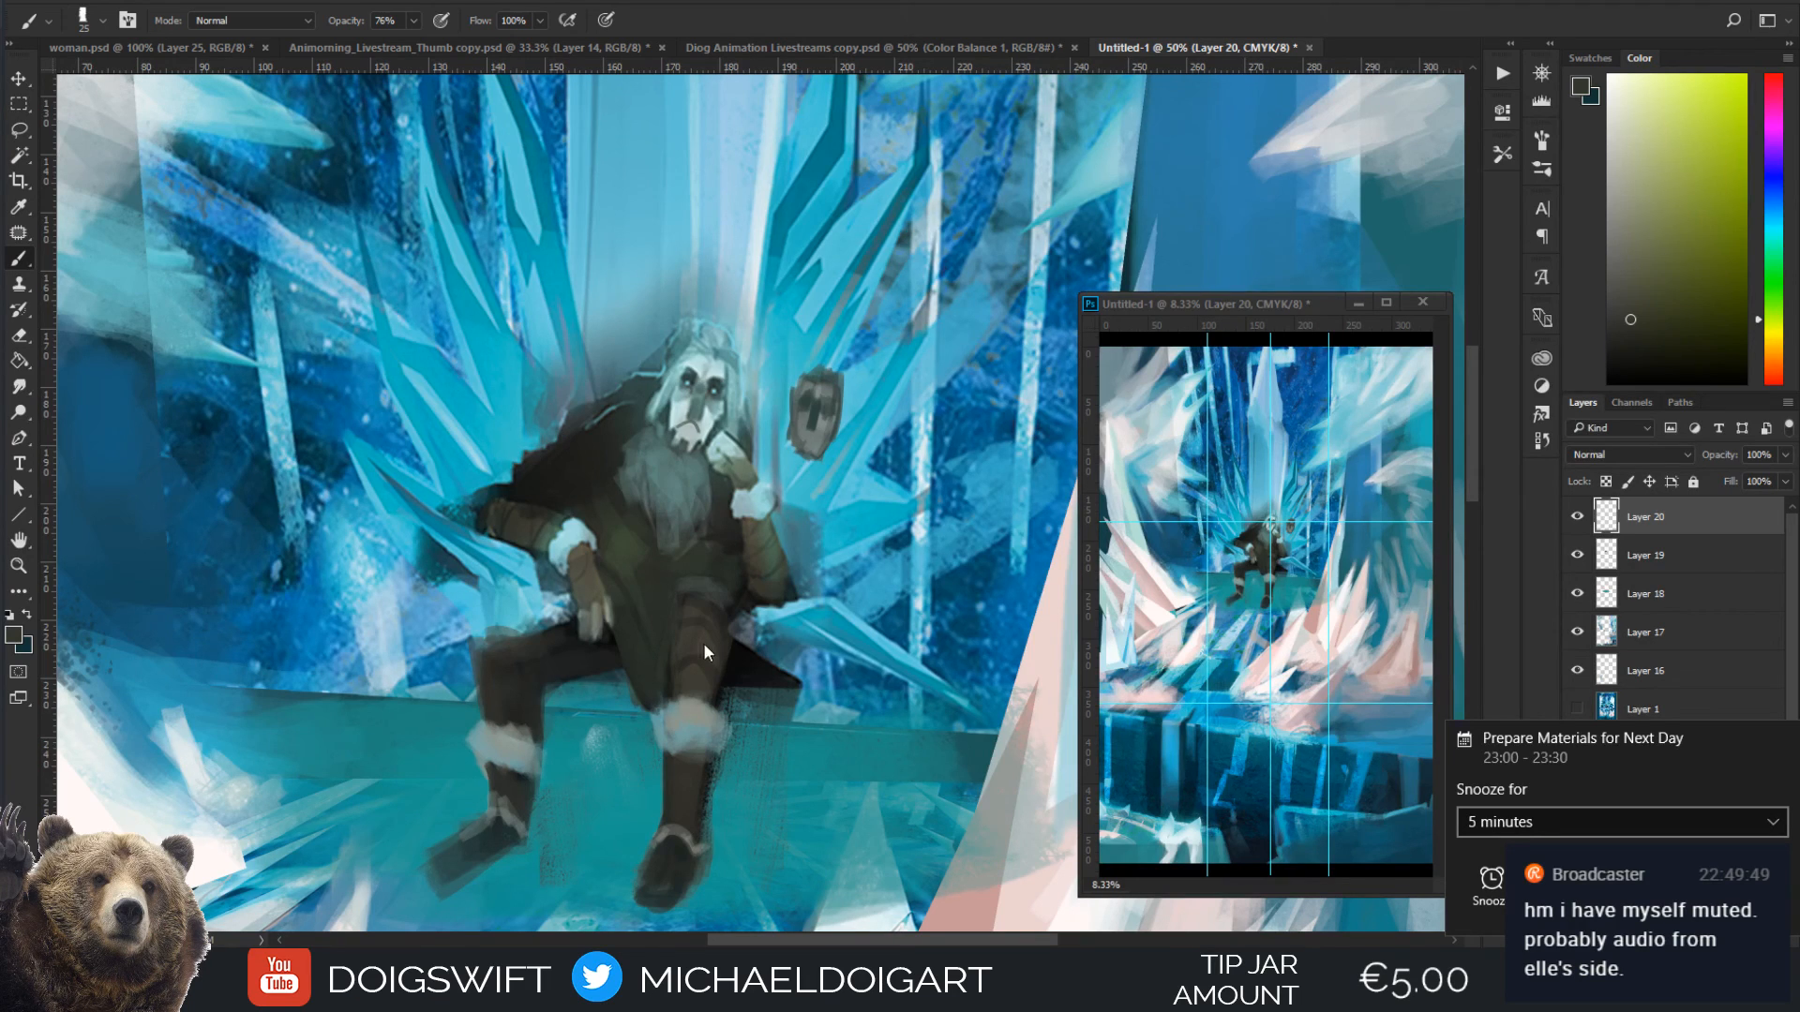
{"action": "left_click", "coordinate": [670, 497], "text": "alt"}
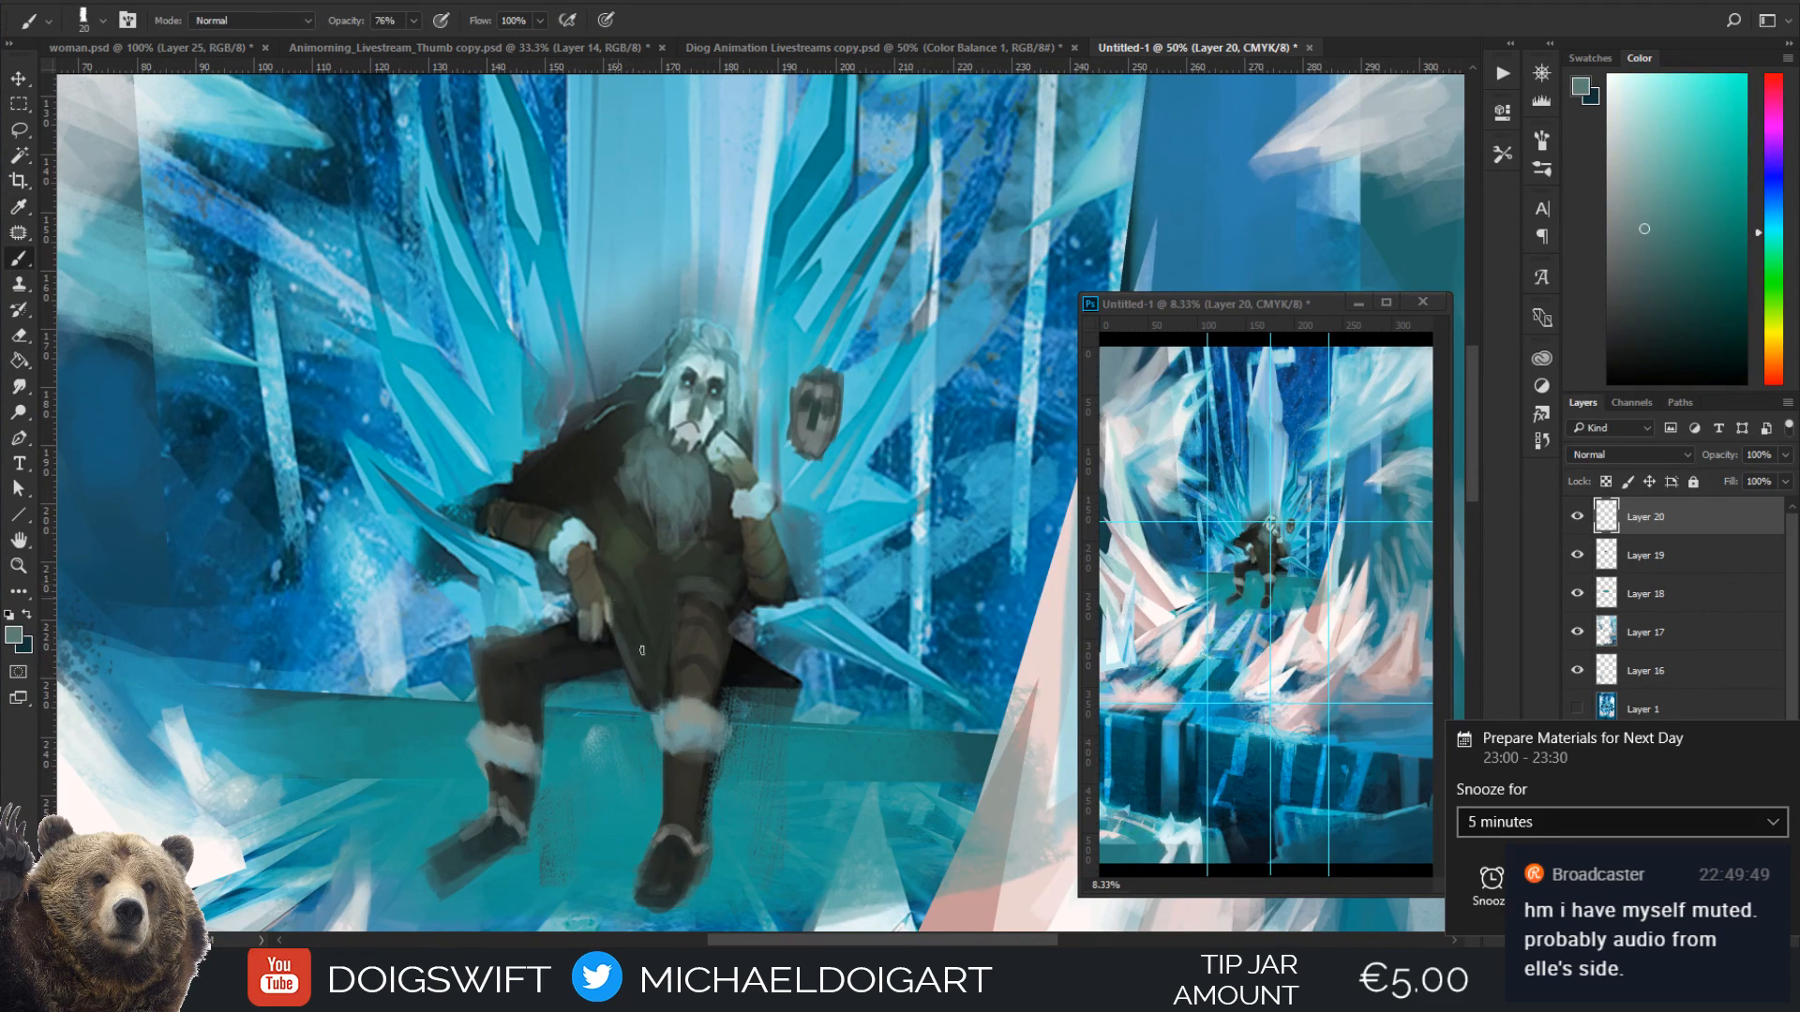
{"action": "left_click_drag", "start_coordinate": [651, 653], "coordinate": [626, 612]}
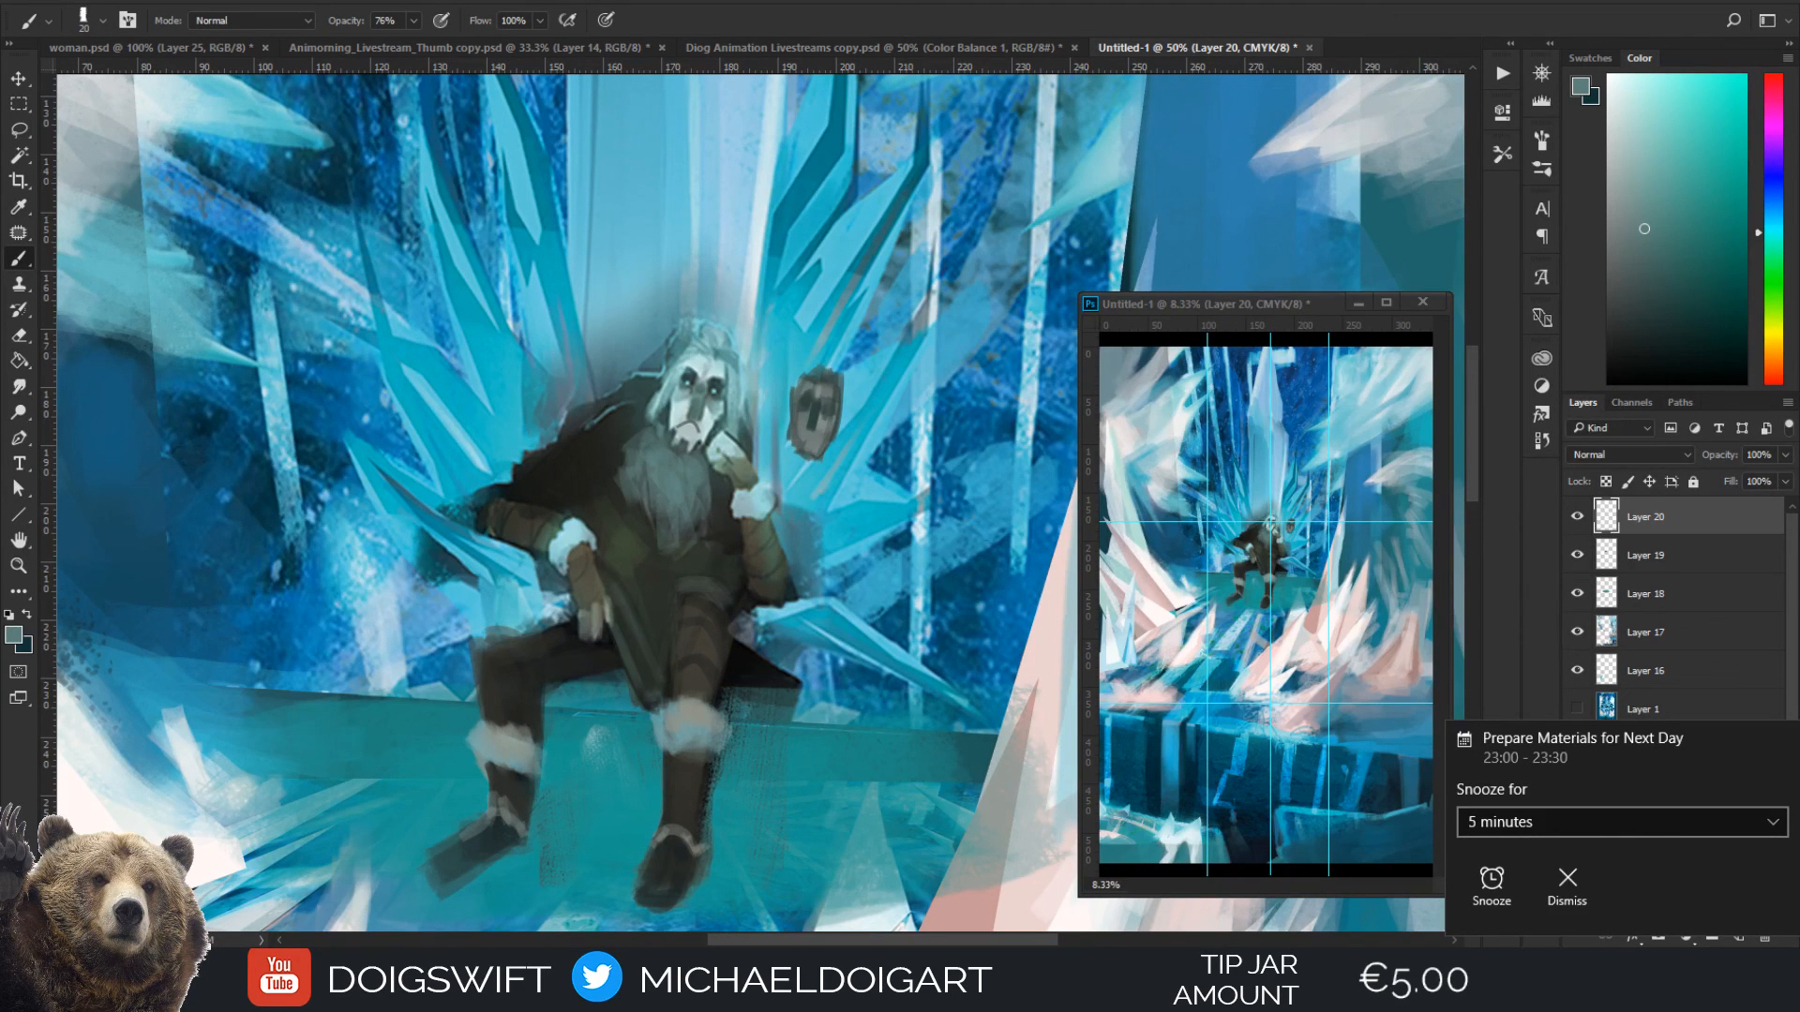
Lighten the cheeks and lower face of the grey mask sketch with a pale blue, using brush sizes 25 and 35
{"action": "key", "text": "ctrl+plus"}
{"action": "key", "text": "ctrl+plus"}
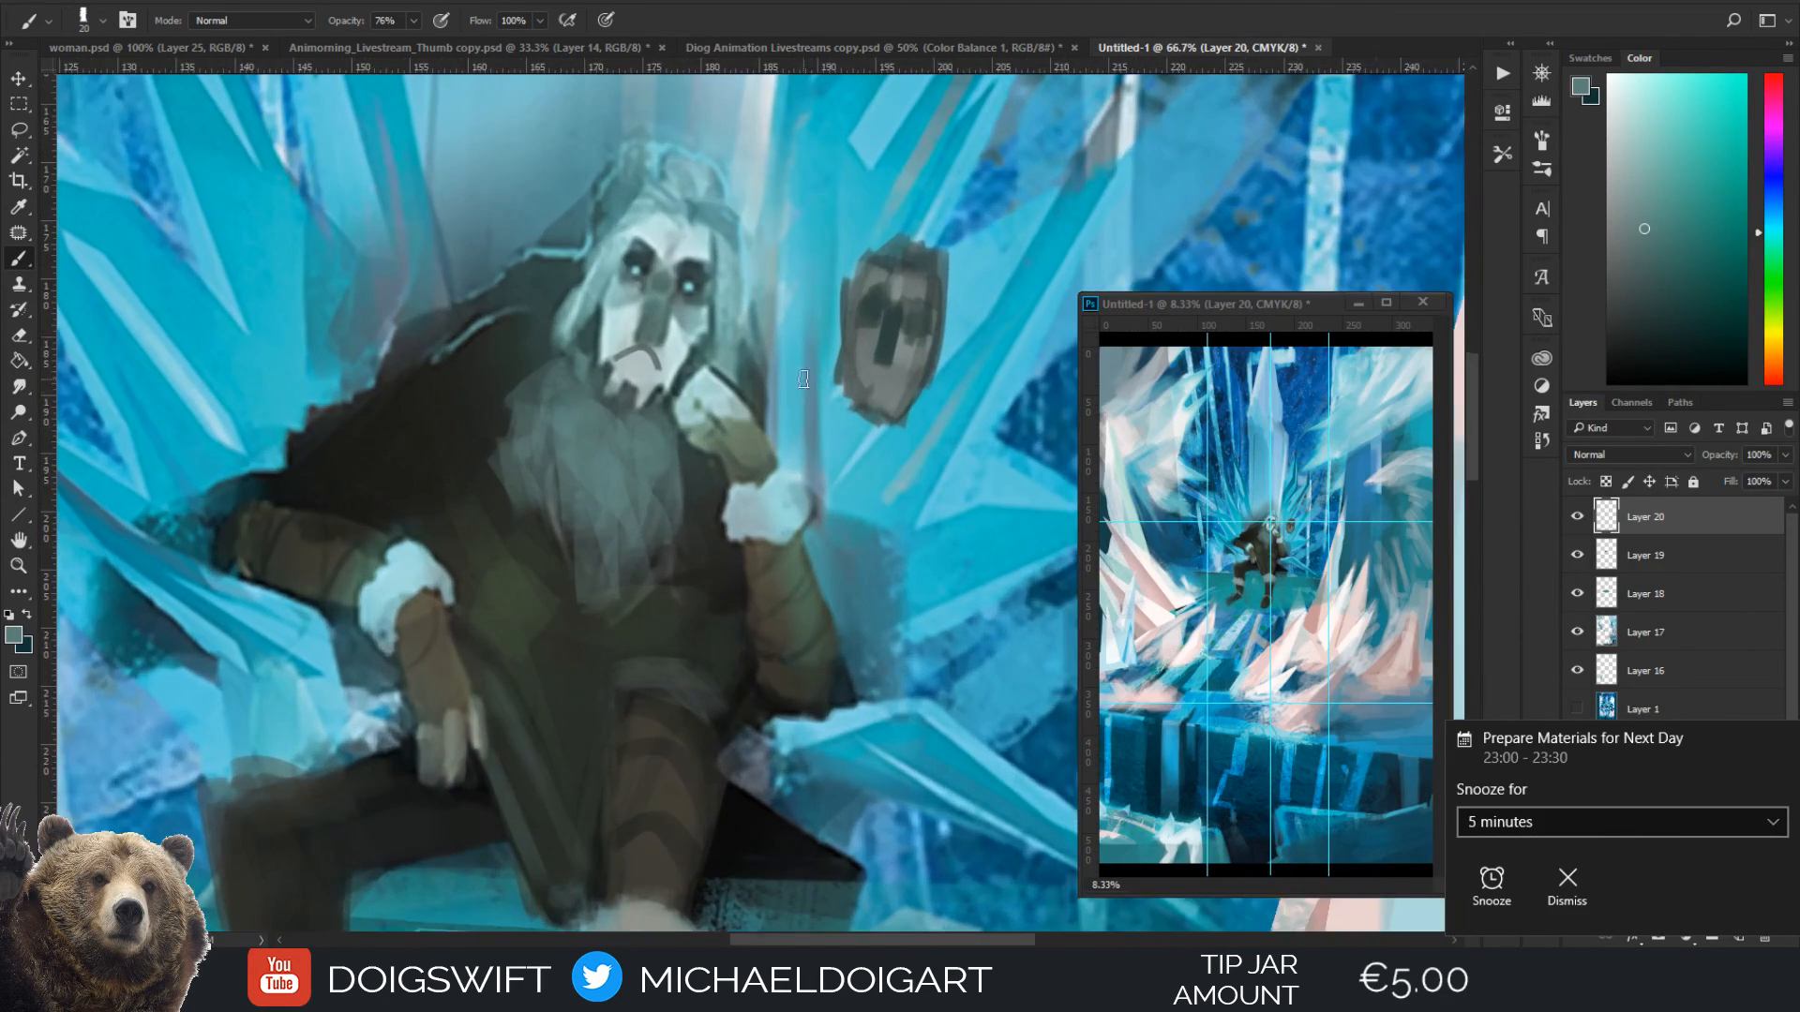
{"action": "mouse_move", "coordinate": [859, 336]}
{"action": "left_mouse_down"}
{"action": "mouse_move", "coordinate": [727, 521]}
{"action": "mouse_move", "coordinate": [743, 553]}
{"action": "mouse_move", "coordinate": [714, 568]}
{"action": "left_mouse_up"}
{"action": "key", "text": "ctrl+plus"}
{"action": "left_click", "coordinate": [802, 420], "text": "alt"}
{"action": "left_click", "coordinate": [567, 756], "text": "alt"}
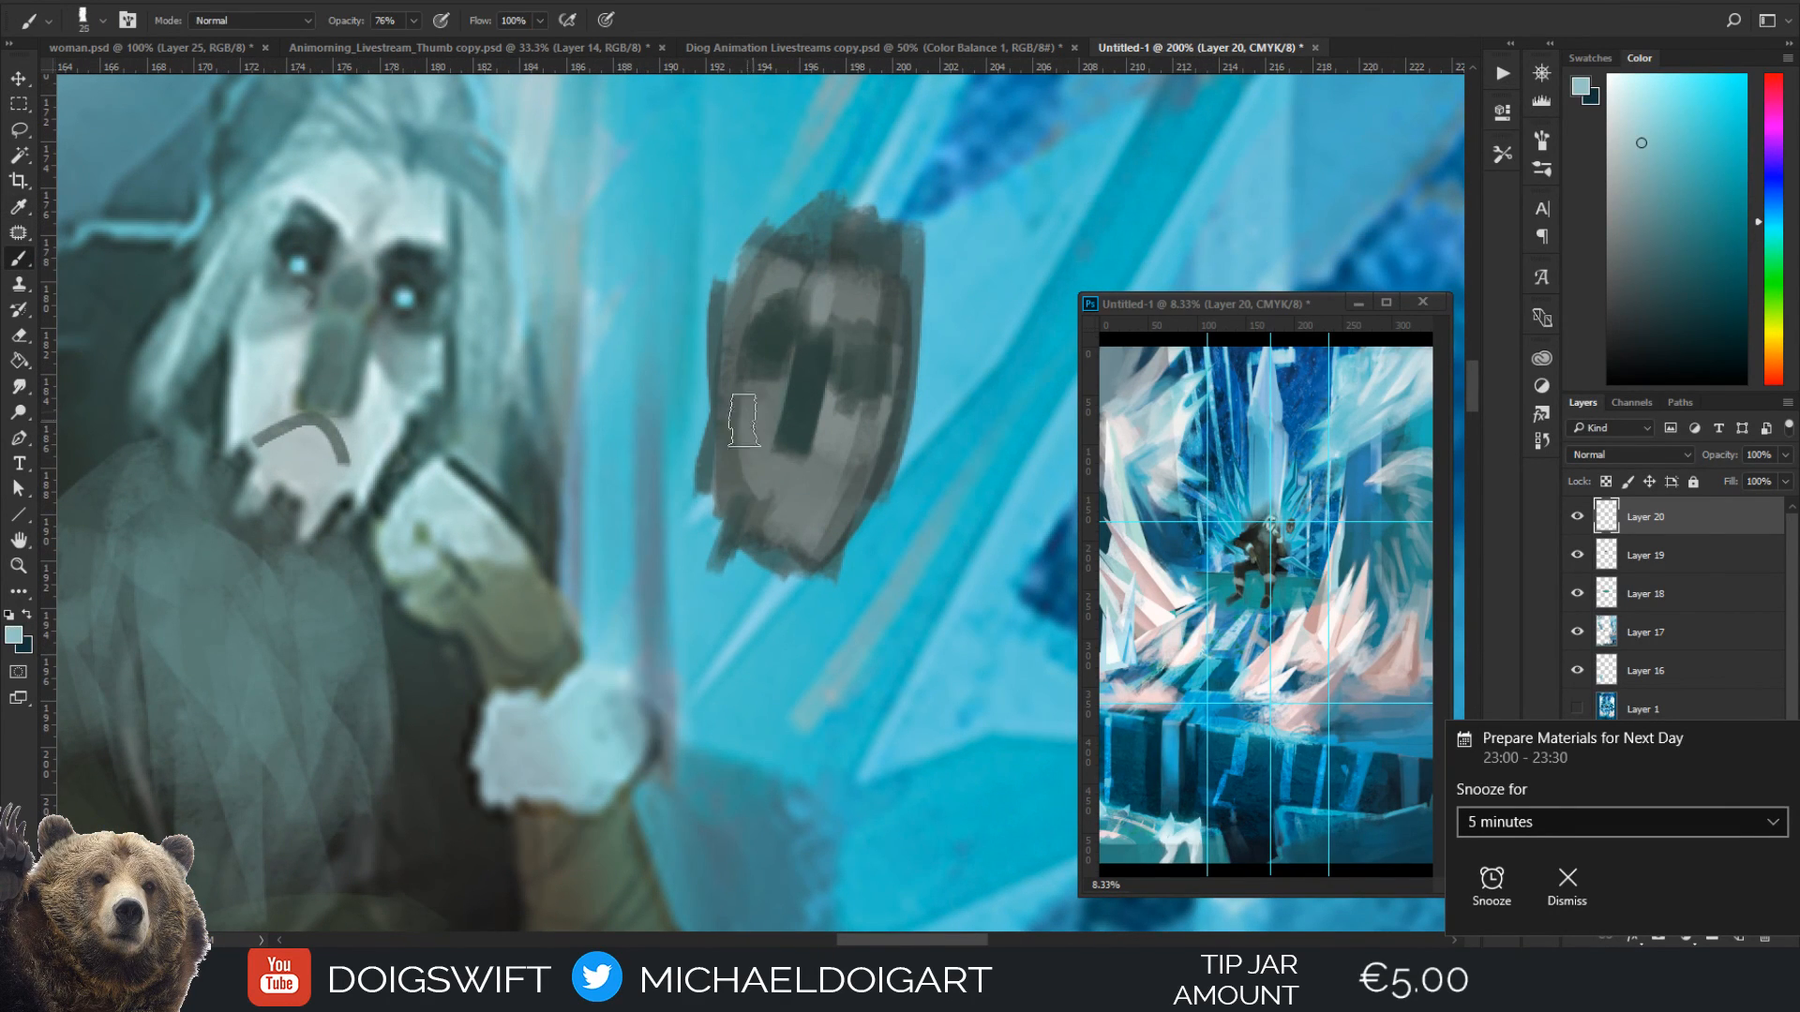
{"action": "mouse_move", "coordinate": [748, 420]}
{"action": "left_mouse_down"}
{"action": "mouse_move", "coordinate": [746, 491]}
{"action": "mouse_move", "coordinate": [756, 478]}
{"action": "left_mouse_up"}
{"action": "left_click_drag", "start_coordinate": [847, 435], "coordinate": [806, 533]}
{"action": "mouse_move", "coordinate": [853, 428]}
{"action": "left_mouse_down"}
{"action": "mouse_move", "coordinate": [802, 563]}
{"action": "mouse_move", "coordinate": [817, 516]}
{"action": "left_mouse_up"}
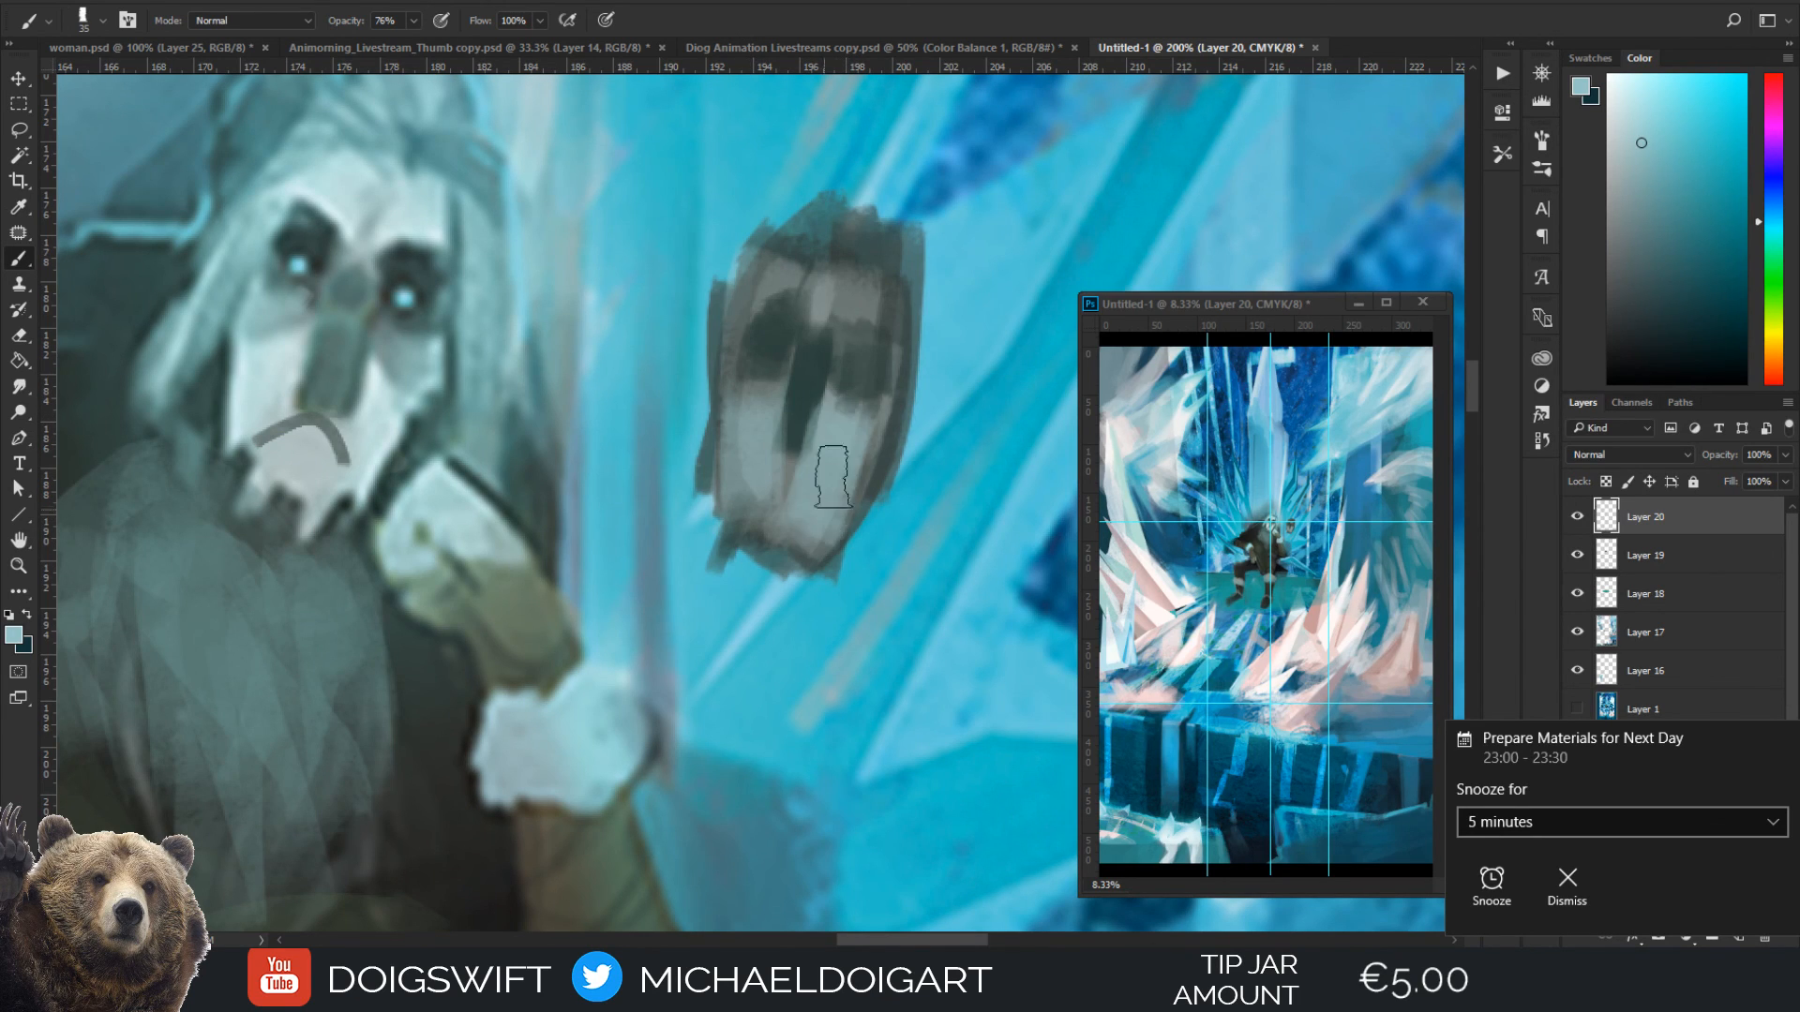
Redefine the mask's nose in sampled dark teal at brush size 15, and add small bright teal eyes
{"action": "left_click", "coordinate": [811, 406], "text": "alt"}
{"action": "key", "text": "bracketleft"}
{"action": "key", "text": "bracketleft"}
{"action": "key", "text": "bracketleft"}
{"action": "key", "text": "bracketleft"}
{"action": "mouse_move", "coordinate": [793, 422]}
{"action": "left_mouse_down"}
{"action": "mouse_move", "coordinate": [787, 438]}
{"action": "mouse_move", "coordinate": [813, 443]}
{"action": "left_mouse_up"}
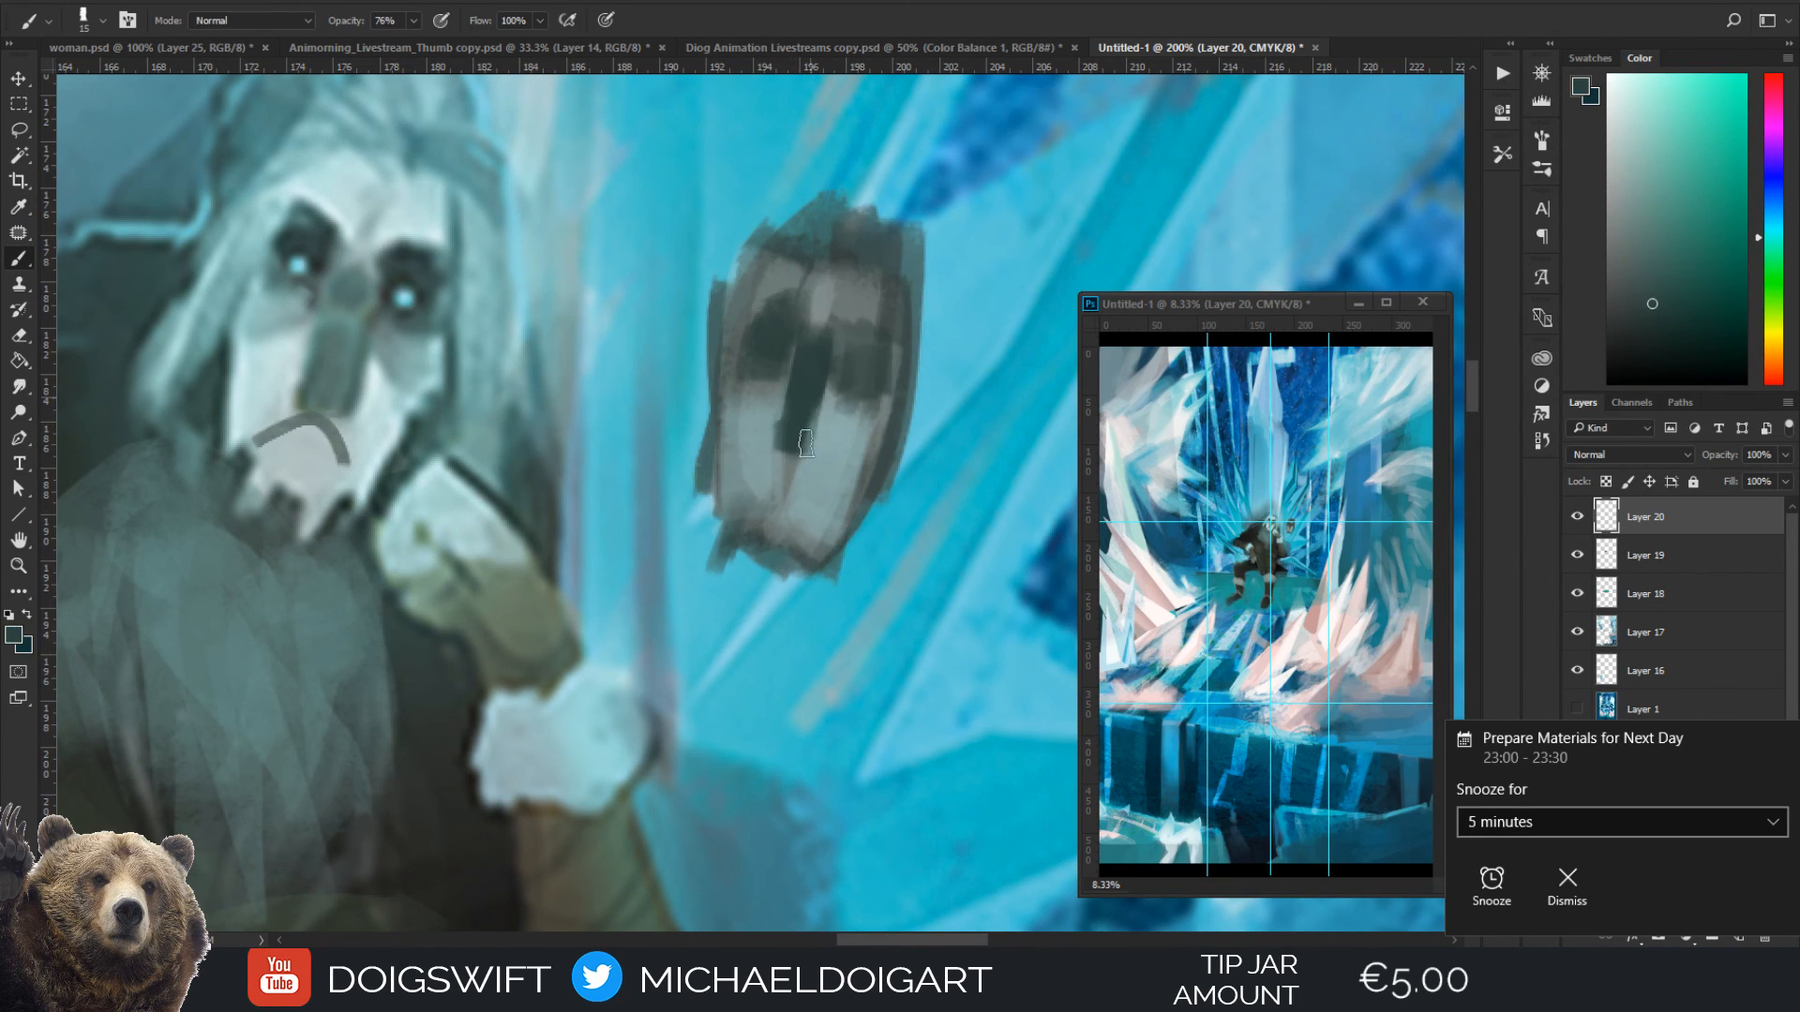
{"action": "mouse_move", "coordinate": [808, 362]}
{"action": "left_mouse_down"}
{"action": "mouse_move", "coordinate": [789, 467]}
{"action": "mouse_move", "coordinate": [809, 359]}
{"action": "mouse_move", "coordinate": [777, 429]}
{"action": "left_mouse_up"}
{"action": "left_click_drag", "start_coordinate": [808, 450], "coordinate": [819, 439]}
{"action": "left_click_drag", "start_coordinate": [1673, 116], "coordinate": [1681, 102]}
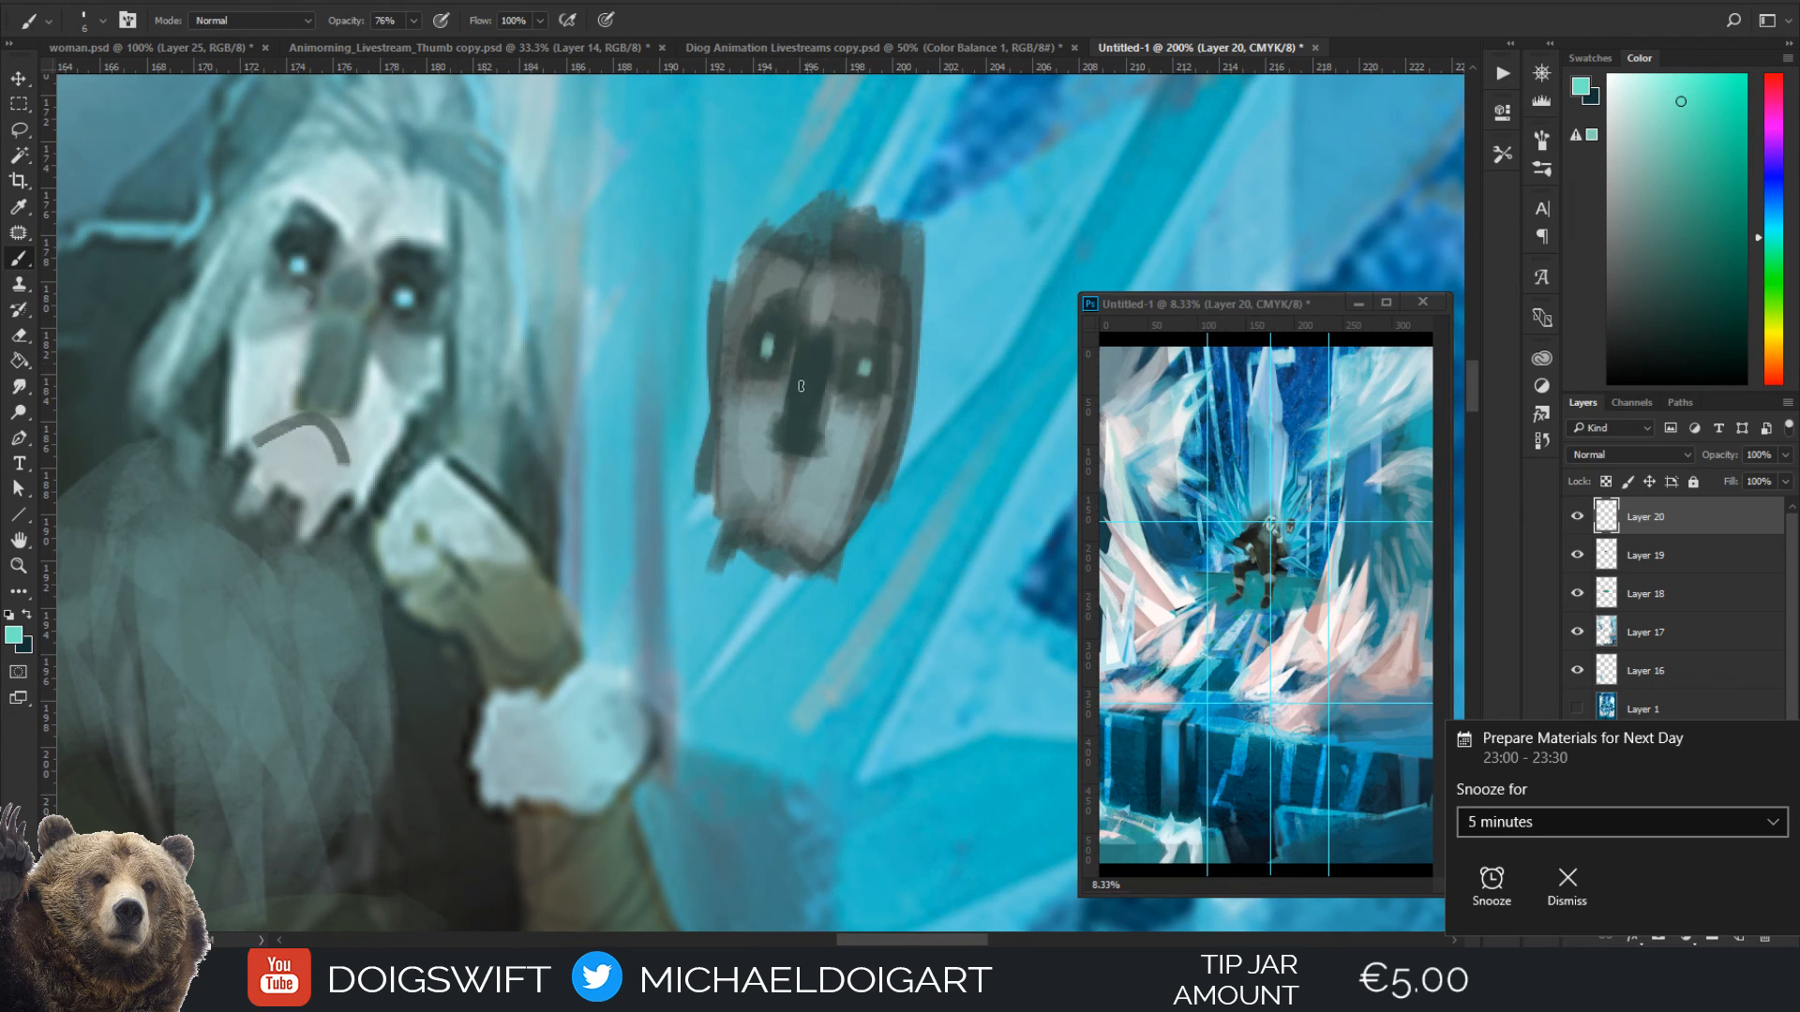
Paint a downturned mouth and dark jagged strands on the mask's chin with sampled dark teal
{"action": "left_click", "coordinate": [786, 438], "text": "alt"}
{"action": "key", "text": "bracketleft"}
{"action": "mouse_move", "coordinate": [777, 454]}
{"action": "left_mouse_down"}
{"action": "mouse_move", "coordinate": [738, 482]}
{"action": "mouse_move", "coordinate": [770, 455]}
{"action": "mouse_move", "coordinate": [812, 463]}
{"action": "mouse_move", "coordinate": [827, 495]}
{"action": "mouse_move", "coordinate": [737, 517]}
{"action": "mouse_move", "coordinate": [723, 565]}
{"action": "left_mouse_up"}
{"action": "key", "text": "bracketright"}
{"action": "key", "text": "bracketright"}
{"action": "key", "text": "bracketright"}
{"action": "left_click_drag", "start_coordinate": [779, 506], "coordinate": [756, 600]}
{"action": "mouse_move", "coordinate": [778, 513]}
{"action": "left_mouse_down"}
{"action": "mouse_move", "coordinate": [792, 532]}
{"action": "mouse_move", "coordinate": [812, 549]}
{"action": "mouse_move", "coordinate": [815, 525]}
{"action": "mouse_move", "coordinate": [807, 569]}
{"action": "mouse_move", "coordinate": [733, 528]}
{"action": "left_mouse_up"}
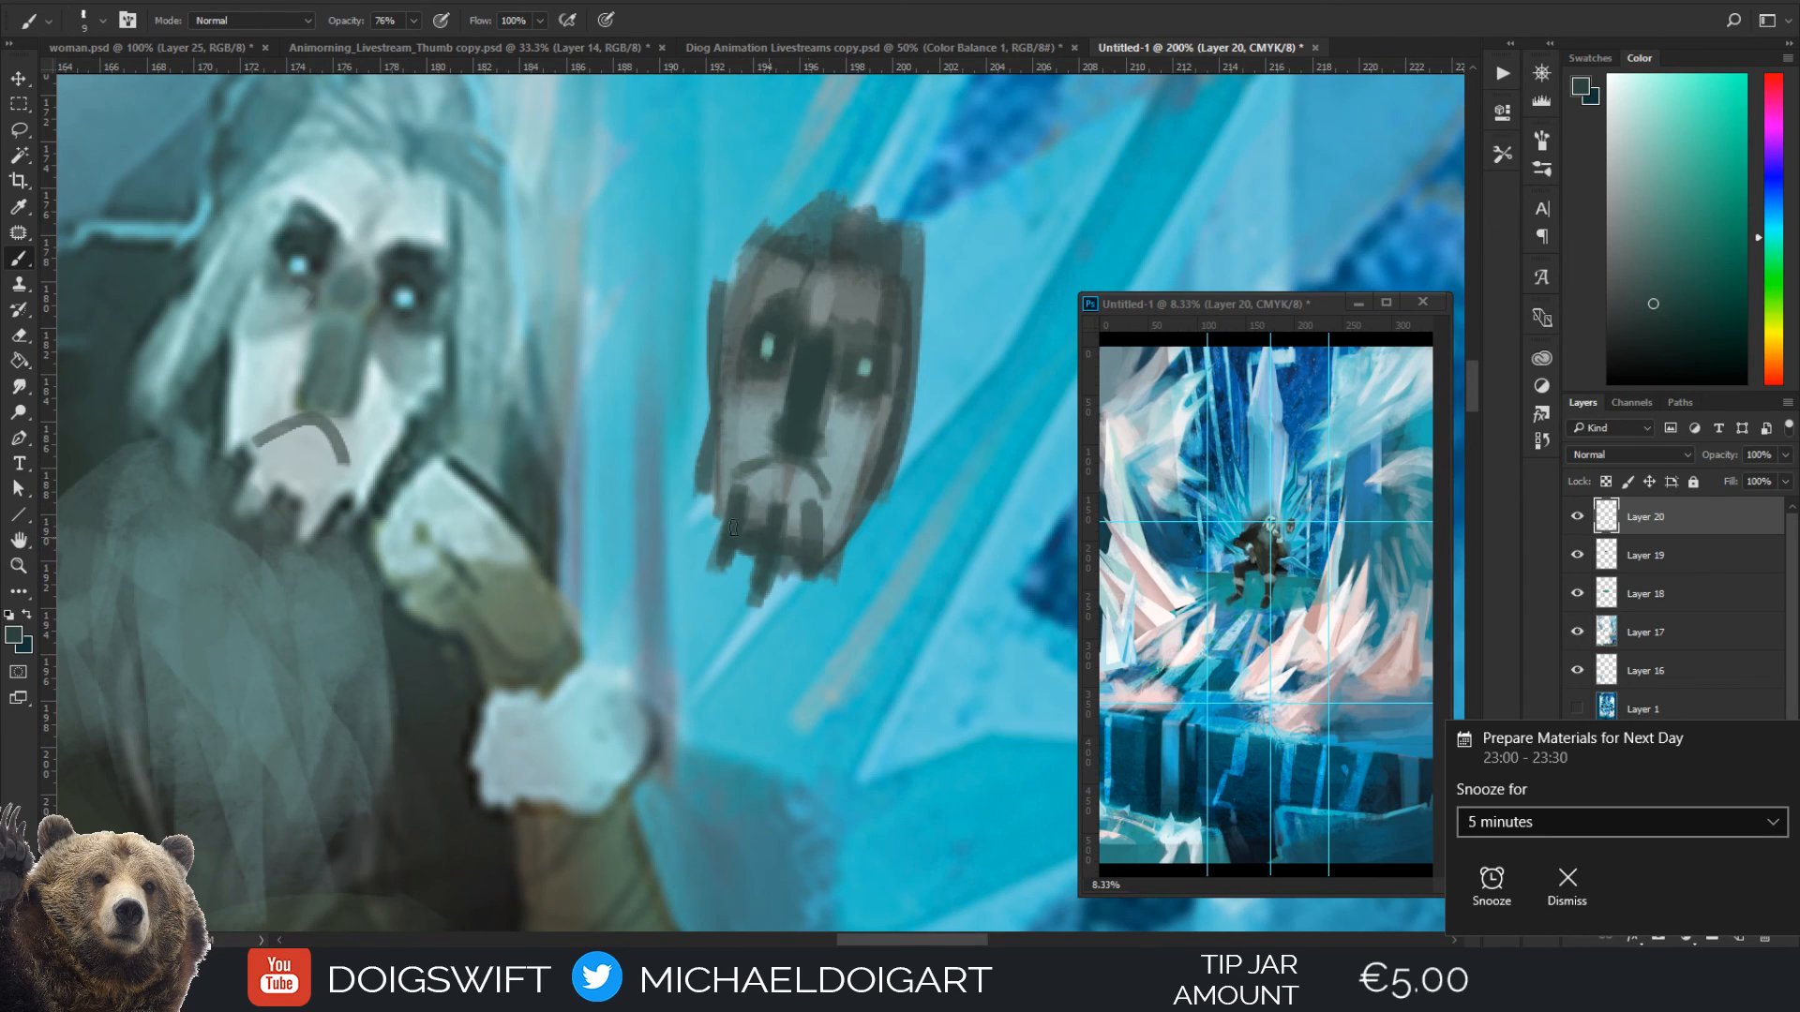
Brighten the mask's cheeks and forehead with a pale blue-white
{"action": "left_click", "coordinate": [782, 418], "text": "alt"}
{"action": "left_click", "coordinate": [1632, 107]}
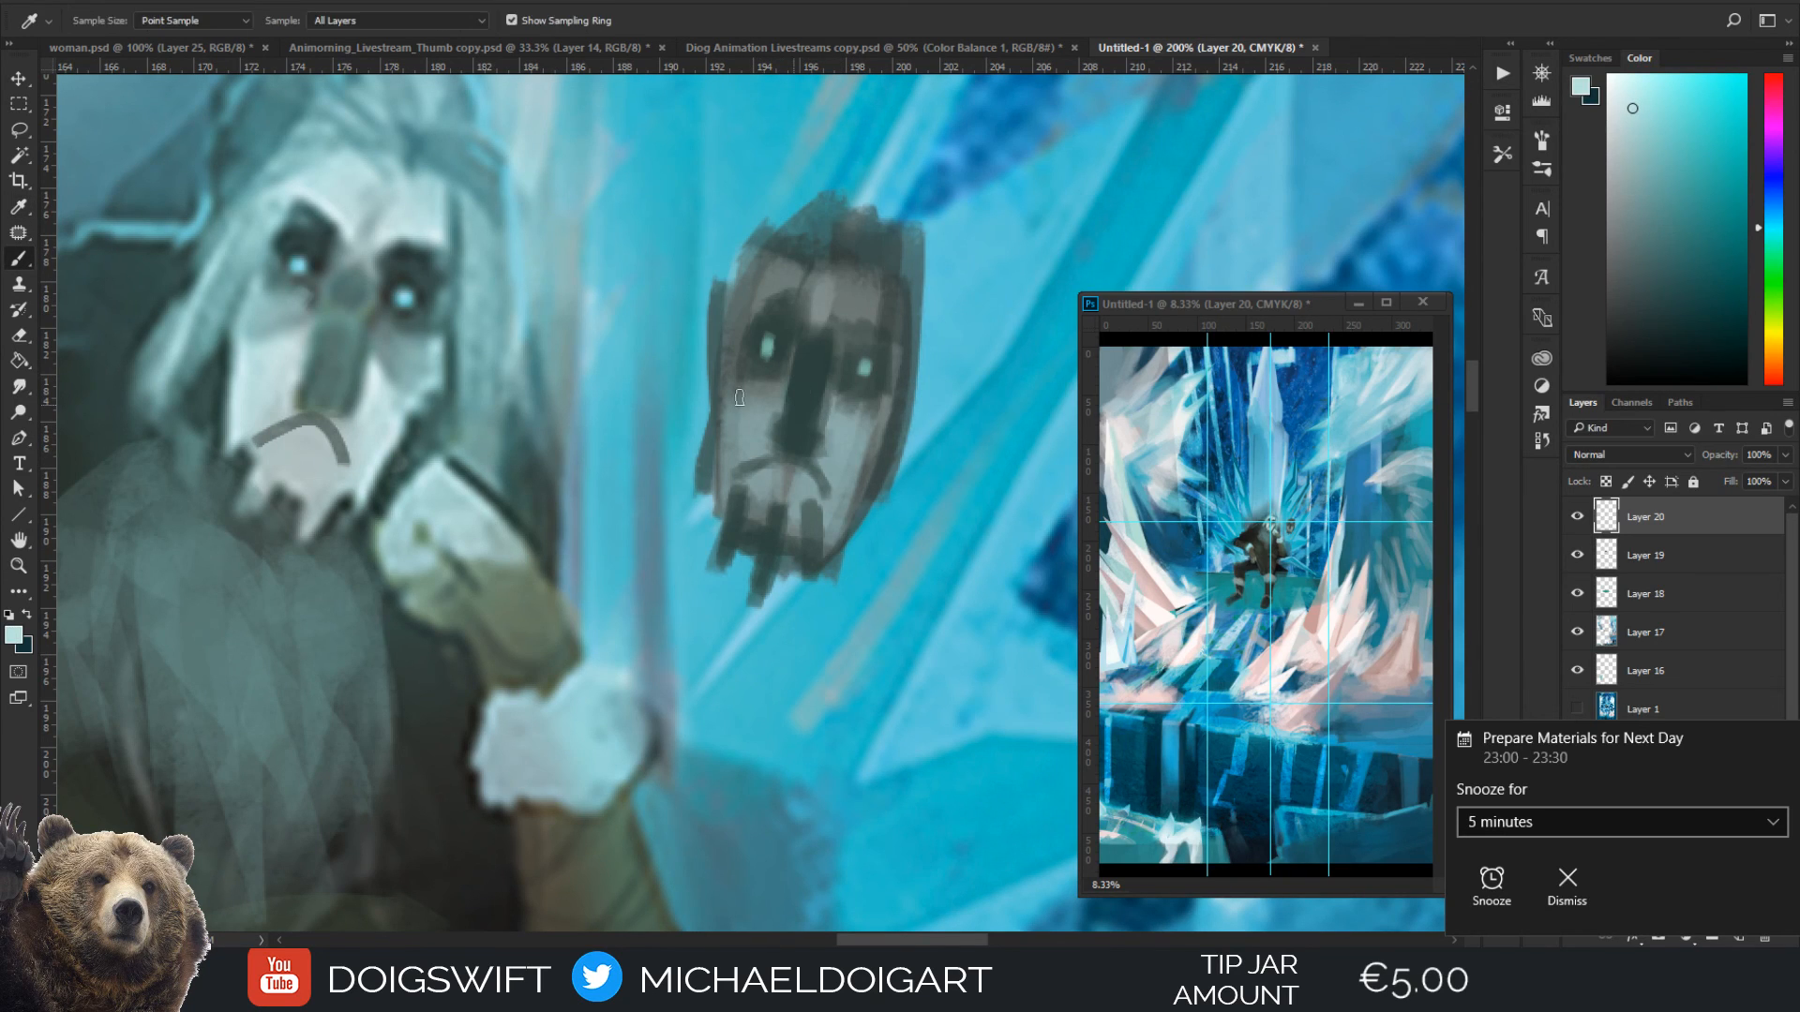
{"action": "key", "text": "bracketright"}
{"action": "key", "text": "bracketright"}
{"action": "mouse_move", "coordinate": [772, 398]}
{"action": "left_mouse_down"}
{"action": "mouse_move", "coordinate": [761, 433]}
{"action": "mouse_move", "coordinate": [778, 394]}
{"action": "mouse_move", "coordinate": [852, 416]}
{"action": "mouse_move", "coordinate": [837, 448]}
{"action": "left_mouse_up"}
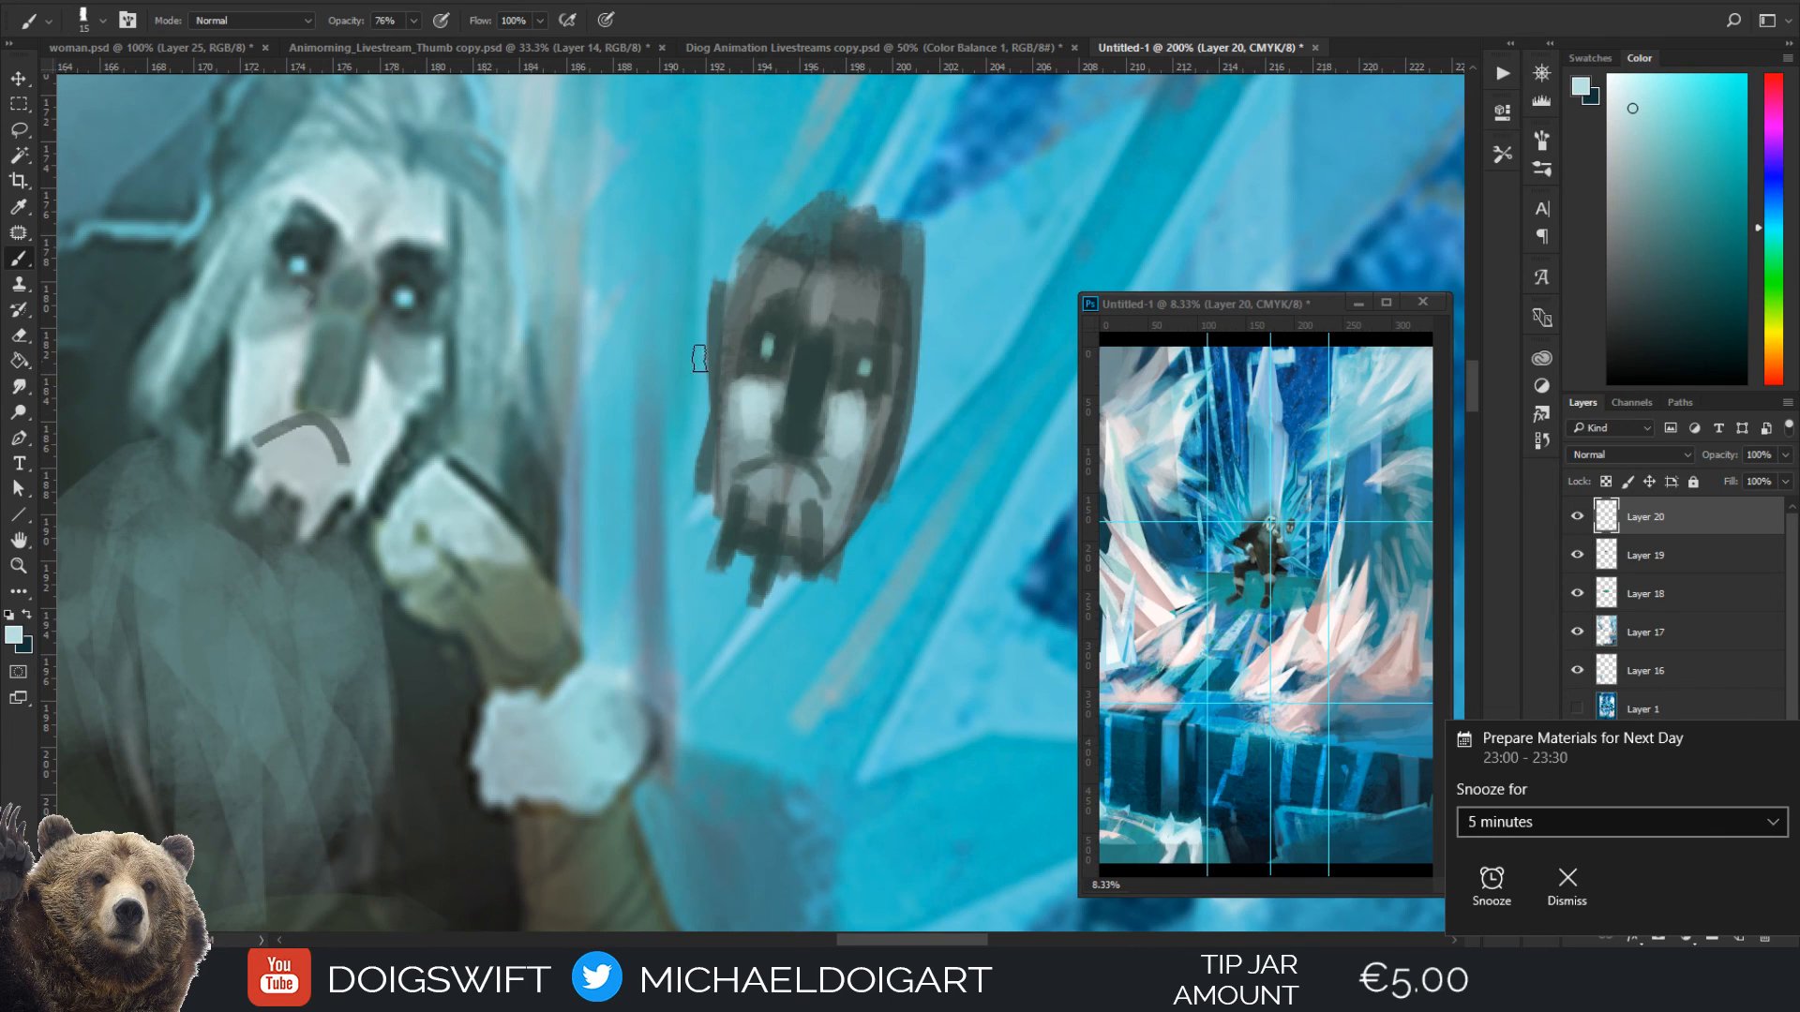
{"action": "mouse_move", "coordinate": [740, 248]}
{"action": "left_mouse_down"}
{"action": "mouse_move", "coordinate": [708, 431]}
{"action": "mouse_move", "coordinate": [723, 353]}
{"action": "left_mouse_up"}
{"action": "key", "text": "bracketright"}
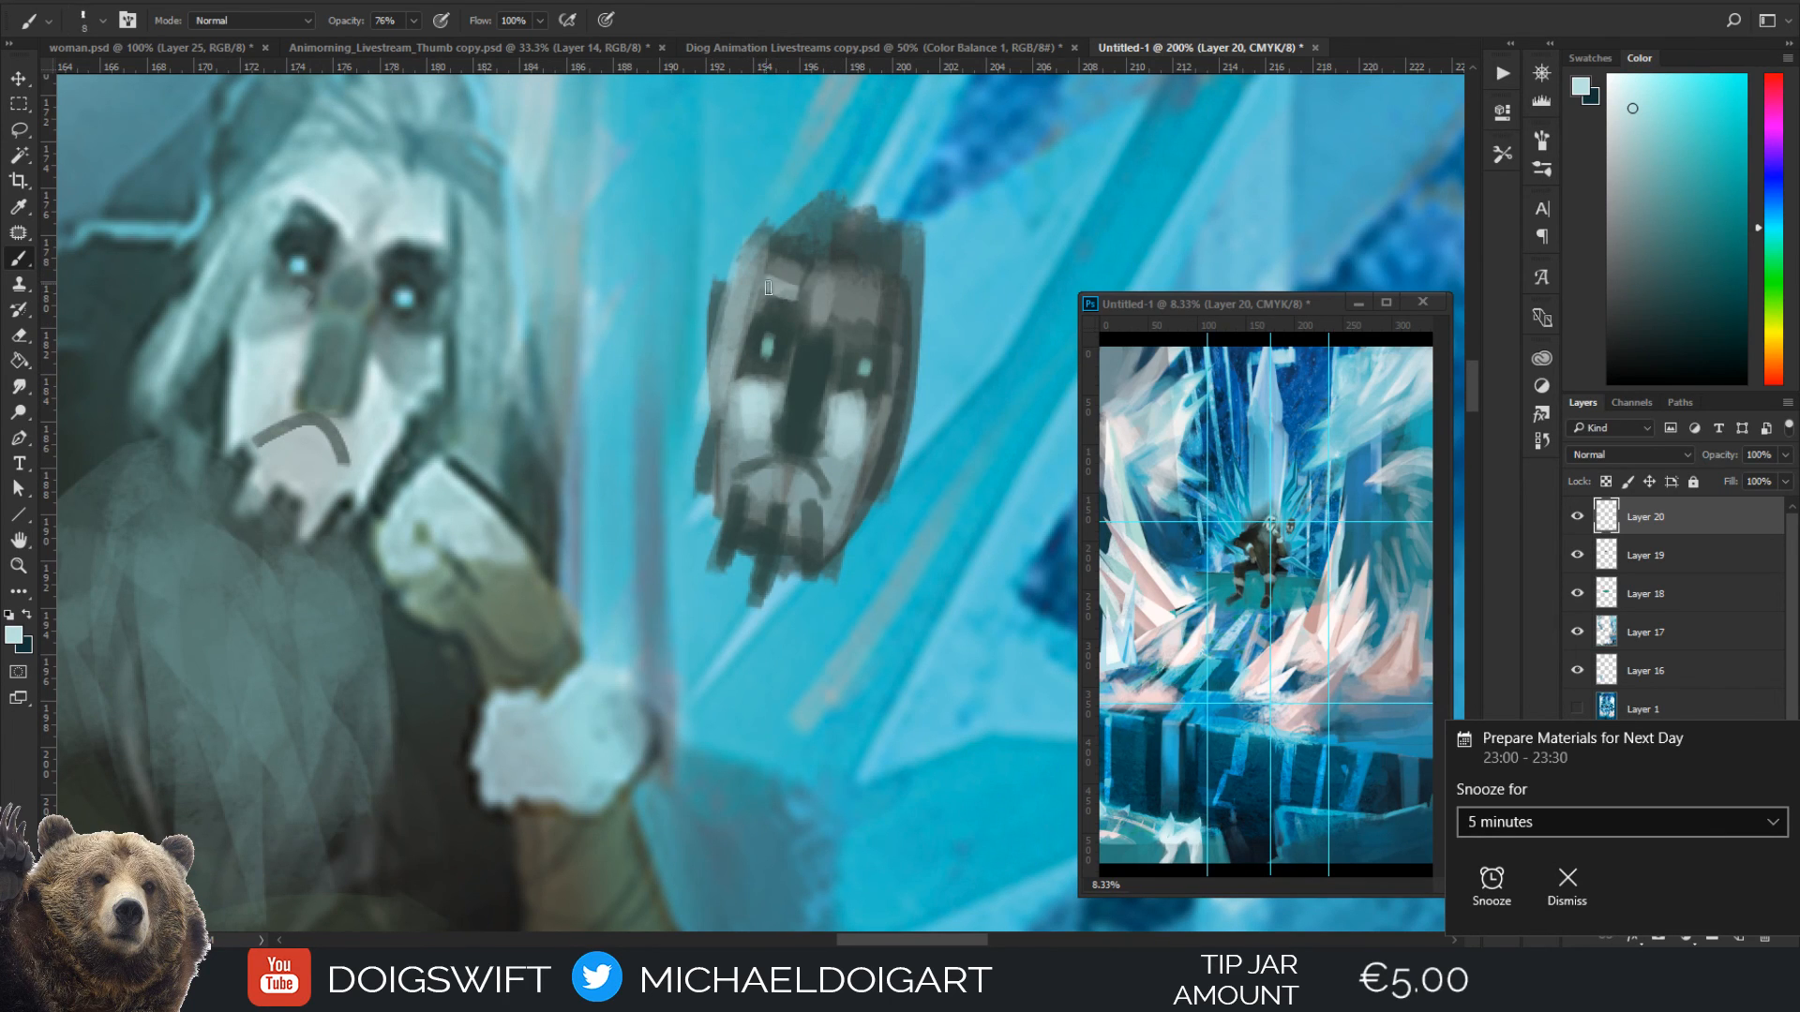
{"action": "mouse_move", "coordinate": [797, 221]}
{"action": "left_mouse_down"}
{"action": "mouse_move", "coordinate": [769, 301]}
{"action": "mouse_move", "coordinate": [796, 286]}
{"action": "mouse_move", "coordinate": [829, 311]}
{"action": "mouse_move", "coordinate": [870, 302]}
{"action": "mouse_move", "coordinate": [796, 248]}
{"action": "mouse_move", "coordinate": [860, 281]}
{"action": "mouse_move", "coordinate": [875, 319]}
{"action": "mouse_move", "coordinate": [868, 283]}
{"action": "mouse_move", "coordinate": [787, 335]}
{"action": "mouse_move", "coordinate": [788, 319]}
{"action": "mouse_move", "coordinate": [855, 322]}
{"action": "mouse_move", "coordinate": [889, 345]}
{"action": "mouse_move", "coordinate": [830, 339]}
{"action": "left_mouse_up"}
Paint dark angled brows above the mask's eyes with sampled dark teal at brush size 10
{"action": "left_click", "coordinate": [785, 339], "text": "alt"}
{"action": "key", "text": "bracketleft"}
{"action": "key", "text": "bracketleft"}
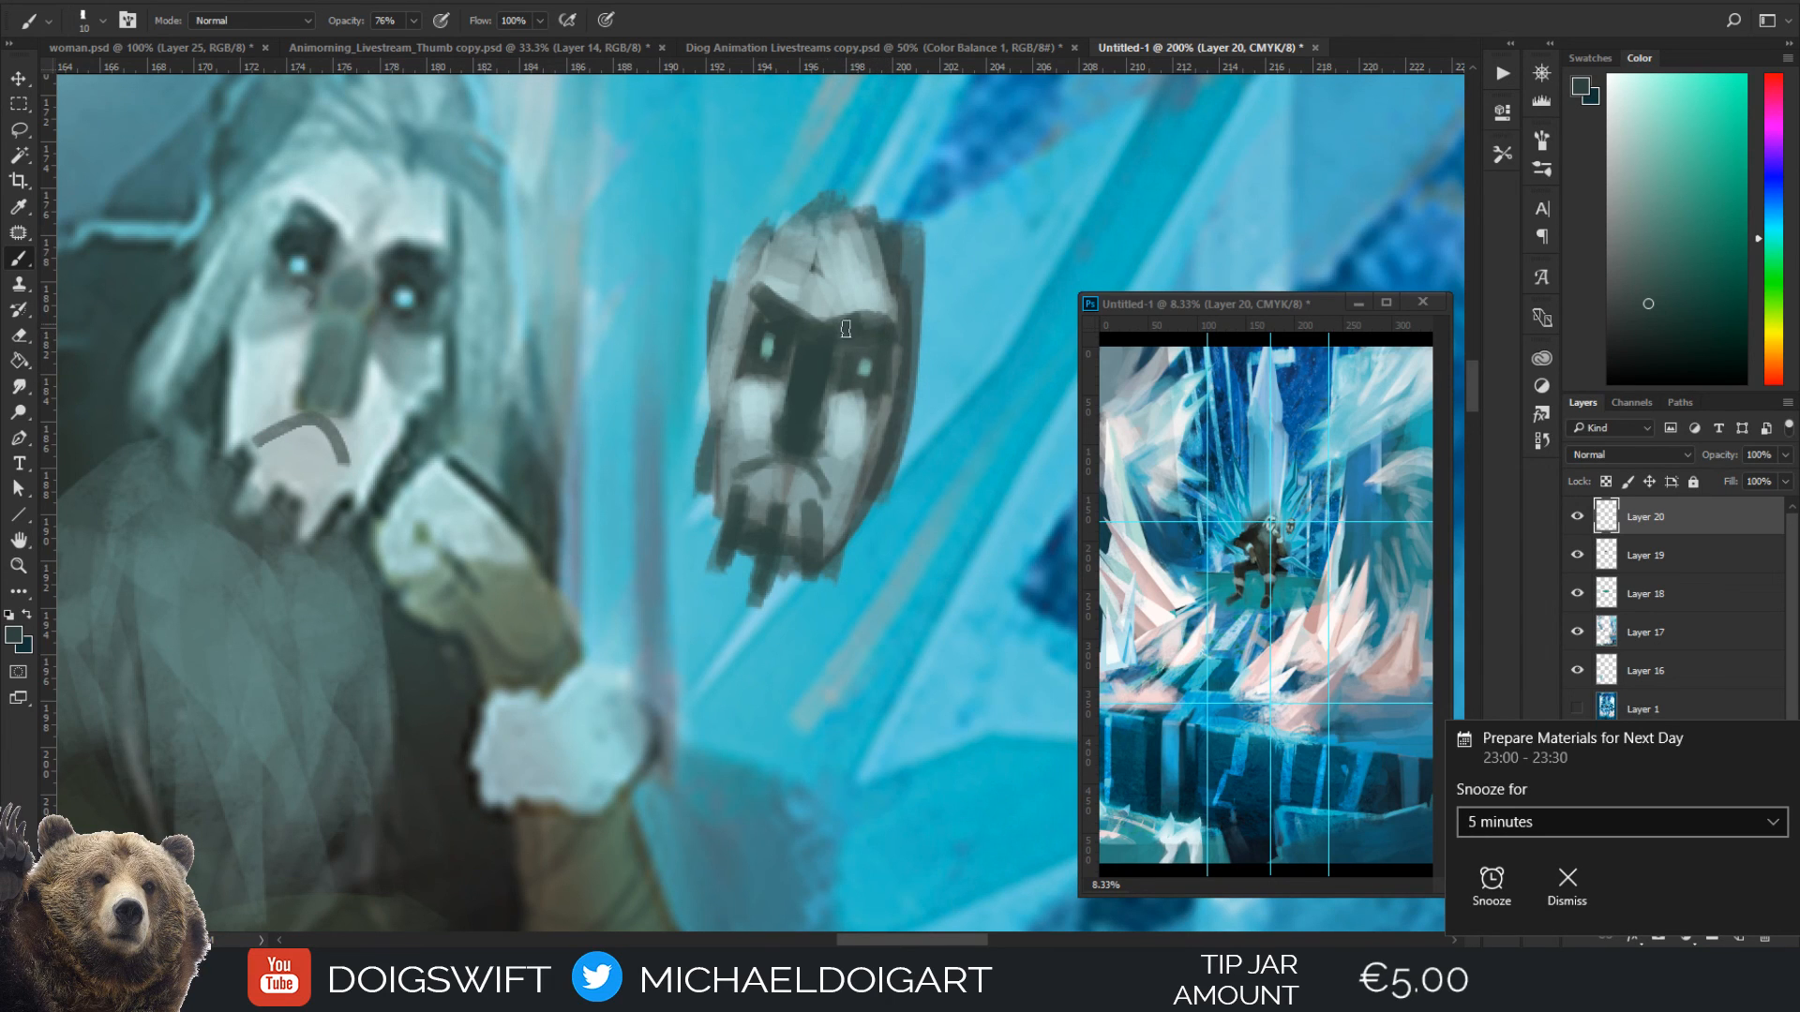
Paint a dark teal beard mass spreading out below the mask's chin
{"action": "key", "text": "ctrl+minus"}
{"action": "left_click", "coordinate": [766, 511], "text": "alt"}
{"action": "key", "text": "bracketright"}
{"action": "key", "text": "bracketright"}
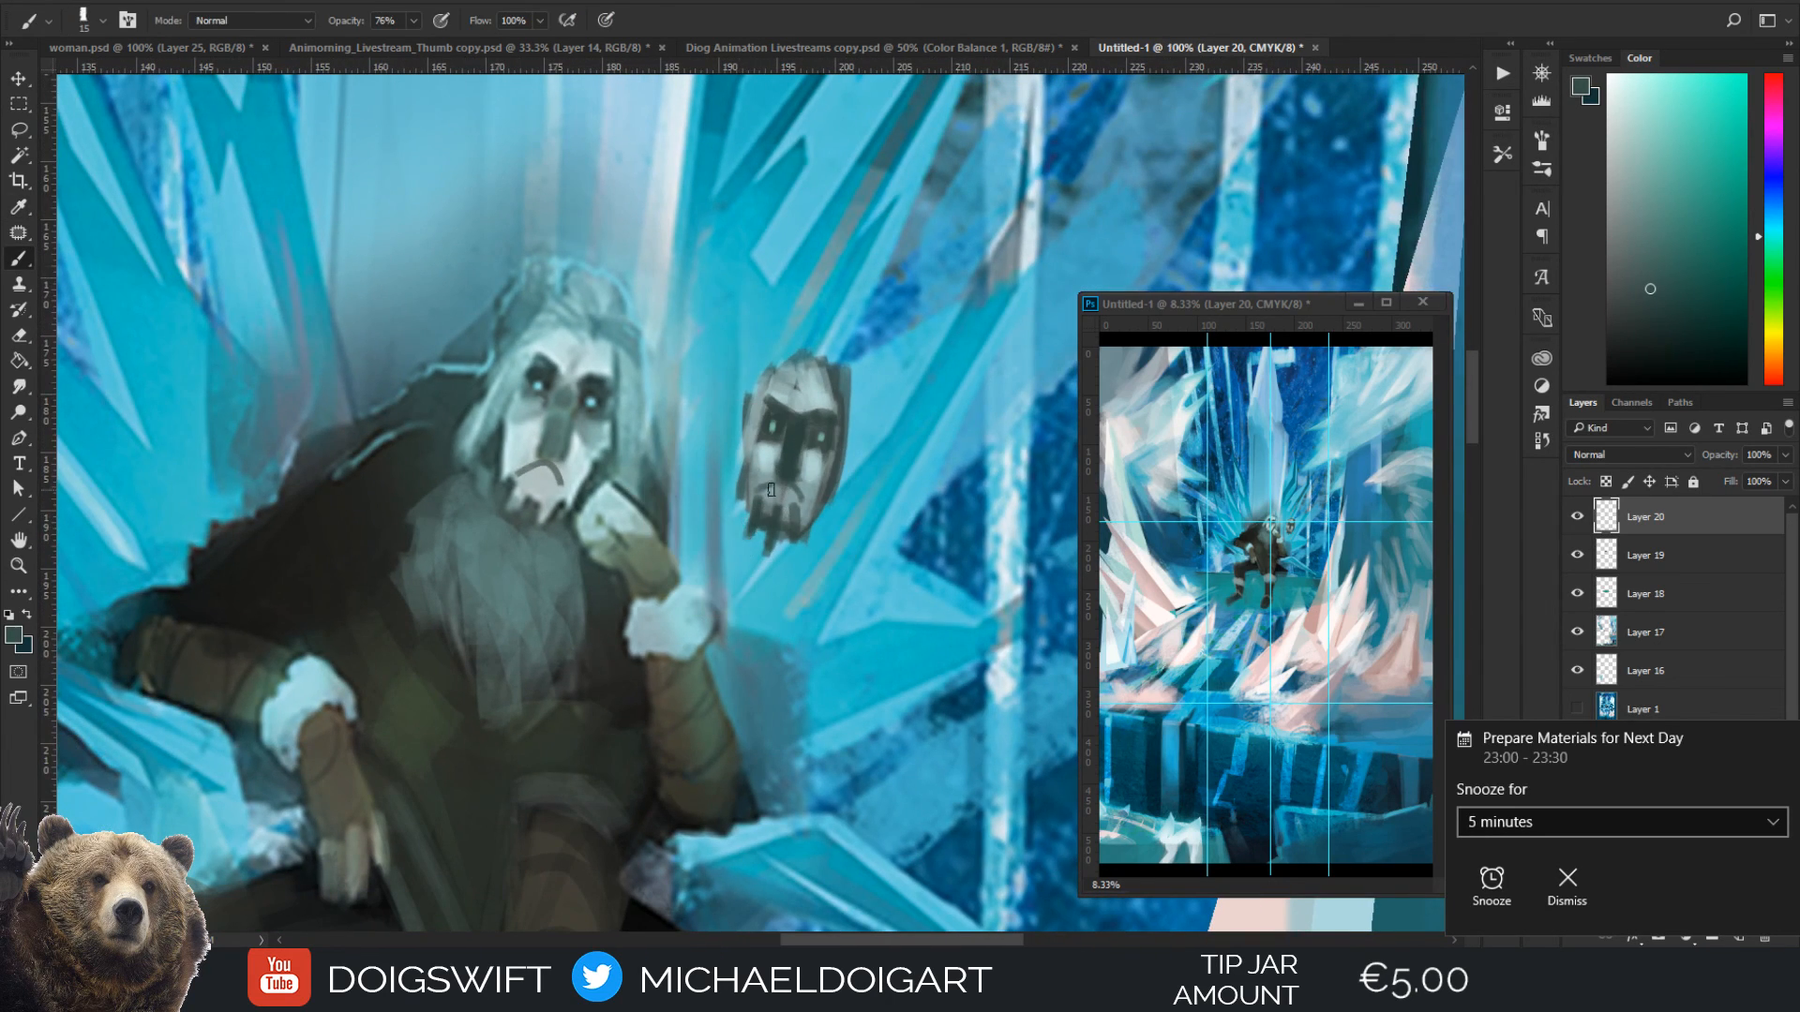
{"action": "left_click_drag", "start_coordinate": [749, 528], "coordinate": [721, 572]}
{"action": "mouse_move", "coordinate": [750, 530]}
{"action": "left_mouse_down"}
{"action": "mouse_move", "coordinate": [717, 531]}
{"action": "mouse_move", "coordinate": [755, 560]}
{"action": "left_mouse_up"}
{"action": "key", "text": "bracketright"}
{"action": "mouse_move", "coordinate": [755, 547]}
{"action": "left_mouse_down"}
{"action": "mouse_move", "coordinate": [783, 570]}
{"action": "mouse_move", "coordinate": [814, 551]}
{"action": "mouse_move", "coordinate": [754, 570]}
{"action": "mouse_move", "coordinate": [744, 614]}
{"action": "left_mouse_up"}
{"action": "left_click_drag", "start_coordinate": [774, 559], "coordinate": [790, 581]}
Extend the mask's chin over the dark beard with pale grey strands sampled from the seated figure's face
{"action": "left_click", "coordinate": [544, 485], "text": "alt"}
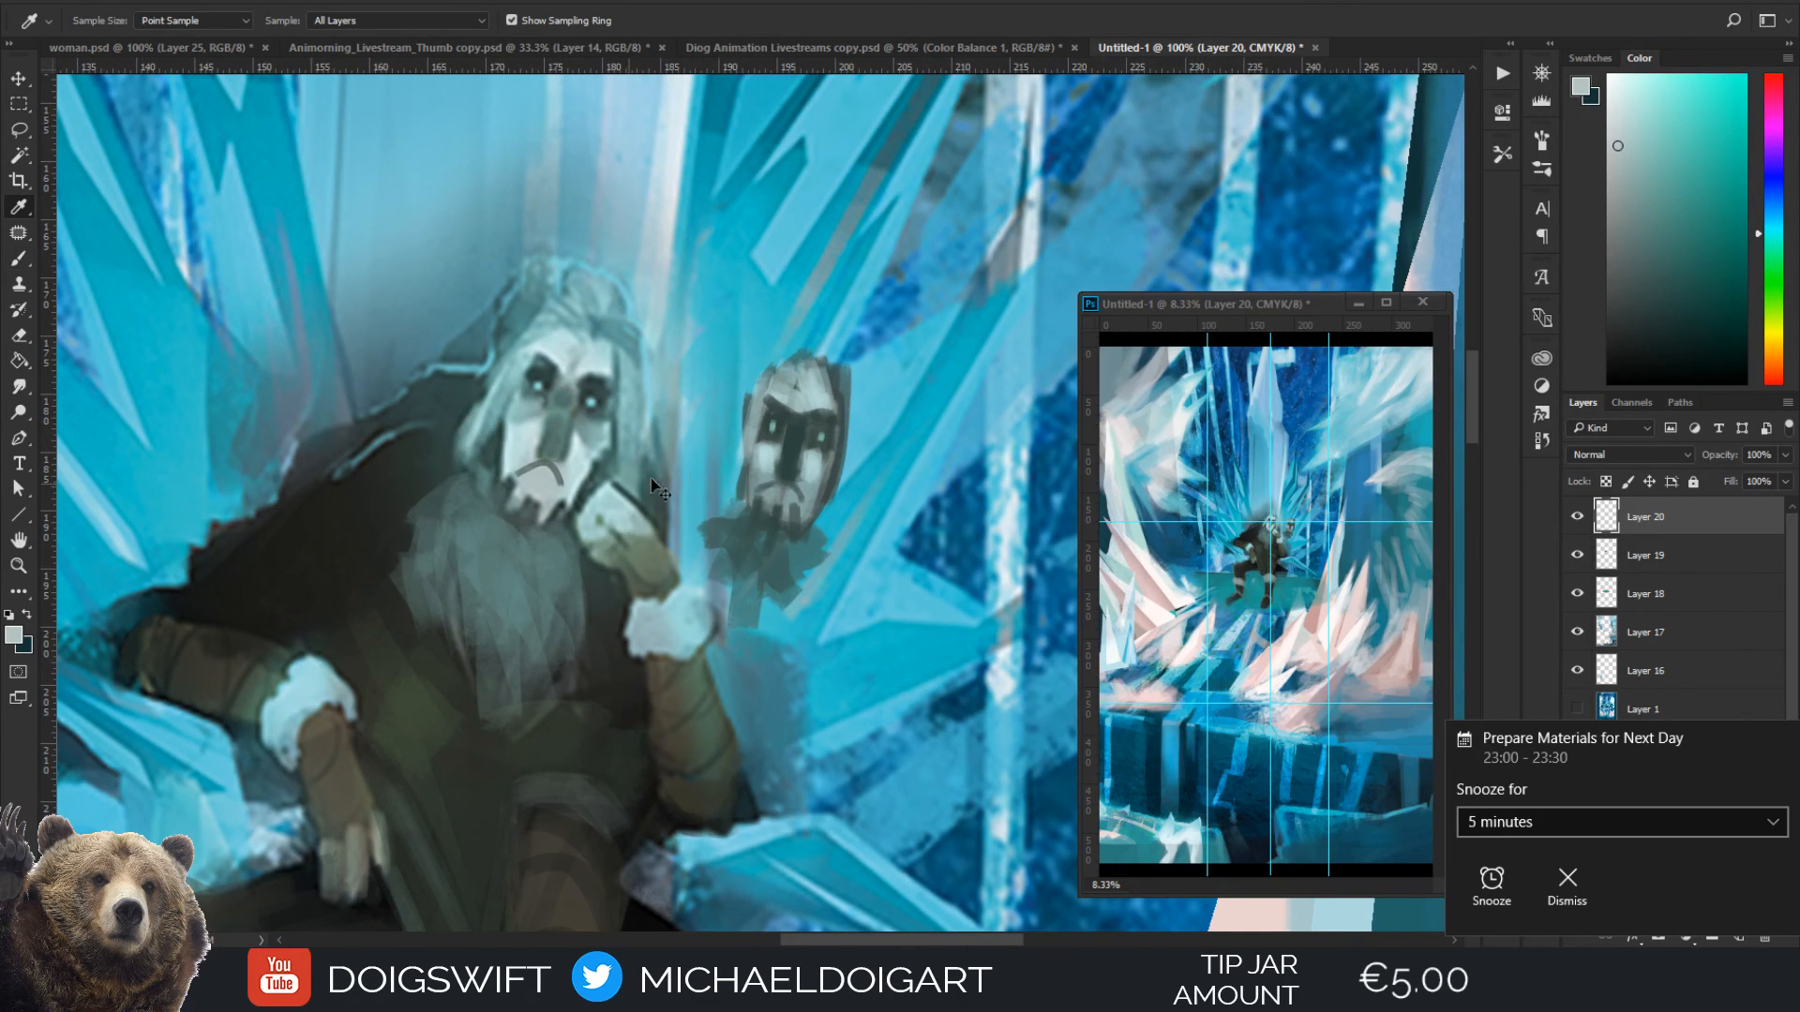
{"action": "key", "text": "ctrl+plus"}
{"action": "key", "text": "bracketleft"}
{"action": "key", "text": "bracketleft"}
{"action": "key", "text": "bracketleft"}
{"action": "left_click_drag", "start_coordinate": [785, 493], "coordinate": [762, 566]}
{"action": "left_click_drag", "start_coordinate": [822, 516], "coordinate": [817, 592]}
{"action": "left_click_drag", "start_coordinate": [870, 485], "coordinate": [846, 563]}
{"action": "left_click", "coordinate": [847, 525], "text": "alt"}
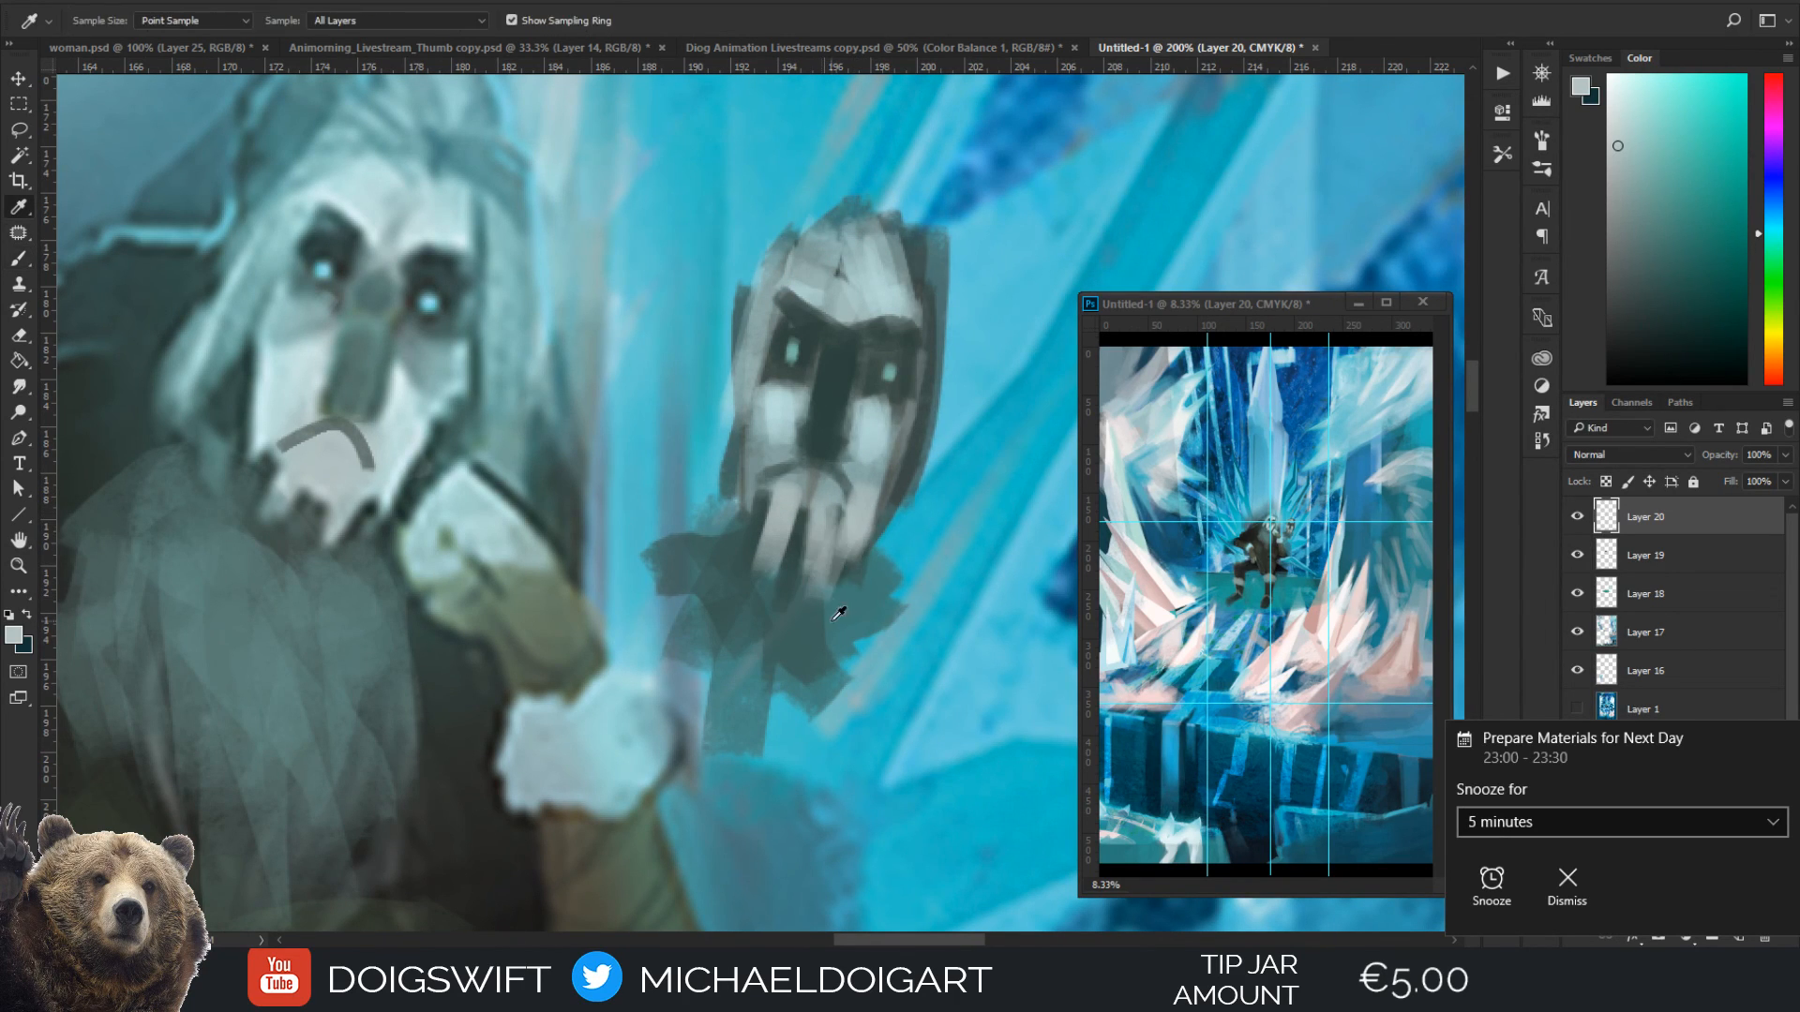
Trim the edges of the pale chin strands with the beard's sampled dark teal, using brush sizes 15 and 9
{"action": "key", "text": "bracketright"}
{"action": "left_click", "coordinate": [830, 621], "text": "alt"}
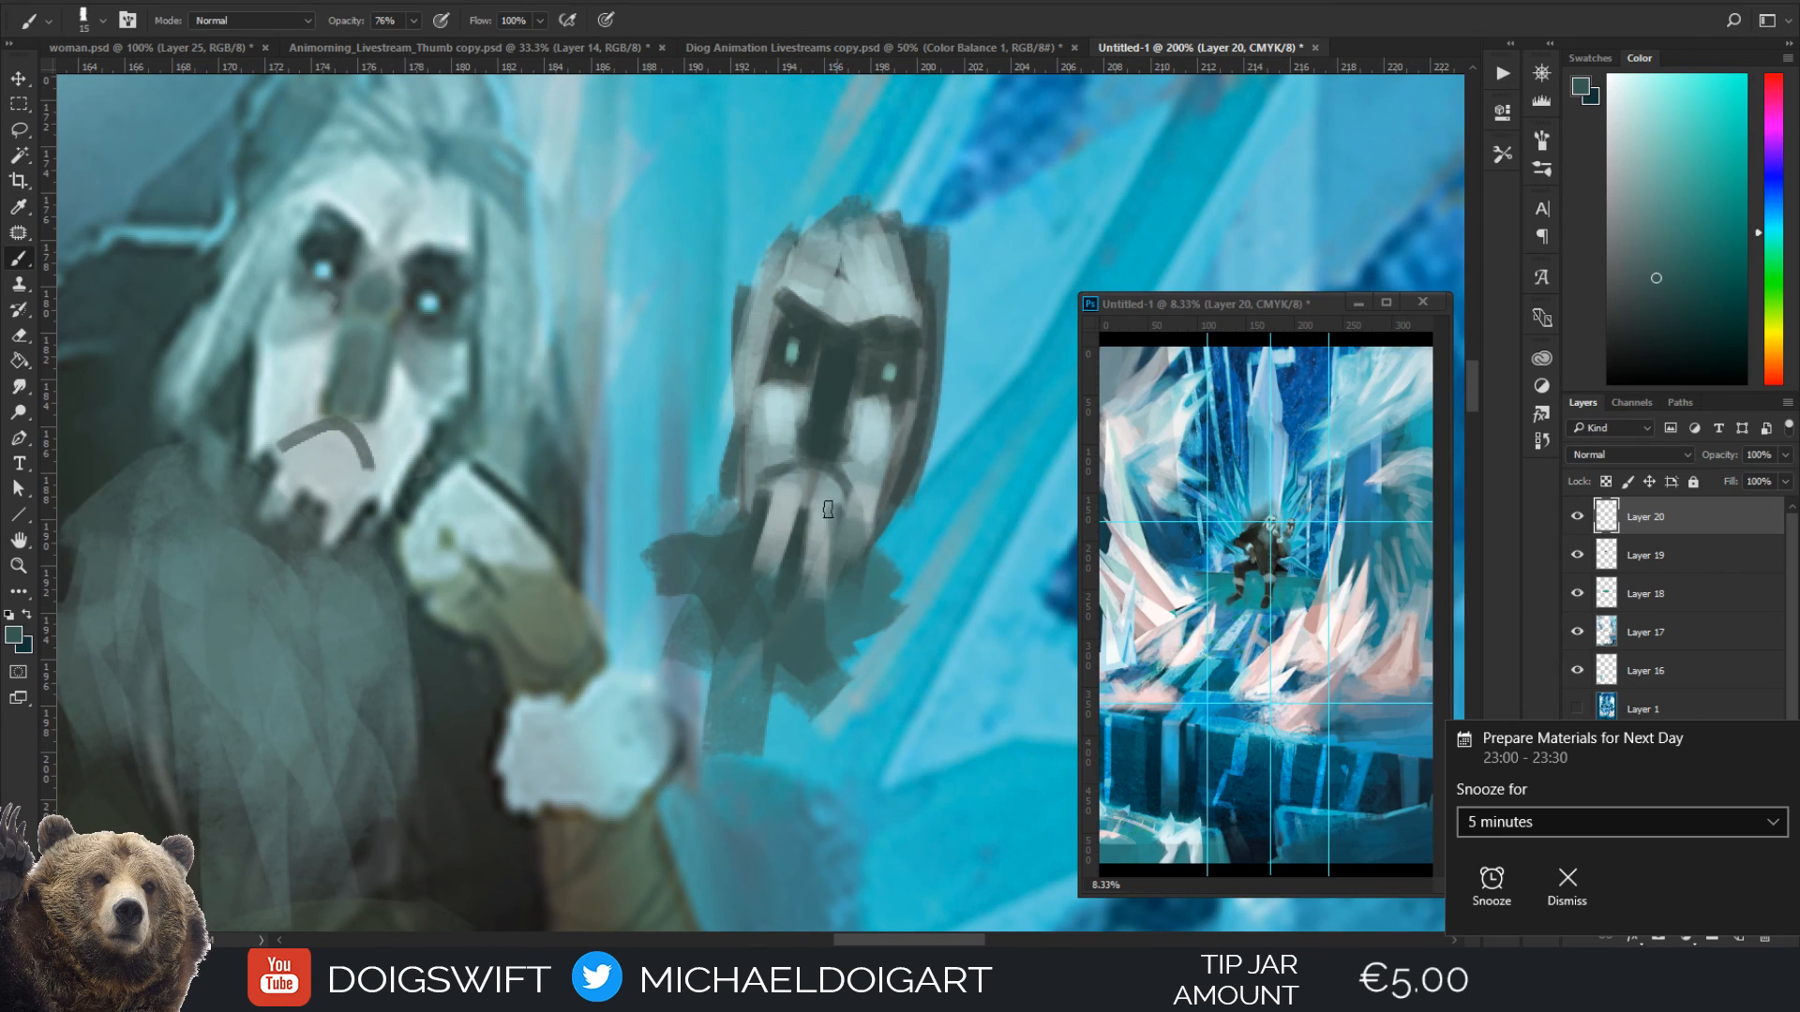
{"action": "key", "text": "bracketleft"}
{"action": "key", "text": "bracketleft"}
{"action": "key", "text": "bracketleft"}
{"action": "mouse_move", "coordinate": [852, 511]}
{"action": "left_mouse_down"}
{"action": "mouse_move", "coordinate": [840, 553]}
{"action": "mouse_move", "coordinate": [863, 511]}
{"action": "mouse_move", "coordinate": [869, 554]}
{"action": "mouse_move", "coordinate": [886, 511]}
{"action": "mouse_move", "coordinate": [876, 543]}
{"action": "left_mouse_up"}
{"action": "left_click", "coordinate": [841, 581], "text": "alt"}
{"action": "left_click", "coordinate": [856, 522], "text": "alt"}
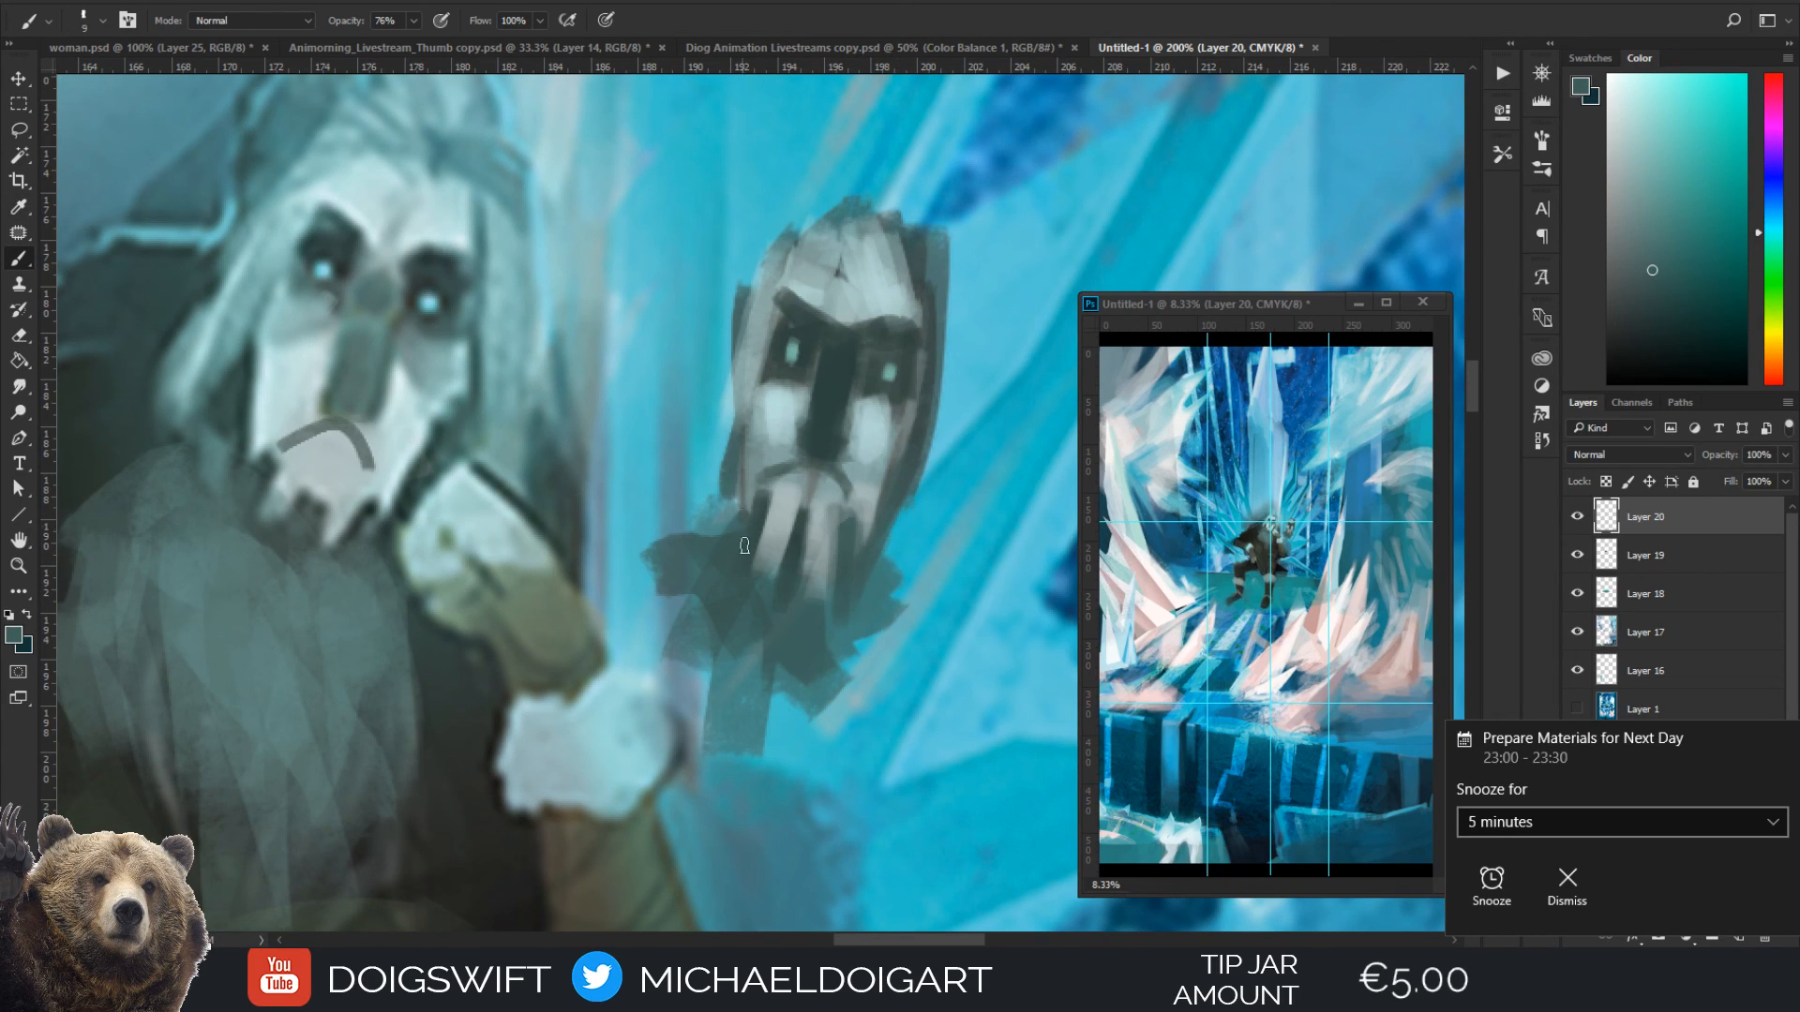
Repaint the mask's nose ridge in a lighter teal at brush size 15
{"action": "left_click", "coordinate": [818, 433], "text": "alt"}
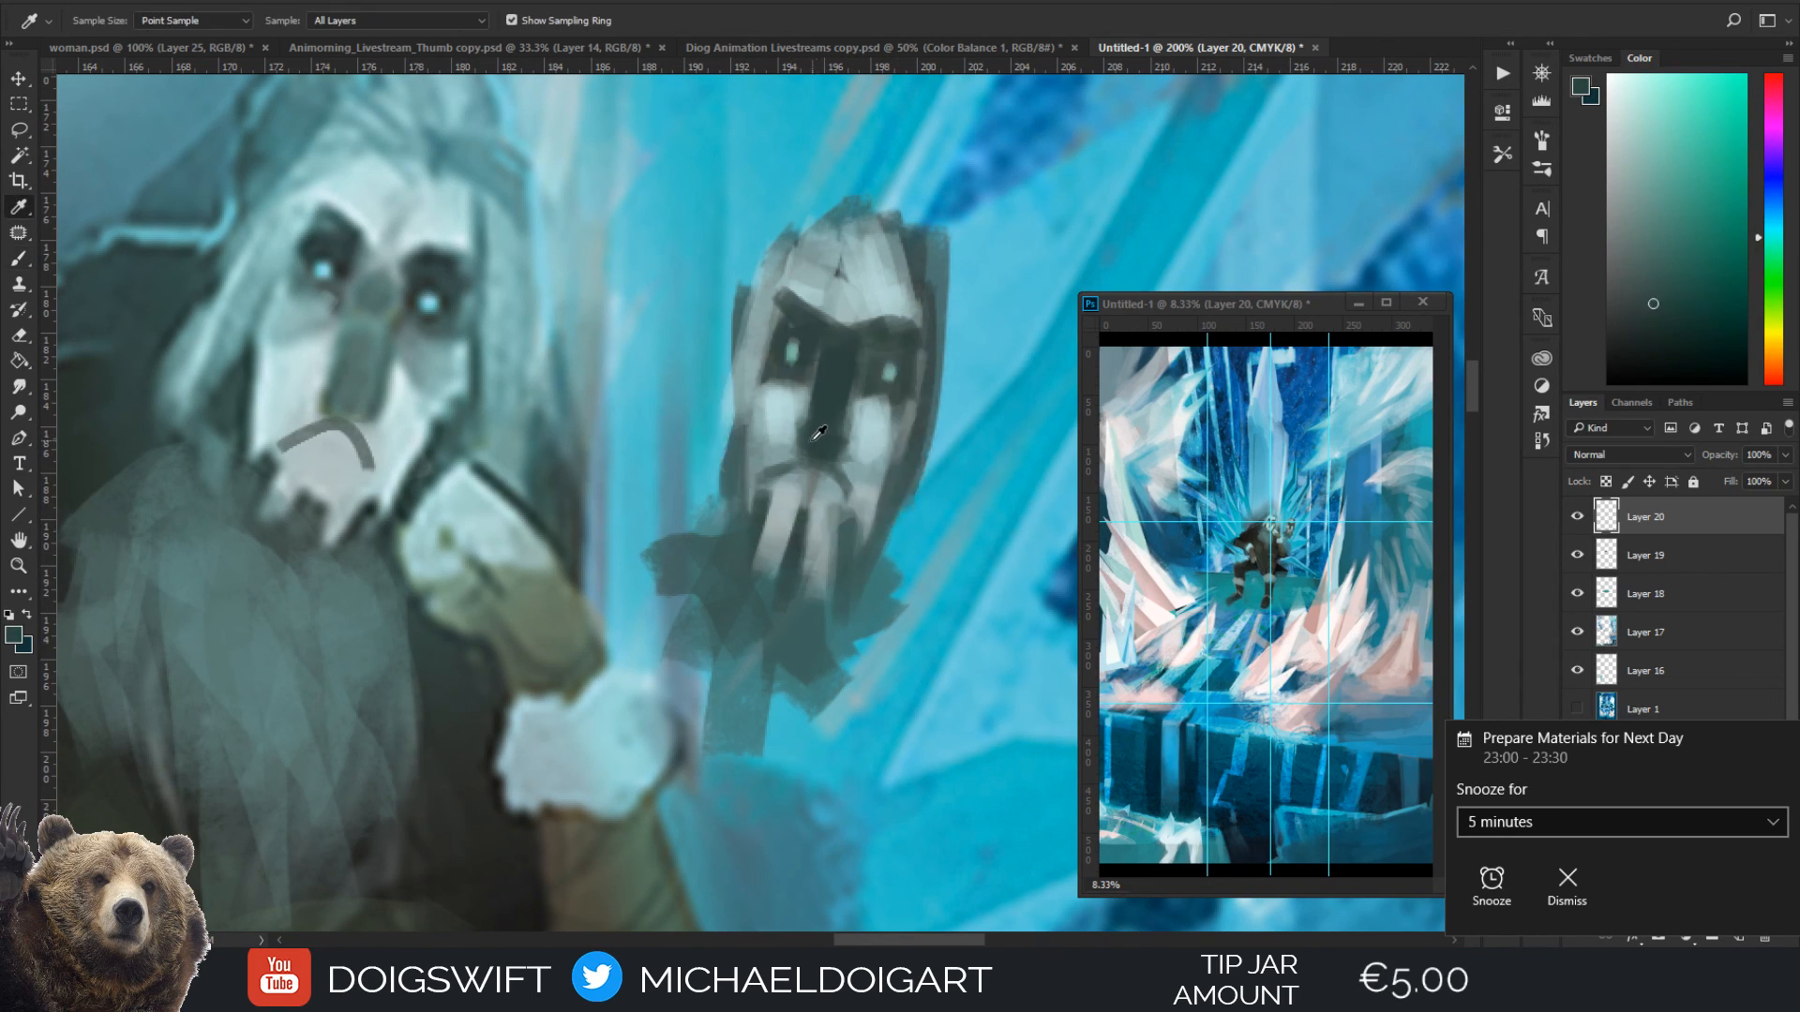
{"action": "left_click", "coordinate": [842, 415], "text": "alt"}
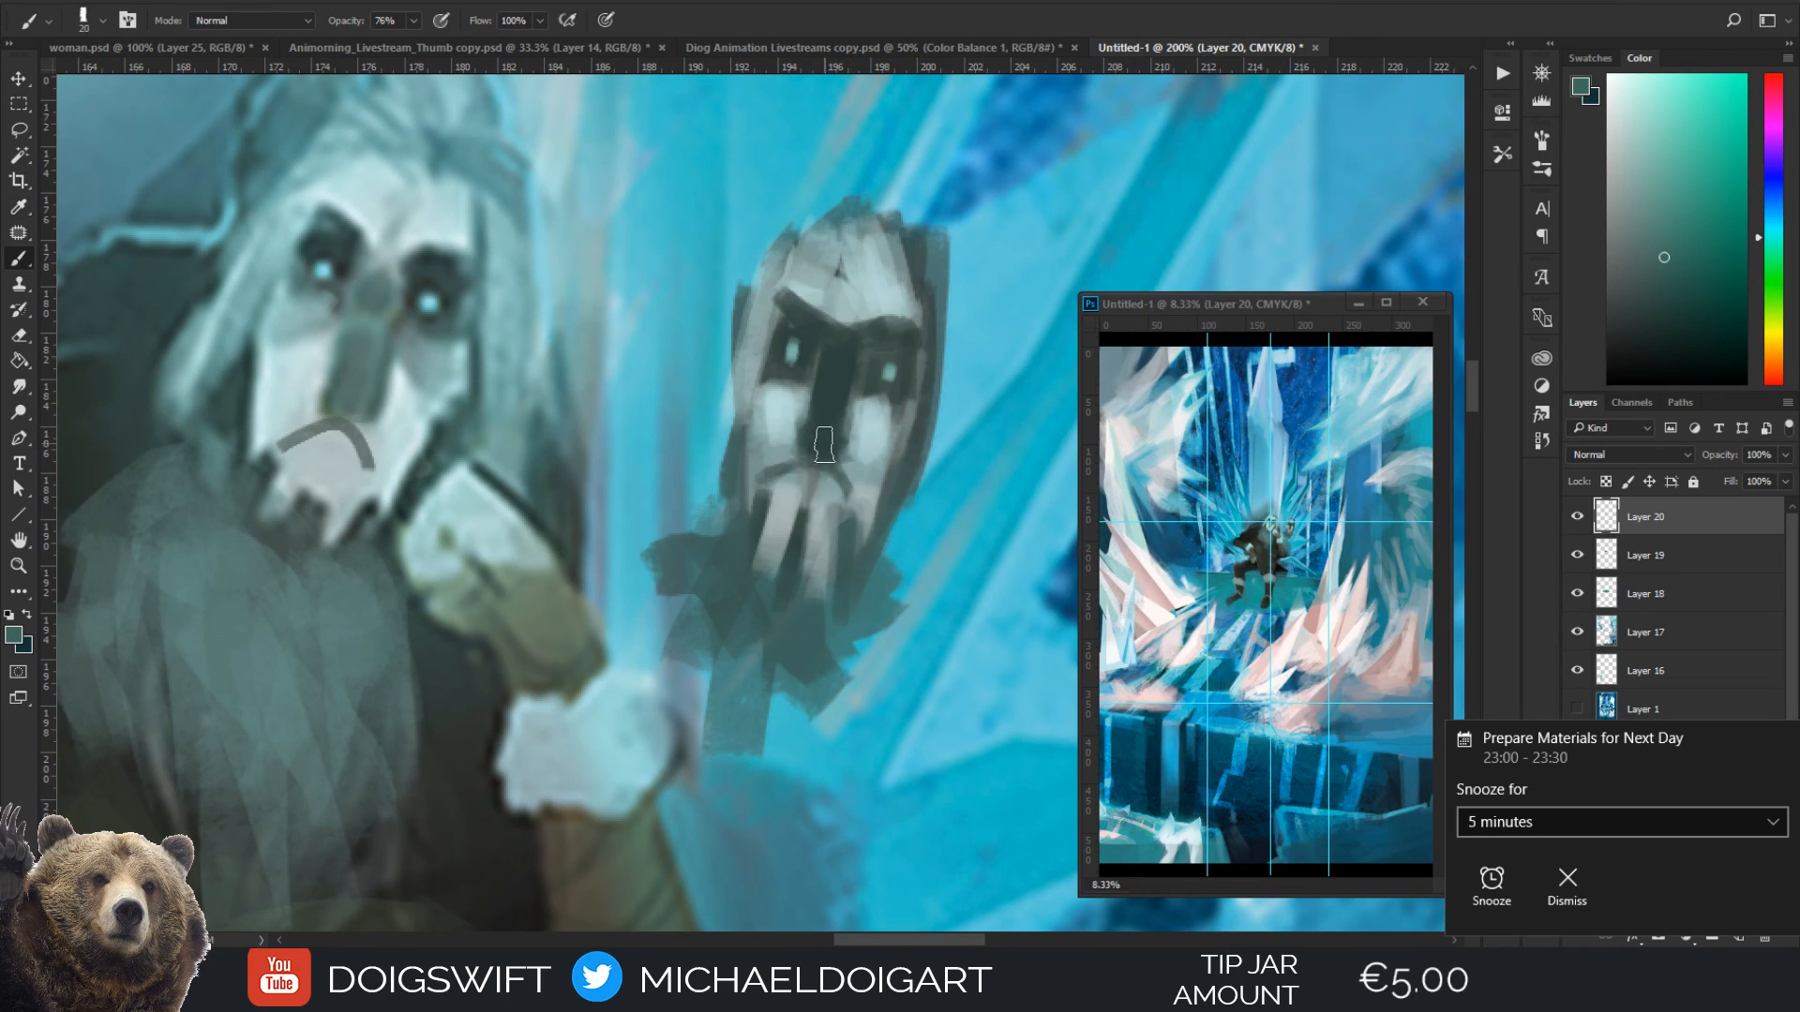
{"action": "key", "text": "bracketright"}
{"action": "key", "text": "bracketleft"}
{"action": "key", "text": "bracketleft"}
{"action": "left_click_drag", "start_coordinate": [838, 371], "coordinate": [816, 449]}
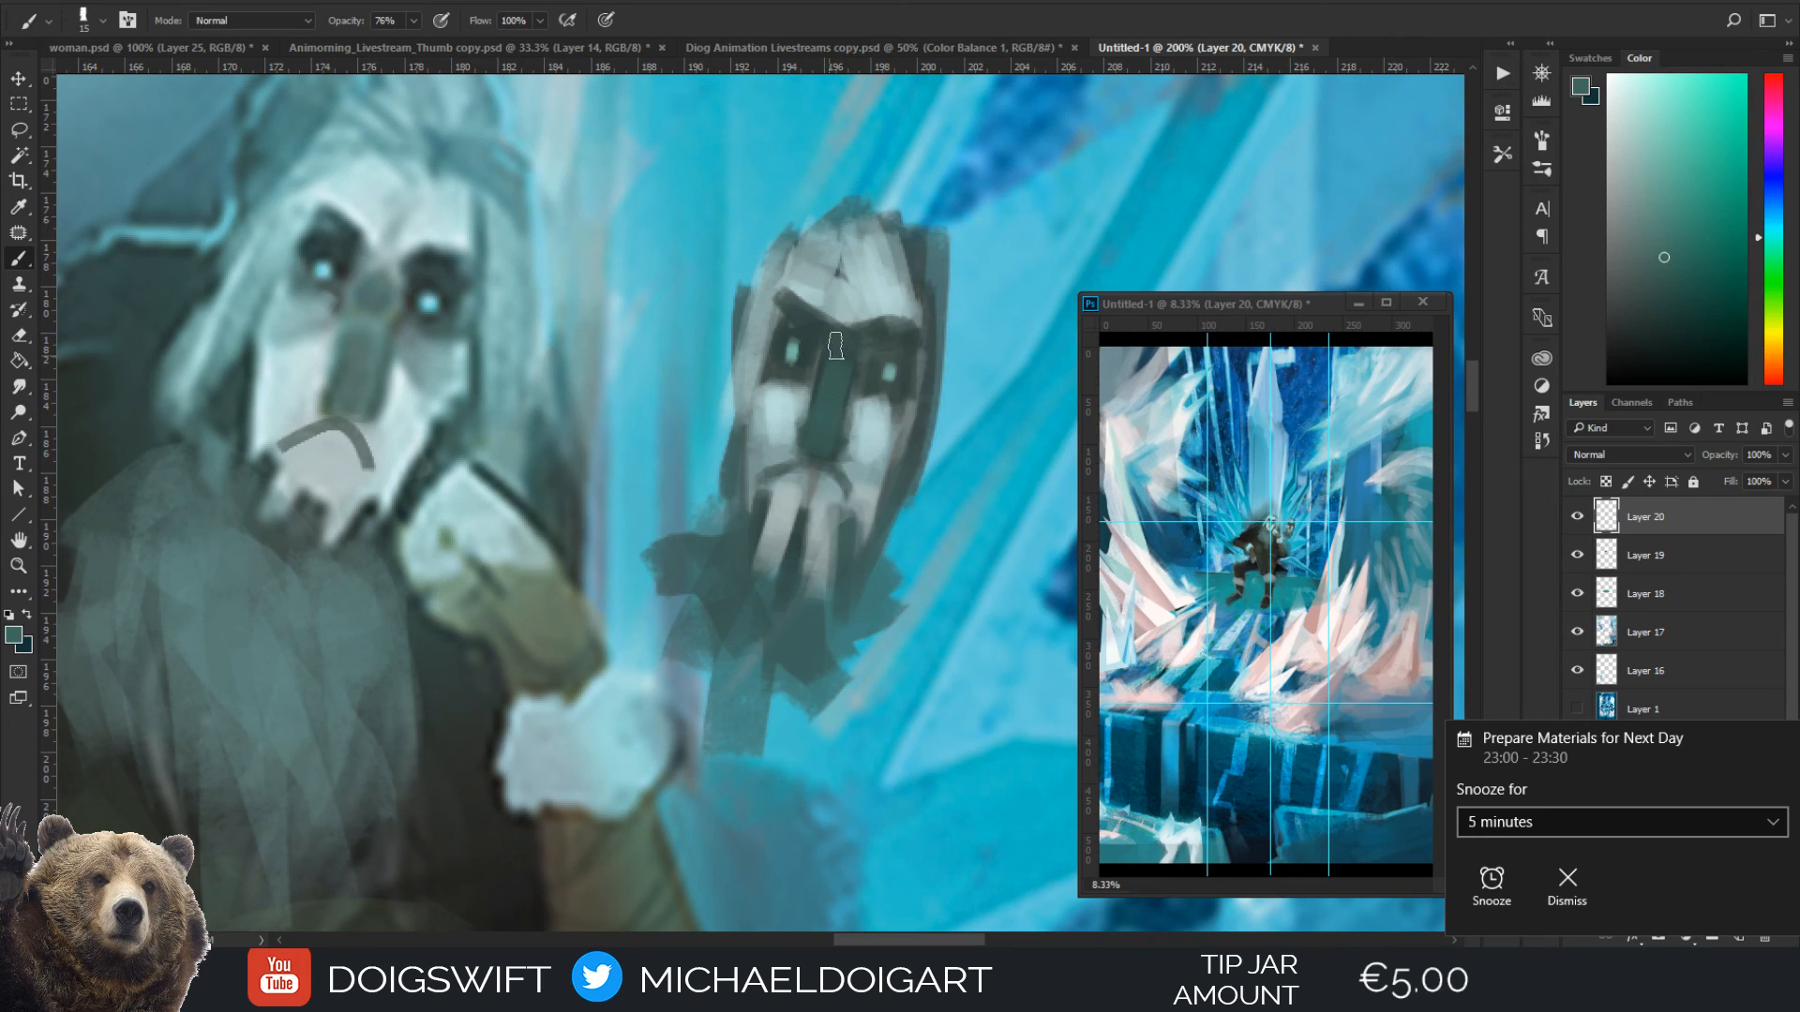
Separate the mask's brows by painting the sampled pale face colour between them
{"action": "left_click", "coordinate": [846, 328], "text": "alt"}
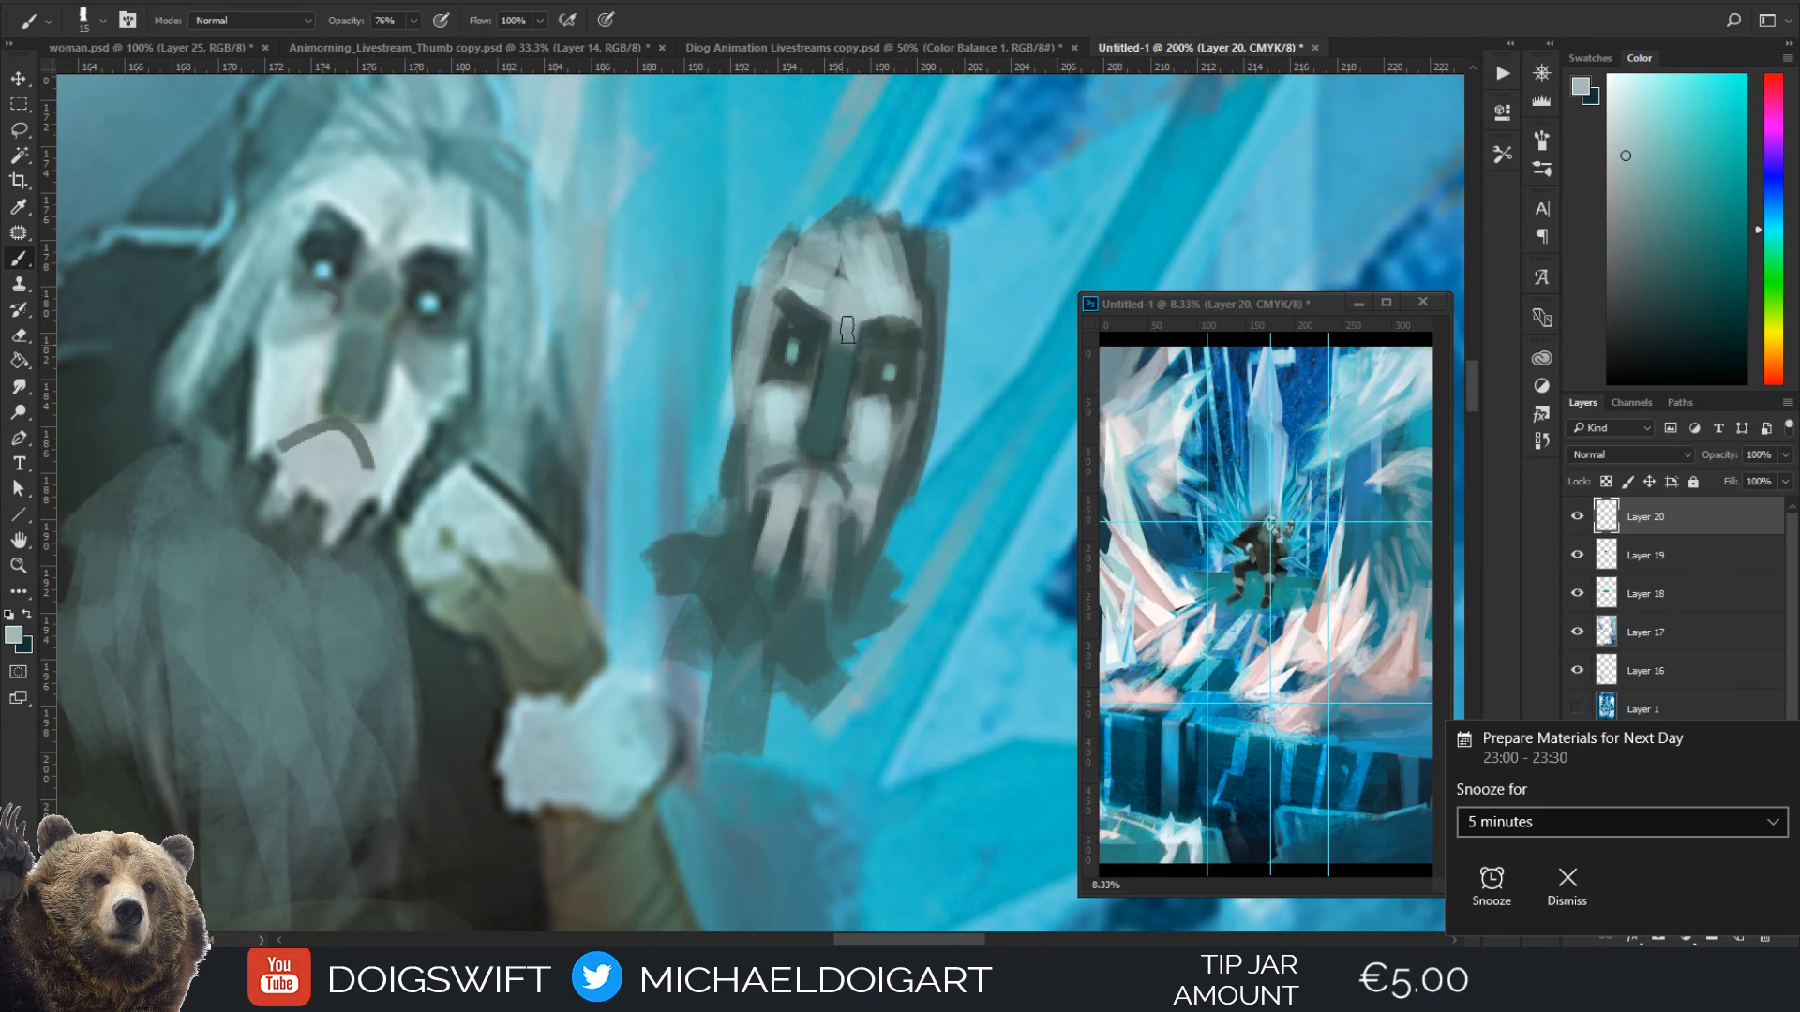
{"action": "left_click_drag", "start_coordinate": [848, 329], "coordinate": [844, 337]}
{"action": "left_click", "coordinate": [858, 436], "text": "alt"}
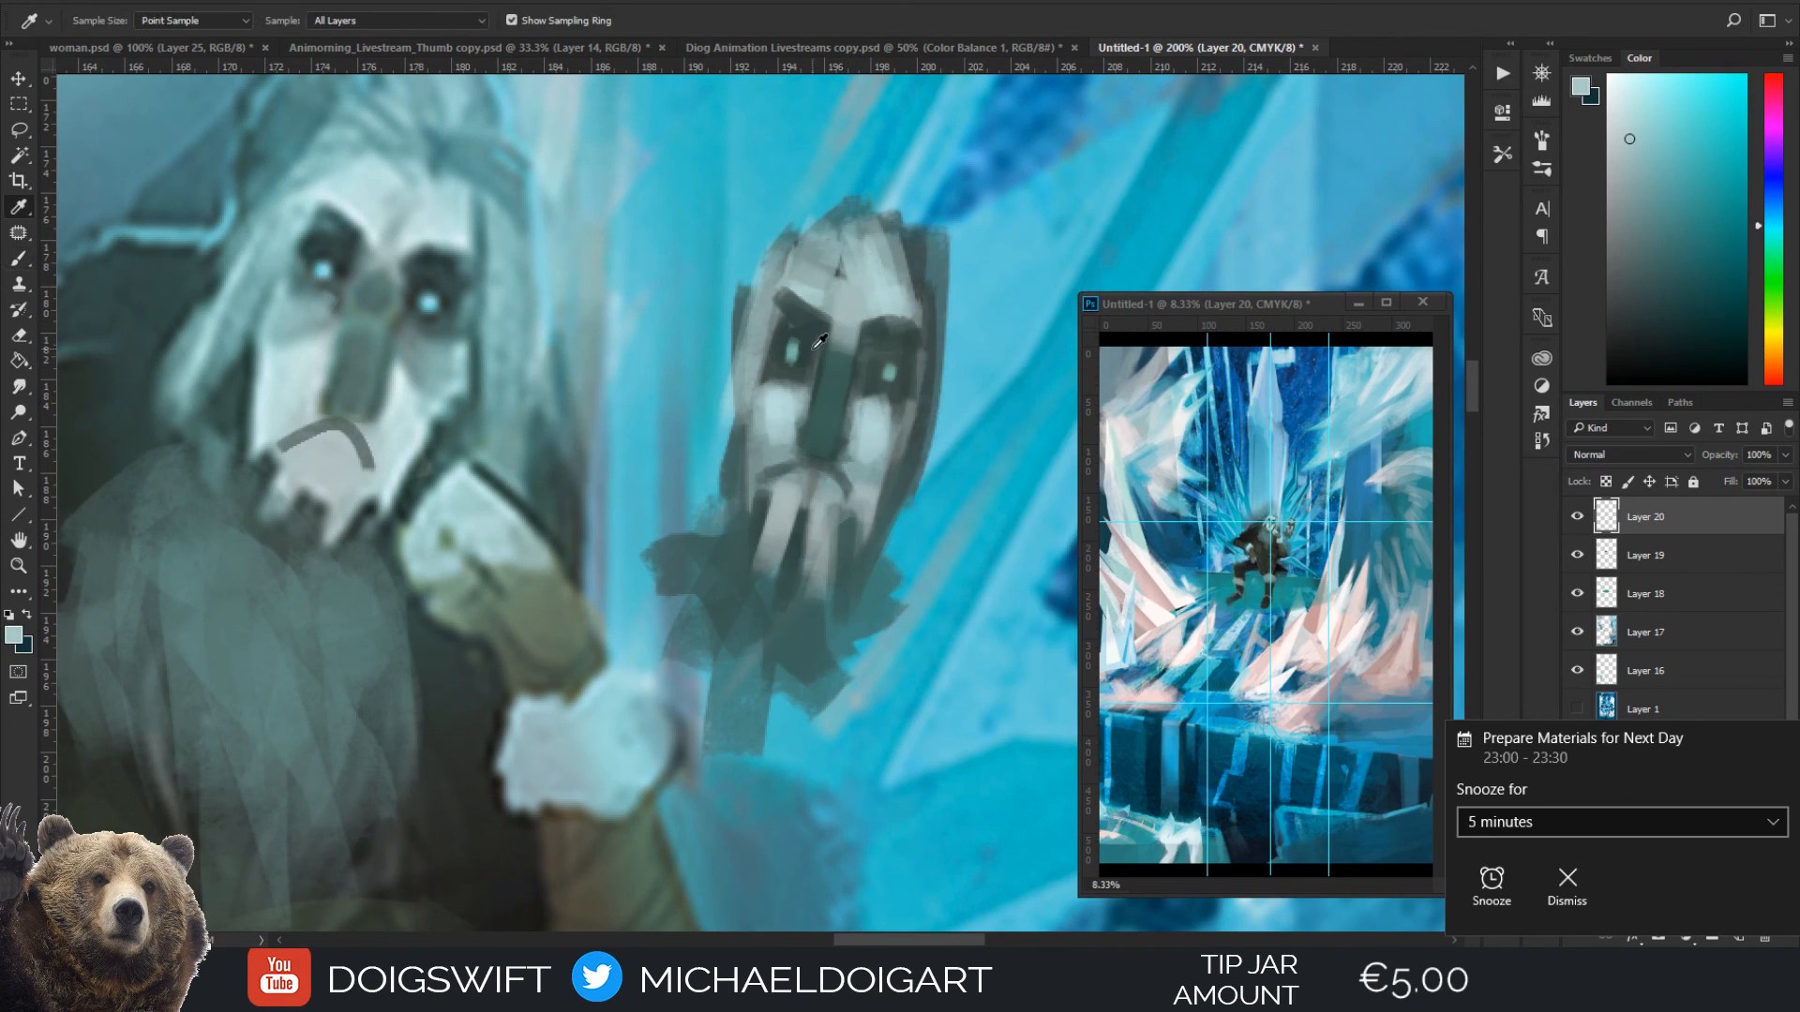
{"action": "left_click", "coordinate": [813, 348], "text": "alt"}
{"action": "left_click", "coordinate": [846, 313], "text": "alt"}
{"action": "left_click_drag", "start_coordinate": [837, 324], "coordinate": [820, 297]}
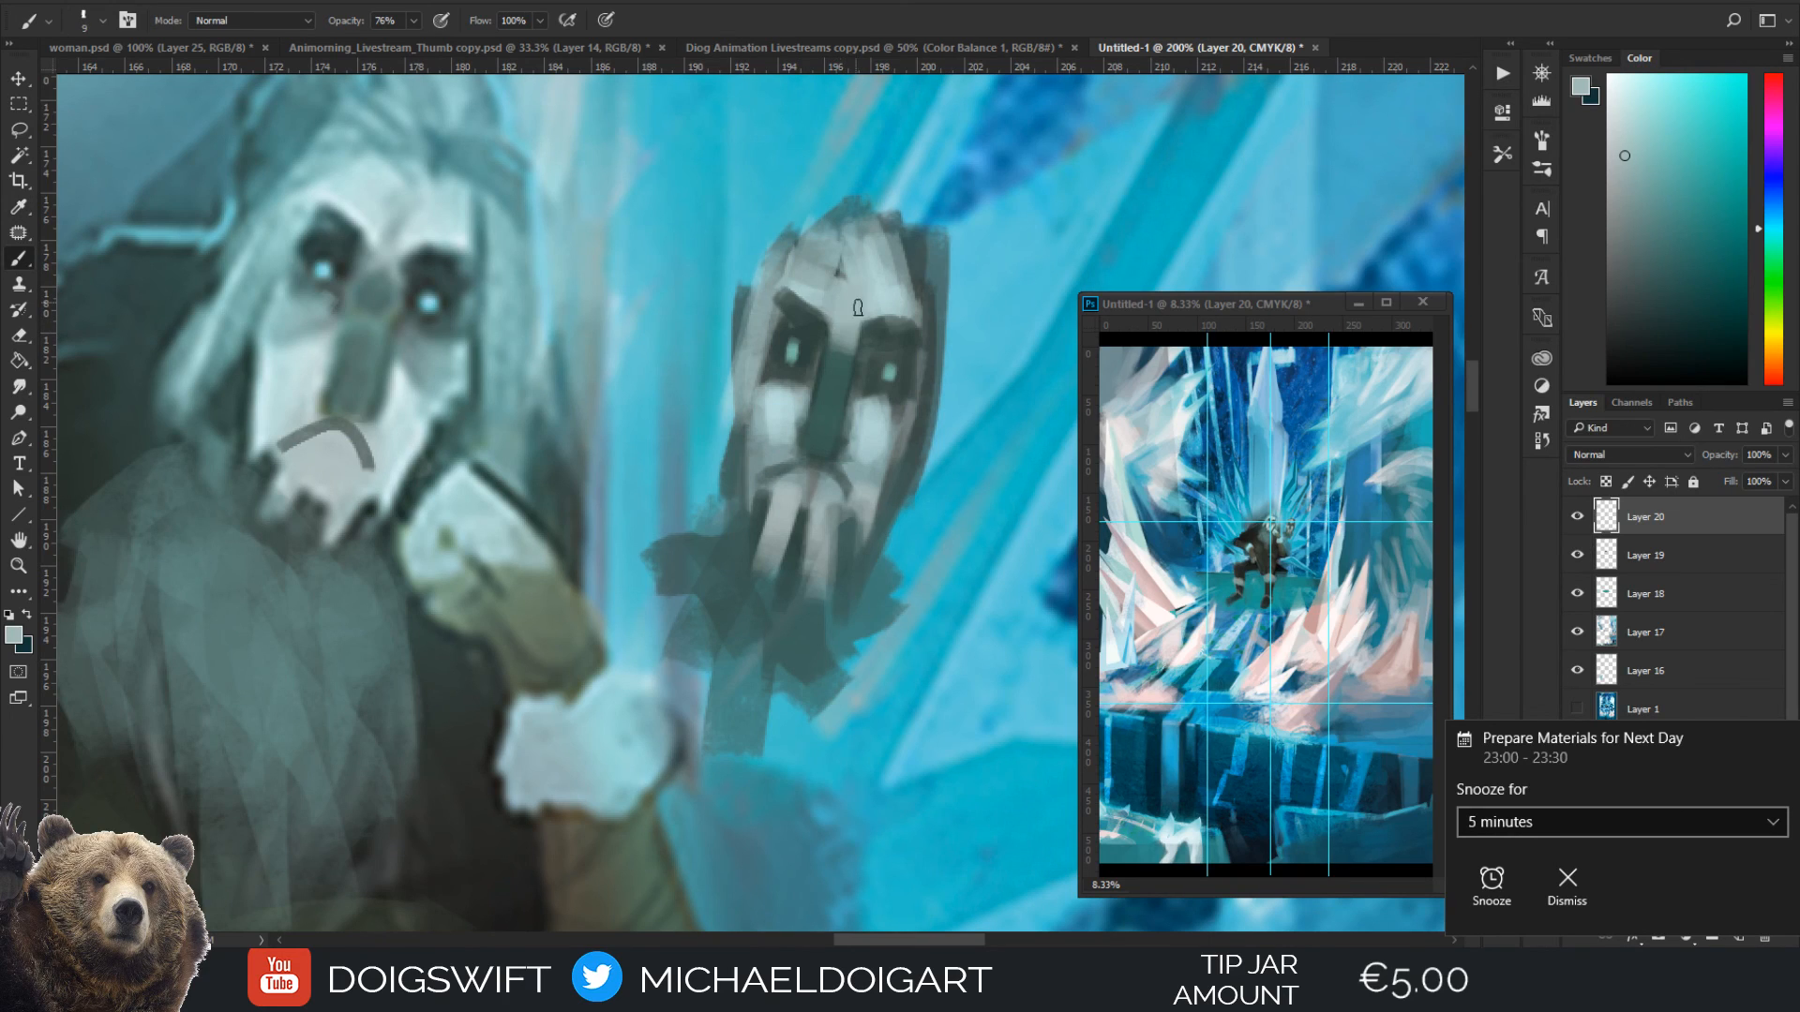
{"action": "left_click", "coordinate": [814, 315], "text": "alt"}
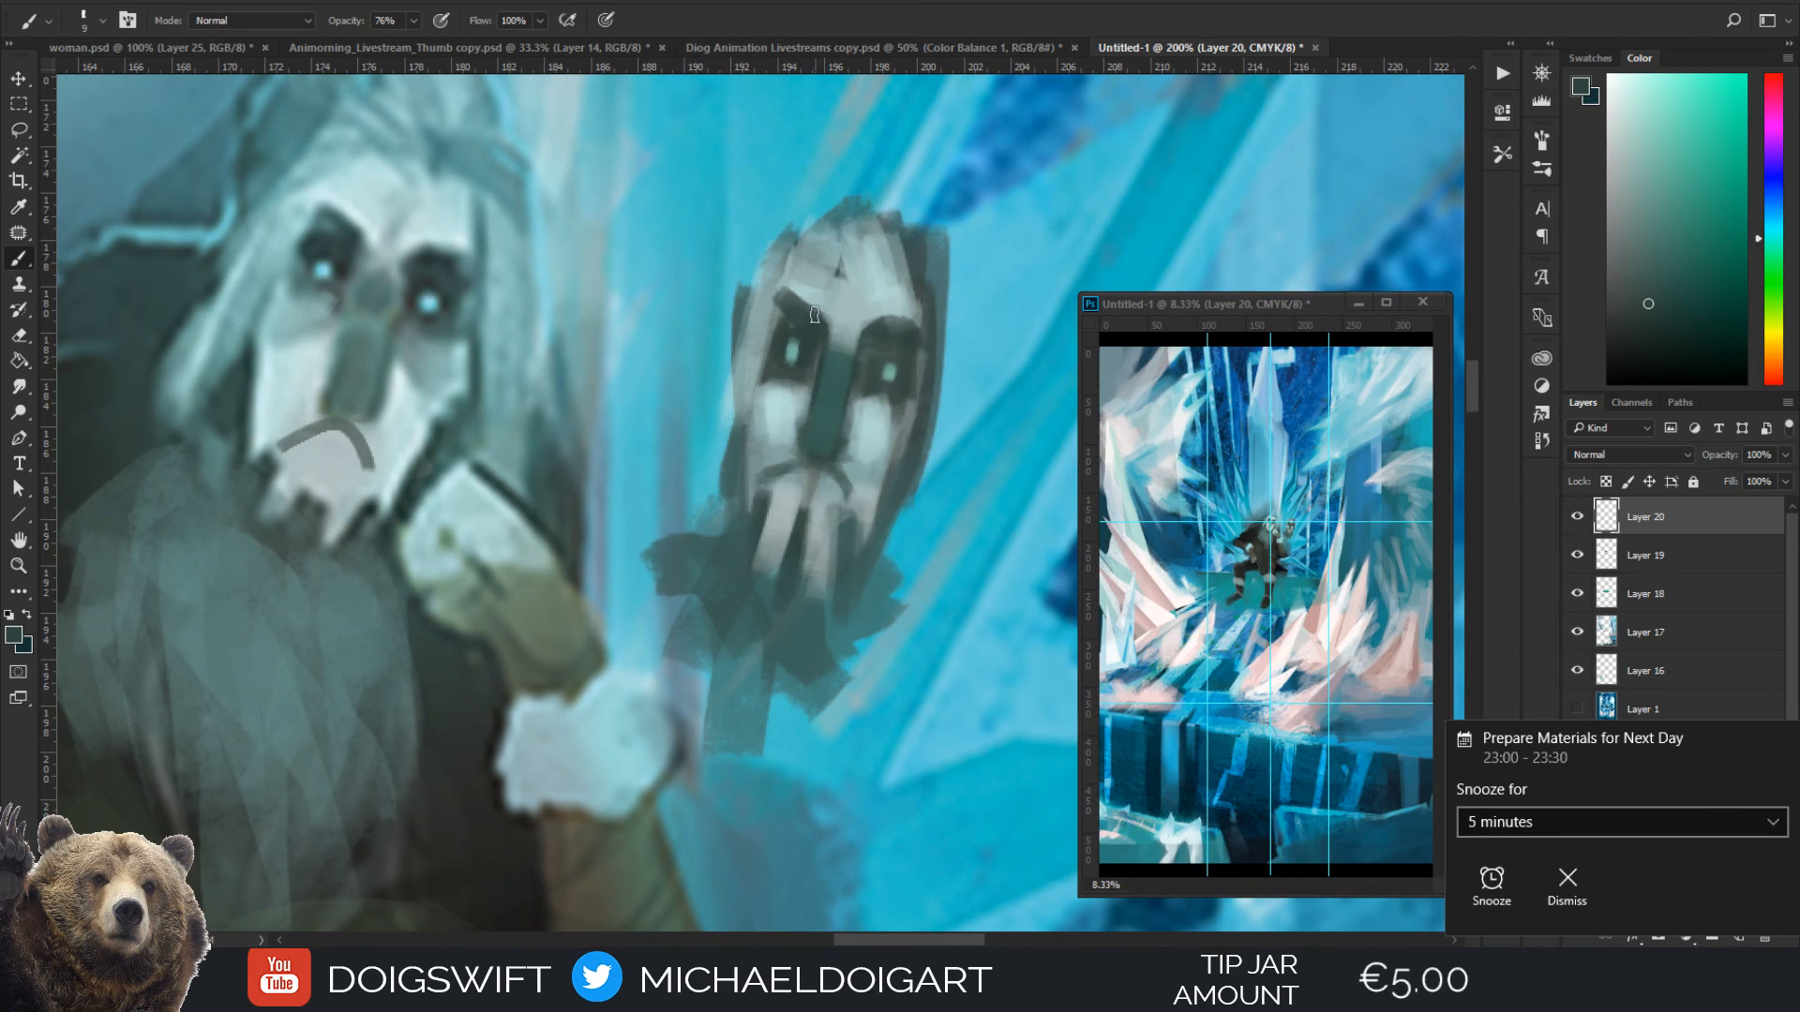
{"action": "left_click_drag", "start_coordinate": [814, 315], "coordinate": [853, 325]}
Sharpen the mask's brows and outline its eyes with a darker near-black teal at brush size 8
{"action": "key", "text": "alt"}
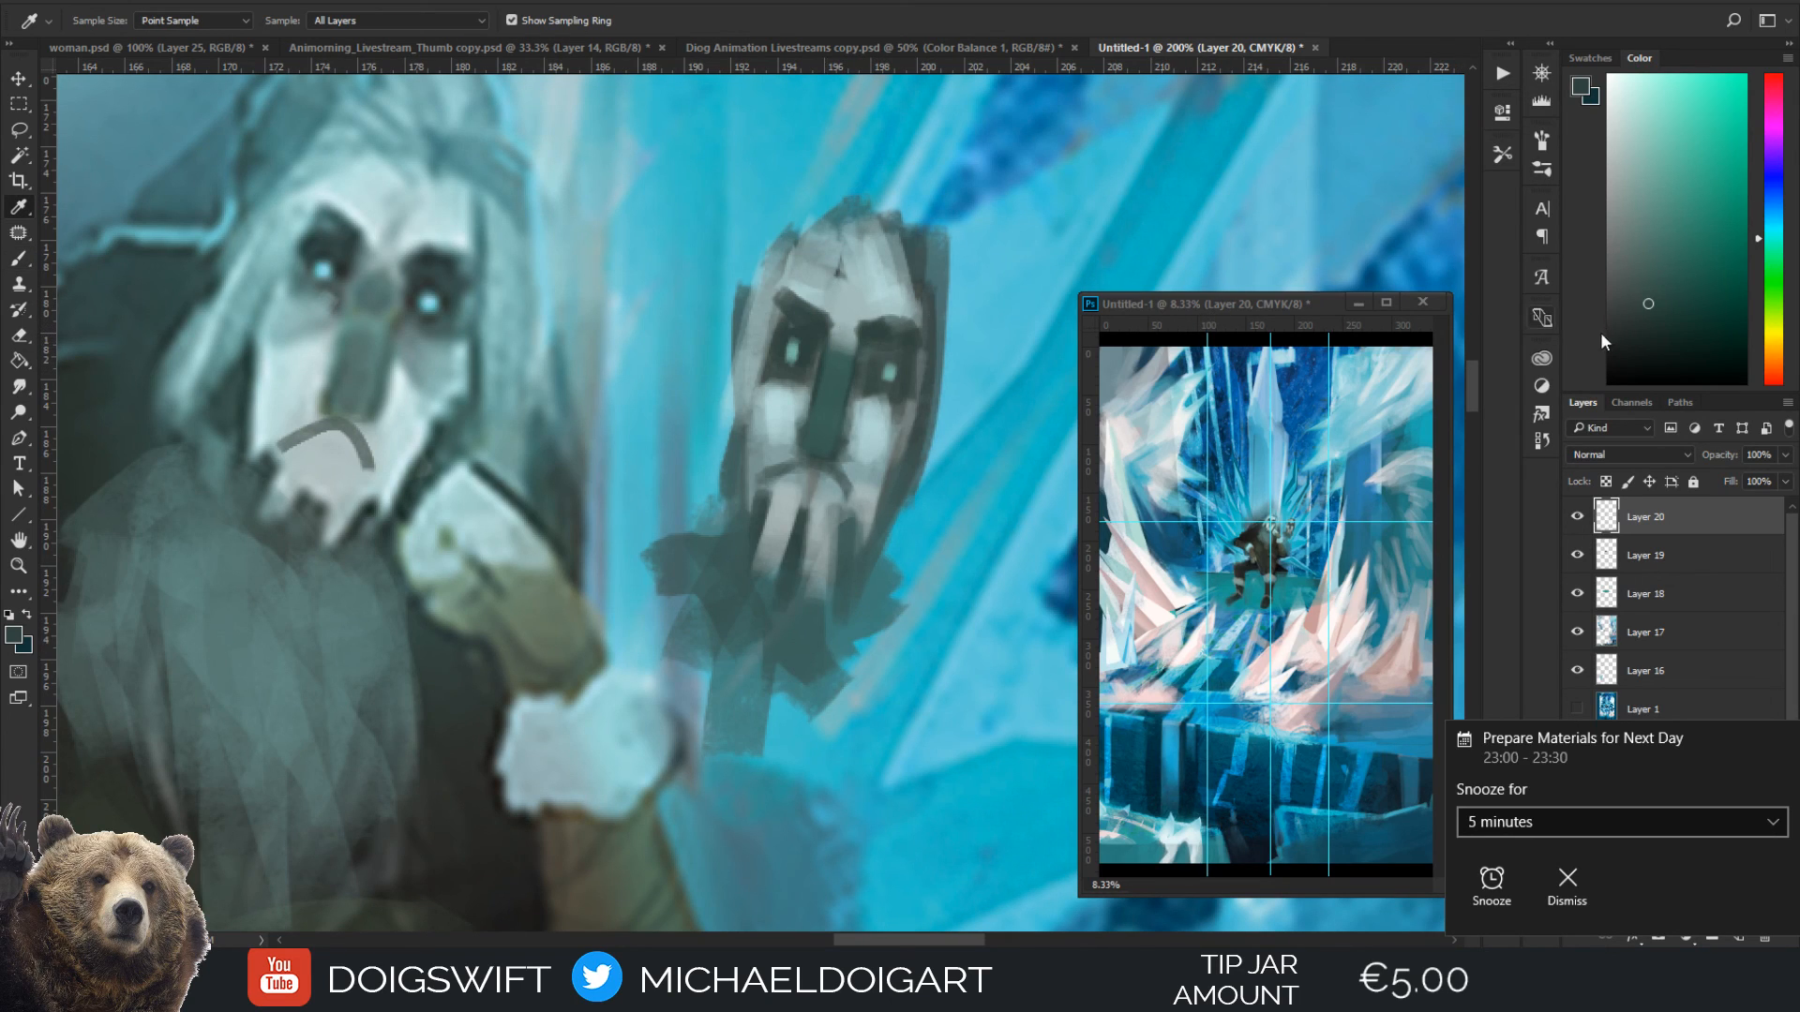
{"action": "left_click", "coordinate": [1649, 345]}
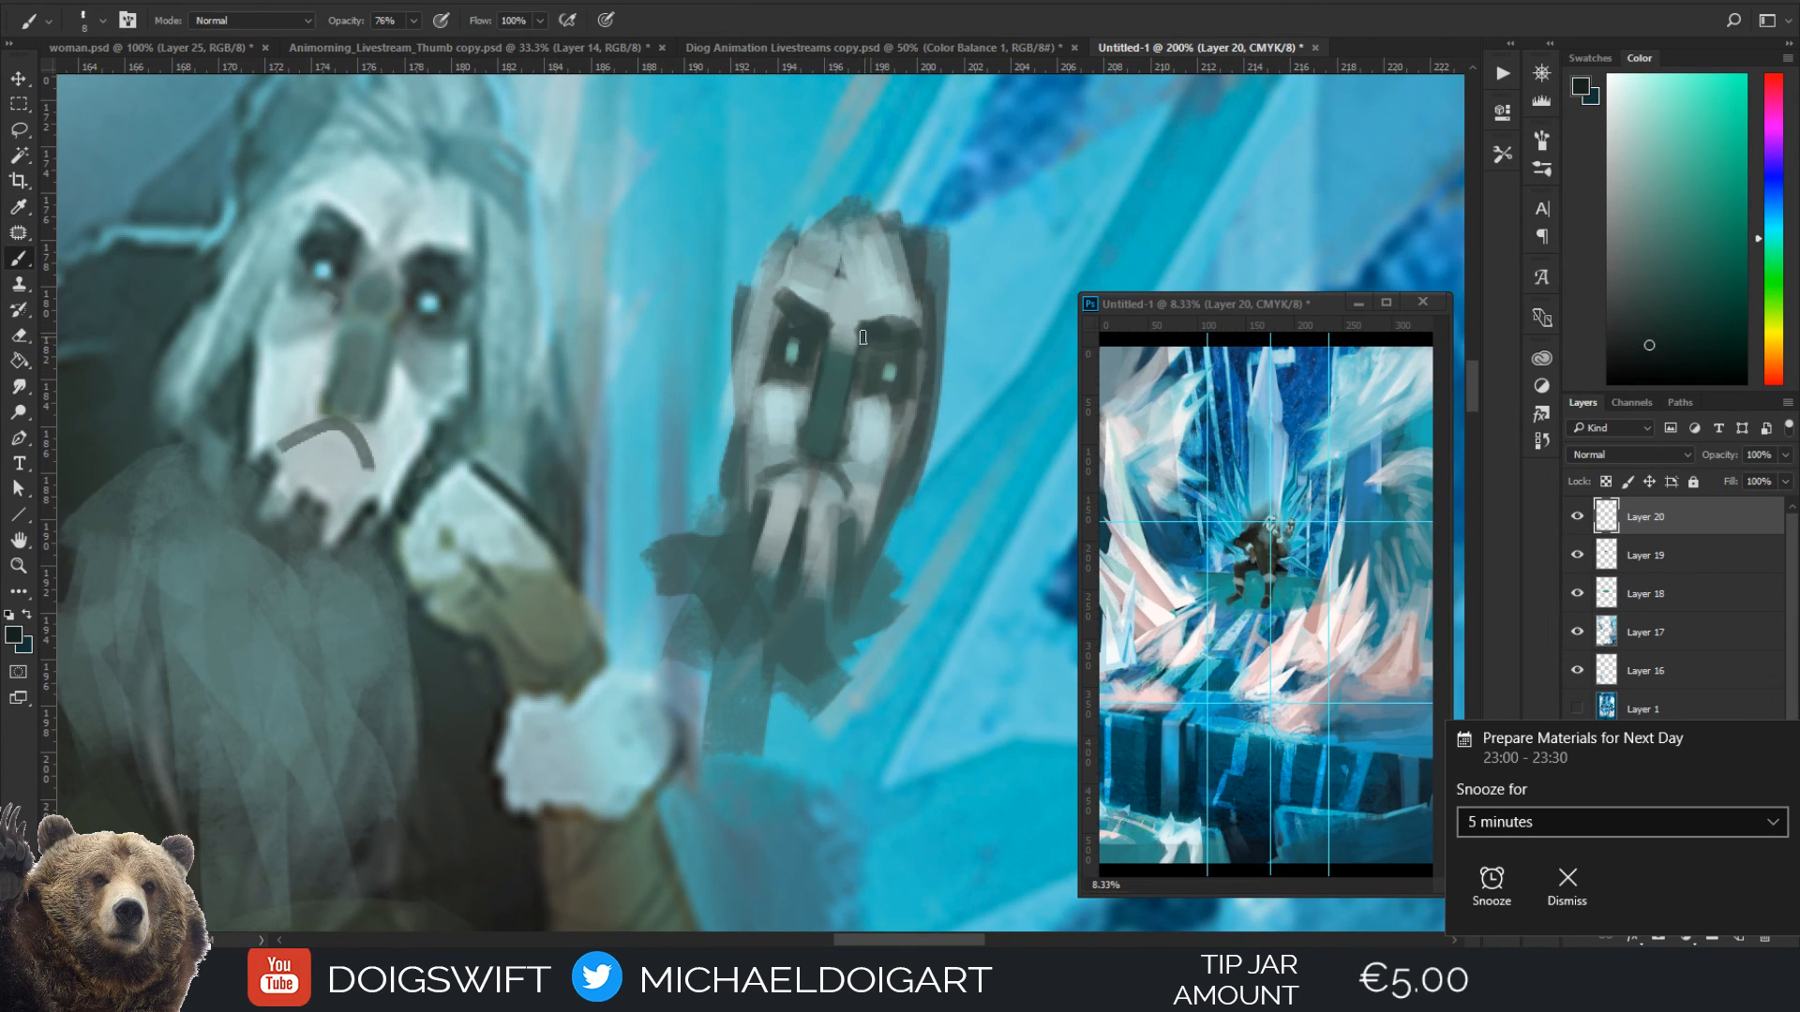
{"action": "left_click_drag", "start_coordinate": [862, 338], "coordinate": [878, 332]}
{"action": "mouse_move", "coordinate": [864, 333]}
{"action": "left_mouse_down"}
{"action": "mouse_move", "coordinate": [898, 330]}
{"action": "mouse_move", "coordinate": [846, 333]}
{"action": "mouse_move", "coordinate": [792, 306]}
{"action": "mouse_move", "coordinate": [818, 312]}
{"action": "left_mouse_up"}
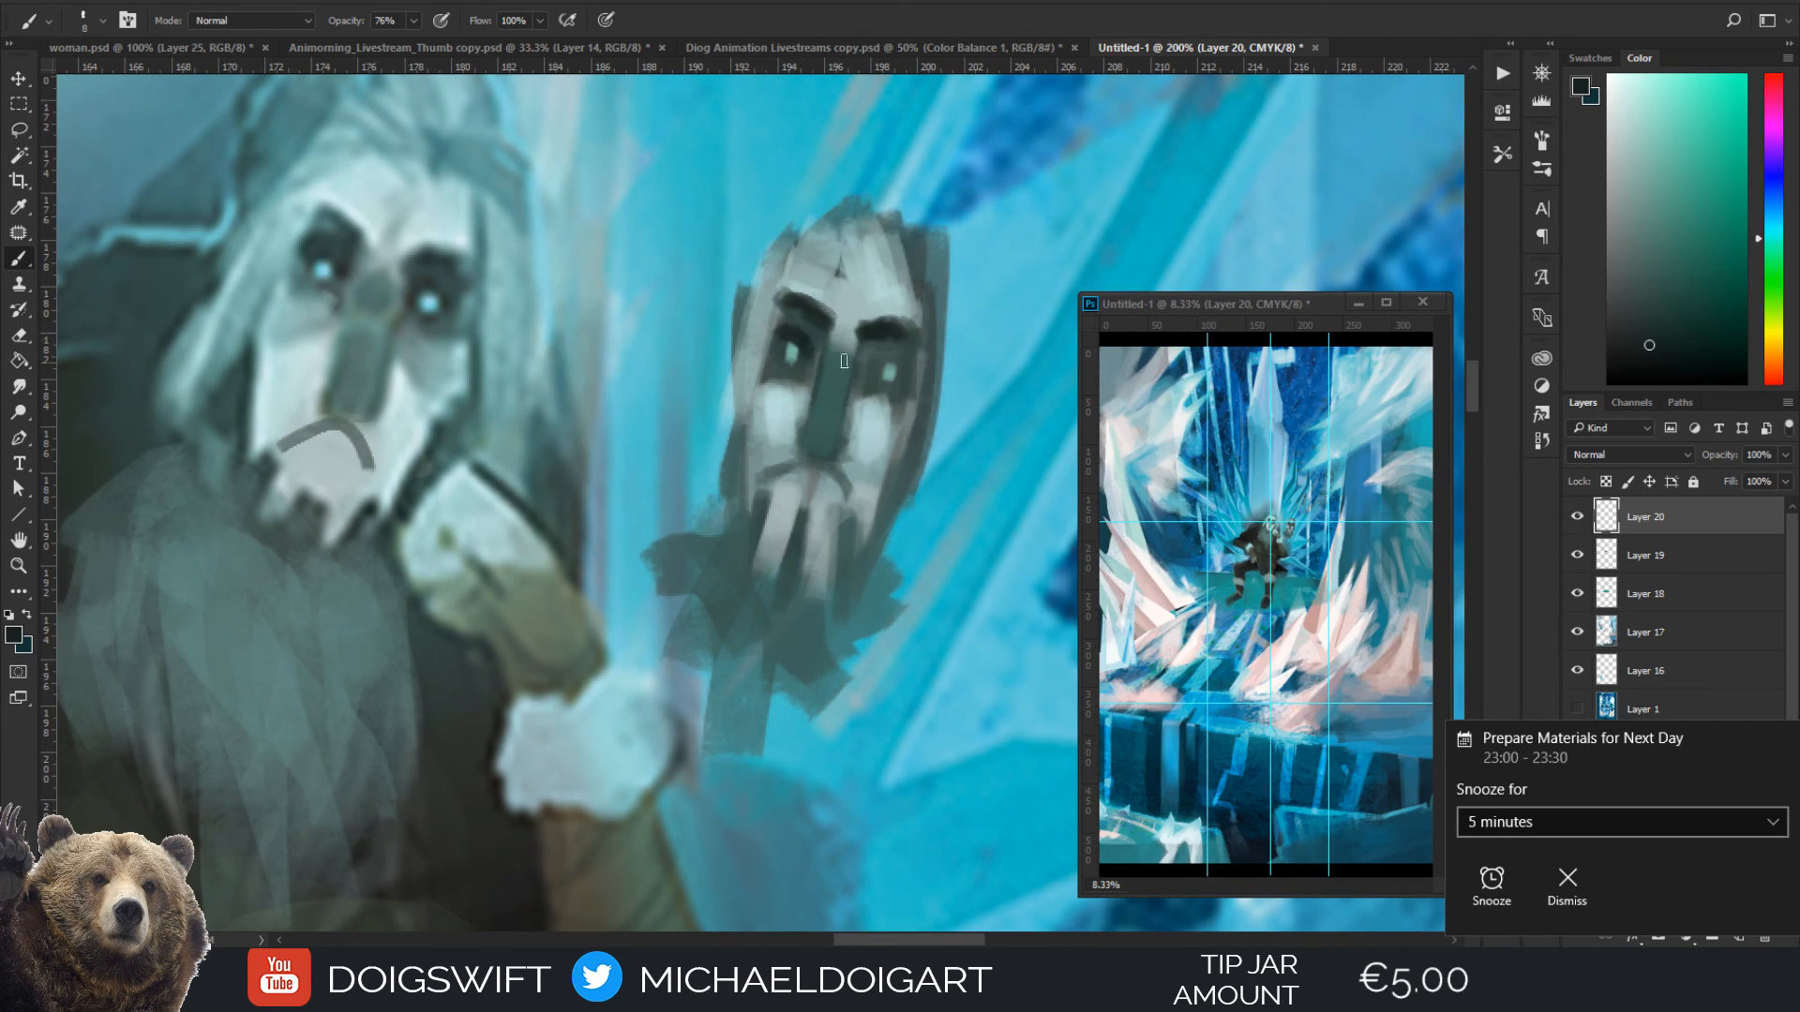
{"action": "left_click_drag", "start_coordinate": [874, 357], "coordinate": [900, 363]}
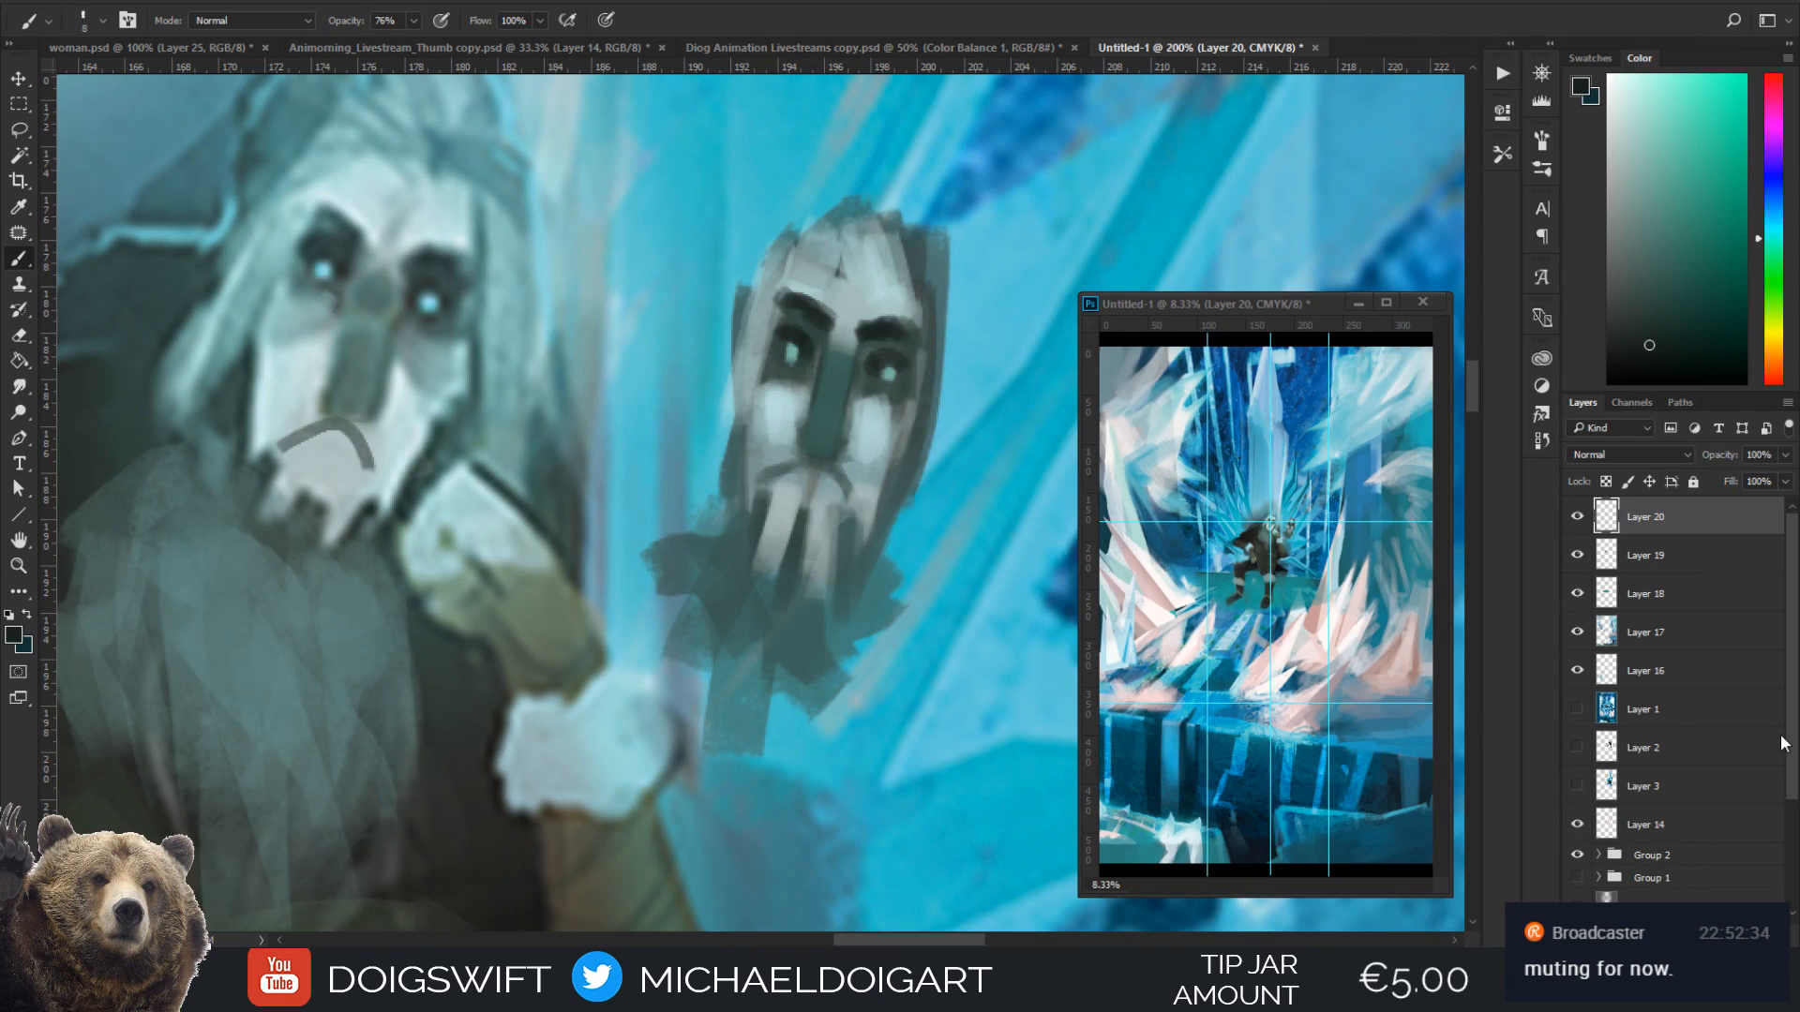
Refine the edges of the mask's chin and beard strands with sampled dark teals at brush size 8
{"action": "left_click", "coordinate": [815, 624], "text": "alt"}
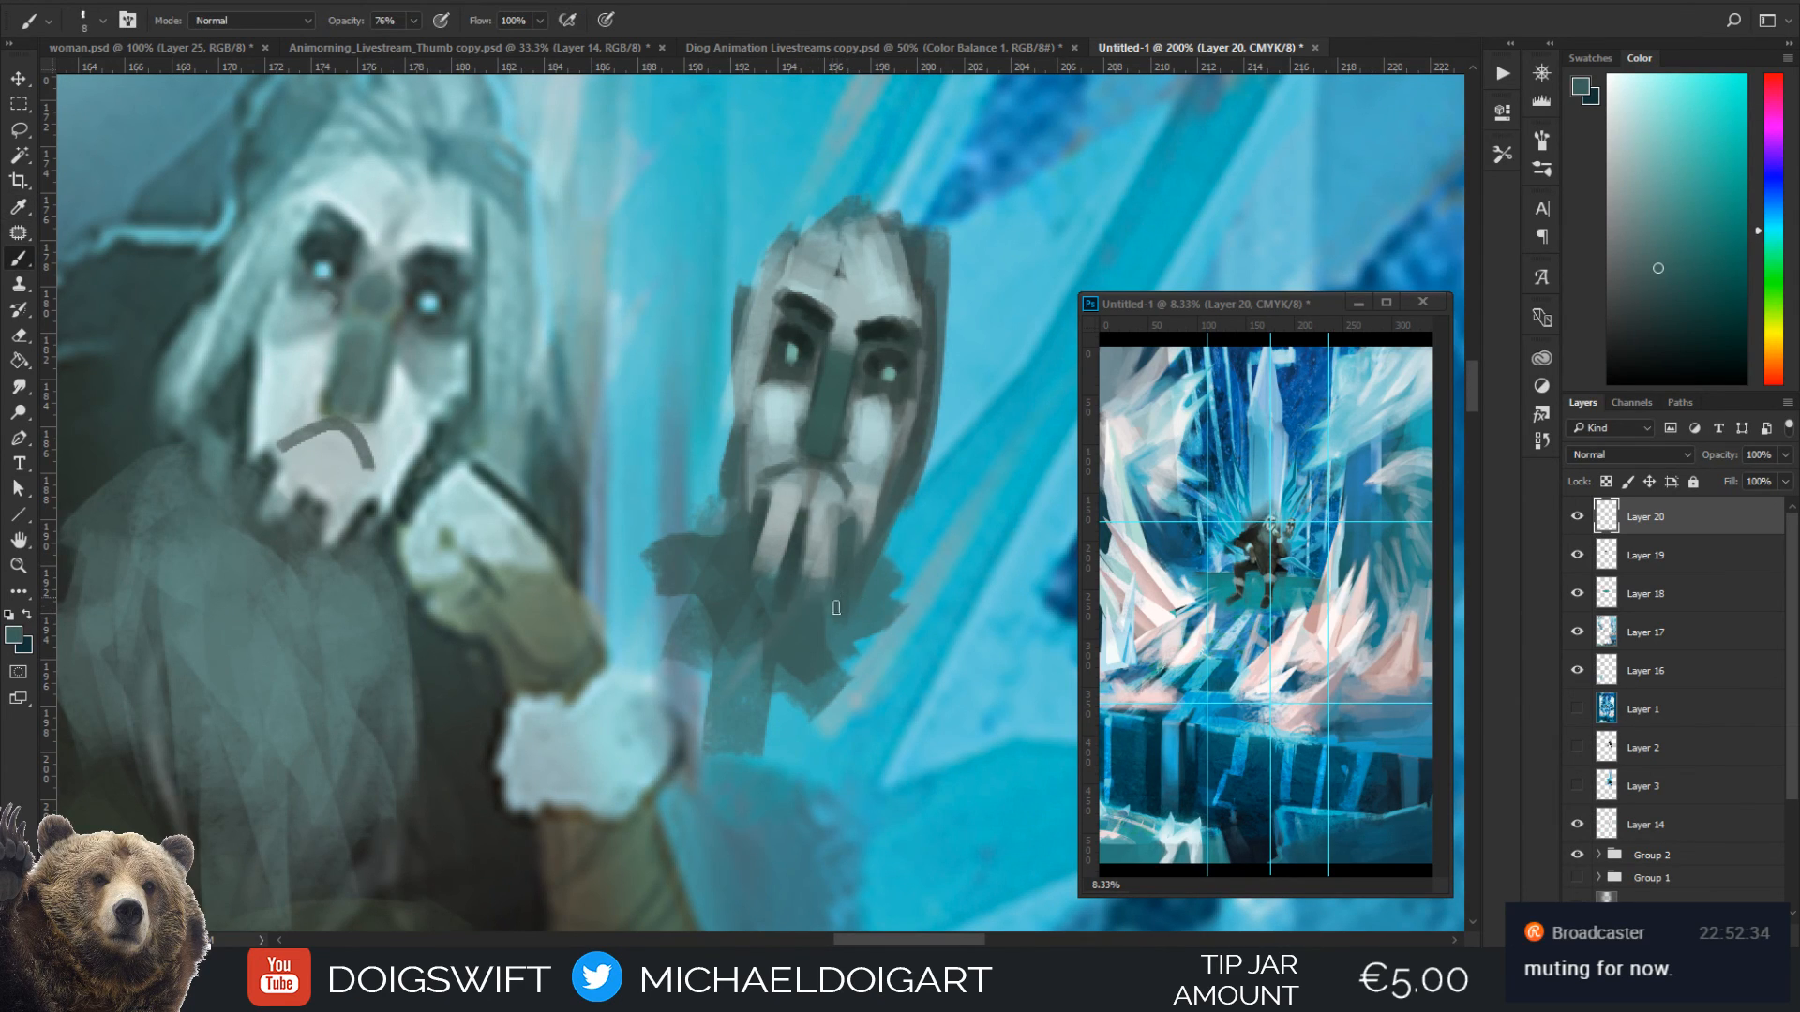
{"action": "left_click", "coordinate": [850, 526], "text": "alt"}
{"action": "left_click", "coordinate": [739, 528], "text": "alt"}
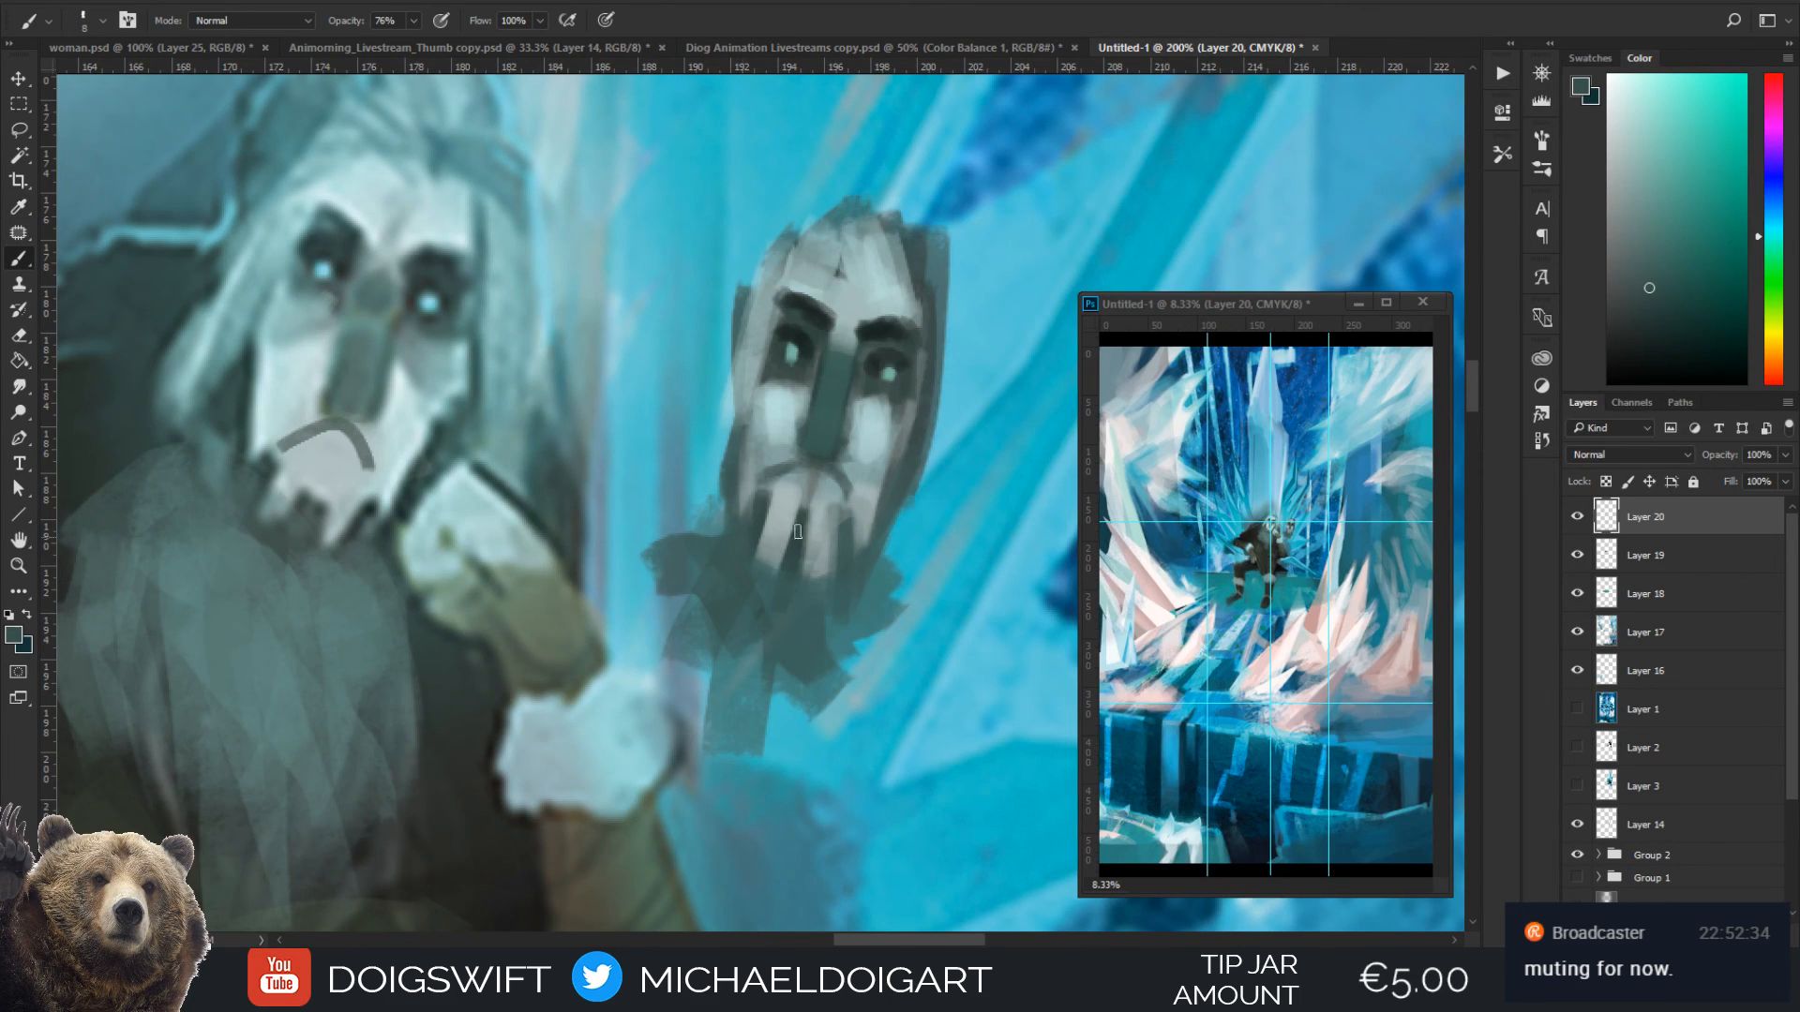
{"action": "scroll", "coordinate": [806, 441], "scroll_direction": "up", "scroll_amount": 2}
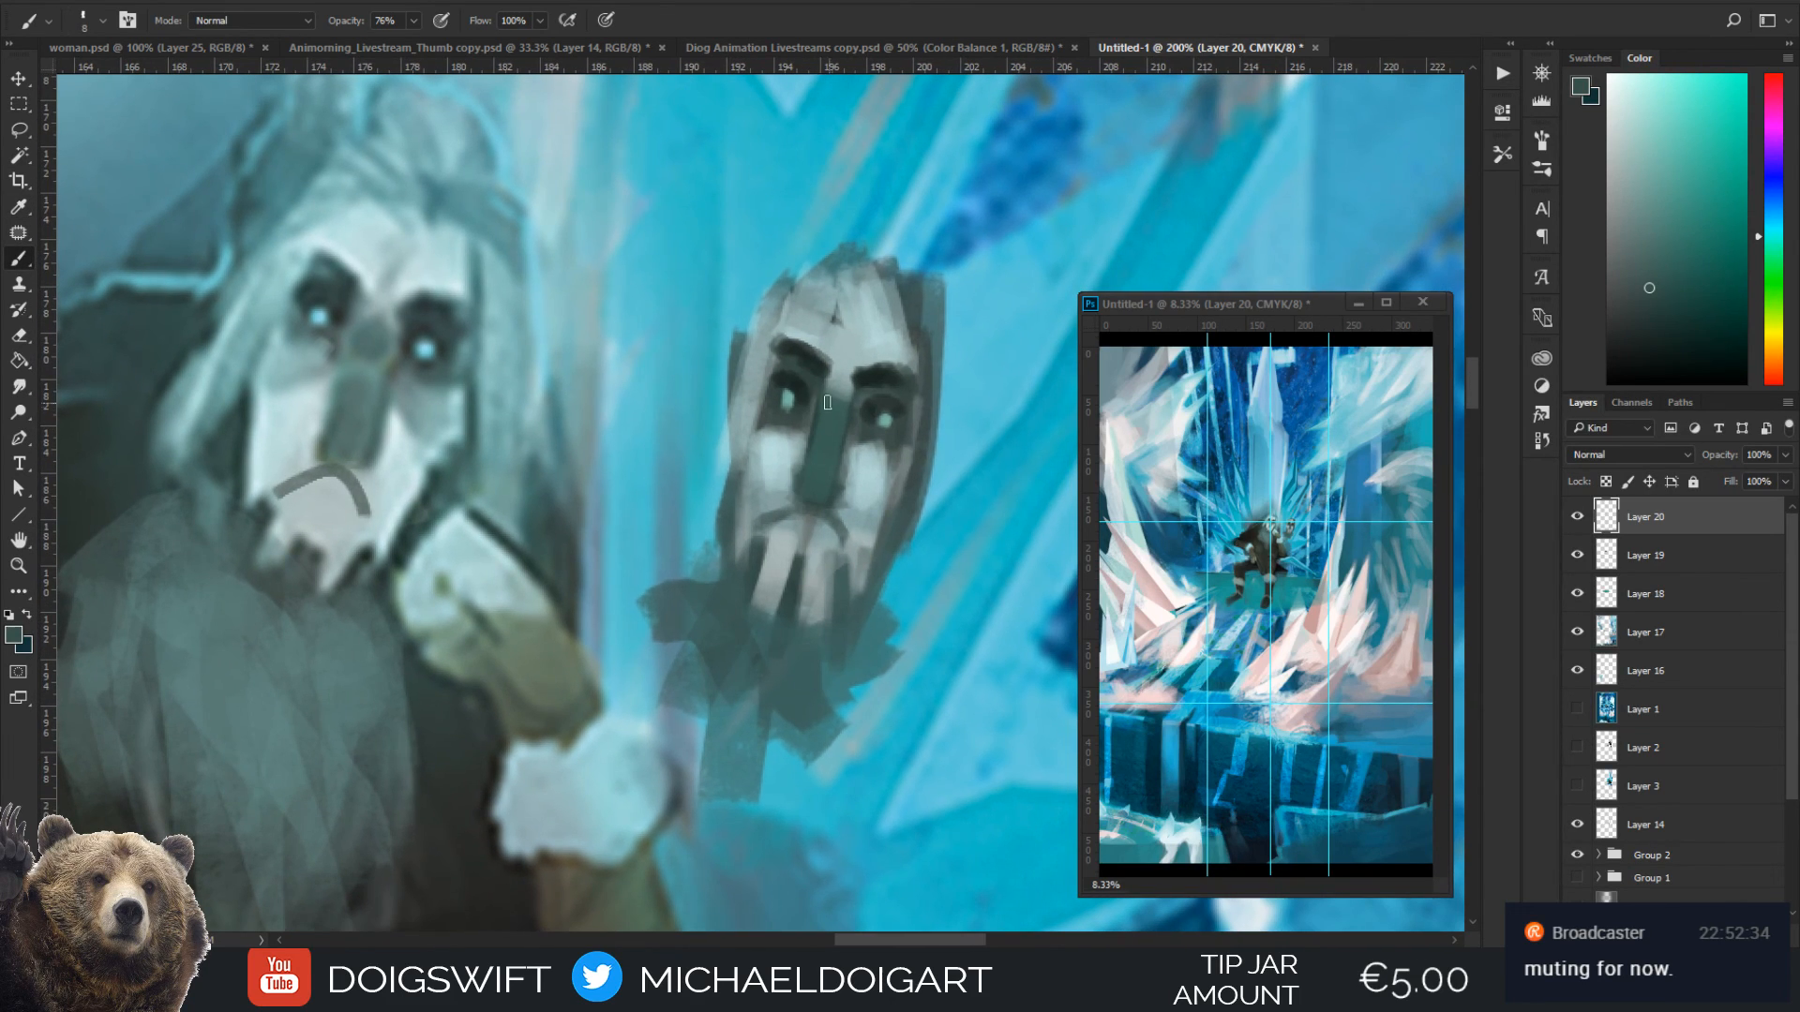
Paint dark strands down both sides of the mask's beard with a sampled near-black brown at brush size 10
{"action": "left_click", "coordinate": [474, 859], "text": "alt"}
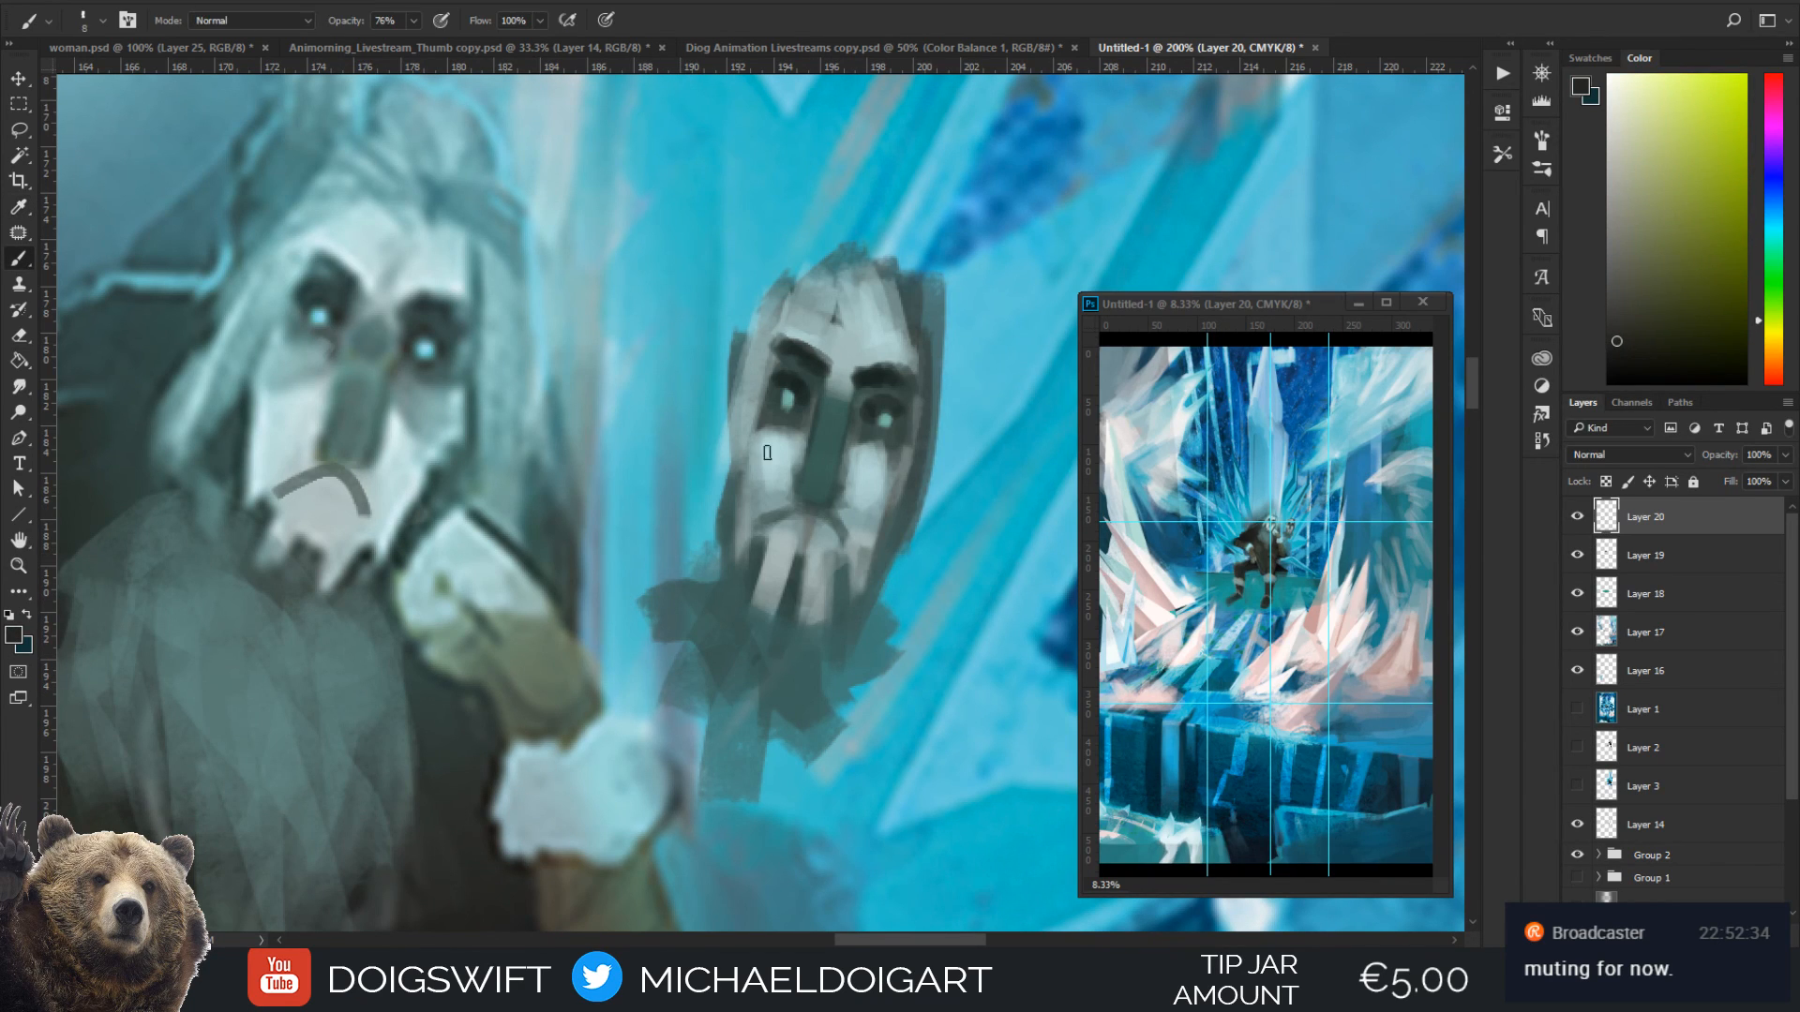
{"action": "mouse_move", "coordinate": [733, 534]}
{"action": "left_mouse_down"}
{"action": "mouse_move", "coordinate": [733, 495]}
{"action": "mouse_move", "coordinate": [688, 623]}
{"action": "mouse_move", "coordinate": [750, 526]}
{"action": "mouse_move", "coordinate": [710, 537]}
{"action": "mouse_move", "coordinate": [696, 647]}
{"action": "left_mouse_up"}
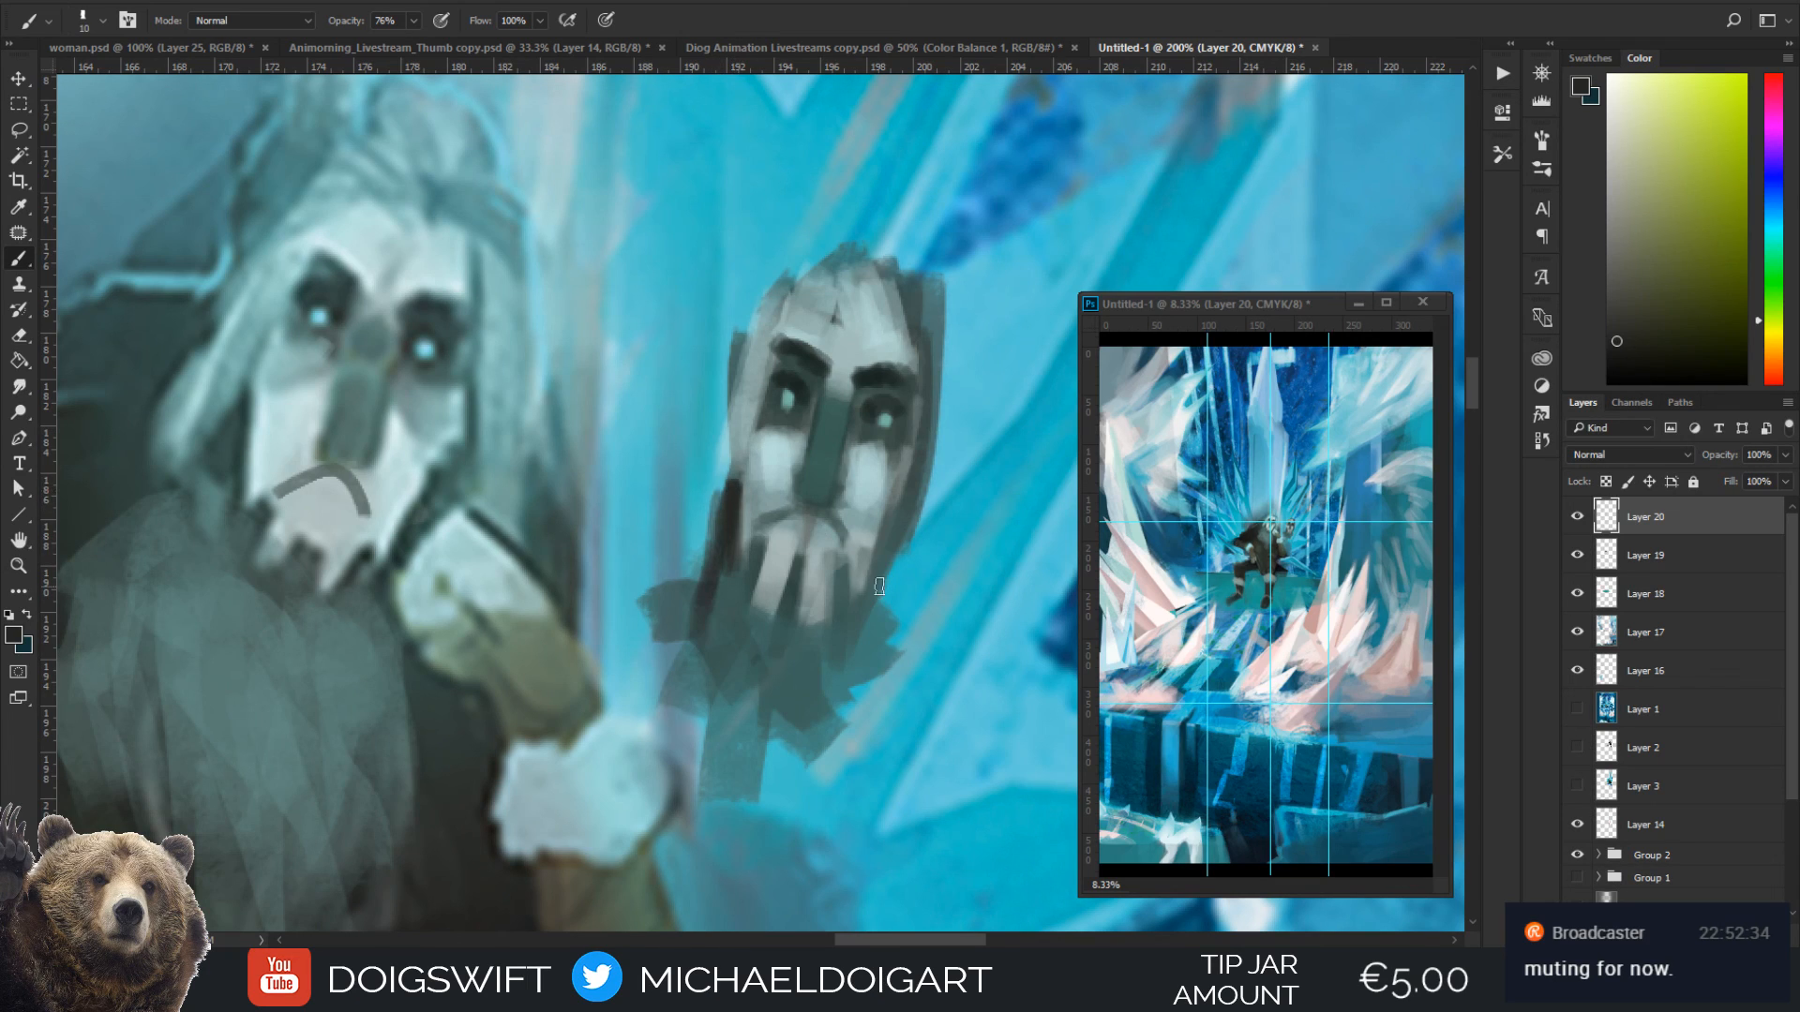
{"action": "mouse_move", "coordinate": [869, 584]}
{"action": "left_mouse_down"}
{"action": "mouse_move", "coordinate": [888, 522]}
{"action": "mouse_move", "coordinate": [865, 625]}
{"action": "mouse_move", "coordinate": [890, 534]}
{"action": "left_mouse_up"}
Cover the mask's old pupils with sampled dark teal and paint new pale-blue glowing pupils sampled from the seated figure's eye
{"action": "left_click", "coordinate": [832, 497], "text": "alt"}
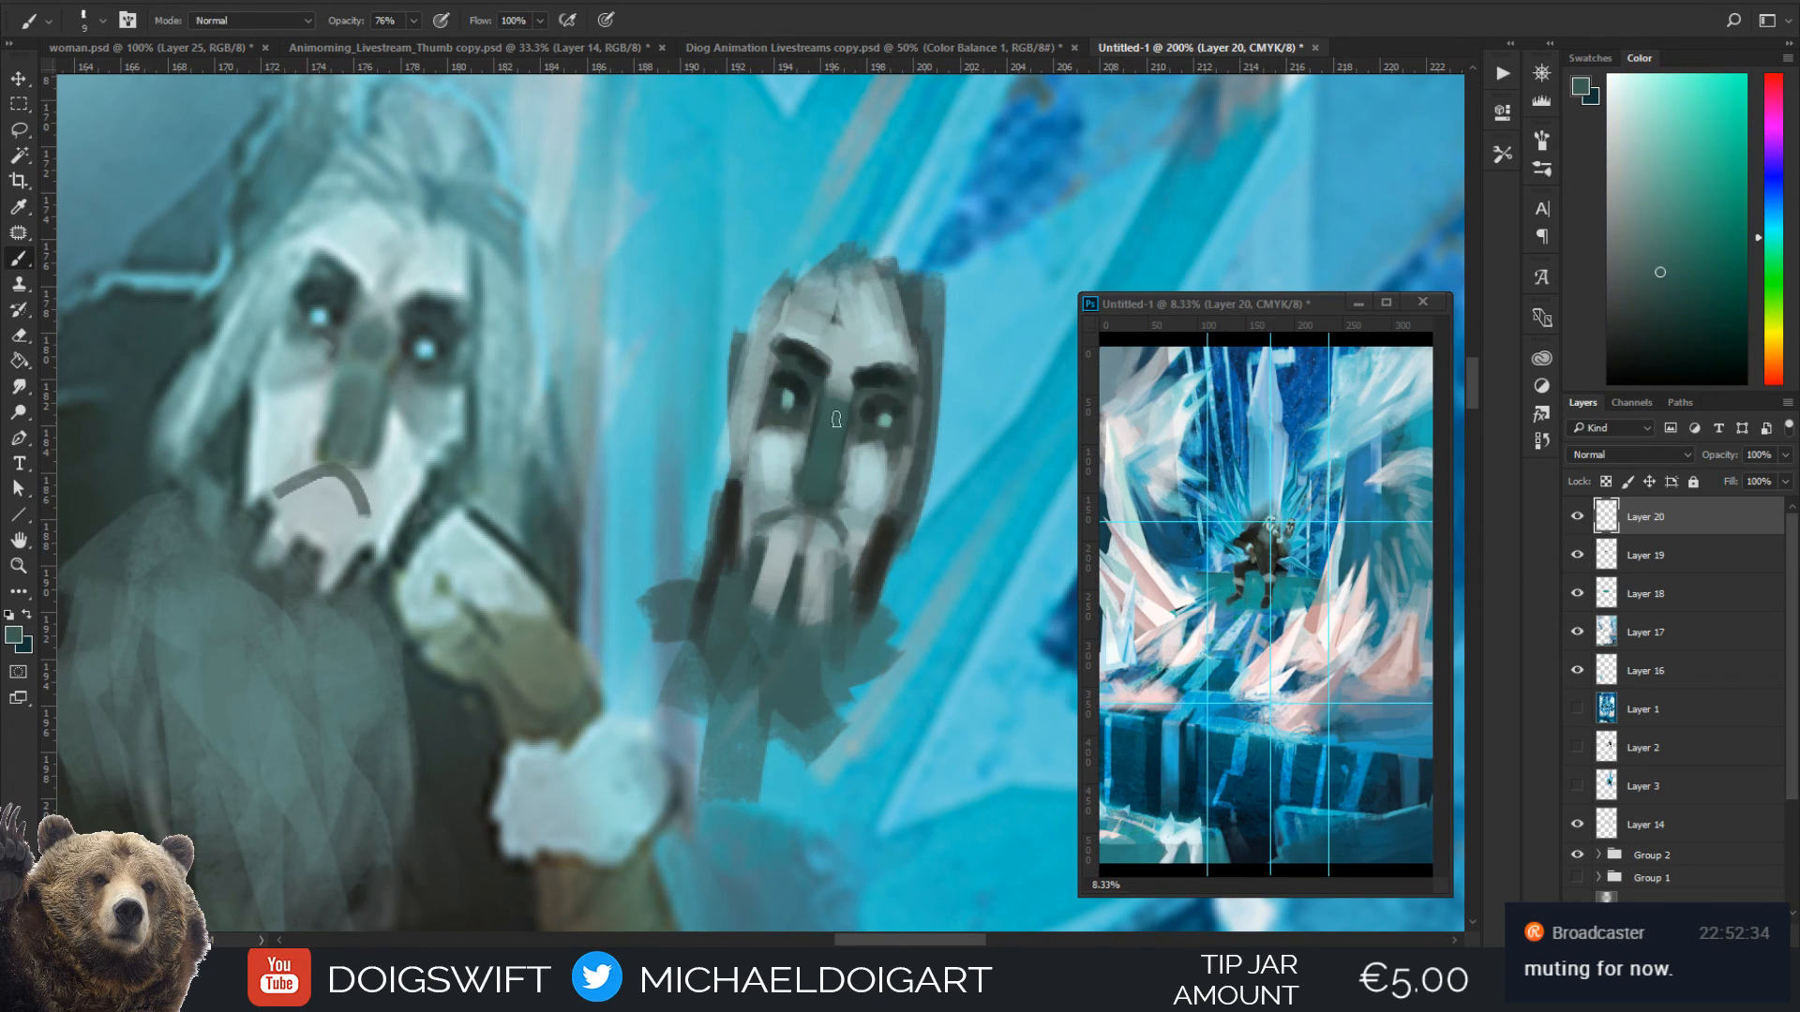
{"action": "left_click", "coordinate": [910, 345], "text": "alt"}
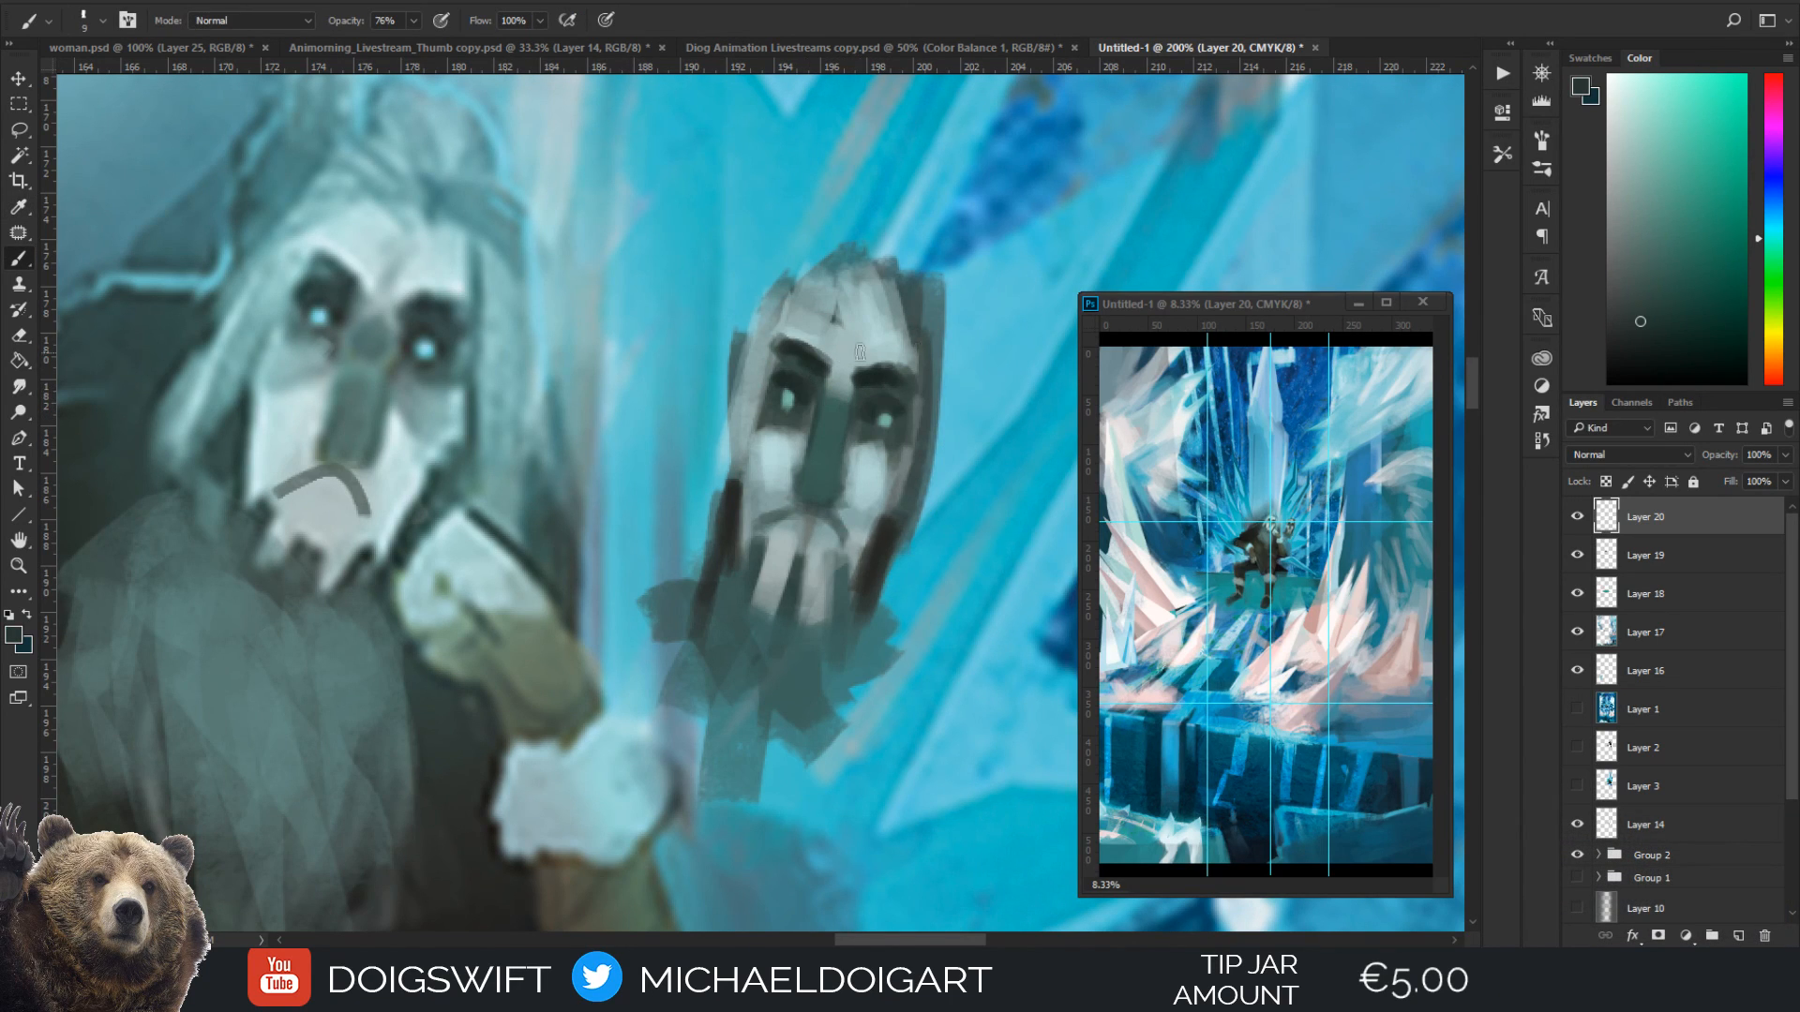
{"action": "left_click", "coordinate": [888, 408], "text": "alt"}
{"action": "left_click_drag", "start_coordinate": [798, 392], "coordinate": [797, 393]}
{"action": "key", "text": "i"}
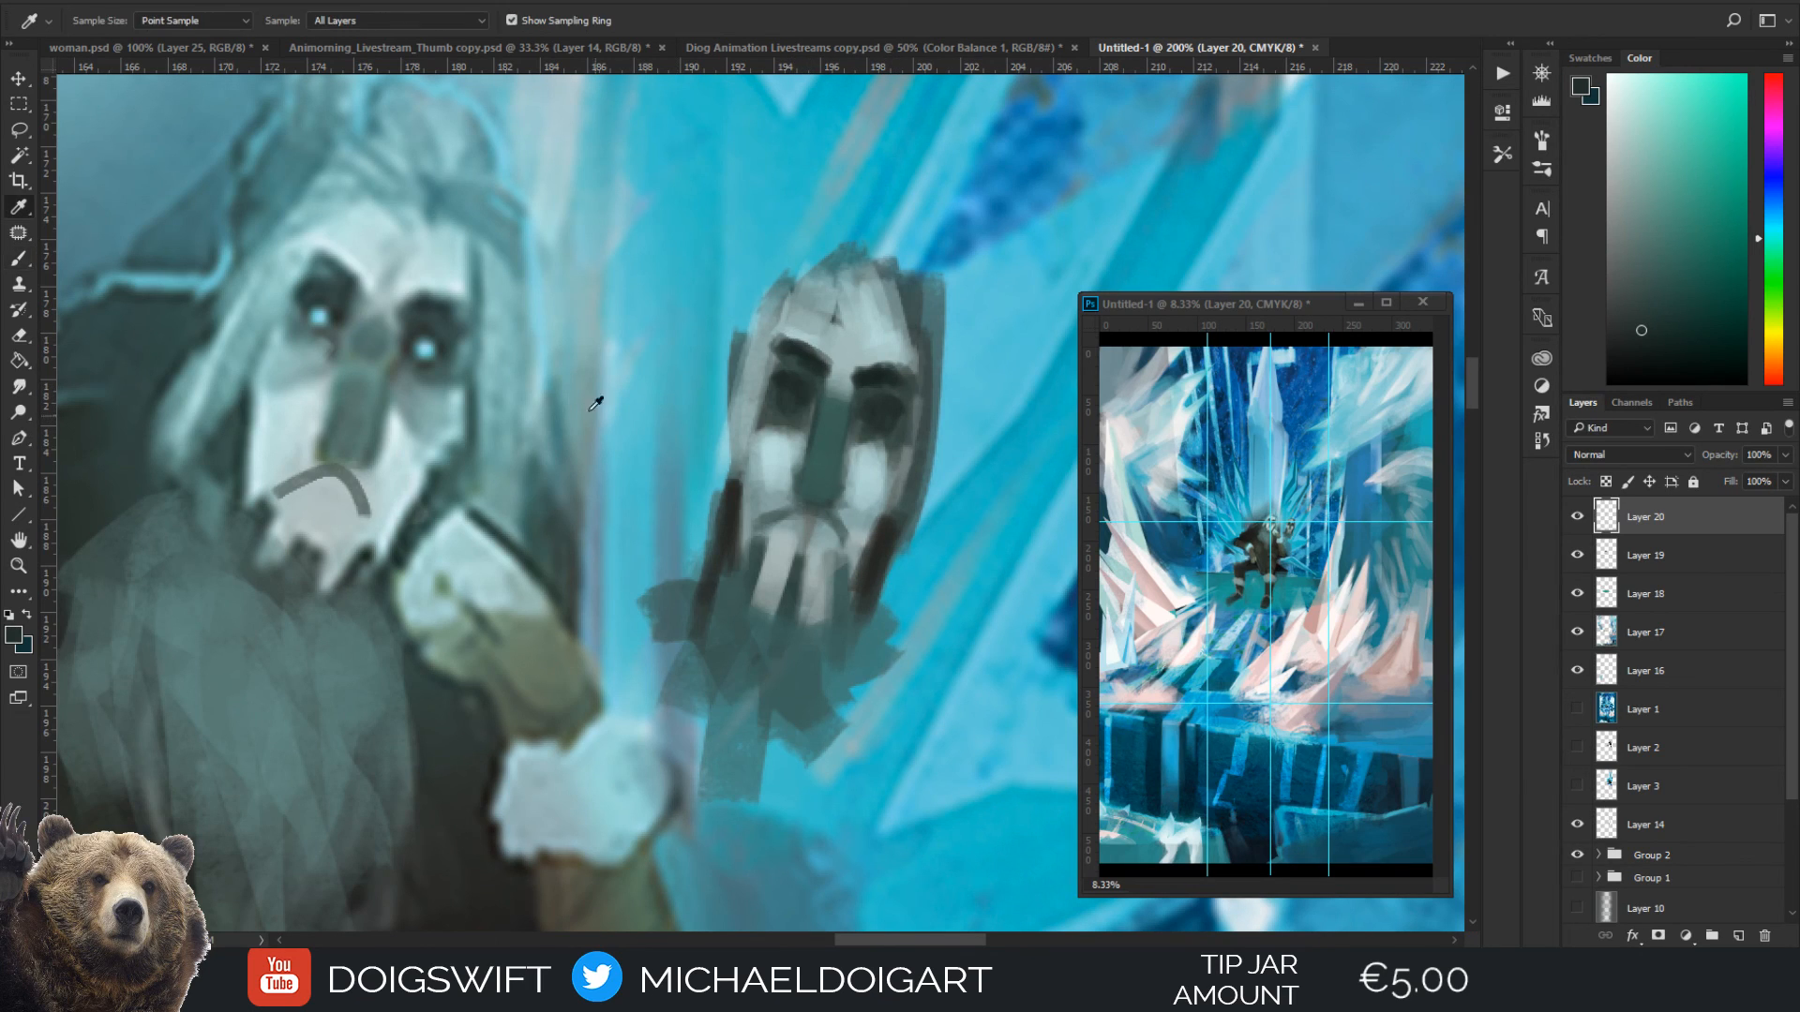
{"action": "left_click", "coordinate": [434, 342], "text": "alt"}
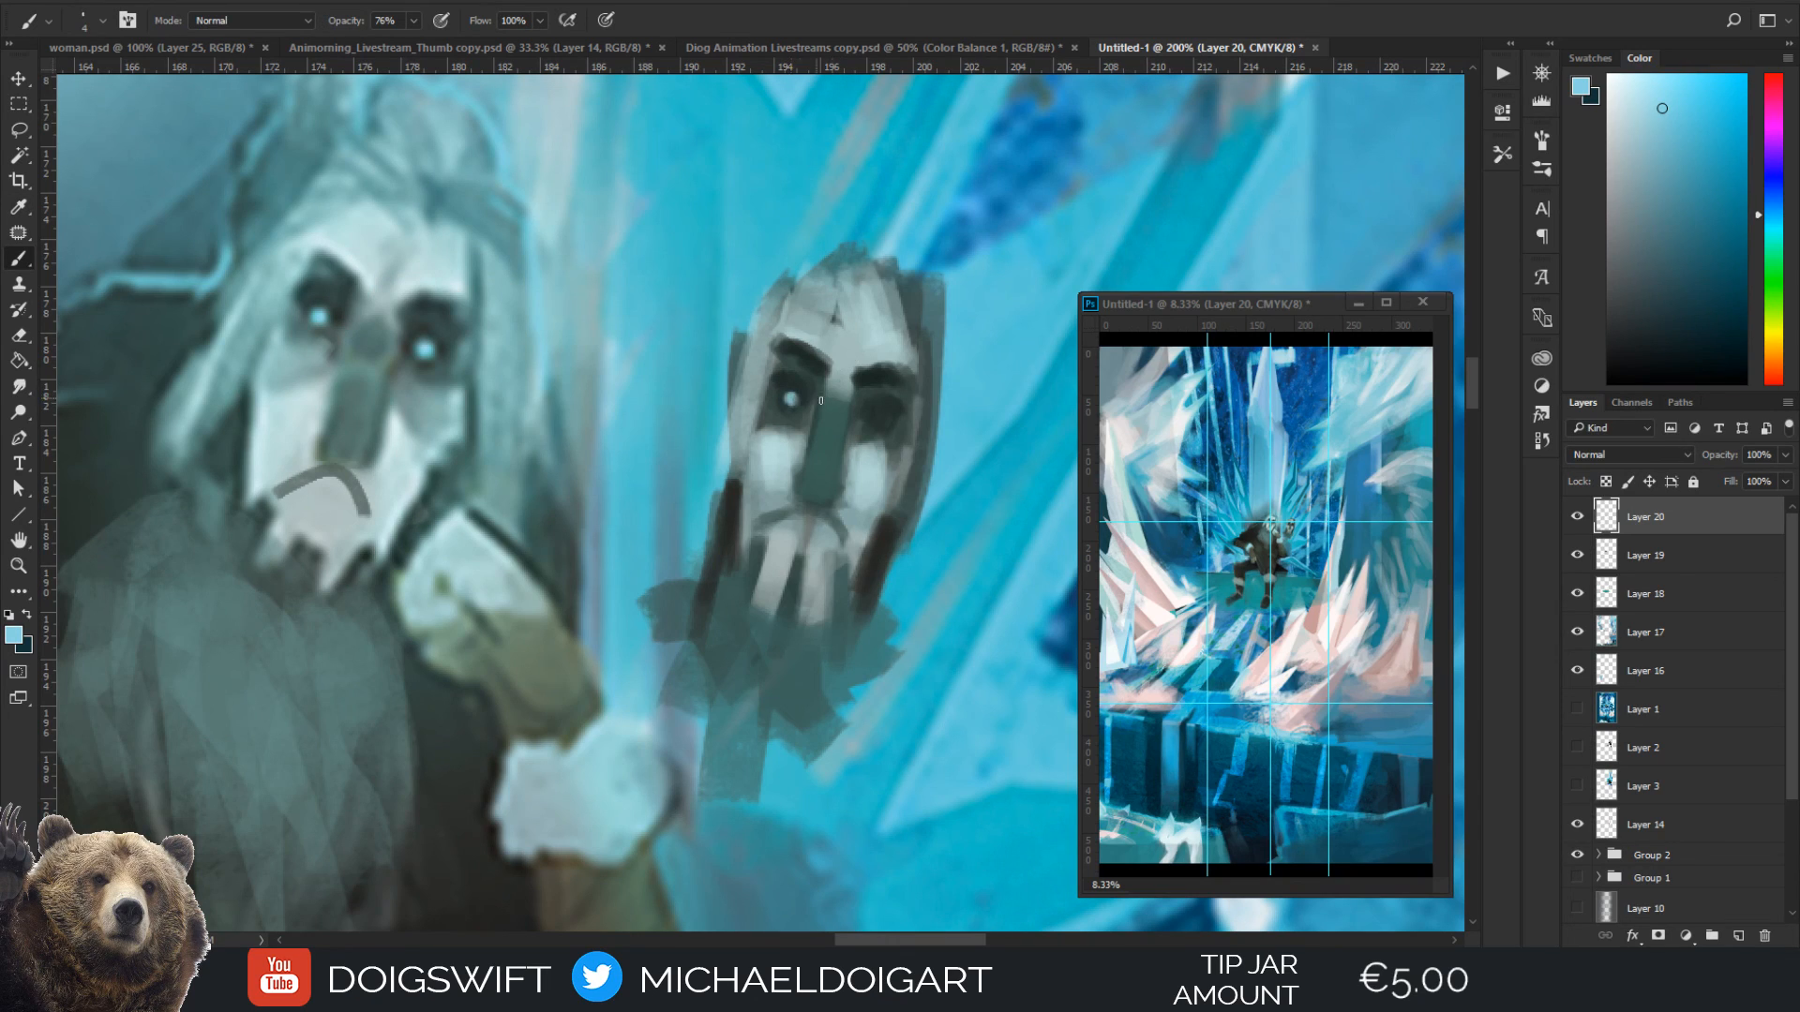
{"action": "left_click", "coordinate": [874, 403], "text": "alt"}
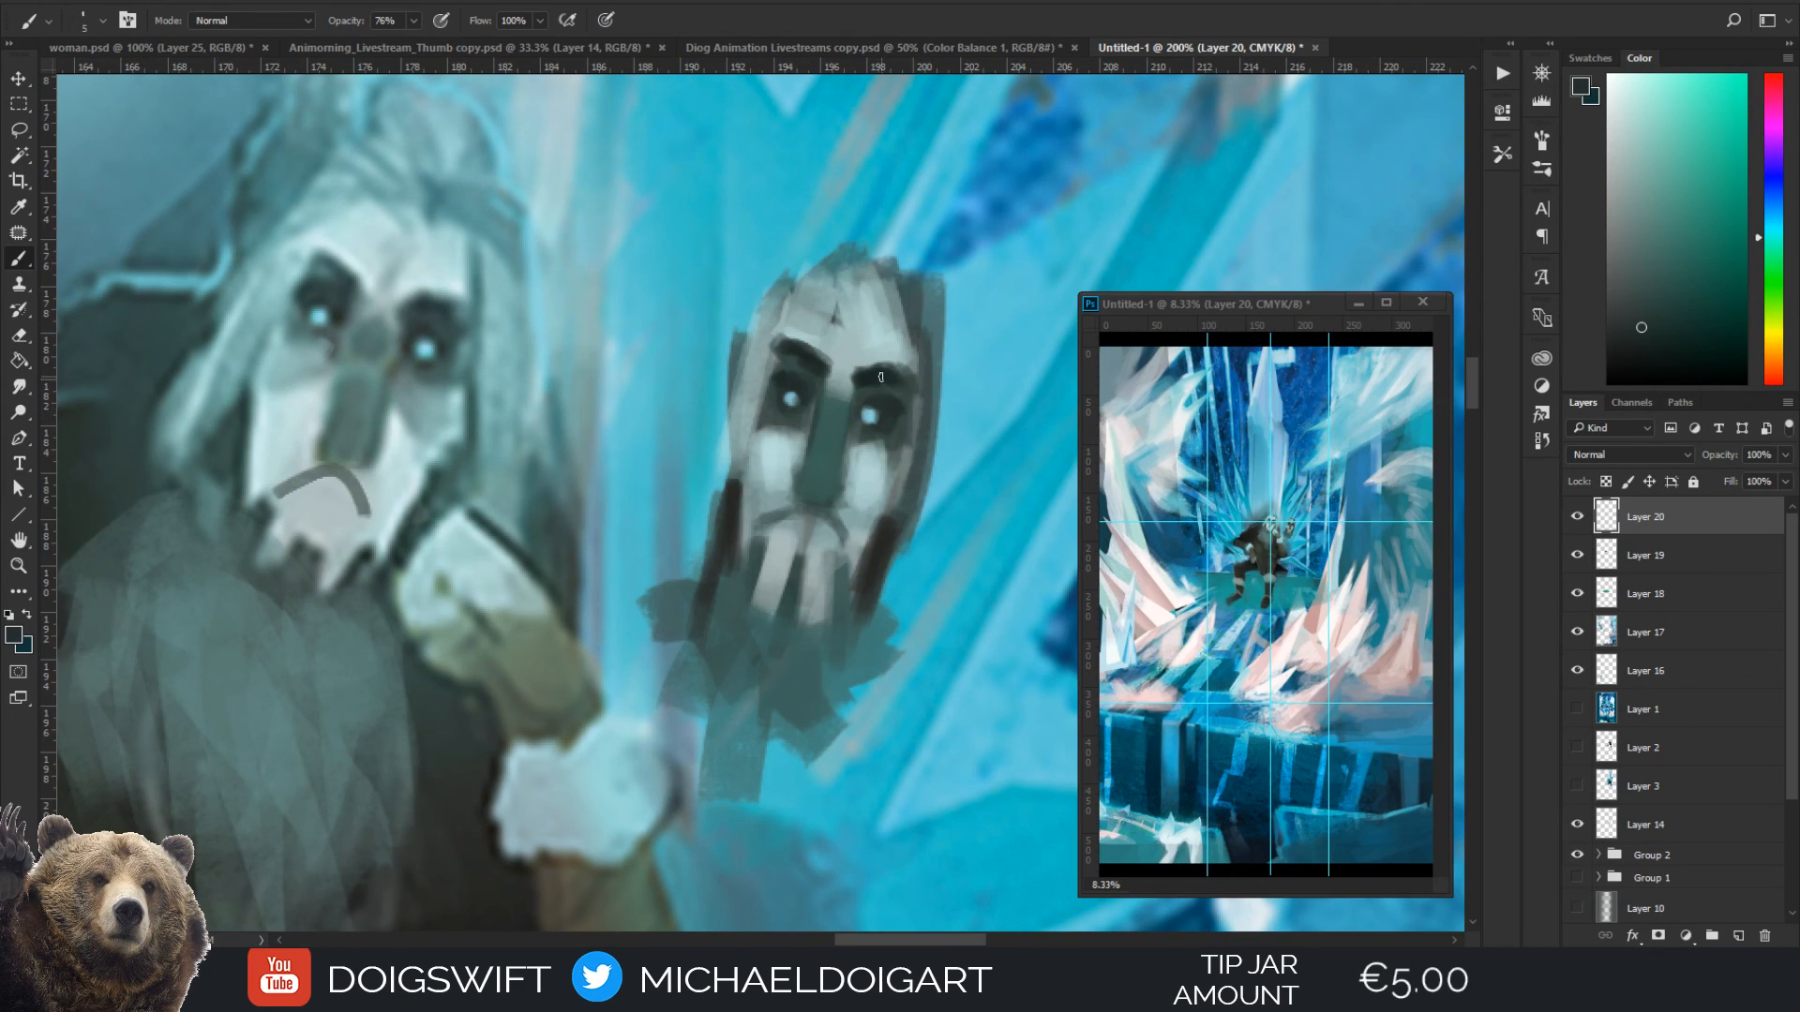
Select the mask sketch, scale it to about 124%, rotate it about 6.5° clockwise, and apply the transform
{"action": "scroll", "coordinate": [881, 412], "scroll_direction": "down", "scroll_amount": 5}
{"action": "scroll", "coordinate": [856, 362], "scroll_direction": "down", "scroll_amount": 1}
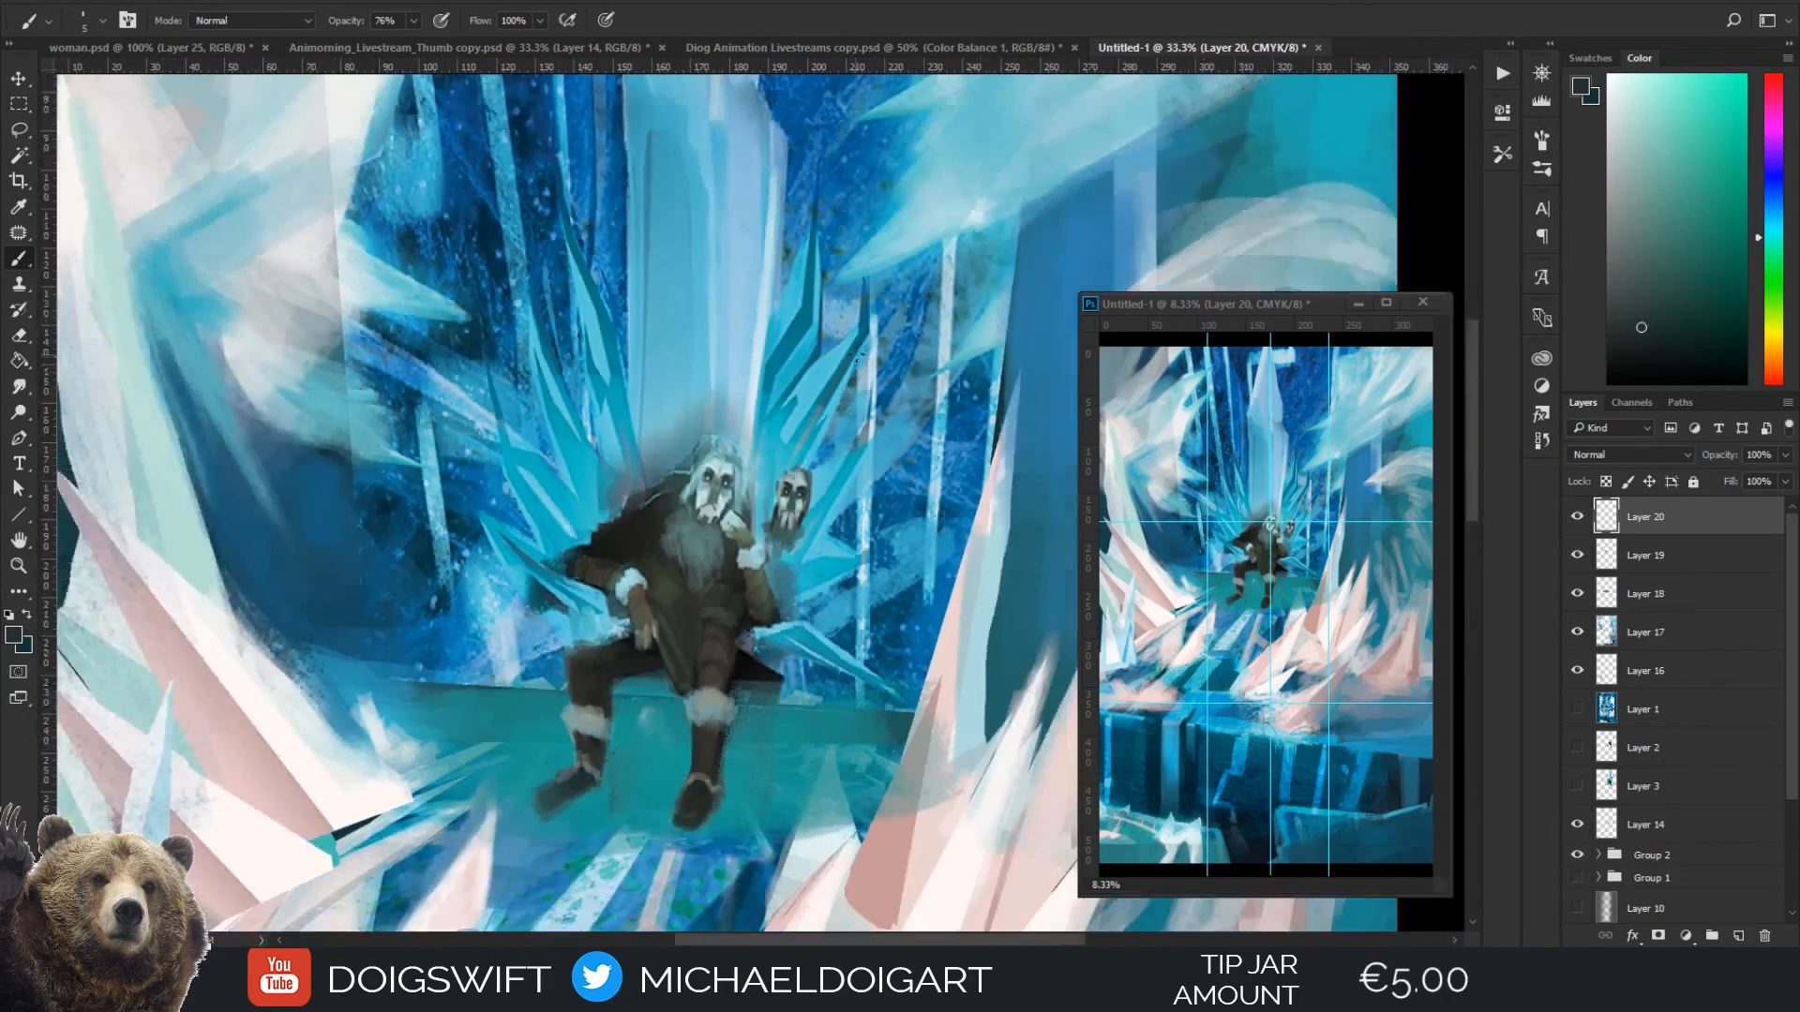
{"action": "scroll", "coordinate": [848, 473], "scroll_direction": "up", "scroll_amount": 2}
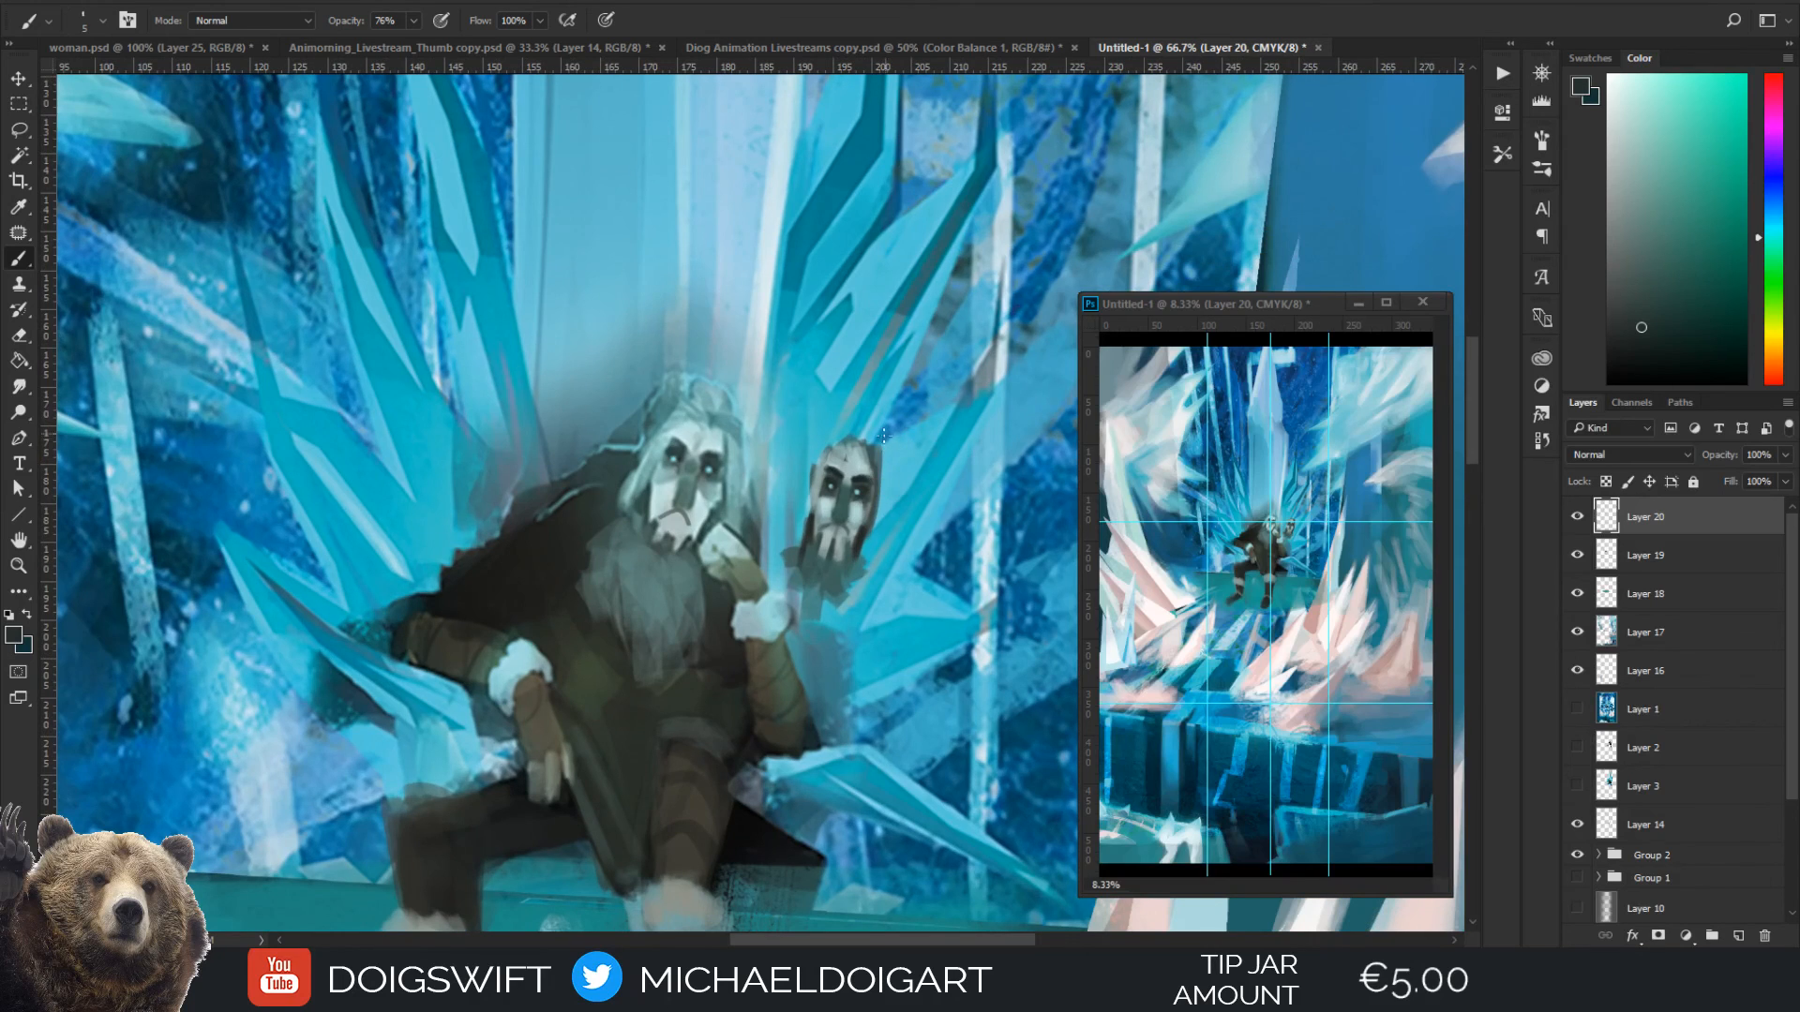
{"action": "left_click_drag", "start_coordinate": [858, 509], "coordinate": [774, 511]}
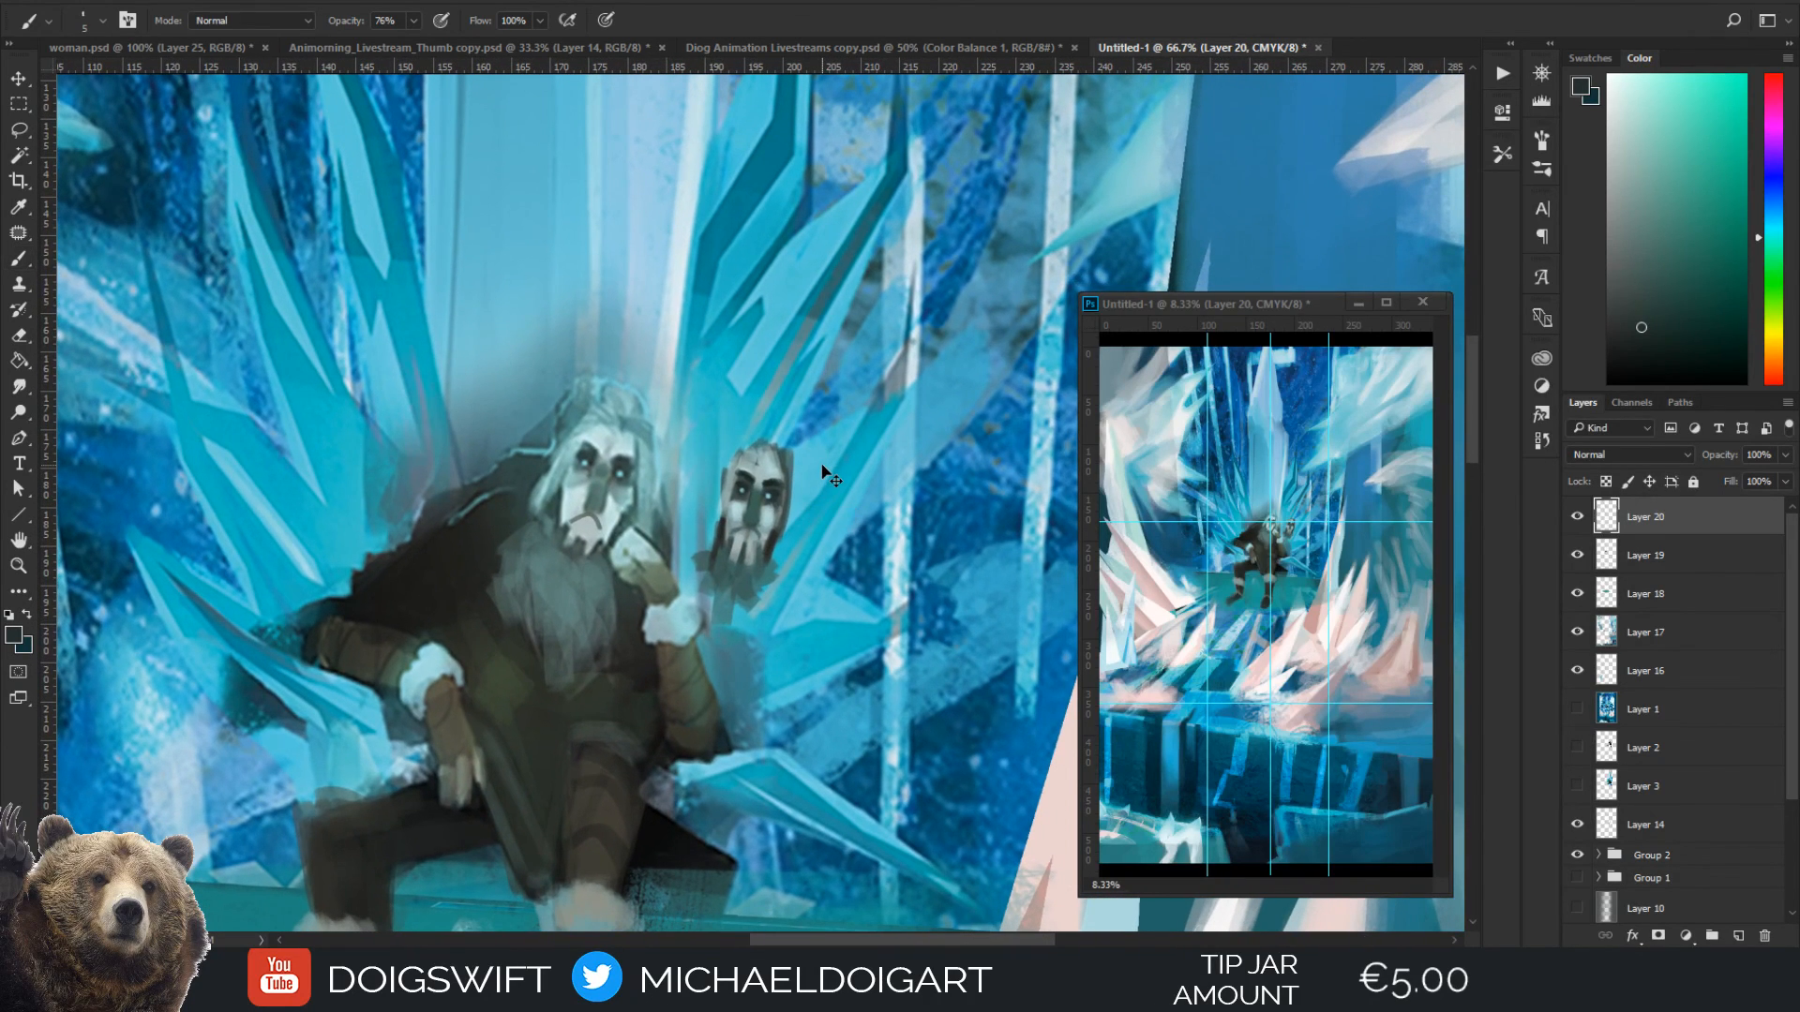
{"action": "key", "text": "ctrl+t"}
{"action": "key", "text": "Return"}
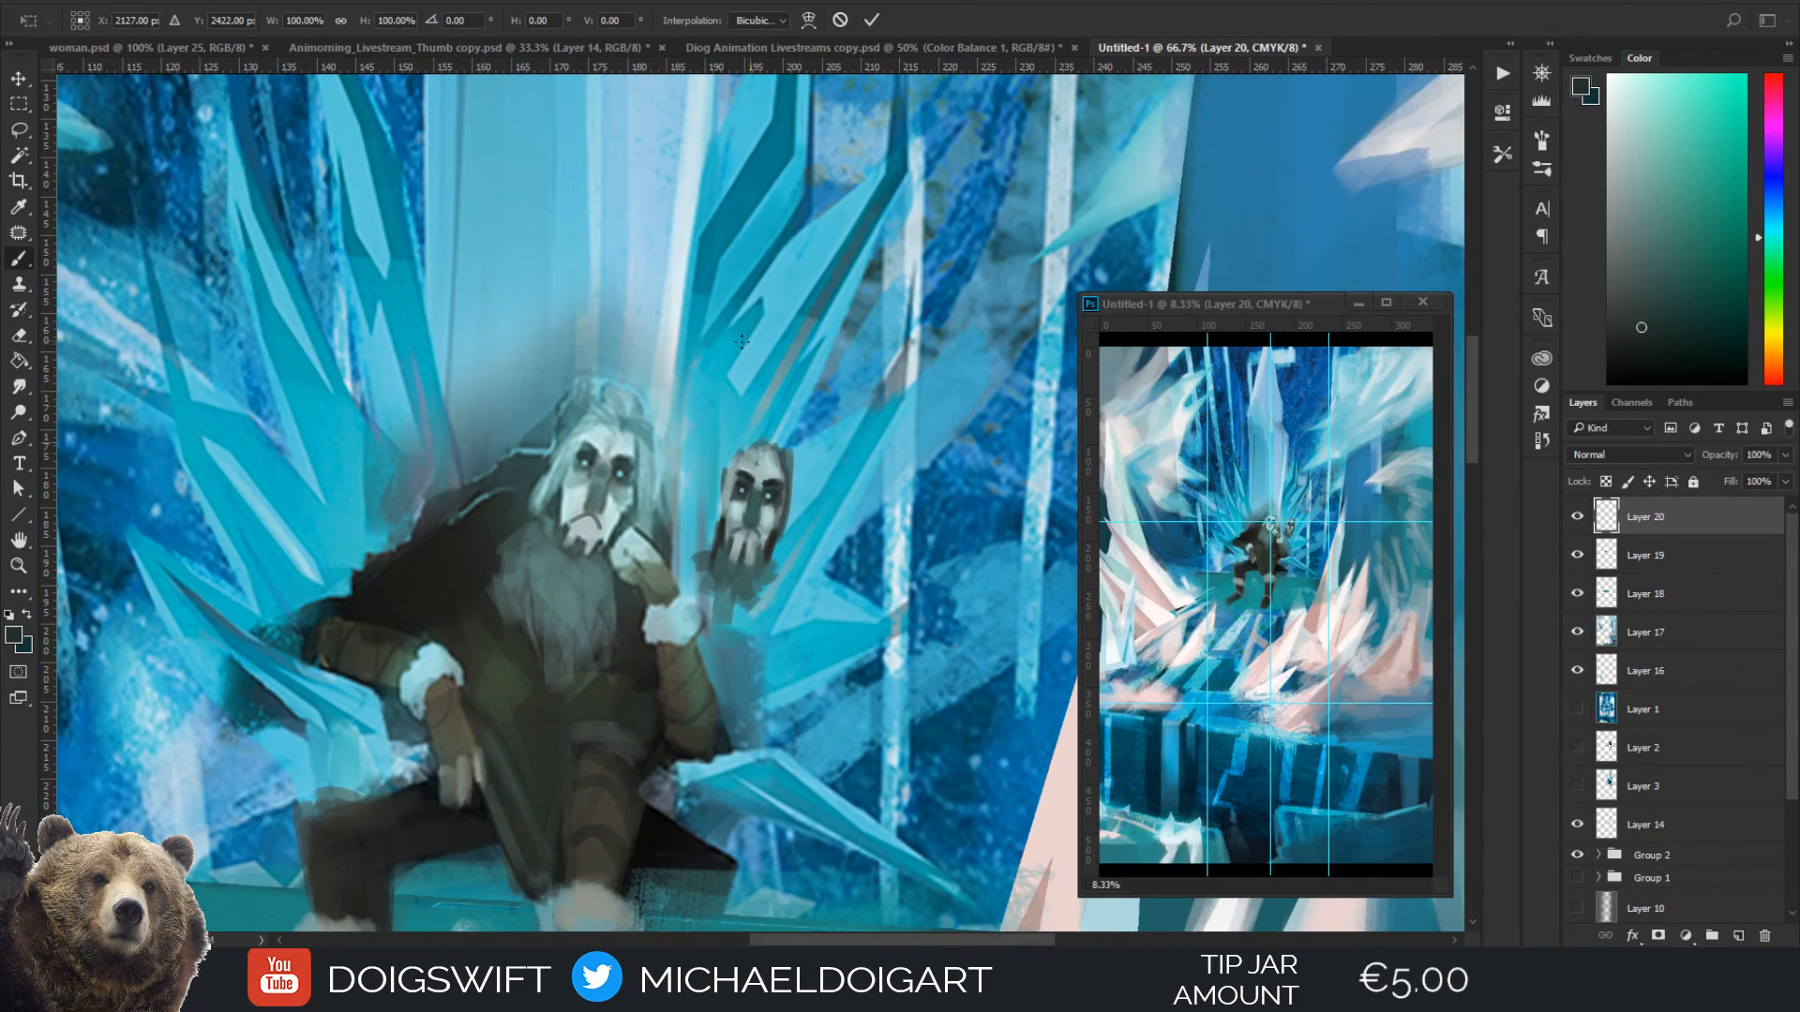
{"action": "left_click_drag", "start_coordinate": [691, 401], "coordinate": [822, 628]}
{"action": "key", "text": "ctrl+t"}
{"action": "left_click_drag", "start_coordinate": [686, 375], "coordinate": [659, 346]}
{"action": "left_click_drag", "start_coordinate": [838, 466], "coordinate": [841, 480]}
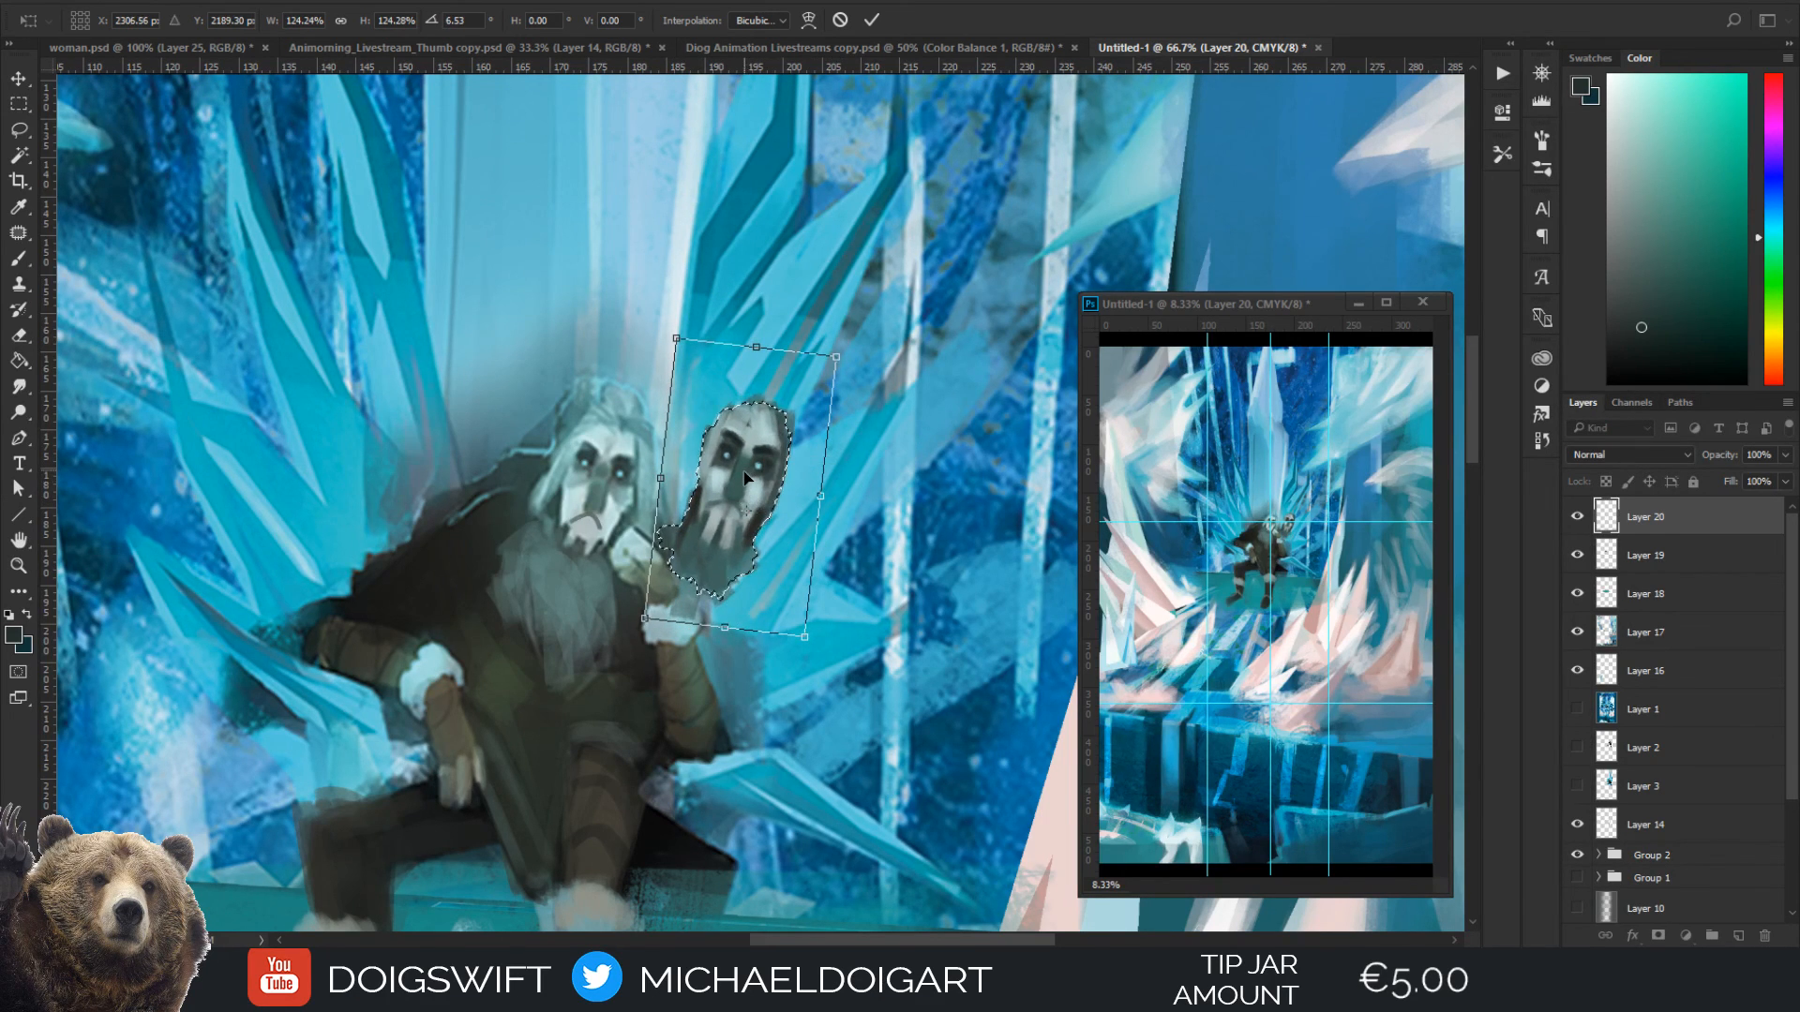
{"action": "key", "text": "Return"}
Sample a pale colour from the mask's face as the painting colour
{"action": "scroll", "coordinate": [747, 478], "scroll_direction": "up", "scroll_amount": 1}
{"action": "scroll", "coordinate": [742, 441], "scroll_direction": "up", "scroll_amount": 1}
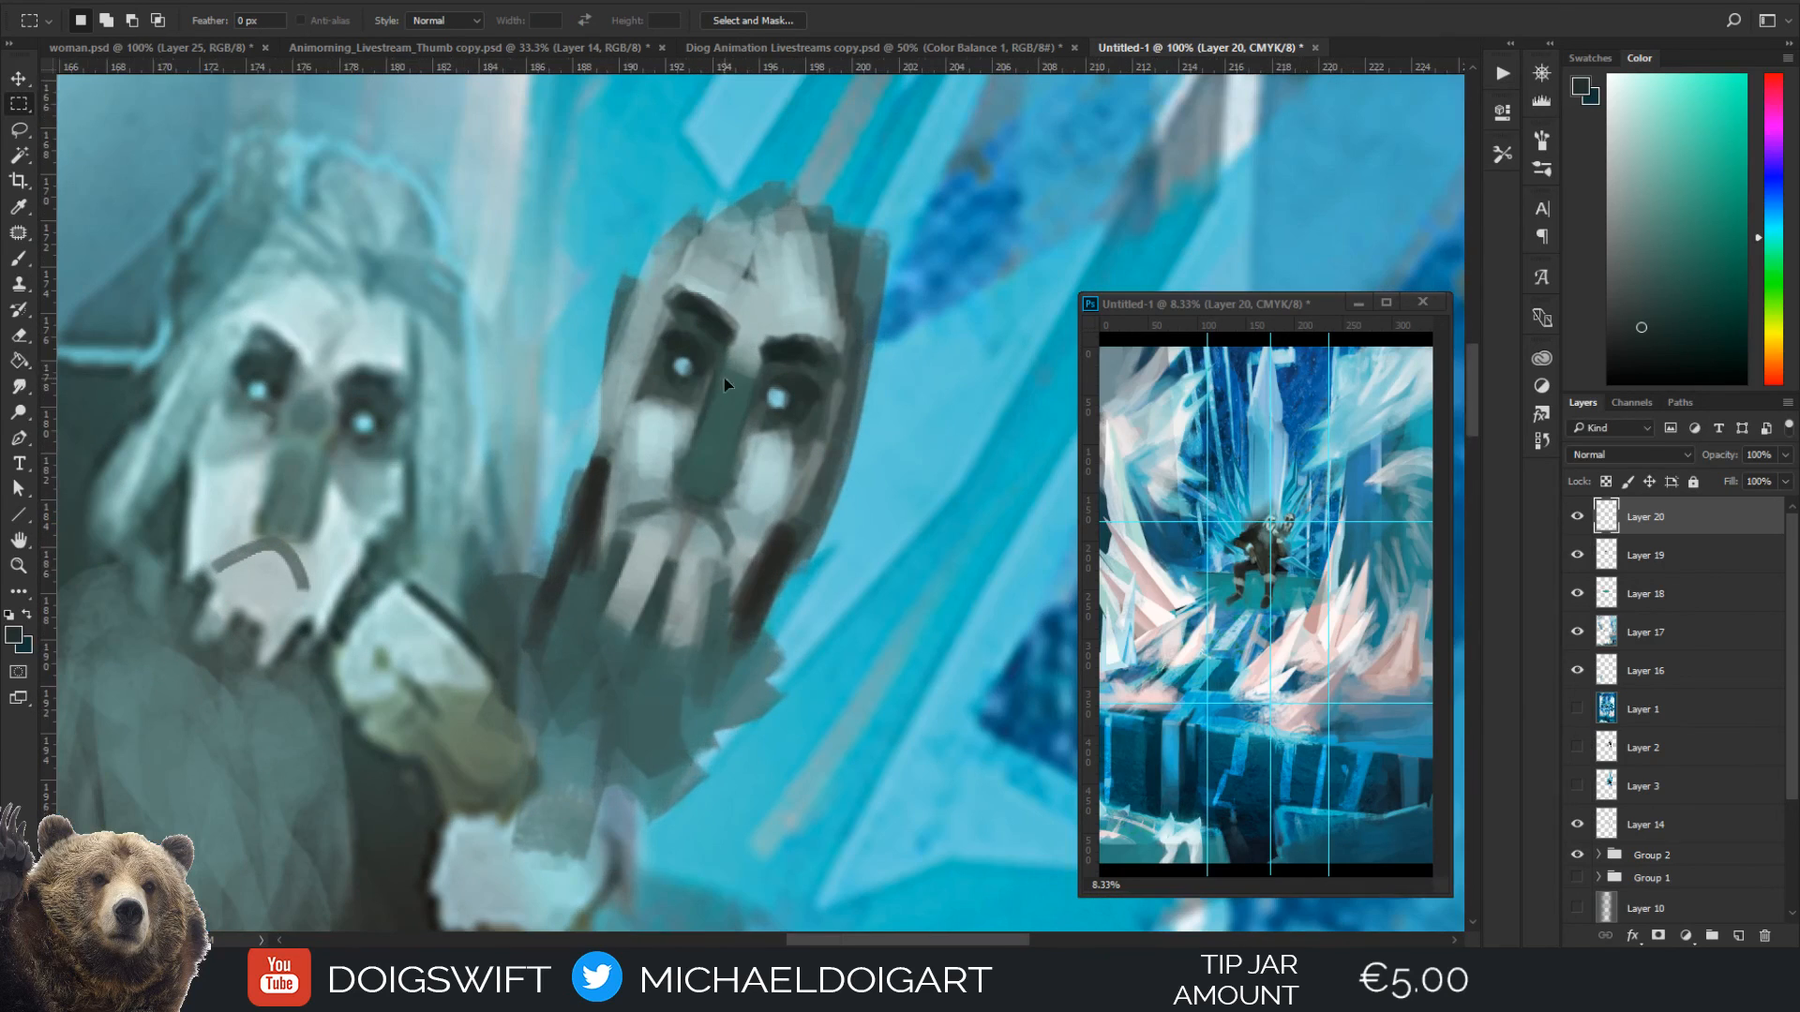
{"action": "key", "text": "i"}
{"action": "left_click", "coordinate": [750, 521]}
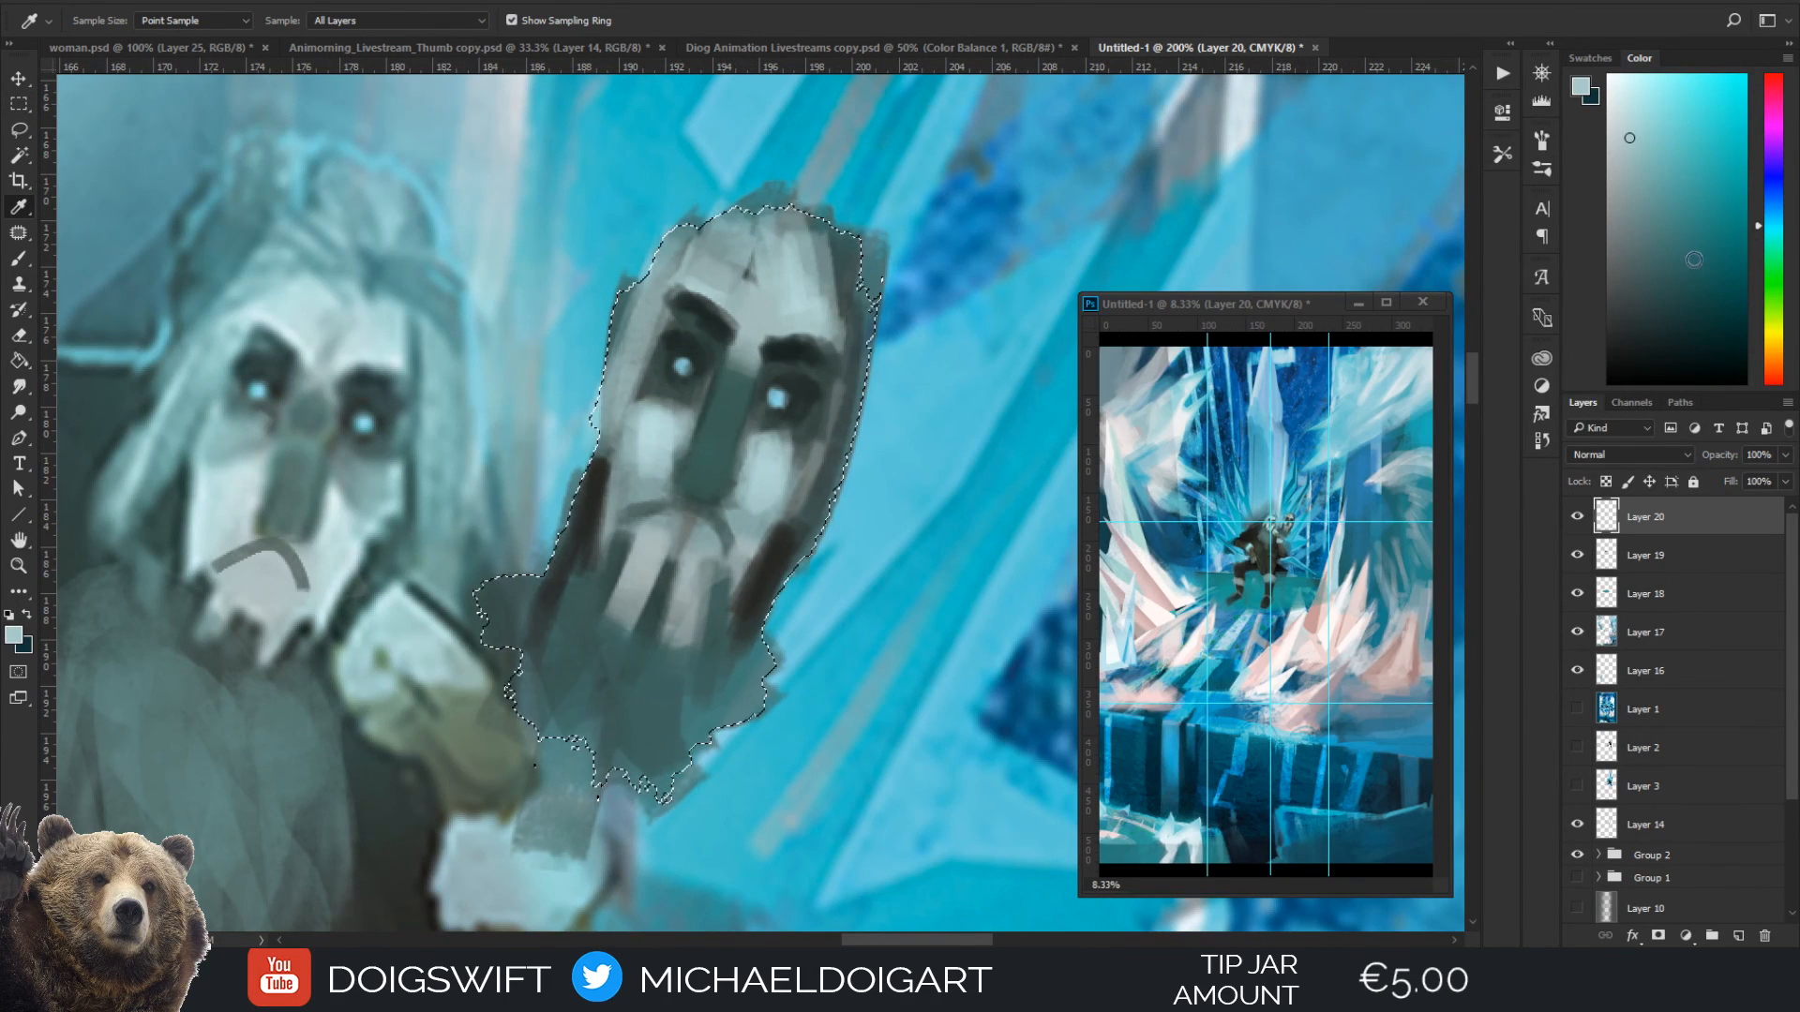
{"action": "key", "text": "b"}
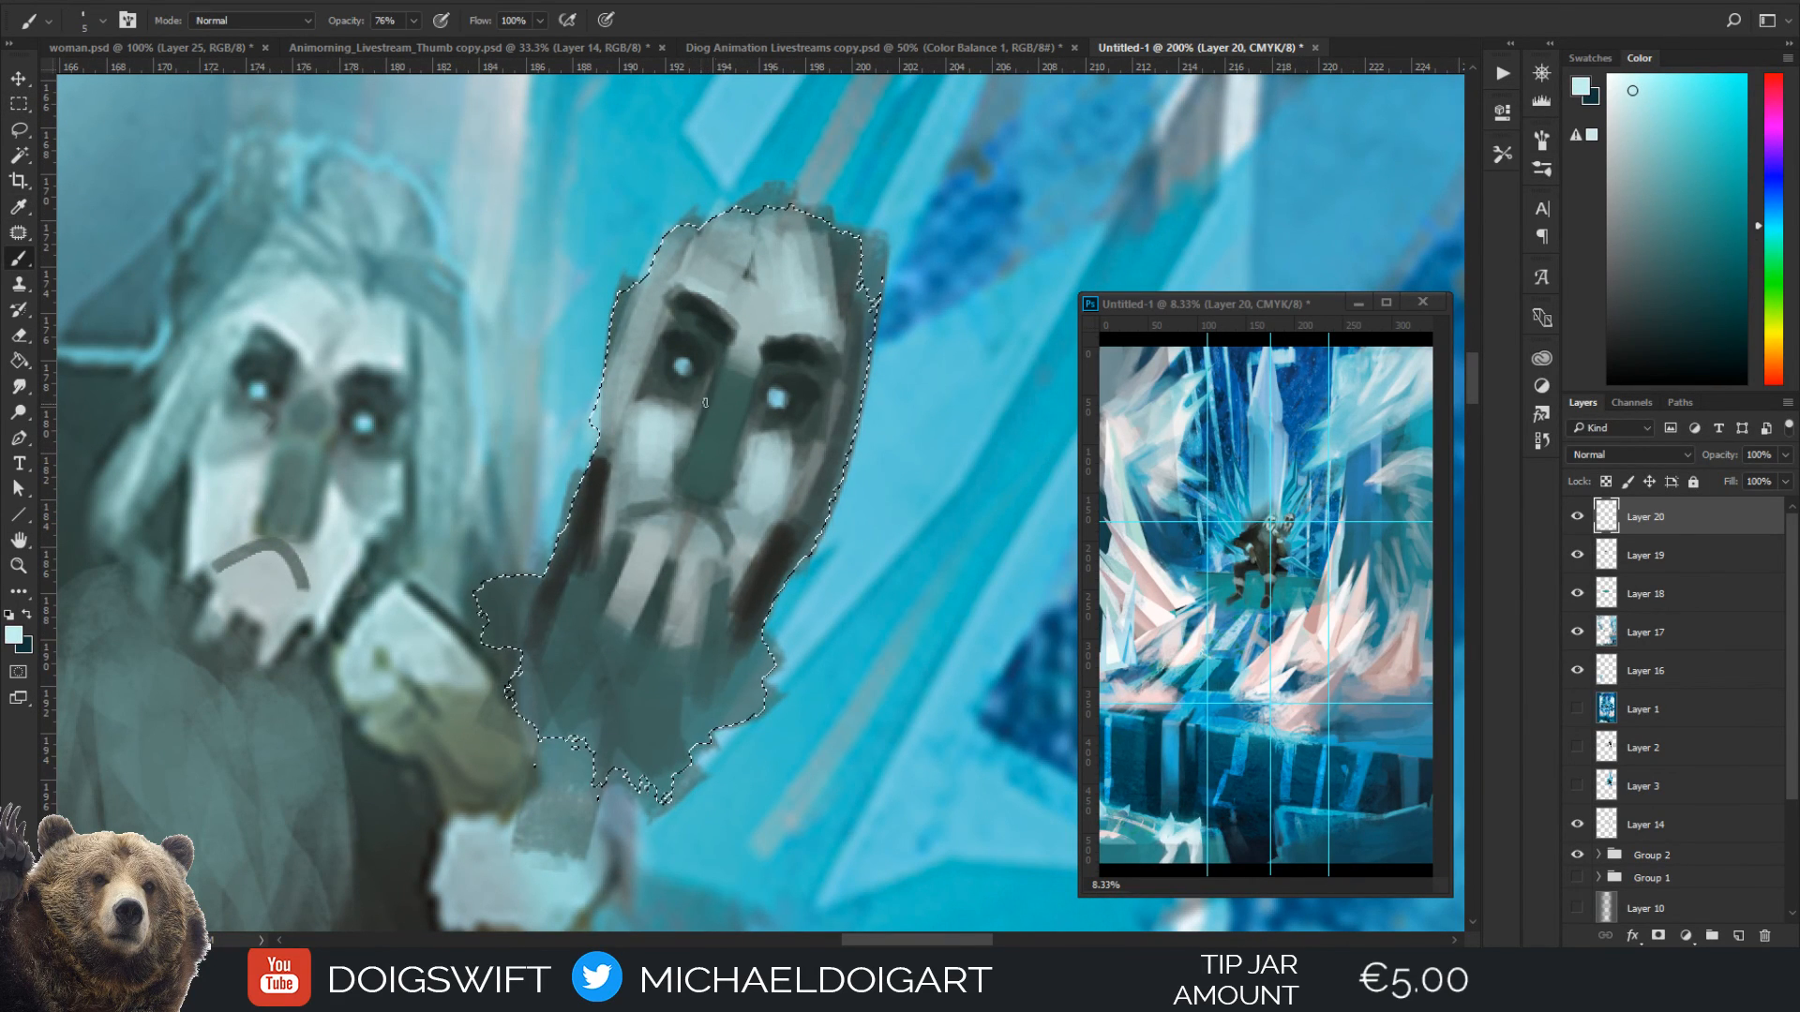
{"action": "key", "text": "ctrl+f"}
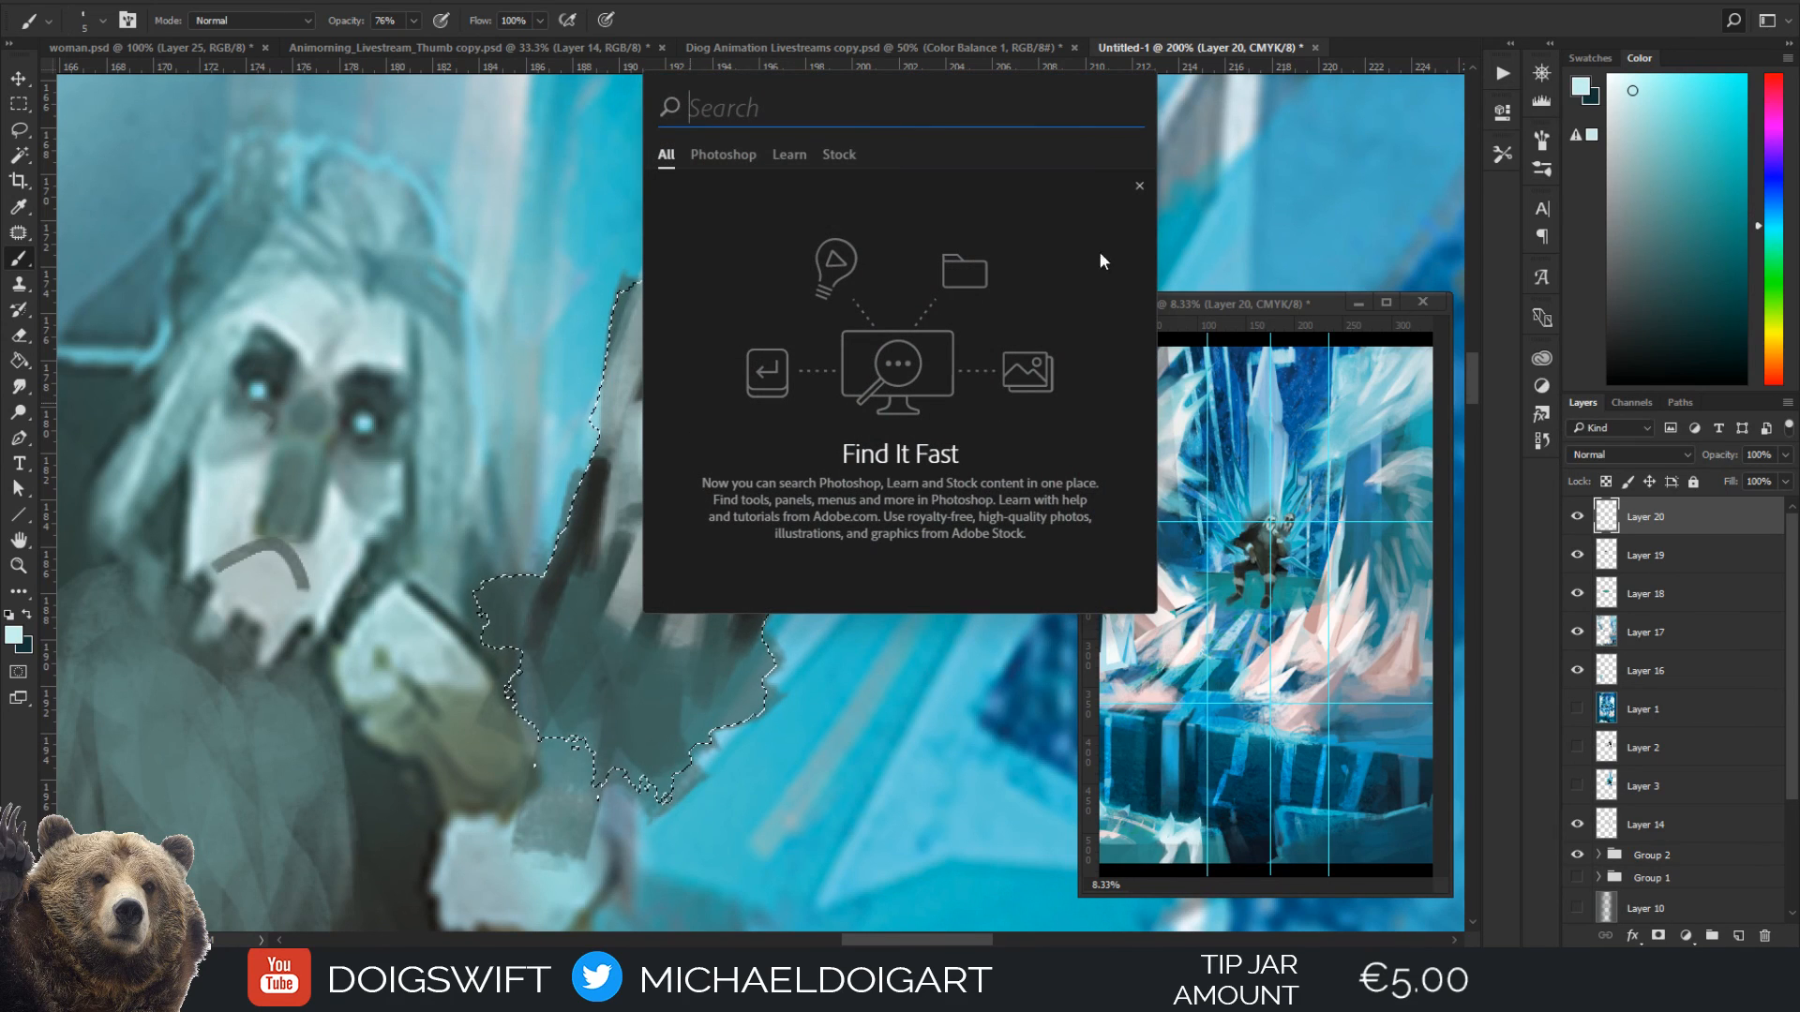
{"action": "left_click", "coordinate": [1140, 186]}
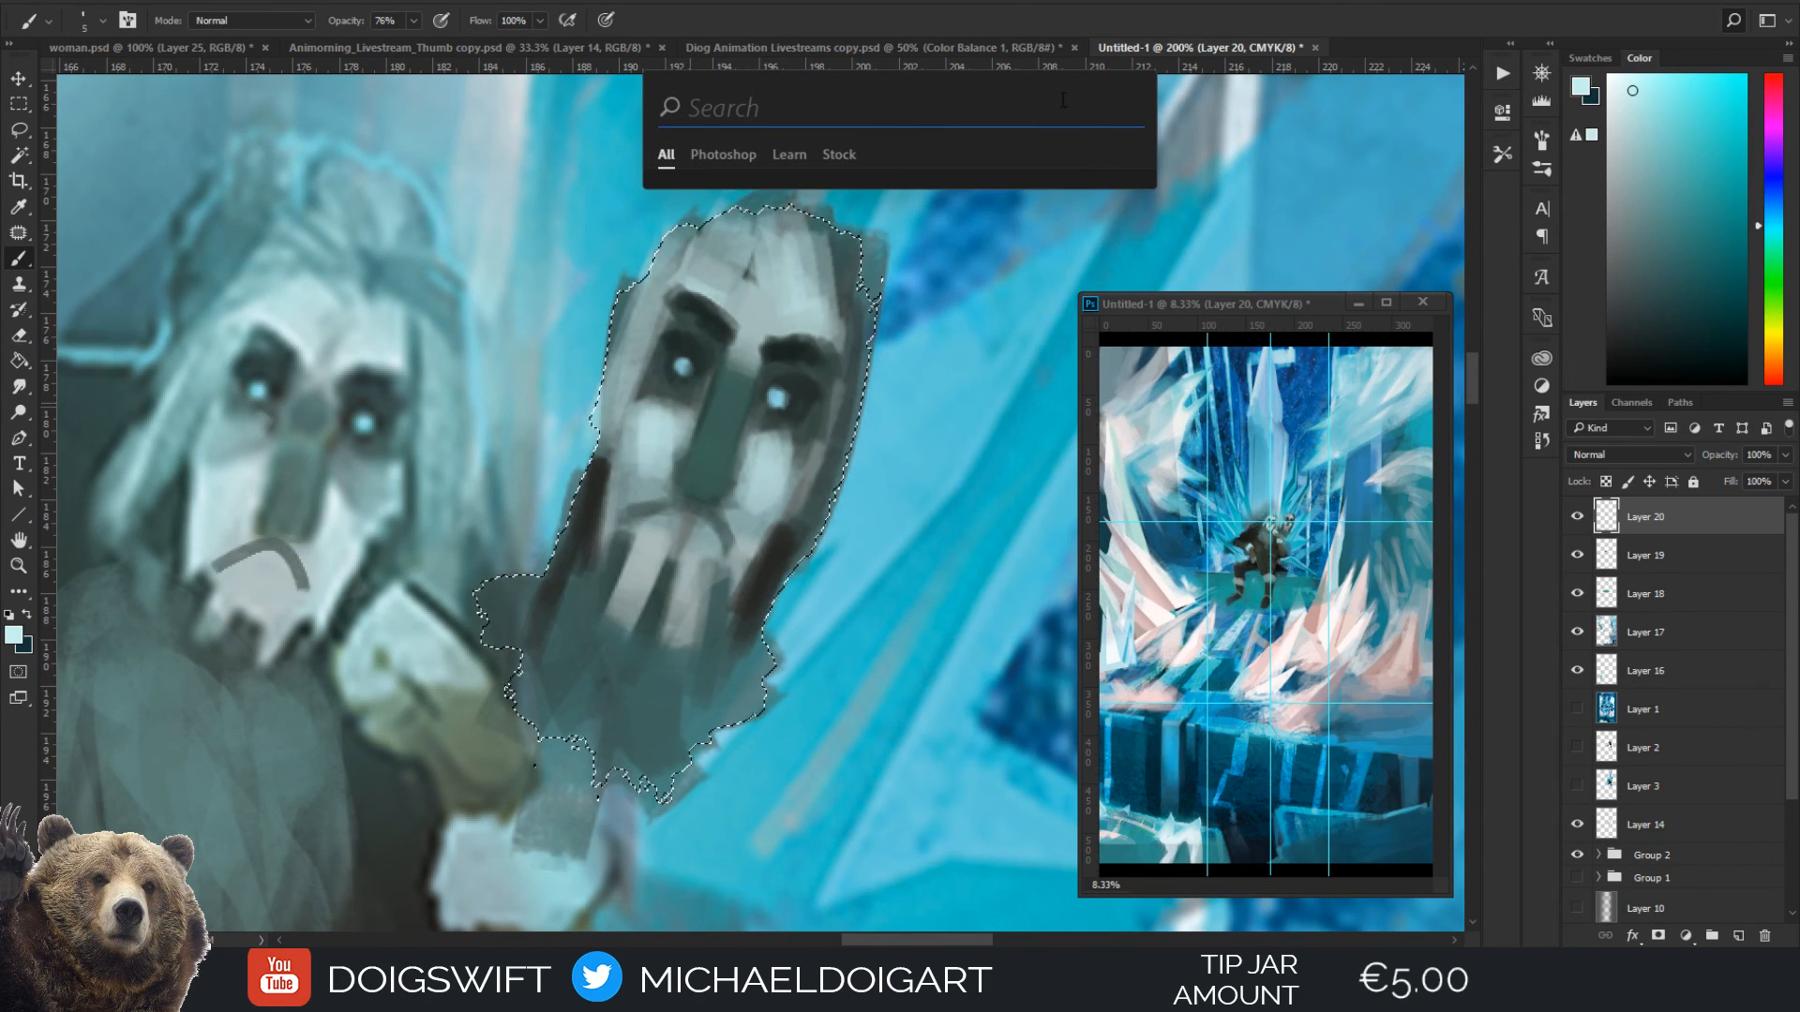
{"action": "key", "text": "Escape"}
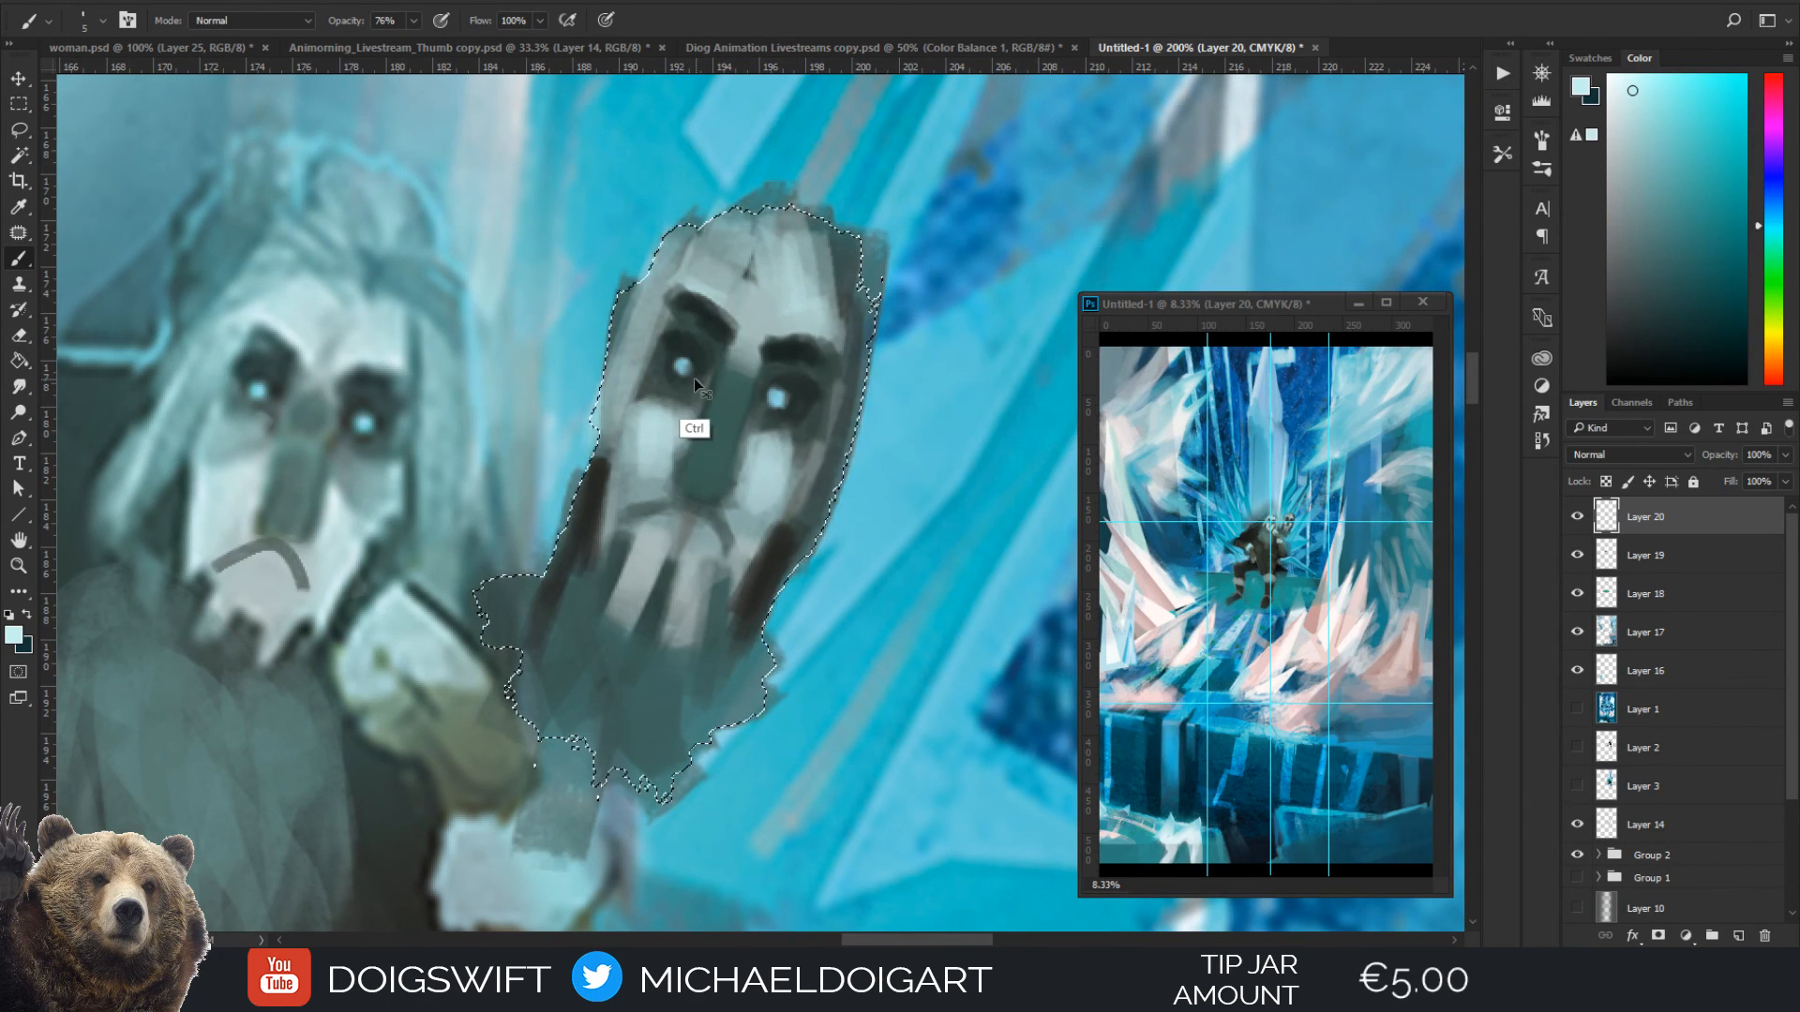
Clear the selection and brighten both of the mask's cheeks with pale strokes at small brush sizes of 5 to 9
{"action": "key", "text": "ctrl+d"}
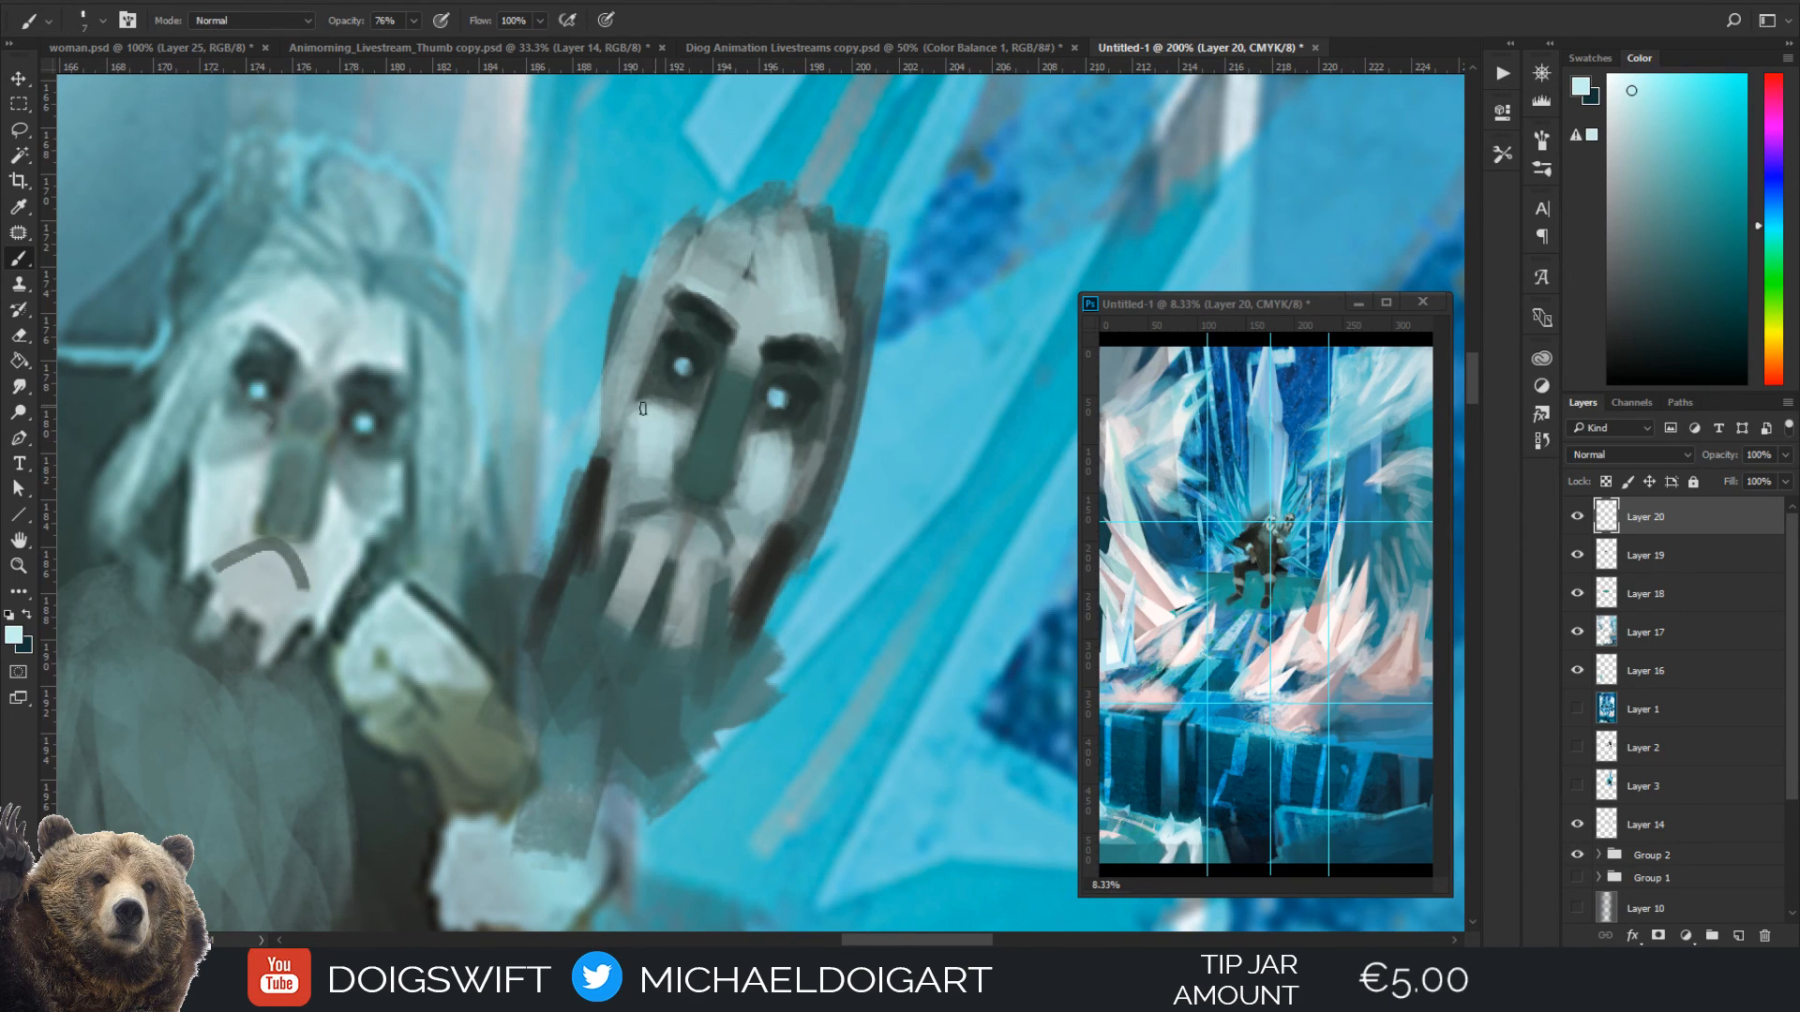
{"action": "key", "text": "bracketright"}
{"action": "key", "text": "bracketright"}
{"action": "mouse_move", "coordinate": [643, 409]}
{"action": "left_mouse_down"}
{"action": "mouse_move", "coordinate": [634, 461]}
{"action": "mouse_move", "coordinate": [631, 398]}
{"action": "mouse_move", "coordinate": [658, 347]}
{"action": "mouse_move", "coordinate": [616, 418]}
{"action": "mouse_move", "coordinate": [627, 478]}
{"action": "left_mouse_up"}
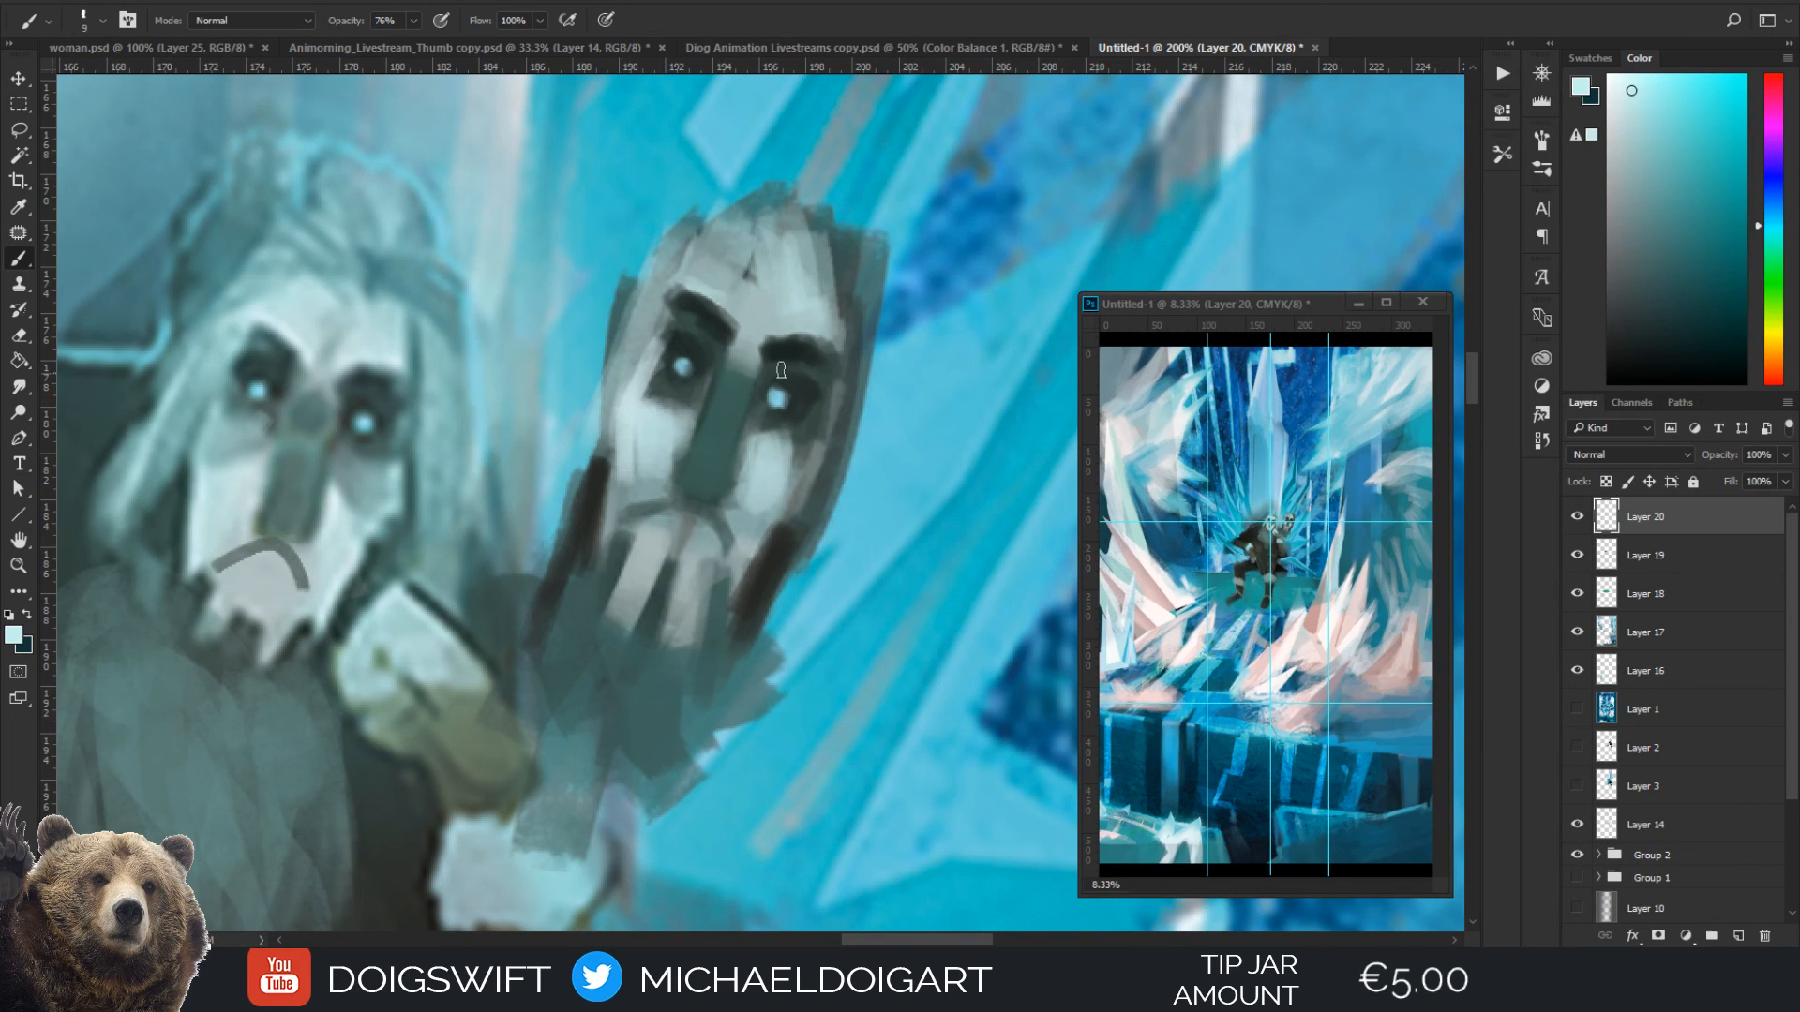
{"action": "key", "text": "bracketright"}
{"action": "mouse_move", "coordinate": [783, 470]}
{"action": "left_mouse_down"}
{"action": "mouse_move", "coordinate": [765, 521]}
{"action": "mouse_move", "coordinate": [808, 426]}
{"action": "mouse_move", "coordinate": [814, 464]}
{"action": "mouse_move", "coordinate": [836, 365]}
{"action": "mouse_move", "coordinate": [783, 457]}
{"action": "left_mouse_up"}
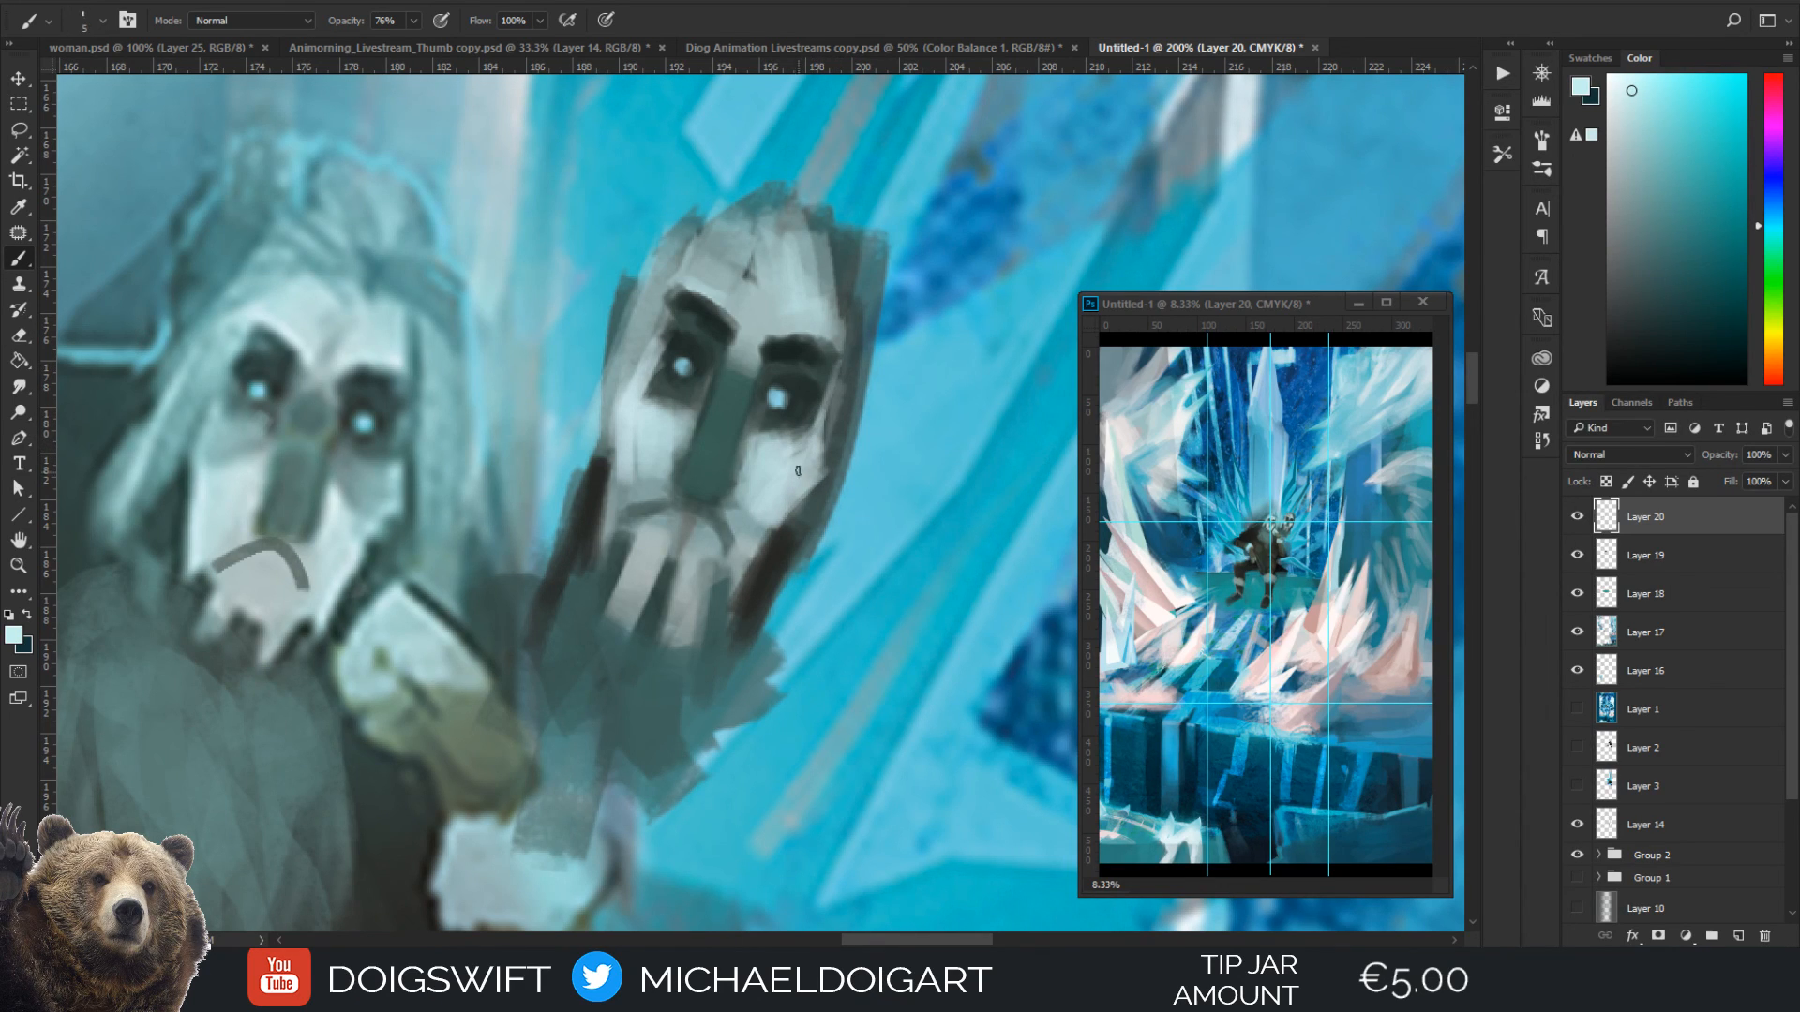
Darken the edge where the mask's outer cheek meets the beard with a sampled dark tone at brush size 9
{"action": "key", "text": "bracketright"}
{"action": "key", "text": "bracketright"}
{"action": "key", "text": "bracketright"}
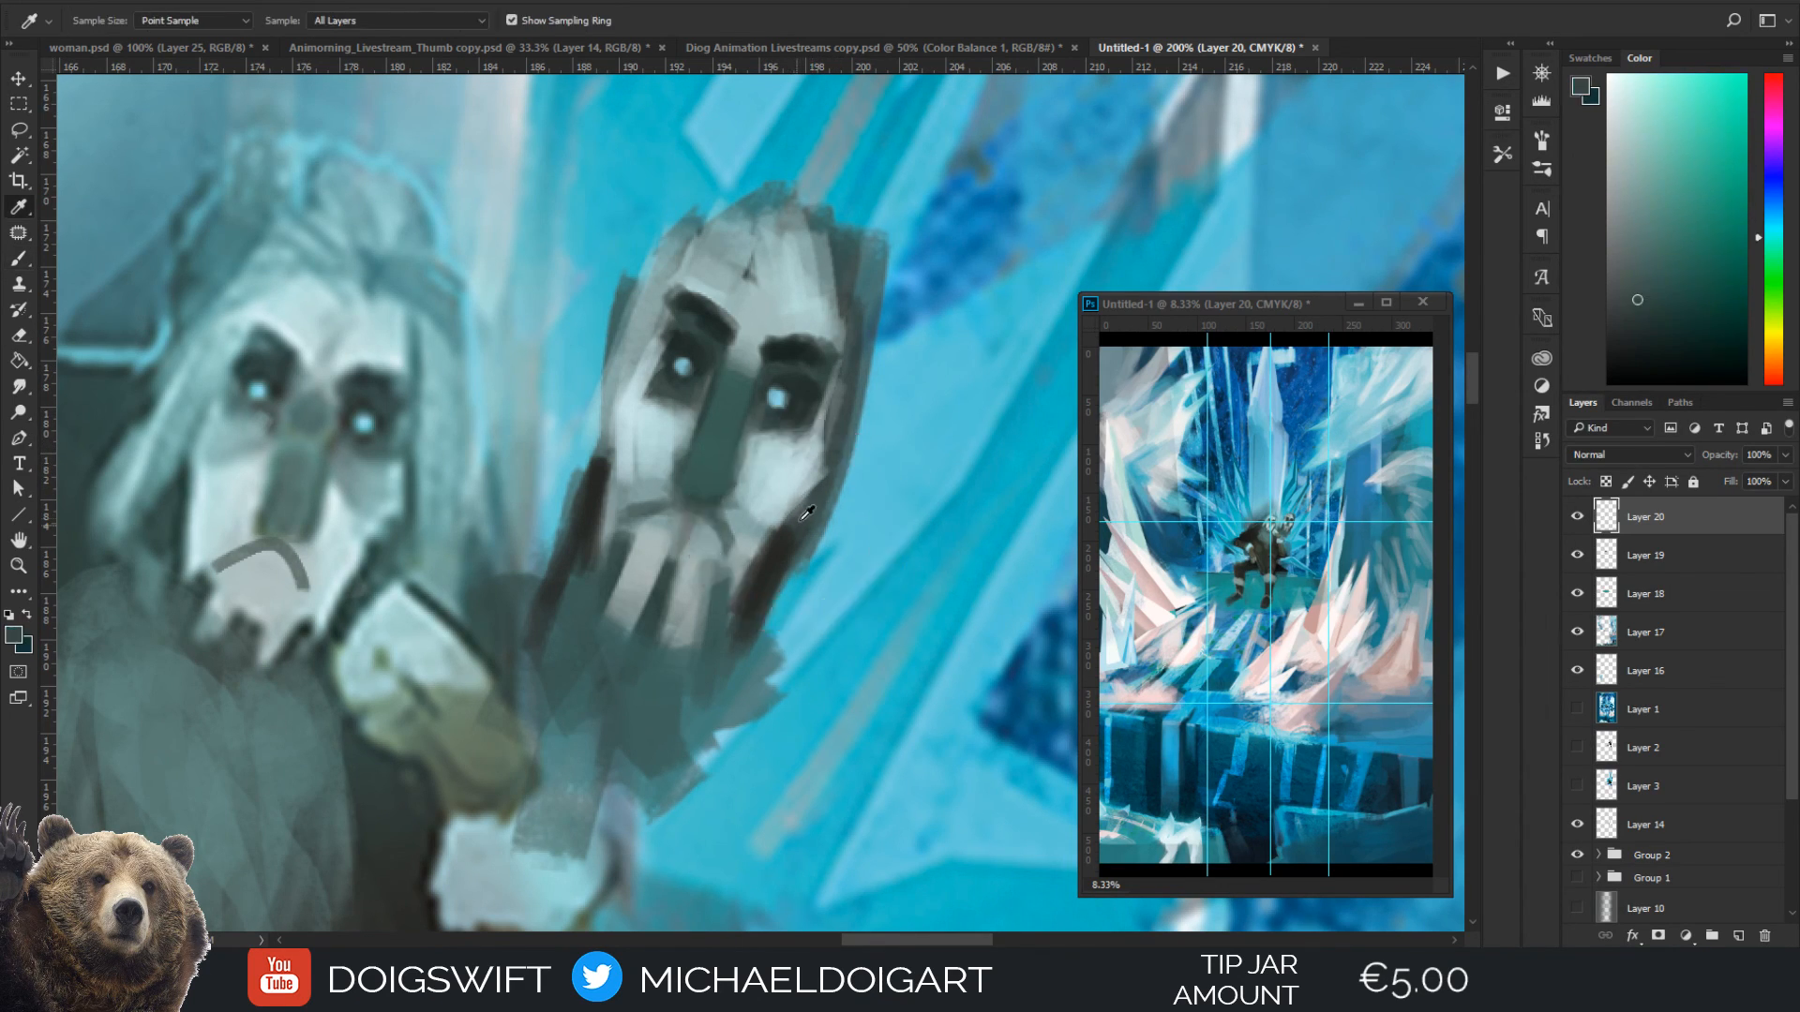
{"action": "left_click", "coordinate": [791, 540], "text": "alt"}
{"action": "key", "text": "bracketright"}
{"action": "mouse_move", "coordinate": [814, 506]}
{"action": "left_mouse_down"}
{"action": "mouse_move", "coordinate": [829, 417]}
{"action": "mouse_move", "coordinate": [803, 527]}
{"action": "left_mouse_up"}
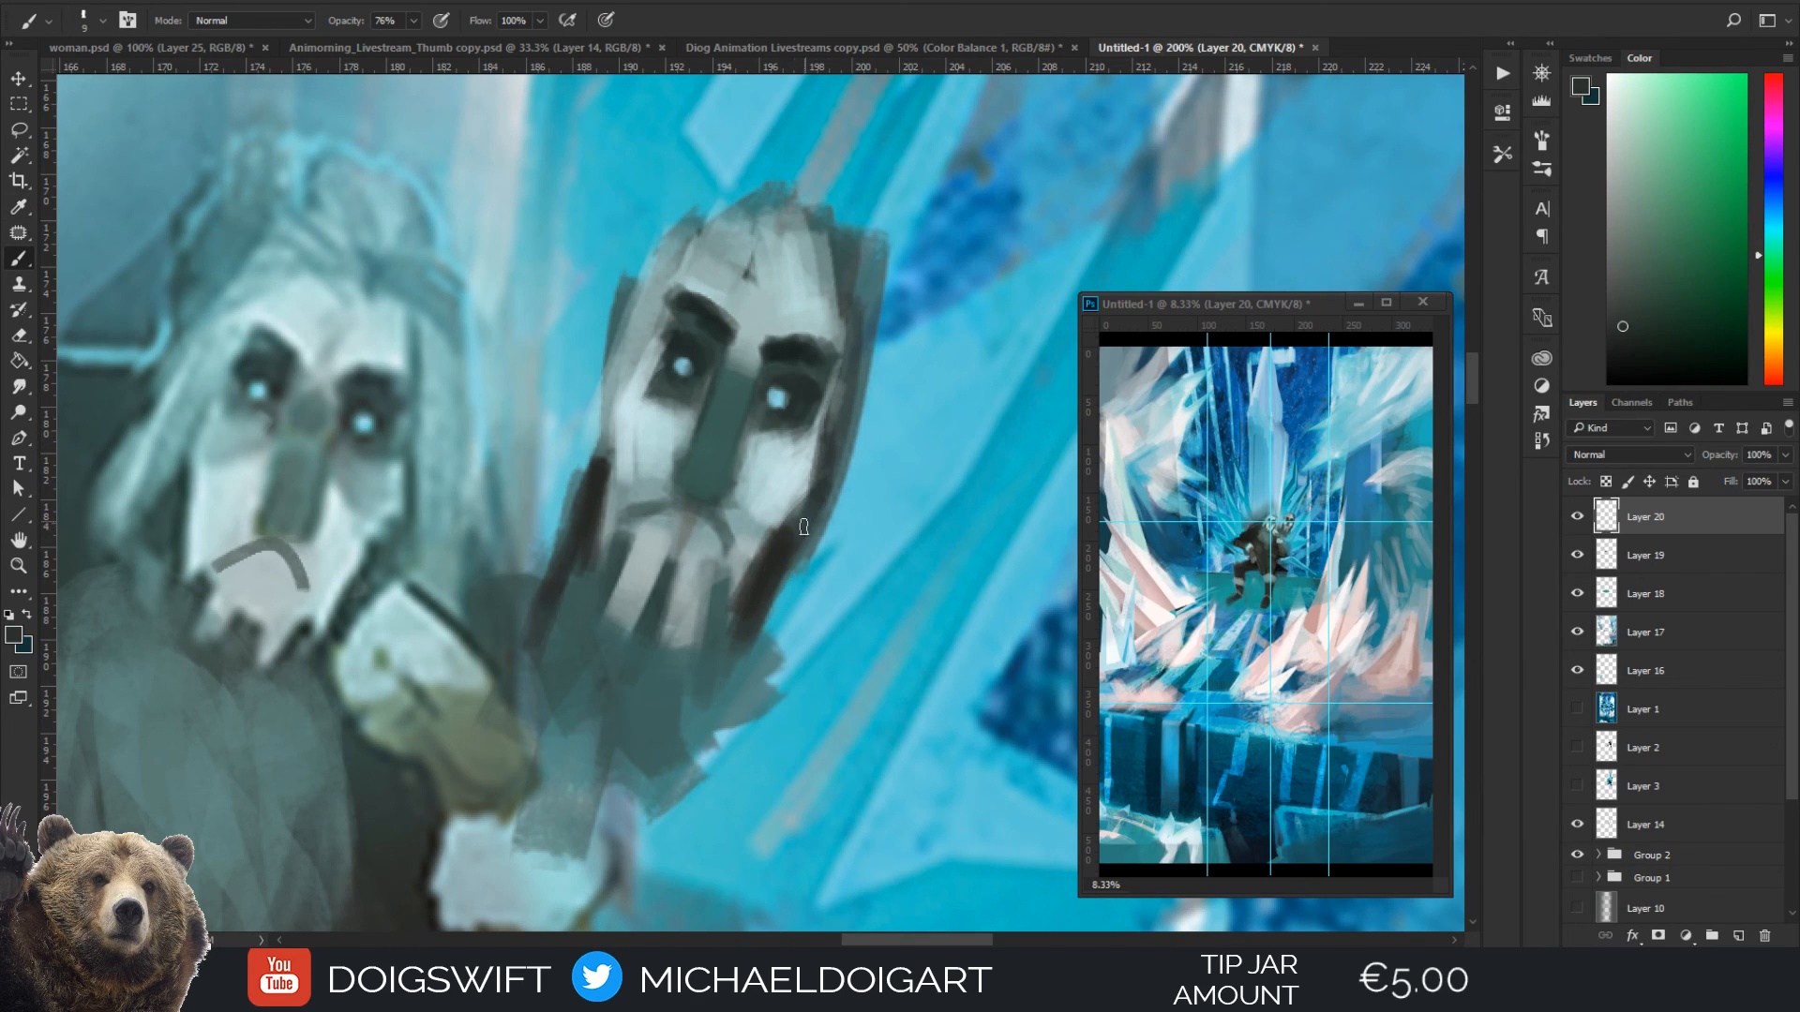
Paint over the mask's mouth line with a grey sampled beside the nose at brush size 20
{"action": "key", "text": "i"}
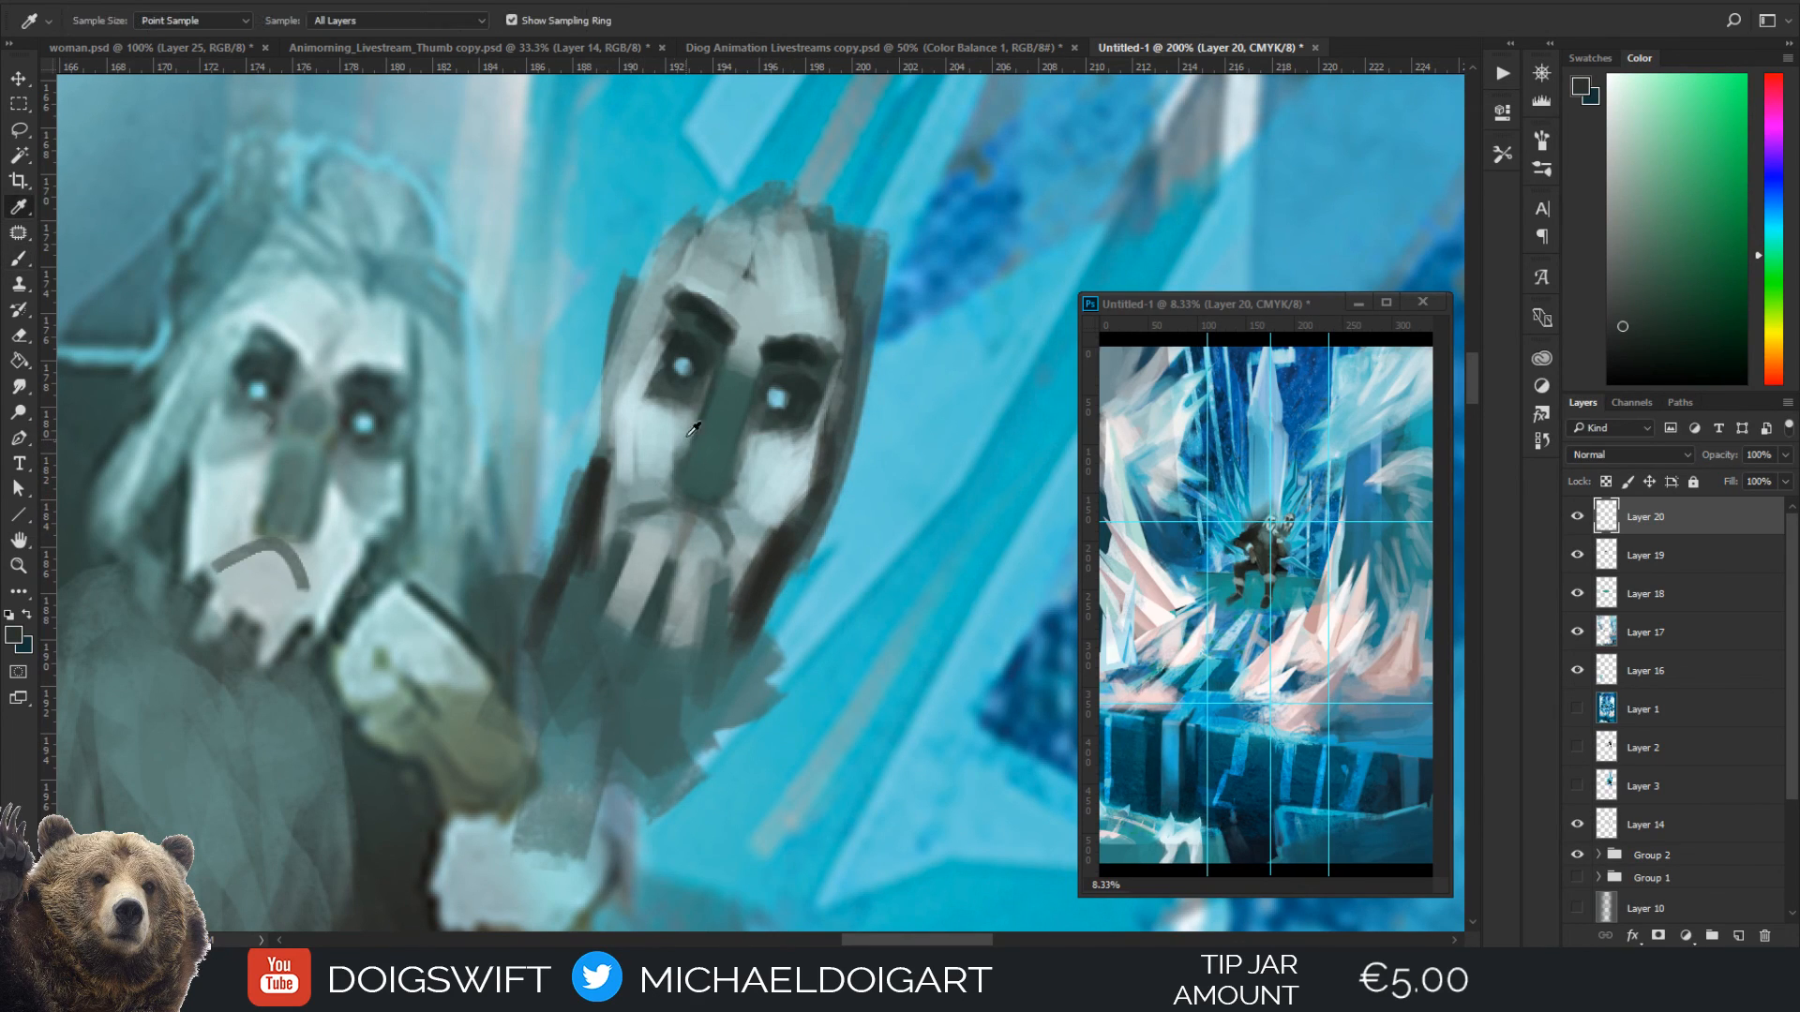
{"action": "left_click", "coordinate": [681, 483]}
{"action": "key", "text": "b"}
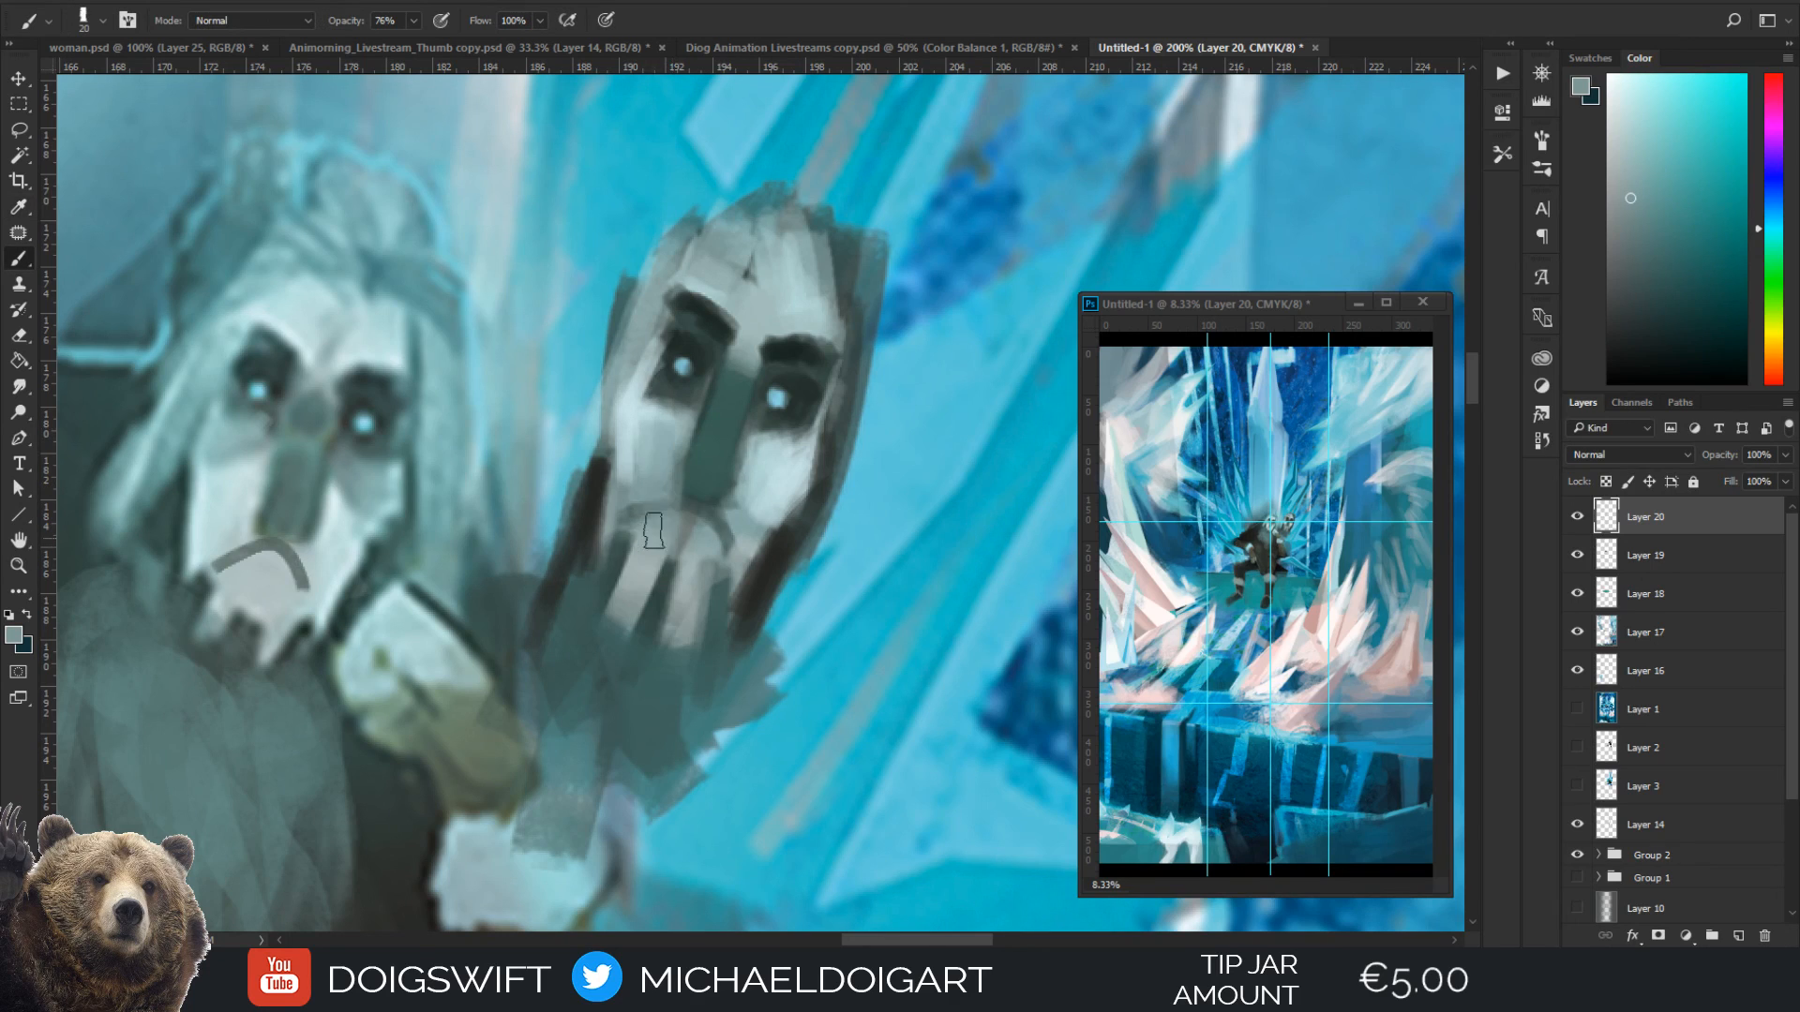
{"action": "mouse_move", "coordinate": [653, 532]}
{"action": "left_mouse_down"}
{"action": "mouse_move", "coordinate": [712, 521]}
{"action": "mouse_move", "coordinate": [729, 528]}
{"action": "mouse_move", "coordinate": [753, 480]}
{"action": "mouse_move", "coordinate": [736, 554]}
{"action": "left_mouse_up"}
Lighten the mask's cheek beside the nose with a sampled pale blue-grey
{"action": "key", "text": "alt"}
Reshape the mask's nose bridge between the eyes with sampled pale and teal tones
{"action": "key", "text": "alt"}
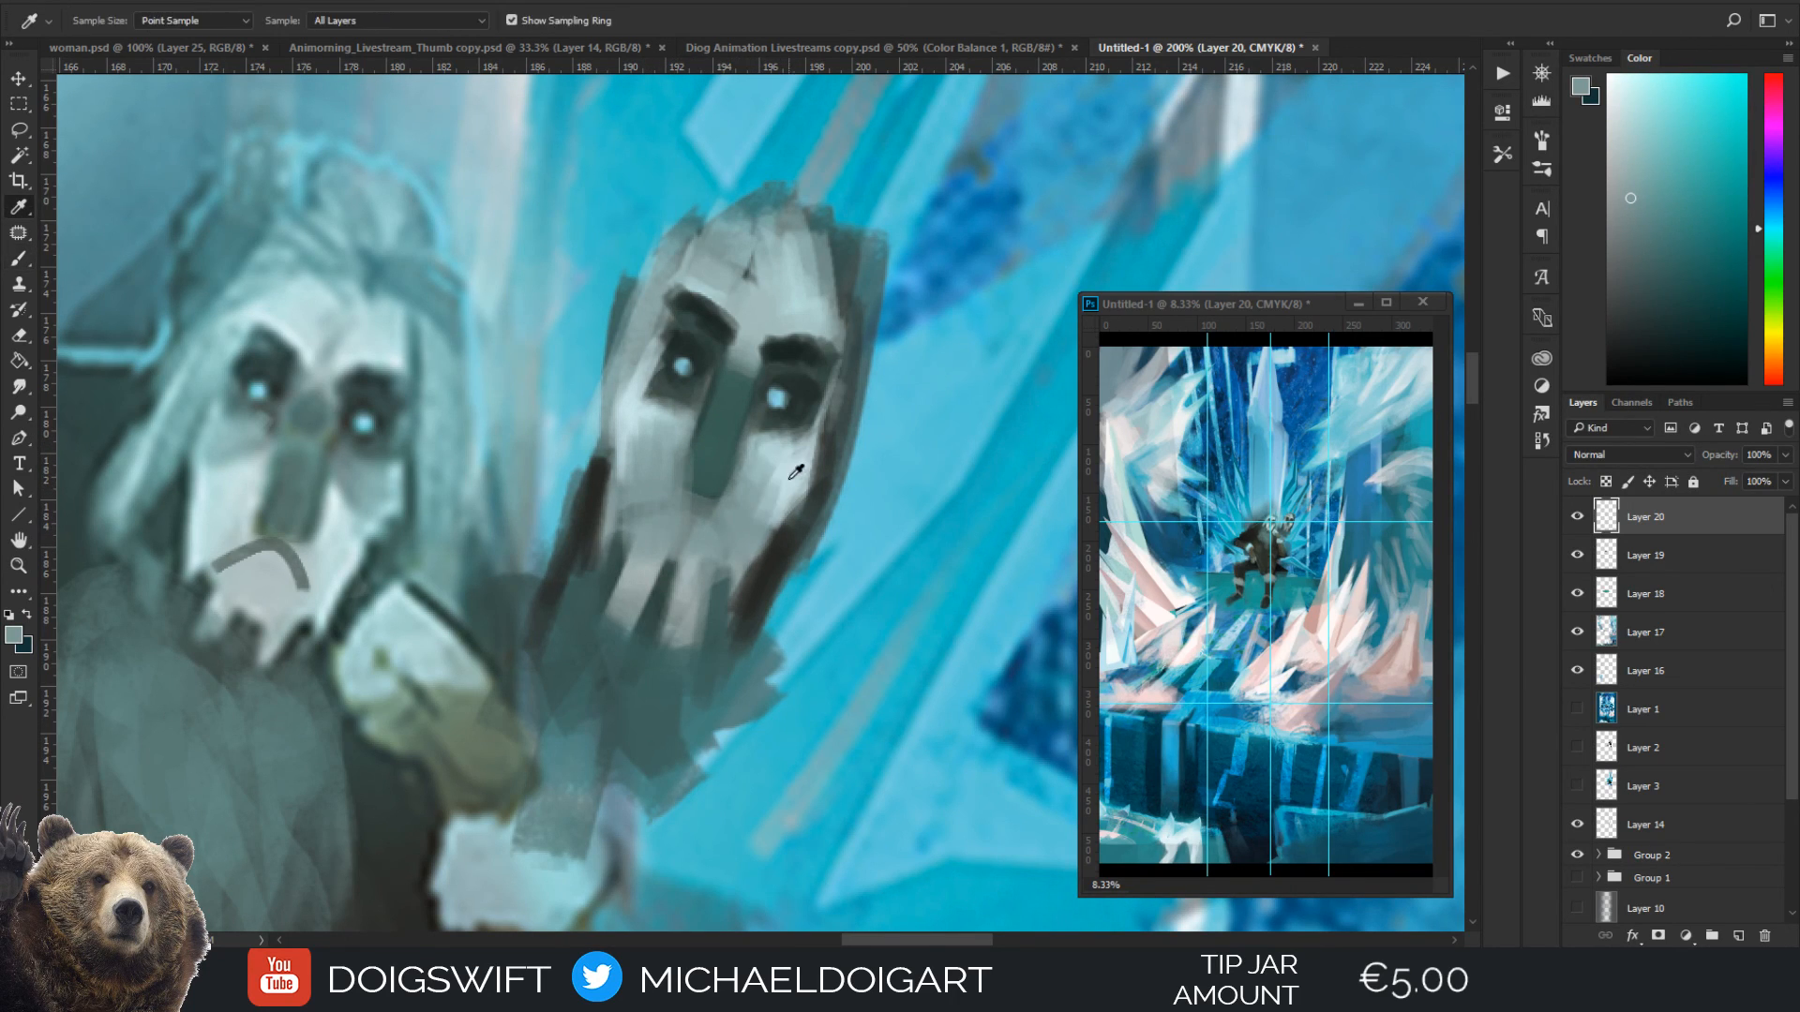
{"action": "left_click", "coordinate": [789, 479], "text": "alt"}
{"action": "mouse_move", "coordinate": [774, 478]}
{"action": "left_mouse_down"}
{"action": "mouse_move", "coordinate": [751, 520]}
{"action": "mouse_move", "coordinate": [736, 501]}
{"action": "left_mouse_up"}
{"action": "key", "text": "alt"}
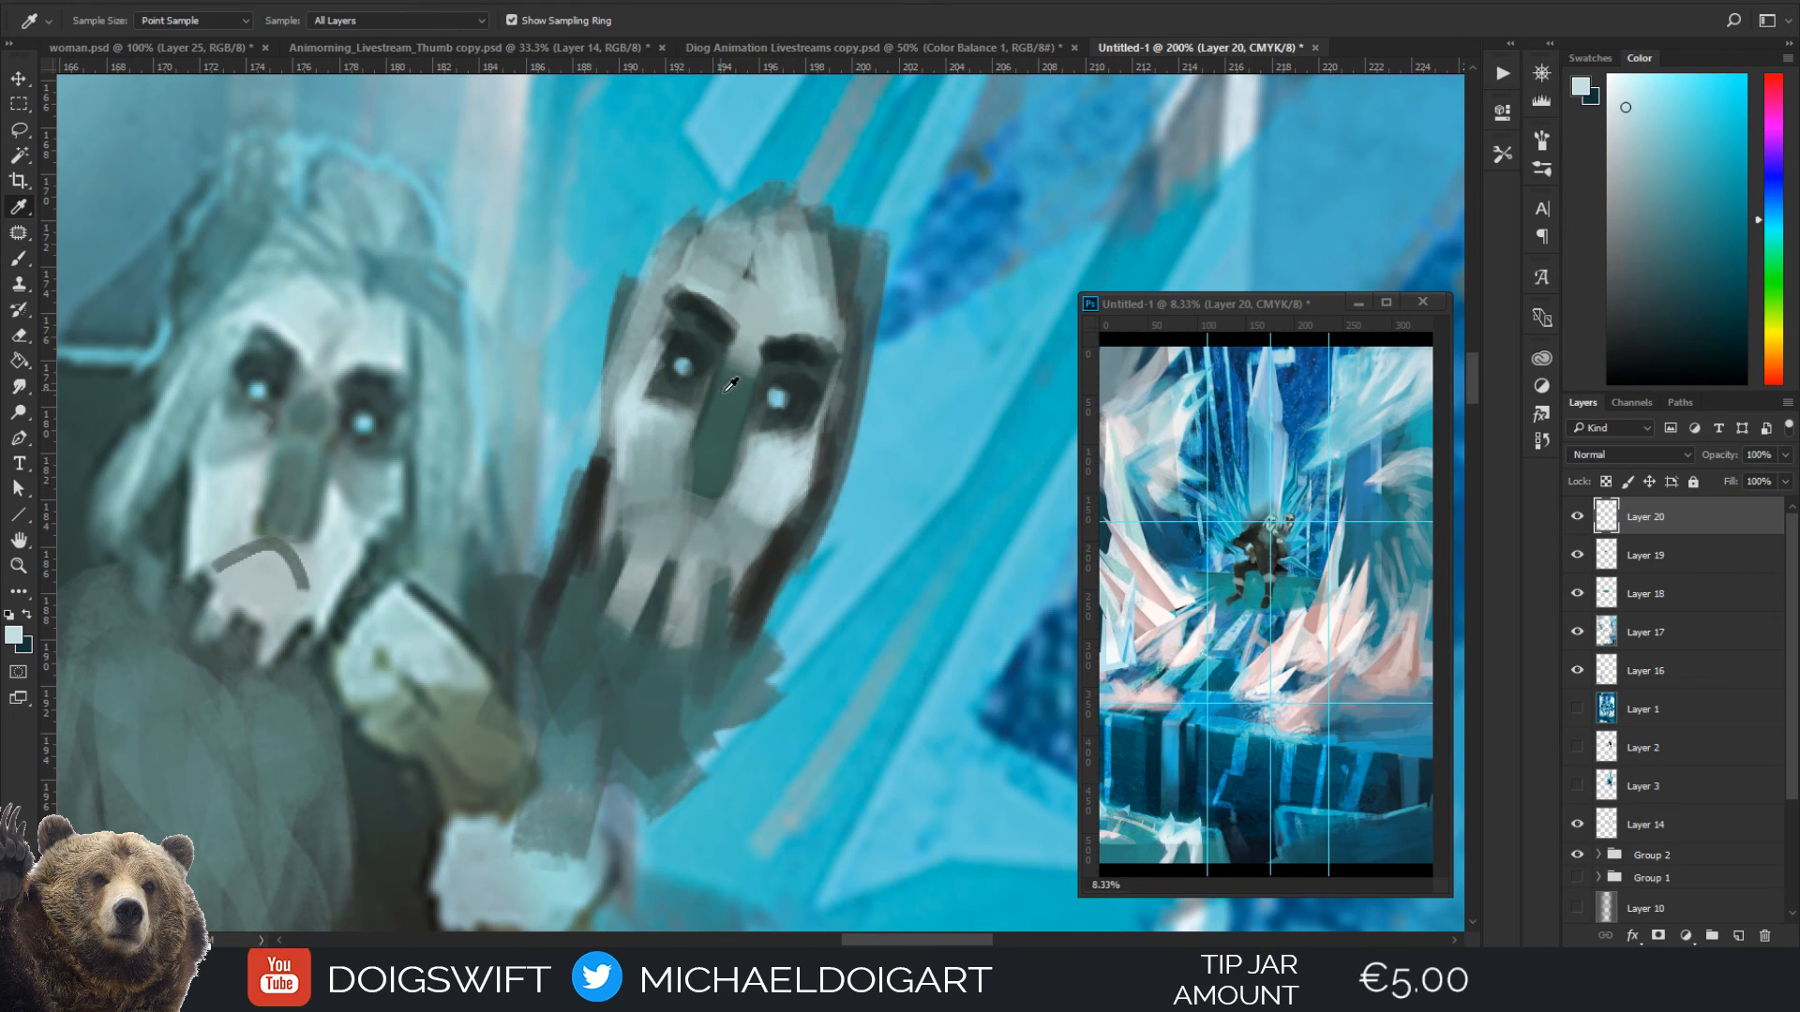
{"action": "left_click", "coordinate": [750, 354], "text": "alt"}
{"action": "mouse_move", "coordinate": [718, 380]}
{"action": "left_mouse_down"}
{"action": "mouse_move", "coordinate": [713, 417]}
{"action": "mouse_move", "coordinate": [748, 396]}
{"action": "mouse_move", "coordinate": [726, 368]}
{"action": "mouse_move", "coordinate": [758, 395]}
{"action": "mouse_move", "coordinate": [716, 394]}
{"action": "mouse_move", "coordinate": [749, 406]}
{"action": "mouse_move", "coordinate": [741, 380]}
{"action": "mouse_move", "coordinate": [740, 397]}
{"action": "left_mouse_up"}
{"action": "left_click", "coordinate": [732, 408], "text": "alt"}
{"action": "key", "text": "bracketright"}
{"action": "key", "text": "ctrl+minus"}
{"action": "key", "text": "ctrl+minus"}
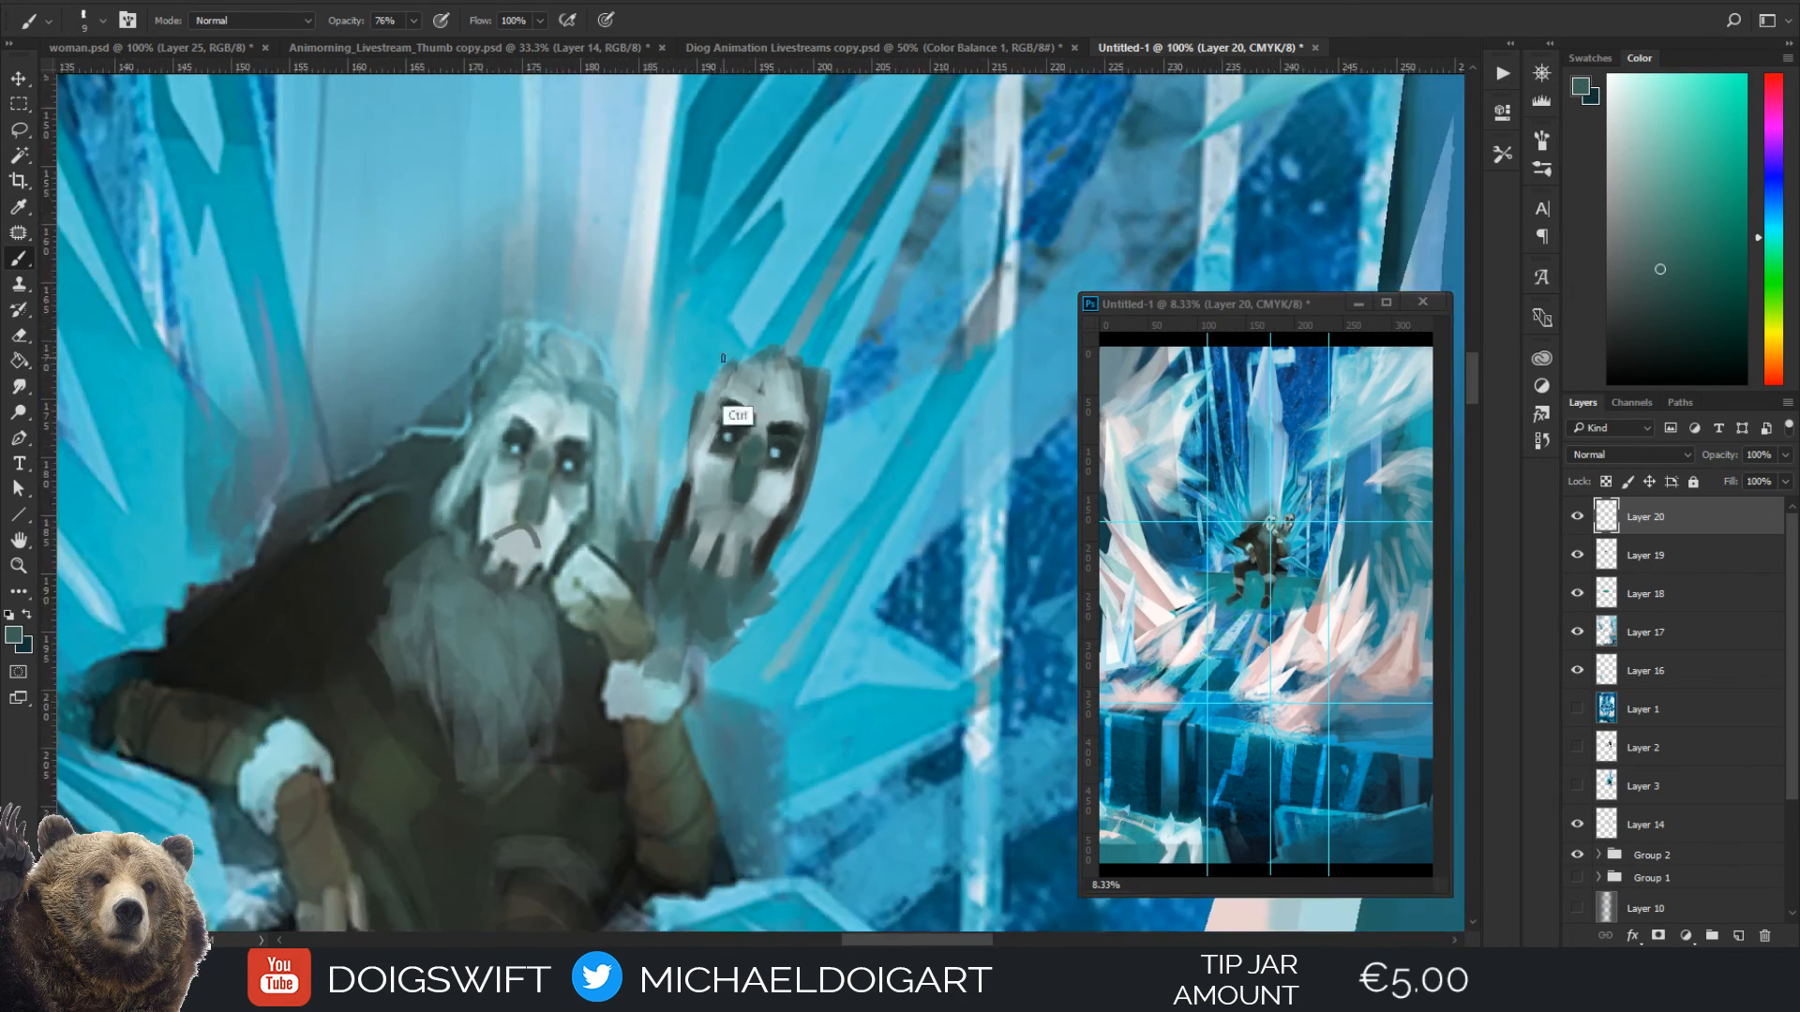
{"action": "key", "text": "ctrl+plus"}
{"action": "key", "text": "ctrl+plus"}
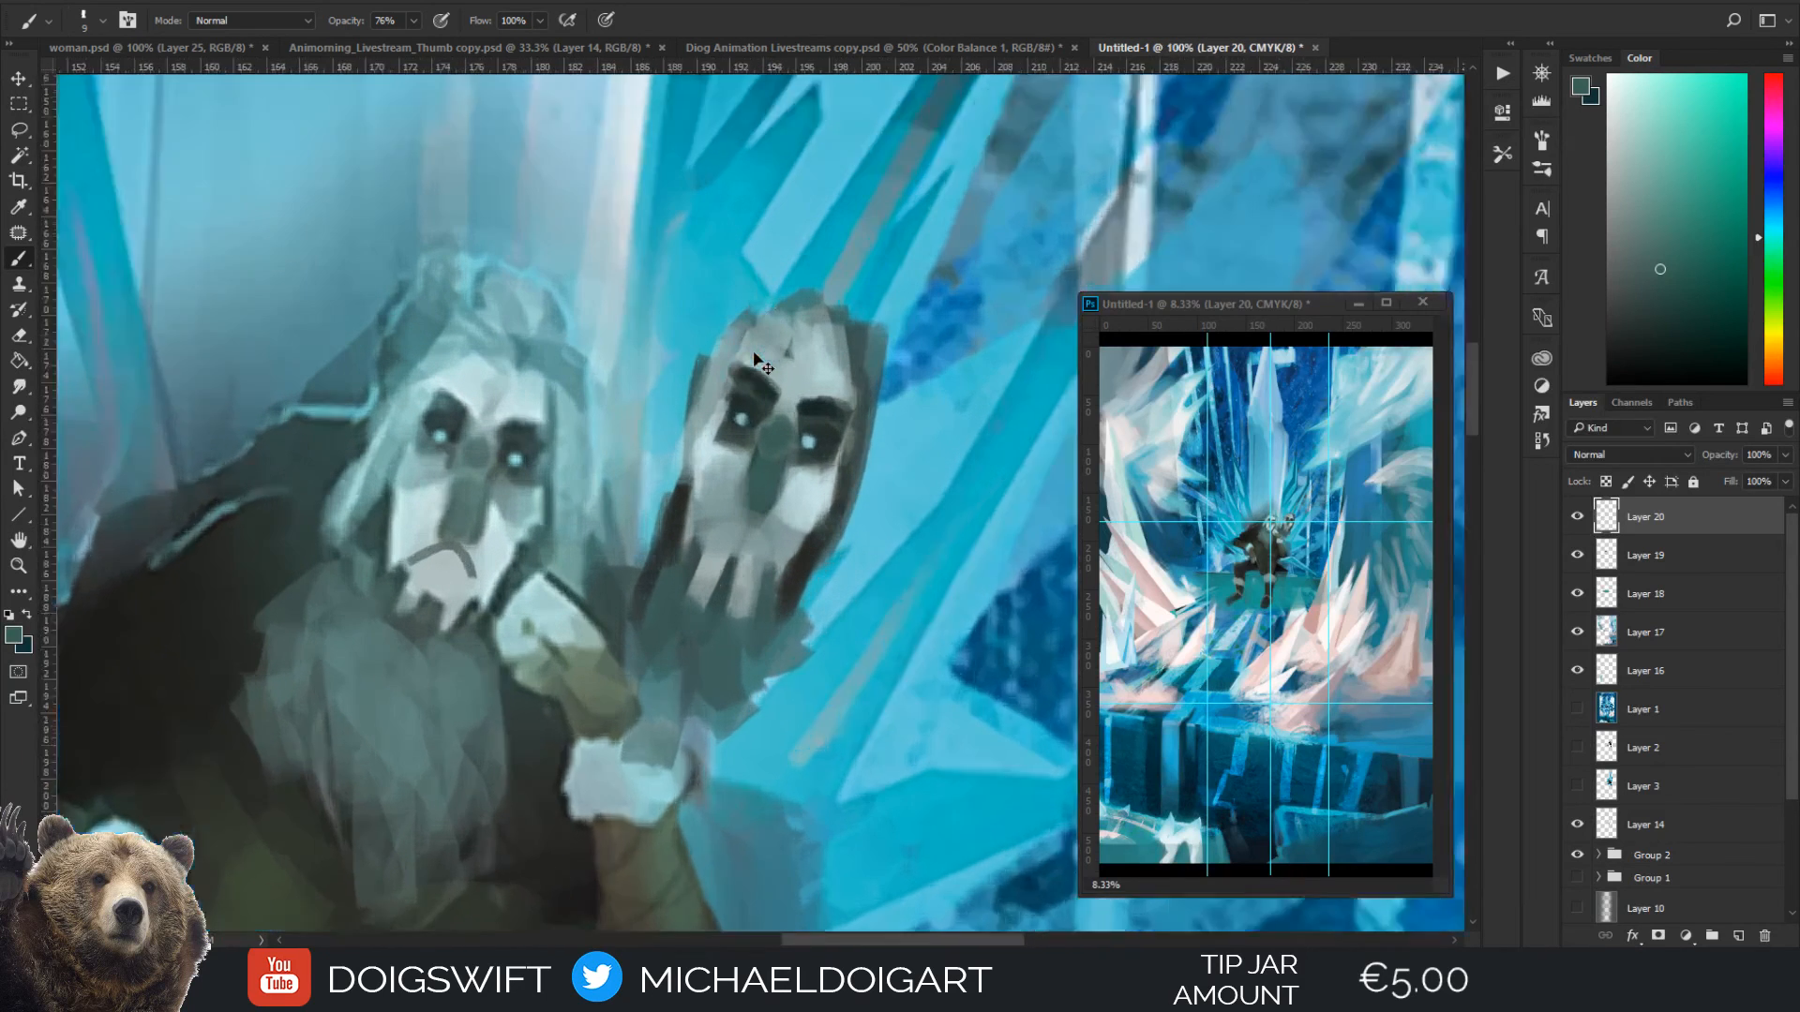
Add broad dark strokes beside the mask's beard and a dark strand in its moustache with a sampled near-black colour
{"action": "key", "text": "alt"}
{"action": "left_click", "coordinate": [815, 616], "text": "alt"}
{"action": "key", "text": "ctrl+minus"}
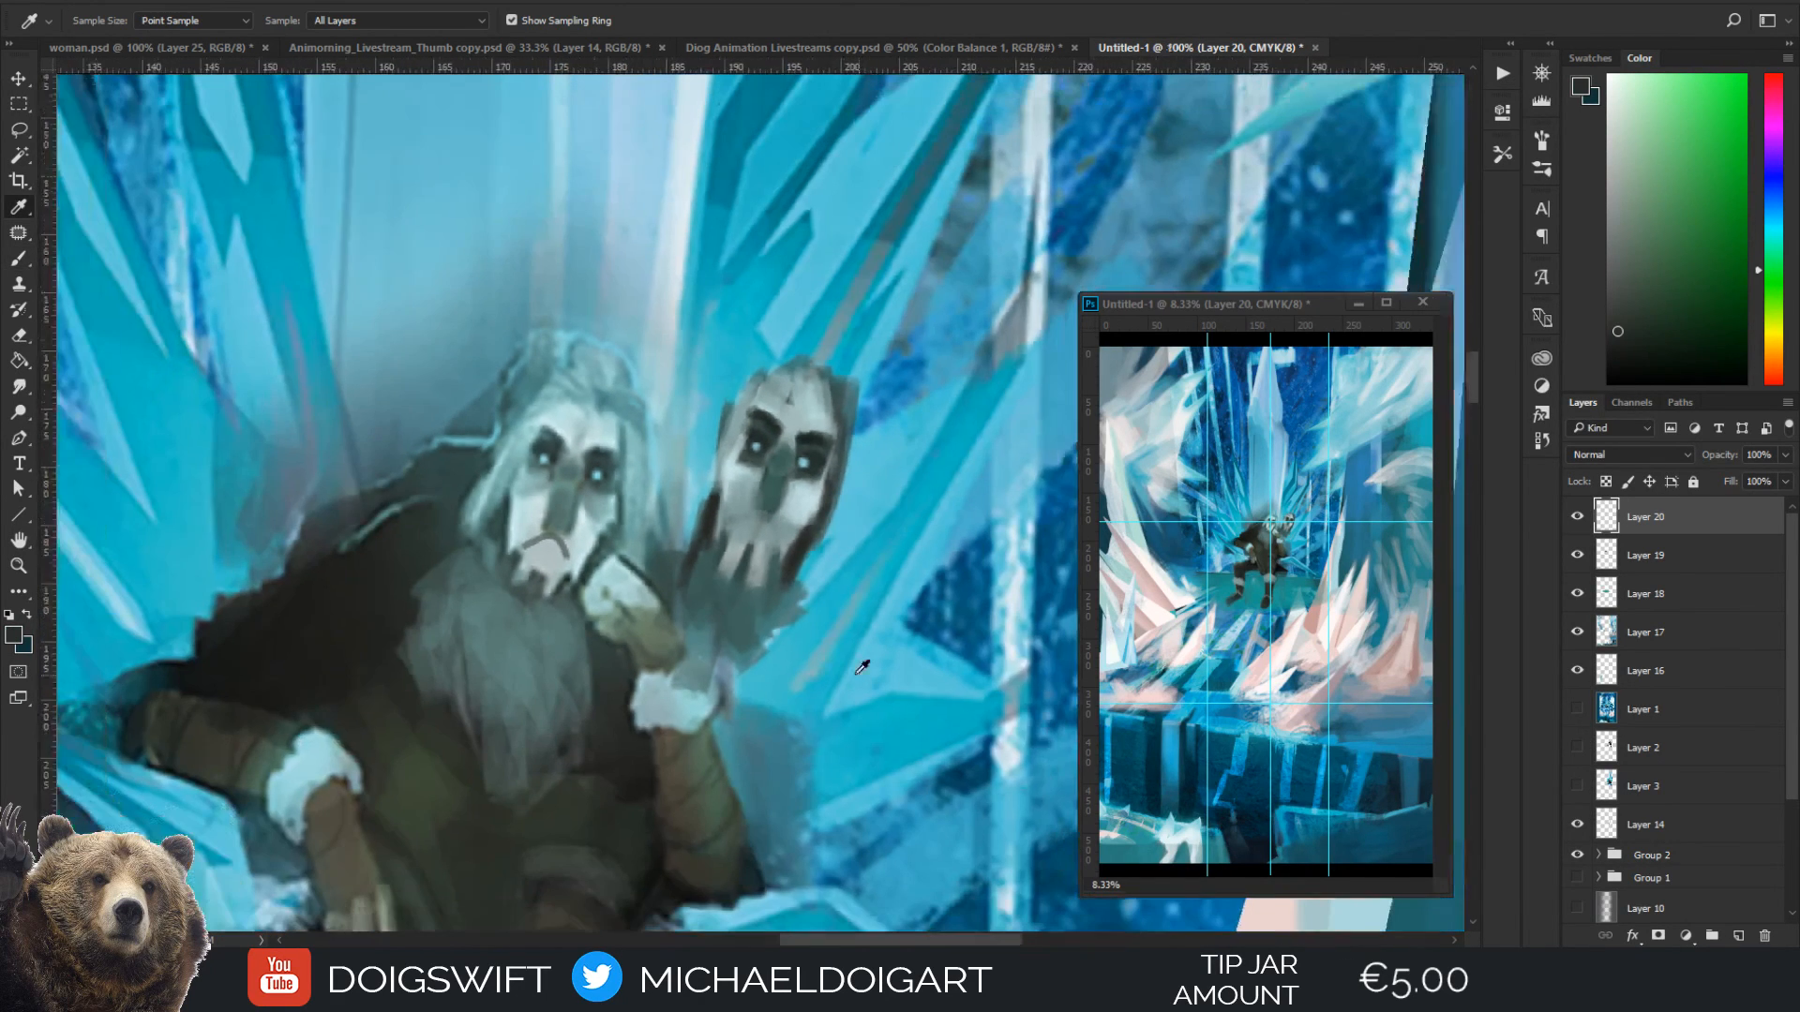
{"action": "mouse_move", "coordinate": [804, 560]}
{"action": "left_mouse_down"}
{"action": "mouse_move", "coordinate": [836, 619]}
{"action": "mouse_move", "coordinate": [866, 585]}
{"action": "left_mouse_up"}
{"action": "key", "text": "ctrl+plus"}
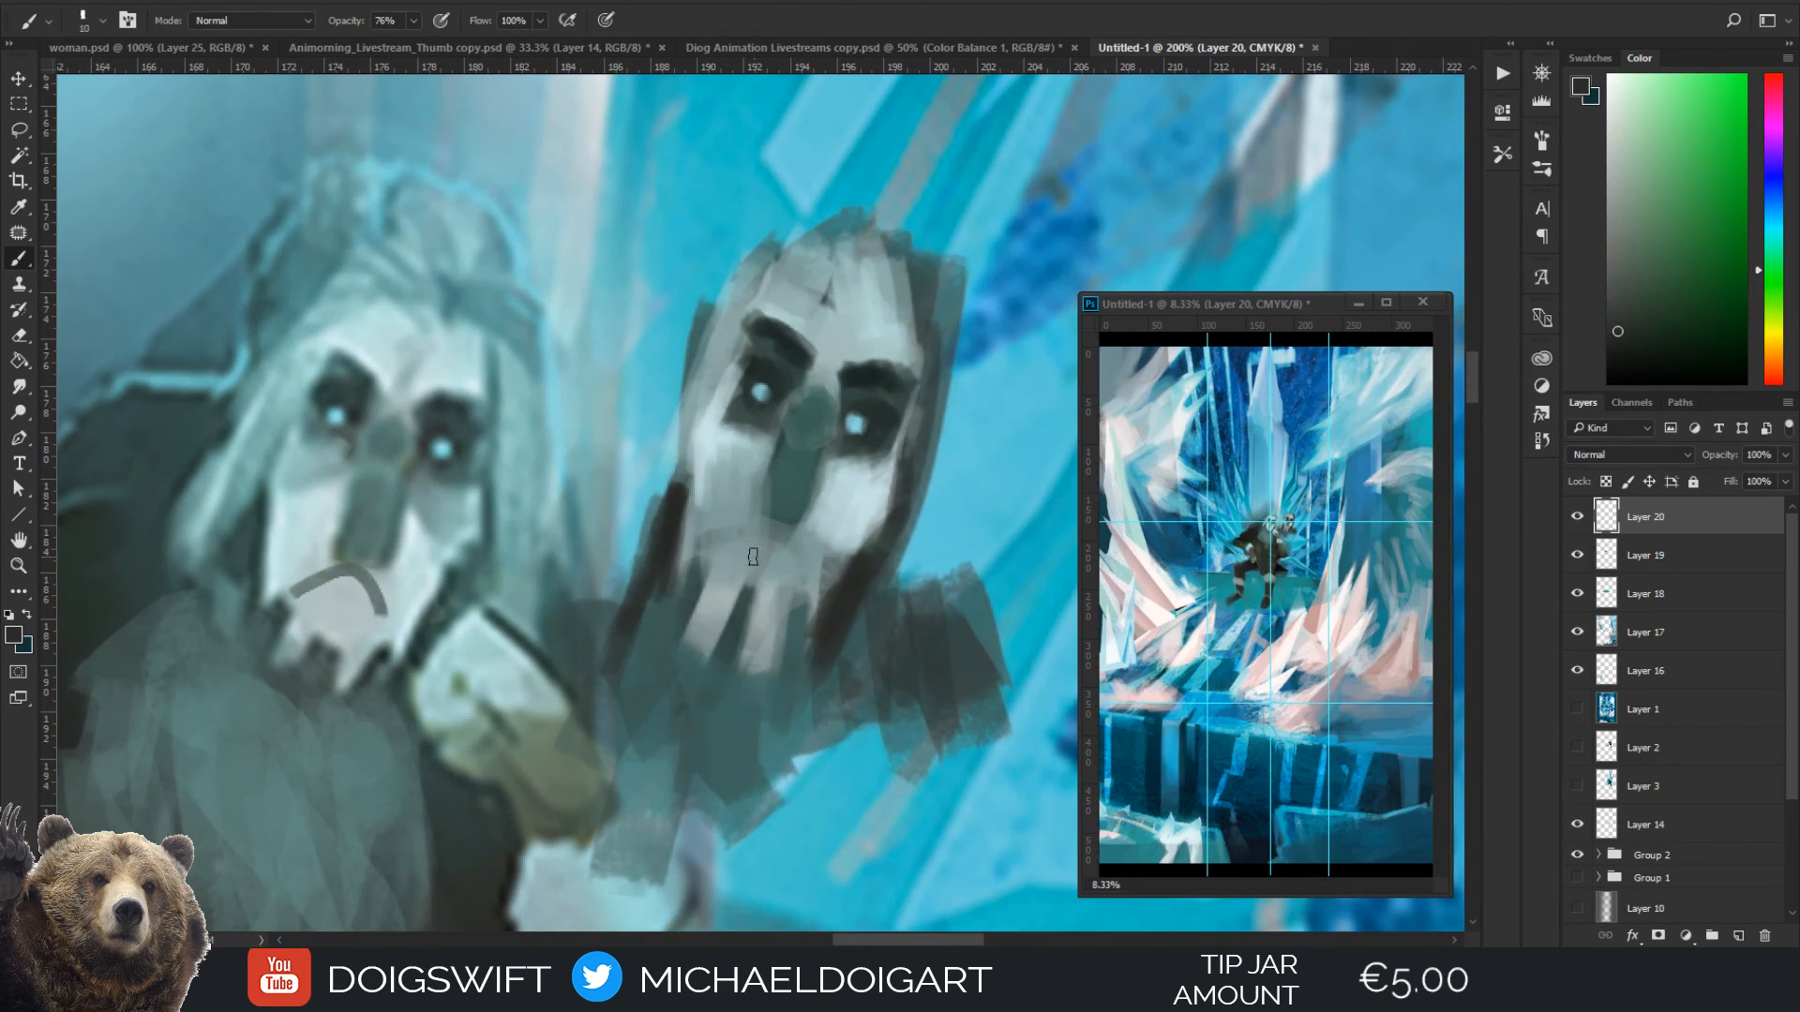
Redraw the mask's downturned mouth line in a sampled teal at brush size 6, and sample the pale grey beside it
{"action": "left_click", "coordinate": [802, 620], "text": "alt"}
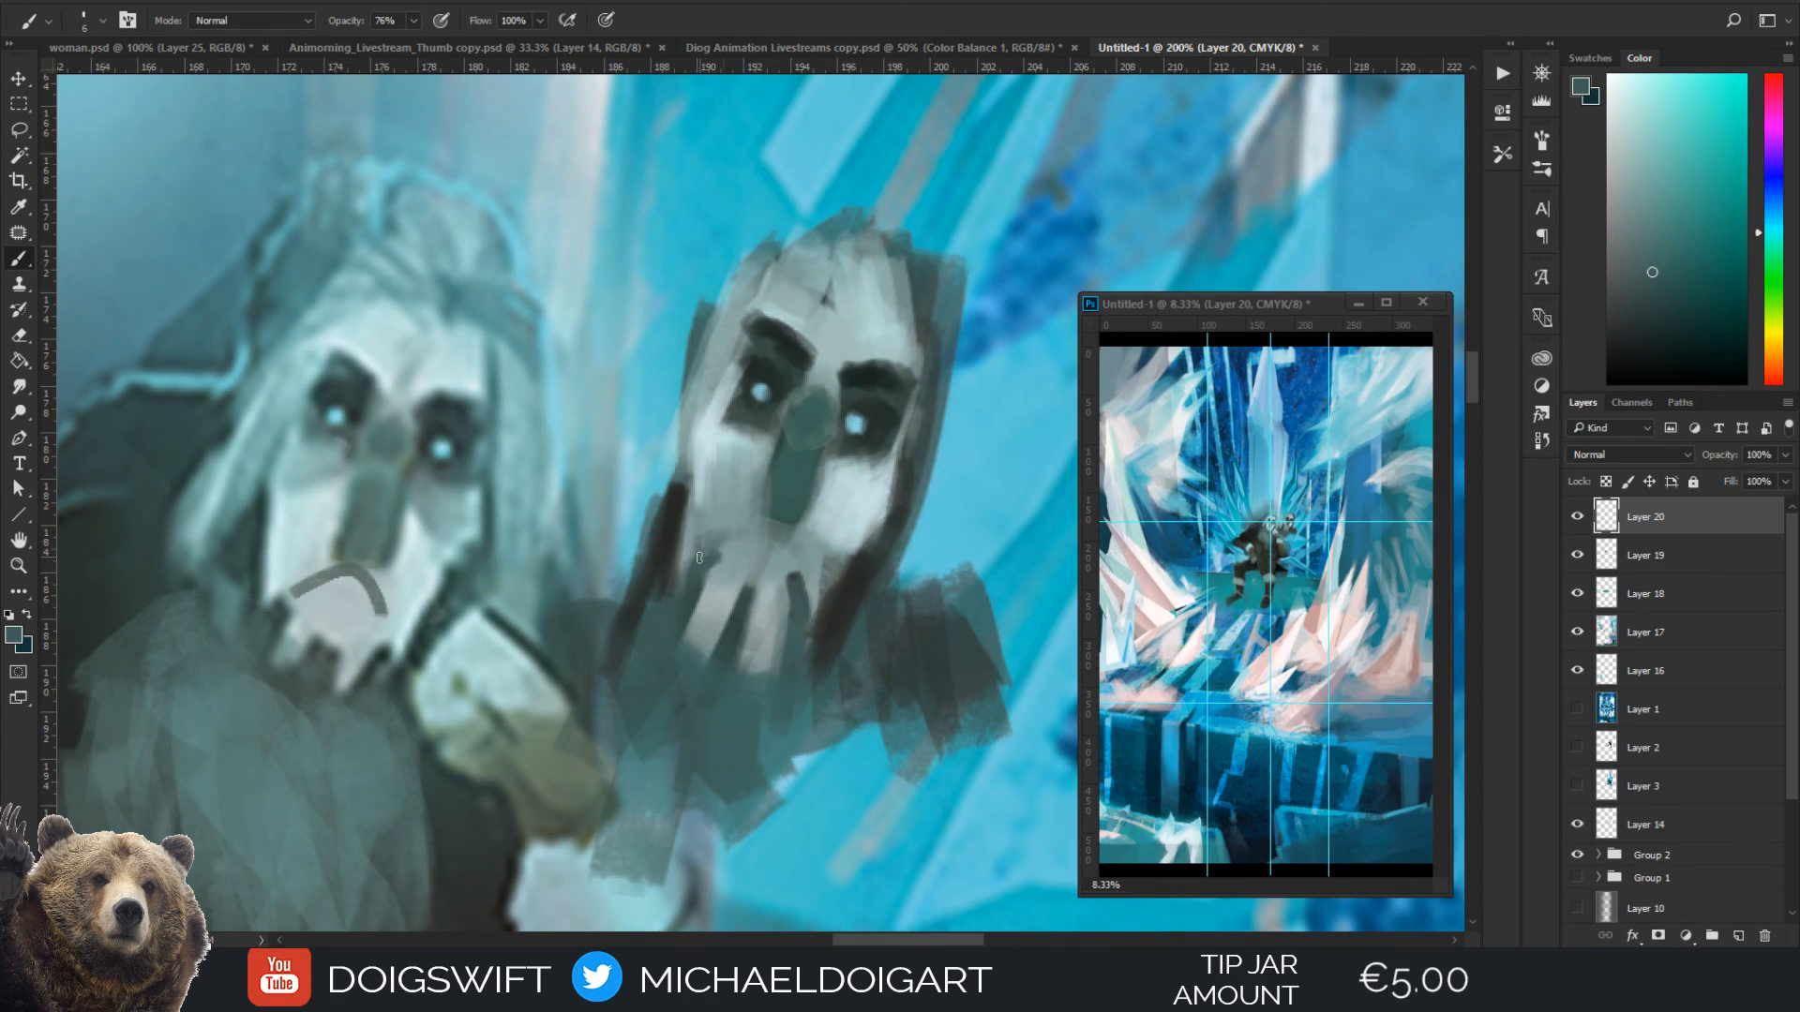
{"action": "mouse_move", "coordinate": [759, 535]}
{"action": "left_mouse_down"}
{"action": "mouse_move", "coordinate": [796, 564]}
{"action": "mouse_move", "coordinate": [795, 524]}
{"action": "mouse_move", "coordinate": [808, 574]}
{"action": "left_mouse_up"}
{"action": "left_click", "coordinate": [825, 581], "text": "alt"}
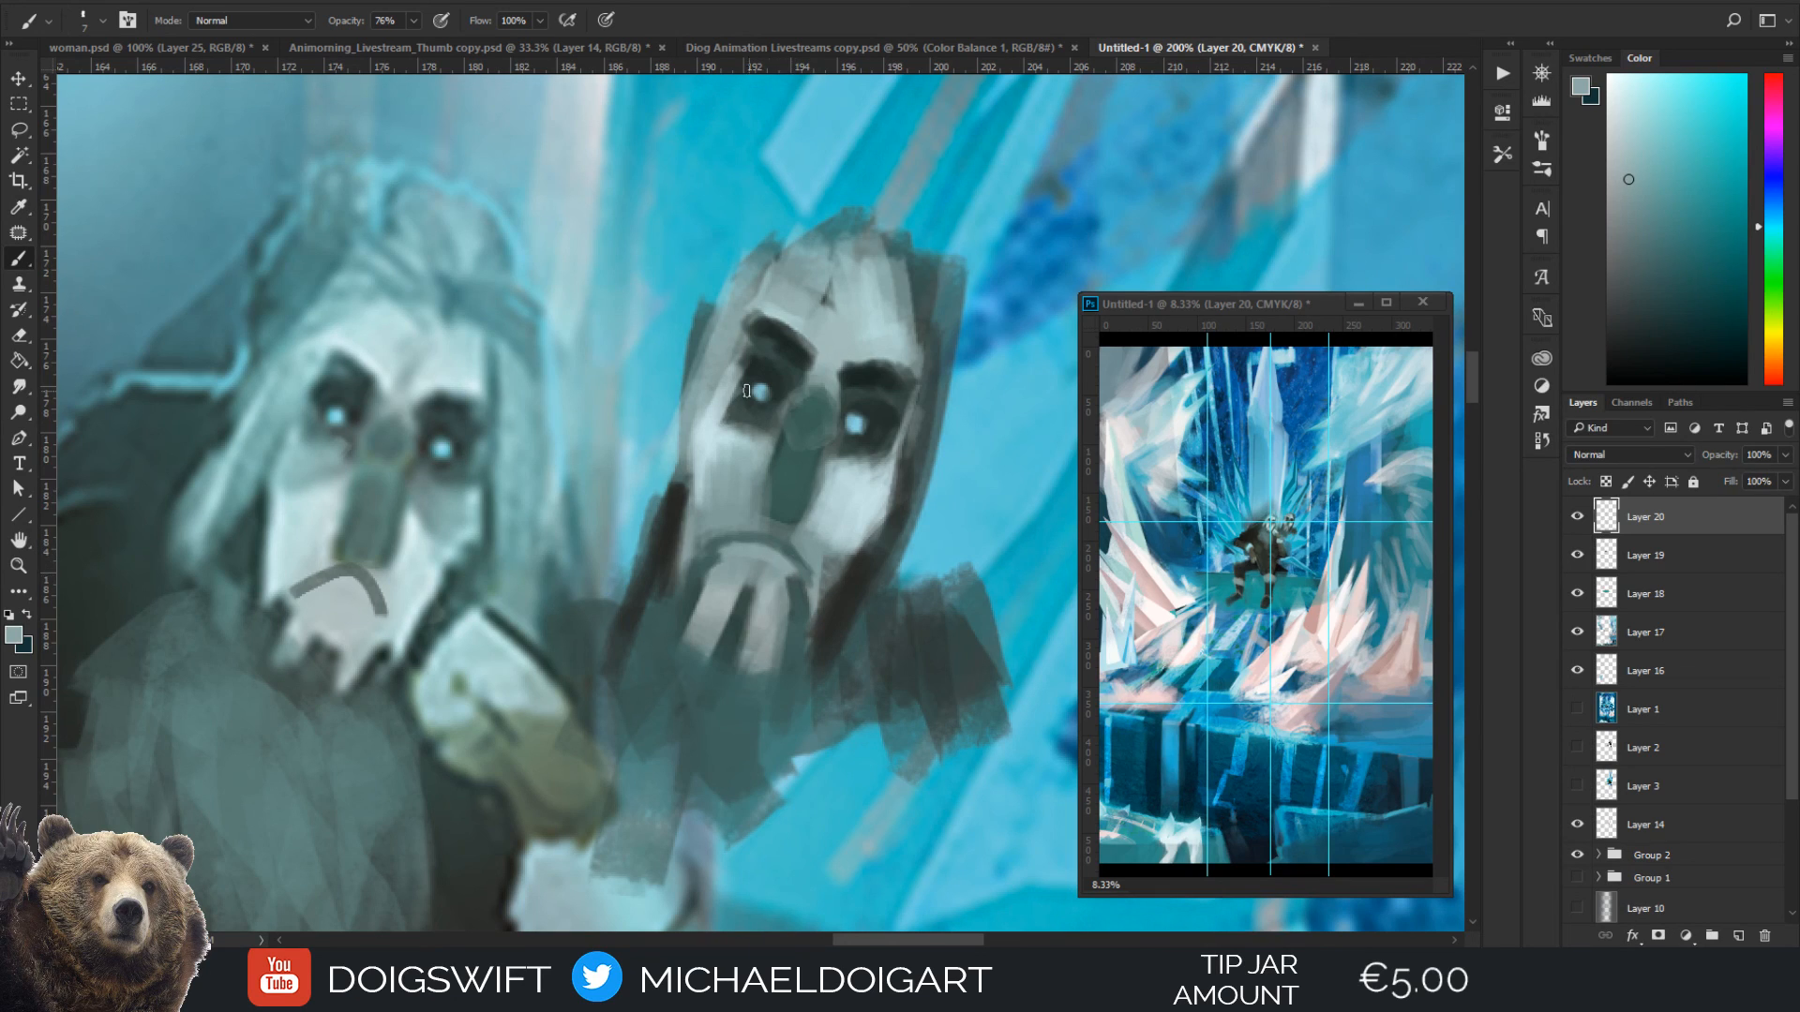
Tone down the pale highlights on the mask's cheeks with a sampled grey-blue
{"action": "left_click", "coordinate": [720, 447], "text": "alt"}
{"action": "mouse_move", "coordinate": [705, 450]}
{"action": "left_mouse_down"}
{"action": "mouse_move", "coordinate": [705, 490]}
{"action": "mouse_move", "coordinate": [717, 467]}
{"action": "left_mouse_up"}
{"action": "mouse_move", "coordinate": [722, 440]}
{"action": "left_mouse_down"}
{"action": "mouse_move", "coordinate": [727, 469]}
{"action": "mouse_move", "coordinate": [748, 448]}
{"action": "left_mouse_up"}
{"action": "key", "text": "bracketright"}
{"action": "mouse_move", "coordinate": [825, 493]}
{"action": "left_mouse_down"}
{"action": "mouse_move", "coordinate": [844, 526]}
{"action": "mouse_move", "coordinate": [861, 505]}
{"action": "mouse_move", "coordinate": [818, 560]}
{"action": "mouse_move", "coordinate": [829, 488]}
{"action": "left_mouse_up"}
Shade the hollows under both of the mask's eyes with a darker muted teal, reducing the brush size to 10
{"action": "key", "text": "alt"}
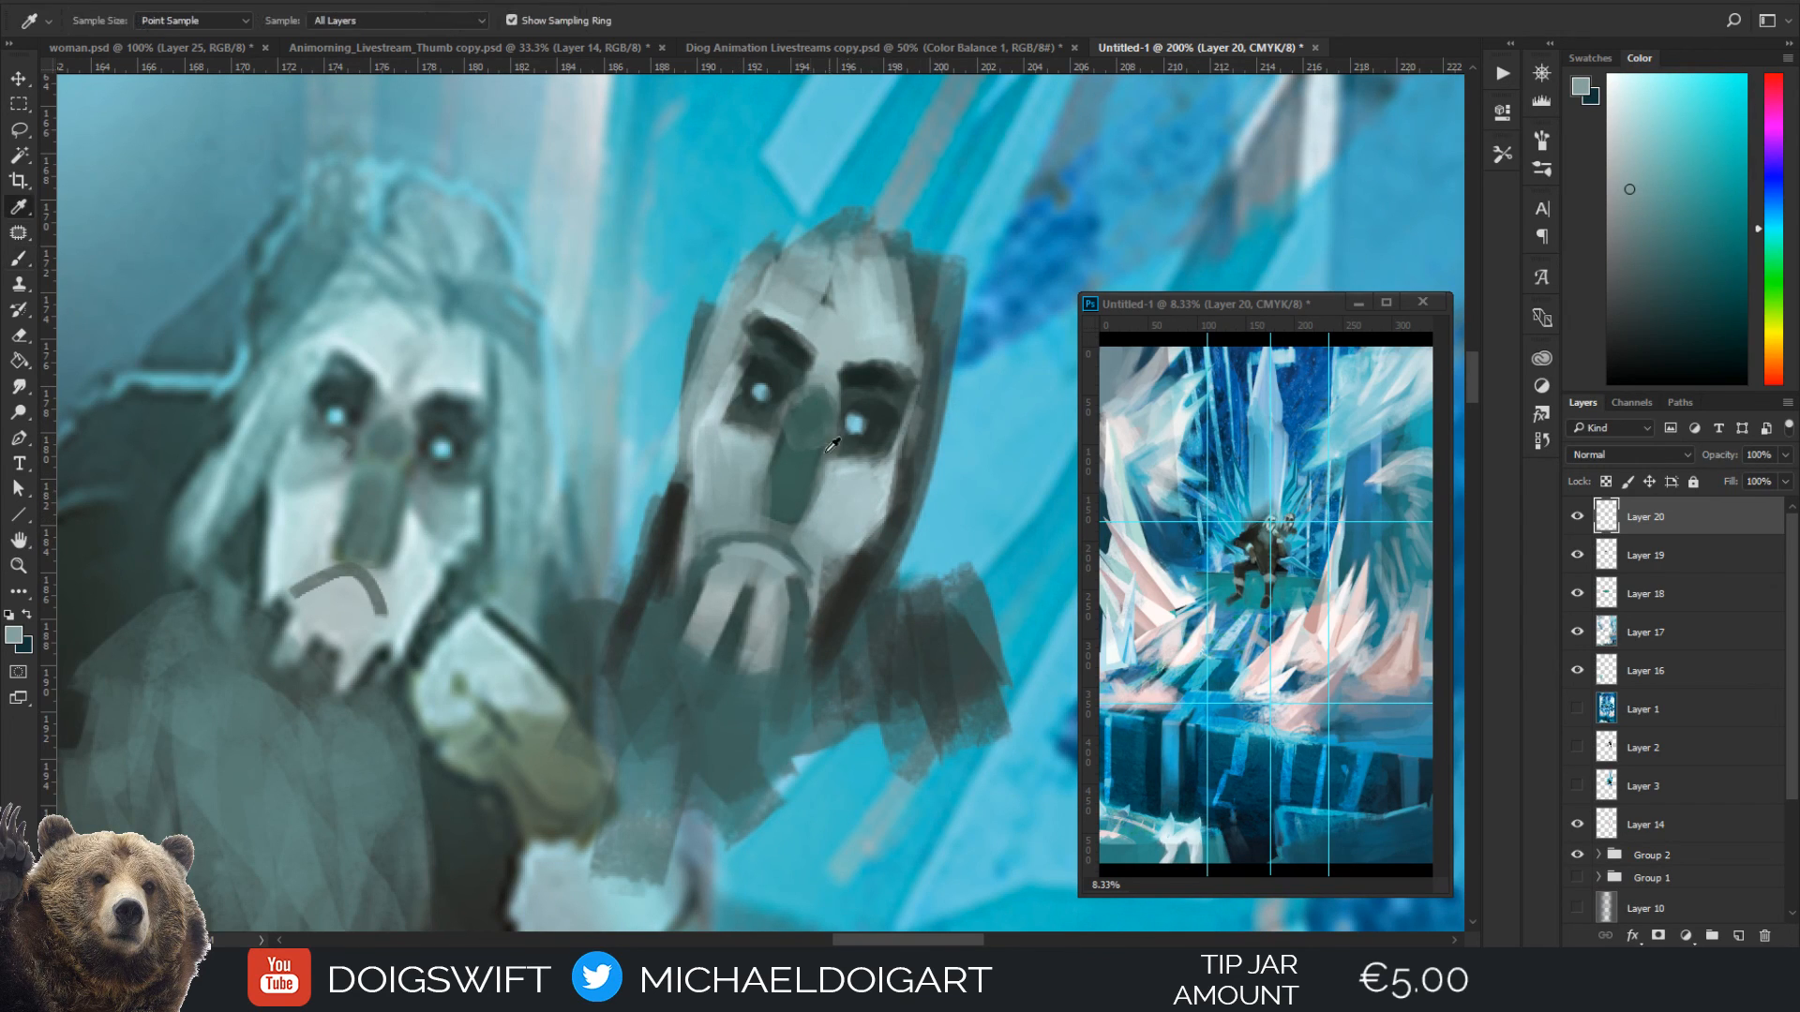
{"action": "left_click", "coordinate": [777, 406]}
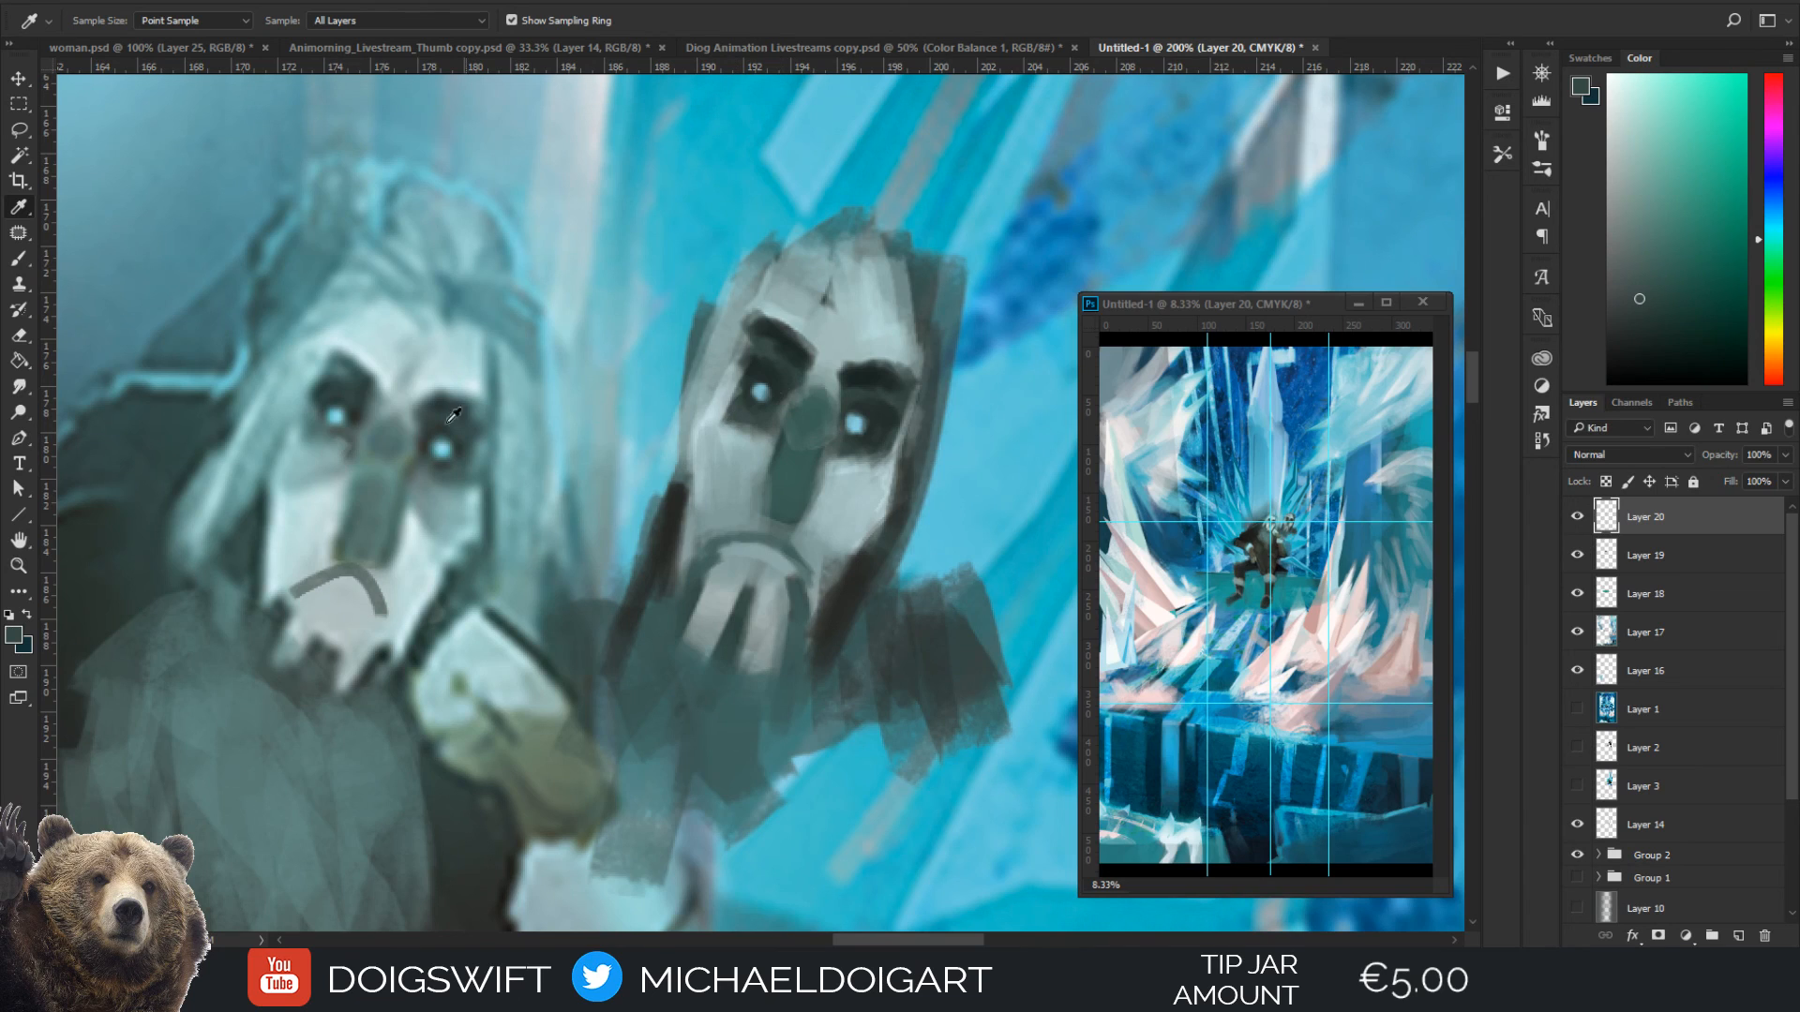
{"action": "left_click", "coordinate": [315, 466]}
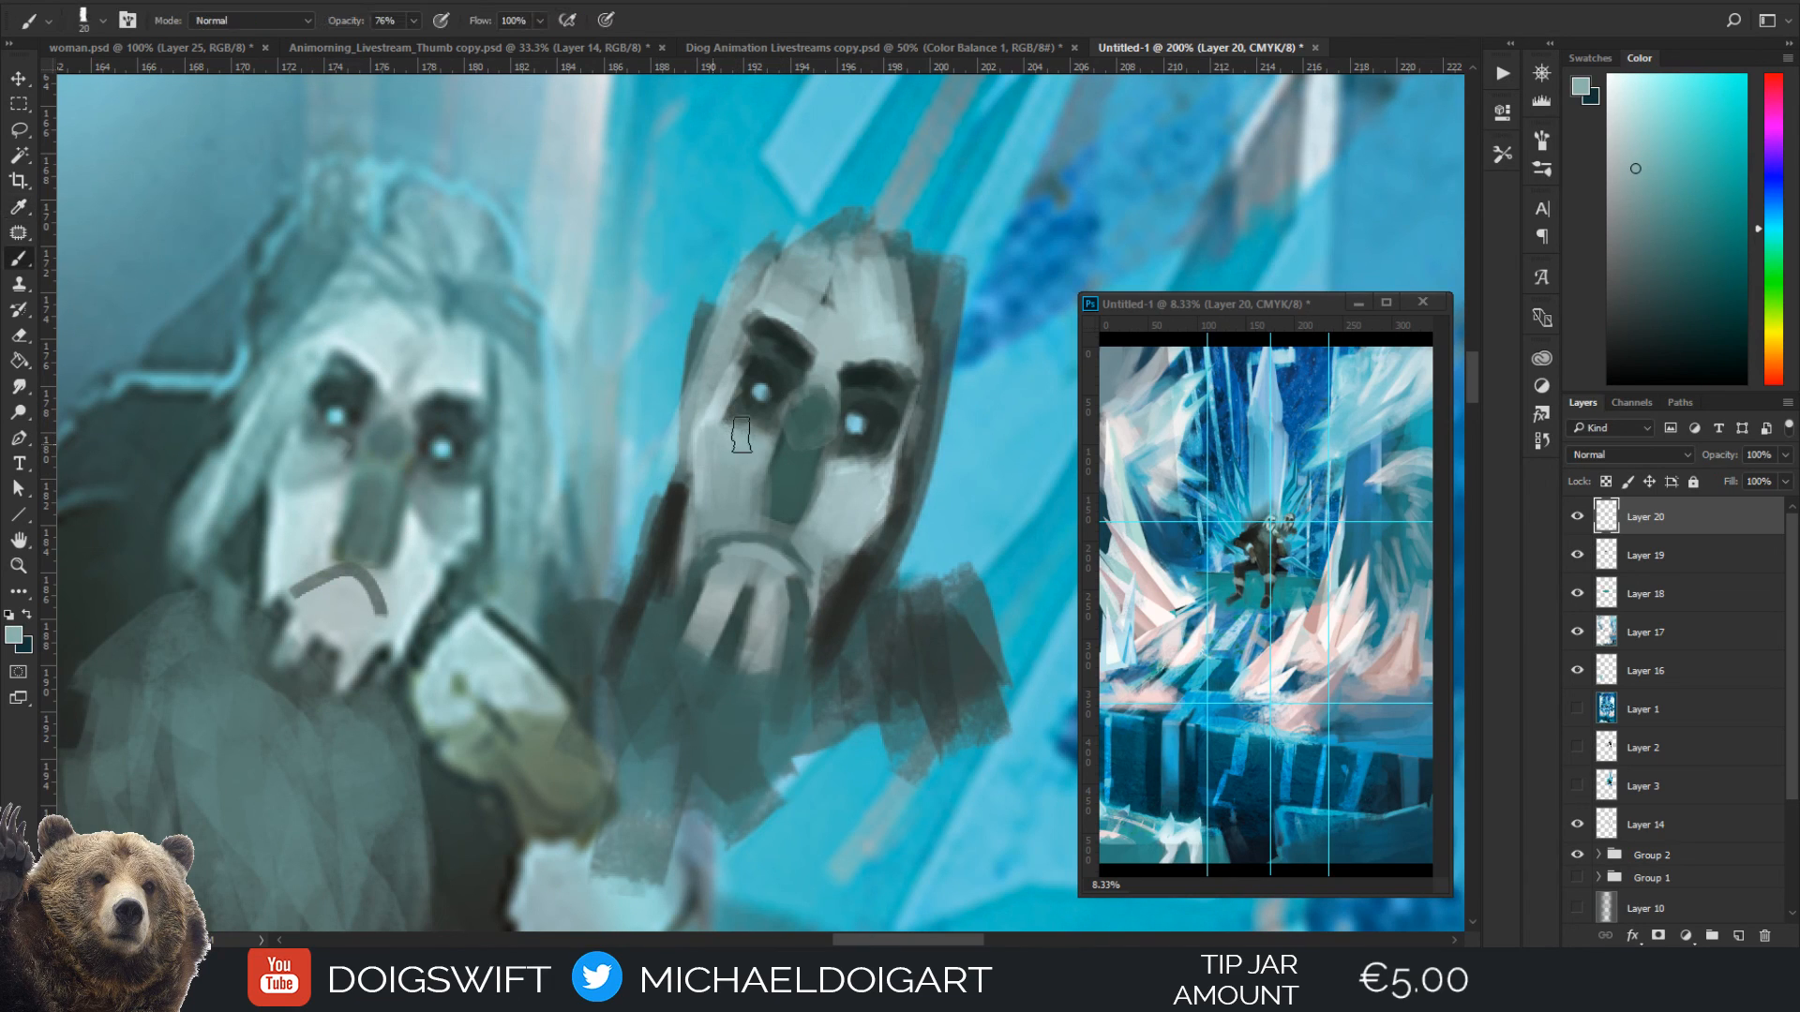
{"action": "key", "text": "bracketleft"}
{"action": "left_click", "coordinate": [1650, 213]}
{"action": "key", "text": "bracketright"}
{"action": "left_click_drag", "start_coordinate": [835, 456], "coordinate": [857, 492]}
{"action": "key", "text": "bracketleft"}
{"action": "key", "text": "bracketleft"}
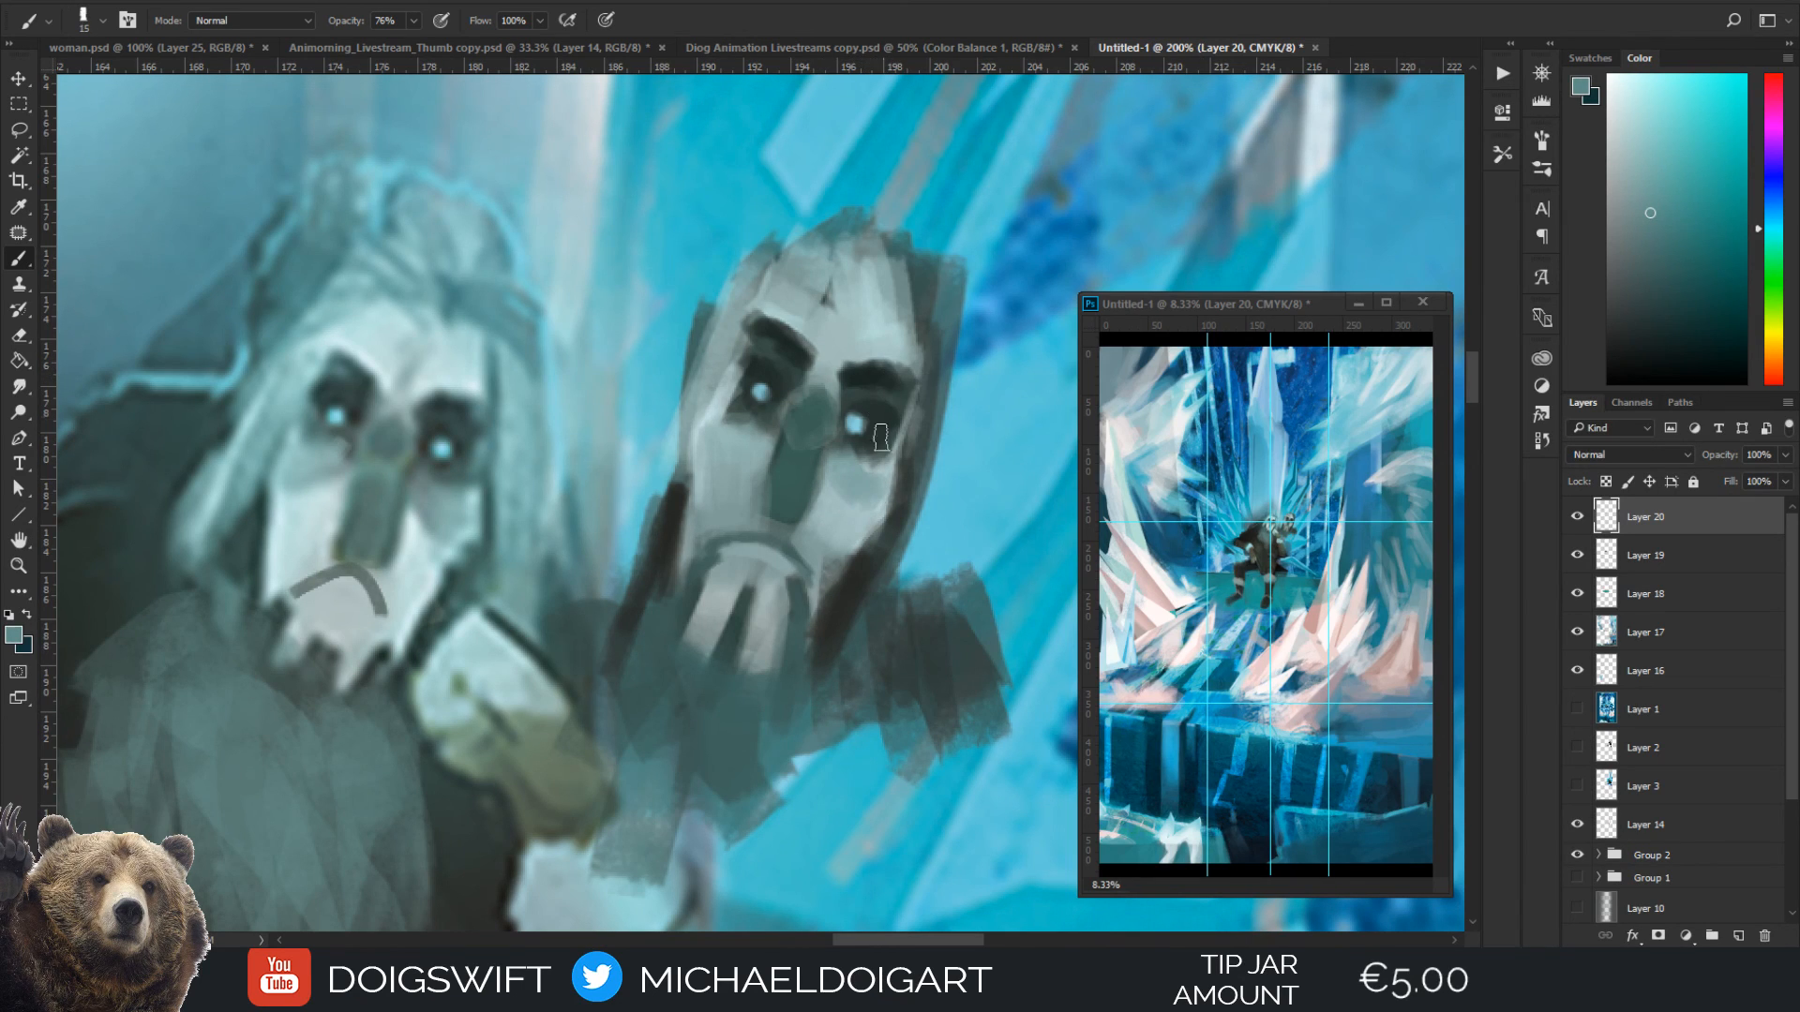
{"action": "mouse_move", "coordinate": [869, 487]}
{"action": "left_mouse_down"}
{"action": "mouse_move", "coordinate": [851, 459]}
{"action": "mouse_move", "coordinate": [876, 471]}
{"action": "left_mouse_up"}
{"action": "left_click_drag", "start_coordinate": [751, 442], "coordinate": [720, 443]}
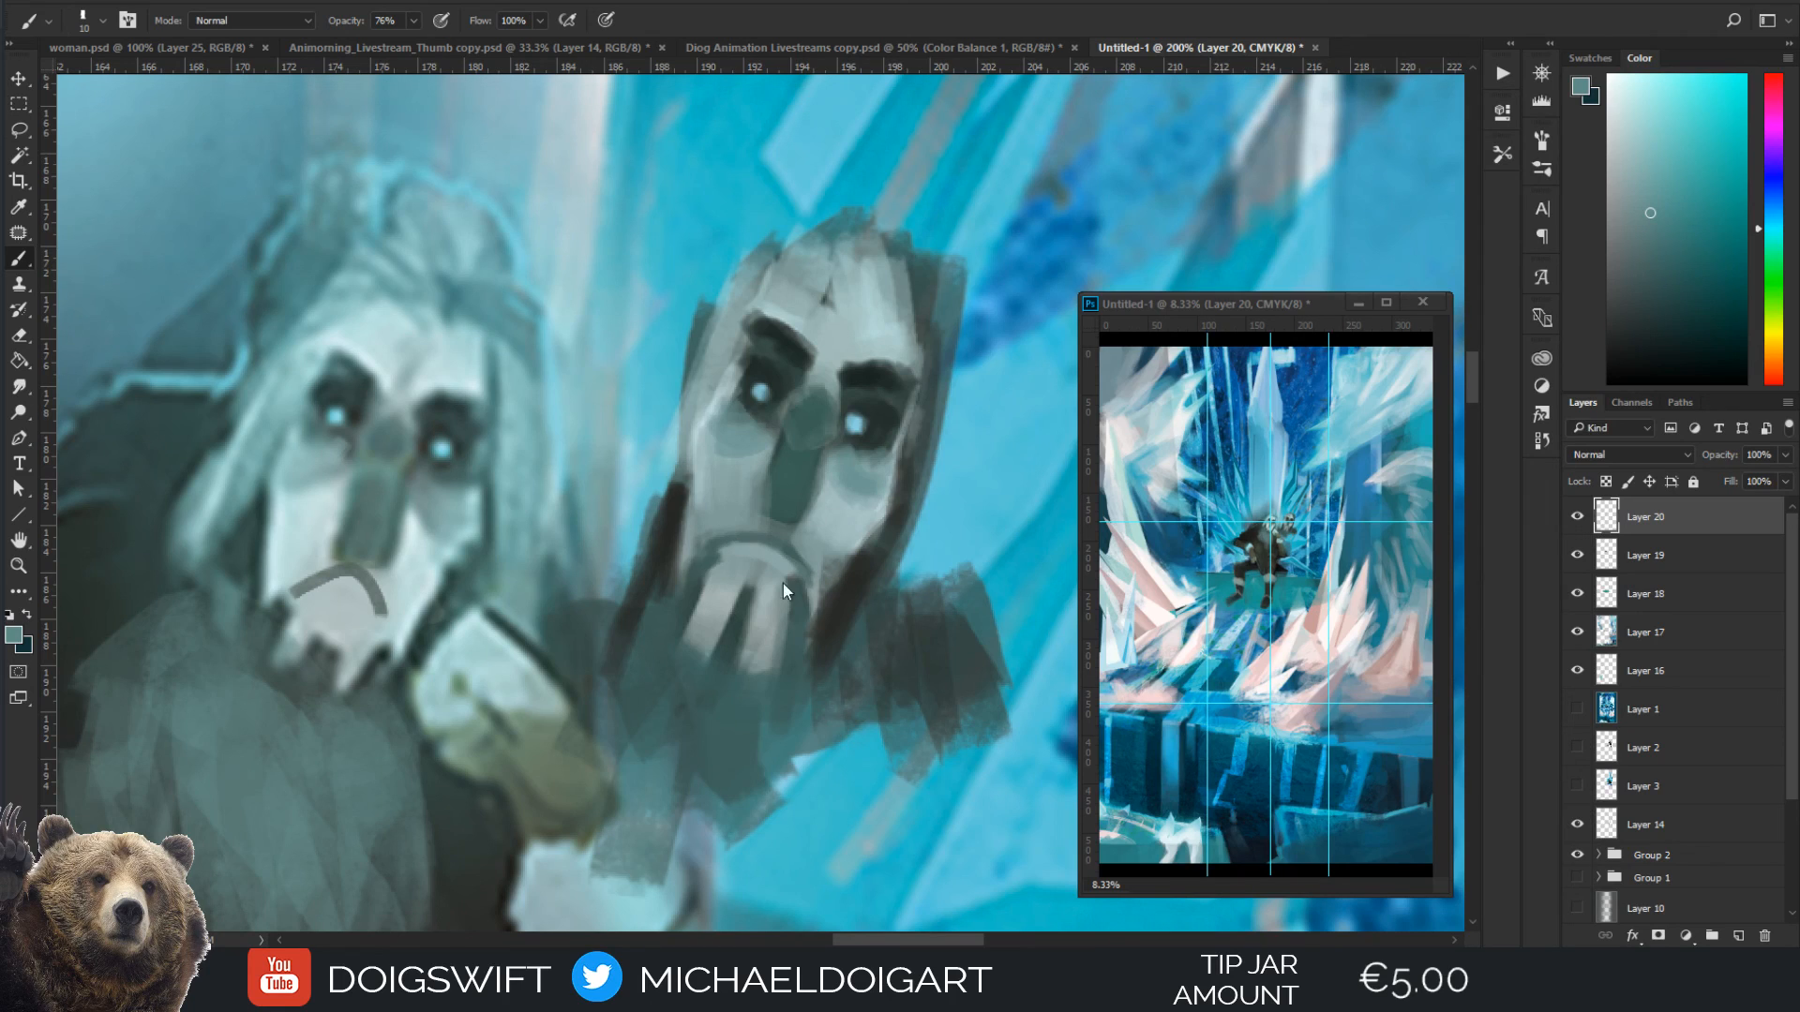
Square off and widen the tip of the mask's nose with small strokes of its sampled dark teal
{"action": "key", "text": "i"}
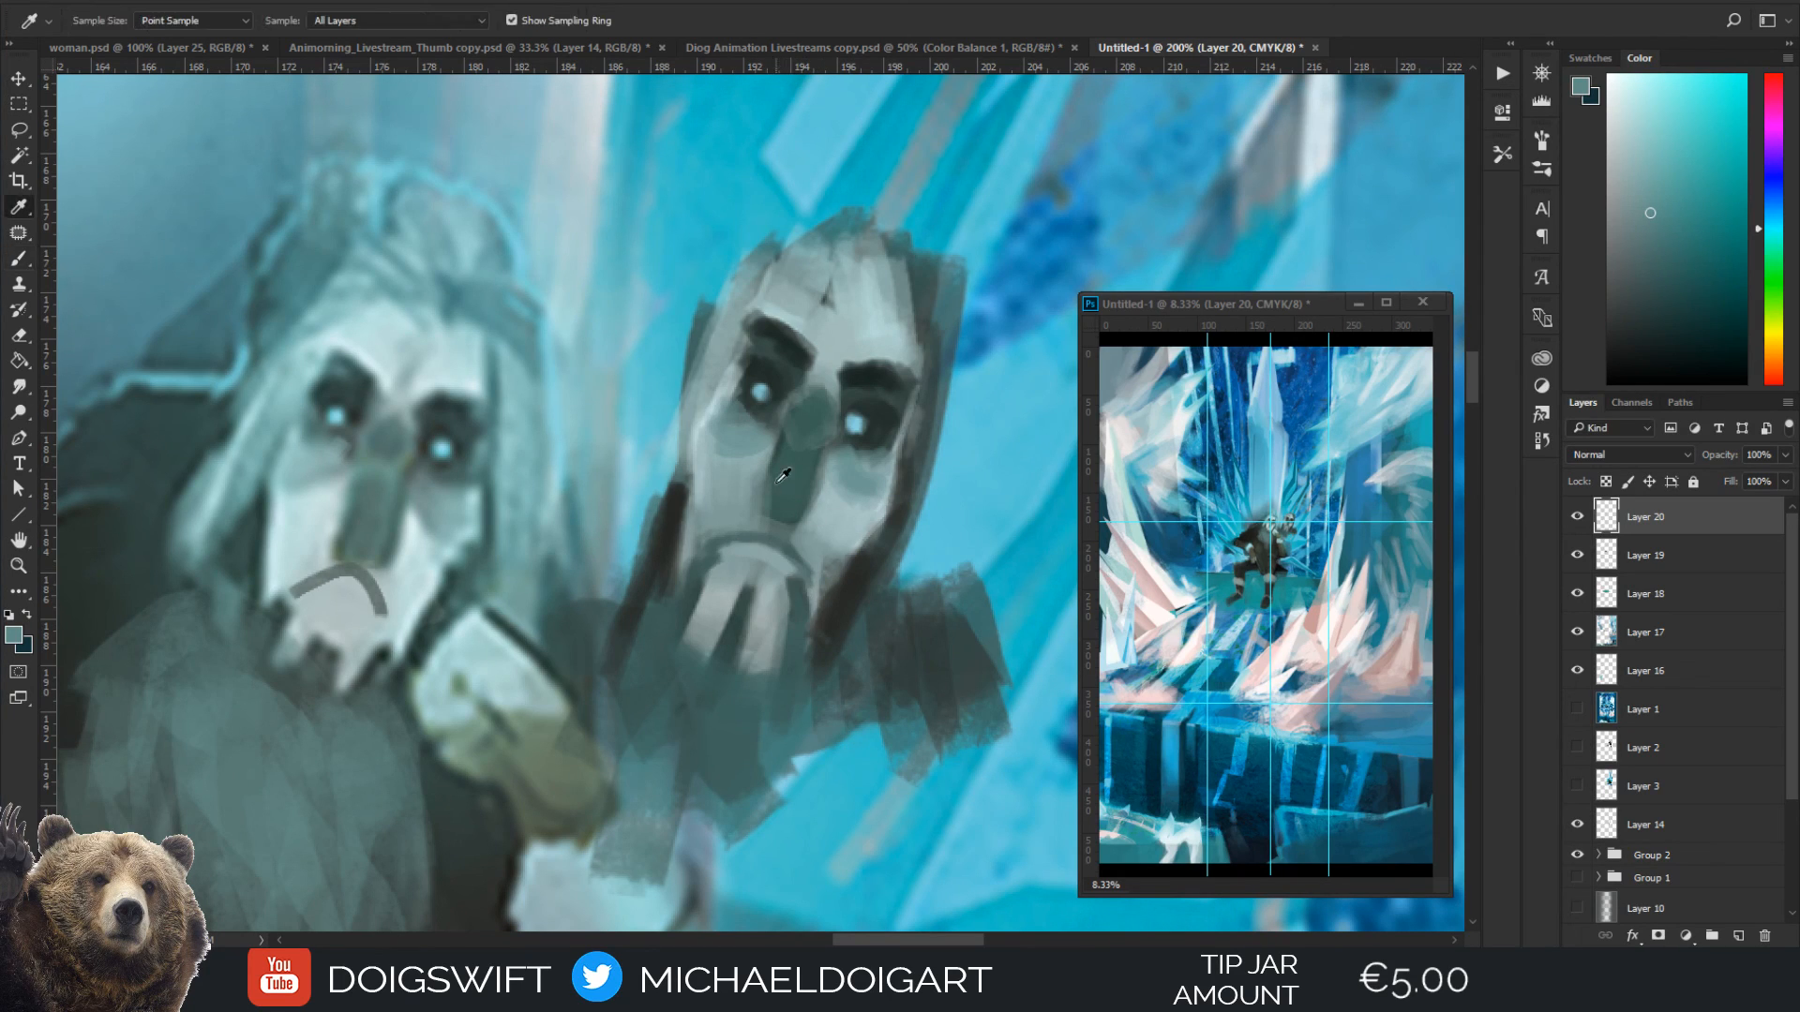
{"action": "mouse_move", "coordinate": [779, 471]}
{"action": "left_mouse_down"}
{"action": "mouse_move", "coordinate": [767, 513]}
{"action": "mouse_move", "coordinate": [764, 496]}
{"action": "left_mouse_up"}
{"action": "left_click", "coordinate": [783, 476], "text": "alt"}
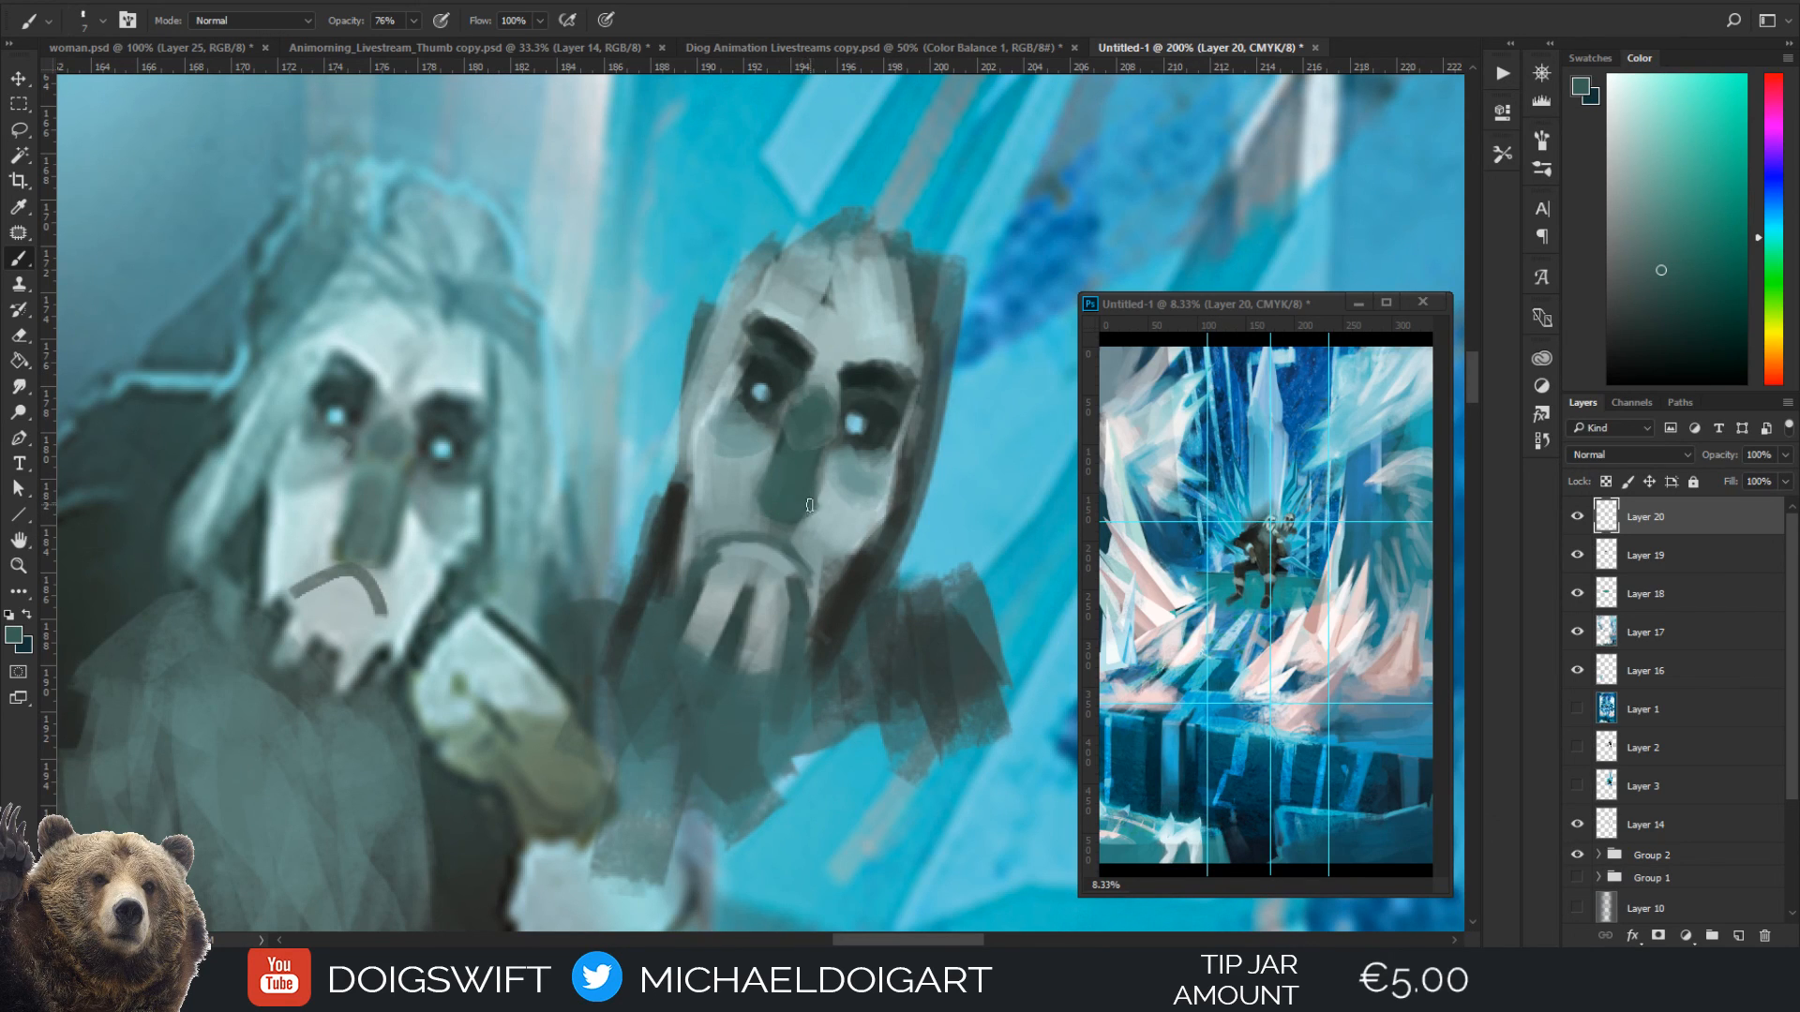
{"action": "left_click", "coordinate": [754, 468], "text": "alt"}
{"action": "key", "text": "bracketleft"}
{"action": "key", "text": "bracketleft"}
{"action": "left_click", "coordinate": [775, 516], "text": "alt"}
{"action": "key", "text": "bracketright"}
{"action": "key", "text": "ctrl+minus"}
{"action": "key", "text": "ctrl+minus"}
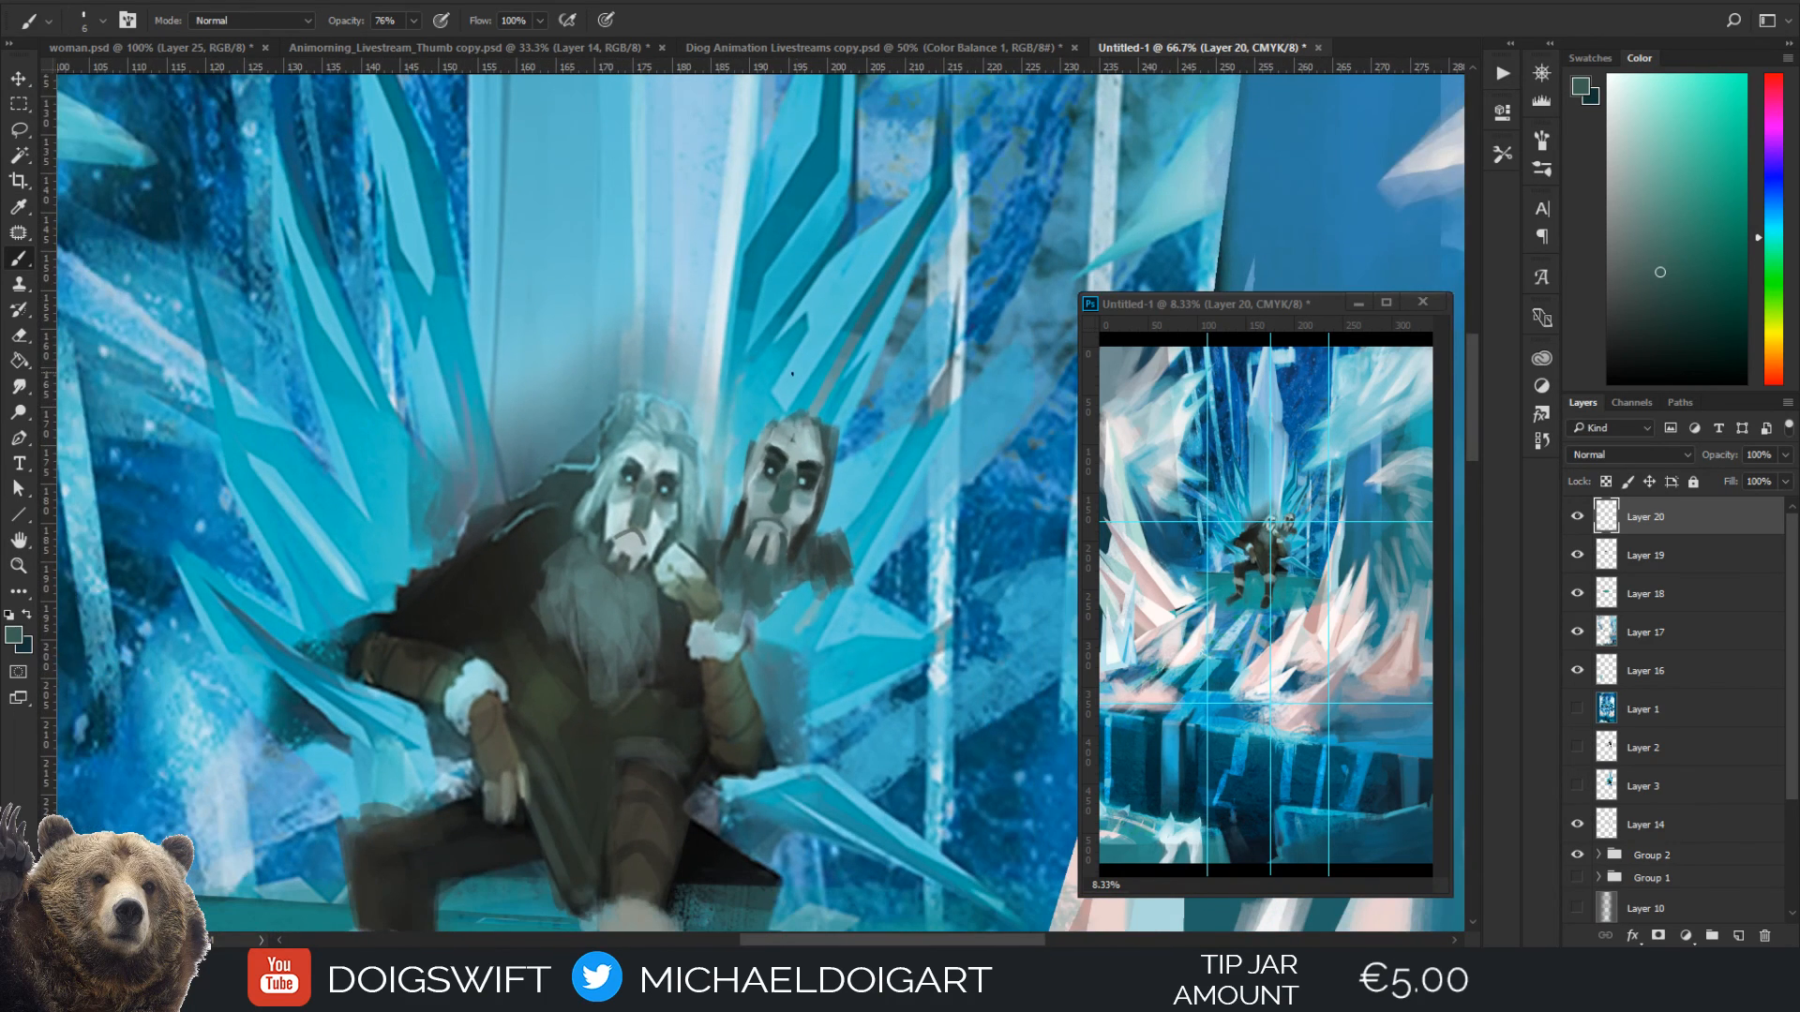
Brighten the mask's outer cheeks with a pale blue-grey sampled from the seated figure's face
{"action": "key", "text": "ctrl+plus"}
{"action": "key", "text": "ctrl+plus"}
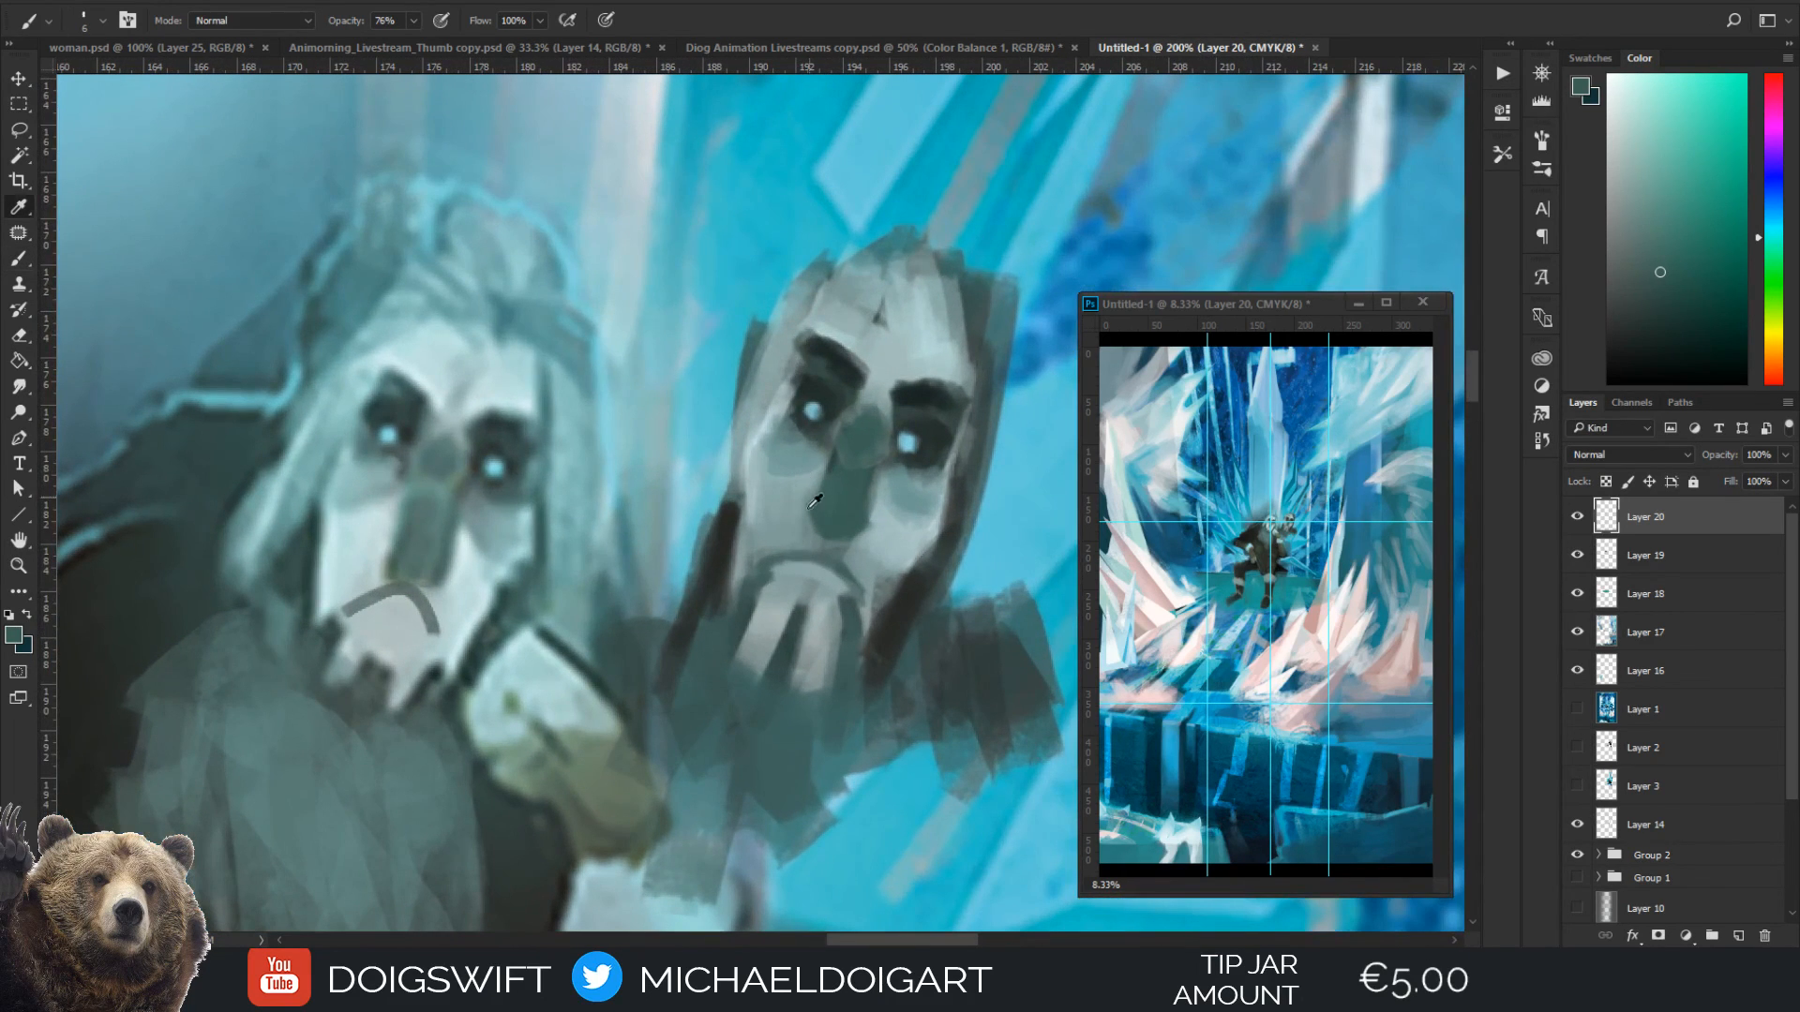
{"action": "left_click", "coordinate": [474, 585], "text": "alt"}
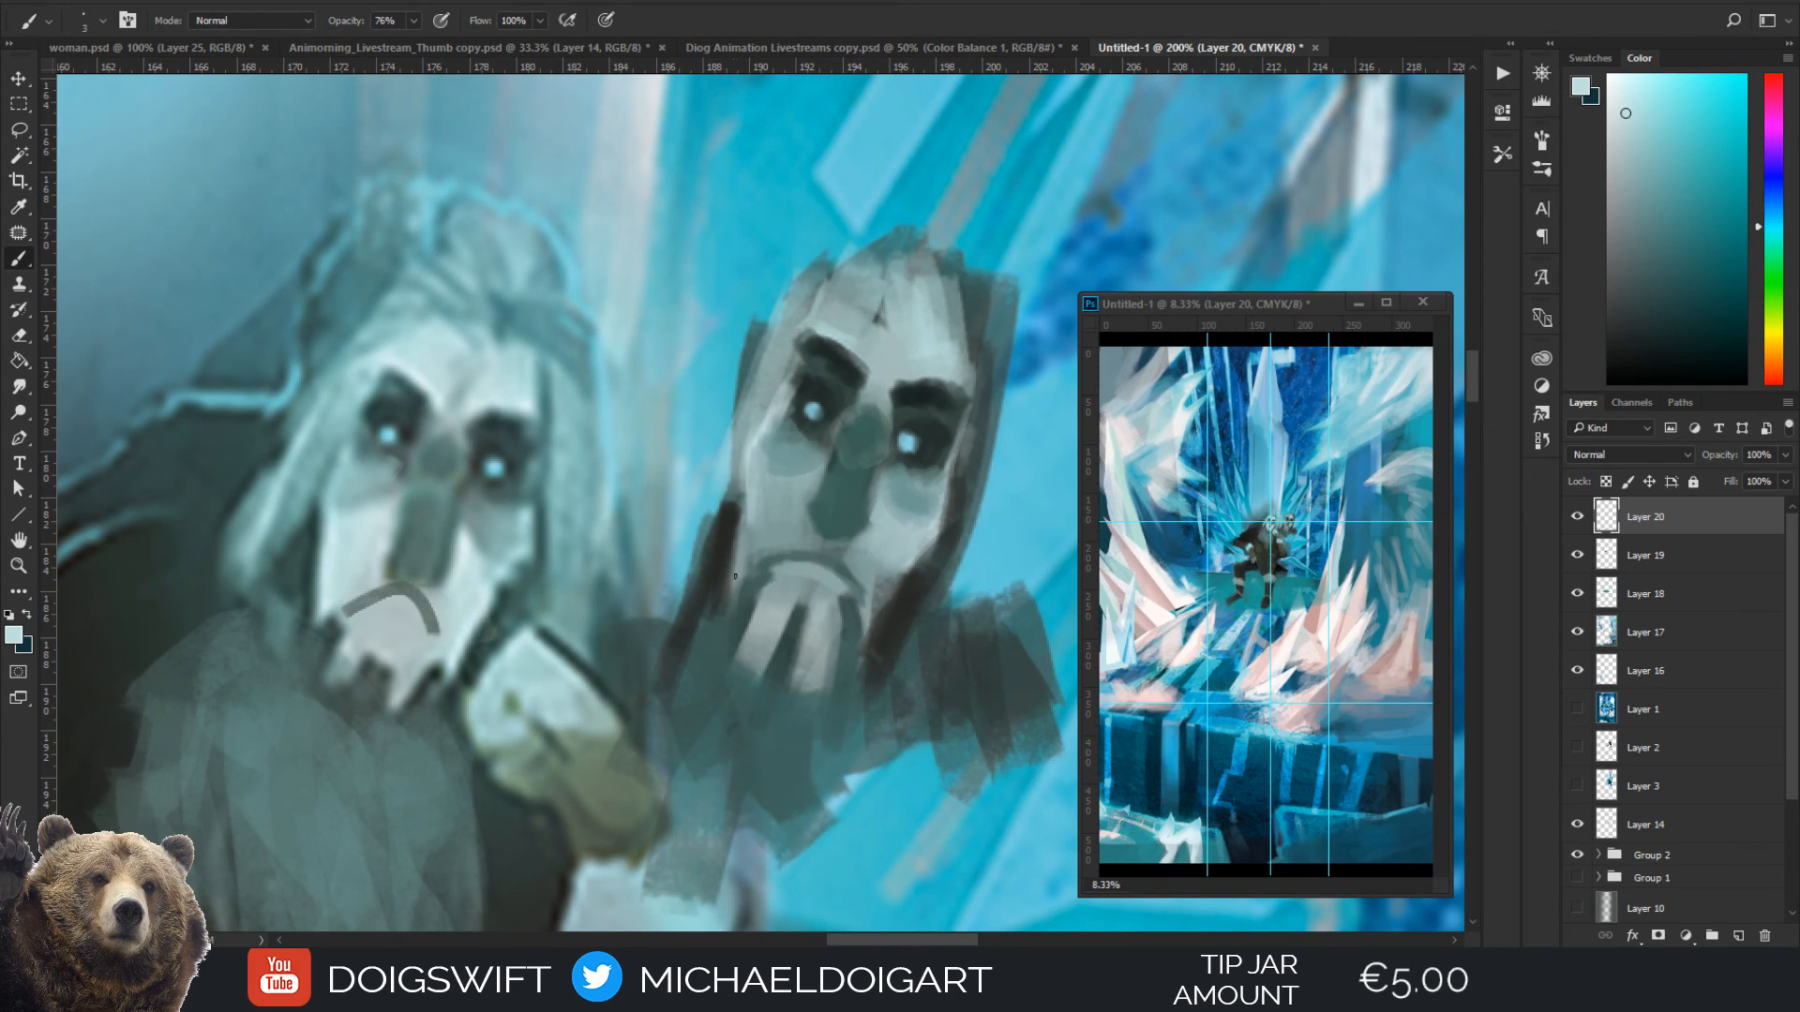
{"action": "left_click_drag", "start_coordinate": [742, 550], "coordinate": [738, 583]}
{"action": "key", "text": "bracketright"}
{"action": "key", "text": "bracketright"}
{"action": "mouse_move", "coordinate": [744, 486]}
{"action": "left_mouse_down"}
{"action": "mouse_move", "coordinate": [740, 578]}
{"action": "mouse_move", "coordinate": [746, 564]}
{"action": "left_mouse_up"}
{"action": "left_click_drag", "start_coordinate": [867, 649], "coordinate": [908, 553]}
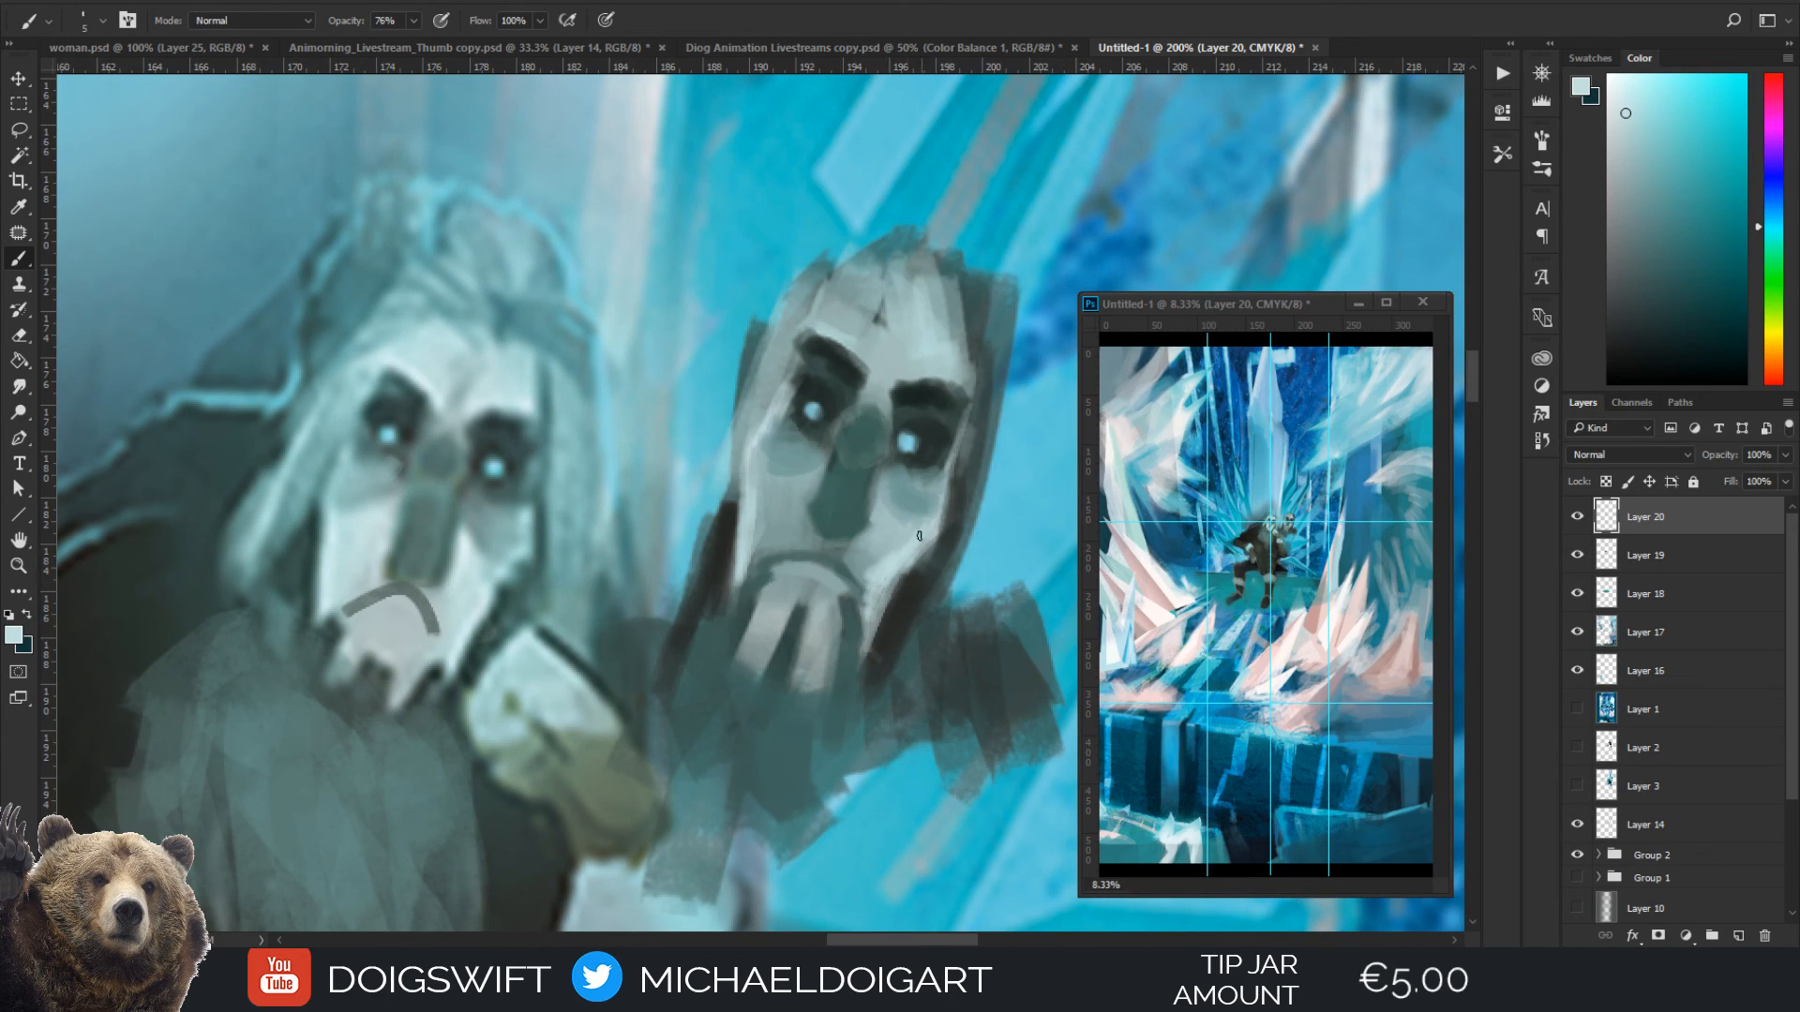
Sharpen the mask's cheek contours against the hair with sampled near-black strokes, and touch up the under-eye shading with a sampled grey-blue
{"action": "left_click", "coordinate": [898, 614], "text": "alt"}
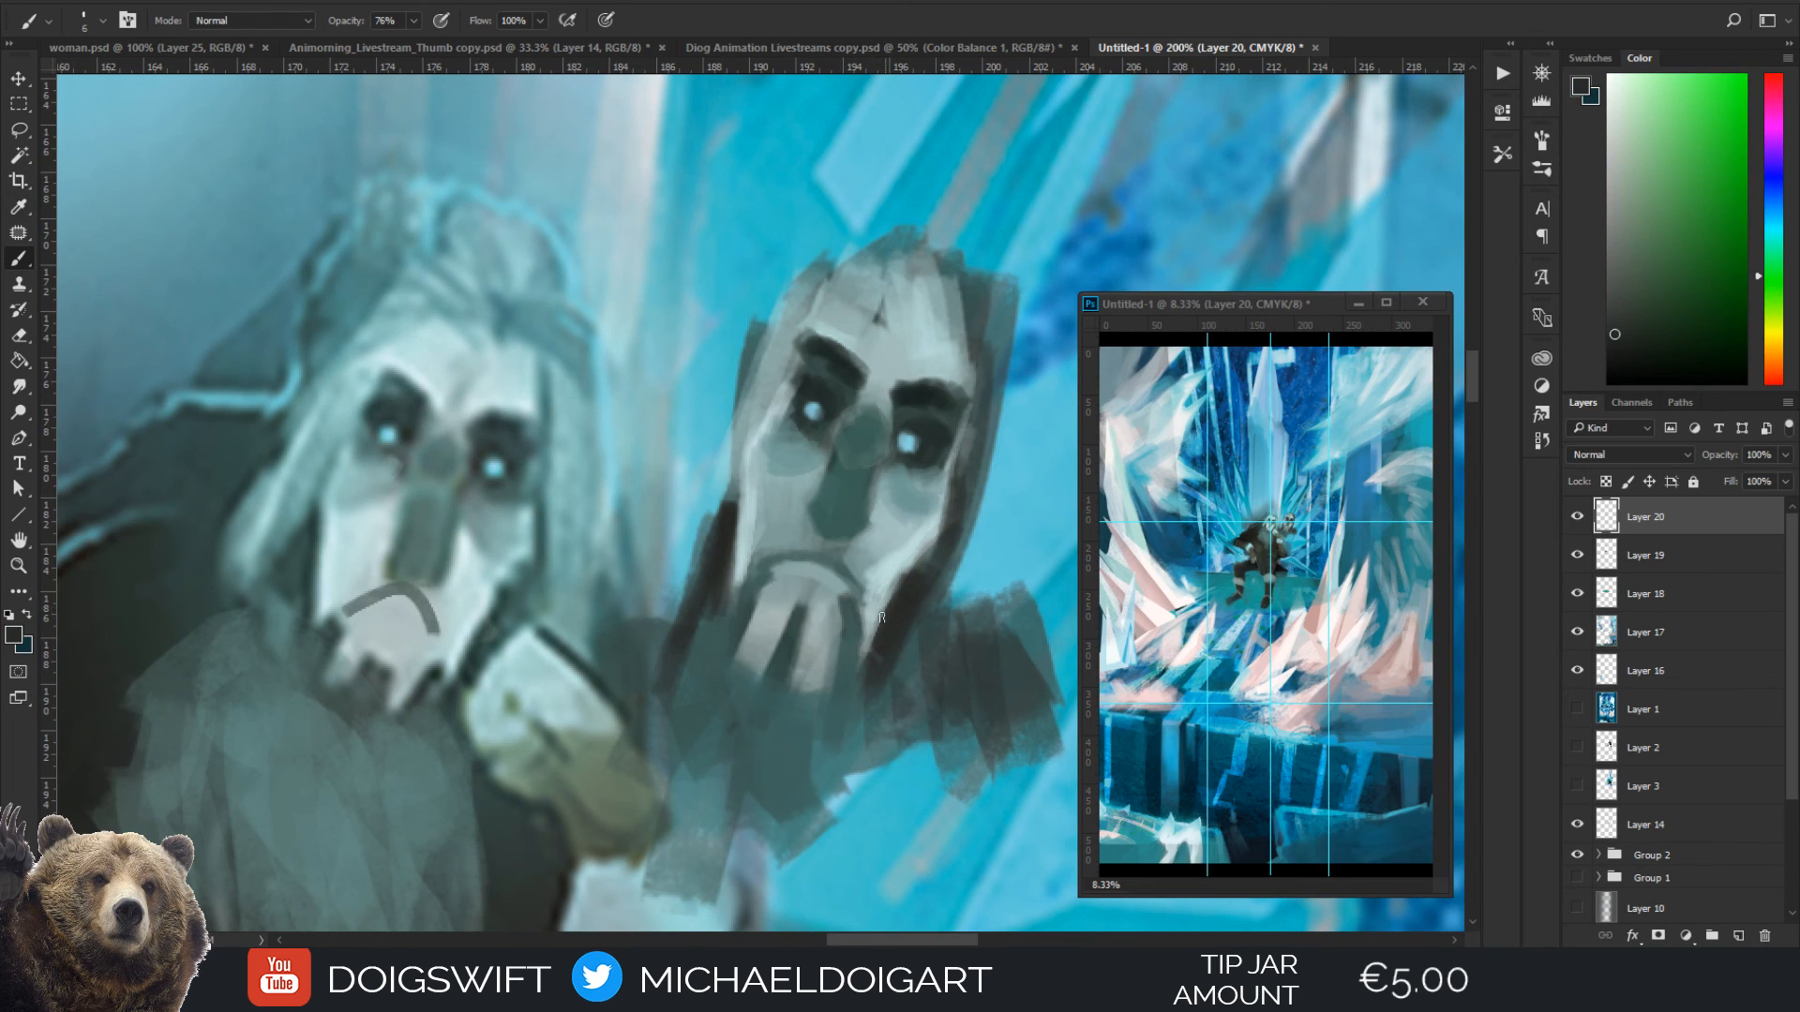
{"action": "mouse_move", "coordinate": [881, 617]}
{"action": "left_mouse_down"}
{"action": "mouse_move", "coordinate": [926, 557]}
{"action": "mouse_move", "coordinate": [869, 645]}
{"action": "left_mouse_up"}
{"action": "left_click", "coordinate": [877, 578], "text": "alt"}
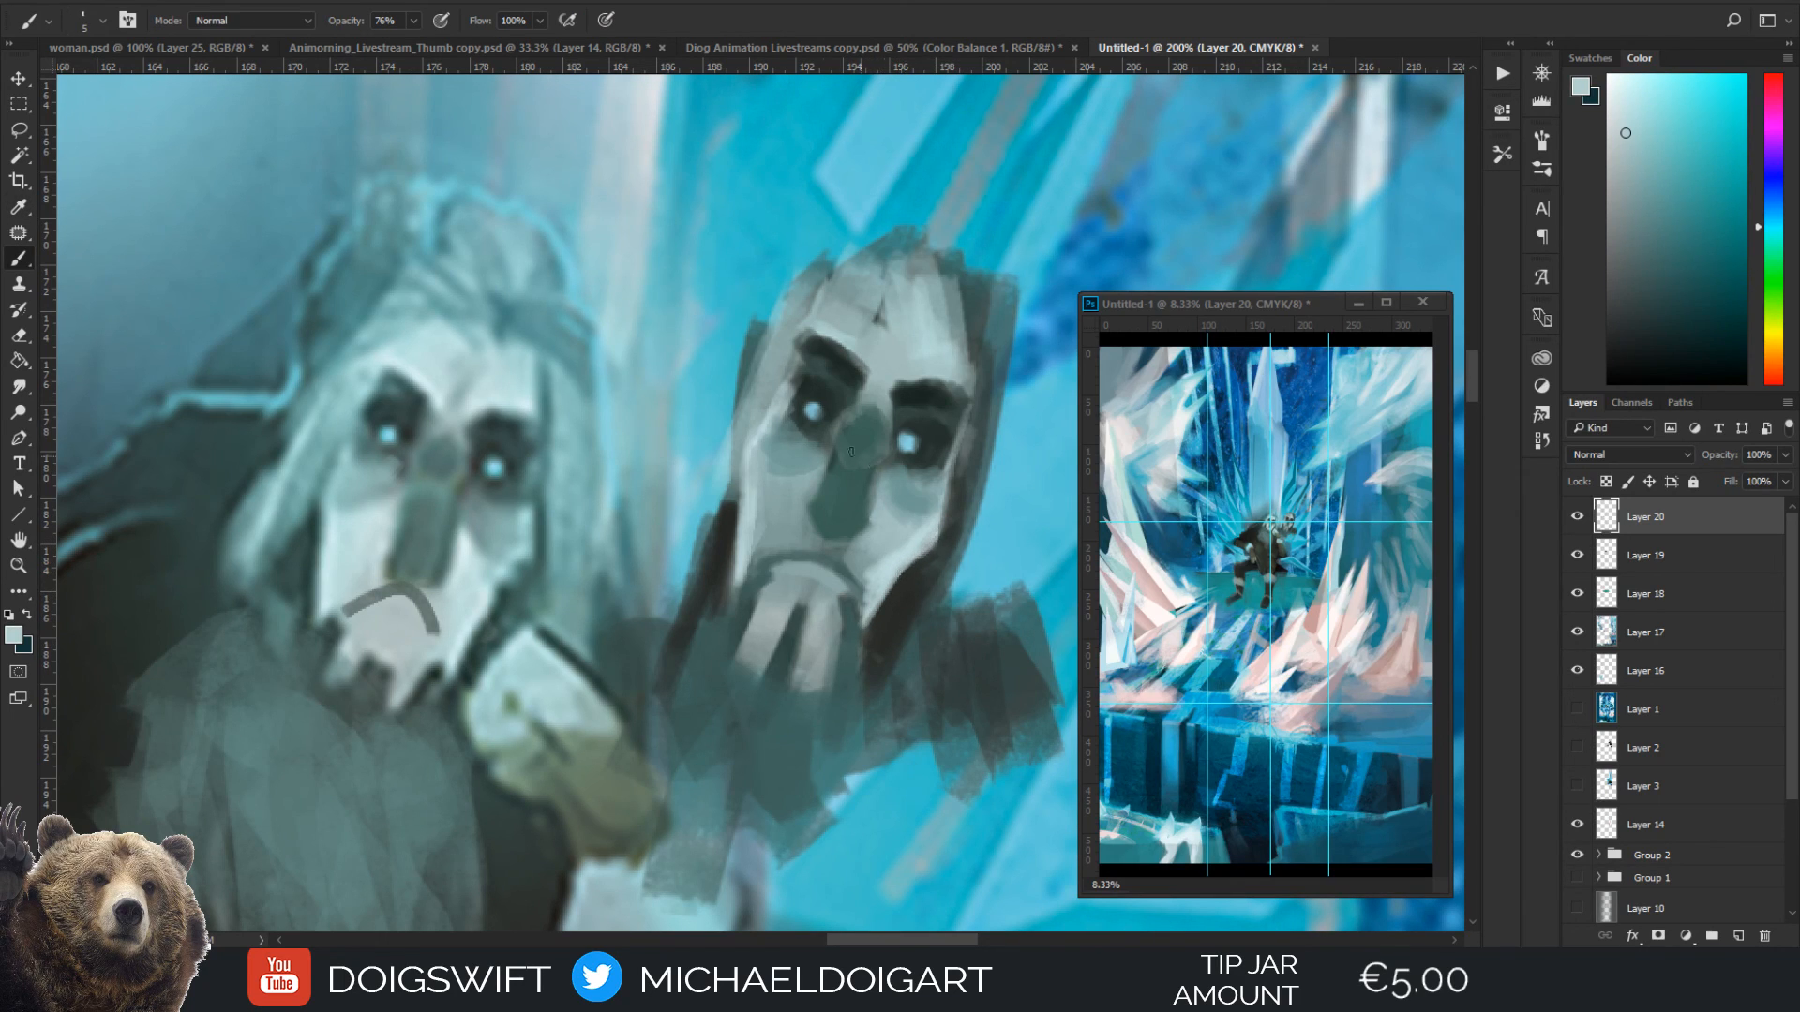
{"action": "left_click", "coordinate": [723, 574], "text": "alt"}
{"action": "mouse_move", "coordinate": [727, 573]}
{"action": "left_mouse_down"}
{"action": "mouse_move", "coordinate": [753, 426]}
{"action": "mouse_move", "coordinate": [748, 442]}
{"action": "left_mouse_up"}
{"action": "key", "text": "i"}
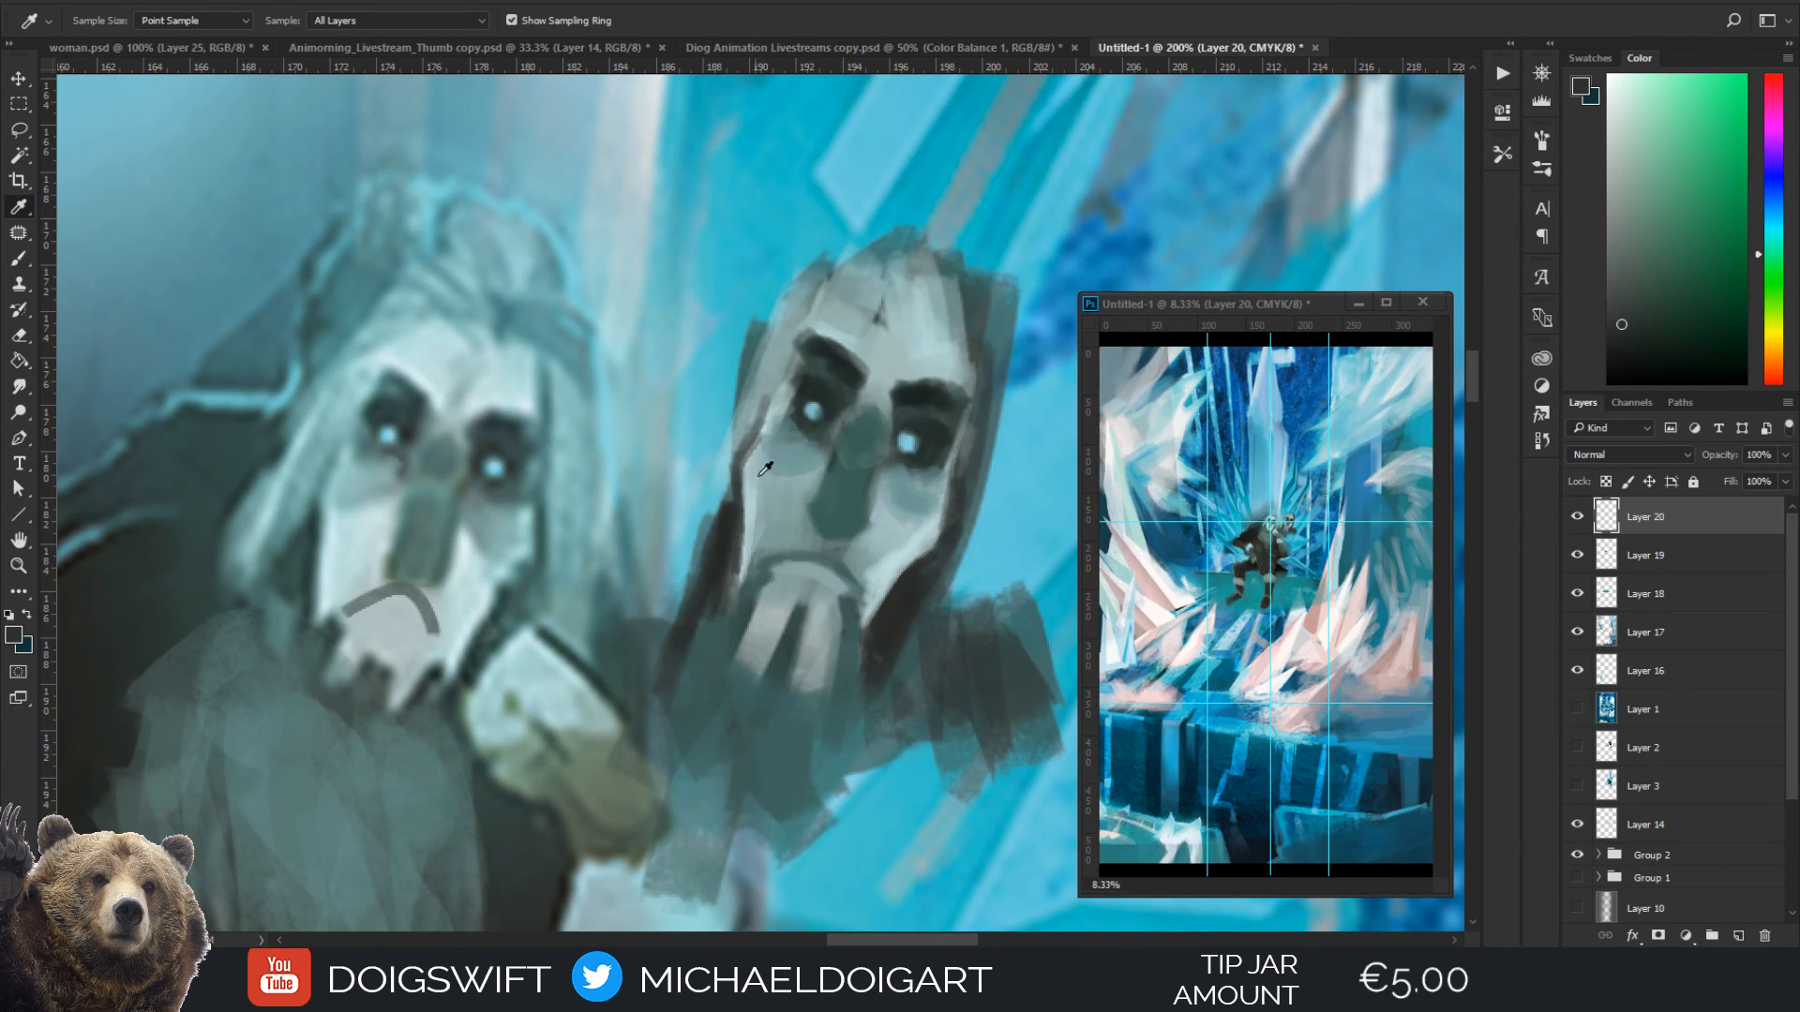
{"action": "left_click", "coordinate": [780, 464]}
{"action": "key", "text": "b"}
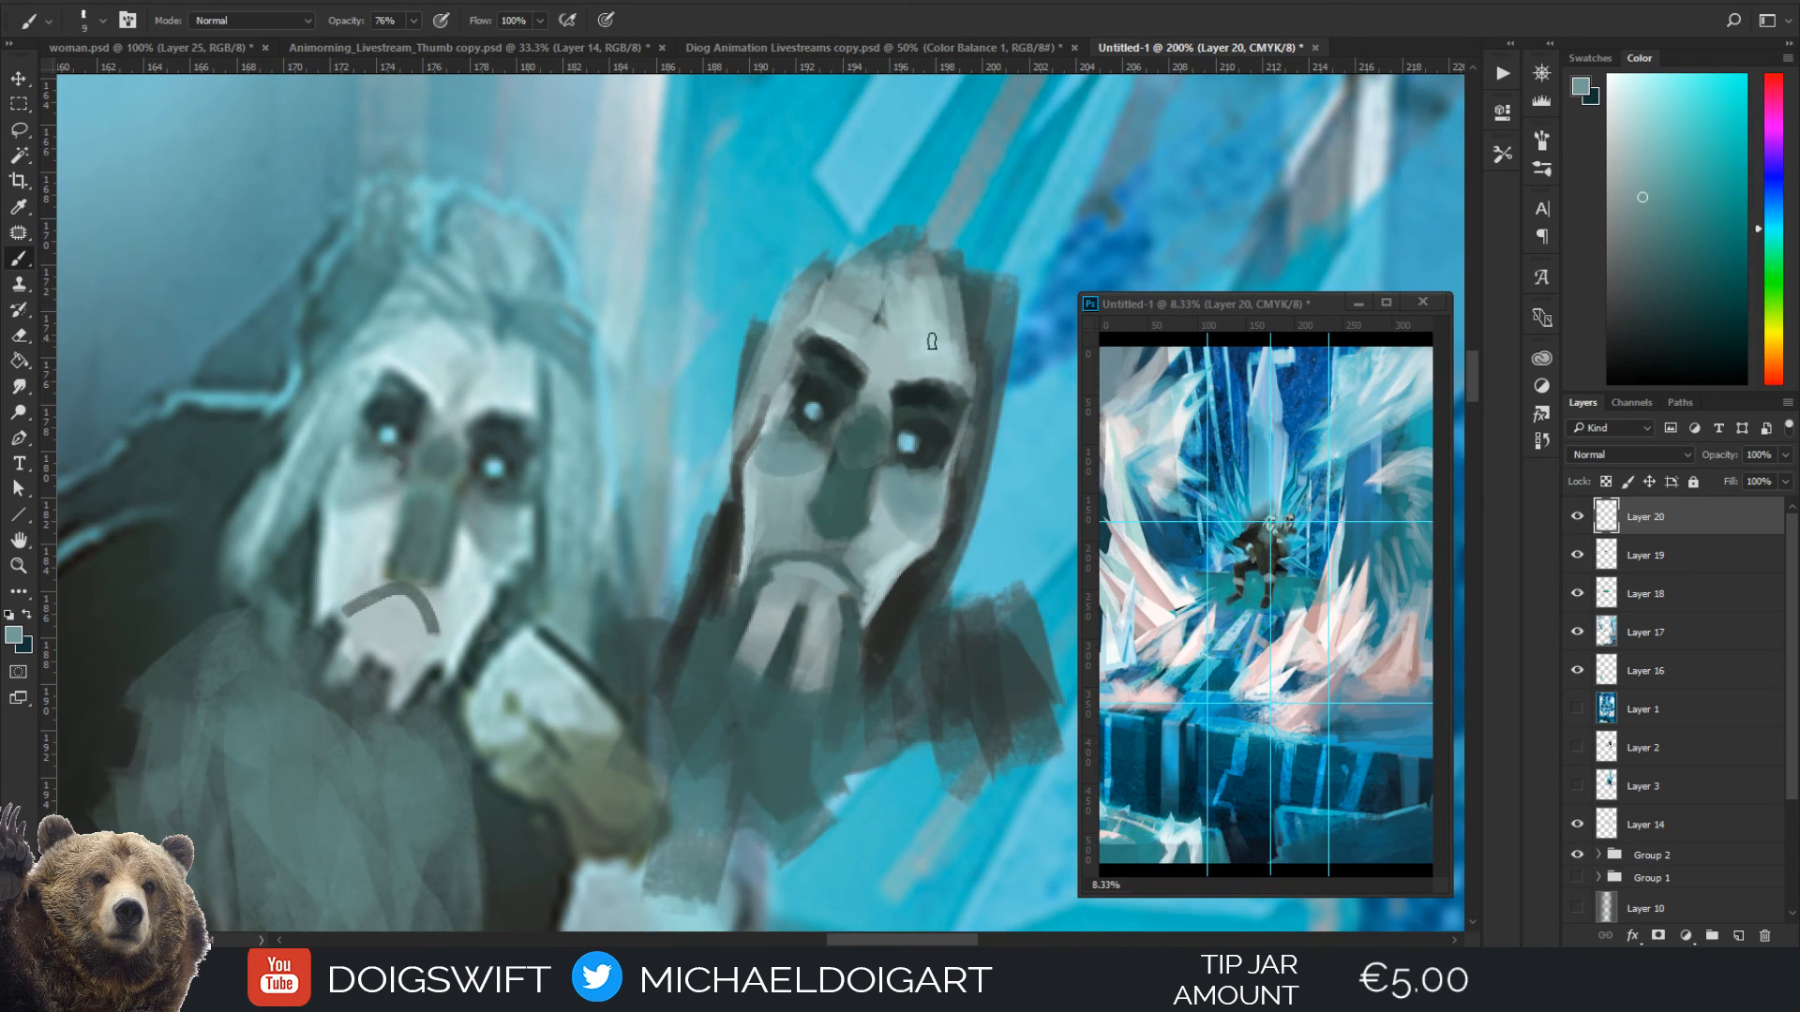
Lighten the mask's forehead above the brows with a pale tone sampled from the seated figure's face
{"action": "key", "text": "i"}
{"action": "left_click", "coordinate": [470, 579]}
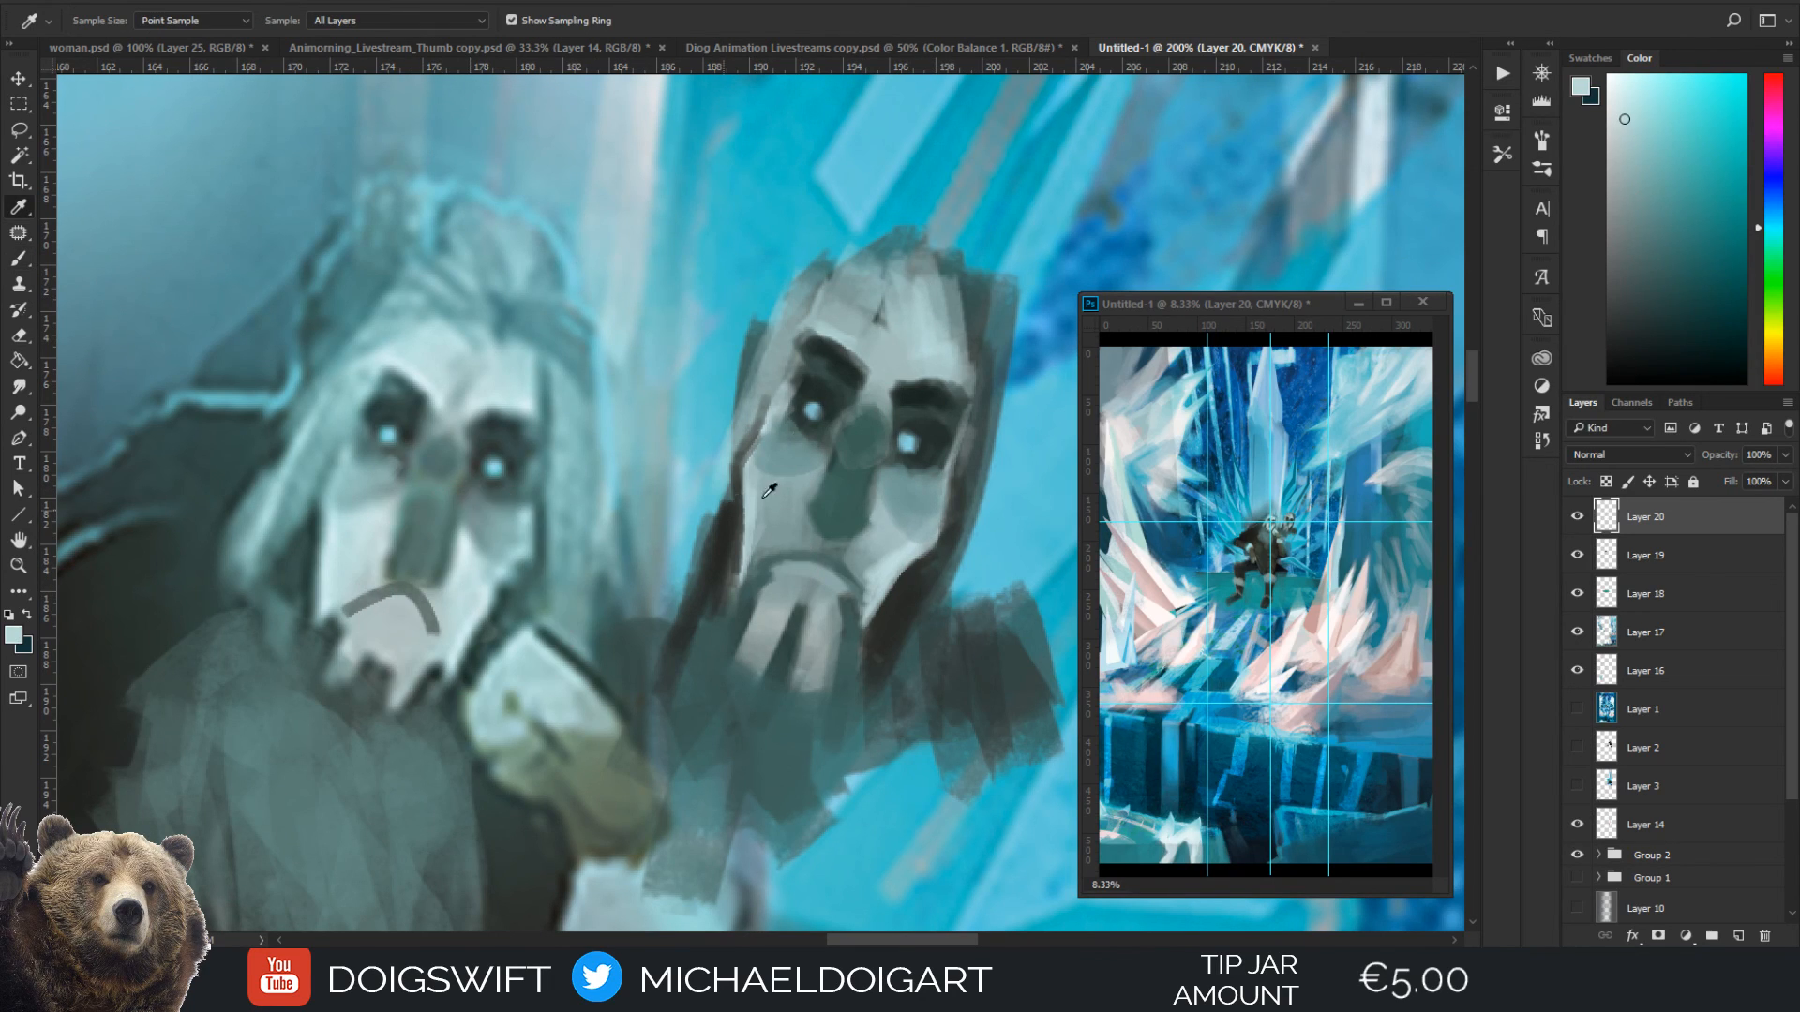
{"action": "key", "text": "b"}
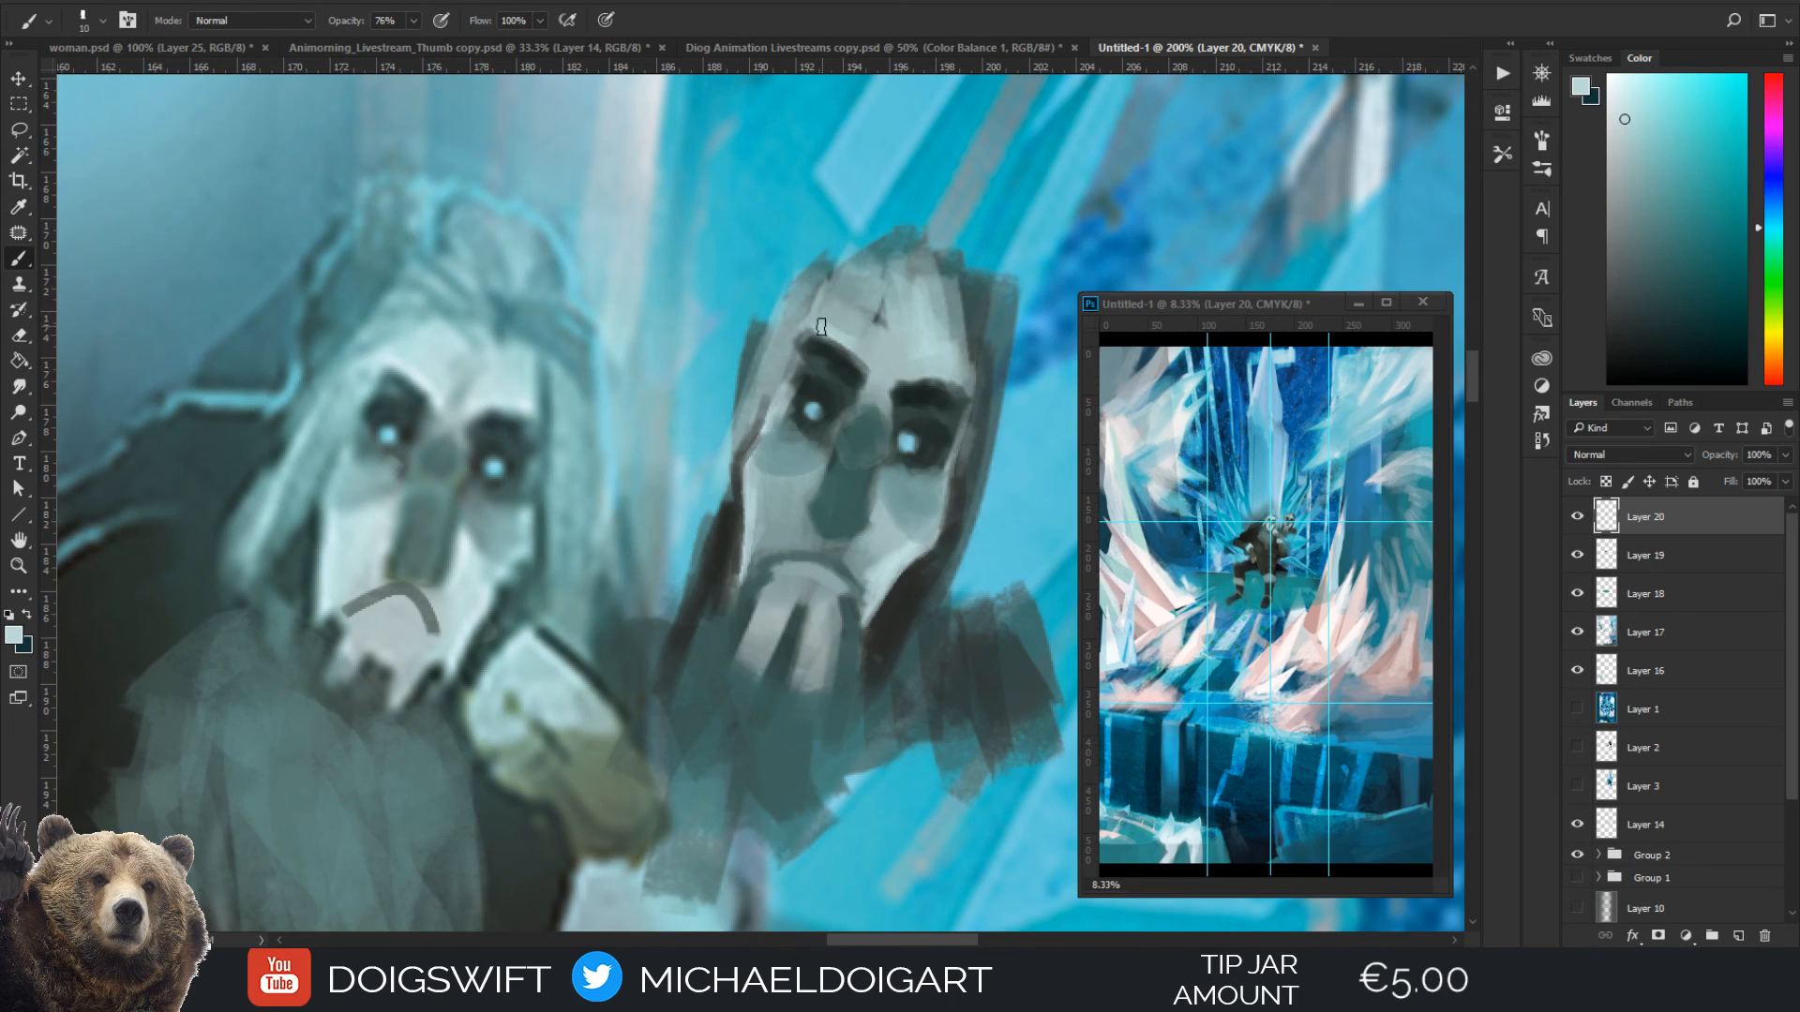
{"action": "mouse_move", "coordinate": [825, 340]}
{"action": "left_mouse_down"}
{"action": "mouse_move", "coordinate": [871, 368]}
{"action": "mouse_move", "coordinate": [892, 219]}
{"action": "mouse_move", "coordinate": [882, 335]}
{"action": "mouse_move", "coordinate": [872, 301]}
{"action": "mouse_move", "coordinate": [837, 312]}
{"action": "mouse_move", "coordinate": [864, 292]}
{"action": "mouse_move", "coordinate": [896, 364]}
{"action": "mouse_move", "coordinate": [896, 345]}
{"action": "mouse_move", "coordinate": [885, 381]}
{"action": "mouse_move", "coordinate": [915, 369]}
{"action": "mouse_move", "coordinate": [937, 263]}
{"action": "mouse_move", "coordinate": [893, 385]}
{"action": "mouse_move", "coordinate": [943, 377]}
{"action": "left_mouse_up"}
{"action": "key", "text": "bracketright"}
{"action": "key", "text": "bracketleft"}
{"action": "key", "text": "bracketleft"}
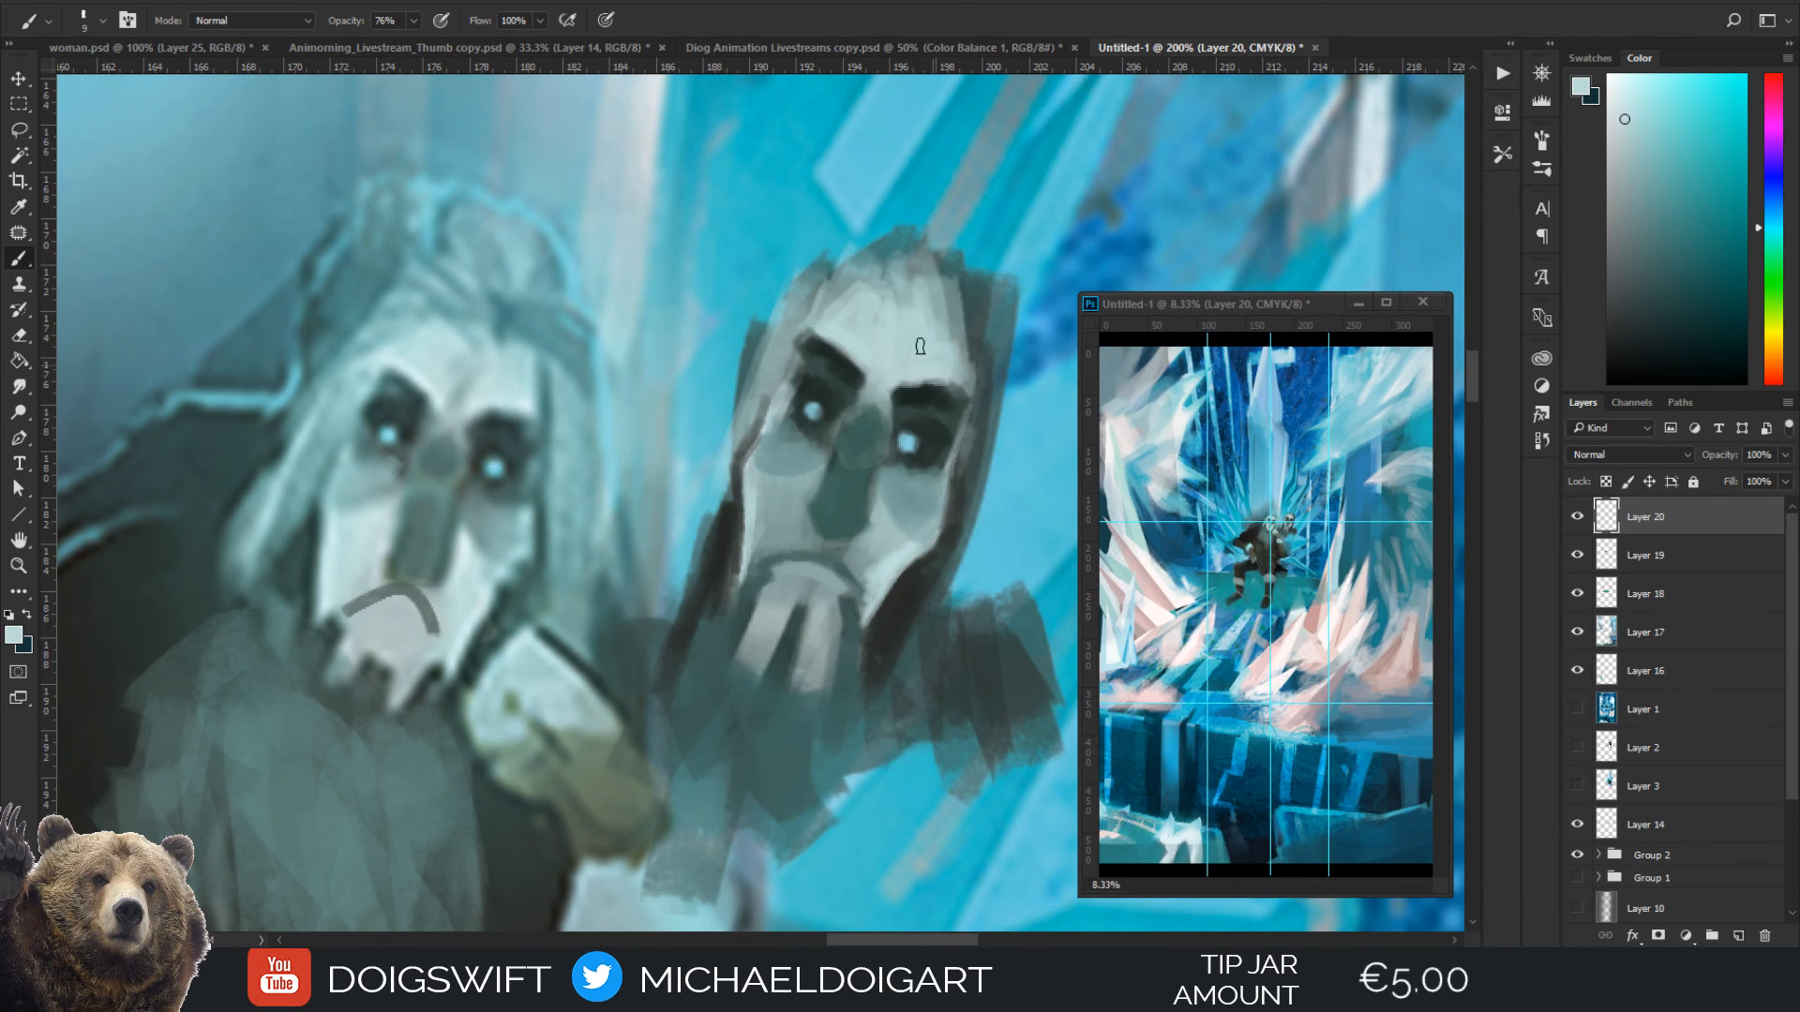
Paint a rounded hairline and hair across the top of the mask's head with a dark teal sampled from its beard
{"action": "left_click", "coordinate": [751, 738], "text": "alt"}
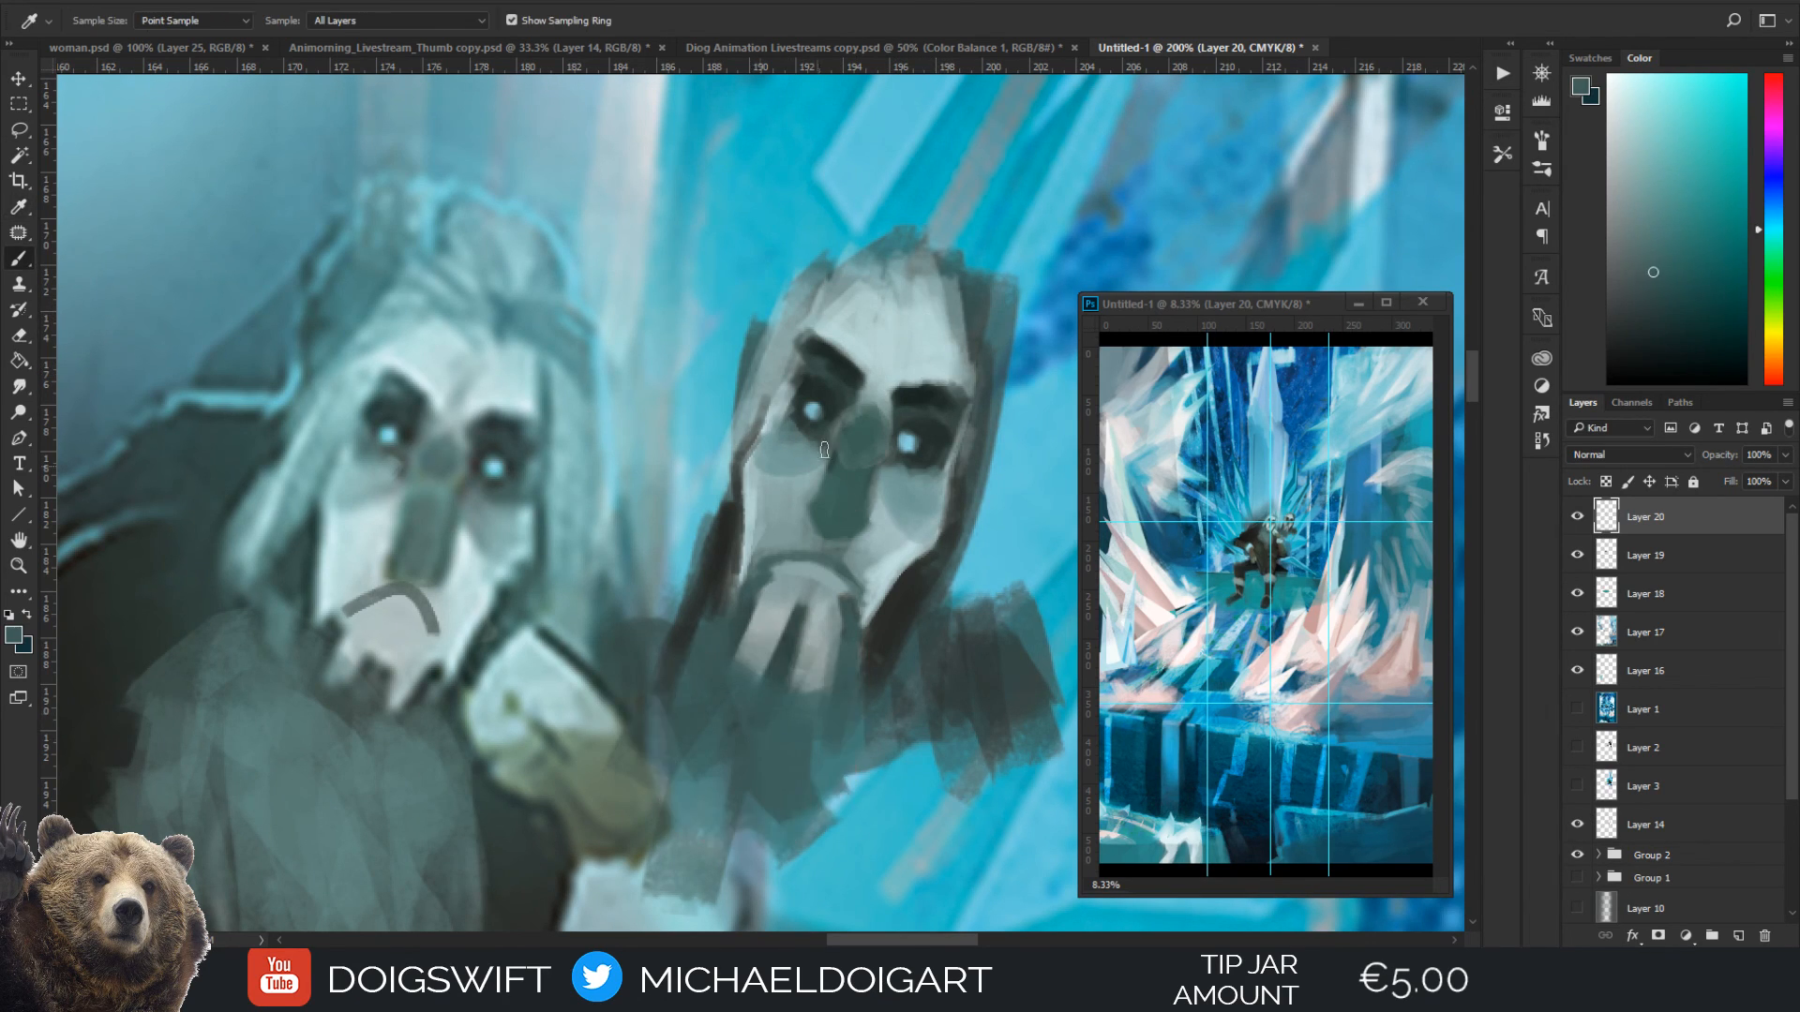
{"action": "mouse_move", "coordinate": [905, 261]}
{"action": "left_mouse_down"}
{"action": "mouse_move", "coordinate": [890, 293]}
{"action": "mouse_move", "coordinate": [839, 272]}
{"action": "mouse_move", "coordinate": [984, 305]}
{"action": "left_mouse_up"}
{"action": "mouse_move", "coordinate": [870, 289]}
{"action": "left_mouse_down"}
{"action": "mouse_move", "coordinate": [921, 324]}
{"action": "mouse_move", "coordinate": [951, 285]}
{"action": "mouse_move", "coordinate": [886, 252]}
{"action": "mouse_move", "coordinate": [935, 286]}
{"action": "mouse_move", "coordinate": [854, 259]}
{"action": "mouse_move", "coordinate": [813, 277]}
{"action": "mouse_move", "coordinate": [970, 277]}
{"action": "mouse_move", "coordinate": [986, 324]}
{"action": "left_mouse_up"}
Glaze a brighter teal over the crown and side of the mask's hair, using a brush size of 15
{"action": "left_click", "coordinate": [1686, 148]}
{"action": "key", "text": "["}
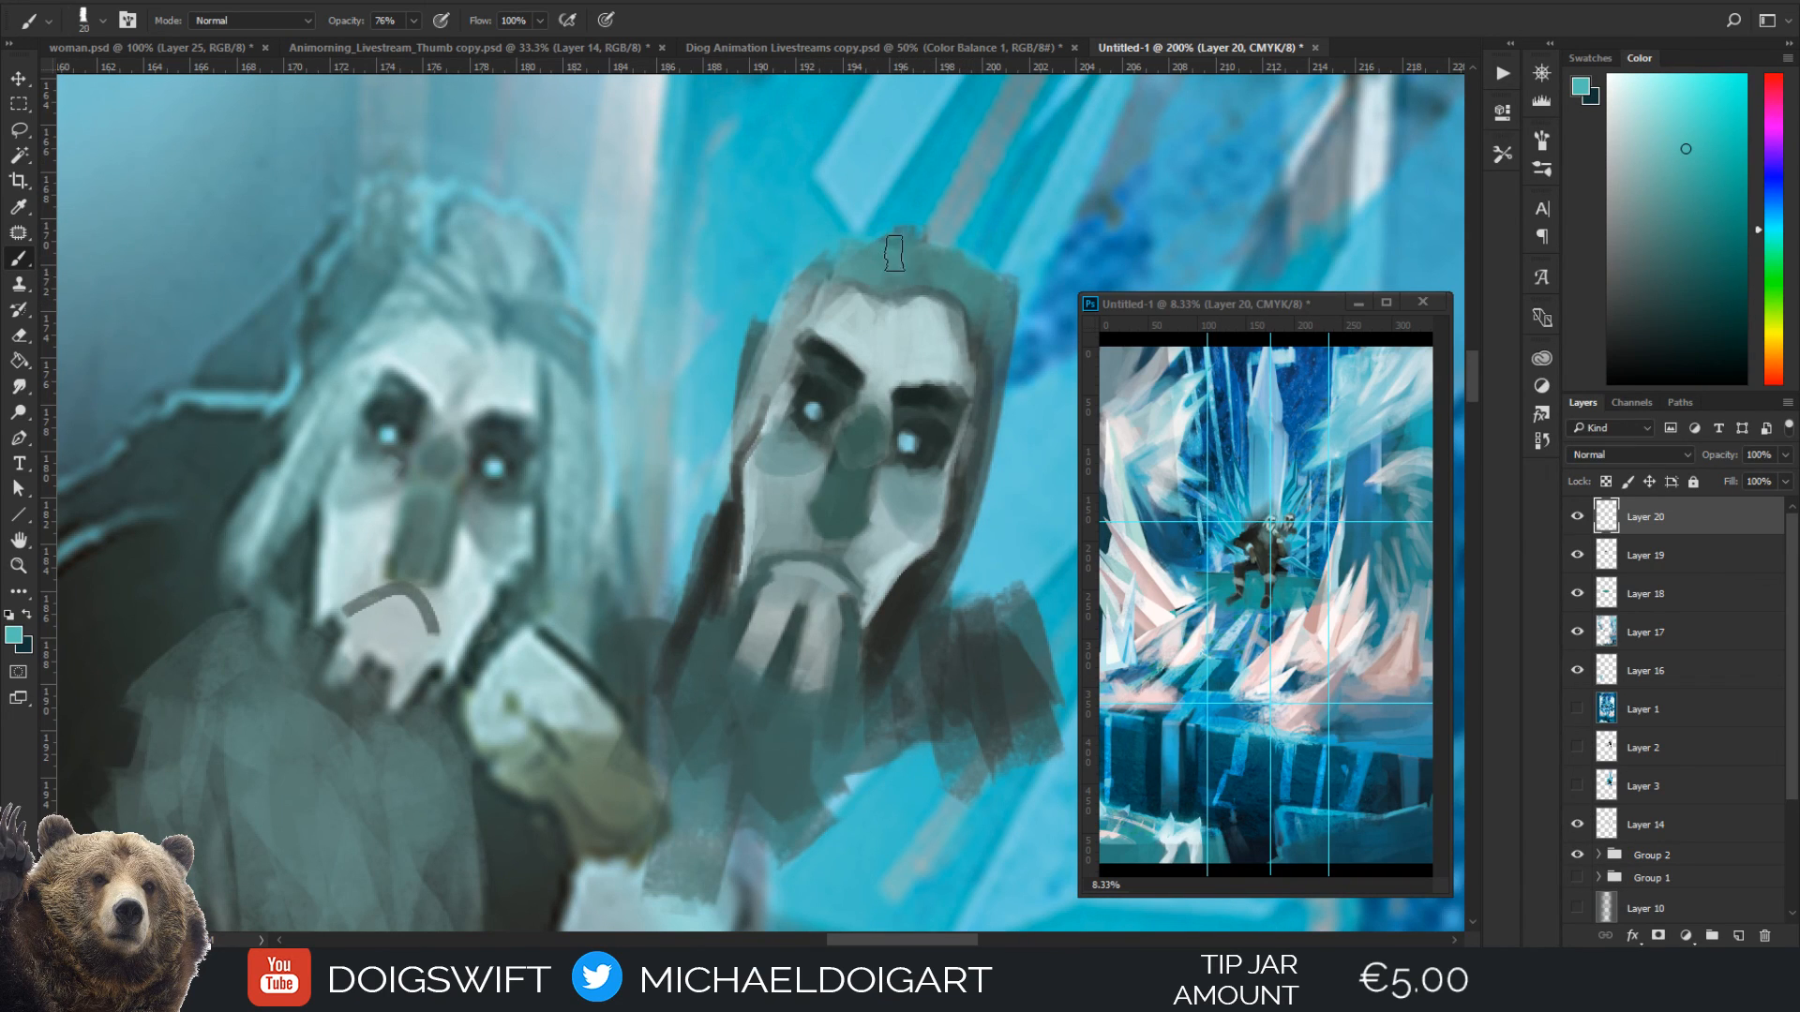
{"action": "key", "text": "["}
{"action": "key", "text": "["}
{"action": "key", "text": "["}
{"action": "key", "text": "["}
{"action": "key", "text": "["}
{"action": "key", "text": "]"}
{"action": "key", "text": "]"}
{"action": "key", "text": "]"}
{"action": "mouse_move", "coordinate": [884, 266]}
{"action": "left_mouse_down"}
{"action": "mouse_move", "coordinate": [779, 300]}
{"action": "mouse_move", "coordinate": [759, 341]}
{"action": "left_mouse_up"}
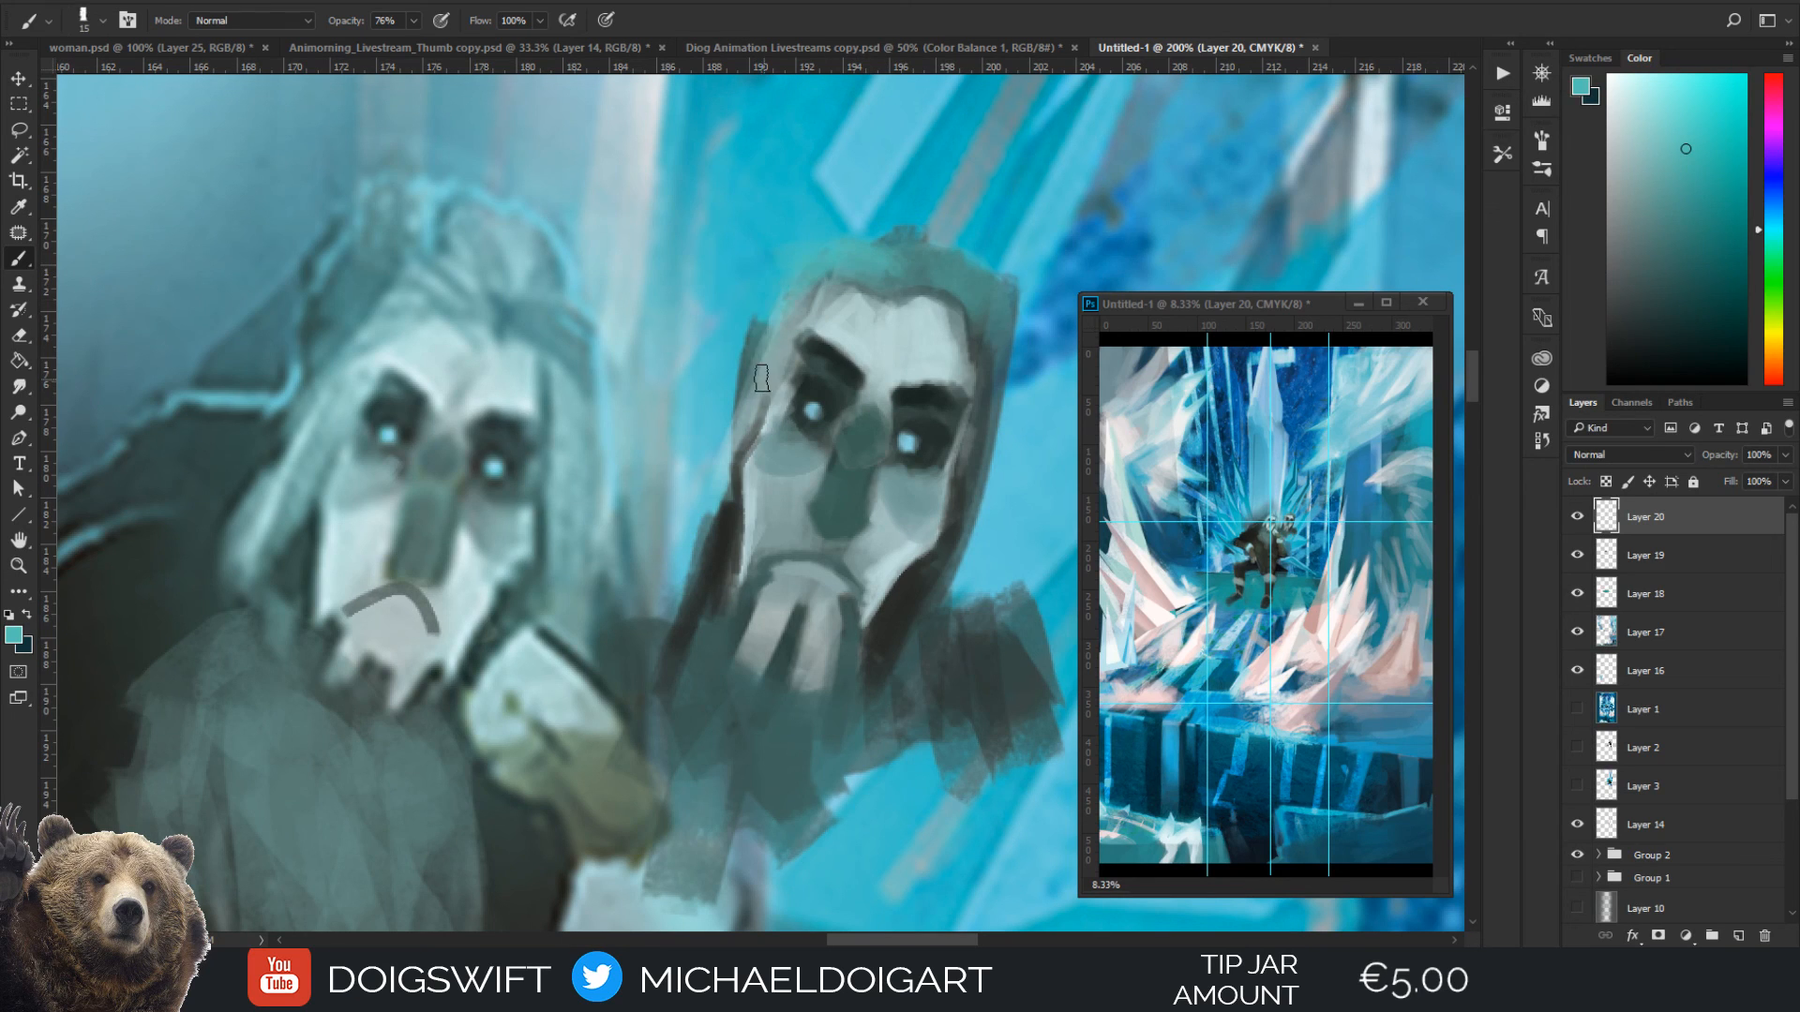
{"action": "left_click_drag", "start_coordinate": [863, 232], "coordinate": [784, 283]}
Lighten the mask's cheek and upper lip around the nose tip with a sampled pale blue-grey at brush size 15
{"action": "key", "text": "ctrl+minus"}
{"action": "key", "text": "ctrl+minus"}
{"action": "key", "text": "ctrl+minus"}
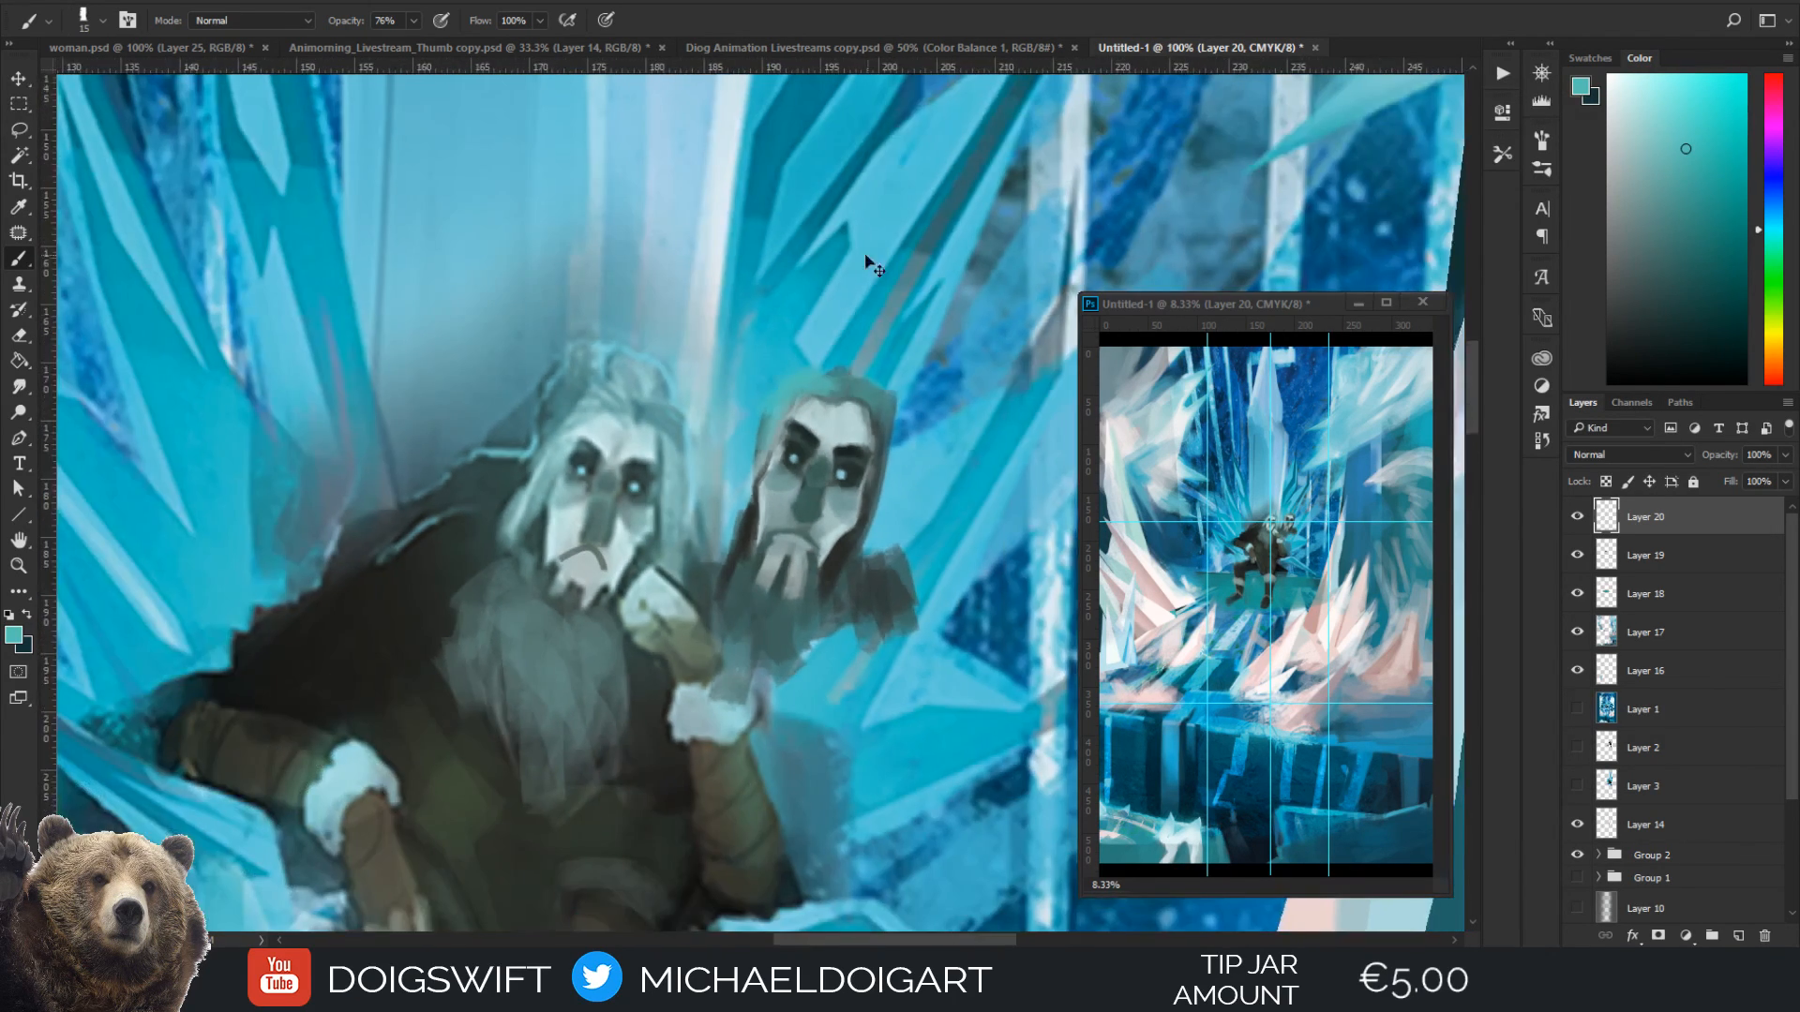
{"action": "key", "text": "ctrl+minus"}
{"action": "key", "text": "ctrl+plus"}
{"action": "key", "text": "ctrl+plus"}
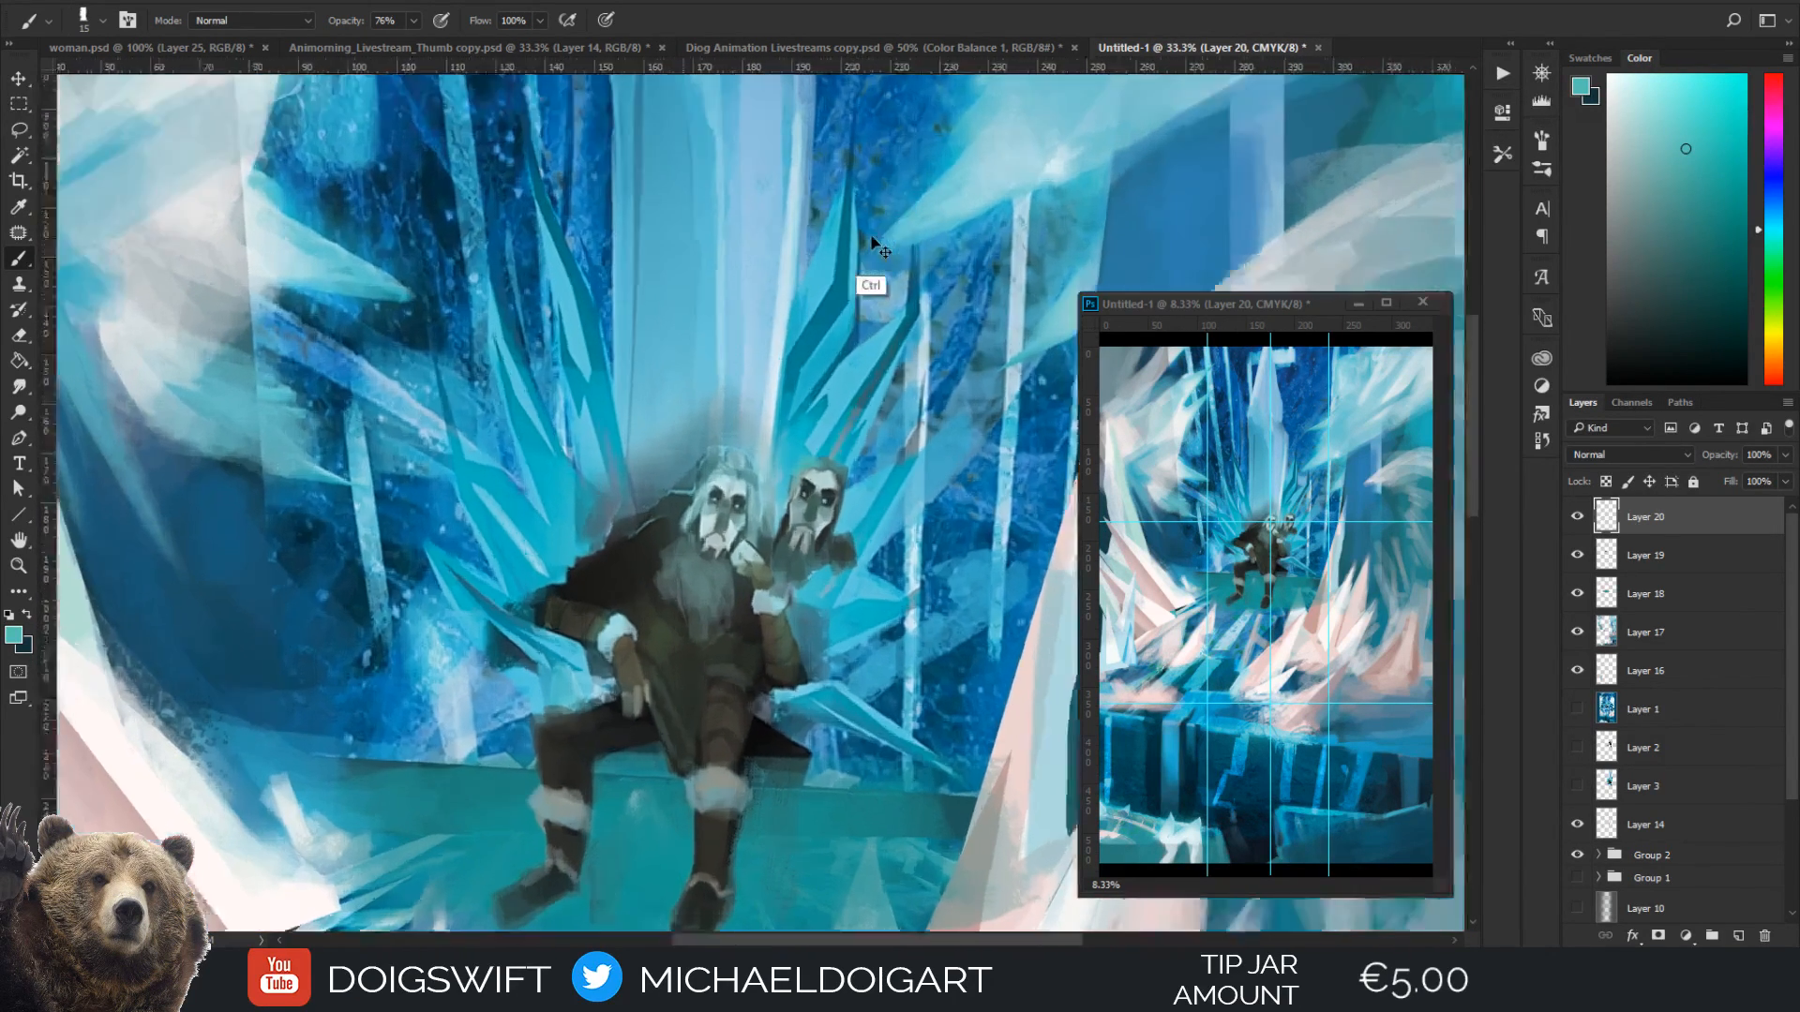
{"action": "key", "text": "ctrl+plus"}
{"action": "key", "text": "ctrl+plus"}
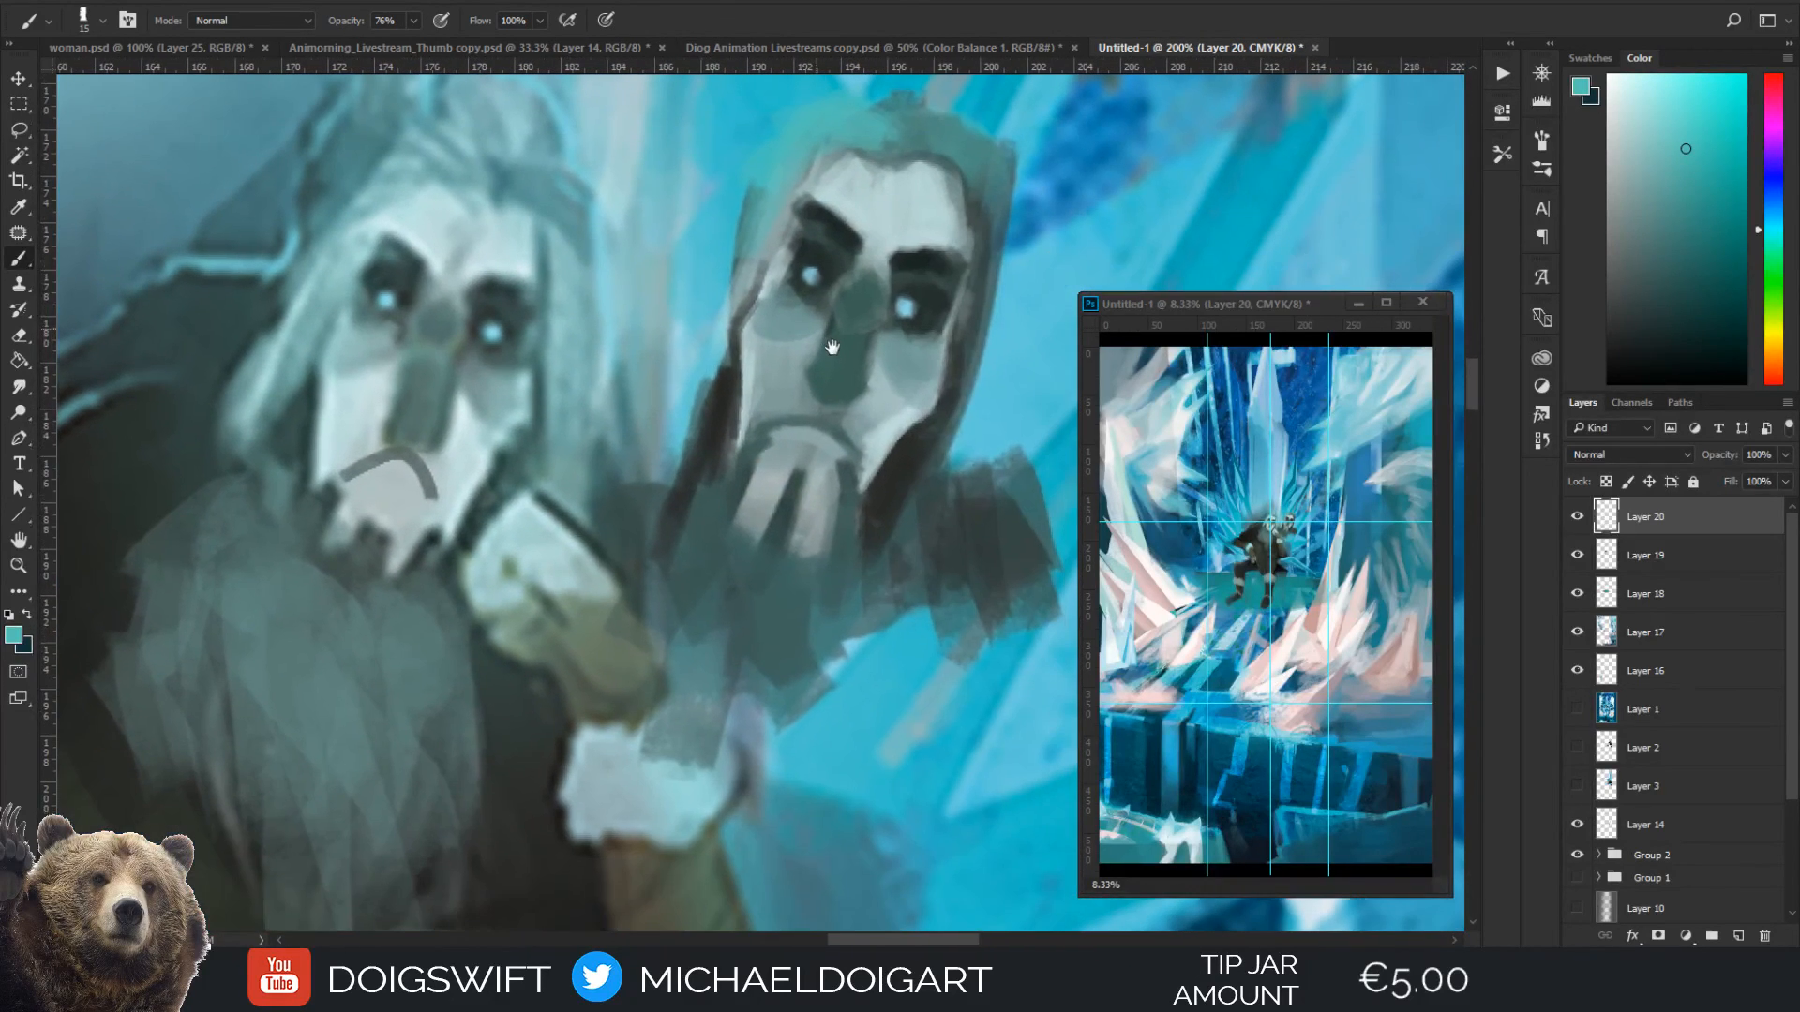
{"action": "left_click", "coordinate": [830, 343], "text": "alt"}
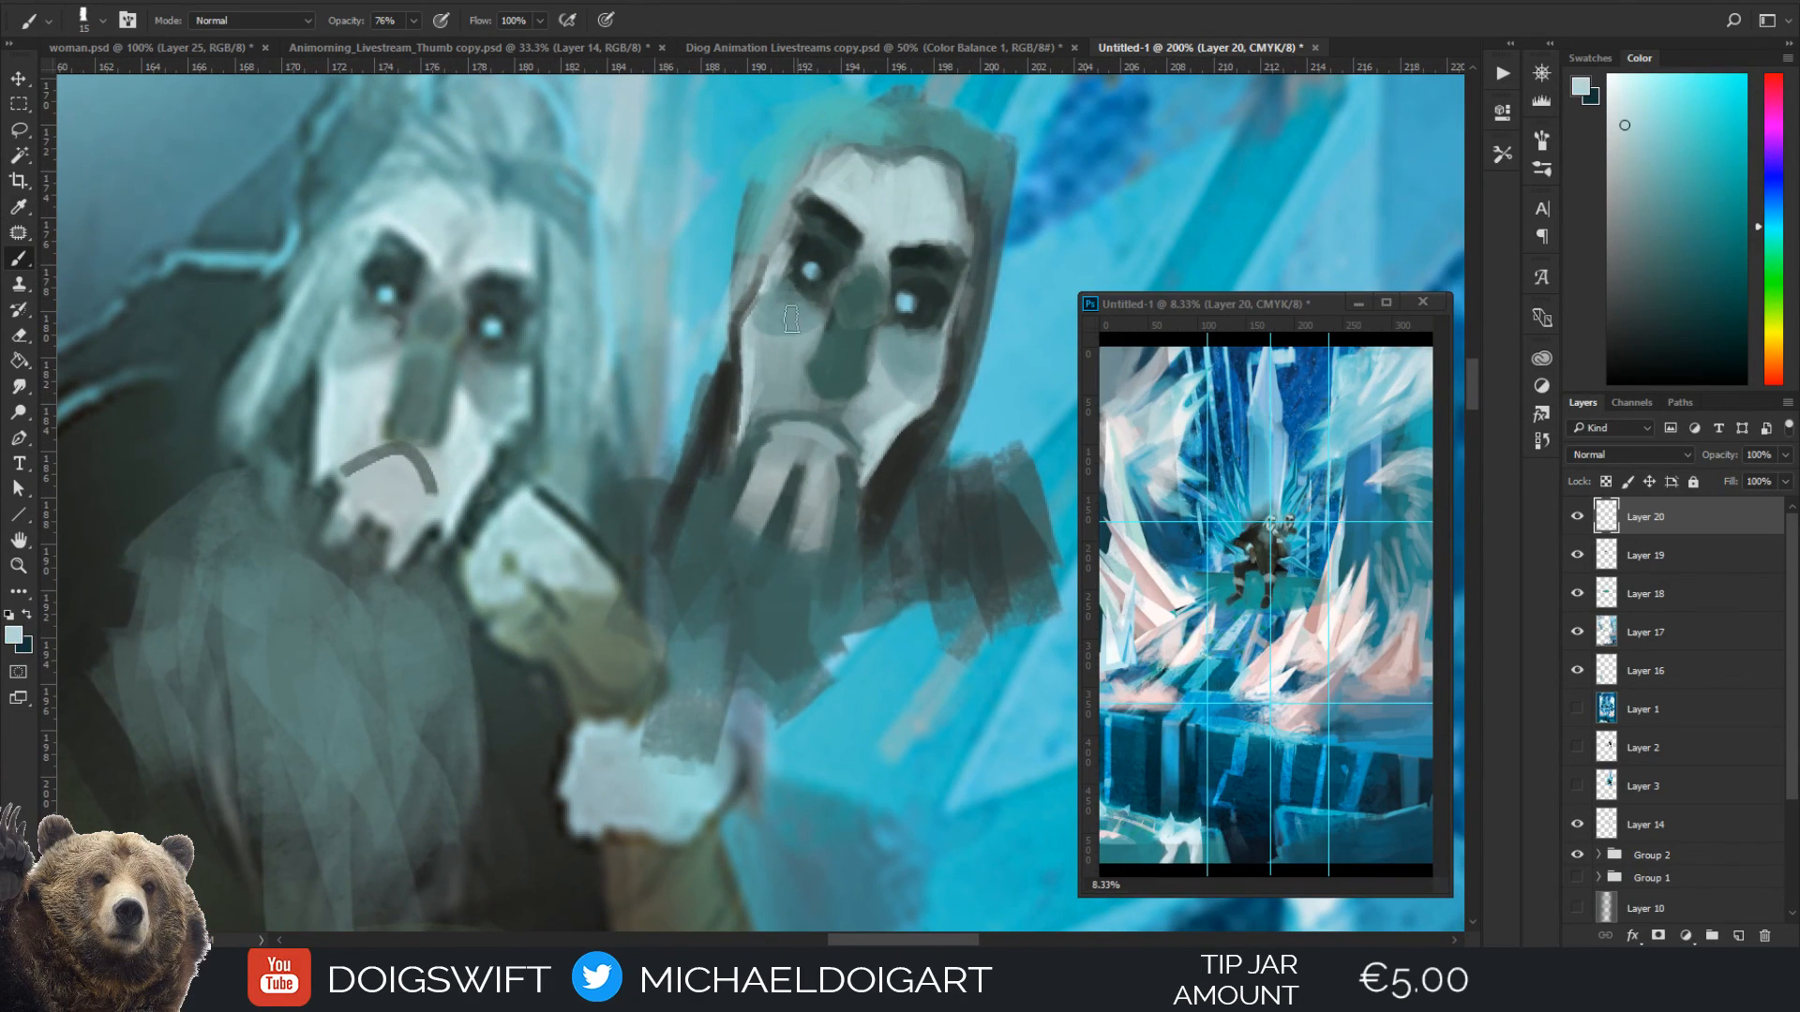
{"action": "mouse_move", "coordinate": [772, 386]}
{"action": "left_mouse_down"}
{"action": "mouse_move", "coordinate": [804, 353]}
{"action": "mouse_move", "coordinate": [797, 389]}
{"action": "mouse_move", "coordinate": [770, 399]}
{"action": "mouse_move", "coordinate": [855, 422]}
{"action": "mouse_move", "coordinate": [870, 392]}
{"action": "mouse_move", "coordinate": [859, 415]}
{"action": "mouse_move", "coordinate": [811, 388]}
{"action": "mouse_move", "coordinate": [853, 401]}
{"action": "left_mouse_up"}
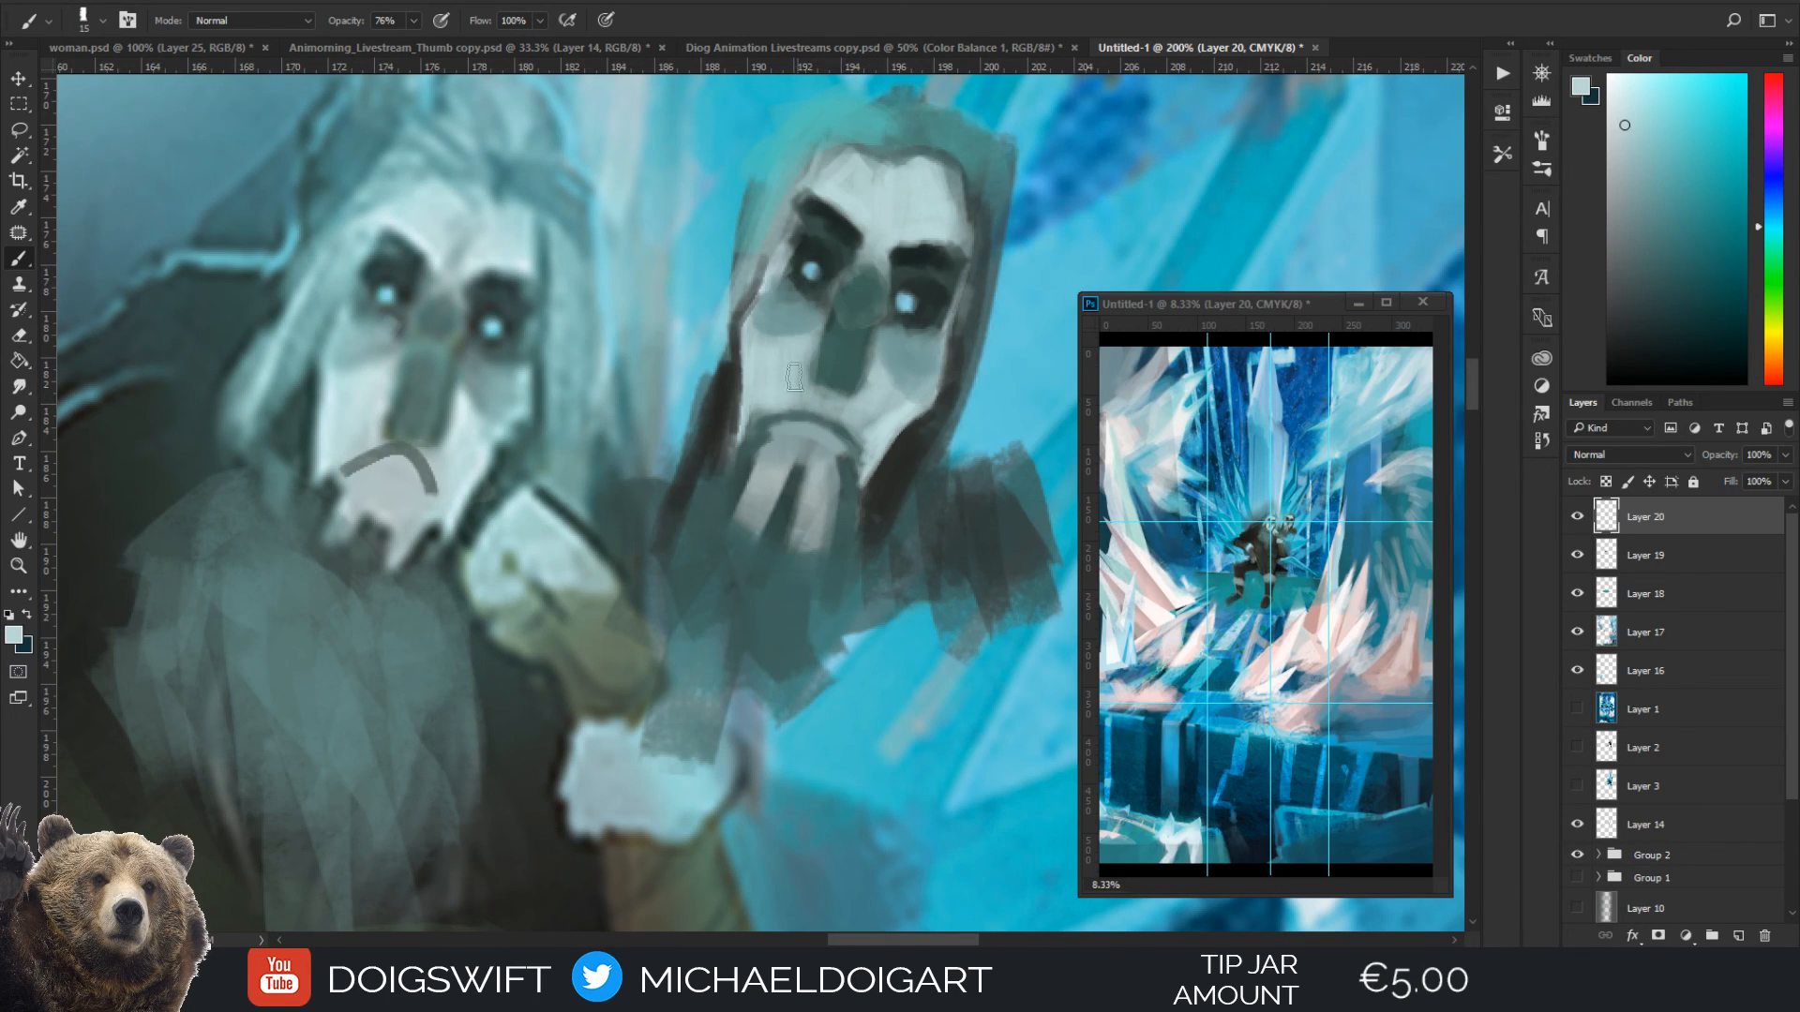
Add a pale highlight below the mask's mouth and blend around it with a sampled mid-grey at brush size 8
{"action": "key", "text": "bracketleft"}
{"action": "left_click_drag", "start_coordinate": [778, 456], "coordinate": [814, 489]}
{"action": "key", "text": "i"}
{"action": "left_click", "coordinate": [815, 459]}
{"action": "key", "text": "b"}
{"action": "mouse_move", "coordinate": [783, 452]}
{"action": "left_mouse_down"}
{"action": "mouse_move", "coordinate": [828, 468]}
{"action": "mouse_move", "coordinate": [810, 424]}
{"action": "mouse_move", "coordinate": [770, 451]}
{"action": "mouse_move", "coordinate": [826, 468]}
{"action": "left_mouse_up"}
{"action": "left_click", "coordinate": [806, 426], "text": "alt"}
{"action": "key", "text": "bracketright"}
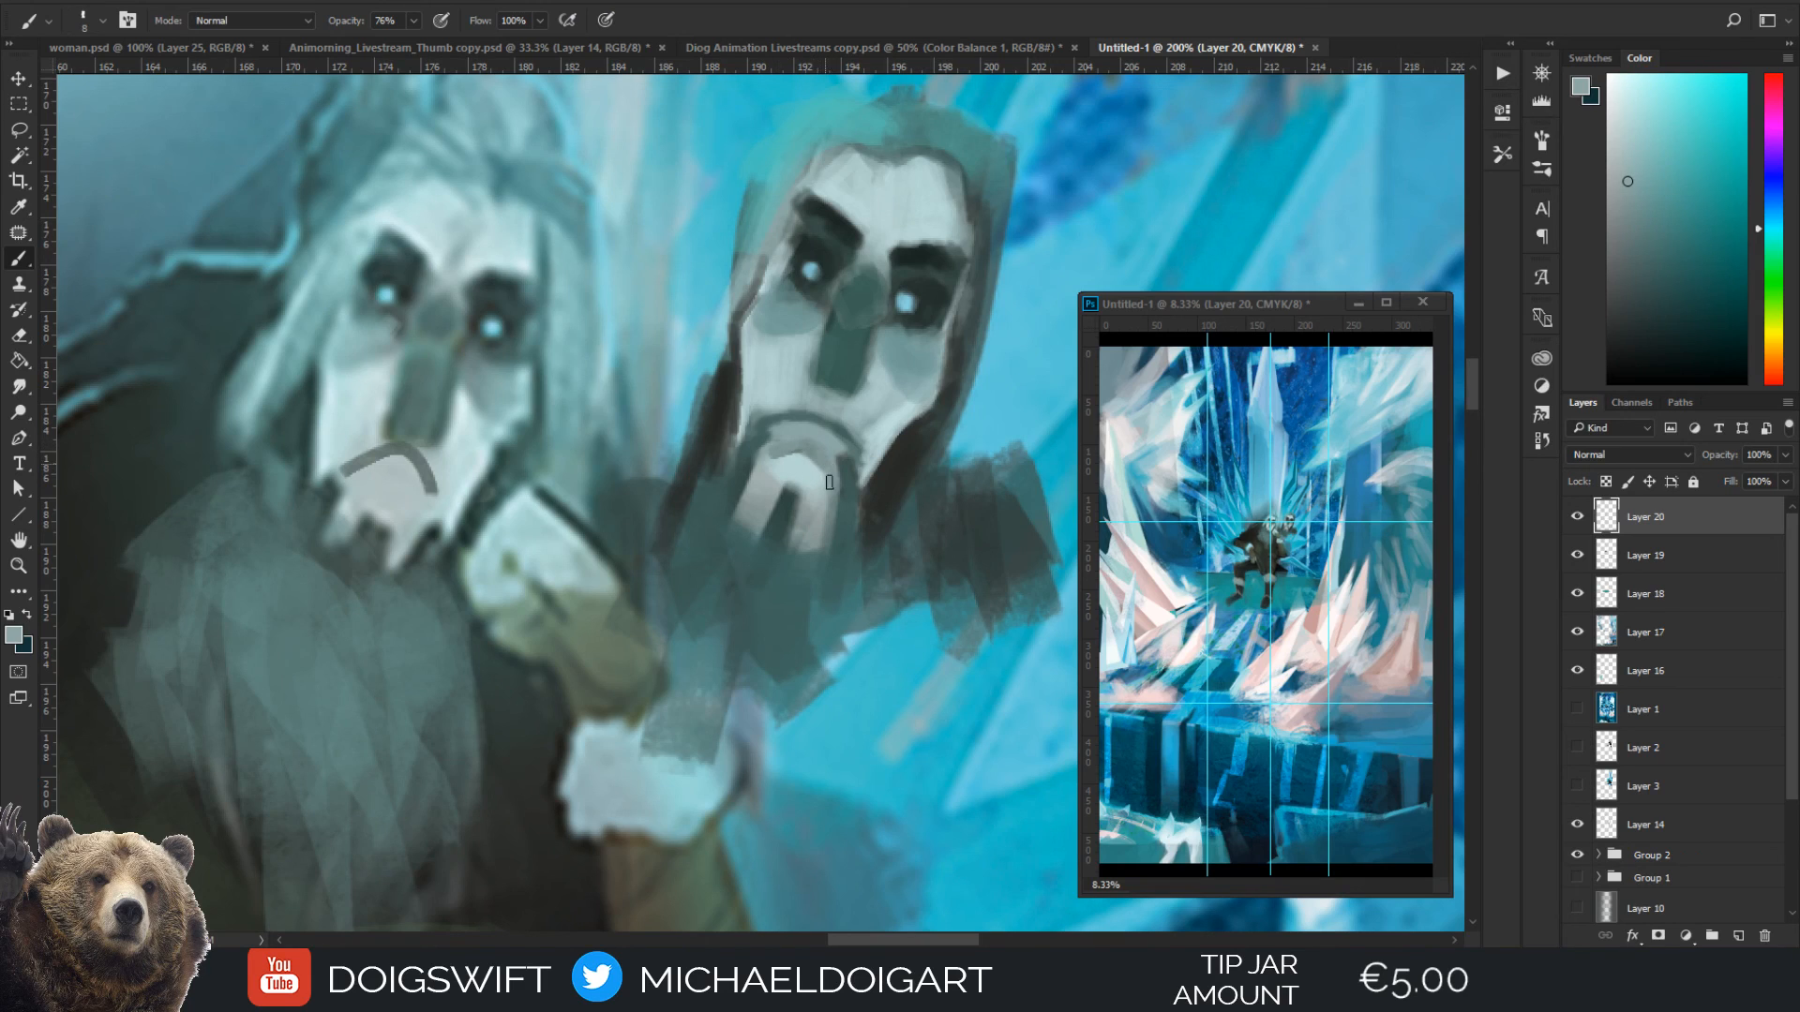
Soften the mask's mouth line into a broader grey lip shape with sampled light grey tones
{"action": "key", "text": "i"}
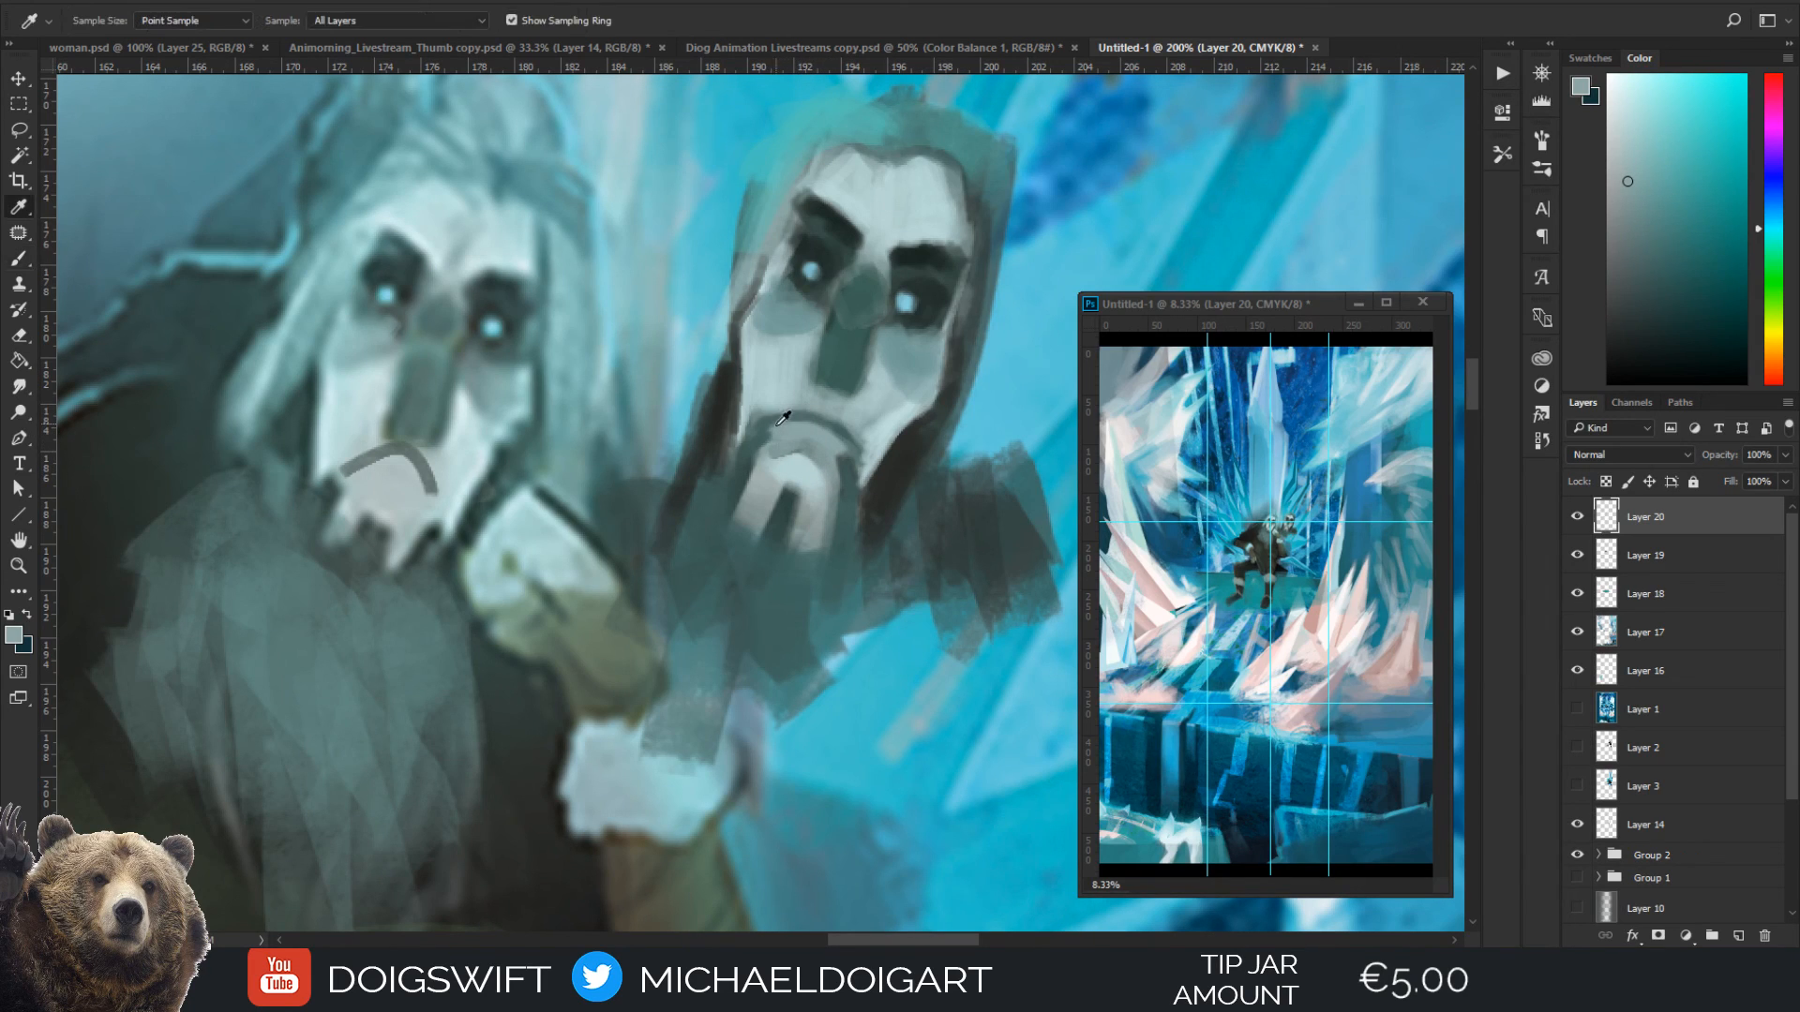
{"action": "key", "text": "b"}
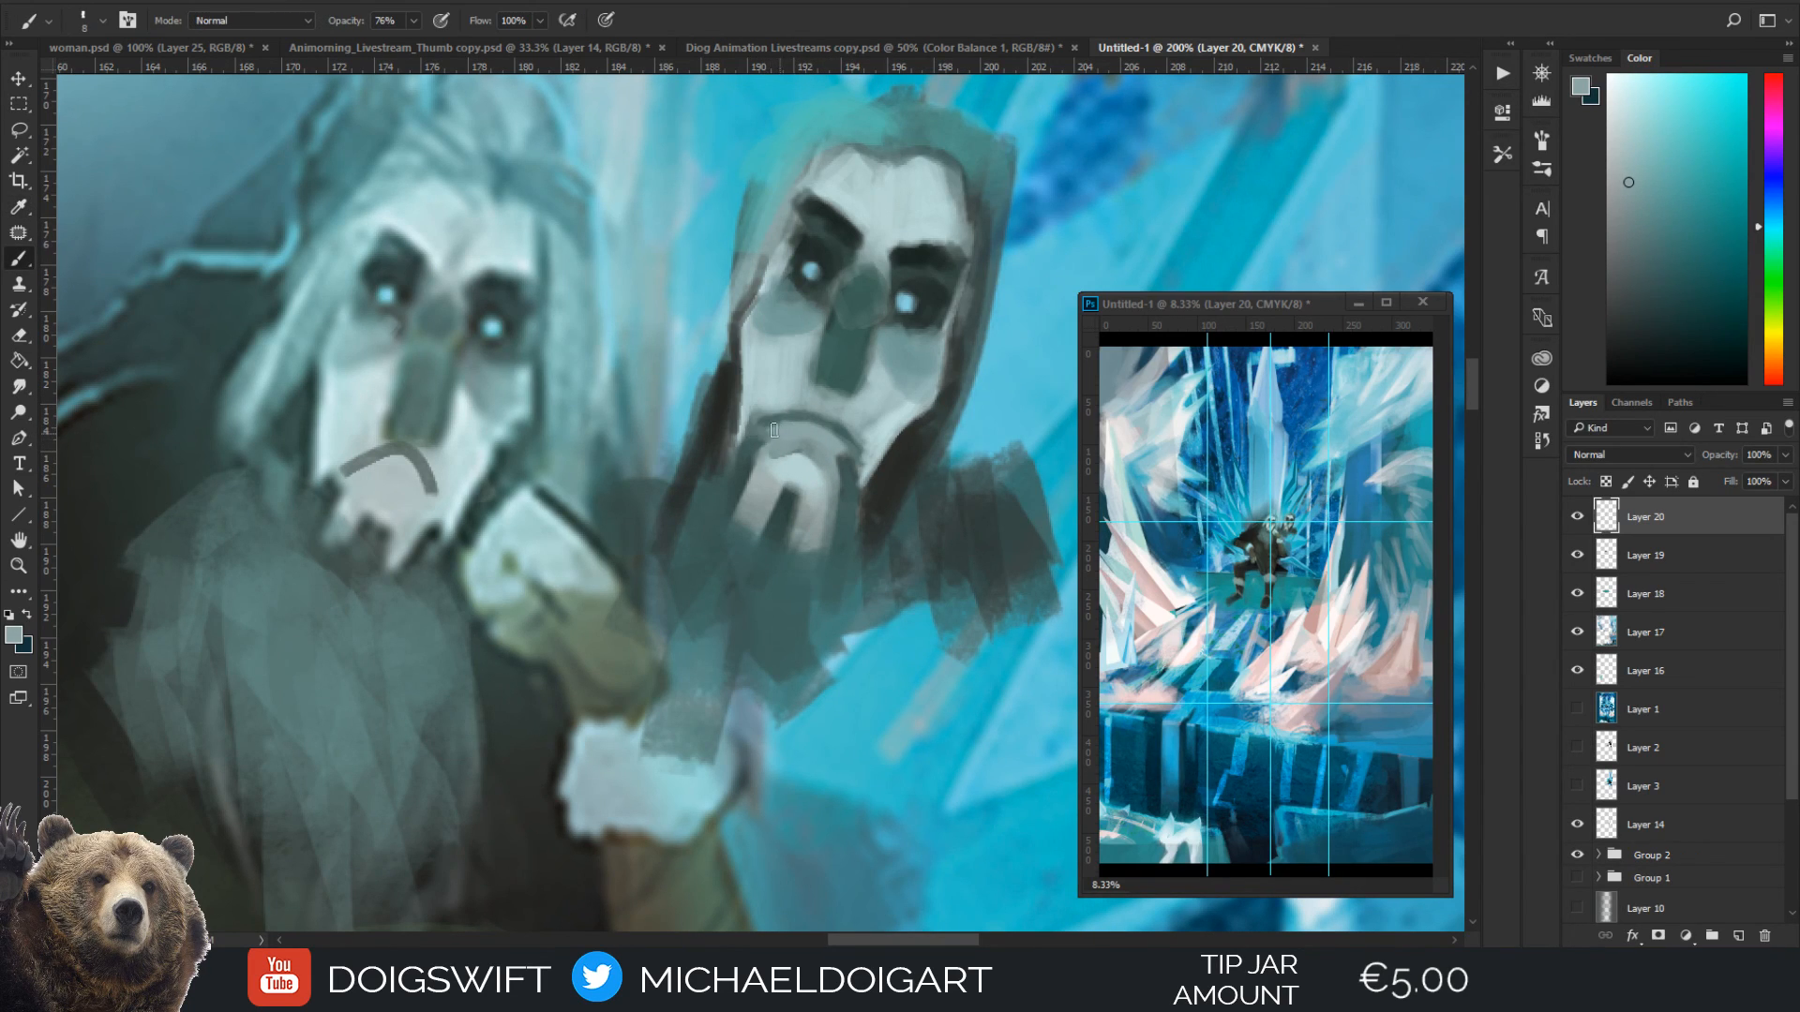
{"action": "left_click", "coordinate": [855, 453], "text": "alt"}
{"action": "left_click_drag", "start_coordinate": [851, 424], "coordinate": [863, 441]}
{"action": "left_click", "coordinate": [849, 465], "text": "alt"}
{"action": "left_click", "coordinate": [846, 470], "text": "alt"}
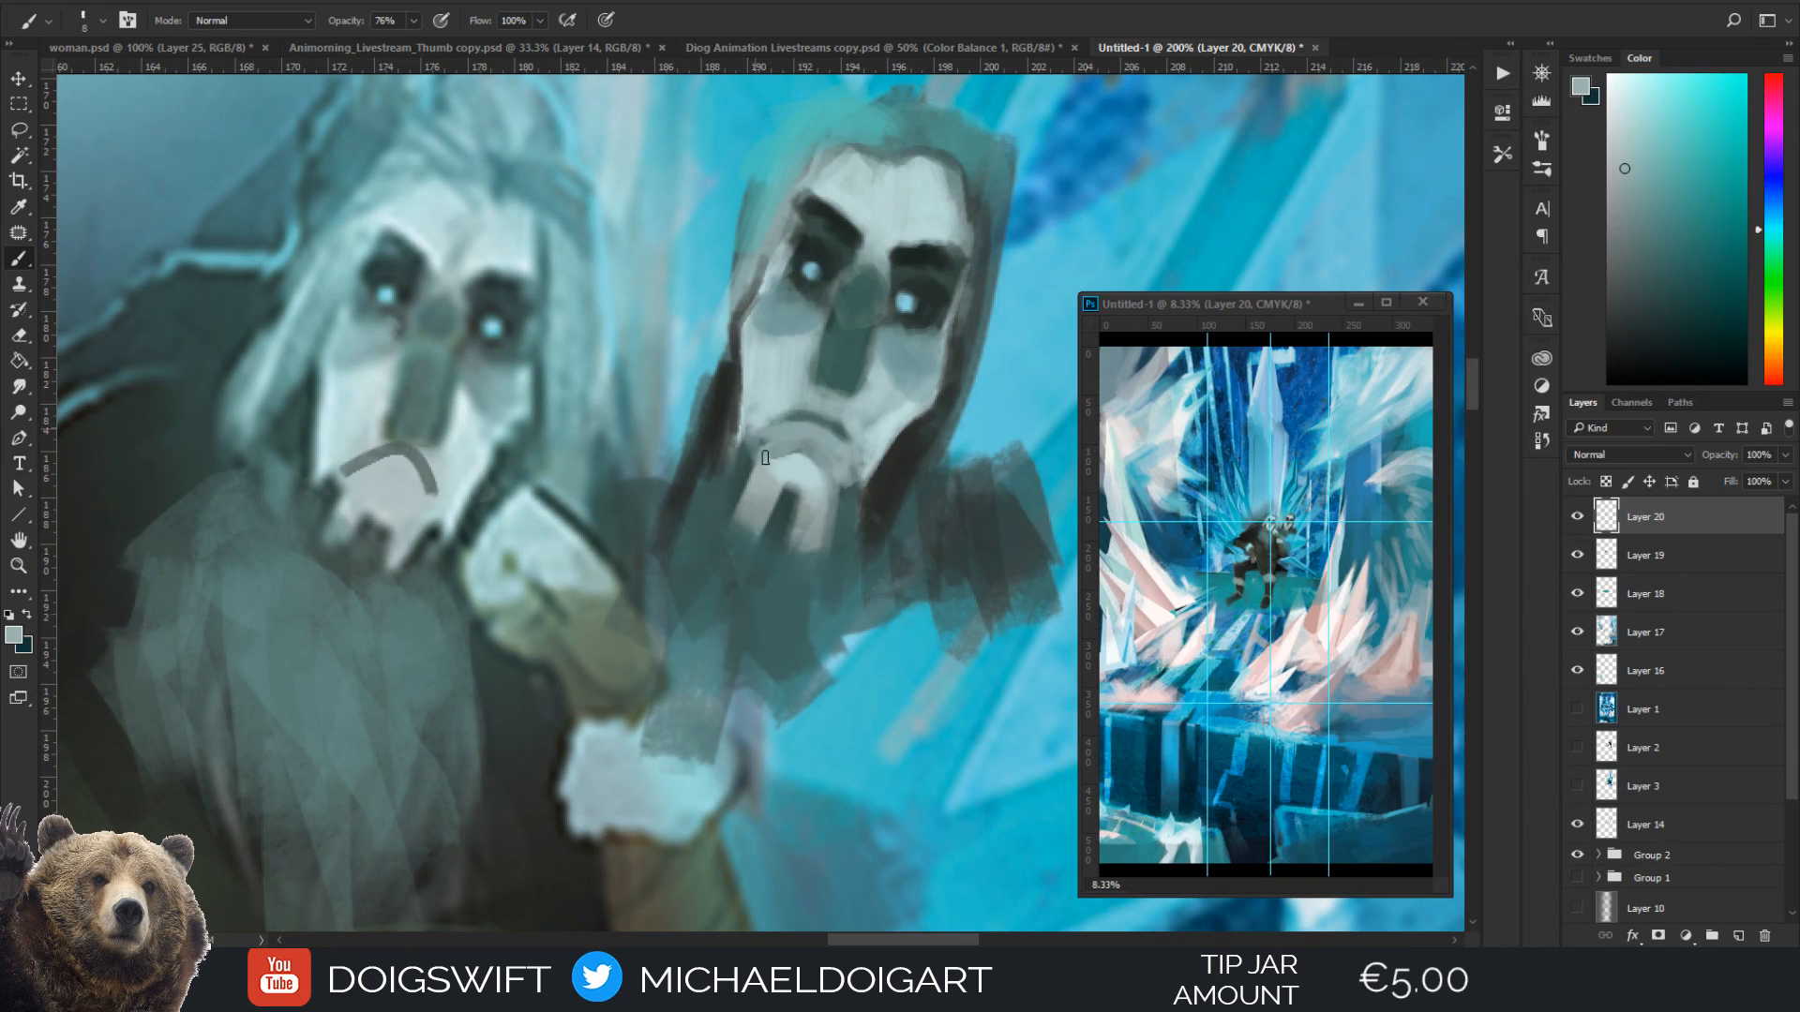
Redraw the mask's downturned mouth line in a dark teal, and clean up around it with sampled pale grey
{"action": "key", "text": "ctrl+minus"}
{"action": "key", "text": "ctrl+minus"}
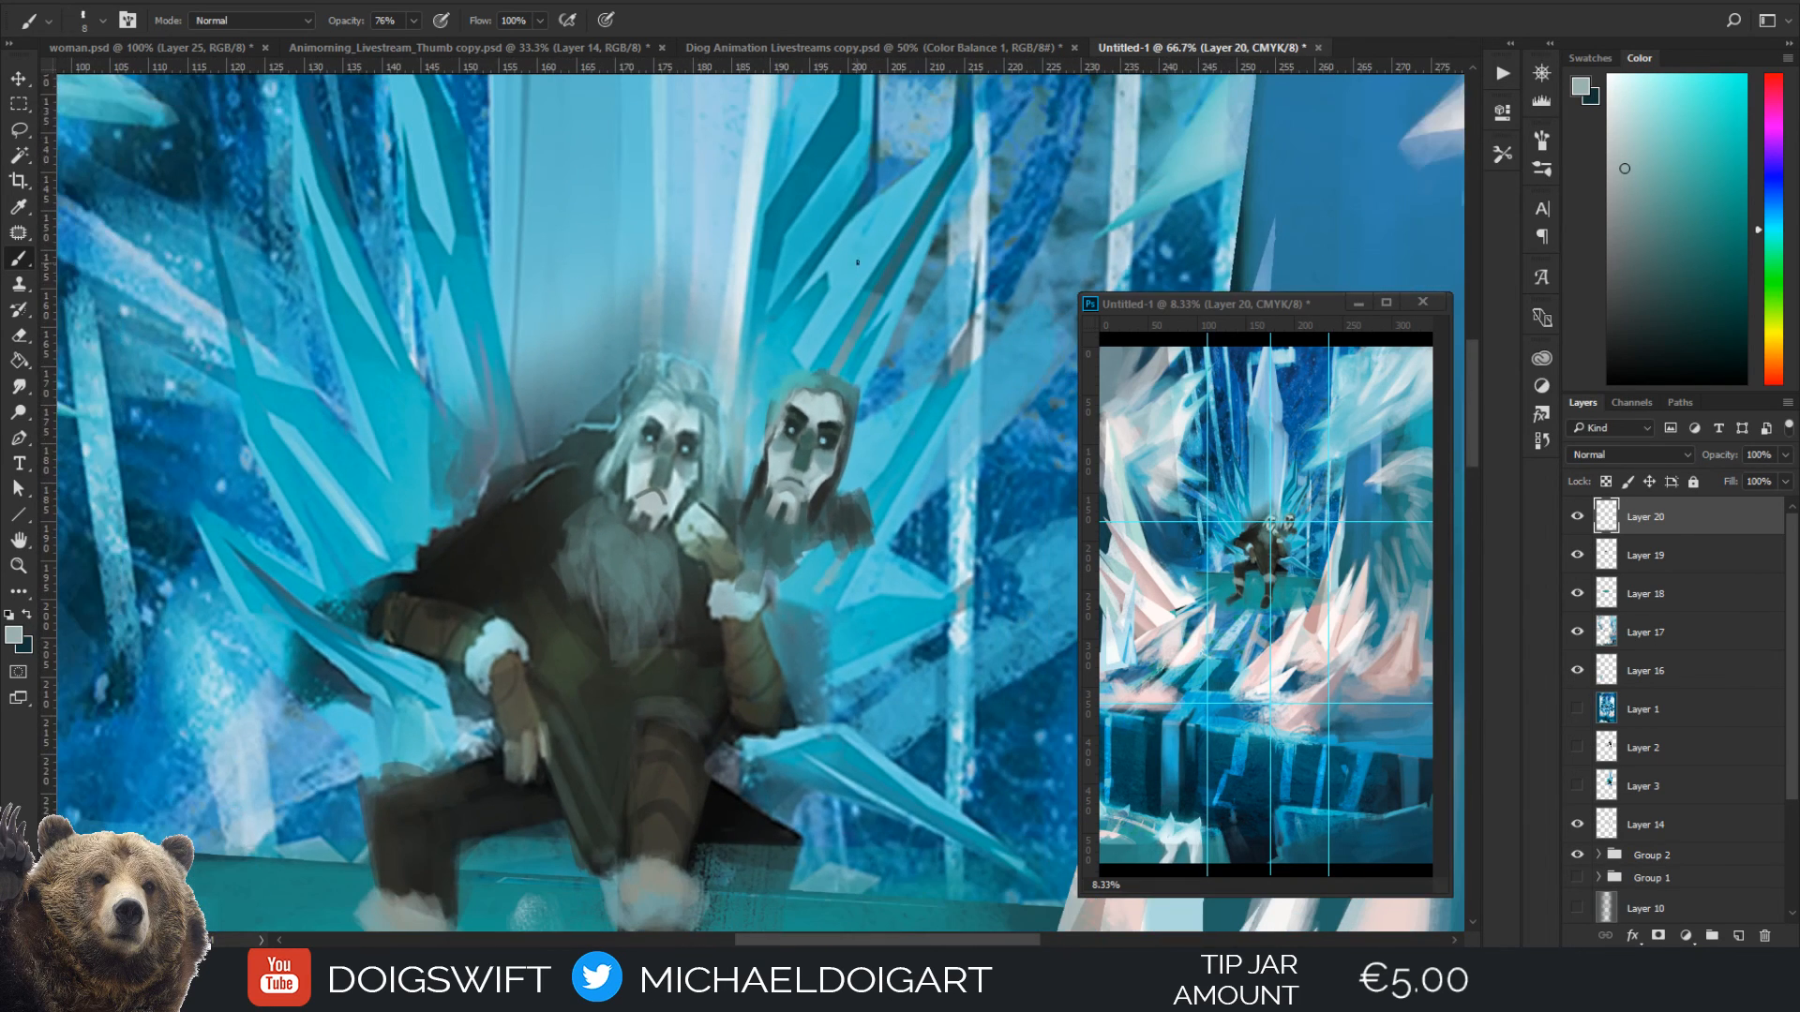
{"action": "key", "text": "ctrl+plus"}
{"action": "key", "text": "ctrl+plus"}
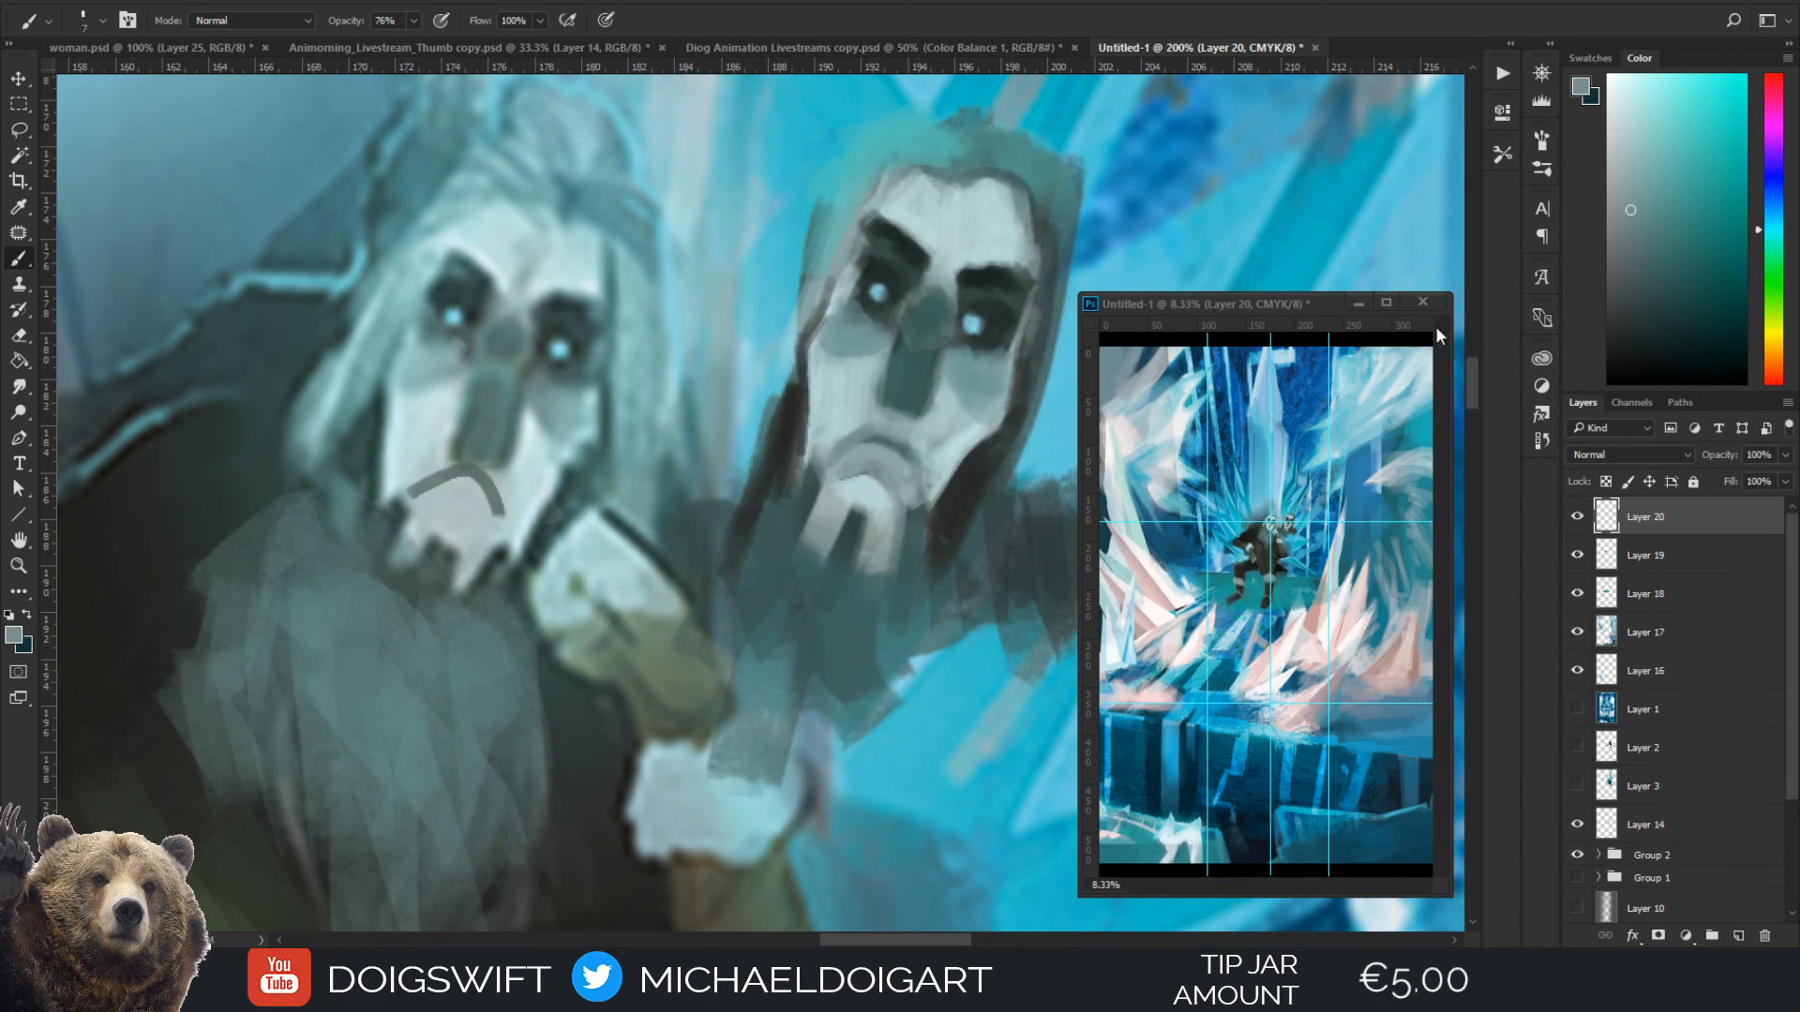
{"action": "left_click", "coordinate": [1665, 340]}
{"action": "left_click_drag", "start_coordinate": [900, 442], "coordinate": [913, 482]}
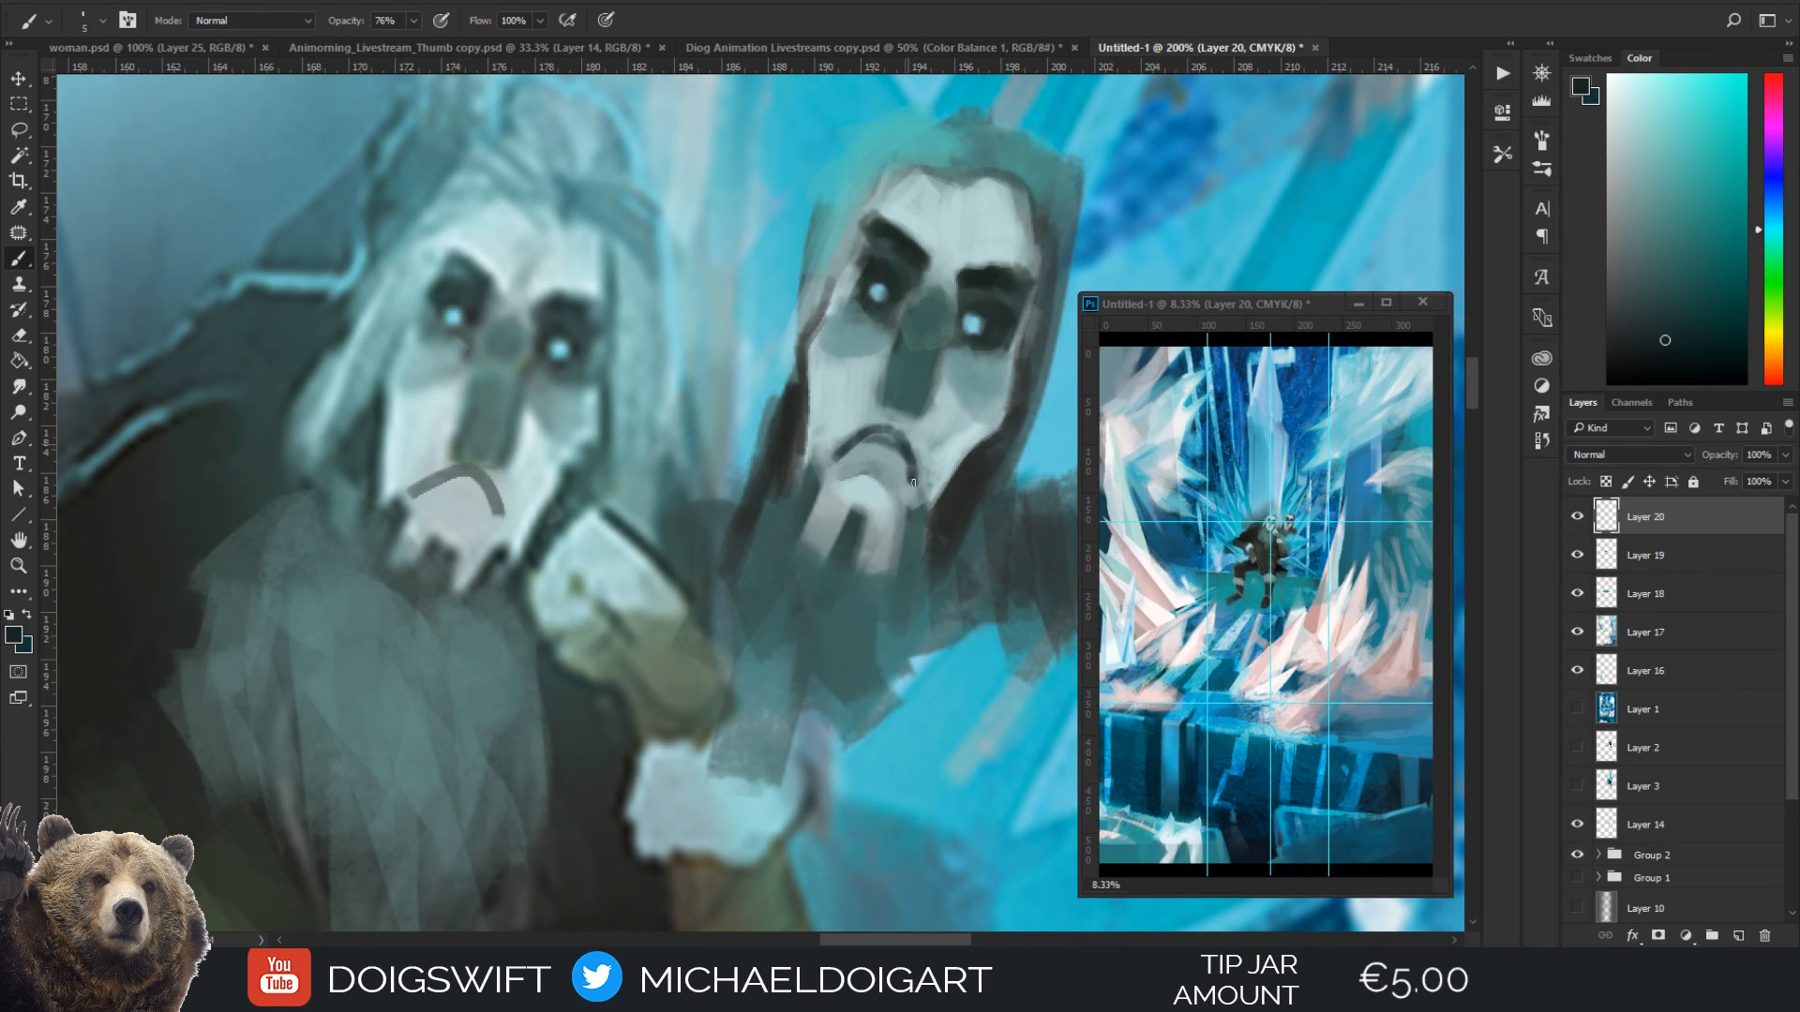
{"action": "left_click", "coordinate": [860, 457], "text": "alt"}
{"action": "left_click", "coordinate": [873, 440], "text": "alt"}
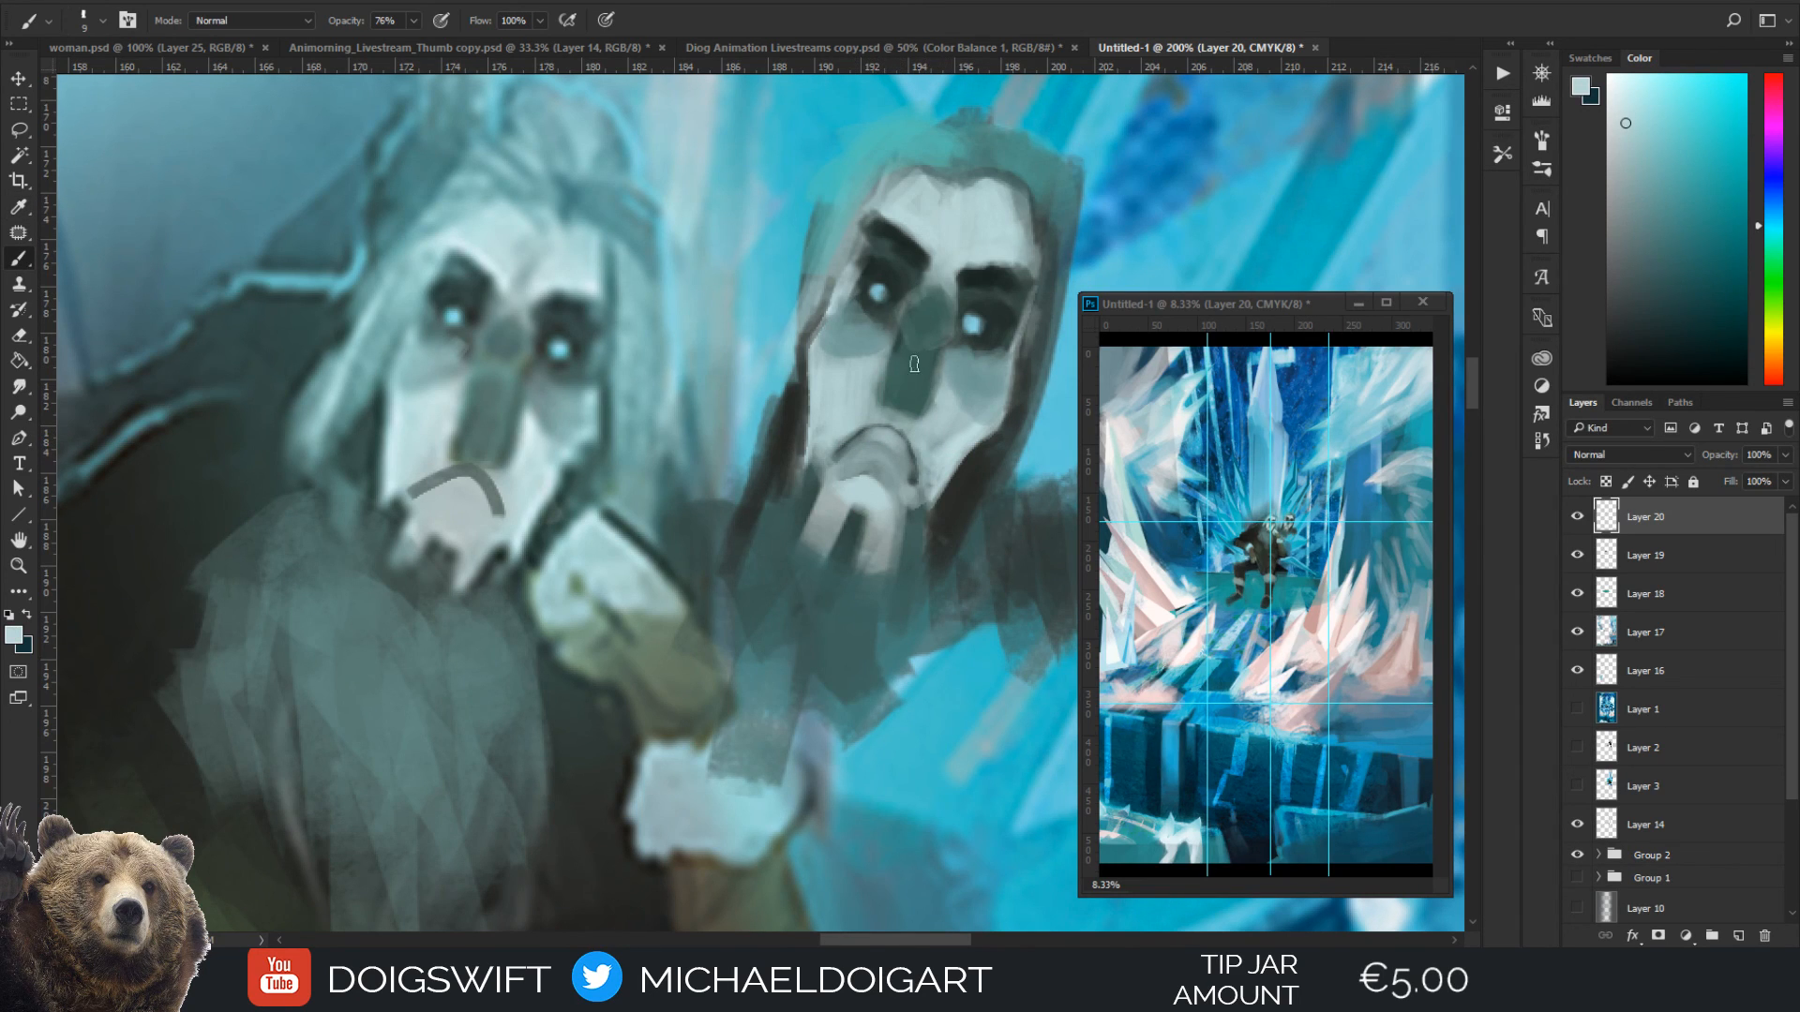
{"action": "left_click", "coordinate": [861, 439], "text": "alt"}
{"action": "scroll", "coordinate": [905, 401], "scroll_direction": "down", "scroll_amount": 3}
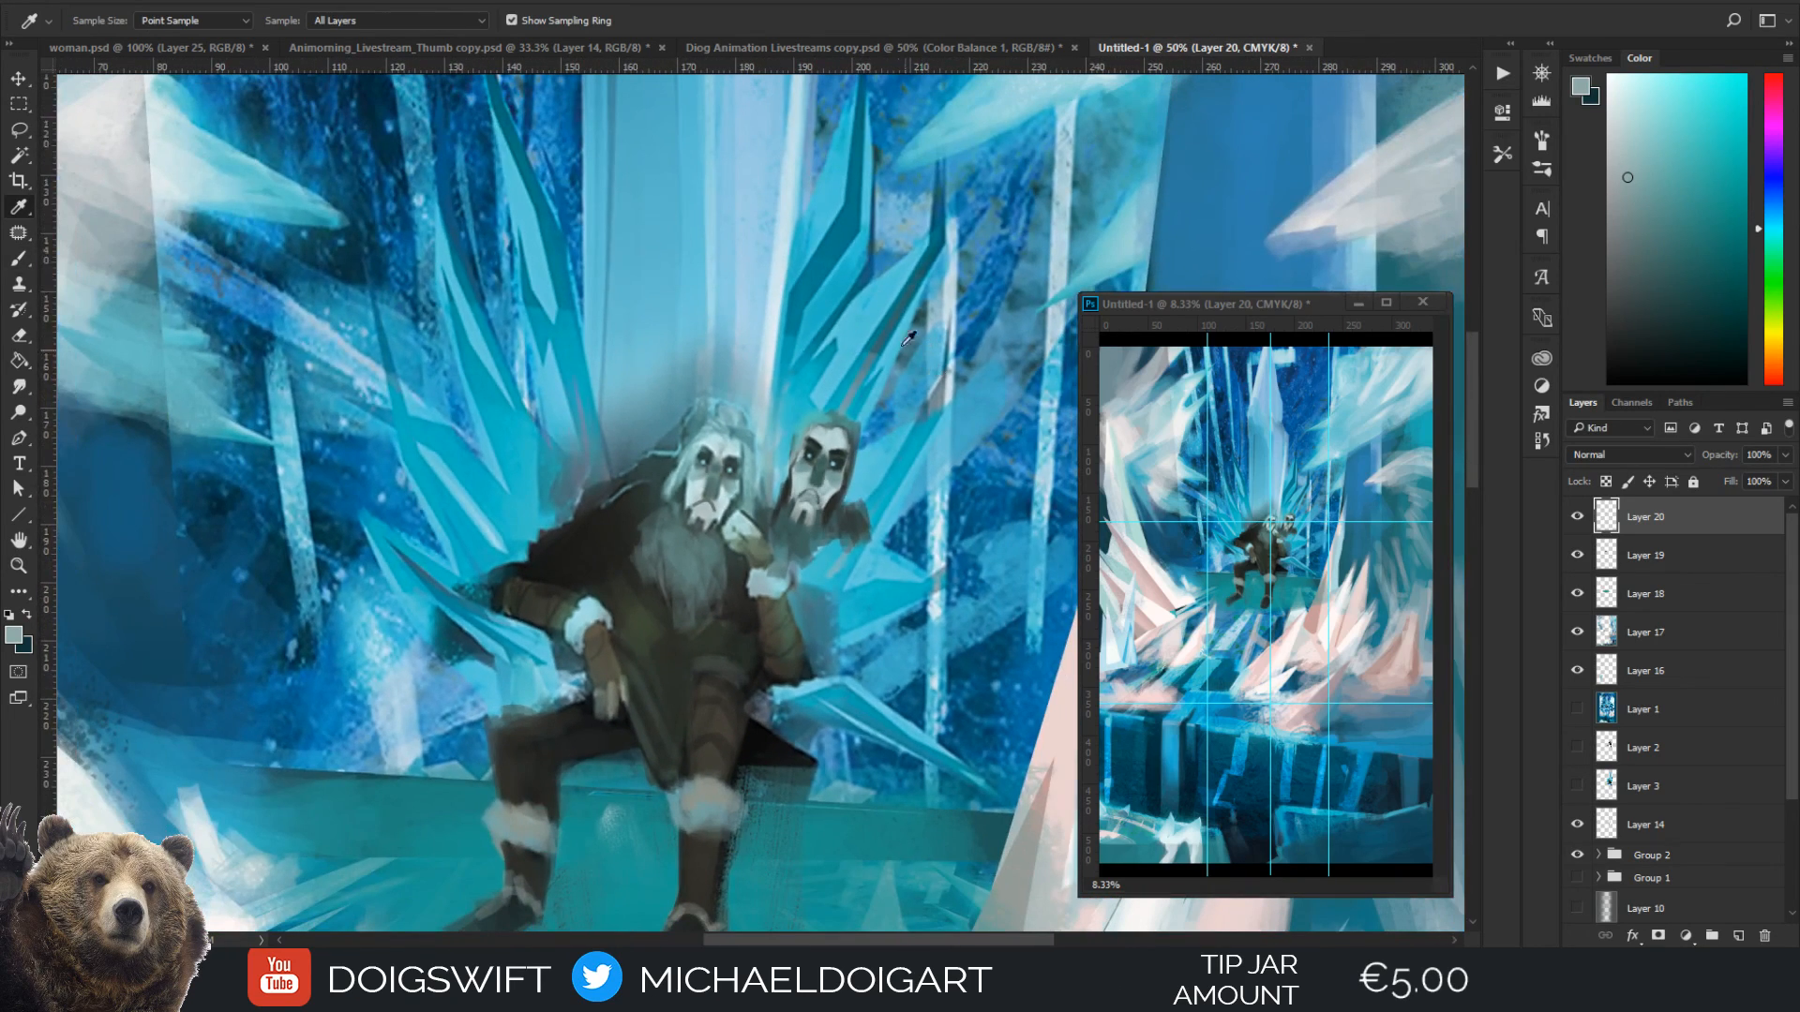
{"action": "scroll", "coordinate": [844, 403], "scroll_direction": "up", "scroll_amount": 3}
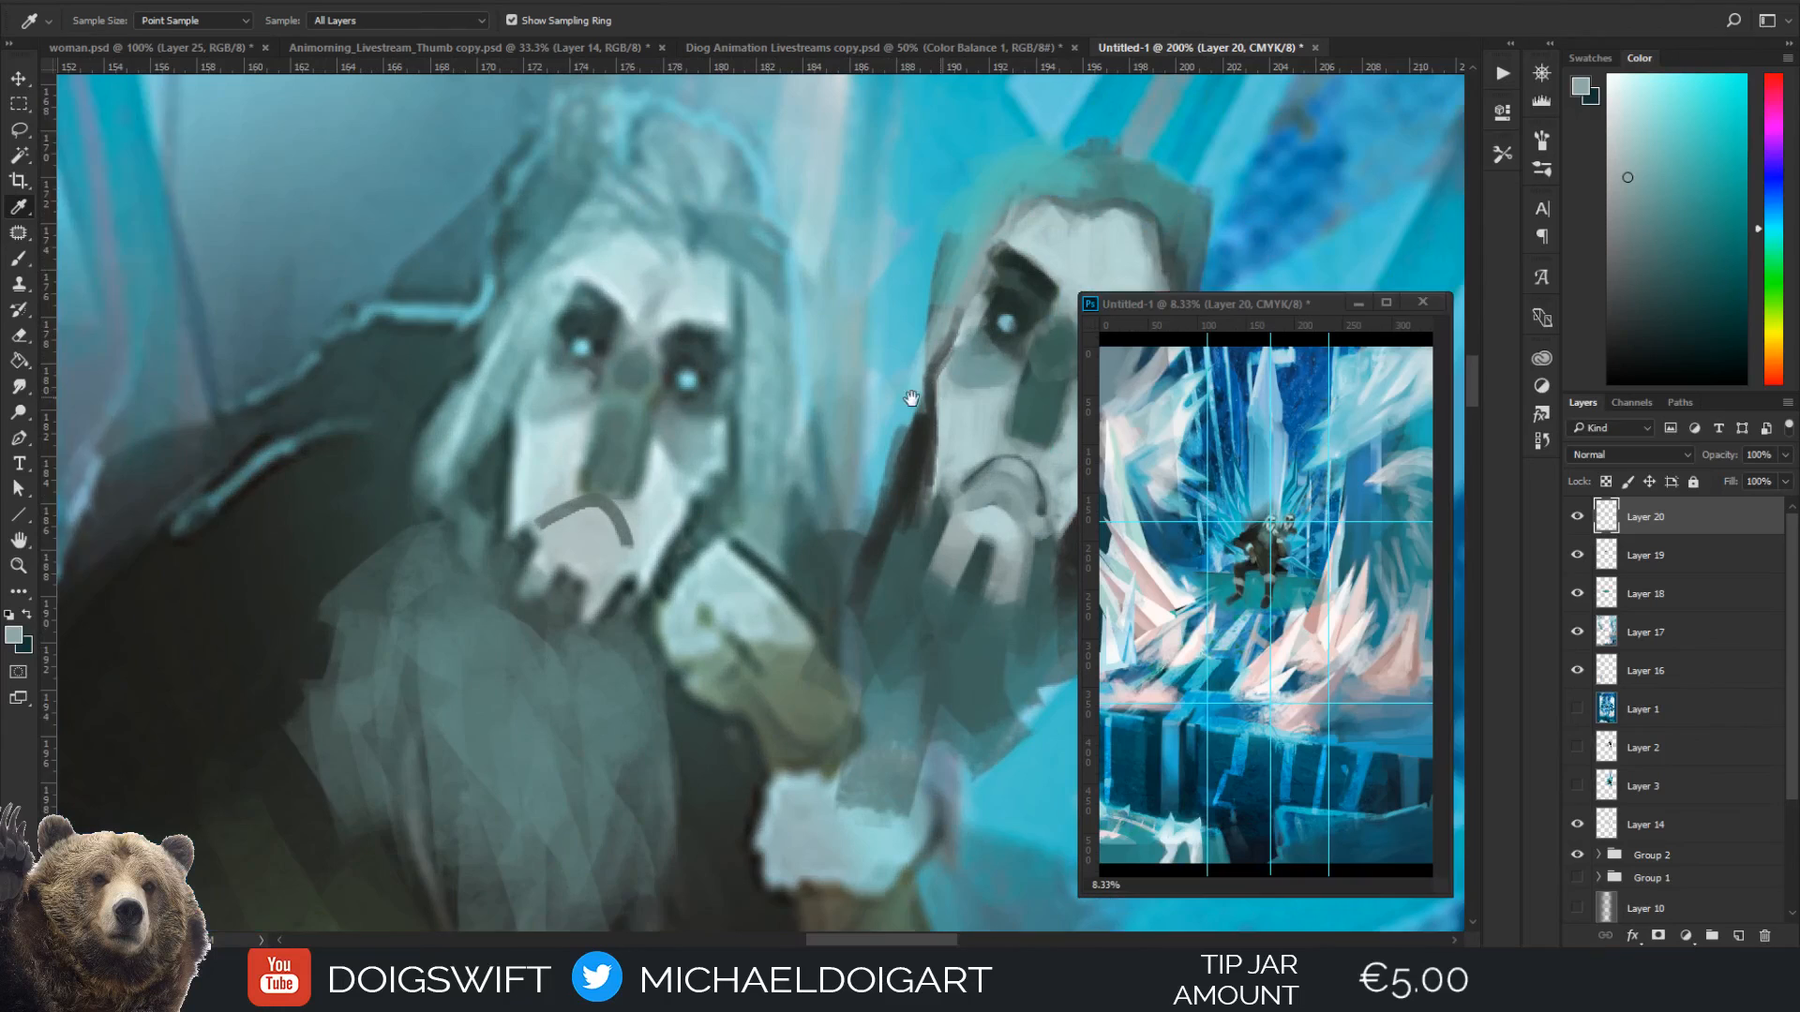
{"action": "left_click_drag", "start_coordinate": [912, 399], "coordinate": [666, 448]}
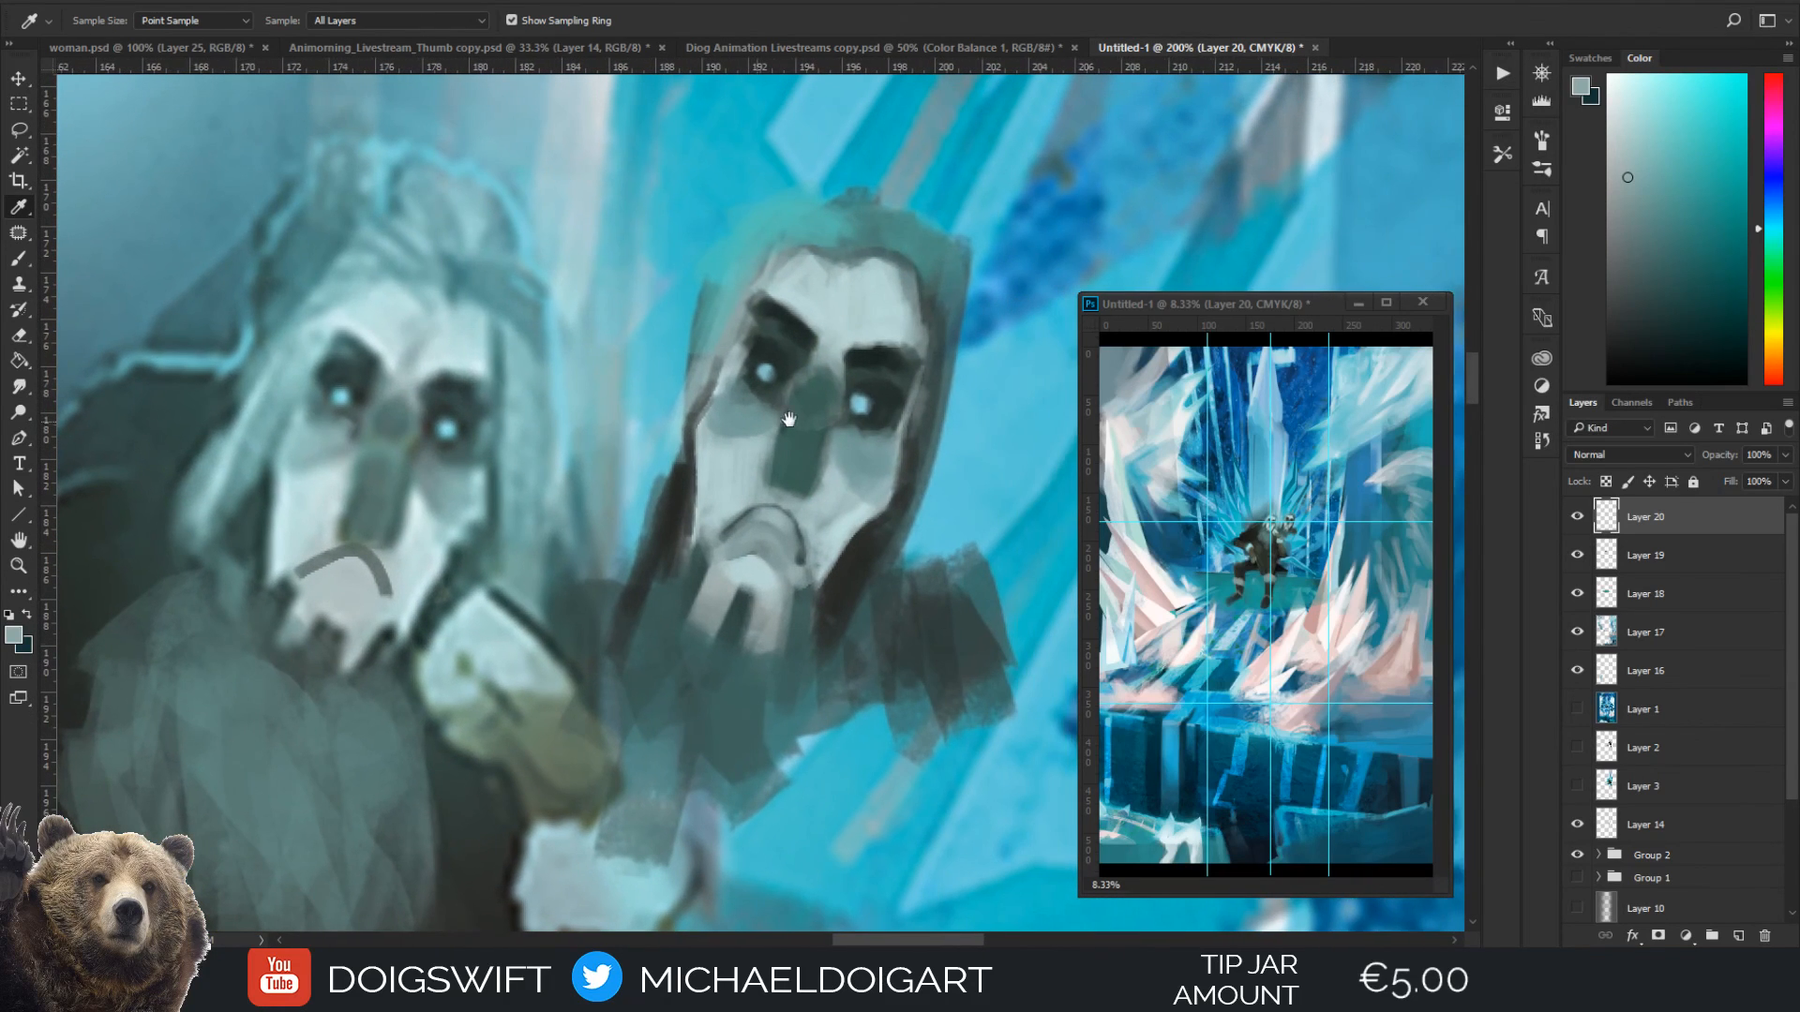
Repaint the mask's right-hand eye with a sampled dark teal socket and a smaller pale blue pupil, then sample the nose's grey-green
{"action": "left_click", "coordinate": [853, 405]}
{"action": "key", "text": "b"}
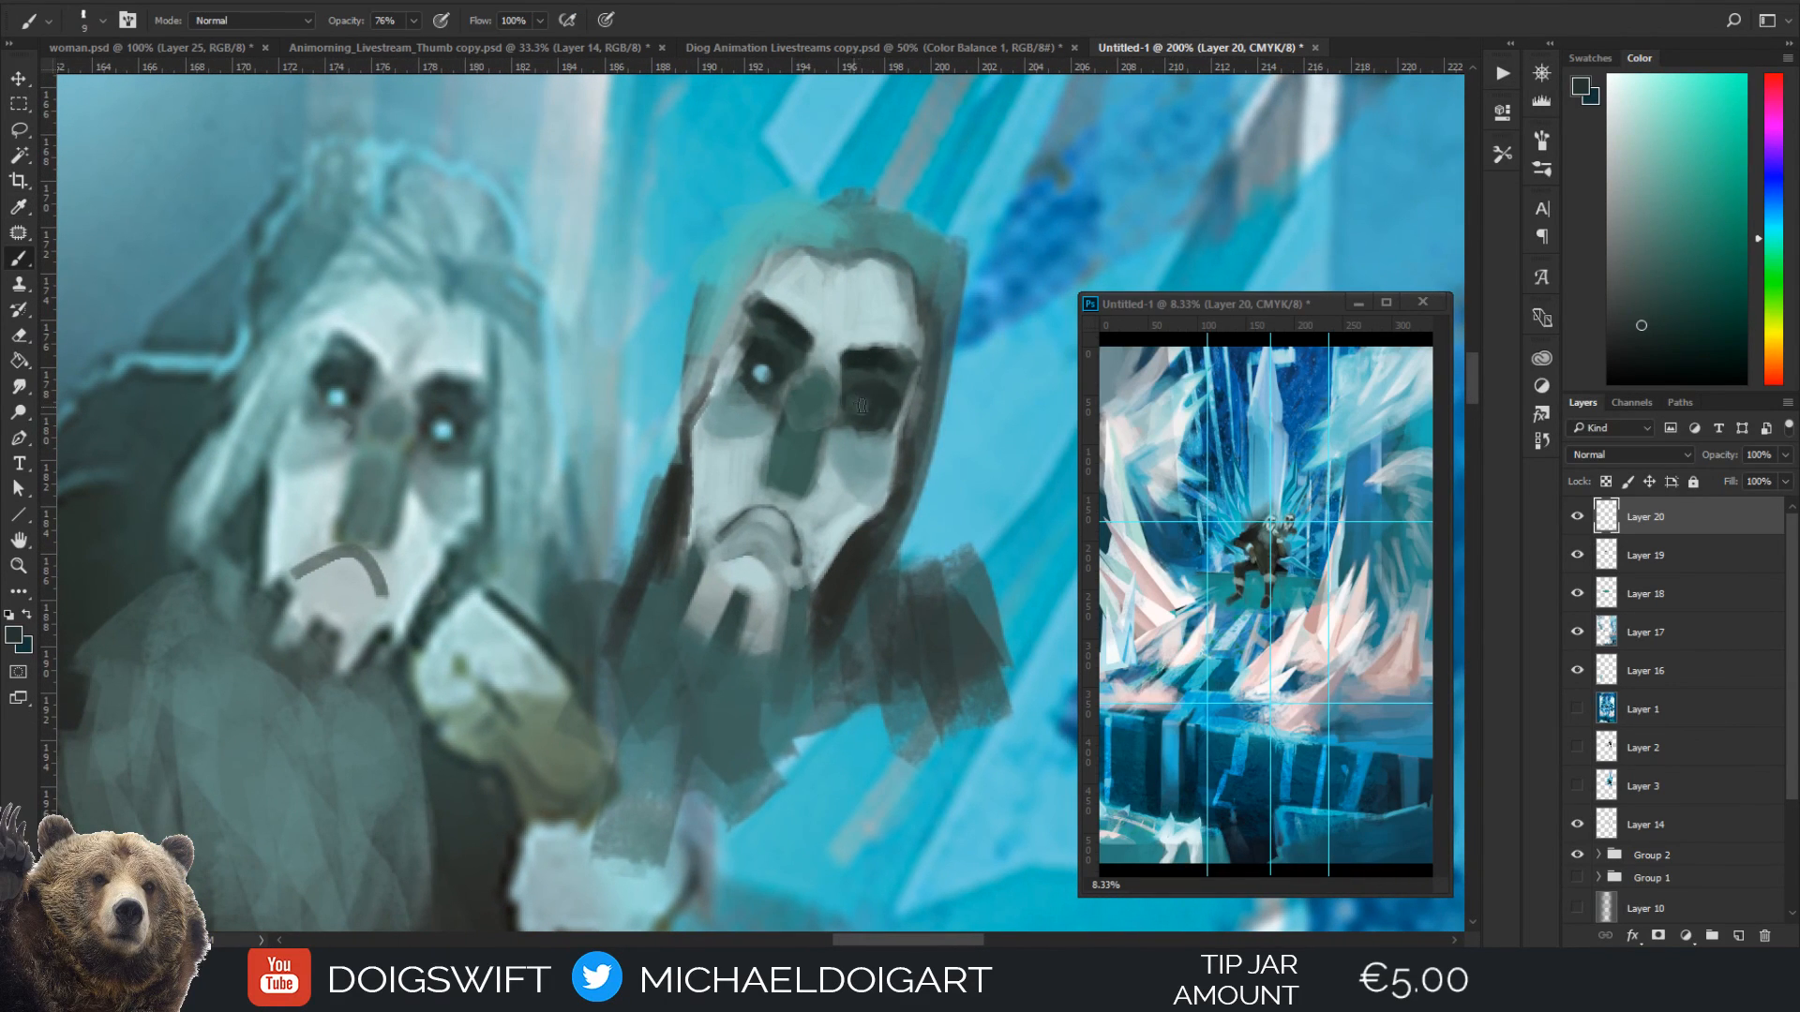
{"action": "left_click", "coordinate": [767, 371], "text": "alt"}
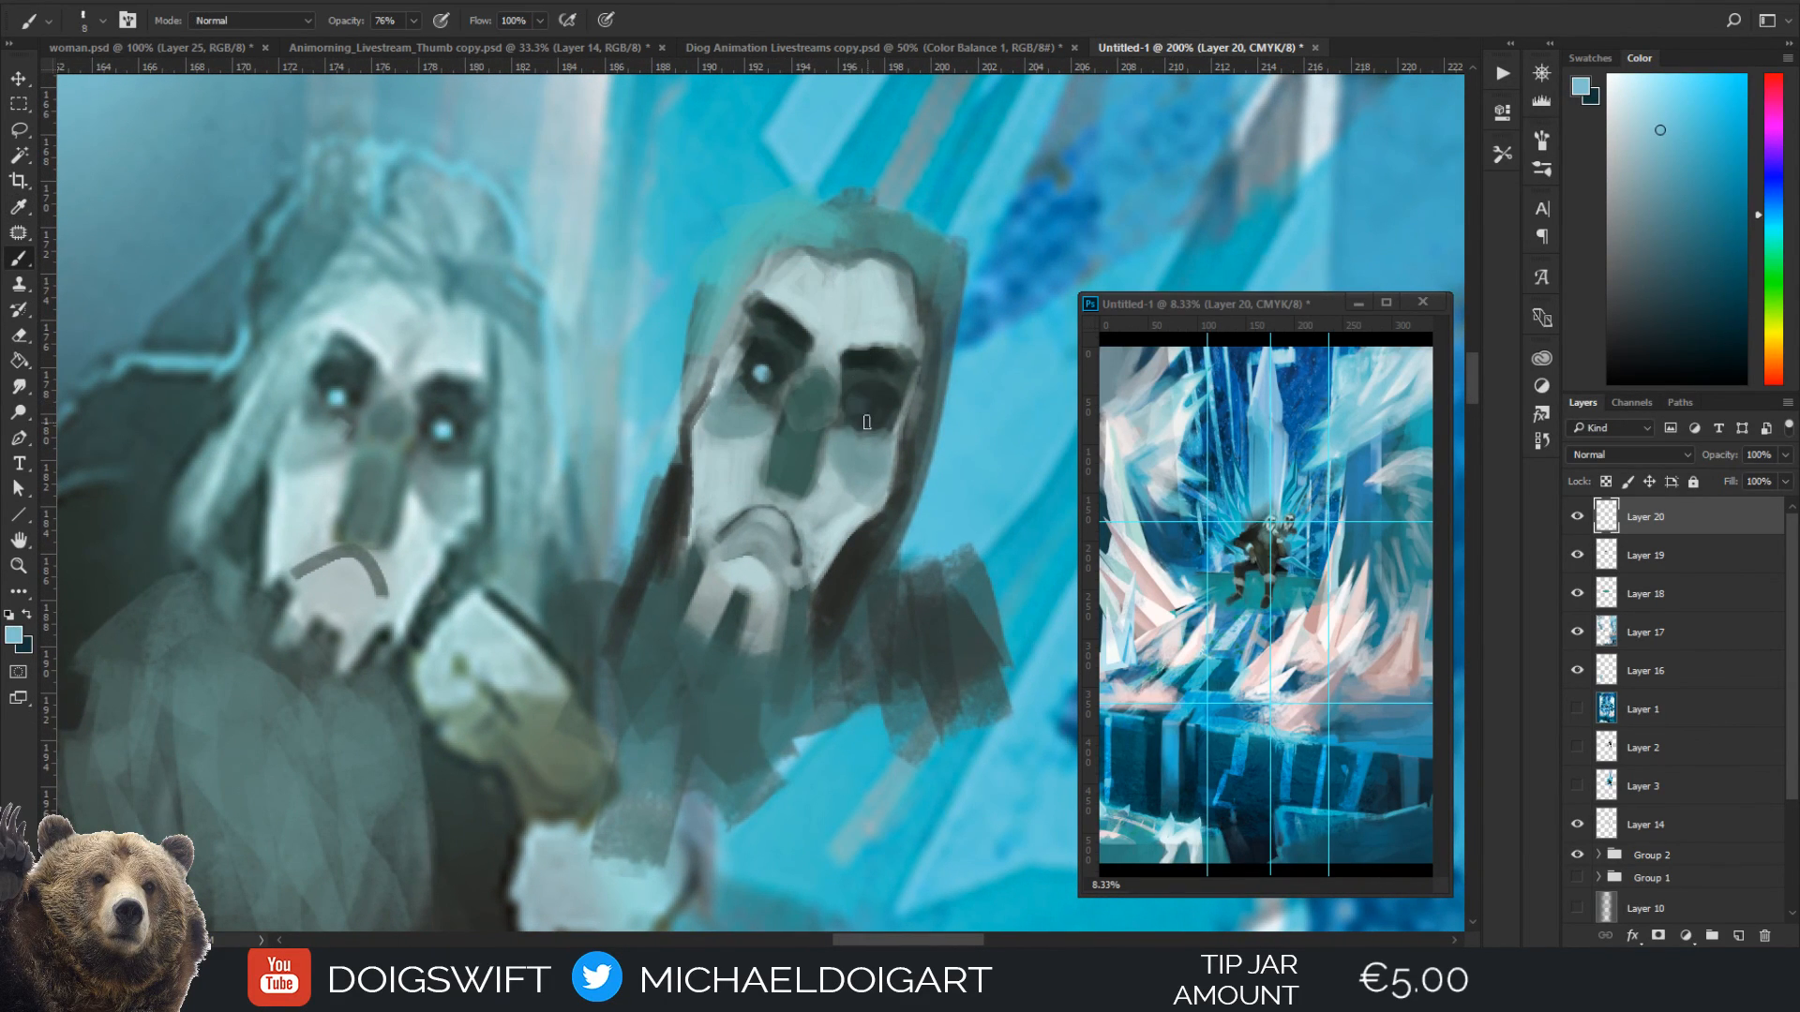
{"action": "left_click_drag", "start_coordinate": [861, 410], "coordinate": [867, 397]}
{"action": "left_click", "coordinate": [852, 404], "text": "alt"}
{"action": "key", "text": "bracketleft"}
{"action": "key", "text": "bracketleft"}
{"action": "key", "text": "bracketleft"}
{"action": "left_click", "coordinate": [868, 399], "text": "alt"}
{"action": "left_click", "coordinate": [778, 446], "text": "alt"}
{"action": "key", "text": "bracketright"}
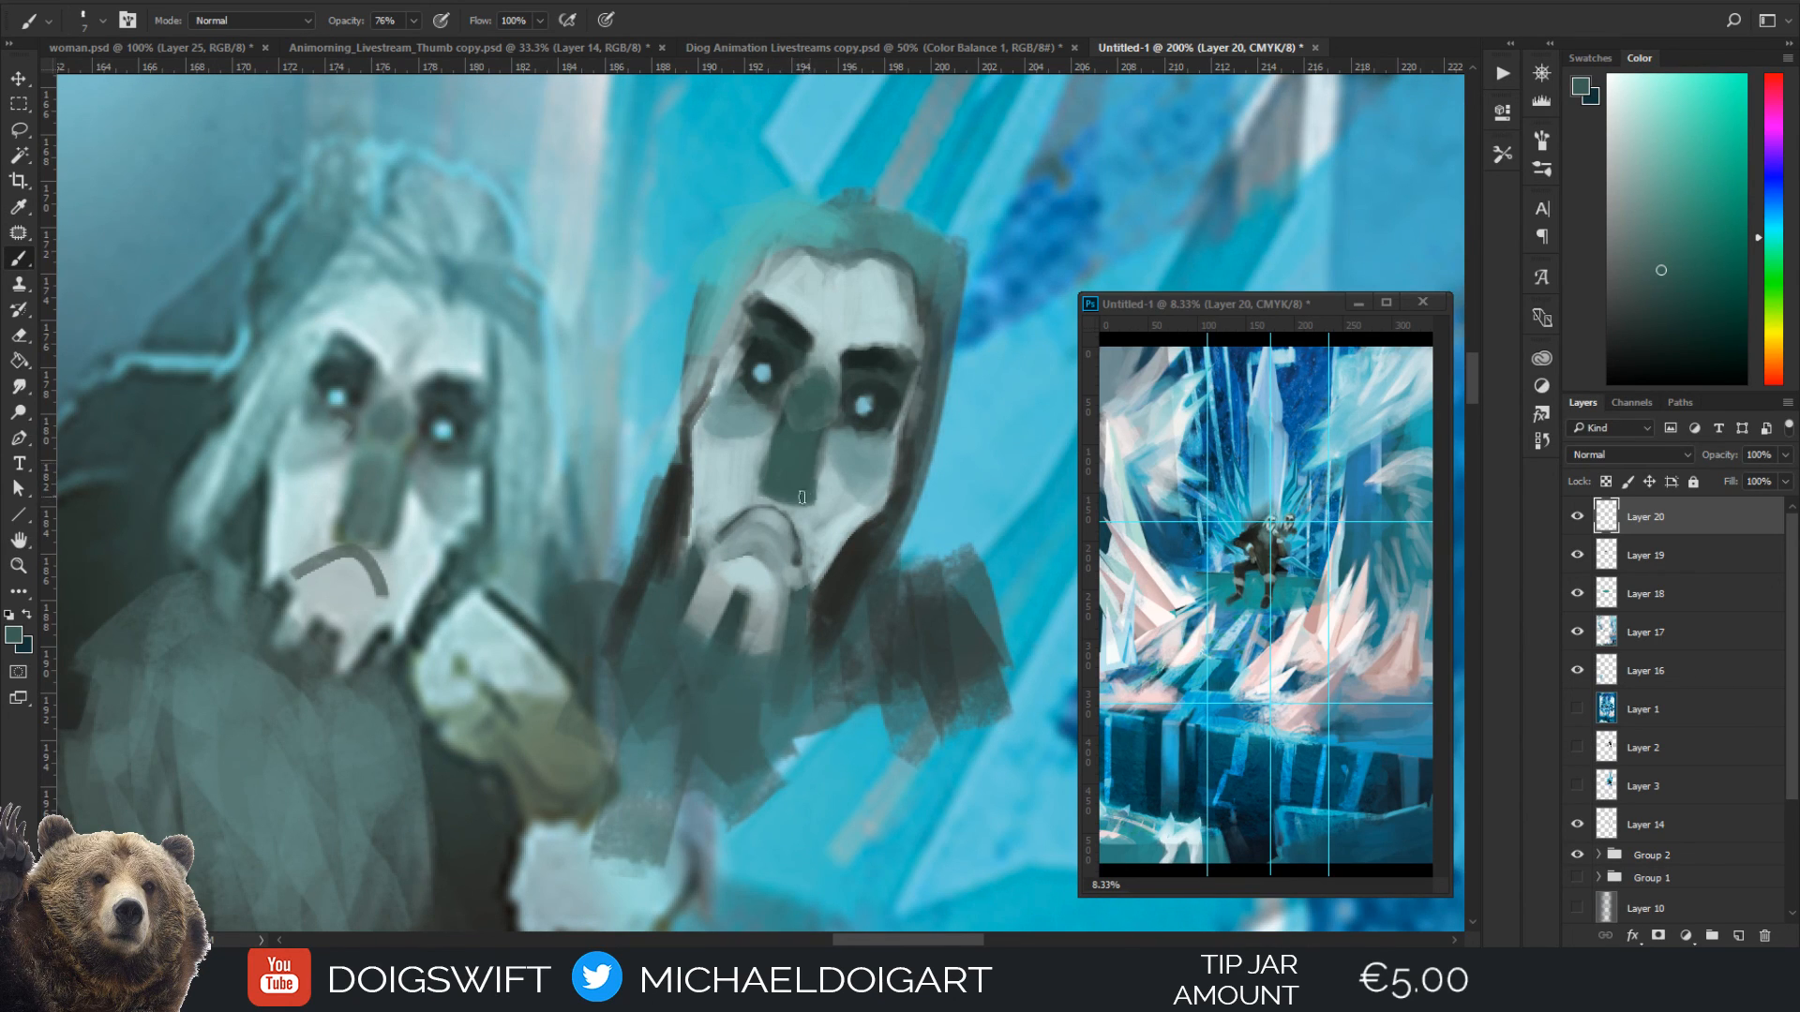
Lighten the upper lip and cheek beside the mask's mouth line with a sampled pale grey at brush size 9
{"action": "key", "text": "ctrl+minus"}
{"action": "key", "text": "ctrl+minus"}
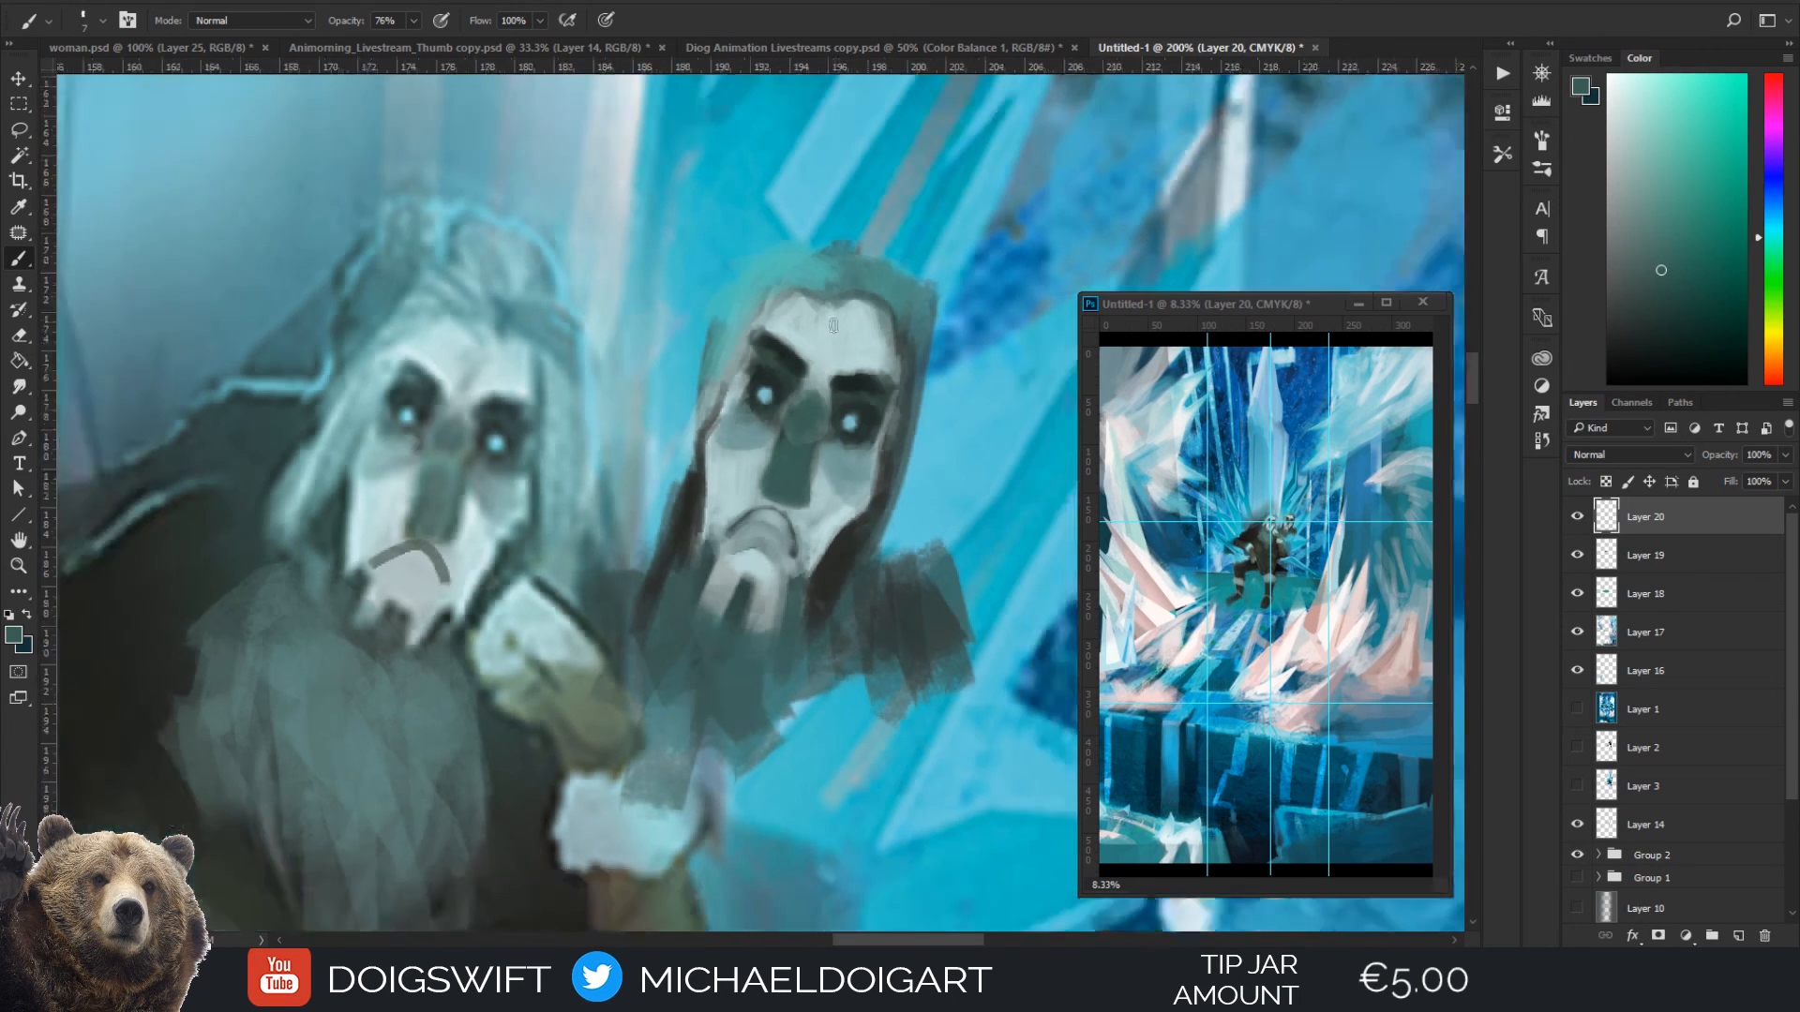
{"action": "key", "text": "ctrl+plus"}
{"action": "key", "text": "ctrl+plus"}
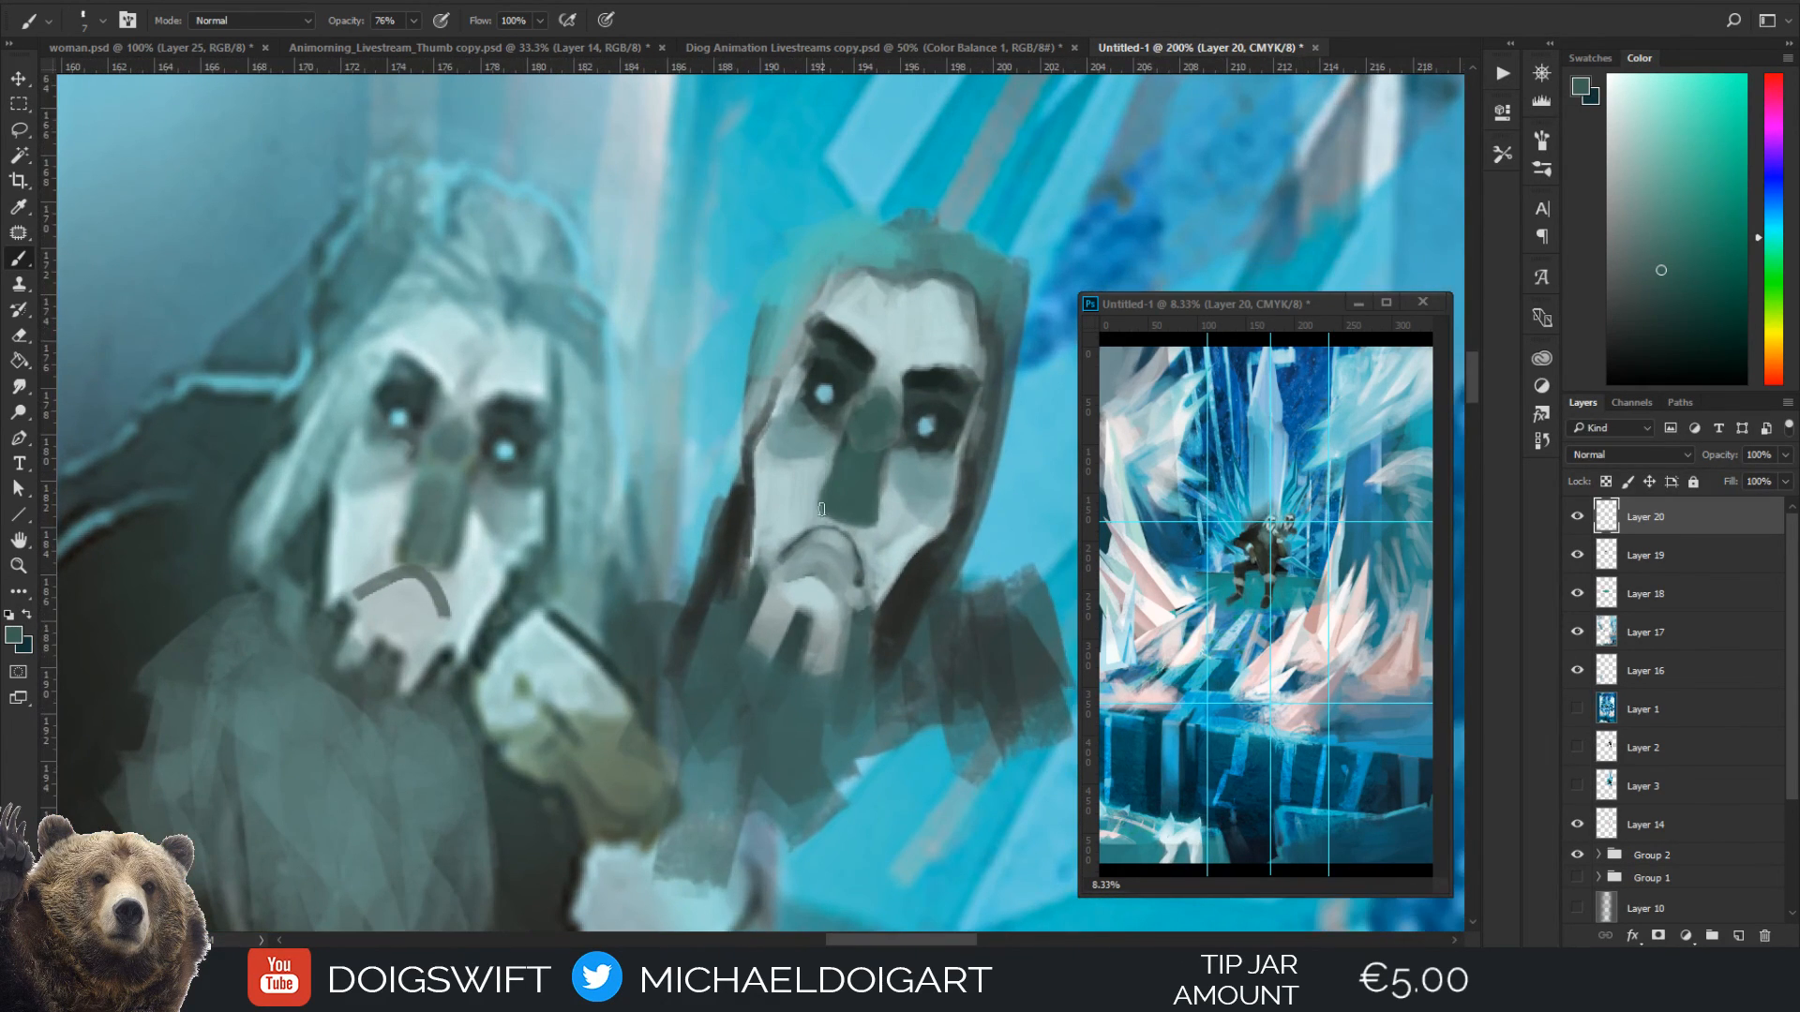
{"action": "left_click", "coordinate": [802, 521], "text": "alt"}
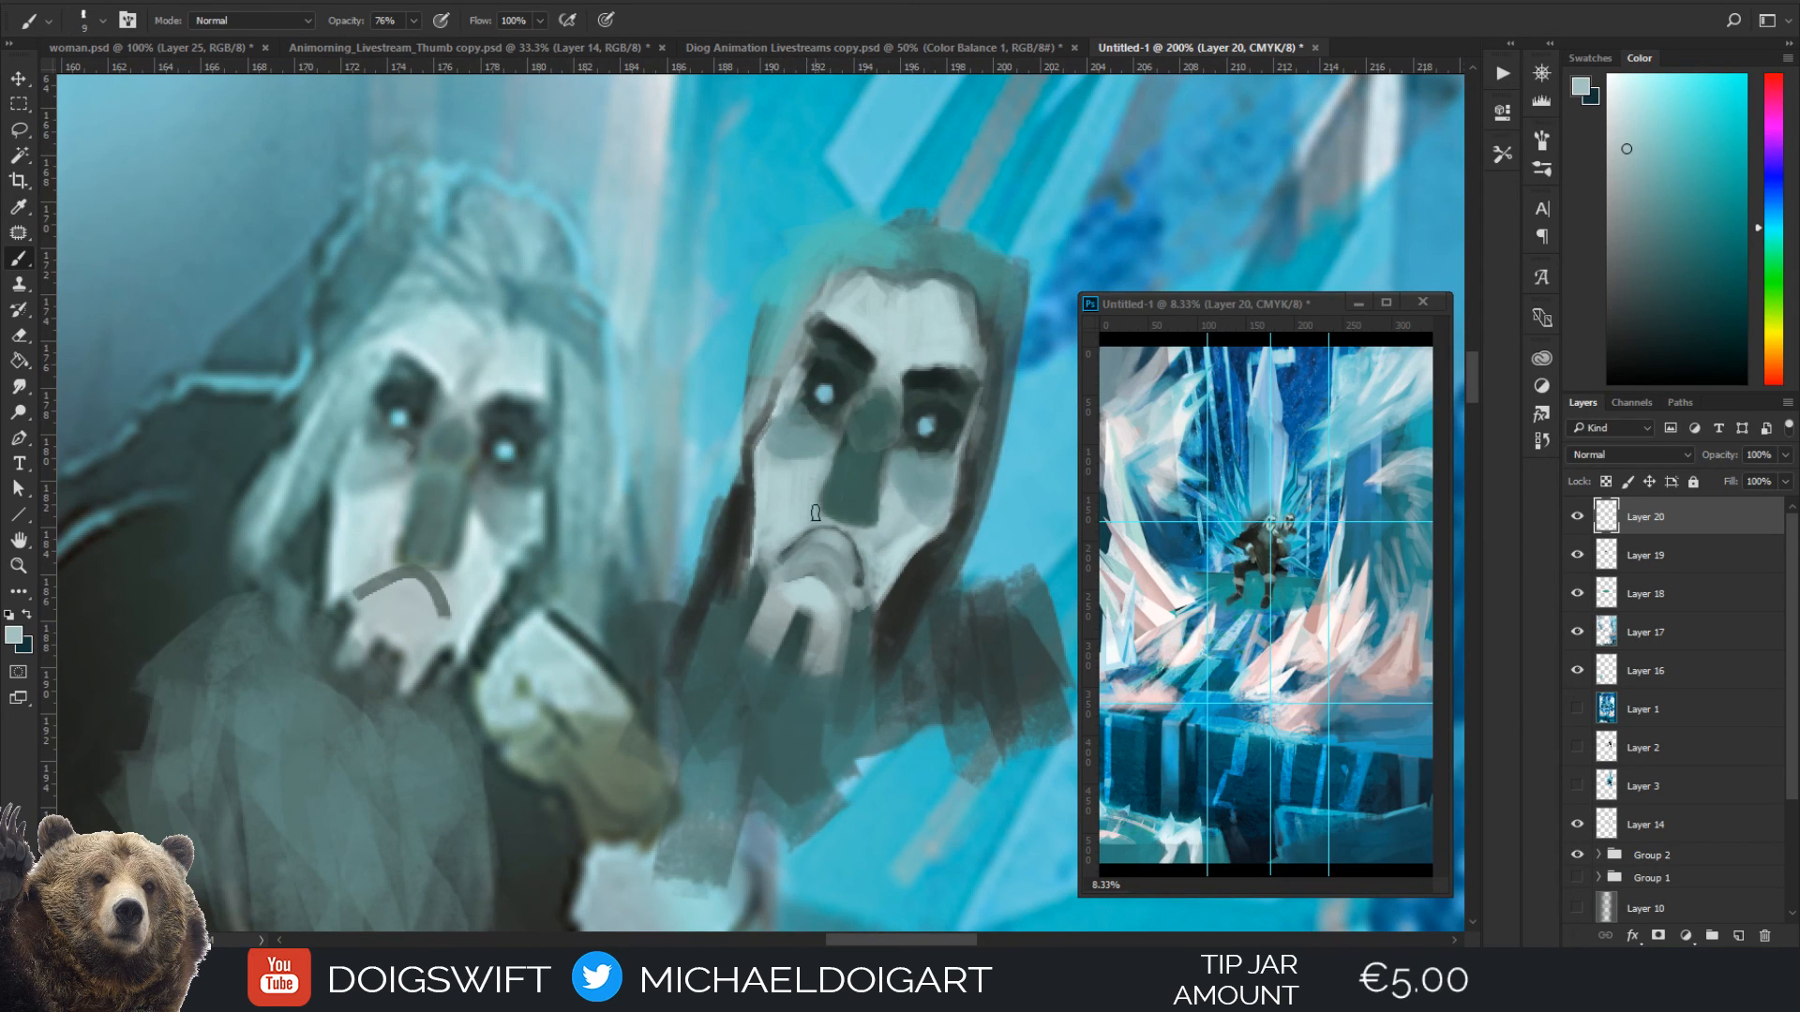
{"action": "mouse_move", "coordinate": [777, 542]}
{"action": "left_mouse_down"}
{"action": "mouse_move", "coordinate": [823, 527]}
{"action": "mouse_move", "coordinate": [783, 543]}
{"action": "mouse_move", "coordinate": [828, 528]}
{"action": "mouse_move", "coordinate": [861, 561]}
{"action": "mouse_move", "coordinate": [814, 515]}
{"action": "left_mouse_up"}
{"action": "key", "text": "alt"}
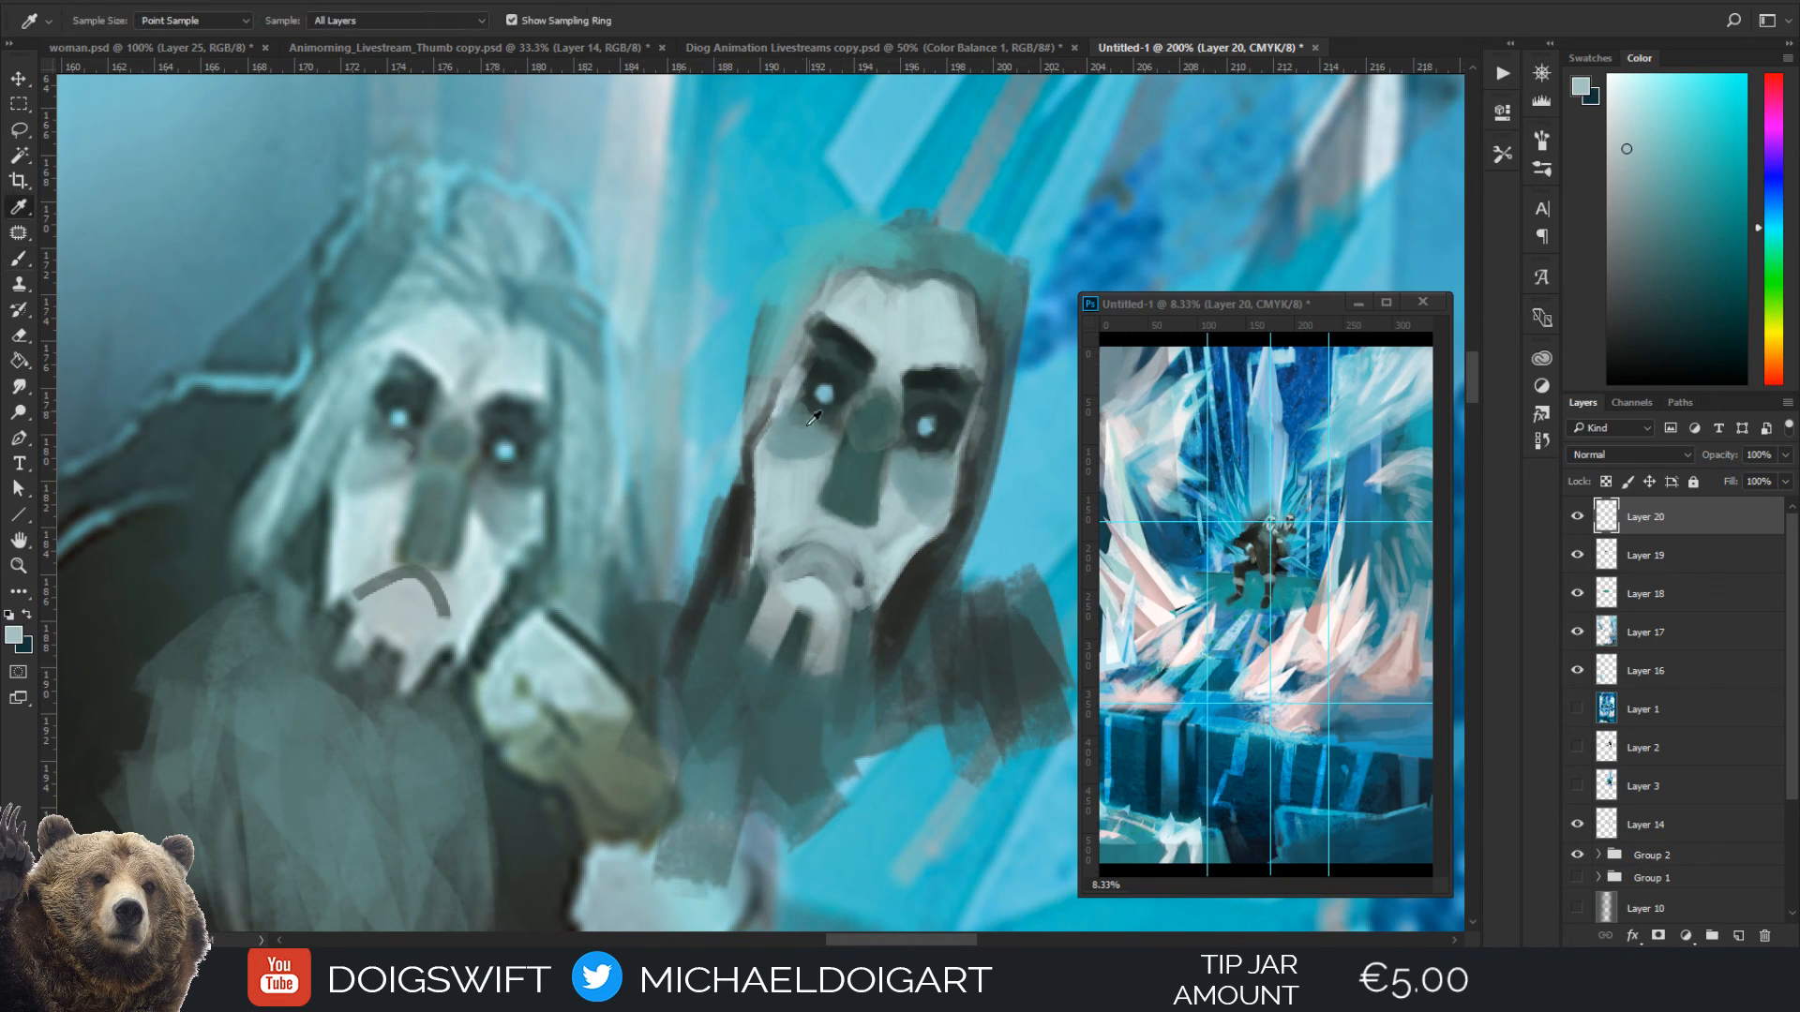
Block in a swept mass of hair beside the mask's left cheek with a sampled dark grey at brush size 20
{"action": "left_click", "coordinate": [764, 479], "text": "alt"}
{"action": "mouse_move", "coordinate": [745, 433]}
{"action": "left_mouse_down"}
{"action": "mouse_move", "coordinate": [724, 516]}
{"action": "mouse_move", "coordinate": [729, 492]}
{"action": "mouse_move", "coordinate": [649, 583]}
{"action": "left_mouse_up"}
{"action": "key", "text": "bracketright"}
{"action": "left_click_drag", "start_coordinate": [715, 487], "coordinate": [681, 591]}
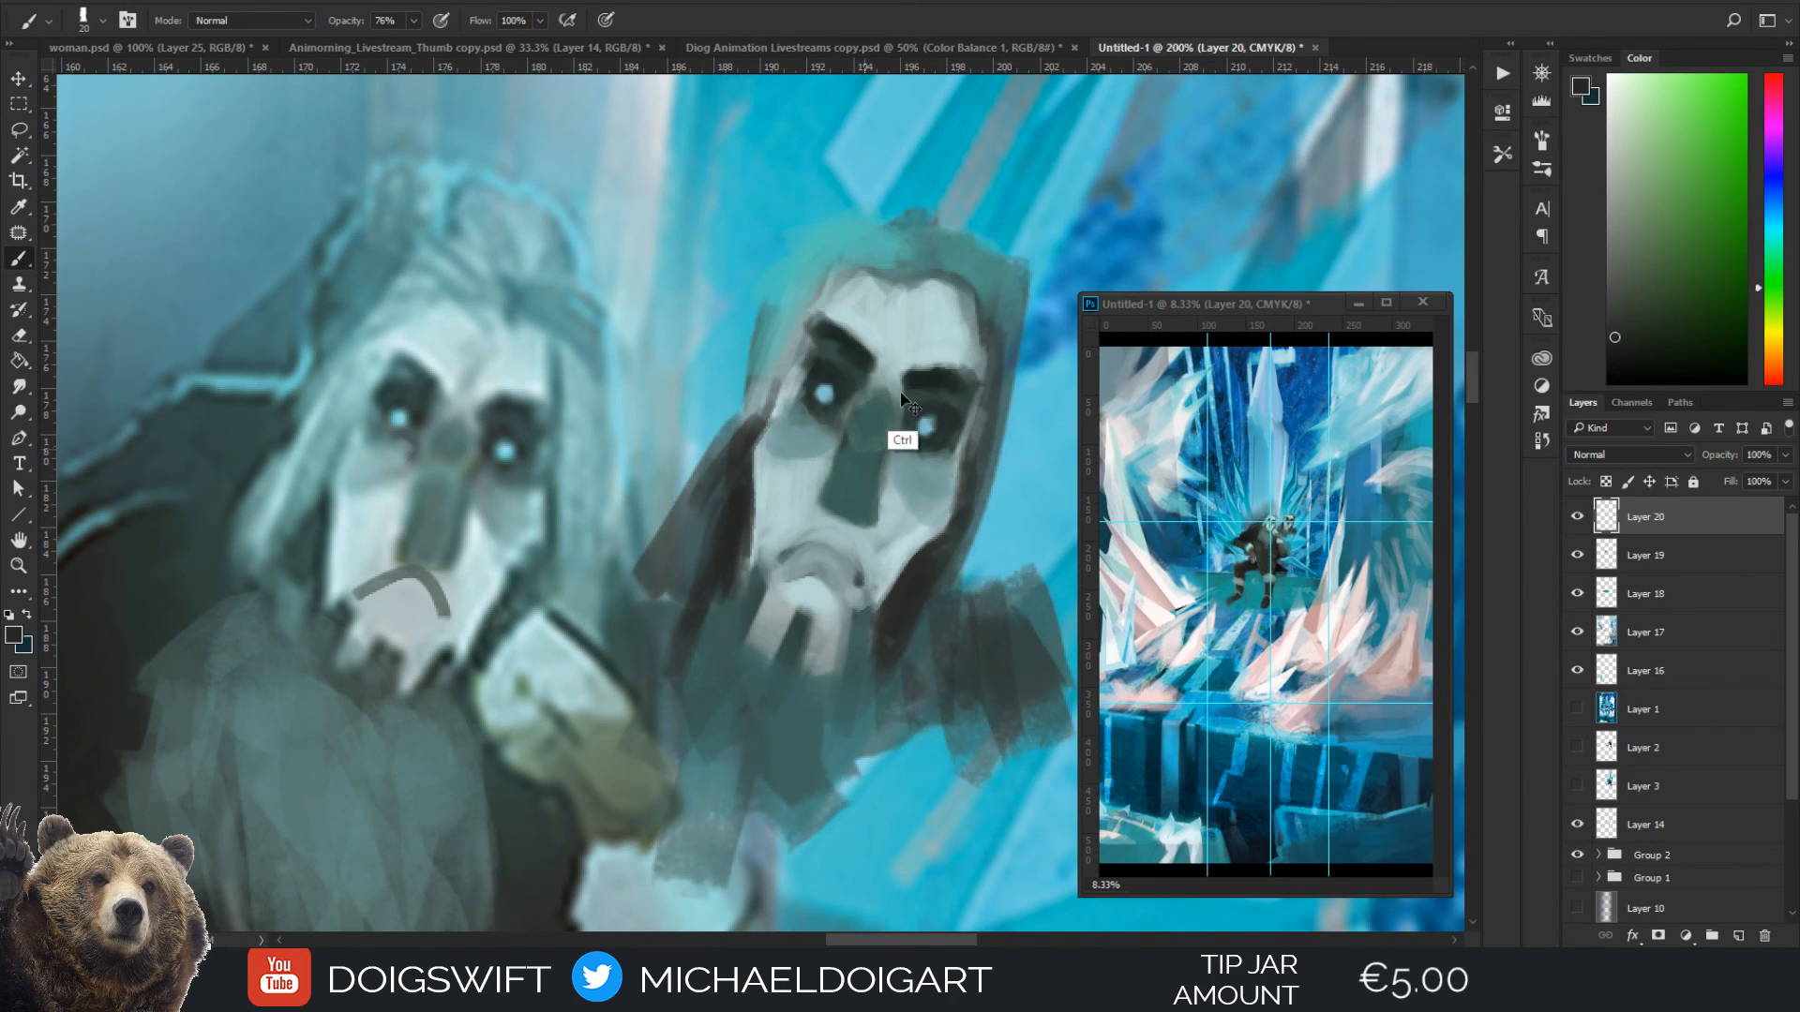
Add a new layer and hand-letter "THANKS FOR" in dark grey above the seated figure
{"action": "key", "text": "ctrl+minus"}
{"action": "key", "text": "ctrl+minus"}
{"action": "key", "text": "ctrl+minus"}
{"action": "key", "text": "ctrl+minus"}
{"action": "left_click", "coordinate": [1739, 936]}
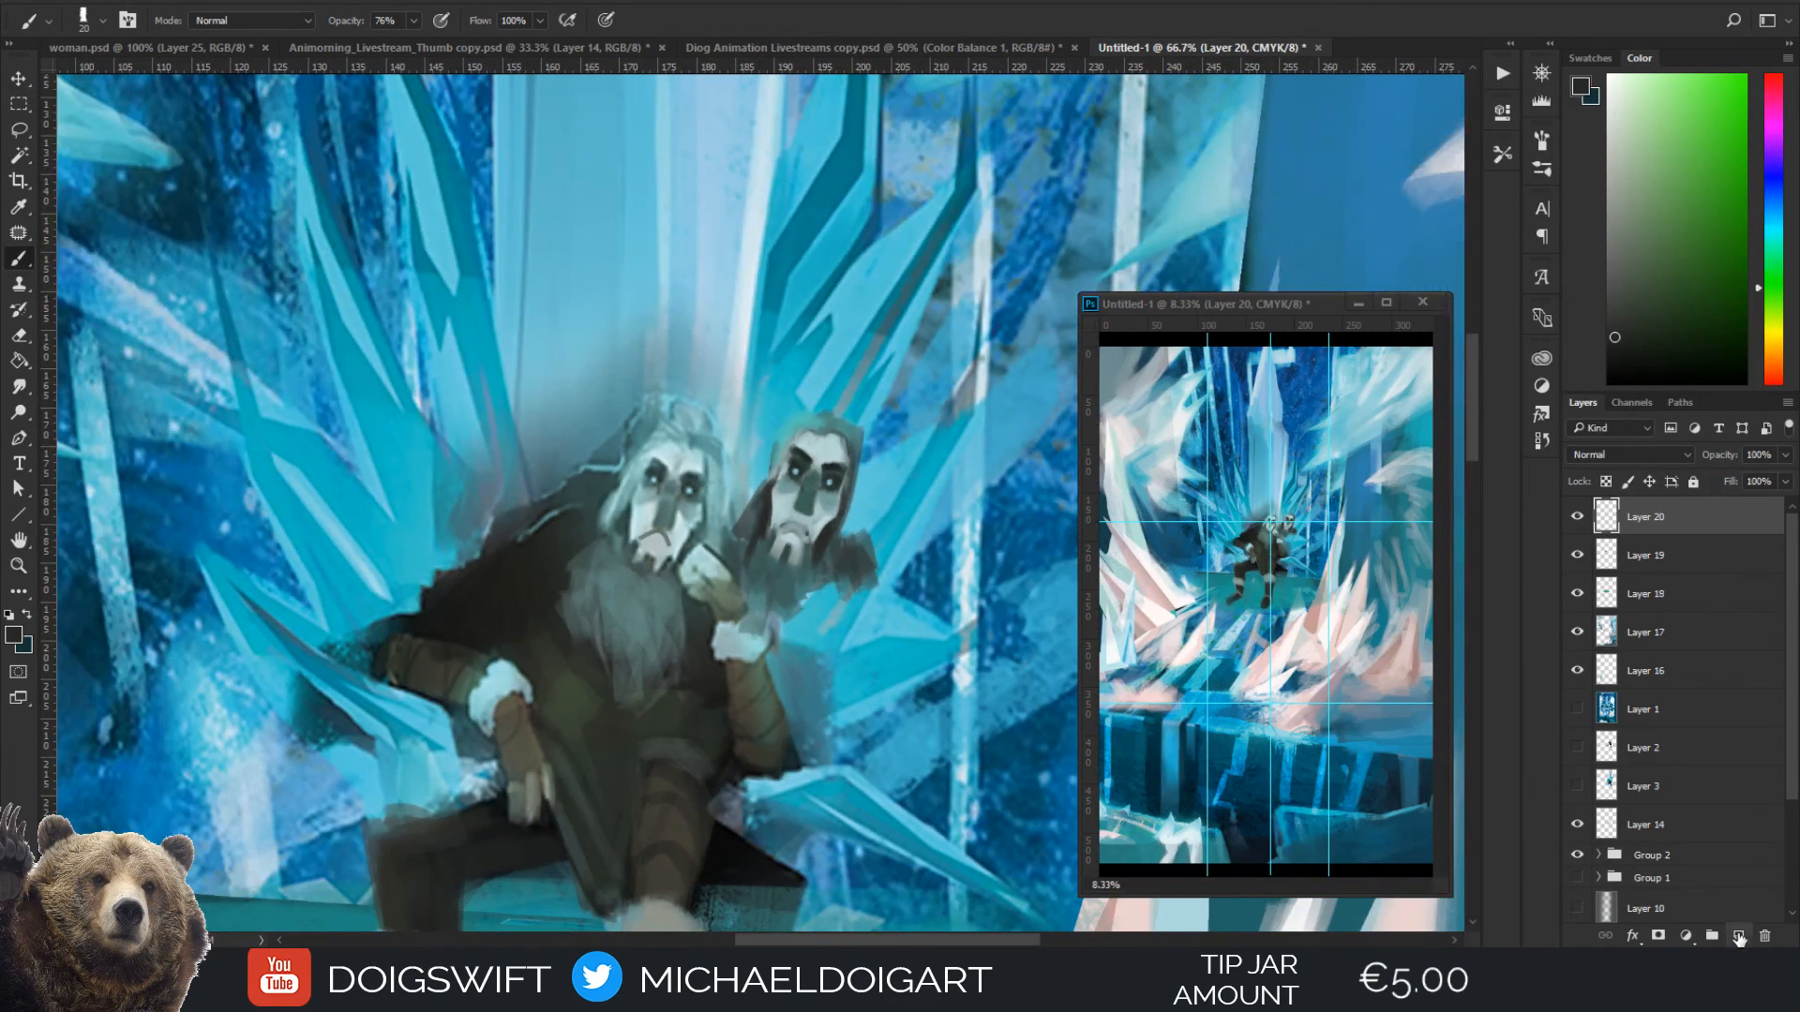
{"action": "mouse_move", "coordinate": [489, 264]}
{"action": "left_mouse_down"}
{"action": "mouse_move", "coordinate": [563, 260]}
{"action": "mouse_move", "coordinate": [538, 319]}
{"action": "left_mouse_up"}
{"action": "mouse_move", "coordinate": [551, 268]}
{"action": "left_mouse_down"}
{"action": "mouse_move", "coordinate": [584, 306]}
{"action": "mouse_move", "coordinate": [647, 286]}
{"action": "left_mouse_up"}
{"action": "mouse_move", "coordinate": [639, 307]}
{"action": "left_mouse_down"}
{"action": "mouse_move", "coordinate": [673, 272]}
{"action": "mouse_move", "coordinate": [675, 305]}
{"action": "left_mouse_up"}
{"action": "left_click_drag", "start_coordinate": [688, 262], "coordinate": [691, 308]}
{"action": "mouse_move", "coordinate": [720, 264]}
{"action": "left_mouse_down"}
{"action": "mouse_move", "coordinate": [698, 285]}
{"action": "mouse_move", "coordinate": [727, 305]}
{"action": "left_mouse_up"}
{"action": "left_click_drag", "start_coordinate": [750, 260], "coordinate": [722, 306]}
{"action": "left_click_drag", "start_coordinate": [804, 258], "coordinate": [806, 309]}
{"action": "mouse_move", "coordinate": [799, 265]}
{"action": "left_mouse_down"}
{"action": "mouse_move", "coordinate": [808, 311]}
{"action": "mouse_move", "coordinate": [830, 281]}
{"action": "left_mouse_up"}
{"action": "left_click_drag", "start_coordinate": [858, 278], "coordinate": [881, 305]}
{"action": "left_click_drag", "start_coordinate": [881, 267], "coordinate": [914, 302]}
Hand-letter "WATCHING!" on a second line beneath "THANKS FOR"
{"action": "mouse_move", "coordinate": [518, 342]}
{"action": "left_mouse_down"}
{"action": "mouse_move", "coordinate": [528, 387]}
{"action": "mouse_move", "coordinate": [574, 343]}
{"action": "mouse_move", "coordinate": [600, 381]}
{"action": "left_mouse_up"}
{"action": "mouse_move", "coordinate": [600, 351]}
{"action": "left_mouse_down"}
{"action": "mouse_move", "coordinate": [641, 349]}
{"action": "mouse_move", "coordinate": [626, 385]}
{"action": "left_mouse_up"}
{"action": "left_click_drag", "start_coordinate": [657, 354], "coordinate": [674, 383]}
{"action": "mouse_move", "coordinate": [672, 361]}
{"action": "left_mouse_down"}
{"action": "mouse_move", "coordinate": [701, 356]}
{"action": "mouse_move", "coordinate": [705, 387]}
{"action": "left_mouse_up"}
{"action": "mouse_move", "coordinate": [724, 347]}
{"action": "left_mouse_down"}
{"action": "mouse_move", "coordinate": [726, 381]}
{"action": "mouse_move", "coordinate": [763, 334]}
{"action": "left_mouse_up"}
{"action": "left_click_drag", "start_coordinate": [763, 334], "coordinate": [783, 377]}
{"action": "left_click_drag", "start_coordinate": [784, 377], "coordinate": [829, 356]}
{"action": "left_click", "coordinate": [829, 379]}
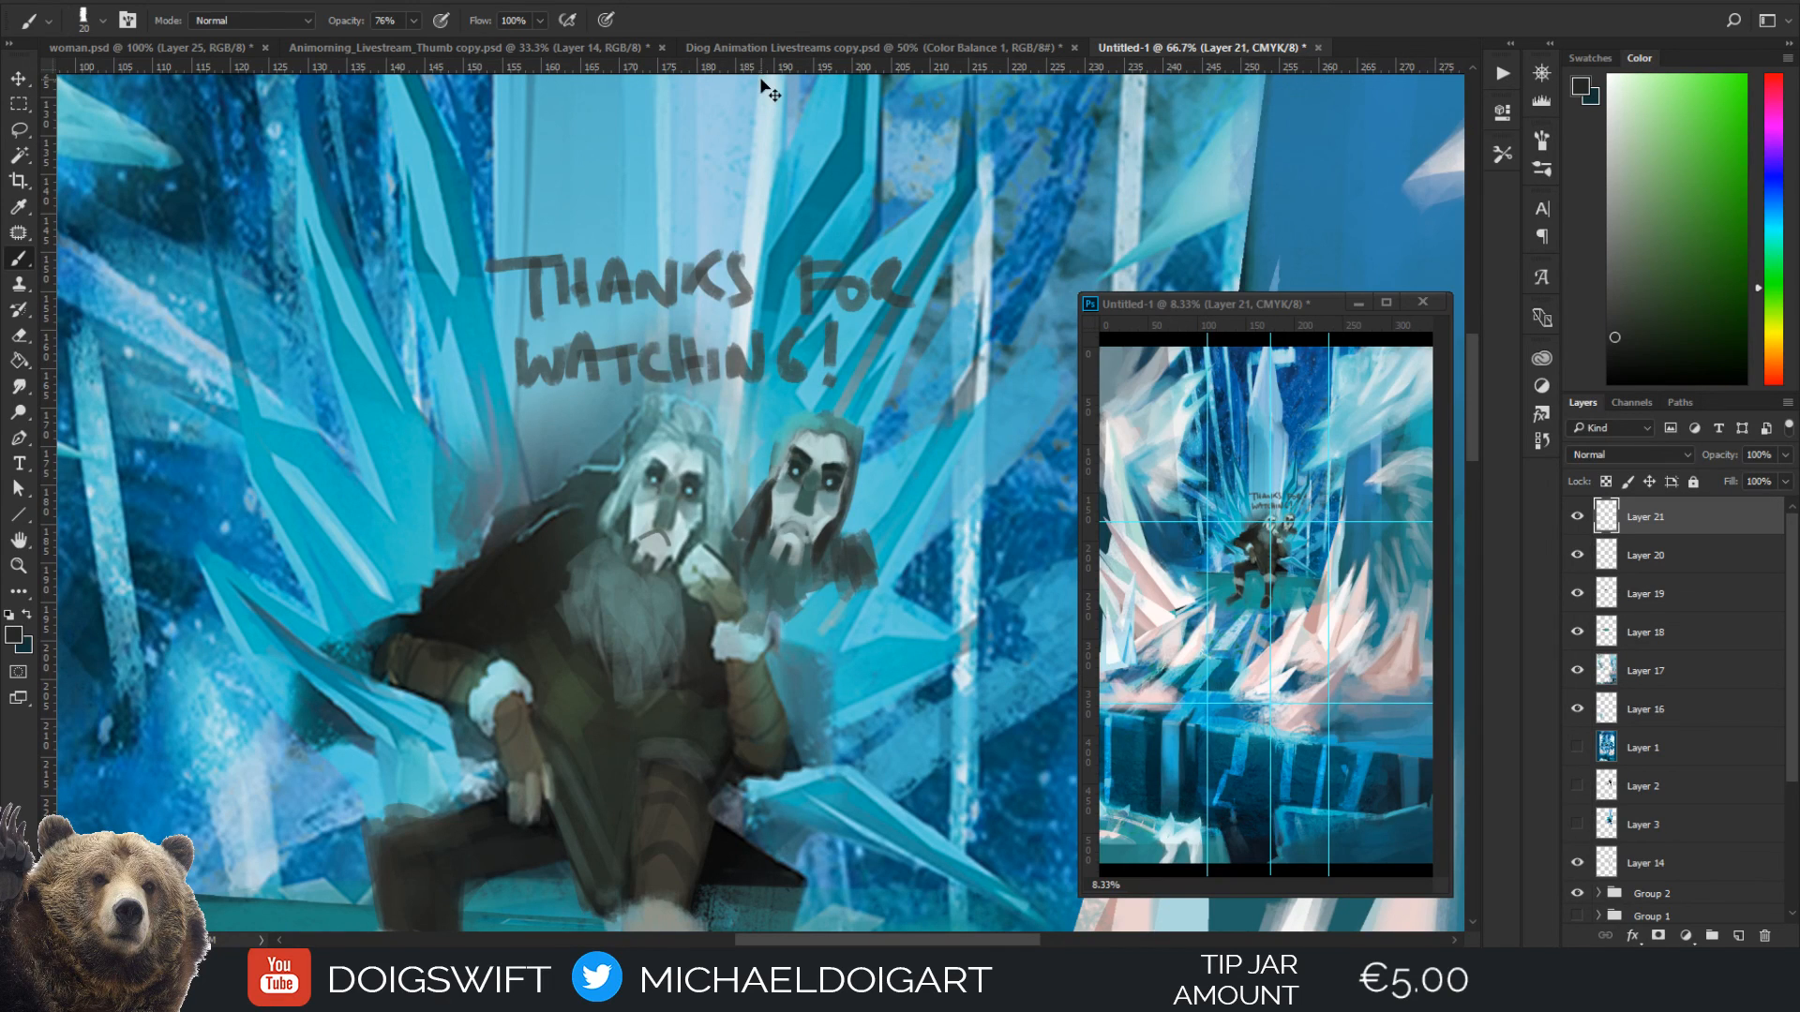
Darken the lettering by duplicating its layer several times, merge the copies back into Layer 21, and check it by toggling its visibility
{"action": "key", "text": "ctrl+j"}
{"action": "key", "text": "ctrl+j"}
{"action": "key", "text": "ctrl+j"}
{"action": "key", "text": "ctrl+j"}
{"action": "key", "text": "ctrl+j"}
{"action": "key", "text": "ctrl+j"}
{"action": "key", "text": "ctrl+j"}
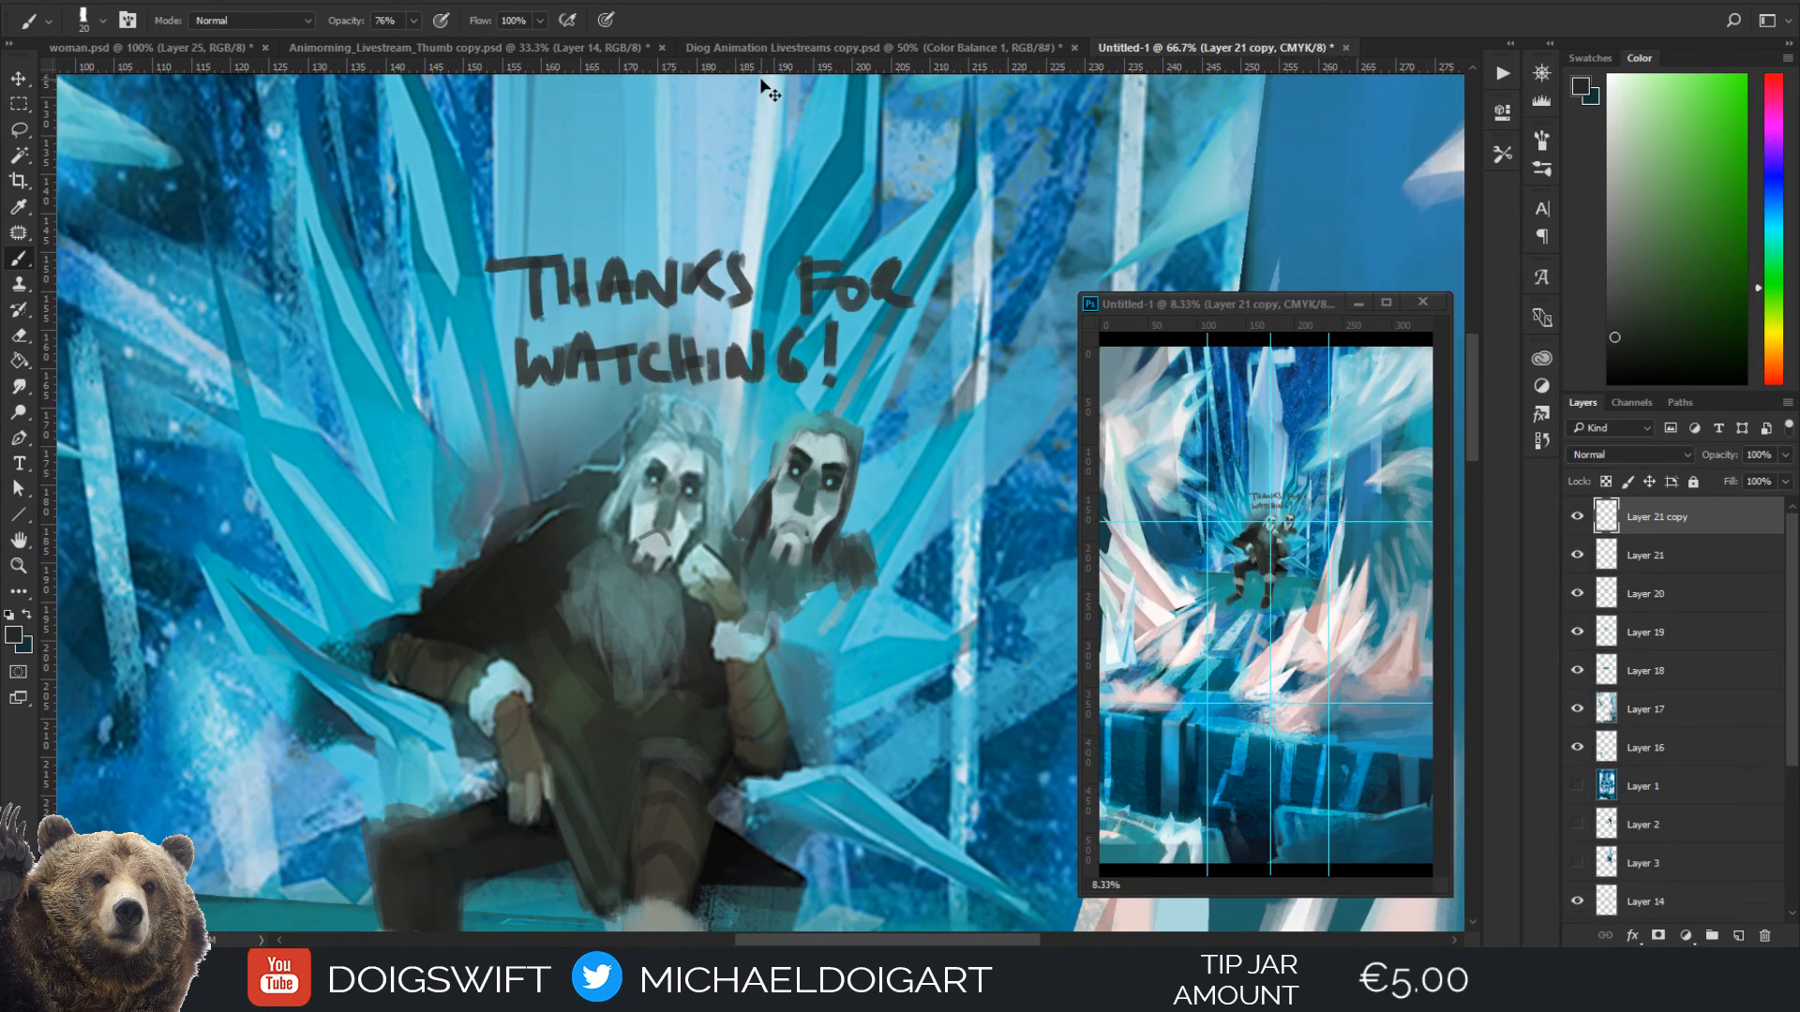
{"action": "key", "text": "ctrl+alt+z"}
{"action": "key", "text": "ctrl+alt+z"}
{"action": "key", "text": "ctrl+alt+z"}
{"action": "key", "text": "ctrl+alt+z"}
{"action": "key", "text": "ctrl+alt+z"}
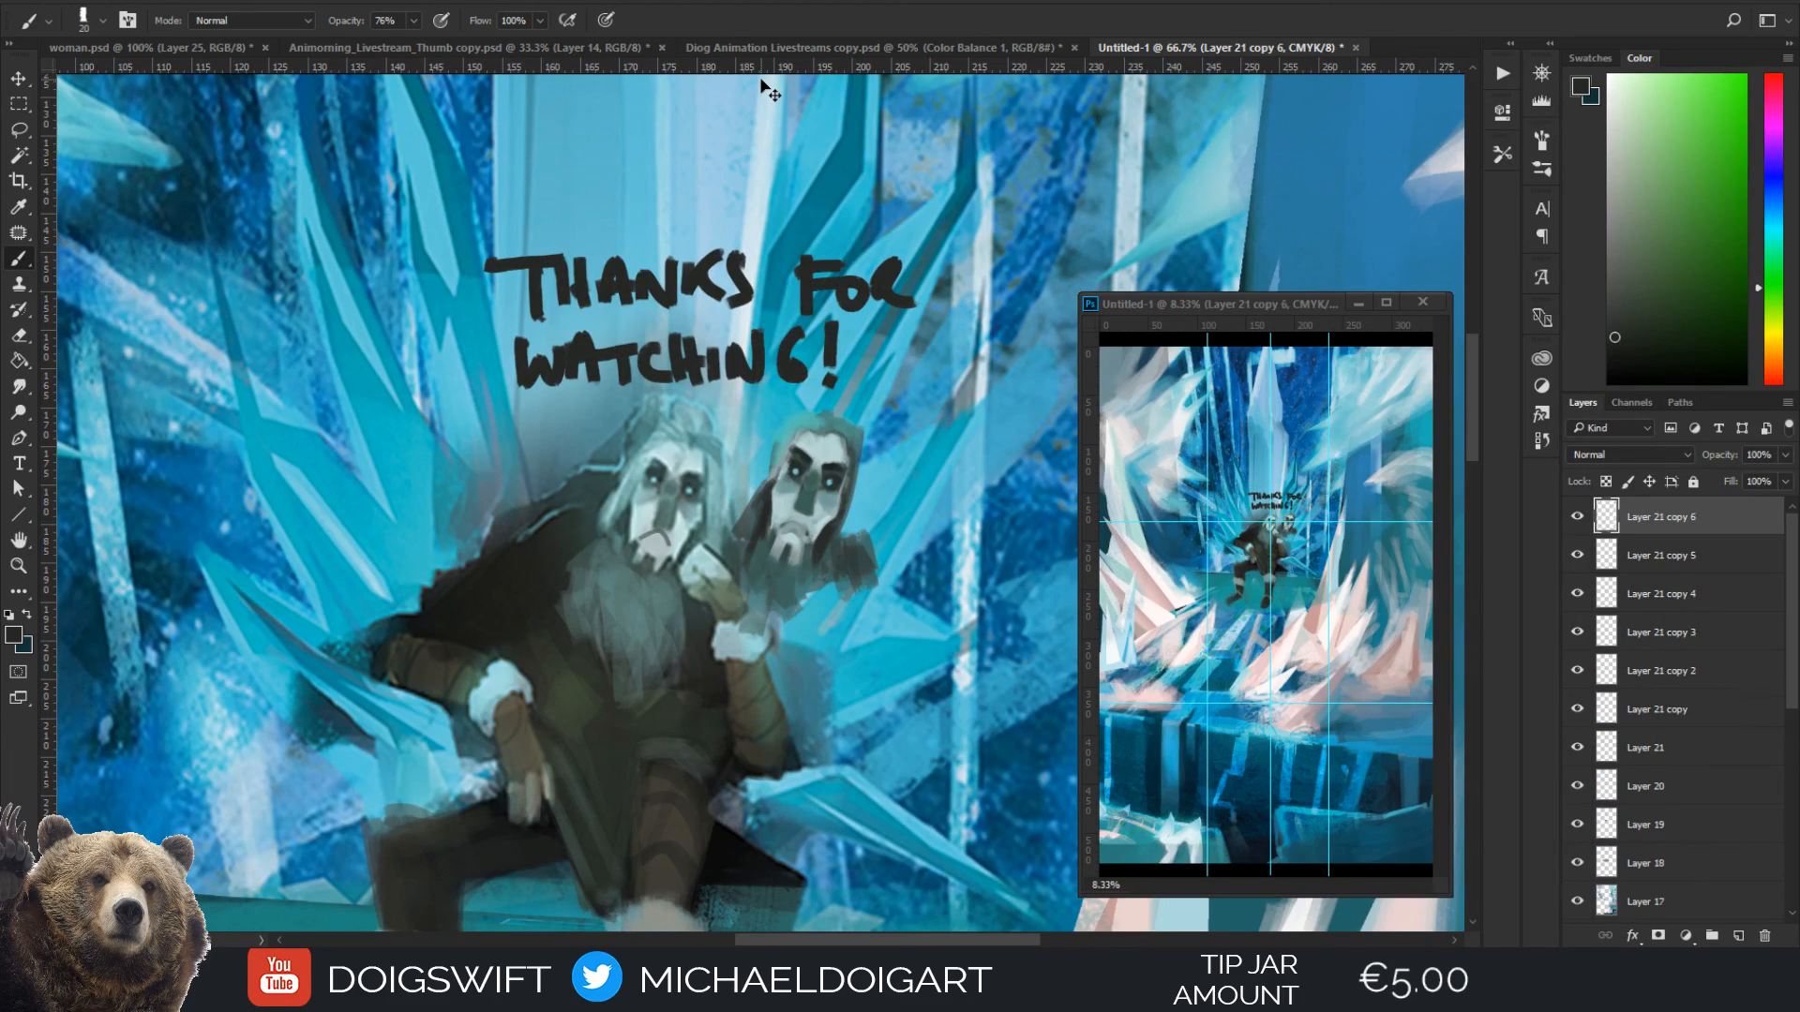
{"action": "key", "text": "ctrl+alt+z"}
{"action": "key", "text": "ctrl+alt+z"}
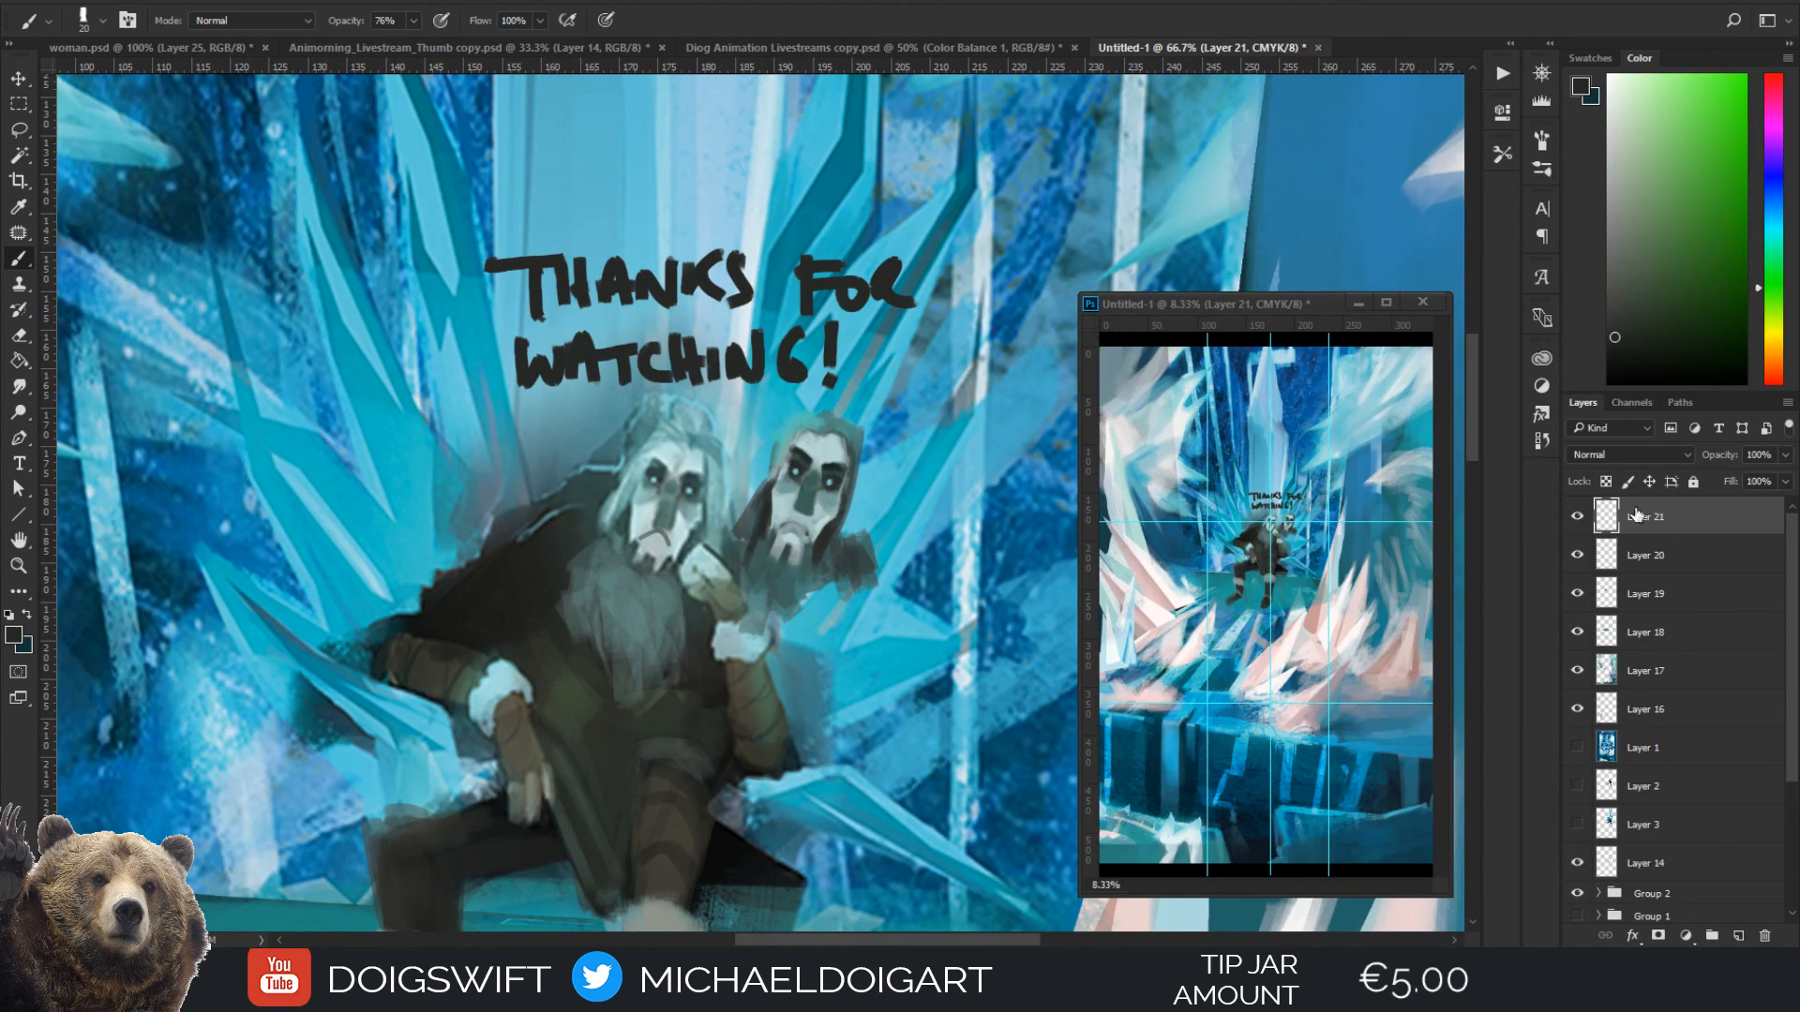
{"action": "left_click", "coordinate": [1577, 517]}
{"action": "left_click", "coordinate": [1577, 517]}
Hand-letter a large "ADVENTURE!" on Layer 21 above the thank-you message
{"action": "mouse_move", "coordinate": [261, 258]}
{"action": "left_mouse_down"}
{"action": "mouse_move", "coordinate": [249, 194]}
{"action": "mouse_move", "coordinate": [337, 188]}
{"action": "mouse_move", "coordinate": [369, 243]}
{"action": "left_mouse_up"}
{"action": "mouse_move", "coordinate": [255, 221]}
{"action": "left_mouse_down"}
{"action": "mouse_move", "coordinate": [347, 197]}
{"action": "mouse_move", "coordinate": [377, 223]}
{"action": "left_mouse_up"}
{"action": "left_click_drag", "start_coordinate": [380, 140], "coordinate": [398, 234]}
{"action": "mouse_move", "coordinate": [451, 141]}
{"action": "left_mouse_down"}
{"action": "mouse_move", "coordinate": [489, 210]}
{"action": "mouse_move", "coordinate": [521, 113]}
{"action": "left_mouse_up"}
{"action": "mouse_move", "coordinate": [608, 117]}
{"action": "left_mouse_down"}
{"action": "mouse_move", "coordinate": [561, 130]}
{"action": "mouse_move", "coordinate": [615, 208]}
{"action": "left_mouse_up"}
{"action": "left_click_drag", "start_coordinate": [576, 159], "coordinate": [605, 161]}
{"action": "mouse_move", "coordinate": [643, 131]}
{"action": "left_mouse_down"}
{"action": "mouse_move", "coordinate": [637, 190]}
{"action": "mouse_move", "coordinate": [717, 200]}
{"action": "mouse_move", "coordinate": [808, 128]}
{"action": "mouse_move", "coordinate": [798, 206]}
{"action": "left_mouse_up"}
{"action": "mouse_move", "coordinate": [846, 127]}
{"action": "left_mouse_down"}
{"action": "mouse_move", "coordinate": [902, 135]}
{"action": "mouse_move", "coordinate": [945, 208]}
{"action": "left_mouse_up"}
{"action": "mouse_move", "coordinate": [938, 131]}
{"action": "left_mouse_down"}
{"action": "mouse_move", "coordinate": [984, 146]}
{"action": "mouse_move", "coordinate": [996, 220]}
{"action": "left_mouse_up"}
{"action": "mouse_move", "coordinate": [1092, 127]}
{"action": "left_mouse_down"}
{"action": "mouse_move", "coordinate": [1083, 225]}
{"action": "mouse_move", "coordinate": [1078, 169]}
{"action": "left_mouse_up"}
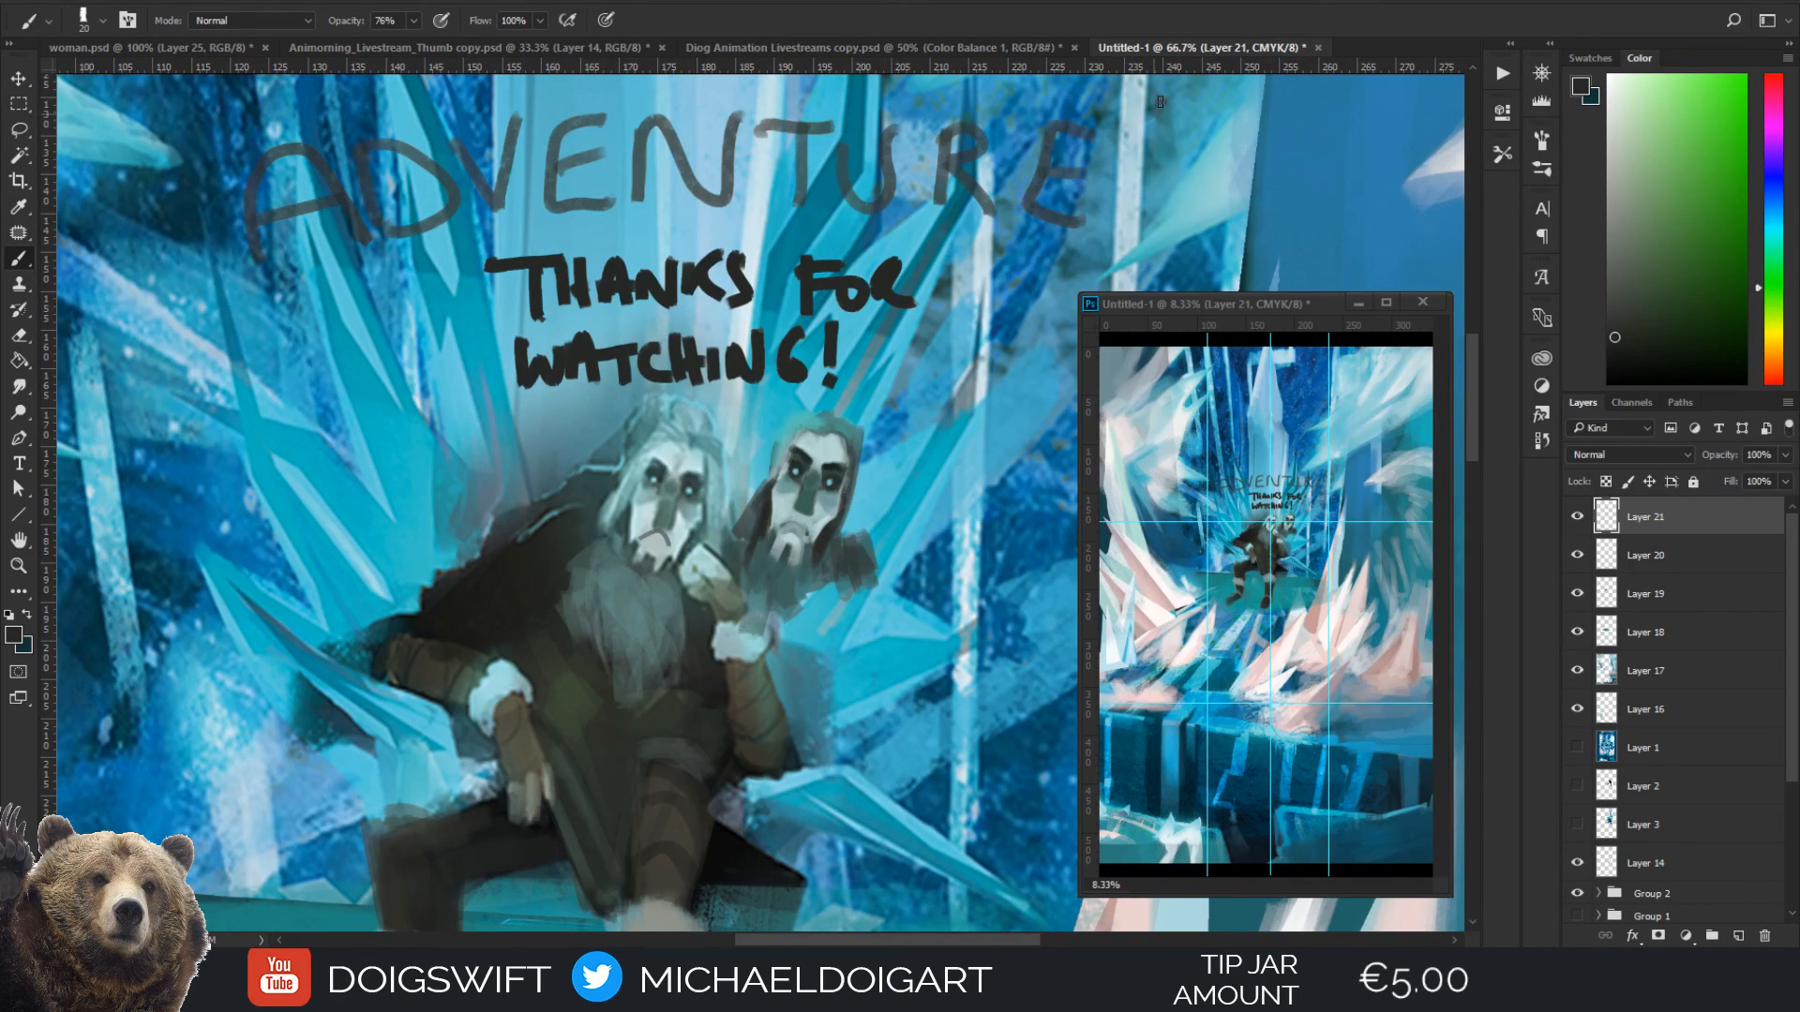
{"action": "left_click_drag", "start_coordinate": [1162, 98], "coordinate": [1130, 202]}
{"action": "left_click", "coordinate": [1129, 225]}
Duplicate Layer 21 repeatedly, up to the eleventh copy, to make the "ADVENTURE!" lettering more opaque
{"action": "key", "text": "ctrl+j"}
{"action": "key", "text": "ctrl+j"}
{"action": "key", "text": "ctrl+j"}
{"action": "key", "text": "ctrl+j"}
{"action": "key", "text": "ctrl+j"}
{"action": "key", "text": "ctrl+j"}
{"action": "key", "text": "ctrl+j"}
{"action": "key", "text": "ctrl+j"}
{"action": "key", "text": "ctrl+j"}
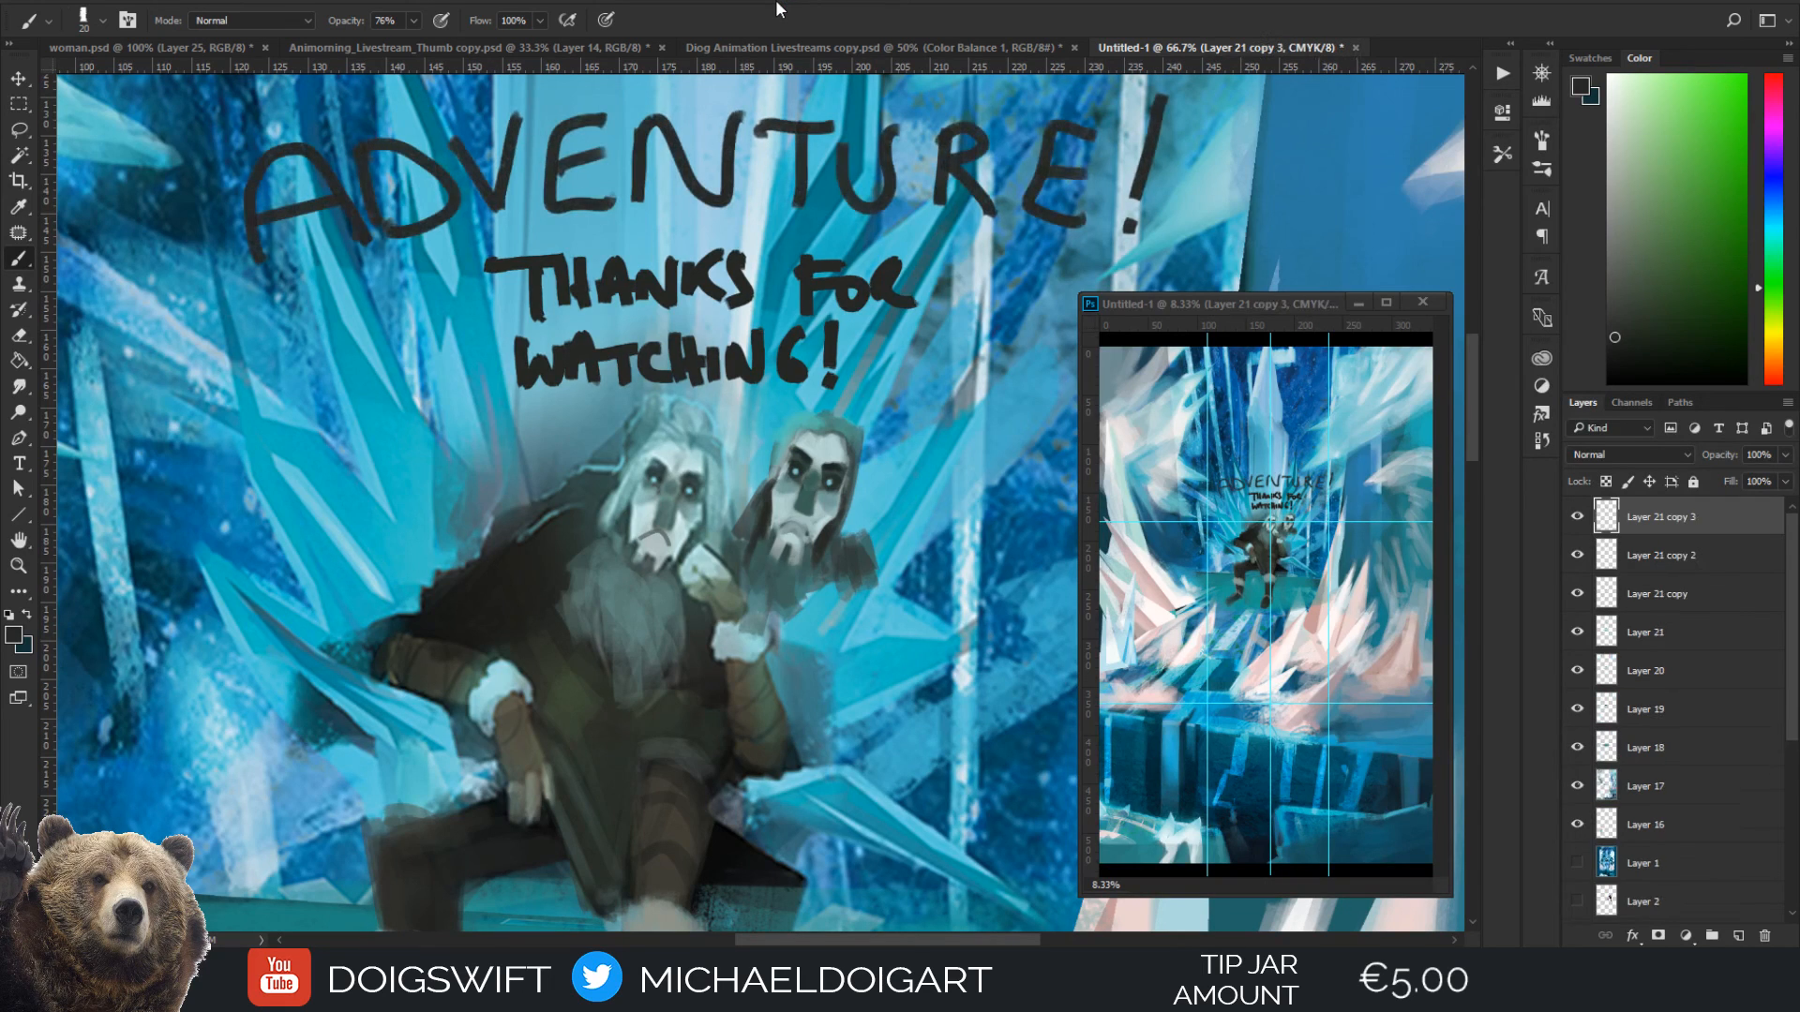
{"action": "key", "text": "ctrl+j"}
{"action": "key", "text": "ctrl+j"}
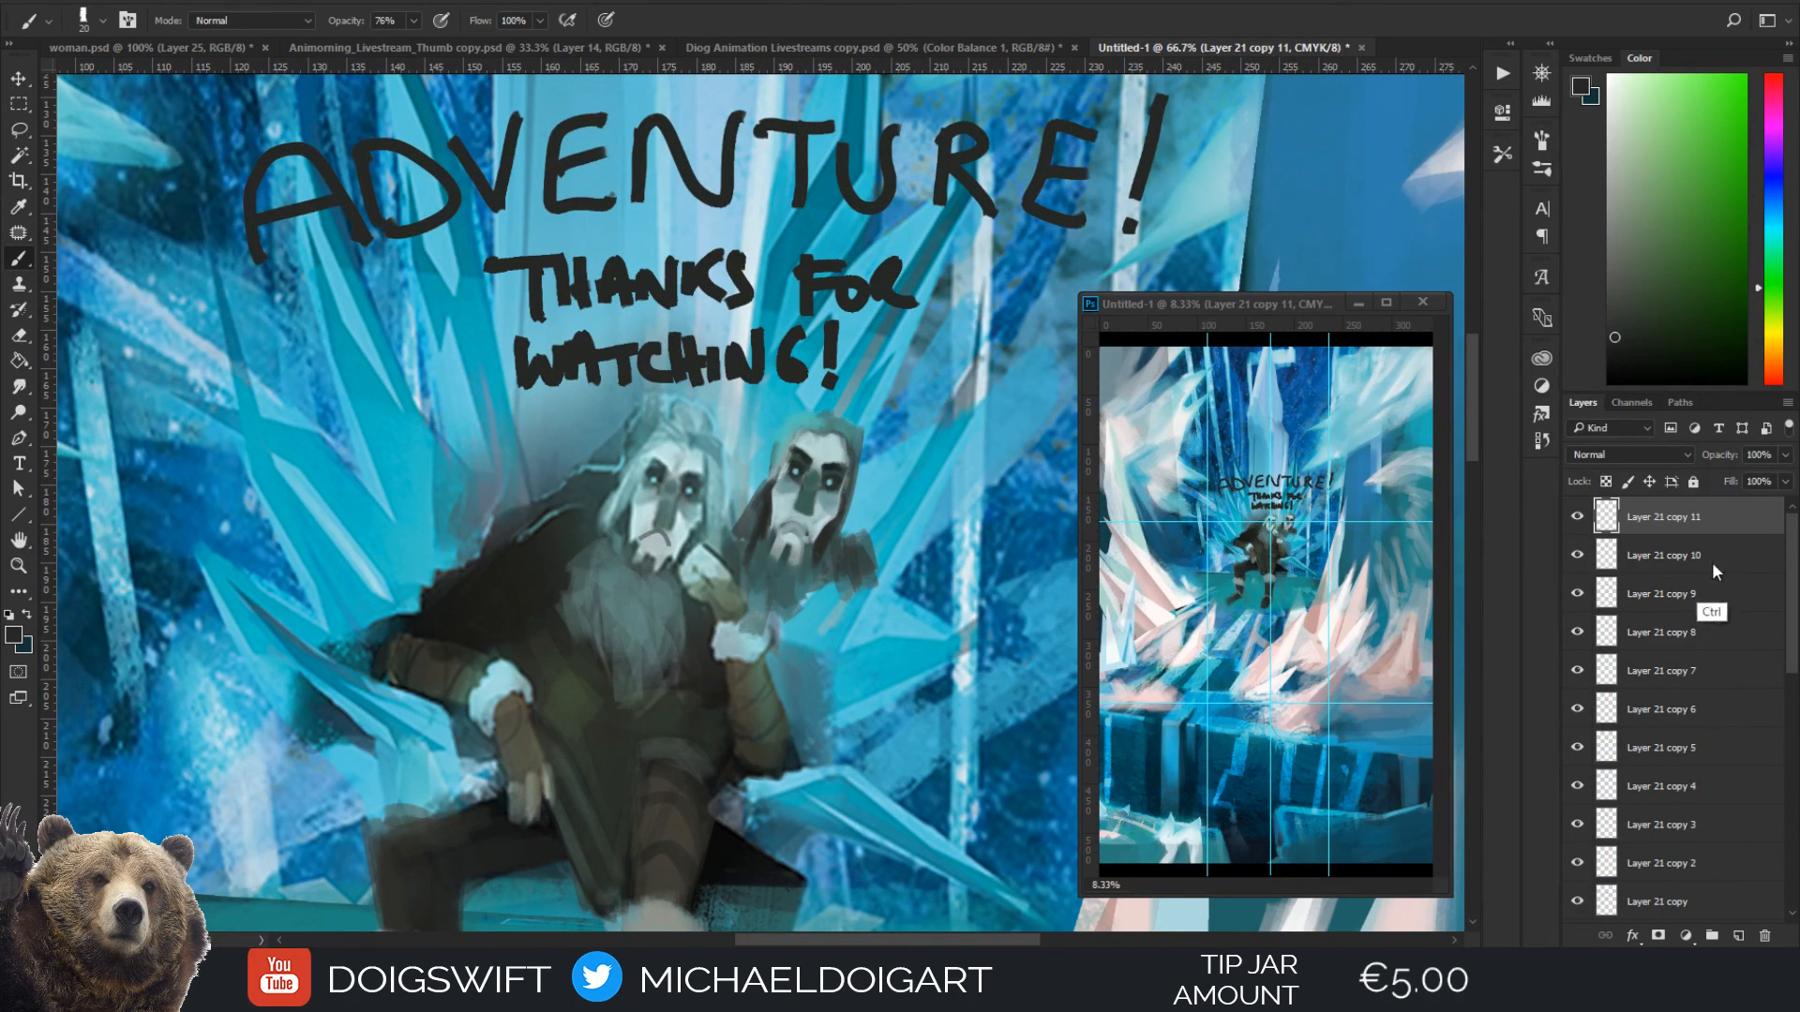
Merge the stacked lettering copies down through Layers 21 and 20 into Layer 19, and select Layer 1
{"action": "key", "text": "ctrl+e"}
{"action": "key", "text": "ctrl+e"}
{"action": "key", "text": "ctrl+e"}
{"action": "key", "text": "ctrl+e"}
{"action": "key", "text": "ctrl+e"}
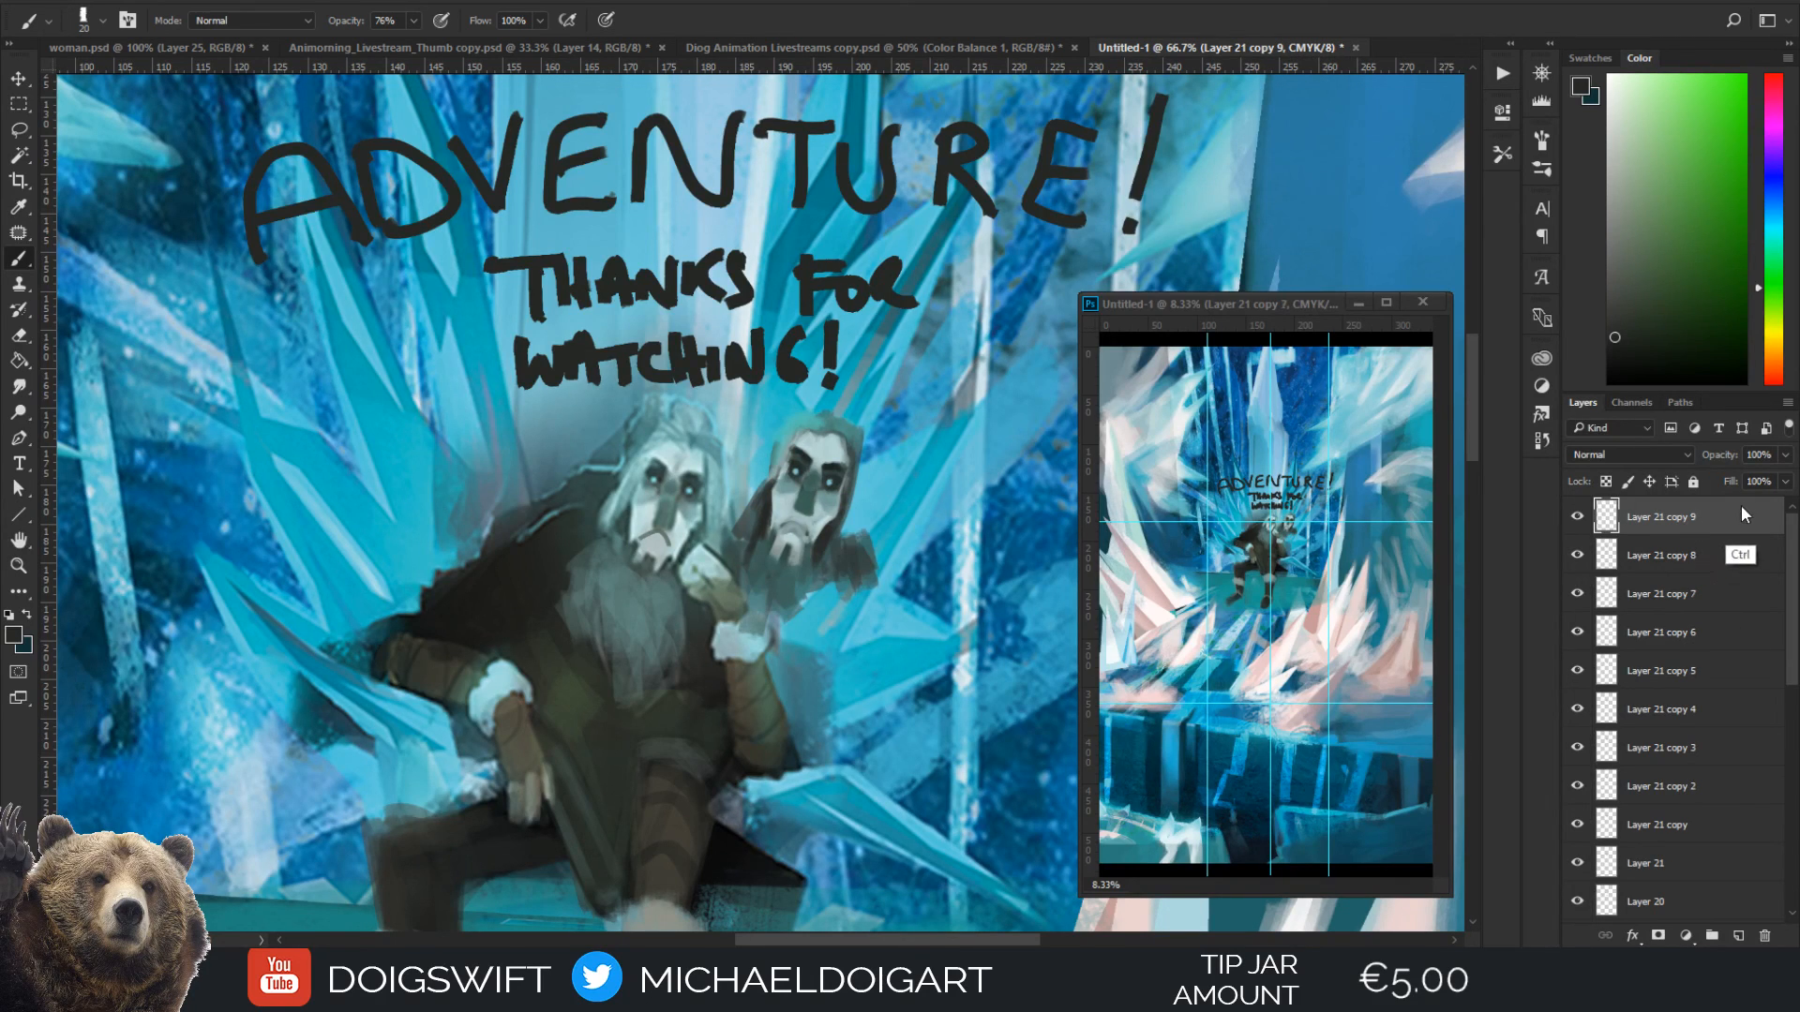
{"action": "key", "text": "ctrl+e"}
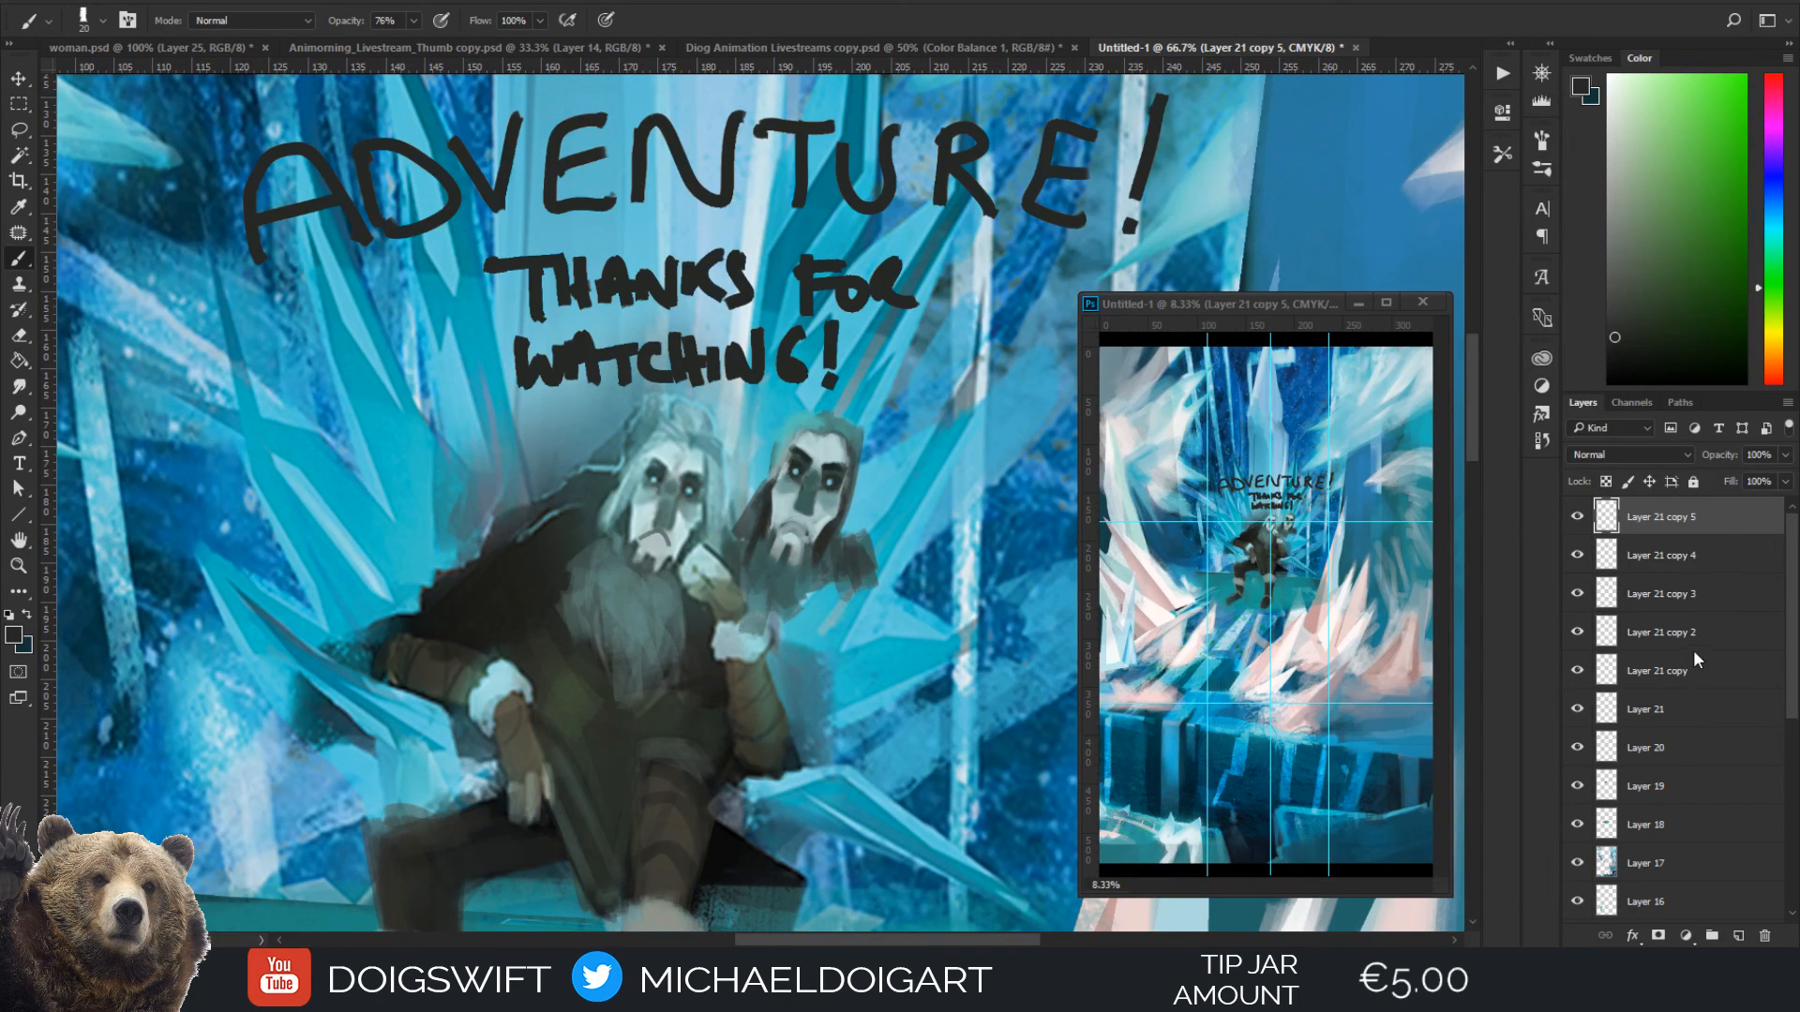
{"action": "key", "text": "Delete"}
{"action": "key", "text": "Delete"}
{"action": "key", "text": "Delete"}
{"action": "key", "text": "Delete"}
{"action": "key", "text": "Delete"}
{"action": "key", "text": "Delete"}
{"action": "key", "text": "Delete"}
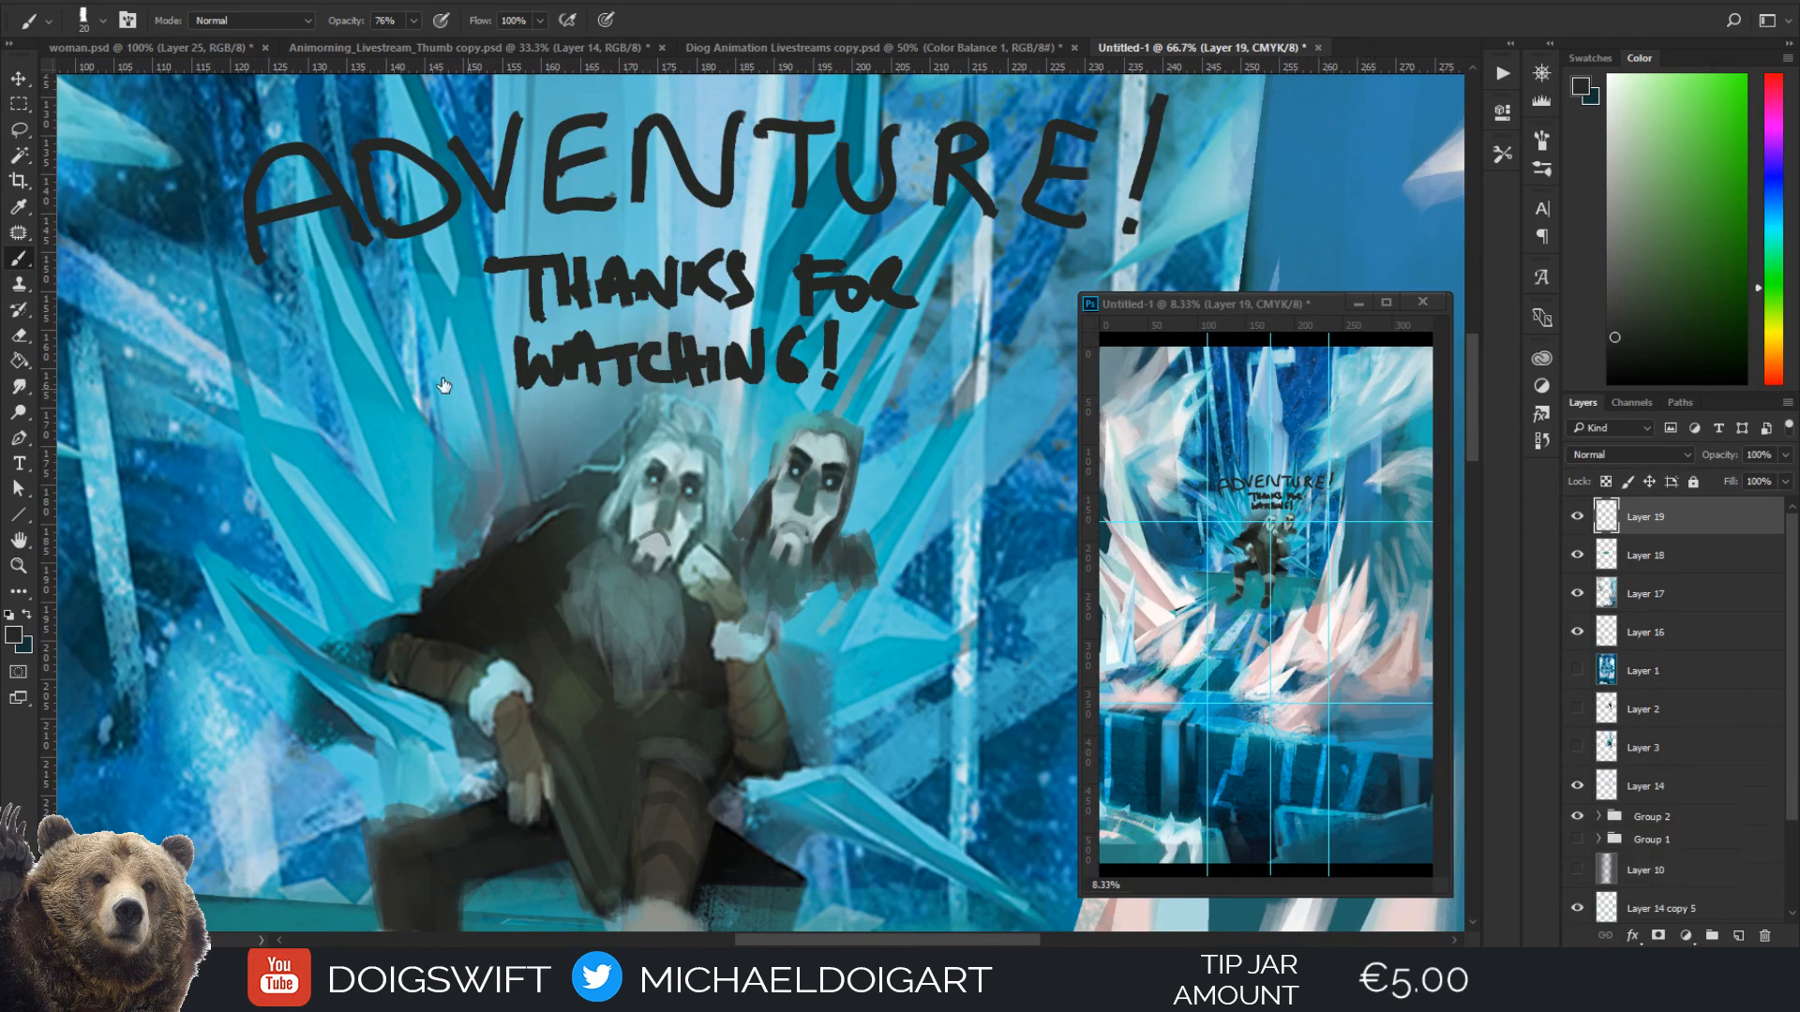
{"action": "left_click", "coordinate": [1644, 671]}
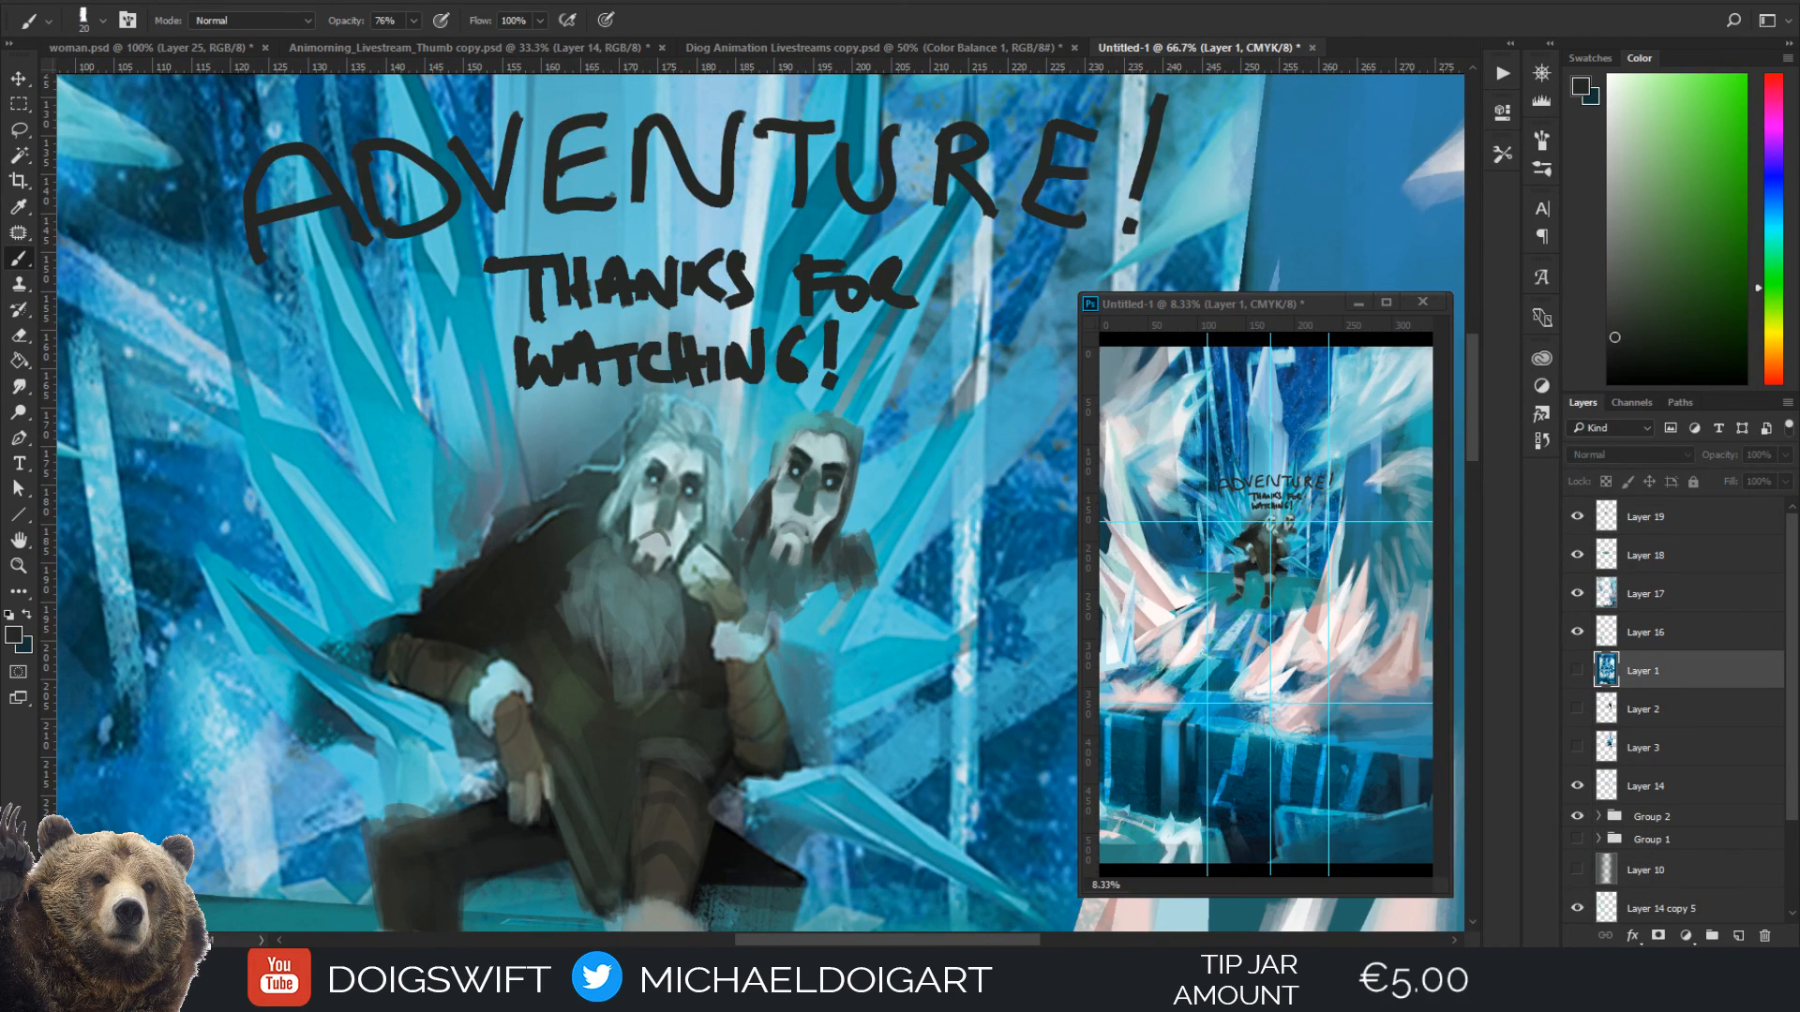